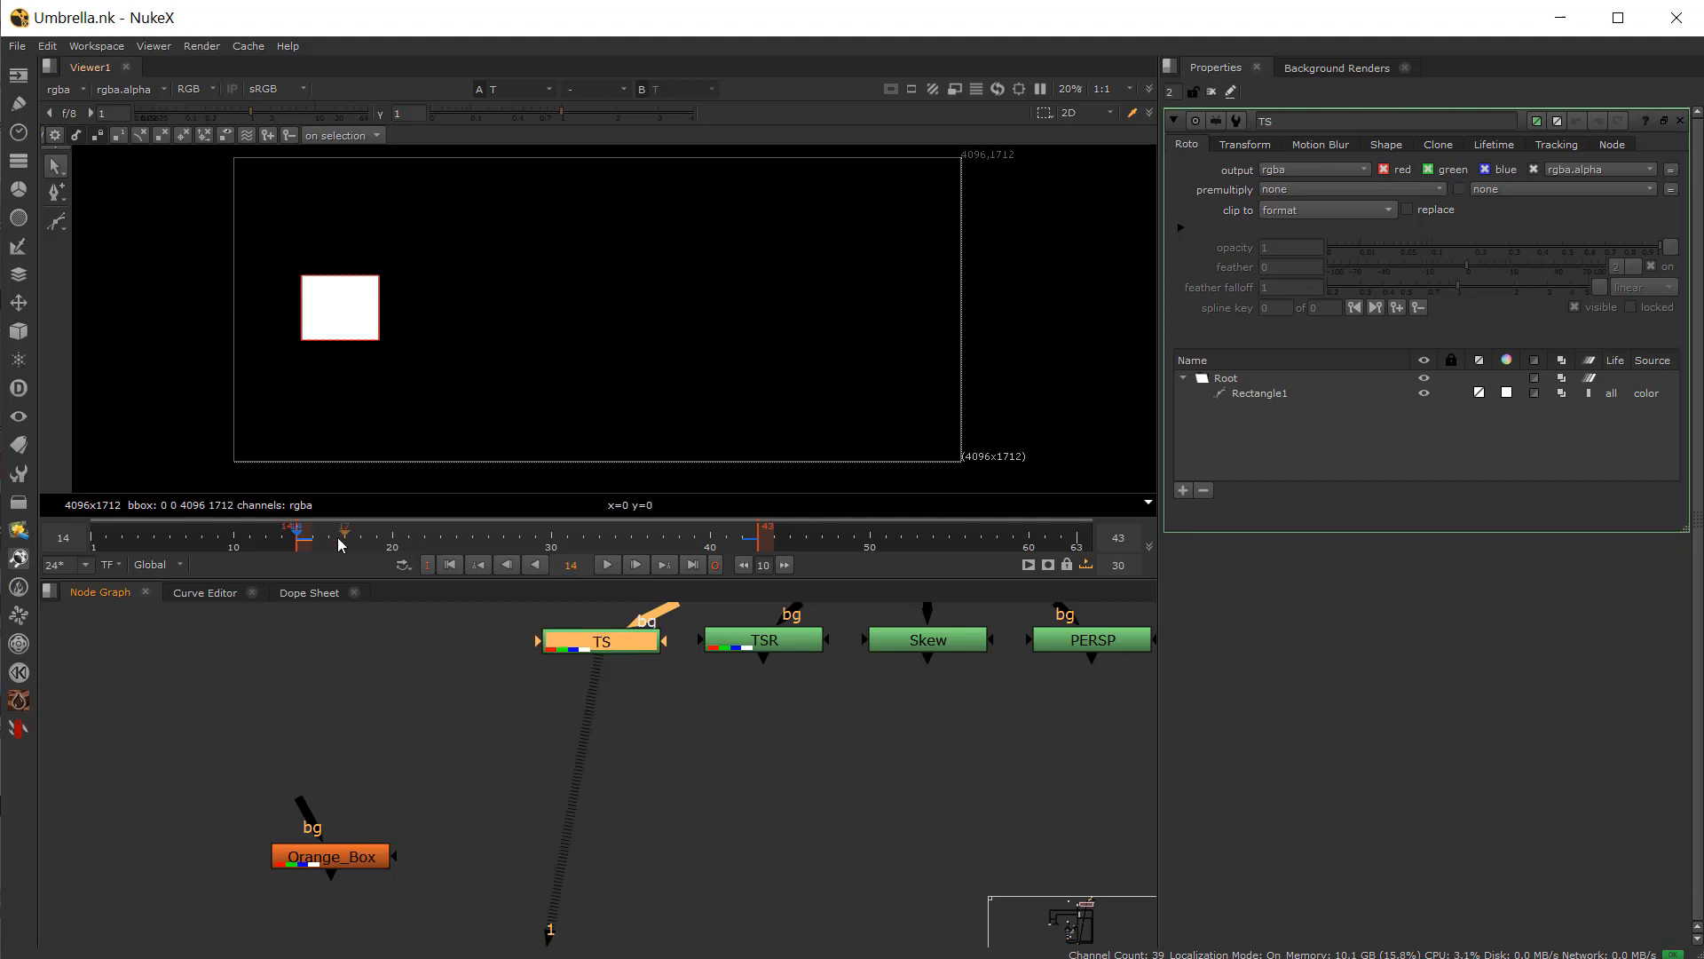
Step: View the Orange_Box node in the viewer and scrub through the timeline to preview it
{"action": "left_click_drag", "start_coordinate": [338, 539], "coordinate": [304, 552]}
{"action": "left_click", "coordinate": [323, 844]}
{"action": "key", "text": "1"}
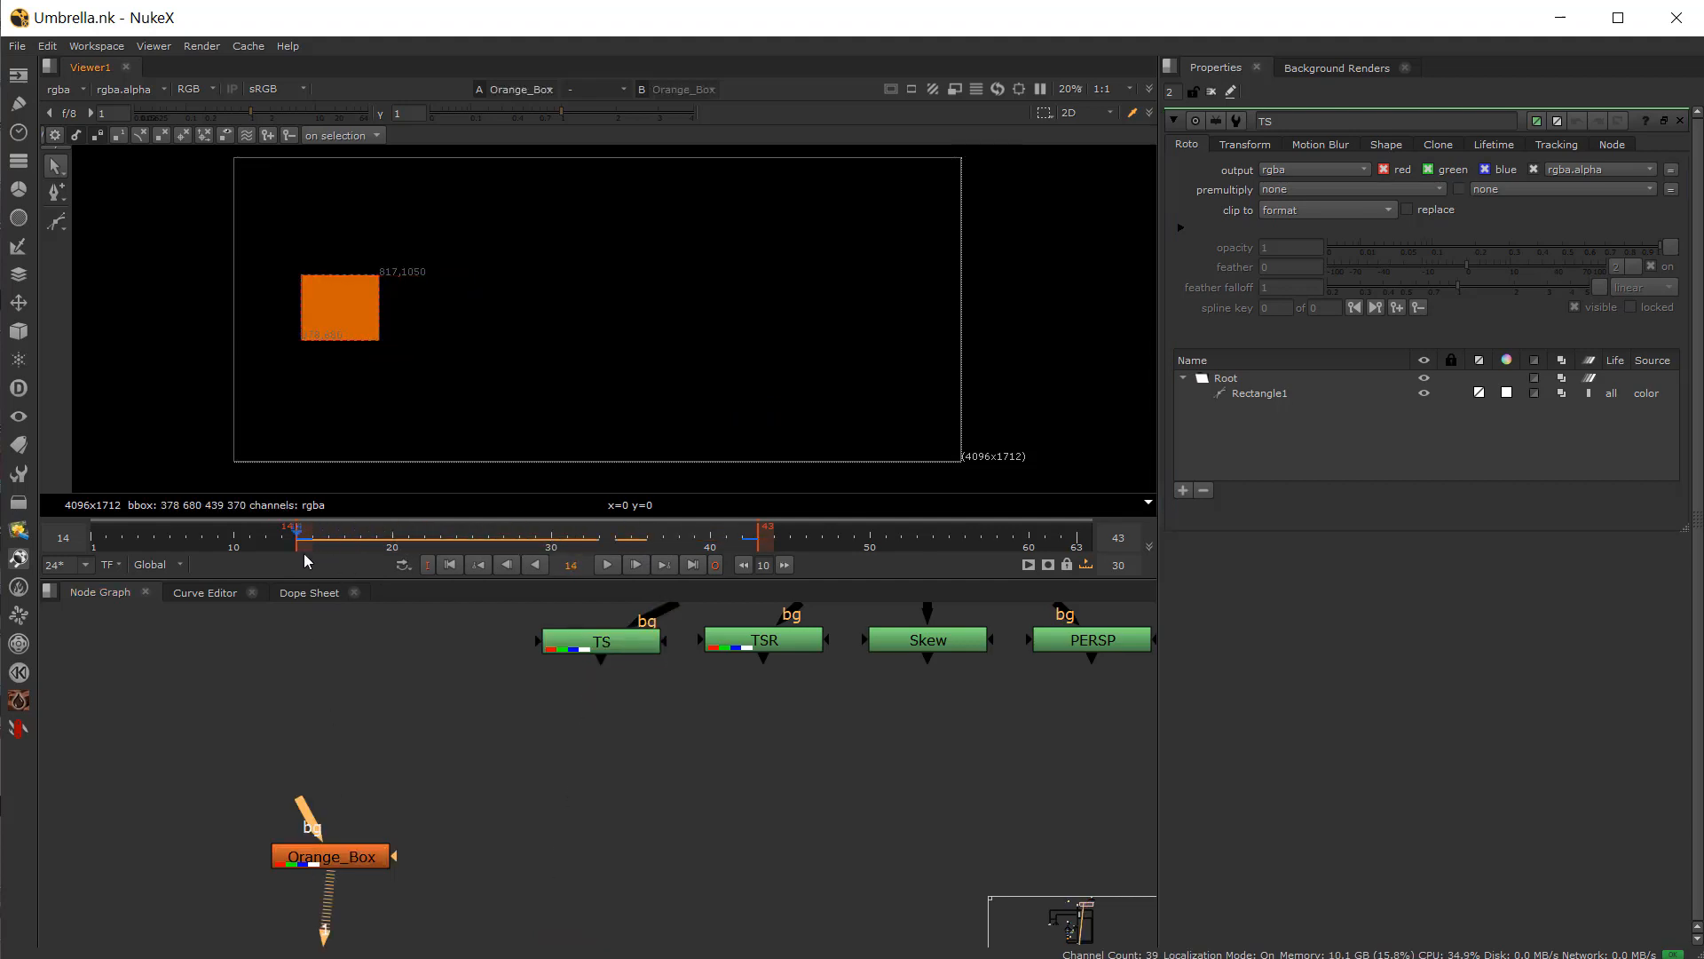
{"action": "left_click", "coordinate": [1683, 121]}
{"action": "left_click", "coordinate": [680, 544]}
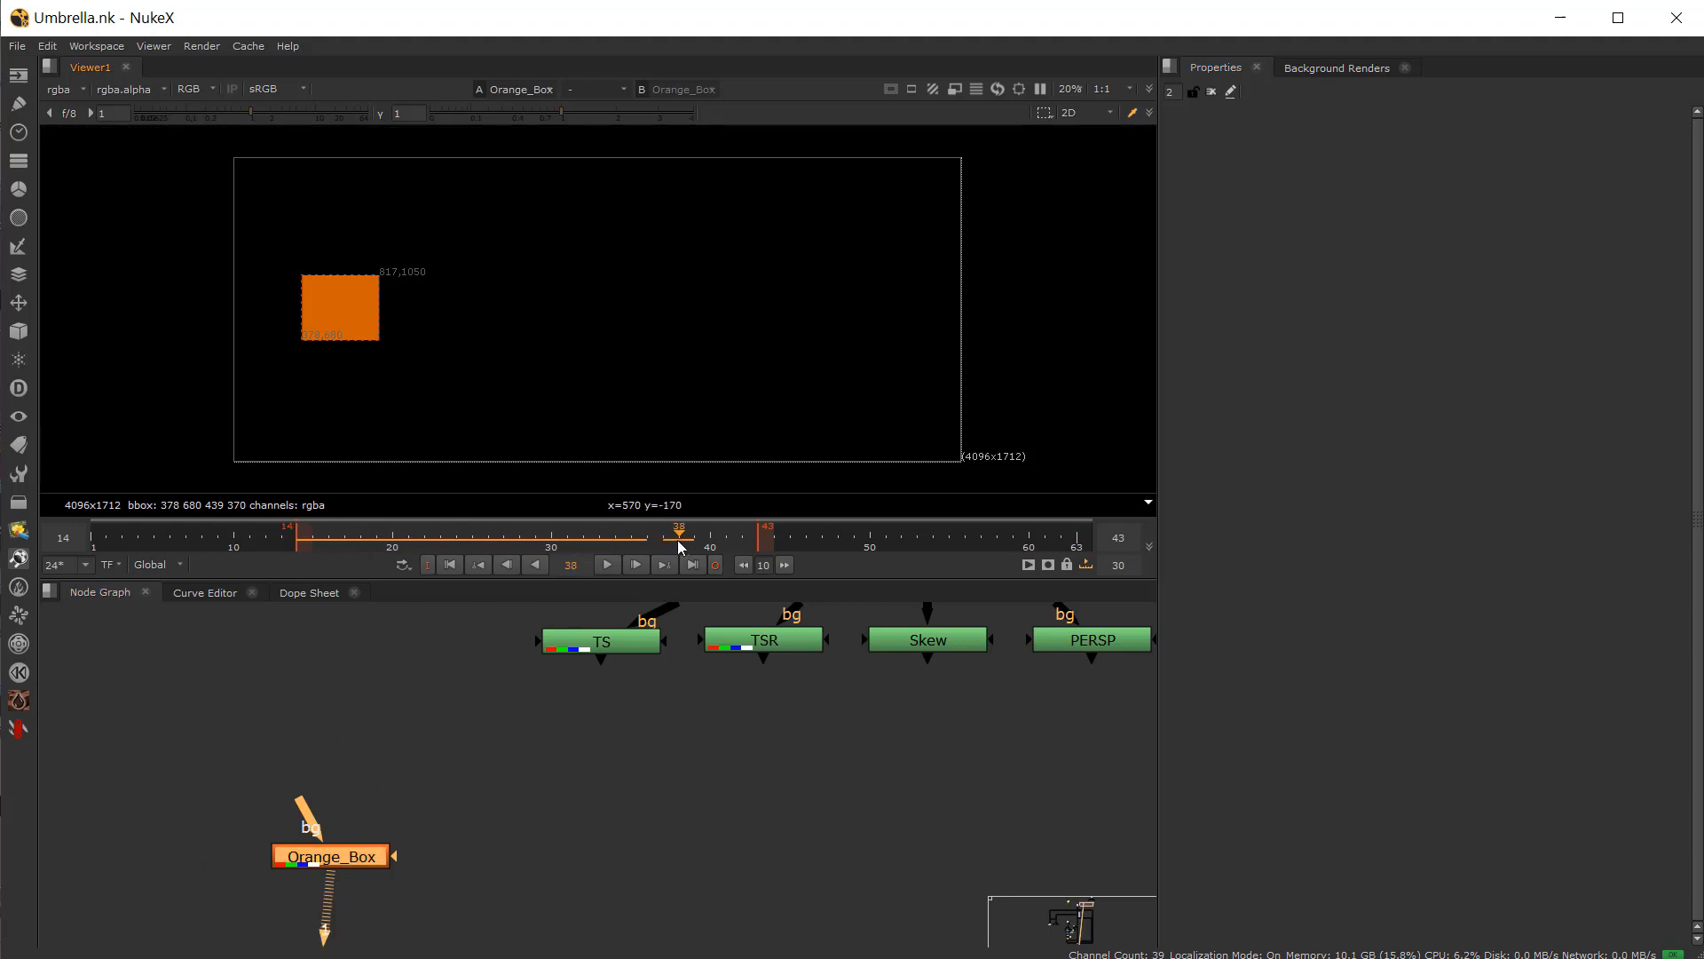
{"action": "left_click_drag", "start_coordinate": [312, 550], "coordinate": [305, 549]}
{"action": "left_click", "coordinate": [572, 854]}
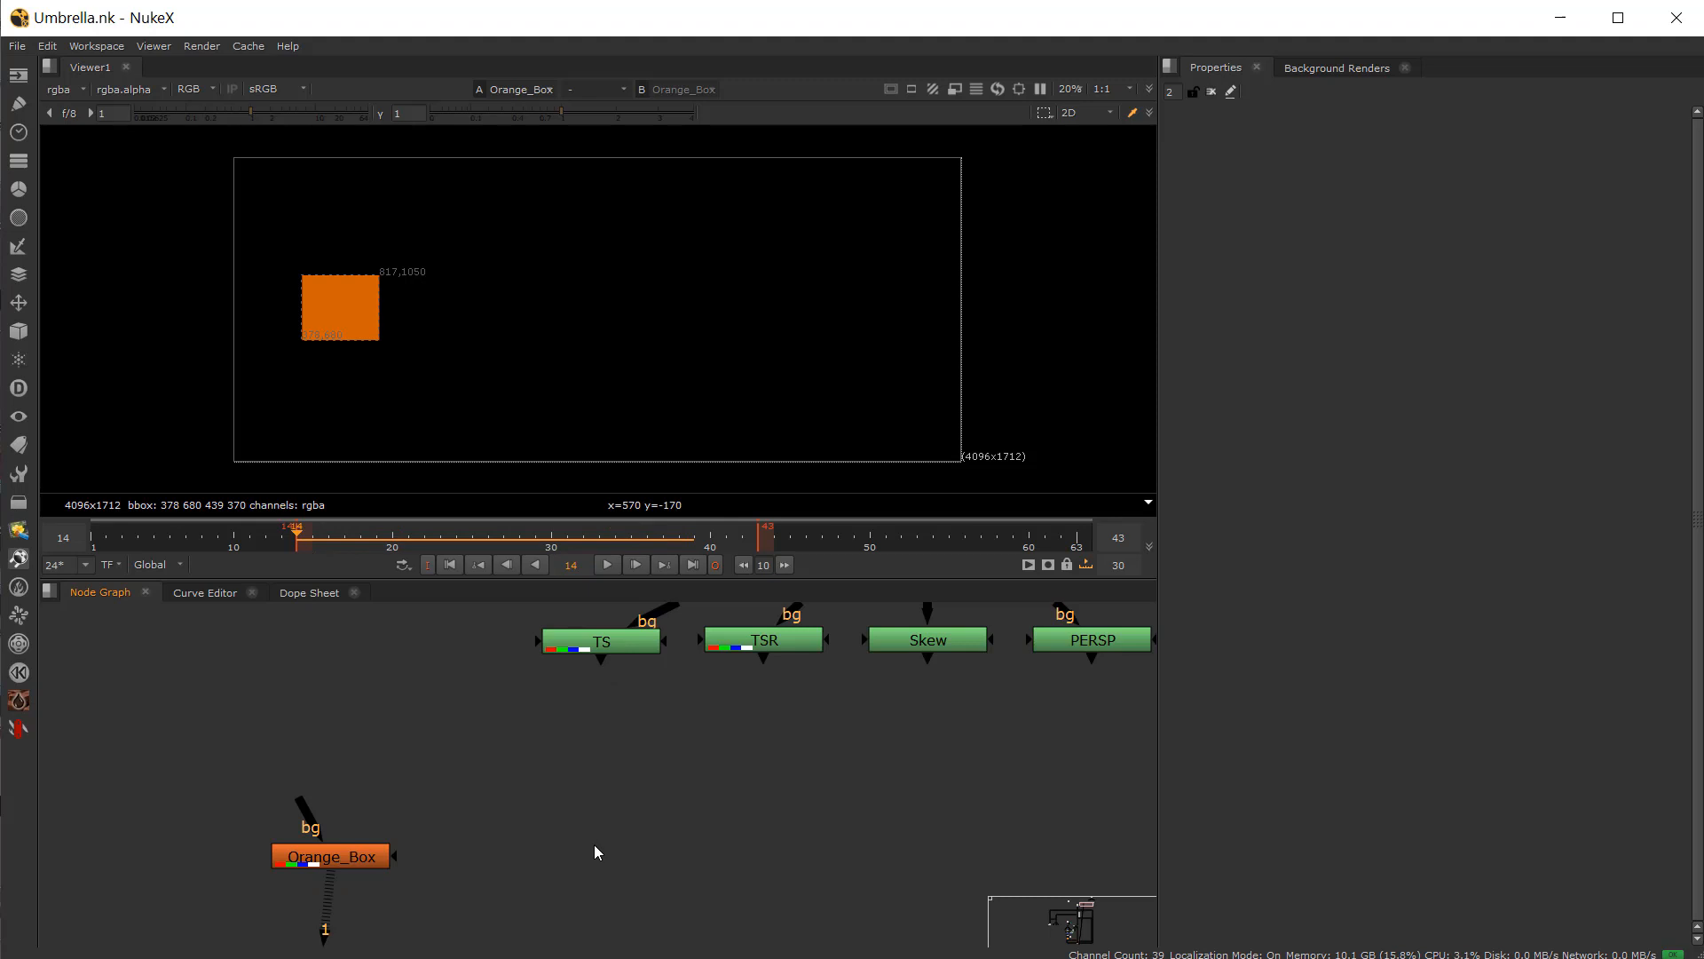
Step: Create a Tracker node in the node graph
{"action": "key", "text": "Tab"}
{"action": "type", "text": "tracker"}
{"action": "left_click", "coordinate": [488, 863]}
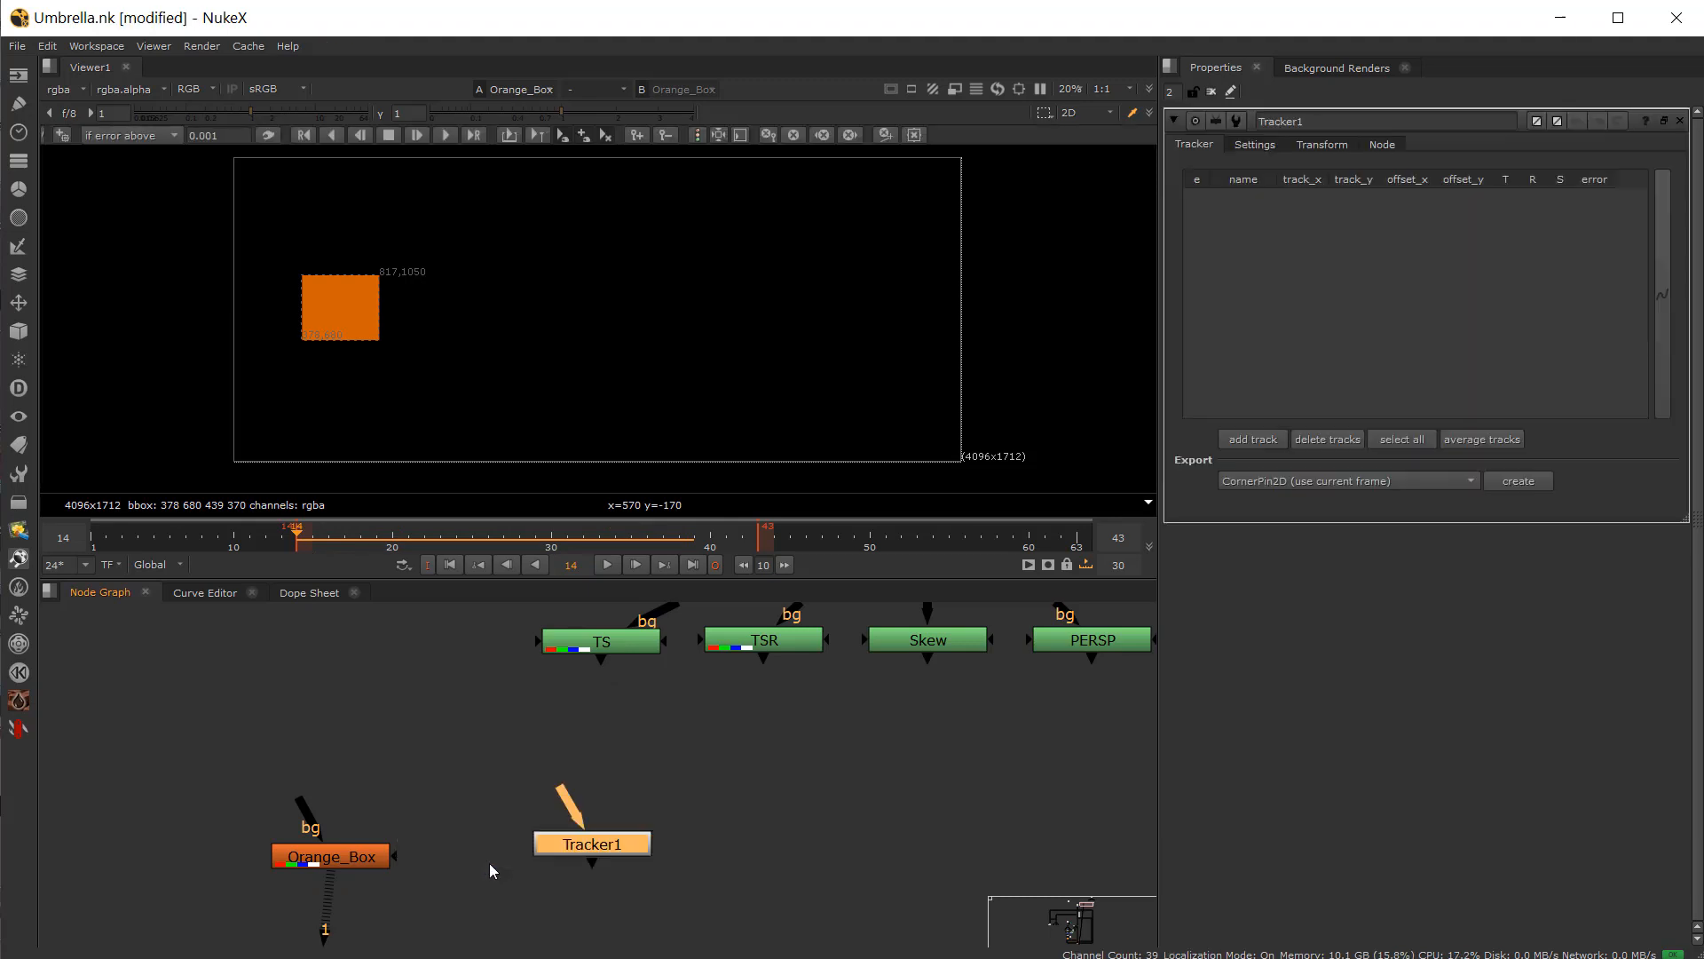
Step: Connect Tracker1's input to the TS node and view Tracker1 in the viewer
{"action": "left_click_drag", "start_coordinate": [568, 803], "coordinate": [601, 644]}
{"action": "left_click_drag", "start_coordinate": [590, 854], "coordinate": [610, 852]}
{"action": "key", "text": "1"}
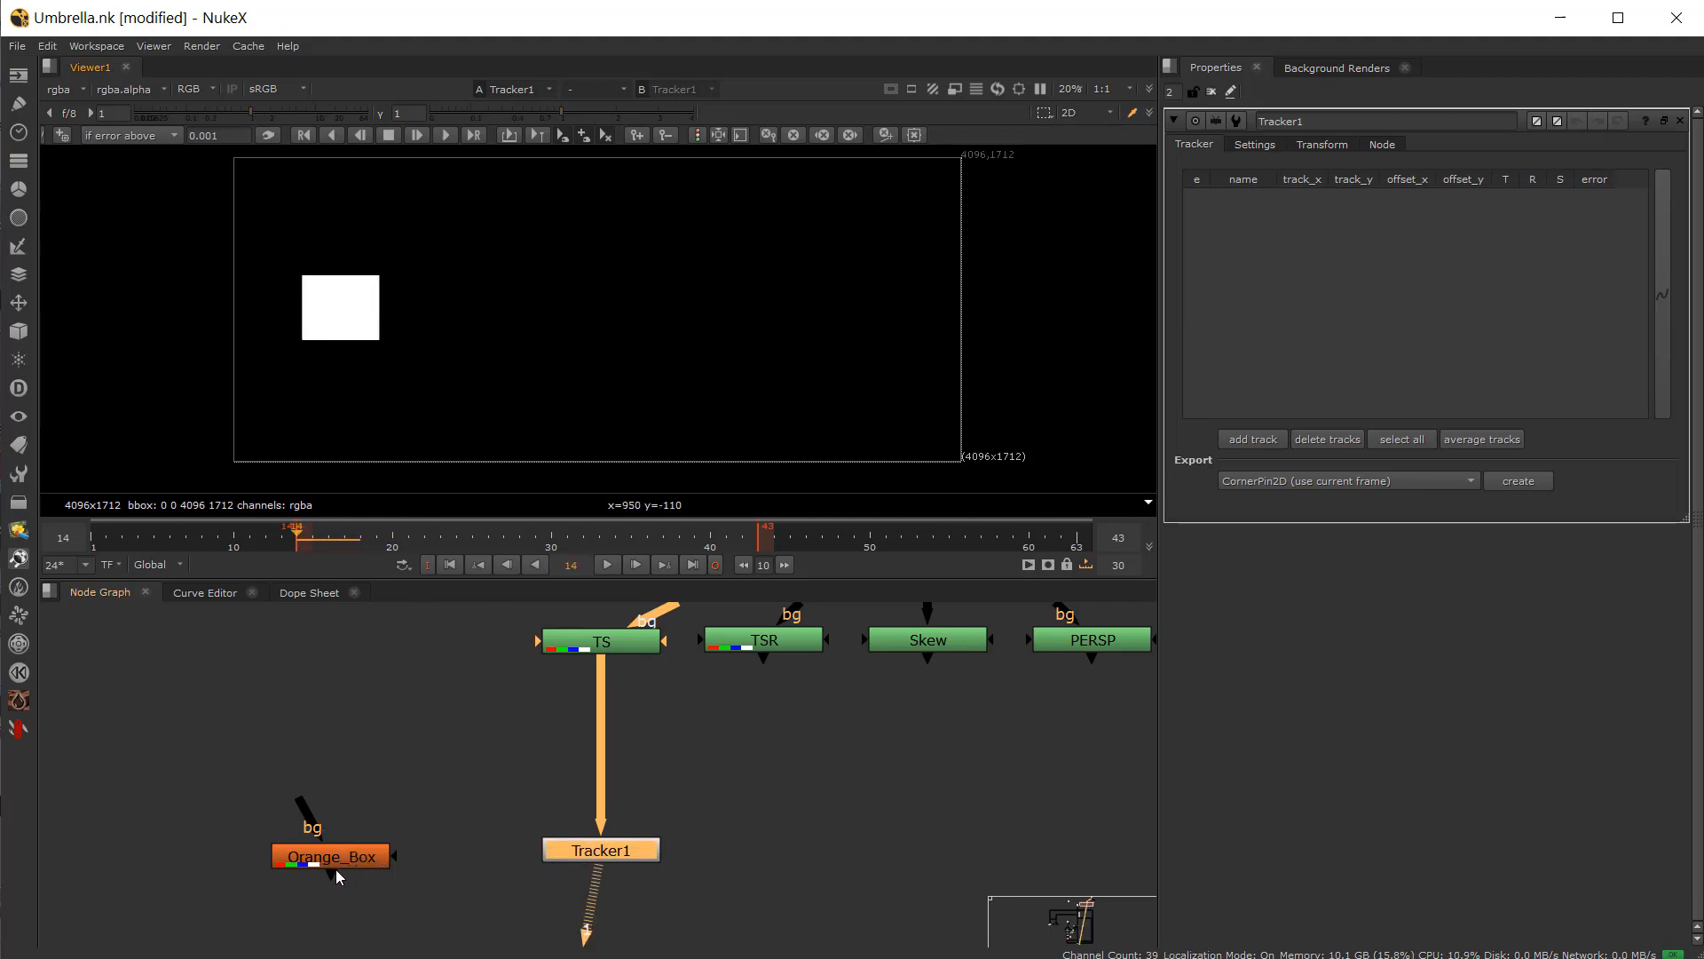
{"action": "left_click_drag", "start_coordinate": [335, 870], "coordinate": [350, 857]}
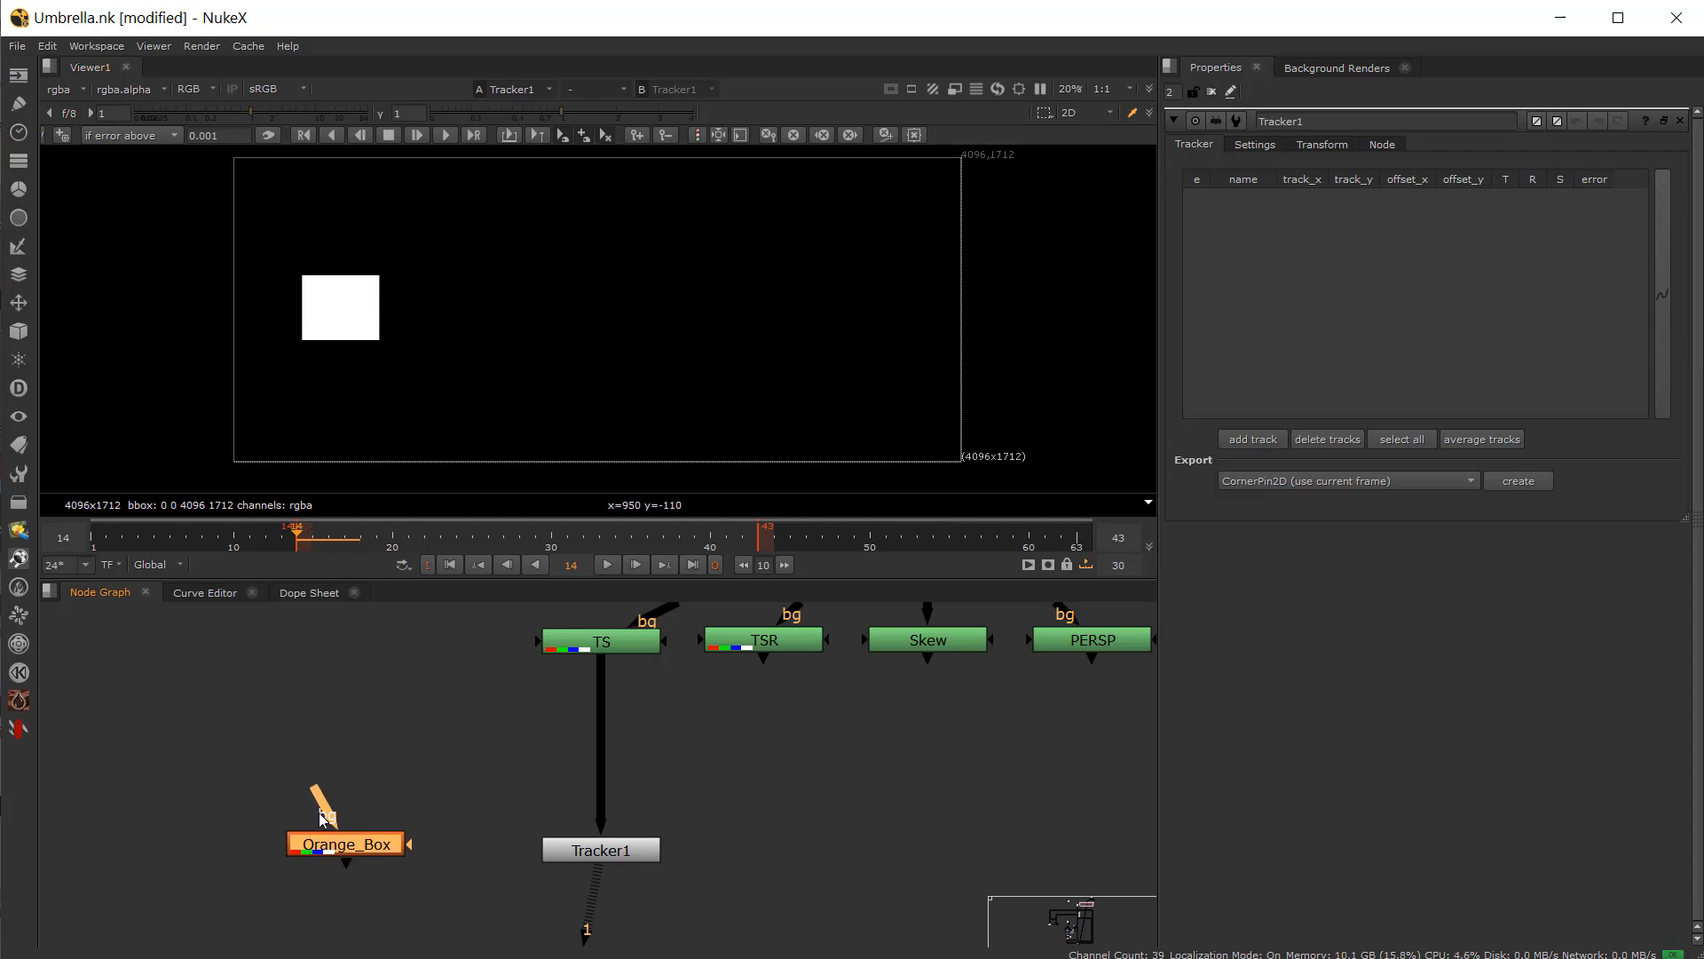
{"action": "key", "text": "1"}
{"action": "left_click", "coordinate": [582, 850]}
{"action": "key", "text": "1"}
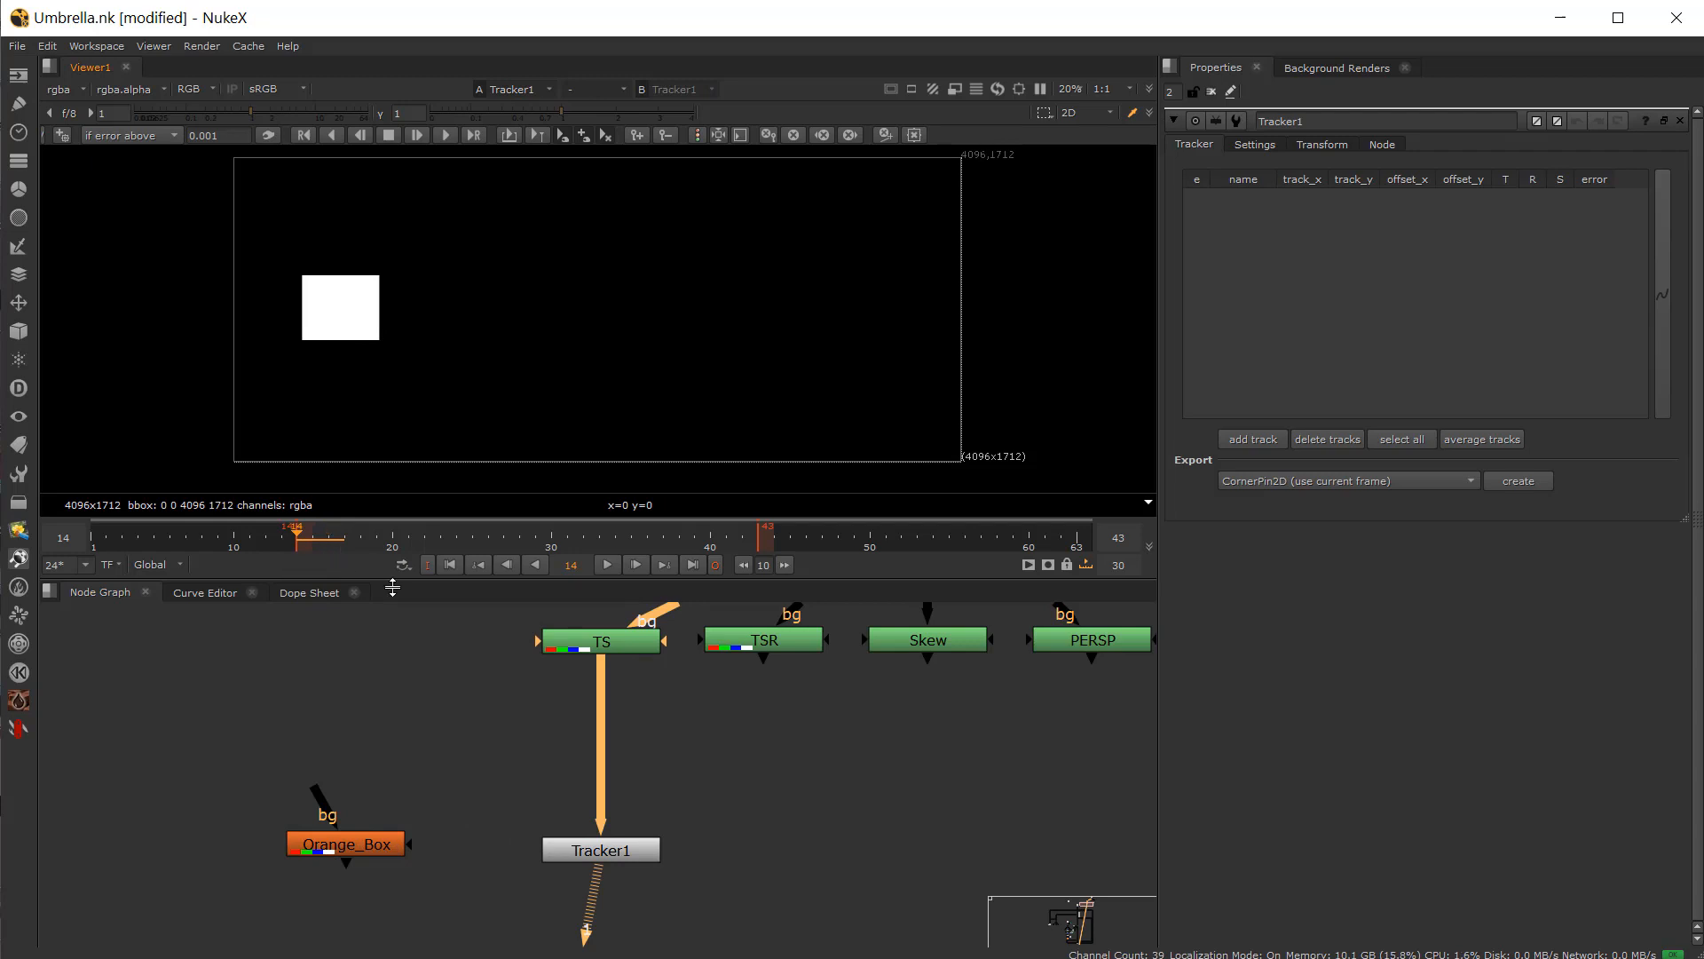
Step: Open Tracker1's properties and add a new track
{"action": "left_click", "coordinate": [1255, 146]}
{"action": "left_click", "coordinate": [1341, 147]}
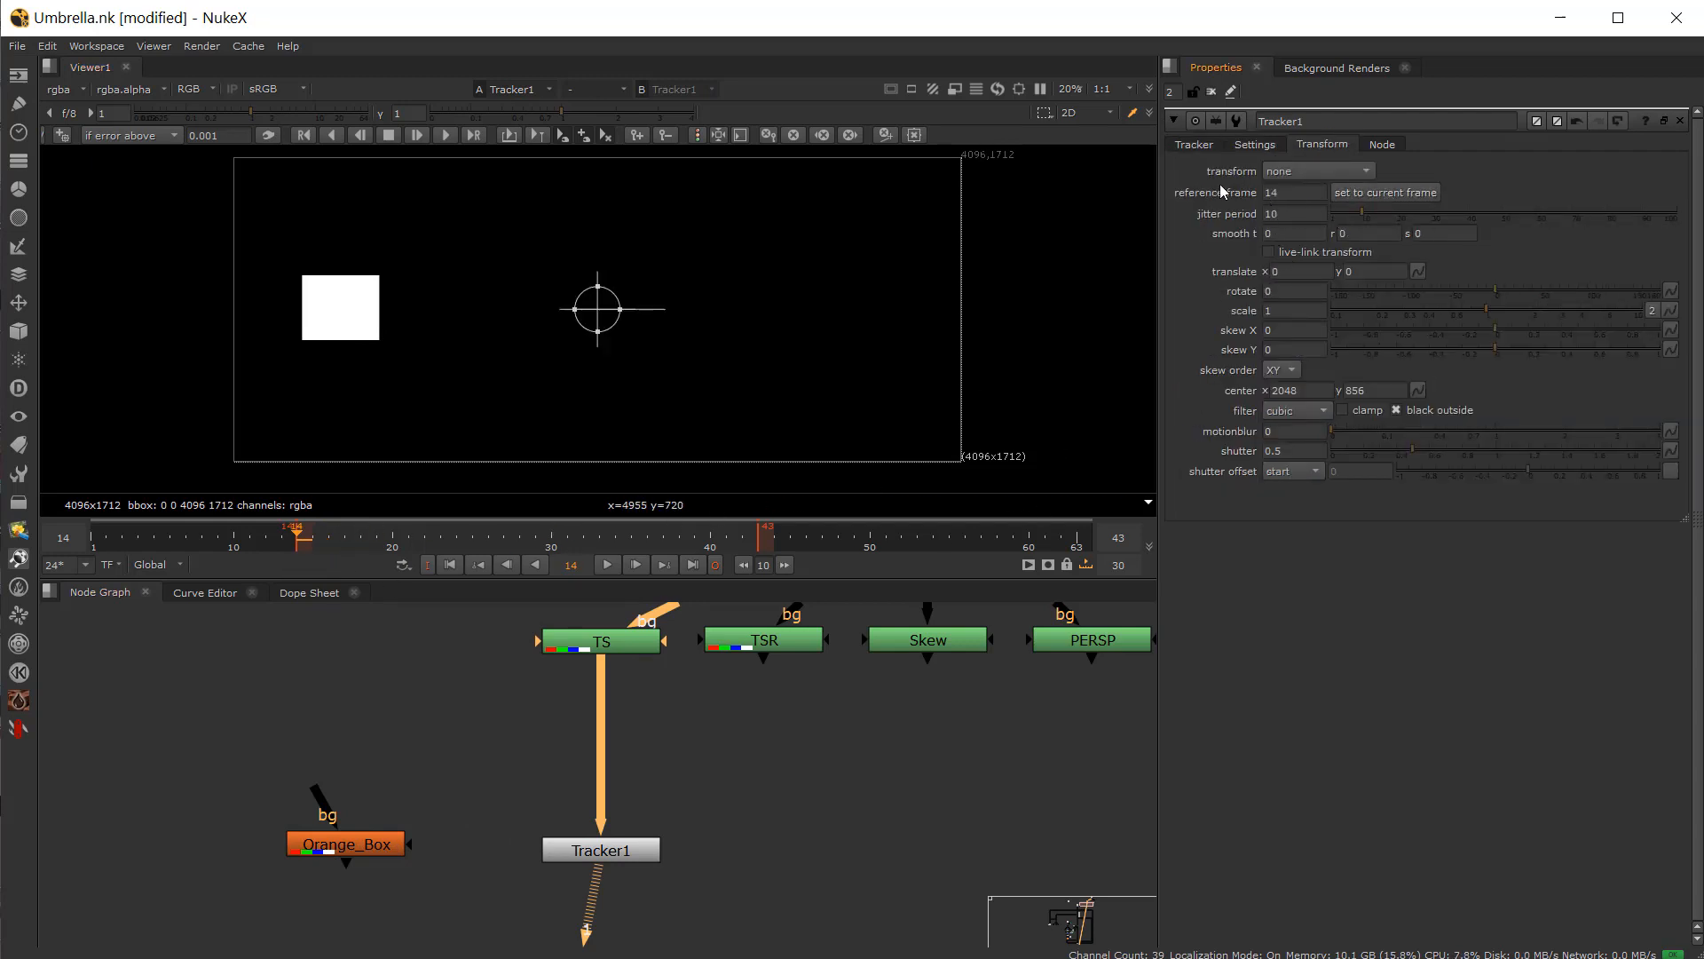
{"action": "double_click", "coordinate": [585, 858]}
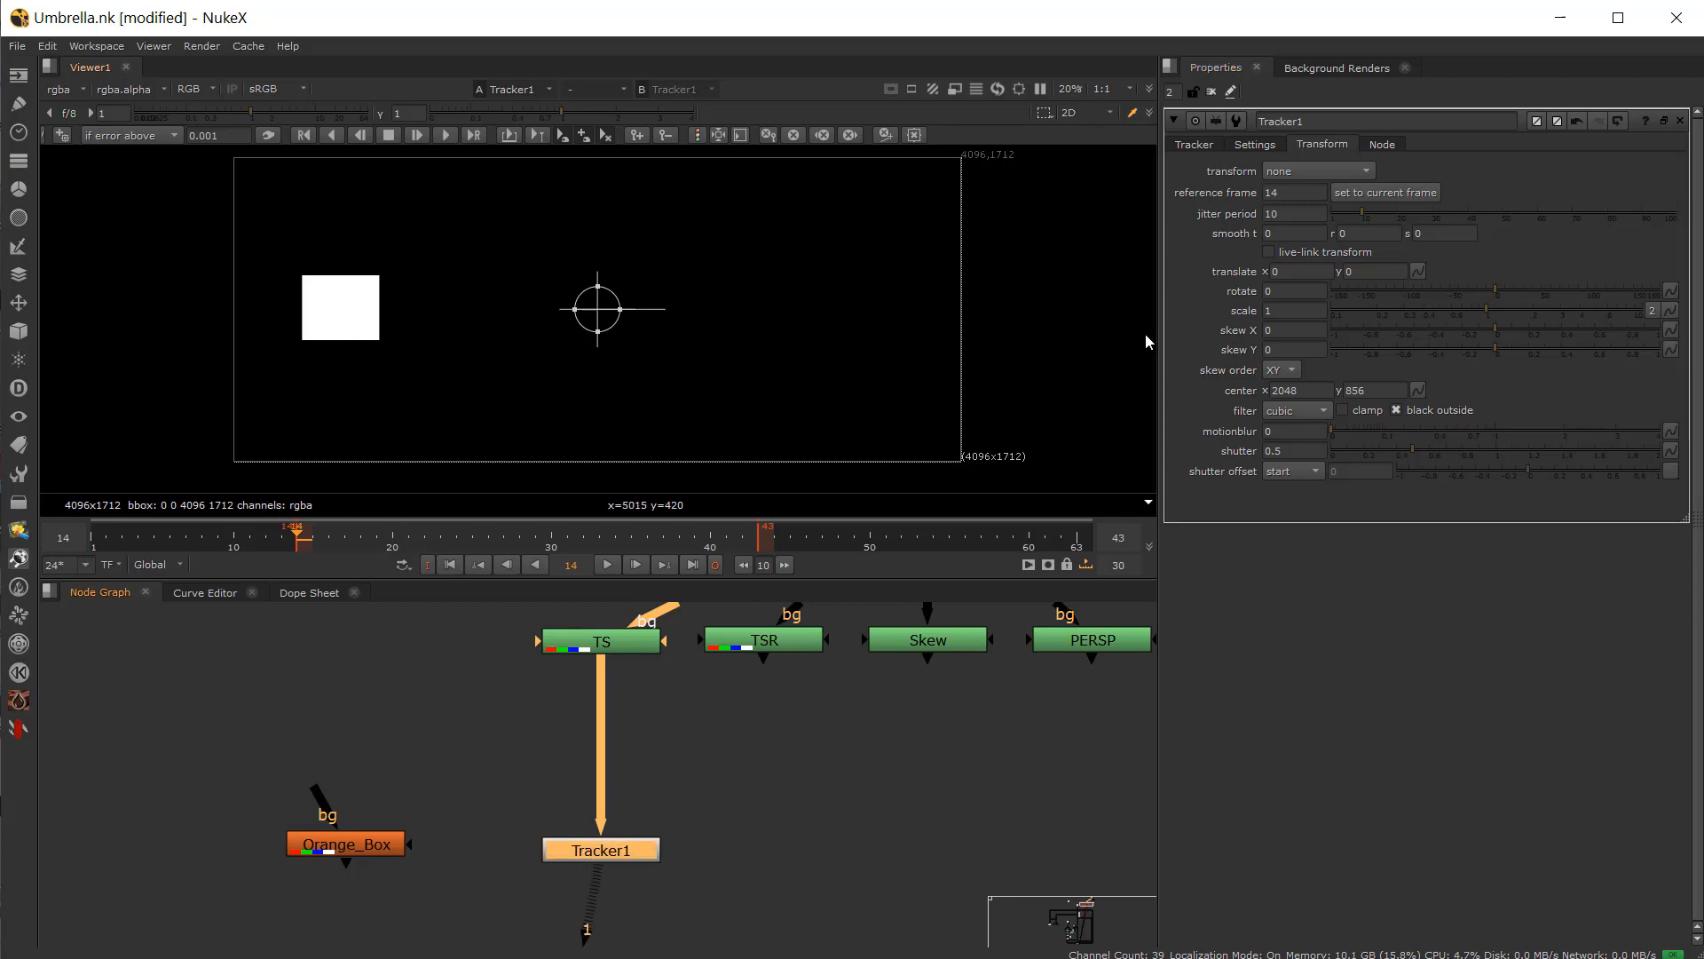
{"action": "left_click", "coordinate": [1193, 145]}
{"action": "left_click", "coordinate": [1250, 441]}
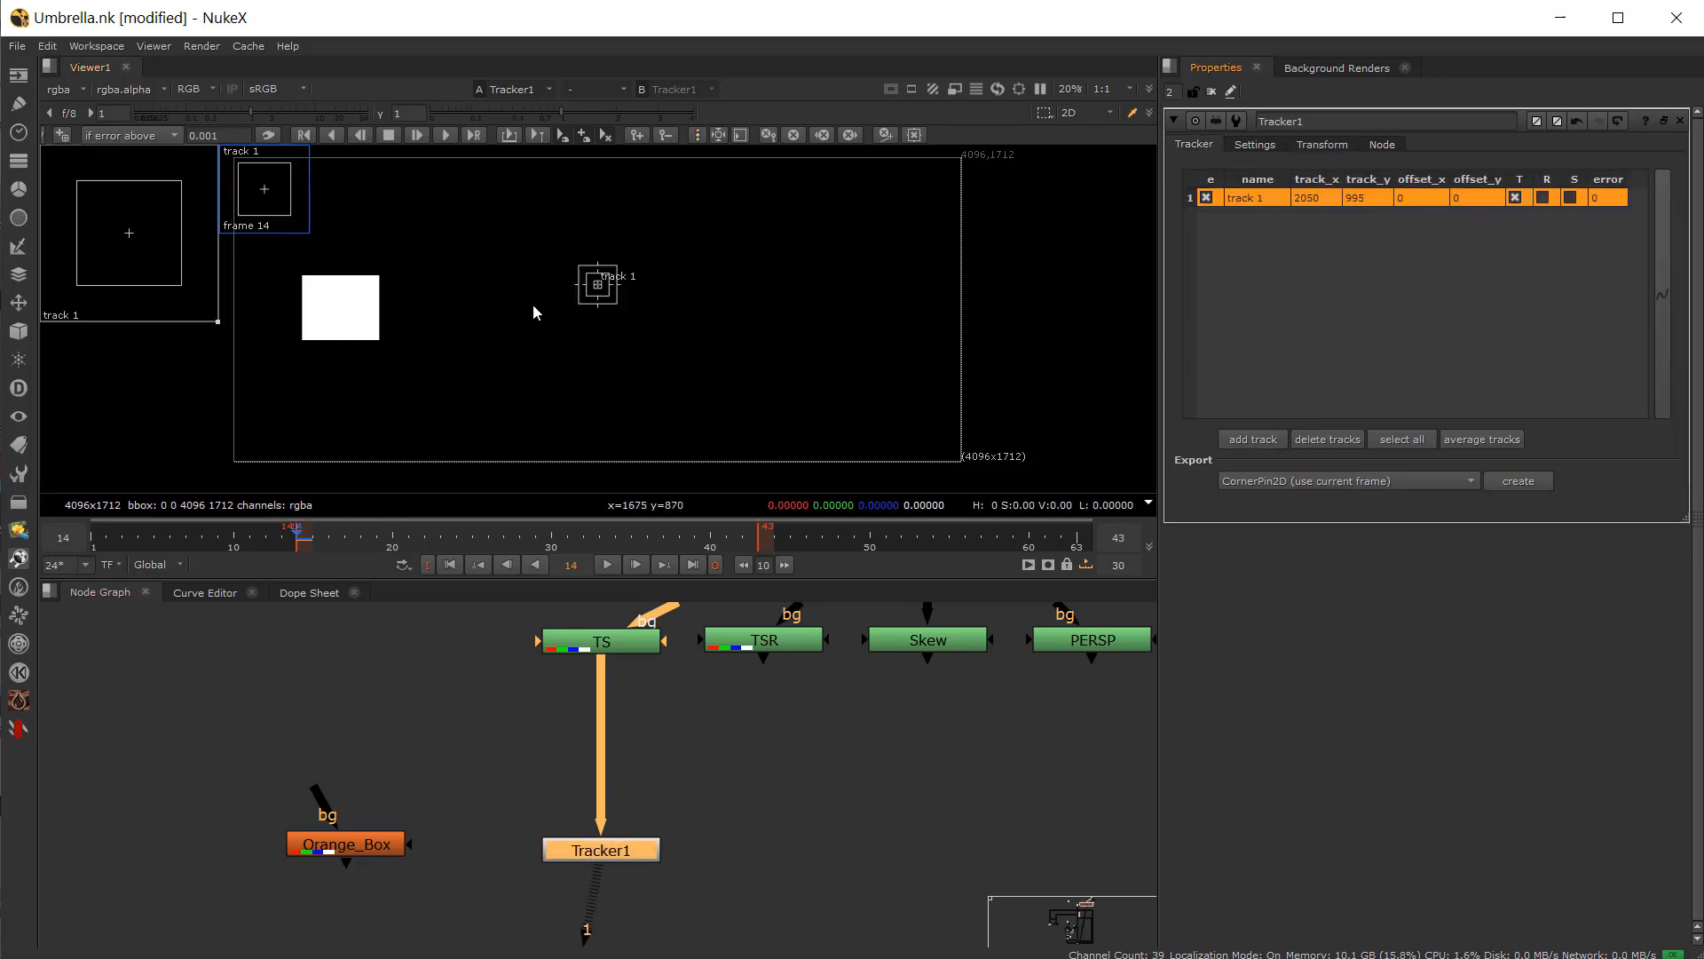
Step: Place track 1 on the upper-right corner of the white square at frame 14
{"action": "scroll", "coordinate": [537, 300], "scroll_direction": "up", "scroll_amount": 3}
{"action": "left_click_drag", "start_coordinate": [643, 277], "coordinate": [247, 256]}
{"action": "middle_click_drag", "start_coordinate": [287, 302], "coordinate": [671, 414]}
{"action": "scroll", "coordinate": [635, 416], "scroll_direction": "up", "scroll_amount": 4}
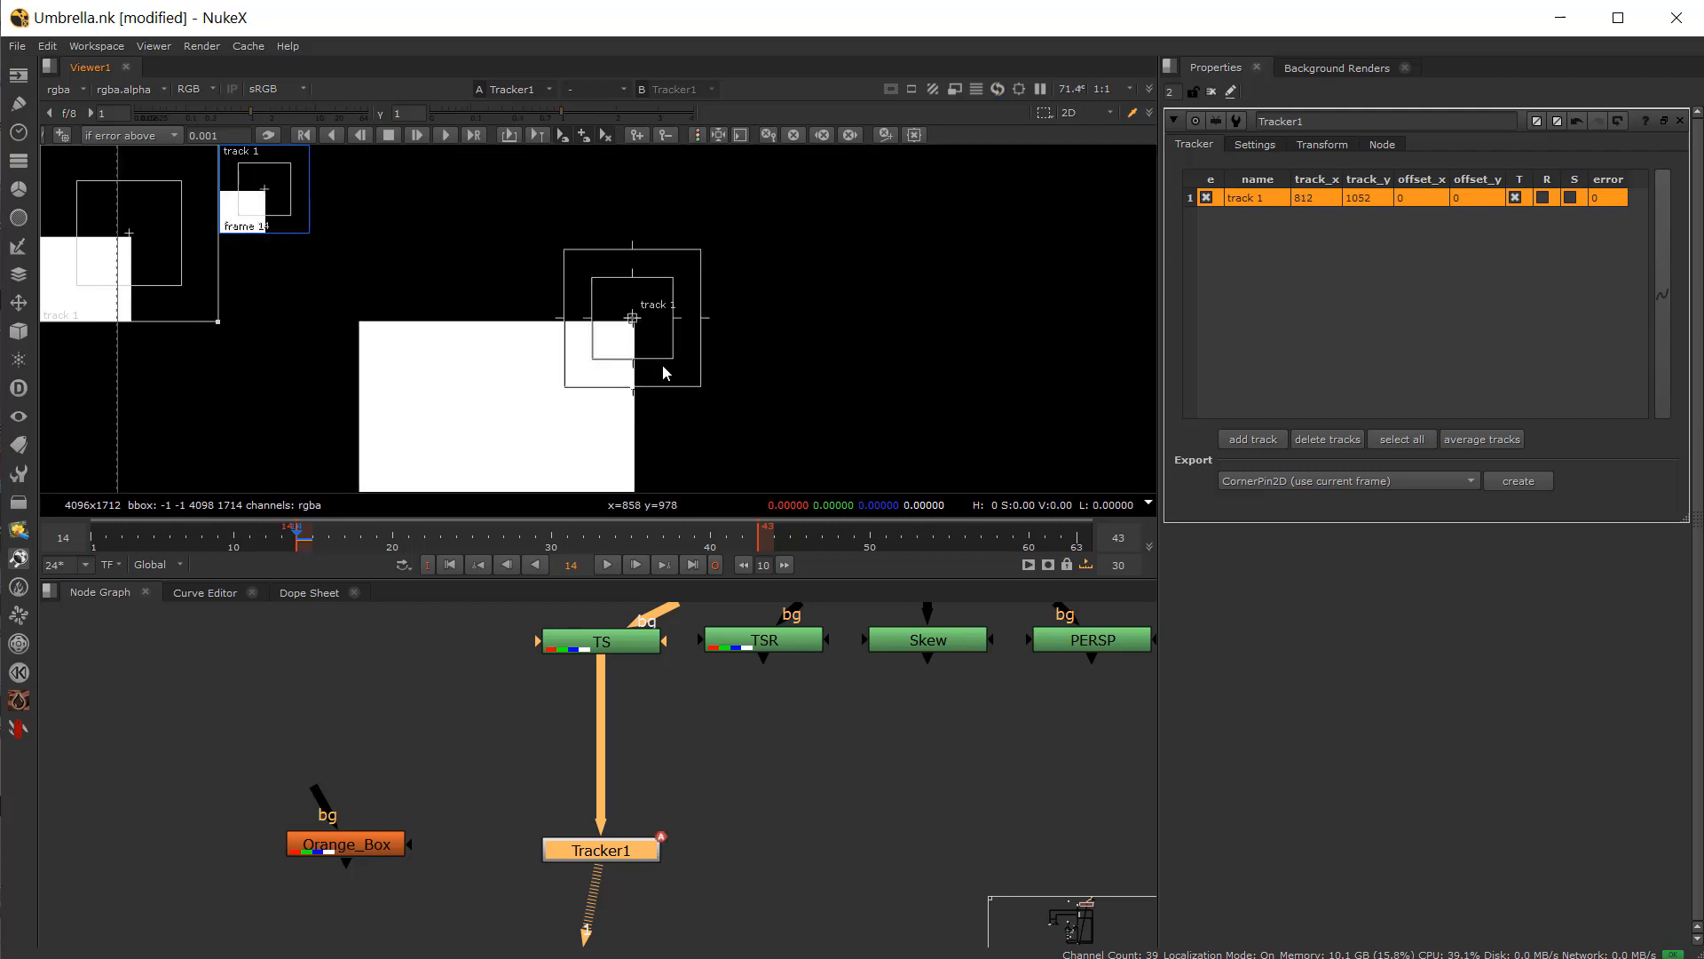
Step: Enlarge track 1's search area around the square's corner
{"action": "left_click_drag", "start_coordinate": [672, 360], "coordinate": [748, 425]}
{"action": "left_click", "coordinate": [315, 550]}
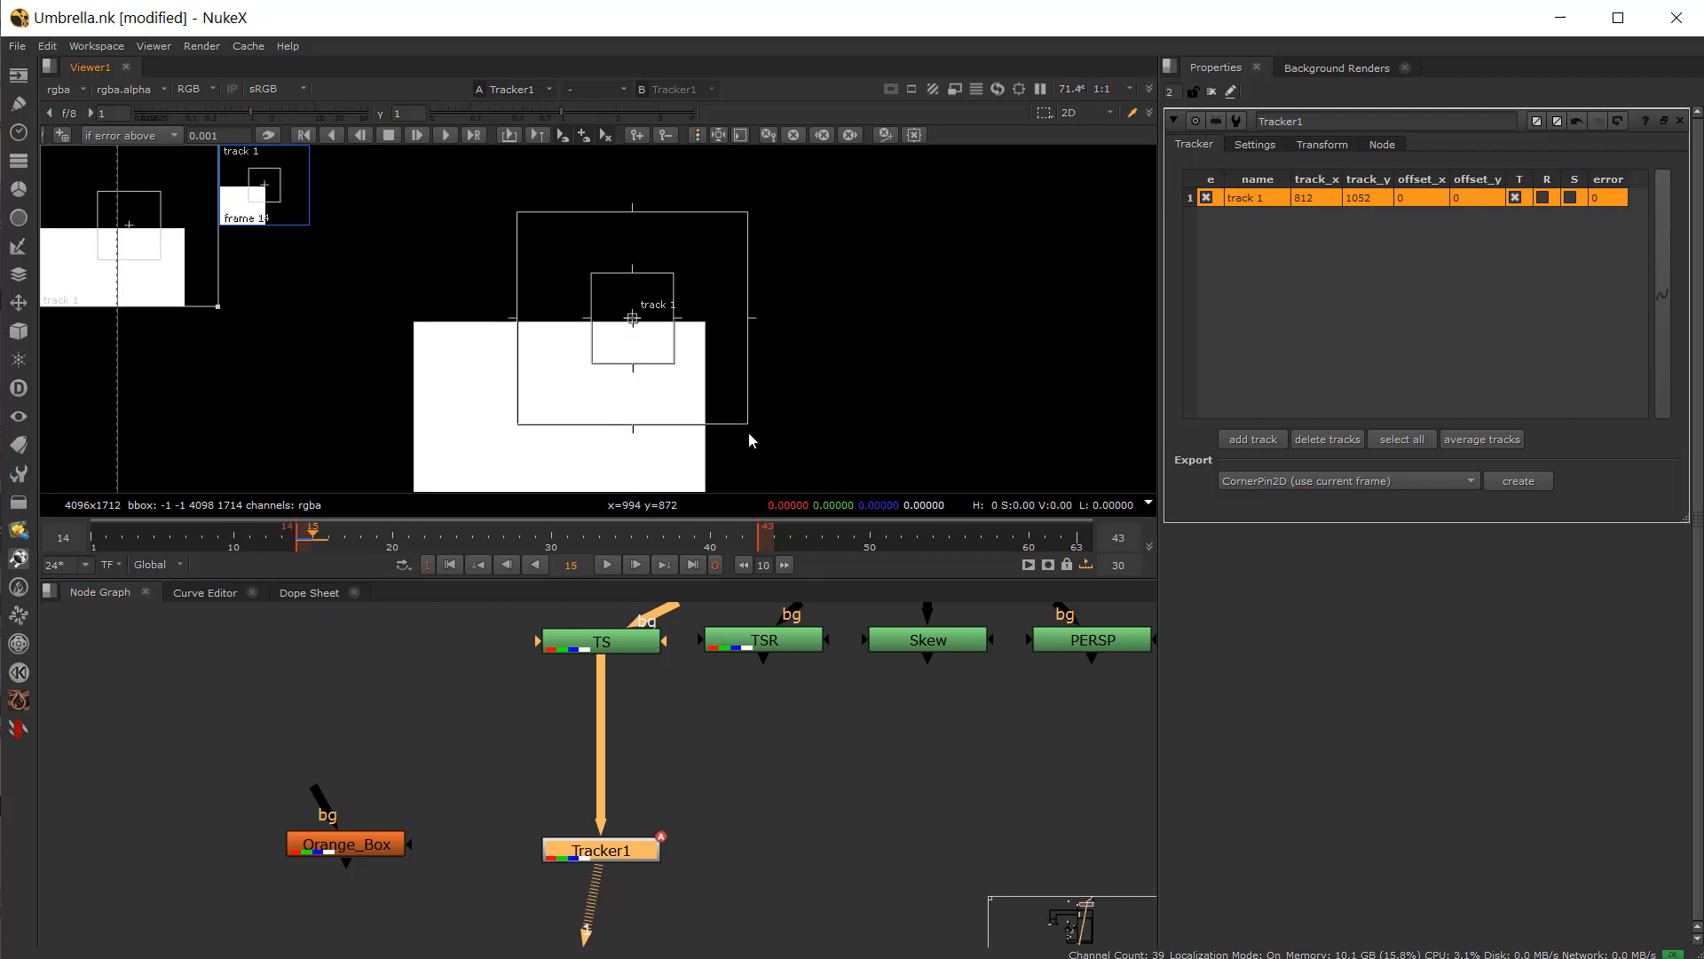
{"action": "mouse_move", "coordinate": [748, 432]}
{"action": "left_mouse_down"}
{"action": "mouse_move", "coordinate": [695, 404]}
{"action": "mouse_move", "coordinate": [754, 420]}
{"action": "left_mouse_up"}
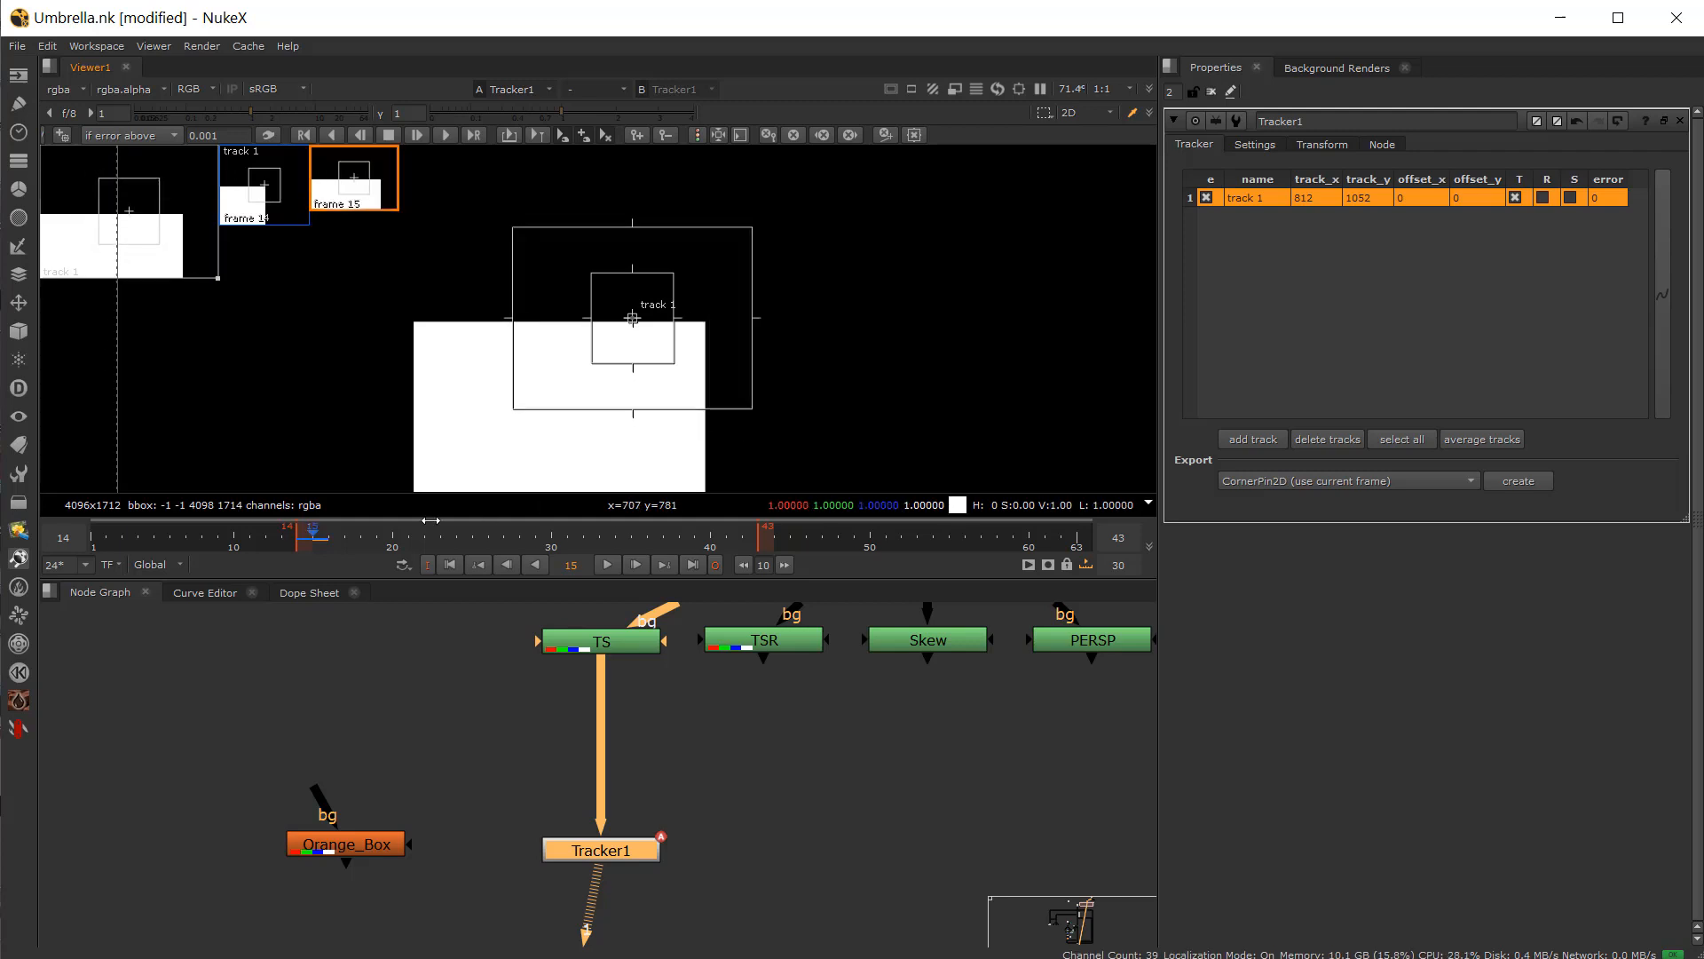
Step: Track forward from frame 14 to the end of the range
{"action": "left_click", "coordinate": [301, 545]}
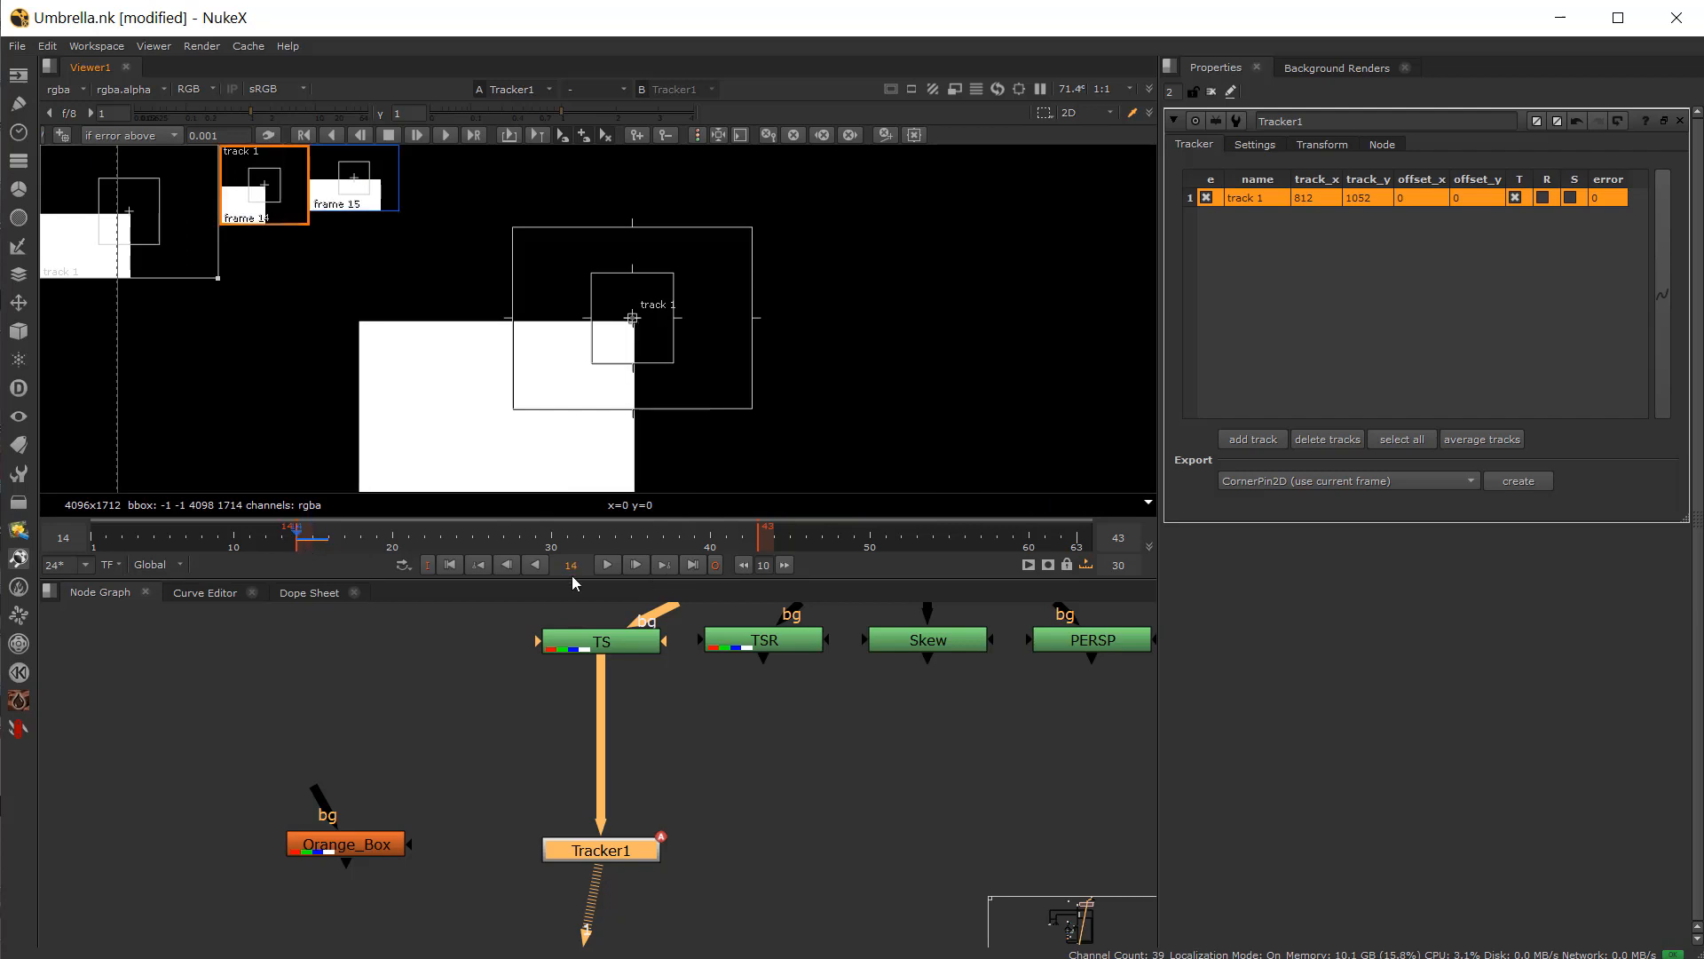
{"action": "scroll", "coordinate": [662, 330], "scroll_direction": "down", "scroll_amount": 3}
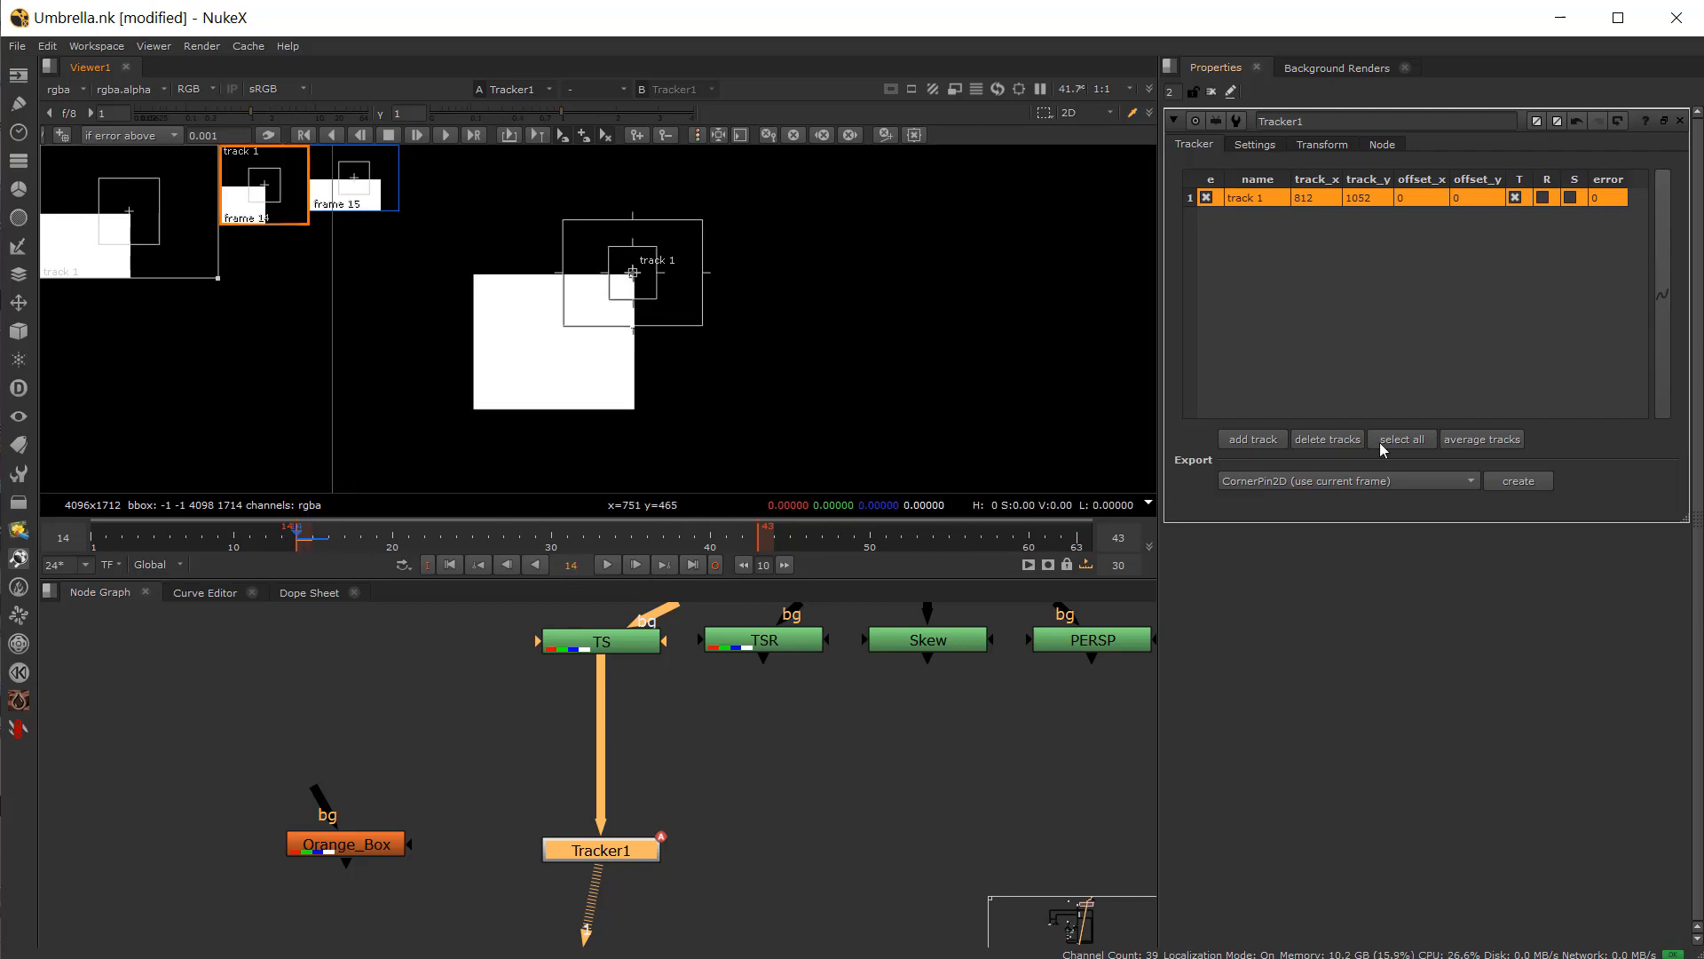
{"action": "left_click", "coordinate": [445, 136]}
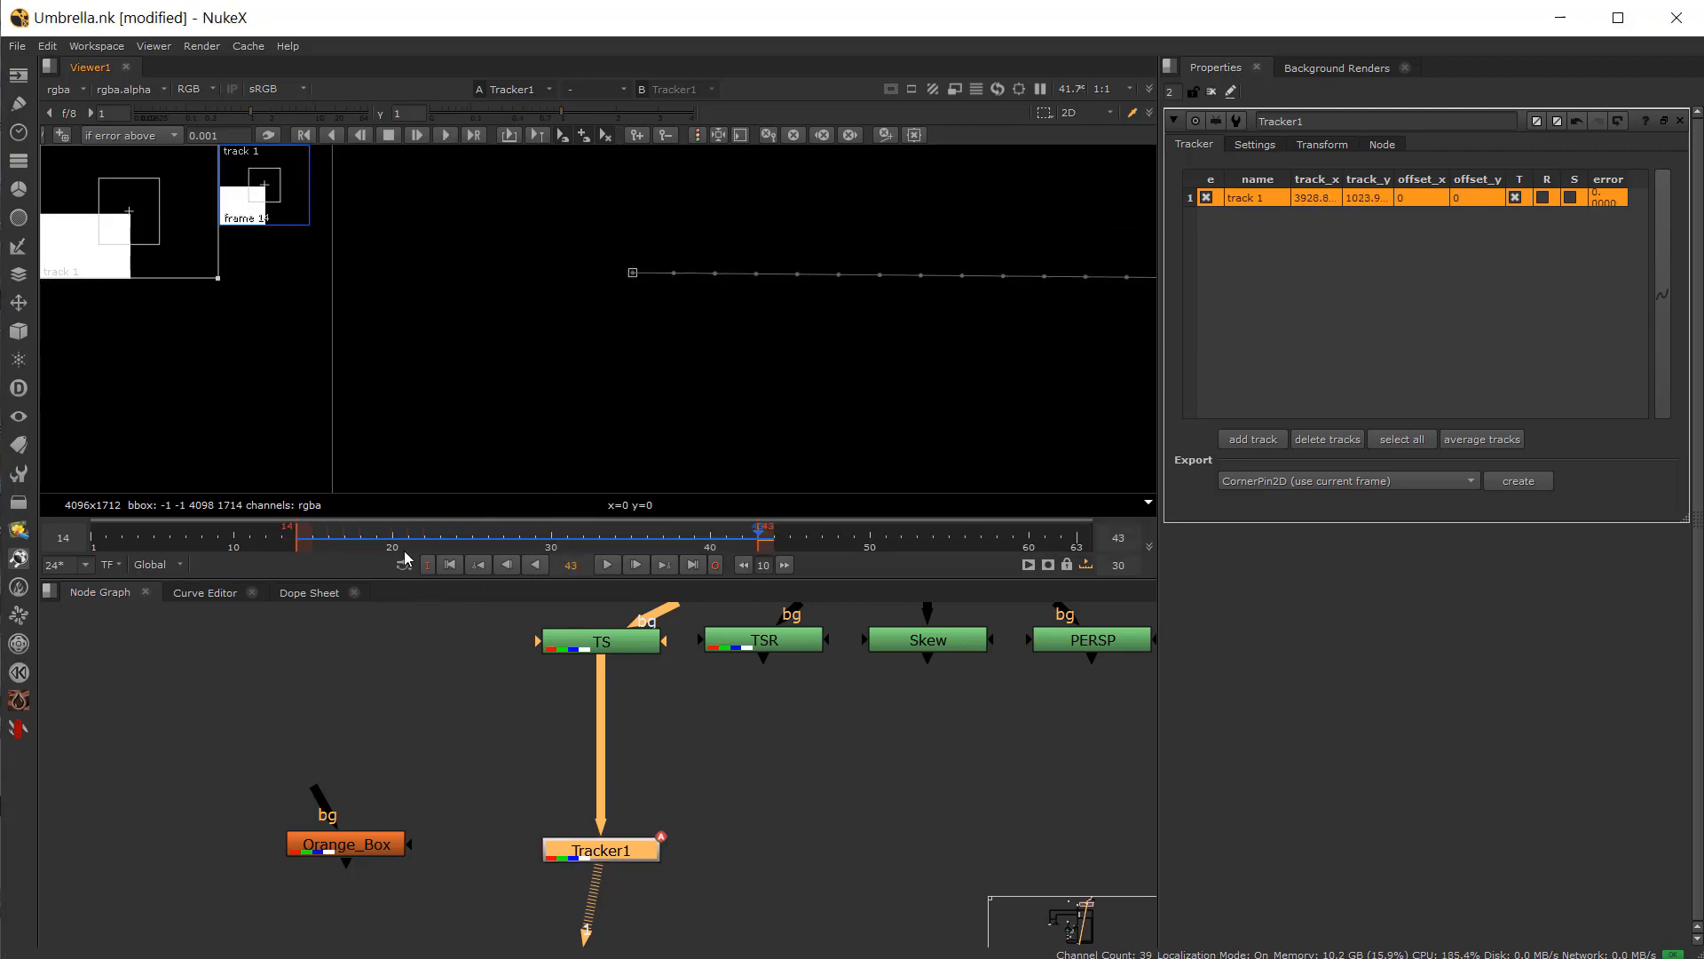
Step: Return to frame 14 and enable showing the error colours on the track path
{"action": "left_click", "coordinate": [293, 543]}
{"action": "scroll", "coordinate": [491, 414], "scroll_direction": "down", "scroll_amount": 2}
{"action": "scroll", "coordinate": [491, 416], "scroll_direction": "up", "scroll_amount": 2}
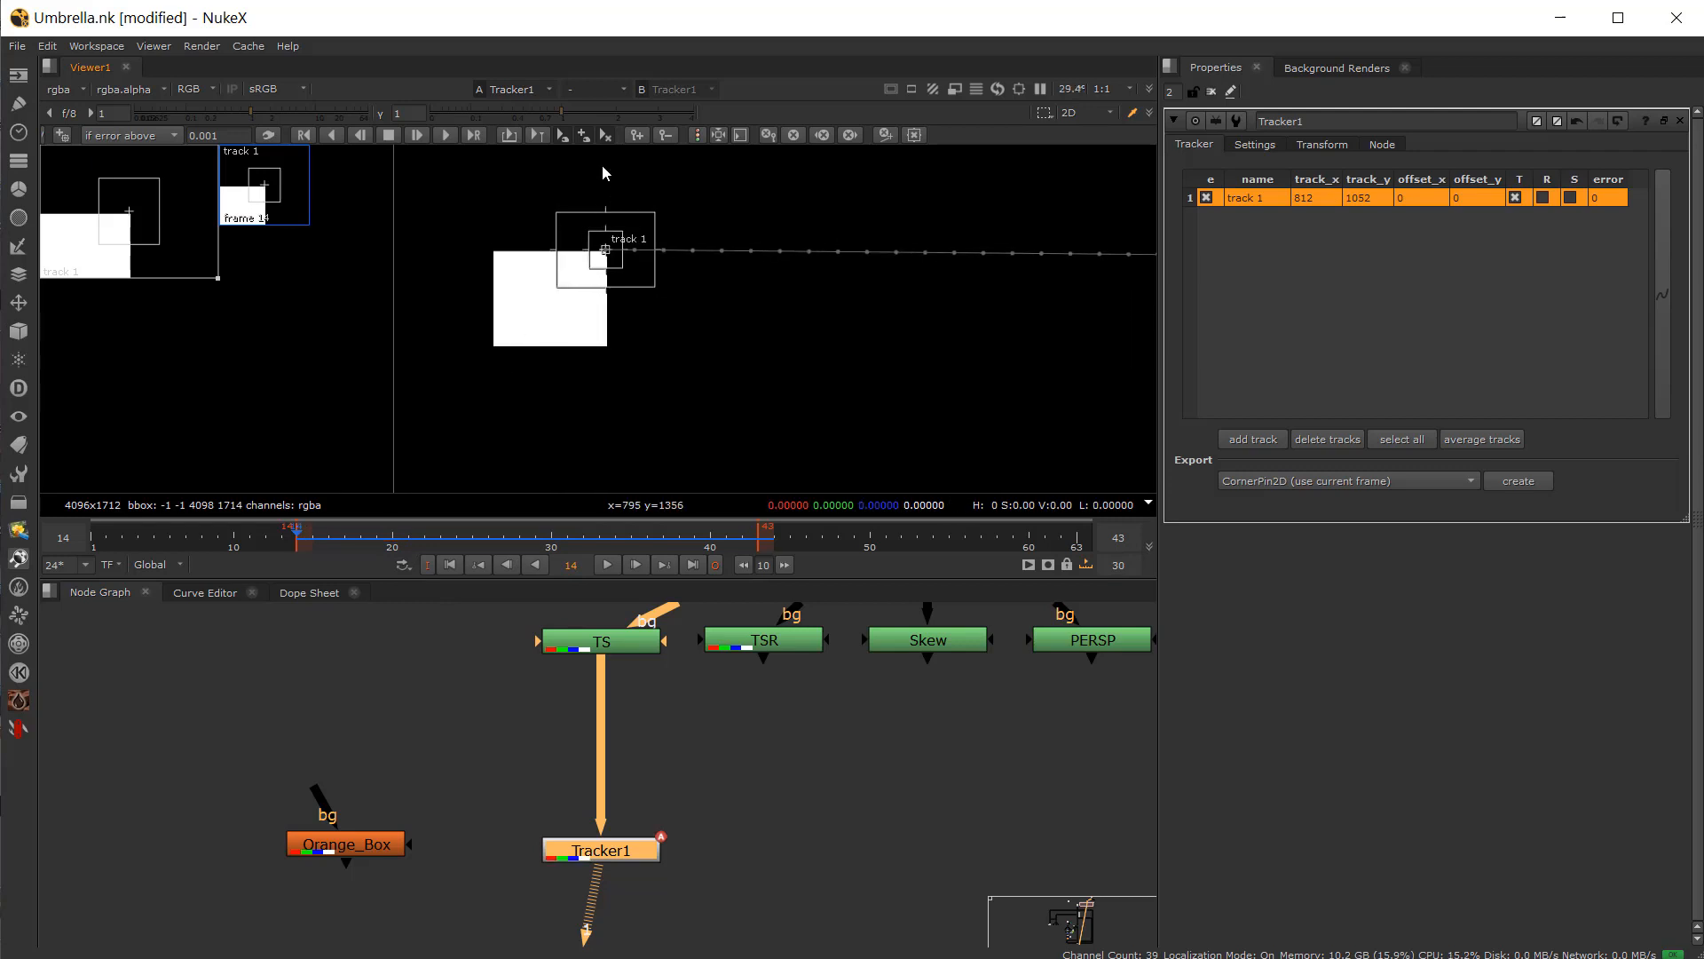
{"action": "left_click", "coordinate": [698, 135]}
{"action": "scroll", "coordinate": [864, 334], "scroll_direction": "down", "scroll_amount": 2}
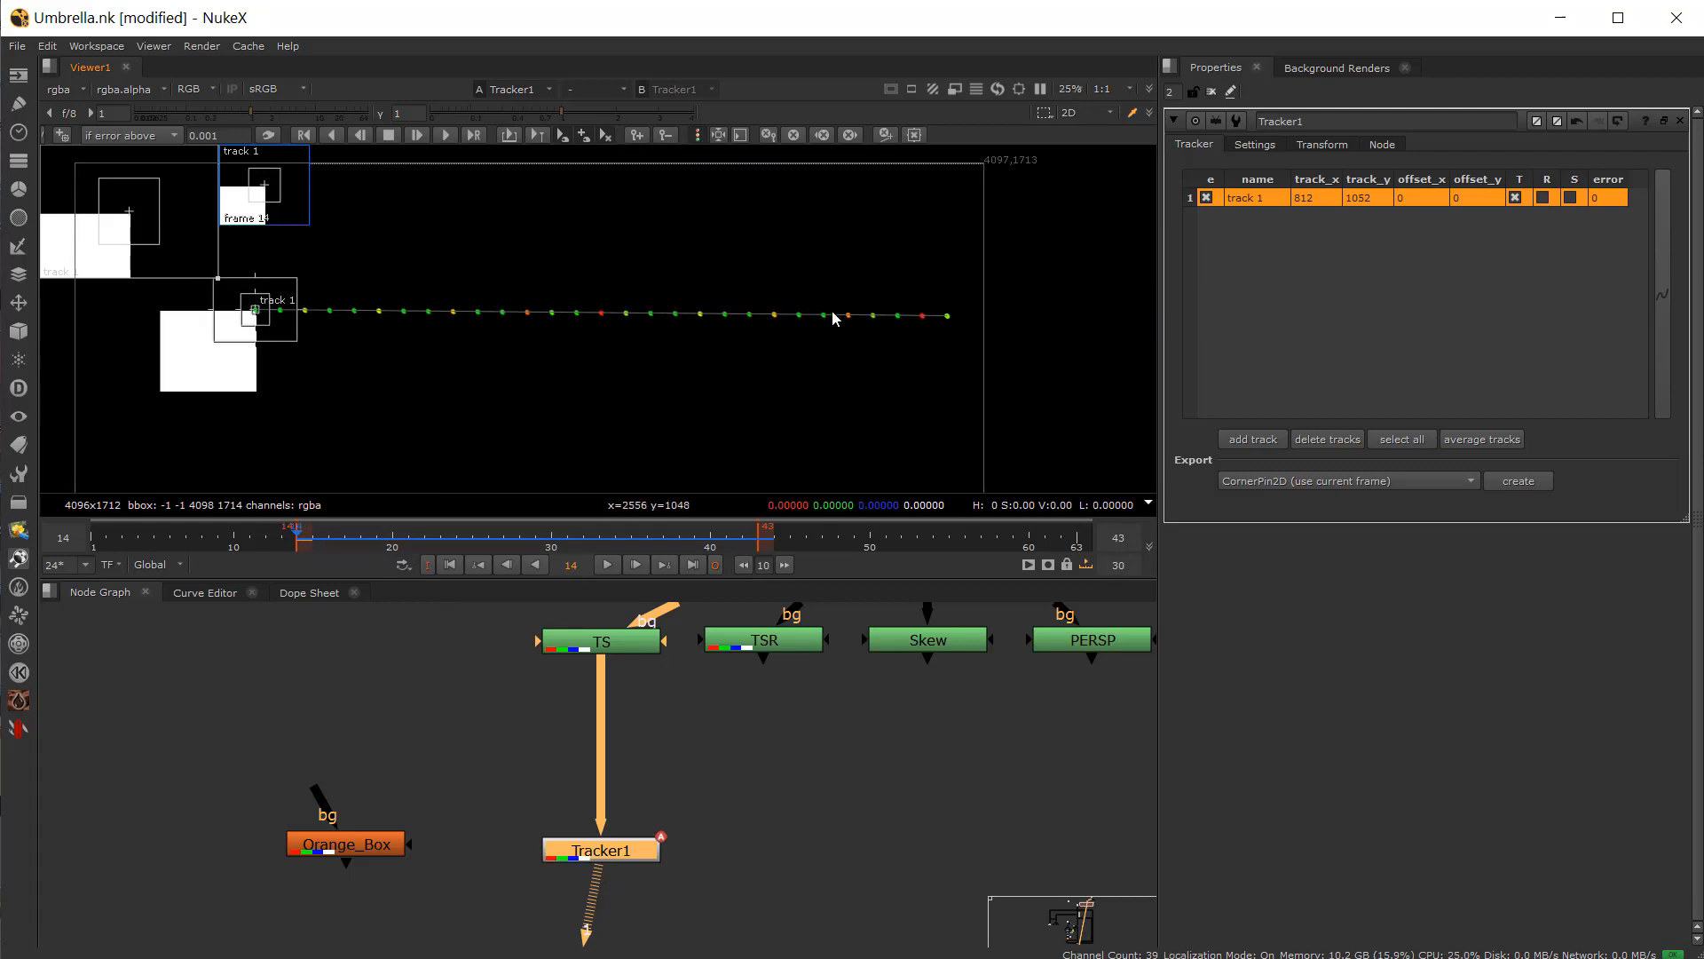
Step: Track forward again from frame 14 and return to frame 14
{"action": "middle_click_drag", "start_coordinate": [488, 252], "coordinate": [662, 235]}
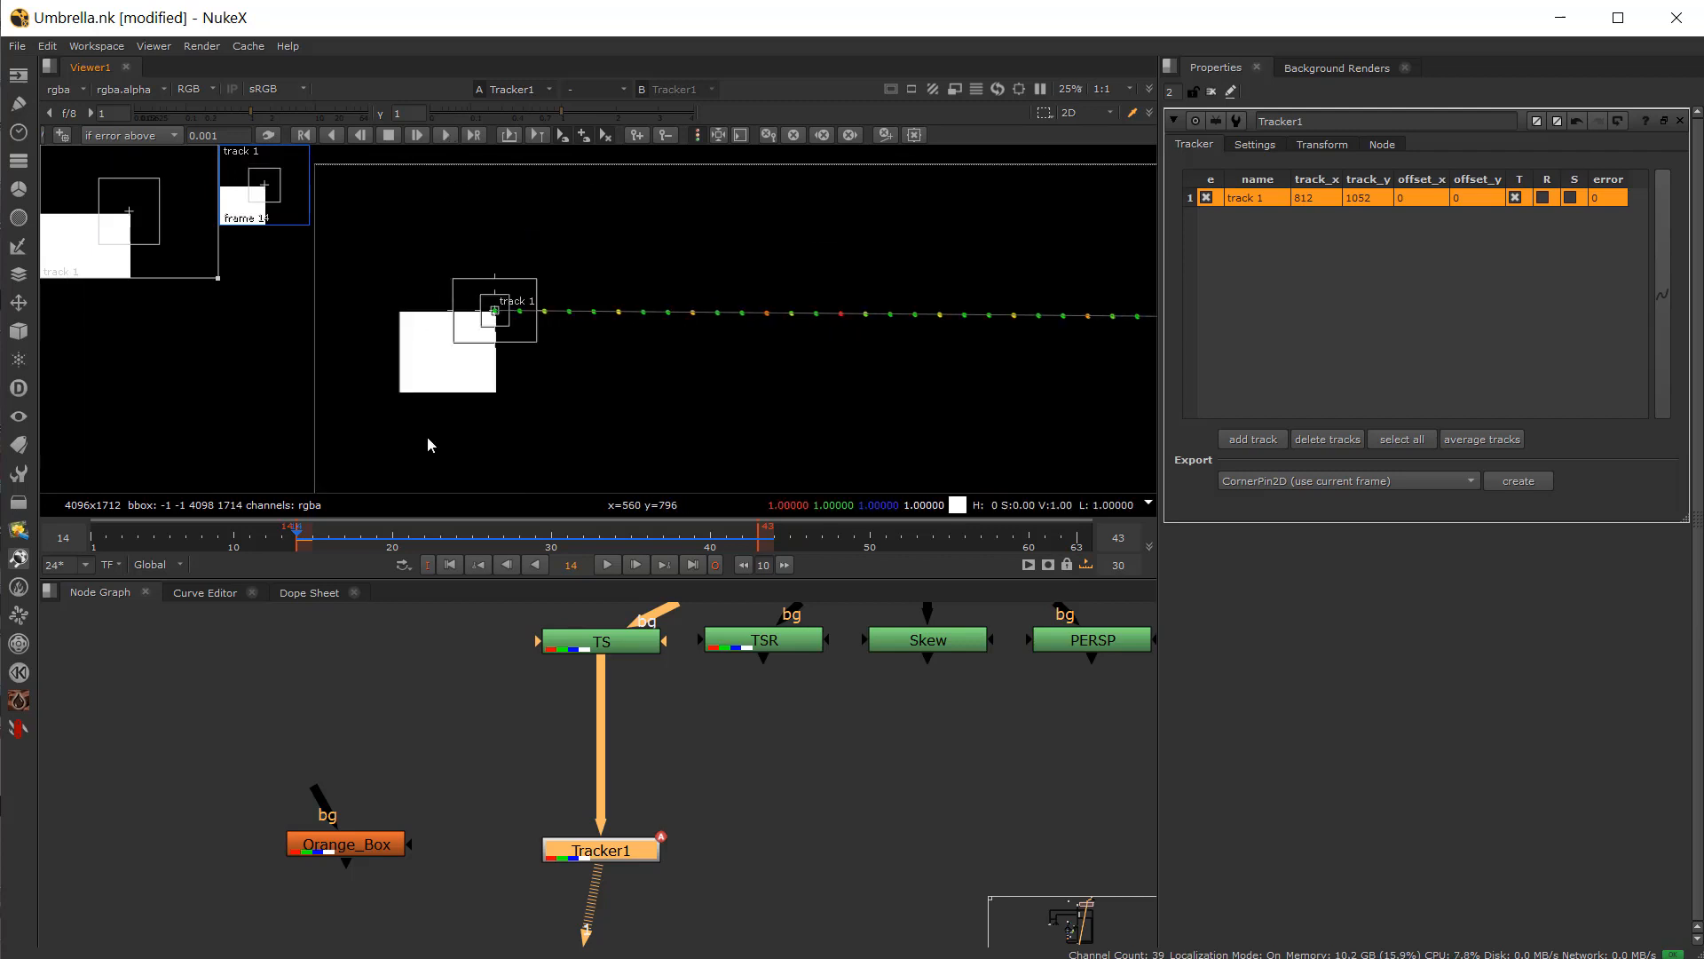
{"action": "left_click_drag", "start_coordinate": [348, 536], "coordinate": [298, 574]}
{"action": "left_click", "coordinate": [446, 136]}
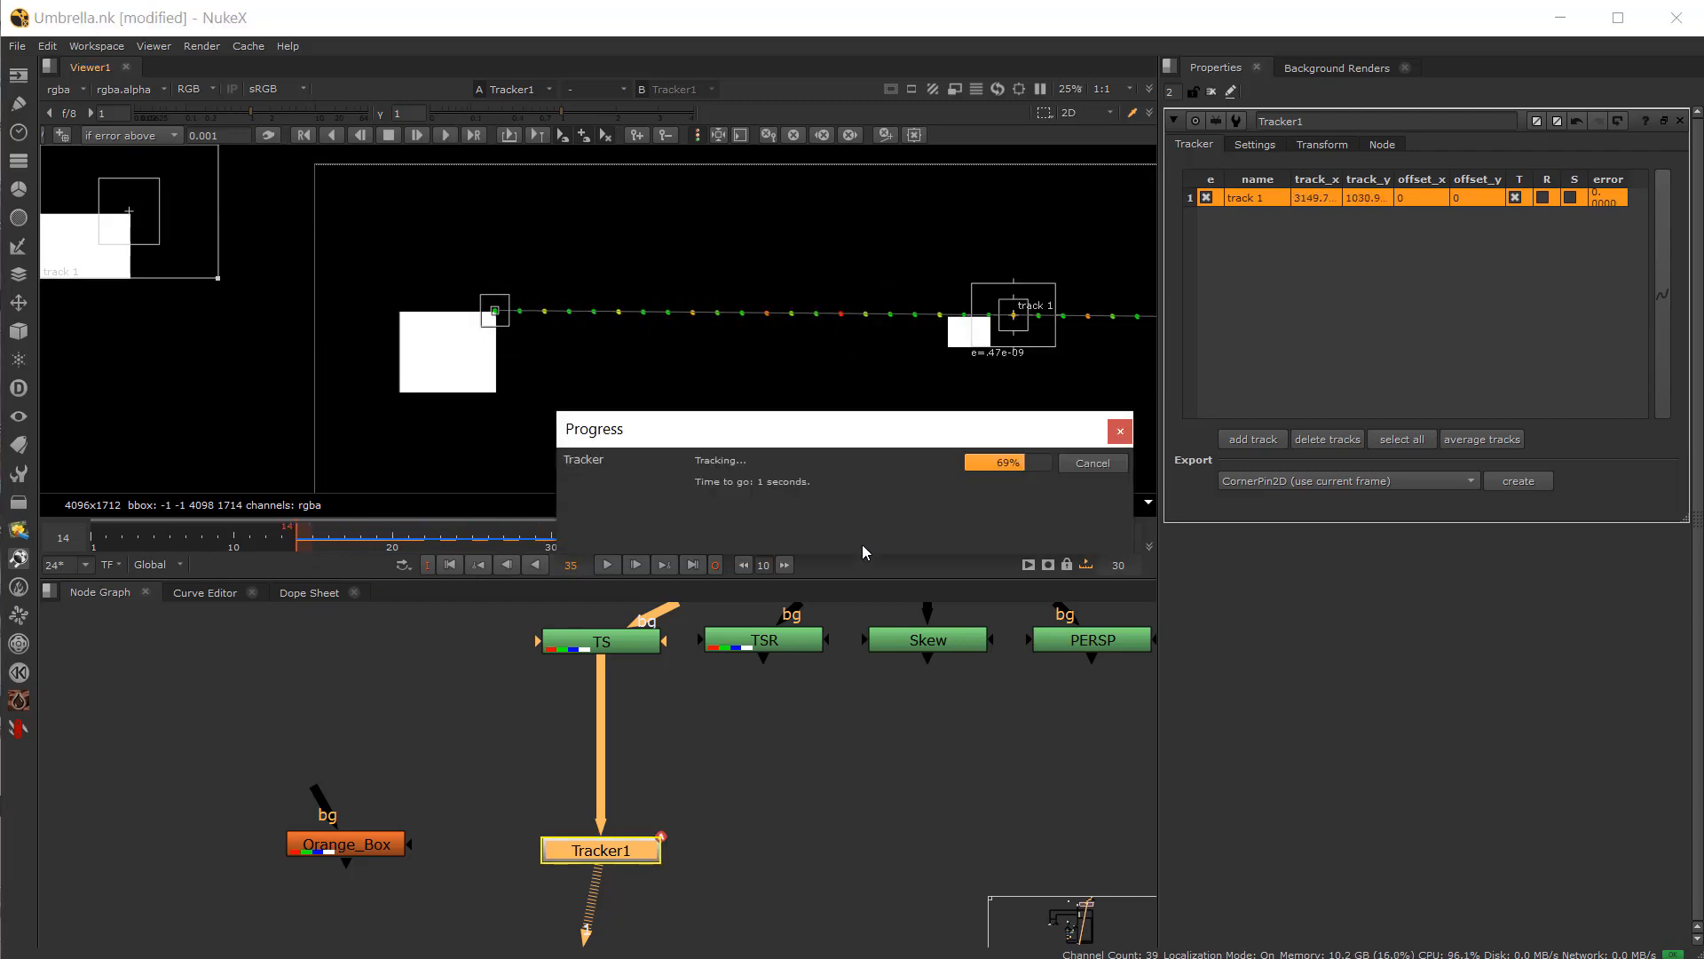
{"action": "left_click_drag", "start_coordinate": [314, 550], "coordinate": [293, 551]}
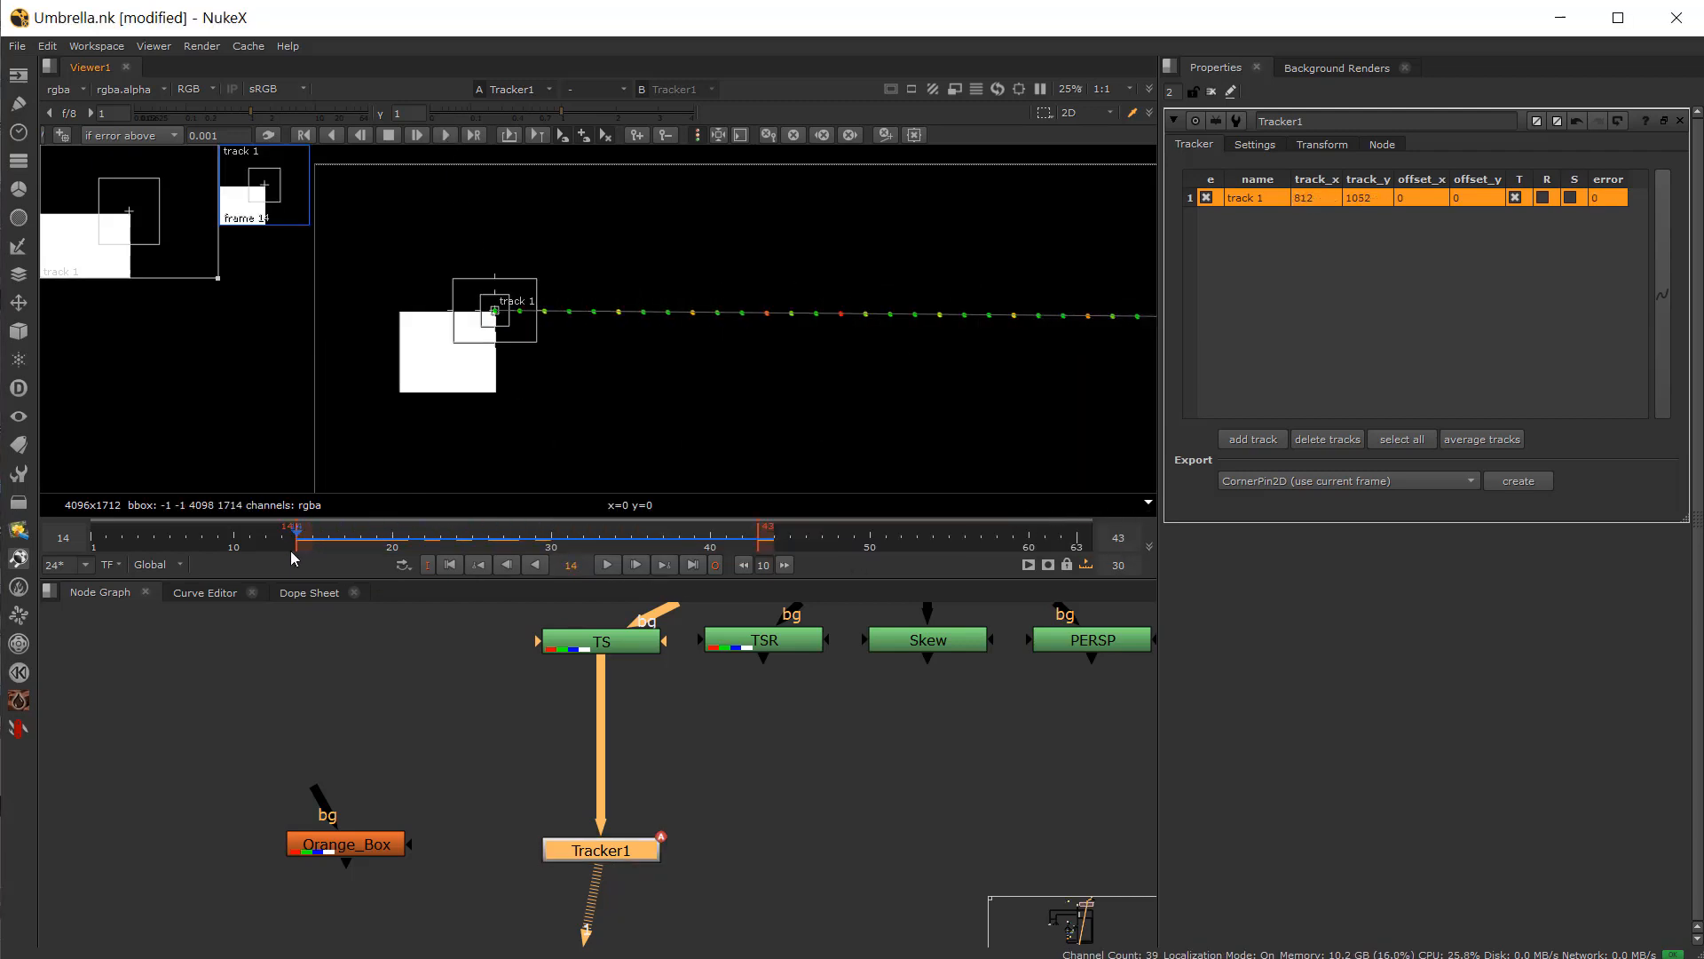
Step: Export a Transform (match-move) node from the tracker, then delete it
{"action": "middle_click_drag", "start_coordinate": [508, 340], "coordinate": [554, 315]}
{"action": "scroll", "coordinate": [539, 298], "scroll_direction": "up", "scroll_amount": 2}
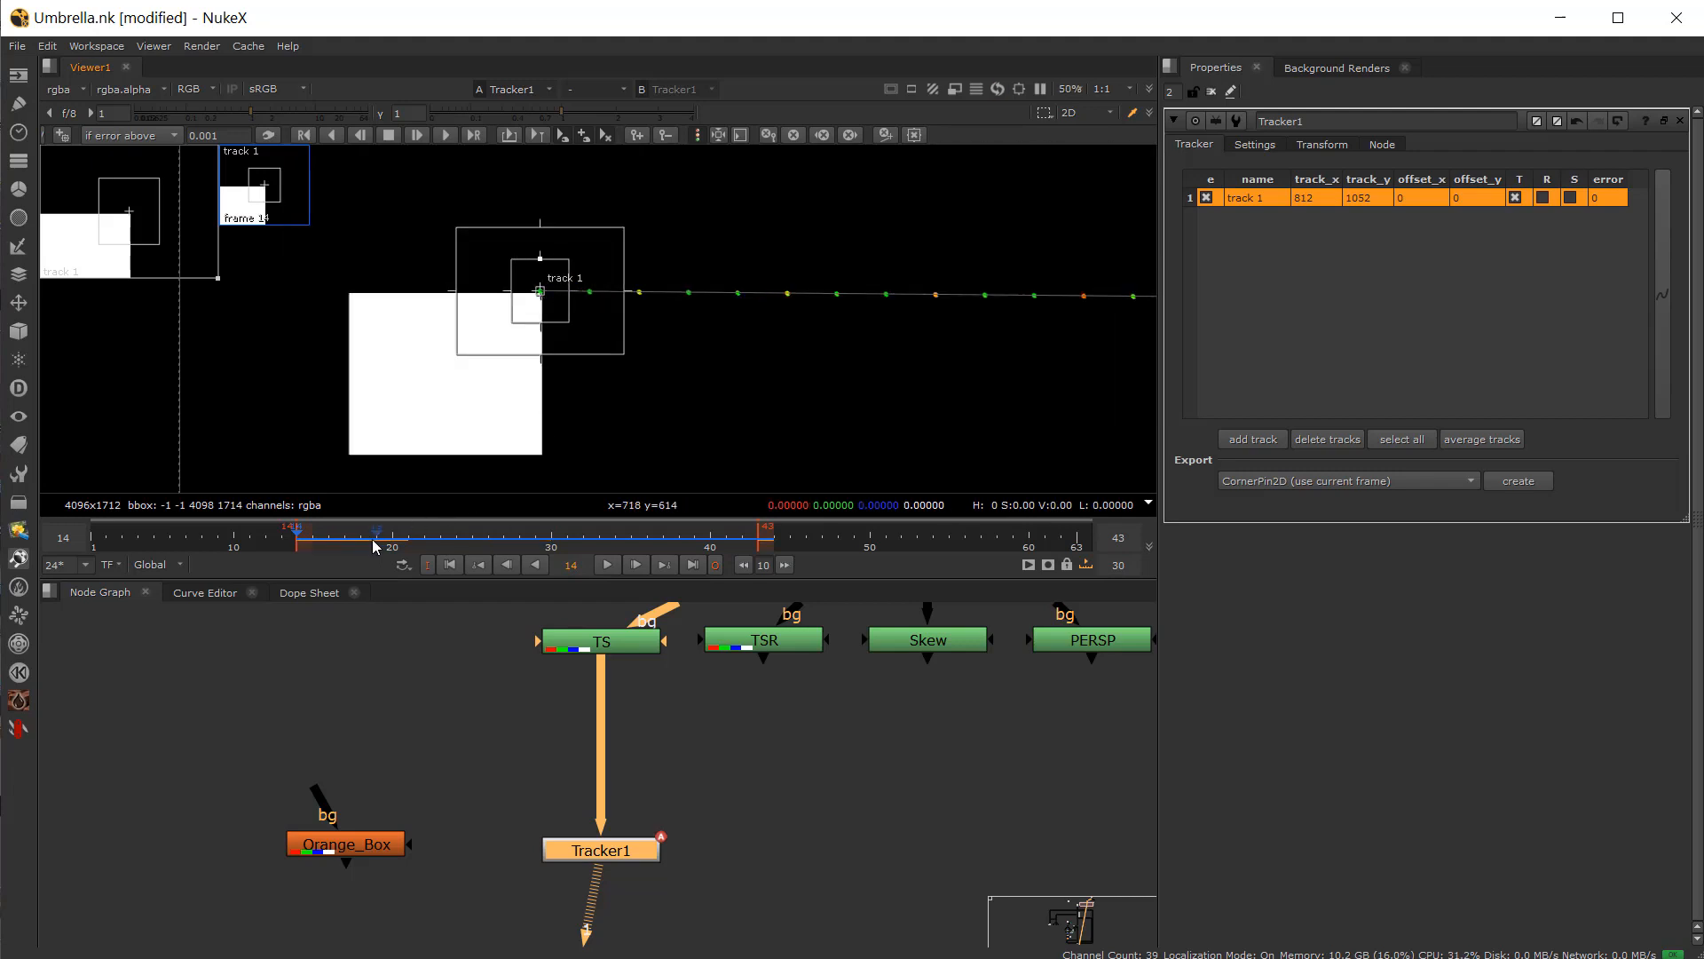
{"action": "left_click_drag", "start_coordinate": [588, 858], "coordinate": [581, 765]}
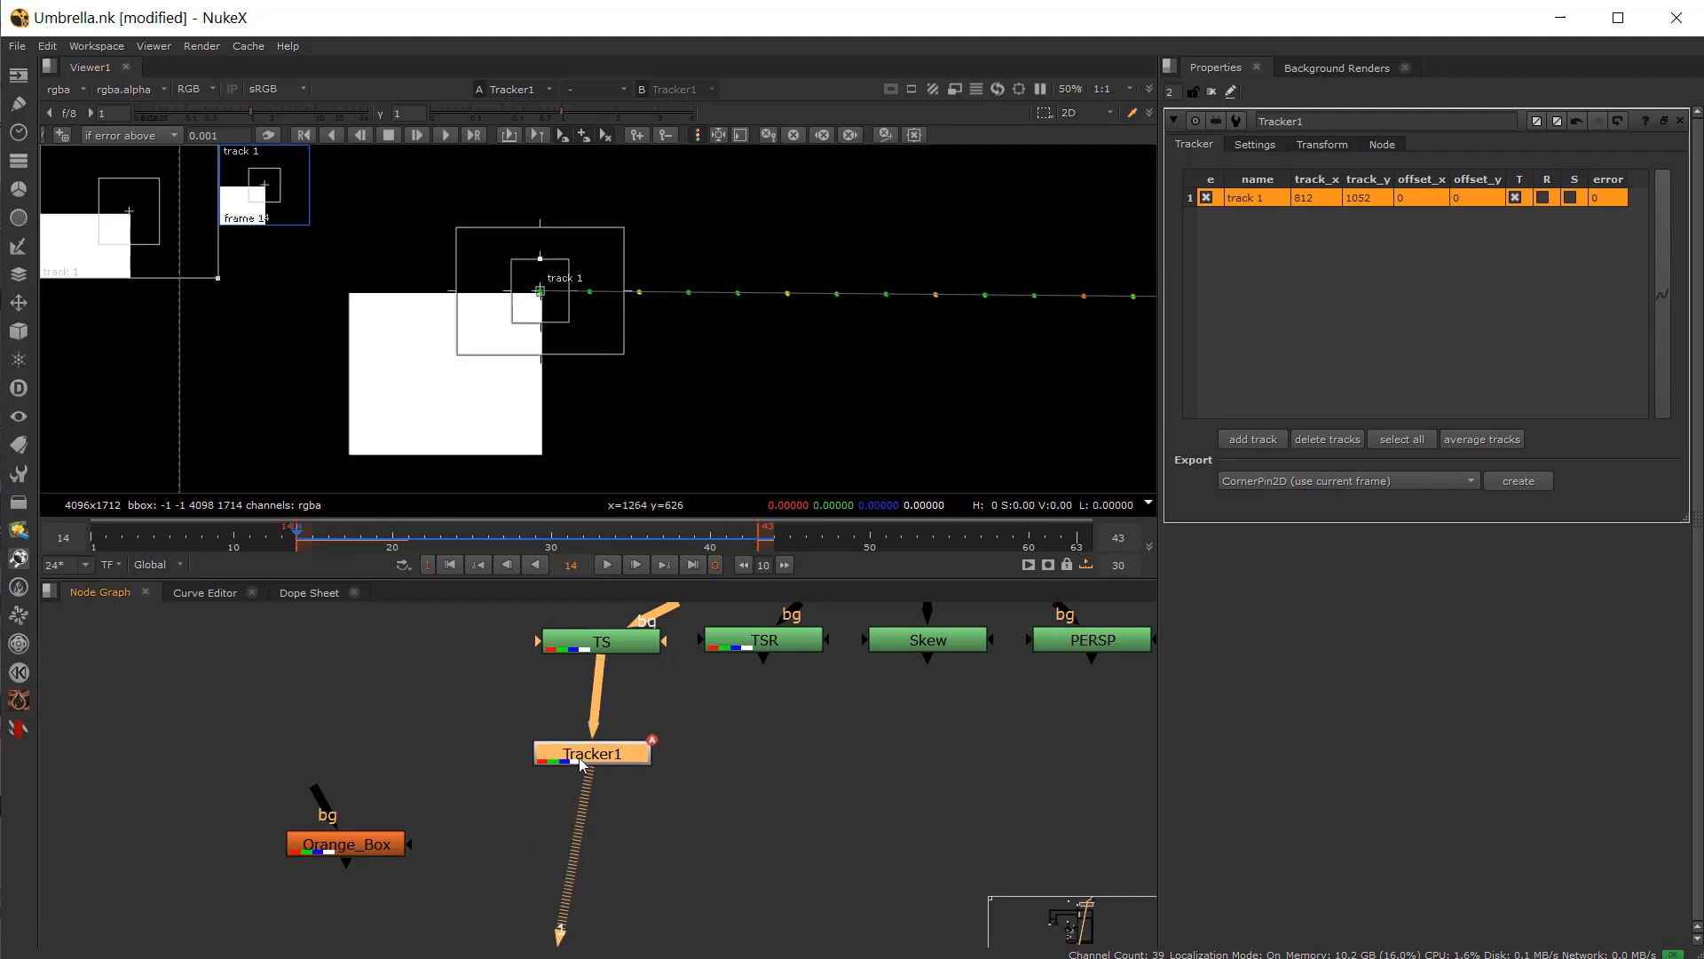
{"action": "left_click", "coordinate": [1289, 482]}
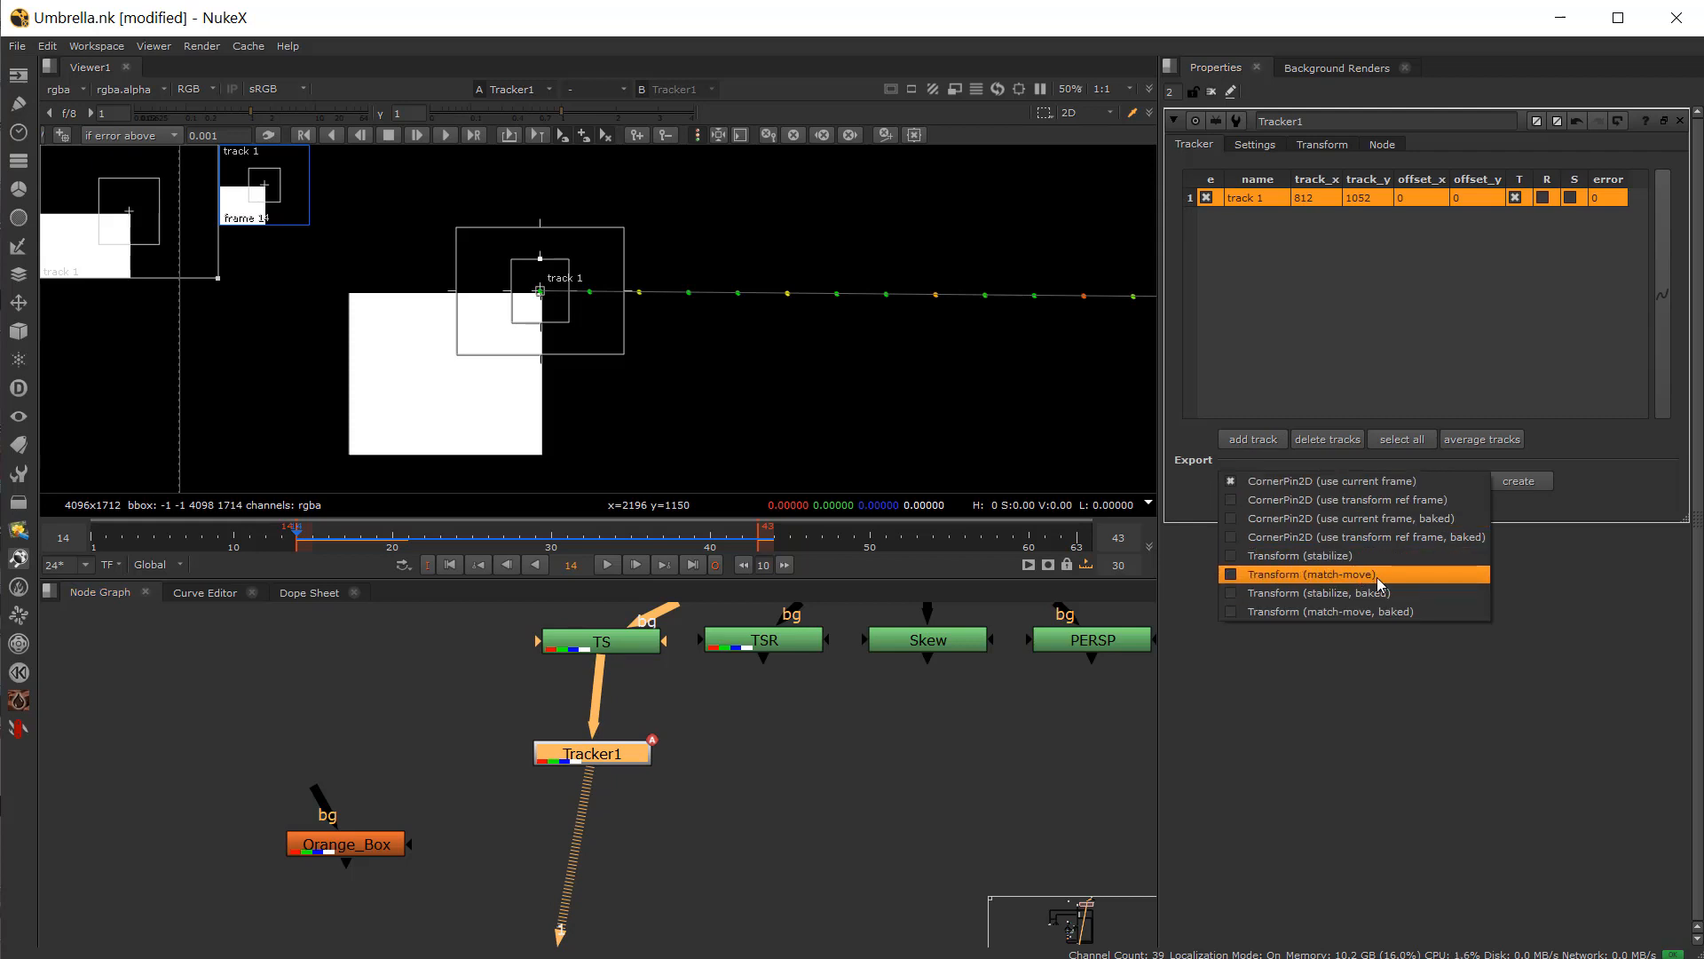
{"action": "left_click", "coordinate": [1349, 575]}
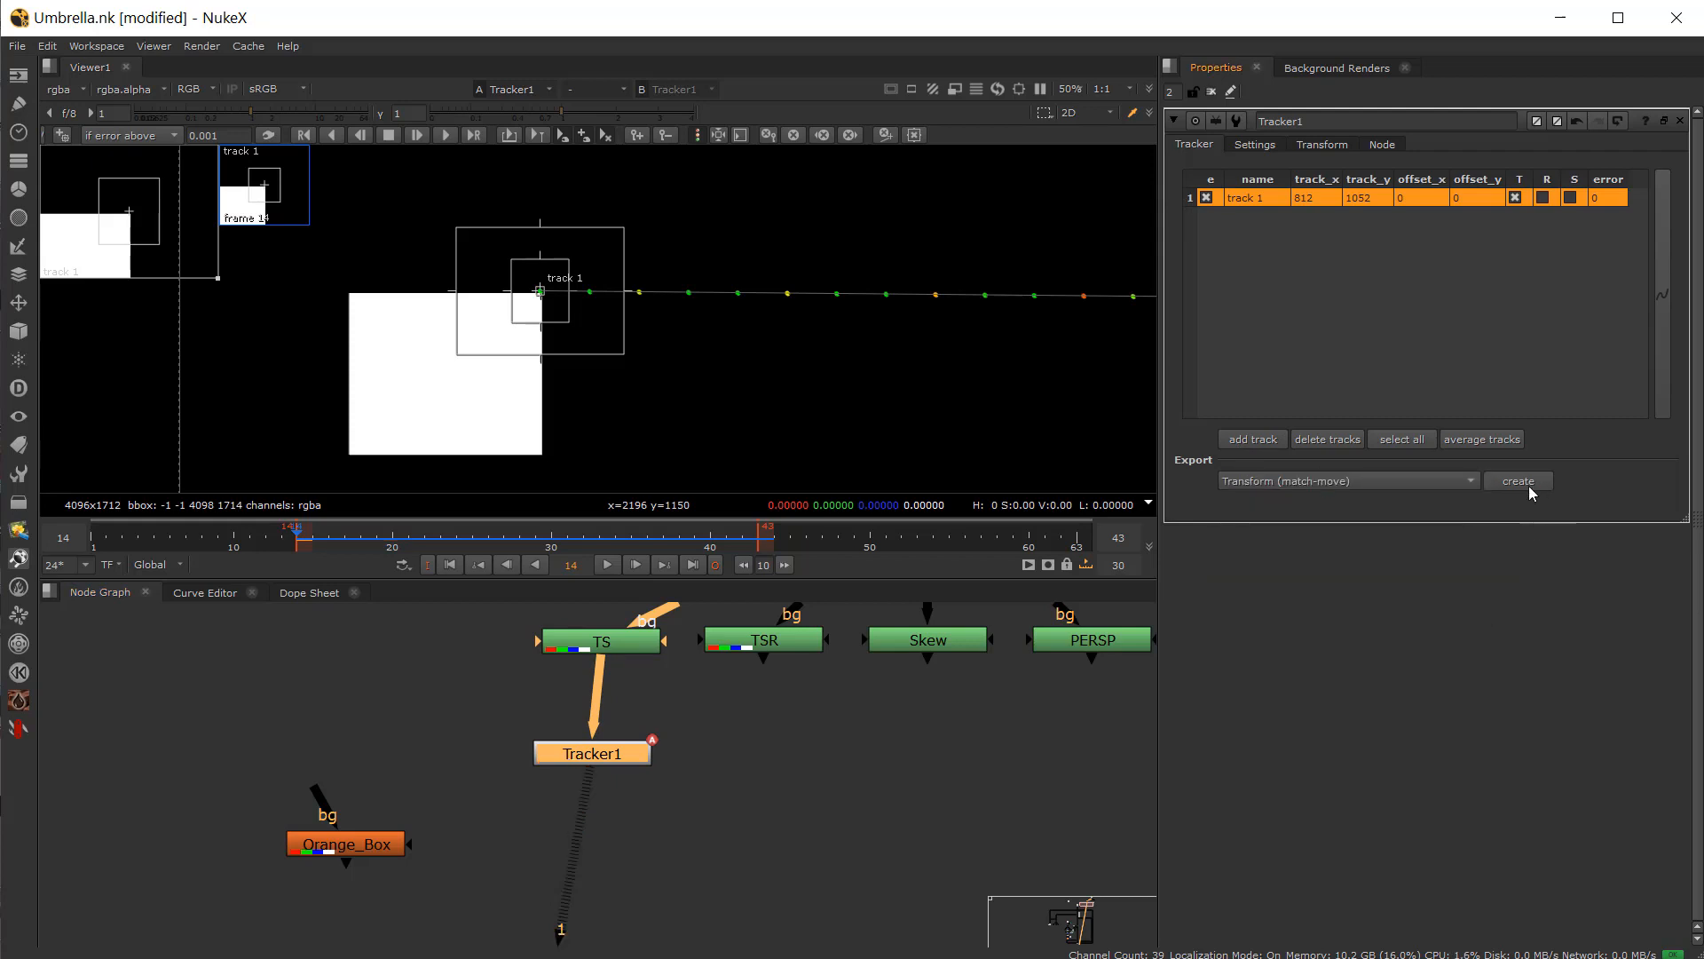
{"action": "left_click", "coordinate": [1531, 487]}
{"action": "left_click_drag", "start_coordinate": [769, 825], "coordinate": [494, 857]}
{"action": "left_click_drag", "start_coordinate": [388, 856], "coordinate": [334, 861]}
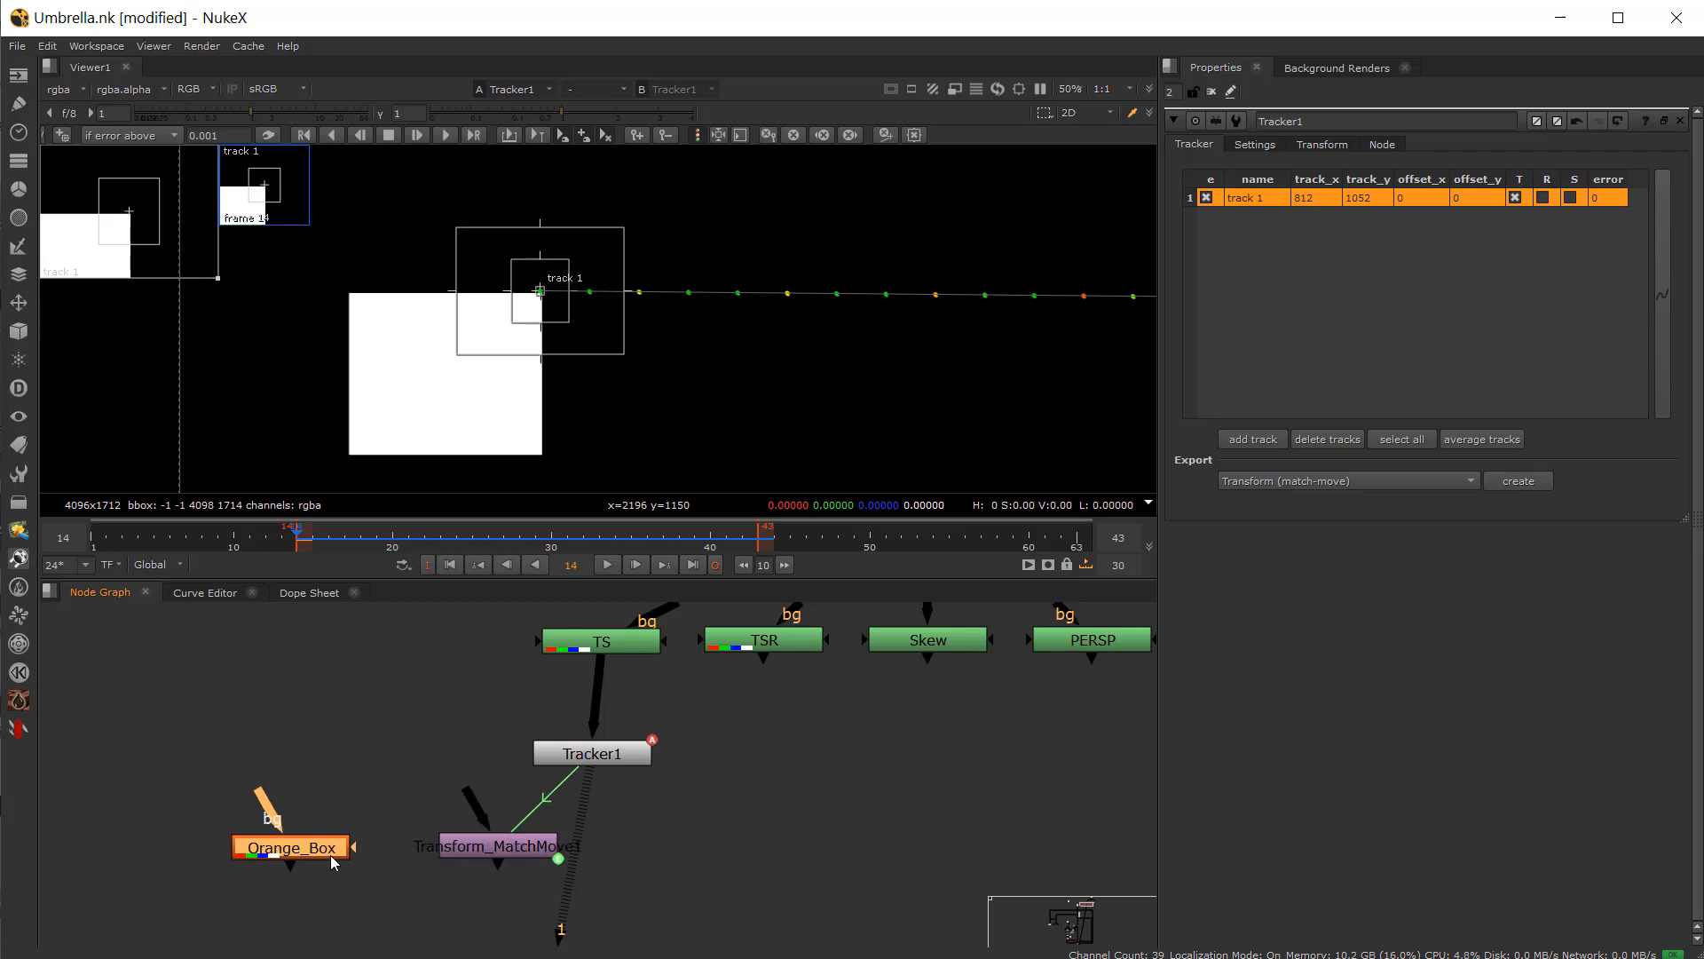
{"action": "left_click_drag", "start_coordinate": [503, 857], "coordinate": [473, 852]}
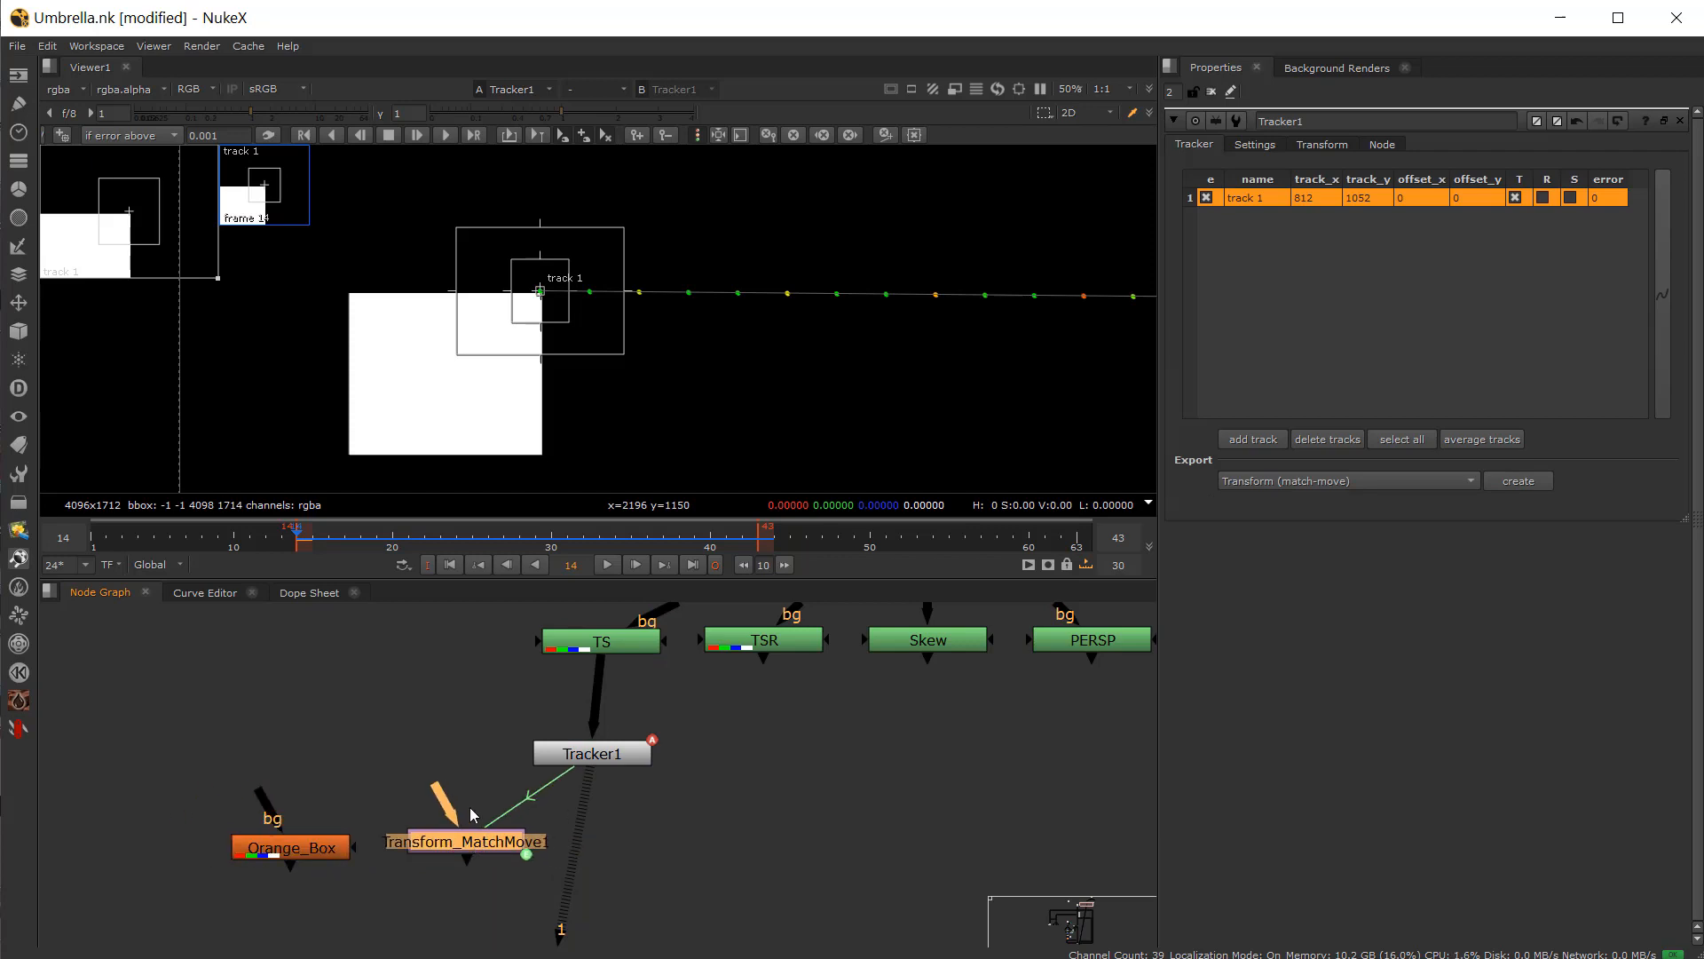
{"action": "key", "text": "Delete"}
Step: Set Tracker1's transform mode to match-move
{"action": "left_click", "coordinate": [577, 759]}
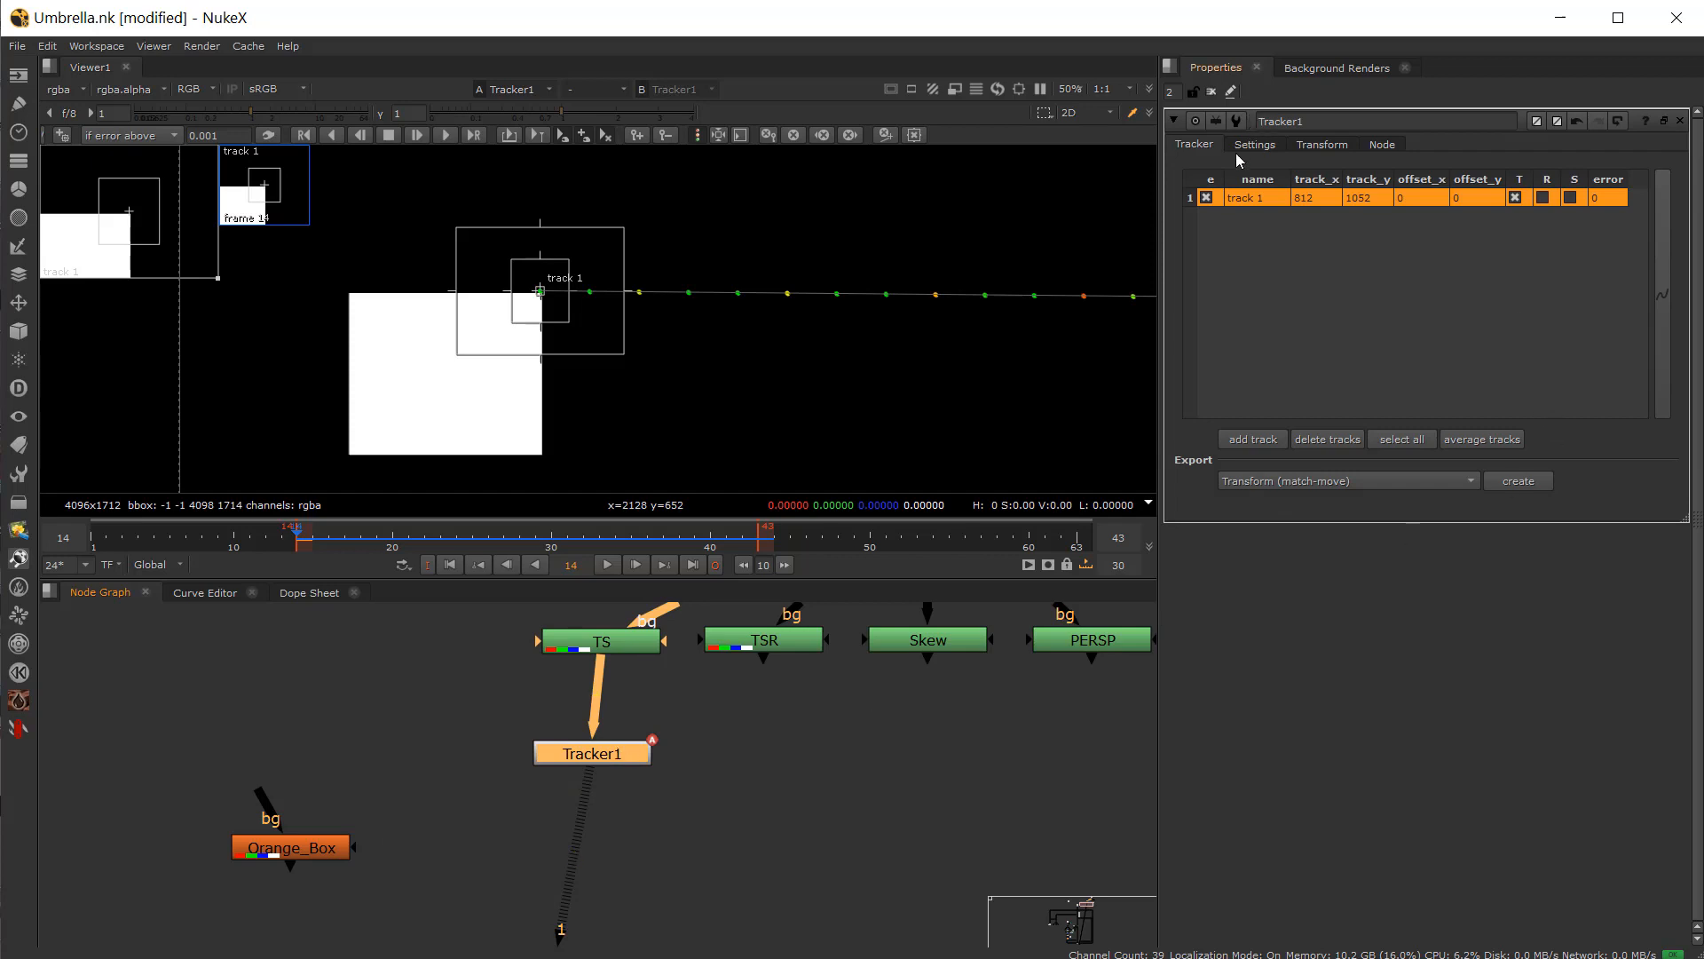
{"action": "left_click", "coordinate": [1322, 144]}
{"action": "left_click", "coordinate": [1331, 170]}
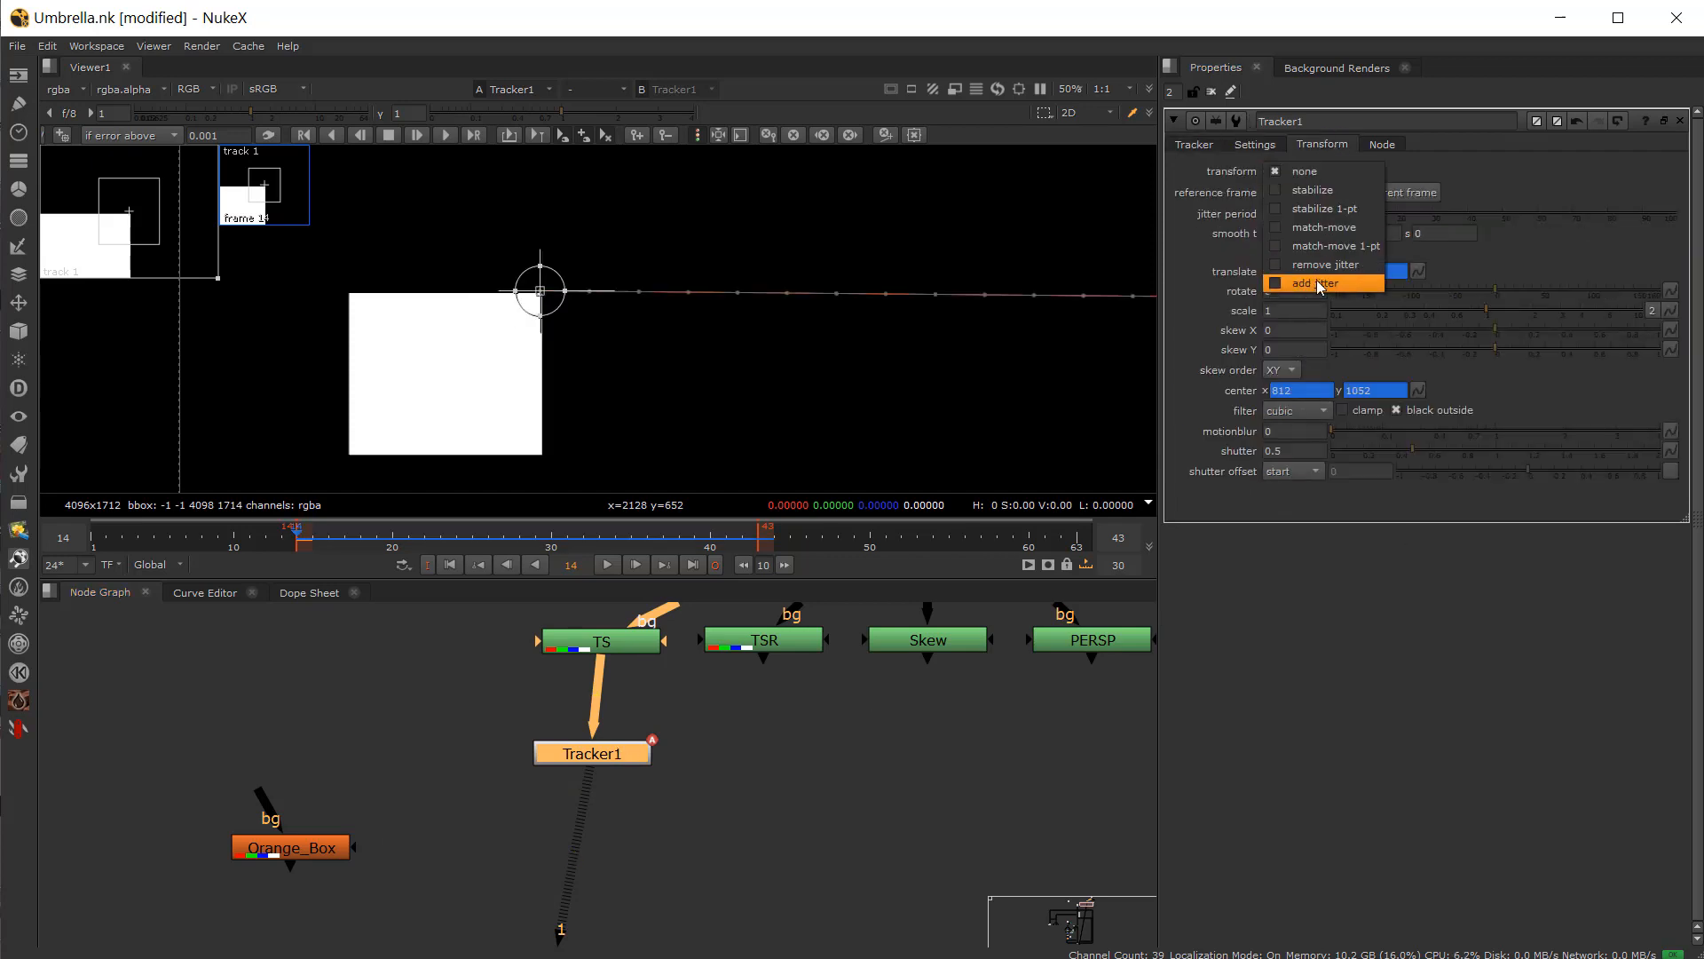
{"action": "left_click", "coordinate": [1344, 231]}
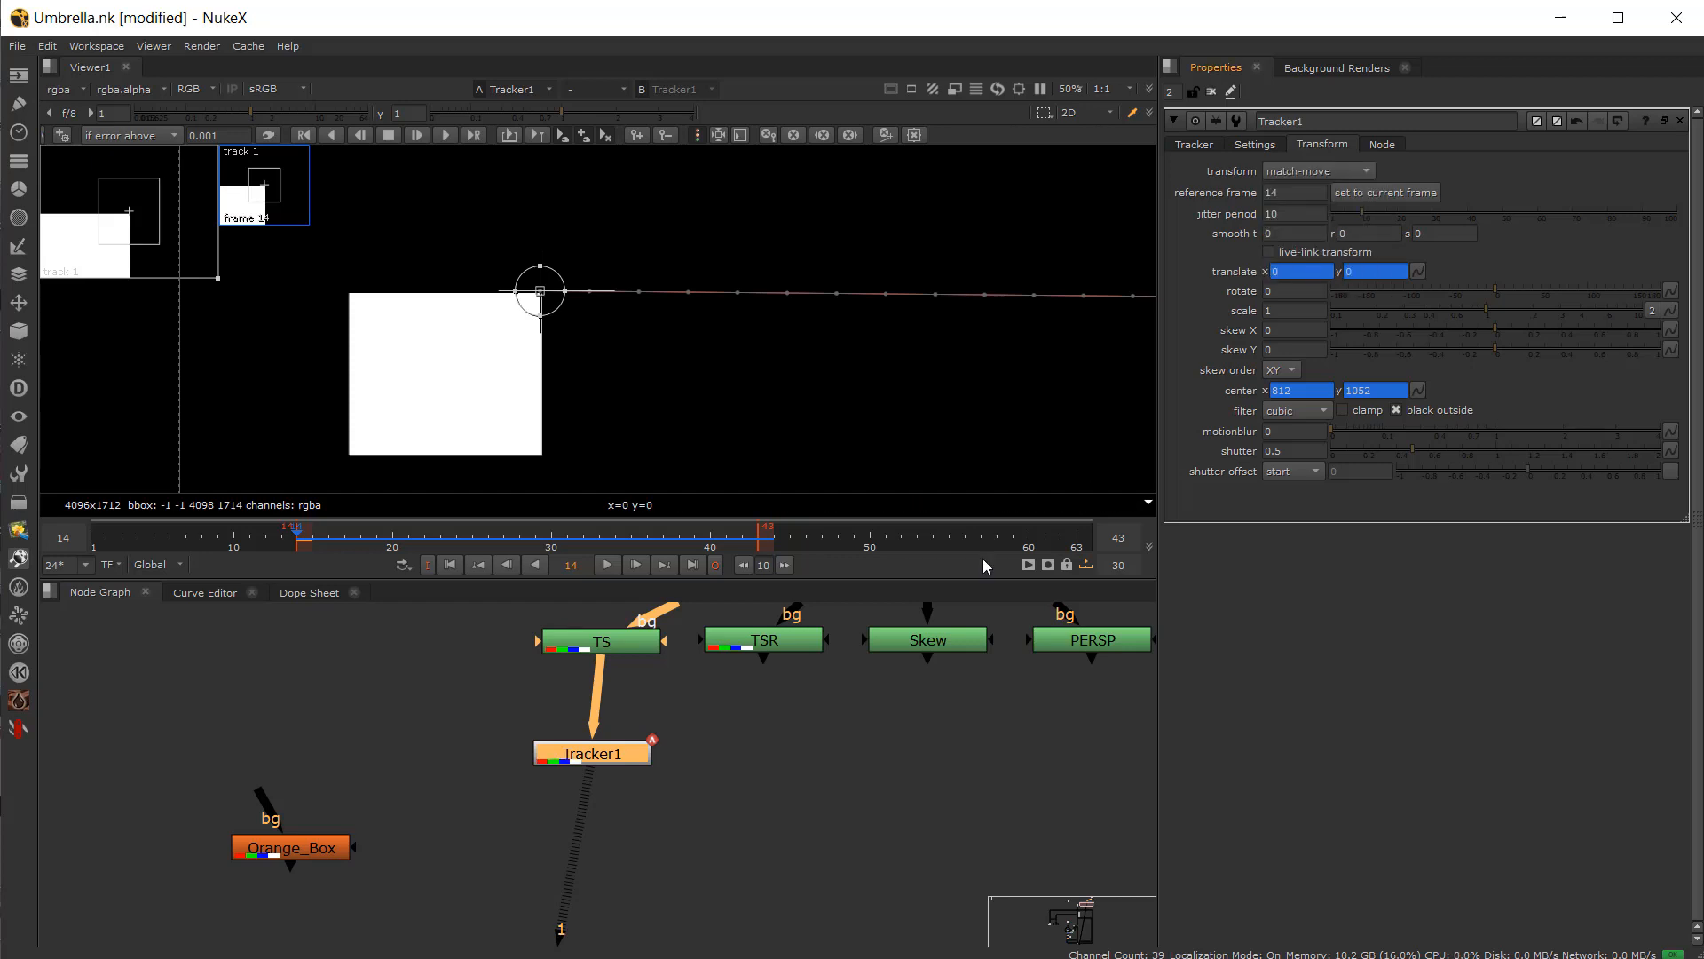
Step: Disconnect Tracker1 from TS and connect its input to the Orange_Box node instead
{"action": "left_click_drag", "start_coordinate": [599, 757], "coordinate": [564, 810]}
{"action": "key", "text": "ctrl+d"}
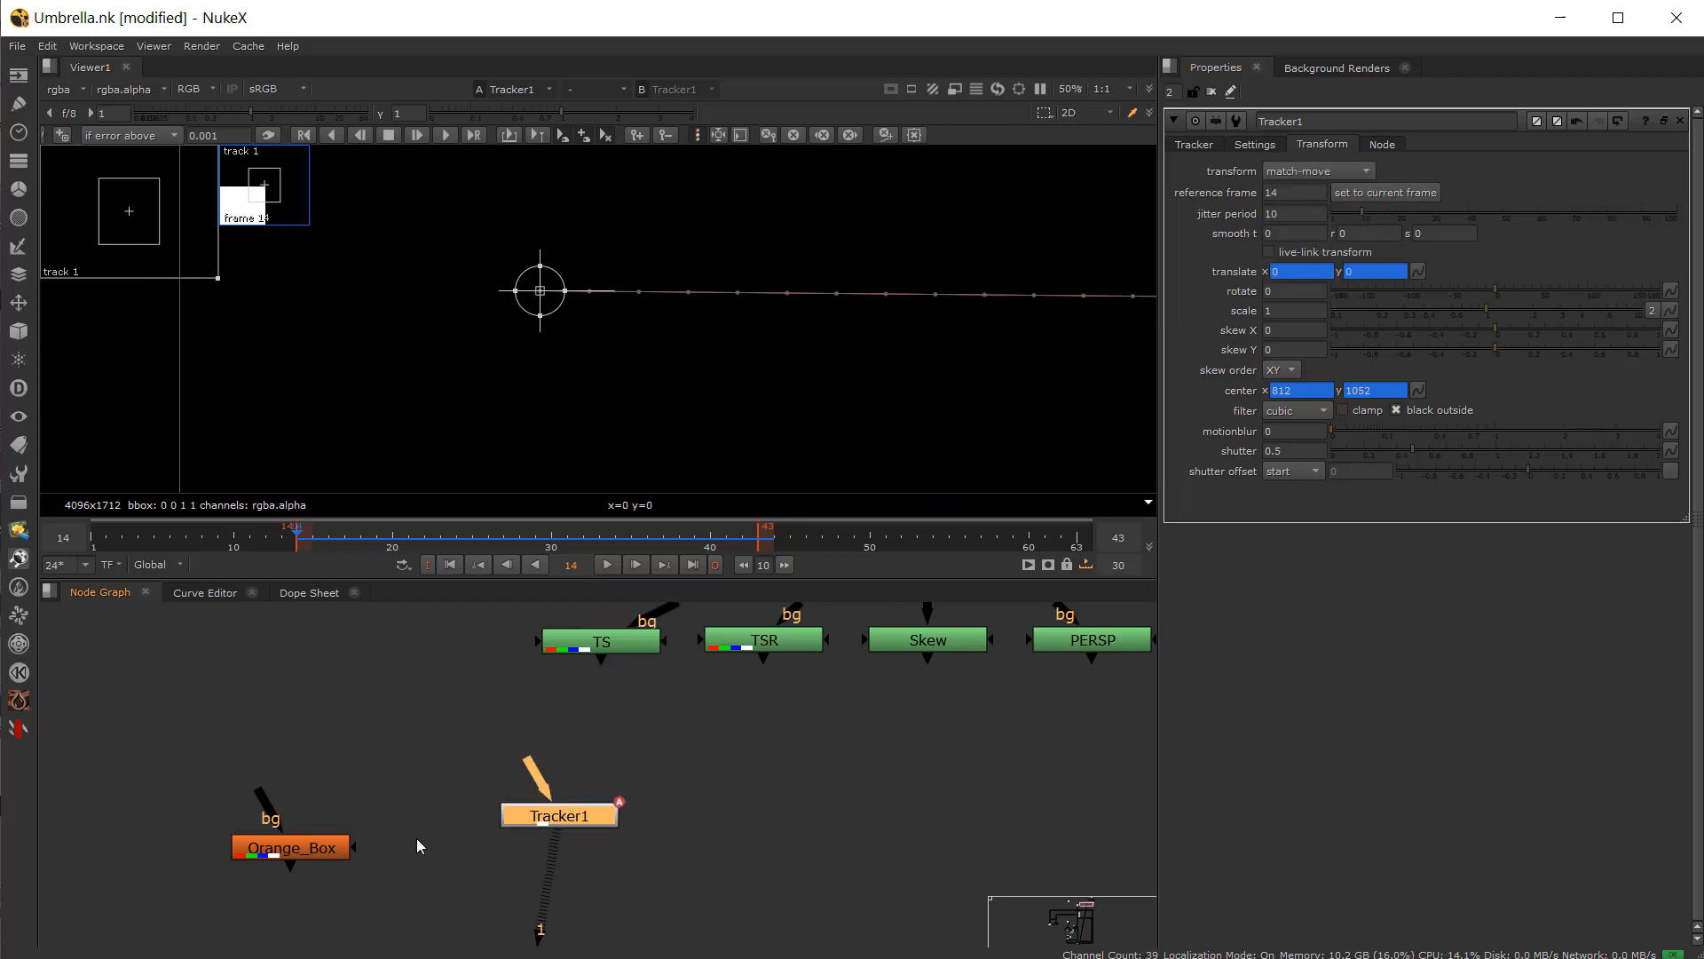
{"action": "left_click_drag", "start_coordinate": [333, 849], "coordinate": [318, 816]}
{"action": "left_click_drag", "start_coordinate": [548, 809], "coordinate": [295, 816]}
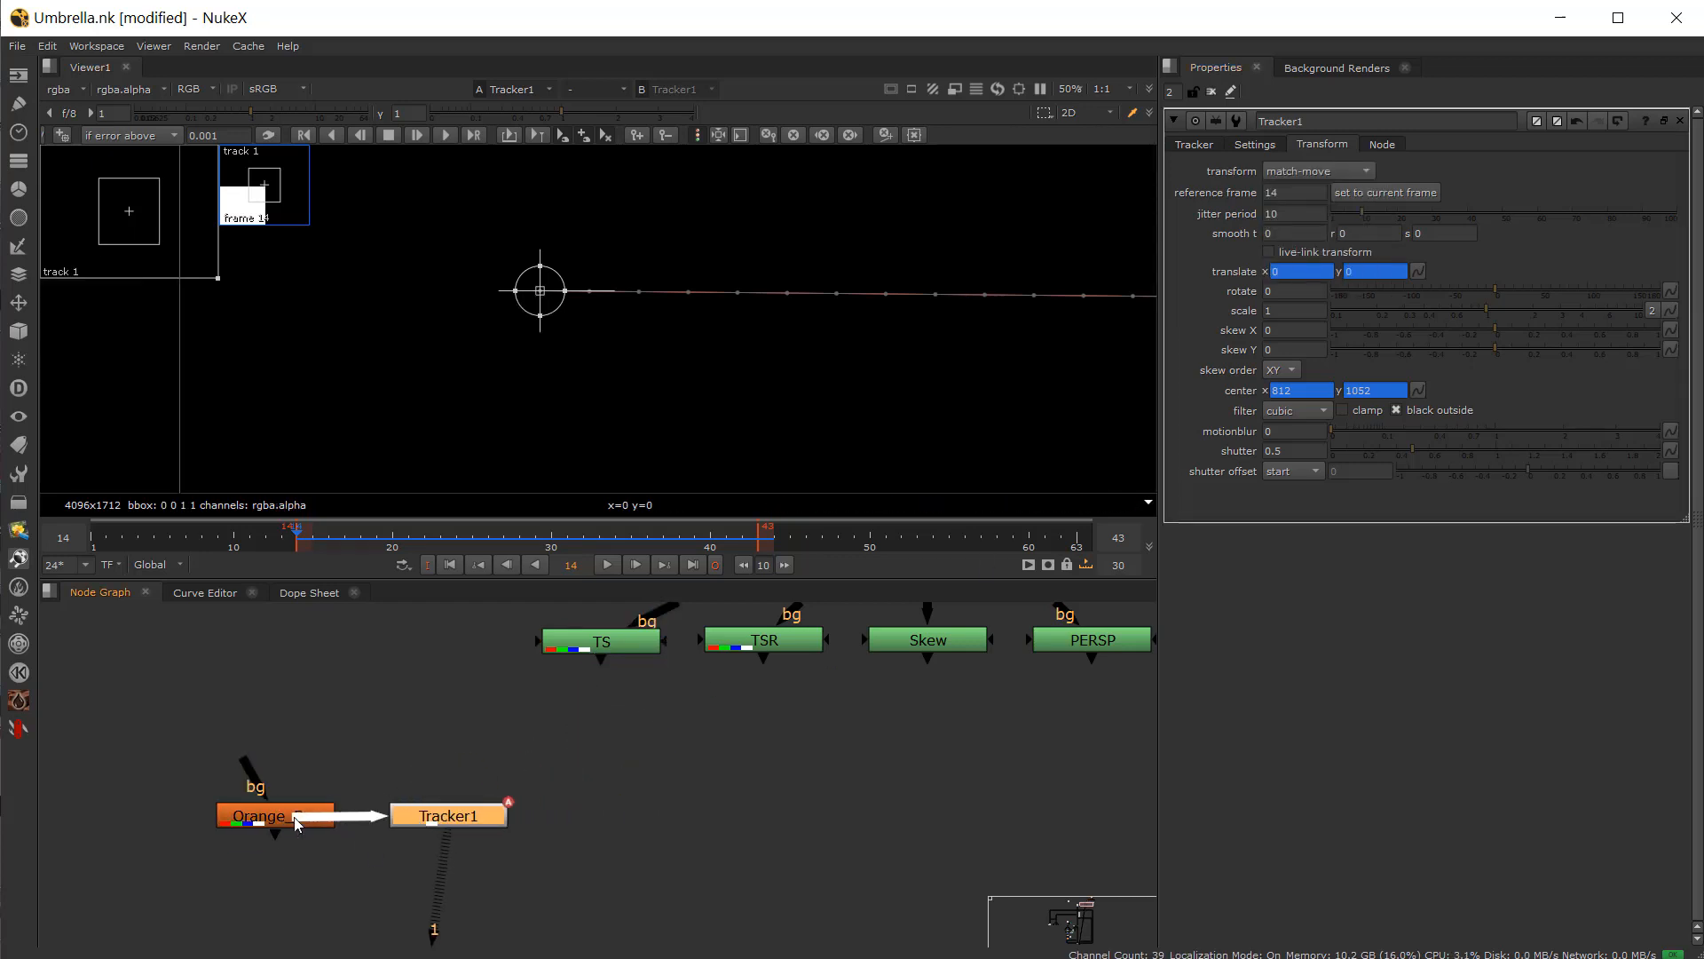
{"action": "left_click_drag", "start_coordinate": [478, 812], "coordinate": [458, 812]}
Step: Add a Merge node with its A input from Tracker1 and its B input from TS
{"action": "left_click", "coordinate": [611, 802]}
{"action": "key", "text": "m"}
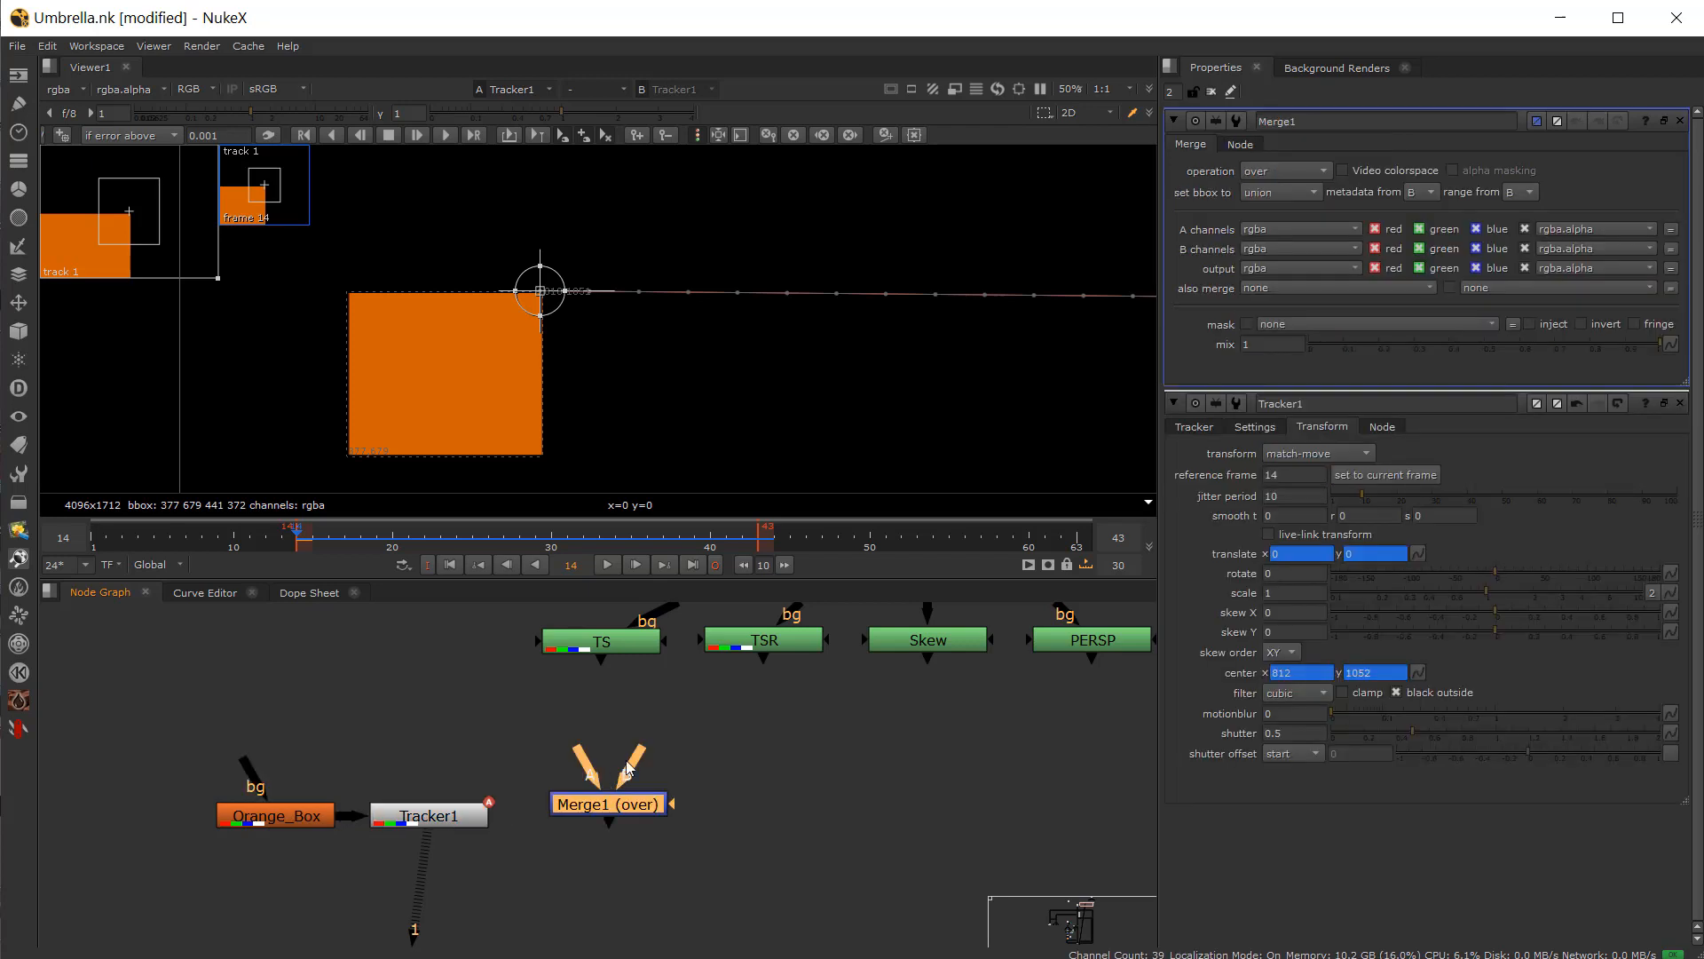
{"action": "left_click_drag", "start_coordinate": [619, 655], "coordinate": [616, 647]}
{"action": "left_click_drag", "start_coordinate": [584, 767], "coordinate": [447, 812]}
{"action": "left_click_drag", "start_coordinate": [620, 812], "coordinate": [606, 824]}
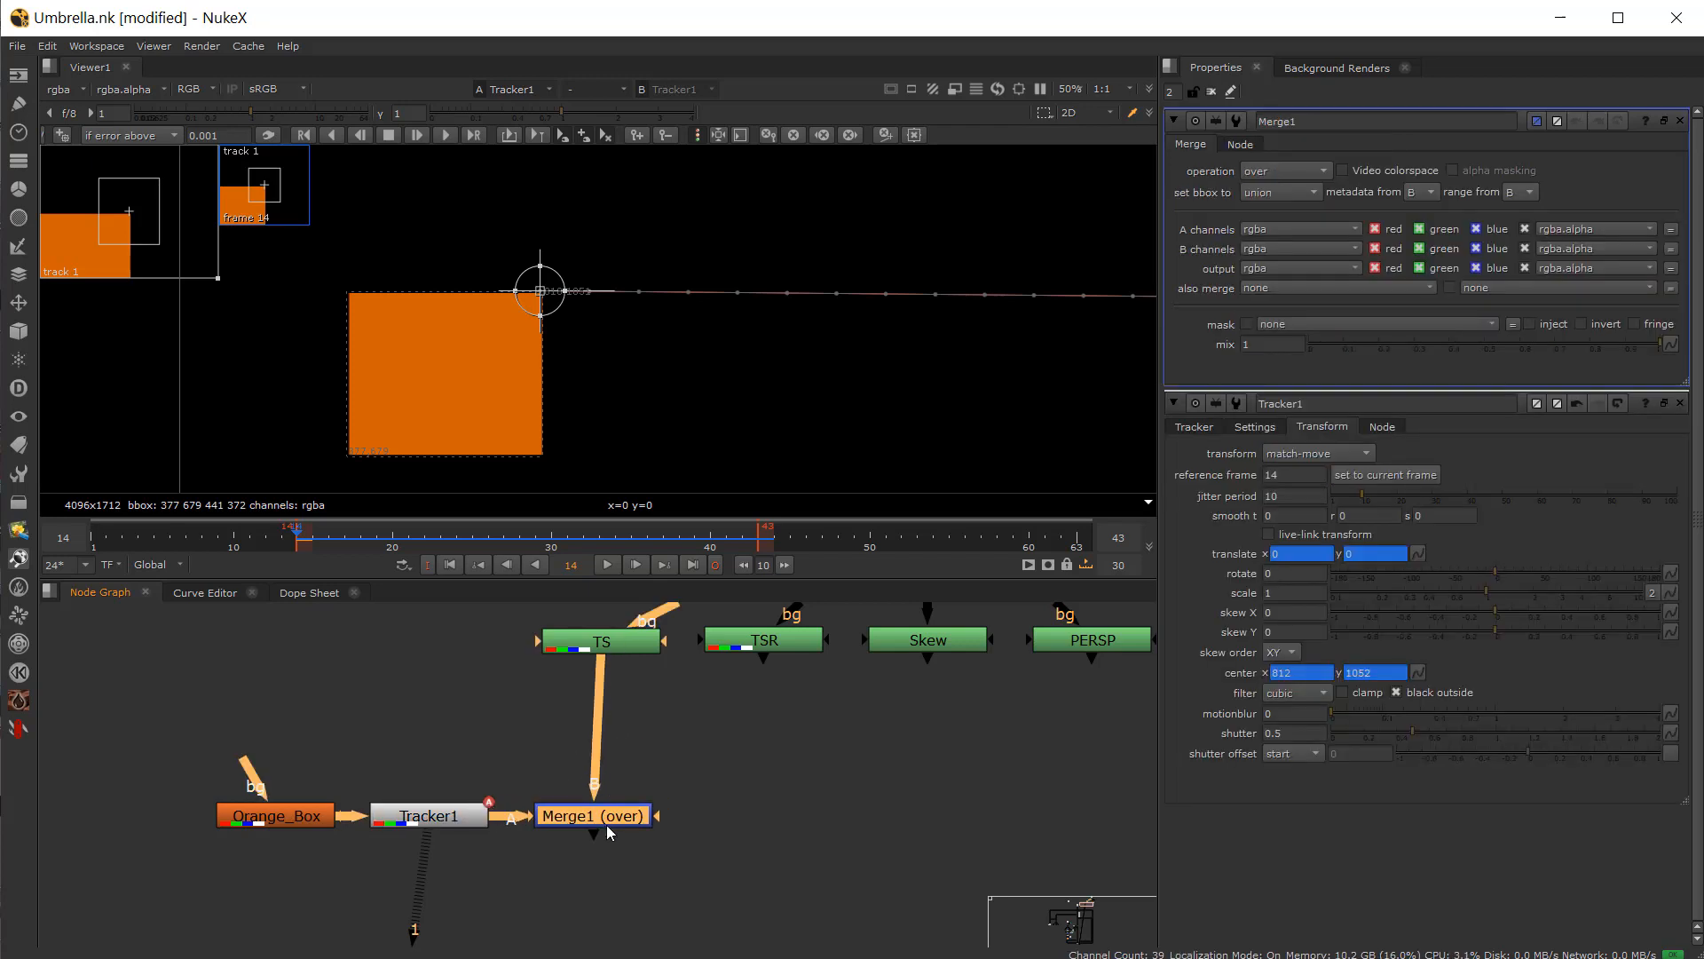
Step: View the Merge1 result and scrub the timeline to check the match-move
{"action": "key", "text": "1"}
{"action": "left_click", "coordinate": [552, 756]}
{"action": "left_click_drag", "start_coordinate": [308, 539], "coordinate": [410, 549]}
{"action": "scroll", "coordinate": [510, 451], "scroll_direction": "down", "scroll_amount": 3}
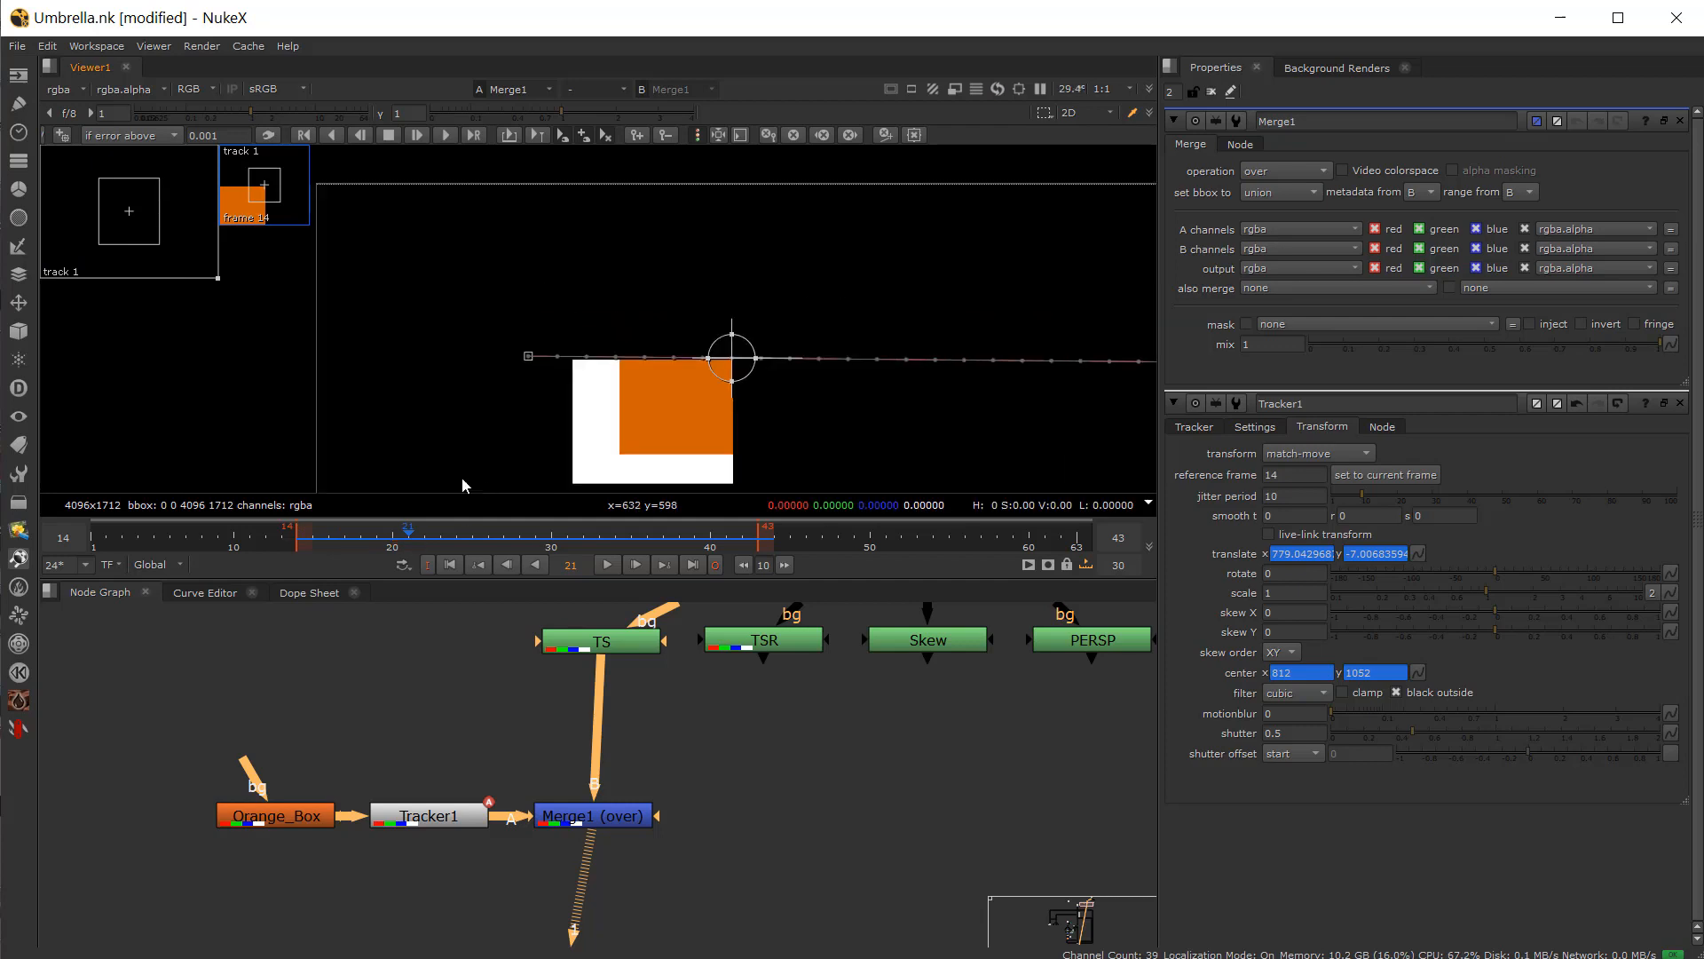
Step: Pan the viewer and scrub the timeline to inspect how the orange box follows the square
{"action": "middle_click_drag", "start_coordinate": [464, 483], "coordinate": [337, 409]}
{"action": "left_click_drag", "start_coordinate": [426, 542], "coordinate": [645, 546]}
{"action": "scroll", "coordinate": [639, 469], "scroll_direction": "down", "scroll_amount": 3}
{"action": "middle_click_drag", "start_coordinate": [625, 460], "coordinate": [487, 393]}
{"action": "left_click_drag", "start_coordinate": [659, 548], "coordinate": [296, 557]}
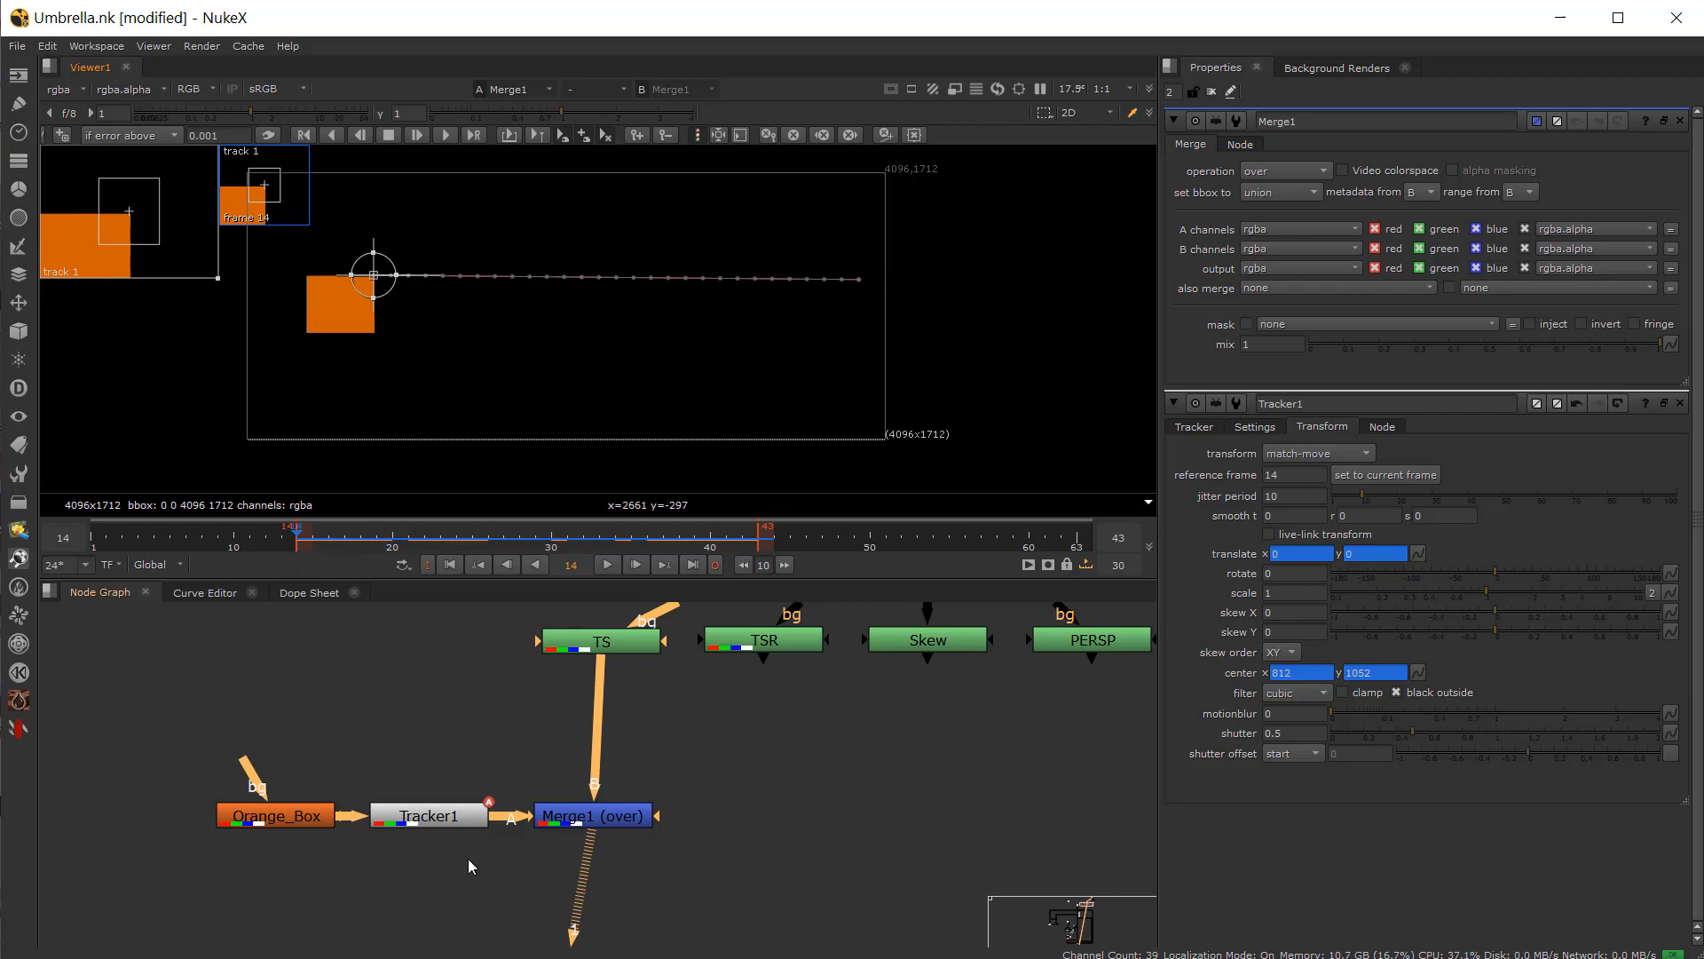
Step: Open Tracker1's track list, add a second track, disable track 1 and select track 2
{"action": "left_click", "coordinate": [434, 821]}
{"action": "double_click", "coordinate": [434, 824]}
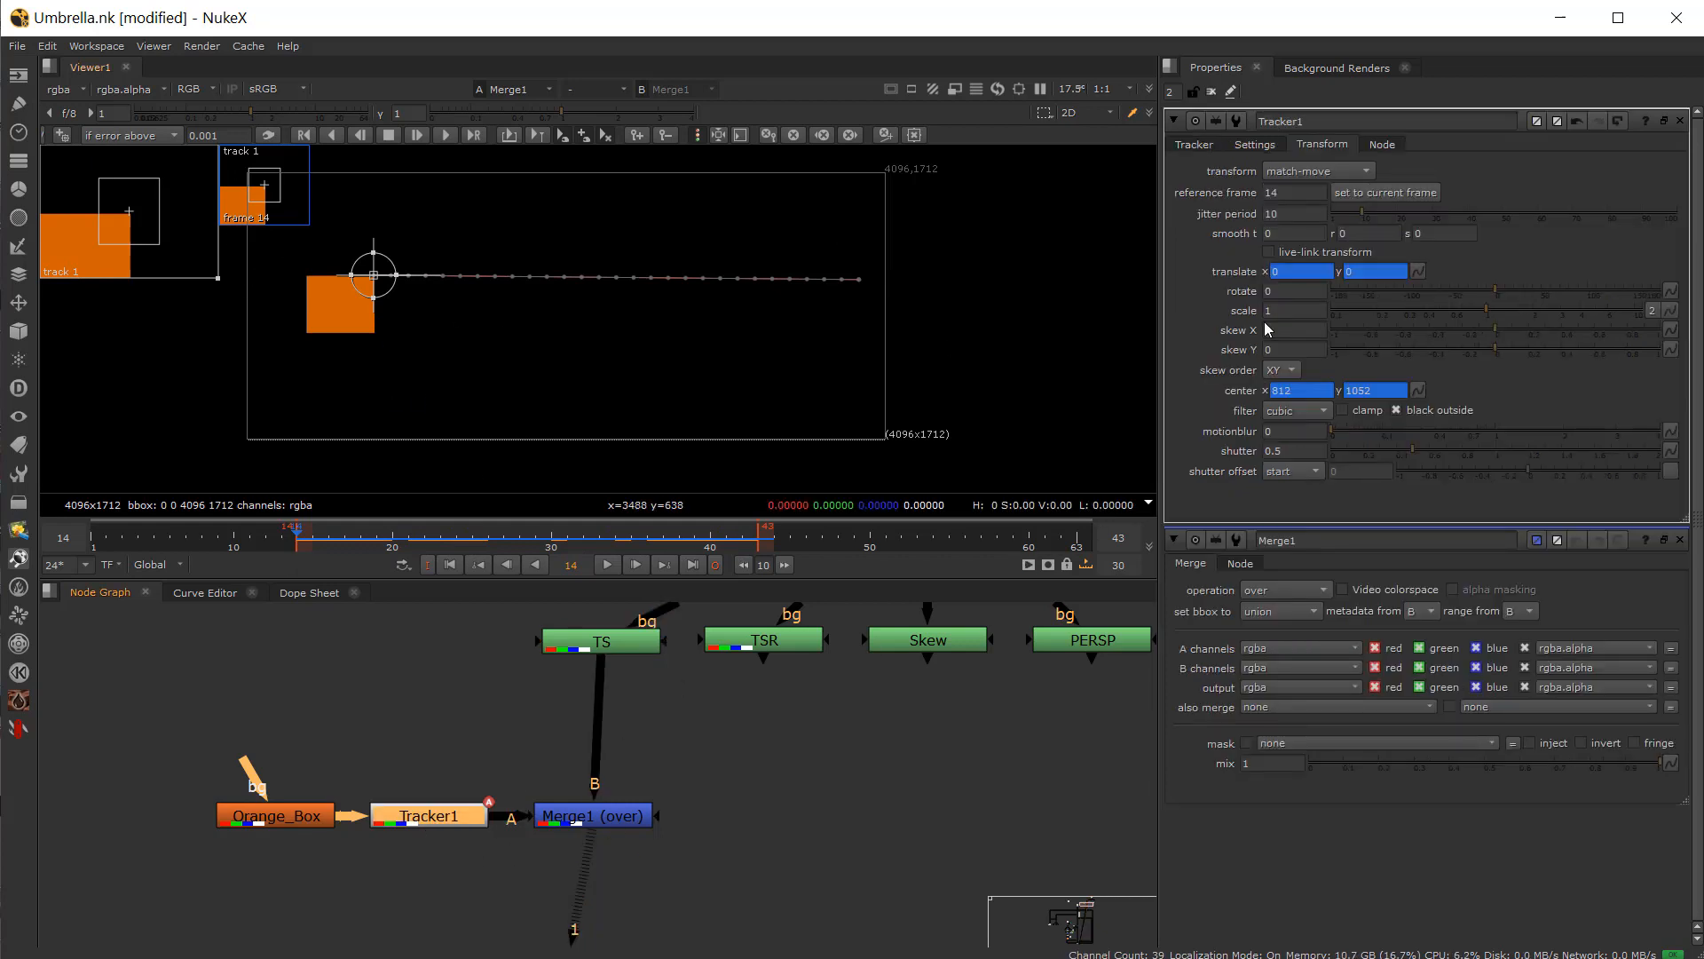
{"action": "left_click", "coordinate": [1192, 145]}
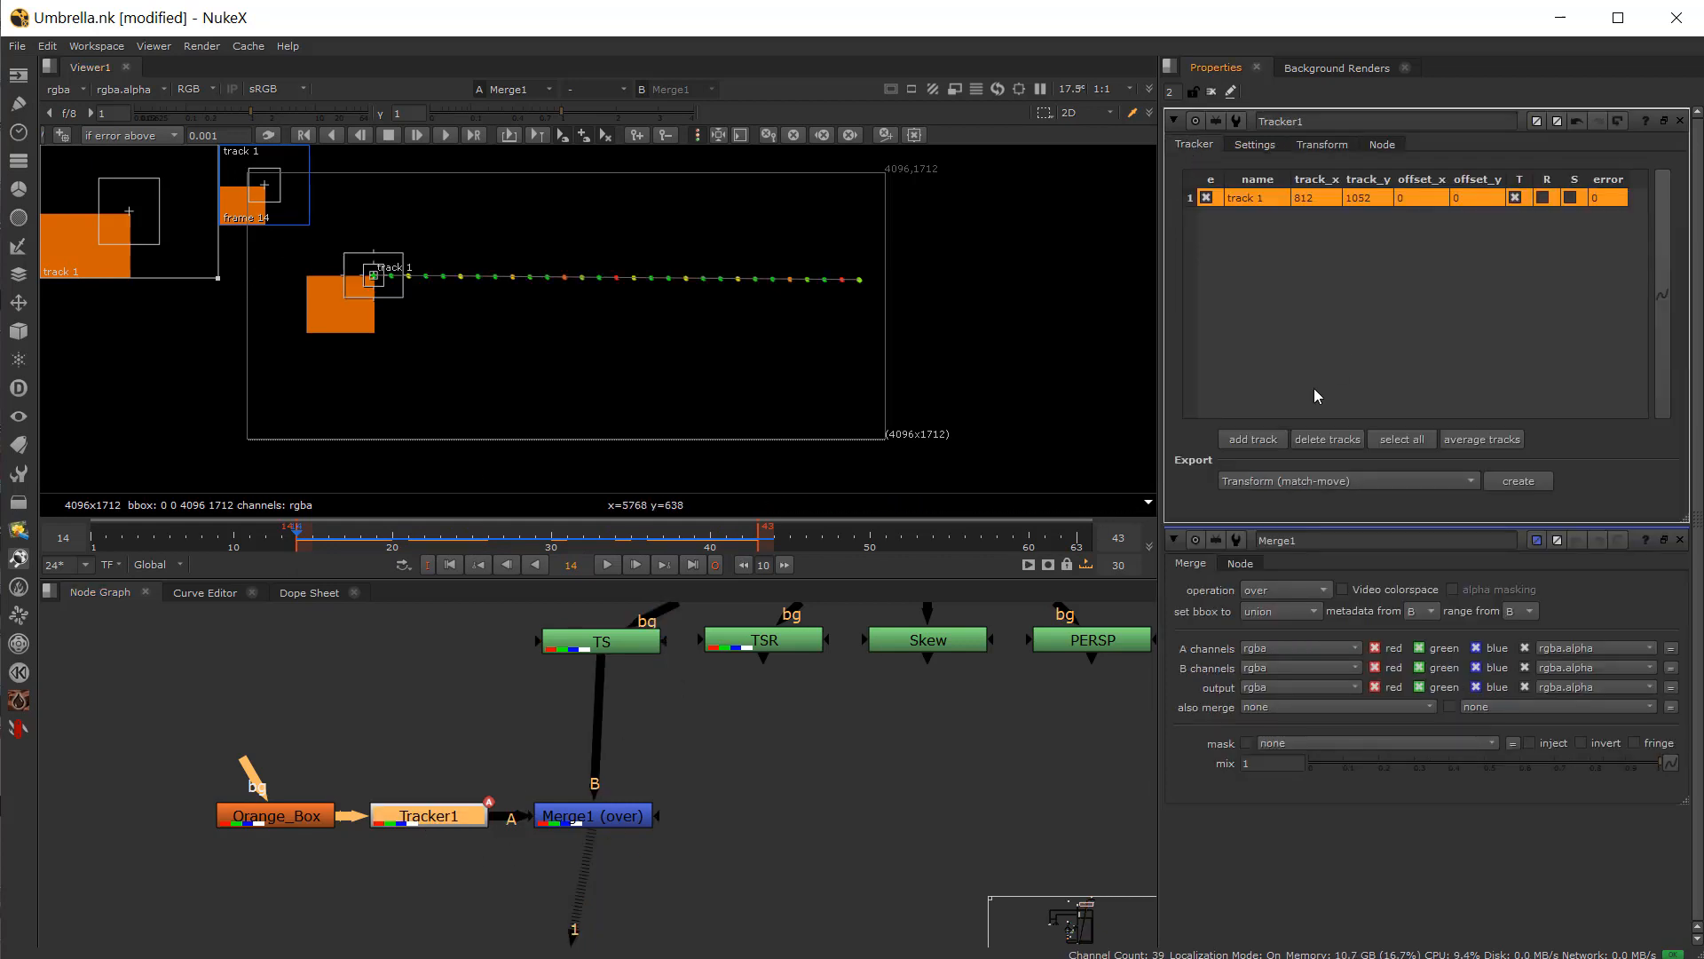
{"action": "left_click", "coordinate": [1252, 439]}
{"action": "left_click", "coordinate": [1206, 215]}
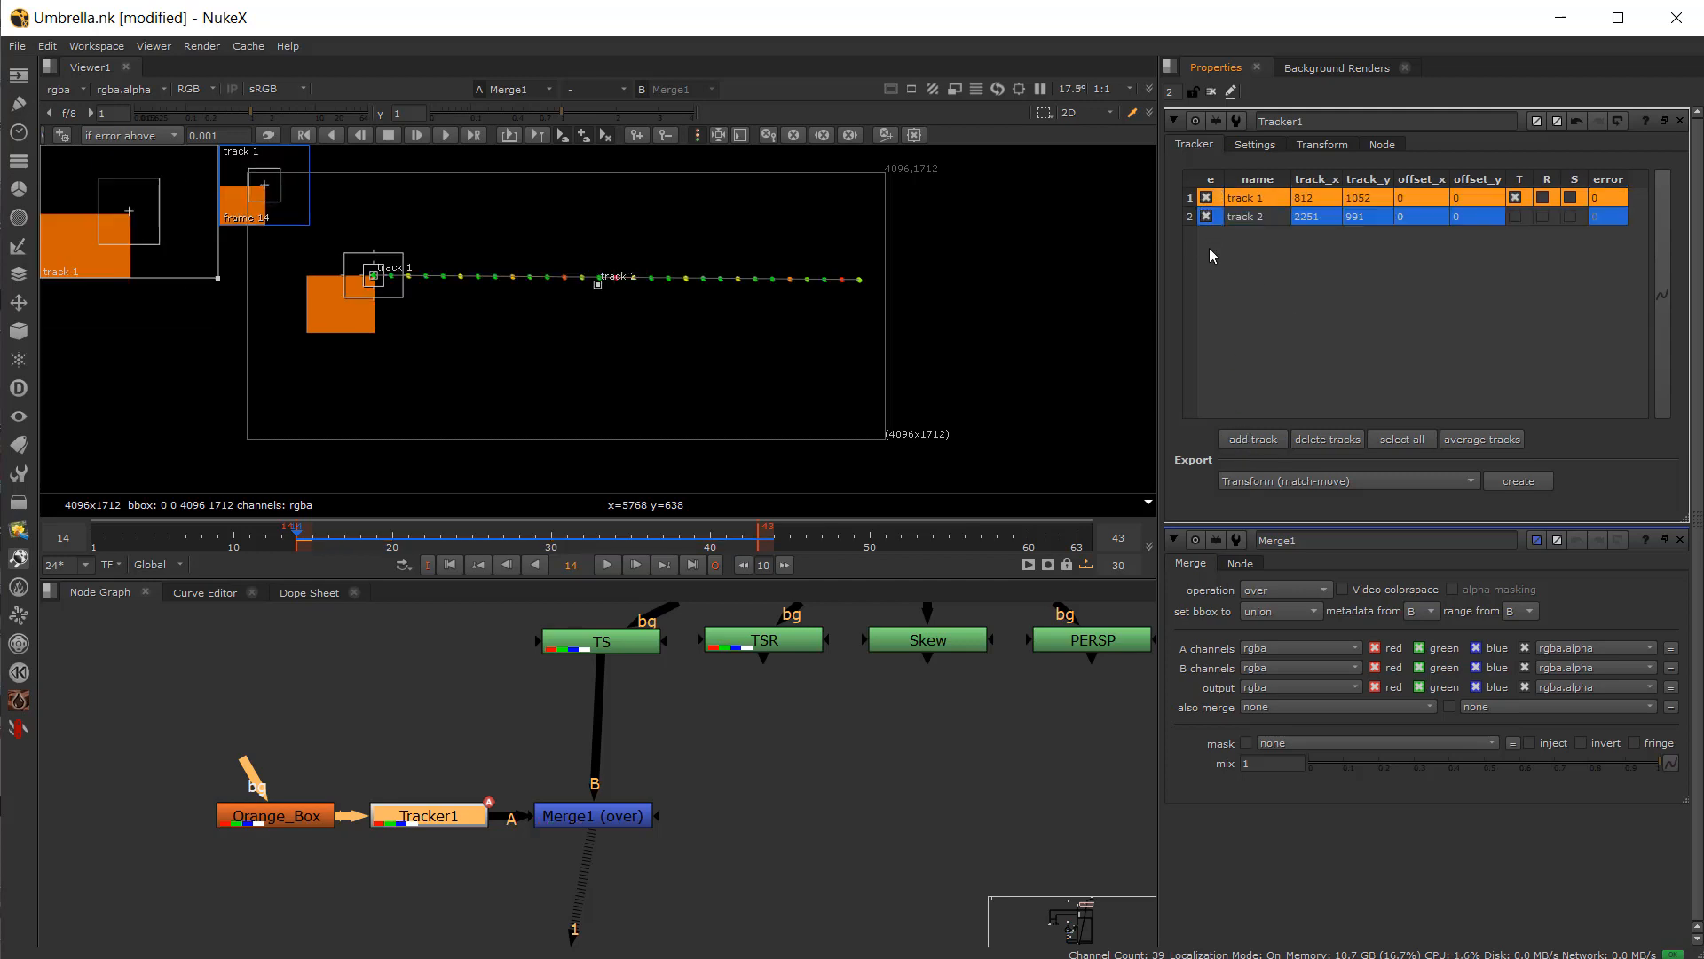
{"action": "left_click", "coordinate": [1241, 217]}
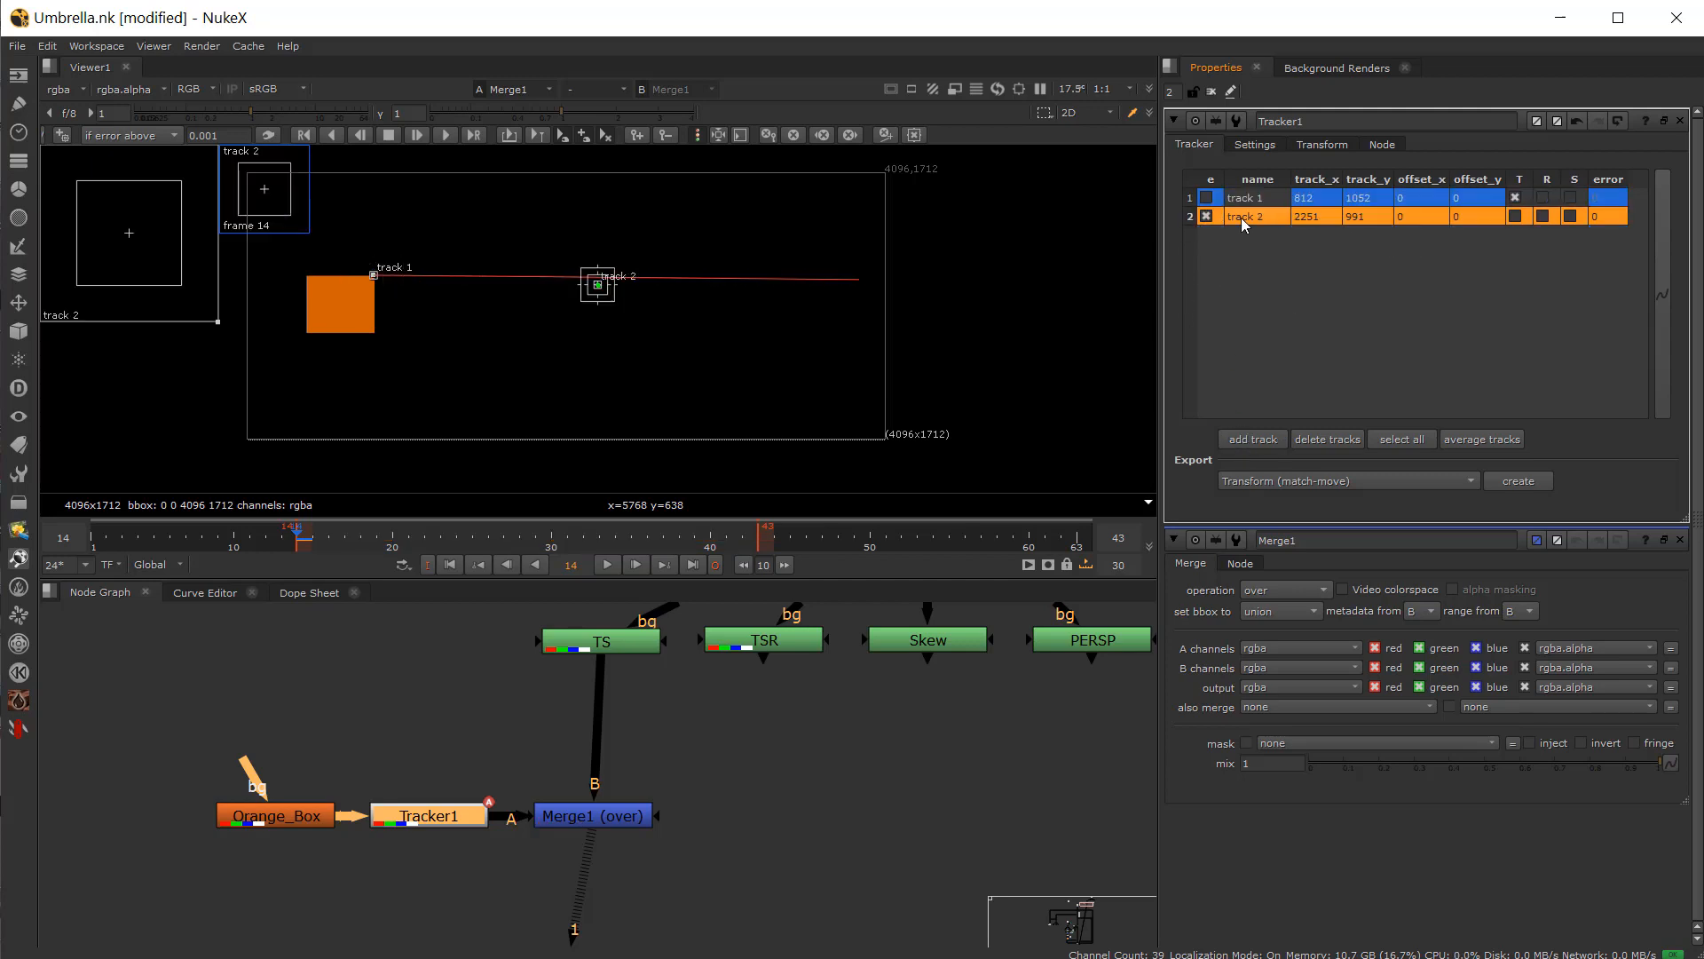
Step: Move track 2's pattern box onto the white square's corner at frame 14
{"action": "scroll", "coordinate": [569, 300], "scroll_direction": "up", "scroll_amount": 3}
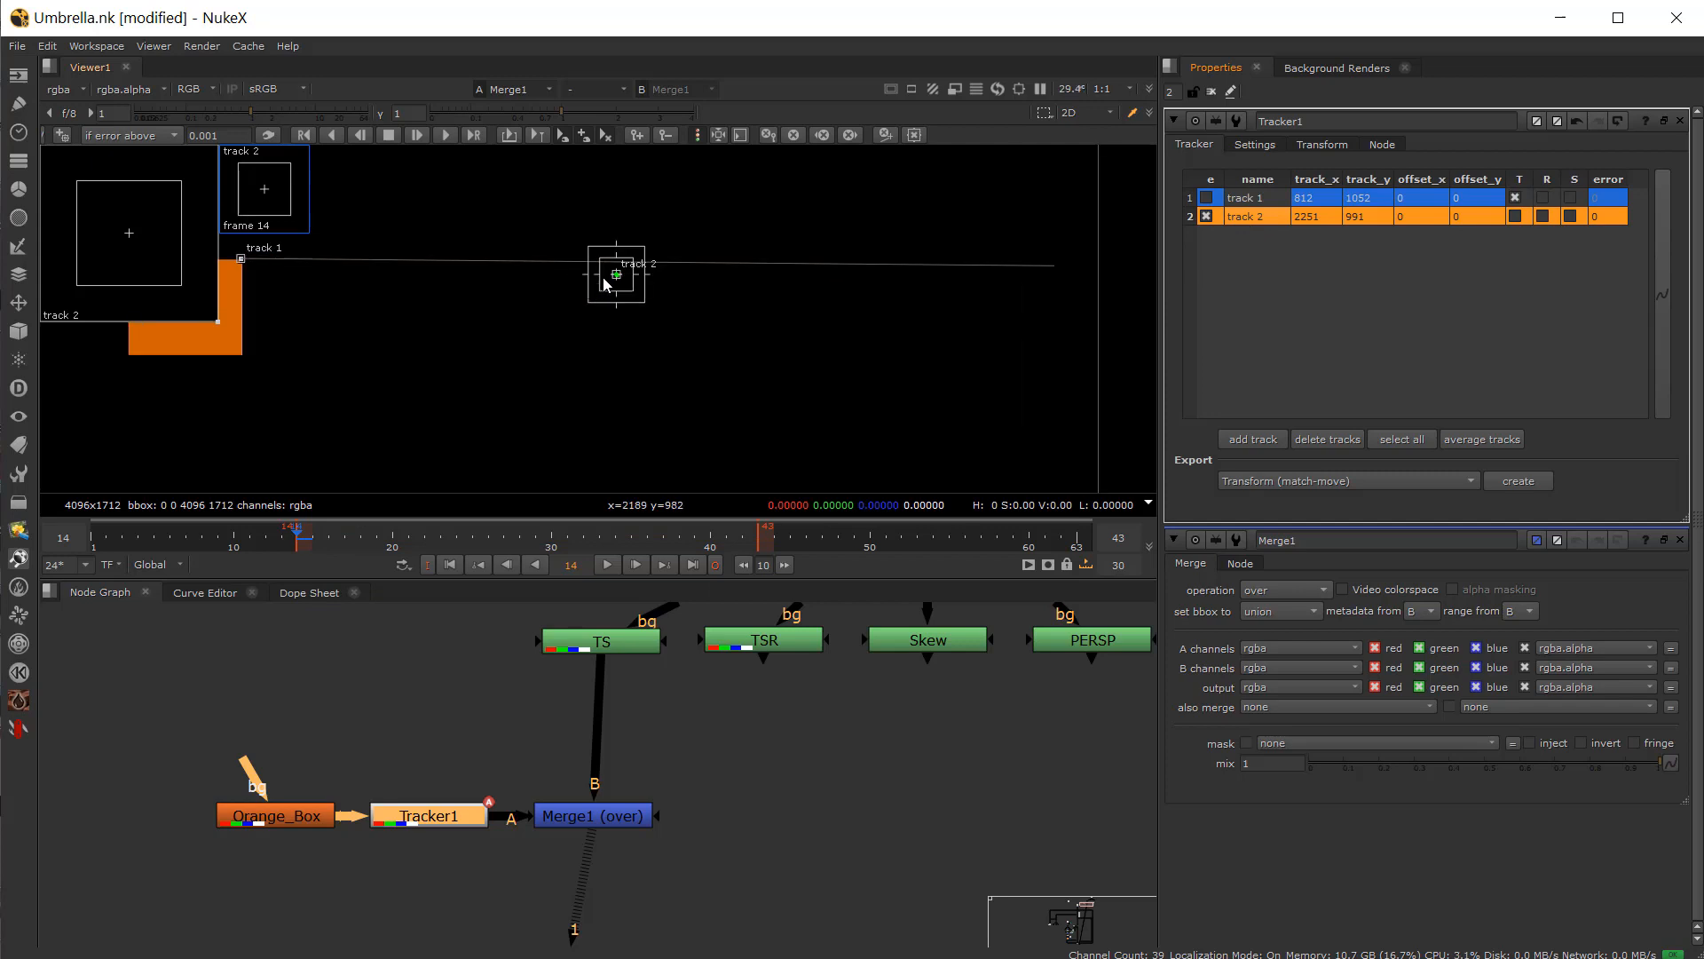
{"action": "middle_click_drag", "start_coordinate": [521, 321], "coordinate": [806, 367]}
{"action": "left_click_drag", "start_coordinate": [904, 336], "coordinate": [553, 287]}
{"action": "scroll", "coordinate": [393, 427], "scroll_direction": "up", "scroll_amount": 5}
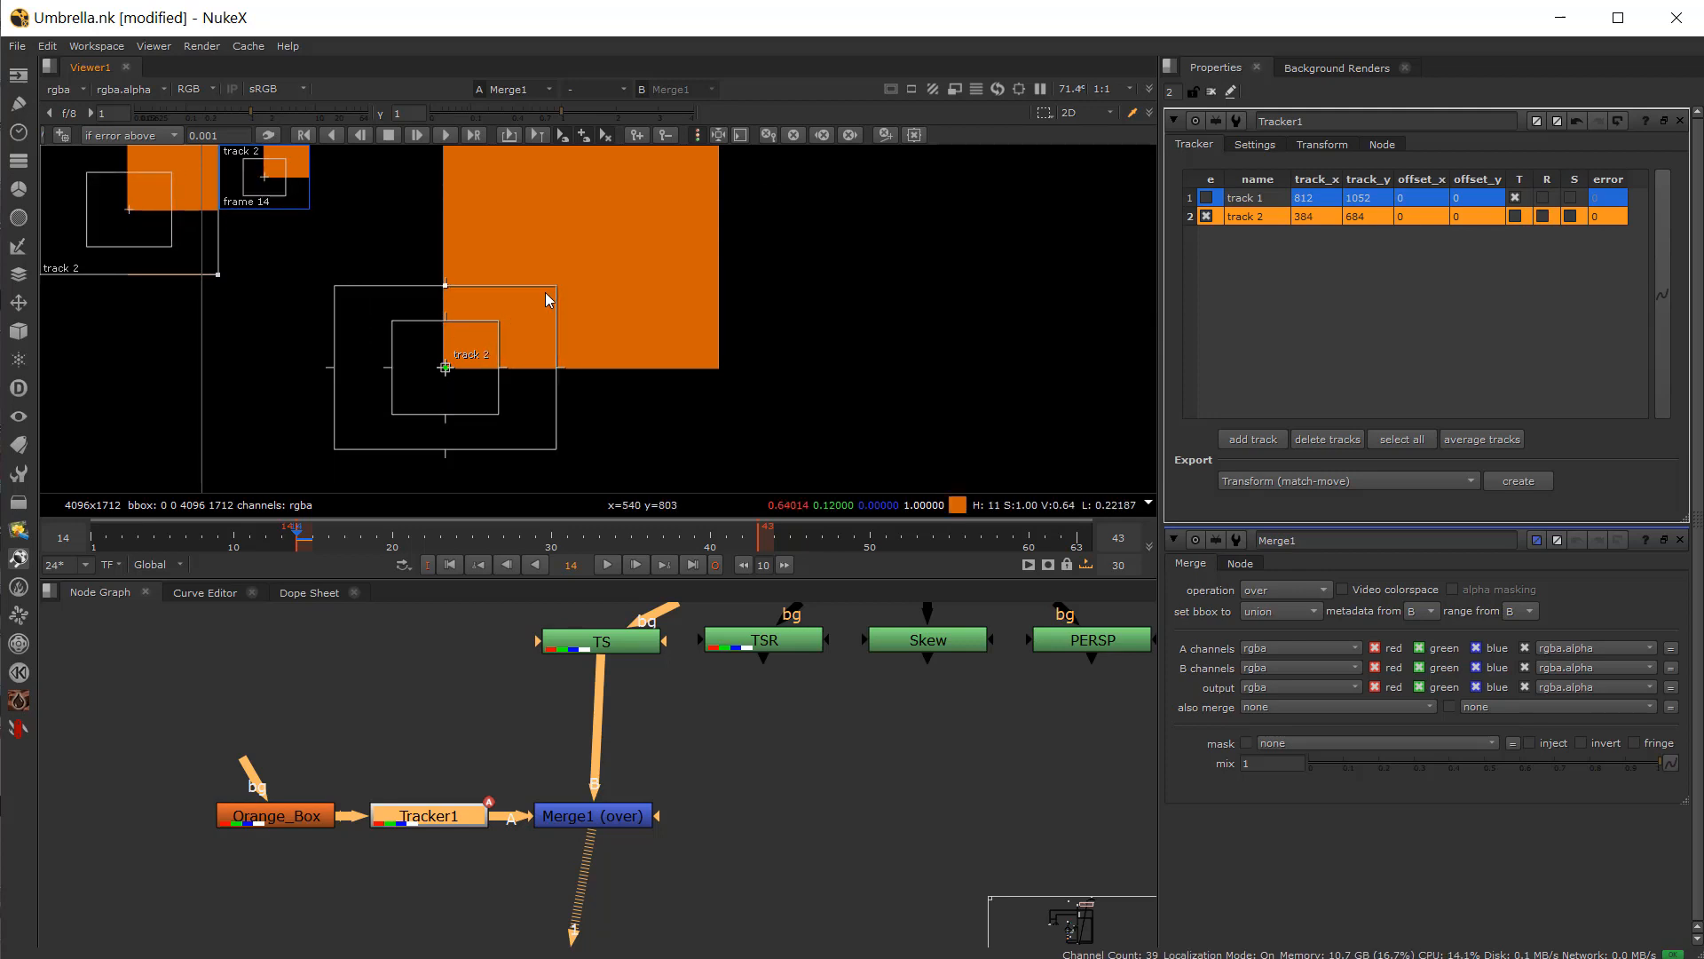
Step: Try to track track 2 forward through the clip
{"action": "left_click", "coordinate": [442, 137]}
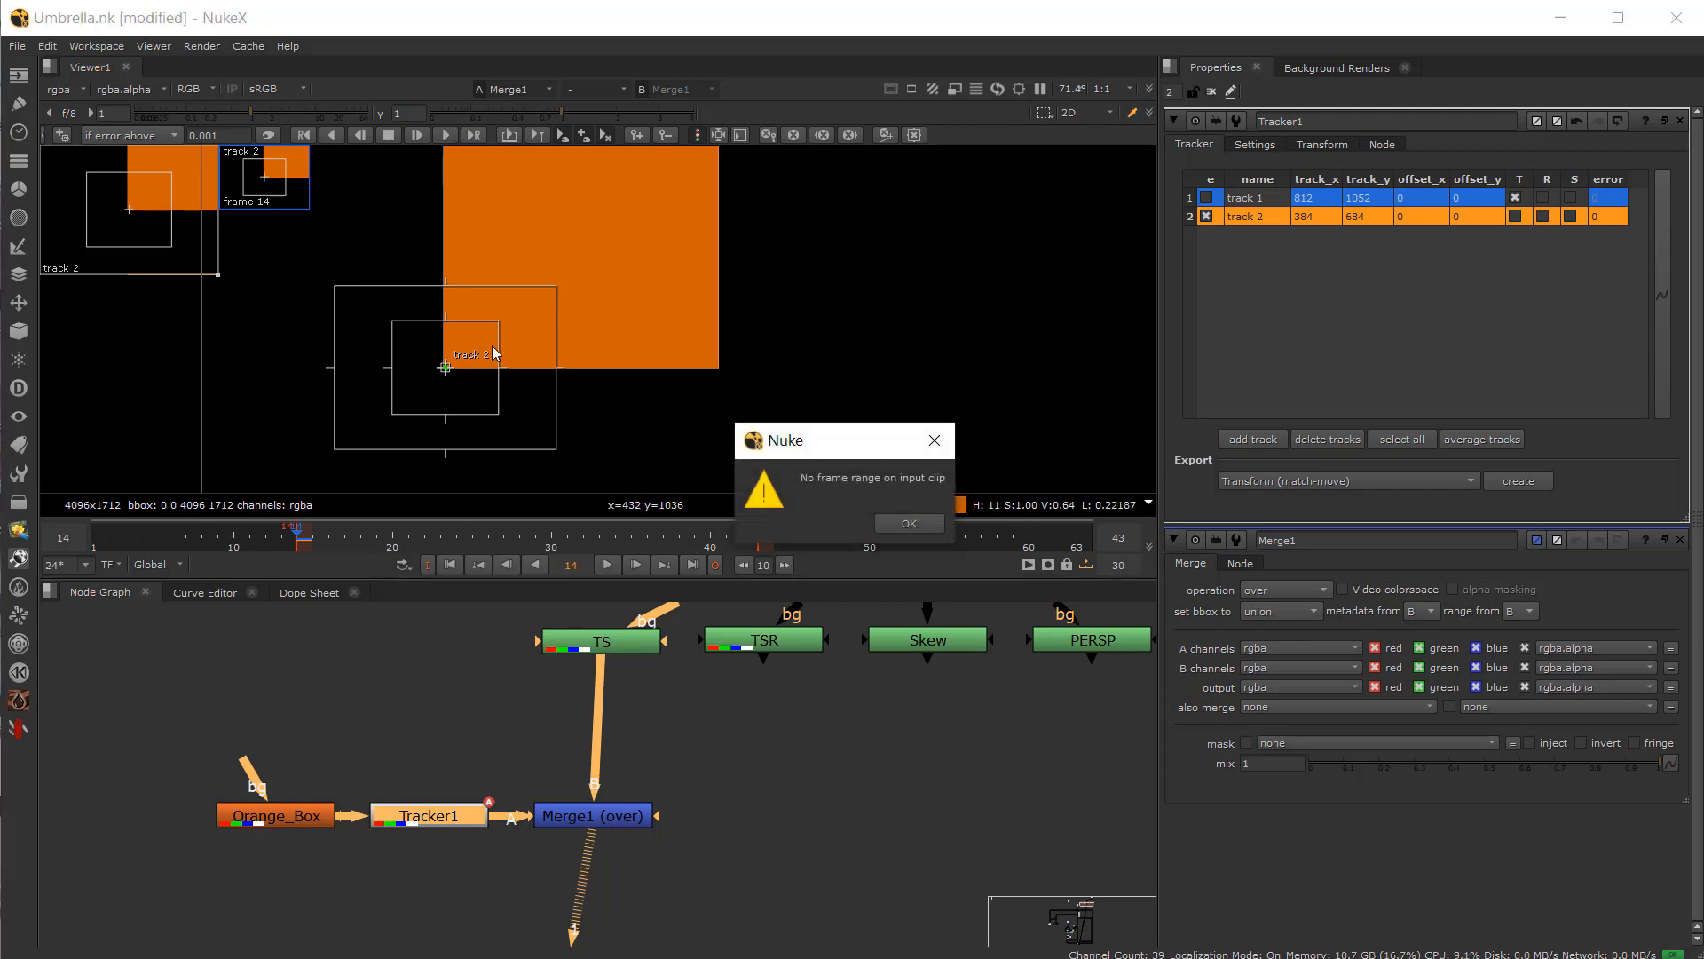
{"action": "left_click", "coordinate": [905, 524]}
Step: Reconnect Tracker1's input to the TS footage node and view Tracker1's output
{"action": "left_click", "coordinate": [591, 816]}
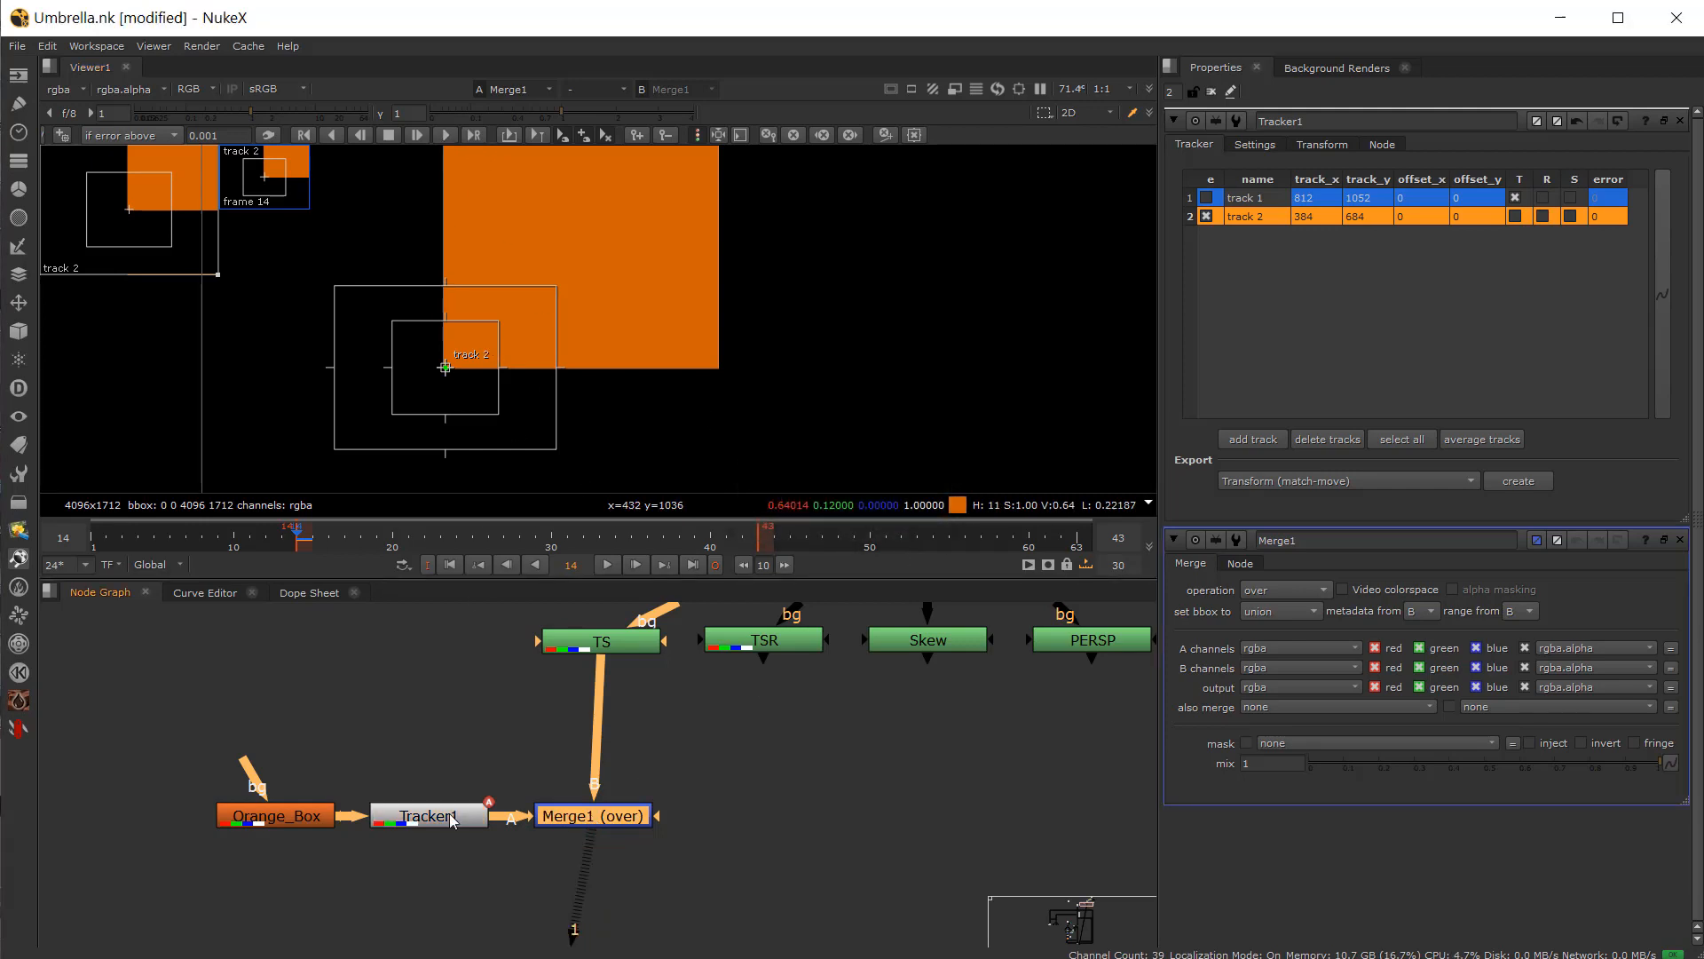
{"action": "left_click_drag", "start_coordinate": [448, 815], "coordinate": [434, 768]}
{"action": "left_click_drag", "start_coordinate": [522, 803], "coordinate": [475, 812]}
{"action": "left_click", "coordinate": [388, 786]}
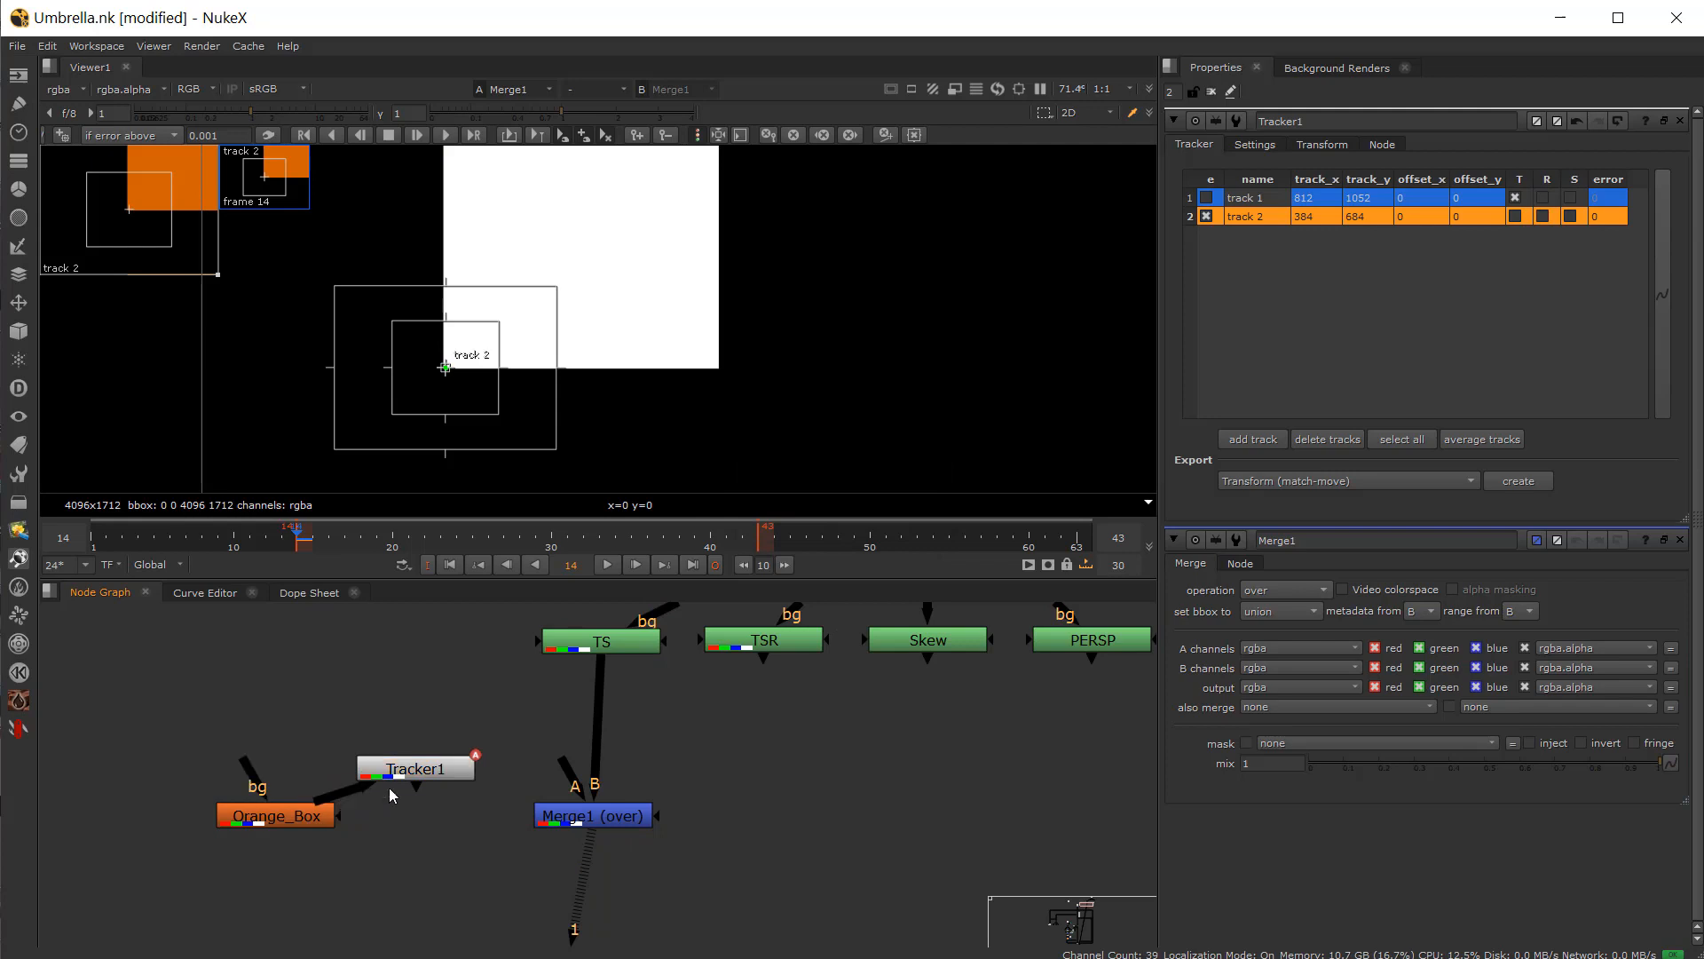
{"action": "left_click_drag", "start_coordinate": [359, 791], "coordinate": [579, 646]}
{"action": "left_click_drag", "start_coordinate": [463, 741], "coordinate": [454, 742]}
{"action": "key", "text": "1"}
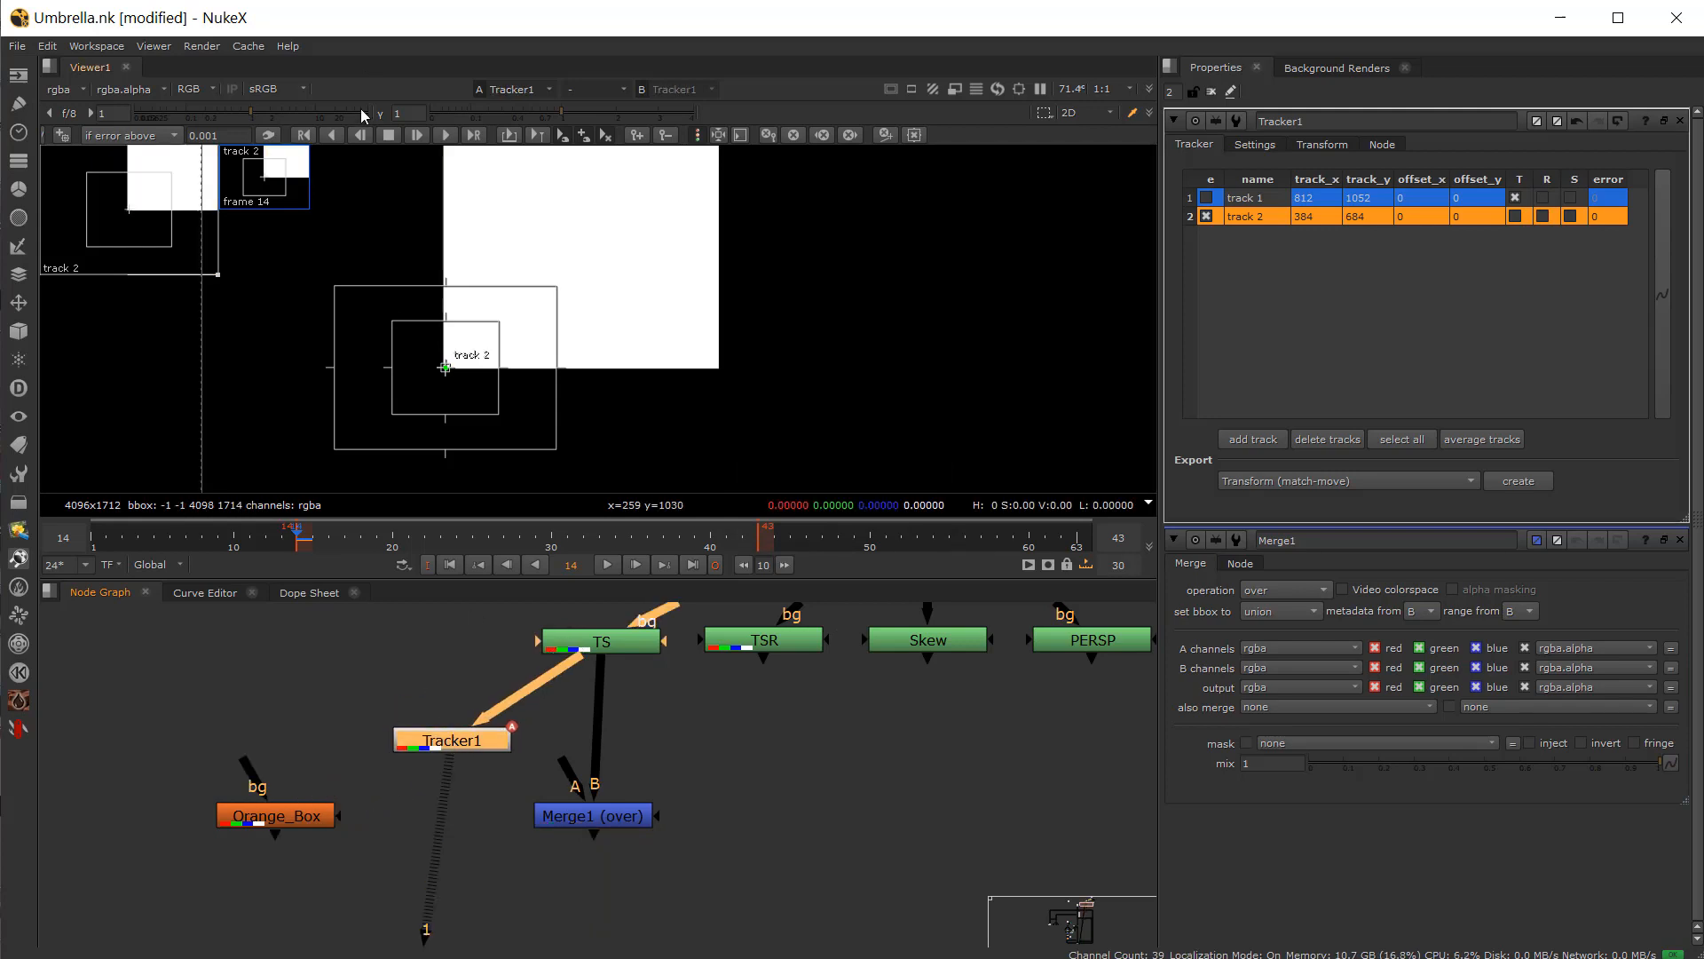
{"action": "left_click", "coordinate": [445, 134]}
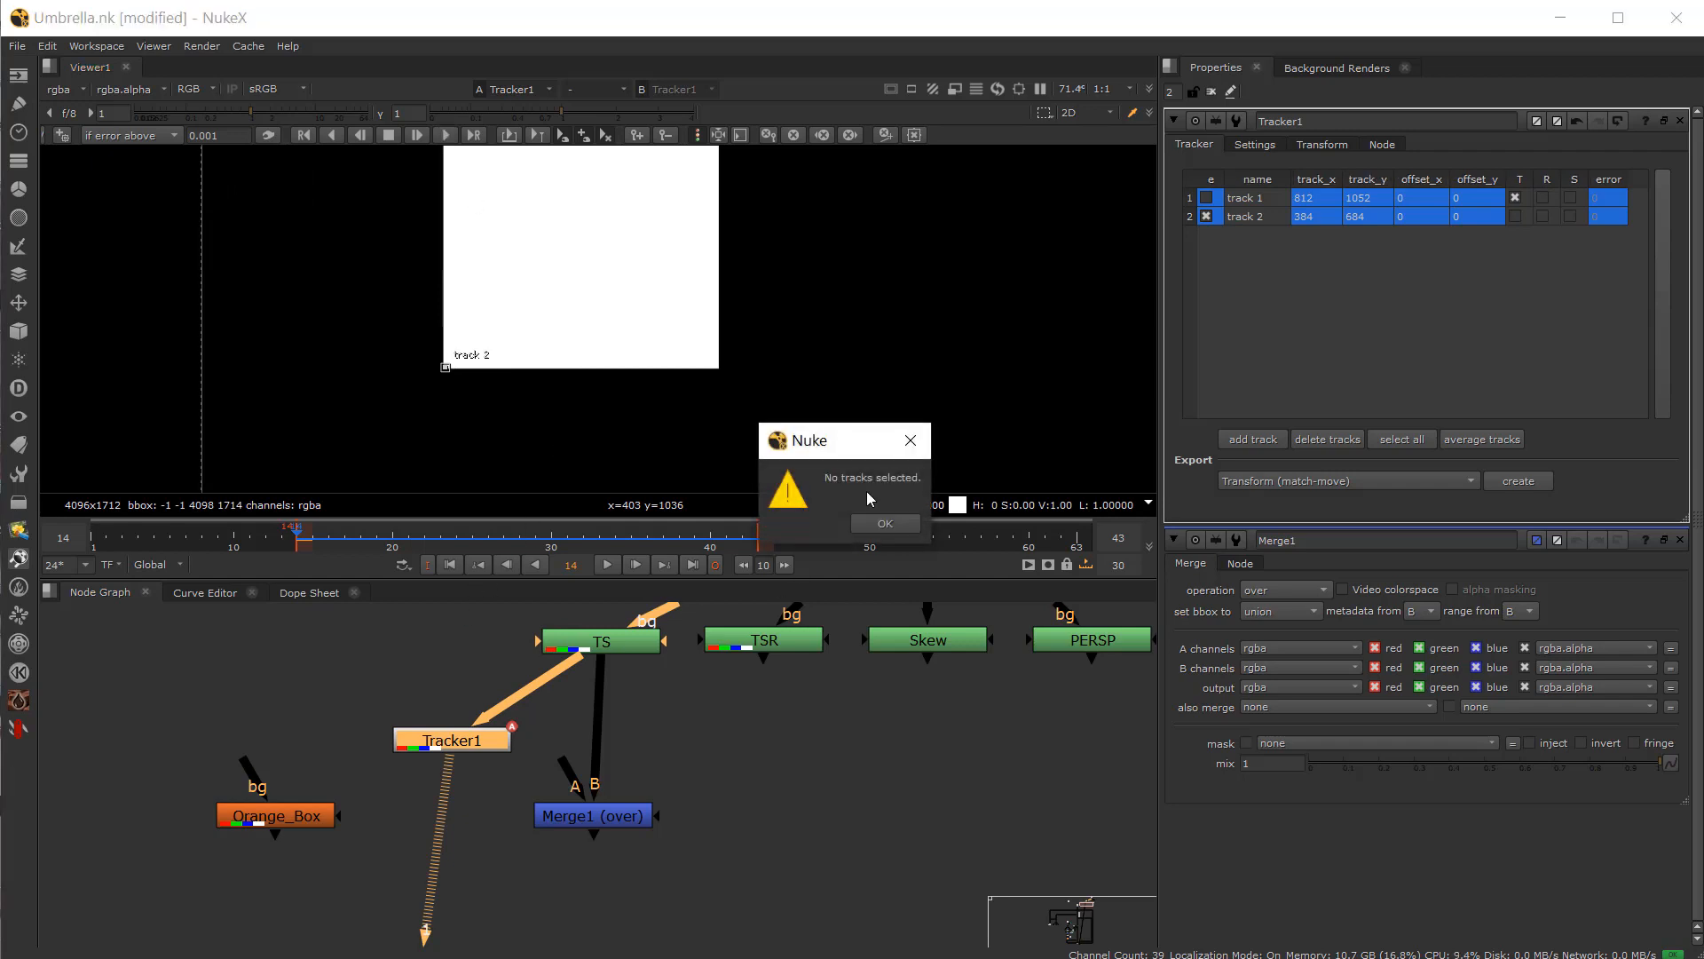
{"action": "key", "text": "Return"}
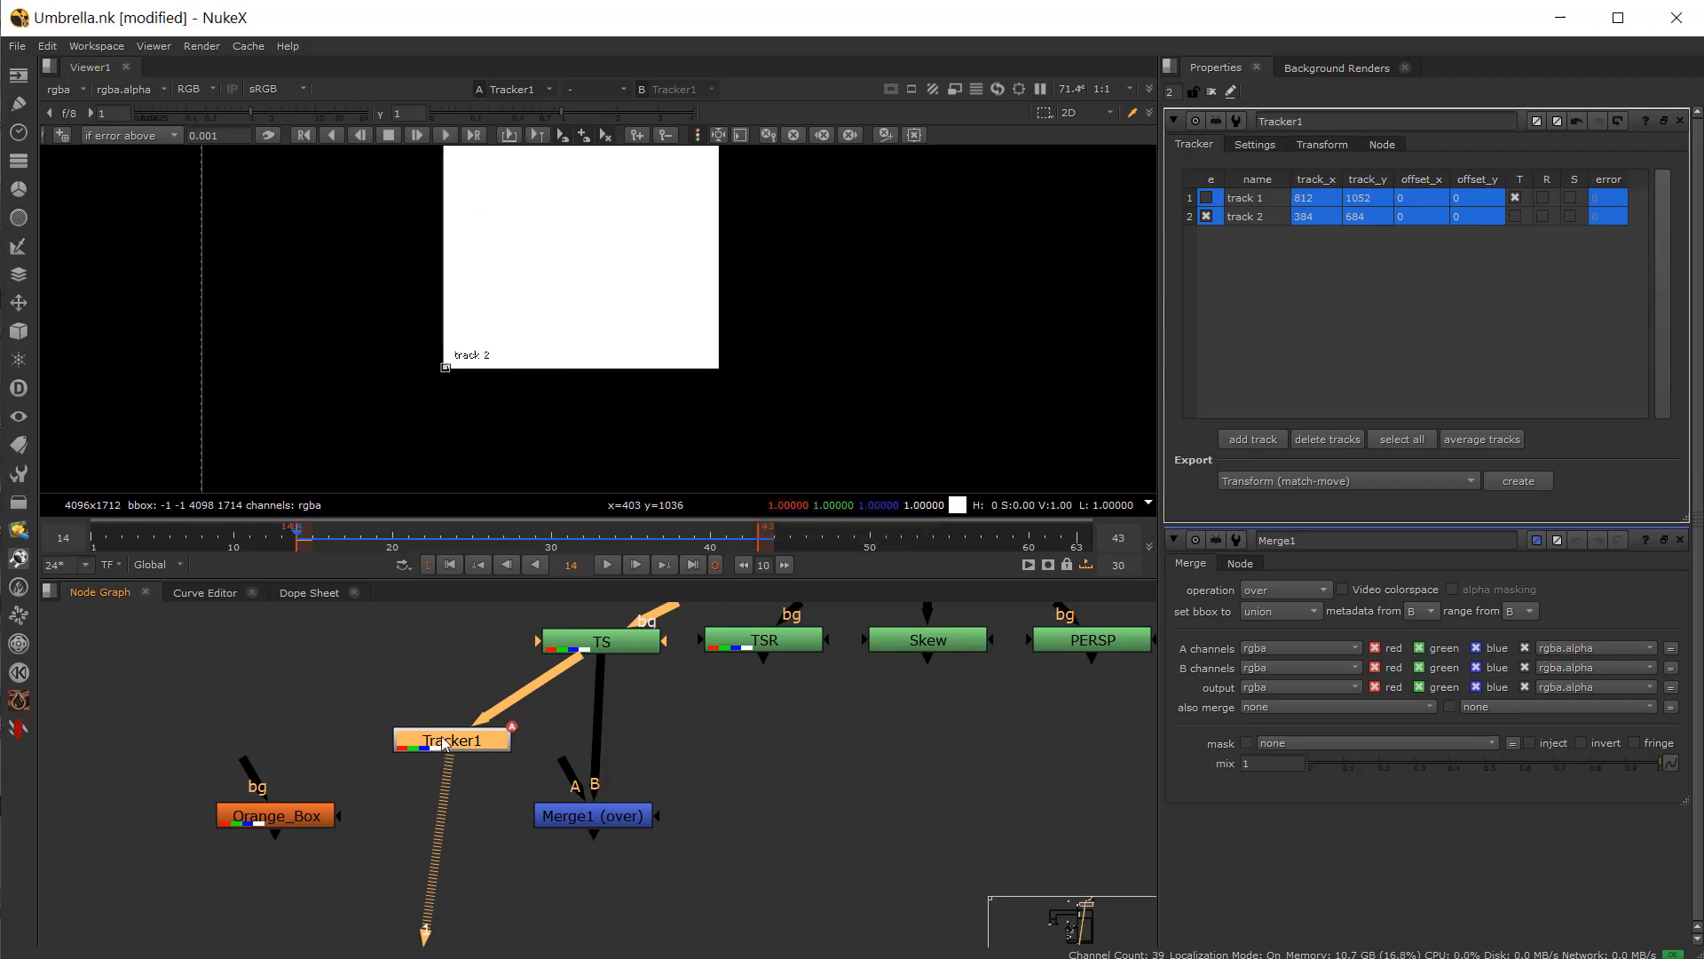
{"action": "left_click", "coordinate": [445, 134]}
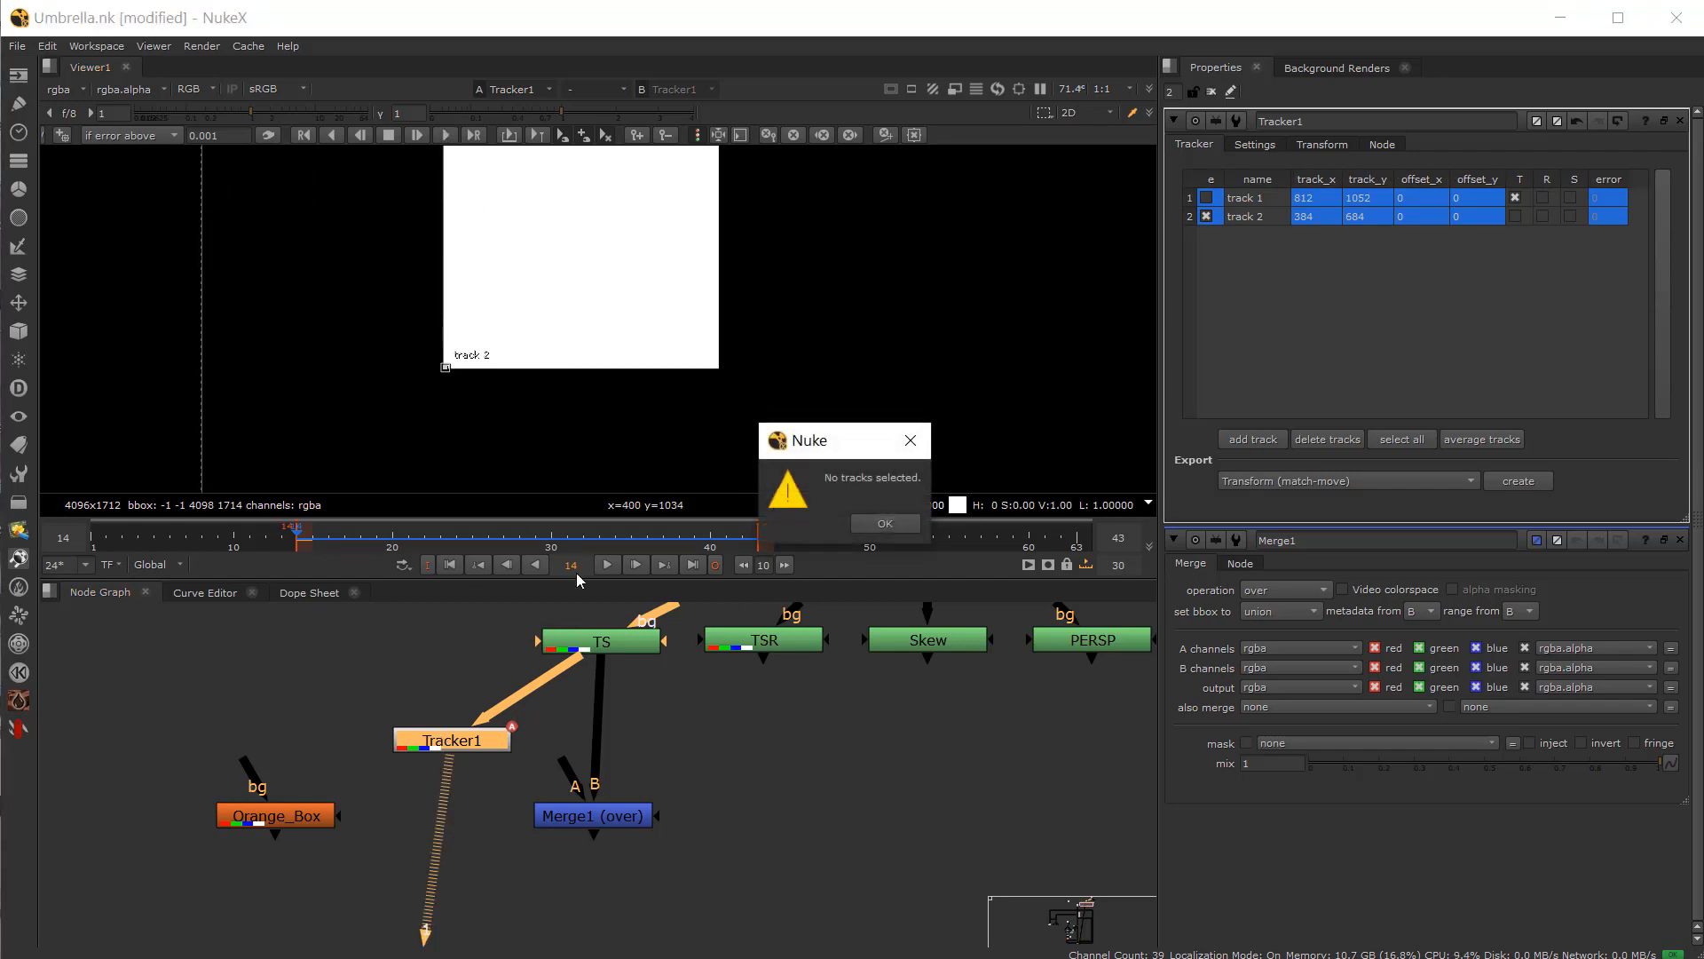
{"action": "left_click", "coordinate": [906, 529]}
Step: Select track 2, track it forward through the clip, and return to frame 14
{"action": "left_click", "coordinate": [1265, 217]}
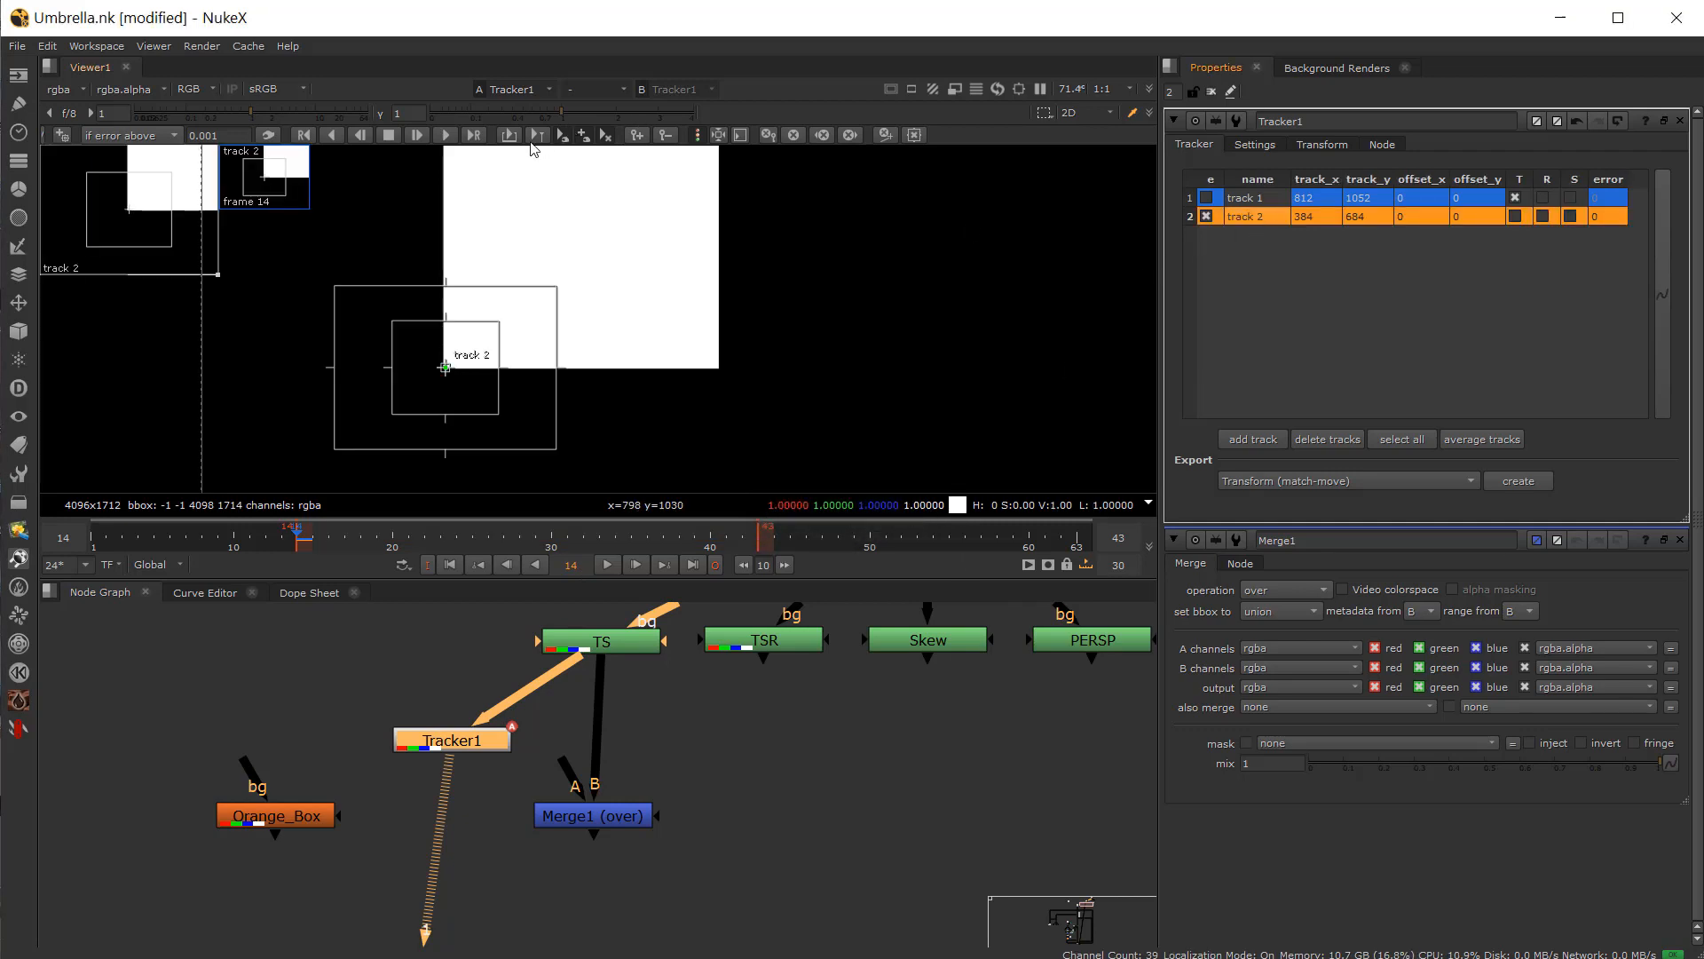
{"action": "left_click", "coordinate": [445, 134]}
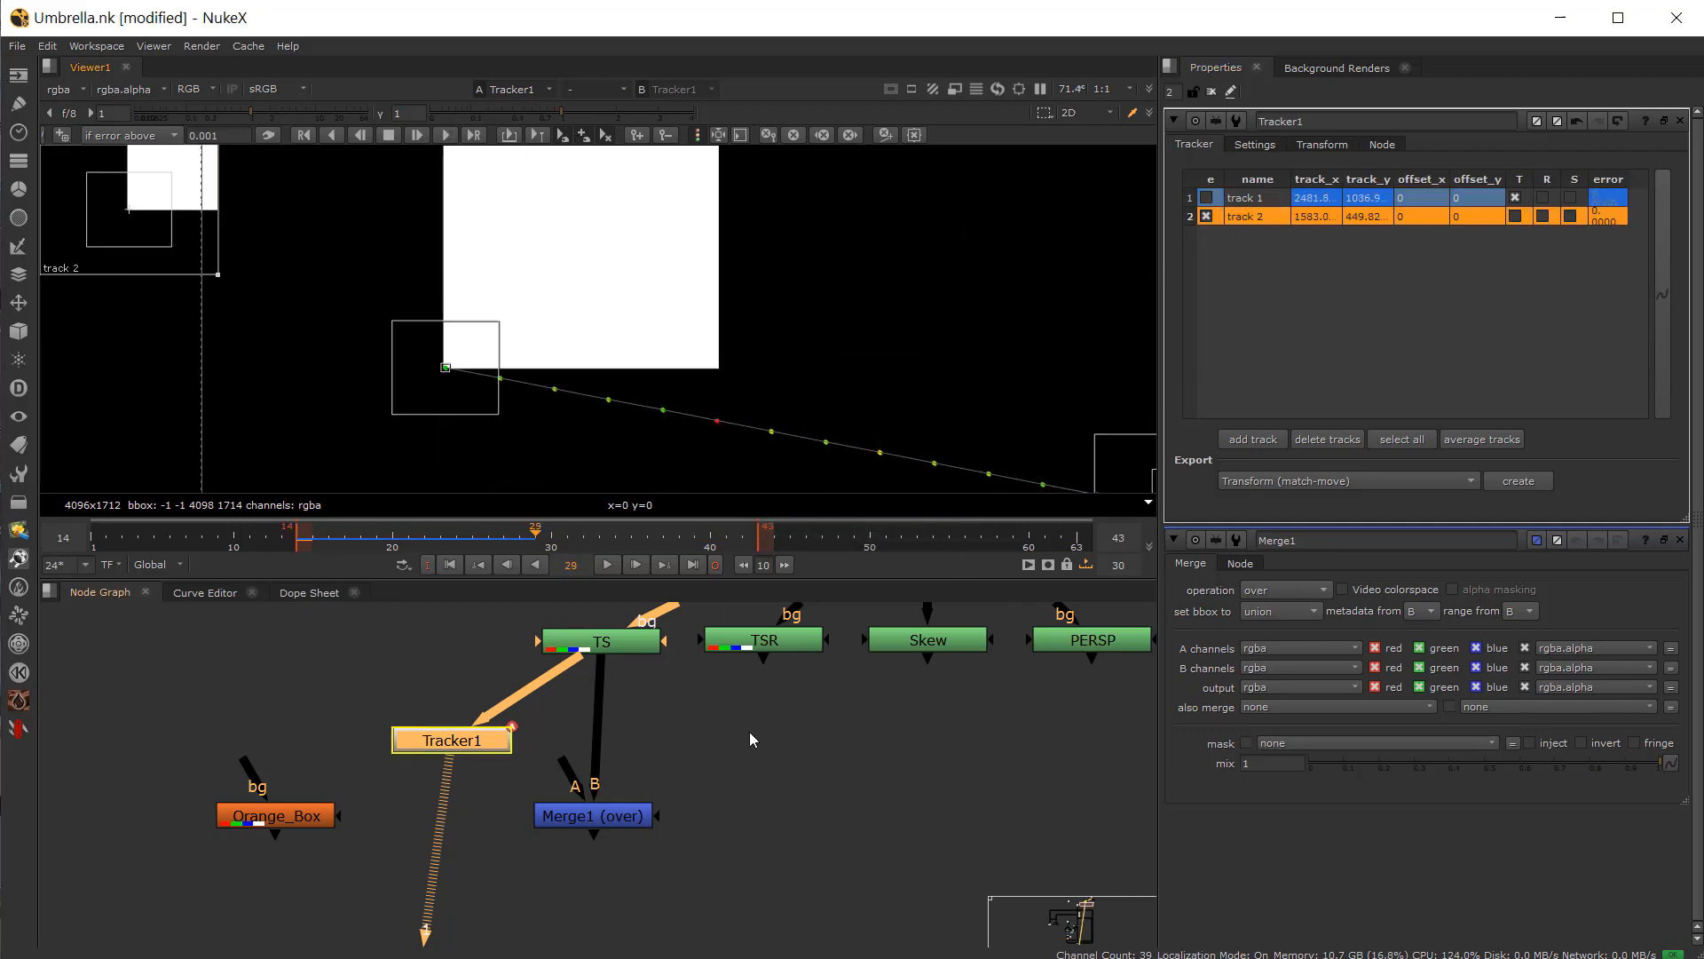
{"action": "left_click_drag", "start_coordinate": [415, 551], "coordinate": [297, 555]}
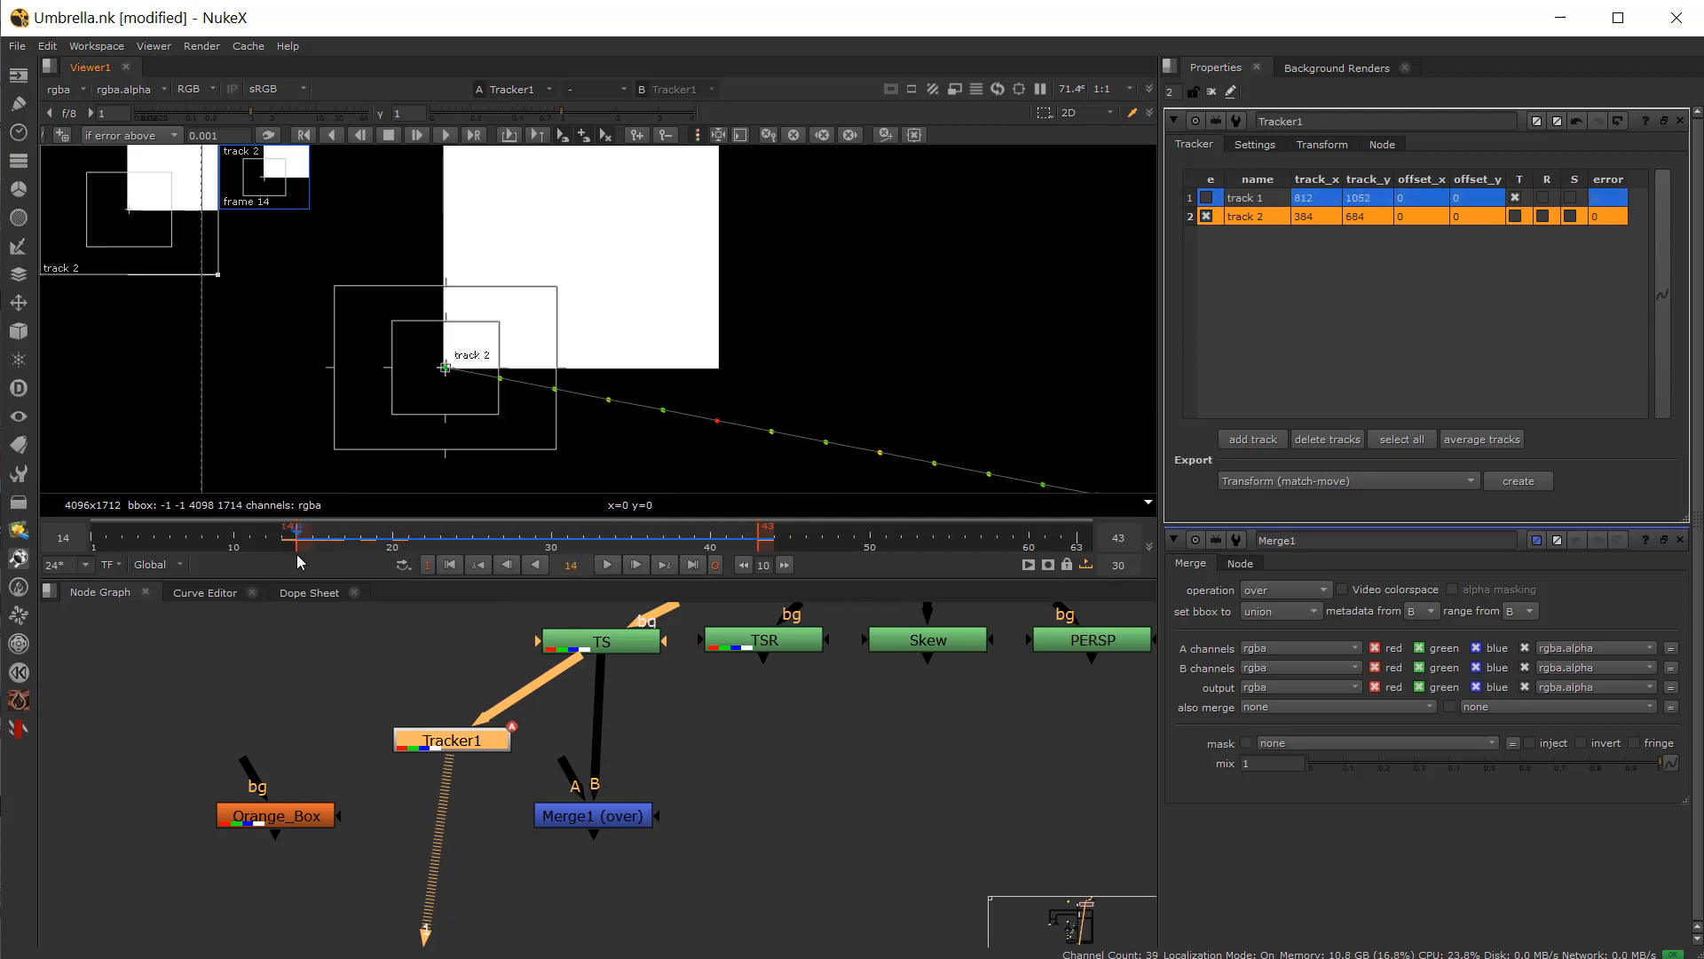
Step: Set Tracker1's transform mode to none
{"action": "scroll", "coordinate": [722, 284], "scroll_direction": "down", "scroll_amount": 2}
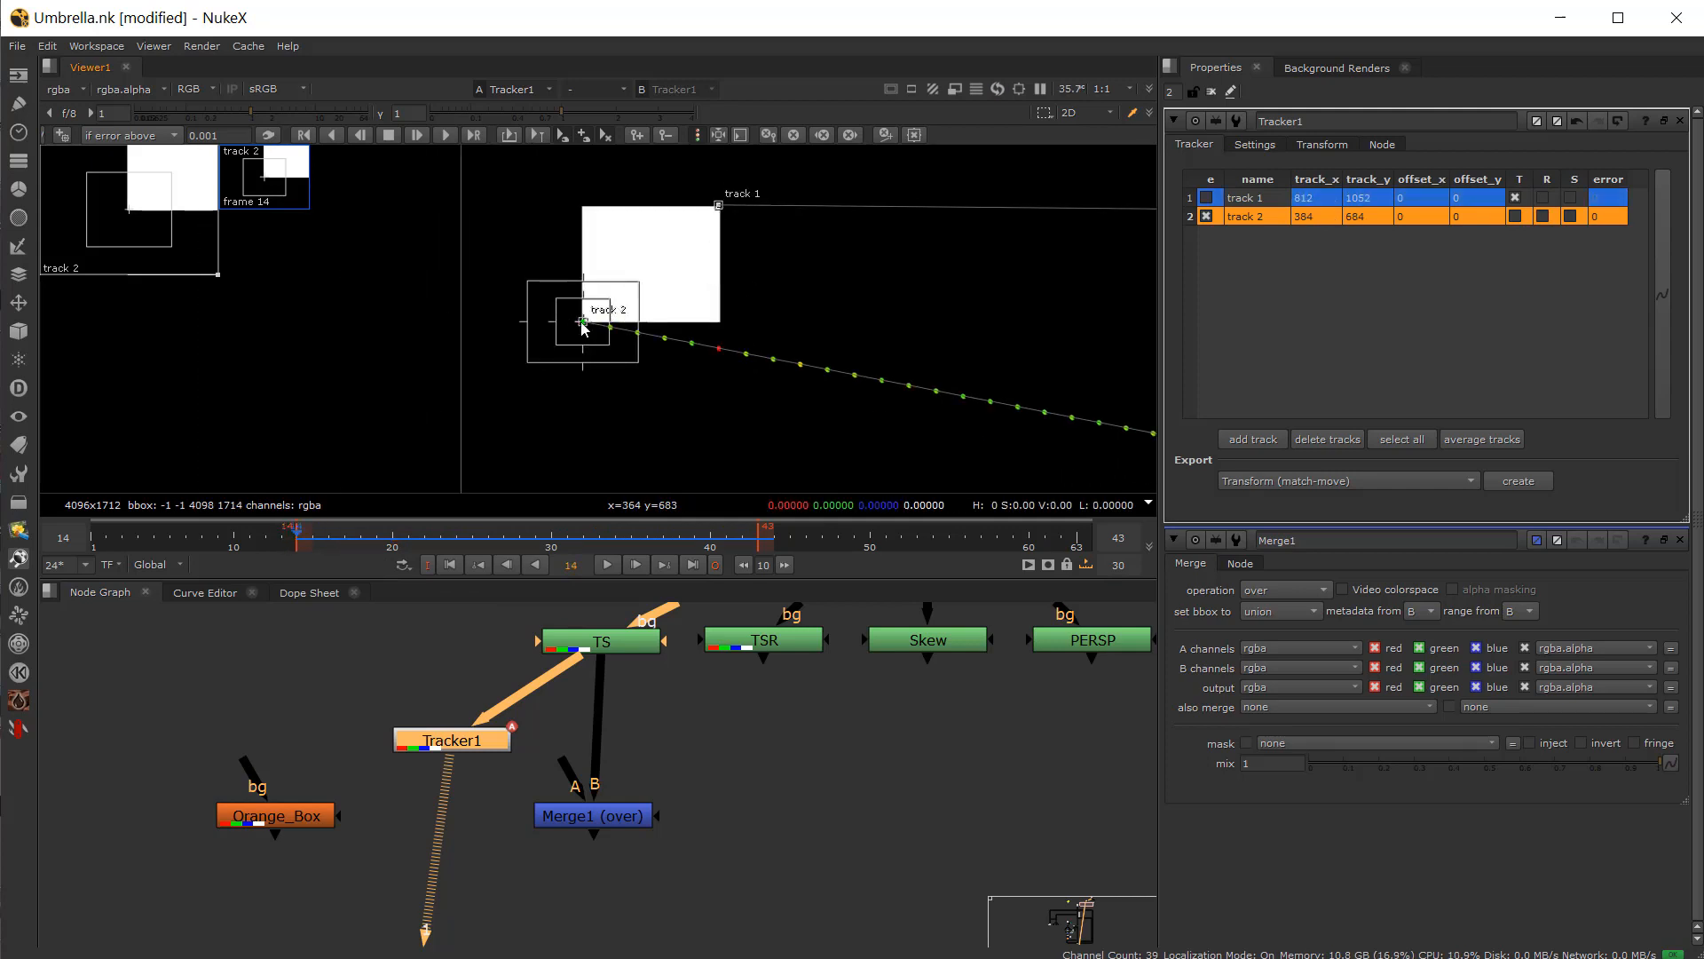
{"action": "scroll", "coordinate": [518, 826], "scroll_direction": "up", "scroll_amount": 1}
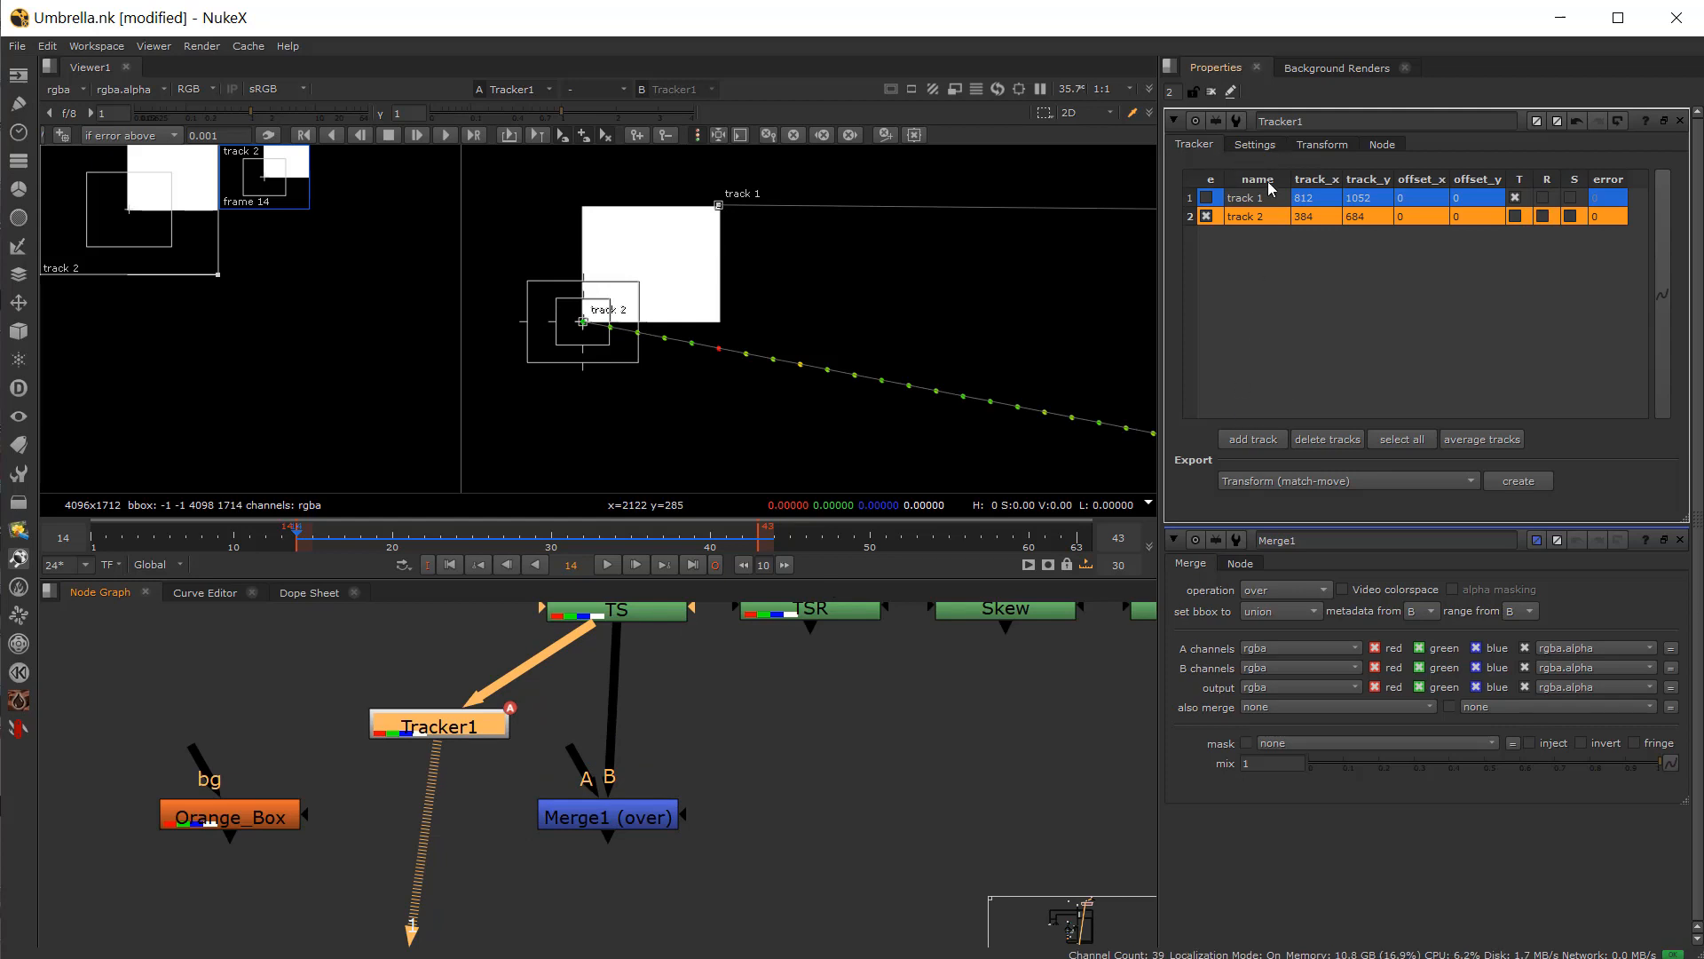
{"action": "left_click", "coordinate": [1313, 144]}
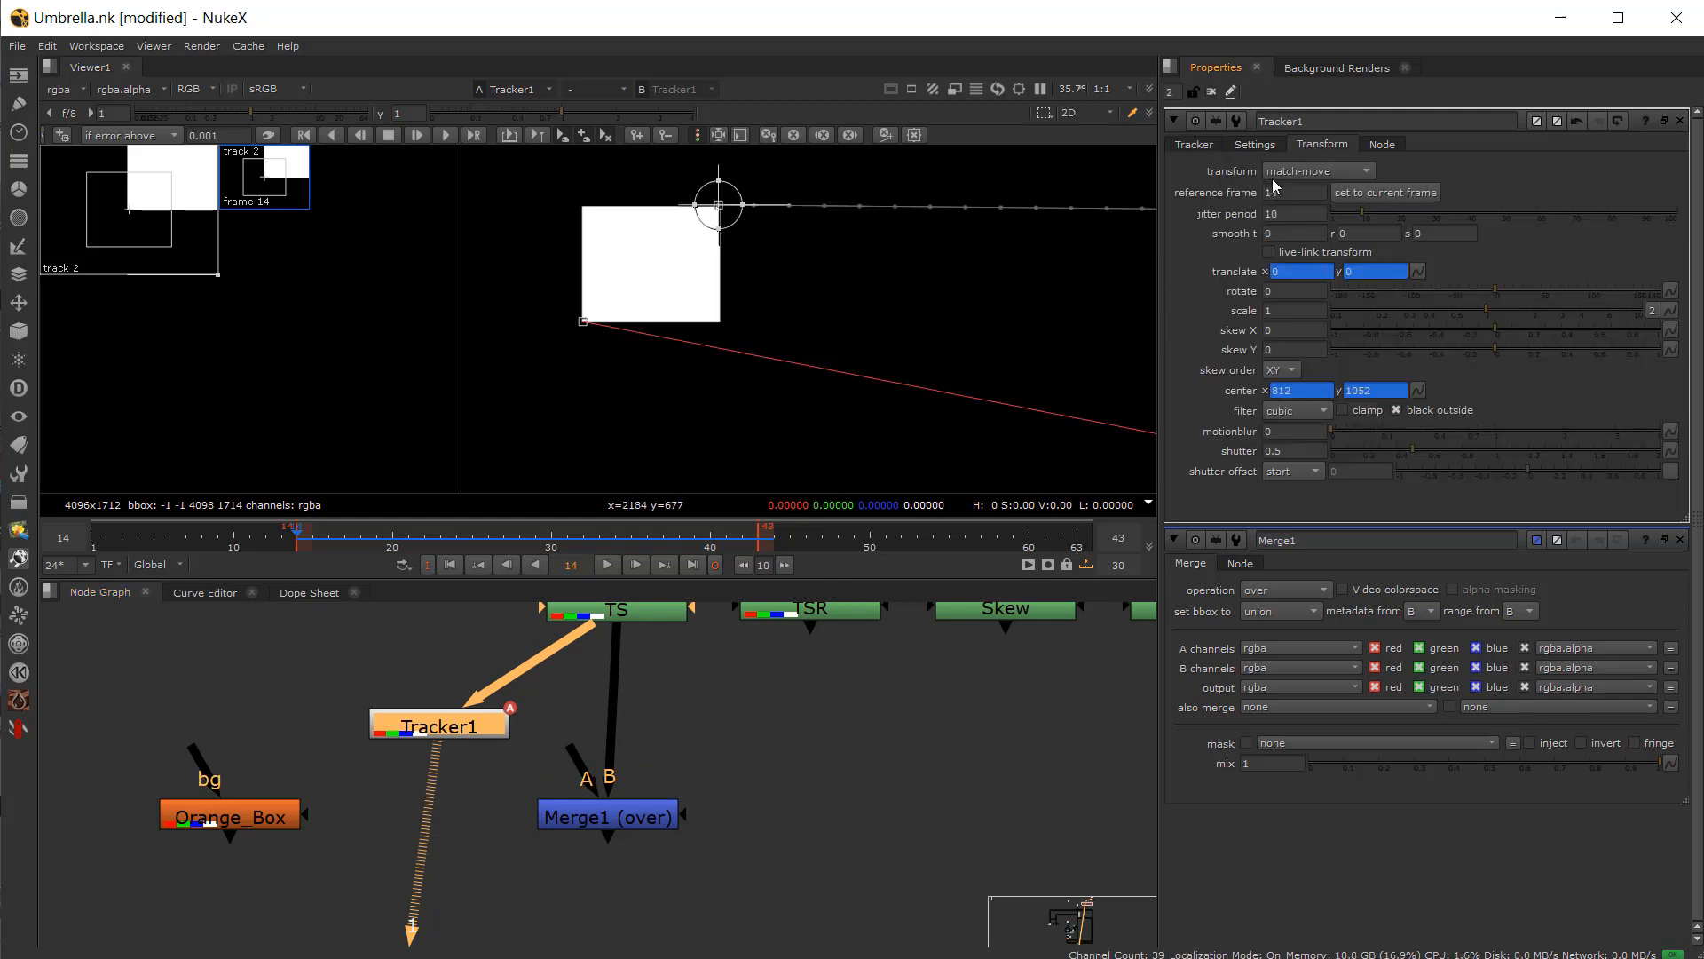
{"action": "left_click", "coordinate": [1312, 168]}
{"action": "left_click", "coordinate": [1351, 125]}
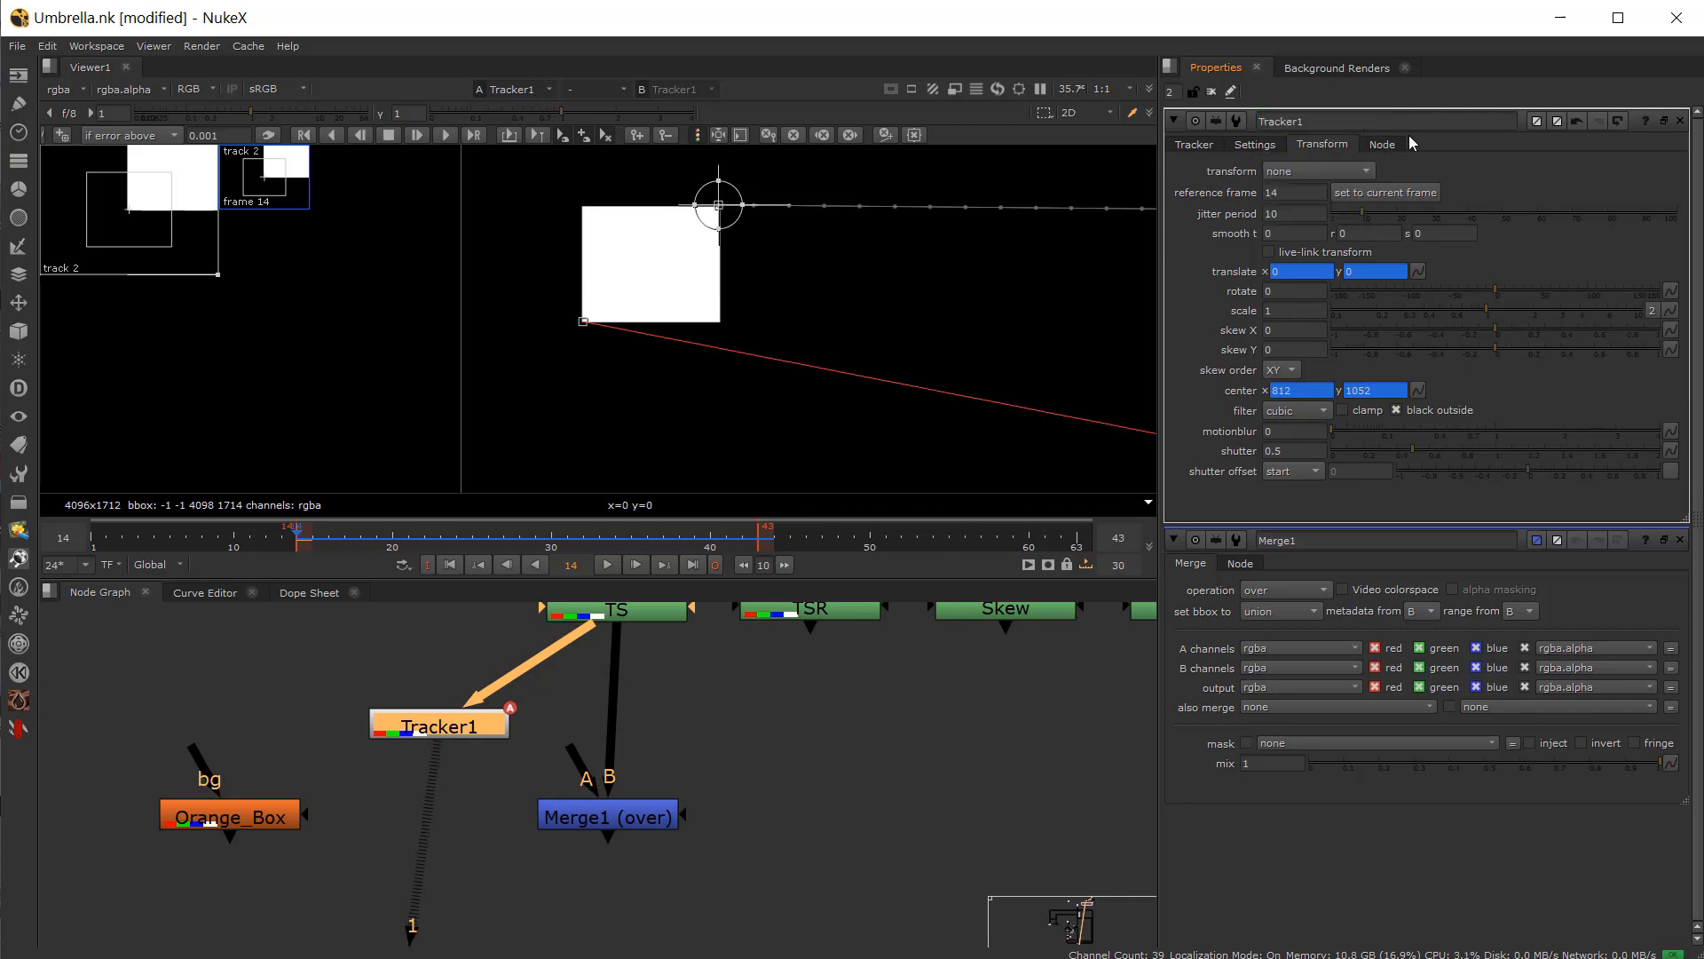
Step: Export a Transform (match-move) node from Tracker1
{"action": "left_click", "coordinate": [1193, 144]}
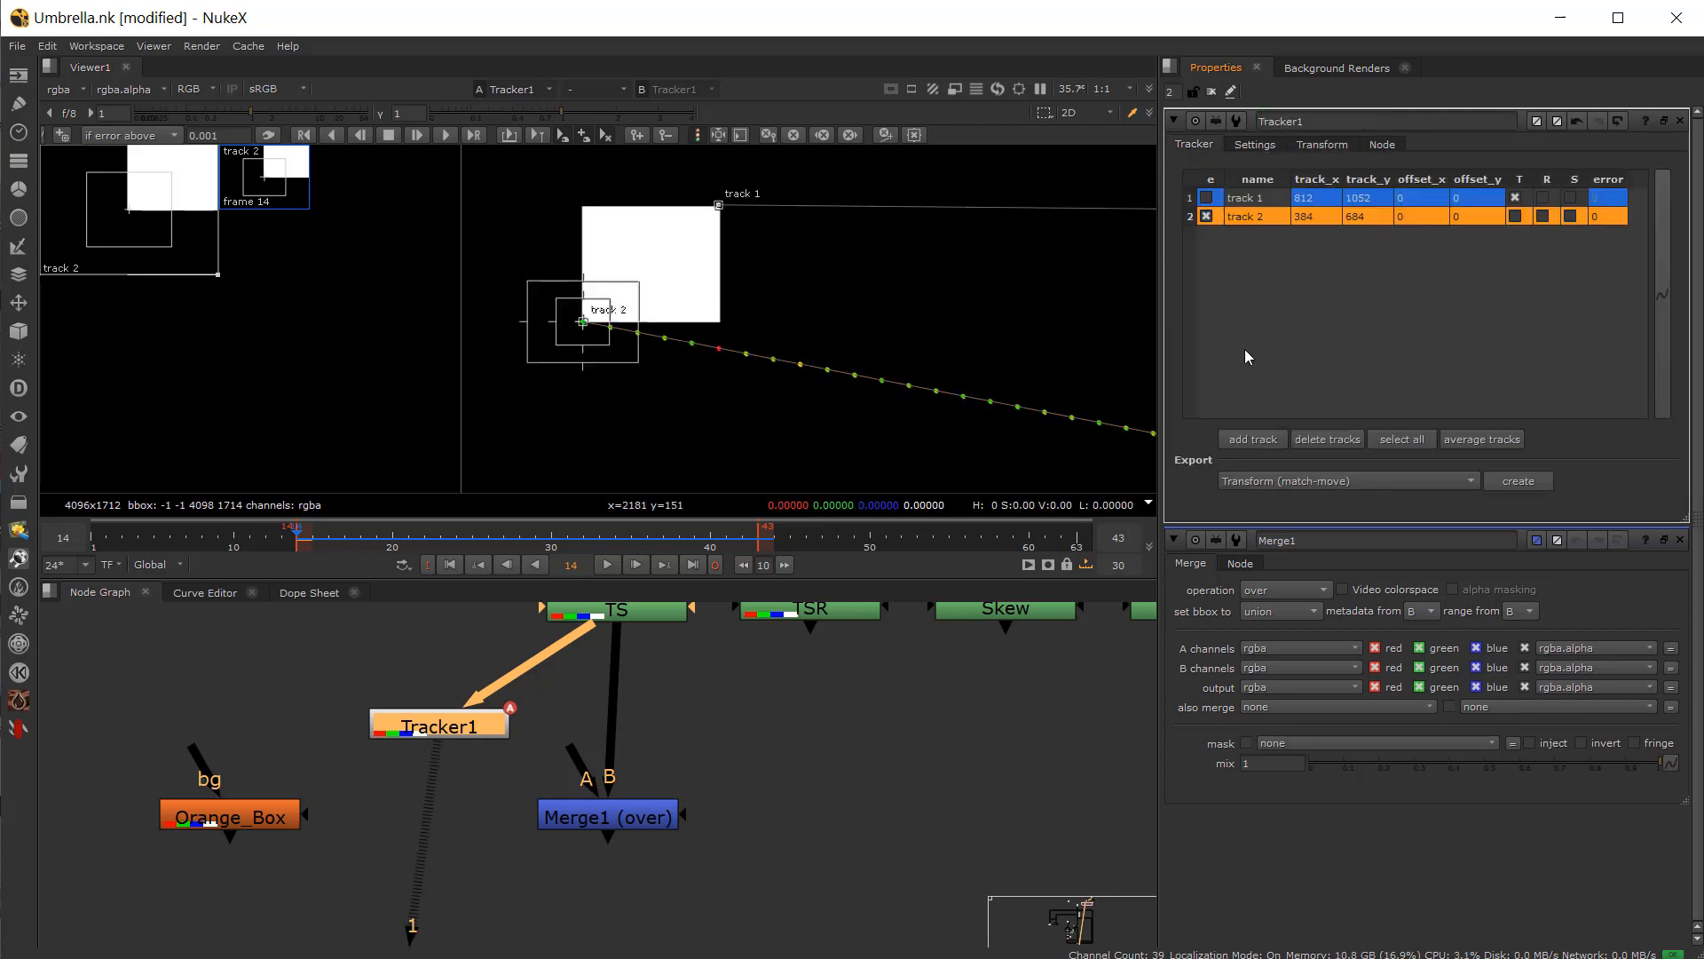
{"action": "left_click", "coordinate": [1282, 481]}
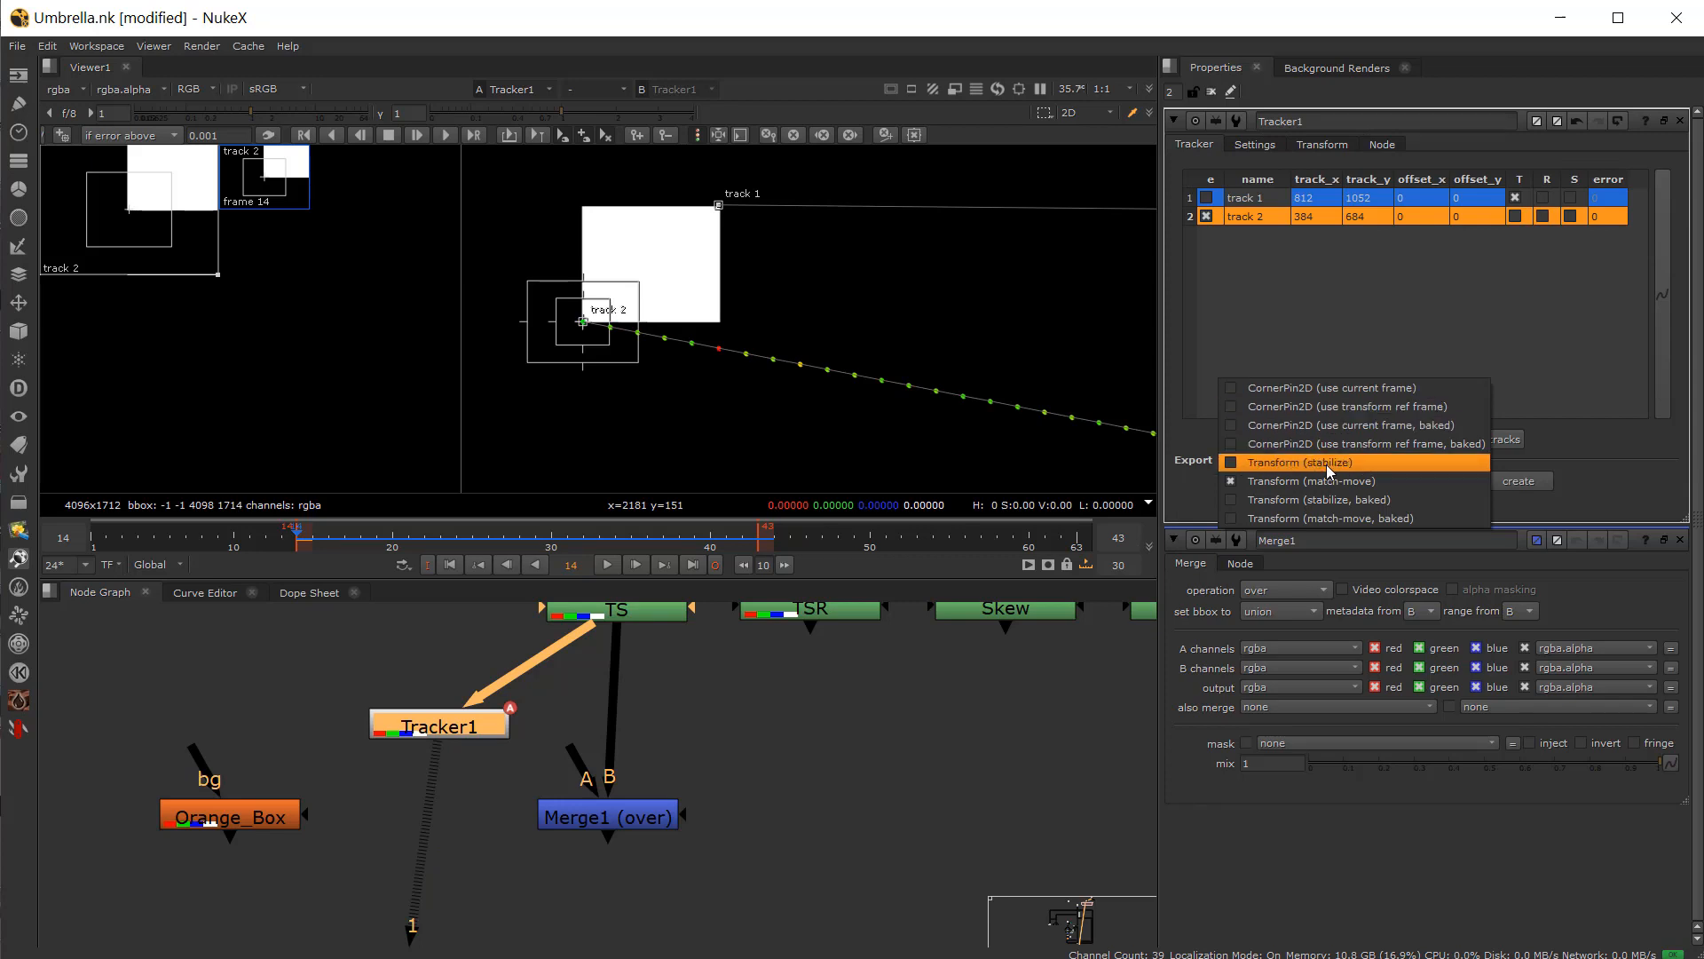
{"action": "left_click", "coordinate": [1430, 481]}
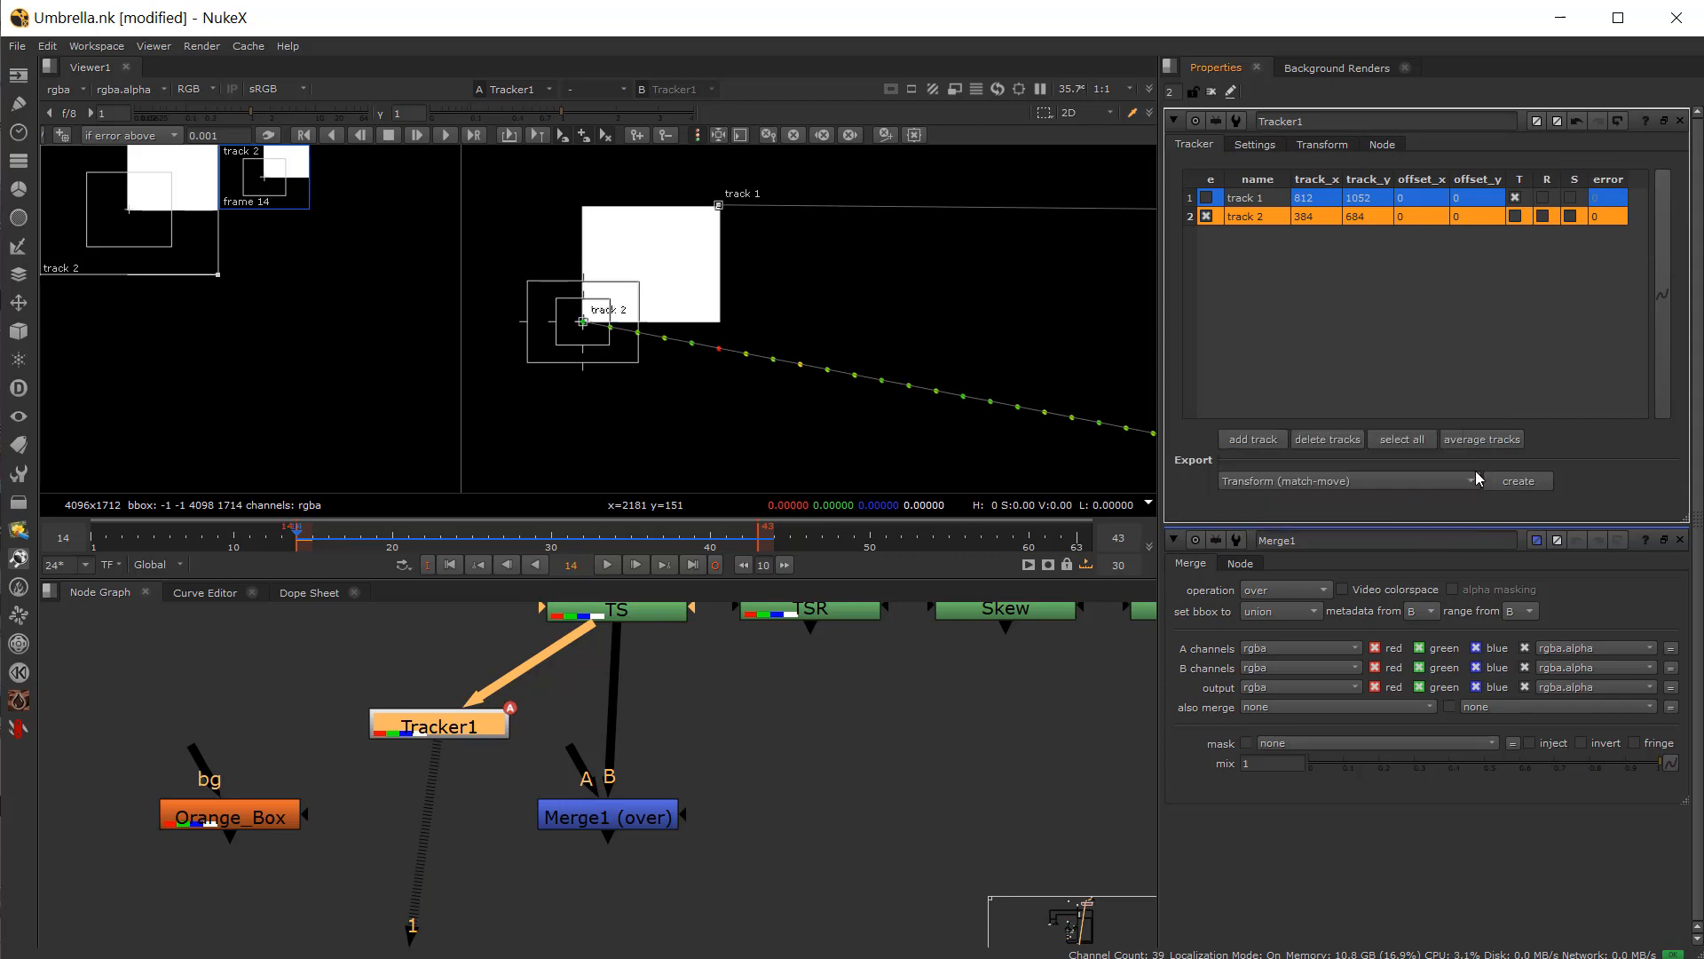
{"action": "left_click", "coordinate": [1518, 481]}
Step: Place the Transform_MatchMove node between Orange_Box and Merge1's A input and tidy the node layout
{"action": "left_click_drag", "start_coordinate": [653, 794], "coordinate": [390, 824]}
{"action": "left_click_drag", "start_coordinate": [245, 830], "coordinate": [183, 830]}
{"action": "left_click_drag", "start_coordinate": [300, 810], "coordinate": [217, 808]}
{"action": "left_click_drag", "start_coordinate": [360, 822], "coordinate": [353, 817]}
{"action": "left_click_drag", "start_coordinate": [576, 761], "coordinate": [417, 815]}
{"action": "left_click_drag", "start_coordinate": [641, 812], "coordinate": [650, 810]}
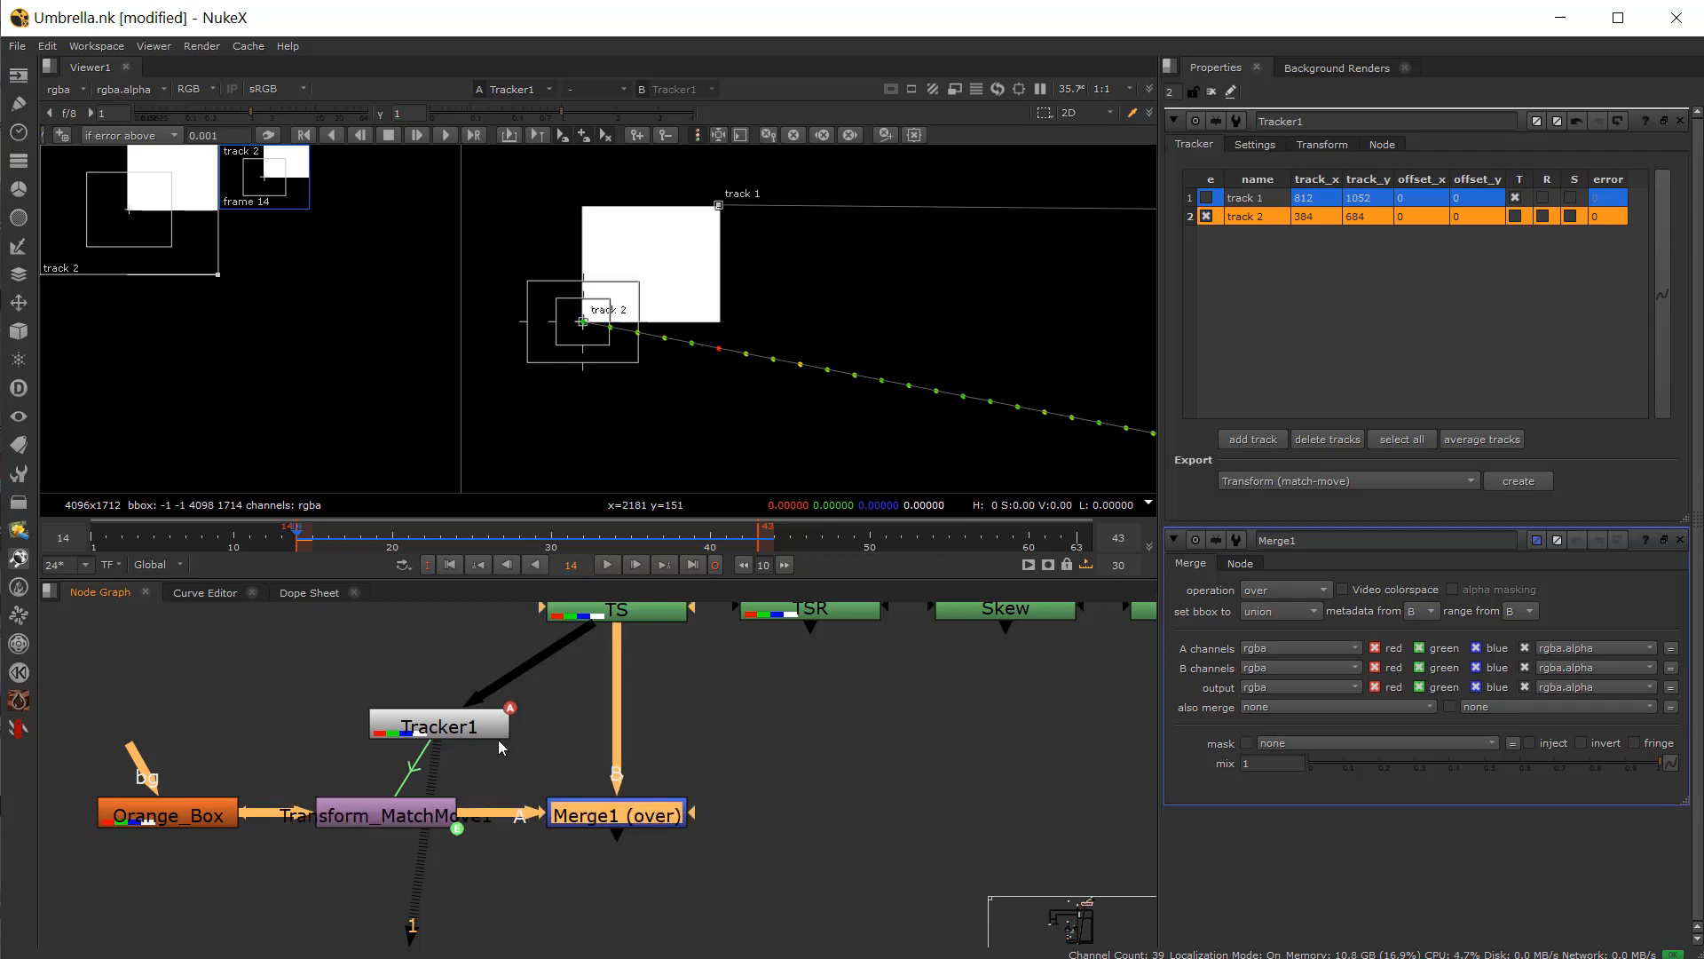
{"action": "left_click_drag", "start_coordinate": [474, 731], "coordinate": [419, 711]}
{"action": "left_click", "coordinate": [607, 814]}
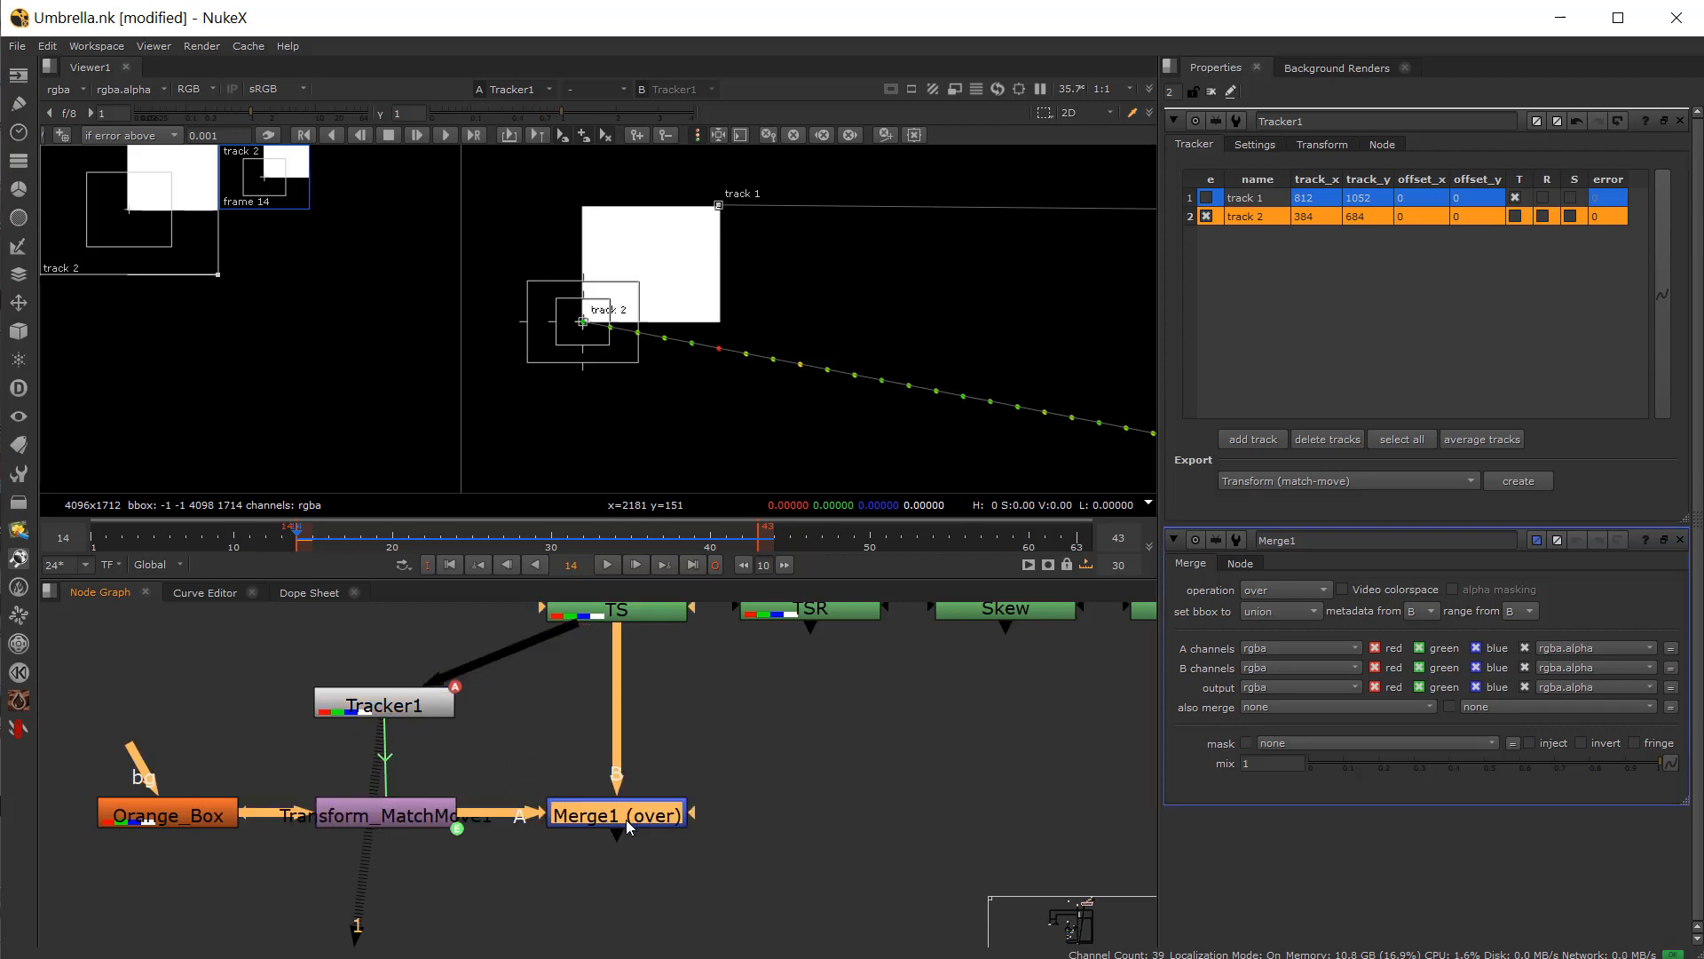
Step: View Merge1 and scrub the timeline to check the box following the square
{"action": "key", "text": "1"}
{"action": "left_click", "coordinate": [330, 543]}
{"action": "left_click_drag", "start_coordinate": [351, 548], "coordinate": [503, 545]}
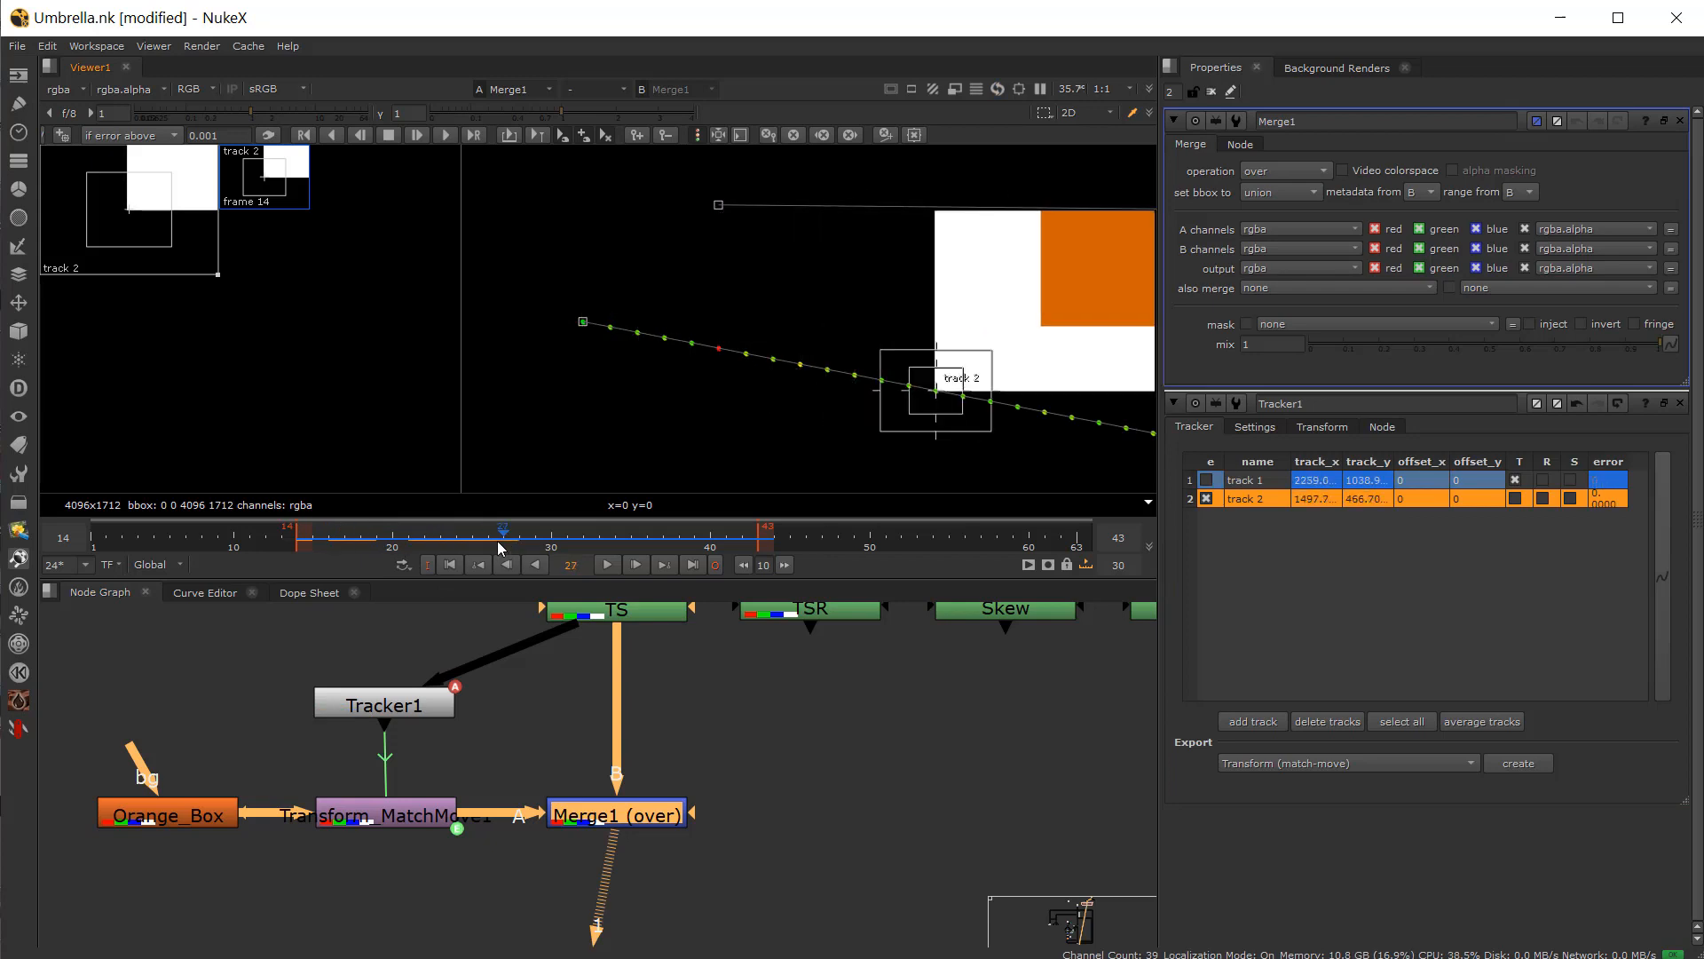
{"action": "scroll", "coordinate": [524, 429], "scroll_direction": "down", "scroll_amount": 4}
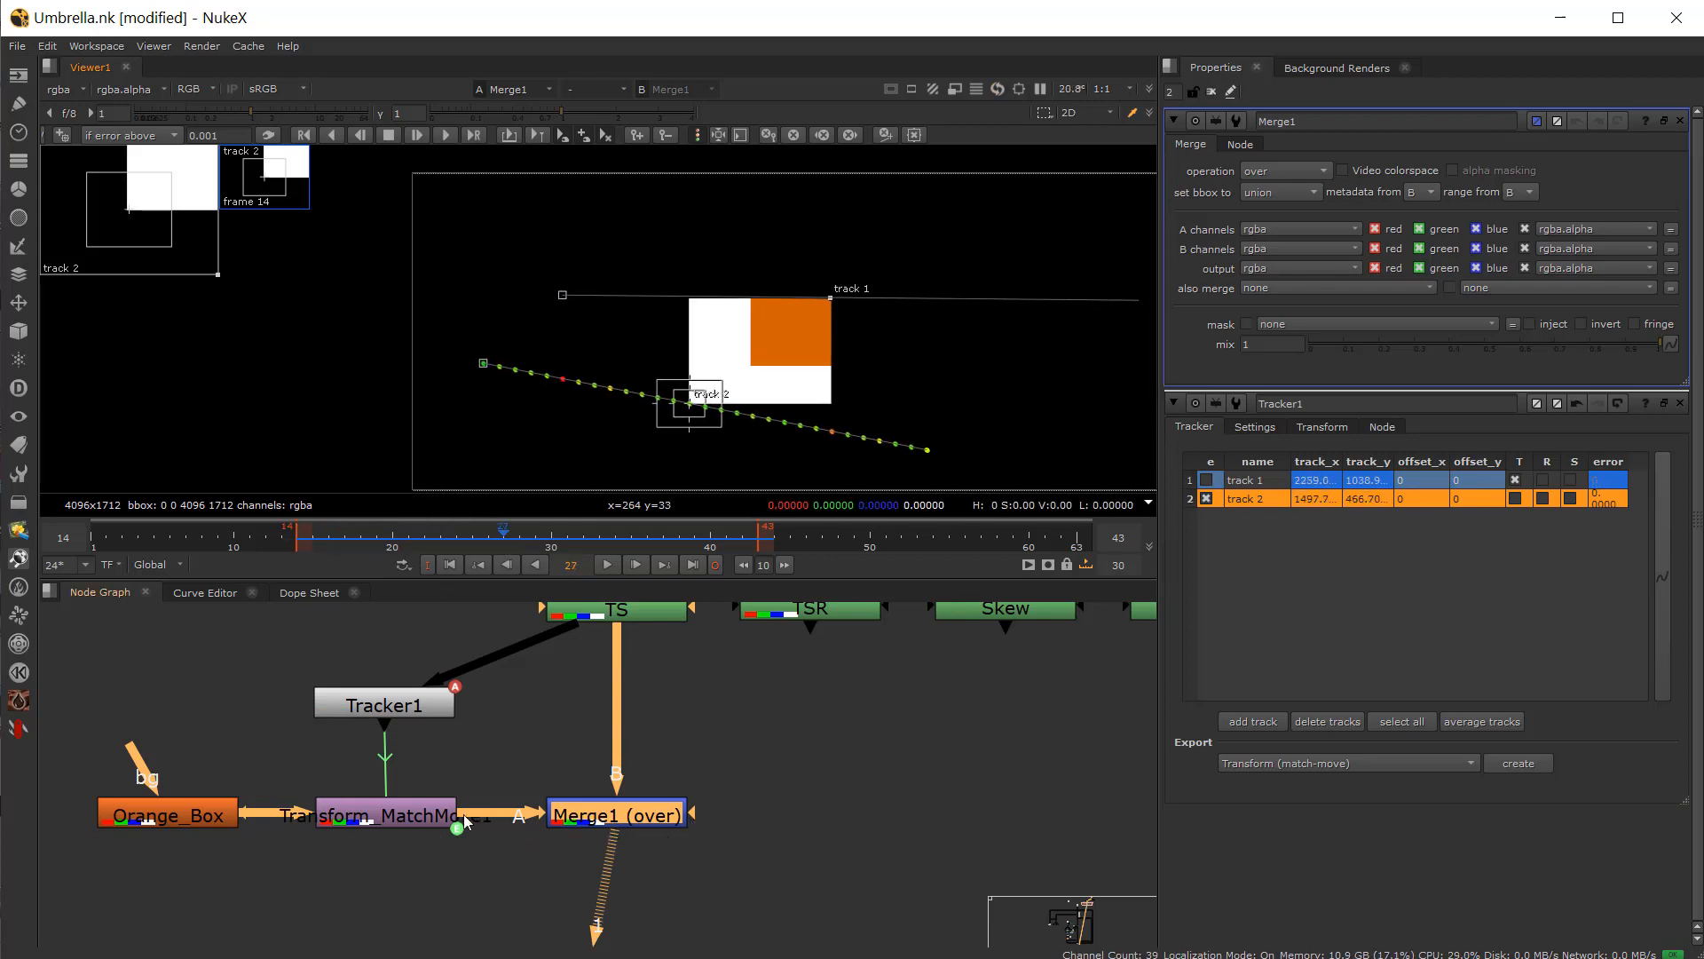
Step: Enable scale solving for track 2 in Tracker1 and play through the clip to check the result
{"action": "double_click", "coordinate": [406, 717]}
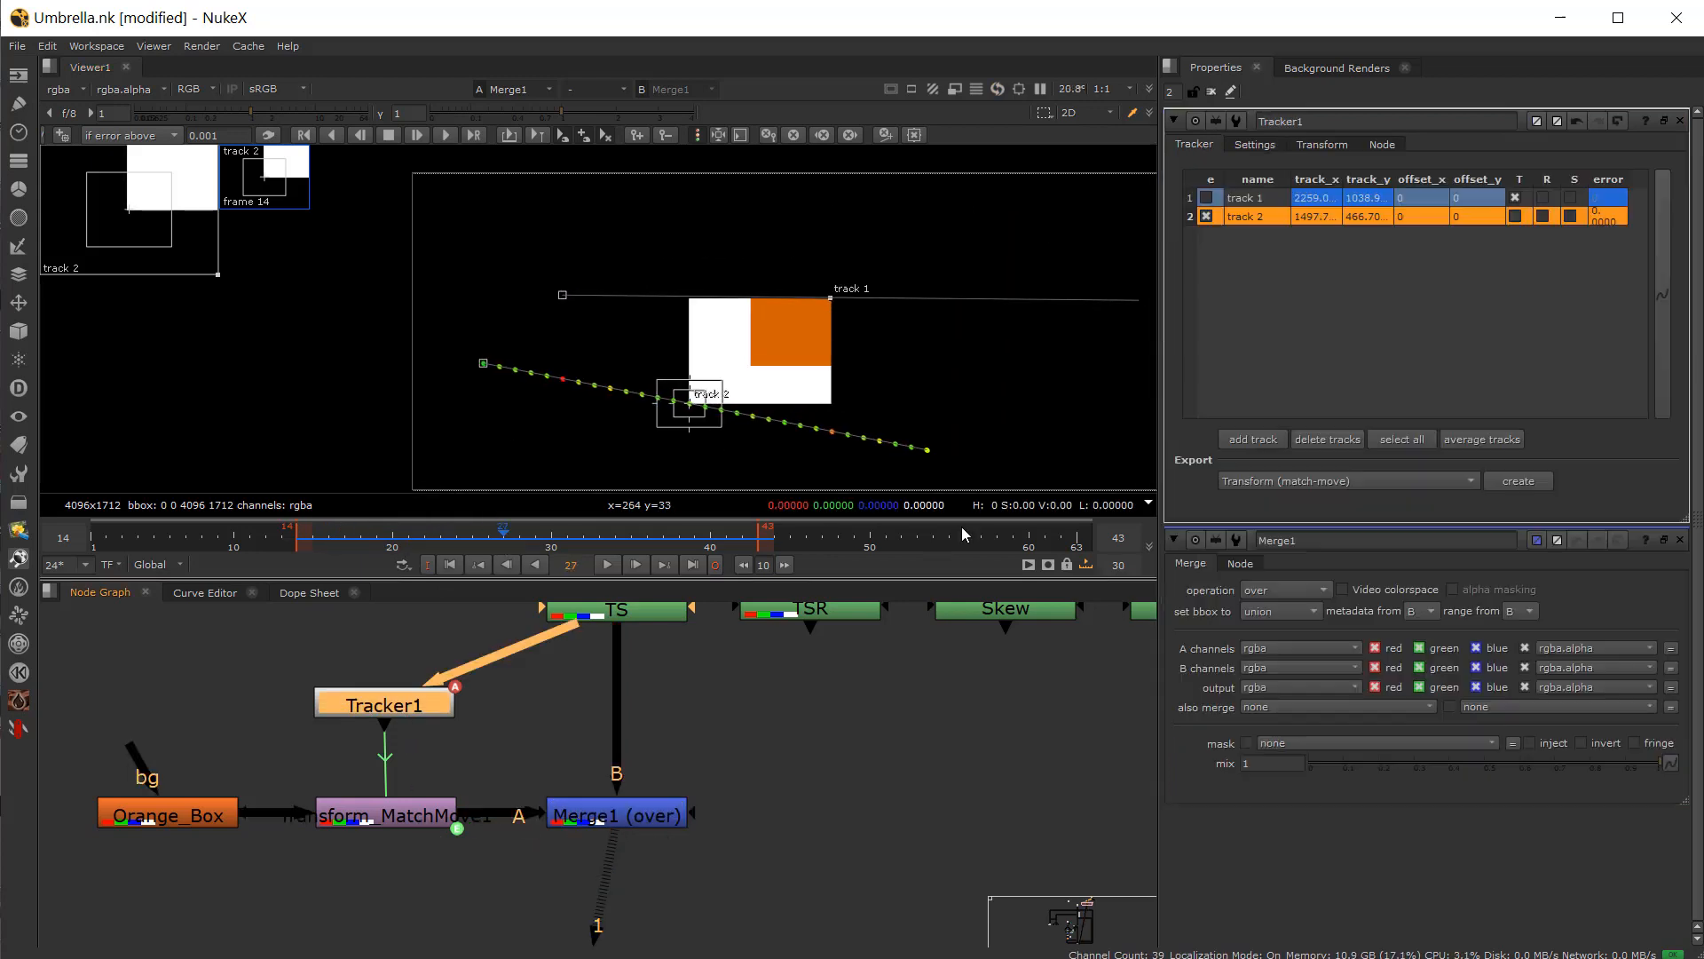
{"action": "left_click", "coordinate": [1570, 218]}
{"action": "left_click_drag", "start_coordinate": [399, 541], "coordinate": [684, 583]}
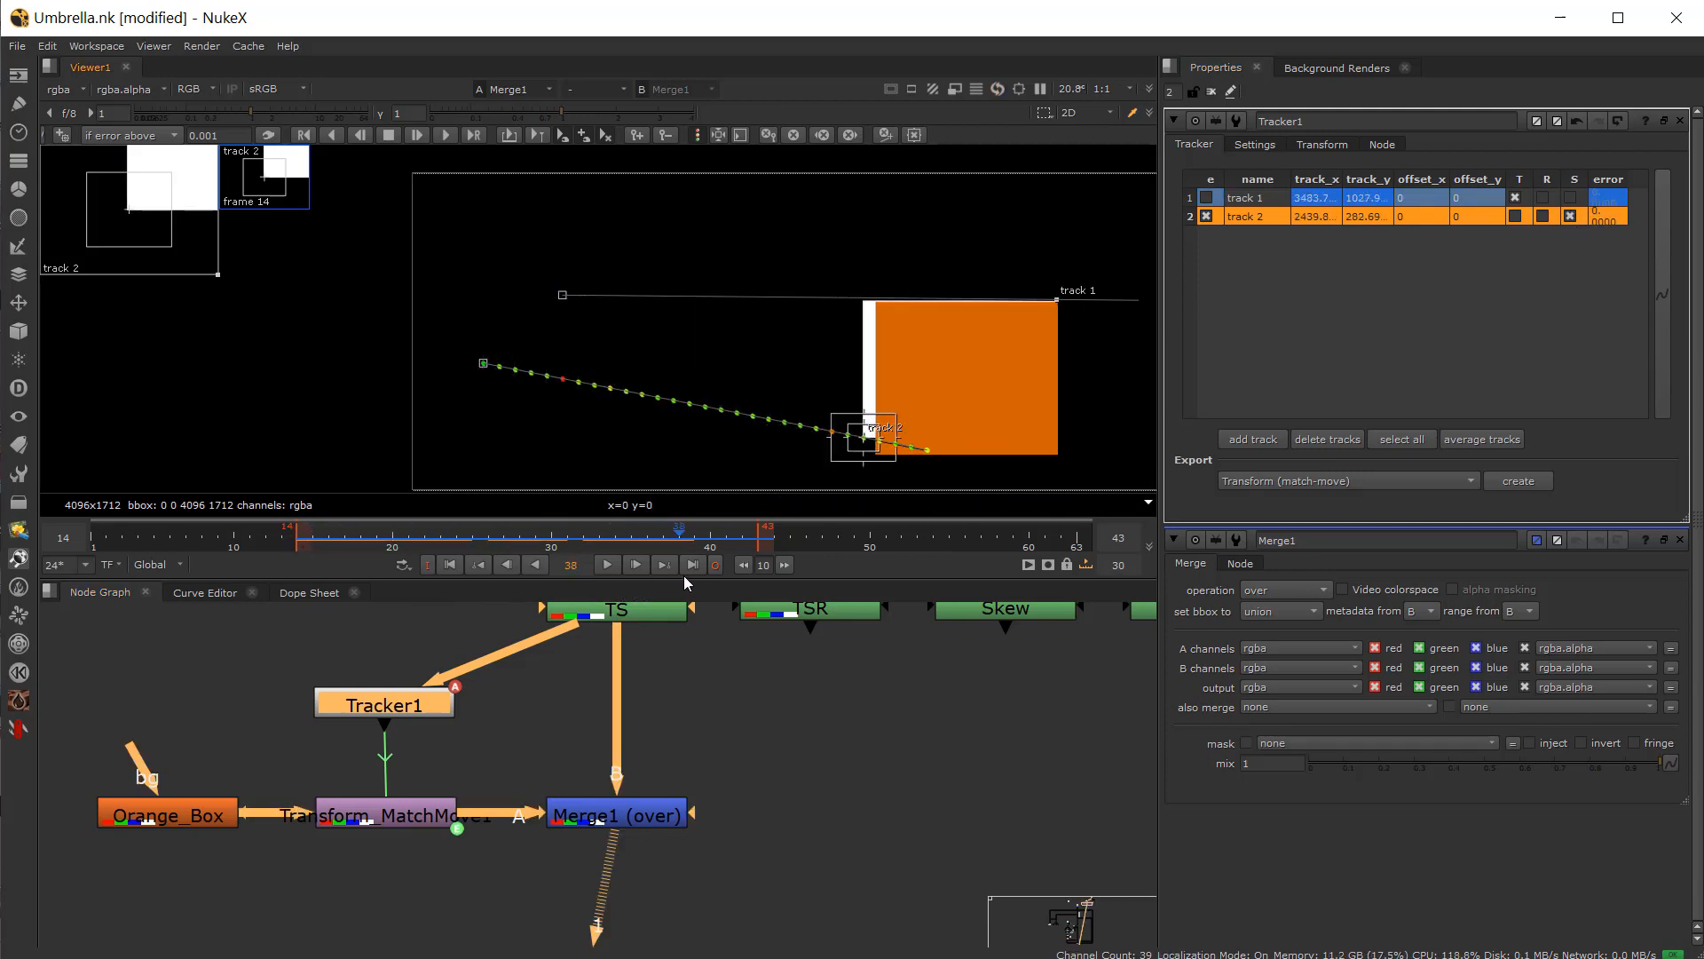
{"action": "left_click", "coordinate": [607, 565]}
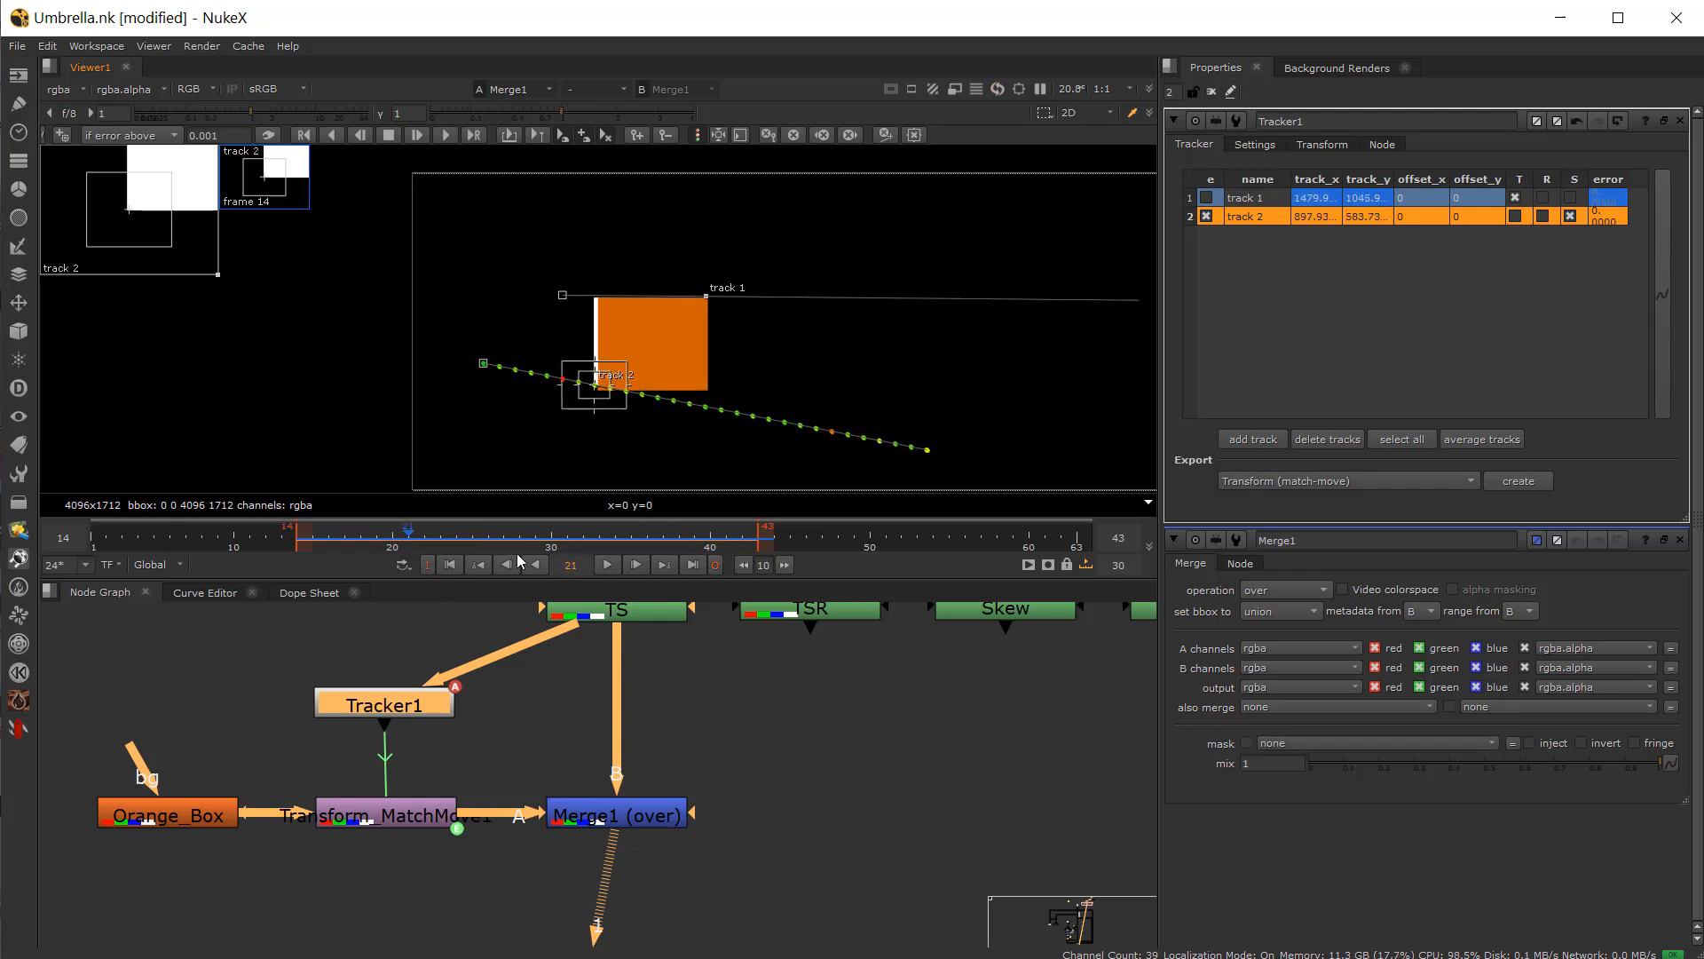
{"action": "left_click_drag", "start_coordinate": [294, 567], "coordinate": [496, 611]}
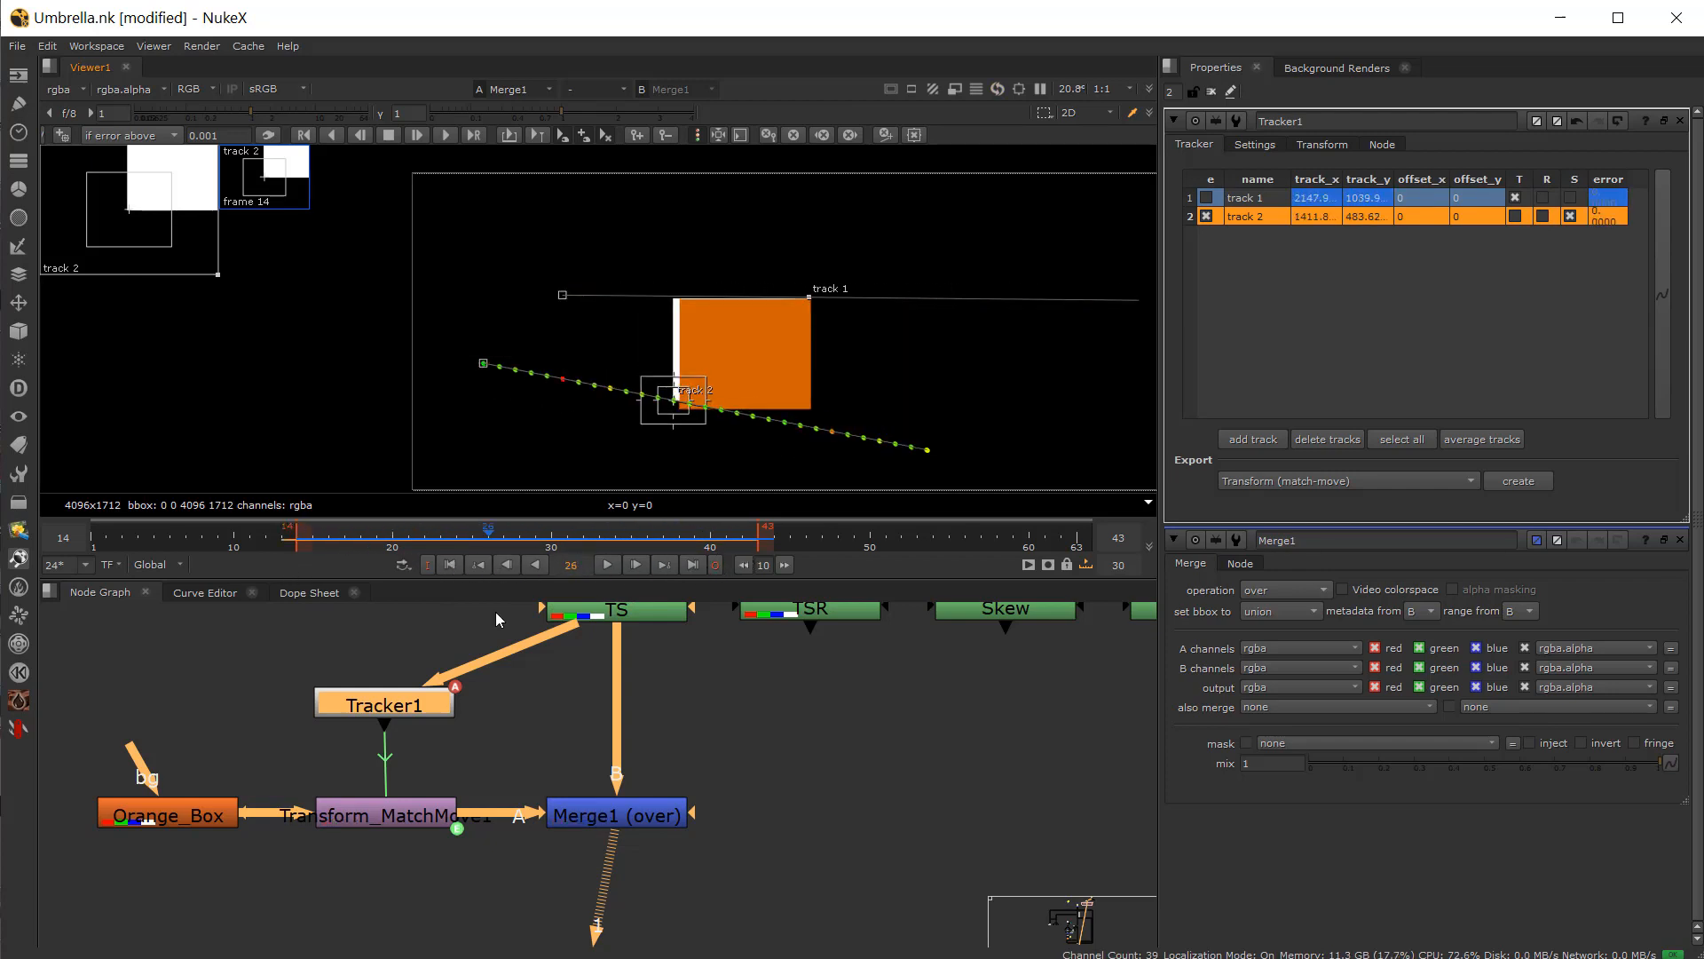
Step: Select Transform_MatchMove and scrub to the clip's end to review the match-move
{"action": "scroll", "coordinate": [428, 792], "scroll_direction": "down", "scroll_amount": 2}
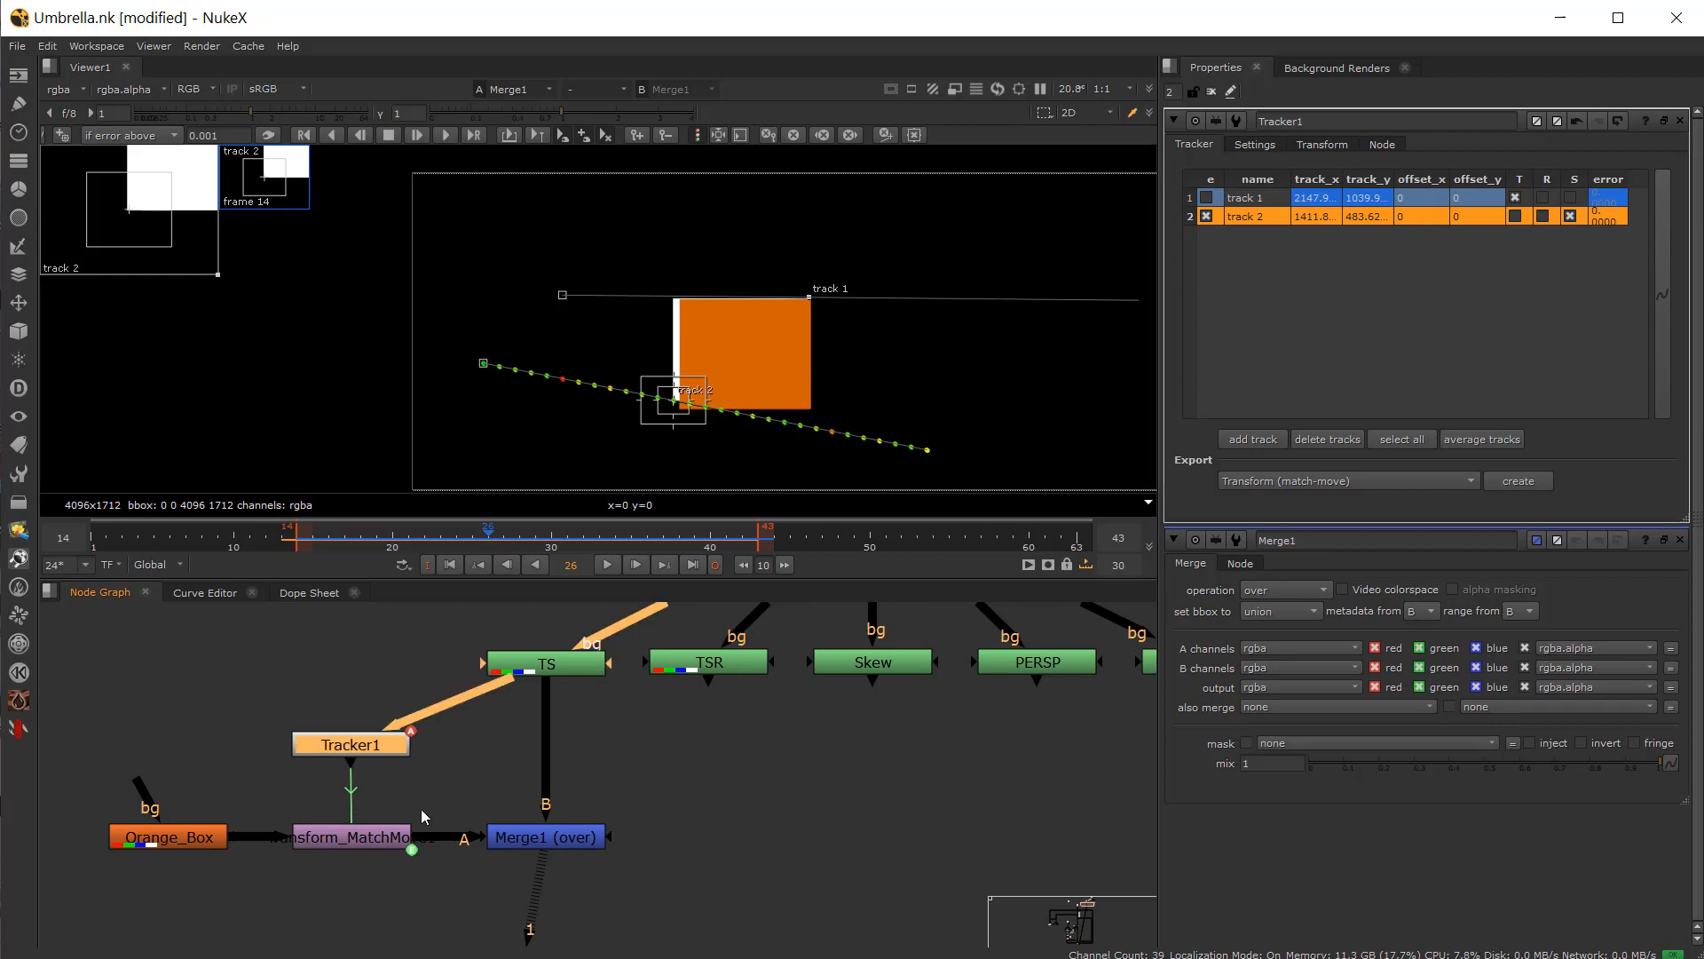
{"action": "left_click", "coordinate": [352, 840]}
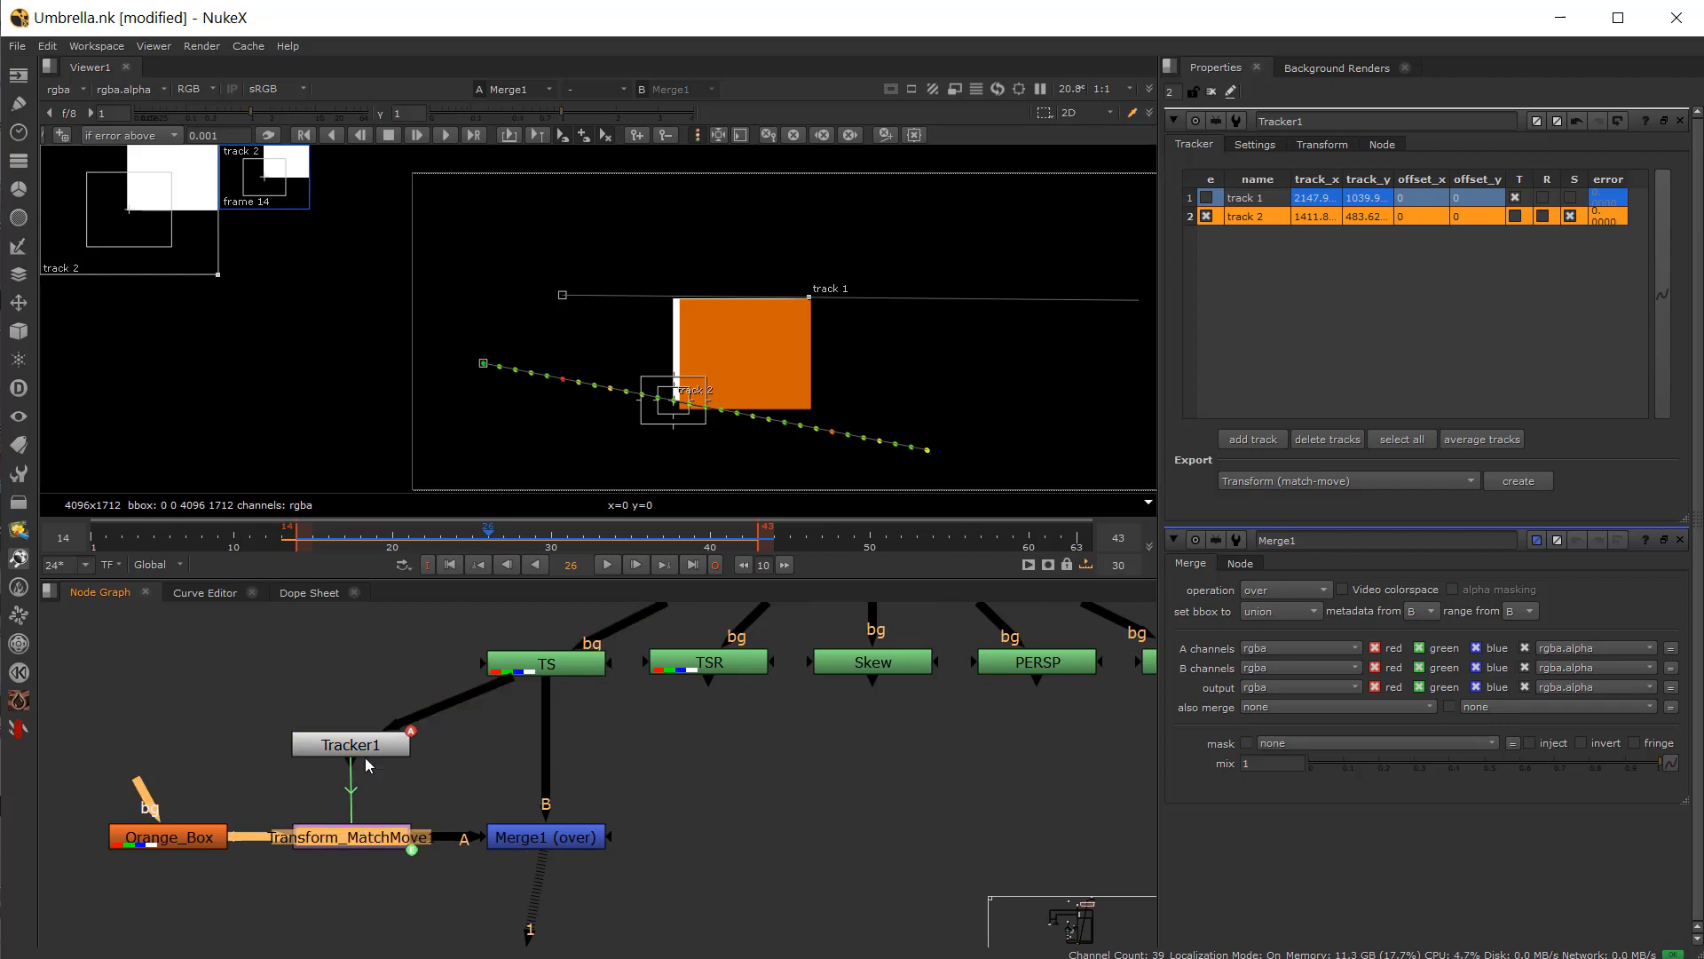
{"action": "left_click_drag", "start_coordinate": [479, 547], "coordinate": [758, 544]}
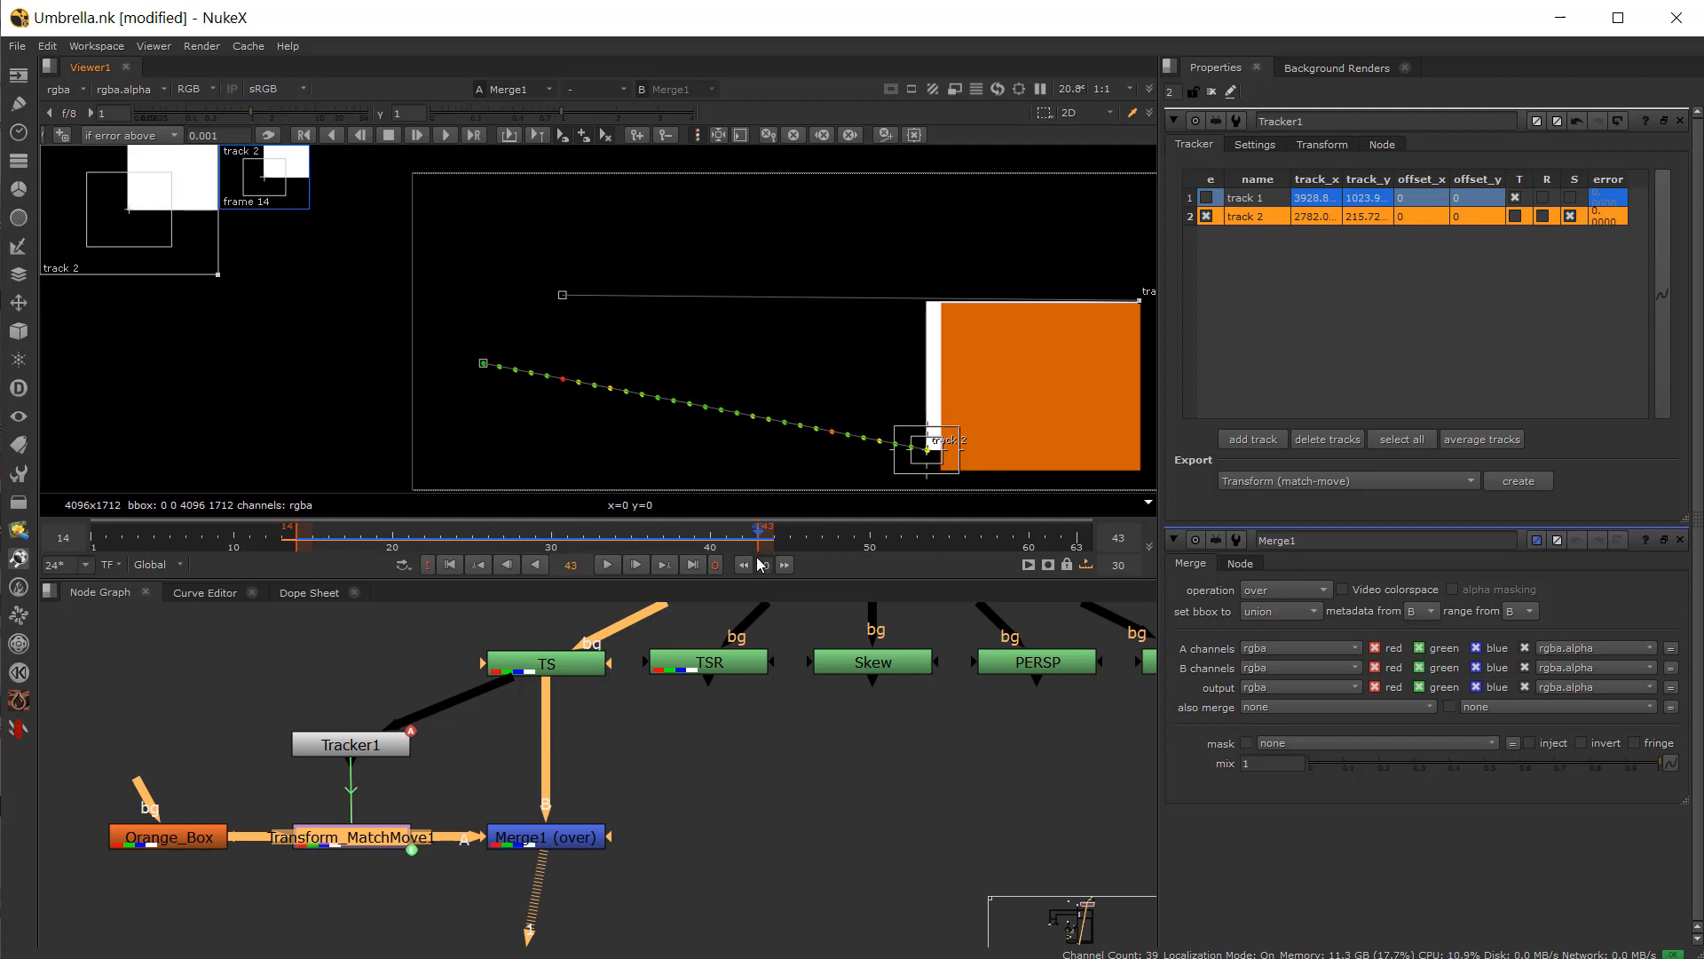
Step: Set Tracker1's reference frame to the current frame 43
{"action": "scroll", "coordinate": [798, 375], "scroll_direction": "down", "scroll_amount": 2}
{"action": "scroll", "coordinate": [647, 285], "scroll_direction": "up", "scroll_amount": 3}
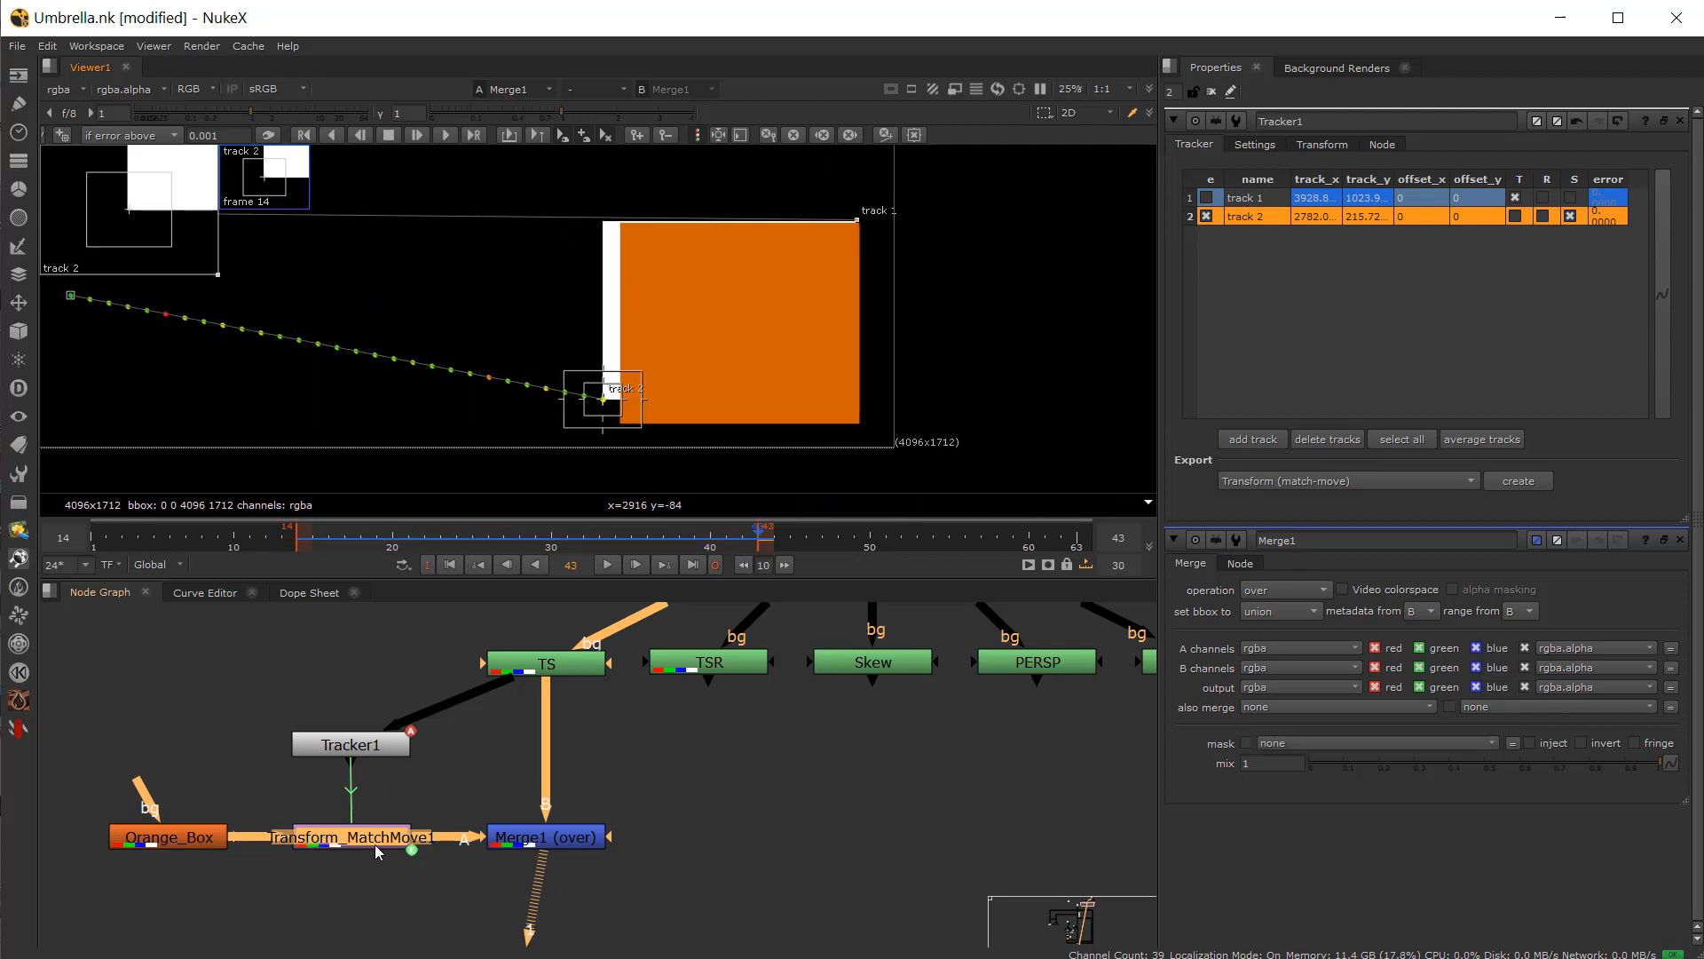
{"action": "left_click", "coordinate": [368, 750]}
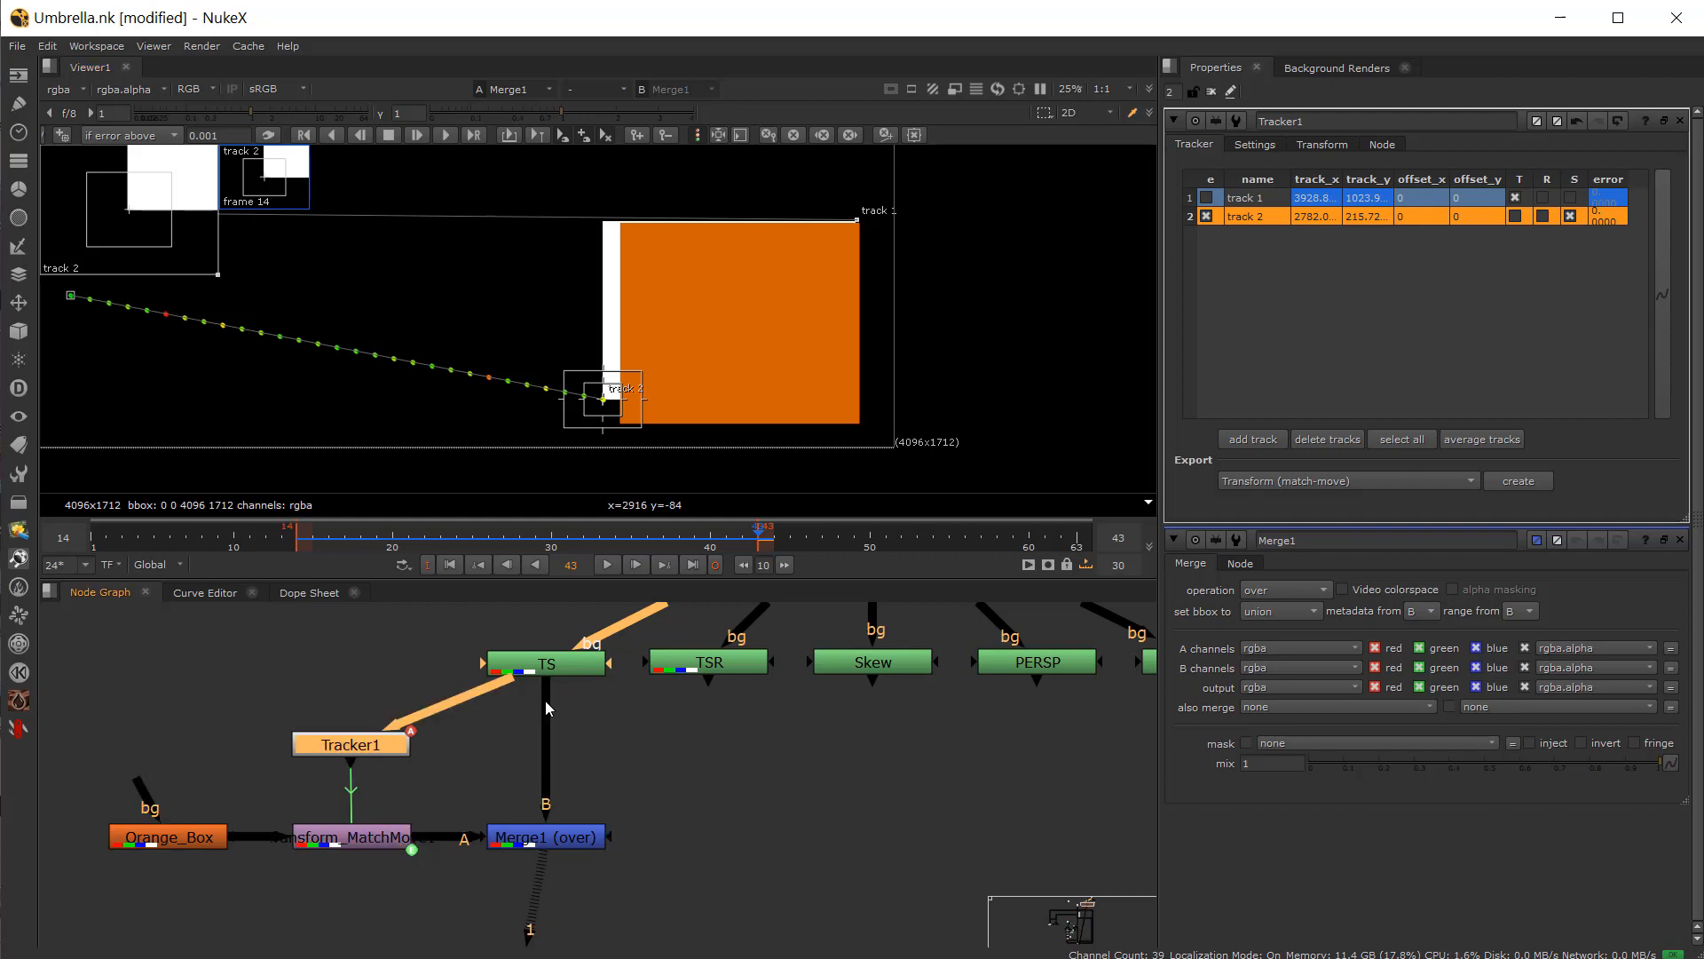
{"action": "left_click", "coordinate": [1322, 145]}
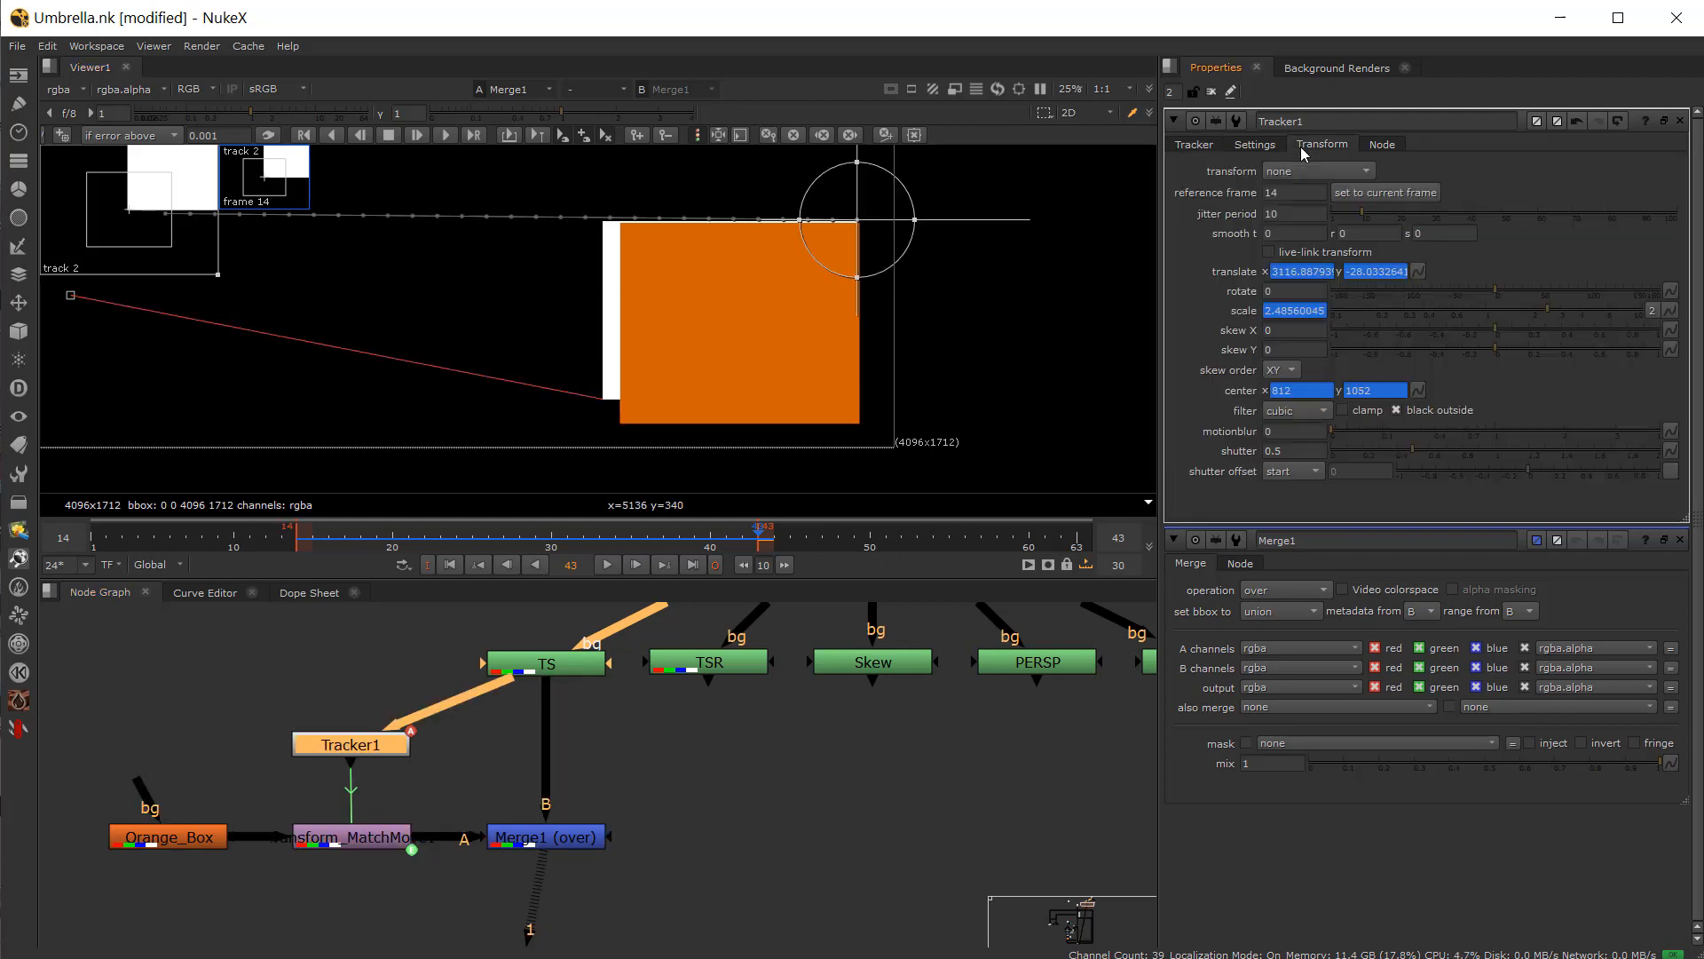
{"action": "left_click", "coordinate": [1352, 195]}
{"action": "key", "text": "f"}
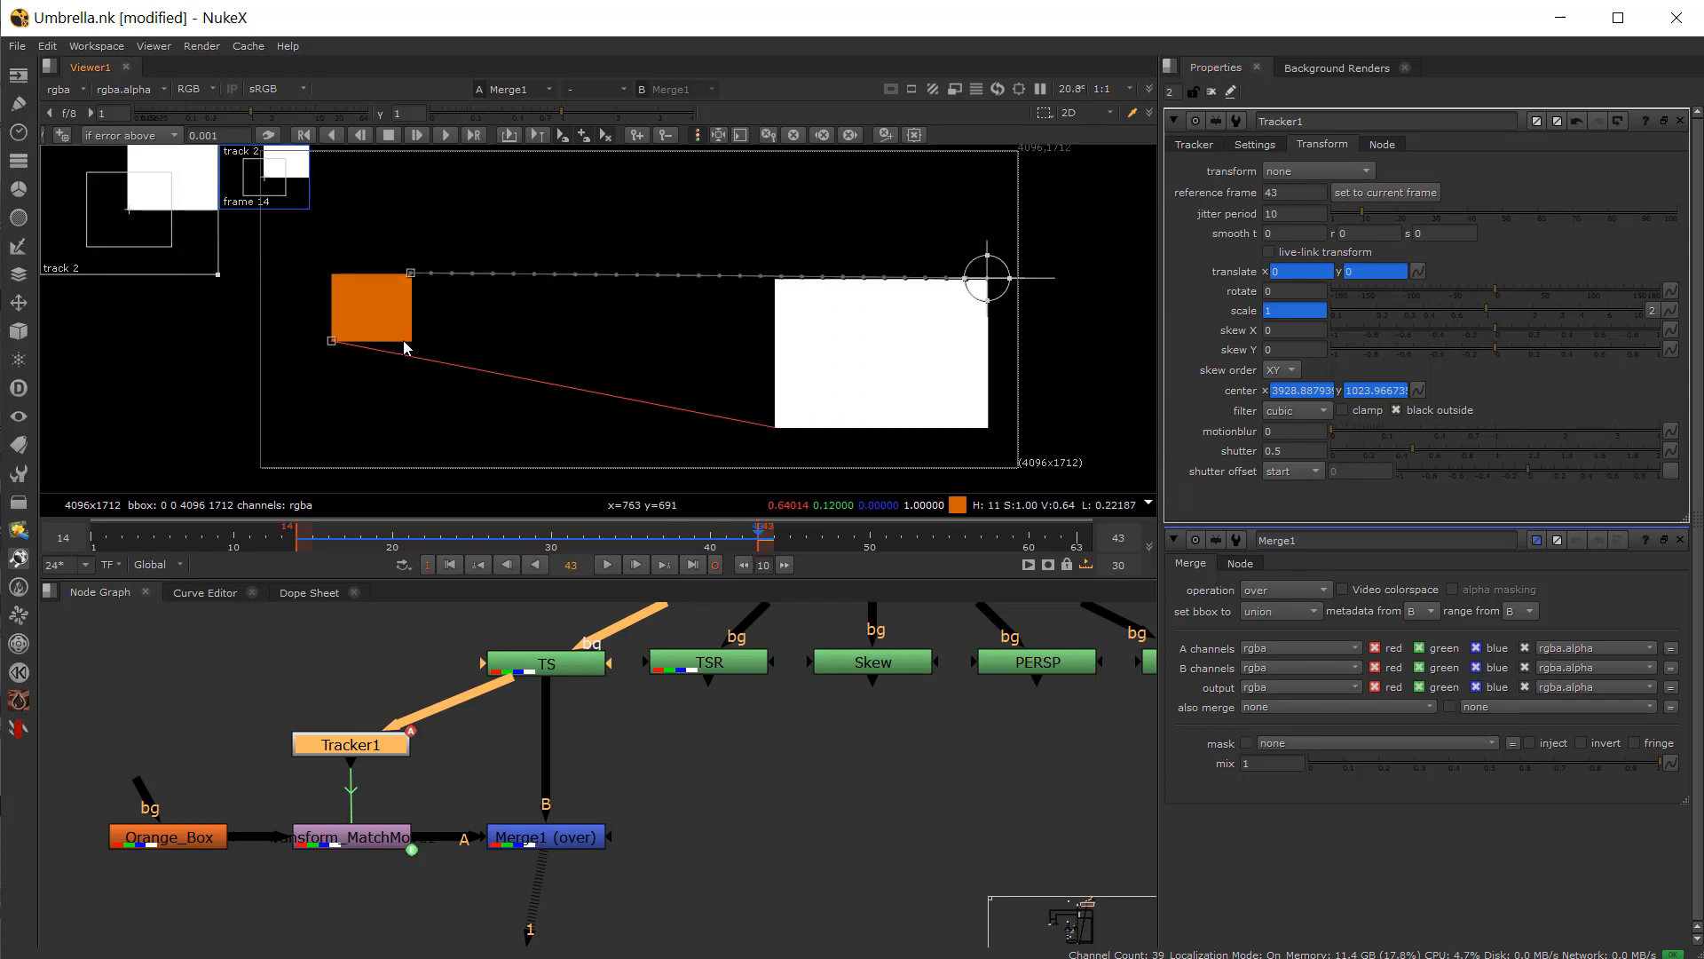
Step: Delete the Tracker1 node, confirming the deletion despite its expression links
{"action": "left_click_drag", "start_coordinate": [754, 536], "coordinate": [679, 514]}
{"action": "key", "text": "Delete"}
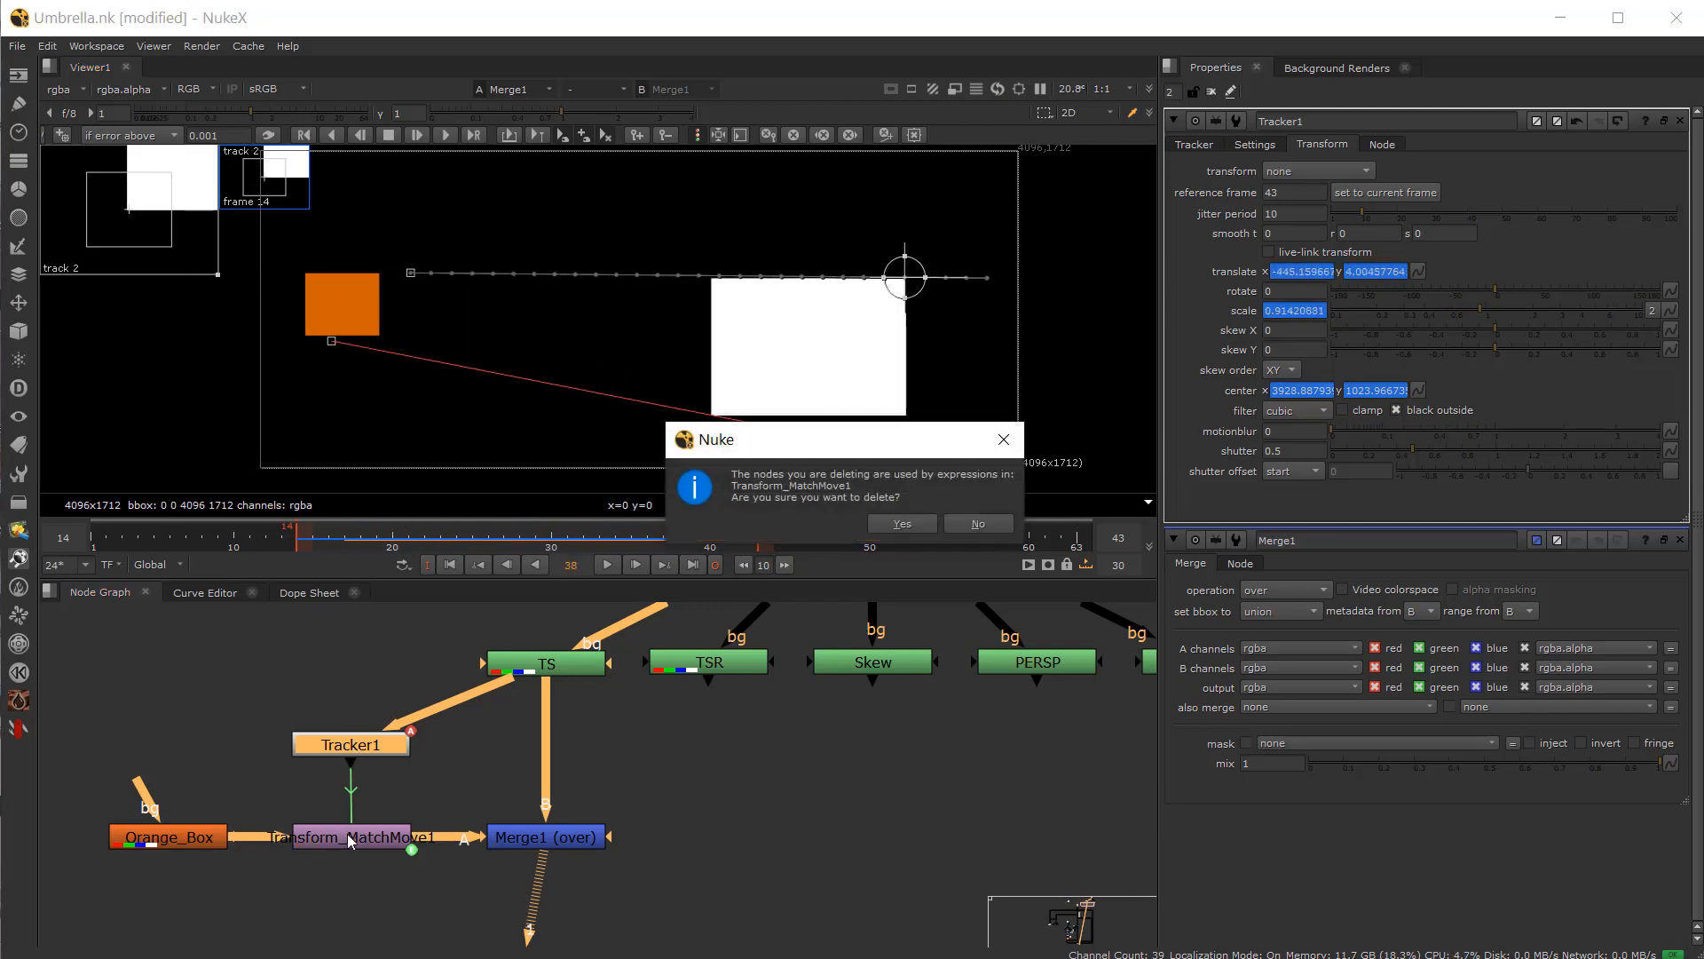
{"action": "key", "text": "Return"}
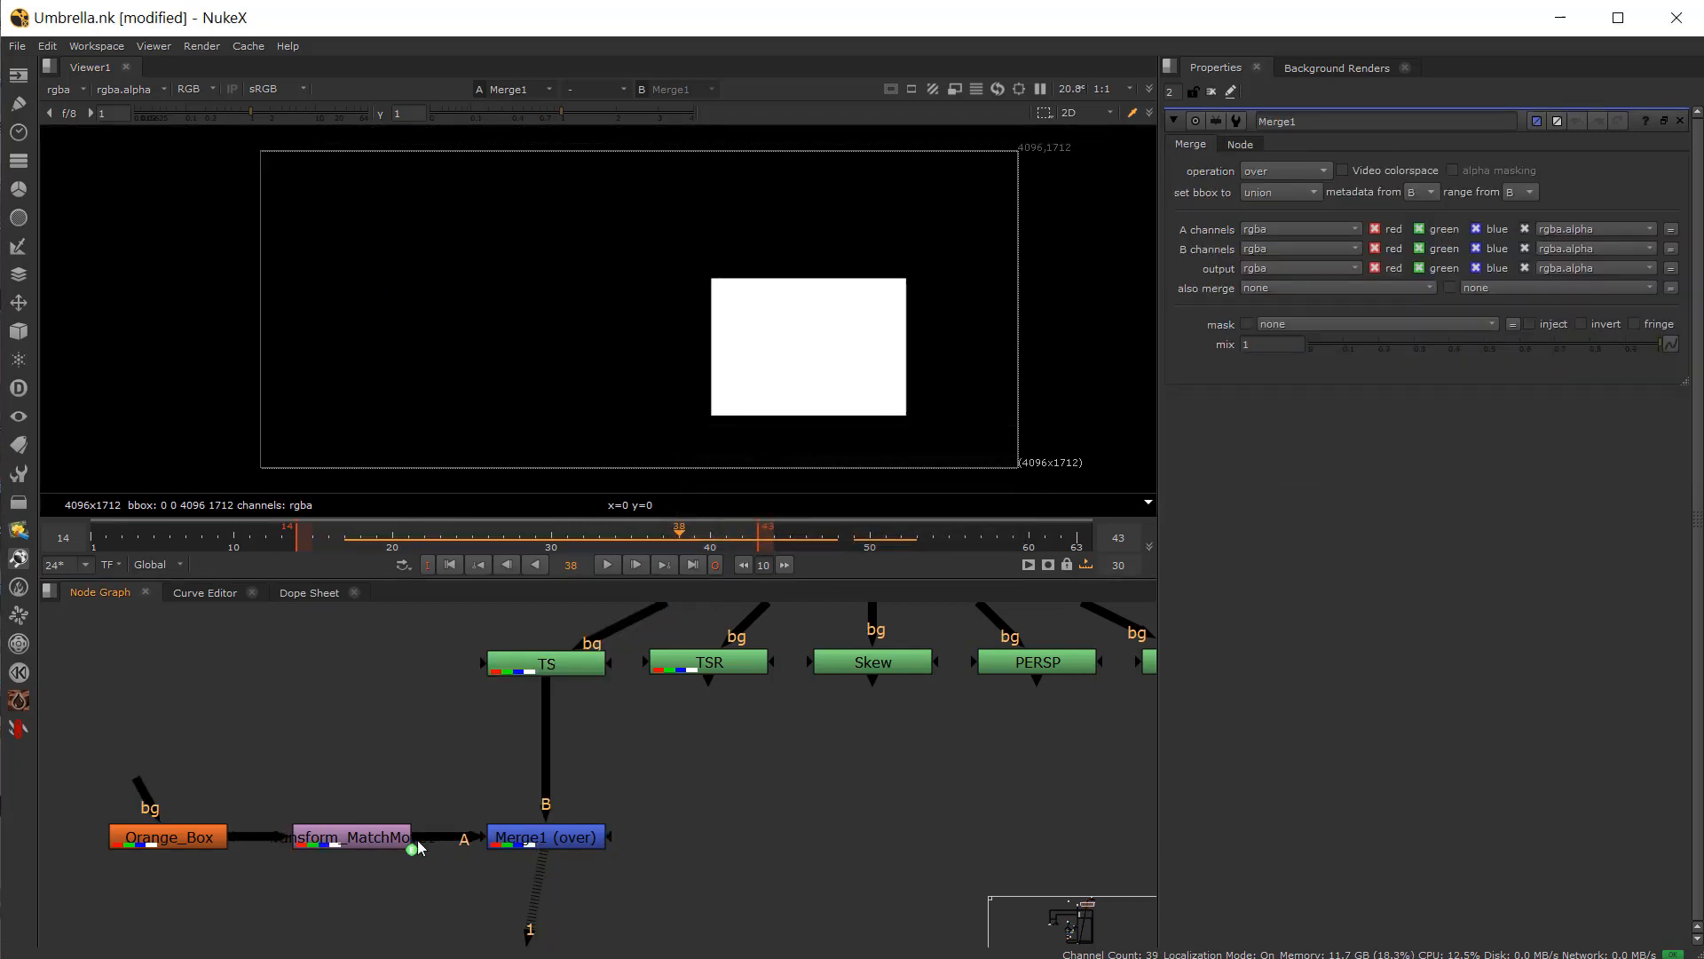
Step: Delete the Transform_MatchMove node and move Merge1 aside
{"action": "key", "text": "Delete"}
{"action": "left_click_drag", "start_coordinate": [469, 838], "coordinate": [435, 821]}
{"action": "left_click_drag", "start_coordinate": [546, 838], "coordinate": [717, 844]}
Step: View the TSR node, open its properties and go to frame 14
{"action": "left_click", "coordinate": [729, 662]}
{"action": "key", "text": "1"}
{"action": "double_click", "coordinate": [721, 659]}
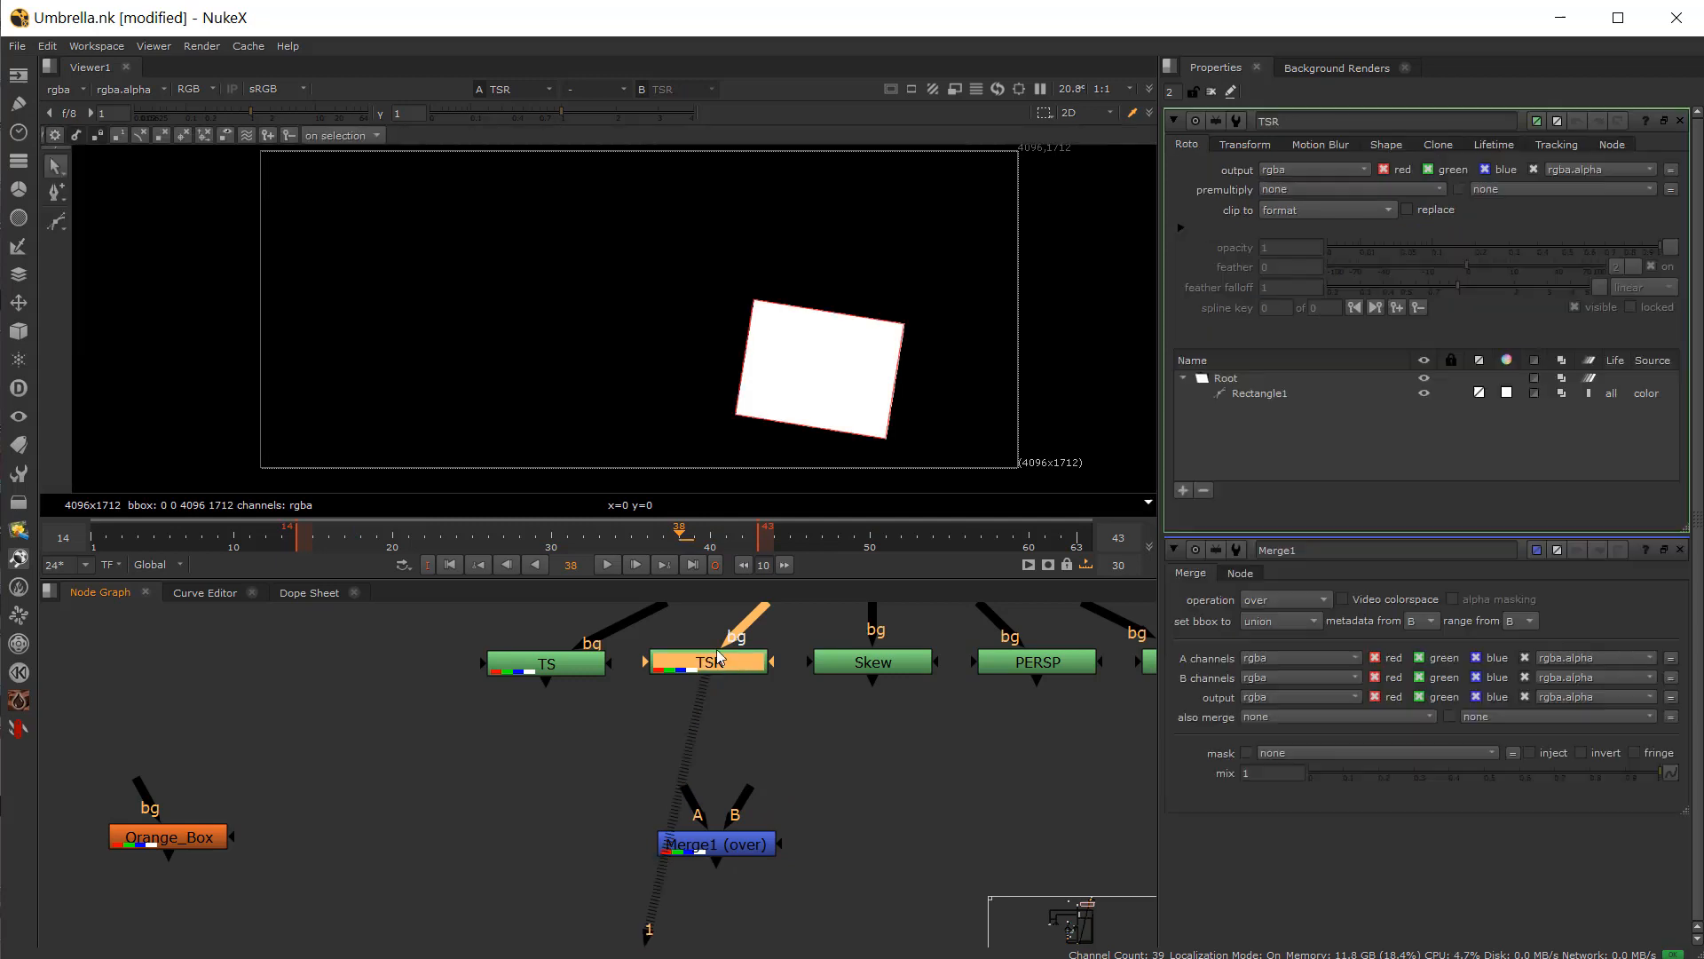
{"action": "left_click_drag", "start_coordinate": [349, 550], "coordinate": [306, 568]}
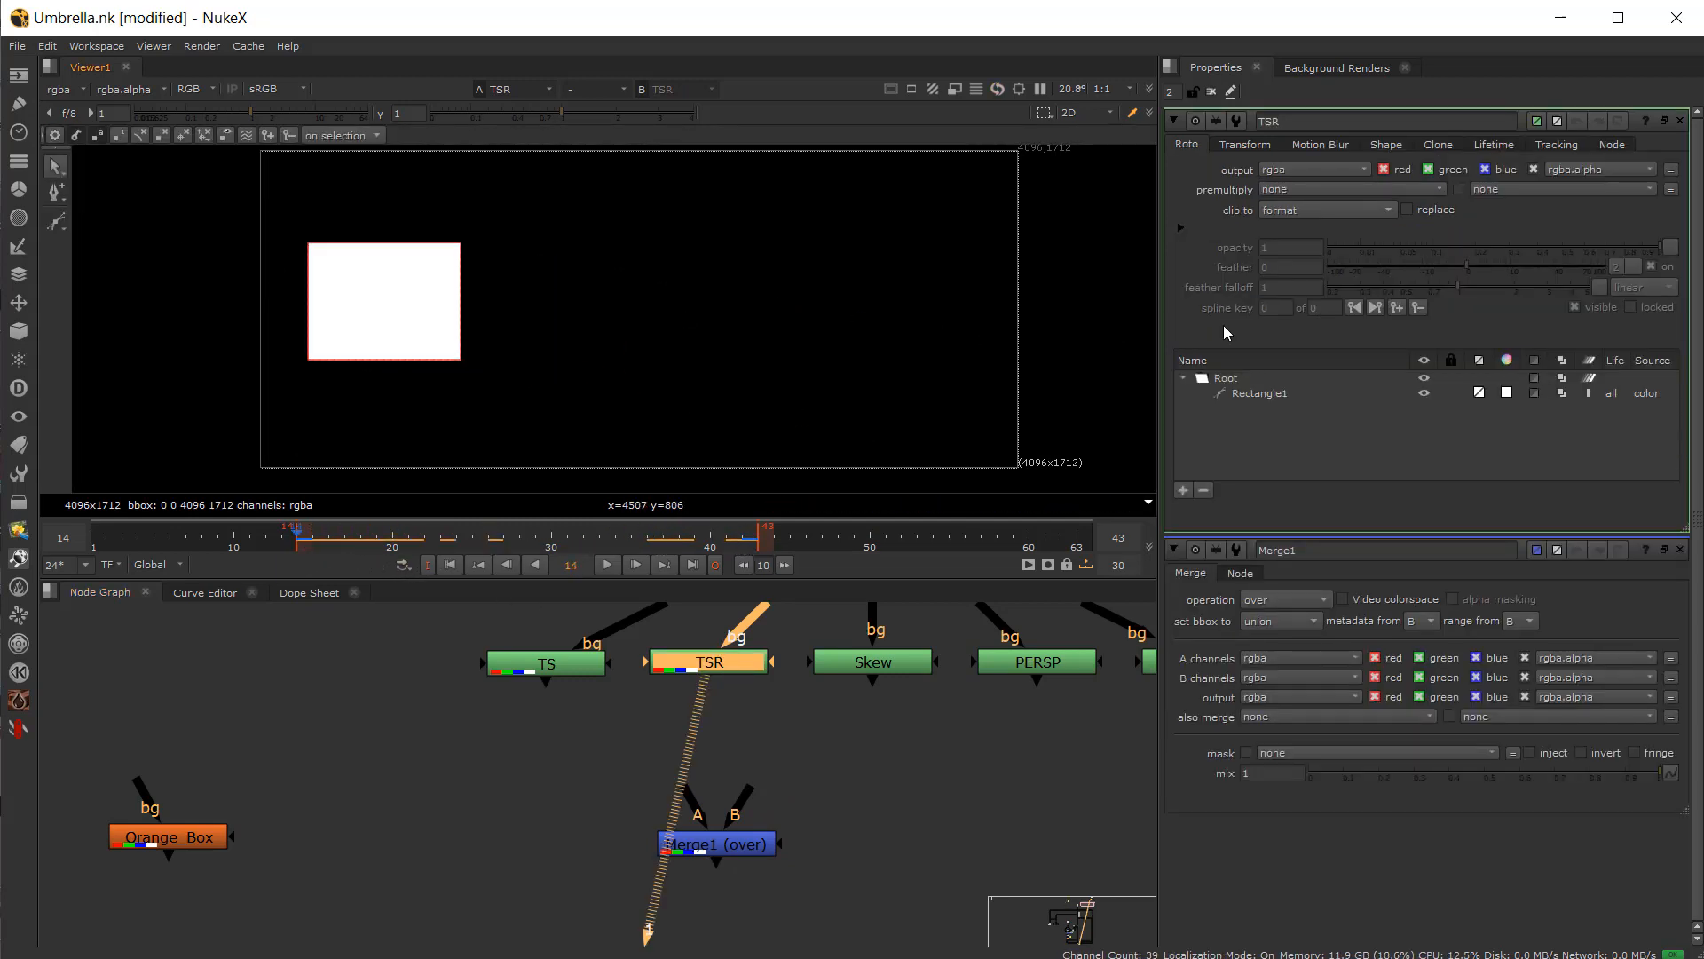
Step: Add a new Tracker node below the TSR node
{"action": "left_click", "coordinate": [737, 731]}
{"action": "key", "text": "Tab"}
{"action": "type", "text": "t"}
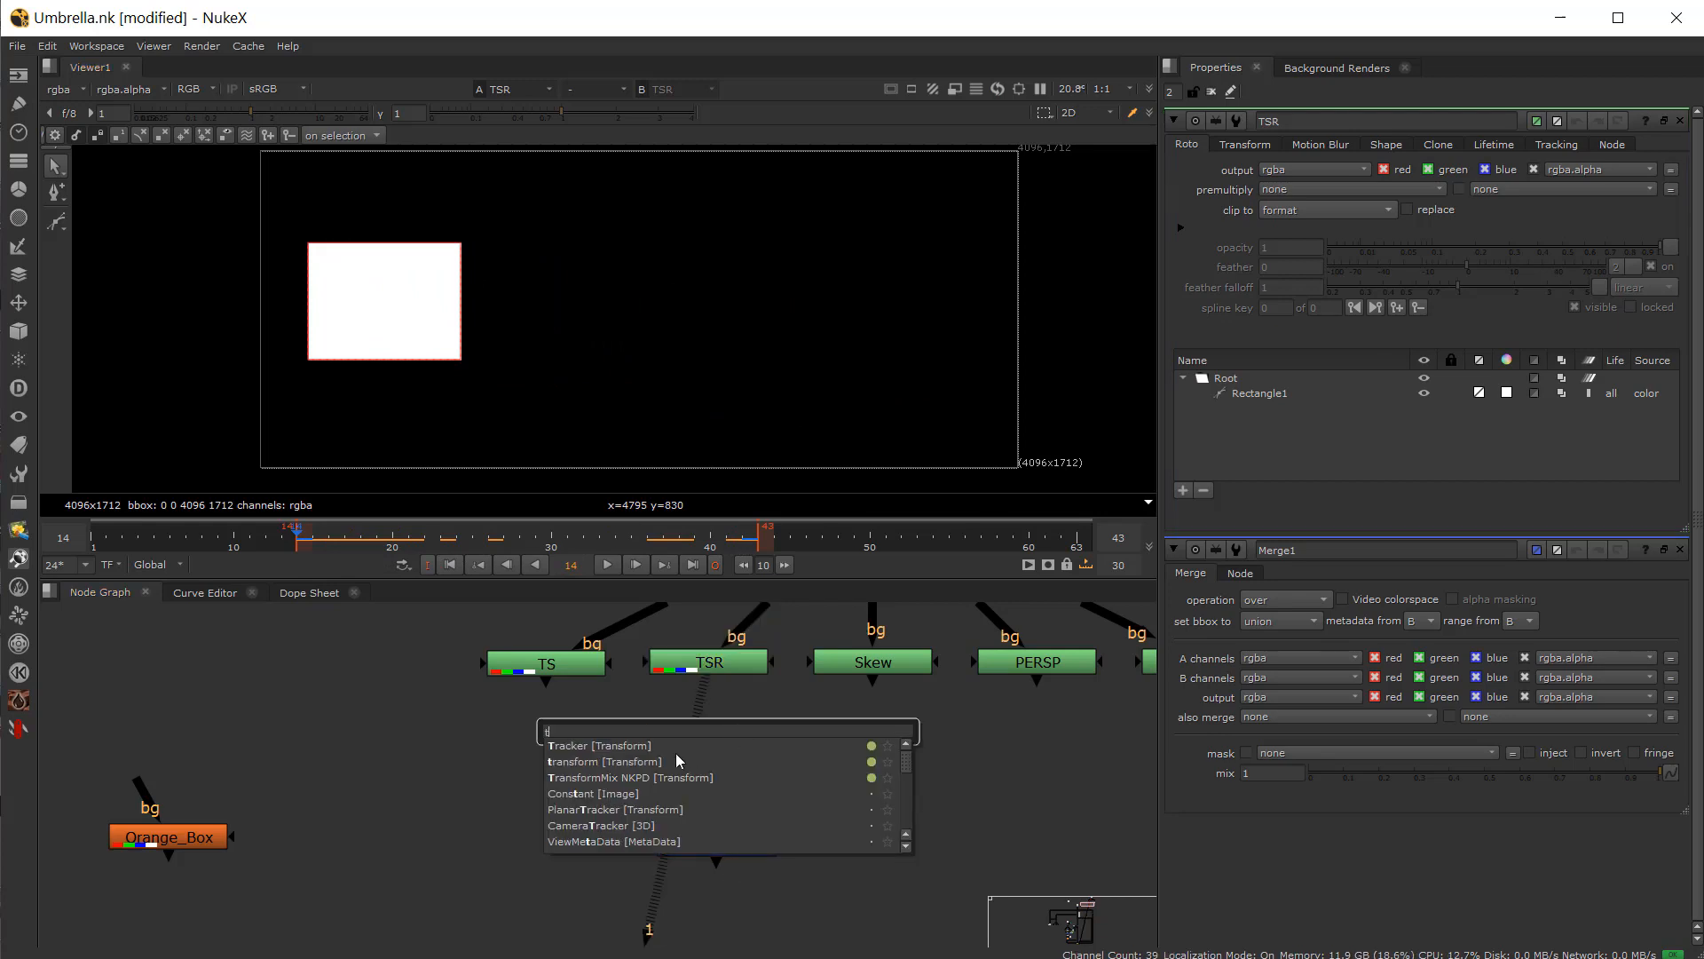
{"action": "type", "text": "racker [Transform"}
{"action": "key", "text": "Return"}
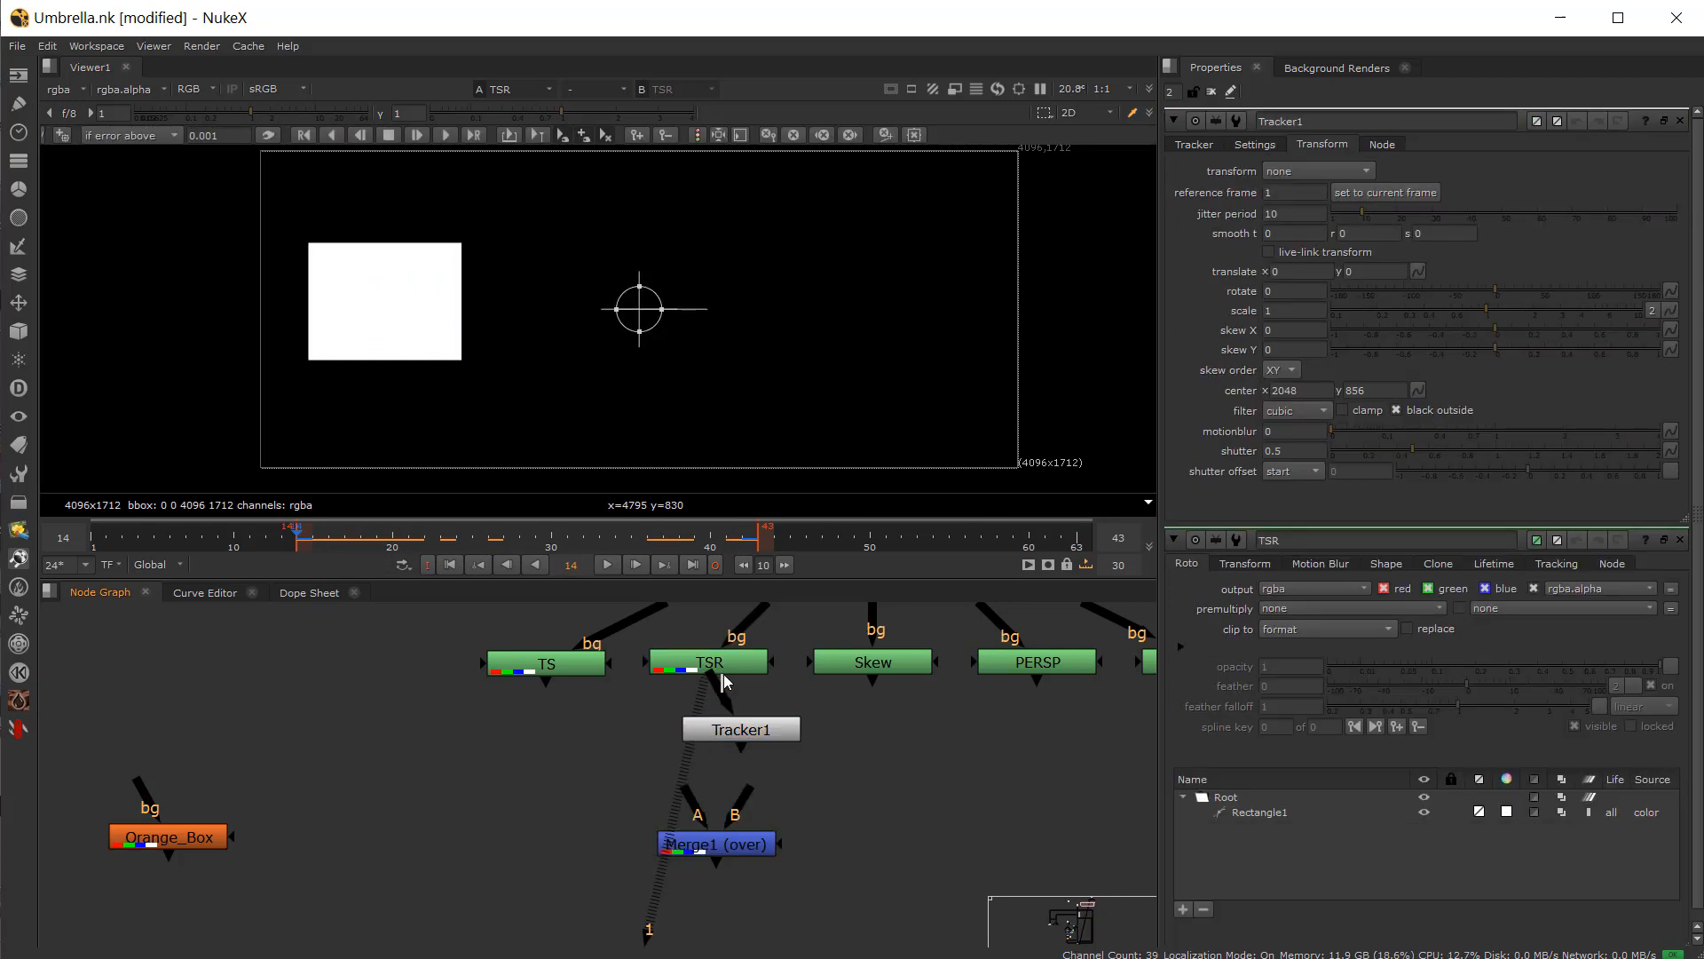
Step: View the new Tracker1 at frame 14 and set its reference frame to the current frame
{"action": "left_click", "coordinate": [712, 742]}
{"action": "key", "text": "1"}
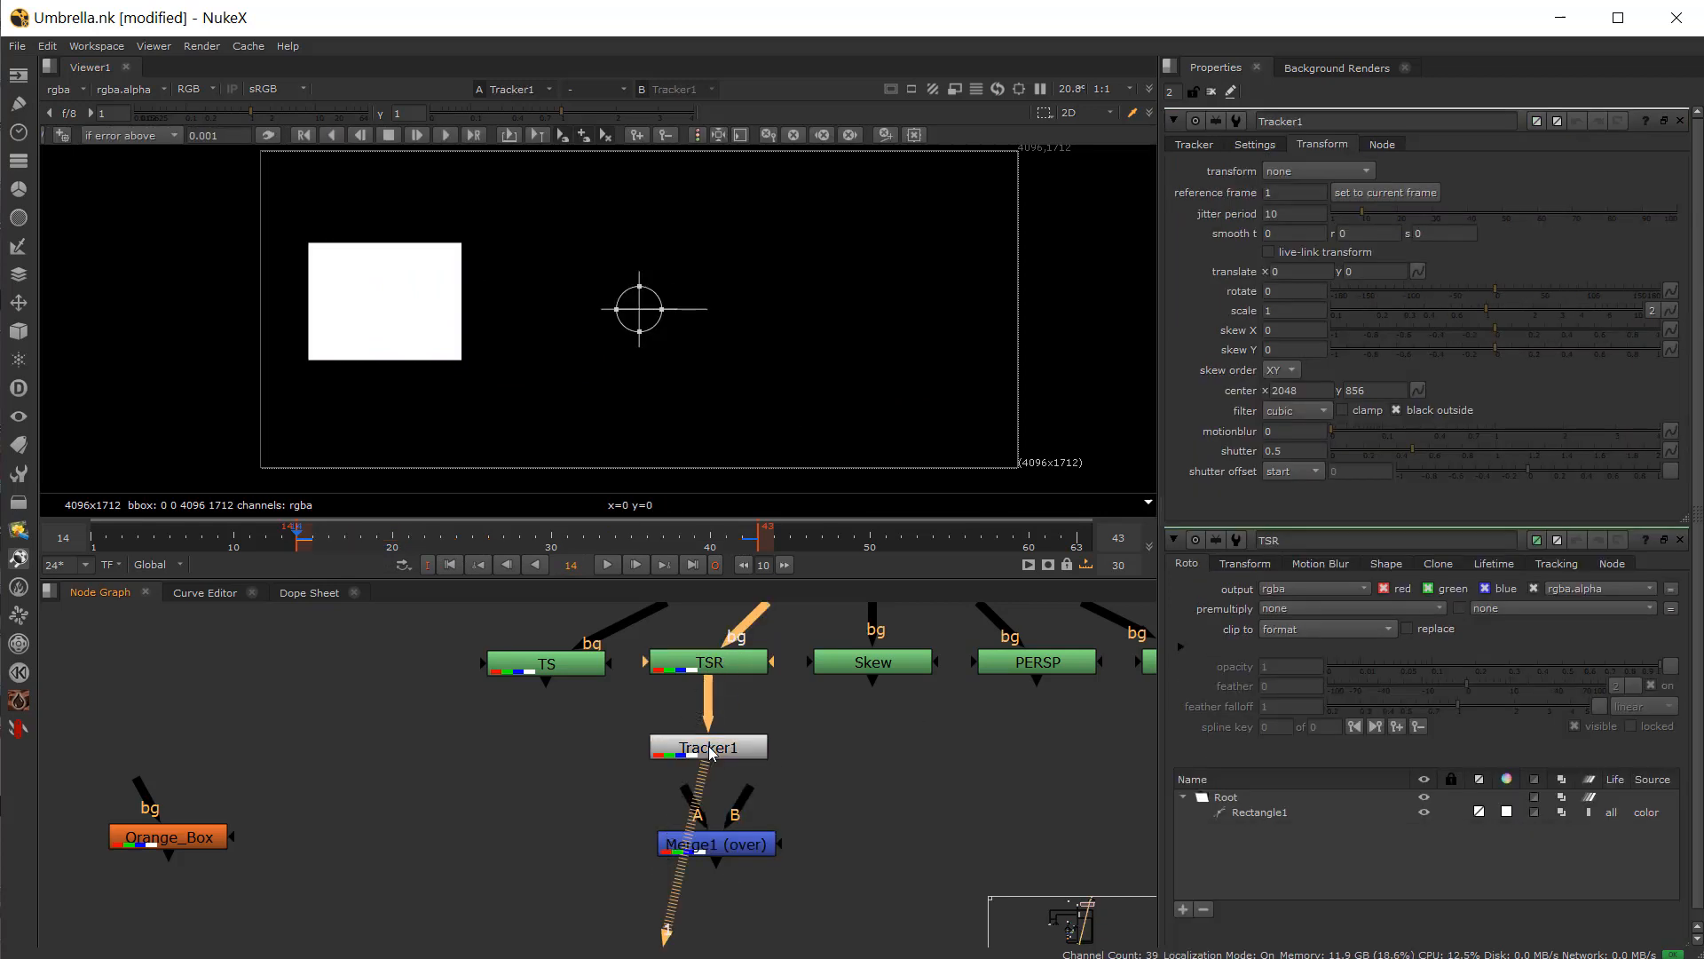
{"action": "left_click_drag", "start_coordinate": [298, 545], "coordinate": [301, 550]}
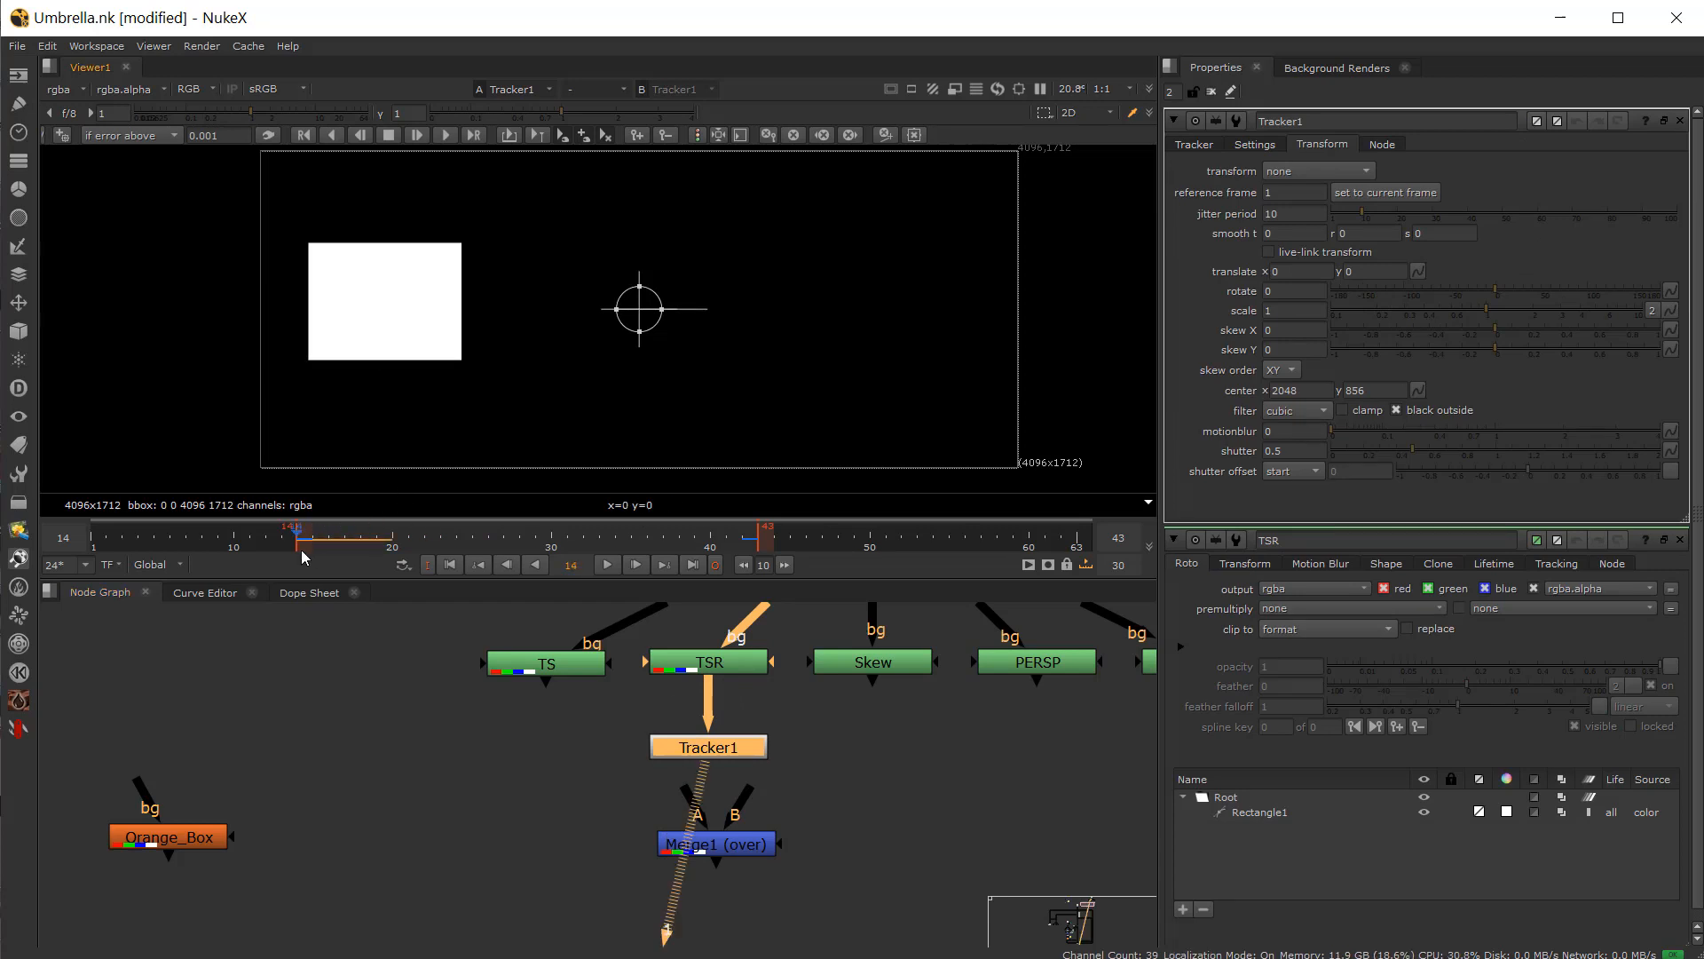
{"action": "left_click", "coordinate": [292, 606]}
{"action": "left_click", "coordinate": [295, 600]}
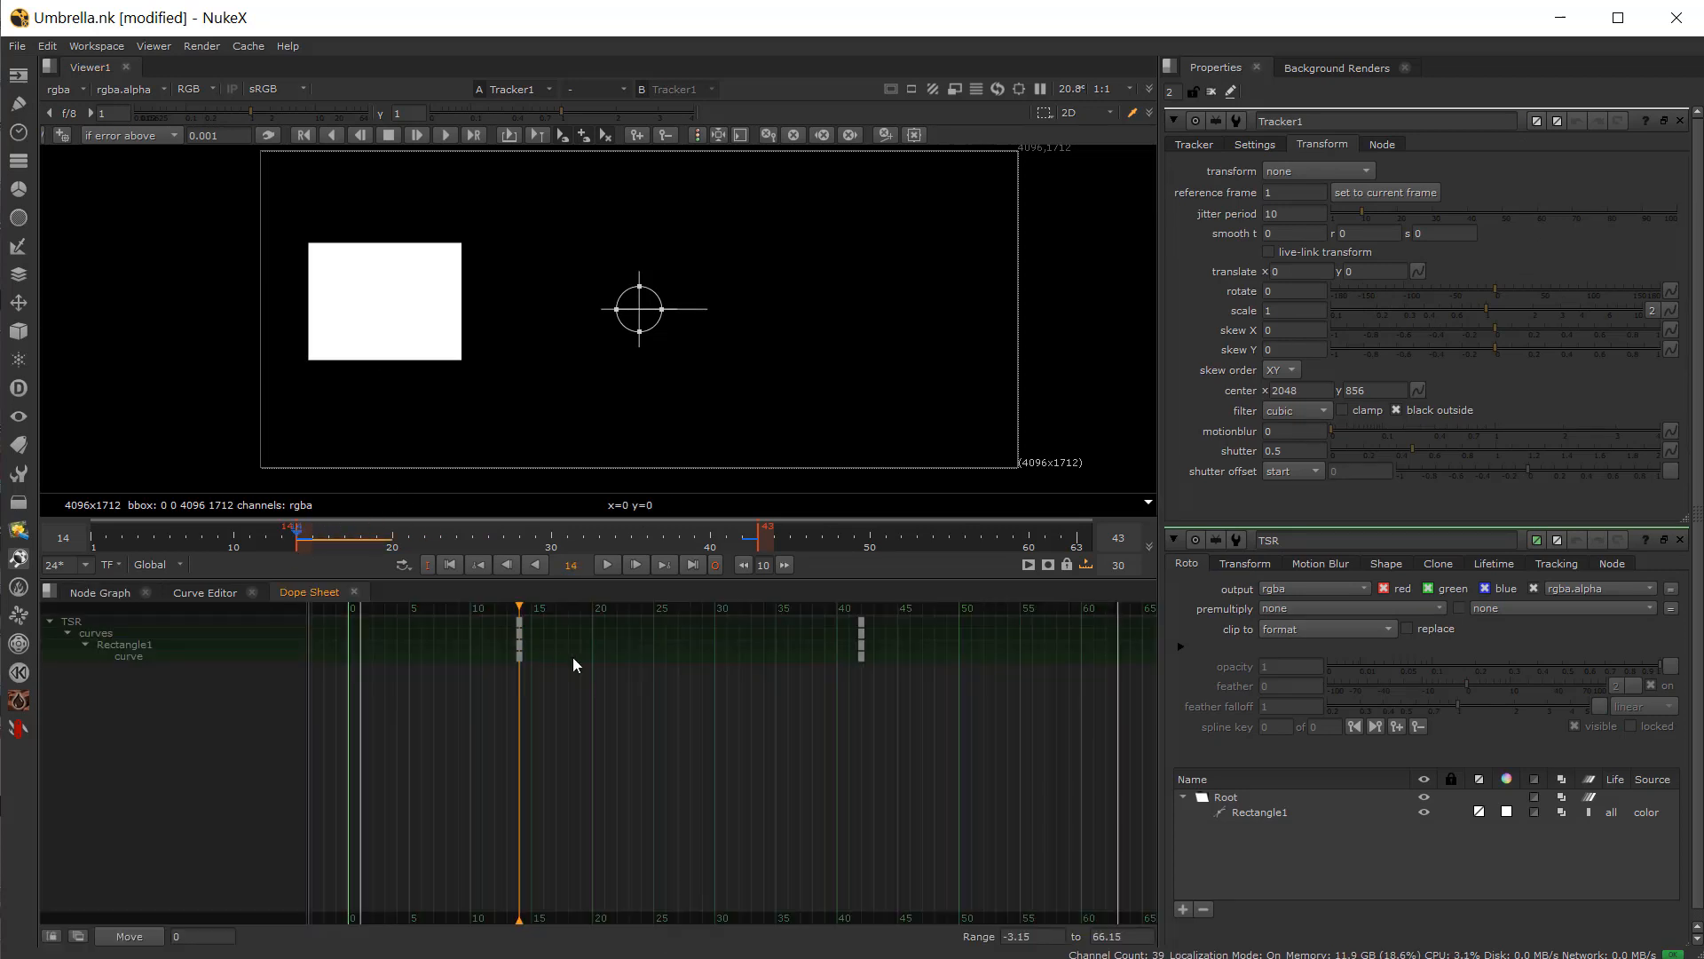
{"action": "left_click", "coordinate": [206, 600]}
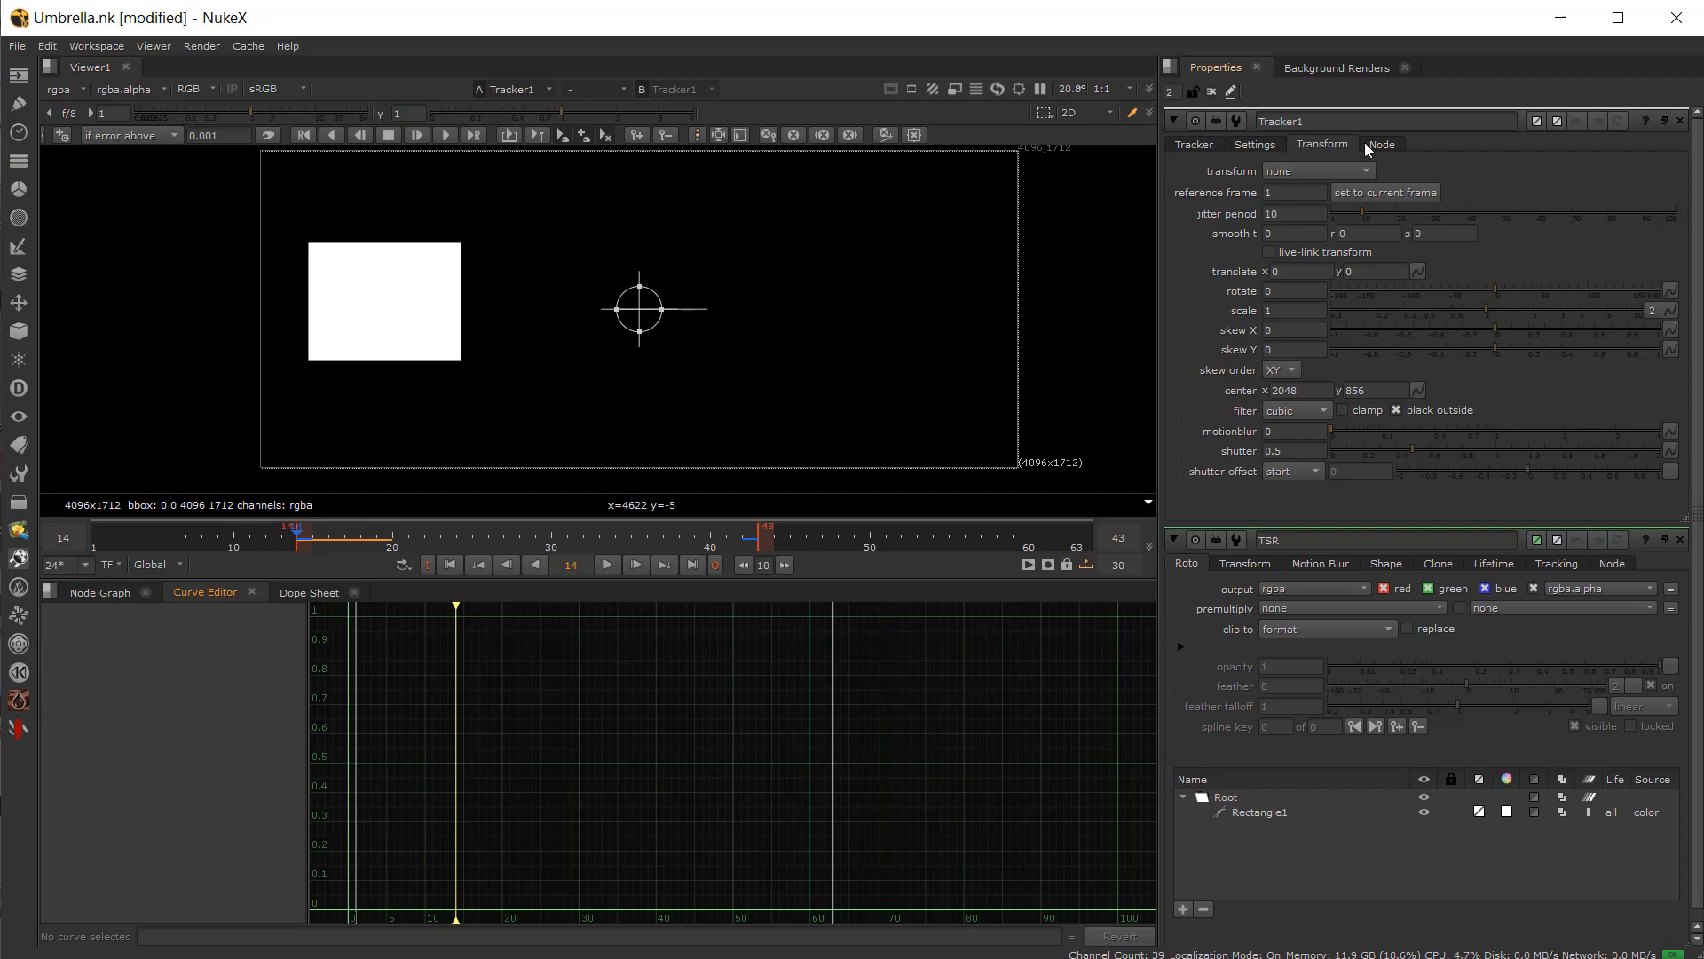
{"action": "left_click", "coordinate": [1261, 144]}
{"action": "left_click", "coordinate": [1313, 147]}
{"action": "left_click", "coordinate": [1381, 189]}
{"action": "left_click", "coordinate": [113, 598]}
{"action": "left_click", "coordinate": [1195, 145]}
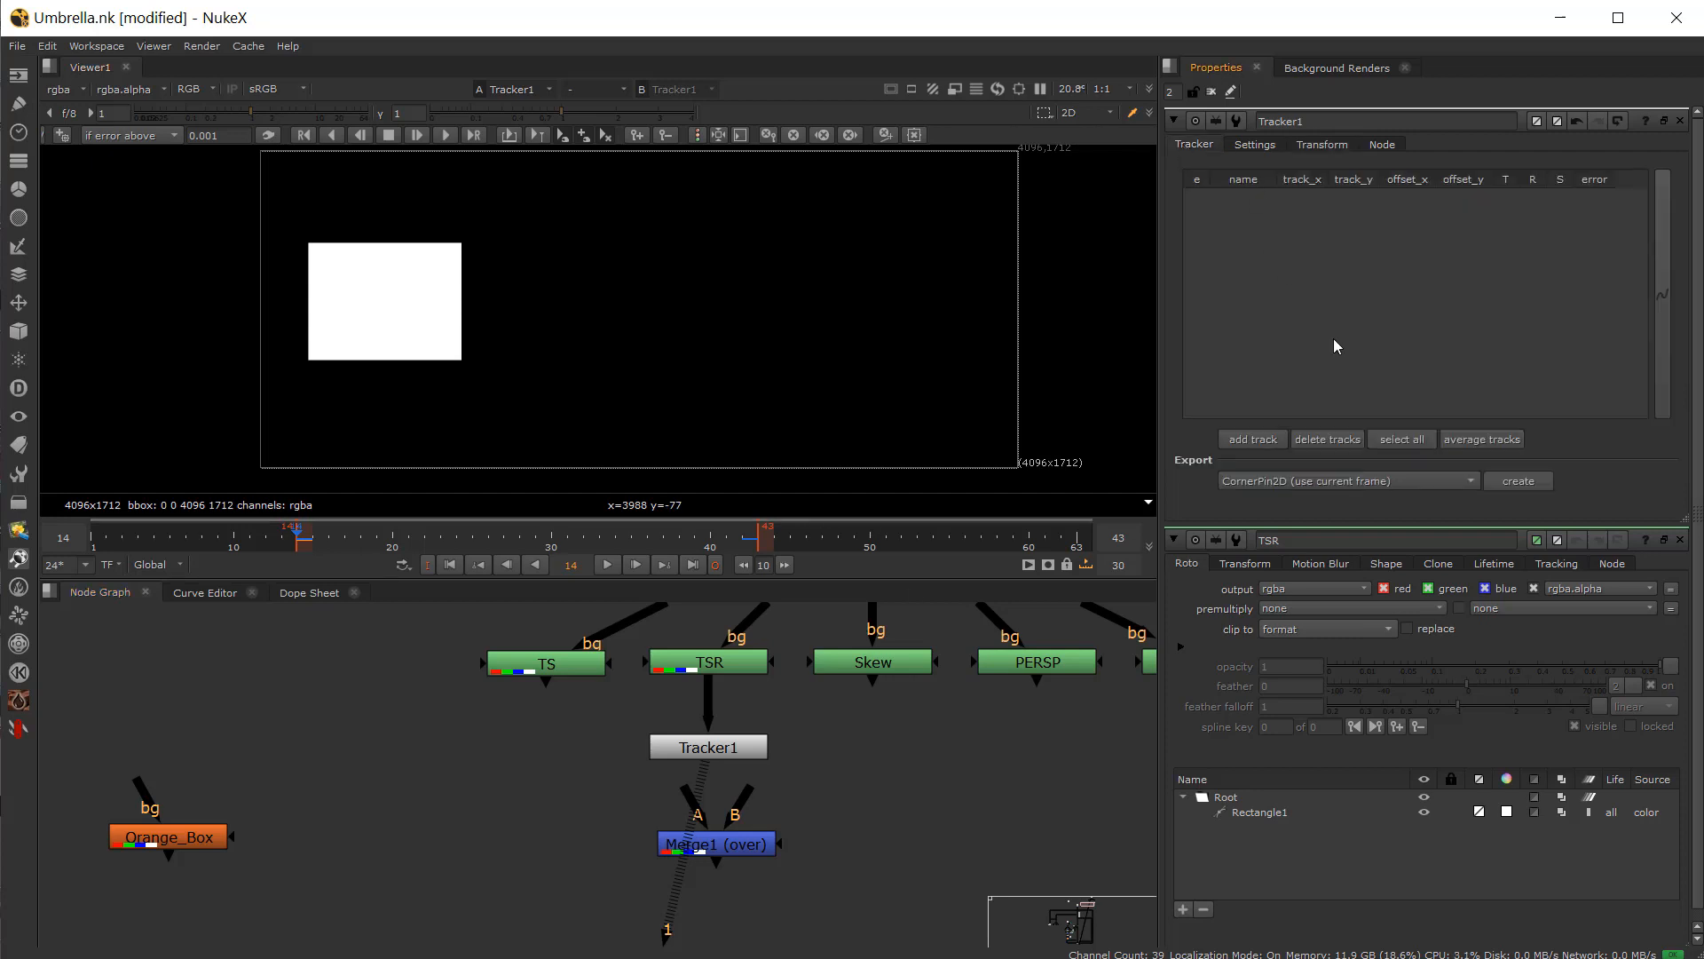
Step: Add two tracks and place track 1 on the square's lower-left corner and track 2 on its upper-right corner
{"action": "left_click", "coordinate": [1257, 441]}
{"action": "left_click", "coordinate": [1259, 442]}
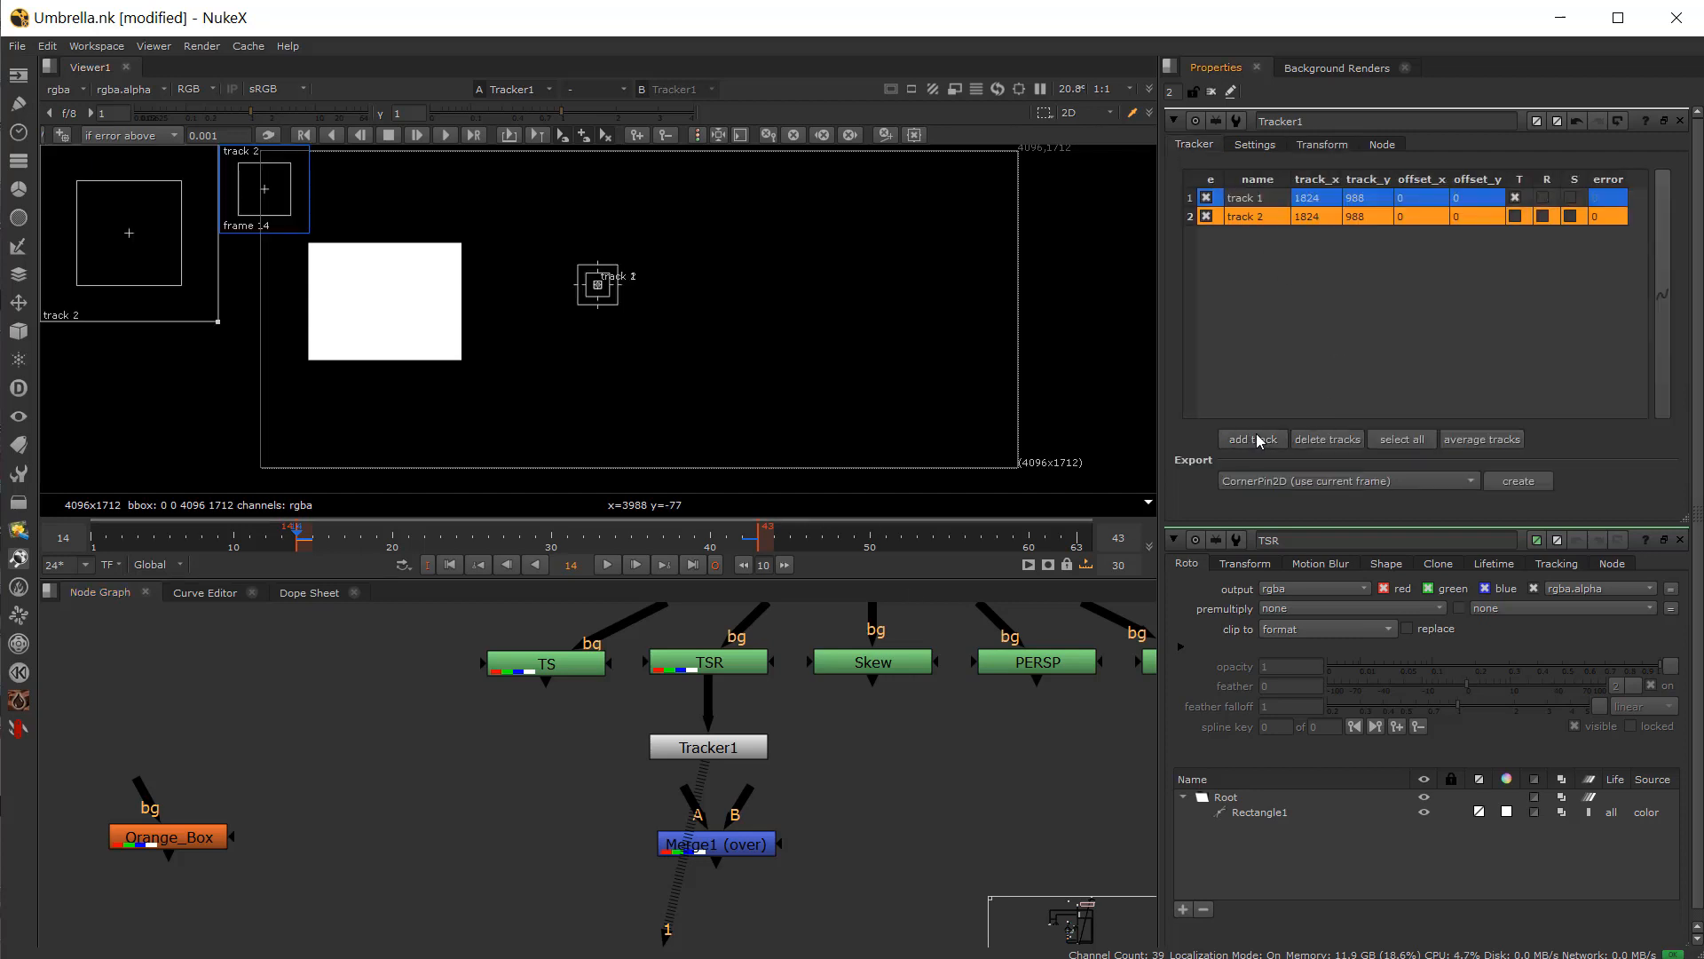
{"action": "scroll", "coordinate": [328, 240], "scroll_direction": "up", "scroll_amount": 3}
{"action": "middle_click_drag", "start_coordinate": [318, 245], "coordinate": [578, 339]}
{"action": "mouse_move", "coordinate": [1065, 411]}
{"action": "left_mouse_down"}
{"action": "mouse_move", "coordinate": [858, 377]}
{"action": "mouse_move", "coordinate": [796, 329]}
{"action": "mouse_move", "coordinate": [828, 335]}
{"action": "left_mouse_up"}
{"action": "middle_click_drag", "start_coordinate": [1047, 427], "coordinate": [1047, 339]}
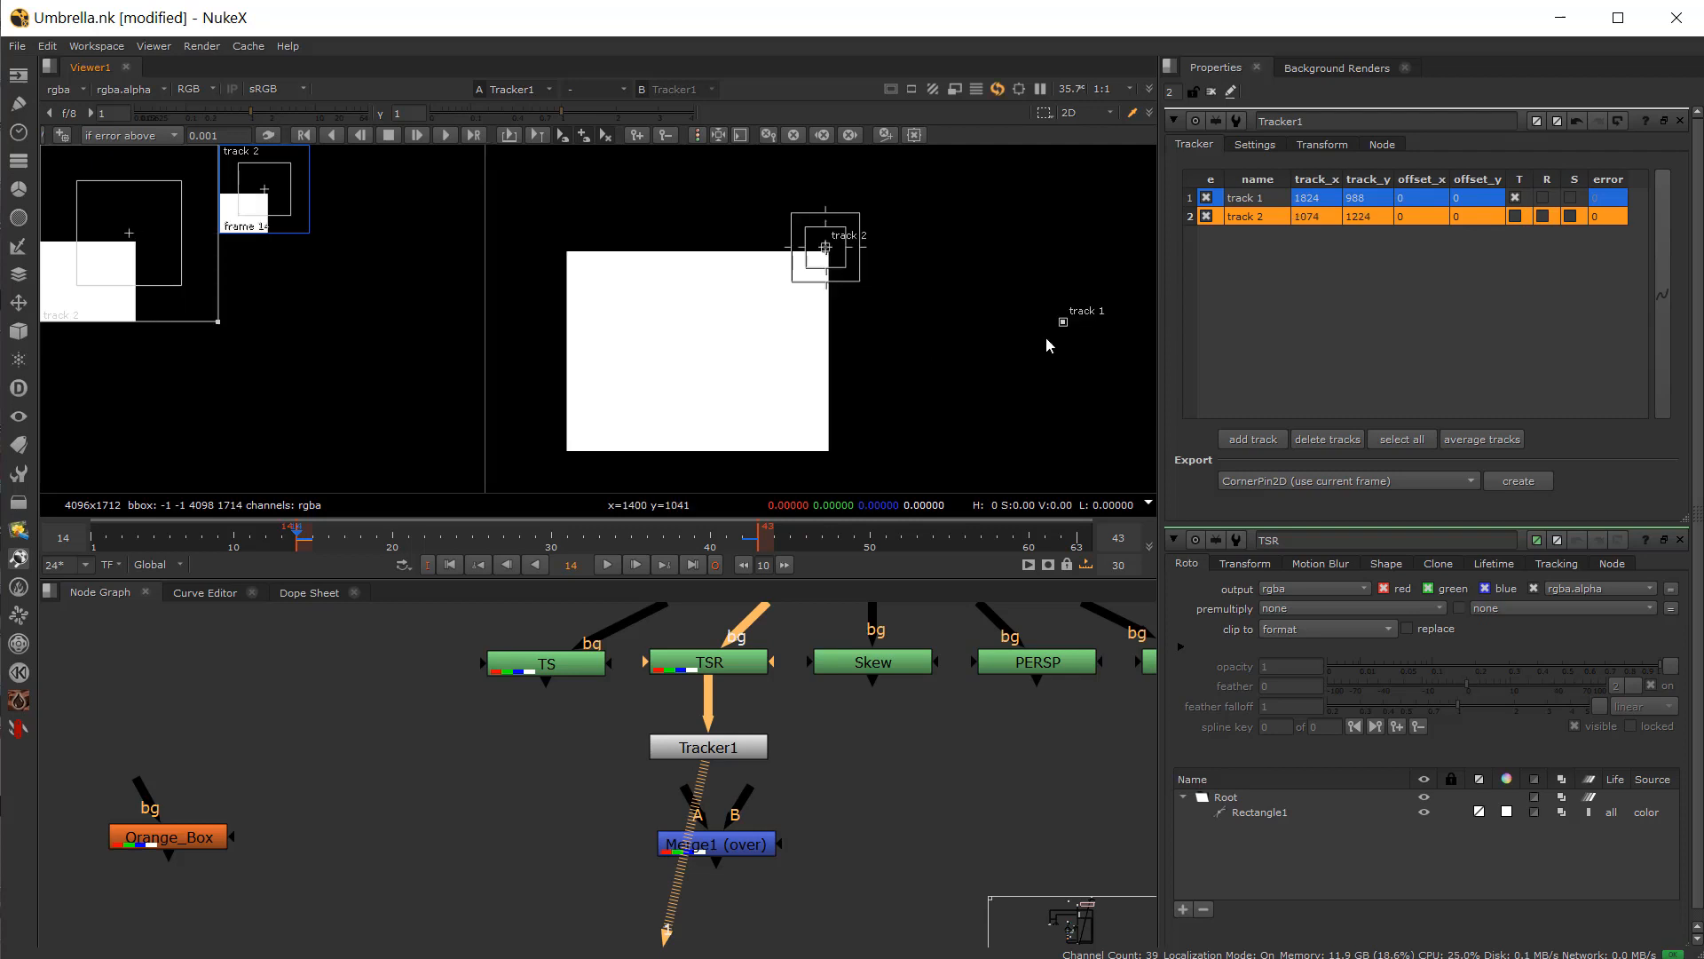
{"action": "mouse_move", "coordinate": [1070, 334]}
{"action": "left_mouse_down"}
{"action": "mouse_move", "coordinate": [538, 463]}
{"action": "mouse_move", "coordinate": [587, 462]}
{"action": "mouse_move", "coordinate": [573, 456]}
{"action": "mouse_move", "coordinate": [630, 502]}
{"action": "left_mouse_up"}
{"action": "left_click", "coordinate": [824, 248]}
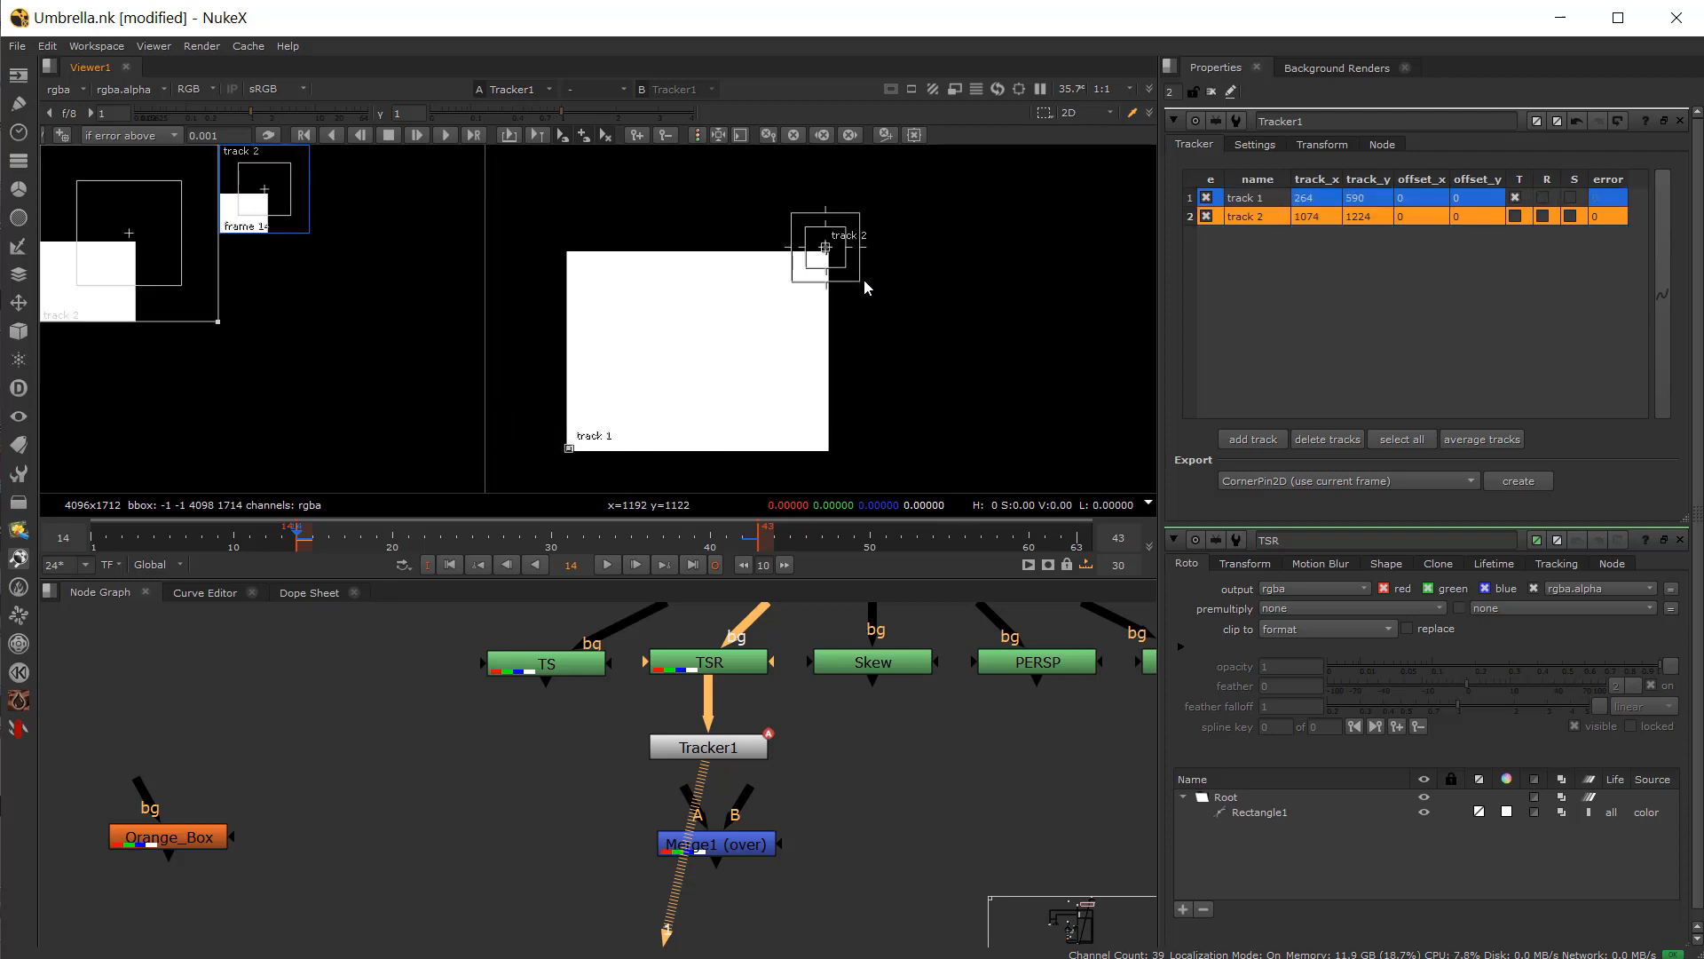
{"action": "left_click_drag", "start_coordinate": [865, 278], "coordinate": [883, 295]}
Step: Select both tracks and track them forward through the clip
{"action": "left_click_drag", "start_coordinate": [1262, 205], "coordinate": [1253, 222]}
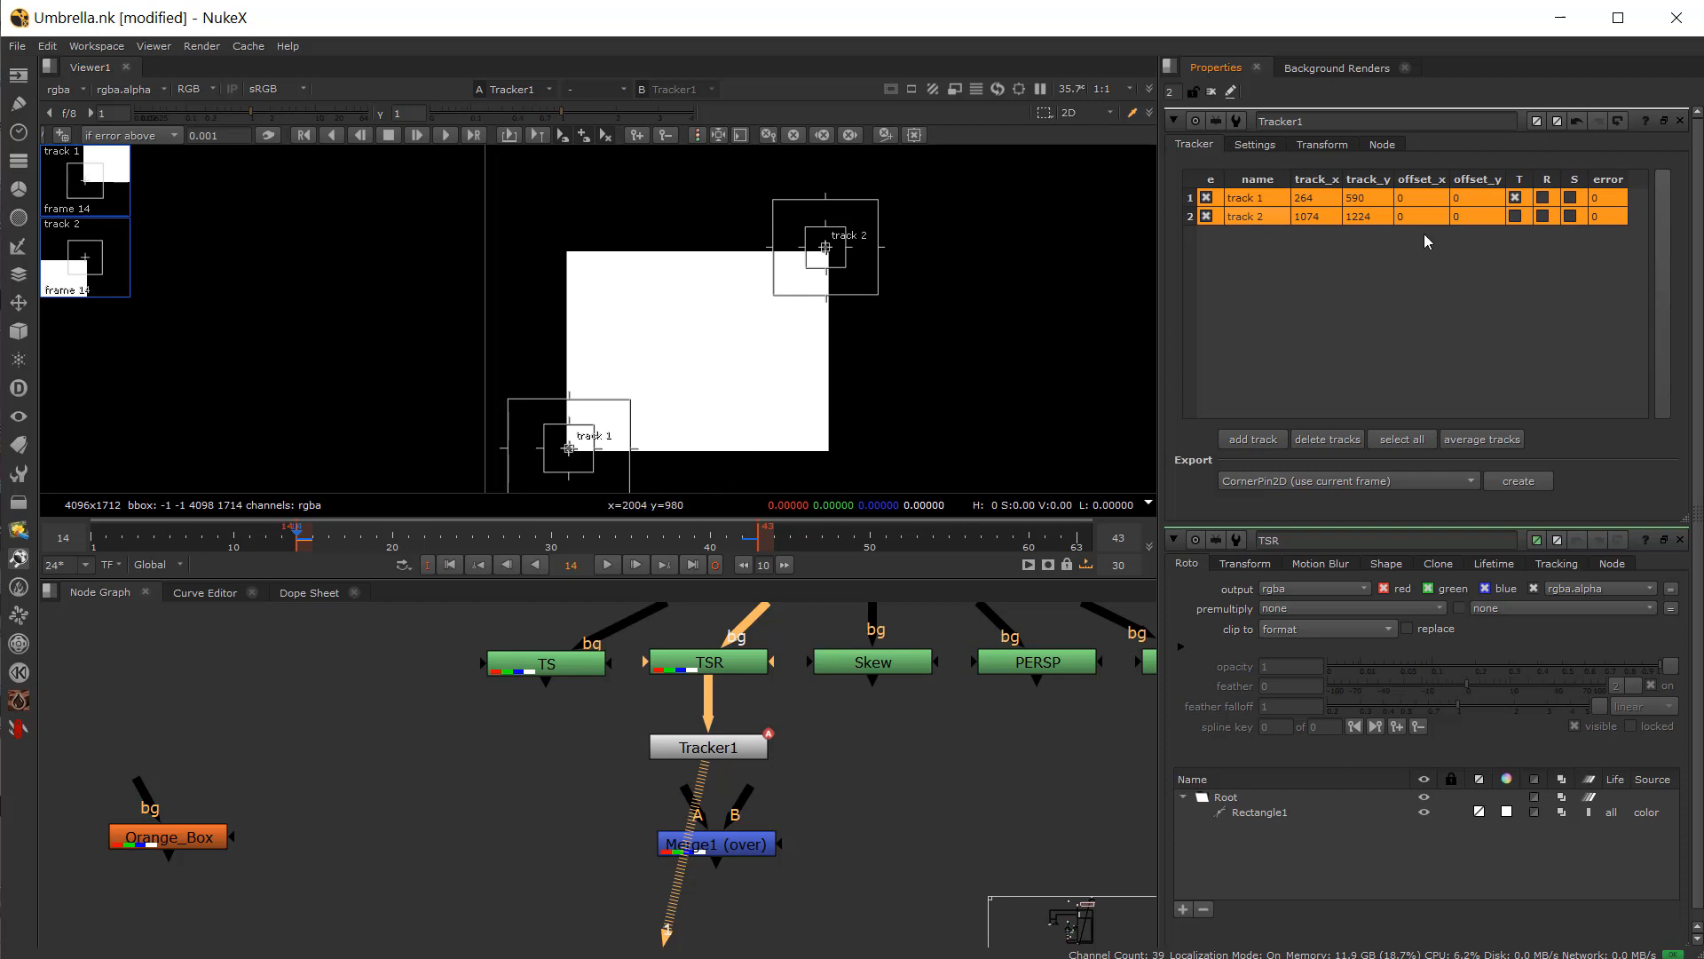
{"action": "key", "text": "minus"}
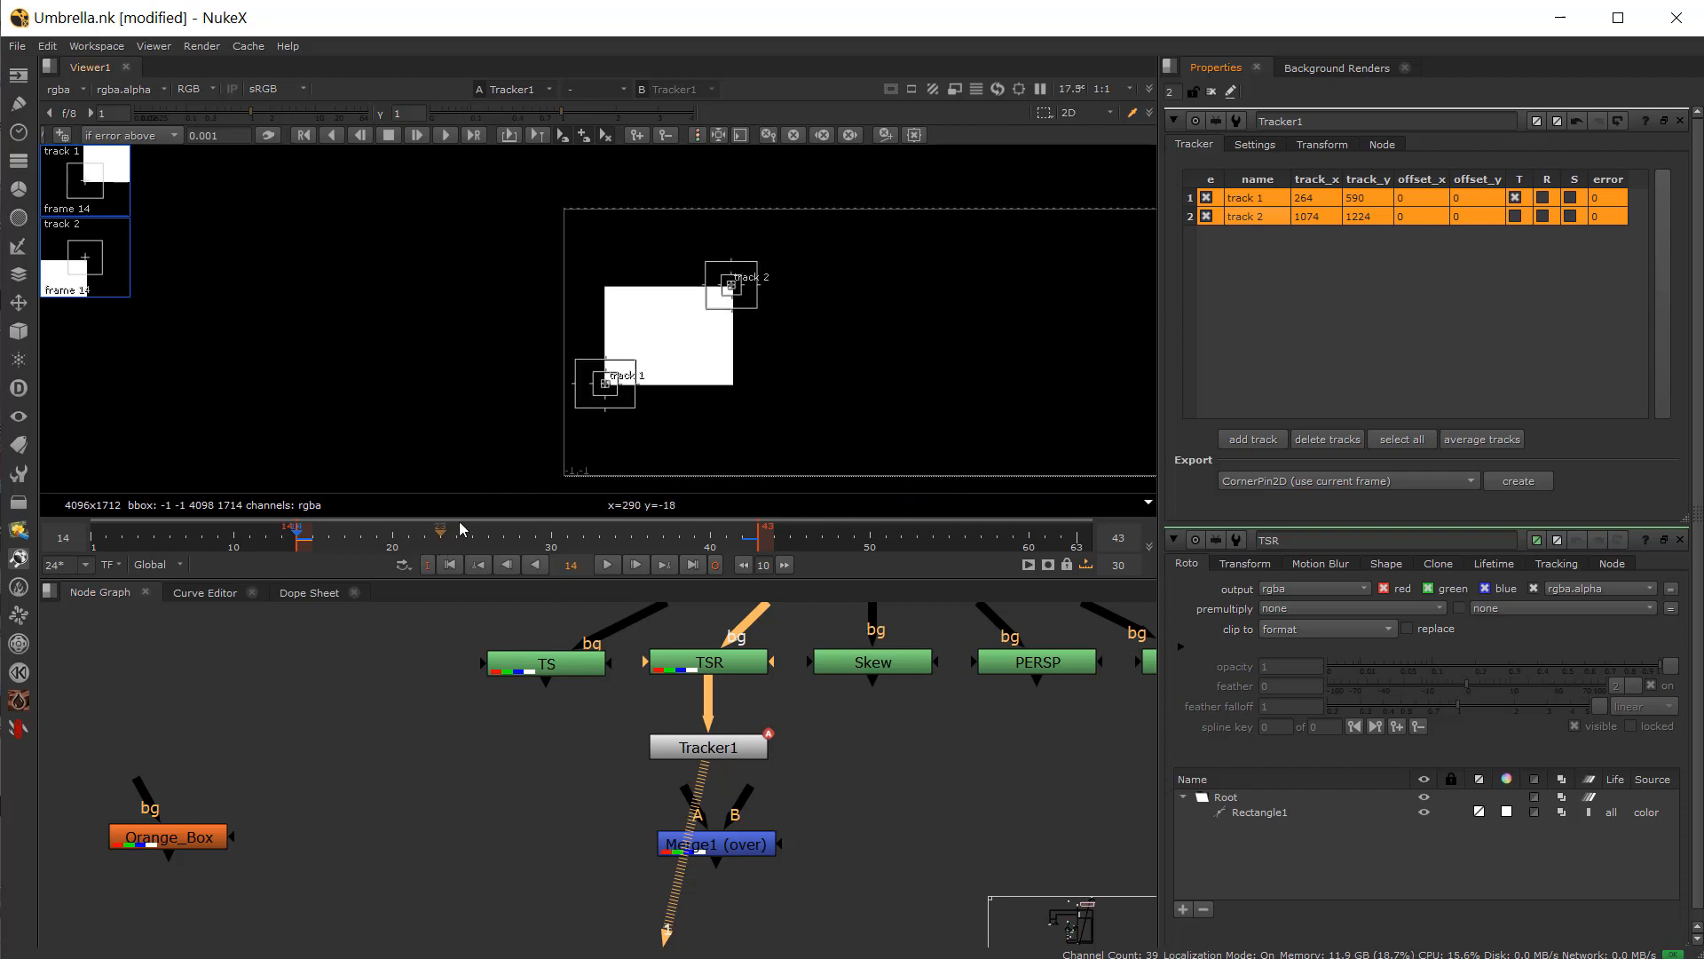
{"action": "left_click", "coordinate": [445, 133]}
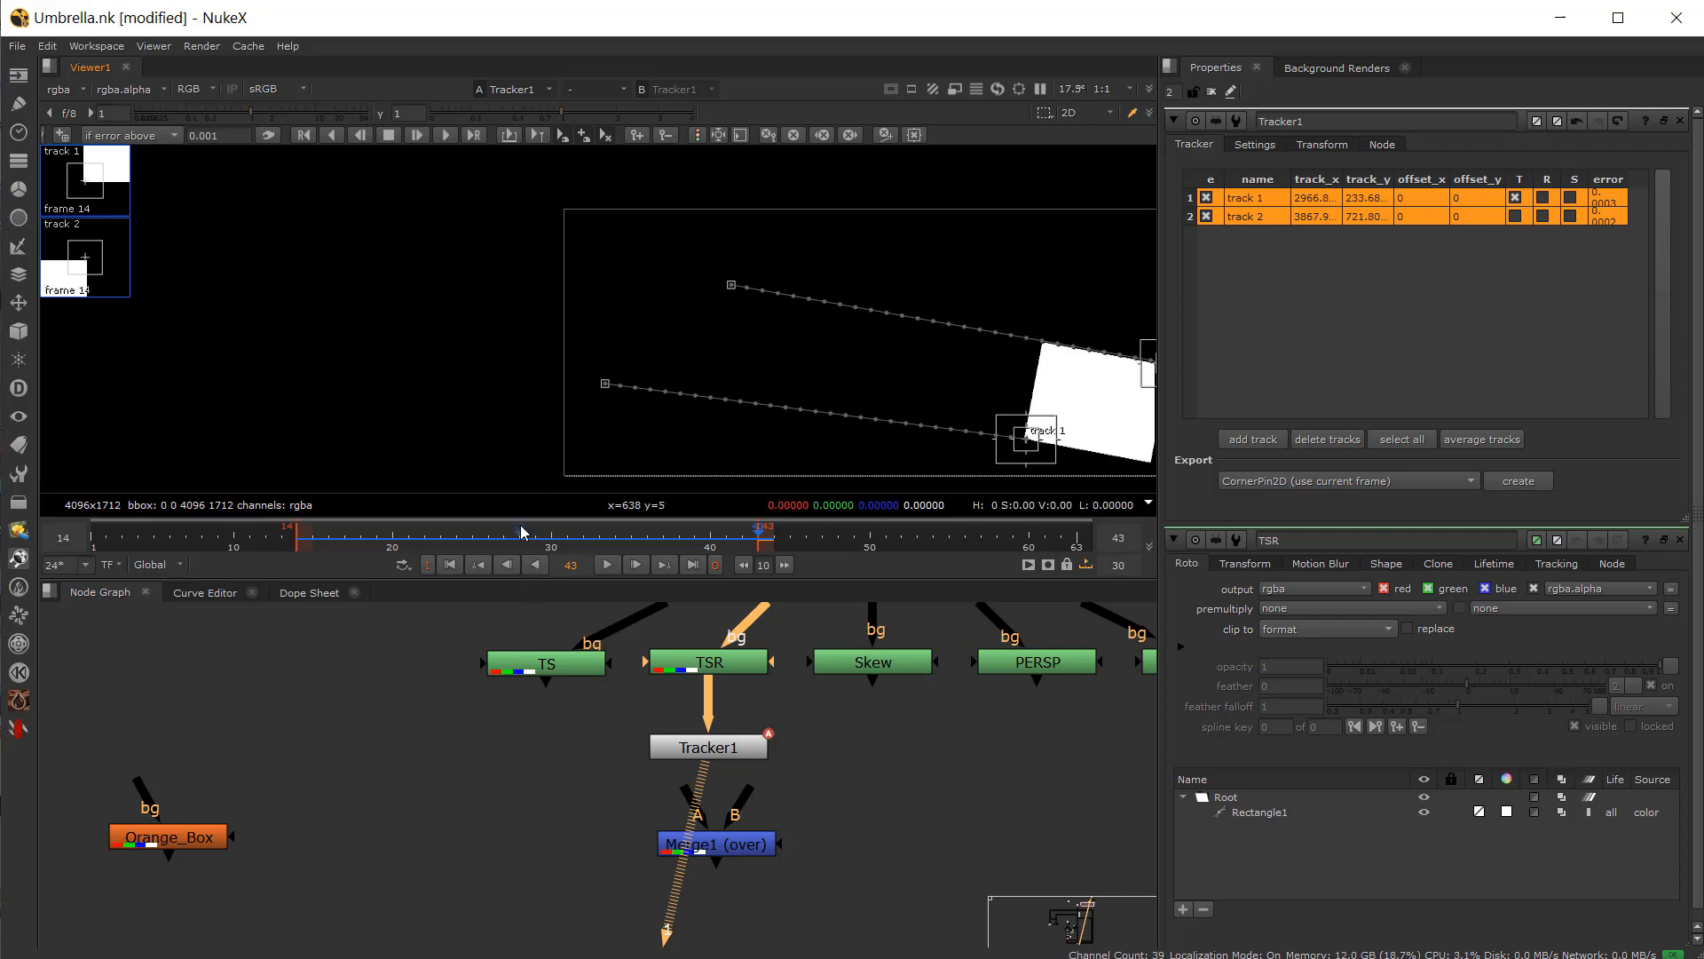
Step: Export a Transform (match-move) node from Tracker1
{"action": "left_click_drag", "start_coordinate": [521, 526], "coordinate": [300, 530]}
{"action": "scroll", "coordinate": [437, 430], "scroll_direction": "down", "scroll_amount": 1}
{"action": "middle_click_drag", "start_coordinate": [609, 376], "coordinate": [533, 385]}
{"action": "scroll", "coordinate": [541, 276], "scroll_direction": "up", "scroll_amount": 2}
{"action": "left_click_drag", "start_coordinate": [314, 536], "coordinate": [535, 568]}
{"action": "middle_click_drag", "start_coordinate": [614, 463], "coordinate": [489, 409]}
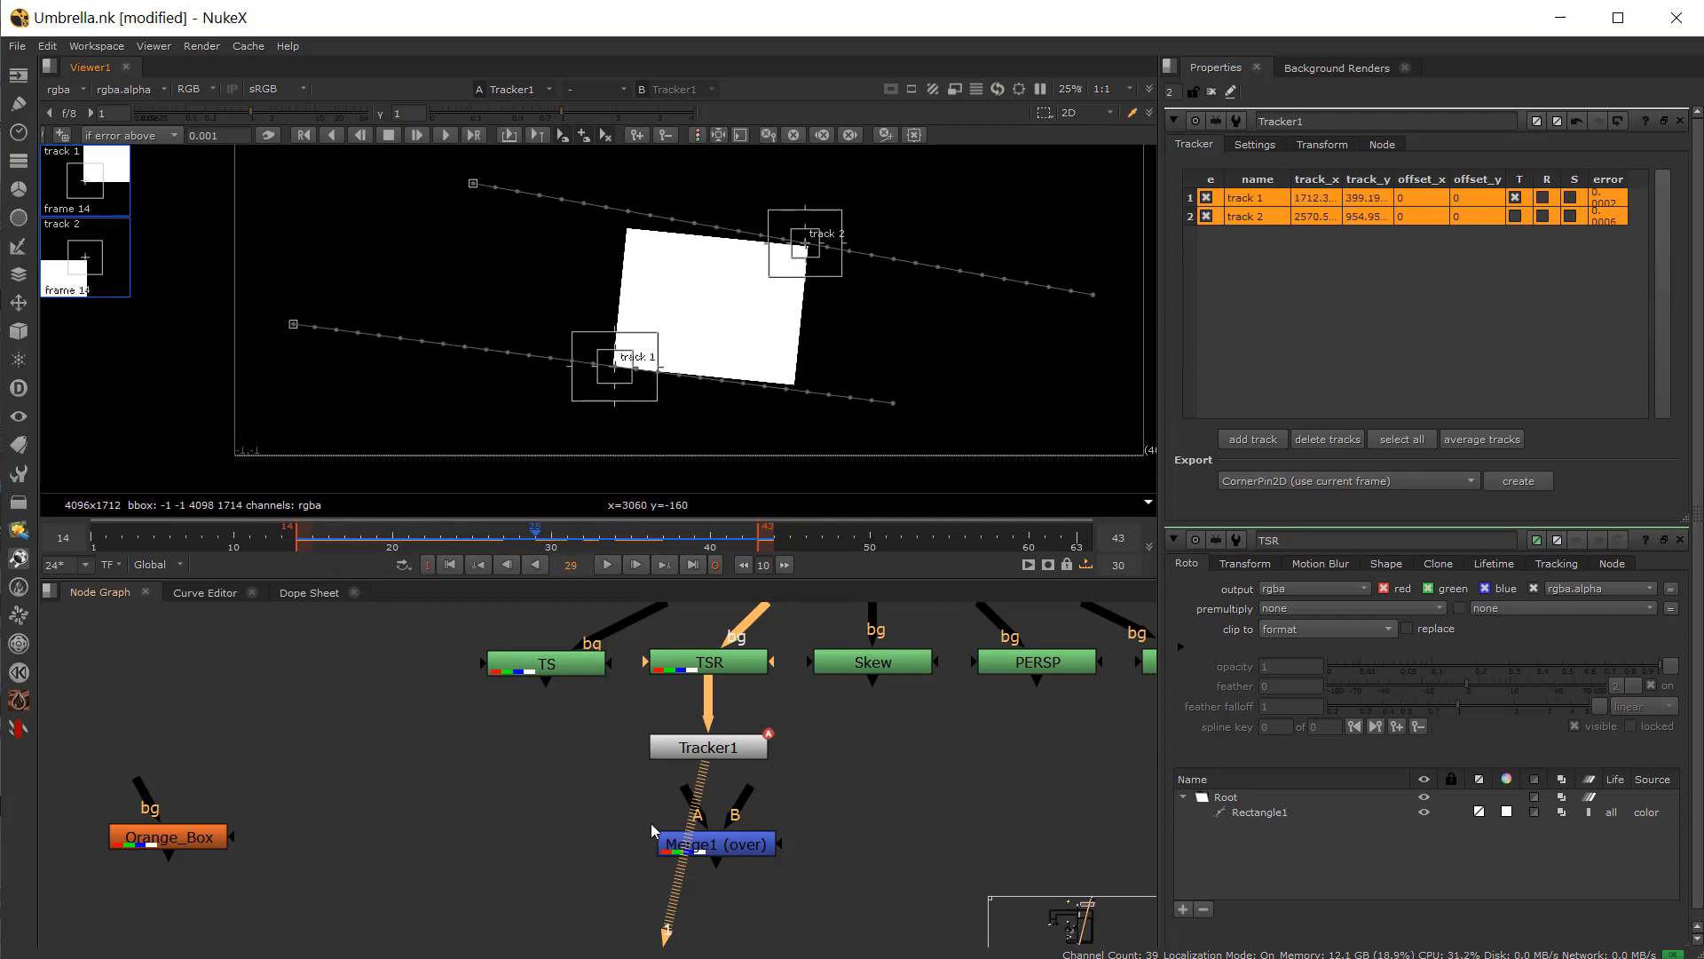
{"action": "left_click", "coordinate": [727, 751]}
{"action": "left_click", "coordinate": [1340, 479]}
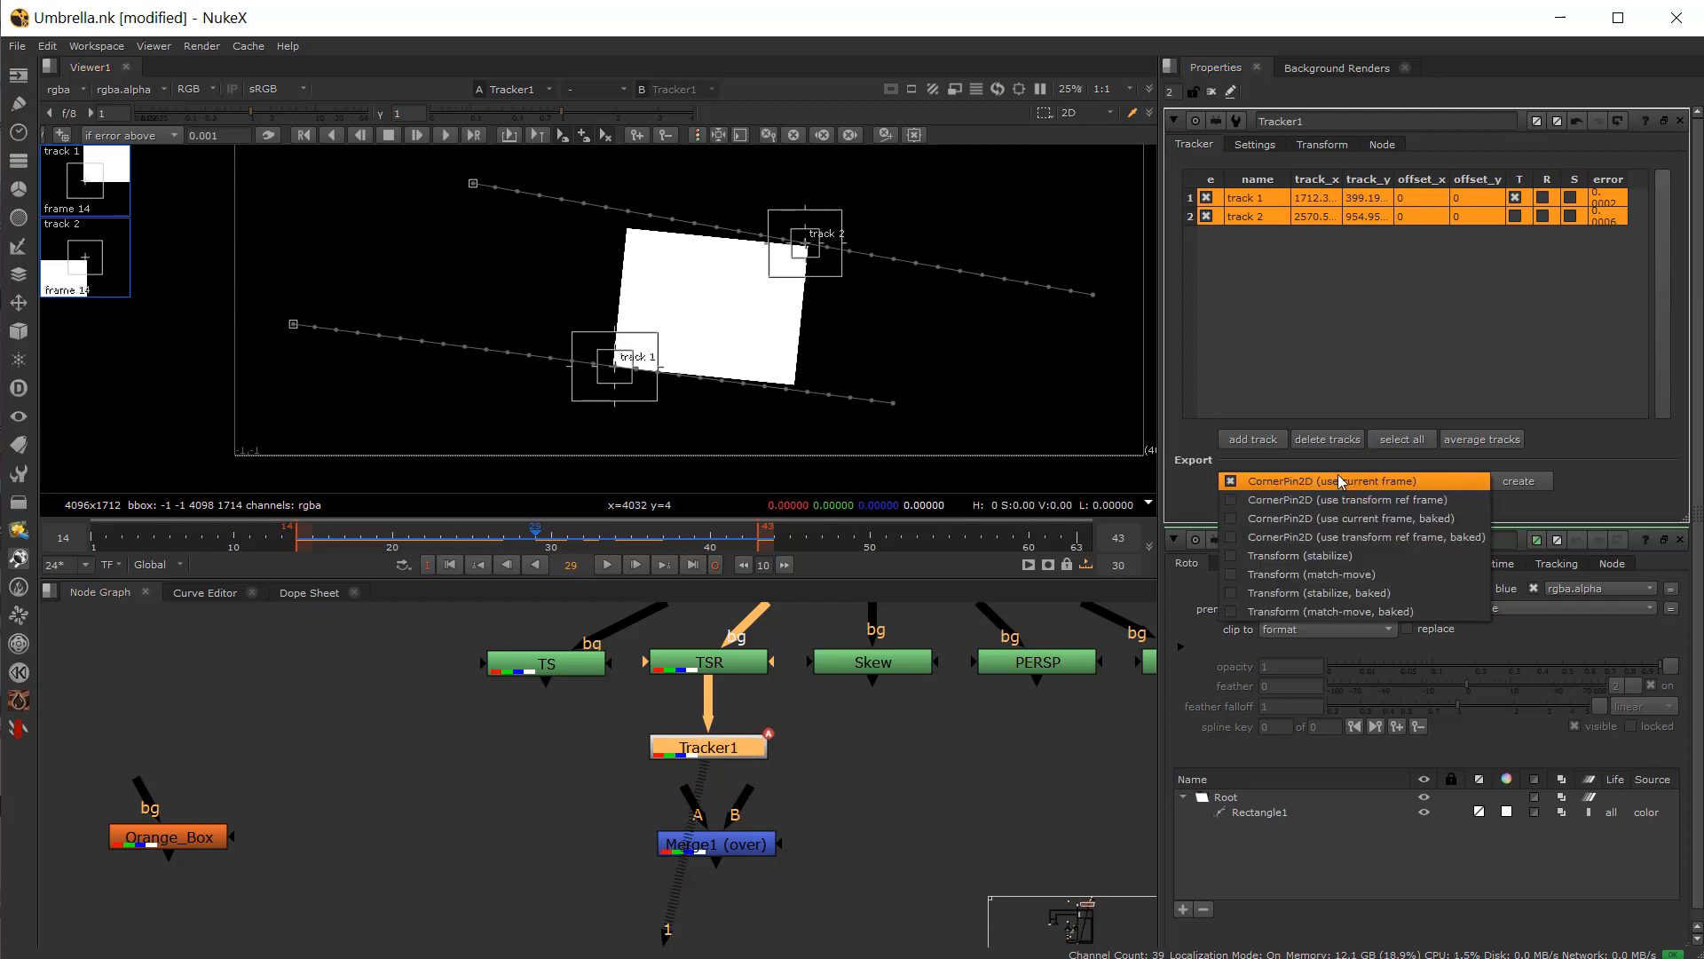
{"action": "left_click", "coordinate": [1317, 579]}
{"action": "left_click", "coordinate": [1518, 480]}
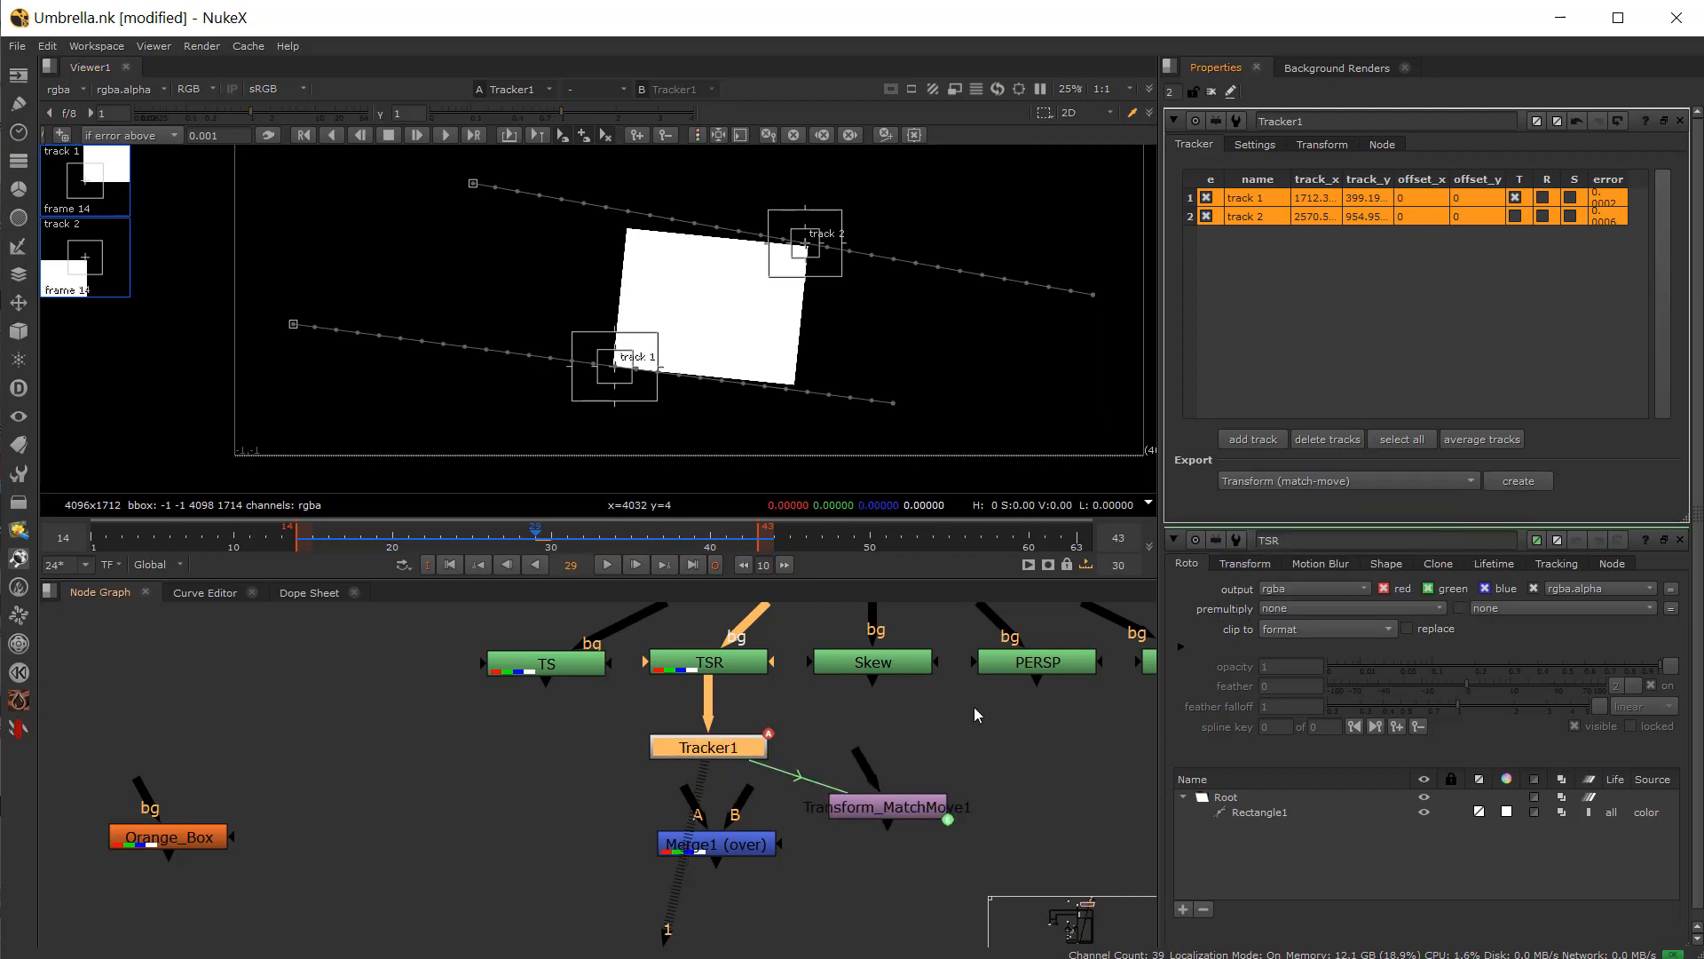
Step: Connect Transform_MatchMove between Orange_Box and Merge1's A input, with Tracker1 feeding the B input, and tidy the layout
{"action": "left_click_drag", "start_coordinate": [845, 818], "coordinate": [178, 836]}
{"action": "left_click_drag", "start_coordinate": [466, 829], "coordinate": [498, 822]}
{"action": "mouse_move", "coordinate": [751, 790]}
{"action": "left_mouse_down"}
{"action": "mouse_move", "coordinate": [725, 754]}
{"action": "mouse_move", "coordinate": [531, 833]}
{"action": "left_mouse_up"}
{"action": "left_click_drag", "start_coordinate": [679, 790], "coordinate": [536, 831]}
{"action": "left_click_drag", "start_coordinate": [700, 752], "coordinate": [700, 737]}
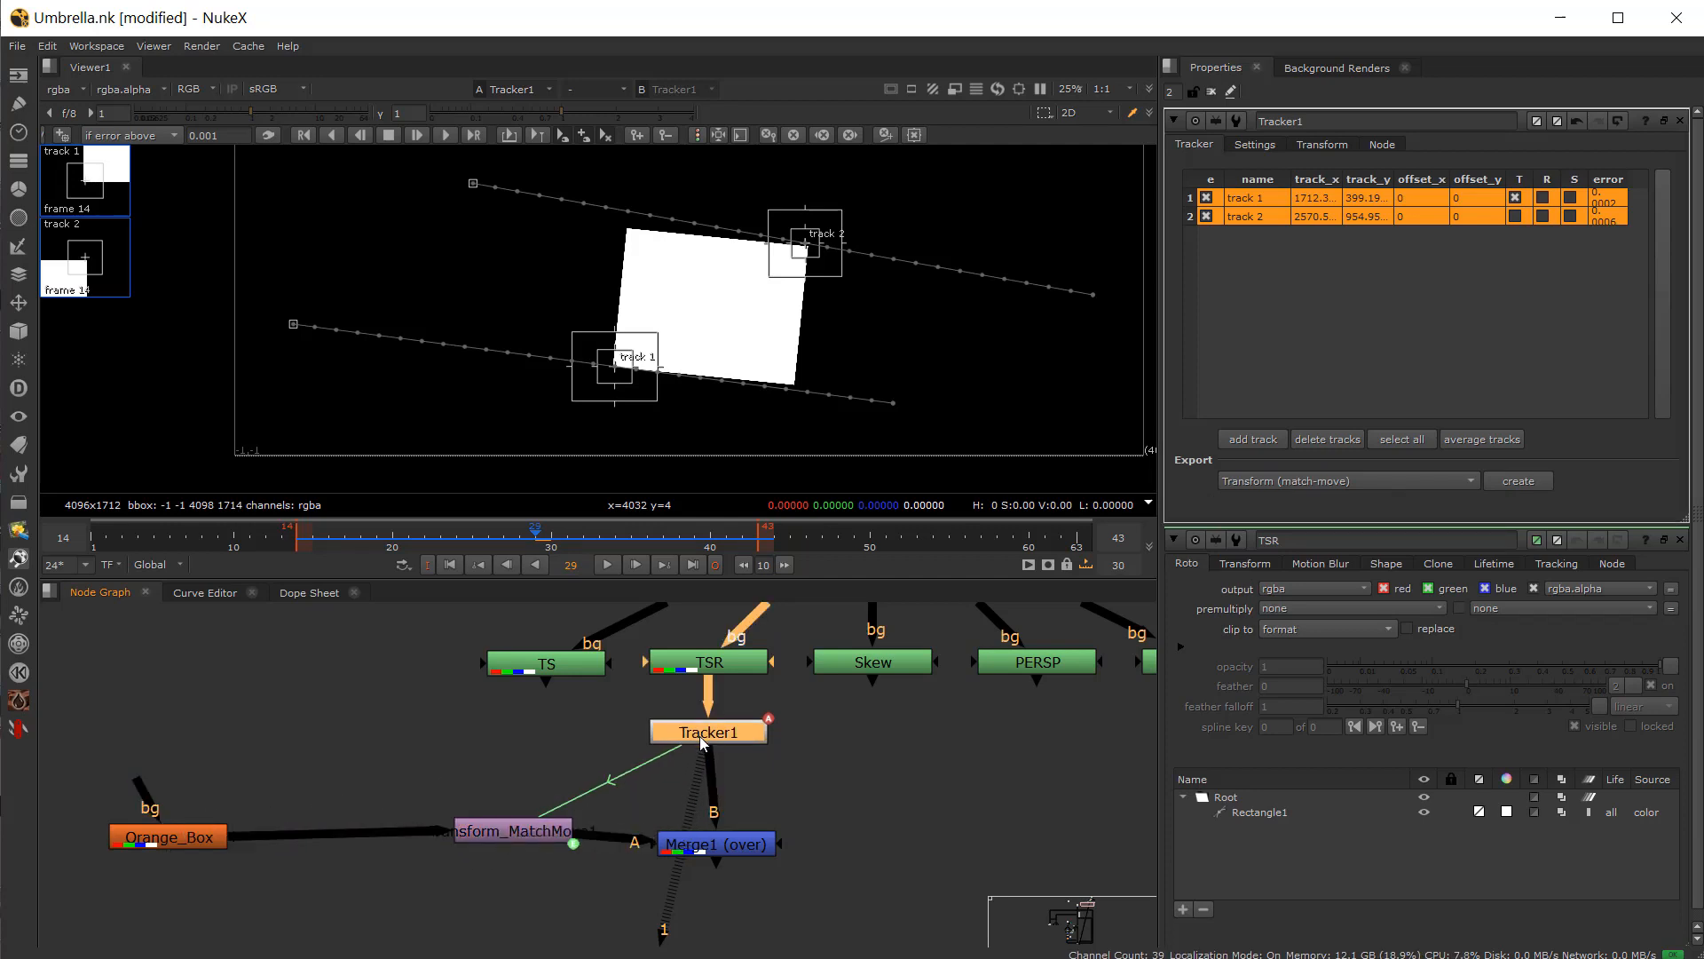
{"action": "left_click_drag", "start_coordinate": [713, 852], "coordinate": [705, 838]}
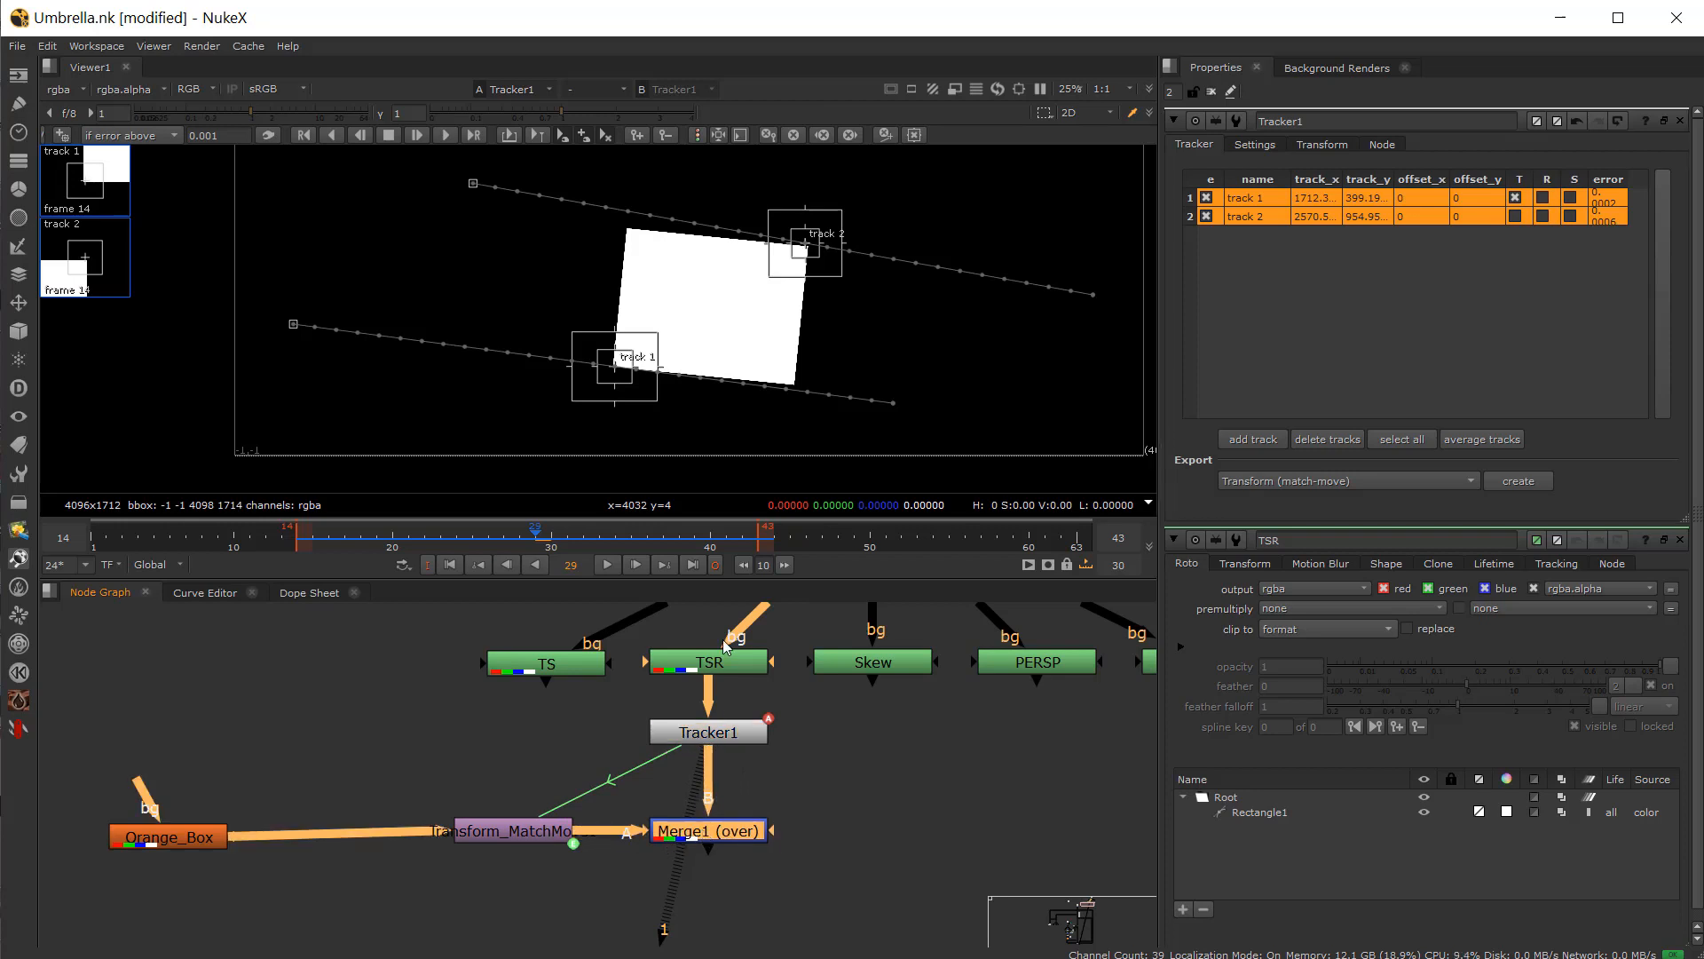
Step: View Merge1 and scrub the timeline to check the box following the square
{"action": "left_click", "coordinate": [733, 737]}
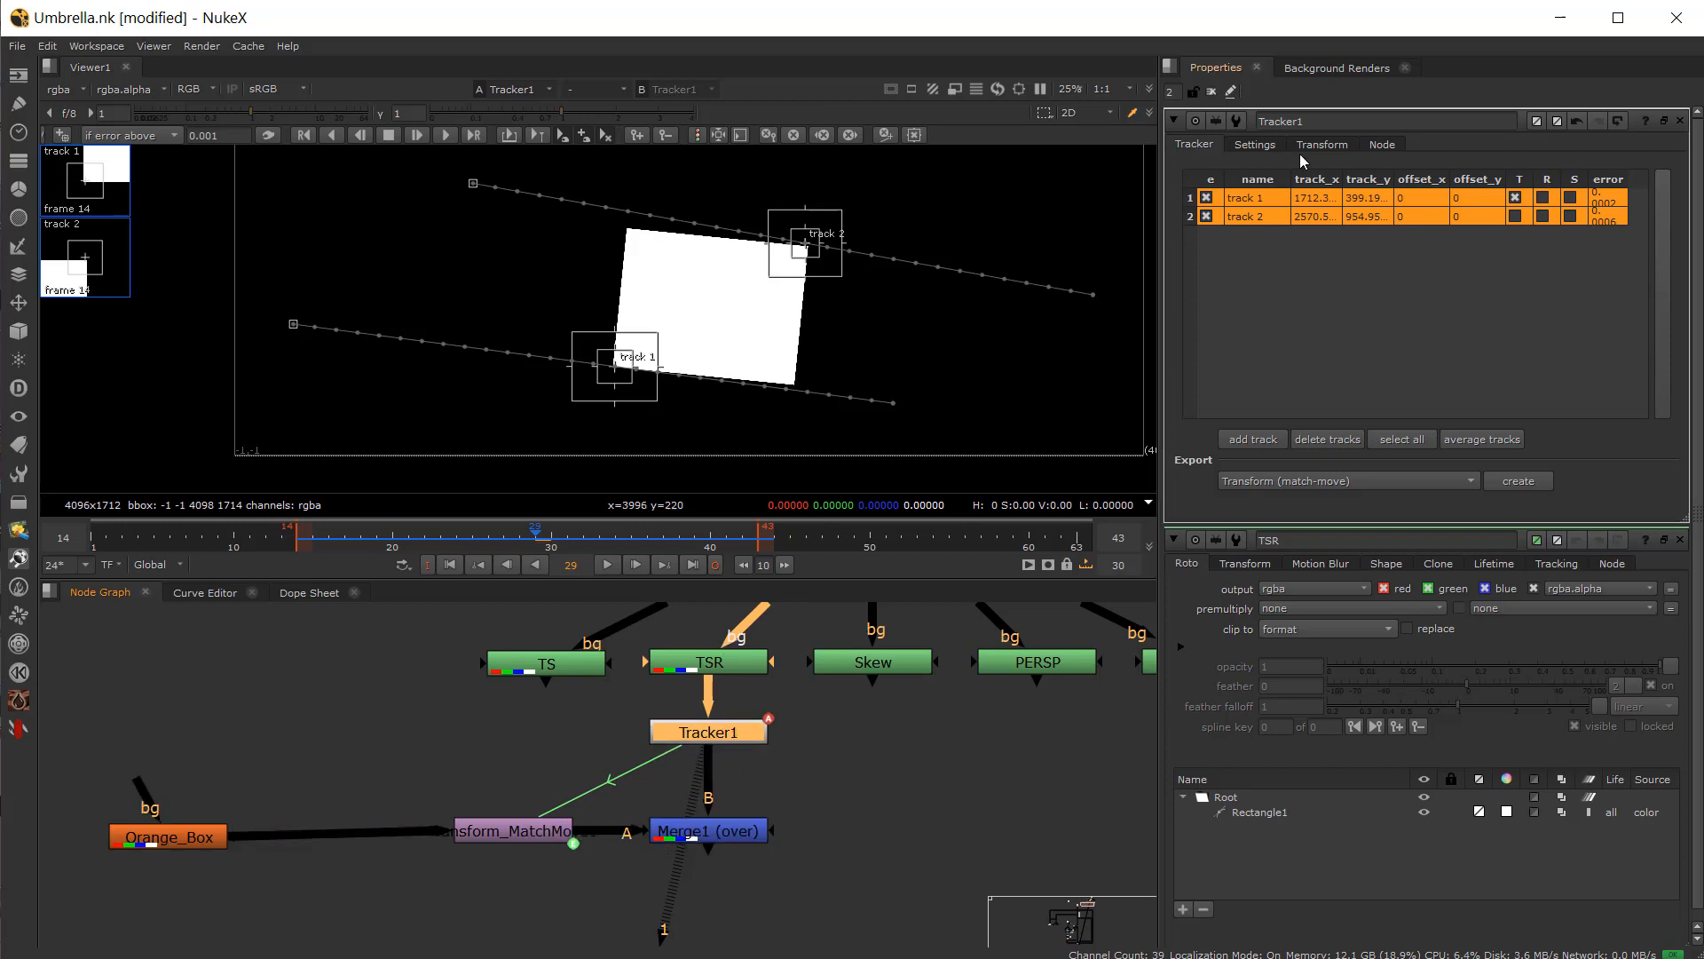
{"action": "left_click", "coordinate": [1252, 147]}
{"action": "left_click", "coordinate": [1195, 146]}
{"action": "left_click", "coordinate": [1323, 145]}
{"action": "left_click", "coordinate": [697, 828]}
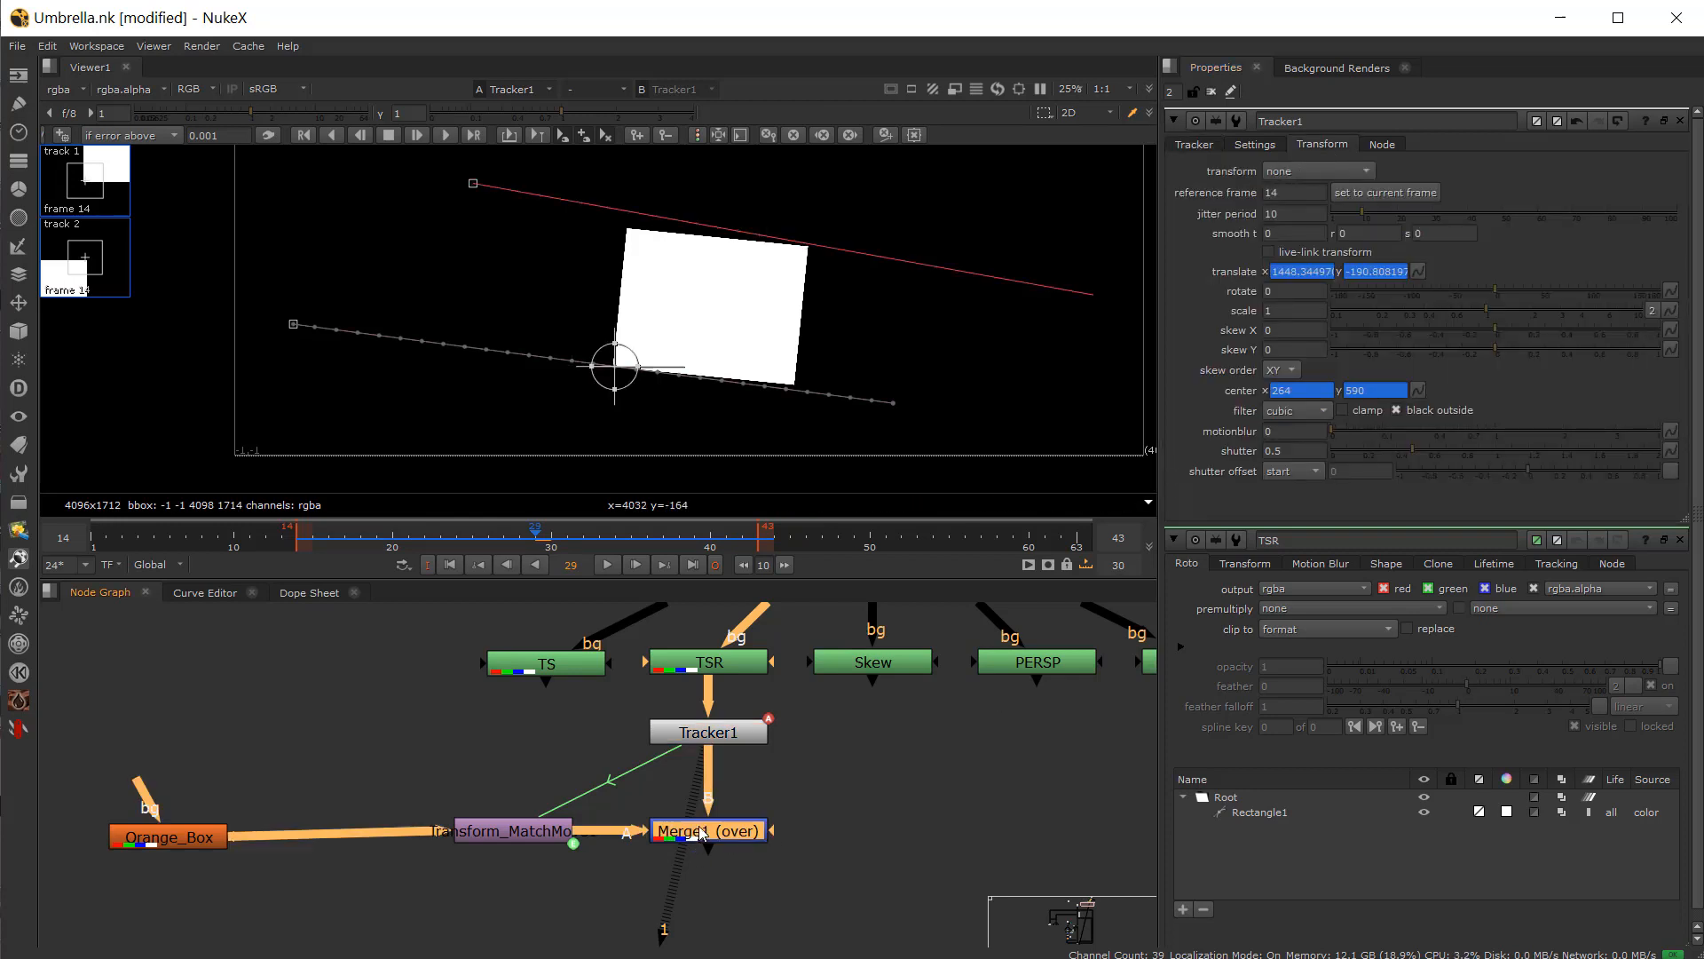
{"action": "key", "text": "1"}
{"action": "left_click_drag", "start_coordinate": [347, 547], "coordinate": [530, 579]}
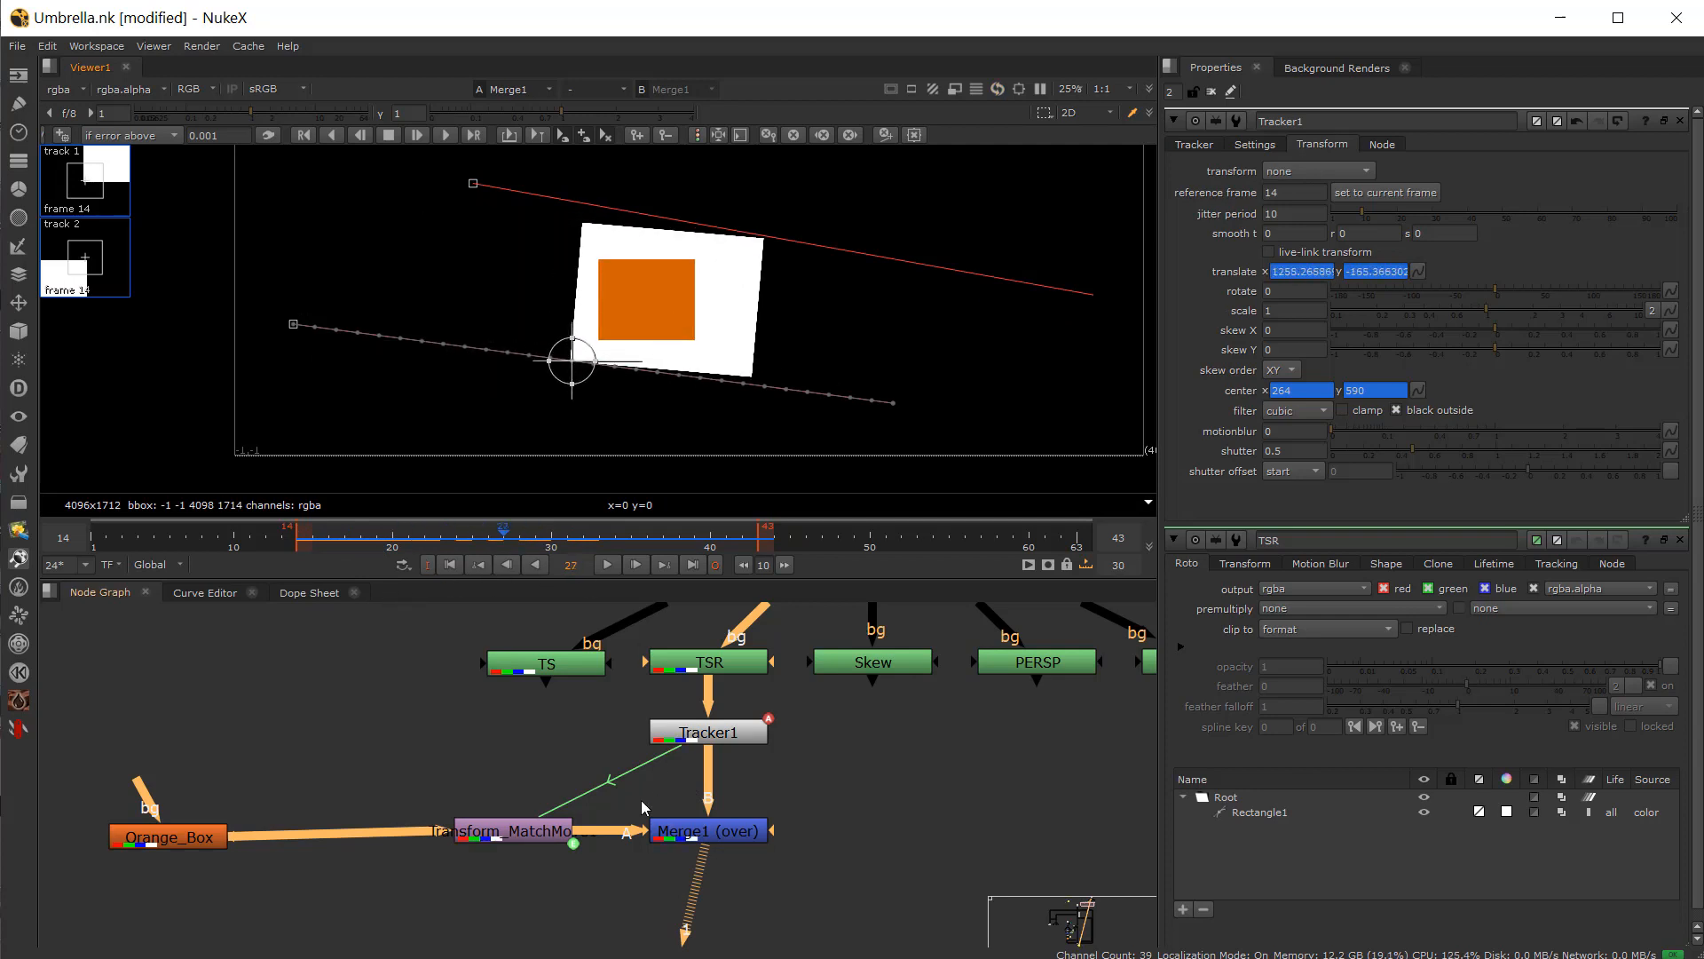
Step: Enable rotation and scale solving for track 2 in Tracker1 and play the clip to check the result
{"action": "left_click", "coordinate": [692, 742]}
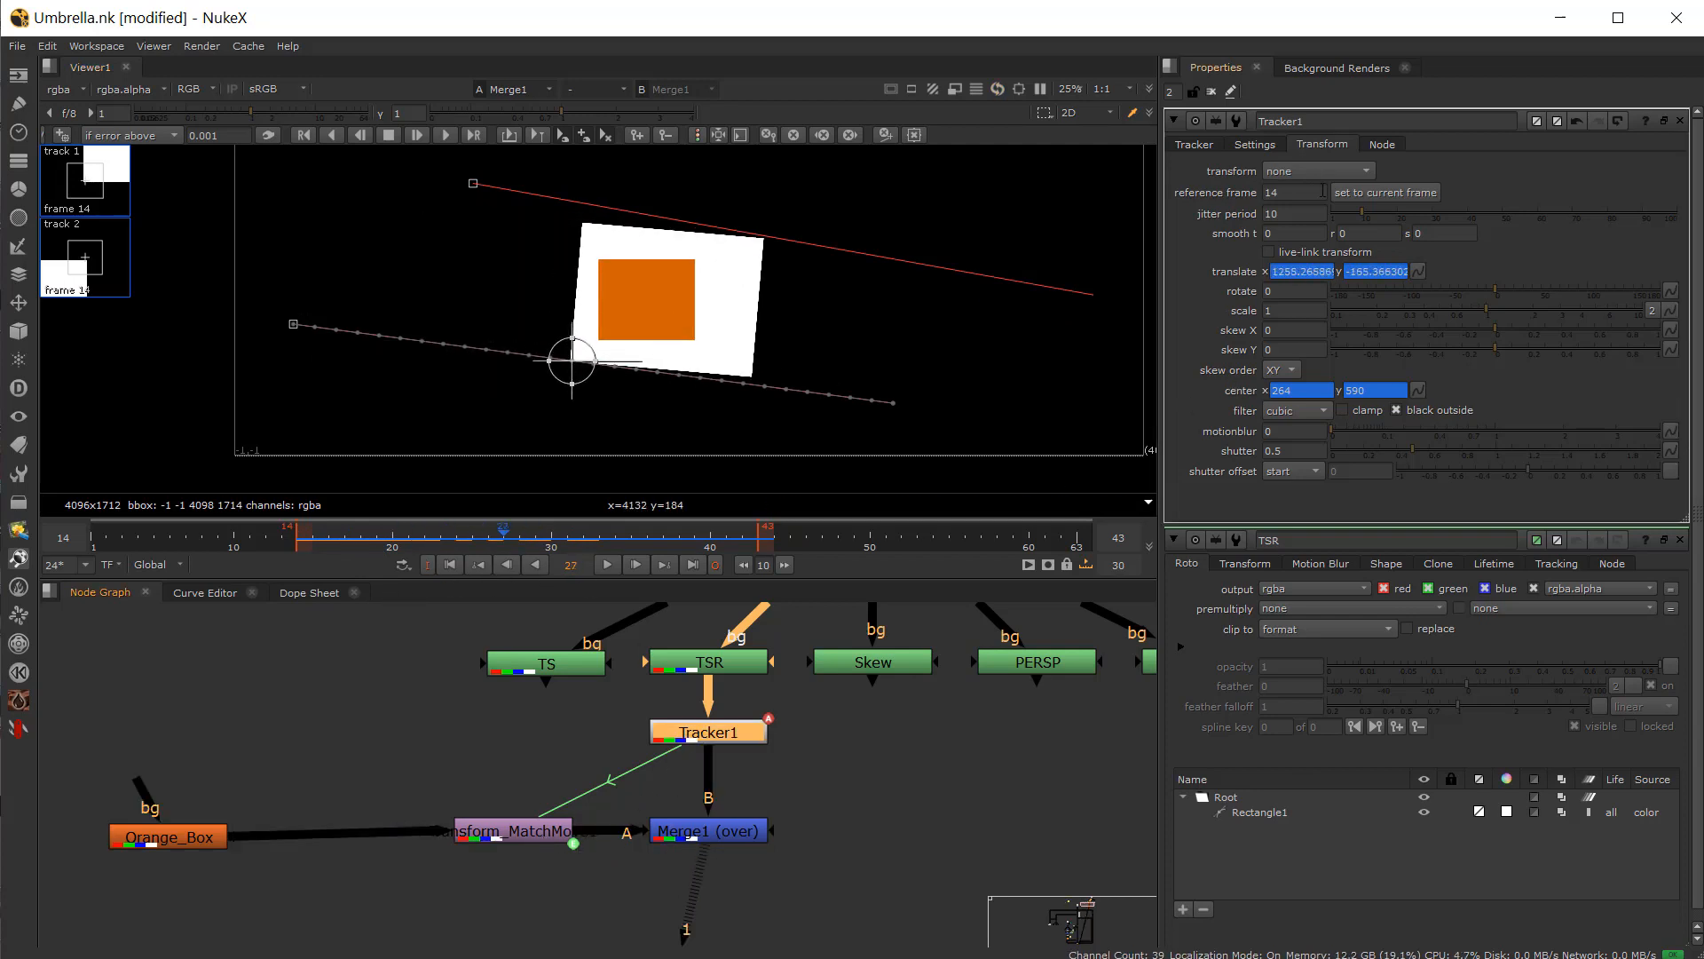
{"action": "left_click", "coordinate": [1255, 145]}
{"action": "left_click", "coordinate": [1200, 146]}
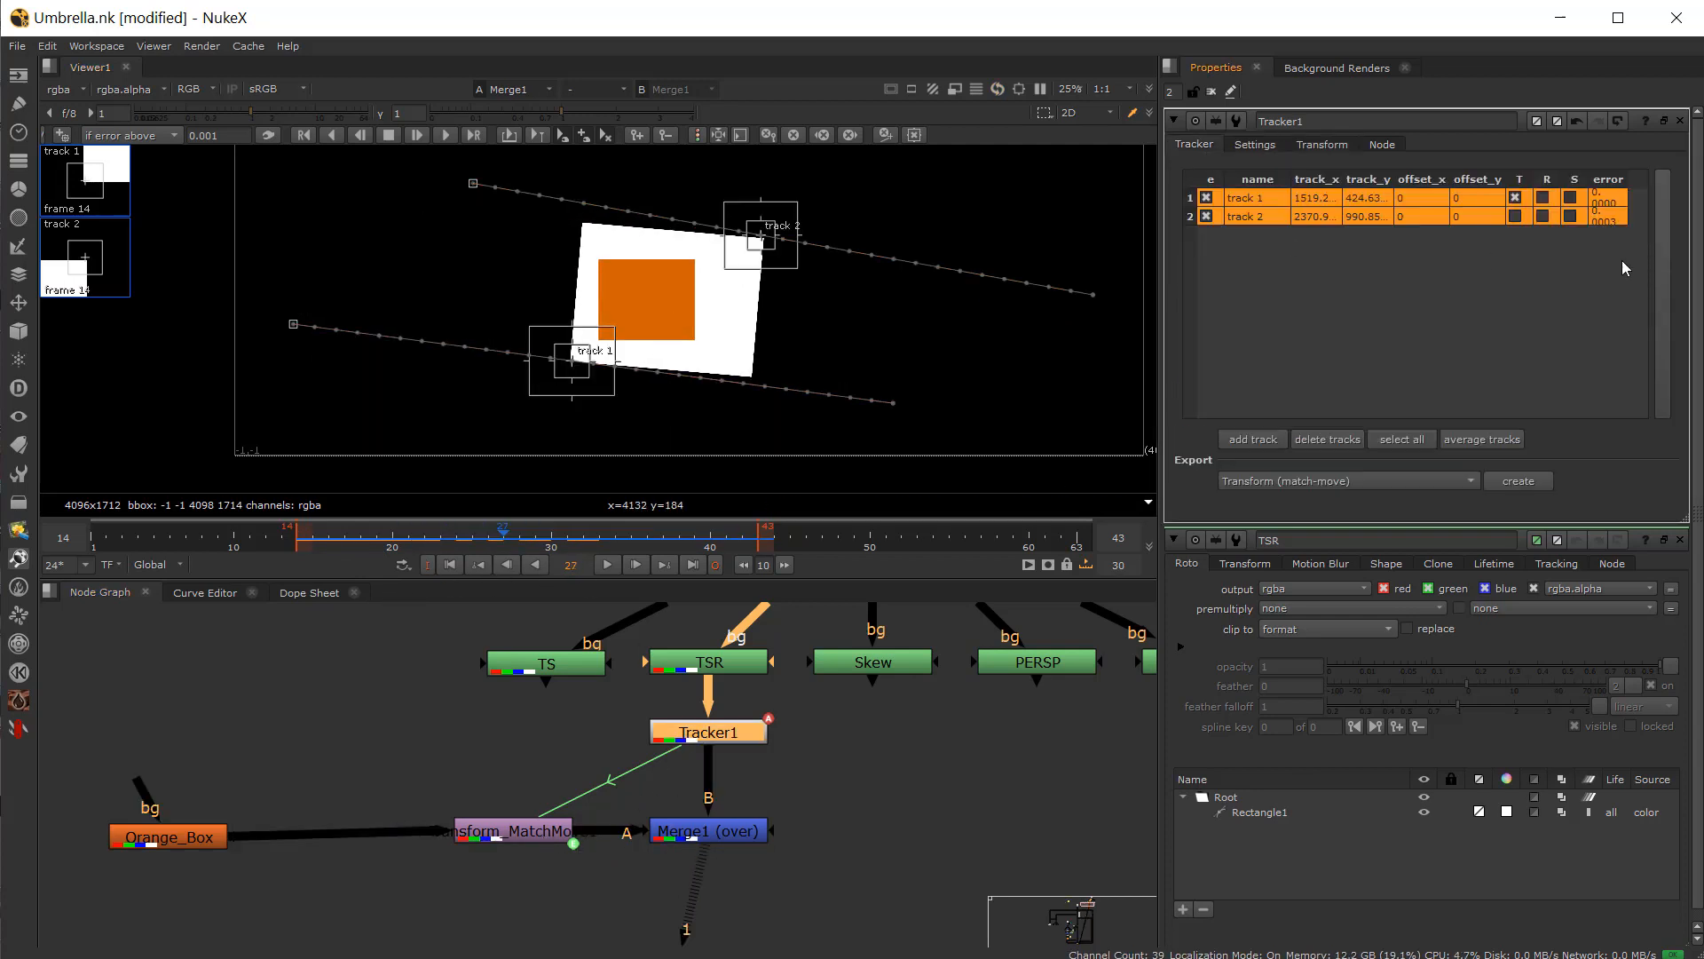
{"action": "left_click", "coordinate": [1570, 216]}
{"action": "left_click_drag", "start_coordinate": [518, 543], "coordinate": [567, 516]}
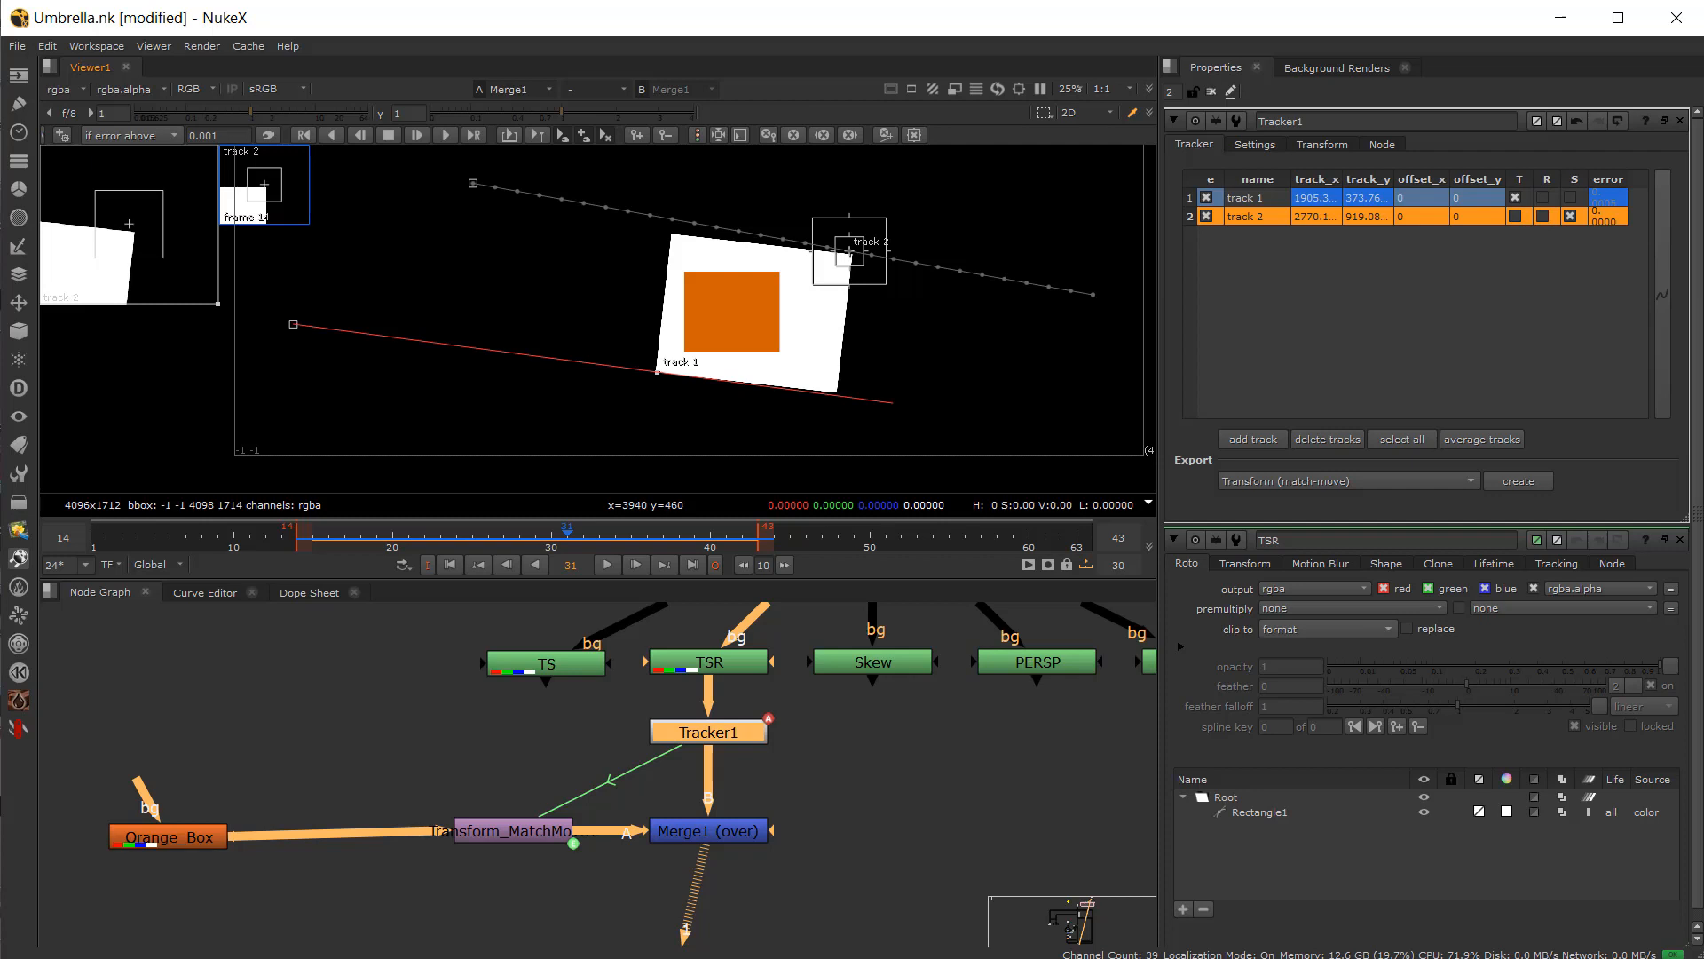
{"action": "left_click", "coordinate": [1543, 216]}
{"action": "mouse_move", "coordinate": [305, 540]}
{"action": "left_mouse_down"}
{"action": "mouse_move", "coordinate": [526, 556]}
{"action": "mouse_move", "coordinate": [292, 567]}
{"action": "left_mouse_up"}
{"action": "left_click", "coordinate": [606, 565]}
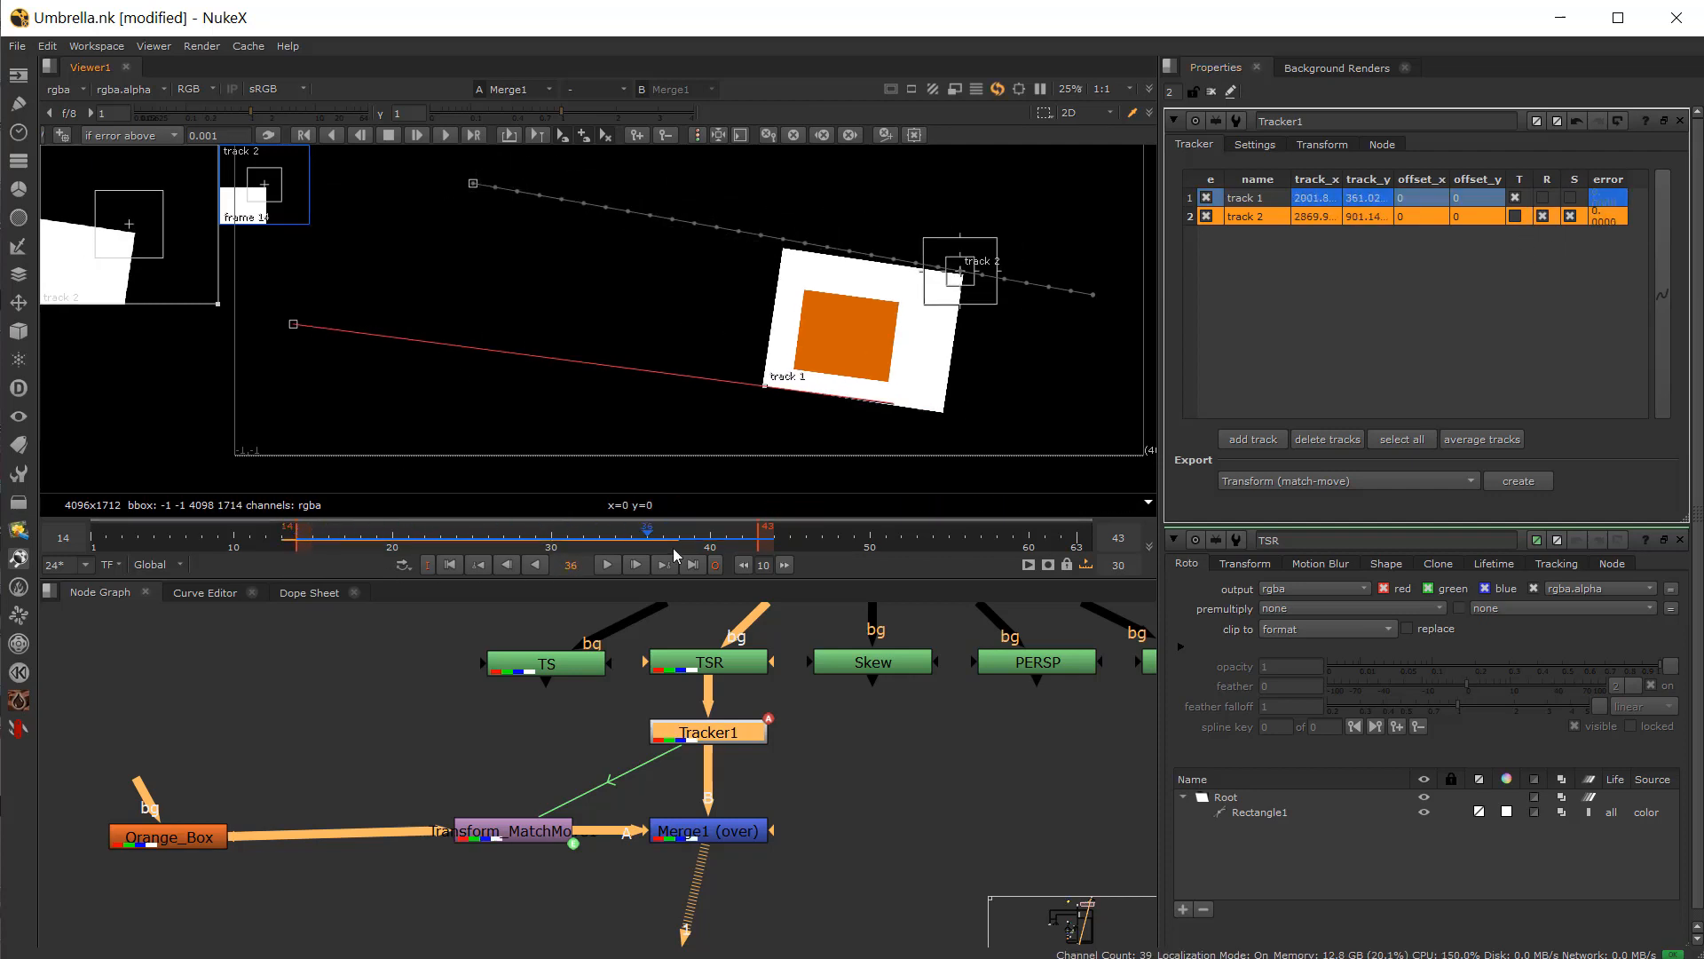
{"action": "left_click", "coordinate": [606, 566]}
{"action": "left_click_drag", "start_coordinate": [606, 565], "coordinate": [662, 569]}
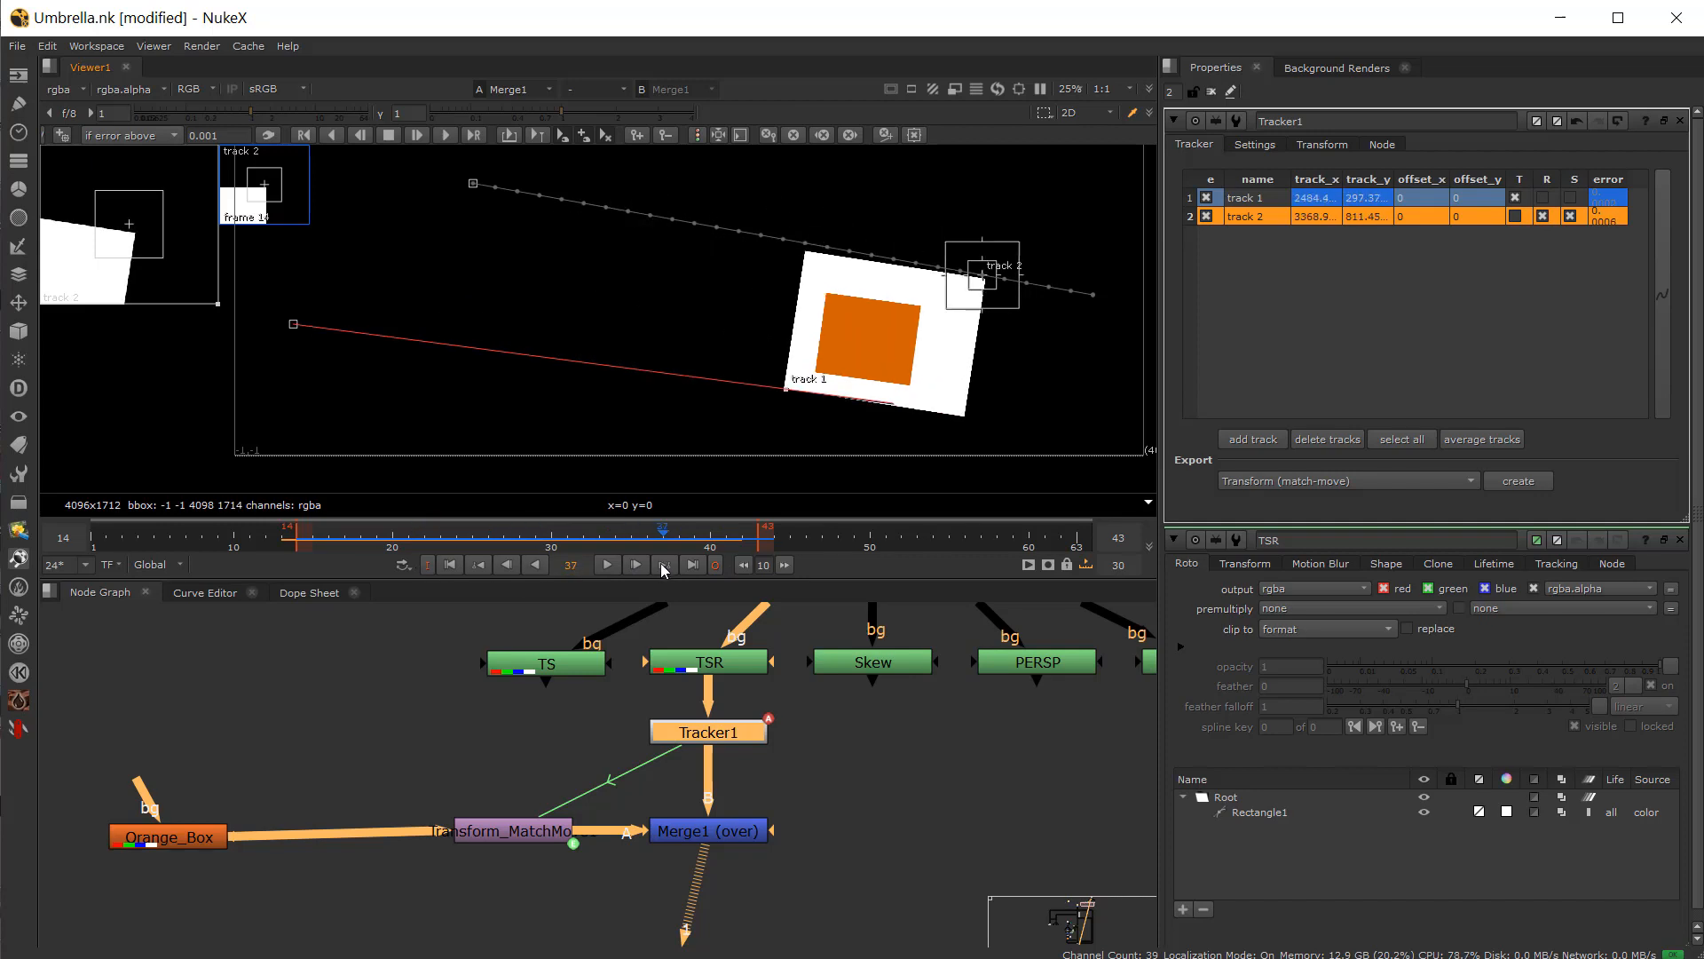
Step: Delete Tracker1 and the Transform_MatchMove node, confirming the deletion of expression-linked nodes
{"action": "left_click_drag", "start_coordinate": [708, 735], "coordinate": [709, 759]}
{"action": "key", "text": "Delete"}
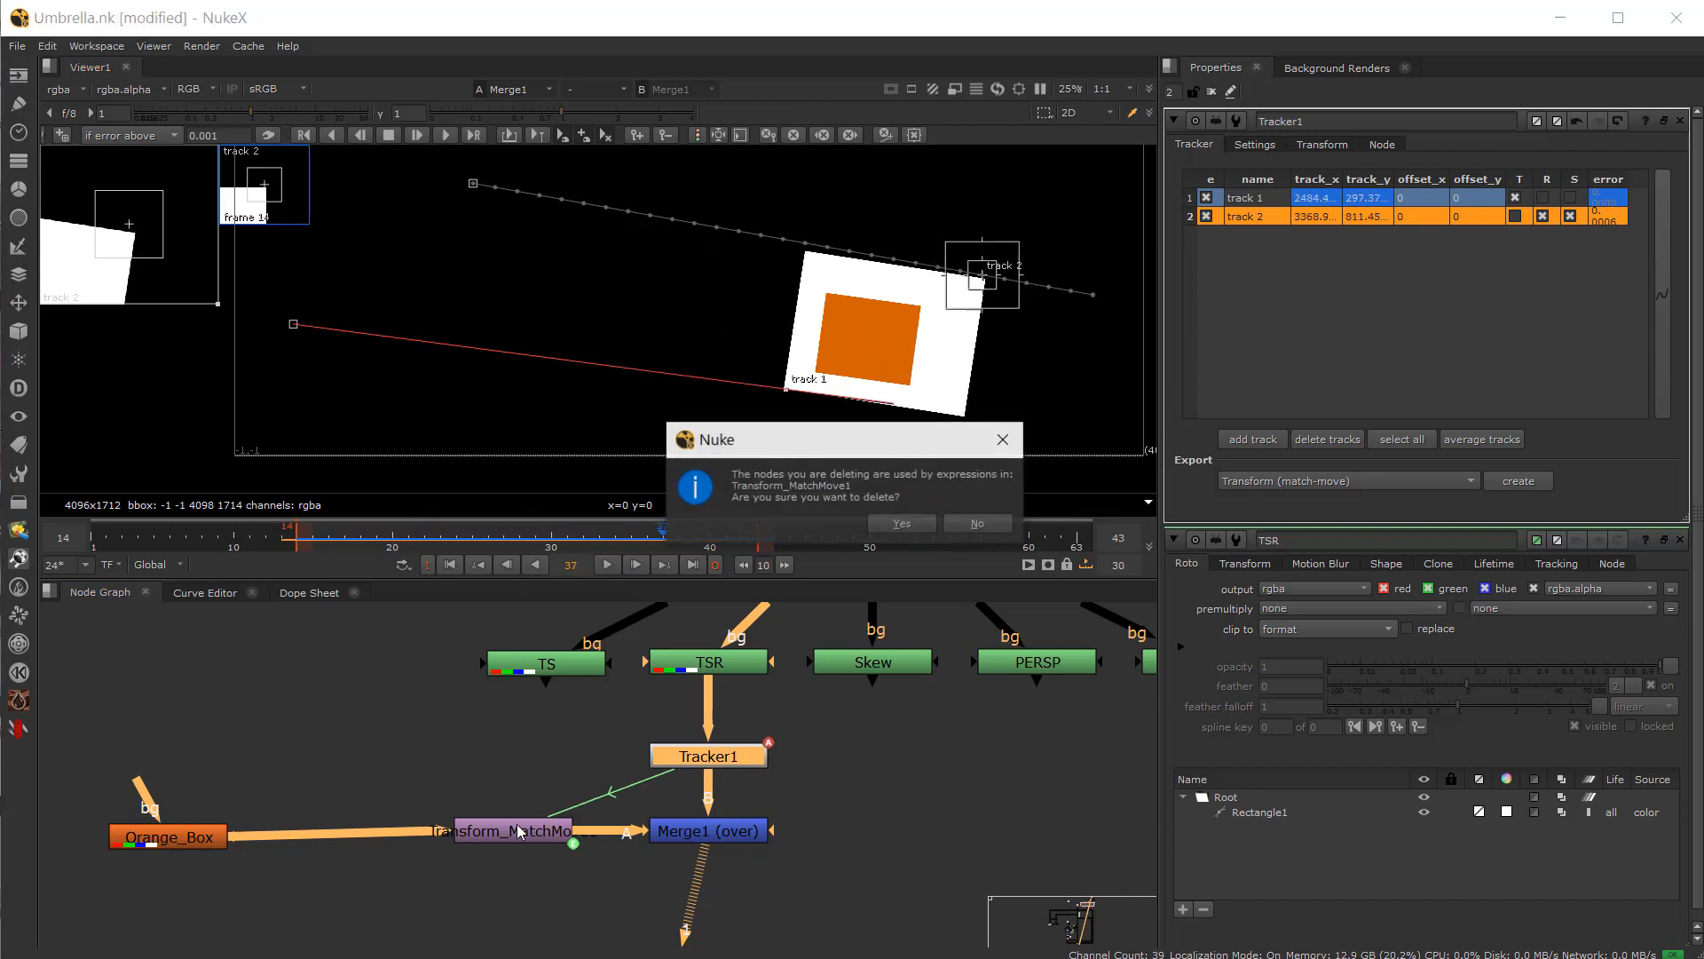
{"action": "left_click", "coordinate": [902, 523]}
{"action": "left_click", "coordinate": [526, 829]}
{"action": "key", "text": "Delete"}
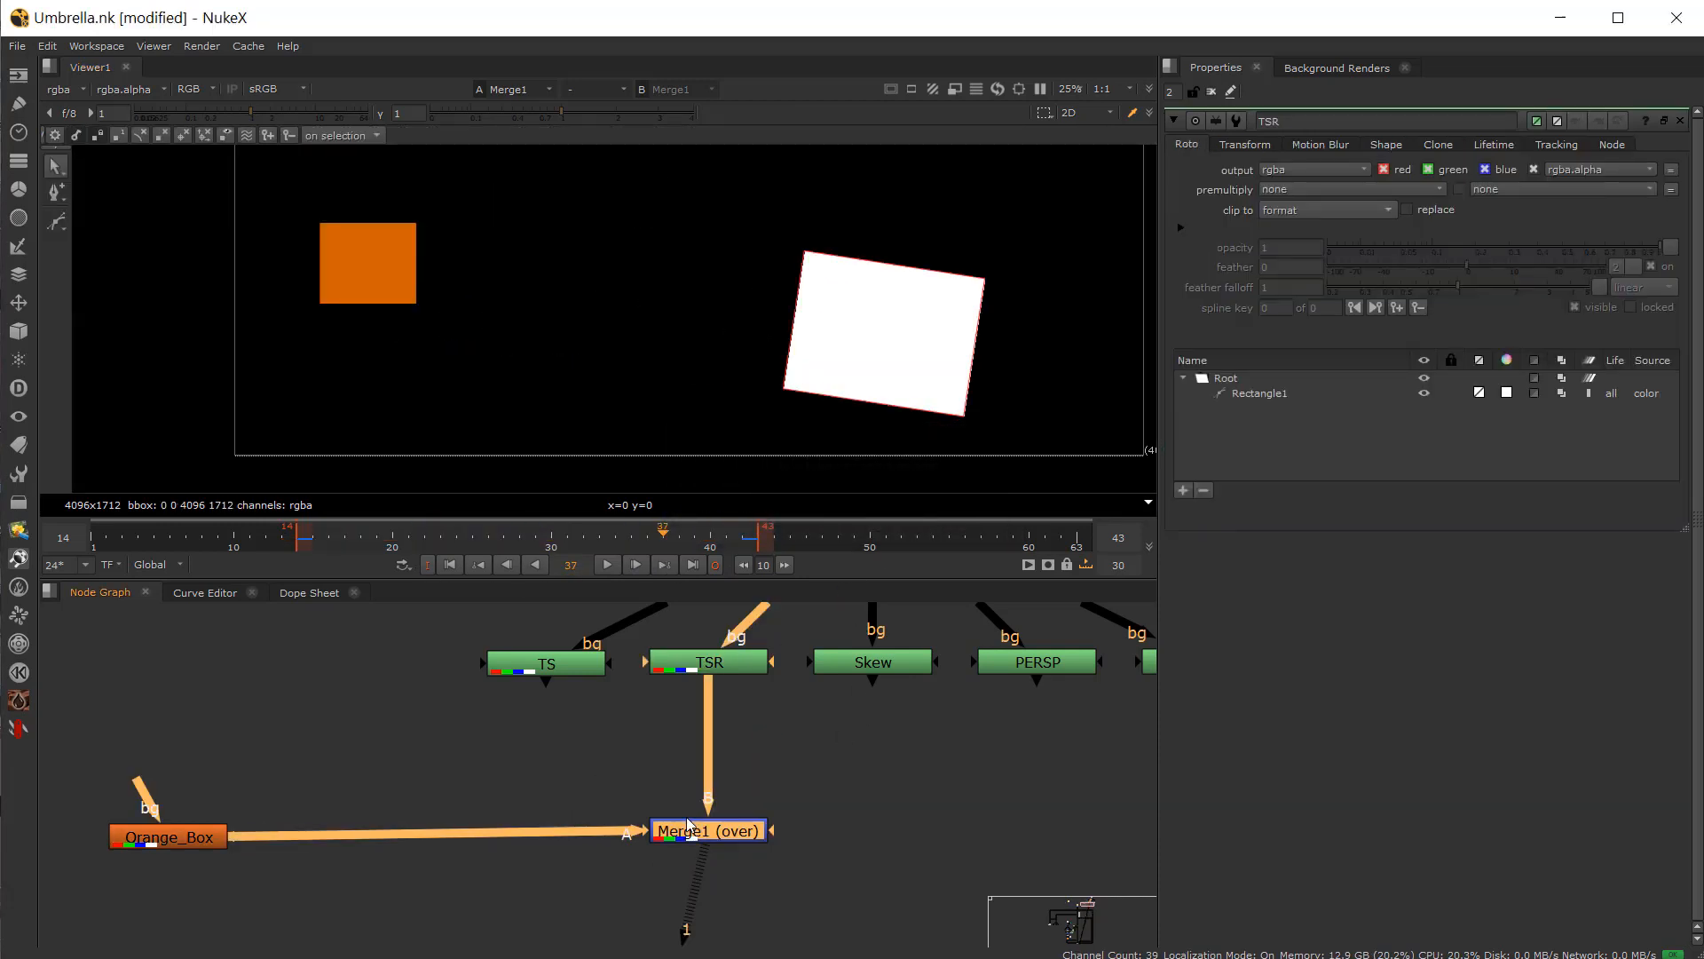
Step: Disconnect Orange_Box from Merge1, move Merge1 under the Skew node, and view the Skew node
{"action": "left_click_drag", "start_coordinate": [629, 832], "coordinate": [533, 826]}
{"action": "left_click_drag", "start_coordinate": [679, 840], "coordinate": [903, 855]}
{"action": "middle_click_drag", "start_coordinate": [904, 856], "coordinate": [845, 869]}
{"action": "left_click", "coordinate": [829, 676]}
{"action": "key", "text": "1"}
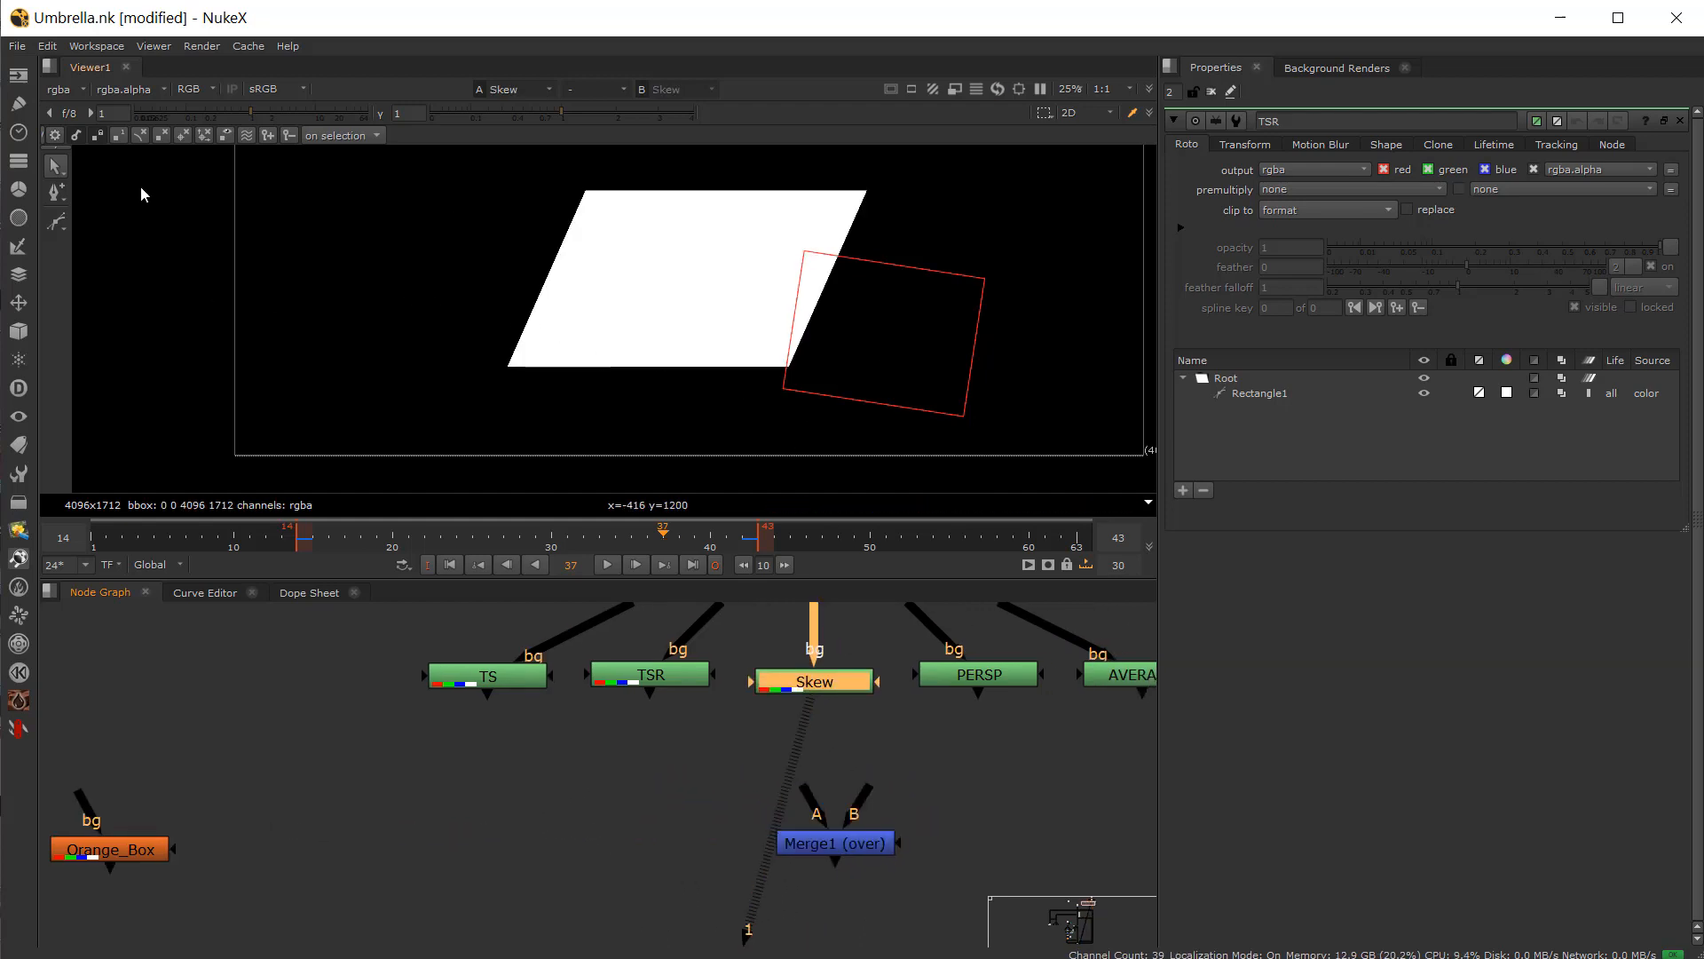
Step: Add a Roto node below Skew, connect Skew into it, and view the Roto3 node
{"action": "left_click_drag", "start_coordinate": [830, 845], "coordinate": [824, 850]}
{"action": "left_click", "coordinate": [879, 763]}
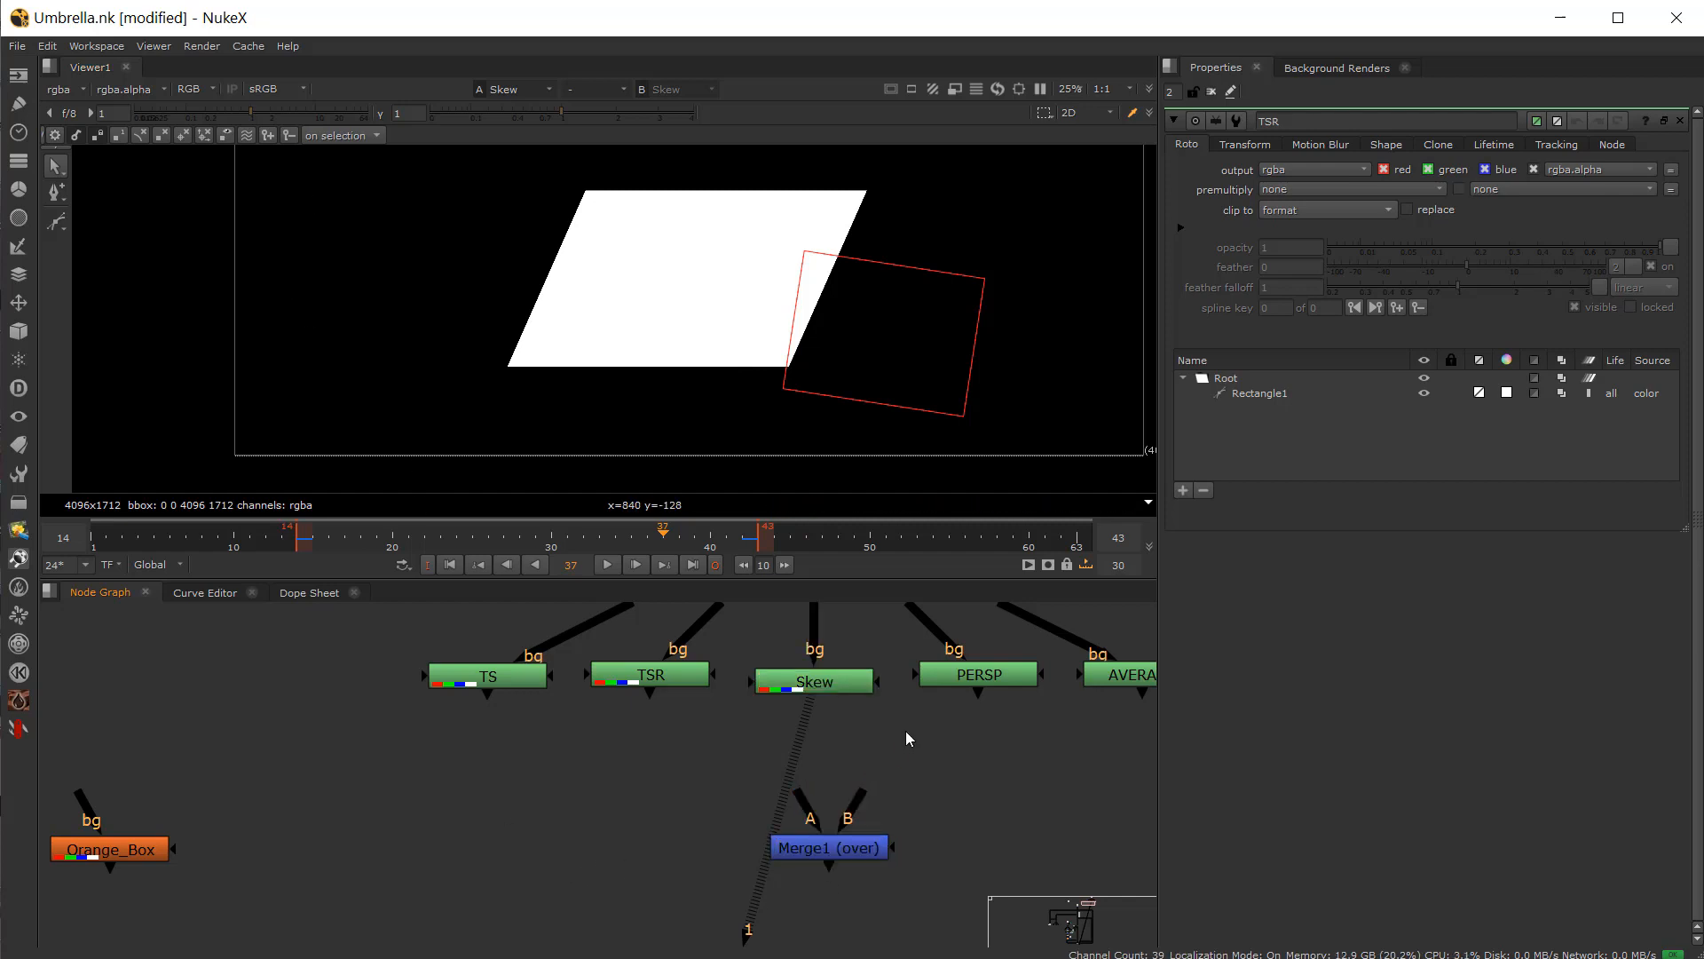
{"action": "key", "text": "Tab"}
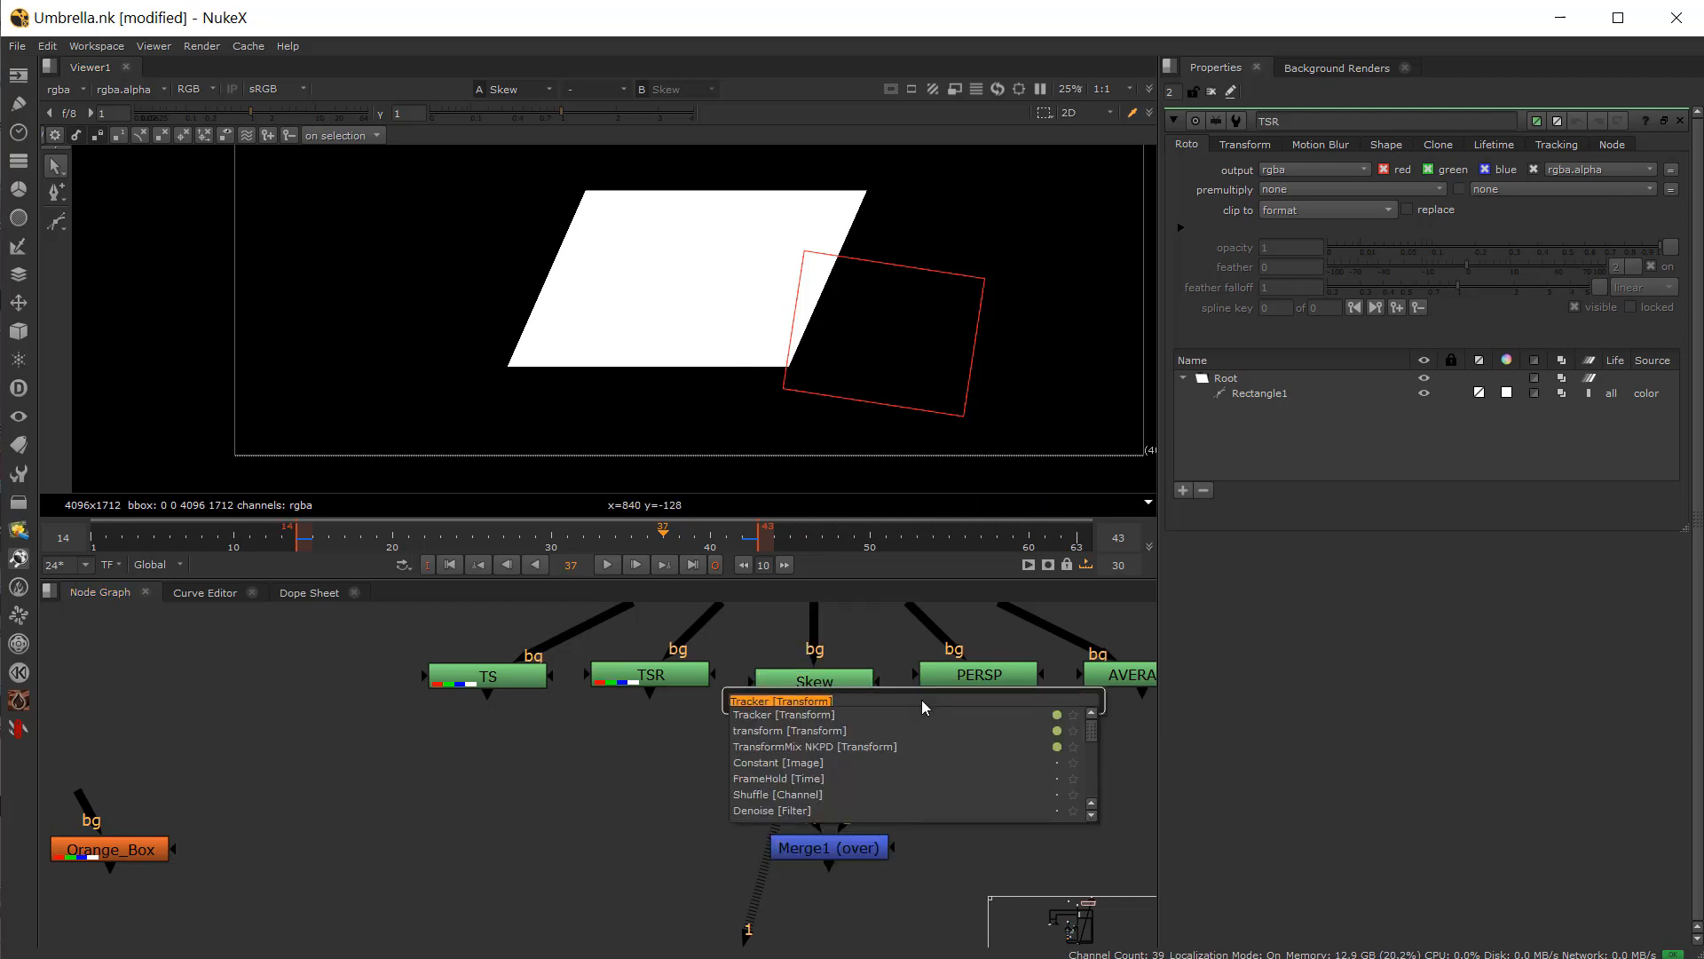
{"action": "left_click", "coordinate": [659, 796]}
{"action": "left_click", "coordinate": [659, 796]}
{"action": "key", "text": "o"}
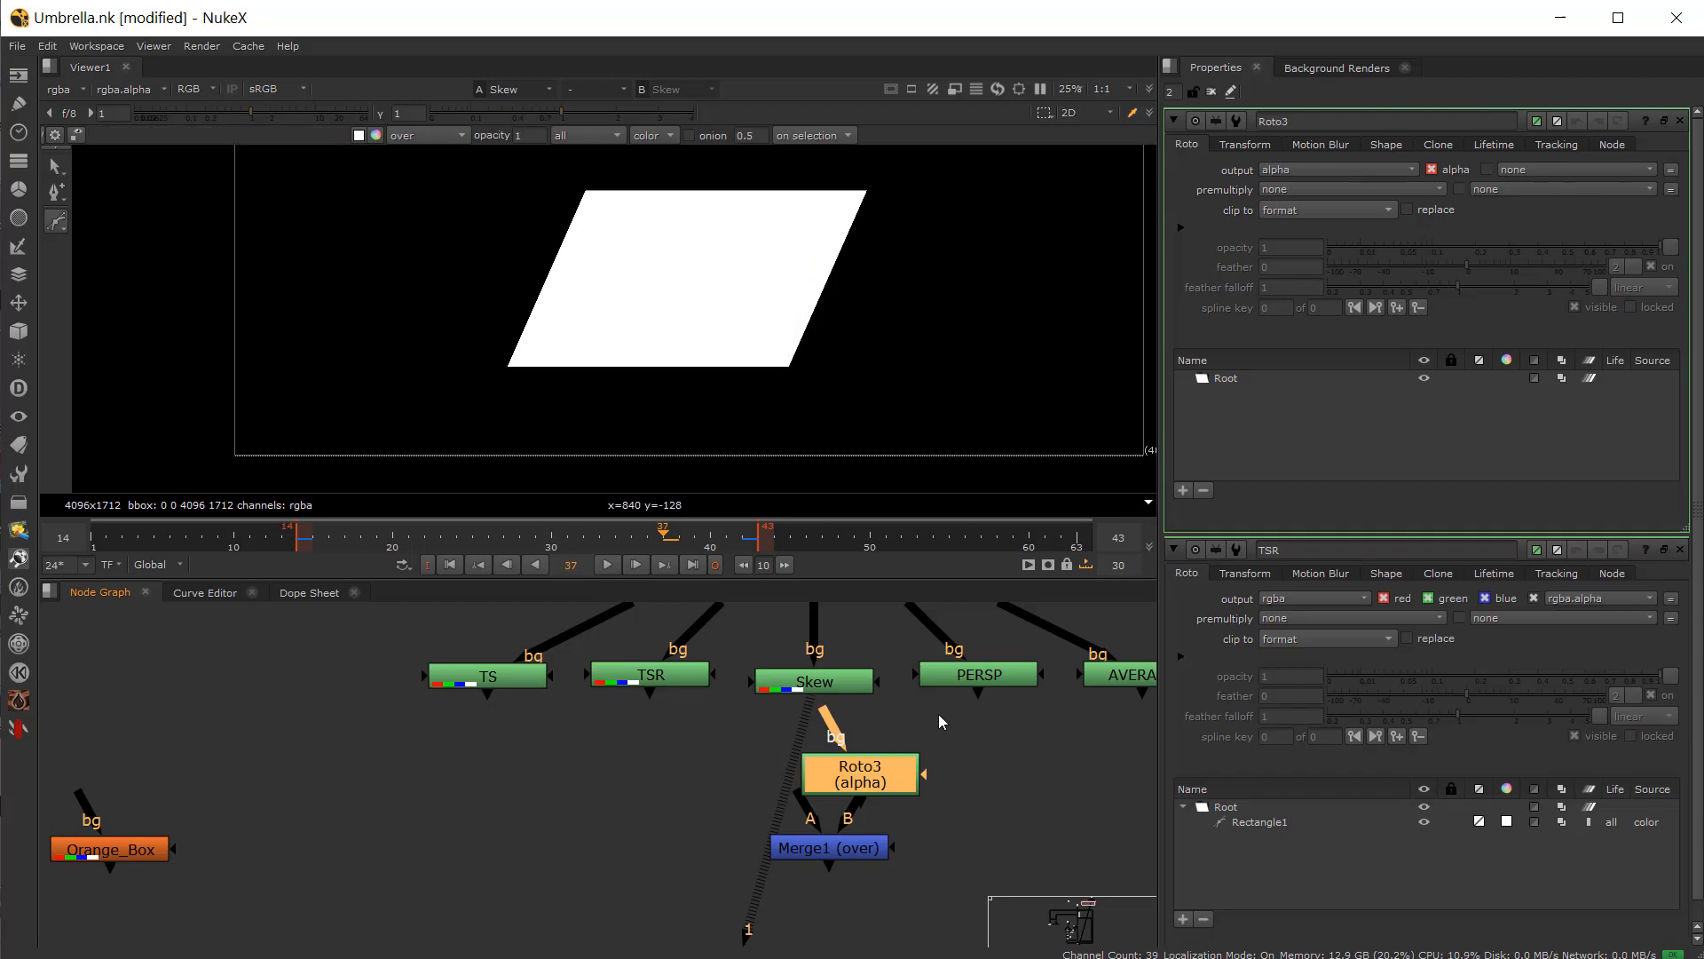
{"action": "left_click_drag", "start_coordinate": [833, 705], "coordinate": [829, 693]}
{"action": "left_click_drag", "start_coordinate": [854, 774], "coordinate": [839, 759]}
{"action": "key", "text": "1"}
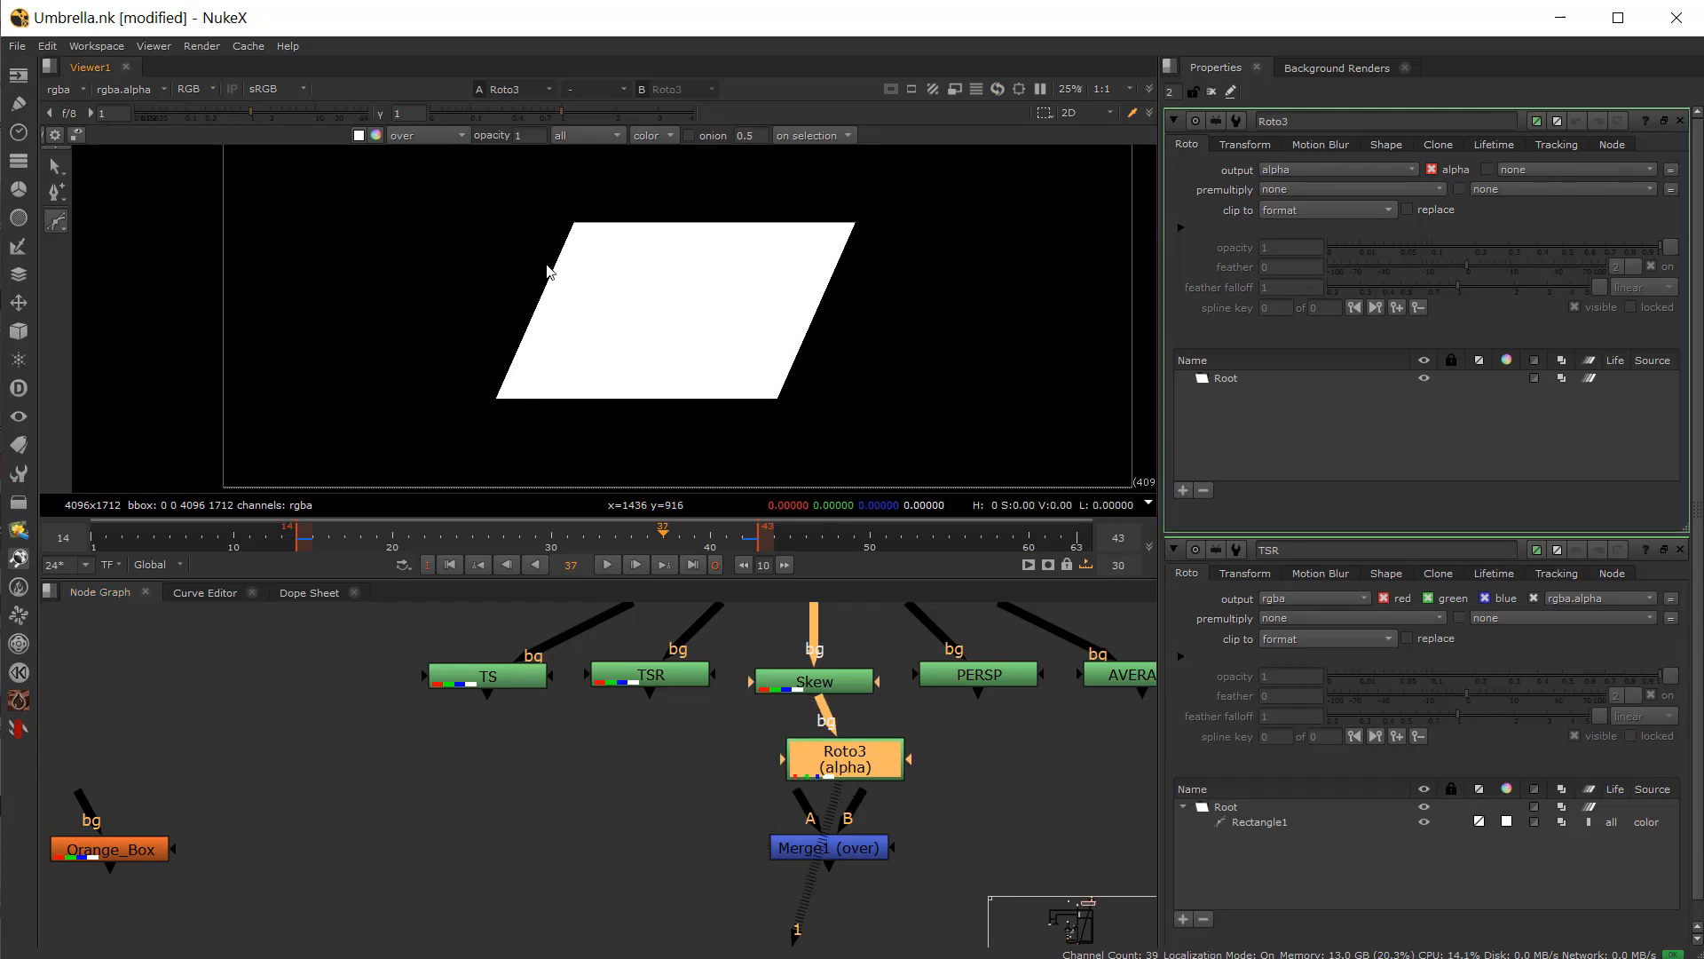
Step: Draw a closed Bezier shape around the skewed white square and reposition Roto3 above Merge1
{"action": "left_click_drag", "start_coordinate": [539, 230], "coordinate": [550, 215]}
{"action": "left_click_drag", "start_coordinate": [874, 206], "coordinate": [893, 213]}
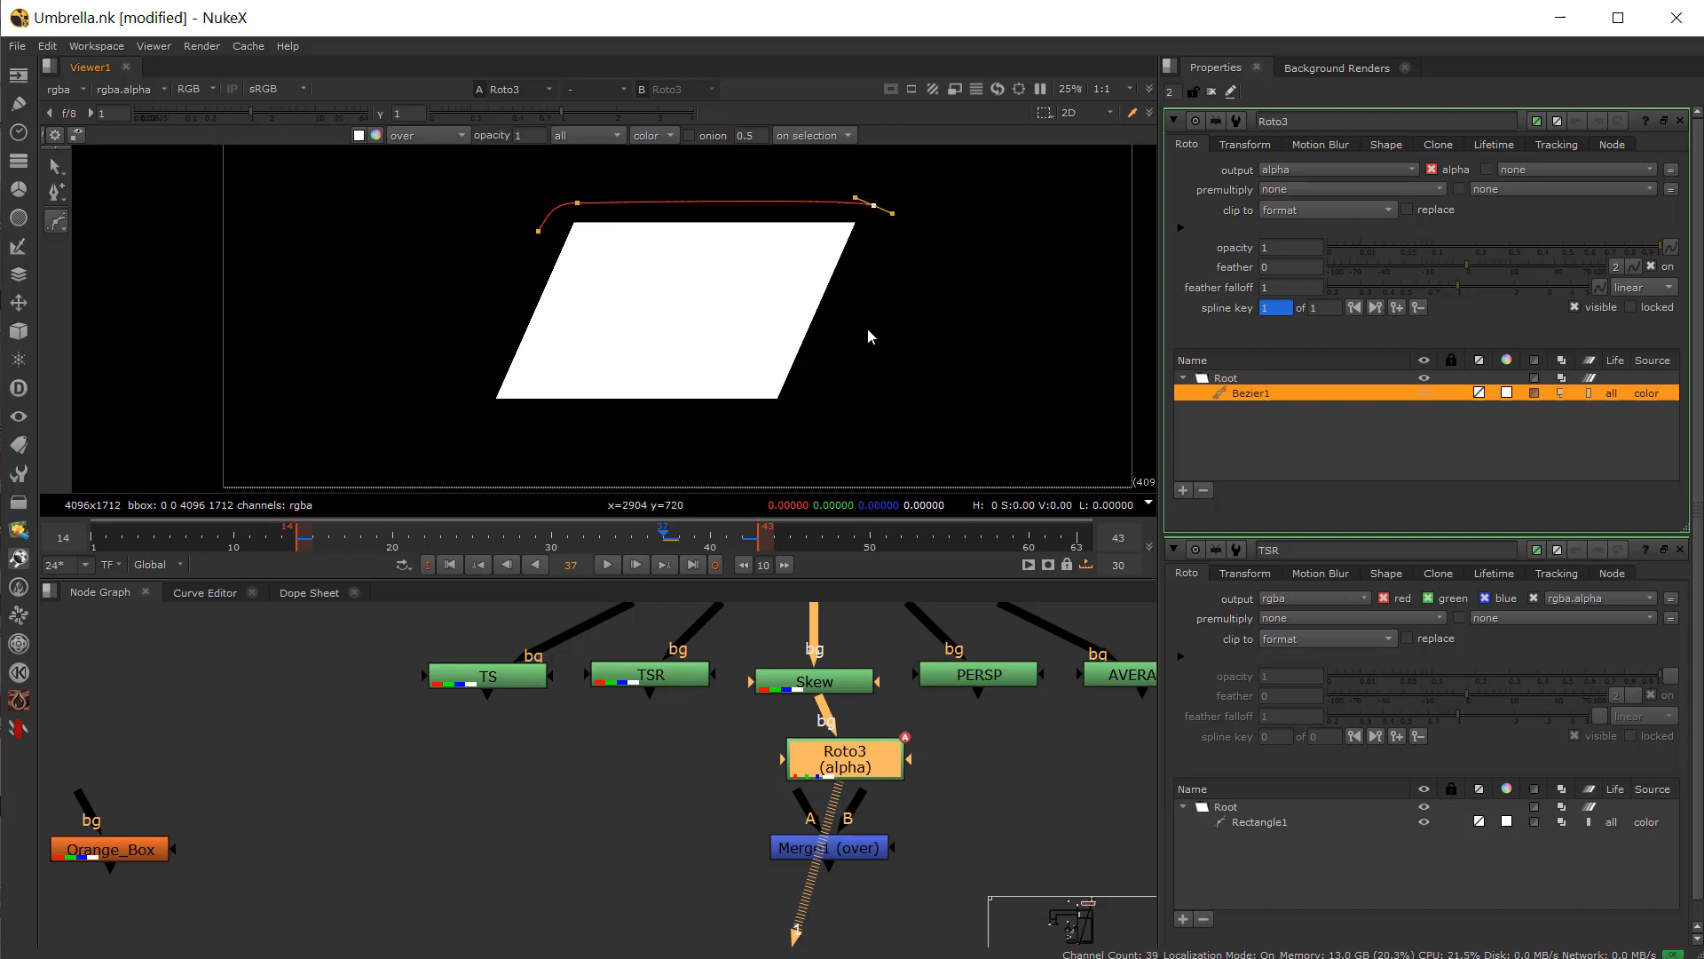
{"action": "left_click", "coordinate": [788, 447]}
{"action": "left_click", "coordinate": [505, 434]}
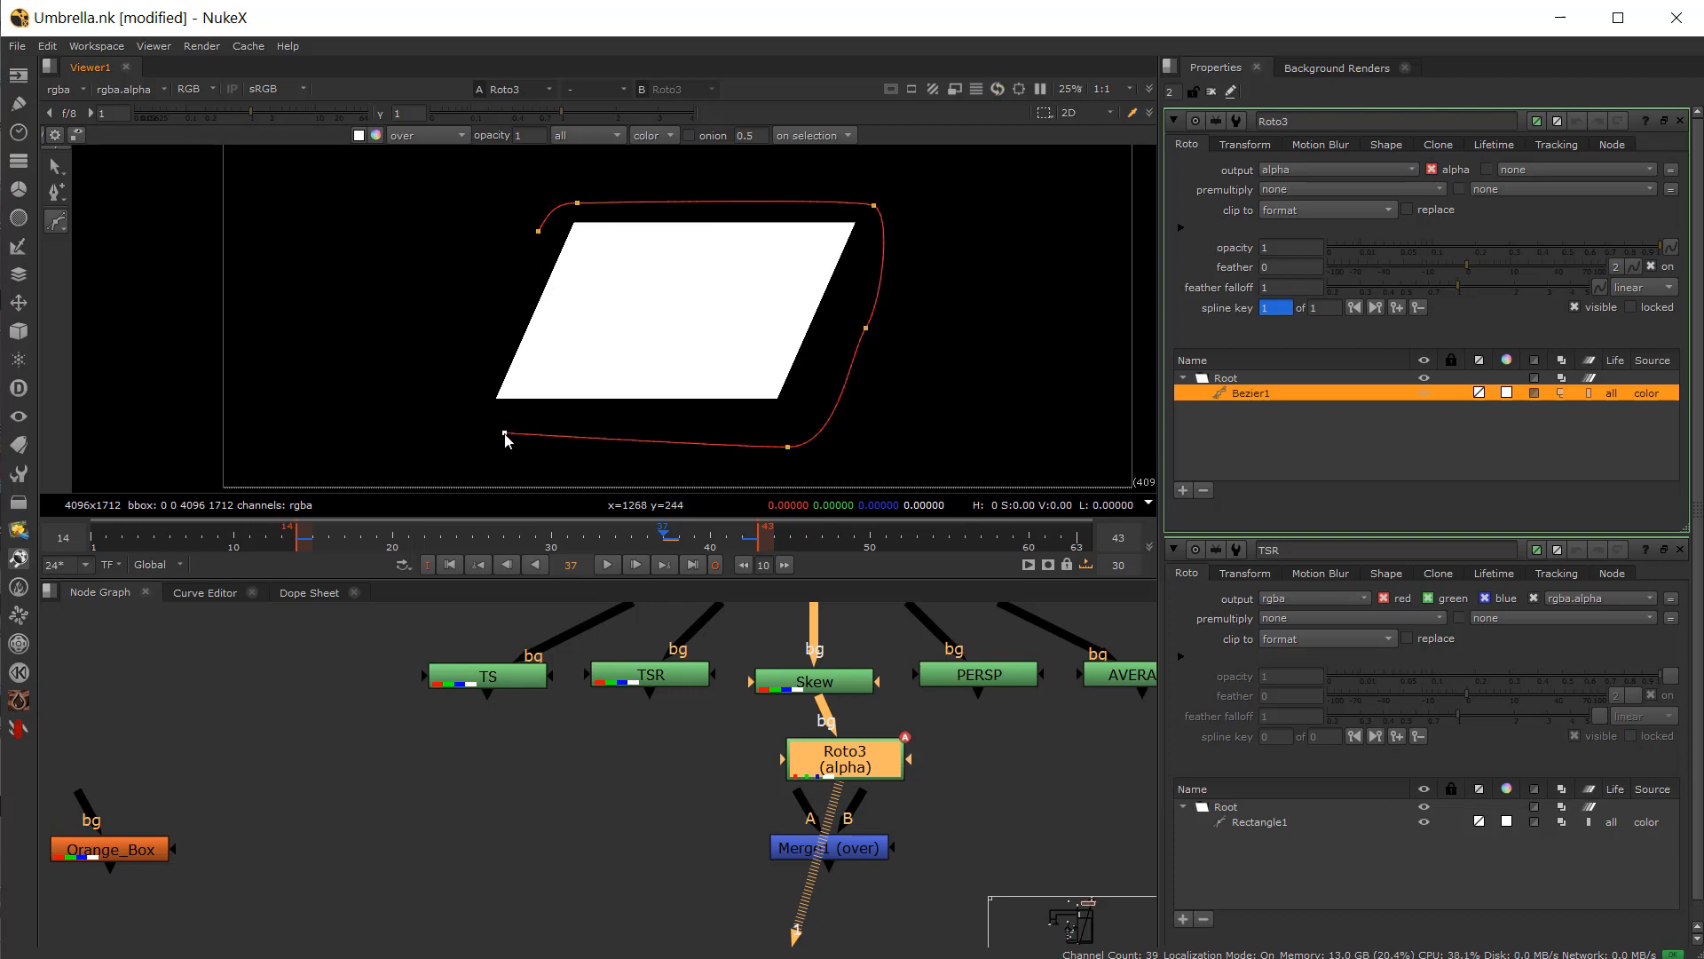
{"action": "left_click", "coordinate": [538, 233]}
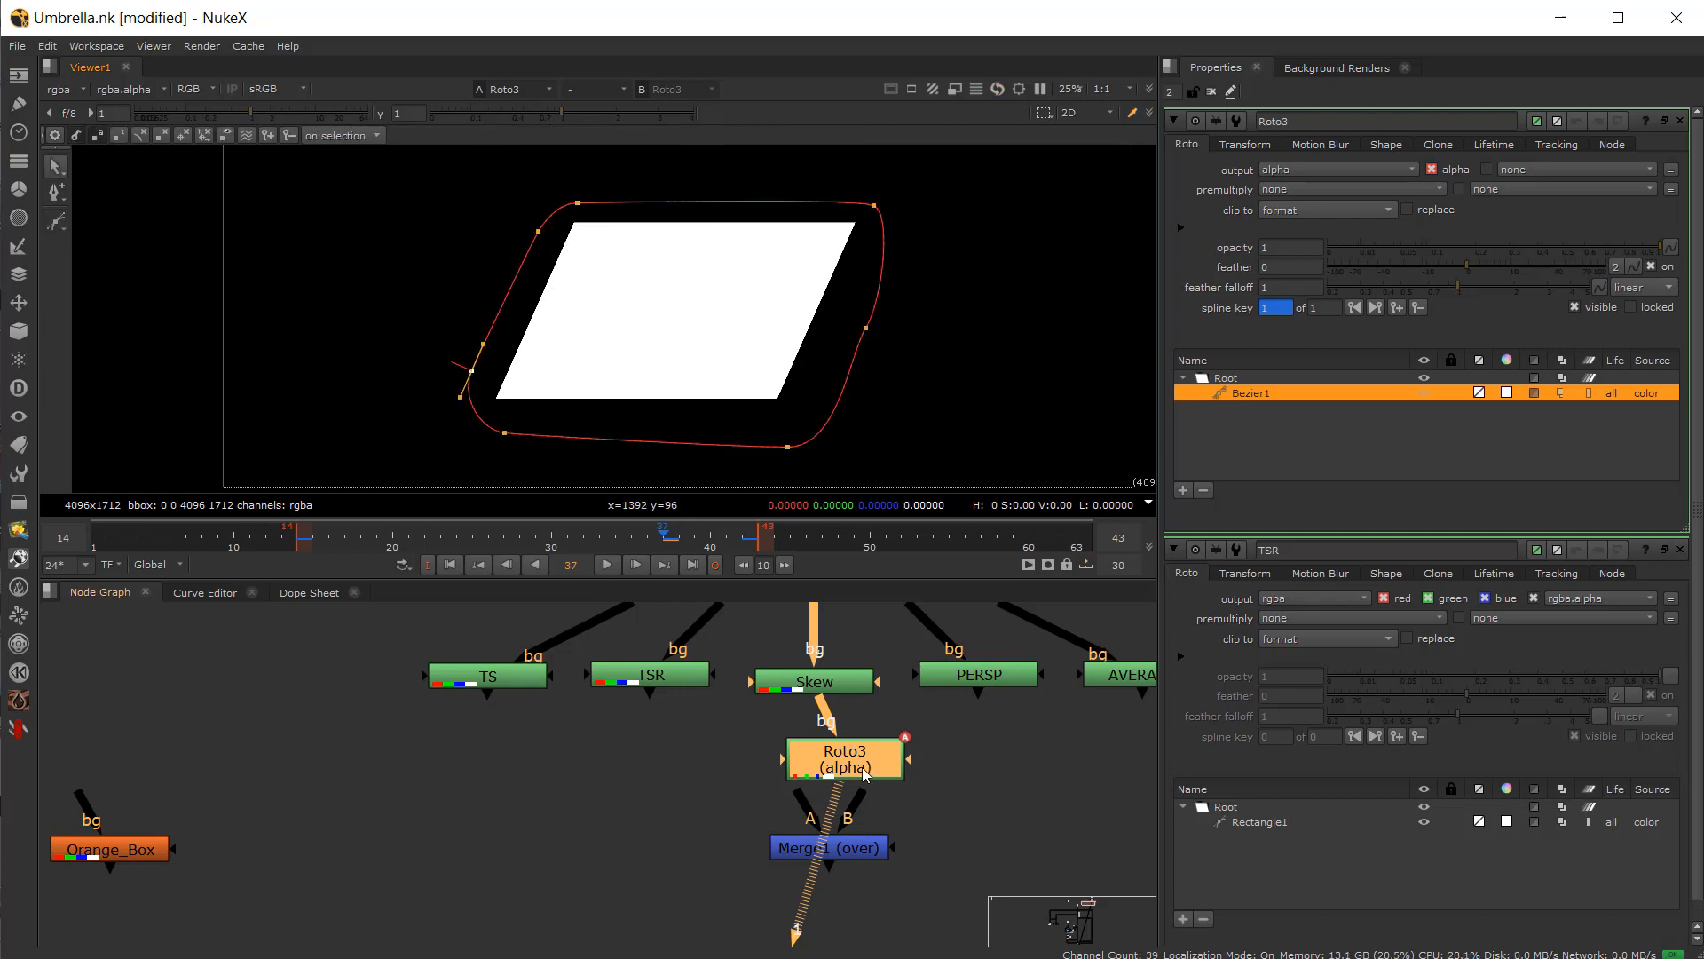
{"action": "left_click_drag", "start_coordinate": [866, 774], "coordinate": [834, 775]}
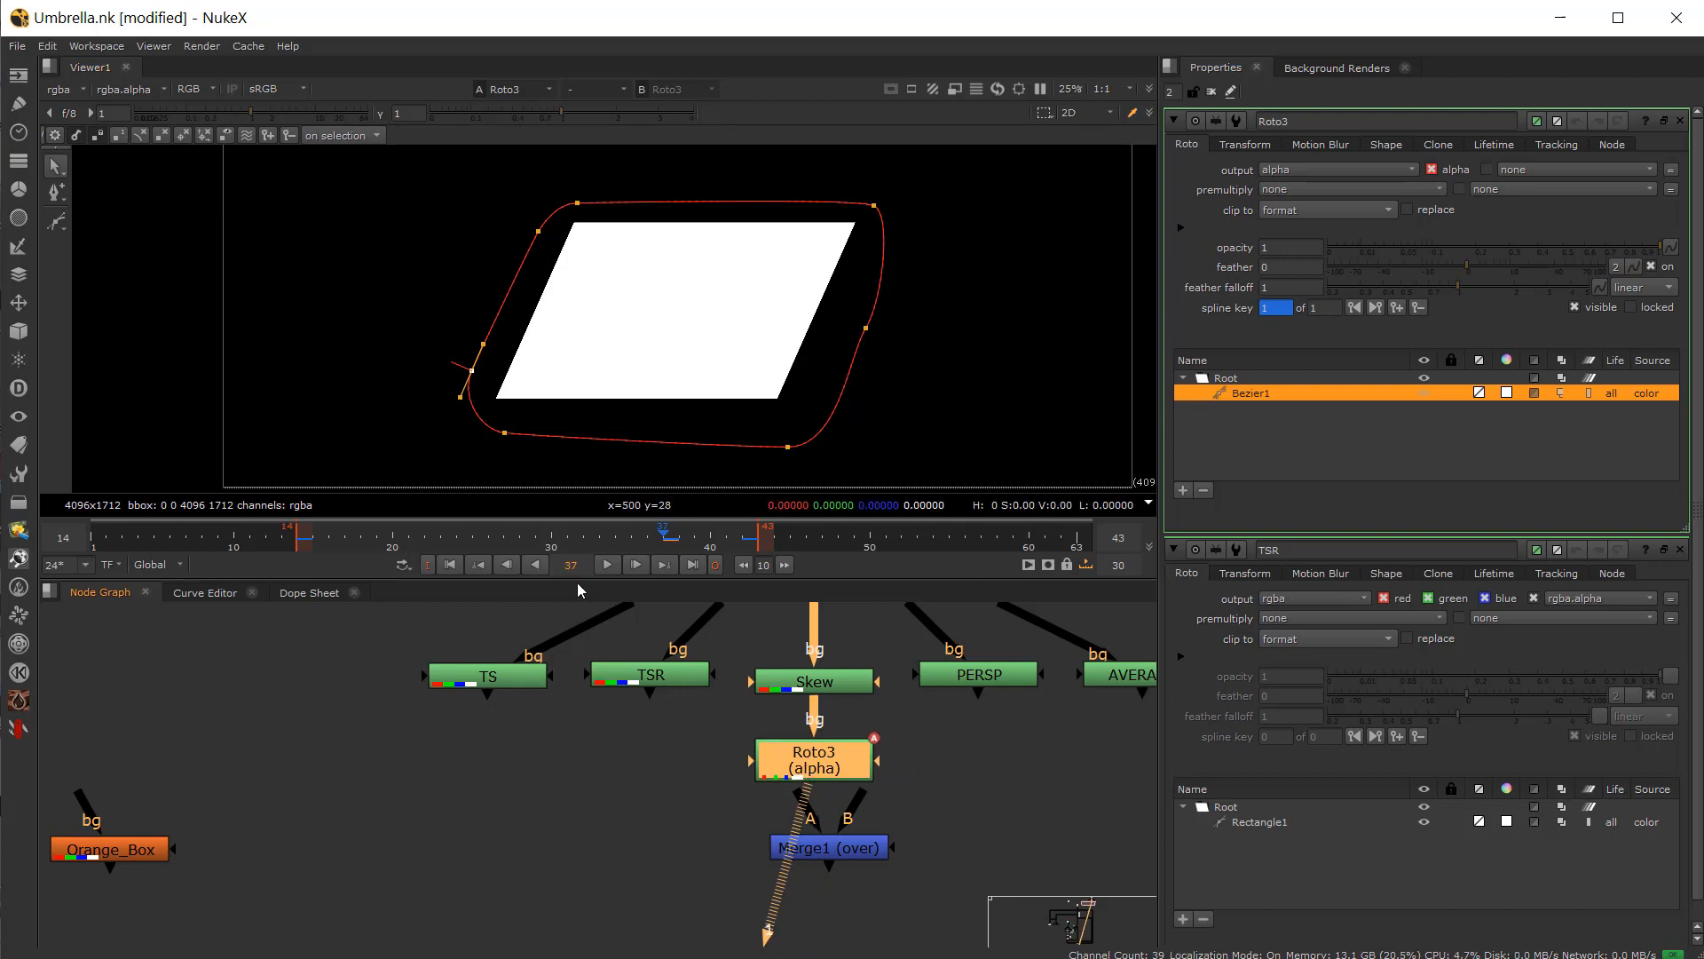
Step: Convert Bezier1 into a planar-track layer
{"action": "left_click", "coordinate": [1254, 396], "text": "ctrl"}
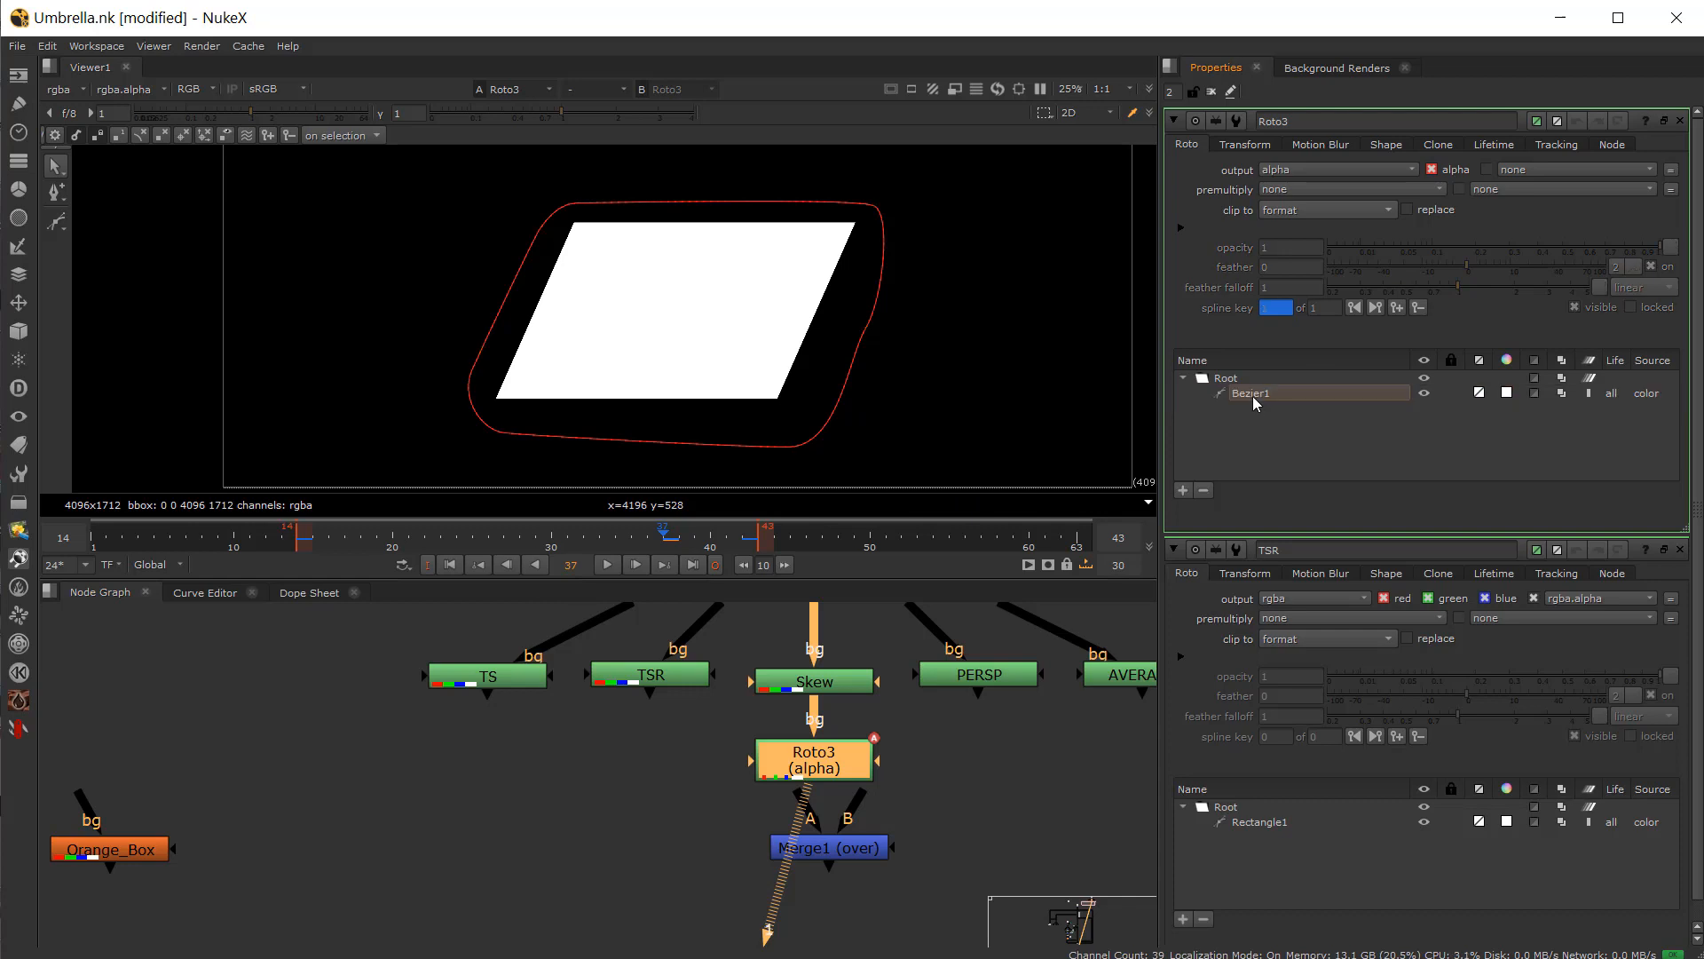
{"action": "left_click", "coordinate": [1253, 396]}
{"action": "right_click", "coordinate": [1254, 395]}
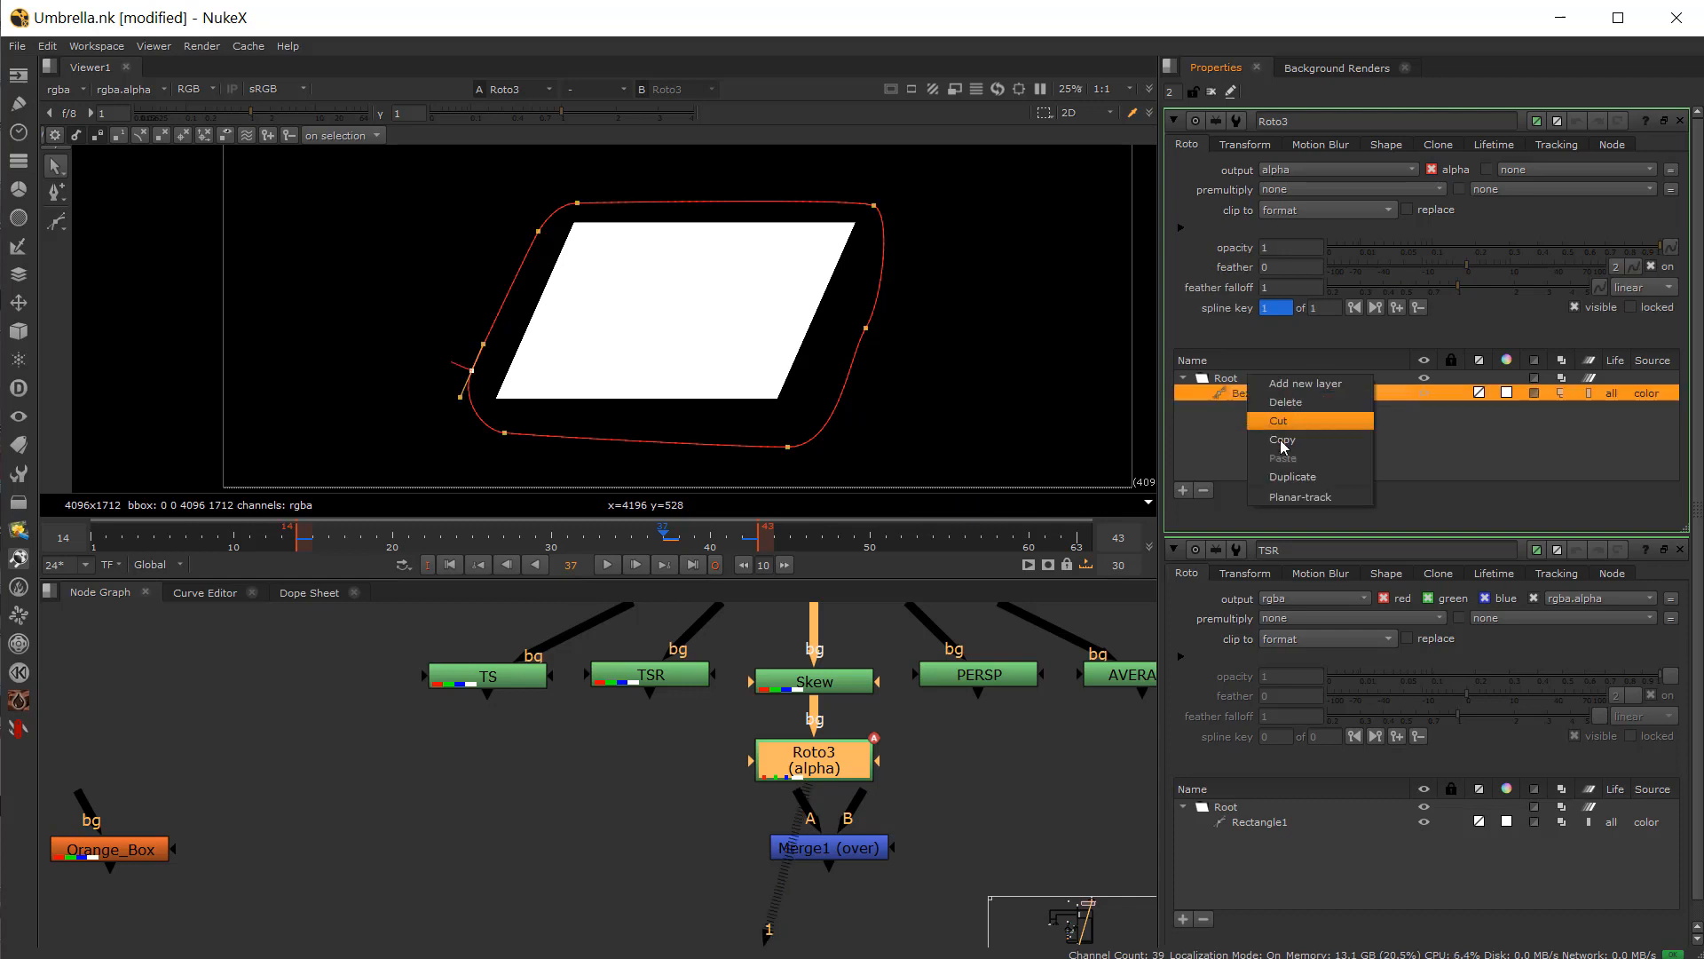
{"action": "left_click", "coordinate": [1282, 499]}
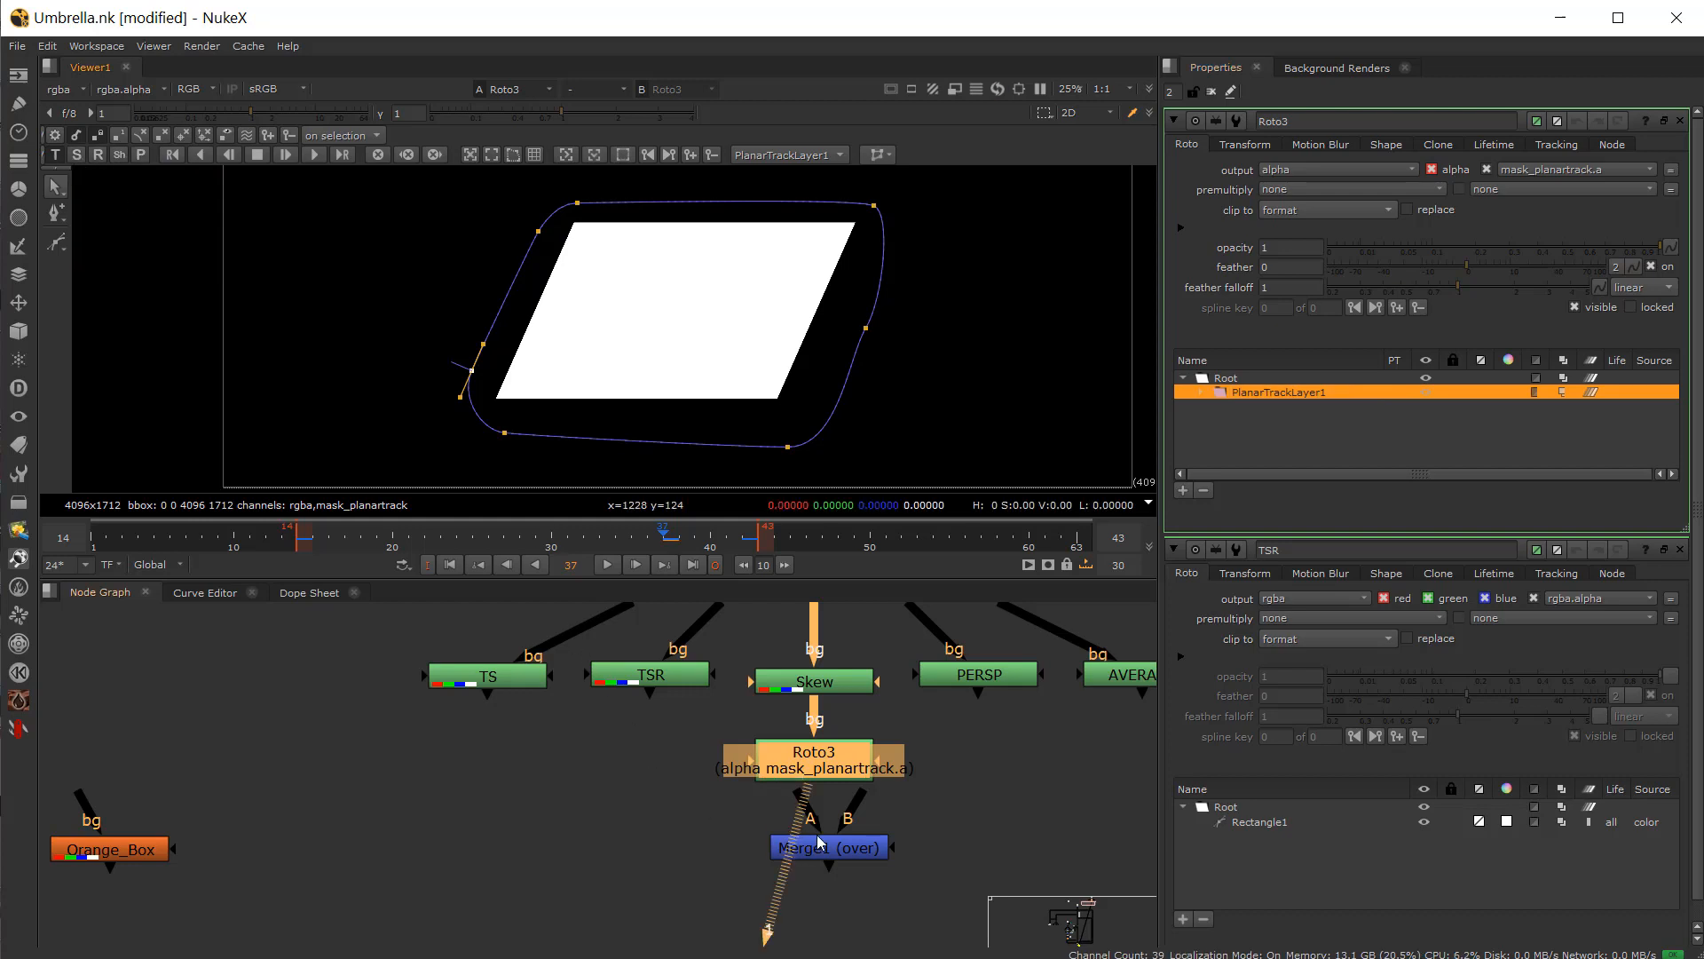
Step: Nudge Merge1 down, select Roto3, and track the planar layer forward
{"action": "left_click_drag", "start_coordinate": [825, 848], "coordinate": [831, 867]}
{"action": "left_click", "coordinate": [846, 769]}
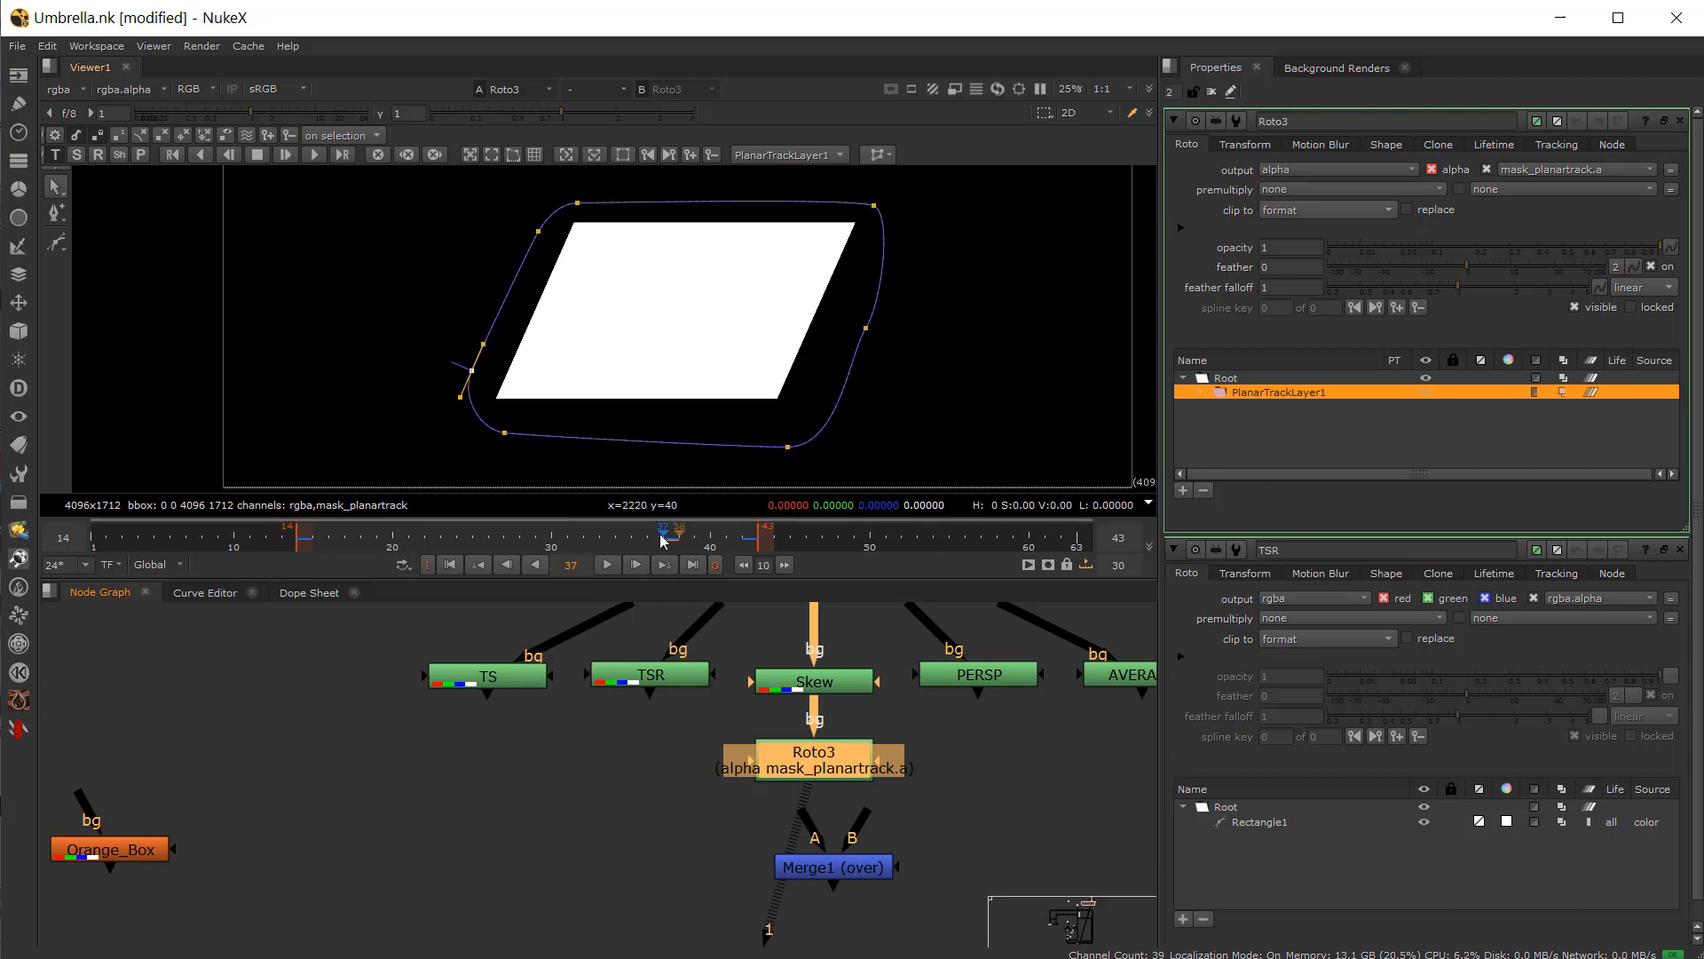
{"action": "left_click", "coordinate": [317, 160]}
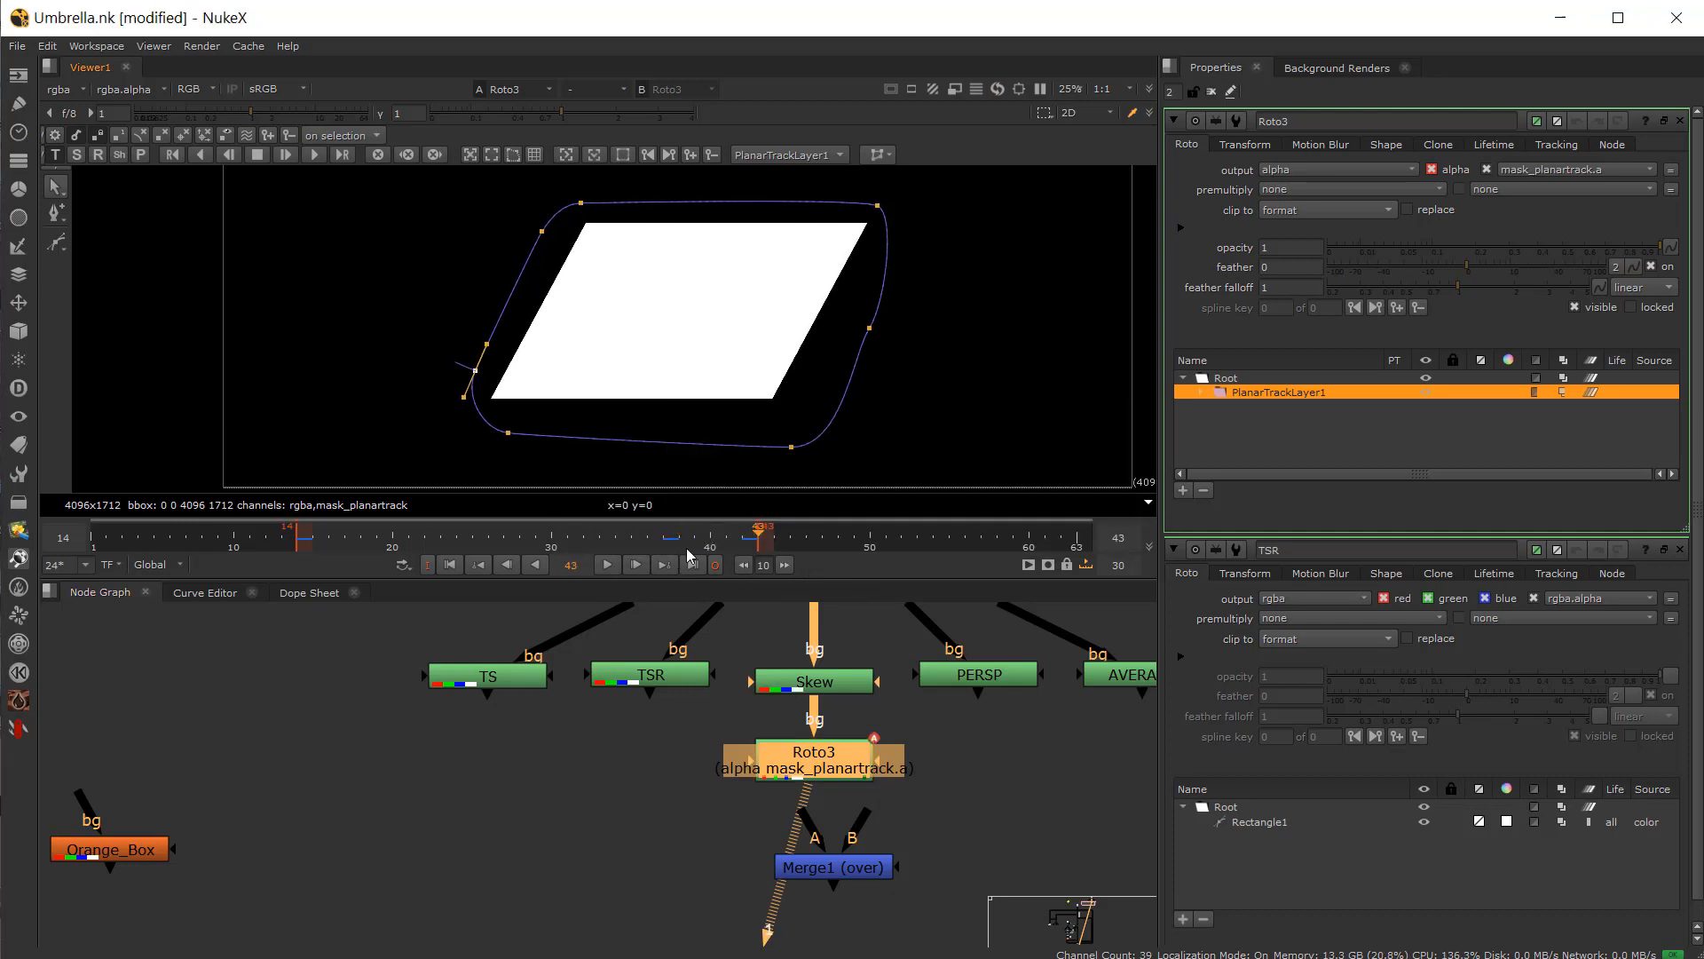
Step: Go to frame 37, open the Dope Sheet, and rename the planar track layer to f
{"action": "left_click", "coordinate": [673, 543]}
{"action": "left_click", "coordinate": [308, 593]}
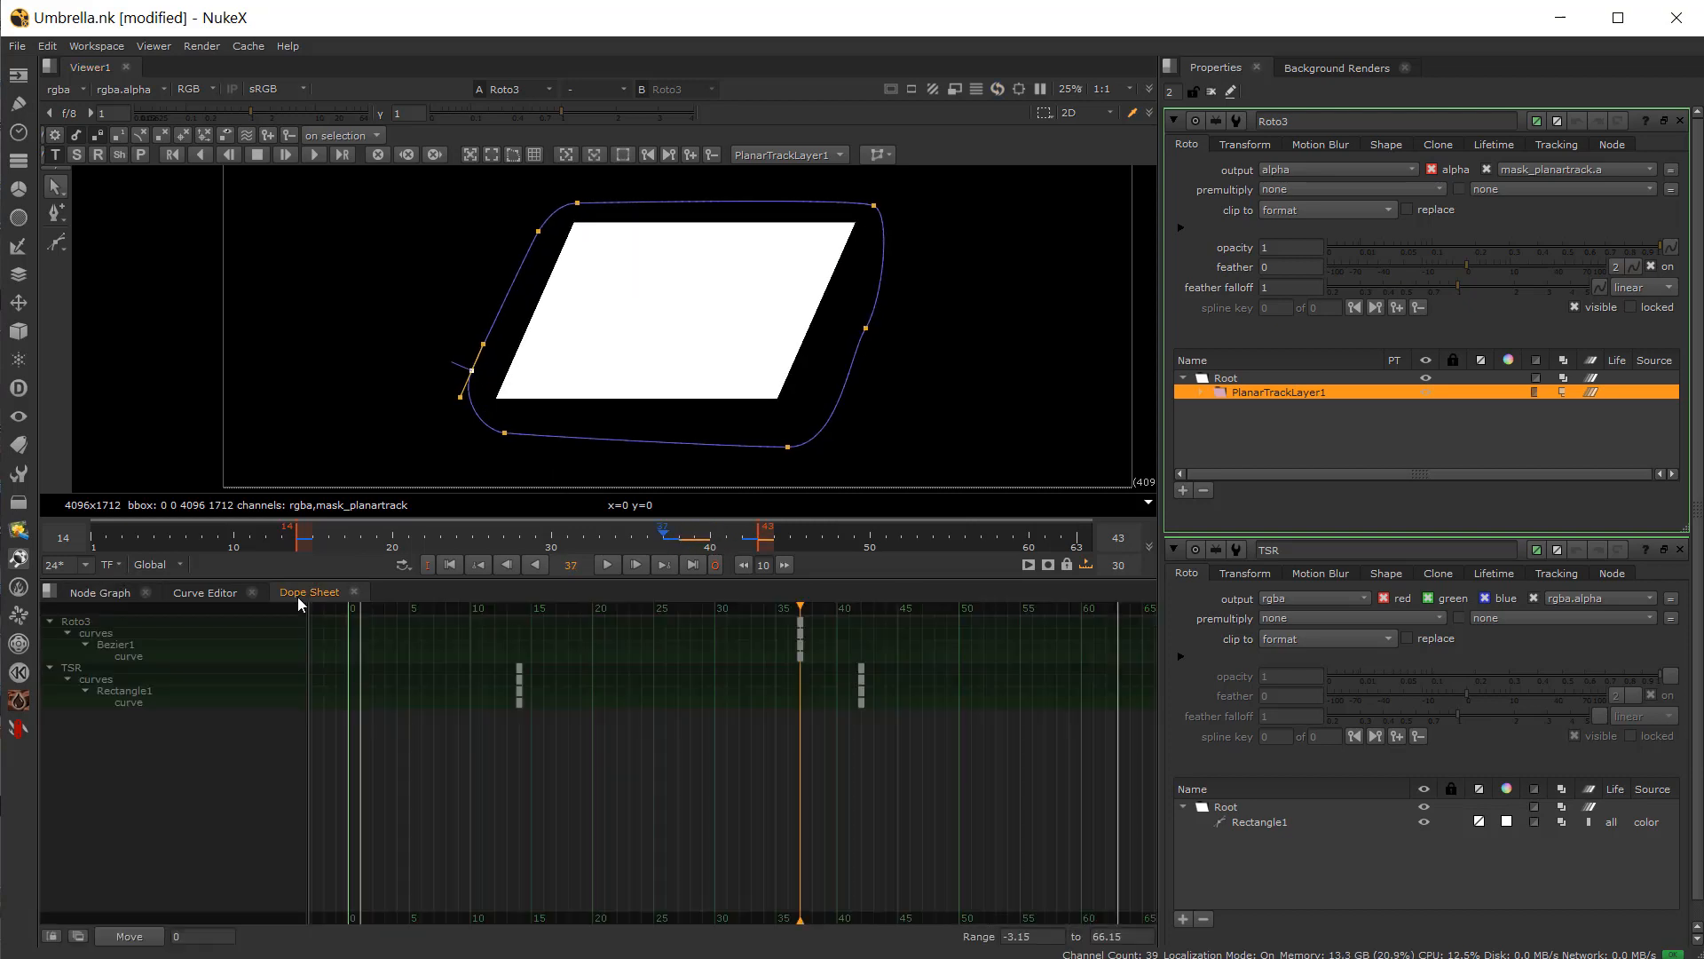
{"action": "left_click", "coordinate": [1227, 397]}
{"action": "double_click", "coordinate": [1270, 392]}
{"action": "type", "text": "f"}
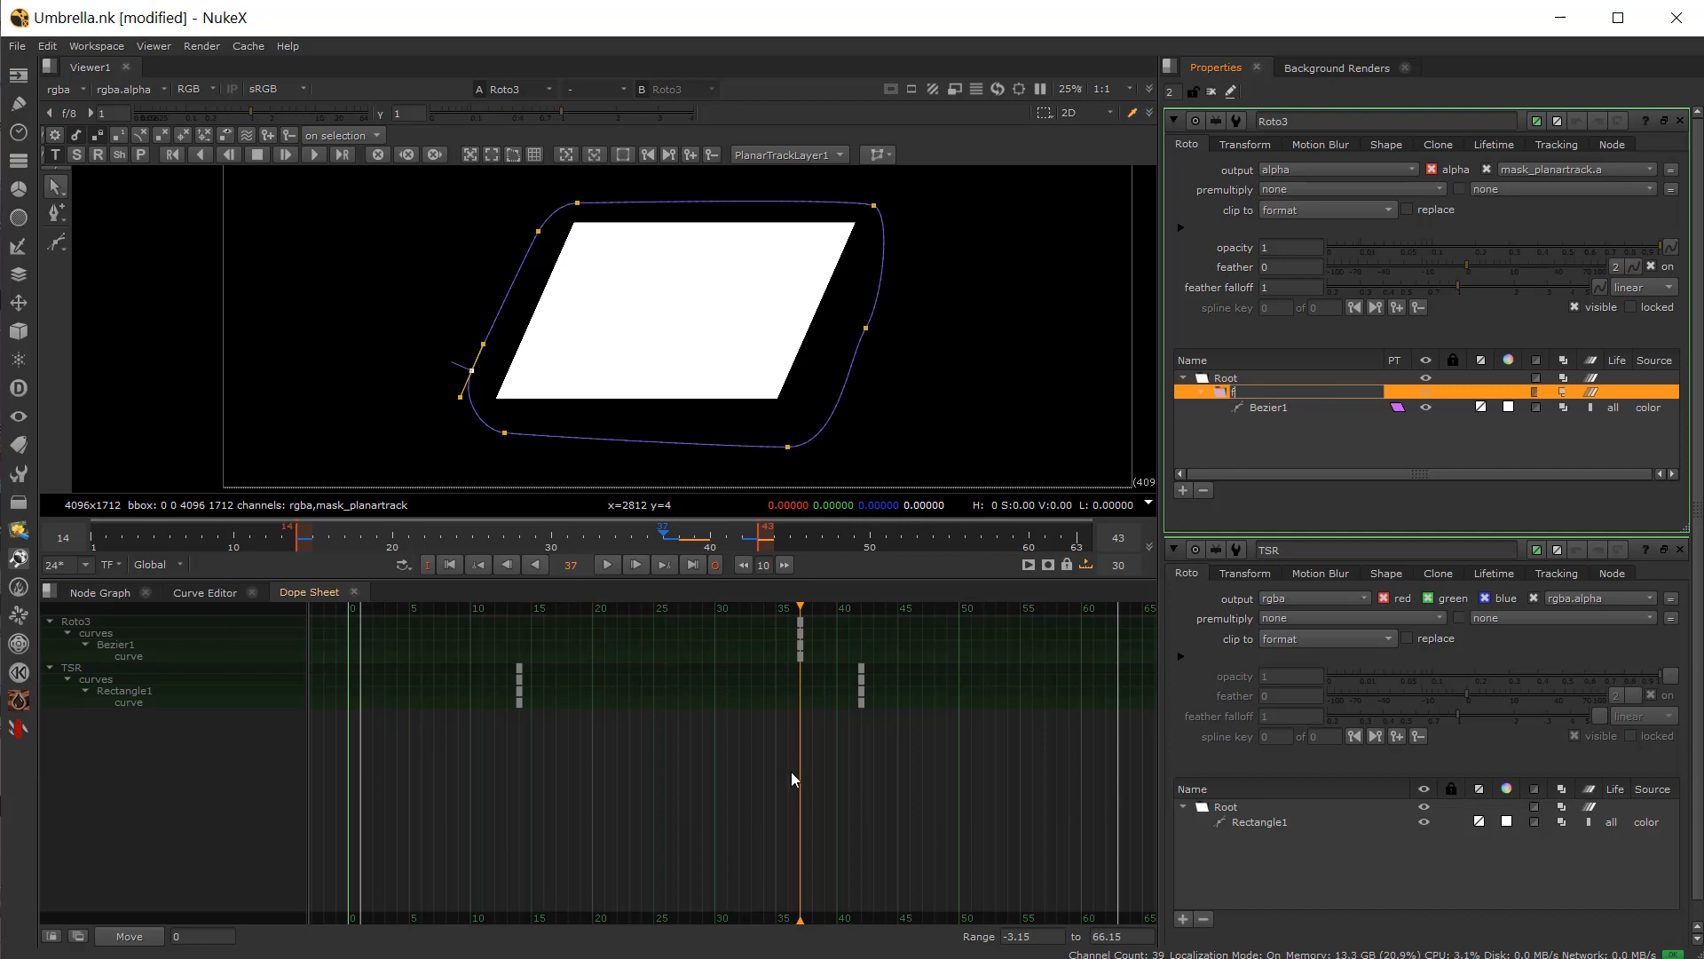
{"action": "key", "text": "Return"}
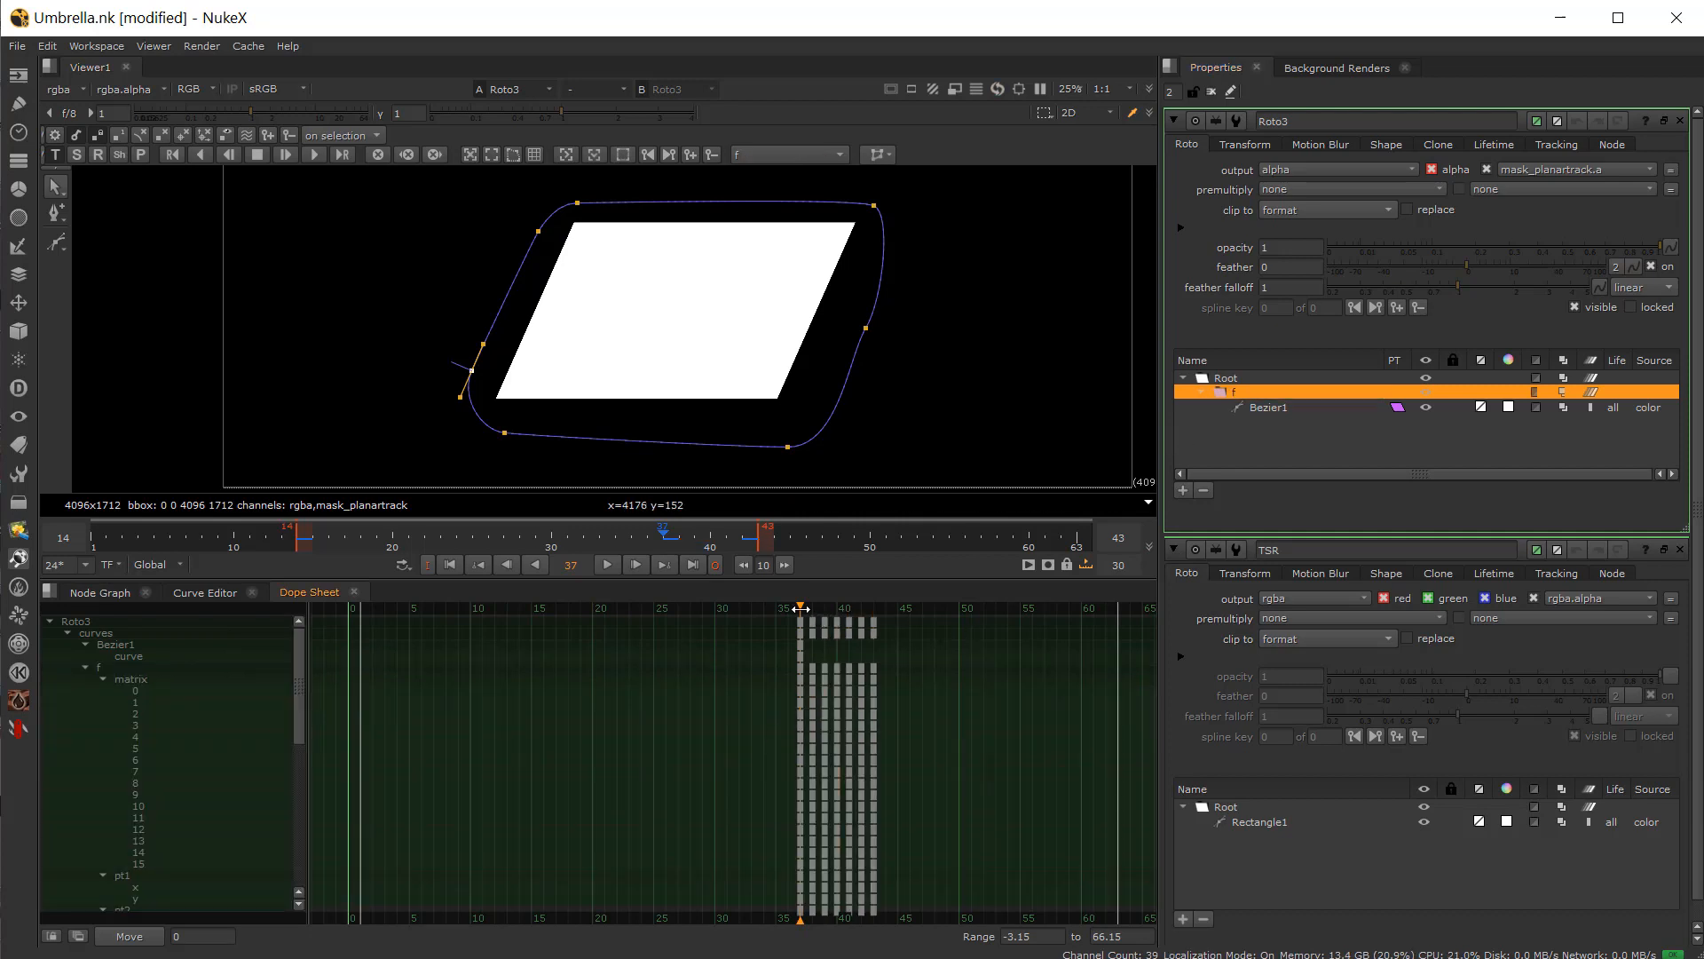
Step: Return to frame 37 and track the planar layer backward, then scrub the timeline to check the track
{"action": "left_click_drag", "start_coordinate": [801, 609], "coordinate": [861, 609]}
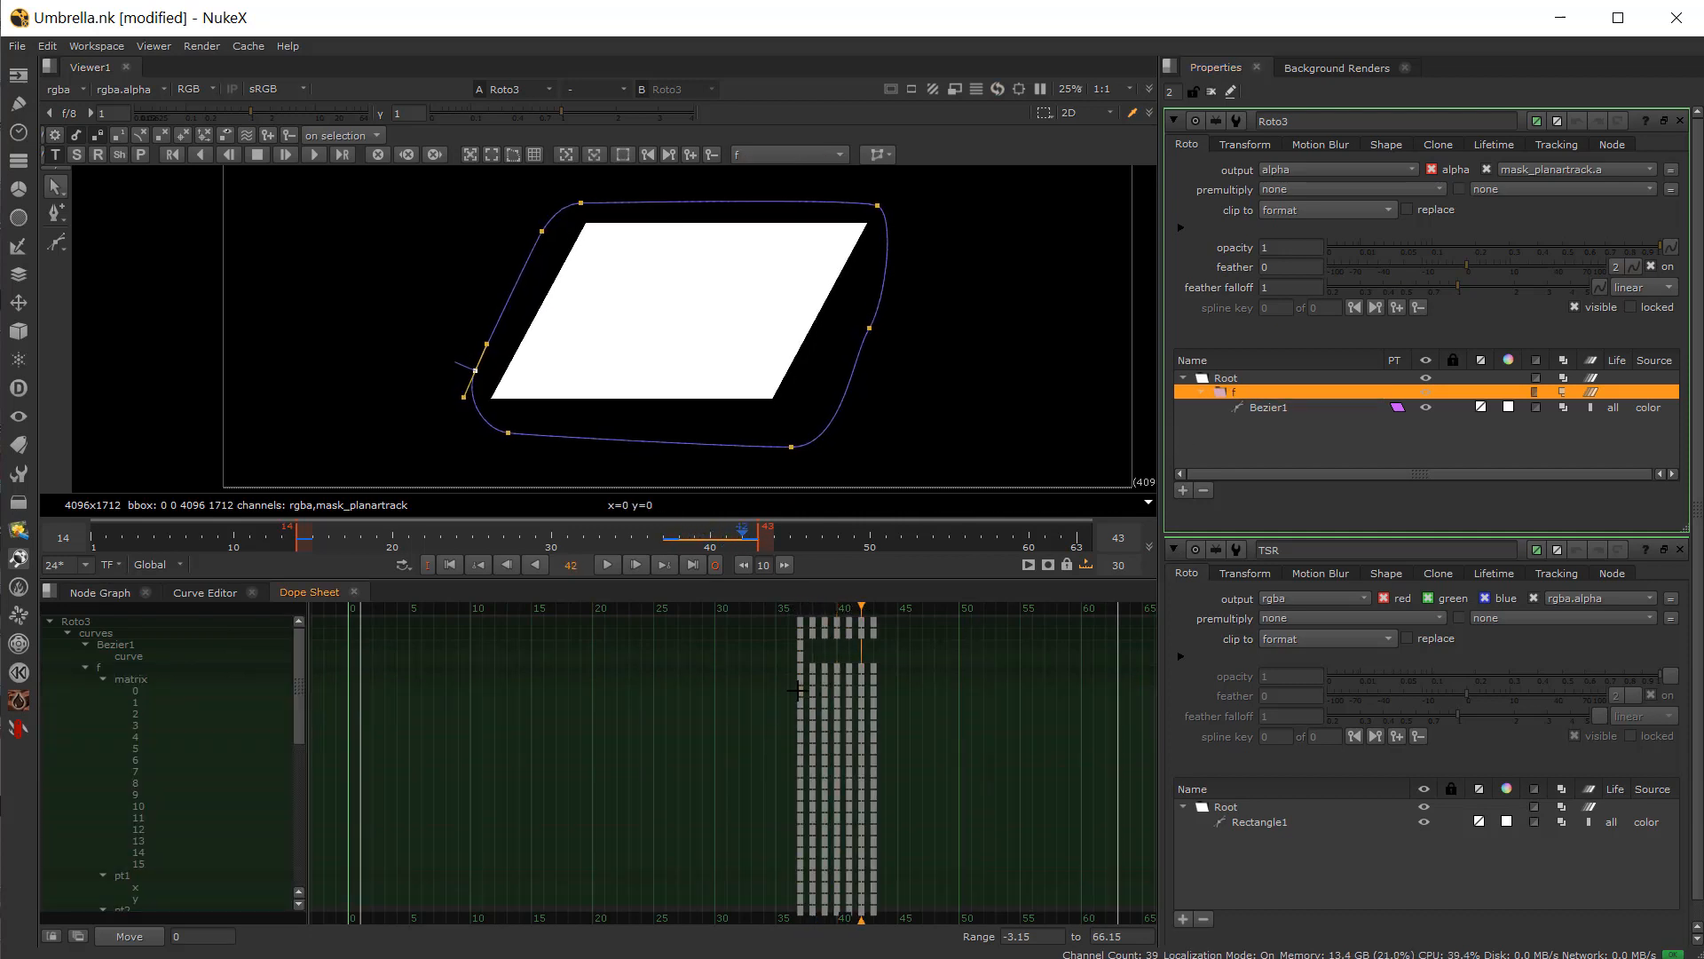
{"action": "left_click", "coordinate": [801, 652]}
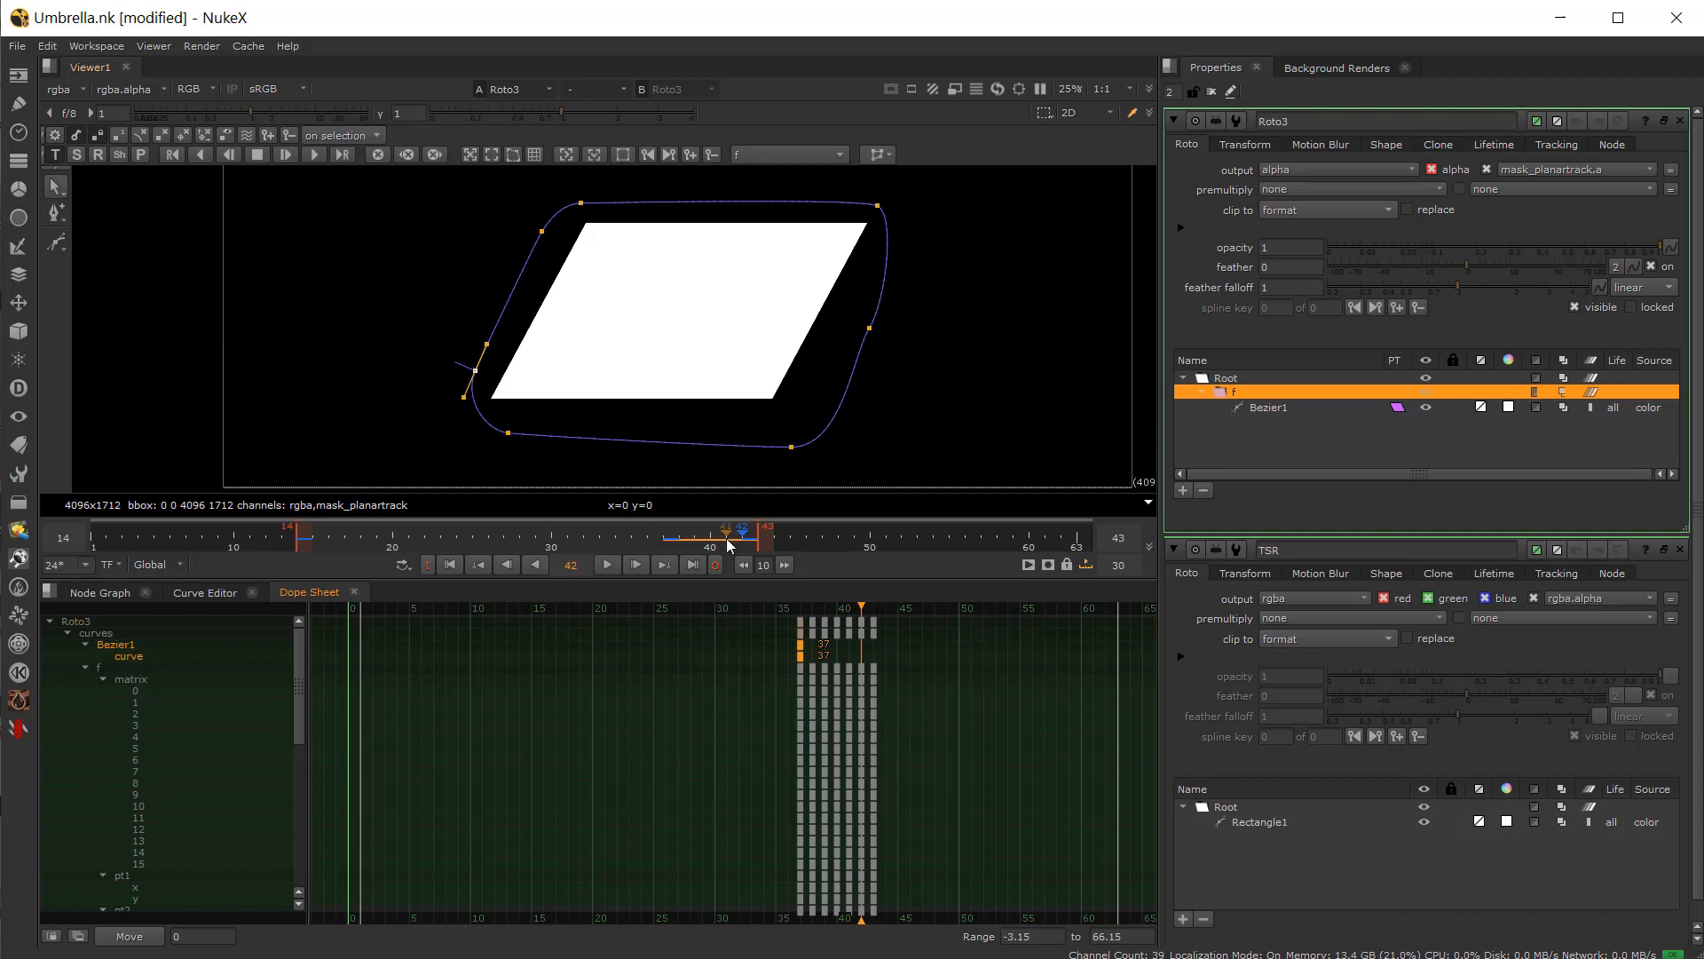
{"action": "left_click", "coordinate": [667, 551]}
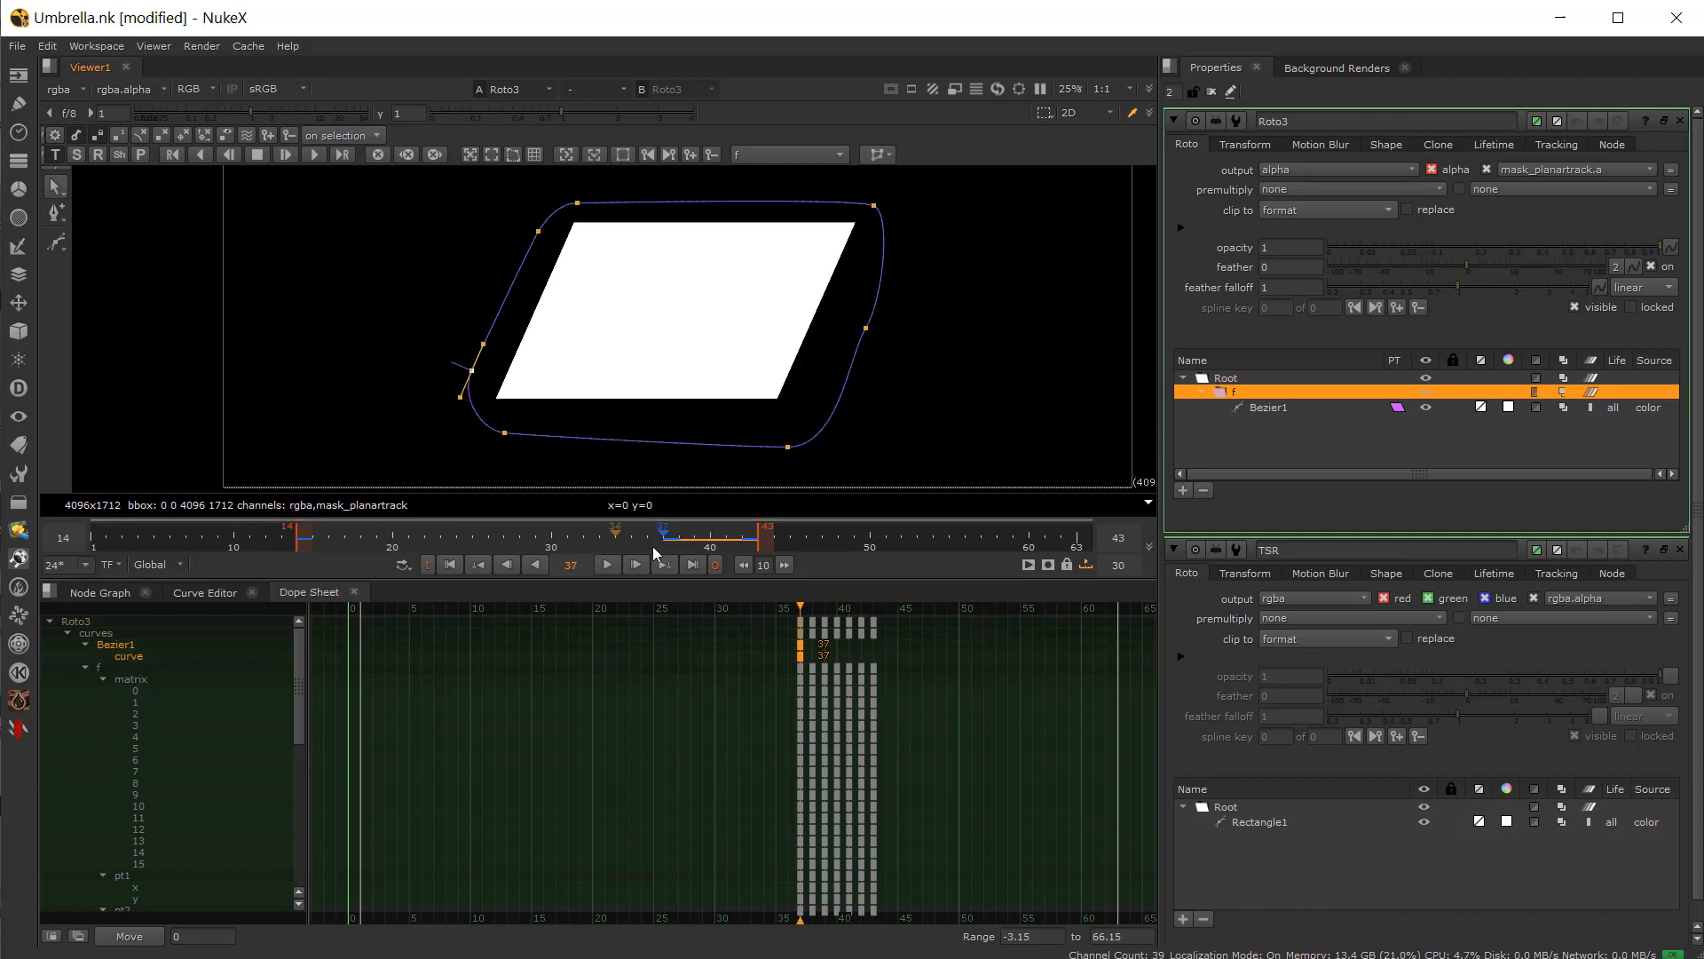
{"action": "left_click", "coordinate": [200, 161]}
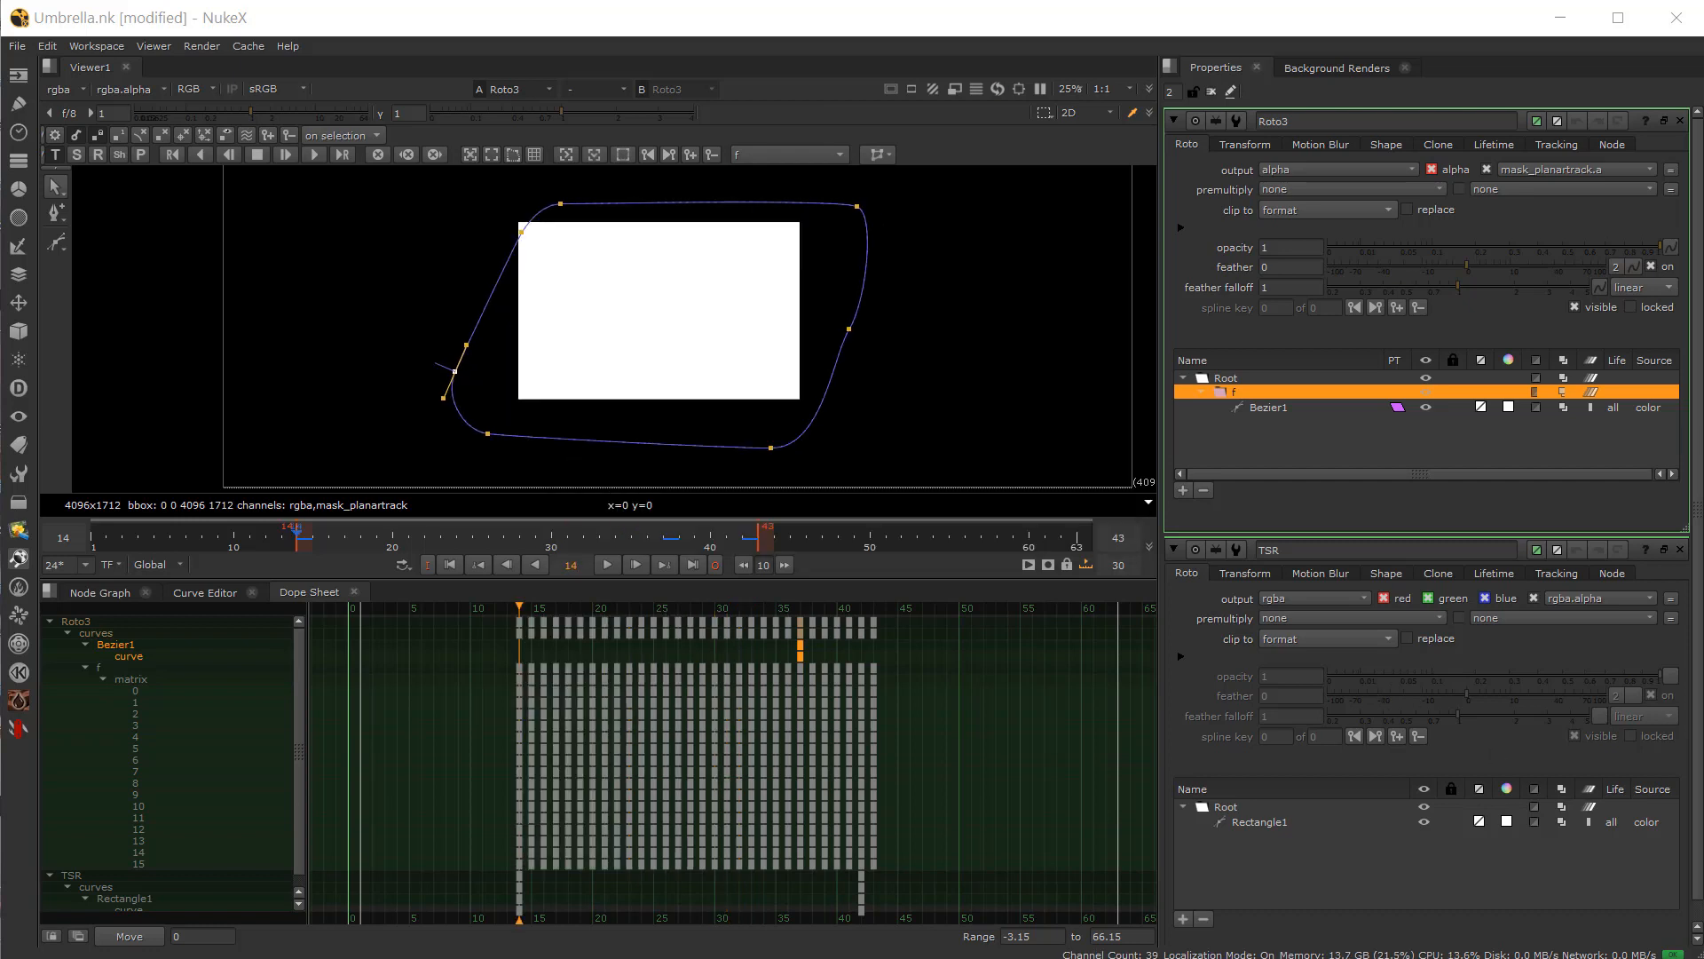
{"action": "left_click_drag", "start_coordinate": [362, 539], "coordinate": [503, 551]}
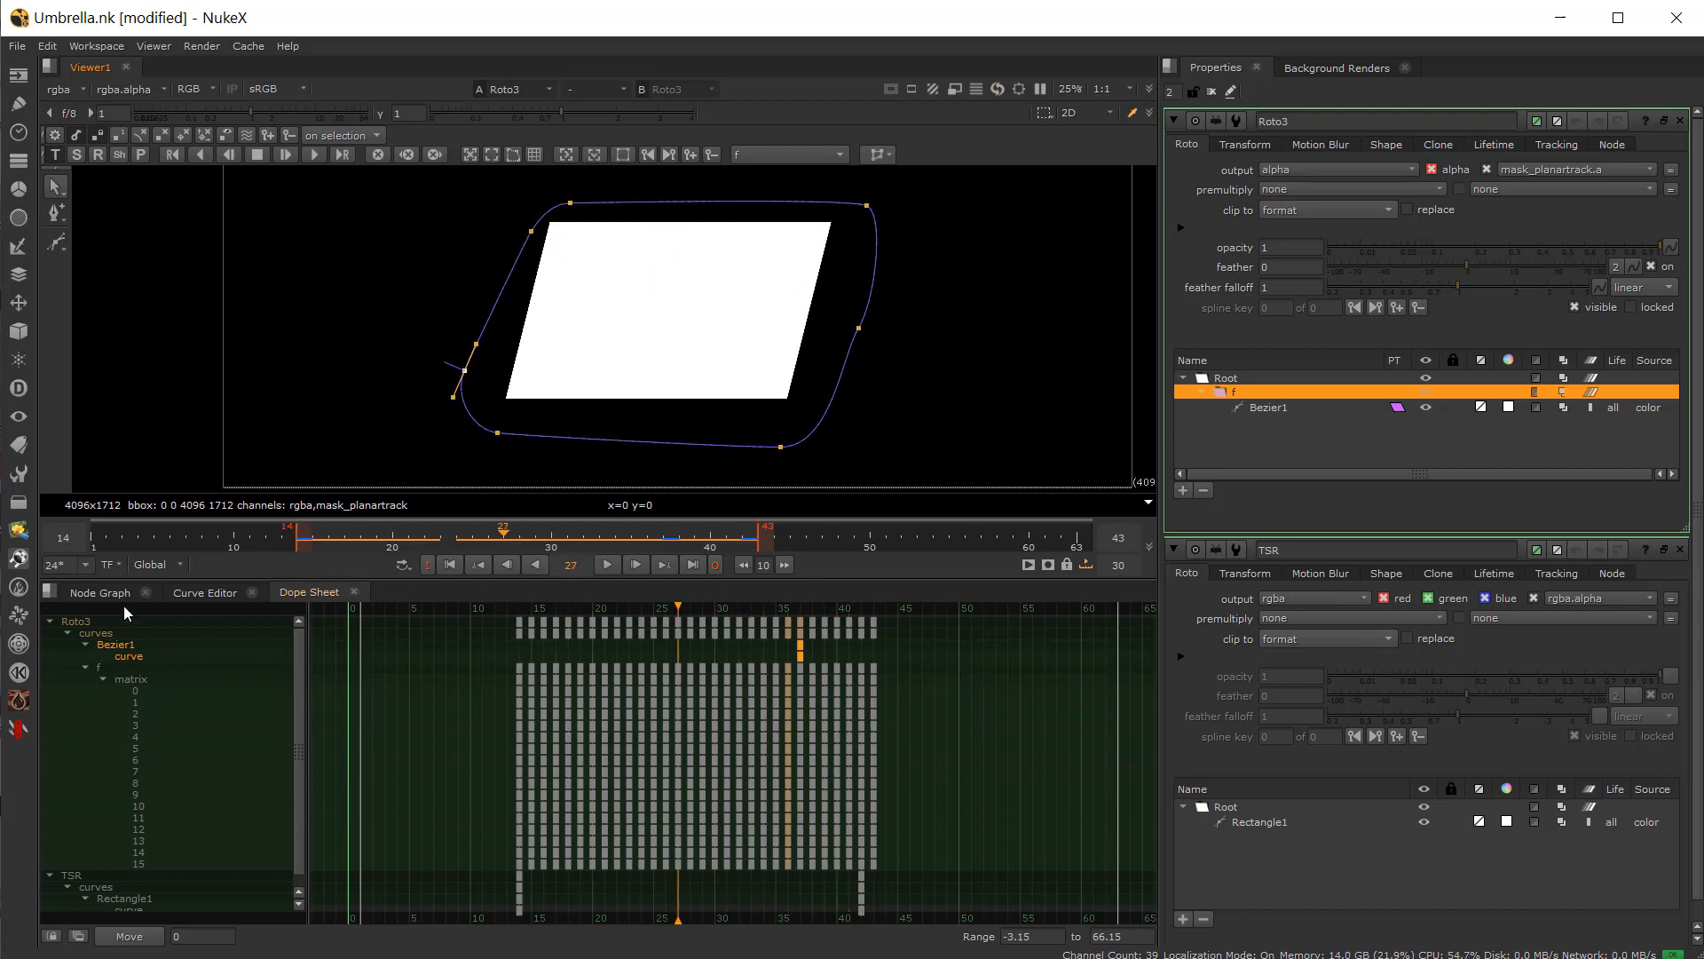
Step: Export a CornerPin2D (relative) node from Roto3's planar track
{"action": "left_click", "coordinate": [123, 596]}
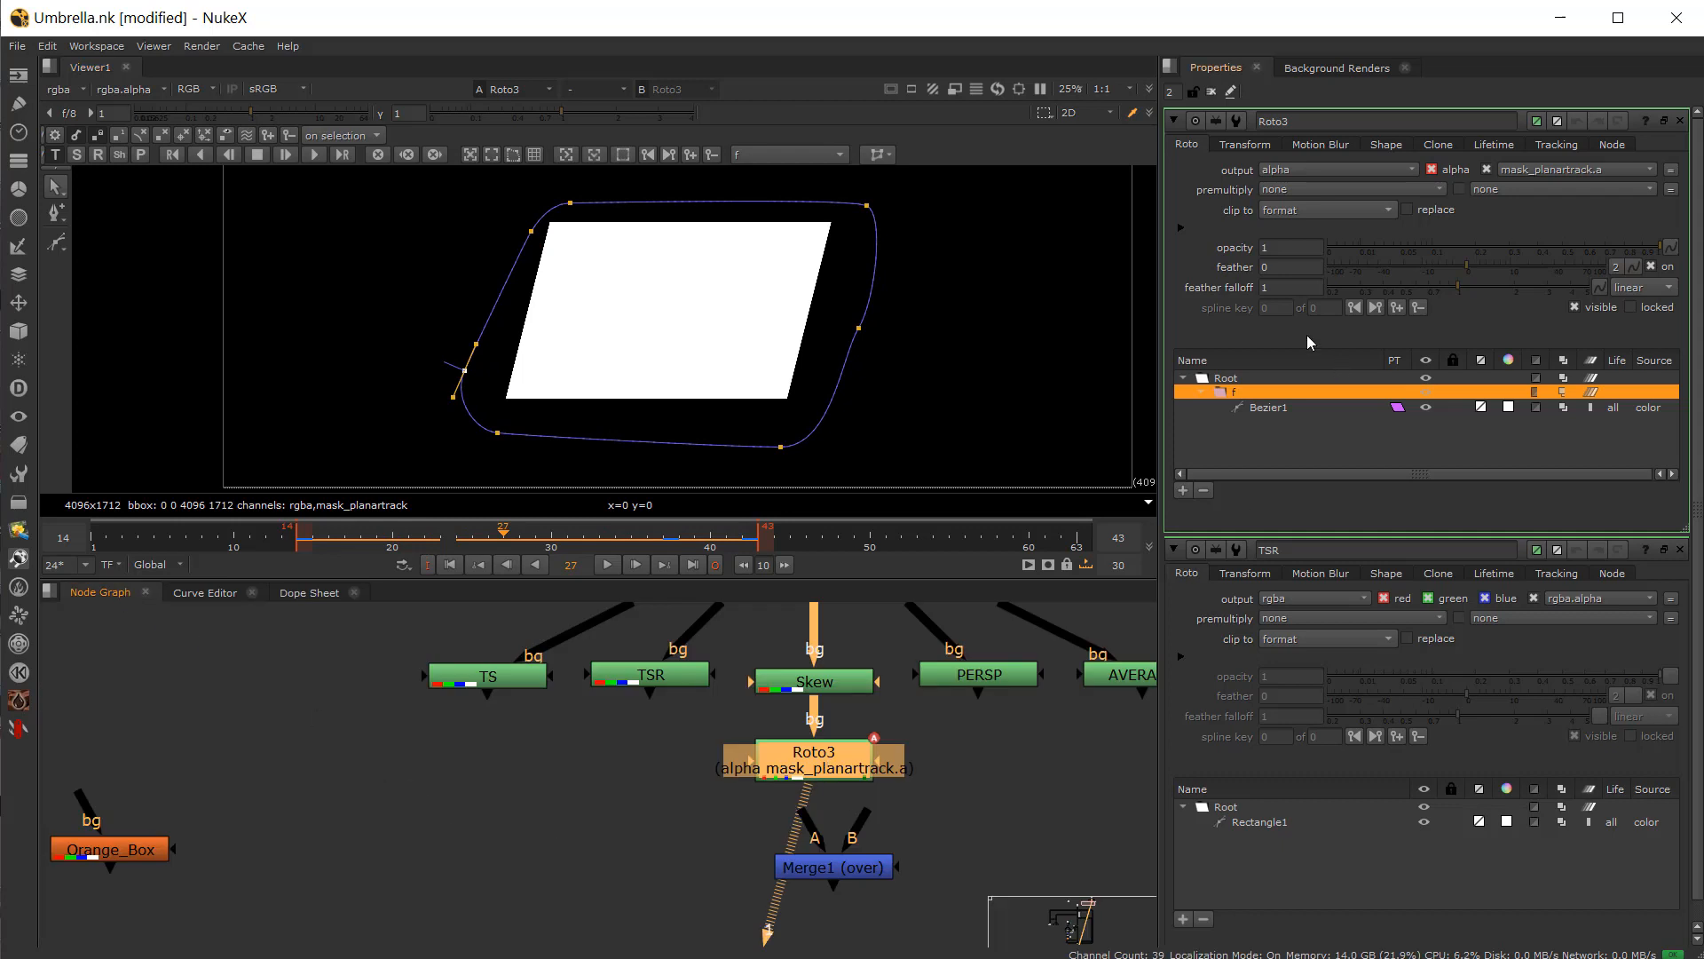
{"action": "left_click", "coordinate": [1558, 144]}
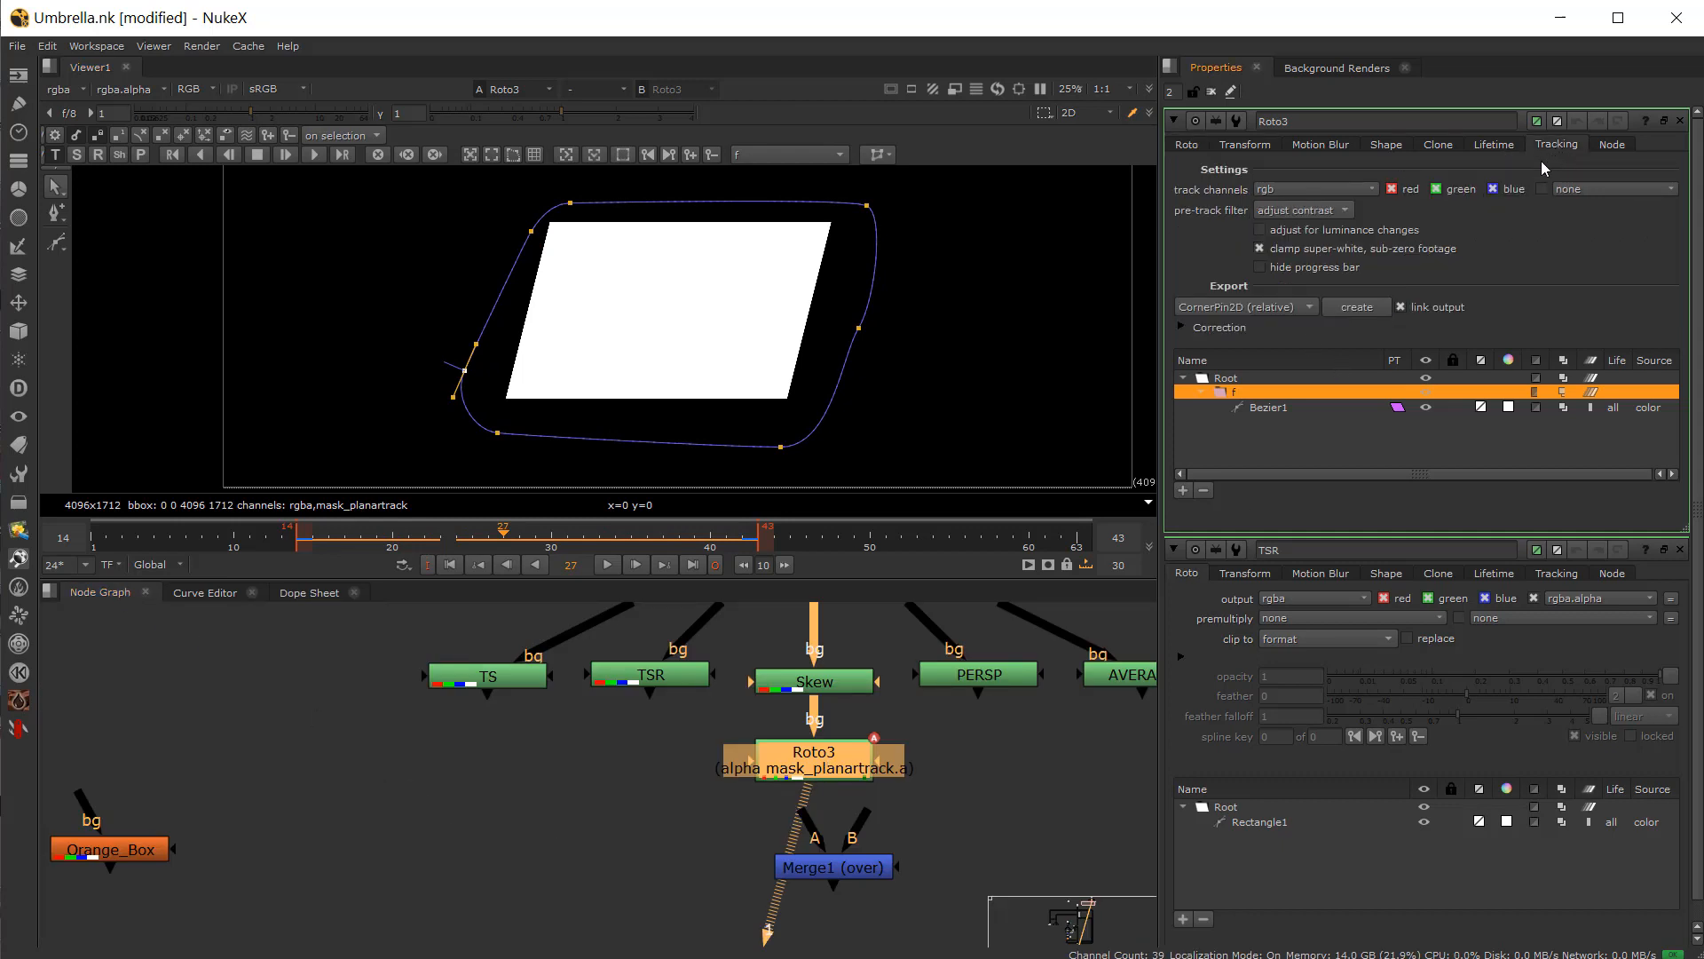
{"action": "left_click", "coordinate": [1257, 307]}
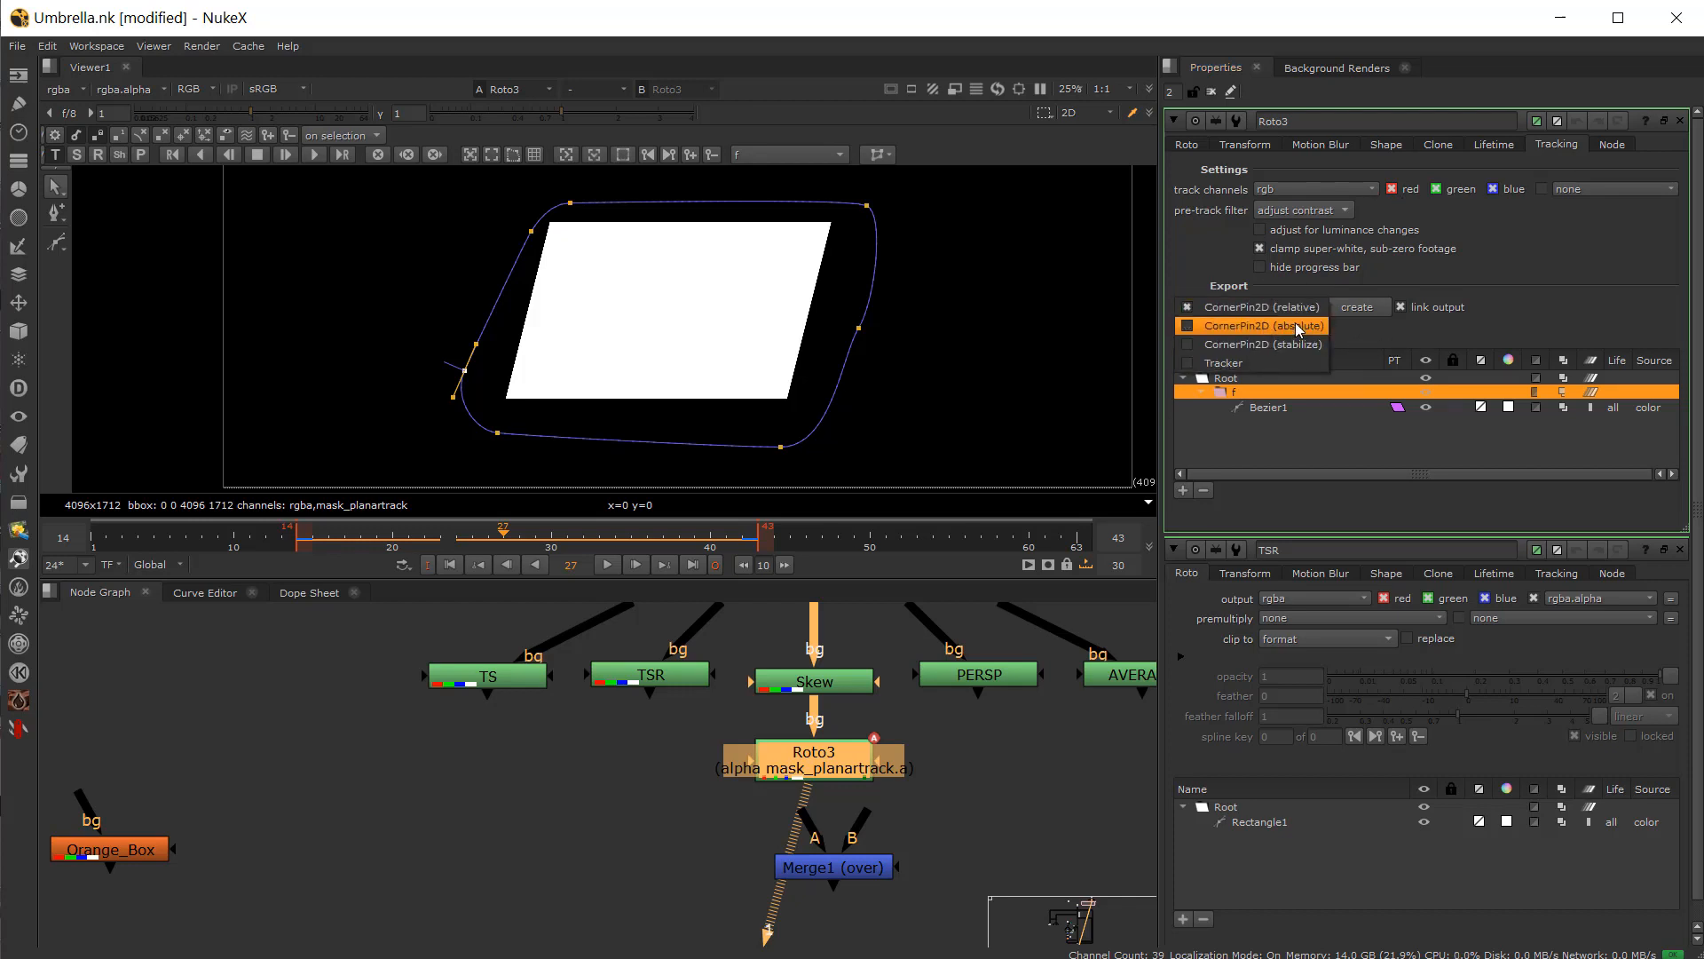
{"action": "left_click", "coordinate": [1291, 307]}
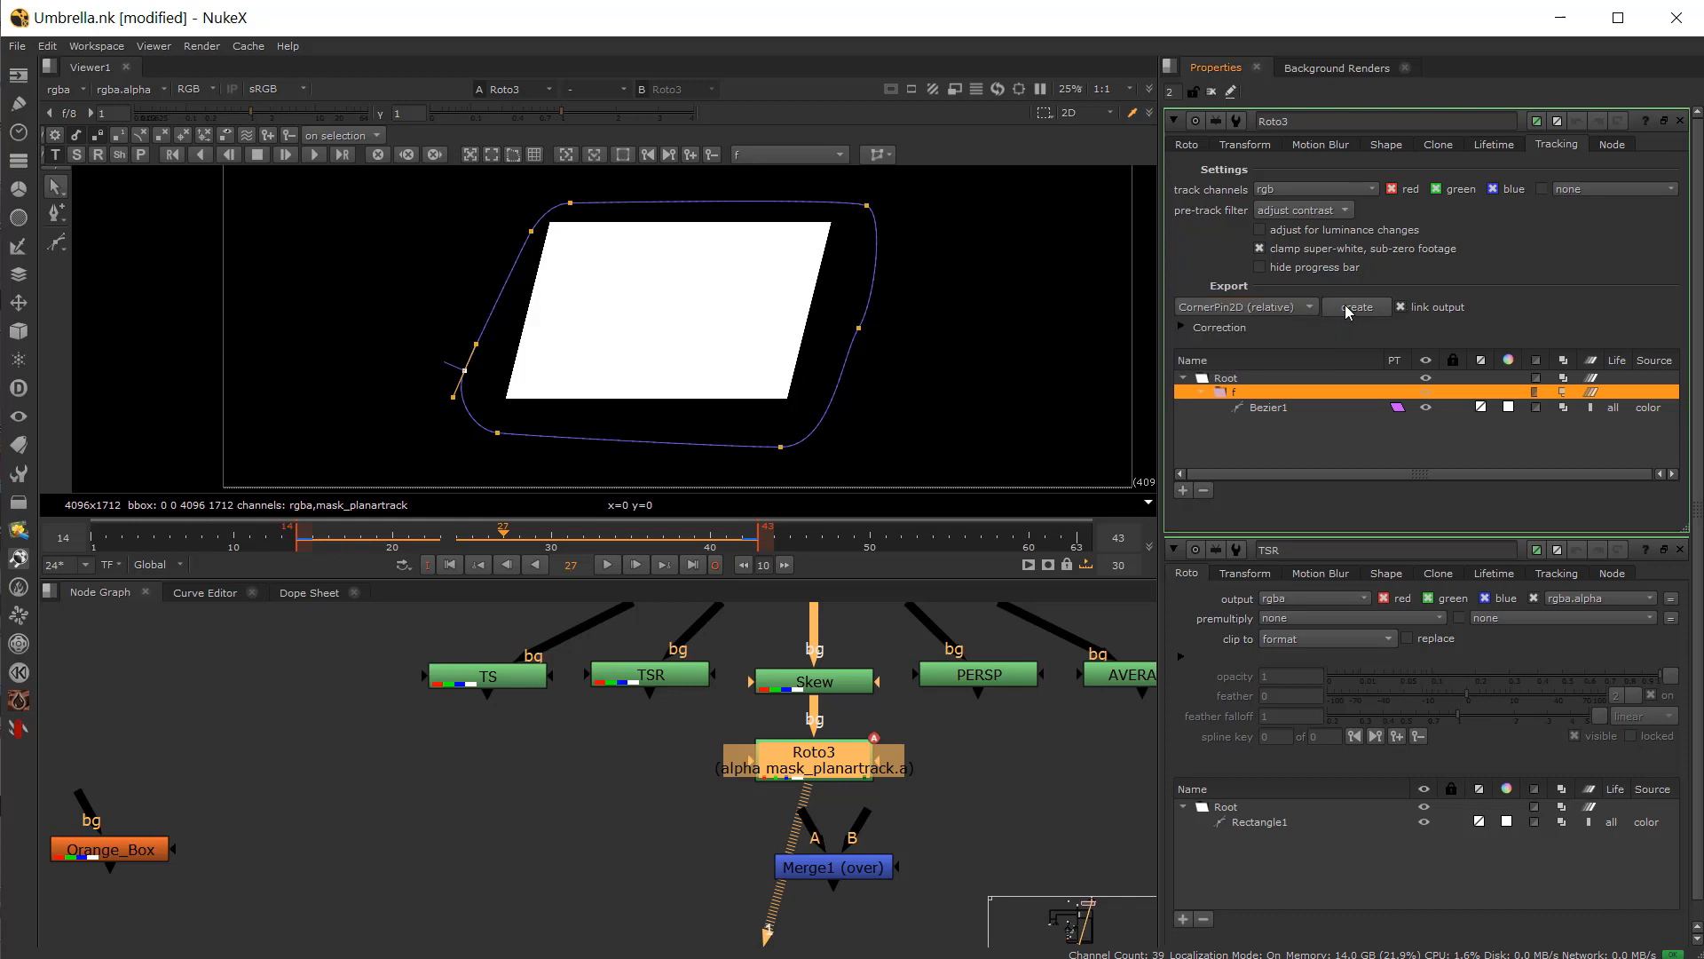
{"action": "left_click", "coordinate": [1356, 306]}
Step: Move the CornerPin2D1 node and Orange_Box into position beside Roto3
{"action": "left_click_drag", "start_coordinate": [1080, 876], "coordinate": [545, 864]}
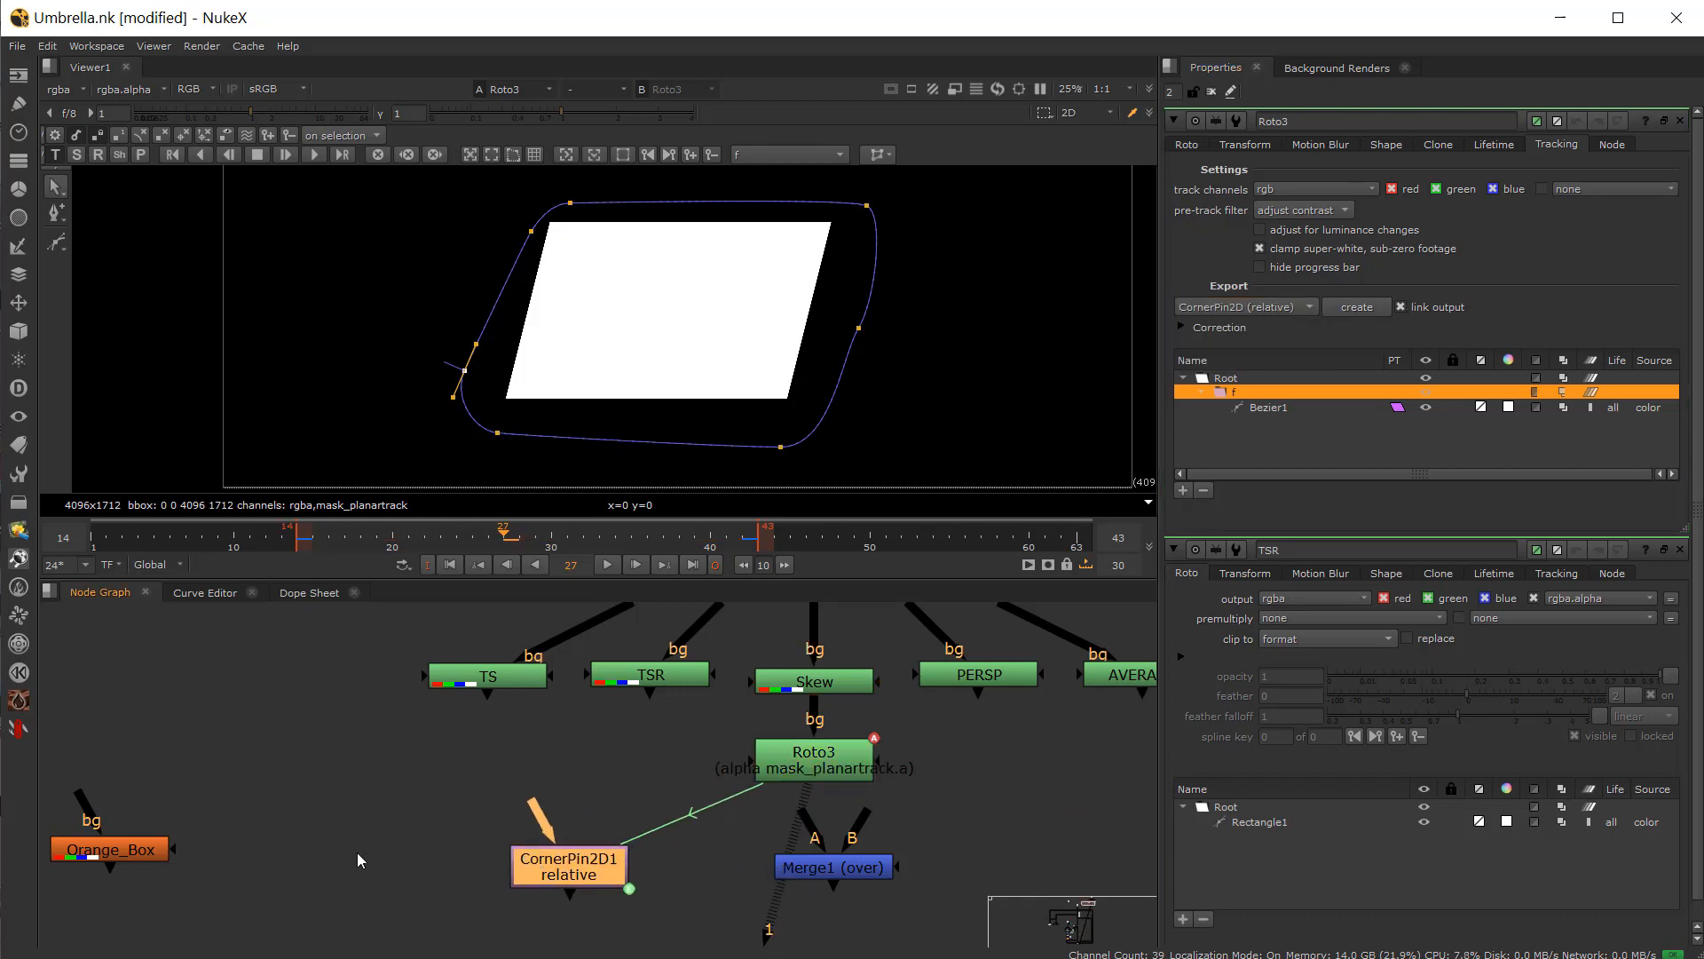
{"action": "left_click_drag", "start_coordinate": [138, 858], "coordinate": [306, 887]}
{"action": "left_click_drag", "start_coordinate": [551, 873], "coordinate": [557, 866]}
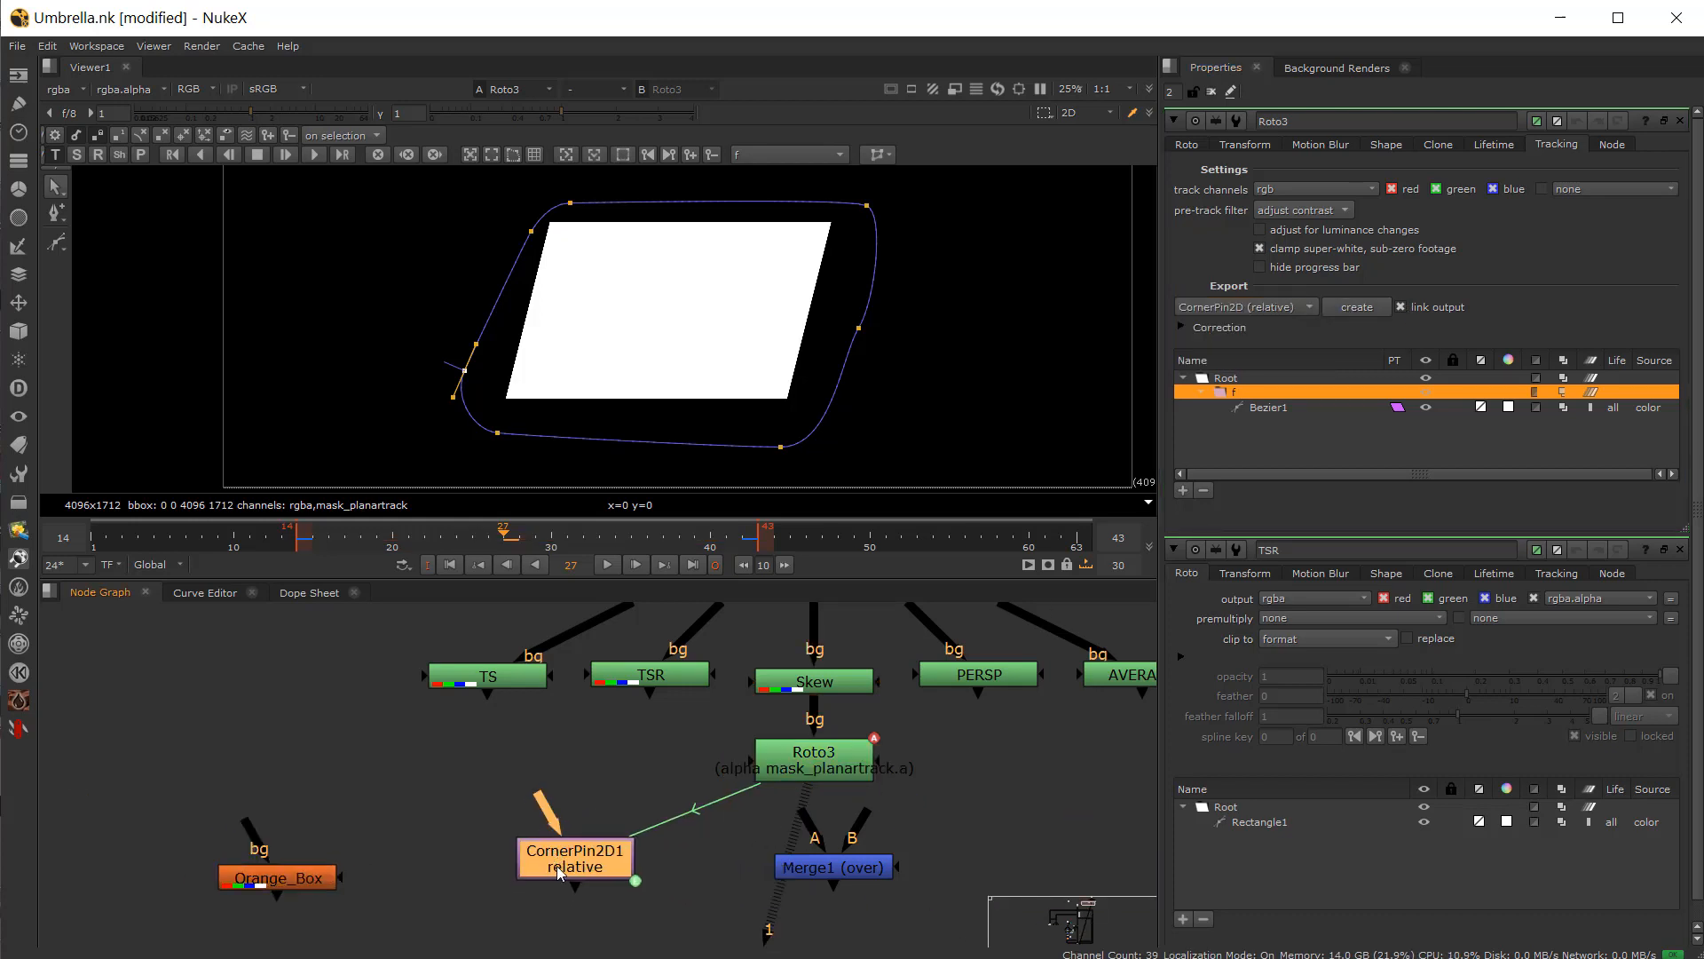
Step: Open CornerPin2D1, go to frame 14, and set its reference frame to the current frame
{"action": "double_click", "coordinate": [557, 865]}
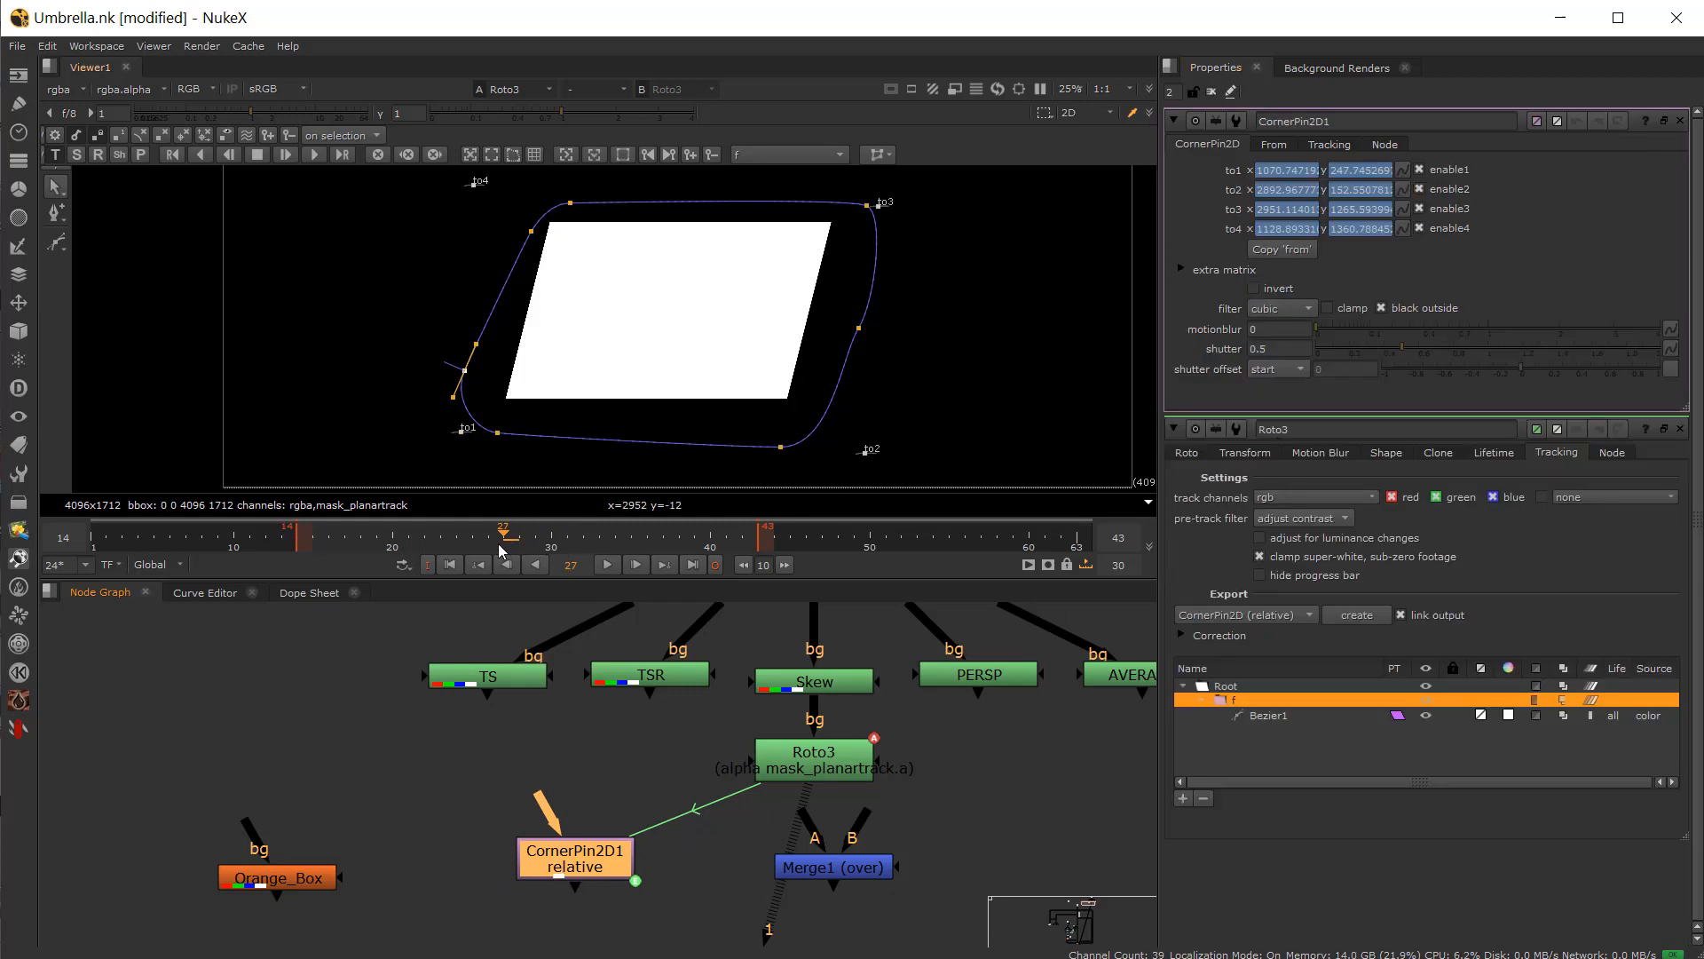
{"action": "left_click_drag", "start_coordinate": [498, 545], "coordinate": [299, 558]}
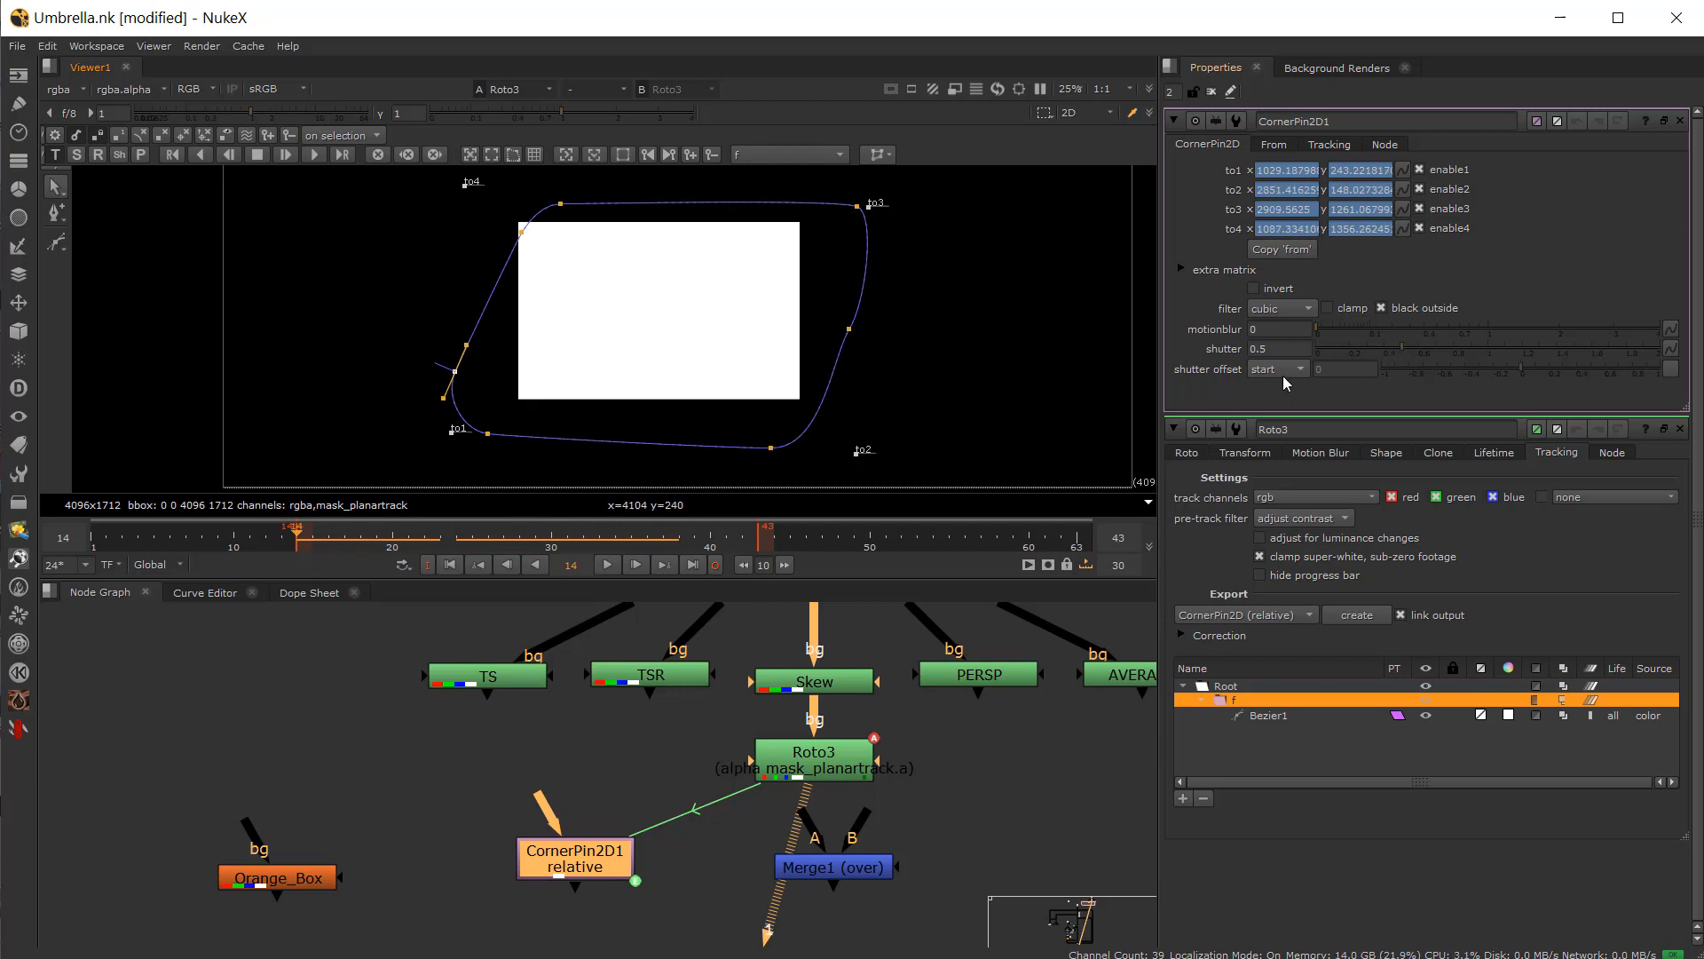
{"action": "left_click", "coordinate": [1323, 147]}
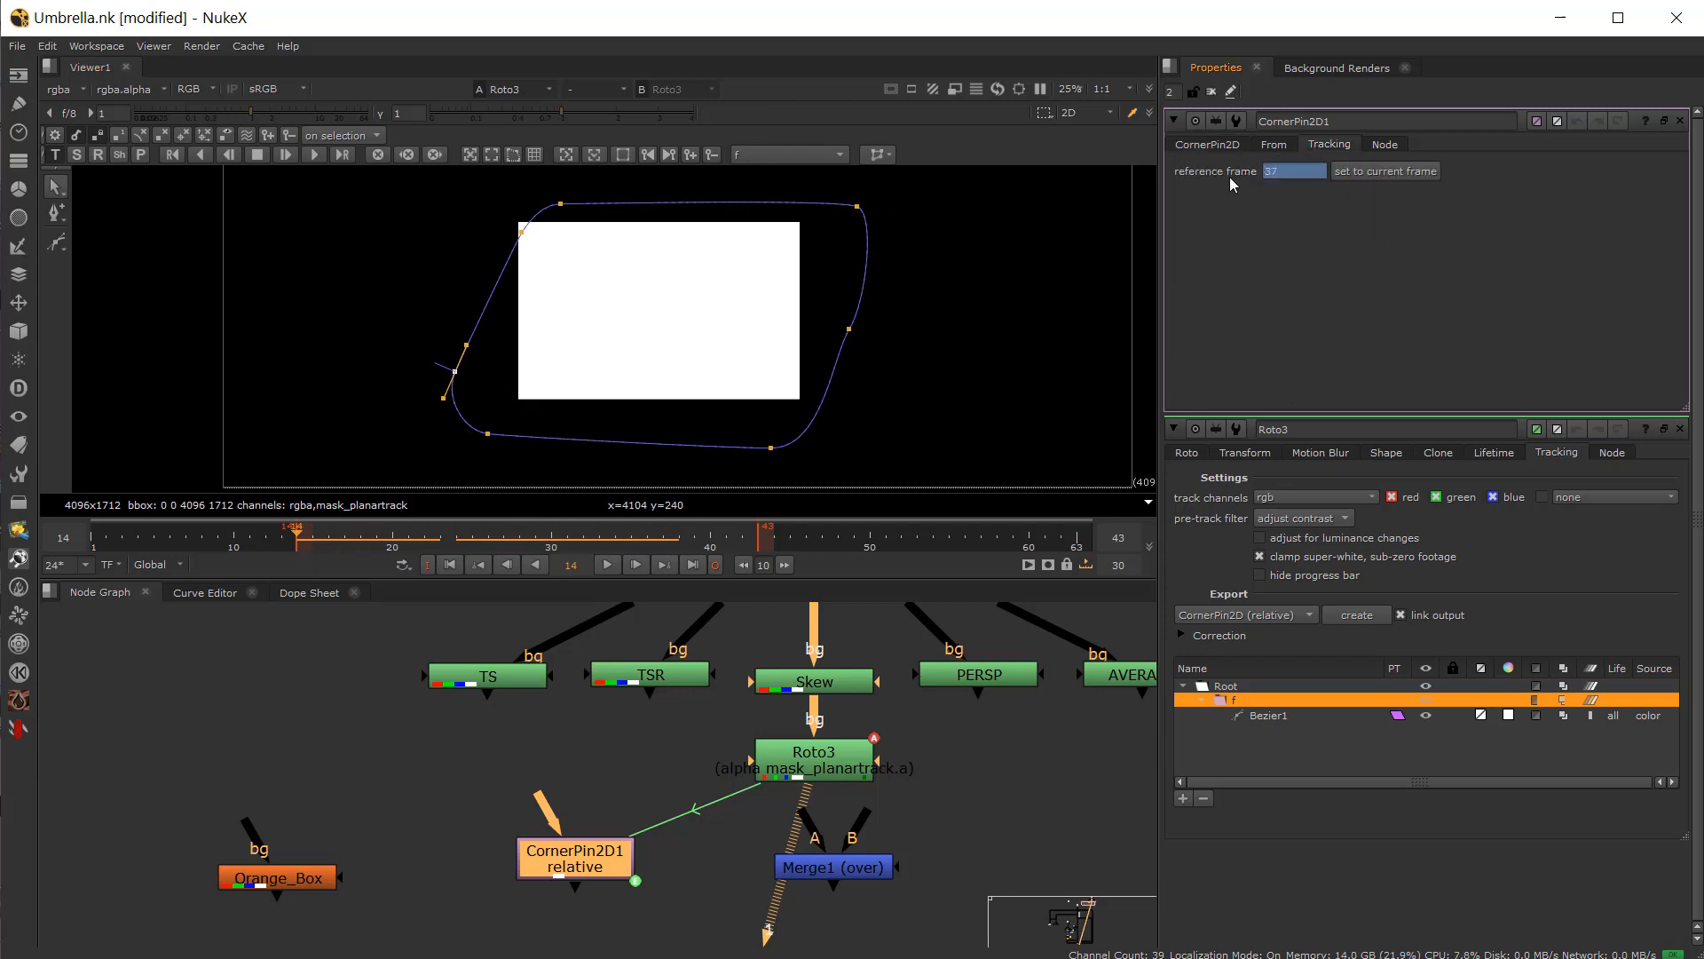
{"action": "left_click", "coordinate": [1374, 173]}
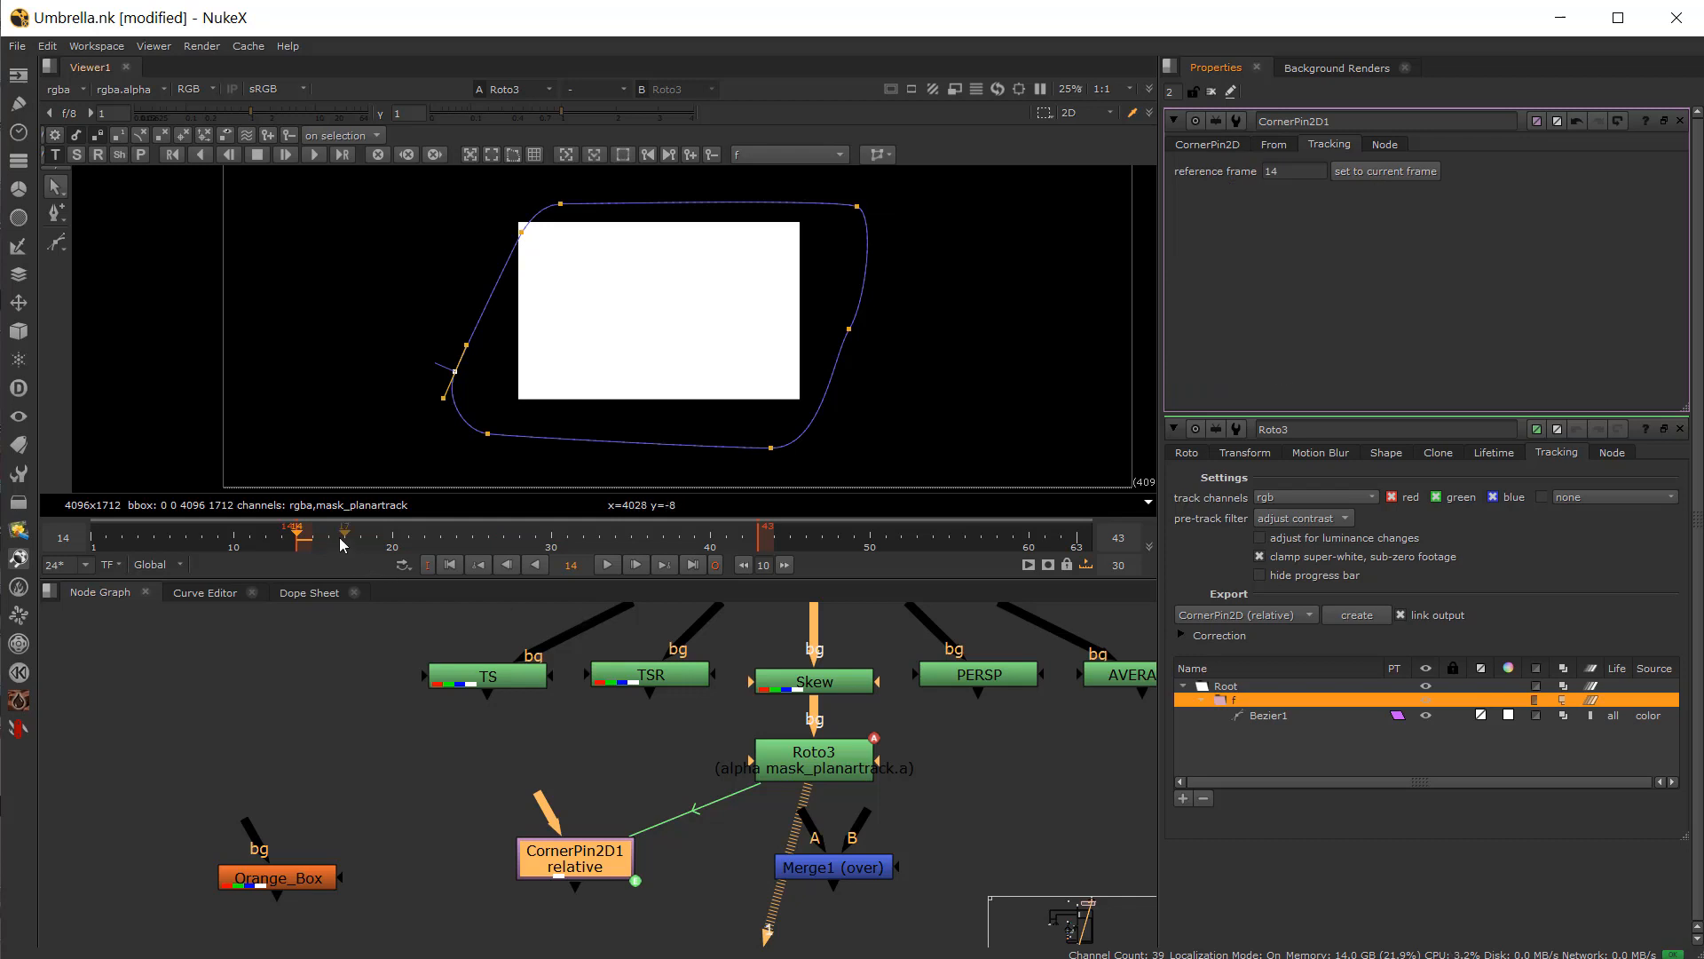
Step: Connect Orange_Box into CornerPin2D1 and link Merge1's B input to Roto3
{"action": "left_click_drag", "start_coordinate": [539, 799], "coordinate": [295, 874]}
{"action": "left_click_drag", "start_coordinate": [859, 820], "coordinate": [833, 771]}
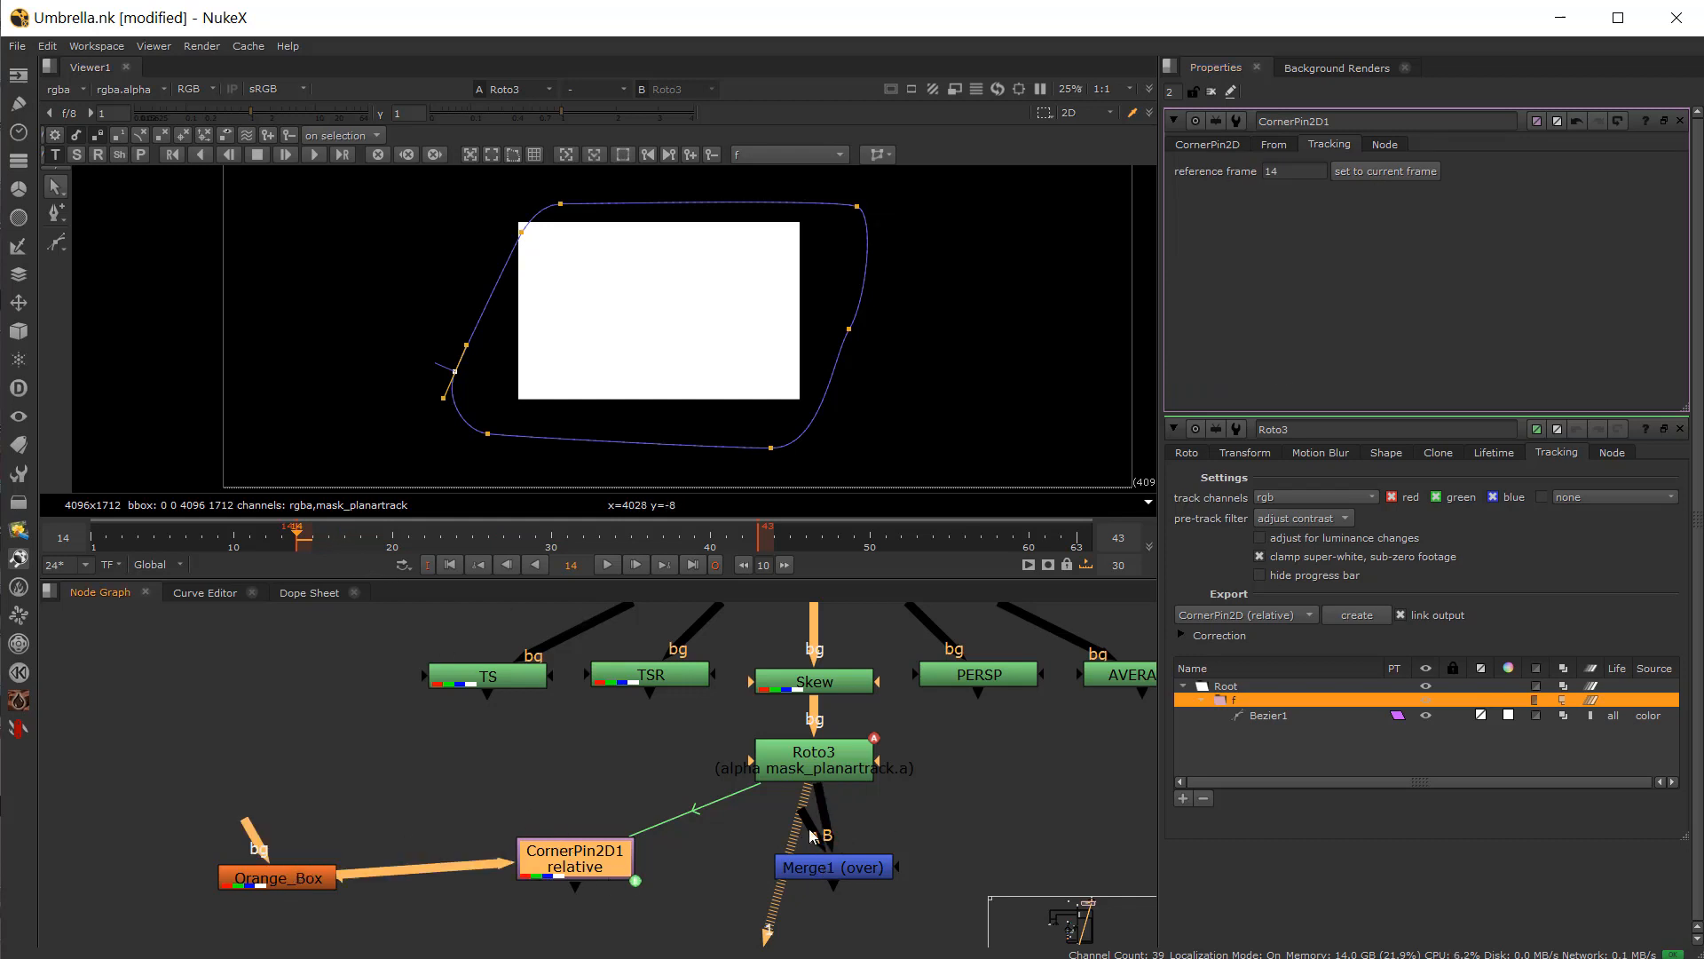
Step: Connect CornerPin2D1 into Merge1's A input, view Merge1, and scrub the timeline to check the orange box
{"action": "left_click_drag", "start_coordinate": [793, 837], "coordinate": [618, 861]}
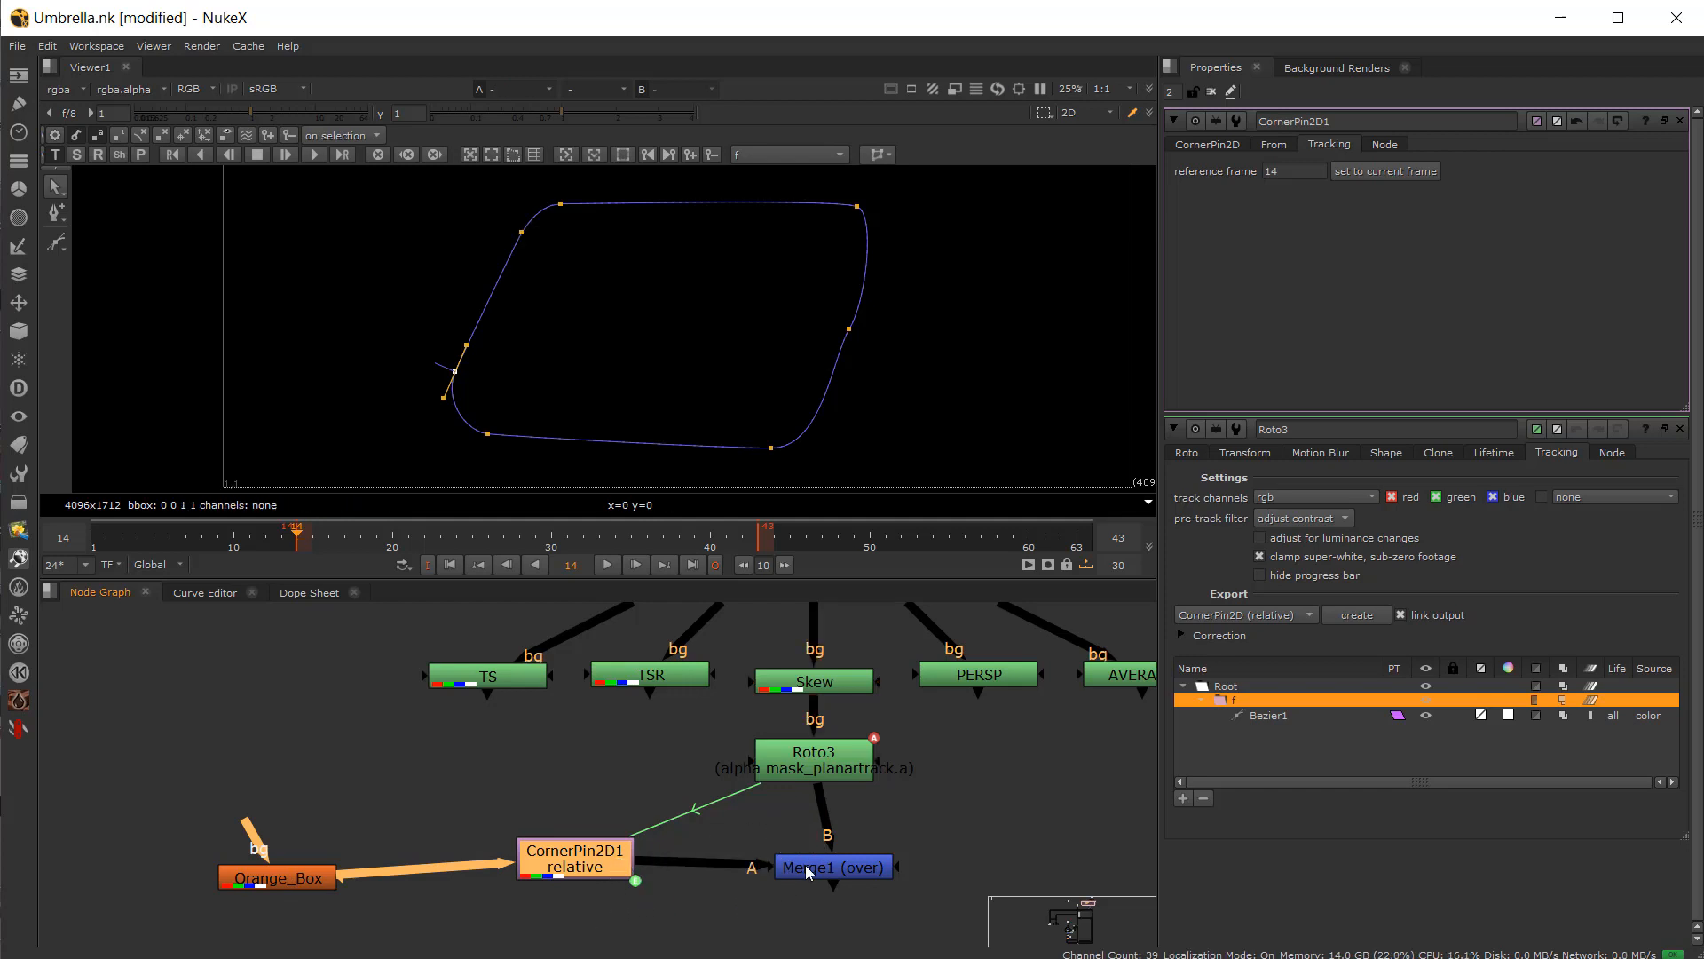
{"action": "mouse_move", "coordinate": [820, 868]}
{"action": "left_mouse_down"}
{"action": "mouse_move", "coordinate": [786, 868]}
{"action": "mouse_move", "coordinate": [804, 867]}
{"action": "left_mouse_up"}
{"action": "key", "text": "1"}
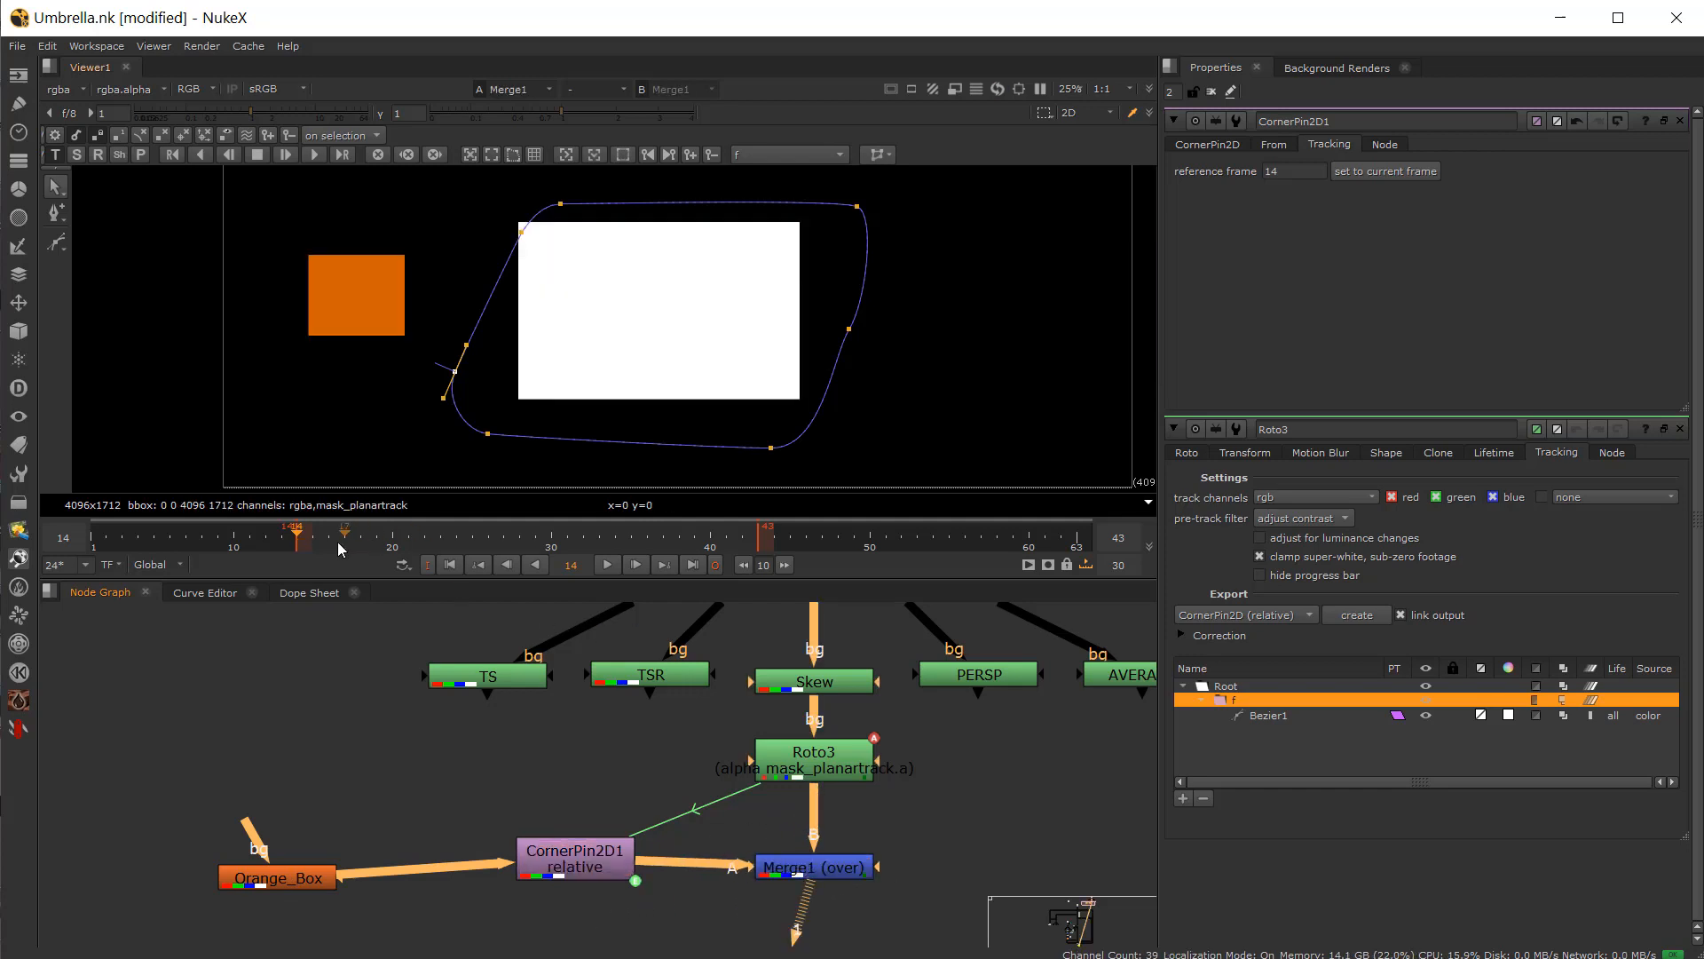
{"action": "left_click_drag", "start_coordinate": [326, 545], "coordinate": [506, 551]}
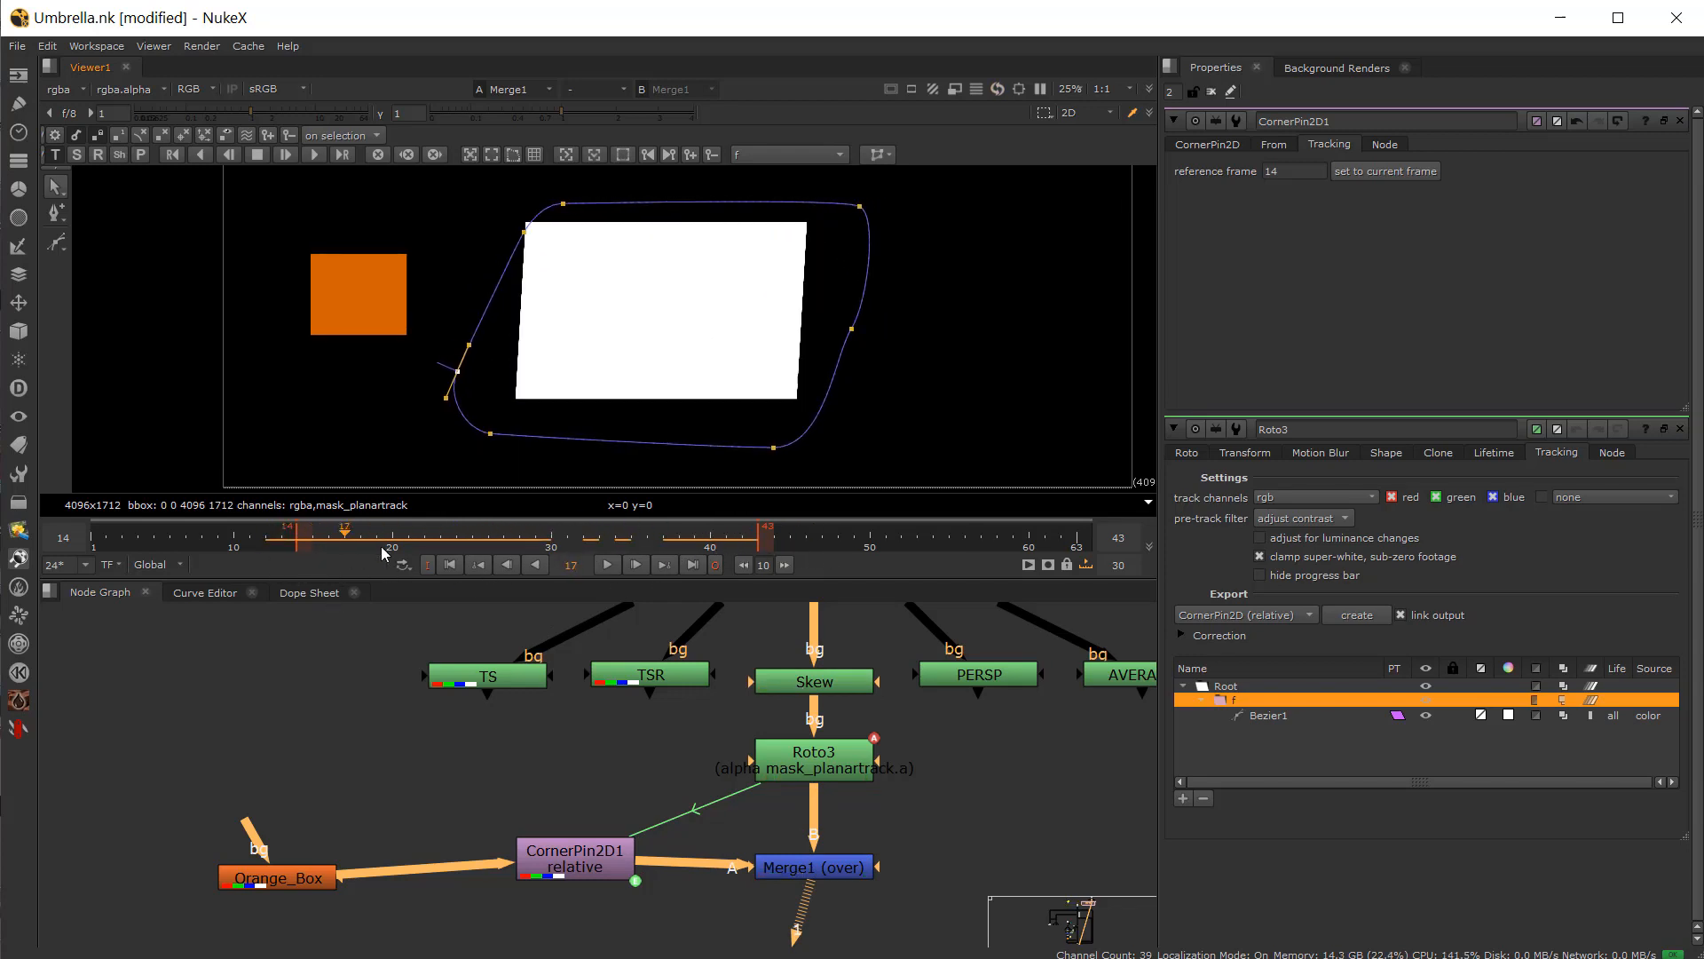
{"action": "left_click_drag", "start_coordinate": [425, 543], "coordinate": [305, 552]}
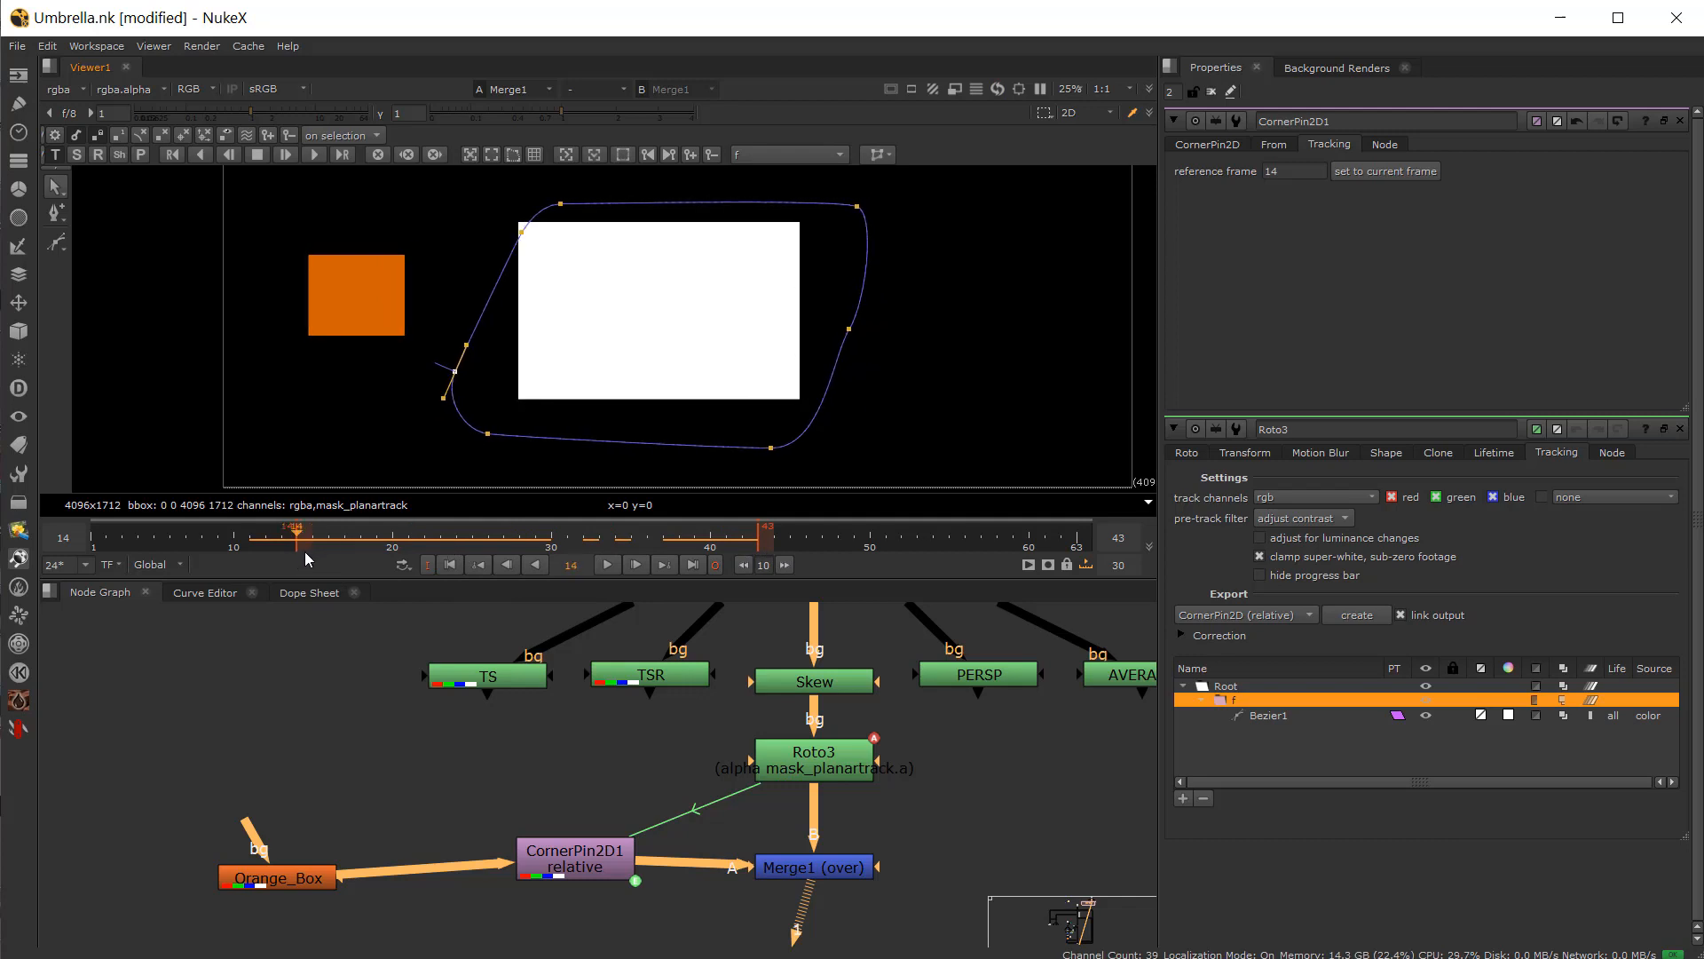
Step: Open Roto3 and delete its existing planar track layer together with Bezier1
{"action": "left_click_drag", "start_coordinate": [575, 866], "coordinate": [574, 875]}
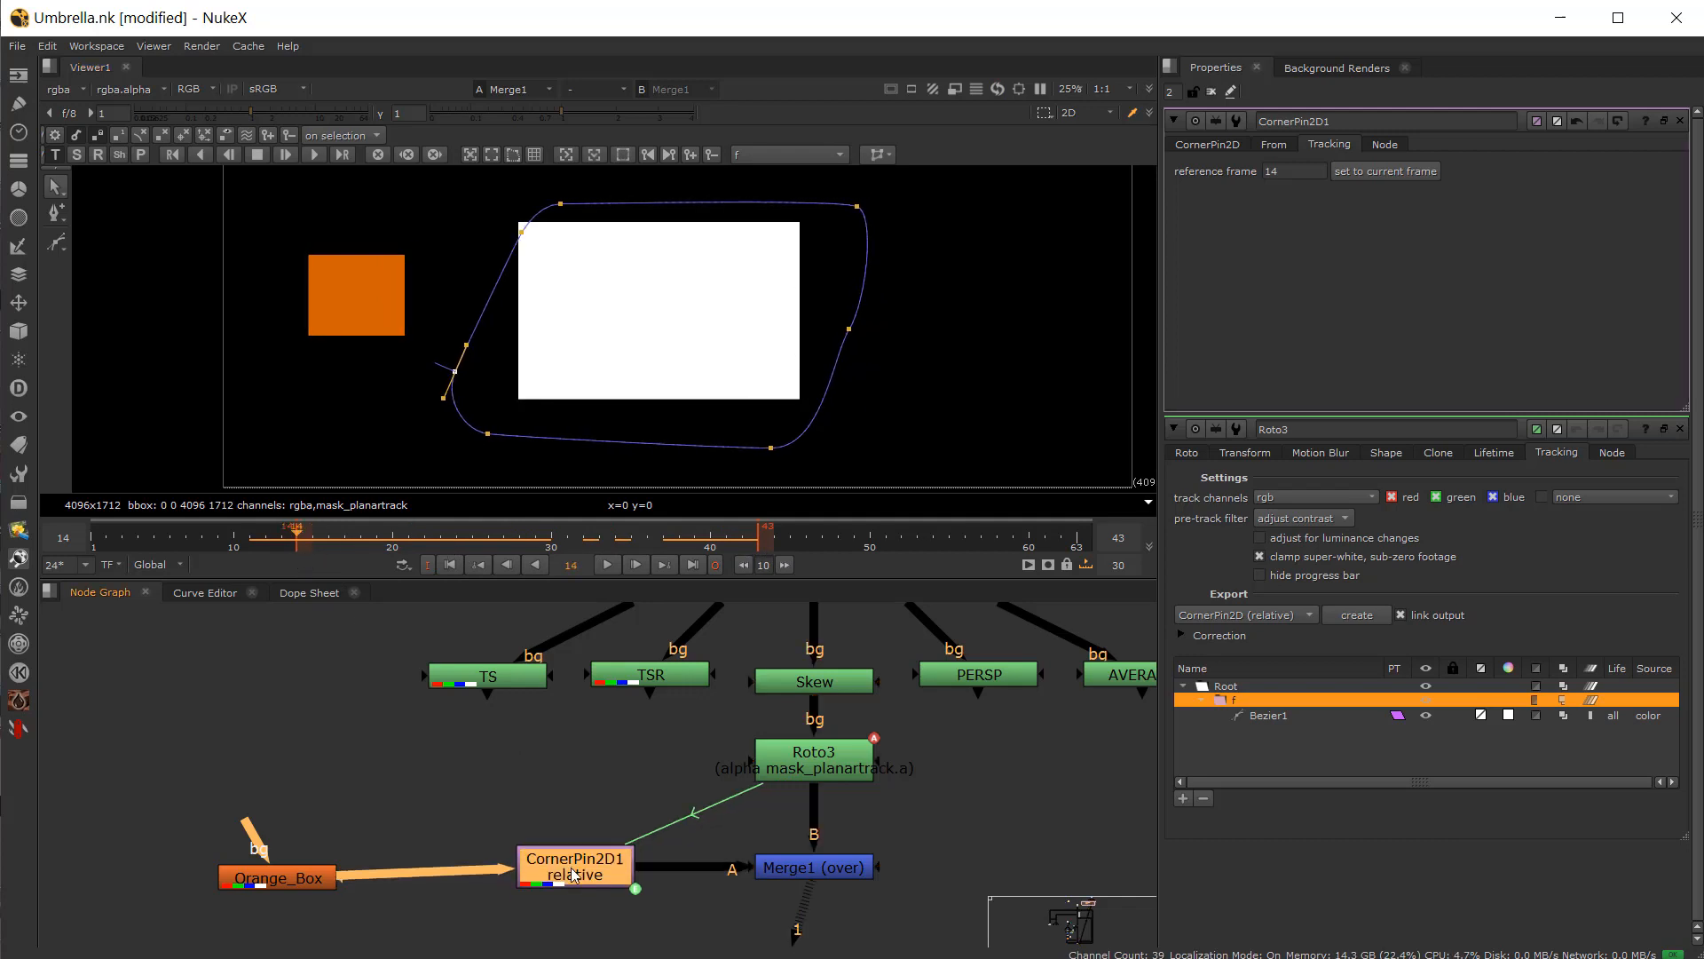
{"action": "left_click", "coordinate": [811, 762]}
{"action": "key", "text": "1"}
{"action": "double_click", "coordinate": [825, 757]}
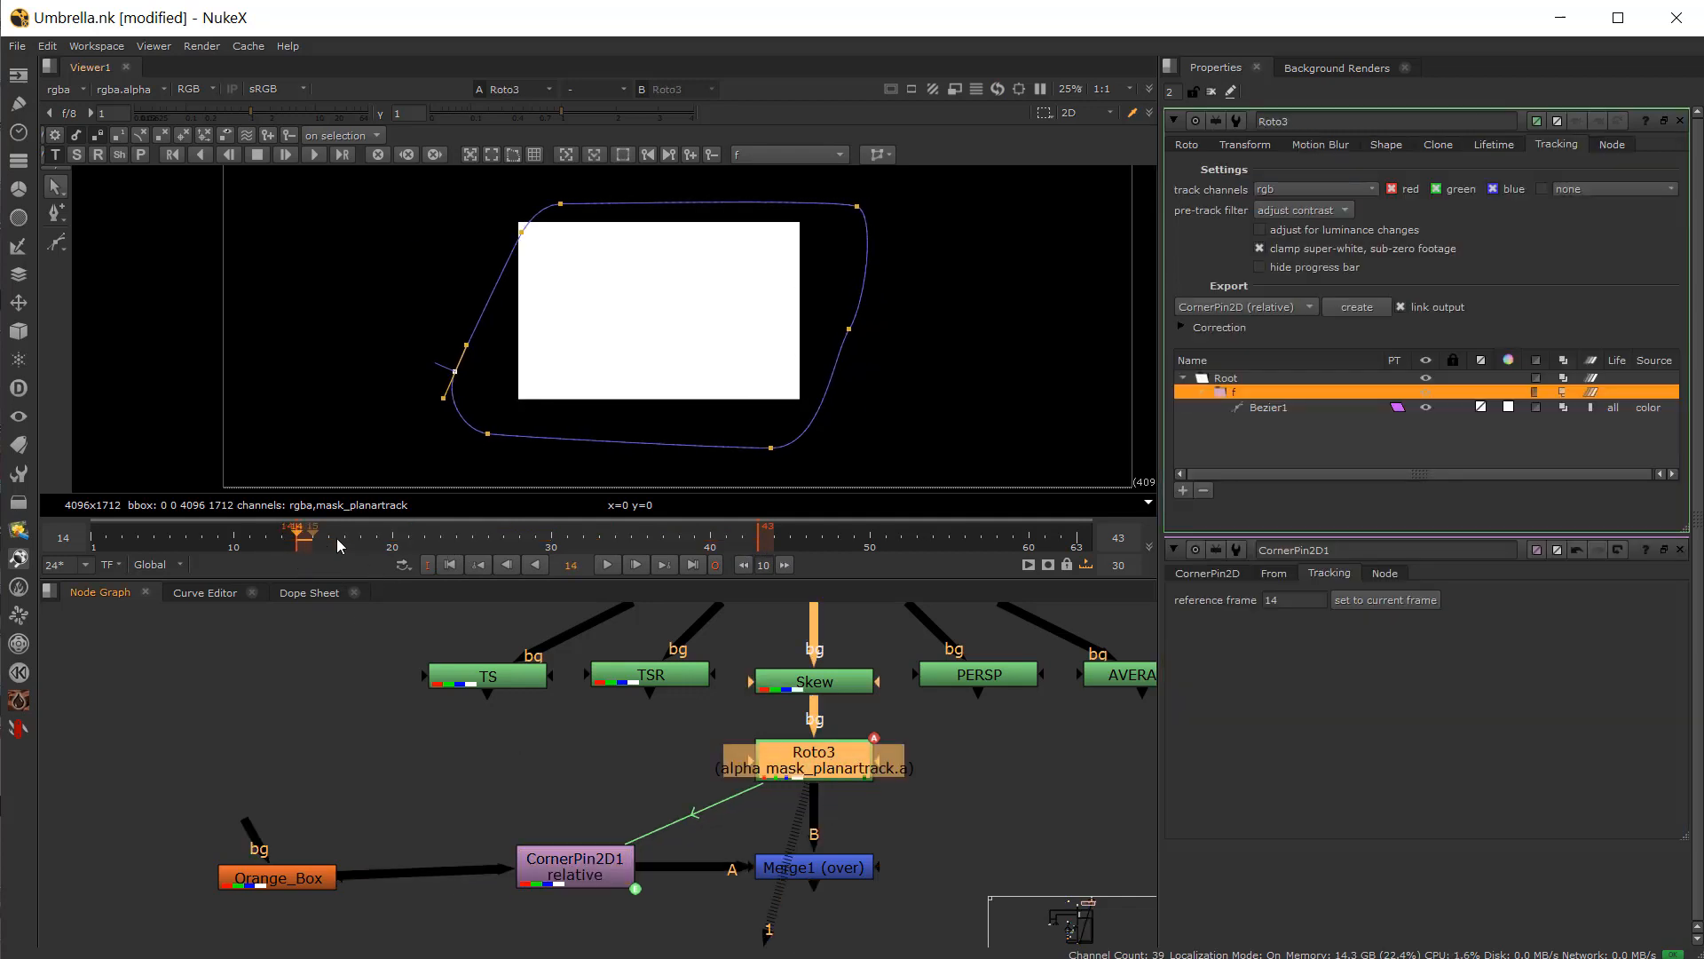
{"action": "left_click", "coordinate": [1270, 408]}
{"action": "left_click", "coordinate": [1234, 392]}
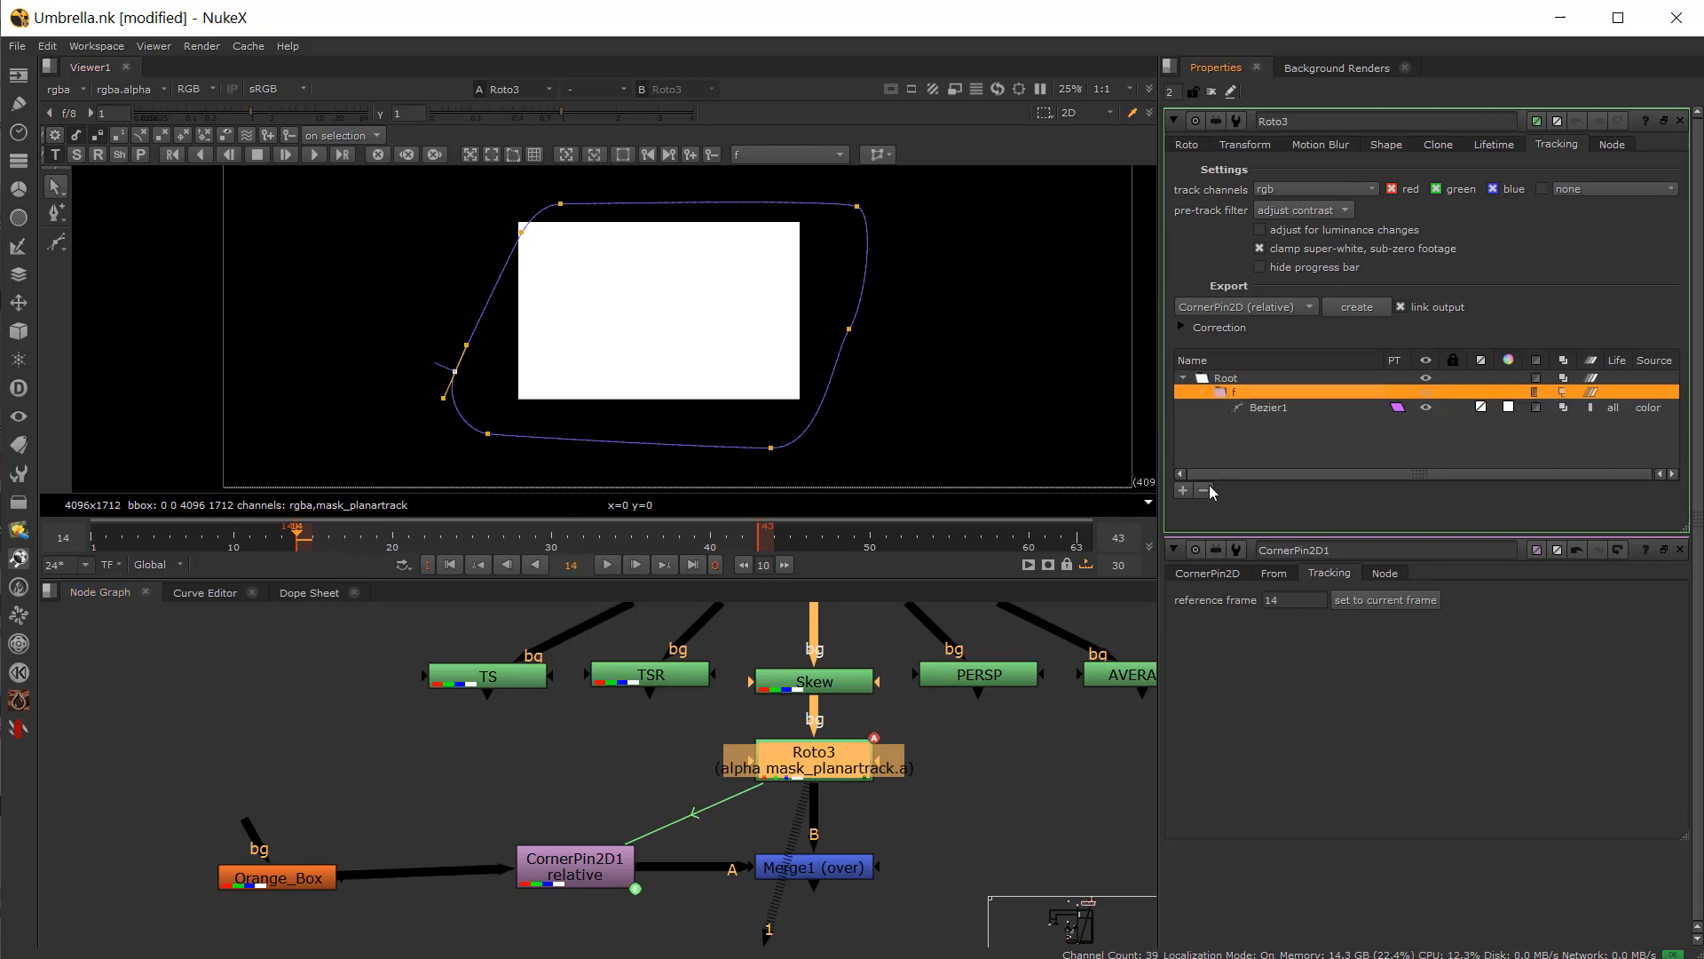
{"action": "left_click", "coordinate": [1205, 490]}
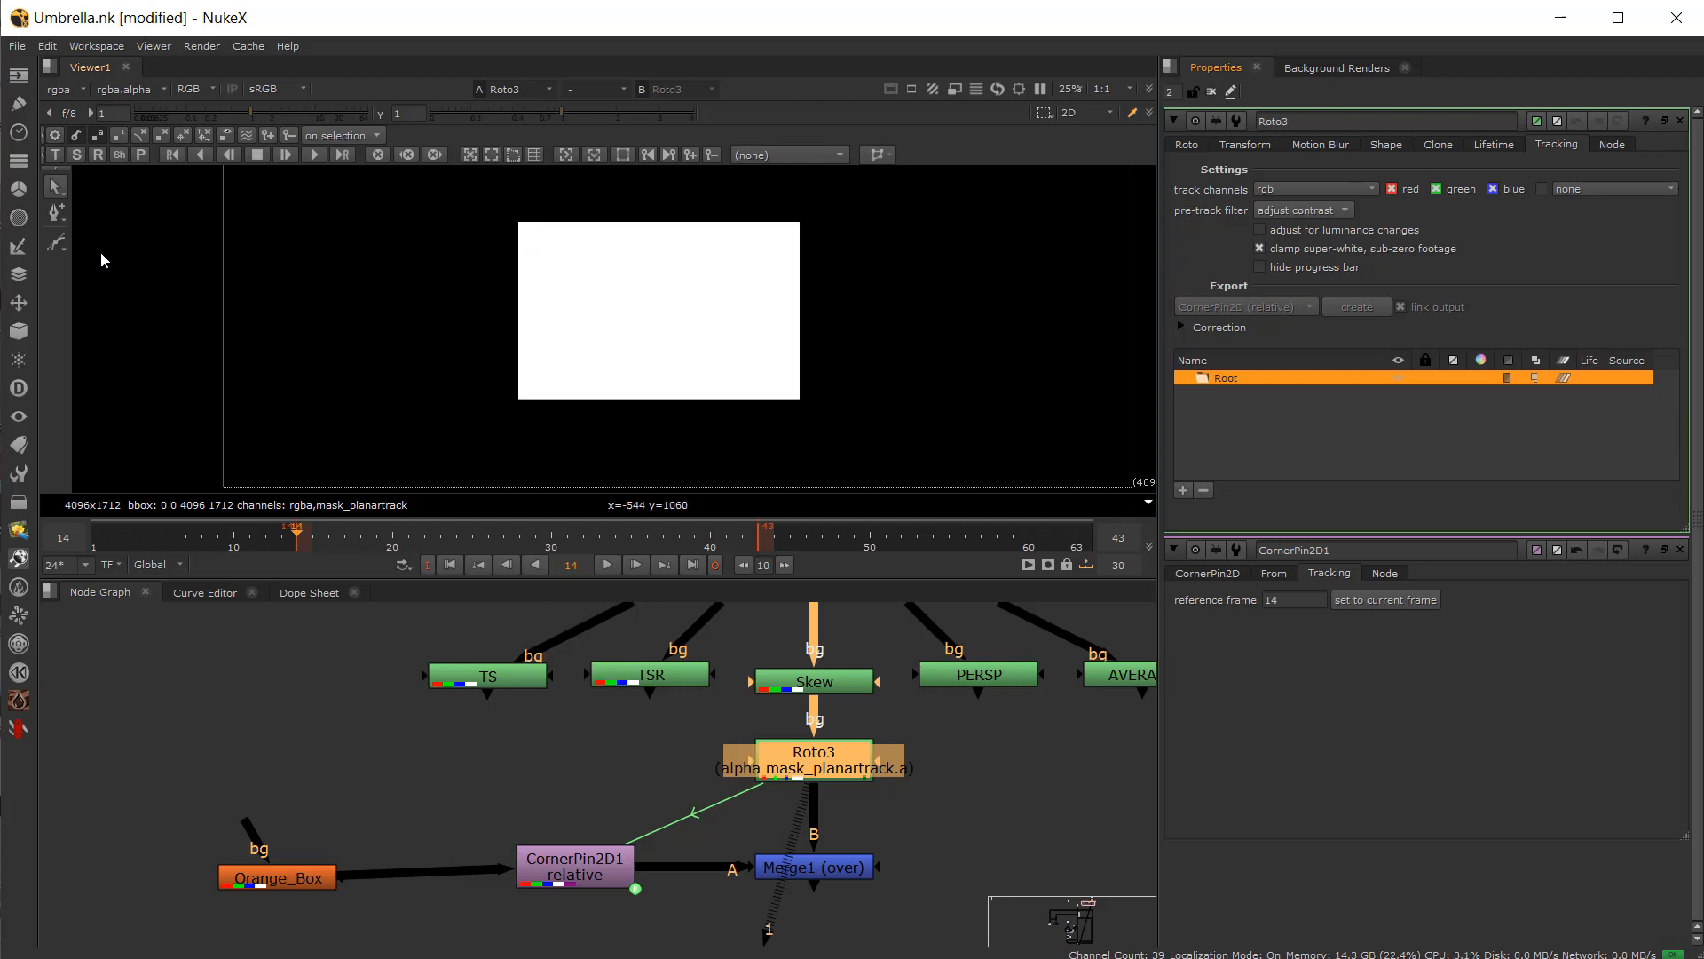
Step: Draw a new four-point Bezier shape around the white rectangle at frame 14
{"action": "left_click", "coordinate": [58, 244]}
{"action": "left_click", "coordinate": [493, 209]}
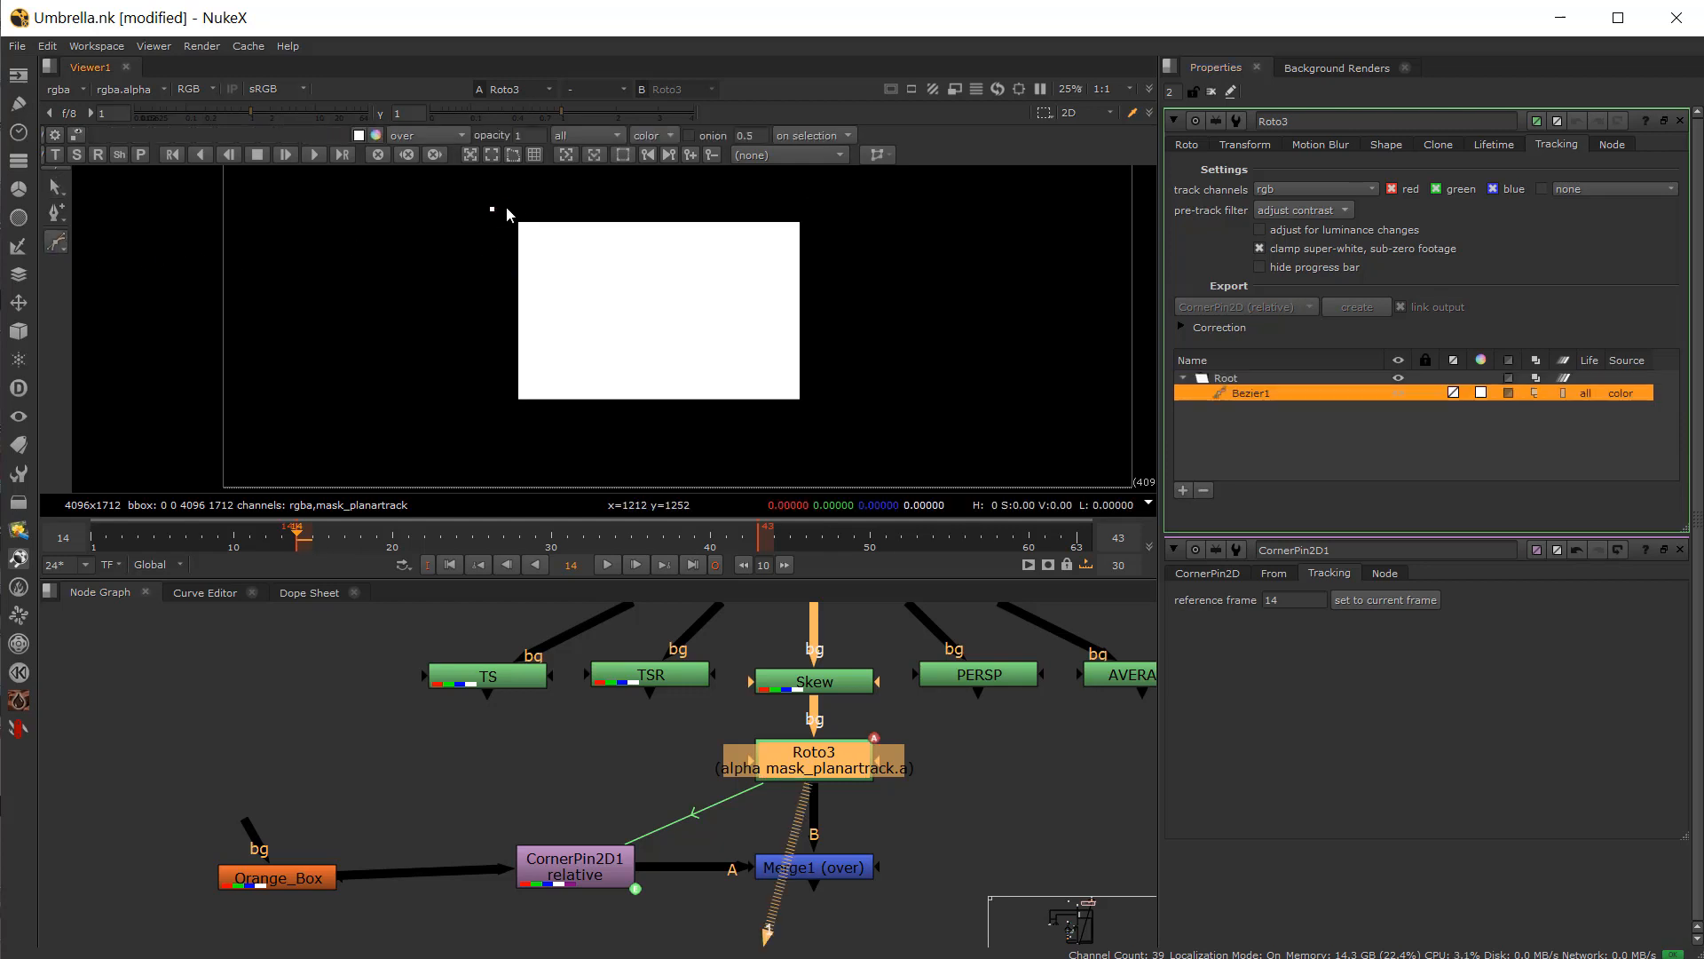
{"action": "left_click", "coordinate": [818, 208]}
{"action": "left_click_drag", "start_coordinate": [812, 423], "coordinate": [826, 420]}
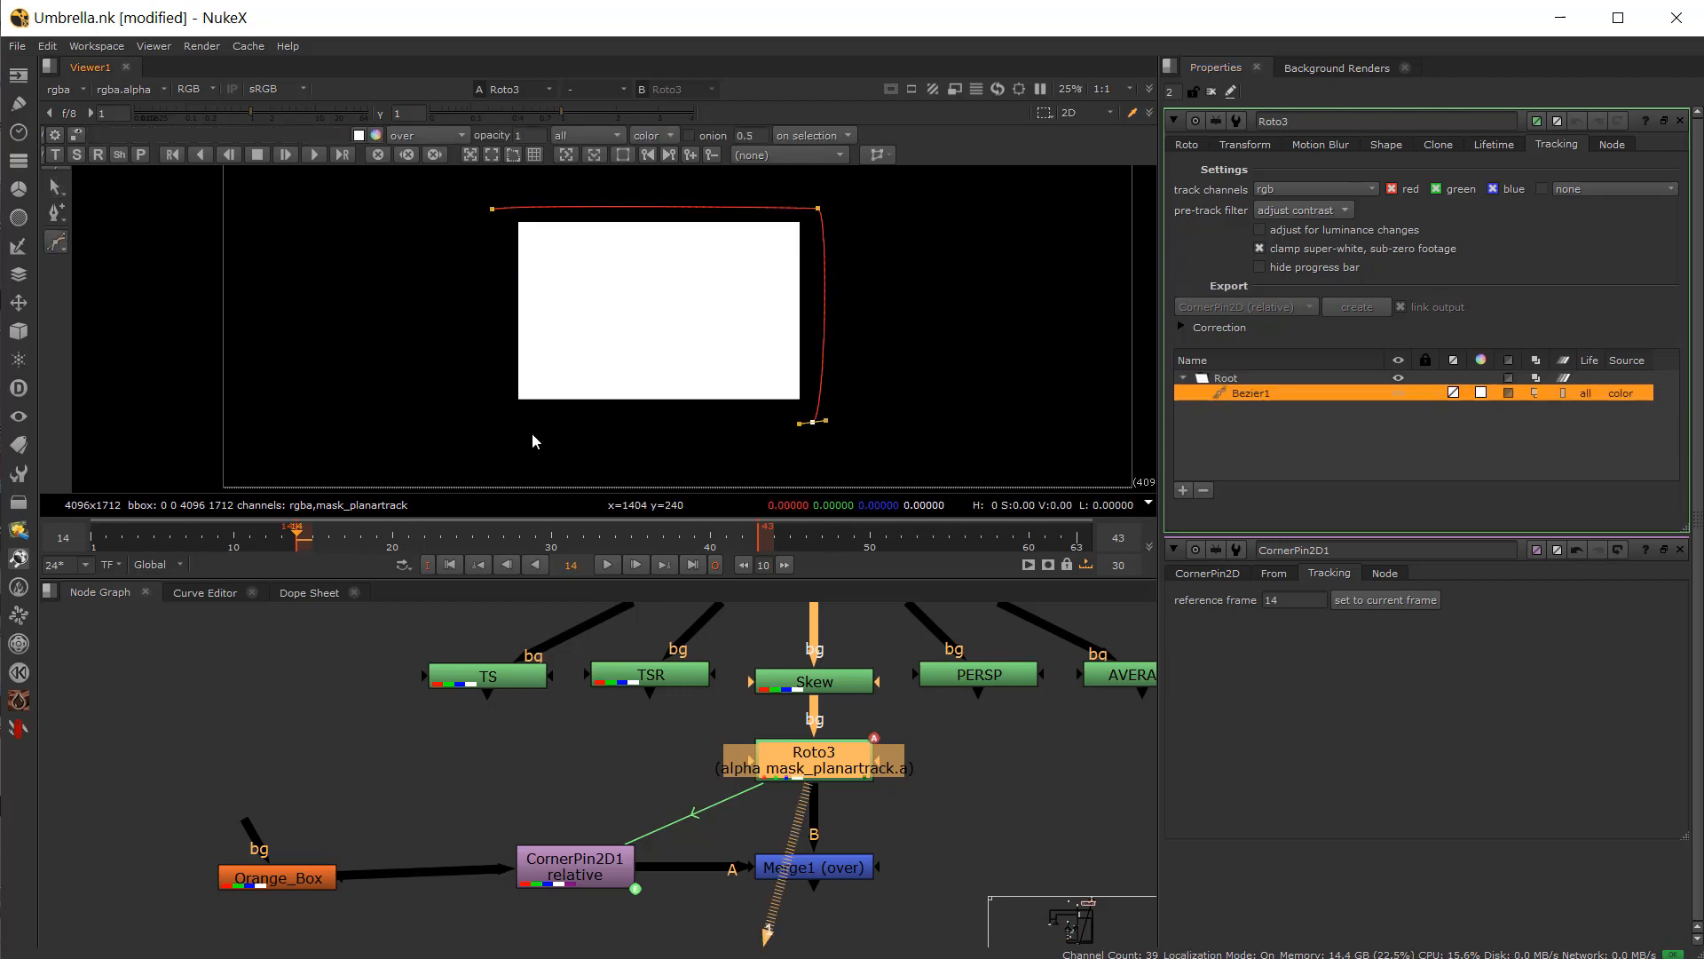
{"action": "left_click", "coordinate": [509, 426]}
{"action": "left_click", "coordinate": [493, 208]}
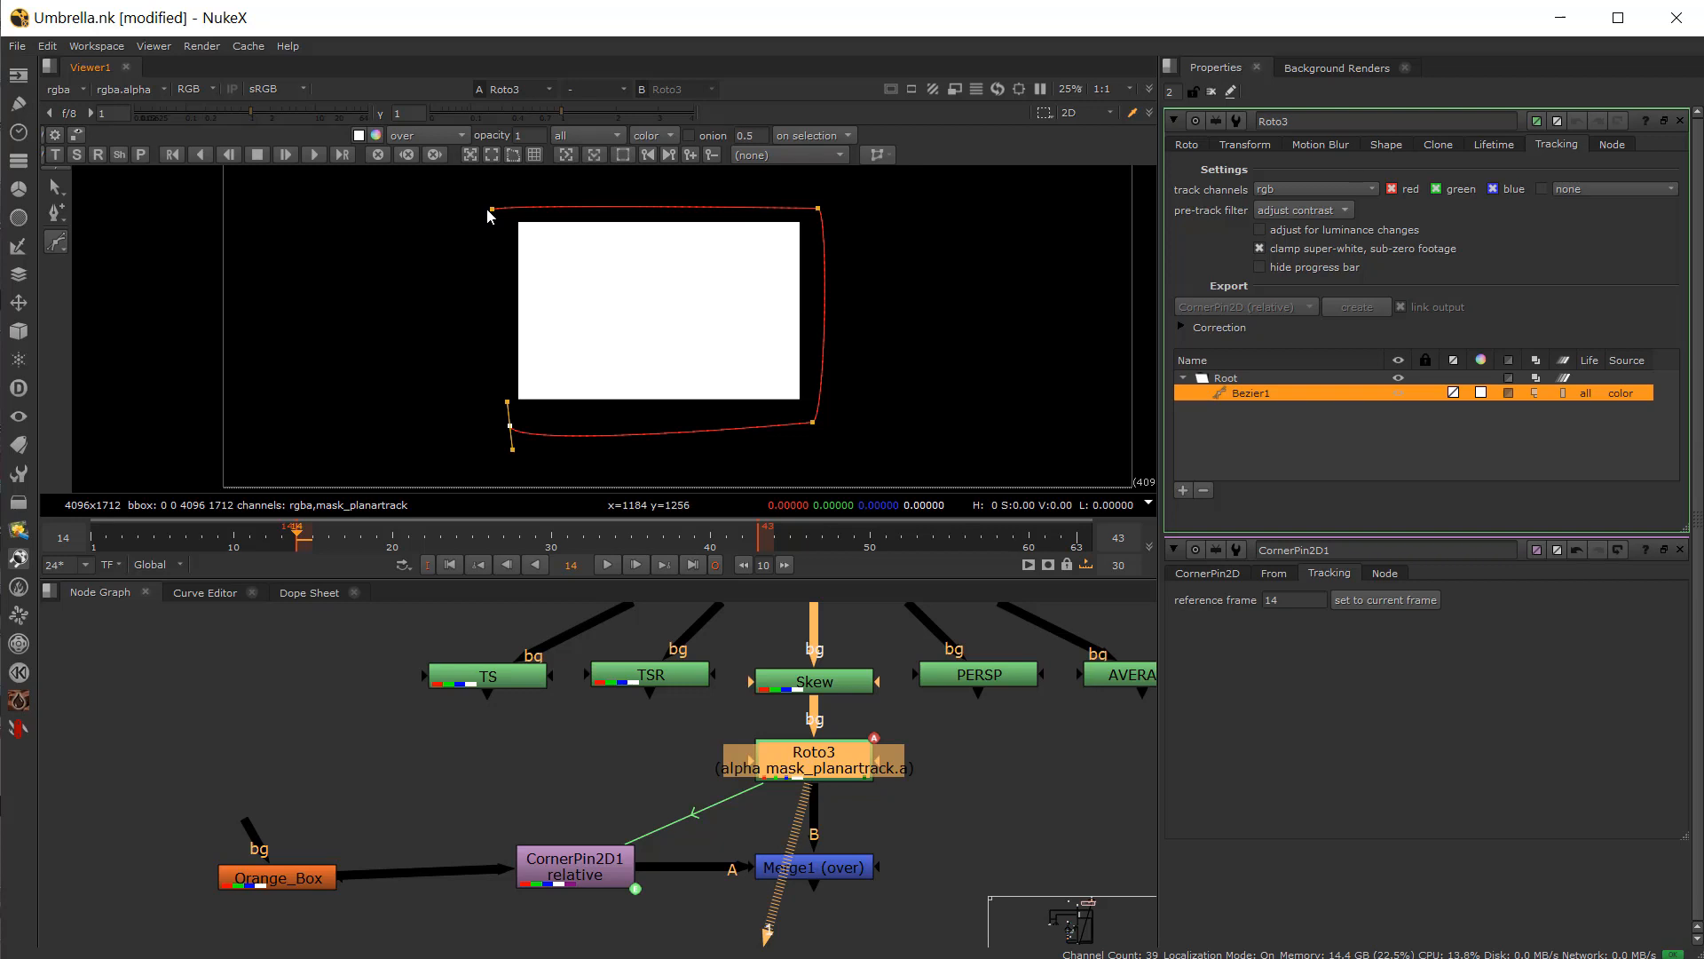
Step: Convert Bezier1 into a planar track layer, track it forward, and scrub back to frame 32
{"action": "right_click", "coordinate": [1234, 394]}
{"action": "left_click", "coordinate": [1275, 493]}
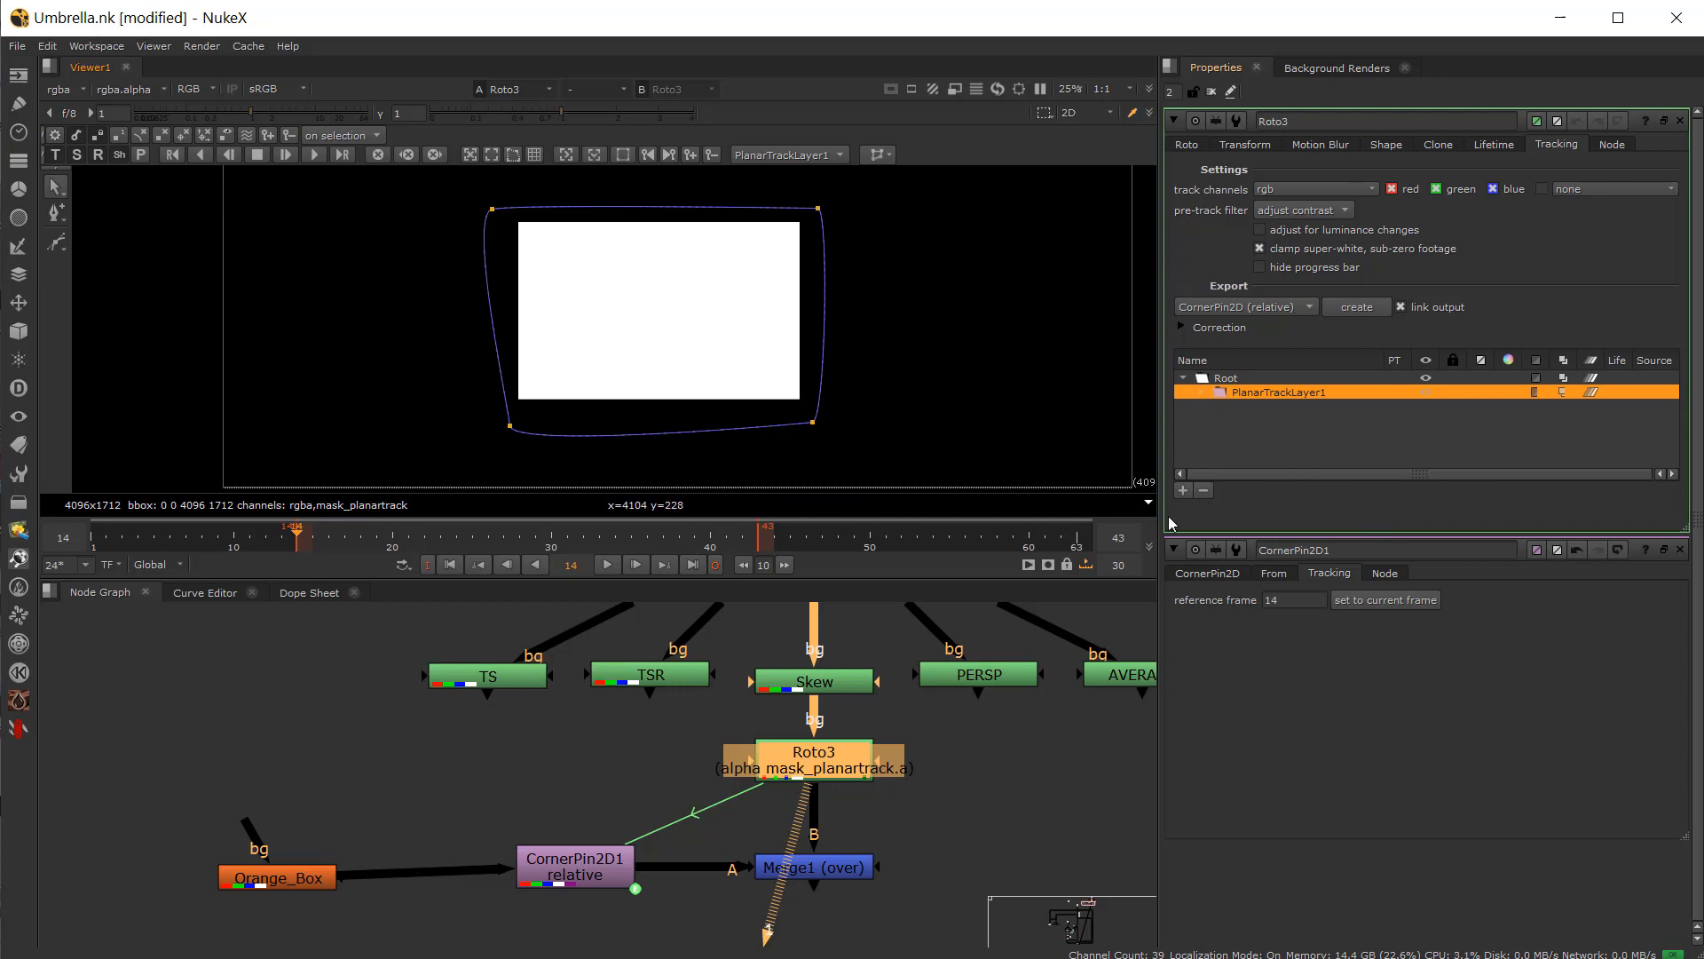
{"action": "left_click", "coordinate": [316, 156]}
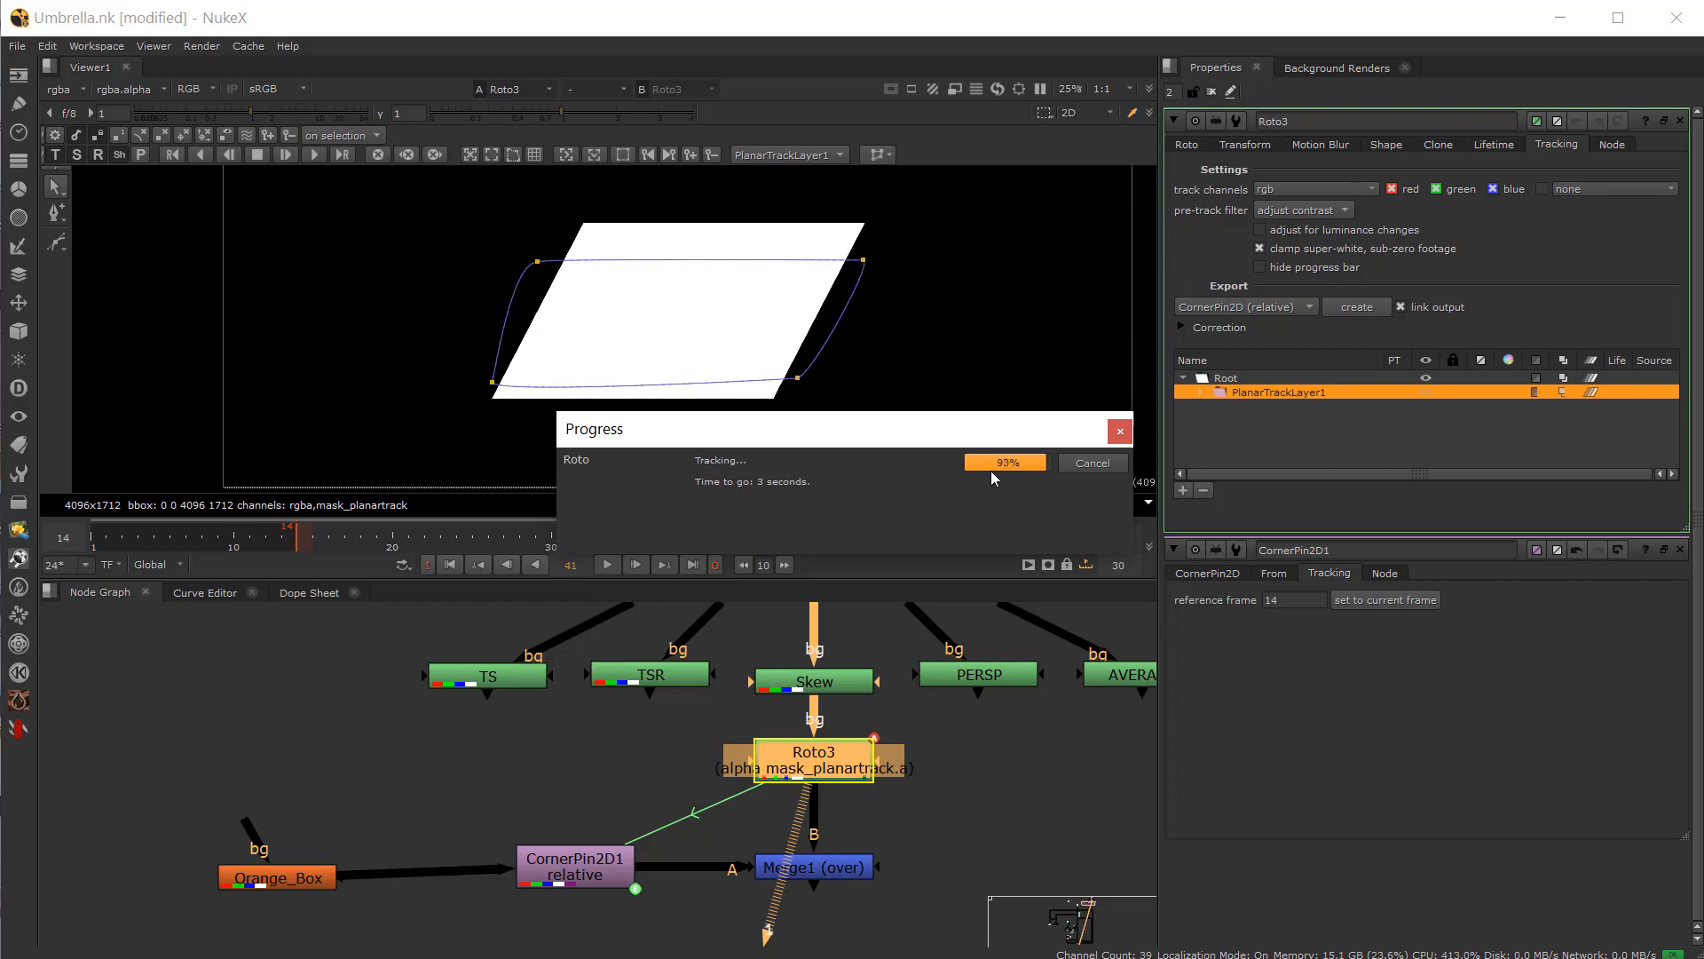
{"action": "left_click_drag", "start_coordinate": [676, 546], "coordinate": [585, 589]}
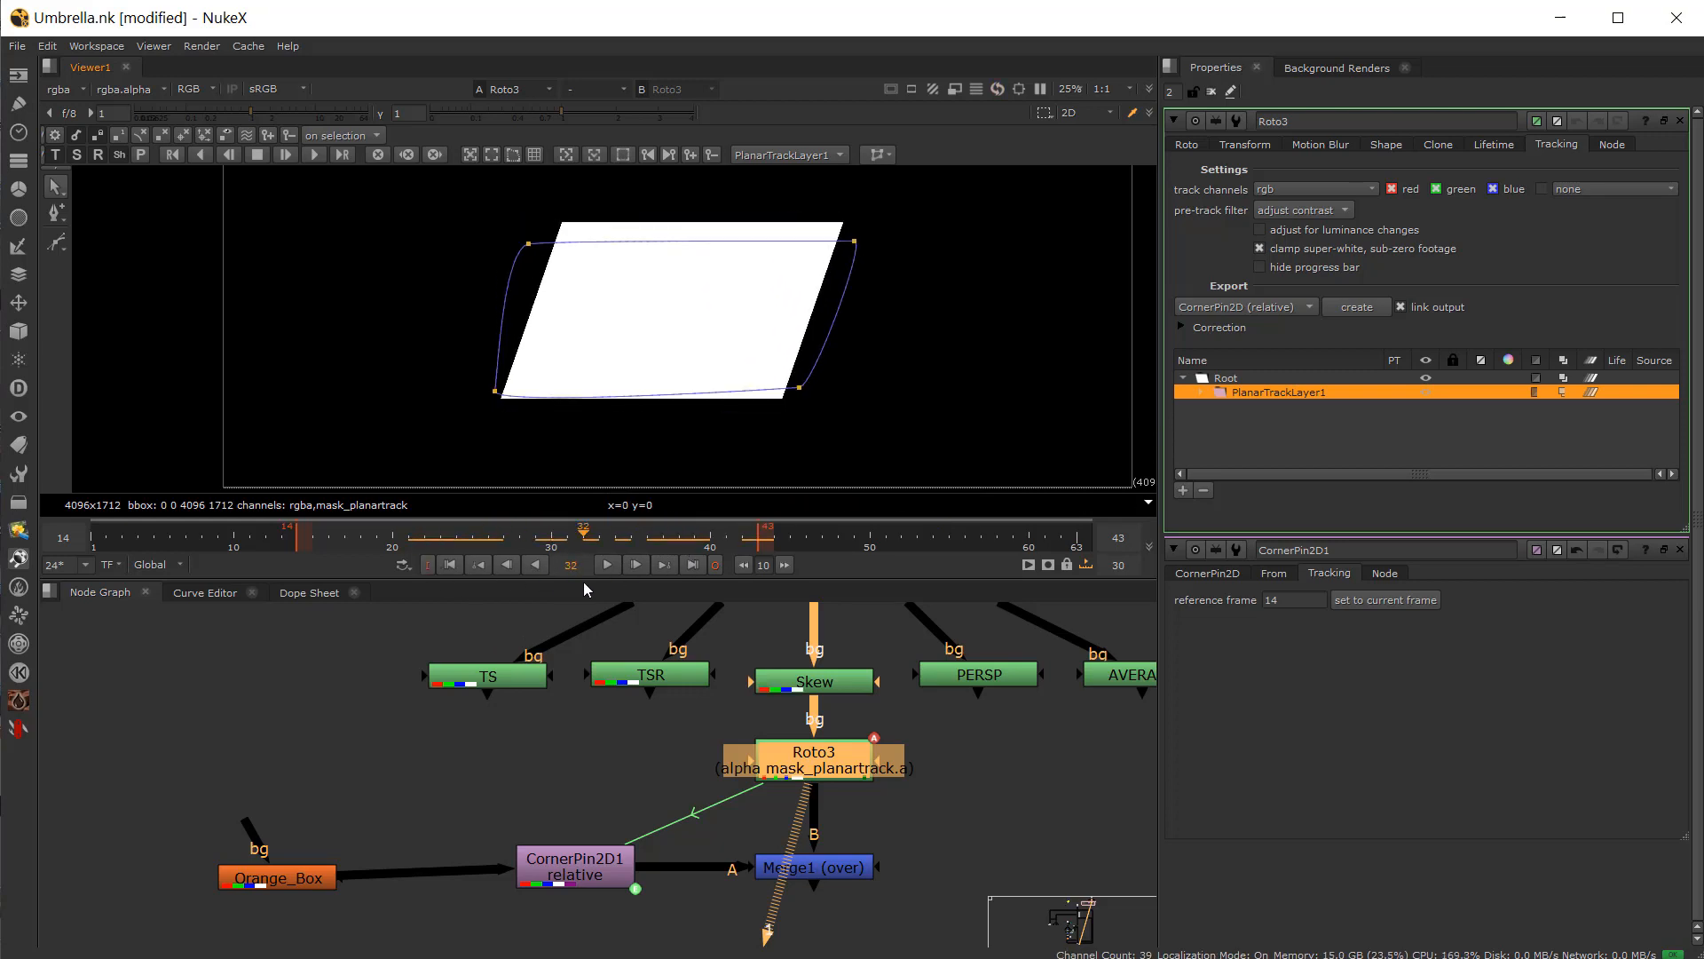
Step: Inspect Orange_Box and CornerPin2D1 in the viewer at frames 32 and 14
{"action": "left_click_drag", "start_coordinate": [579, 884], "coordinate": [546, 894]}
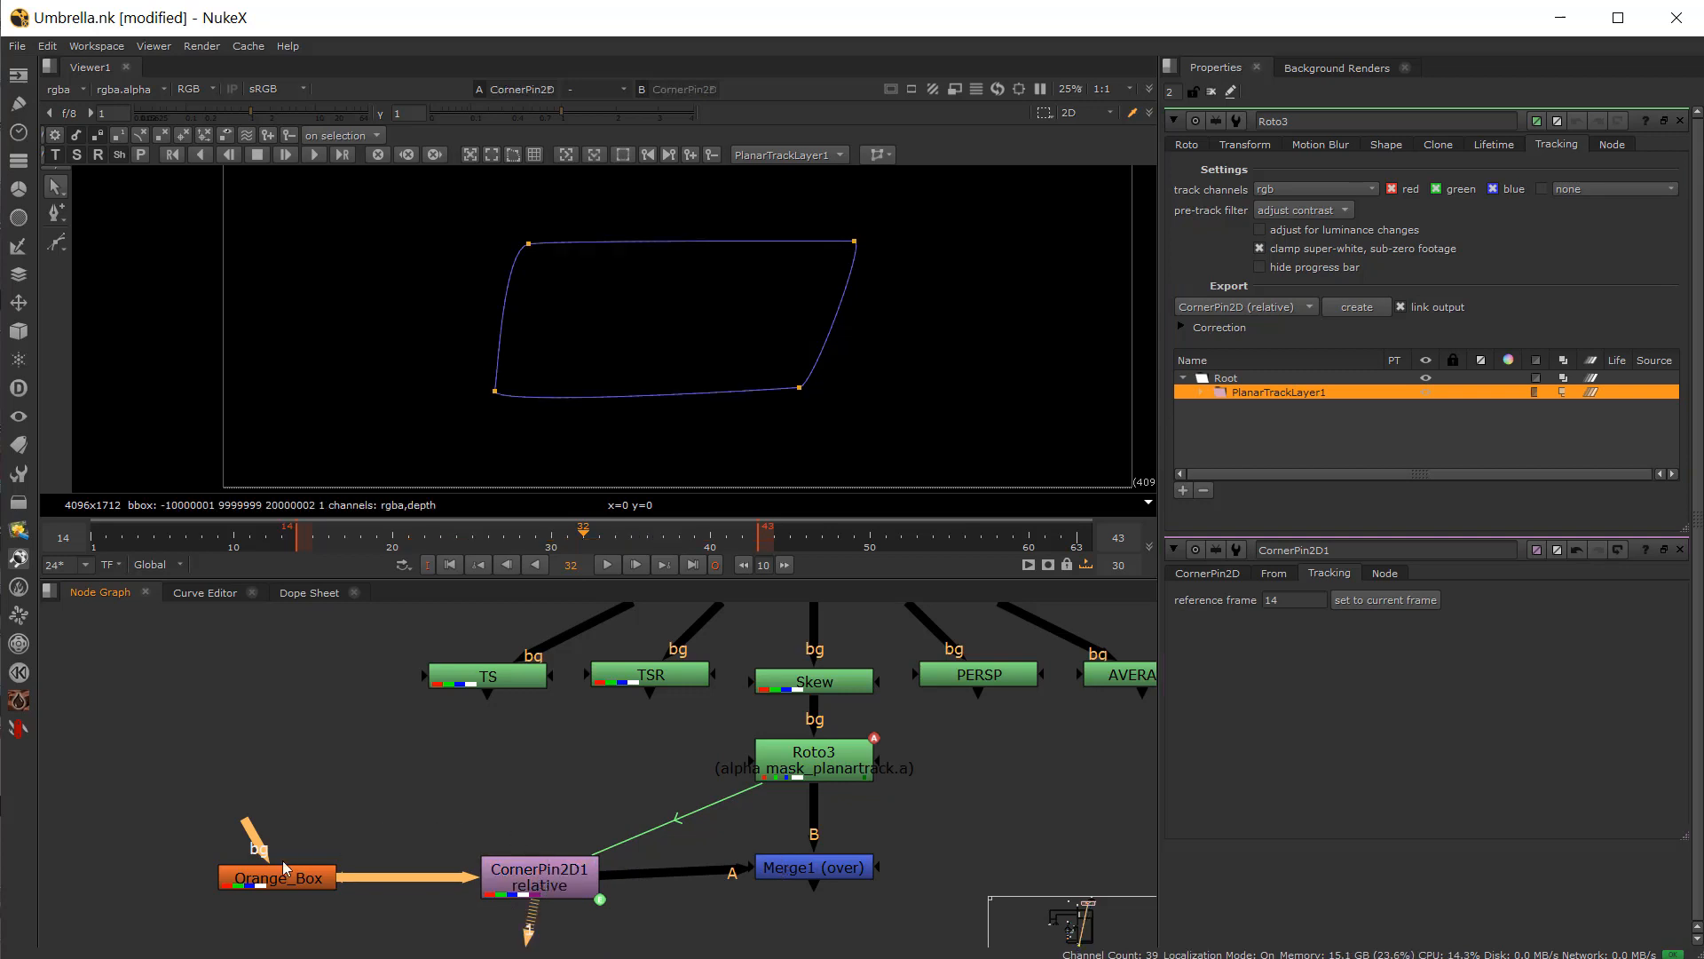
{"action": "left_click", "coordinate": [275, 877]}
{"action": "key", "text": "1"}
{"action": "left_click", "coordinate": [550, 883]}
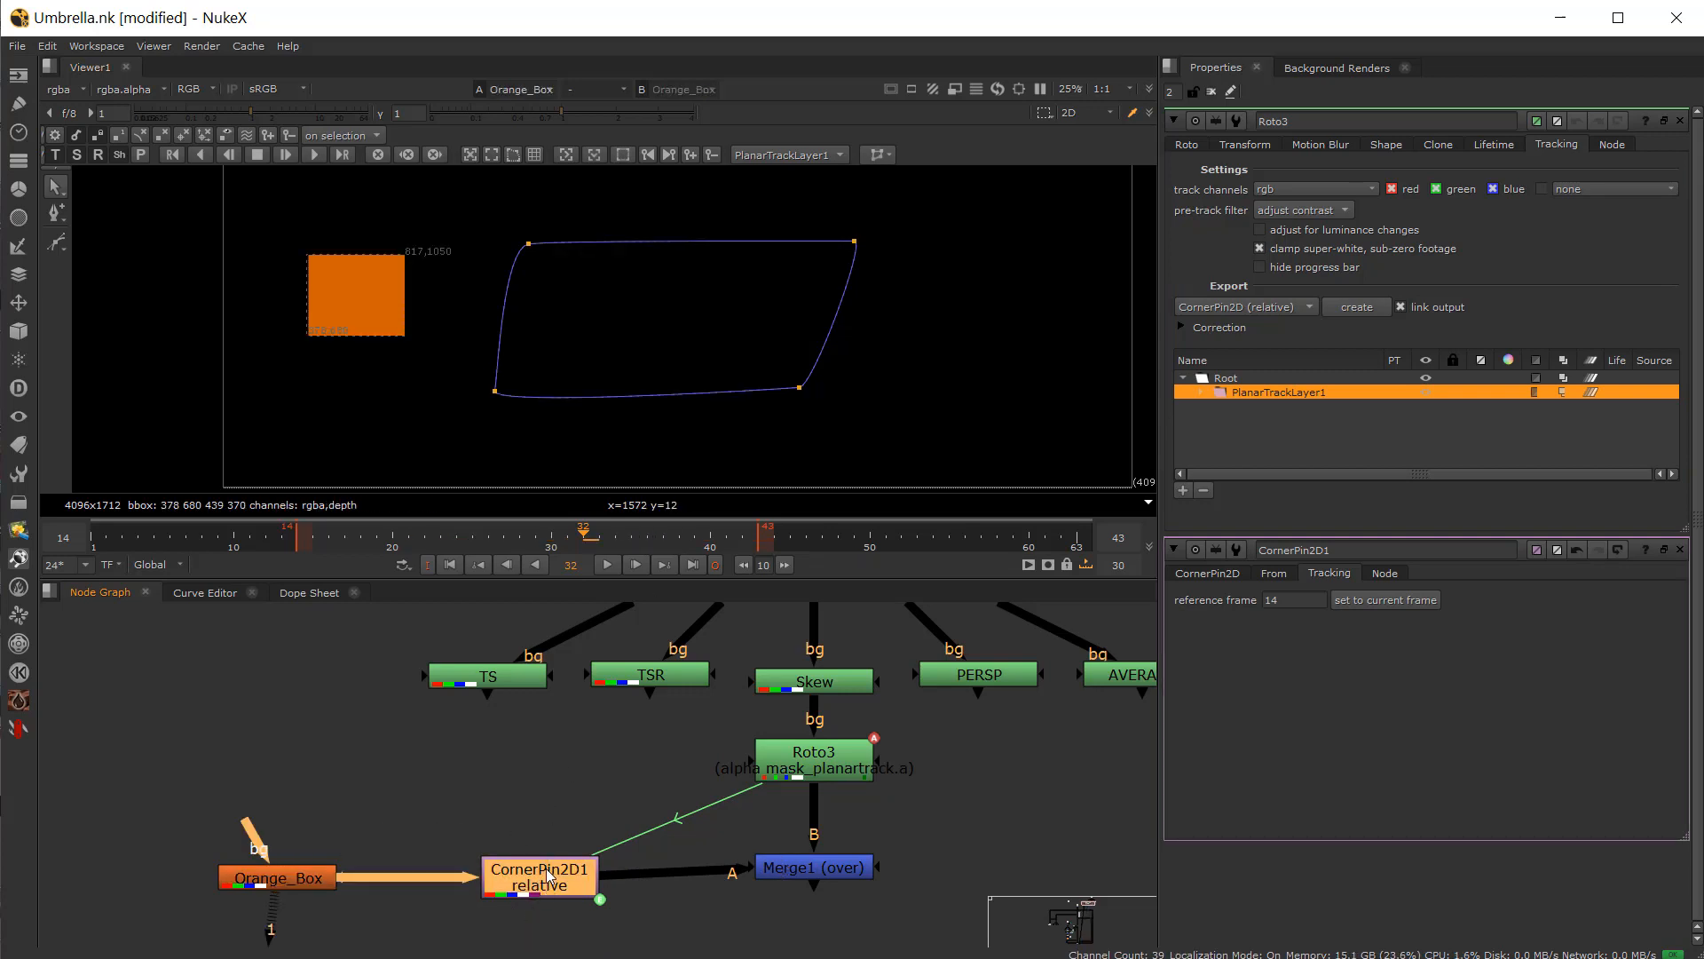
{"action": "key", "text": "1"}
{"action": "key", "text": "1"}
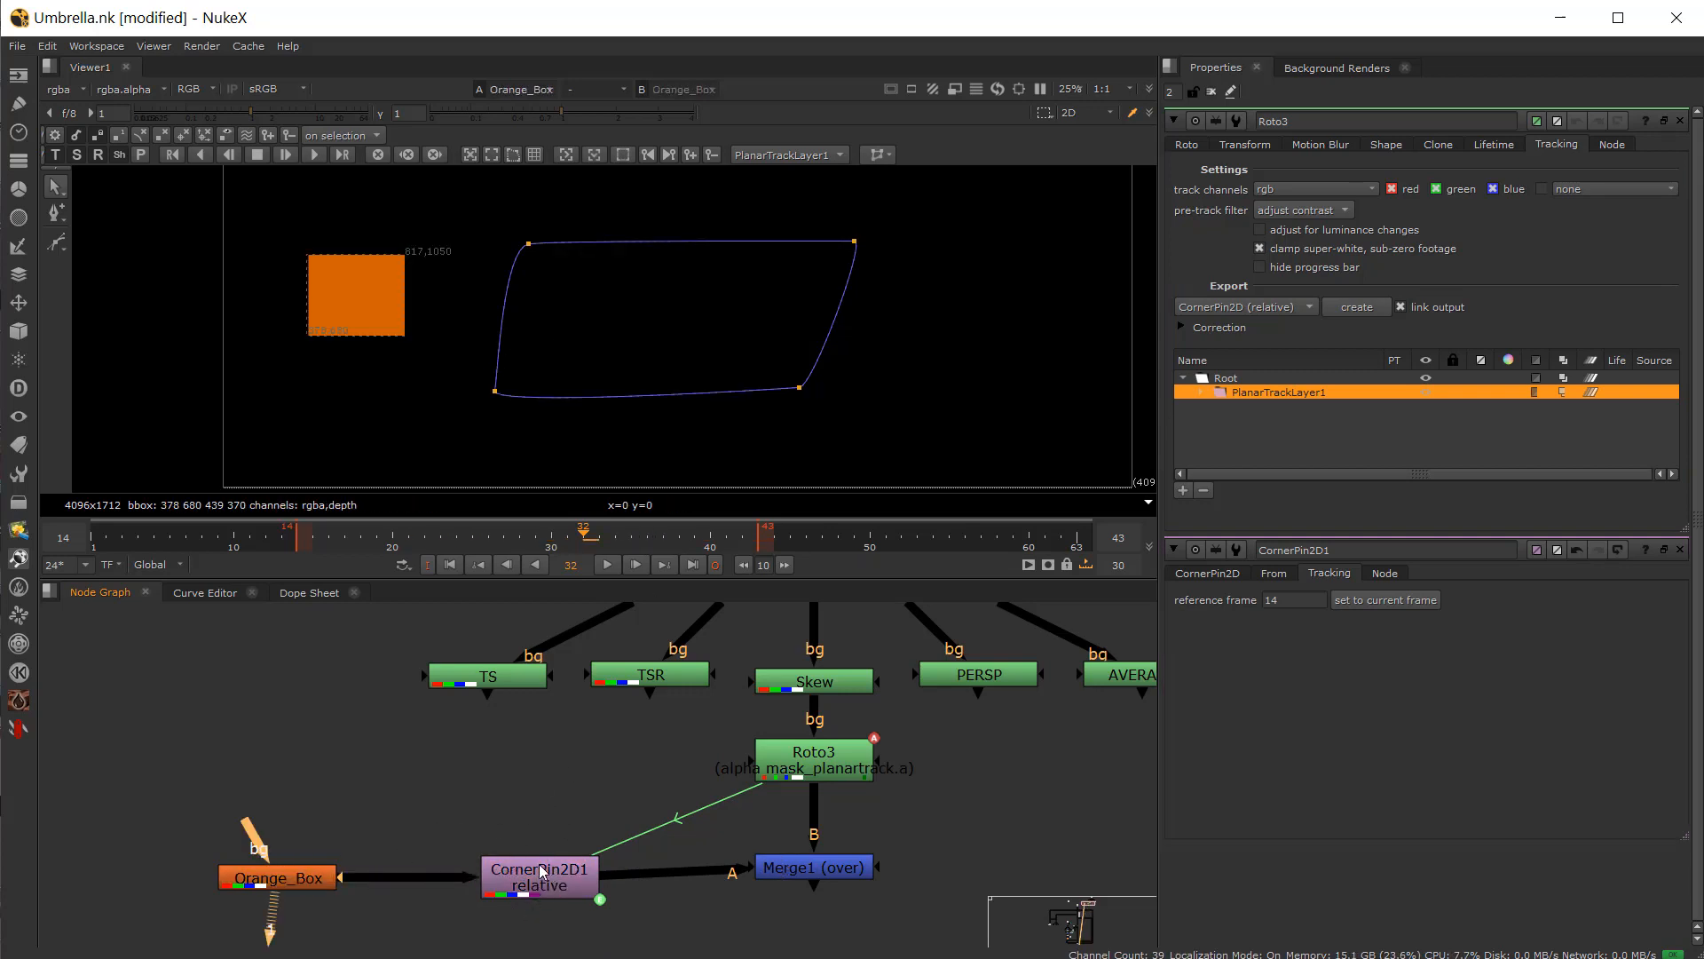
{"action": "left_click", "coordinate": [535, 866]}
{"action": "key", "text": "1"}
{"action": "double_click", "coordinate": [517, 873]}
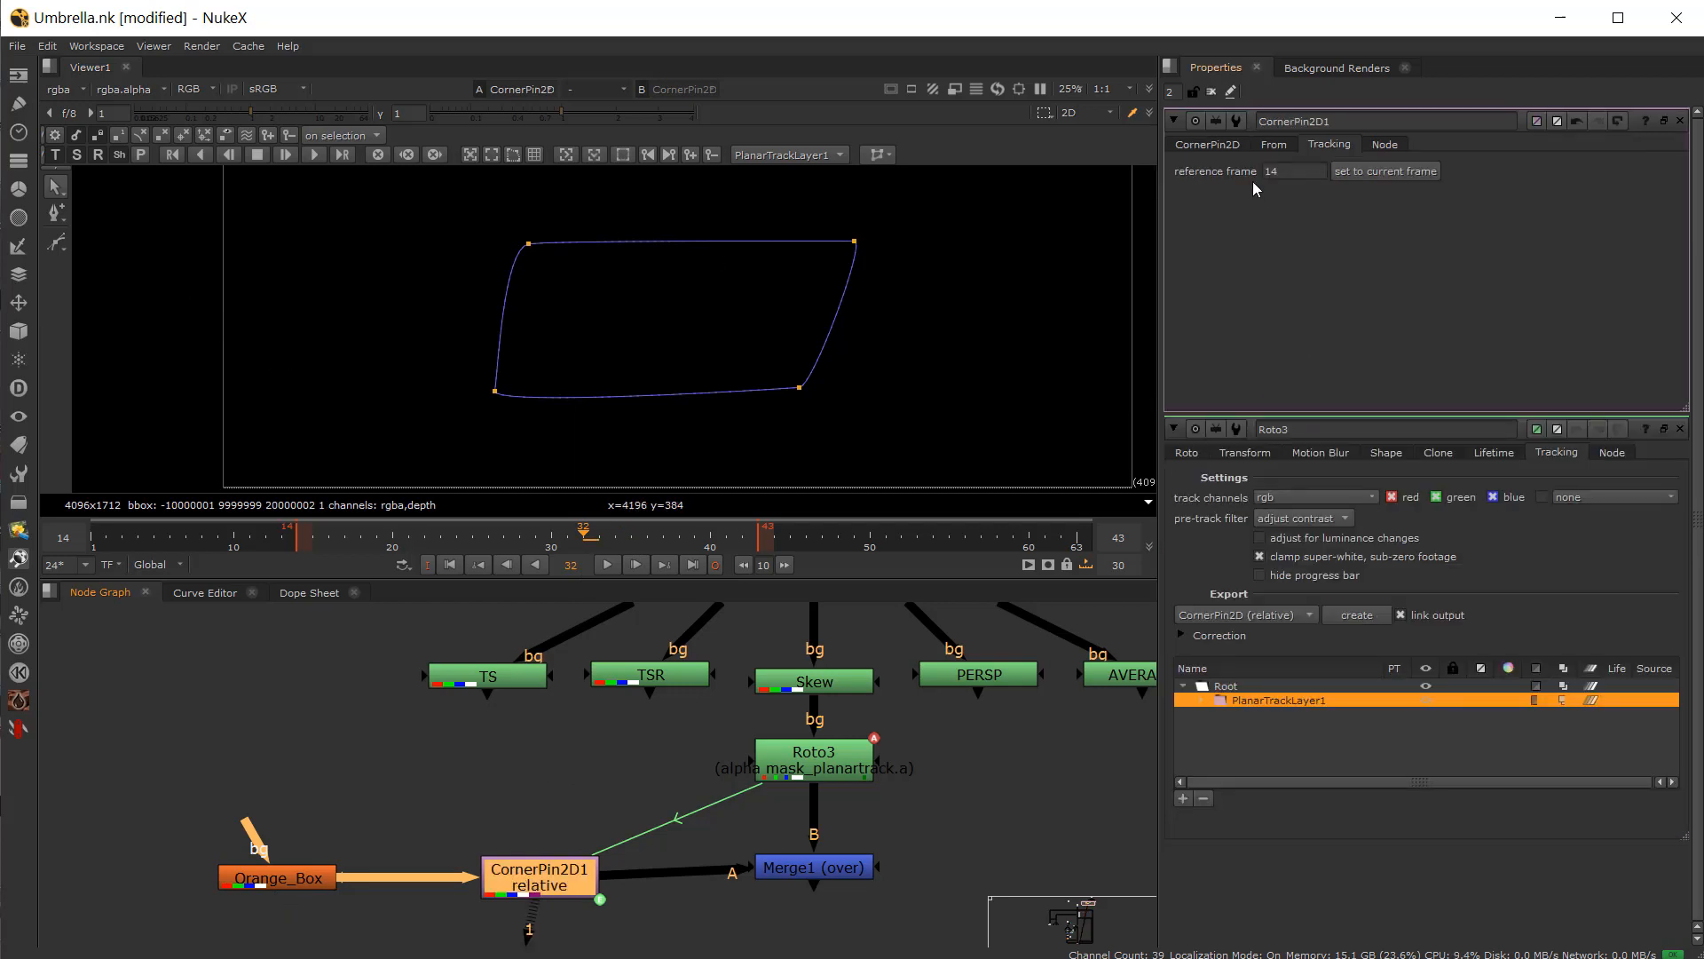
{"action": "left_click_drag", "start_coordinate": [534, 548], "coordinate": [295, 566]}
{"action": "left_click", "coordinate": [297, 883]}
{"action": "key", "text": "1"}
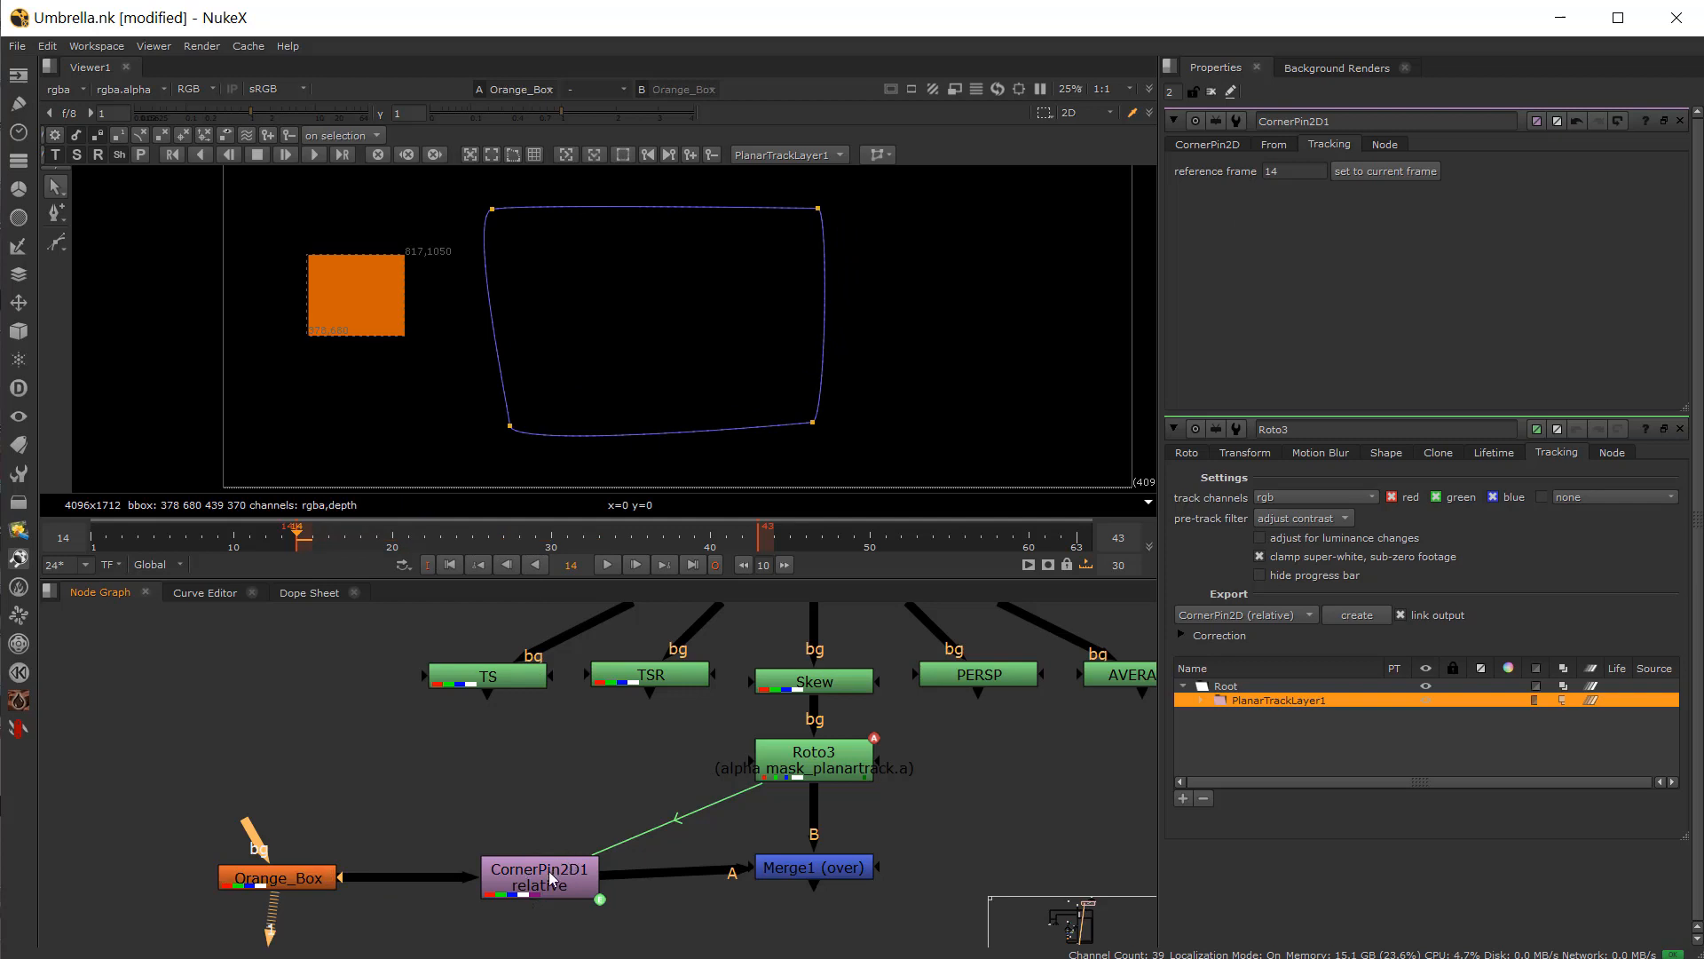
{"action": "left_click", "coordinate": [547, 872]}
{"action": "key", "text": "1"}
{"action": "scroll", "coordinate": [744, 313], "scroll_direction": "down", "scroll_amount": 5}
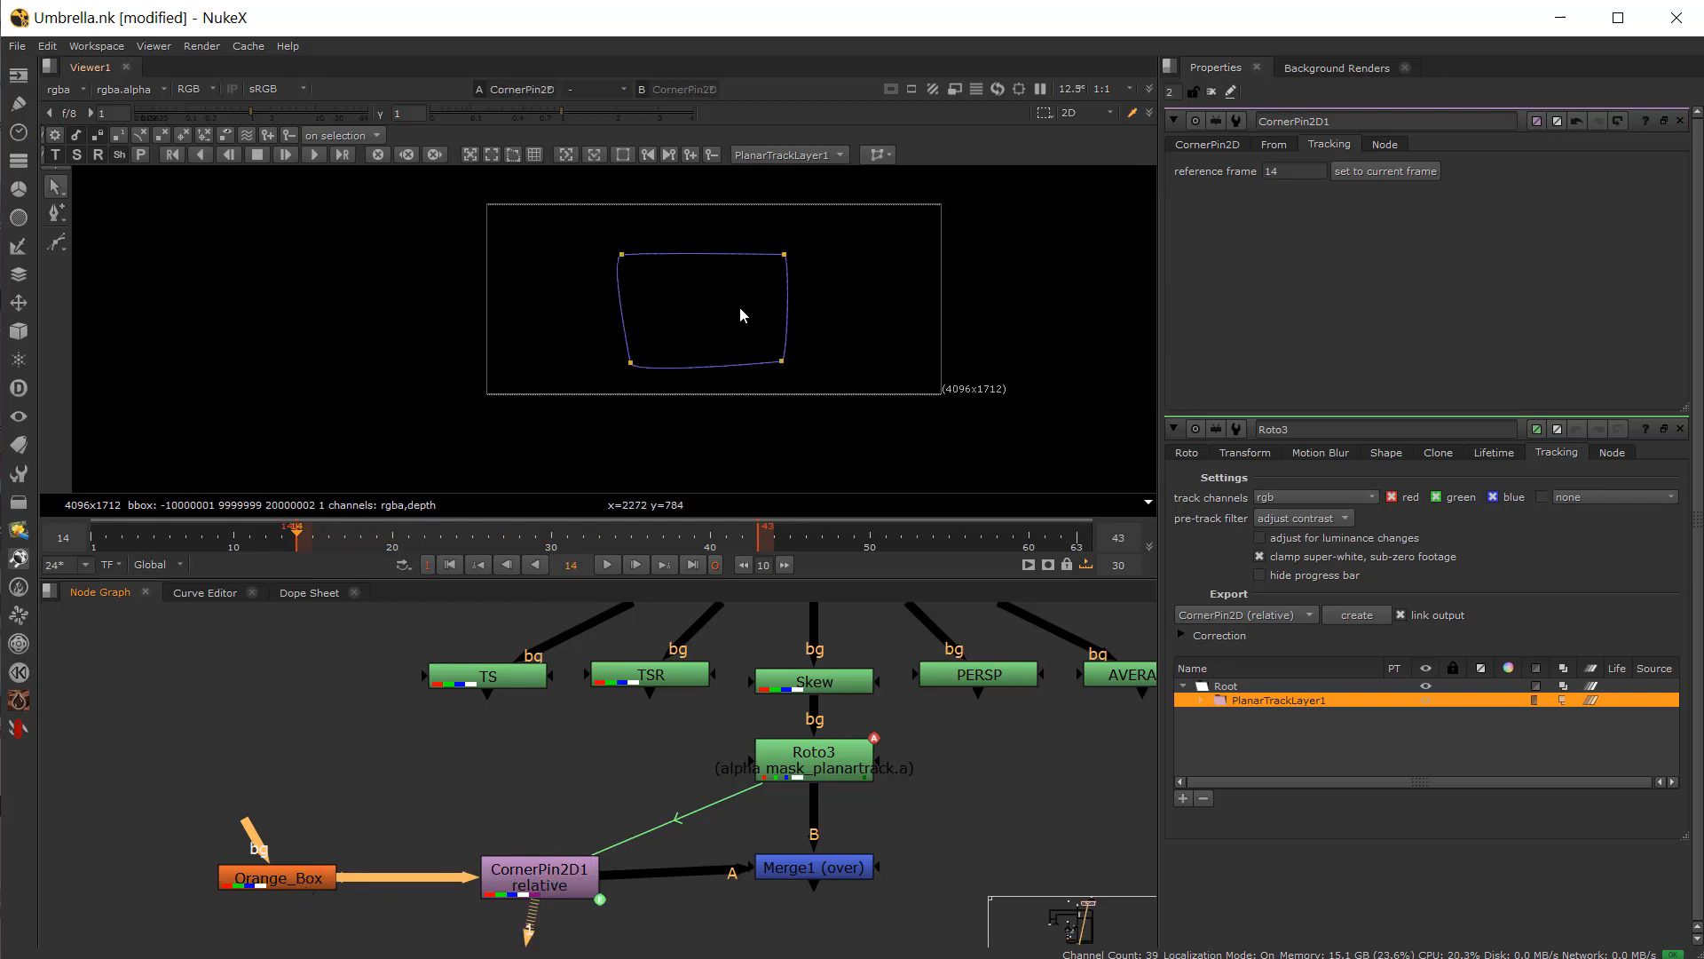
{"action": "scroll", "coordinate": [726, 331], "scroll_direction": "up", "scroll_amount": 3}
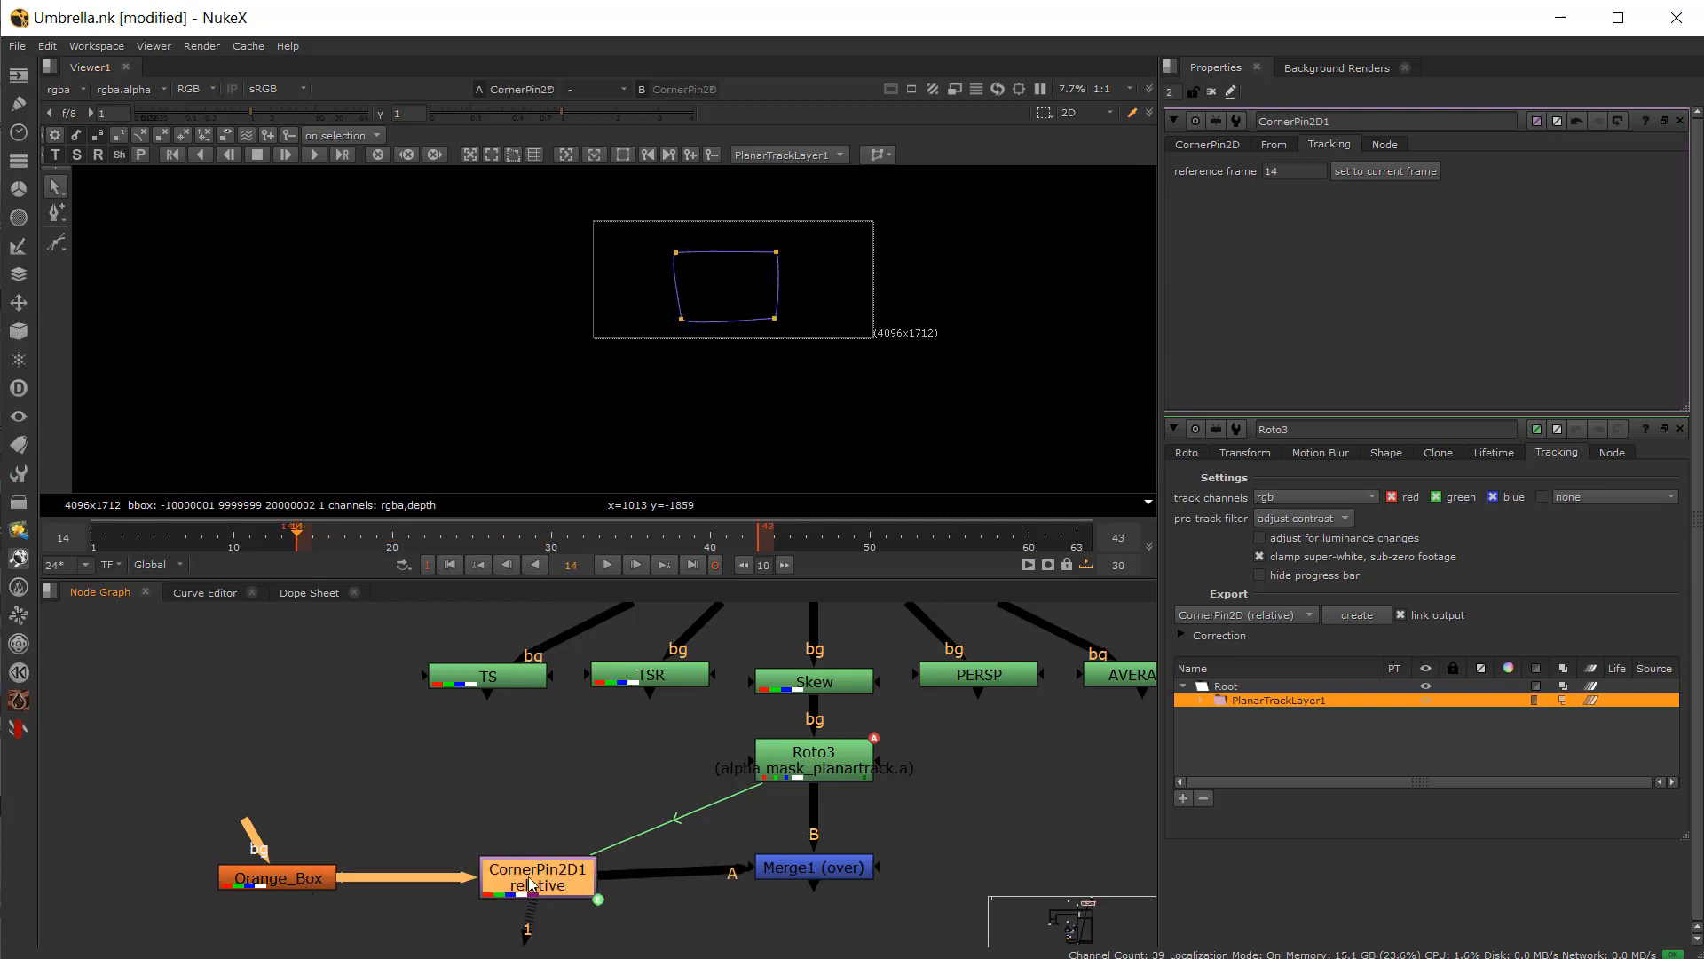
{"action": "left_click", "coordinate": [277, 878]}
{"action": "key", "text": "1"}
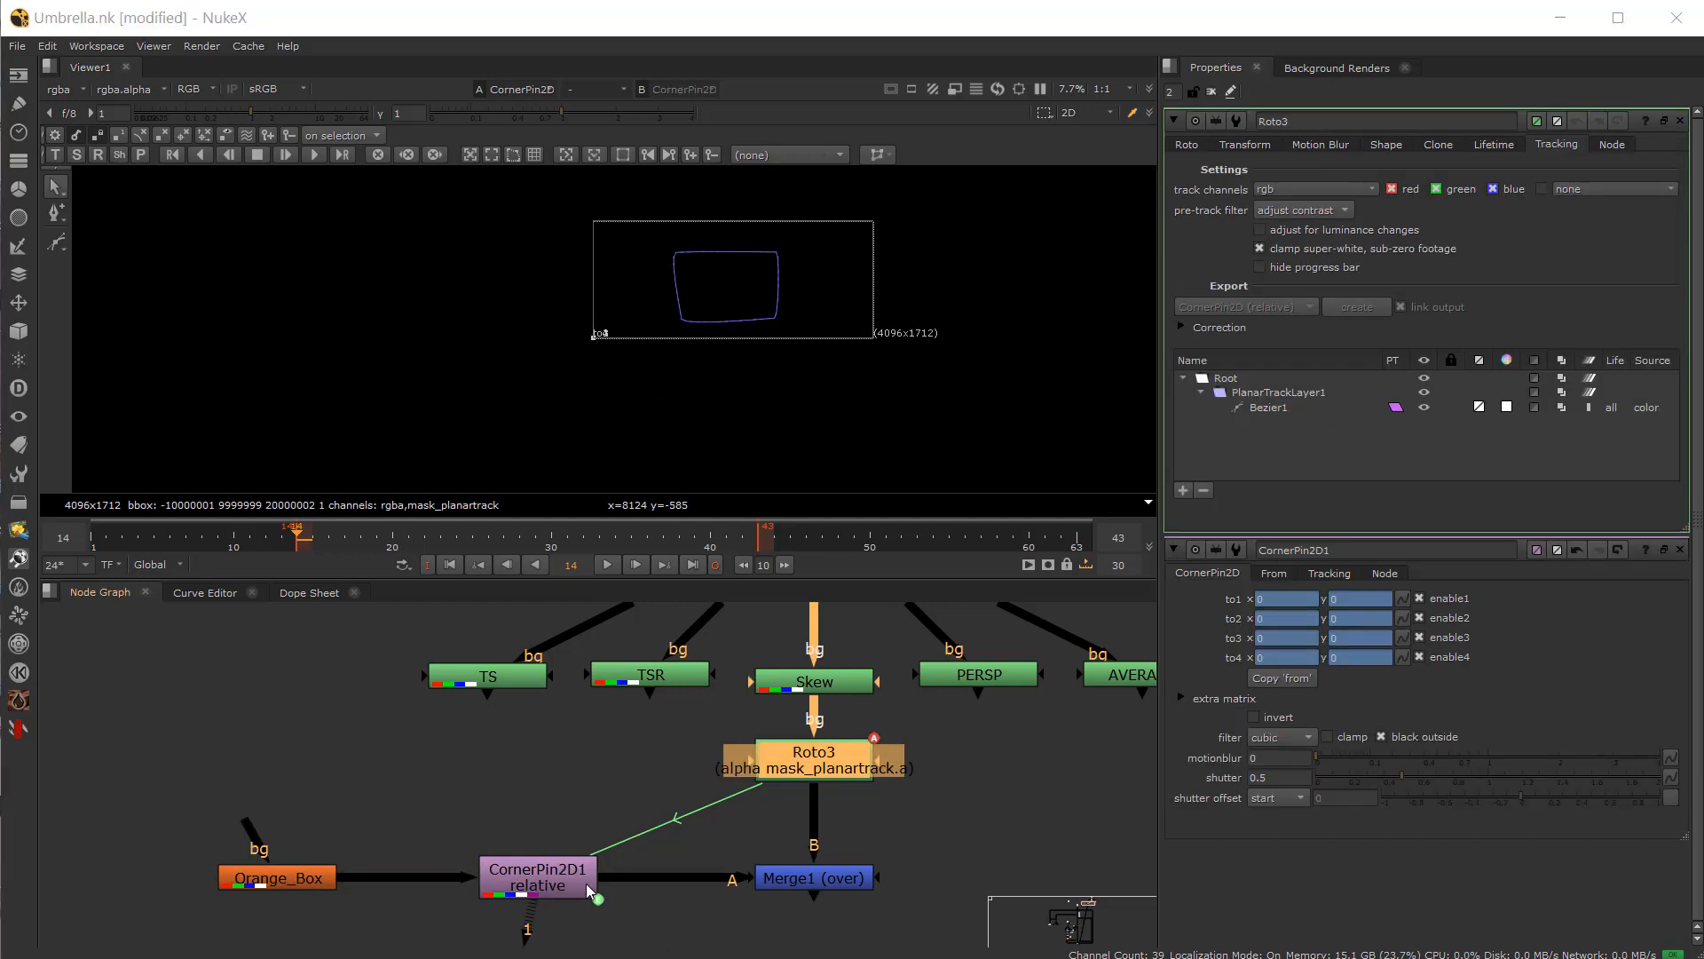
Step: Delete CornerPin2D1 and export a new CornerPin2D (relative) node from Roto3's planar track
{"action": "left_click", "coordinate": [547, 884]}
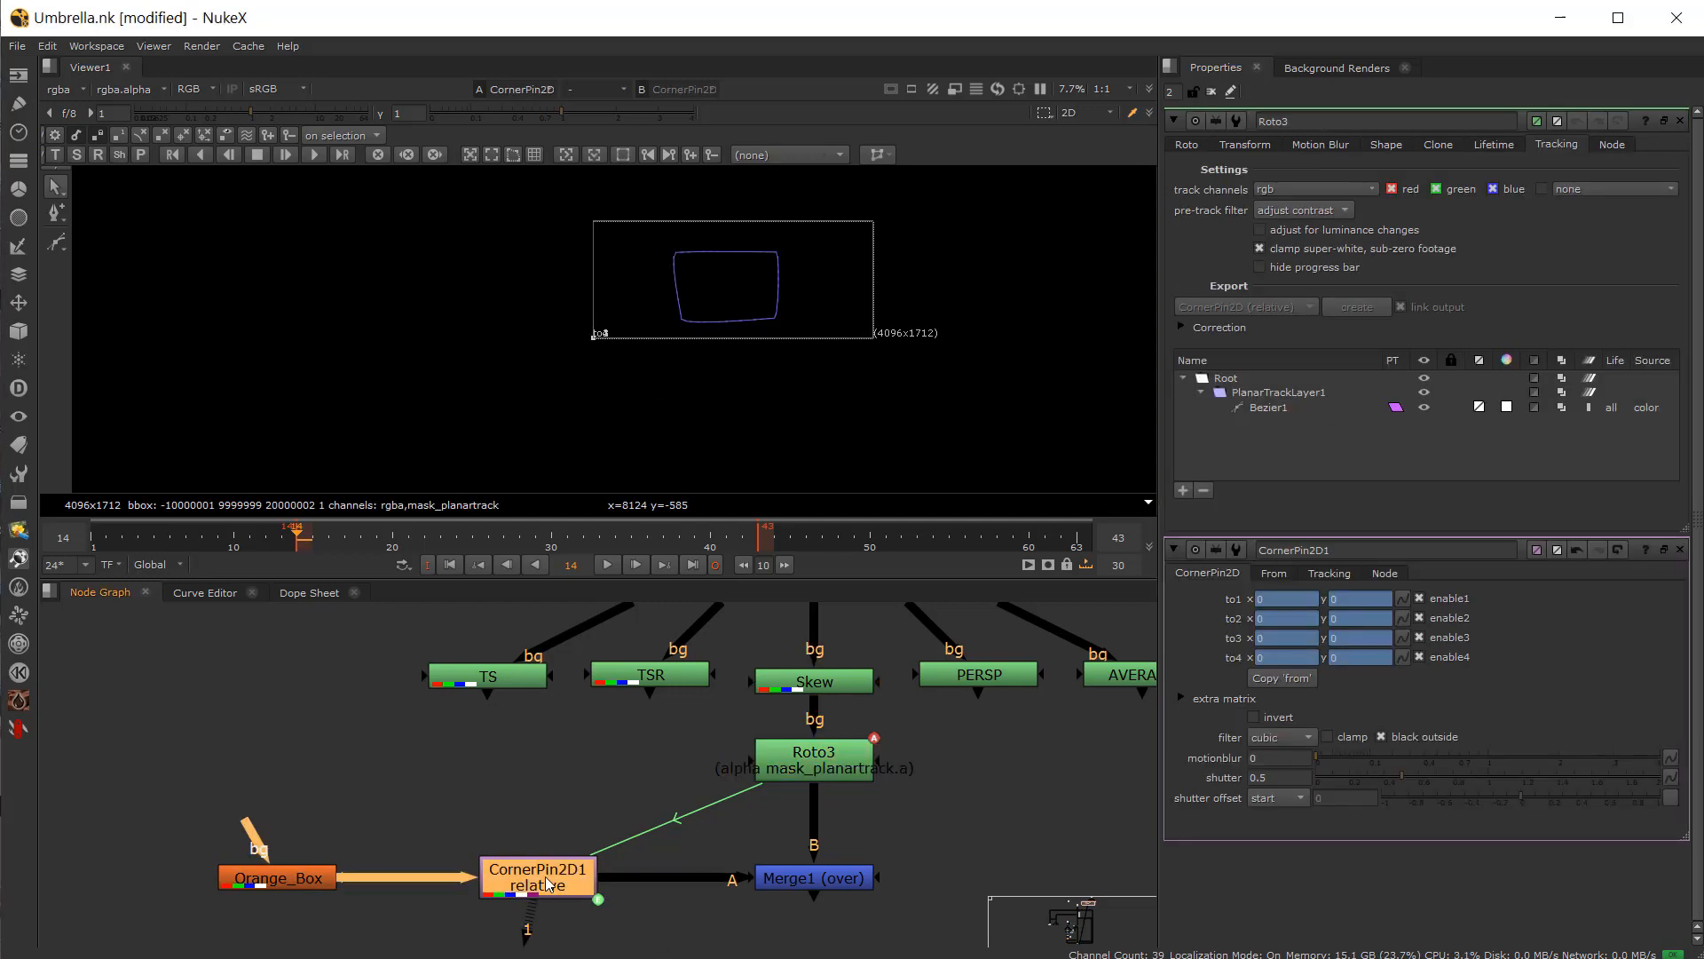
{"action": "key", "text": "Delete"}
{"action": "left_click", "coordinate": [831, 769]}
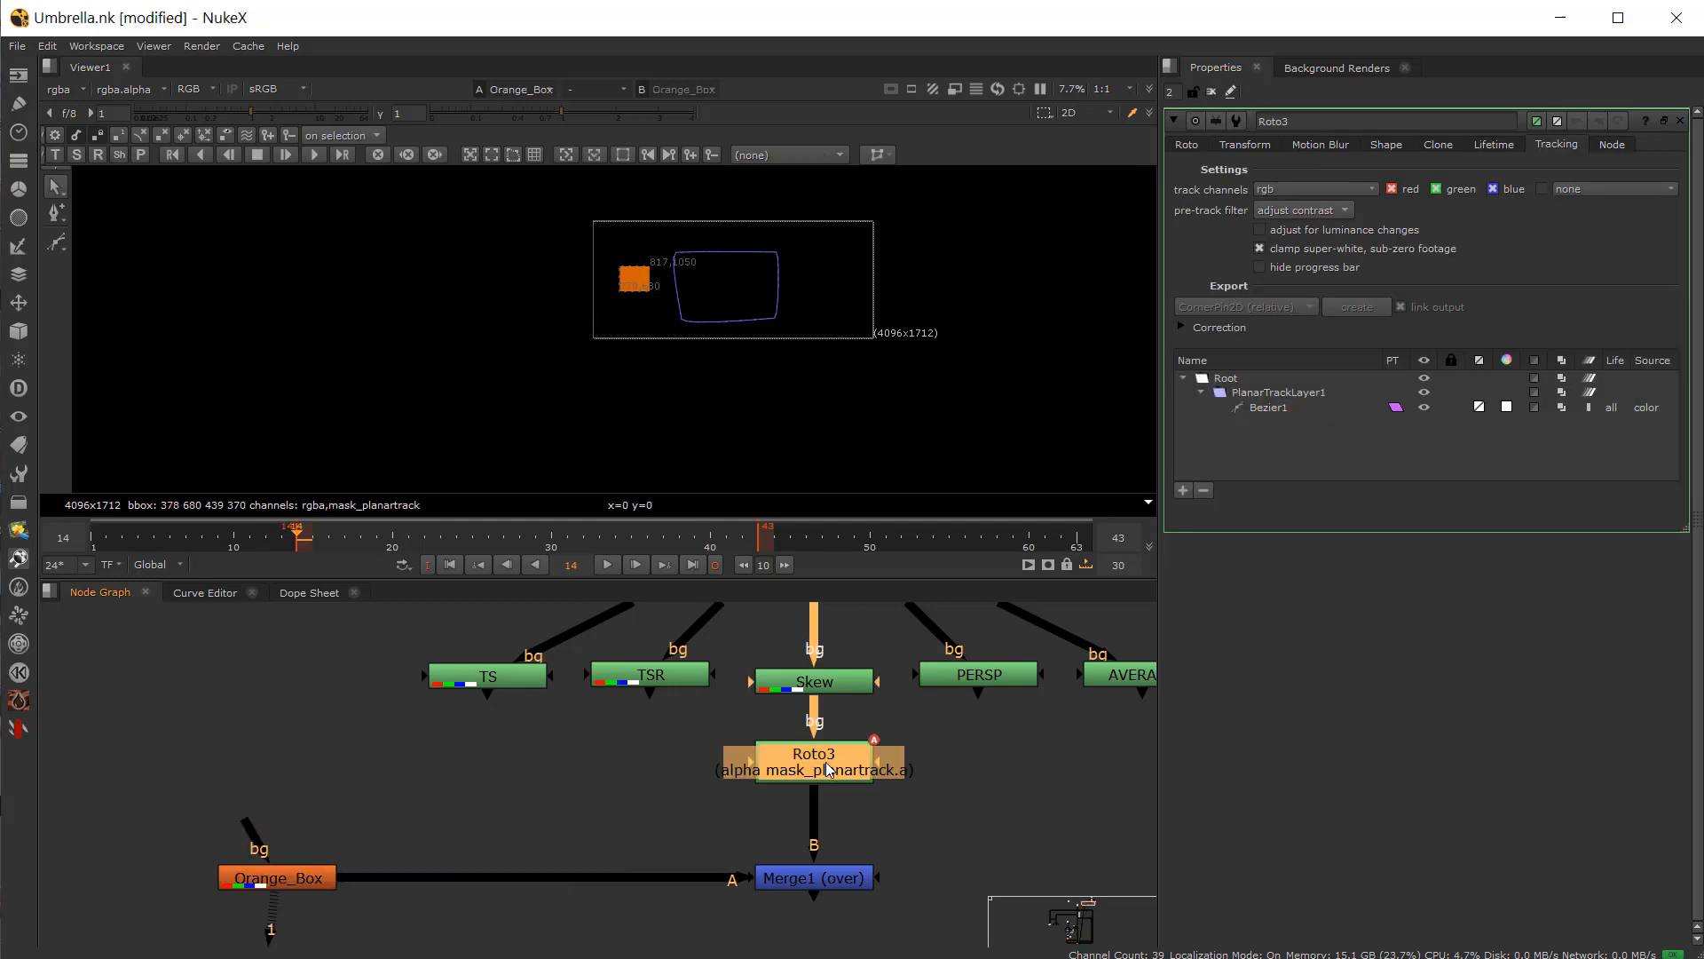
{"action": "left_click", "coordinate": [1270, 408]}
{"action": "left_click", "coordinate": [1343, 311]}
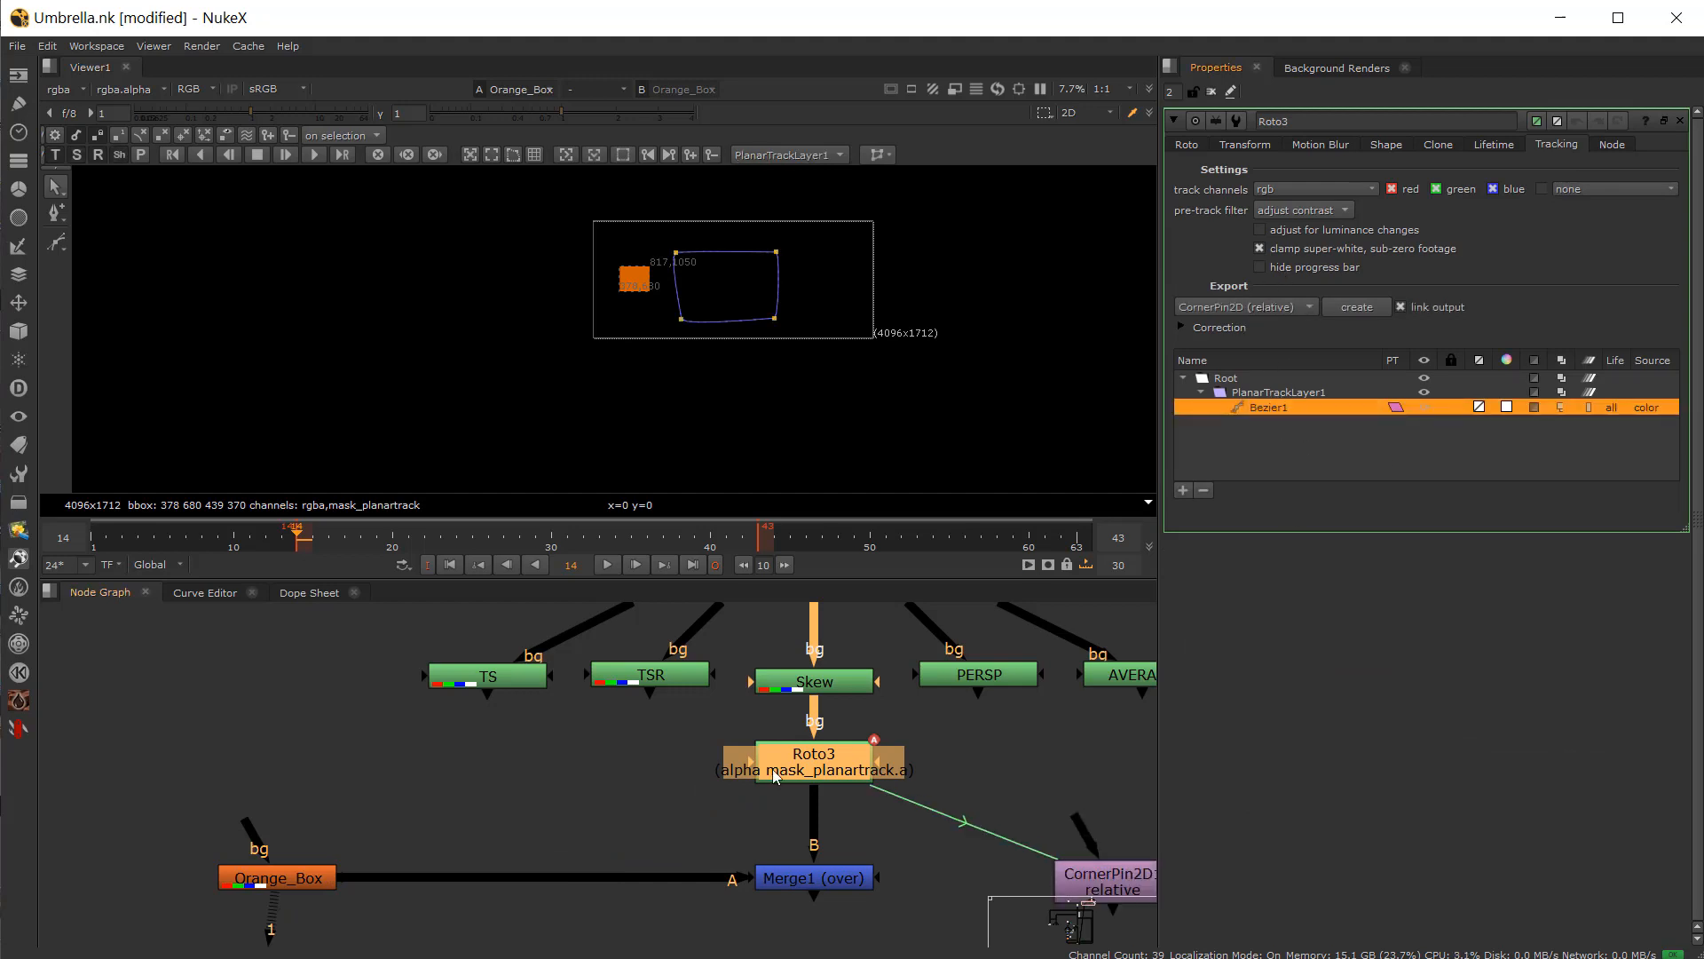
Step: View the new CornerPin2D1 and Merge1 and scrub the timeline to check the match-move
{"action": "left_click", "coordinate": [521, 873]}
{"action": "key", "text": "1"}
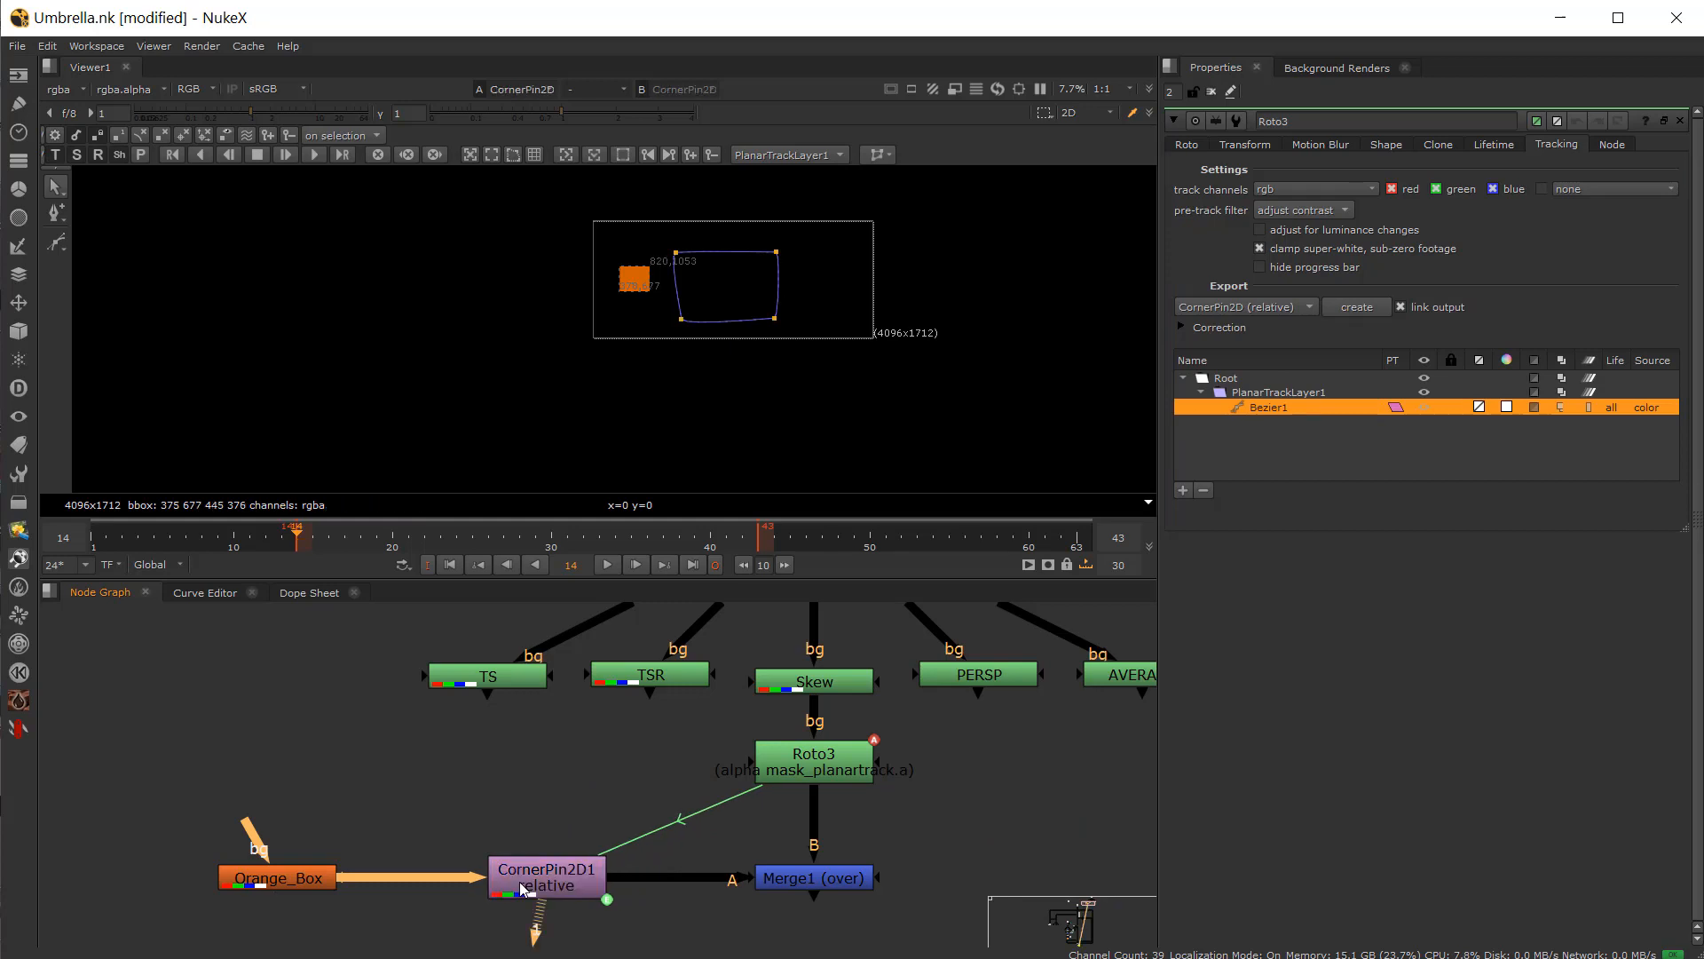
{"action": "left_click", "coordinate": [828, 881]}
{"action": "key", "text": "1"}
{"action": "scroll", "coordinate": [693, 266], "scroll_direction": "up", "scroll_amount": 6}
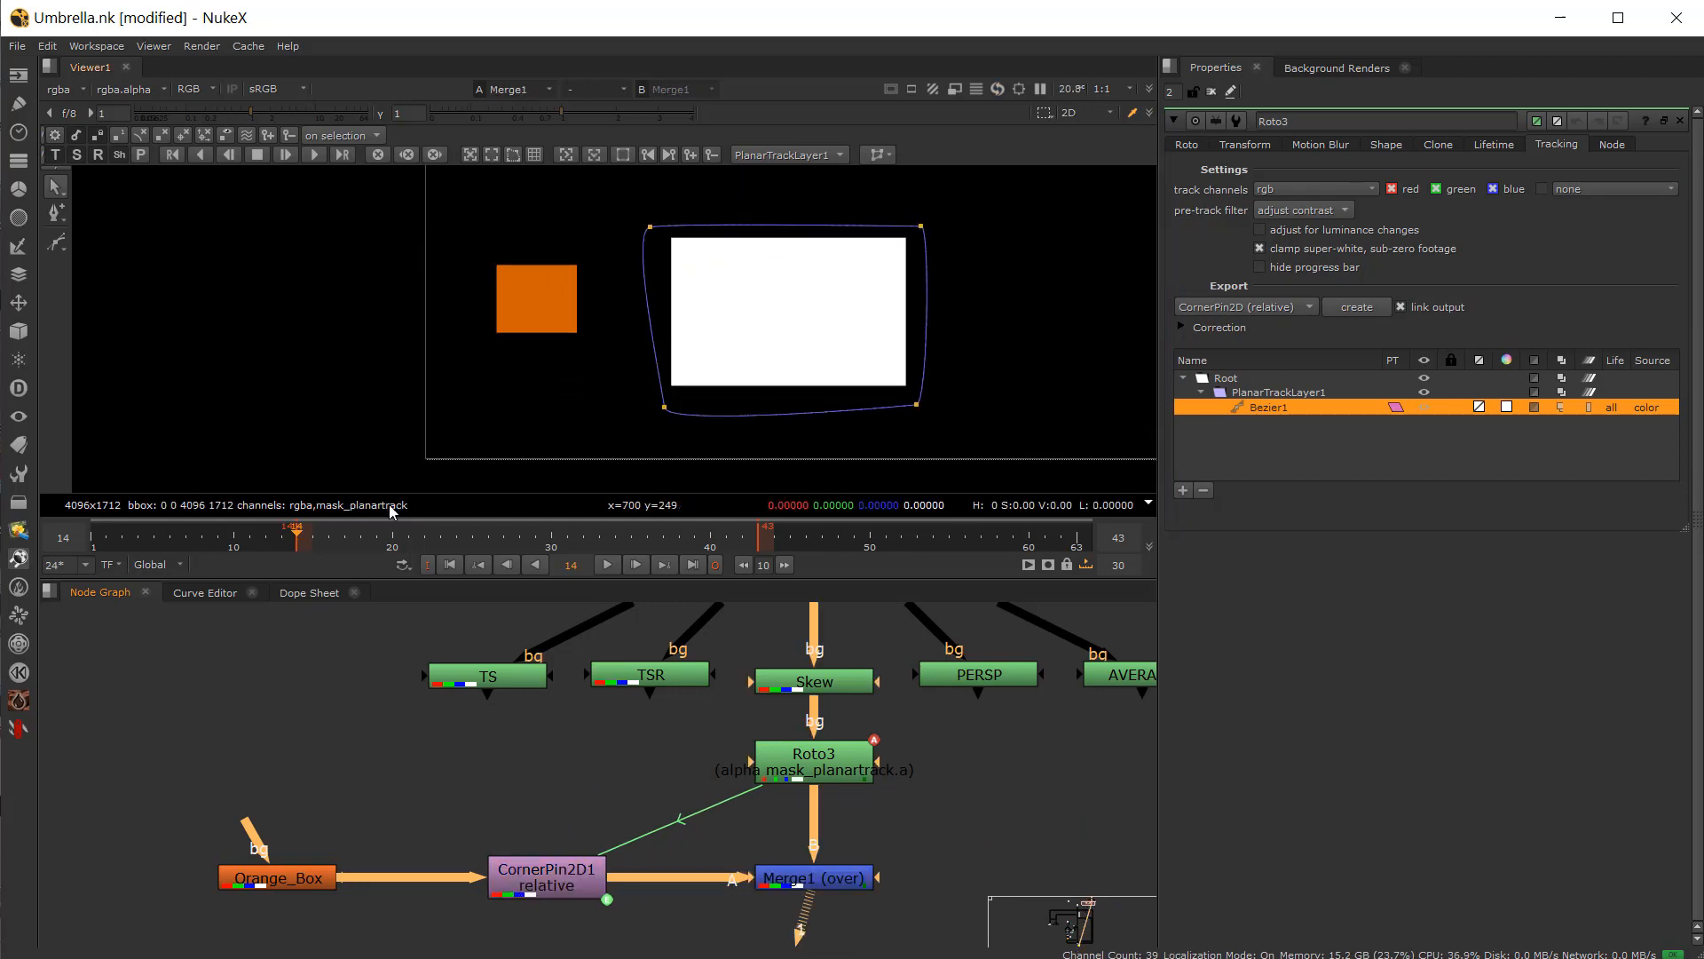
{"action": "left_click_drag", "start_coordinate": [306, 538], "coordinate": [363, 551]}
{"action": "left_click_drag", "start_coordinate": [669, 545], "coordinate": [604, 555]}
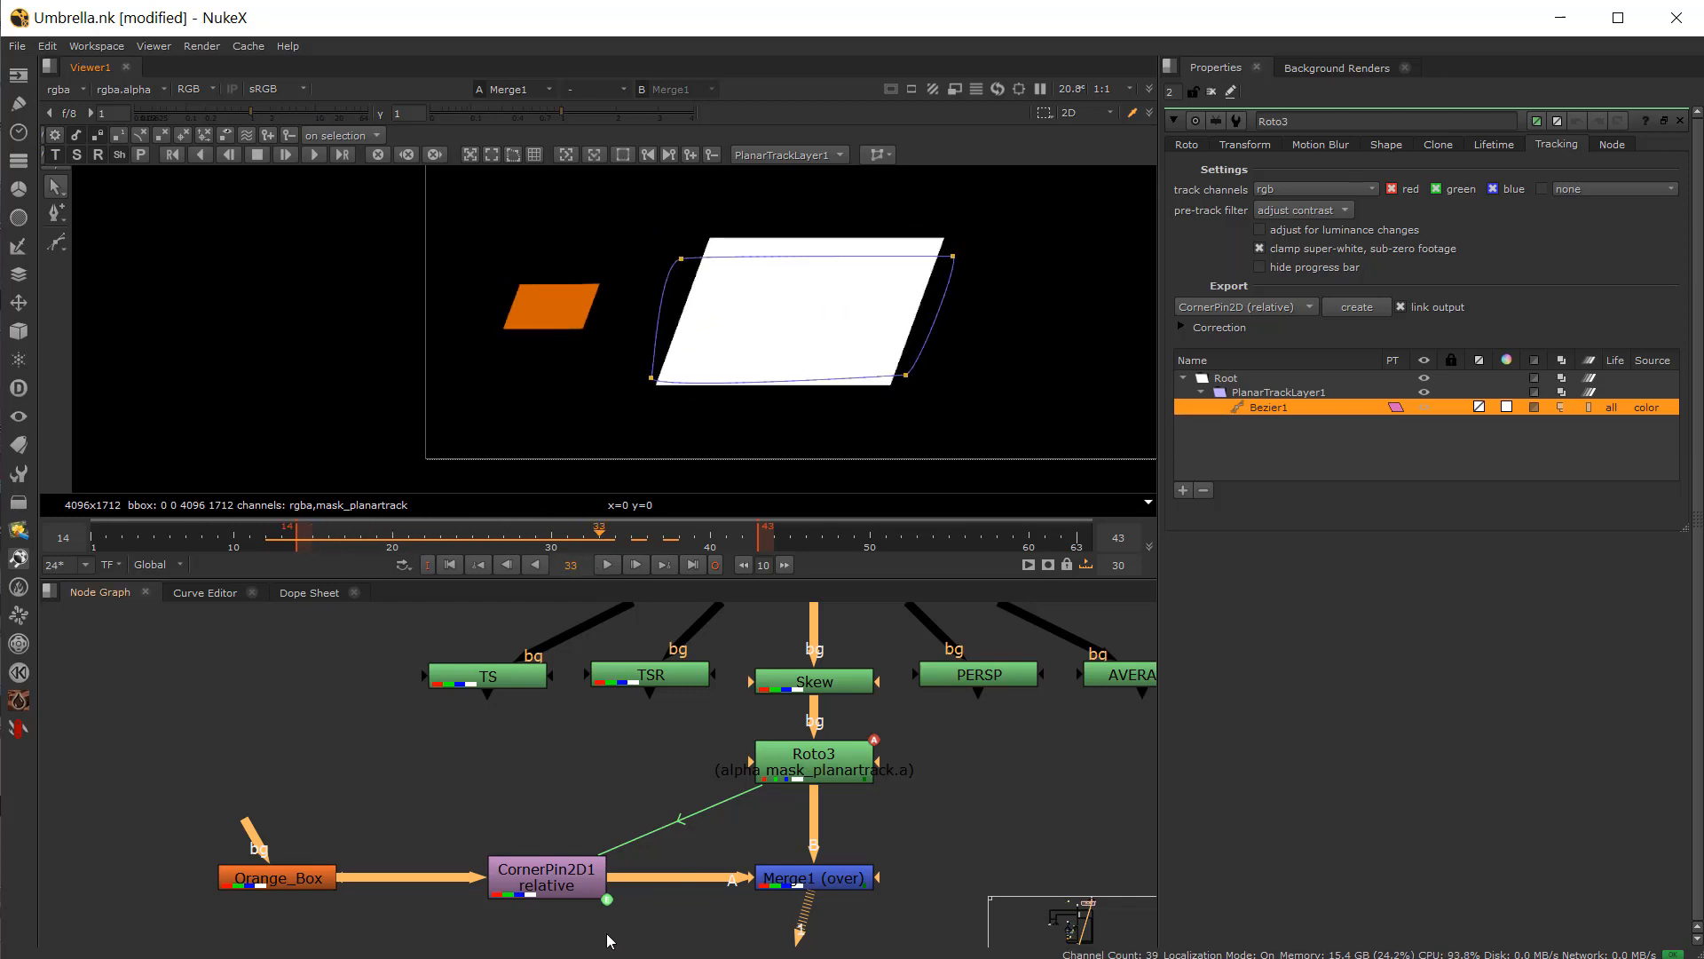
Step: Delete the new CornerPin2D1 node and remove PlanarTrackLayer1 from Roto3
{"action": "left_click", "coordinate": [827, 773]}
{"action": "left_click", "coordinate": [540, 879]}
{"action": "key", "text": "Delete"}
{"action": "left_click", "coordinate": [811, 778]}
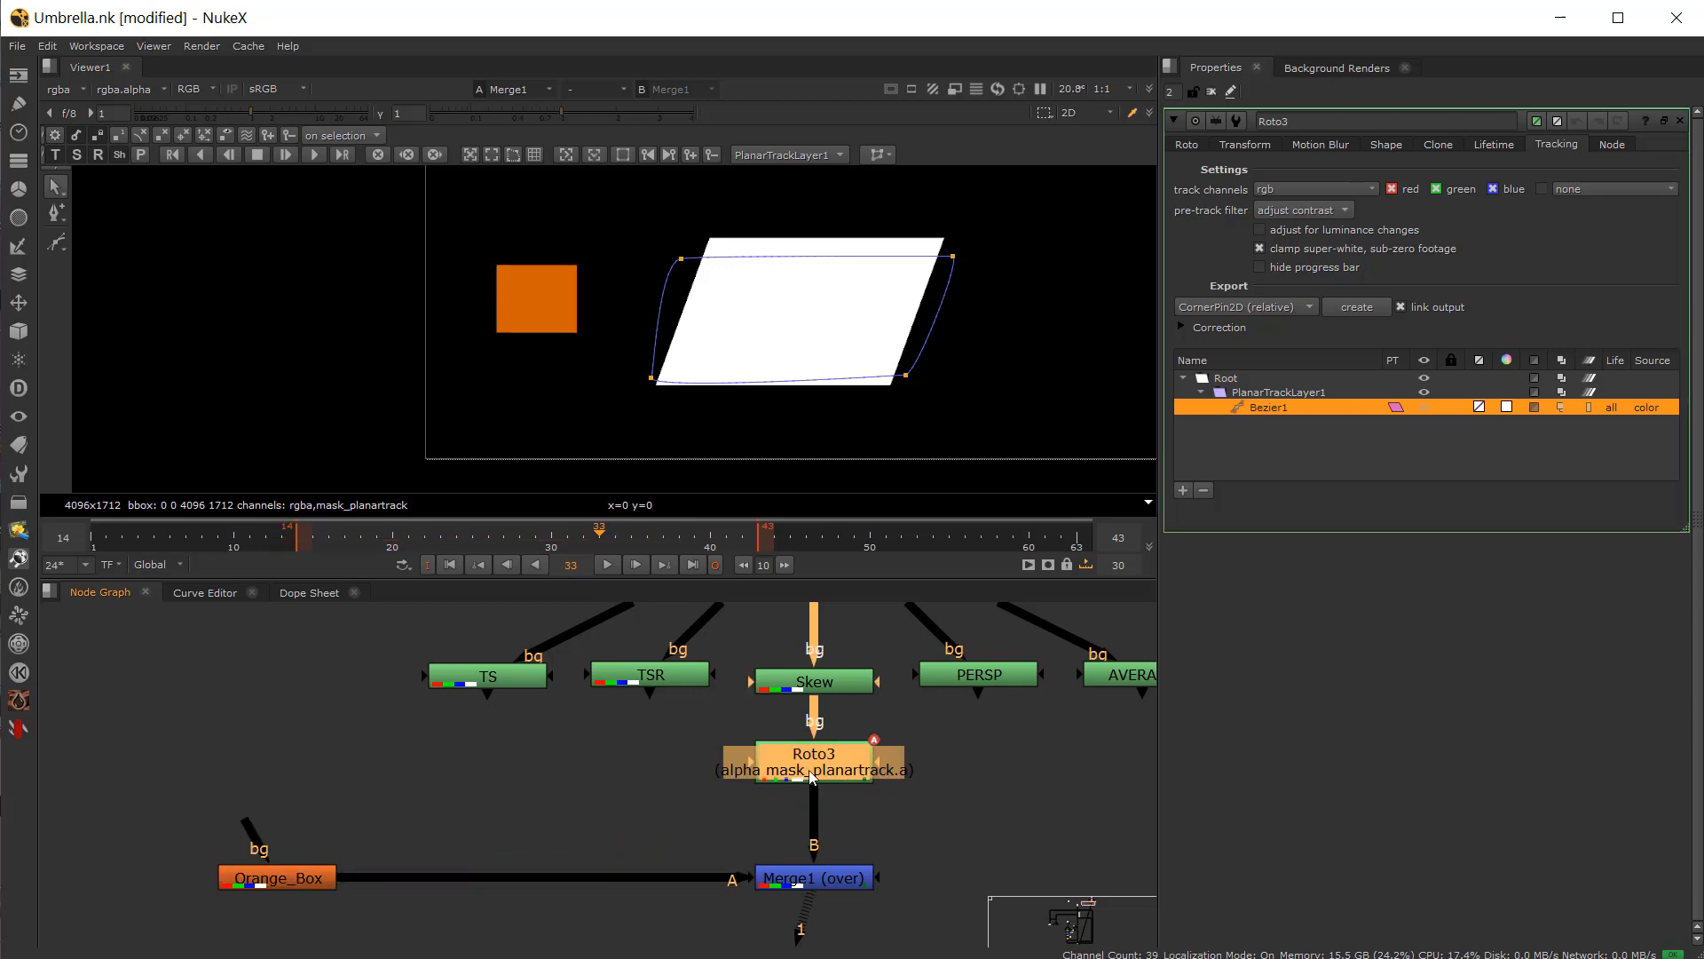
{"action": "left_click", "coordinate": [1240, 392]}
{"action": "left_click", "coordinate": [1204, 490]}
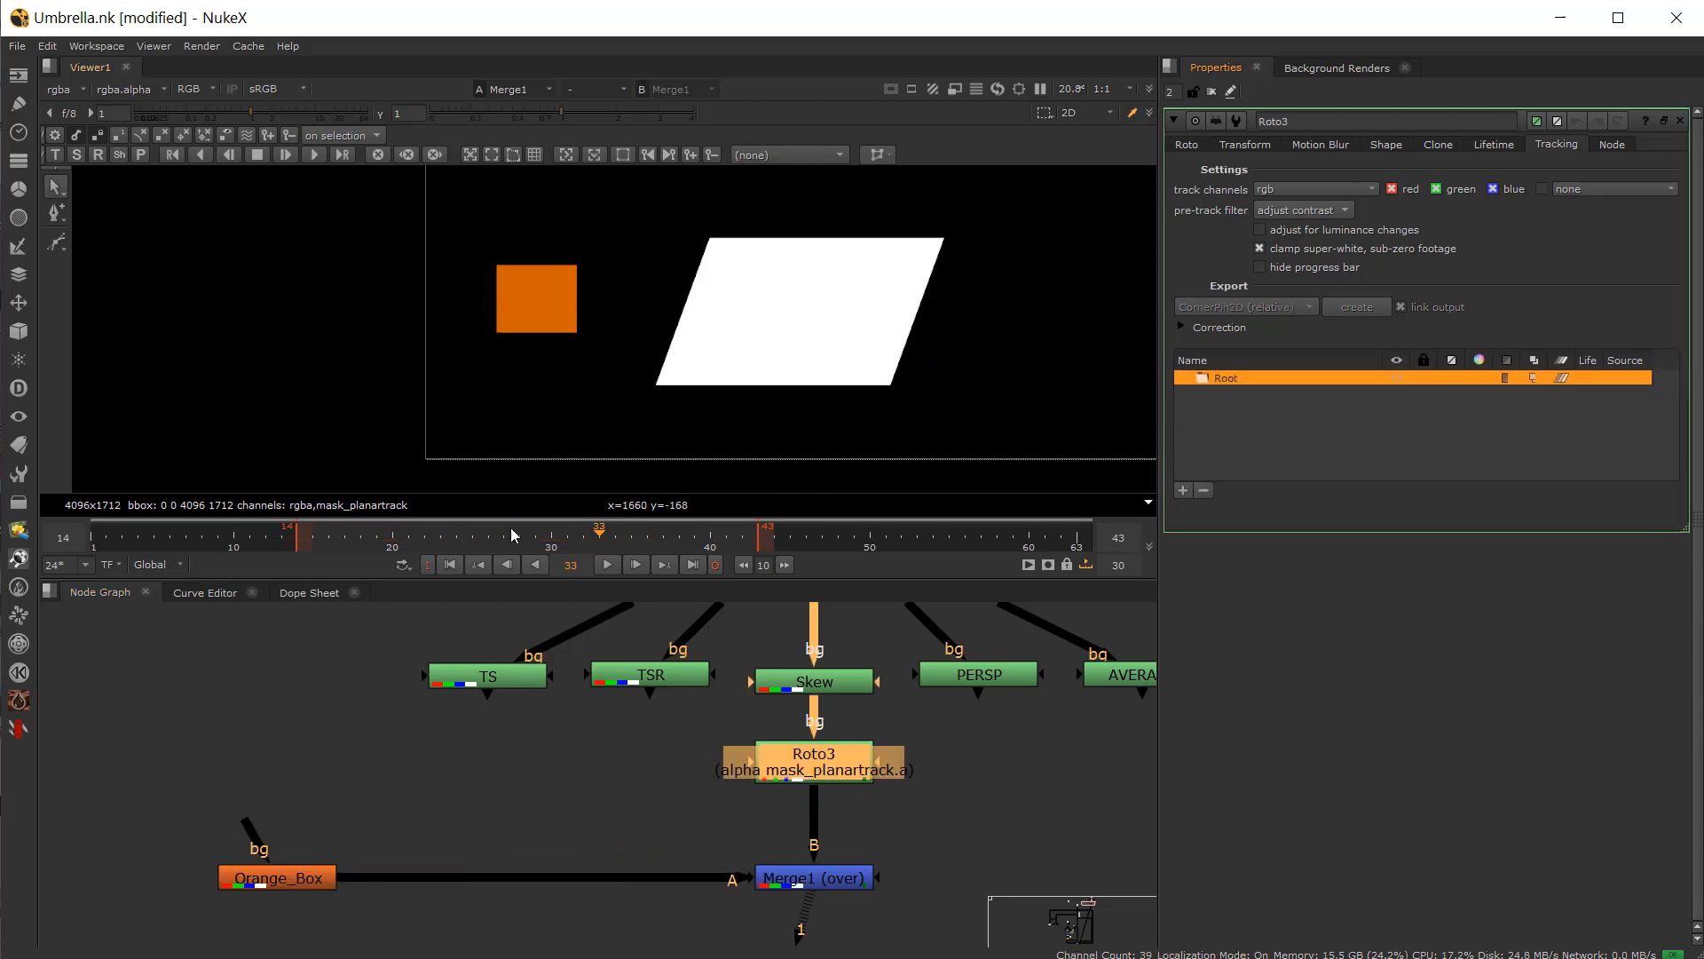
Step: Return to frame 14 and reconnect Roto3's input from Skew to PERSP
{"action": "left_click", "coordinate": [298, 550]}
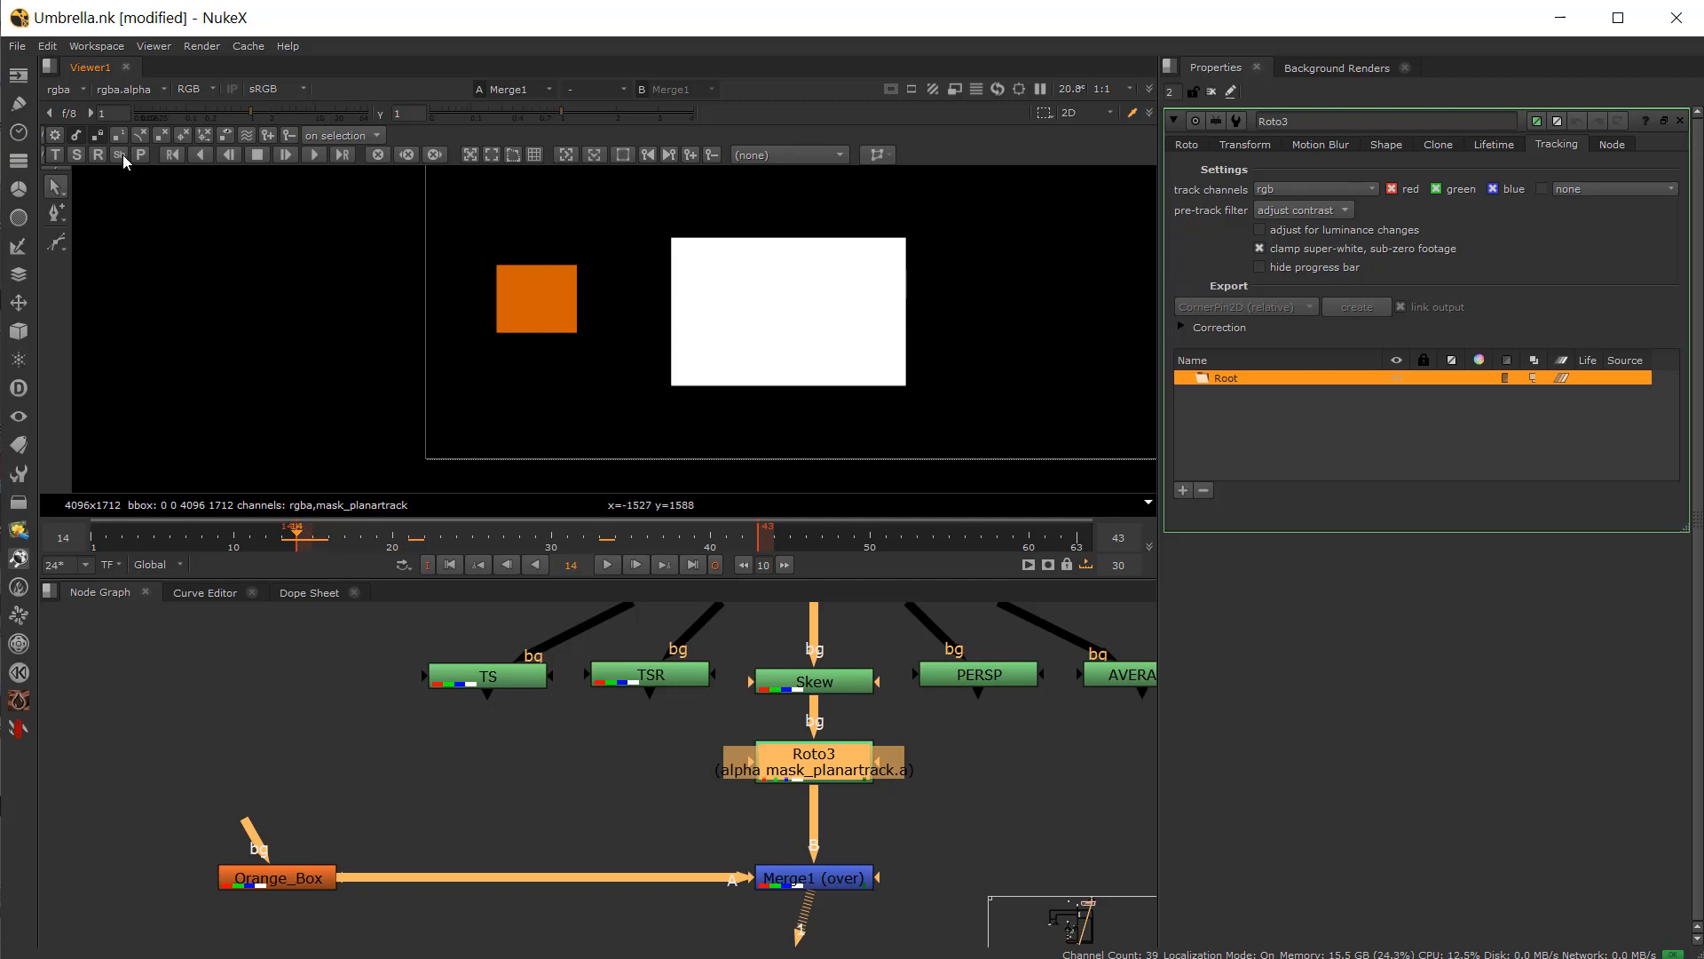
{"action": "middle_click_drag", "start_coordinate": [846, 855], "coordinate": [589, 832]}
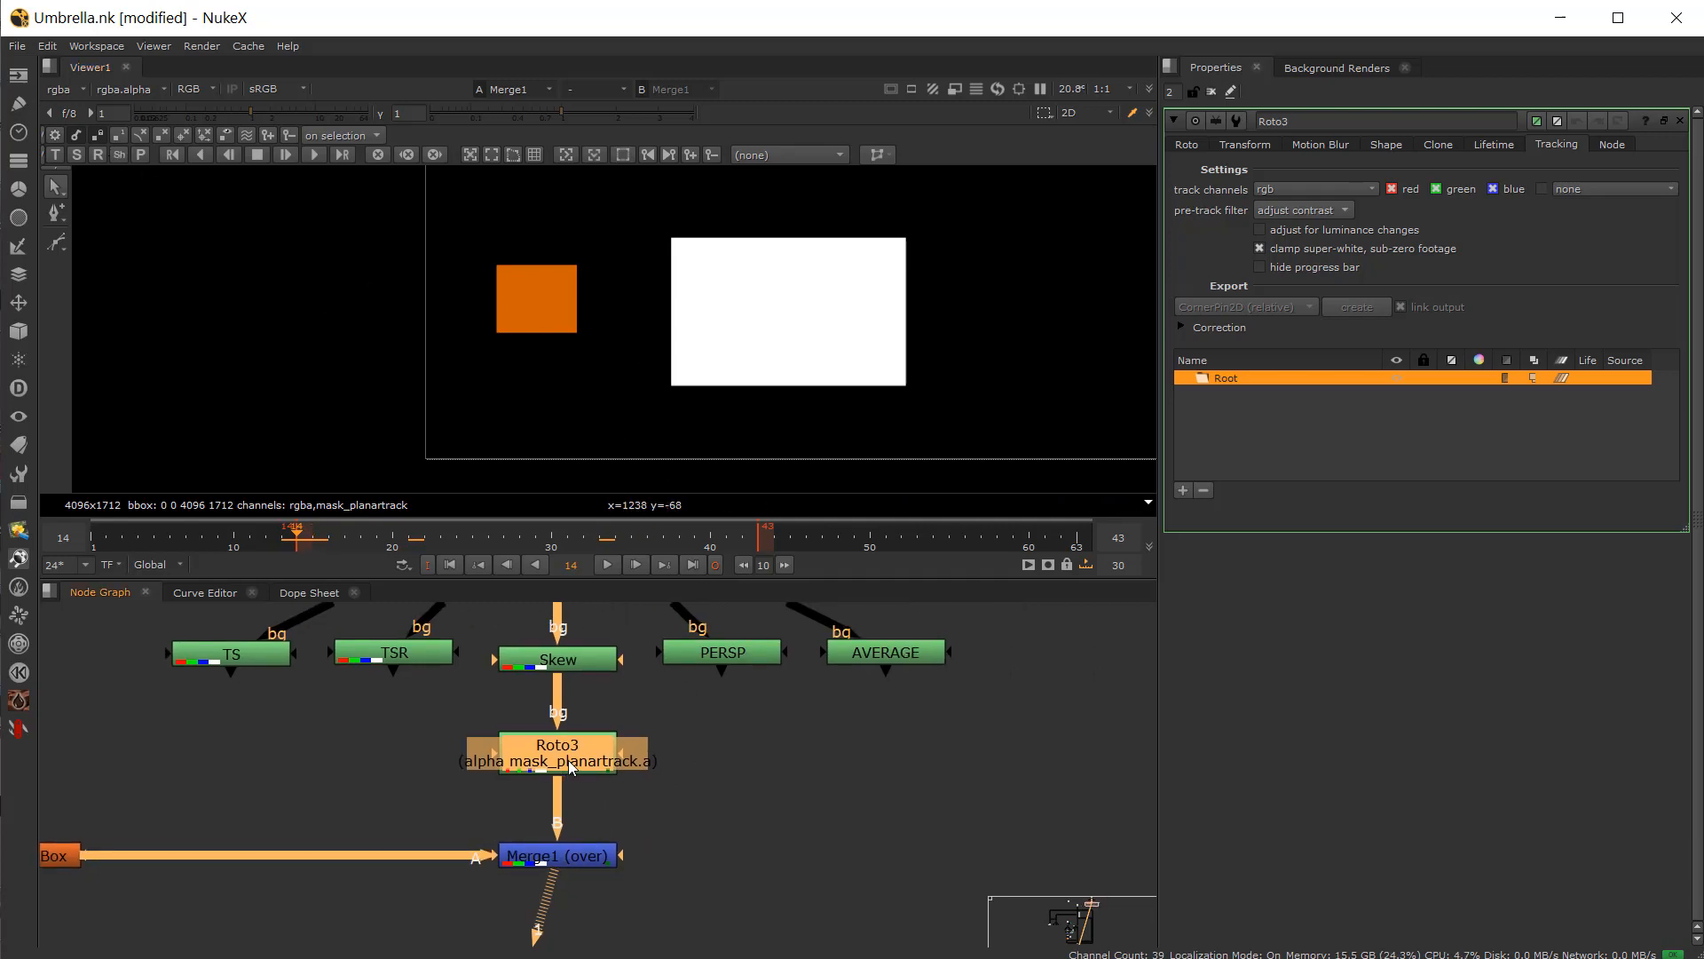
{"action": "left_click_drag", "start_coordinate": [568, 760], "coordinate": [716, 656]}
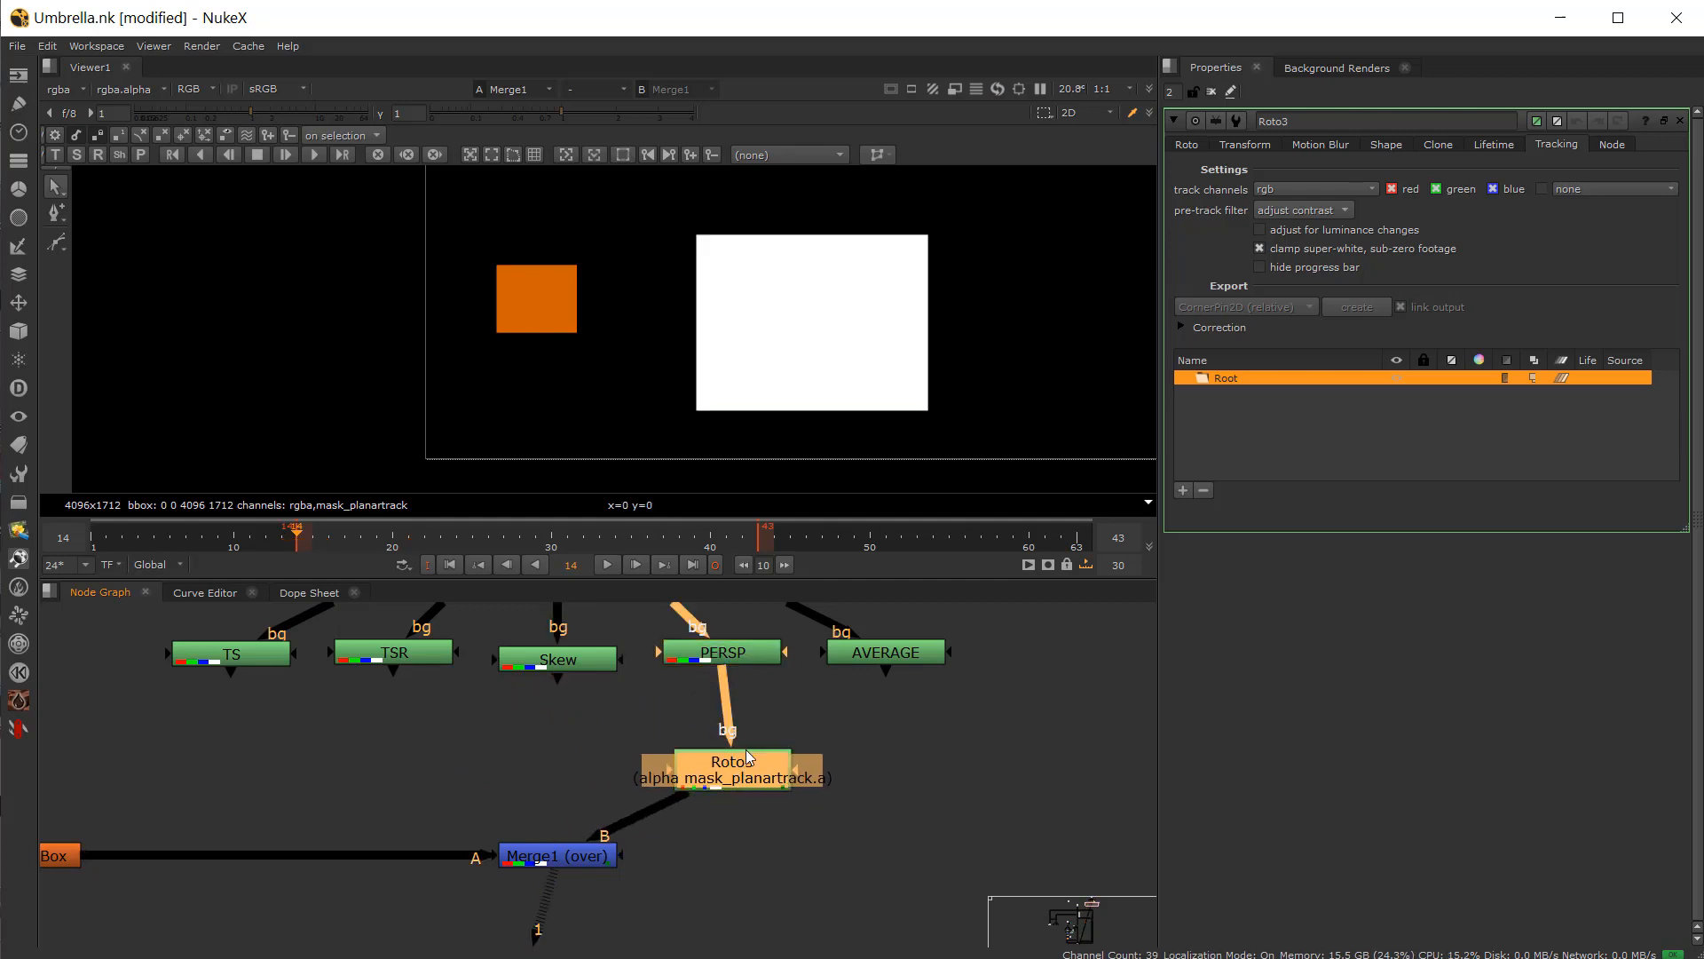
{"action": "left_click_drag", "start_coordinate": [749, 757], "coordinate": [726, 755]}
Step: View PERSP at frame 14 and reposition Roto3 beneath it
{"action": "left_click", "coordinate": [720, 646]}
{"action": "key", "text": "1"}
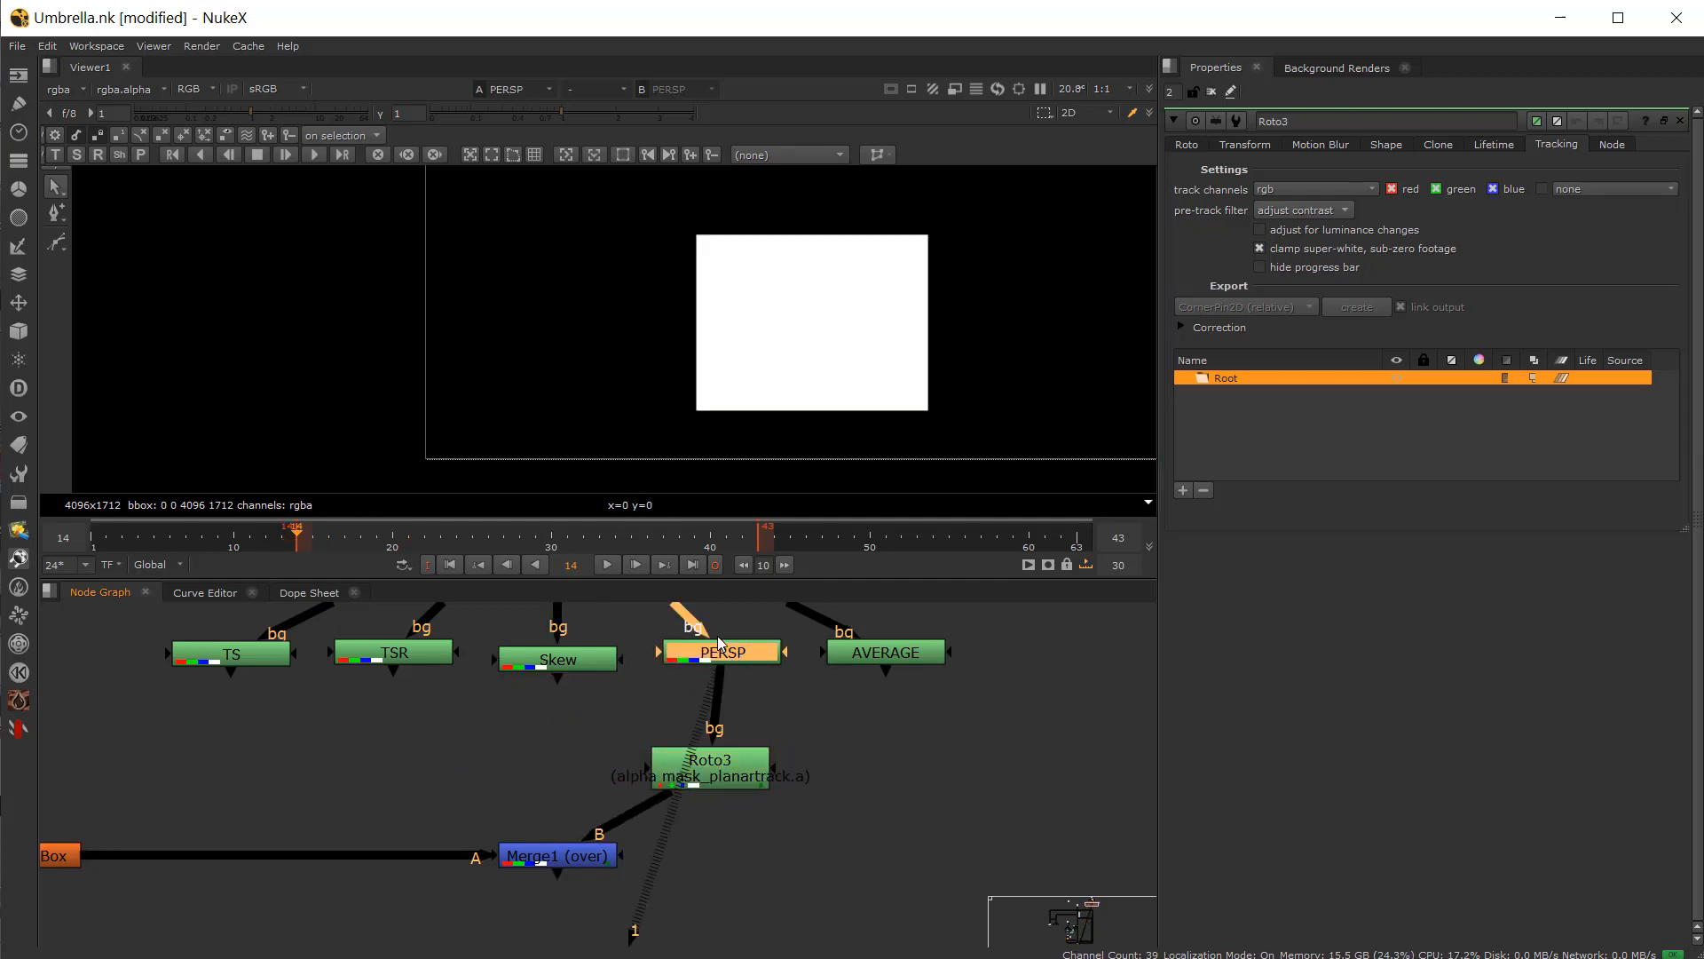
{"action": "left_click_drag", "start_coordinate": [391, 537], "coordinate": [299, 577]}
{"action": "middle_click_drag", "start_coordinate": [726, 823], "coordinate": [681, 825]}
{"action": "left_click_drag", "start_coordinate": [683, 796], "coordinate": [684, 791]}
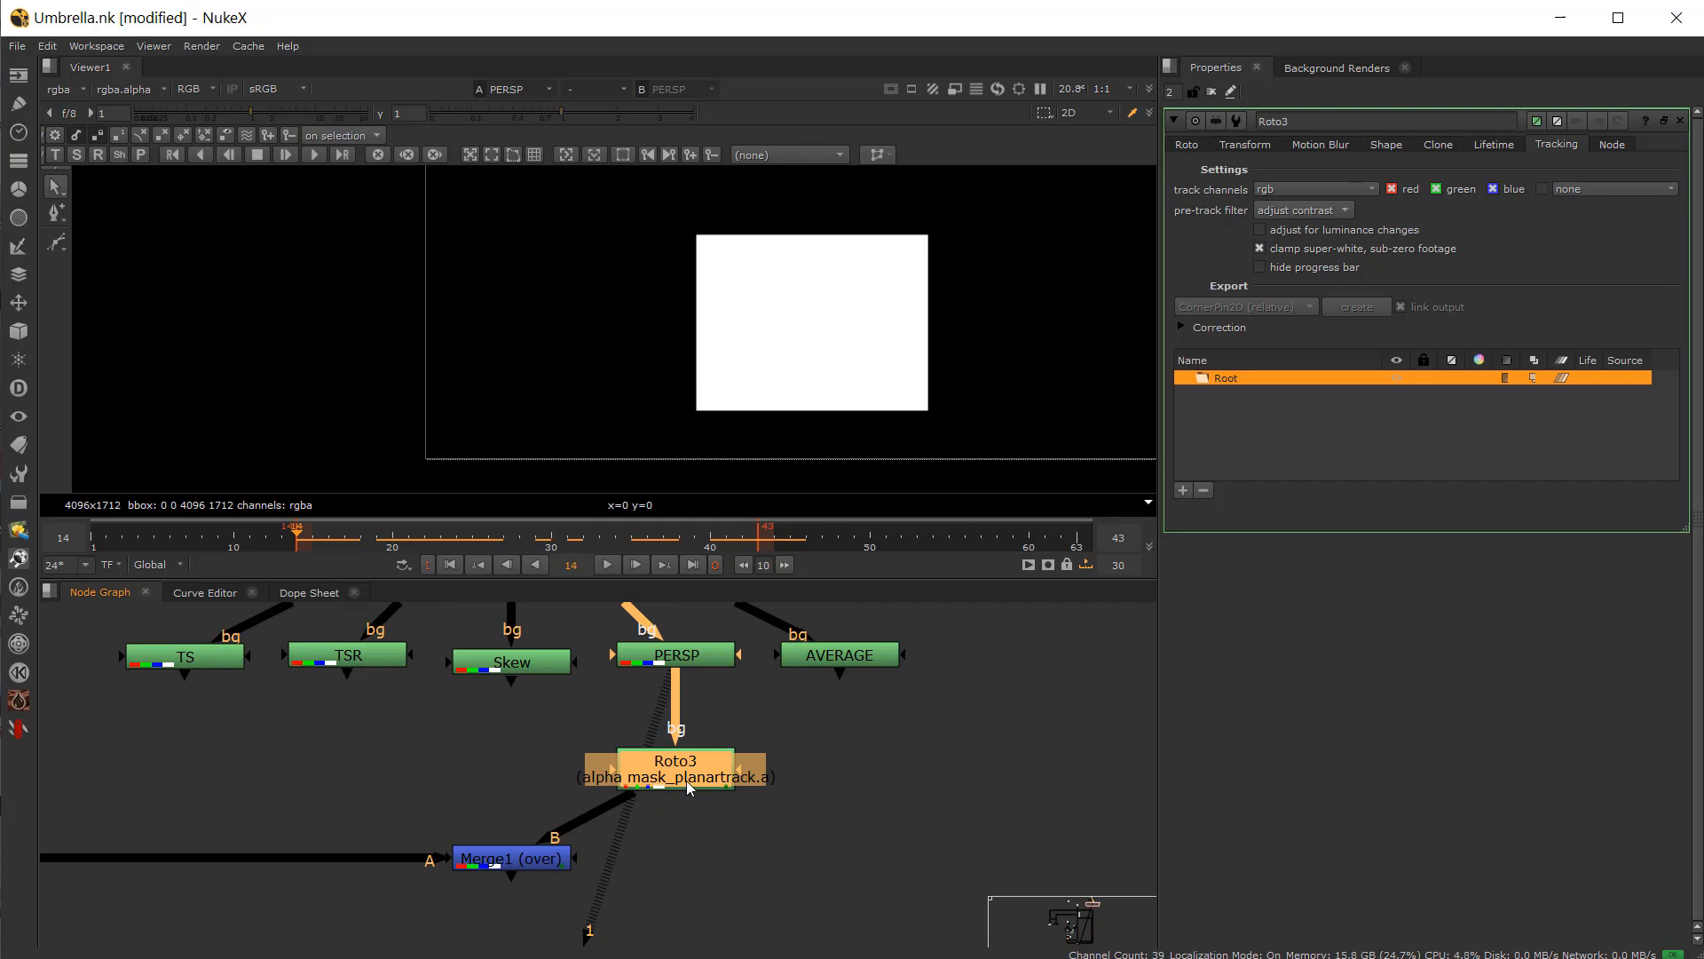
Step: View Roto3 and draw a closed Bezier shape around the white square at frame 14
{"action": "key", "text": "1"}
{"action": "middle_click_drag", "start_coordinate": [428, 311], "coordinate": [321, 298]}
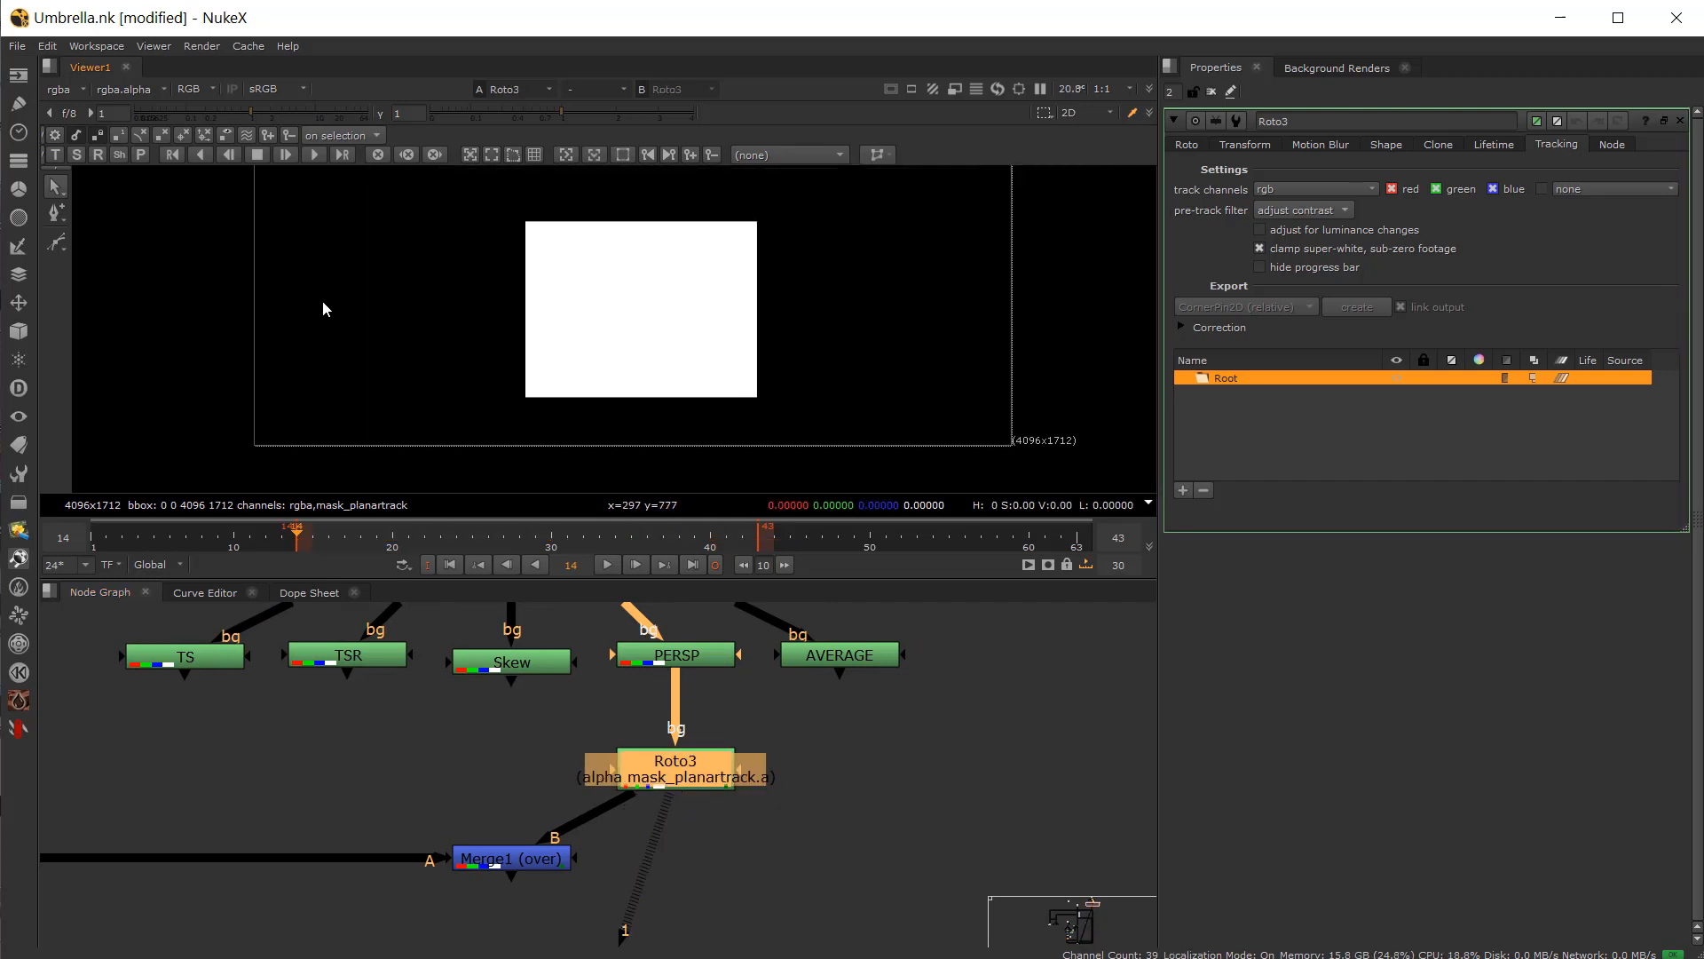
{"action": "left_click", "coordinate": [57, 248]}
{"action": "left_click_drag", "start_coordinate": [491, 198], "coordinate": [563, 190]}
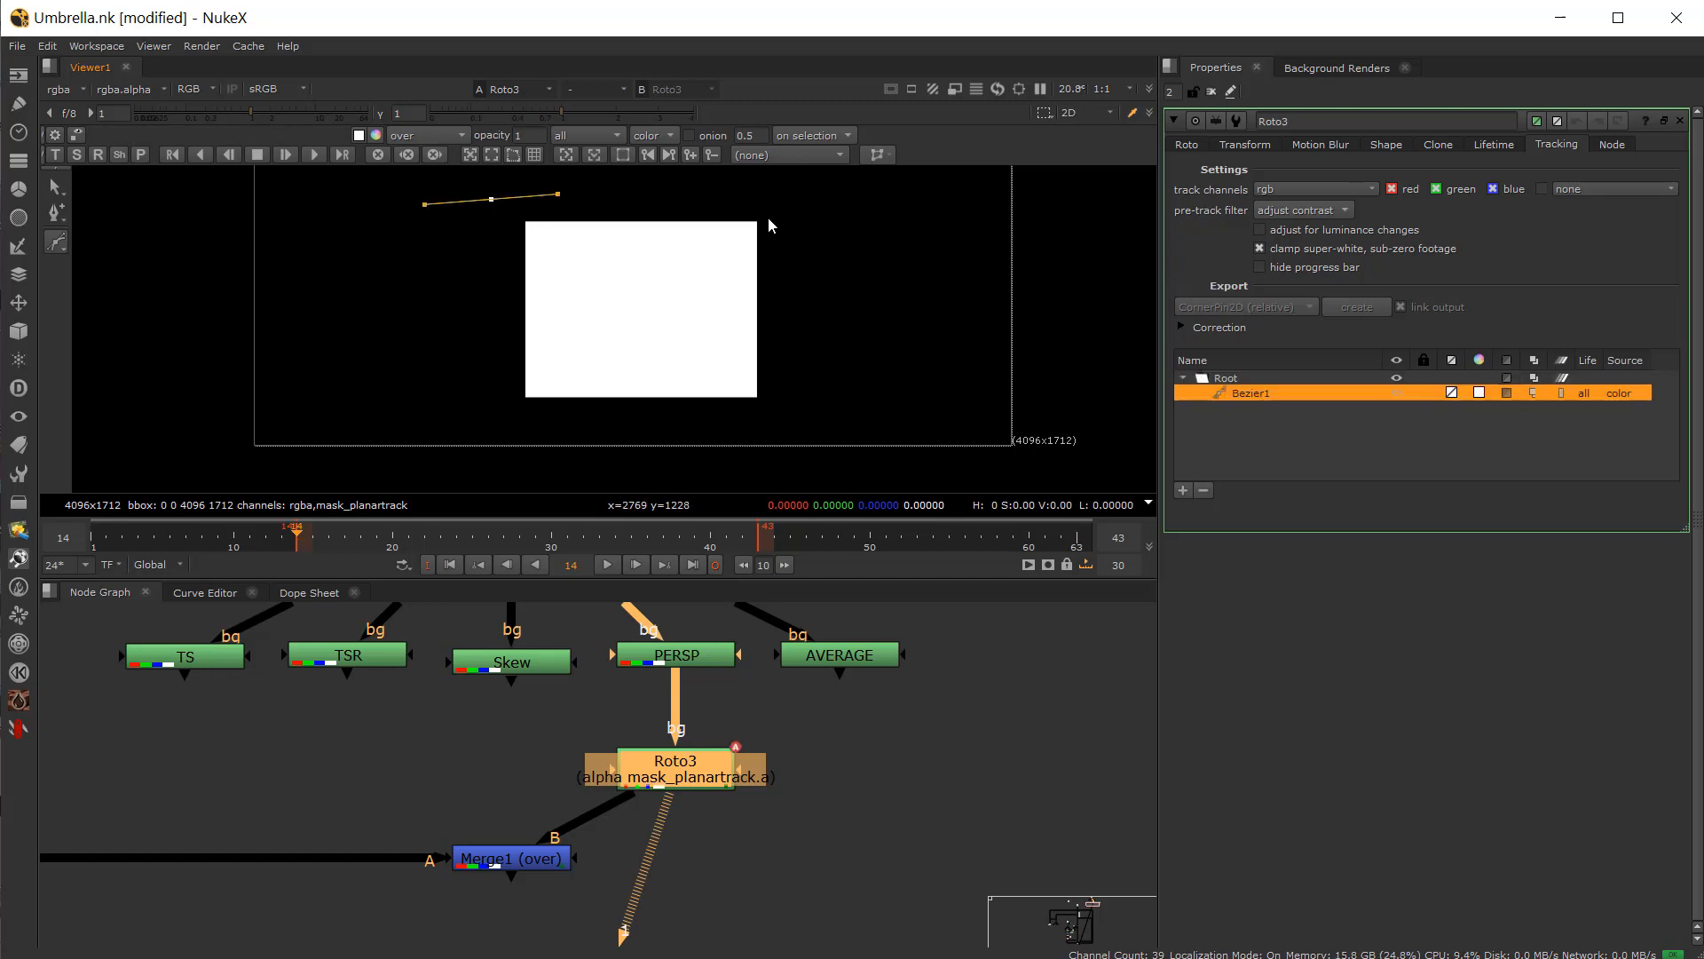
{"action": "left_click", "coordinate": [781, 214]}
{"action": "left_click", "coordinate": [787, 397]}
{"action": "left_click", "coordinate": [518, 417]}
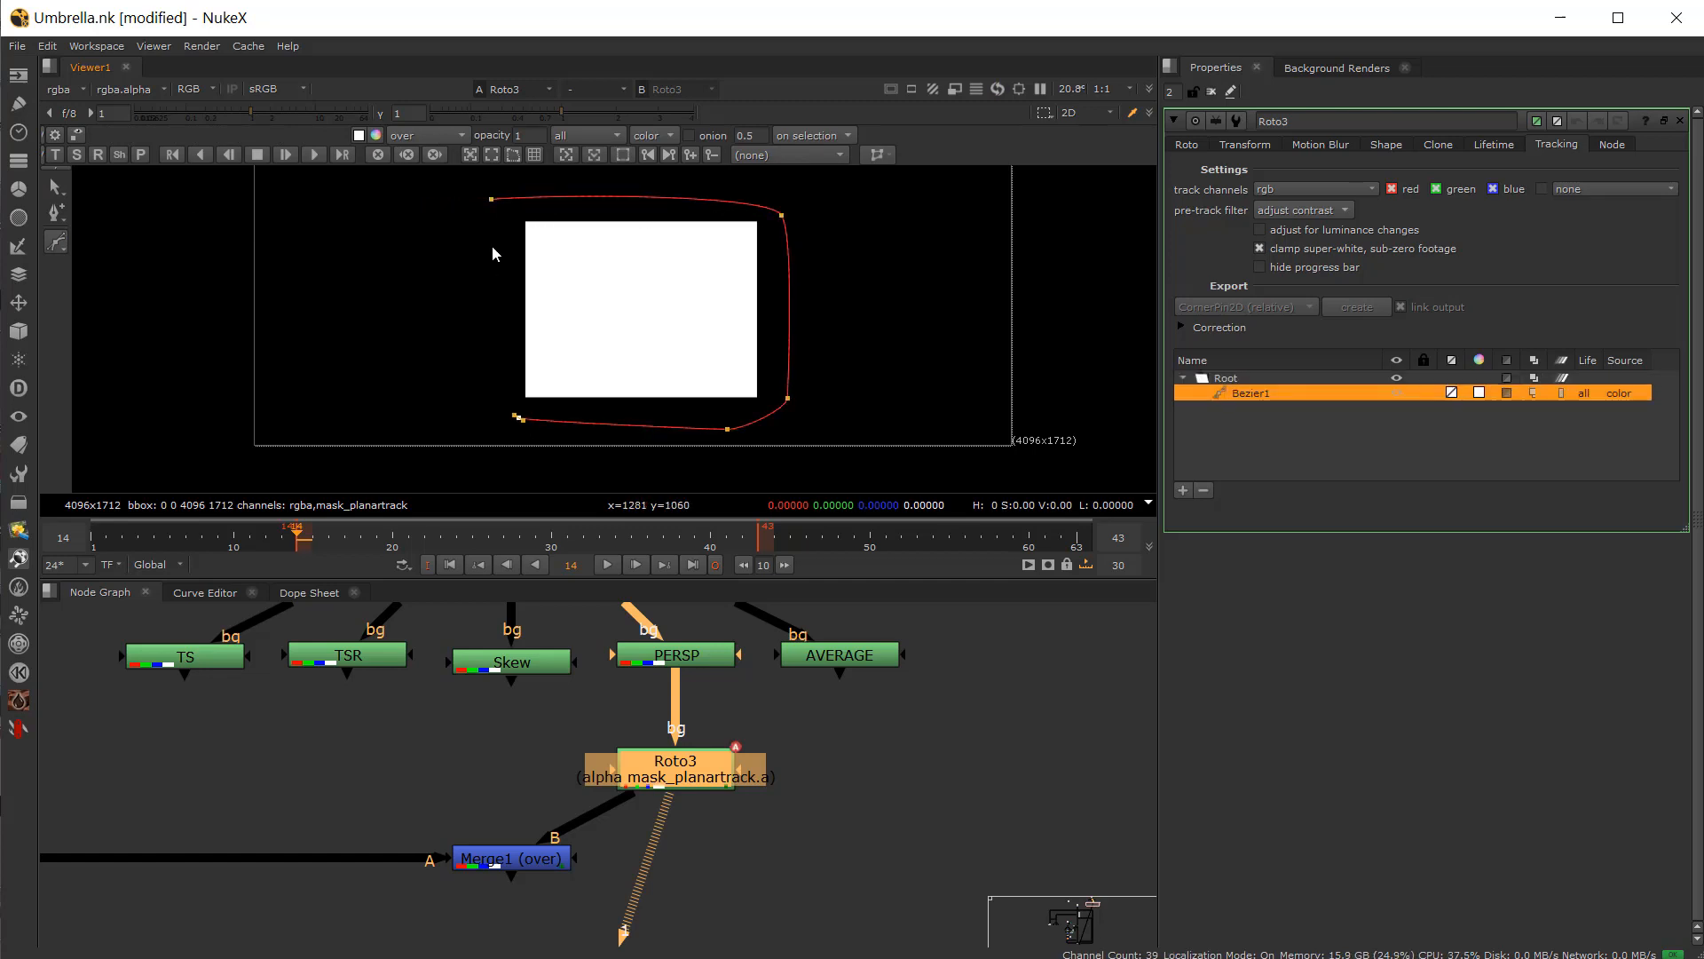
{"action": "left_click", "coordinate": [492, 199]}
Step: Convert the Bezier into a planar-track layer and track it forward through the shot
{"action": "right_click", "coordinate": [1241, 396]}
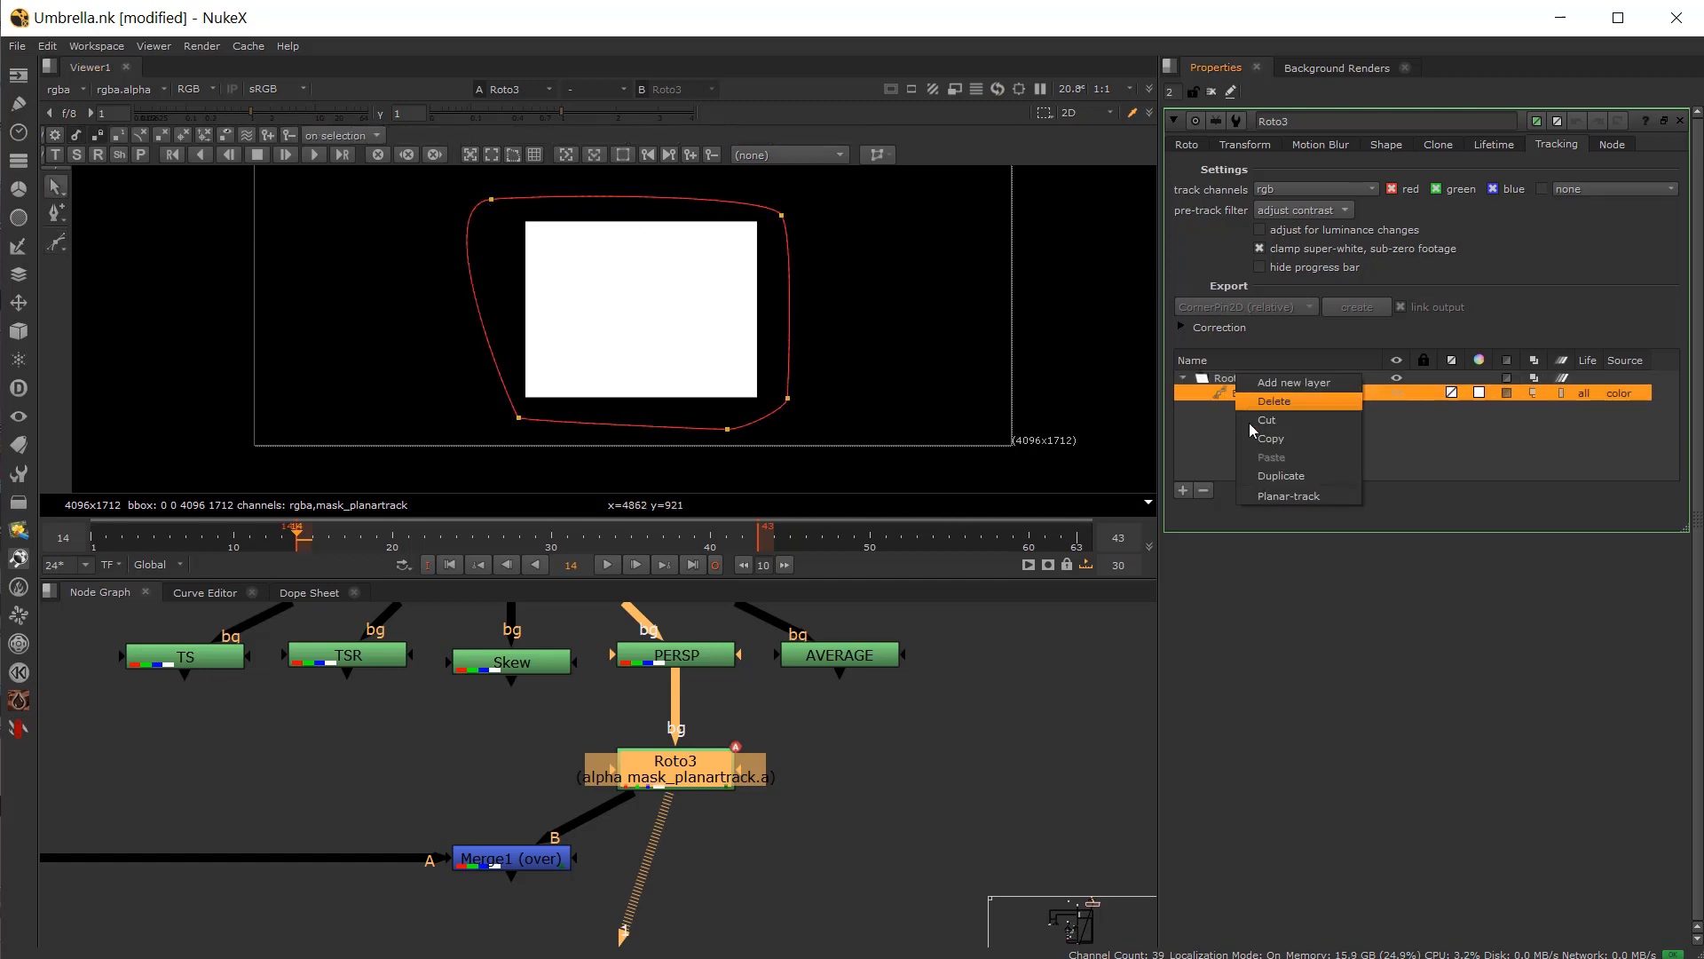
{"action": "left_click", "coordinate": [1254, 496]}
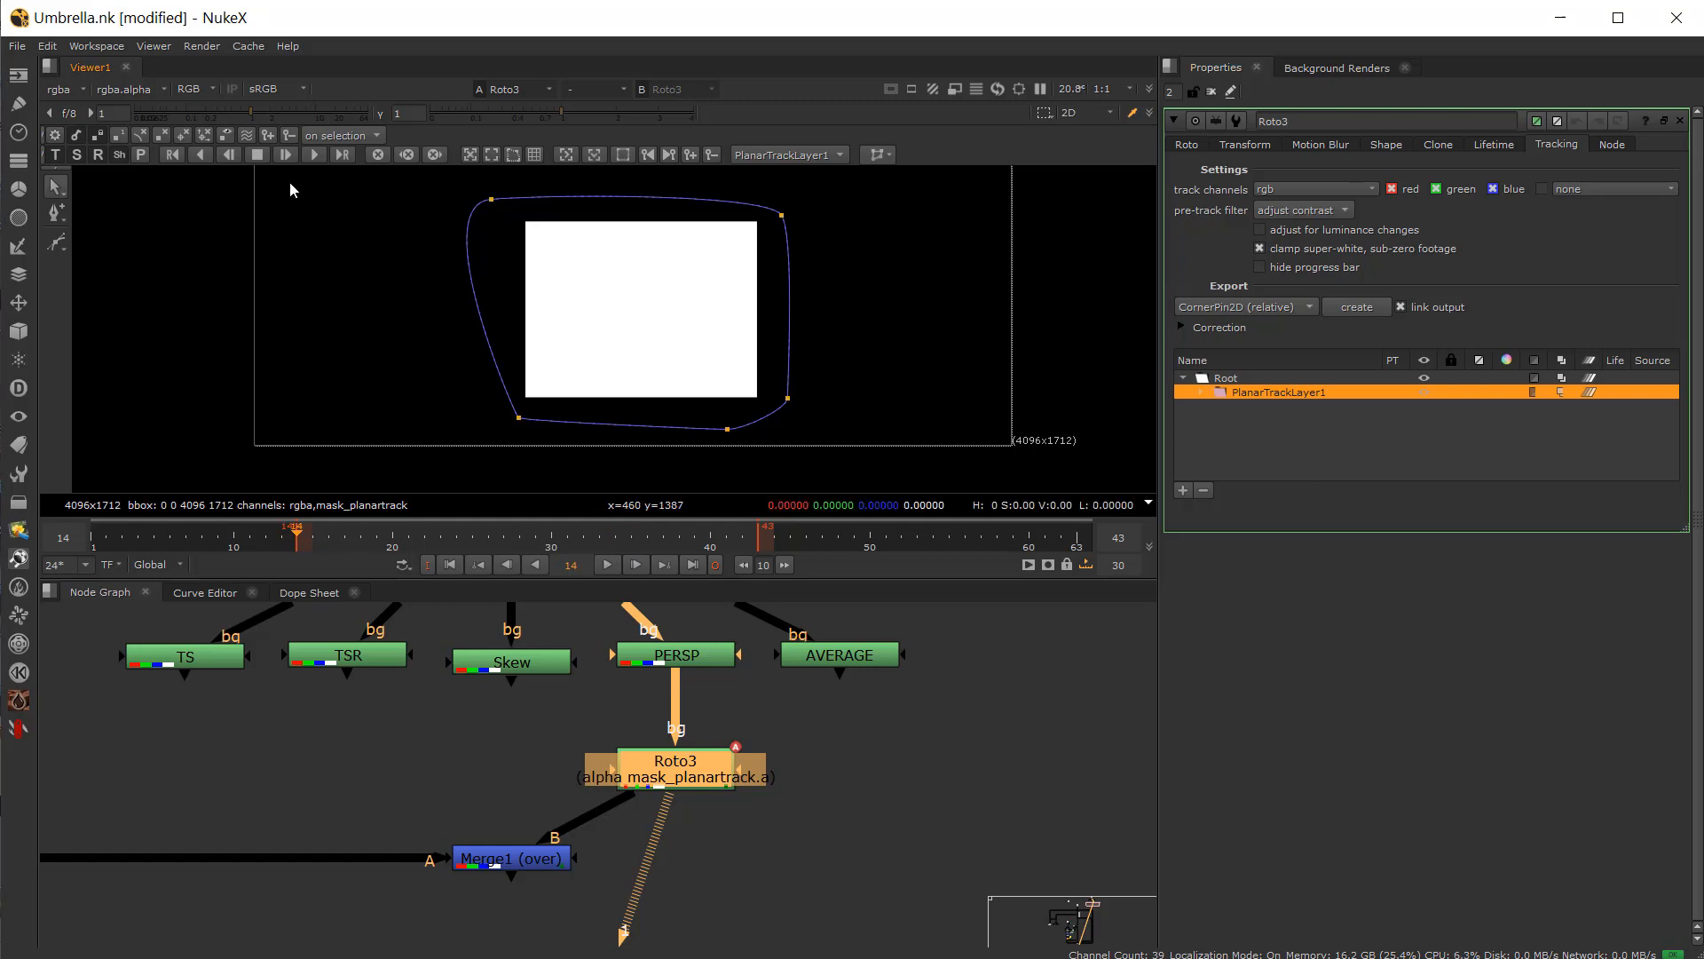
{"action": "left_click", "coordinate": [607, 566]}
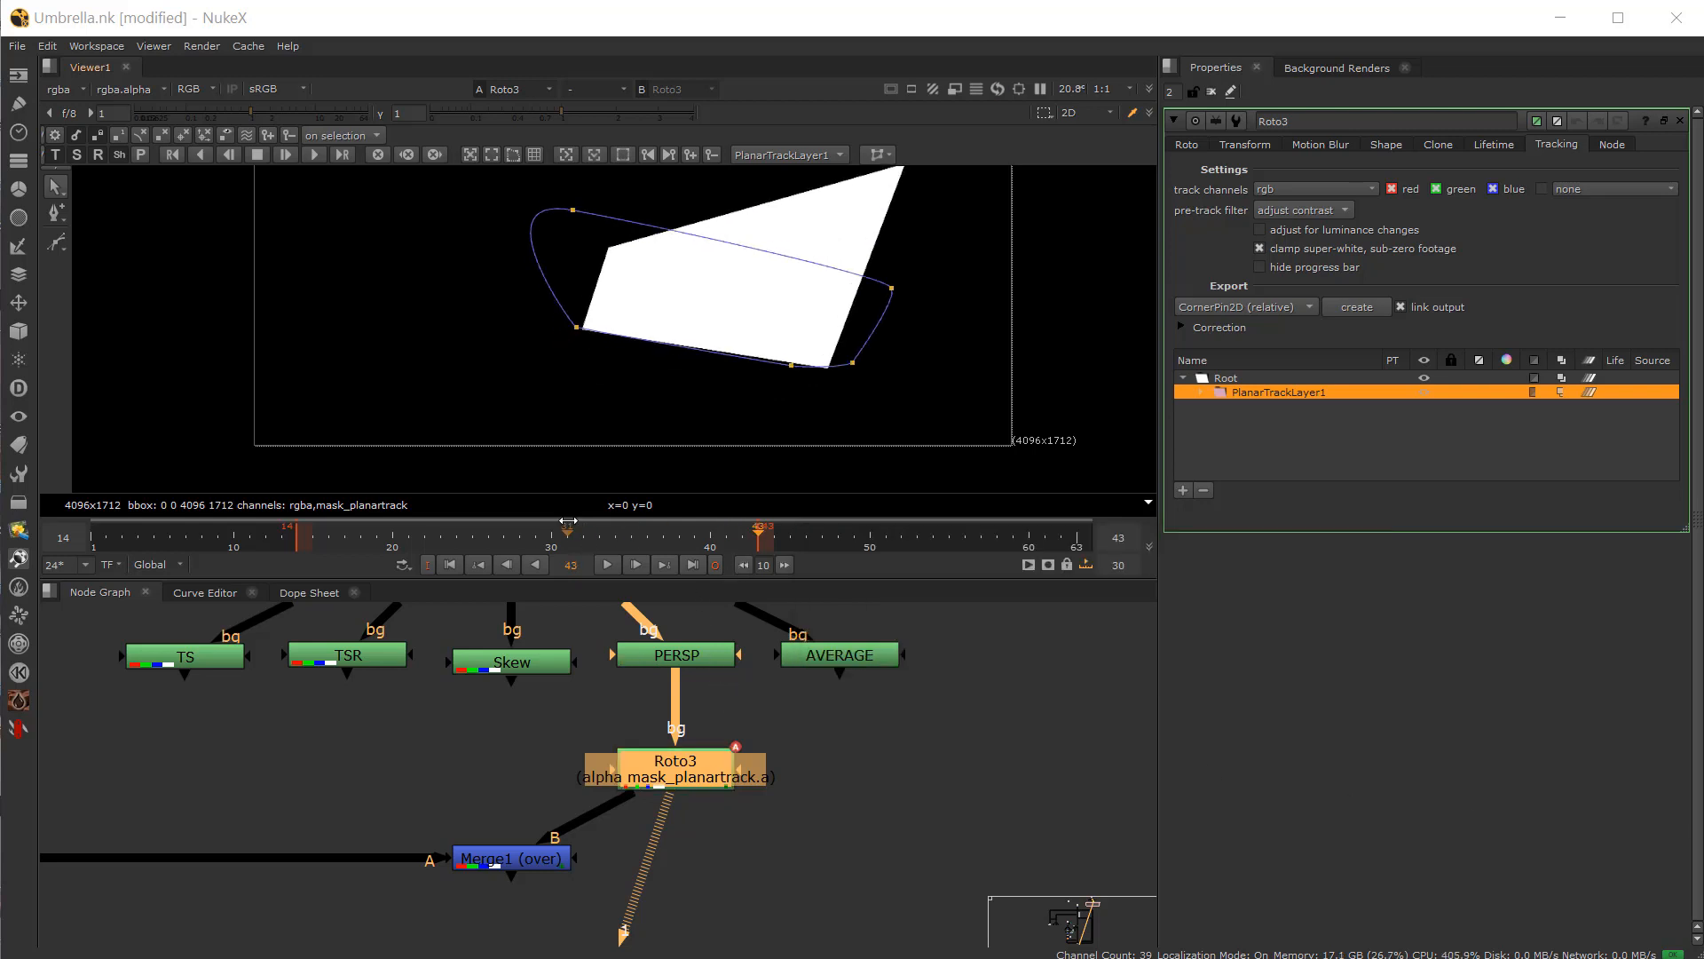
Step: Scrub the timeline to check how the planar track follows the square
{"action": "left_click", "coordinate": [311, 538]}
{"action": "mouse_move", "coordinate": [311, 537]}
{"action": "left_mouse_down"}
{"action": "mouse_move", "coordinate": [785, 539]}
{"action": "mouse_move", "coordinate": [298, 538]}
{"action": "left_mouse_up"}
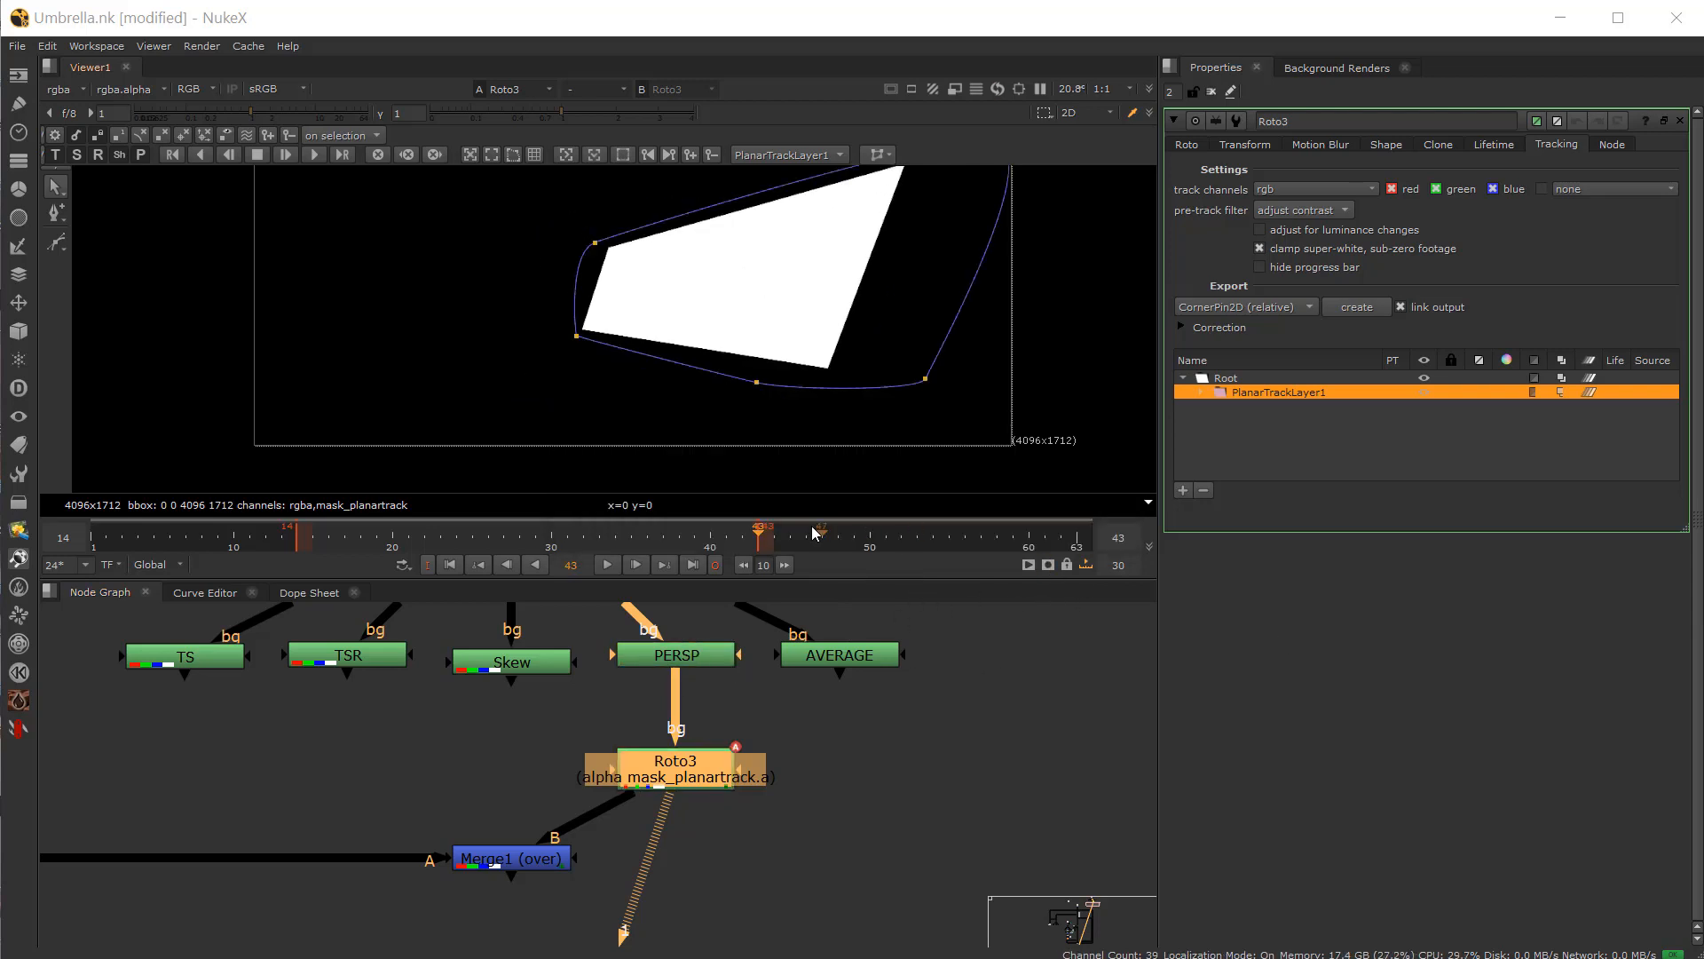
{"action": "left_click_drag", "start_coordinate": [815, 533], "coordinate": [408, 556]}
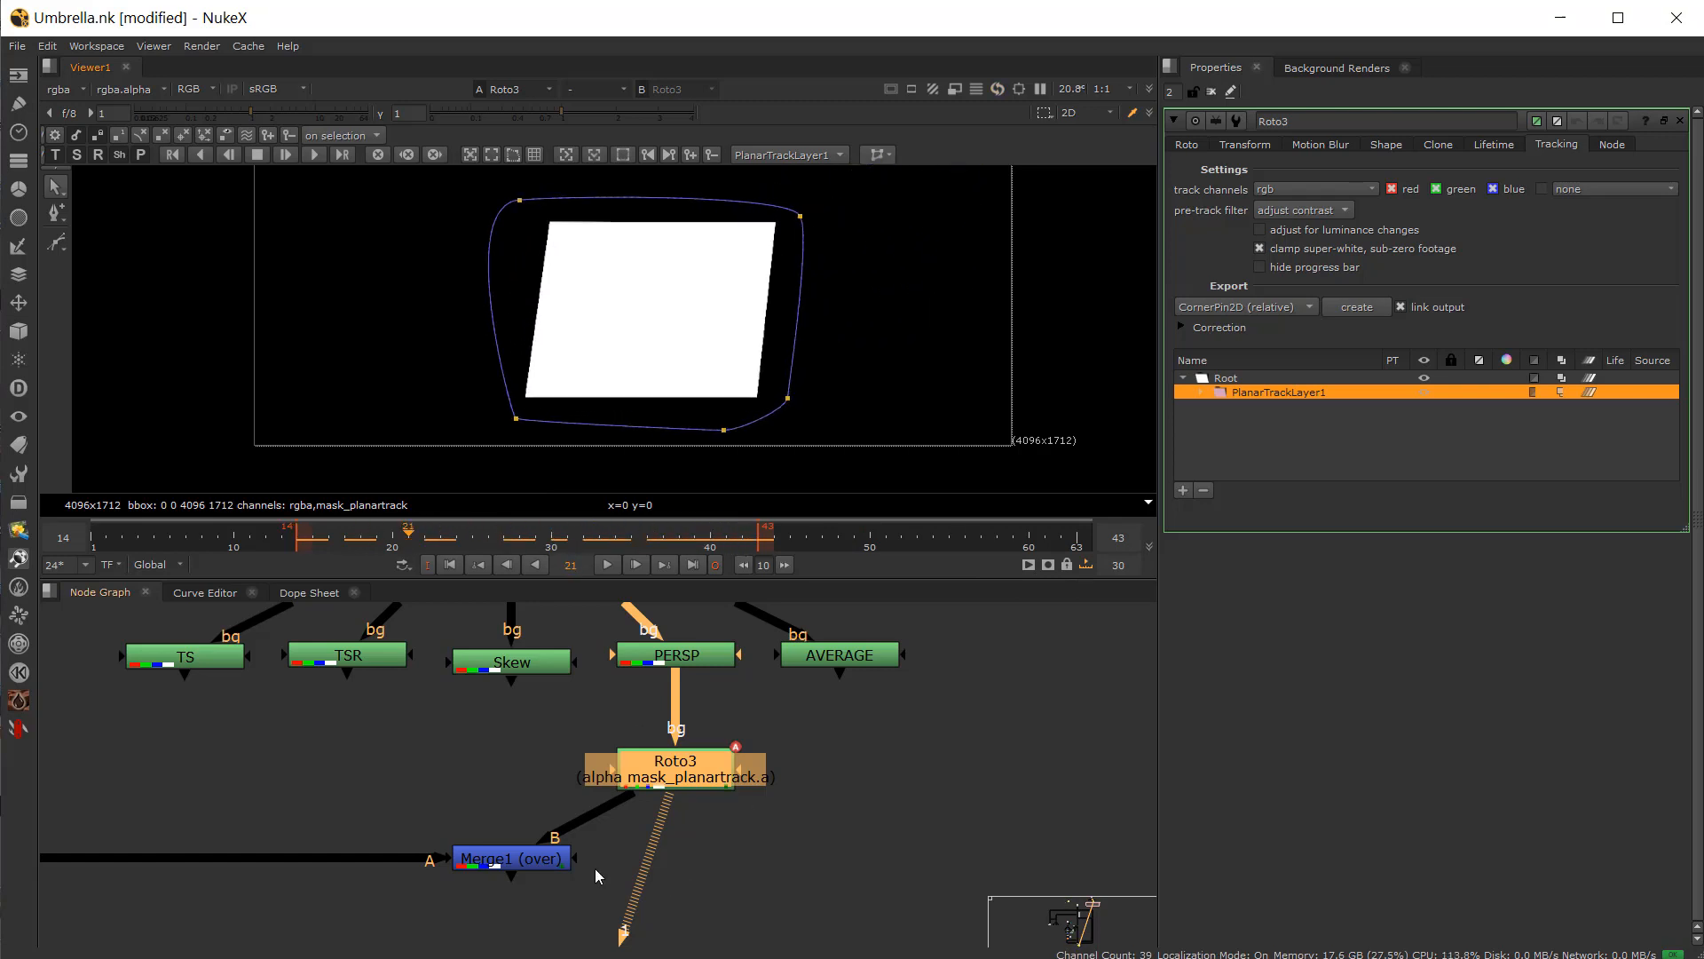
Step: Export a CornerPin2D (relative) node from Roto3's planar-track layer
{"action": "left_click_drag", "start_coordinate": [520, 856], "coordinate": [584, 862]}
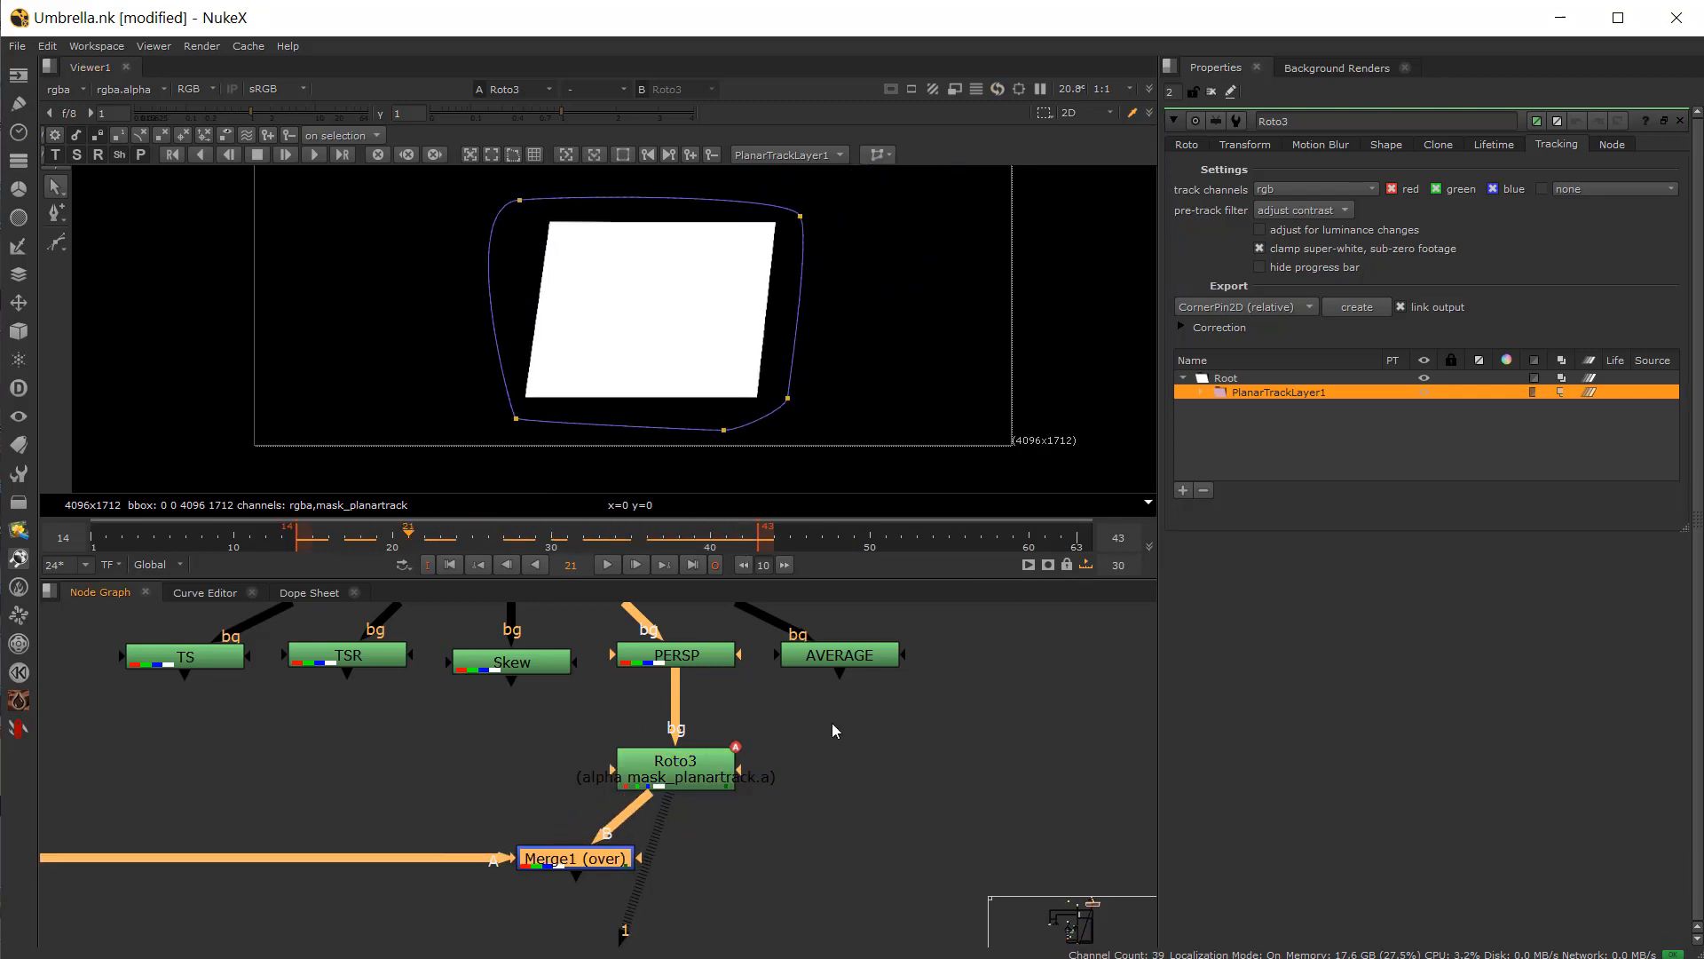
{"action": "left_click", "coordinate": [1262, 308]}
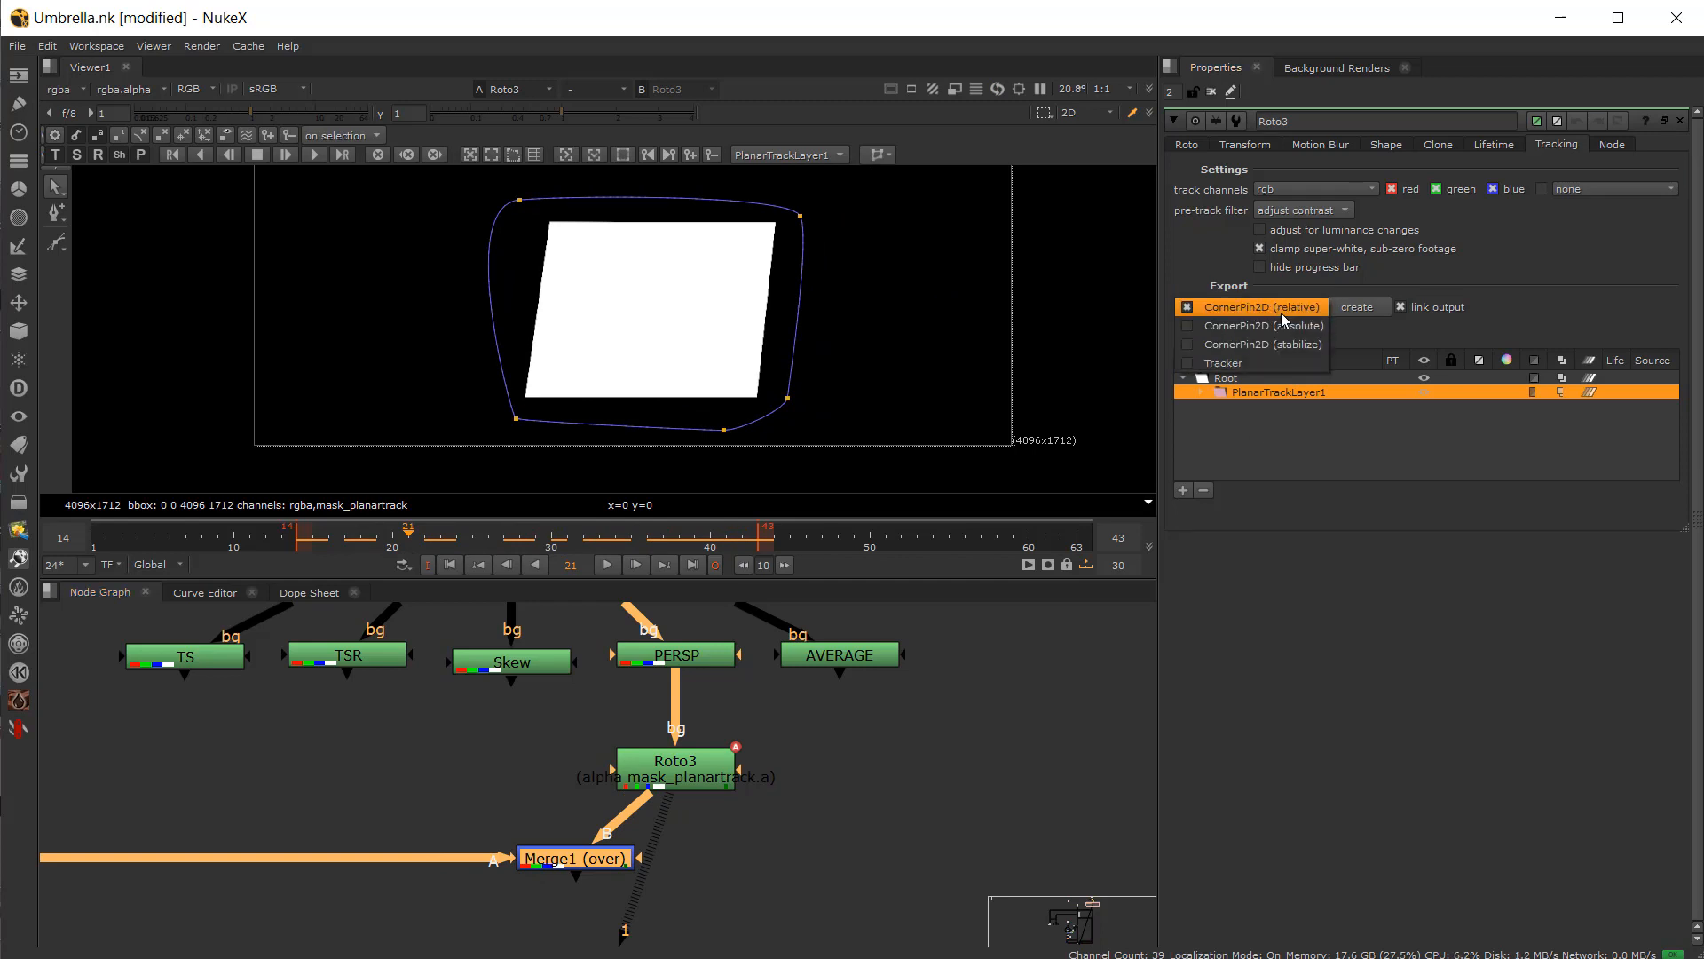
{"action": "left_click", "coordinate": [1283, 310]}
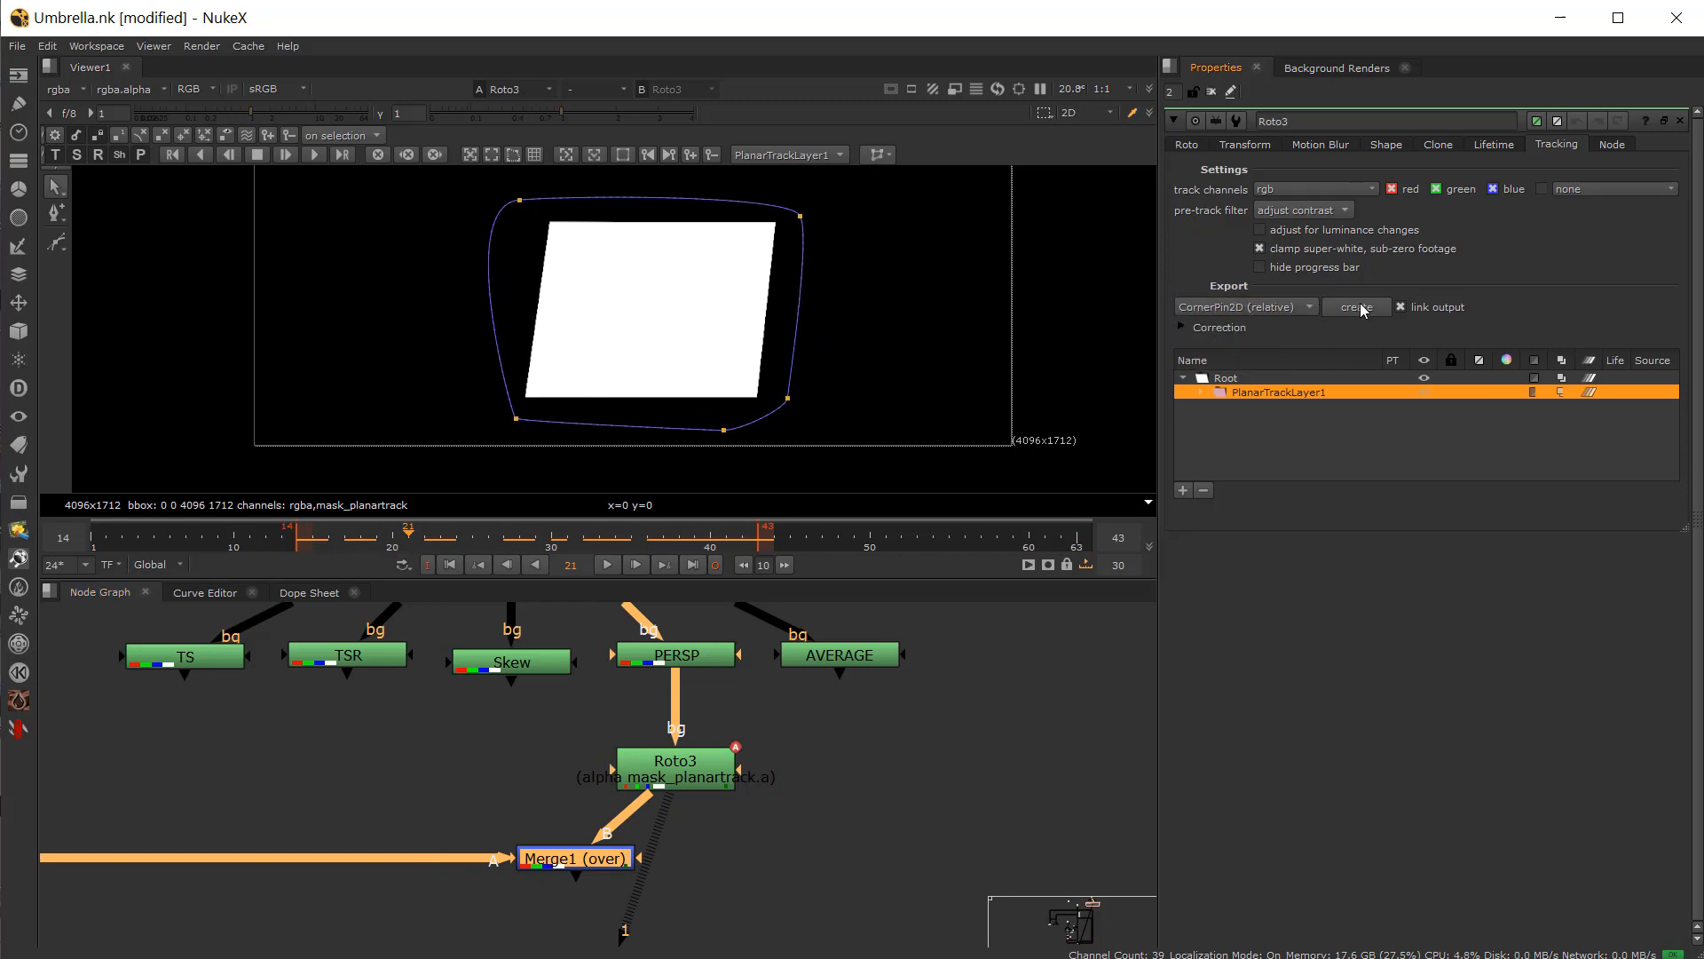
{"action": "left_click", "coordinate": [1358, 307]}
Step: Insert CornerPin2D1 between Orange_Box and Merge1's A input
{"action": "left_click_drag", "start_coordinate": [970, 878], "coordinate": [341, 780]}
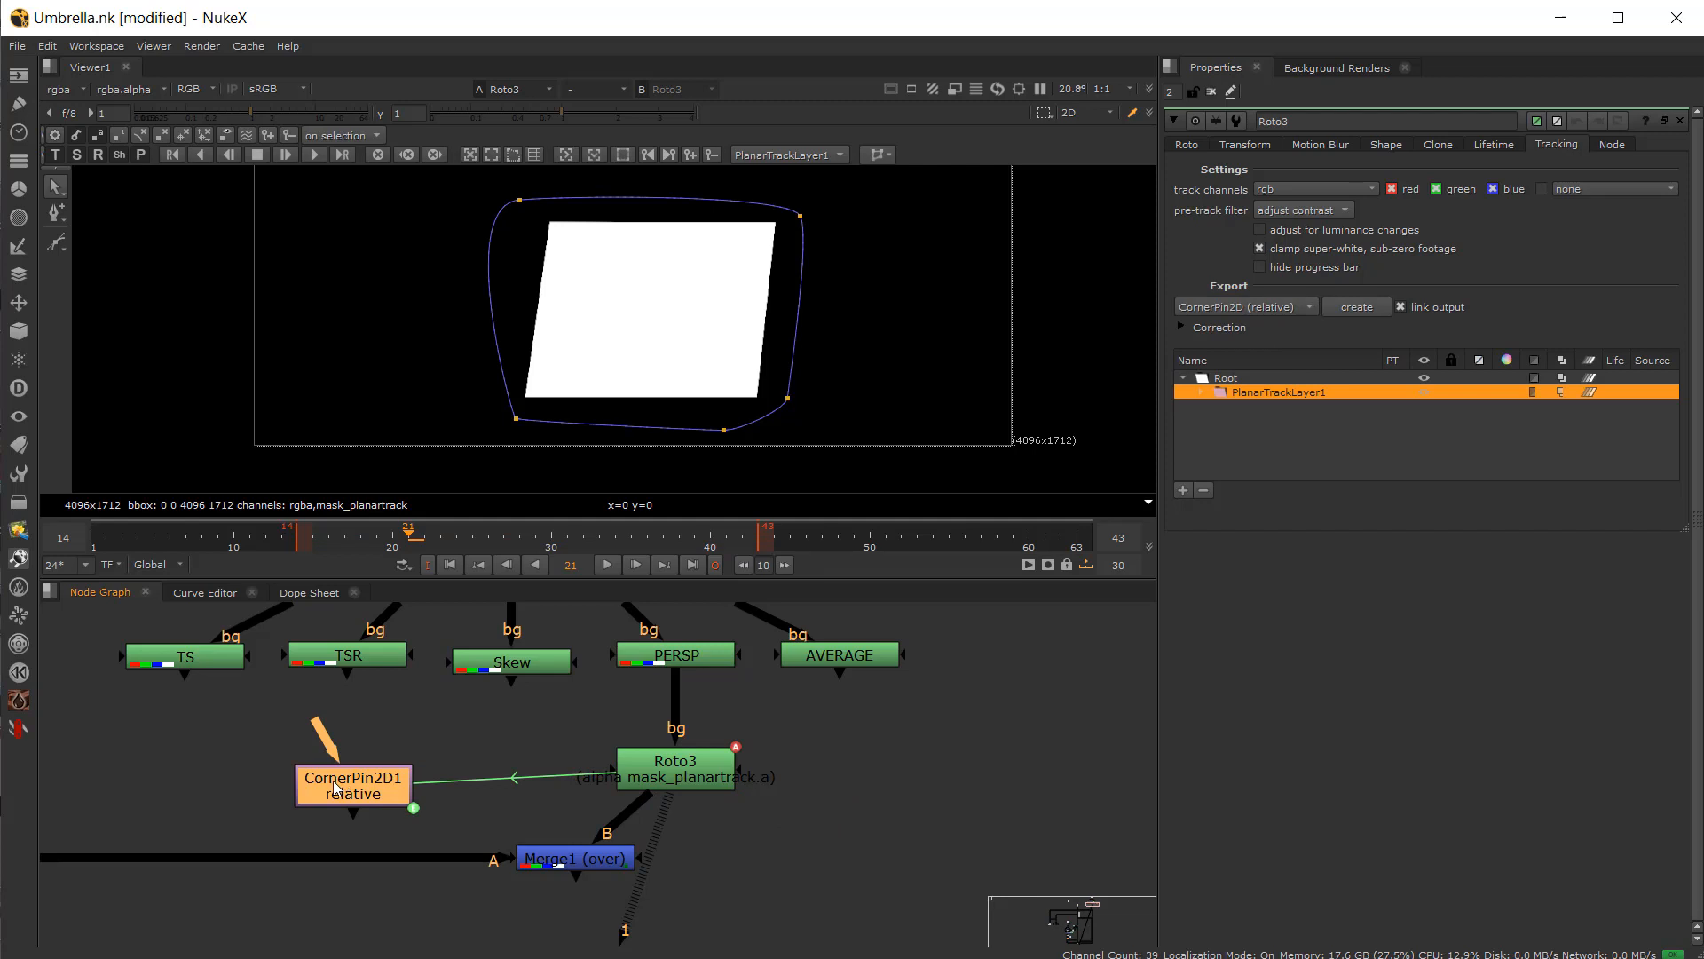
{"action": "double_click", "coordinate": [333, 780]}
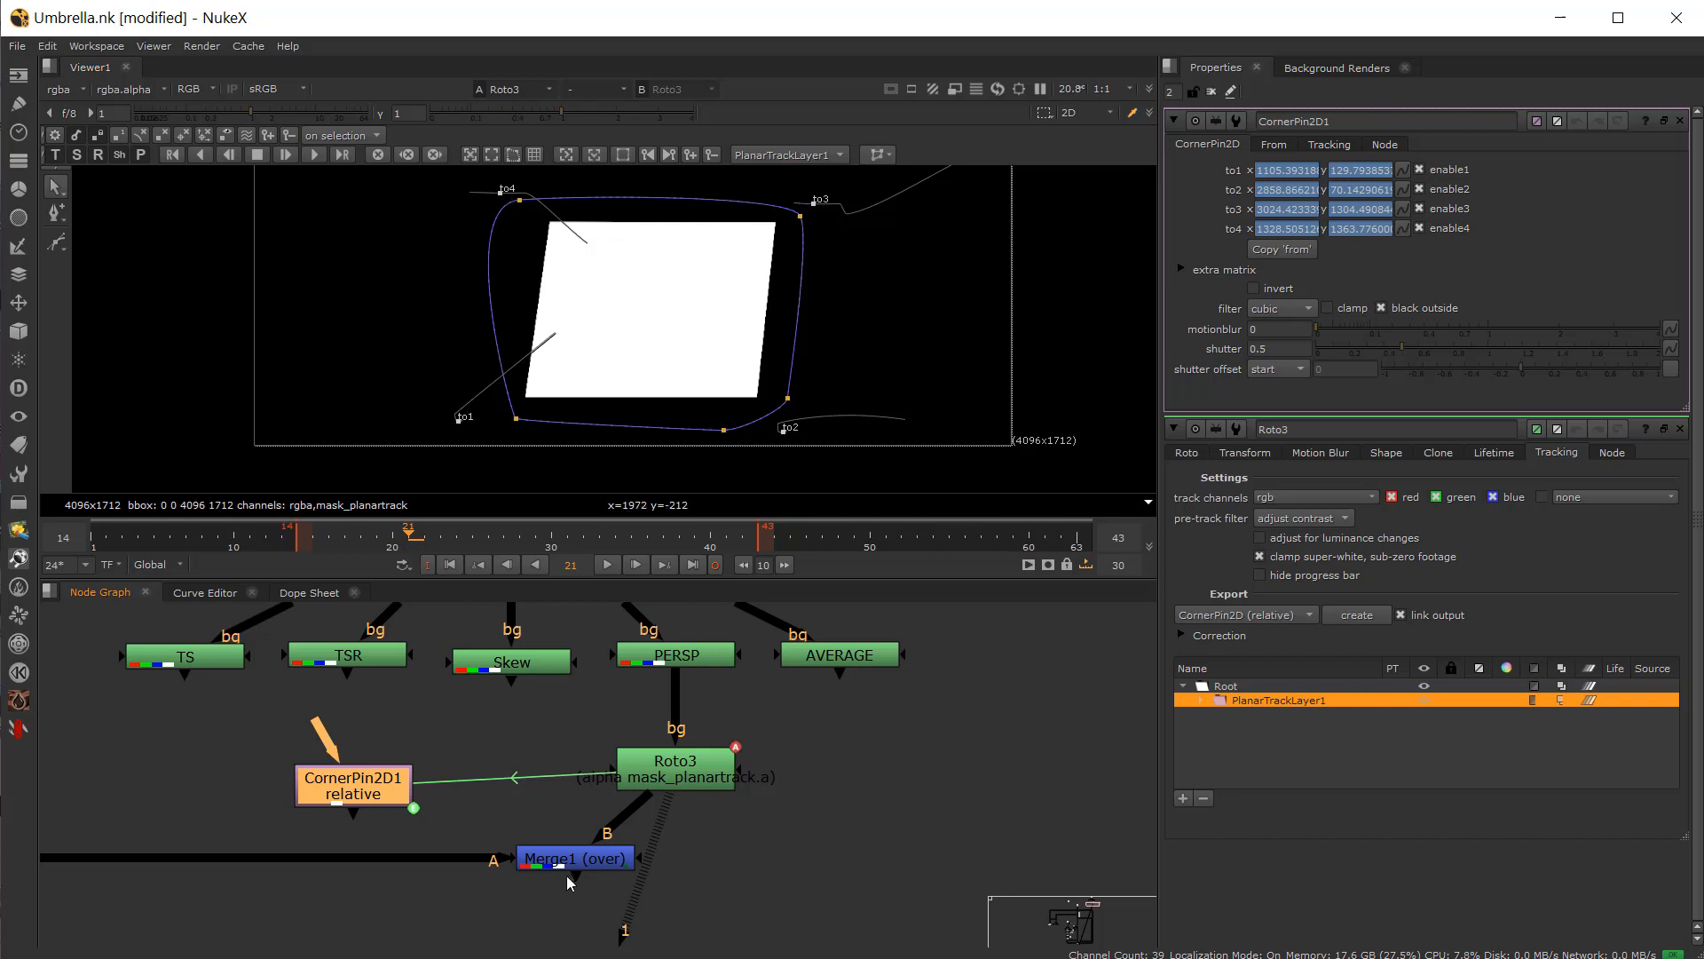
{"action": "left_click", "coordinate": [567, 869]}
{"action": "middle_click_drag", "start_coordinate": [312, 875], "coordinate": [449, 848]}
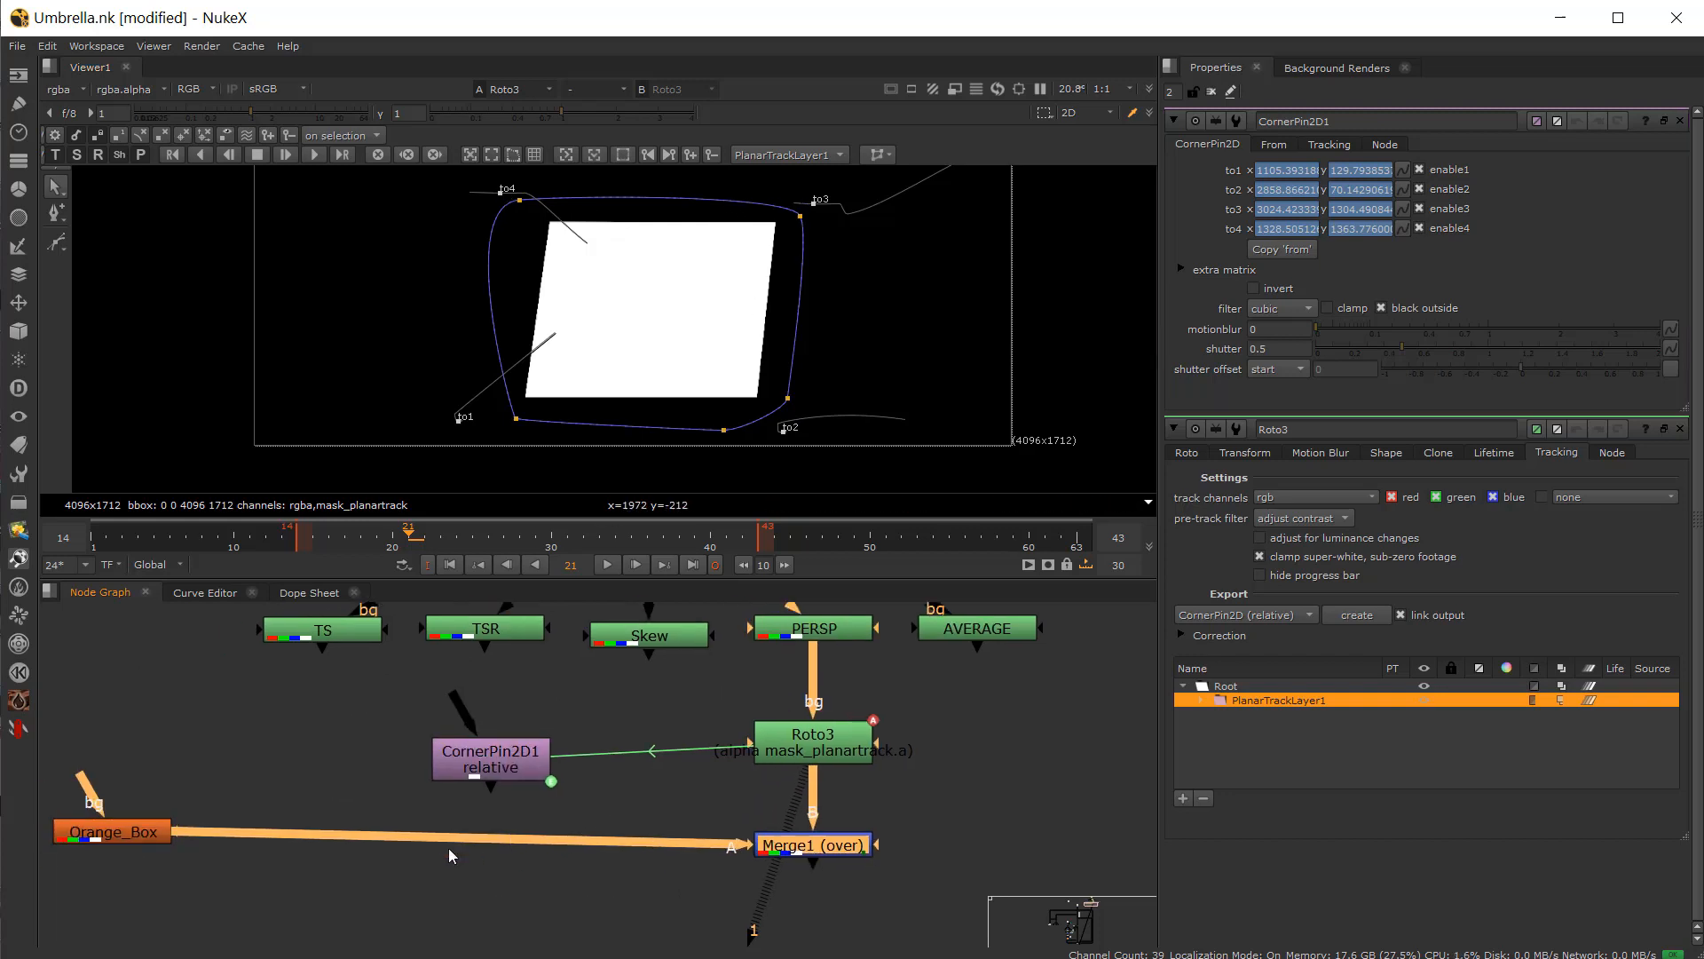
{"action": "left_click_drag", "start_coordinate": [117, 837], "coordinate": [125, 845]}
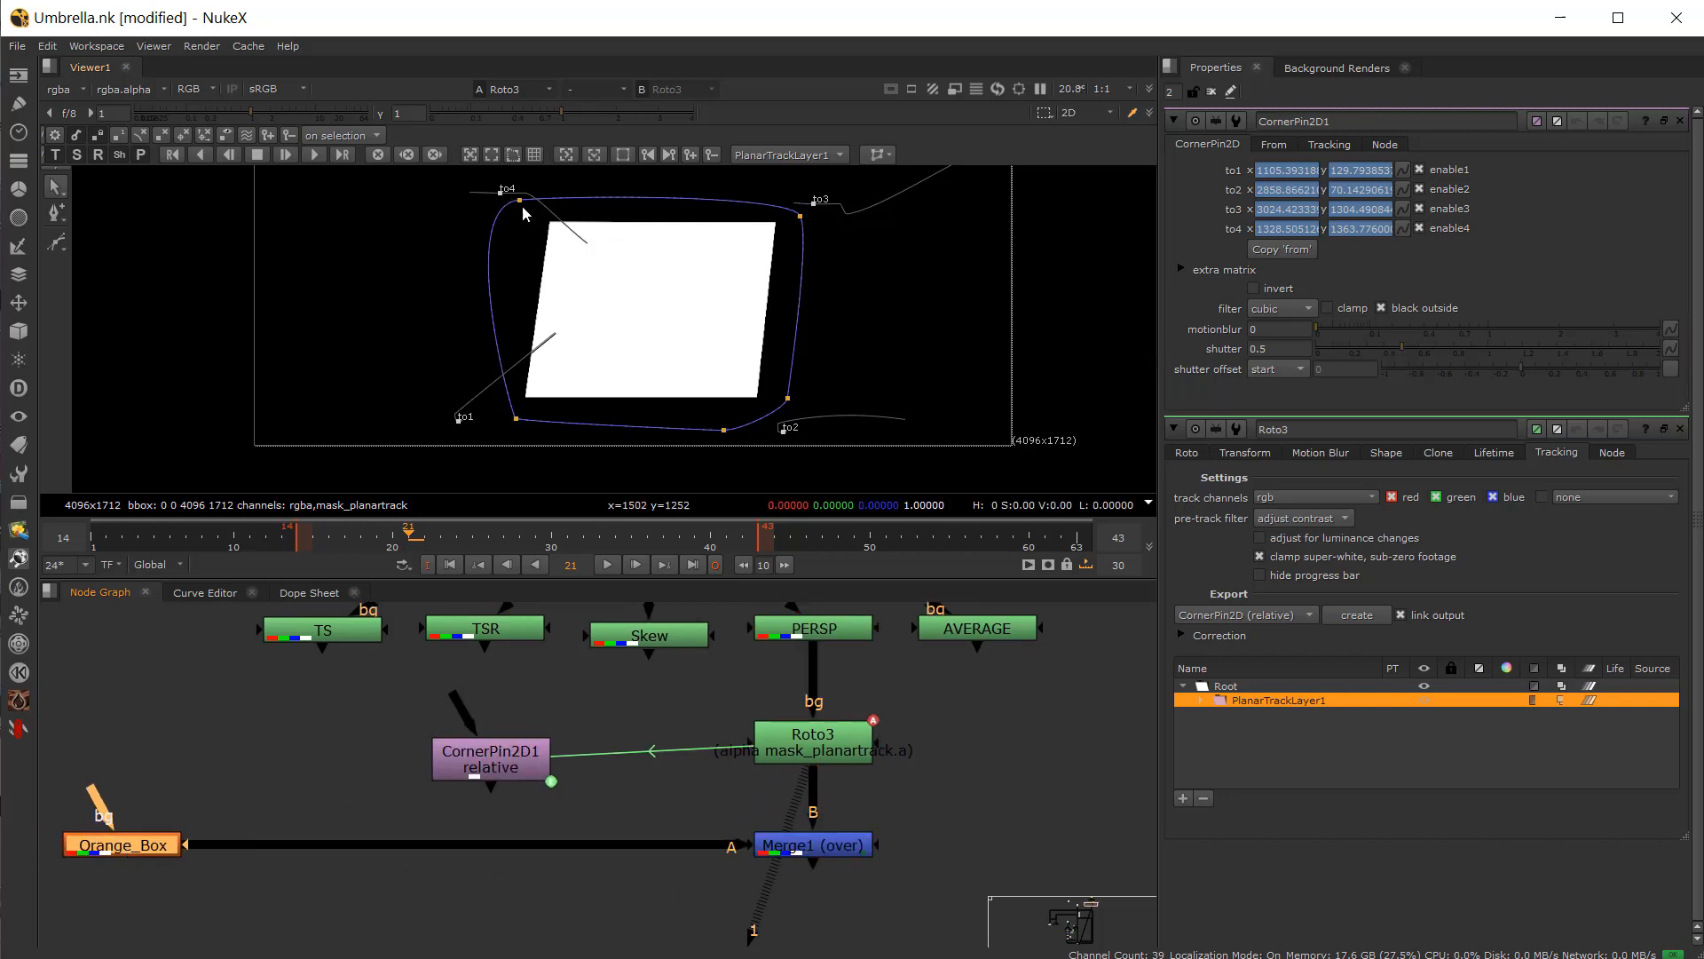
{"action": "left_click_drag", "start_coordinate": [510, 761], "coordinate": [520, 838]}
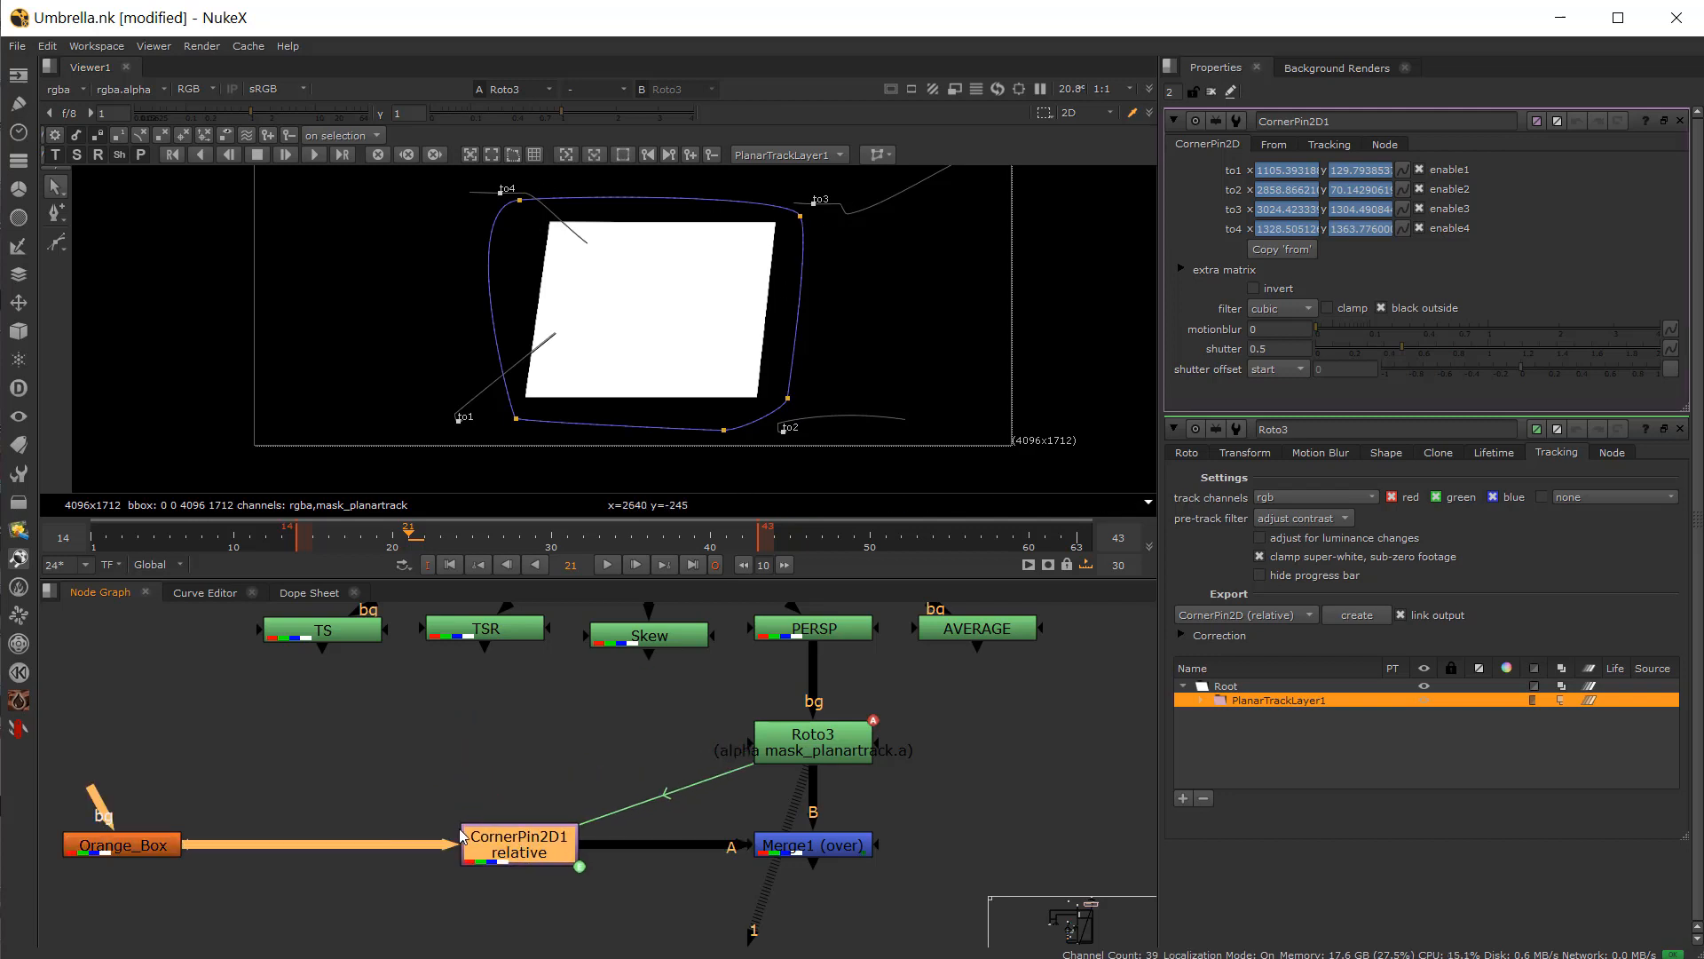
Step: Set CornerPin2D1's reference frame to frame 43
{"action": "left_click", "coordinate": [353, 792]}
{"action": "scroll", "coordinate": [235, 877], "scroll_direction": "up", "scroll_amount": 2}
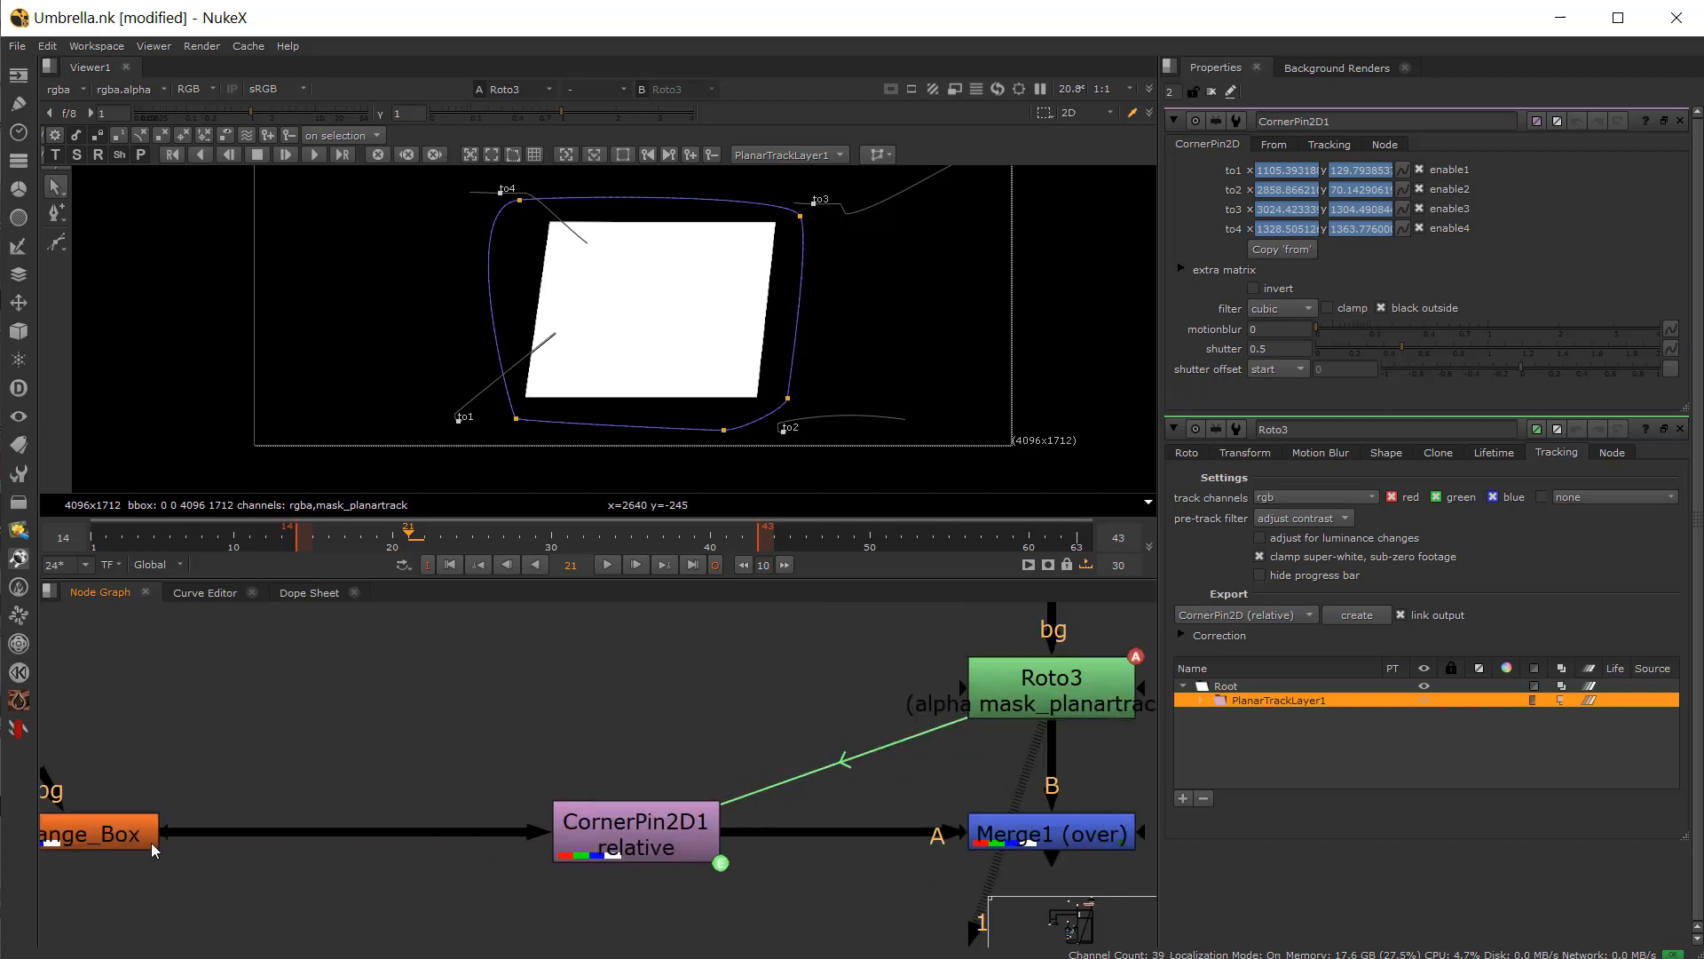
{"action": "left_click", "coordinate": [701, 843]}
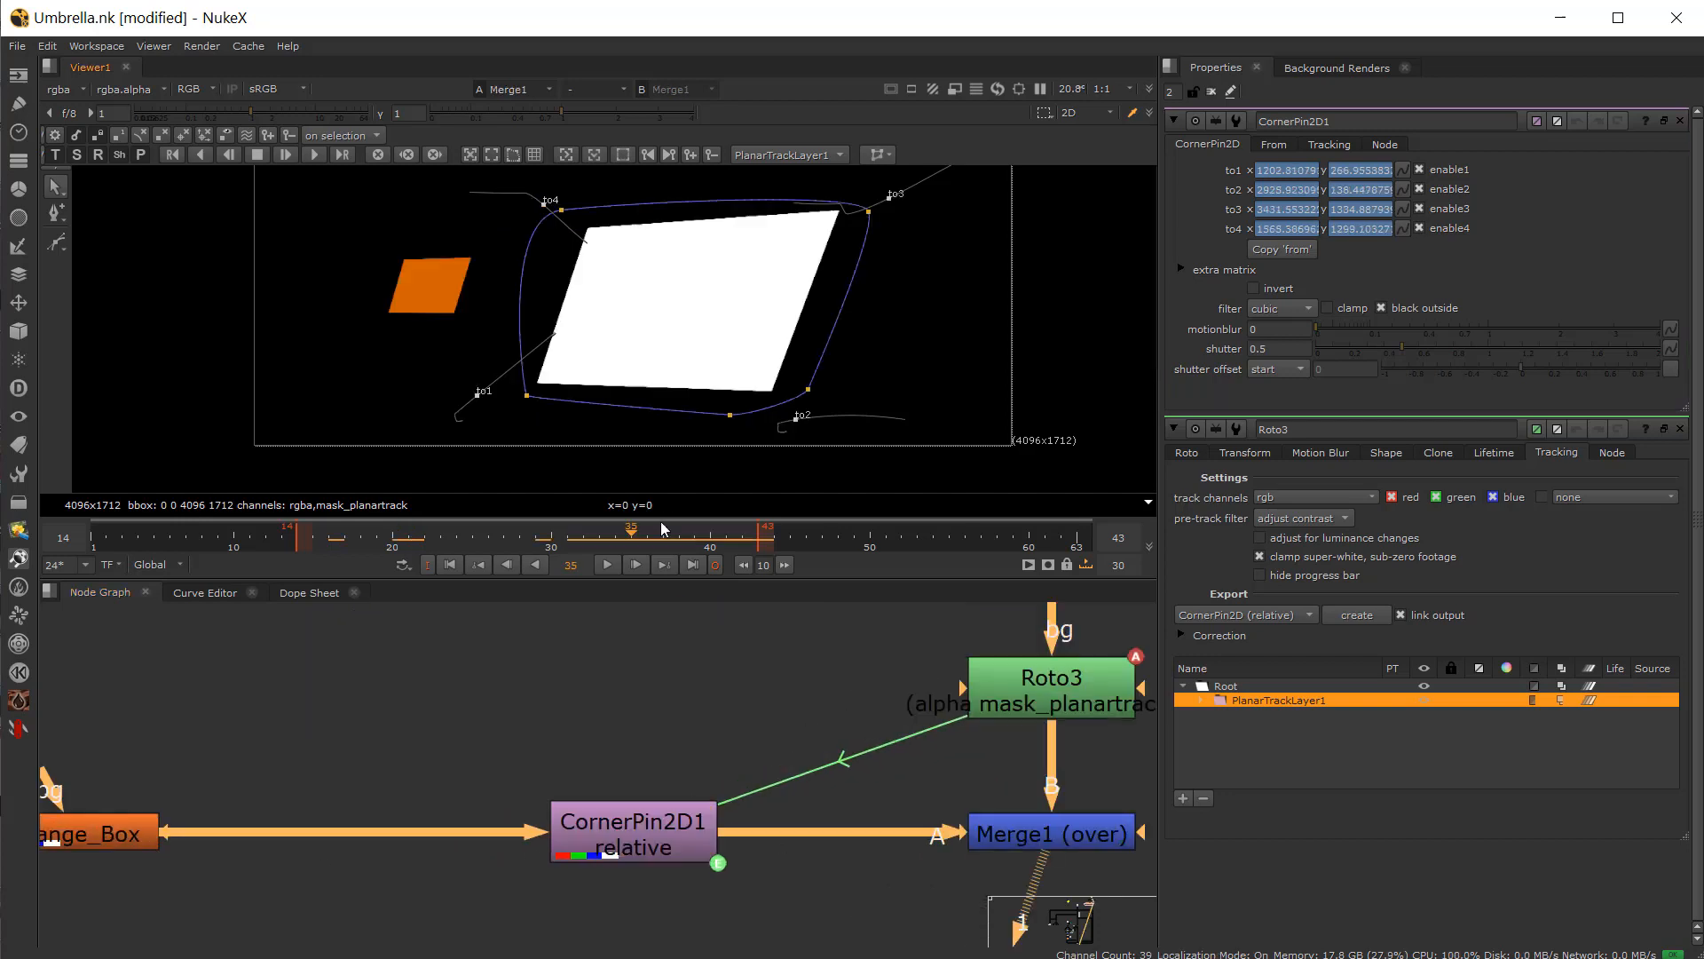
{"action": "left_click_drag", "start_coordinate": [661, 530], "coordinate": [754, 569]}
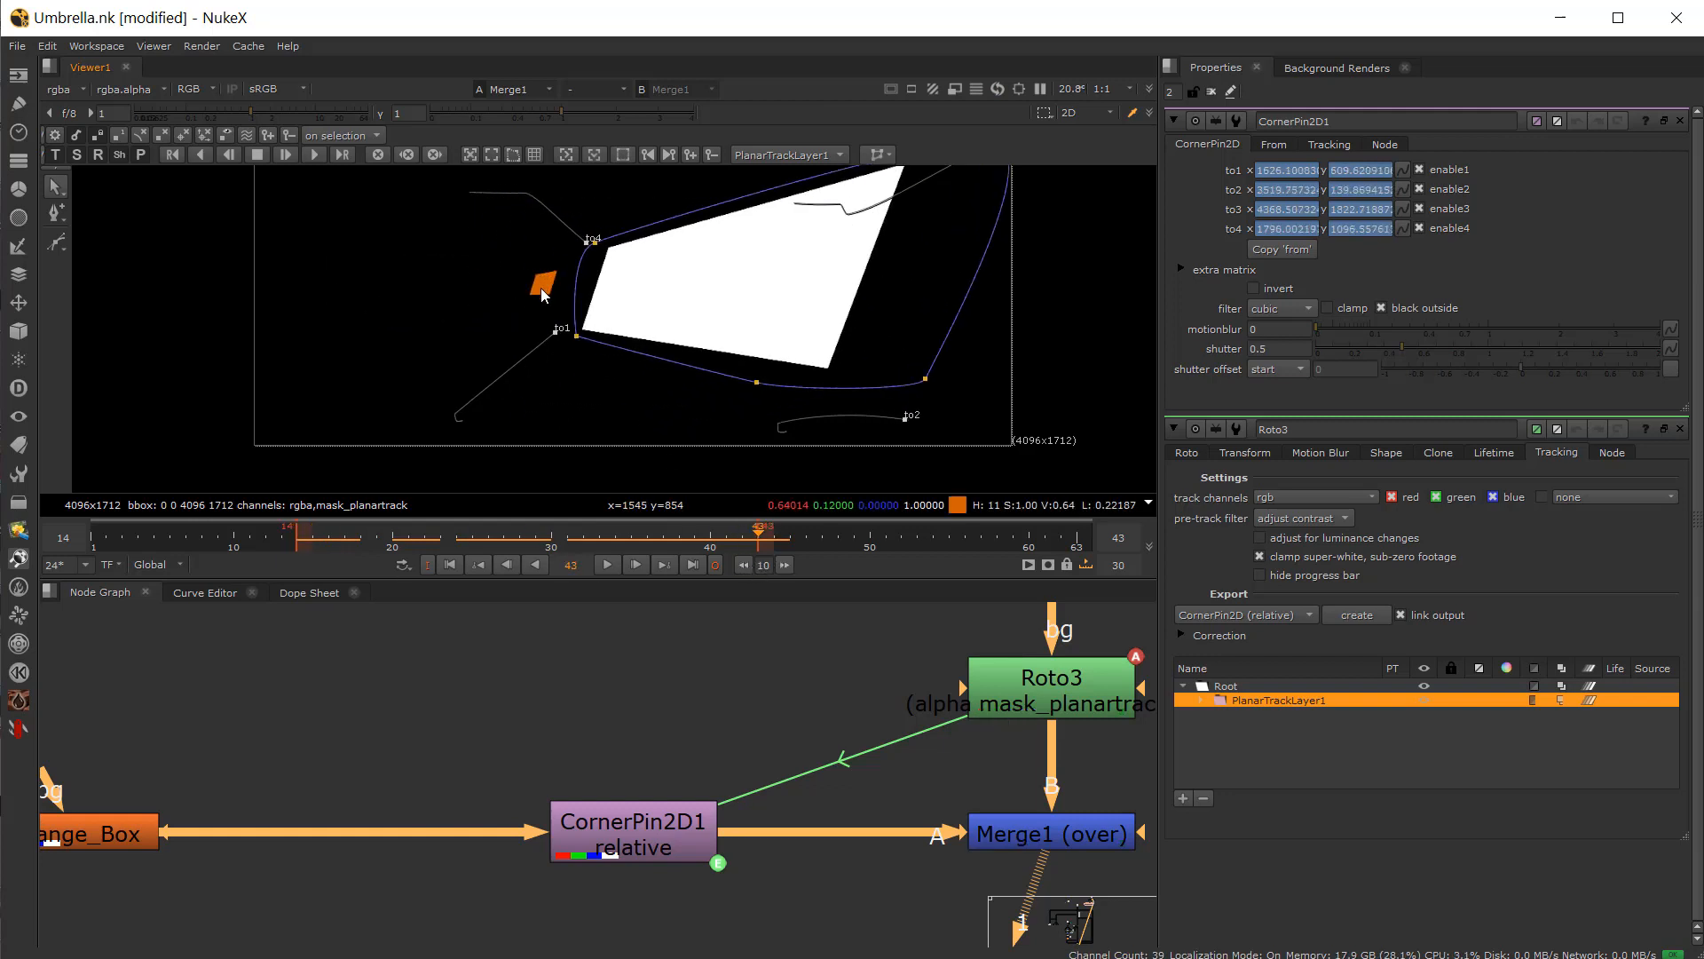
{"action": "left_click", "coordinate": [659, 824]}
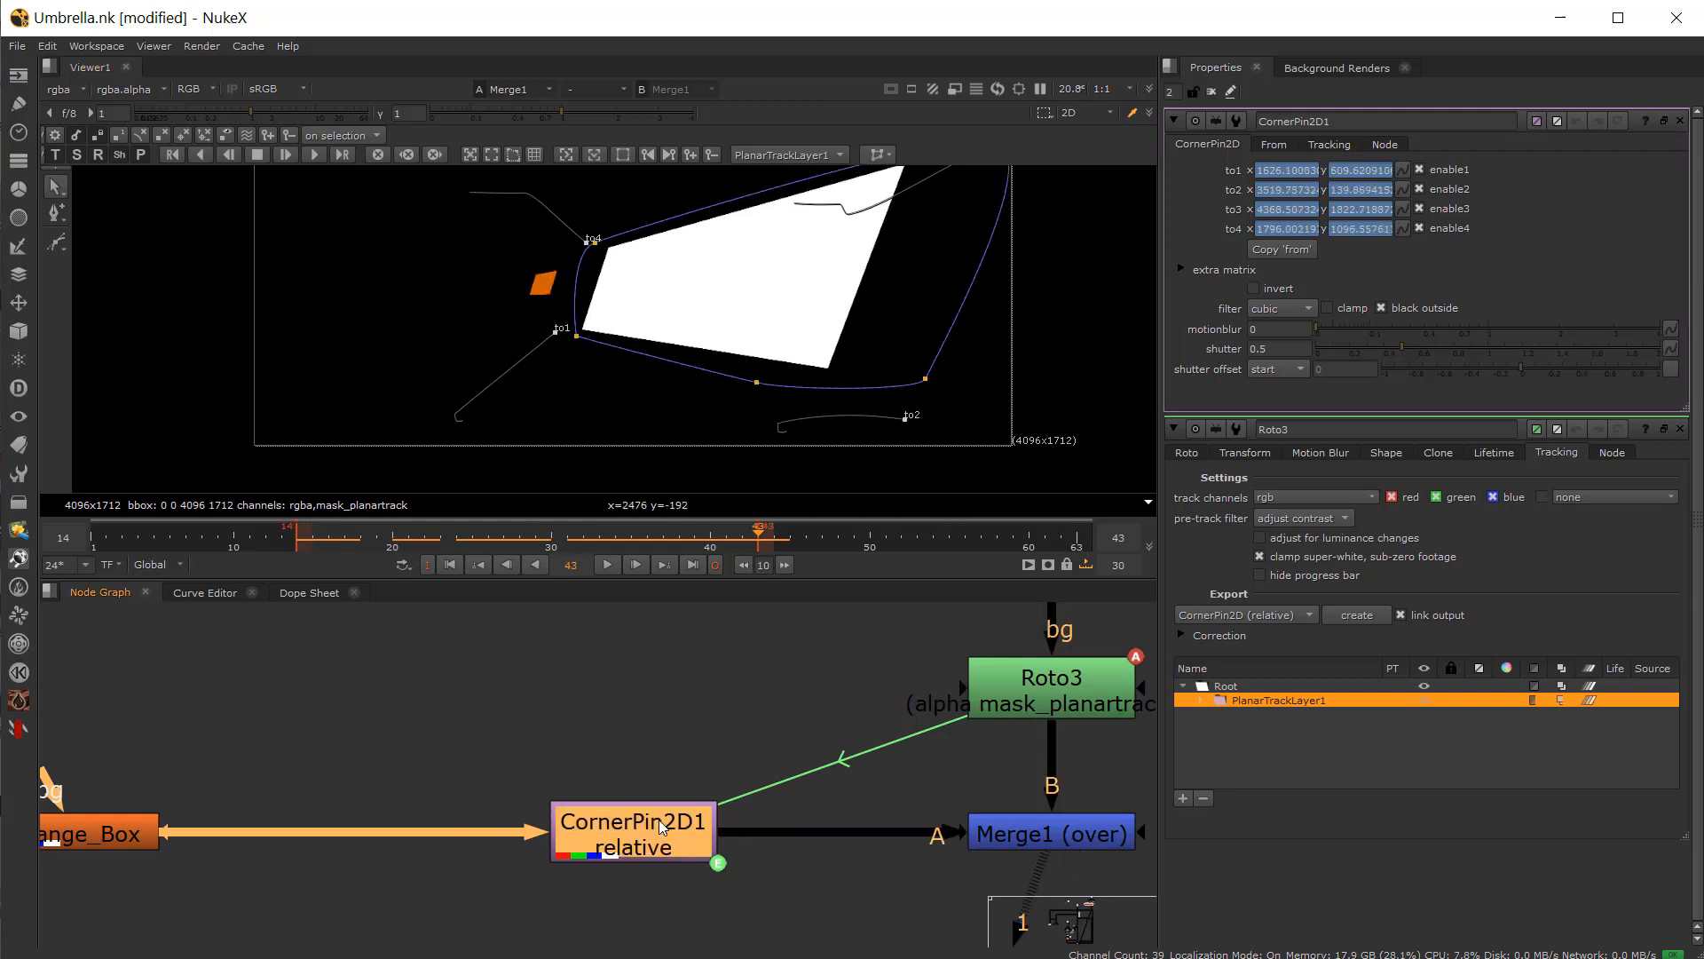
{"action": "left_click", "coordinate": [1330, 146]}
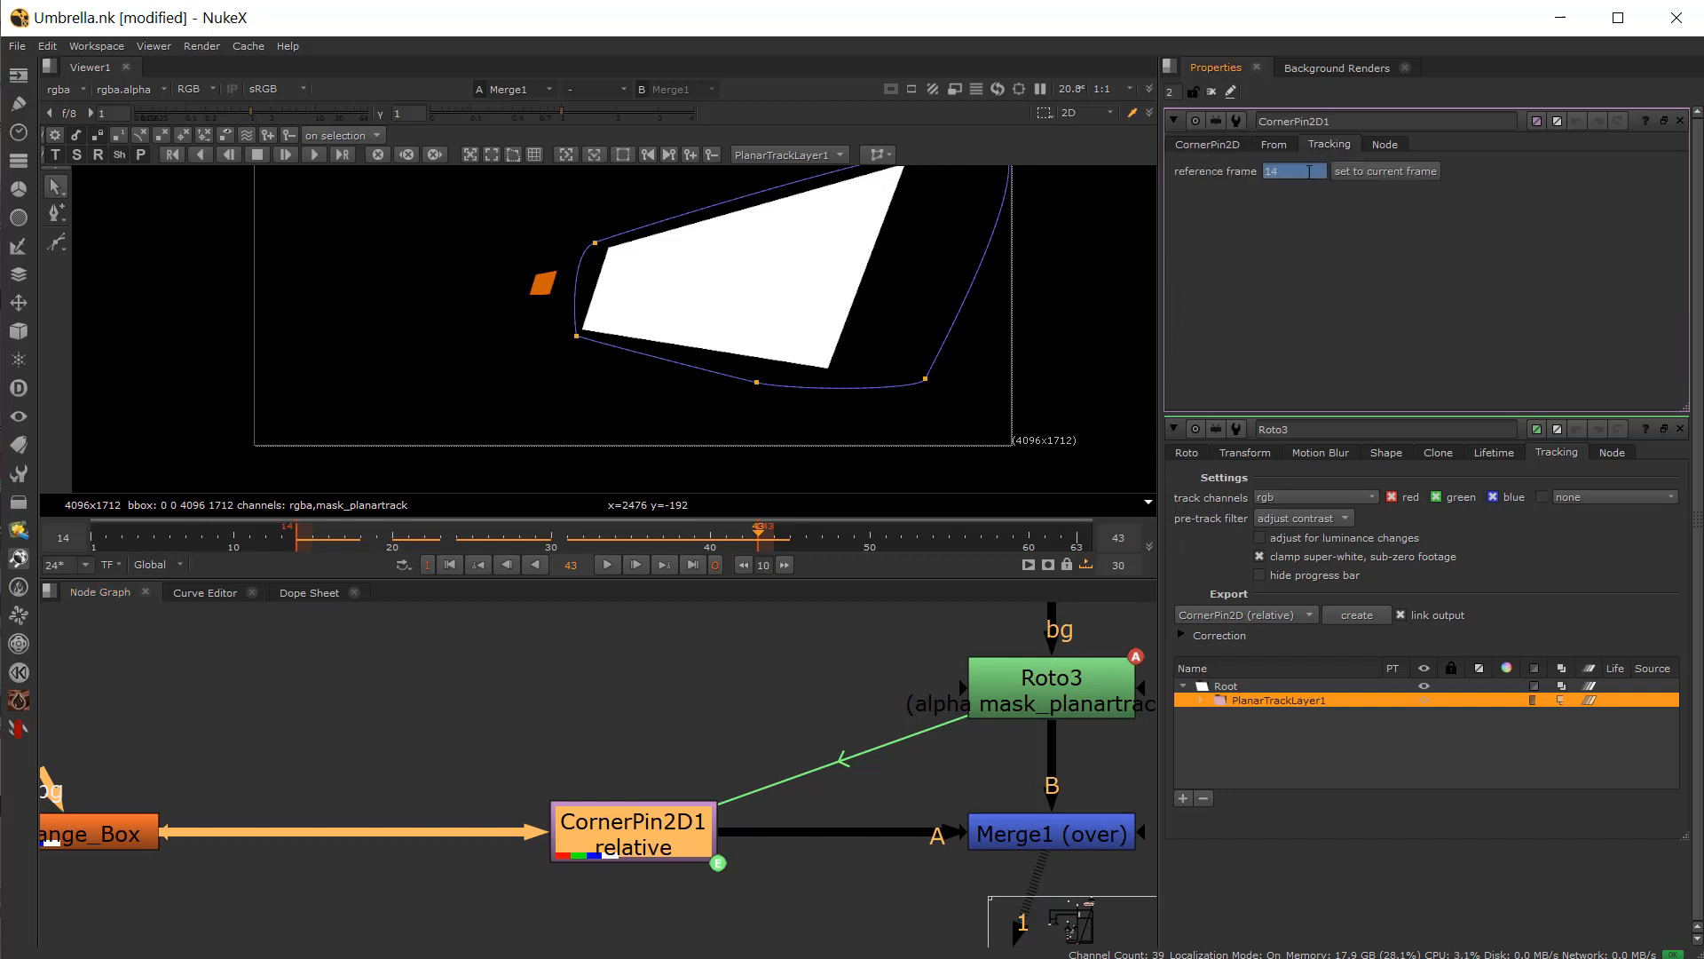
{"action": "left_click", "coordinate": [1396, 175]}
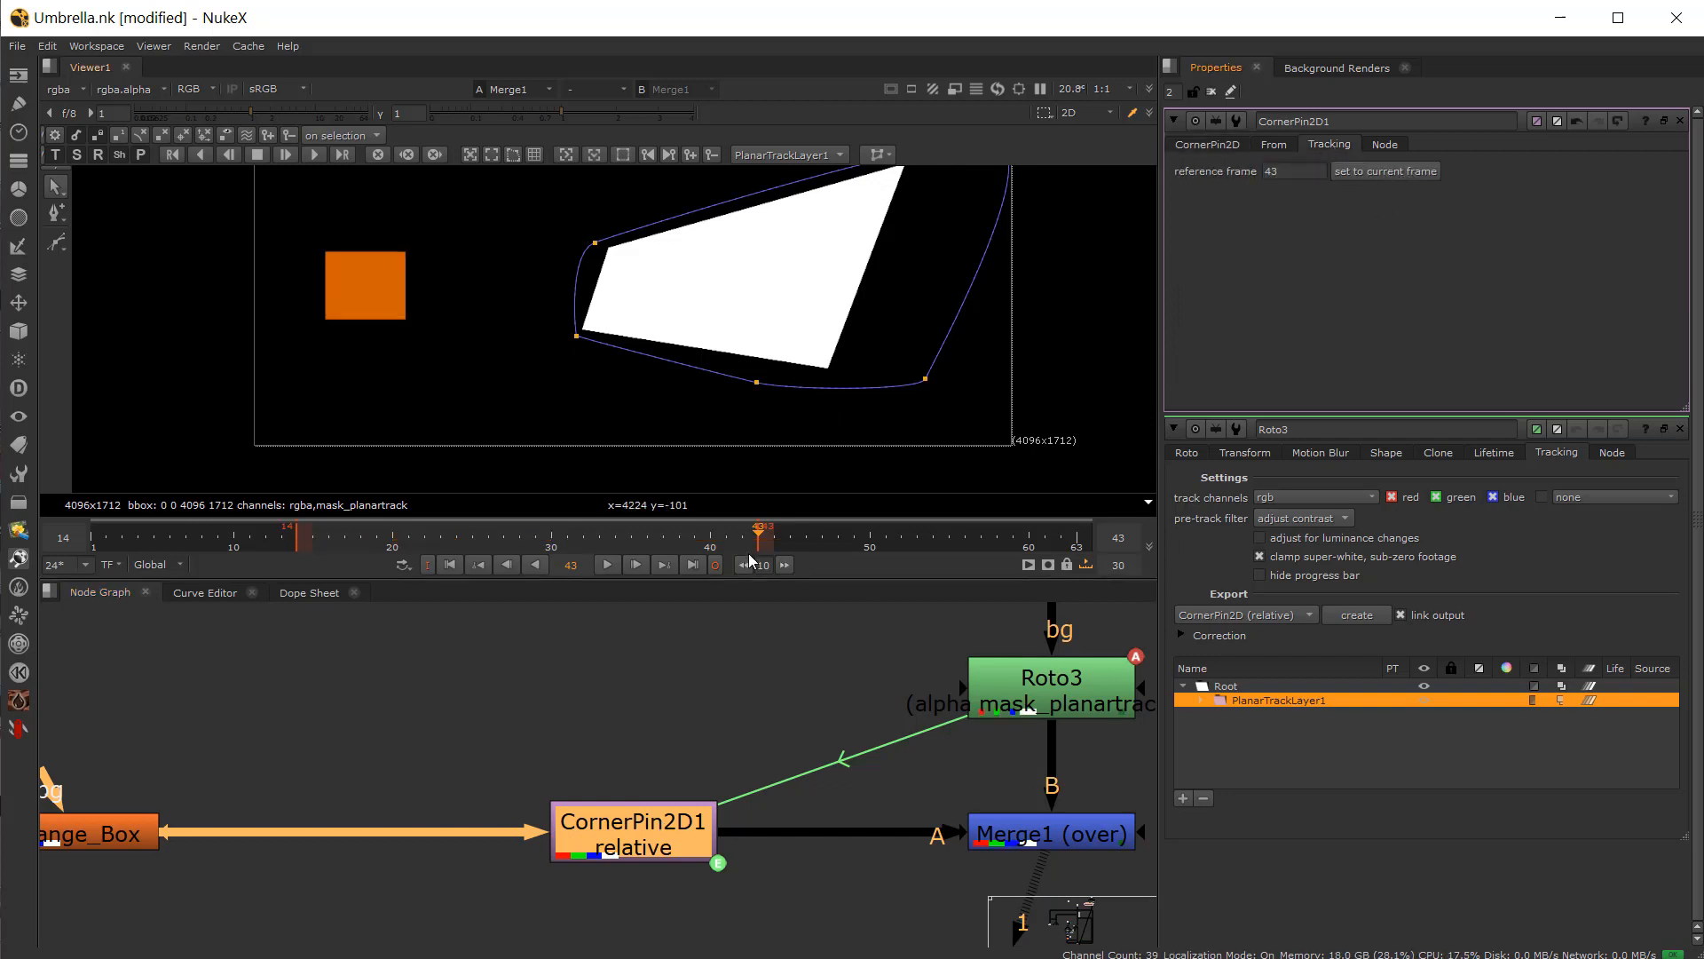
Step: Return to frame 14 and set CornerPin2D1's reference frame to frame 14
{"action": "key", "text": "shift+Left"}
{"action": "left_click_drag", "start_coordinate": [636, 542], "coordinate": [339, 566]}
{"action": "left_click", "coordinate": [1397, 171]}
{"action": "left_click", "coordinate": [1363, 174]}
Step: Scrub the timeline to check the orange box's match-move
{"action": "left_click_drag", "start_coordinate": [556, 547], "coordinate": [663, 541]}
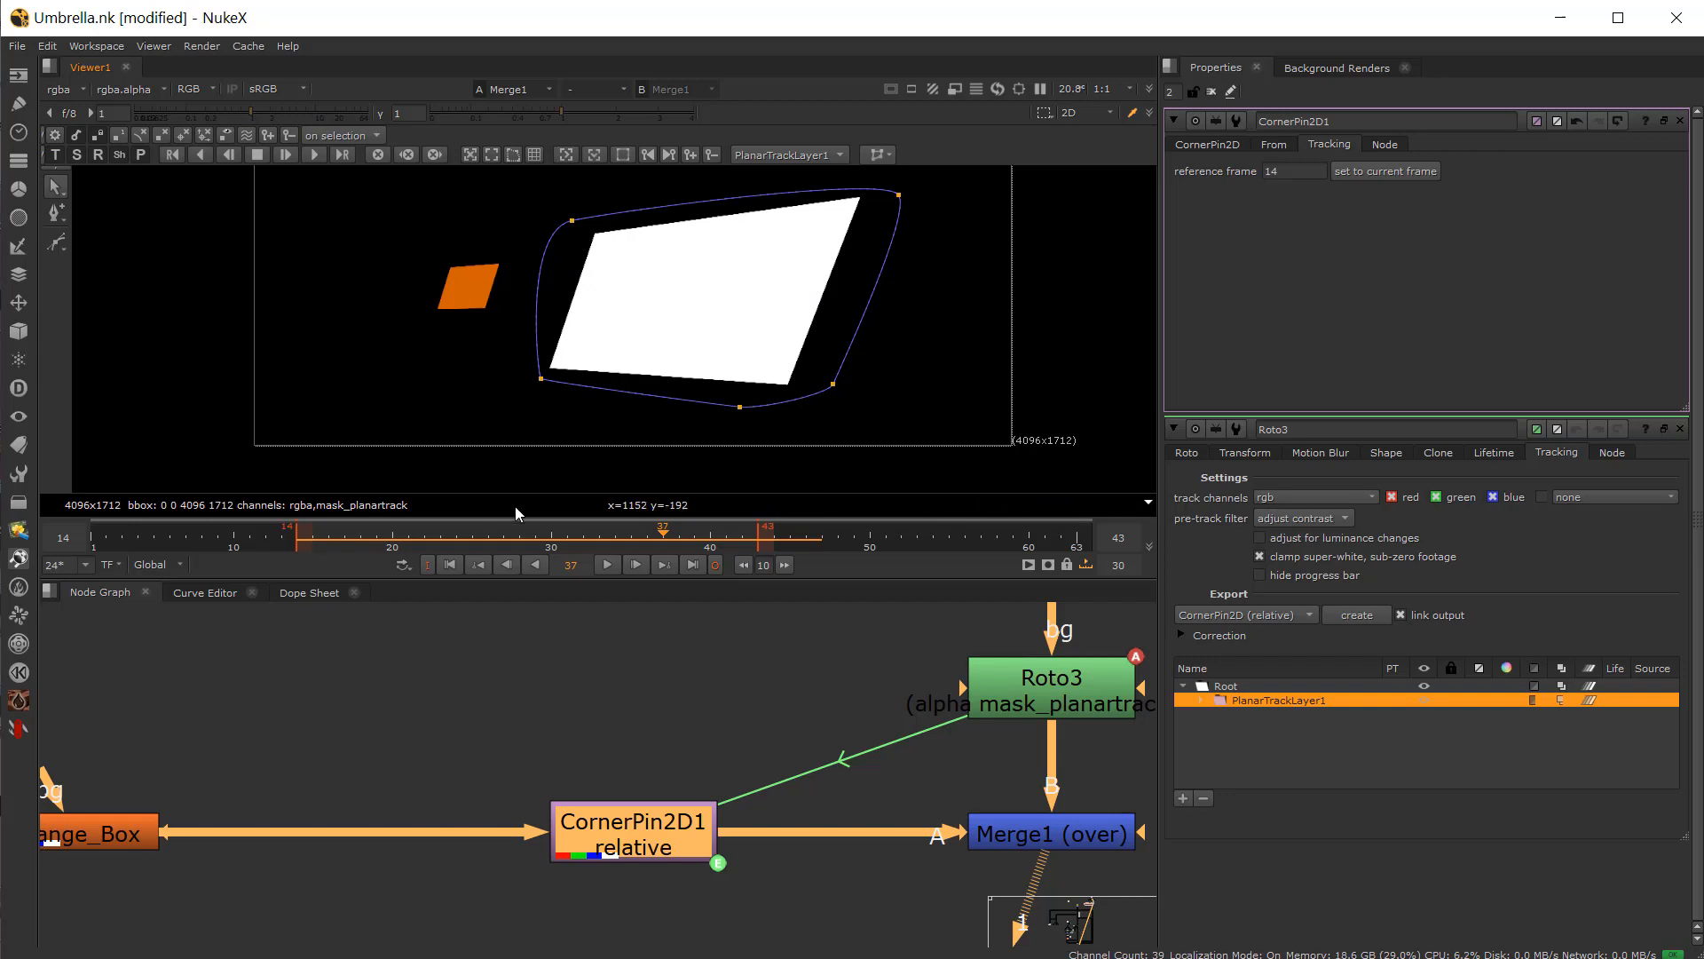
{"action": "left_click_drag", "start_coordinate": [650, 543], "coordinate": [525, 547]}
{"action": "left_click_drag", "start_coordinate": [378, 536], "coordinate": [299, 554]}
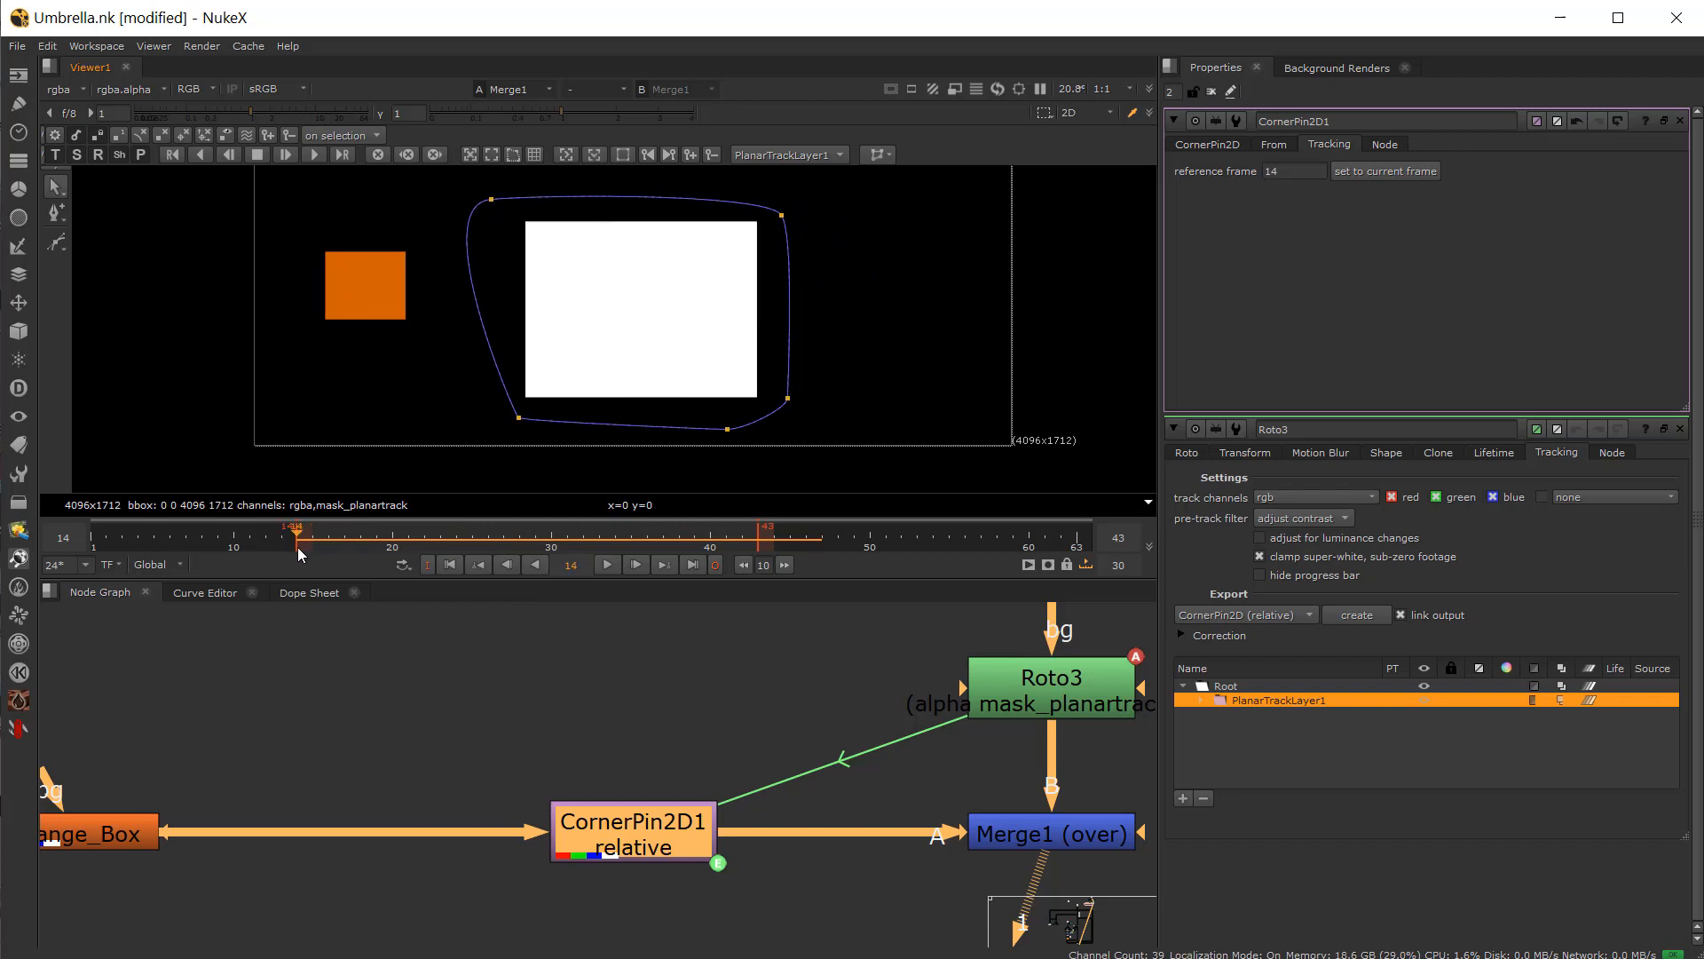
Step: Open Orange_Box and move its rectangle onto the centre of the white square at frame 14
{"action": "double_click", "coordinate": [106, 839]}
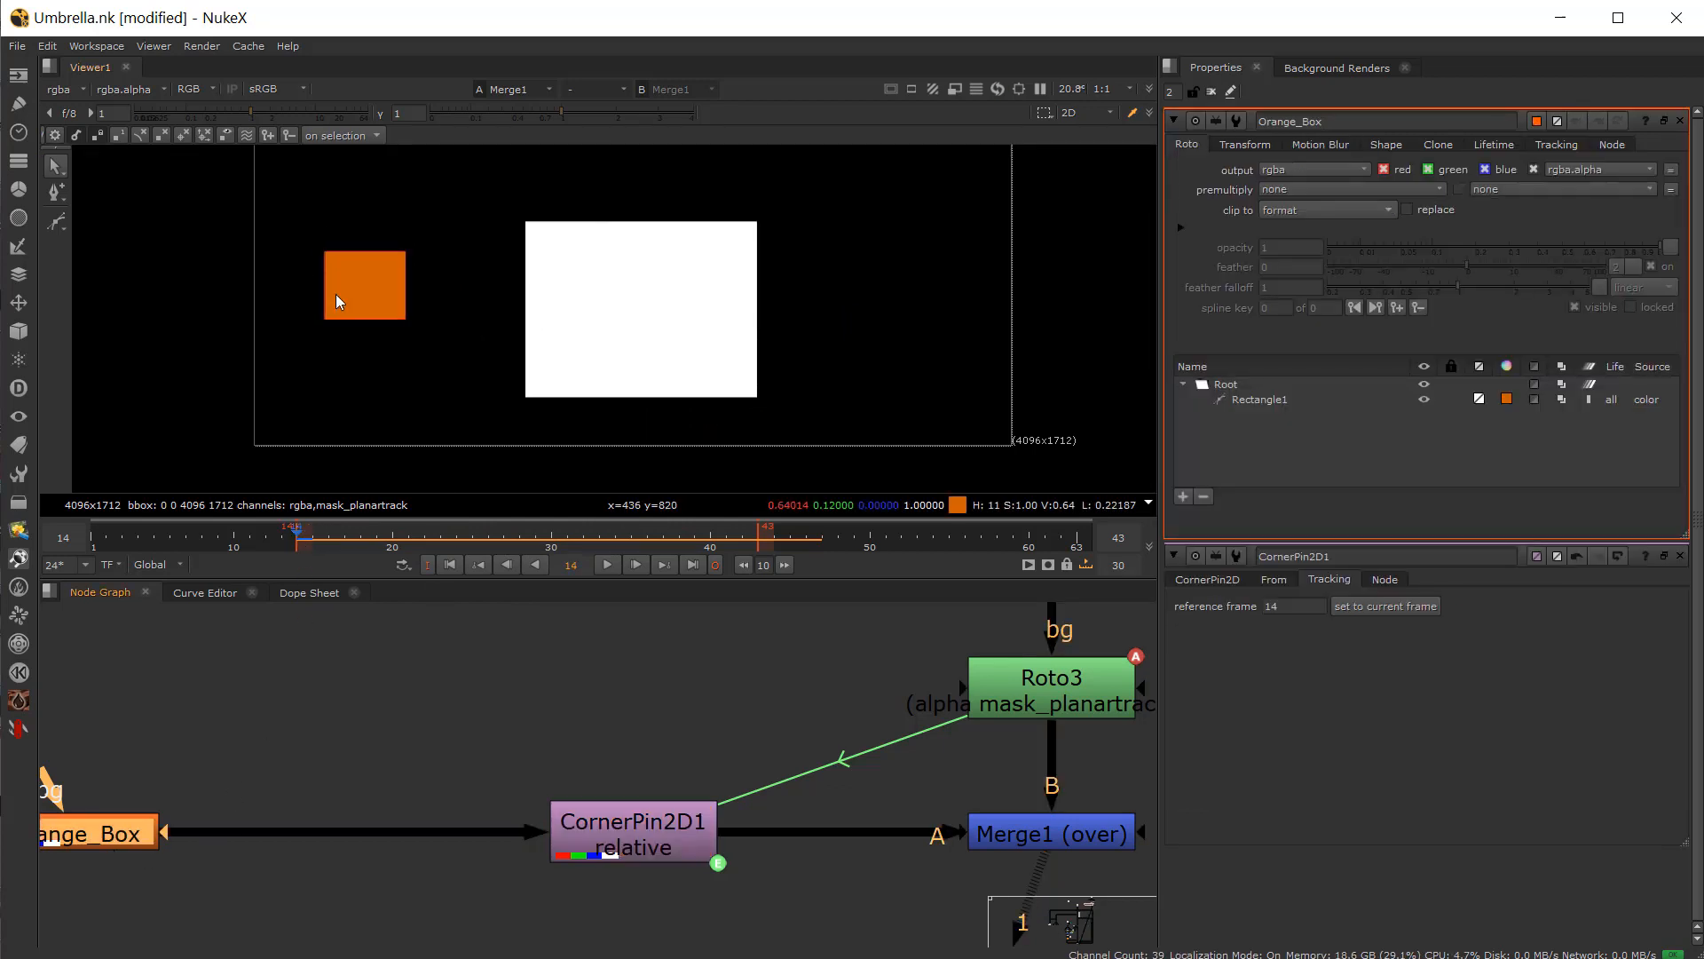
{"action": "left_click", "coordinate": [336, 322]}
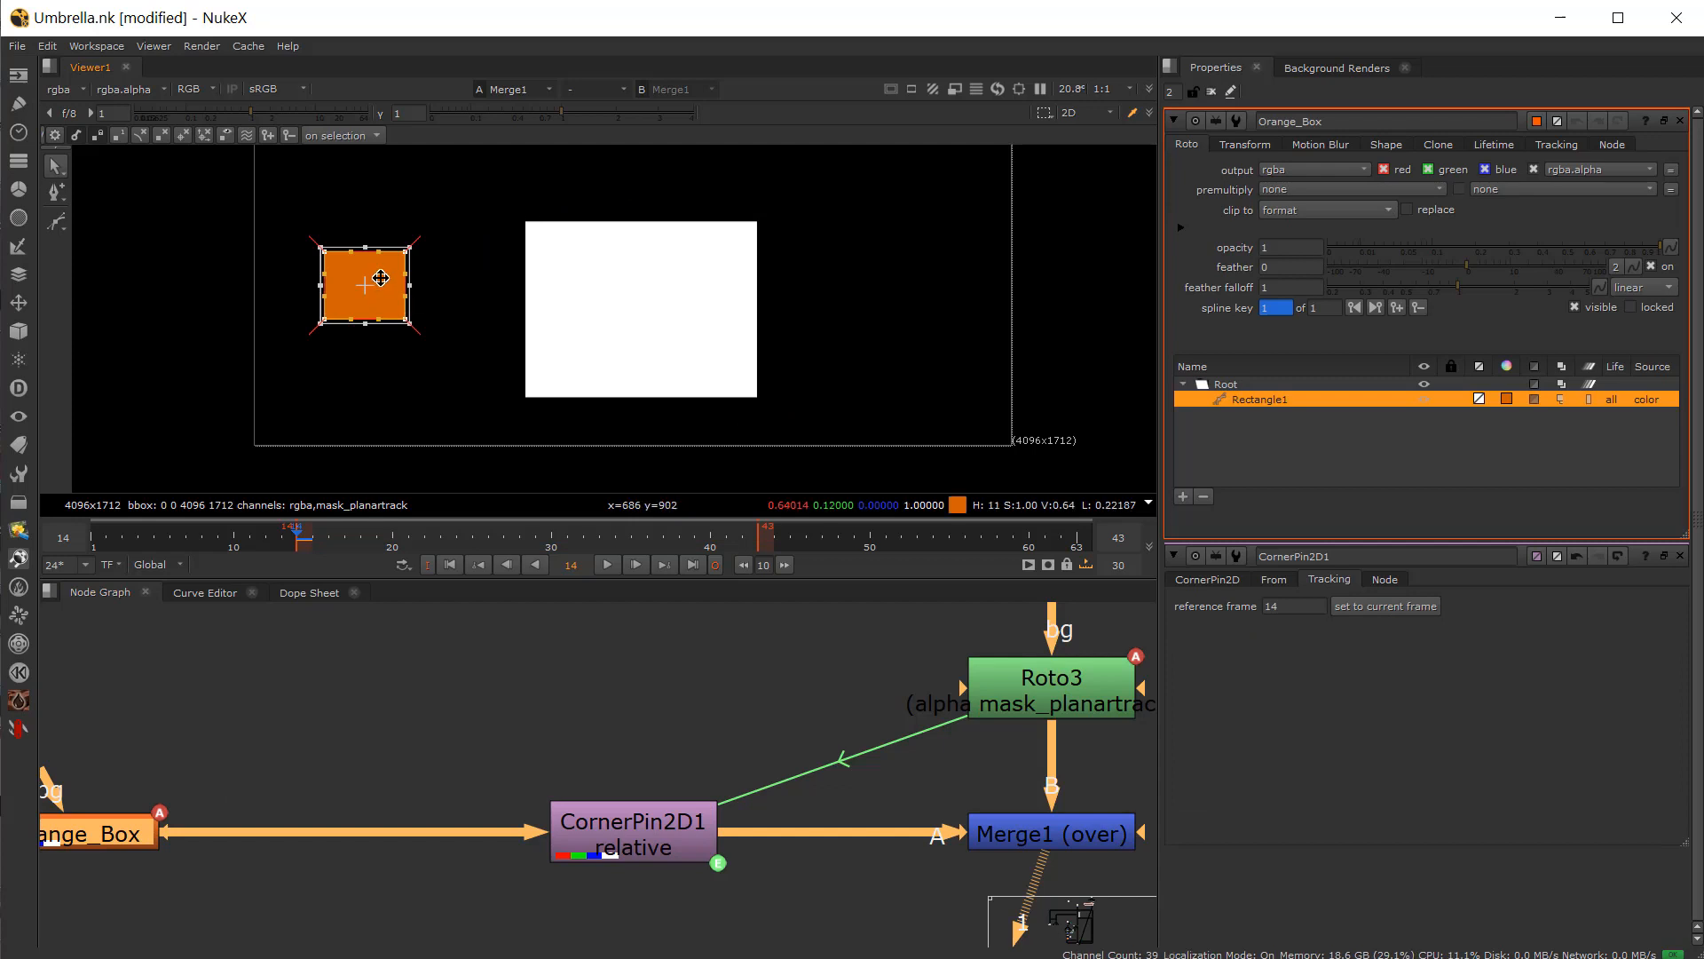
{"action": "left_click_drag", "start_coordinate": [426, 287], "coordinate": [628, 307]}
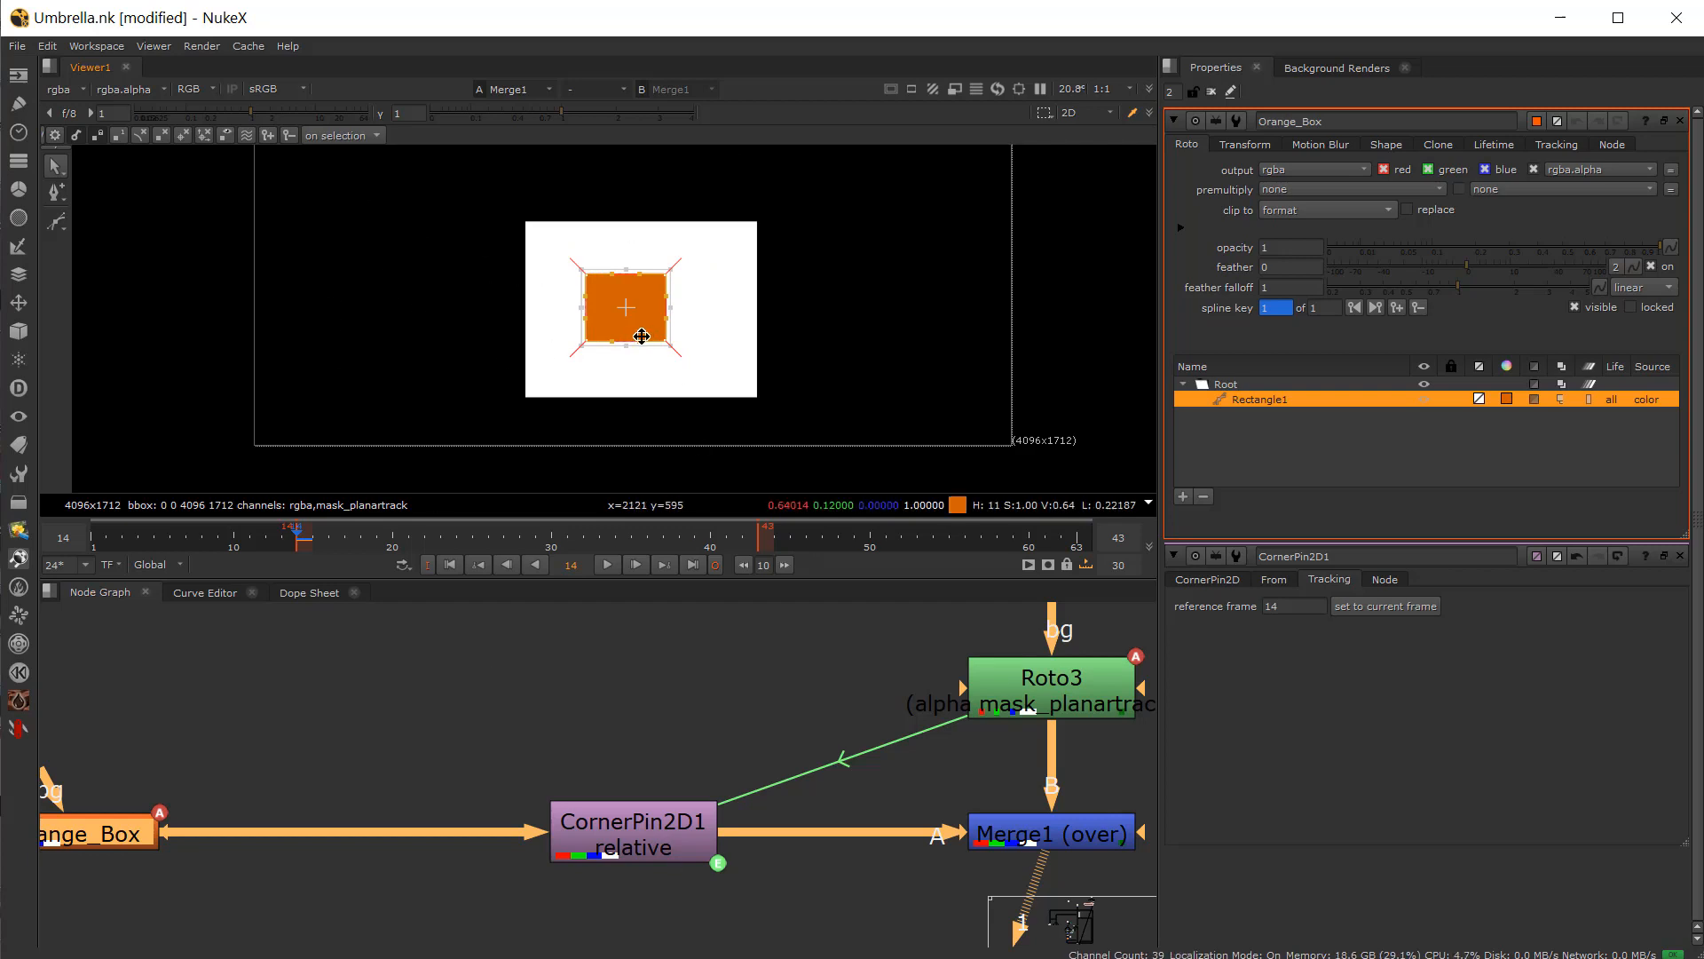
Step: Select Merge1 and open its properties
{"action": "middle_click_drag", "start_coordinate": [887, 838], "coordinate": [792, 806]}
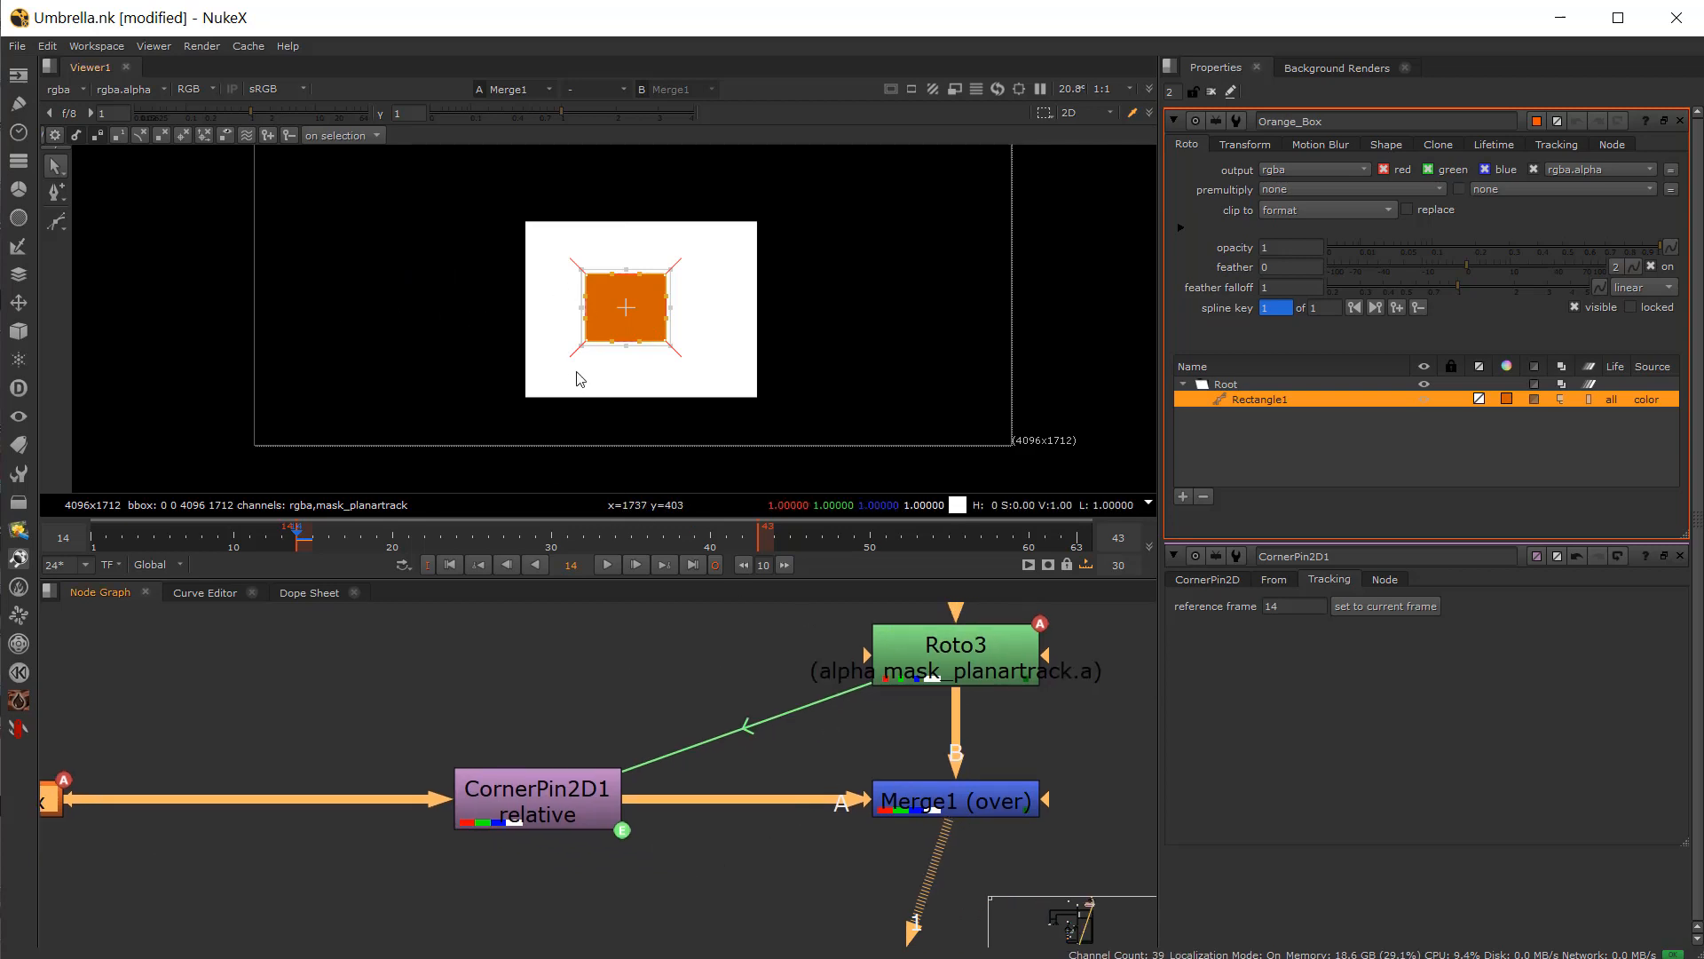
{"action": "middle_click_drag", "start_coordinate": [838, 737], "coordinate": [701, 727]}
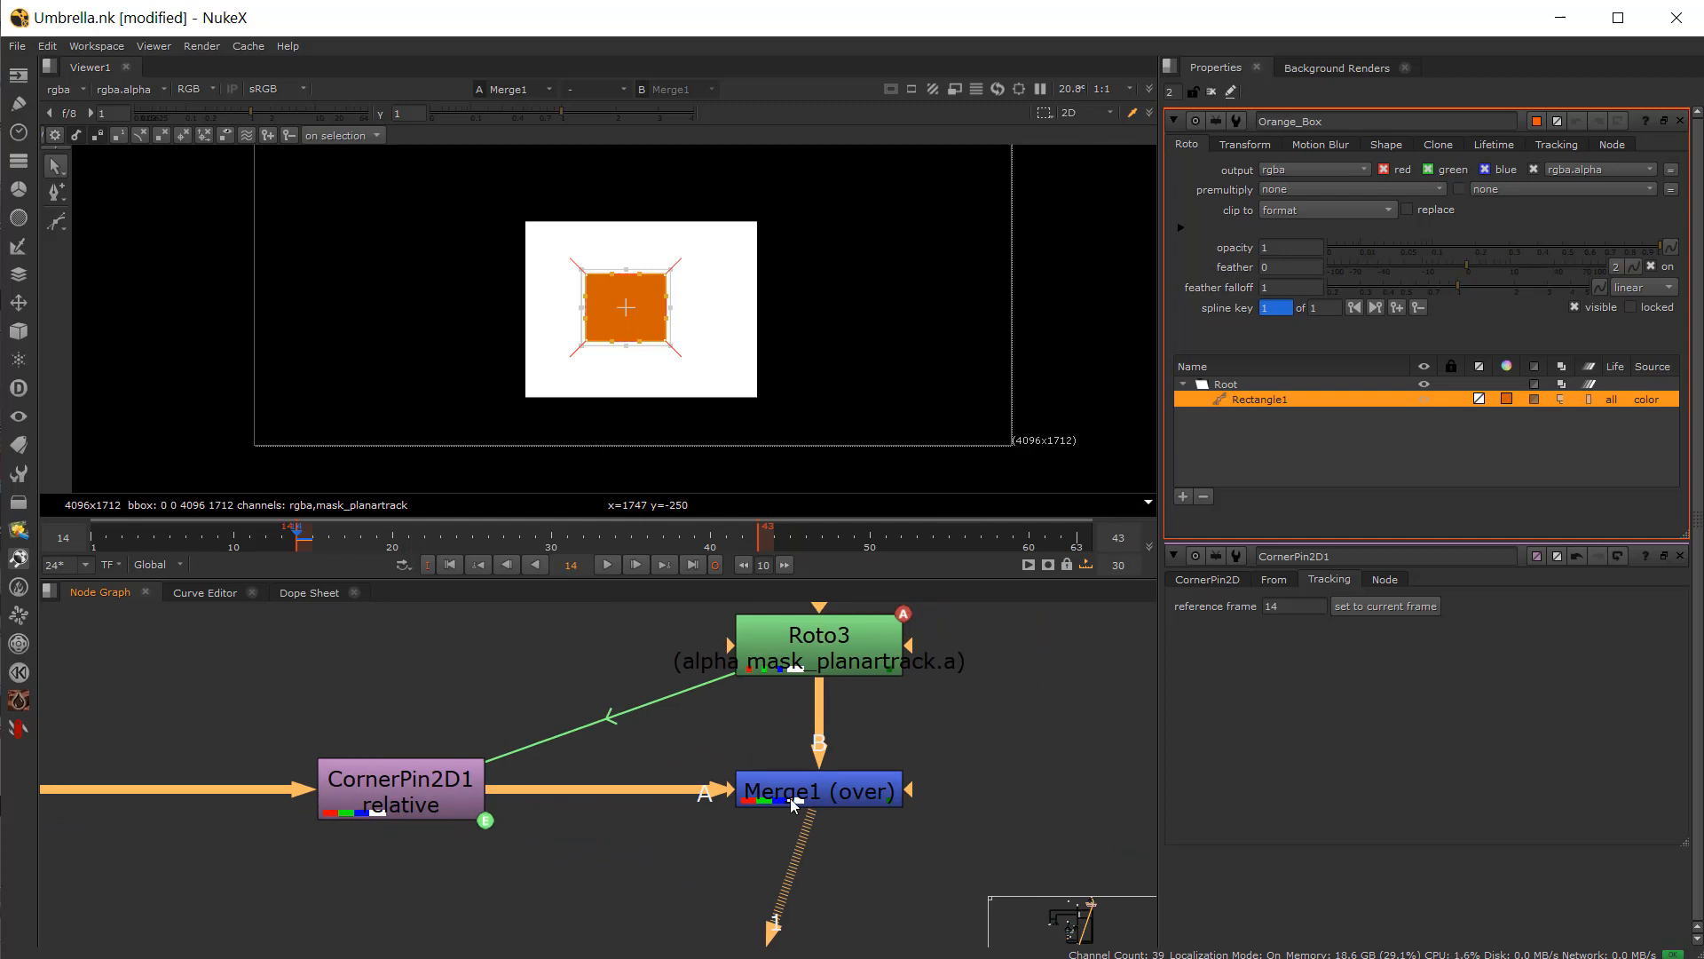
{"action": "left_click", "coordinate": [793, 799]}
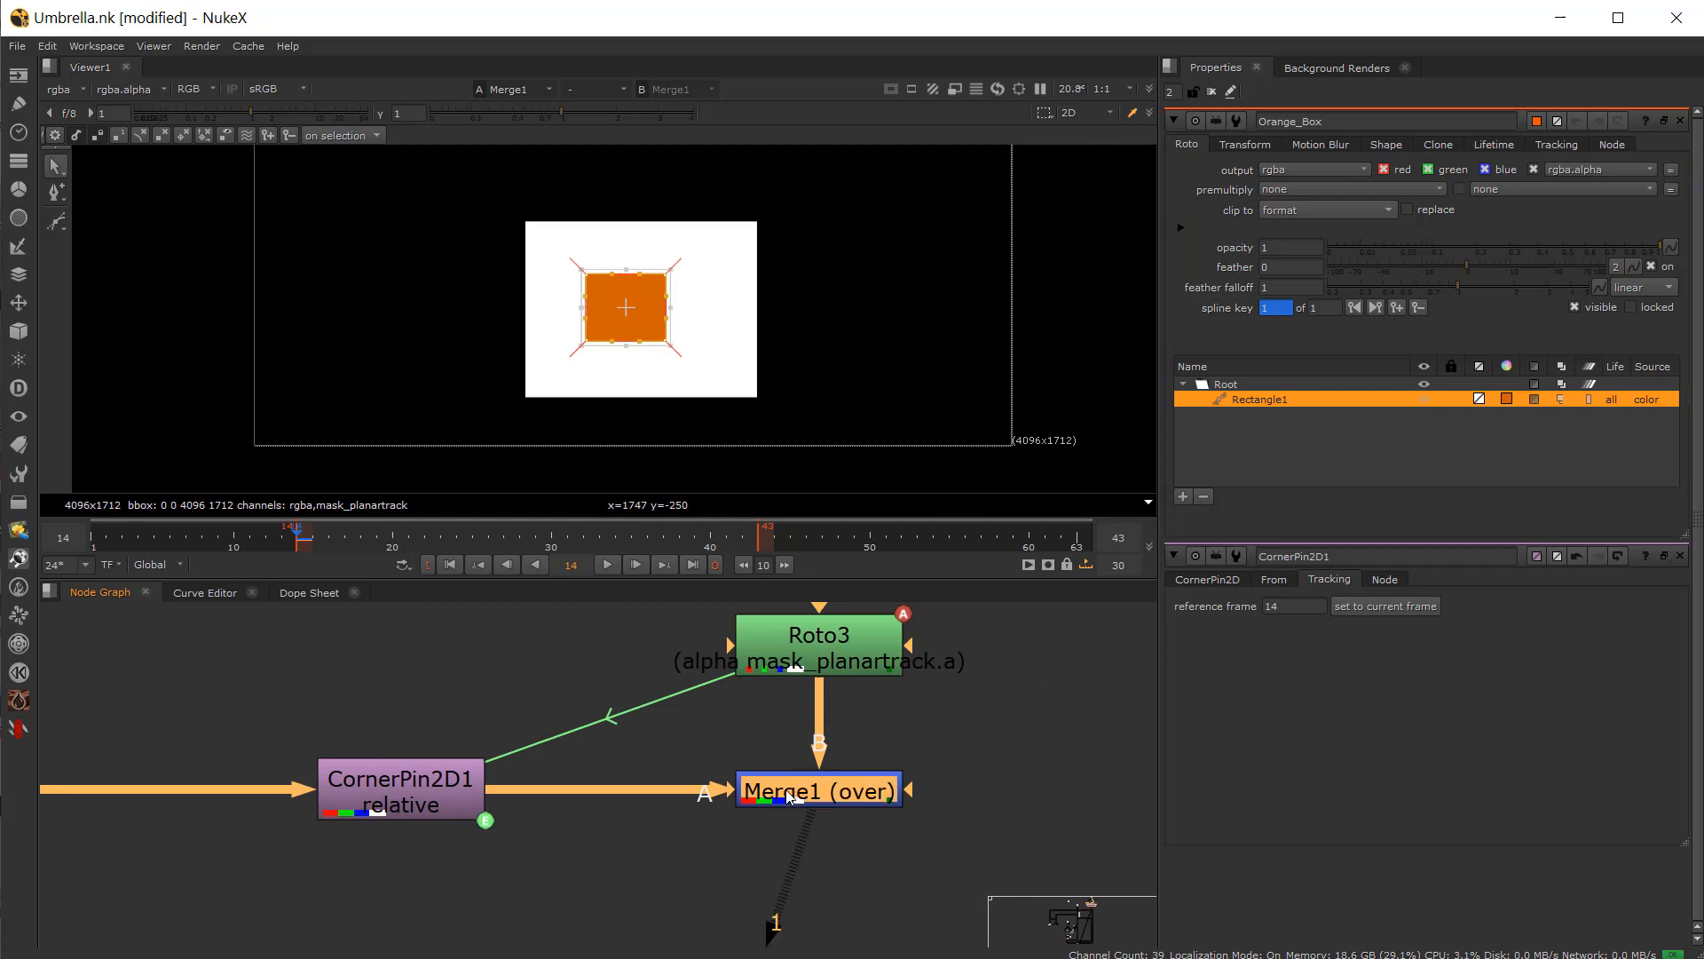
{"action": "left_click_drag", "start_coordinate": [789, 796], "coordinate": [785, 797]}
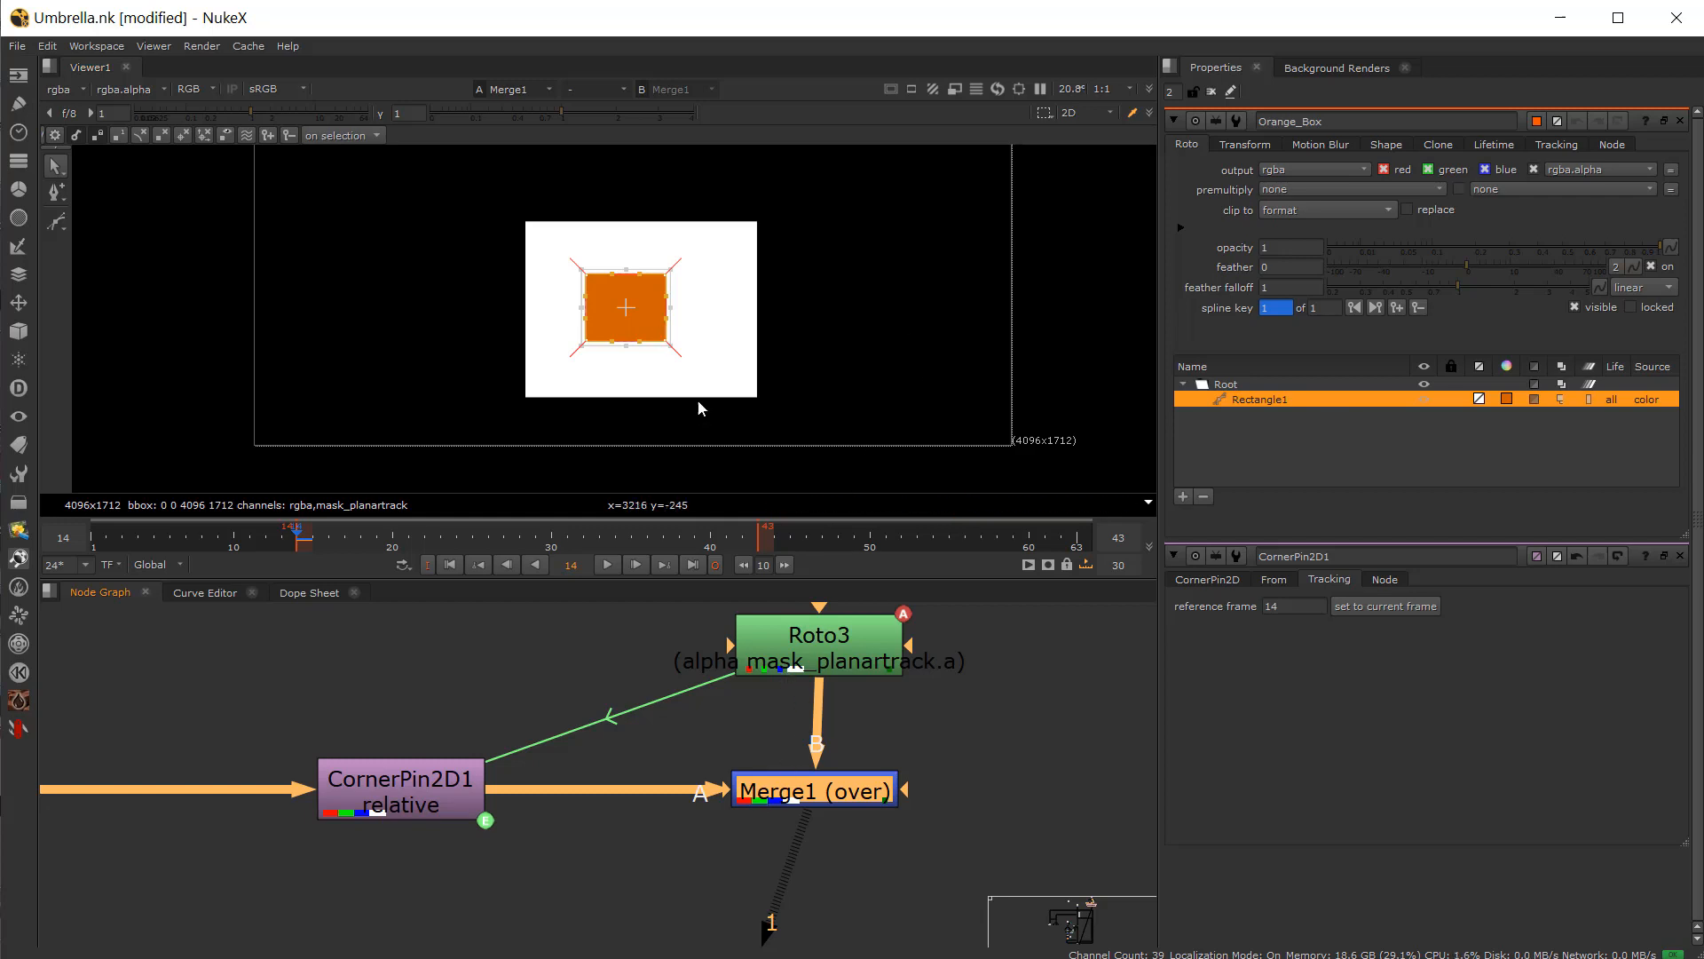
{"action": "left_click", "coordinate": [696, 831]}
{"action": "left_click", "coordinate": [769, 793]}
{"action": "double_click", "coordinate": [769, 788]}
Step: Play through the AVERAGE shapes, return to frame 14, and open Tracker1's properties
{"action": "left_click_drag", "start_coordinate": [322, 541], "coordinate": [897, 515]}
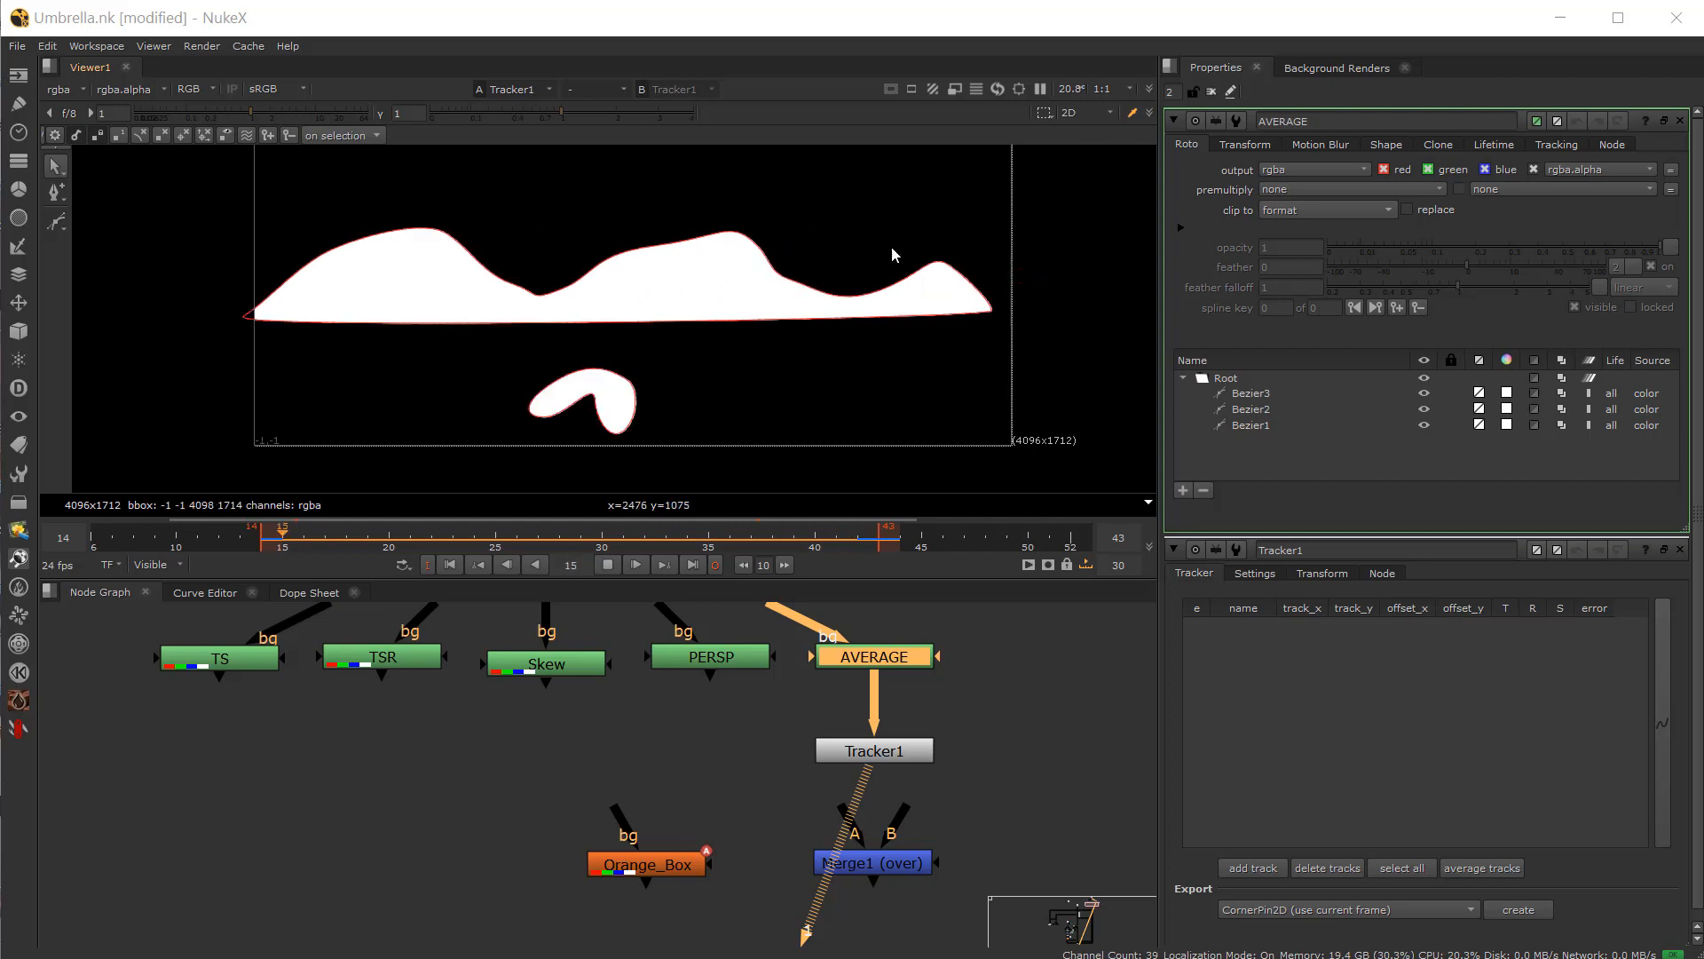
{"action": "left_click", "coordinate": [607, 565]}
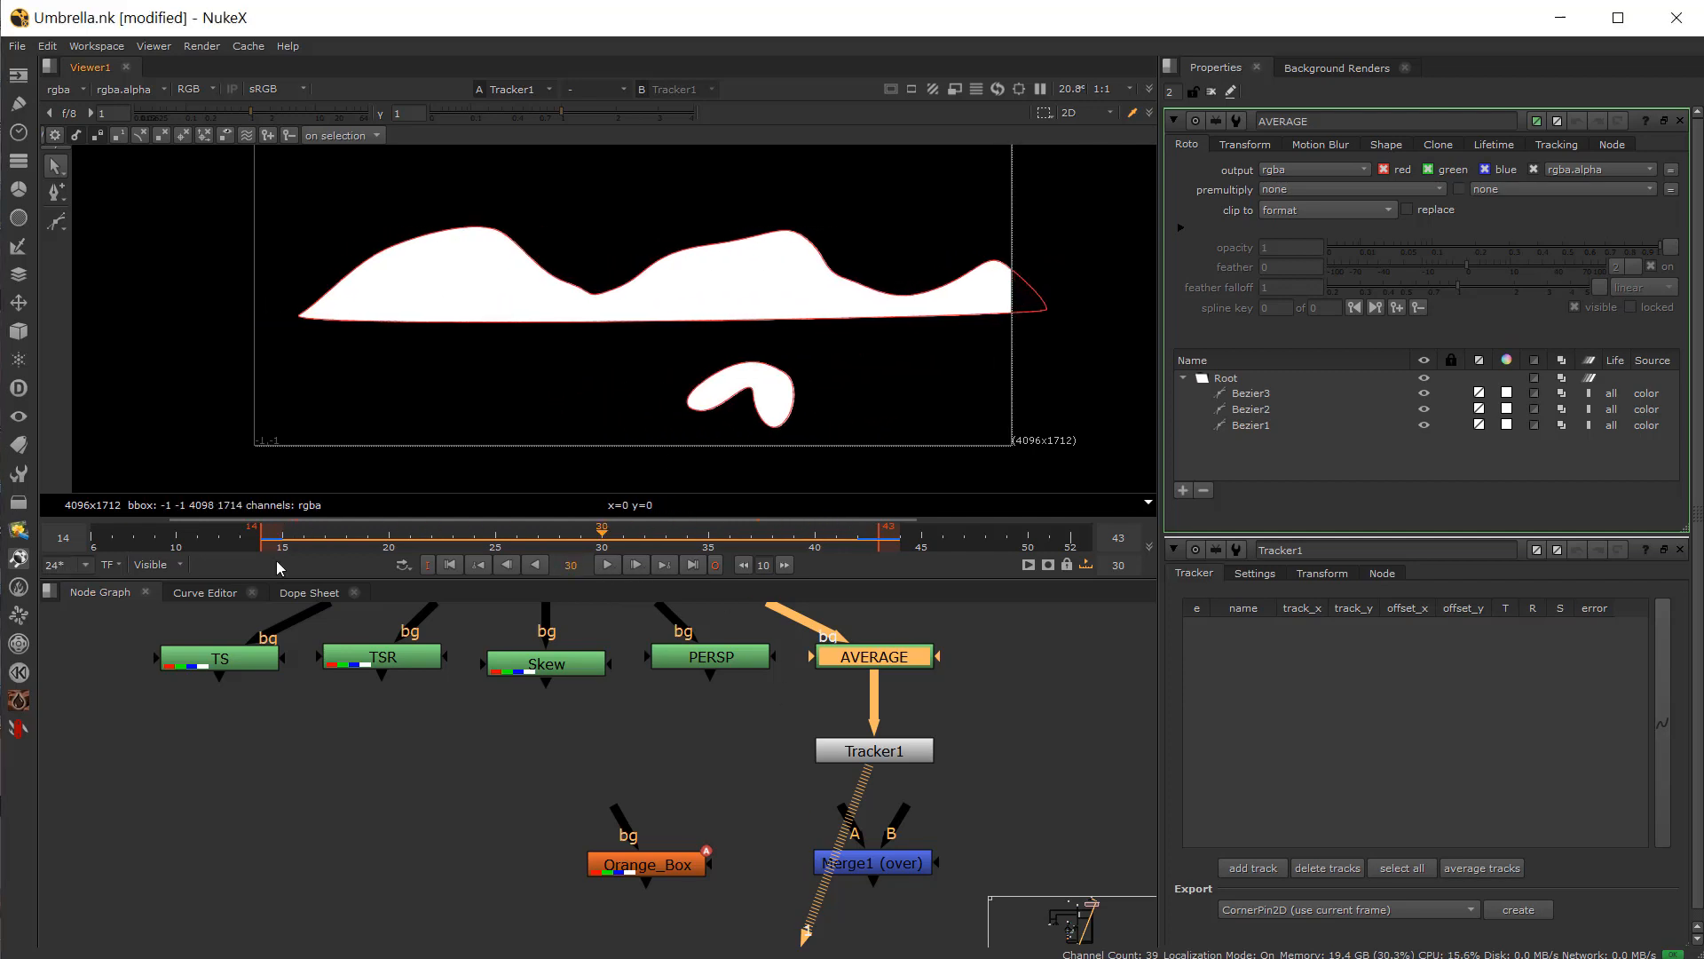
{"action": "left_click_drag", "start_coordinate": [281, 540], "coordinate": [263, 543]}
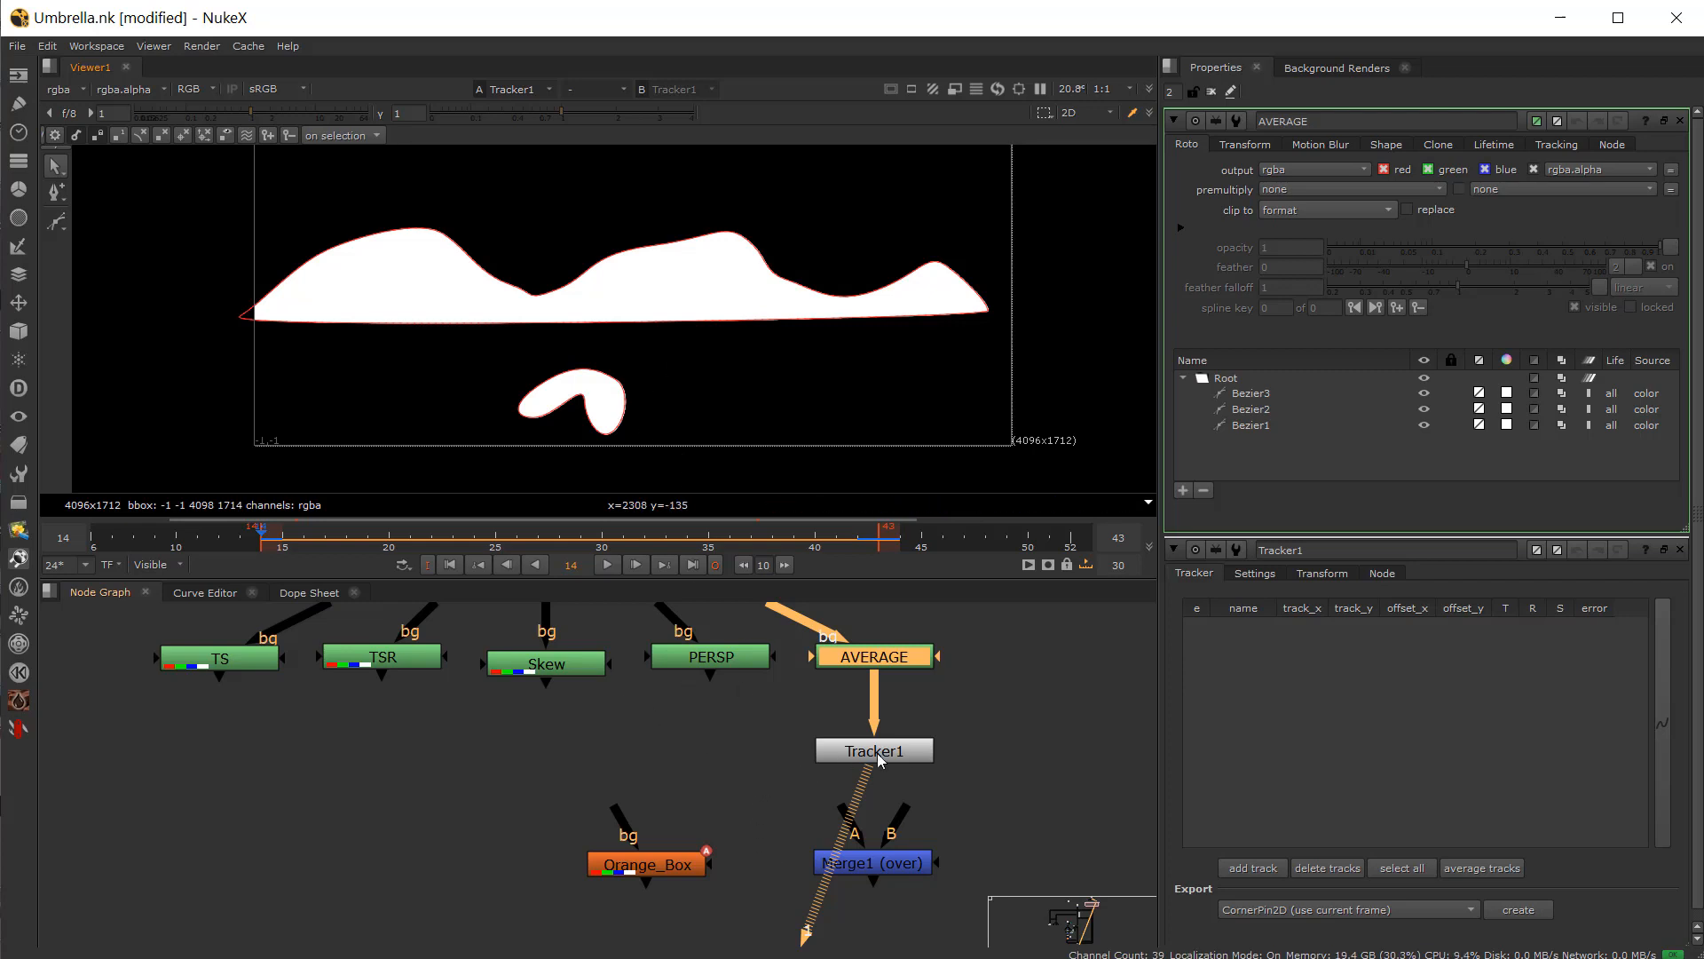
{"action": "scroll", "coordinate": [871, 763], "scroll_direction": "up", "scroll_amount": 4}
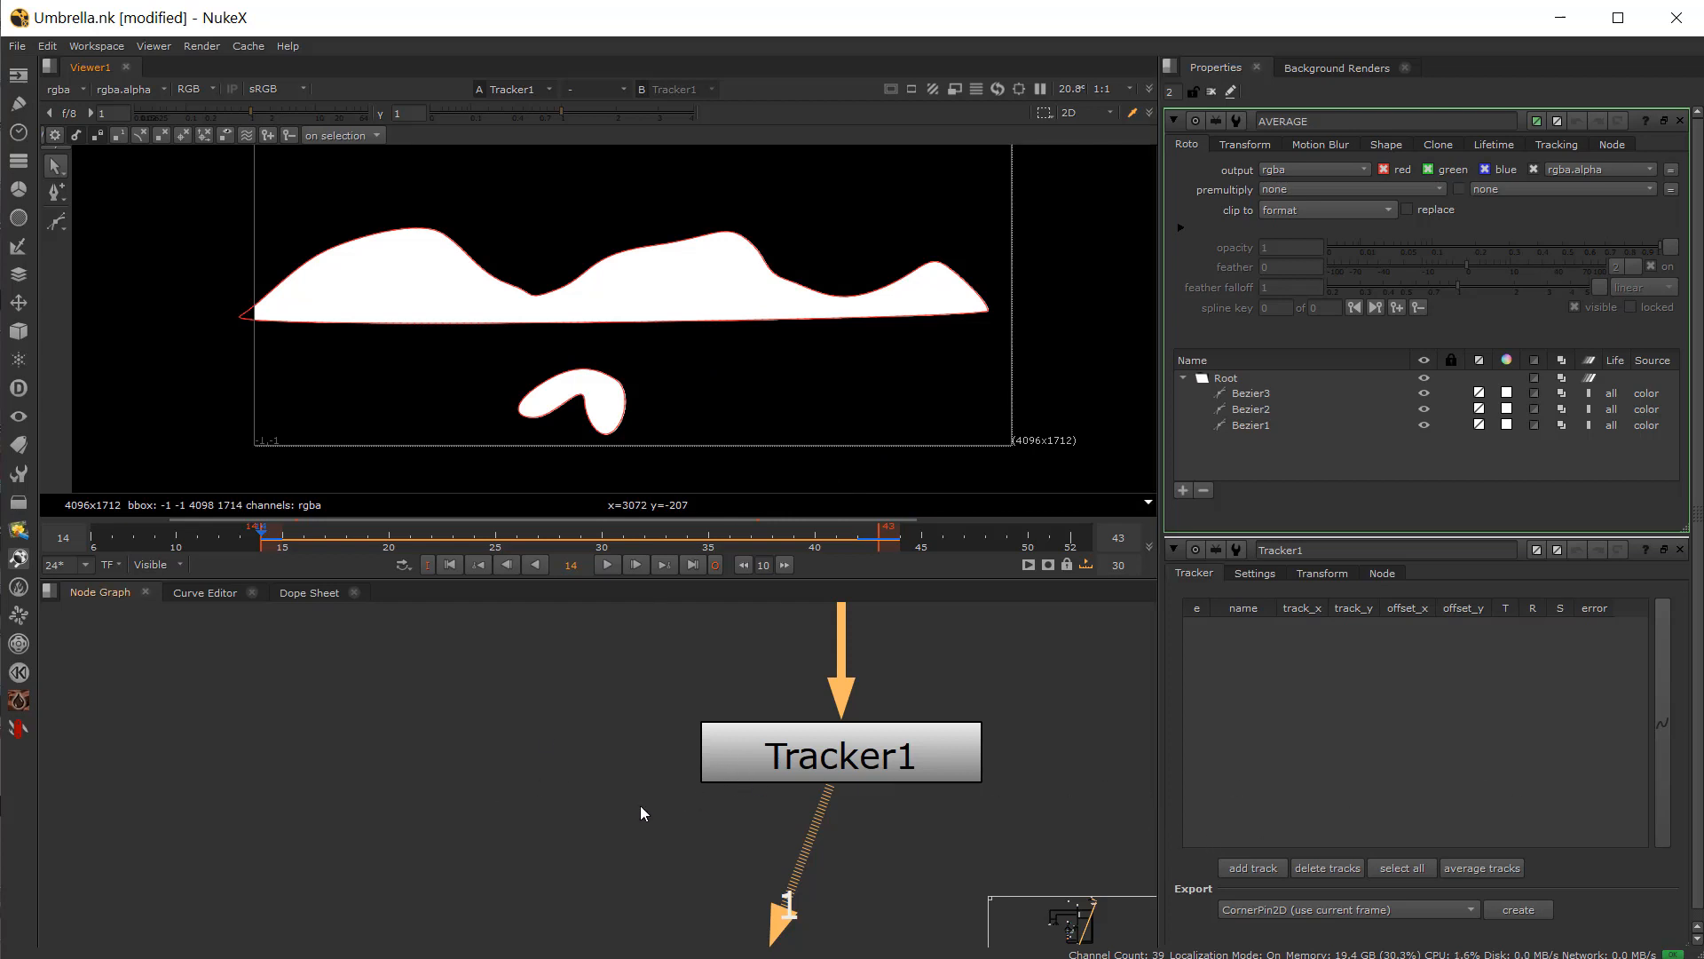
{"action": "double_click", "coordinate": [822, 755]}
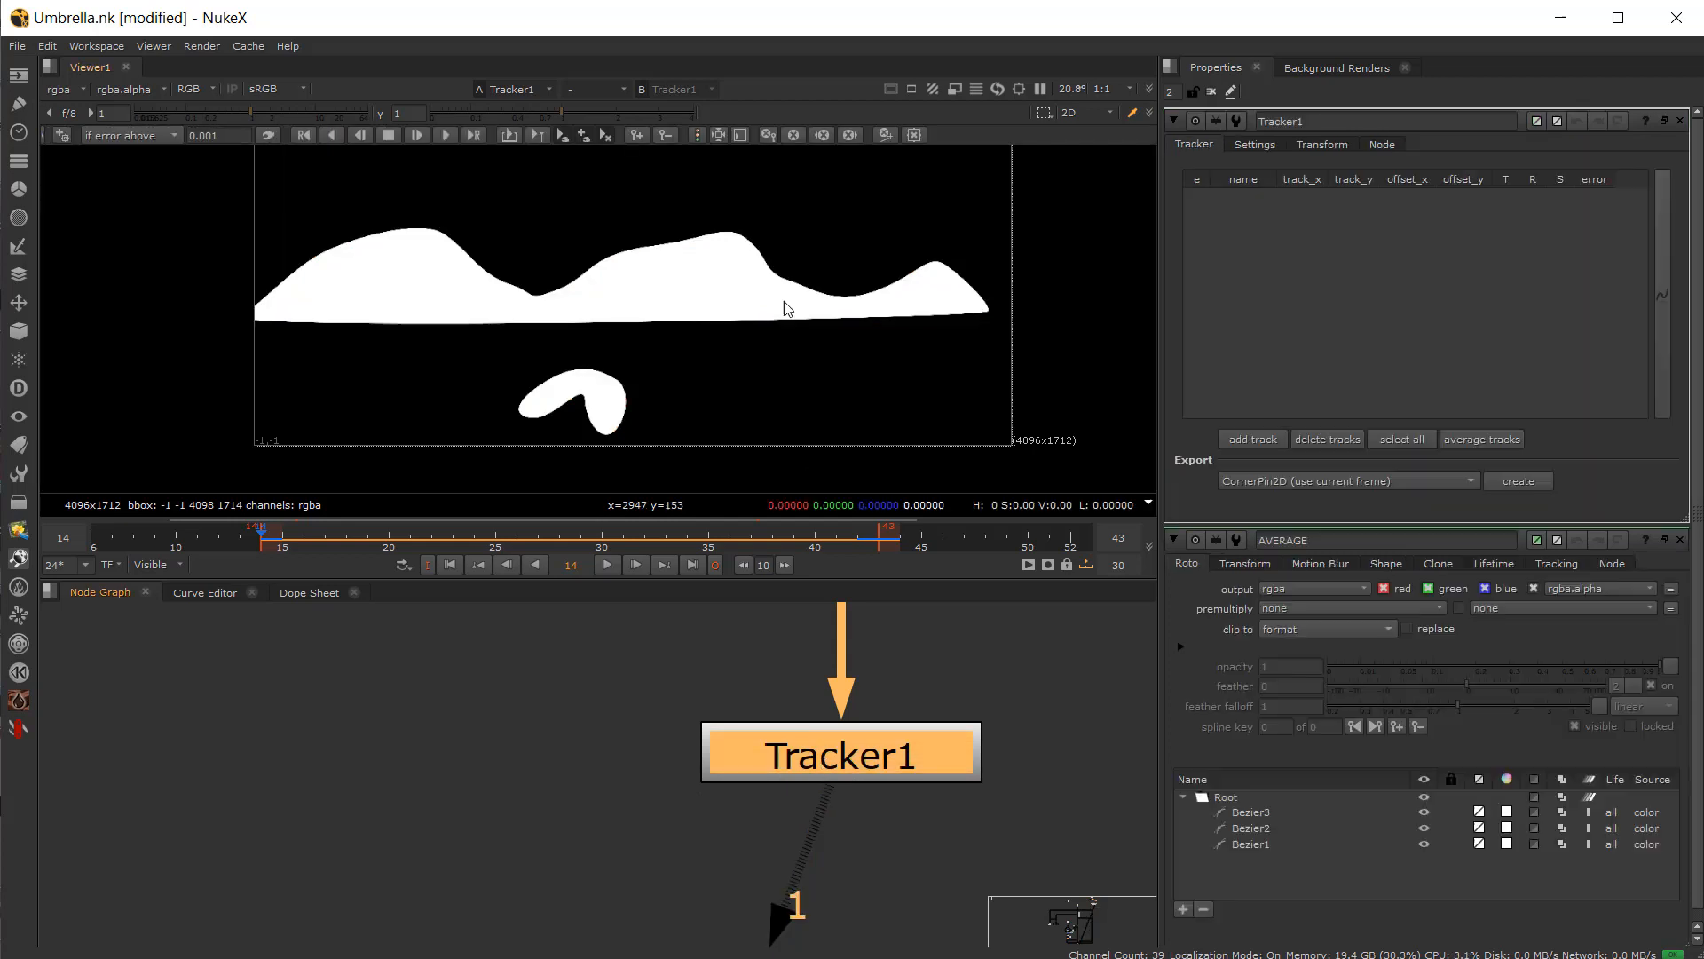
Step: Add two tracks, placing track 1 on the upper shape's peak and track 2 on the lower blob with a resized pattern box
{"action": "left_click", "coordinate": [1261, 439]}
{"action": "left_click_drag", "start_coordinate": [601, 285], "coordinate": [829, 320]}
{"action": "left_click", "coordinate": [1253, 439]}
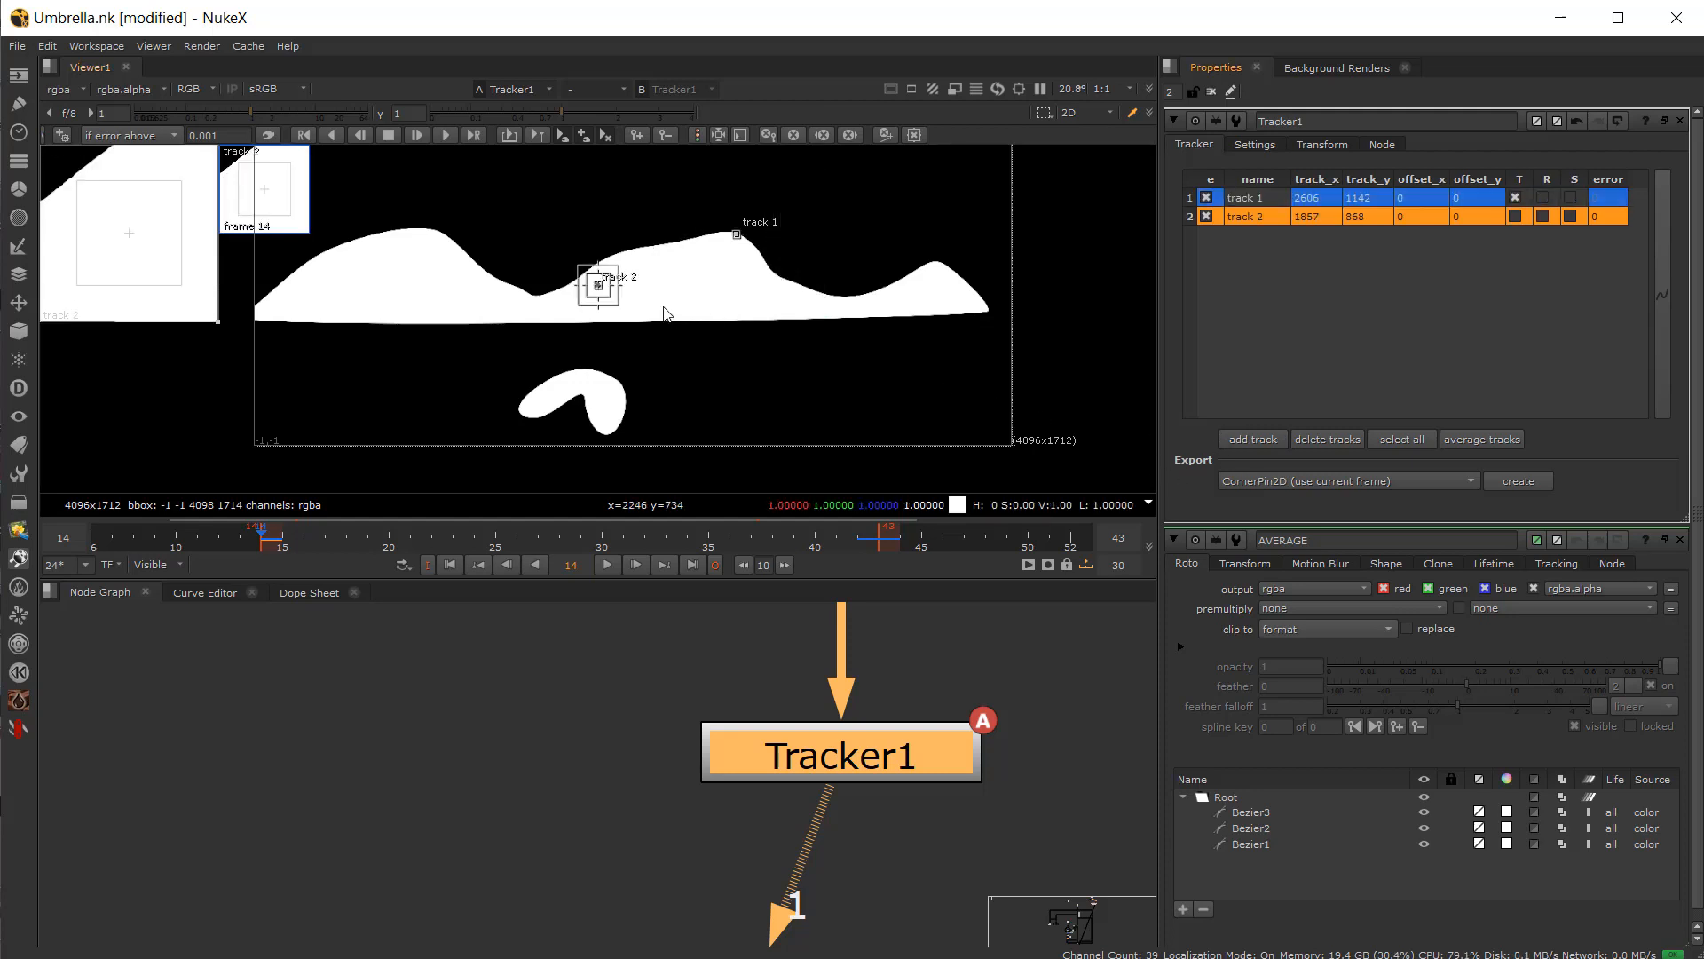
{"action": "left_click_drag", "start_coordinate": [599, 287], "coordinate": [683, 443]}
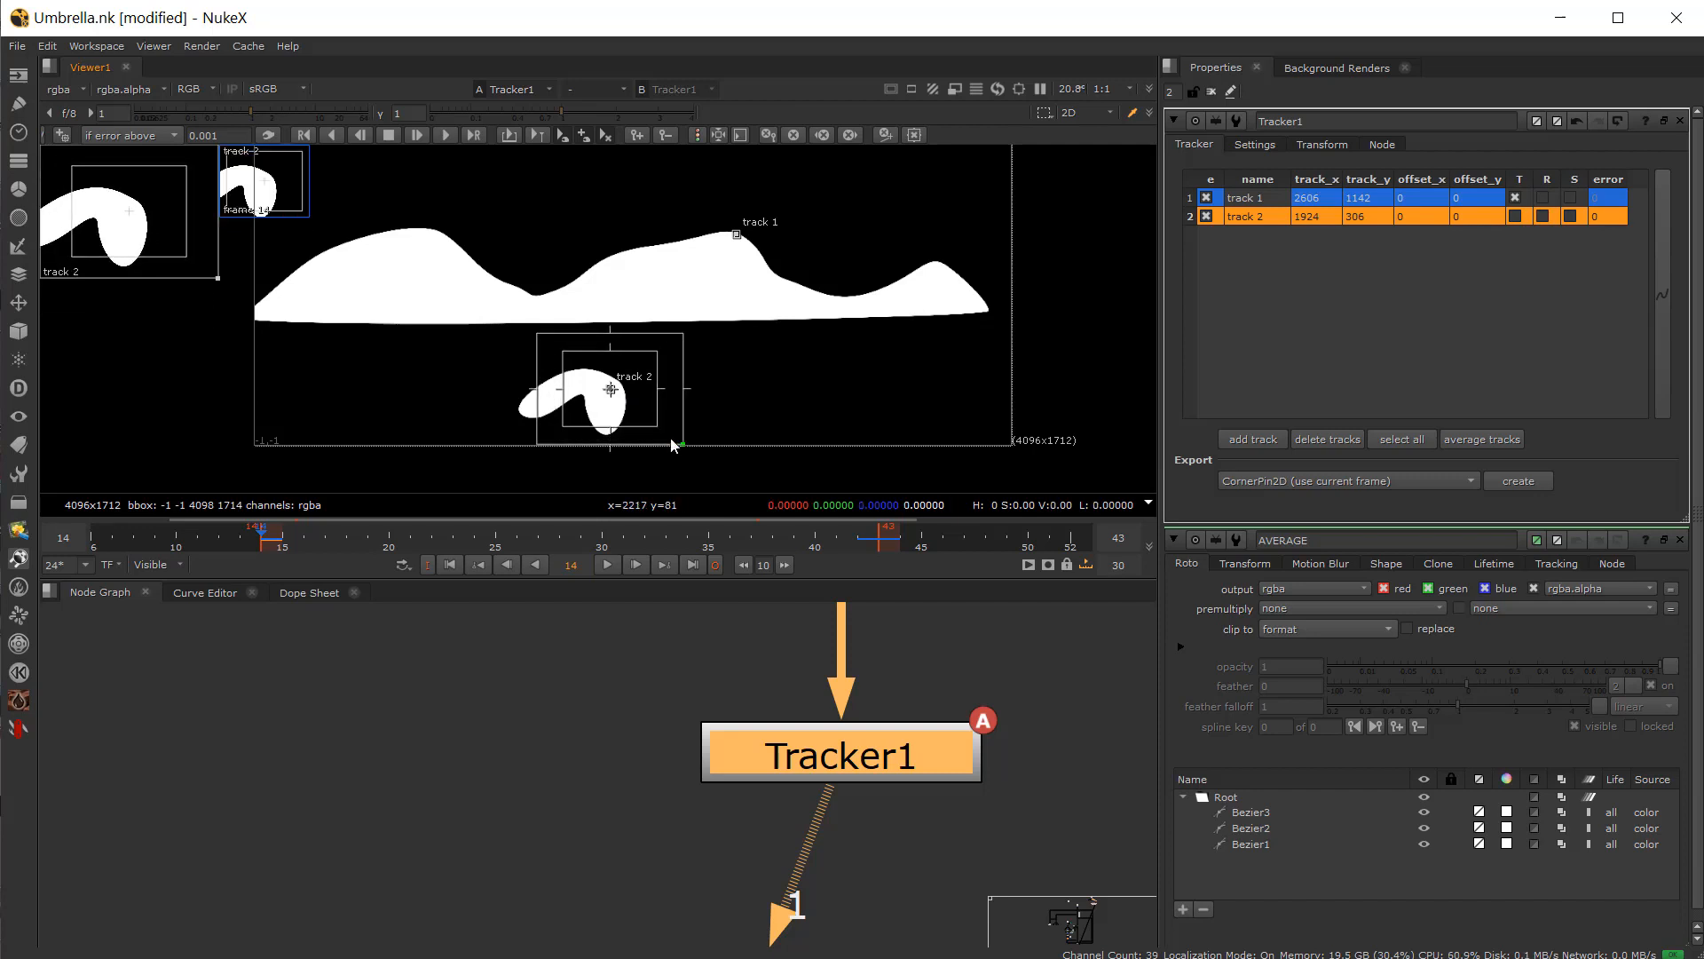
{"action": "left_click_drag", "start_coordinate": [611, 390], "coordinate": [606, 391]}
{"action": "left_click_drag", "start_coordinate": [681, 442], "coordinate": [719, 449]}
Step: Enlarge track 1's search area, then select both tracks and track them forward to the end of the clip
{"action": "left_click", "coordinate": [737, 236]}
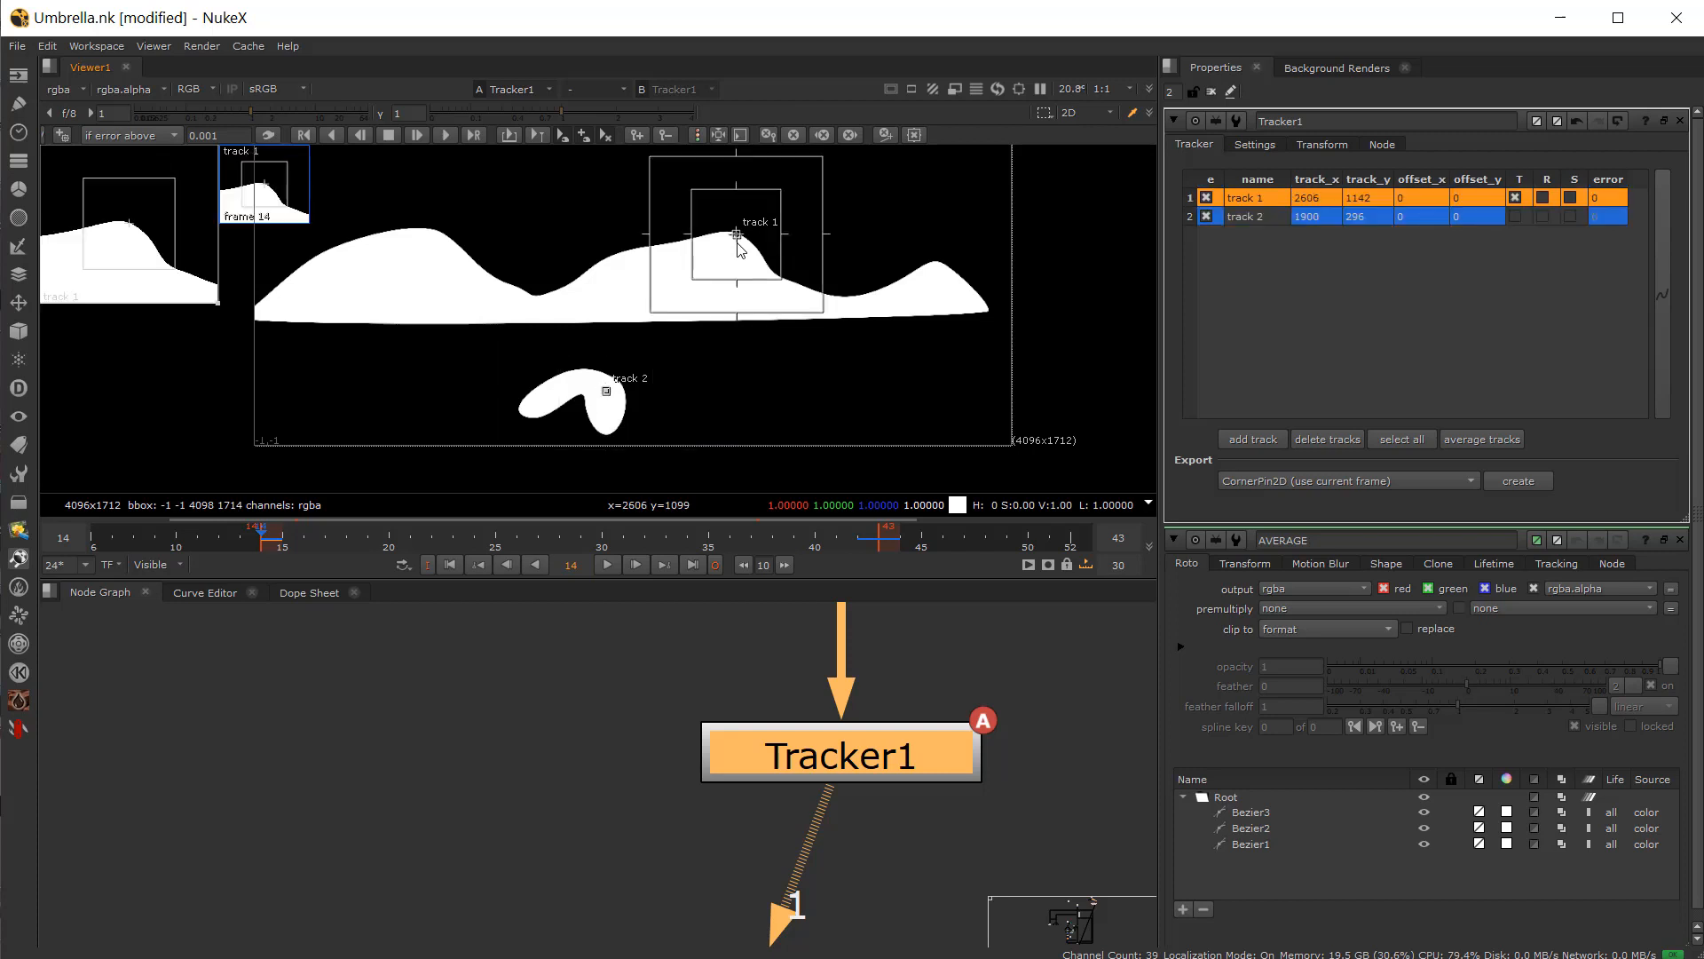
{"action": "left_click_drag", "start_coordinate": [781, 280], "coordinate": [791, 284]}
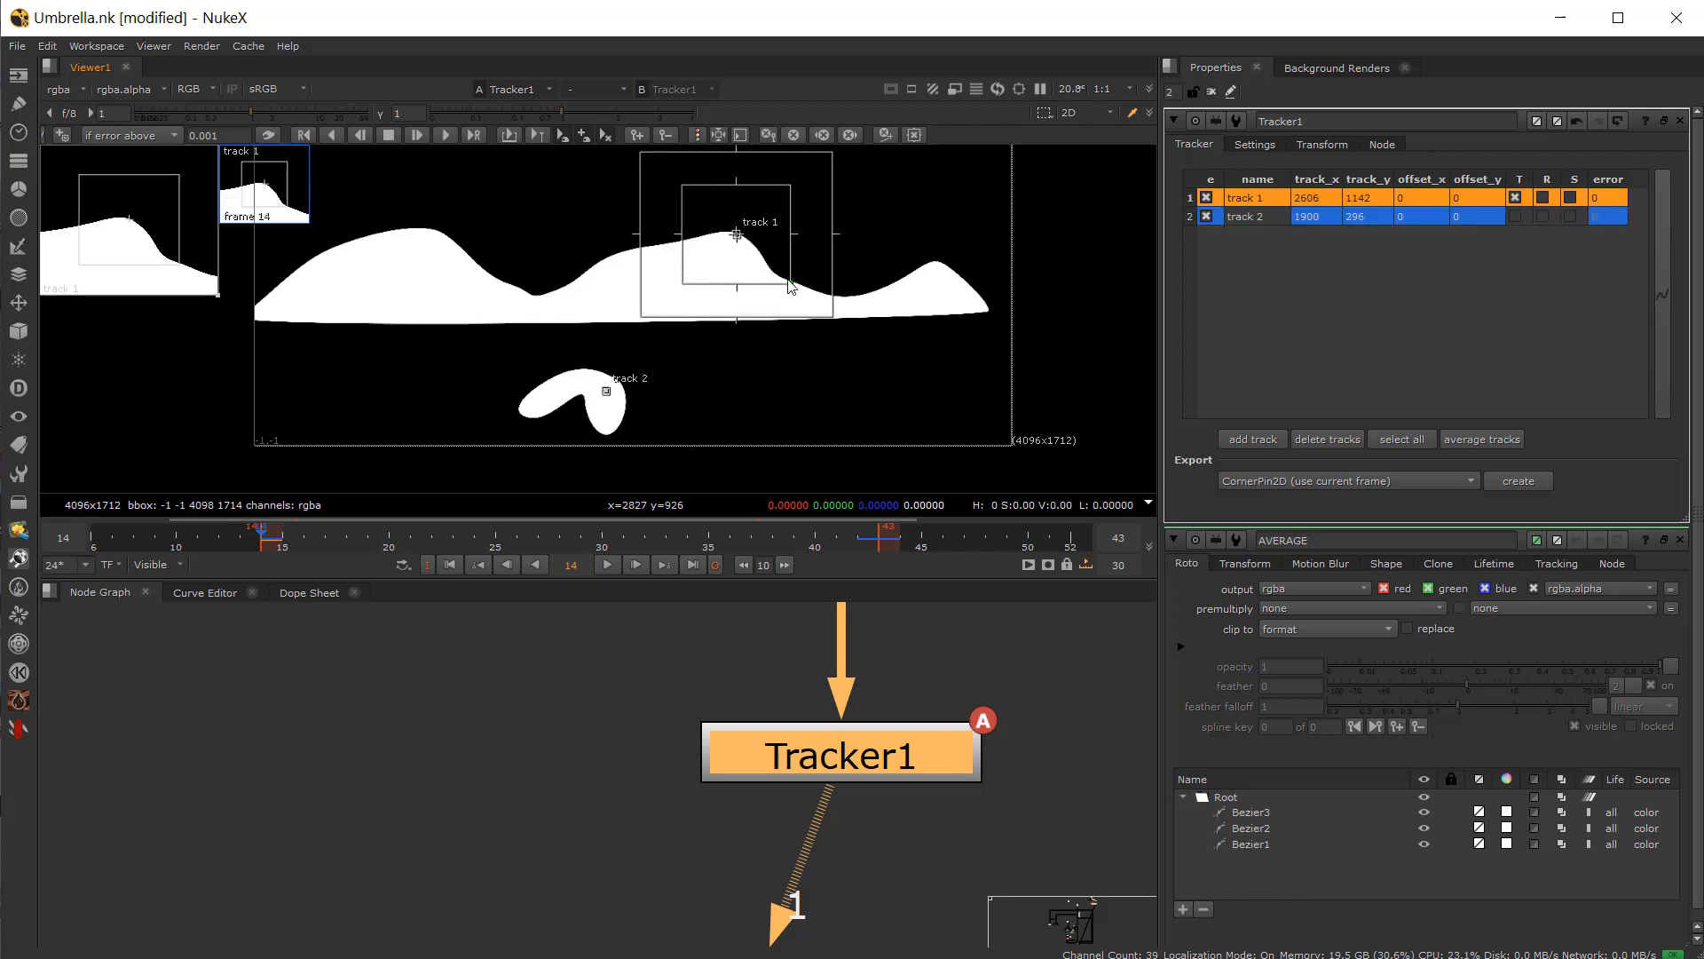
{"action": "left_click", "coordinate": [1255, 222], "text": "shift"}
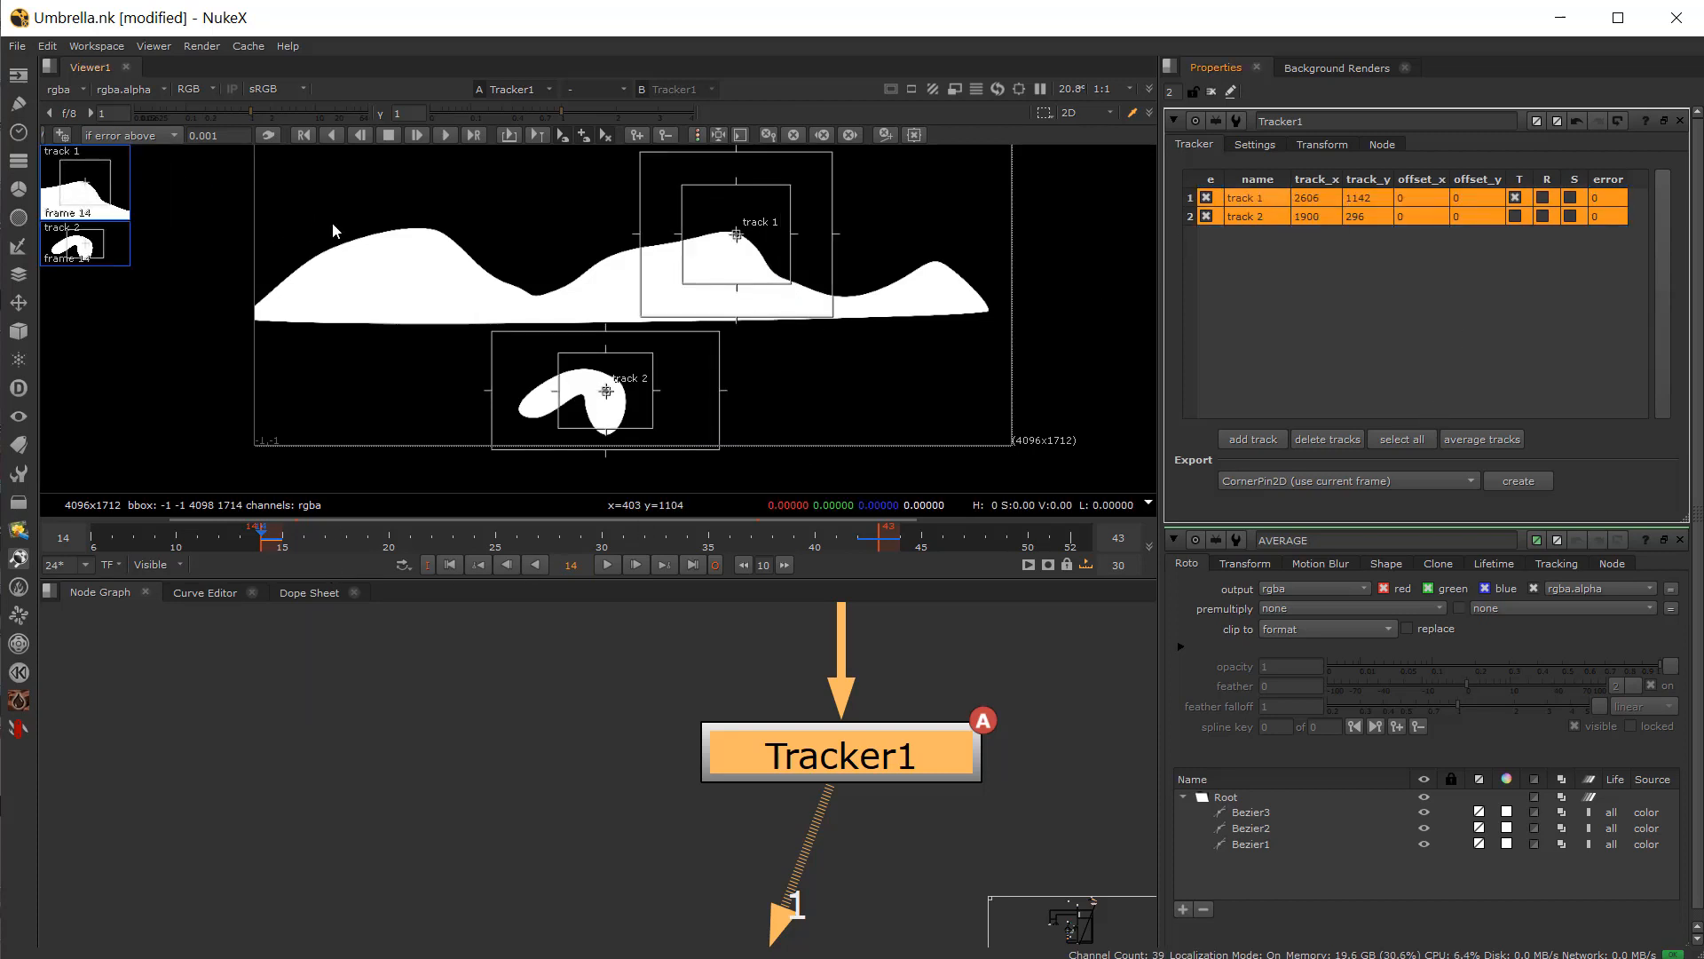
{"action": "left_click", "coordinate": [417, 136]}
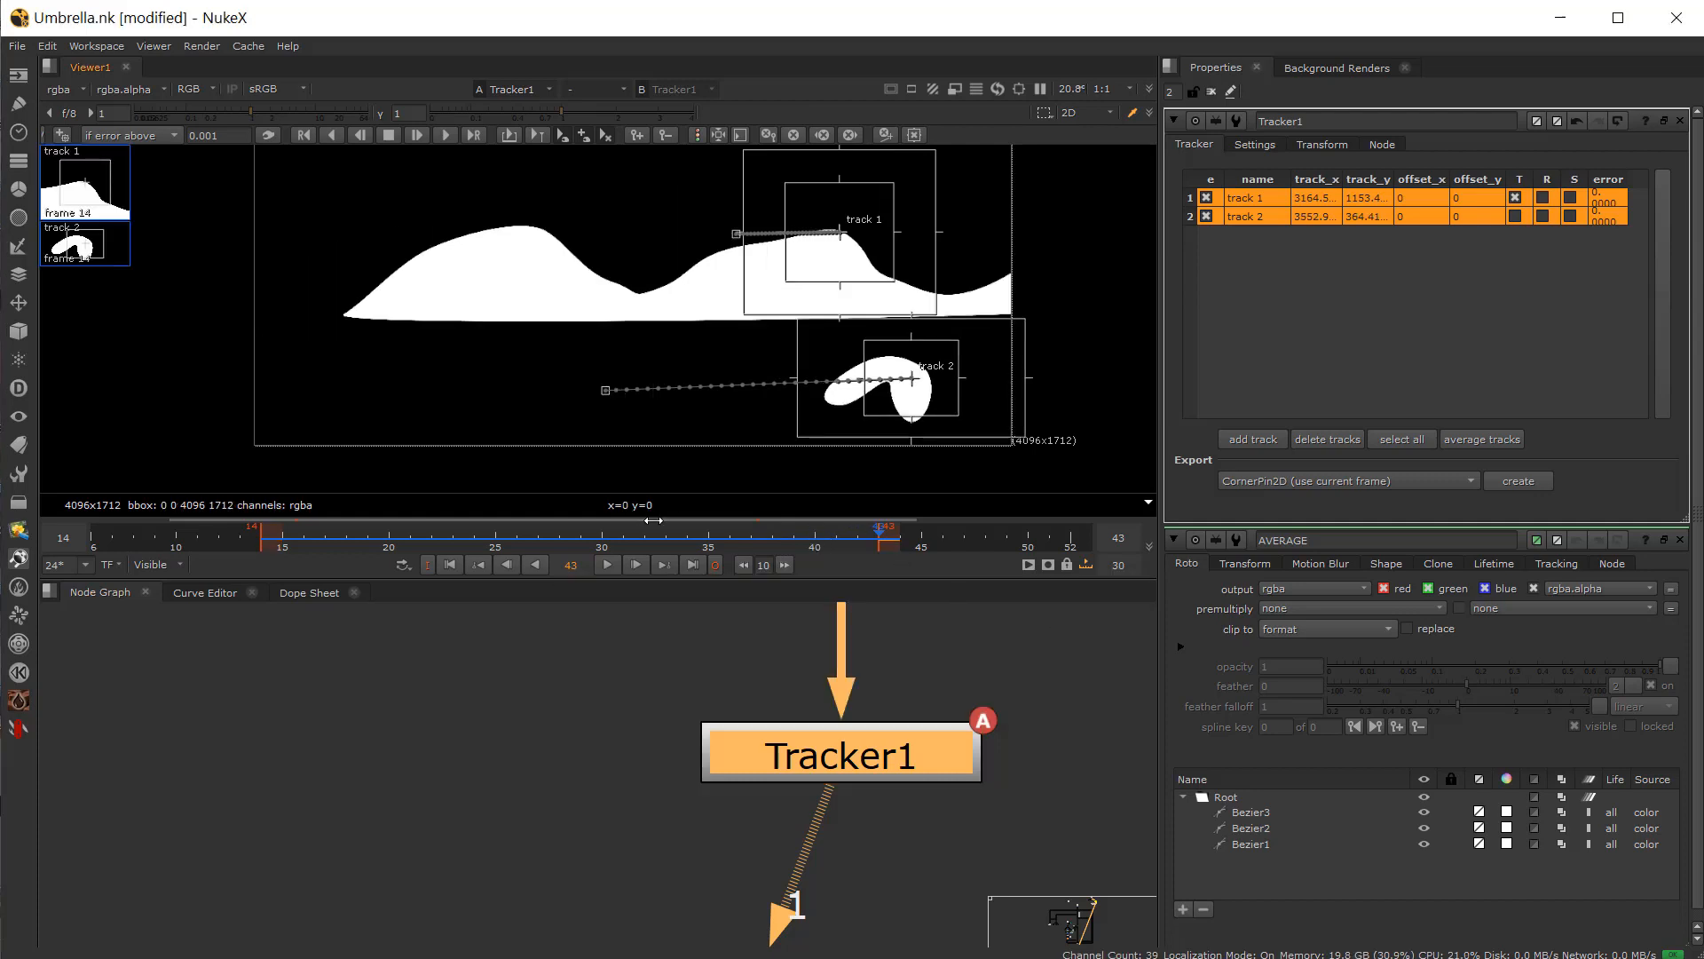
Step: Enable translate for track 2, select both tracks, and average them into a new average track
{"action": "left_click_drag", "start_coordinate": [647, 536], "coordinate": [395, 540]}
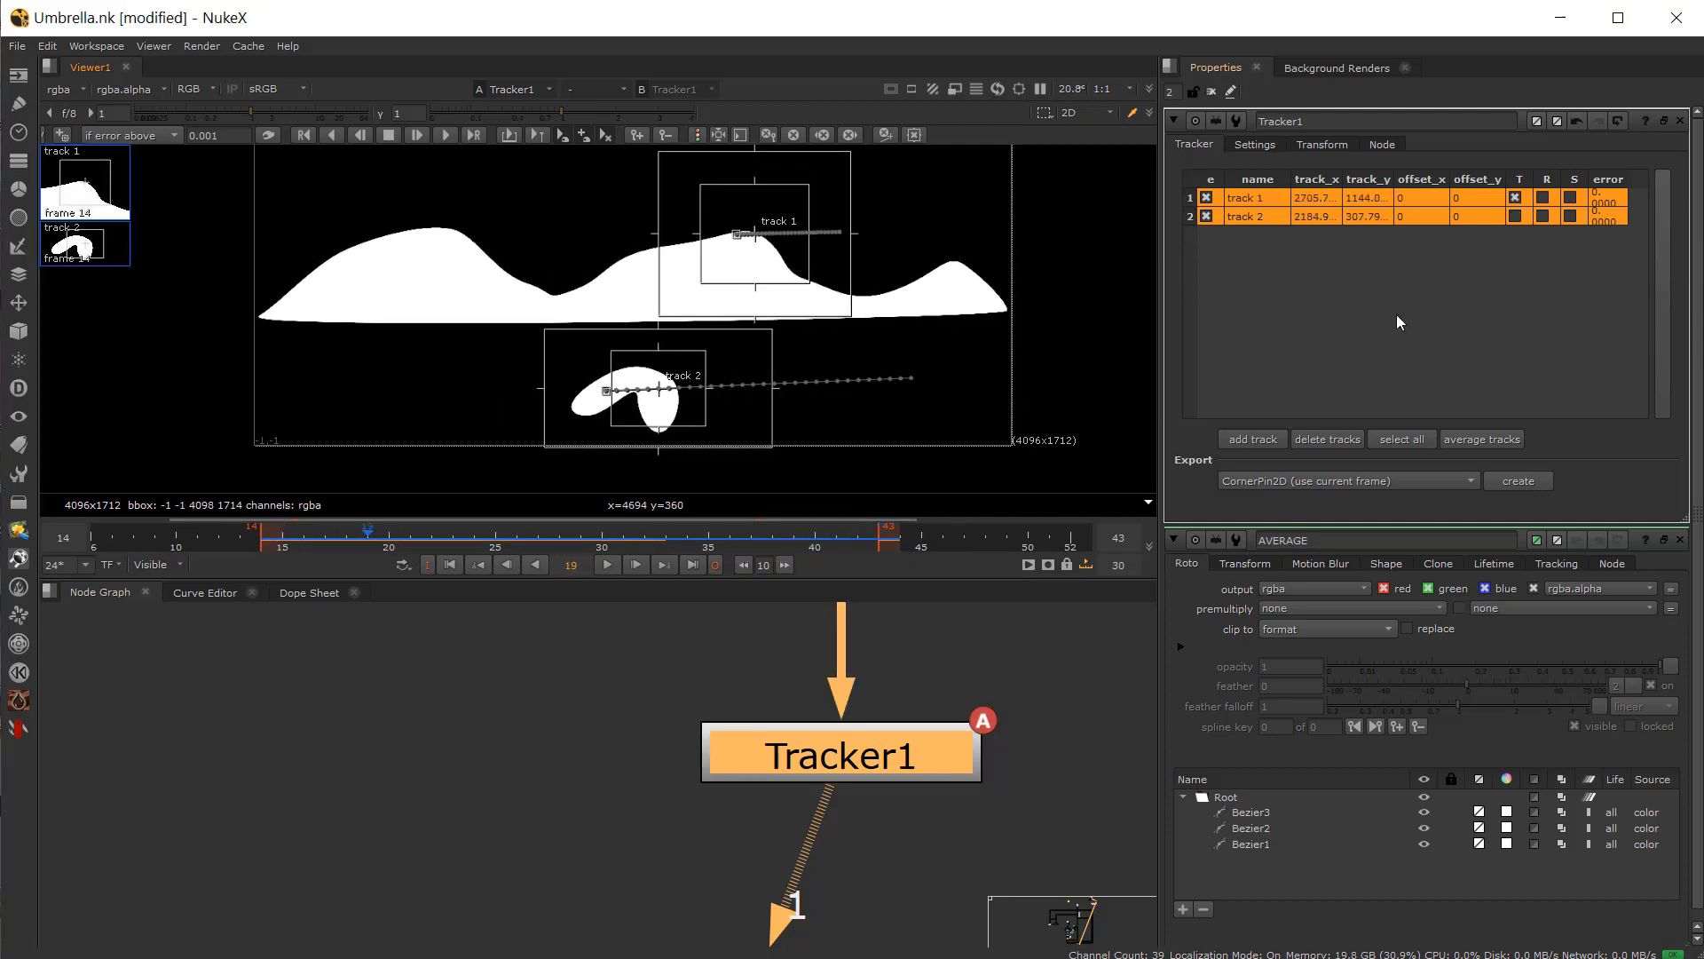
{"action": "left_click", "coordinate": [1515, 215]}
{"action": "left_click", "coordinate": [1240, 198]}
{"action": "left_click", "coordinate": [1259, 218], "text": "ctrl"}
{"action": "left_click", "coordinate": [1490, 439]}
{"action": "left_click", "coordinate": [1257, 217]}
{"action": "left_click", "coordinate": [1253, 199]}
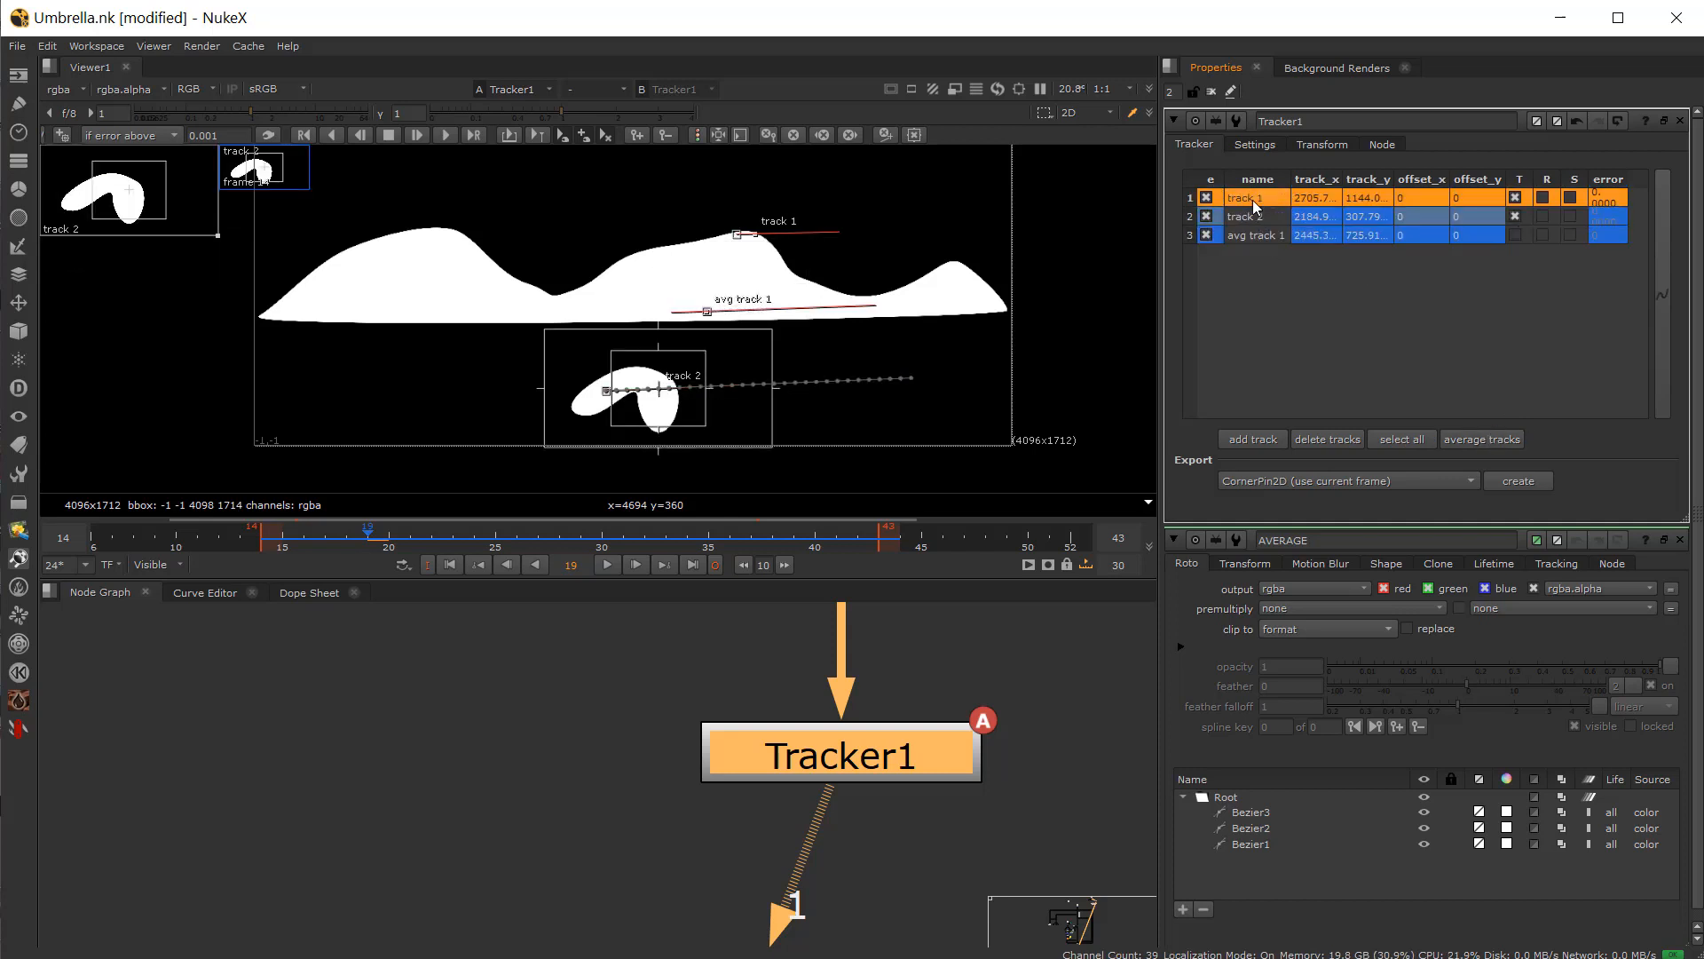
Step: Disable track 1 and track 2 so only the average track stays active
{"action": "left_click", "coordinate": [1207, 215]}
{"action": "left_click", "coordinate": [1207, 198]}
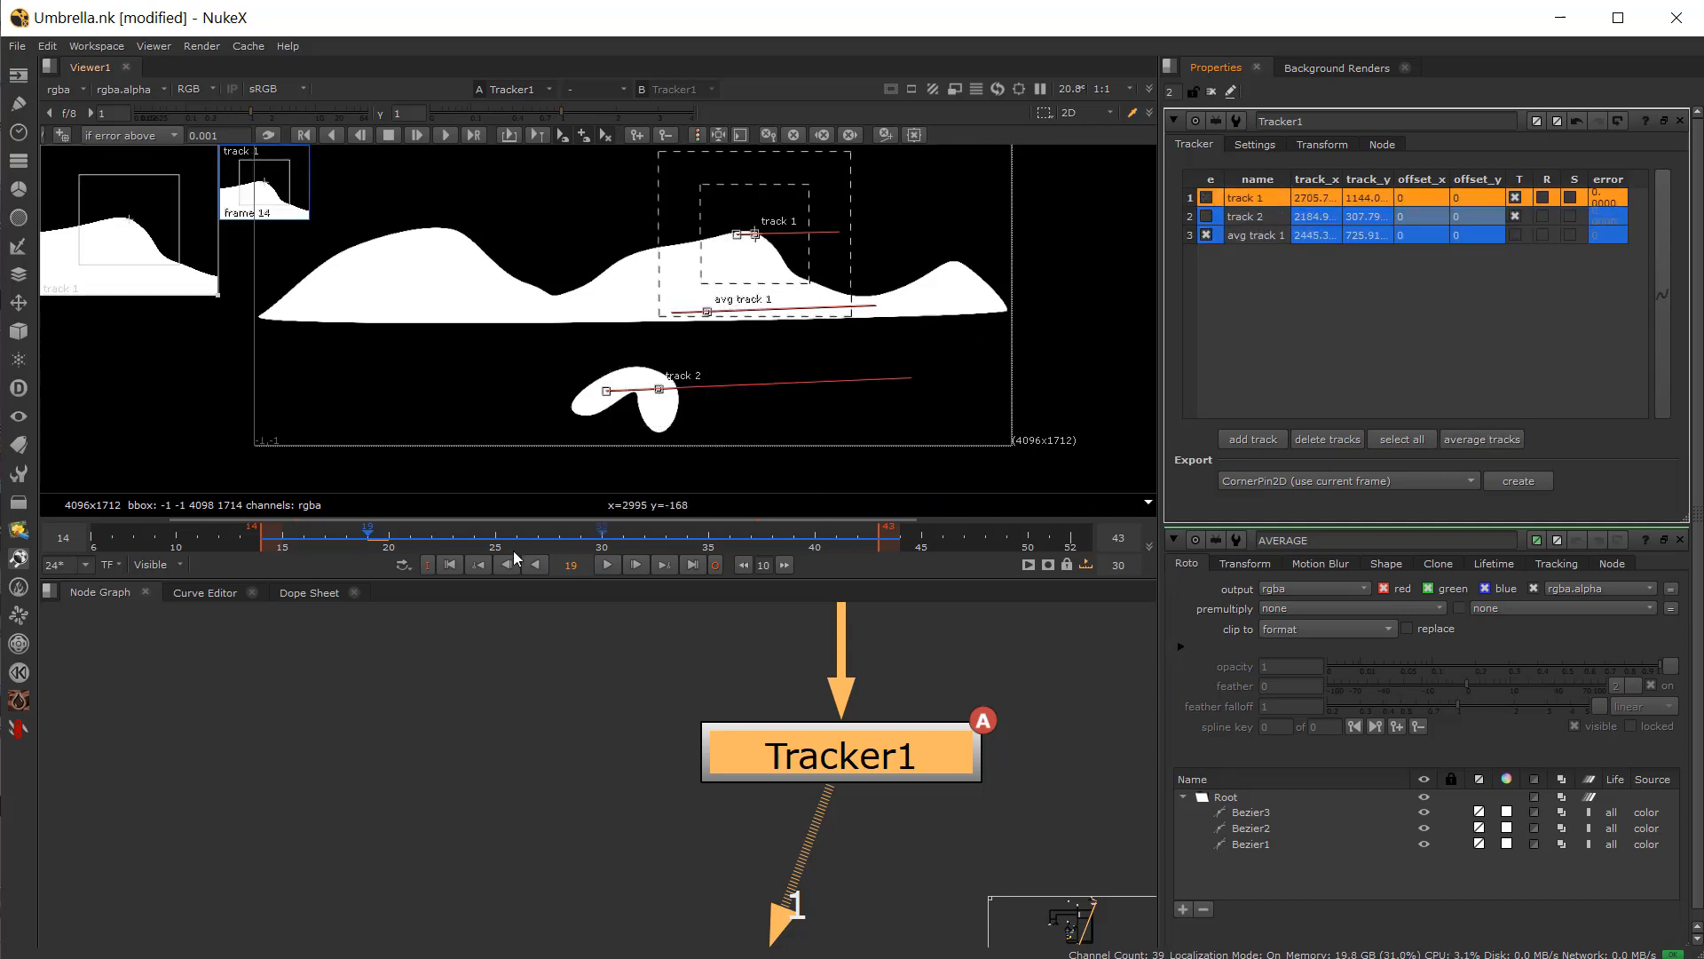
{"action": "left_click_drag", "start_coordinate": [362, 535], "coordinate": [538, 542]}
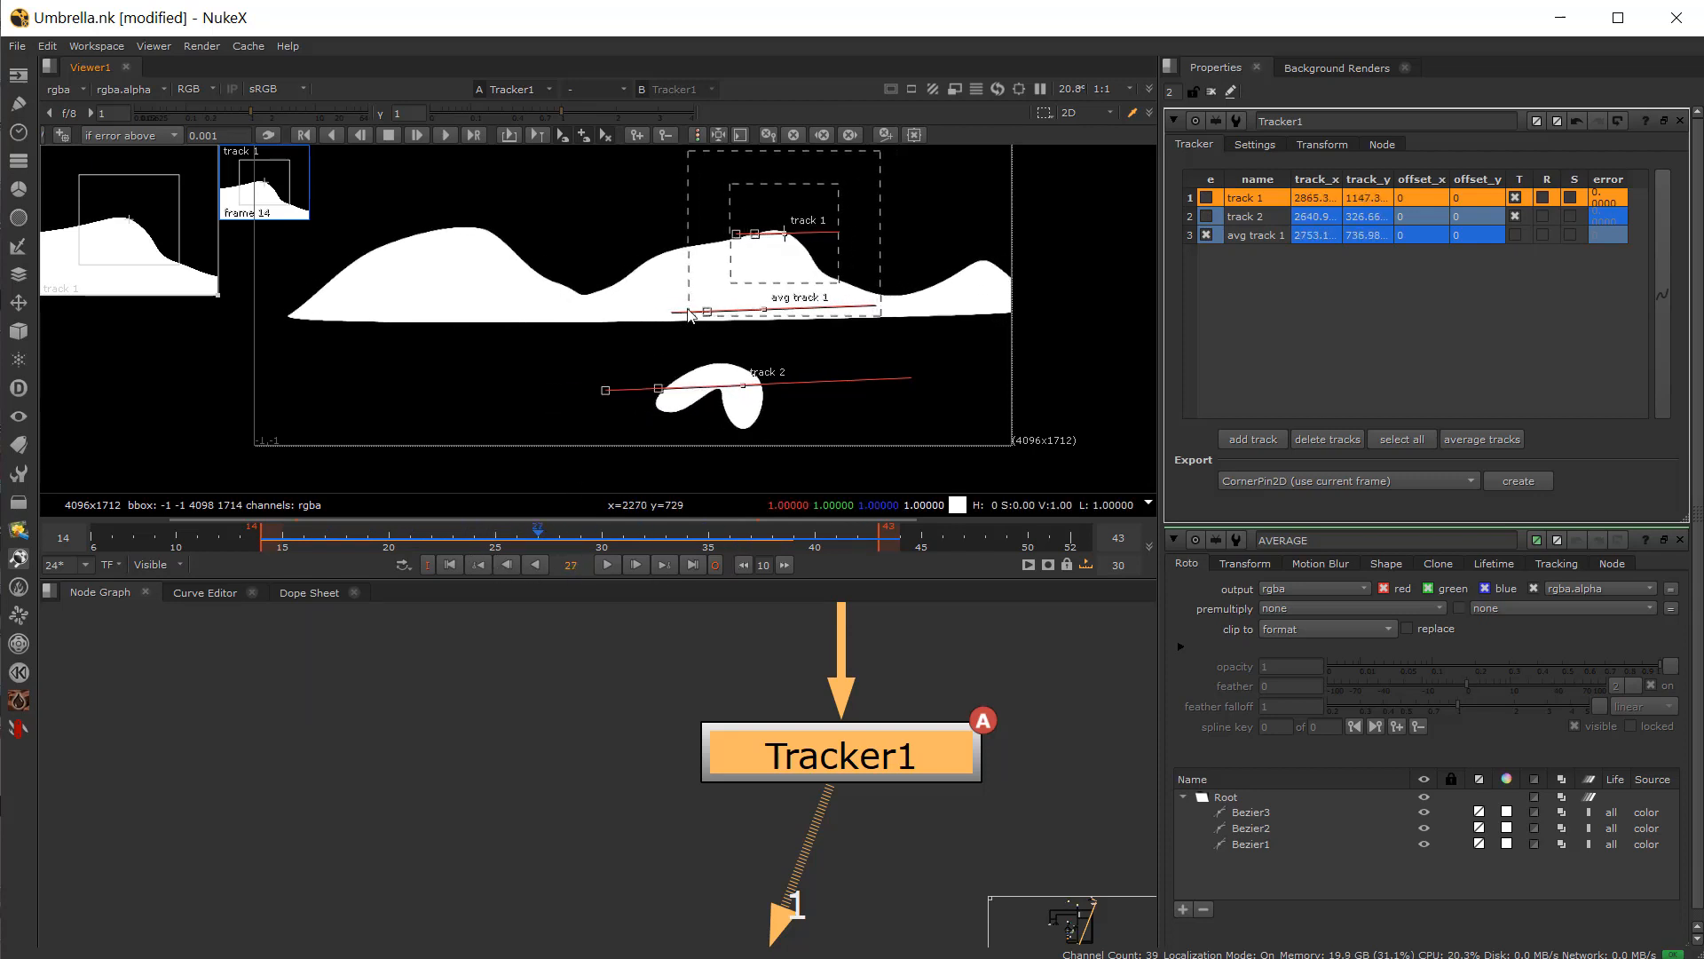
Step: Set Tracker1's transform mode to match-move
{"action": "scroll", "coordinate": [589, 833], "scroll_direction": "down", "scroll_amount": 3}
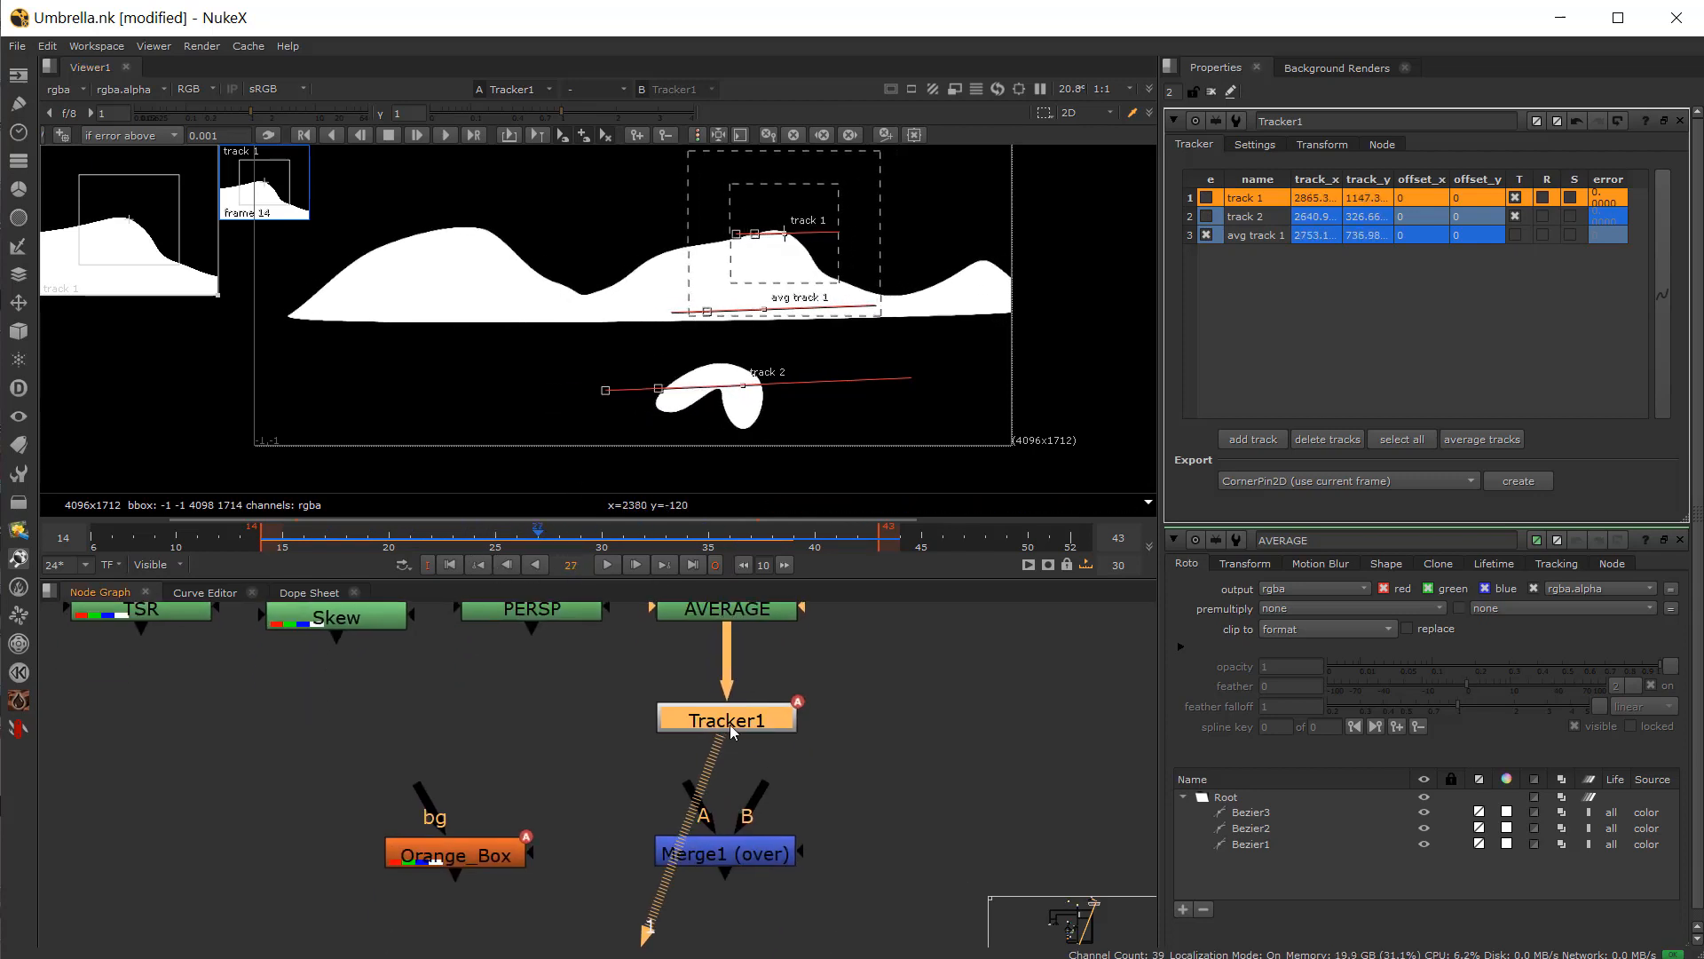
{"action": "left_click", "coordinate": [1290, 146]}
{"action": "left_click", "coordinate": [1282, 172]}
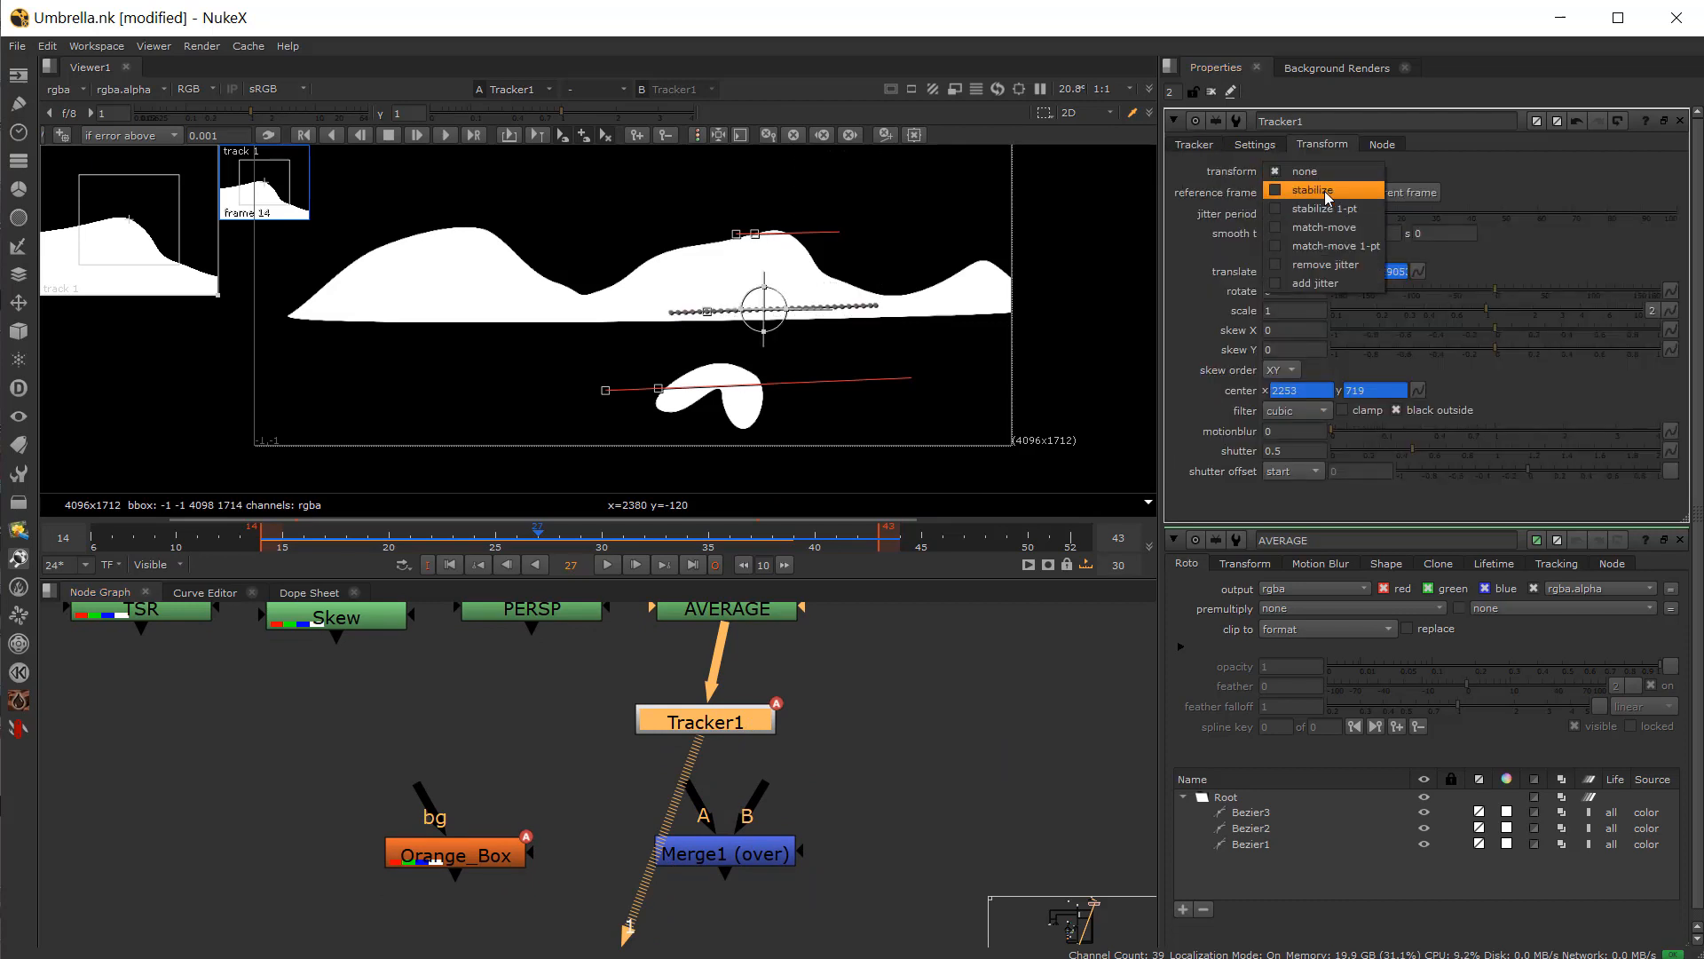
{"action": "left_click", "coordinate": [1334, 231]}
Step: Rewire Tracker1 between Orange_Box and Merge1's A input, connect Merge1's B to AVERAGE, and view Merge1
{"action": "left_click_drag", "start_coordinate": [714, 691], "coordinate": [535, 768]}
{"action": "left_click_drag", "start_coordinate": [434, 859], "coordinate": [281, 861]}
{"action": "left_click_drag", "start_coordinate": [473, 793], "coordinate": [452, 861]}
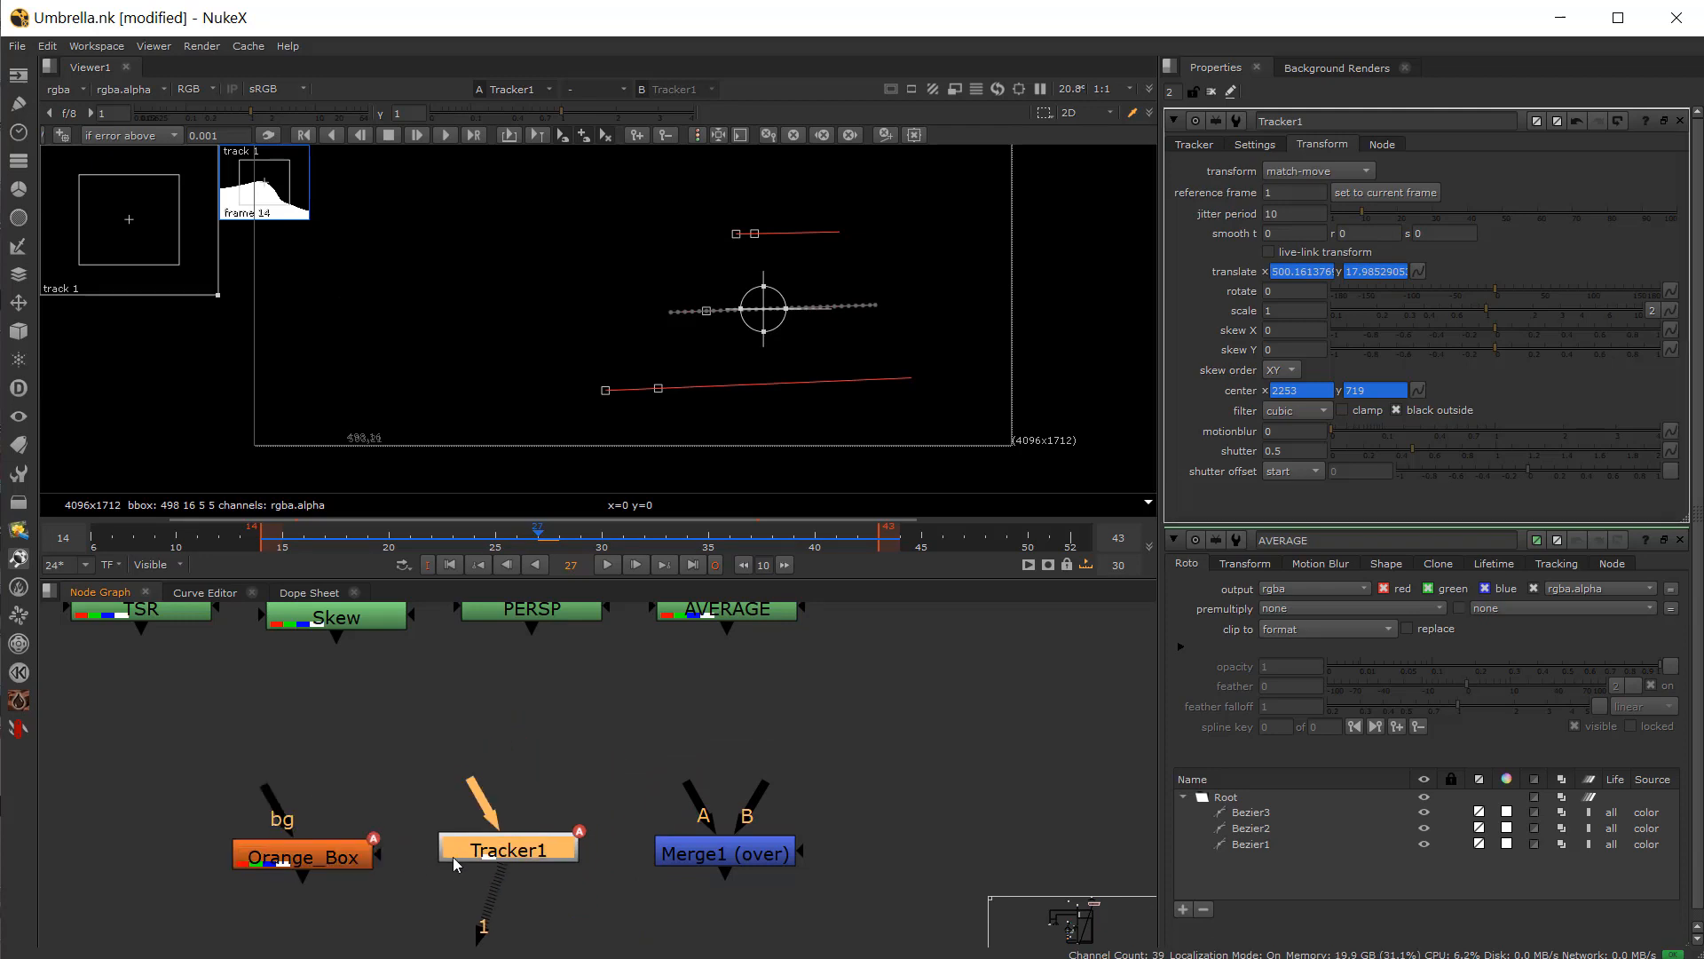
{"action": "left_click_drag", "start_coordinate": [762, 797], "coordinate": [726, 612]}
{"action": "left_click_drag", "start_coordinate": [706, 806], "coordinate": [502, 859]}
{"action": "left_click", "coordinate": [720, 854]}
{"action": "key", "text": "1"}
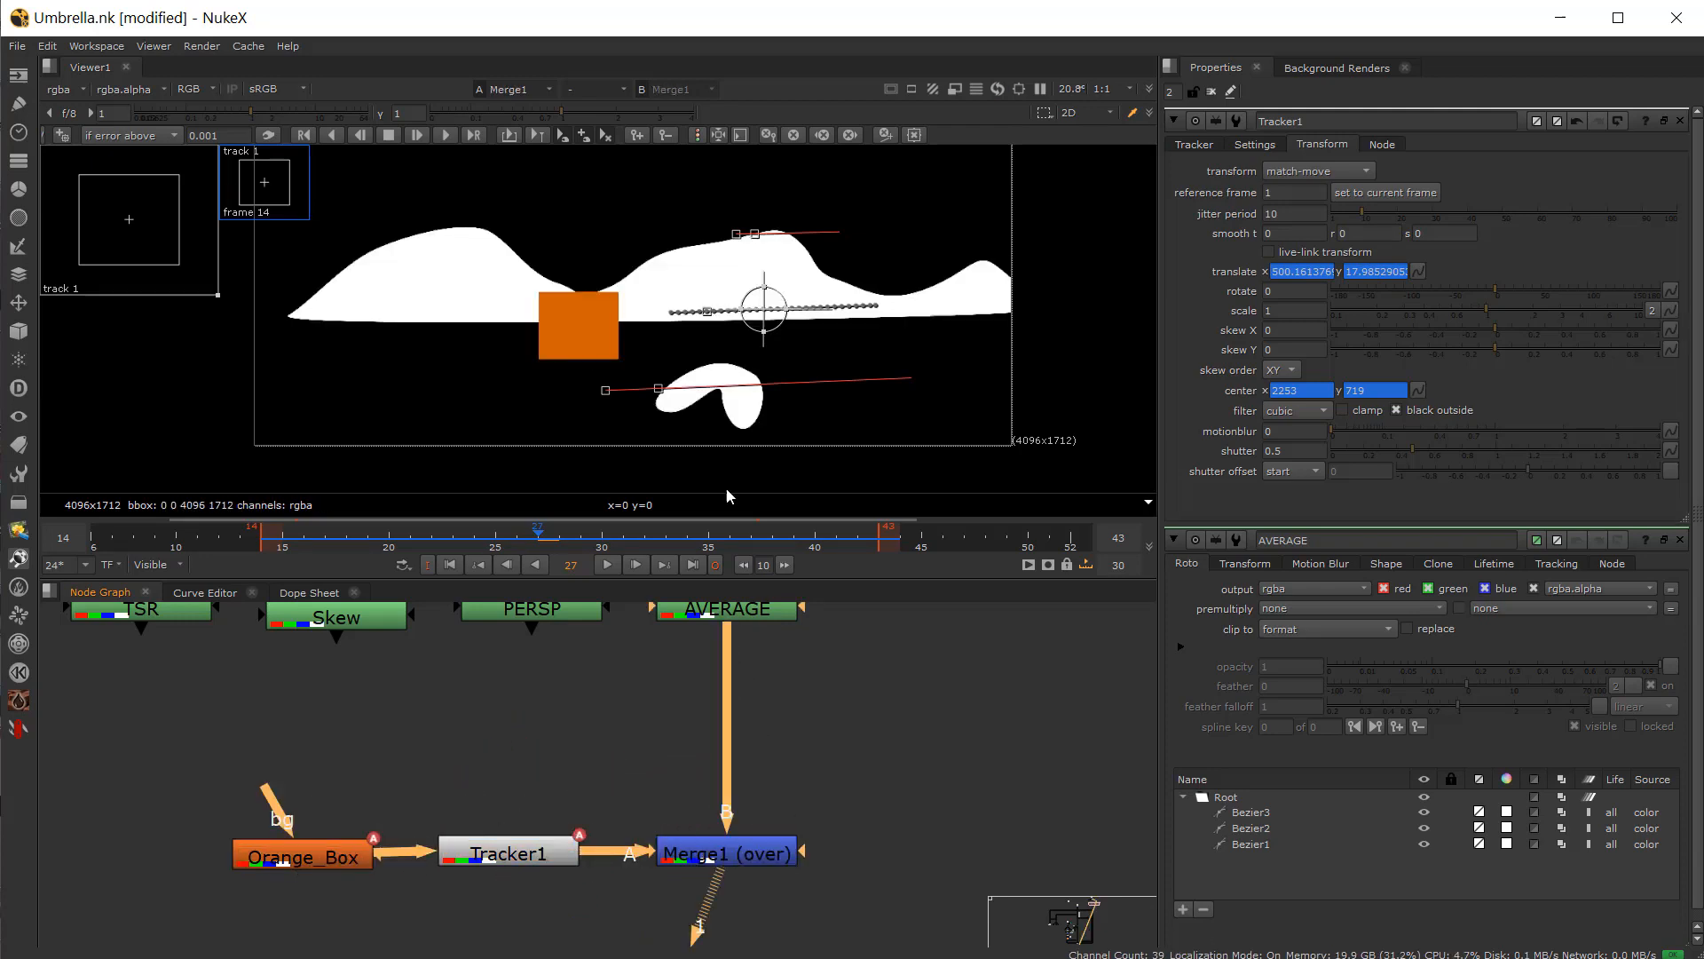
Step: Scrub and play the timeline to check the orange box following the shapes
{"action": "left_click_drag", "start_coordinate": [455, 545], "coordinate": [359, 545]}
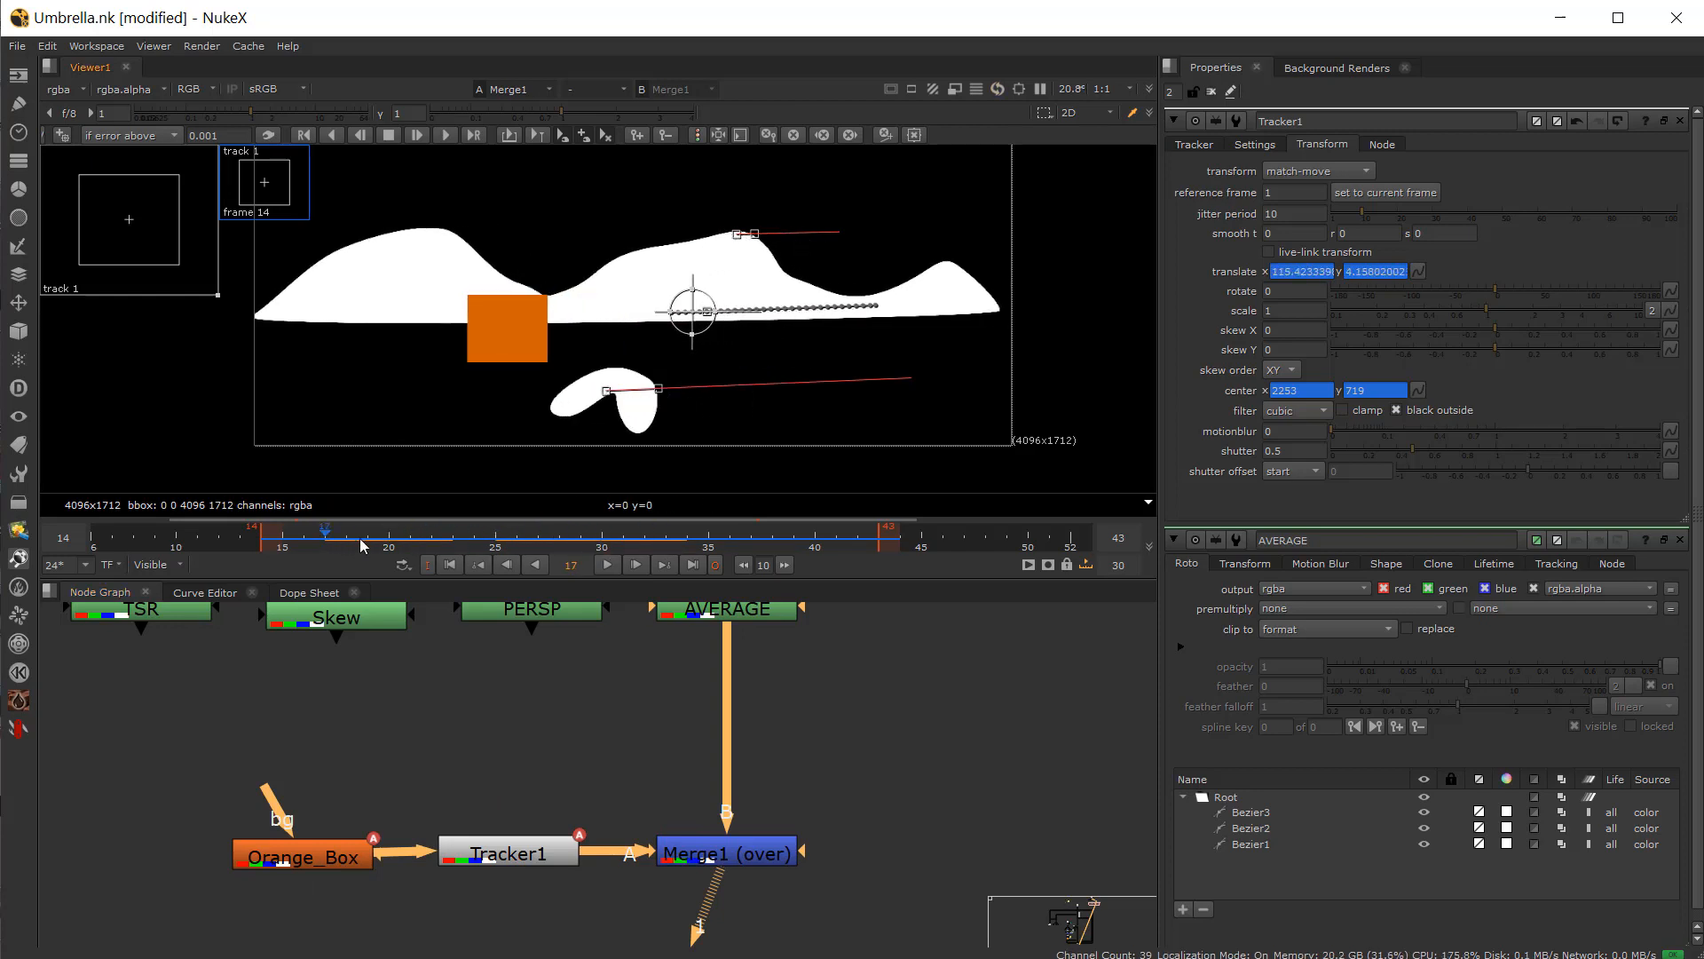
{"action": "left_click", "coordinate": [620, 562]}
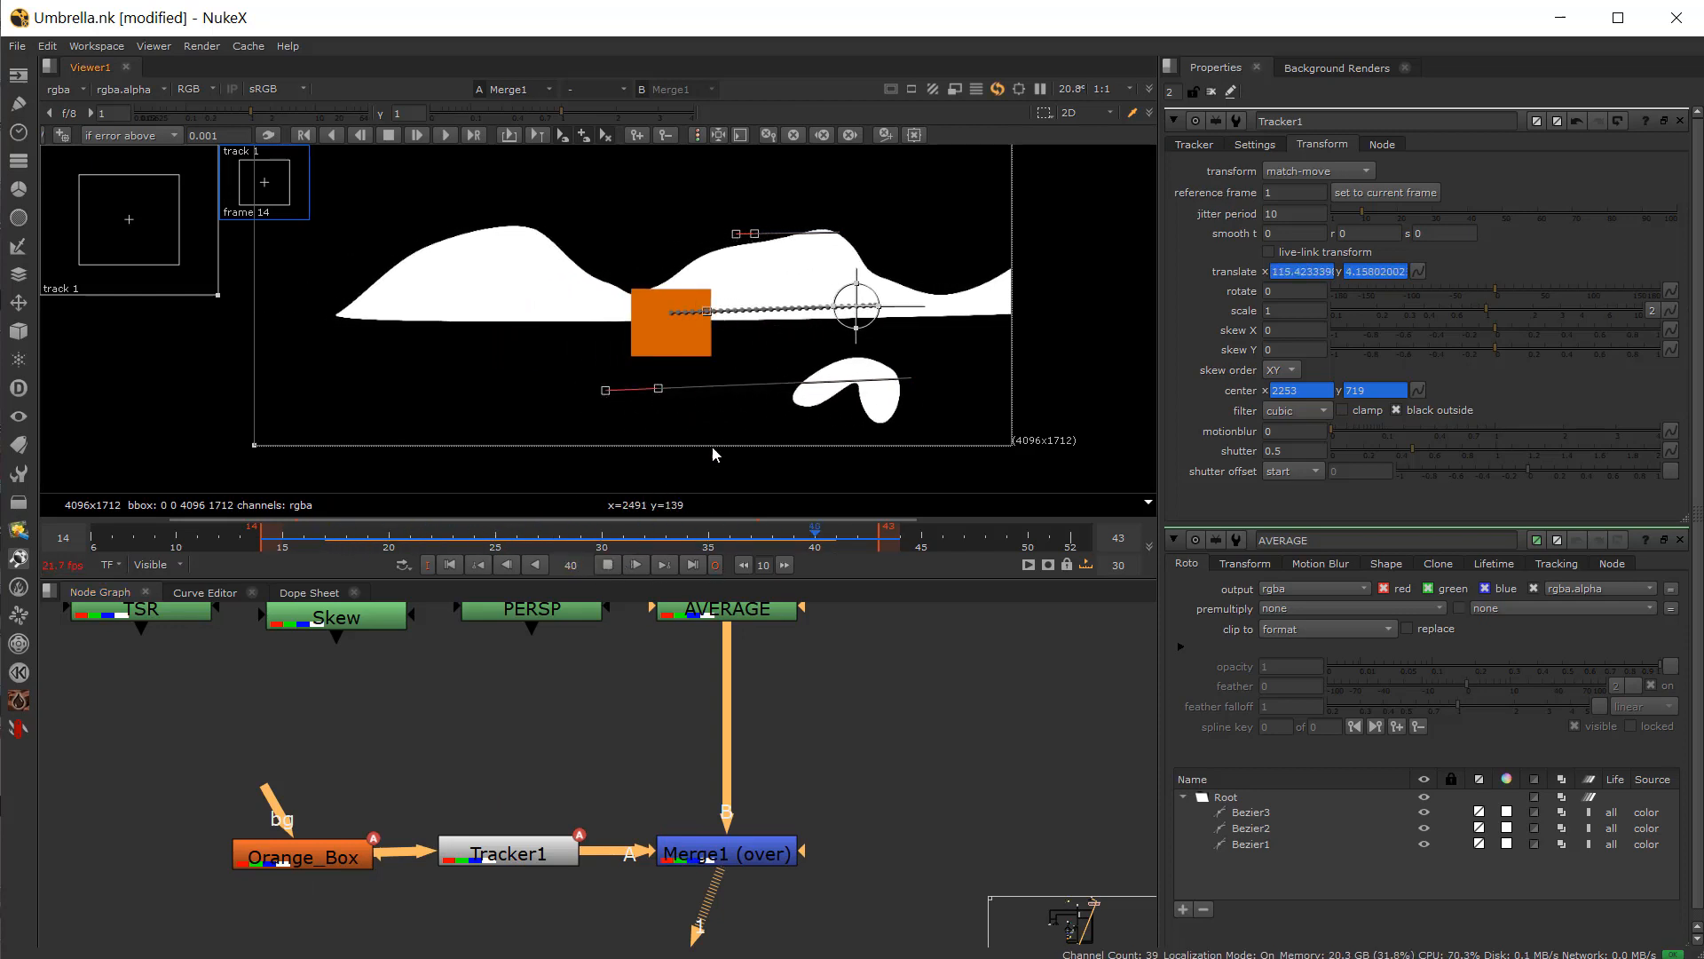
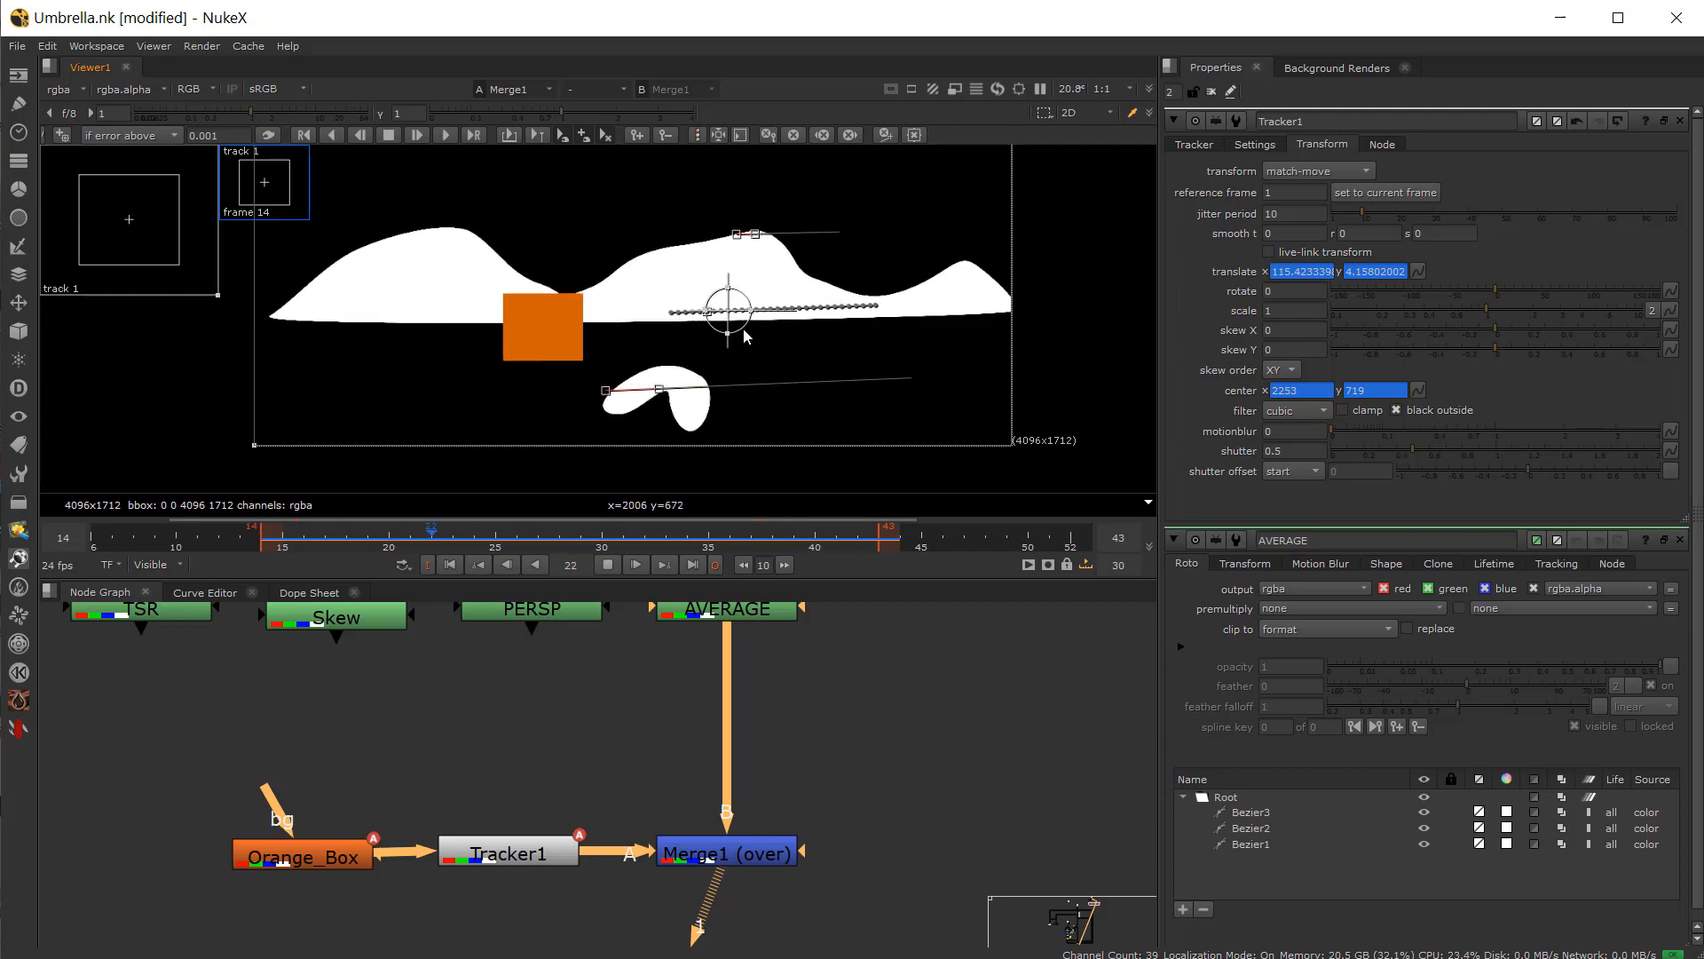
Step: Scrub the timeline to review Tracker2's track 1 on the JITTER footage
{"action": "left_click", "coordinate": [606, 570]}
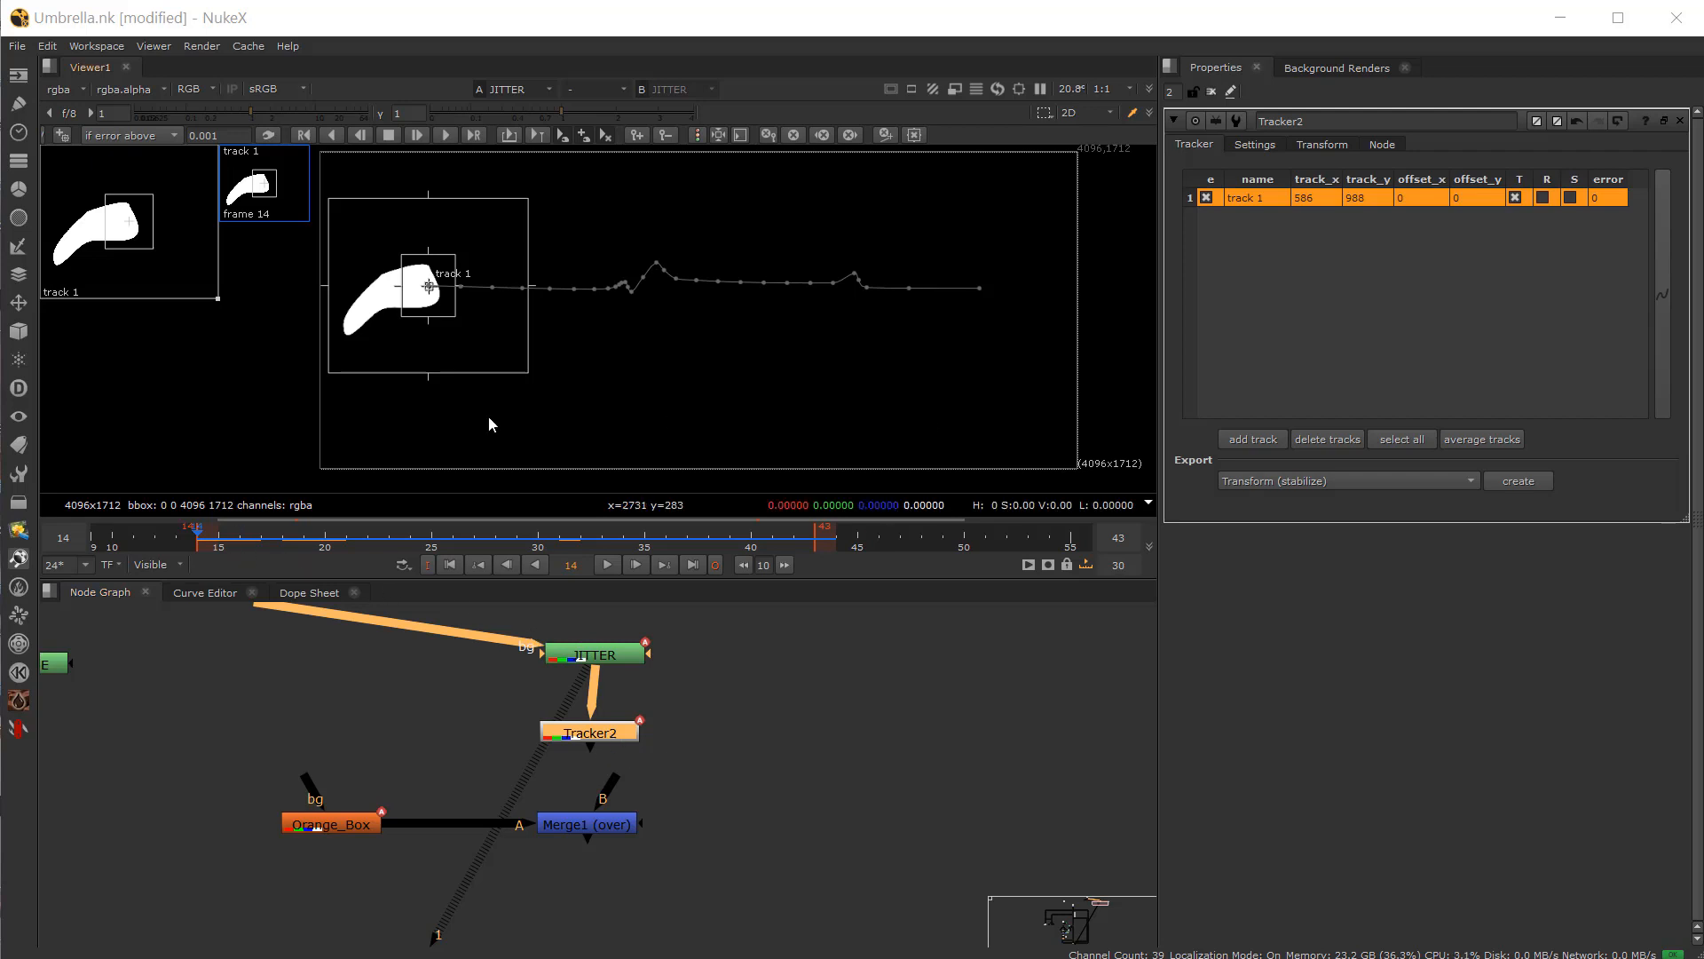
{"action": "left_click", "coordinate": [346, 536]}
{"action": "left_click_drag", "start_coordinate": [395, 533], "coordinate": [531, 569]}
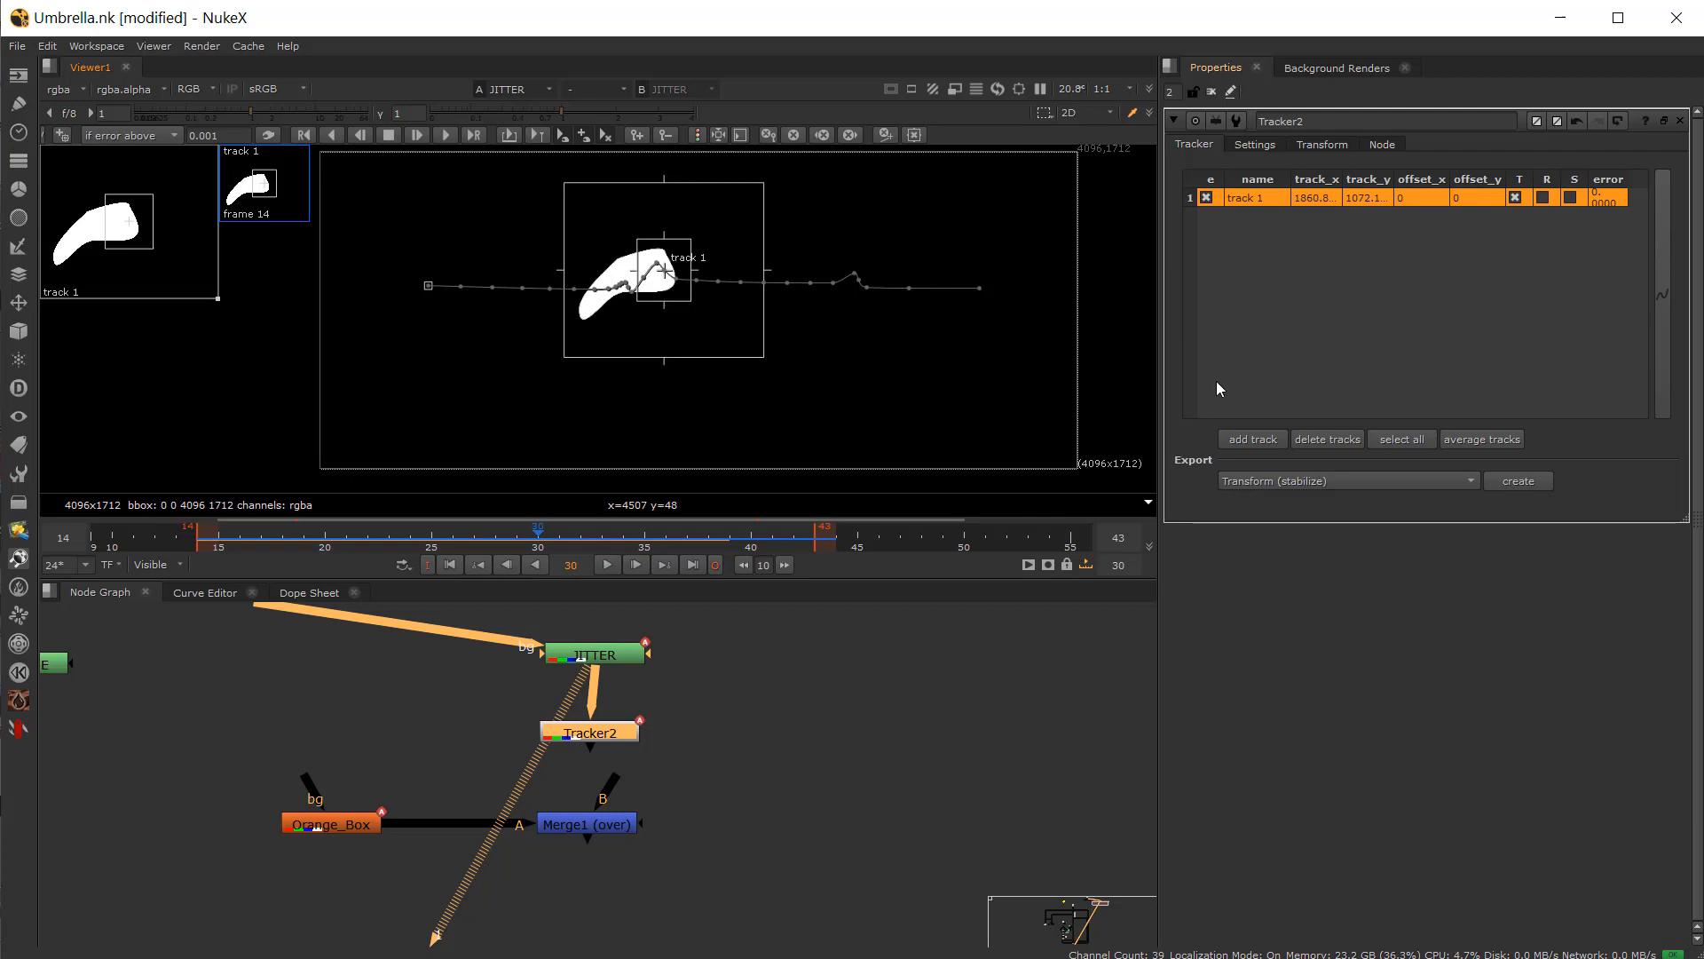
Step: Set Tracker2's transform mode to none
{"action": "left_click", "coordinate": [1322, 144]}
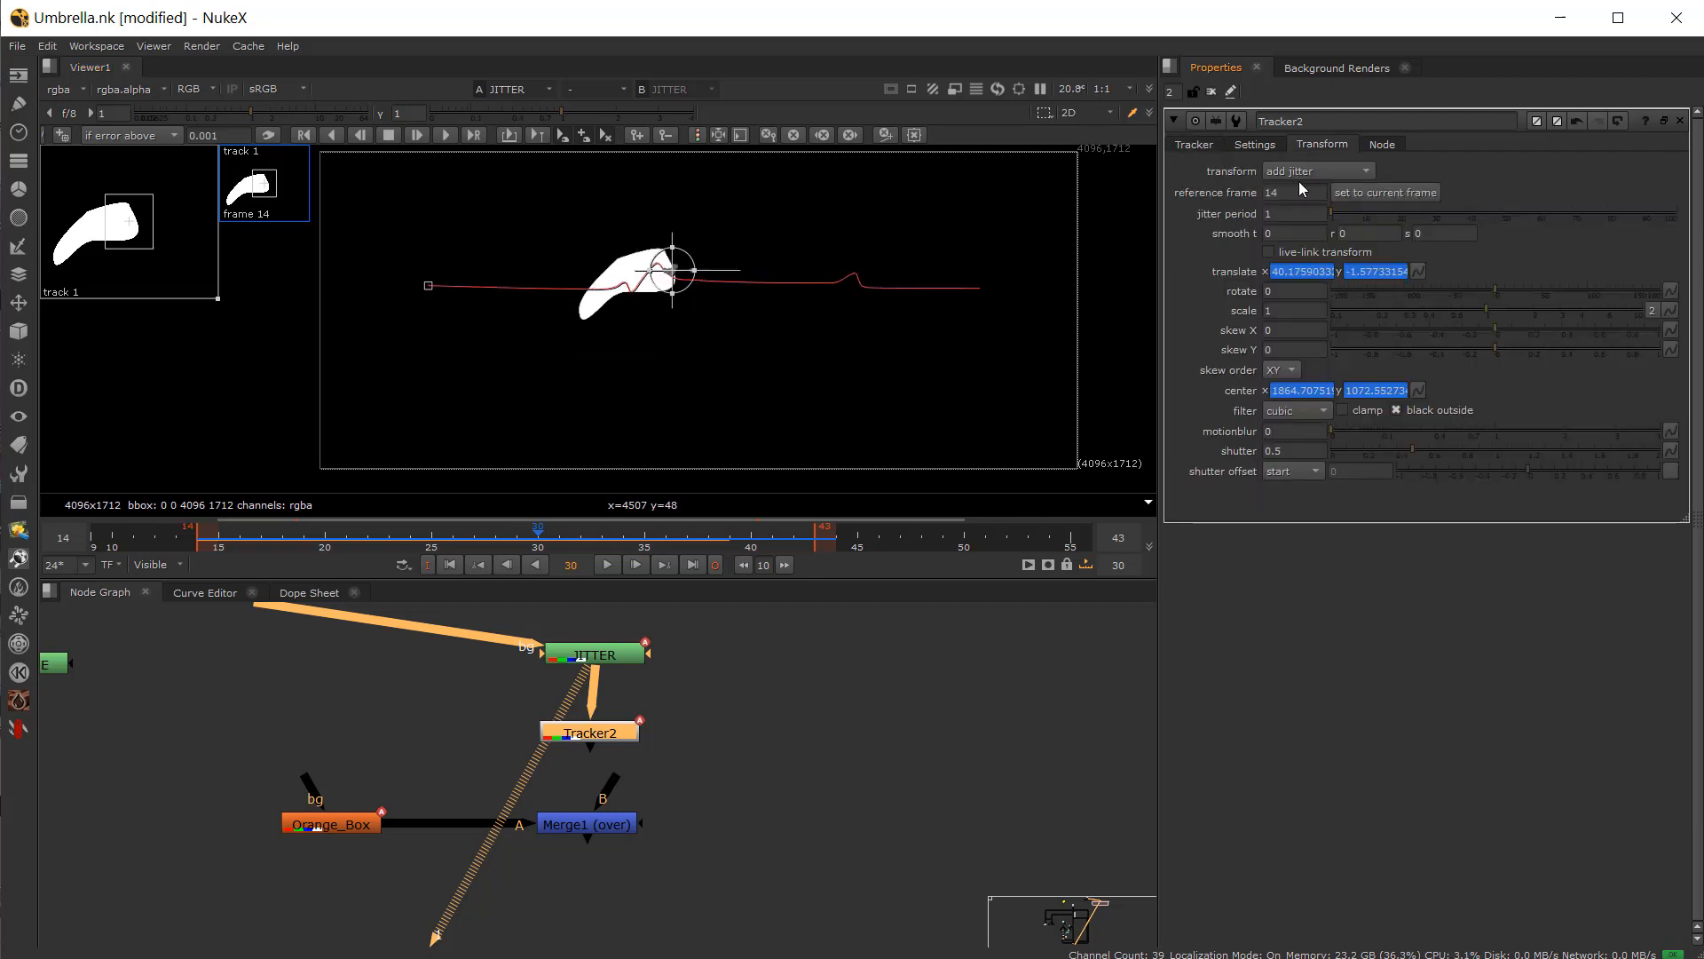
{"action": "left_click", "coordinate": [1296, 170]}
{"action": "left_click", "coordinate": [1319, 60]}
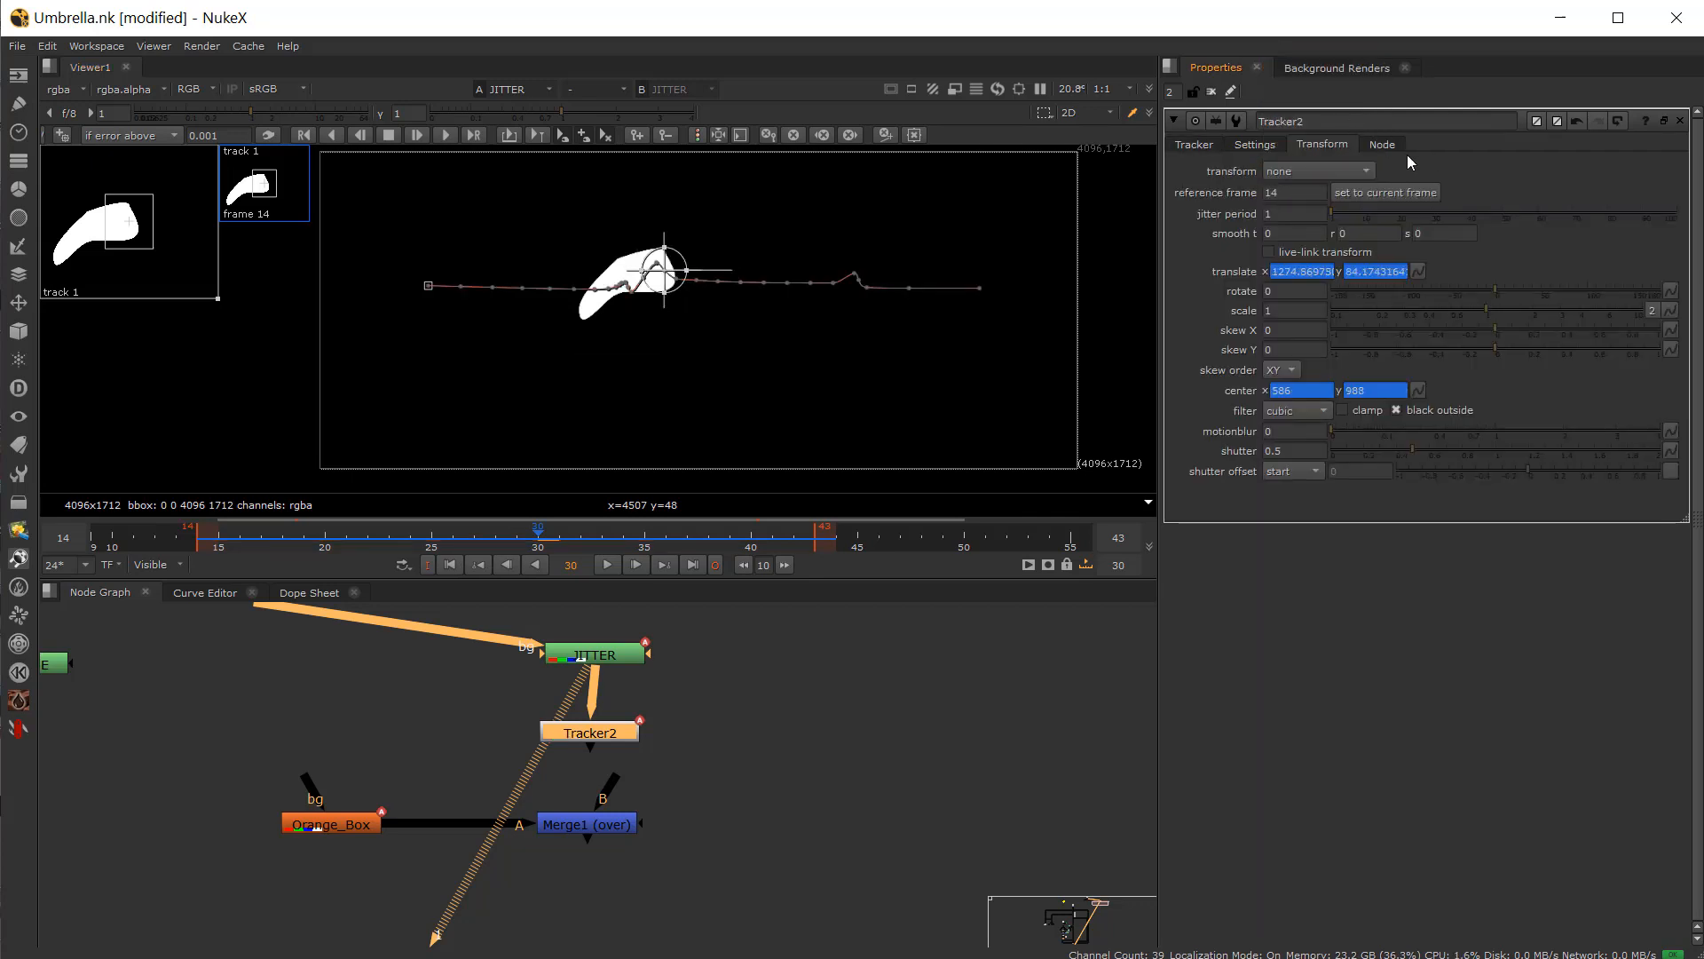
Step: Export a Transform (stabilize) node from Tracker2, connect it to JITTER, and view it while scrubbing
{"action": "left_click", "coordinate": [1195, 145]}
{"action": "left_click", "coordinate": [1309, 479]}
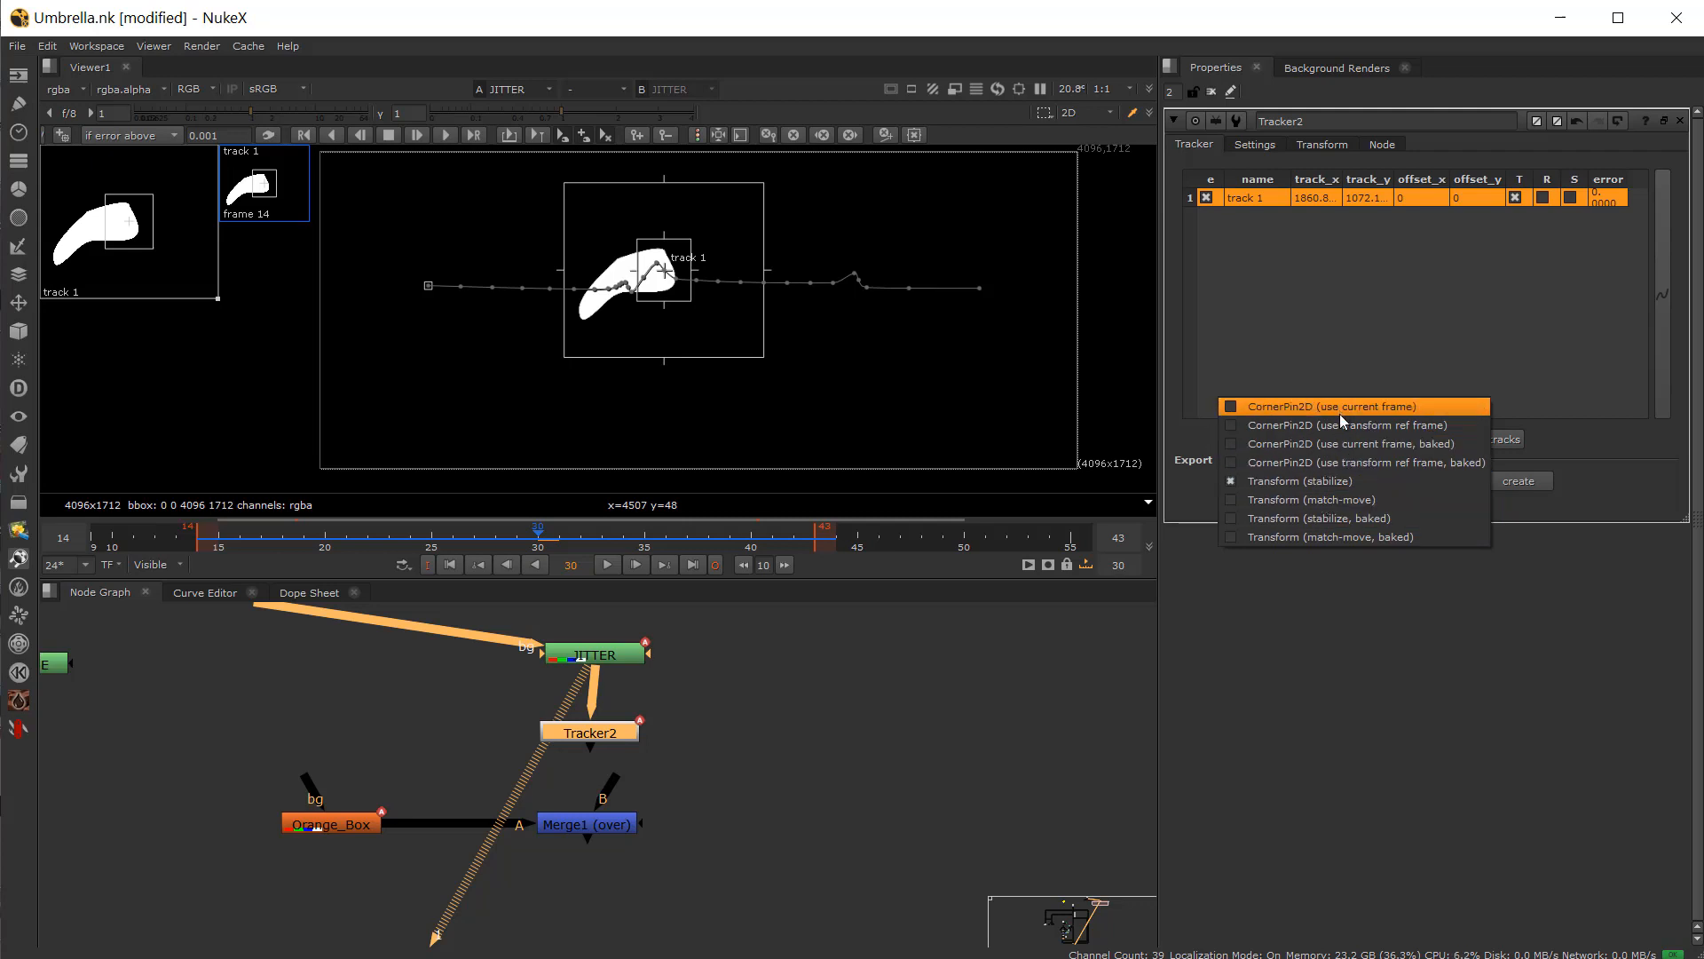
{"action": "left_click", "coordinate": [1334, 484]}
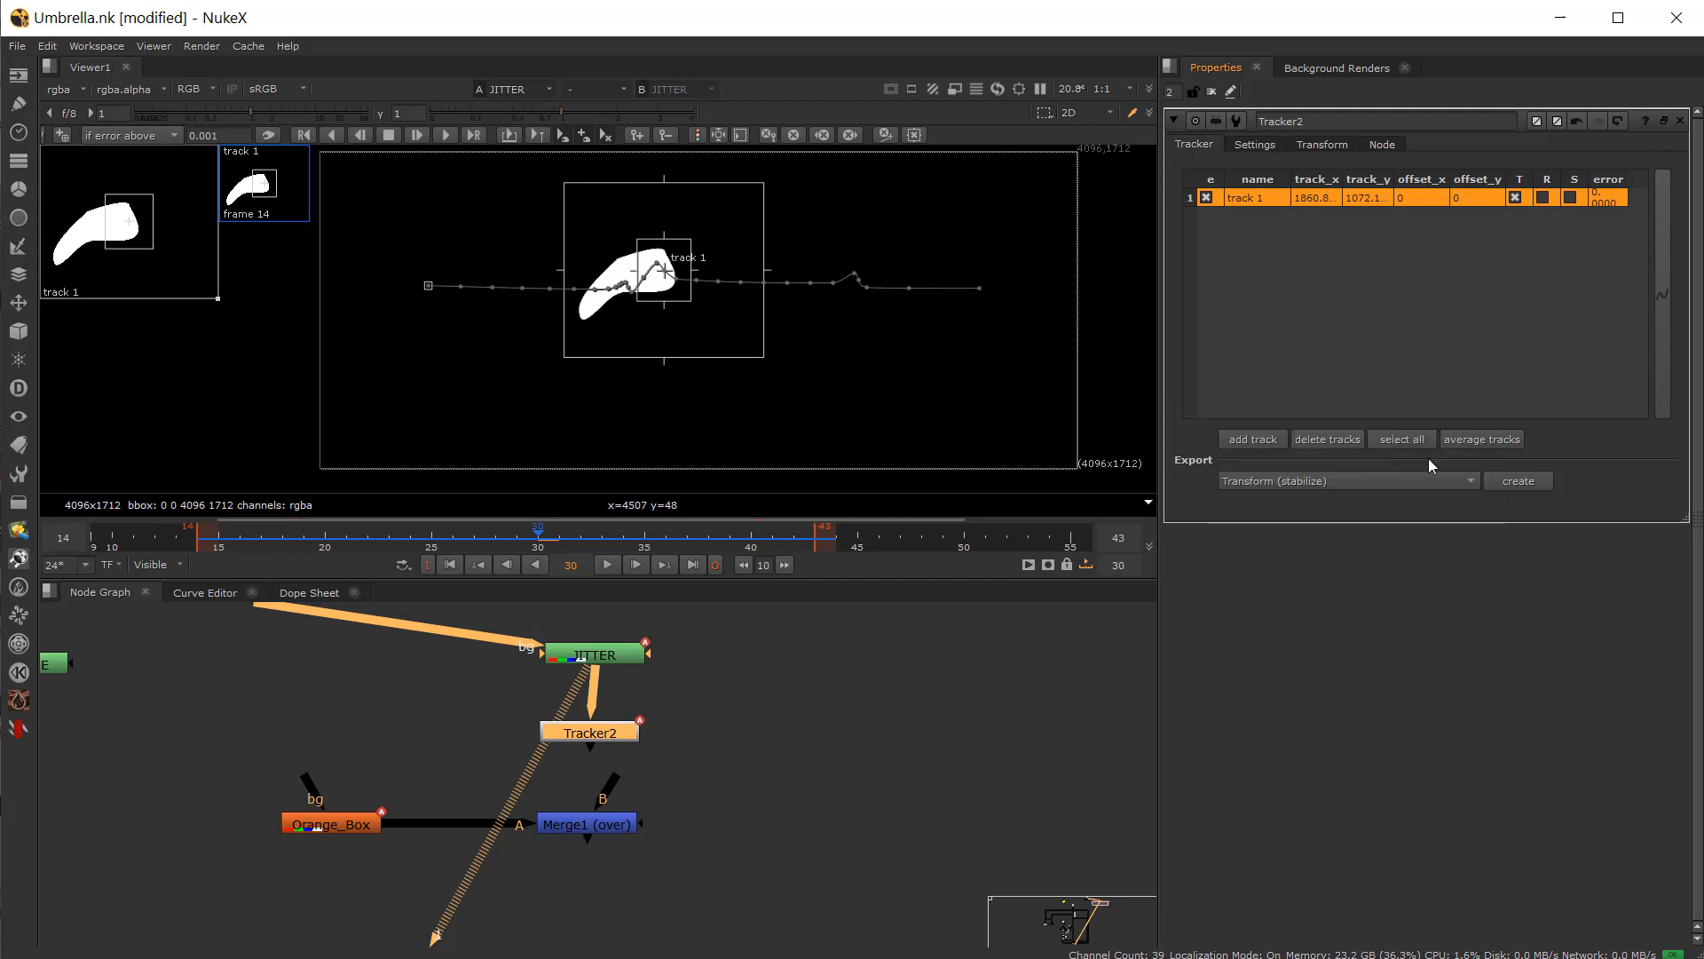
{"action": "left_click", "coordinate": [1518, 480]}
{"action": "left_click_drag", "start_coordinate": [719, 783], "coordinate": [404, 793]}
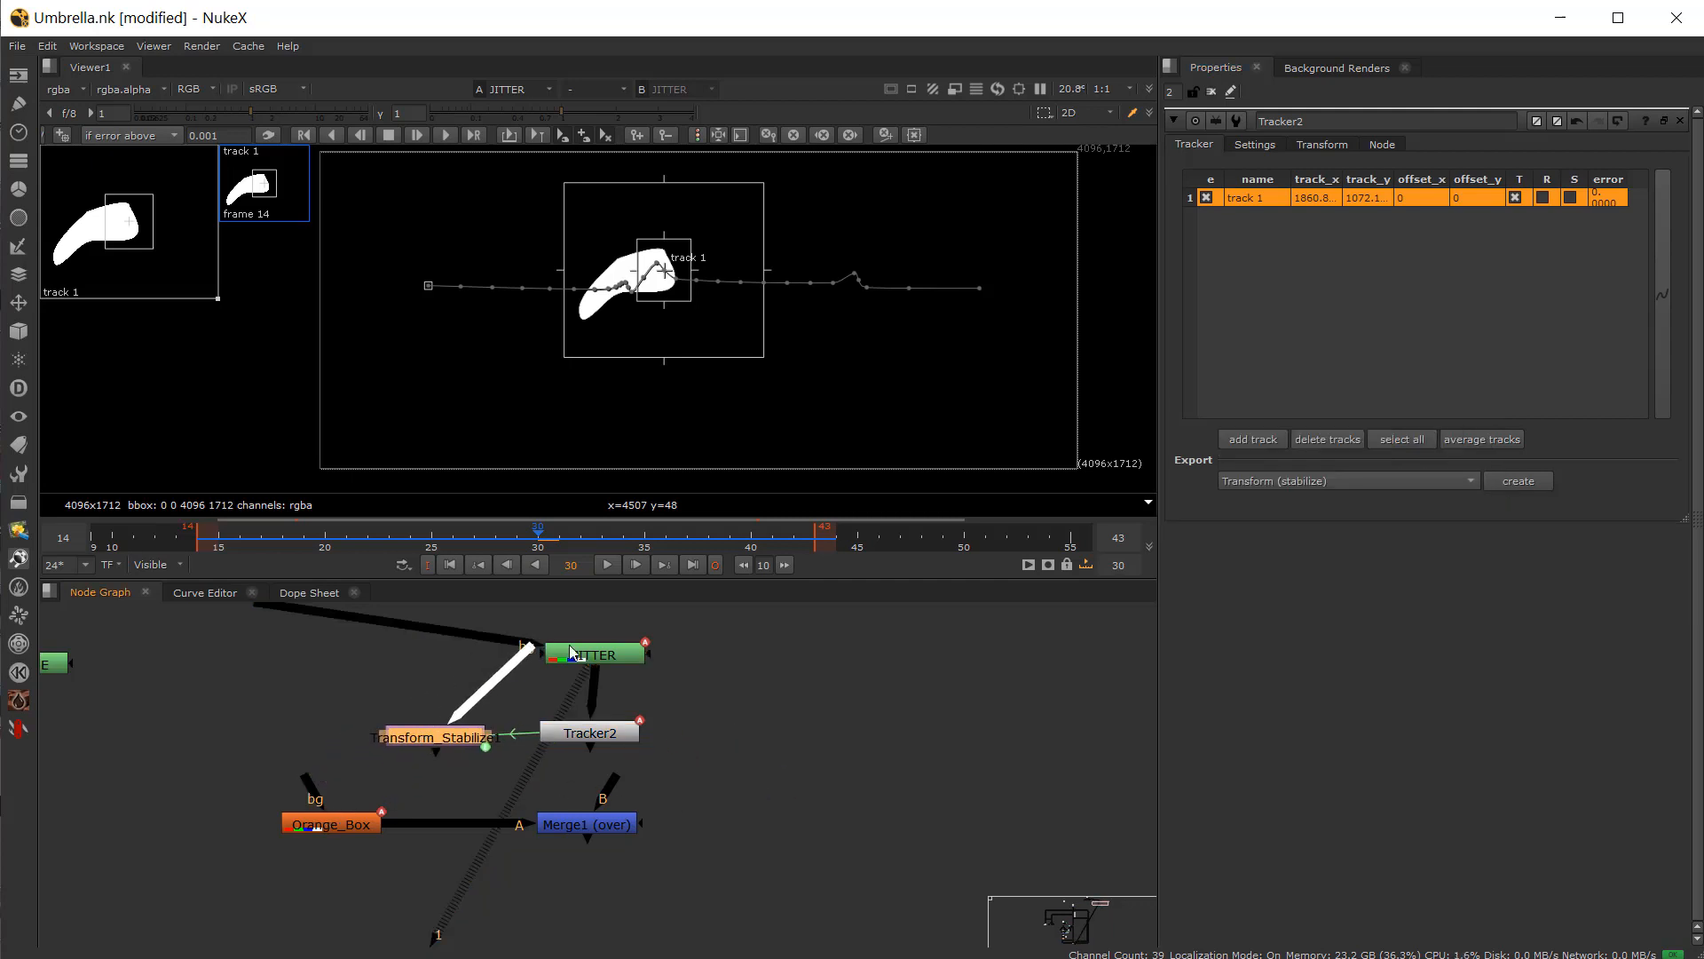
{"action": "left_click_drag", "start_coordinate": [570, 647], "coordinate": [602, 652]}
{"action": "key", "text": "1"}
{"action": "left_click_drag", "start_coordinate": [383, 542], "coordinate": [516, 543]}
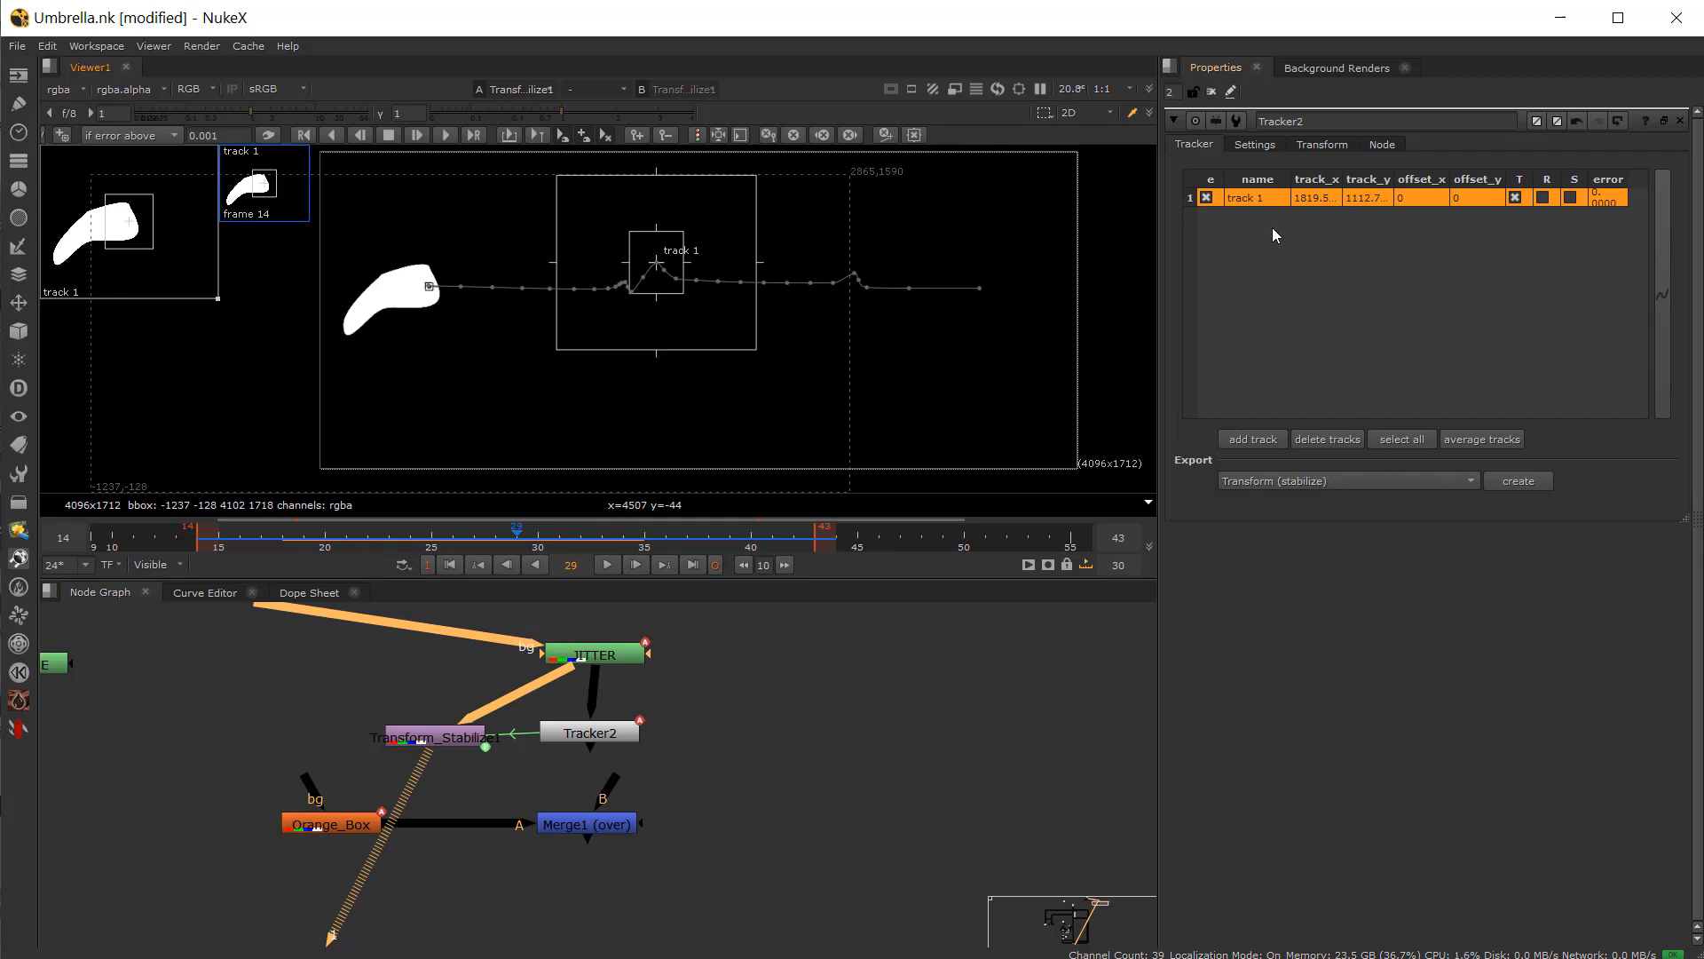
Step: Delete the exported Transform_Stabilize node
{"action": "left_click", "coordinate": [443, 744]}
{"action": "key", "text": "Delete"}
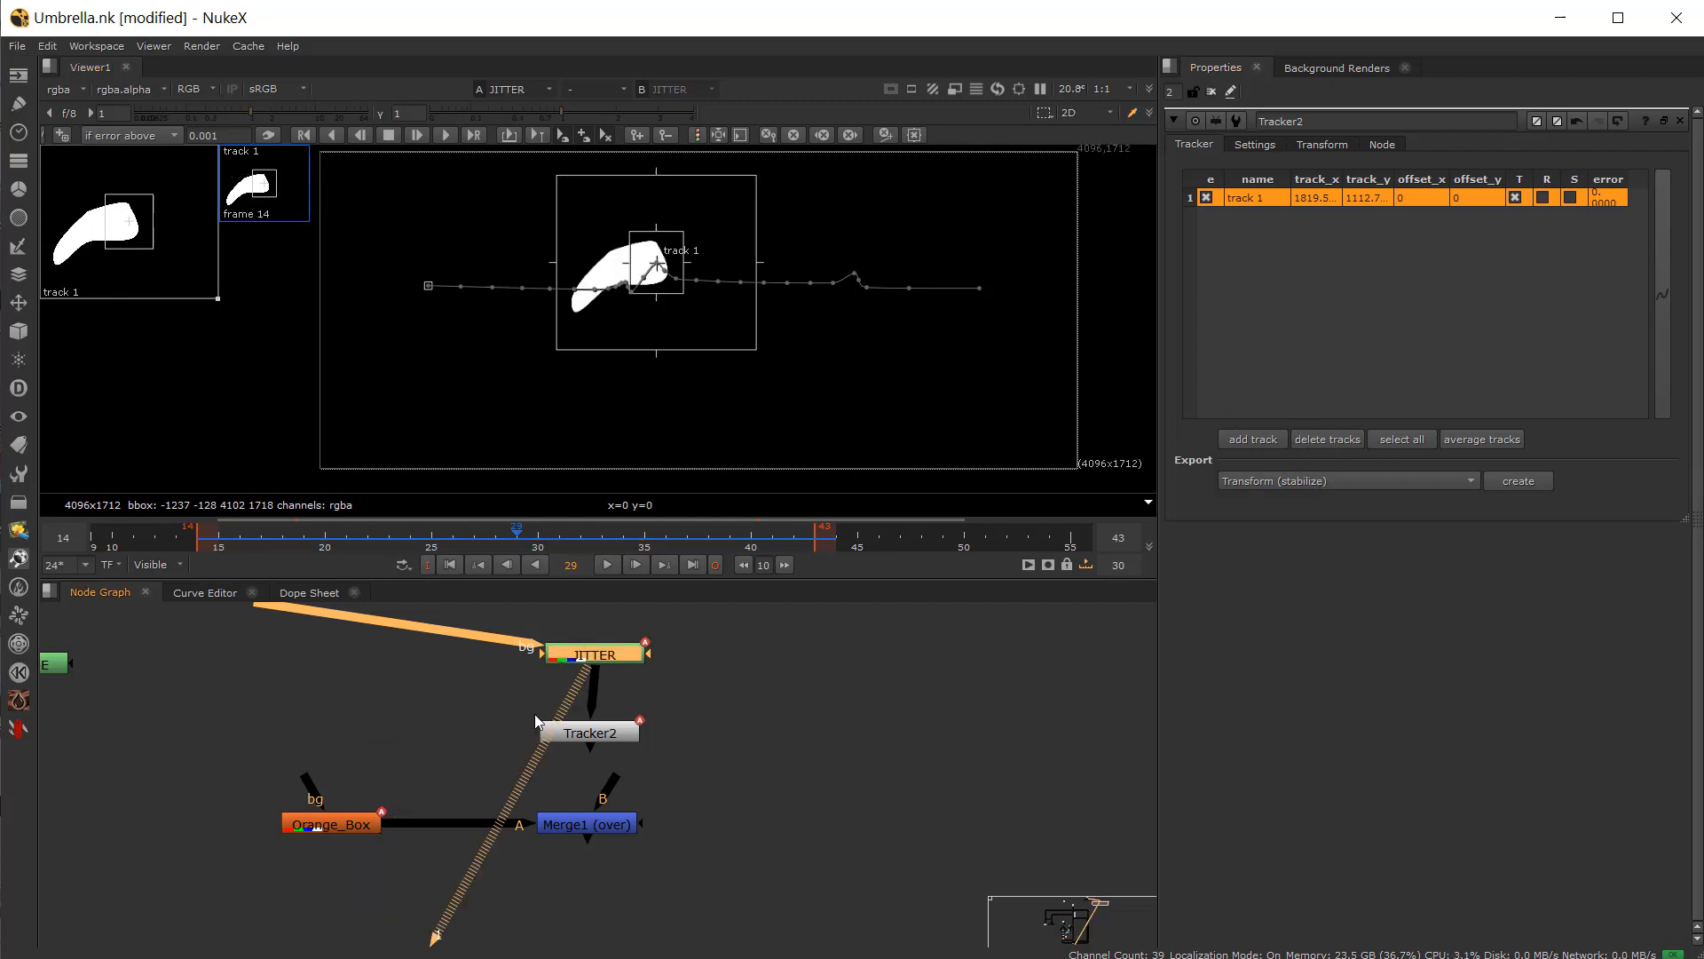
Step: Set Tracker2's transform mode to remove jitter
{"action": "left_click_drag", "start_coordinate": [579, 732], "coordinate": [587, 731]}
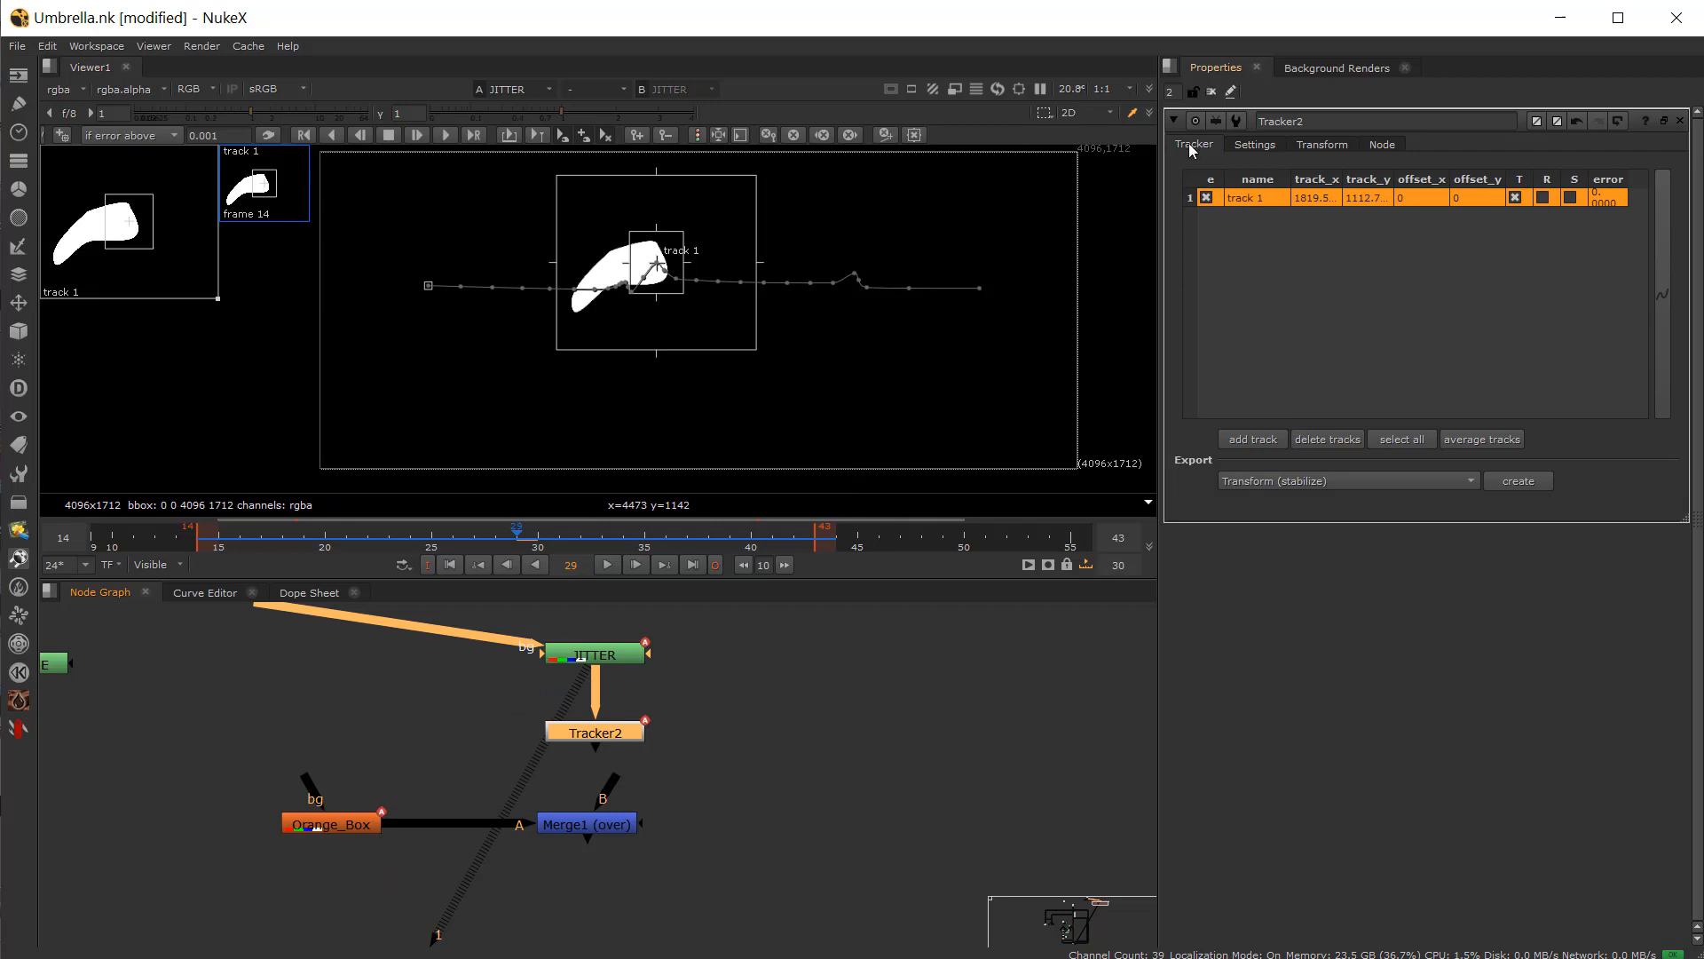
{"action": "left_click", "coordinate": [1328, 142]}
{"action": "left_click", "coordinate": [1293, 172]}
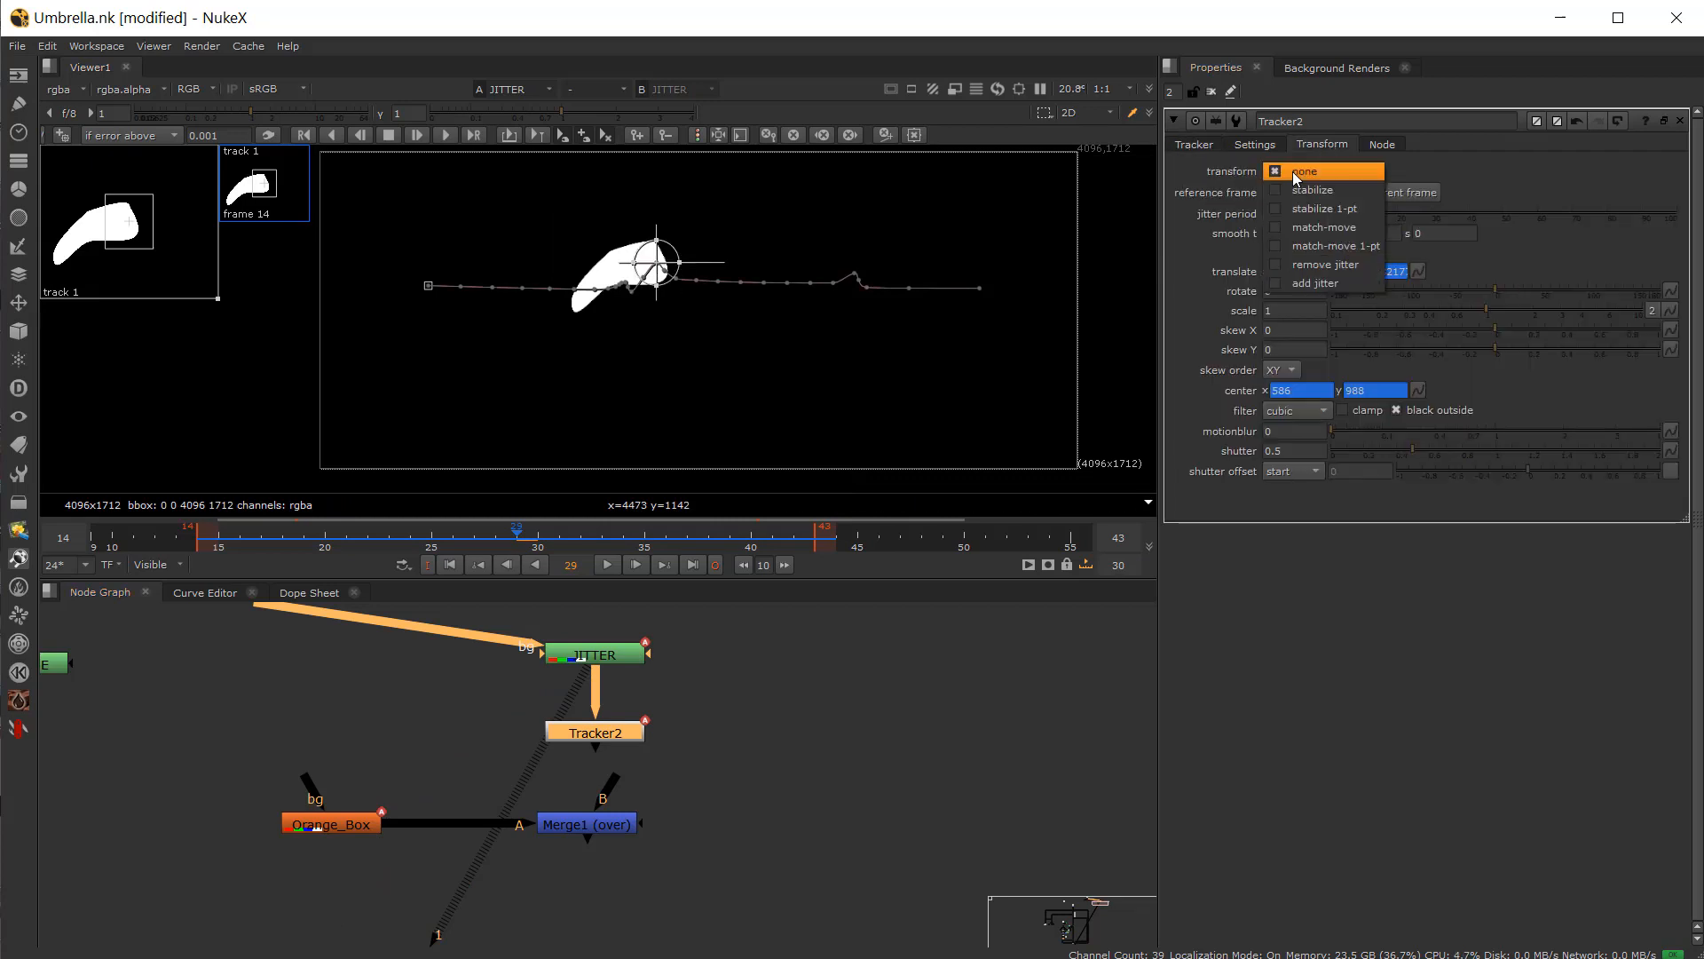
{"action": "left_click", "coordinate": [1333, 264]}
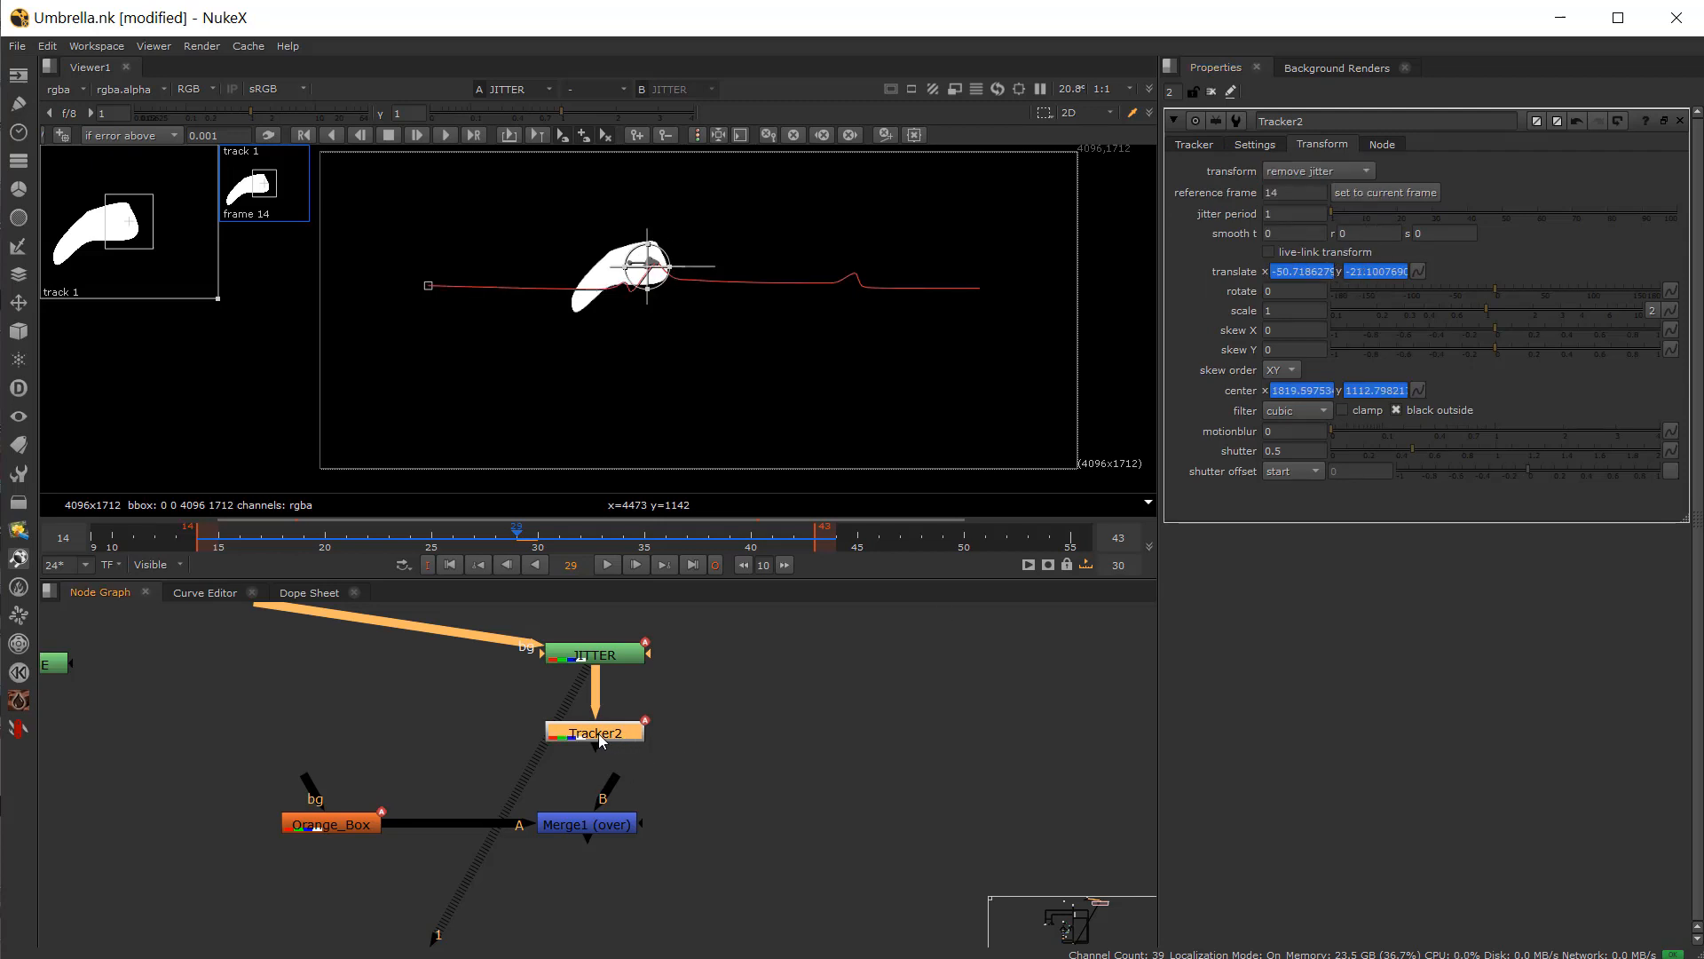
Step: View Tracker2's output and set the jitter period to 18, scrubbing to compare
{"action": "key", "text": "1"}
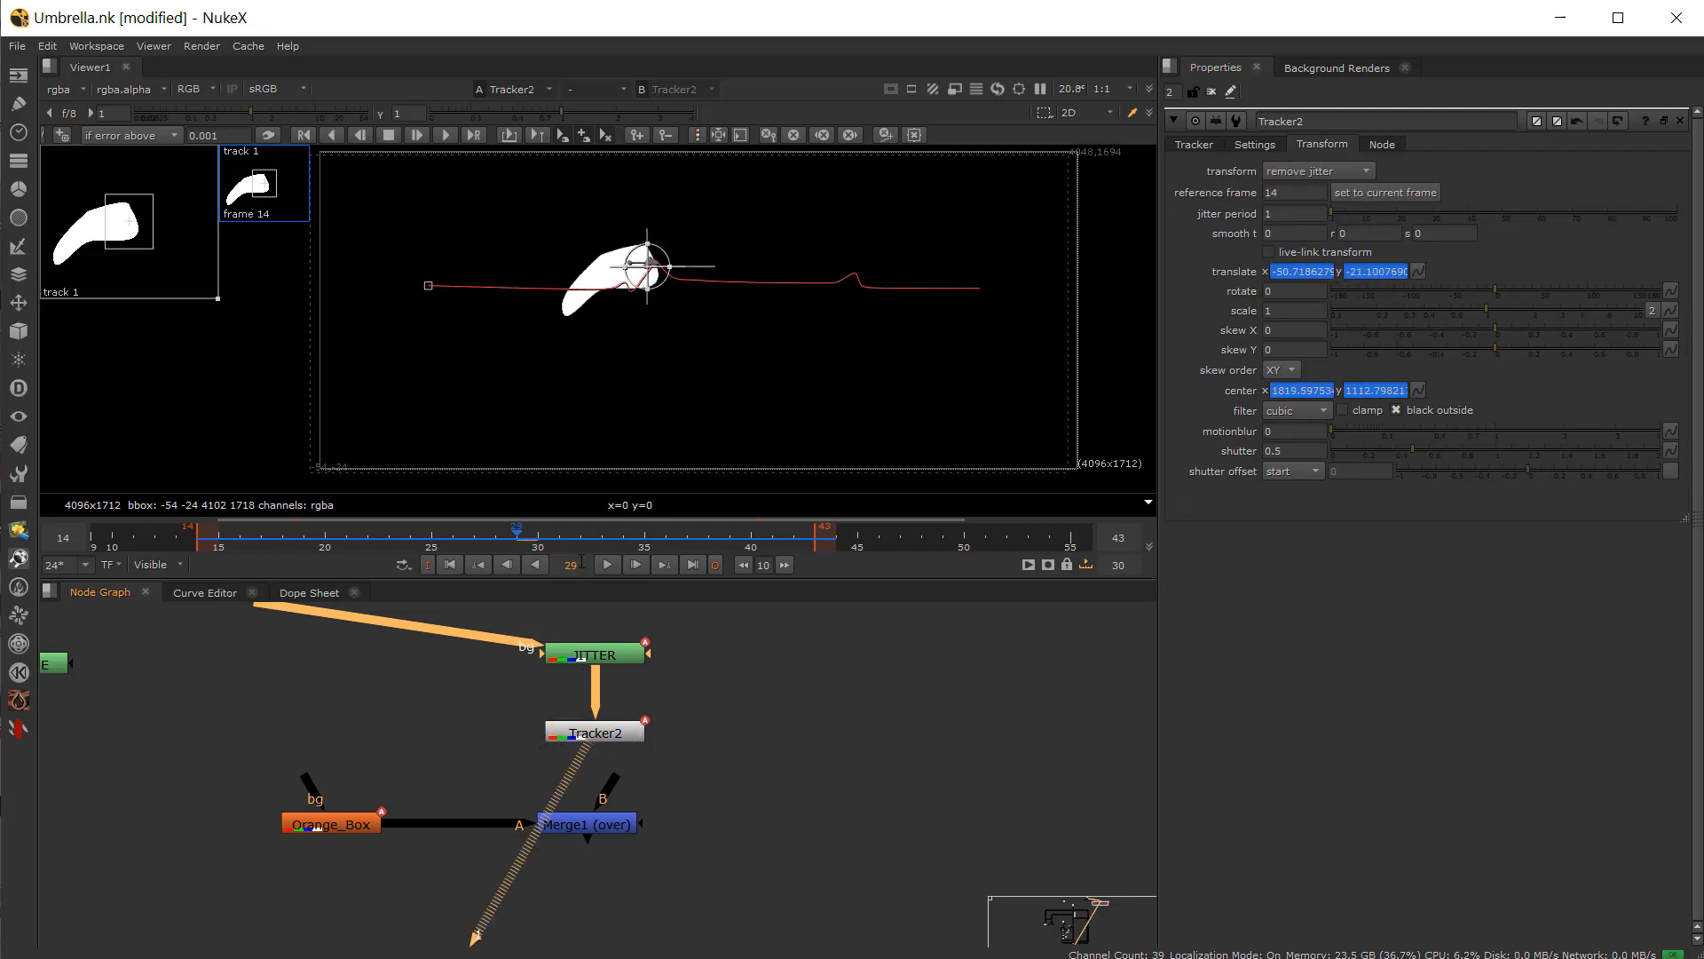
{"action": "left_click_drag", "start_coordinate": [439, 540], "coordinate": [494, 561]}
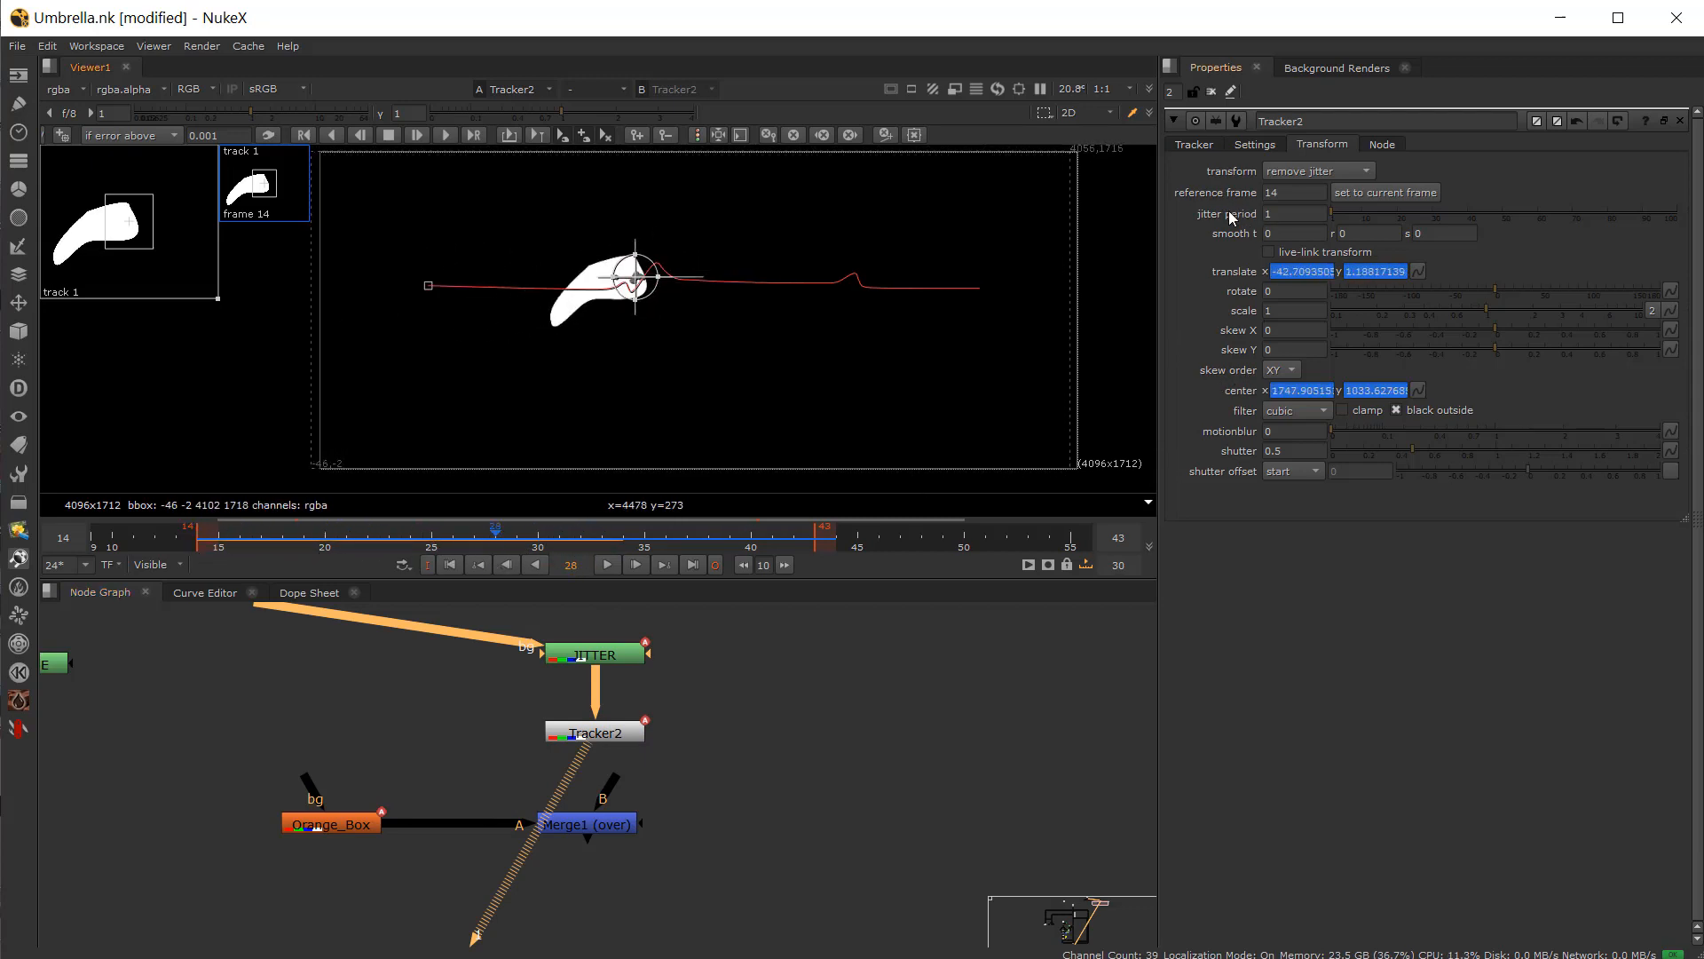
{"action": "left_click", "coordinate": [1298, 216]}
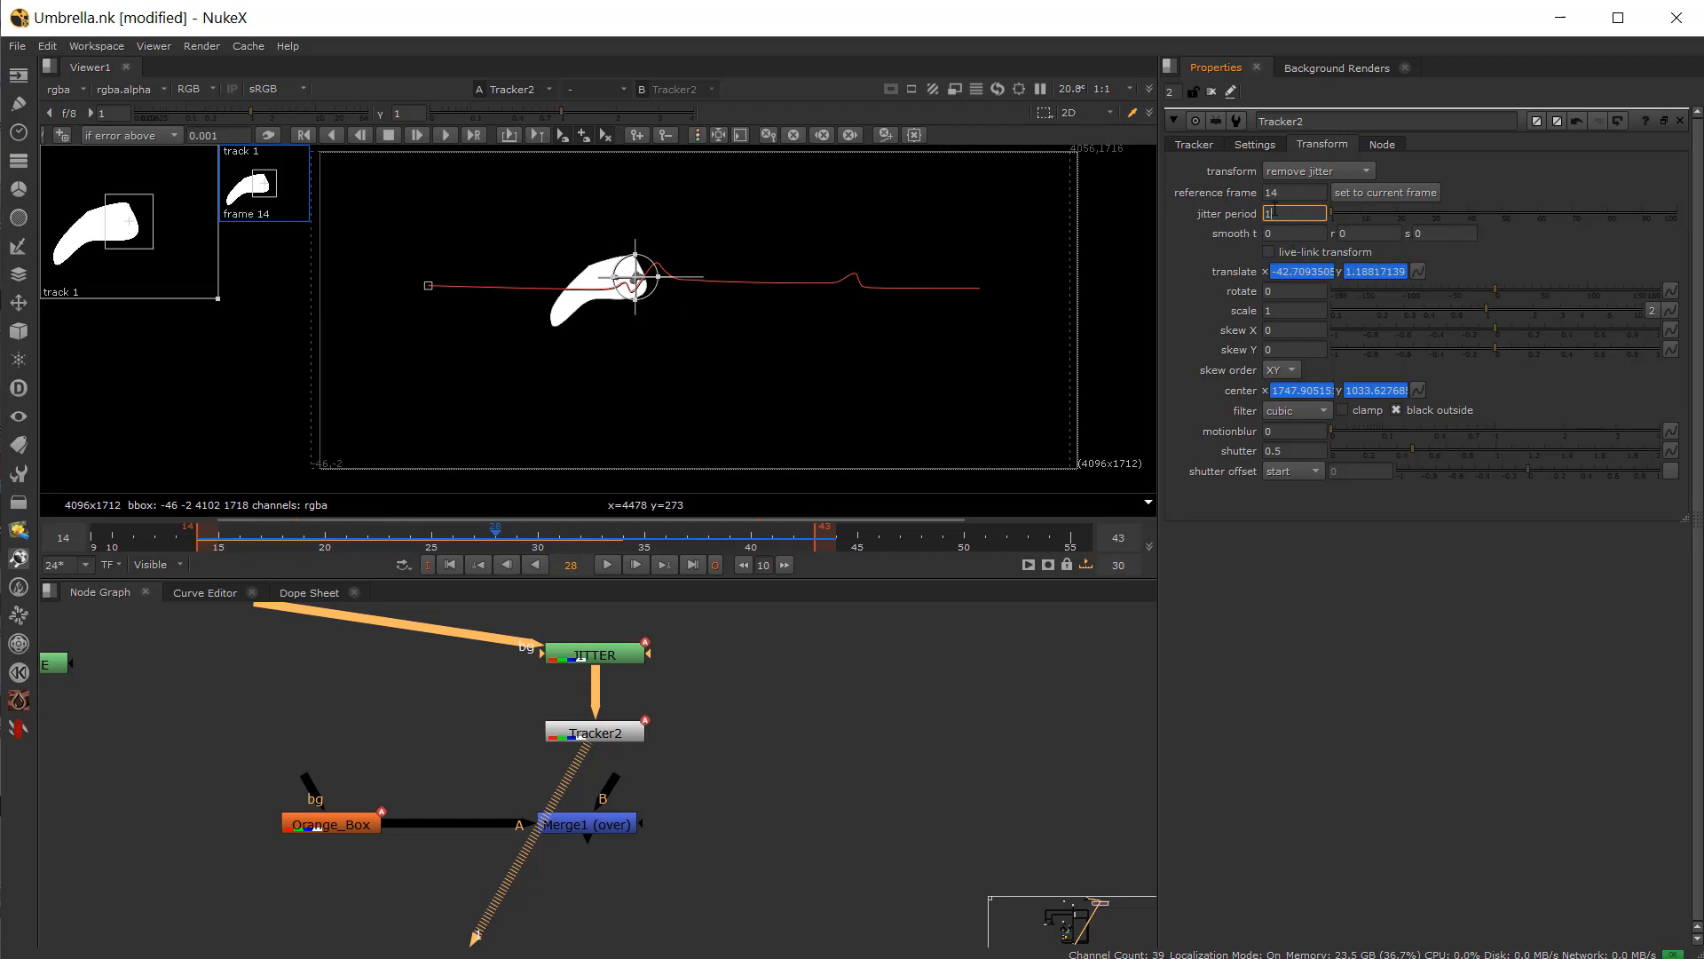
{"action": "left_click_drag", "start_coordinate": [315, 540], "coordinate": [559, 534]}
{"action": "left_click_drag", "start_coordinate": [1336, 215], "coordinate": [1391, 213]}
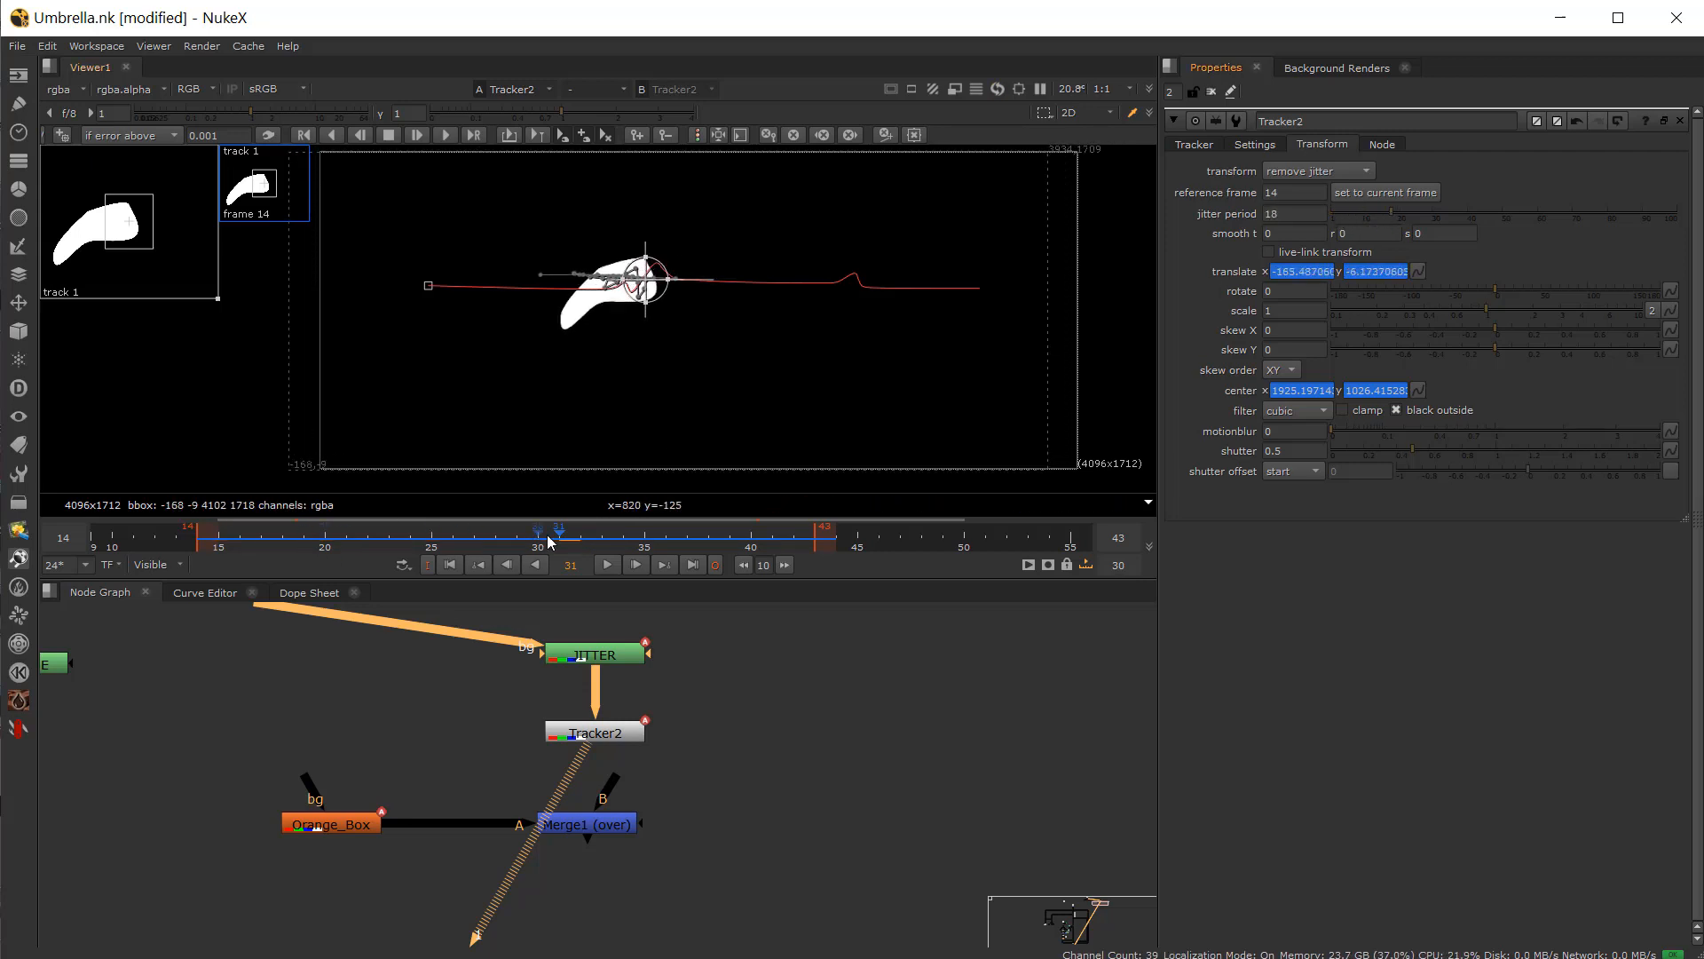
{"action": "left_click_drag", "start_coordinate": [550, 541], "coordinate": [453, 556]}
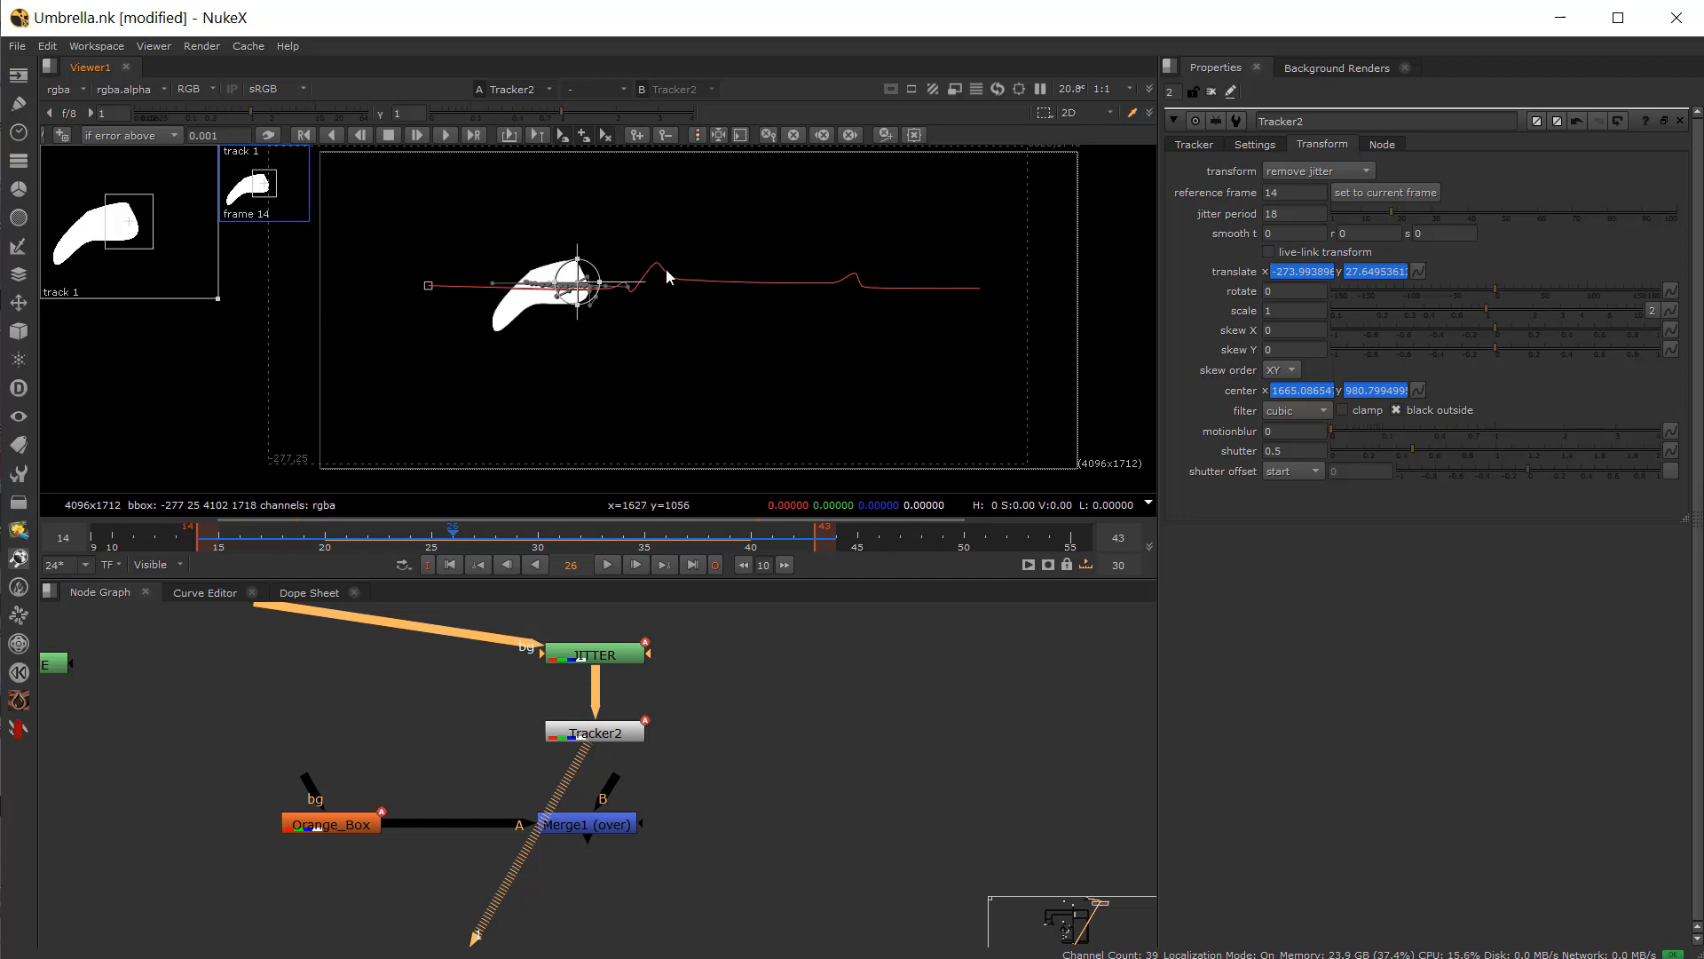
{"action": "left_click_drag", "start_coordinate": [497, 537], "coordinate": [264, 545]}
Step: Increase the jitter period to 69 and then 90, scrubbing the timeline to compare
{"action": "left_click_drag", "start_coordinate": [1408, 211], "coordinate": [1570, 228]}
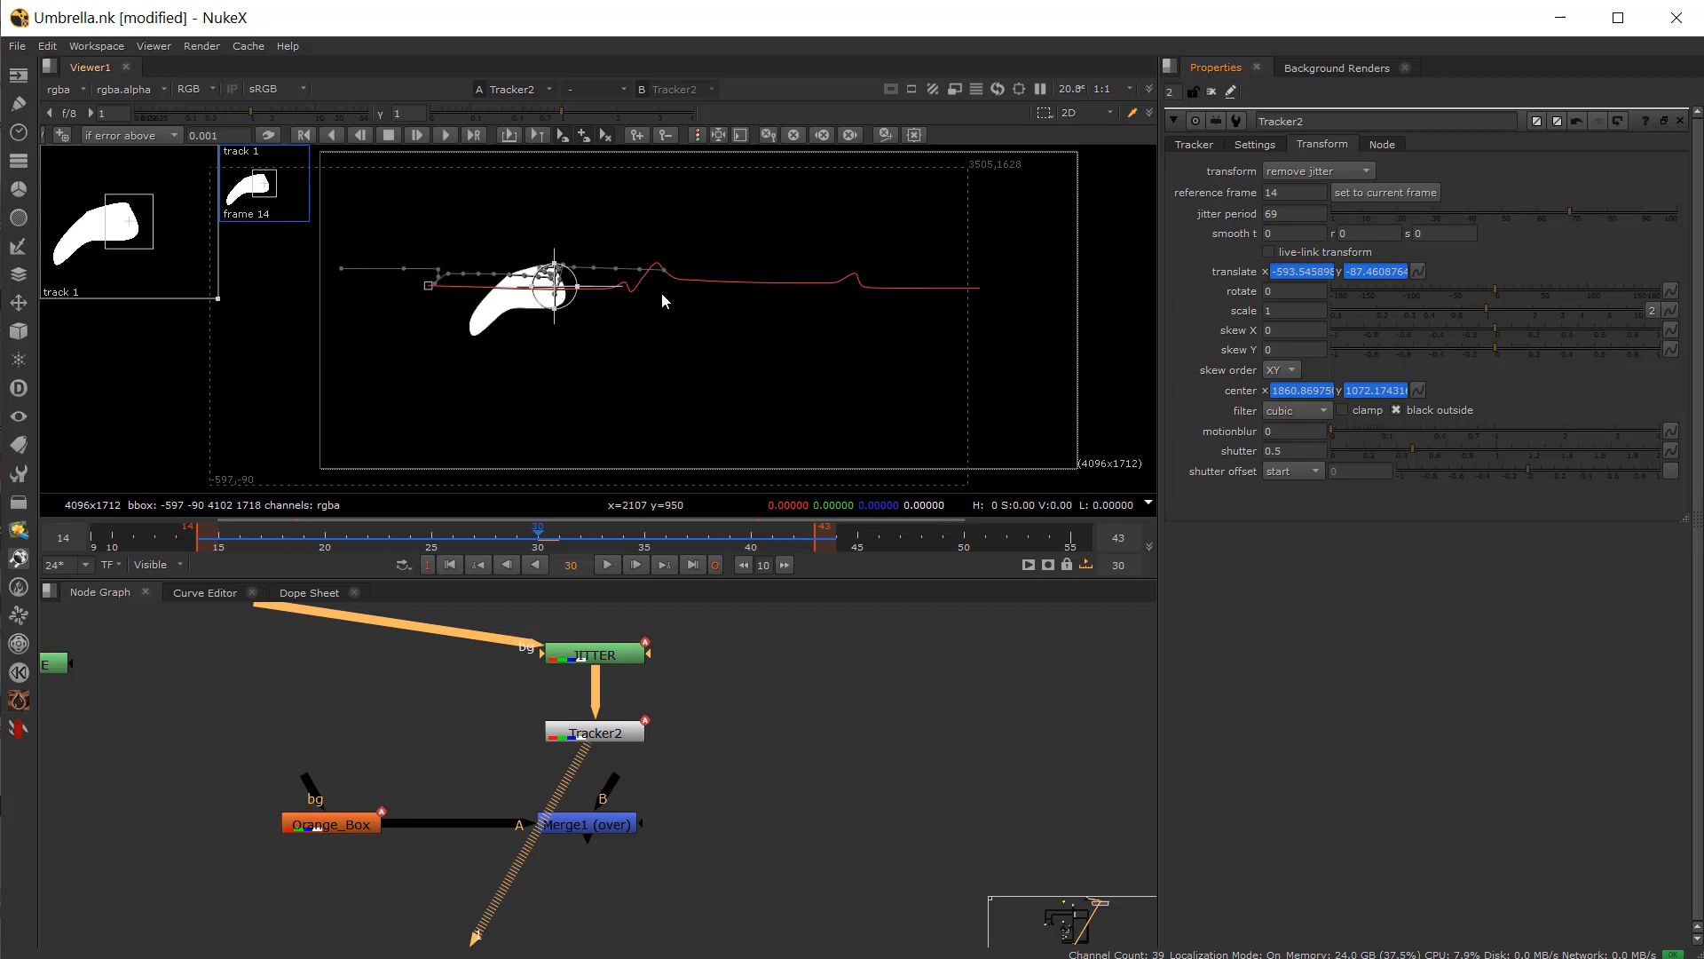
{"action": "left_click_drag", "start_coordinate": [351, 546], "coordinate": [524, 545]}
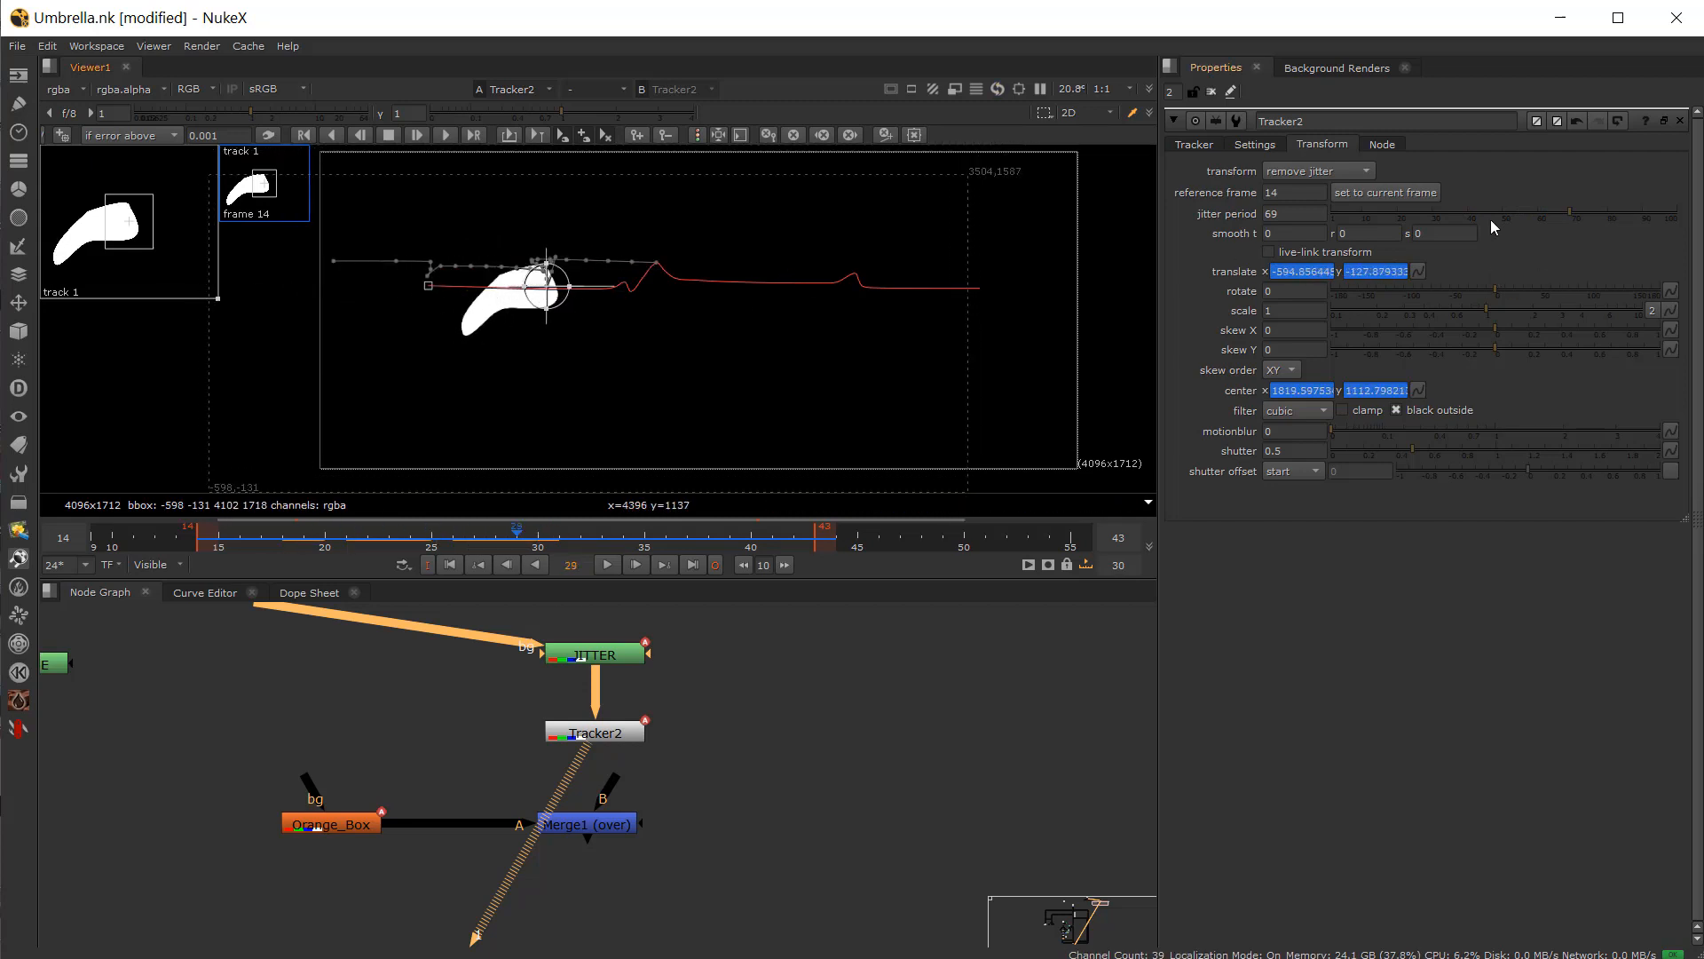
{"action": "left_click_drag", "start_coordinate": [1579, 212], "coordinate": [1642, 241]}
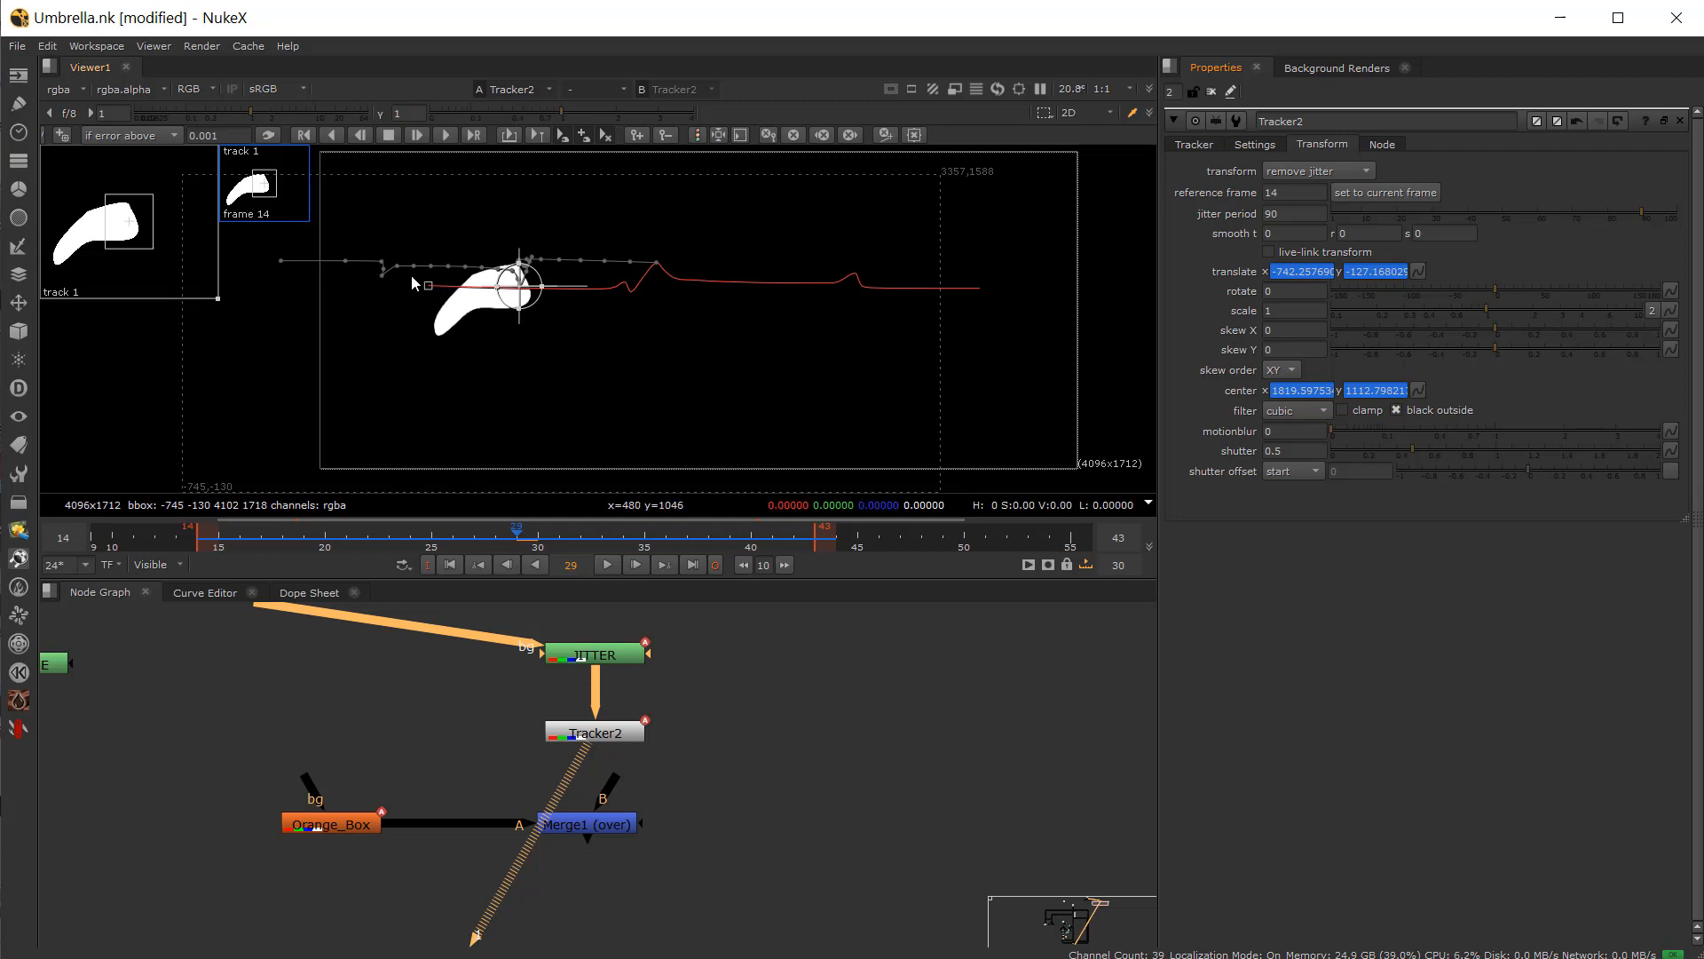
{"action": "left_click_drag", "start_coordinate": [306, 545], "coordinate": [602, 546]}
{"action": "left_click_drag", "start_coordinate": [344, 547], "coordinate": [205, 568]}
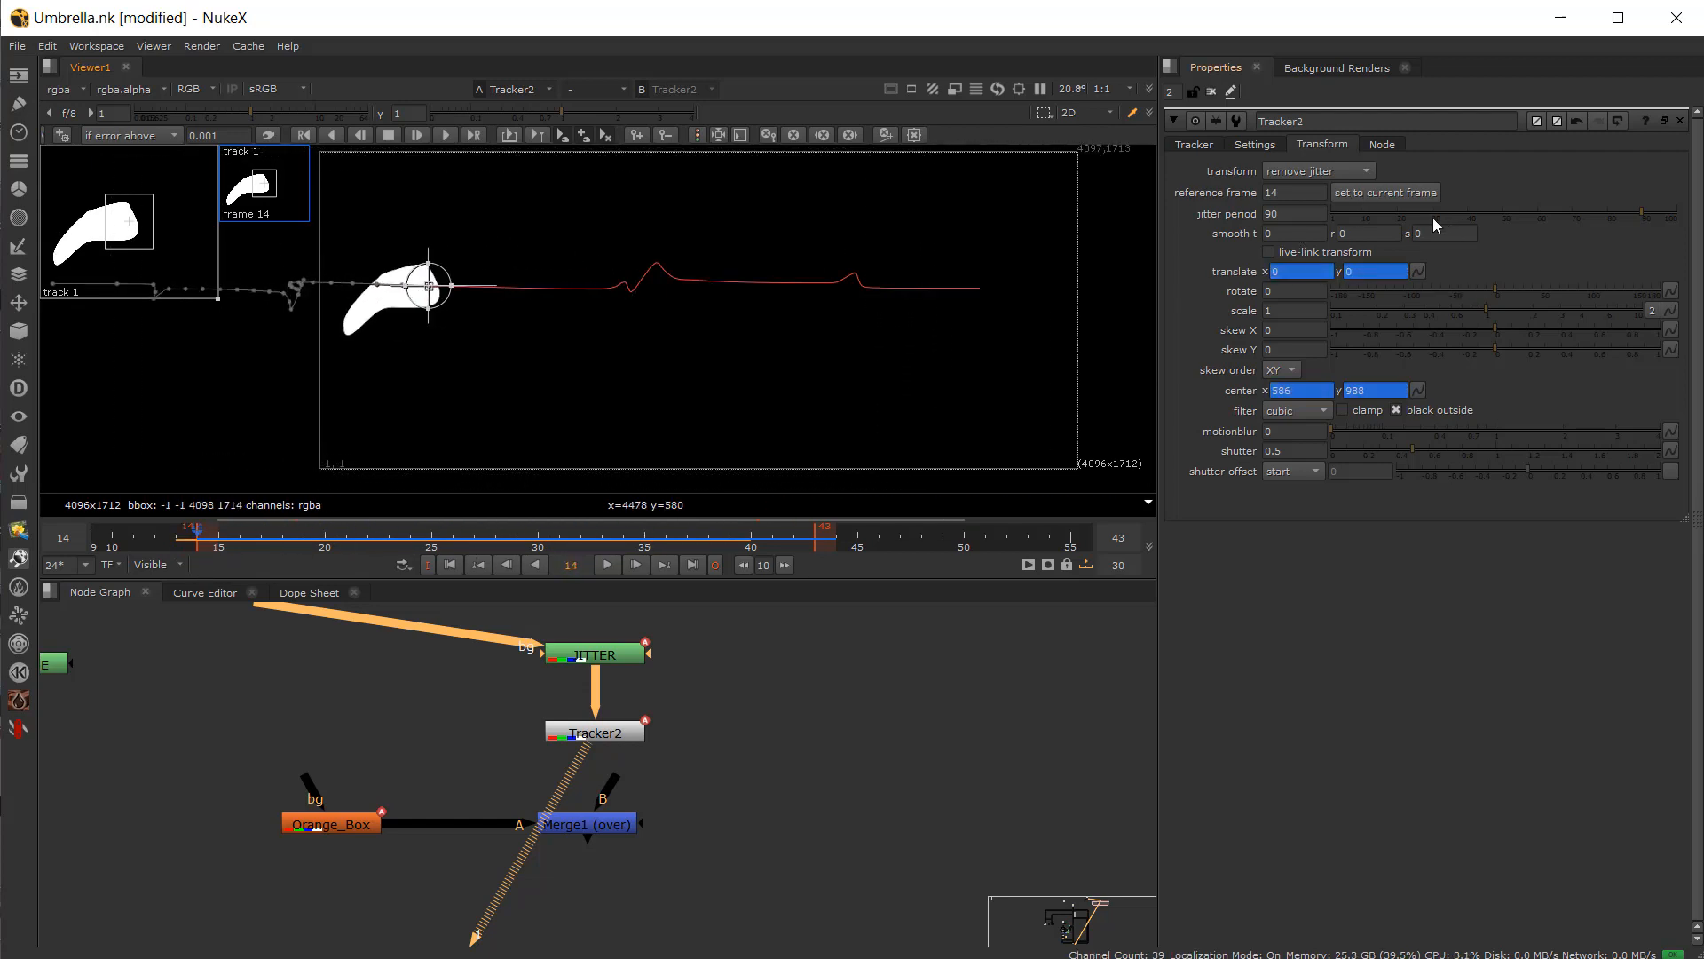
Step: Lower the jitter period to 12 and then 4, and play the timeline to compare
{"action": "left_click_drag", "start_coordinate": [1432, 217], "coordinate": [1369, 217]}
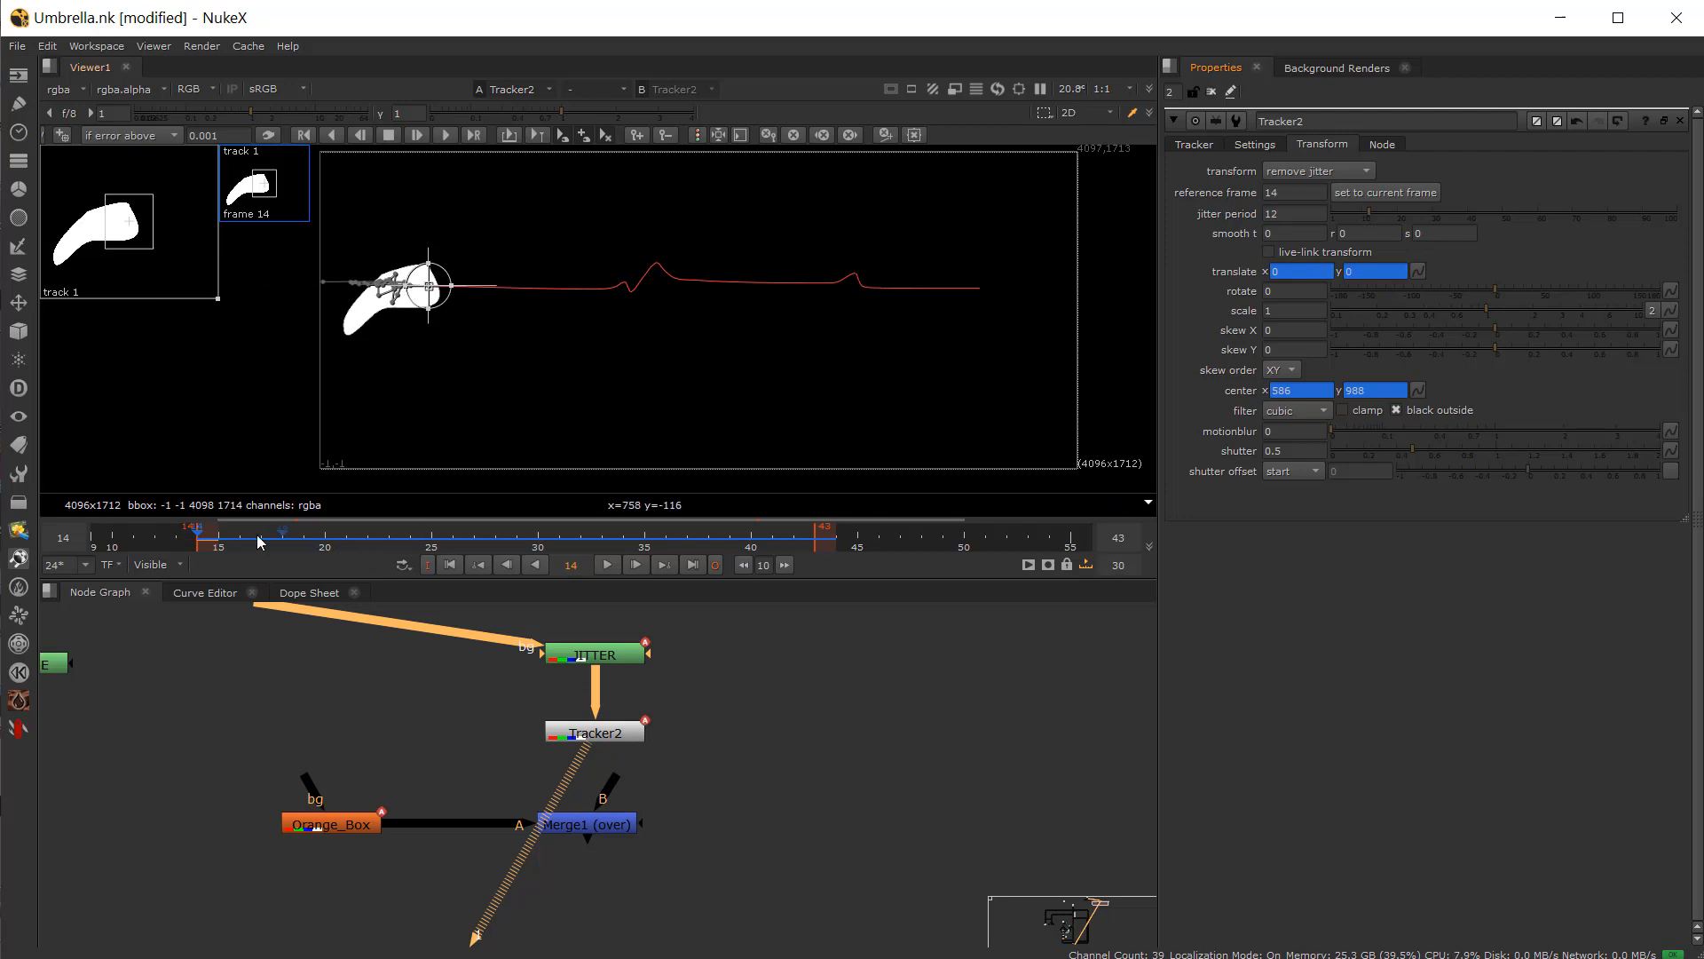
{"action": "left_click_drag", "start_coordinate": [258, 542], "coordinate": [555, 547]}
{"action": "left_click_drag", "start_coordinate": [1369, 215], "coordinate": [1341, 219]}
{"action": "left_click_drag", "start_coordinate": [340, 538], "coordinate": [495, 540]}
{"action": "left_click", "coordinate": [609, 565]}
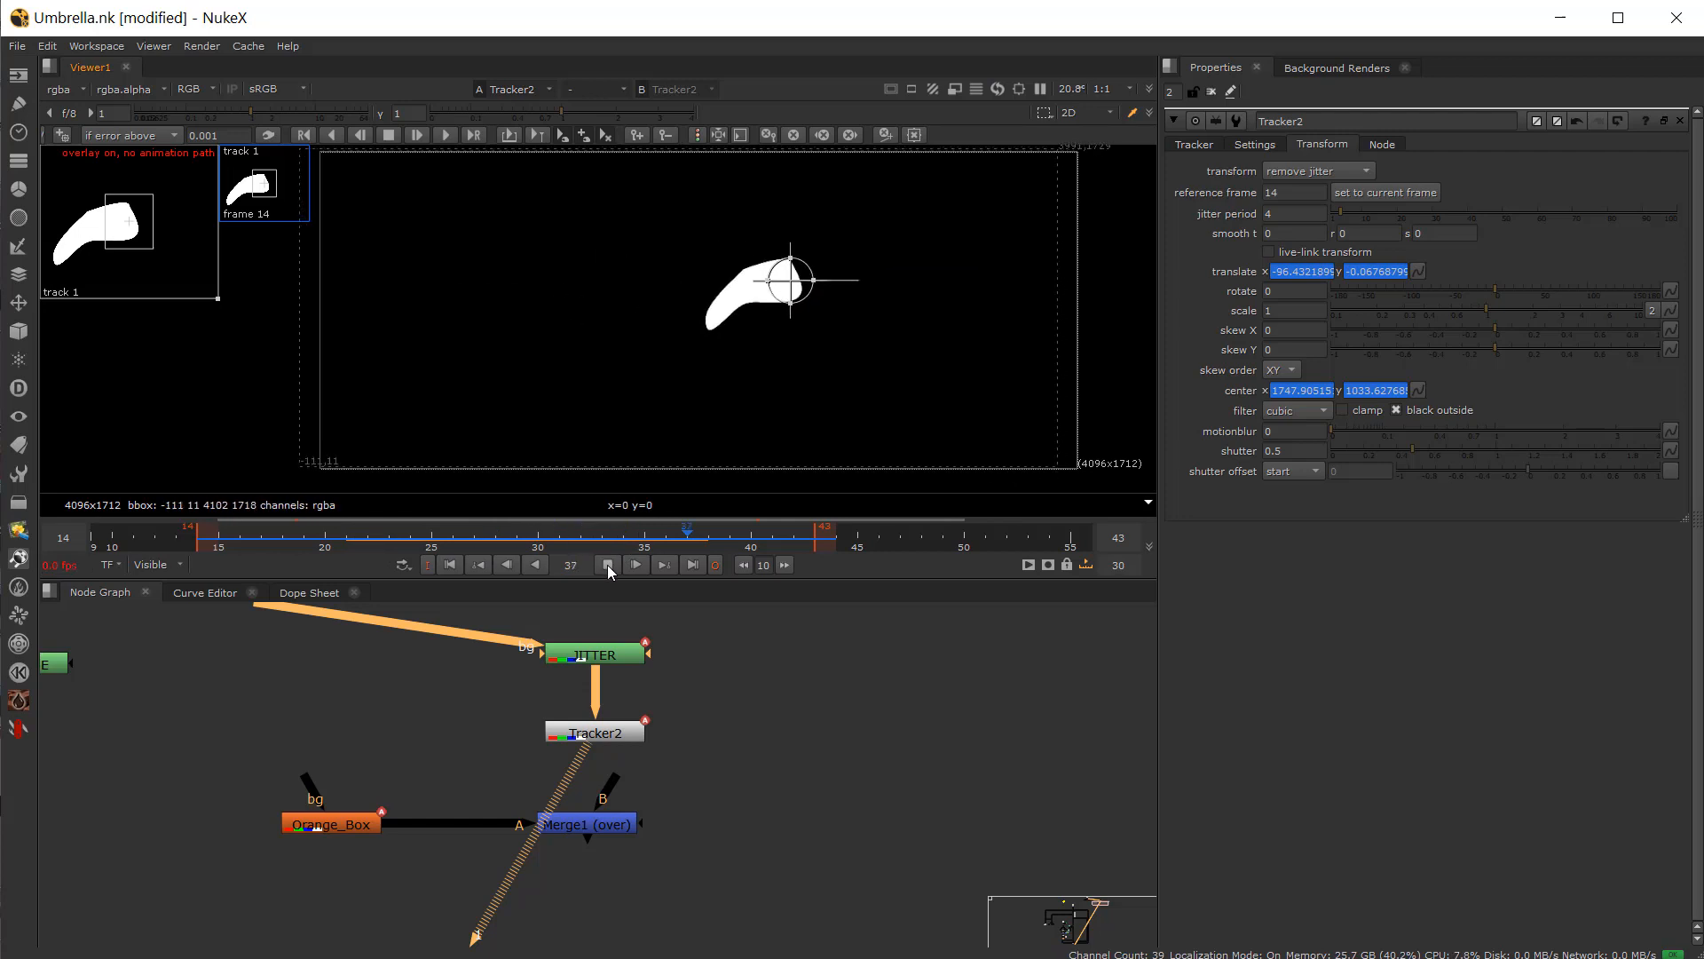
{"action": "left_click", "coordinate": [609, 566]}
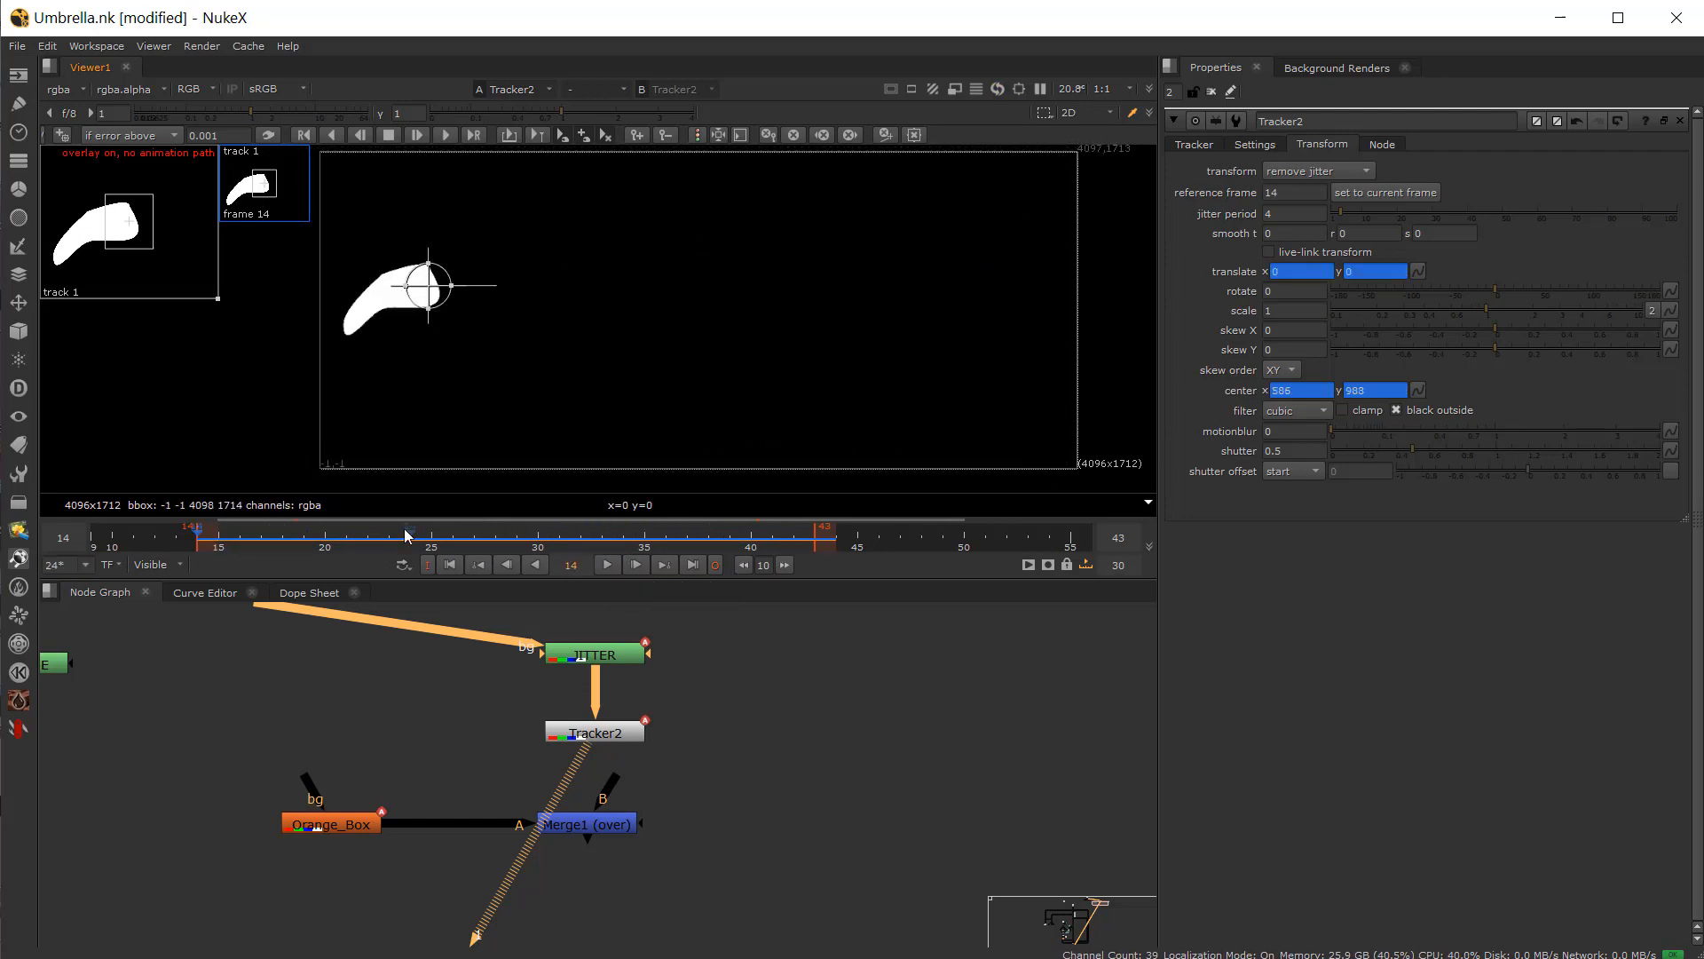
Step: Set the jitter period back to 18 and return to frame 14
{"action": "left_click_drag", "start_coordinate": [241, 538], "coordinate": [342, 563]}
{"action": "left_click_drag", "start_coordinate": [1353, 216], "coordinate": [1396, 225]}
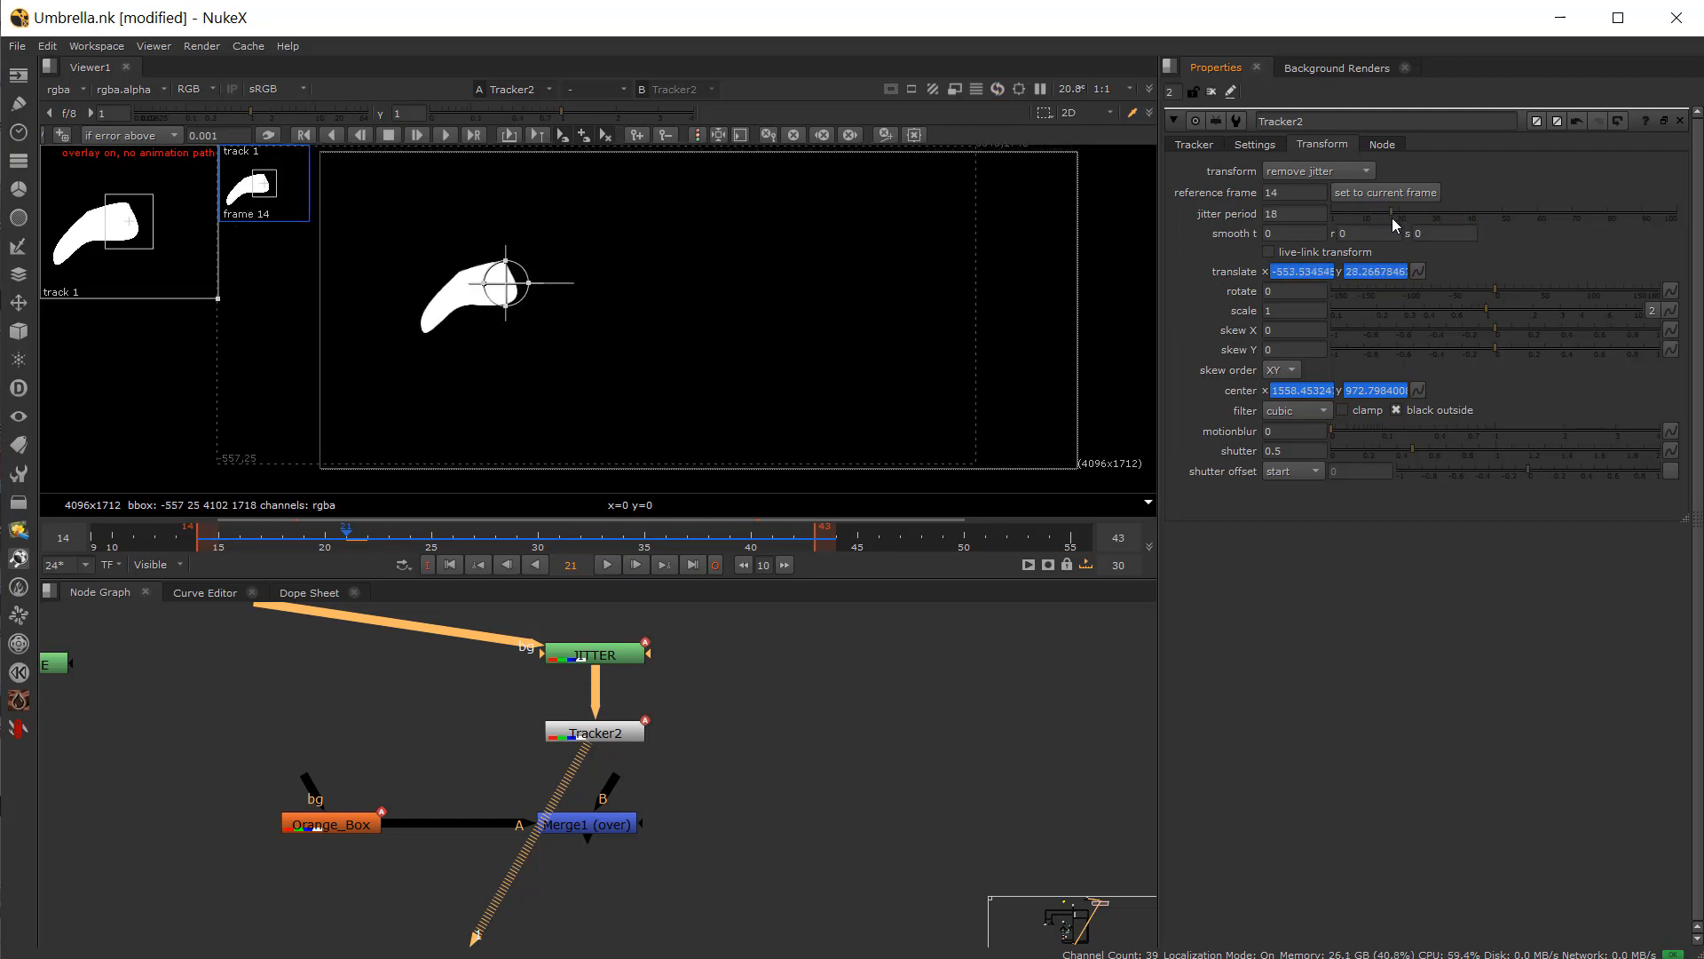
{"action": "left_click", "coordinate": [201, 547]}
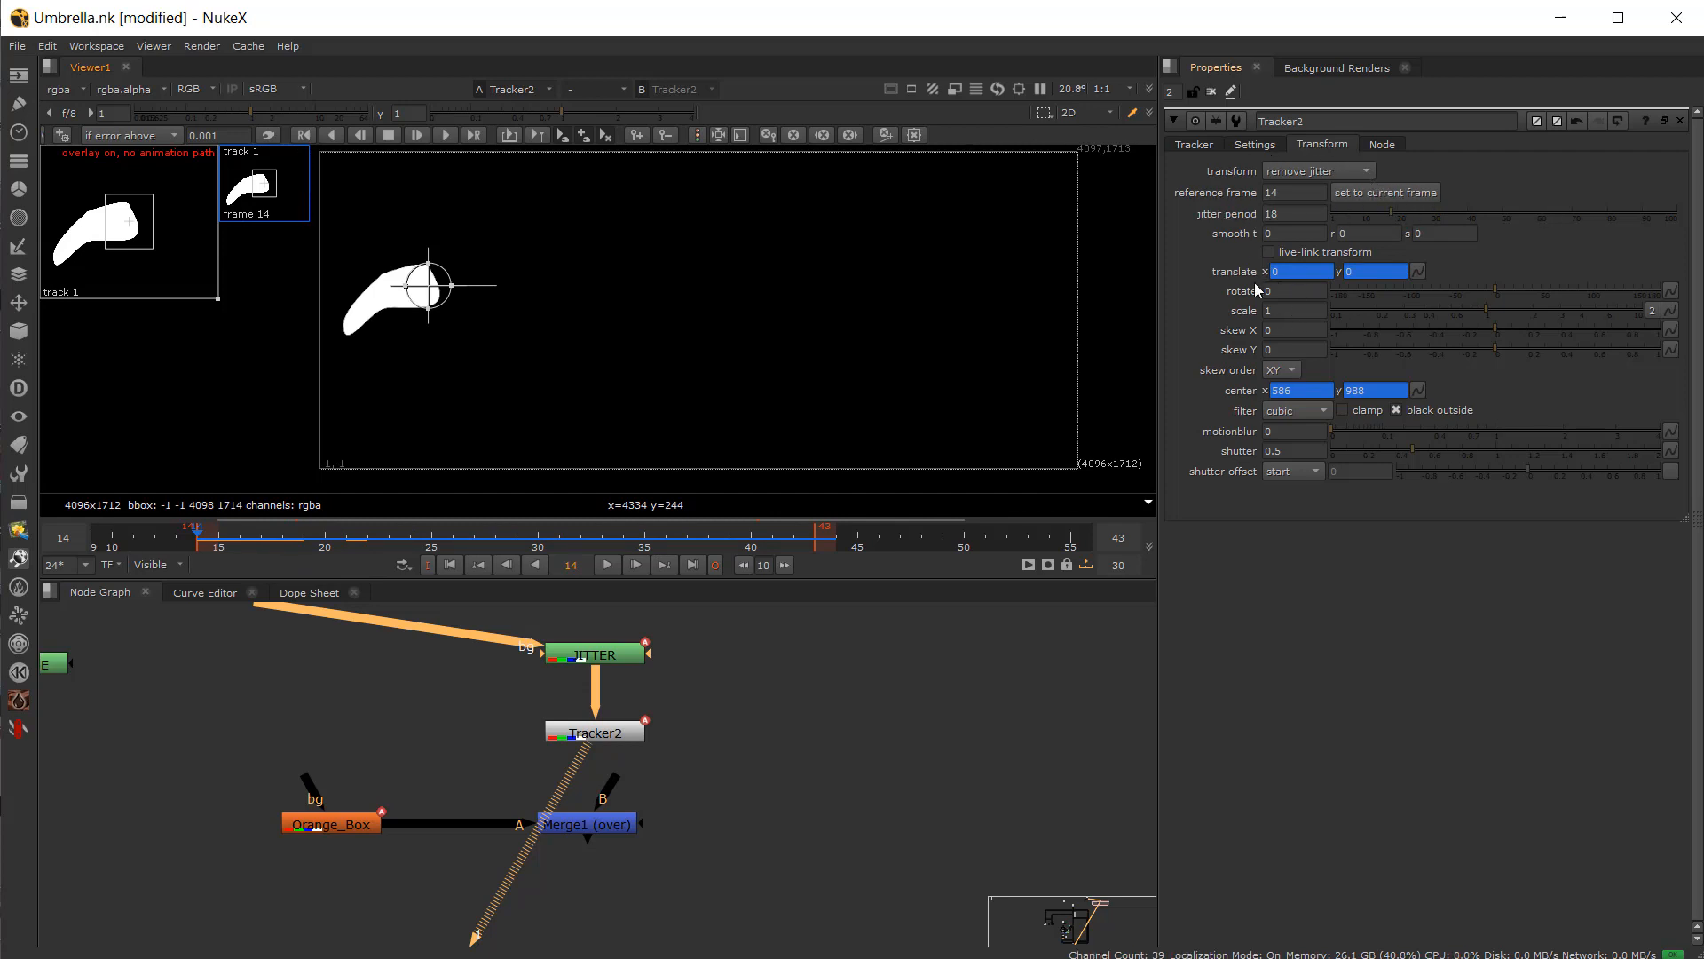
Step: Remove the animation from Tracker2's translate x and center x values
{"action": "right_click", "coordinate": [1290, 275]}
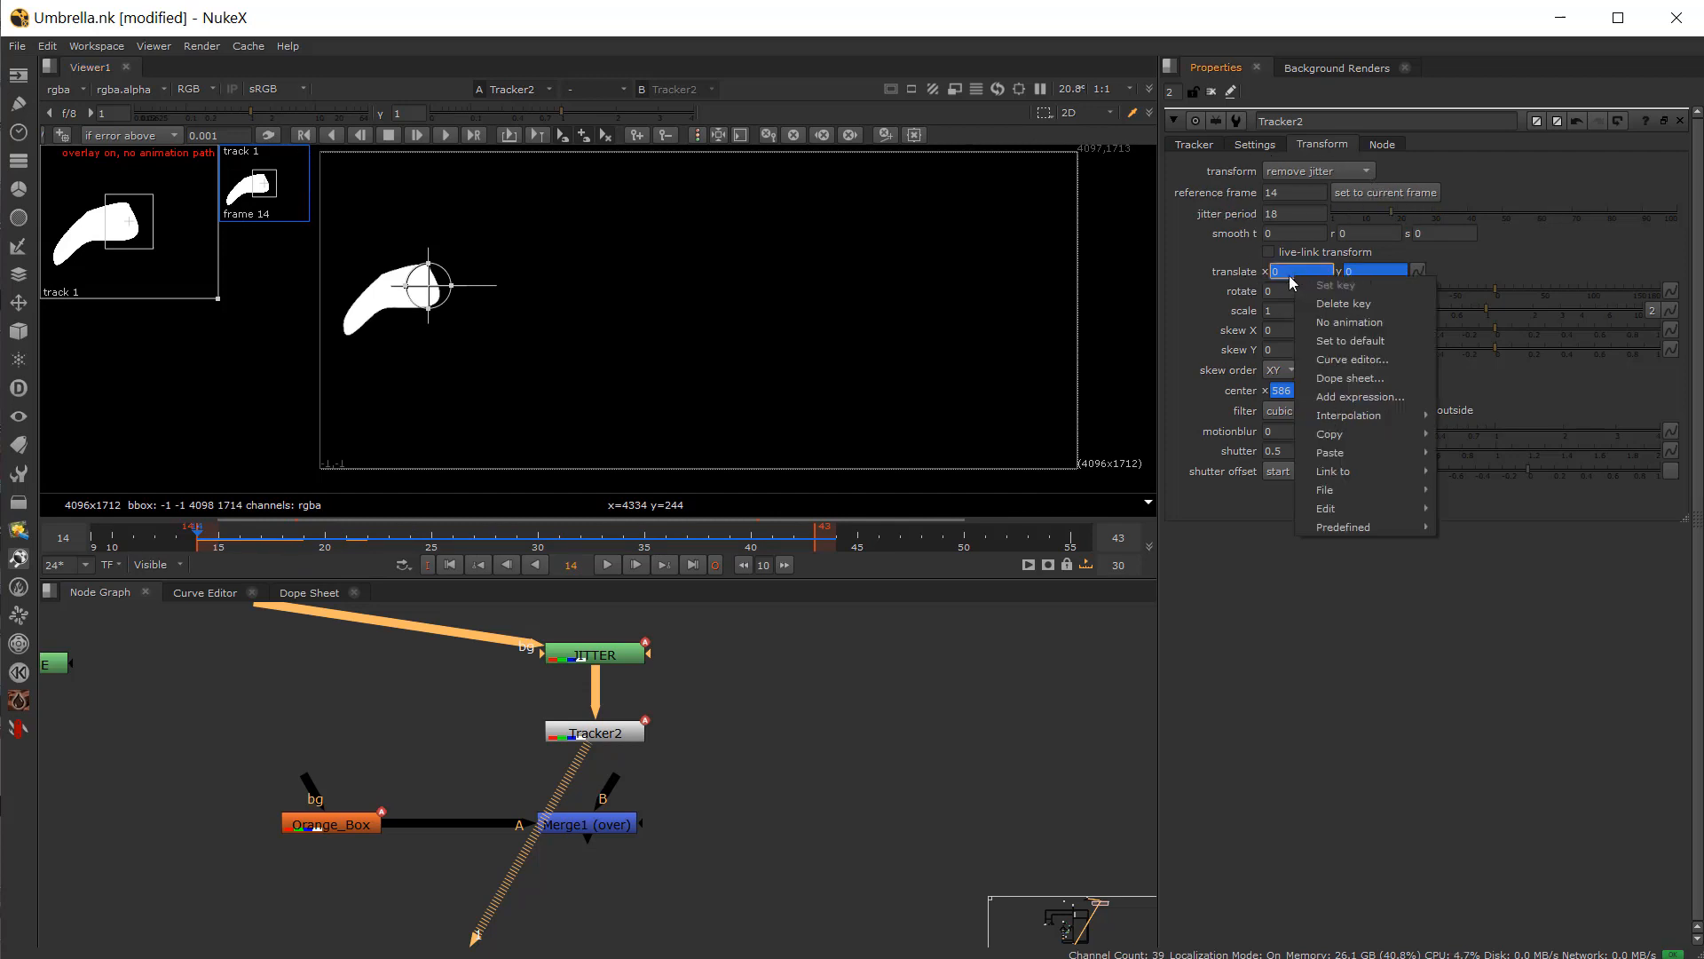
{"action": "left_click", "coordinate": [1343, 304]}
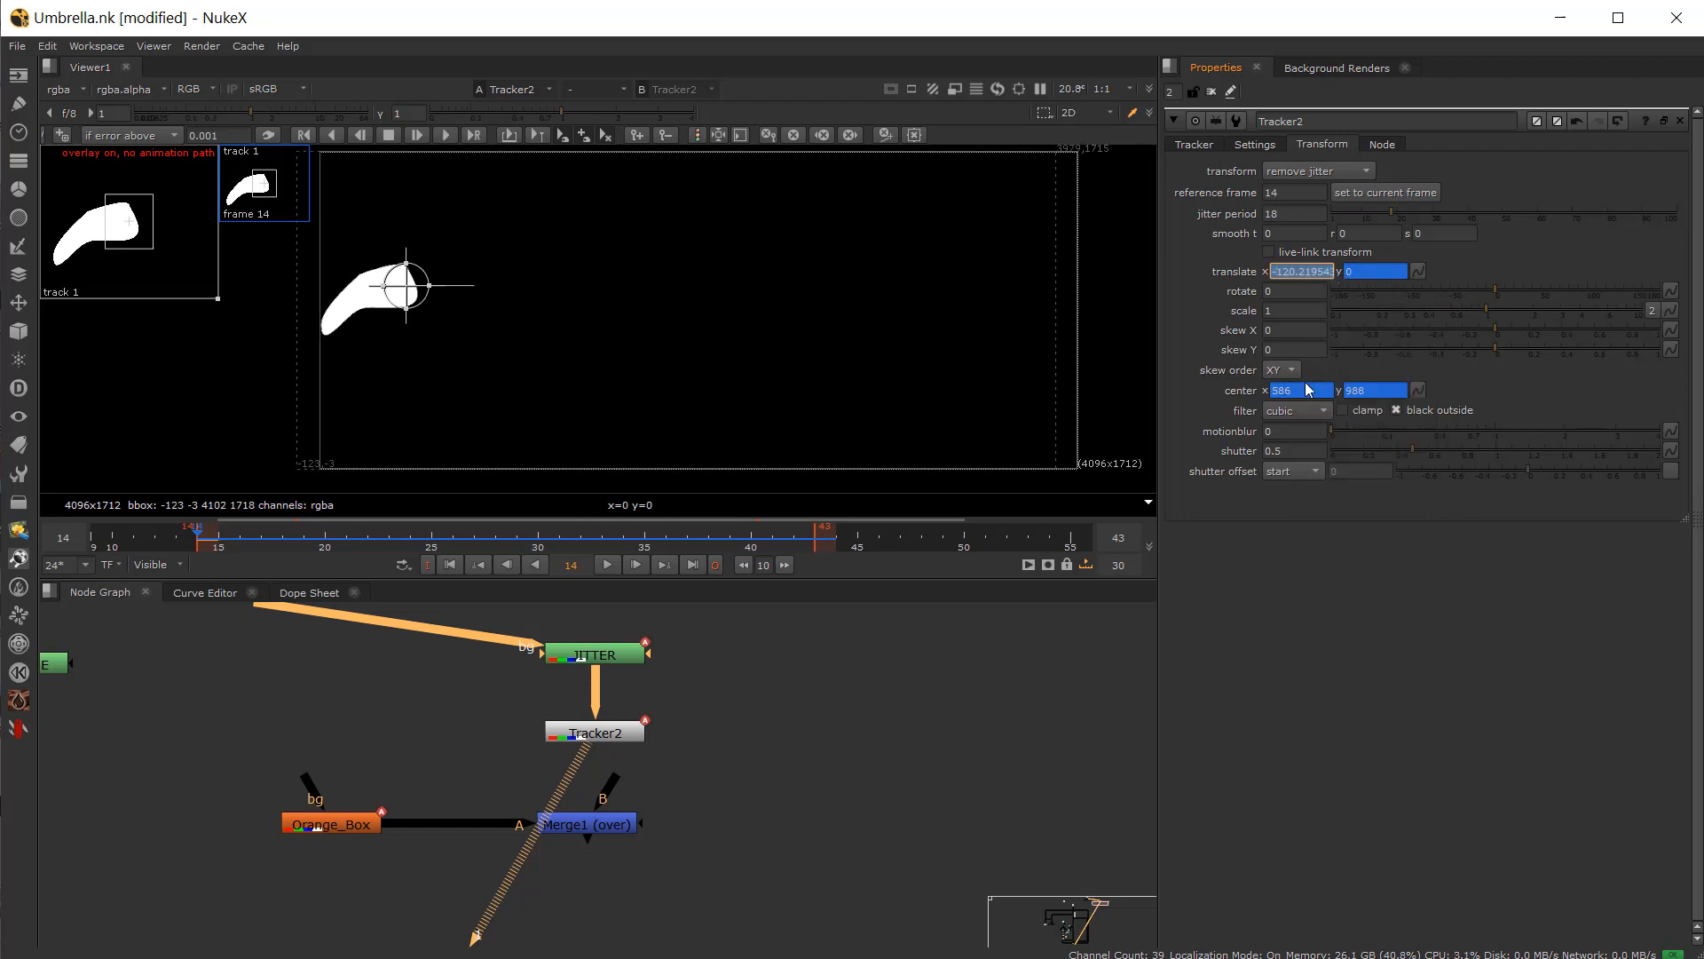
{"action": "right_click", "coordinate": [1291, 275]}
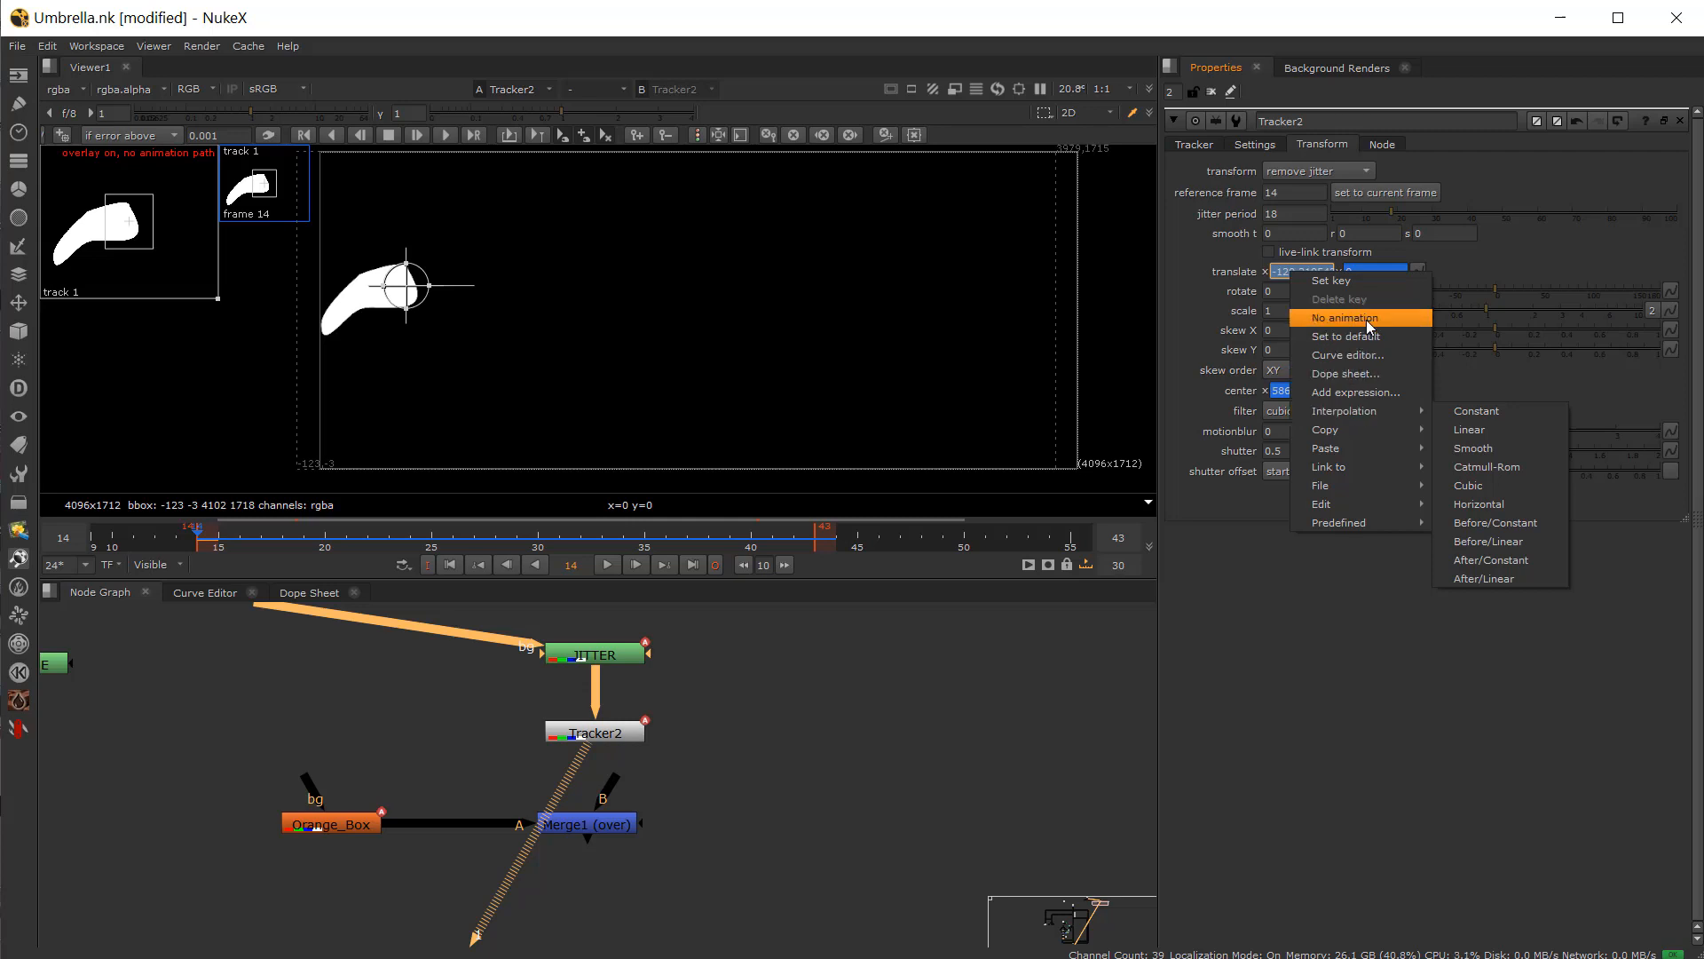
{"action": "left_click", "coordinate": [1367, 322]}
{"action": "left_click", "coordinate": [872, 523]}
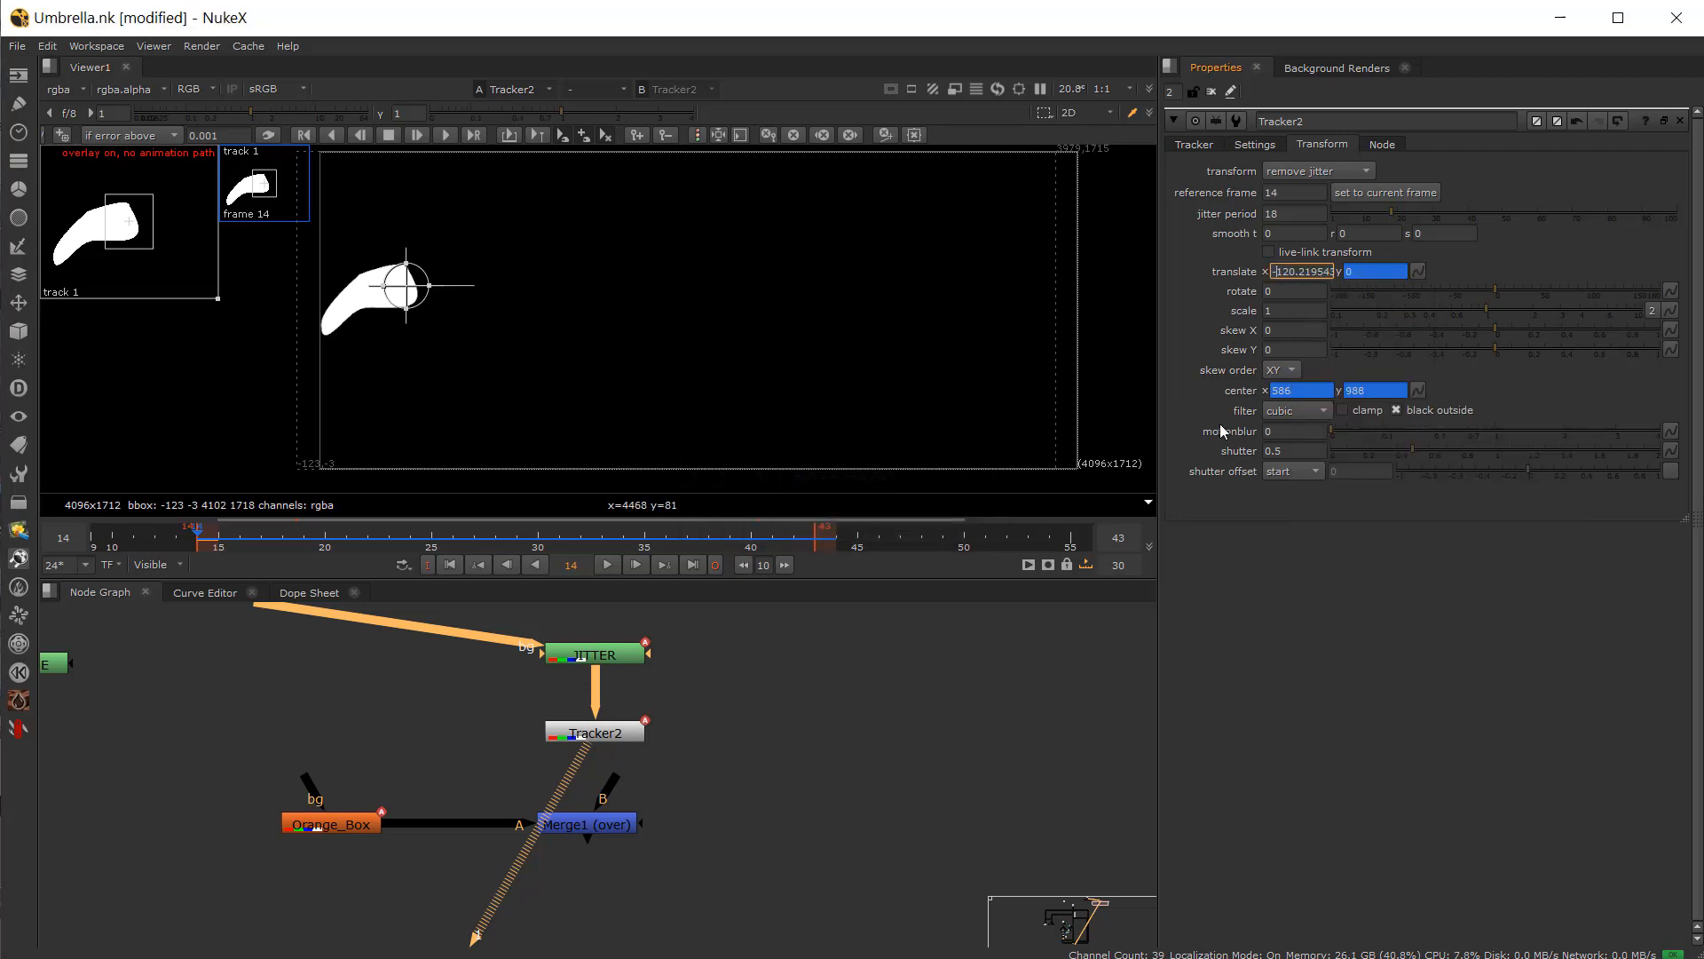
{"action": "right_click", "coordinate": [1299, 391]}
{"action": "left_click", "coordinate": [1344, 435]}
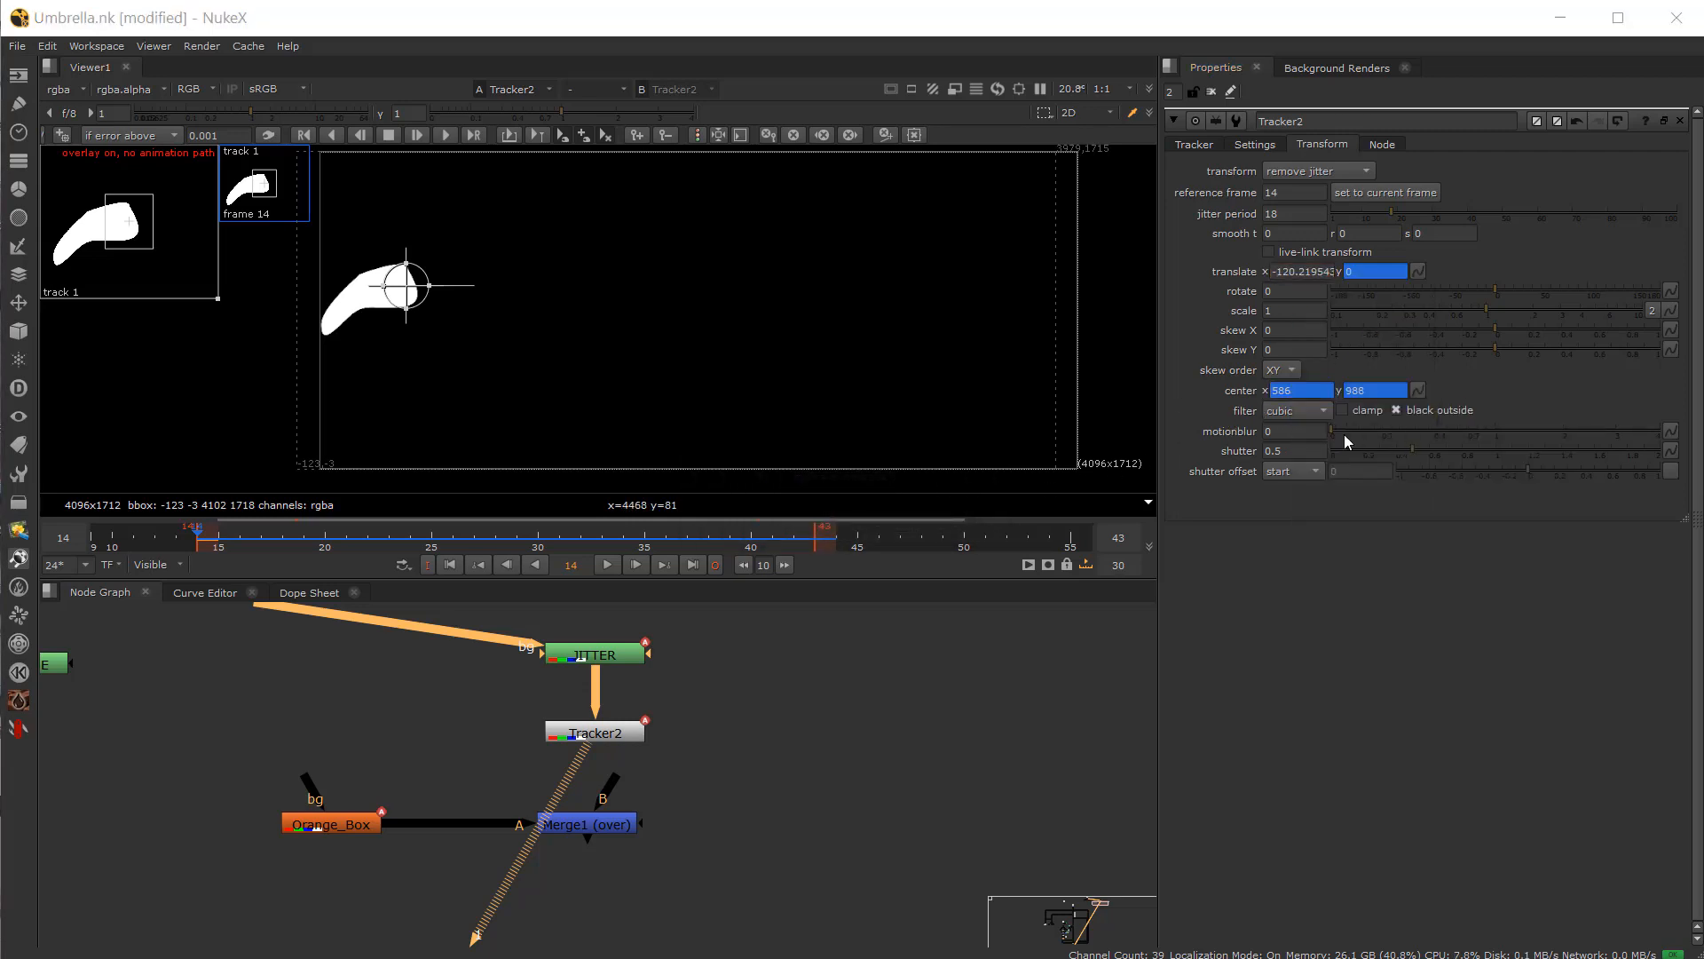
{"action": "left_click", "coordinate": [872, 524]}
Step: Scrub and play the timeline to check the stabilized shape's motion
{"action": "left_click_drag", "start_coordinate": [232, 538], "coordinate": [604, 561]}
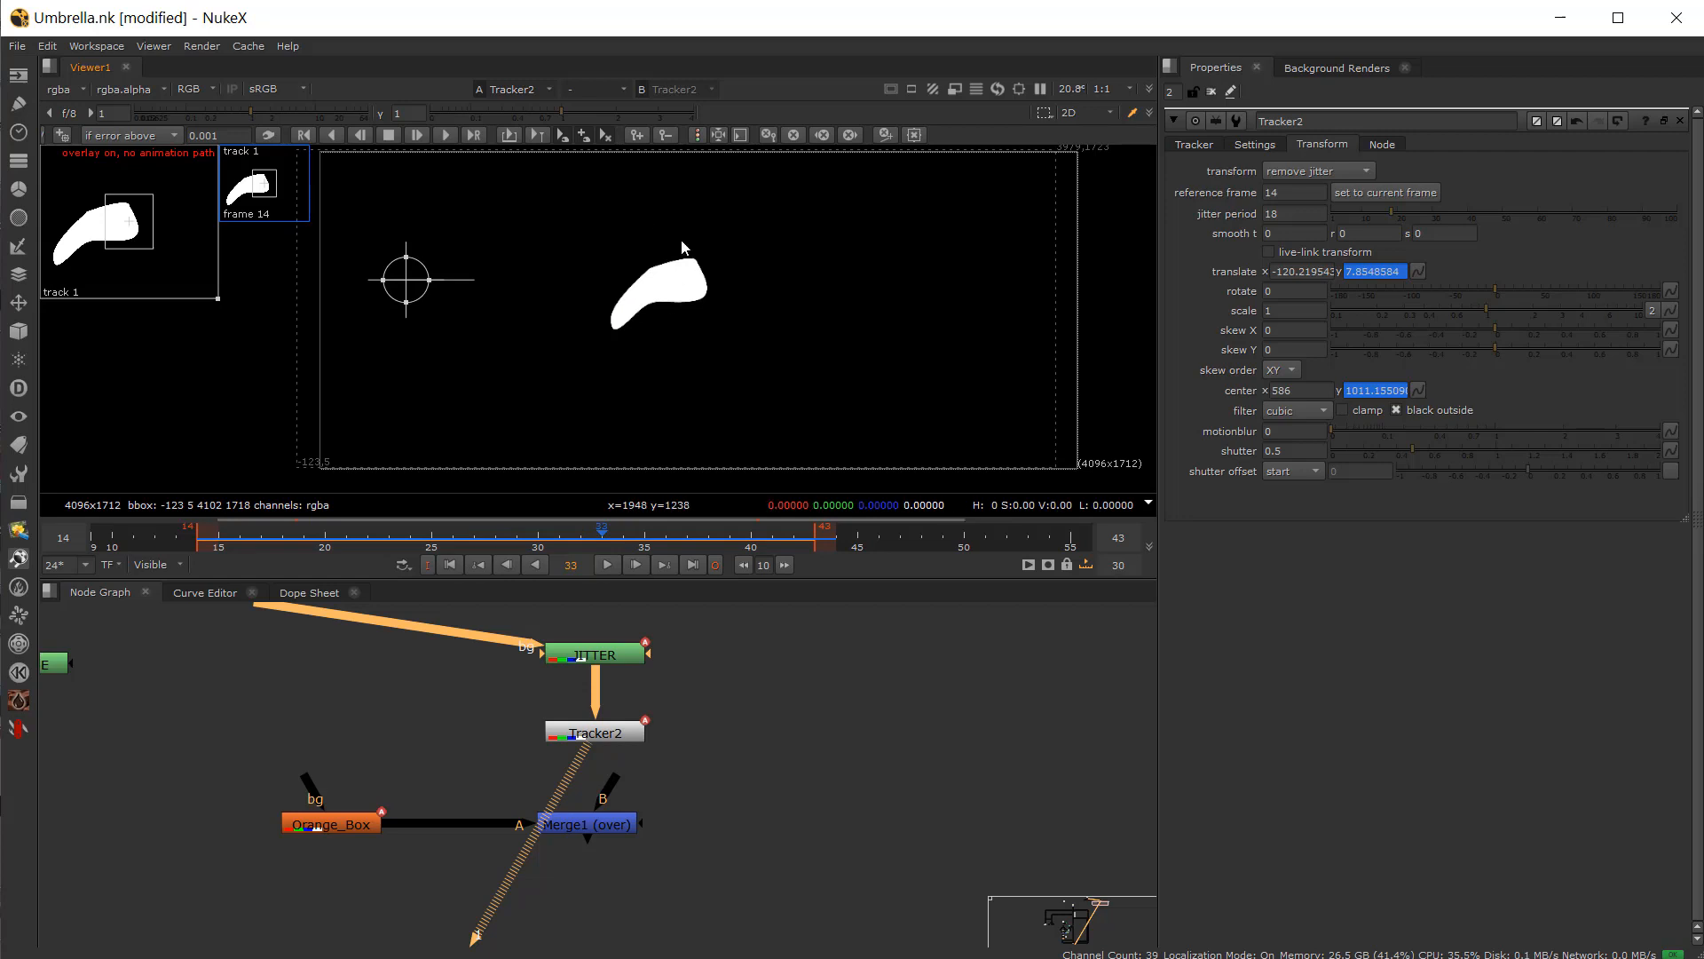
{"action": "left_click_drag", "start_coordinate": [488, 538], "coordinate": [529, 553]}
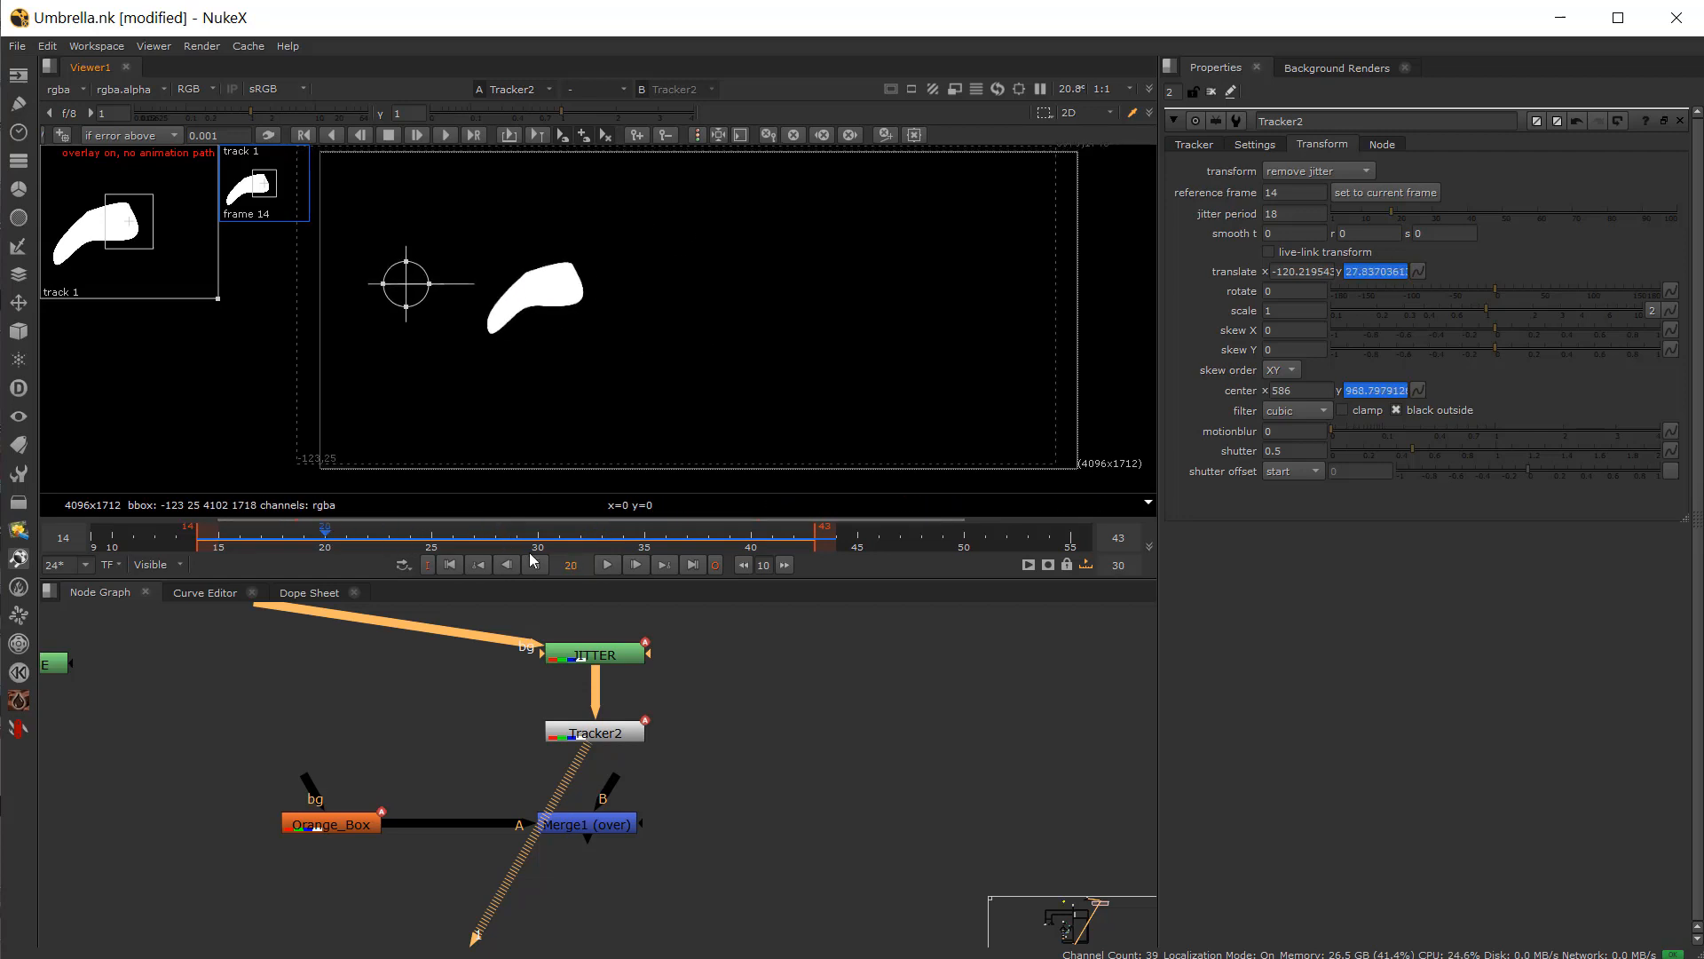
{"action": "left_click", "coordinate": [607, 566]}
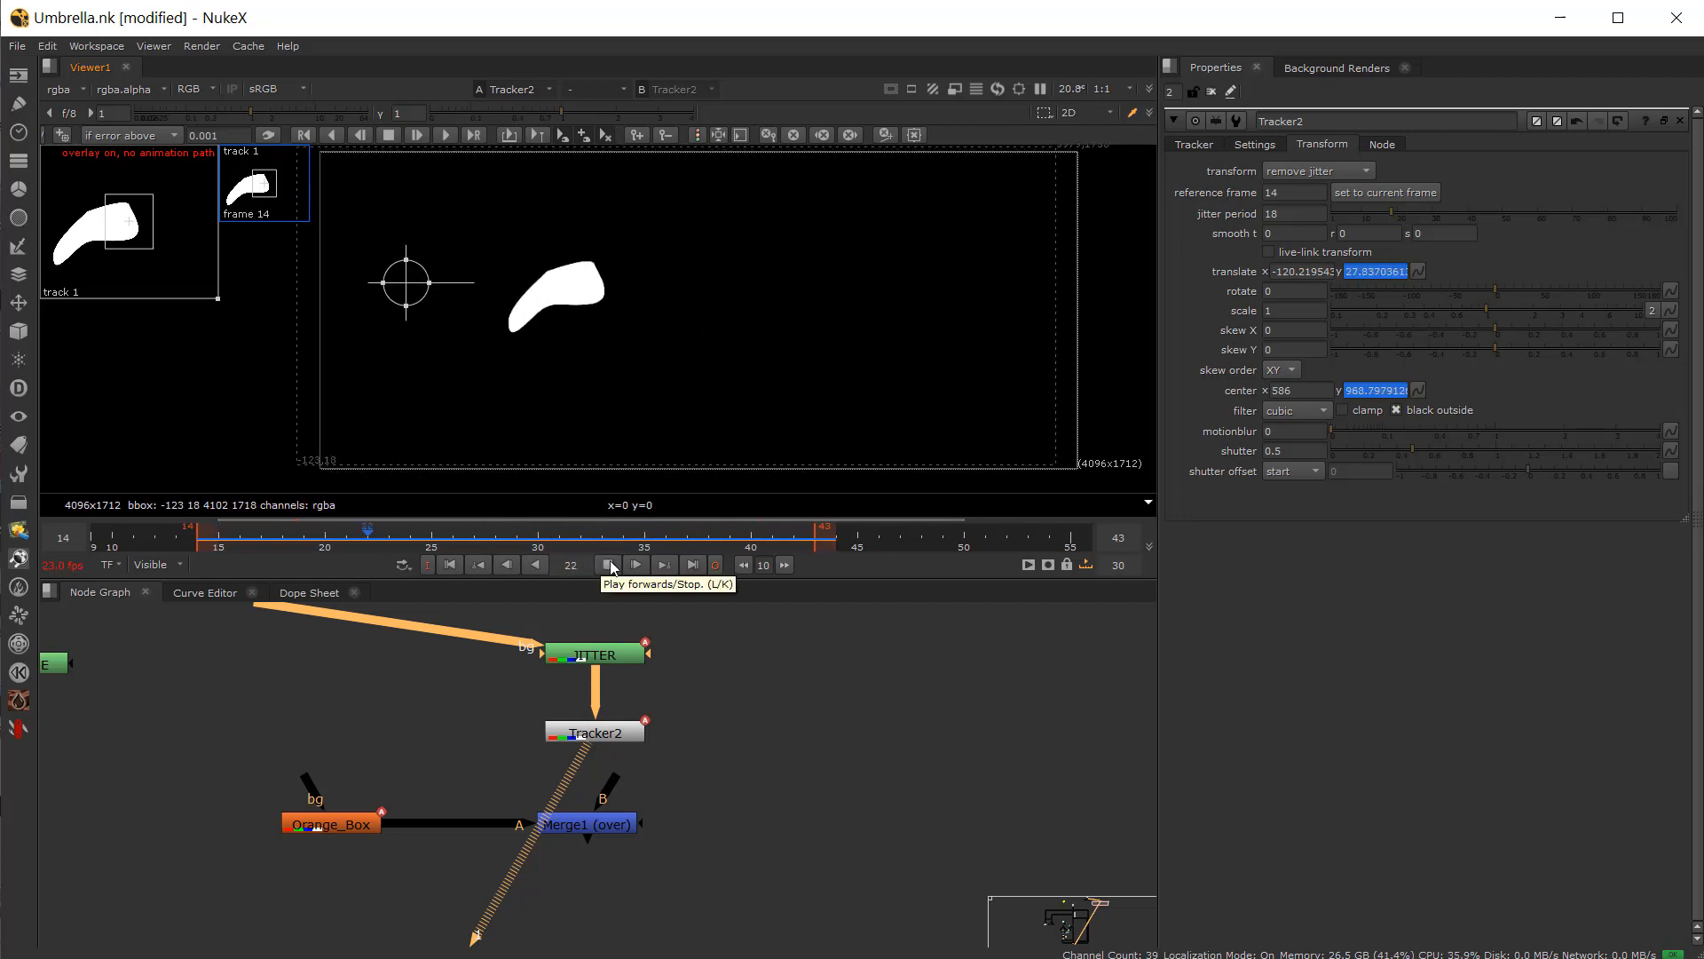
{"action": "left_click", "coordinate": [609, 565]}
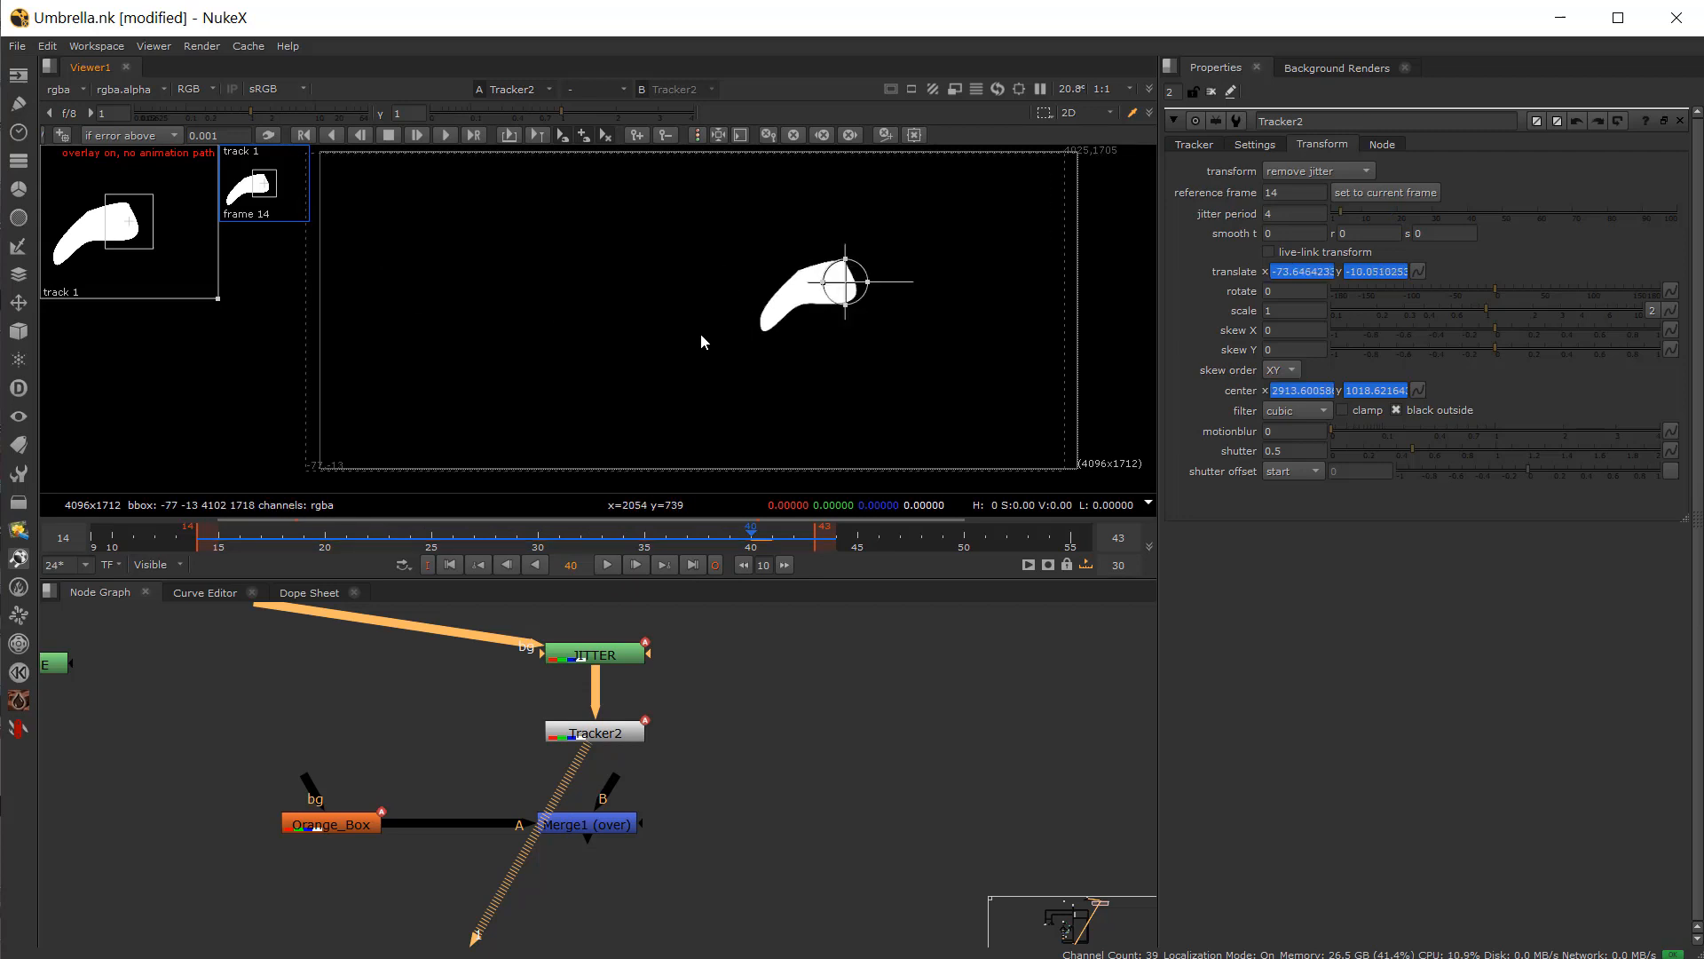
Step: Switch Tracker2's transform mode to add jitter
{"action": "mouse_move", "coordinate": [408, 540]}
{"action": "left_mouse_down"}
{"action": "mouse_move", "coordinate": [222, 545]}
{"action": "mouse_move", "coordinate": [639, 533]}
{"action": "mouse_move", "coordinate": [375, 545]}
{"action": "left_mouse_up"}
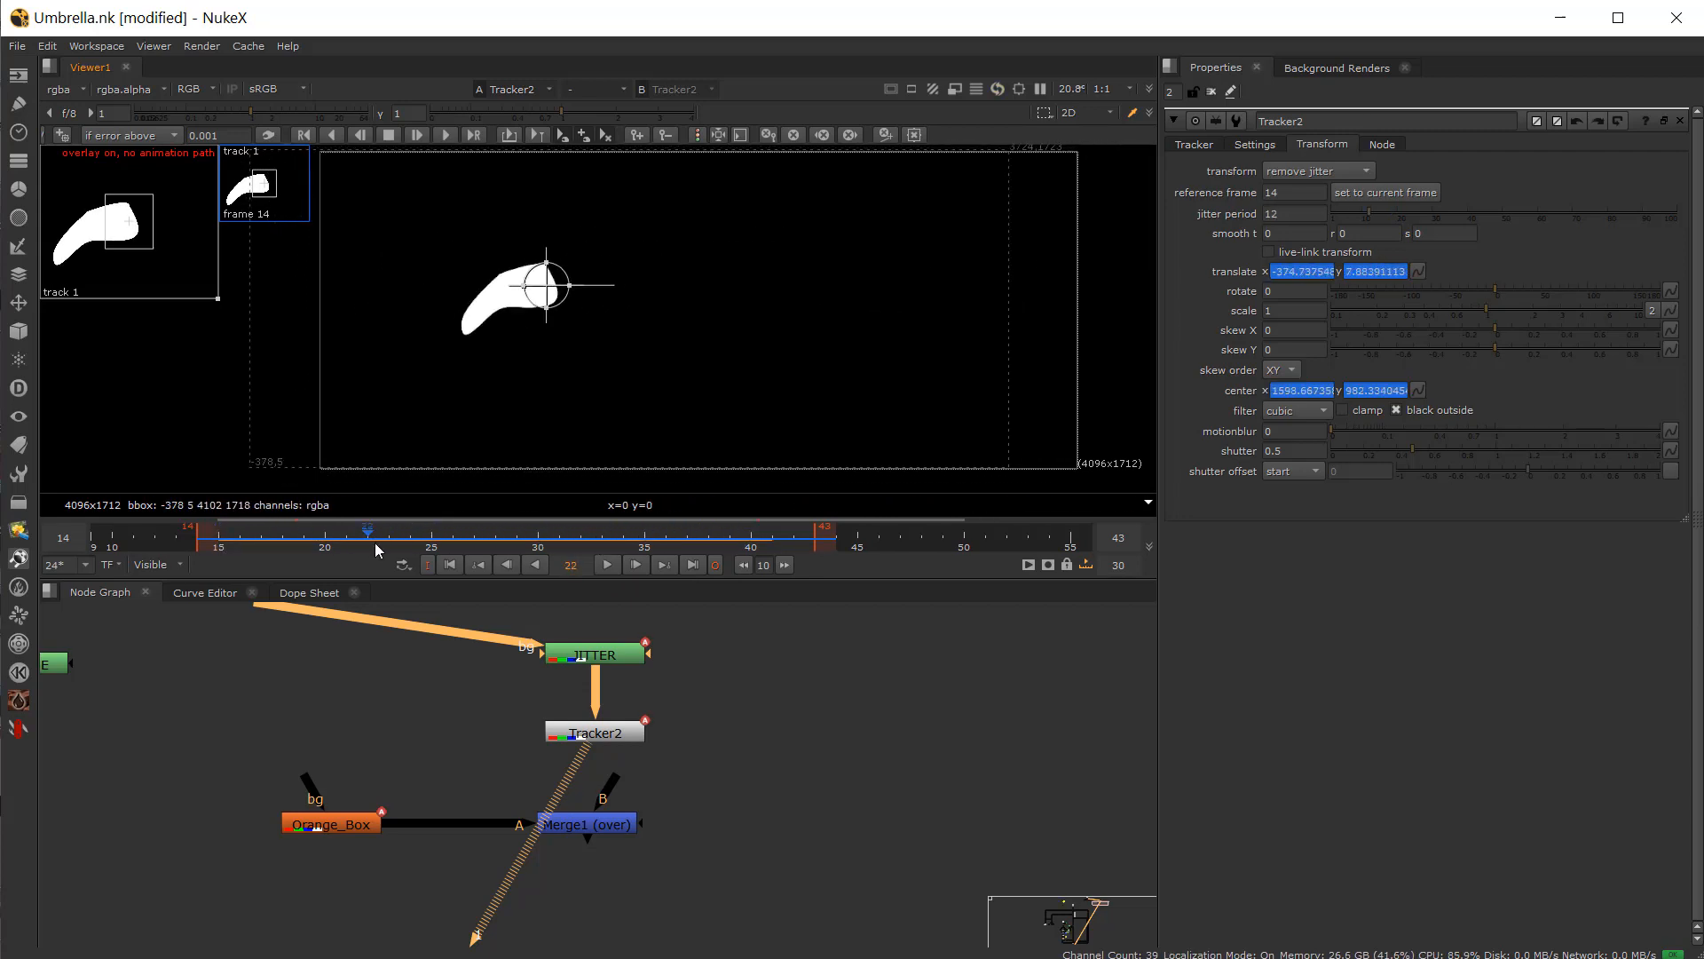
{"action": "left_click", "coordinate": [632, 728]}
{"action": "left_click", "coordinate": [1316, 169]}
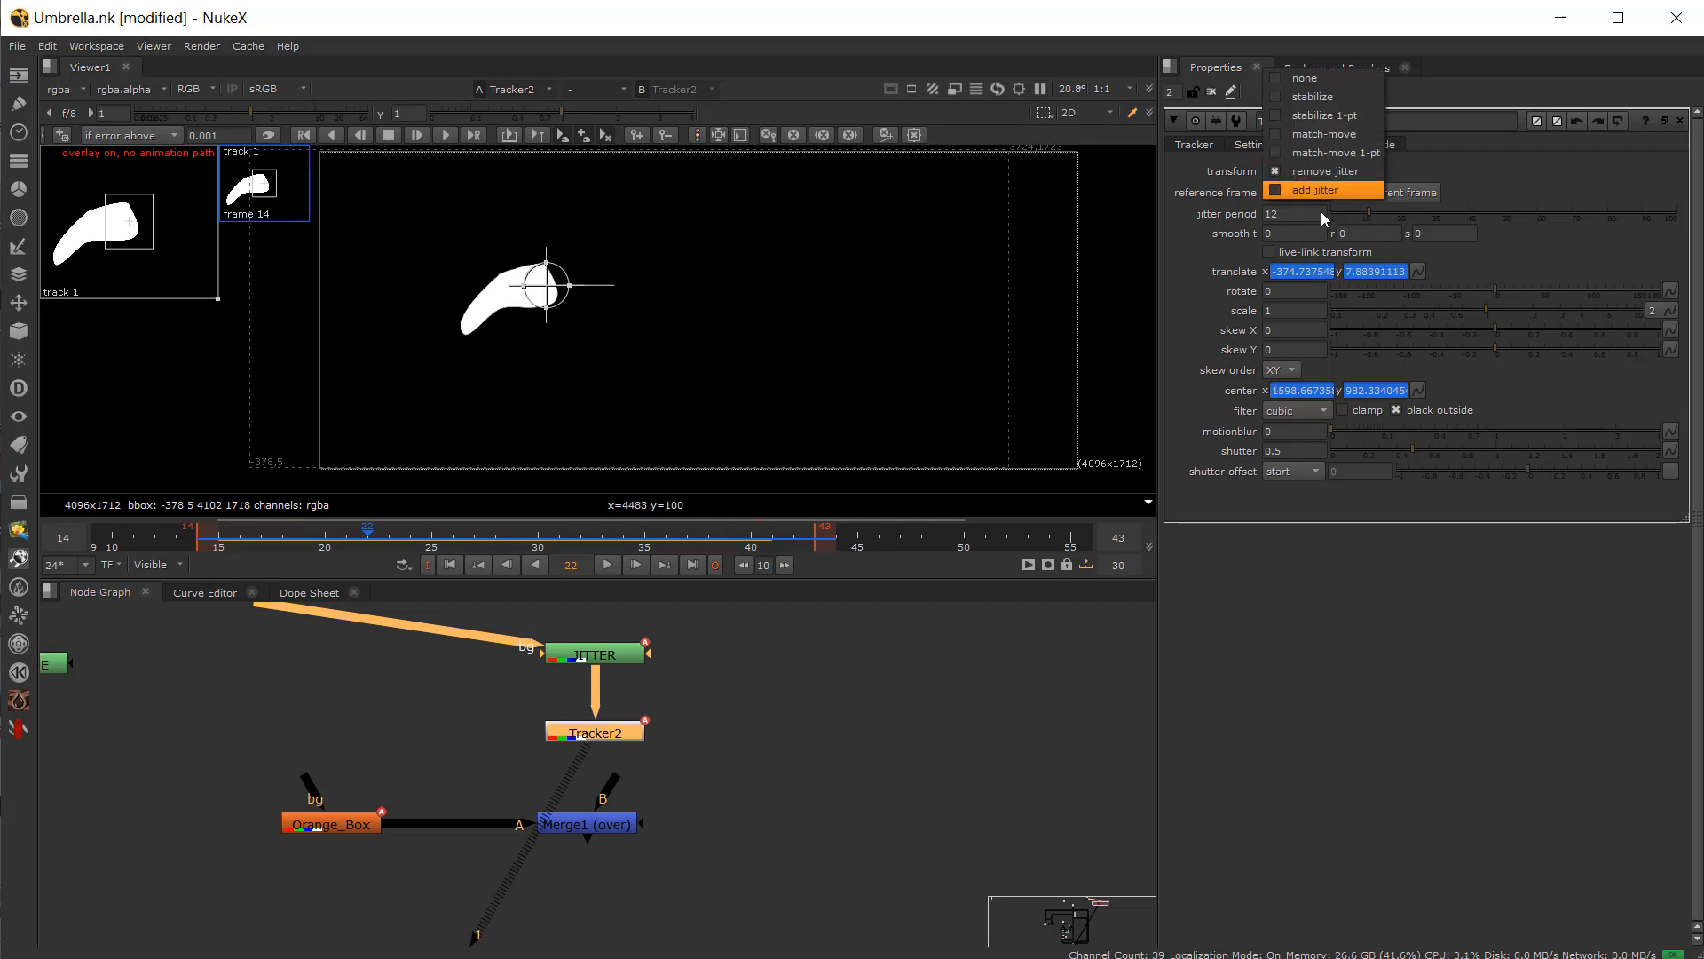
{"action": "left_click", "coordinate": [1351, 189]}
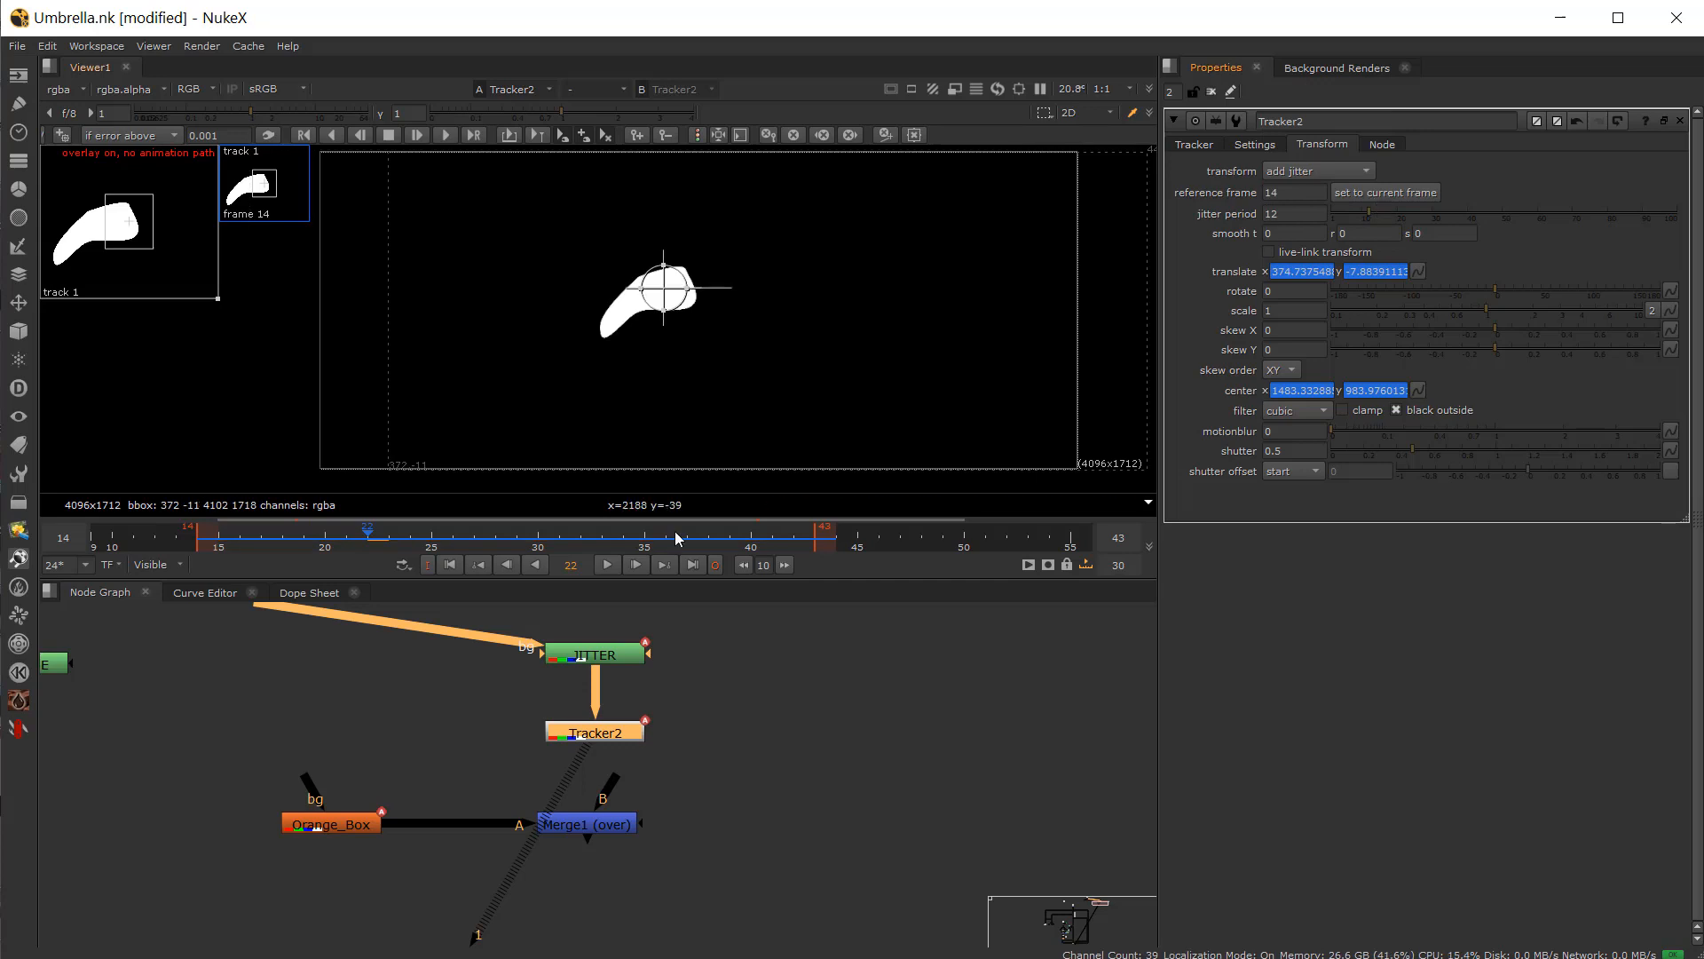
Step: Disconnect Tracker2 and reconnect it between Orange_Box and Merge1's A input
{"action": "left_click_drag", "start_coordinate": [596, 734], "coordinate": [466, 773]}
{"action": "key", "text": "ctrl+d"}
{"action": "left_click_drag", "start_coordinate": [565, 832], "coordinate": [585, 831]}
{"action": "left_click_drag", "start_coordinate": [355, 825], "coordinate": [322, 815]}
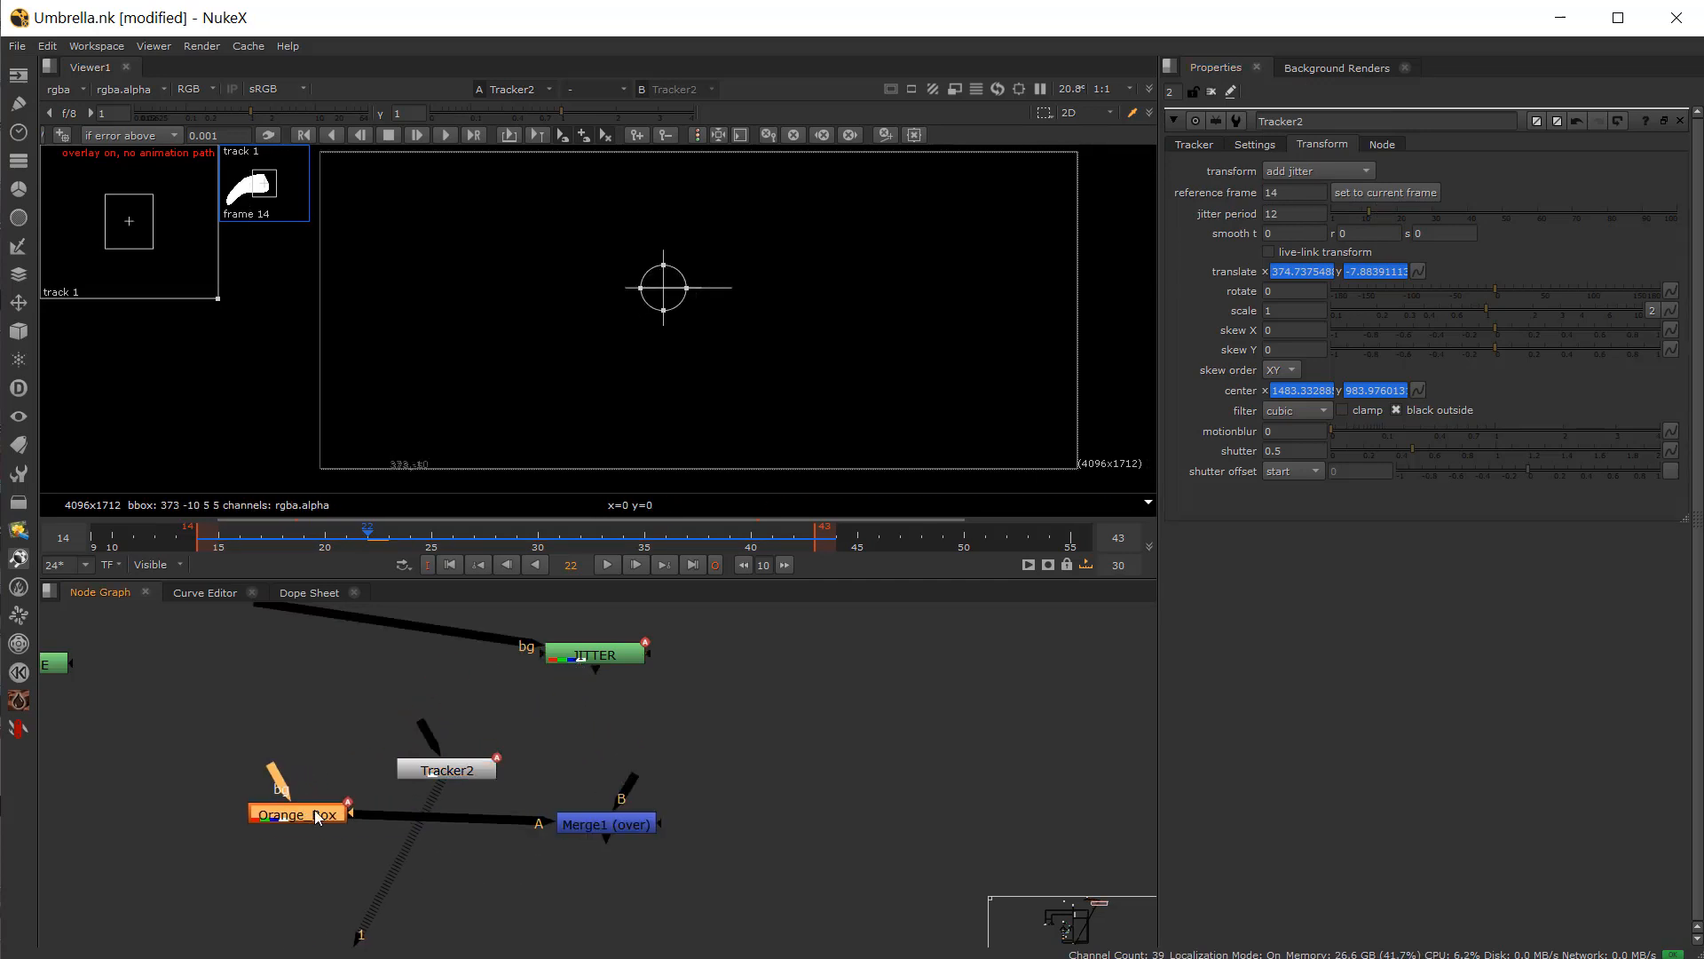
{"action": "left_click_drag", "start_coordinate": [407, 761], "coordinate": [294, 816]}
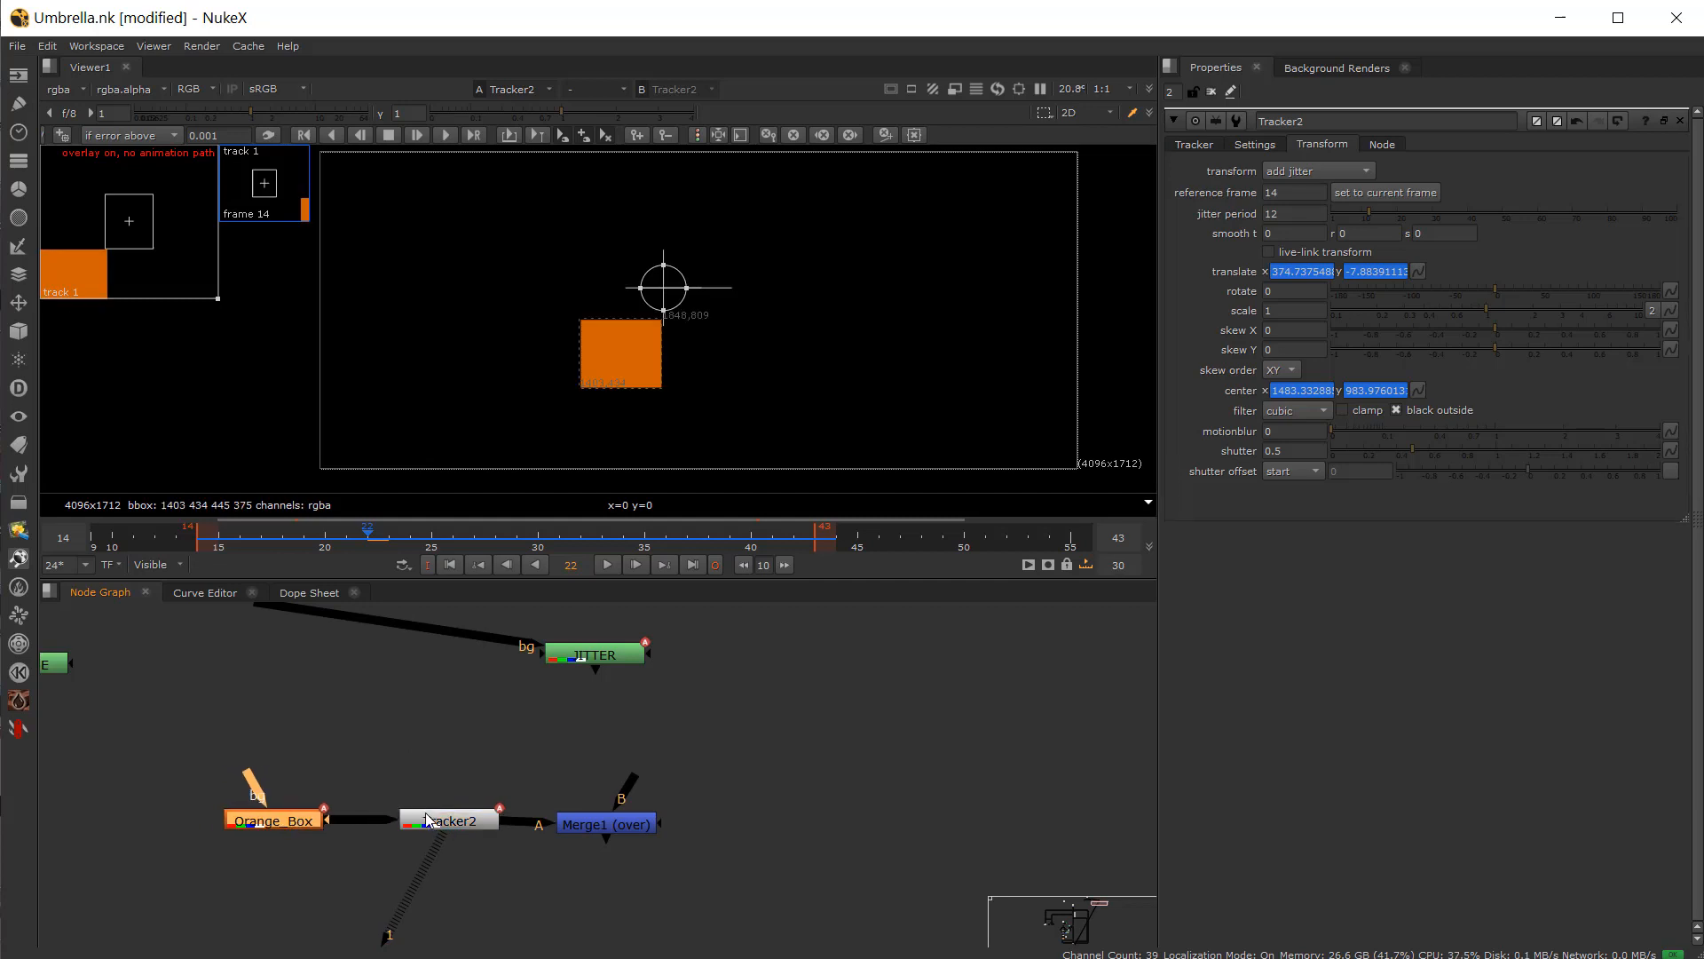
{"action": "left_click_drag", "start_coordinate": [431, 814], "coordinate": [392, 814]}
Step: View the Orange_Box and Tracker2 outputs and scrub the timeline to inspect the jittered box
{"action": "left_click", "coordinate": [287, 826]}
{"action": "key", "text": "1"}
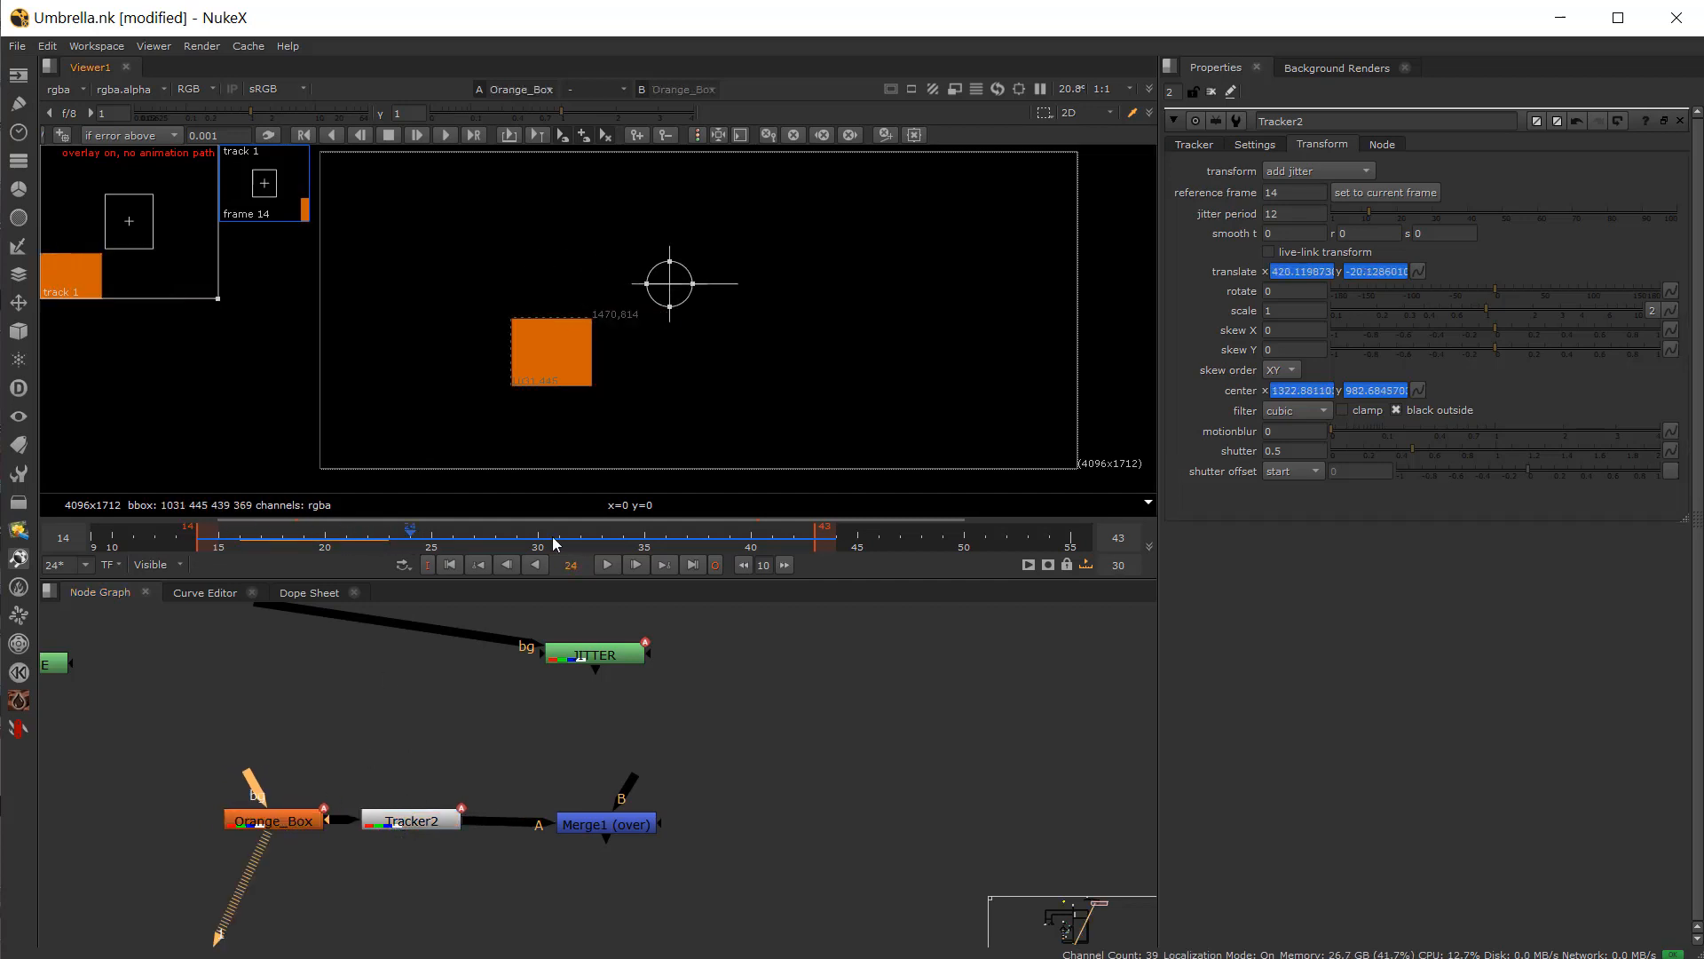
{"action": "key", "text": "1"}
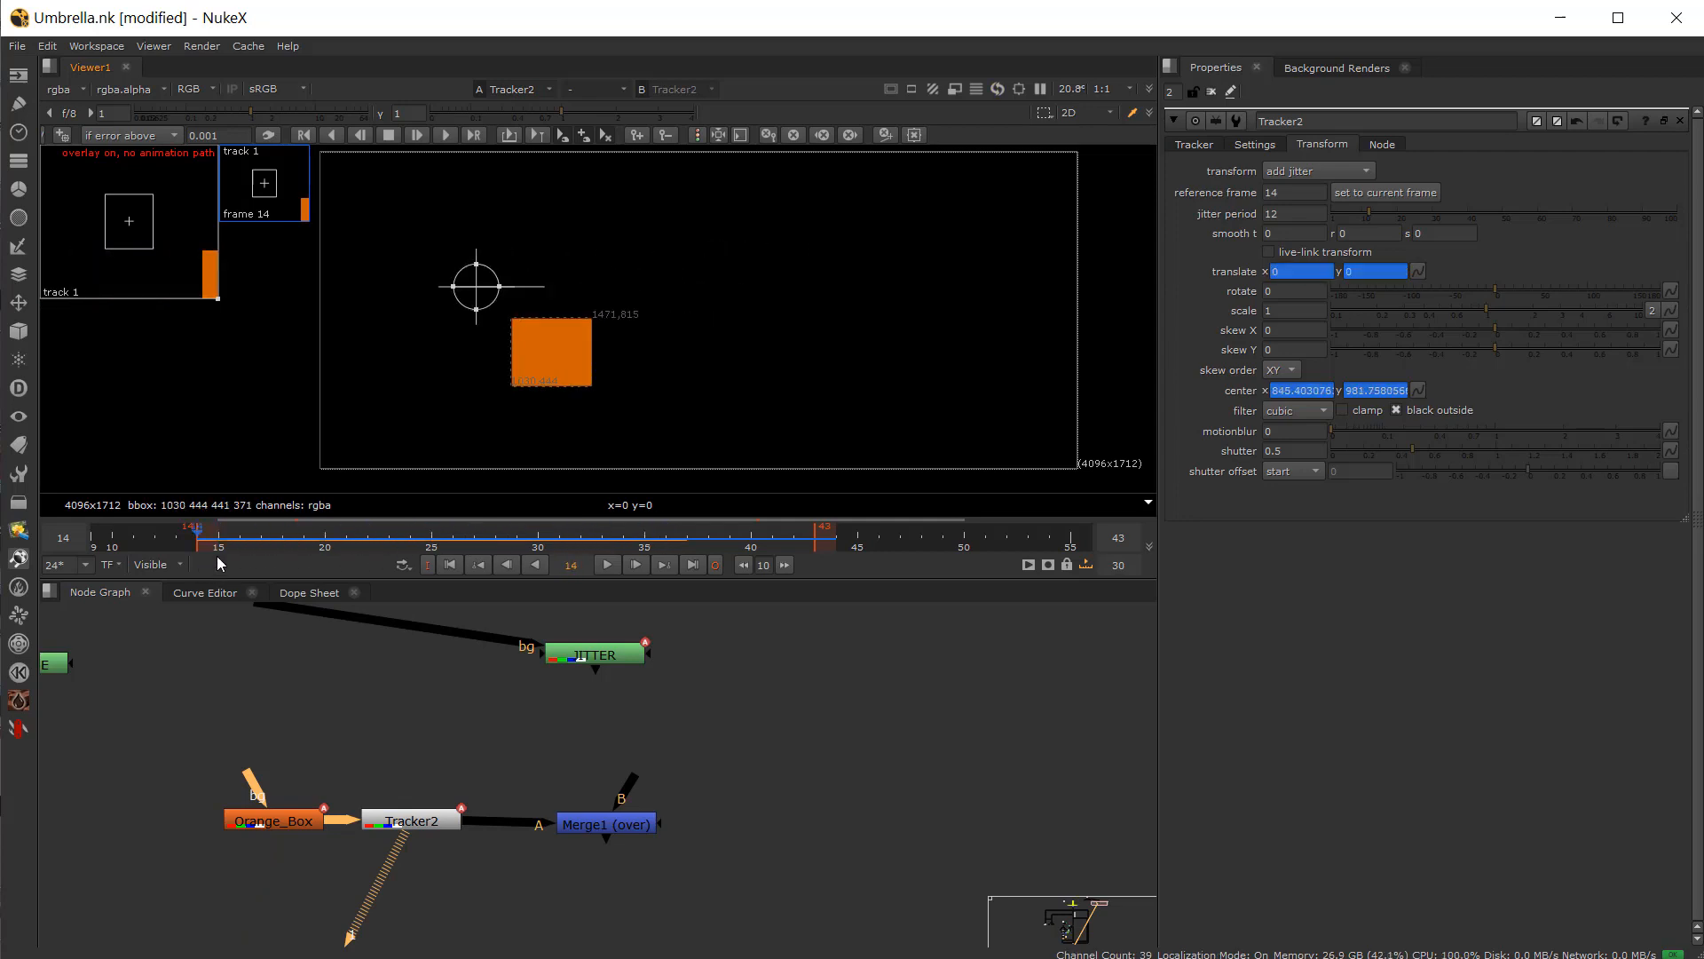
{"action": "left_click_drag", "start_coordinate": [709, 553], "coordinate": [468, 544]}
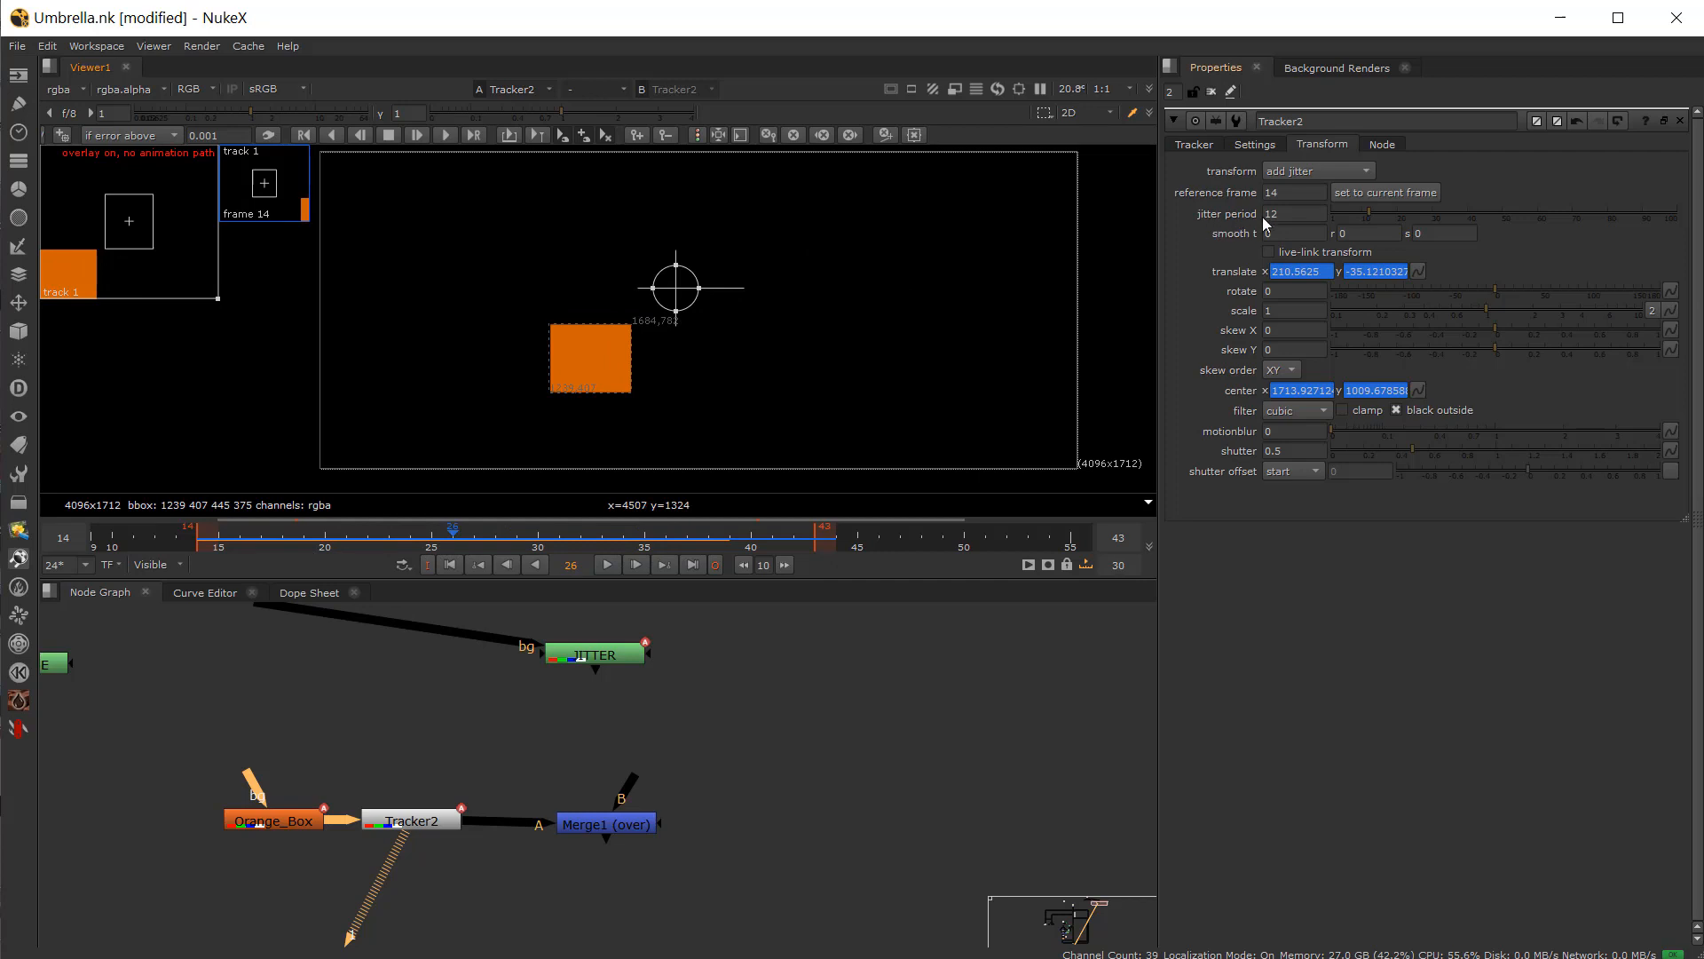
{"action": "left_click_drag", "start_coordinate": [431, 822], "coordinate": [465, 824]}
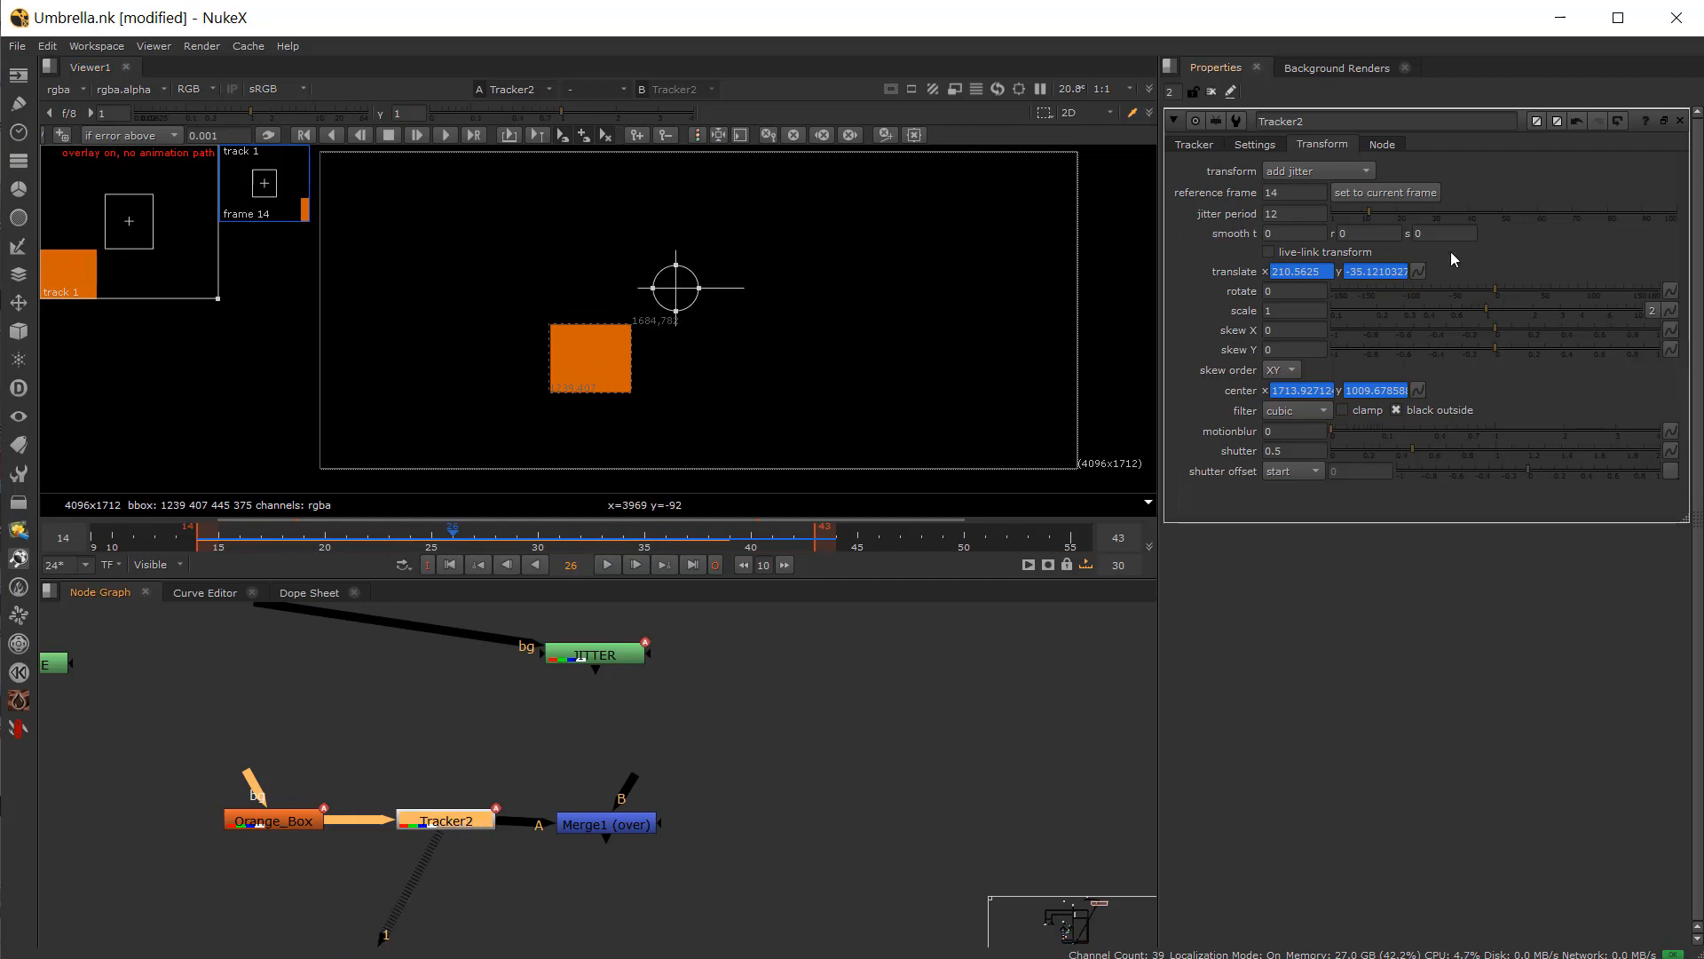
Step: Set the jitter period to 1, then to 19, scrubbing and playing the timeline to compare
{"action": "left_click_drag", "start_coordinate": [1374, 210], "coordinate": [1317, 226]}
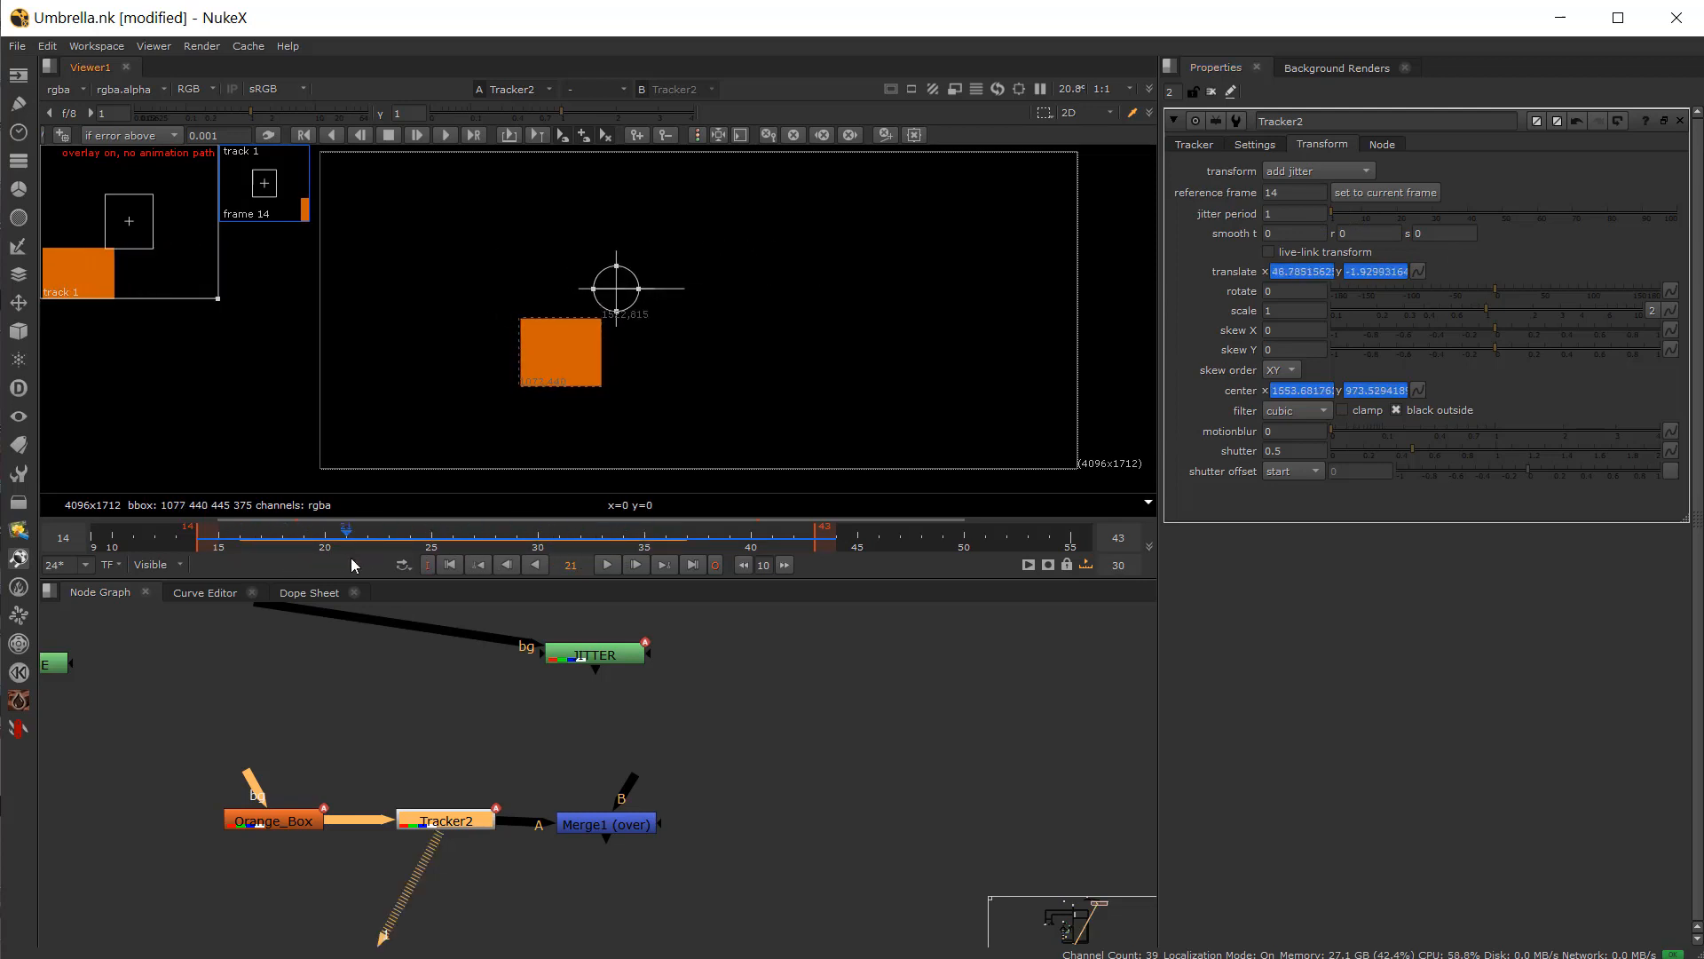
{"action": "left_click", "coordinate": [534, 564]}
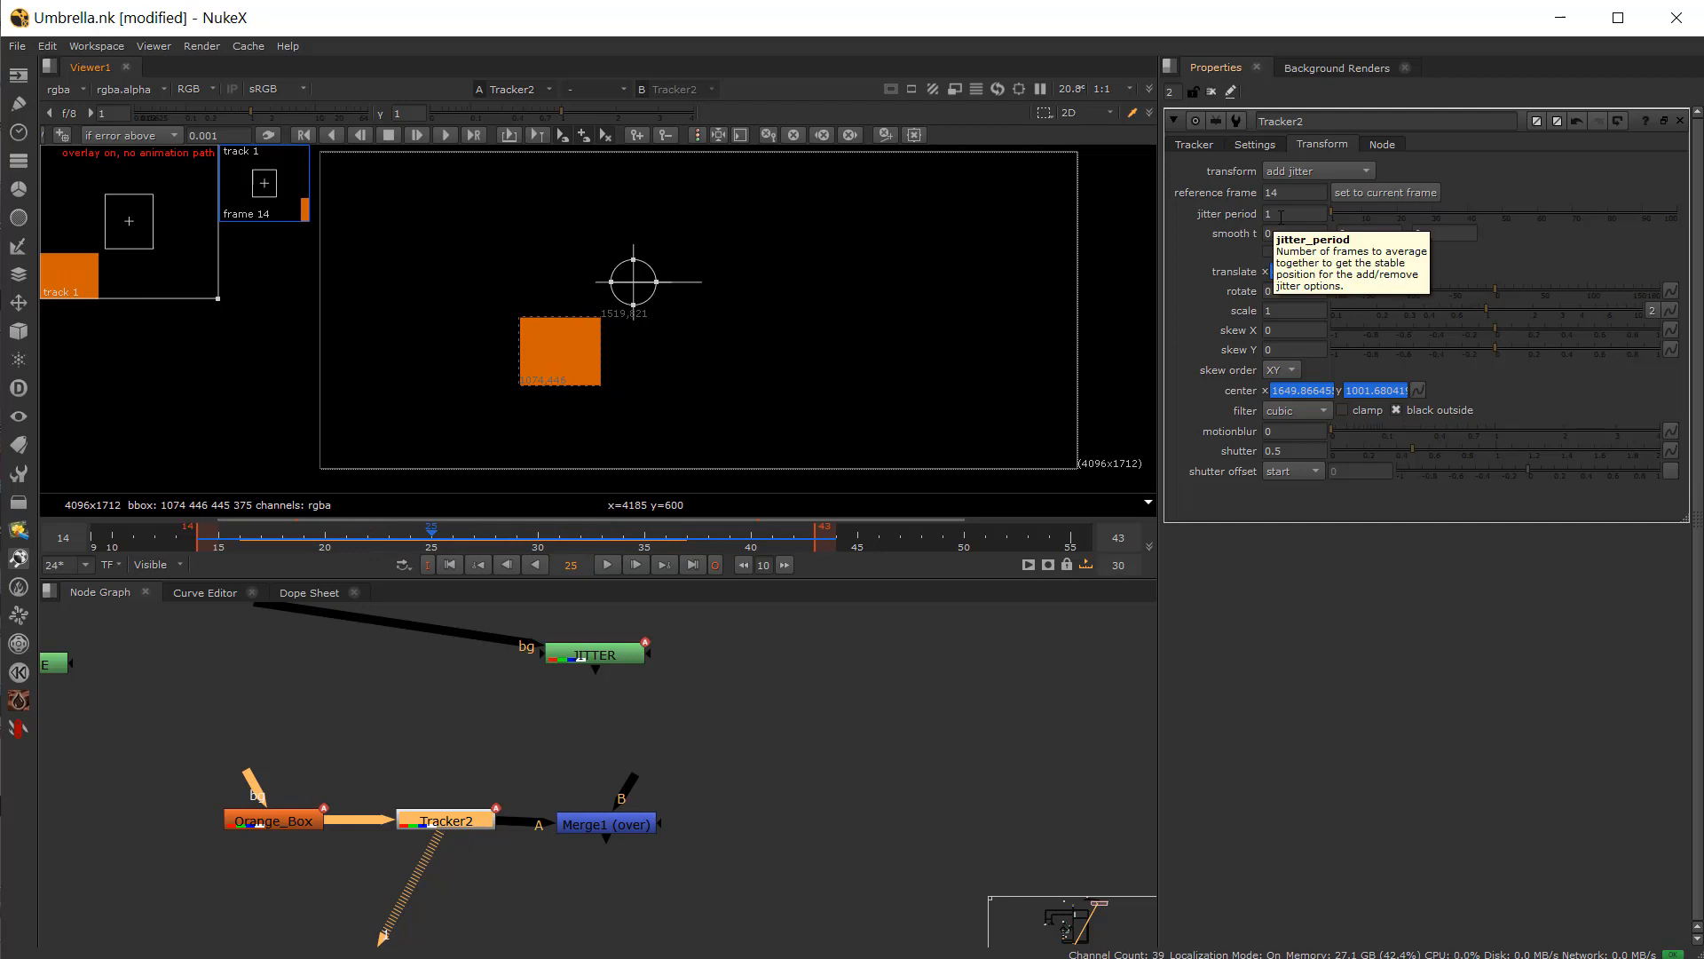
{"action": "left_click_drag", "start_coordinate": [1347, 217], "coordinate": [1664, 217]}
{"action": "left_click_drag", "start_coordinate": [459, 516], "coordinate": [624, 510]}
{"action": "mouse_move", "coordinate": [1414, 215]}
{"action": "left_mouse_down"}
{"action": "mouse_move", "coordinate": [1371, 220]}
{"action": "mouse_move", "coordinate": [1394, 228]}
{"action": "left_mouse_up"}
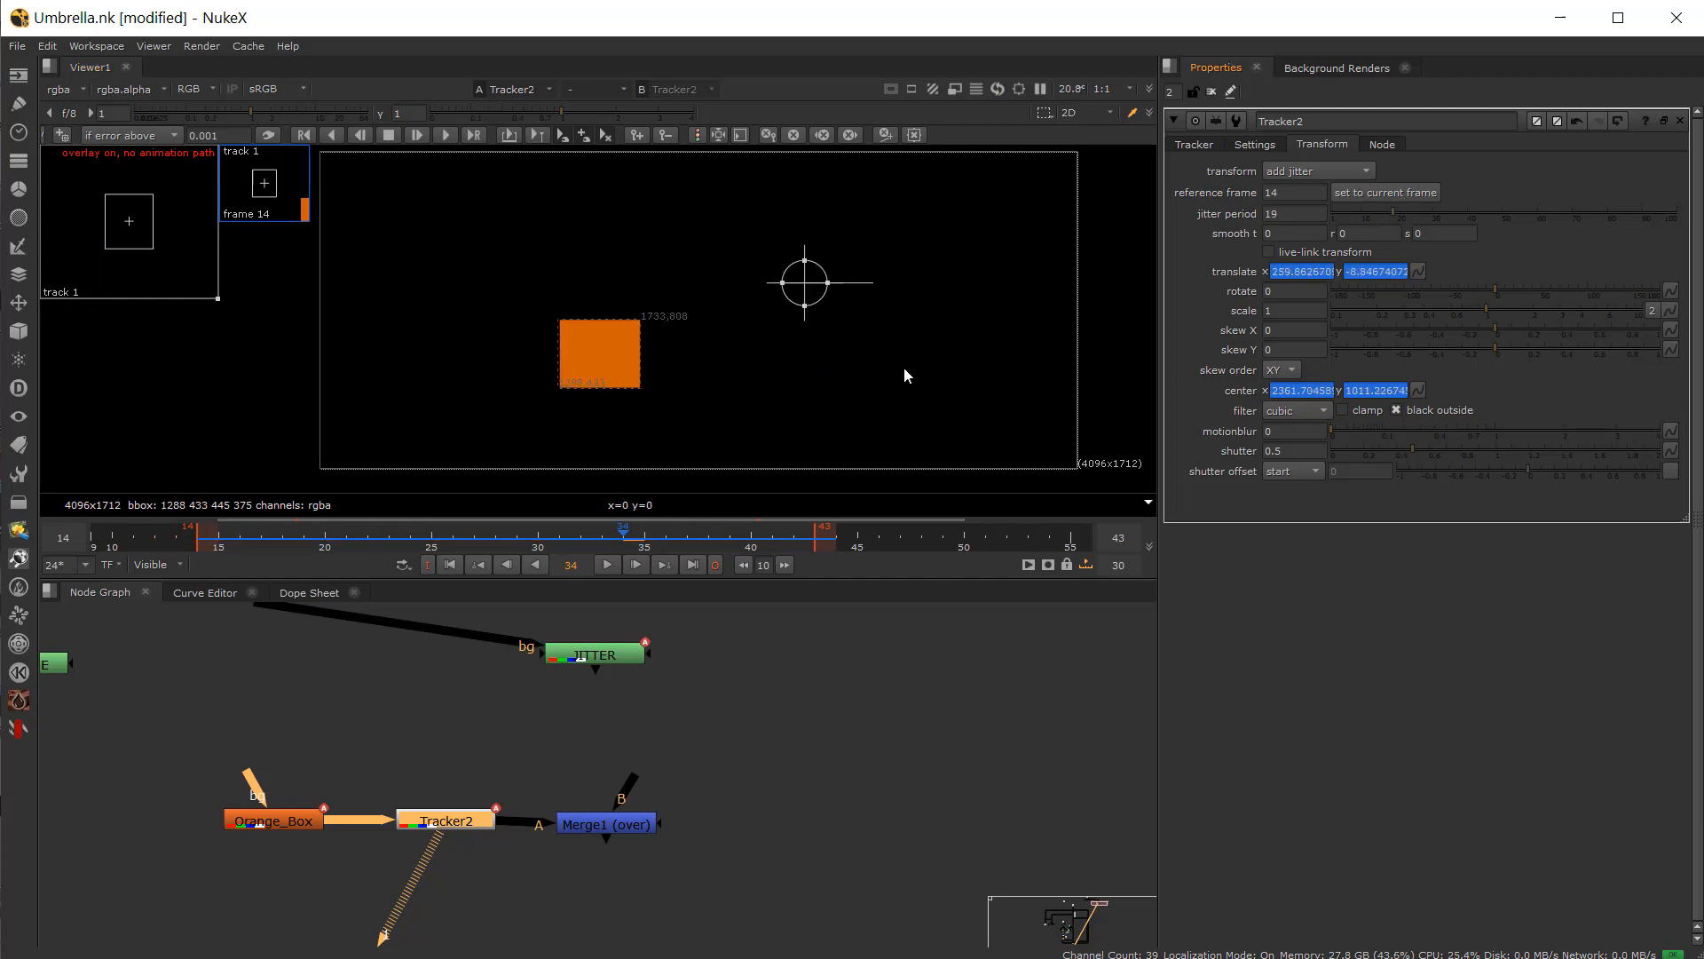
{"action": "left_click_drag", "start_coordinate": [342, 547], "coordinate": [582, 554]}
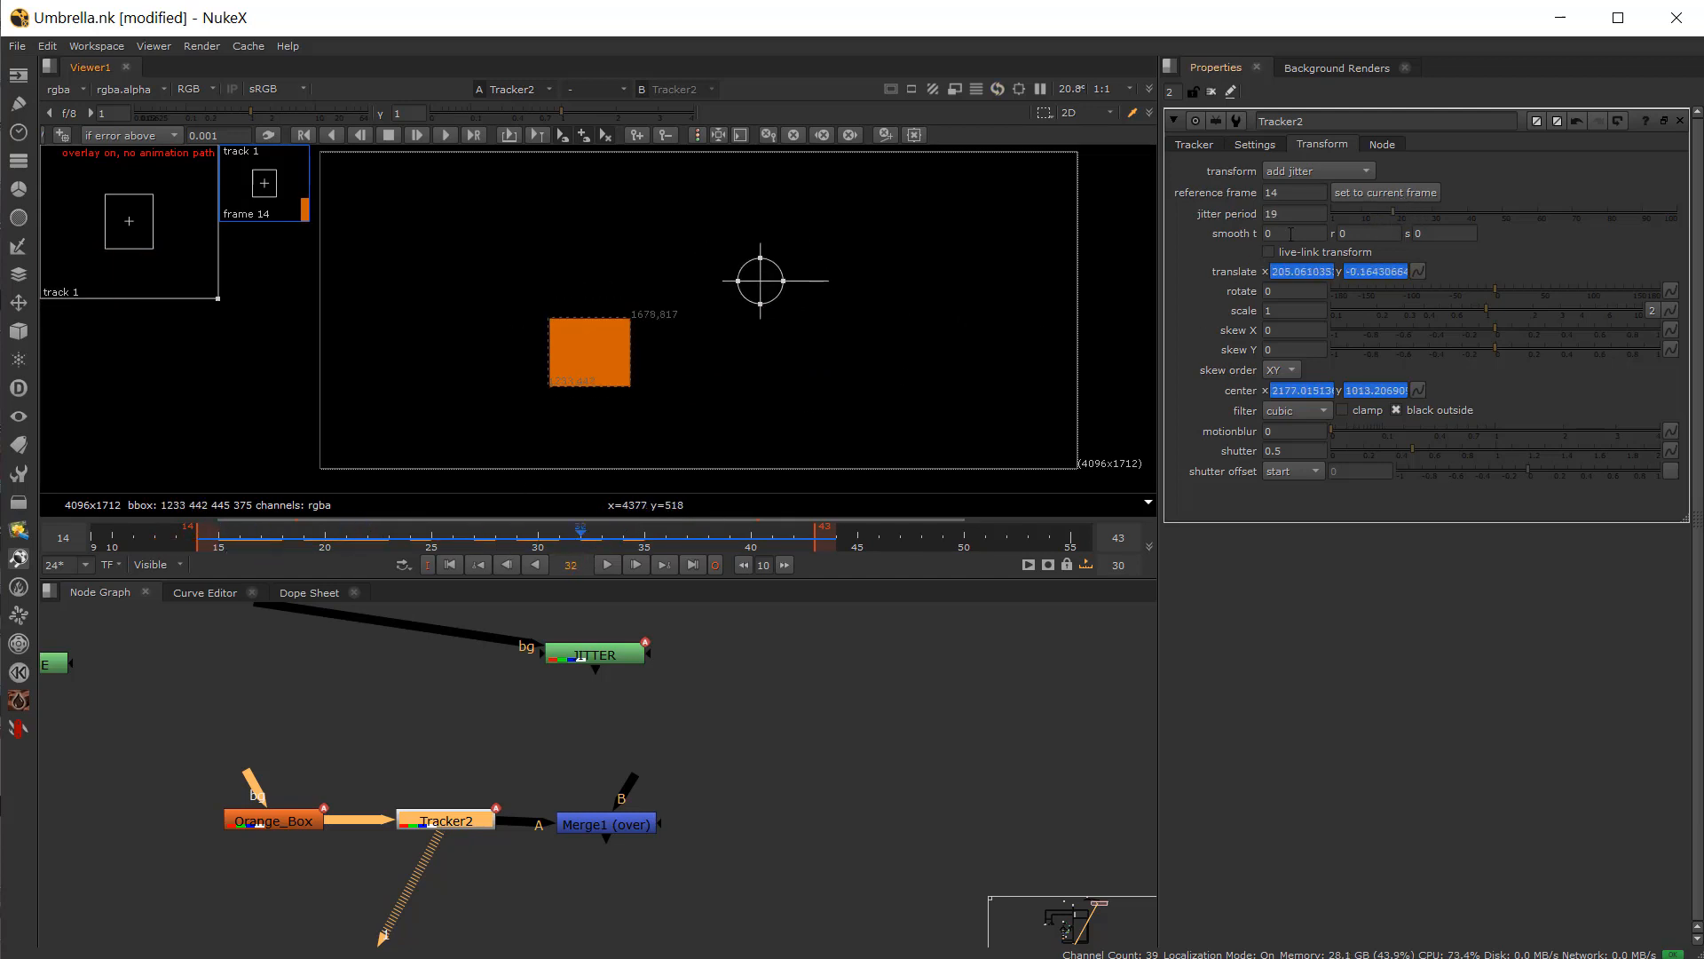
Step: Set Tracker2's smooth t value to 16 and play the timeline
{"action": "left_click", "coordinate": [1359, 235]}
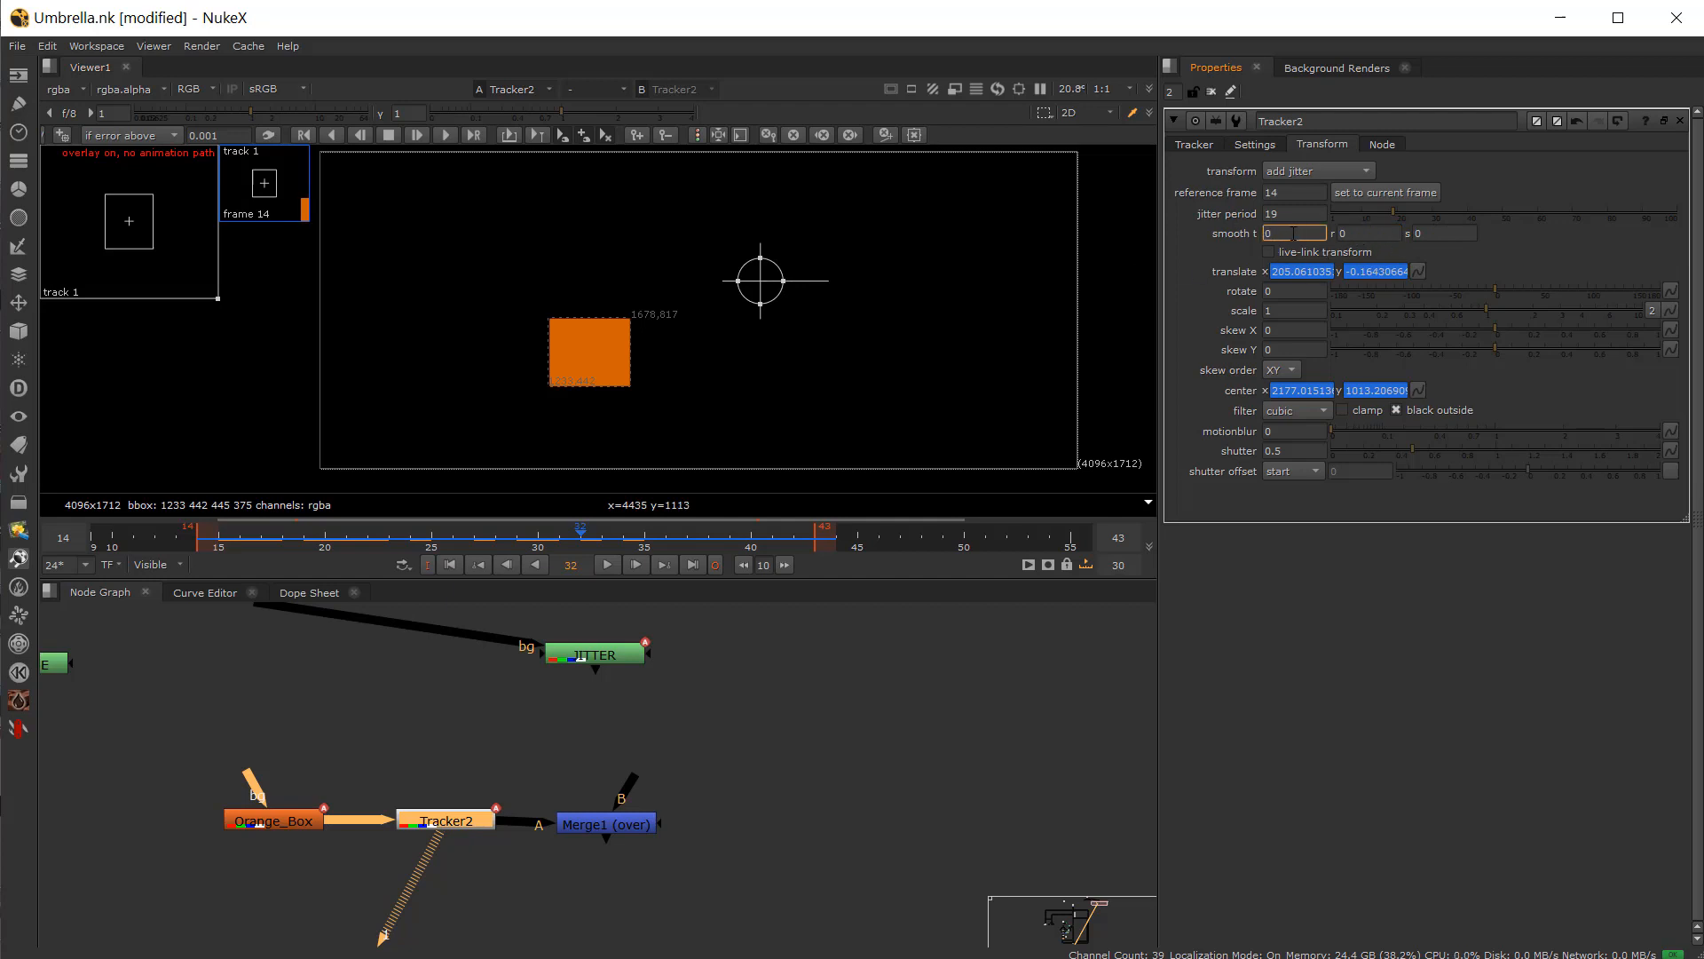
{"action": "scroll", "coordinate": [1275, 234], "scroll_direction": "up", "scroll_amount": 15}
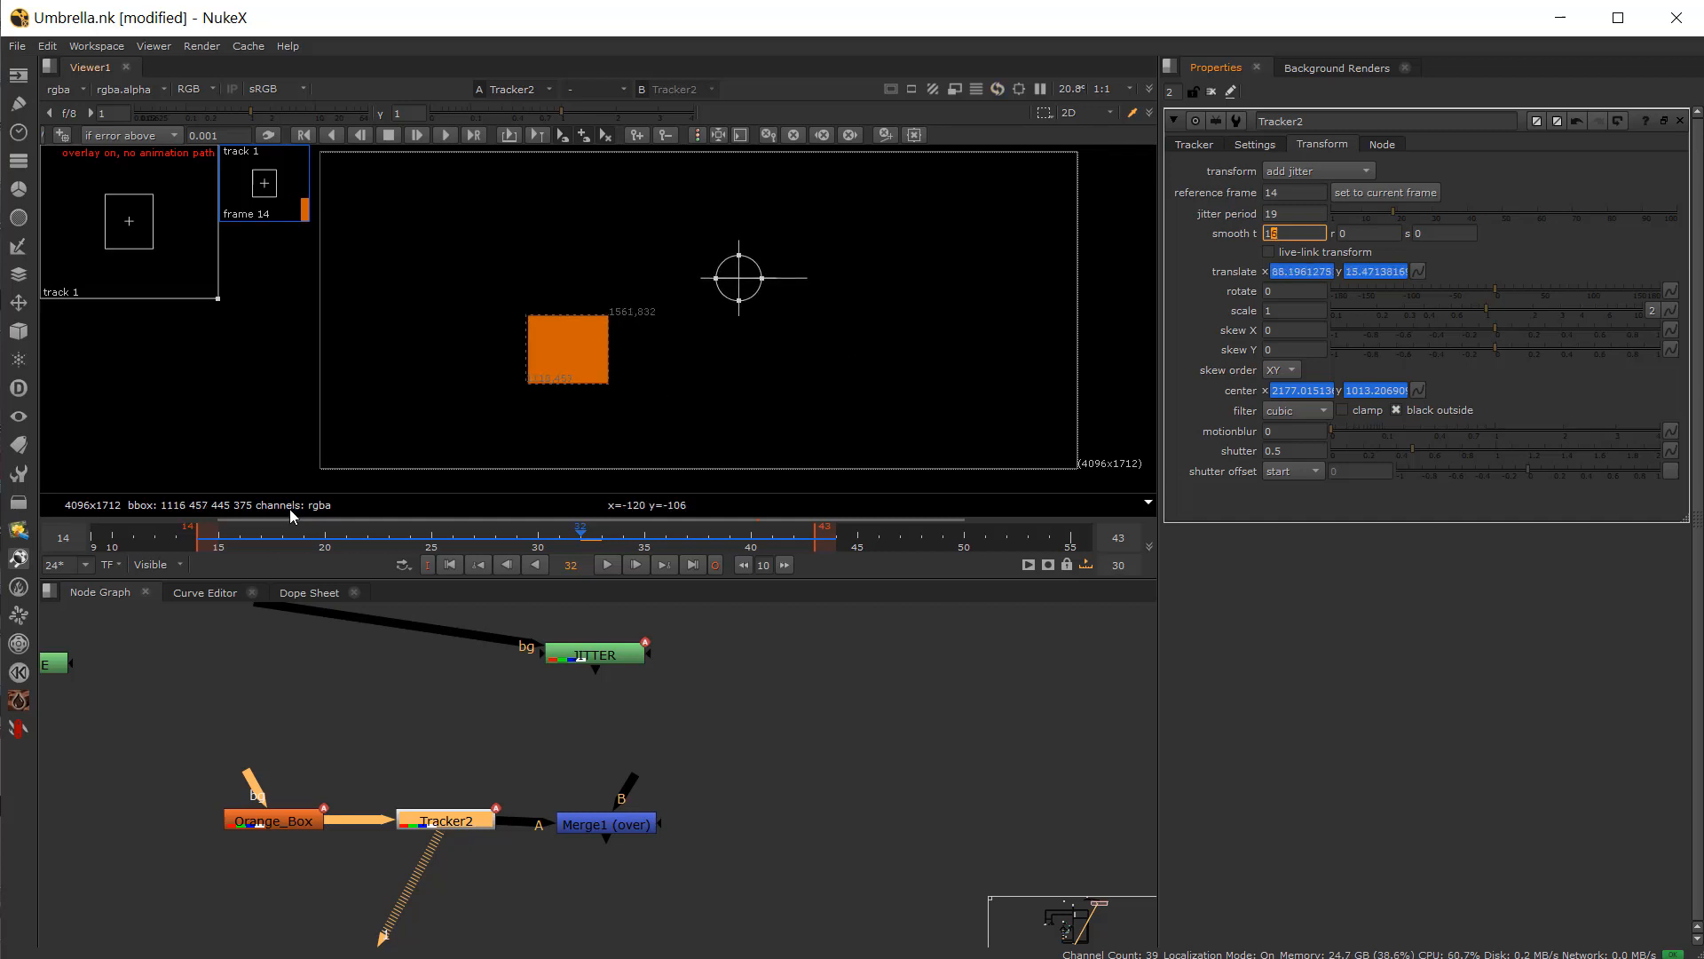
{"action": "left_click", "coordinate": [606, 564]}
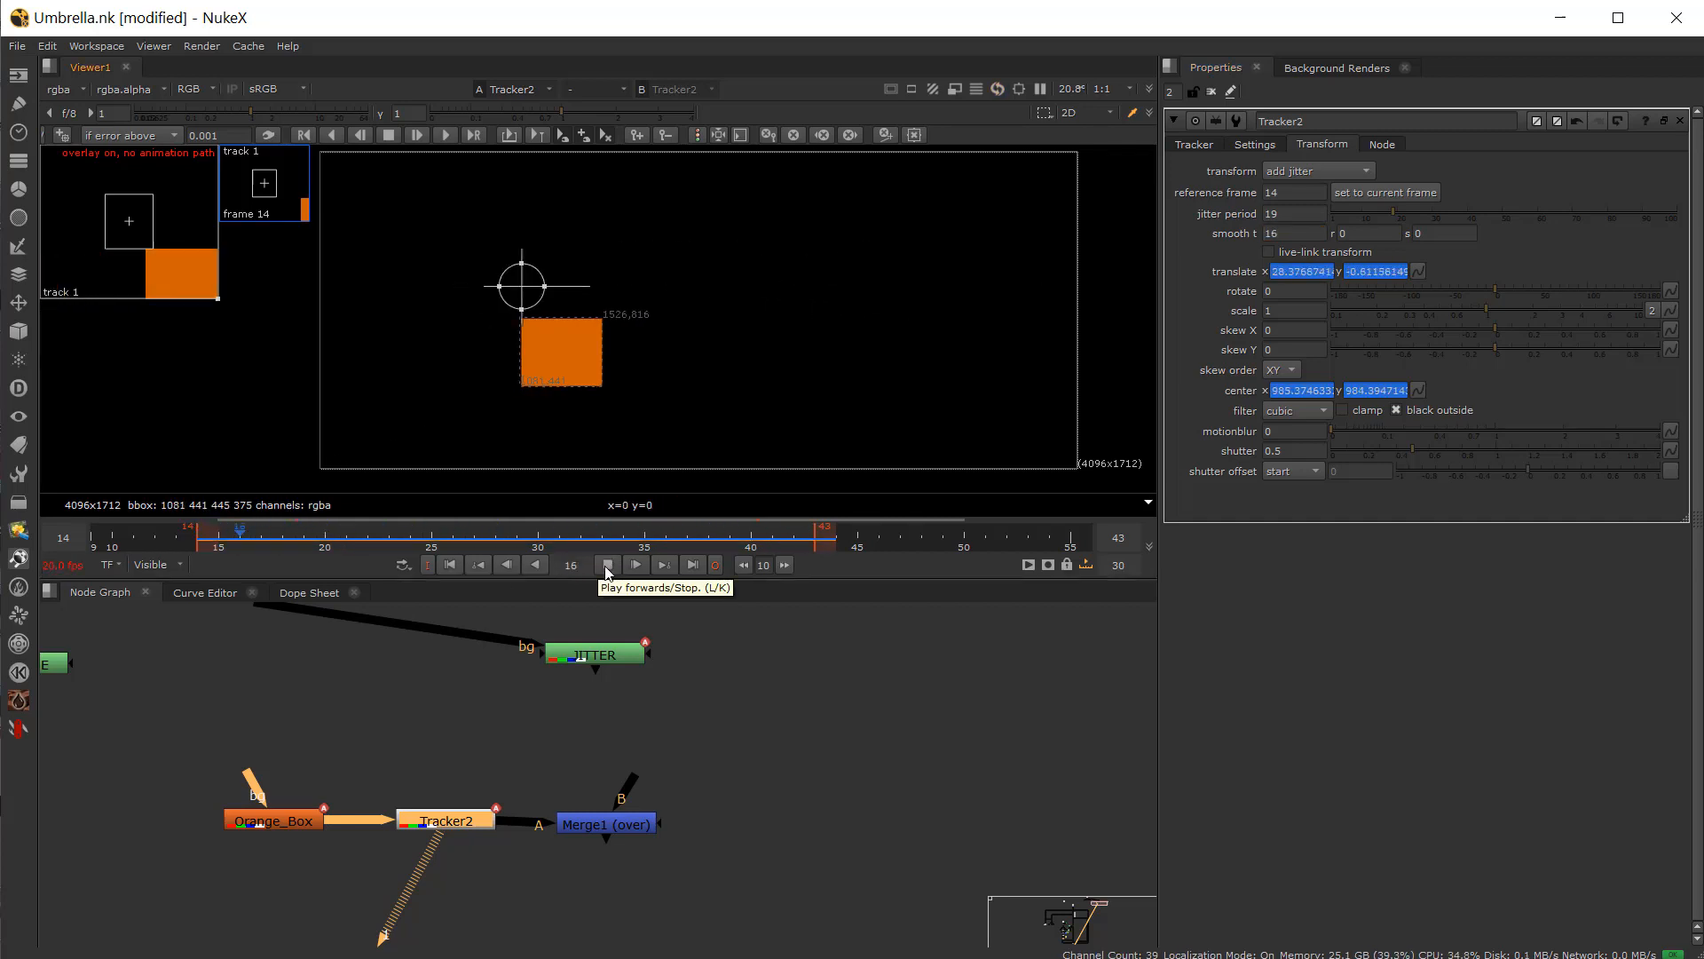
{"action": "left_click", "coordinate": [607, 565]}
Step: Move to the Umbrella shot's node tree and view and play the PxF_Bandpass output
{"action": "left_click", "coordinate": [546, 726]}
{"action": "scroll", "coordinate": [588, 746], "scroll_direction": "up", "scroll_amount": 3}
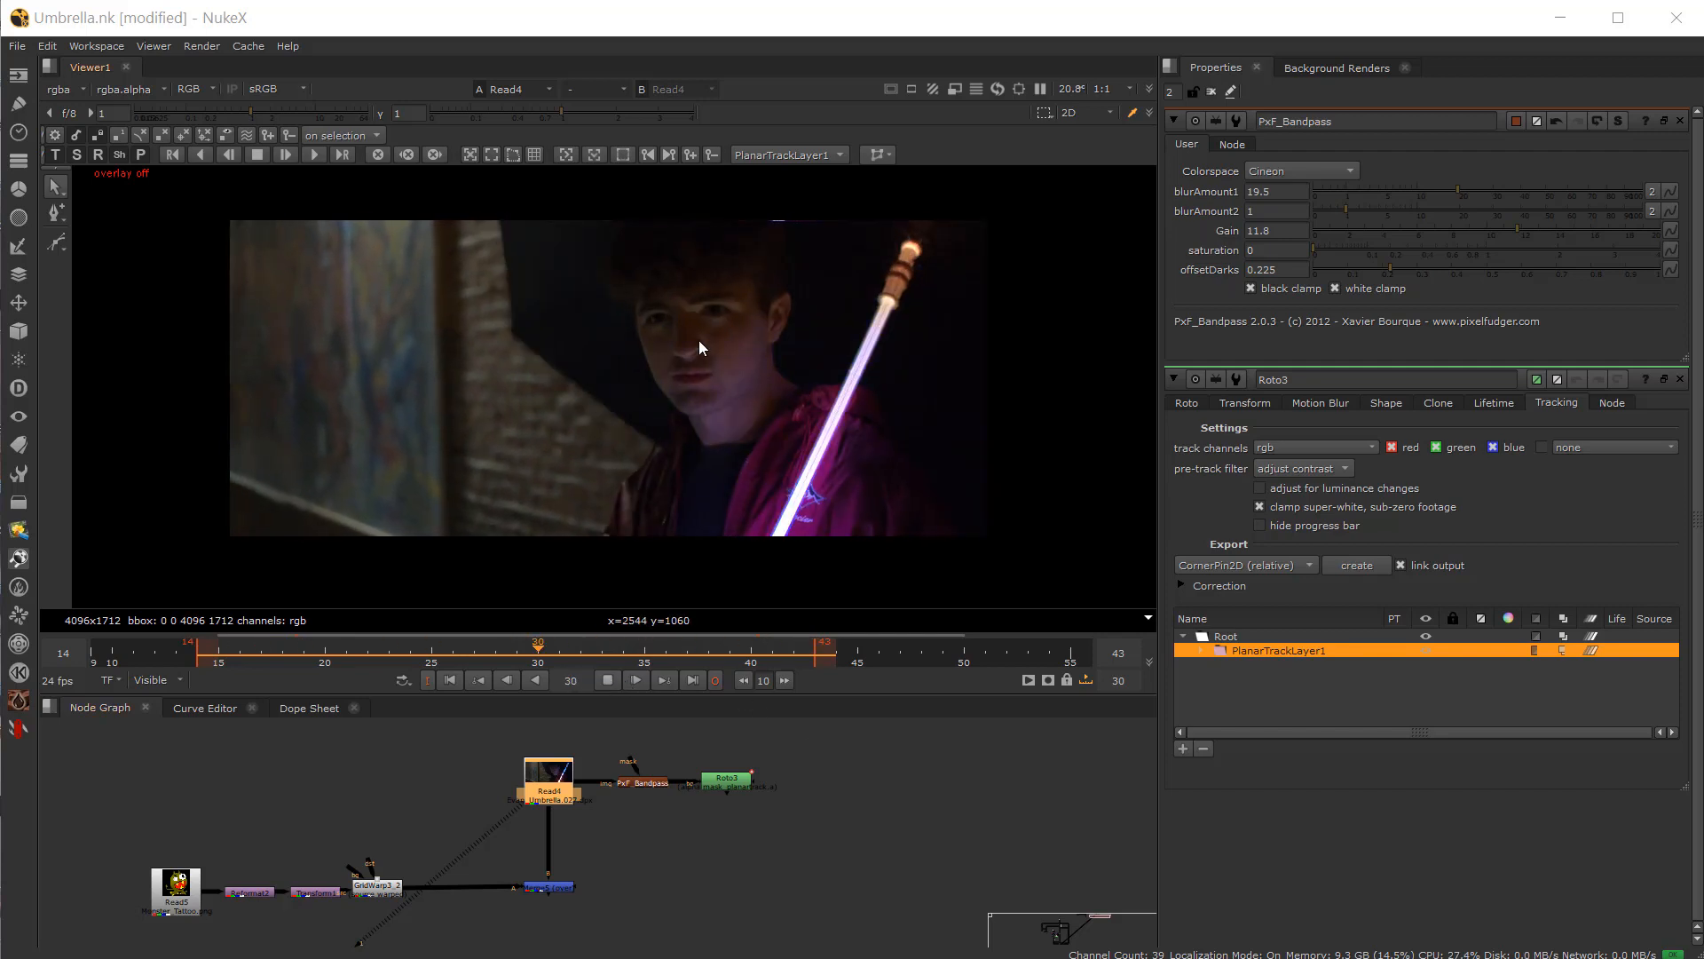
{"action": "left_click", "coordinate": [608, 681]}
{"action": "scroll", "coordinate": [648, 775], "scroll_direction": "up", "scroll_amount": 4}
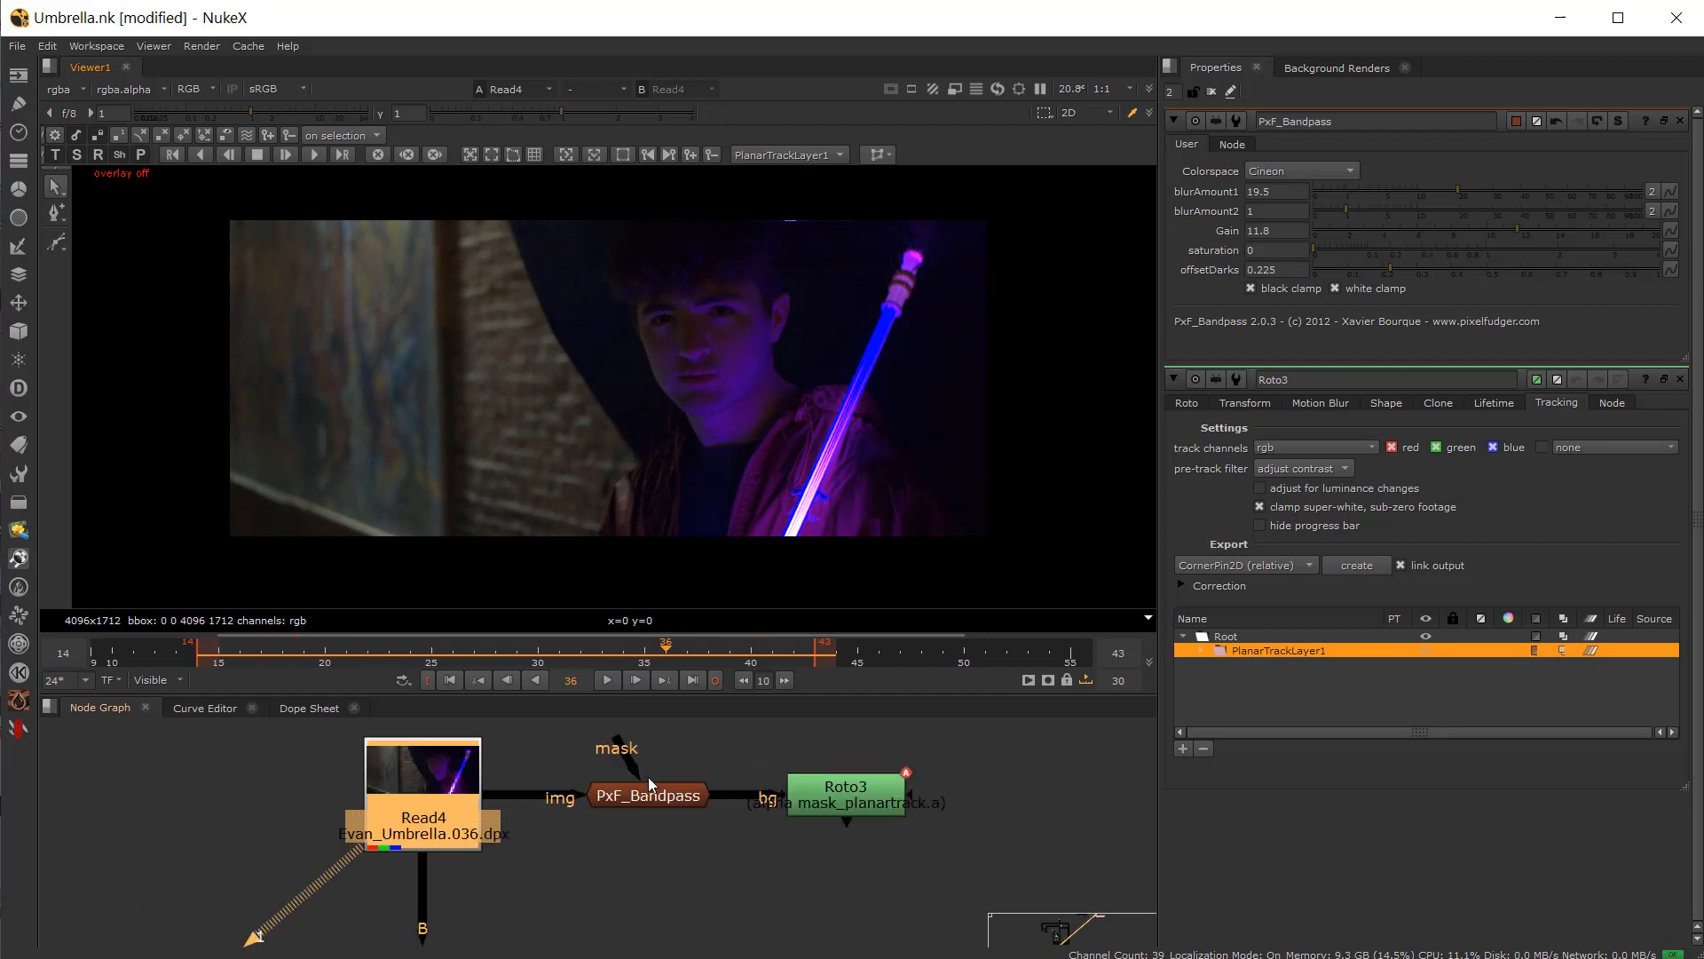
{"action": "left_click", "coordinate": [650, 794]}
{"action": "key", "text": "1"}
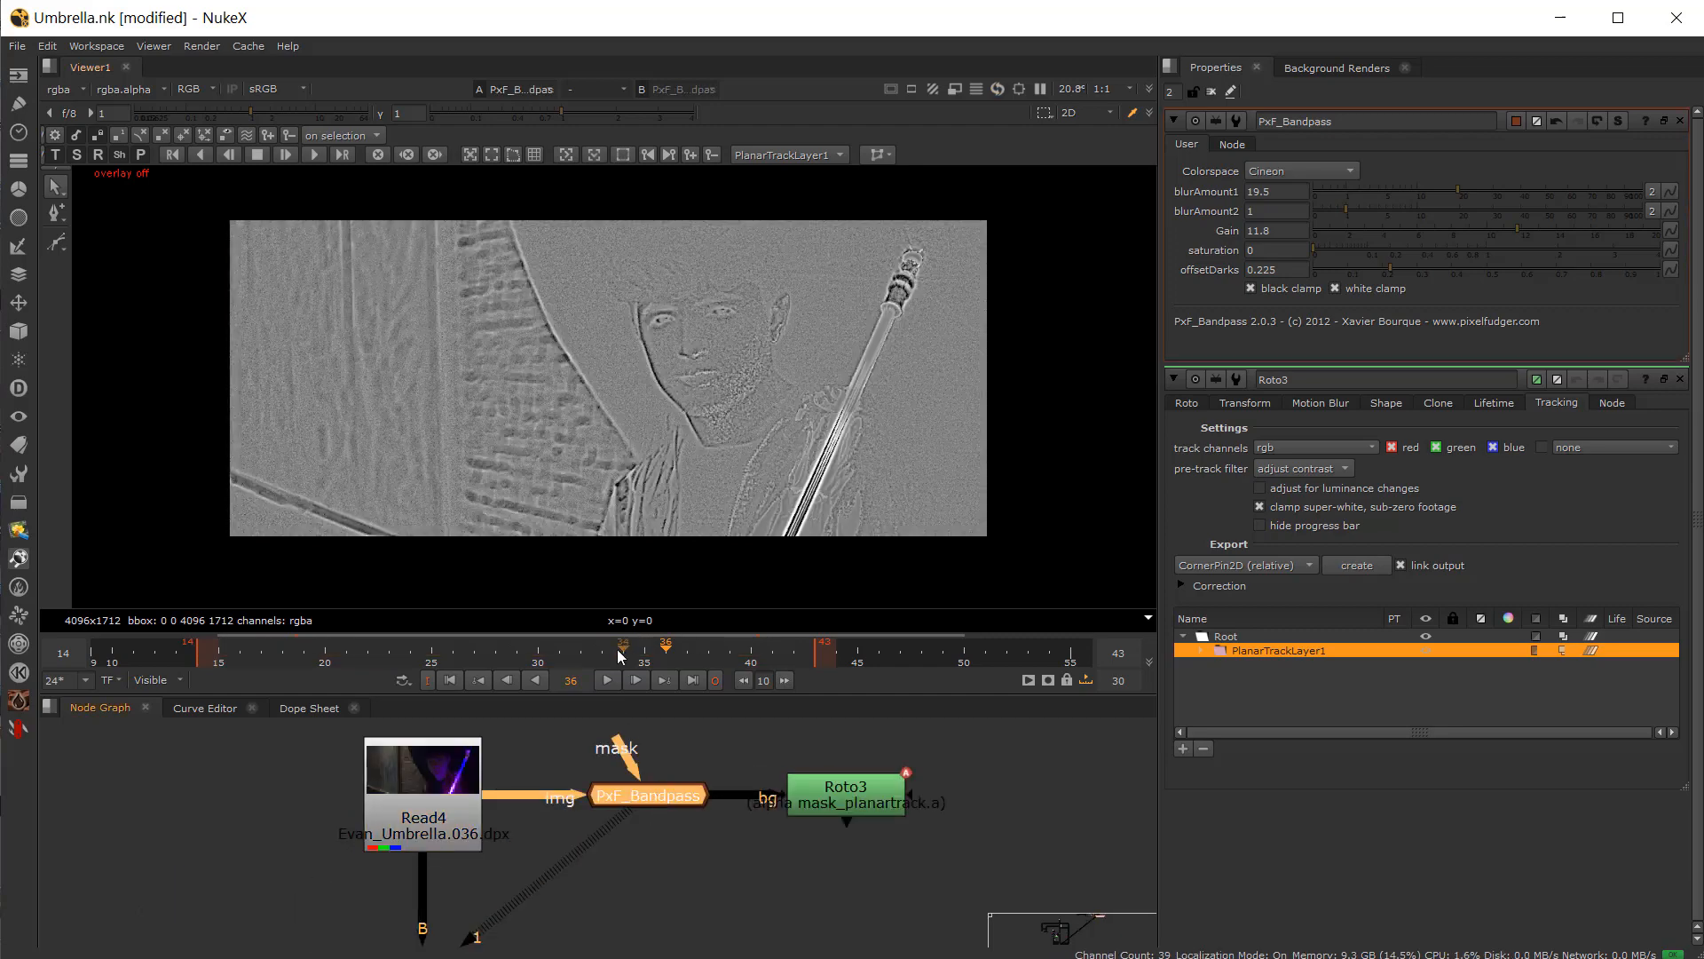
{"action": "left_click", "coordinate": [607, 680]}
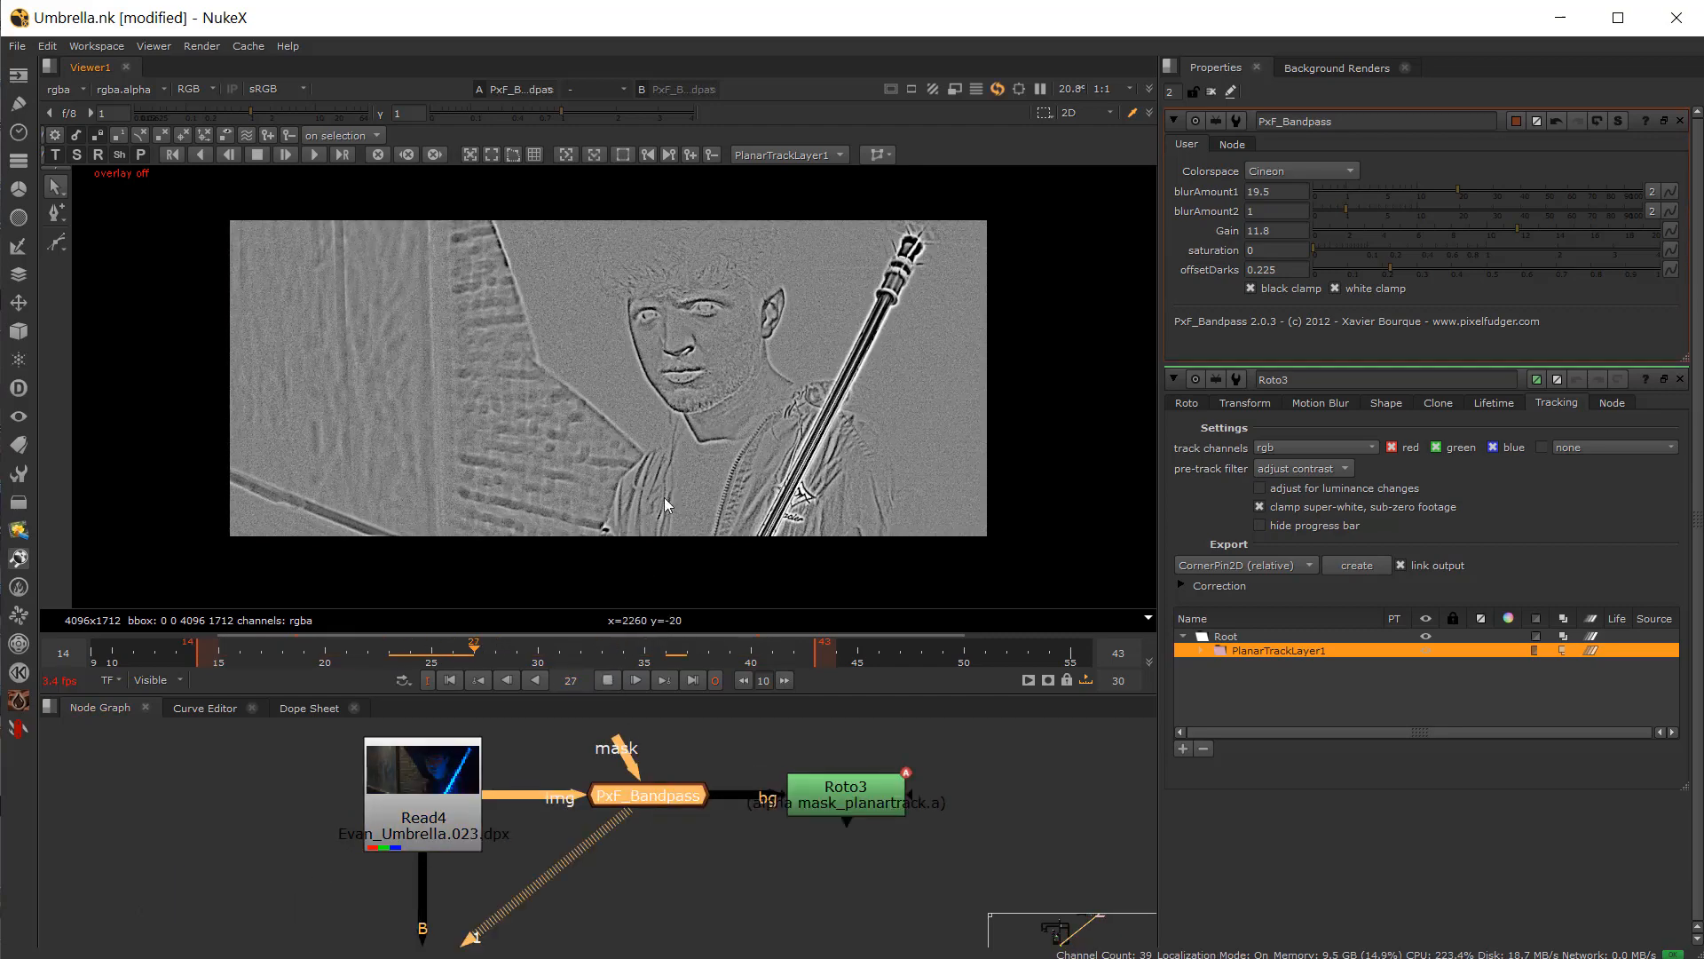
{"action": "scroll", "coordinate": [664, 506], "scroll_direction": "up", "scroll_amount": 3}
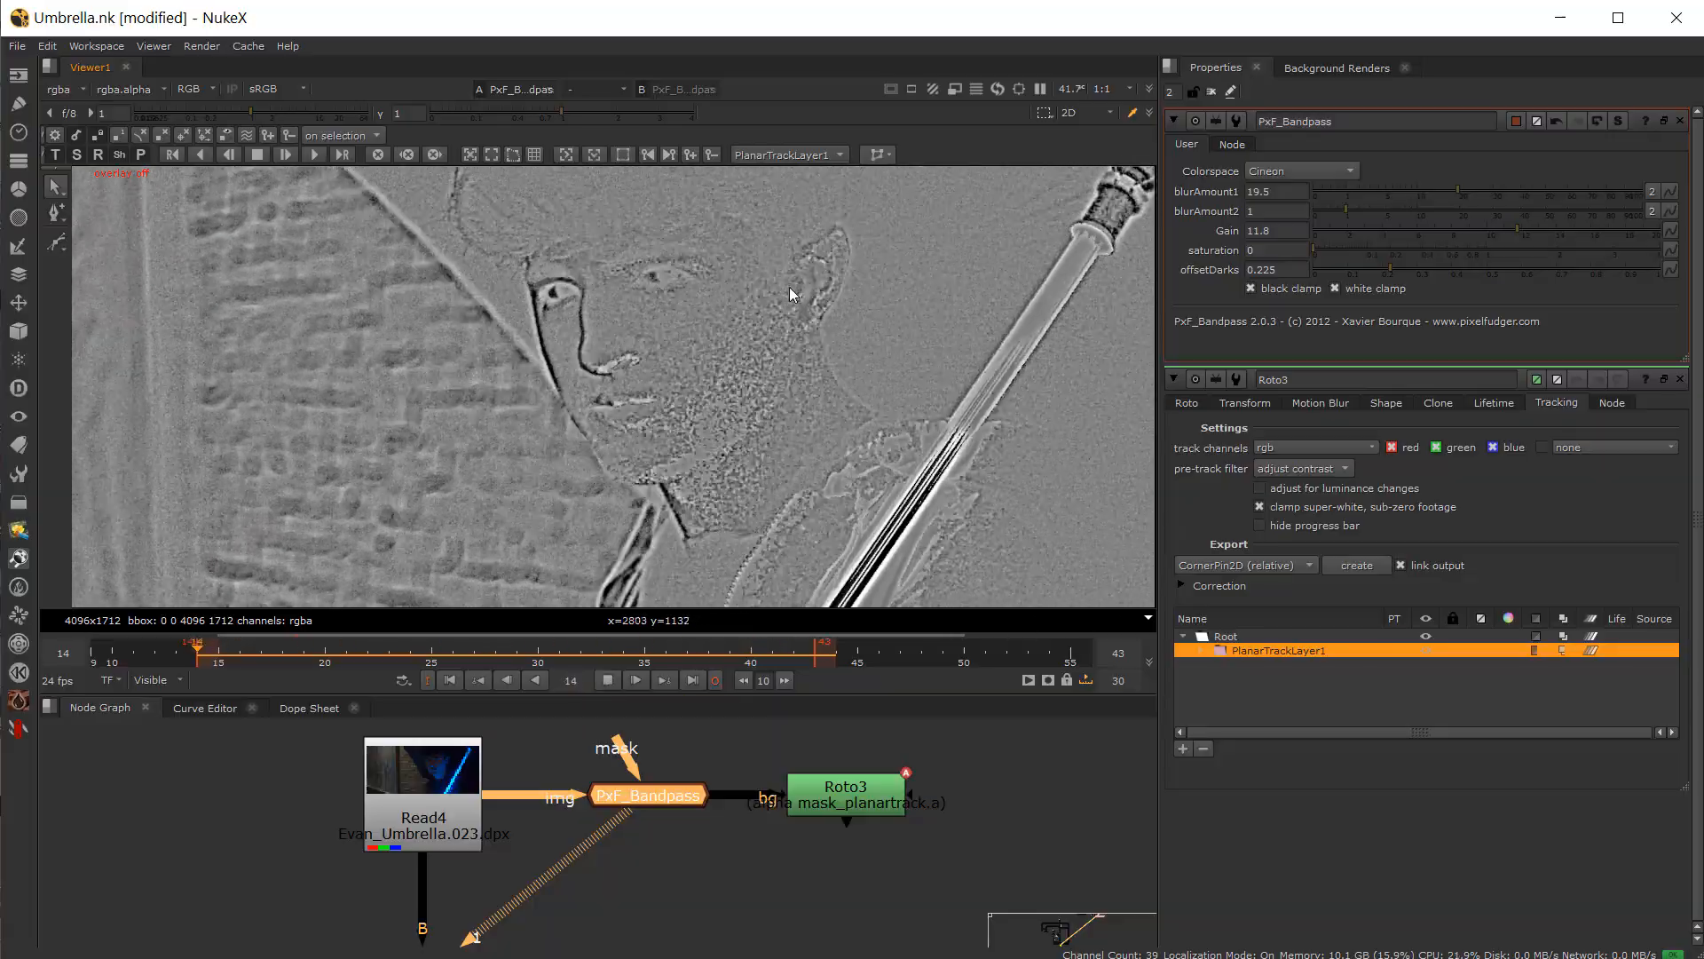
{"action": "left_click", "coordinate": [608, 680]}
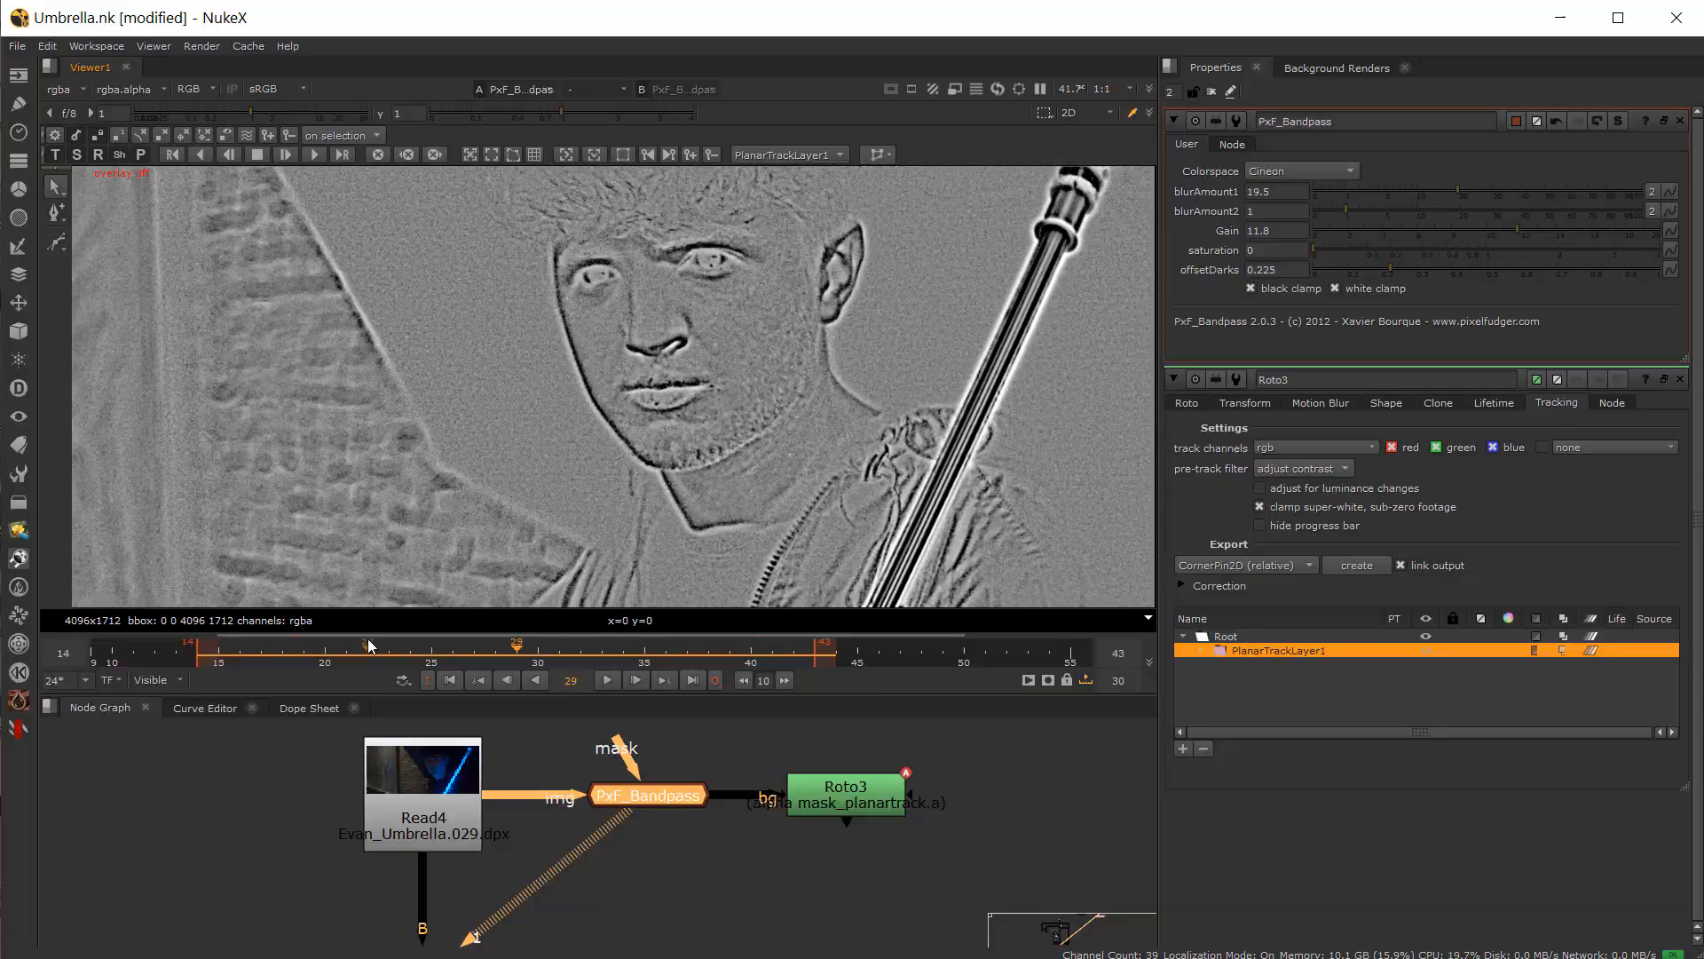
{"action": "mouse_move", "coordinate": [437, 645]}
{"action": "left_mouse_down"}
{"action": "mouse_move", "coordinate": [344, 655]}
{"action": "mouse_move", "coordinate": [431, 652]}
{"action": "mouse_move", "coordinate": [431, 668]}
{"action": "mouse_move", "coordinate": [564, 652]}
{"action": "mouse_move", "coordinate": [432, 664]}
{"action": "left_mouse_up"}
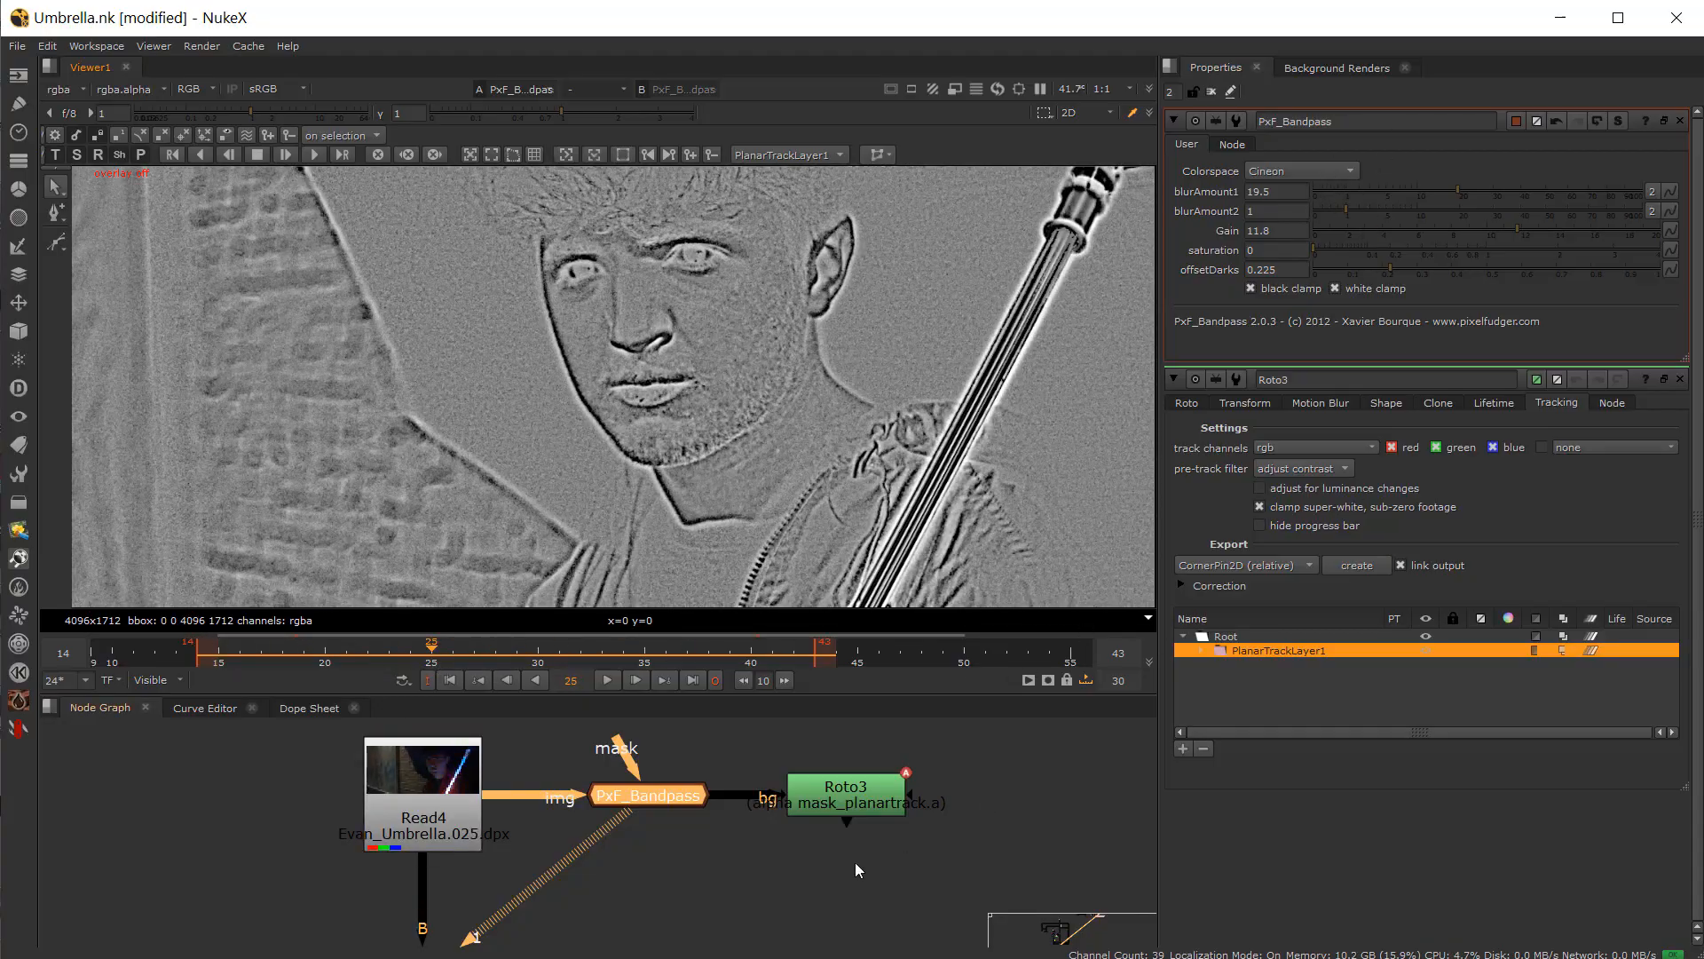
Step: In Roto3, delete PlanarTrackLayer1 and draw a new Bezier shape around the actor's face
{"action": "double_click", "coordinate": [833, 799]}
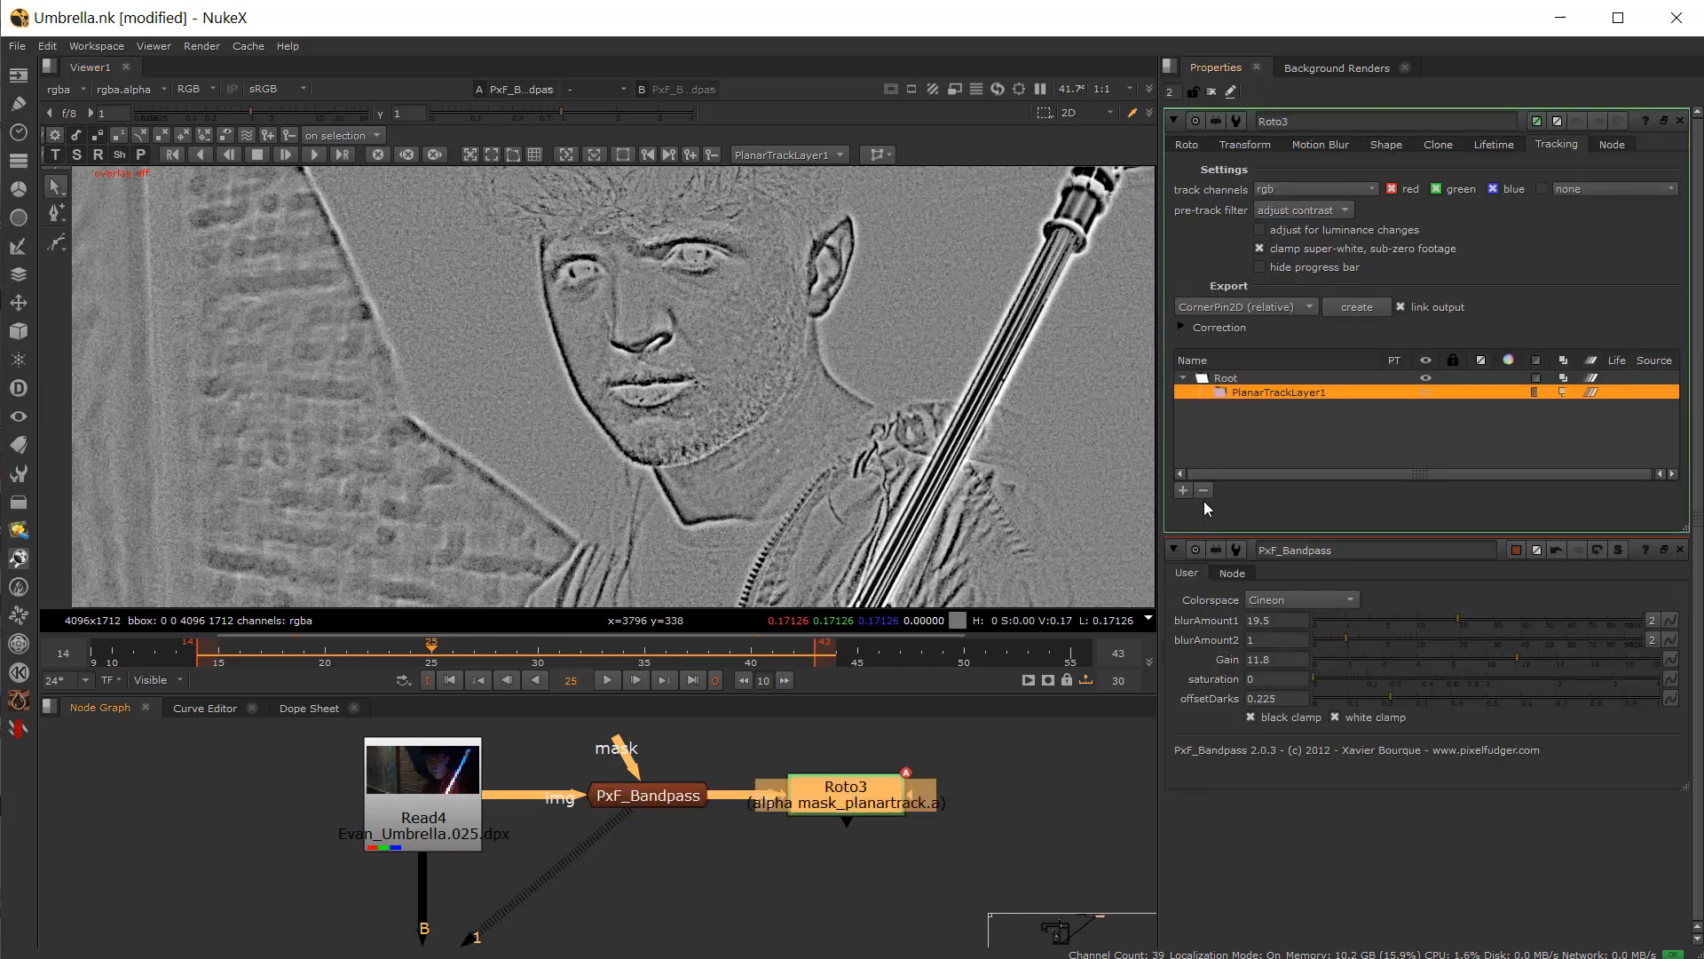
{"action": "left_click", "coordinate": [1204, 490]}
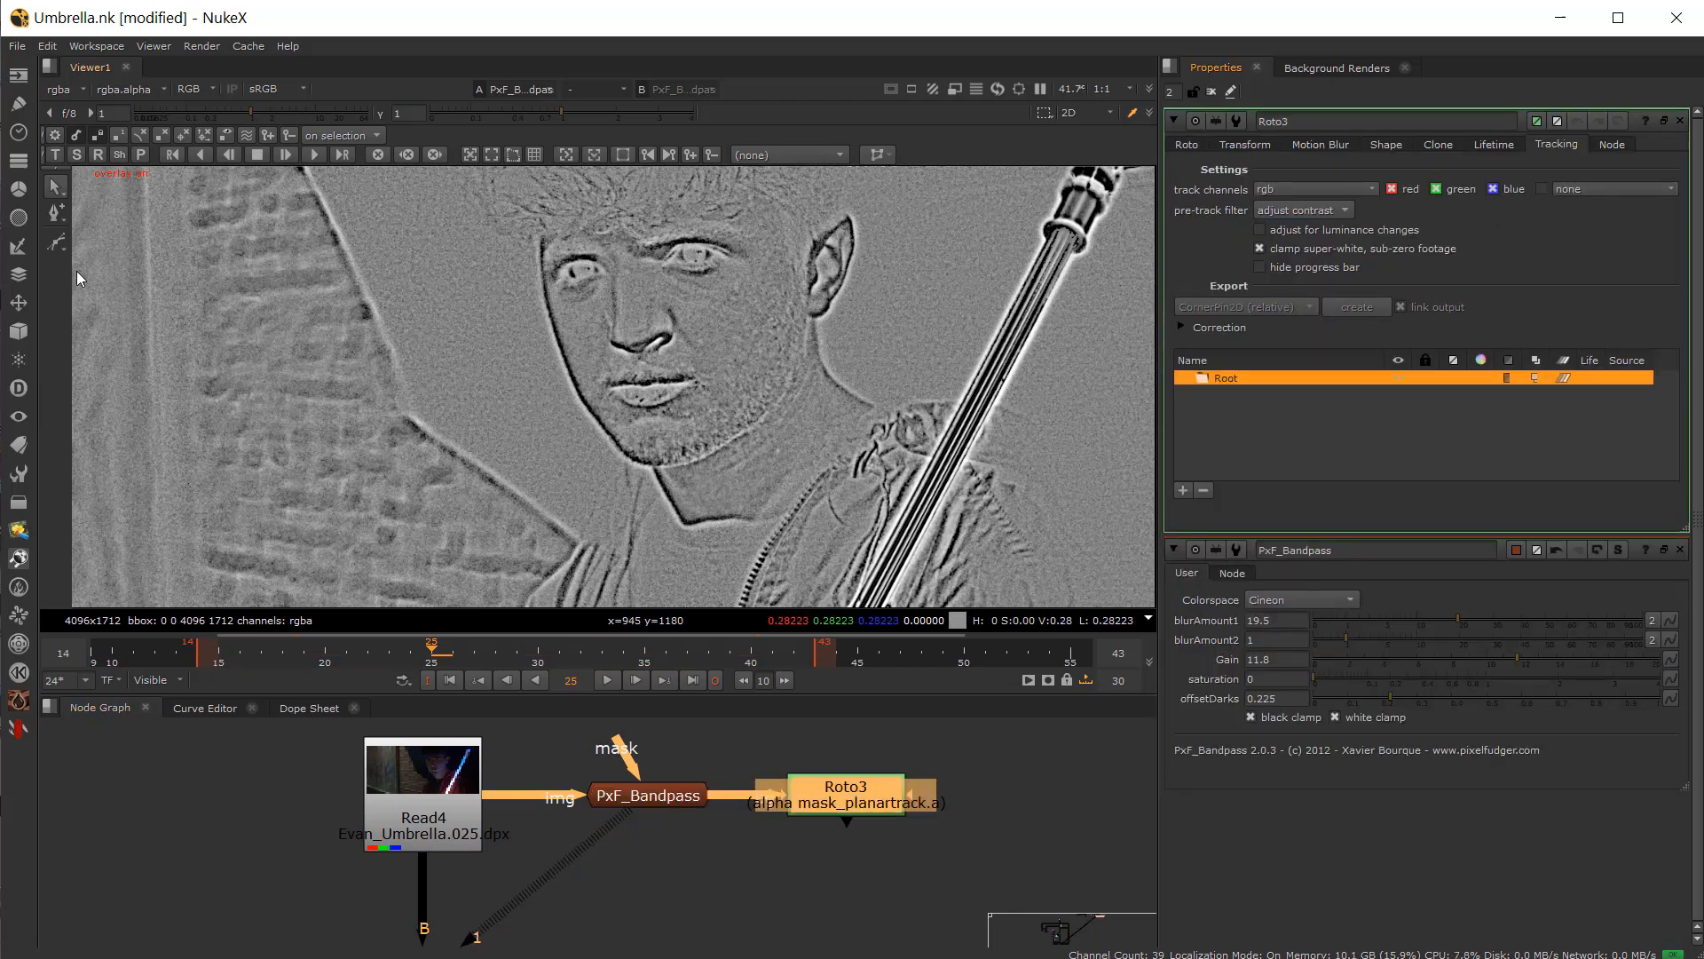
{"action": "left_click", "coordinate": [56, 243]}
{"action": "left_click", "coordinate": [630, 238]}
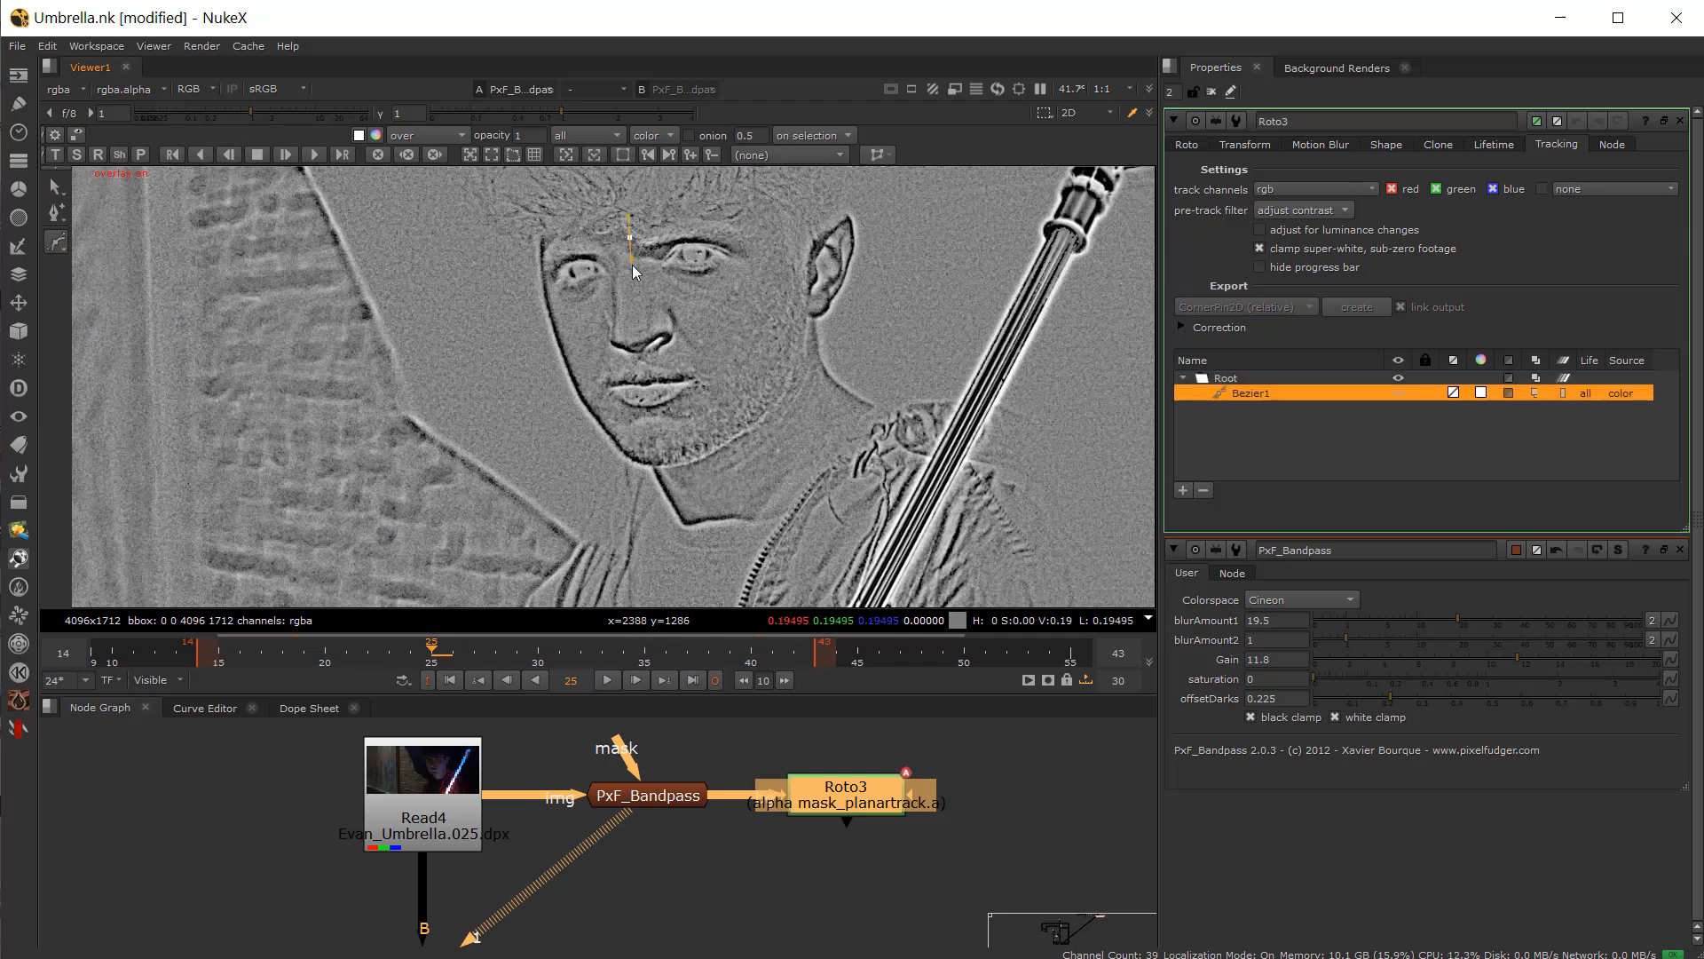
{"action": "left_click_drag", "start_coordinate": [658, 367], "coordinate": [736, 432]}
{"action": "left_click", "coordinate": [632, 237]}
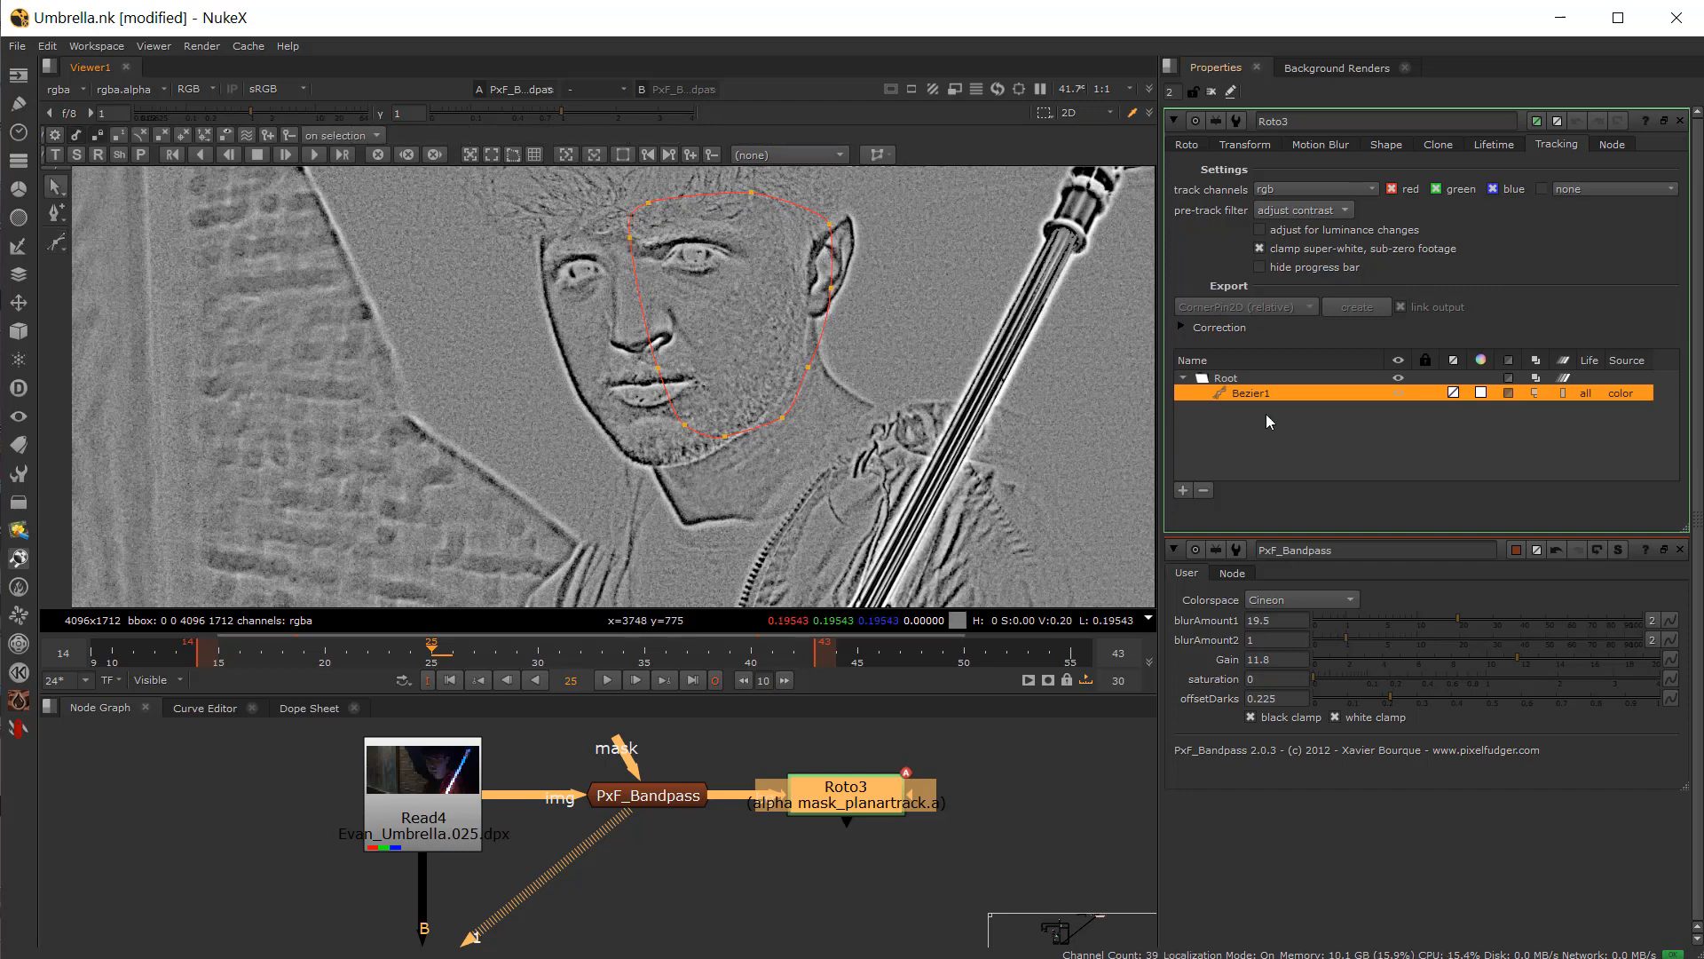
Step: Convert Bezier1 into a planar-track layer and track it forward from frame 24
{"action": "right_click", "coordinate": [1254, 391]}
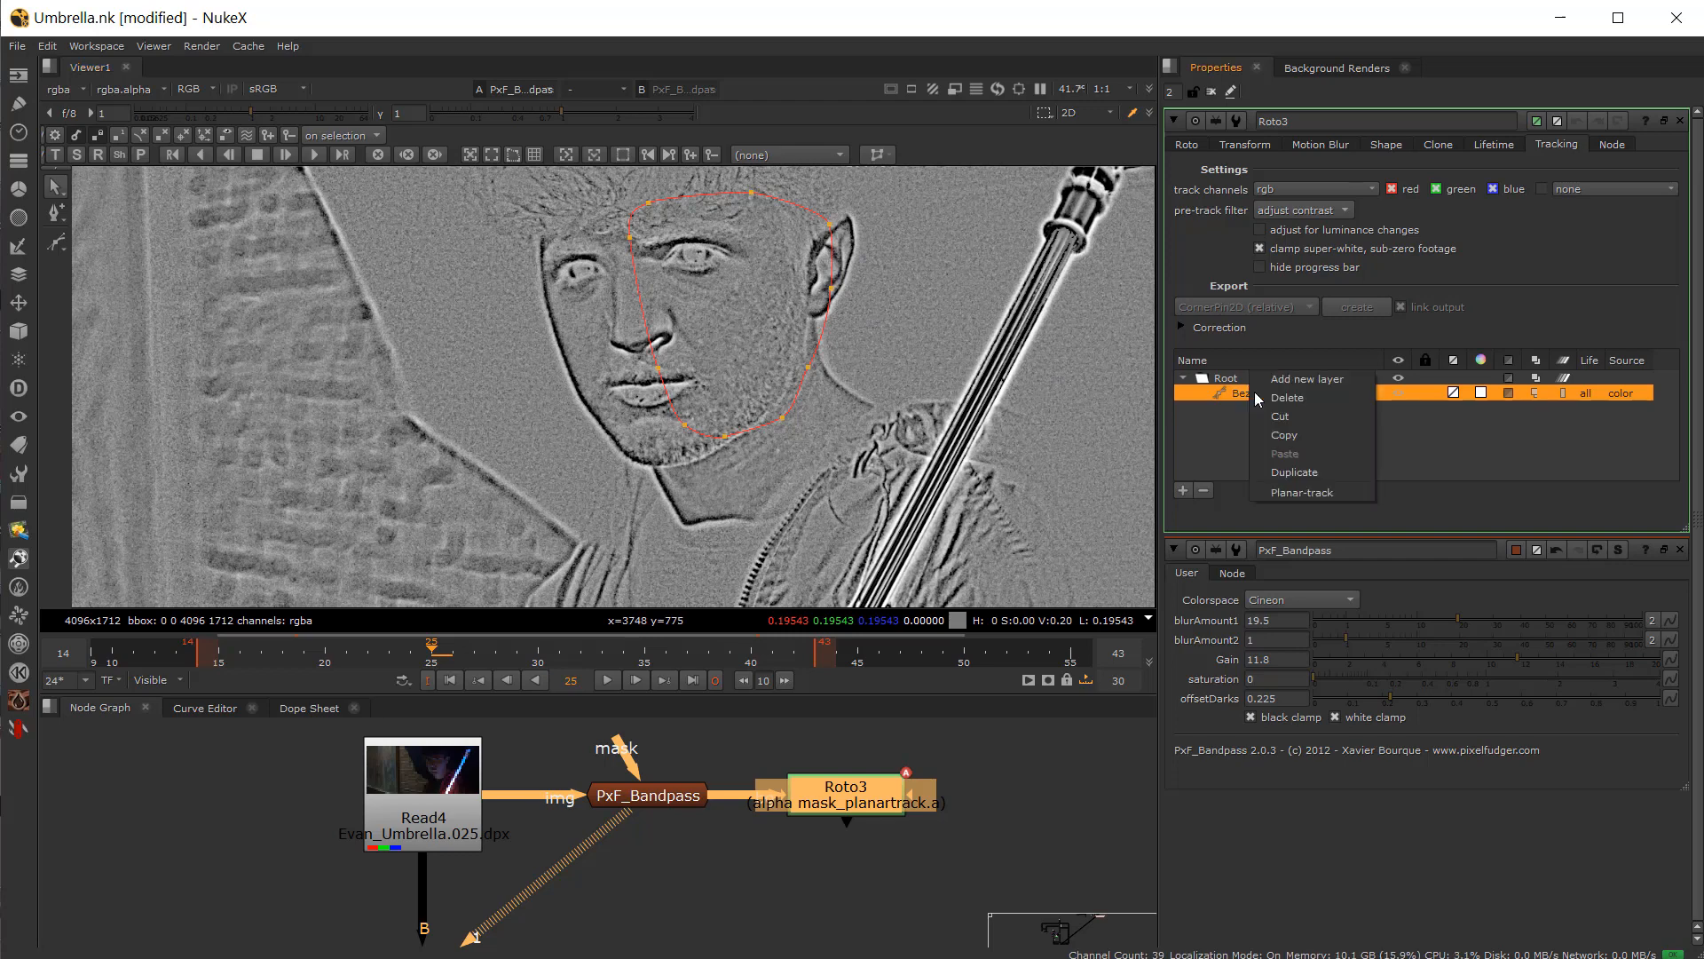
{"action": "left_click", "coordinate": [1293, 492]}
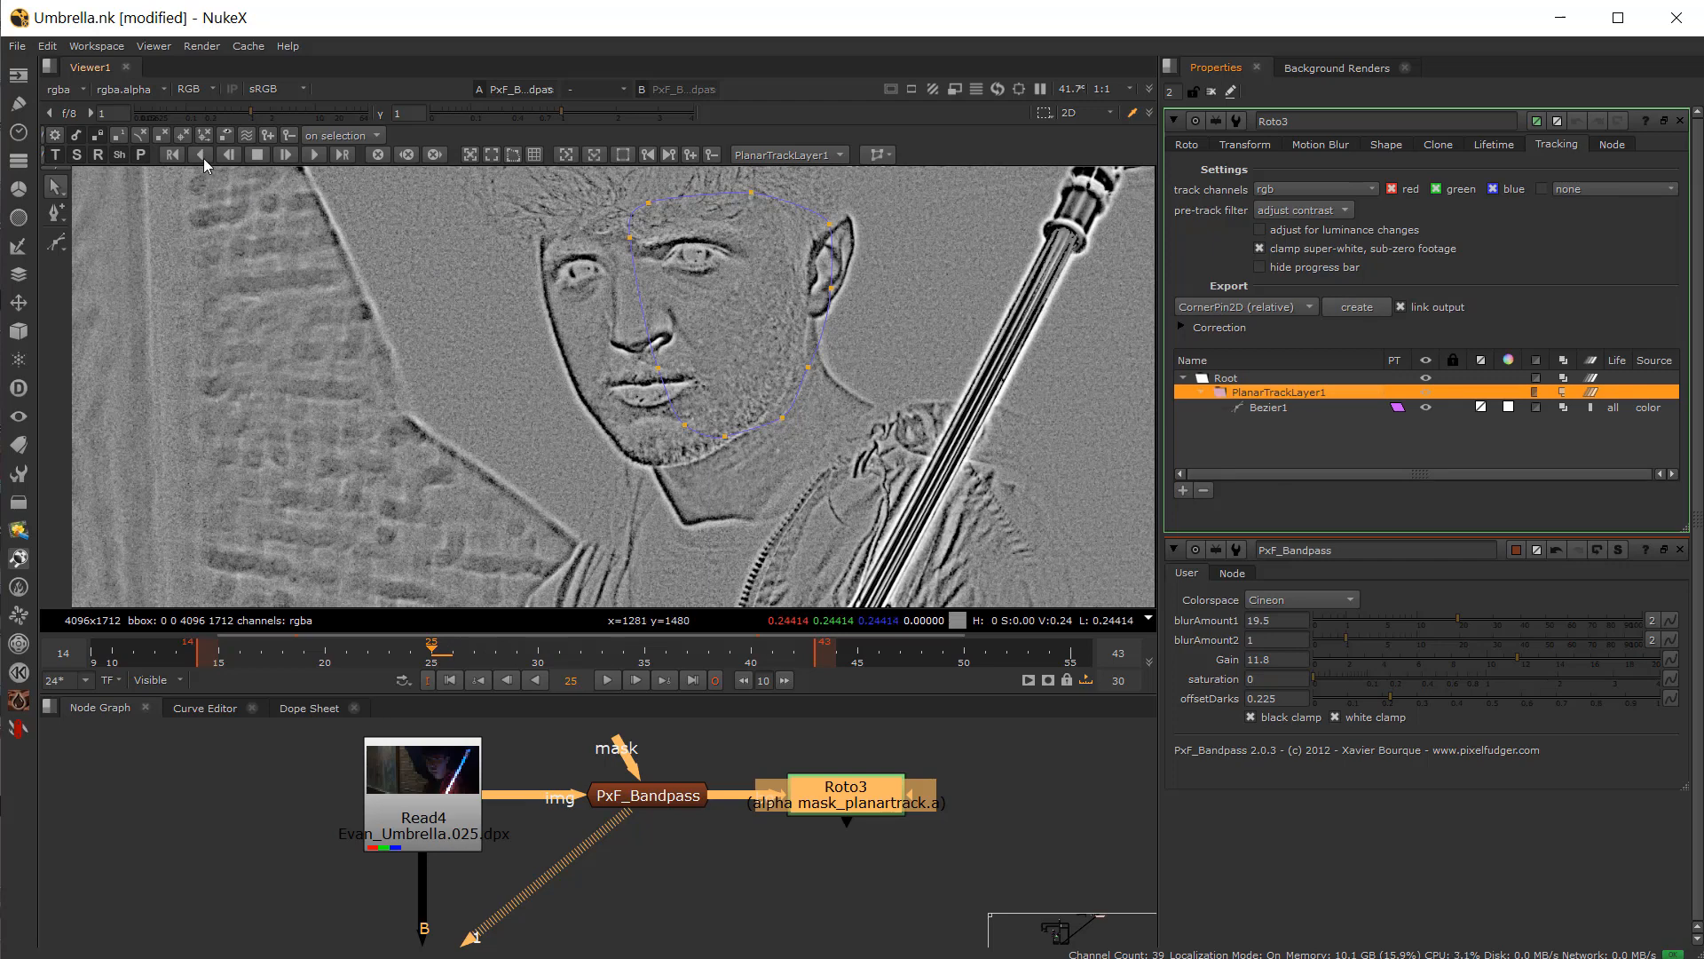
{"action": "key", "text": "Left"}
{"action": "key", "text": "Left"}
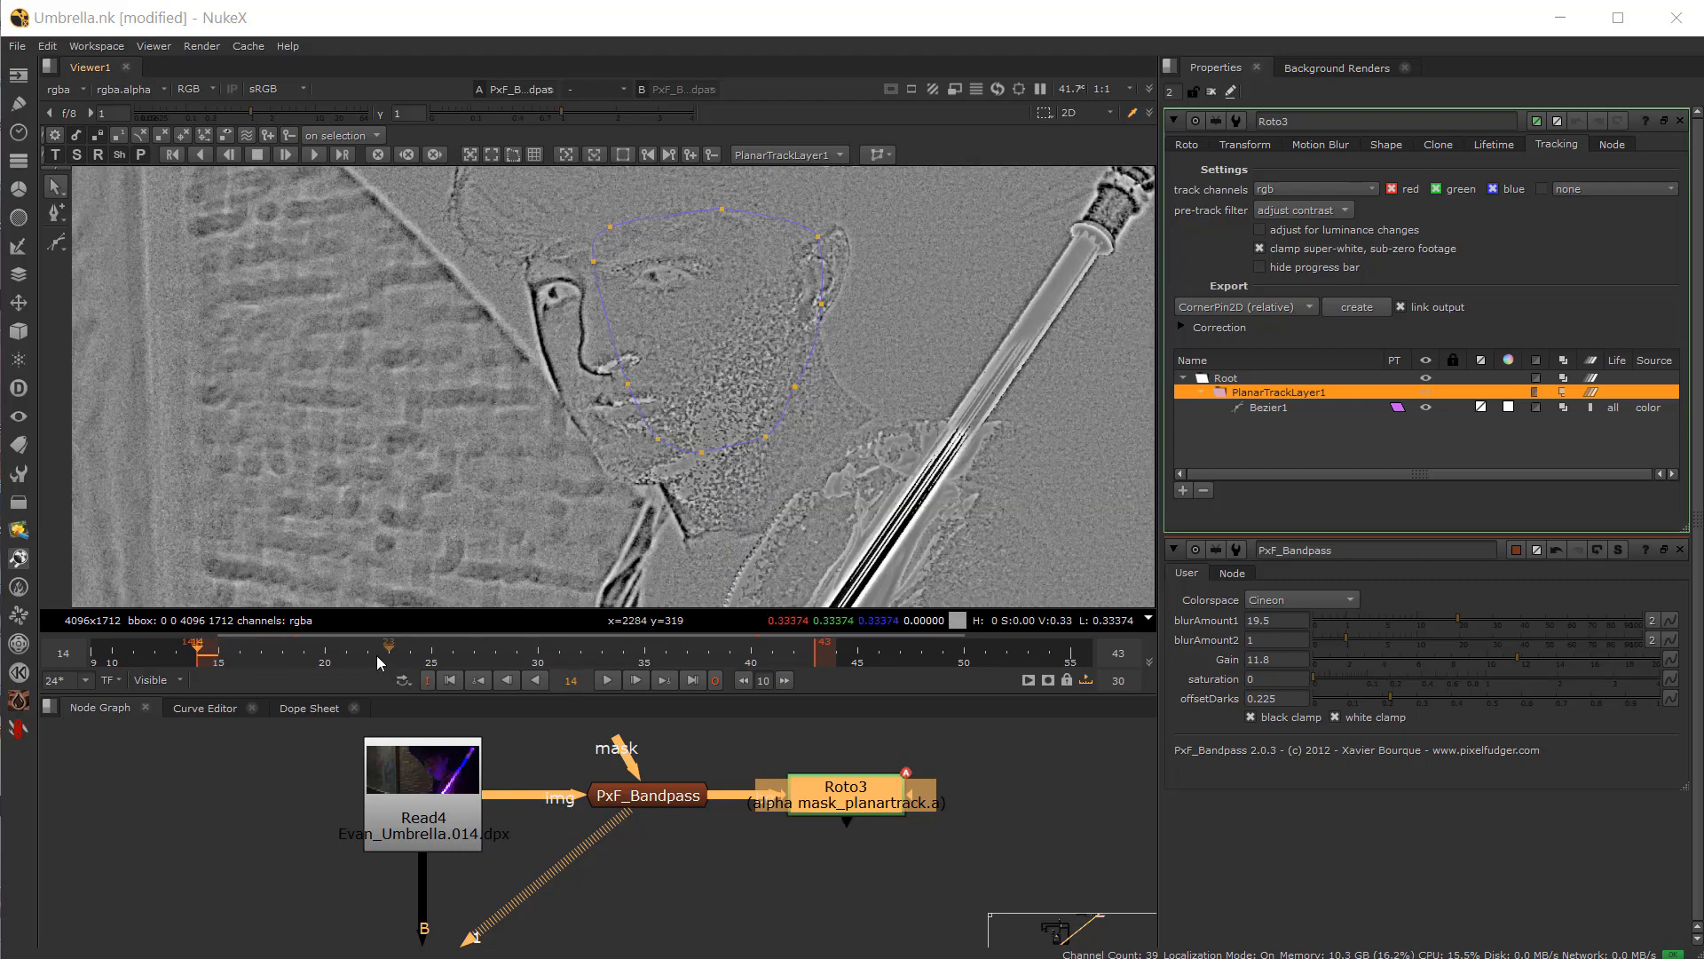
{"action": "left_click_drag", "start_coordinate": [374, 655], "coordinate": [411, 682]}
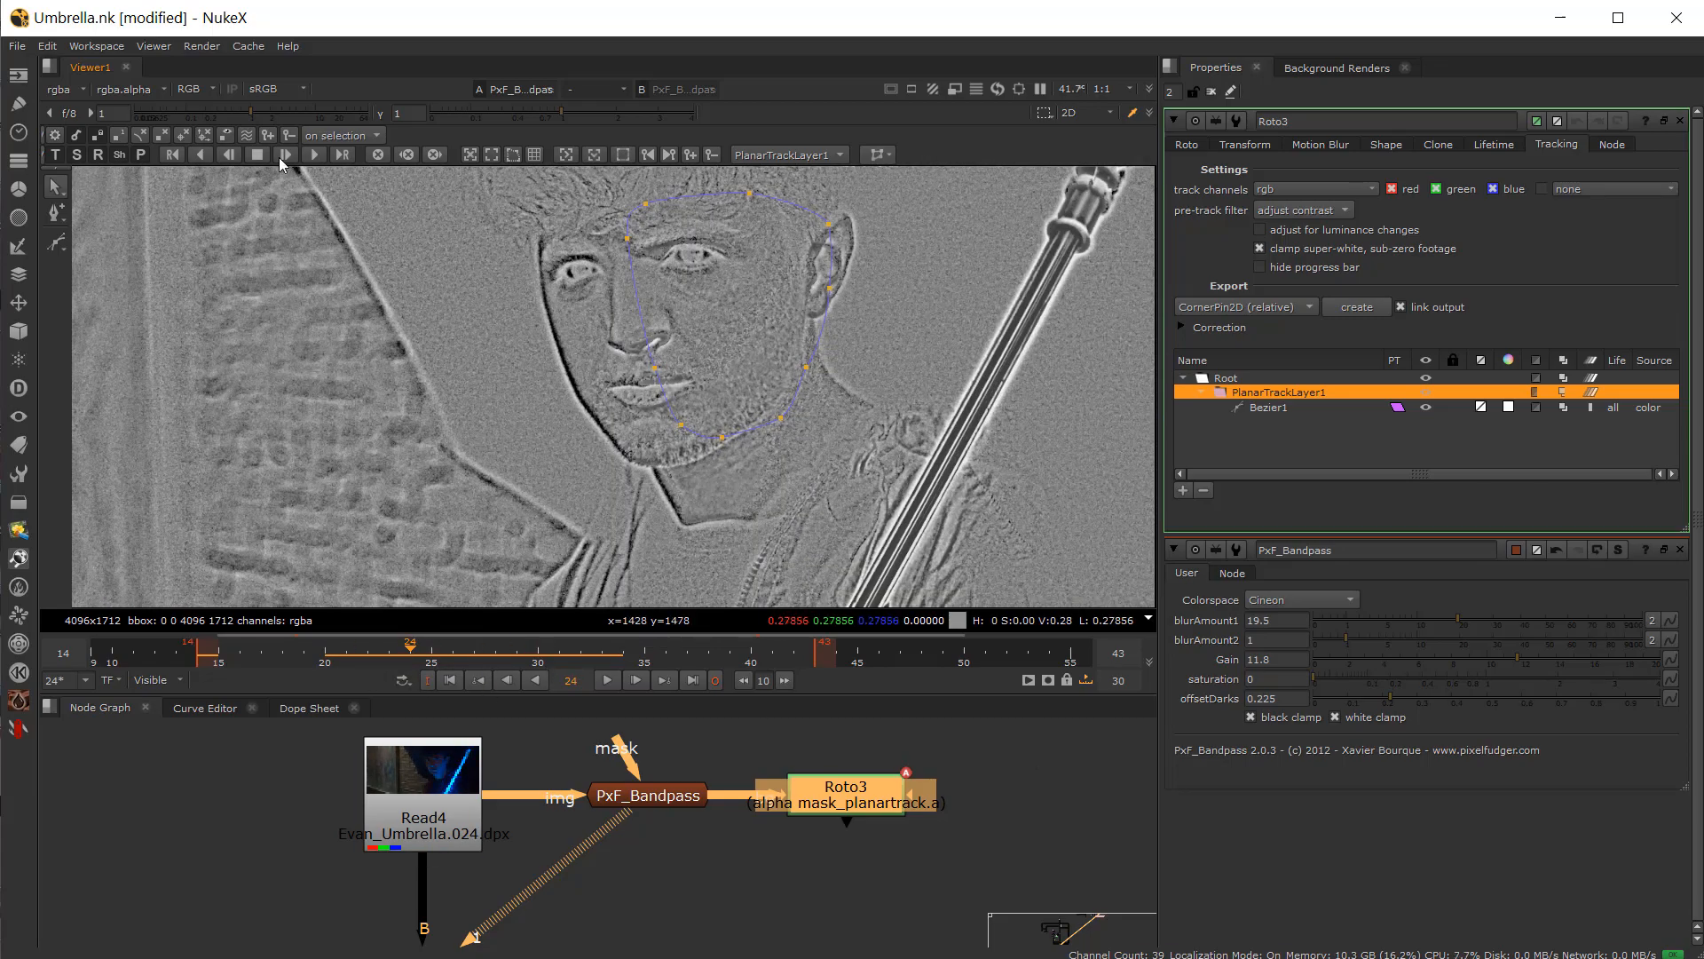
{"action": "left_click", "coordinate": [314, 158]}
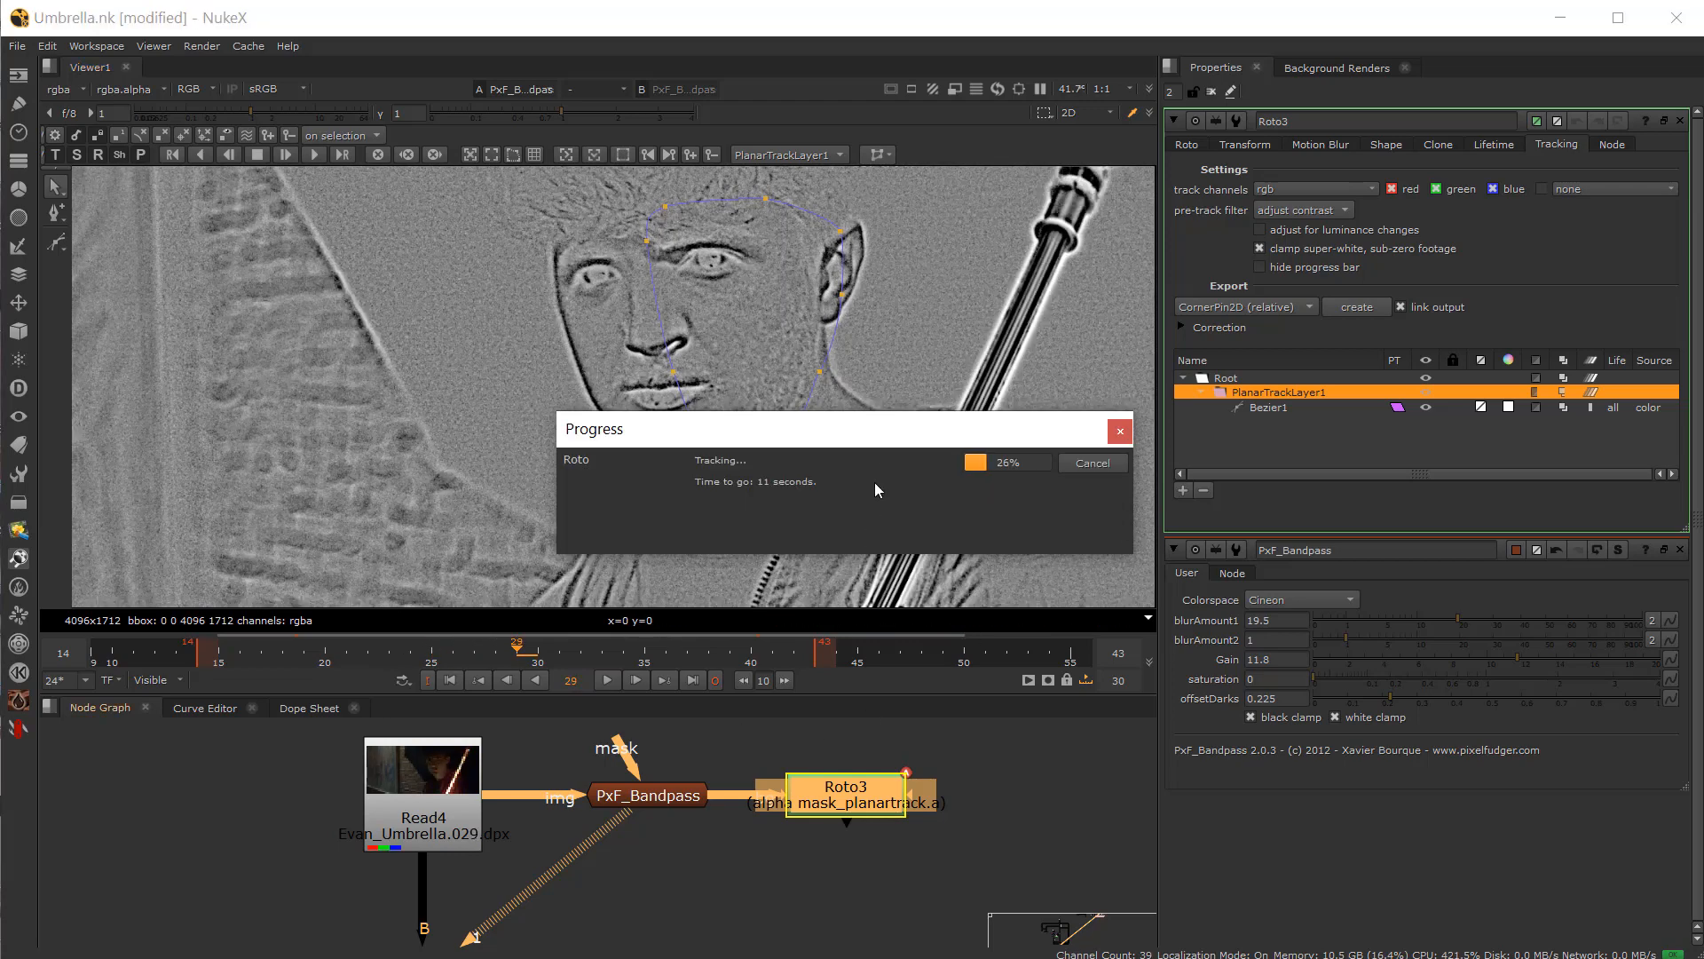
{"action": "left_click_drag", "start_coordinate": [879, 430], "coordinate": [1401, 659]}
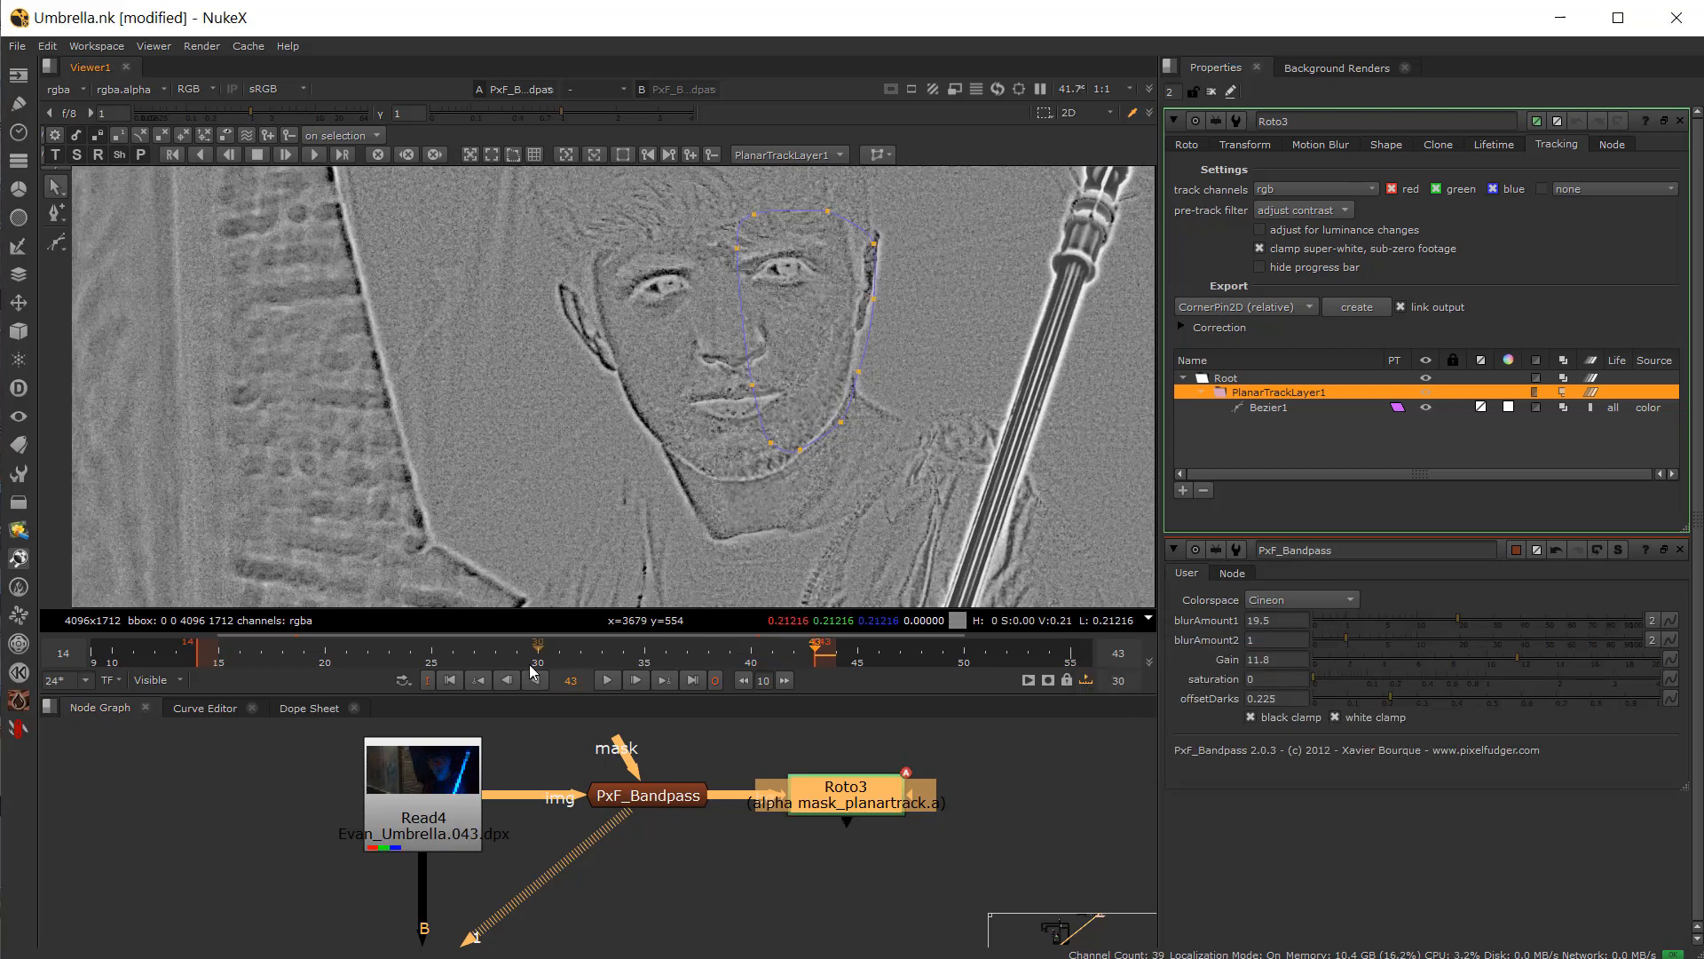
Step: Return to frame 14, create a CornerPin2D (relative) export from the planar track, and open its properties
{"action": "left_click_drag", "start_coordinate": [532, 672], "coordinate": [202, 680]}
{"action": "scroll", "coordinate": [563, 804], "scroll_direction": "down", "scroll_amount": 5}
{"action": "scroll", "coordinate": [747, 751], "scroll_direction": "up", "scroll_amount": 4}
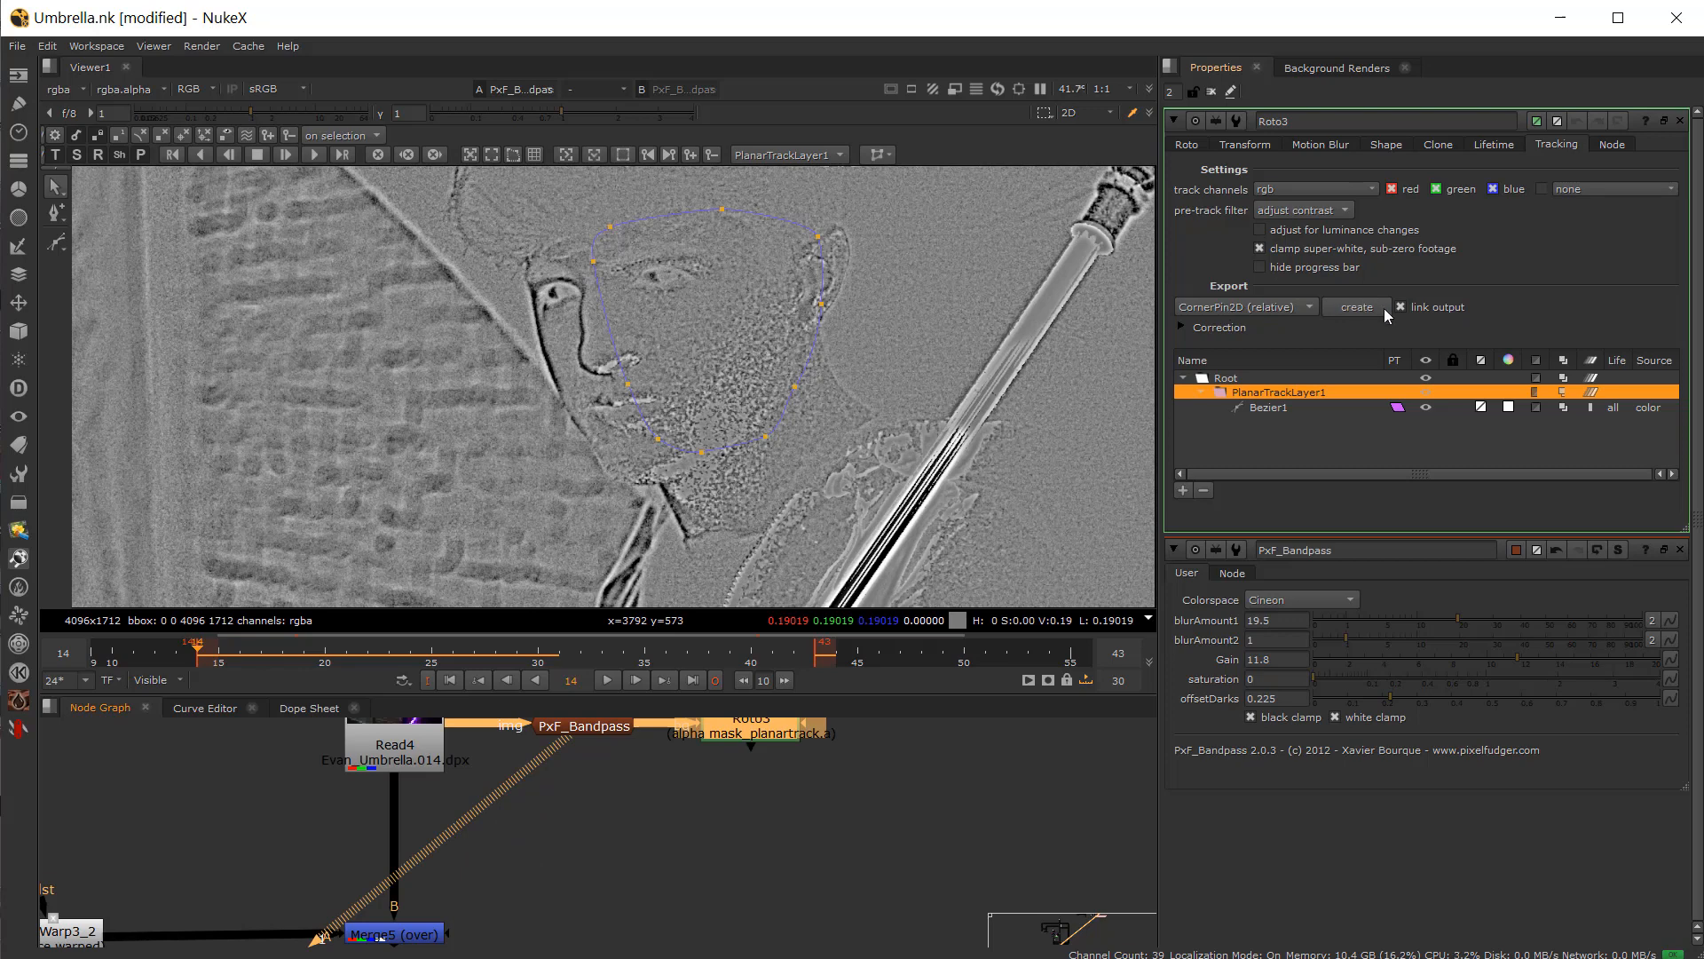
{"action": "left_click", "coordinate": [1357, 306]}
{"action": "left_click_drag", "start_coordinate": [976, 786], "coordinate": [790, 865]}
{"action": "double_click", "coordinate": [790, 863]}
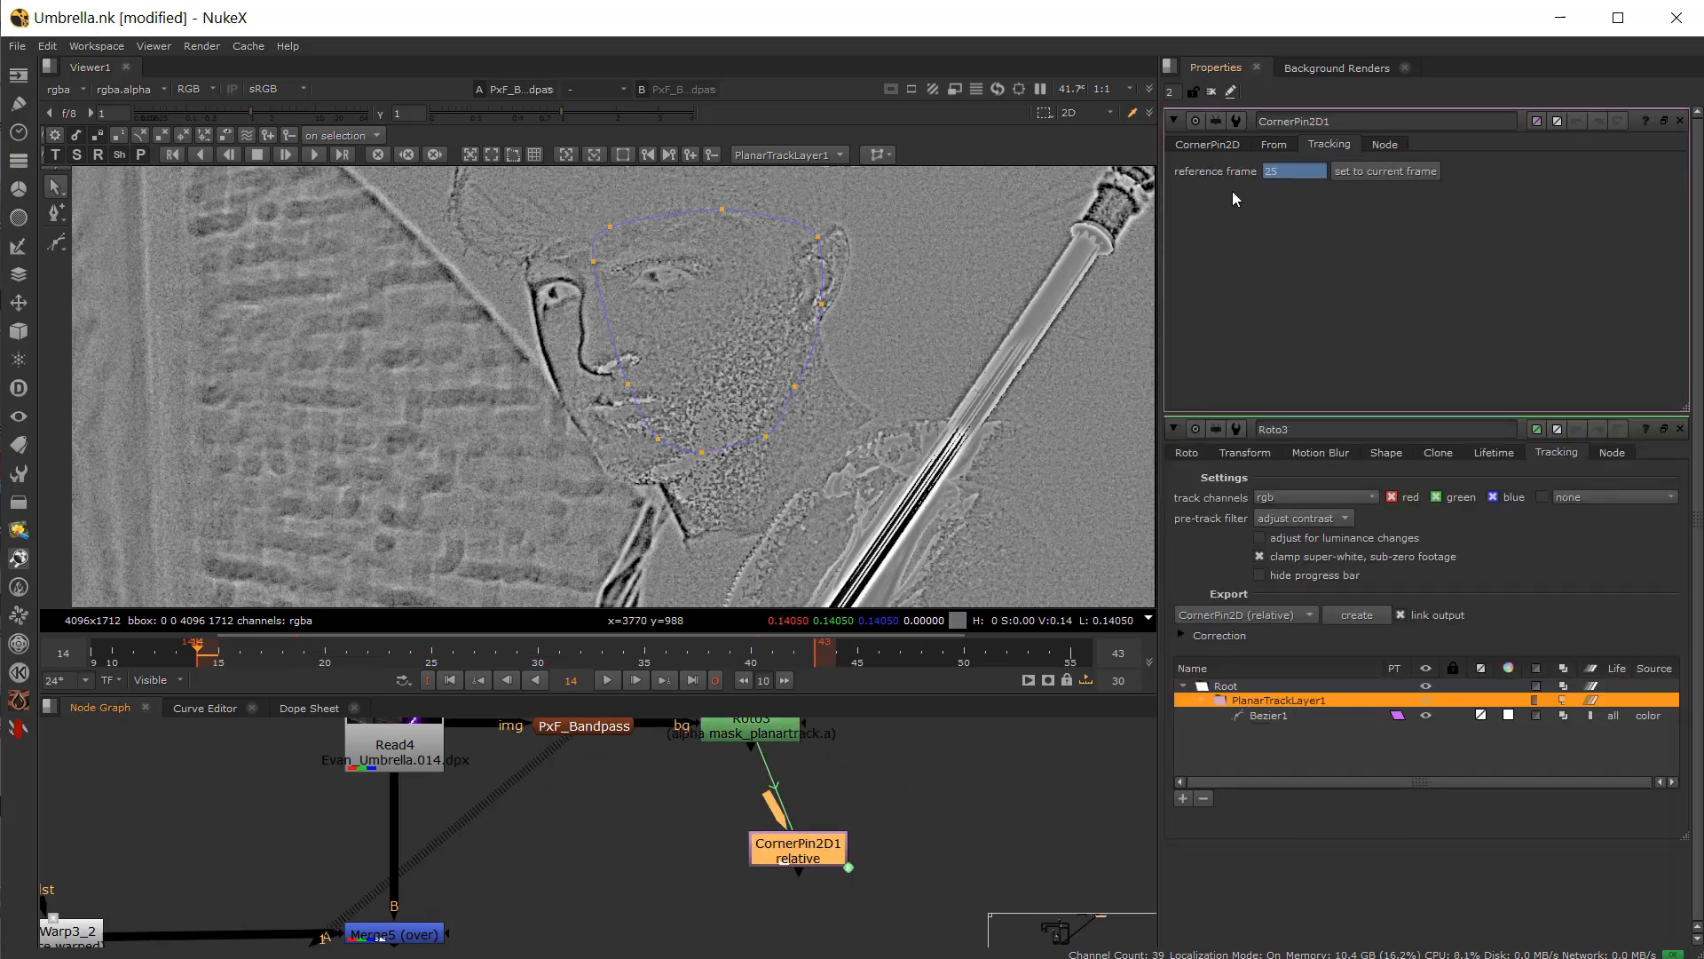
Step: Set the CornerPin2D reference frame to the current frame, 14
{"action": "left_click", "coordinate": [1385, 170]}
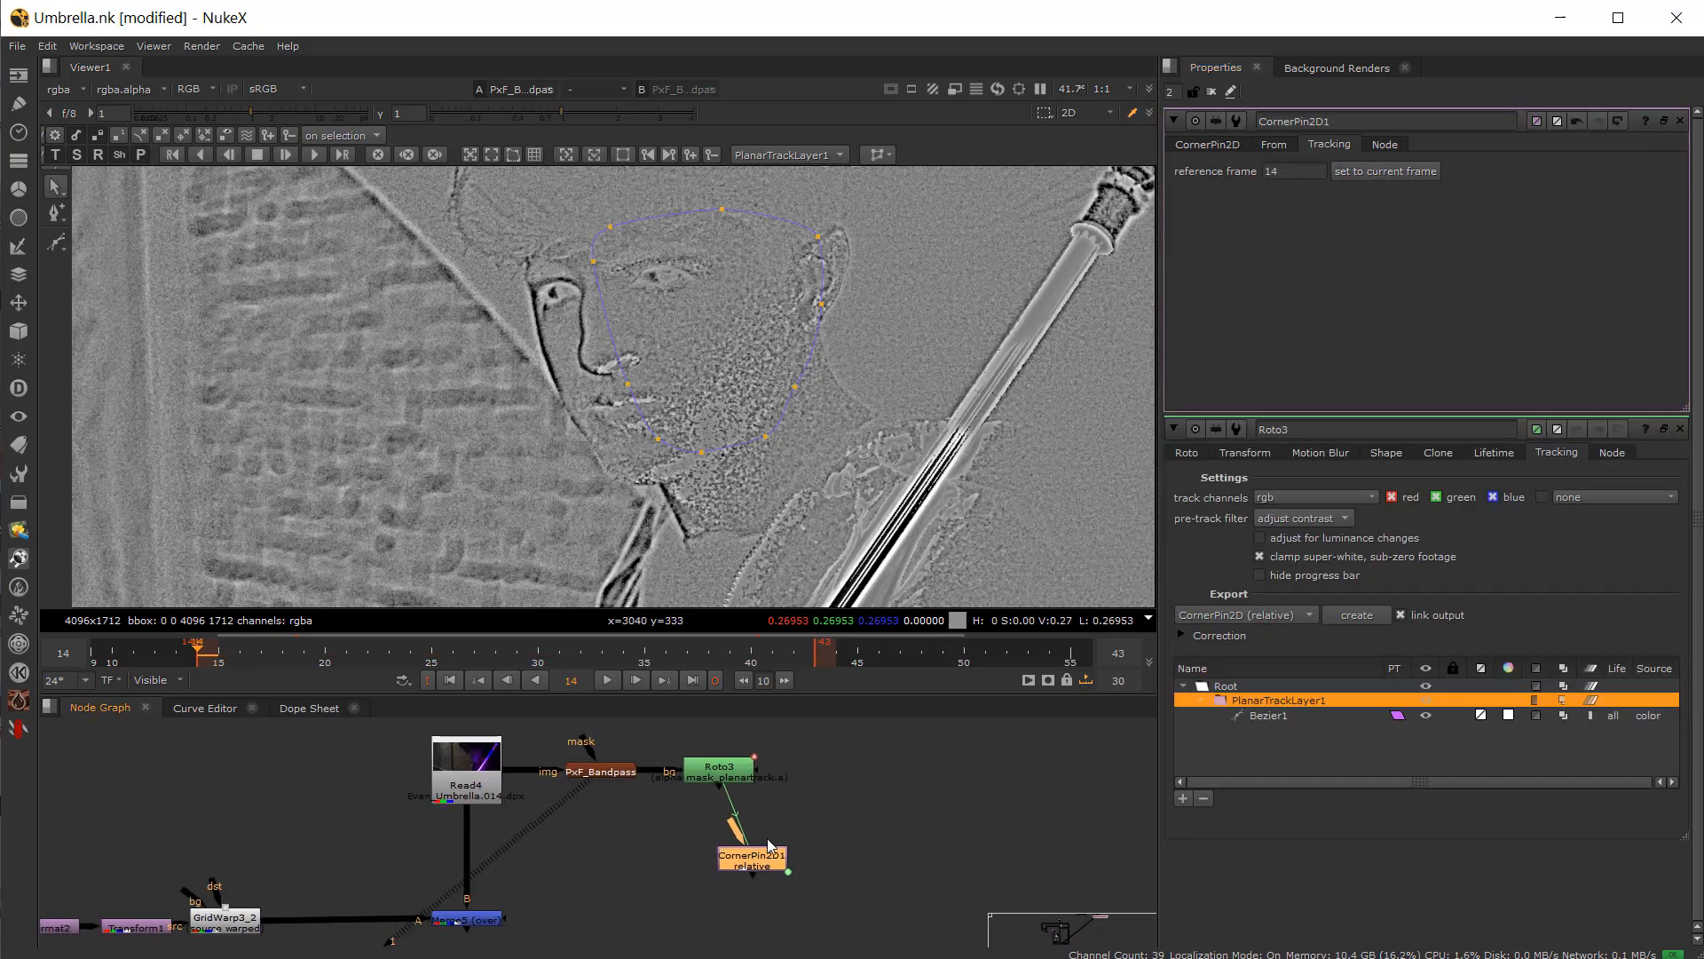
Step: Insert CornerPin2D1 into the tattoo image branch ahead of GridWarp3_2 and view the Merge5 composite
{"action": "key", "text": "f"}
{"action": "left_click_drag", "start_coordinate": [1015, 810], "coordinate": [596, 799]}
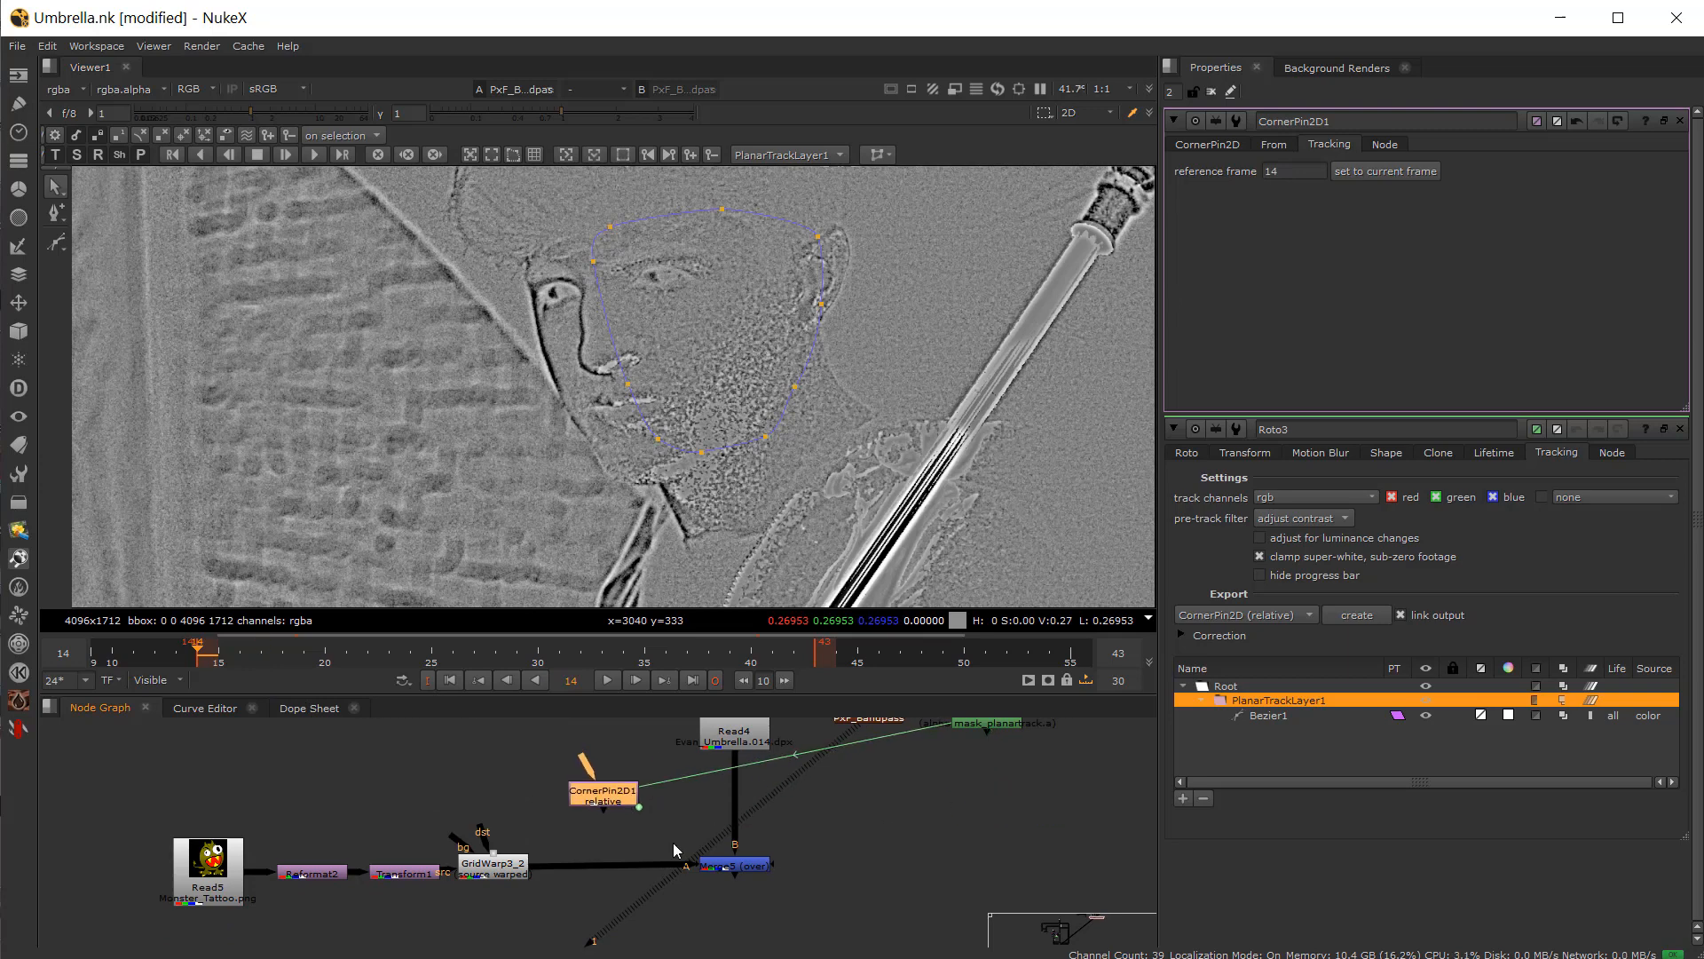
{"action": "left_click", "coordinate": [750, 866]}
{"action": "key", "text": "1"}
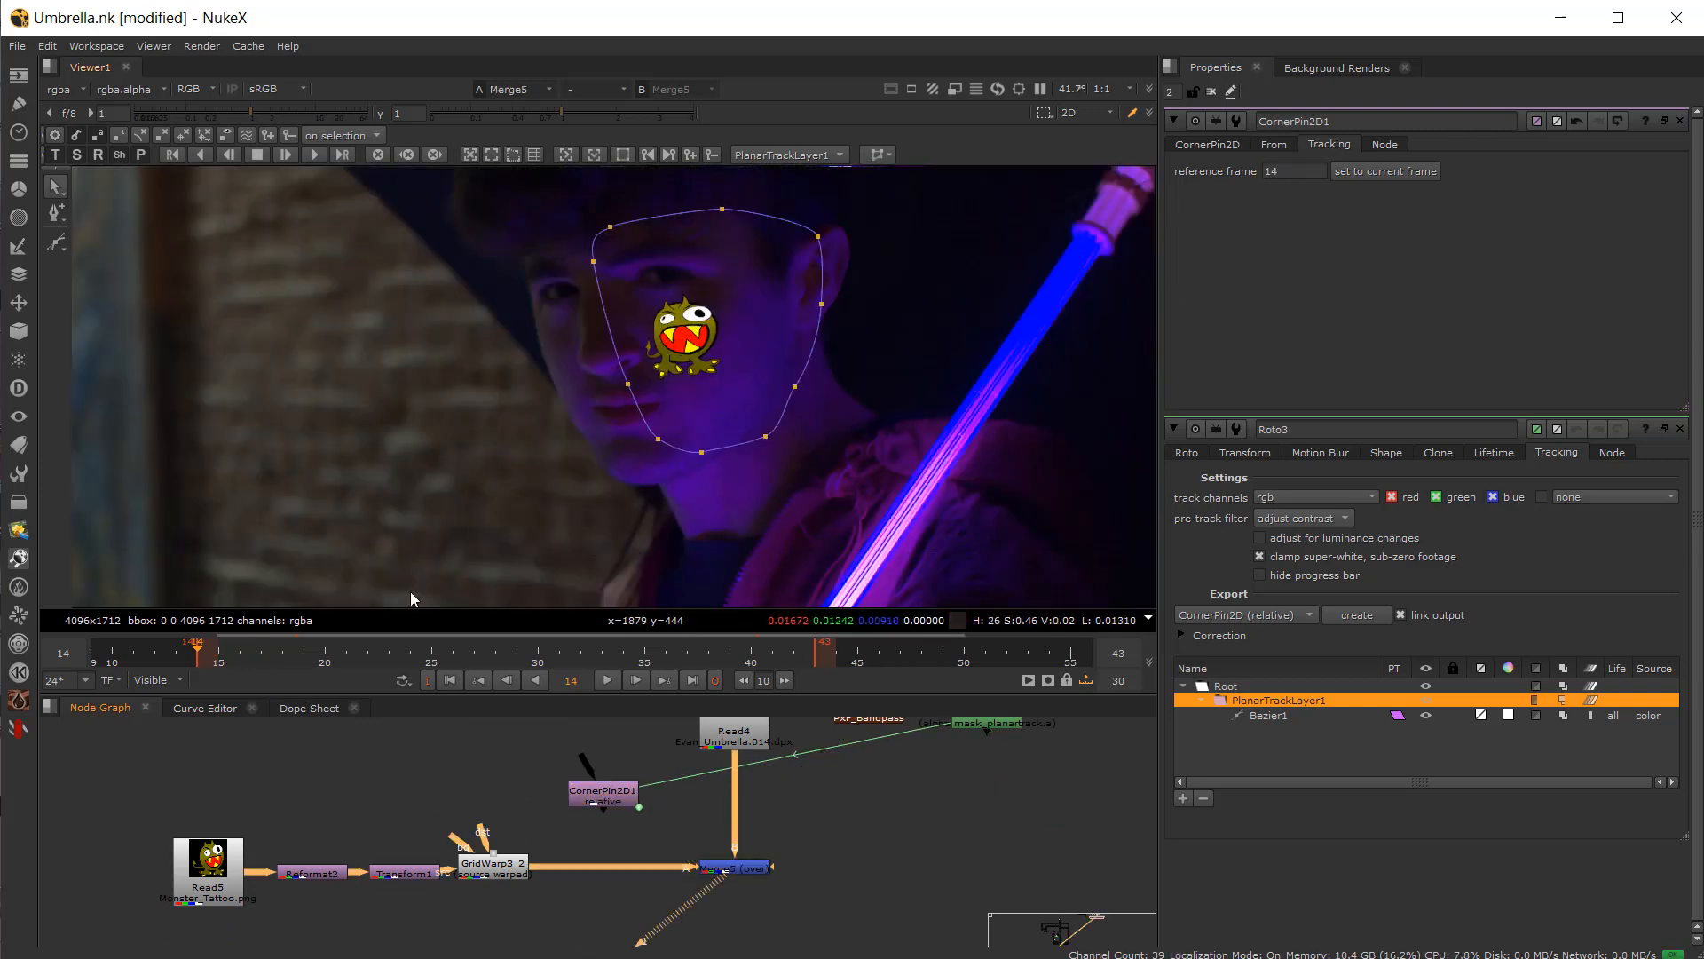
{"action": "left_click_drag", "start_coordinate": [599, 801], "coordinate": [593, 877]}
{"action": "left_click", "coordinate": [736, 869]}
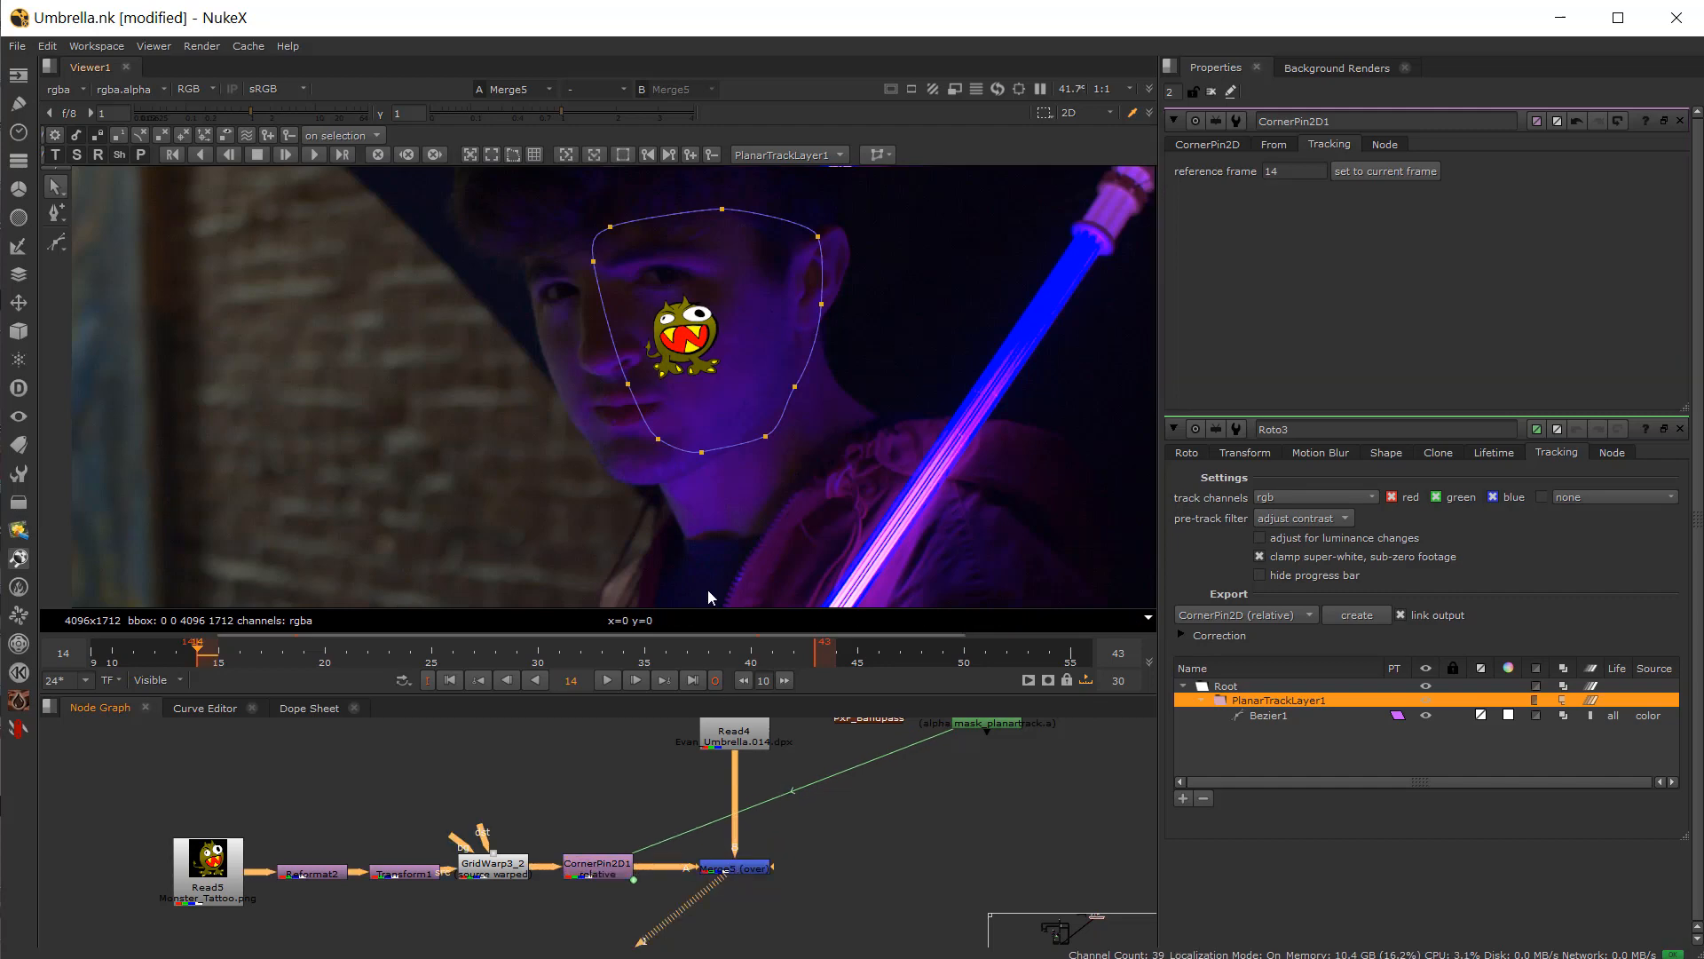
Step: Play back the composite to review how the tattoo follows the actor's face
{"action": "left_click_drag", "start_coordinate": [328, 674], "coordinate": [687, 696]}
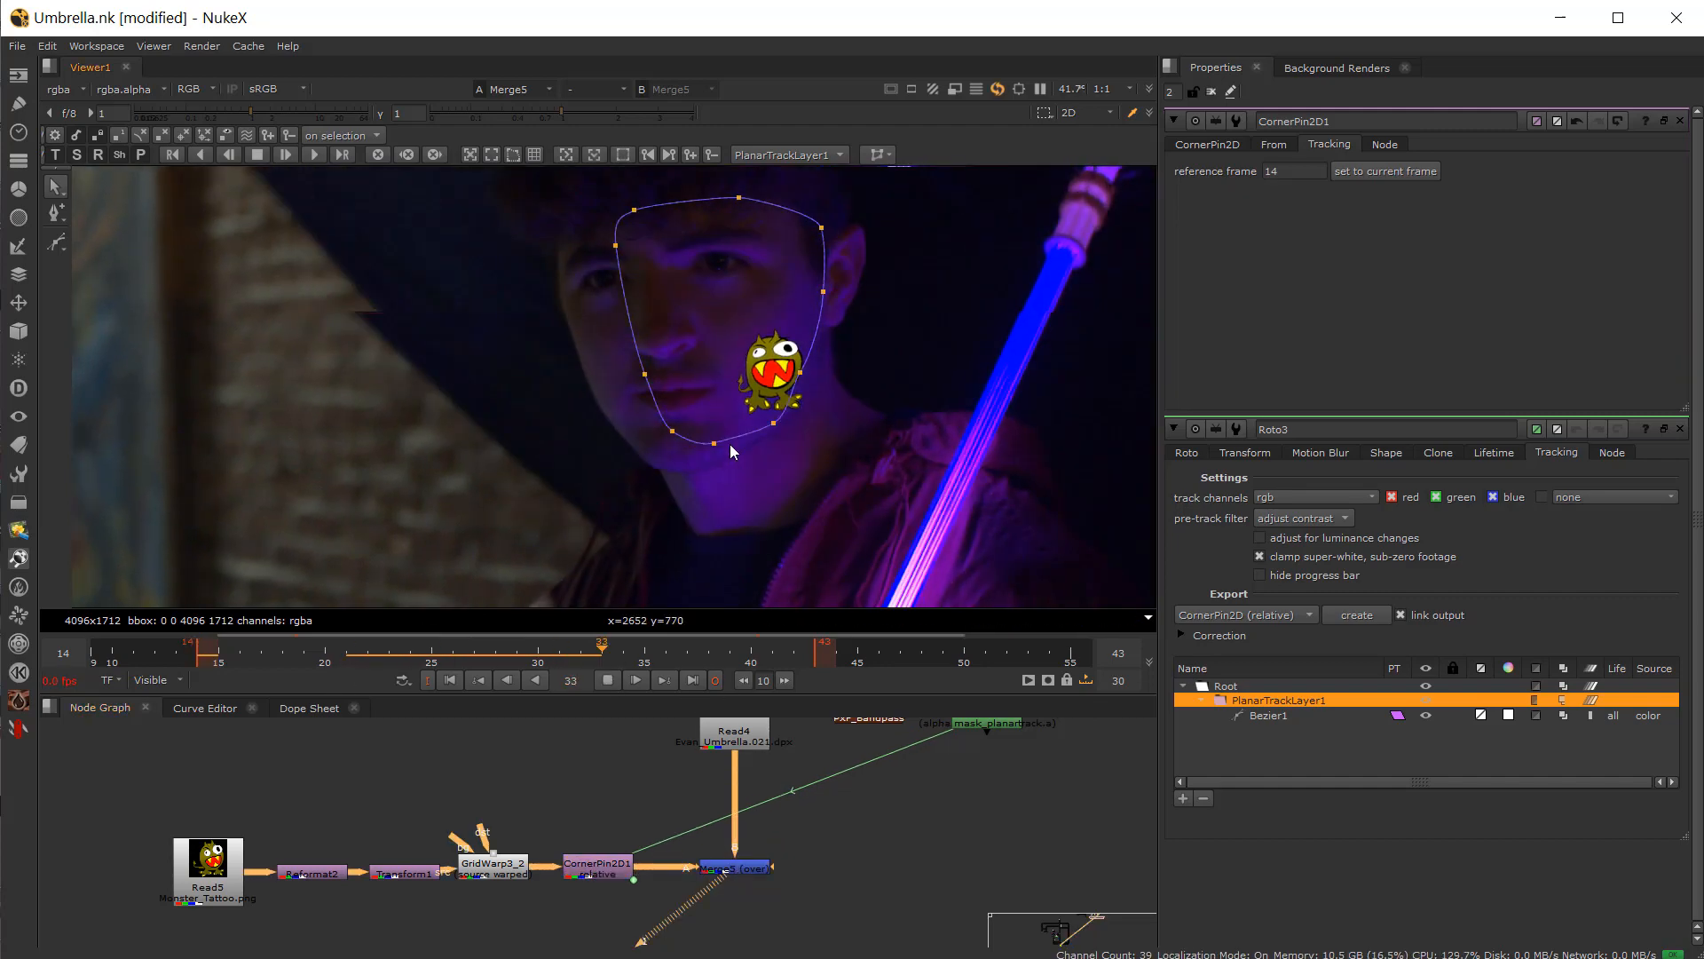
{"action": "key", "text": "q"}
{"action": "scroll", "coordinate": [788, 359], "scroll_direction": "up", "scroll_amount": 2}
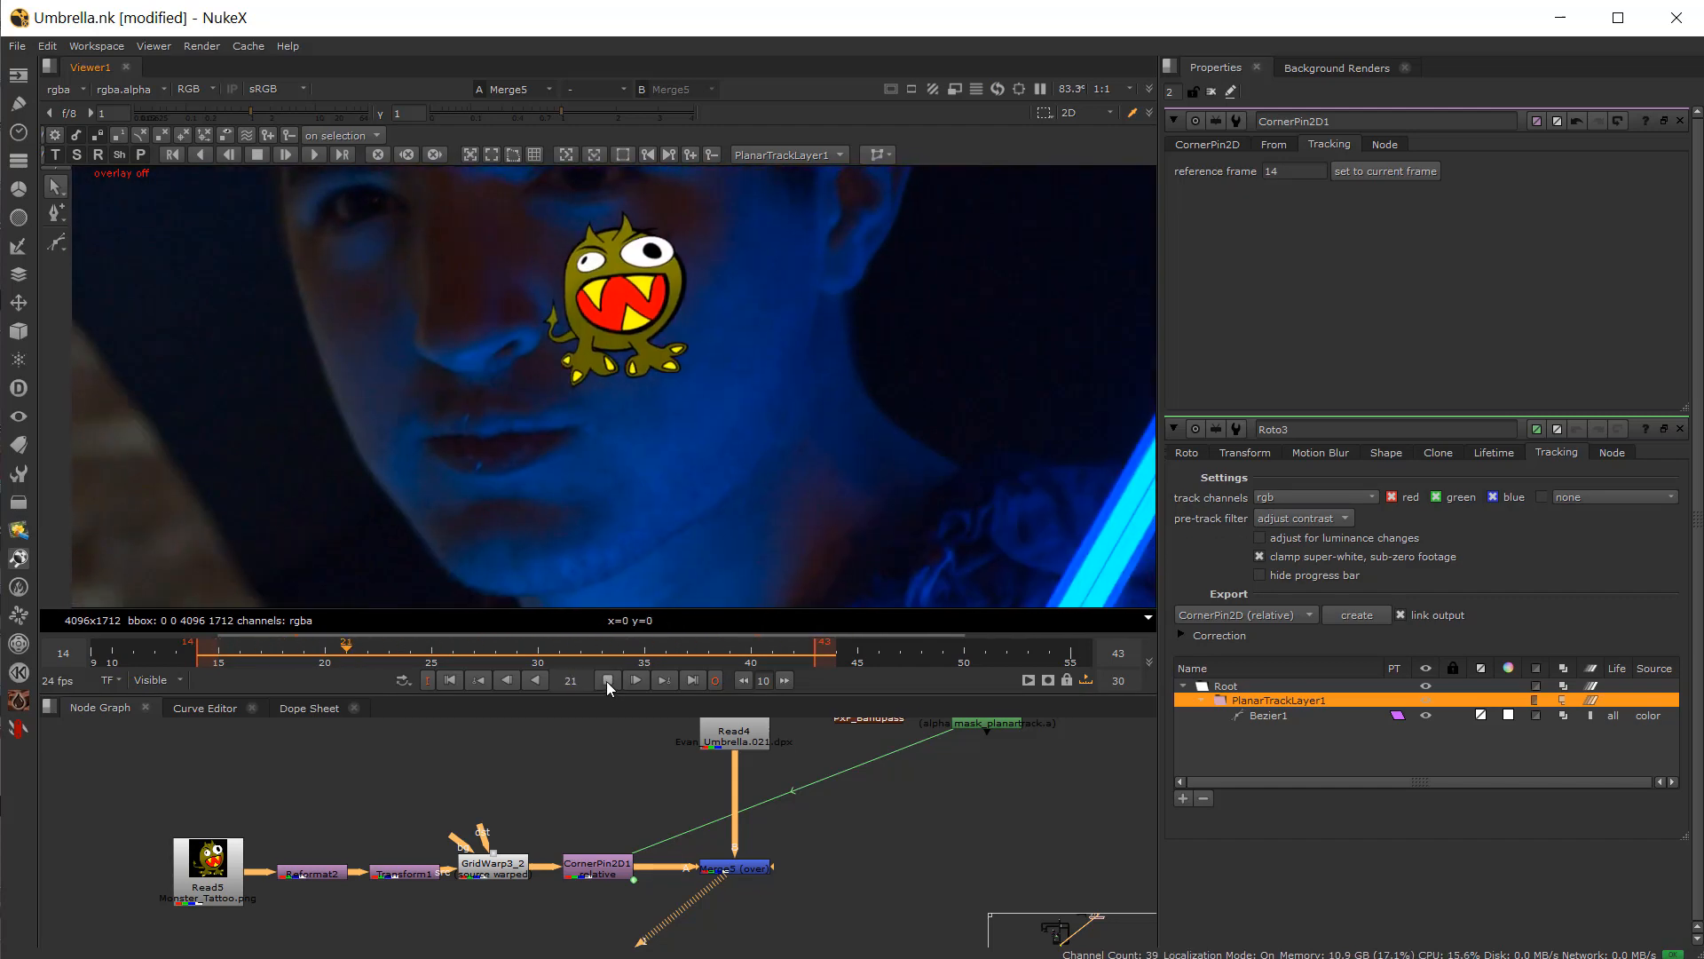
{"action": "left_click", "coordinate": [609, 679]}
{"action": "scroll", "coordinate": [701, 427], "scroll_direction": "down", "scroll_amount": 2}
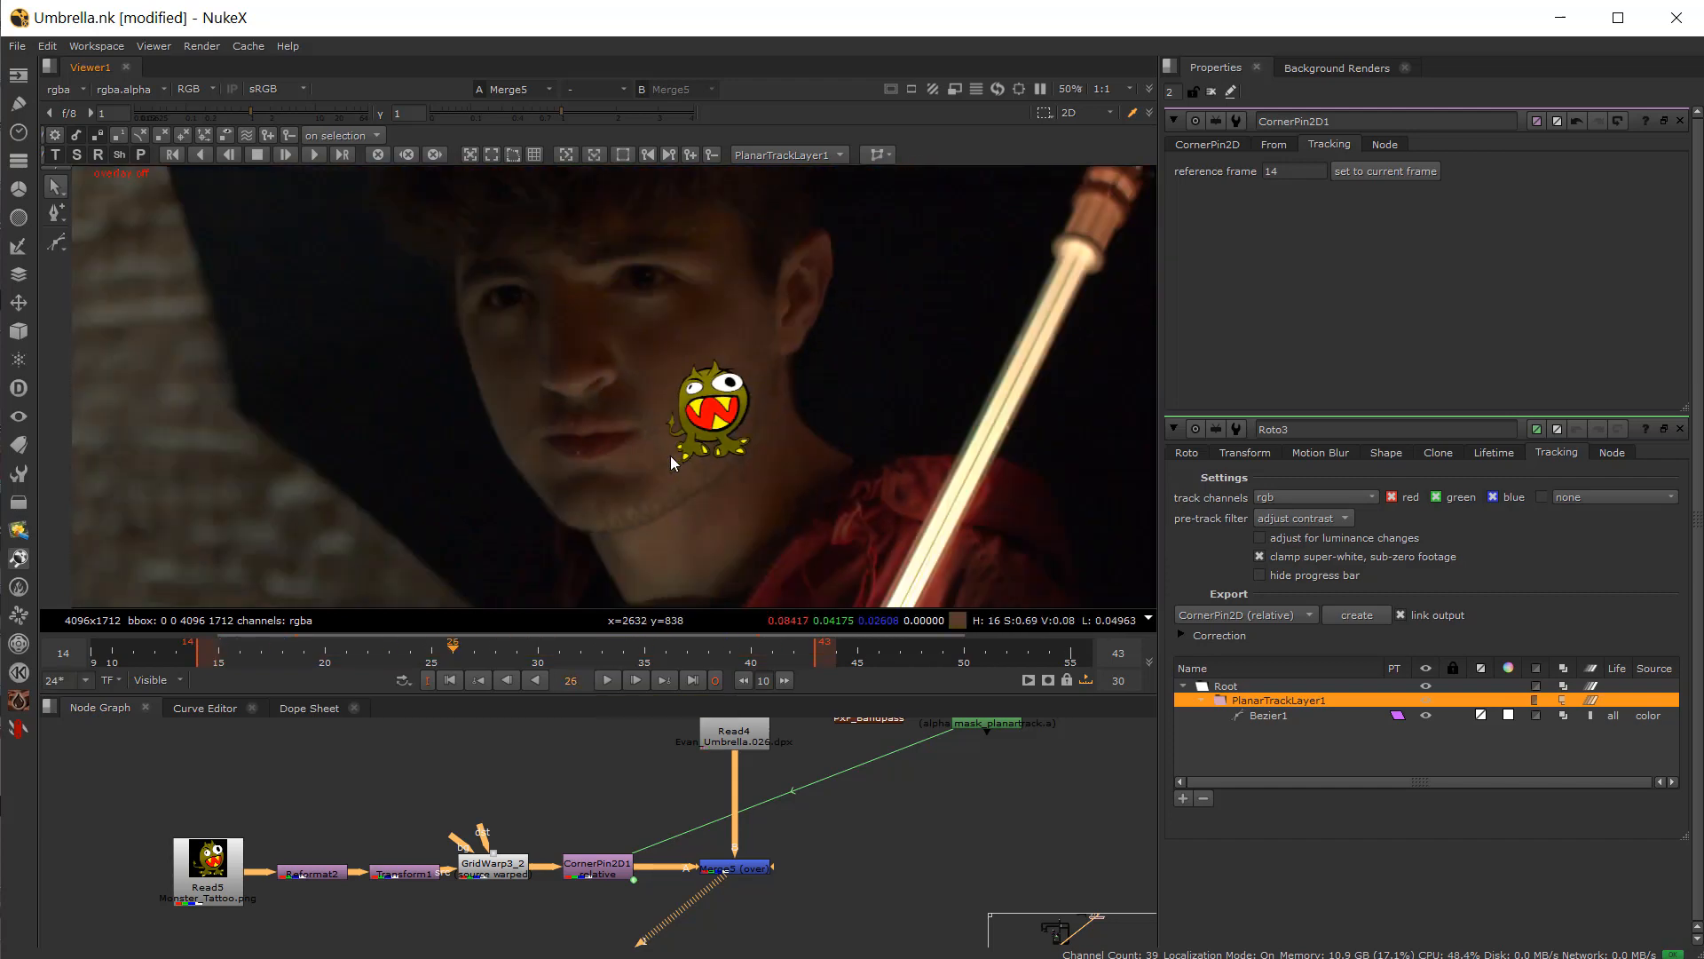
{"action": "left_click", "coordinate": [813, 848]}
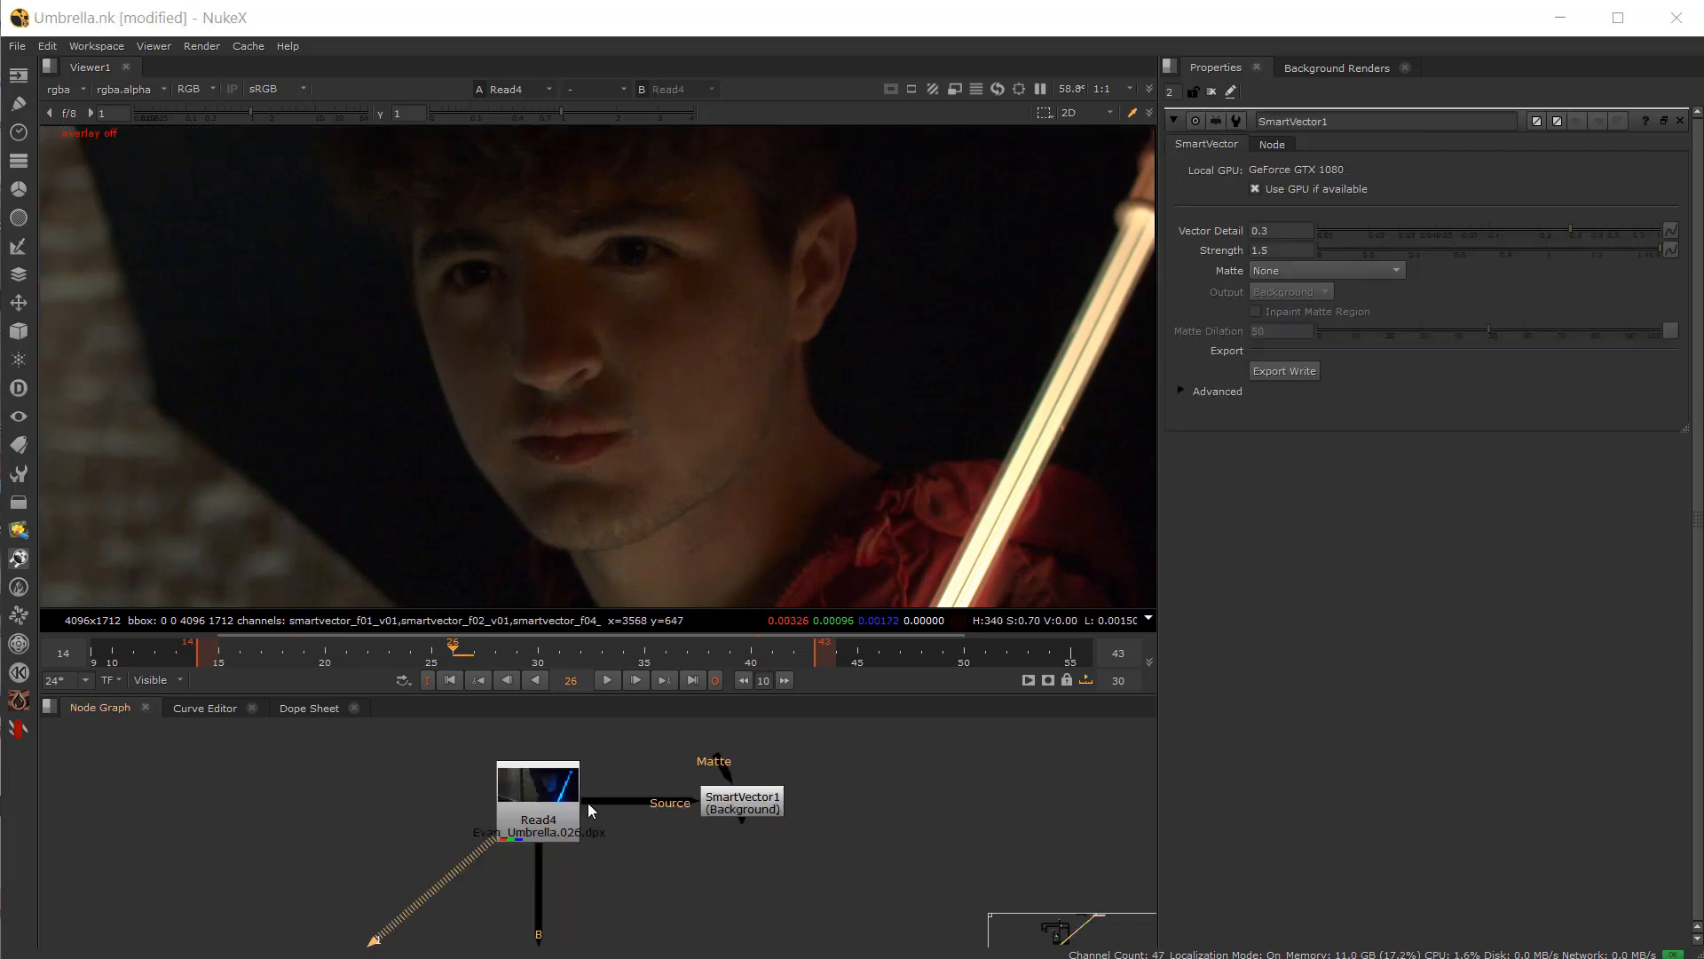
Step: View the SmartVector1 node and display its smartvector_f01_v01 layer in the viewer
{"action": "left_click", "coordinate": [544, 787]}
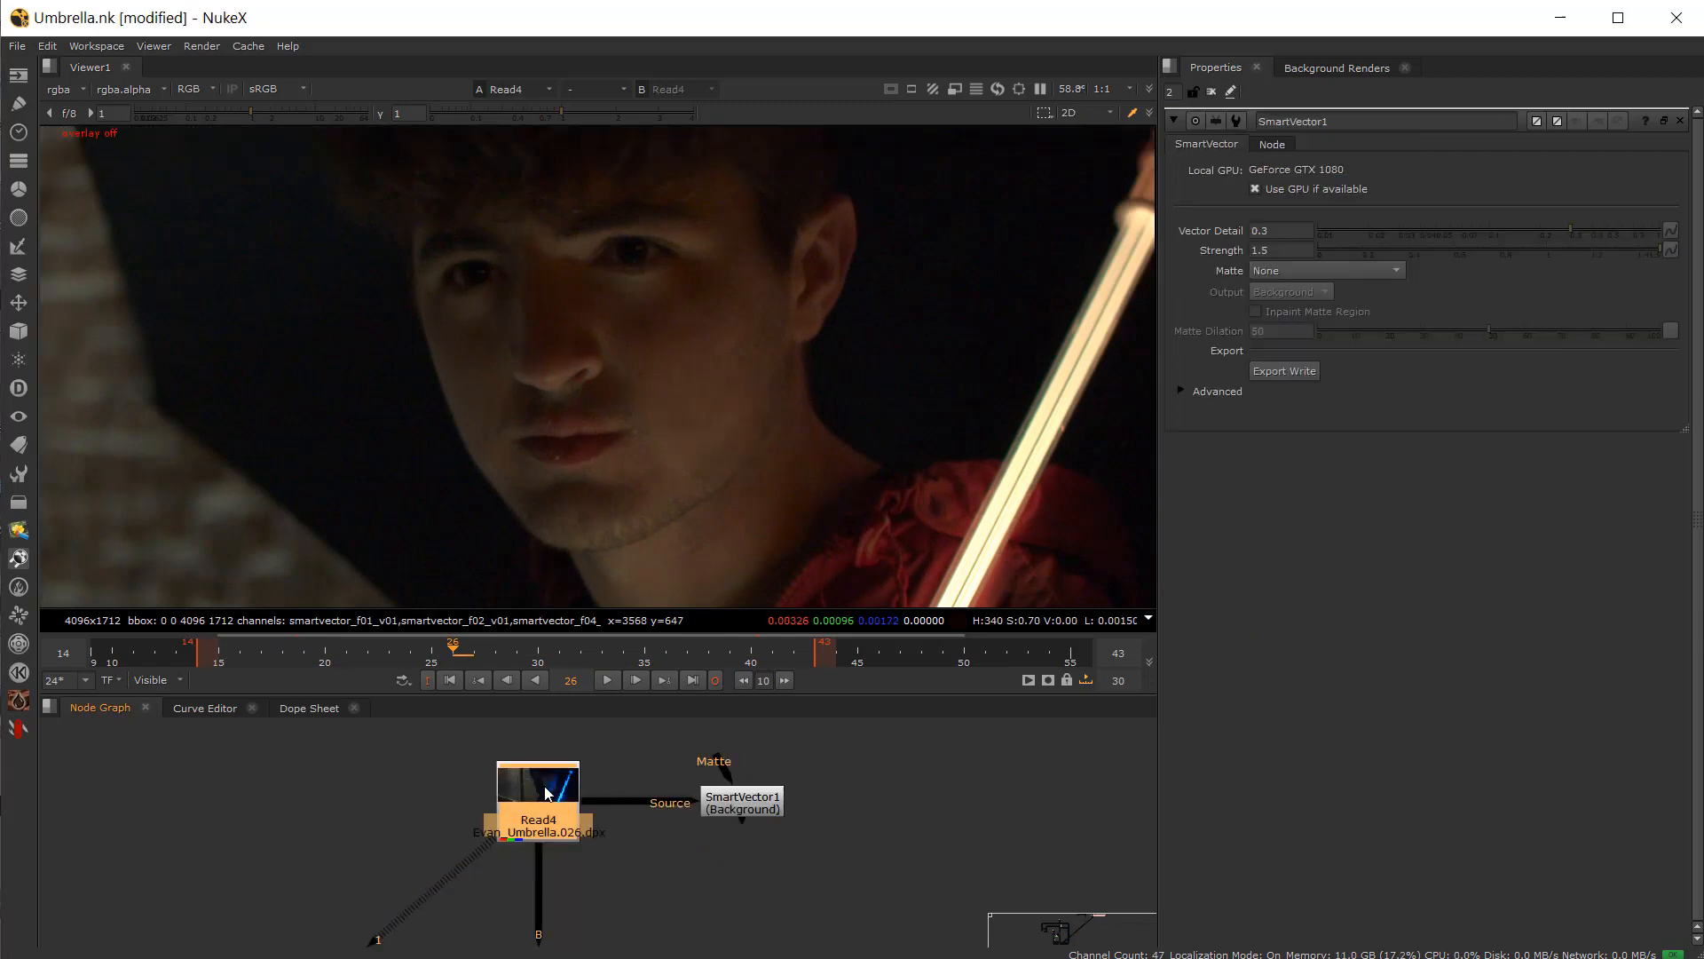
{"action": "key", "text": "1"}
{"action": "left_click", "coordinate": [753, 797]}
{"action": "key", "text": "1"}
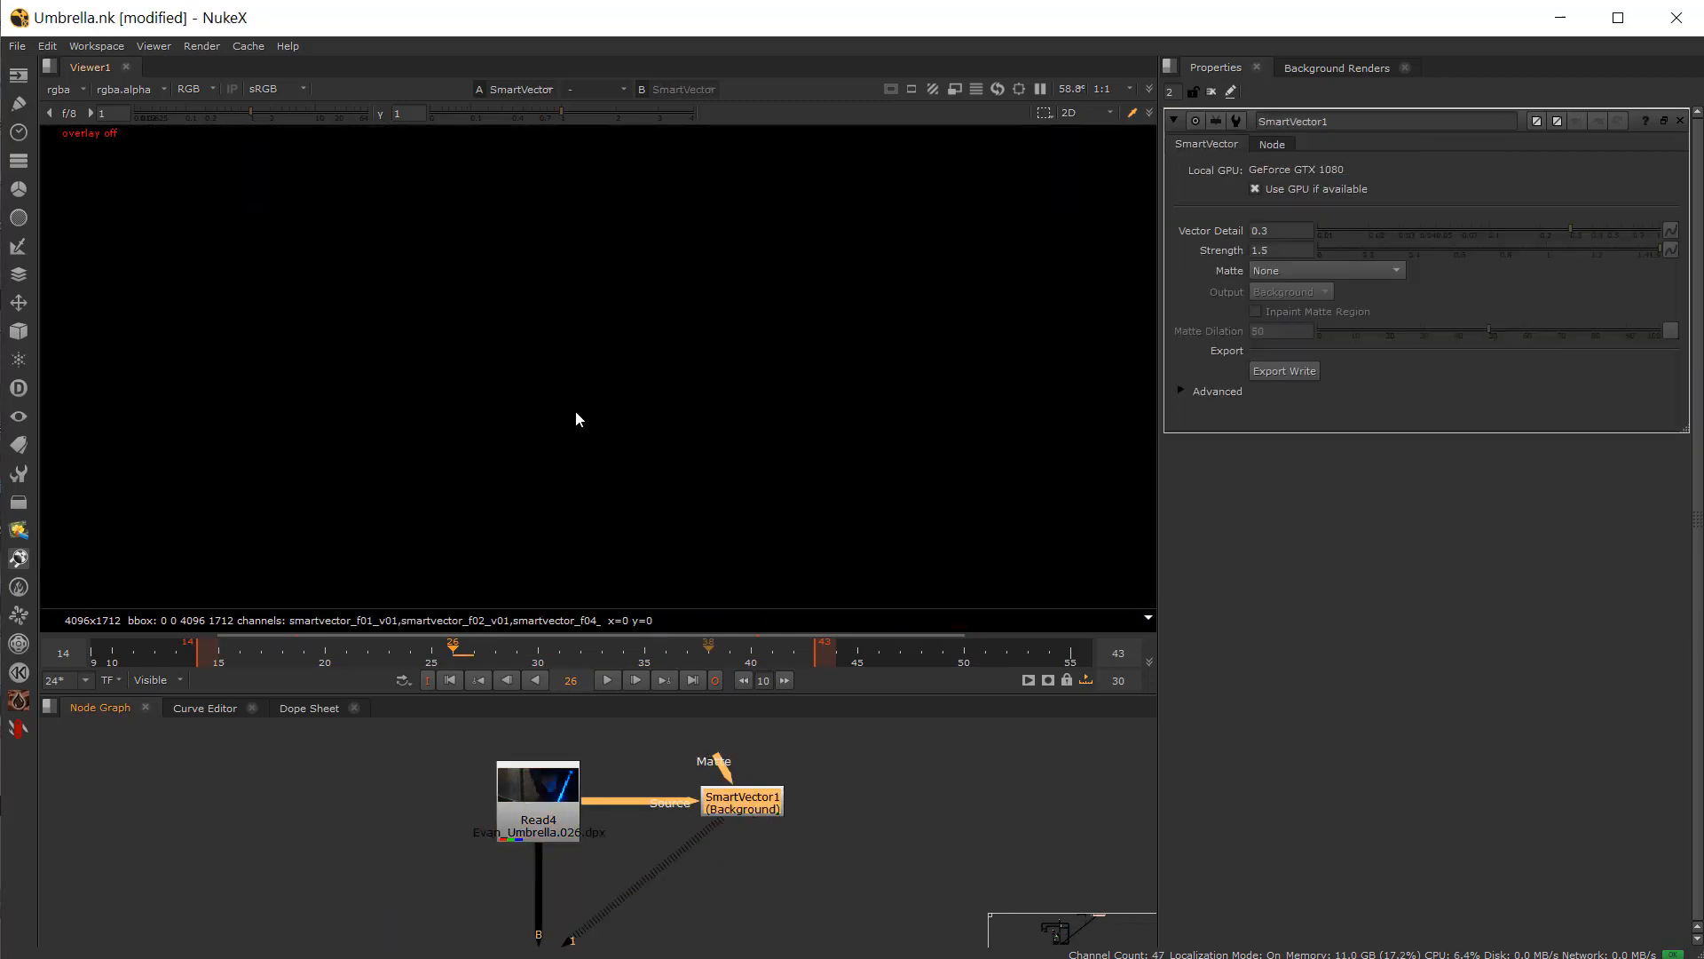
{"action": "left_click", "coordinate": [77, 89]}
{"action": "left_click", "coordinate": [80, 183]}
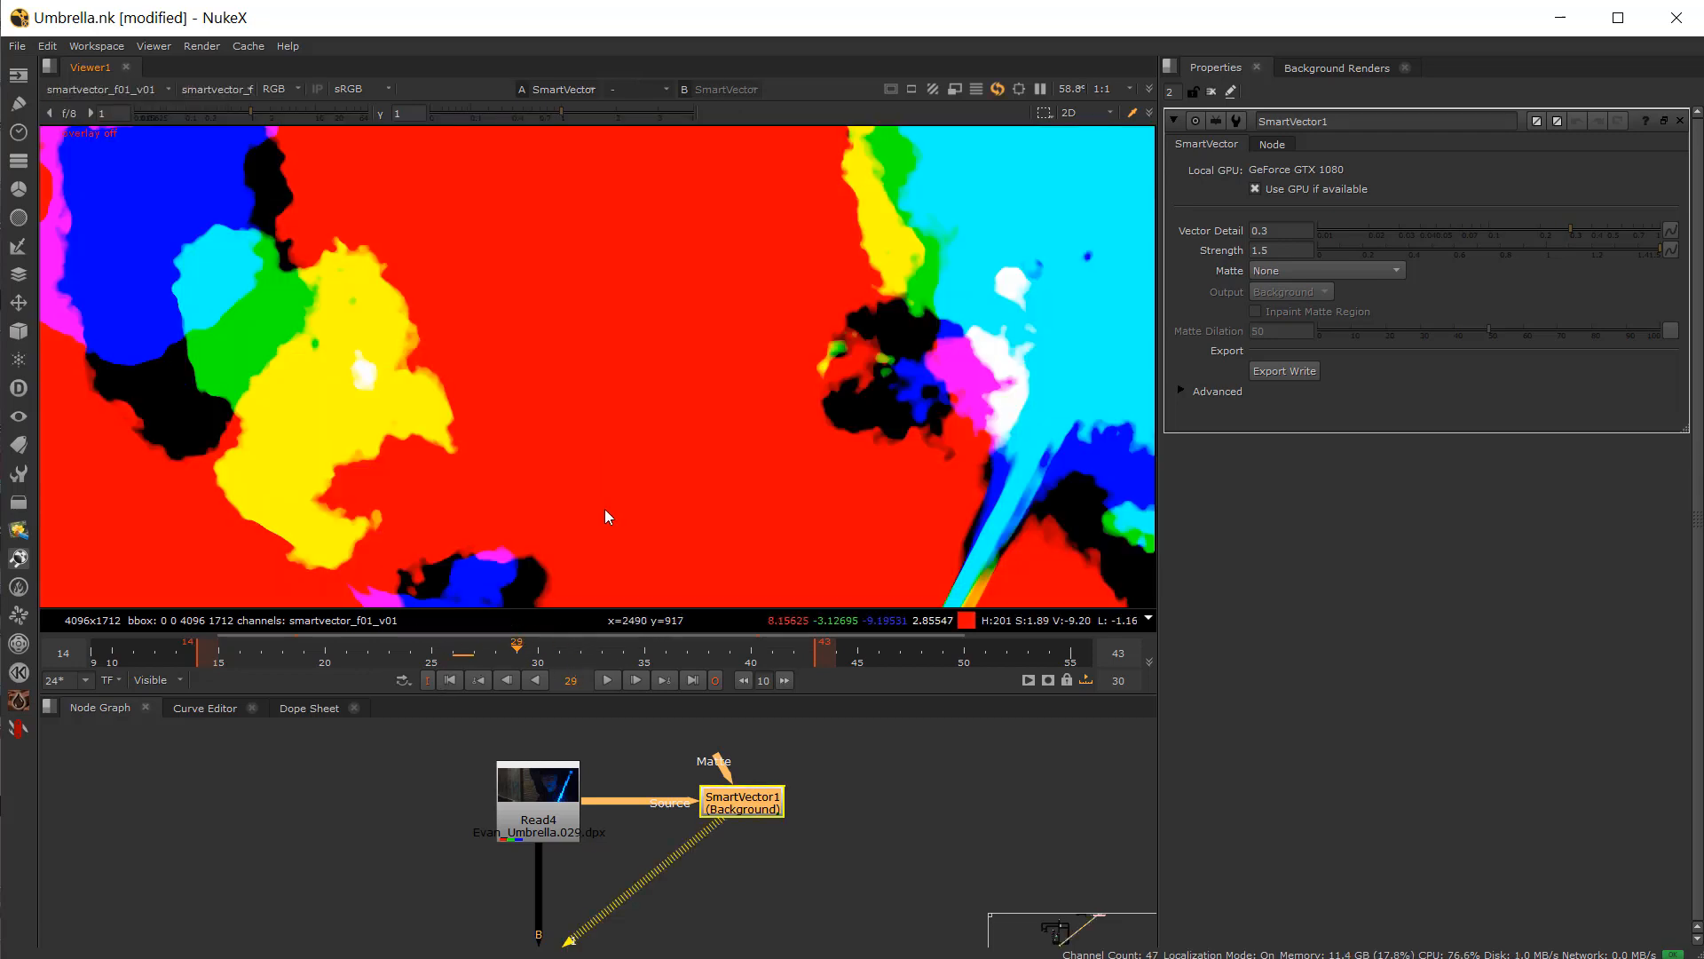
Step: Scrub through several frames to examine the motion vectors, then switch the viewer layer back to rgba
{"action": "scroll", "coordinate": [752, 550], "scroll_direction": "down", "scroll_amount": 2}
{"action": "left_click", "coordinate": [604, 662]}
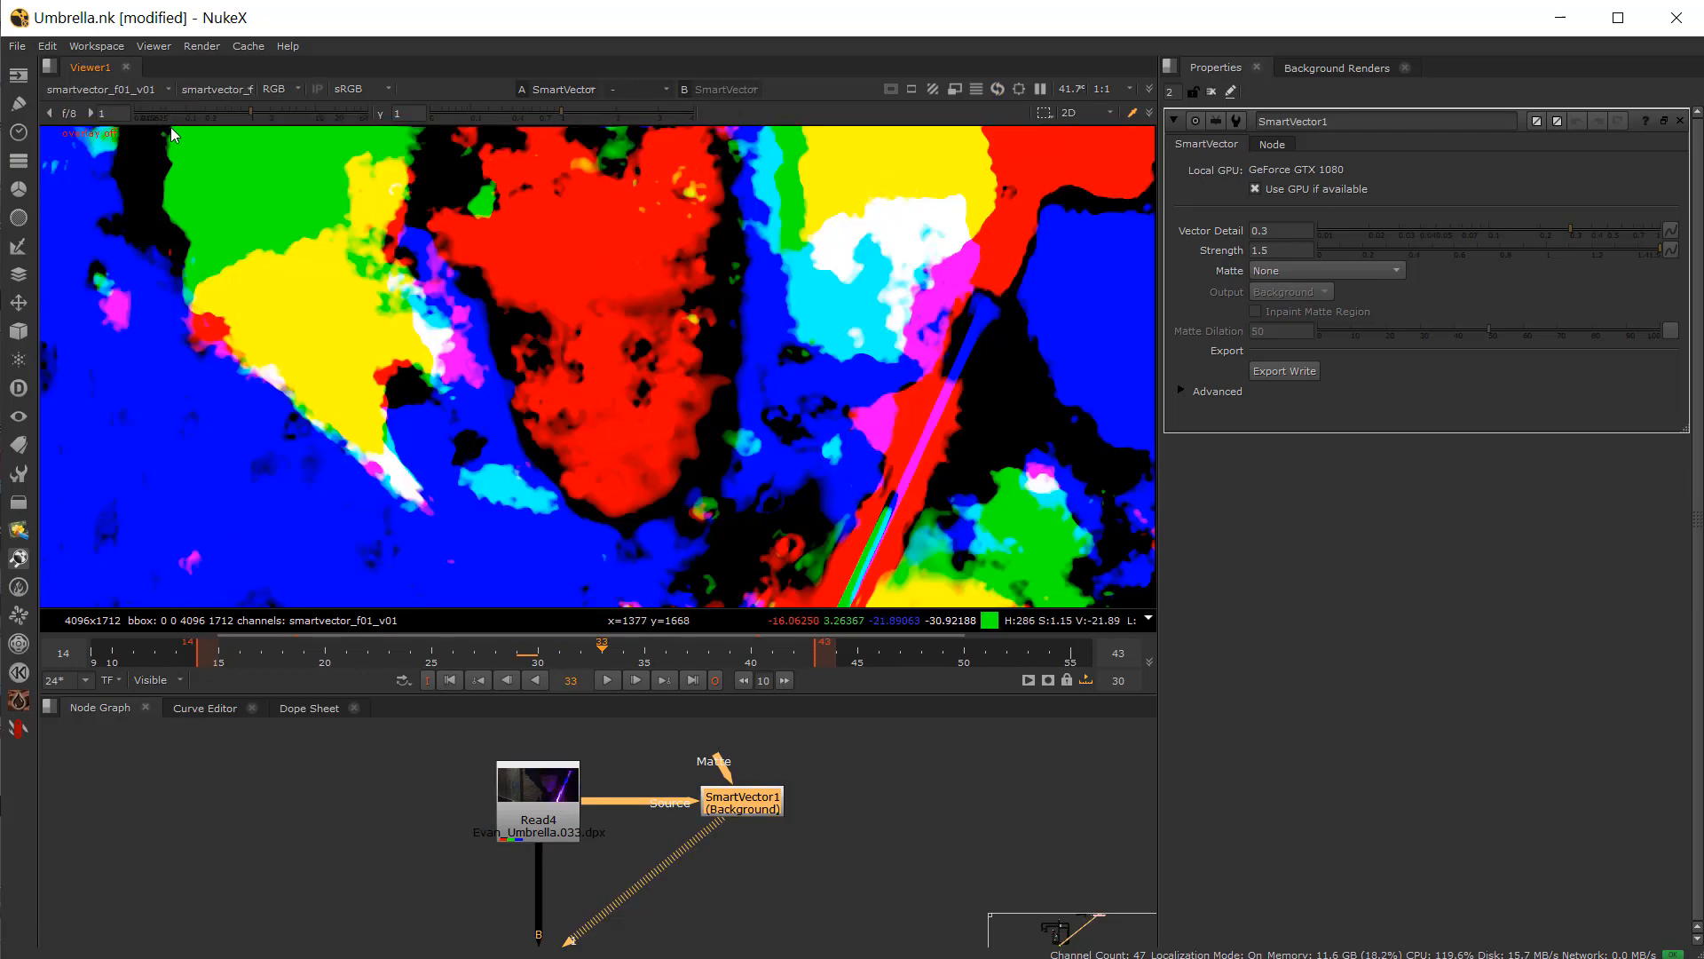
{"action": "left_click", "coordinate": [544, 662]}
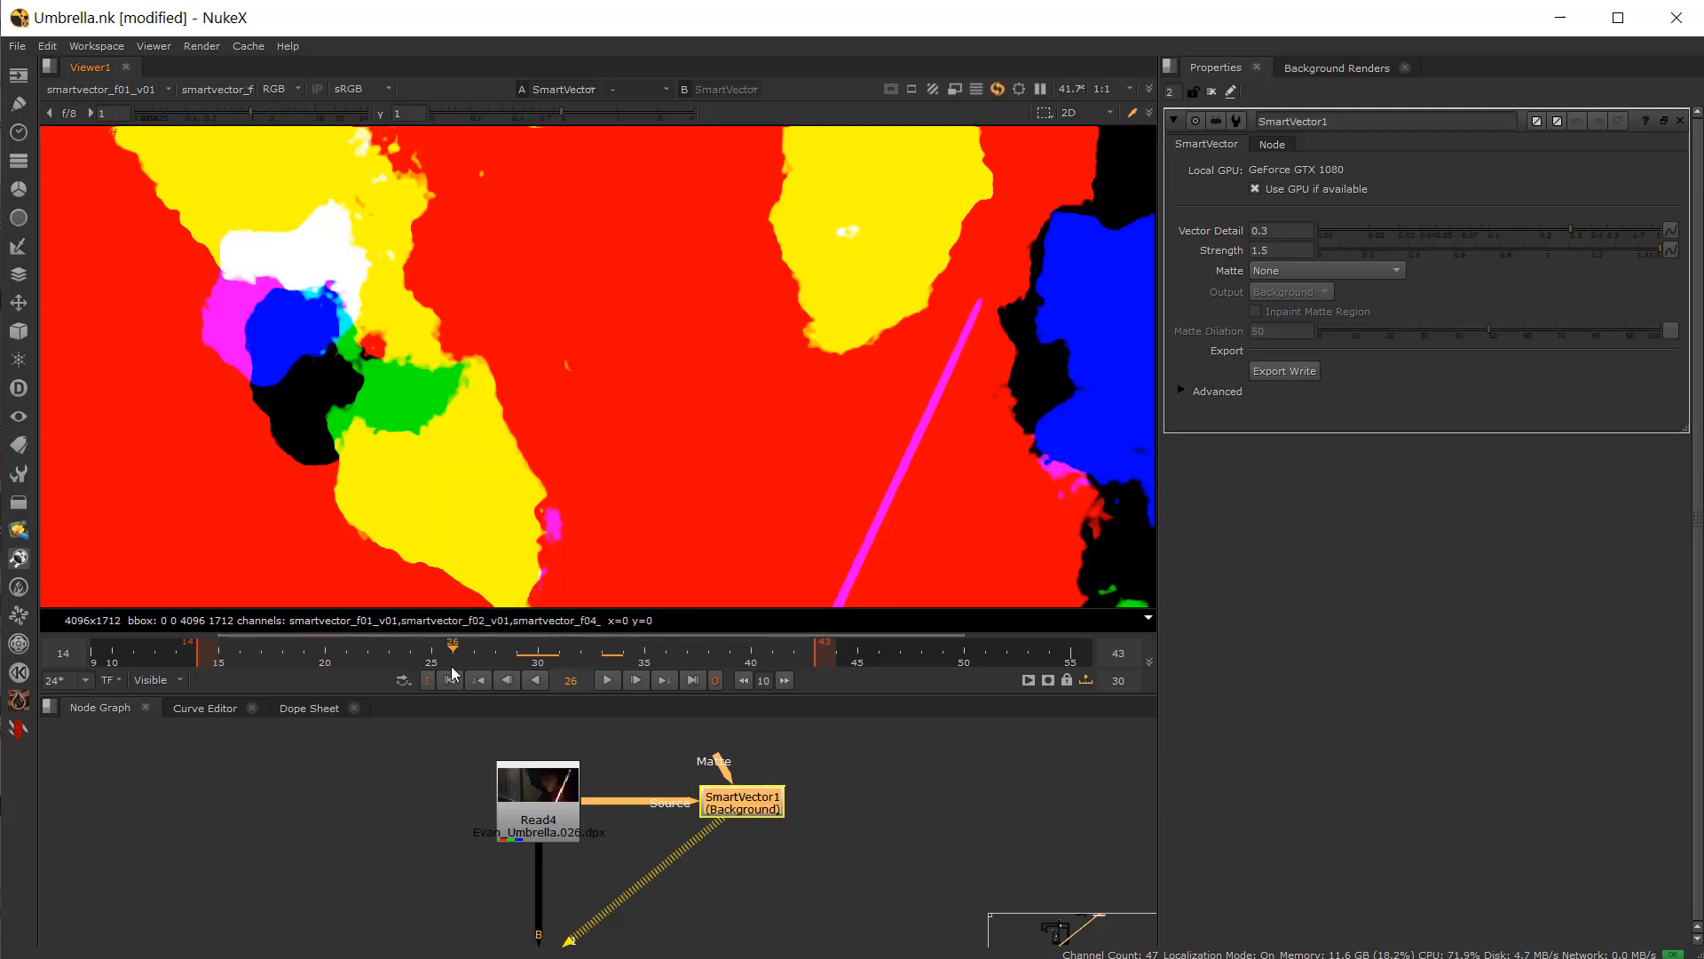
{"action": "left_click", "coordinate": [452, 662]}
{"action": "left_click", "coordinate": [165, 90]}
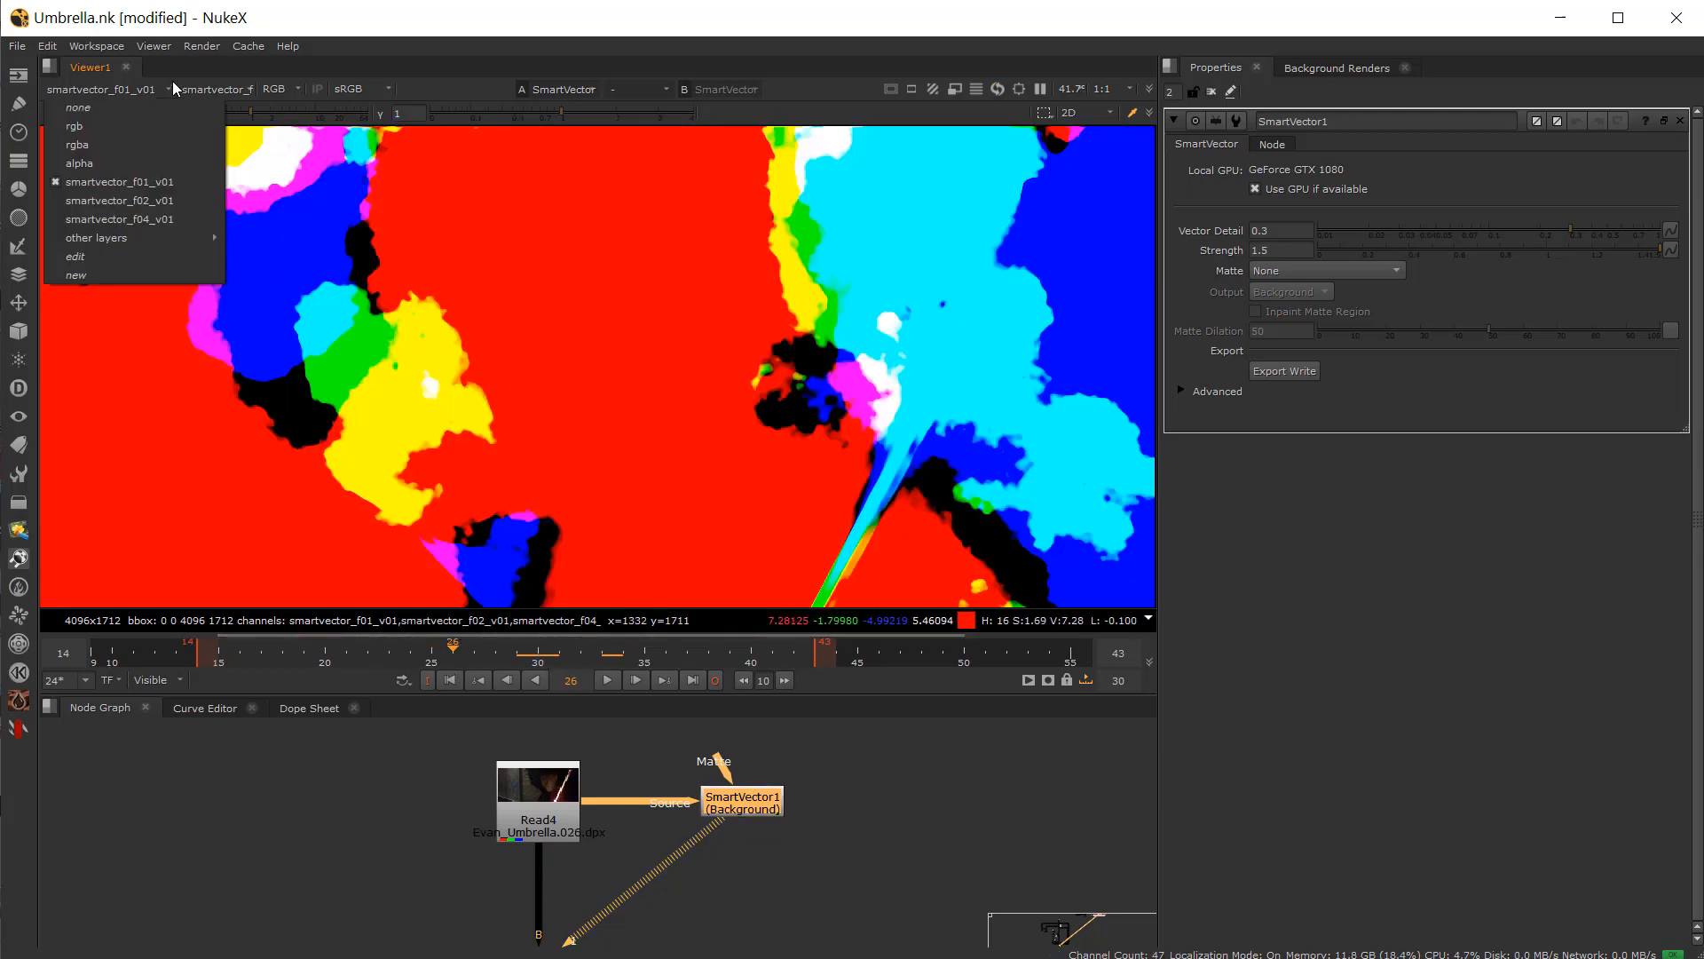
{"action": "left_click", "coordinate": [120, 135]}
{"action": "scroll", "coordinate": [727, 804], "scroll_direction": "up", "scroll_amount": 2}
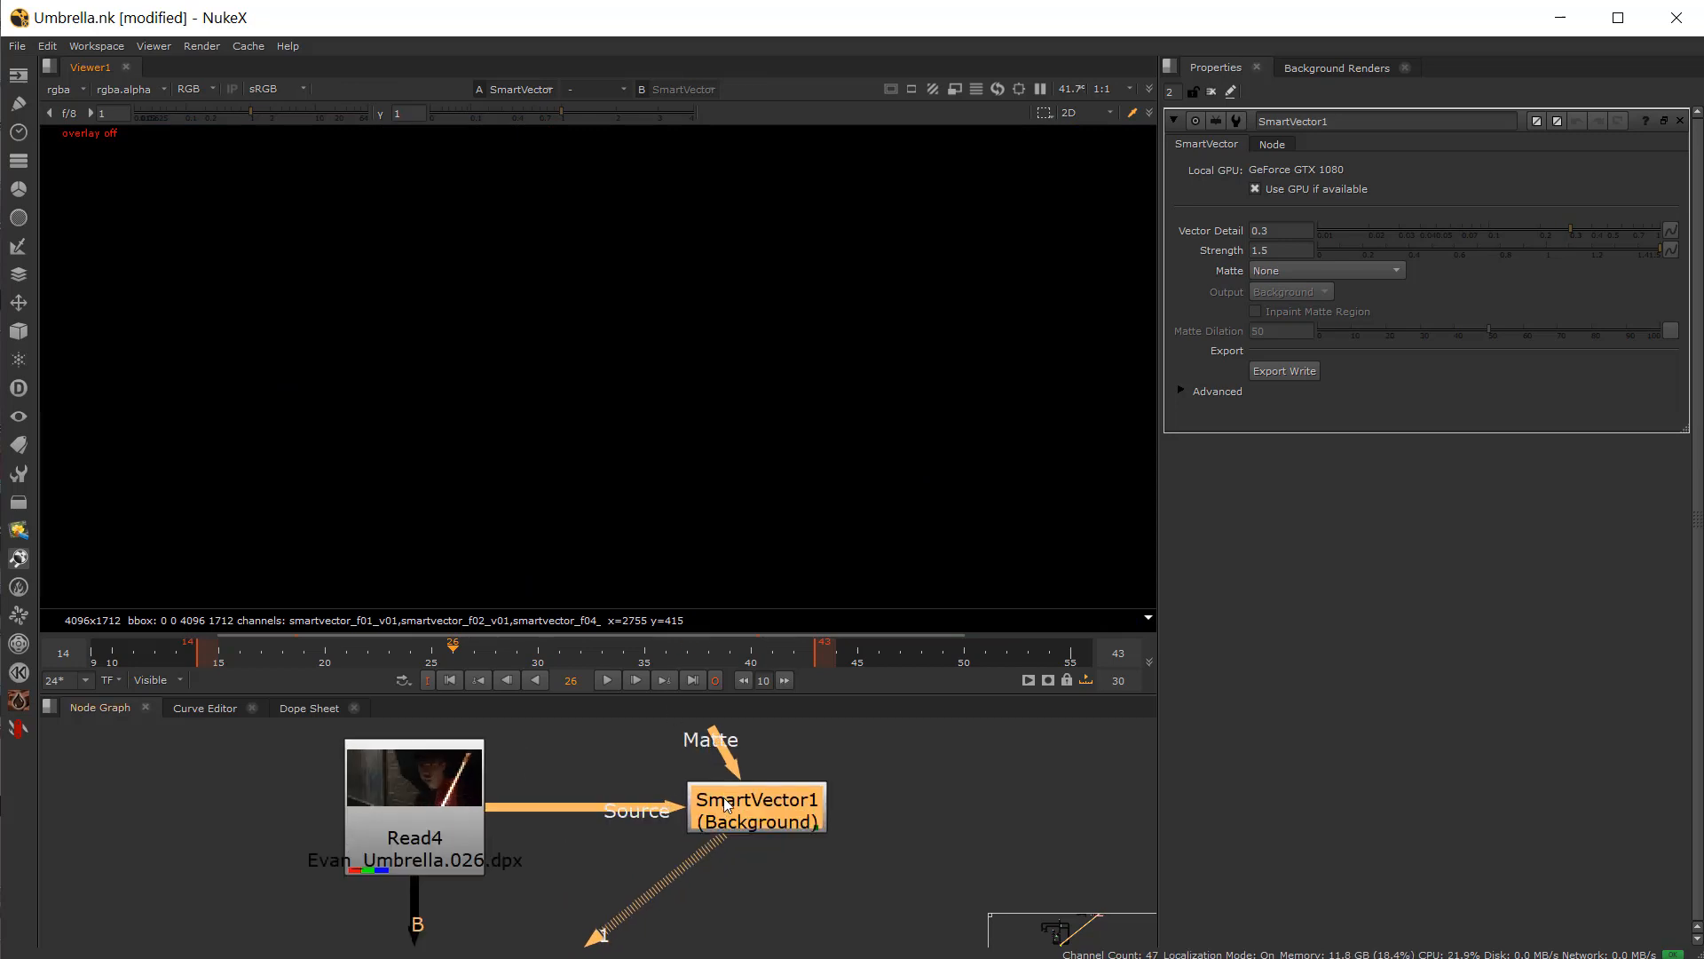
{"action": "key", "text": "w"}
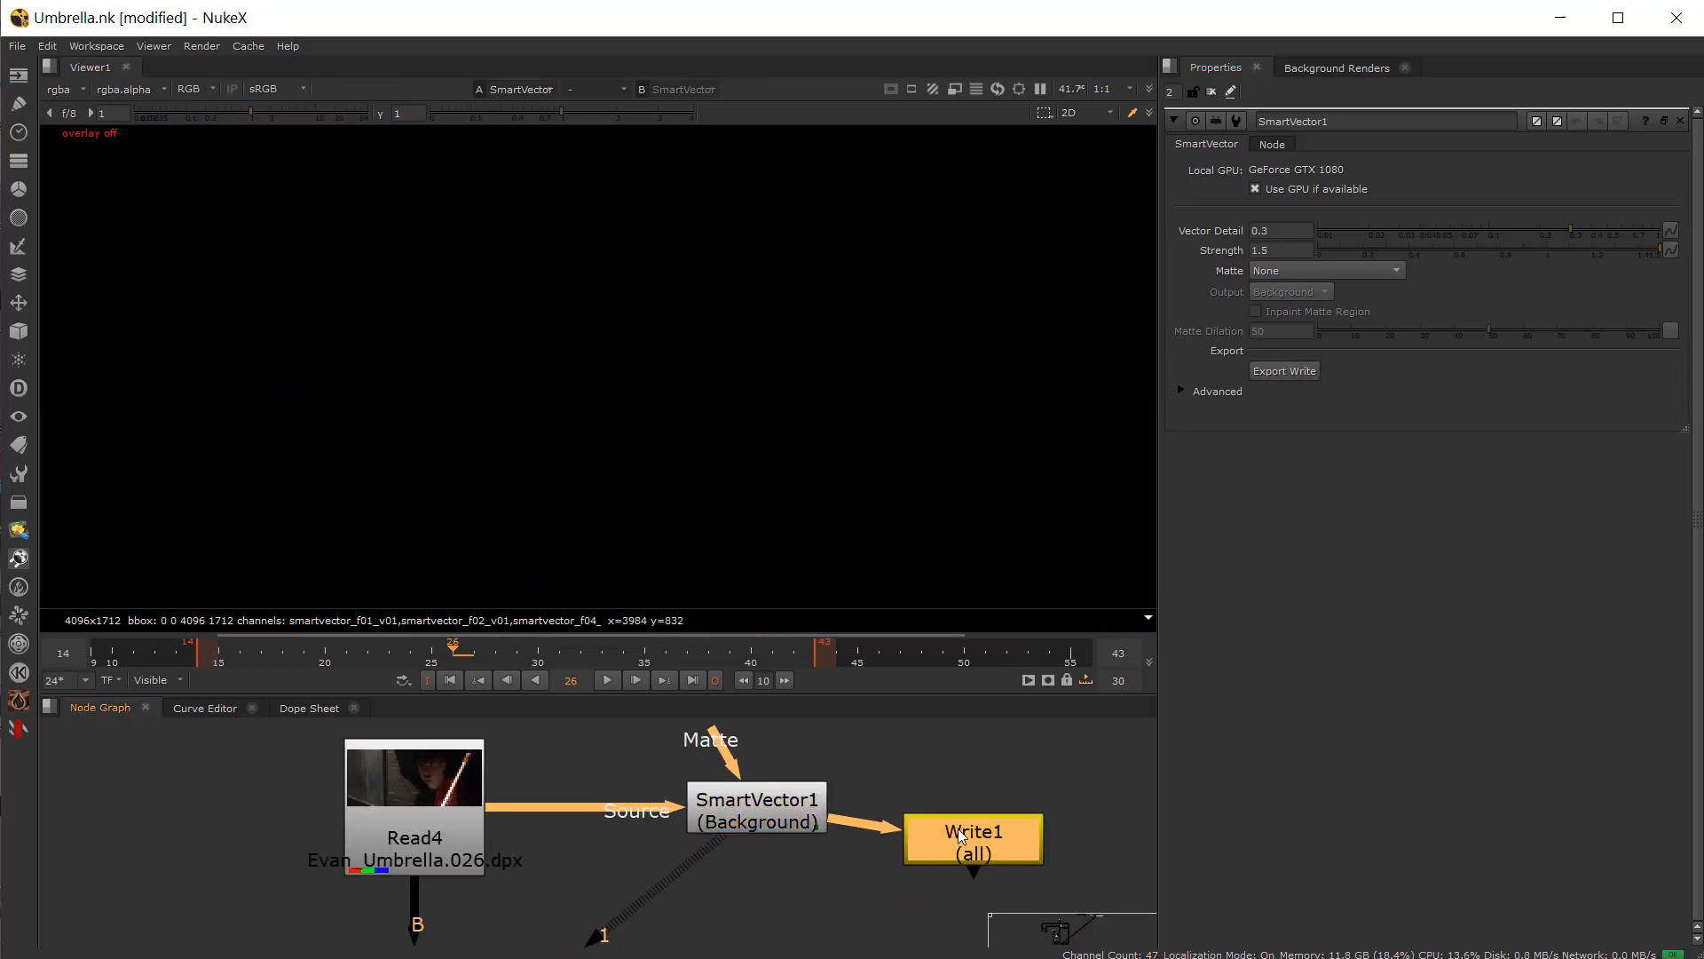
{"action": "left_click", "coordinate": [961, 804]}
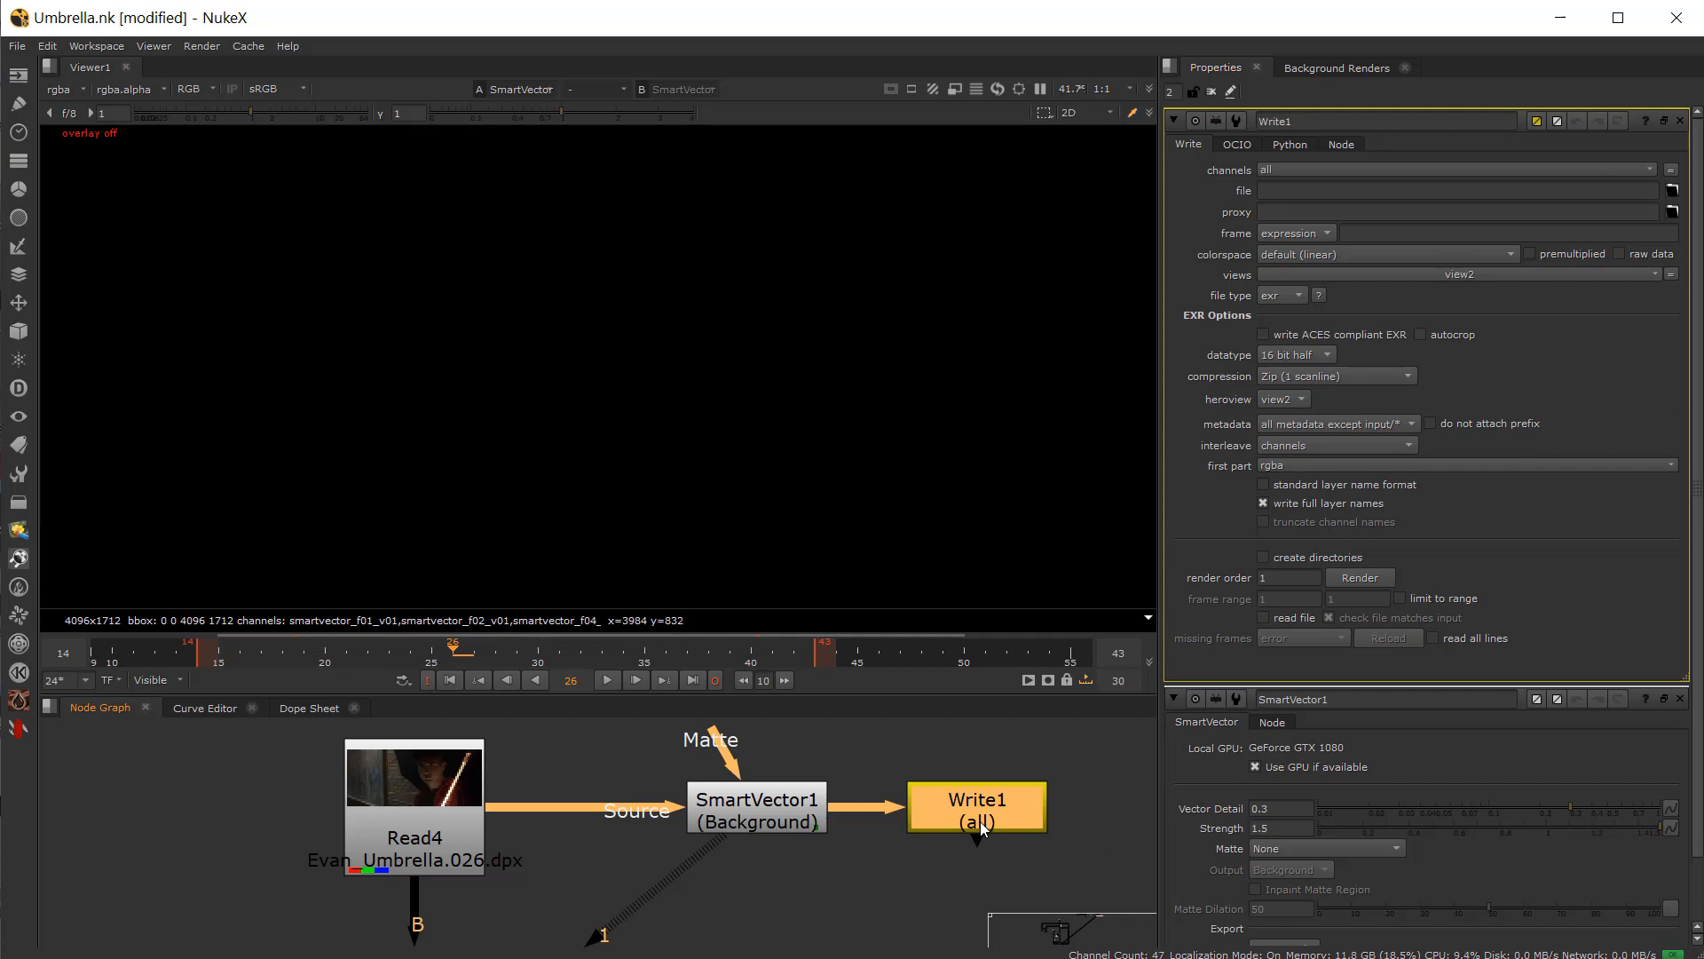
{"action": "key", "text": "Delete"}
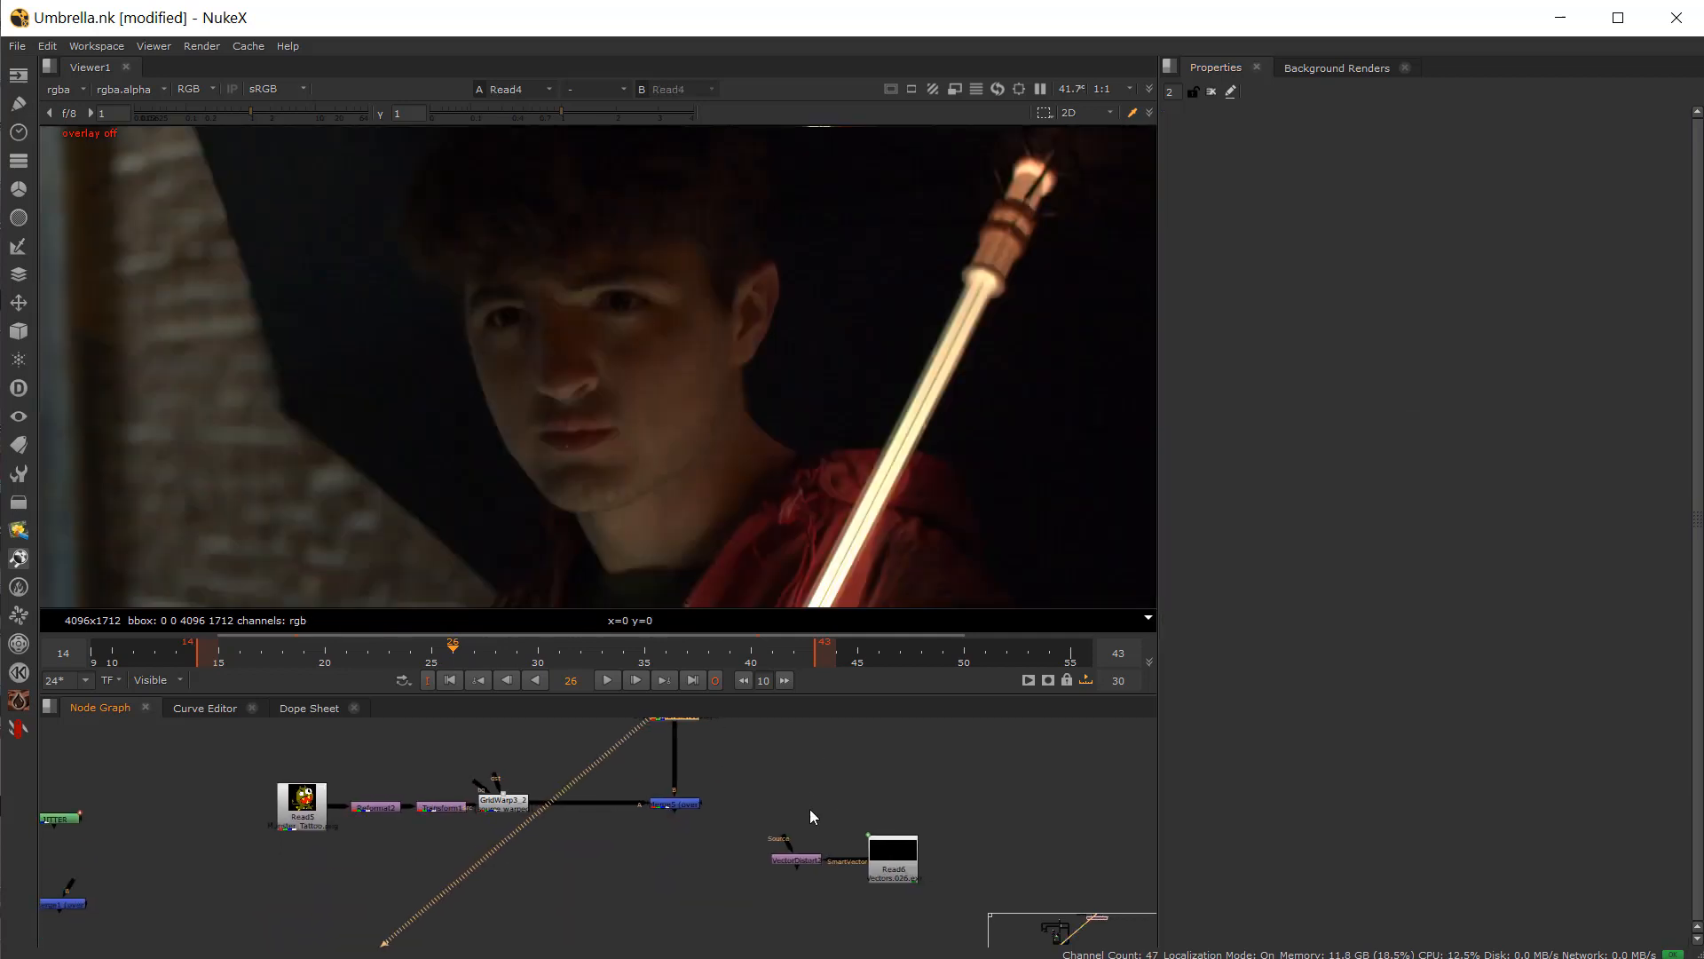
Step: Arrange the Read6 Vectors.exr and VectorDistort2 nodes near the tattoo branch in the node graph
{"action": "scroll", "coordinate": [857, 849], "scroll_direction": "up", "scroll_amount": 3}
{"action": "left_click_drag", "start_coordinate": [858, 849], "coordinate": [800, 741]}
{"action": "scroll", "coordinate": [924, 846], "scroll_direction": "down", "scroll_amount": 2}
{"action": "middle_click_drag", "start_coordinate": [801, 752], "coordinate": [770, 820]}
{"action": "left_click_drag", "start_coordinate": [770, 819], "coordinate": [838, 788]}
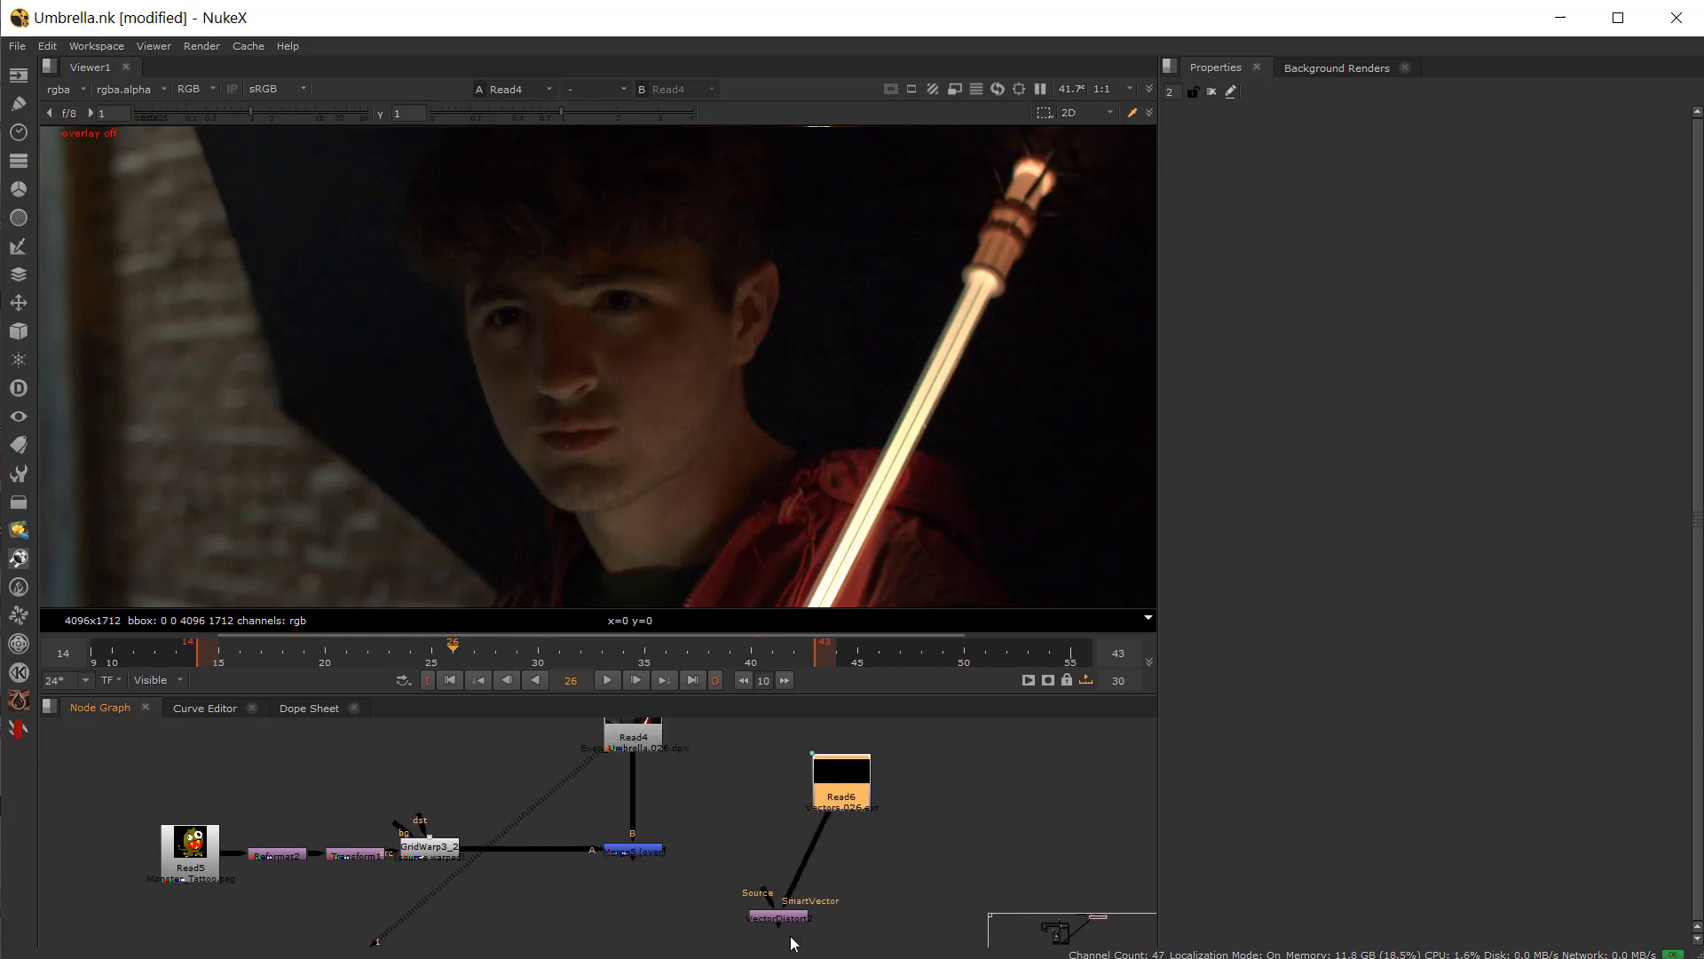
{"action": "left_click_drag", "start_coordinate": [779, 913], "coordinate": [763, 774]}
{"action": "middle_click_drag", "start_coordinate": [762, 774], "coordinate": [730, 857]}
{"action": "scroll", "coordinate": [806, 858], "scroll_direction": "up", "scroll_amount": 3}
{"action": "left_click_drag", "start_coordinate": [814, 907], "coordinate": [898, 914]}
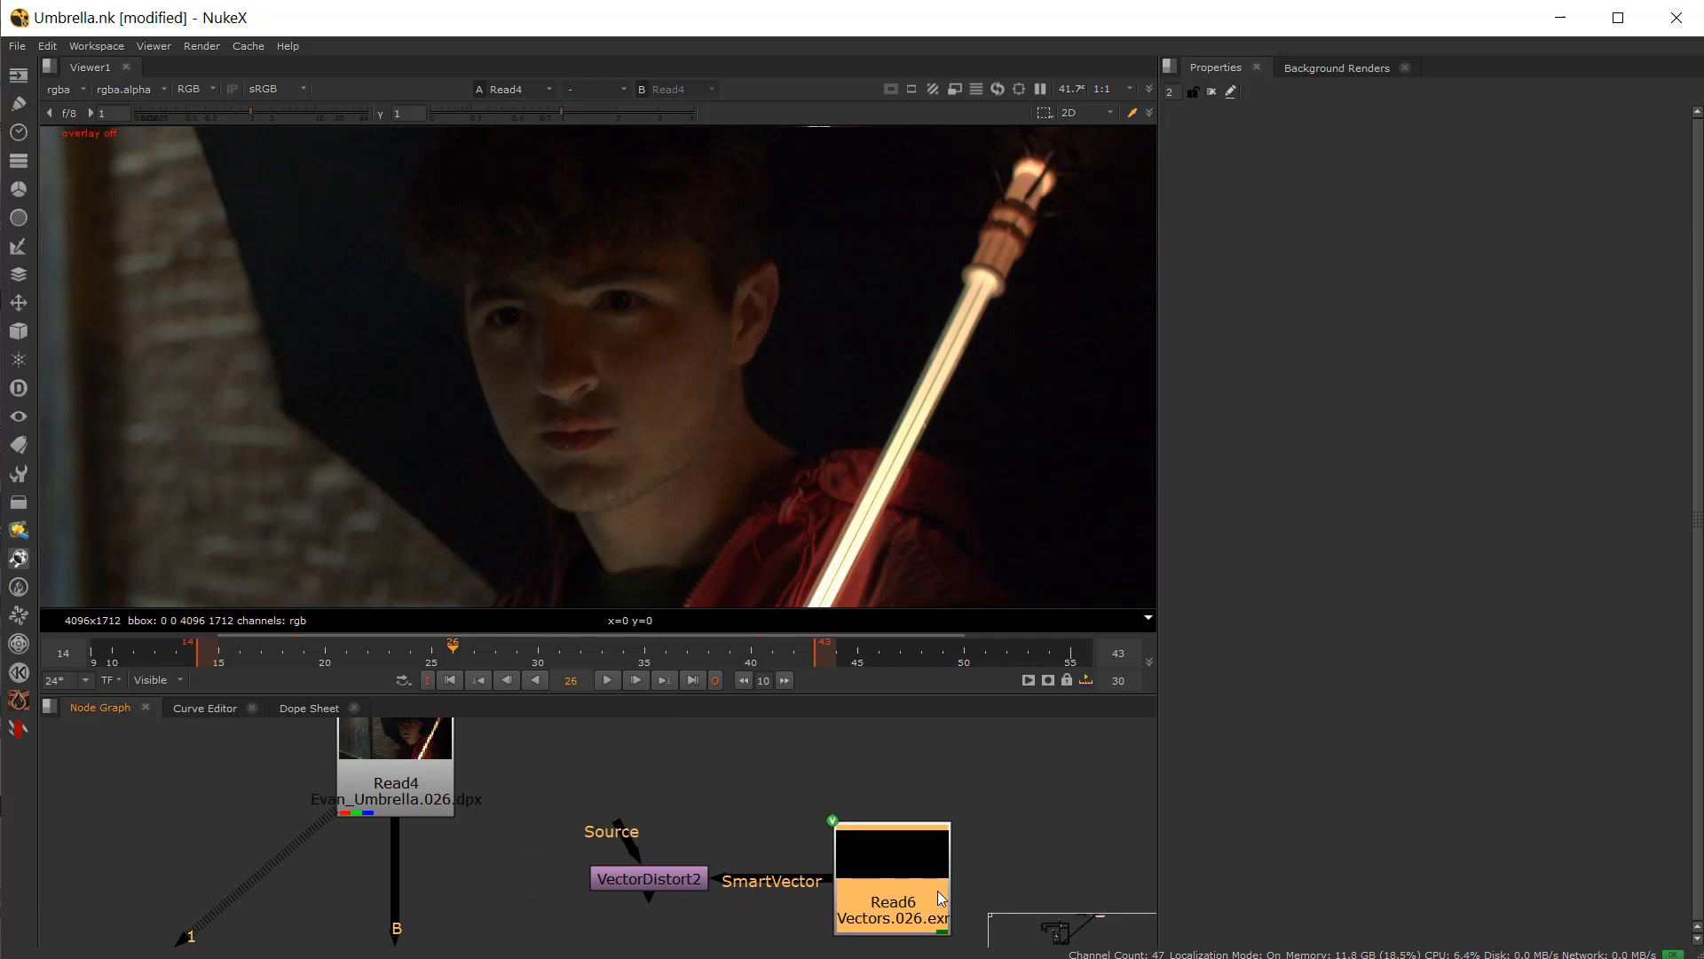
{"action": "left_click_drag", "start_coordinate": [673, 882], "coordinate": [641, 891]}
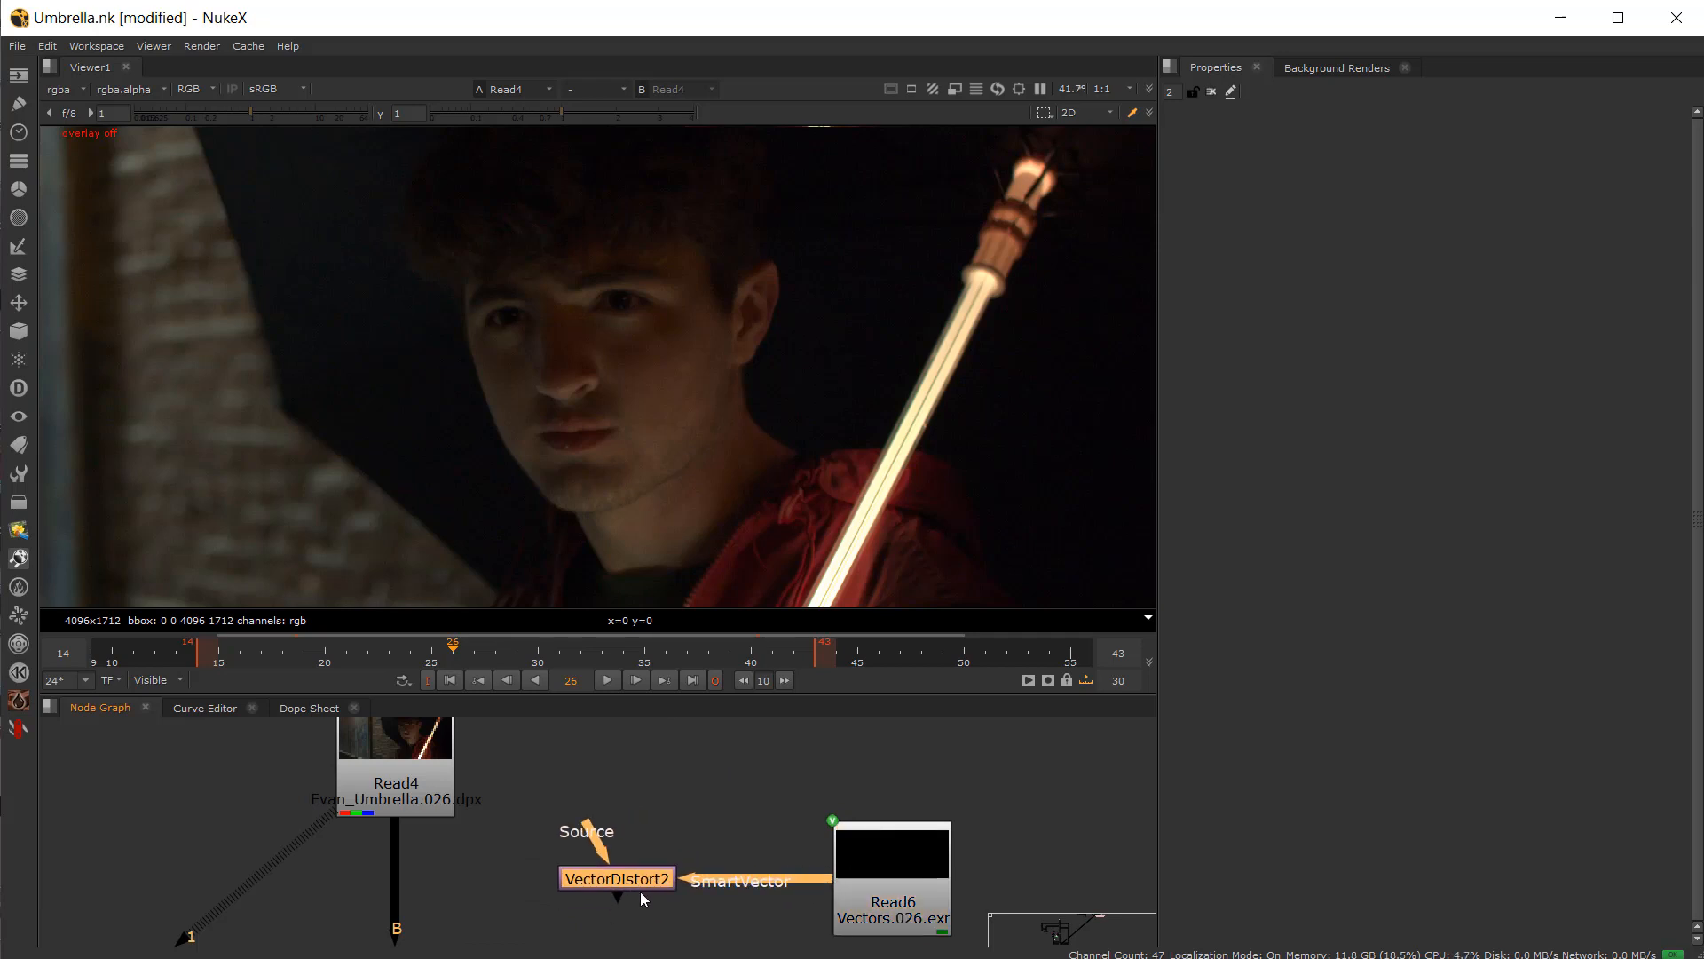
{"action": "middle_click_drag", "start_coordinate": [627, 888], "coordinate": [899, 829]}
{"action": "scroll", "coordinate": [895, 828], "scroll_direction": "down", "scroll_amount": 3}
{"action": "scroll", "coordinate": [894, 826], "scroll_direction": "up", "scroll_amount": 2}
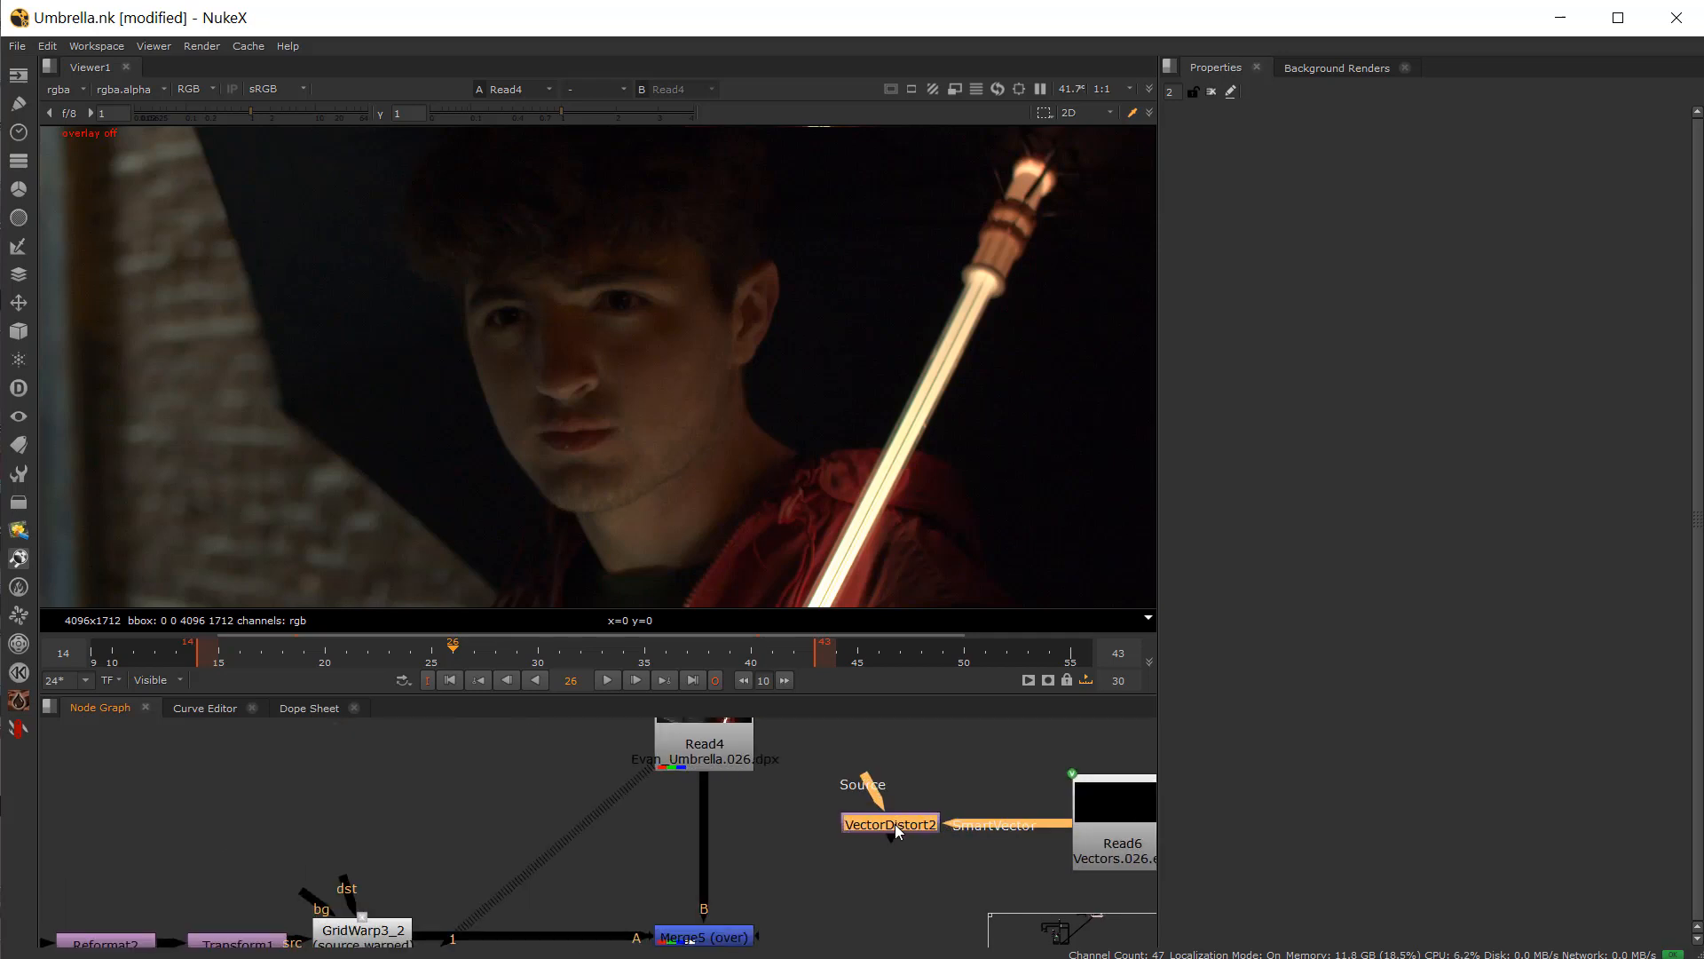
Step: Open VectorDistort2's properties and set its reference frame to frame 14
{"action": "double_click", "coordinate": [895, 824]}
{"action": "left_click", "coordinate": [478, 680]}
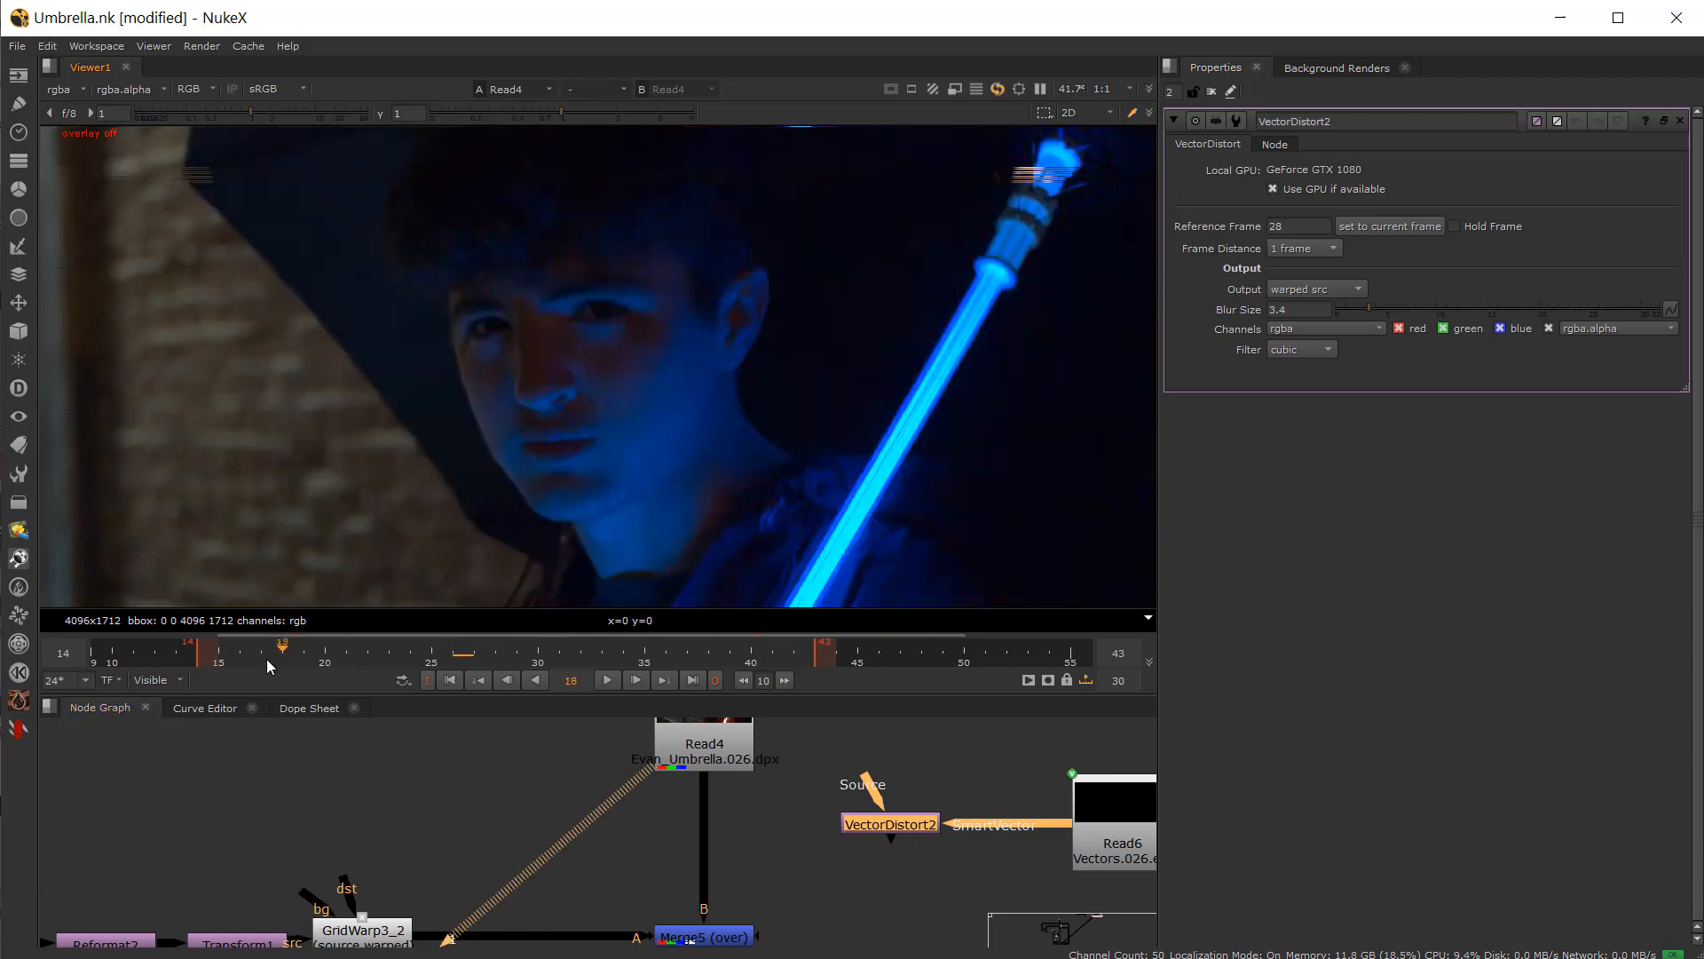
{"action": "left_click", "coordinate": [1382, 228]}
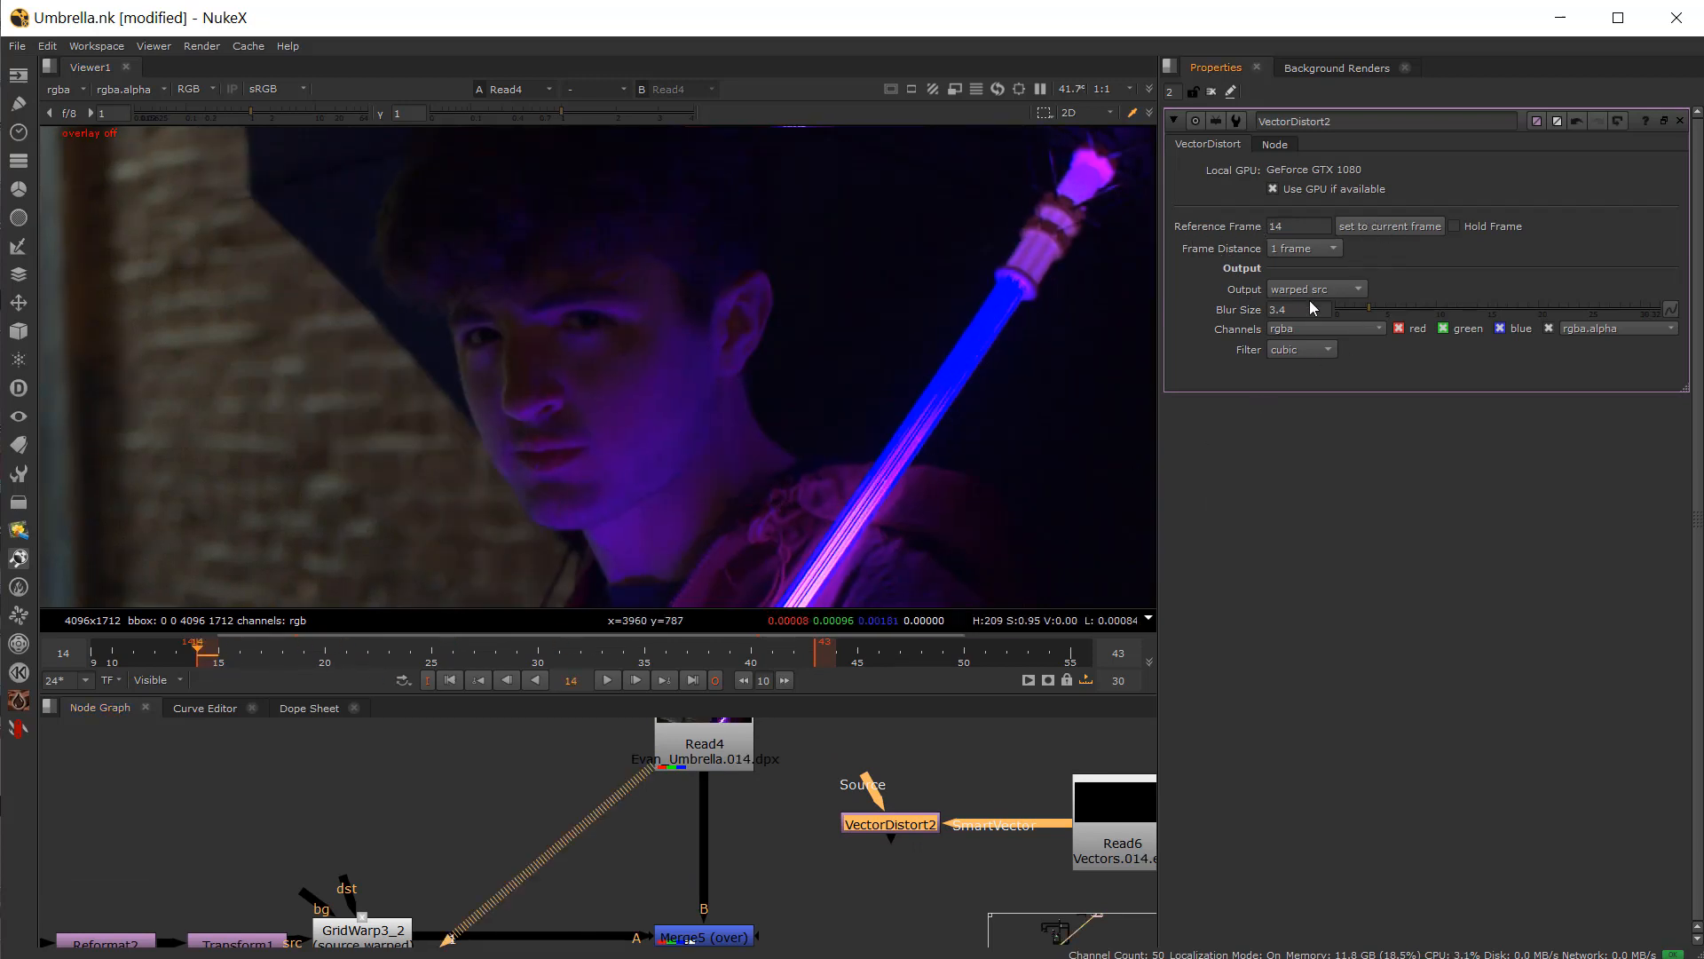
Step: Insert VectorDistort2 after GridWarp3_2, connect its Source input to GridWarp3_2, and view its output
{"action": "left_click_drag", "start_coordinate": [878, 835], "coordinate": [554, 944]}
{"action": "left_click", "coordinate": [621, 836]}
{"action": "left_click_drag", "start_coordinate": [1099, 819], "coordinate": [487, 790]}
{"action": "middle_click_drag", "start_coordinate": [501, 928], "coordinate": [574, 807]}
{"action": "scroll", "coordinate": [562, 808], "scroll_direction": "up", "scroll_amount": 2}
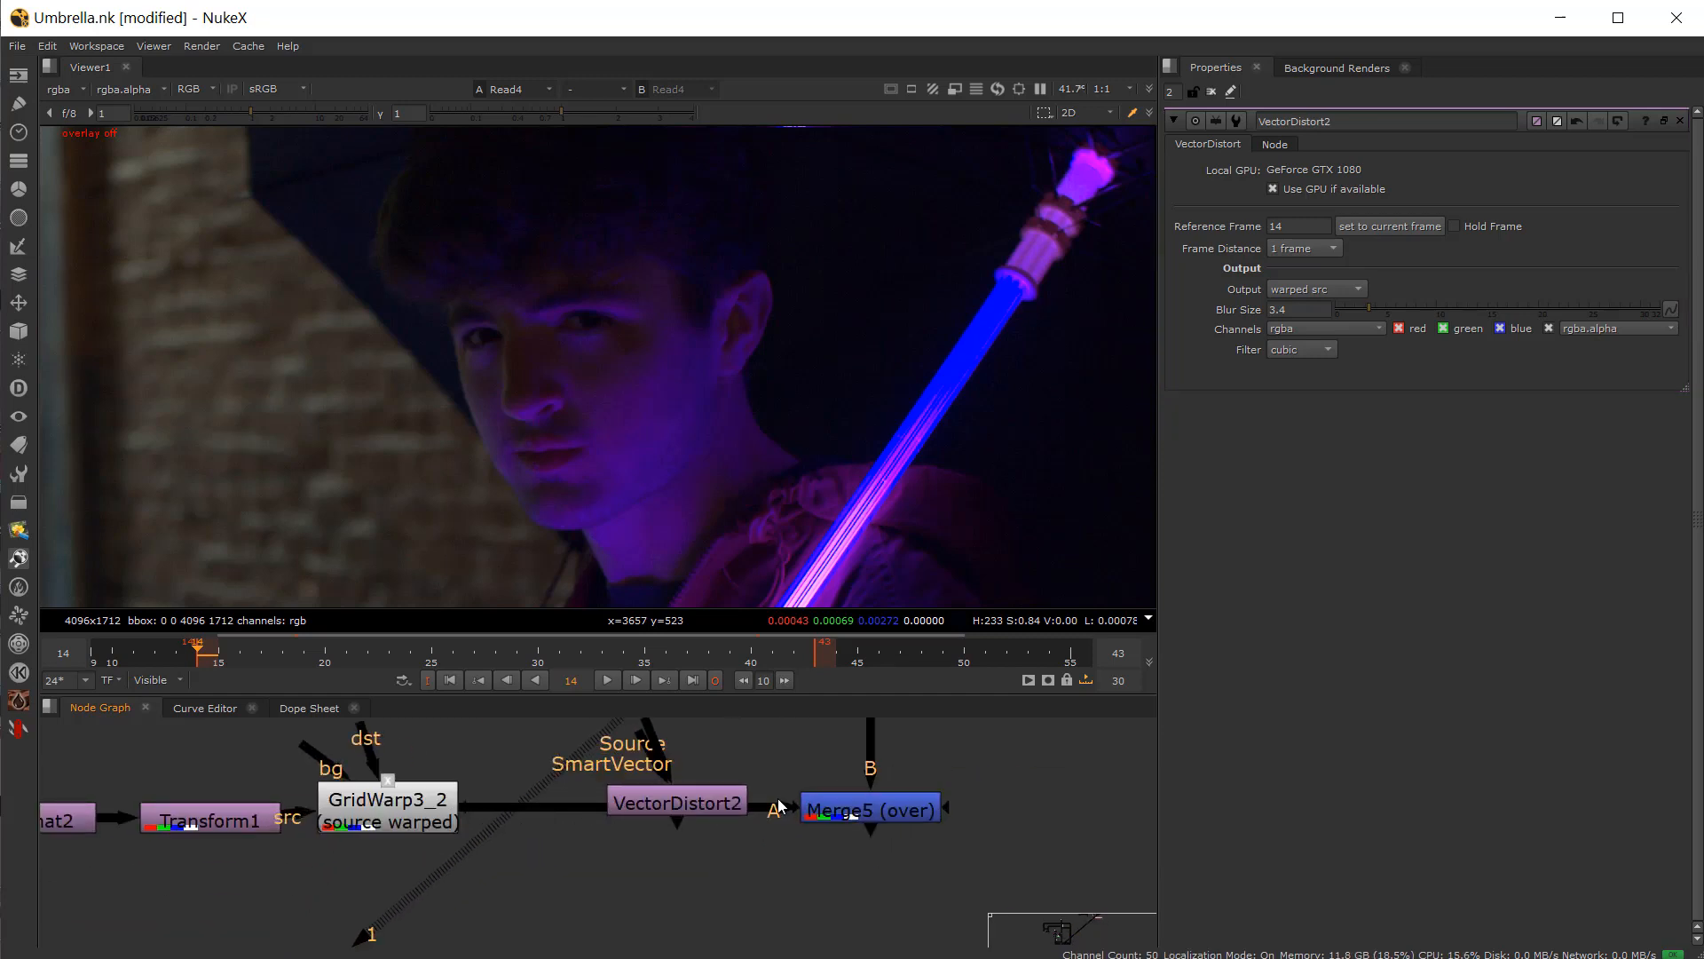
{"action": "left_click_drag", "start_coordinate": [778, 803], "coordinate": [658, 809]}
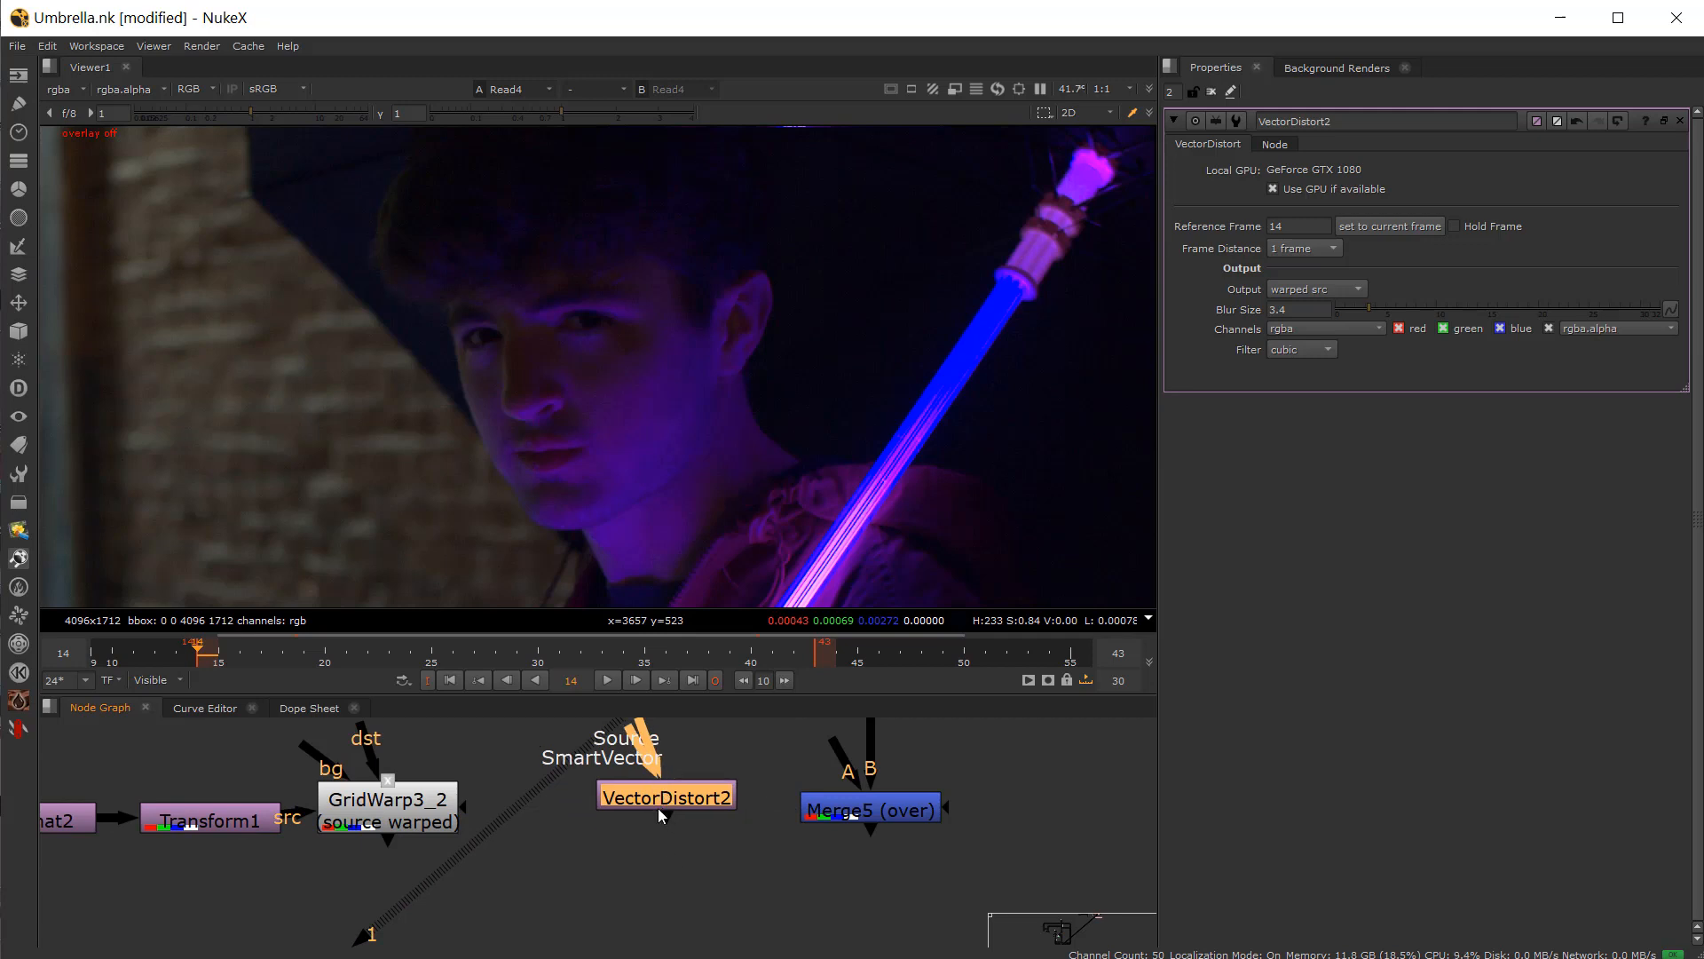
{"action": "left_click_drag", "start_coordinate": [624, 740], "coordinate": [390, 803]}
{"action": "key", "text": "1"}
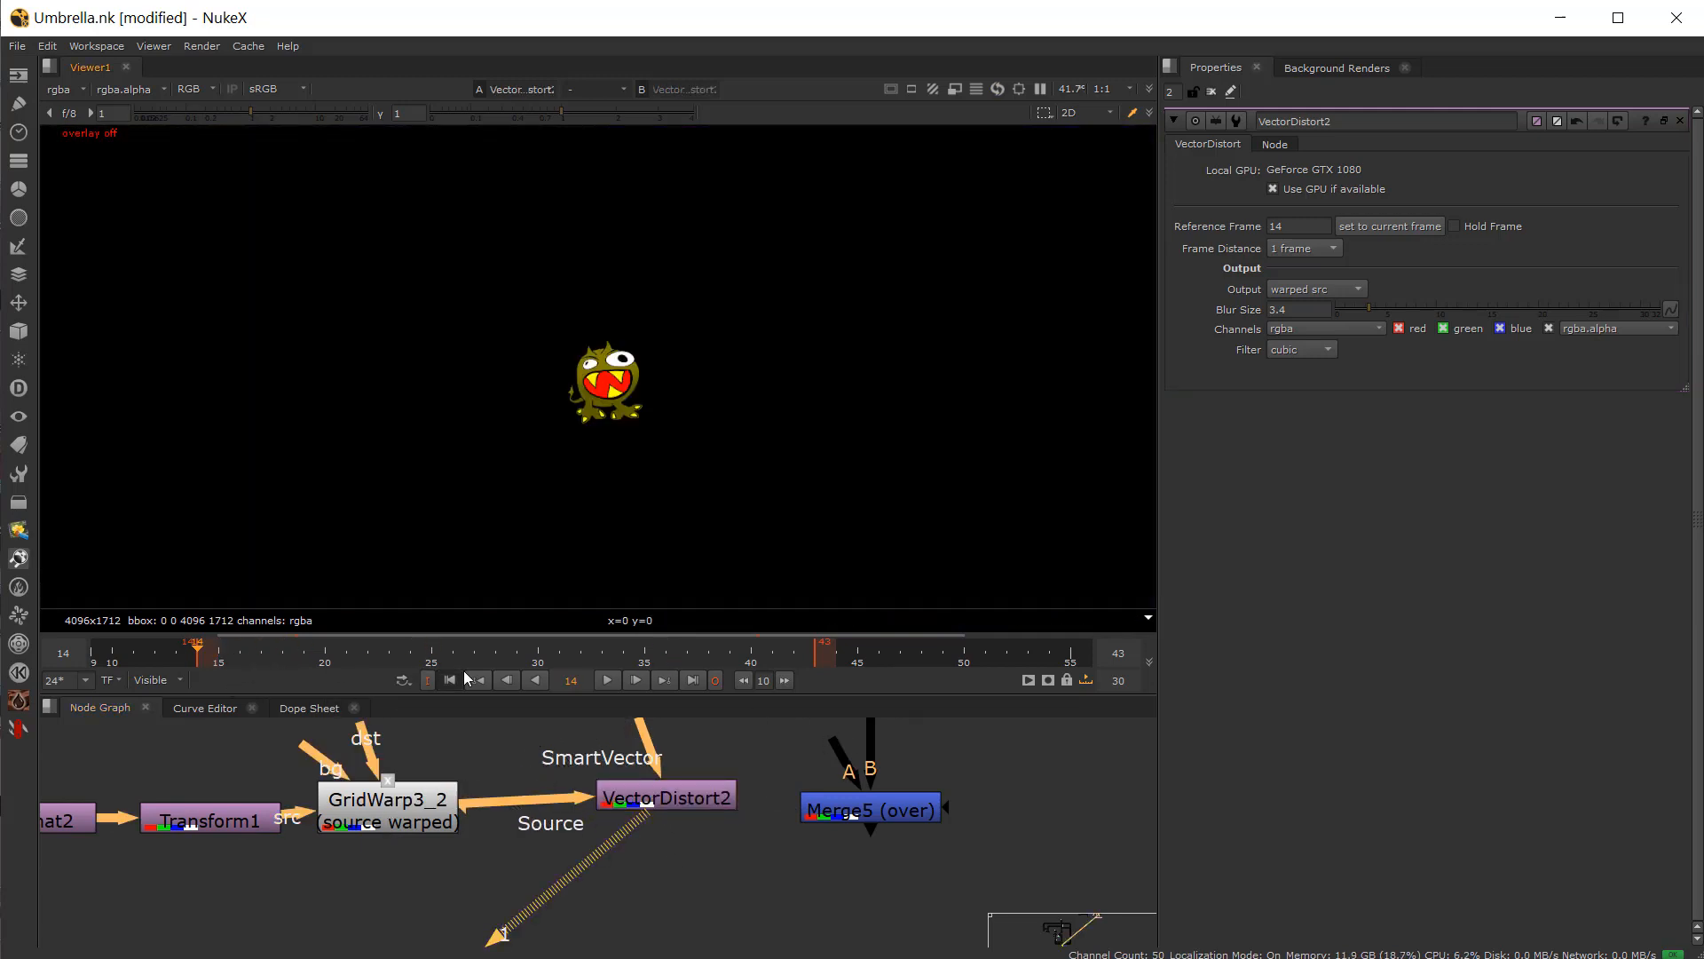
Step: Connect VectorDistort2's output to Merge5's A input and view the Merge5 composite
{"action": "left_click", "coordinate": [621, 657]}
{"action": "middle_click_drag", "start_coordinate": [849, 783], "coordinate": [846, 810]}
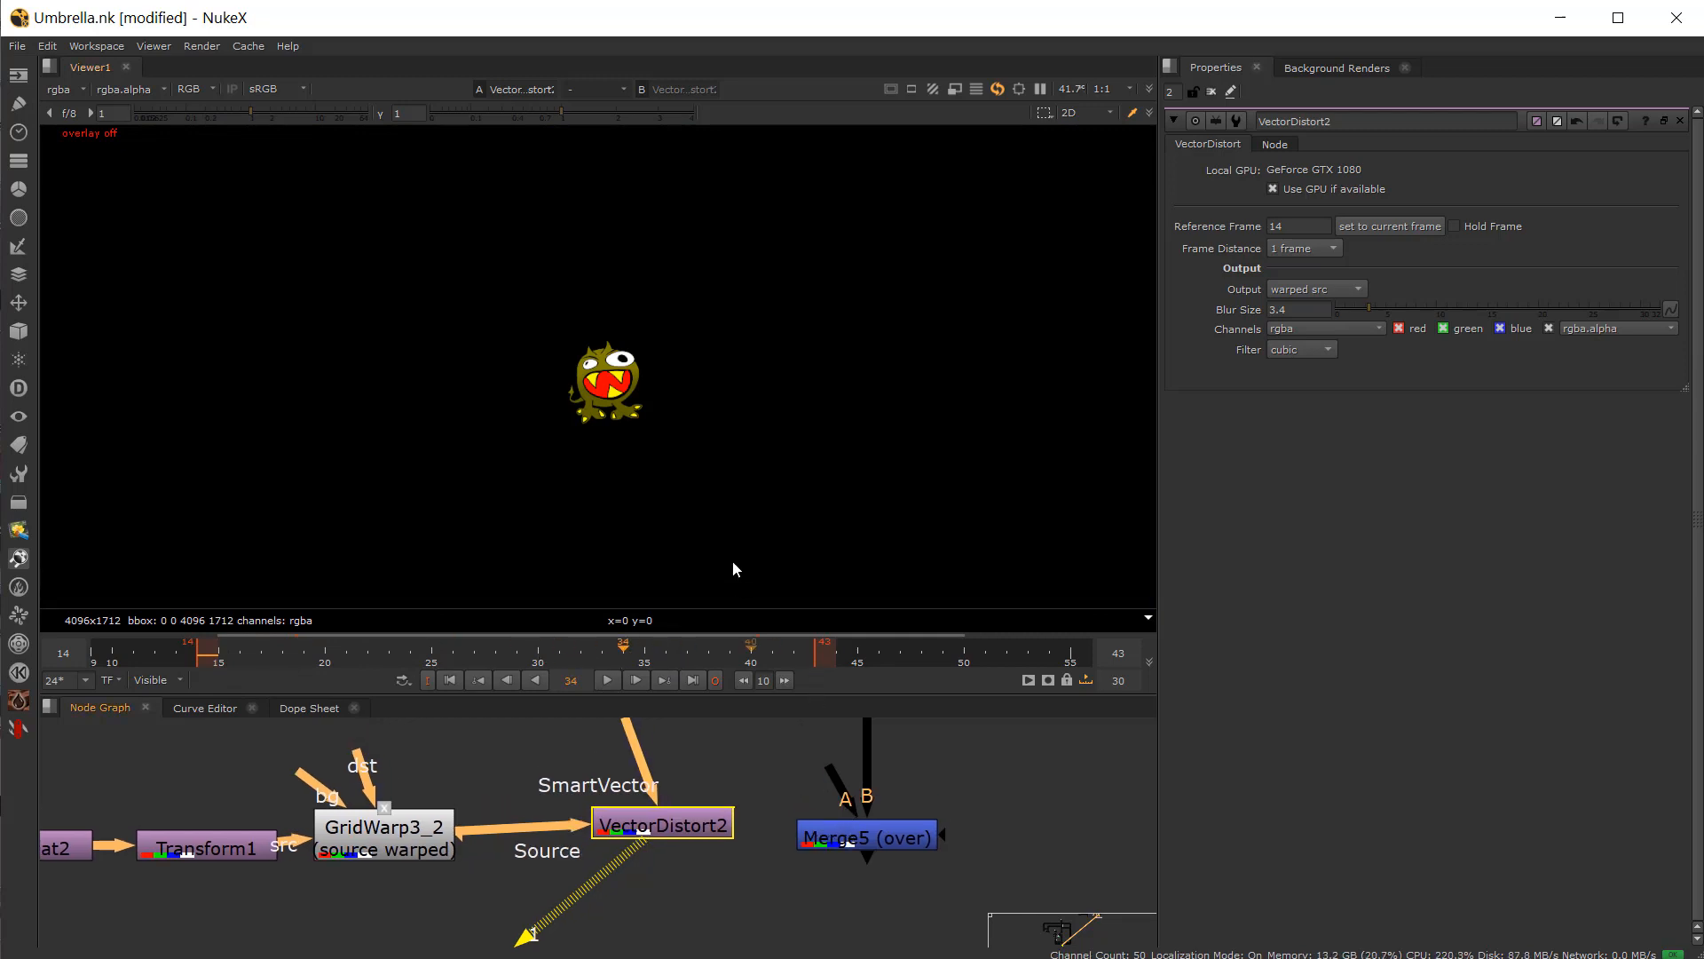
{"action": "left_click_drag", "start_coordinate": [832, 769], "coordinate": [660, 824]}
{"action": "left_click_drag", "start_coordinate": [665, 814], "coordinate": [627, 818]}
{"action": "scroll", "coordinate": [621, 824], "scroll_direction": "down", "scroll_amount": 2}
{"action": "left_click", "coordinate": [625, 780]}
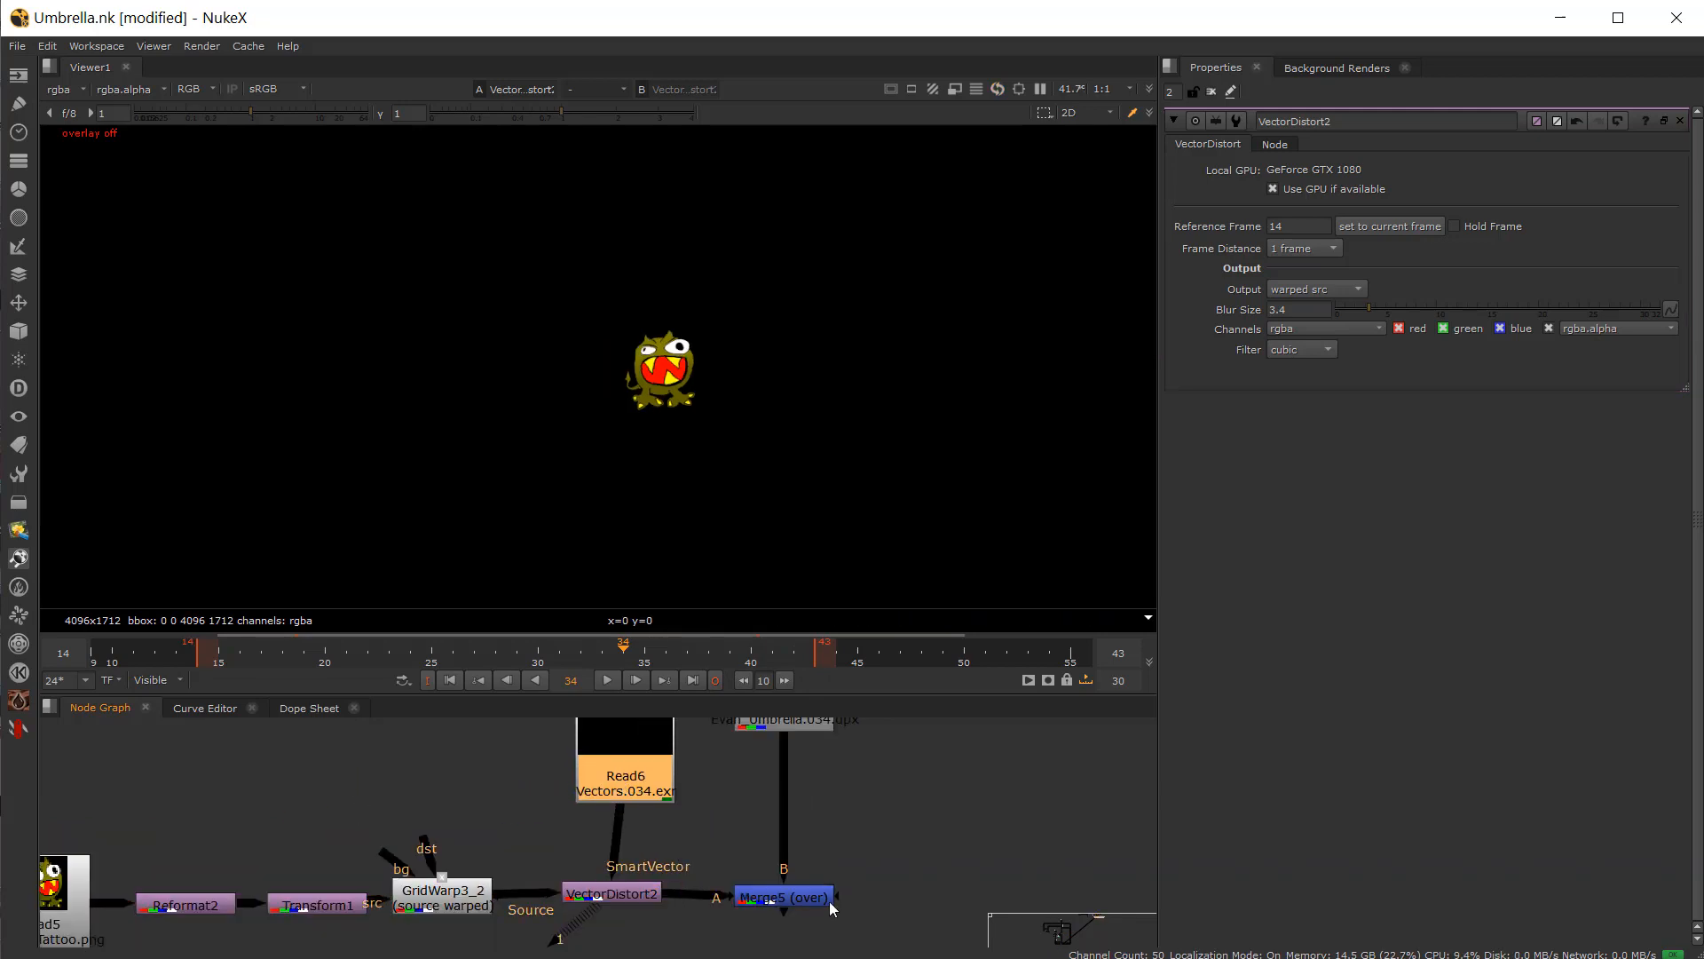
{"action": "left_click", "coordinate": [826, 900]}
{"action": "key", "text": "1"}
{"action": "left_click_drag", "start_coordinate": [350, 659], "coordinate": [254, 657]}
{"action": "scroll", "coordinate": [585, 924], "scroll_direction": "up", "scroll_amount": 2}
{"action": "left_click", "coordinate": [621, 887]}
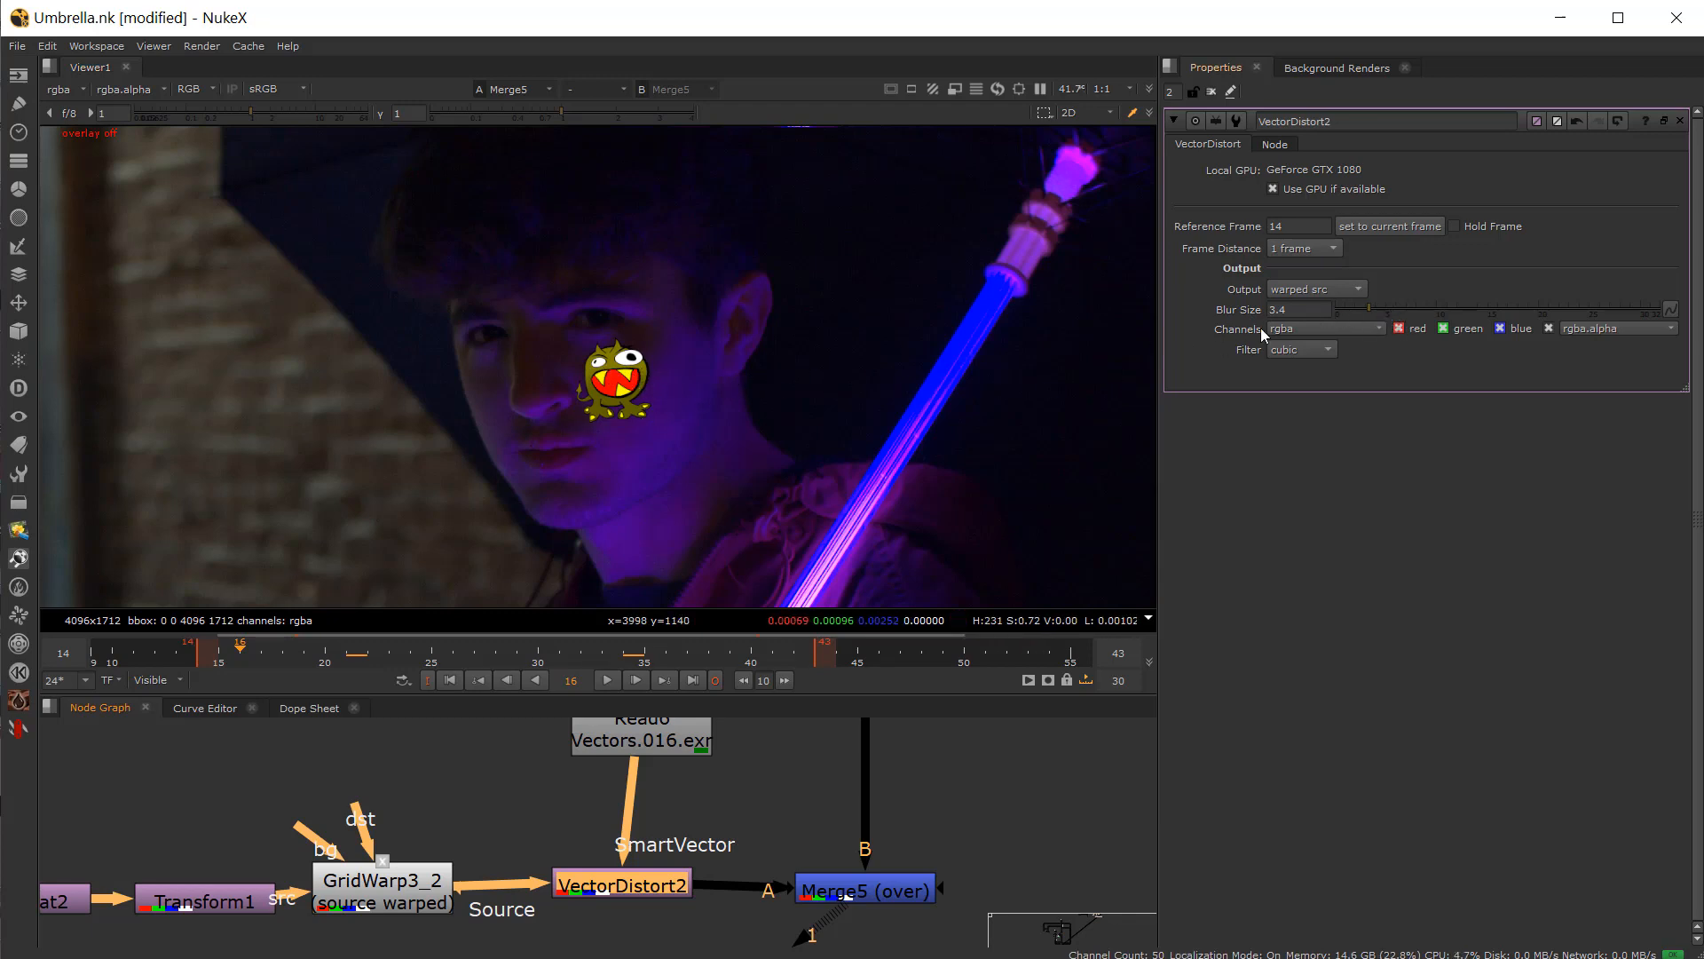
Step: Set VectorDistort2's Blur Size to 15.7
{"action": "left_click_drag", "start_coordinate": [1384, 311], "coordinate": [1499, 313]}
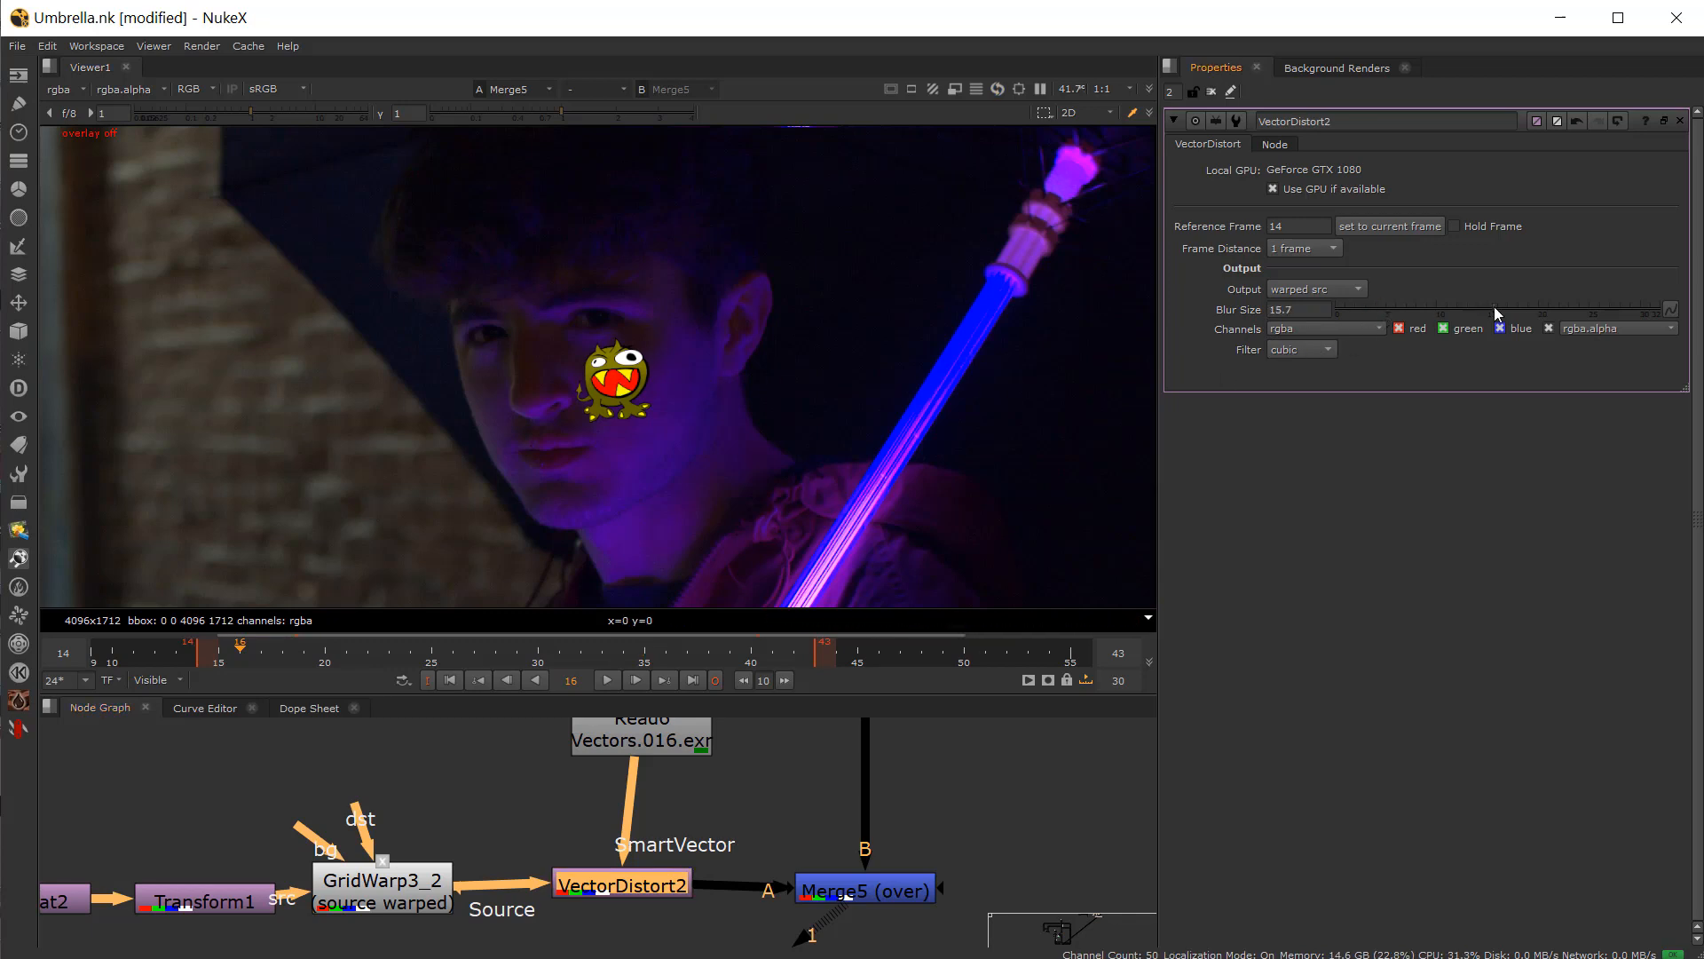
{"action": "scroll", "coordinate": [536, 391], "scroll_direction": "up", "scroll_amount": 5}
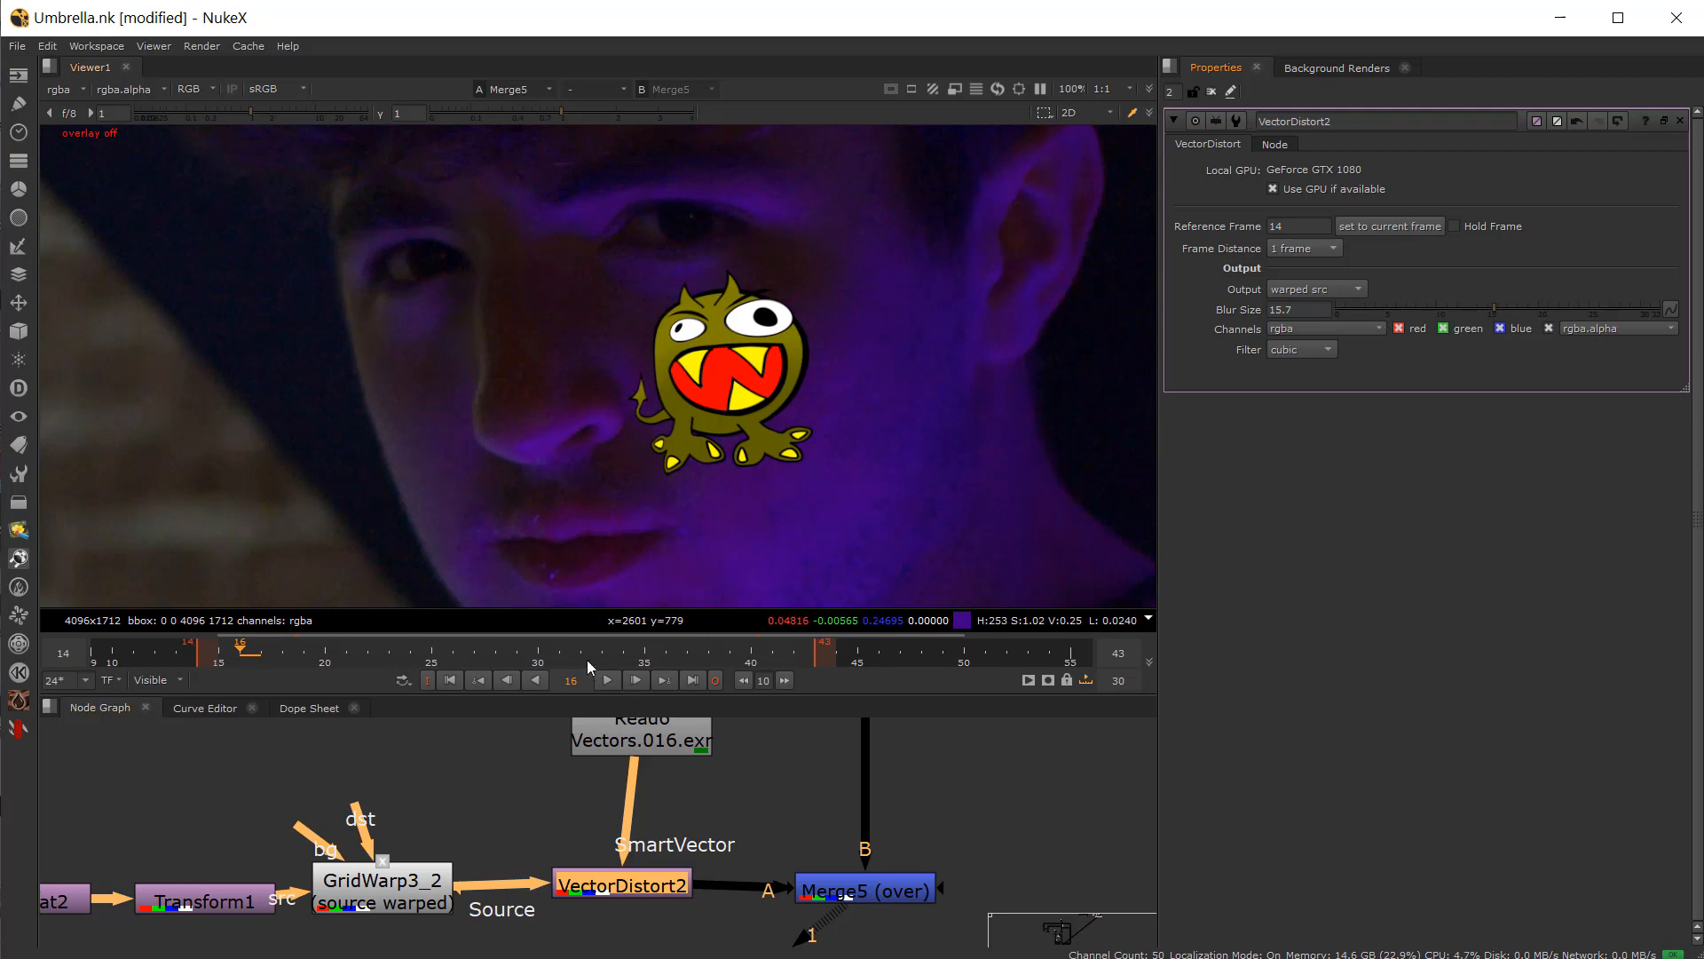
{"action": "scroll", "coordinate": [727, 532], "scroll_direction": "down", "scroll_amount": 3}
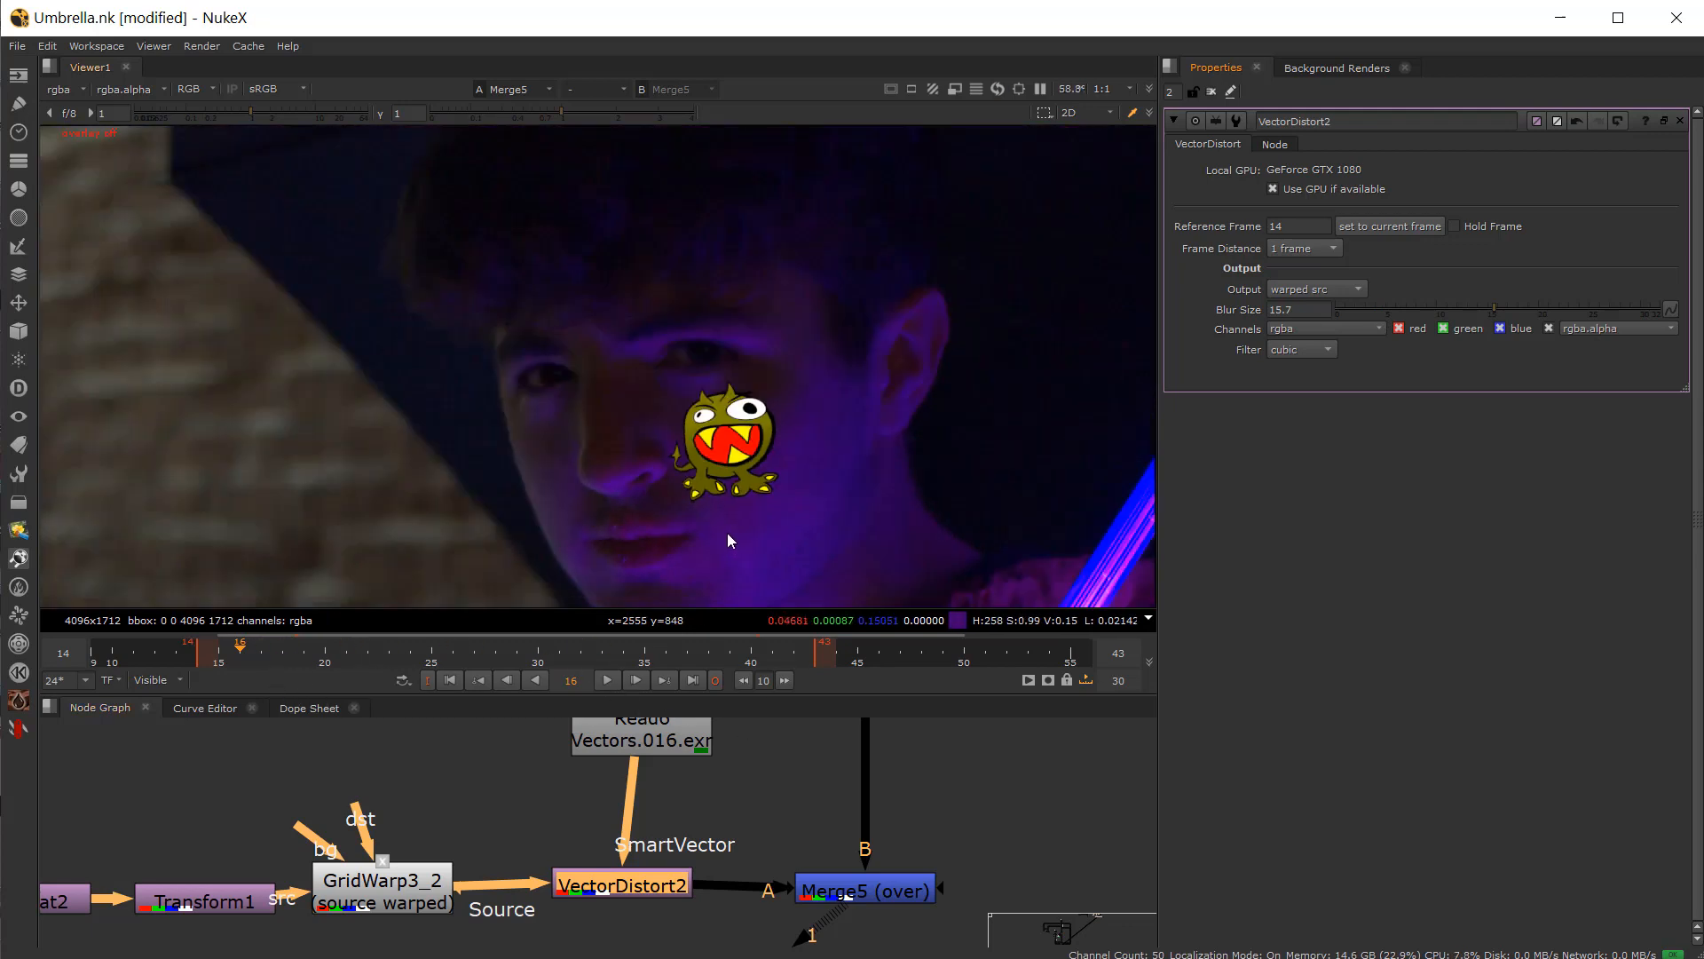
Step: Play back the composite to review the vector-distorted tattoo on the face
{"action": "left_click", "coordinate": [609, 680]}
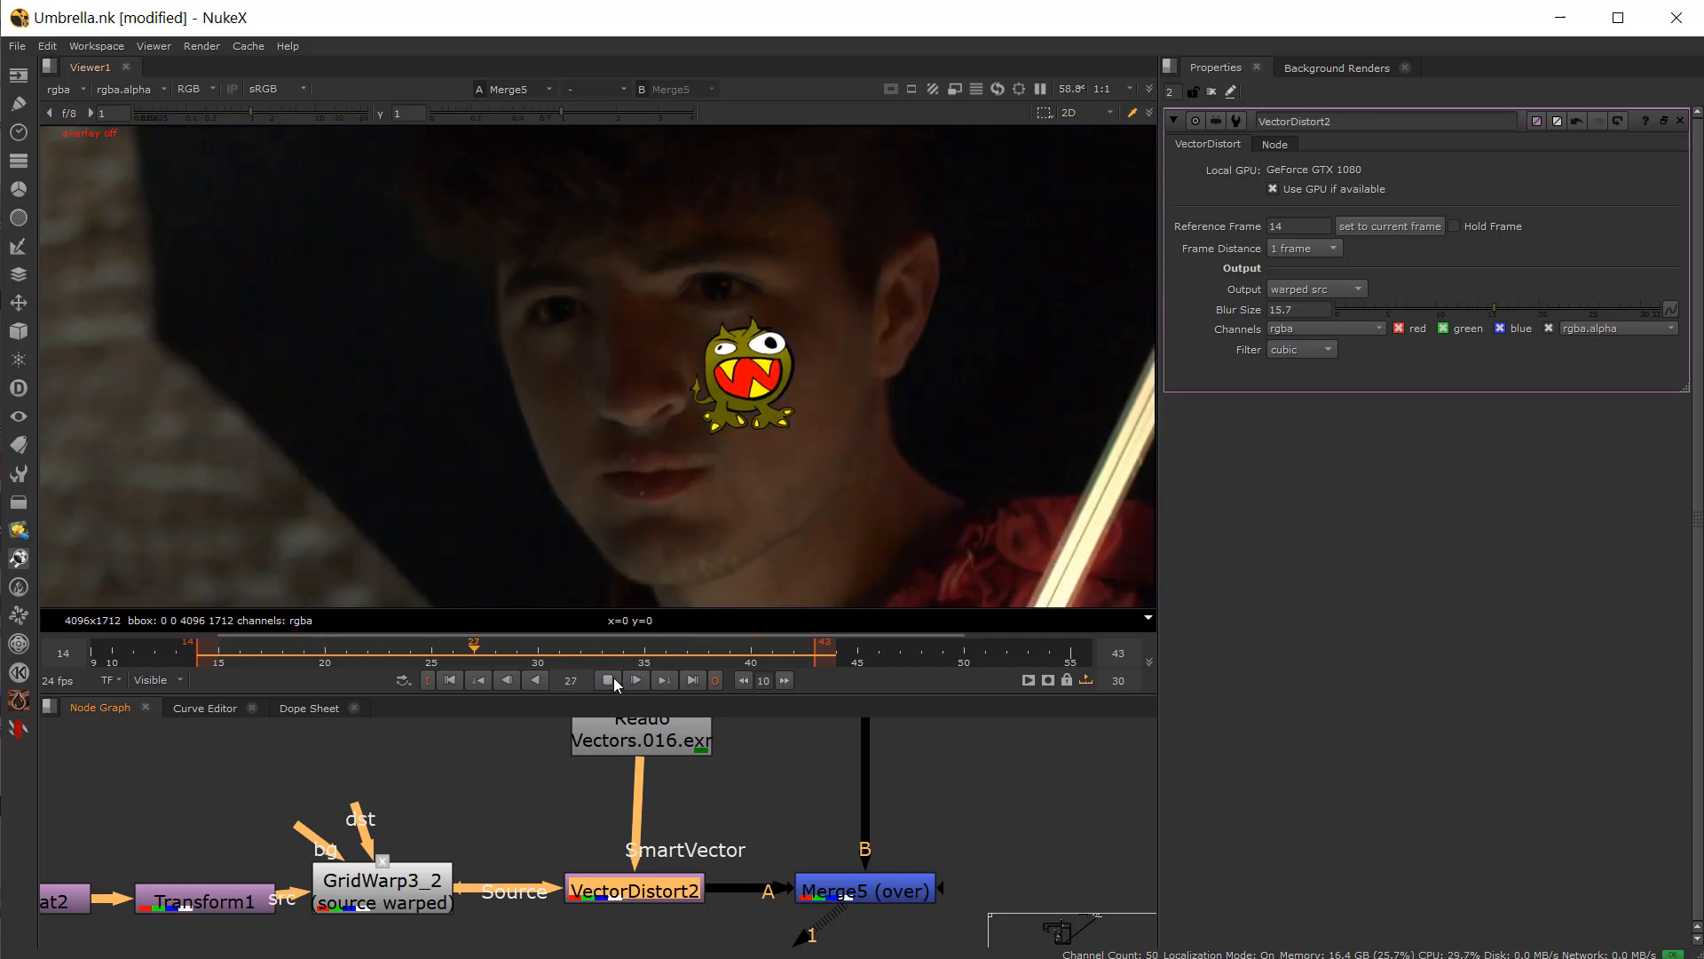
{"action": "left_click", "coordinate": [607, 680]}
{"action": "left_click", "coordinate": [712, 785]}
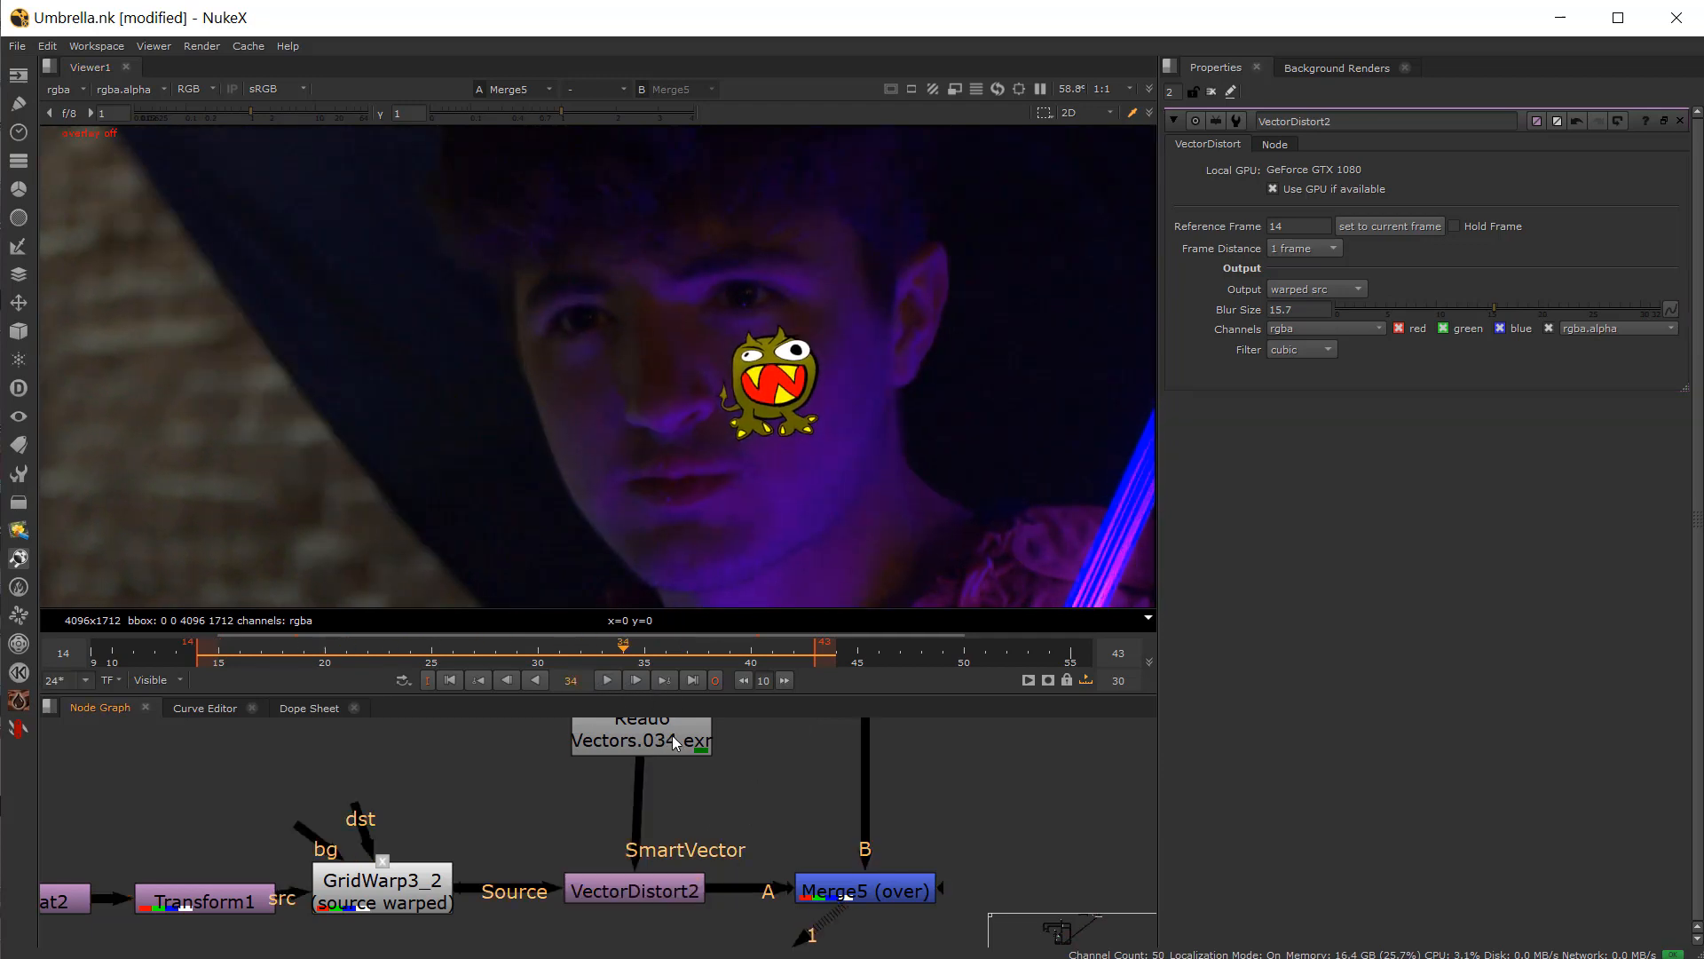
Step: Select VectorDistort2 and scrub the timeline to review the vector-distorted tattoo on several frames
{"action": "left_click_drag", "start_coordinate": [673, 735], "coordinate": [667, 774]}
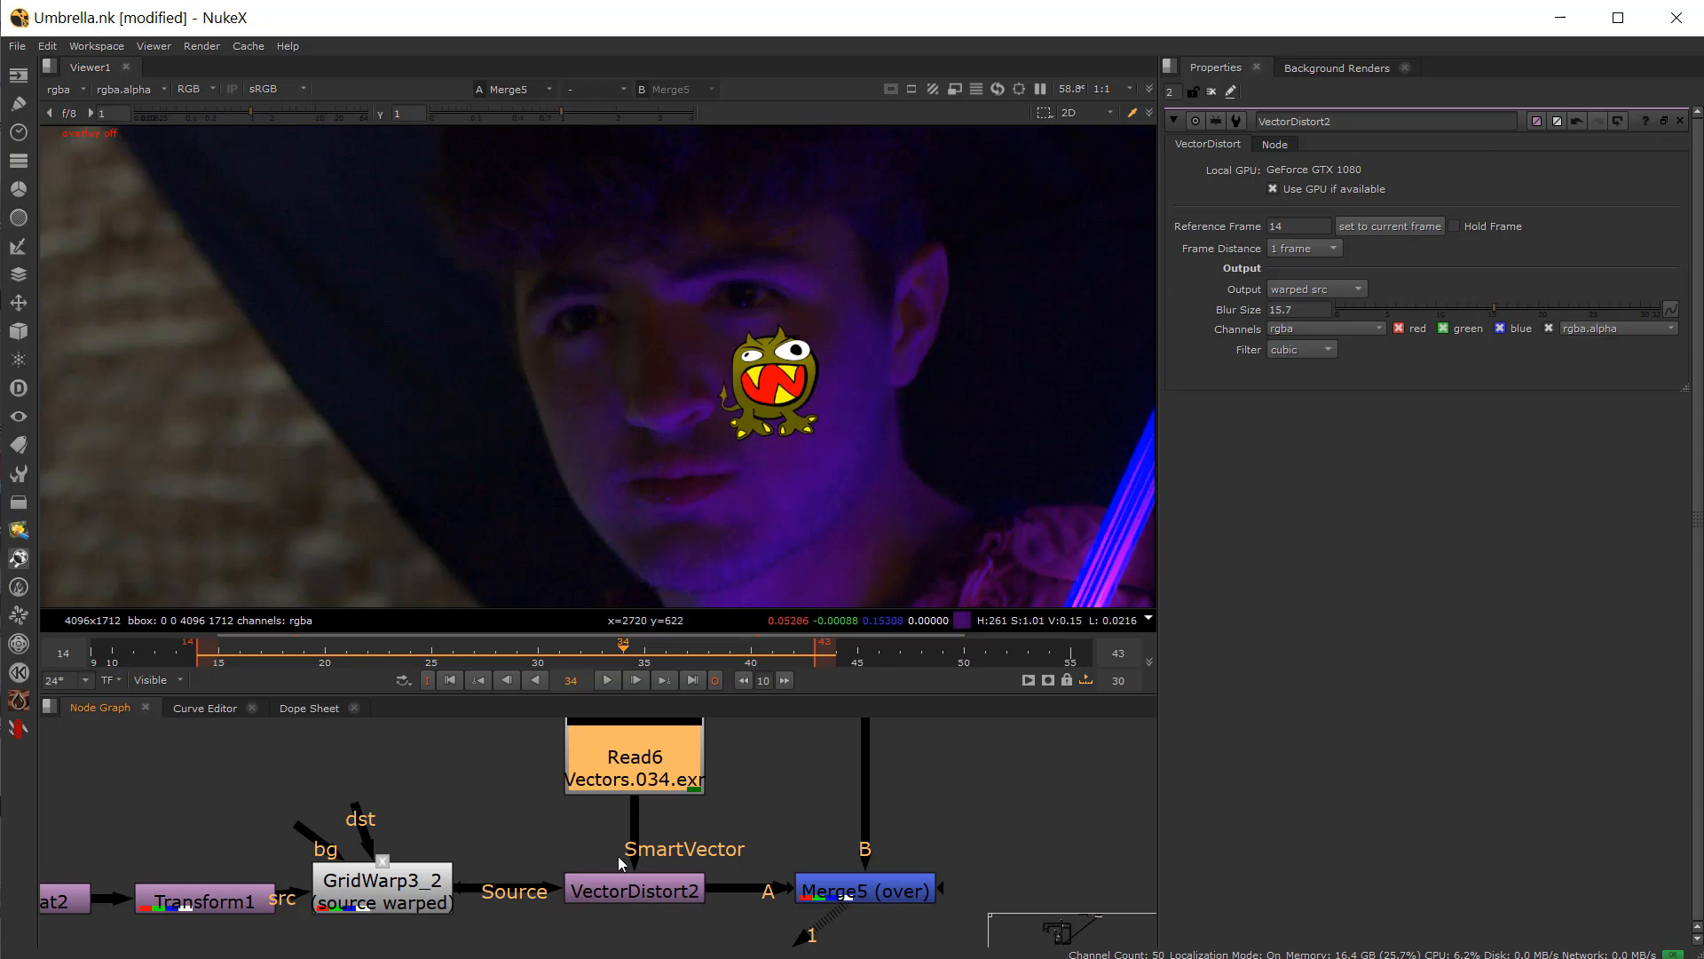
{"action": "left_click", "coordinate": [641, 891]}
{"action": "left_click_drag", "start_coordinate": [508, 657], "coordinate": [346, 670]}
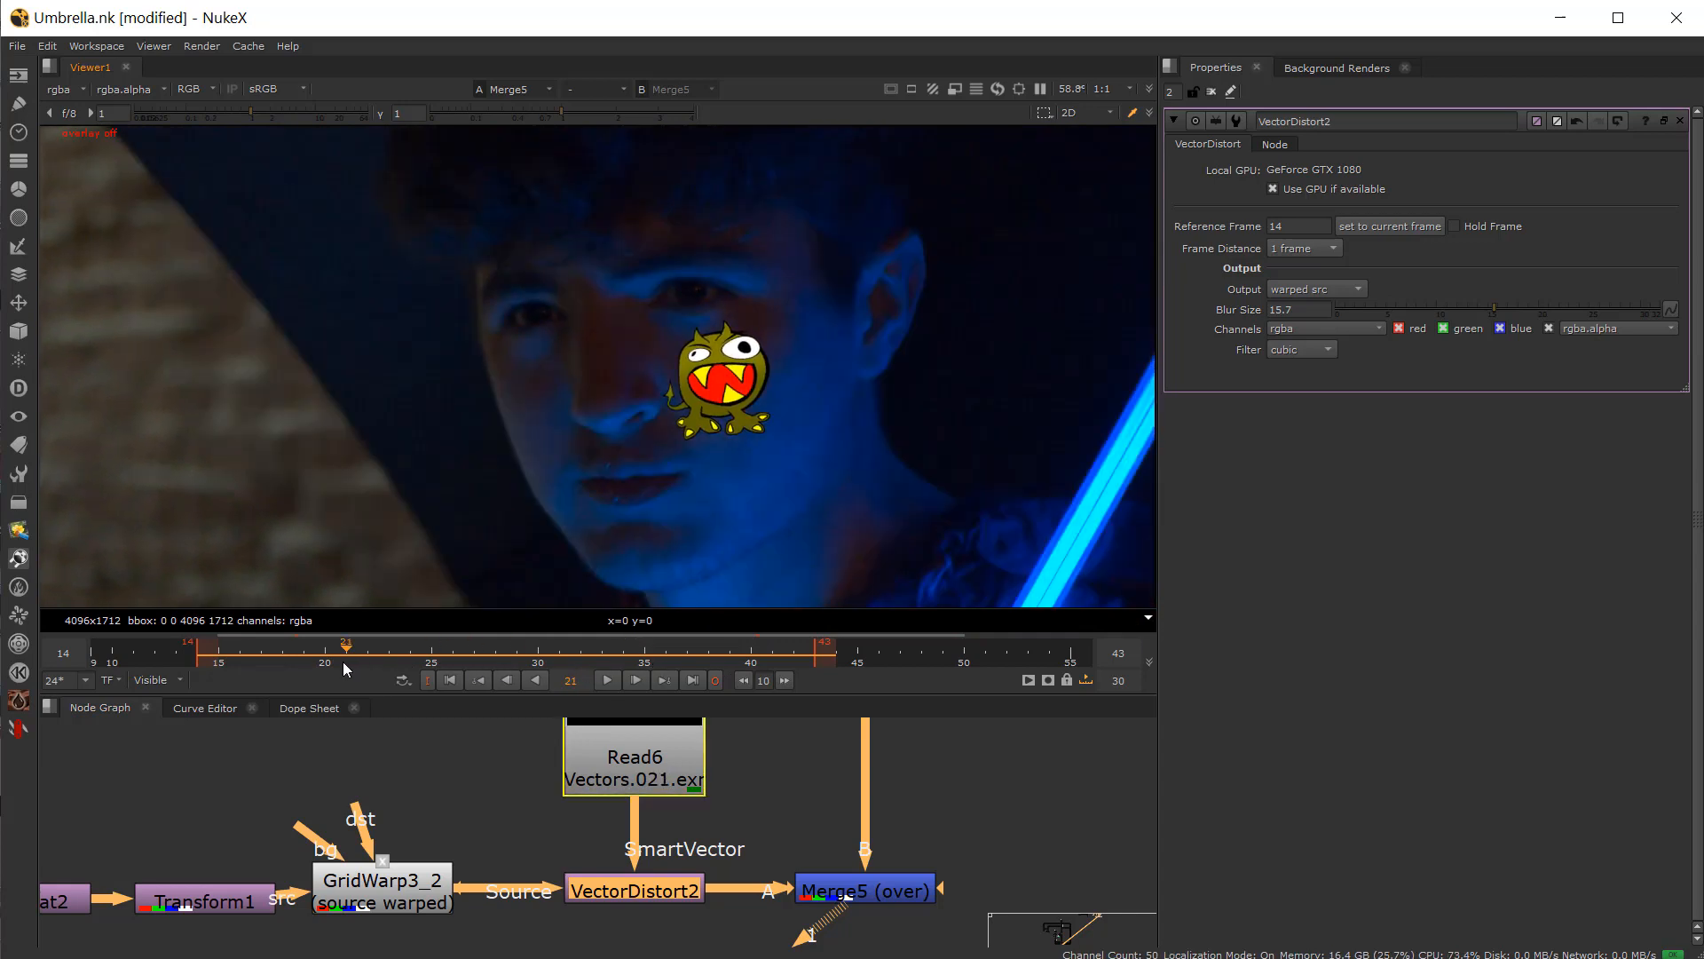
{"action": "left_click", "coordinate": [495, 658]}
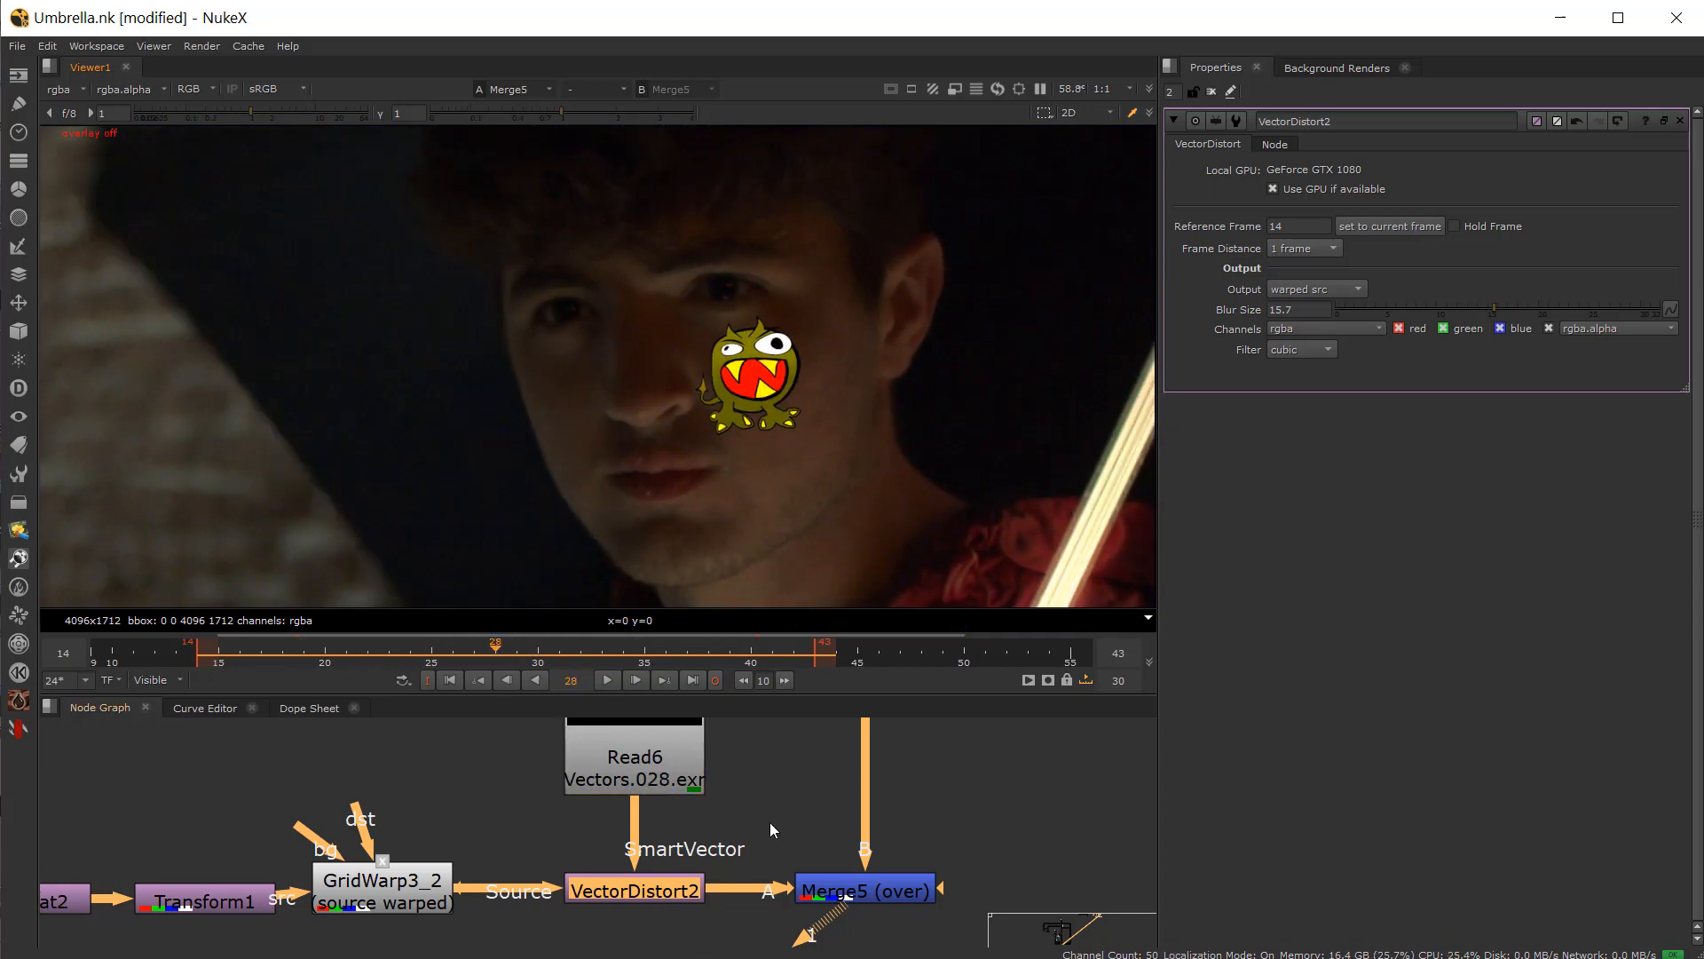
Step: Open Transform1's properties and drag the tattoo around in the viewer at frame 14
{"action": "scroll", "coordinate": [285, 886], "scroll_direction": "down", "scroll_amount": 2}
{"action": "middle_click_drag", "start_coordinate": [285, 886], "coordinate": [671, 859]}
{"action": "scroll", "coordinate": [621, 859], "scroll_direction": "up", "scroll_amount": 2}
{"action": "double_click", "coordinate": [594, 863]}
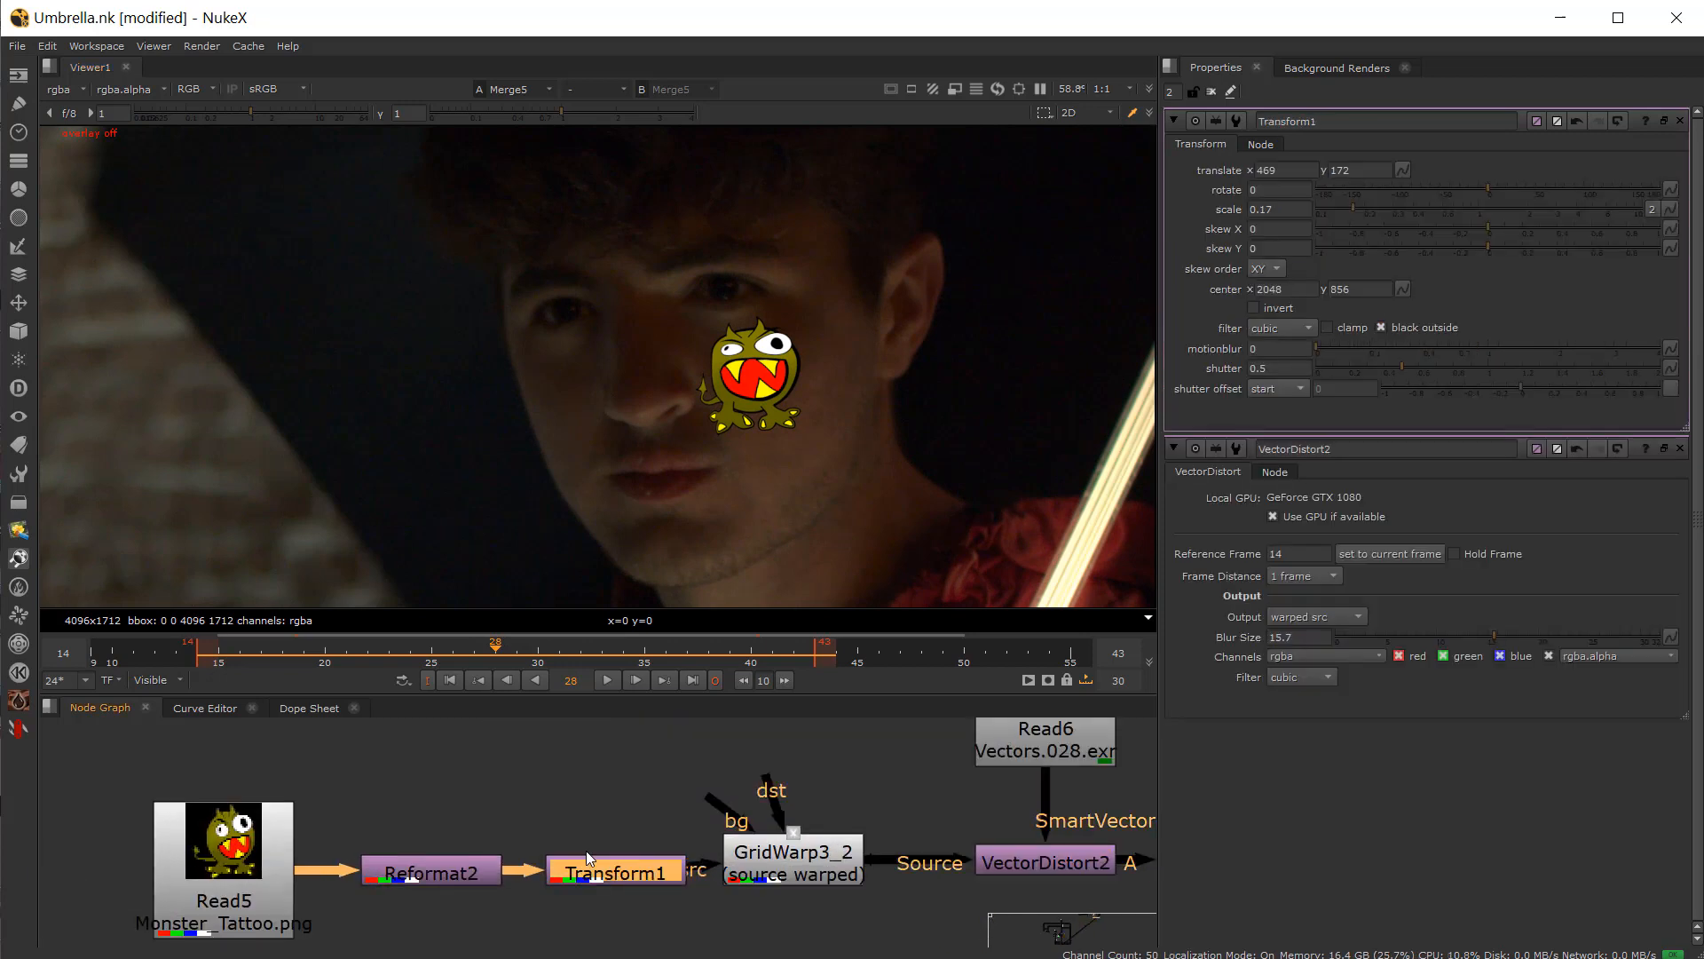
{"action": "scroll", "coordinate": [672, 398], "scroll_direction": "down", "scroll_amount": 1}
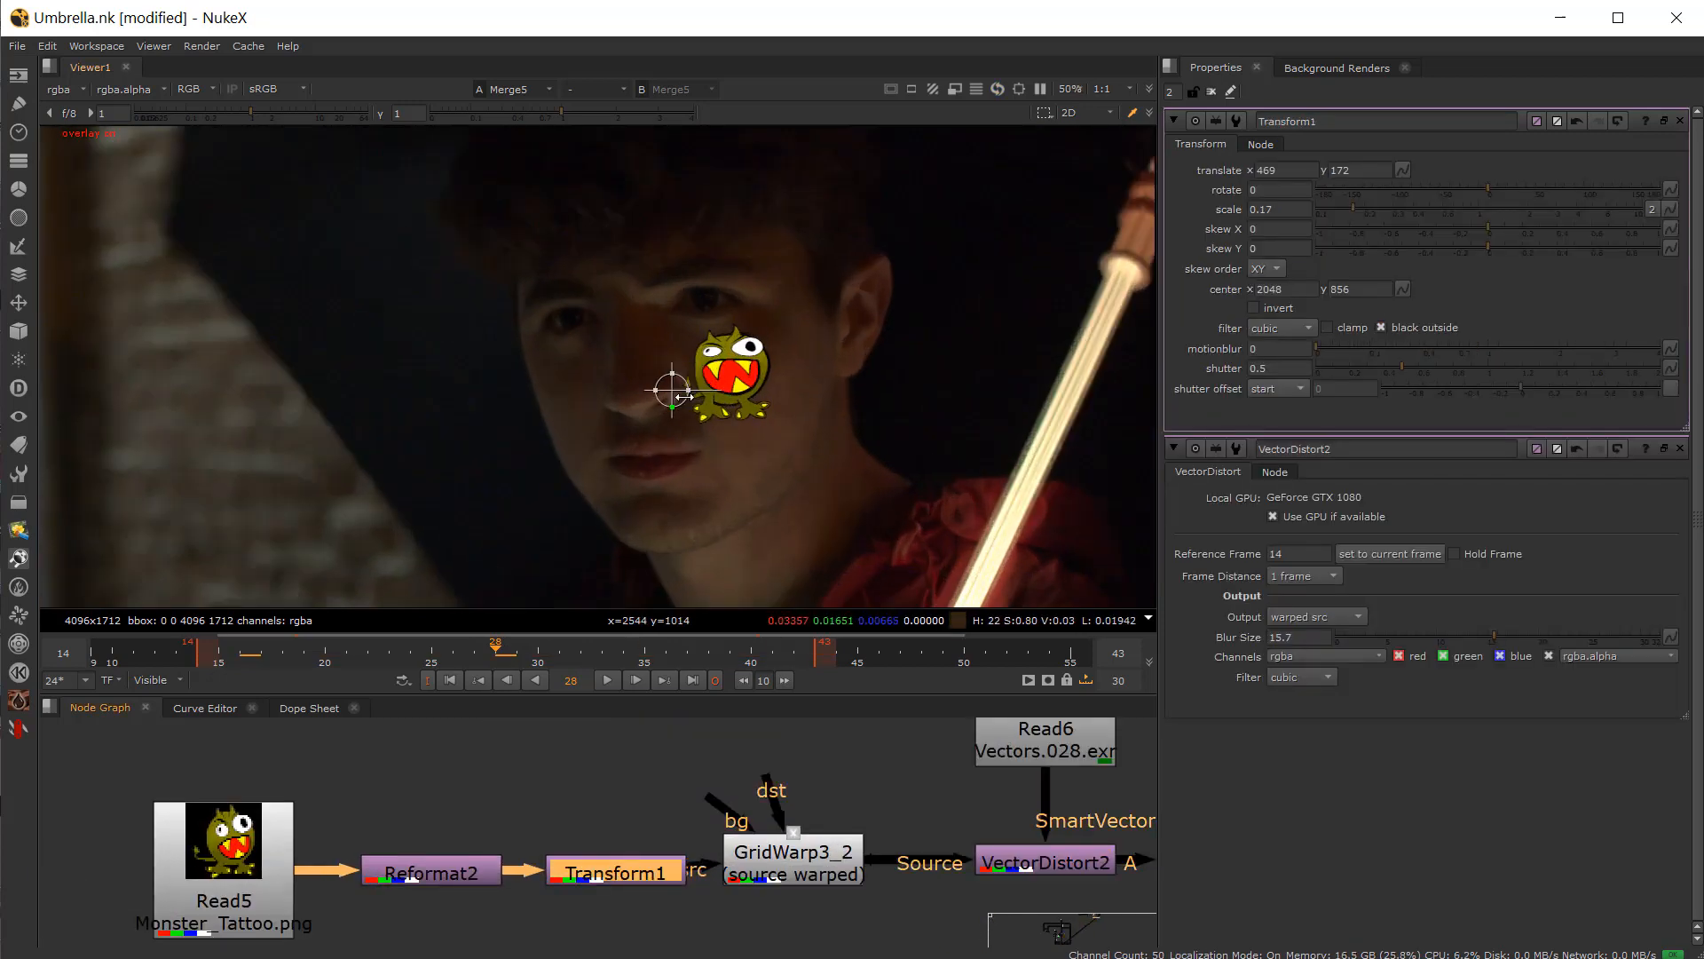
{"action": "left_click_drag", "start_coordinate": [674, 391], "coordinate": [395, 353]}
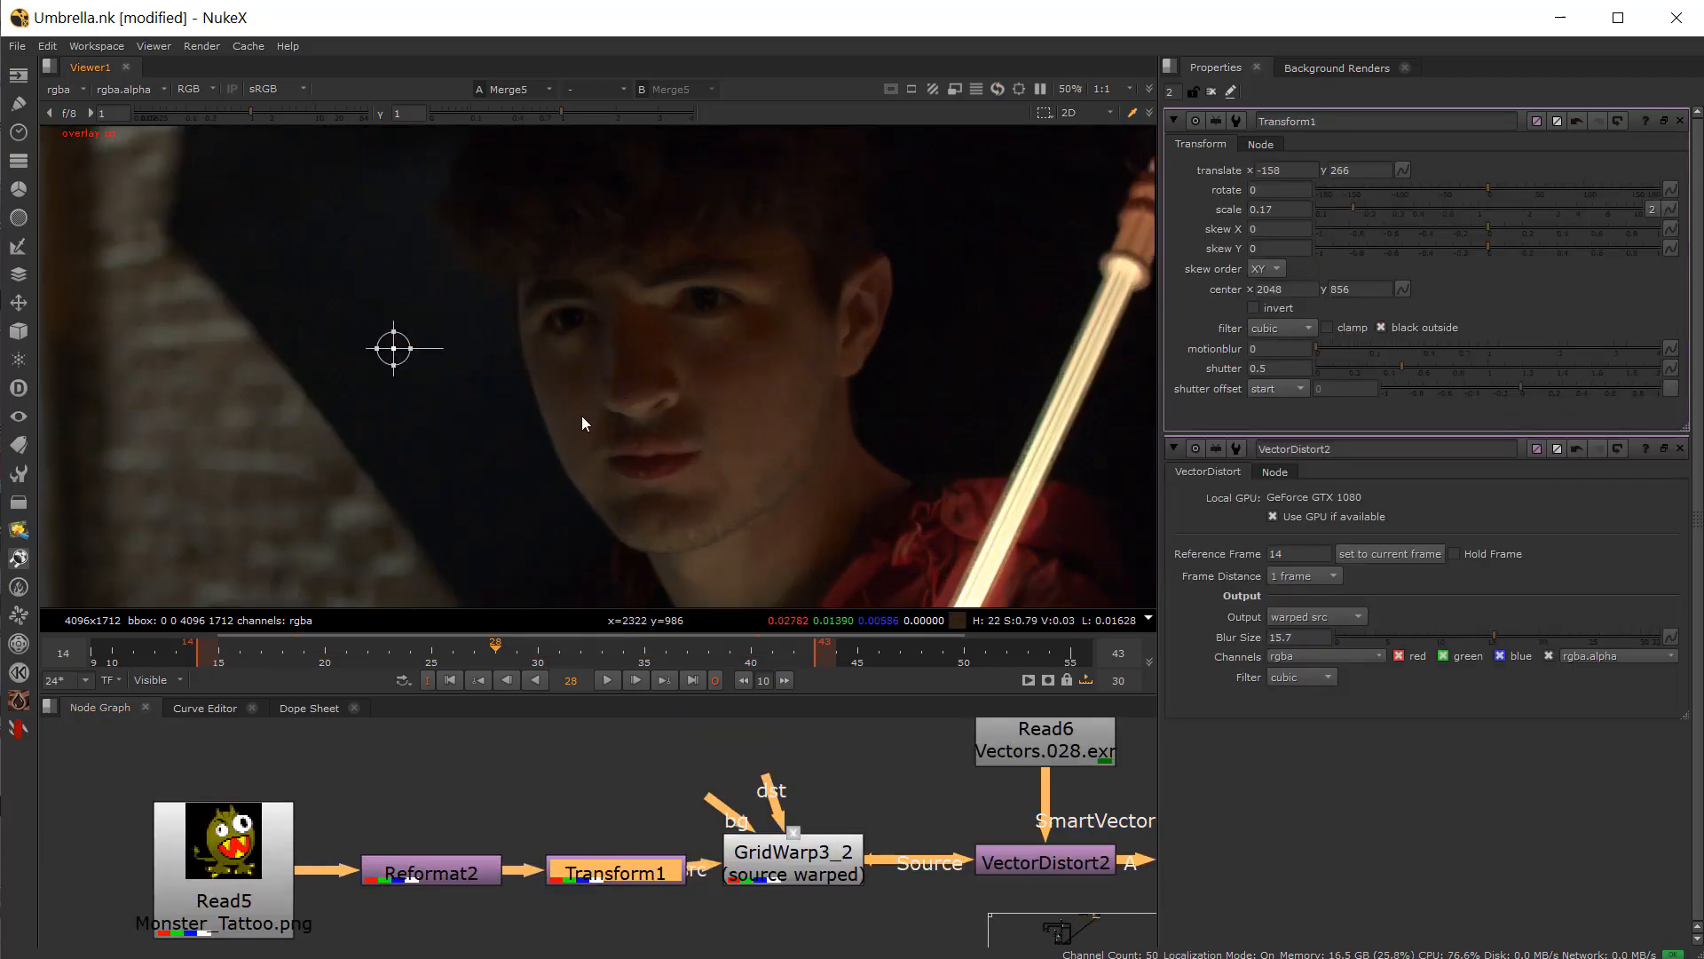
{"action": "scroll", "coordinate": [582, 416], "scroll_direction": "down", "scroll_amount": 4}
{"action": "left_click_drag", "start_coordinate": [214, 655], "coordinate": [202, 655]}
{"action": "left_click_drag", "start_coordinate": [489, 383], "coordinate": [699, 411]}
Step: Disable GridWarp3_2 and move the tattoo with Transform1 to translate 1802, 158 beside the lightsaber
{"action": "left_click", "coordinate": [797, 868]}
{"action": "key", "text": "d"}
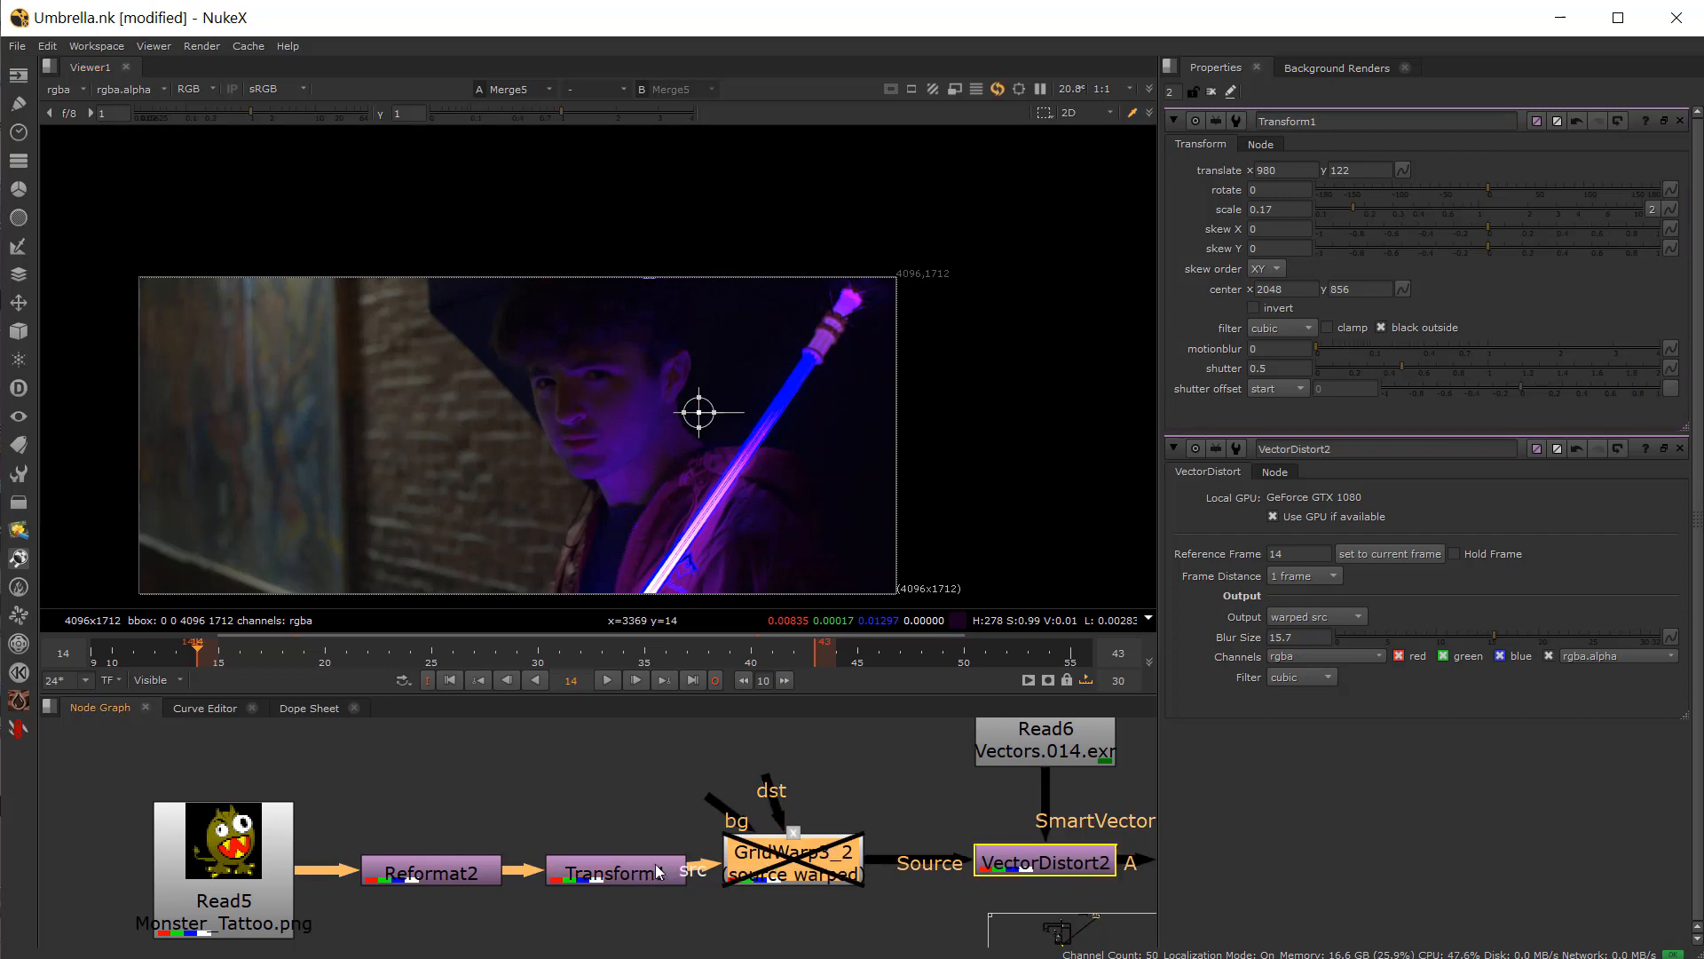
{"action": "left_click", "coordinate": [603, 876]}
{"action": "scroll", "coordinate": [701, 404], "scroll_direction": "up", "scroll_amount": 2}
{"action": "left_click_drag", "start_coordinate": [701, 404], "coordinate": [796, 281]}
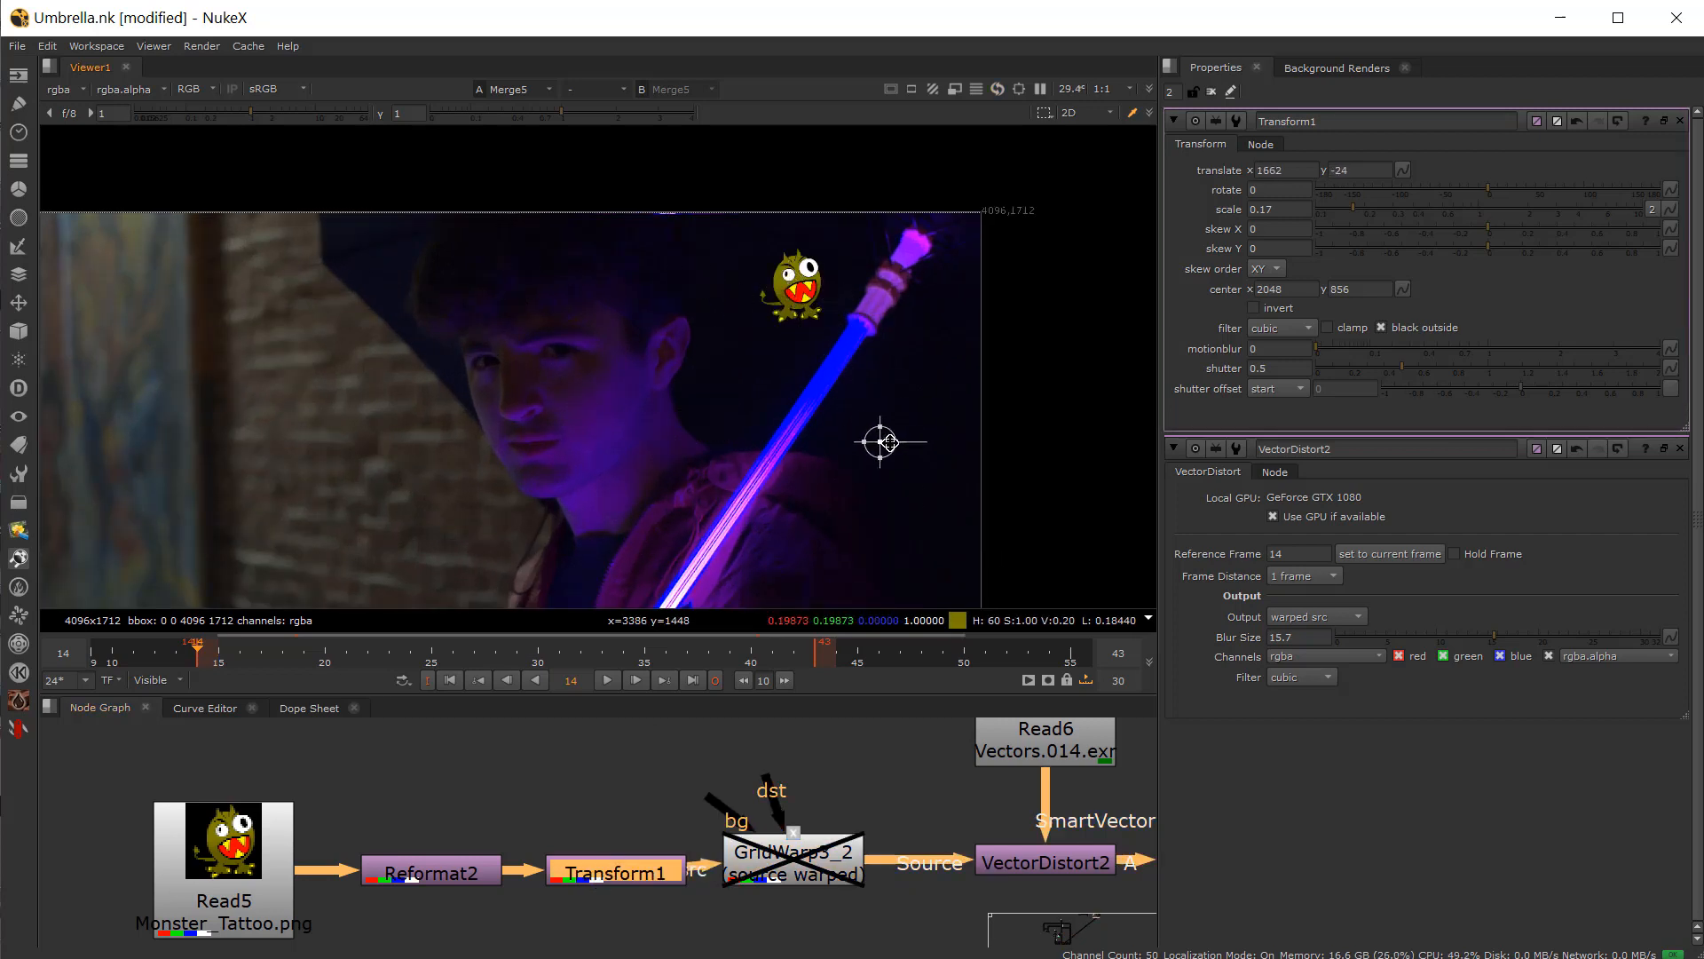
{"action": "left_click_drag", "start_coordinate": [888, 442], "coordinate": [925, 385]}
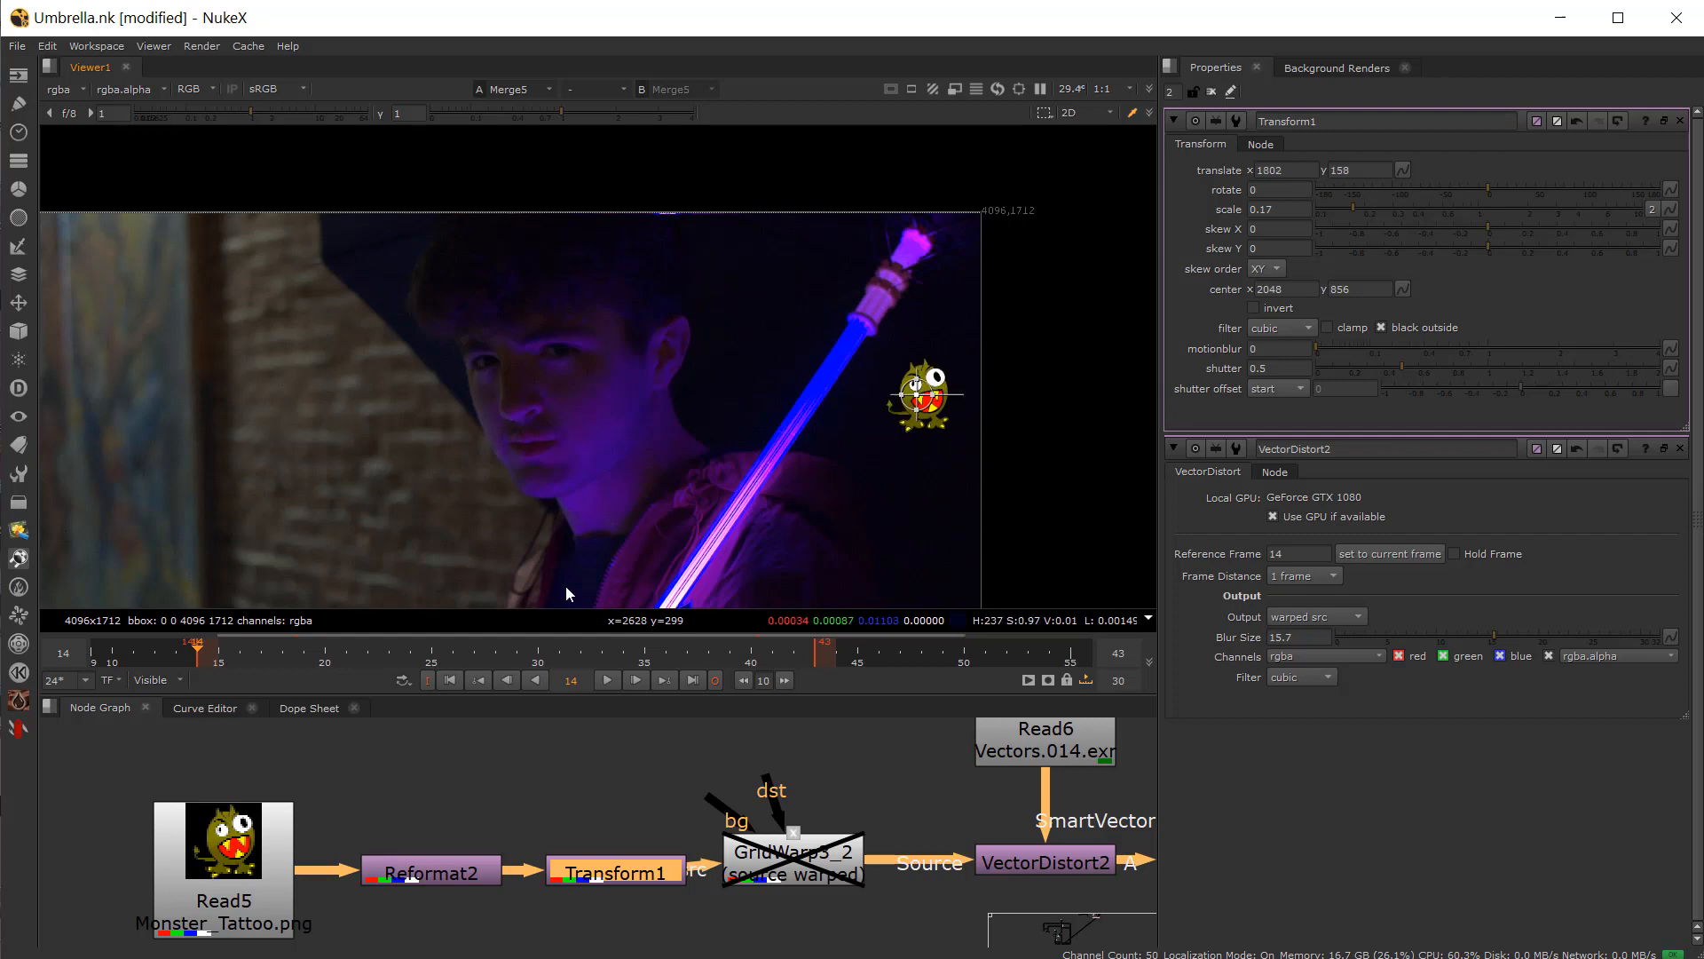
Step: Scrub the timeline and play back the composite to review the tattoo's motion
{"action": "left_click", "coordinate": [266, 651]}
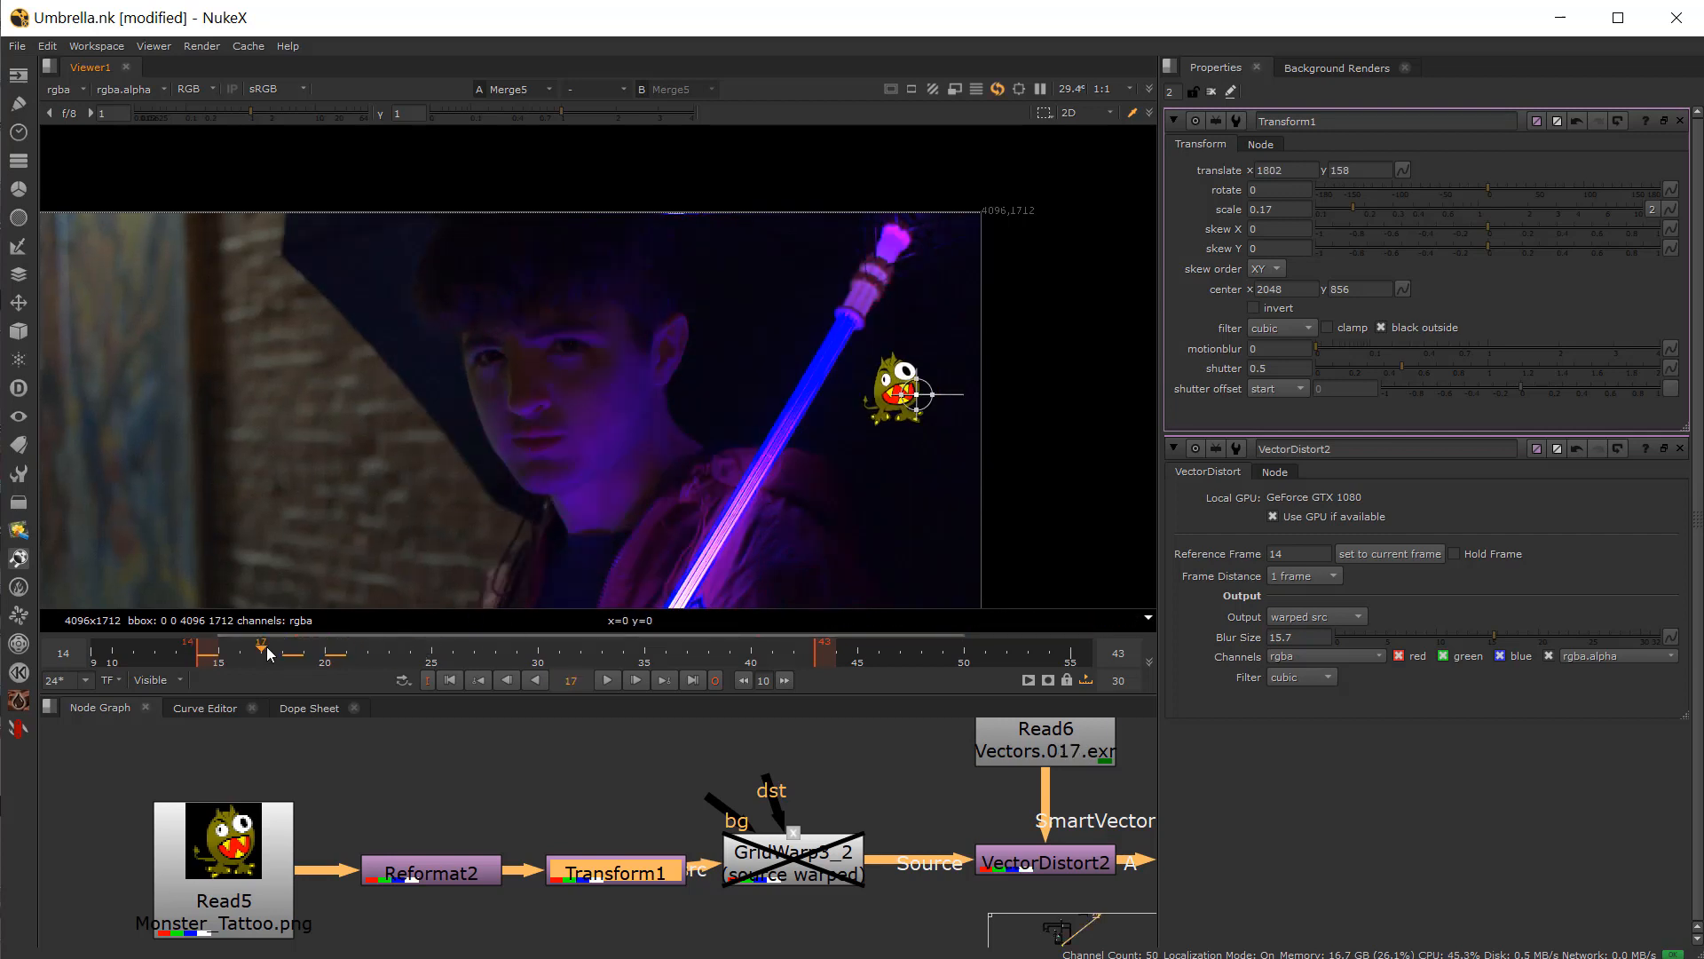
{"action": "left_click_drag", "start_coordinate": [266, 651], "coordinate": [401, 654]}
{"action": "left_click", "coordinate": [606, 684]}
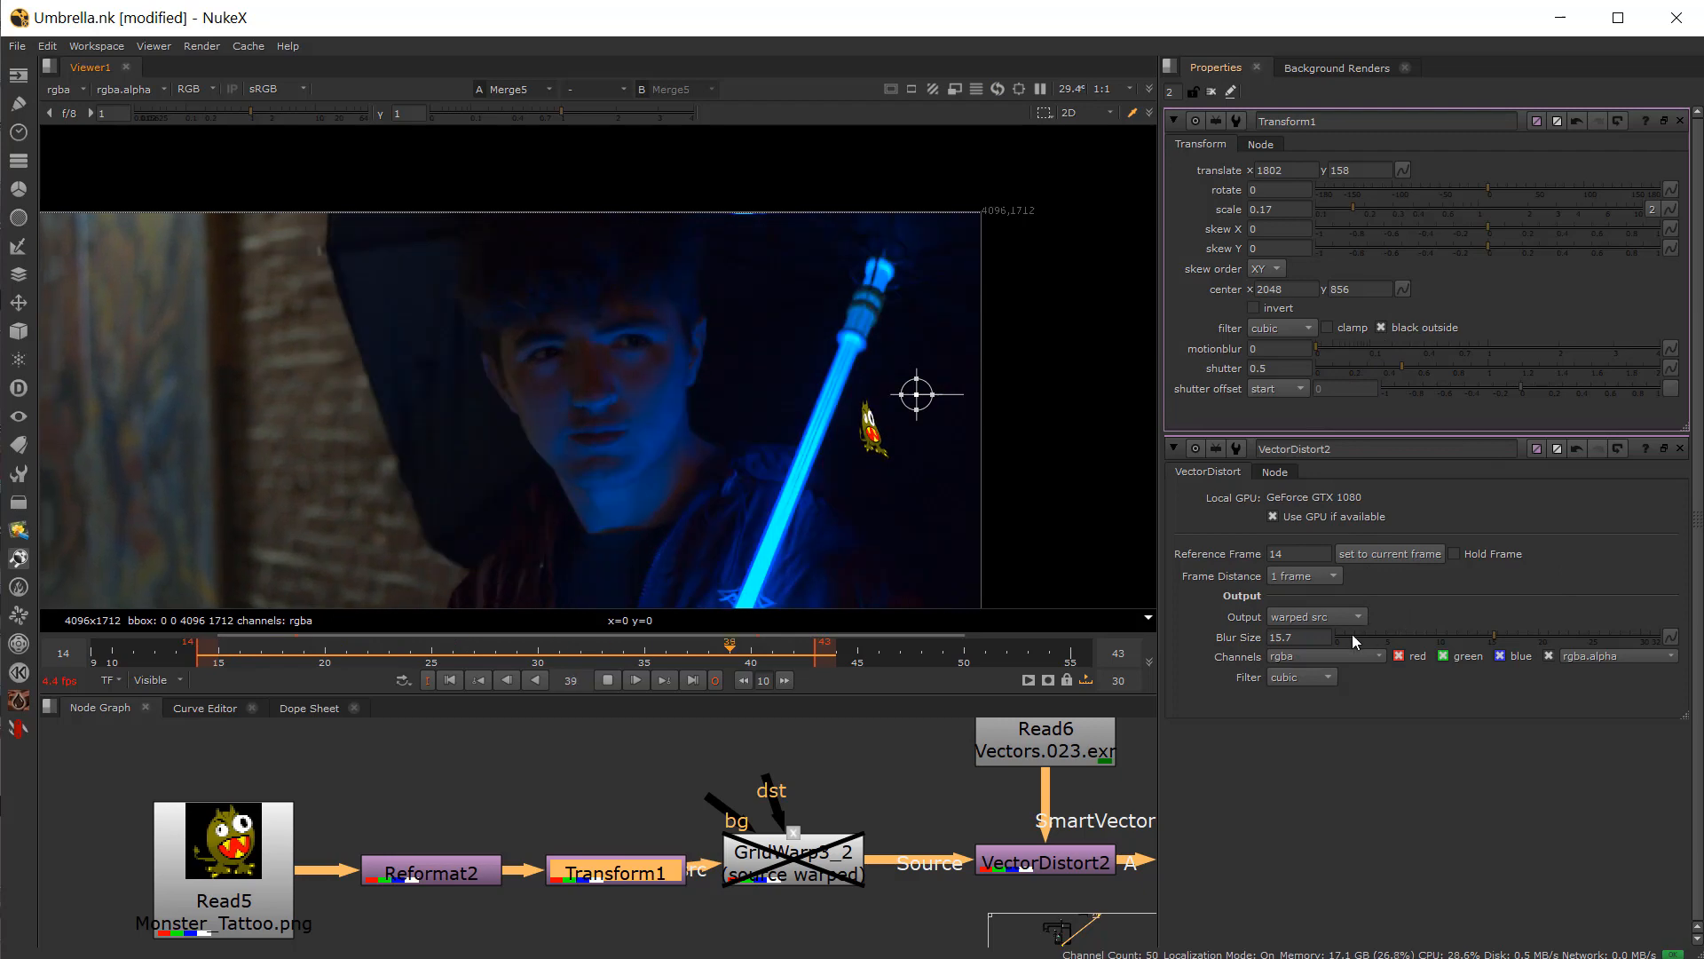
Step: Adjust VectorDistort2's Blur Size during playback, settling on 13.2, and stop playback
{"action": "left_click_drag", "start_coordinate": [1493, 637], "coordinate": [628, 651]}
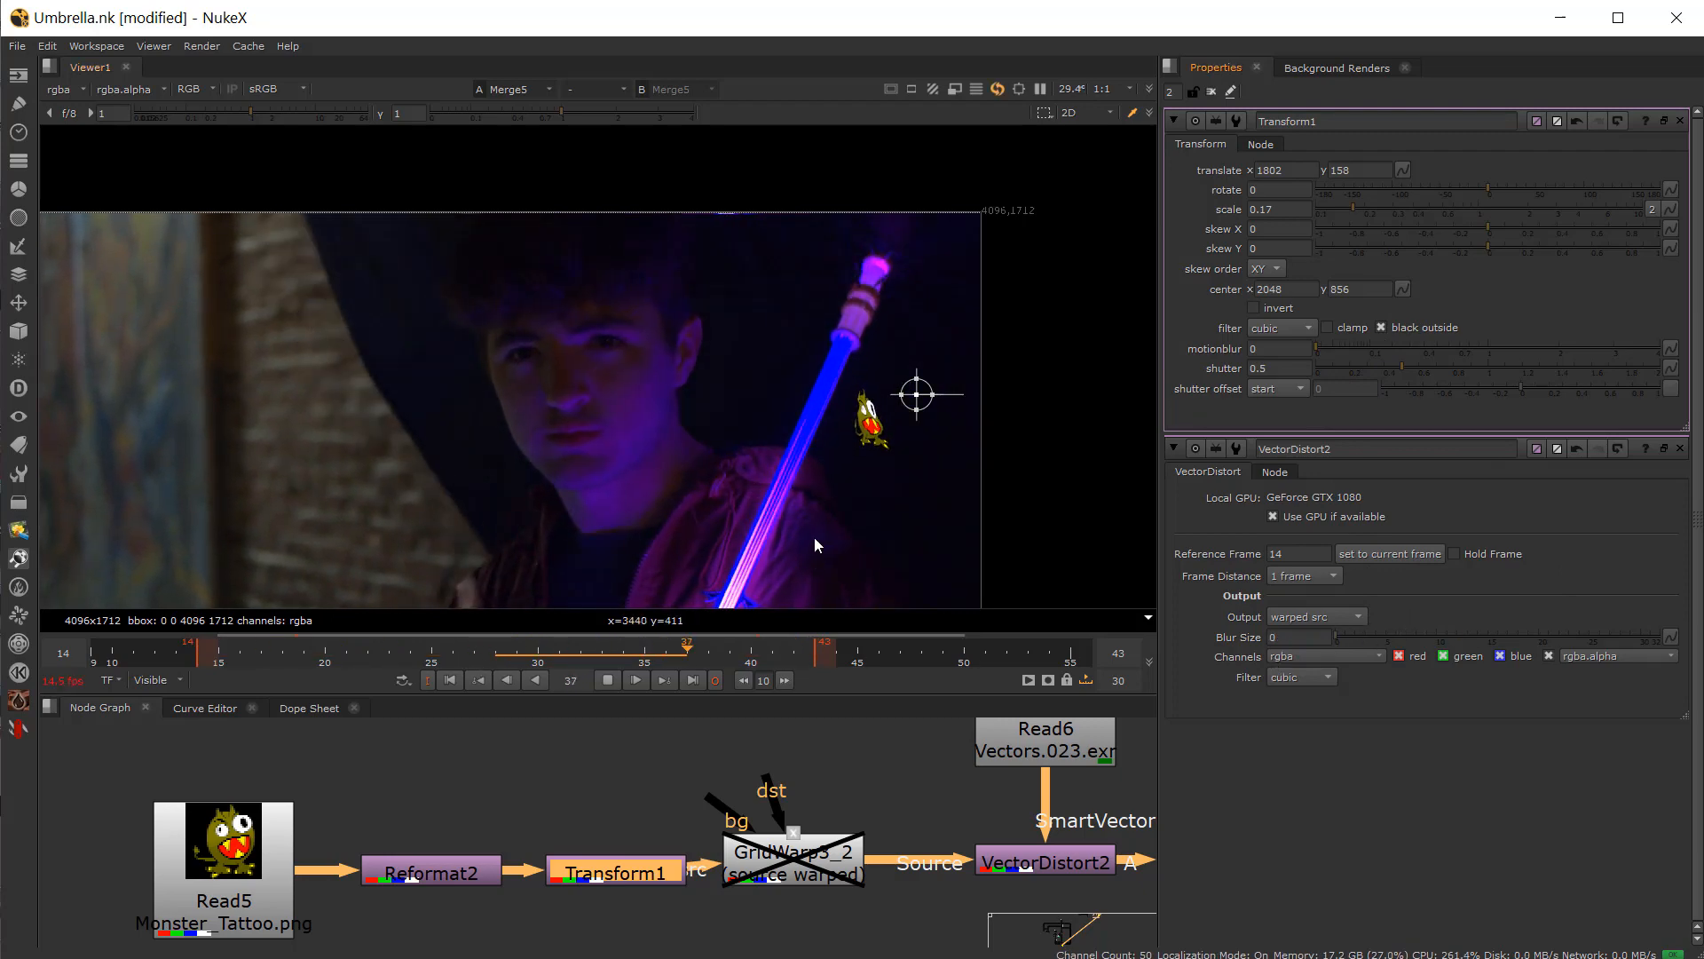
{"action": "scroll", "coordinate": [913, 421], "scroll_direction": "up", "scroll_amount": 3}
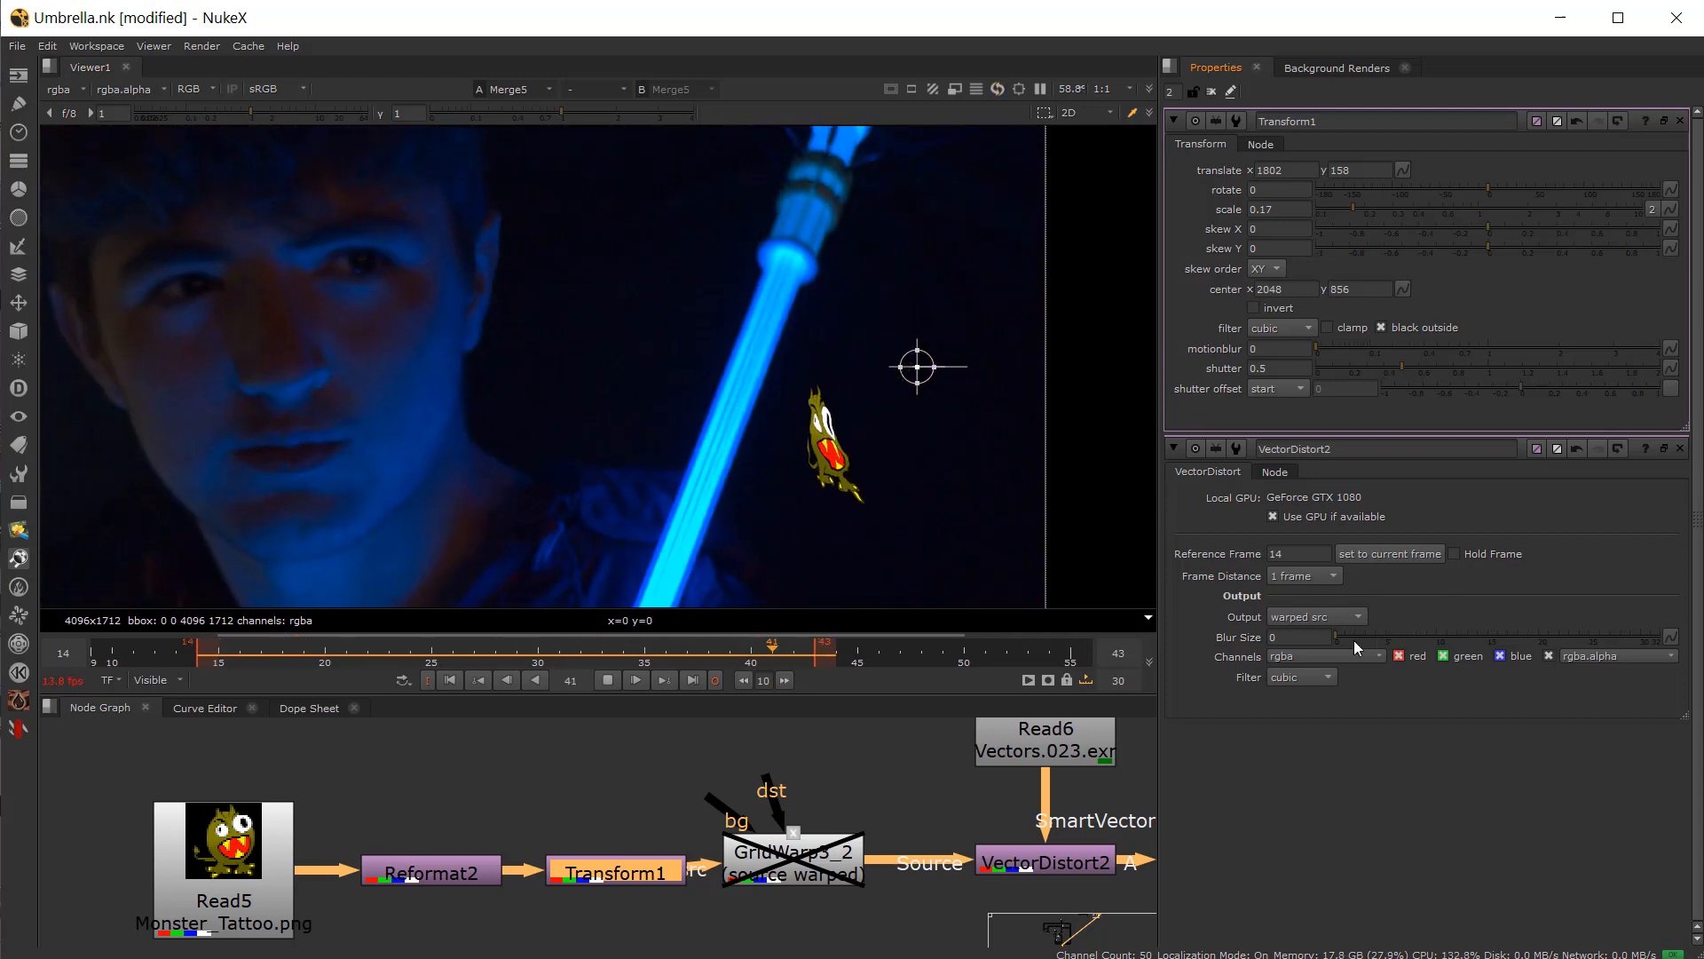
{"action": "left_click_drag", "start_coordinate": [1355, 636], "coordinate": [1697, 637]}
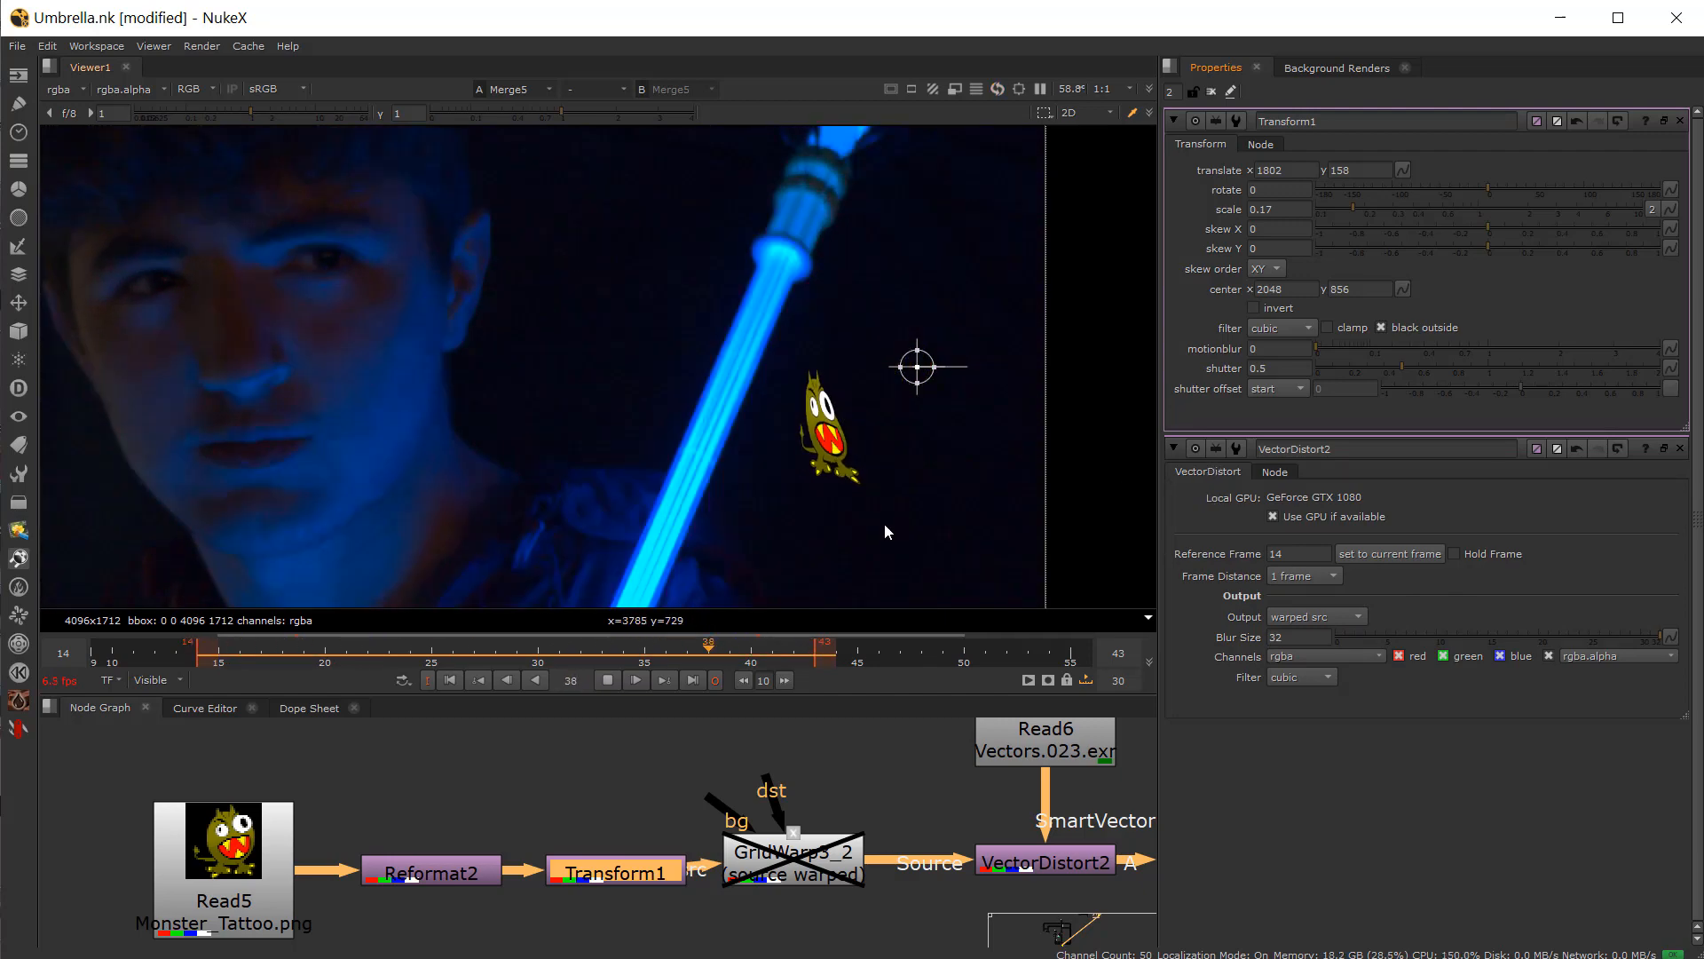
{"action": "left_click", "coordinate": [1549, 636]}
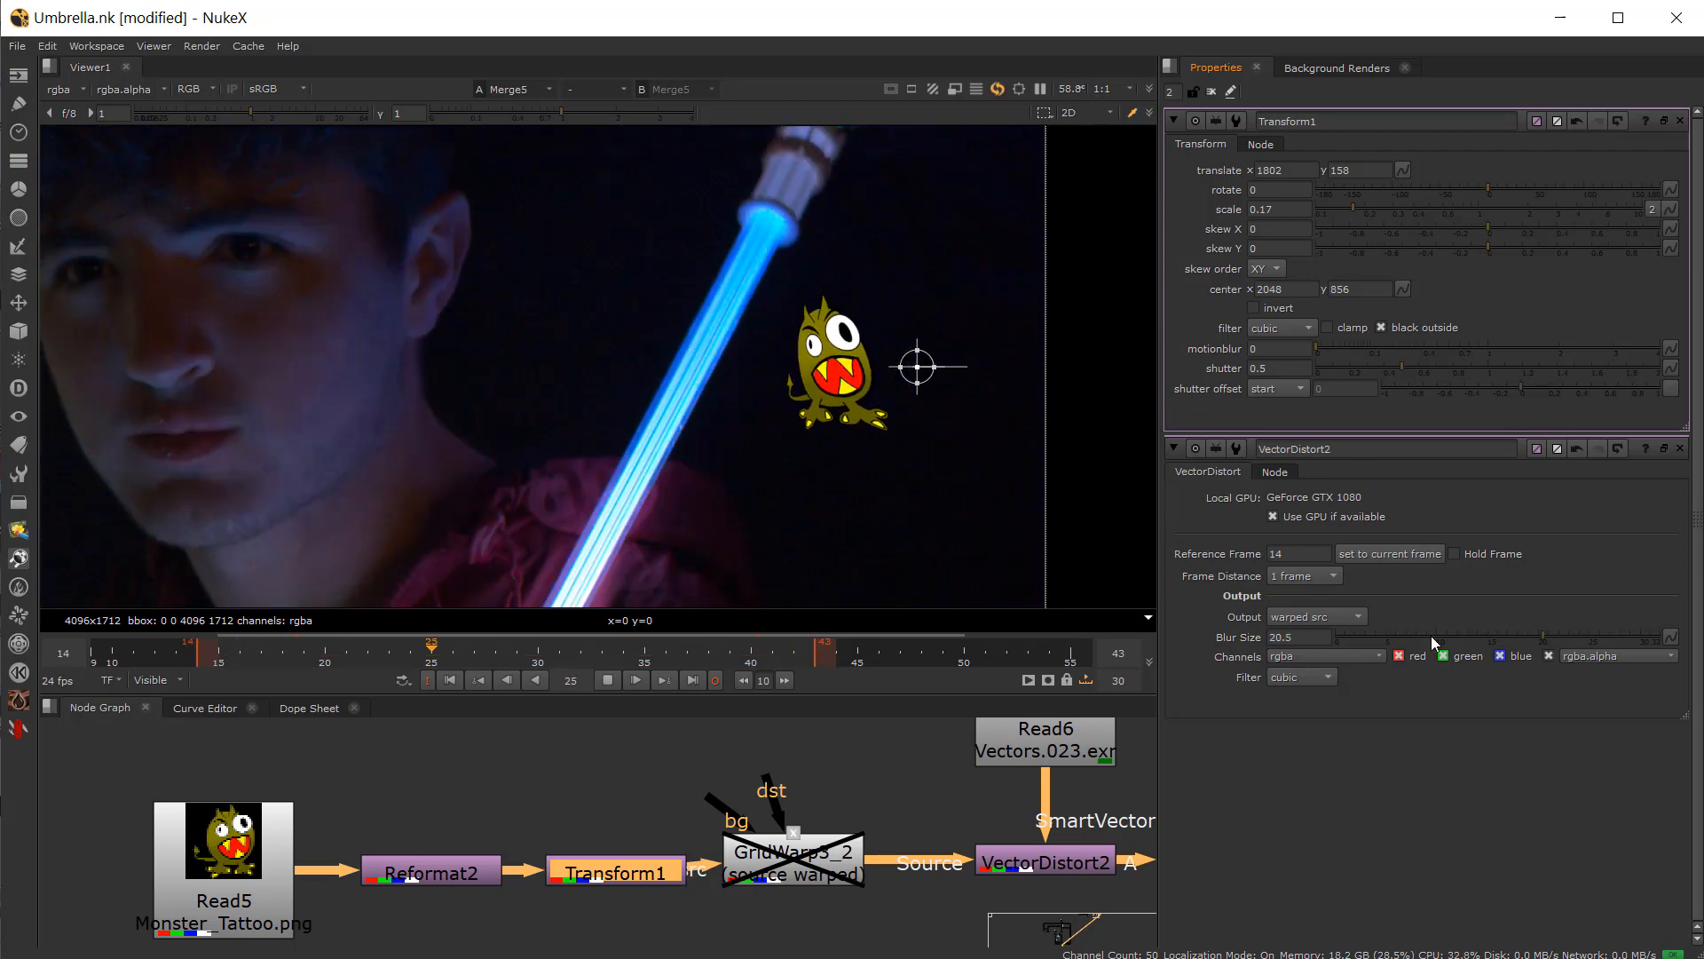
{"action": "left_click_drag", "start_coordinate": [1463, 632], "coordinate": [1468, 632]}
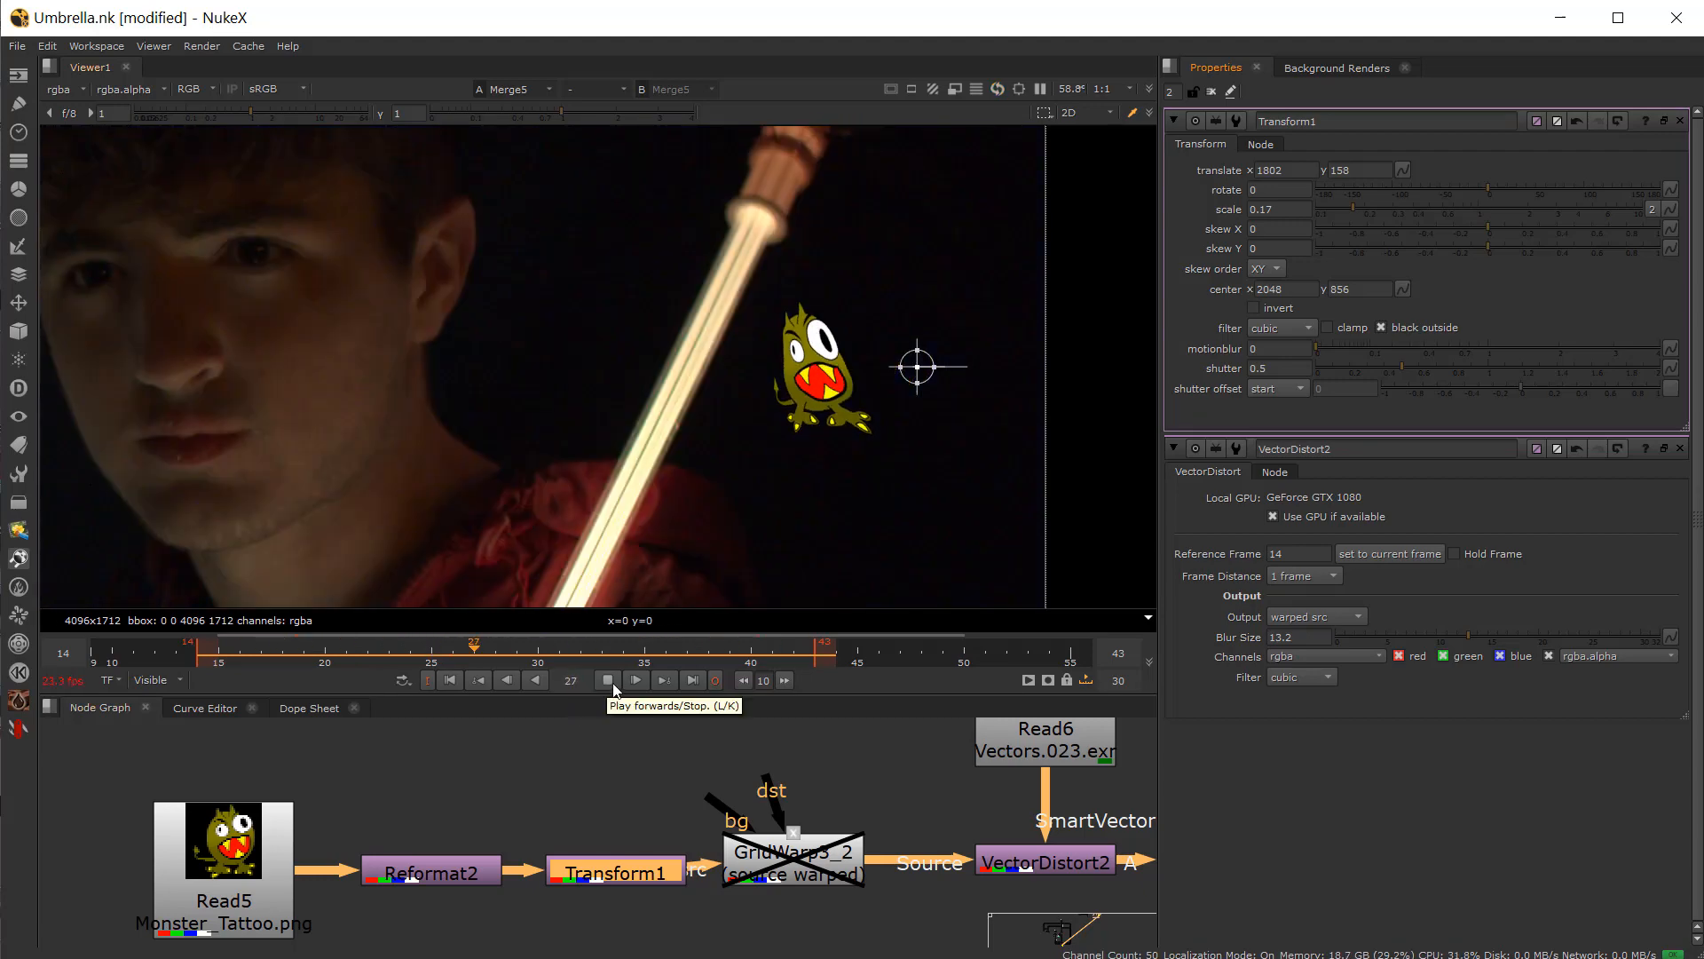
{"action": "left_click", "coordinate": [608, 680]}
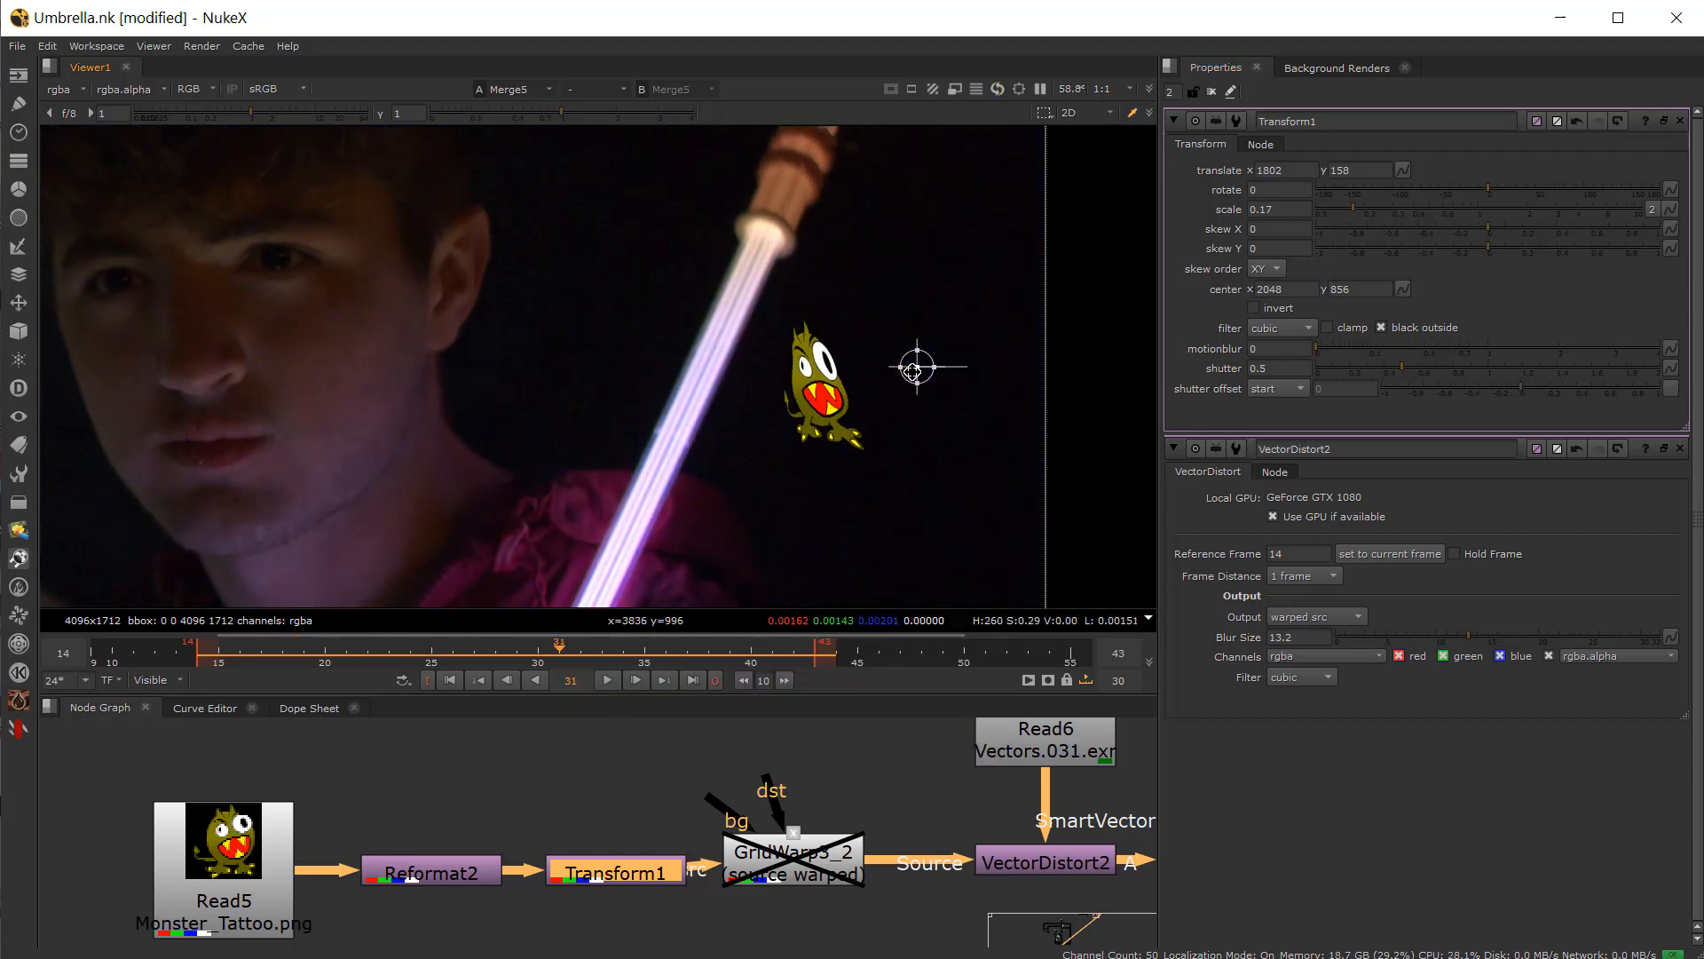
Step: At frame 14, reposition the tattoo with Transform1 onto the actor's jacket at translate 582, -648
{"action": "left_click_drag", "start_coordinate": [265, 653], "coordinate": [188, 666]}
{"action": "scroll", "coordinate": [322, 482], "scroll_direction": "down", "scroll_amount": 3}
{"action": "middle_click_drag", "start_coordinate": [321, 482], "coordinate": [573, 429]}
{"action": "left_click_drag", "start_coordinate": [874, 372], "coordinate": [401, 474]}
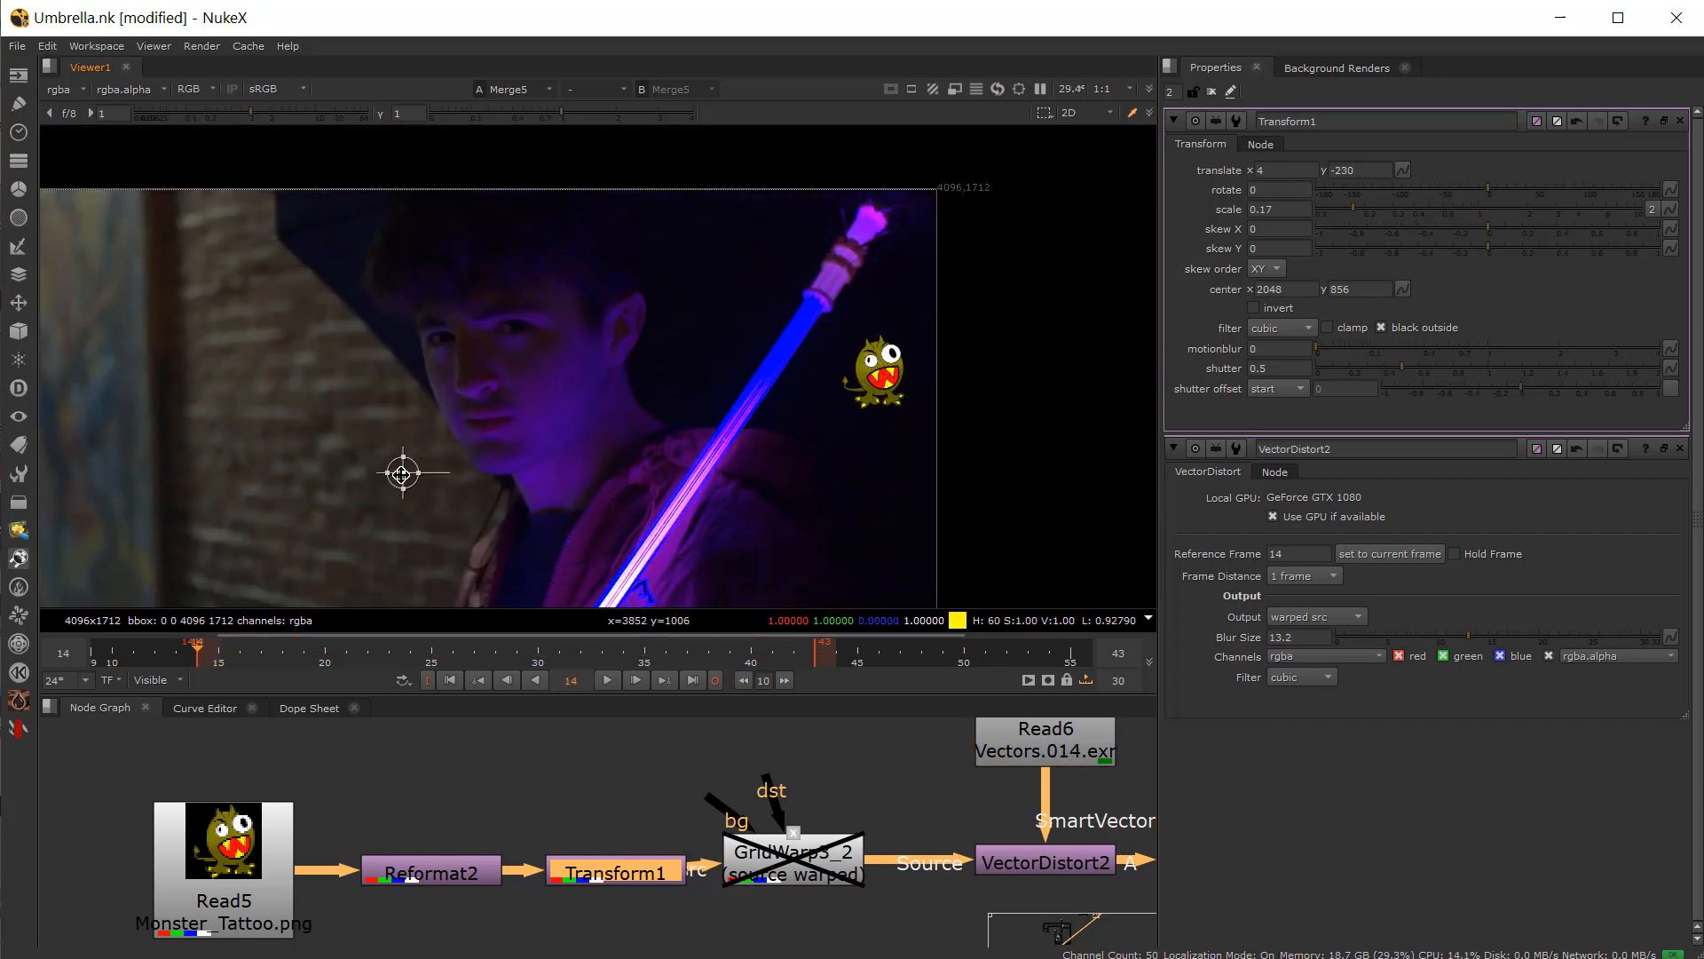
{"action": "left_click_drag", "start_coordinate": [524, 548], "coordinate": [514, 559]}
{"action": "middle_click_drag", "start_coordinate": [511, 545], "coordinate": [632, 452]}
{"action": "scroll", "coordinate": [633, 452], "scroll_direction": "up", "scroll_amount": 3}
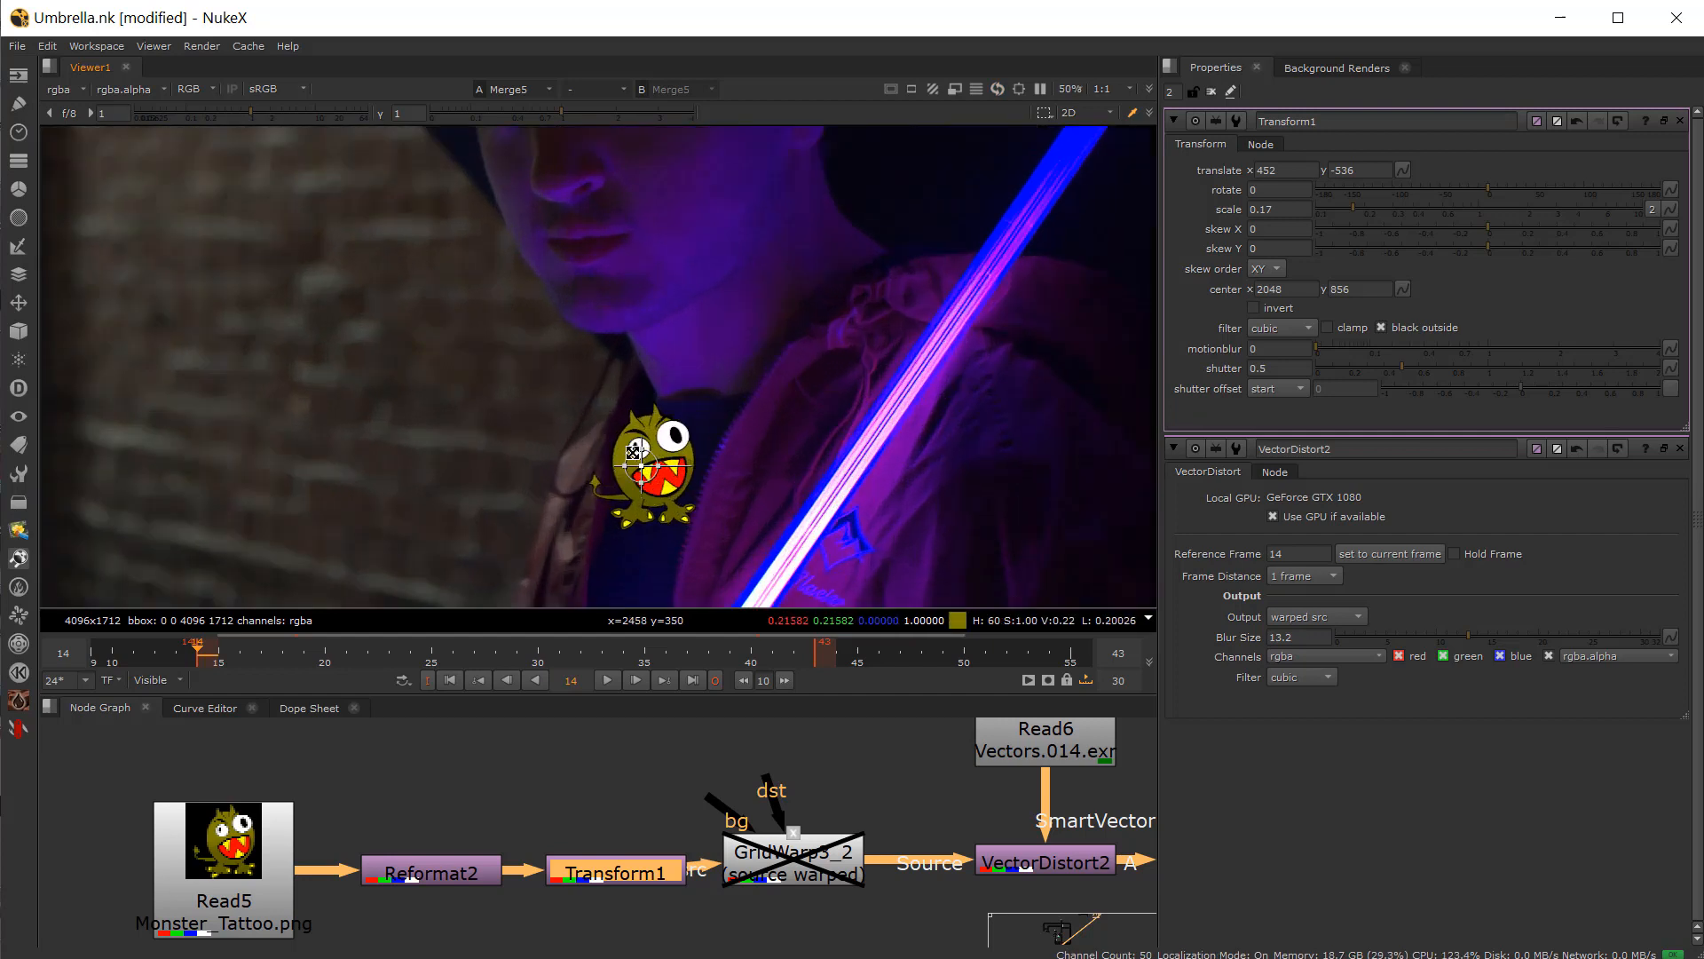
{"action": "left_click_drag", "start_coordinate": [643, 466], "coordinate": [759, 506]}
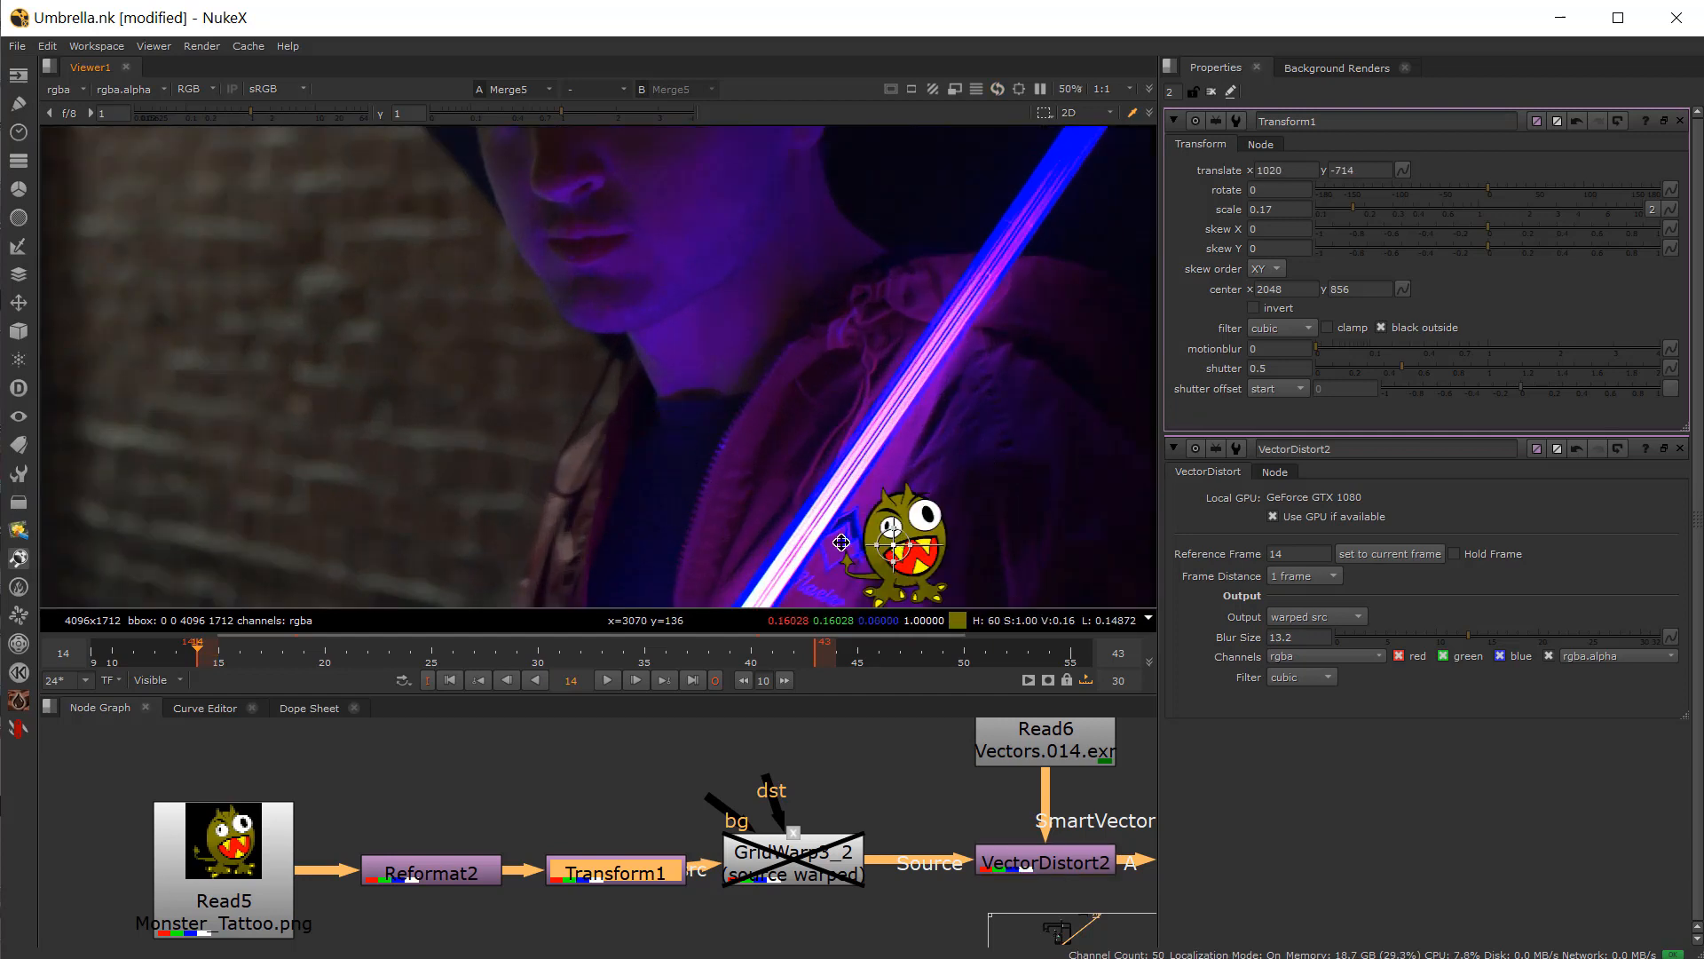
{"action": "scroll", "coordinate": [639, 554], "scroll_direction": "up", "scroll_amount": 3}
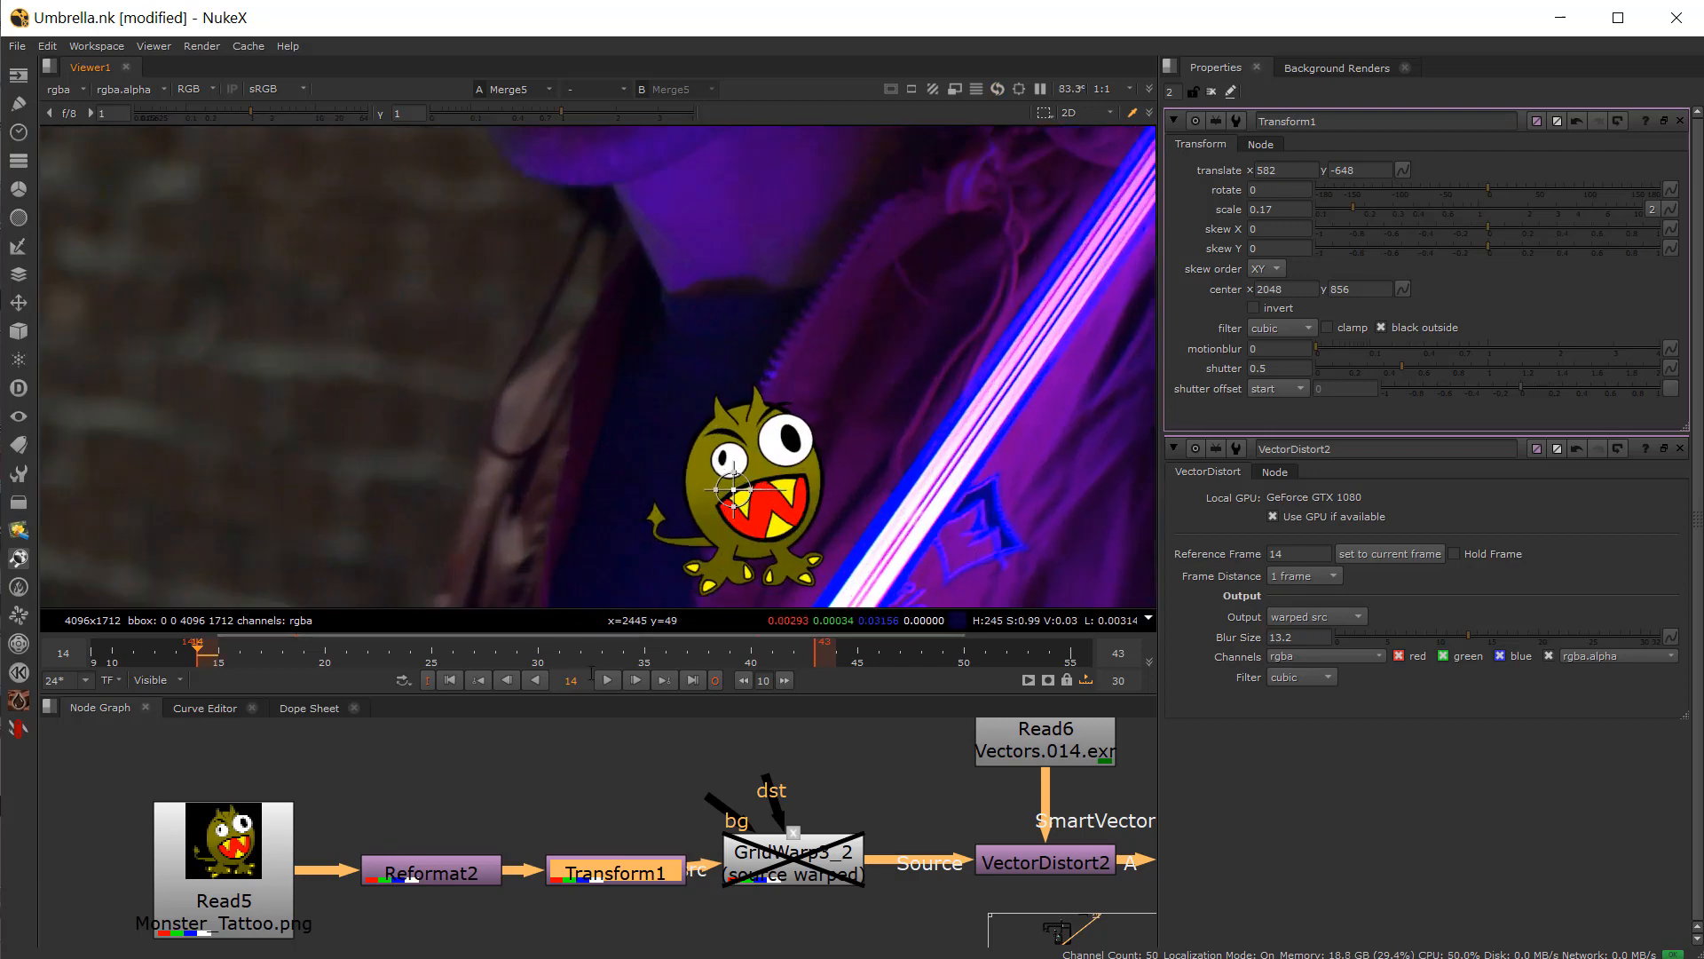
Step: Open VectorDistort2's properties and set its Blur Size to 32 while playing back the composite
{"action": "left_click", "coordinate": [607, 680]}
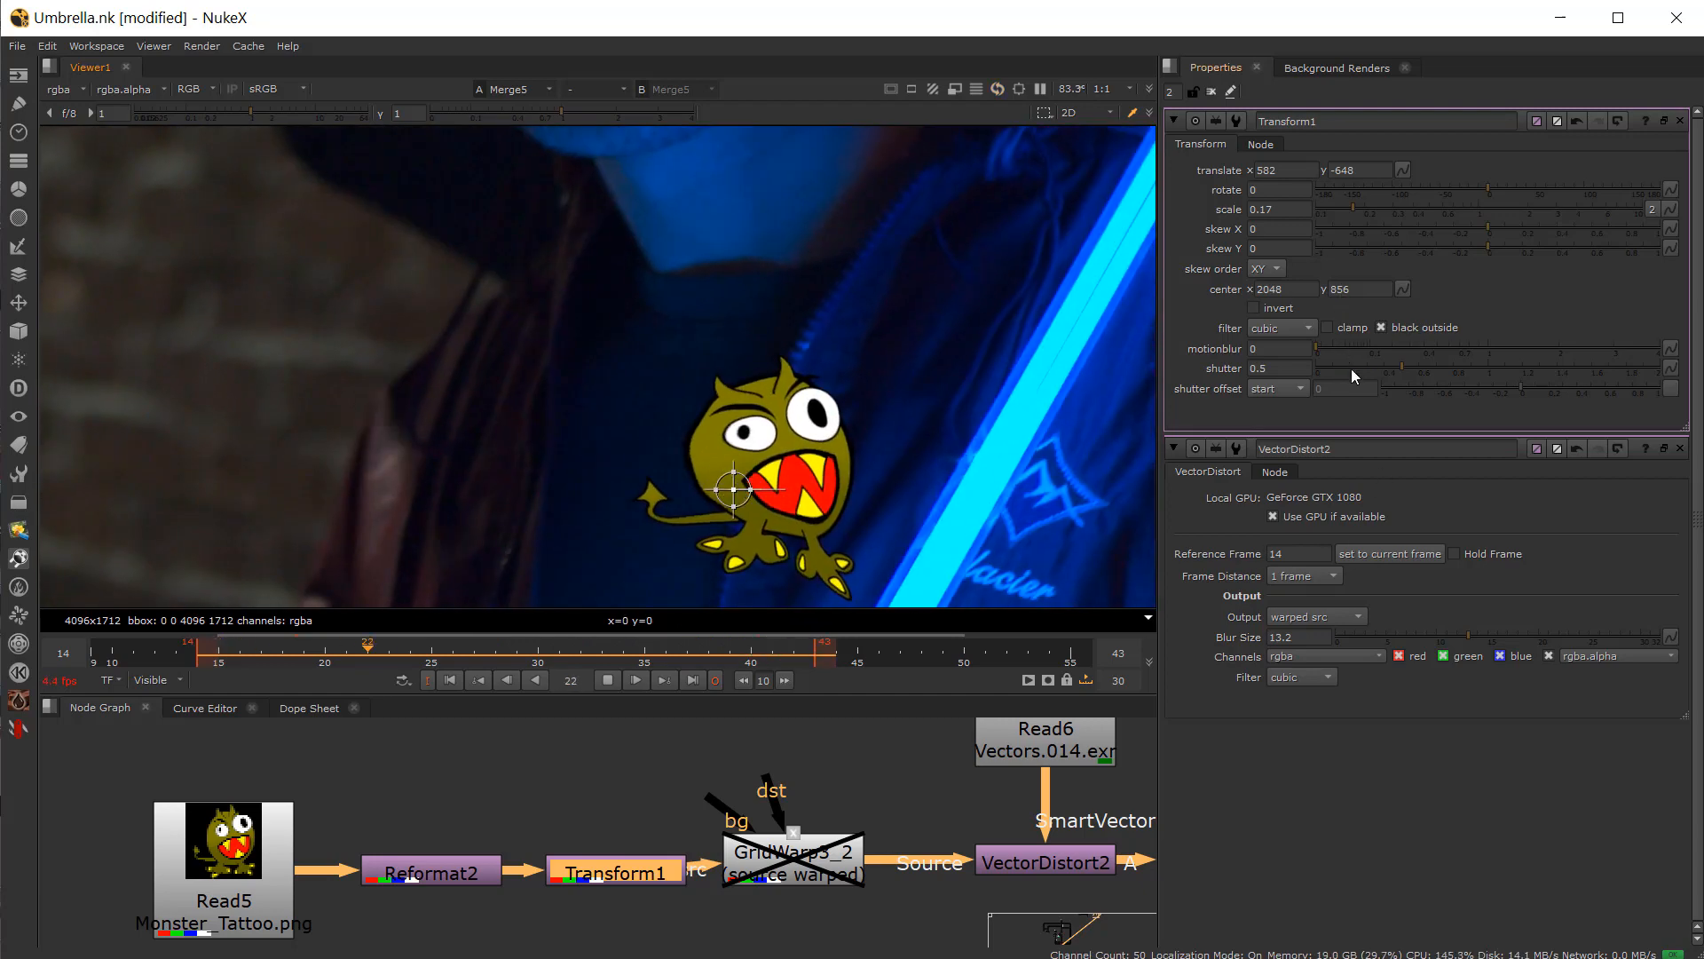
{"action": "double_click", "coordinate": [1040, 862]}
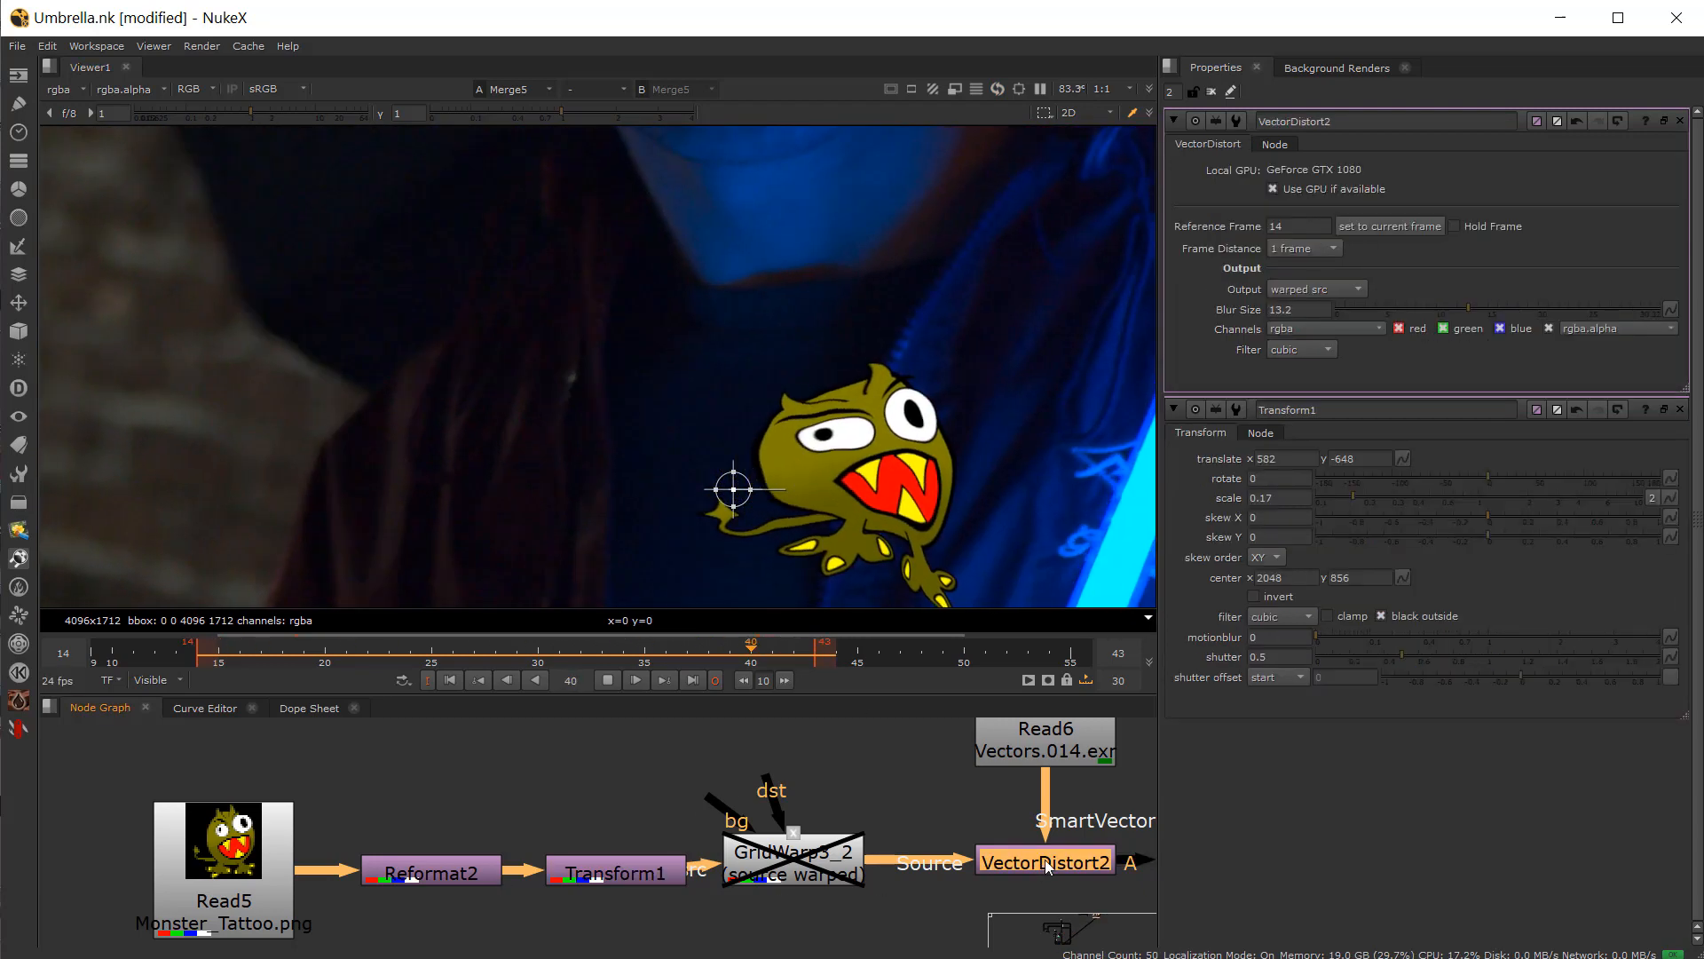
{"action": "left_click_drag", "start_coordinate": [1521, 309], "coordinate": [1661, 309]}
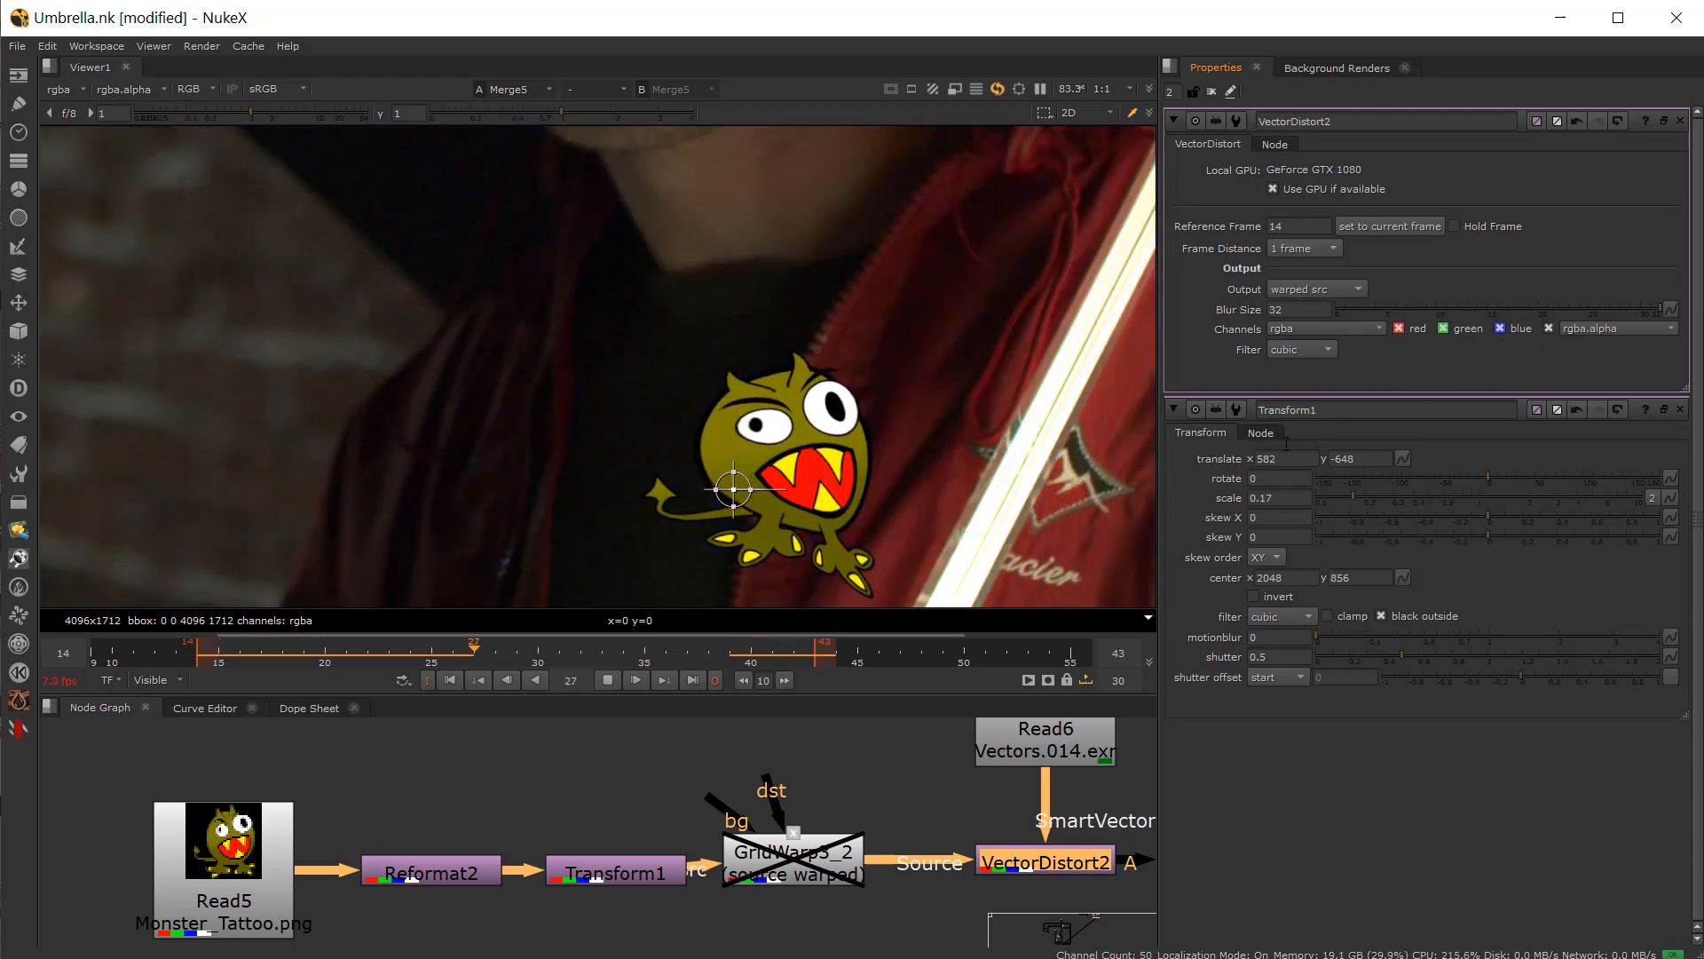
{"action": "left_click_drag", "start_coordinate": [1291, 310], "coordinate": [1243, 309]}
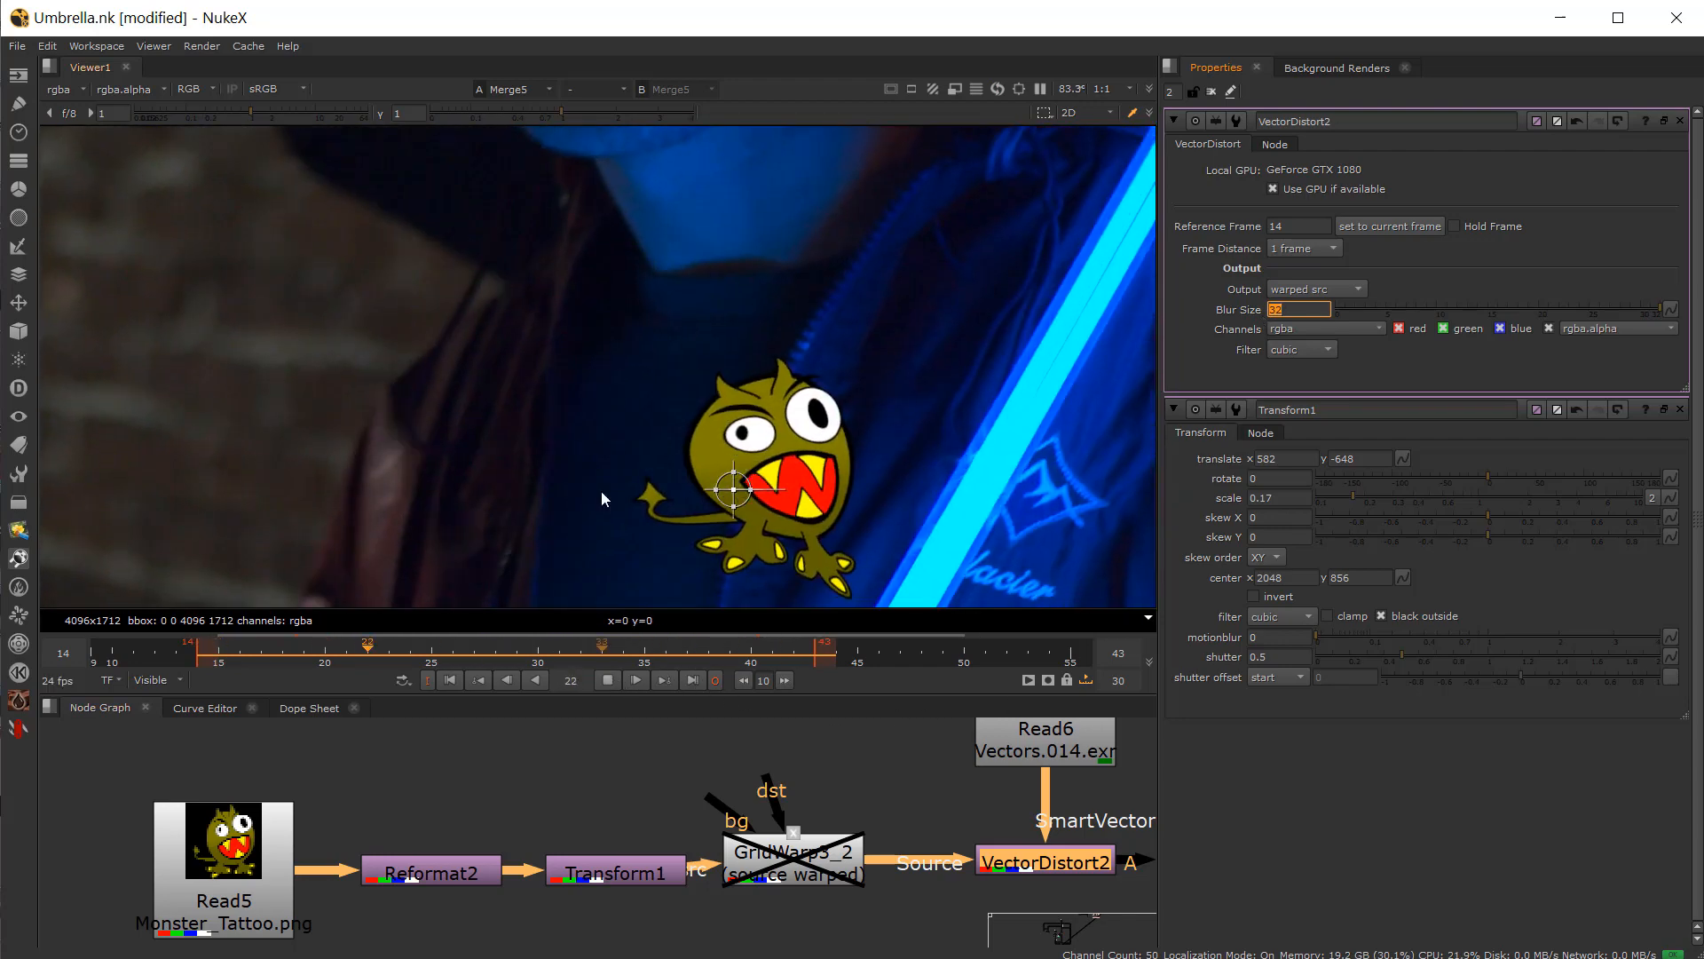
{"action": "scroll", "coordinate": [600, 479], "scroll_direction": "down", "scroll_amount": 2}
{"action": "scroll", "coordinate": [598, 463], "scroll_direction": "up", "scroll_amount": 2}
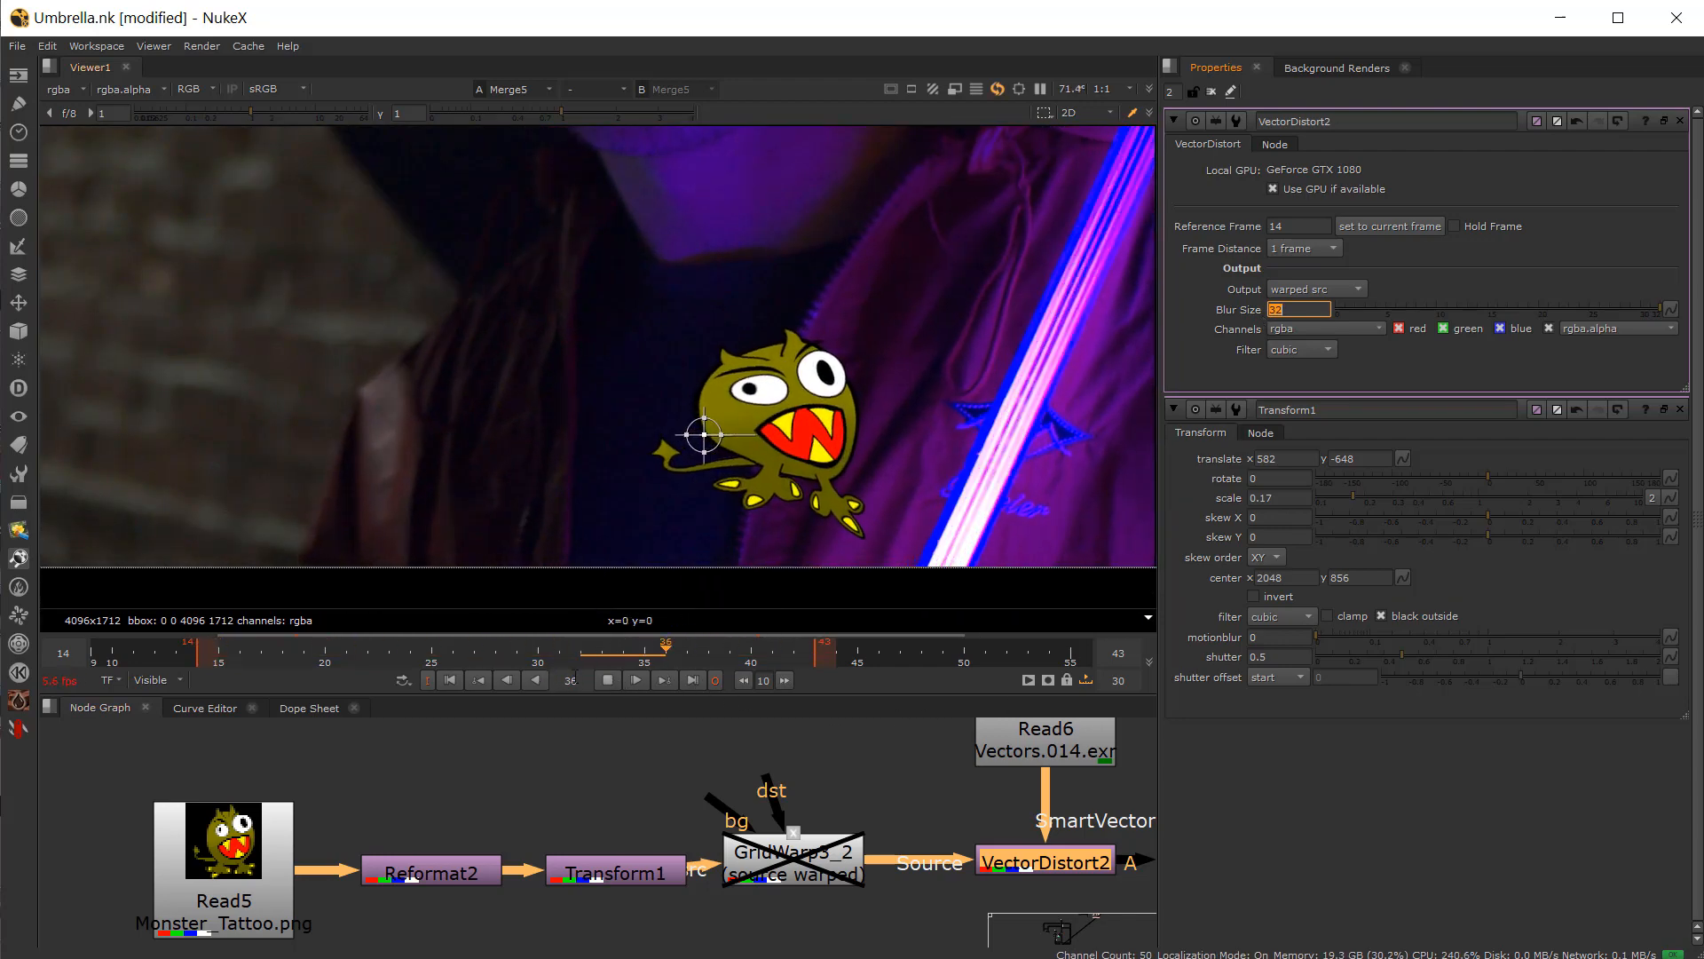
{"action": "left_click", "coordinate": [605, 682]}
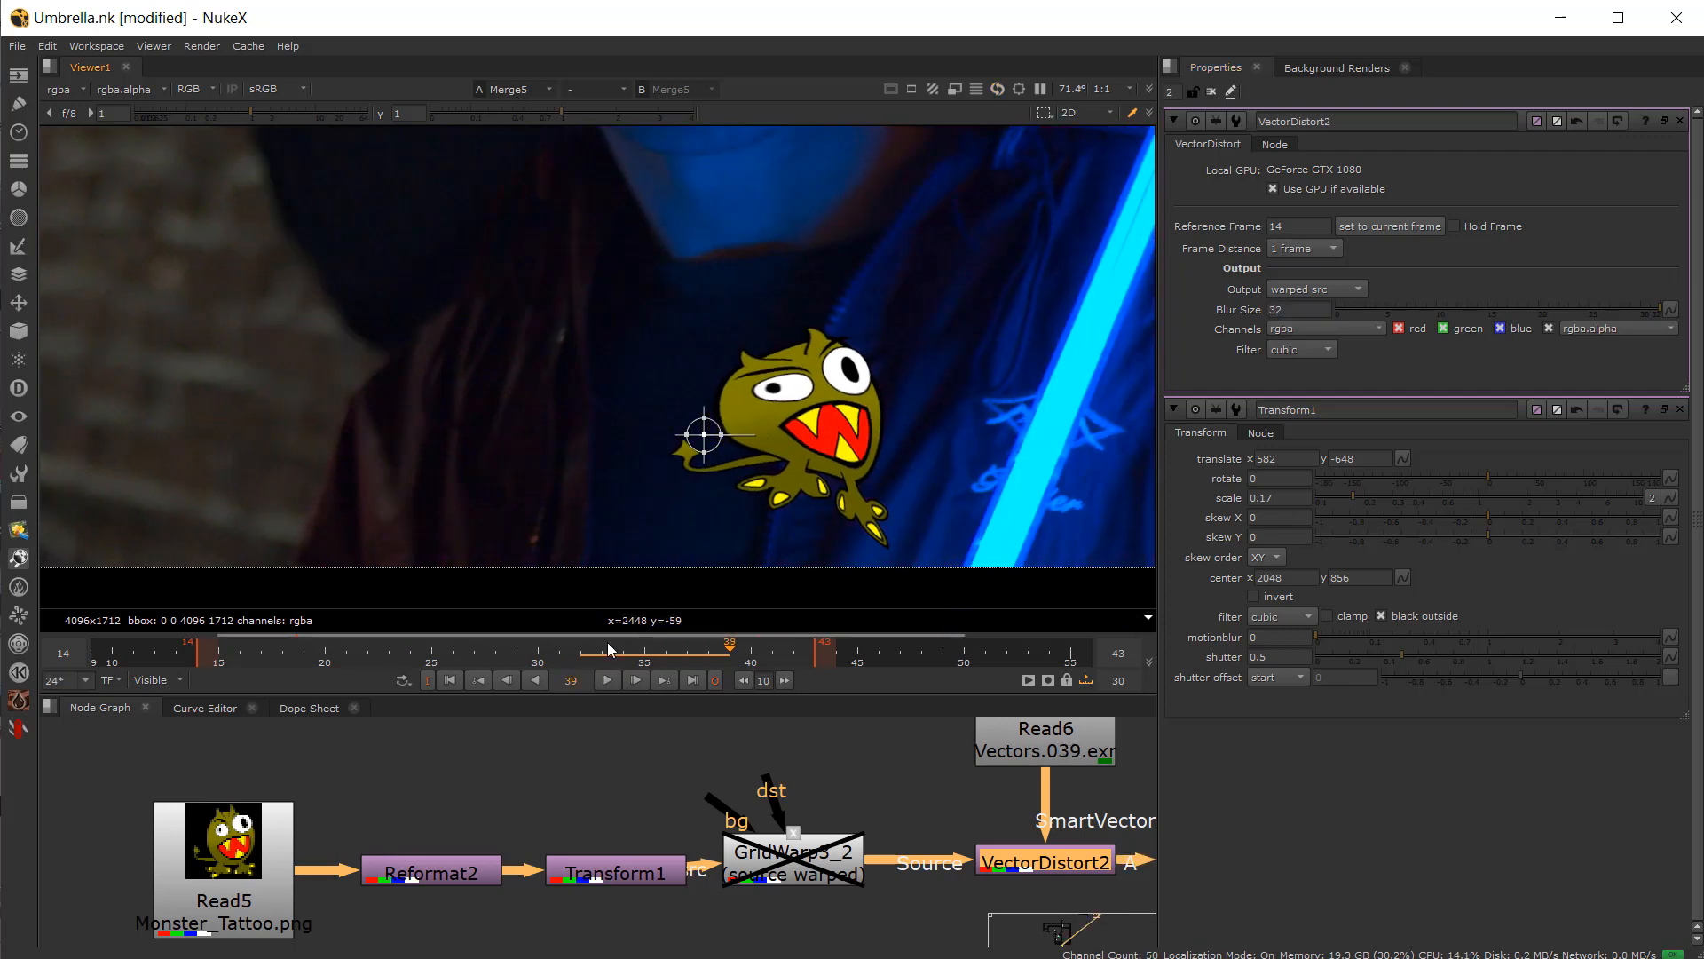
Step: At frame 14, move the tattoo to translate 444, -599 and rotate it about -8.4 degrees
{"action": "left_click", "coordinate": [250, 661]}
{"action": "left_click", "coordinate": [198, 663]}
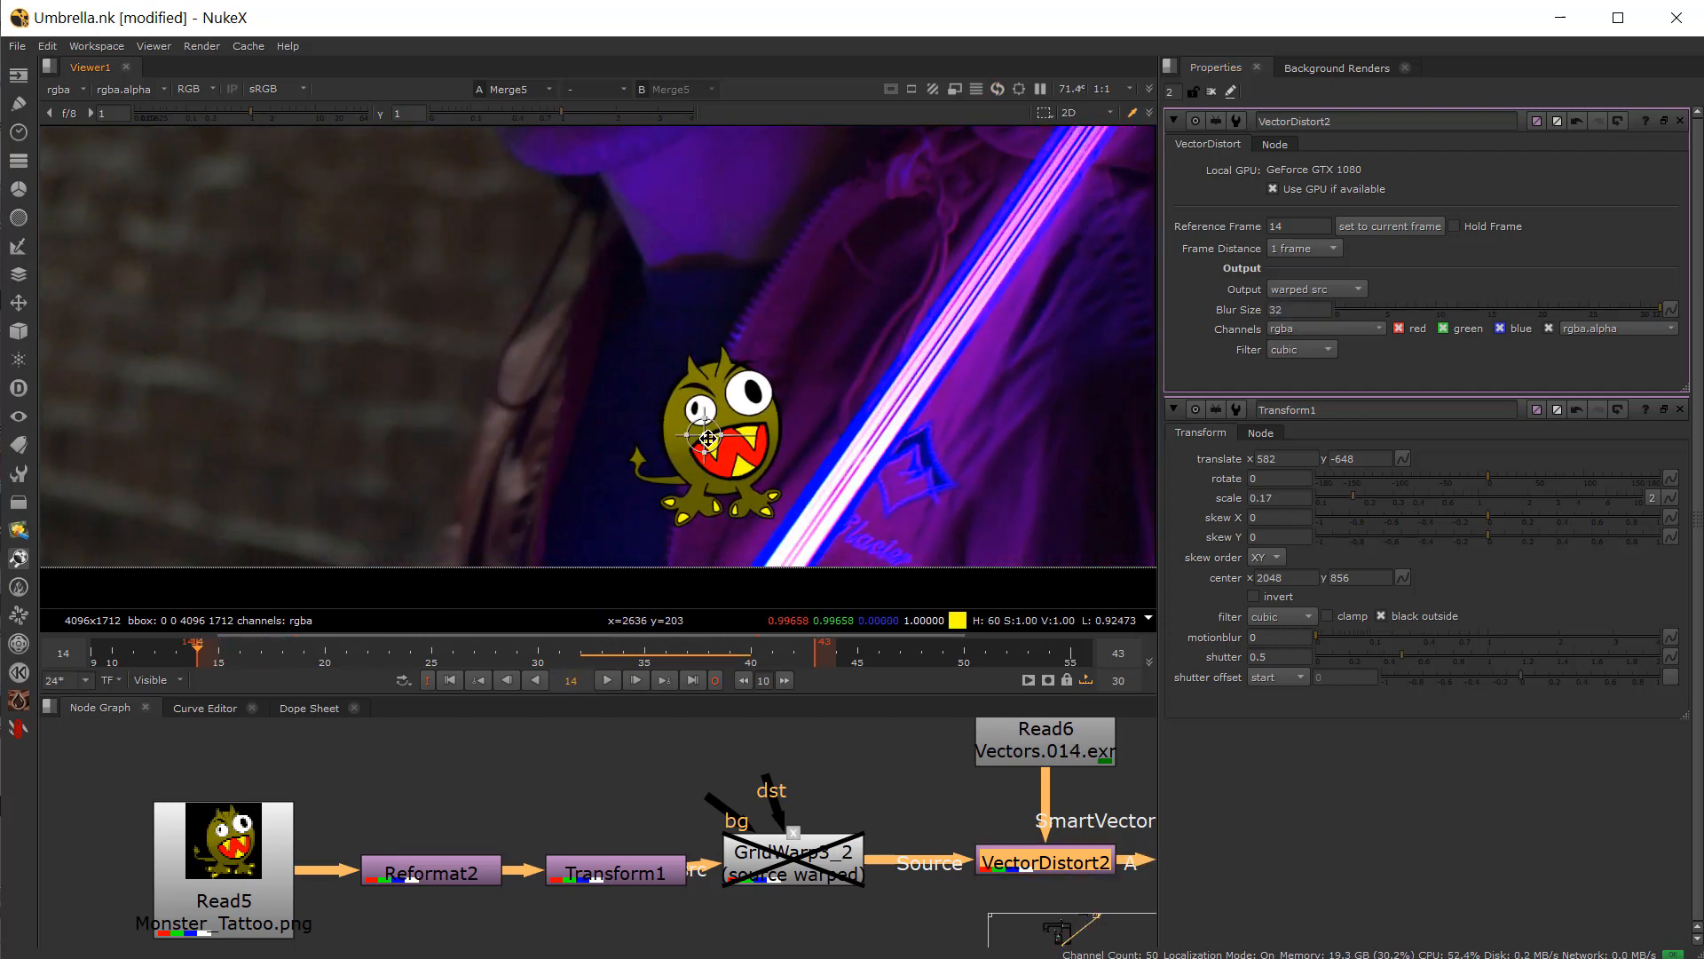
{"action": "left_click_drag", "start_coordinate": [707, 437], "coordinate": [612, 405]}
{"action": "left_click_drag", "start_coordinate": [619, 405], "coordinate": [652, 428]}
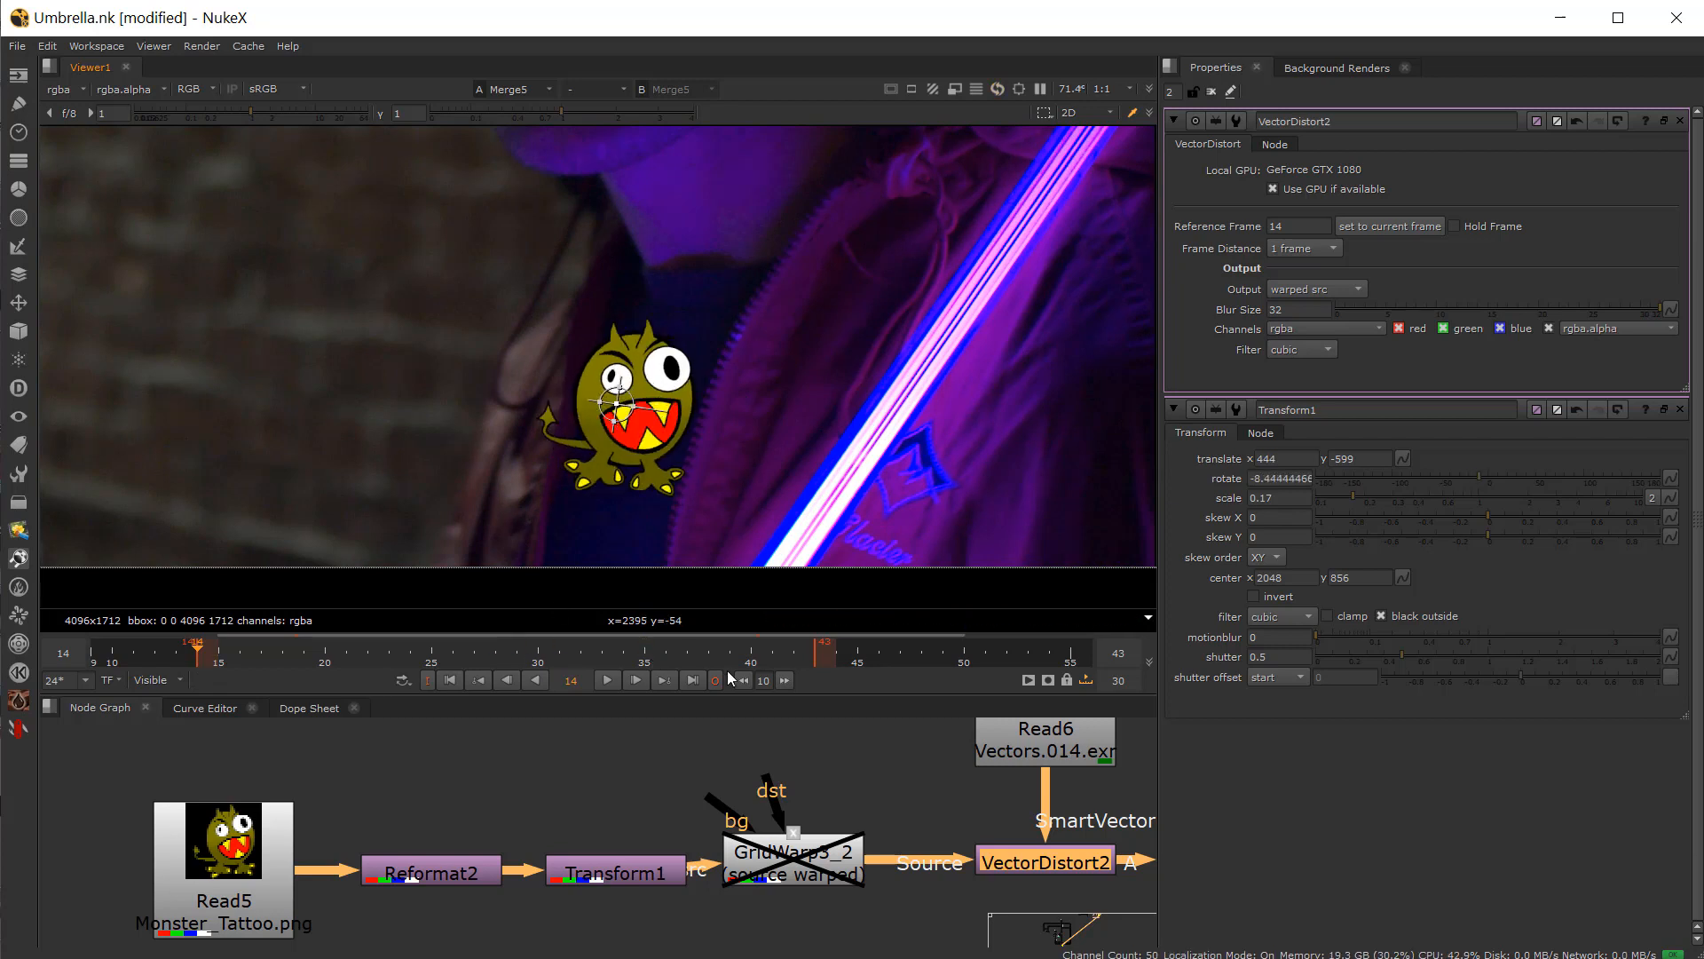
Step: Play back the composite and lower VectorDistort2's Blur Size
{"action": "left_click", "coordinate": [609, 680]}
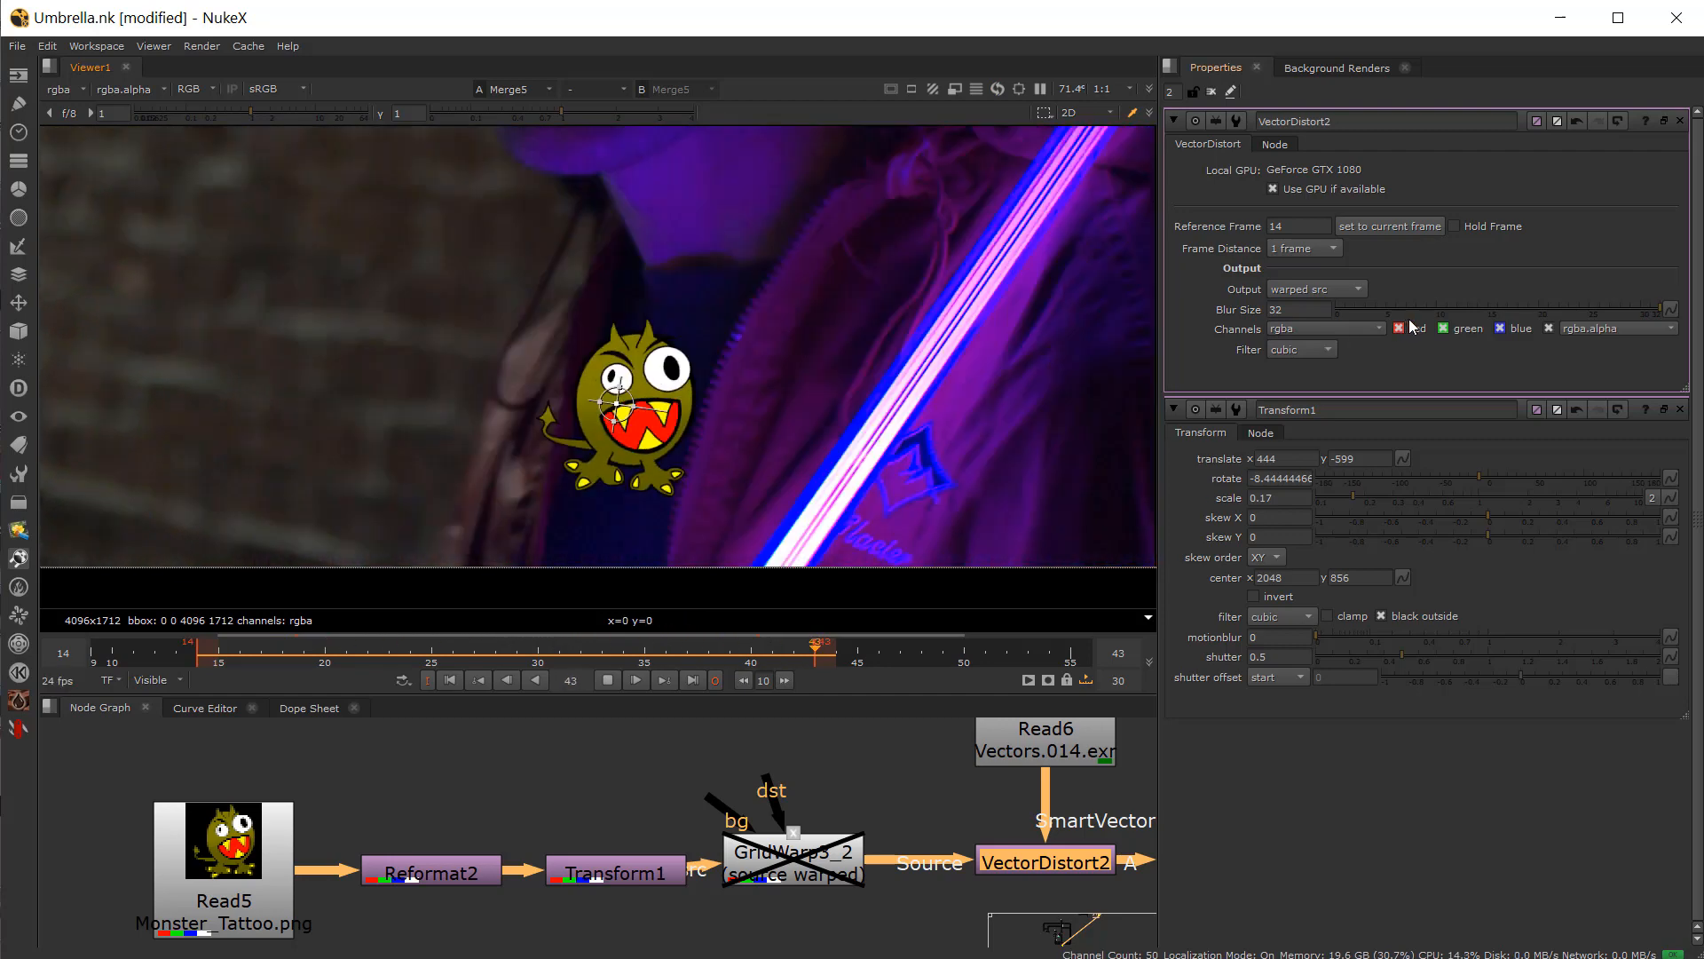
{"action": "left_click_drag", "start_coordinate": [1428, 310], "coordinate": [1278, 315]}
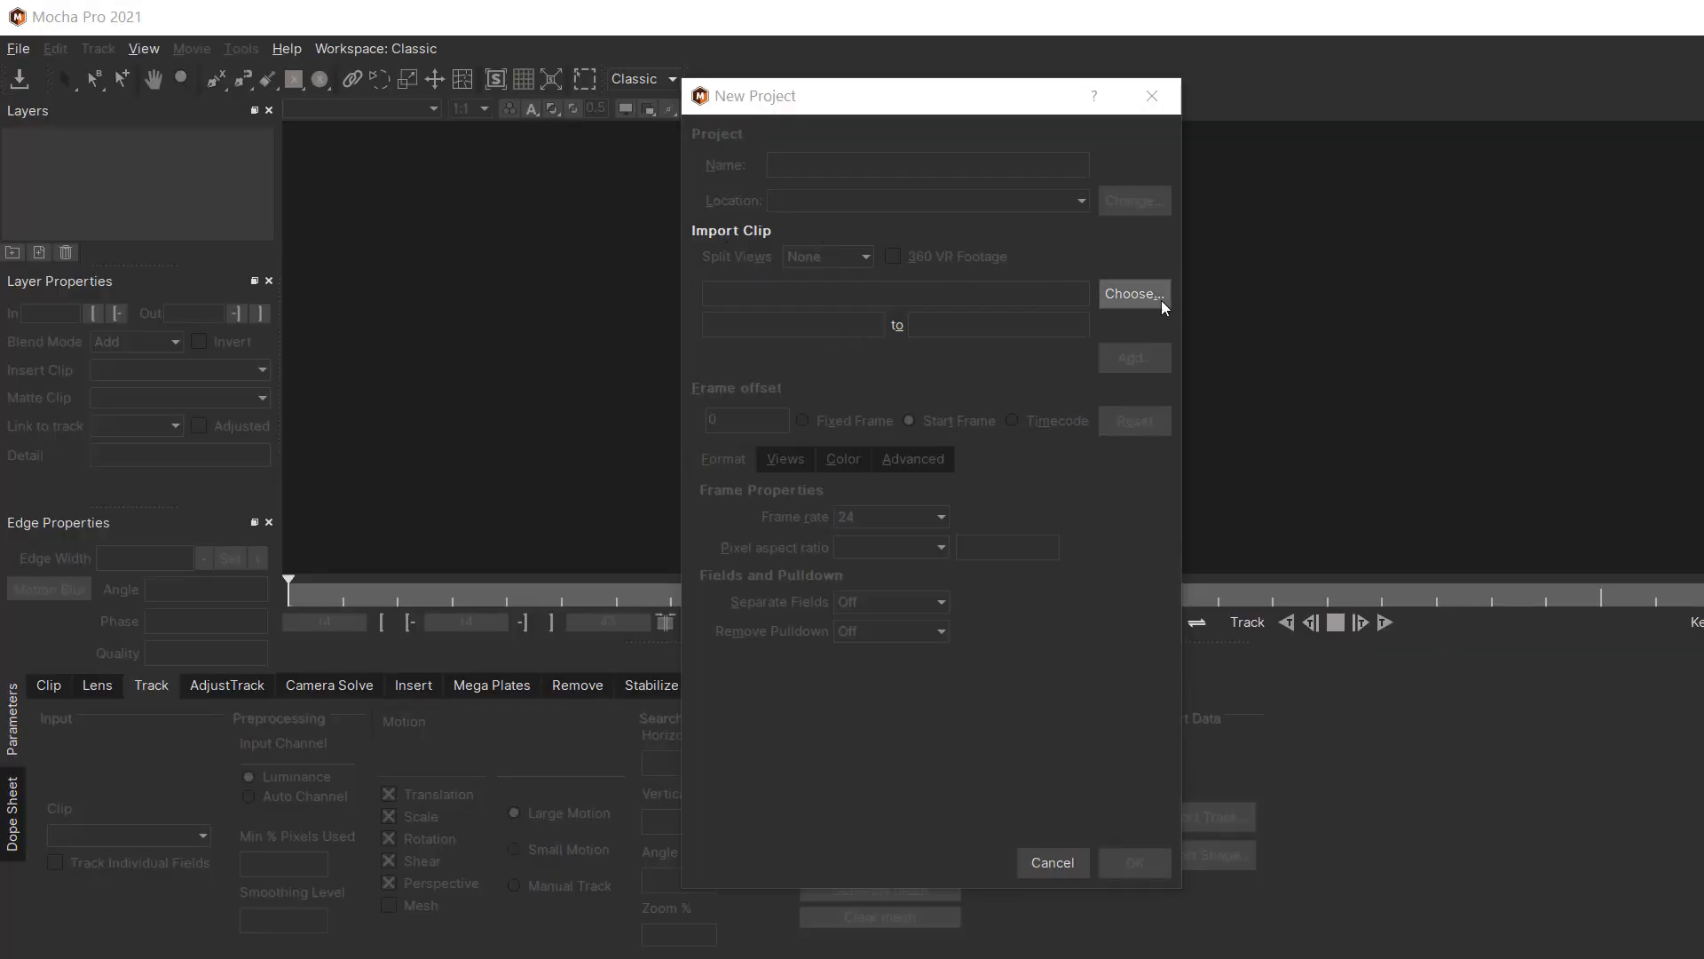
Step: Switch to Mocha Pro, create a new project from the Evan_Umbrella.014 sequence overwriting the existing file, and scrub the clip
{"action": "left_click", "coordinate": [1134, 293]}
{"action": "left_click", "coordinate": [731, 267]}
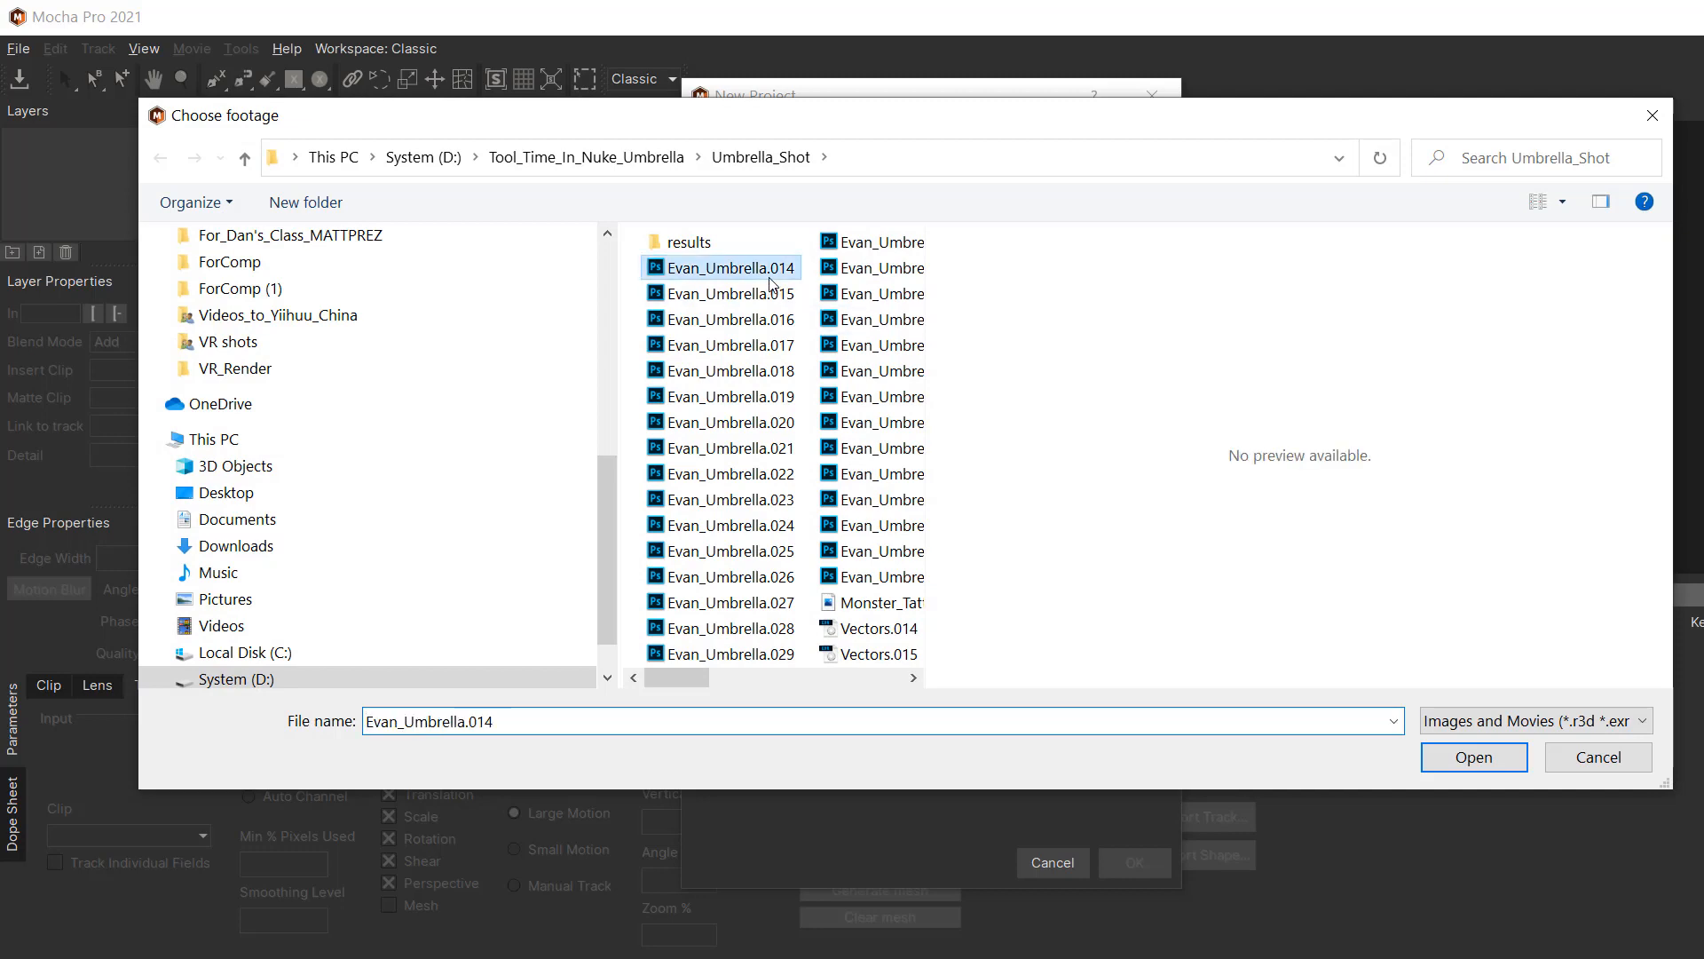
{"action": "left_click", "coordinate": [1494, 755]}
{"action": "left_click", "coordinate": [1132, 861]}
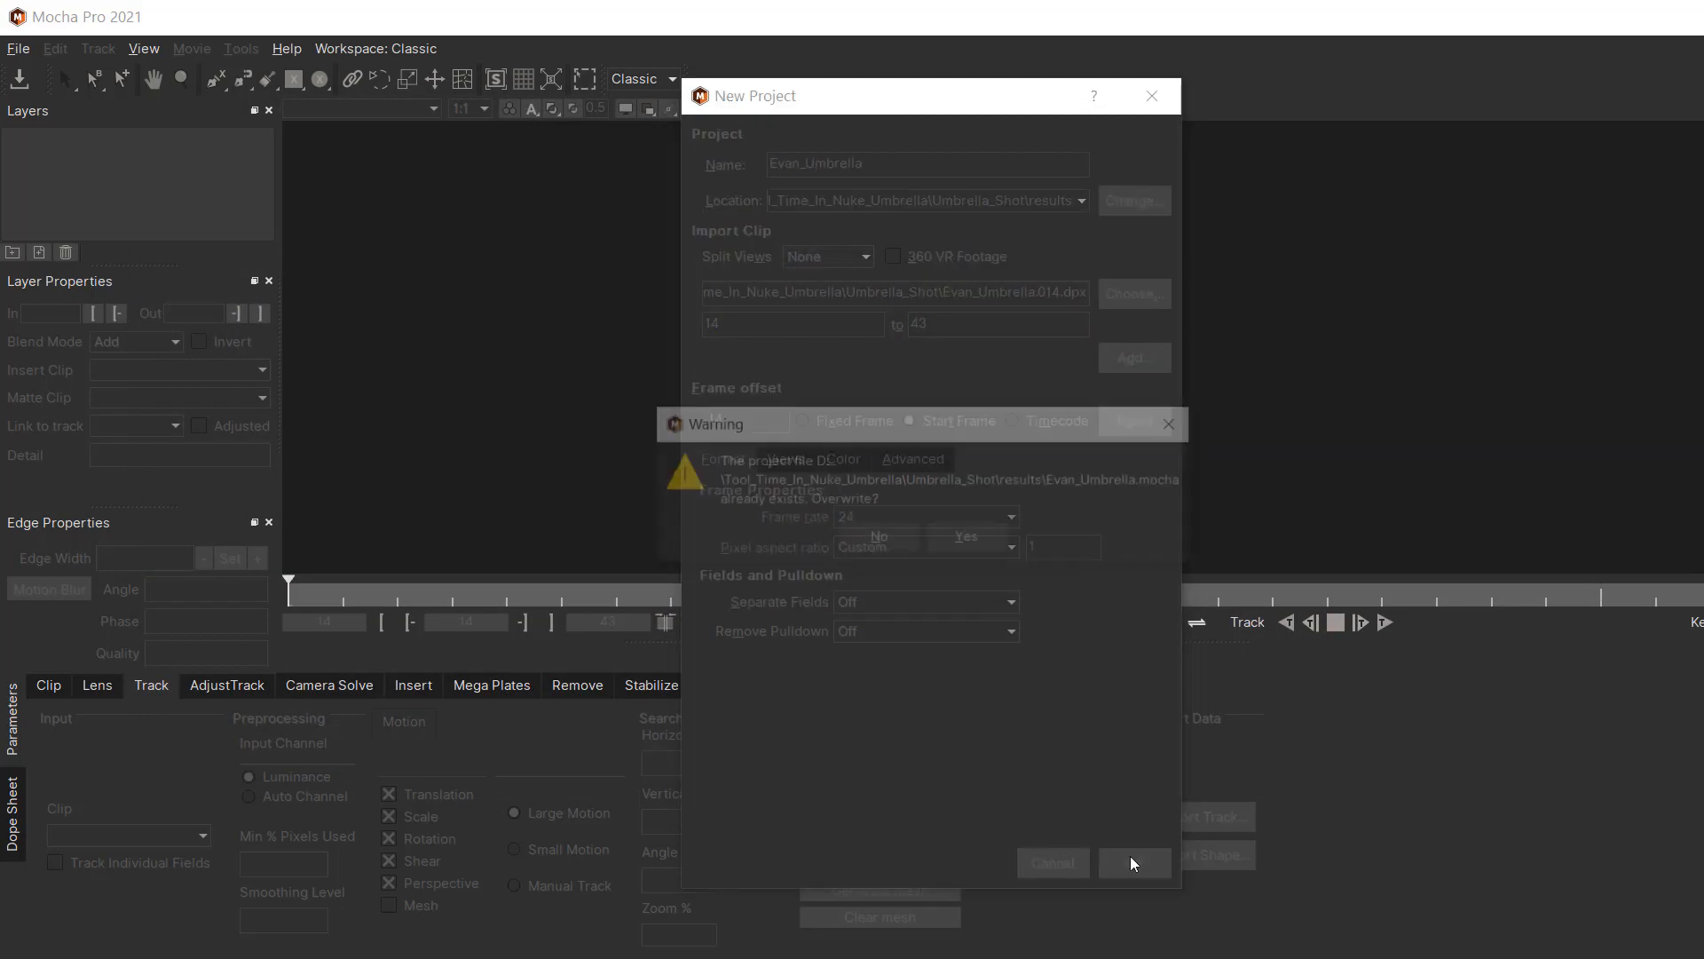
{"action": "left_click", "coordinate": [962, 541]}
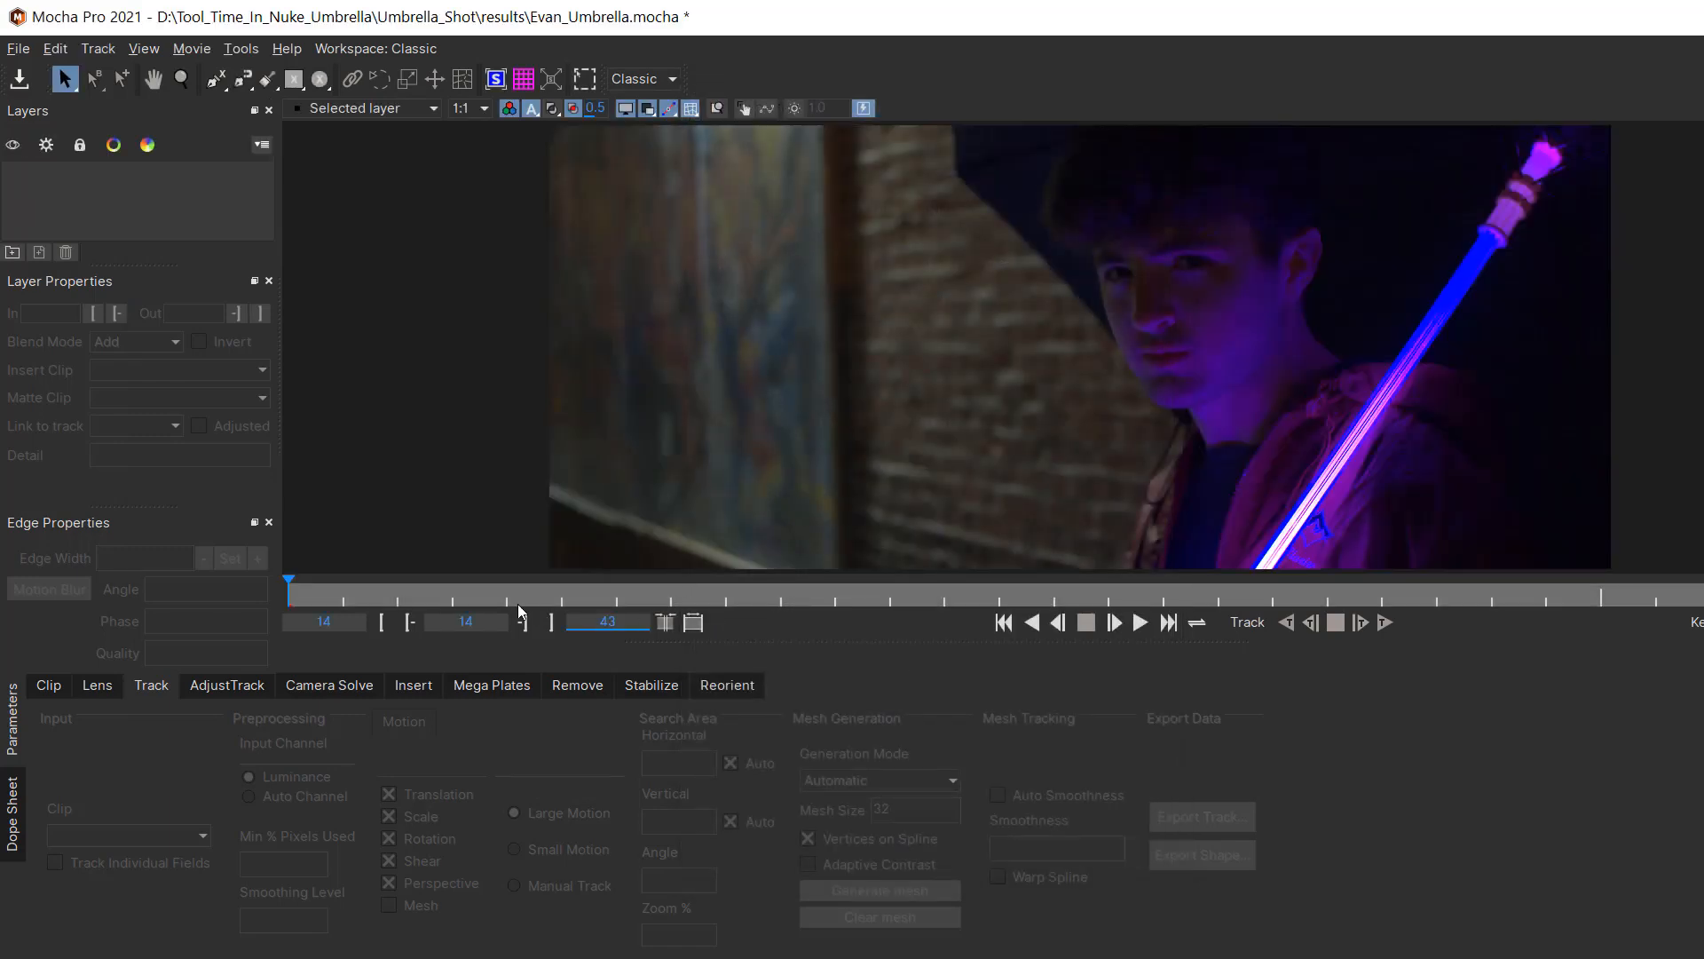
{"action": "left_click_drag", "start_coordinate": [300, 589], "coordinate": [928, 595]}
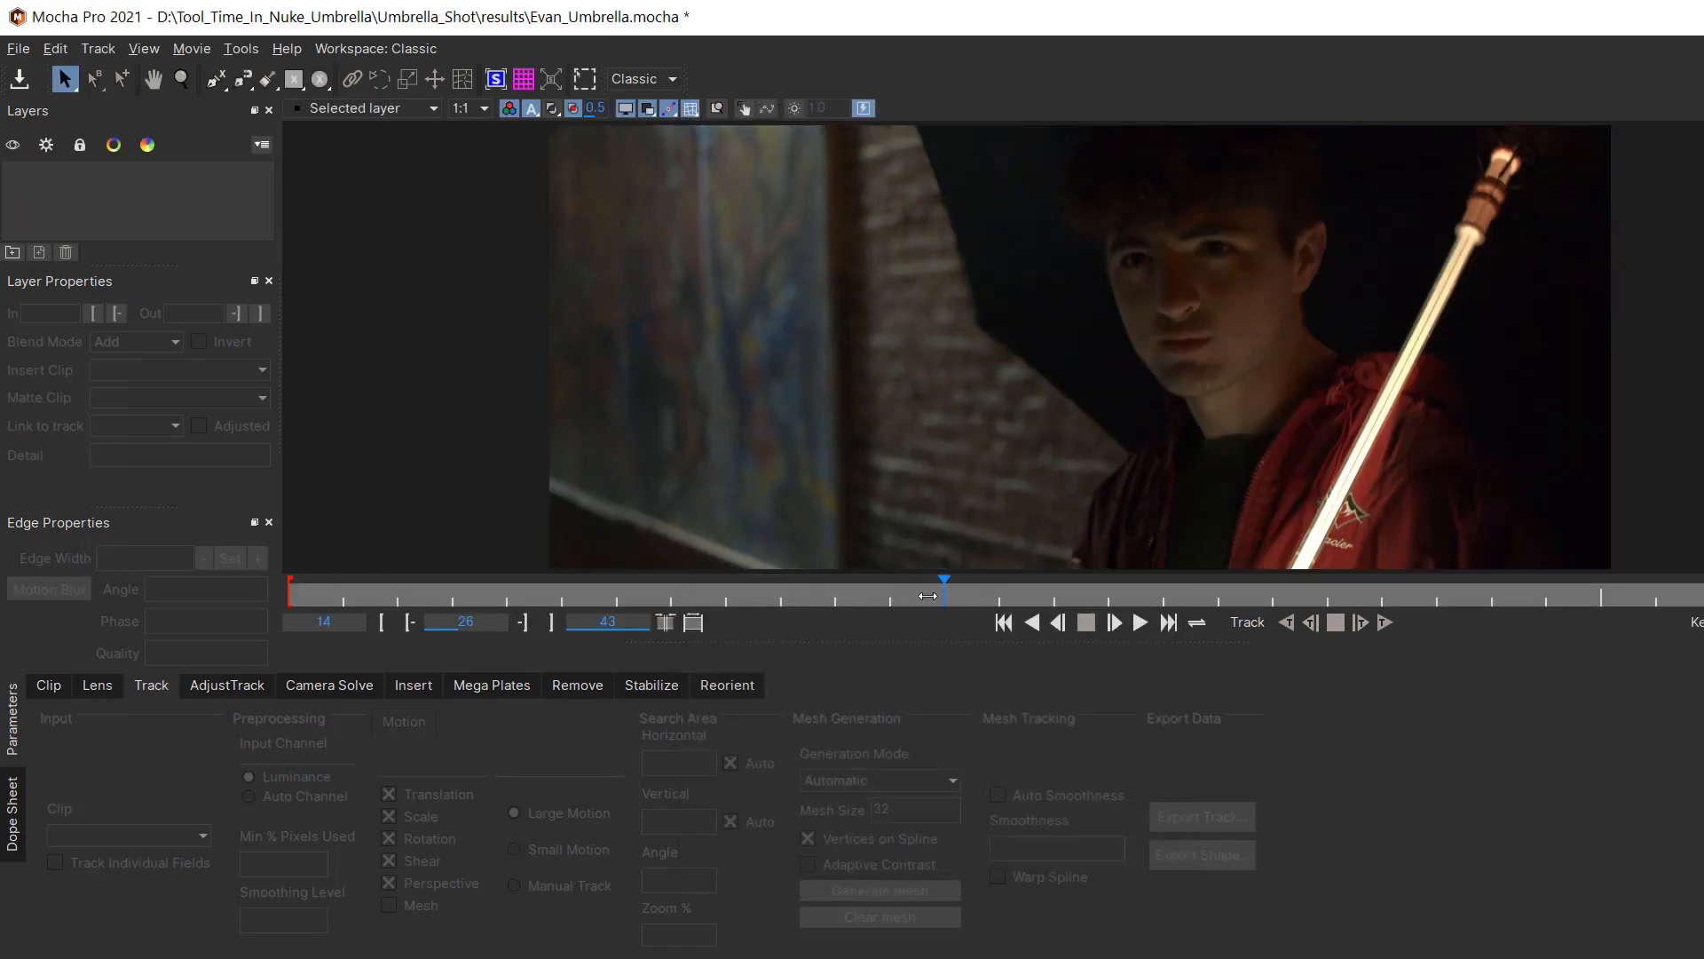
Step: At frame 19, draw a closed X-spline shape around the actor's face
{"action": "left_click_drag", "start_coordinate": [672, 588], "coordinate": [578, 575]}
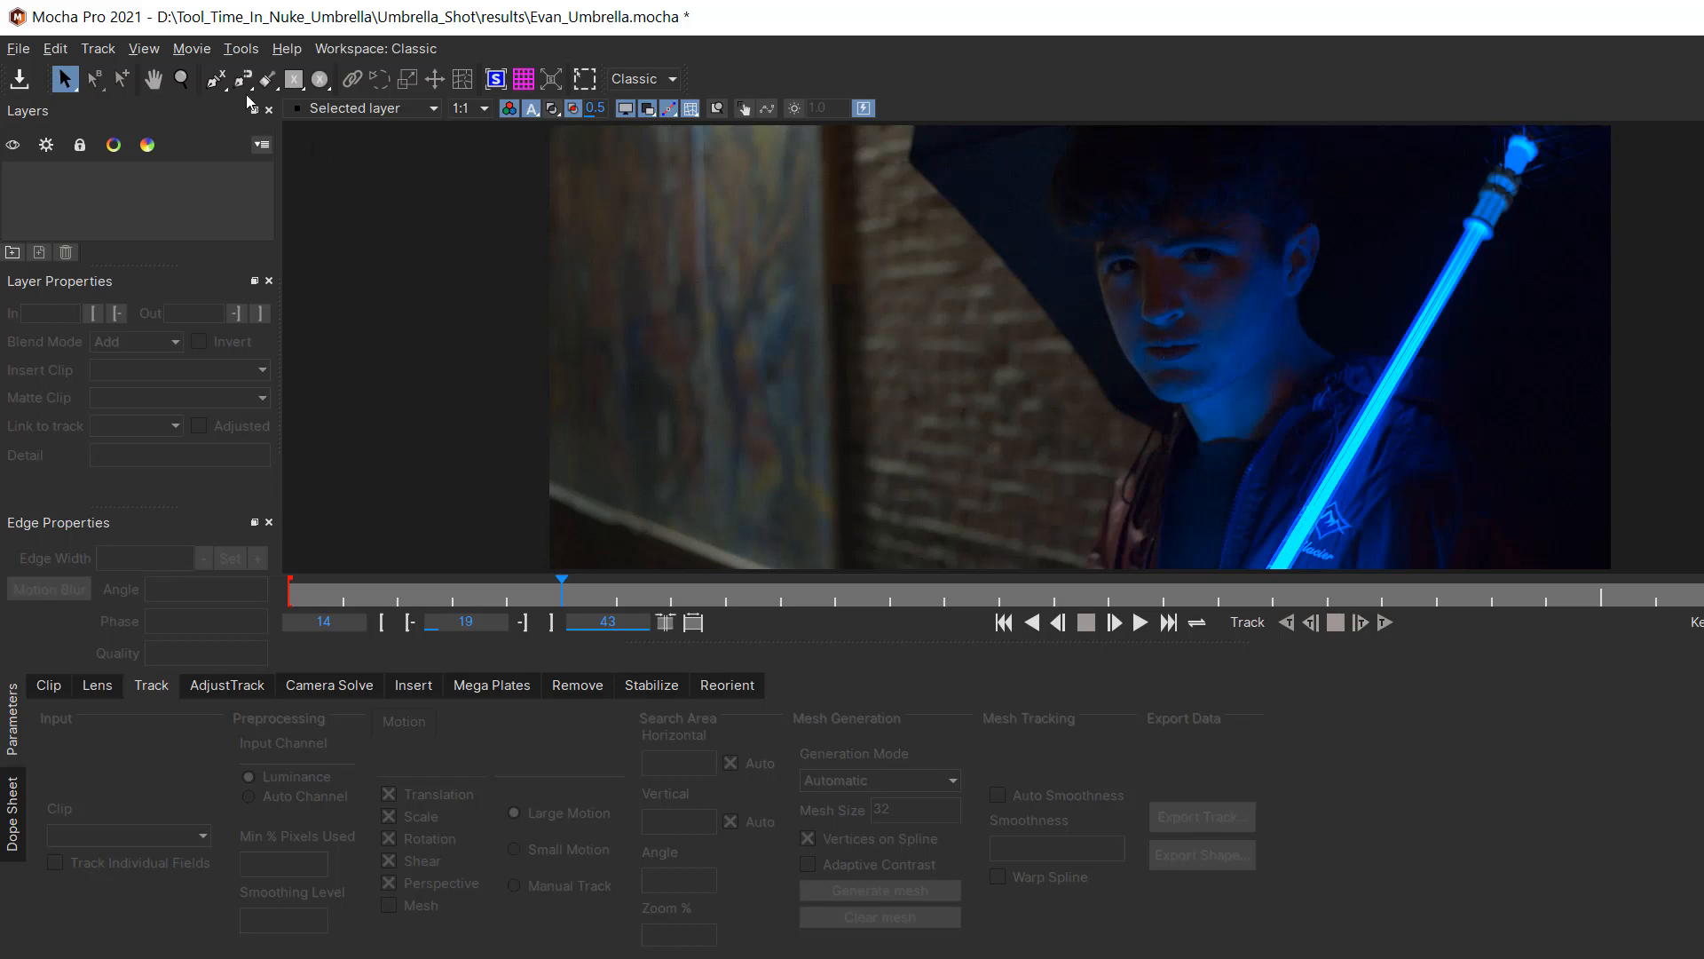
{"action": "left_click", "coordinate": [216, 79]}
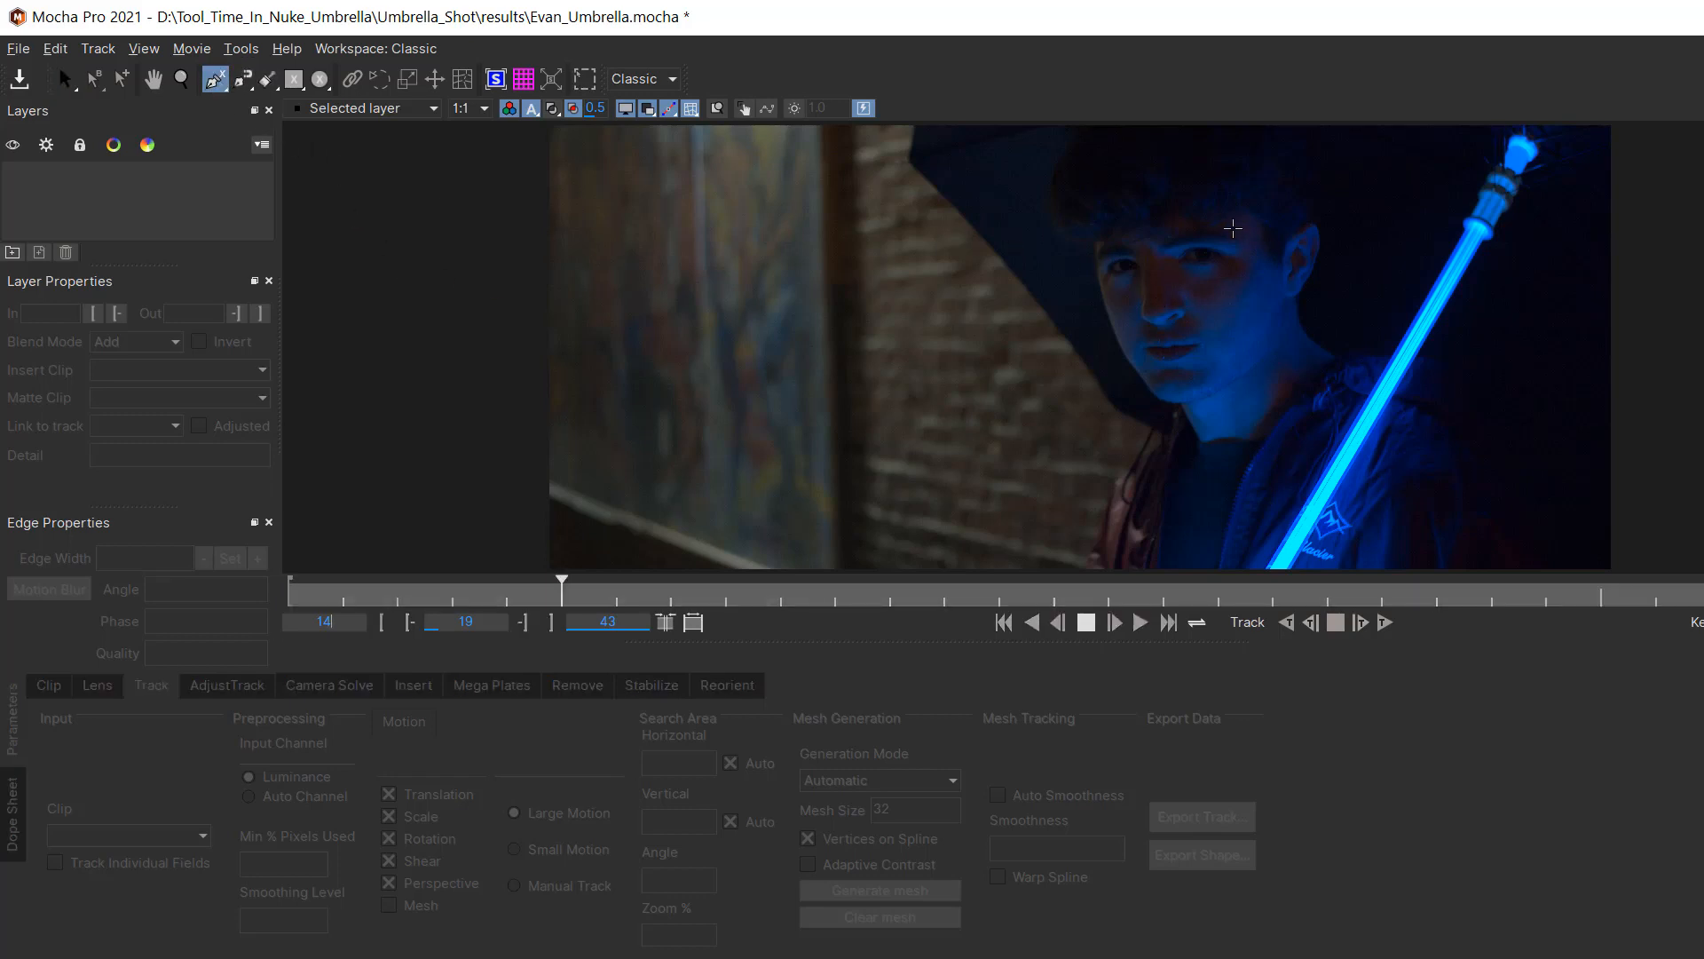
{"action": "left_click", "coordinate": [1252, 211]}
{"action": "left_click", "coordinate": [1279, 235]}
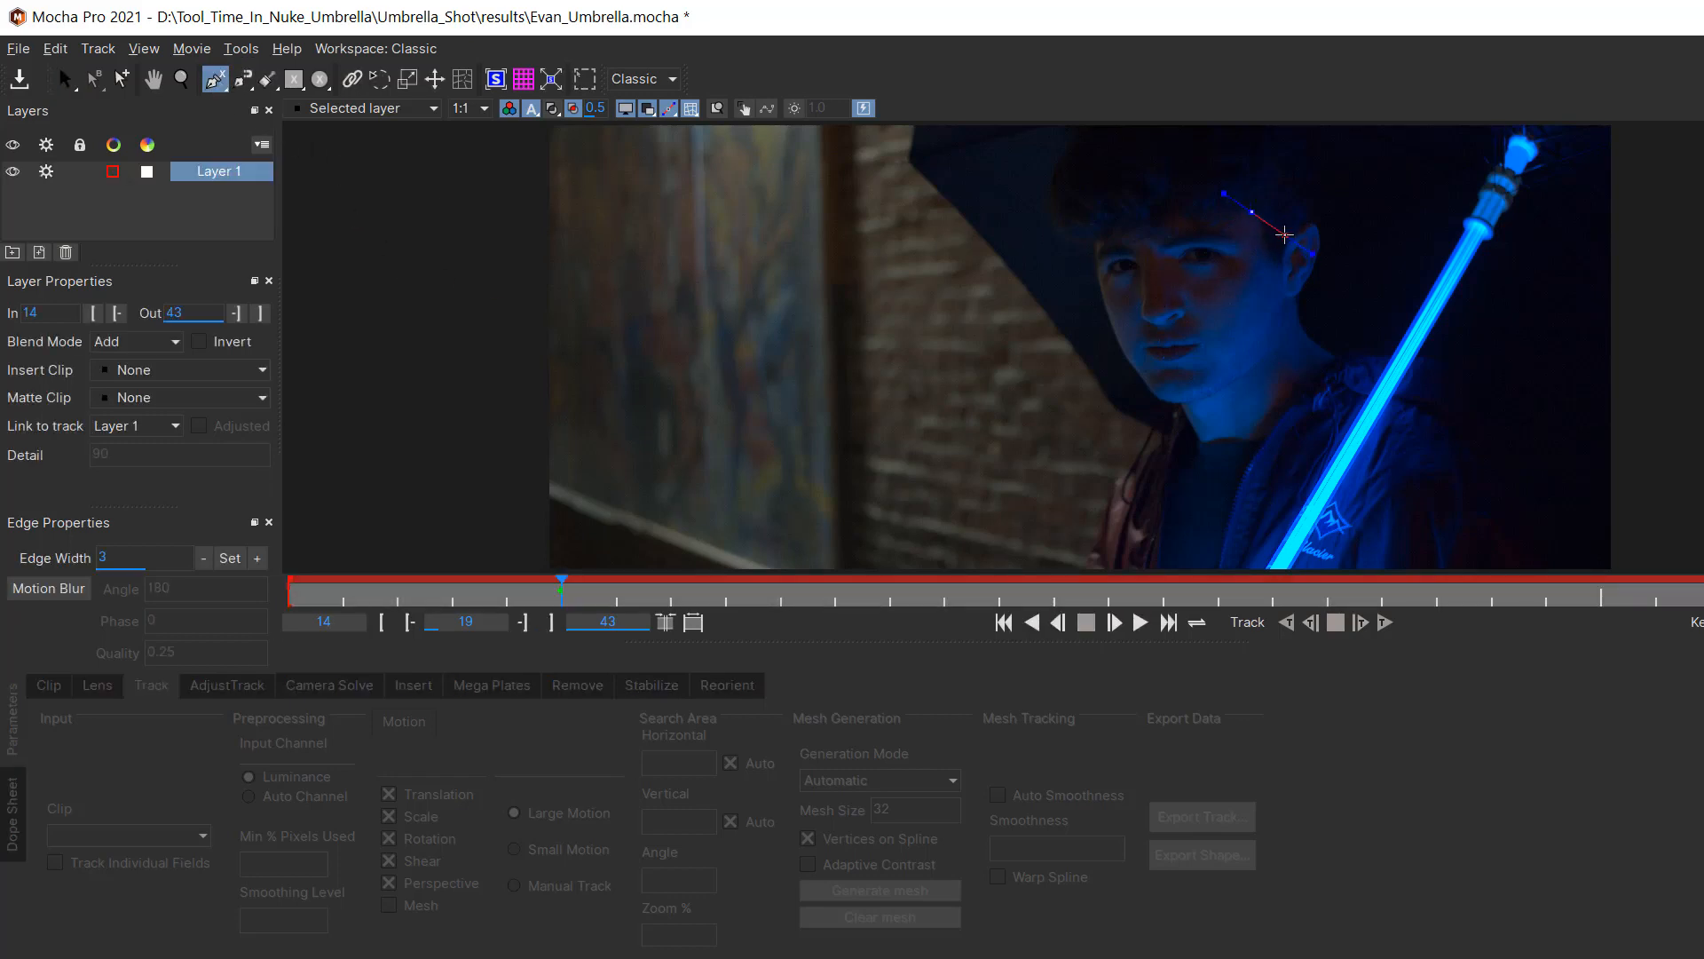
{"action": "left_click", "coordinate": [1311, 224]}
{"action": "left_click", "coordinate": [1313, 268]}
{"action": "left_click", "coordinate": [1290, 302]}
{"action": "left_click", "coordinate": [1302, 336]}
{"action": "left_click", "coordinate": [1249, 377]}
{"action": "left_click", "coordinate": [1184, 414]}
{"action": "left_click", "coordinate": [1141, 401]}
{"action": "left_click", "coordinate": [1100, 327]}
{"action": "left_click", "coordinate": [1091, 263]}
{"action": "left_click", "coordinate": [1086, 234]}
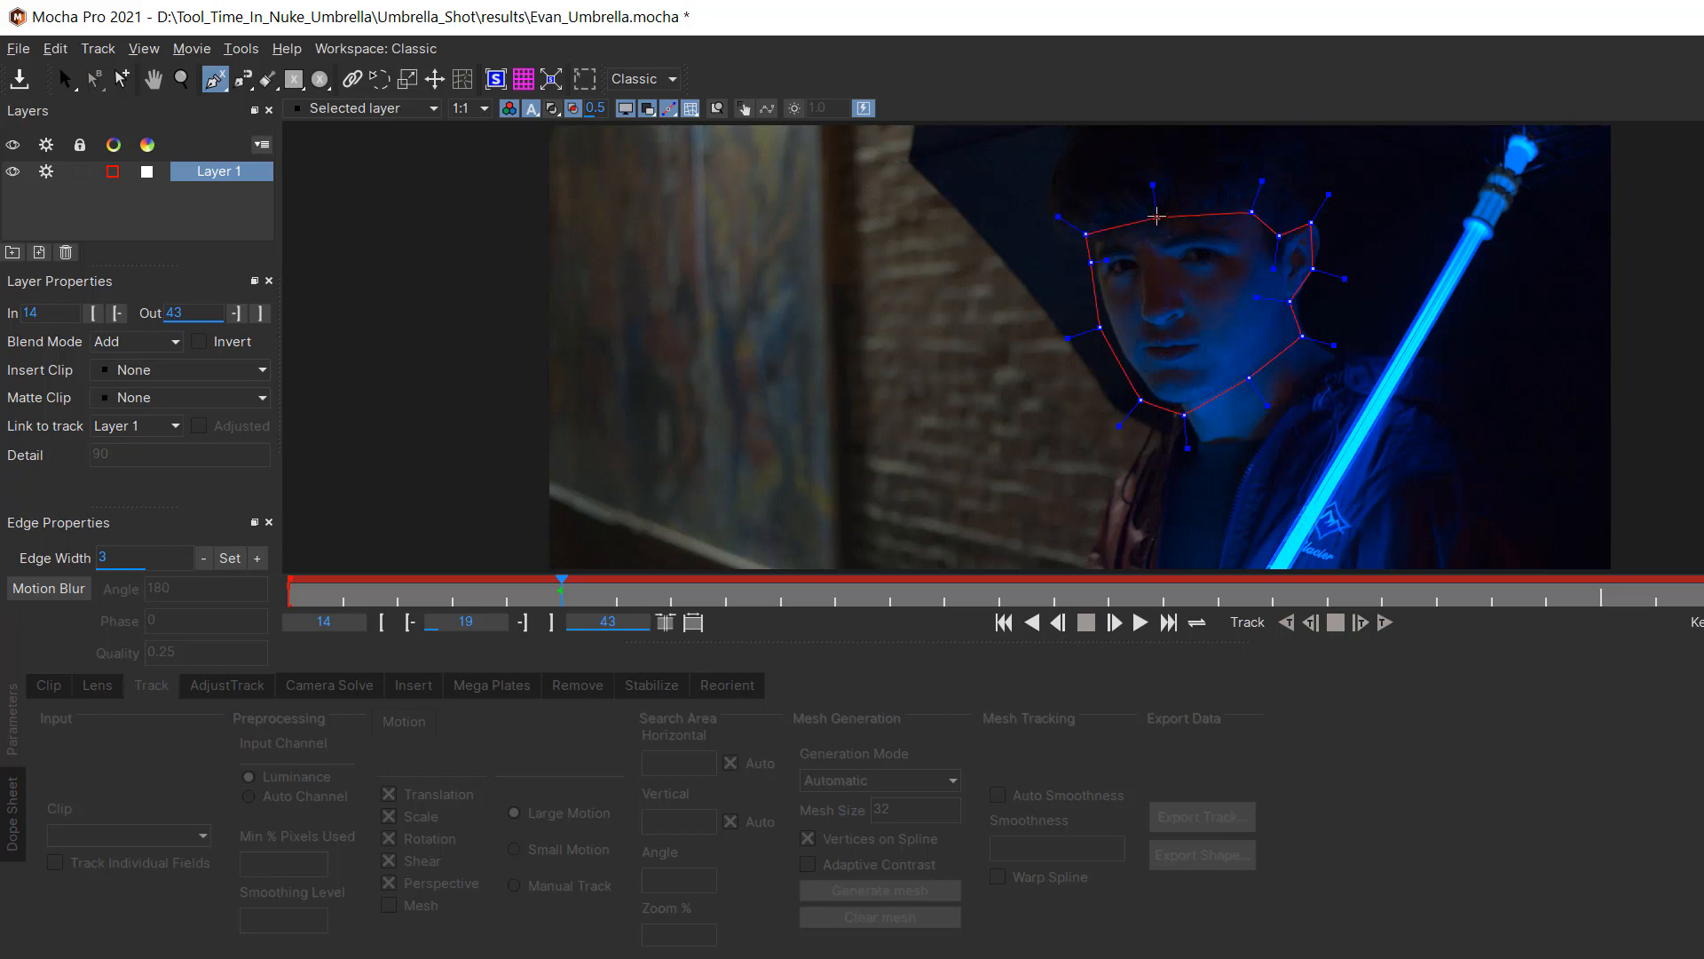
{"action": "left_click", "coordinate": [1158, 206]}
{"action": "left_click", "coordinate": [1224, 192]}
{"action": "right_click", "coordinate": [1178, 191]}
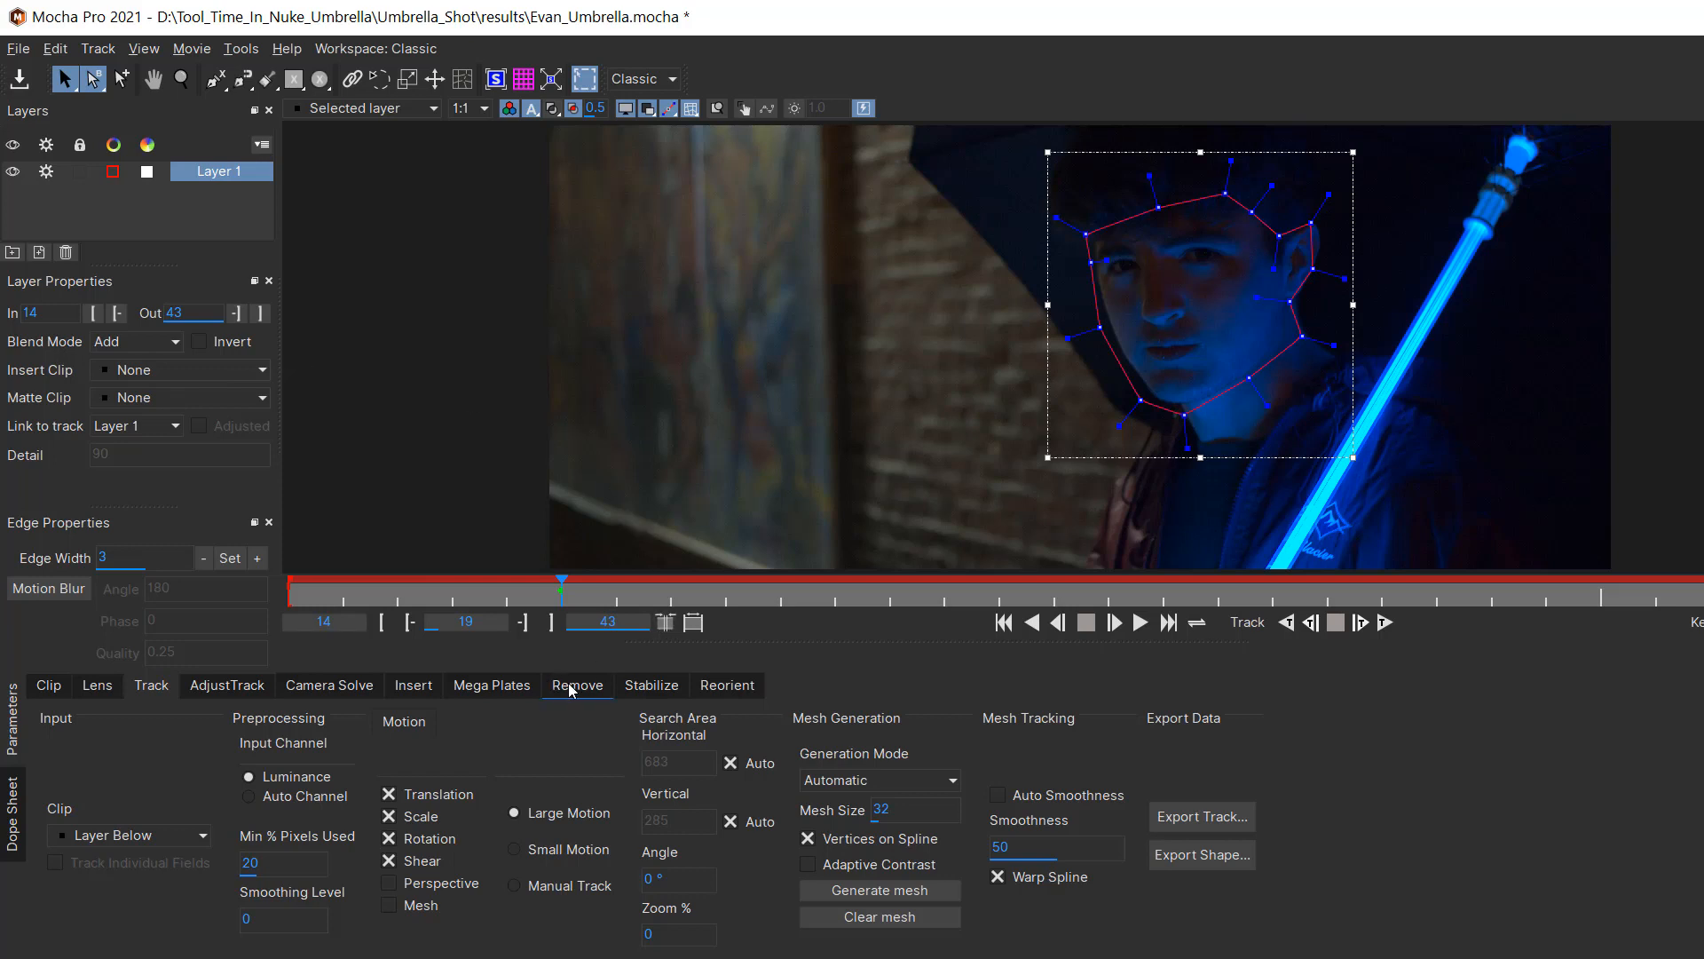
Step: Enable Perspective and Mesh motion in the layer's track parameters
{"action": "left_click", "coordinate": [502, 691]}
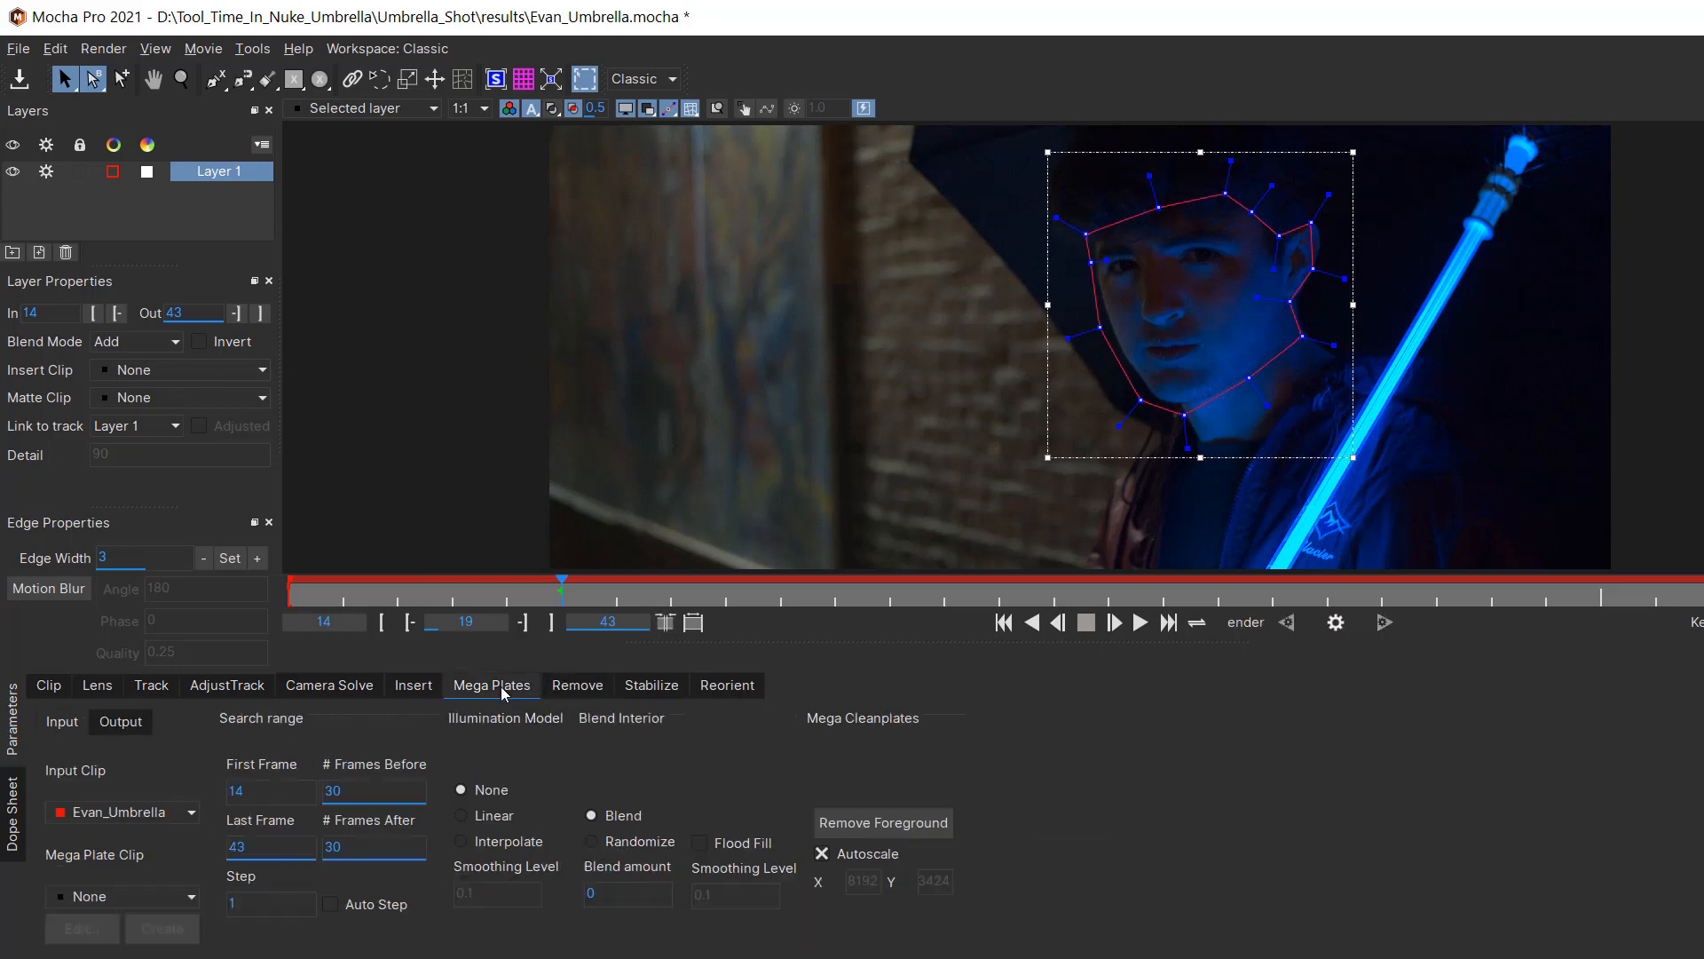
{"action": "left_click", "coordinate": [651, 686]}
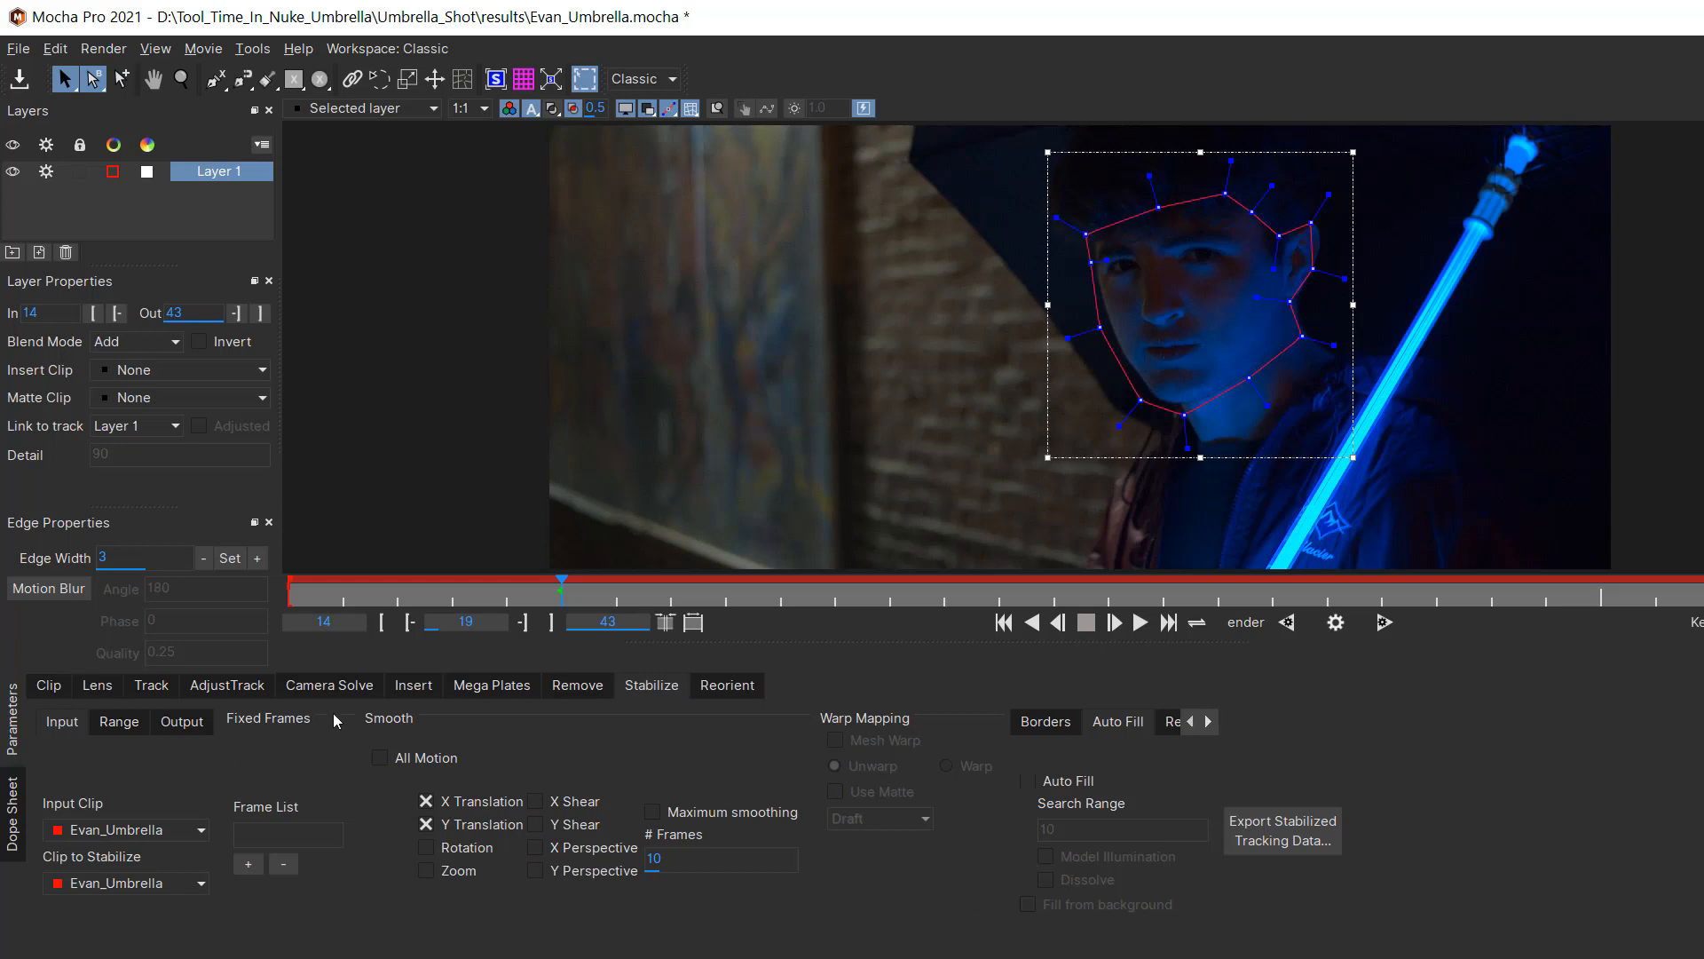
{"action": "left_click", "coordinate": [152, 688]}
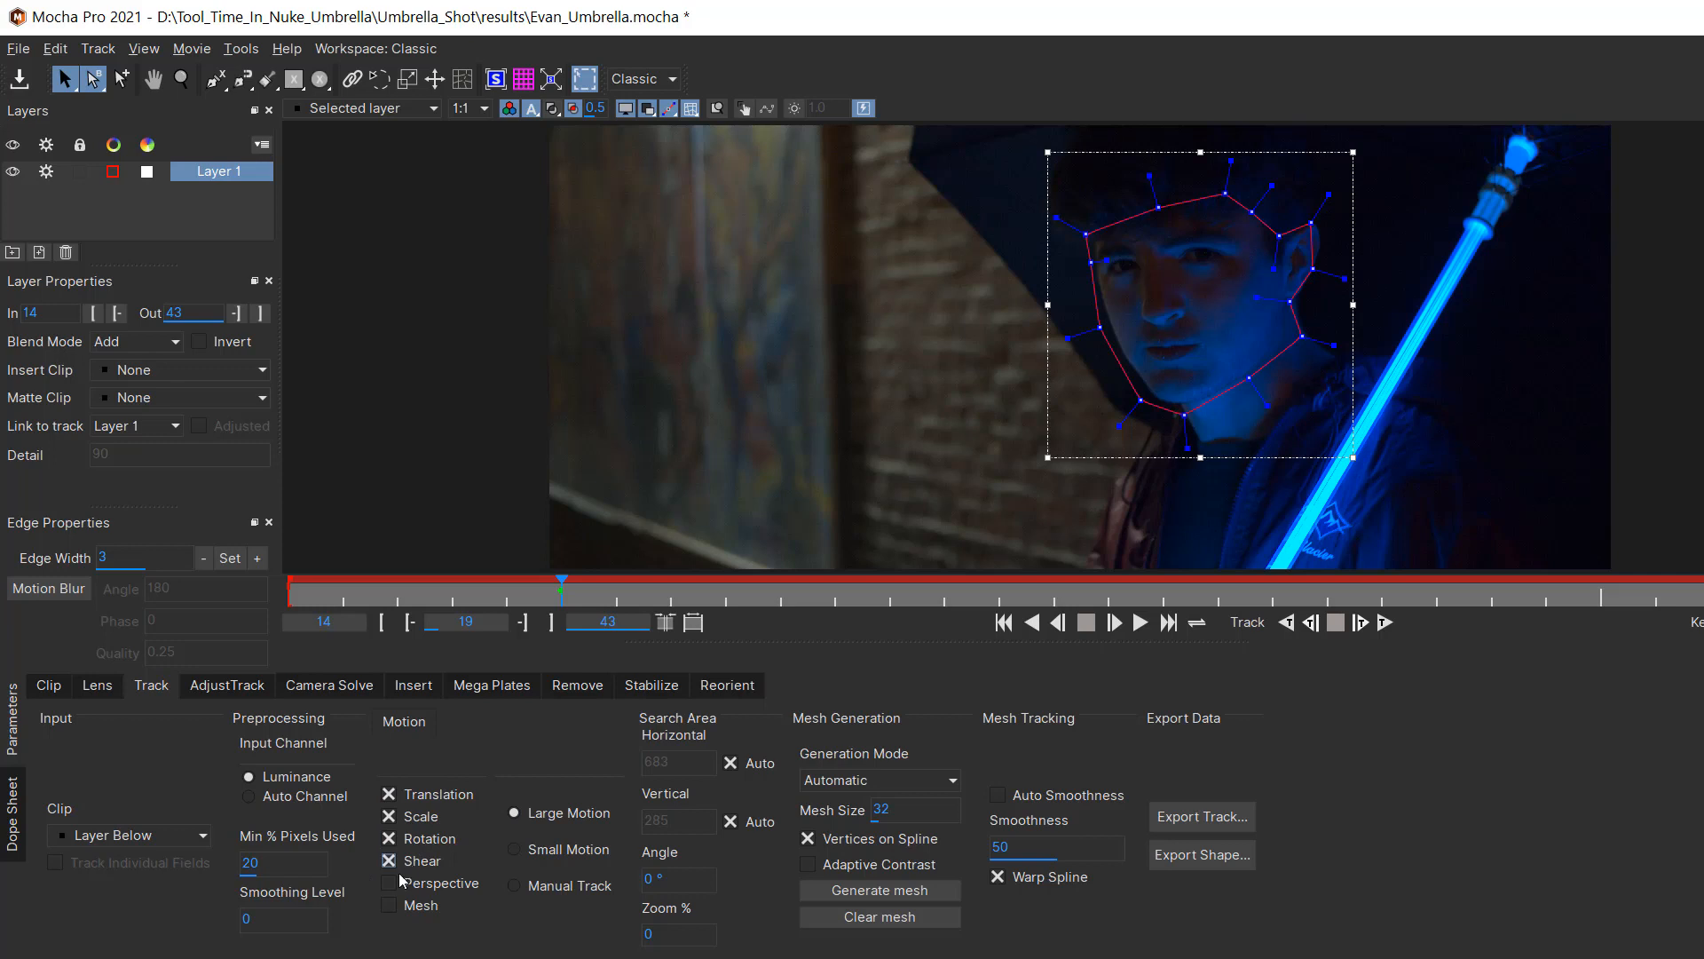
{"action": "left_click", "coordinate": [389, 883]}
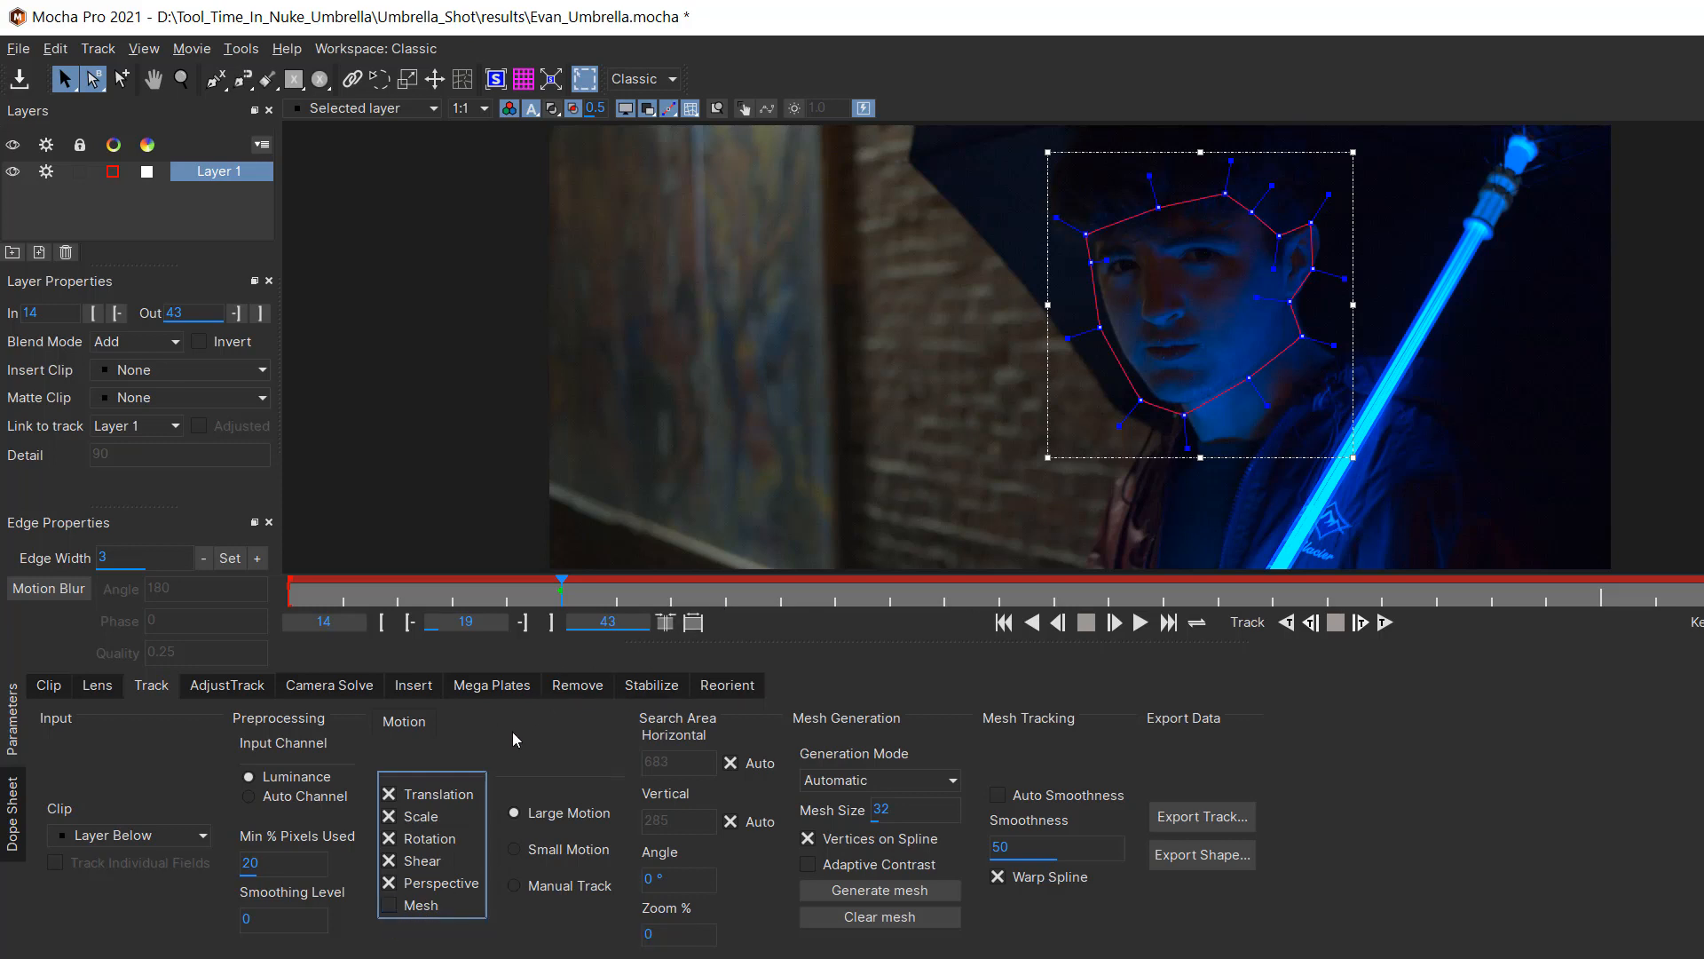
{"action": "left_click", "coordinate": [390, 906]}
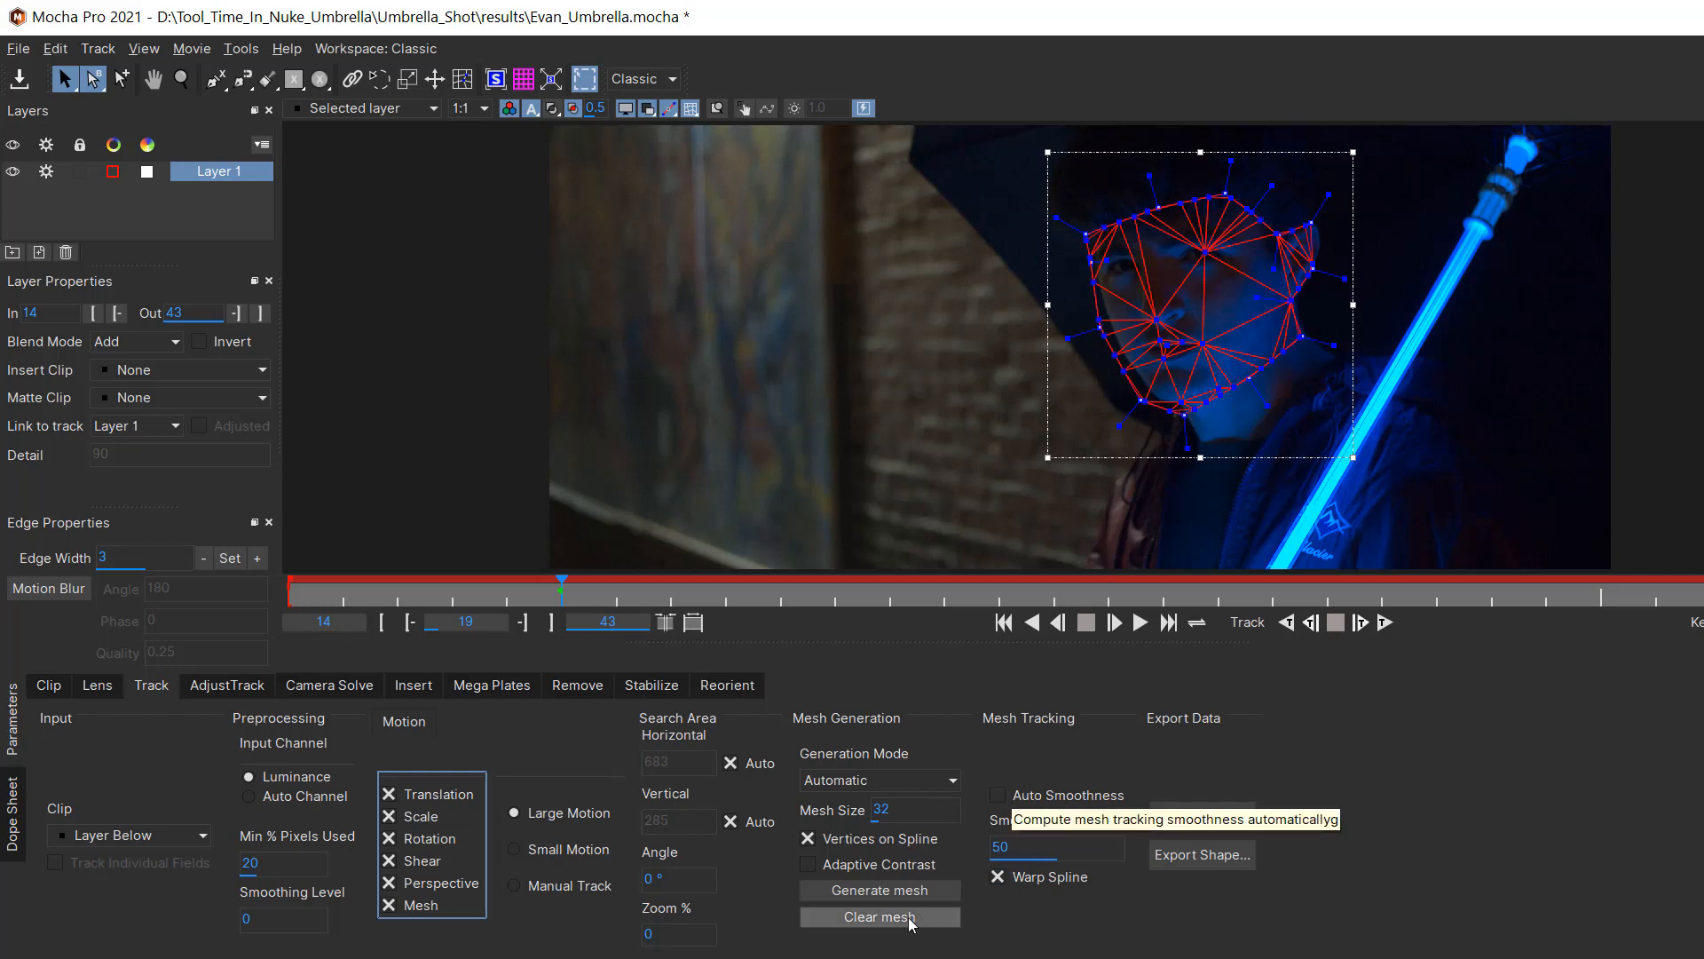
Step: Set the mesh Generation Mode to Uniform and generate the mesh inside the face shape
{"action": "left_click", "coordinate": [874, 779]}
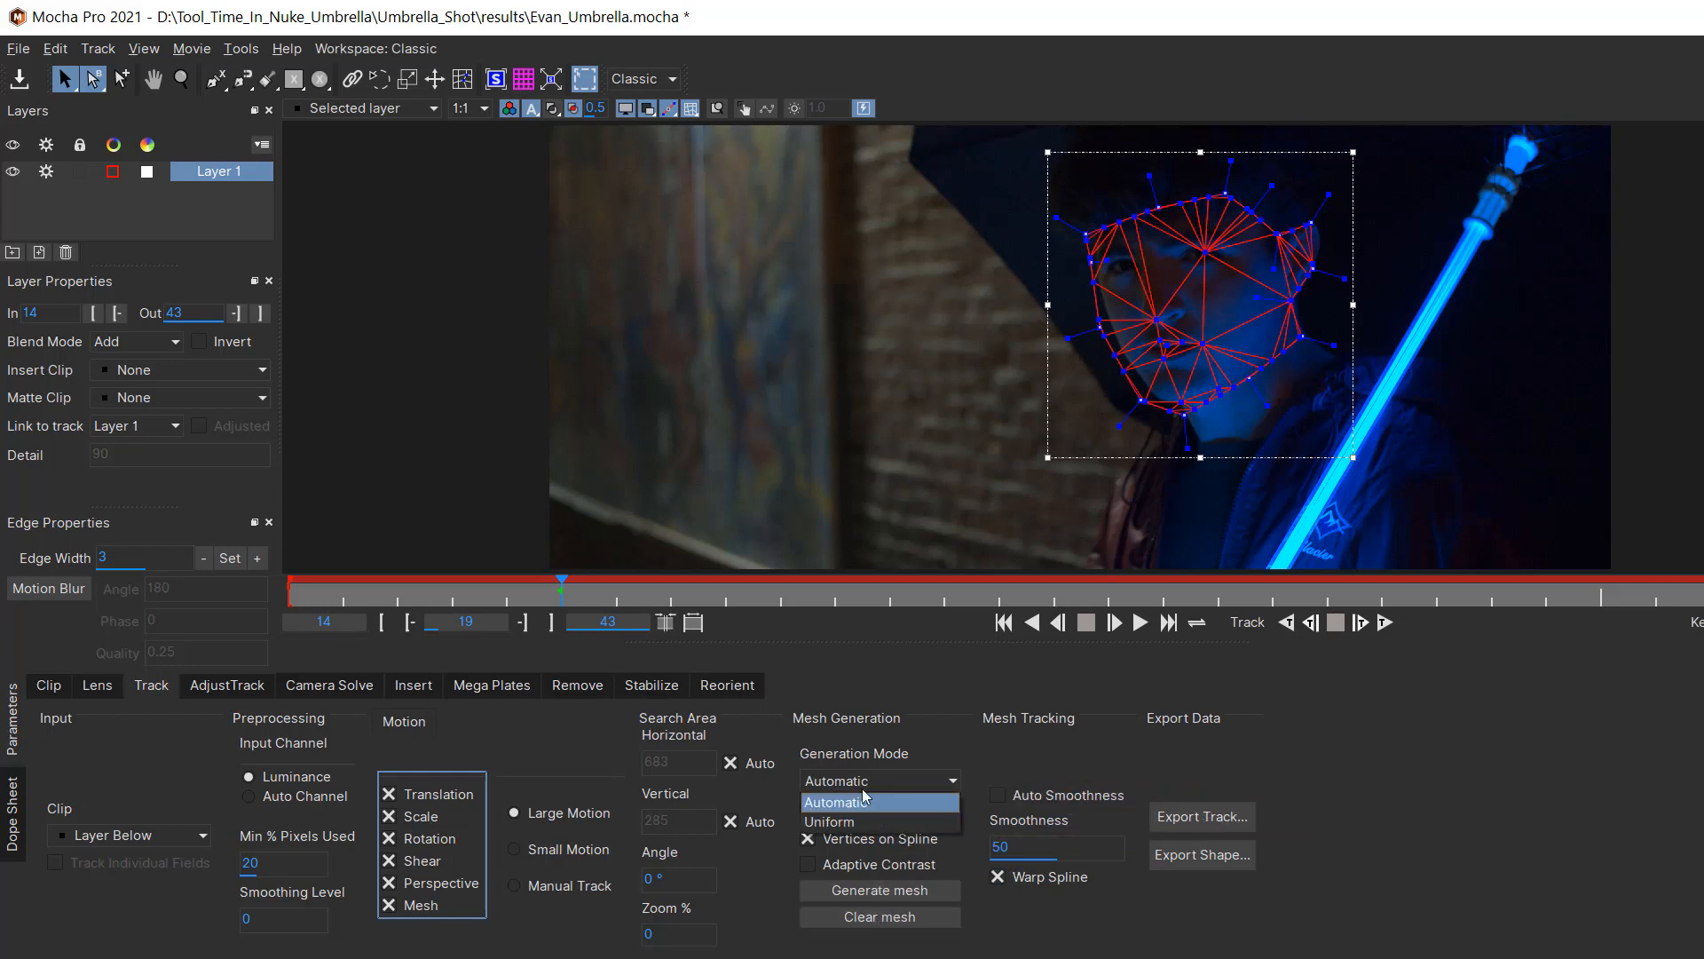
{"action": "left_click", "coordinate": [848, 822]}
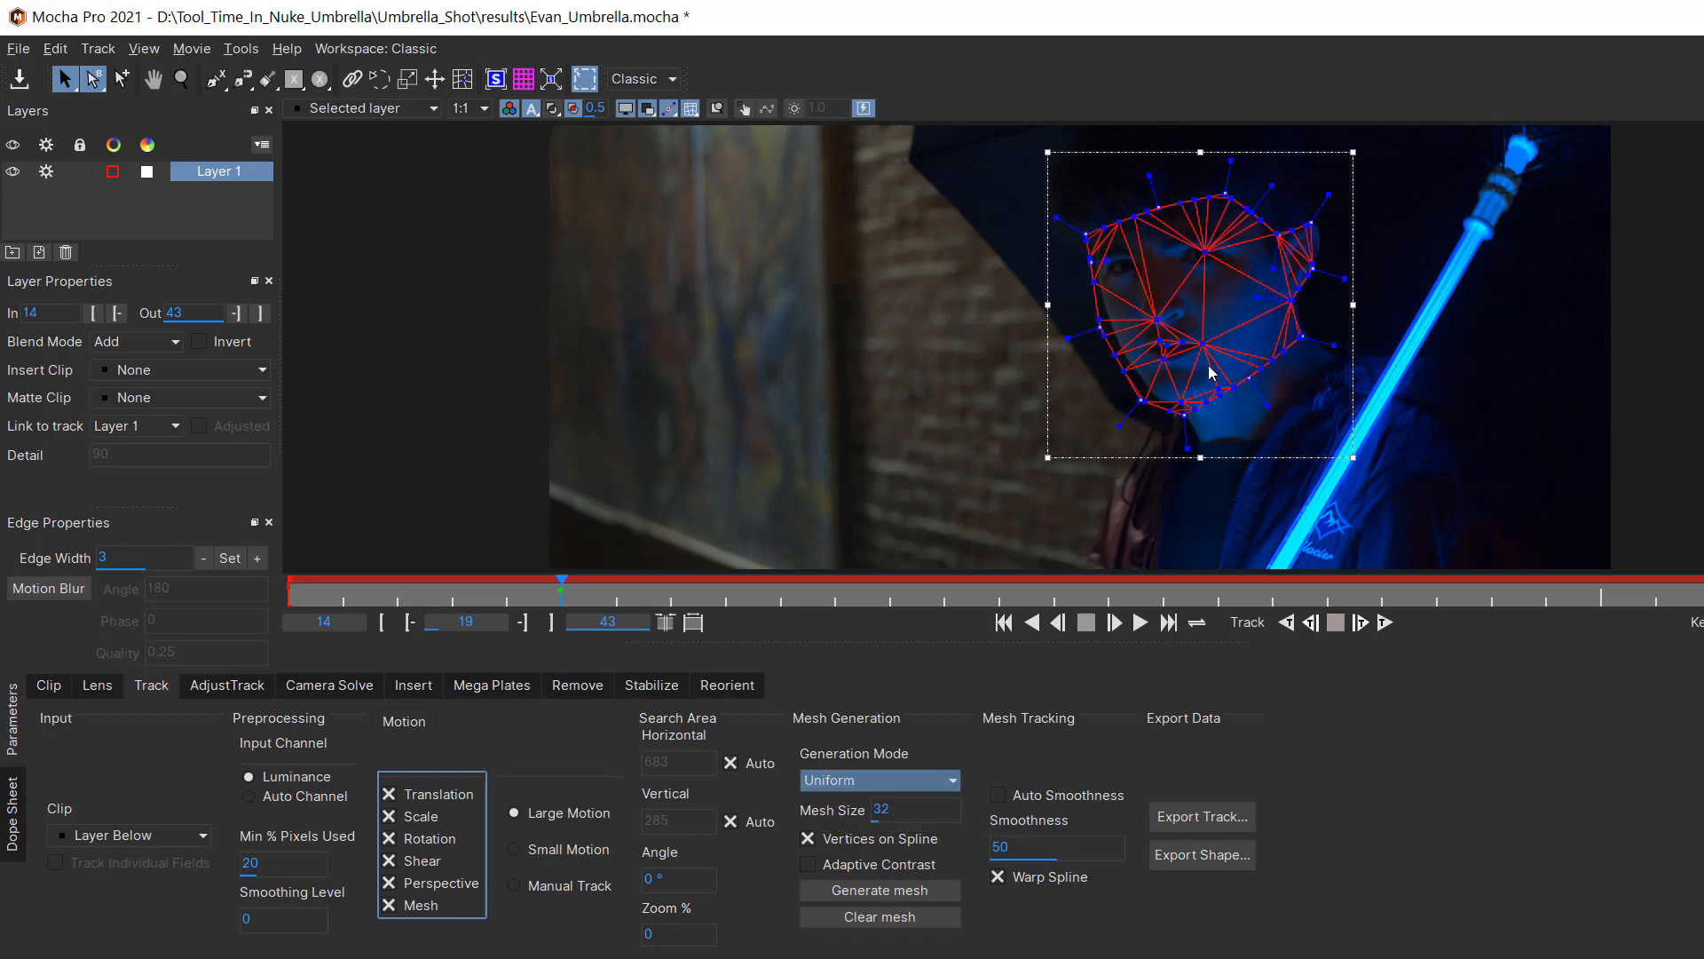
{"action": "left_click", "coordinate": [879, 890]}
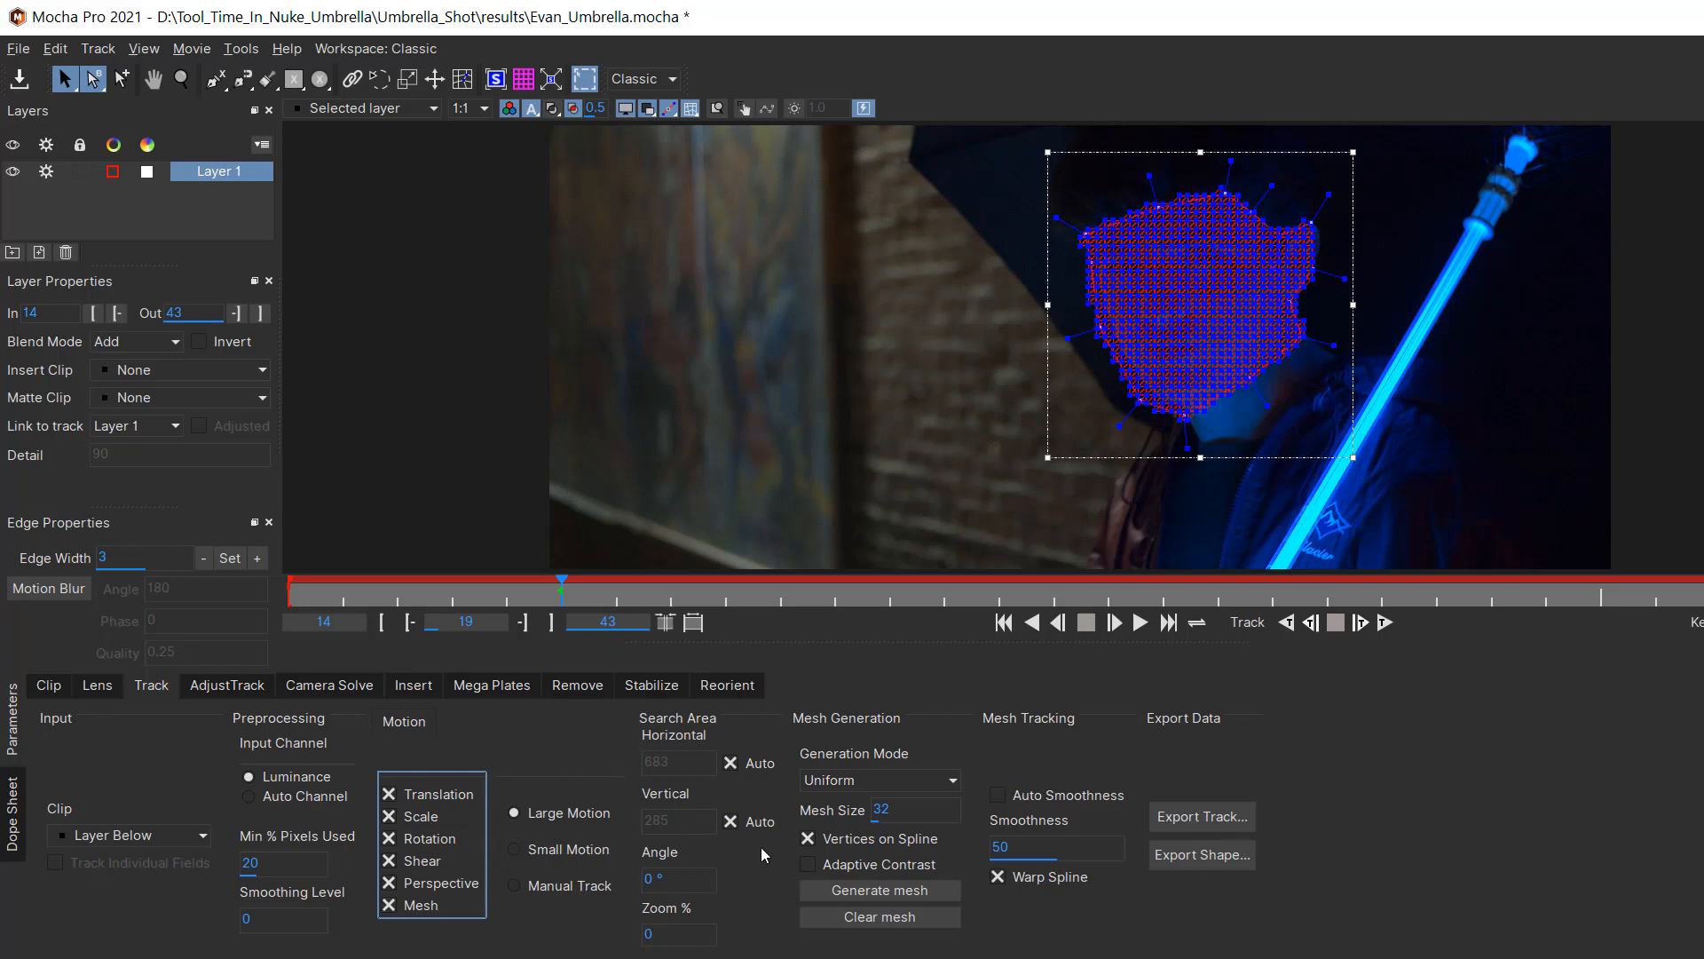
Step: Enable Adaptive Contrast and track the mesh forward to the end and backward to the start of the clip
{"action": "left_click", "coordinate": [808, 865]}
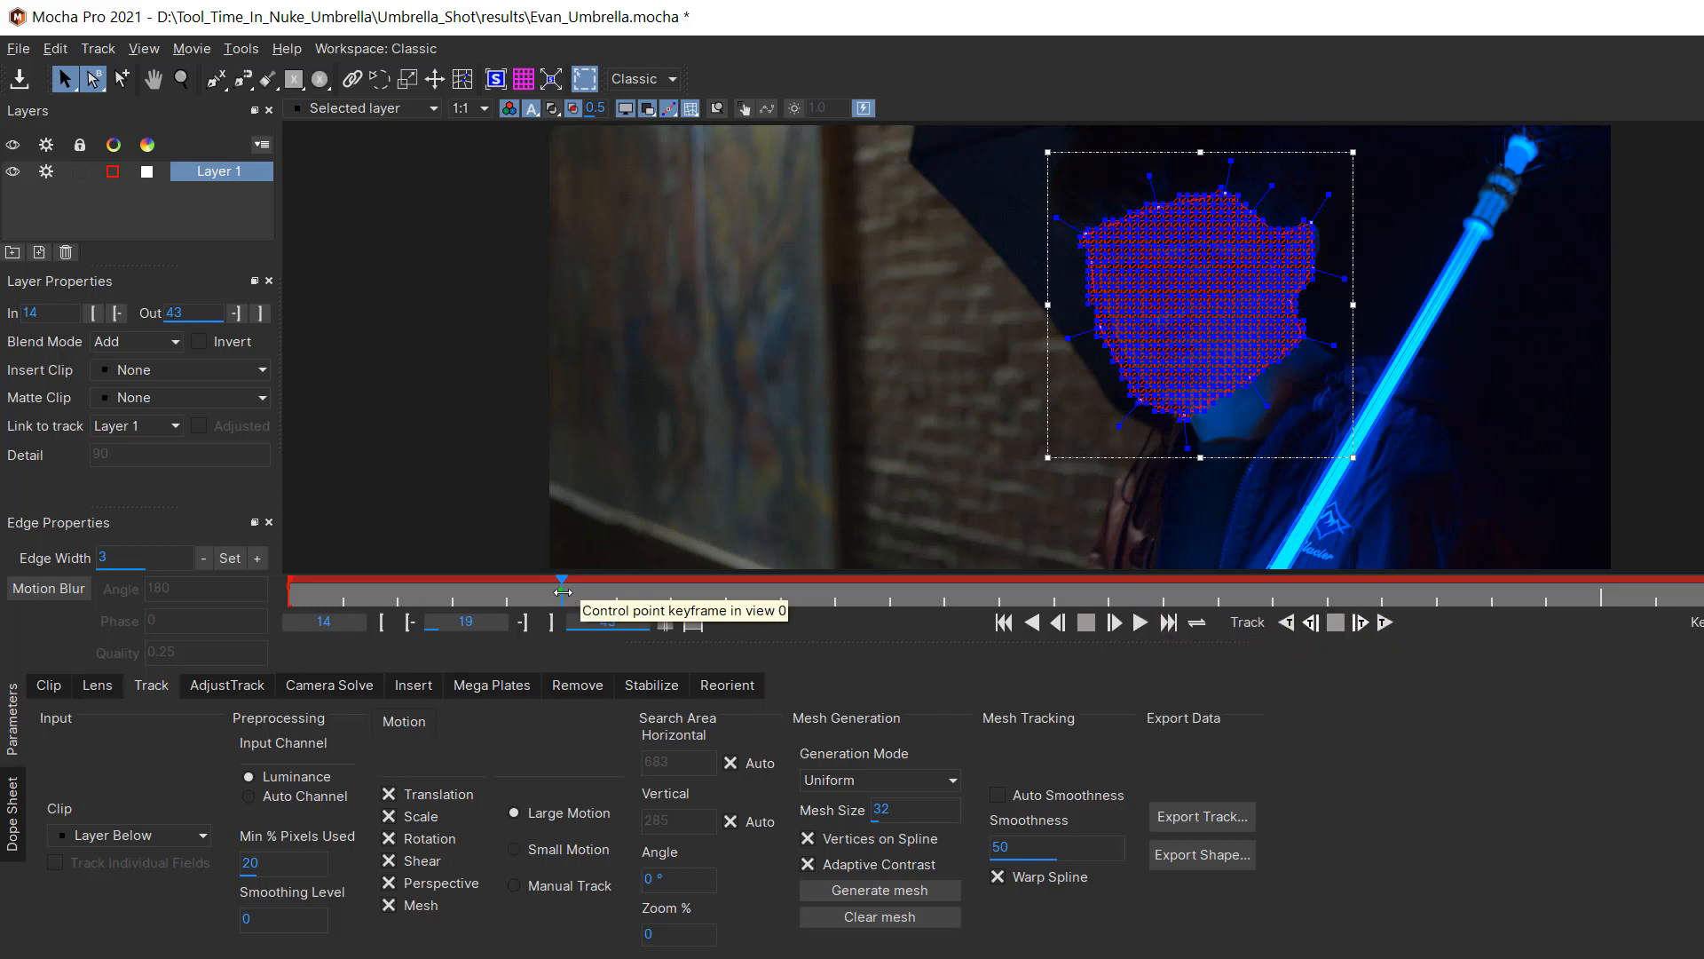
{"action": "left_click", "coordinate": [1384, 623]}
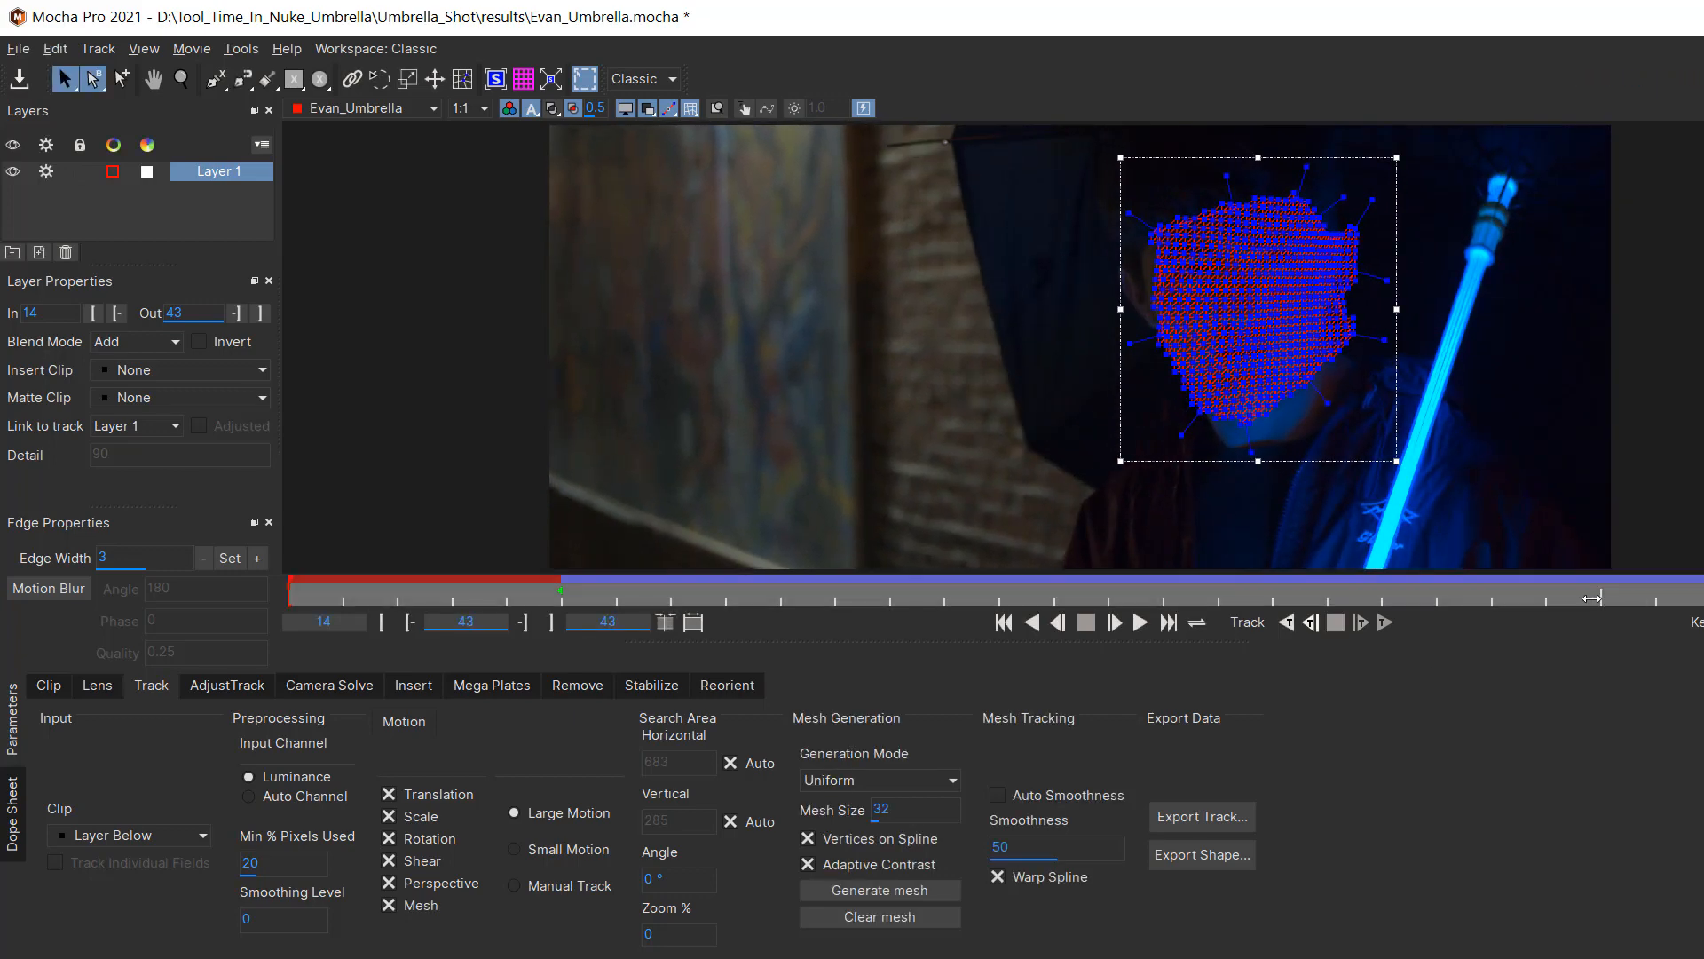
{"action": "left_click_drag", "start_coordinate": [1592, 599], "coordinate": [541, 604]}
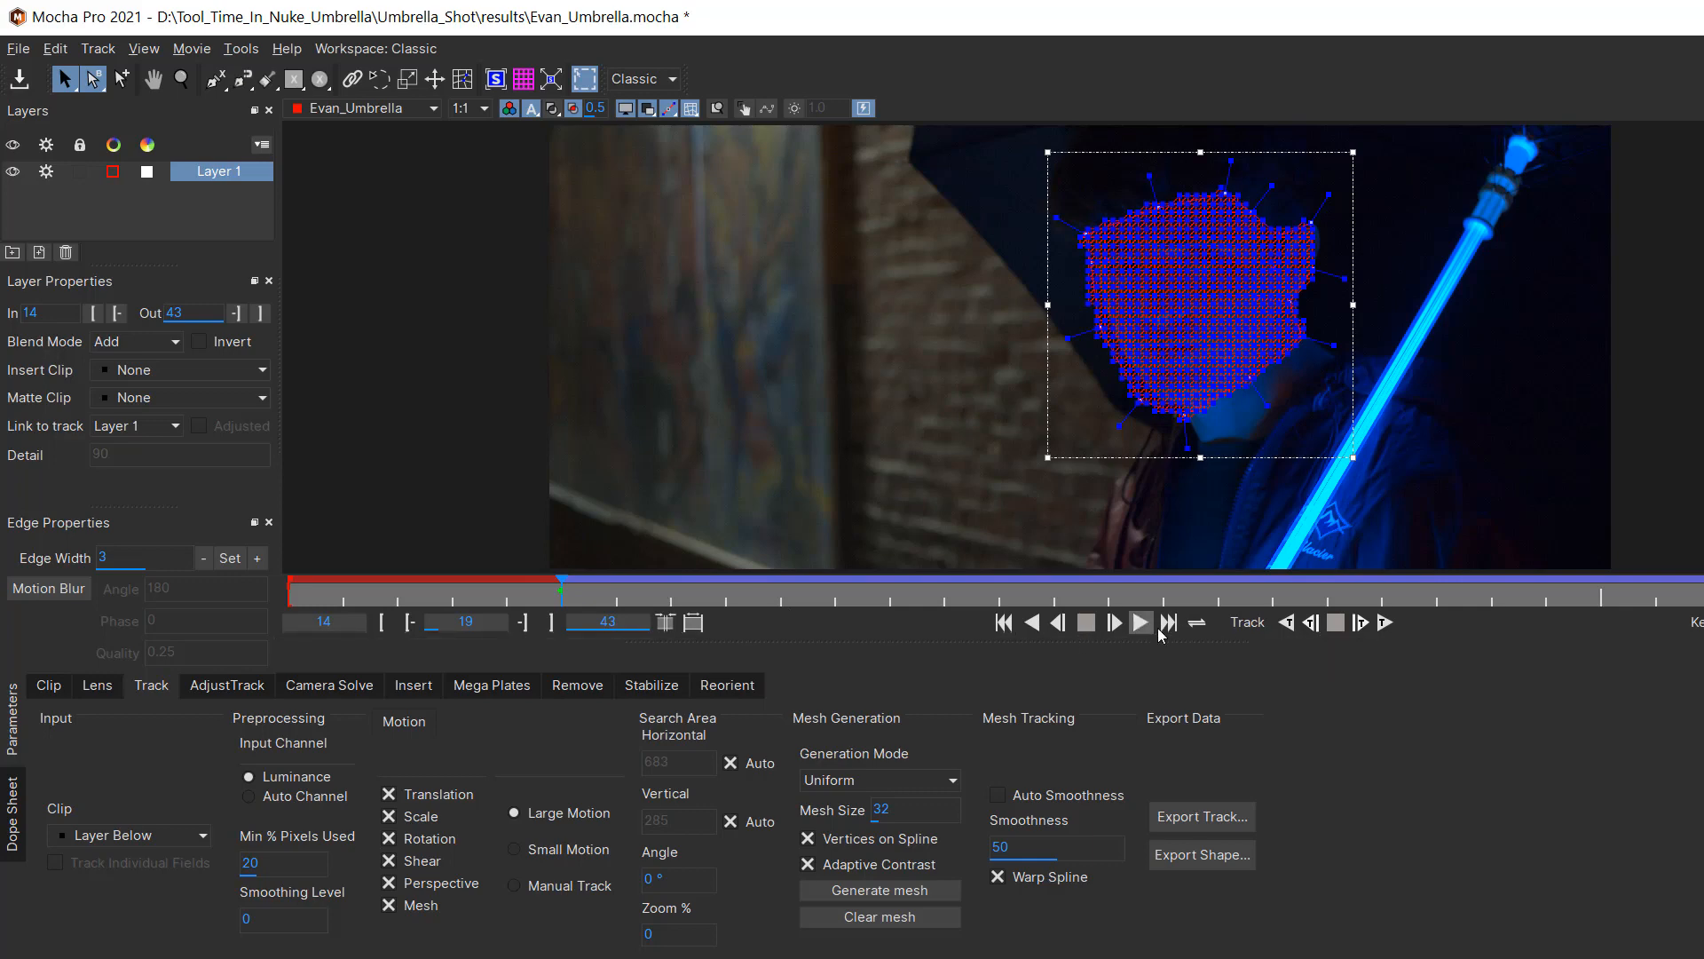
{"action": "left_click", "coordinate": [1284, 625]}
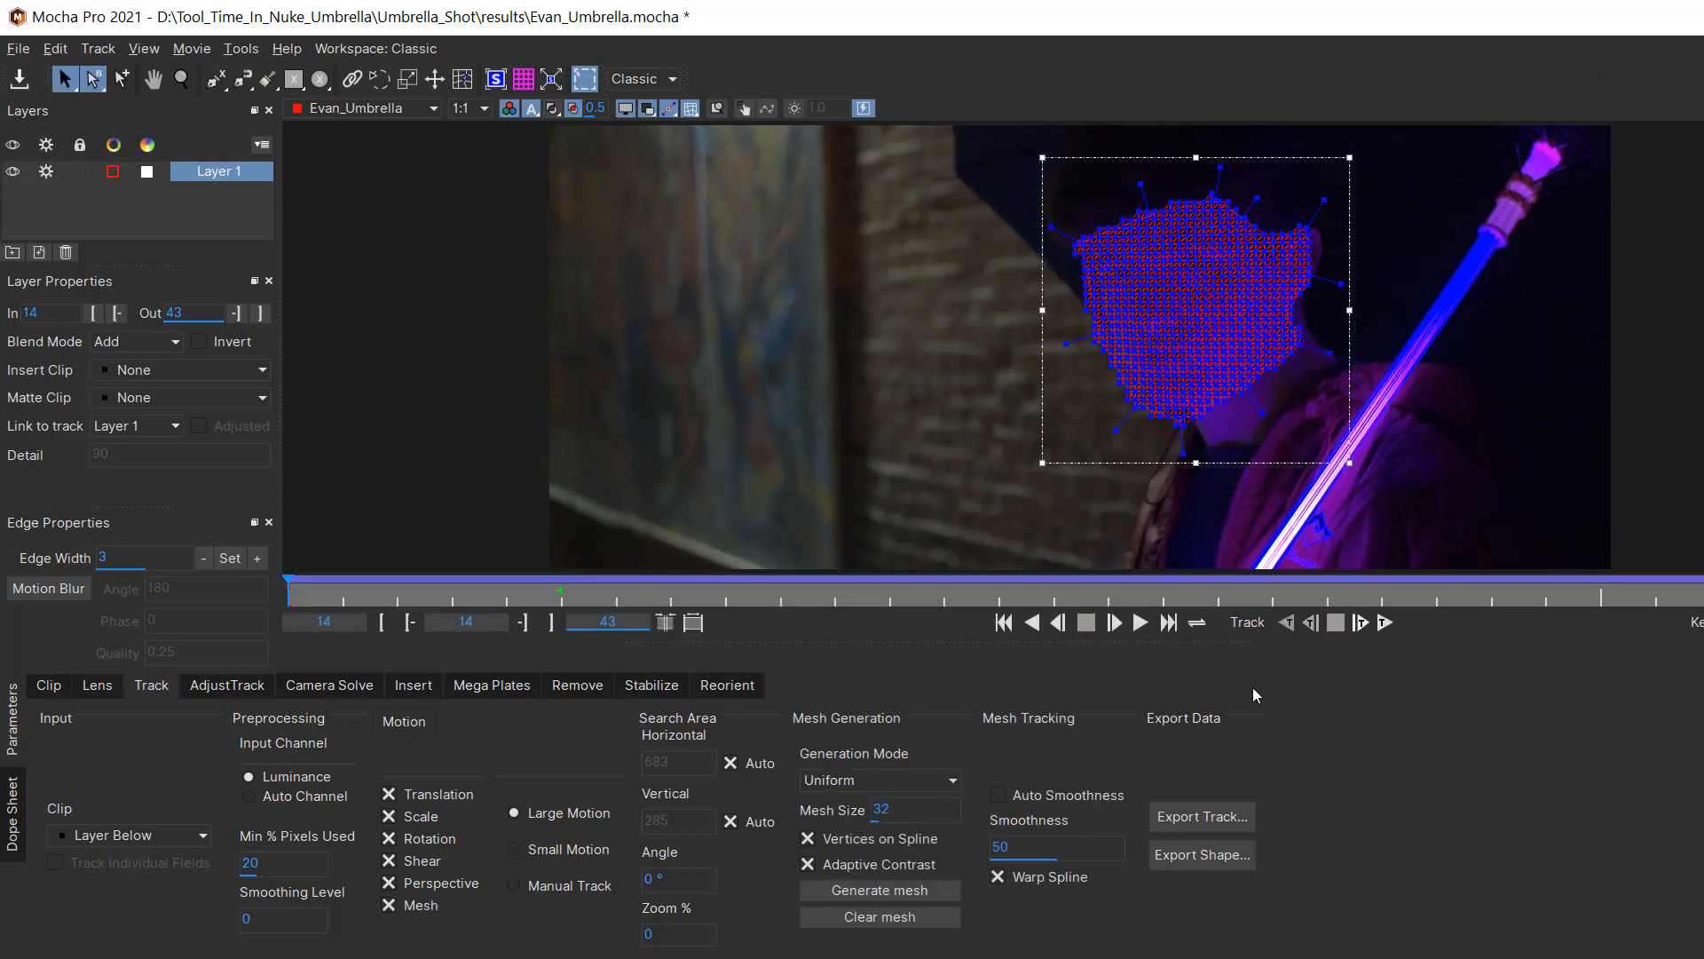
Step: Export the track as Alembic Mesh Data named Evan_Umbrella into the PM_Alembic_from_Mocha_Pro folder
{"action": "left_click_drag", "start_coordinate": [1216, 599], "coordinate": [1108, 598]}
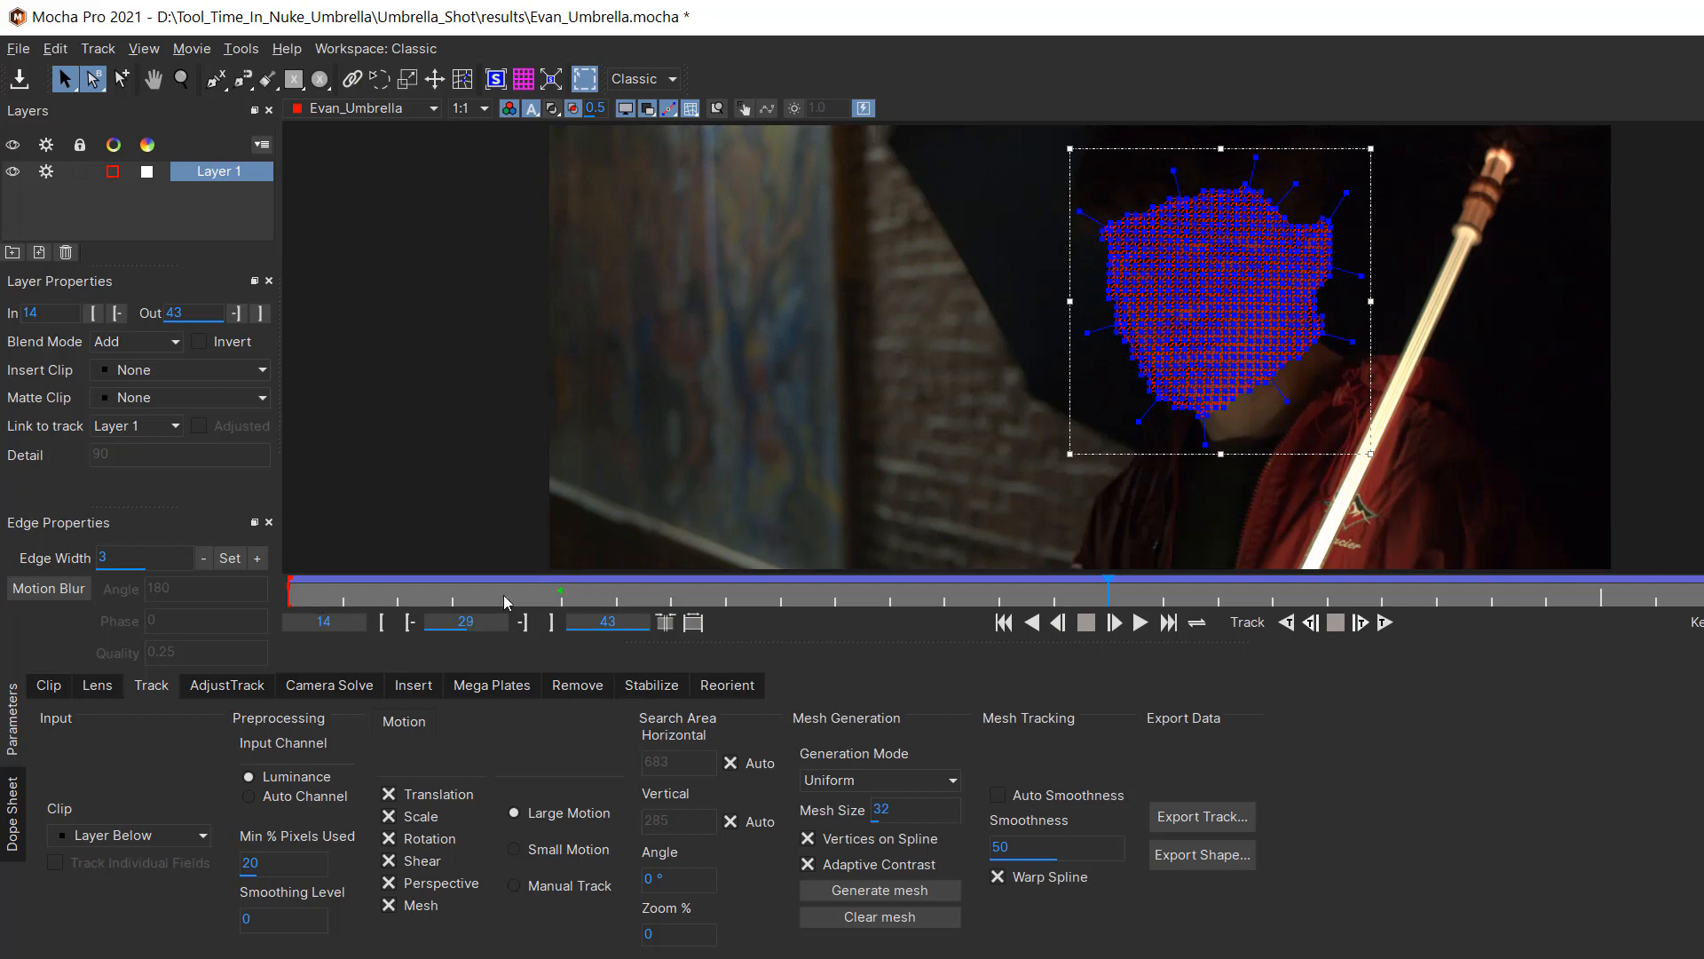
{"action": "left_click_drag", "start_coordinate": [560, 597], "coordinate": [943, 617]}
{"action": "left_click", "coordinate": [1228, 826]}
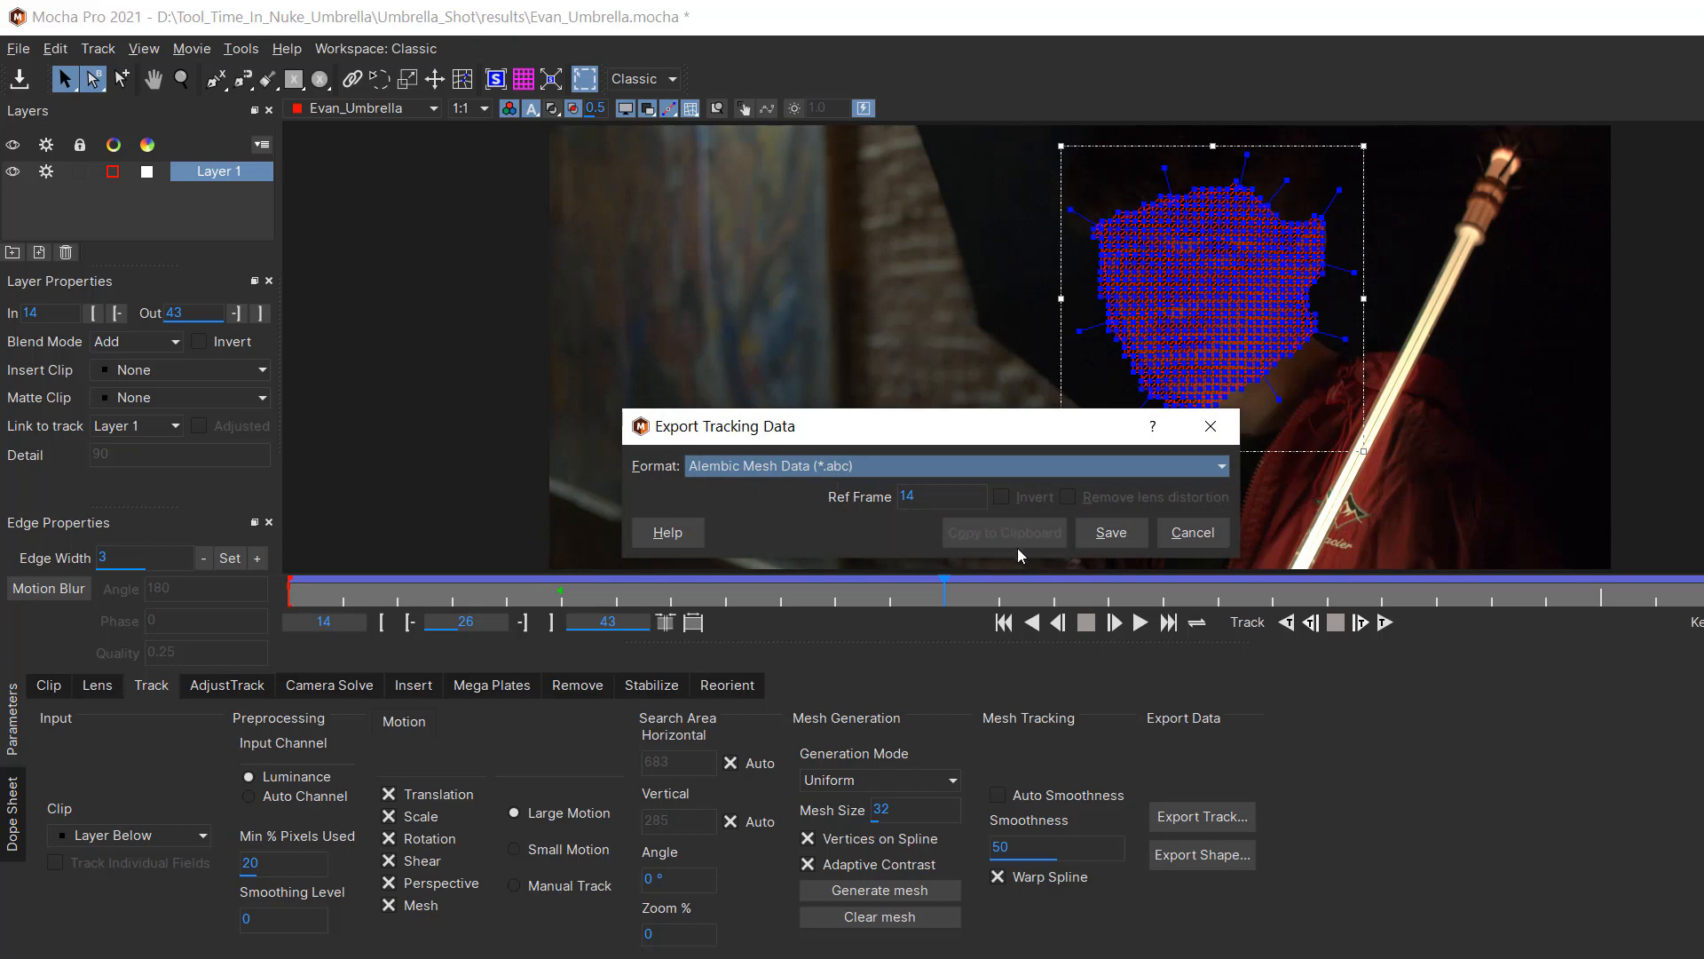
{"action": "mouse_move", "coordinate": [896, 446]}
{"action": "left_mouse_down"}
{"action": "mouse_move", "coordinate": [897, 579]}
{"action": "mouse_move", "coordinate": [918, 451]}
{"action": "left_mouse_up"}
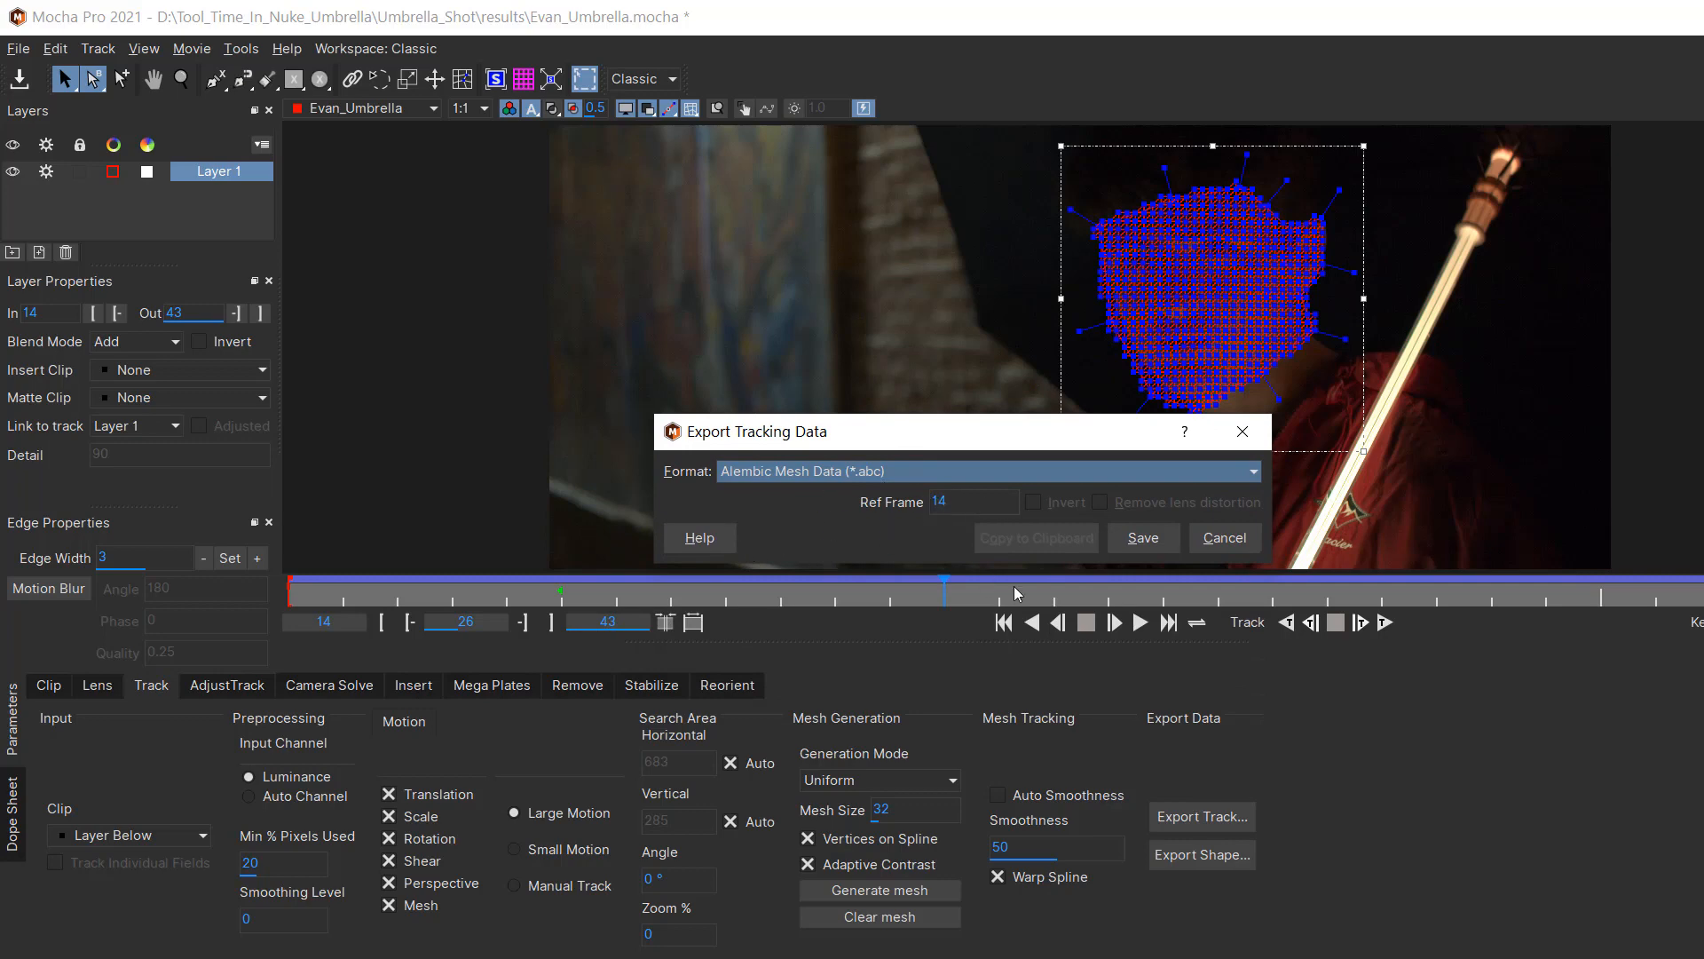
{"action": "left_click", "coordinate": [1143, 537]}
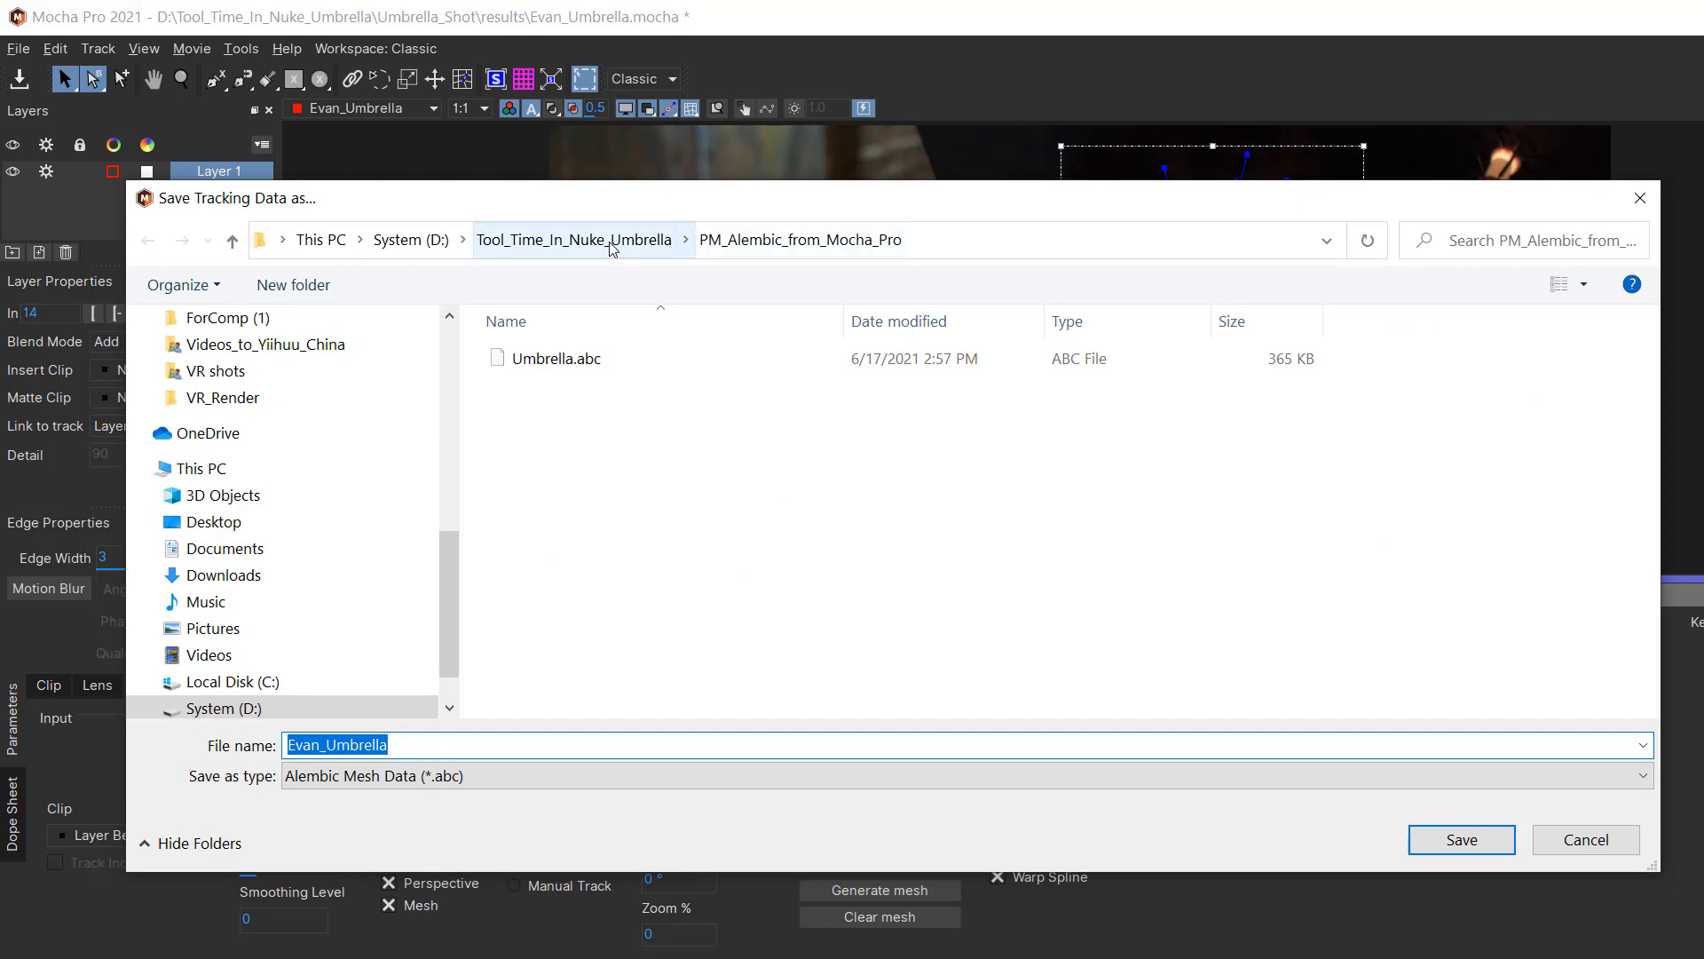
{"action": "left_click", "coordinate": [613, 242]}
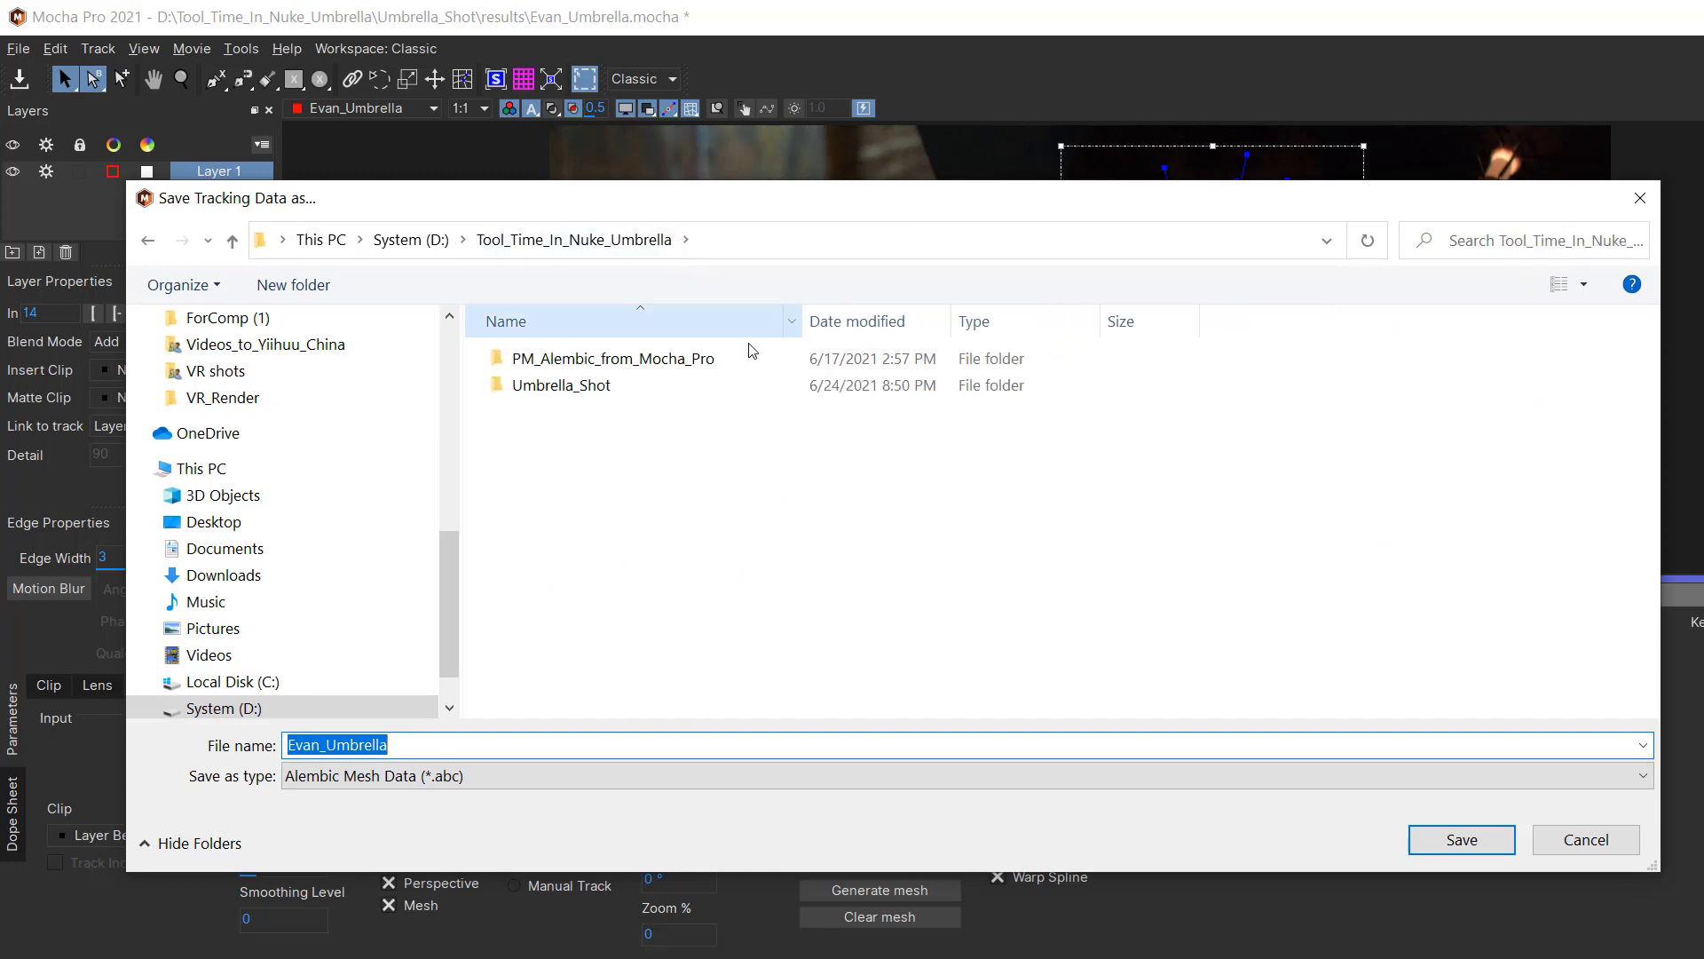
{"action": "left_click", "coordinate": [670, 364]}
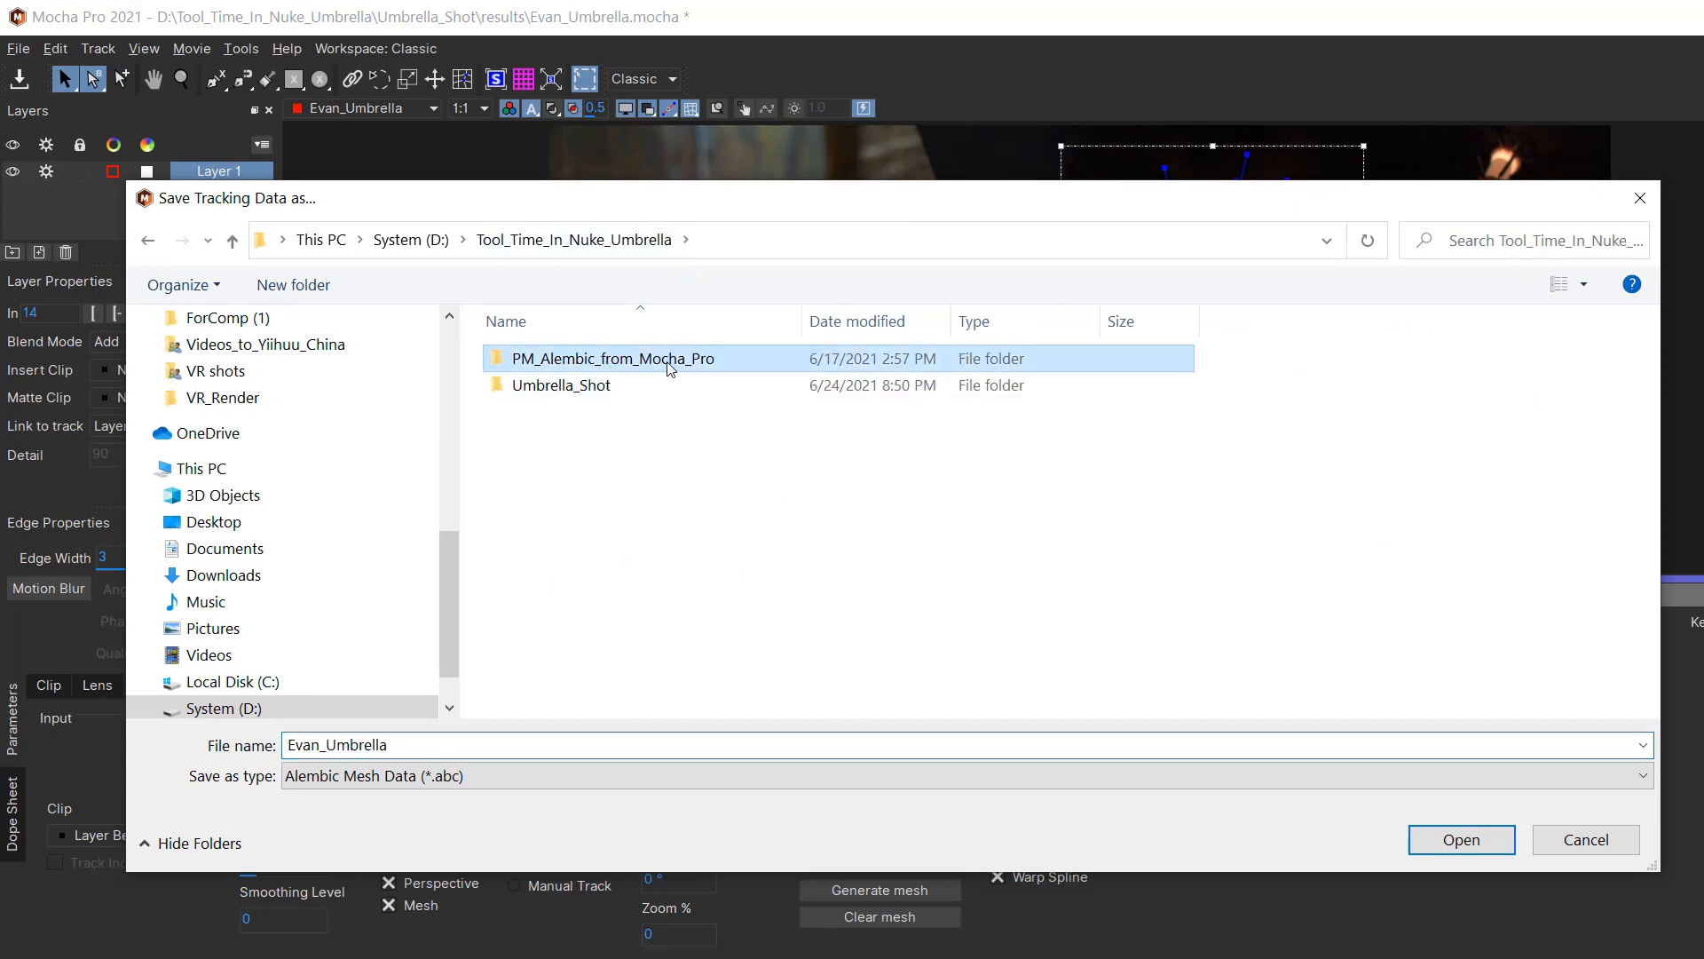
{"action": "double_click", "coordinate": [619, 364]}
{"action": "left_click", "coordinate": [1461, 839]}
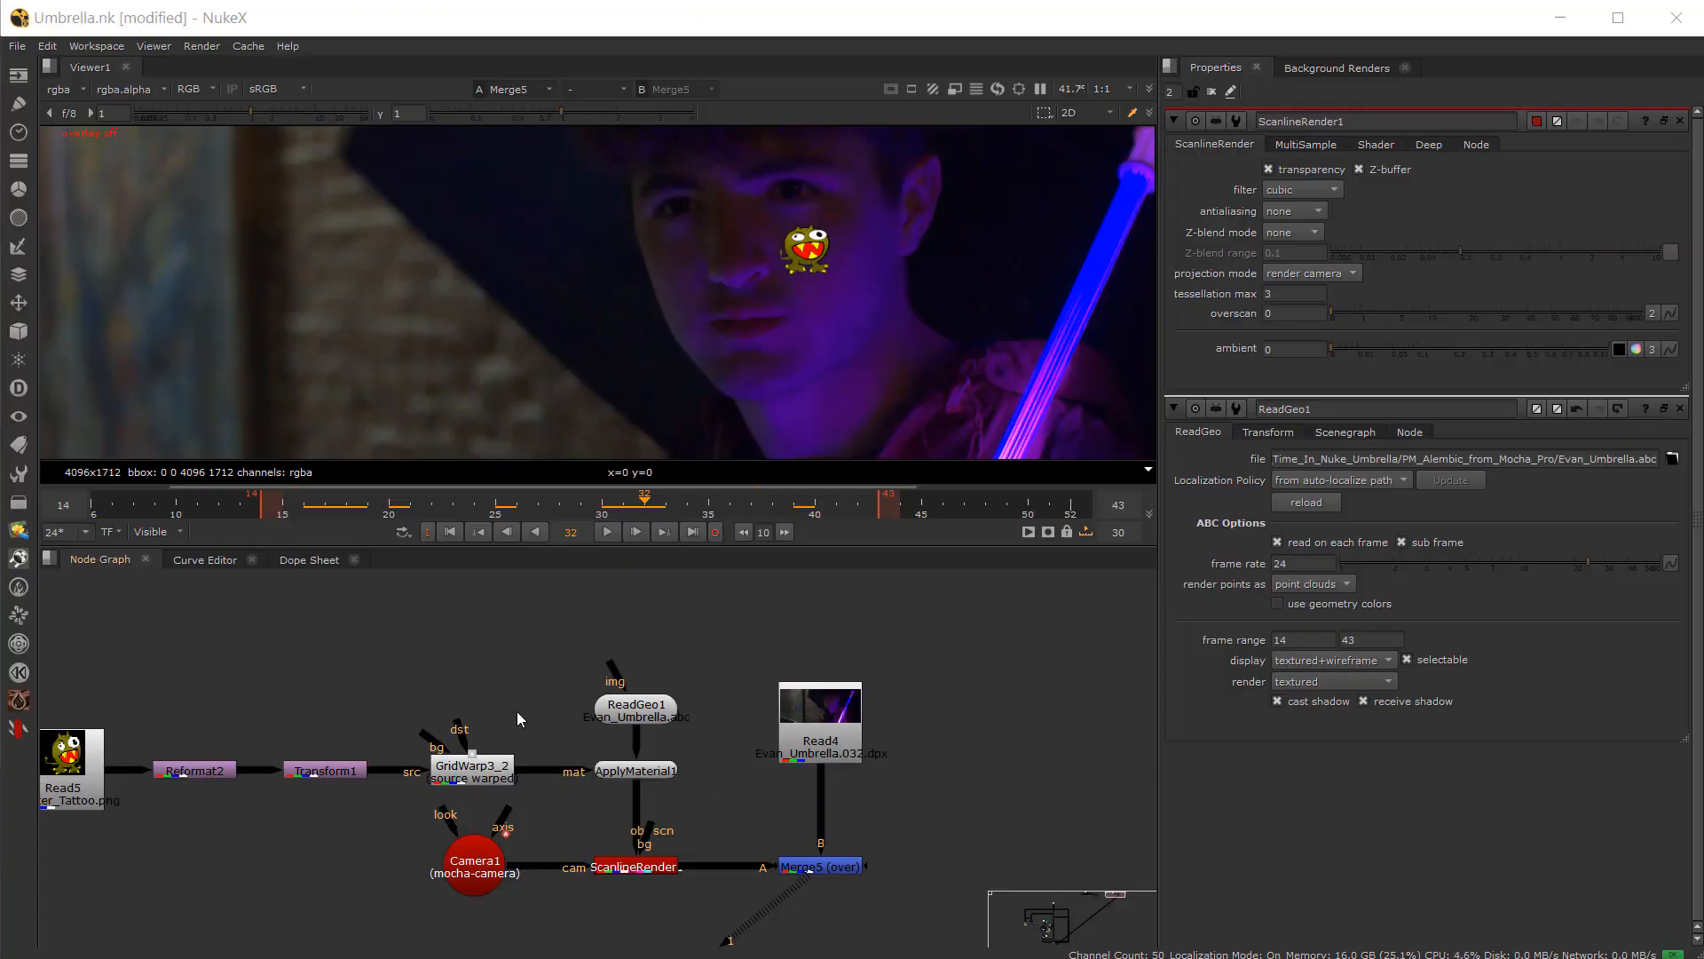
Step: Switch to NukeX and read Umbrella.abc, importing Layer 2 and the mocha-camera as an all-in-one node
{"action": "left_click", "coordinate": [513, 677]}
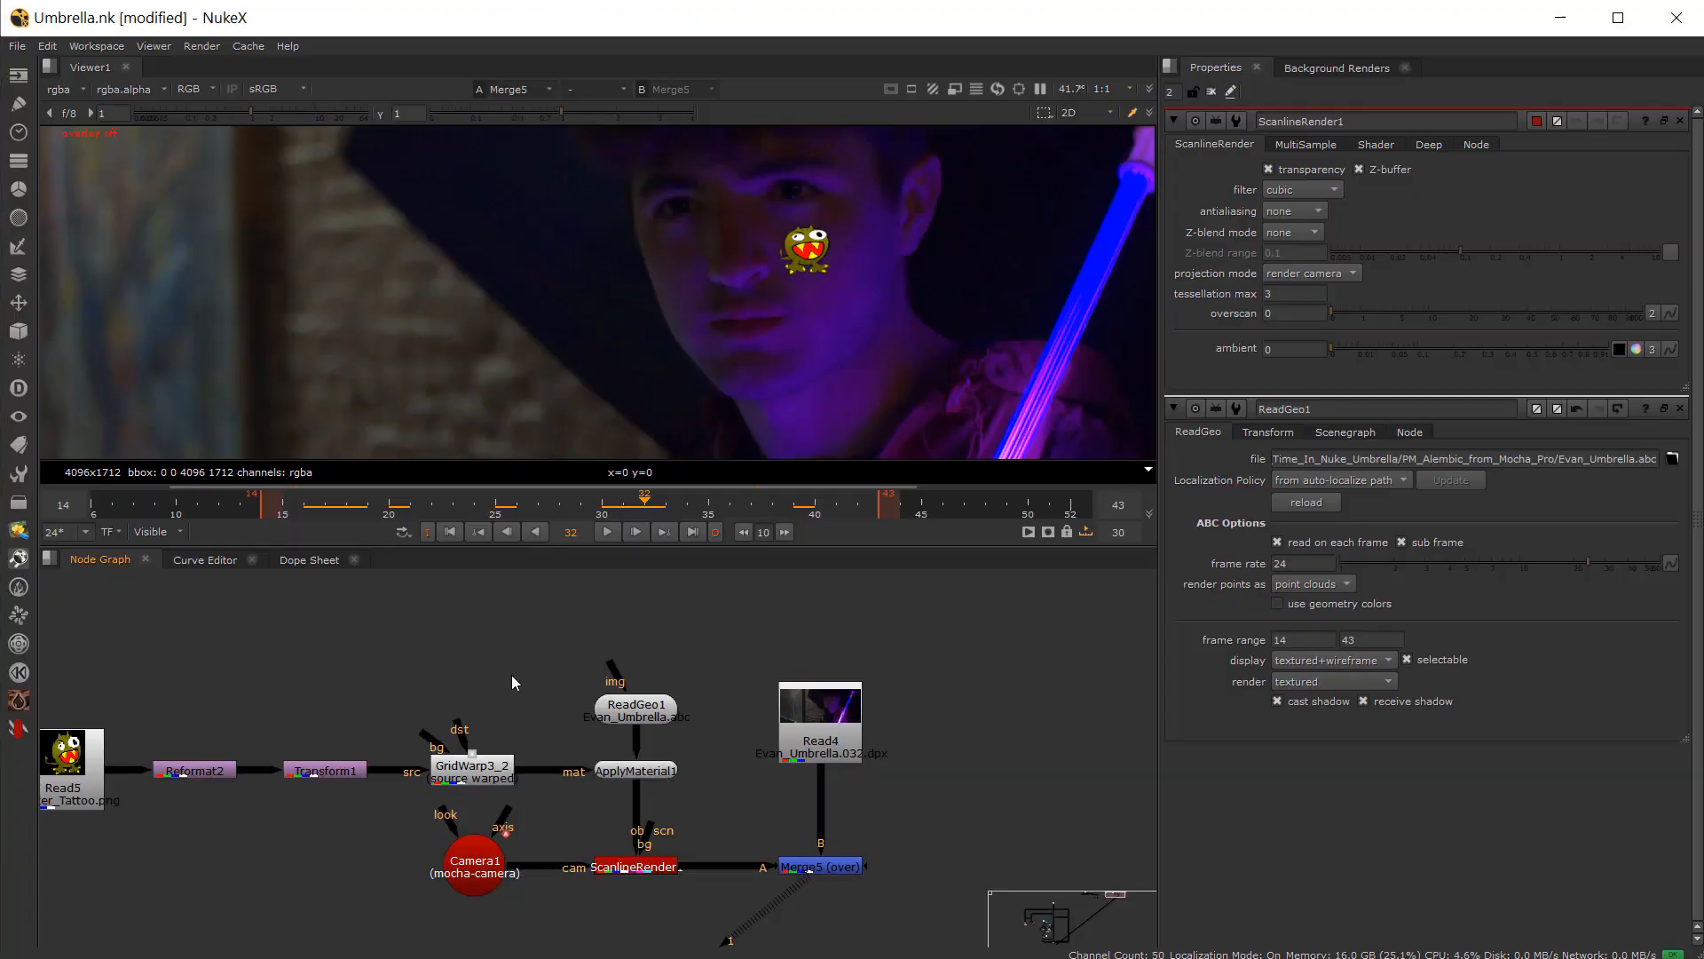
{"action": "key", "text": "r"}
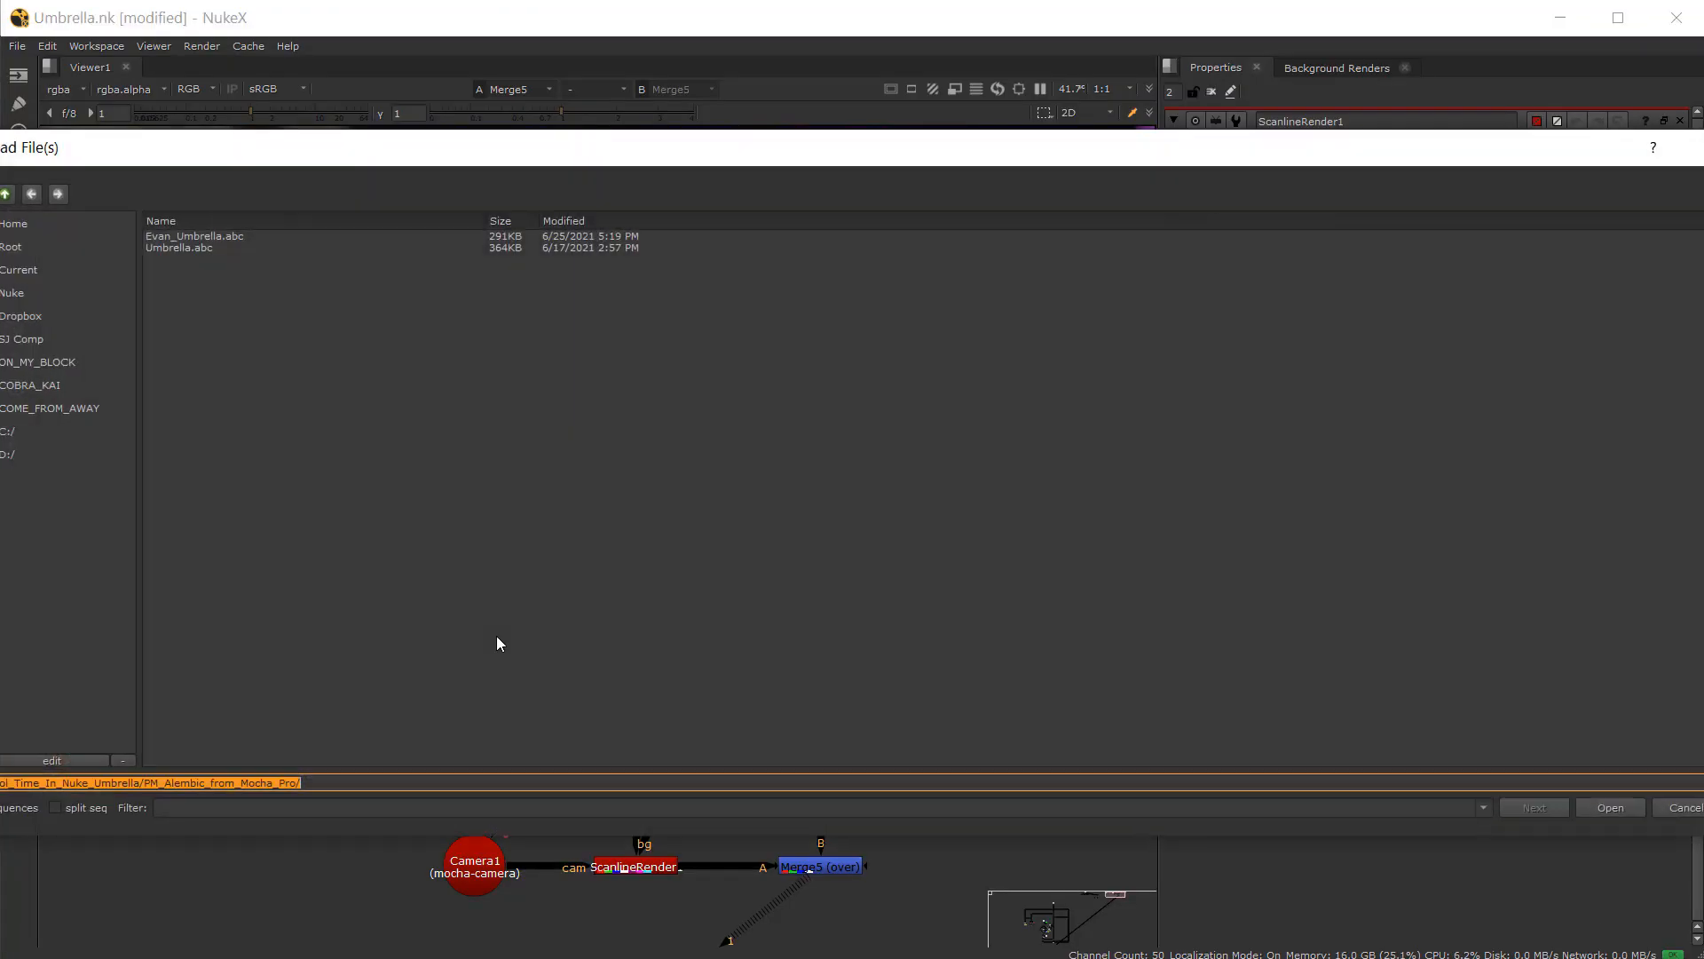
{"action": "left_click", "coordinate": [188, 238]}
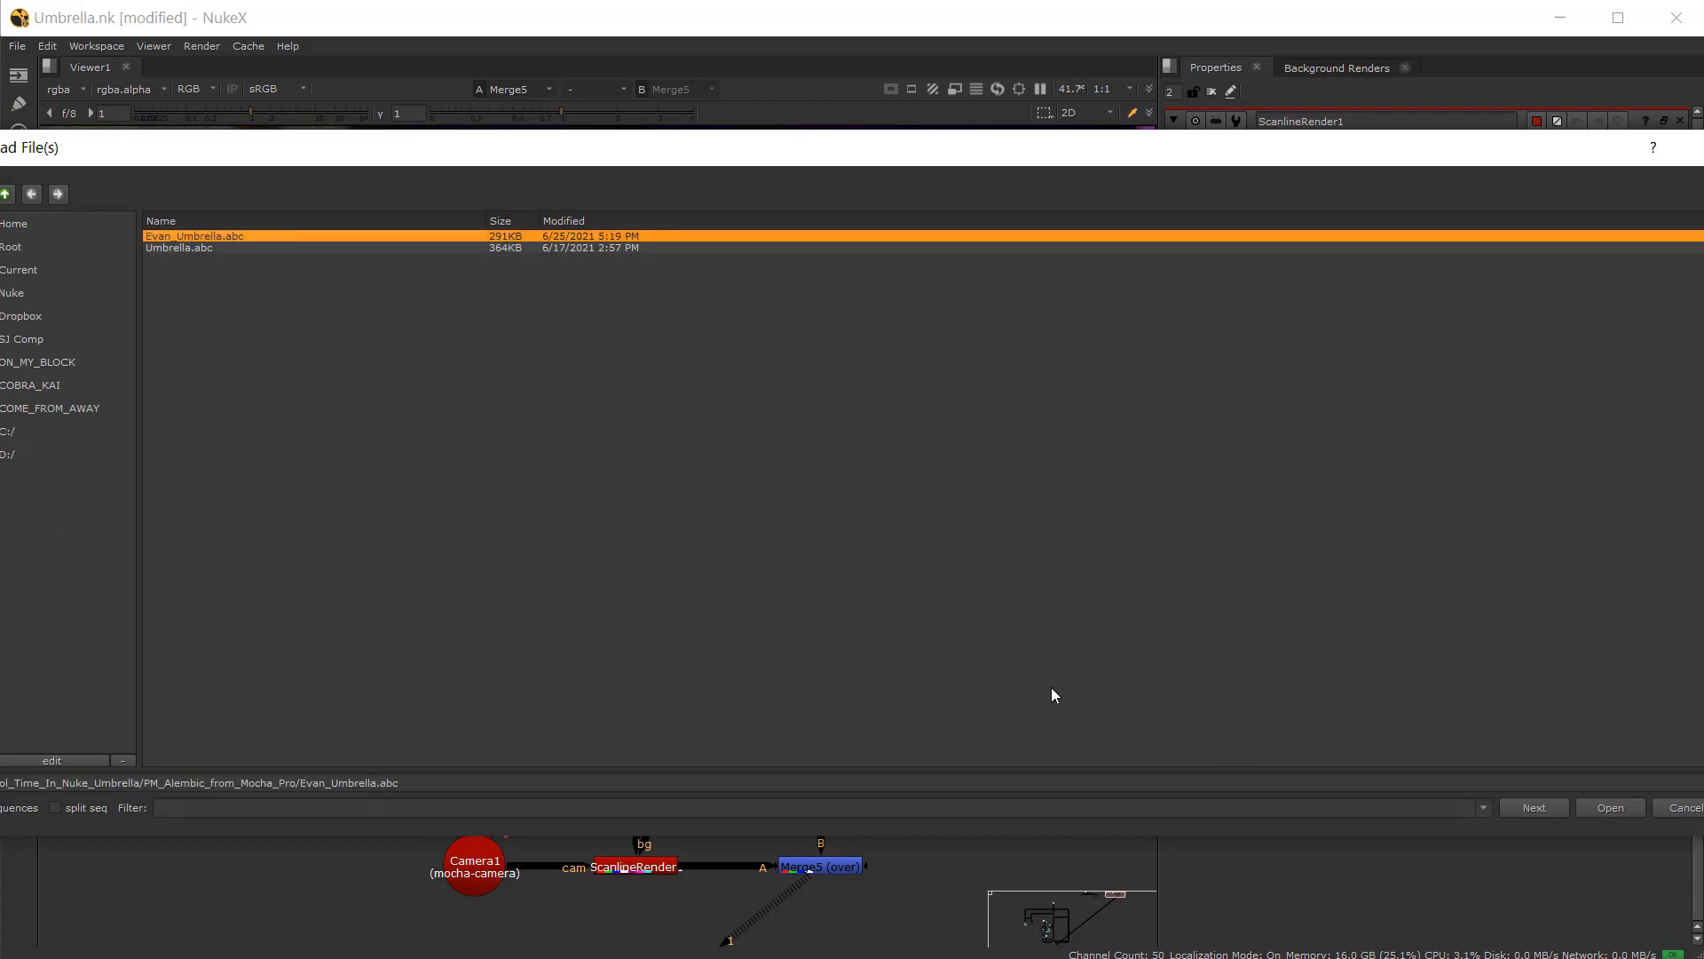
{"action": "left_click", "coordinate": [186, 248]}
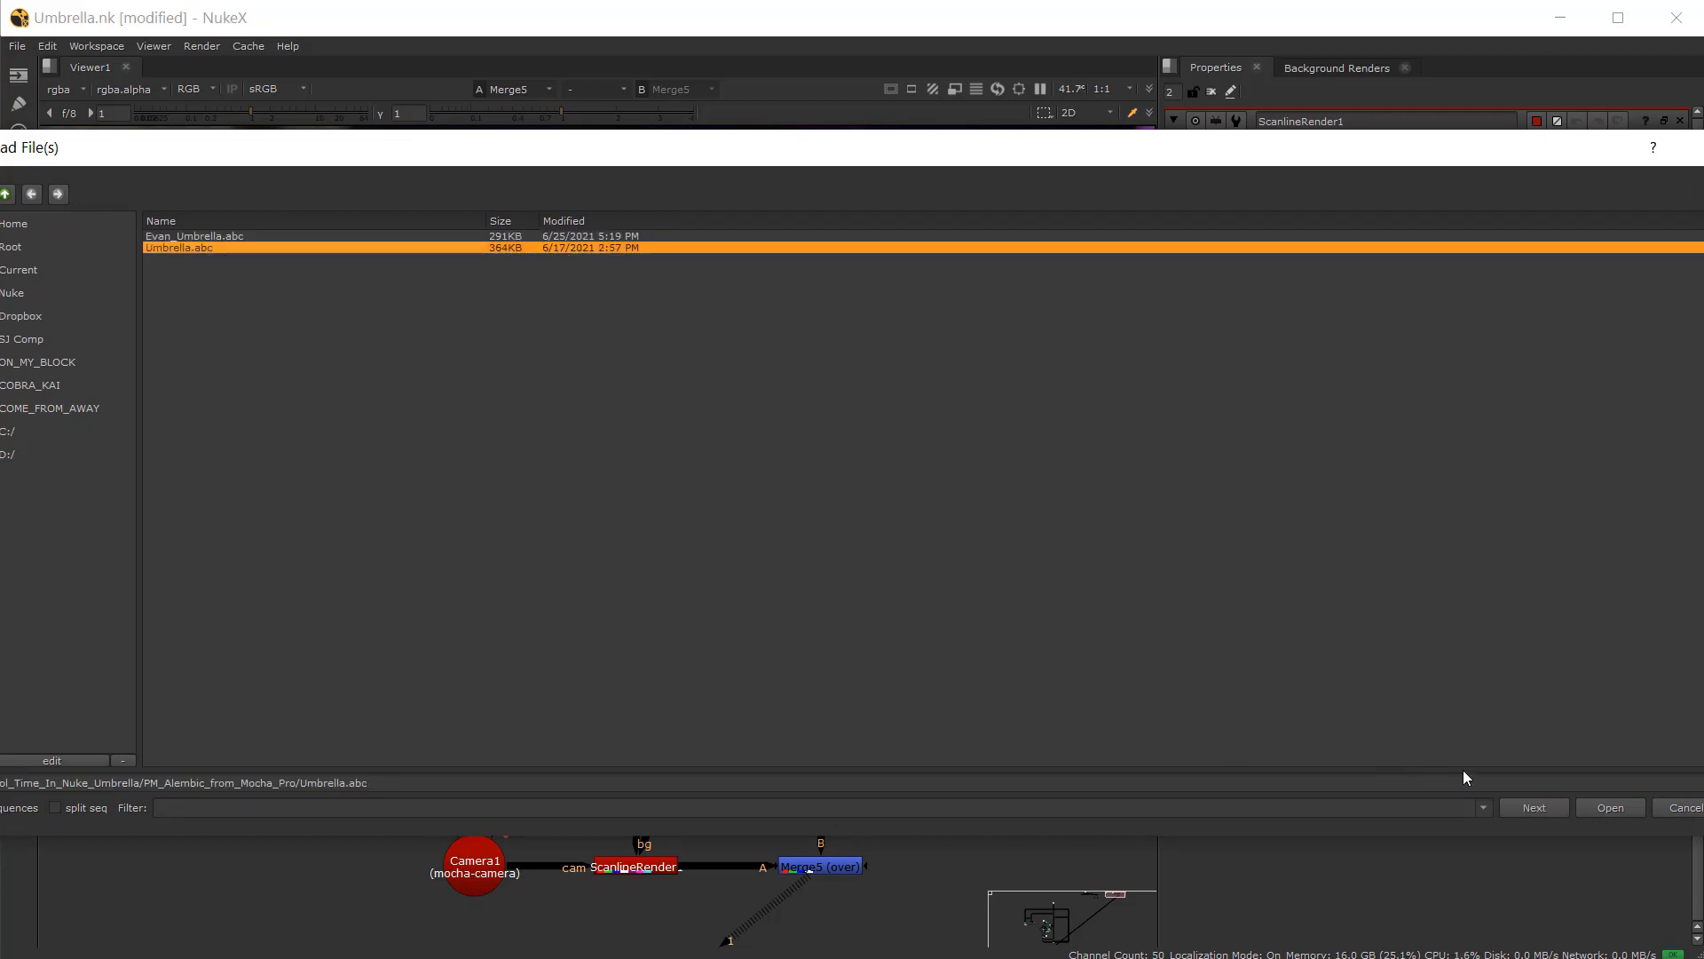
{"action": "left_click", "coordinate": [1642, 808]}
{"action": "left_click", "coordinate": [834, 329]}
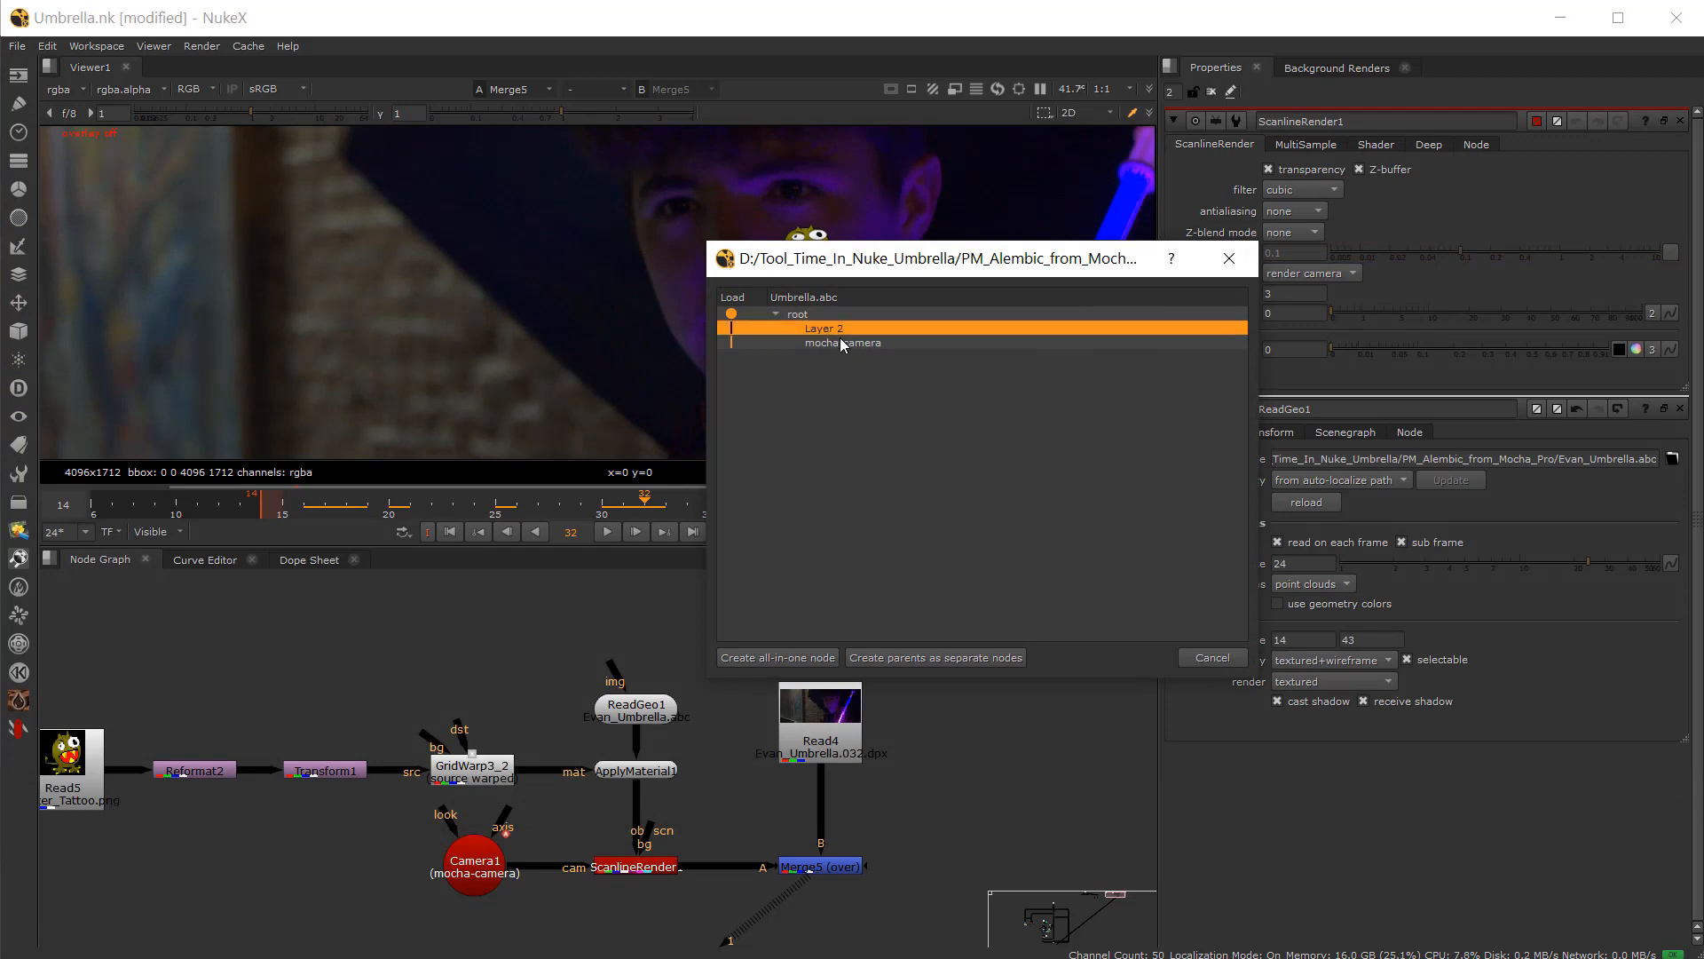
{"action": "left_click", "coordinate": [840, 343]}
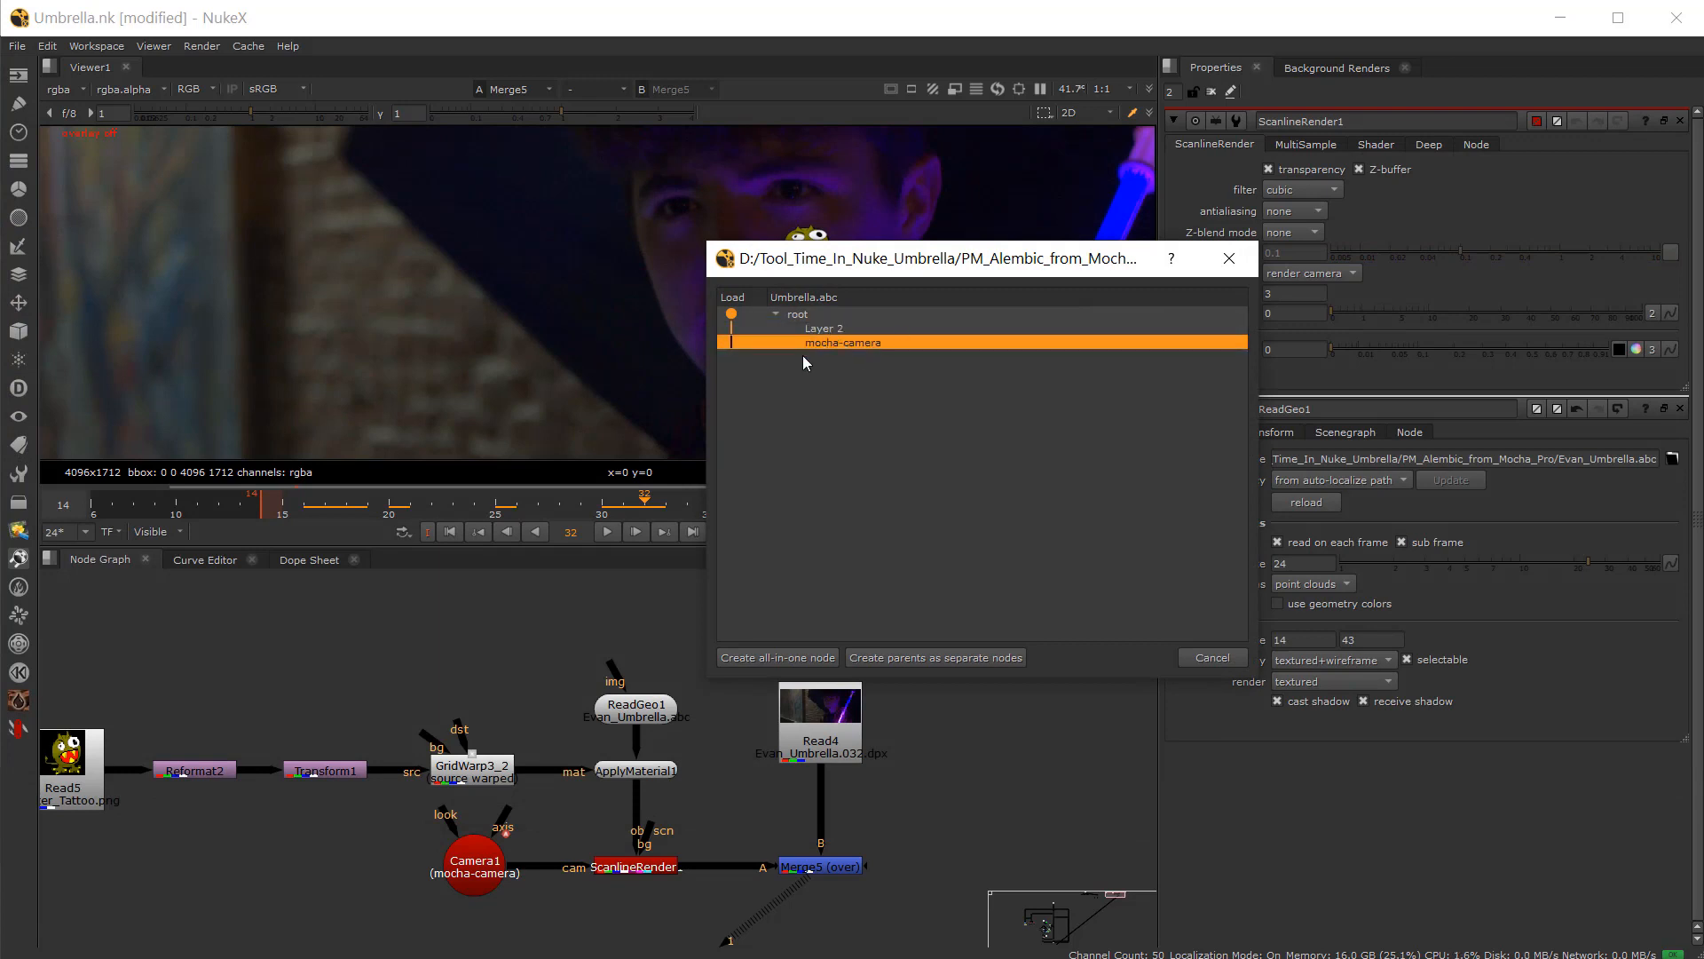
{"action": "left_click", "coordinate": [778, 658]}
Step: Inspect the imported ReadGeo2 mesh and Camera2 in the 3D viewer while scrubbing the timeline
{"action": "left_click_drag", "start_coordinate": [483, 634], "coordinate": [370, 646]}
{"action": "left_click", "coordinate": [402, 668]}
{"action": "left_click", "coordinate": [449, 644]}
{"action": "left_click", "coordinate": [365, 621]}
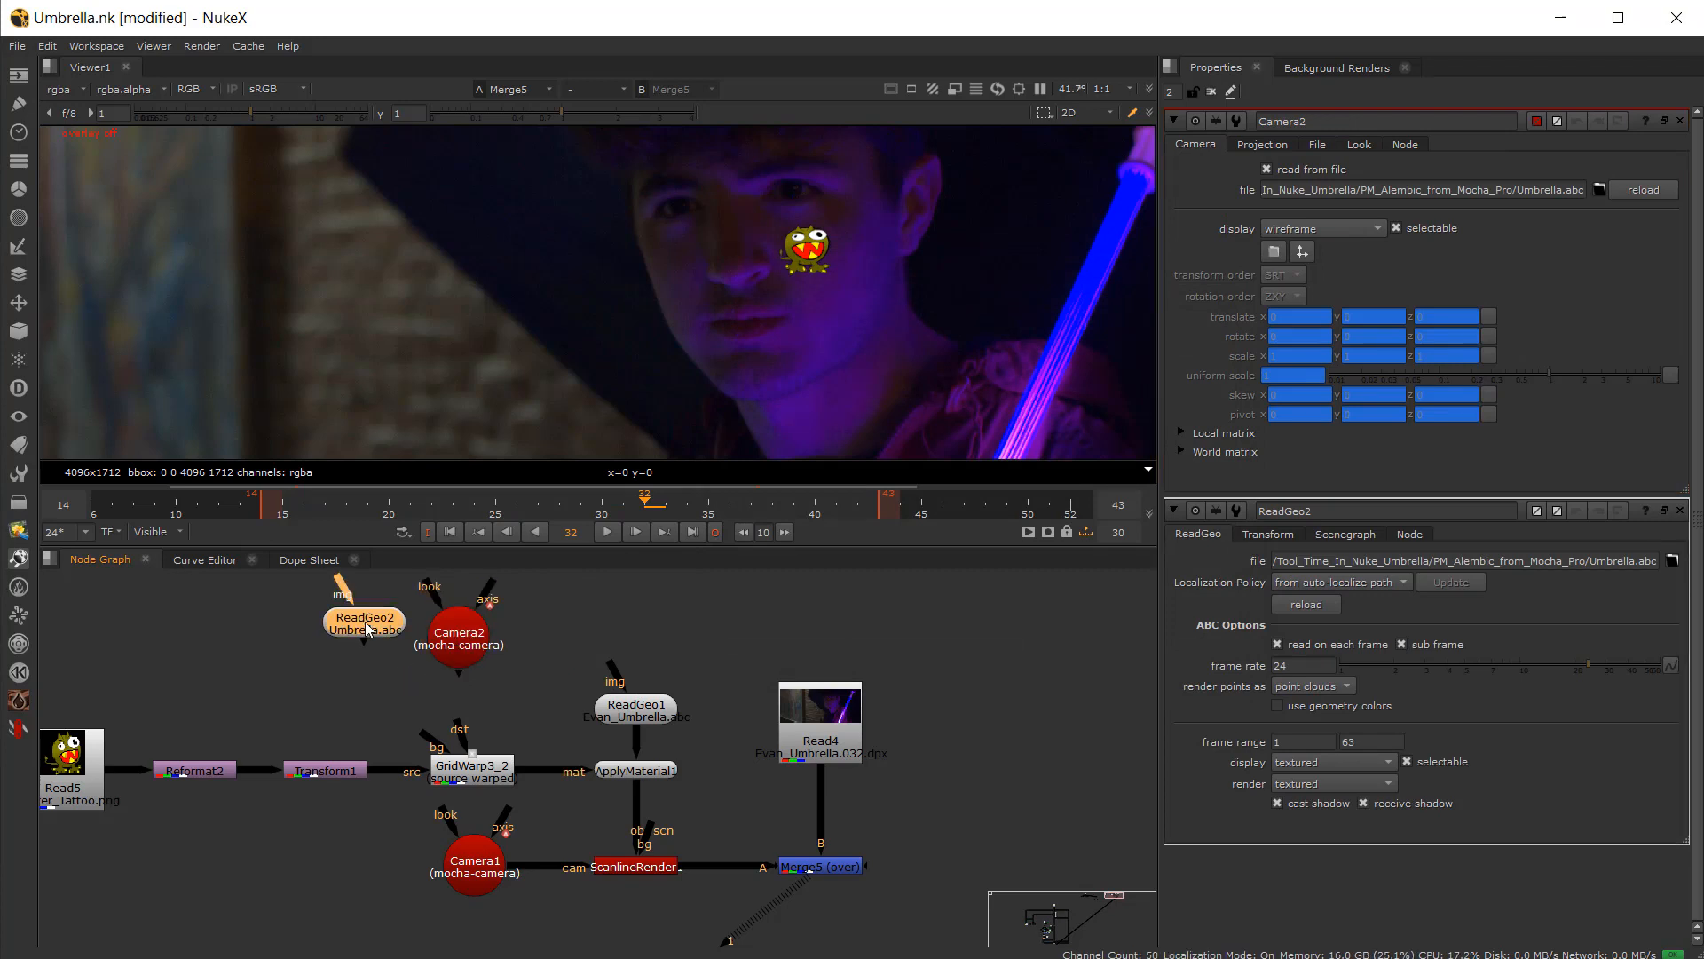
{"action": "key", "text": "1"}
{"action": "left_click", "coordinate": [609, 316]}
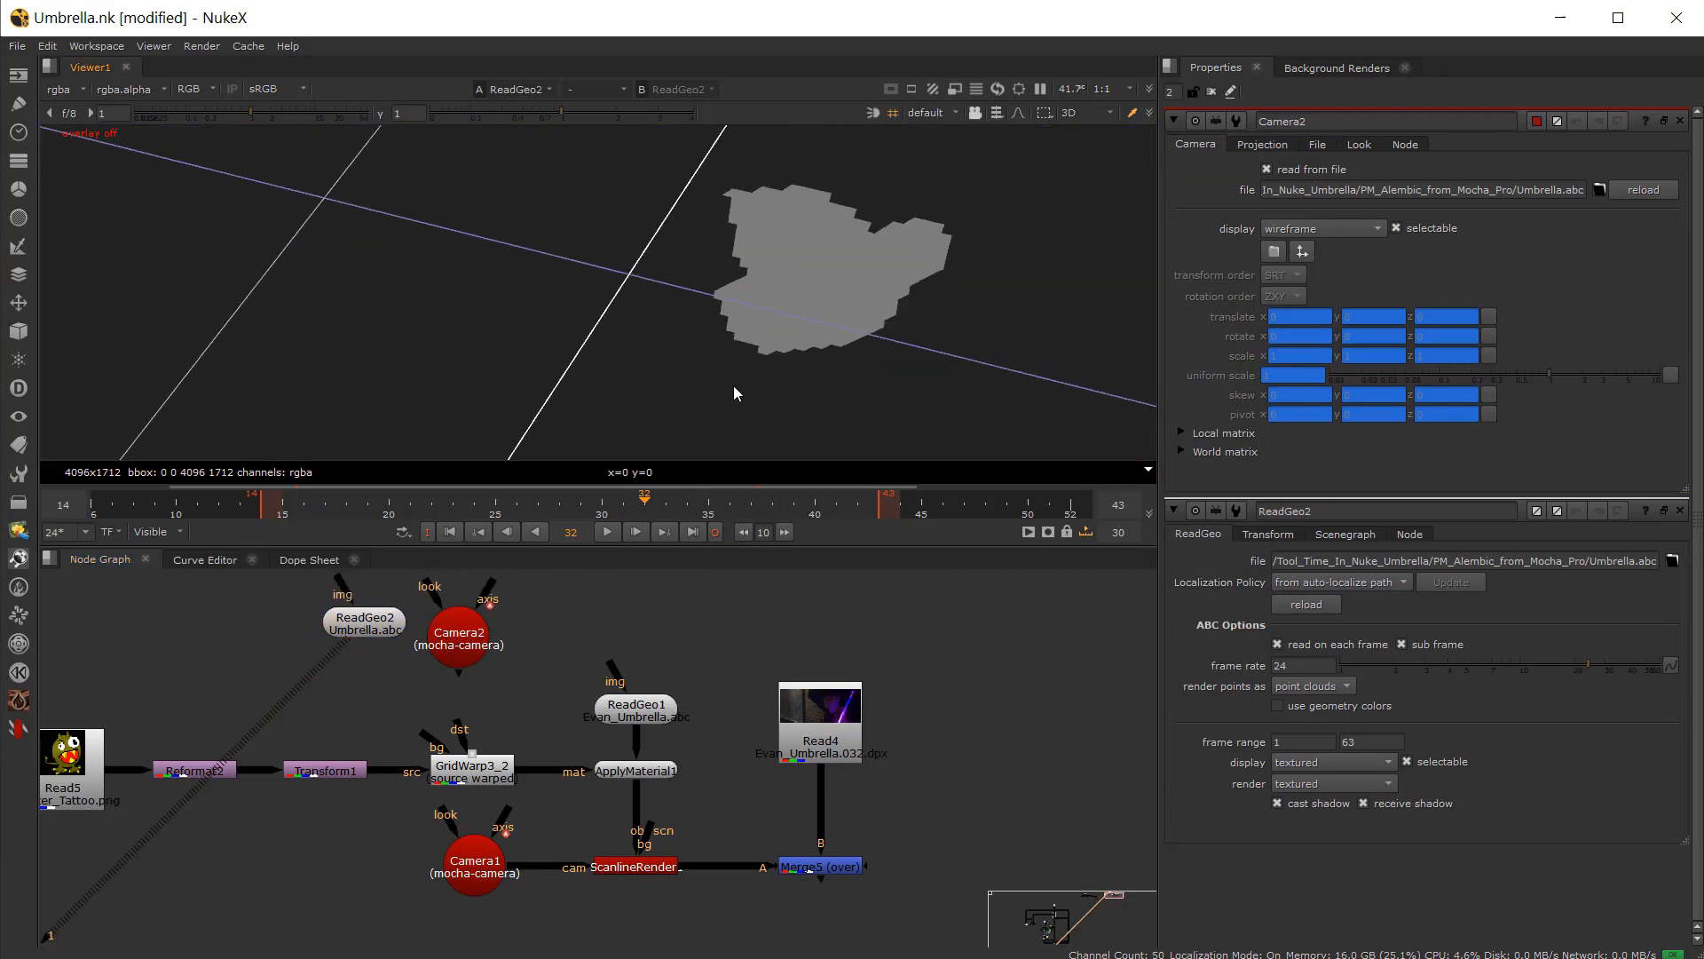
{"action": "left_click_drag", "start_coordinate": [733, 393], "coordinate": [566, 482], "text": "ctrl"}
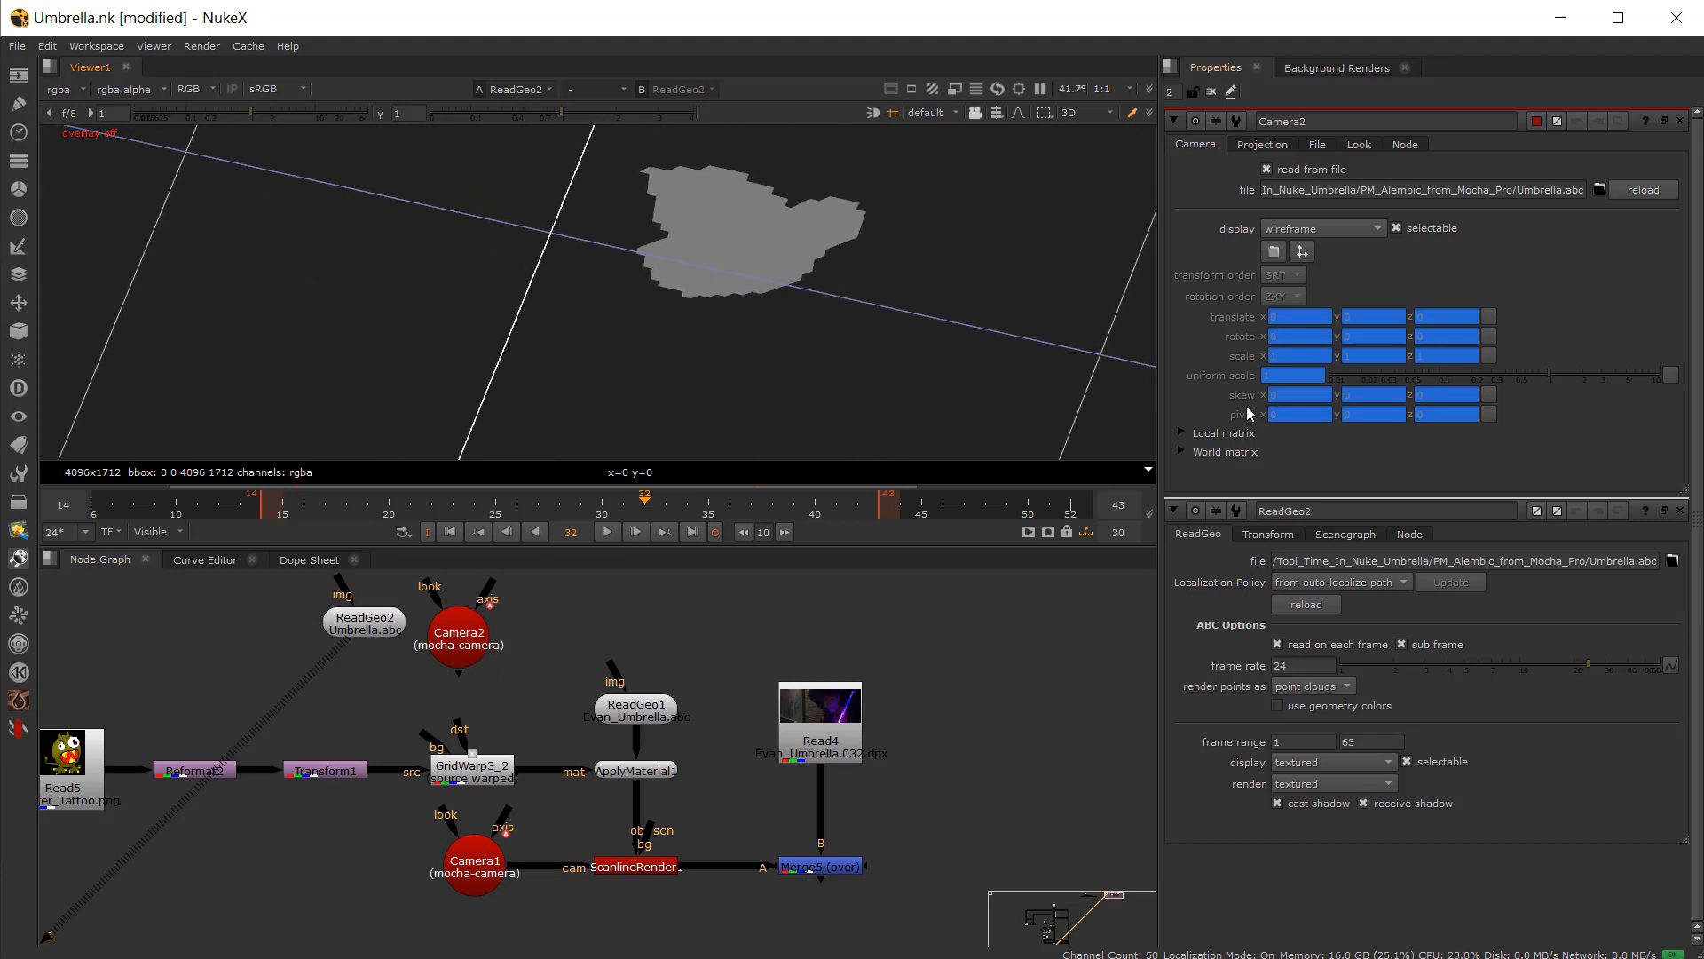
{"action": "left_click", "coordinate": [470, 631]}
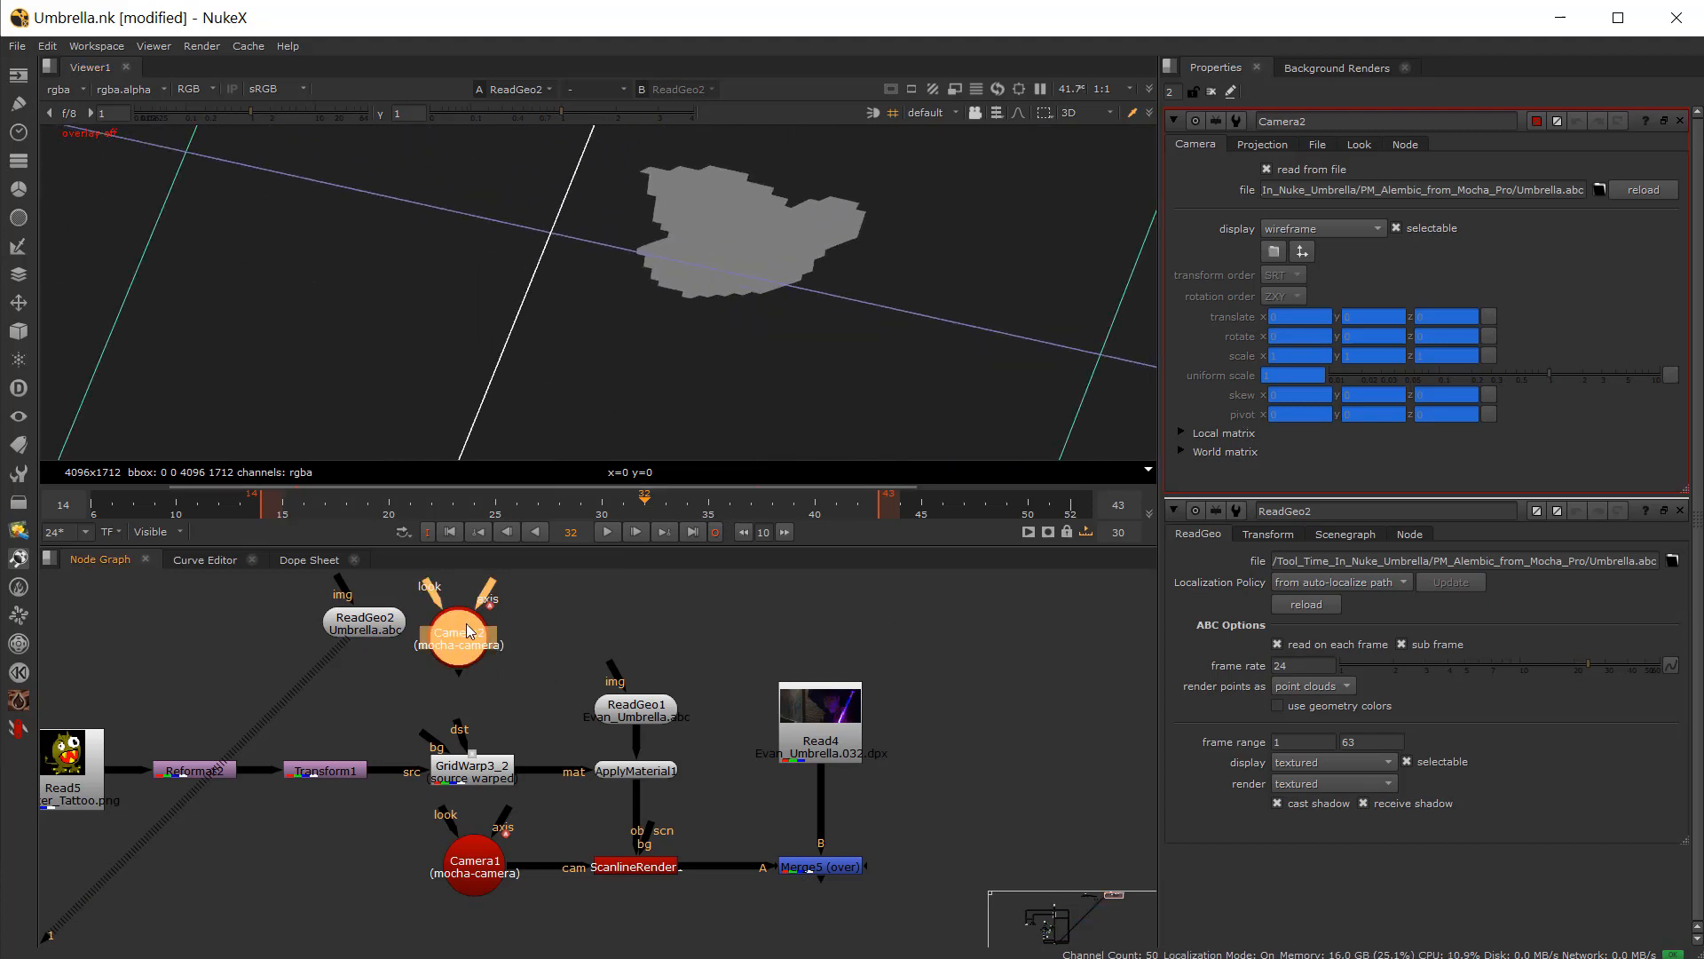
{"action": "key", "text": "1"}
{"action": "mouse_move", "coordinate": [577, 509]}
{"action": "left_mouse_down"}
{"action": "mouse_move", "coordinate": [549, 510]}
{"action": "mouse_move", "coordinate": [630, 525]}
{"action": "mouse_move", "coordinate": [582, 524]}
{"action": "left_mouse_up"}
{"action": "left_click", "coordinate": [360, 635]}
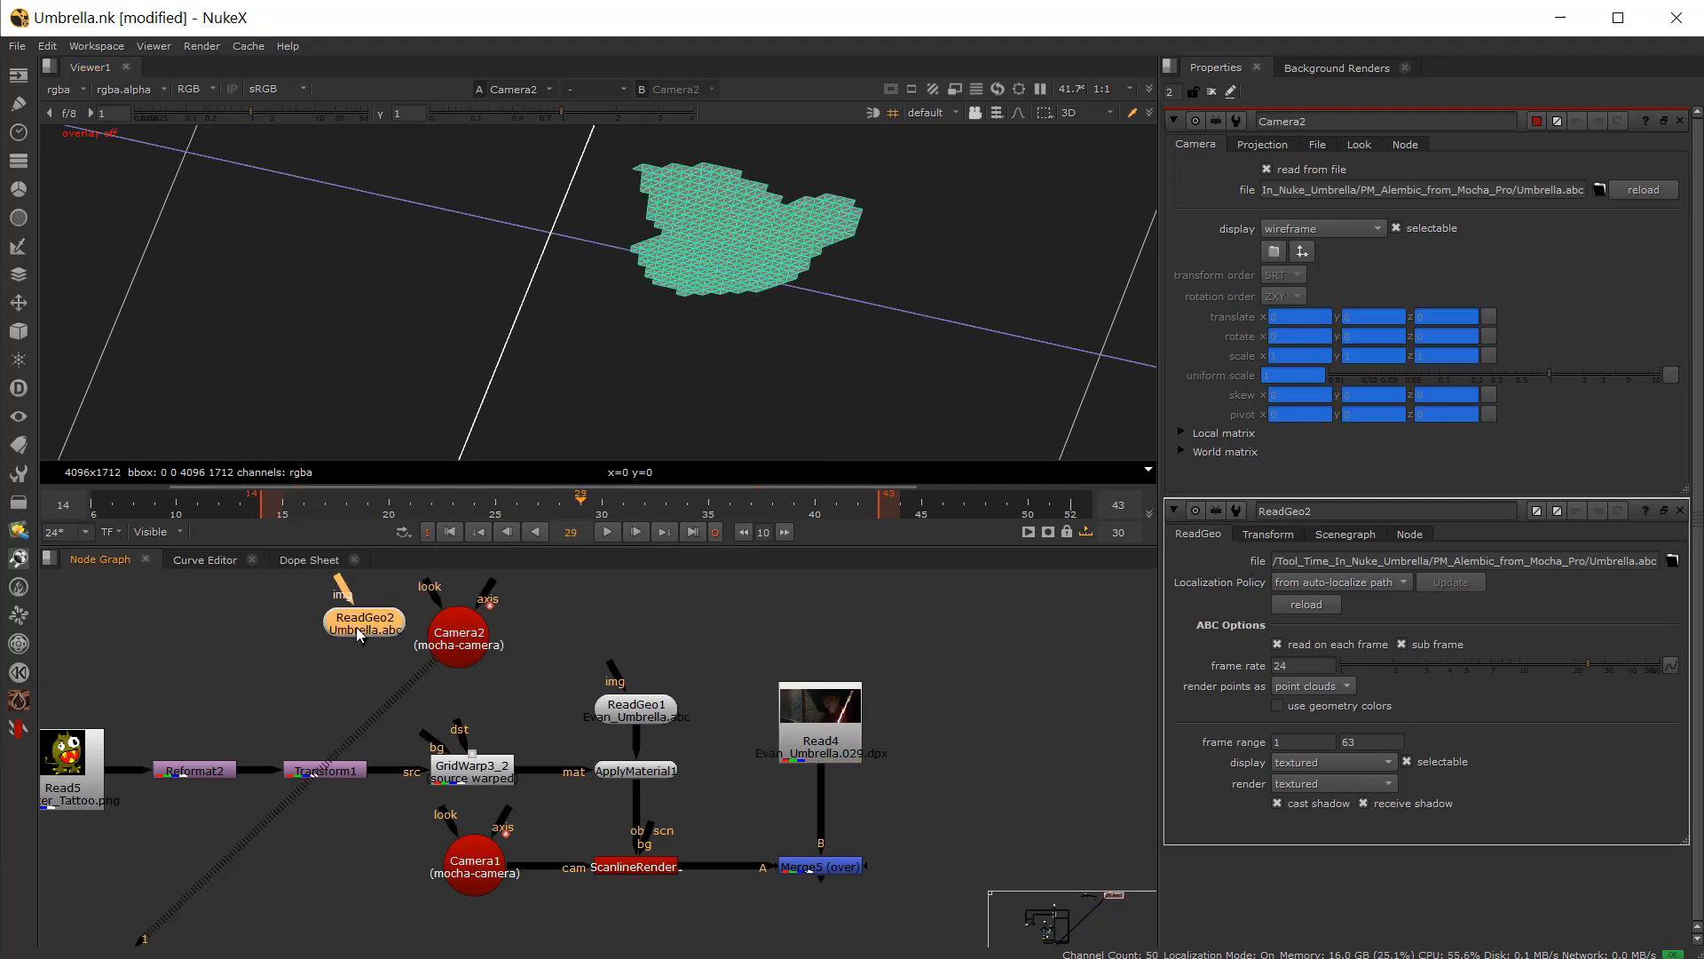
Step: Display the imported ReadGeo2 mesh as wireframe and scrub the timeline to inspect it
{"action": "double_click", "coordinate": [360, 635]}
{"action": "left_click", "coordinate": [1327, 372]}
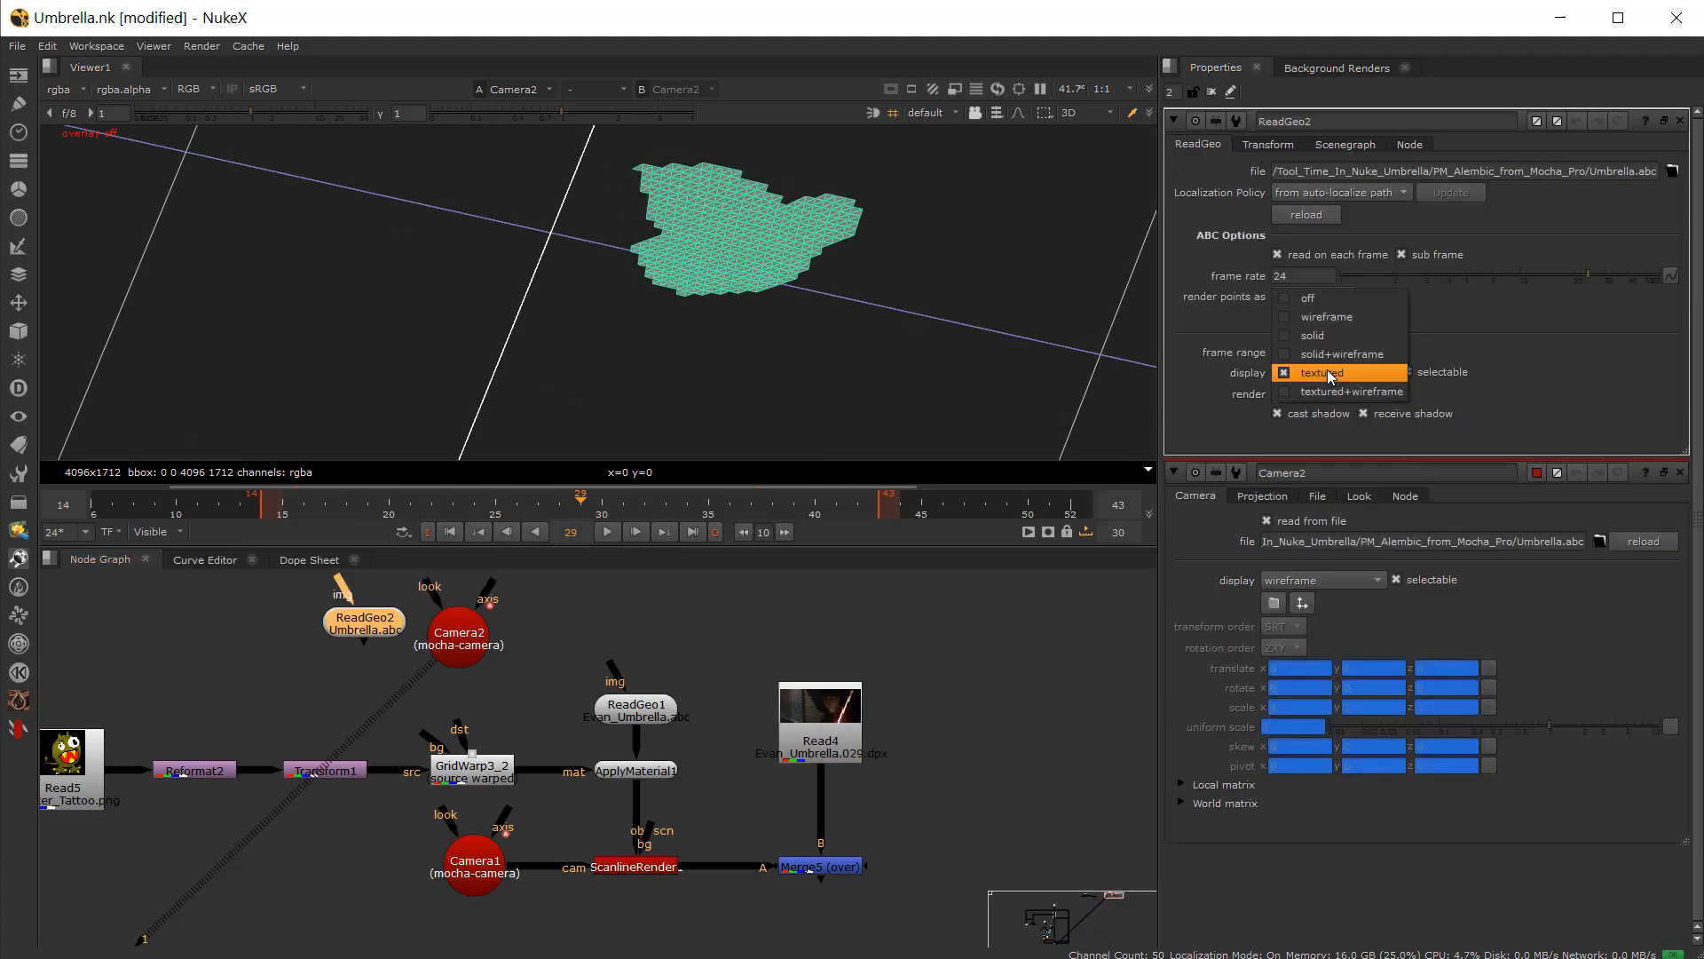
{"action": "left_click", "coordinate": [1344, 317]}
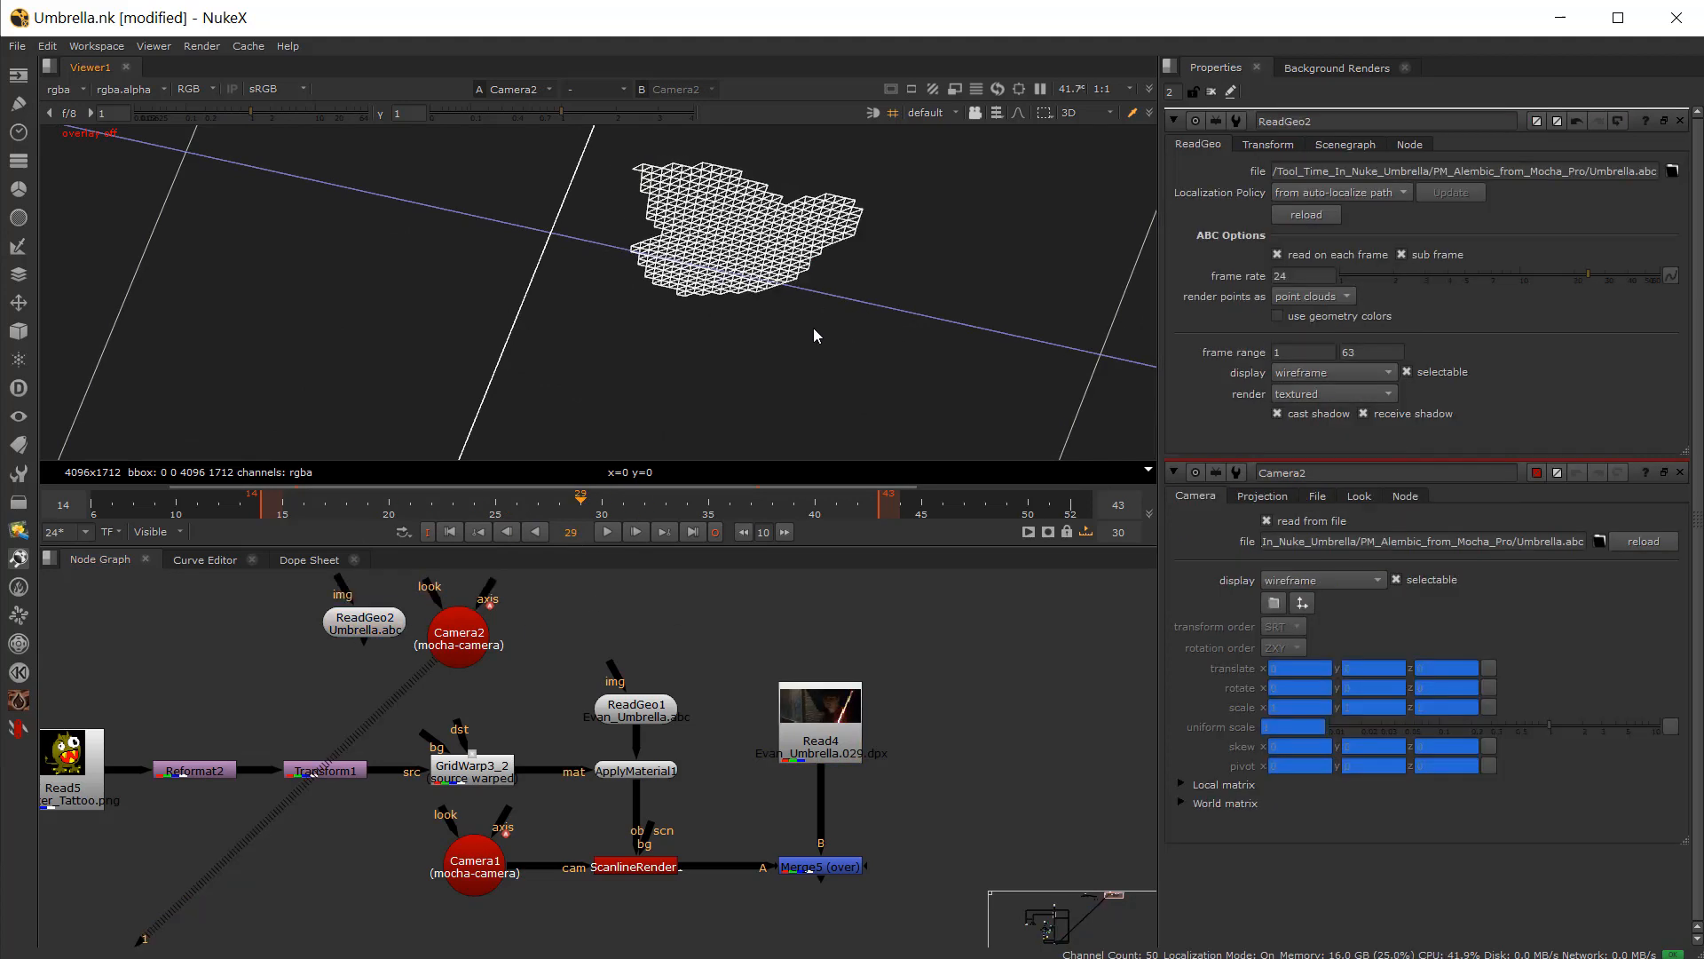
{"action": "left_click_drag", "start_coordinate": [813, 327], "coordinate": [529, 257], "text": "ctrl"}
{"action": "left_click_drag", "start_coordinate": [388, 503], "coordinate": [538, 503]}
{"action": "scroll", "coordinate": [285, 397], "scroll_direction": "down", "scroll_amount": 10}
{"action": "left_click_drag", "start_coordinate": [426, 508], "coordinate": [623, 508]}
Step: Delete the imported Camera2 and ReadGeo2 nodes
{"action": "left_click", "coordinate": [455, 653]}
{"action": "key", "text": "Delete"}
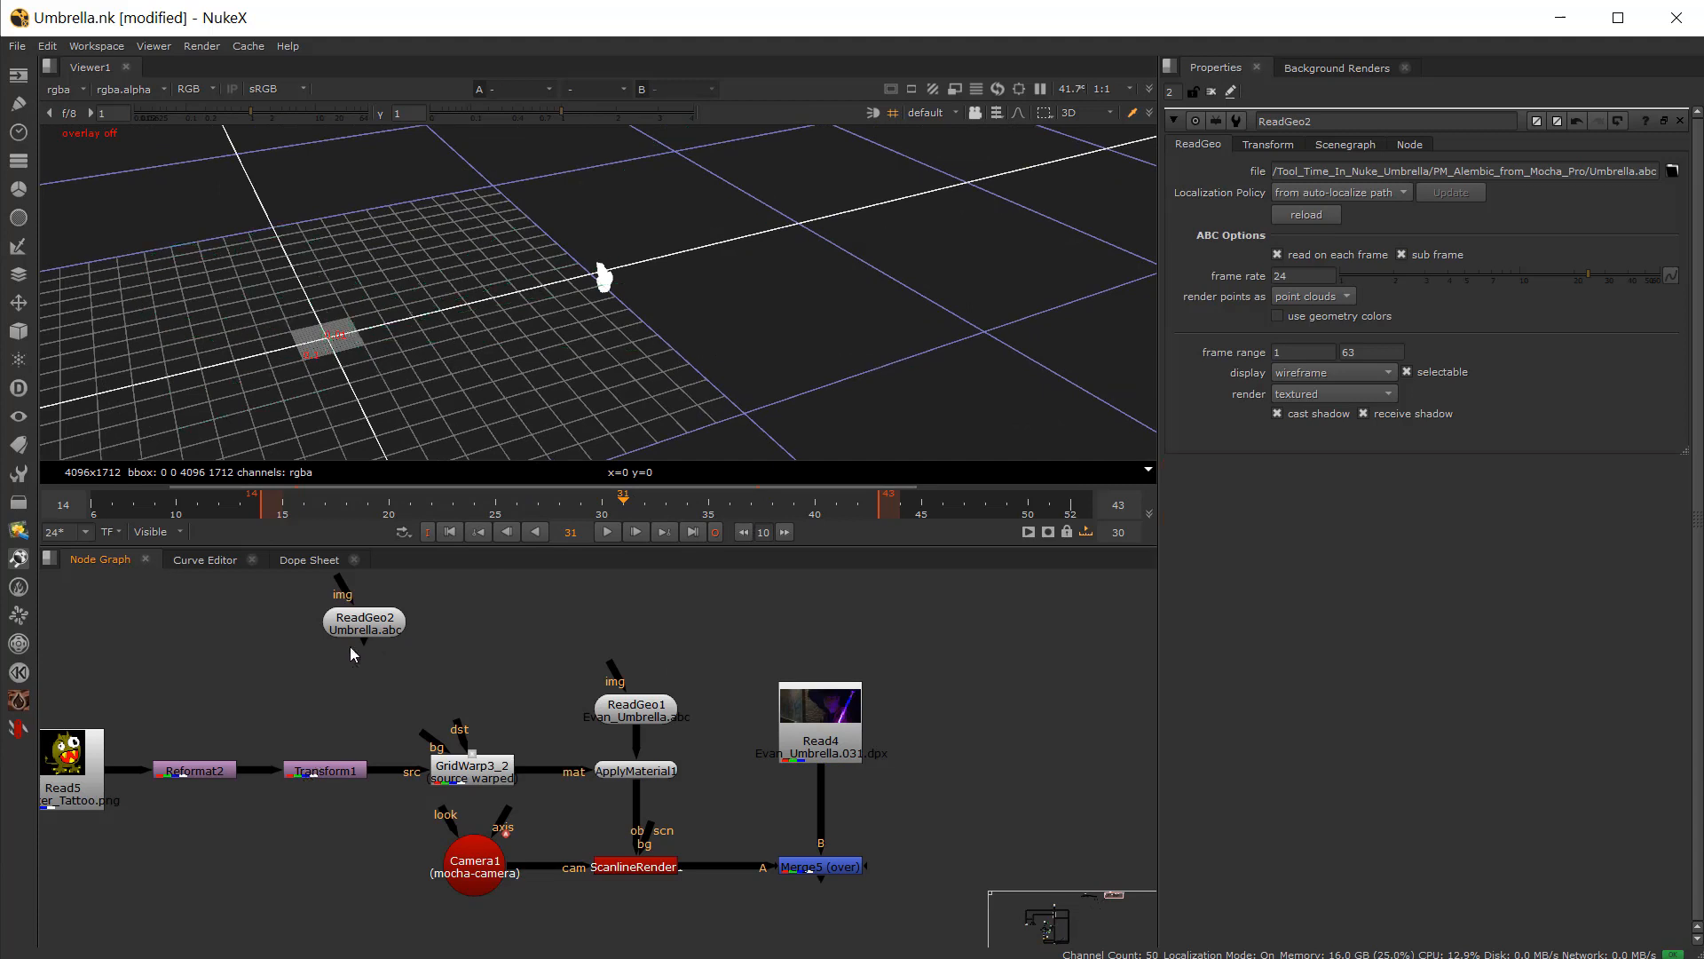
{"action": "left_click", "coordinate": [348, 632]}
{"action": "key", "text": "Delete"}
Step: View the ApplyMaterial1 output in 3D to inspect the tattoo texture on the mesh
{"action": "scroll", "coordinate": [624, 875], "scroll_direction": "up", "scroll_amount": 2}
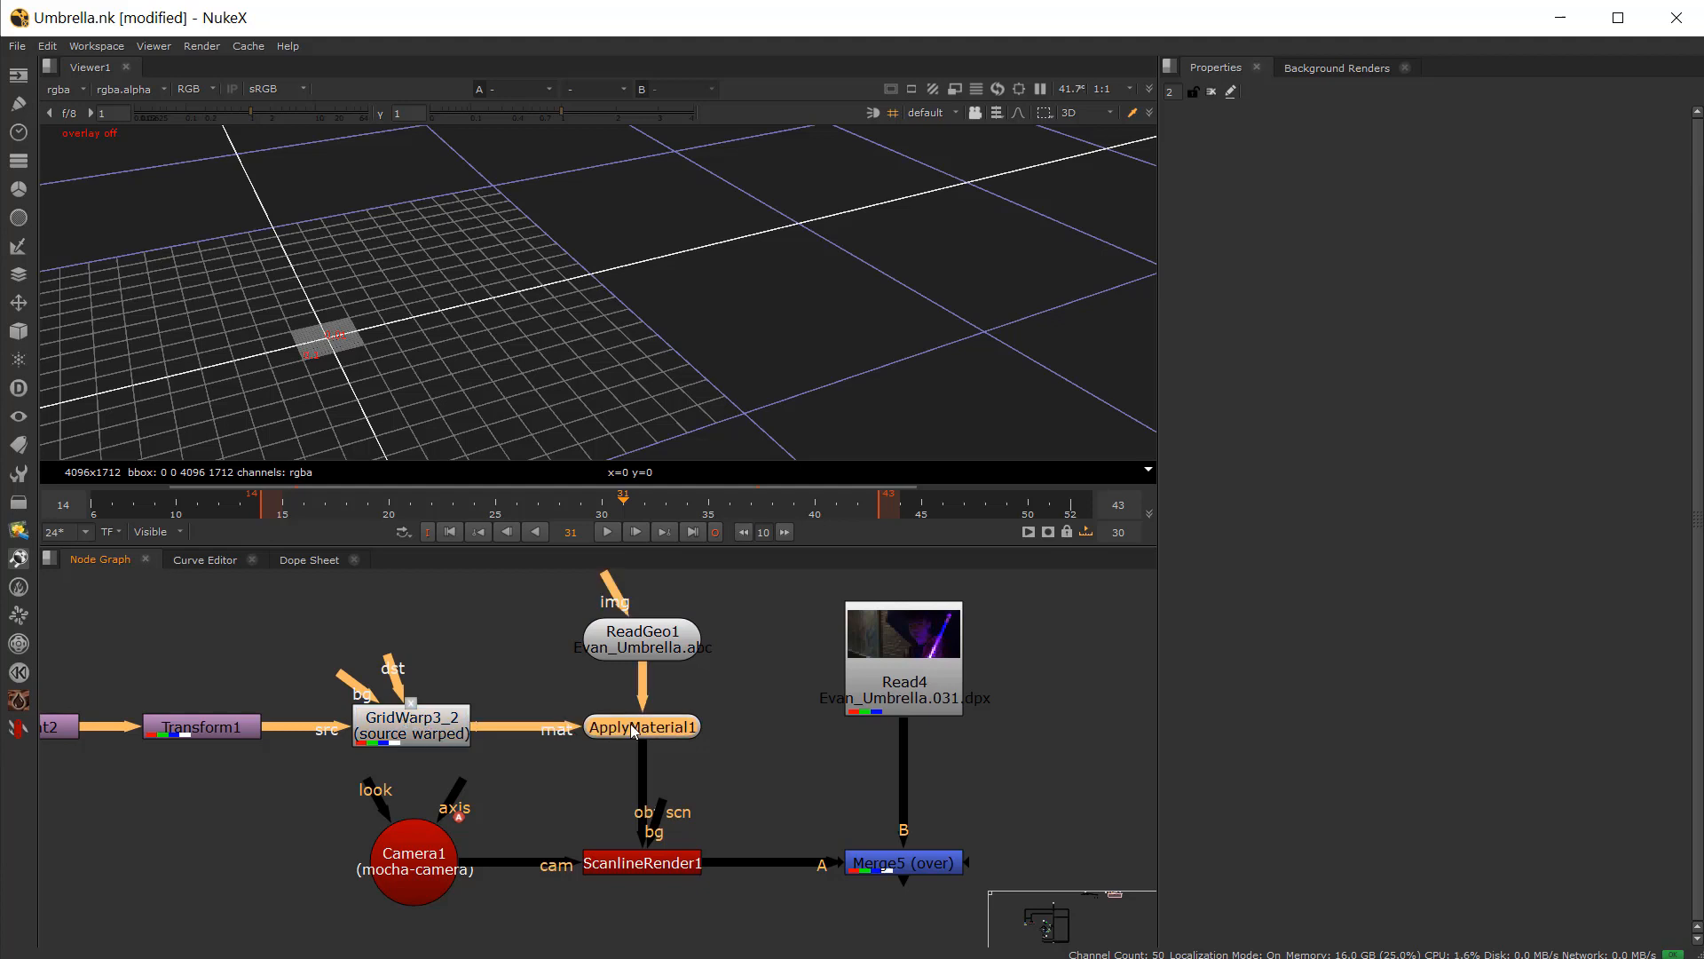
{"action": "key", "text": "1"}
{"action": "scroll", "coordinate": [570, 304], "scroll_direction": "up", "scroll_amount": 10}
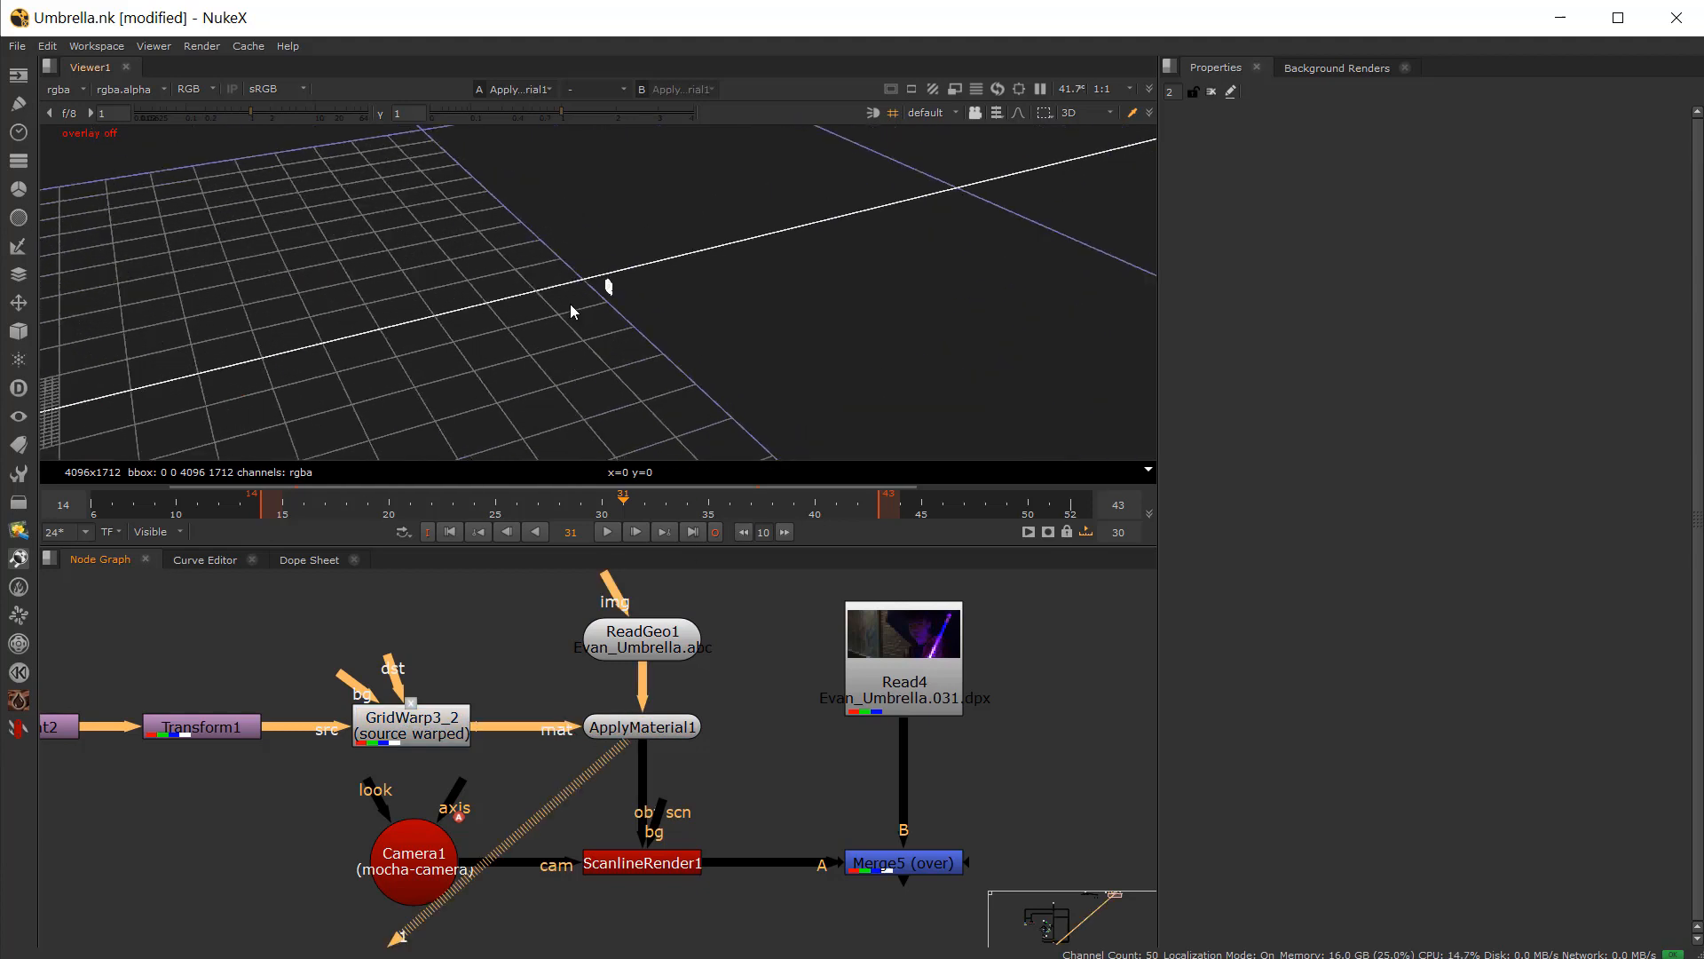
{"action": "scroll", "coordinate": [757, 354], "scroll_direction": "up", "scroll_amount": 5}
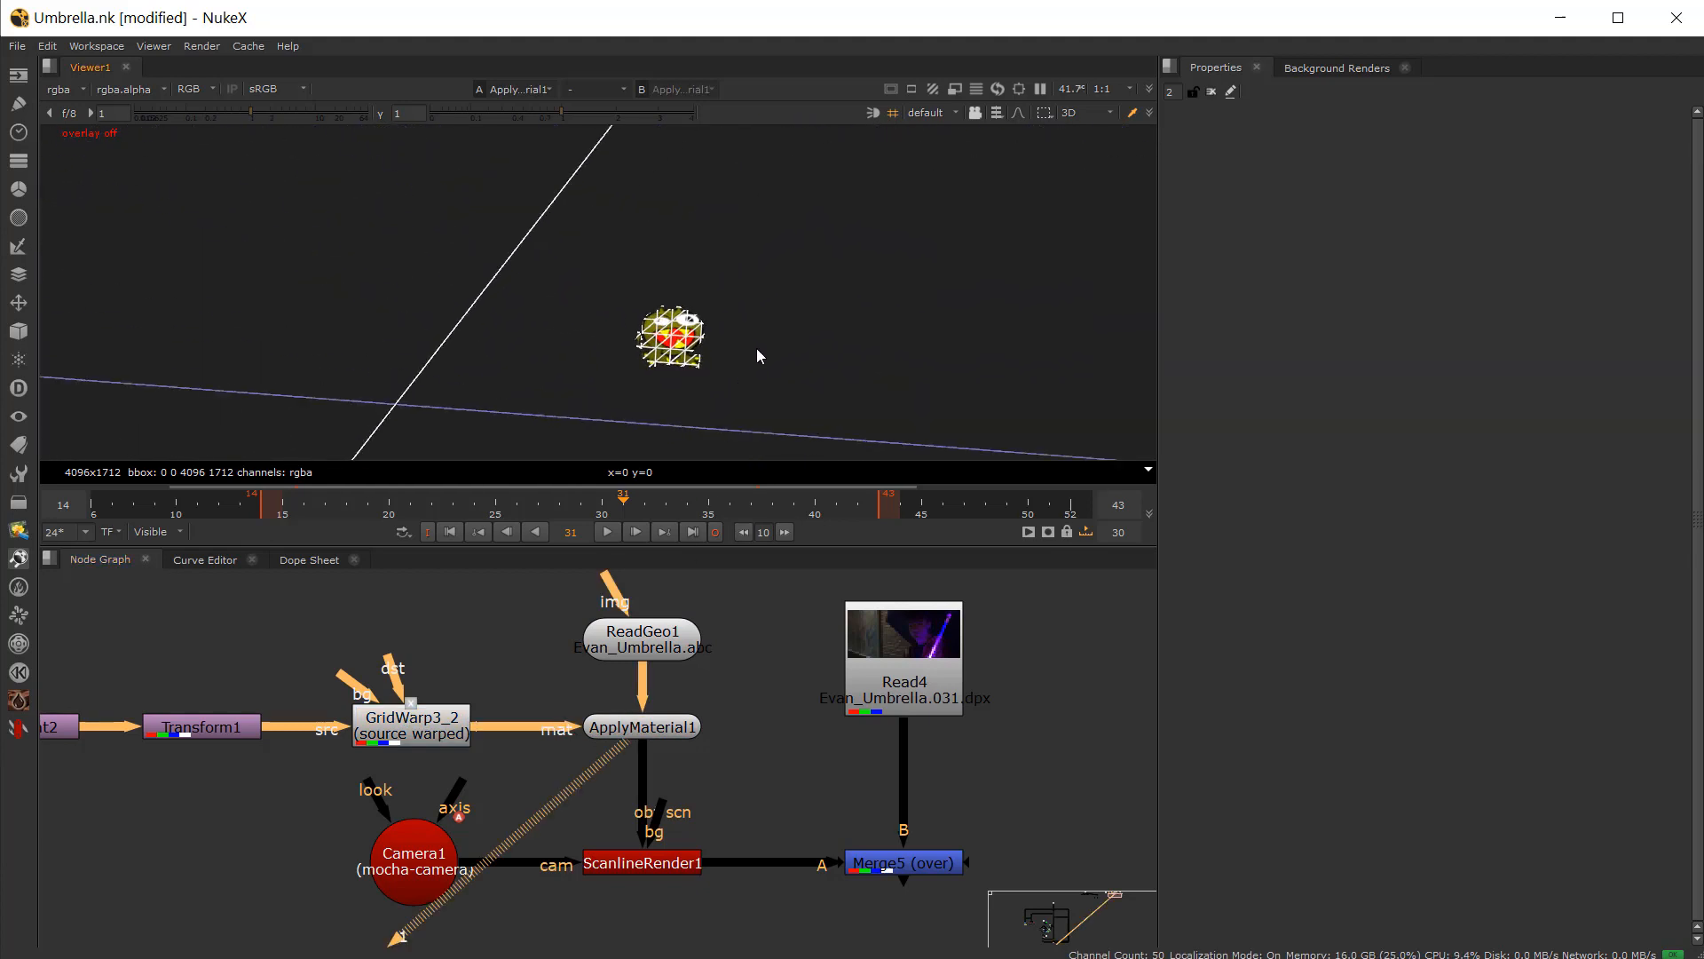
{"action": "left_click", "coordinate": [772, 354]}
{"action": "left_click", "coordinate": [516, 502]}
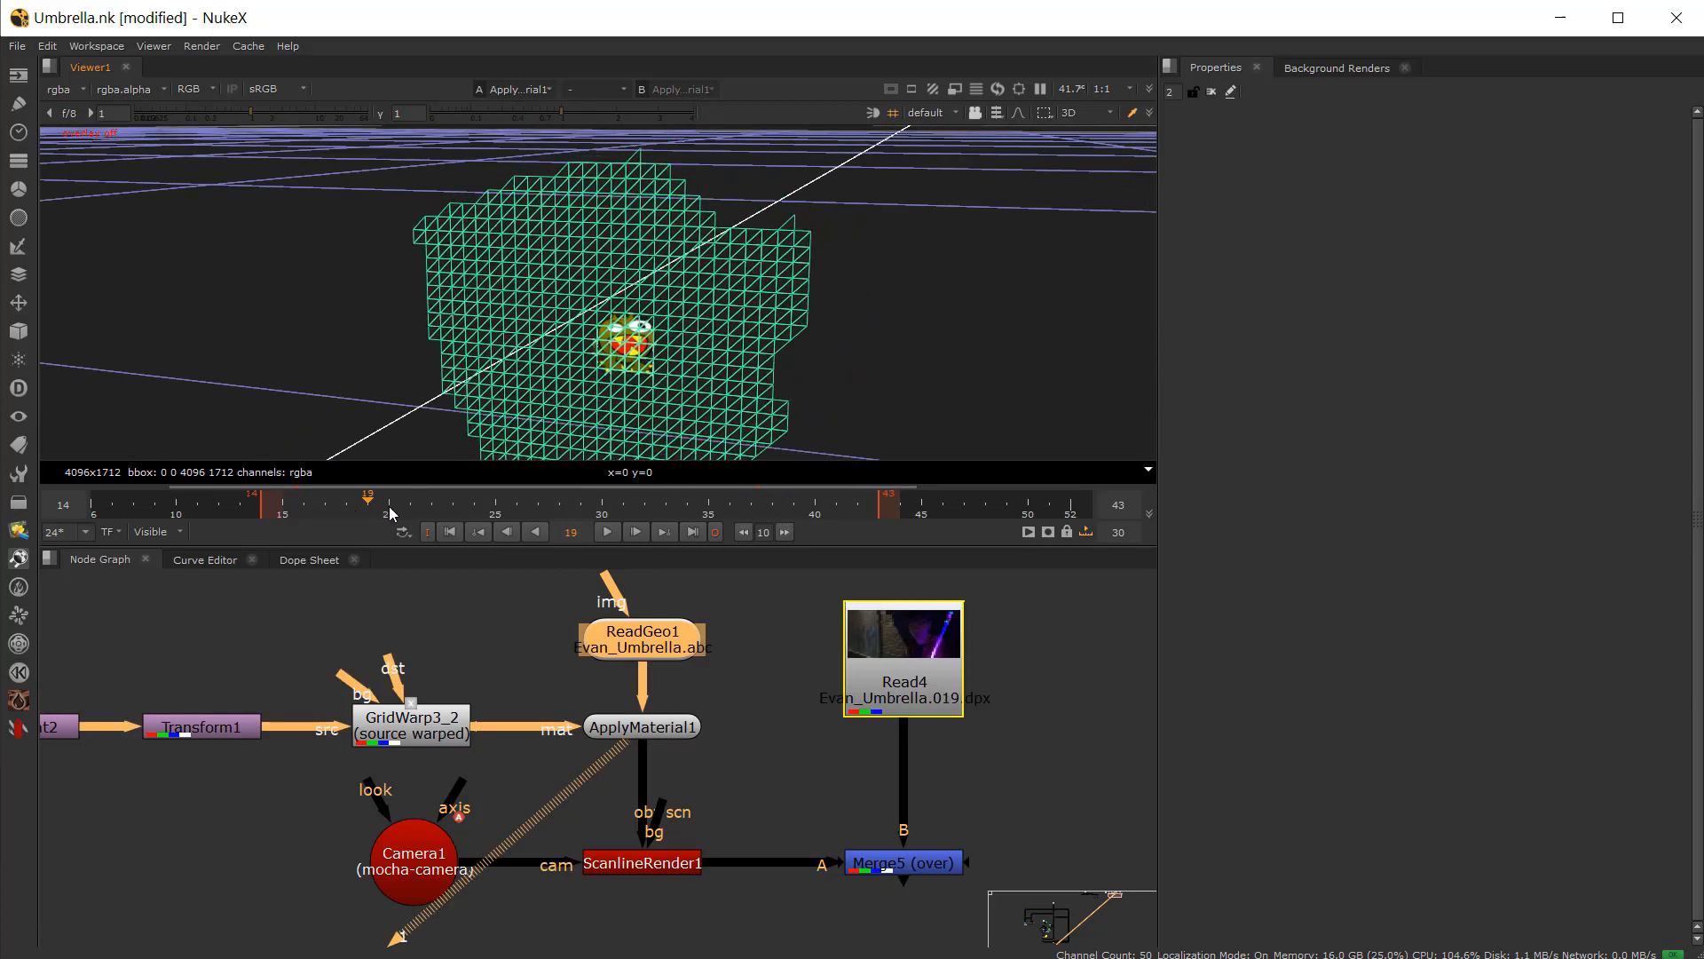
Step: View the ScanlineRender1 and Merge5 composite and play back the clip to review the tracked tattoo
{"action": "left_click", "coordinate": [642, 863]}
{"action": "key", "text": "1"}
{"action": "left_click", "coordinate": [900, 861]}
{"action": "key", "text": "1"}
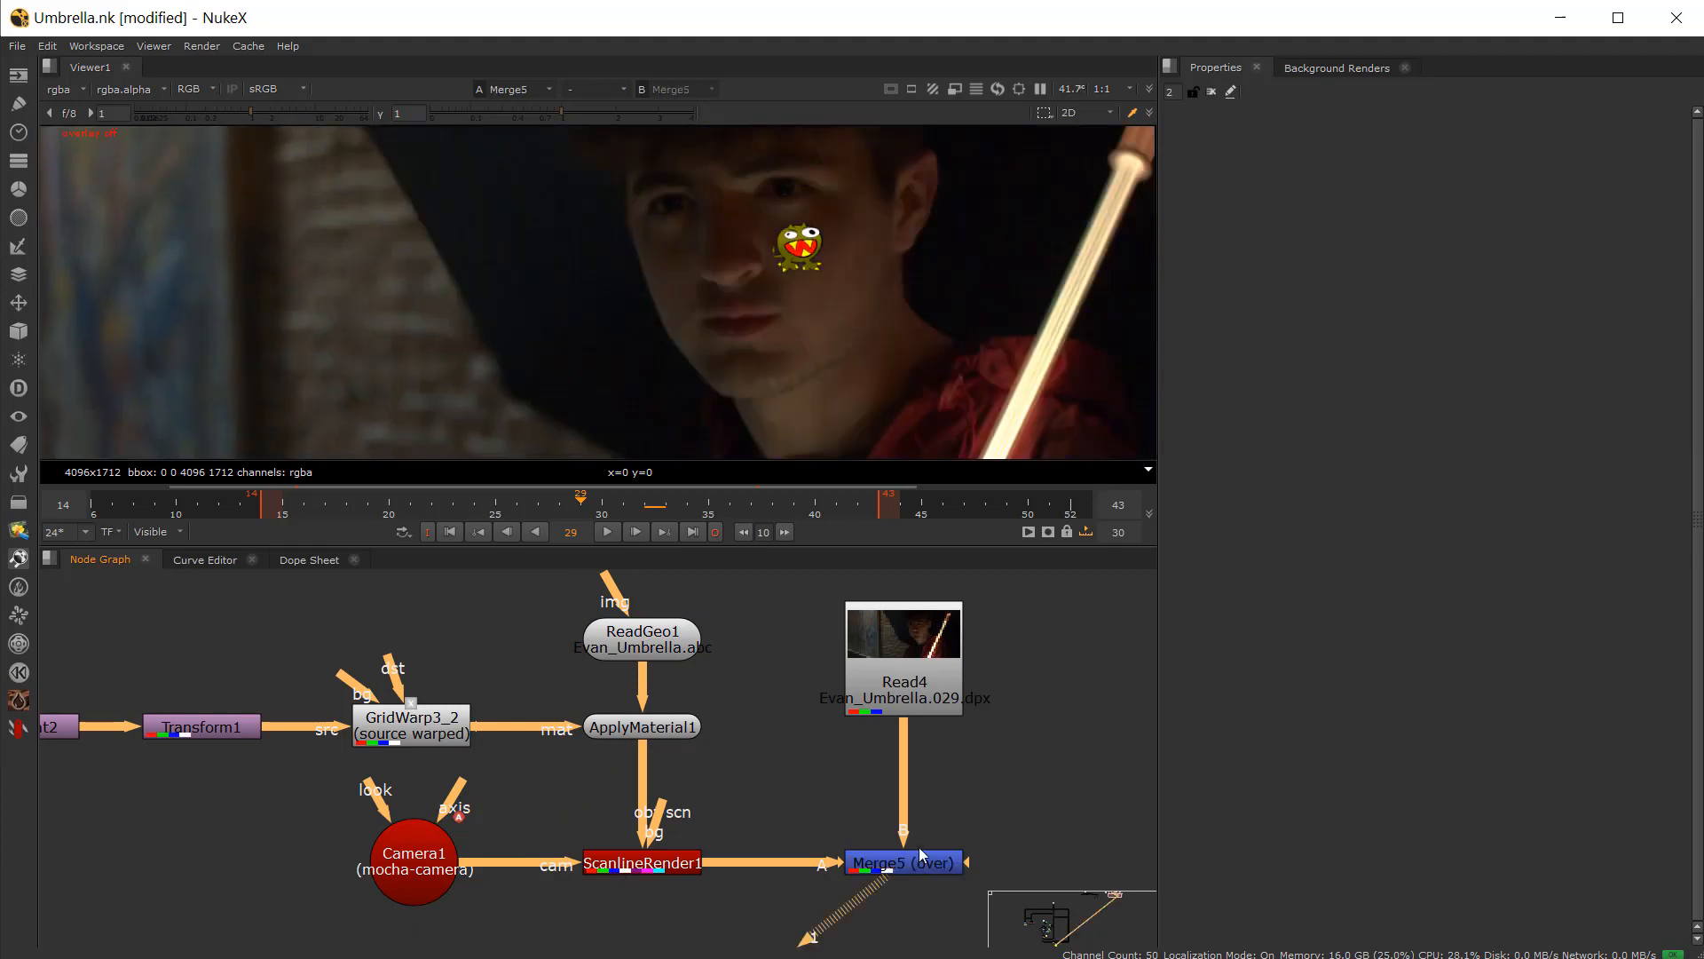
{"action": "left_click", "coordinate": [607, 532]}
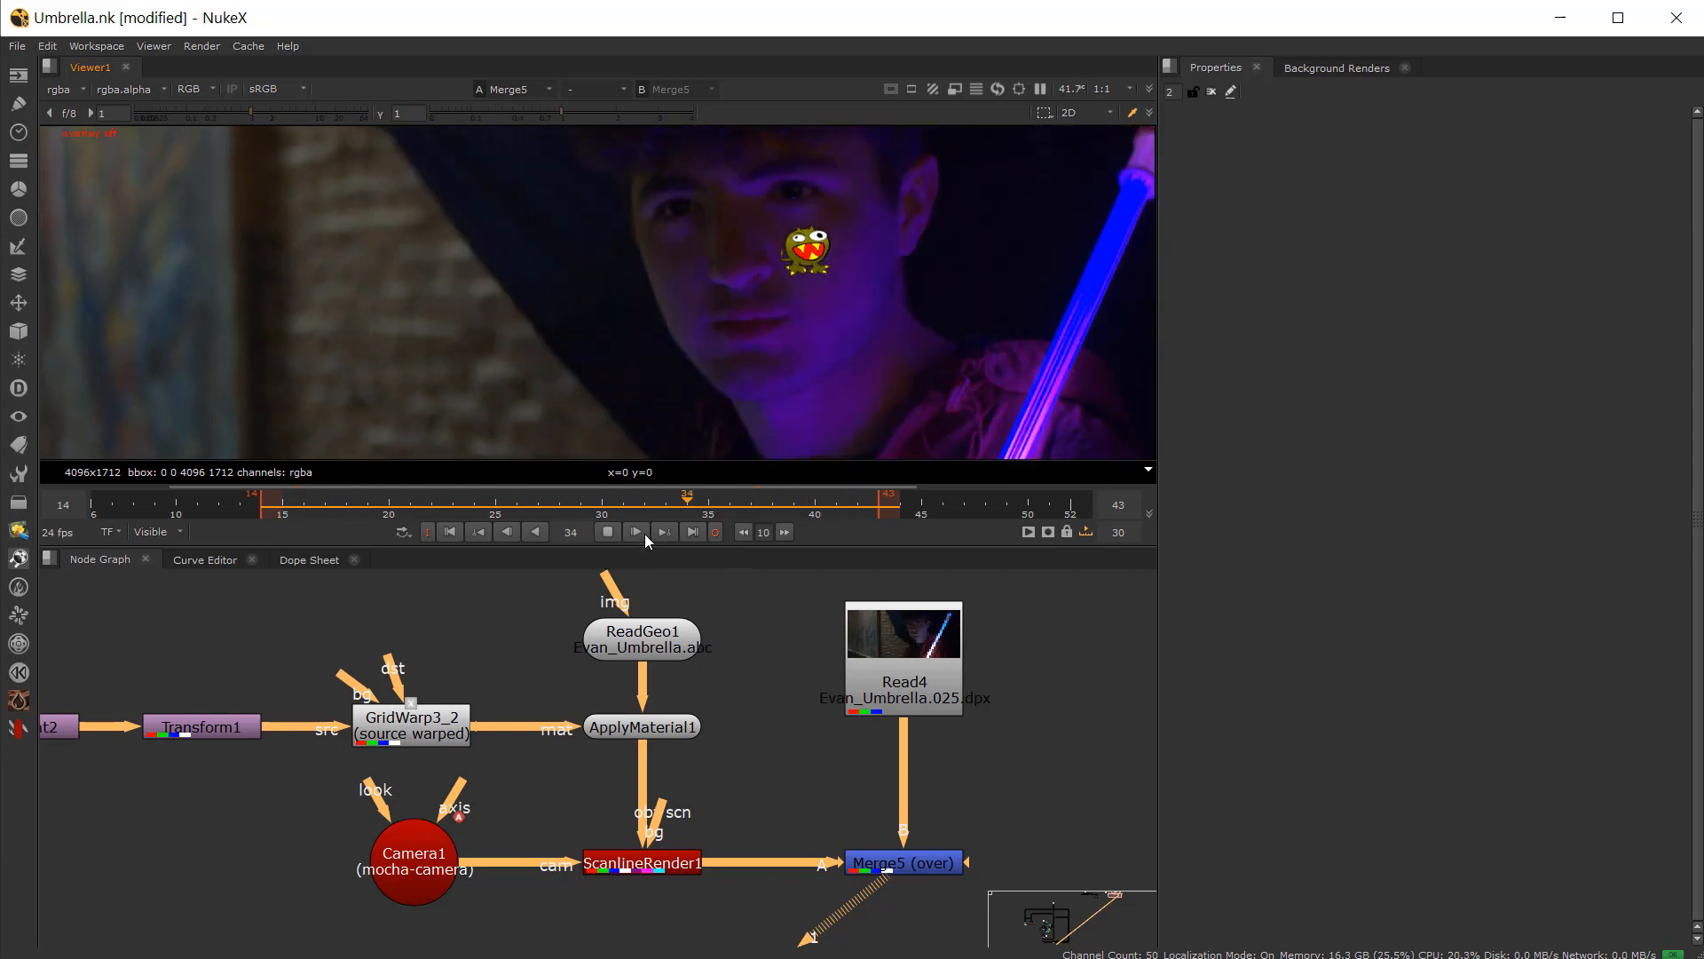
{"action": "left_click", "coordinate": [608, 535]}
{"action": "left_click_drag", "start_coordinate": [552, 509], "coordinate": [772, 507]}
{"action": "scroll", "coordinate": [867, 287], "scroll_direction": "up", "scroll_amount": 4}
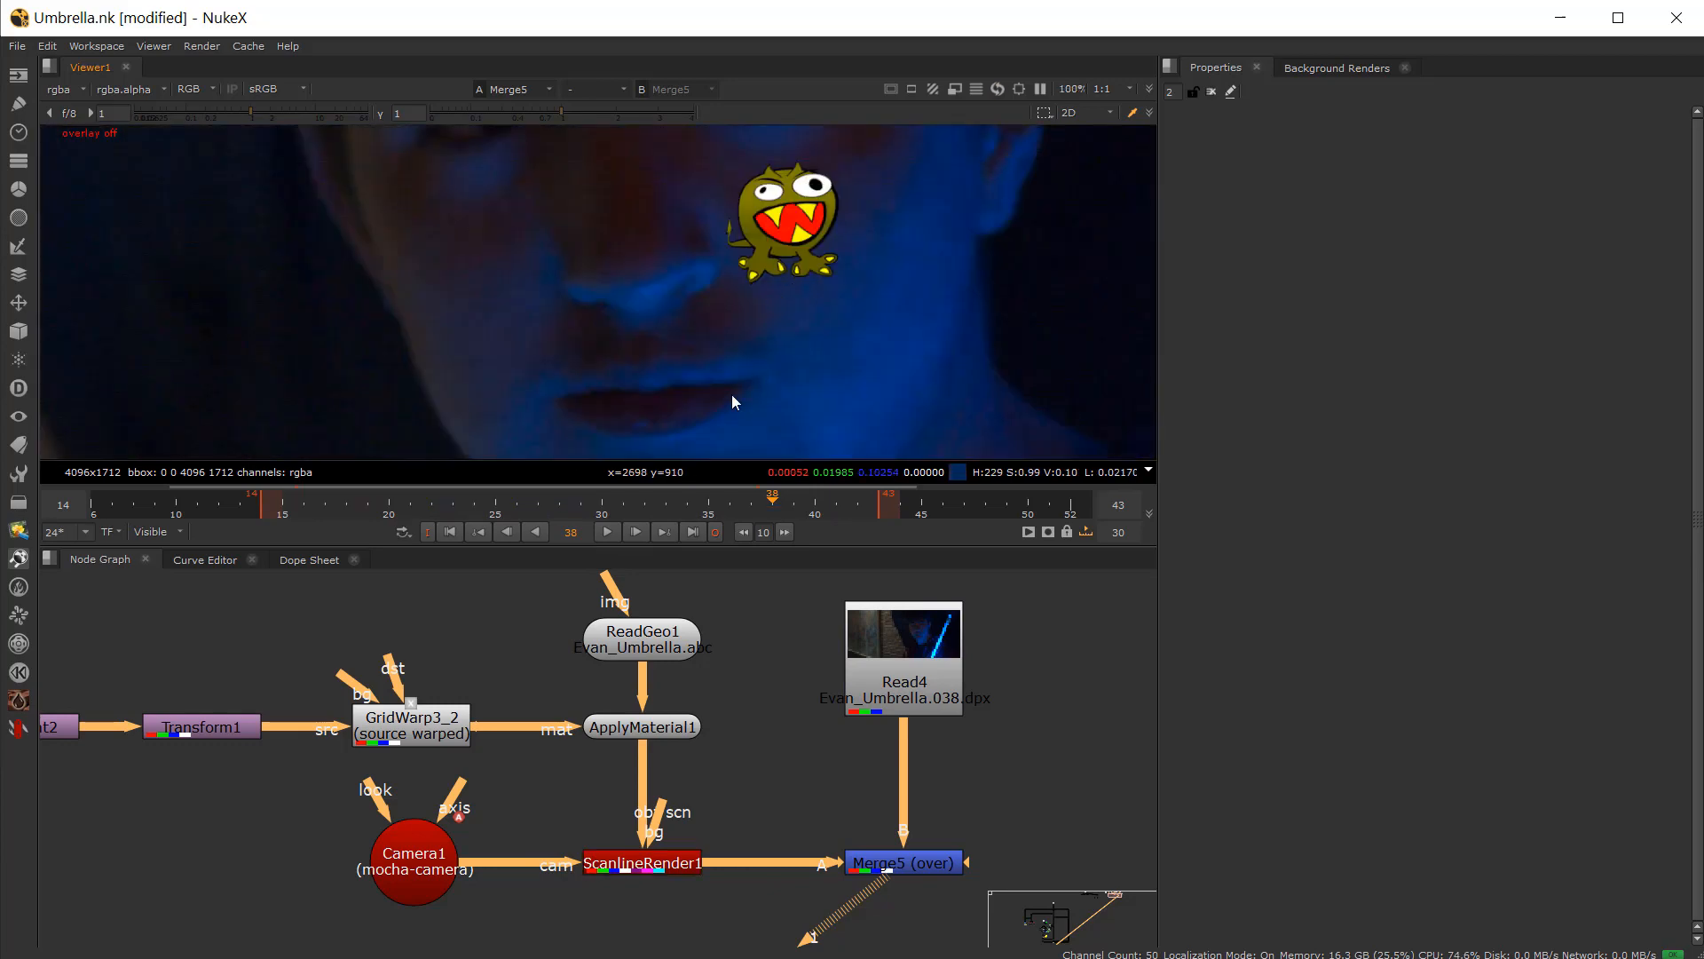
{"action": "left_click", "coordinate": [573, 502]}
{"action": "left_click", "coordinate": [600, 534]}
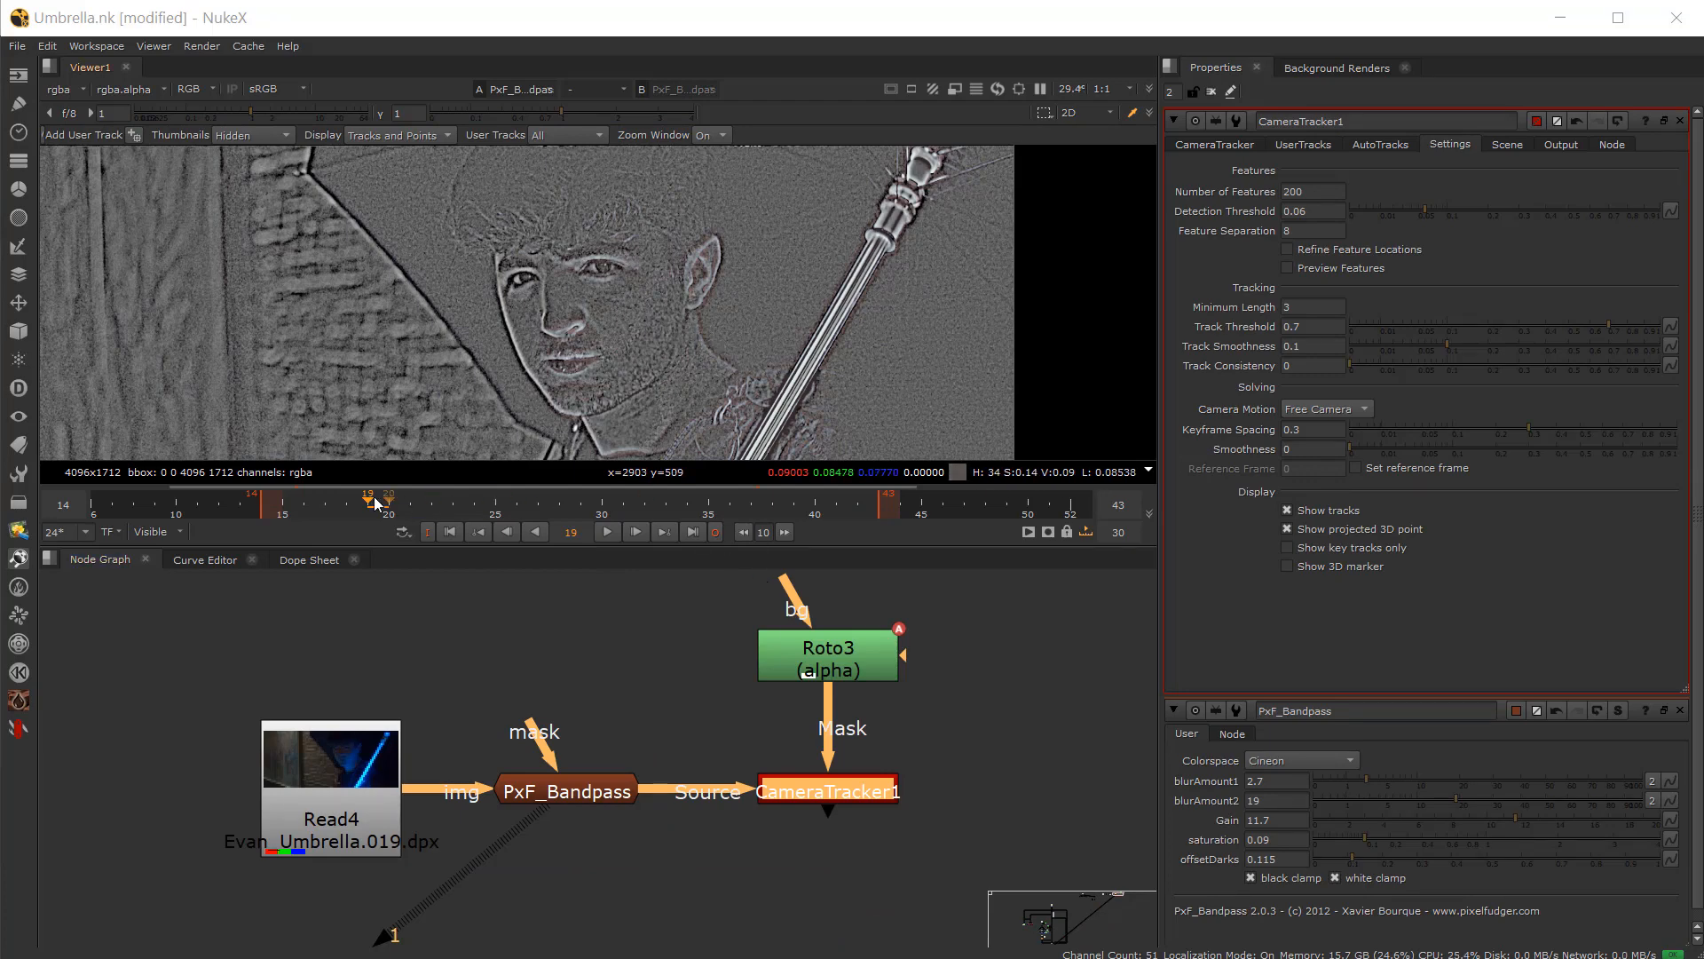
Step: Examine the CameraTracker setup with the PxF_Bandpass source, Roto3 face mask and tracker settings
{"action": "mouse_move", "coordinate": [374, 499]}
{"action": "left_mouse_down"}
{"action": "mouse_move", "coordinate": [674, 499]}
{"action": "mouse_move", "coordinate": [348, 503]}
{"action": "left_mouse_up"}
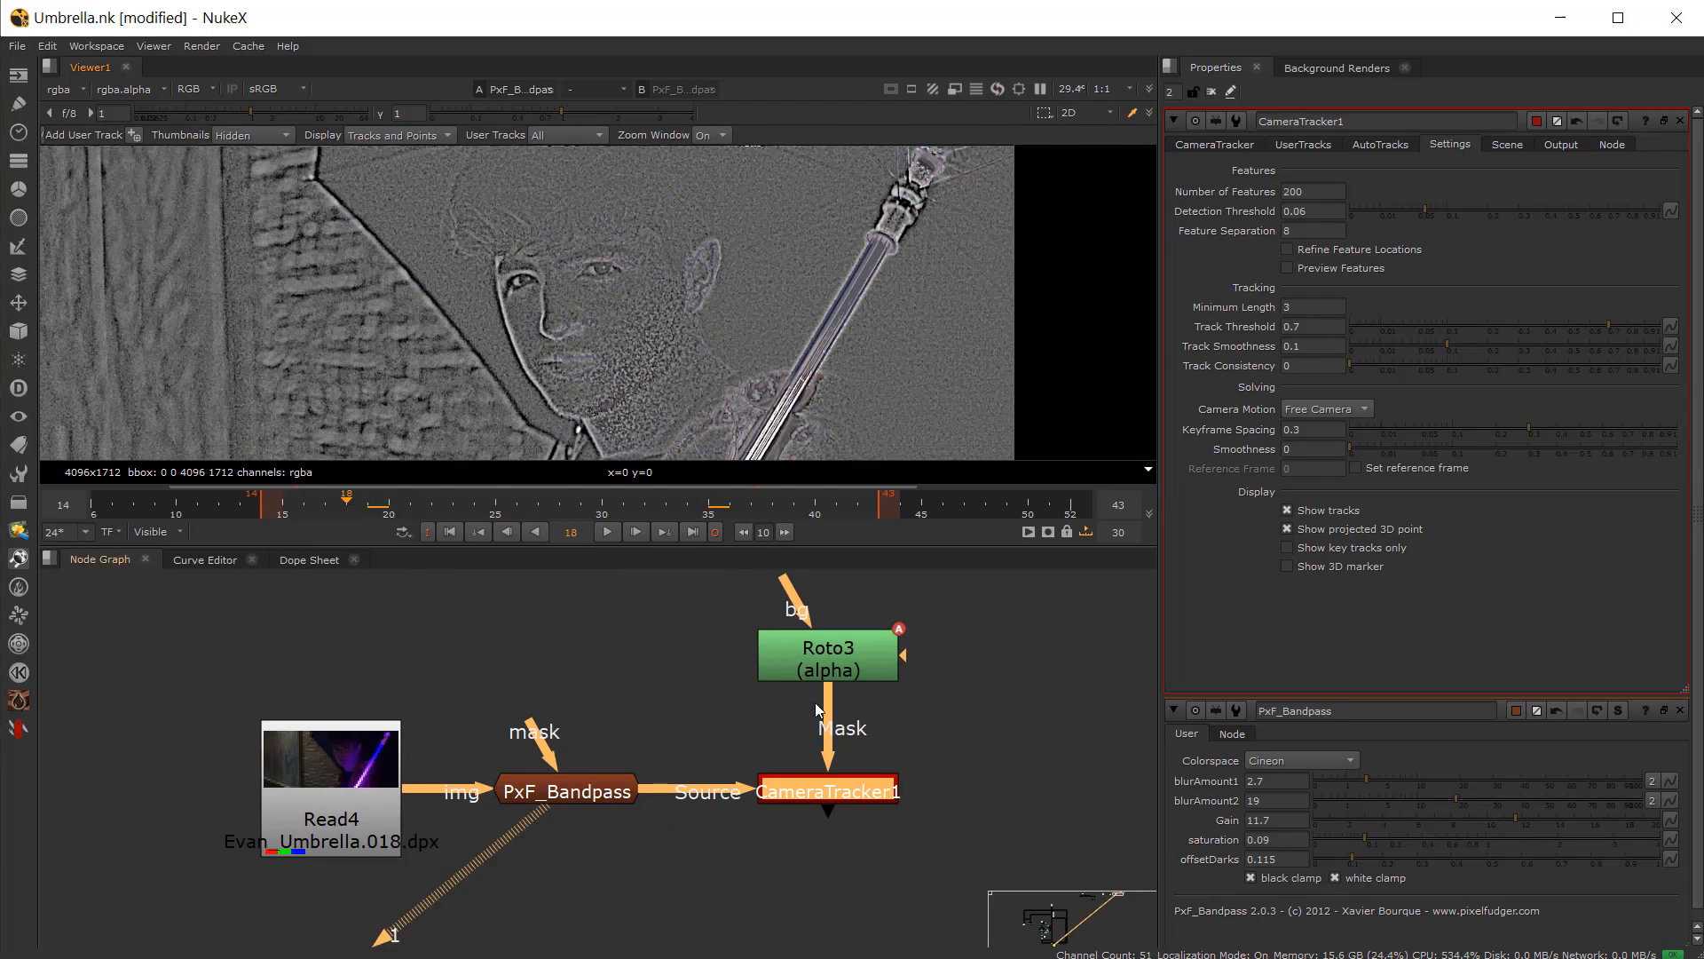
{"action": "left_click", "coordinate": [566, 796]}
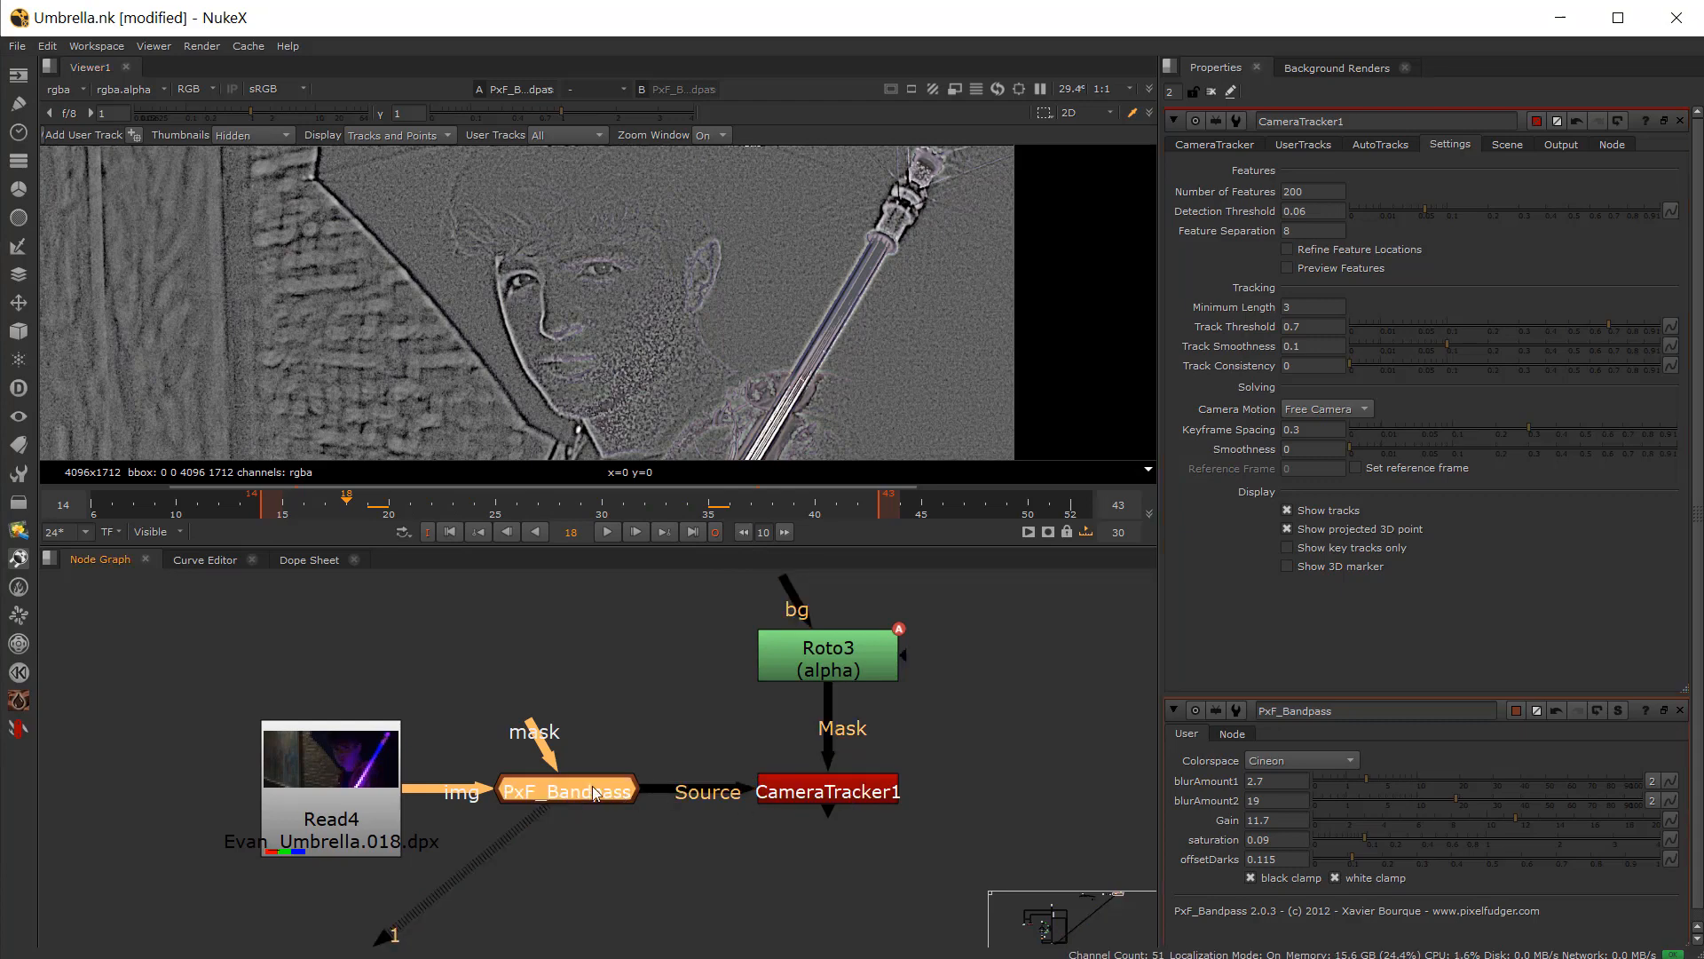
{"action": "left_click", "coordinate": [835, 799]}
{"action": "double_click", "coordinate": [809, 674]}
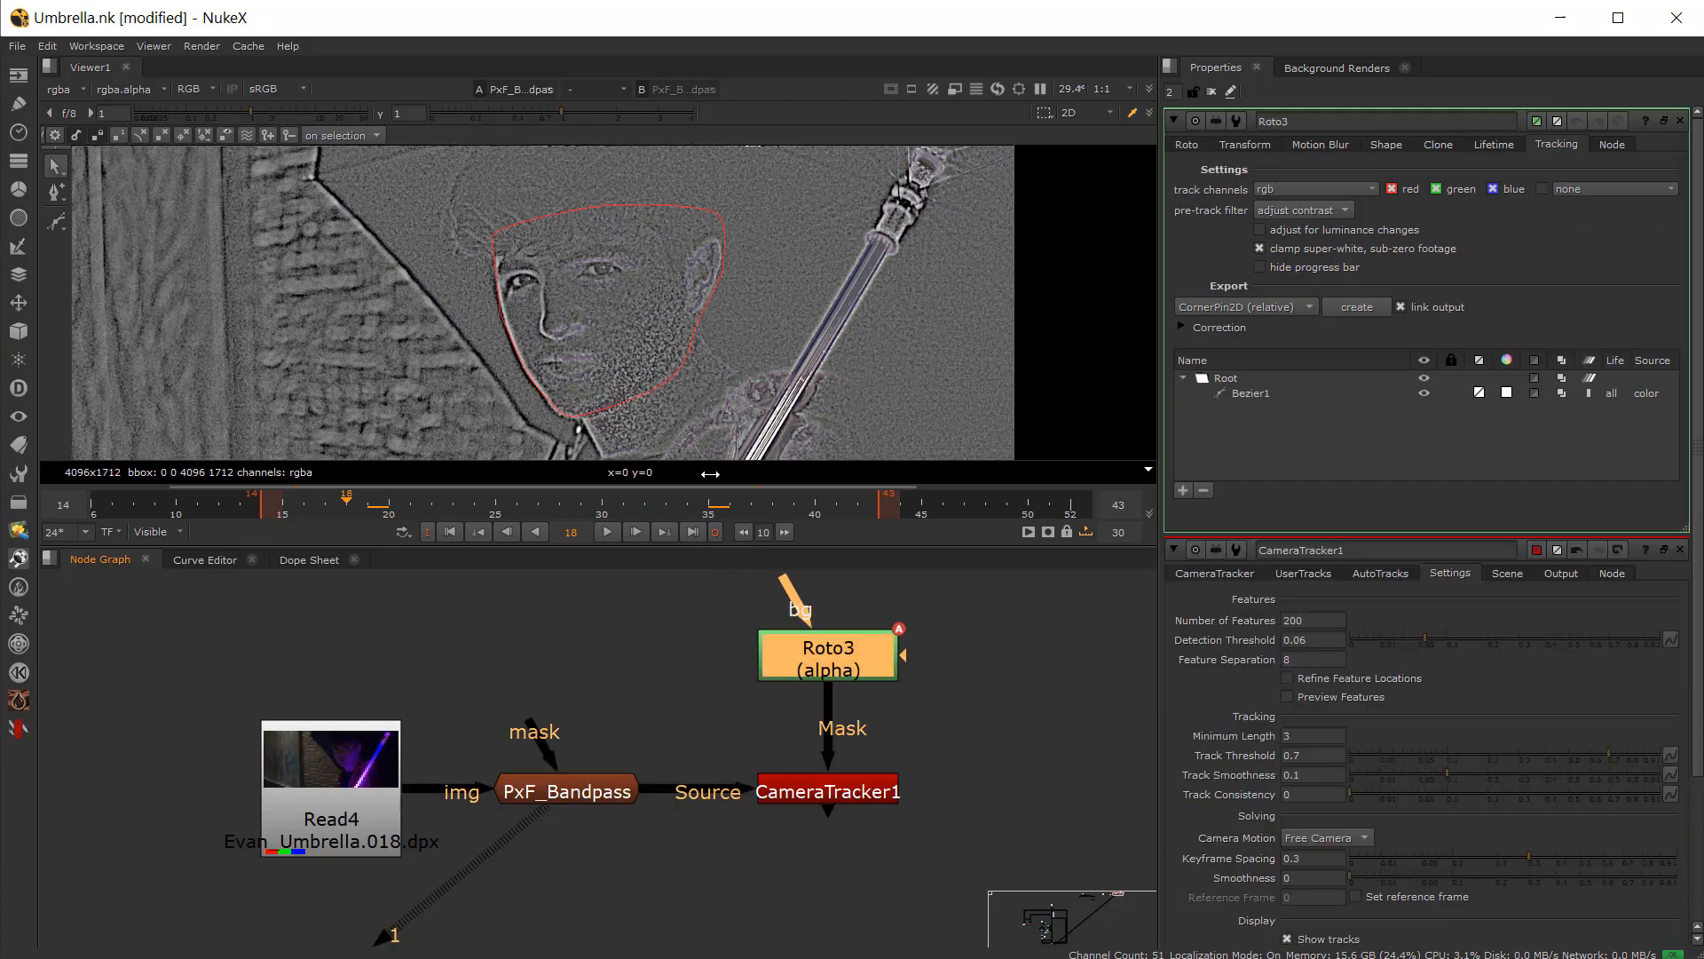
{"action": "left_click_drag", "start_coordinate": [703, 501], "coordinate": [496, 508]}
{"action": "left_click", "coordinate": [833, 794]}
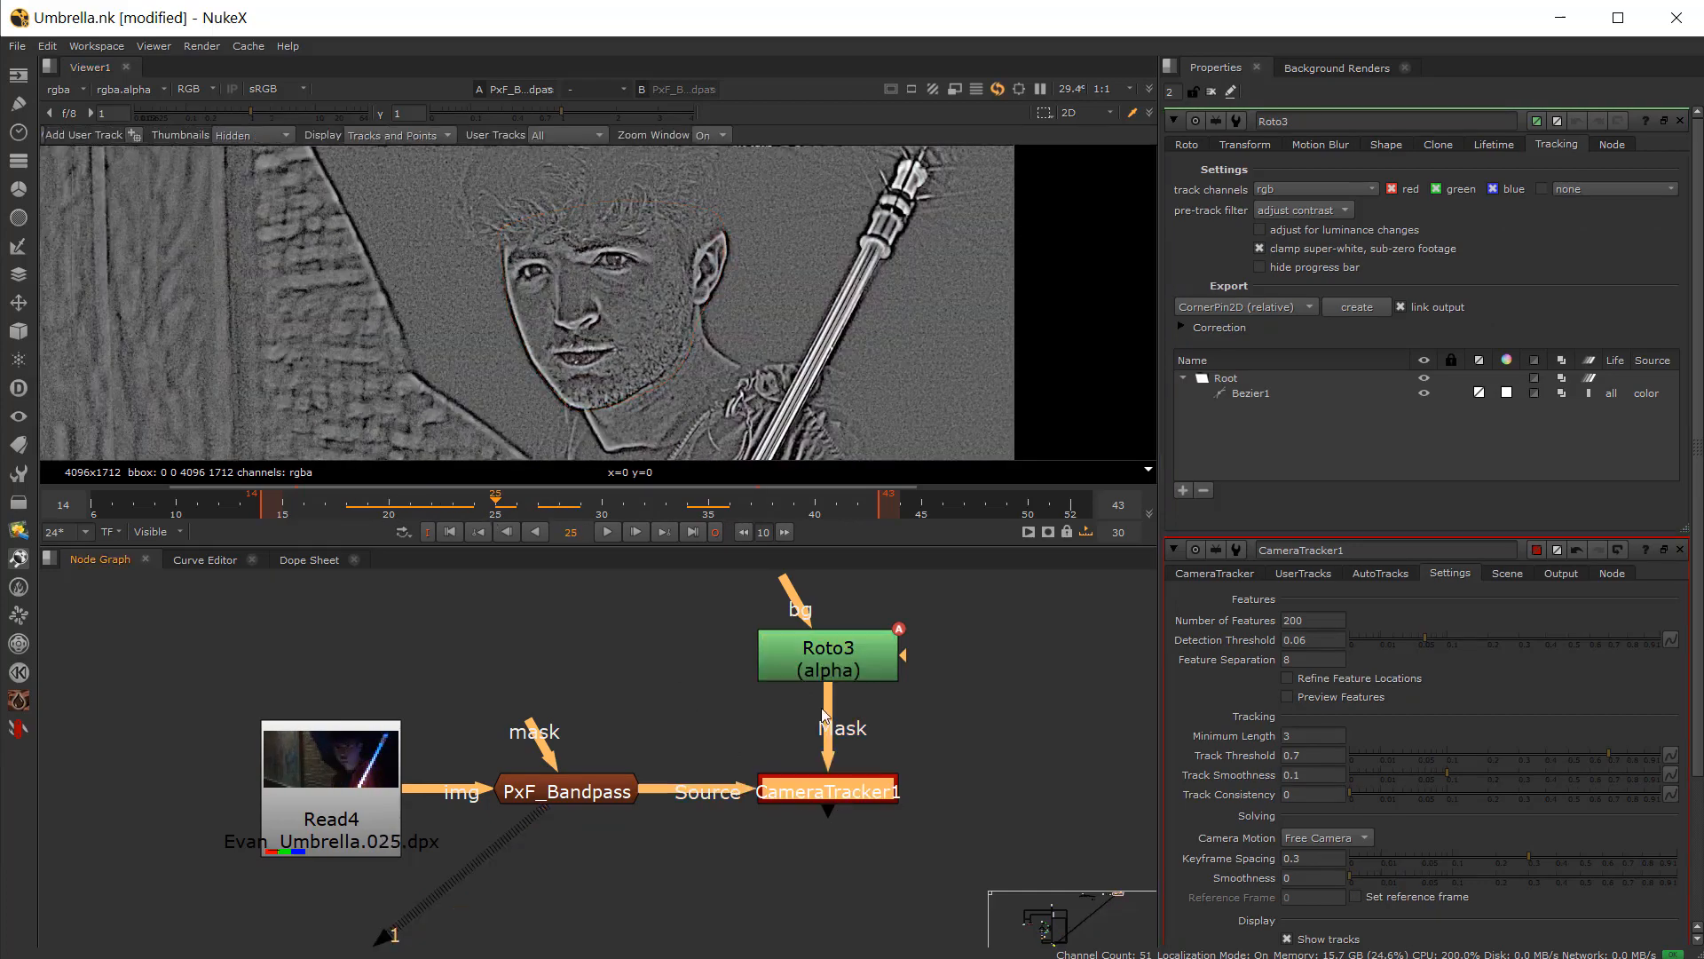
{"action": "key", "text": "1"}
{"action": "double_click", "coordinate": [834, 797]}
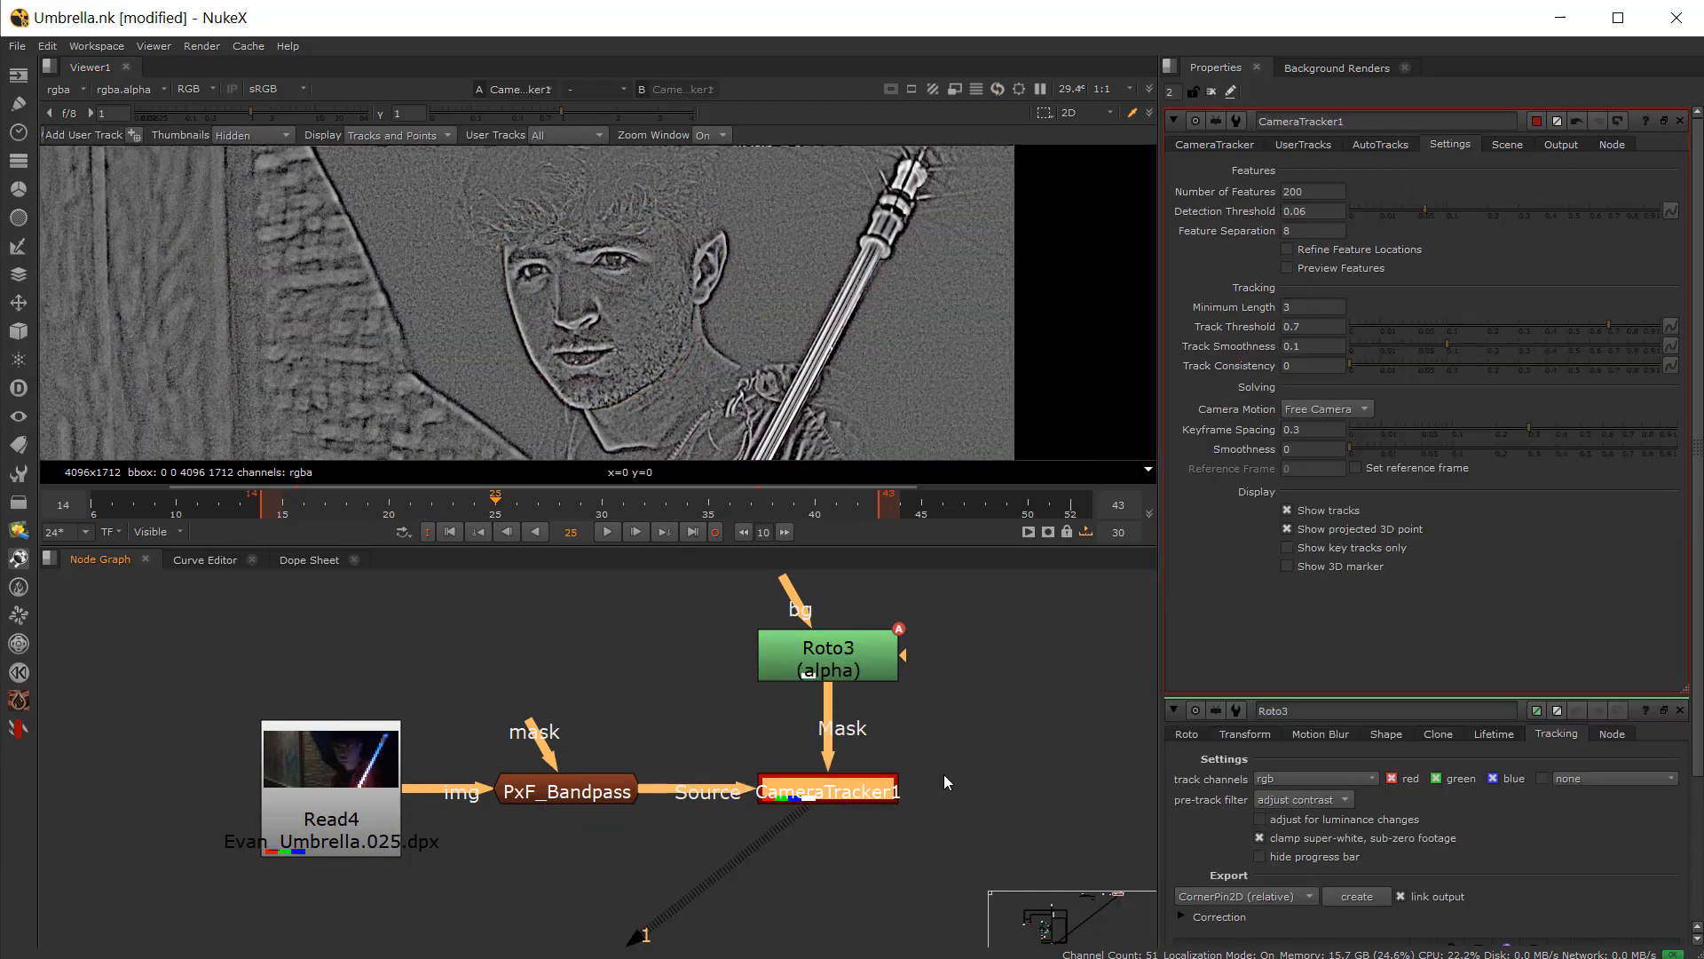
{"action": "left_click", "coordinate": [1241, 147]}
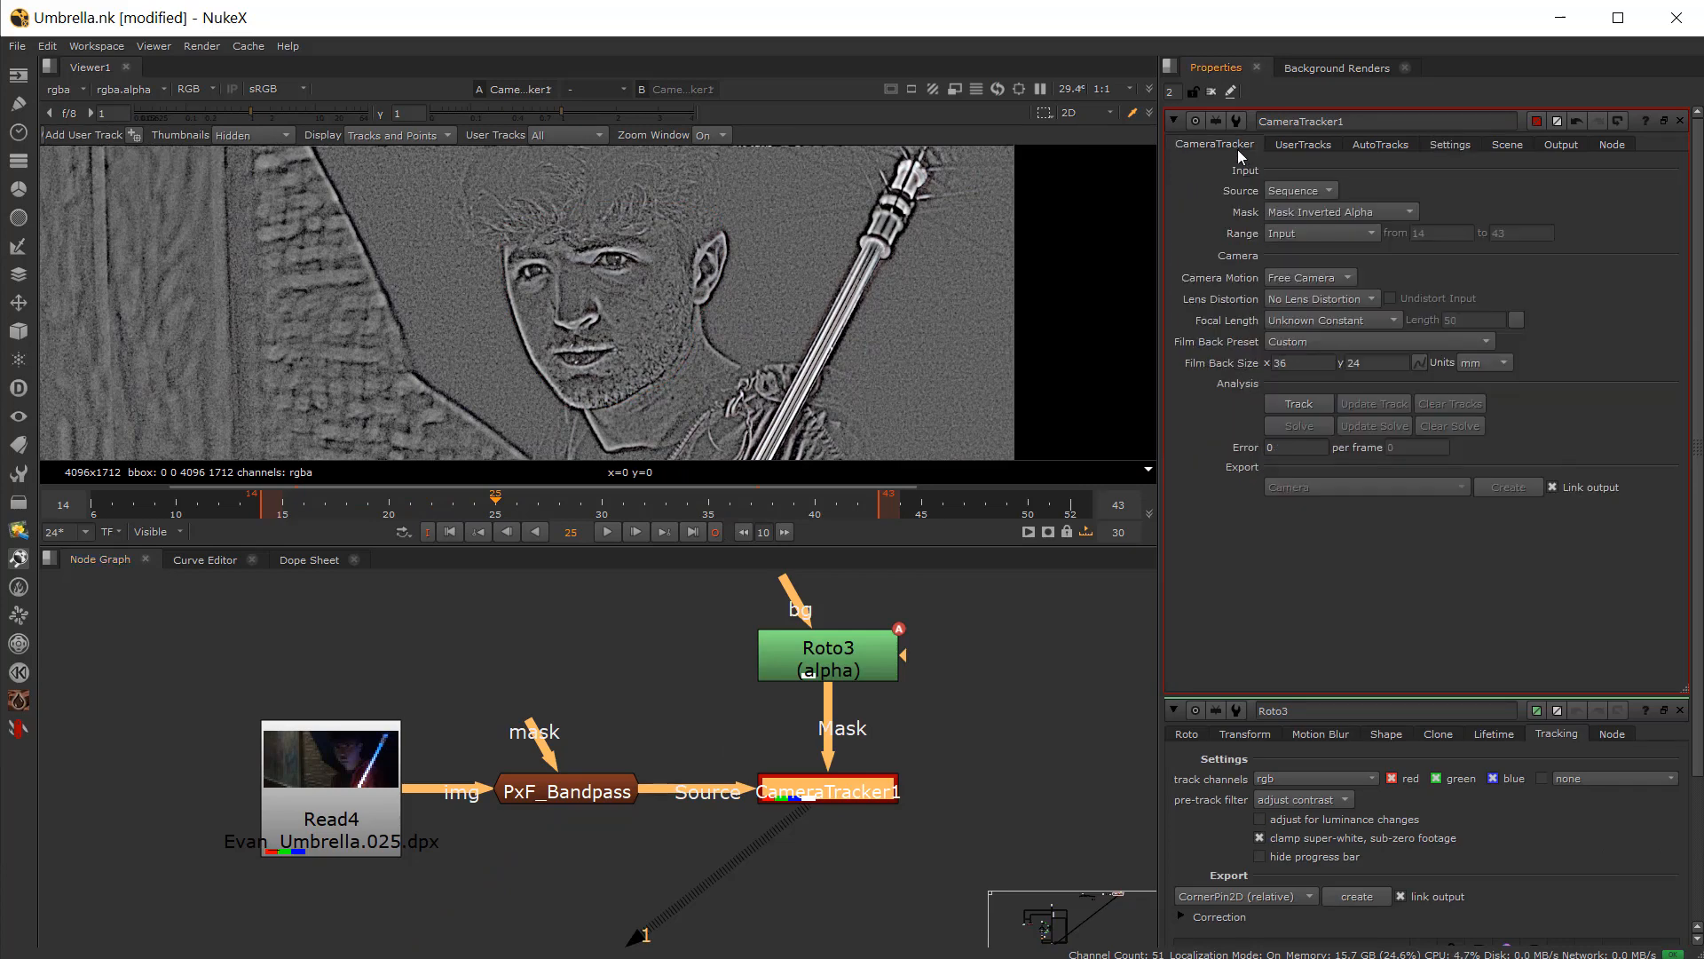
{"action": "left_click", "coordinate": [1451, 146]}
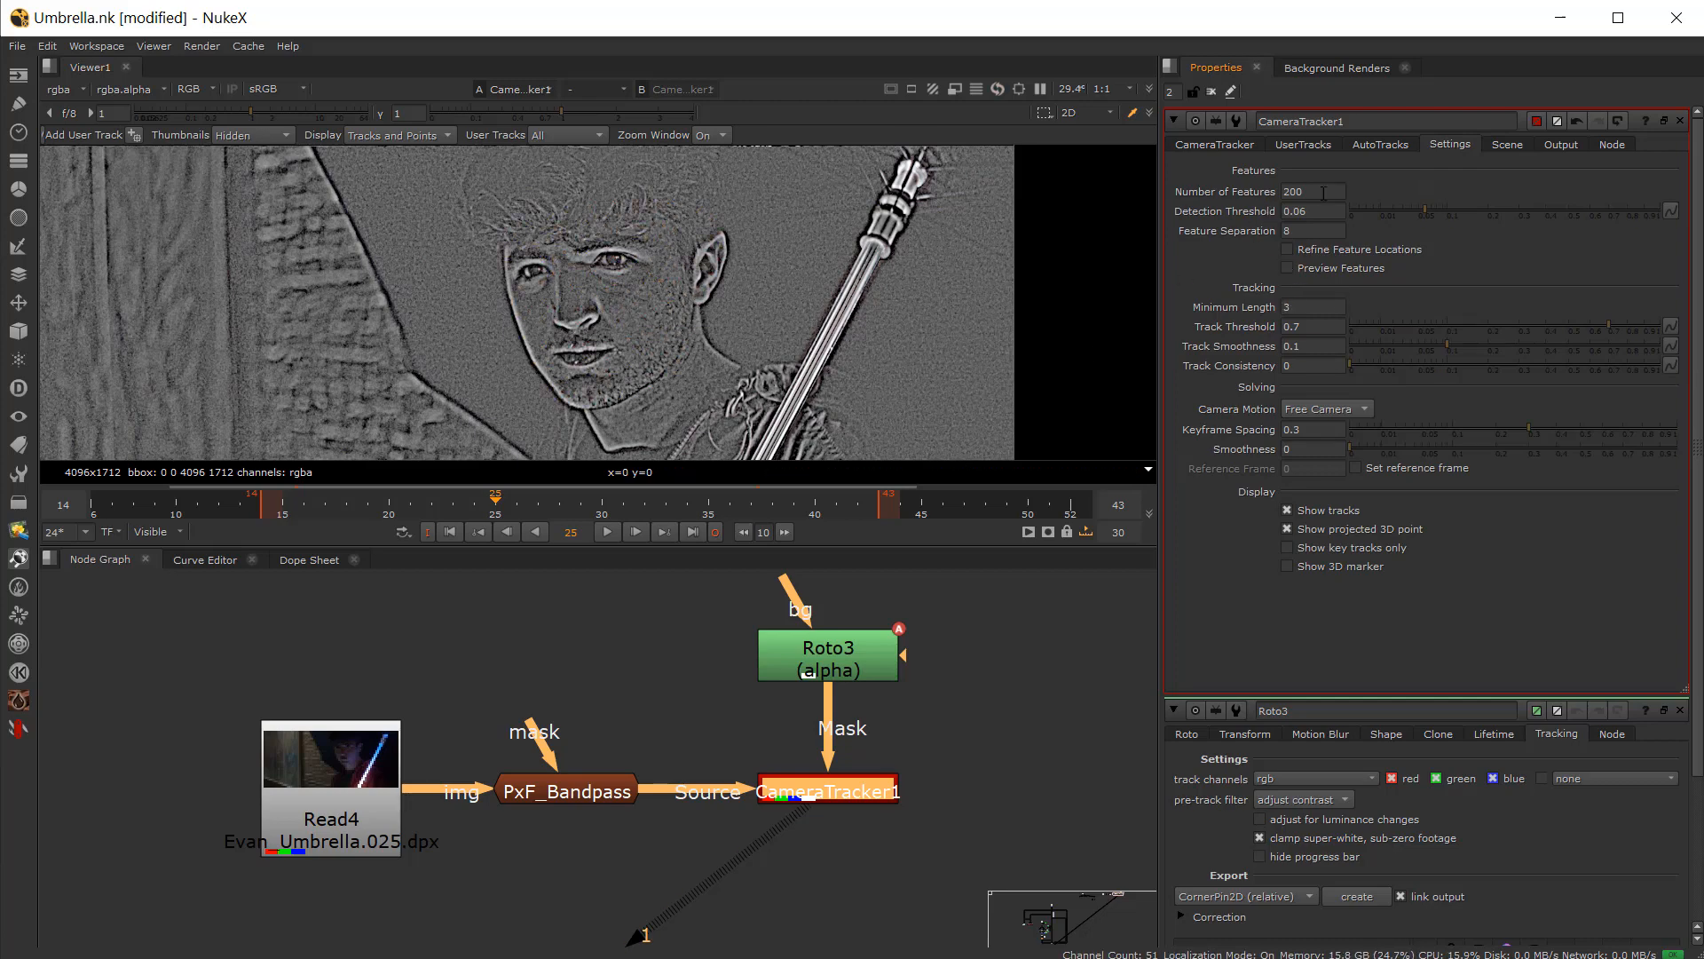
{"action": "key", "text": "Tab"}
{"action": "left_click", "coordinate": [1233, 146]}
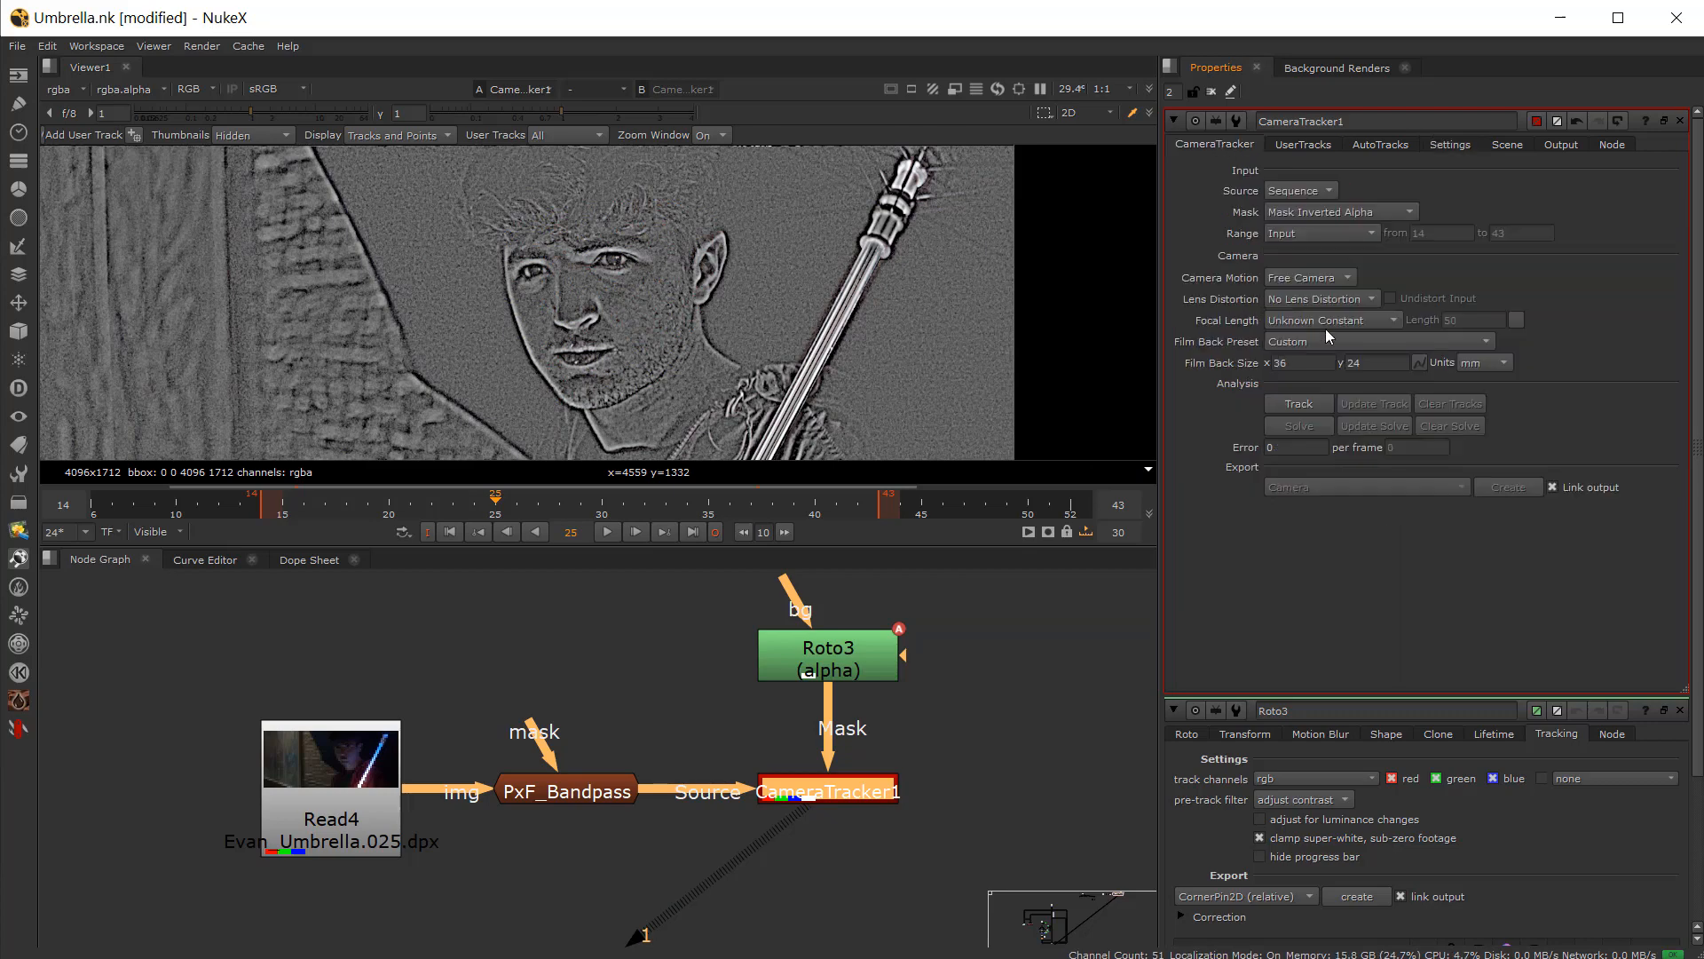
Step: Track features with CameraTracker1 and scrub through the tracked frames
{"action": "left_click", "coordinate": [1300, 405]}
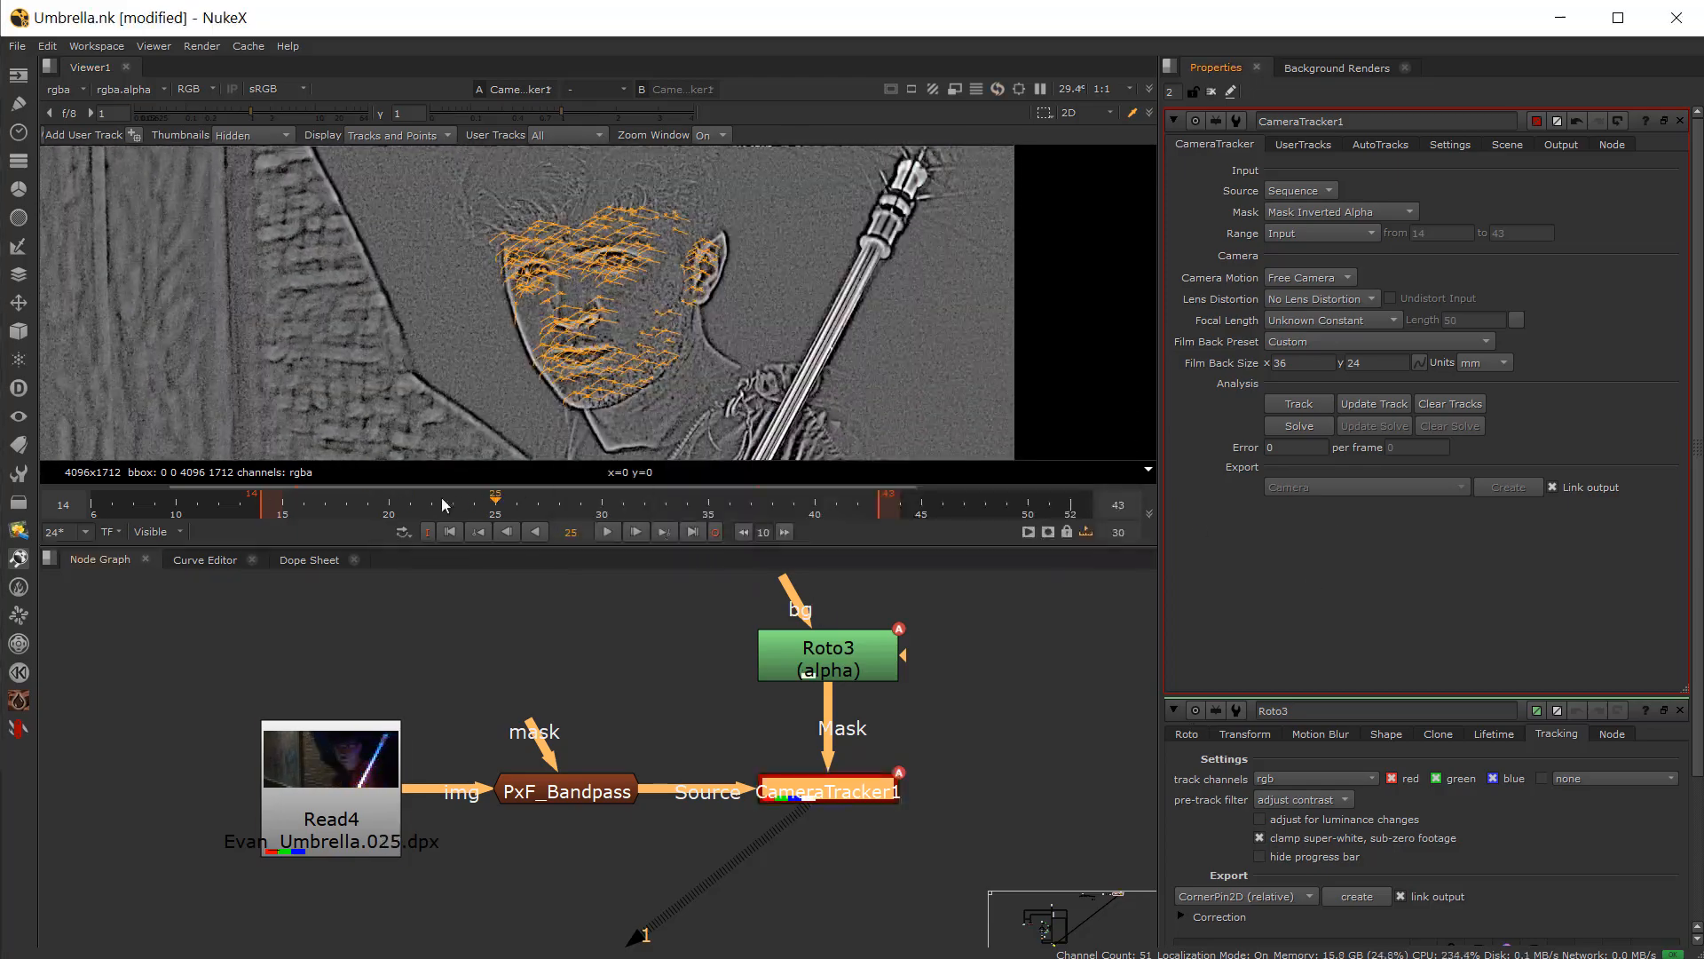
{"action": "left_click", "coordinate": [325, 502]}
{"action": "left_click_drag", "start_coordinate": [325, 502], "coordinate": [730, 502]}
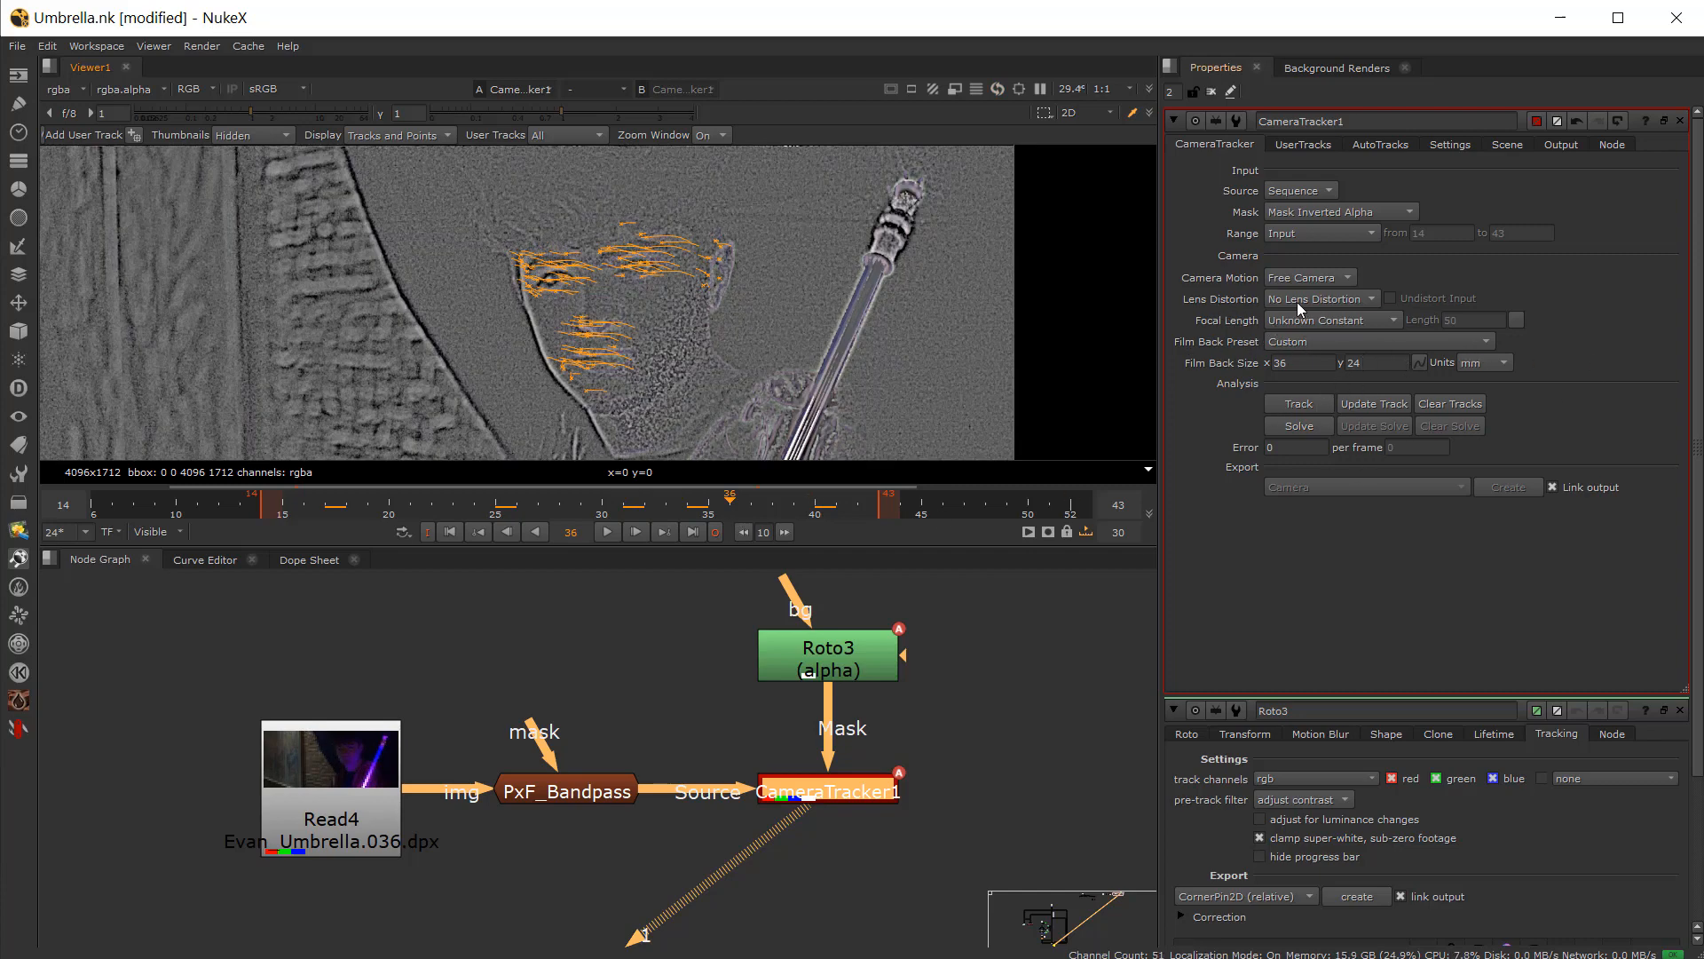
Step: Solve the camera in CameraTracker1 and review the AutoTracks error graph
{"action": "left_click", "coordinate": [1298, 426]}
{"action": "left_click", "coordinate": [646, 499]}
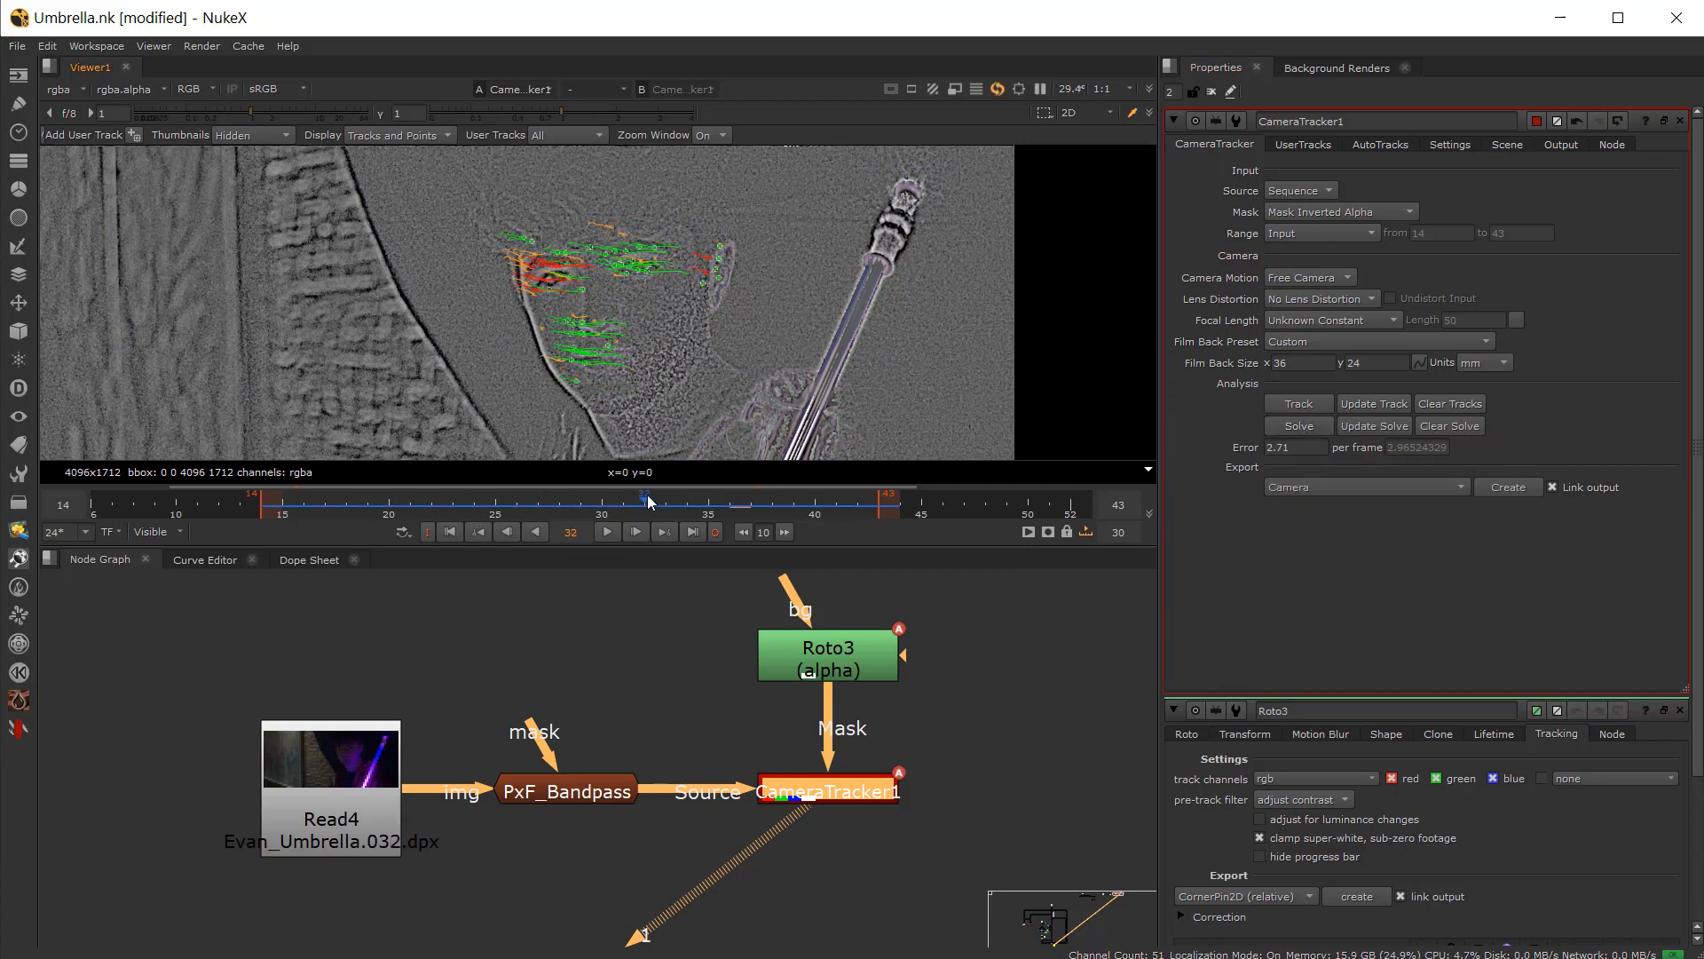
{"action": "left_click", "coordinate": [1394, 143]}
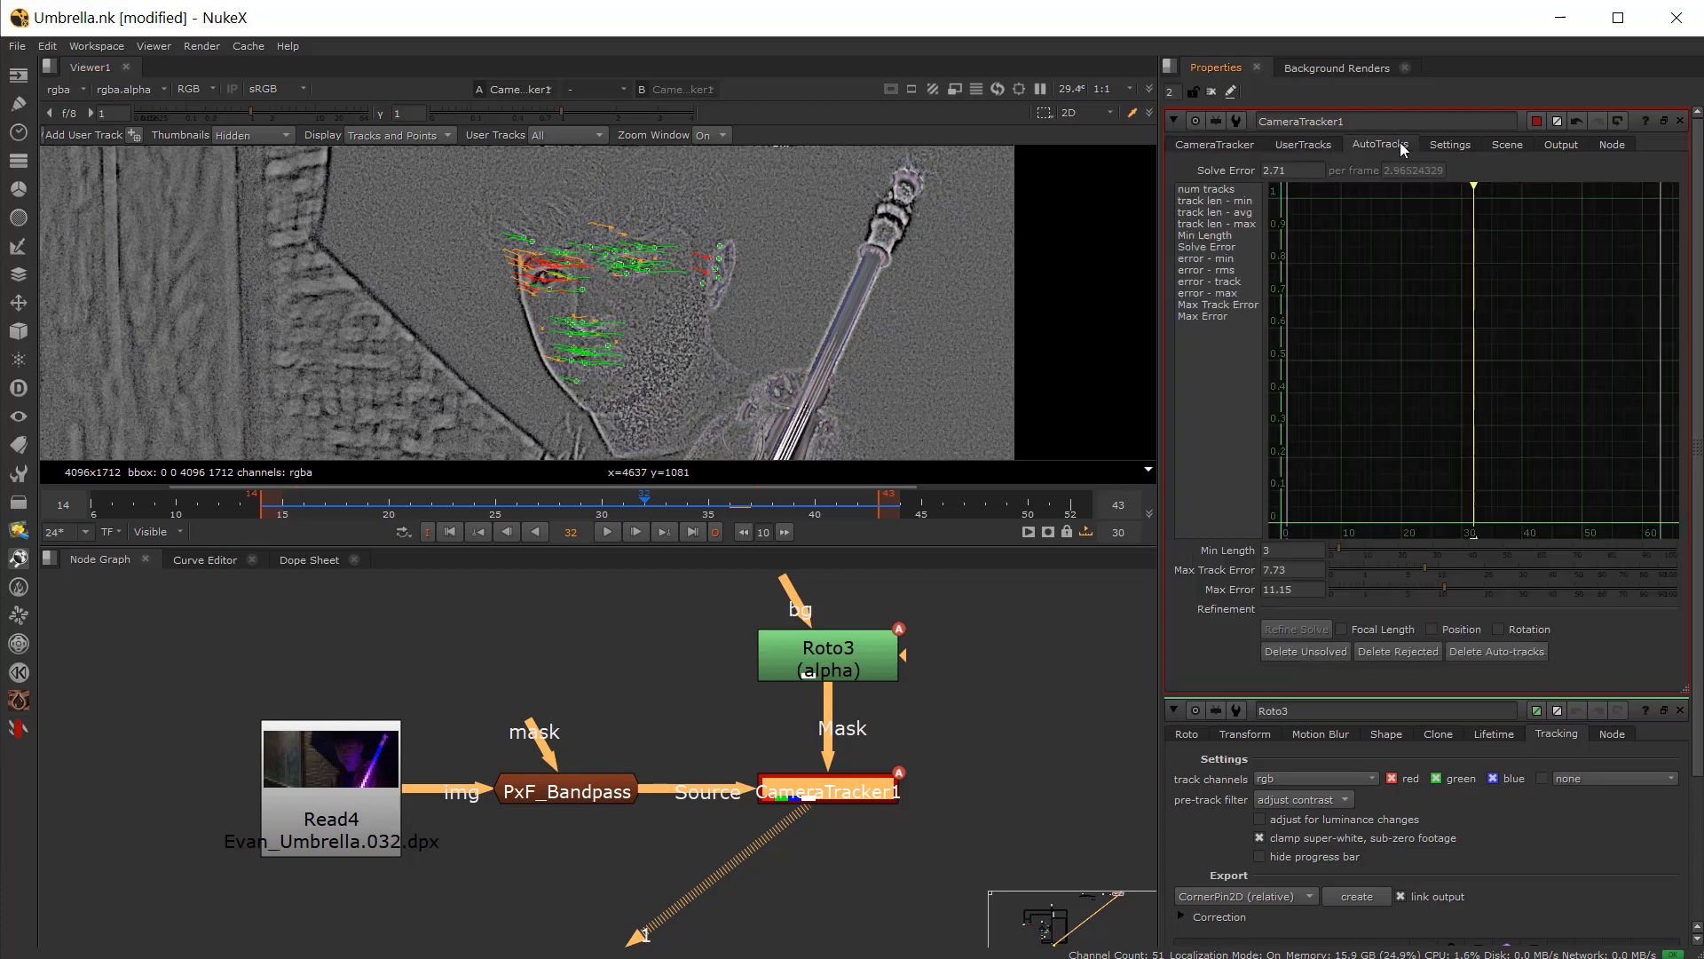
{"action": "left_click", "coordinate": [1209, 147]}
Step: Set the CameraTracker export type to Scene+ to create the camera scene nodes
{"action": "left_click", "coordinate": [1317, 486]}
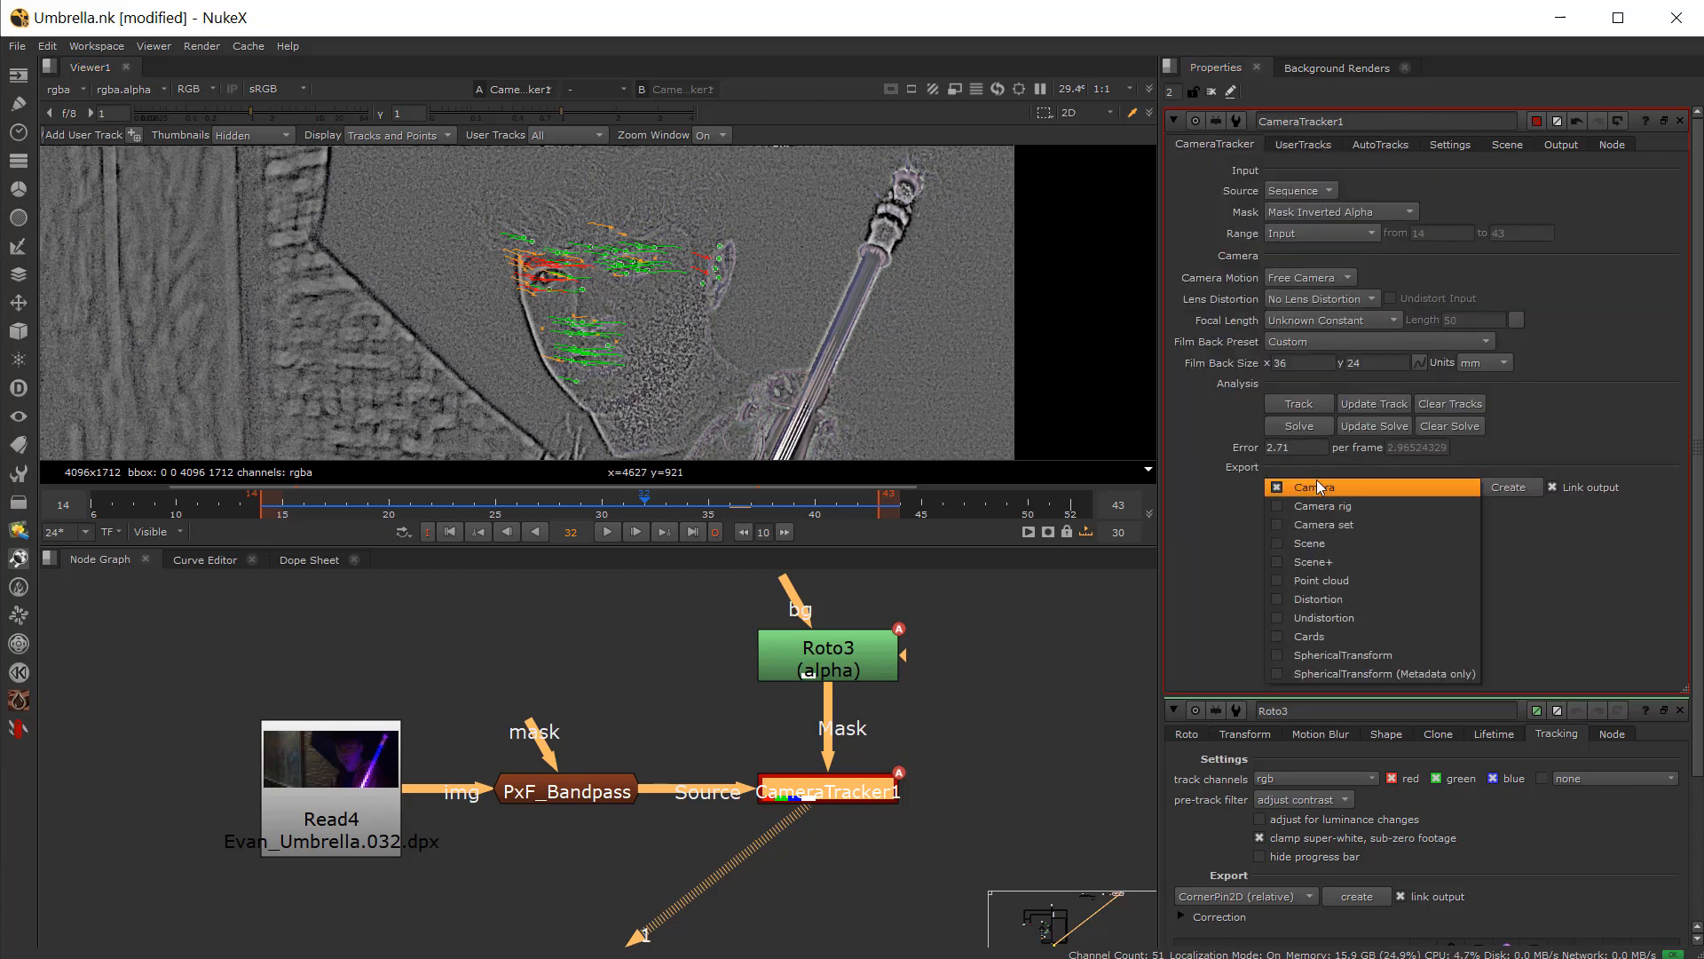
{"action": "left_click", "coordinate": [1328, 561]}
{"action": "scroll", "coordinate": [937, 792], "scroll_direction": "down", "scroll_amount": 5}
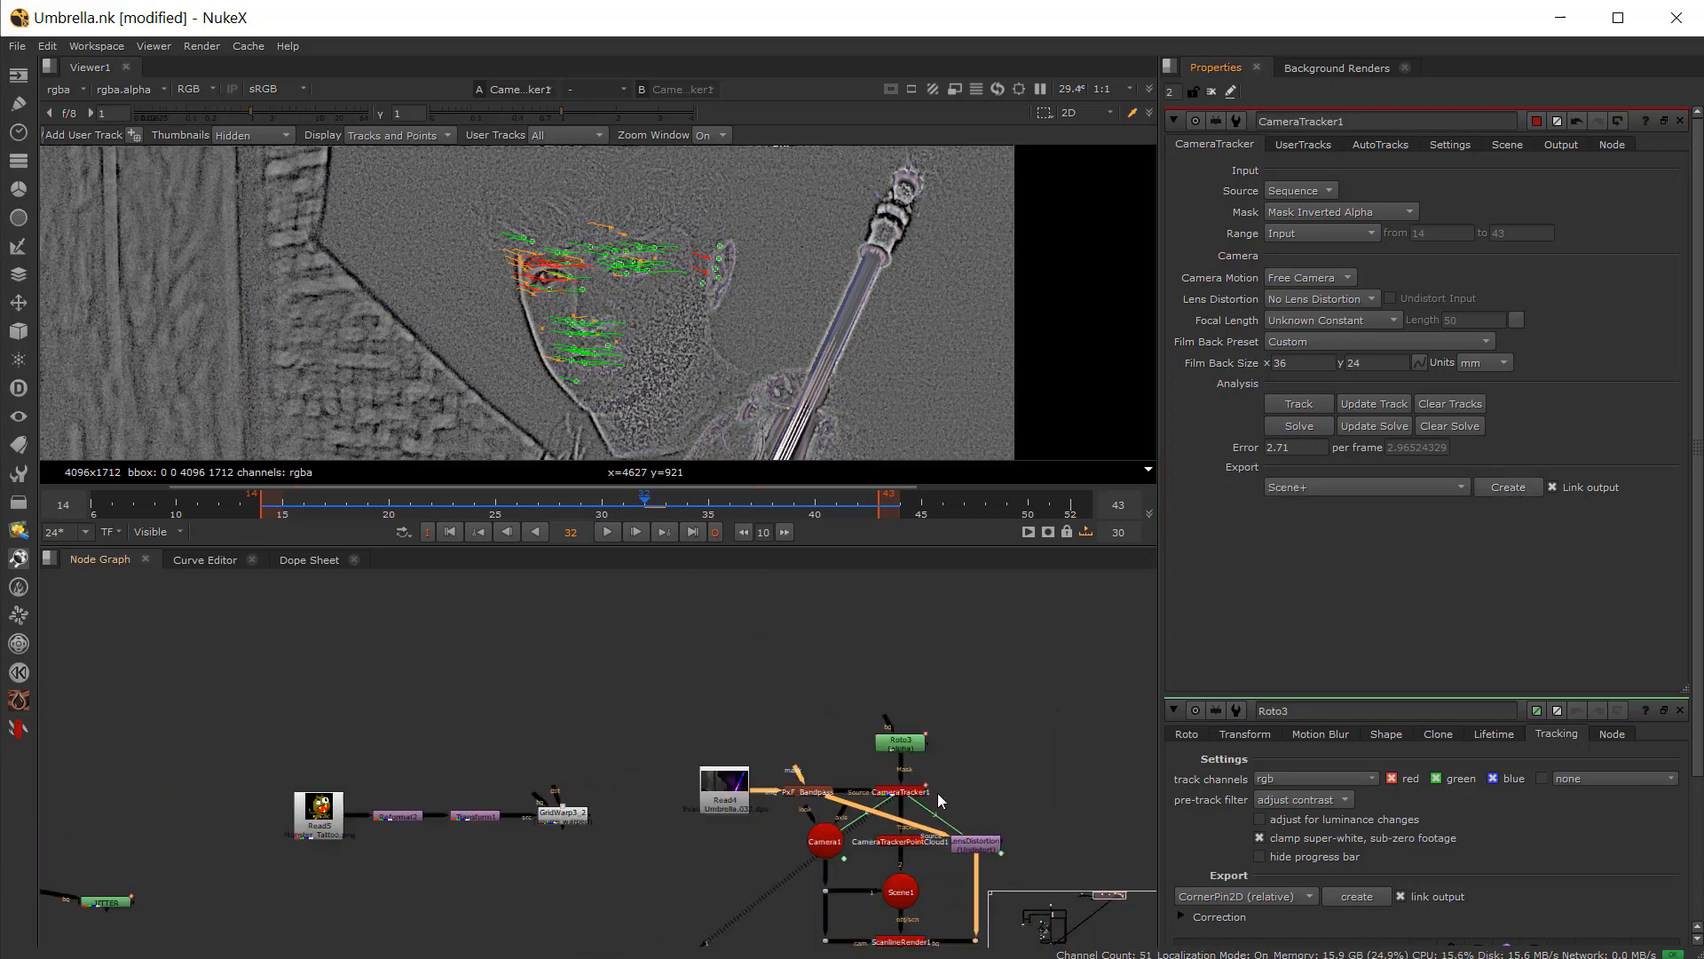
Step: View the LensDistortion1 undistorted output with the track points
{"action": "middle_click_drag", "start_coordinate": [938, 792], "coordinate": [894, 692]}
{"action": "scroll", "coordinate": [836, 686], "scroll_direction": "up", "scroll_amount": 4}
{"action": "left_click", "coordinate": [901, 637]}
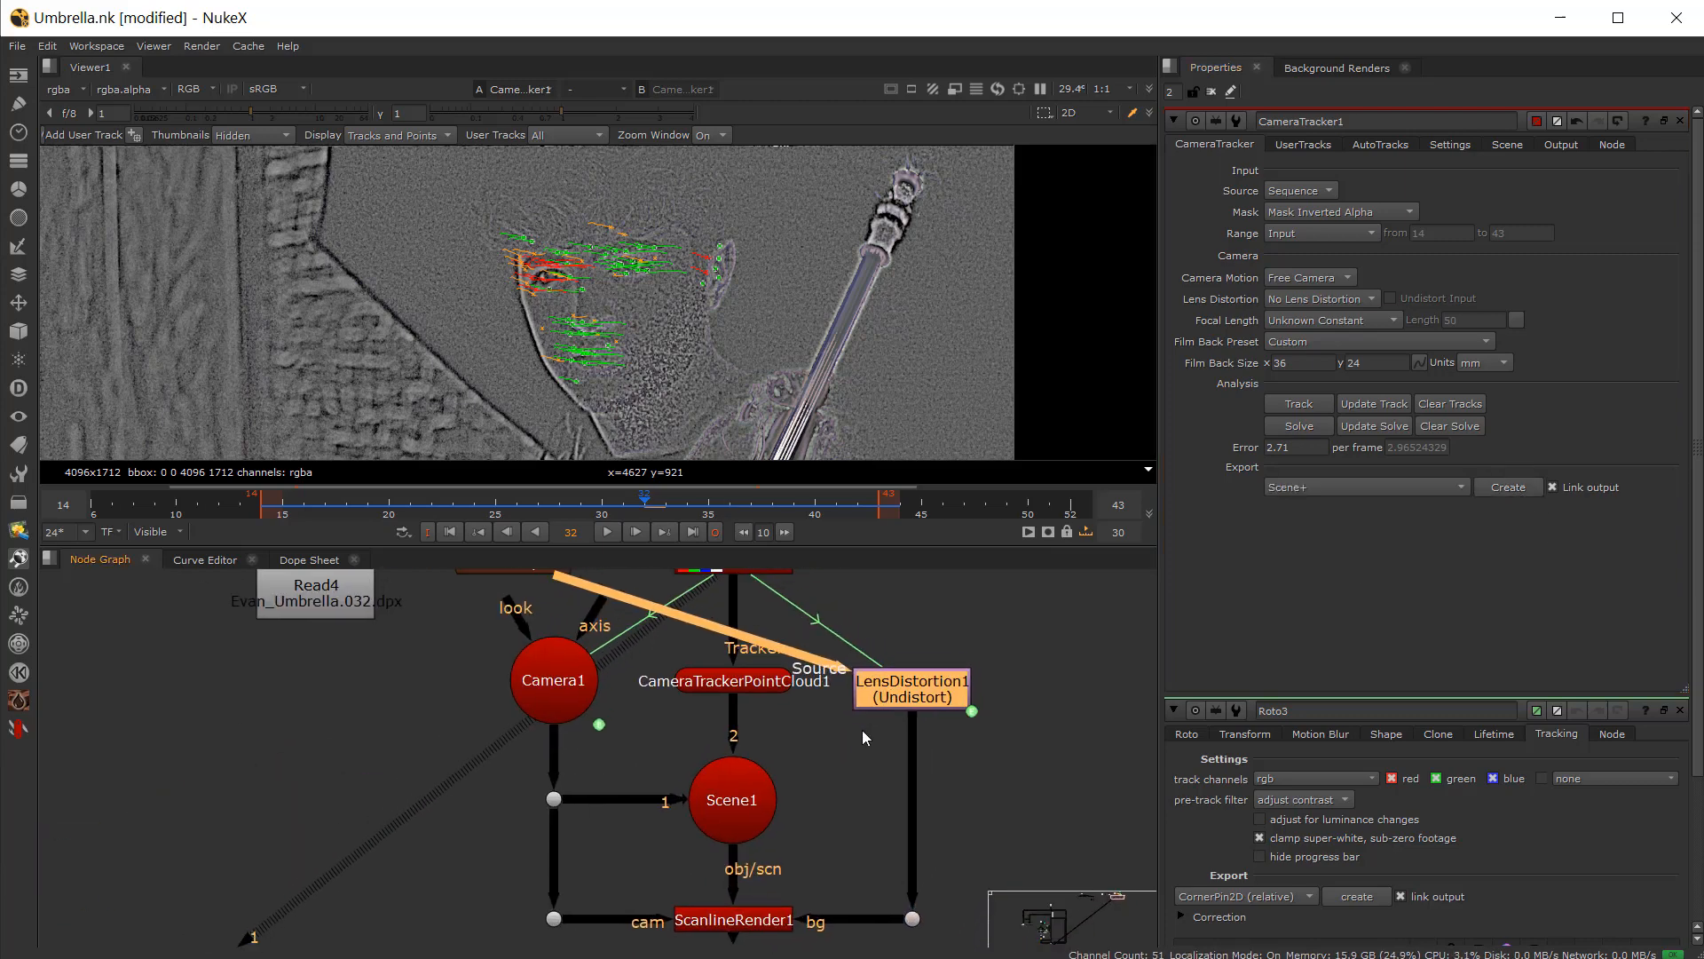
{"action": "key", "text": "1"}
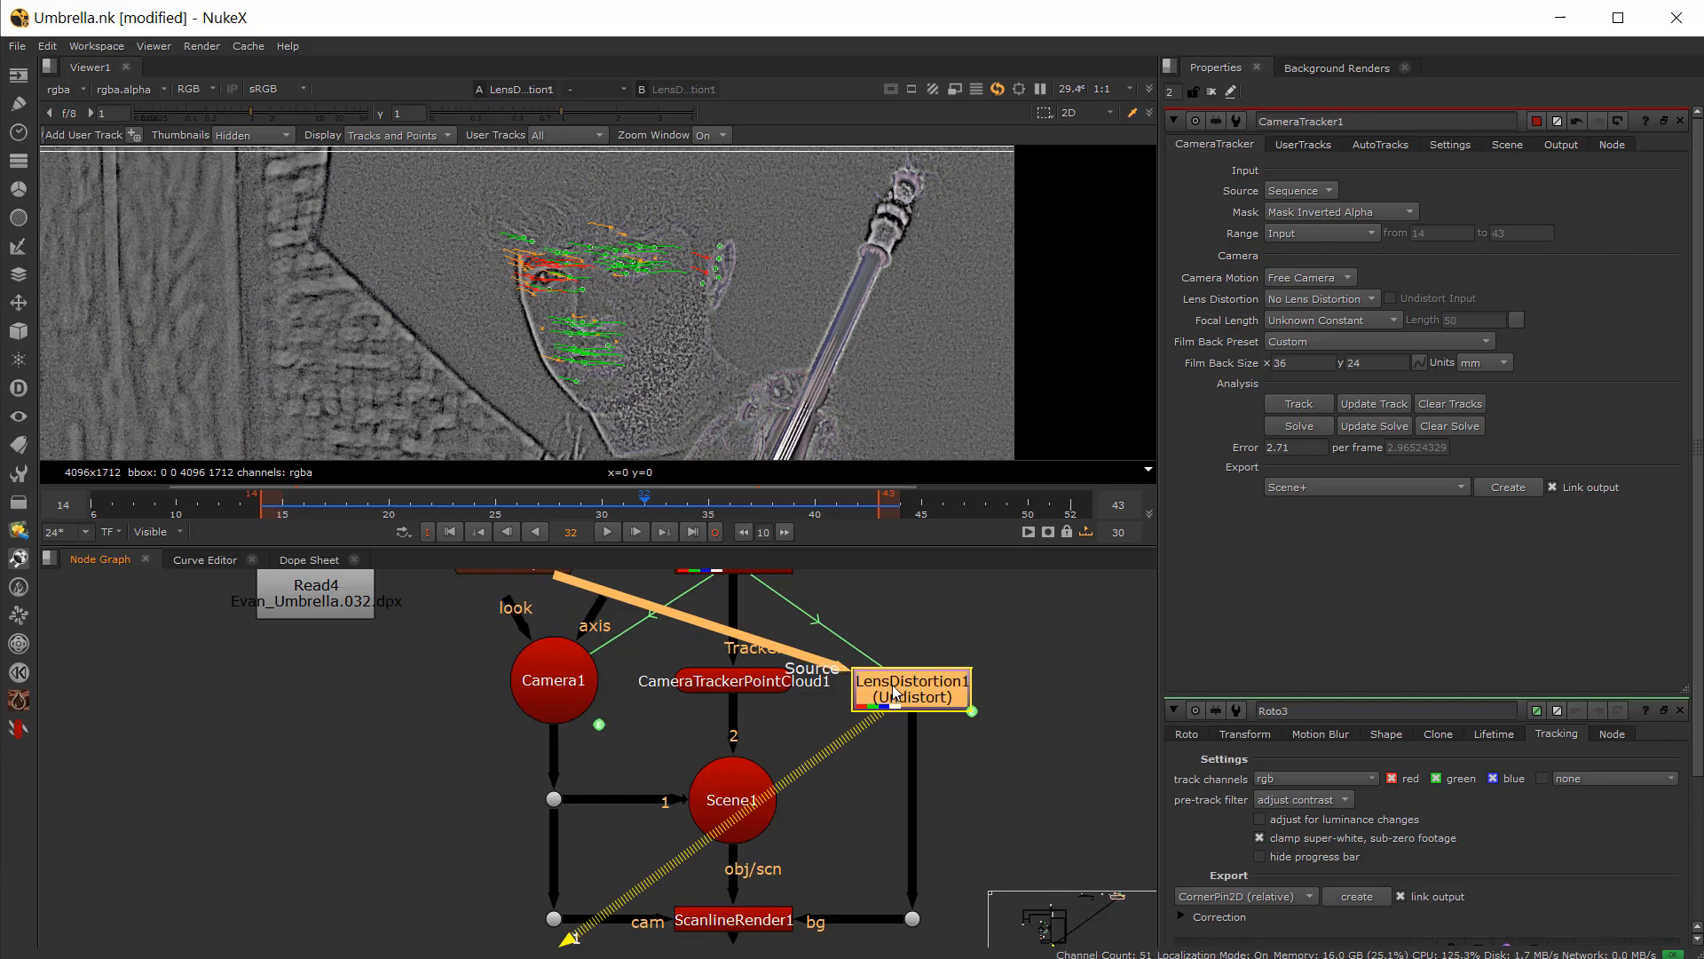
{"action": "double_click", "coordinate": [896, 692]}
{"action": "scroll", "coordinate": [713, 342], "scroll_direction": "up", "scroll_amount": 2}
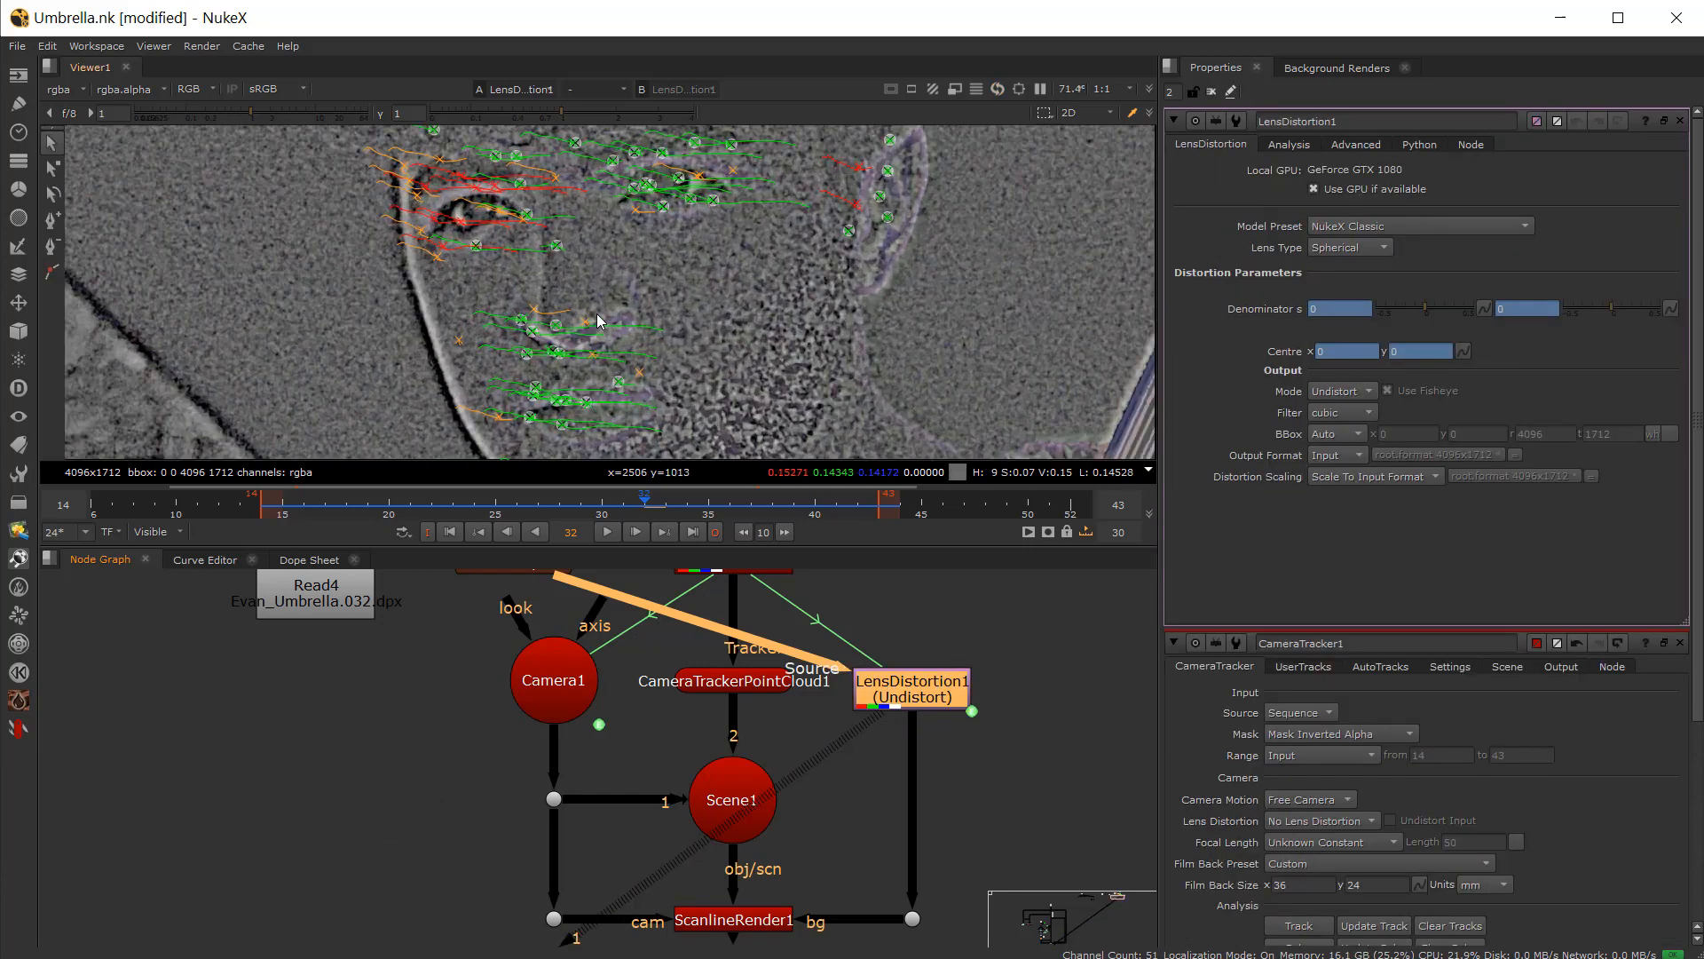
Step: View Scene1 in the 3D viewer and orbit around the solved point cloud and camera
{"action": "left_click", "coordinate": [735, 923]}
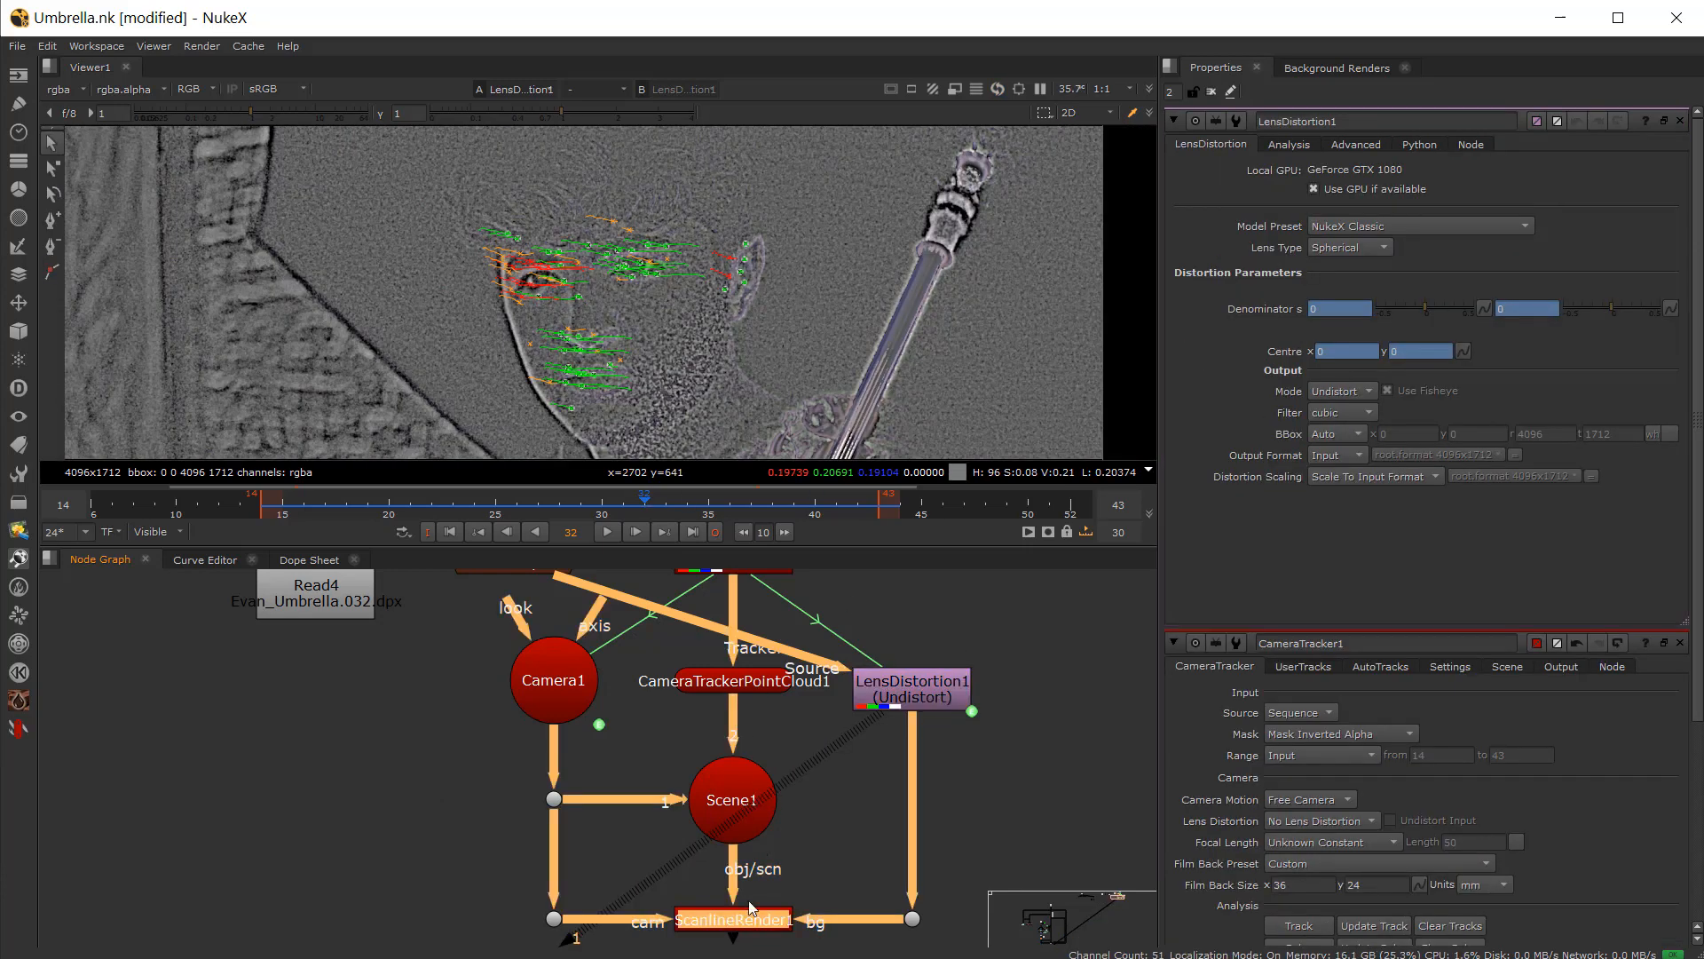
{"action": "left_click", "coordinate": [714, 776]}
{"action": "key", "text": "1"}
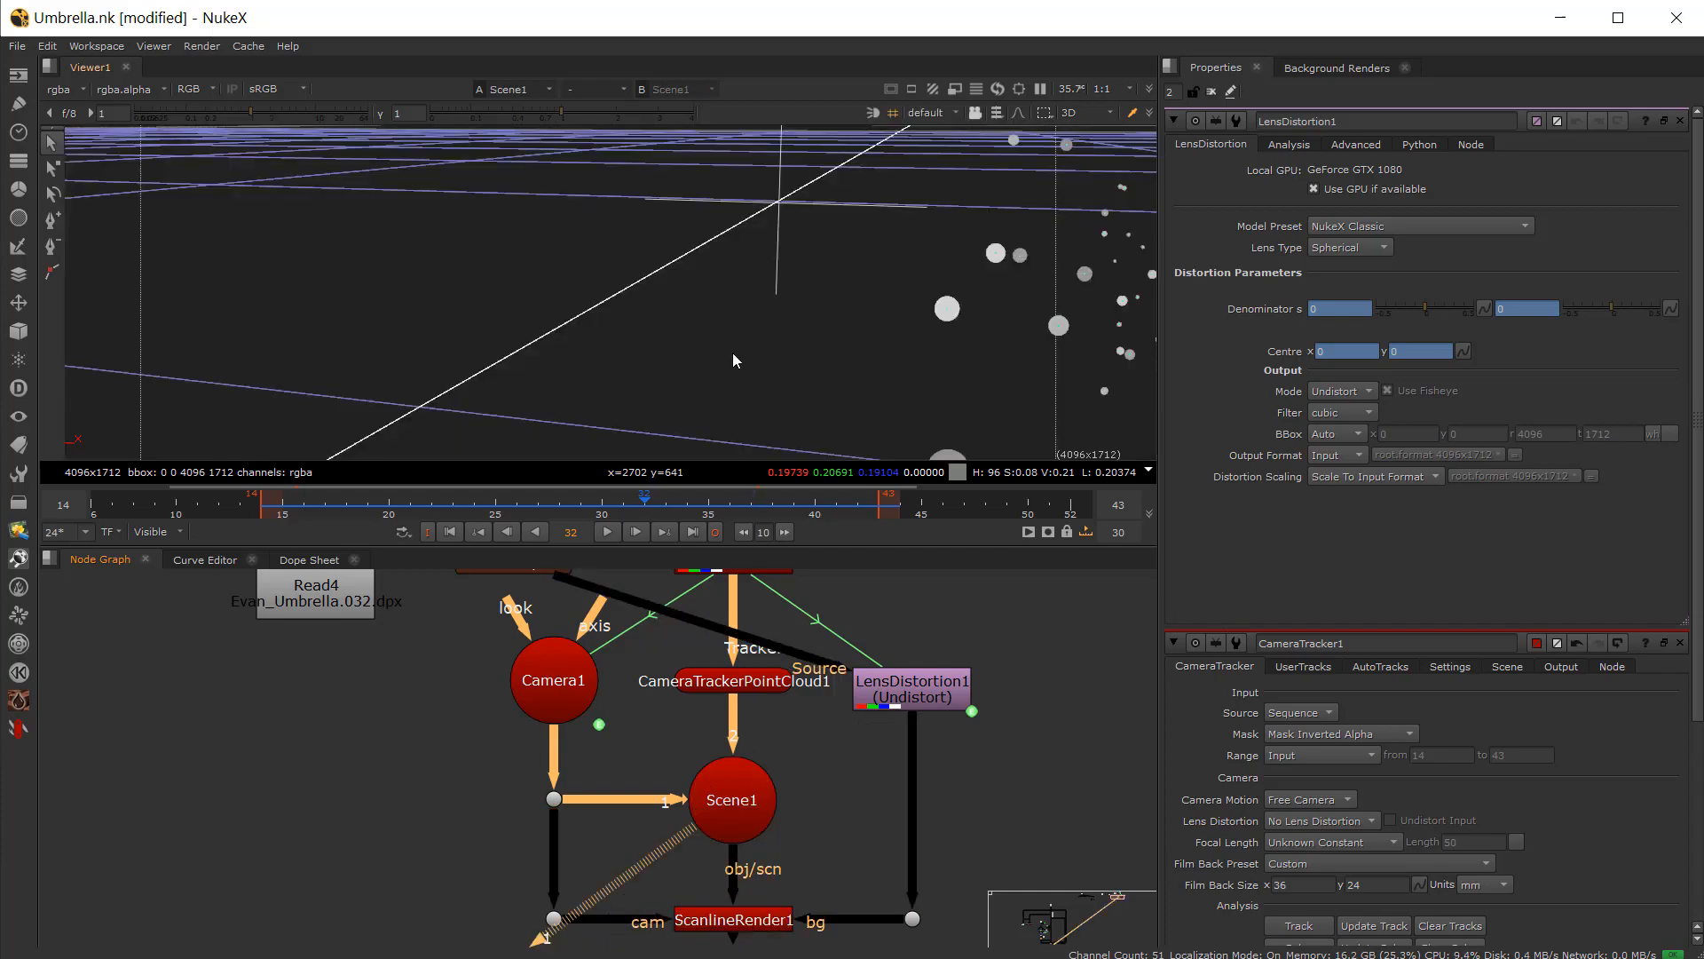
{"action": "scroll", "coordinate": [887, 302], "scroll_direction": "down", "scroll_amount": 6}
{"action": "left_click_drag", "start_coordinate": [887, 309], "coordinate": [602, 493], "text": "ctrl"}
{"action": "left_click_drag", "start_coordinate": [478, 373], "coordinate": [620, 300], "text": "ctrl"}
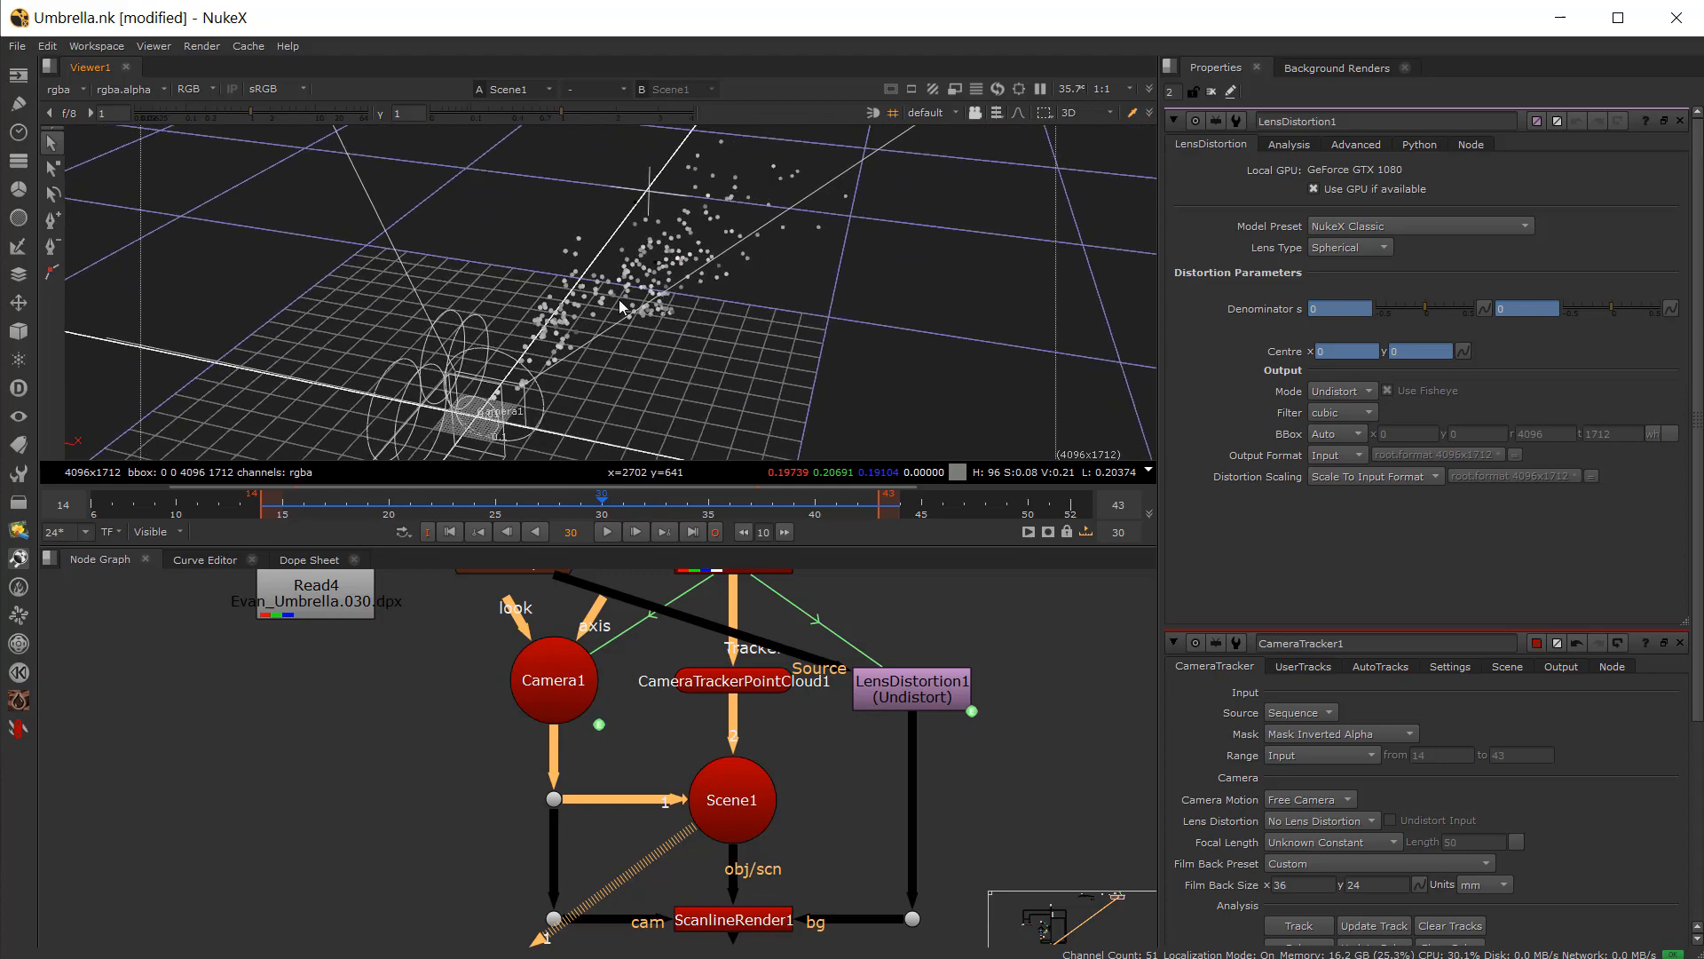
{"action": "left_click_drag", "start_coordinate": [661, 532], "coordinate": [639, 337], "text": "ctrl"}
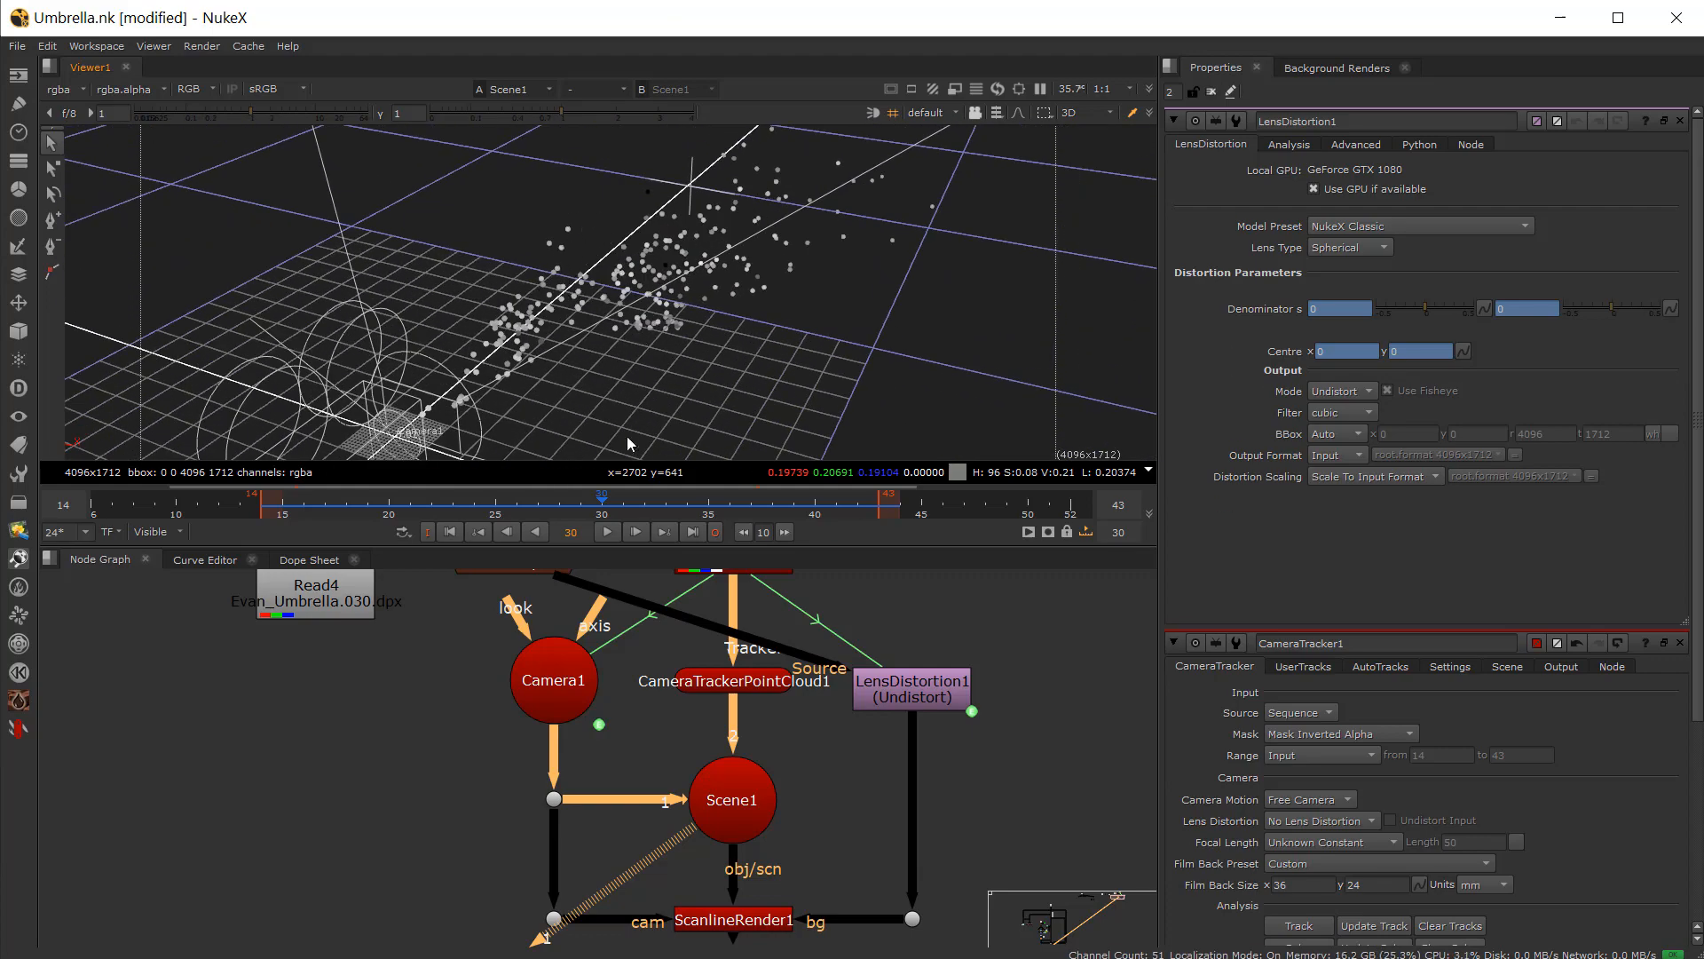
{"action": "mouse_move", "coordinate": [531, 512]}
{"action": "left_mouse_down"}
{"action": "mouse_move", "coordinate": [426, 518]}
{"action": "mouse_move", "coordinate": [537, 517]}
{"action": "left_mouse_up"}
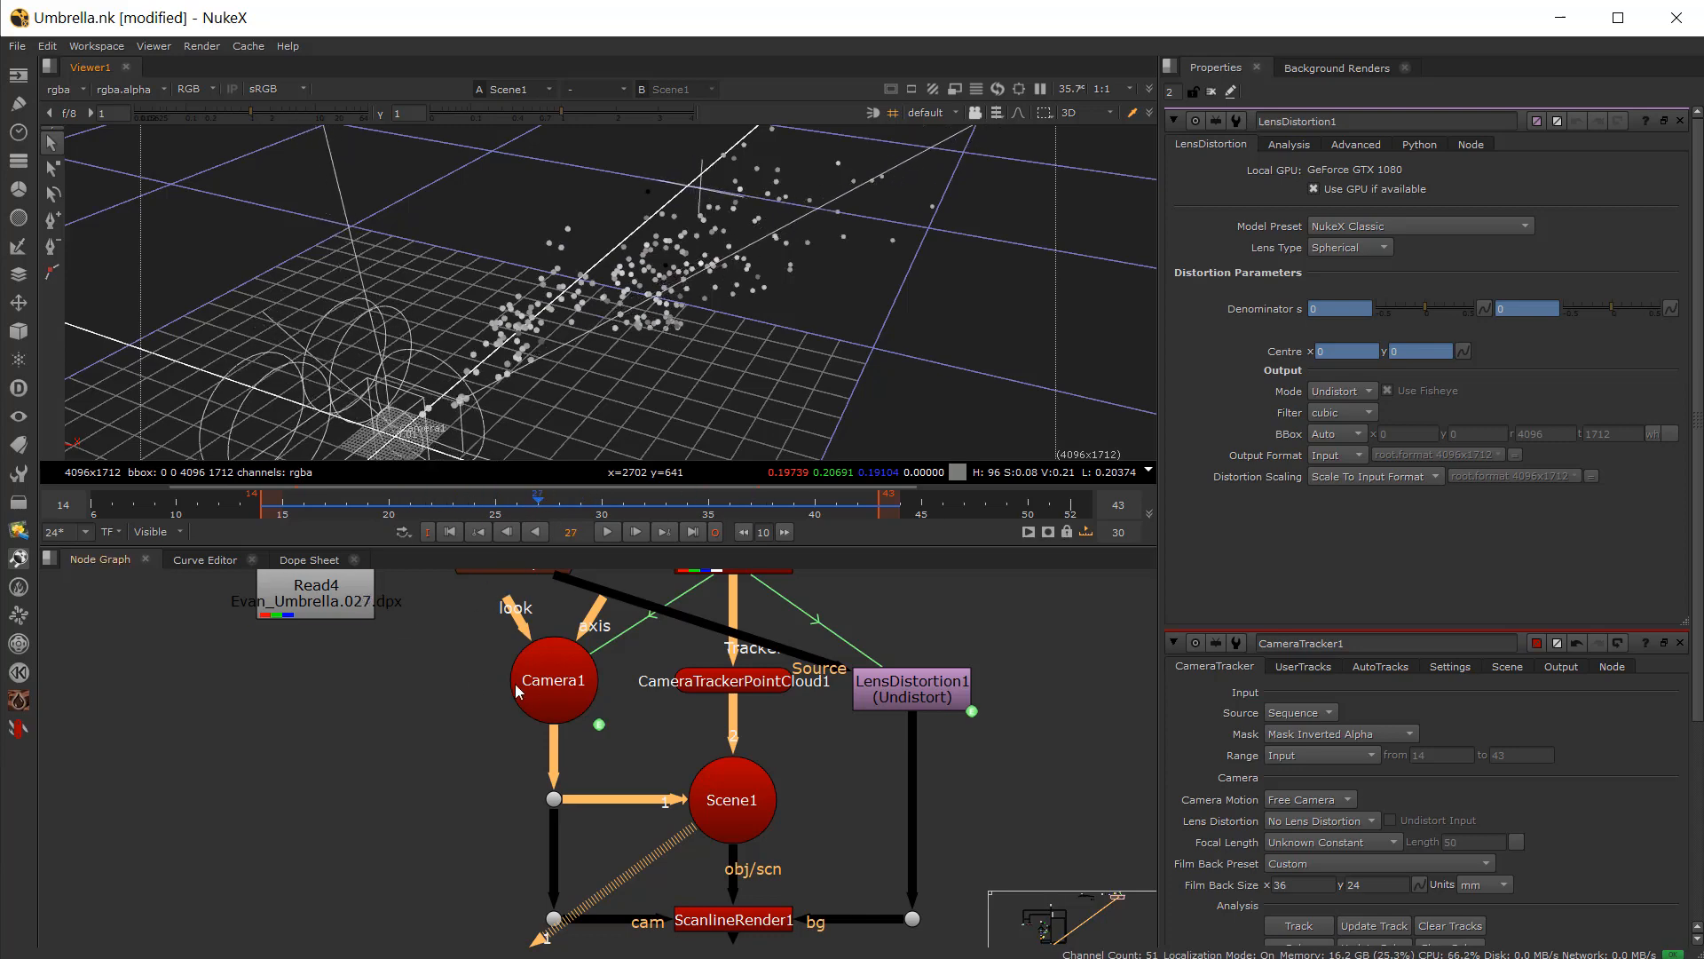
{"action": "scroll", "coordinate": [464, 684], "scroll_direction": "down", "scroll_amount": 5}
{"action": "scroll", "coordinate": [464, 683], "scroll_direction": "up", "scroll_amount": 4}
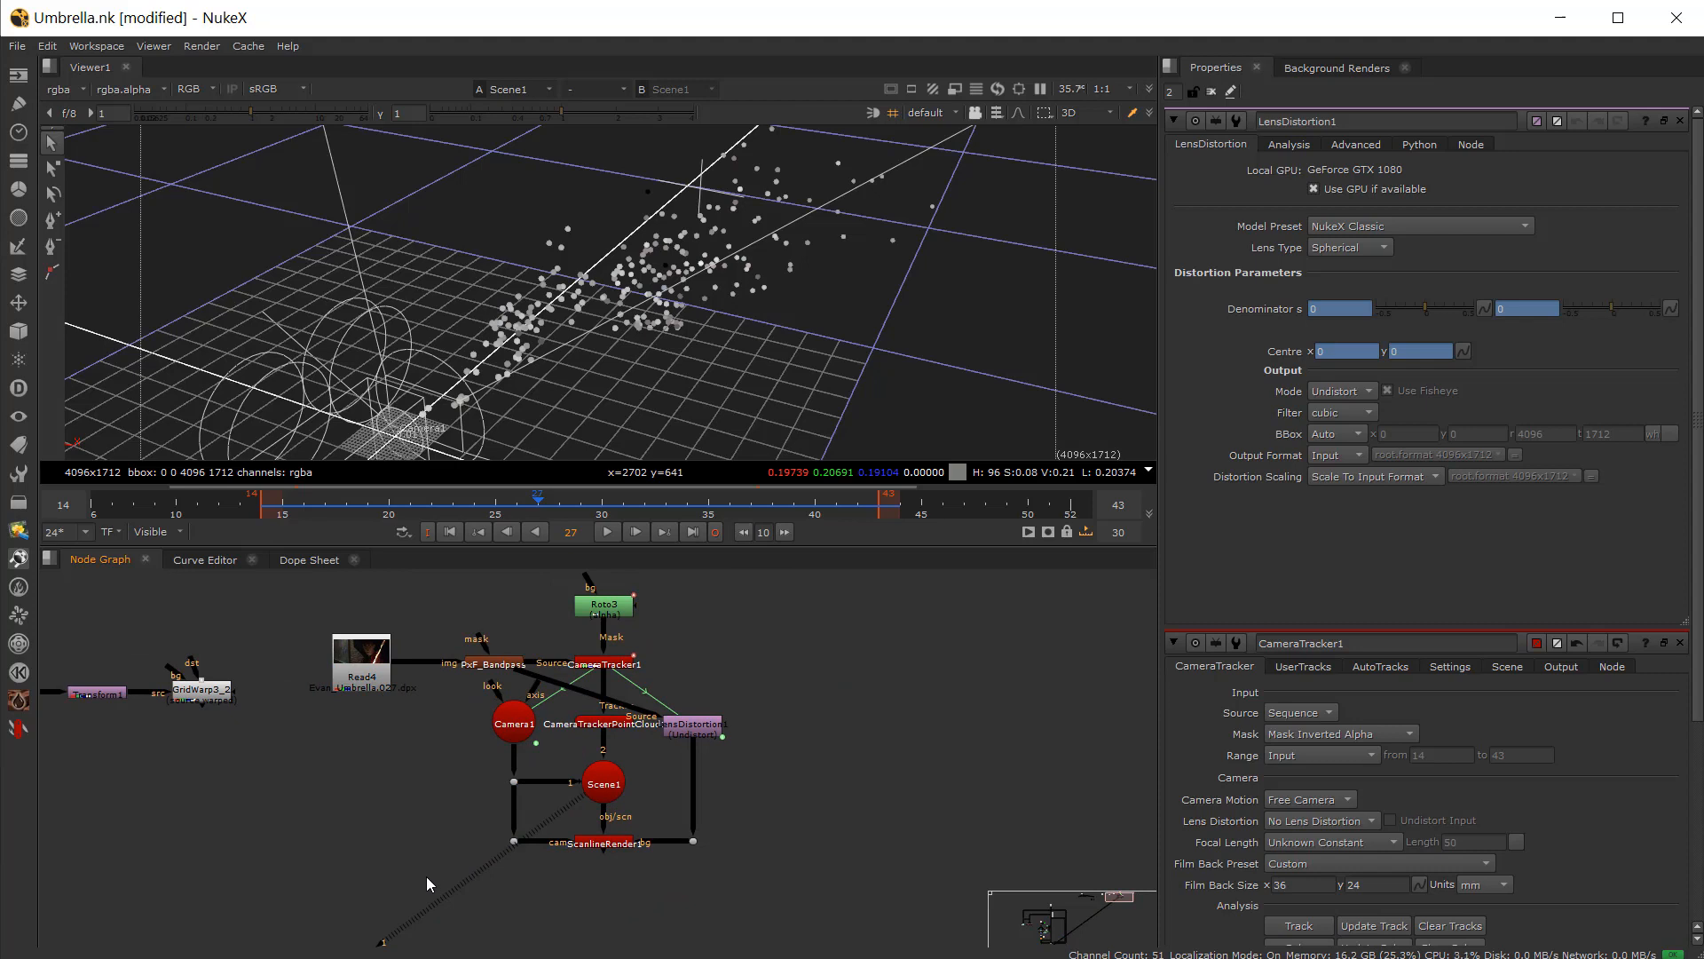
{"action": "left_click_drag", "start_coordinate": [429, 878], "coordinate": [777, 621]}
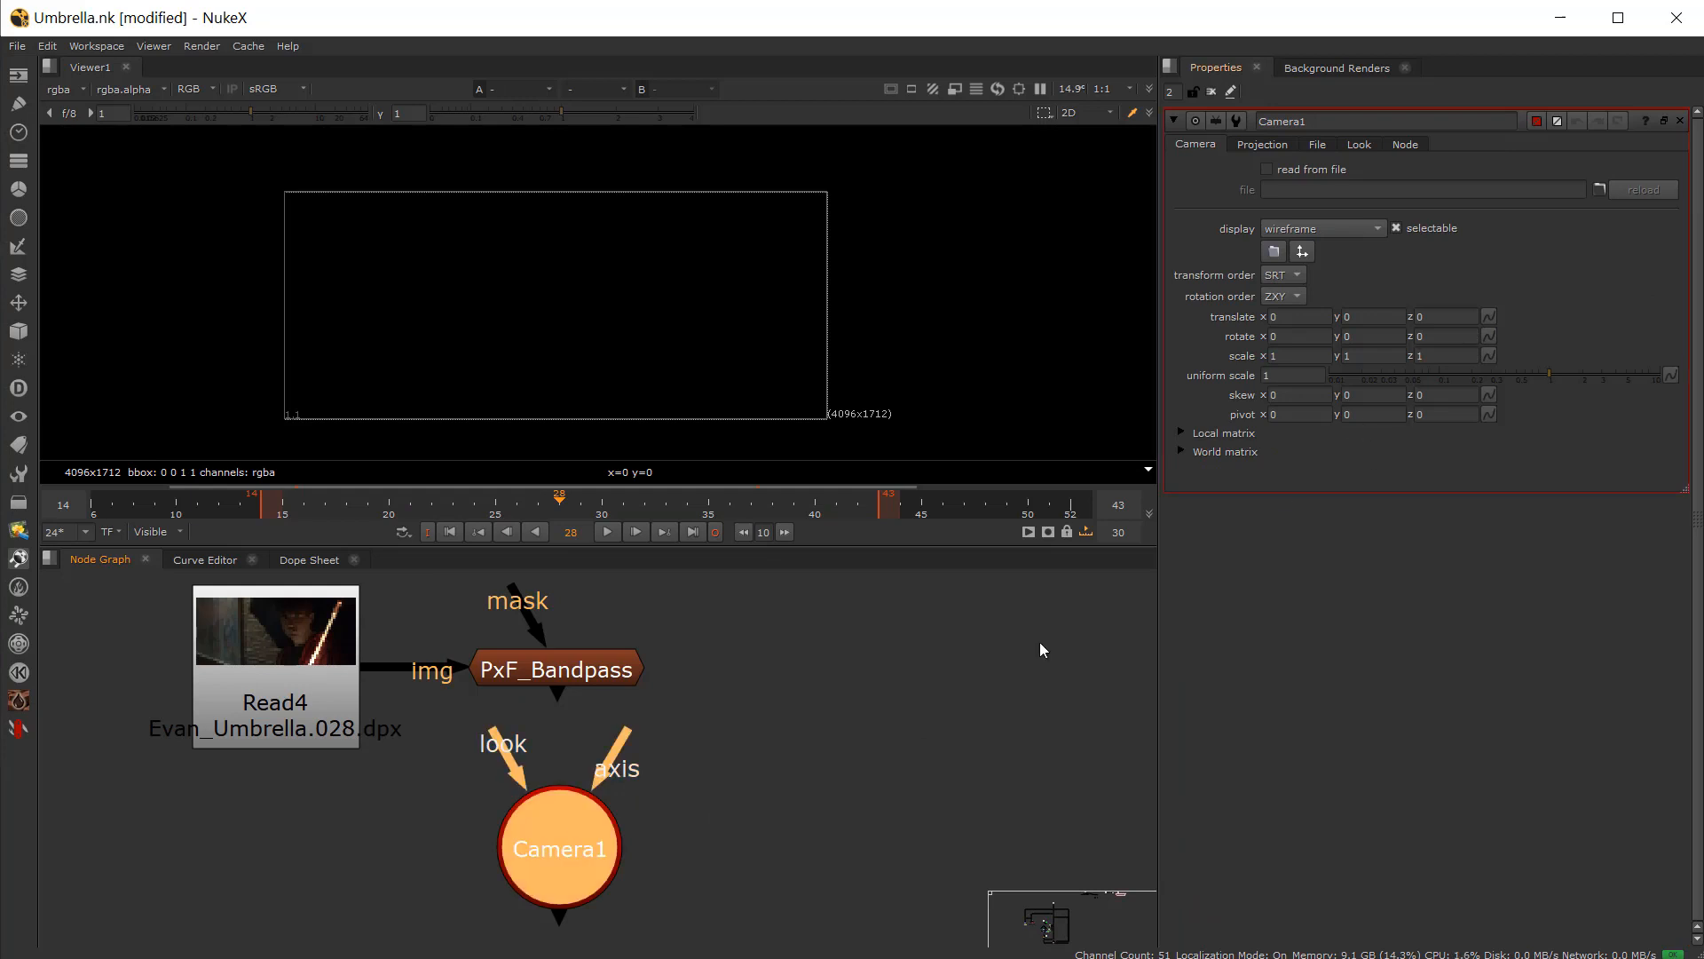
Step: Open Camera1's Projection settings and view the PxF_Bandpass output in the viewer
{"action": "left_click_drag", "start_coordinate": [550, 892], "coordinate": [550, 898]}
{"action": "left_click", "coordinate": [1263, 144]}
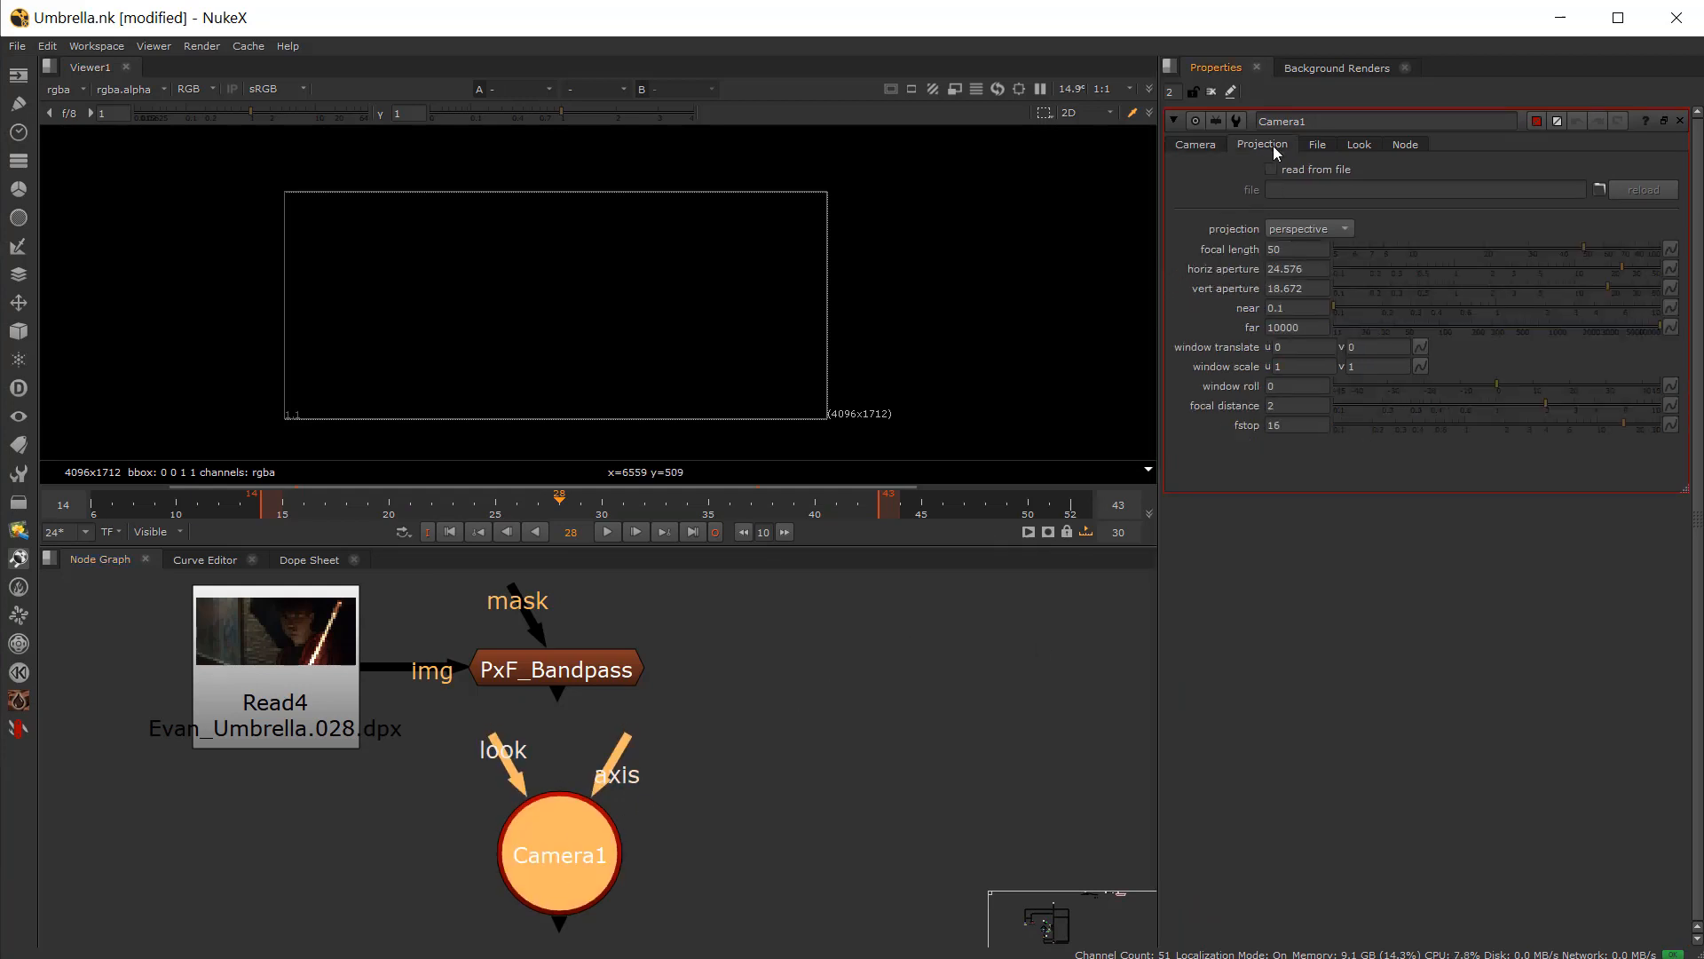
{"action": "left_click", "coordinate": [869, 746]}
{"action": "left_click", "coordinate": [585, 668]}
{"action": "key", "text": "1"}
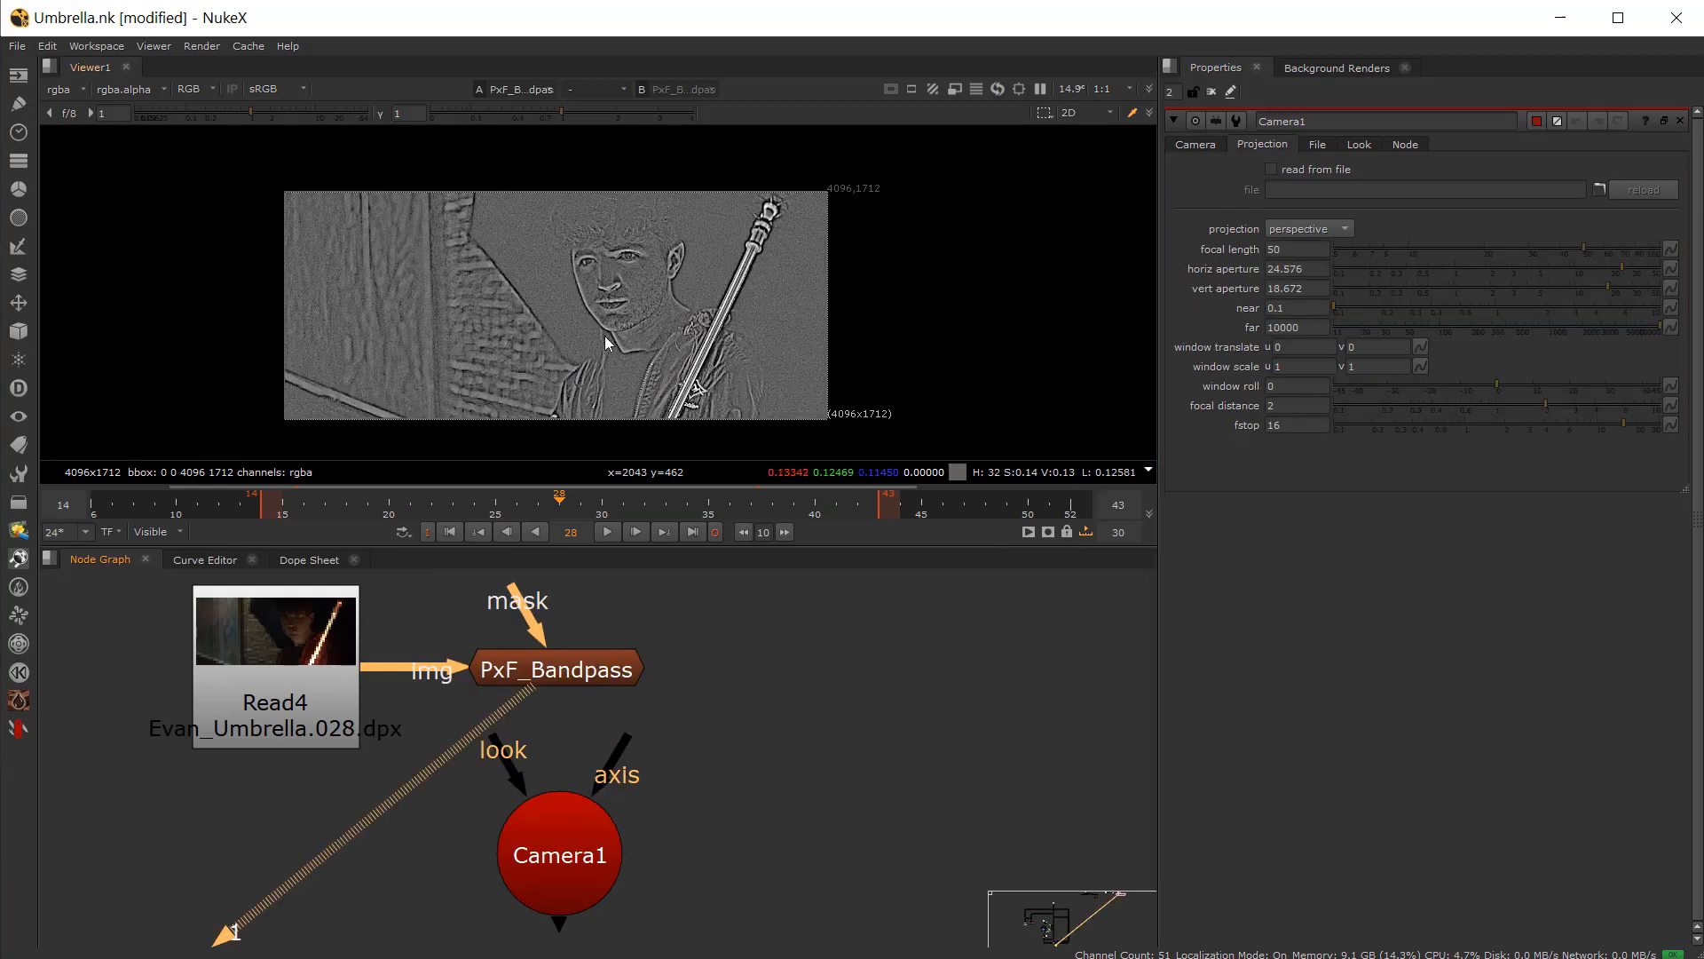
Step: Add a FaceBuilder node to the node graph
{"action": "left_click", "coordinate": [775, 744]}
{"action": "key", "text": "Tab"}
{"action": "type", "text": "face"}
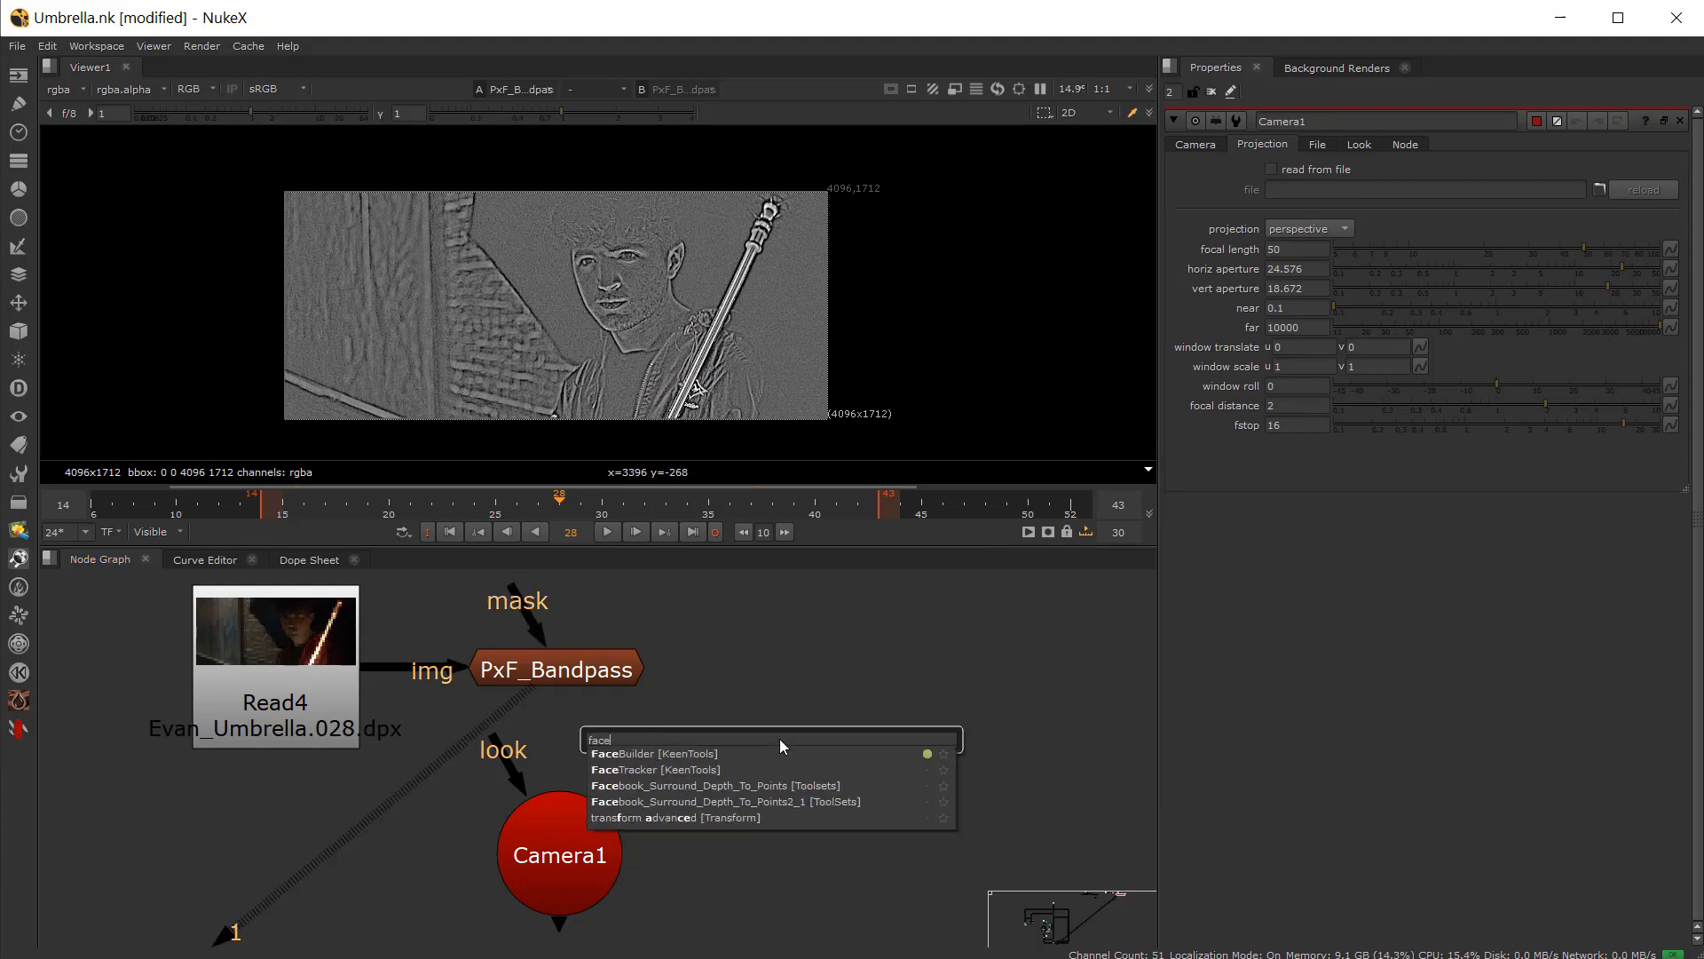
{"action": "left_click", "coordinate": [657, 753]}
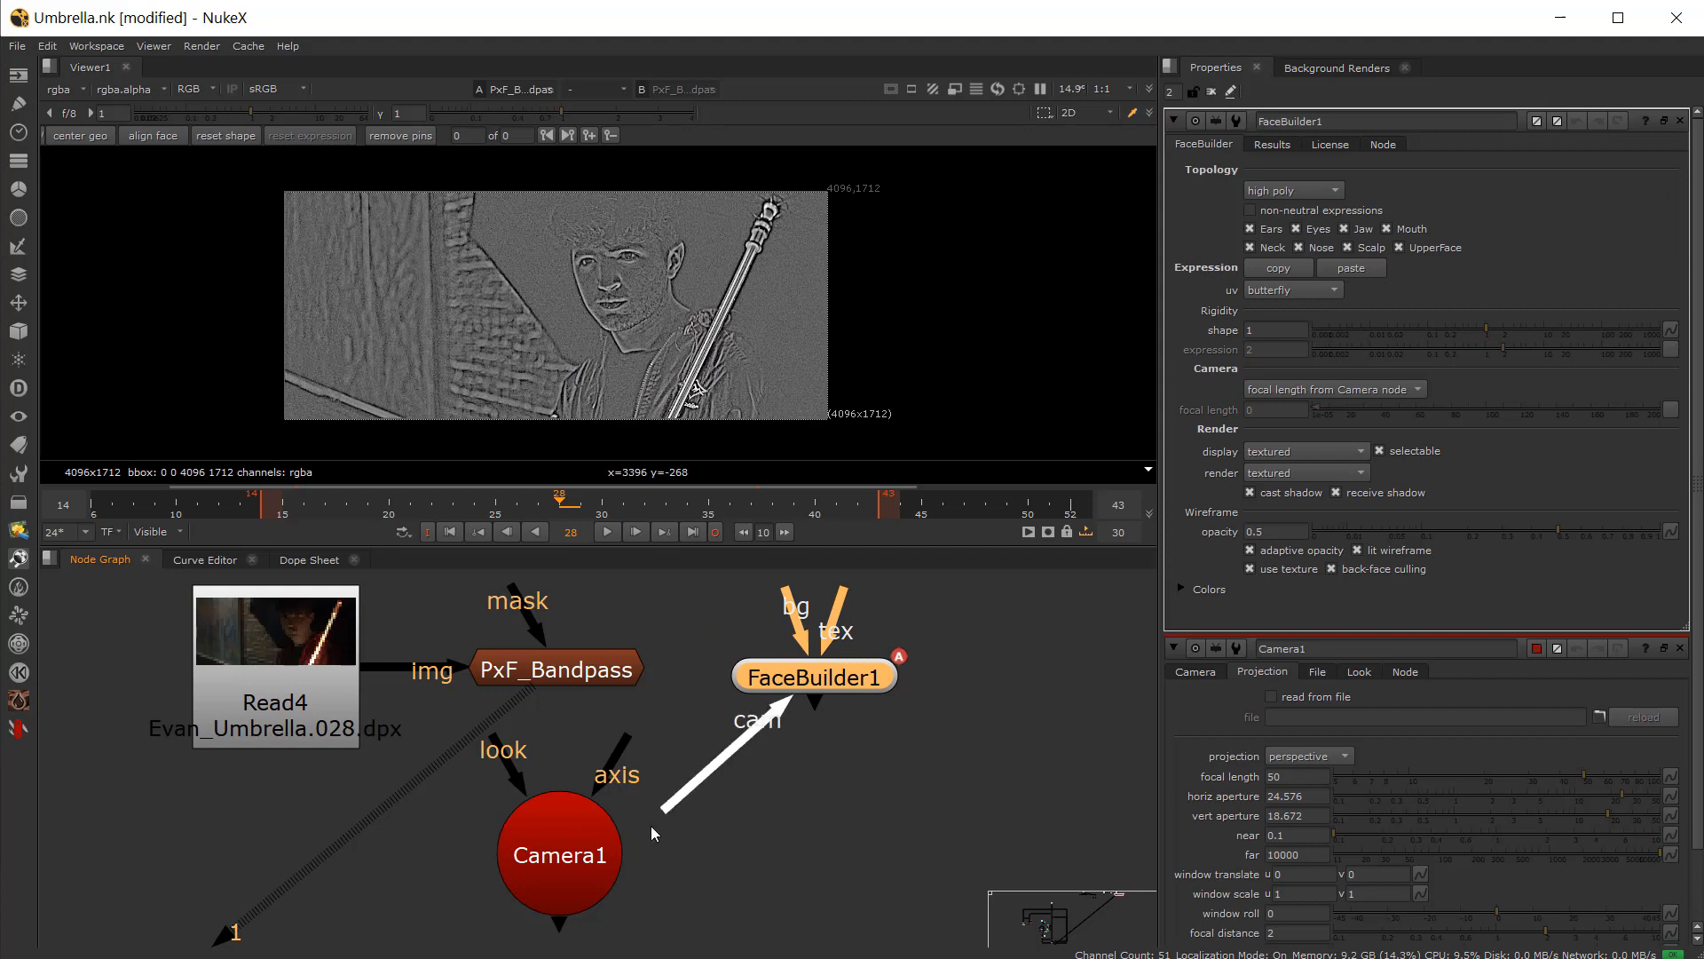
Step: Connect Camera1 to FaceBuilder1's cam input and PxF_Bandpass to its bg input, and view FaceBuilder1
{"action": "left_click_drag", "start_coordinate": [651, 832], "coordinate": [635, 839]}
{"action": "left_click_drag", "start_coordinate": [802, 685], "coordinate": [803, 678]}
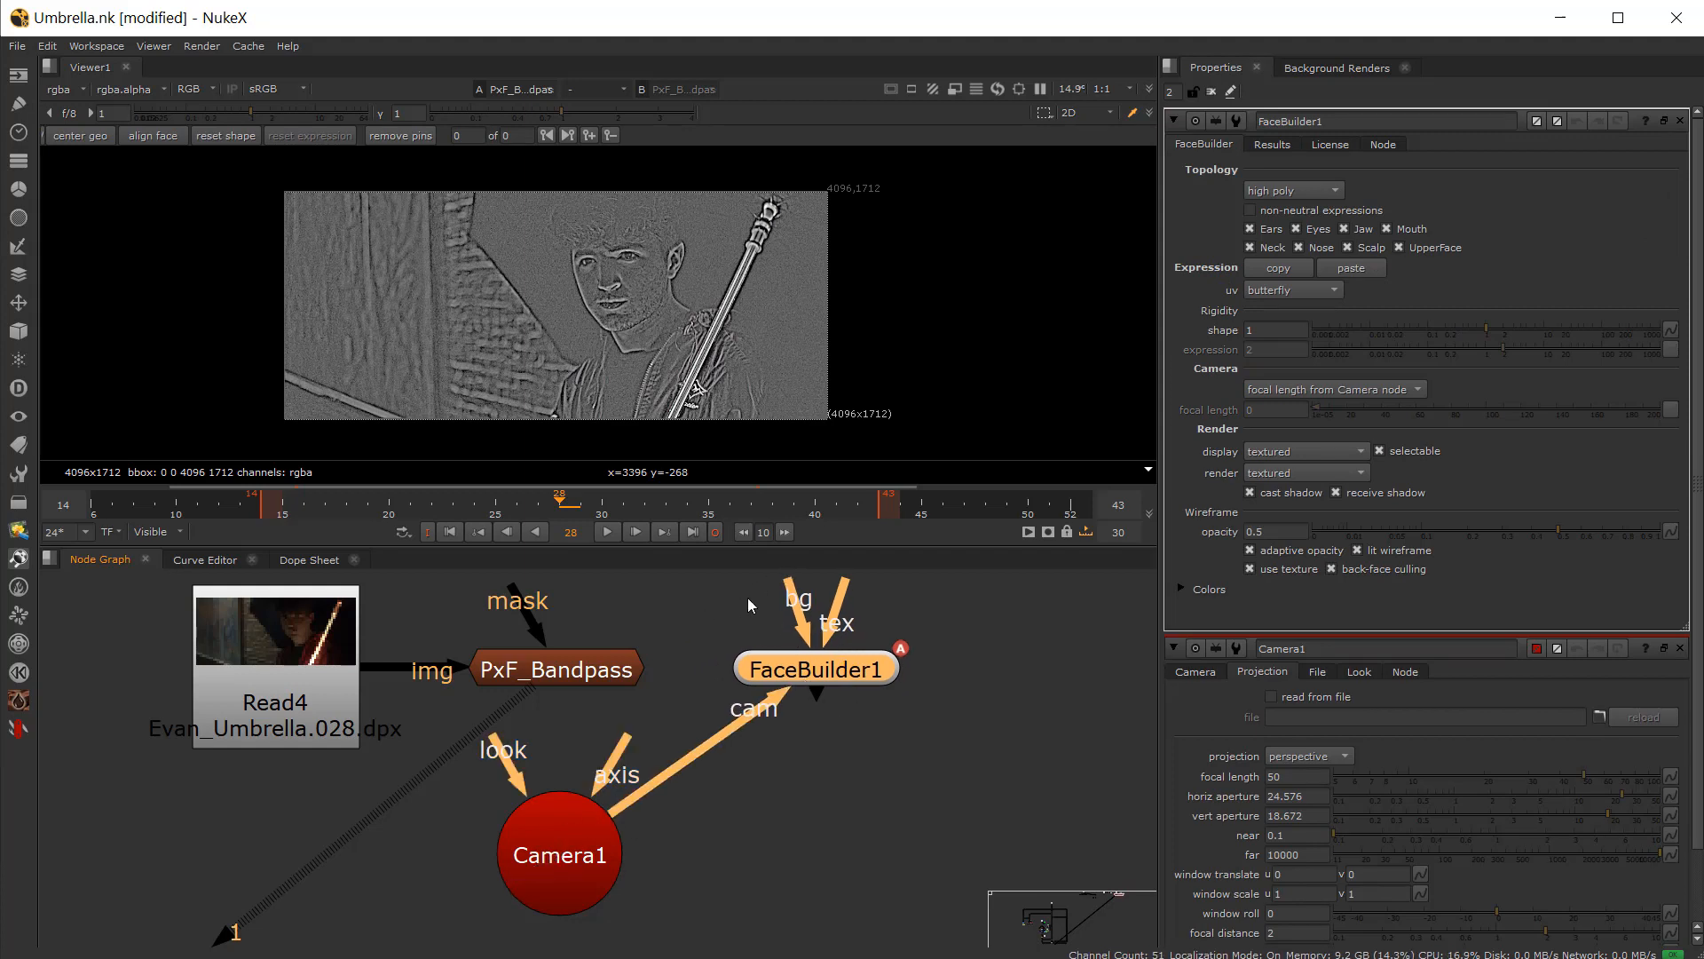
{"action": "left_click_drag", "start_coordinate": [786, 589], "coordinate": [613, 668]}
{"action": "key", "text": "1"}
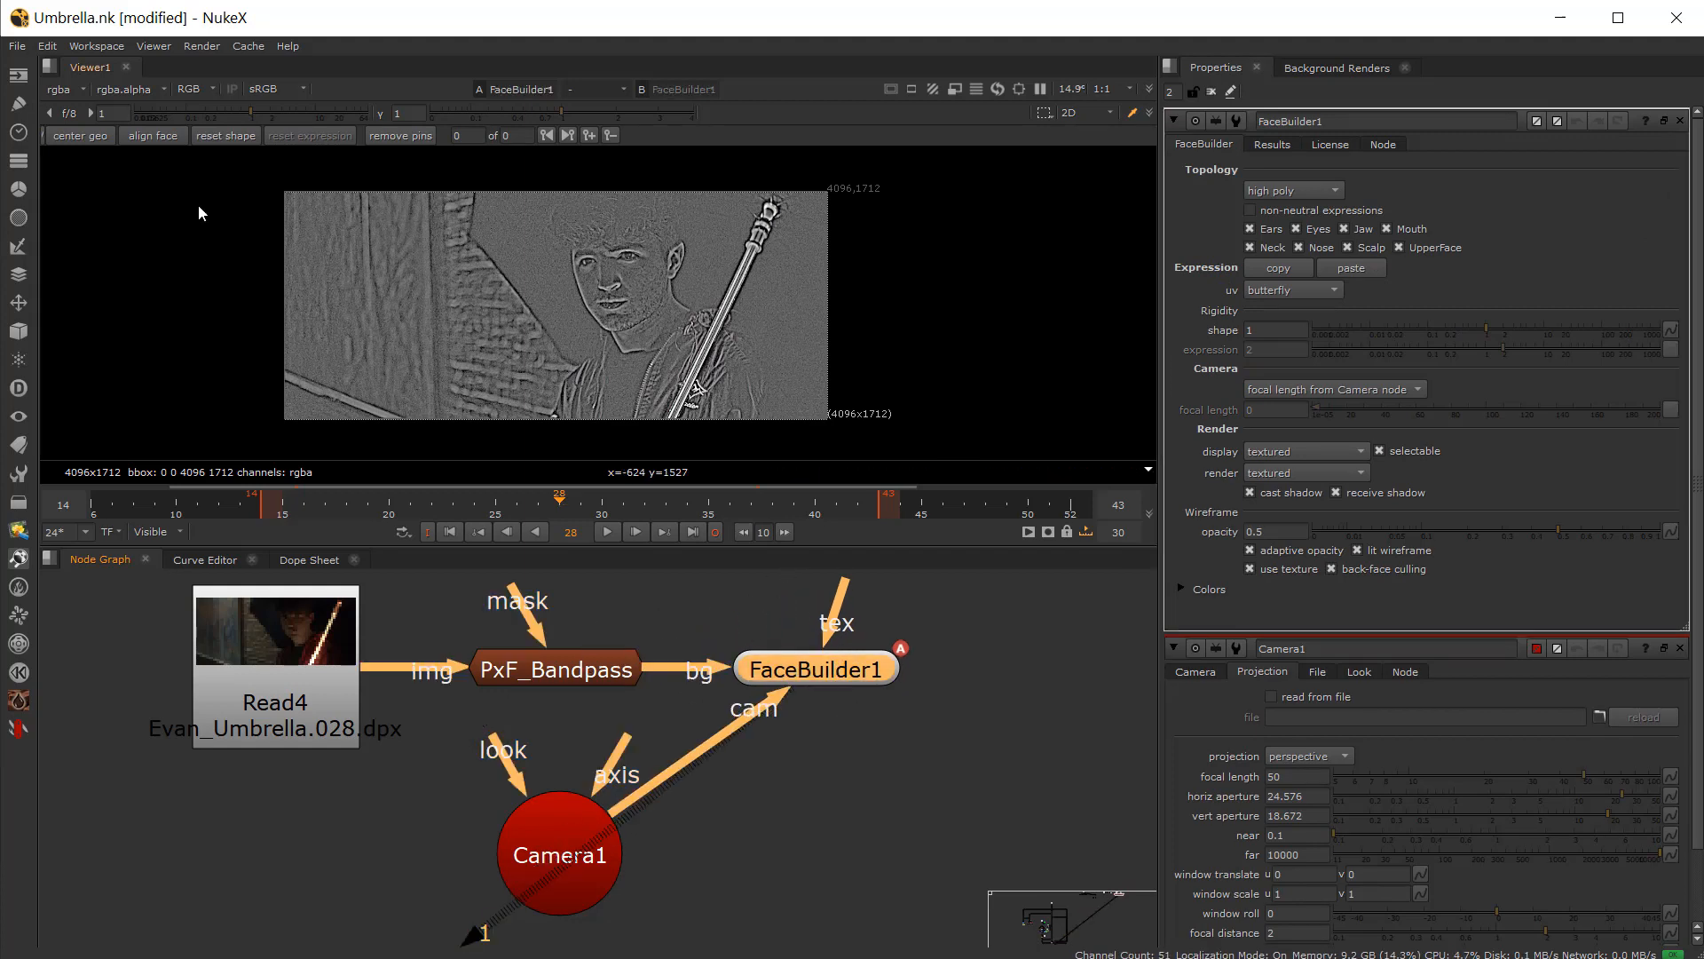
Step: Center the head geometry in the frame and pin the mesh's nose and ear onto the actor's face
{"action": "left_click", "coordinate": [80, 136]}
{"action": "scroll", "coordinate": [497, 293], "scroll_direction": "up", "scroll_amount": 5}
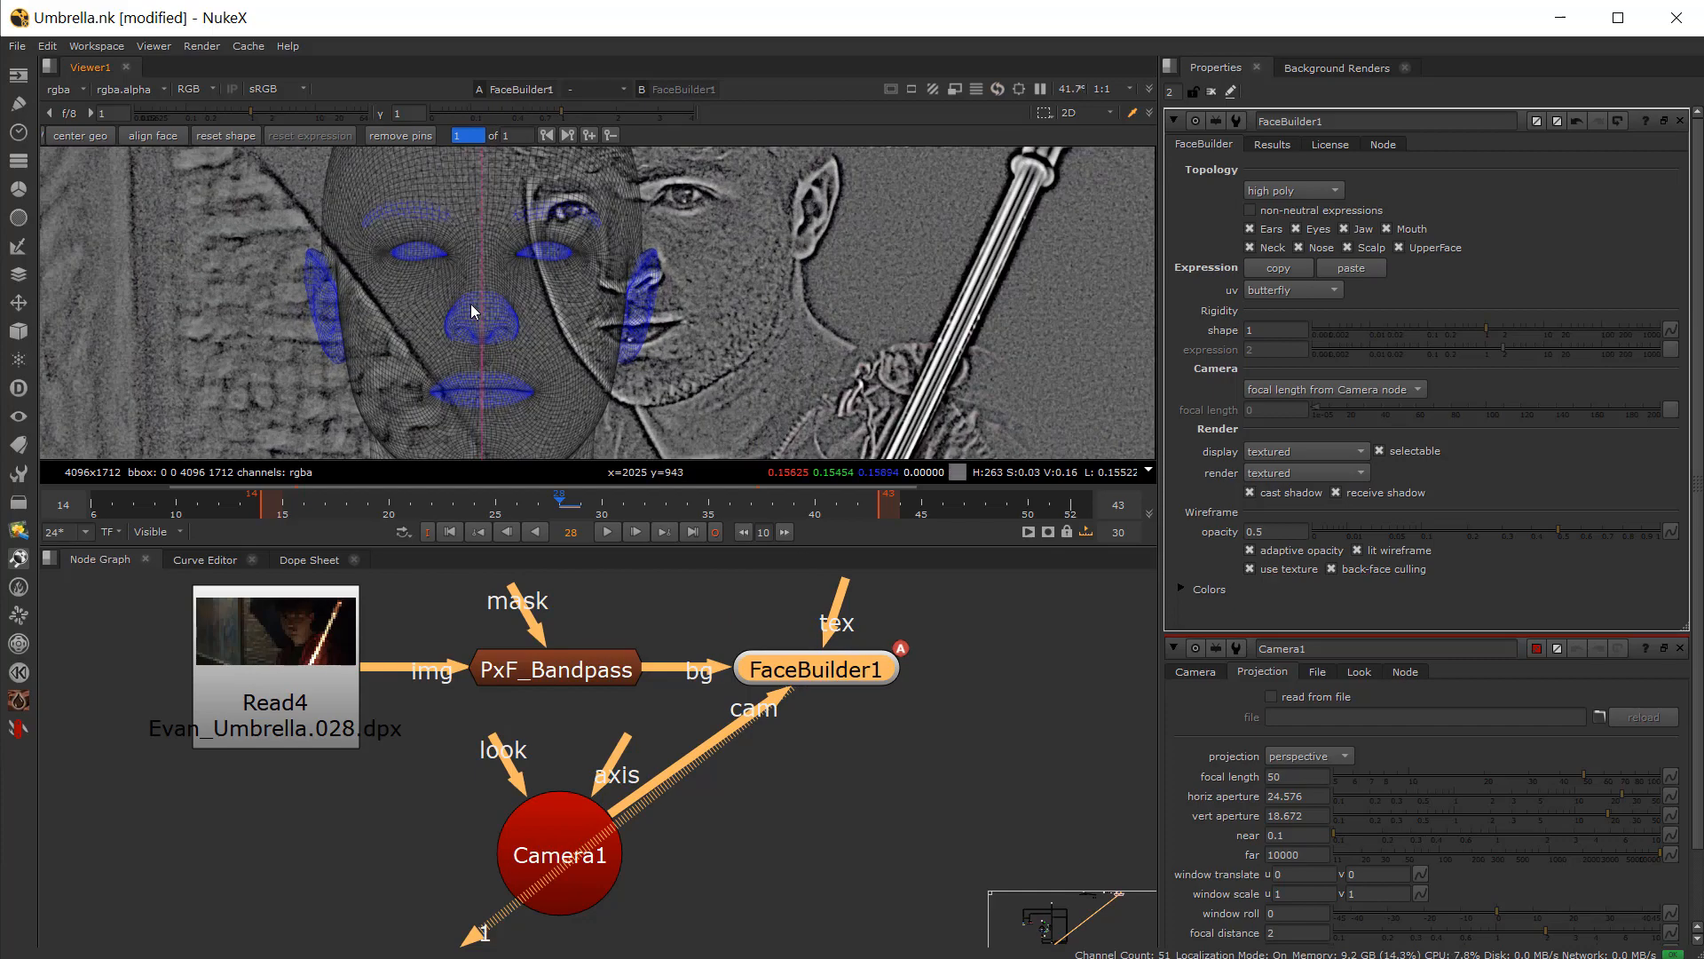
{"action": "left_click_drag", "start_coordinate": [478, 316], "coordinate": [618, 270]}
{"action": "left_click_drag", "start_coordinate": [755, 252], "coordinate": [833, 197]}
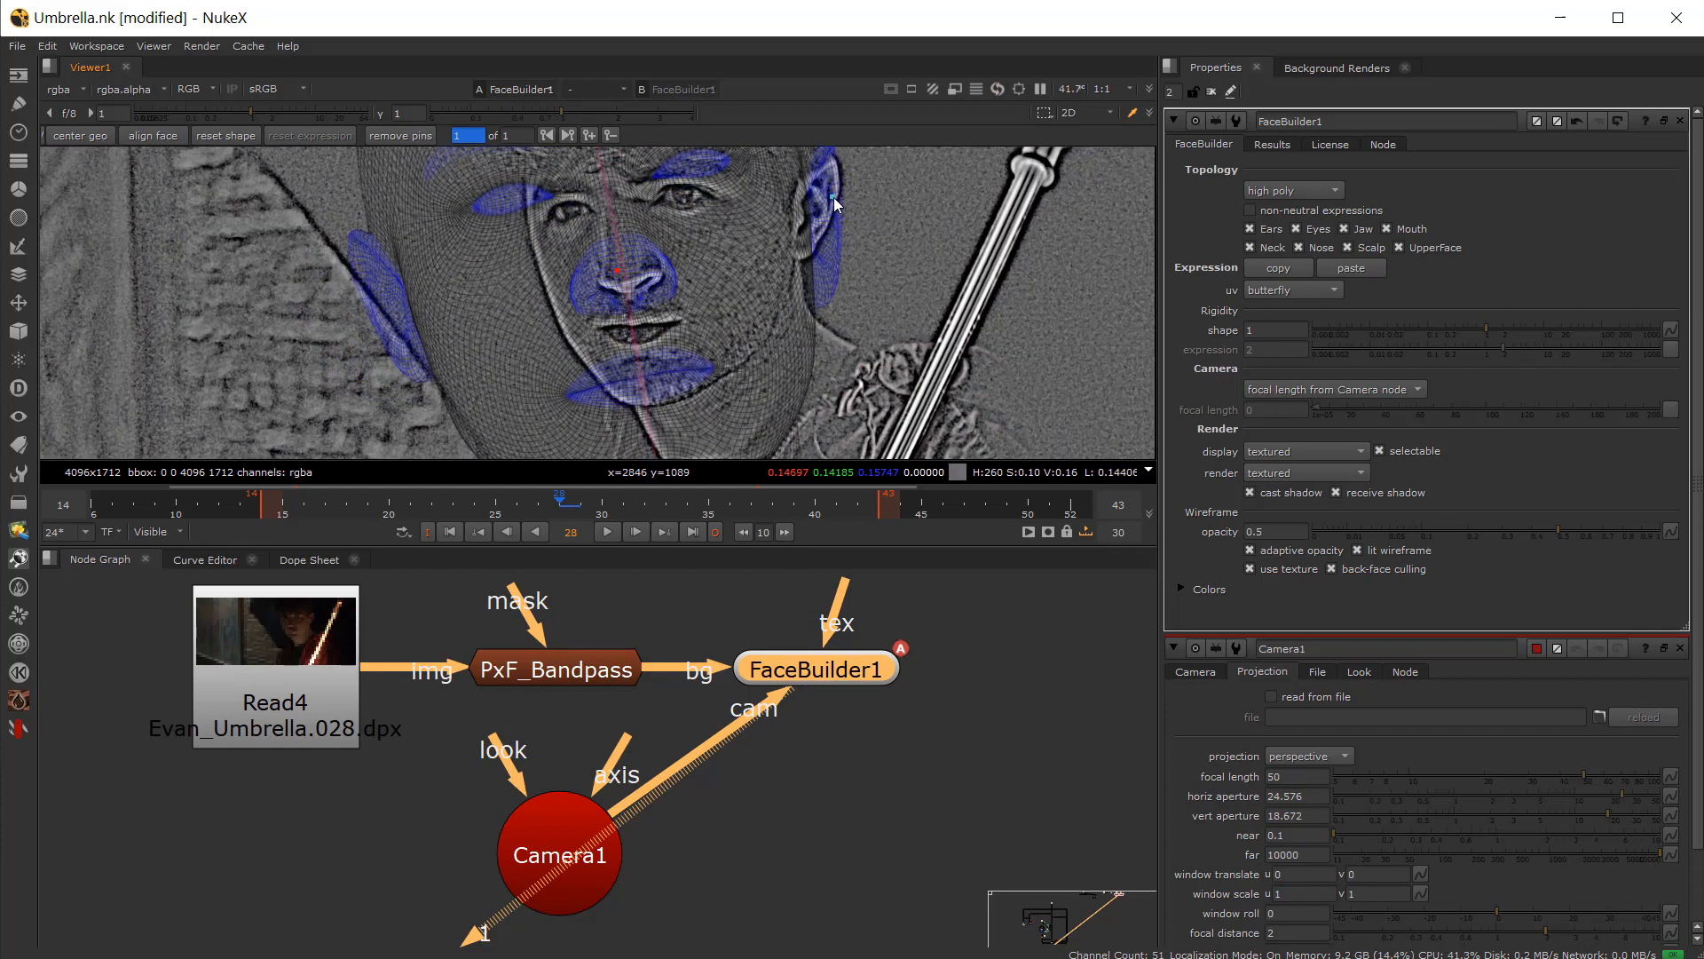
Step: Pin the mesh's chin and jaw onto the actor's face
{"action": "middle_click_drag", "start_coordinate": [471, 369], "coordinate": [471, 268]}
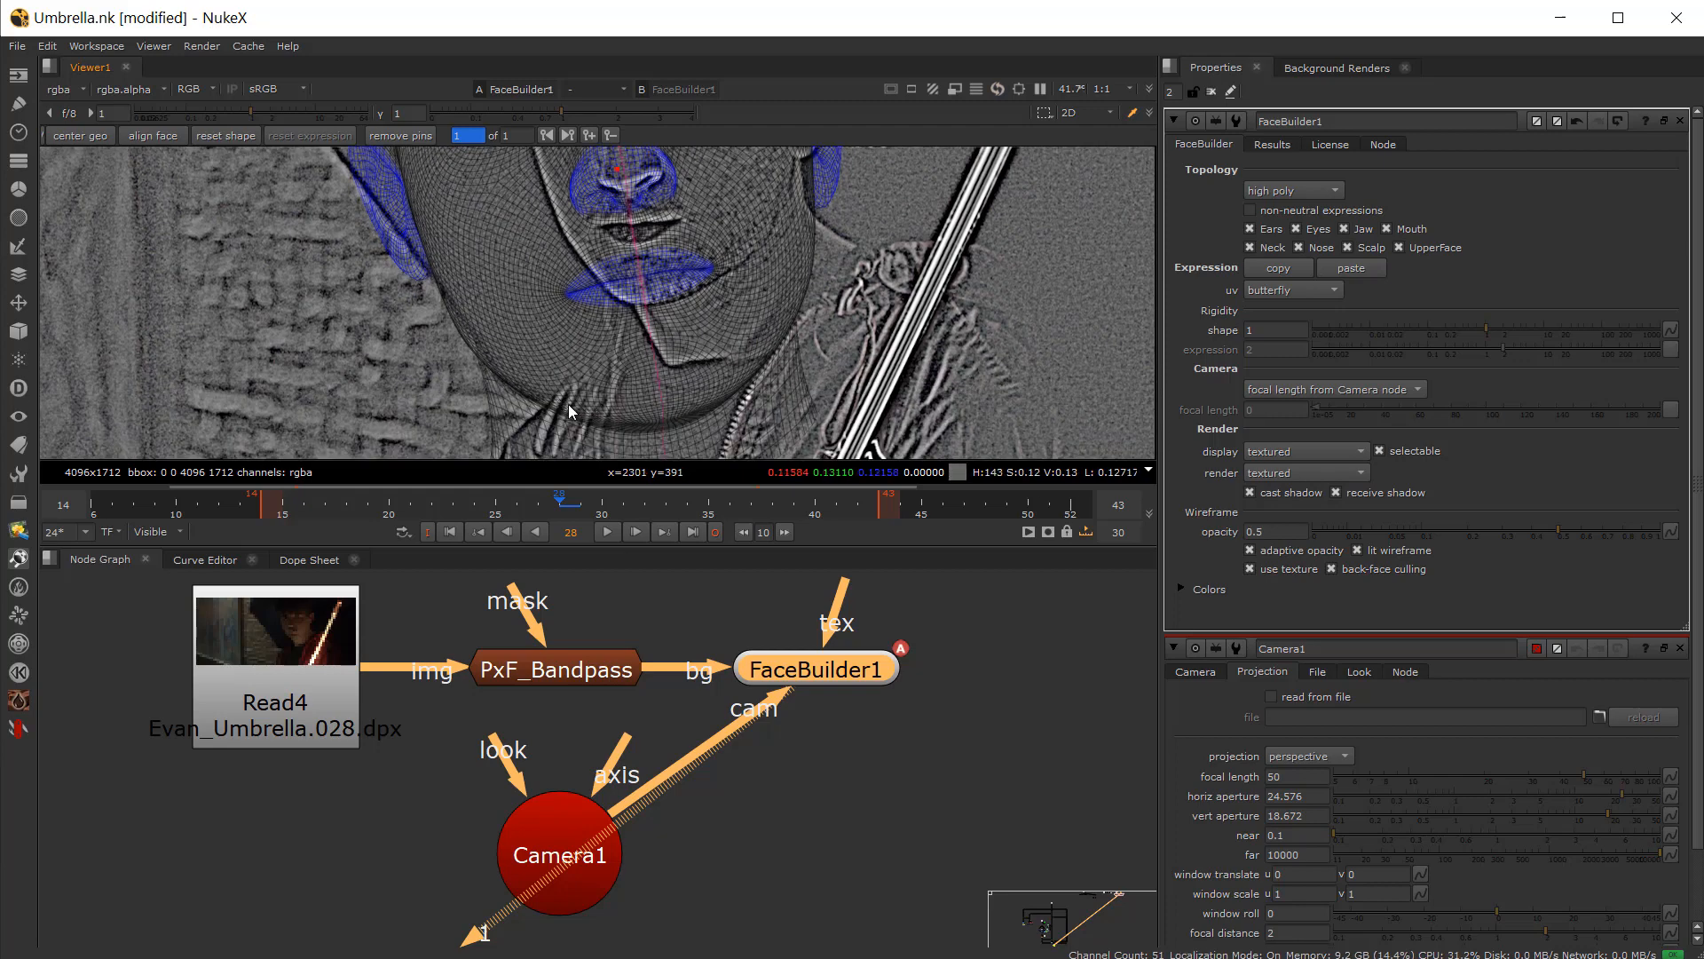
{"action": "left_click_drag", "start_coordinate": [521, 418], "coordinate": [653, 307]}
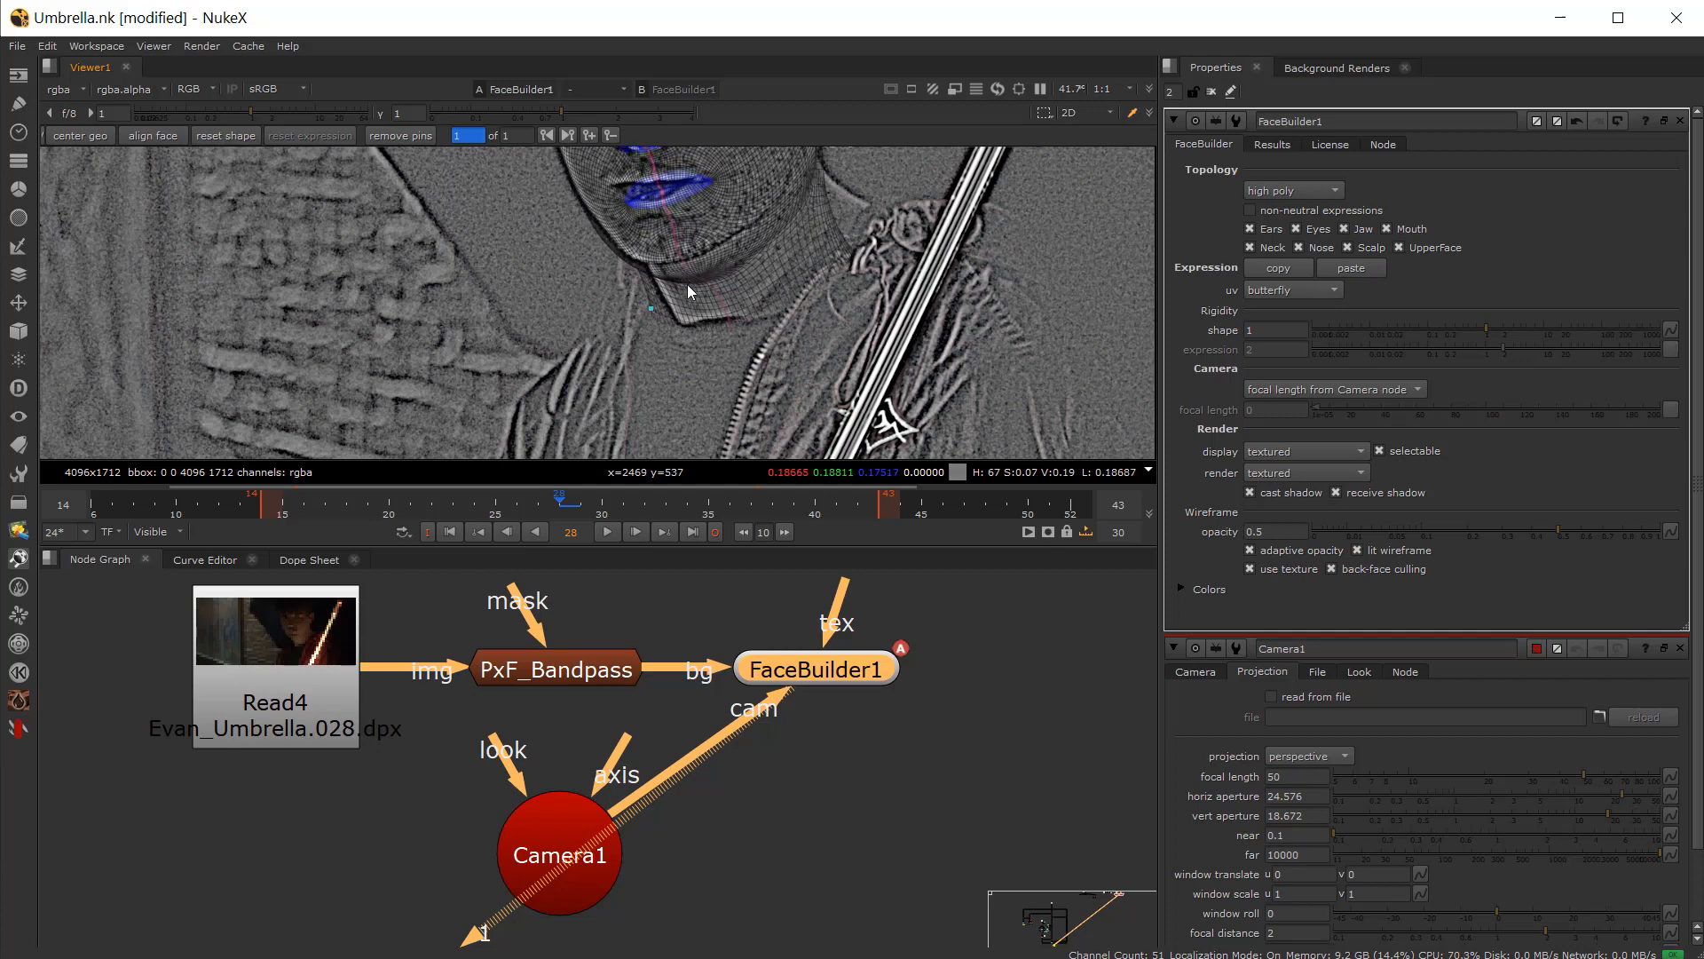
{"action": "middle_click_drag", "start_coordinate": [775, 197], "coordinate": [674, 349]}
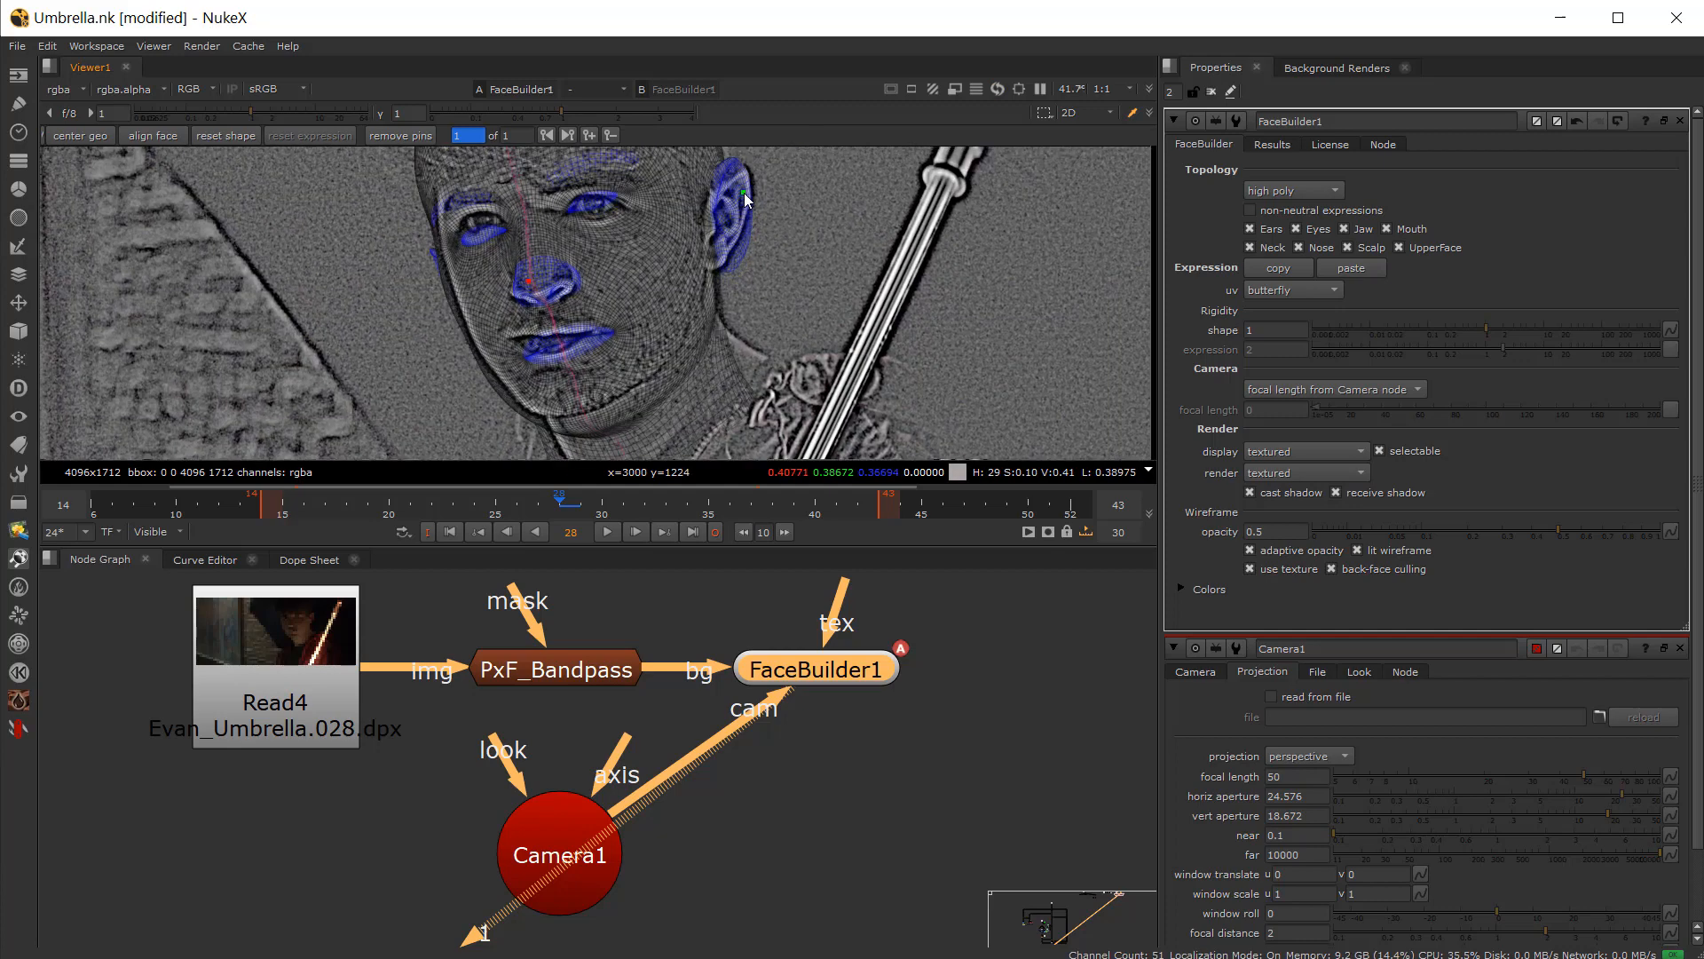
{"action": "scroll", "coordinate": [516, 292], "scroll_direction": "up", "scroll_amount": 3}
{"action": "scroll", "coordinate": [545, 288], "scroll_direction": "up", "scroll_amount": 3}
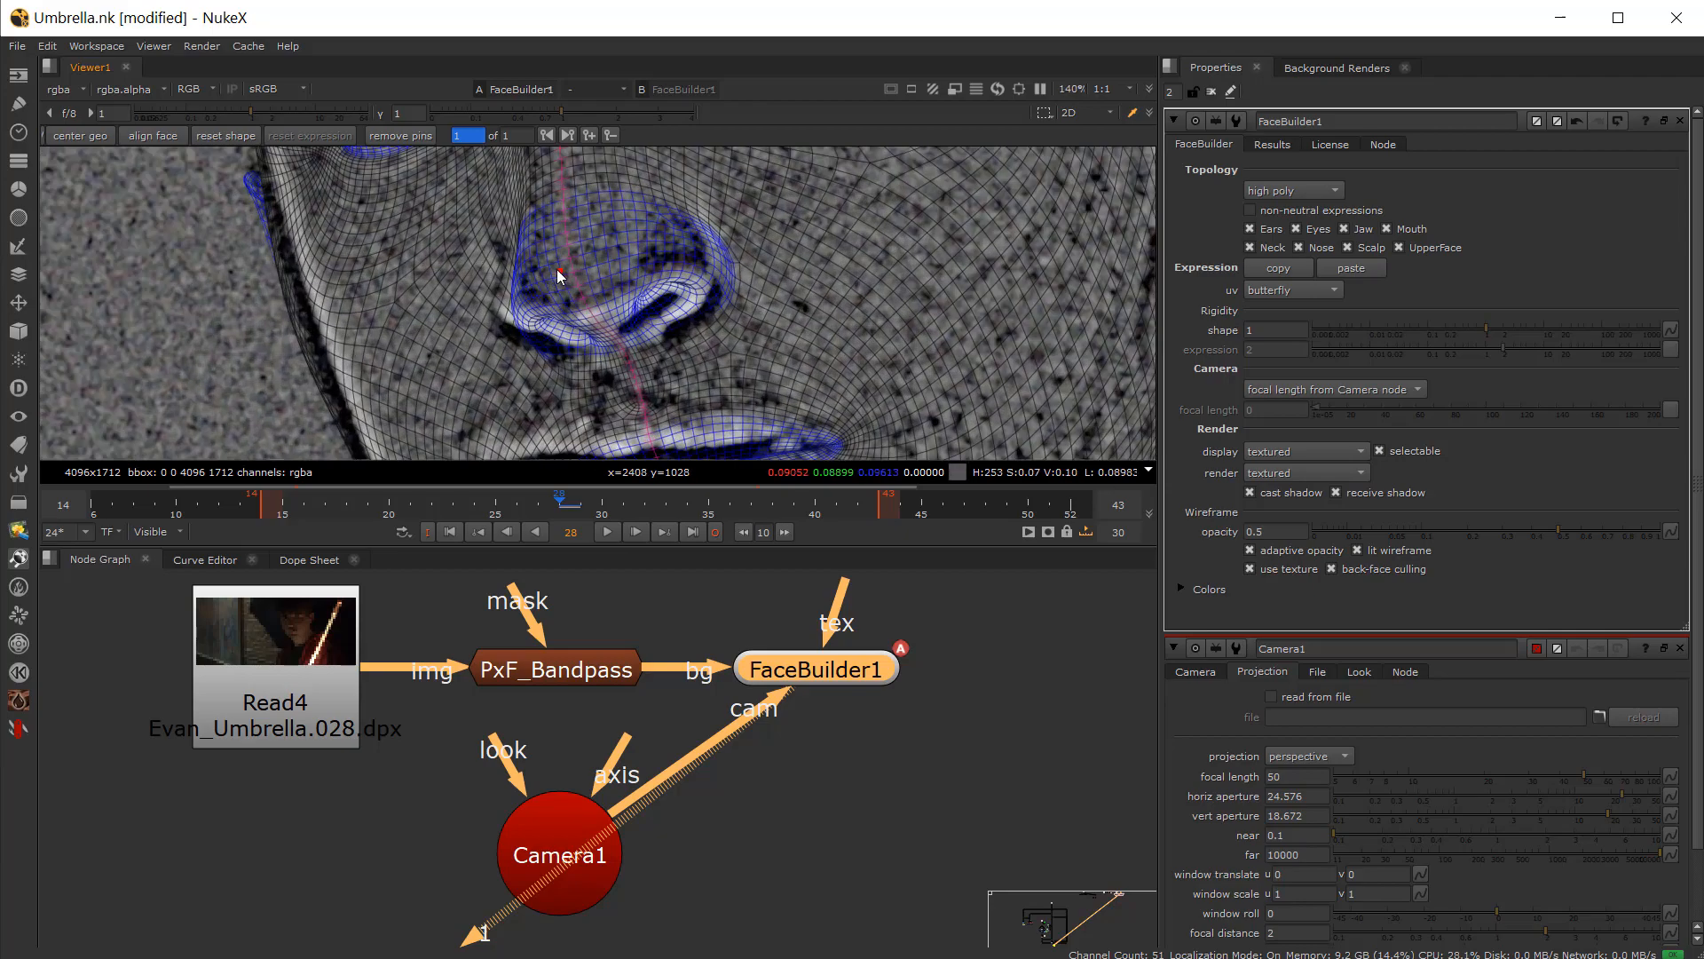
Step: Adjust the FaceBuilder pins around the ear and lower jawline
{"action": "scroll", "coordinate": [543, 267], "scroll_direction": "down", "scroll_amount": 6}
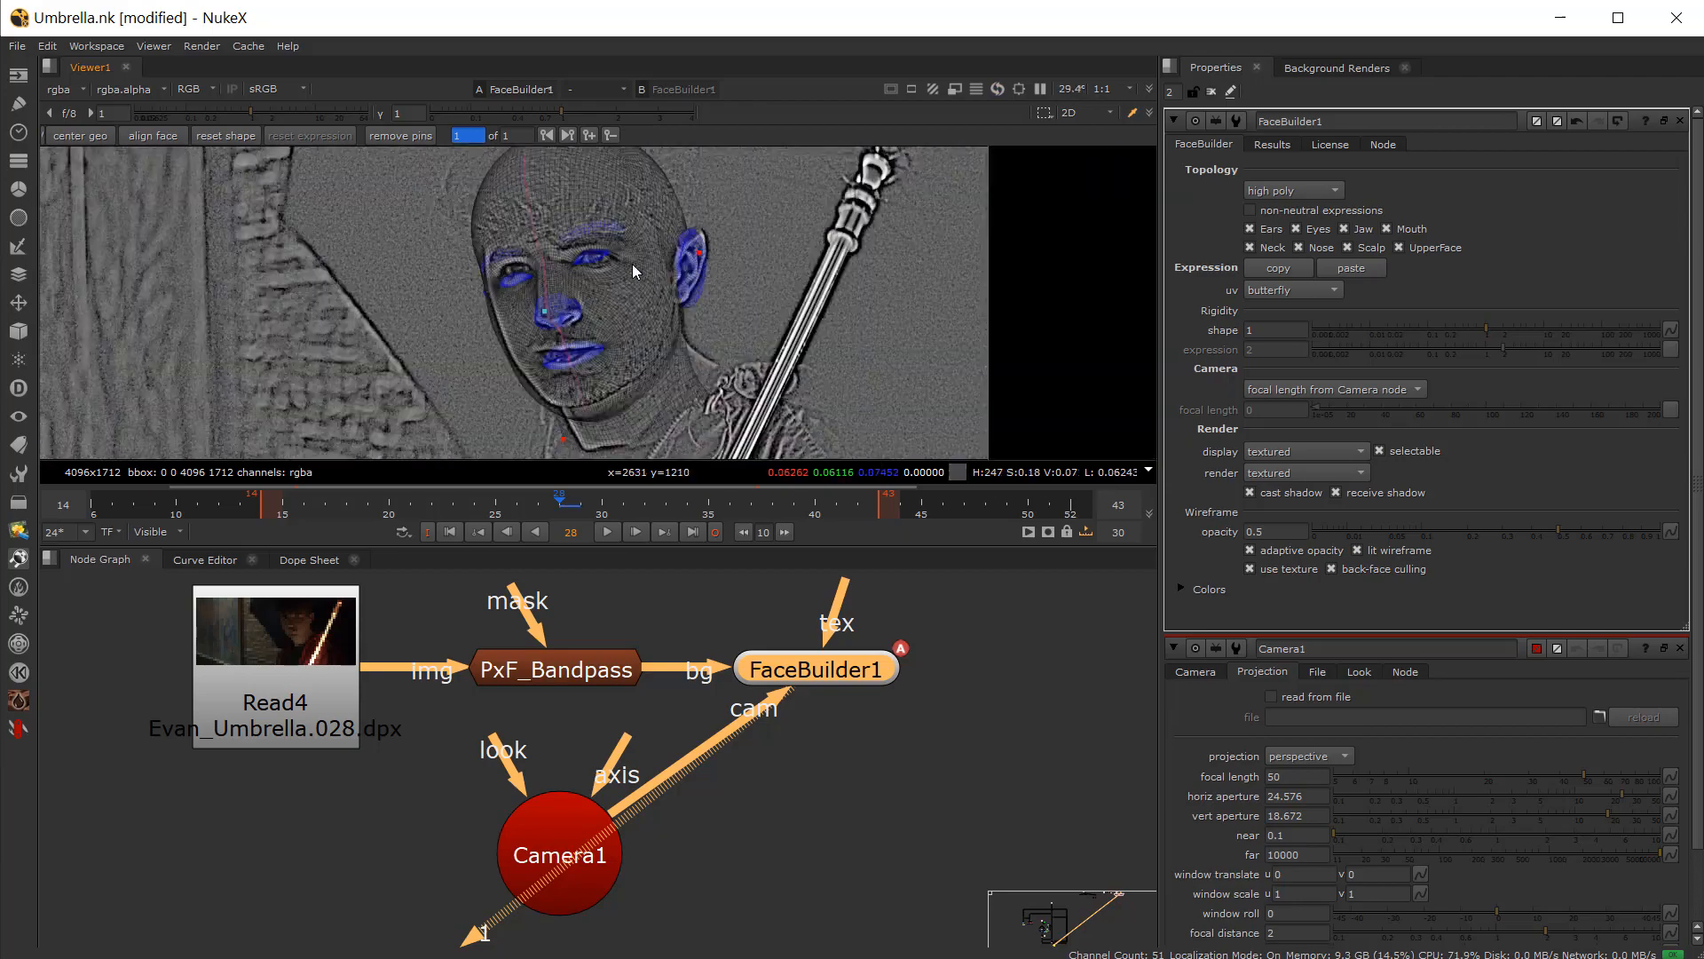
{"action": "scroll", "coordinate": [668, 225], "scroll_direction": "up", "scroll_amount": 3}
{"action": "left_click_drag", "start_coordinate": [670, 214], "coordinate": [672, 210]}
{"action": "scroll", "coordinate": [644, 284], "scroll_direction": "down", "scroll_amount": 3}
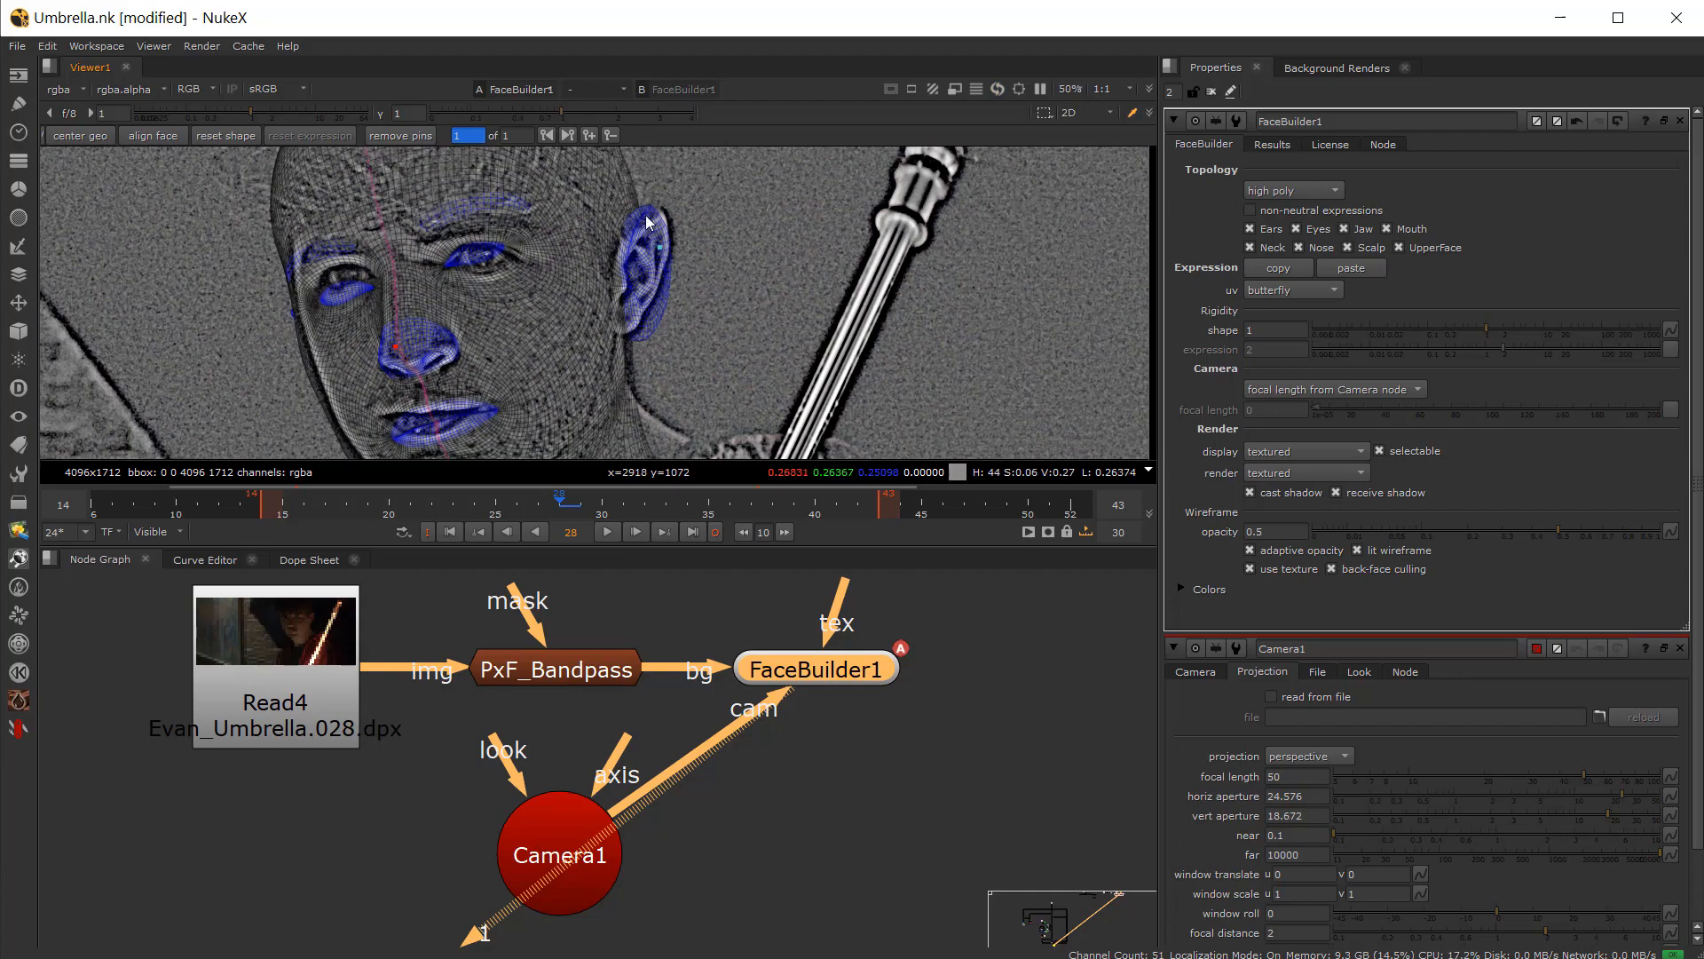
{"action": "middle_click_drag", "start_coordinate": [541, 435], "coordinate": [573, 169]}
Step: Refine the mesh pins along the jaw and cheek to match the actor
{"action": "scroll", "coordinate": [498, 259], "scroll_direction": "up", "scroll_amount": 2}
{"action": "left_click_drag", "start_coordinate": [456, 263], "coordinate": [465, 258]}
{"action": "scroll", "coordinate": [463, 257], "scroll_direction": "down", "scroll_amount": 2}
{"action": "scroll", "coordinate": [463, 258], "scroll_direction": "down", "scroll_amount": 2}
{"action": "middle_click_drag", "start_coordinate": [464, 258], "coordinate": [415, 406]}
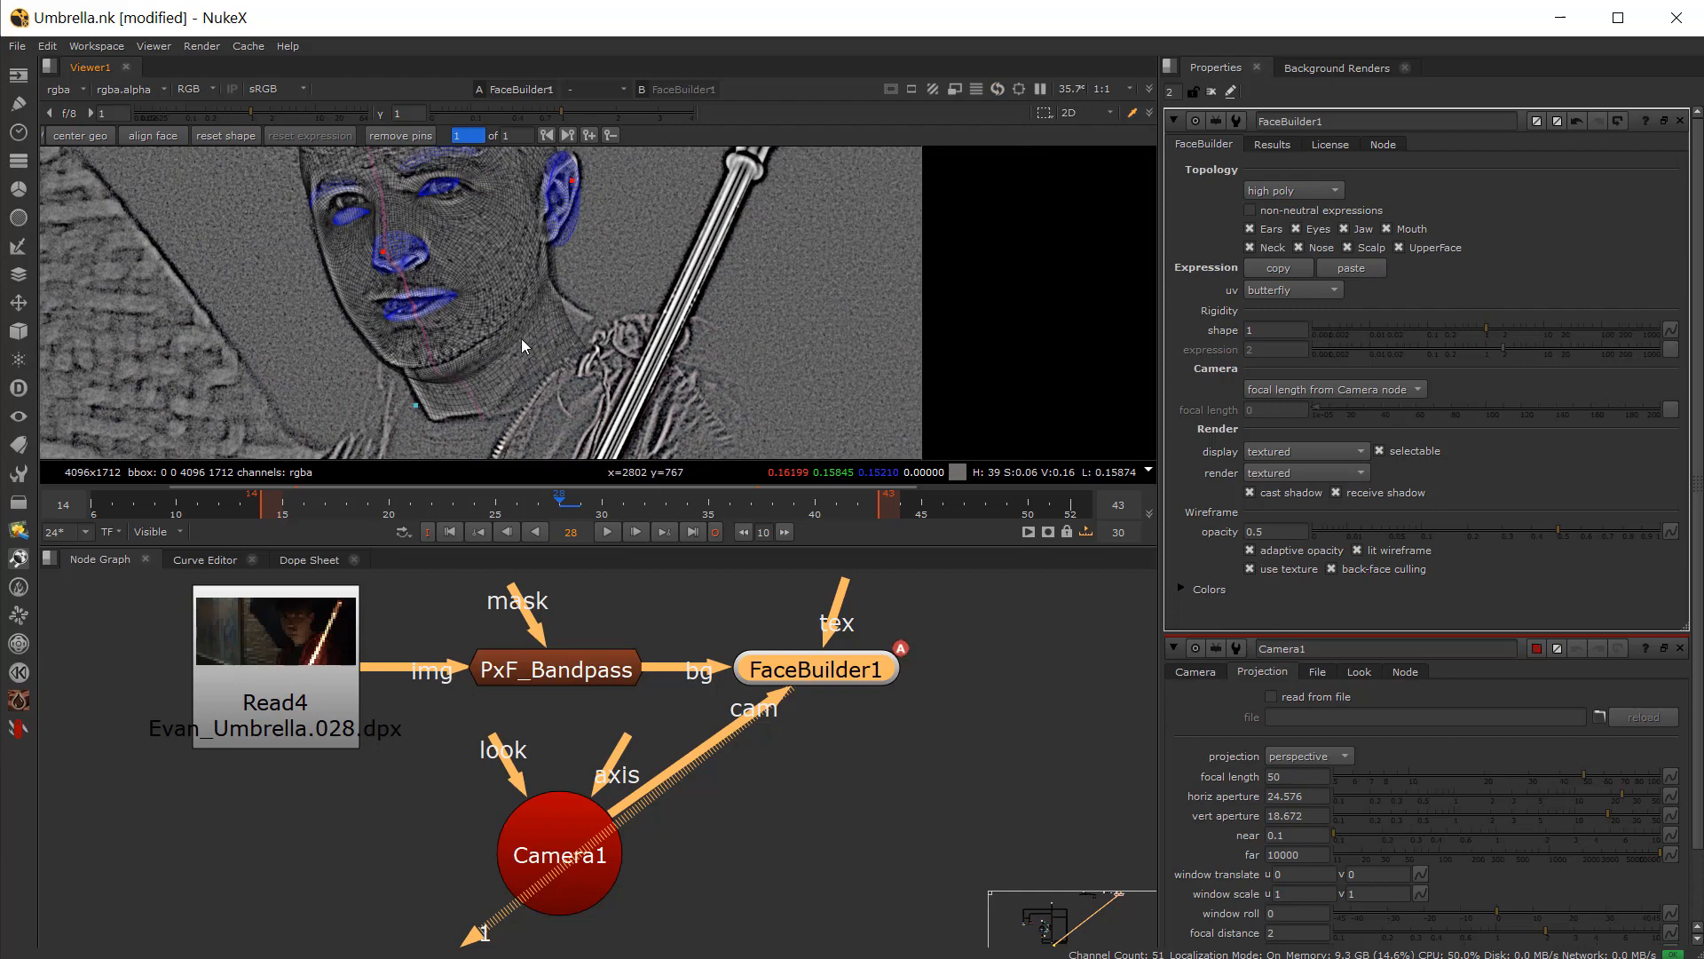
{"action": "scroll", "coordinate": [520, 338], "scroll_direction": "up", "scroll_amount": 3}
{"action": "left_click_drag", "start_coordinate": [617, 359], "coordinate": [620, 312]}
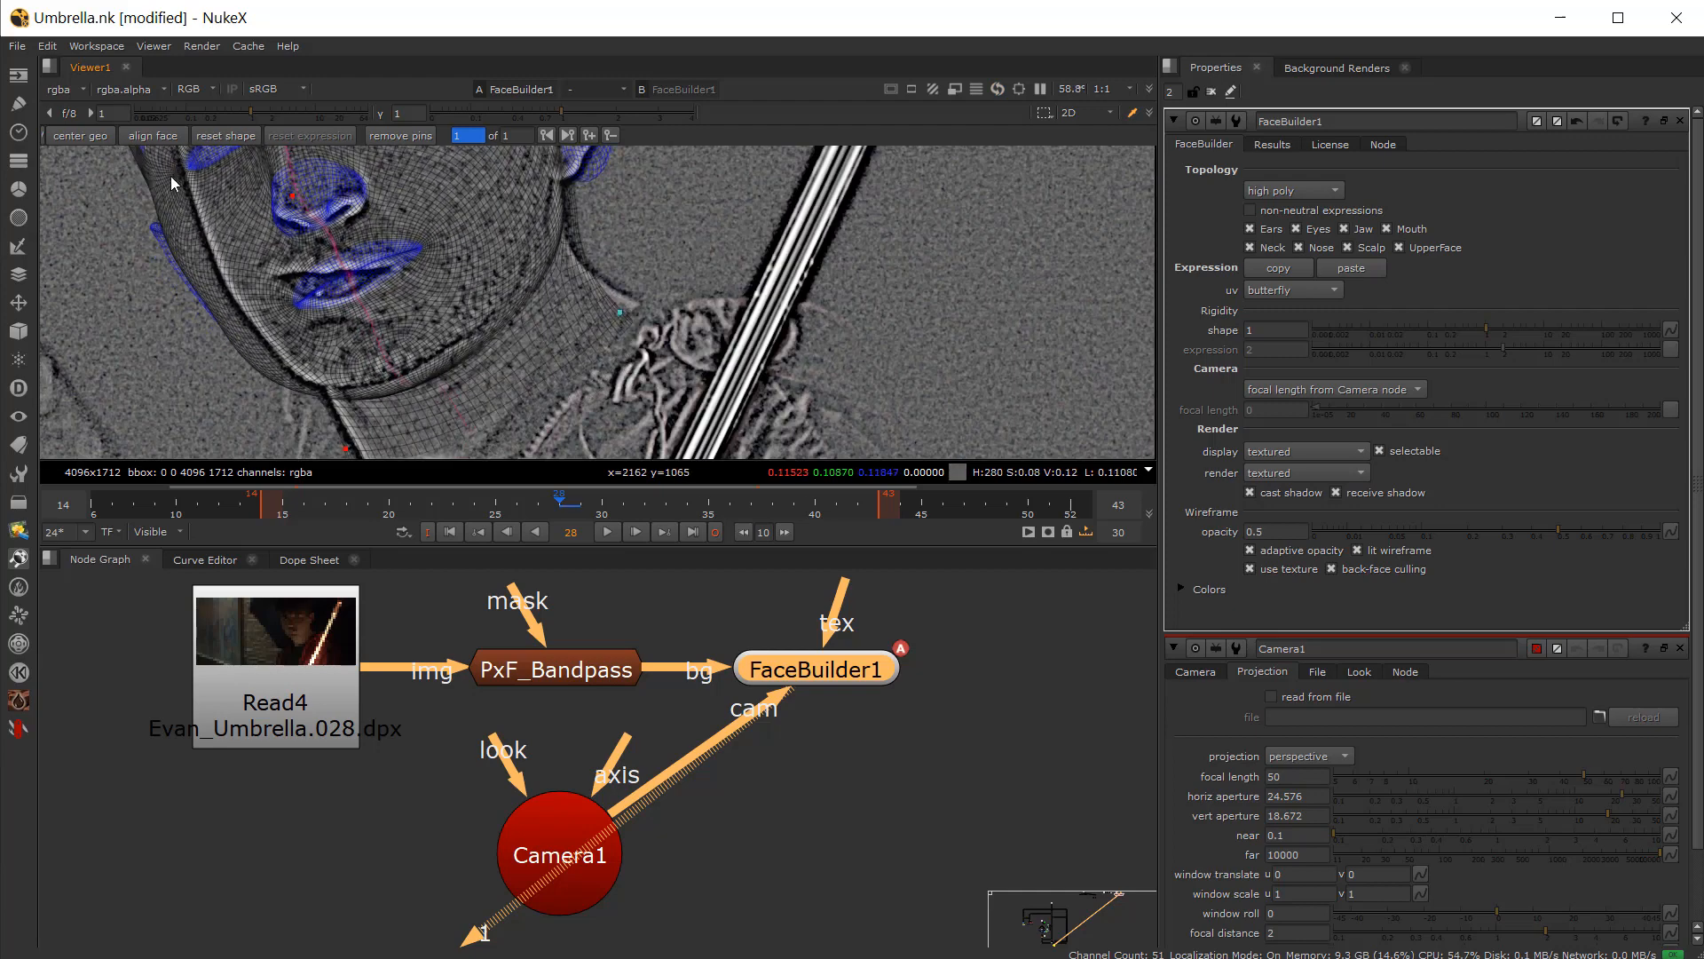
Step: Pin the mesh's scalp and forehead outline onto the actor's head
{"action": "middle_click_drag", "start_coordinate": [168, 185], "coordinate": [262, 267]}
{"action": "left_click_drag", "start_coordinate": [257, 276], "coordinate": [283, 259]}
{"action": "middle_click_drag", "start_coordinate": [296, 214], "coordinate": [324, 347]}
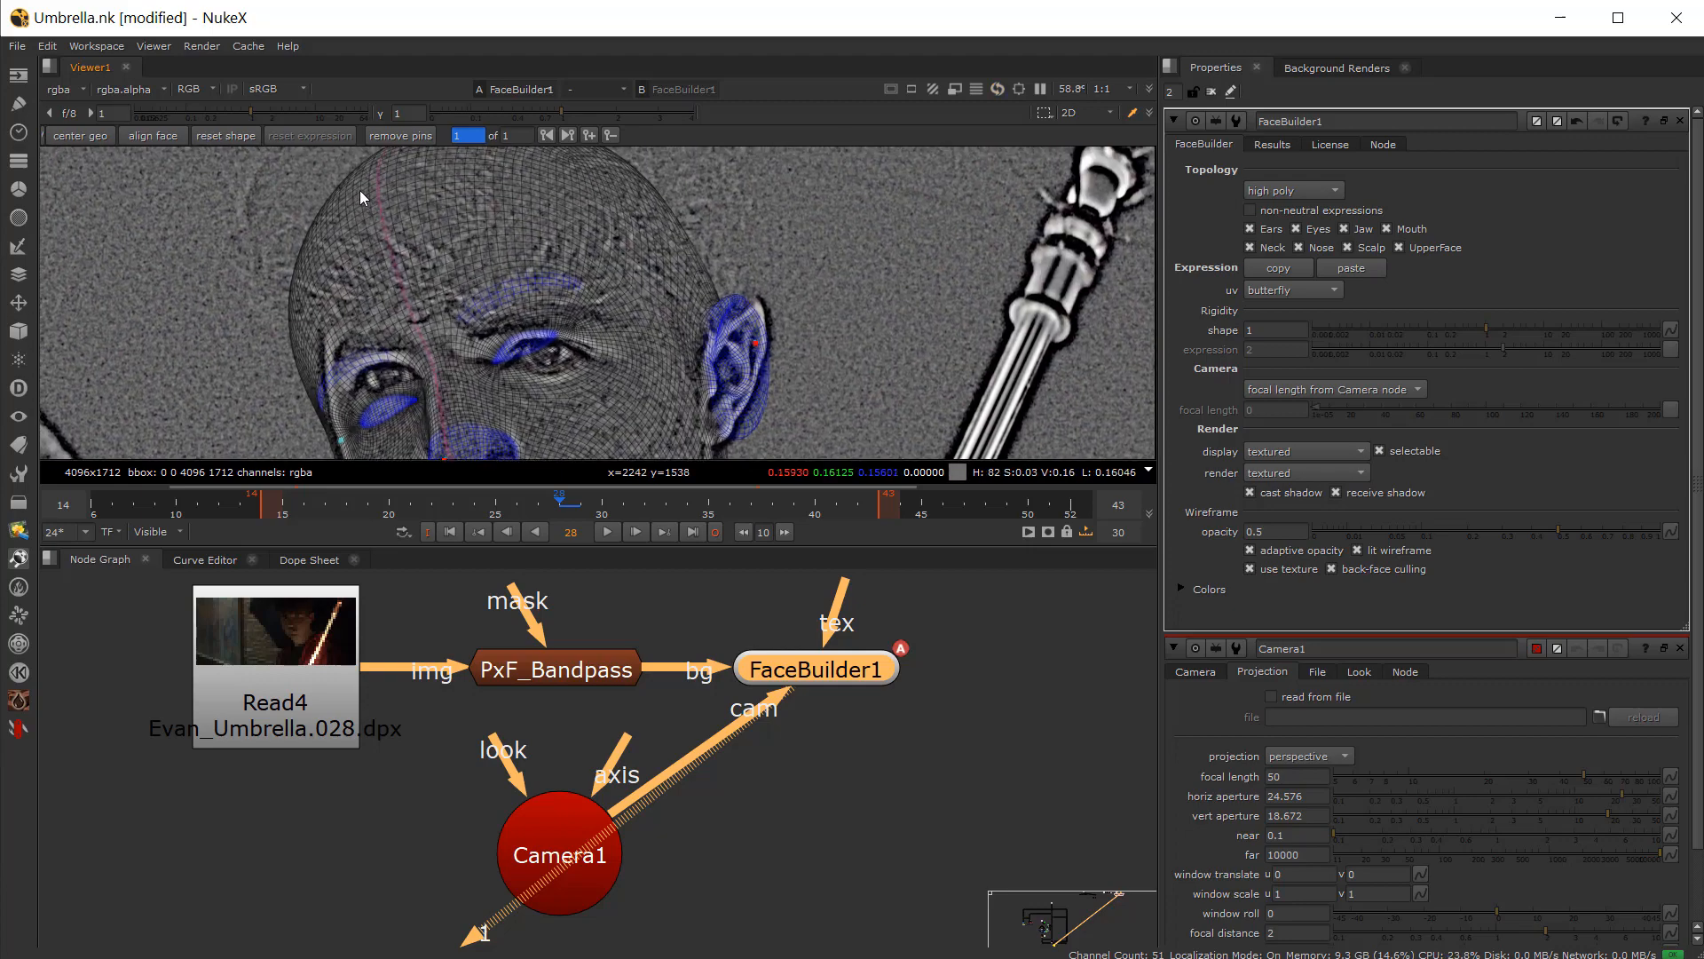
{"action": "left_click_drag", "start_coordinate": [359, 190], "coordinate": [396, 179]}
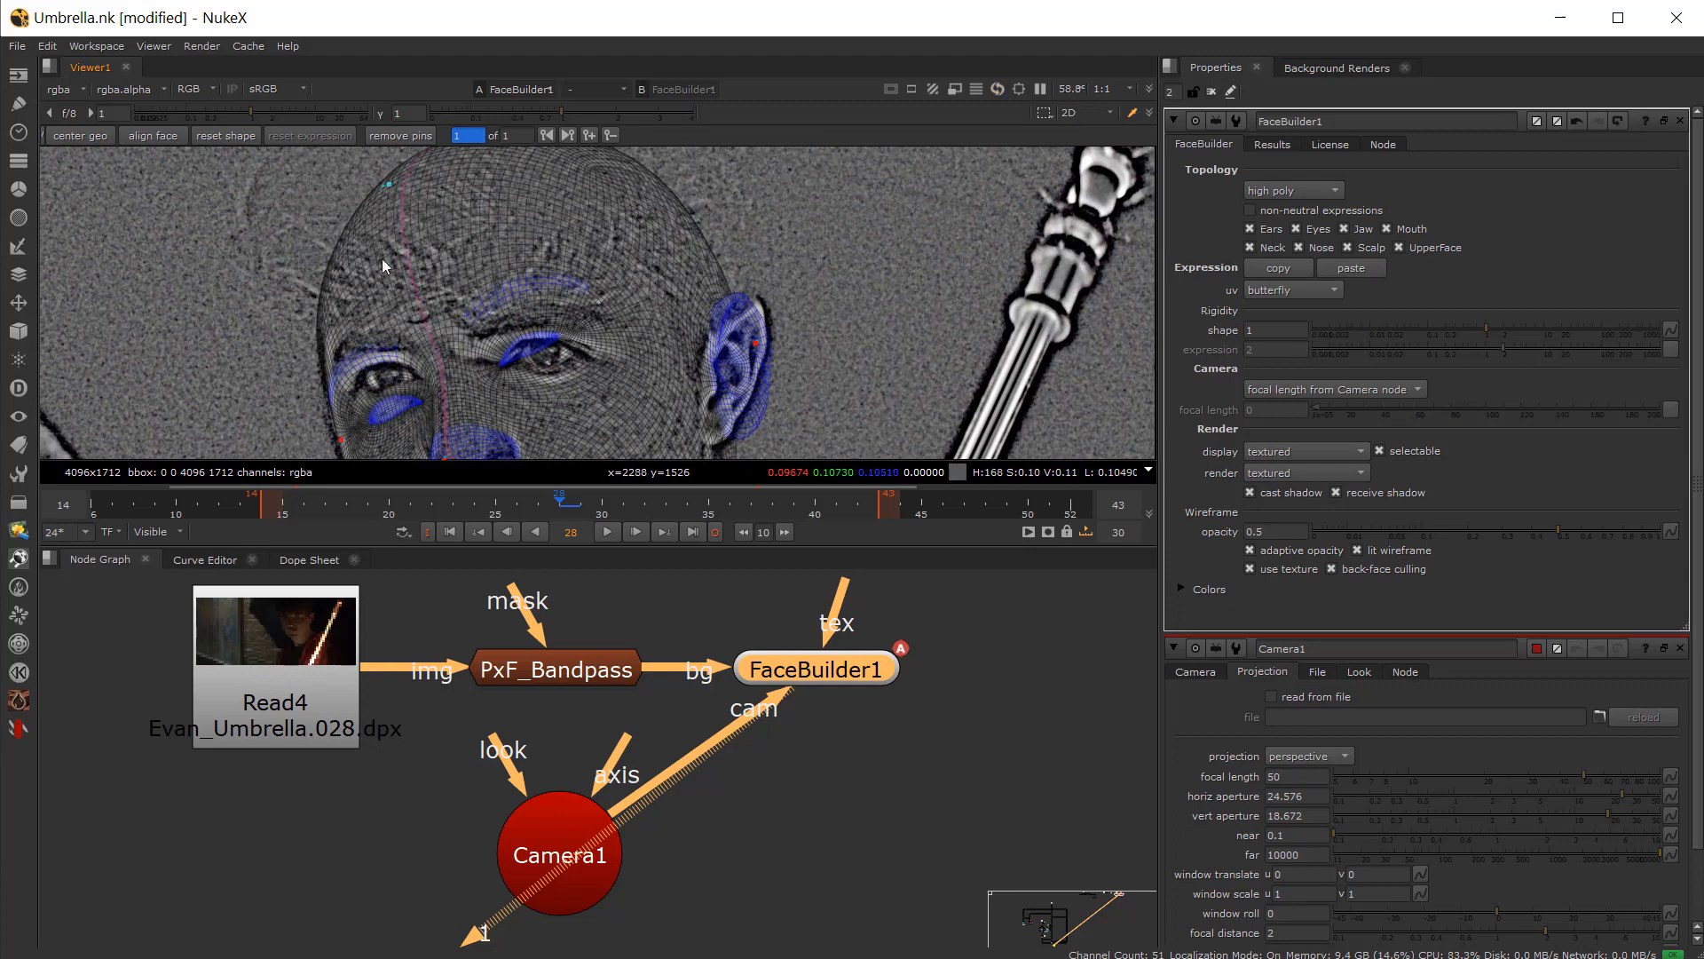
Step: Pin the mesh's eye corner and brow onto the actor's eyes
{"action": "scroll", "coordinate": [381, 258], "scroll_direction": "up", "scroll_amount": 4}
{"action": "left_click_drag", "start_coordinate": [481, 351], "coordinate": [478, 308]}
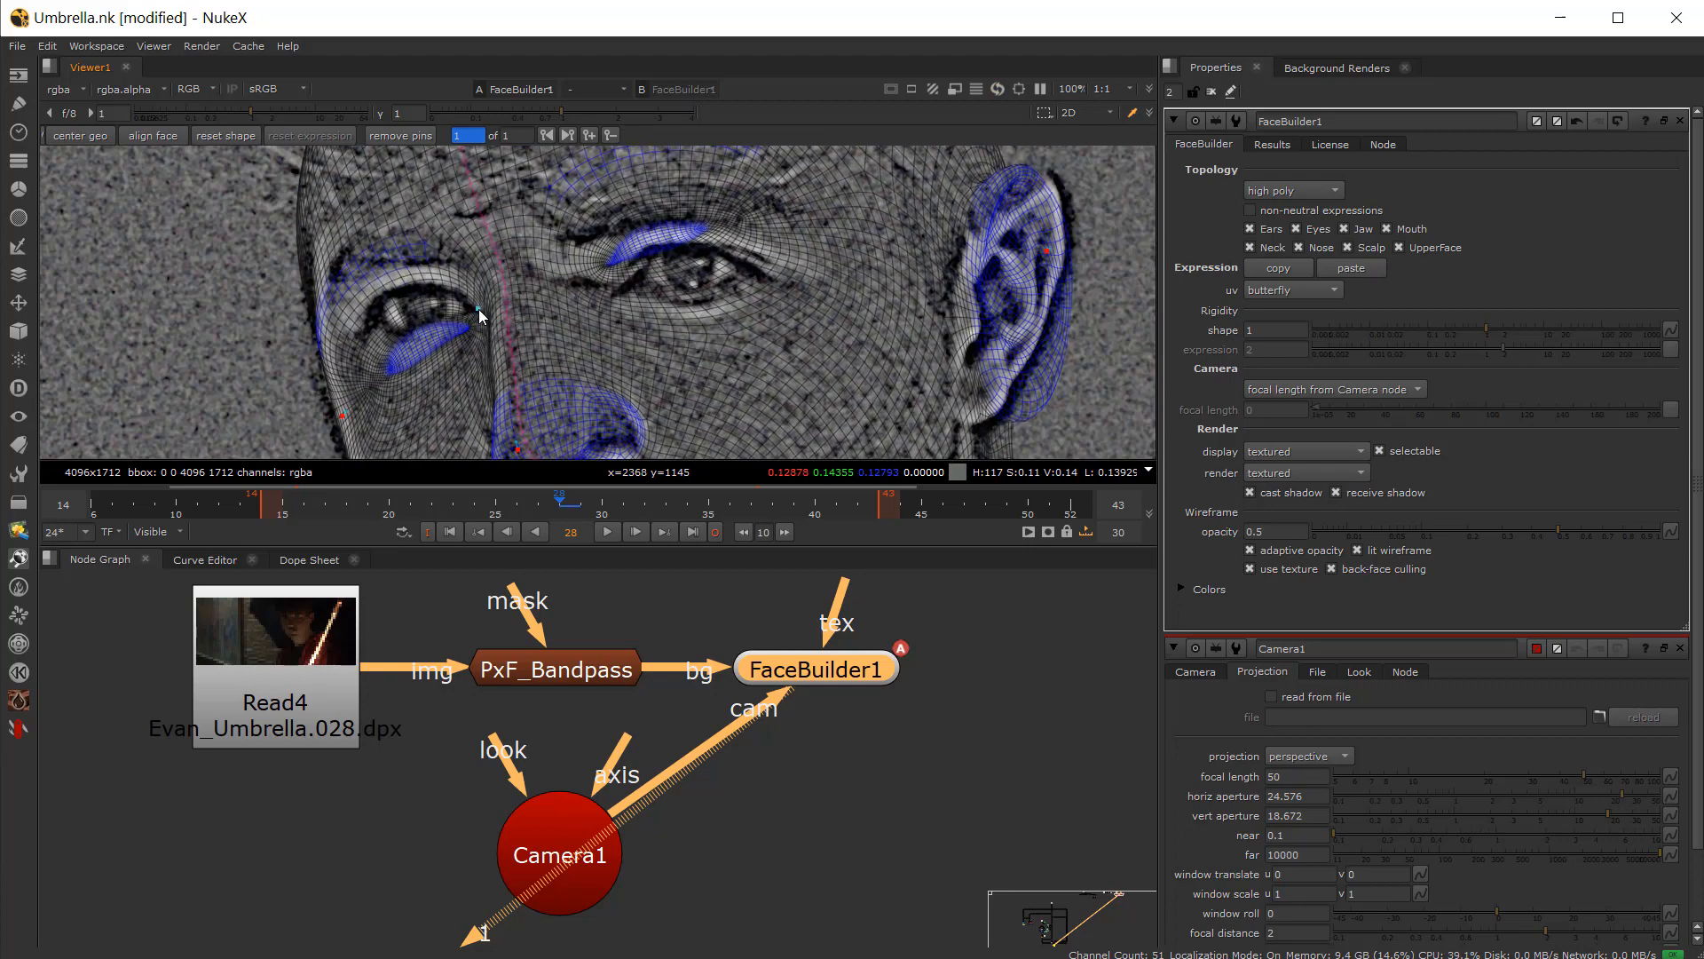
{"action": "left_click_drag", "start_coordinate": [383, 377], "coordinate": [361, 333]}
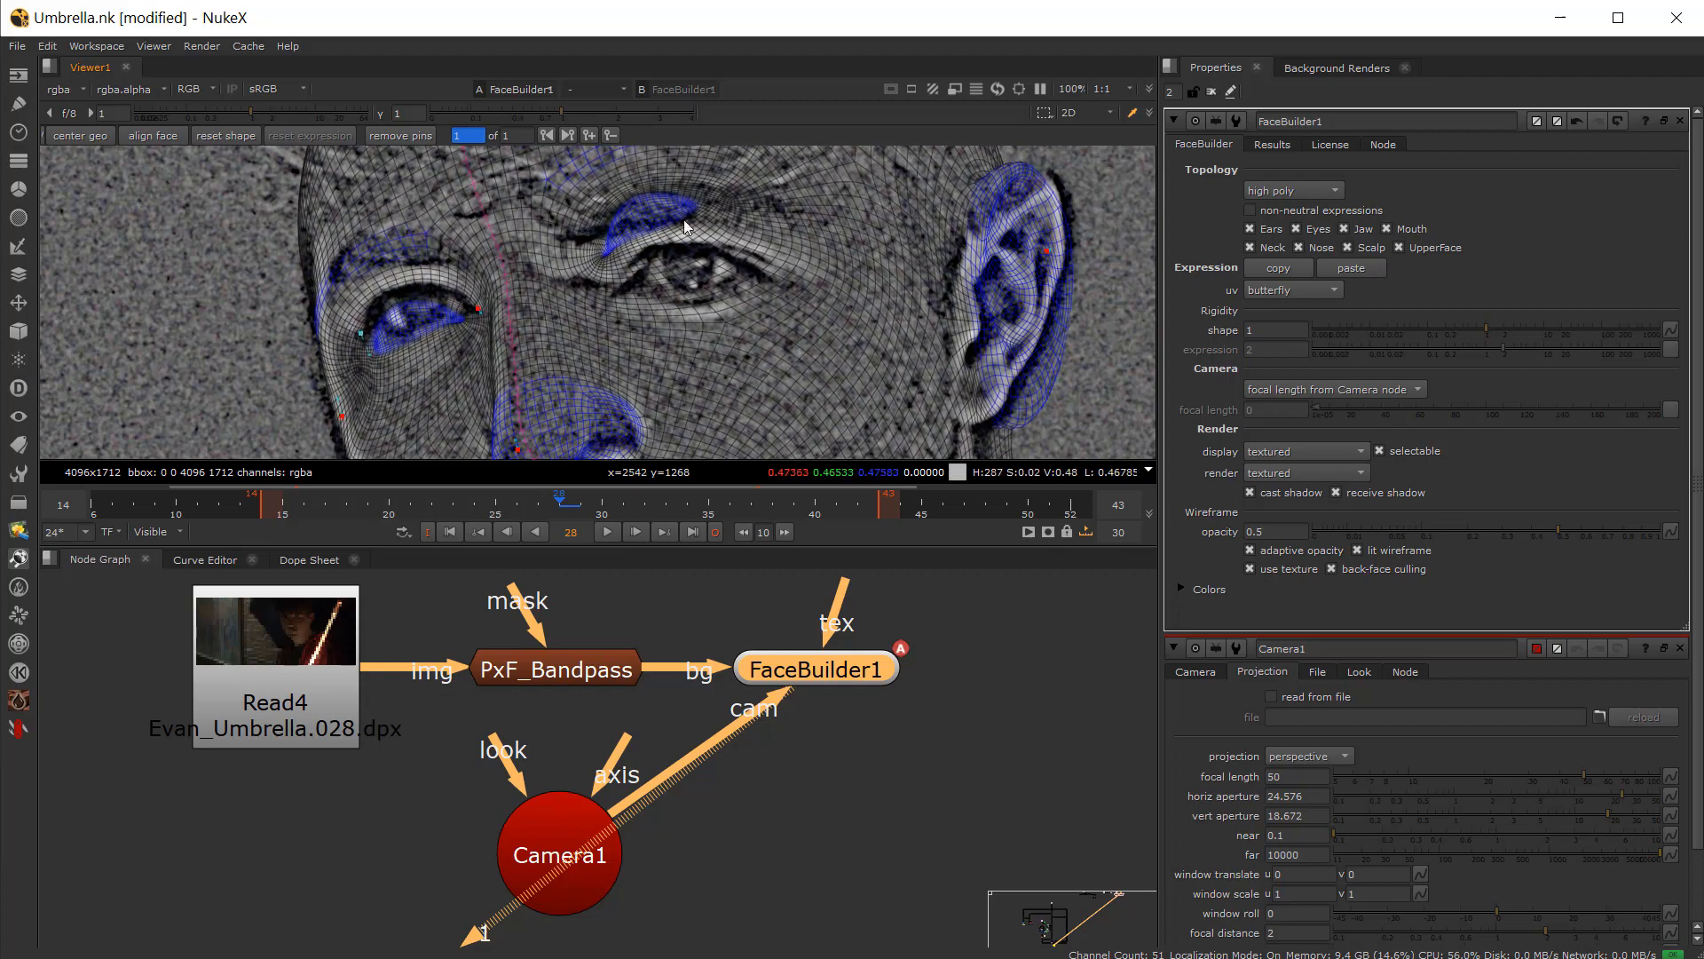
{"action": "left_click_drag", "start_coordinate": [688, 222], "coordinate": [749, 290]}
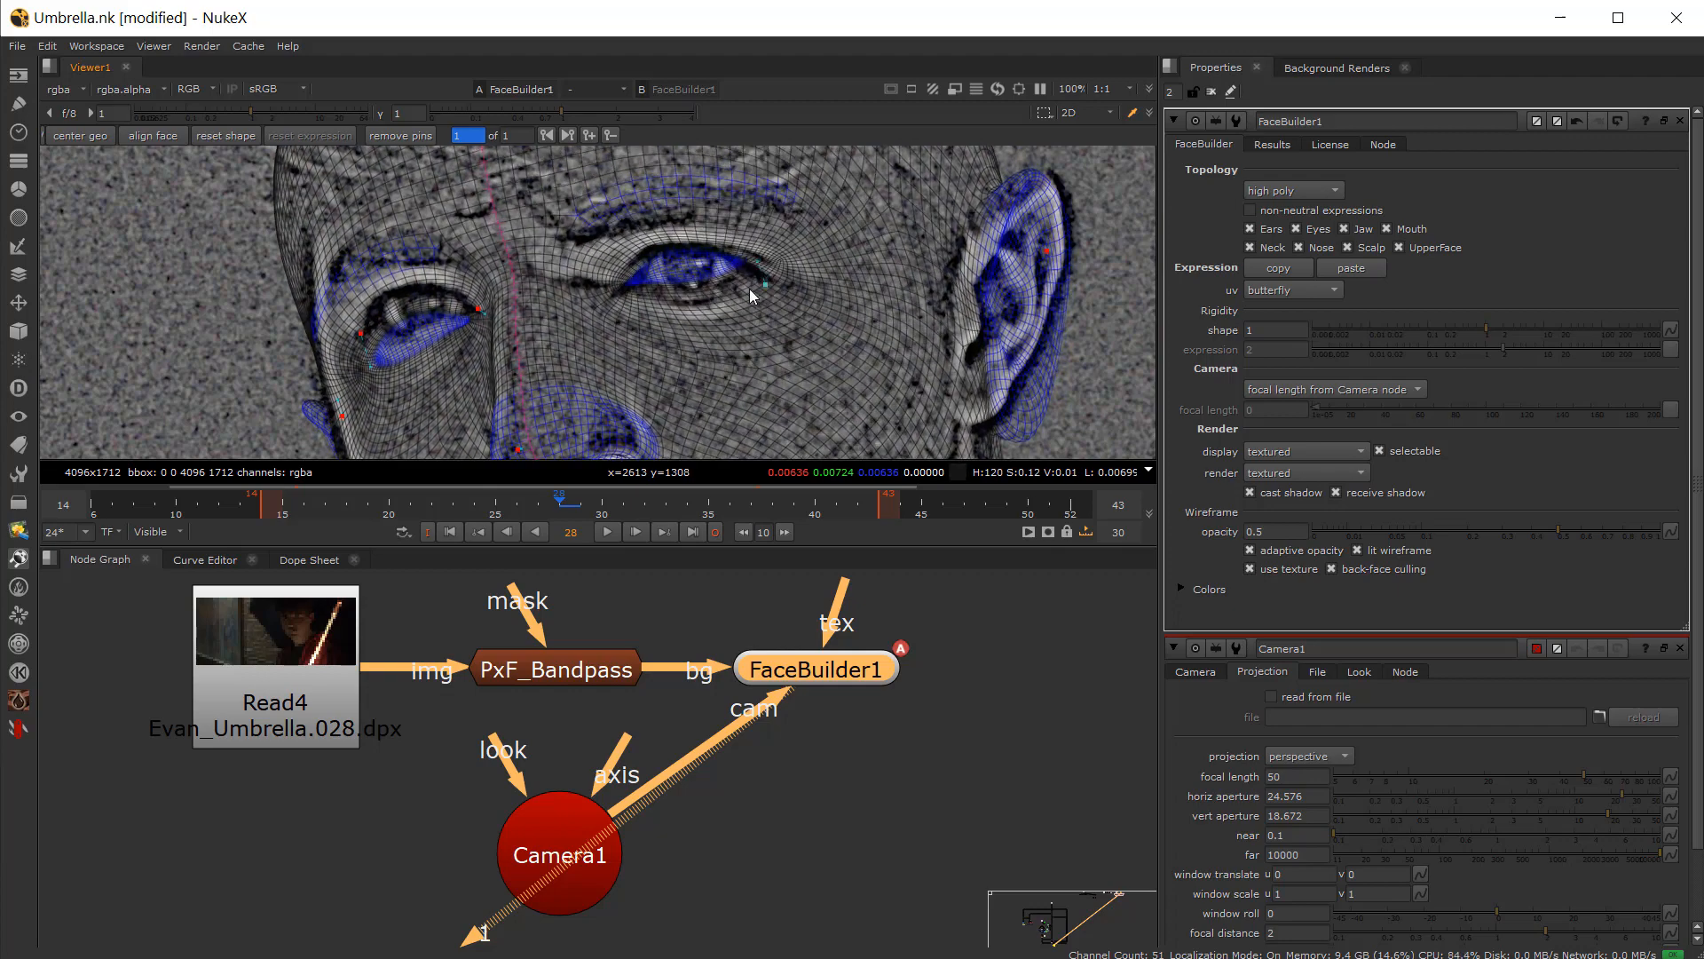
{"action": "left_click", "coordinate": [610, 293]}
Step: Pin the mesh's nostril and lip corner onto the actor's face
{"action": "scroll", "coordinate": [514, 284], "scroll_direction": "up", "scroll_amount": 1}
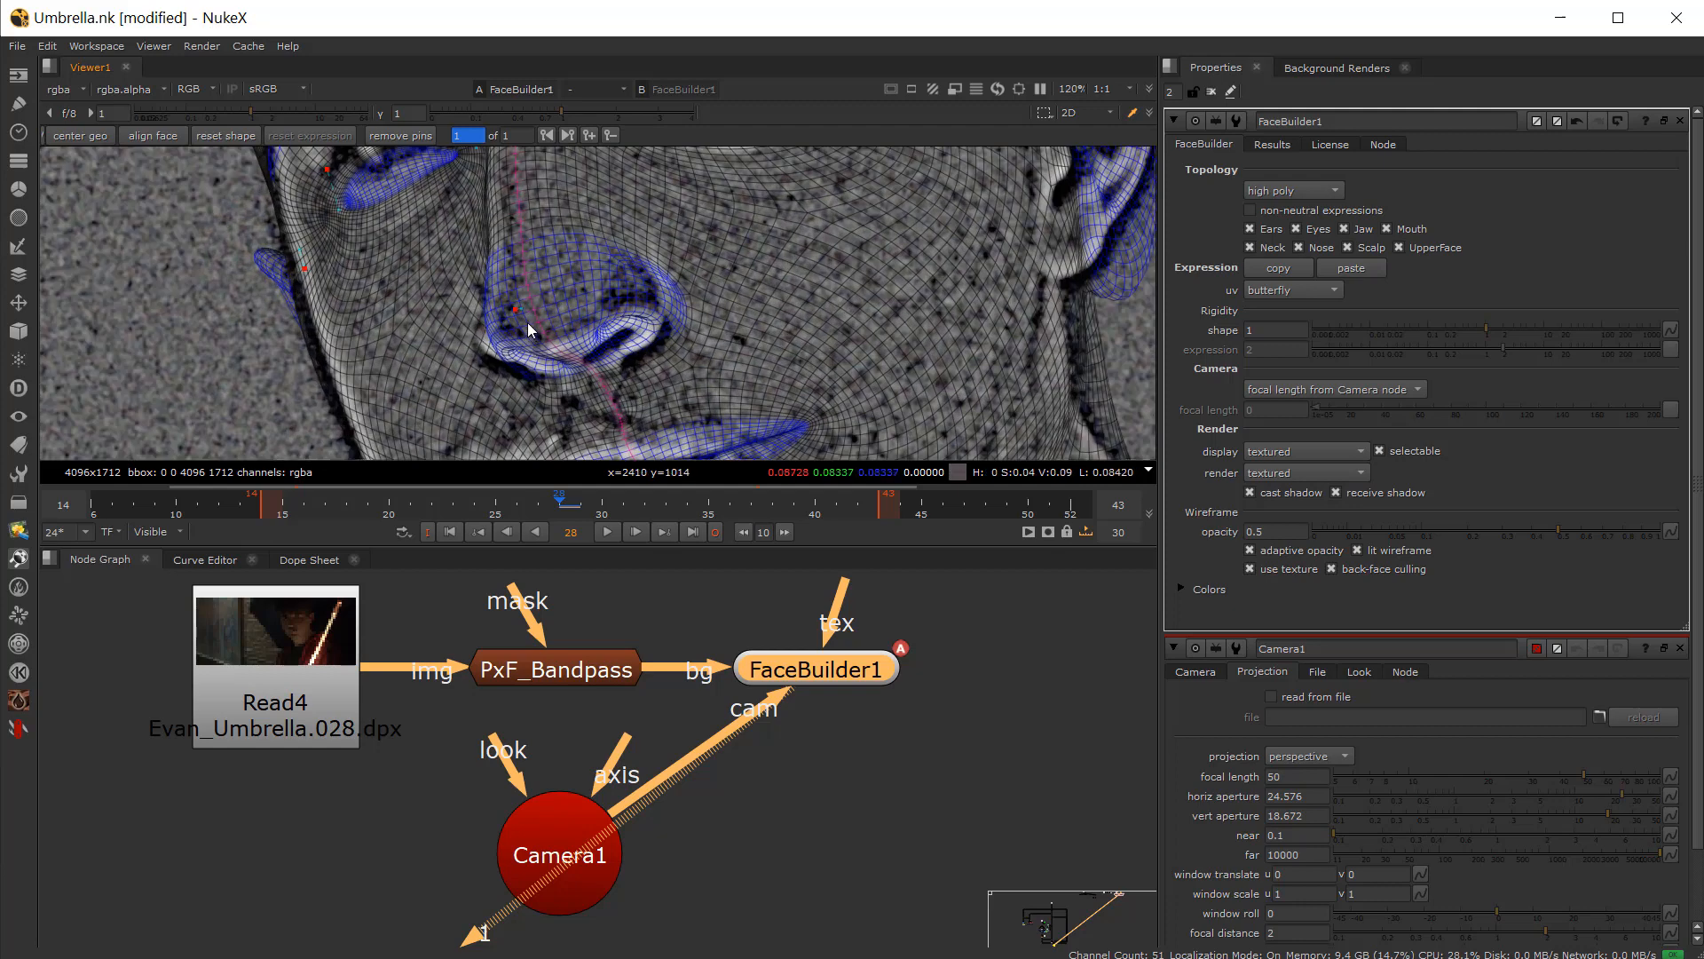
{"action": "left_click_drag", "start_coordinate": [515, 309], "coordinate": [508, 316]}
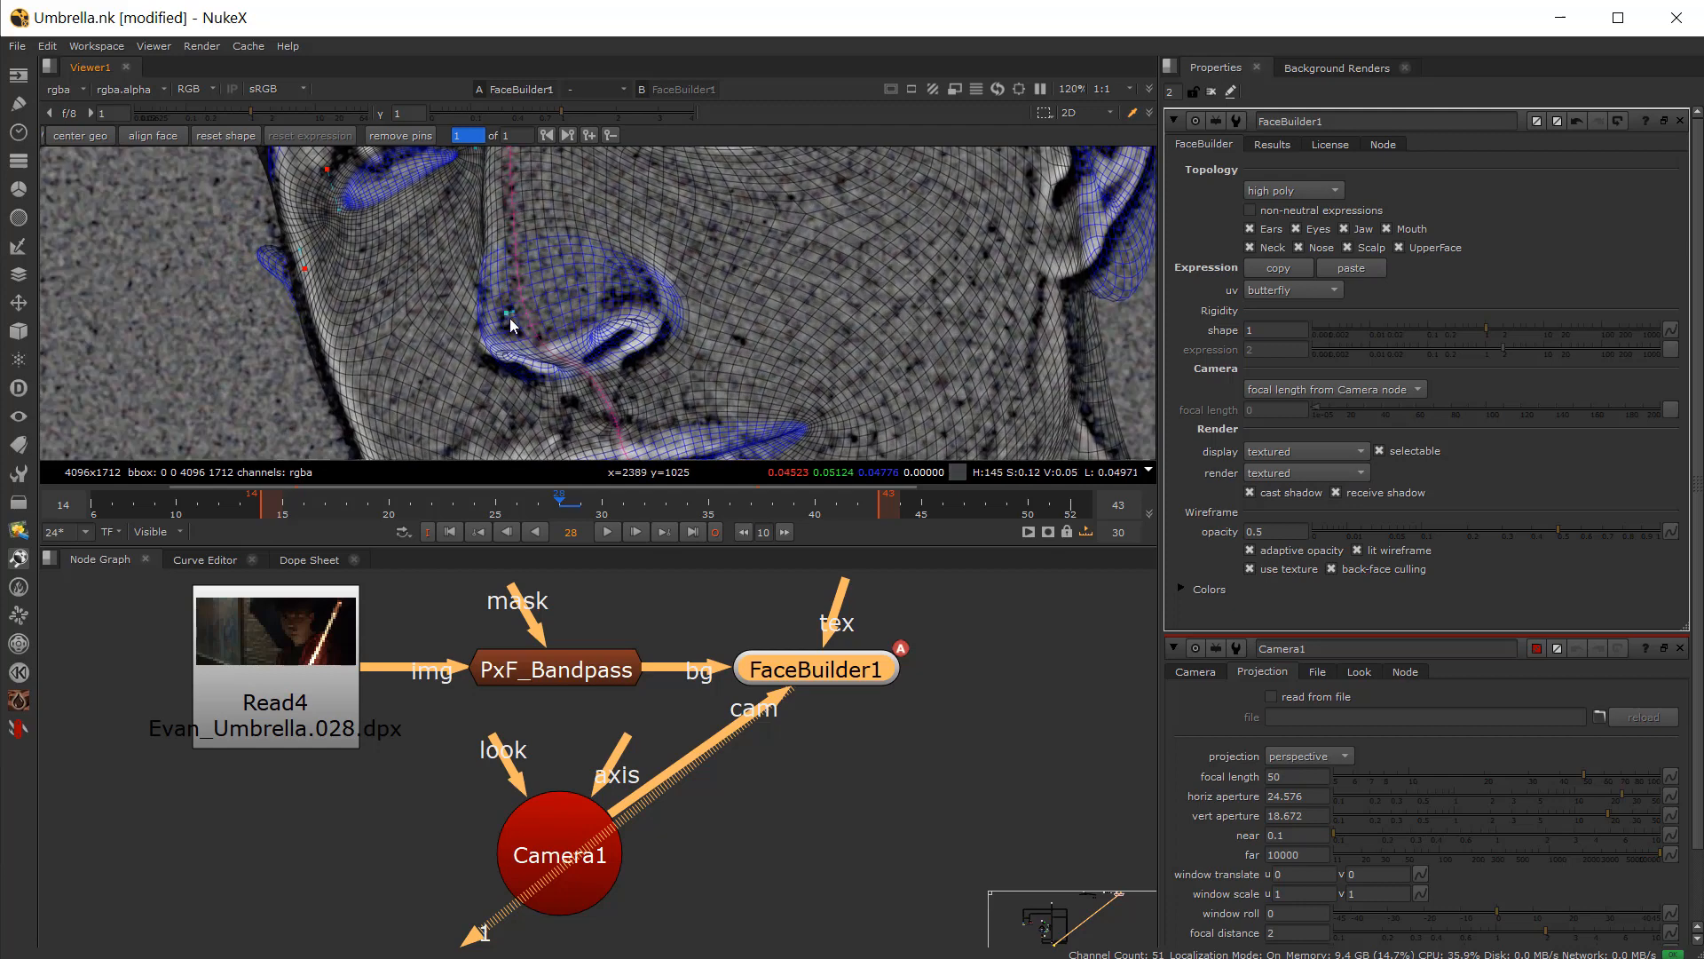
{"action": "middle_click_drag", "start_coordinate": [510, 311], "coordinate": [595, 264]}
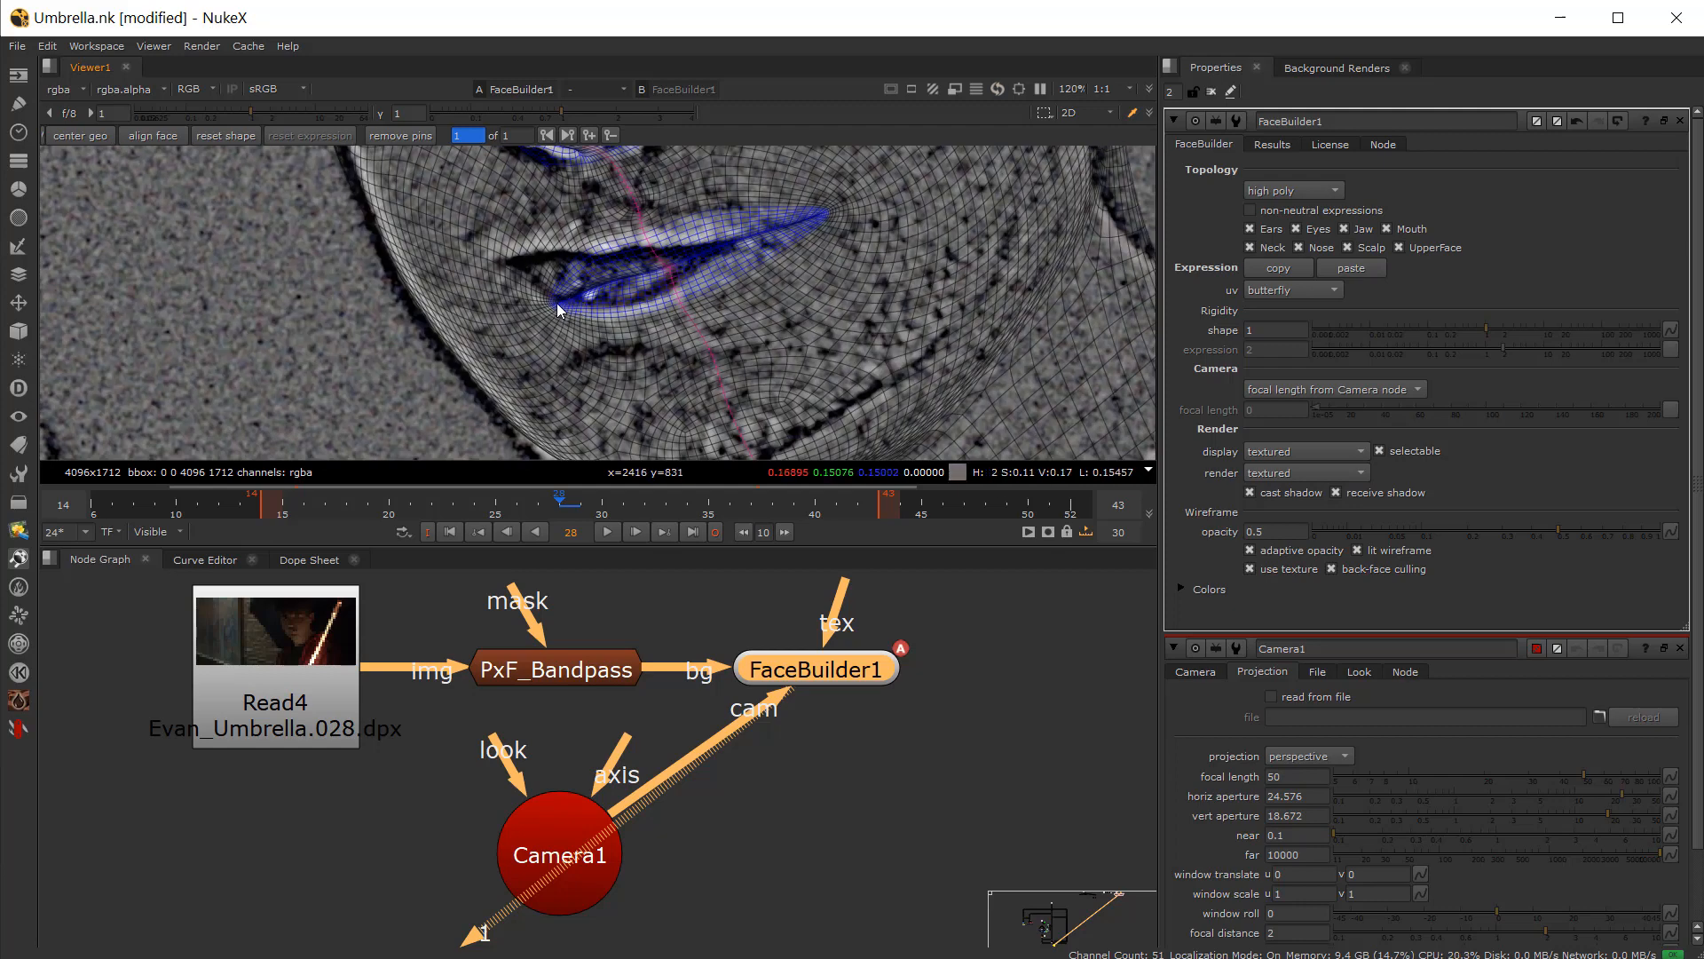
{"action": "scroll", "coordinate": [657, 356], "scroll_direction": "down", "scroll_amount": 1}
{"action": "middle_click_drag", "start_coordinate": [657, 356], "coordinate": [654, 240]}
{"action": "middle_click_drag", "start_coordinate": [753, 372], "coordinate": [738, 258]}
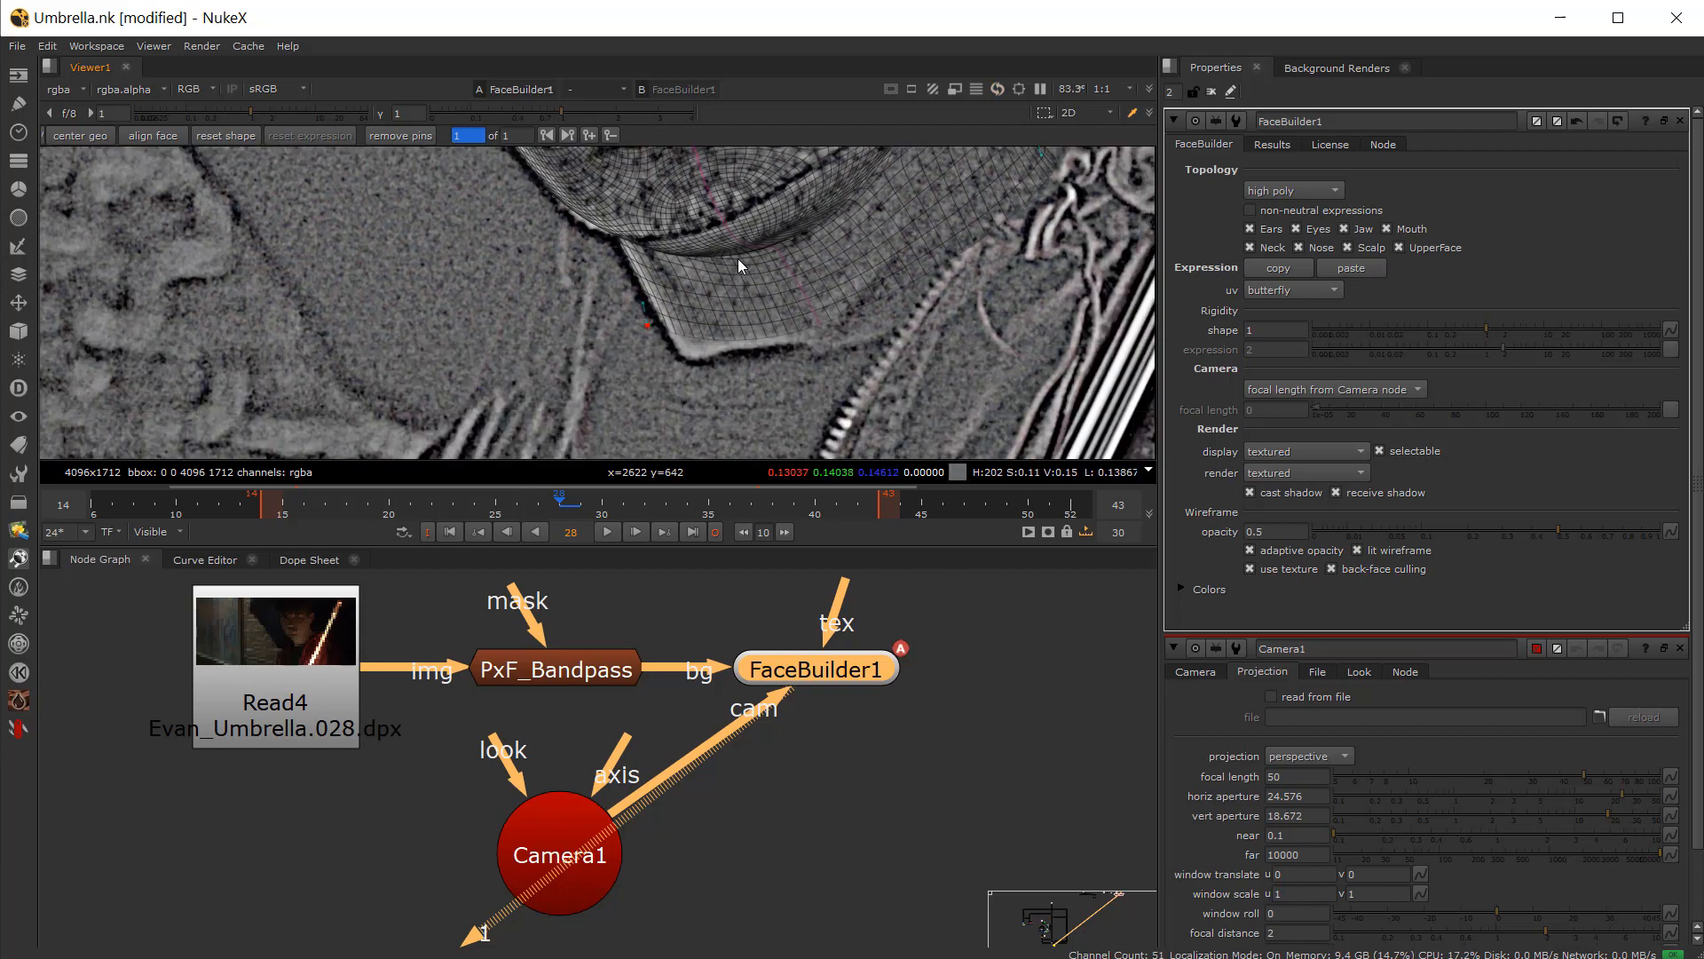
Step: Refine the FaceBuilder pins on the chin and jawline
{"action": "left_click_drag", "start_coordinate": [654, 332], "coordinate": [655, 284]}
{"action": "scroll", "coordinate": [654, 335], "scroll_direction": "down", "scroll_amount": 1}
{"action": "middle_click_drag", "start_coordinate": [655, 284], "coordinate": [641, 353]}
{"action": "left_click_drag", "start_coordinate": [656, 338], "coordinate": [601, 313]}
{"action": "left_click_drag", "start_coordinate": [496, 304], "coordinate": [481, 275]}
{"action": "scroll", "coordinate": [511, 298], "scroll_direction": "up", "scroll_amount": 2}
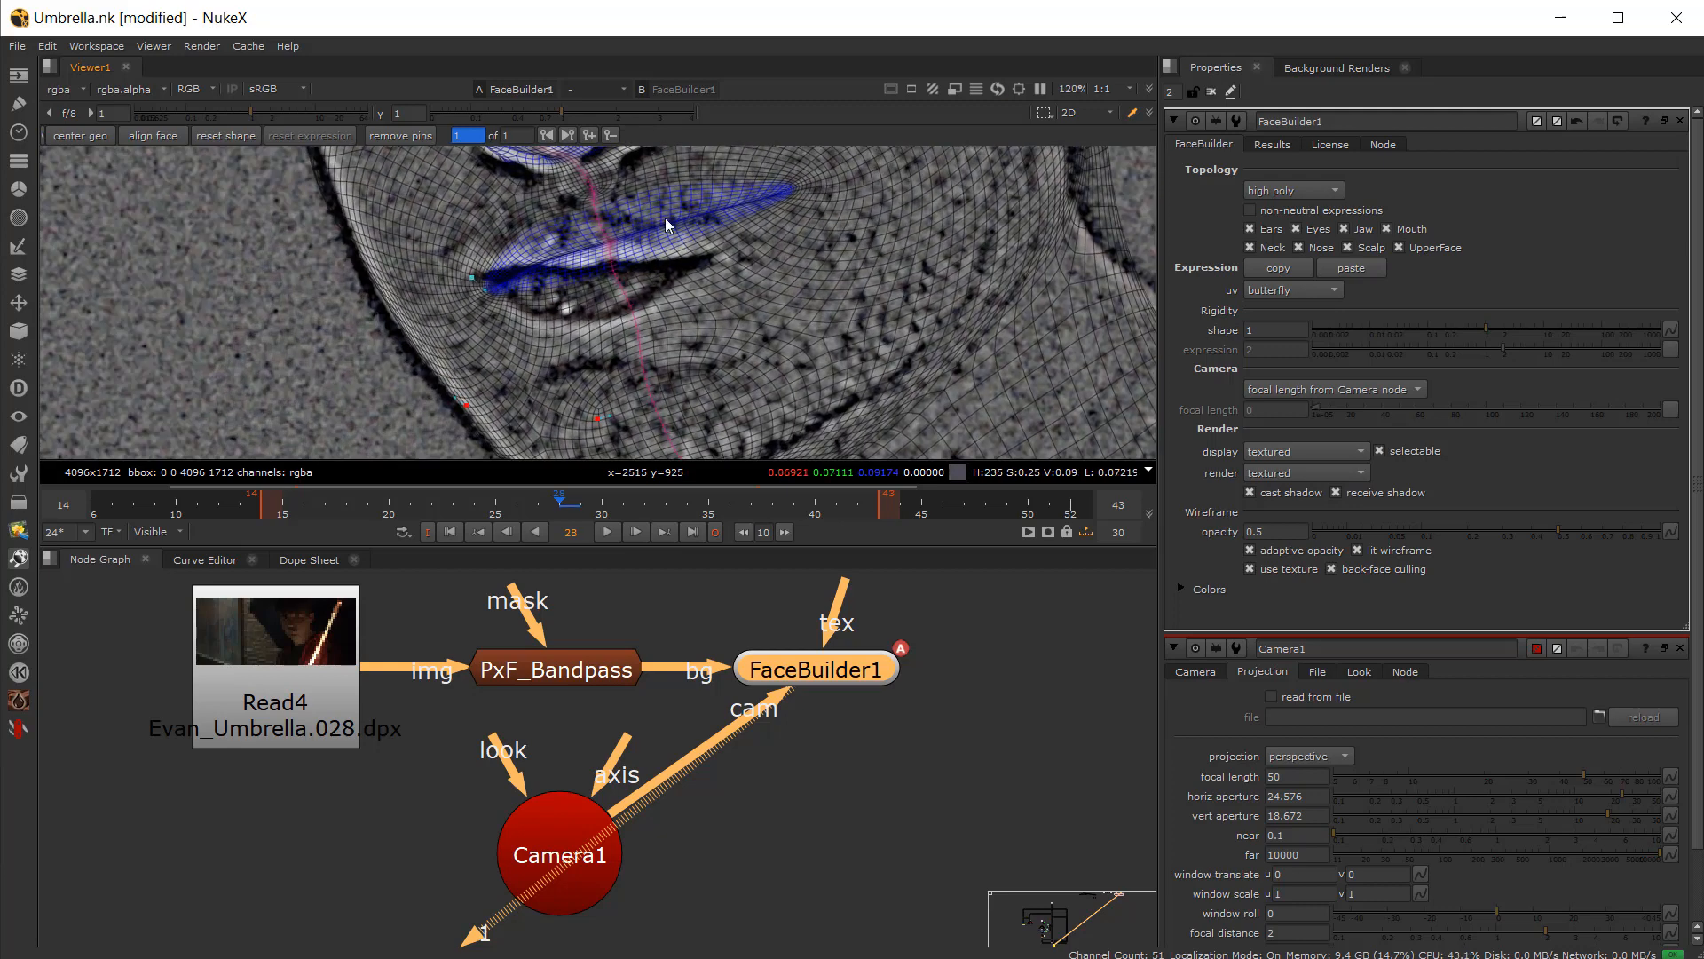
Step: Adjust the mesh pins around the lips, nose and near cheek
{"action": "left_click_drag", "start_coordinate": [796, 190], "coordinate": [728, 285]}
{"action": "left_click_drag", "start_coordinate": [586, 241], "coordinate": [588, 315]}
{"action": "scroll", "coordinate": [646, 276], "scroll_direction": "down", "scroll_amount": 5}
{"action": "middle_click_drag", "start_coordinate": [645, 276], "coordinate": [616, 404]}
{"action": "scroll", "coordinate": [588, 342], "scroll_direction": "up", "scroll_amount": 4}
{"action": "scroll", "coordinate": [591, 349], "scroll_direction": "up", "scroll_amount": 1}
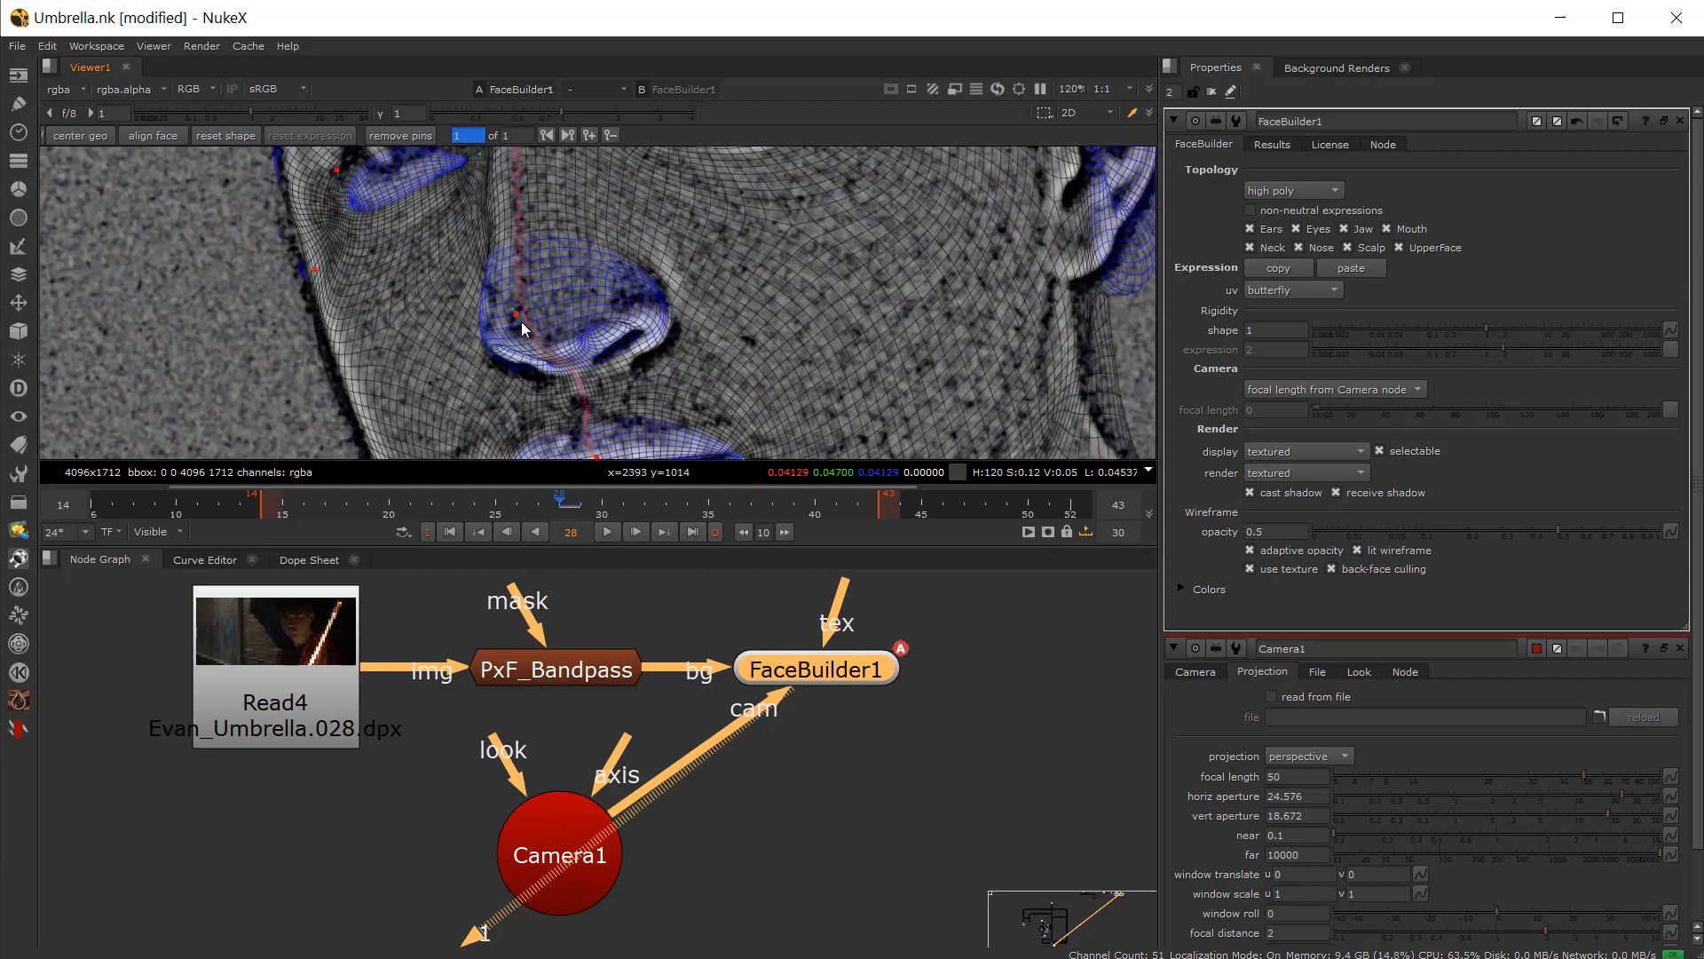
{"action": "left_click_drag", "start_coordinate": [518, 323], "coordinate": [520, 337]}
{"action": "scroll", "coordinate": [365, 252], "scroll_direction": "down", "scroll_amount": 2}
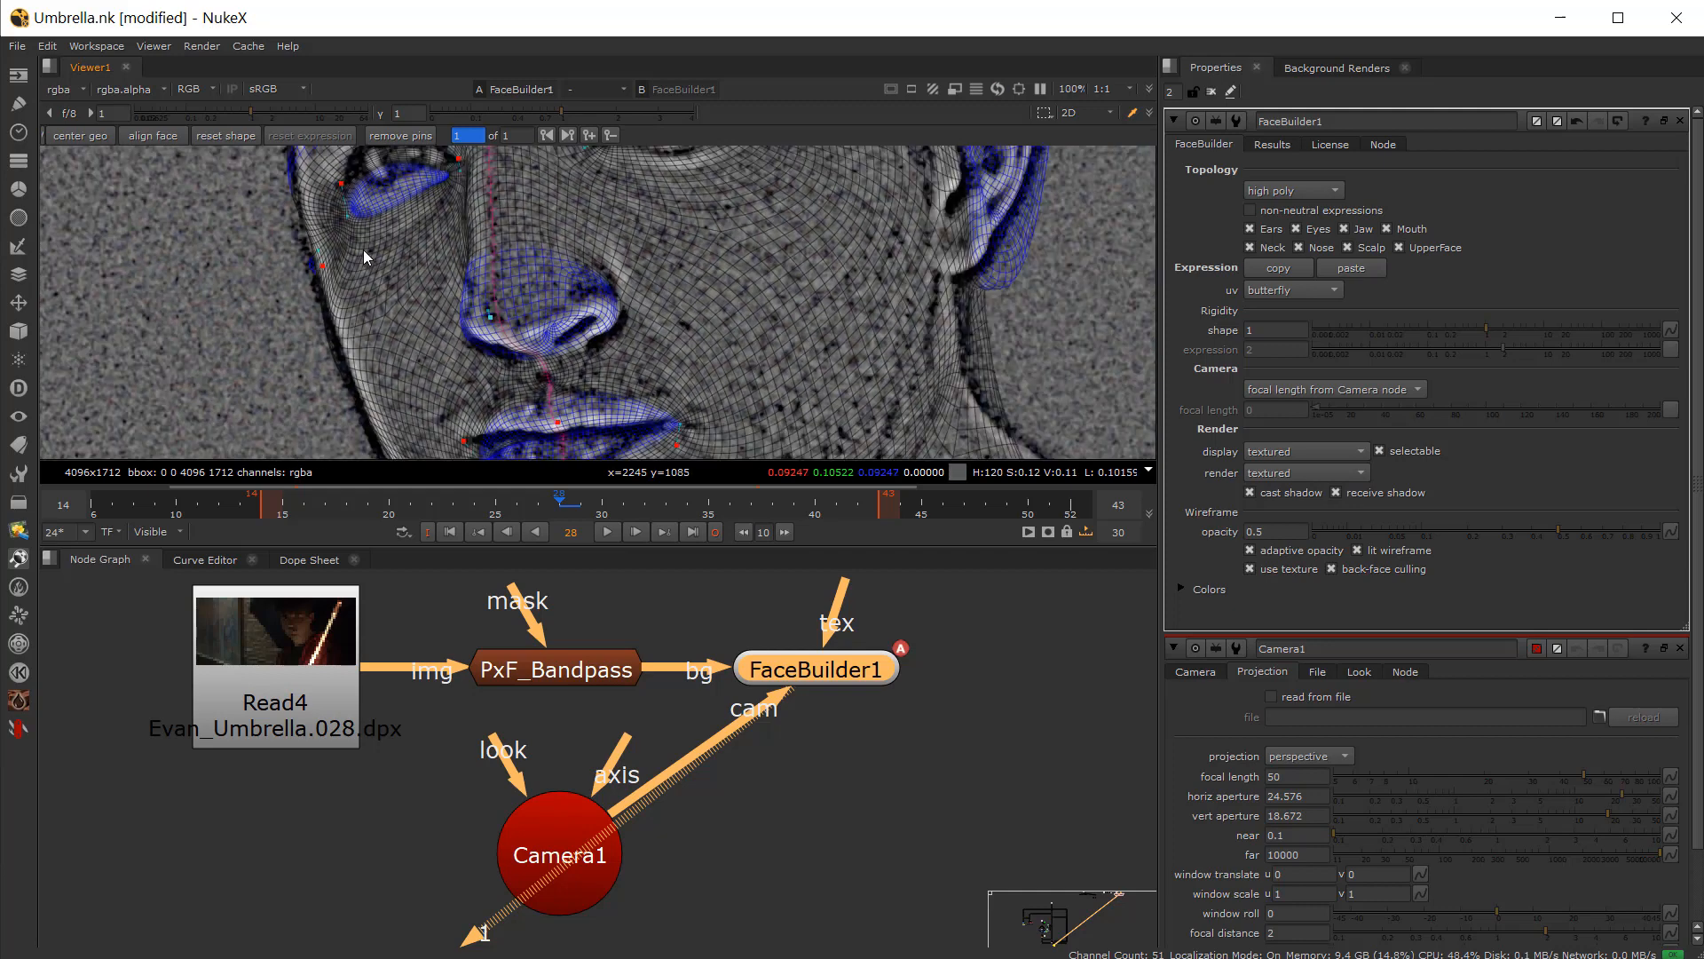
{"action": "middle_click_drag", "start_coordinate": [352, 232], "coordinate": [380, 286]}
Step: Refine the mesh pins around the near eye corner and cheekbone
{"action": "scroll", "coordinate": [379, 284], "scroll_direction": "up", "scroll_amount": 2}
{"action": "left_click_drag", "start_coordinate": [382, 241], "coordinate": [380, 245]}
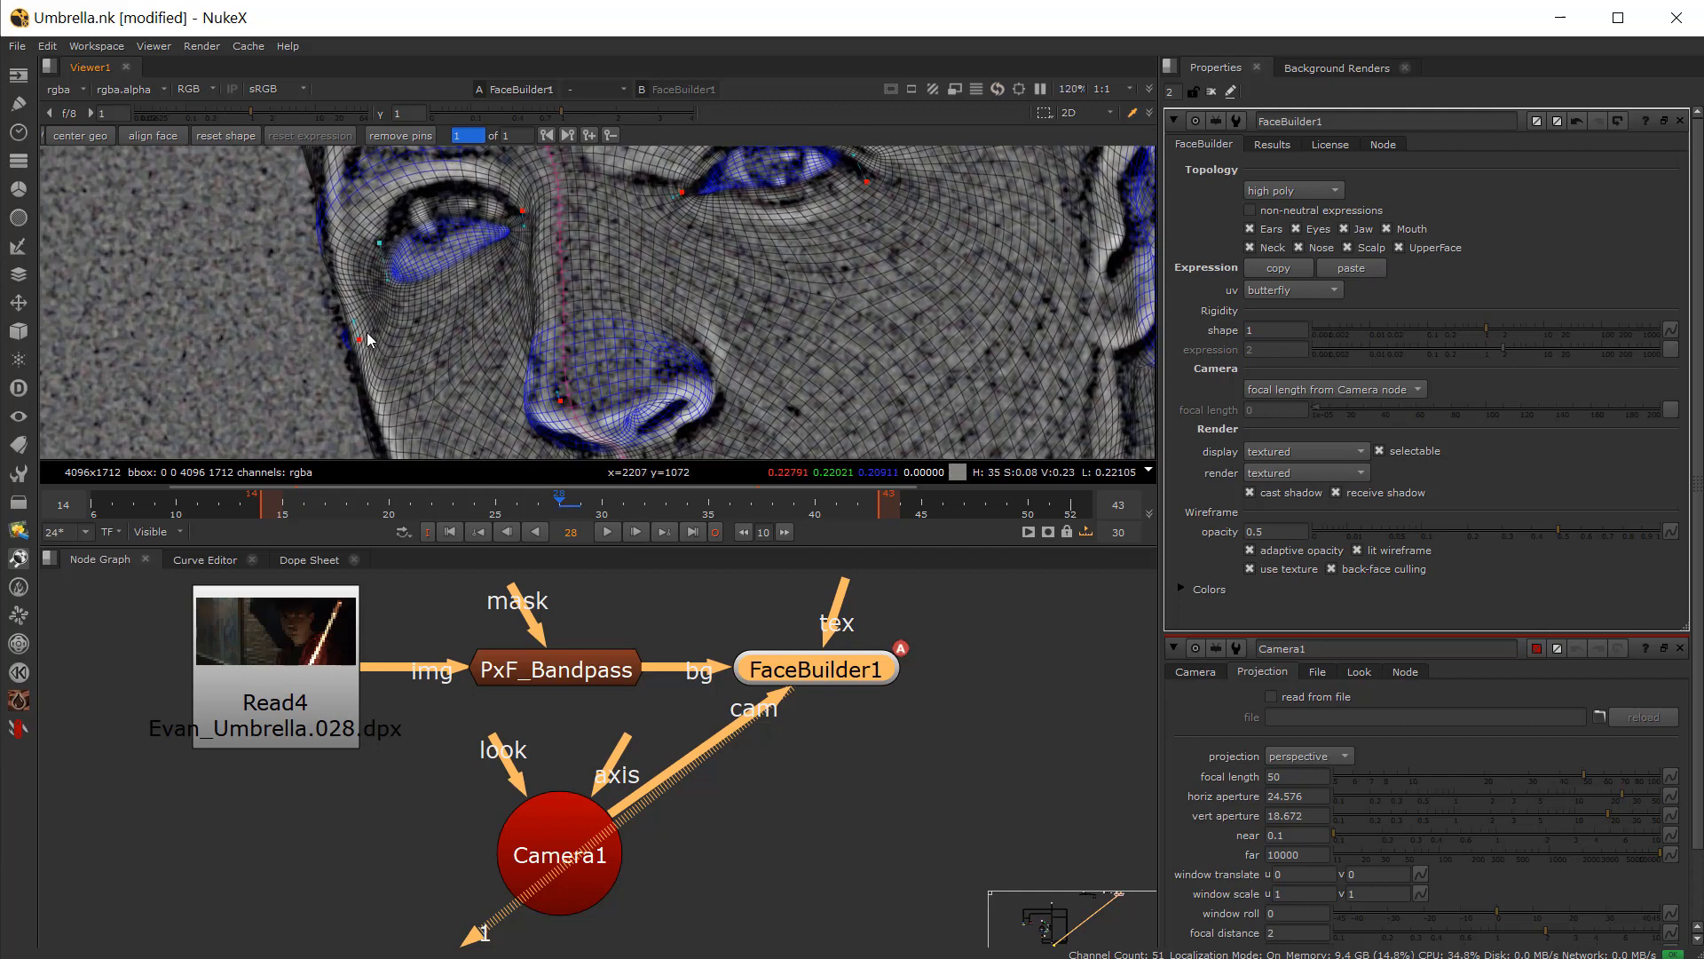
{"action": "left_click_drag", "start_coordinate": [359, 340], "coordinate": [354, 309]}
{"action": "middle_click_drag", "start_coordinate": [374, 341], "coordinate": [388, 437]}
{"action": "mouse_move", "coordinate": [487, 237]}
{"action": "left_mouse_down"}
{"action": "mouse_move", "coordinate": [513, 231]}
{"action": "mouse_move", "coordinate": [495, 225]}
{"action": "left_mouse_up"}
{"action": "key", "text": "d"}
{"action": "key", "text": "d"}
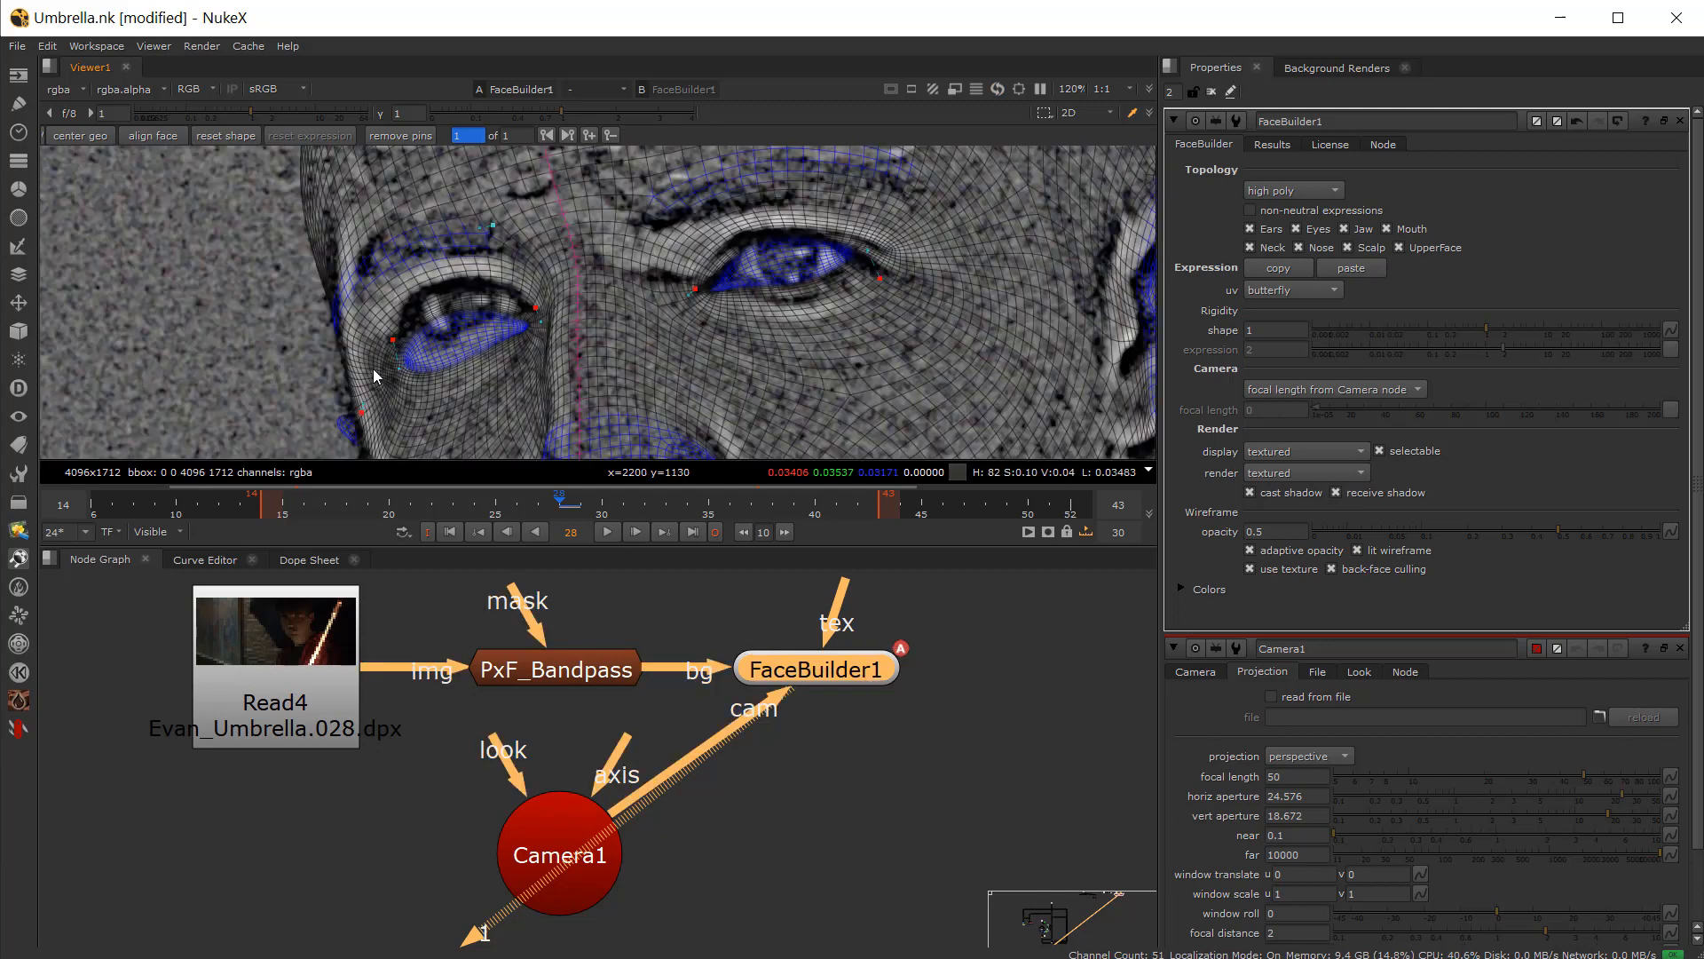
Step: Pin the mesh's brow and outer eye corner on the far side of the face
{"action": "middle_click_drag", "start_coordinate": [766, 258], "coordinate": [644, 367]}
{"action": "scroll", "coordinate": [626, 364], "scroll_direction": "up", "scroll_amount": 1}
{"action": "left_click_drag", "start_coordinate": [557, 307], "coordinate": [562, 318]}
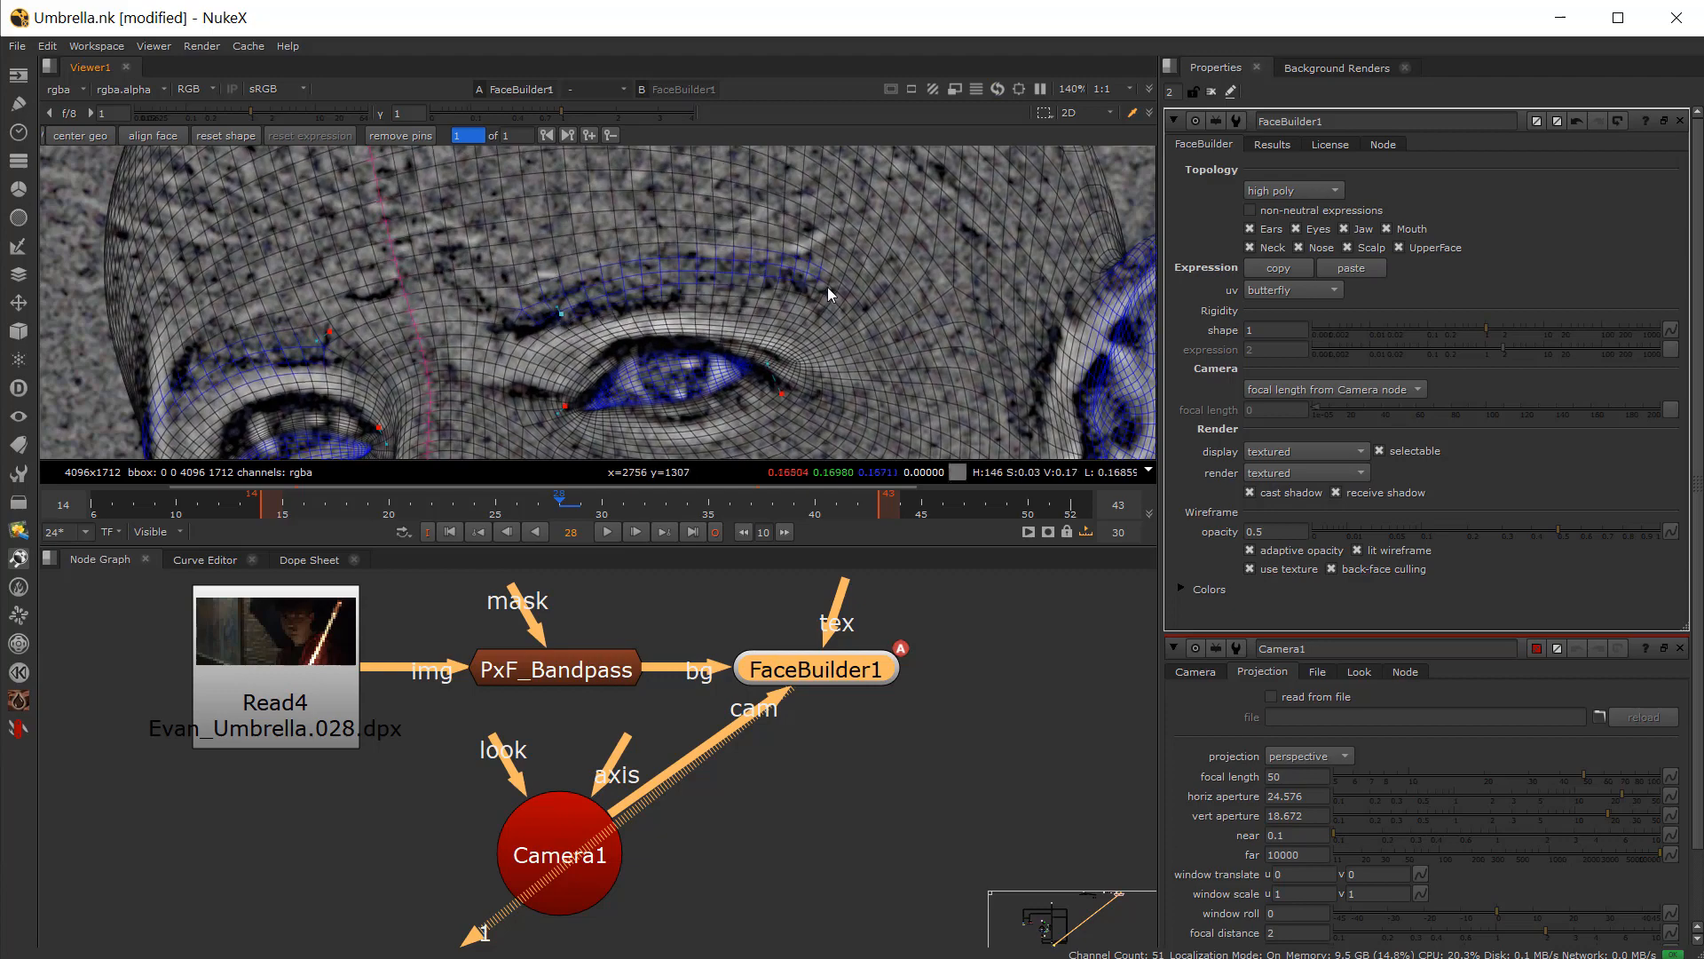
{"action": "left_click_drag", "start_coordinate": [827, 286], "coordinate": [838, 305]}
{"action": "scroll", "coordinate": [838, 305], "scroll_direction": "down", "scroll_amount": 2}
{"action": "middle_click_drag", "start_coordinate": [882, 327], "coordinate": [684, 273]}
{"action": "scroll", "coordinate": [874, 227], "scroll_direction": "up", "scroll_amount": 1}
Step: Adjust the mesh pins along the far cheek and jaw
{"action": "mouse_move", "coordinate": [879, 295]}
{"action": "left_mouse_down"}
{"action": "mouse_move", "coordinate": [877, 316]}
{"action": "mouse_move", "coordinate": [882, 298]}
{"action": "left_mouse_up"}
{"action": "middle_click_drag", "start_coordinate": [879, 353], "coordinate": [868, 242]}
{"action": "left_click_drag", "start_coordinate": [841, 375], "coordinate": [789, 368]}
{"action": "scroll", "coordinate": [772, 405], "scroll_direction": "down", "scroll_amount": 4}
{"action": "middle_click_drag", "start_coordinate": [773, 405], "coordinate": [765, 136]}
{"action": "scroll", "coordinate": [768, 248], "scroll_direction": "up", "scroll_amount": 2}
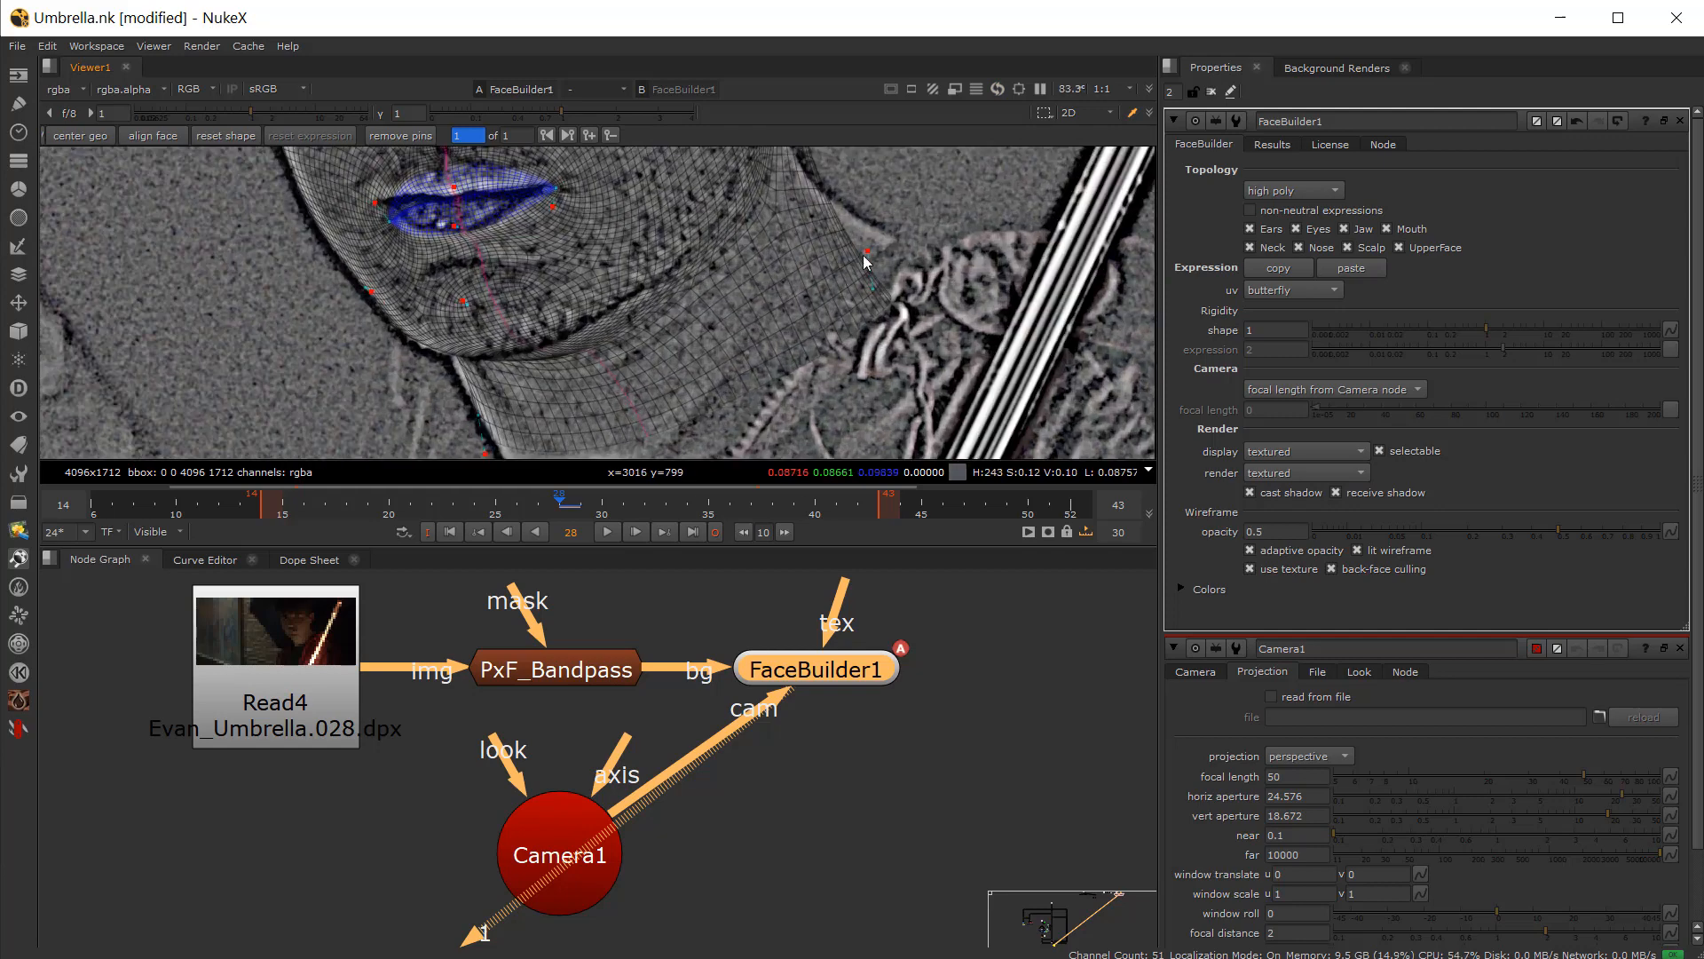
{"action": "mouse_move", "coordinate": [830, 246]}
{"action": "left_mouse_down"}
{"action": "mouse_move", "coordinate": [827, 214]}
{"action": "mouse_move", "coordinate": [831, 230]}
{"action": "left_mouse_up"}
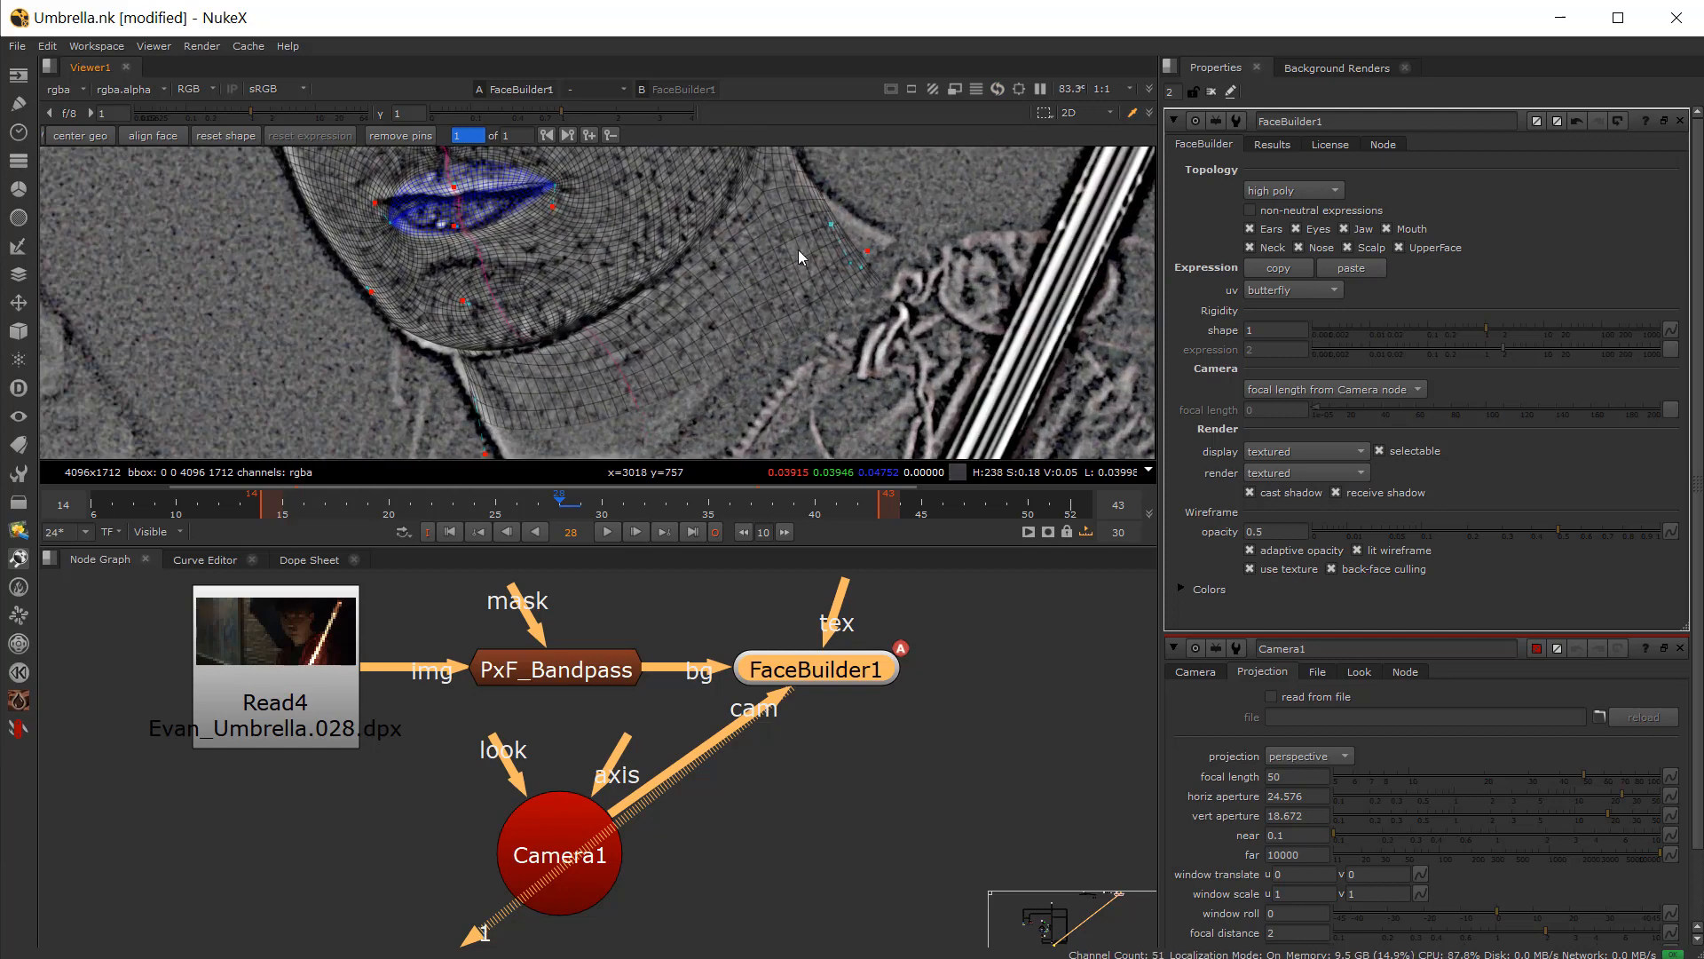
Step: Refine the mesh pins on the near cheek and around the lip corners on frame 28
{"action": "left_click_drag", "start_coordinate": [462, 341], "coordinate": [454, 296]}
{"action": "middle_click_drag", "start_coordinate": [402, 259], "coordinate": [428, 360]}
{"action": "scroll", "coordinate": [402, 282], "scroll_direction": "up", "scroll_amount": 4}
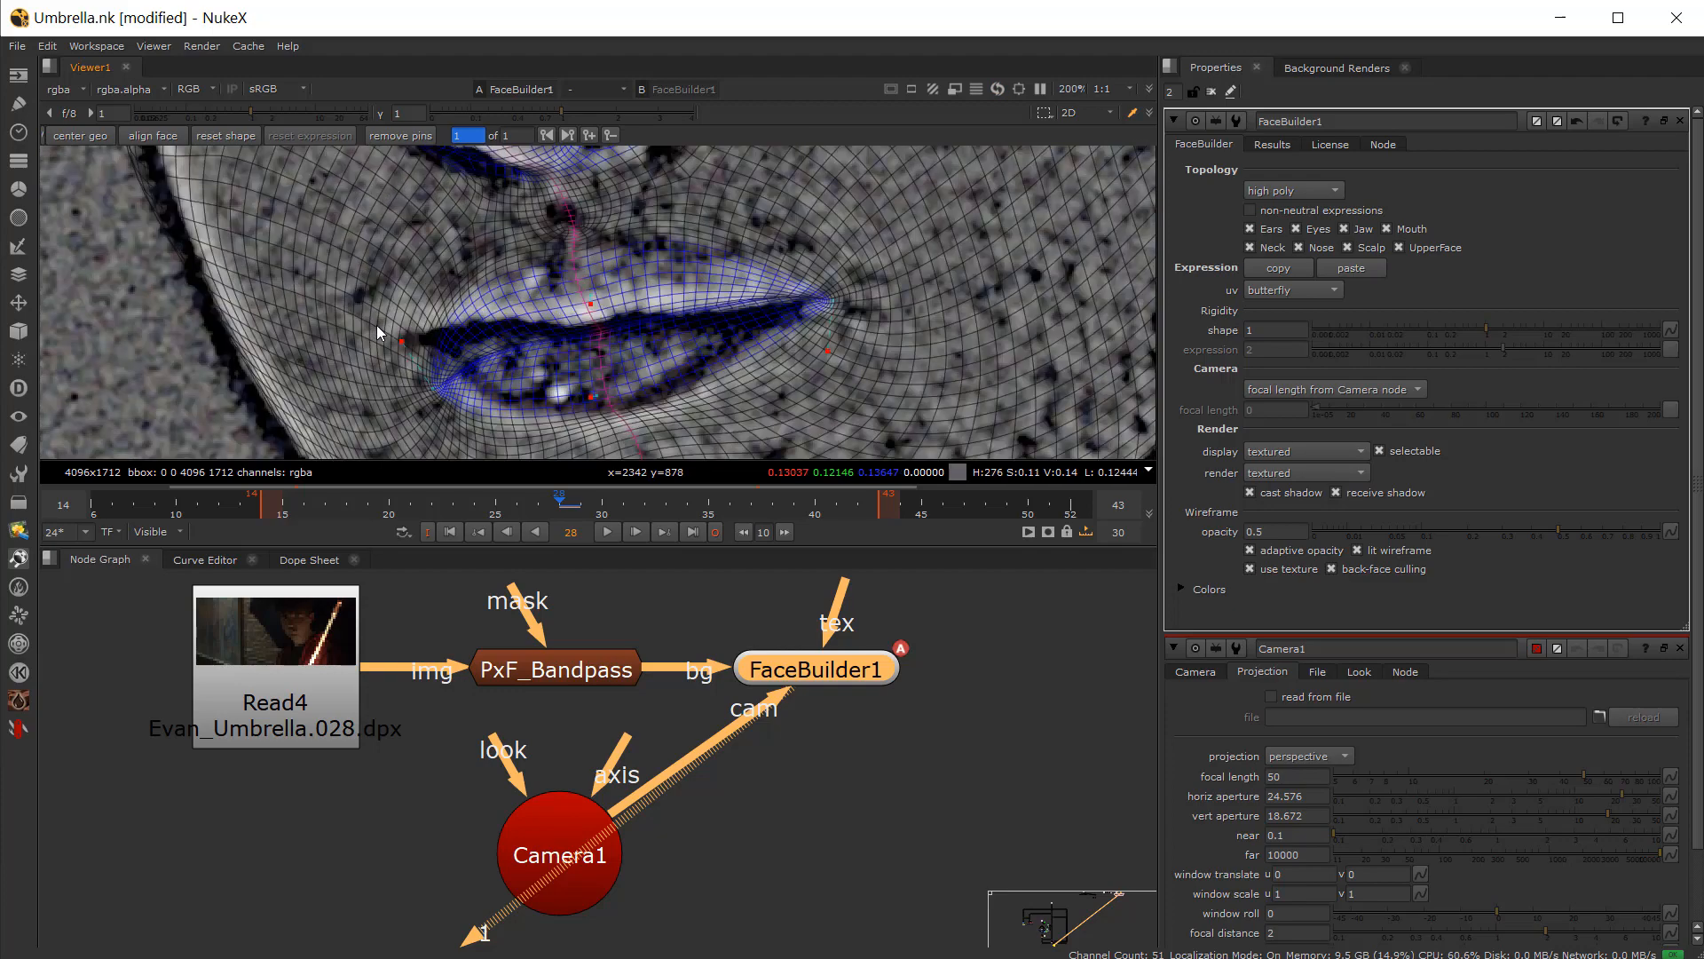
{"action": "left_click_drag", "start_coordinate": [399, 342], "coordinate": [335, 255]}
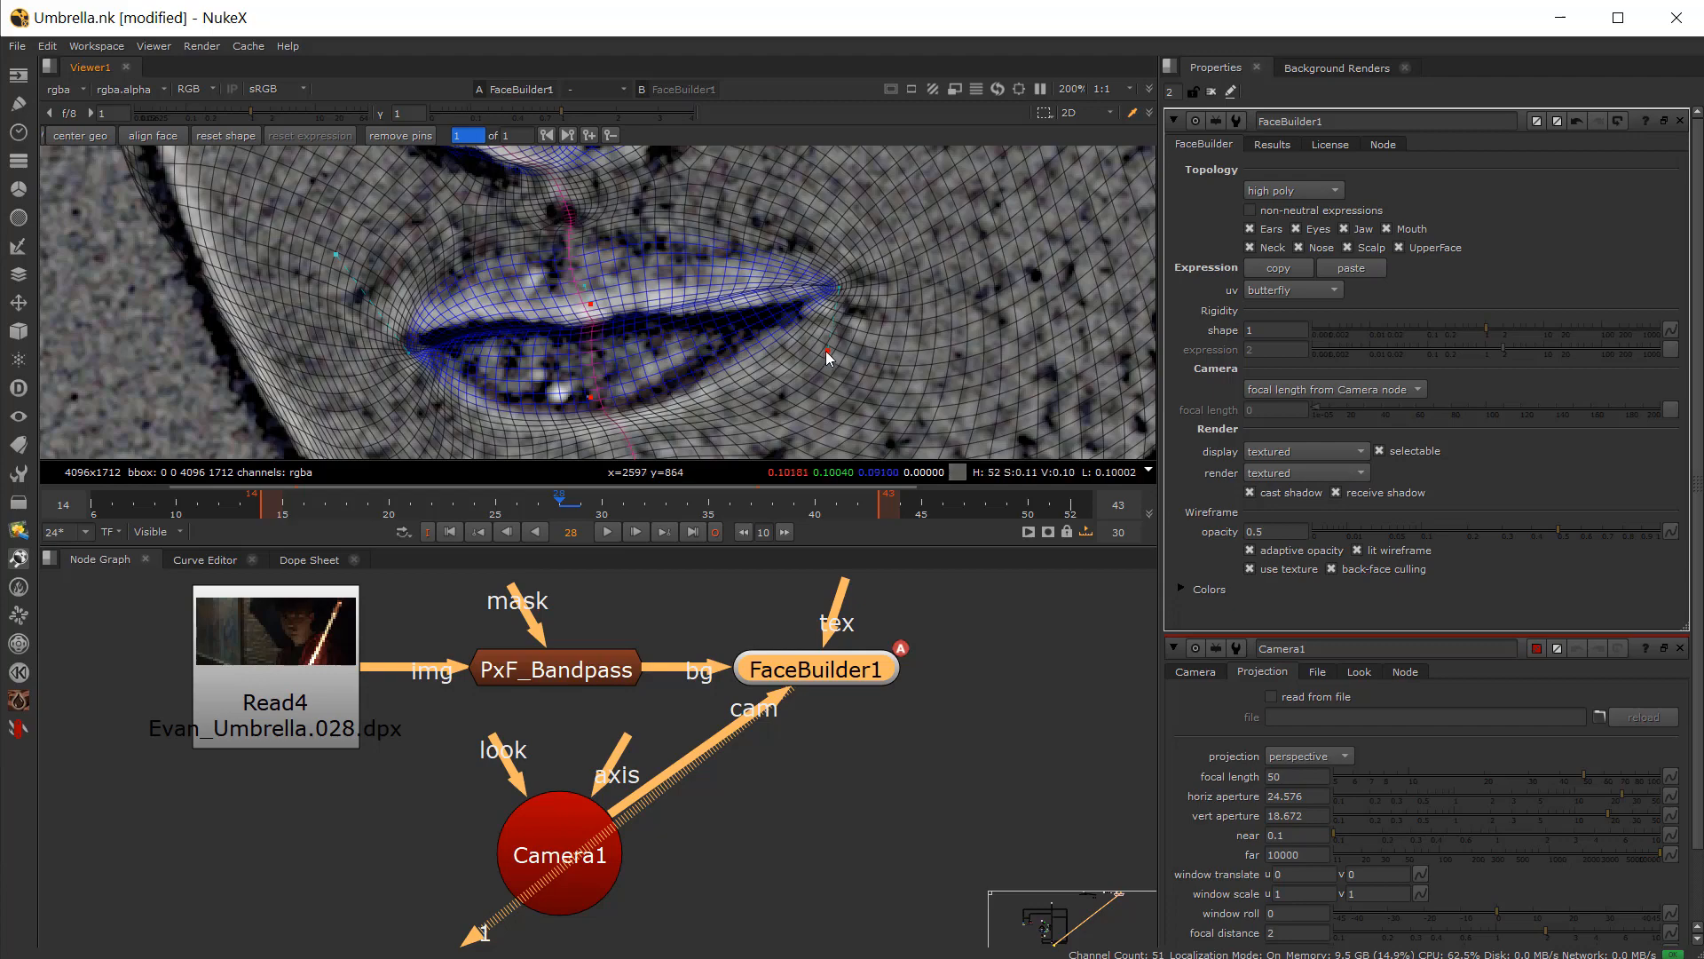
{"action": "left_click_drag", "start_coordinate": [827, 351], "coordinate": [810, 379]}
{"action": "left_click_drag", "start_coordinate": [591, 397], "coordinate": [564, 404]}
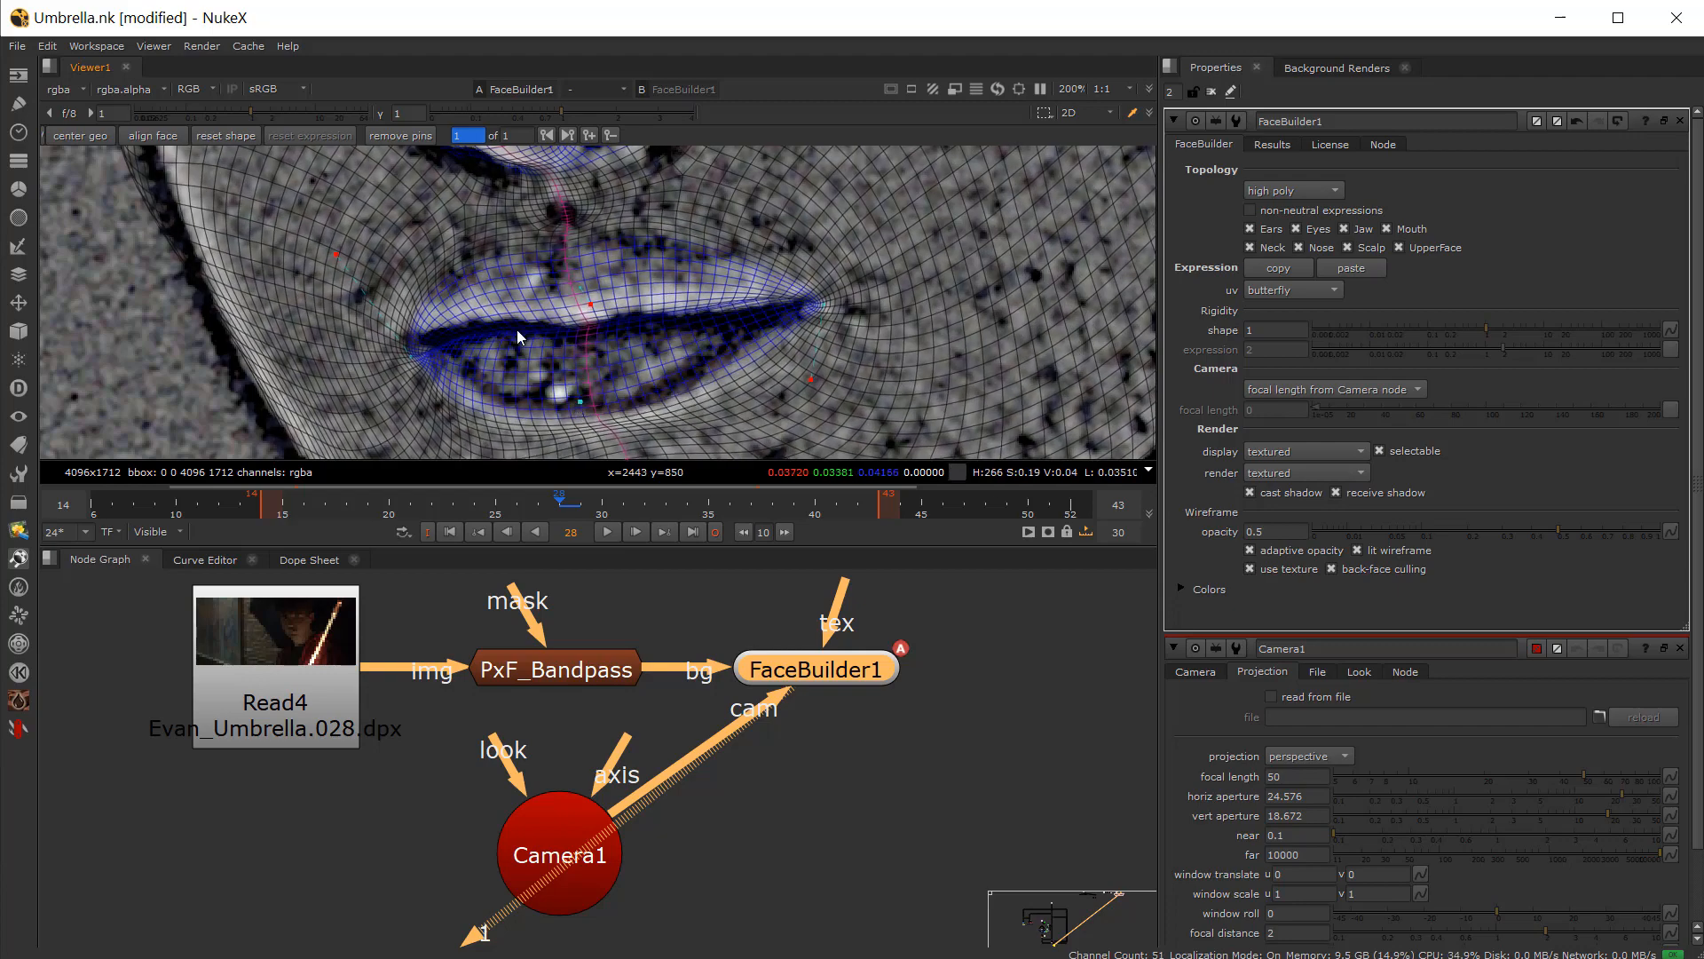
Step: Adjust the mesh pins around the nose tip and nostril
{"action": "scroll", "coordinate": [517, 331], "scroll_direction": "down", "scroll_amount": 4}
{"action": "middle_click_drag", "start_coordinate": [518, 331], "coordinate": [571, 452]}
{"action": "scroll", "coordinate": [560, 369], "scroll_direction": "up", "scroll_amount": 2}
{"action": "left_click_drag", "start_coordinate": [547, 341], "coordinate": [552, 345]}
{"action": "left_click_drag", "start_coordinate": [257, 265], "coordinate": [260, 260]}
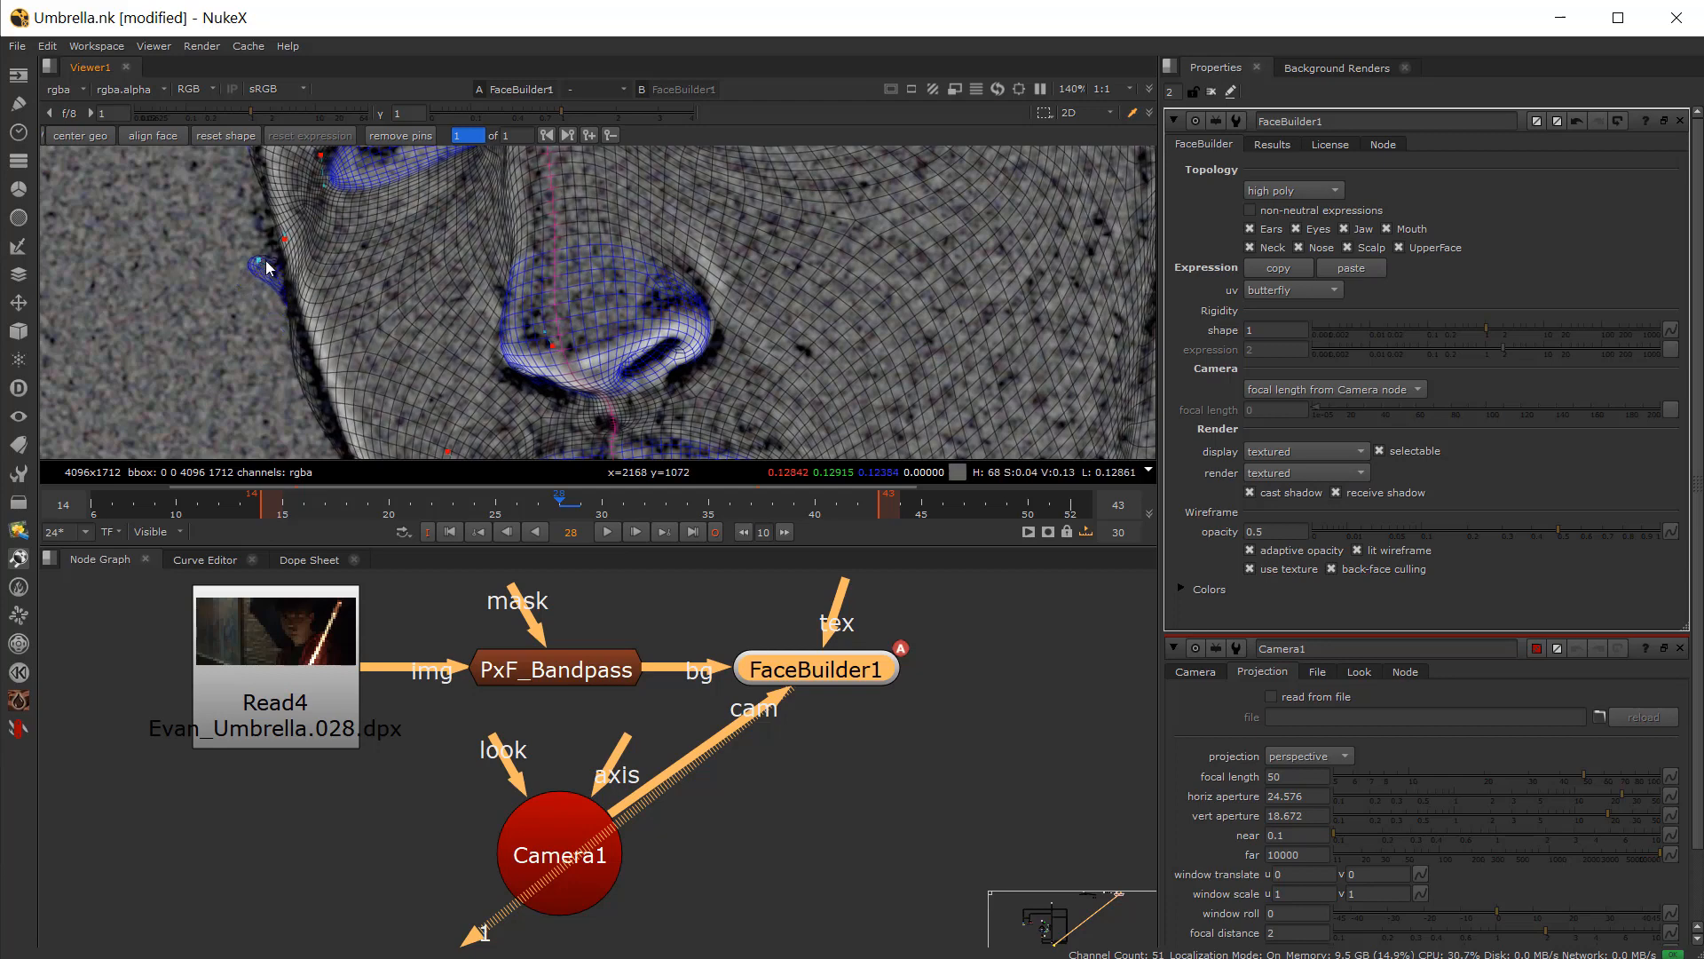
{"action": "scroll", "coordinate": [263, 262], "scroll_direction": "down", "scroll_amount": 3}
{"action": "middle_click_drag", "start_coordinate": [262, 262], "coordinate": [385, 348]}
{"action": "scroll", "coordinate": [421, 315], "scroll_direction": "up", "scroll_amount": 2}
{"action": "left_click_drag", "start_coordinate": [390, 271], "coordinate": [389, 225]}
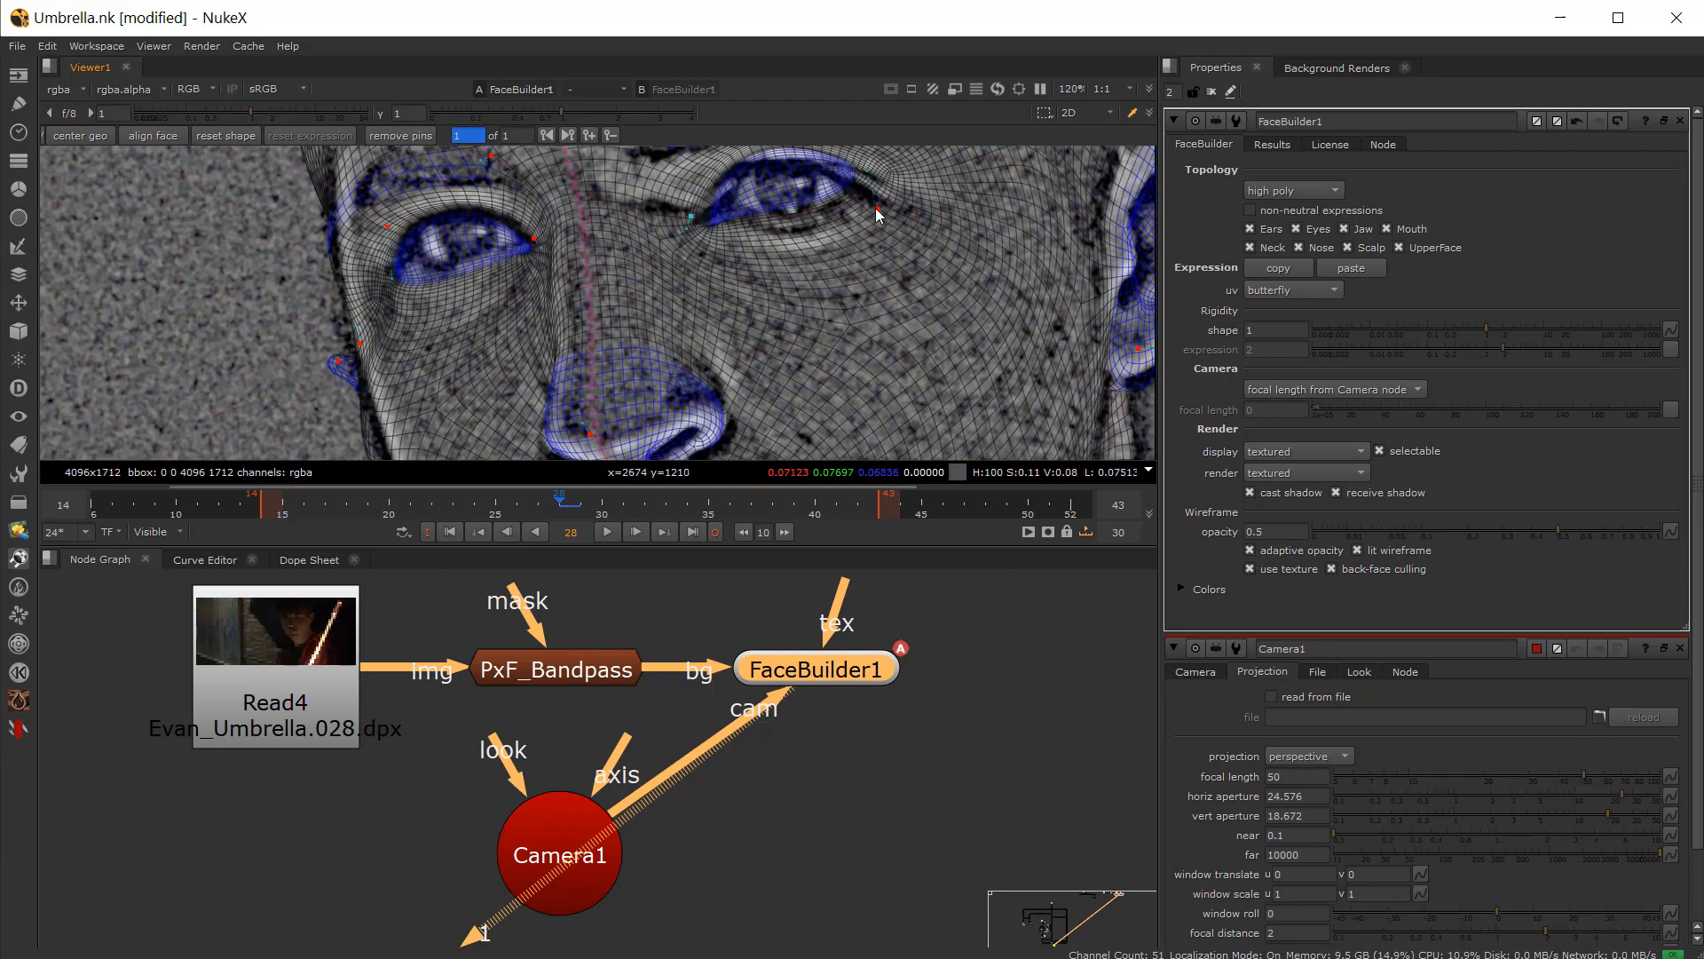
Step: Adjust the pins on both brows and the outer corners of the eyes
{"action": "left_click_drag", "start_coordinate": [878, 208], "coordinate": [899, 249]}
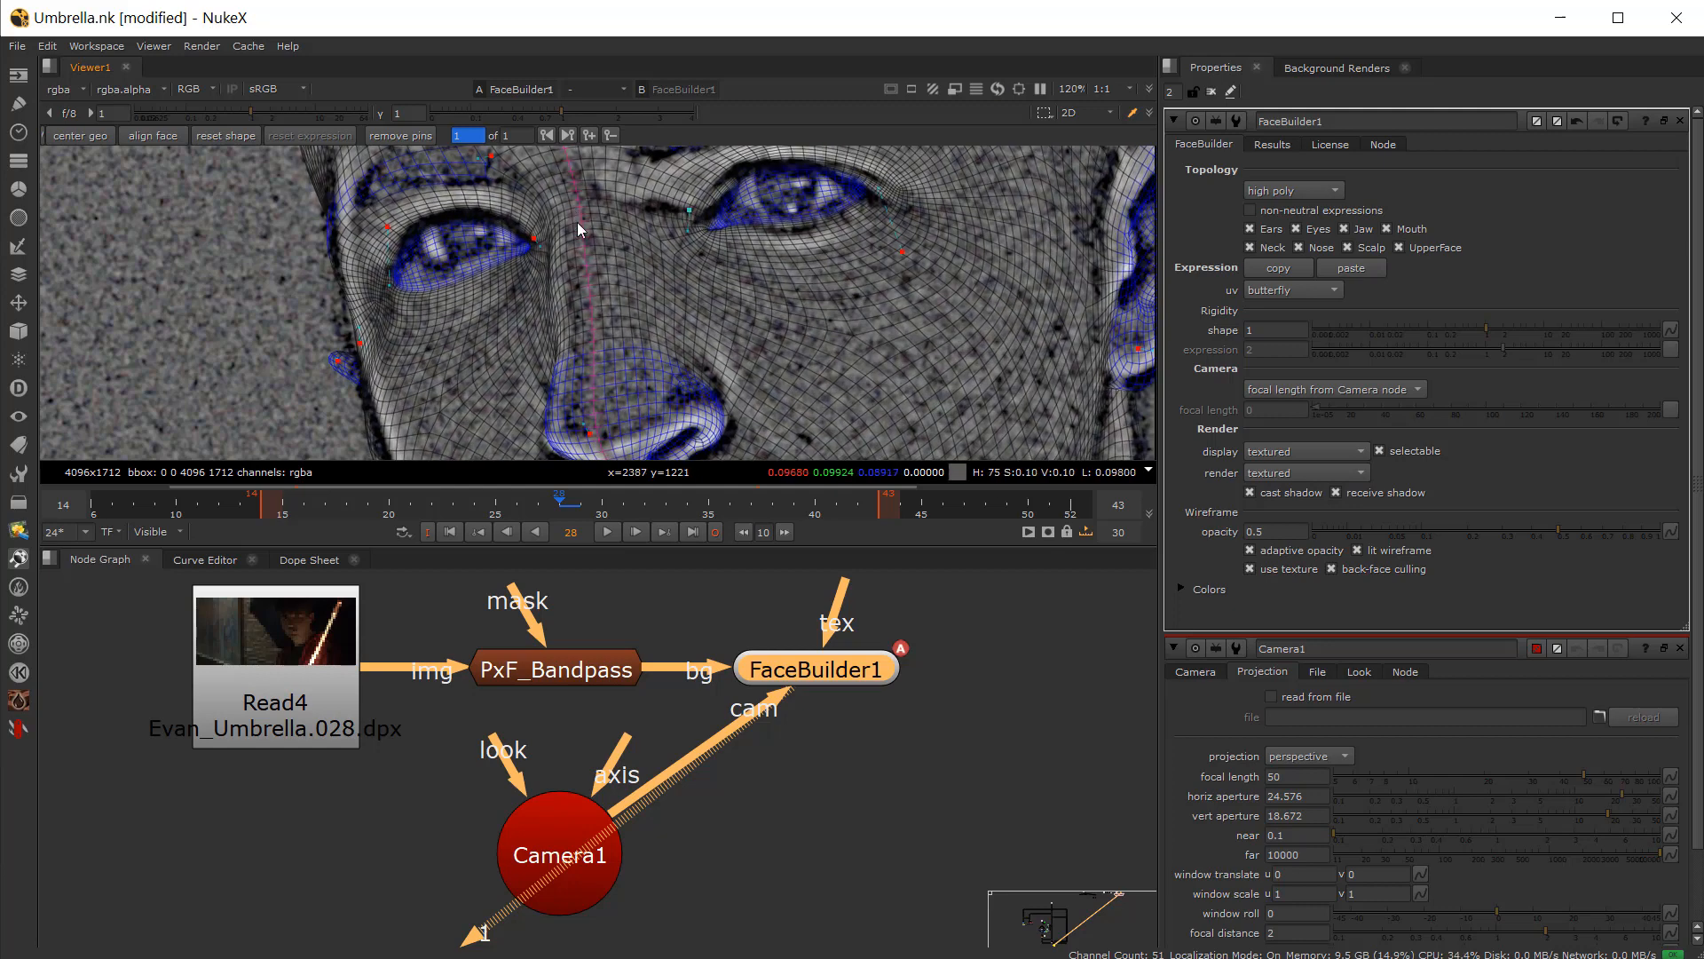
{"action": "middle_click_drag", "start_coordinate": [577, 222], "coordinate": [658, 360]}
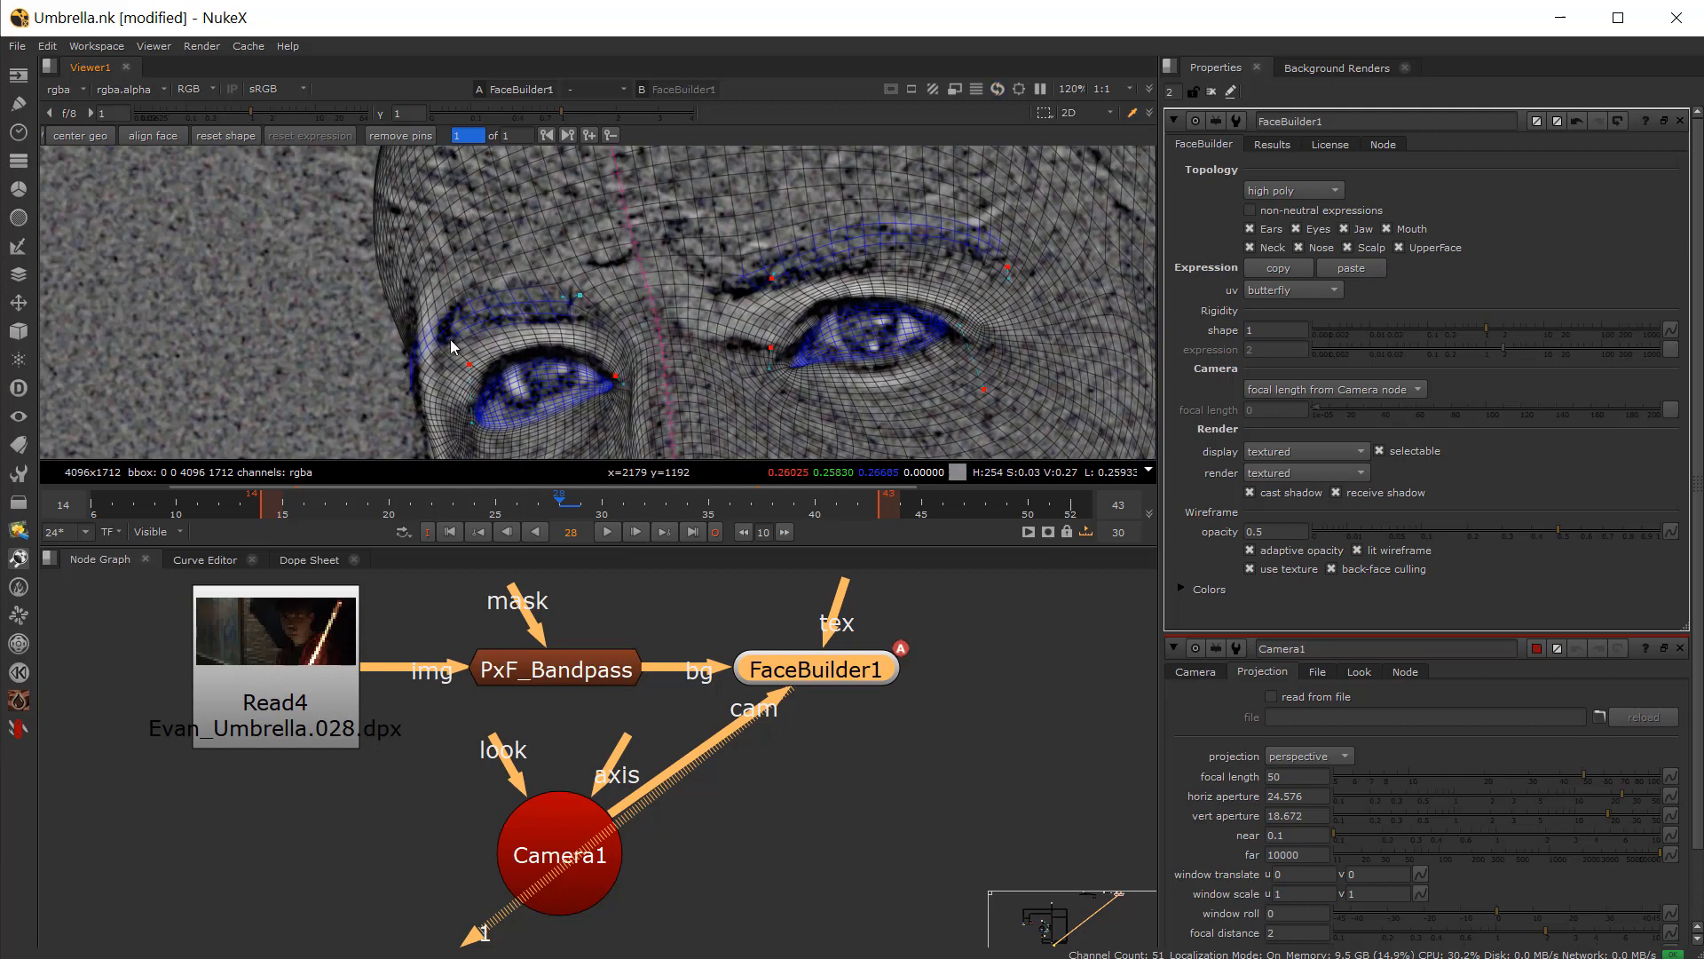
{"action": "middle_click_drag", "start_coordinate": [444, 342], "coordinate": [481, 208]}
{"action": "left_click_drag", "start_coordinate": [463, 364], "coordinate": [458, 362]}
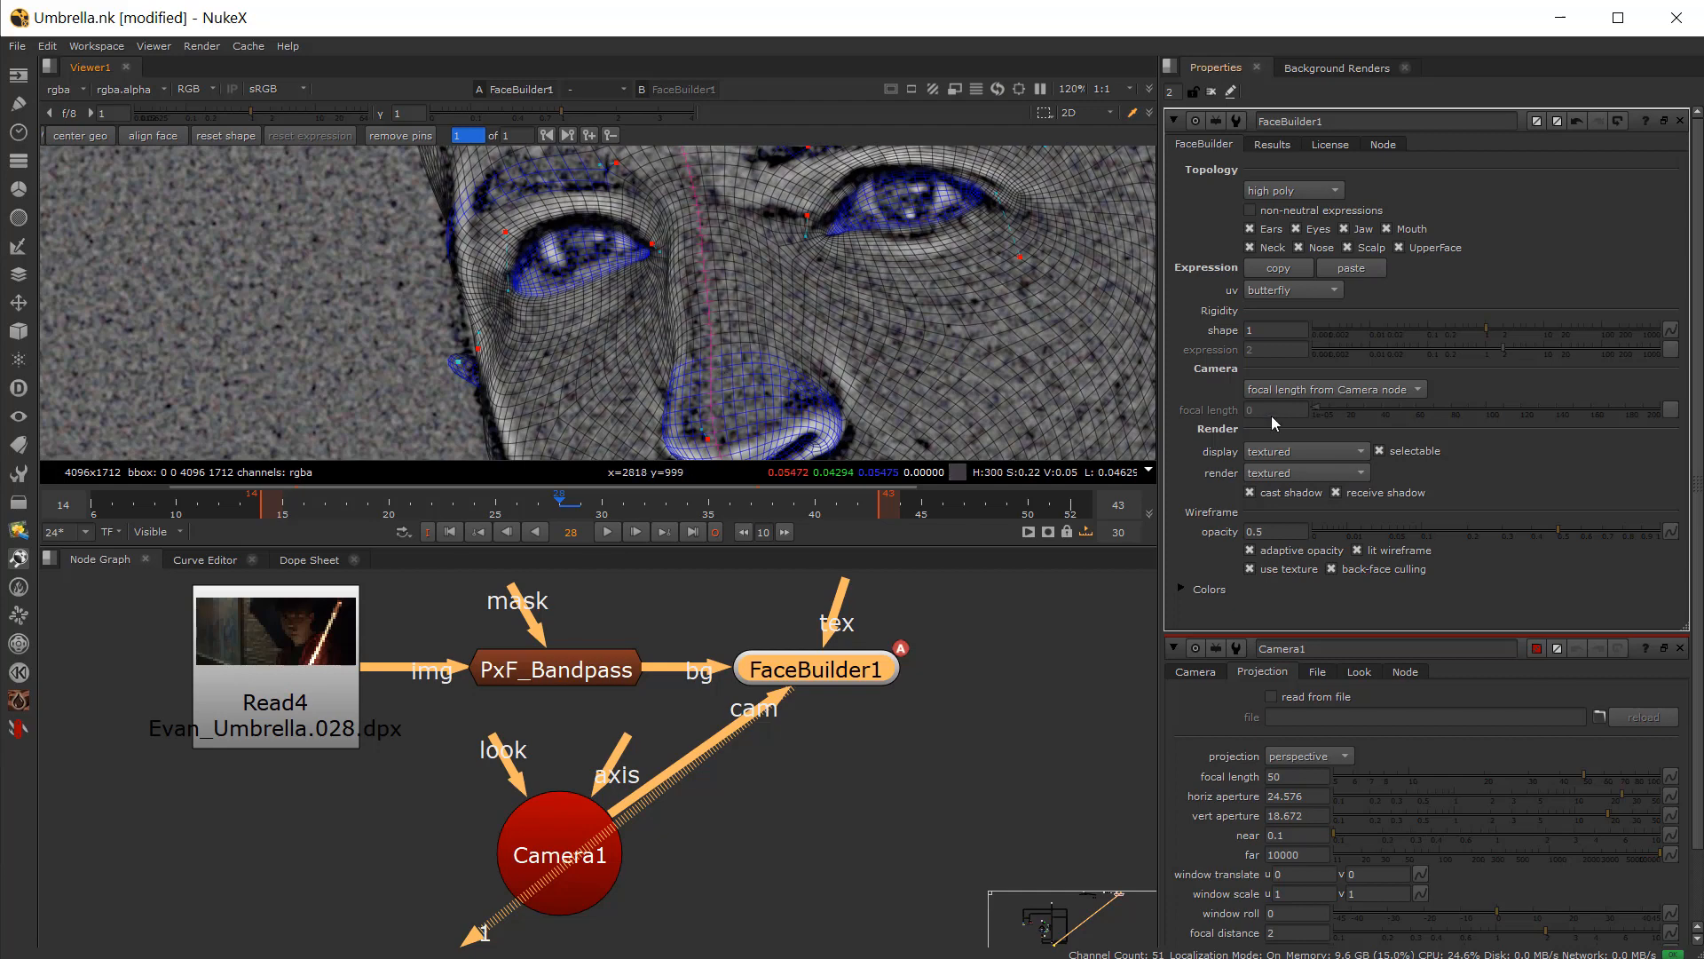
{"action": "scroll", "coordinate": [950, 317], "scroll_direction": "down", "scroll_amount": 5}
{"action": "scroll", "coordinate": [775, 297], "scroll_direction": "up", "scroll_amount": 5}
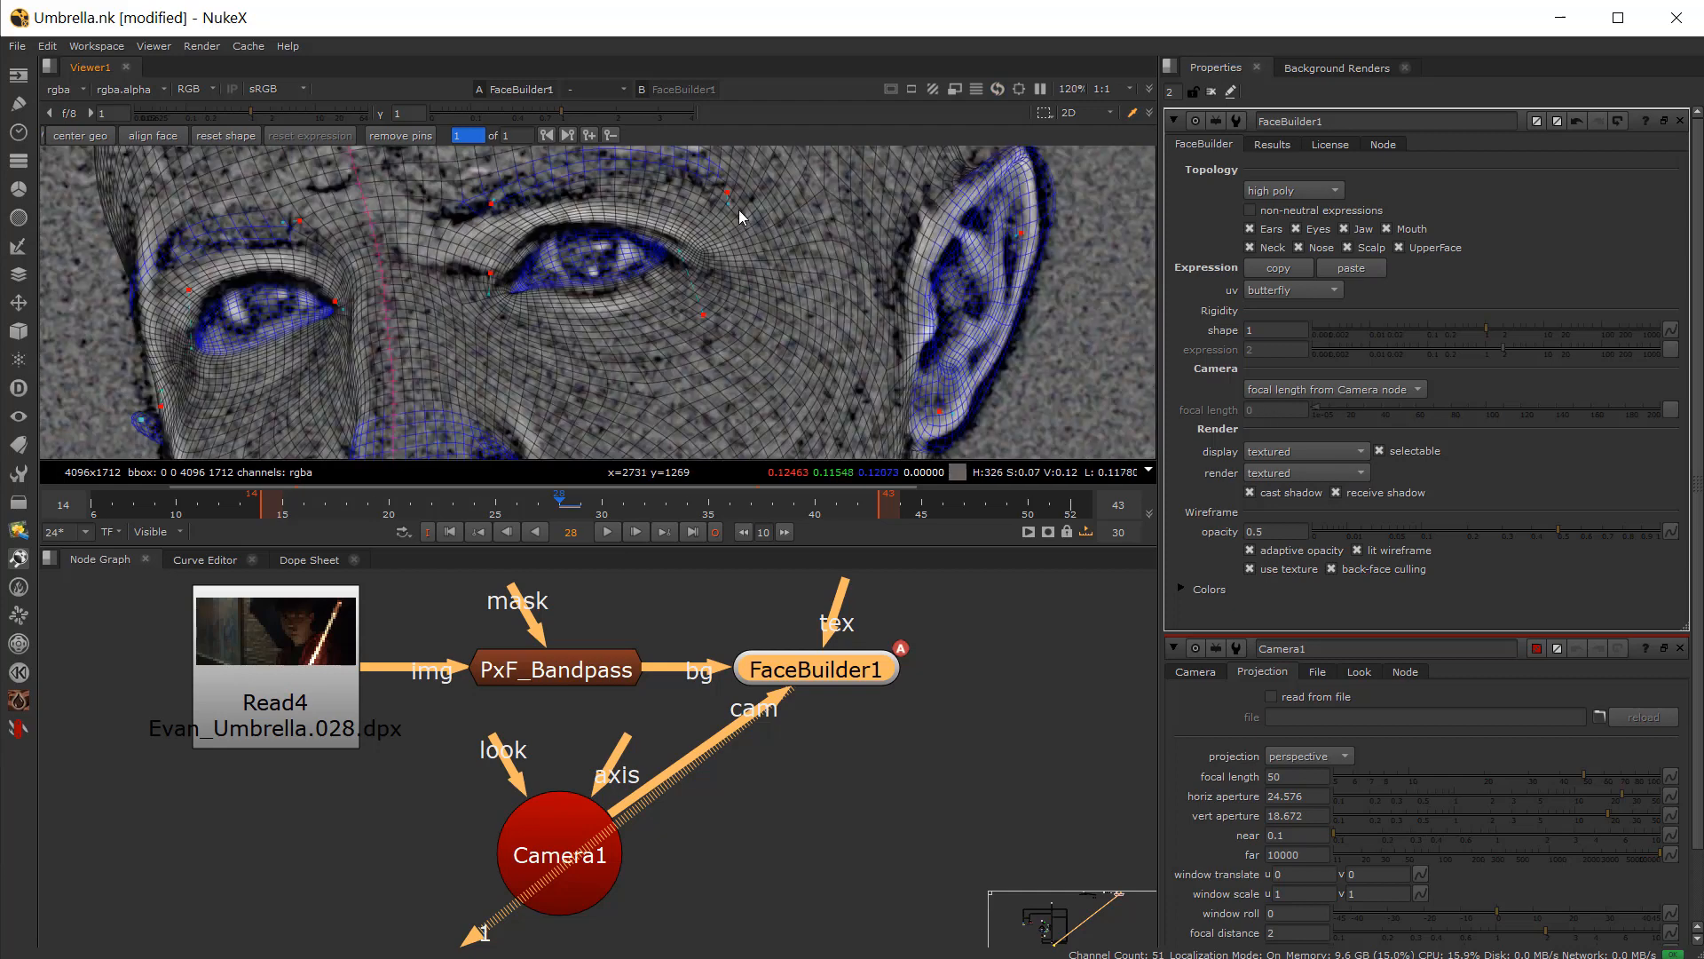
{"action": "left_click_drag", "start_coordinate": [504, 197], "coordinate": [505, 202]}
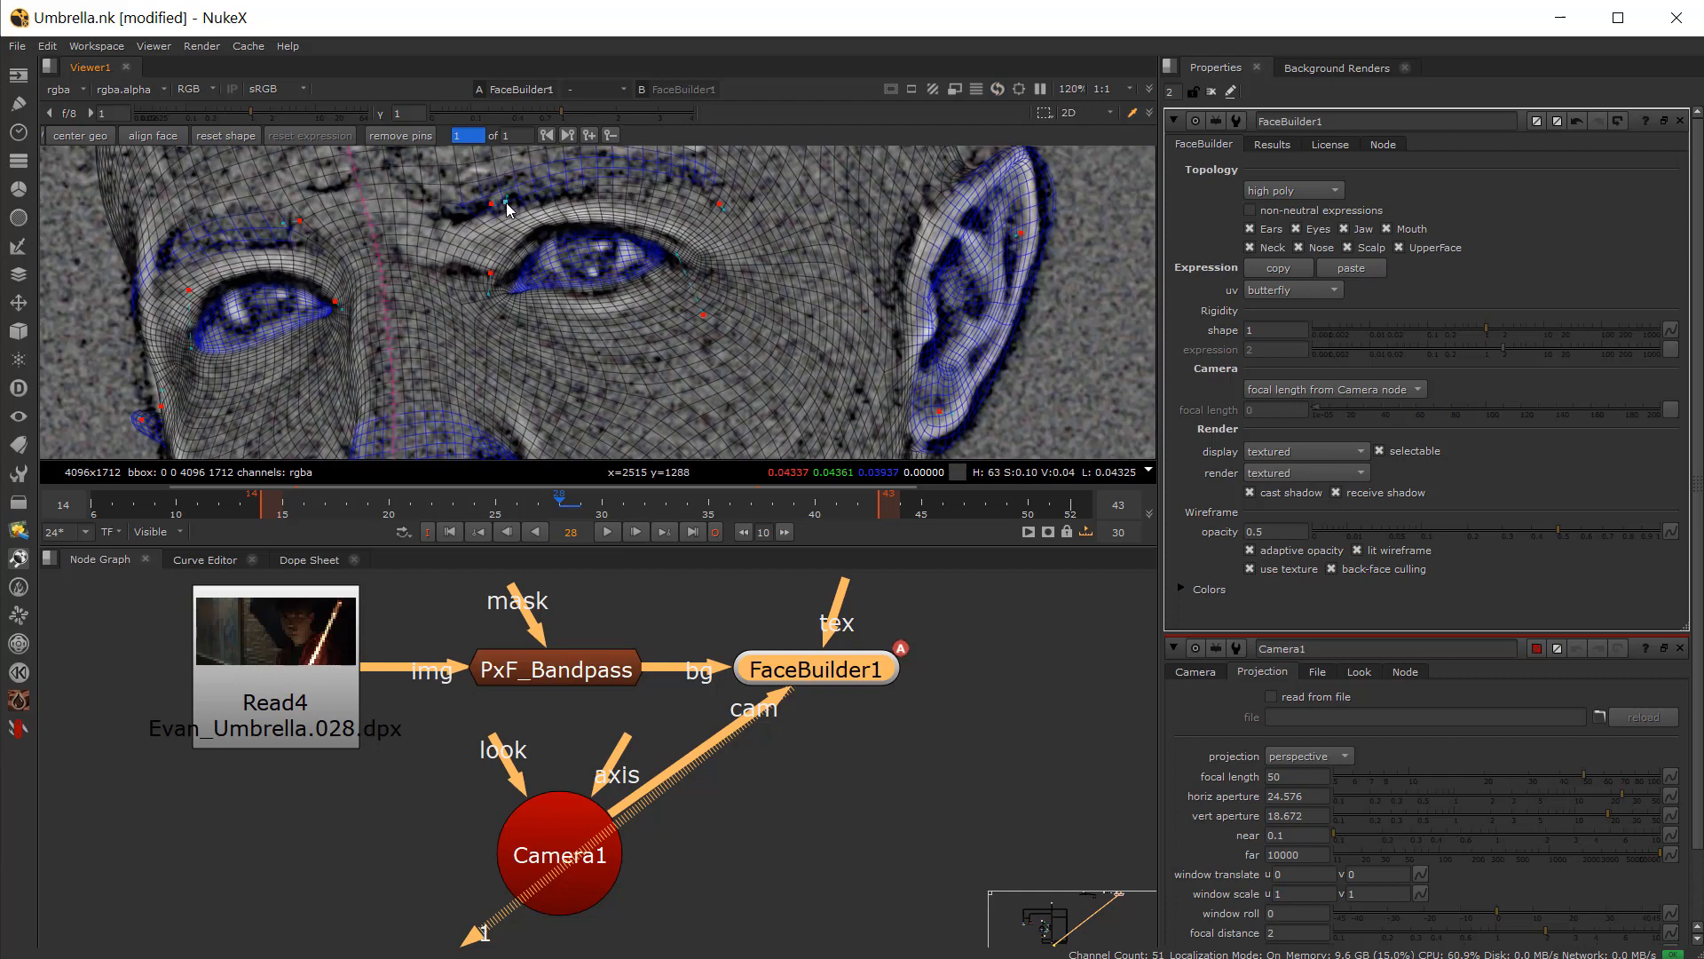
{"action": "left_click", "coordinate": [702, 314]}
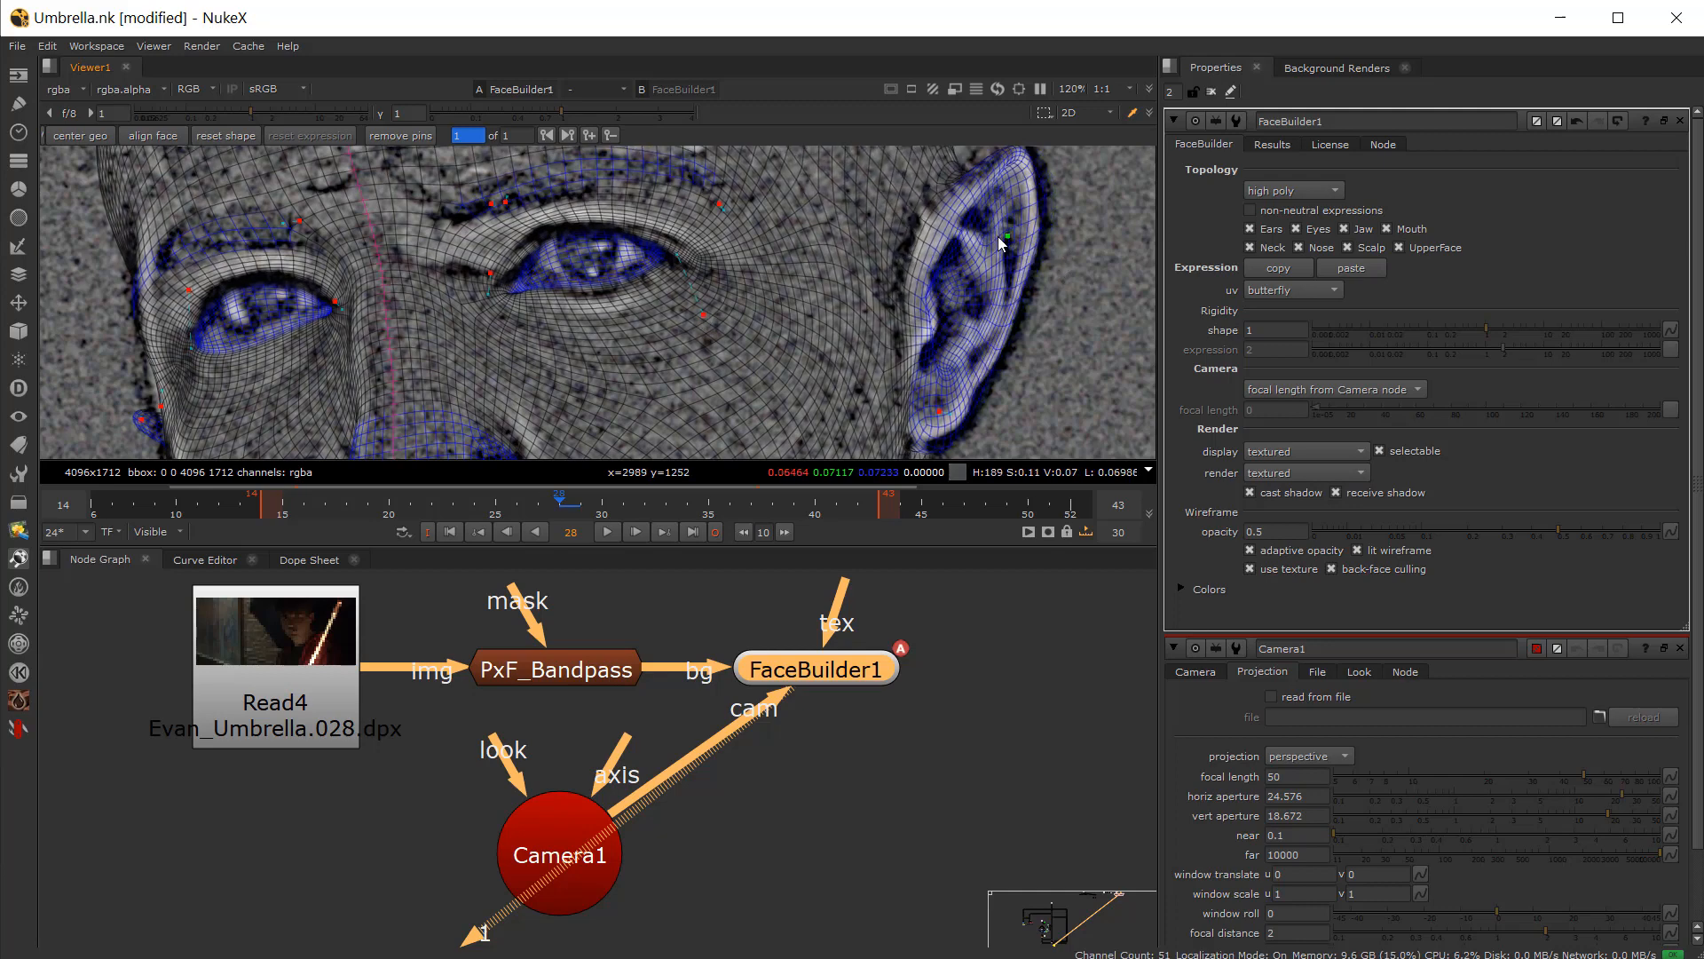
Step: Pin the top of the mesh's head to the actor's skull outline
{"action": "scroll", "coordinate": [879, 350], "scroll_direction": "down", "scroll_amount": 6}
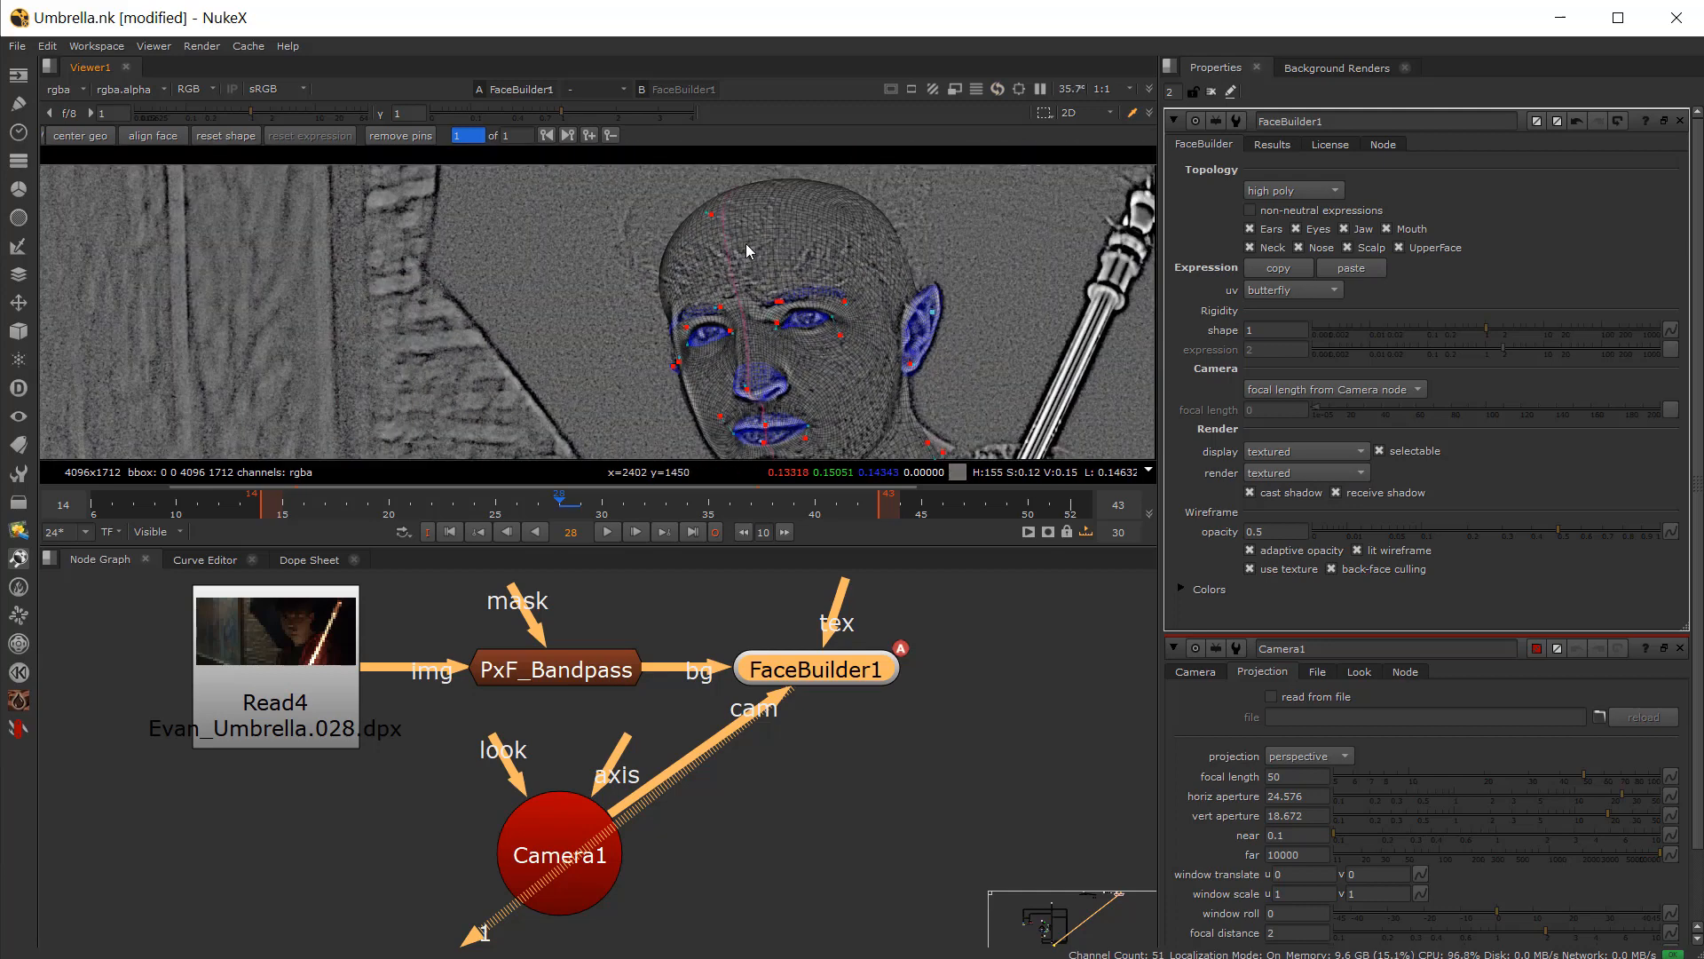
{"action": "left_click_drag", "start_coordinate": [710, 214], "coordinate": [710, 199]}
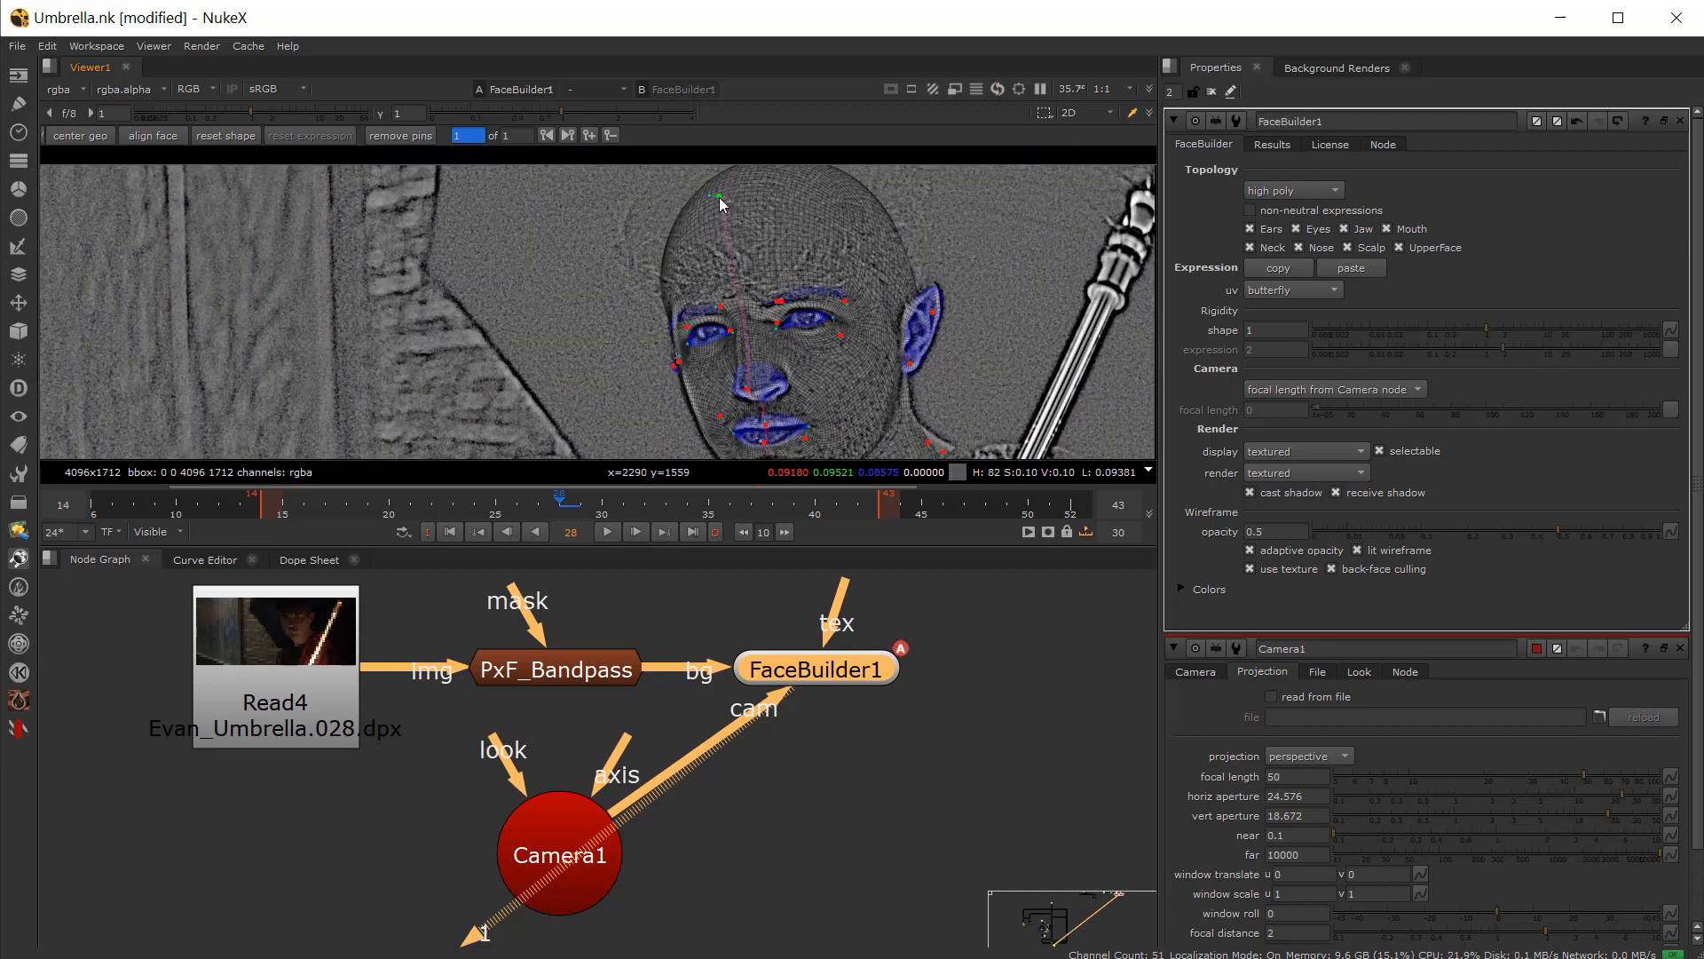
{"action": "scroll", "coordinate": [763, 392], "scroll_direction": "up", "scroll_amount": 3}
{"action": "scroll", "coordinate": [763, 392], "scroll_direction": "down", "scroll_amount": 3}
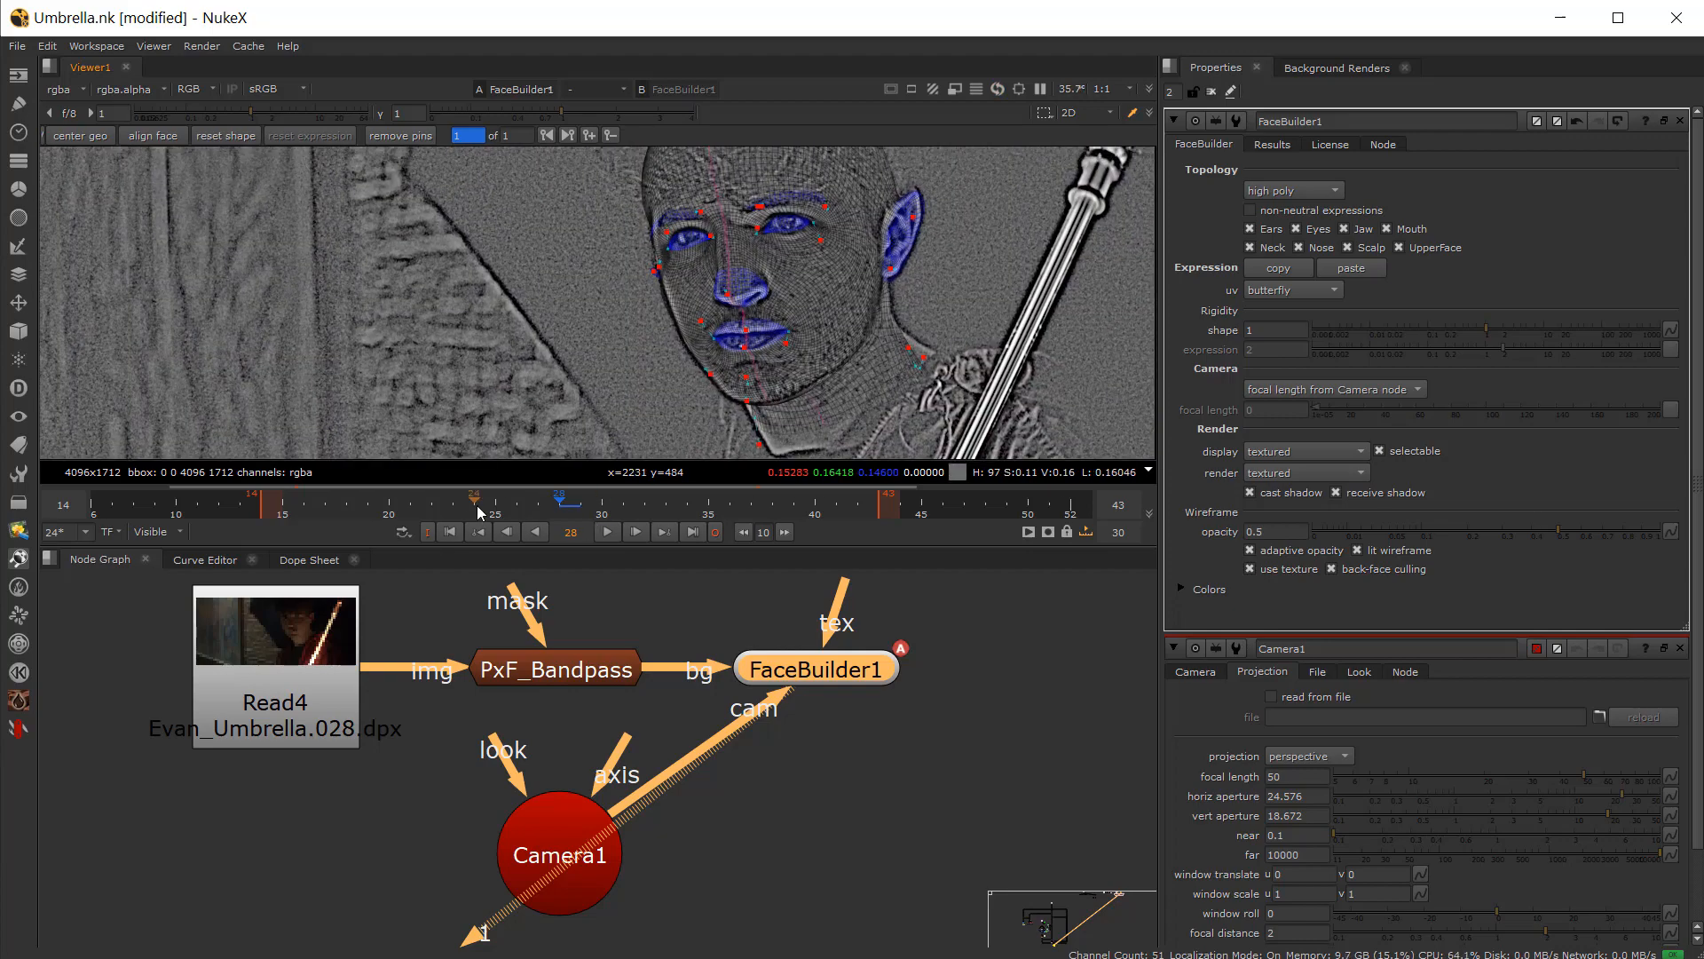
Step: Go to frame 14 and pin the mesh's ear, brow and far eye to the actor
{"action": "left_click_drag", "start_coordinate": [418, 519], "coordinate": [261, 535]}
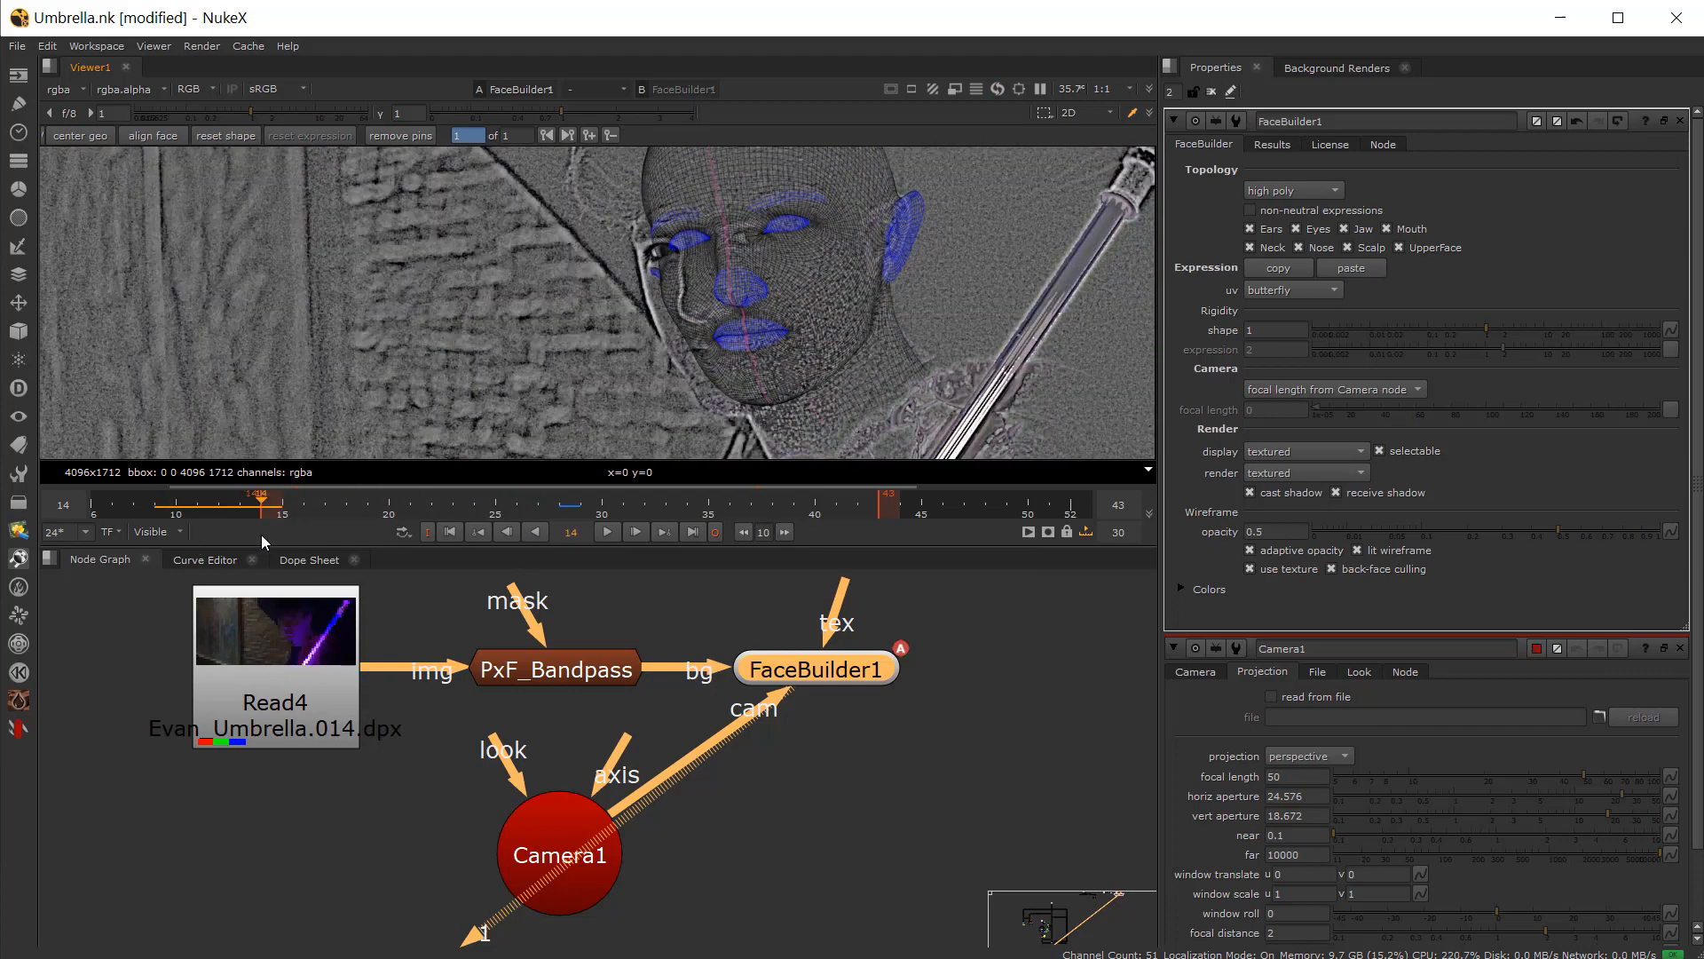
{"action": "scroll", "coordinate": [621, 324], "scroll_direction": "up", "scroll_amount": 4}
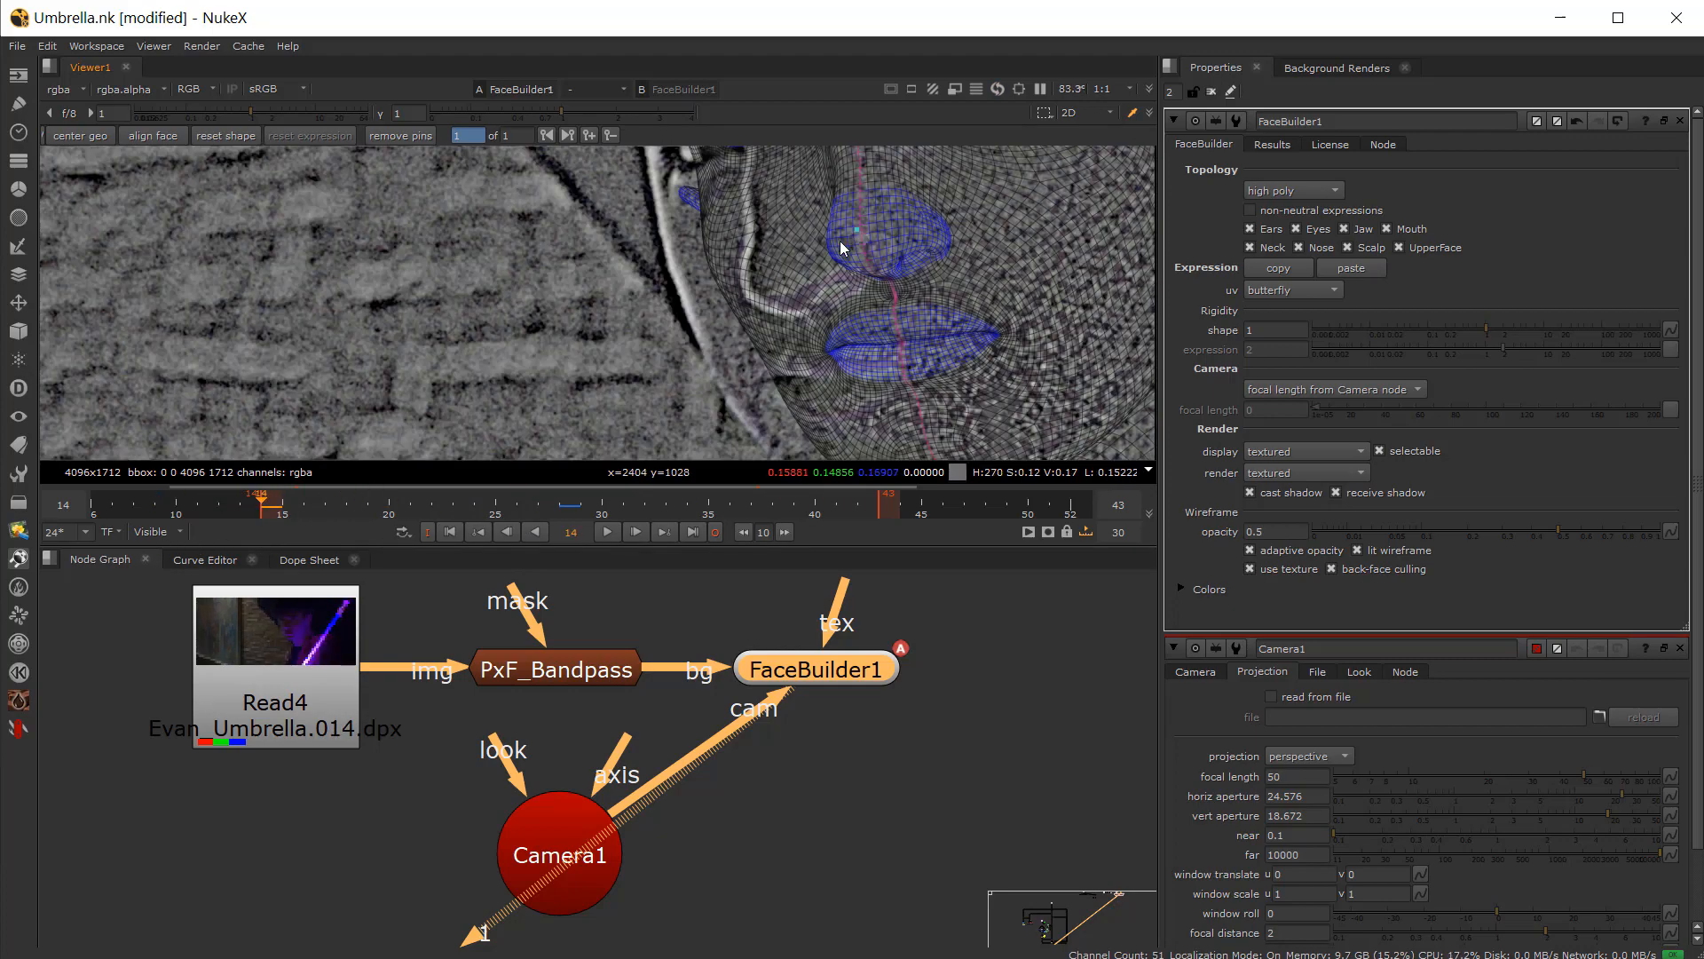
{"action": "left_click_drag", "start_coordinate": [841, 251], "coordinate": [772, 276]}
{"action": "scroll", "coordinate": [771, 275], "scroll_direction": "down", "scroll_amount": 3}
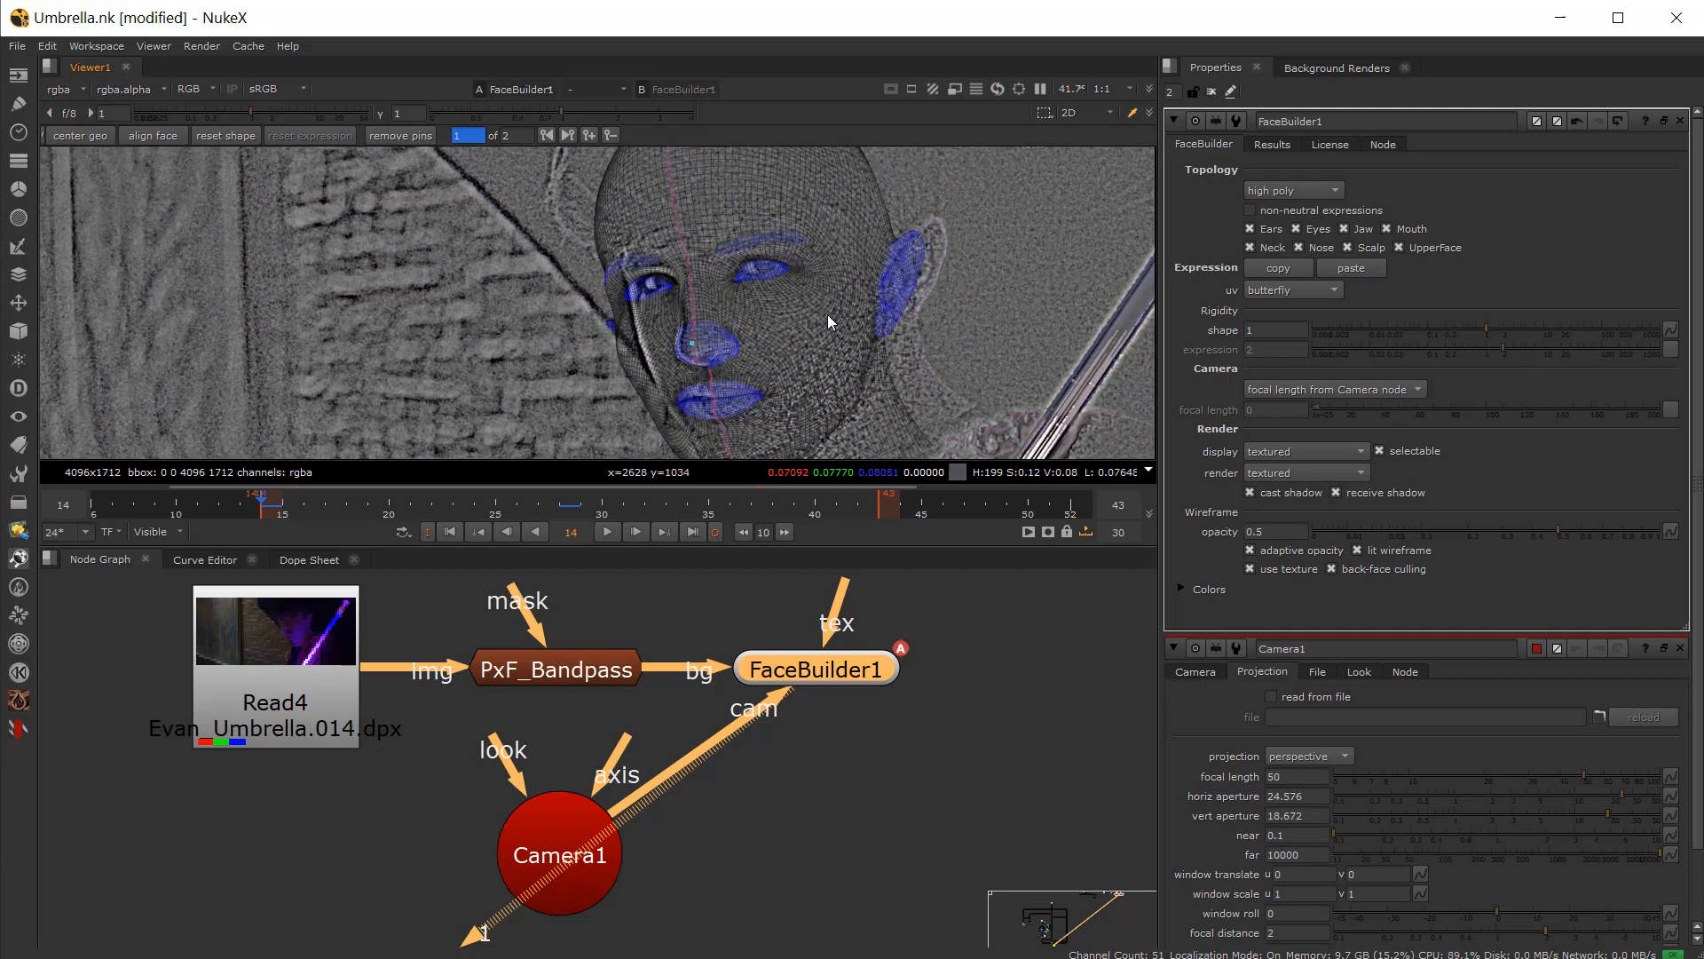
{"action": "left_click_drag", "start_coordinate": [920, 270], "coordinate": [932, 261]}
{"action": "middle_click_drag", "start_coordinate": [759, 211], "coordinate": [753, 243]}
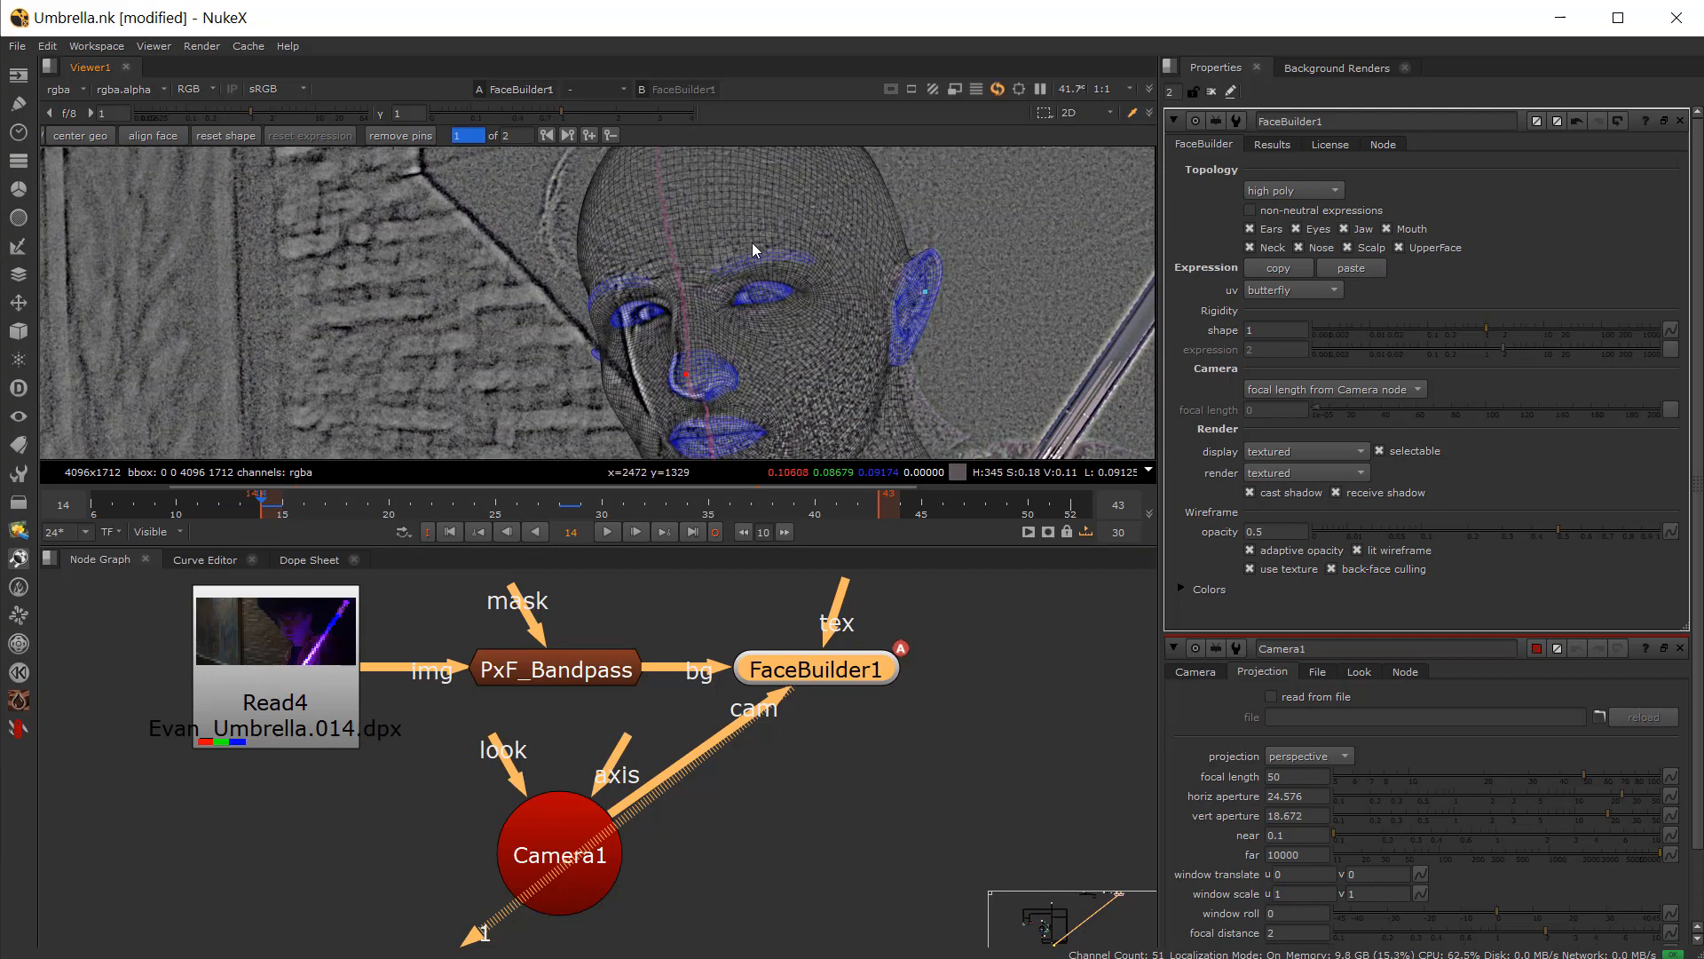
{"action": "left_click_drag", "start_coordinate": [642, 236], "coordinate": [657, 243]}
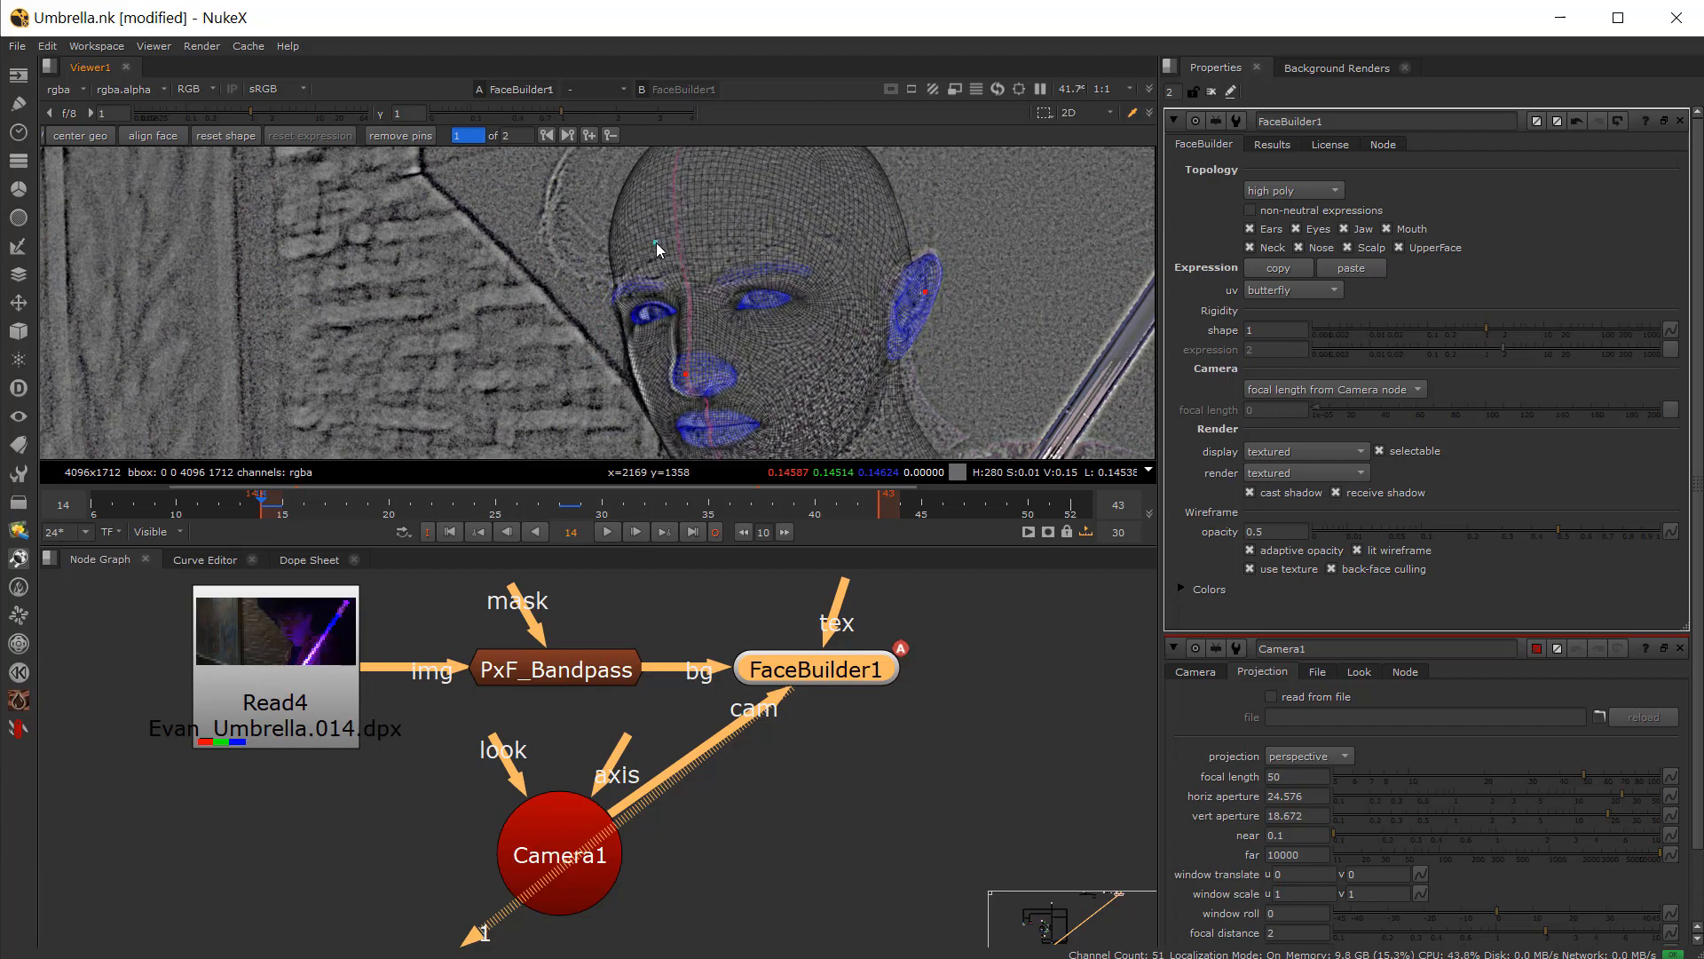
Step: Adjust the pins around both eyes and eye corners on frame 14
{"action": "middle_click_drag", "start_coordinate": [774, 436], "coordinate": [737, 305]}
{"action": "scroll", "coordinate": [736, 336], "scroll_direction": "up", "scroll_amount": 2}
{"action": "mouse_move", "coordinate": [721, 377]}
{"action": "left_mouse_down"}
{"action": "mouse_move", "coordinate": [740, 350]}
{"action": "mouse_move", "coordinate": [737, 374]}
{"action": "left_mouse_up"}
{"action": "left_click_drag", "start_coordinate": [552, 223], "coordinate": [546, 225]}
{"action": "middle_click_drag", "start_coordinate": [557, 158], "coordinate": [583, 330]}
{"action": "scroll", "coordinate": [584, 324], "scroll_direction": "up", "scroll_amount": 2}
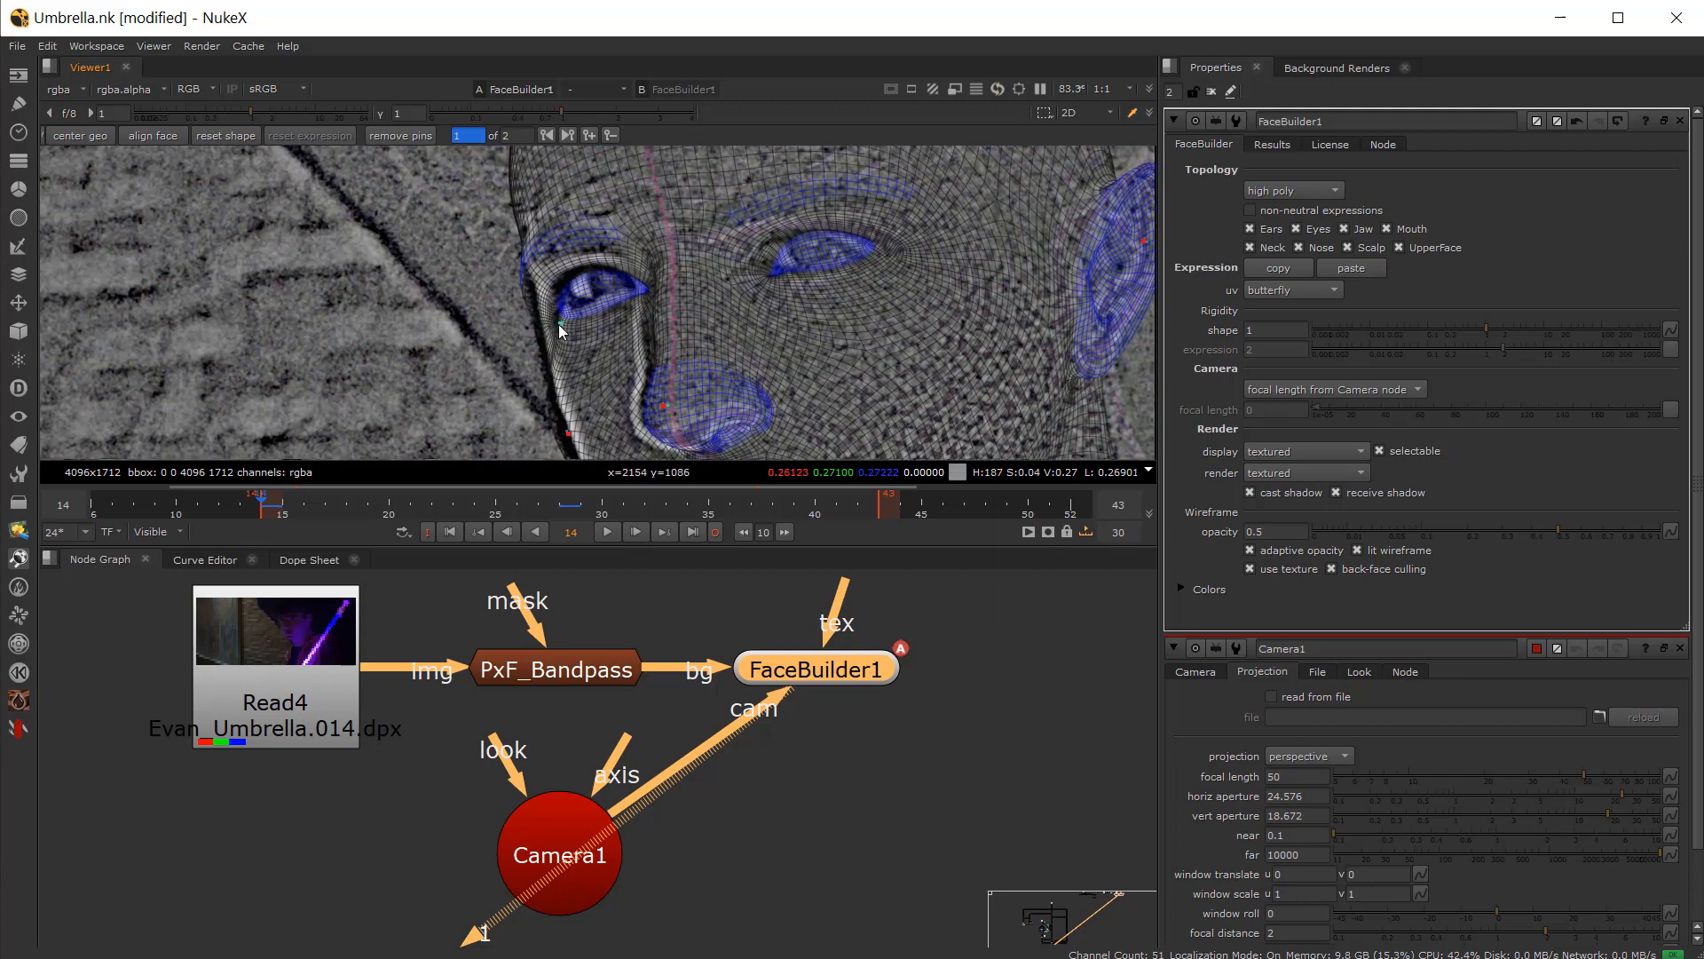
{"action": "left_click", "coordinate": [561, 321]}
{"action": "left_click", "coordinate": [568, 239]}
{"action": "left_click_drag", "start_coordinate": [764, 209], "coordinate": [744, 224]}
{"action": "left_click", "coordinate": [767, 278]}
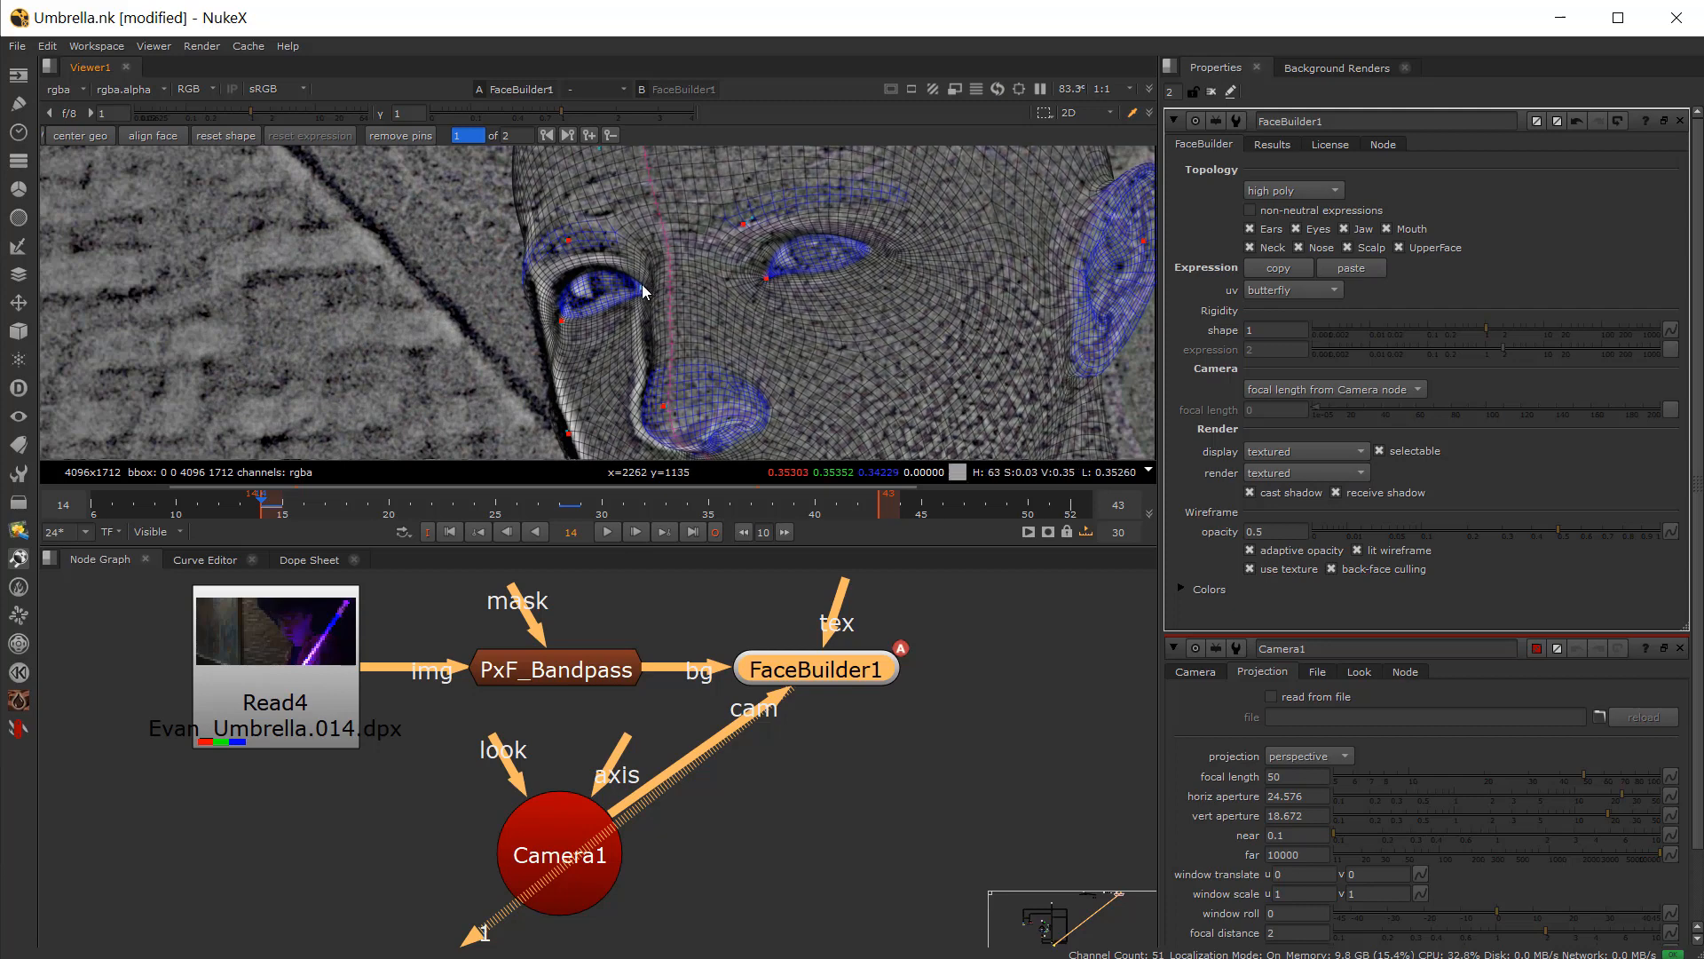
{"action": "left_click", "coordinate": [631, 287]}
{"action": "scroll", "coordinate": [667, 323], "scroll_direction": "down", "scroll_amount": 3}
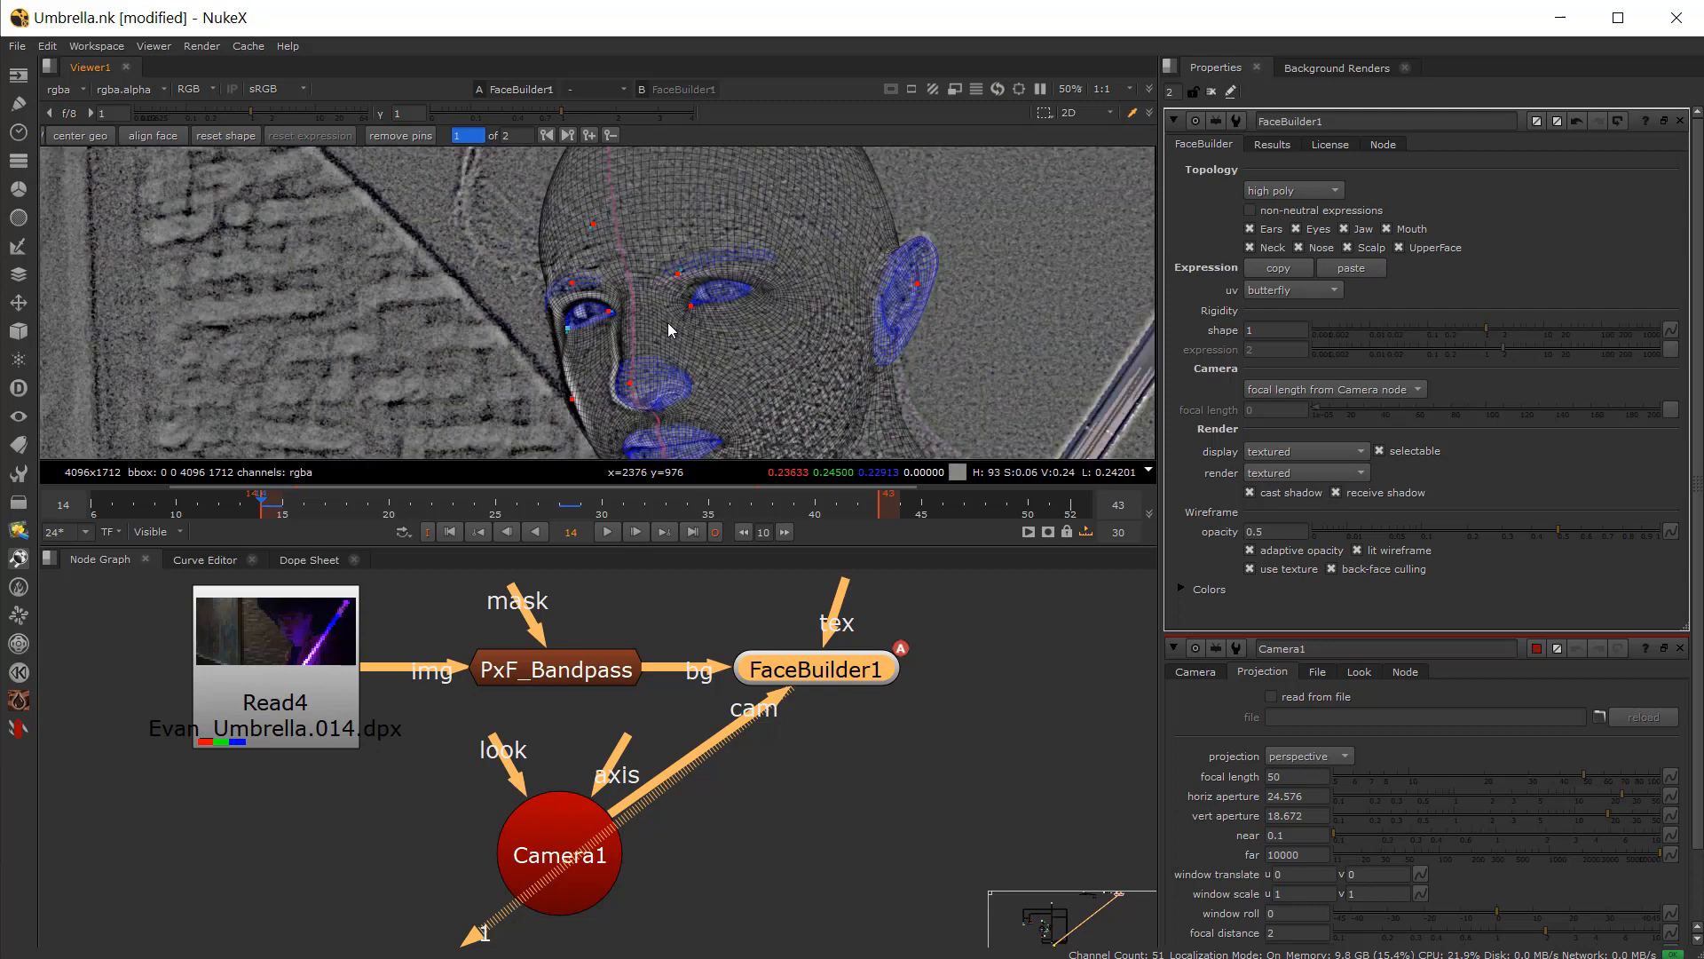
Step: Pin the mesh's chin and jawline to the actor on frame 14
{"action": "scroll", "coordinate": [736, 384], "scroll_direction": "up", "scroll_amount": 2}
{"action": "left_click_drag", "start_coordinate": [711, 386], "coordinate": [710, 392]}
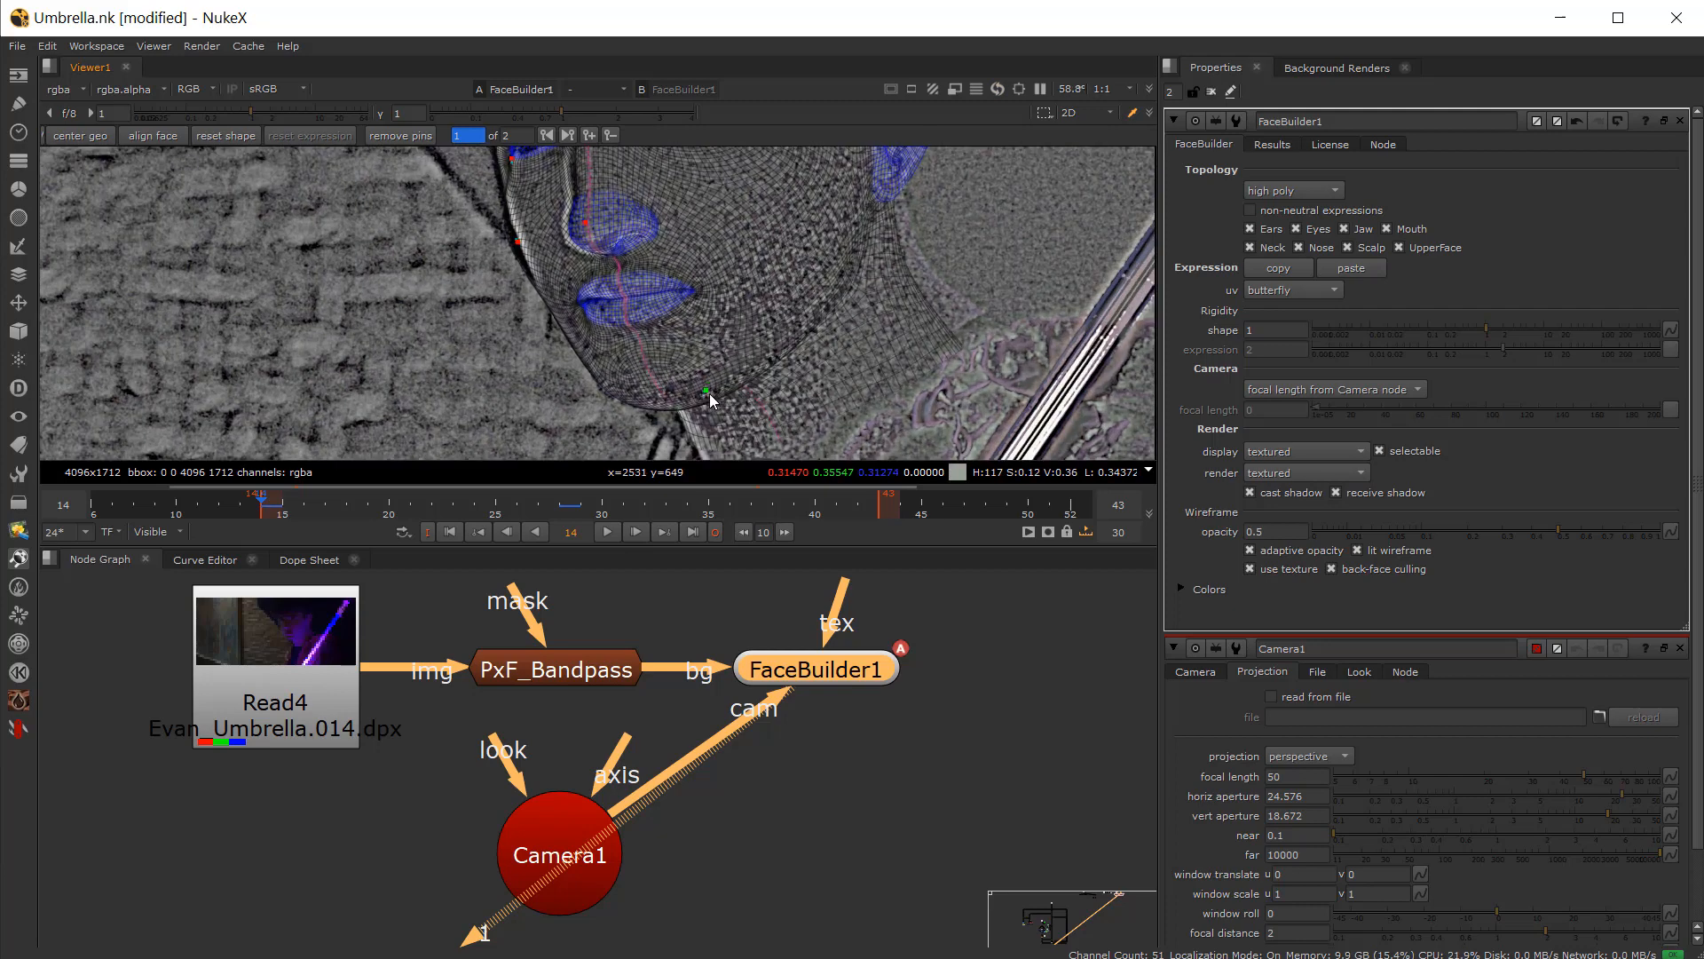
{"action": "middle_click_drag", "start_coordinate": [759, 406], "coordinate": [734, 377]}
{"action": "left_click_drag", "start_coordinate": [923, 314], "coordinate": [941, 292]}
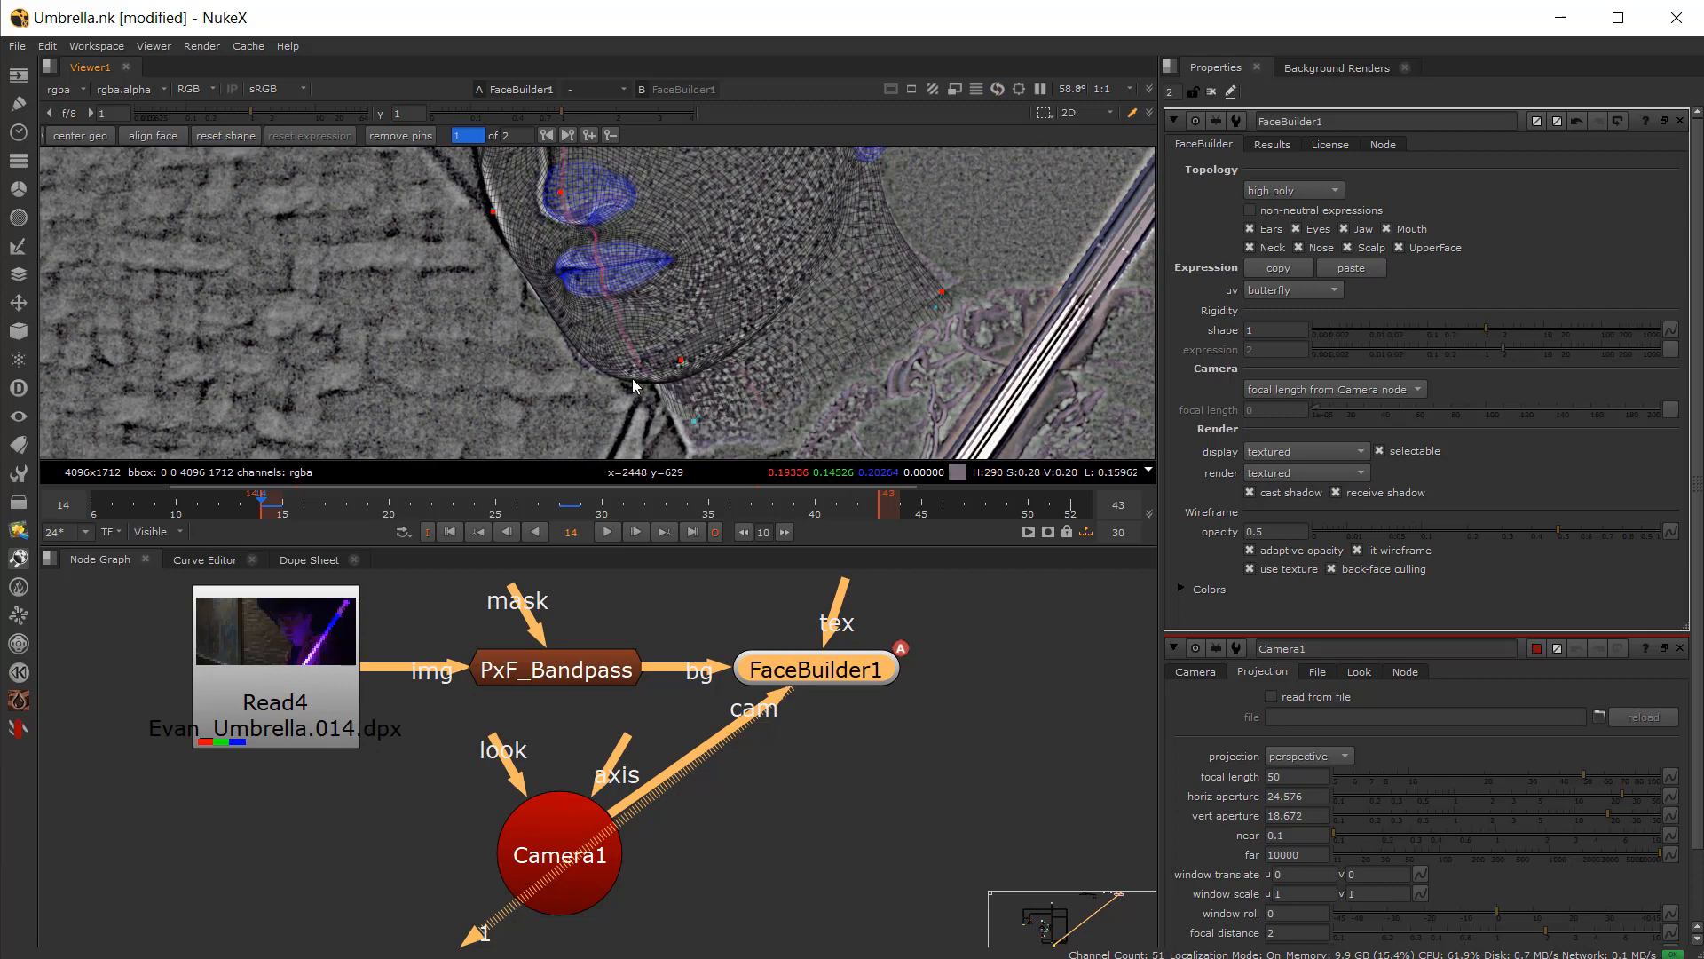
Step: Adjust the mesh pins around the nose and nostril on frame 14
{"action": "scroll", "coordinate": [588, 358], "scroll_direction": "up", "scroll_amount": 2}
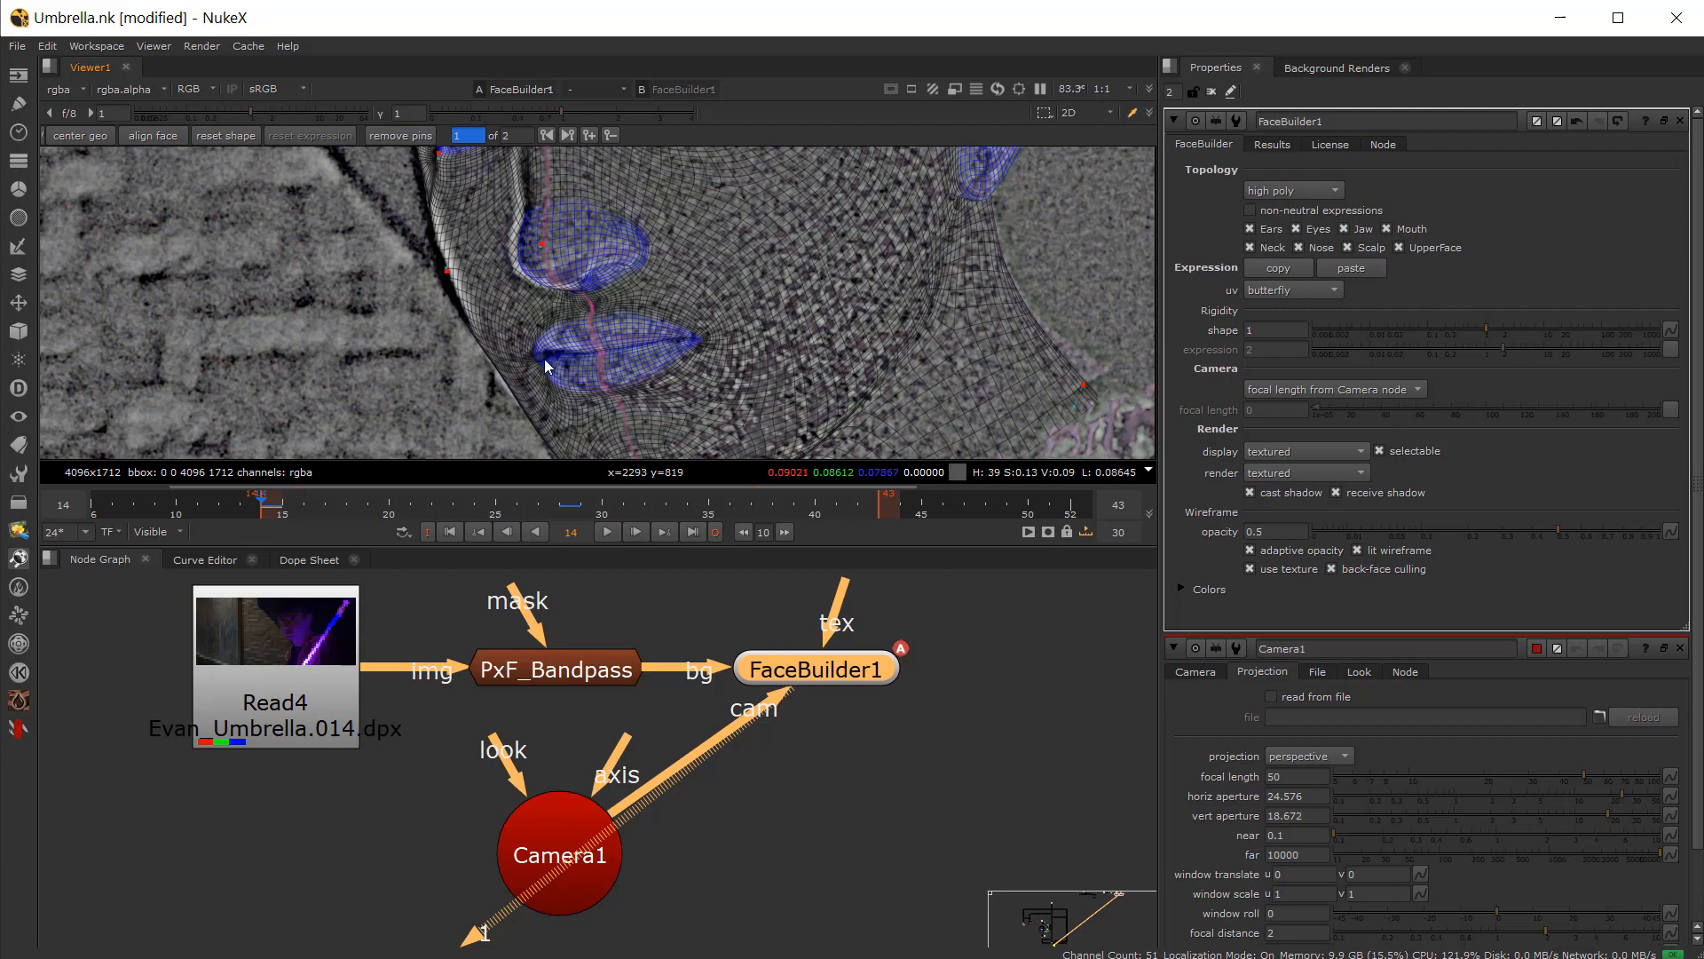
{"action": "left_click_drag", "start_coordinate": [543, 354], "coordinate": [544, 358]}
{"action": "middle_click_drag", "start_coordinate": [558, 245], "coordinate": [576, 347]}
{"action": "left_click", "coordinate": [561, 351]}
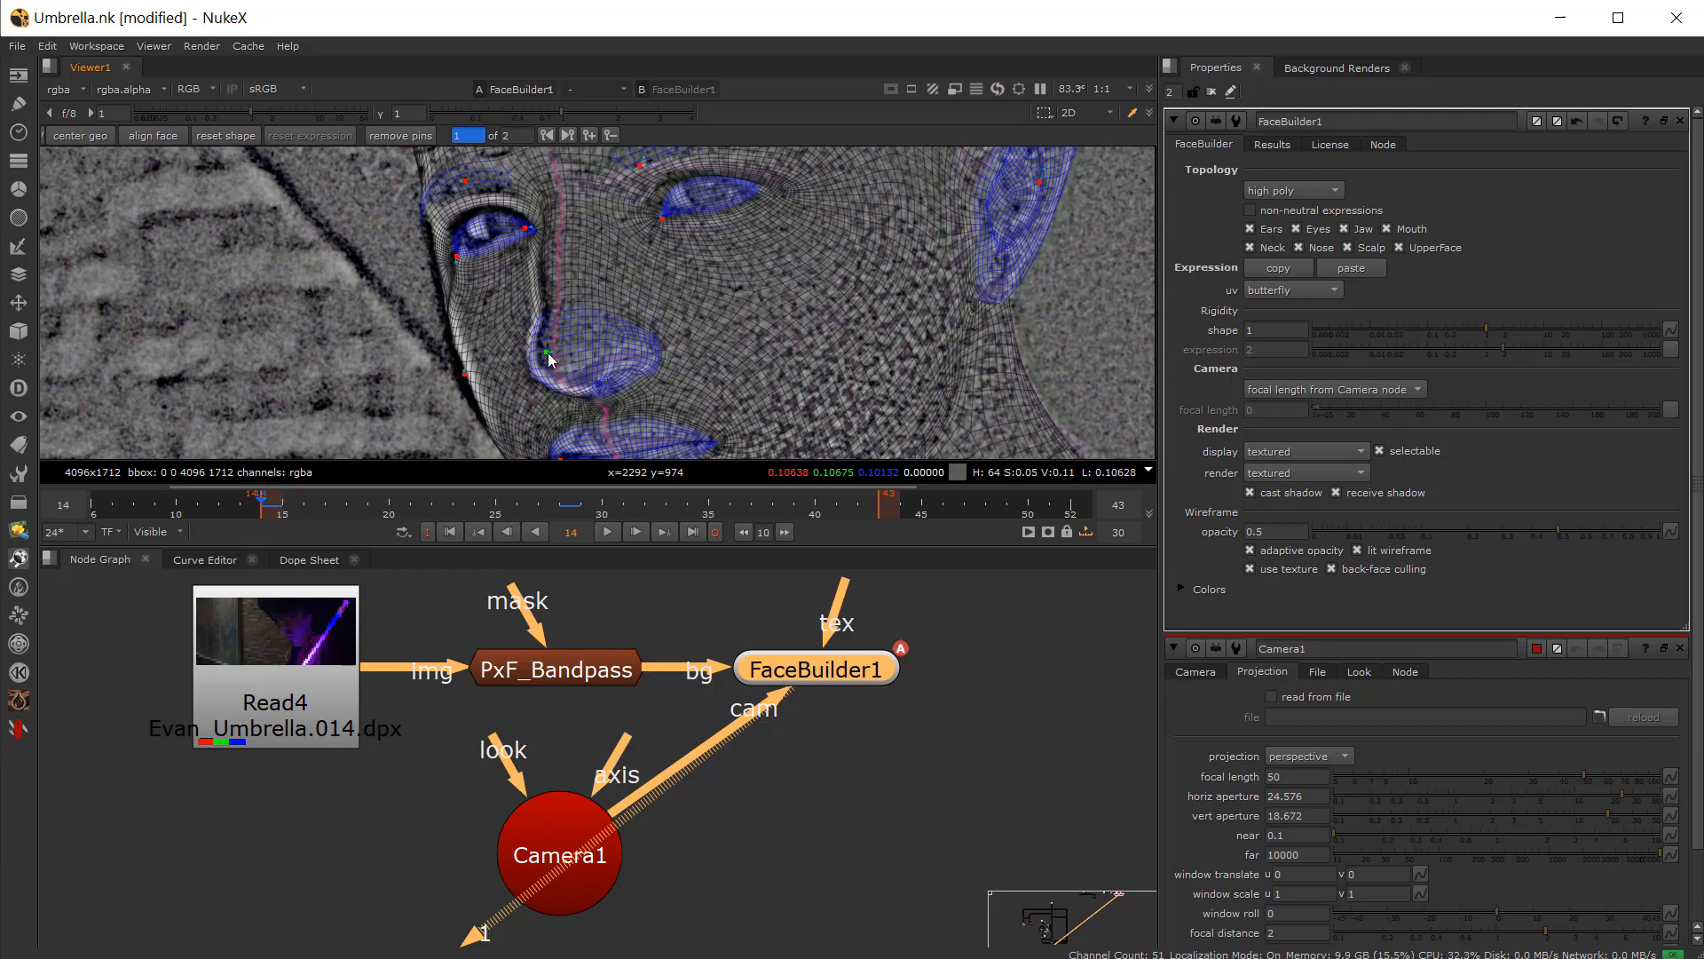
{"action": "scroll", "coordinate": [615, 259], "scroll_direction": "down", "scroll_amount": 4}
{"action": "scroll", "coordinate": [603, 243], "scroll_direction": "up", "scroll_amount": 1}
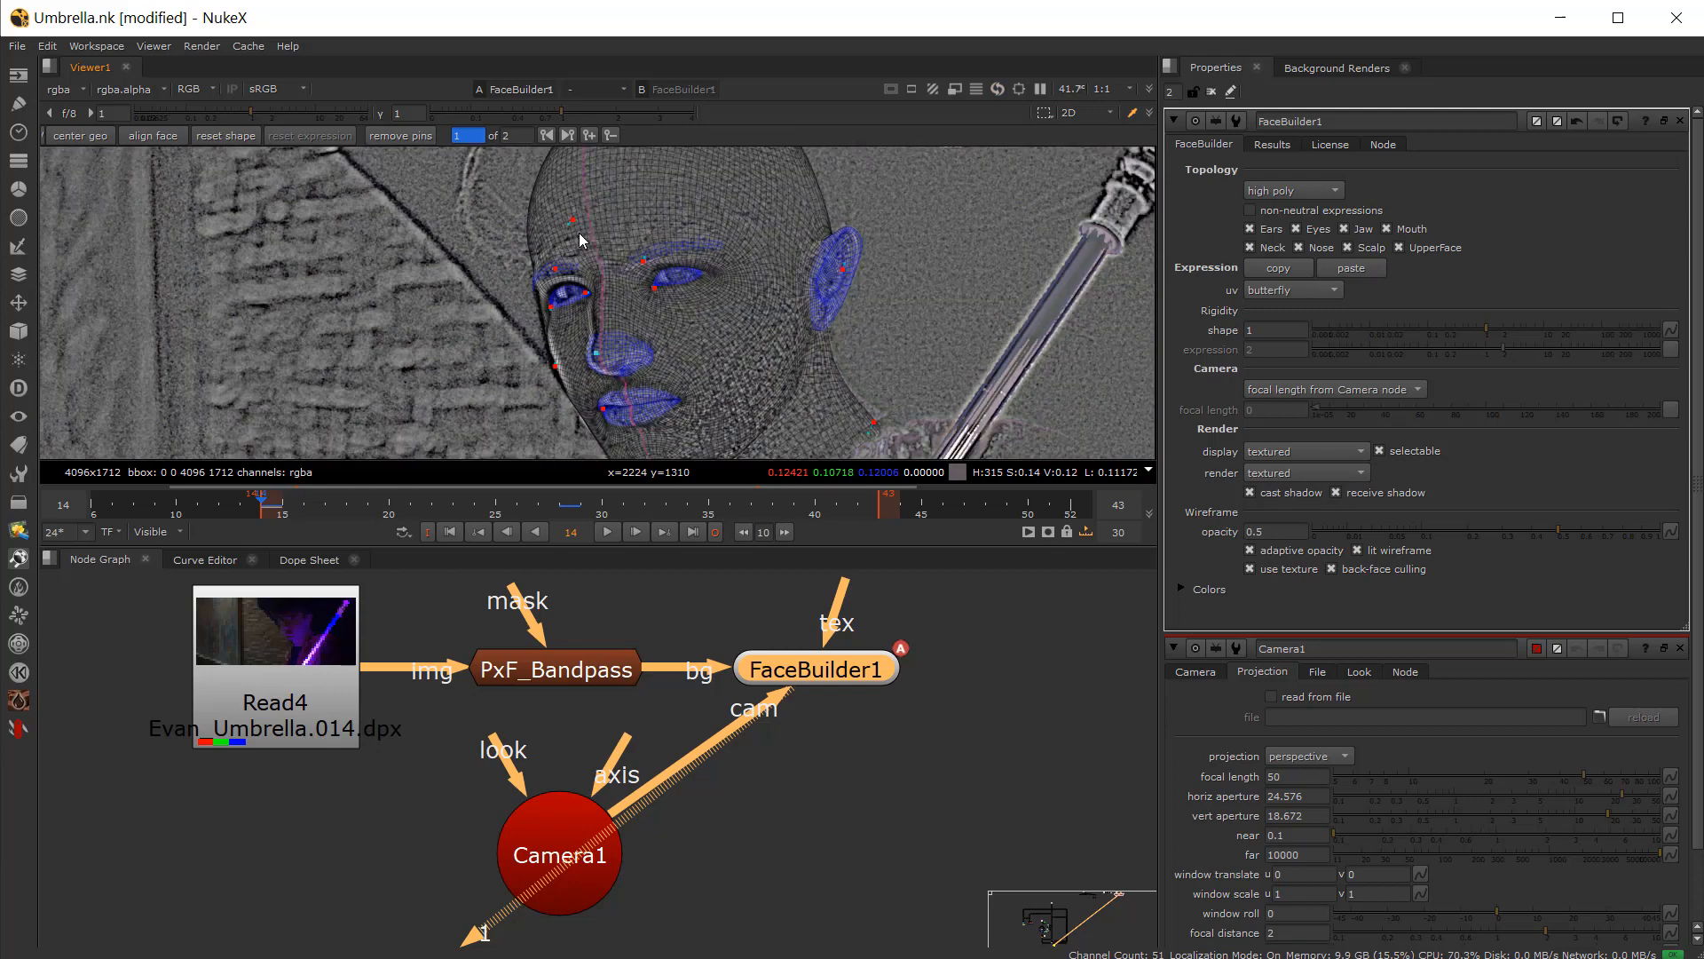
Step: Jump to frame 43 and inspect how the mesh fits the actor's face
{"action": "scroll", "coordinate": [589, 244], "scroll_direction": "down", "scroll_amount": 2}
{"action": "left_click_drag", "start_coordinate": [438, 511], "coordinate": [876, 516]}
{"action": "scroll", "coordinate": [657, 293], "scroll_direction": "up", "scroll_amount": 2}
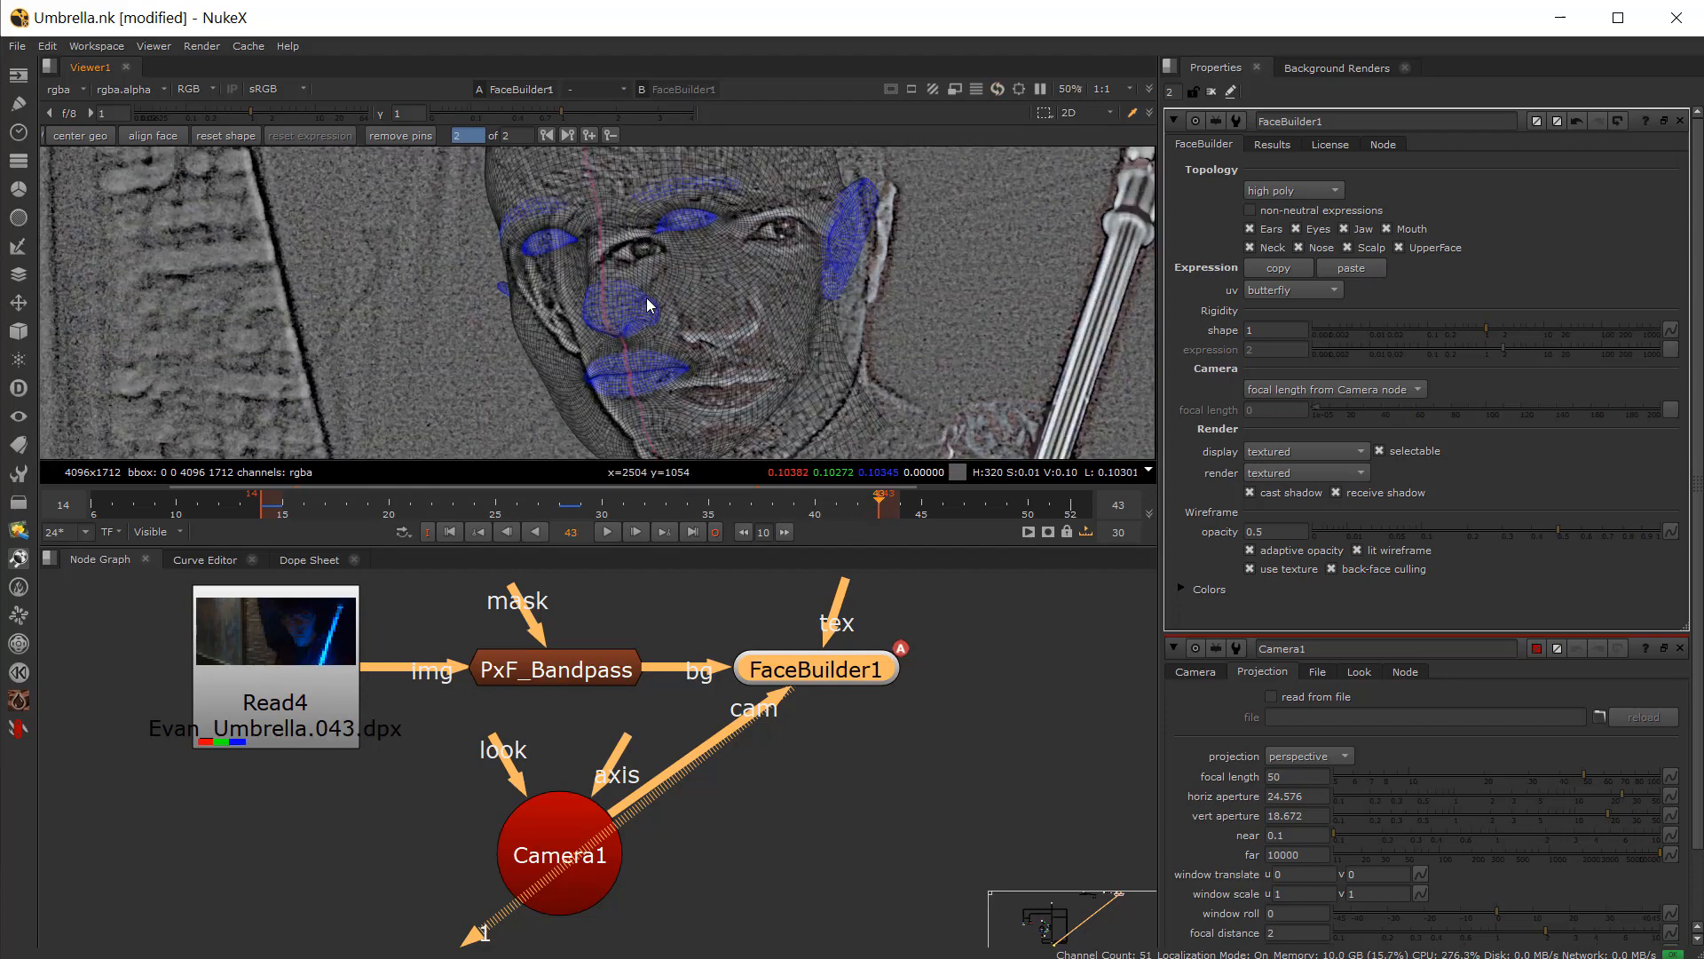
{"action": "scroll", "coordinate": [652, 297], "scroll_direction": "down", "scroll_amount": 3}
{"action": "left_click", "coordinate": [833, 791]}
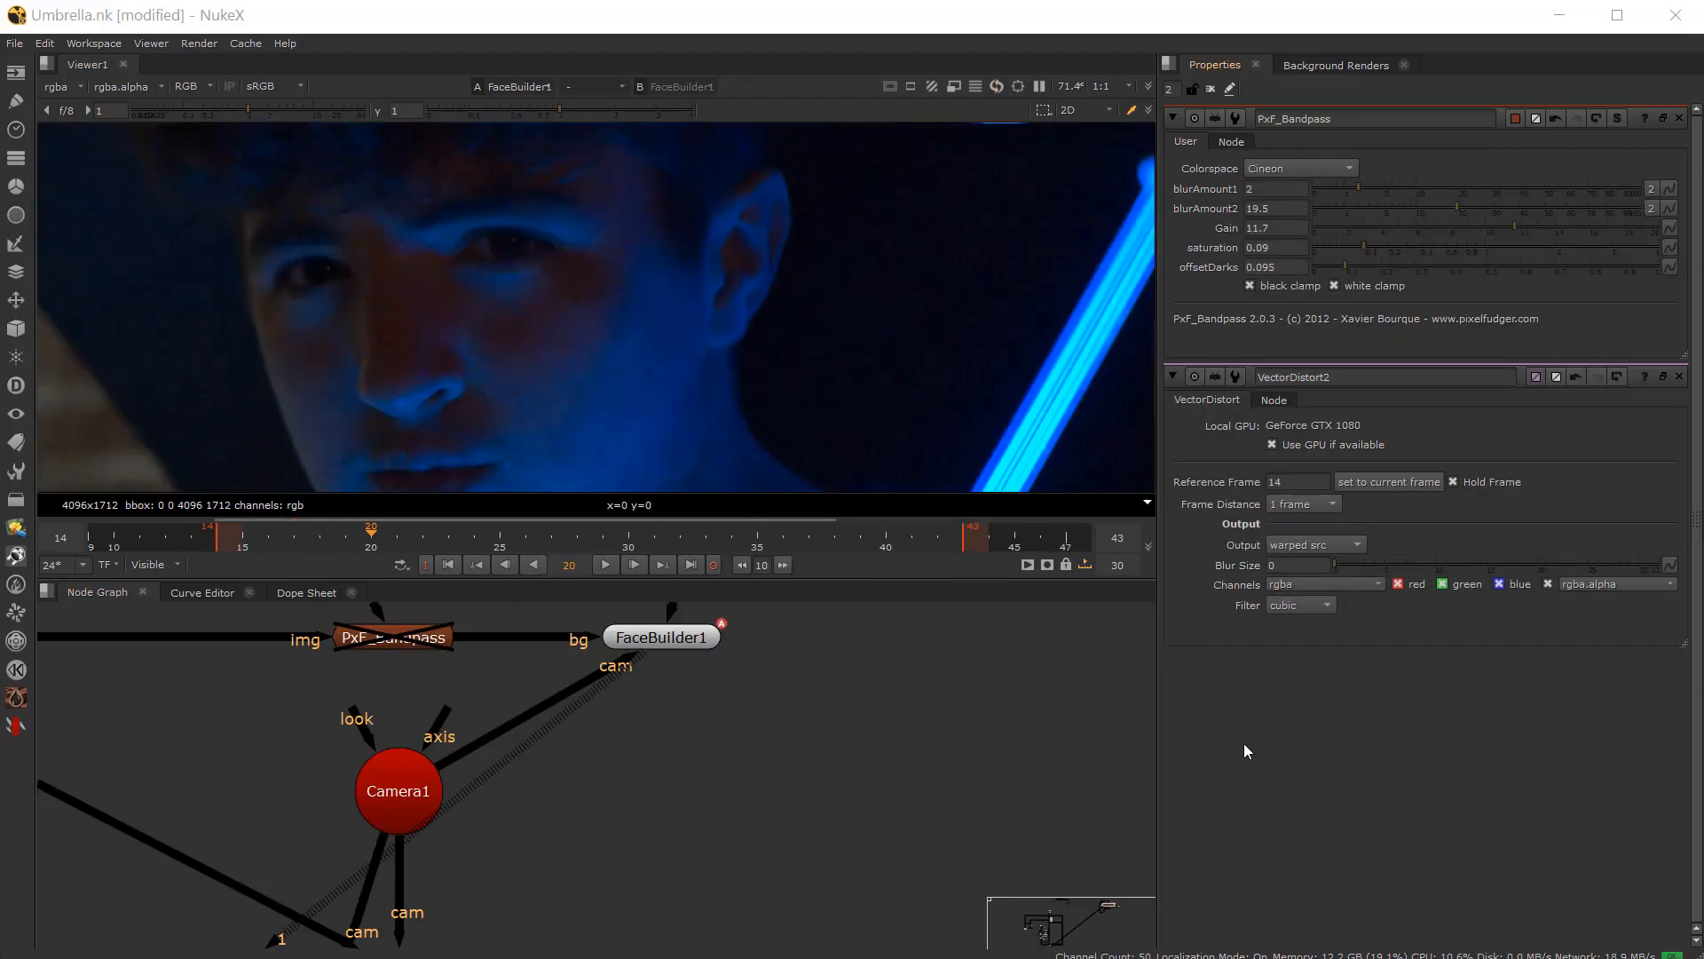
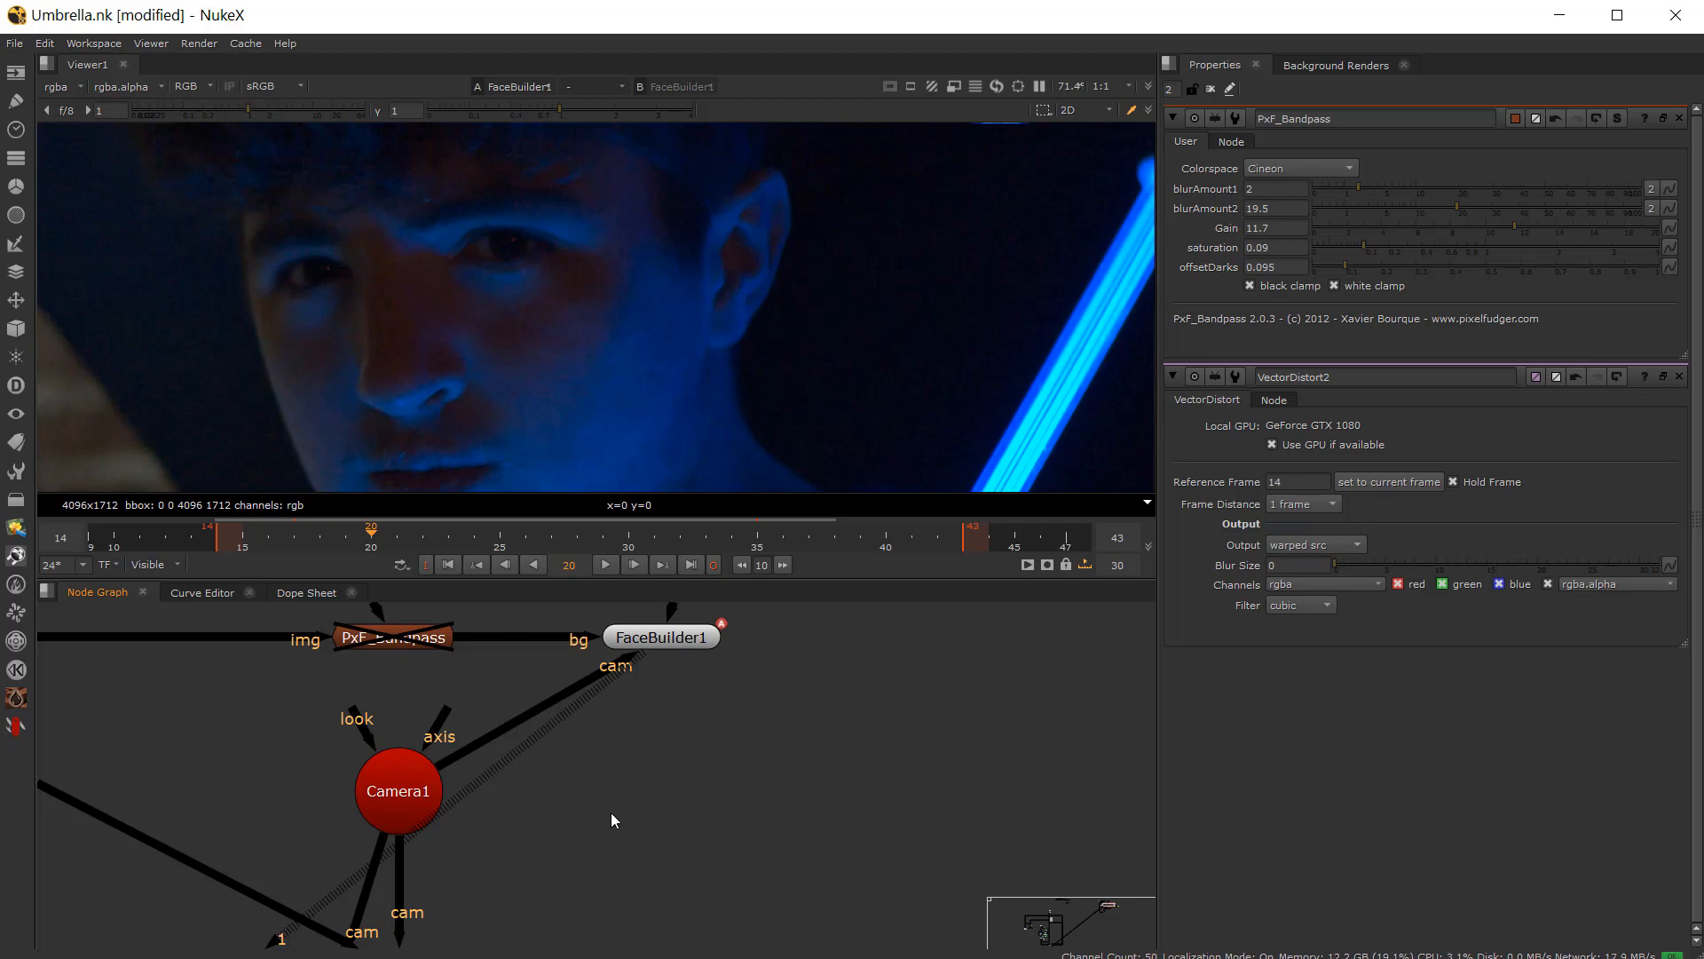
Step: Add a FaceTracker node and place it below FaceBuilder1 in the node graph
{"action": "key", "text": "Tab"}
{"action": "type", "text": "face"}
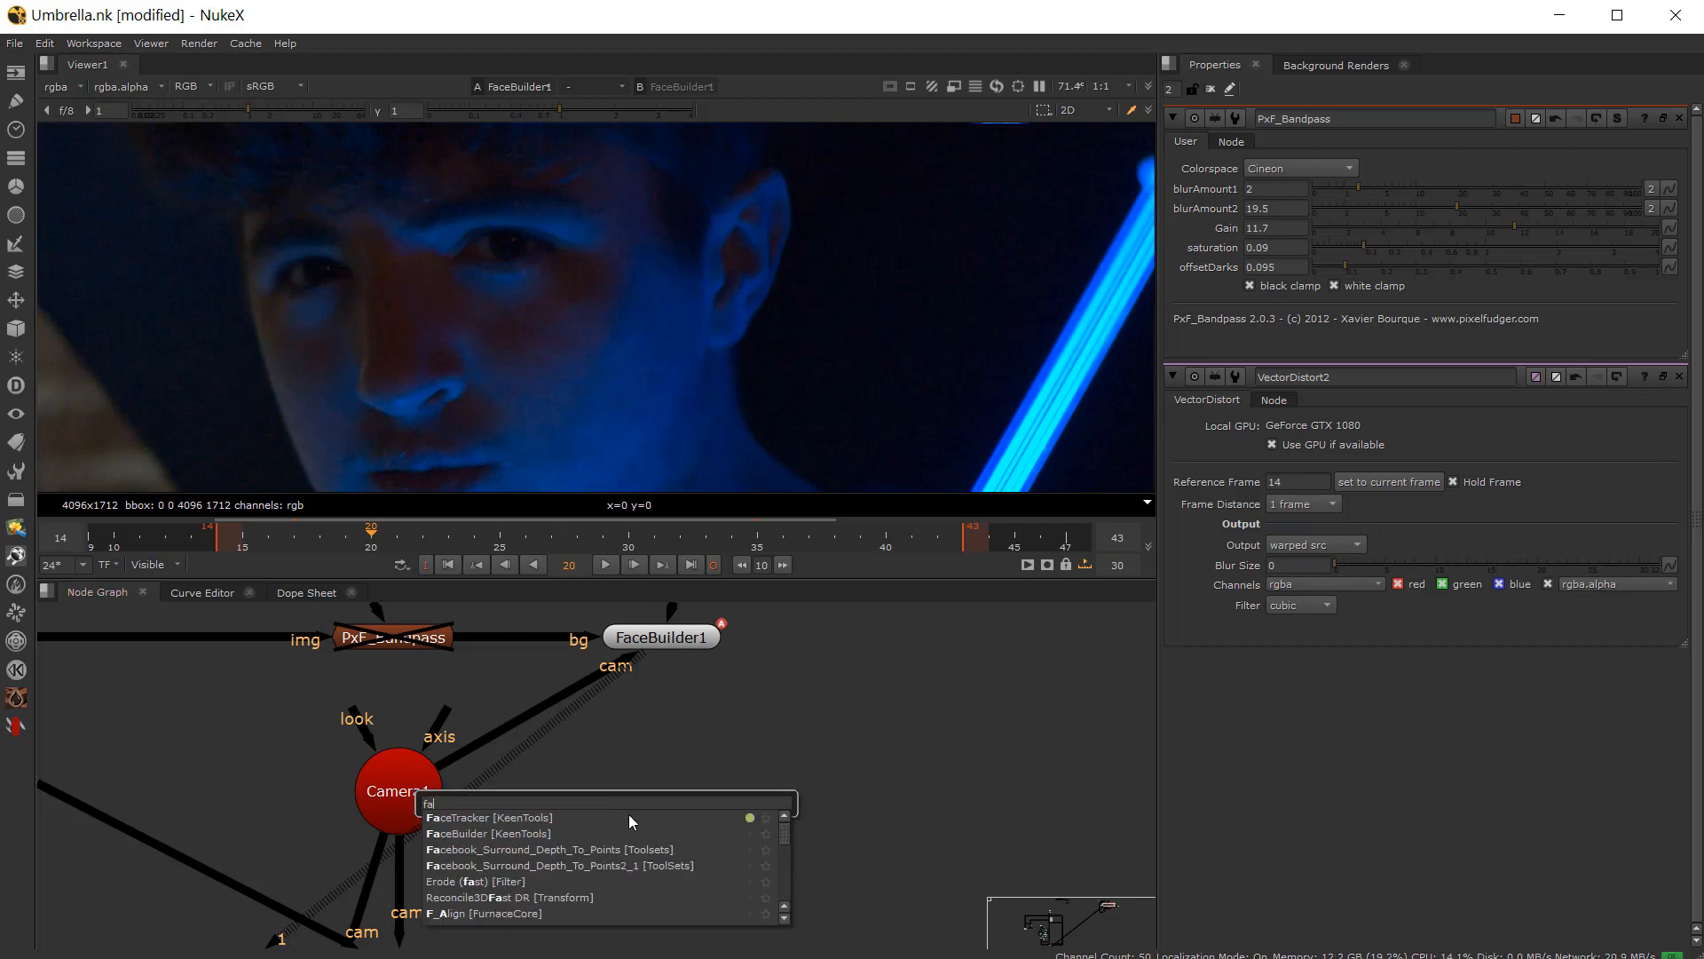
{"action": "left_click", "coordinate": [546, 820]}
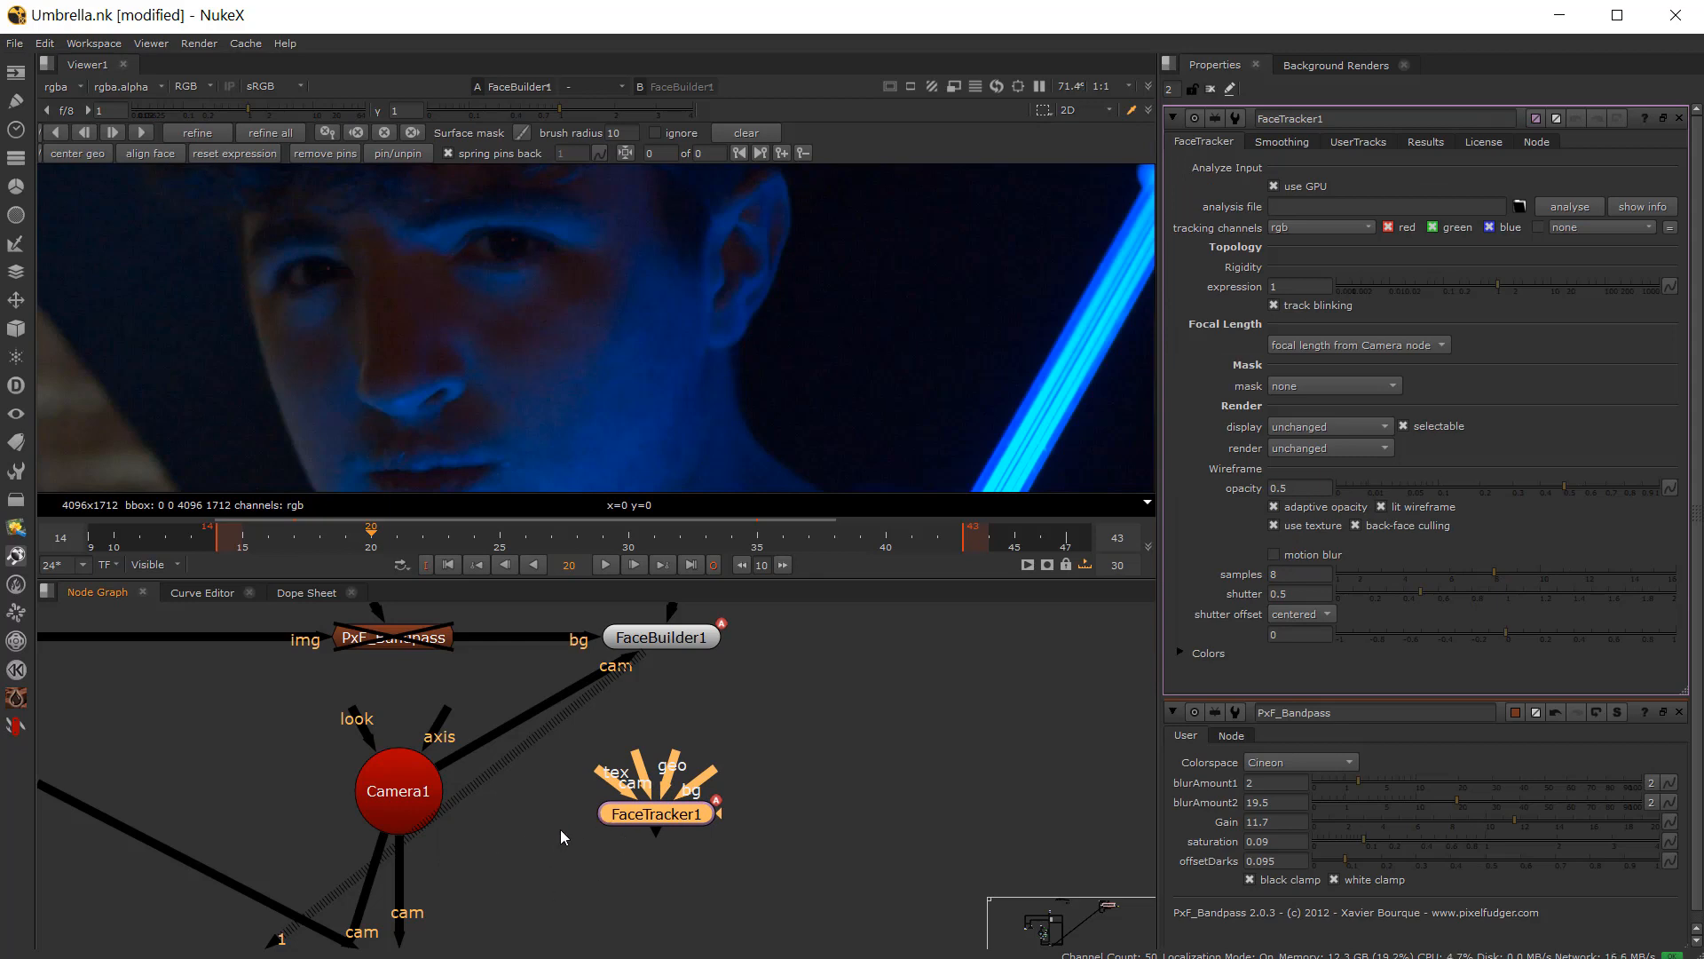
{"action": "scroll", "coordinate": [561, 829], "scroll_direction": "up", "scroll_amount": 2}
{"action": "middle_click_drag", "start_coordinate": [562, 806], "coordinate": [547, 910]}
{"action": "scroll", "coordinate": [556, 870], "scroll_direction": "up", "scroll_amount": 1}
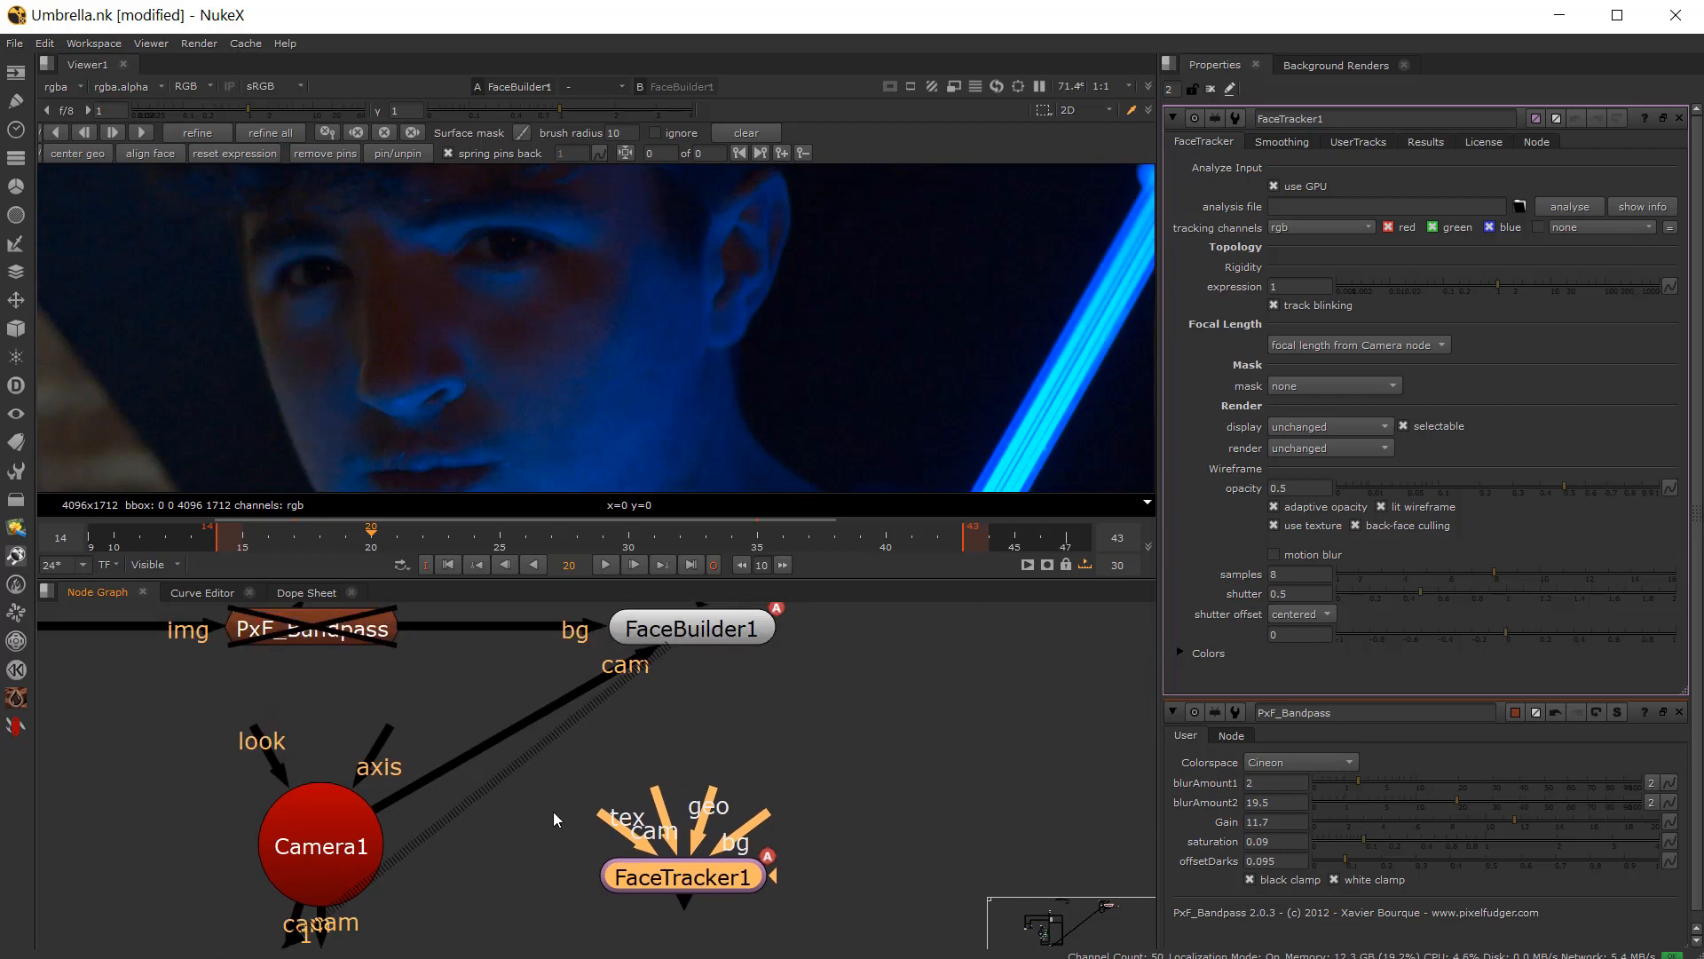
{"action": "scroll", "coordinate": [531, 824], "scroll_direction": "down", "scroll_amount": 4}
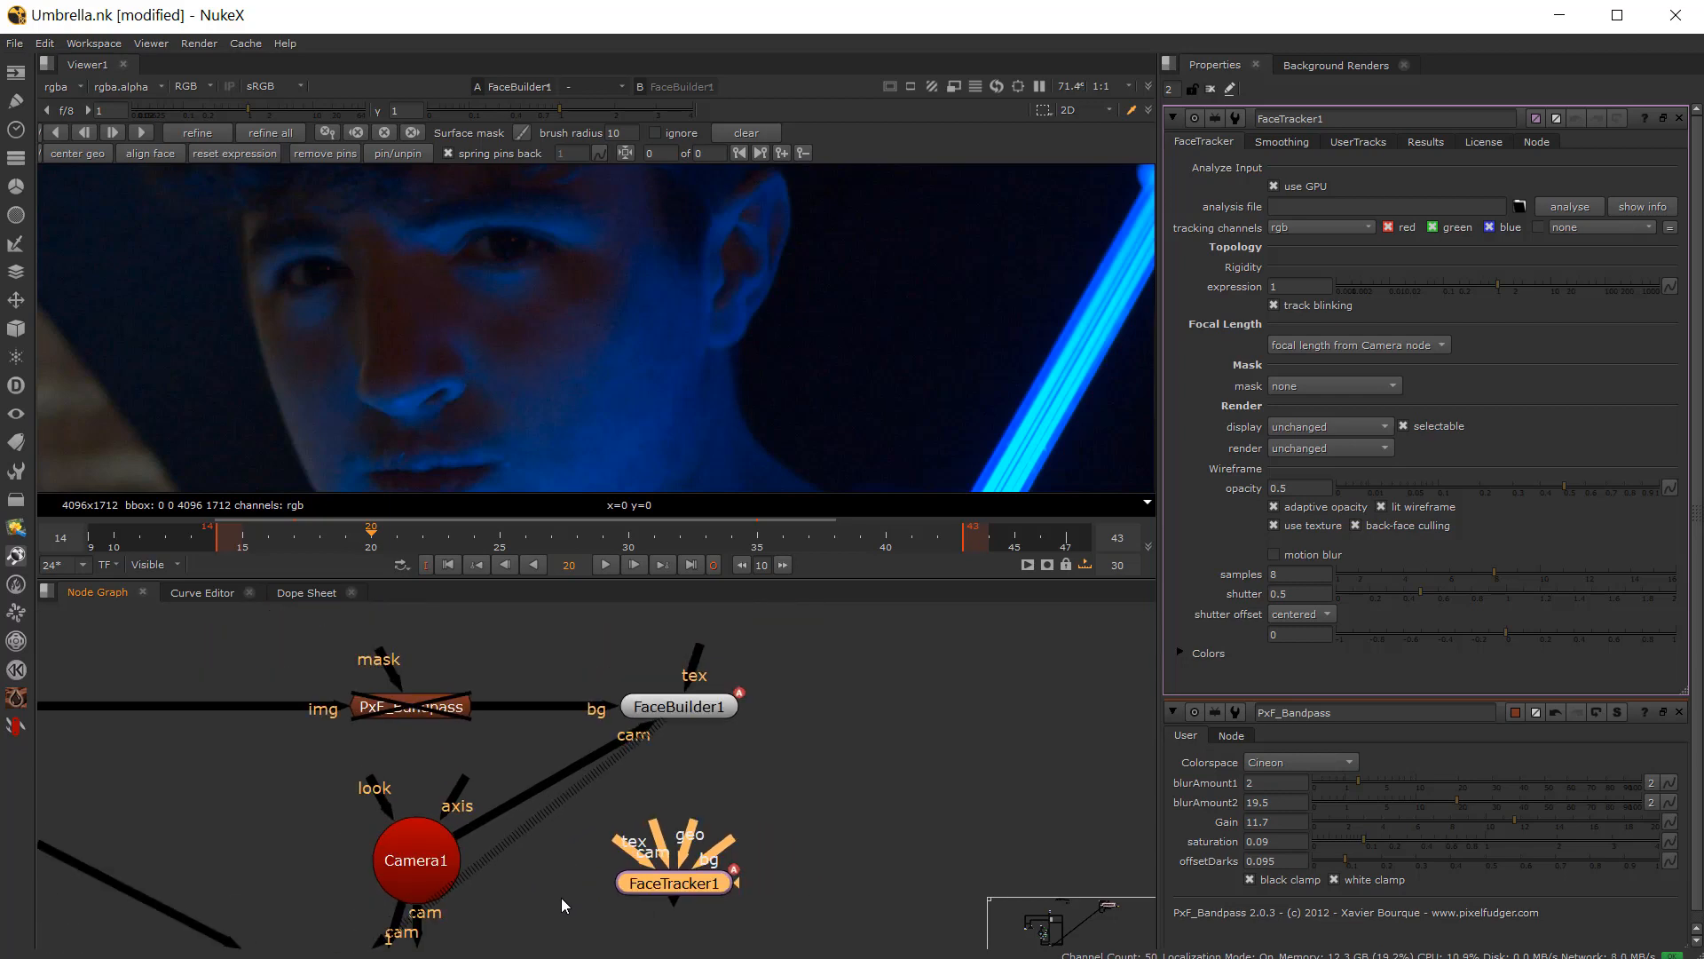
{"action": "scroll", "coordinate": [561, 901], "scroll_direction": "up", "scroll_amount": 1}
{"action": "middle_click_drag", "start_coordinate": [559, 908], "coordinate": [559, 860]}
{"action": "scroll", "coordinate": [597, 824], "scroll_direction": "down", "scroll_amount": 2}
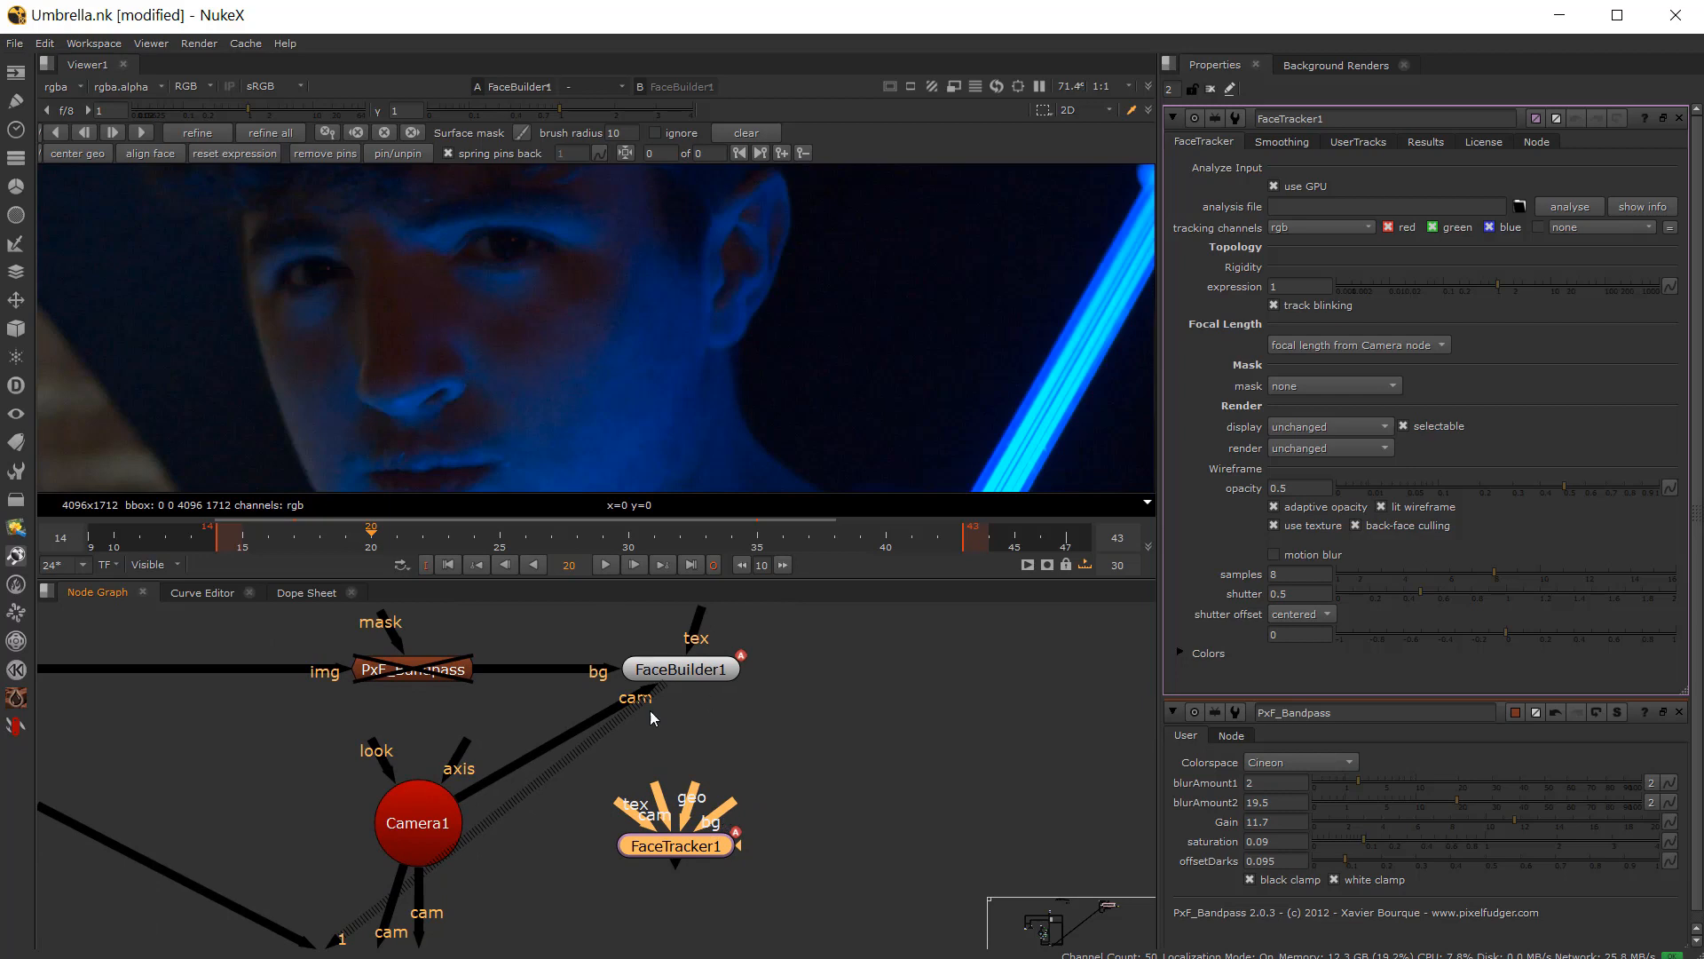
{"action": "scroll", "coordinate": [524, 843], "scroll_direction": "up", "scroll_amount": 2}
{"action": "scroll", "coordinate": [456, 891], "scroll_direction": "down", "scroll_amount": 1}
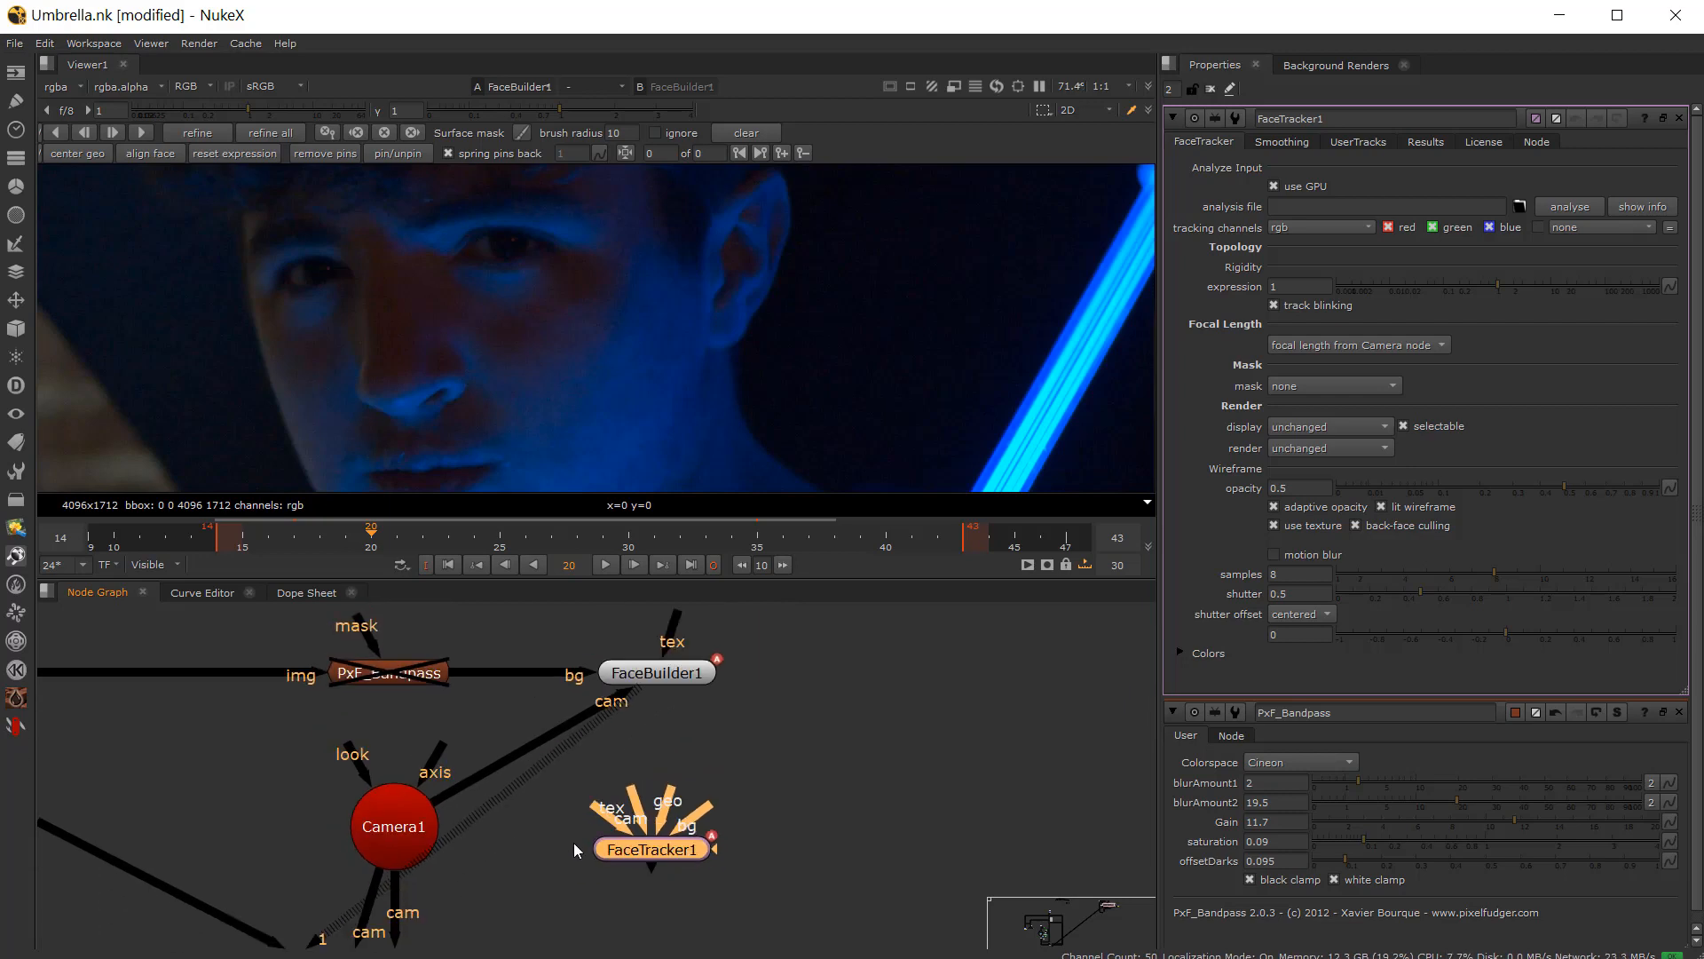
{"action": "scroll", "coordinate": [568, 847], "scroll_direction": "up", "scroll_amount": 2}
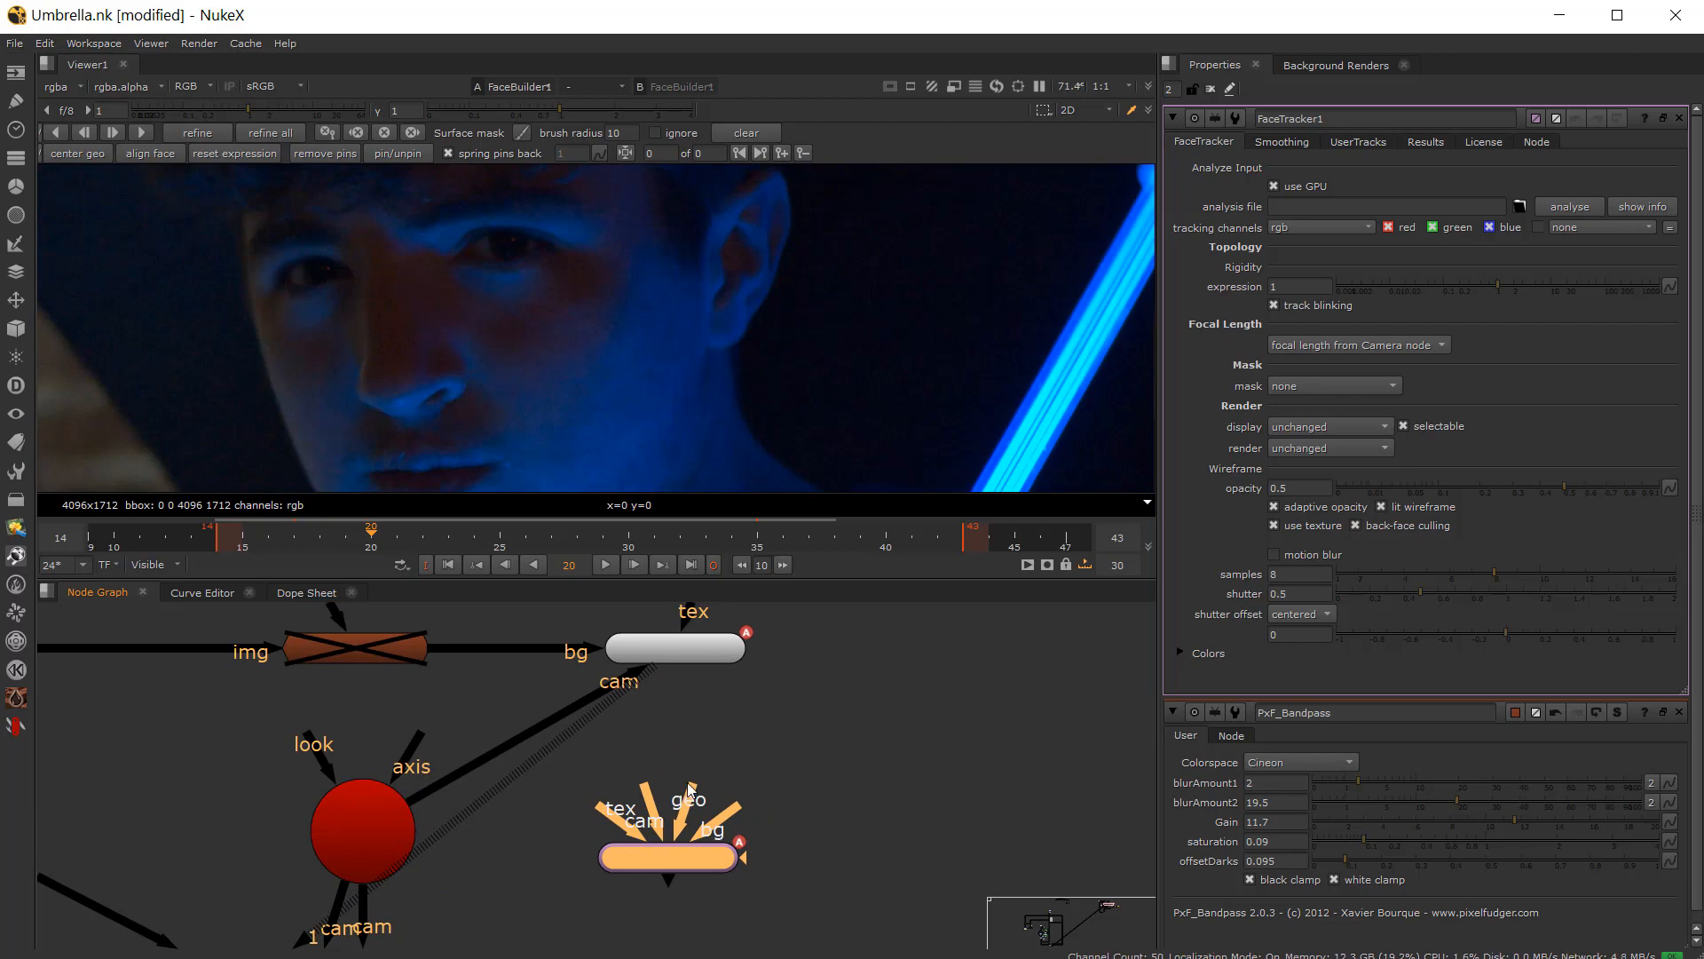
{"action": "scroll", "coordinate": [655, 757], "scroll_direction": "up", "scroll_amount": 2}
{"action": "scroll", "coordinate": [664, 831], "scroll_direction": "down", "scroll_amount": 2}
Step: Connect the FaceTracker's cam input to Camera1 and its geo input to FaceBuilder1
{"action": "left_click_drag", "start_coordinate": [658, 829], "coordinate": [382, 858]}
{"action": "scroll", "coordinate": [661, 839], "scroll_direction": "up", "scroll_amount": 2}
{"action": "scroll", "coordinate": [670, 839], "scroll_direction": "down", "scroll_amount": 2}
{"action": "left_click_drag", "start_coordinate": [694, 832], "coordinate": [679, 680]}
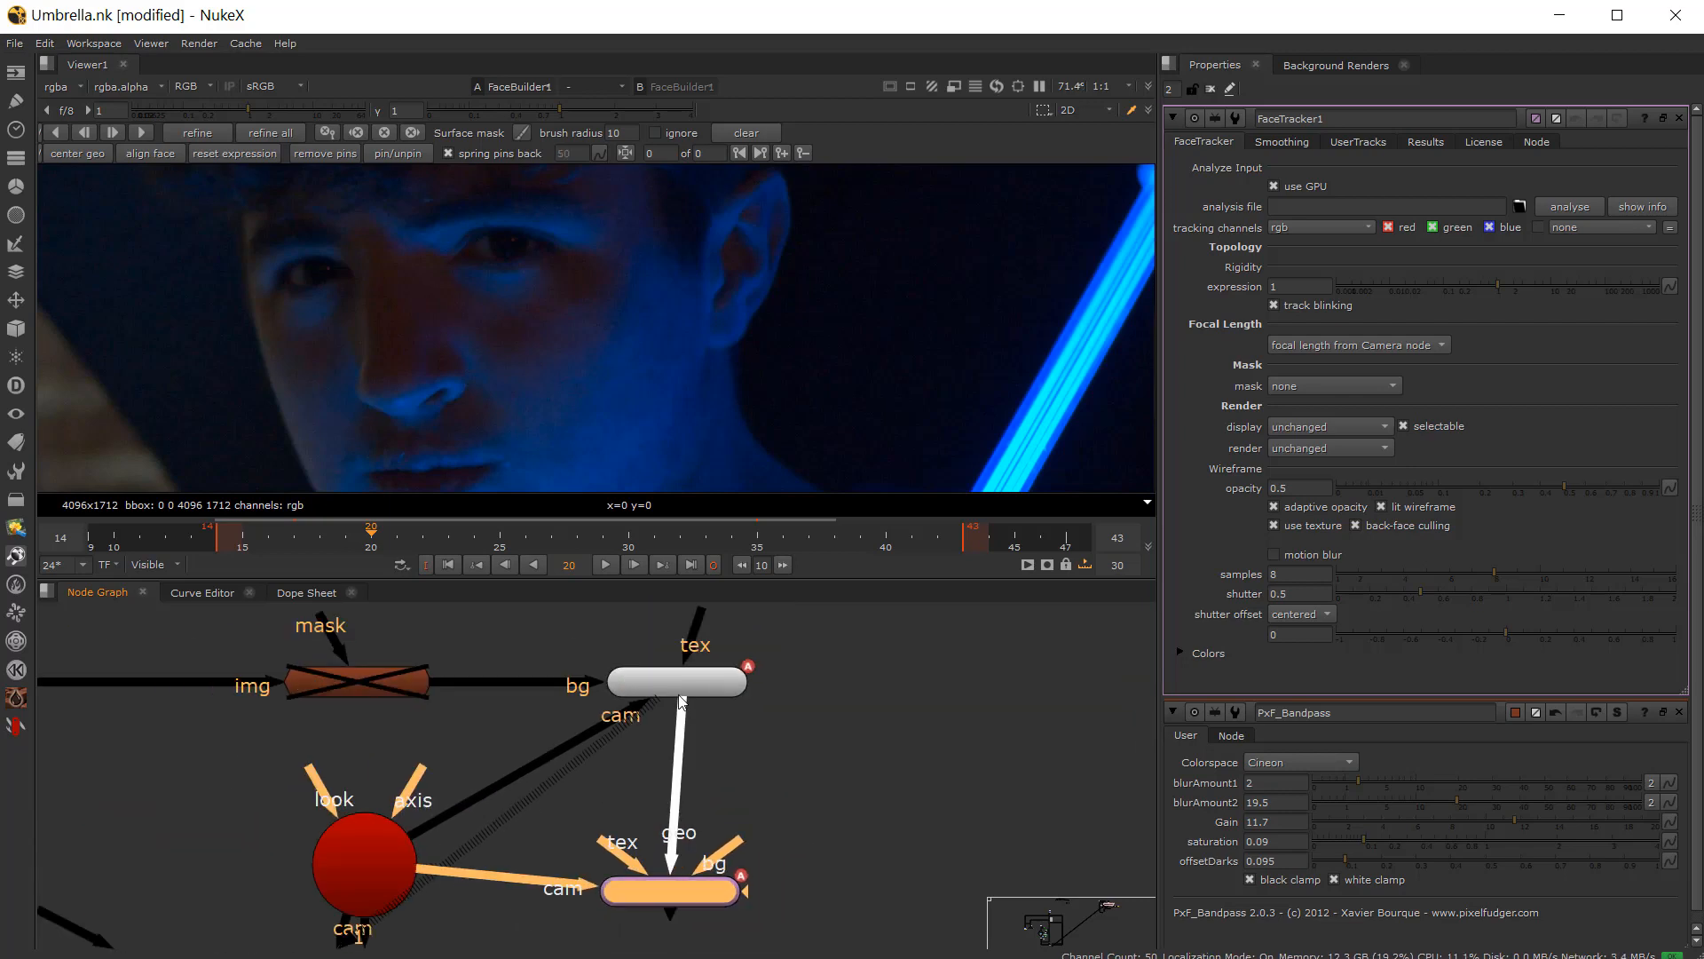
{"action": "scroll", "coordinate": [679, 670], "scroll_direction": "up", "scroll_amount": 3}
{"action": "scroll", "coordinate": [609, 675], "scroll_direction": "down", "scroll_amount": 3}
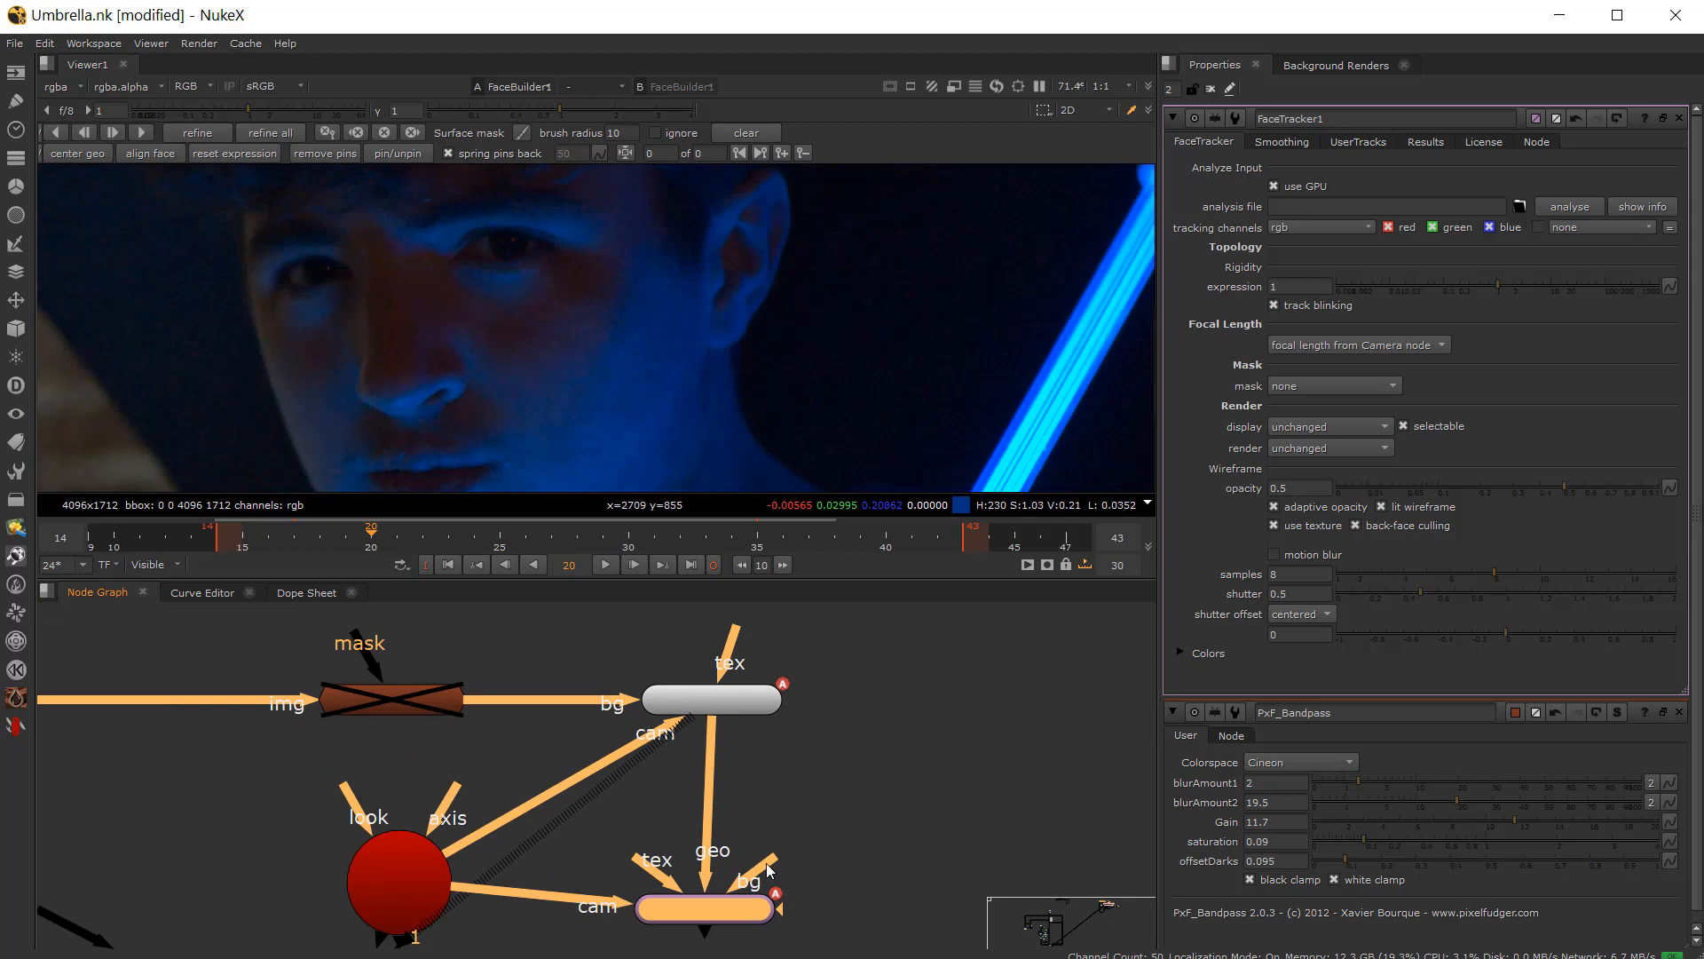
Step: Connect the FaceTracker's bg input to the PxF_Bandpass node and view FaceTracker1 in the viewer
{"action": "left_click_drag", "start_coordinate": [765, 866], "coordinate": [412, 707]}
{"action": "left_click_drag", "start_coordinate": [701, 904], "coordinate": [716, 892]}
{"action": "key", "text": "1"}
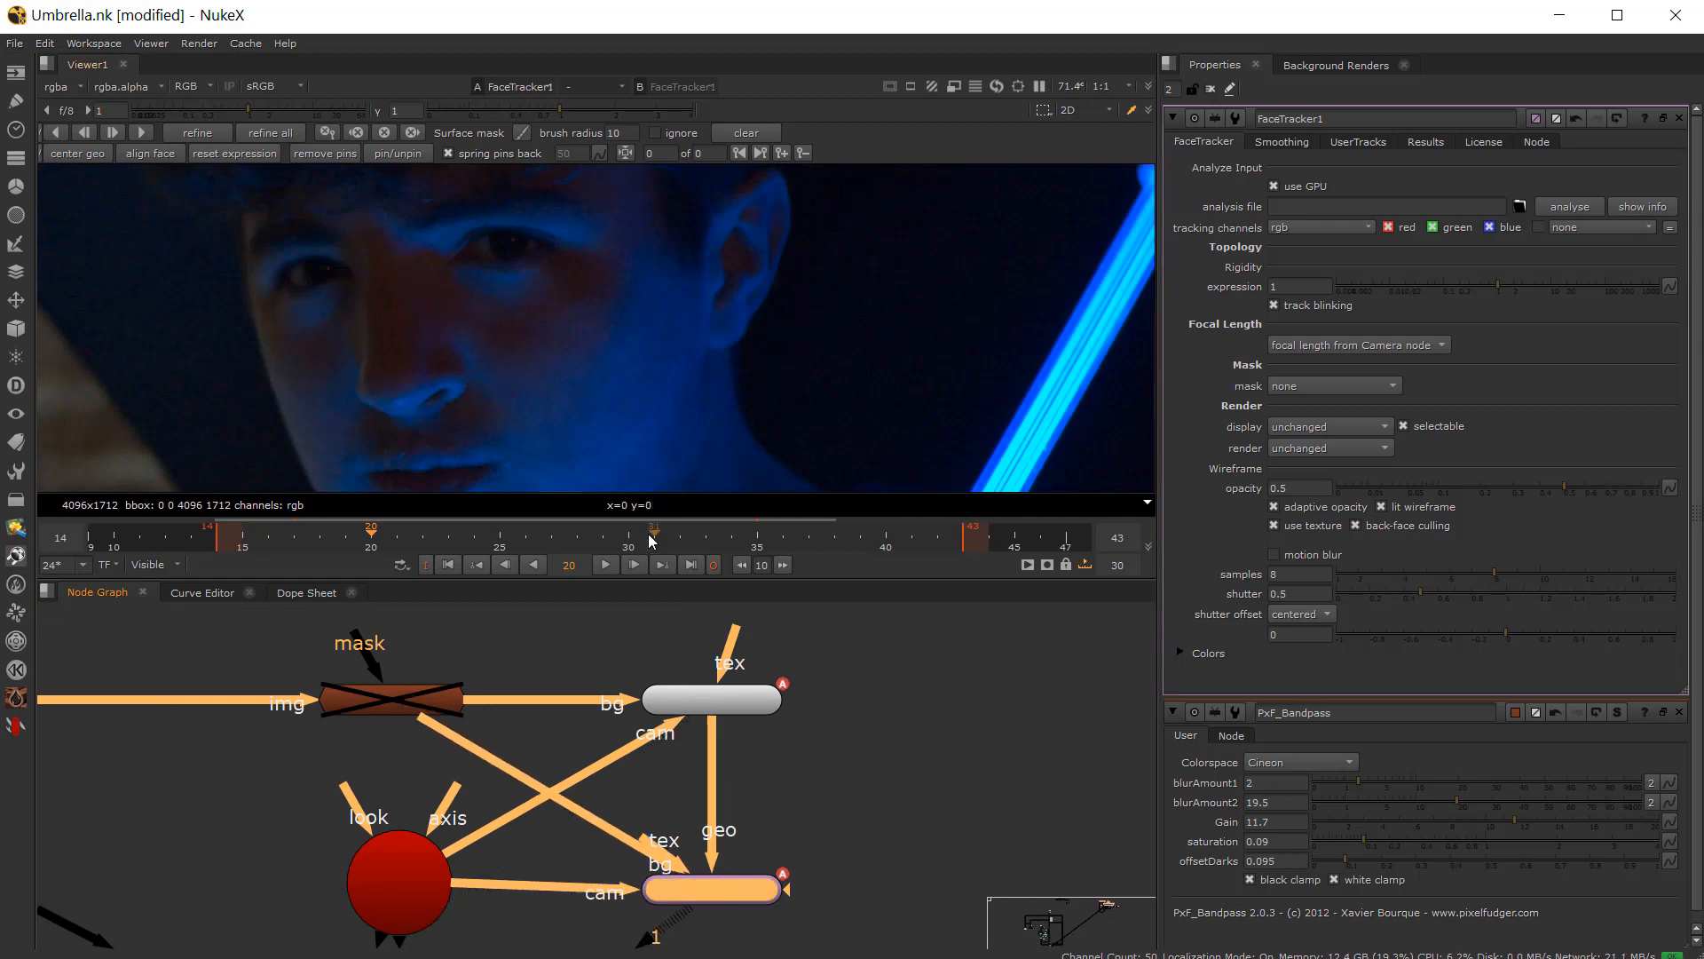
{"action": "scroll", "coordinate": [710, 889], "scroll_direction": "up", "scroll_amount": 4}
{"action": "scroll", "coordinate": [477, 323], "scroll_direction": "down", "scroll_amount": 3}
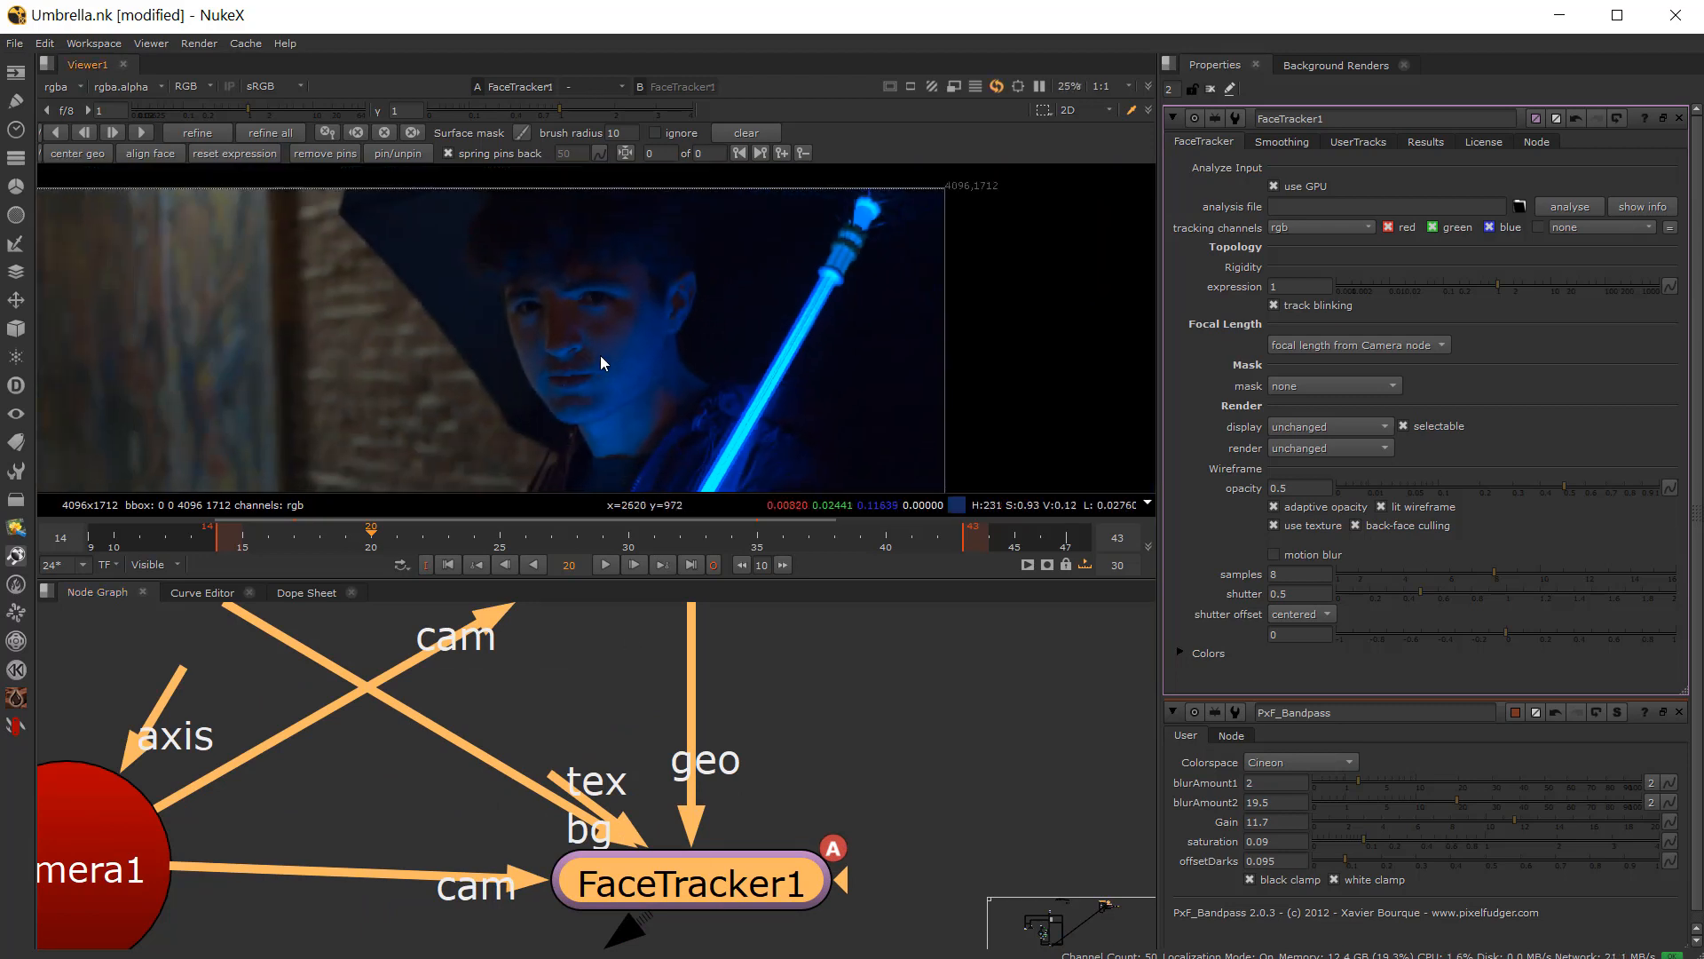
Step: Center the face geometry in the viewer and raise the viewer gain to about 3.6
{"action": "scroll", "coordinate": [600, 355], "scroll_direction": "down", "scroll_amount": 2}
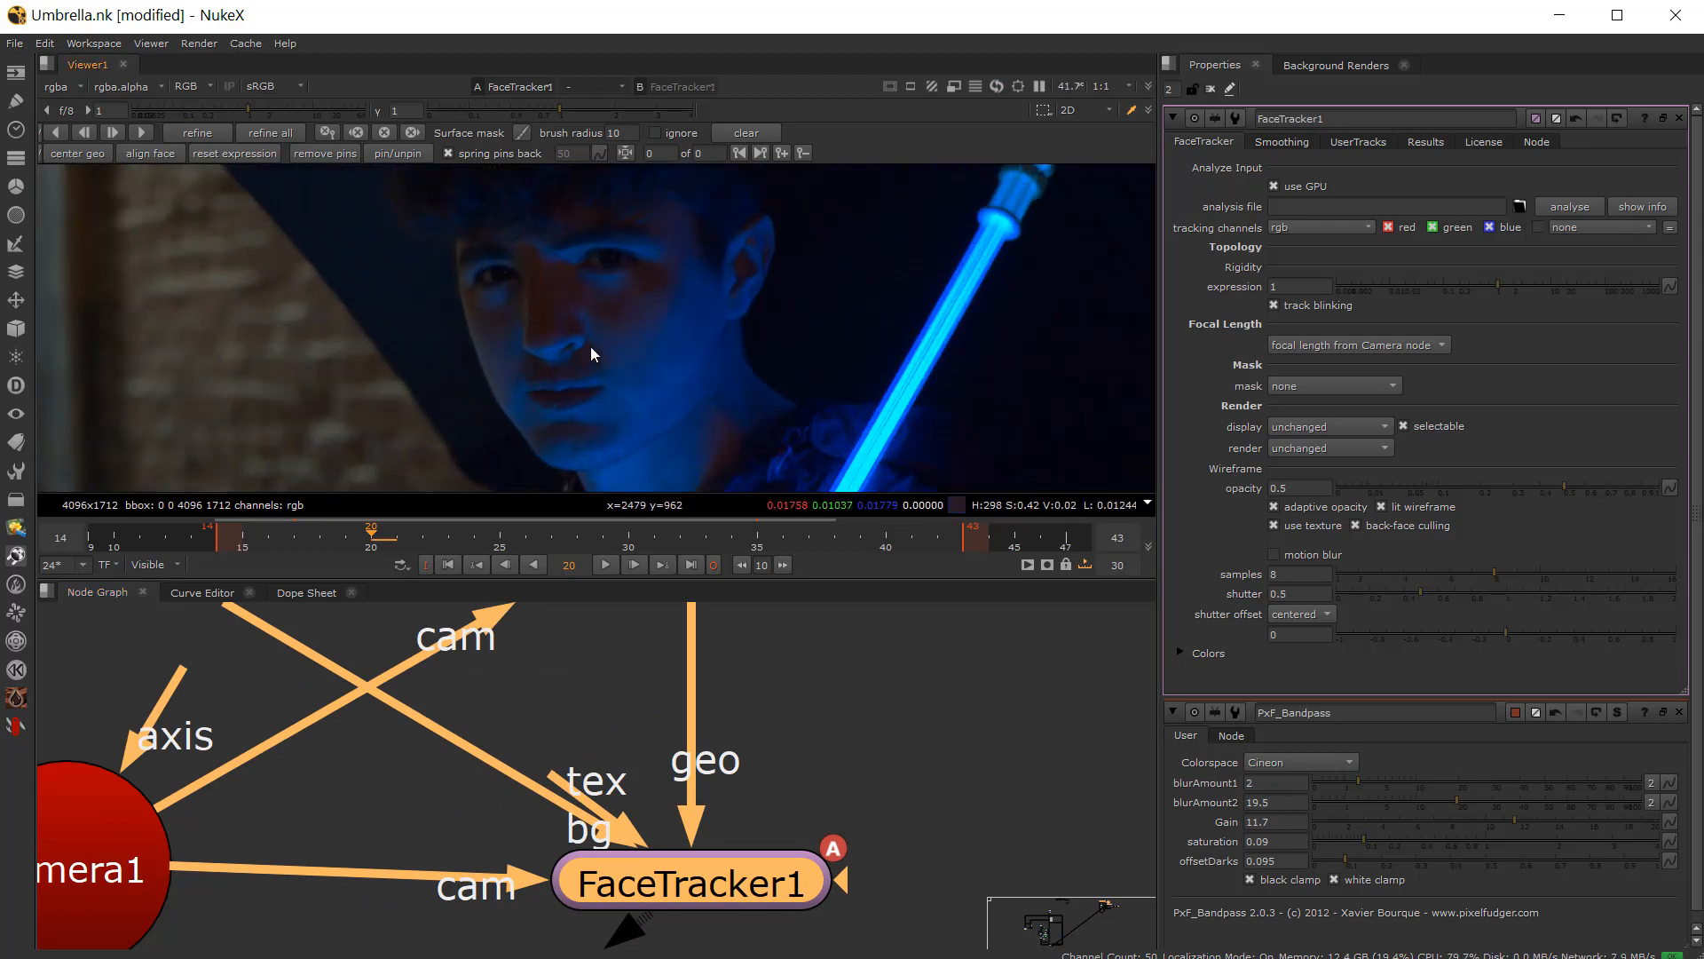
{"action": "left_click", "coordinate": [85, 152]}
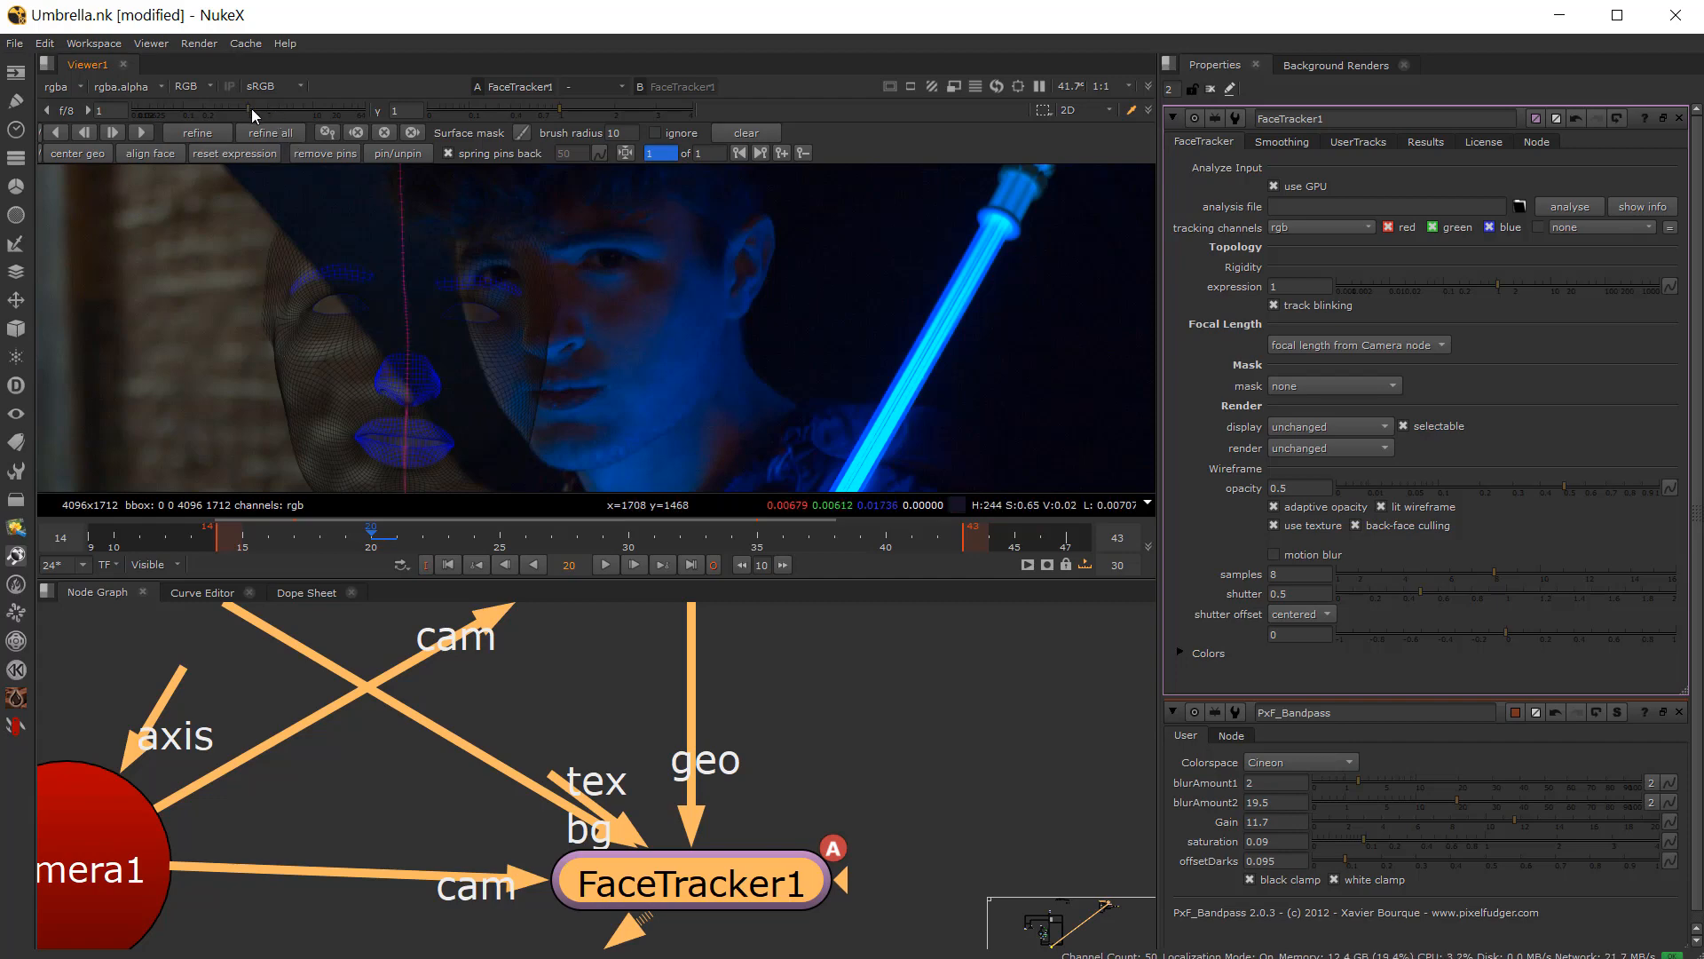
{"action": "left_click_drag", "start_coordinate": [252, 108], "coordinate": [286, 110]}
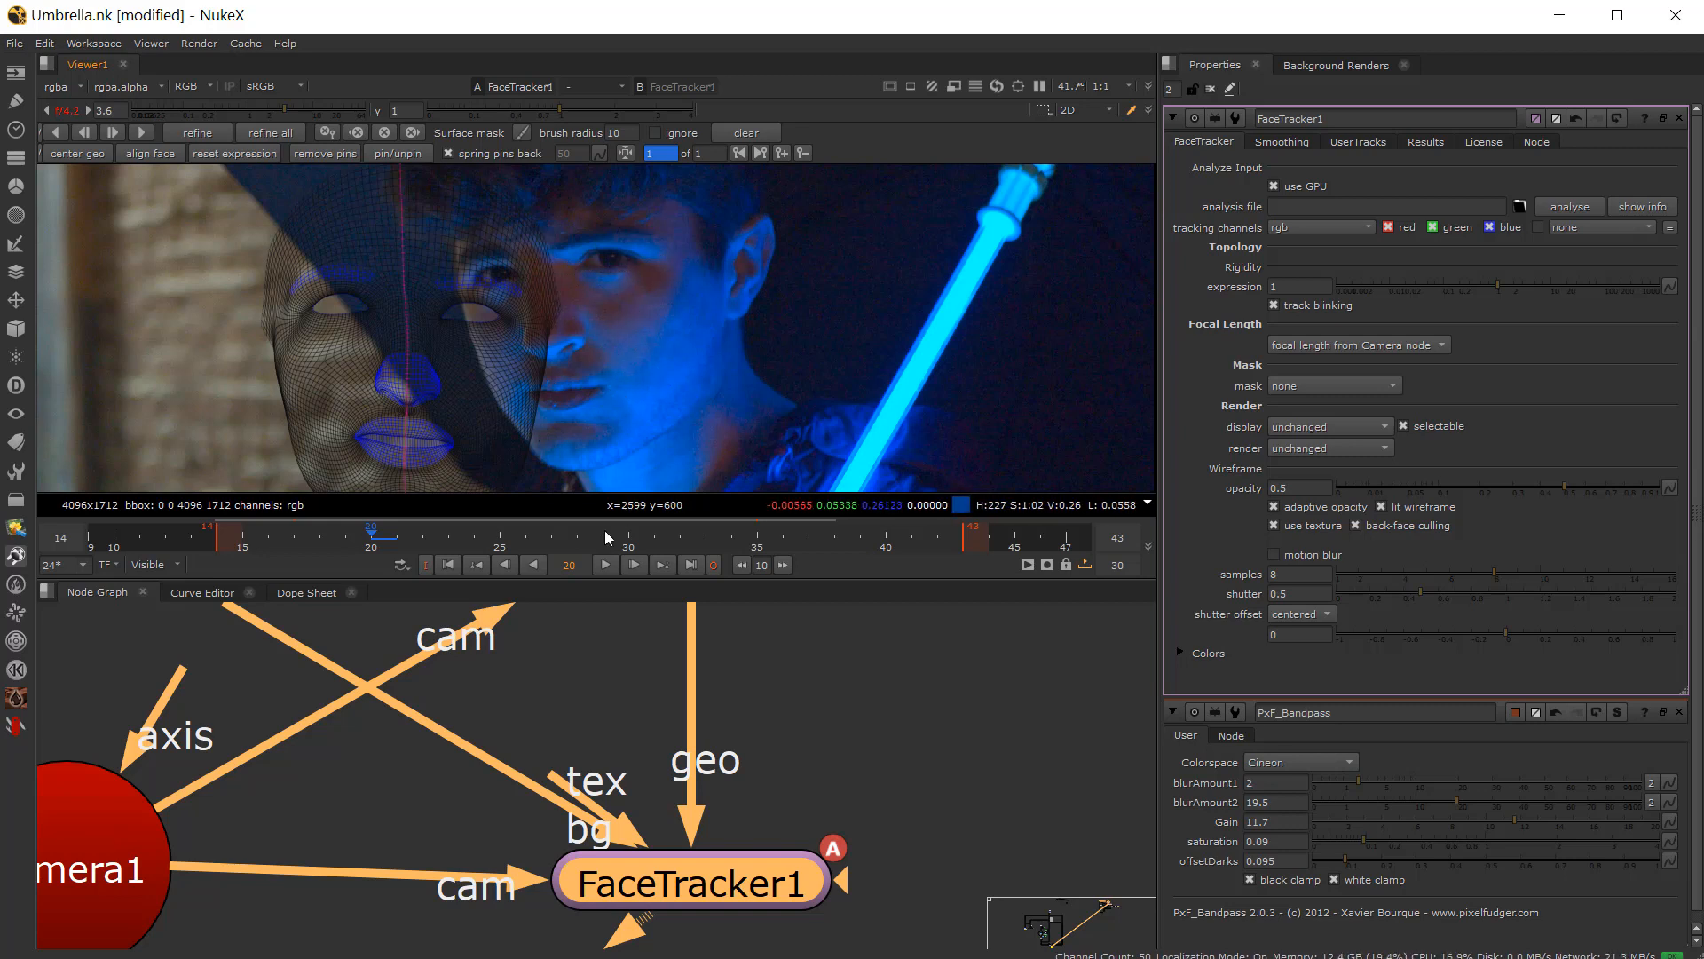
Step: Enable the PxF_Bandpass node, open its properties, and inspect the filtered plate under the mesh
{"action": "scroll", "coordinate": [490, 690], "scroll_direction": "down", "scroll_amount": 5}
{"action": "scroll", "coordinate": [293, 711], "scroll_direction": "up", "scroll_amount": 4}
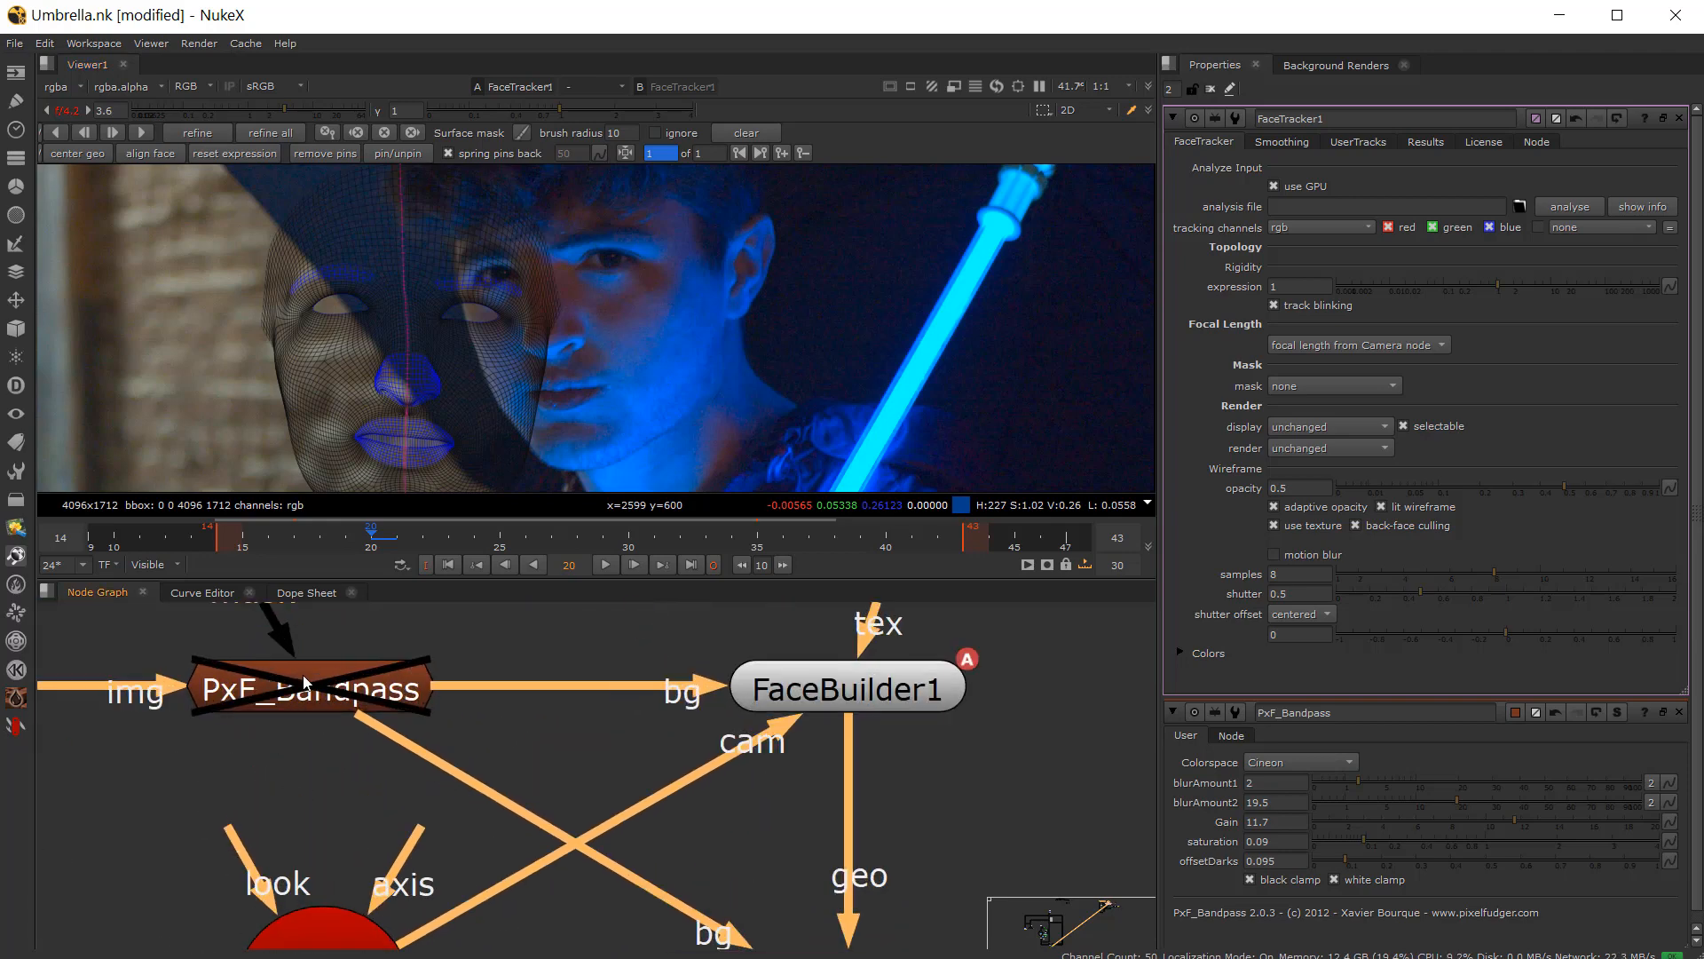
{"action": "scroll", "coordinate": [641, 778], "scroll_direction": "down", "scroll_amount": 3}
{"action": "scroll", "coordinate": [600, 852], "scroll_direction": "up", "scroll_amount": 2}
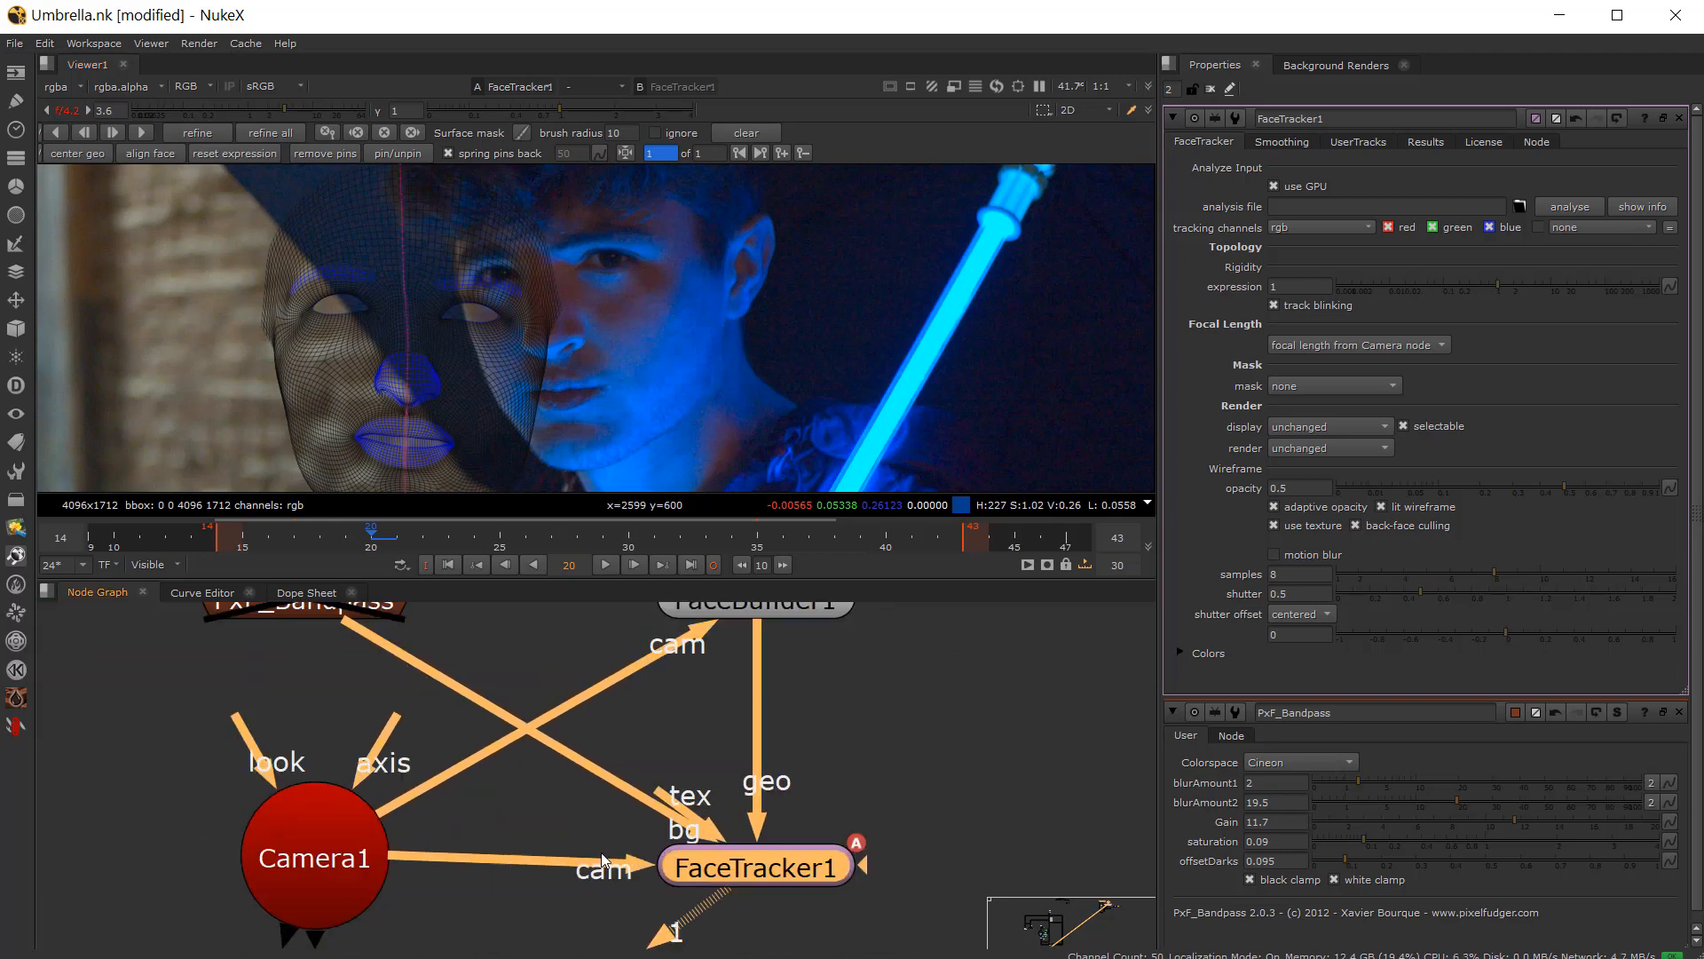
{"action": "scroll", "coordinate": [458, 770], "scroll_direction": "down", "scroll_amount": 2}
{"action": "left_click", "coordinate": [386, 661]}
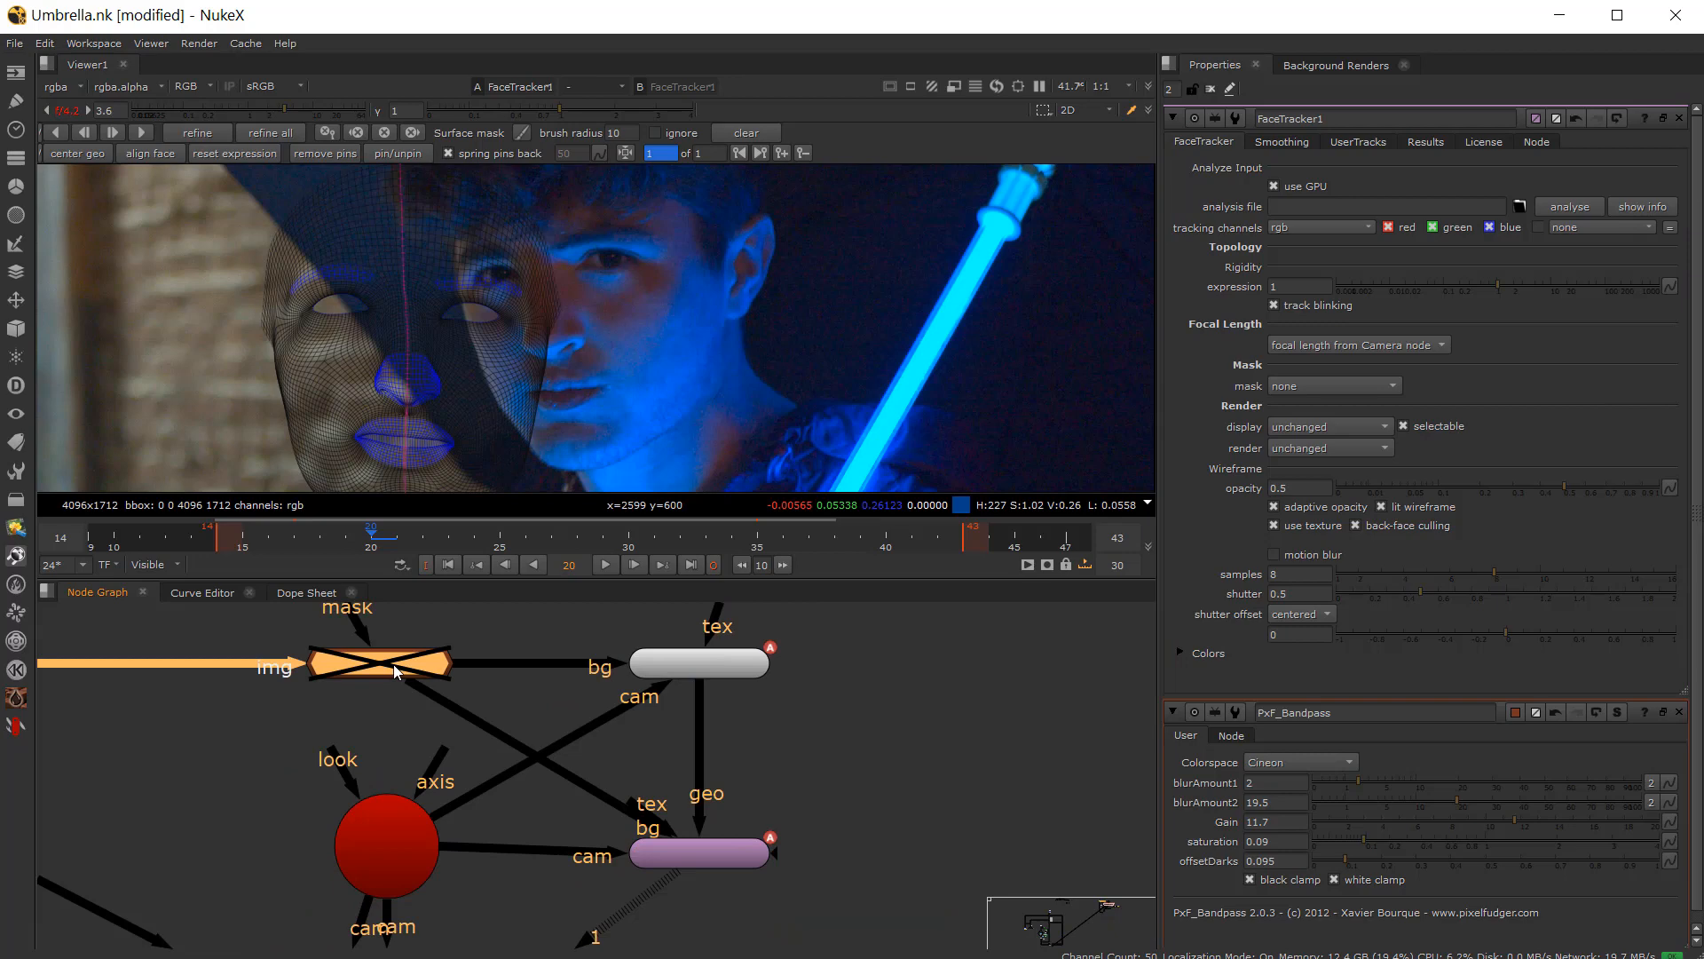
{"action": "key", "text": "d"}
{"action": "scroll", "coordinate": [647, 337], "scroll_direction": "up", "scroll_amount": 4}
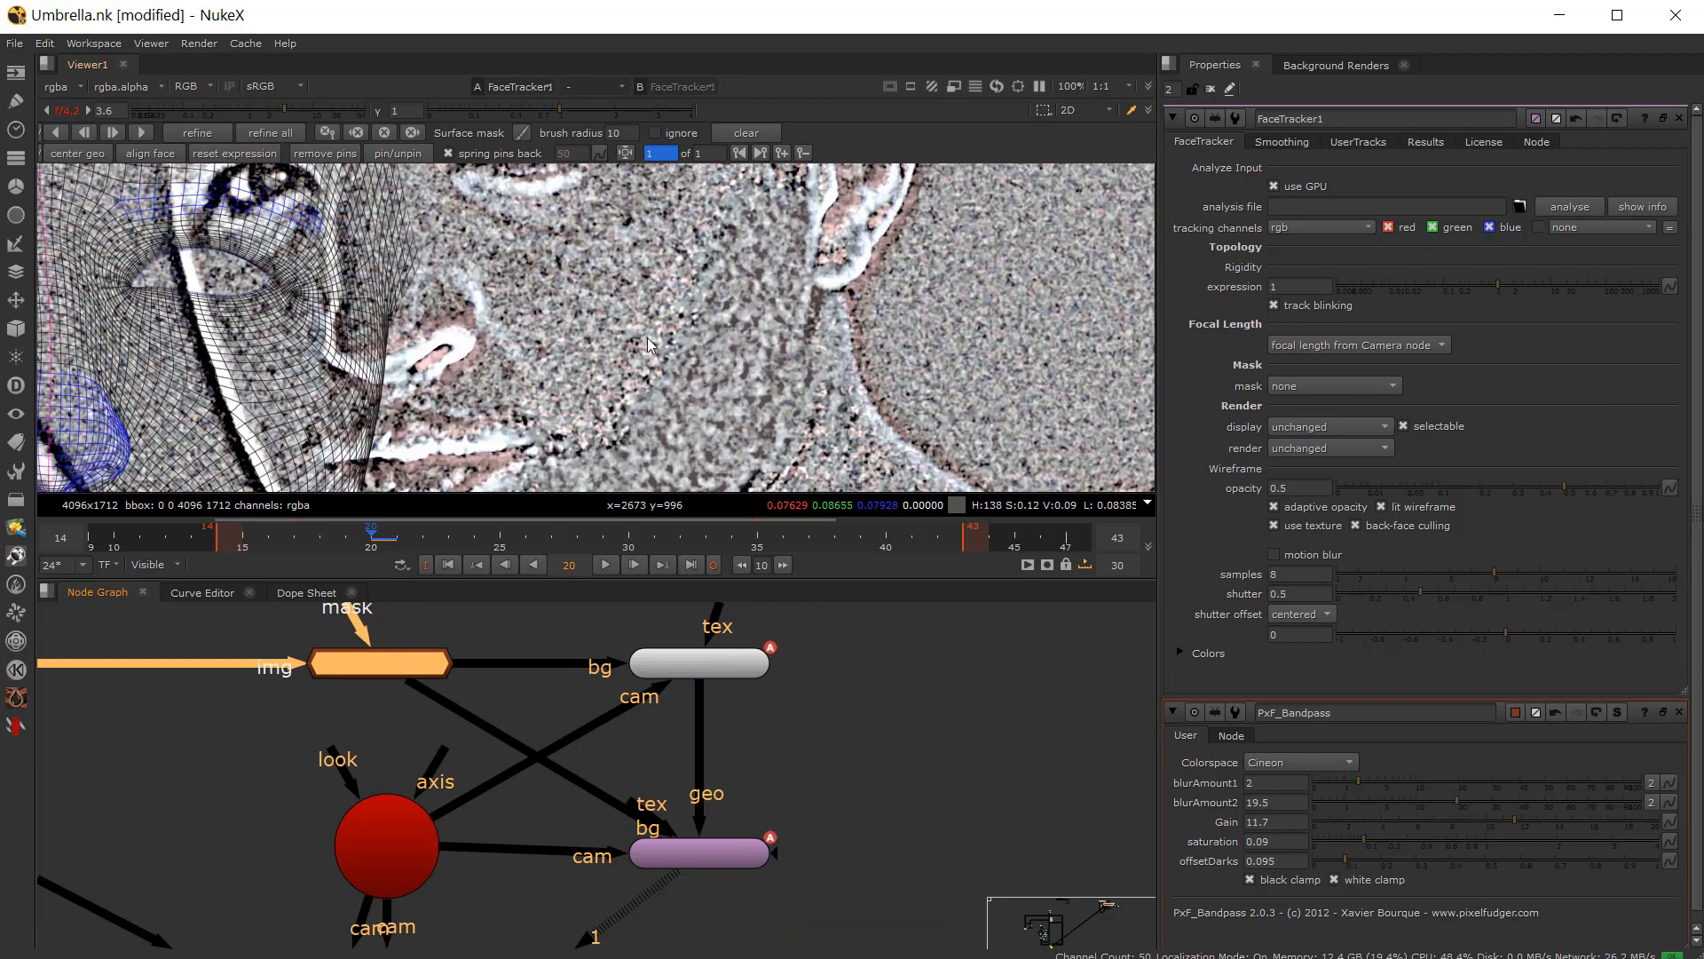
{"action": "double_click", "coordinate": [371, 661]}
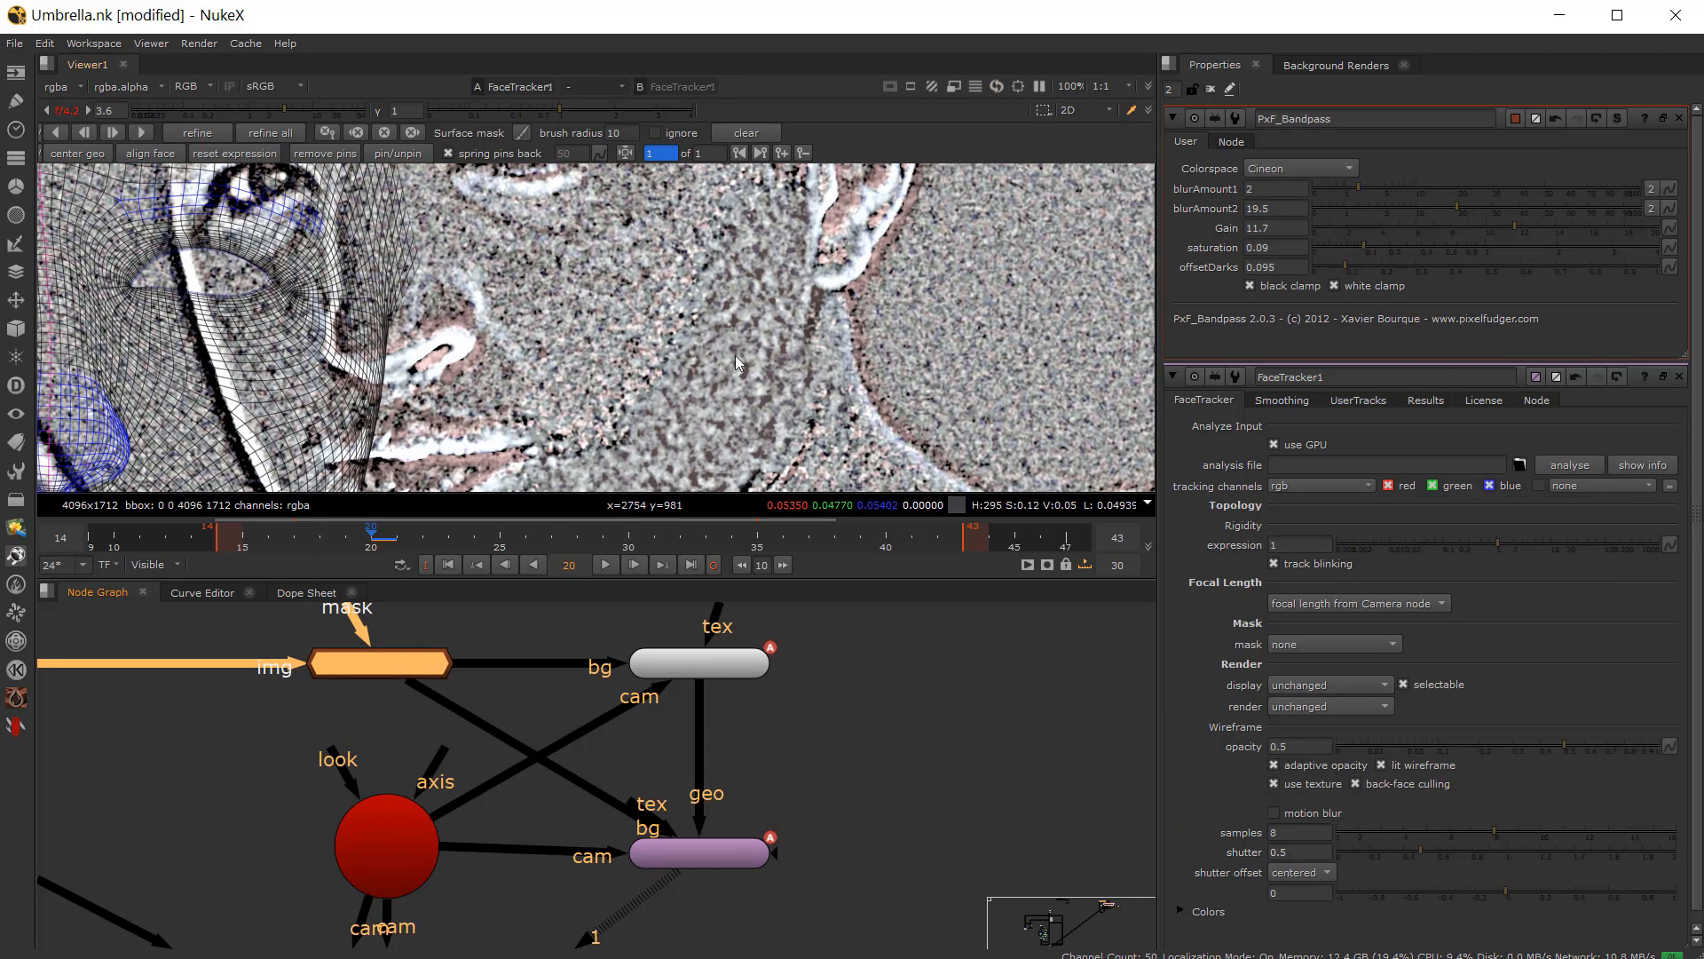
{"action": "scroll", "coordinate": [594, 329], "scroll_direction": "down", "scroll_amount": 2}
{"action": "middle_click_drag", "start_coordinate": [595, 328], "coordinate": [646, 316]}
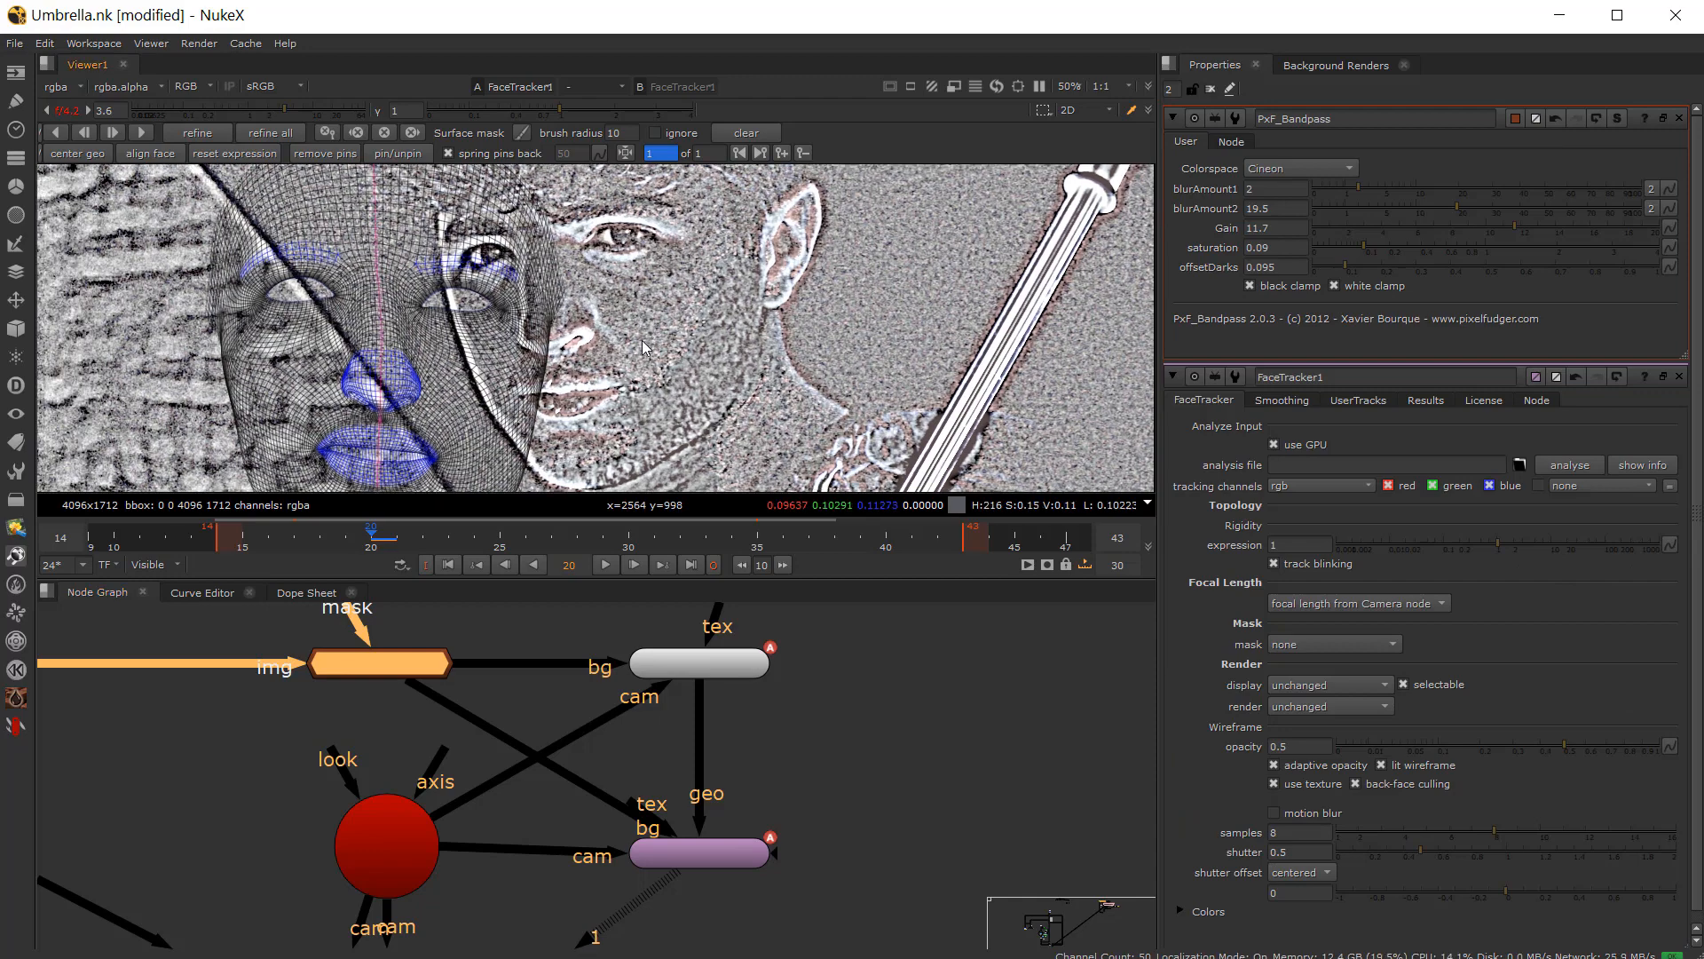
{"action": "scroll", "coordinate": [602, 344], "scroll_direction": "up", "scroll_amount": 1}
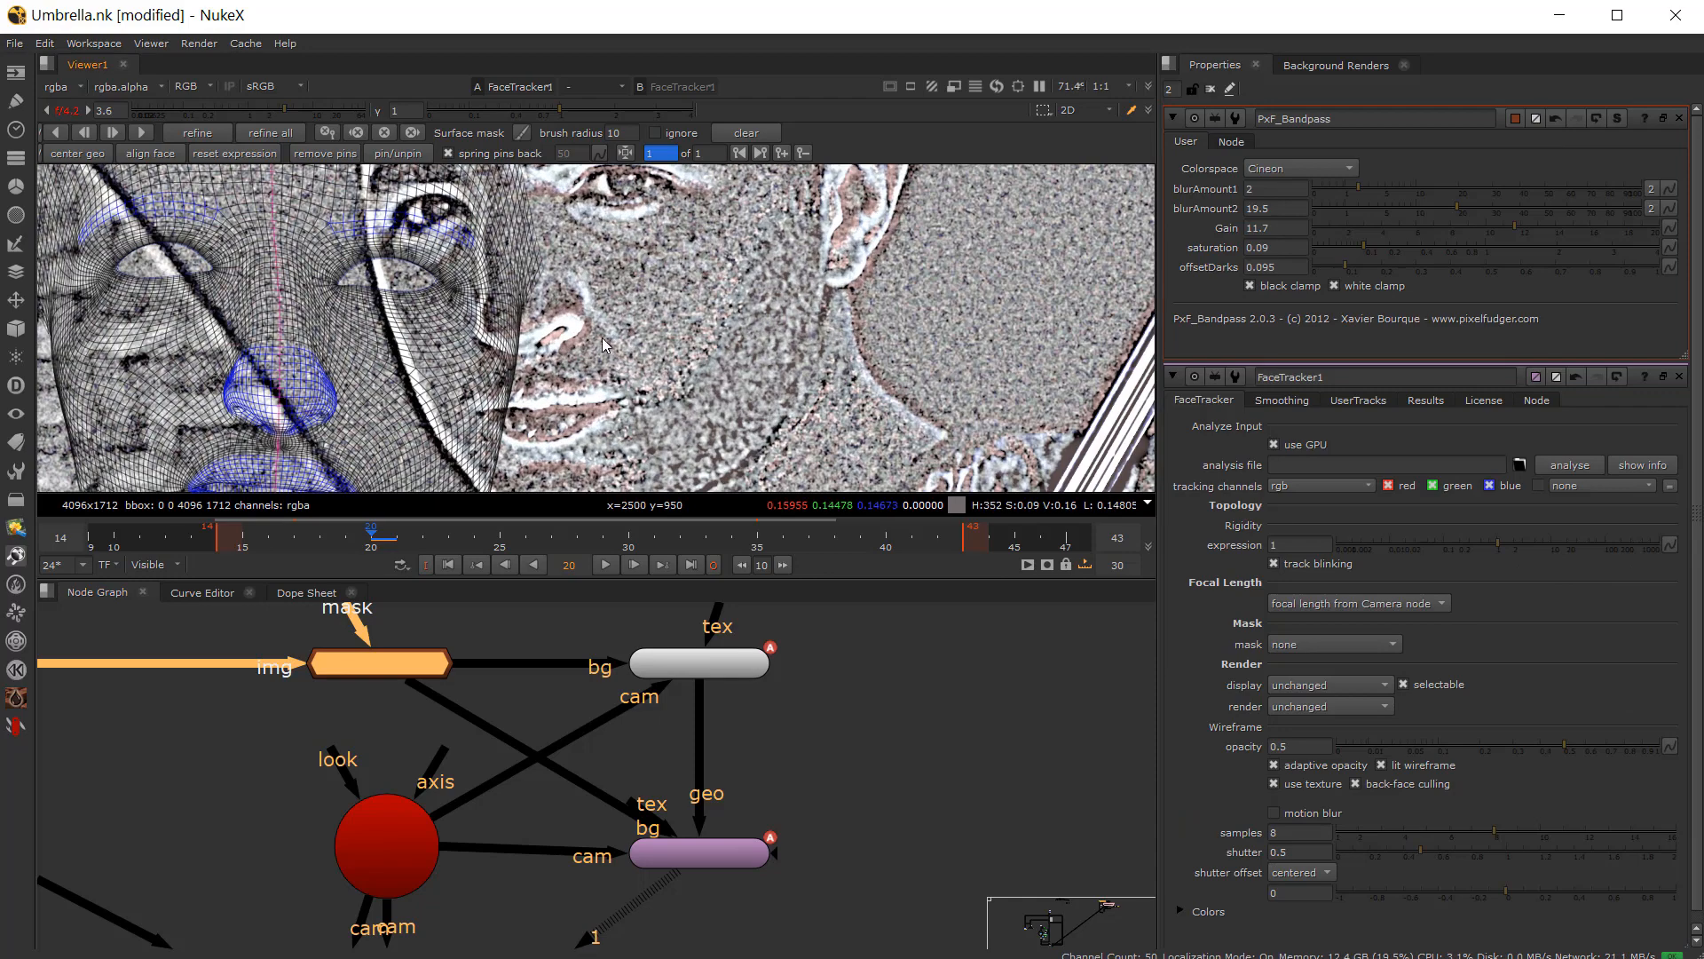
{"action": "scroll", "coordinate": [652, 281], "scroll_direction": "up", "scroll_amount": 2}
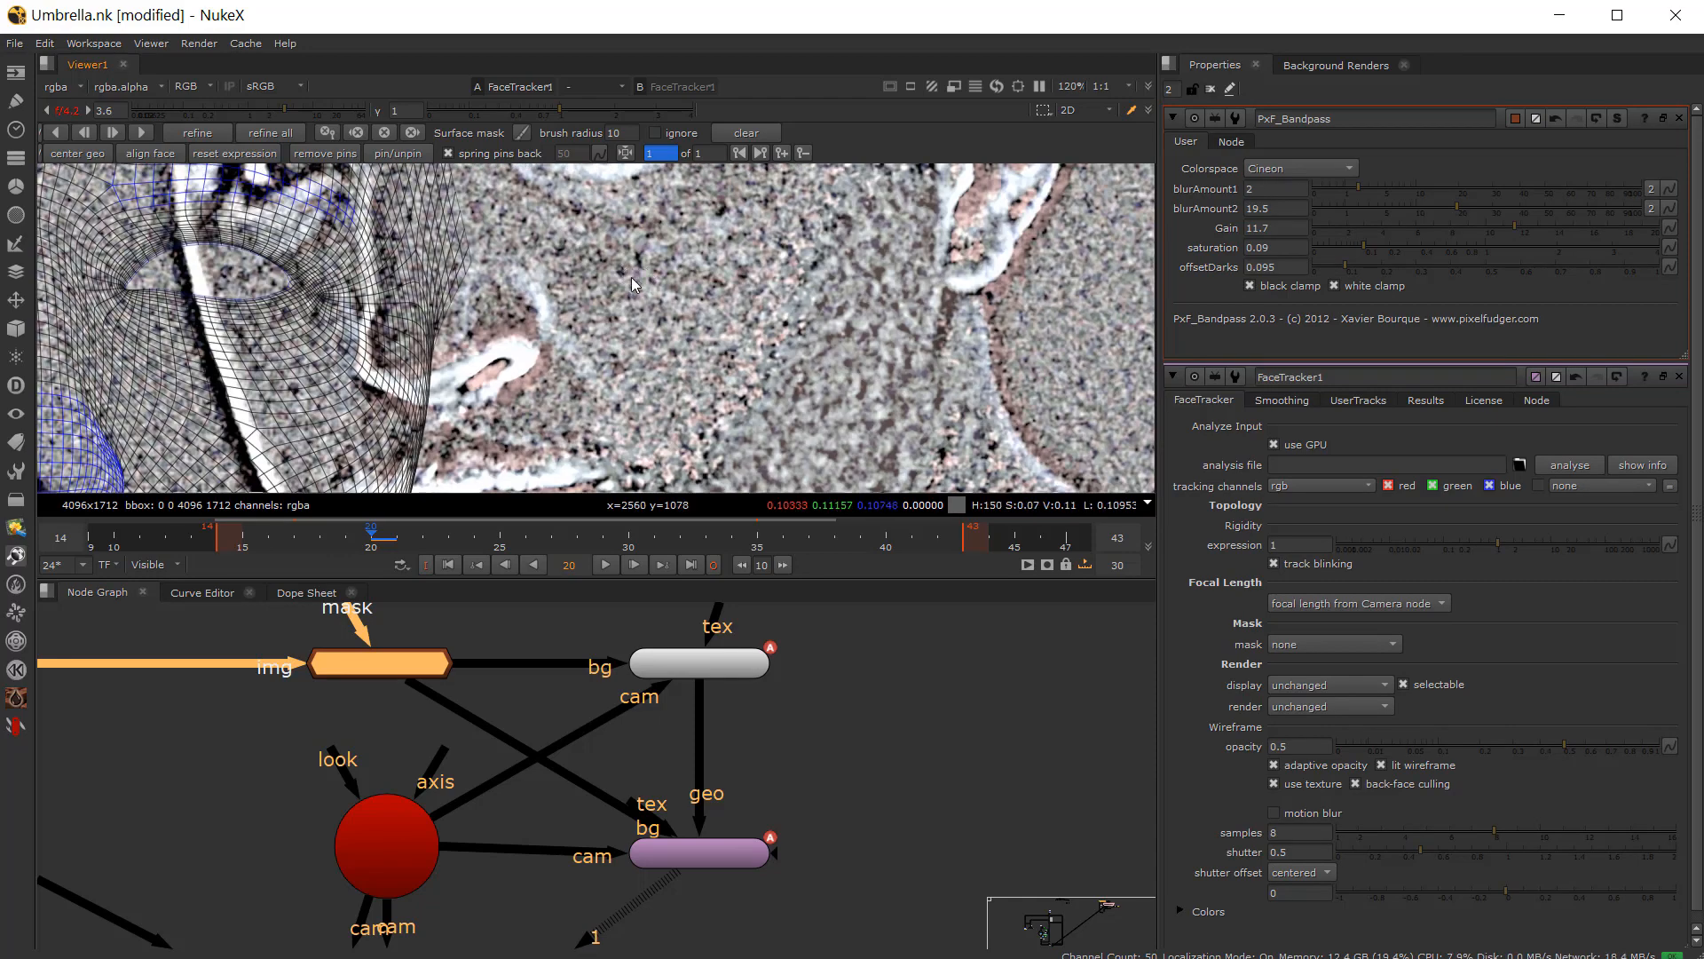
{"action": "scroll", "coordinate": [614, 281], "scroll_direction": "down", "scroll_amount": 4}
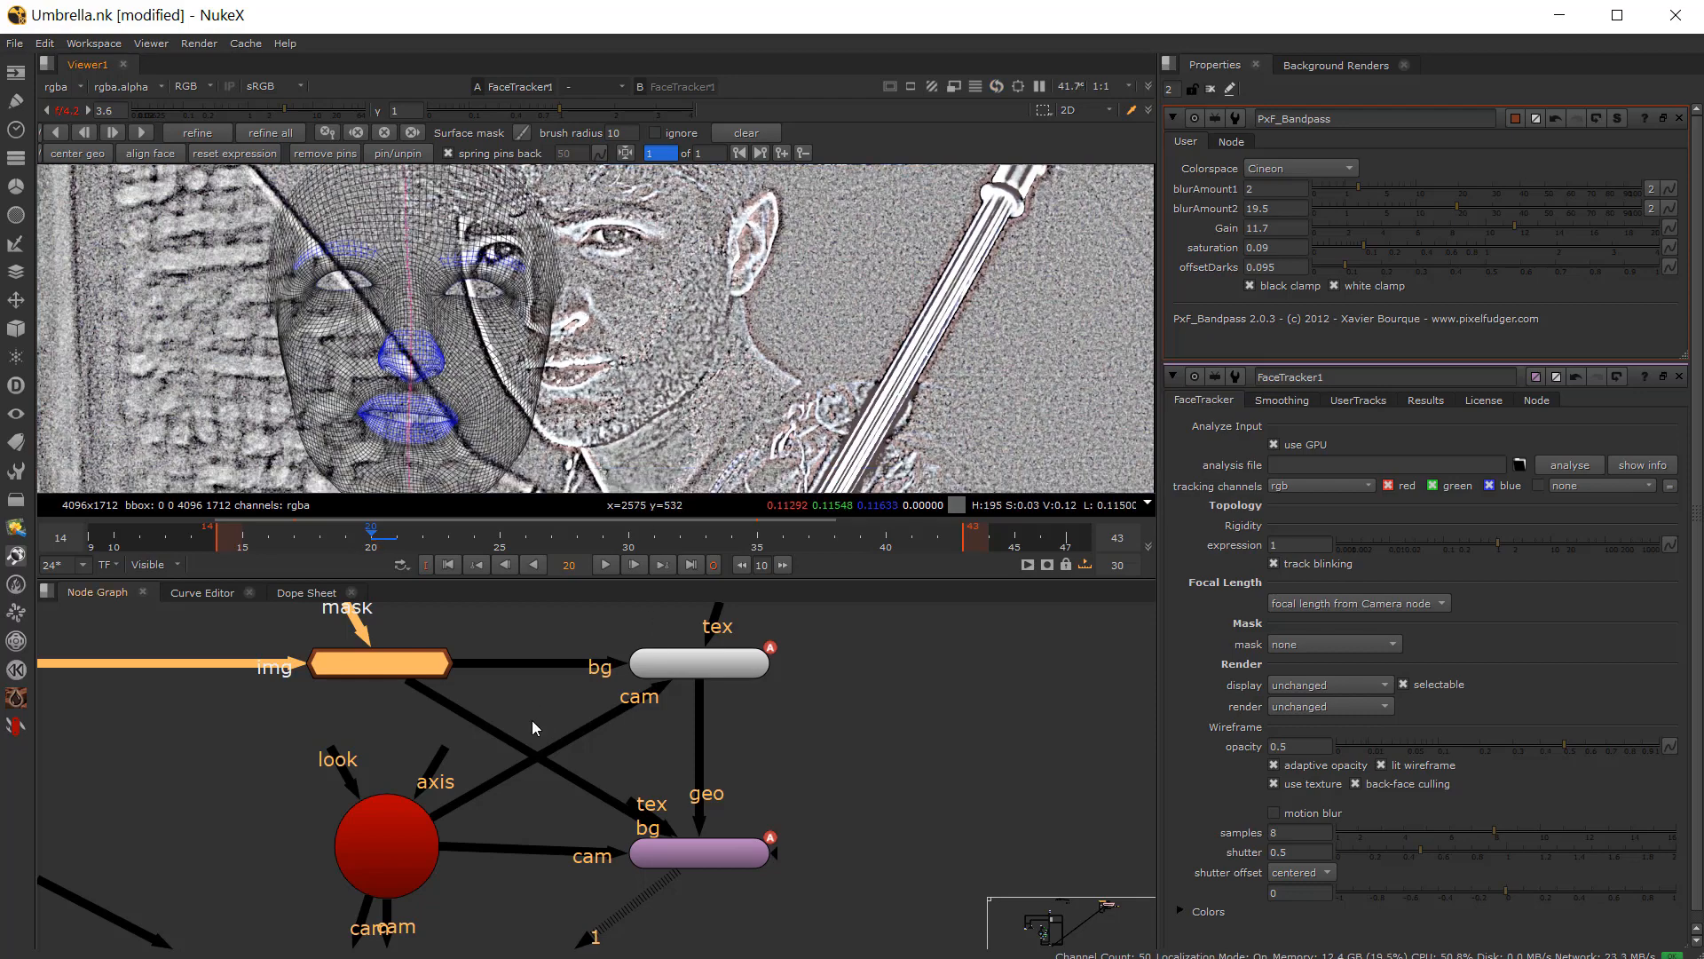
{"action": "scroll", "coordinate": [691, 857], "scroll_direction": "up", "scroll_amount": 2}
Step: Set FaceTracker1's analysis file to Image.precalc in the Umbrella_Shot folder
{"action": "double_click", "coordinate": [691, 858]}
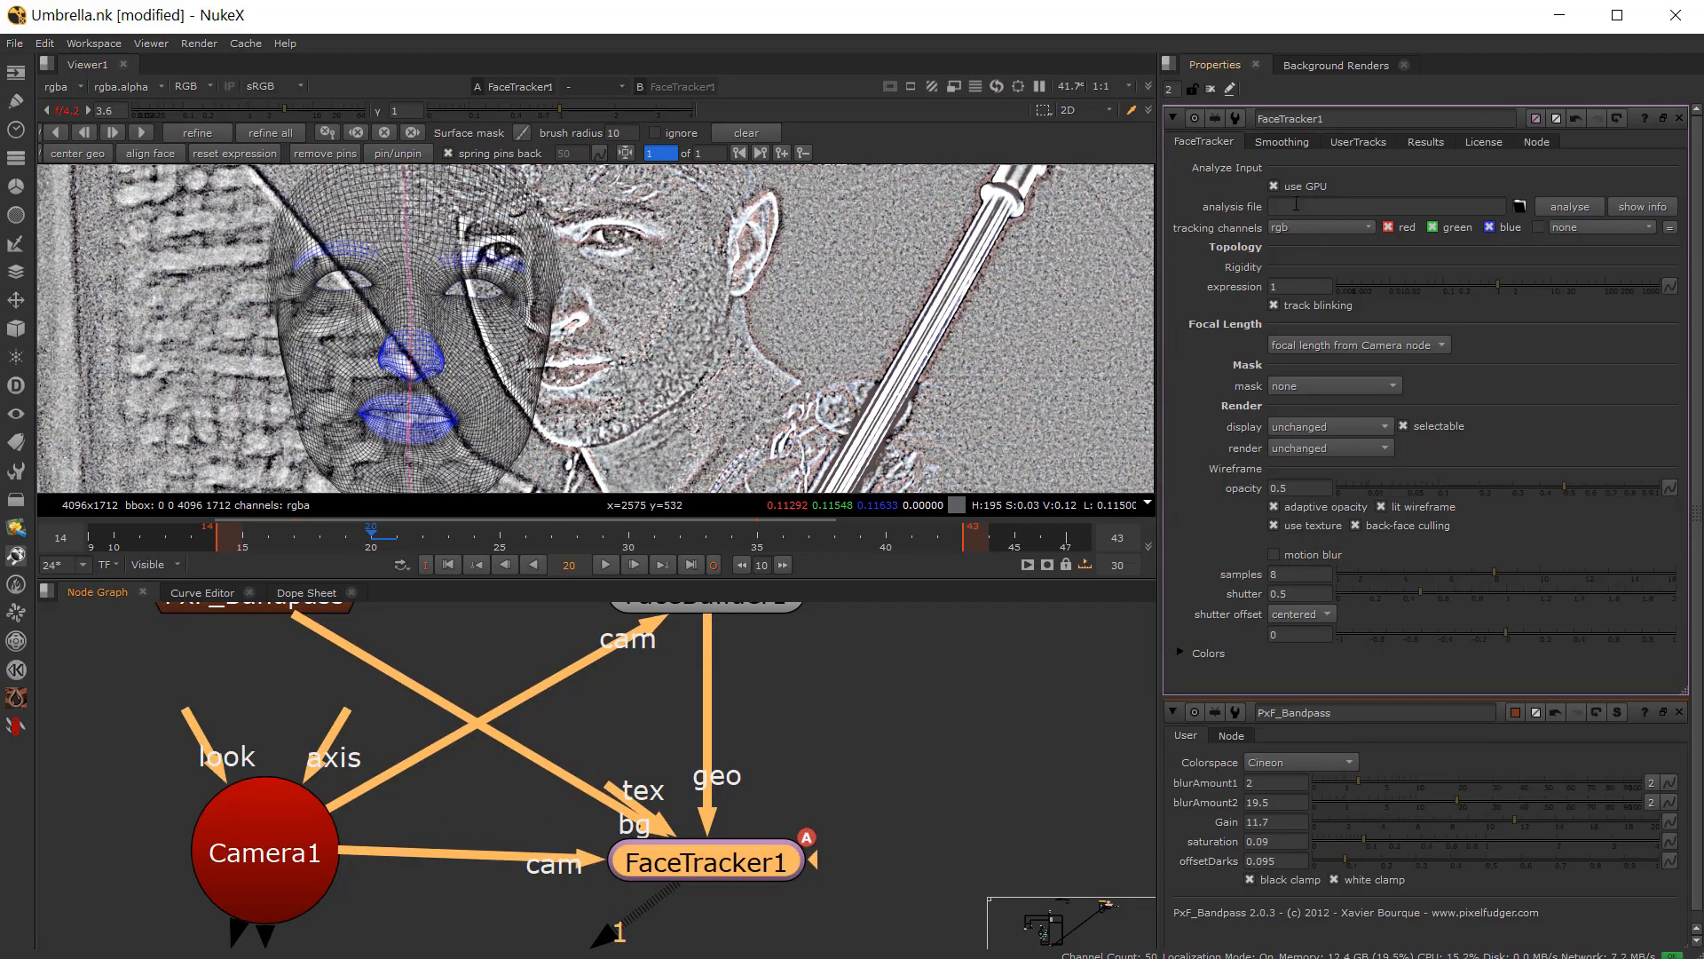
{"action": "left_click", "coordinate": [1296, 204]}
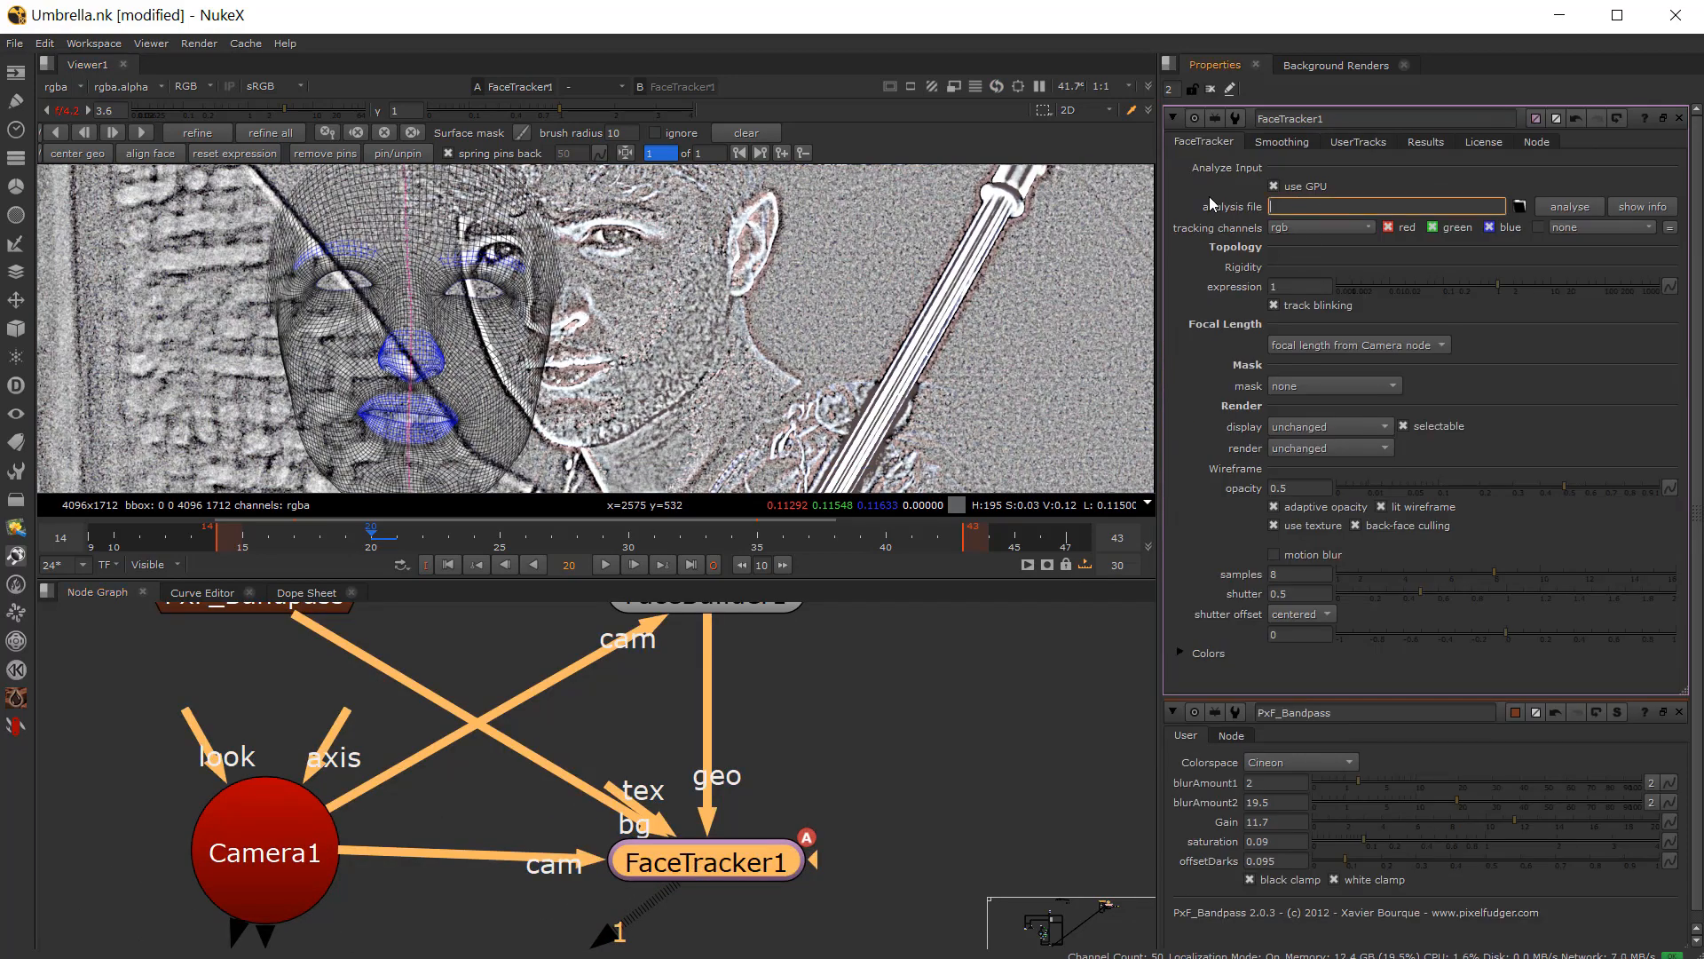
{"action": "left_click", "coordinate": [1521, 206]}
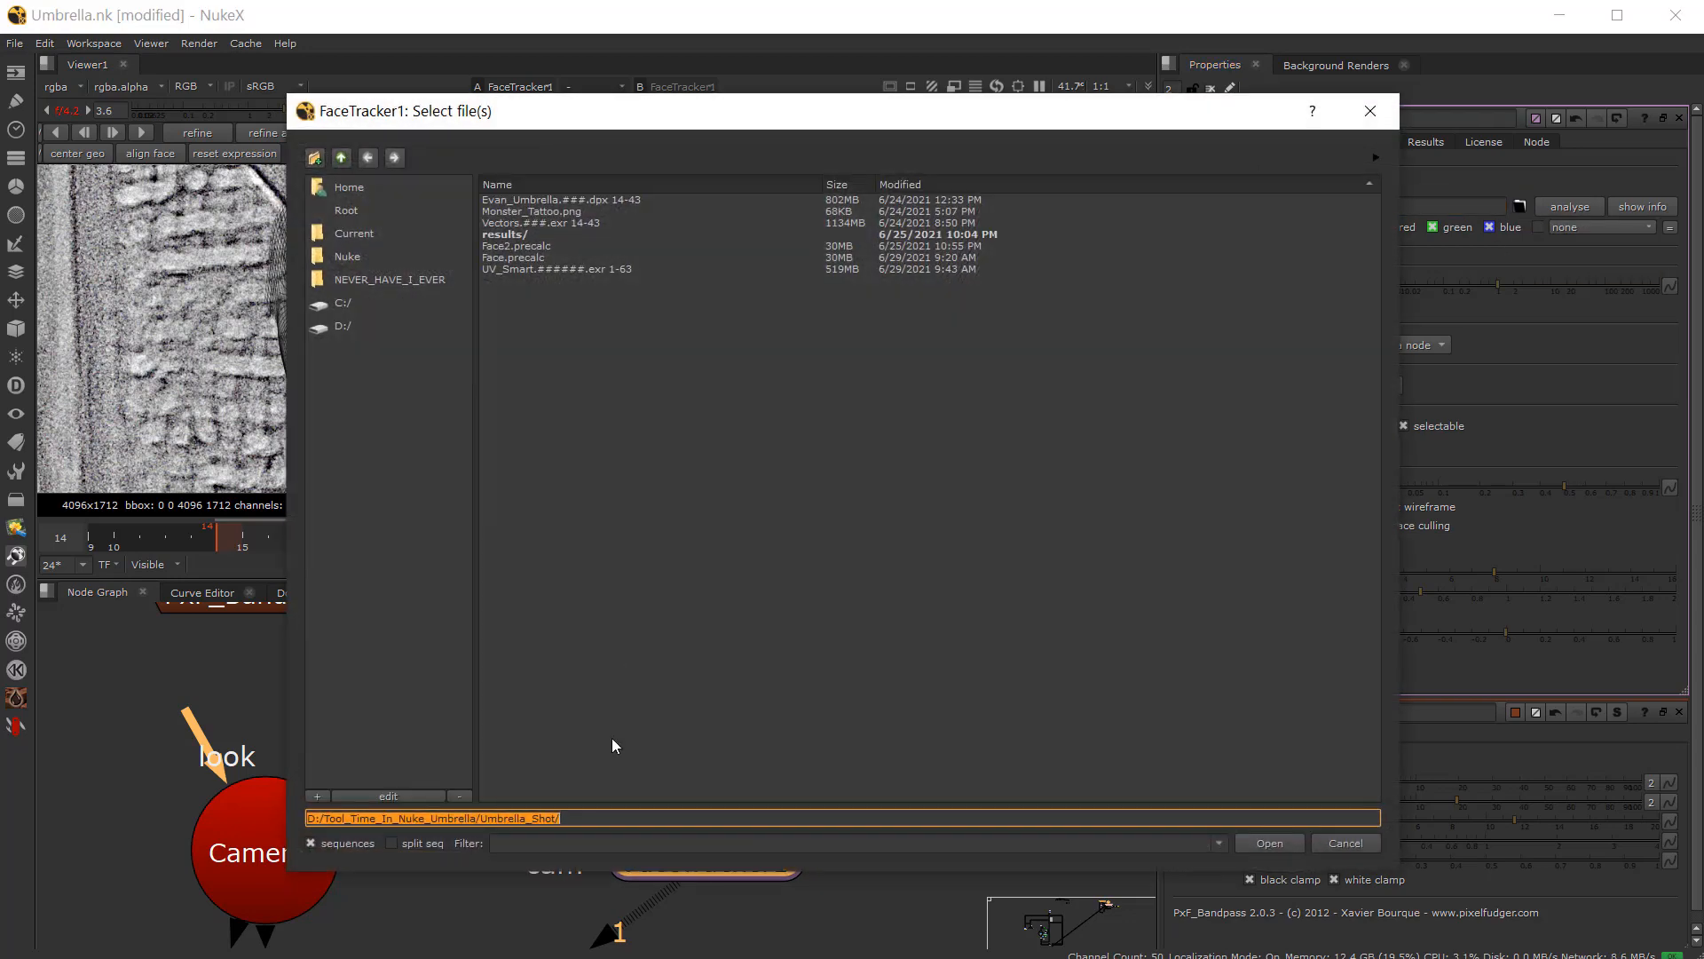
{"action": "left_click", "coordinate": [571, 815]}
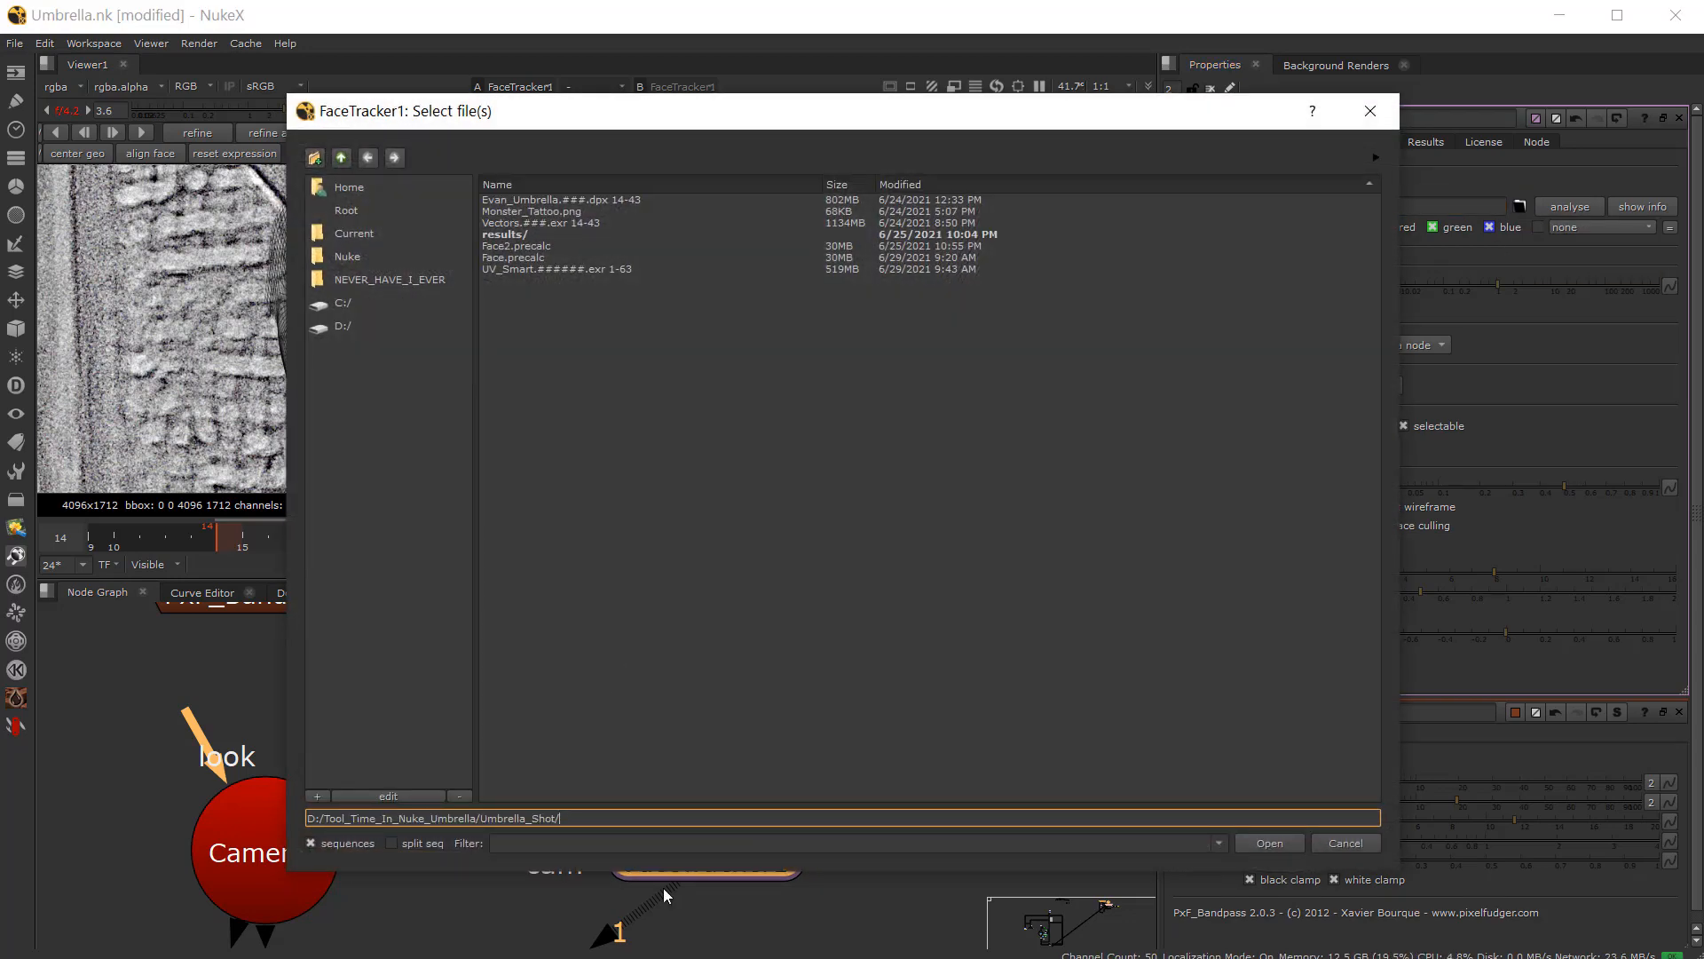
{"action": "type", "text": "Image."}
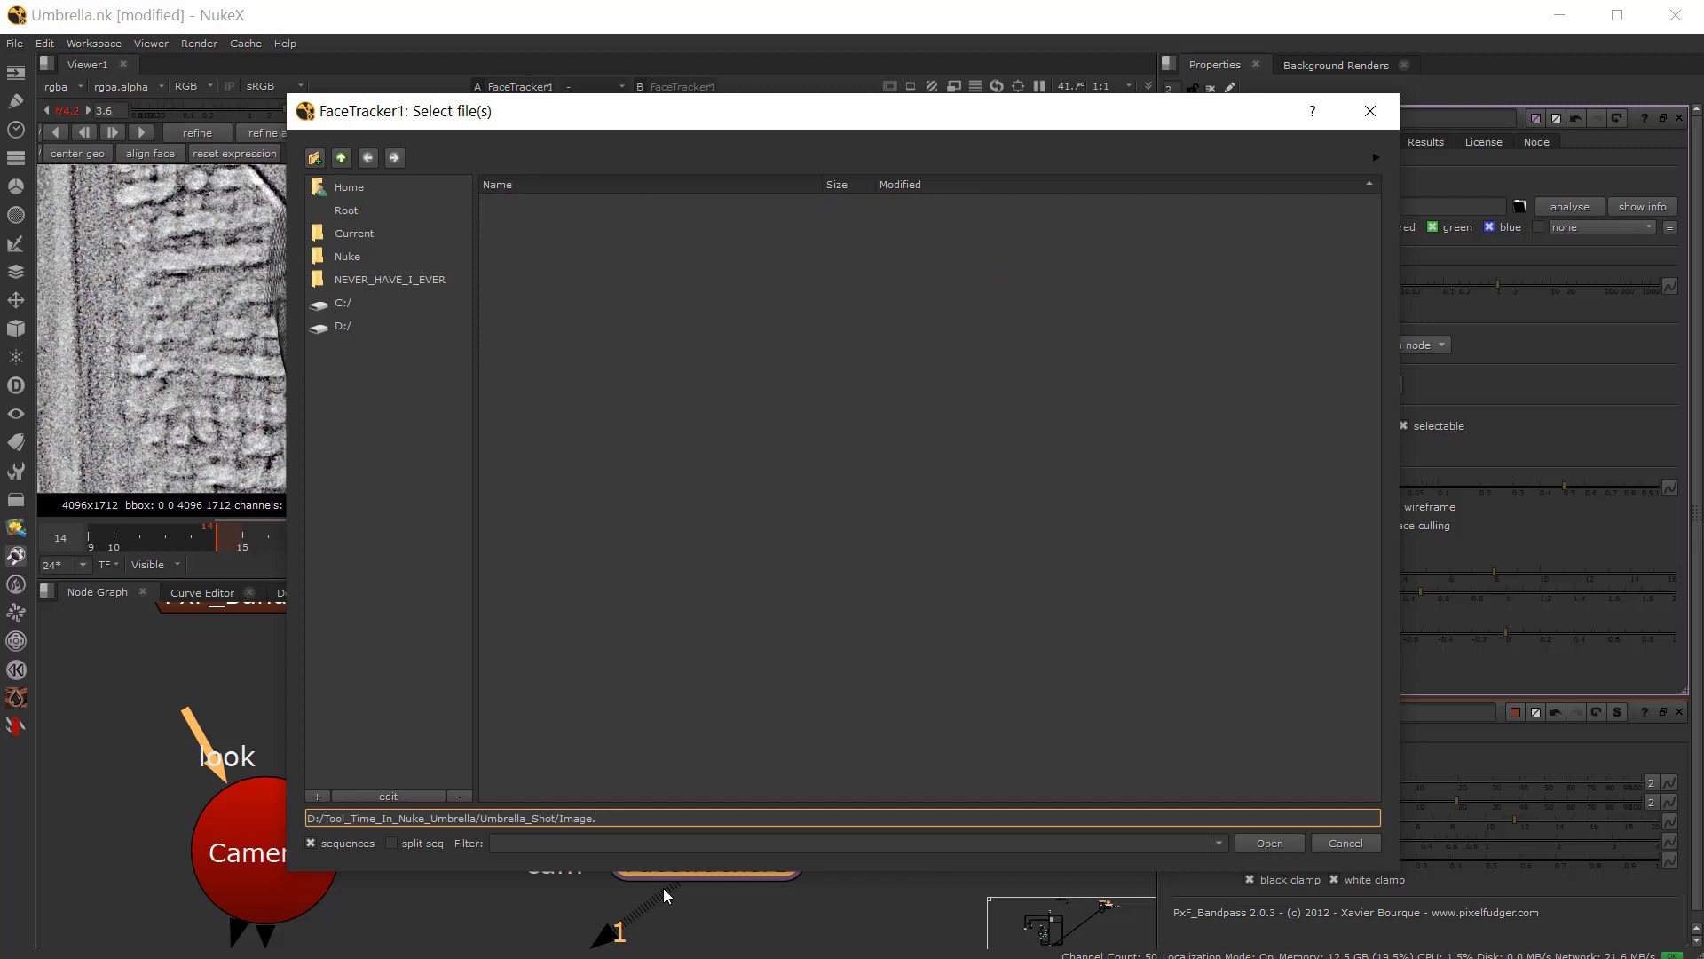
{"action": "type", "text": "precalc"}
{"action": "key", "text": "Return"}
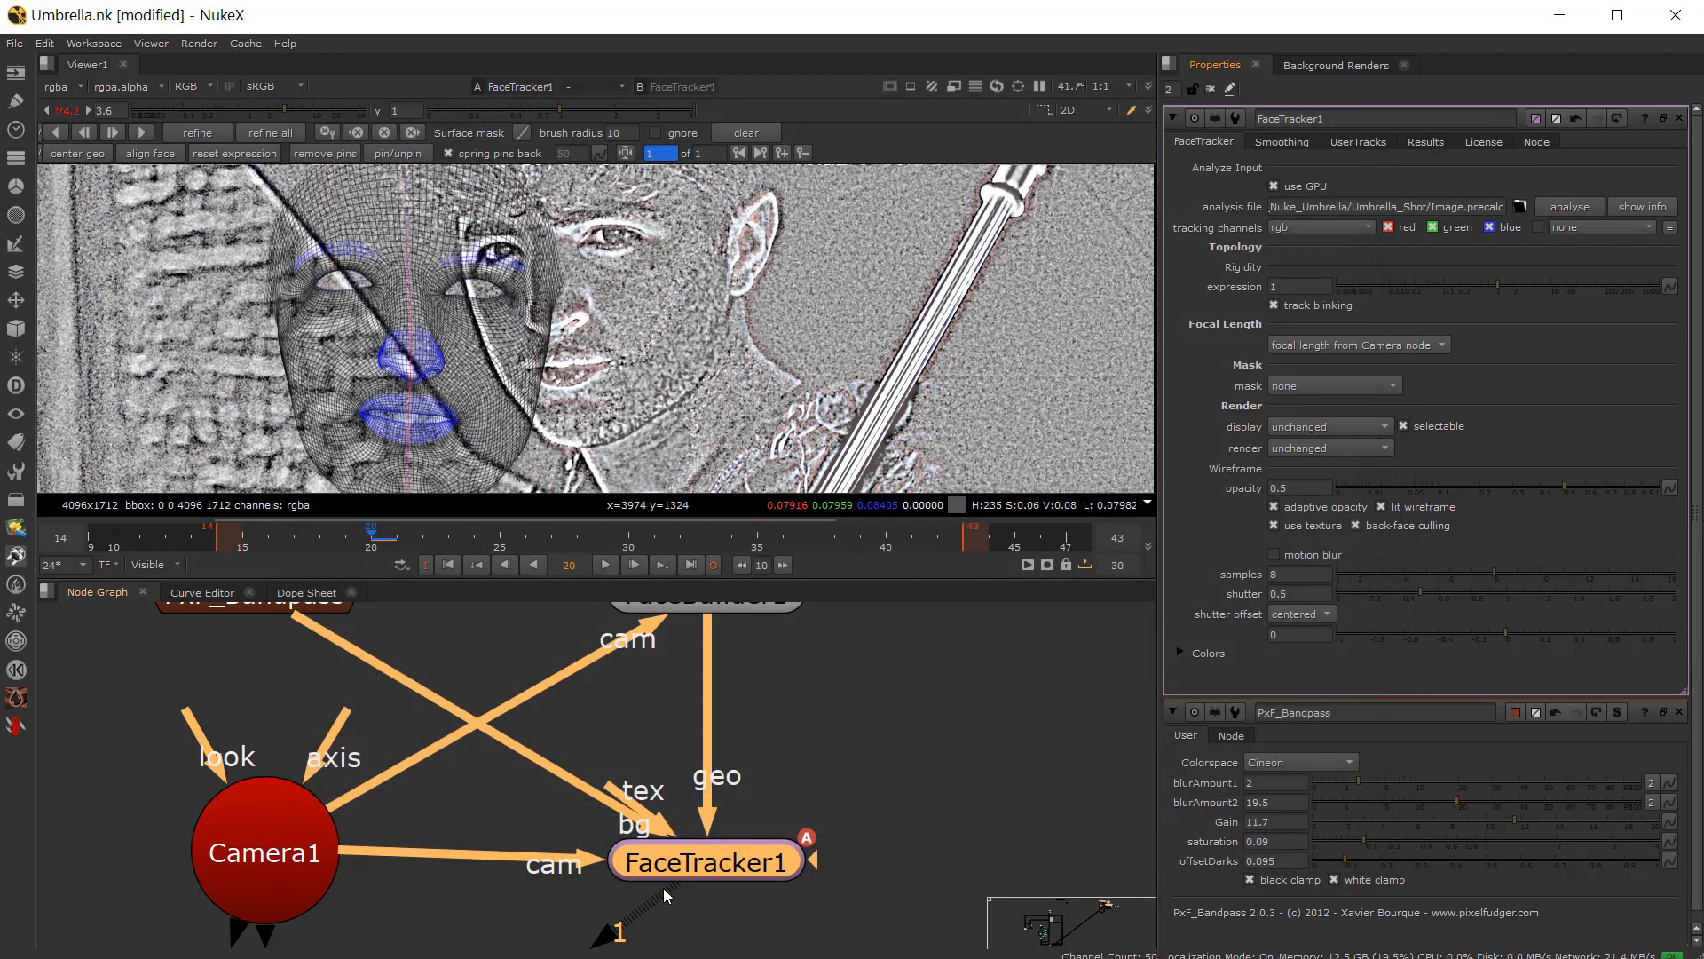
Step: Run the FaceTracker analysis over the input frame range 14-43
{"action": "left_click", "coordinate": [1569, 207]}
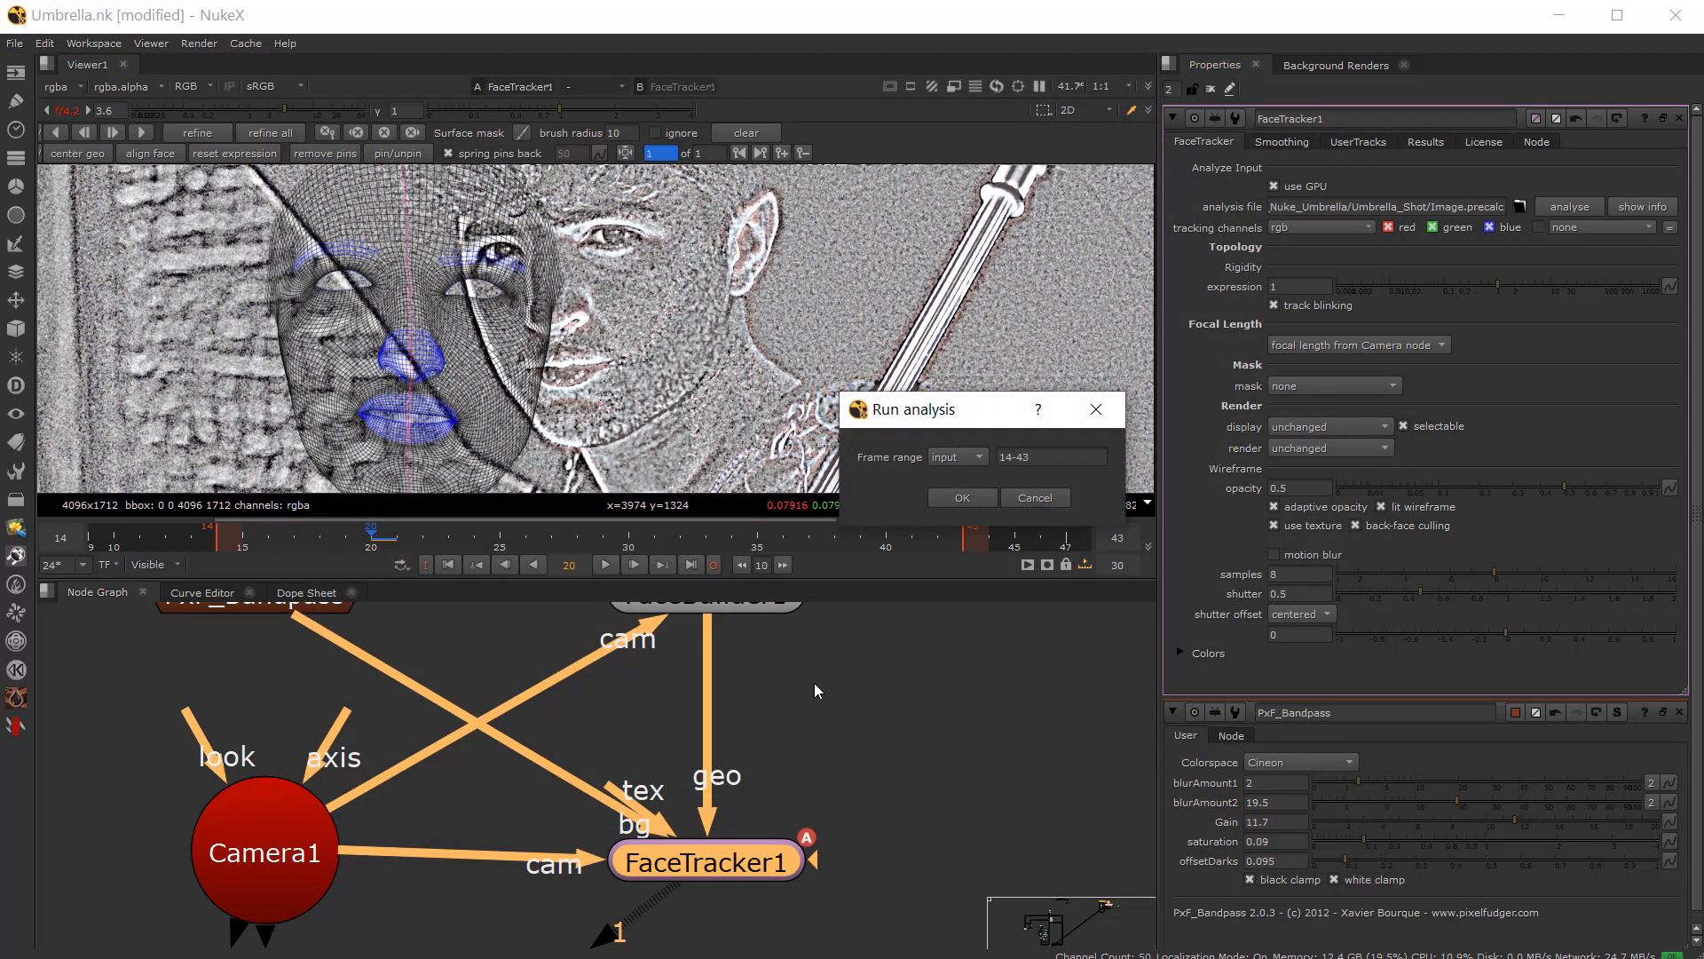
{"action": "left_click", "coordinate": [956, 495]}
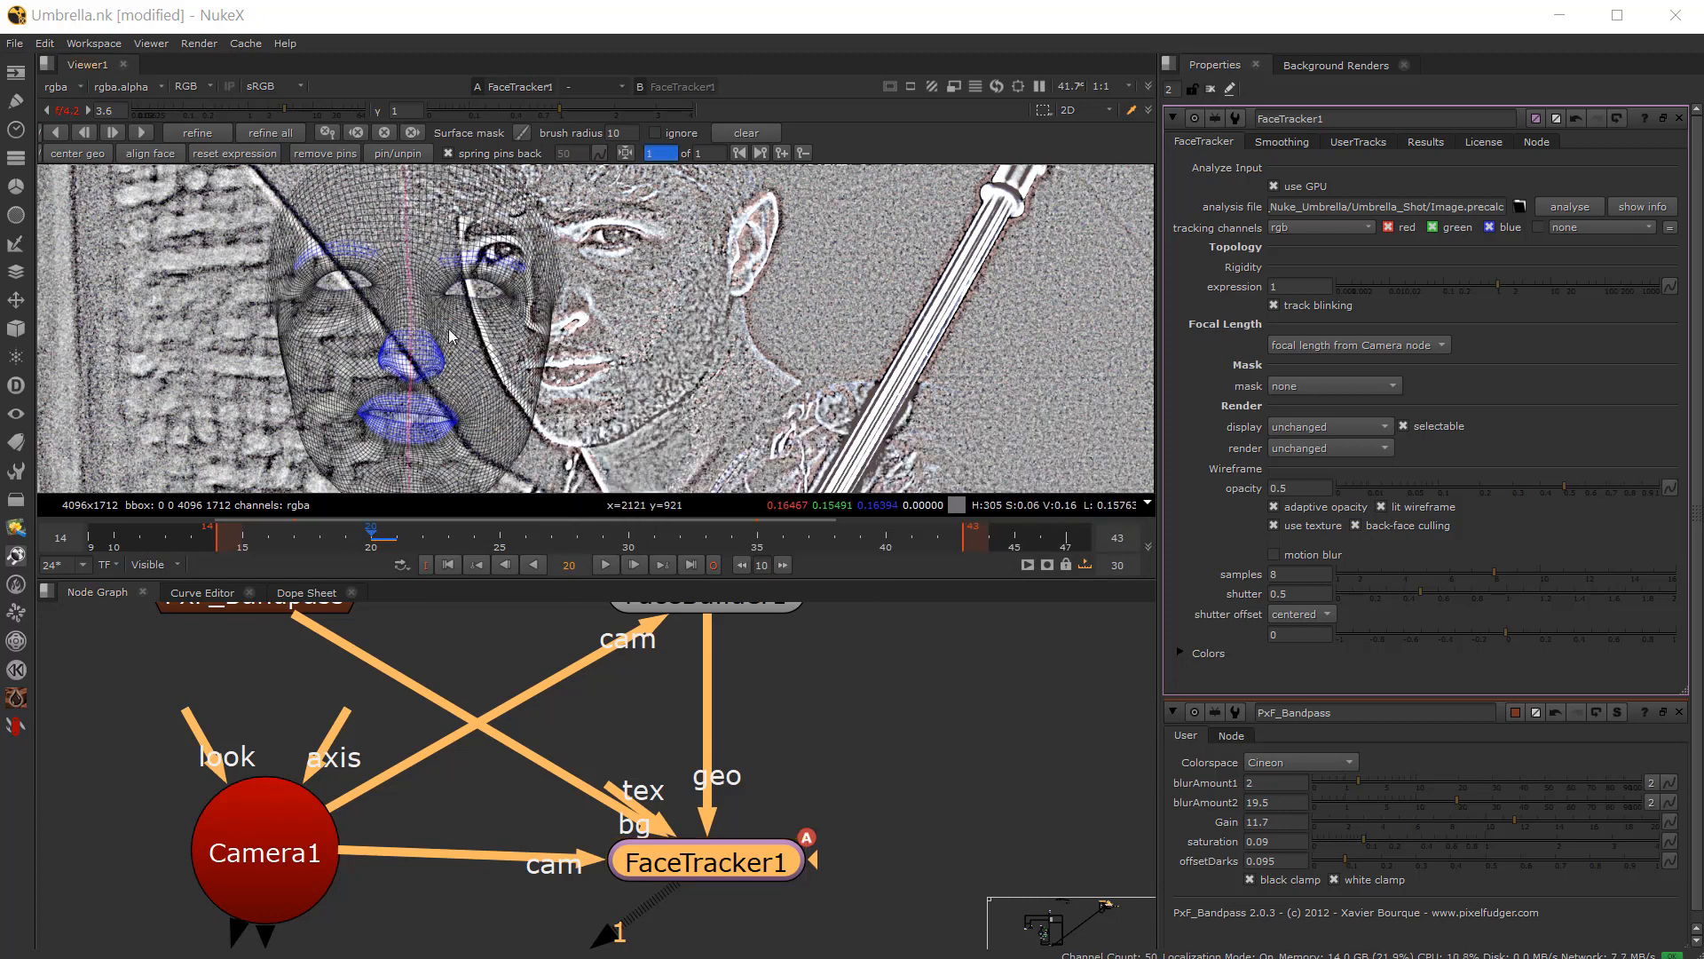
Step: Disable the PxF_Bandpass node again and zoom in on the mesh over the actor's face
{"action": "middle_click_drag", "start_coordinate": [618, 654], "coordinate": [619, 734]}
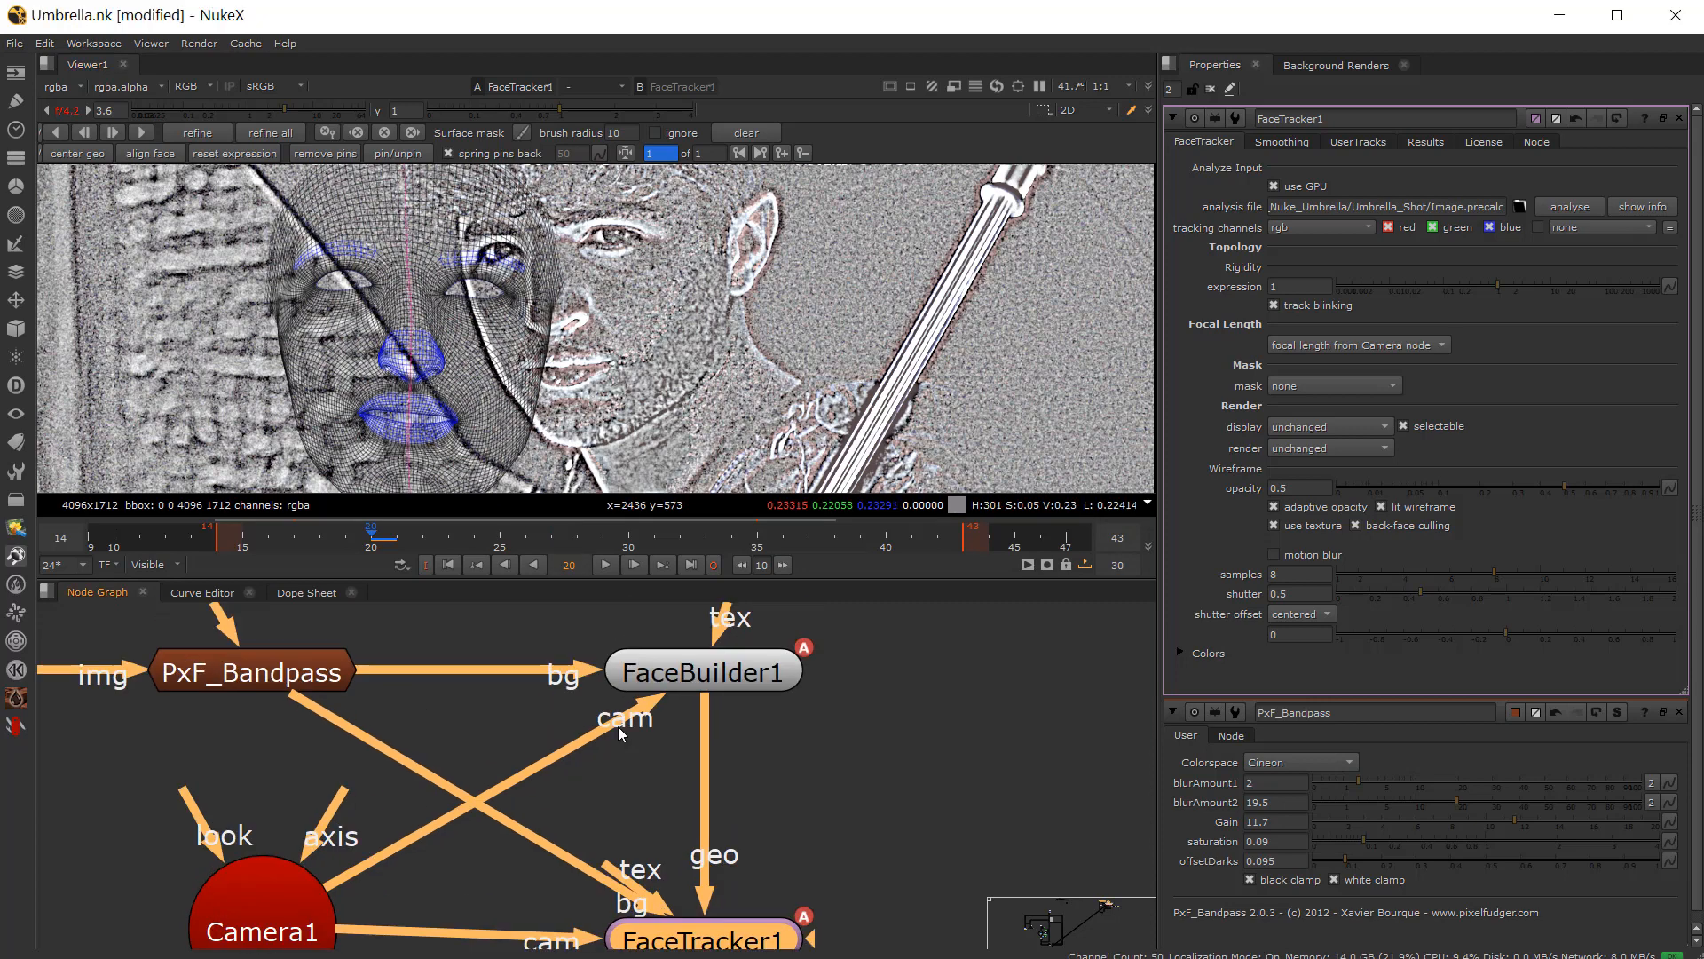
{"action": "left_click", "coordinate": [261, 677]}
{"action": "key", "text": "d"}
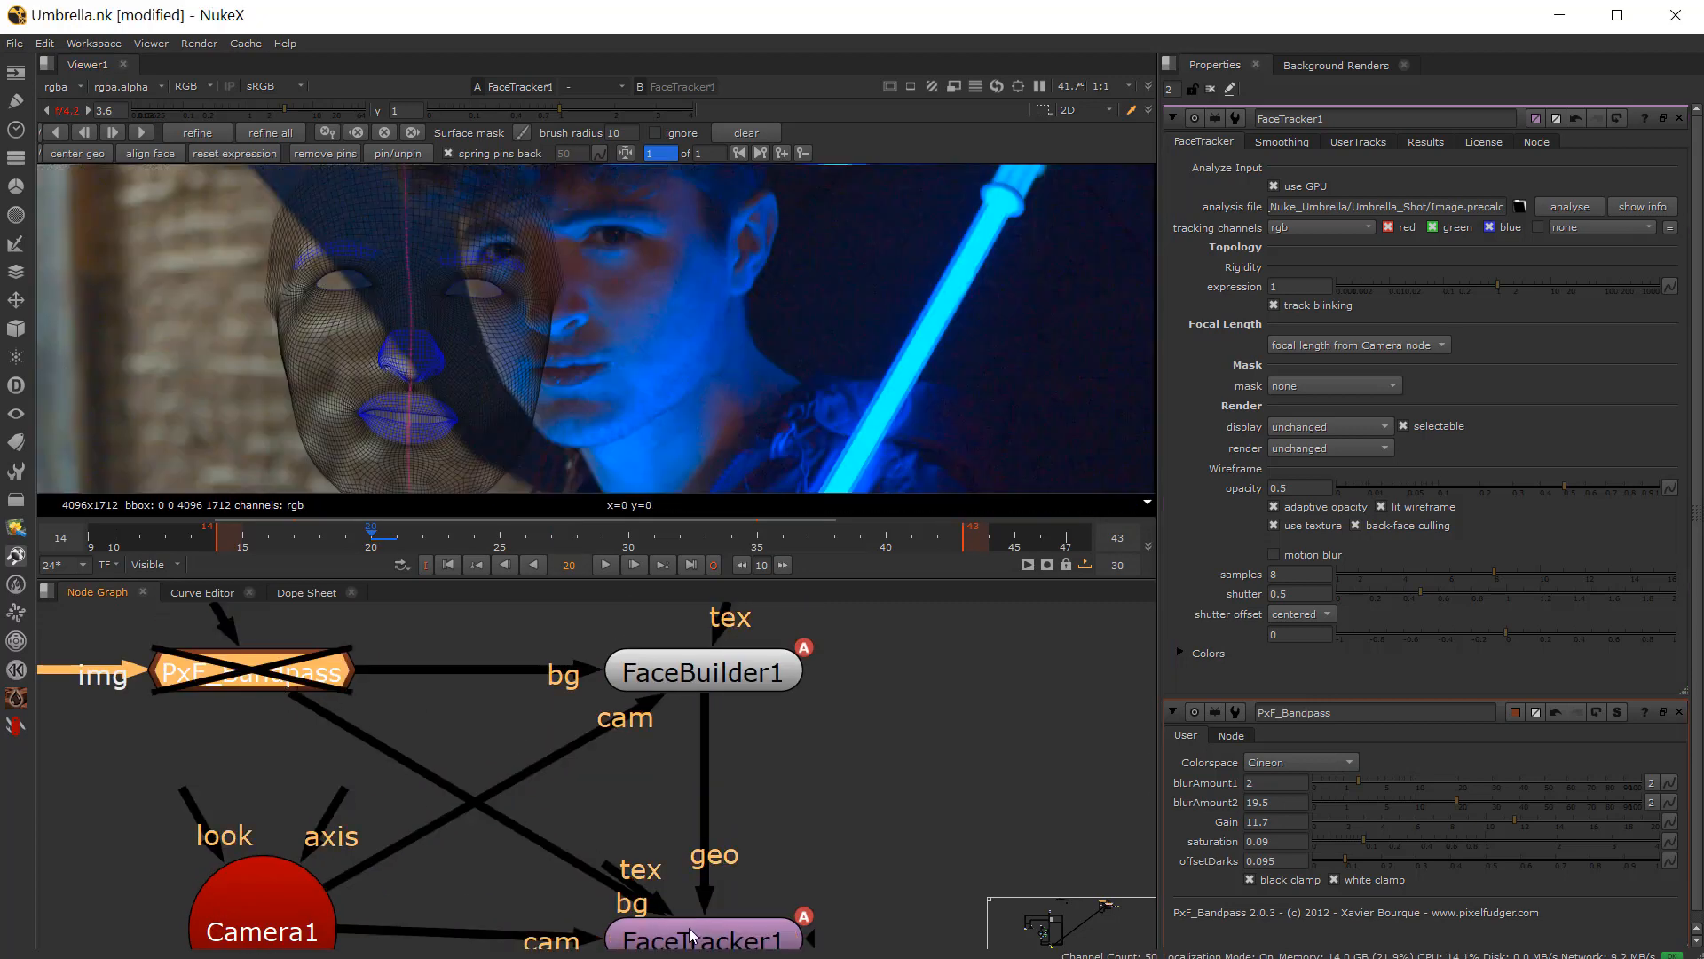
{"action": "scroll", "coordinate": [380, 367], "scroll_direction": "up", "scroll_amount": 2}
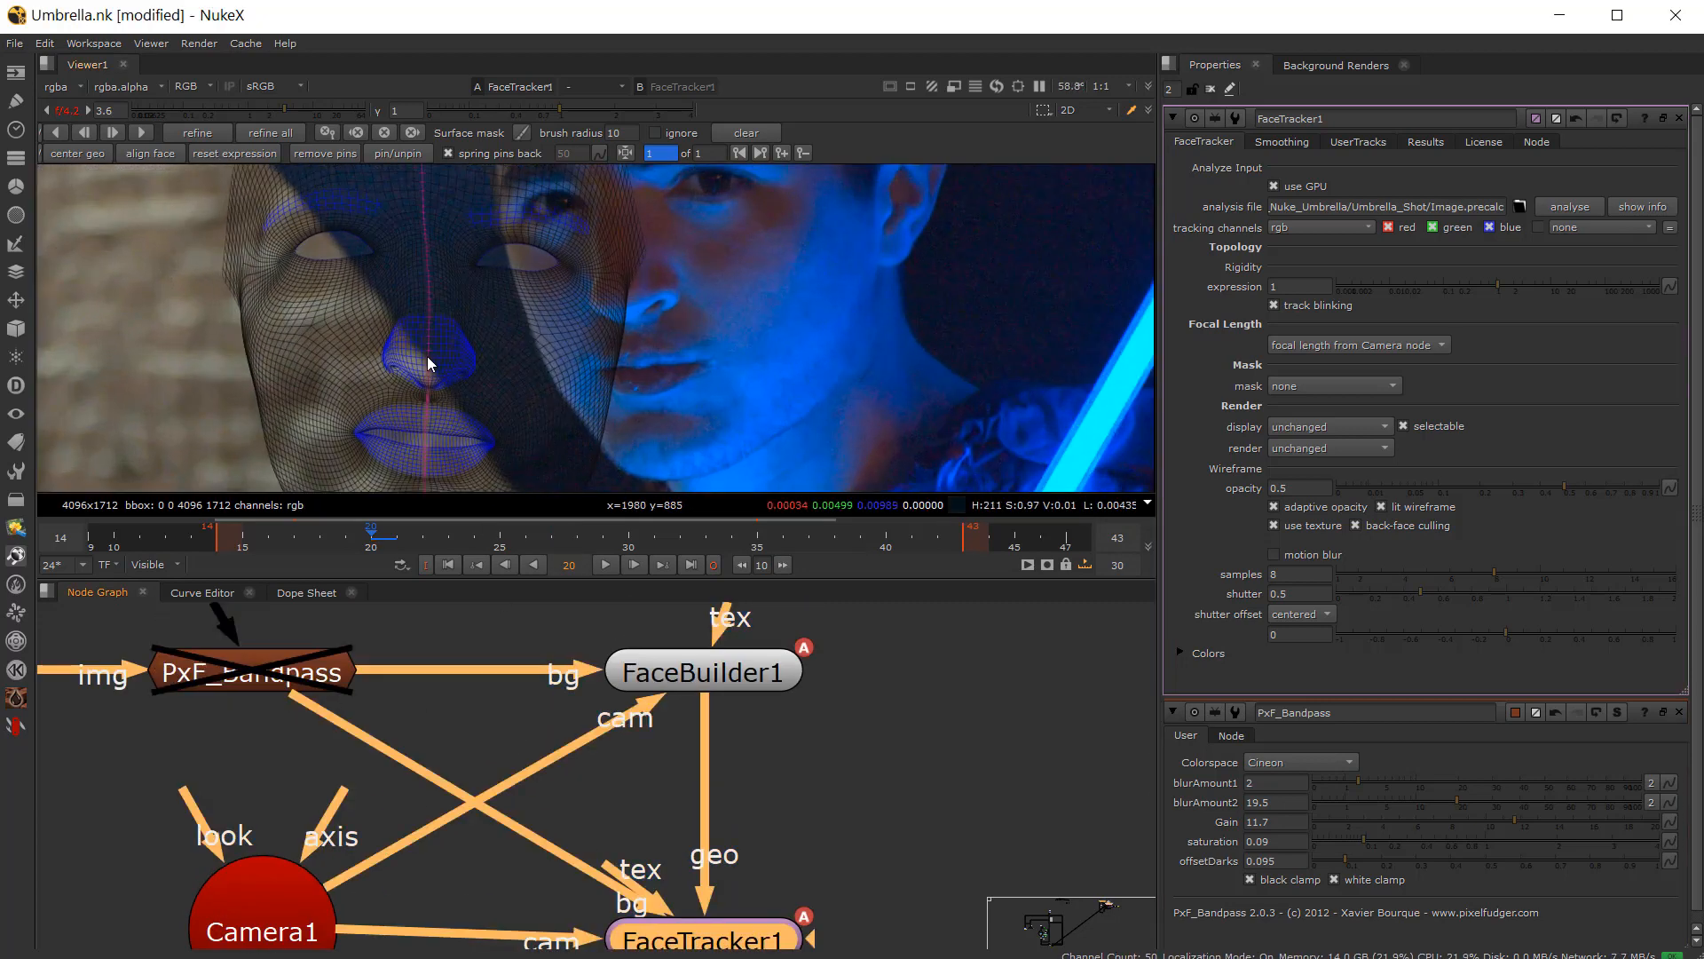
{"action": "middle_click_drag", "start_coordinate": [427, 355], "coordinate": [388, 413]}
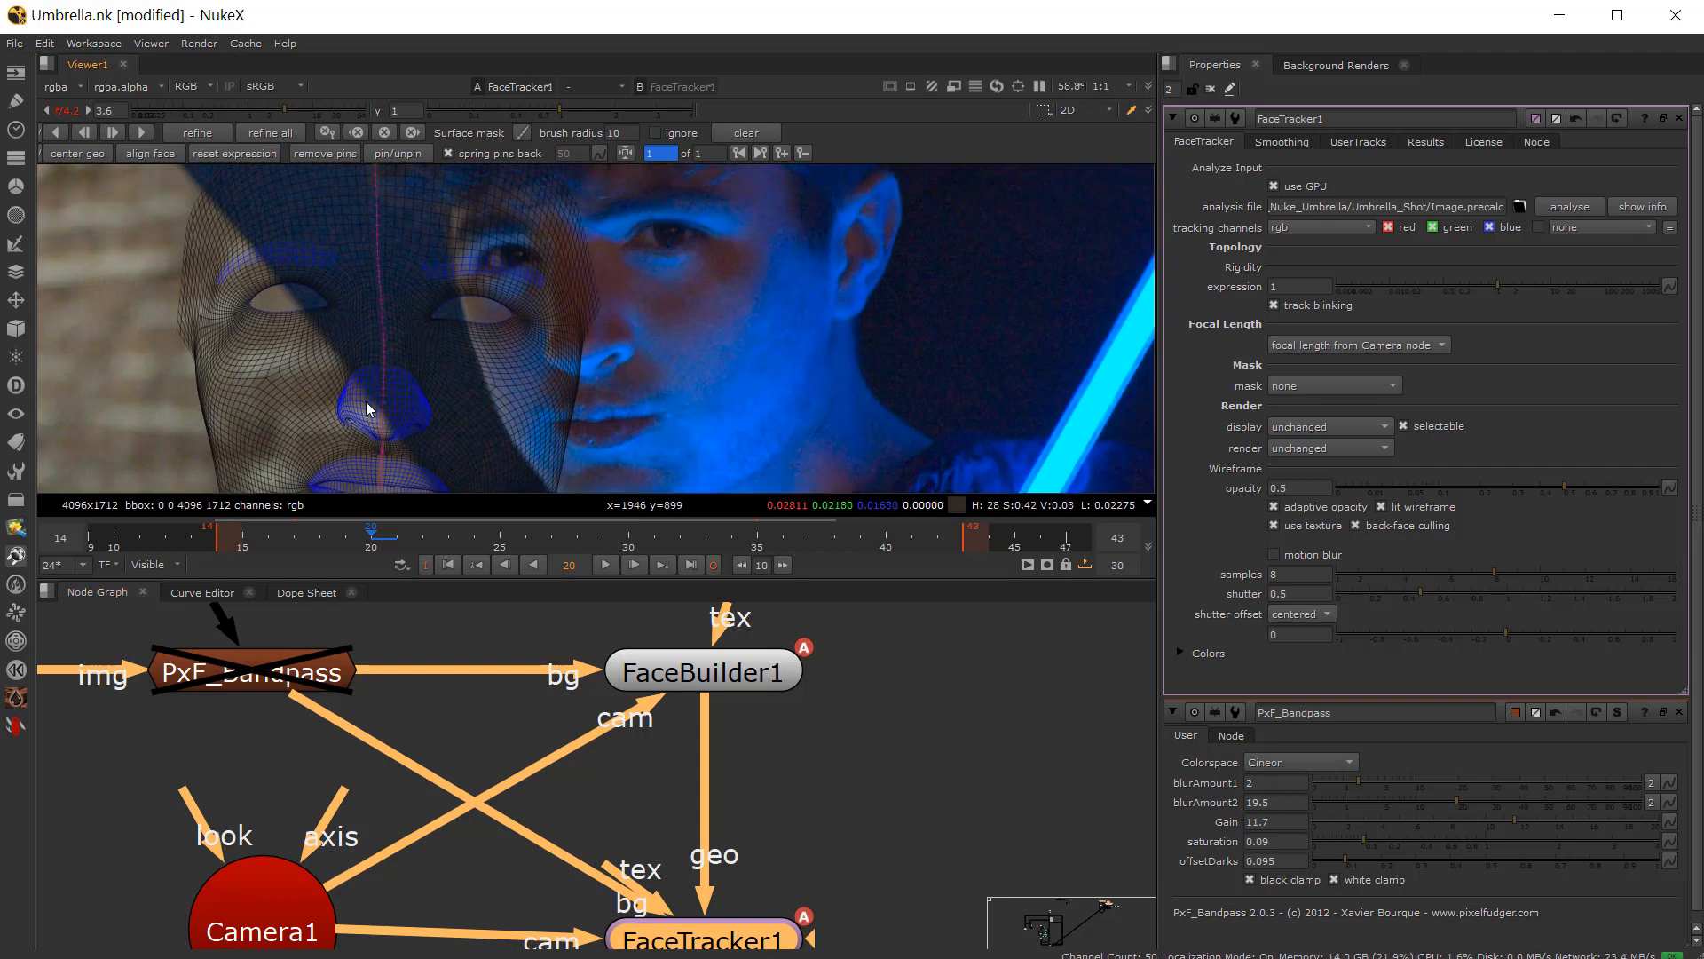
Step: Drag pins to move the FaceTracker mesh onto the actor's face at frame 20
{"action": "left_click", "coordinate": [370, 407]}
{"action": "left_click_drag", "start_coordinate": [370, 407], "coordinate": [556, 339]}
{"action": "scroll", "coordinate": [775, 336], "scroll_direction": "down", "scroll_amount": 2}
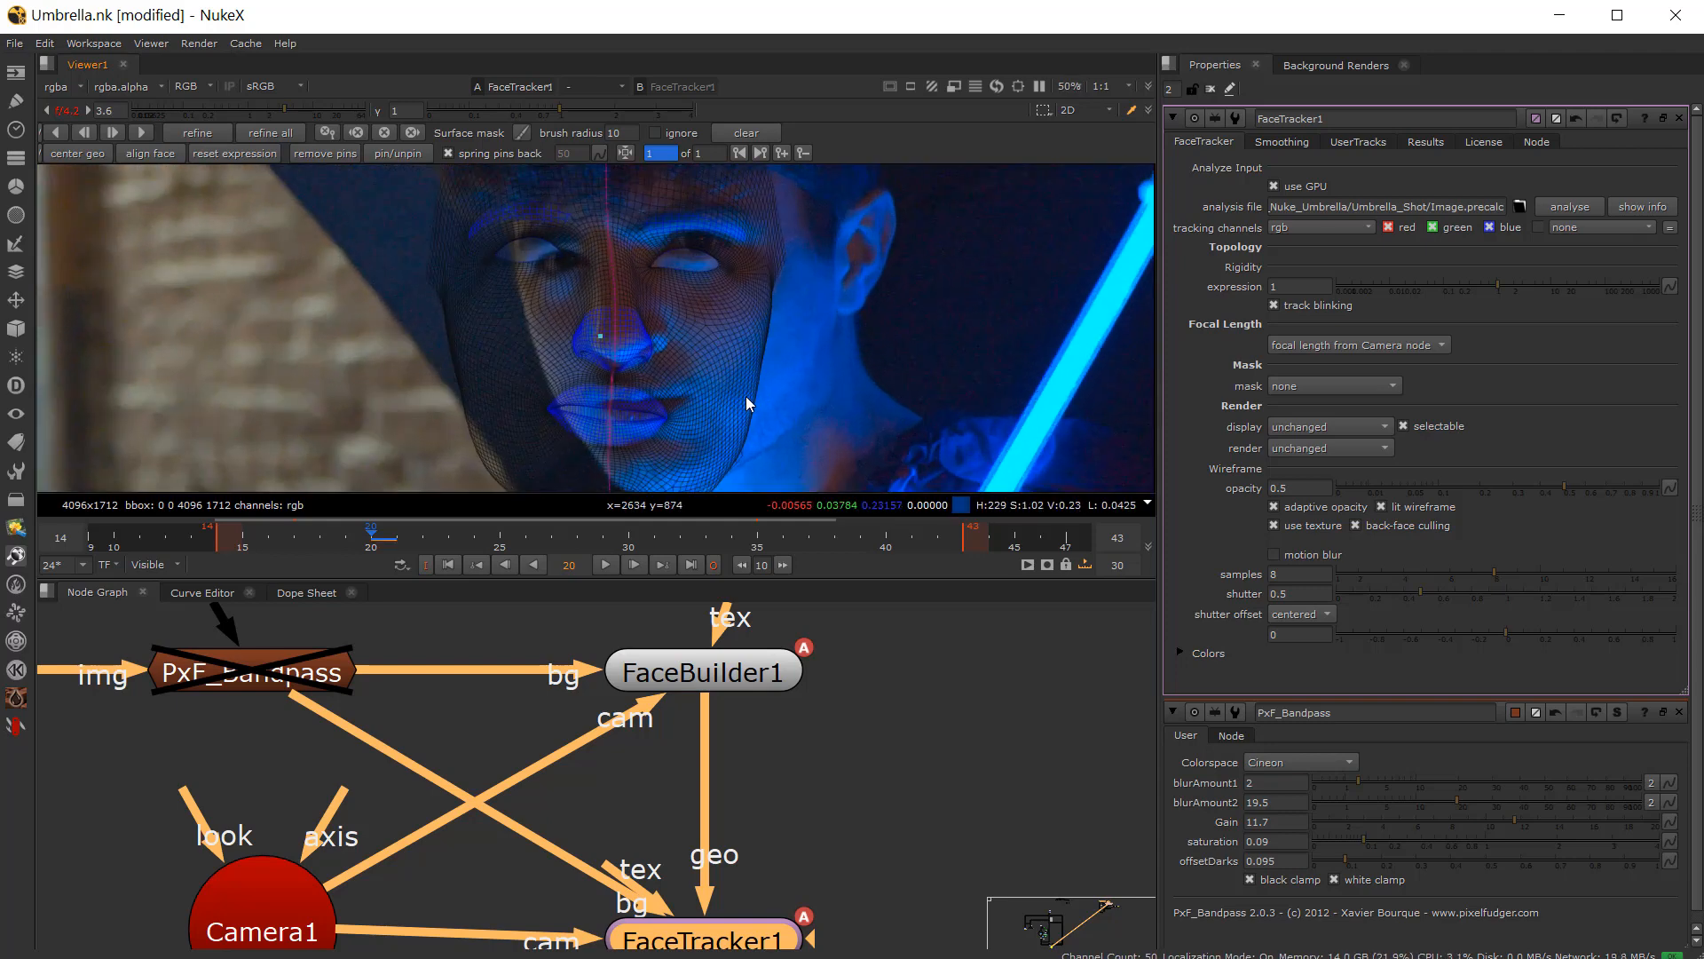
{"action": "scroll", "coordinate": [746, 360], "scroll_direction": "down", "scroll_amount": 1}
{"action": "scroll", "coordinate": [746, 353], "scroll_direction": "up", "scroll_amount": 1}
{"action": "middle_click_drag", "start_coordinate": [739, 392], "coordinate": [698, 415]}
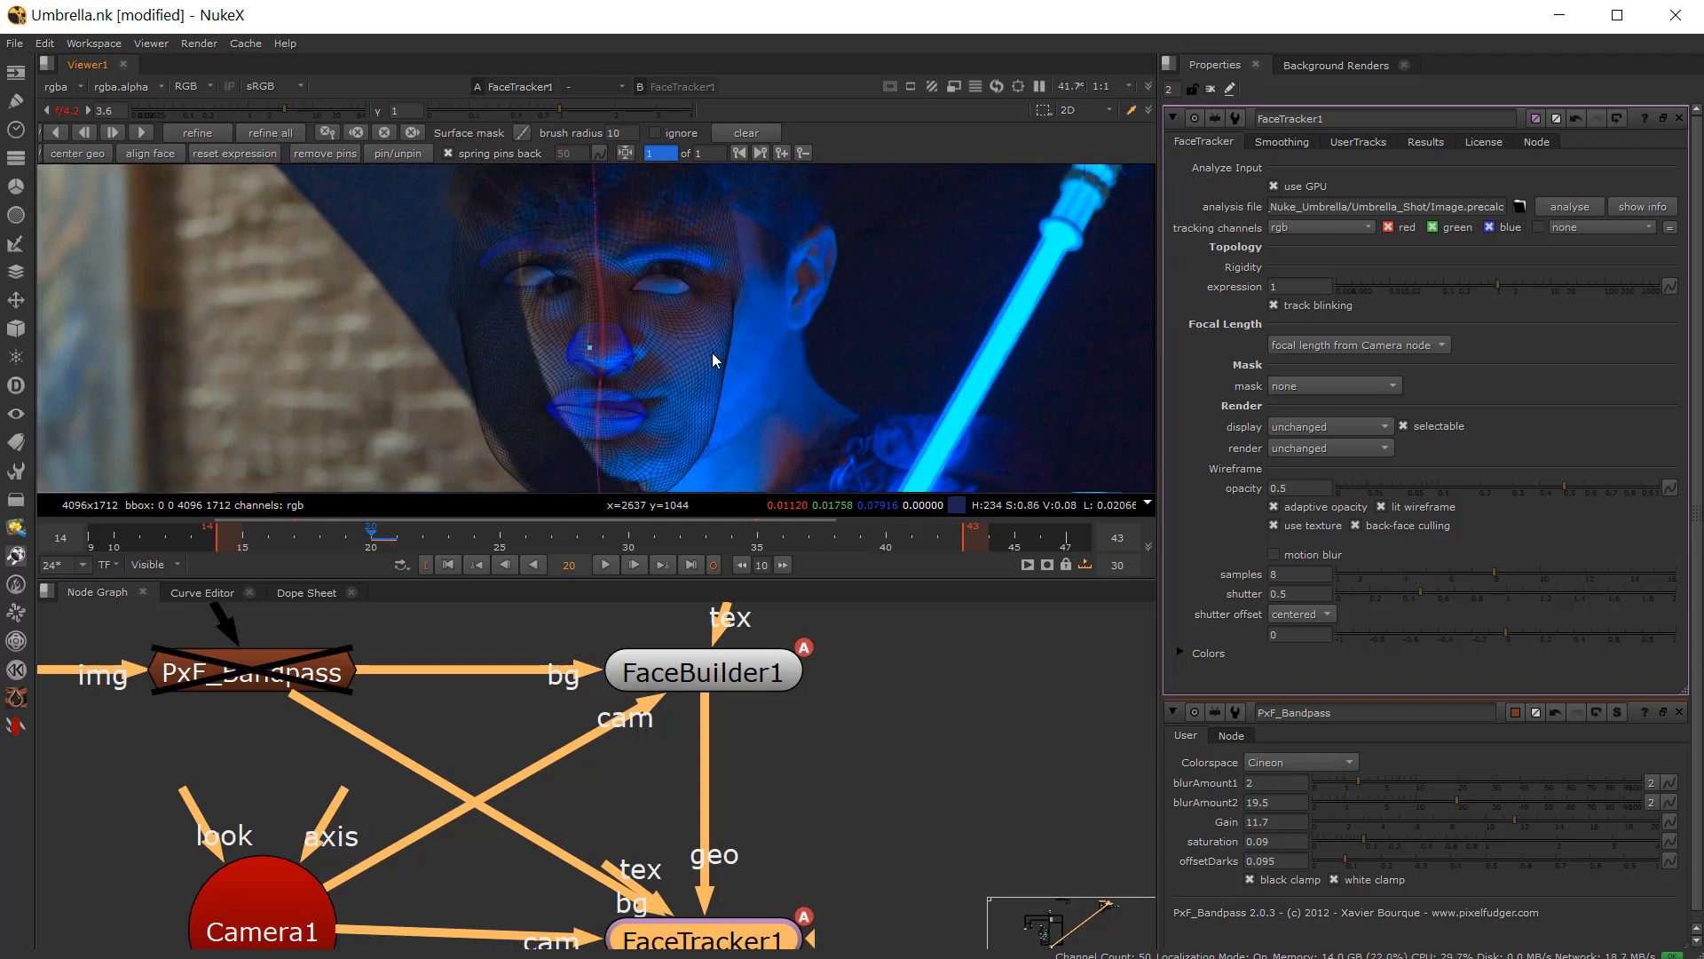
Step: Open FaceBuilder1's properties and enable all topology parts: Ears, Eyes, Jaw, Mouth, Neck, Nose, Scalp and UpperFace
{"action": "double_click", "coordinate": [763, 679]}
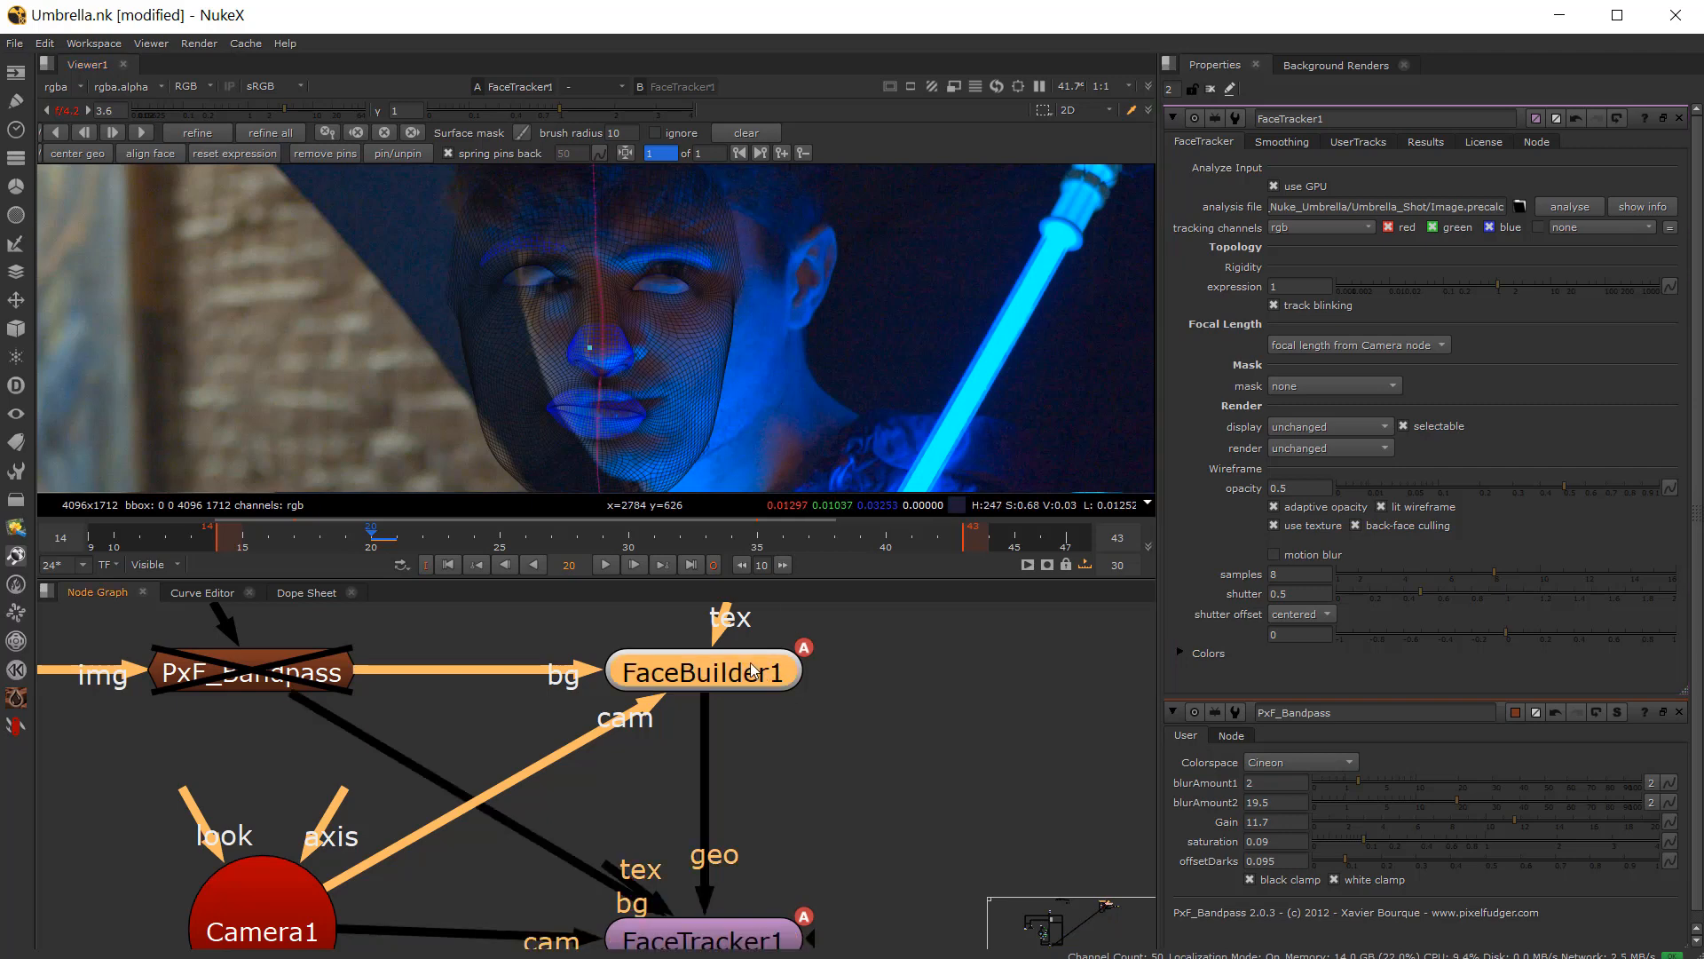
{"action": "left_click", "coordinate": [1298, 245]}
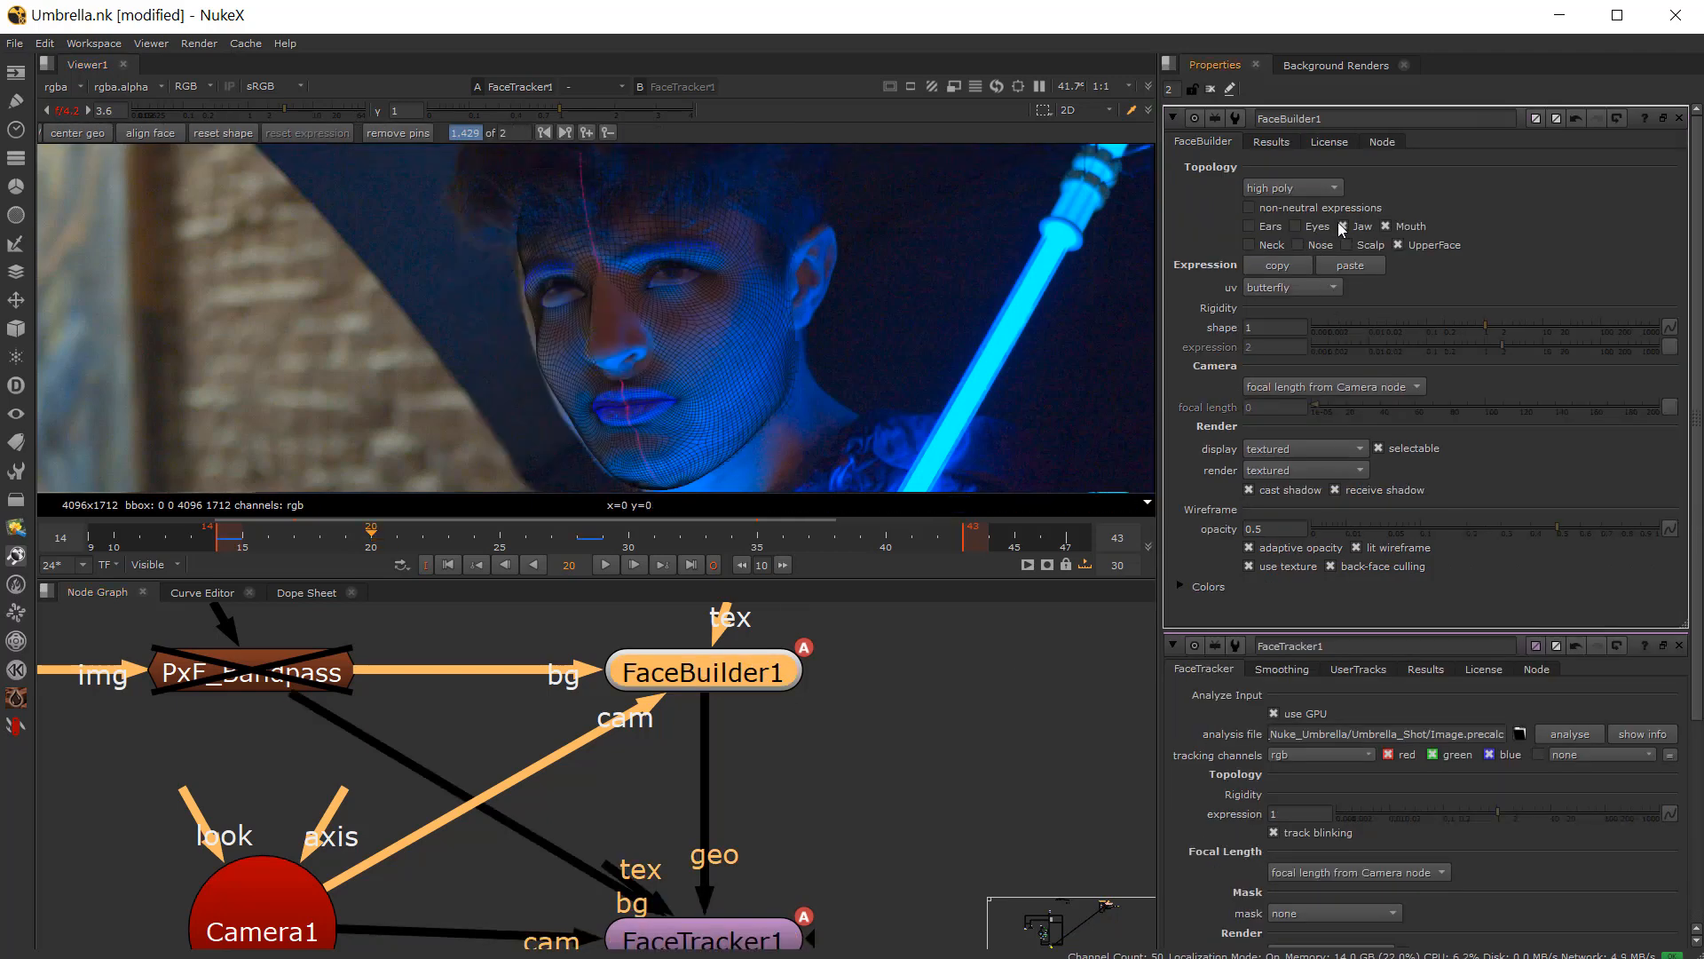
{"action": "left_click", "coordinate": [1344, 226]}
{"action": "left_click", "coordinate": [1386, 227]}
{"action": "left_click", "coordinate": [1399, 245]}
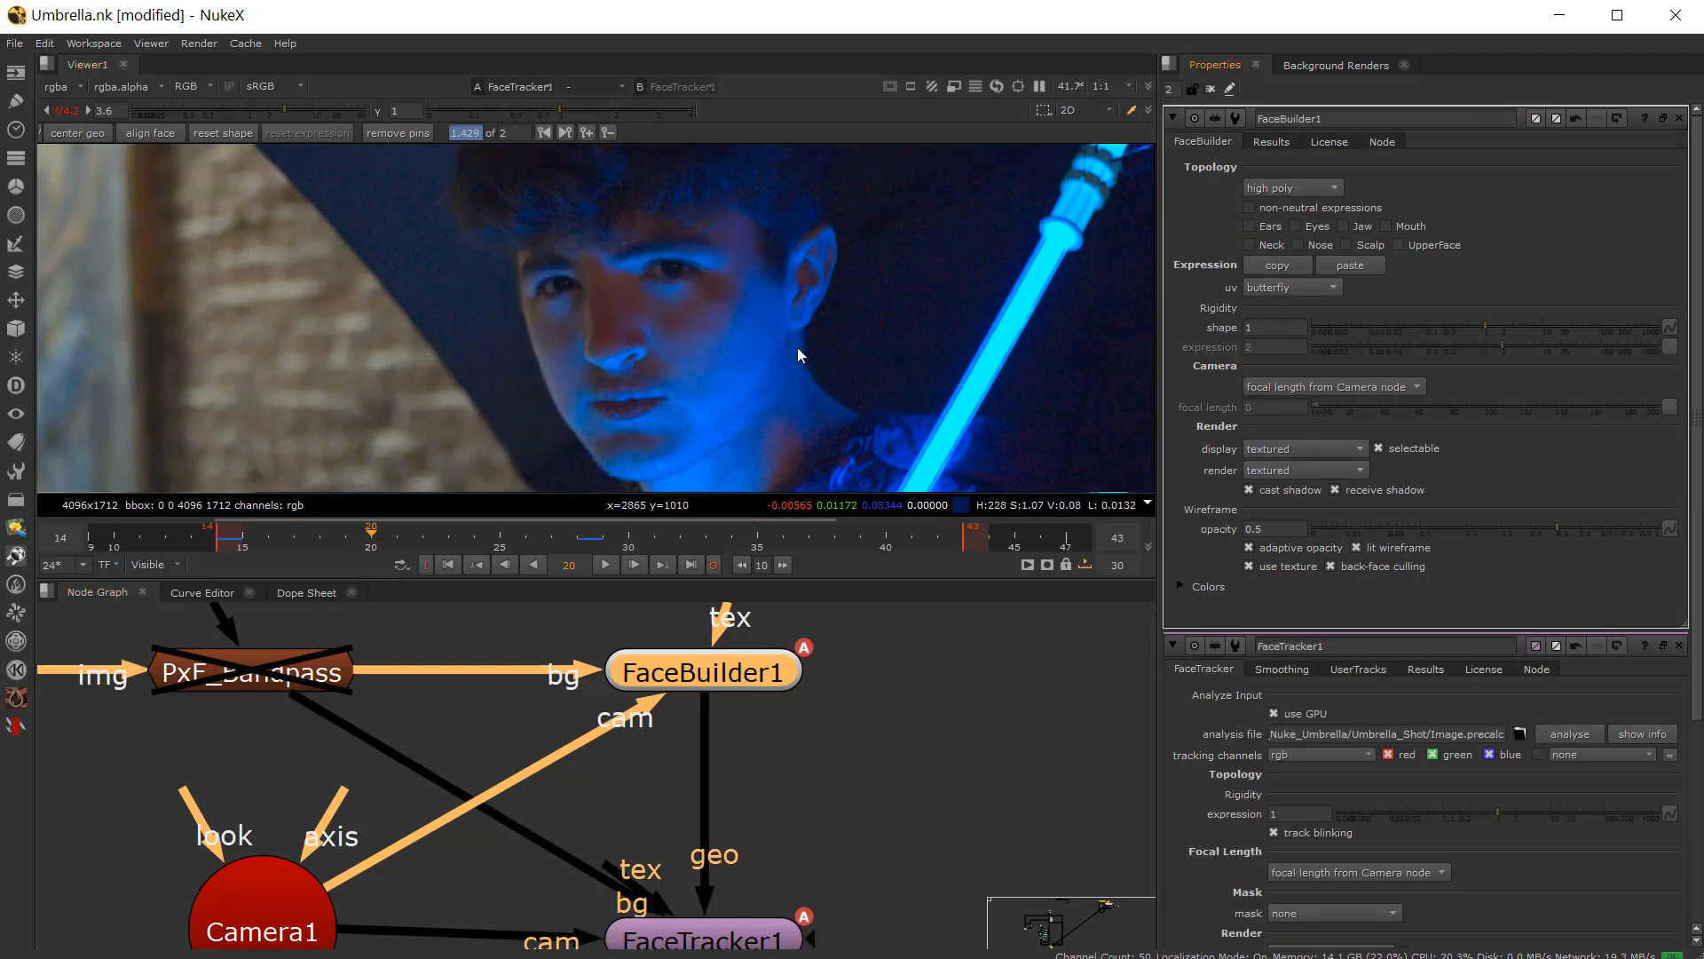
{"action": "left_click", "coordinate": [1399, 245]}
{"action": "left_click", "coordinate": [1385, 226]}
{"action": "left_click", "coordinate": [1344, 227]}
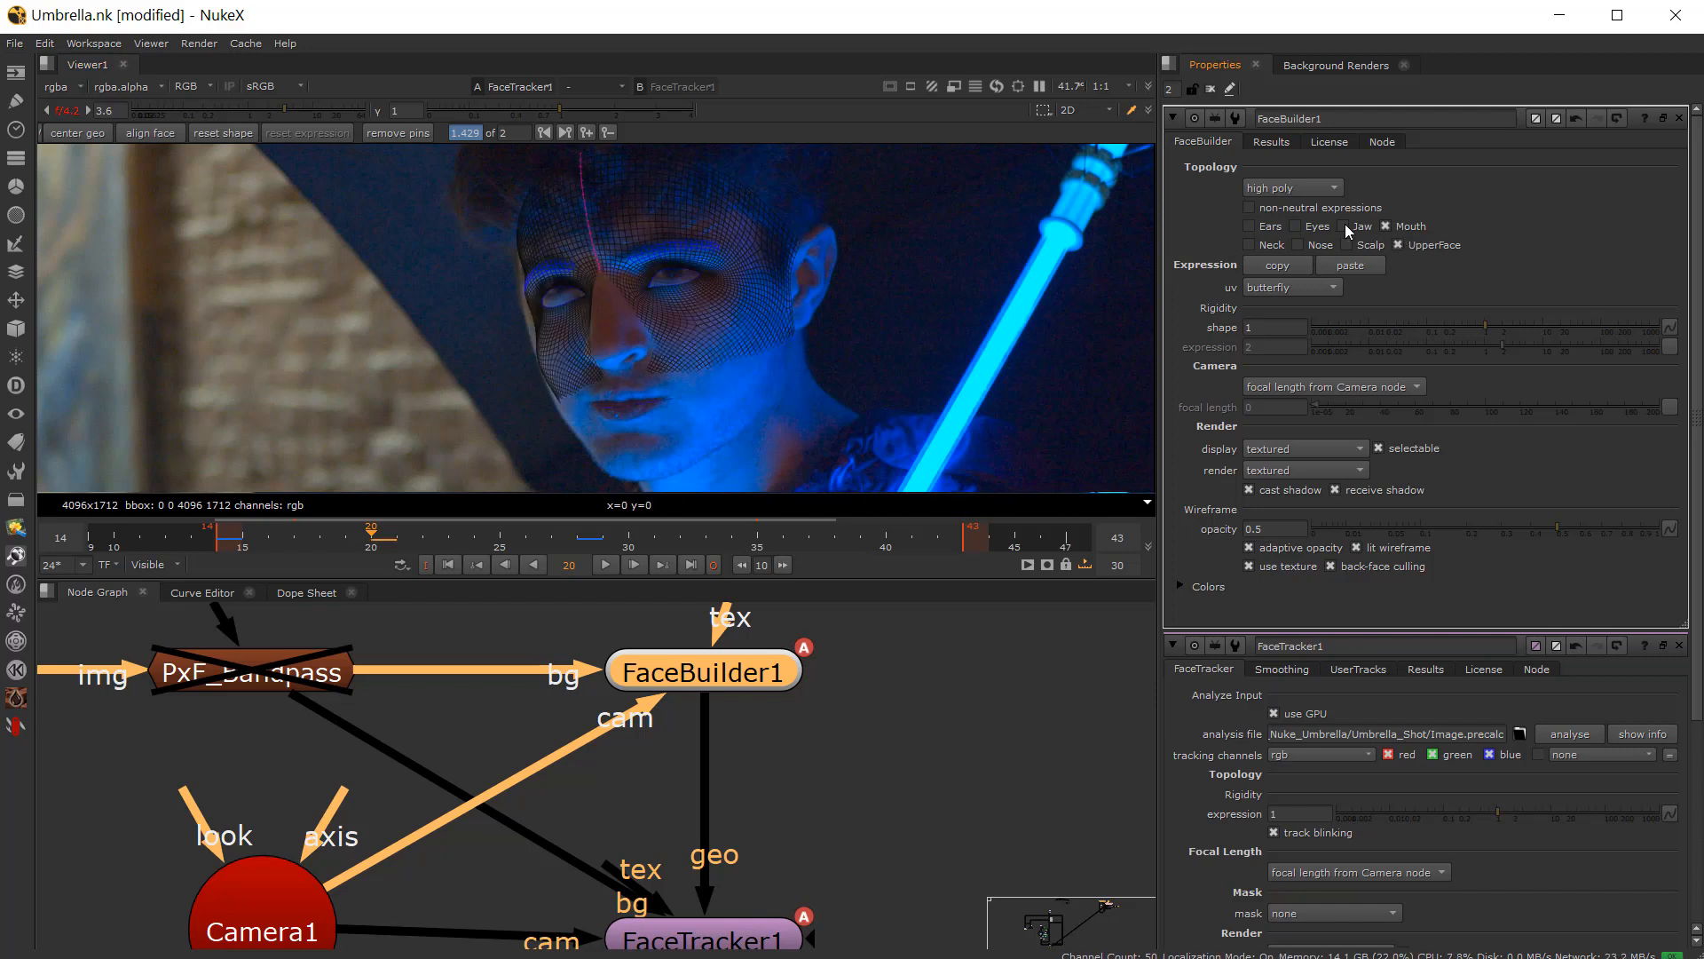
{"action": "left_click", "coordinate": [1346, 245]}
{"action": "left_click", "coordinate": [1298, 245]}
{"action": "left_click", "coordinate": [1296, 226]}
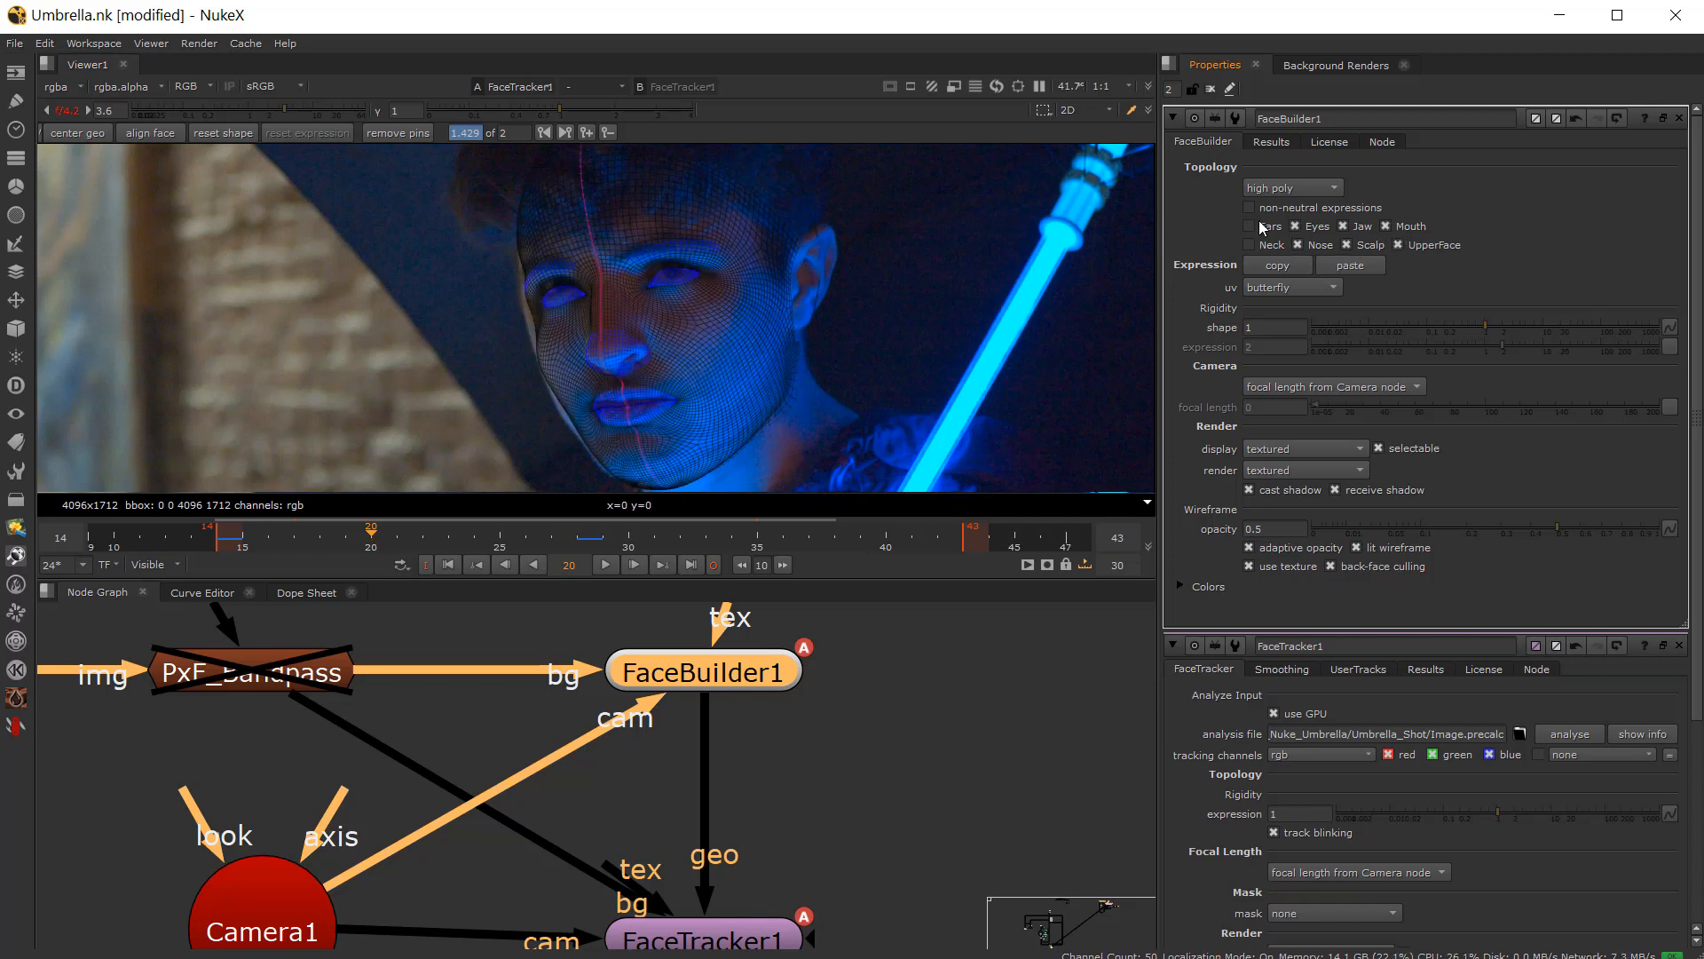
{"action": "left_click", "coordinate": [1249, 227]}
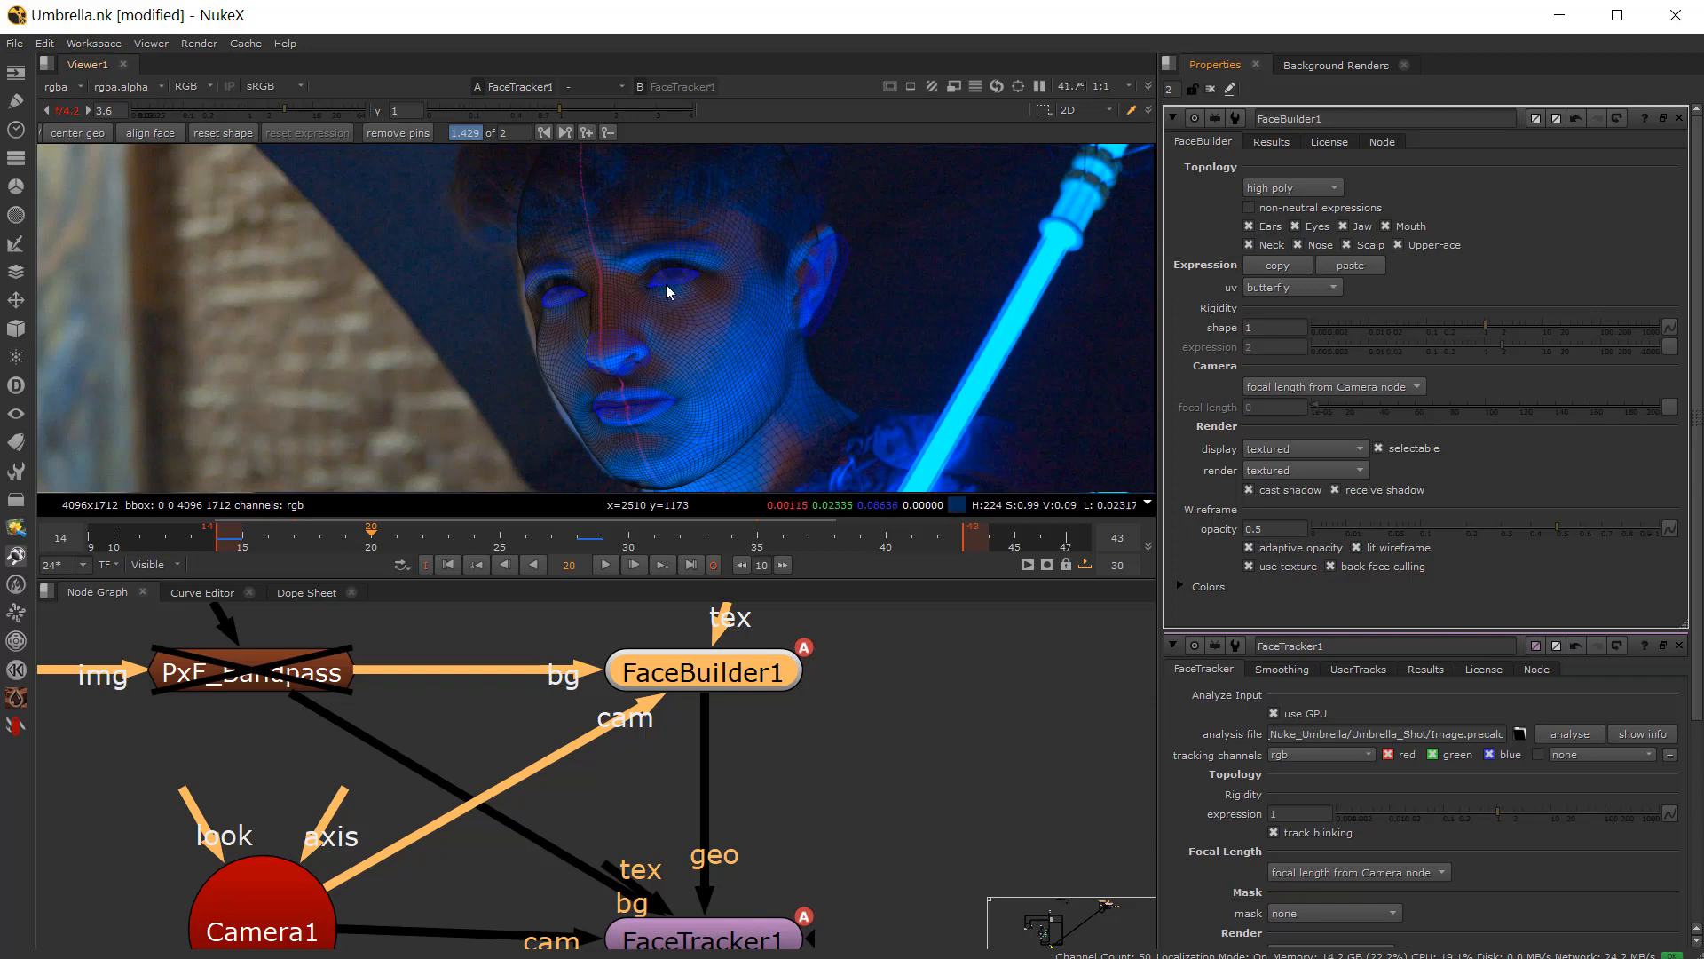
{"action": "left_click", "coordinate": [1250, 245]}
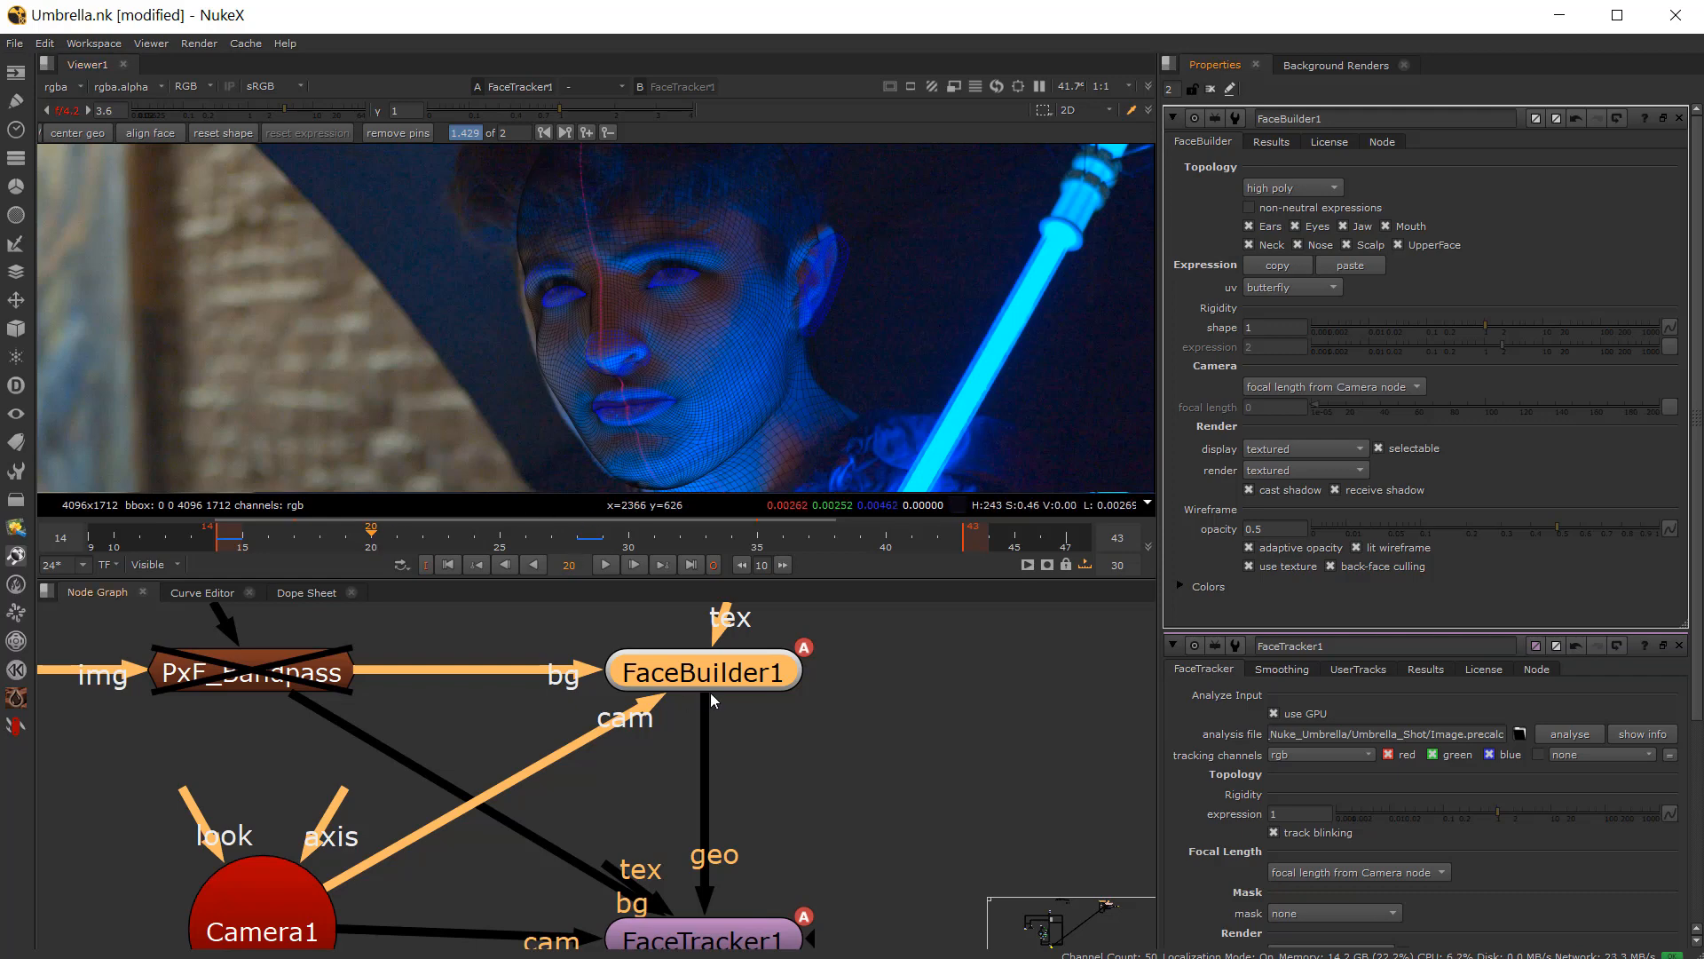
Step: Close FaceBuilder1's properties and open FaceTracker1's properties instead
{"action": "middle_click_drag", "start_coordinate": [757, 753], "coordinate": [754, 682]}
{"action": "left_click", "coordinate": [707, 872]}
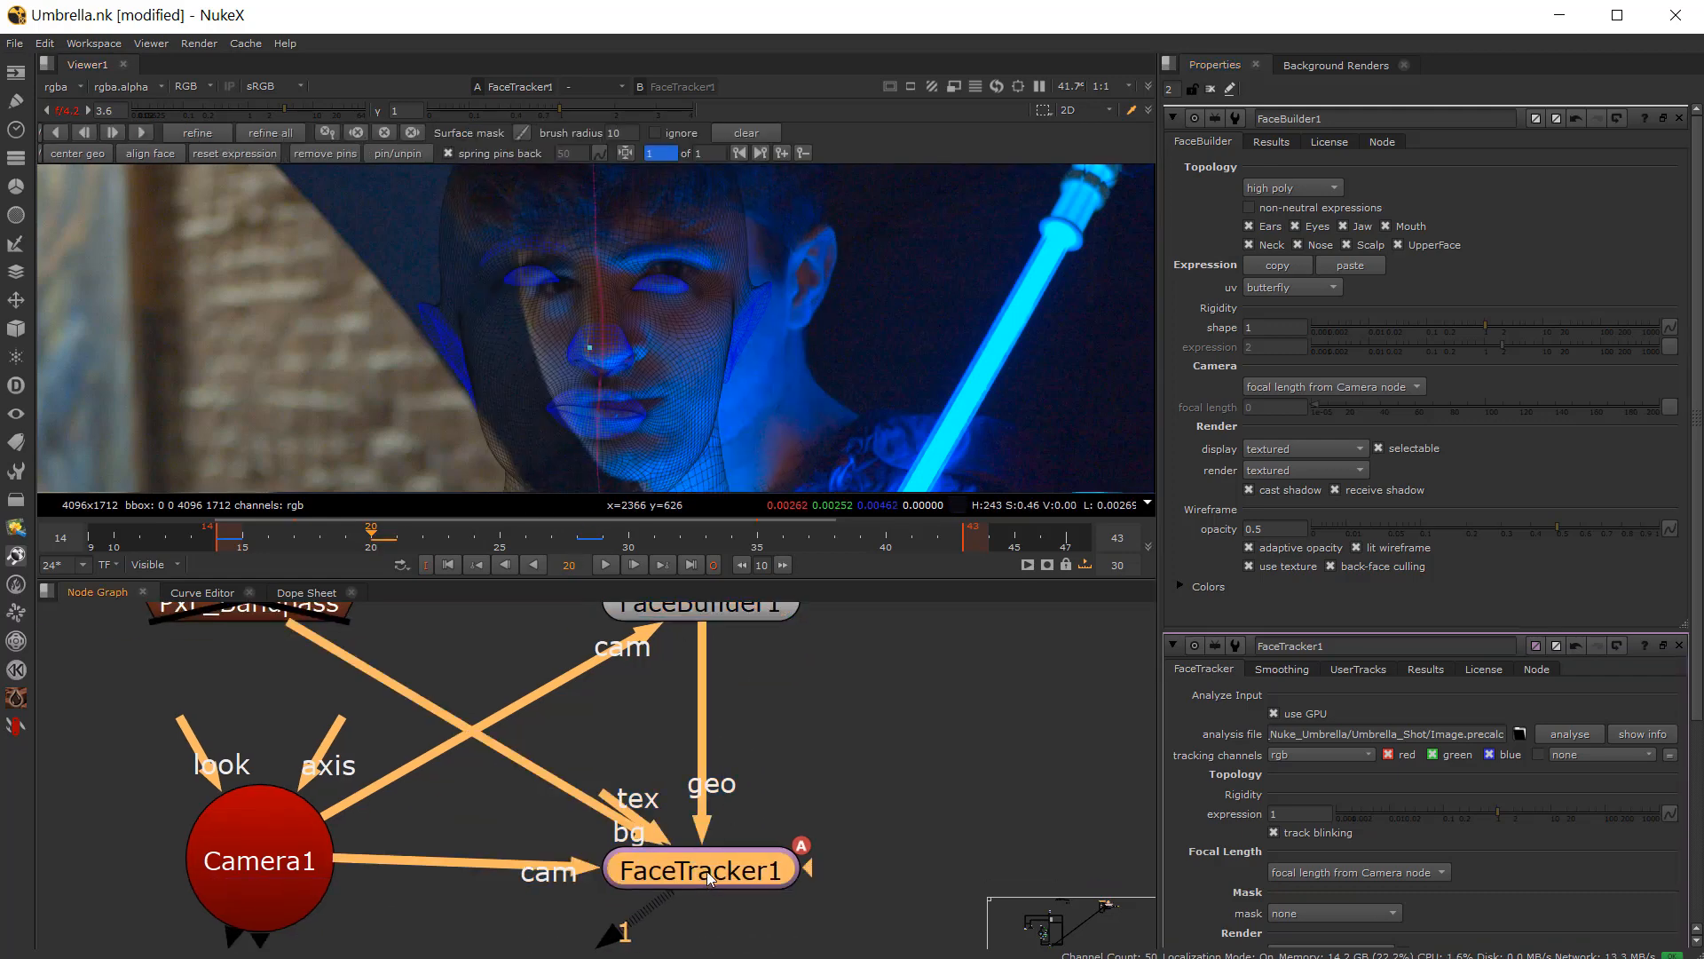
{"action": "left_click", "coordinate": [1680, 118]}
{"action": "left_click", "coordinate": [1680, 118]}
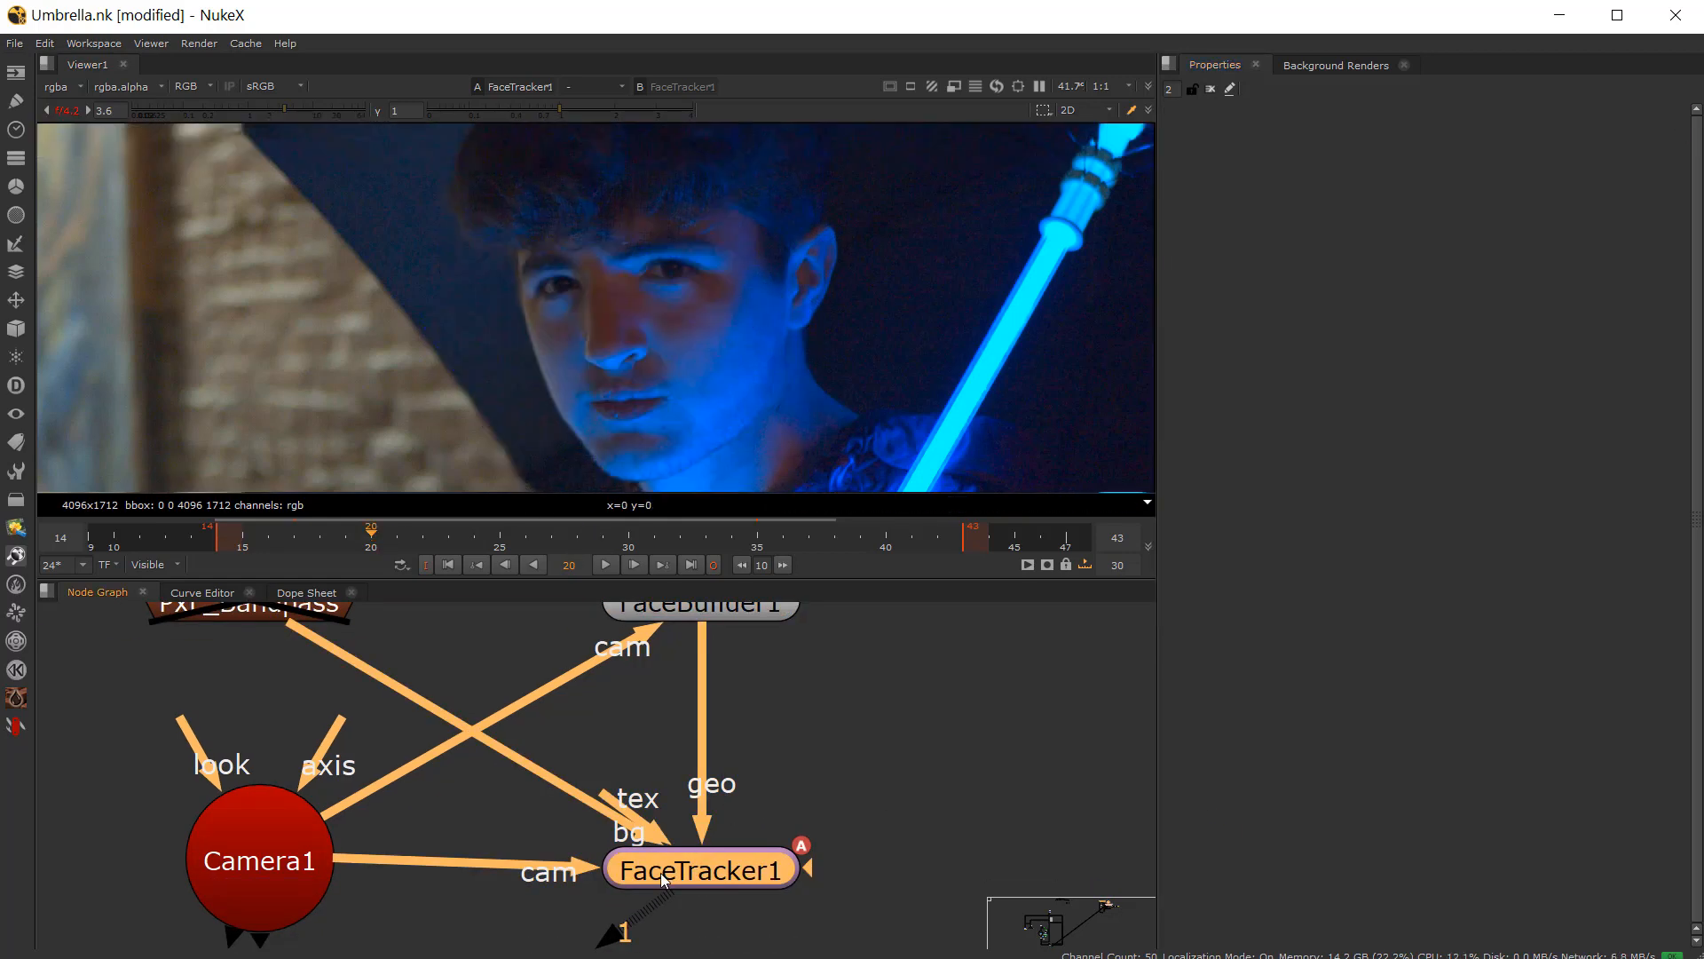
{"action": "double_click", "coordinate": [663, 871]}
{"action": "scroll", "coordinate": [577, 353], "scroll_direction": "up", "scroll_amount": 3}
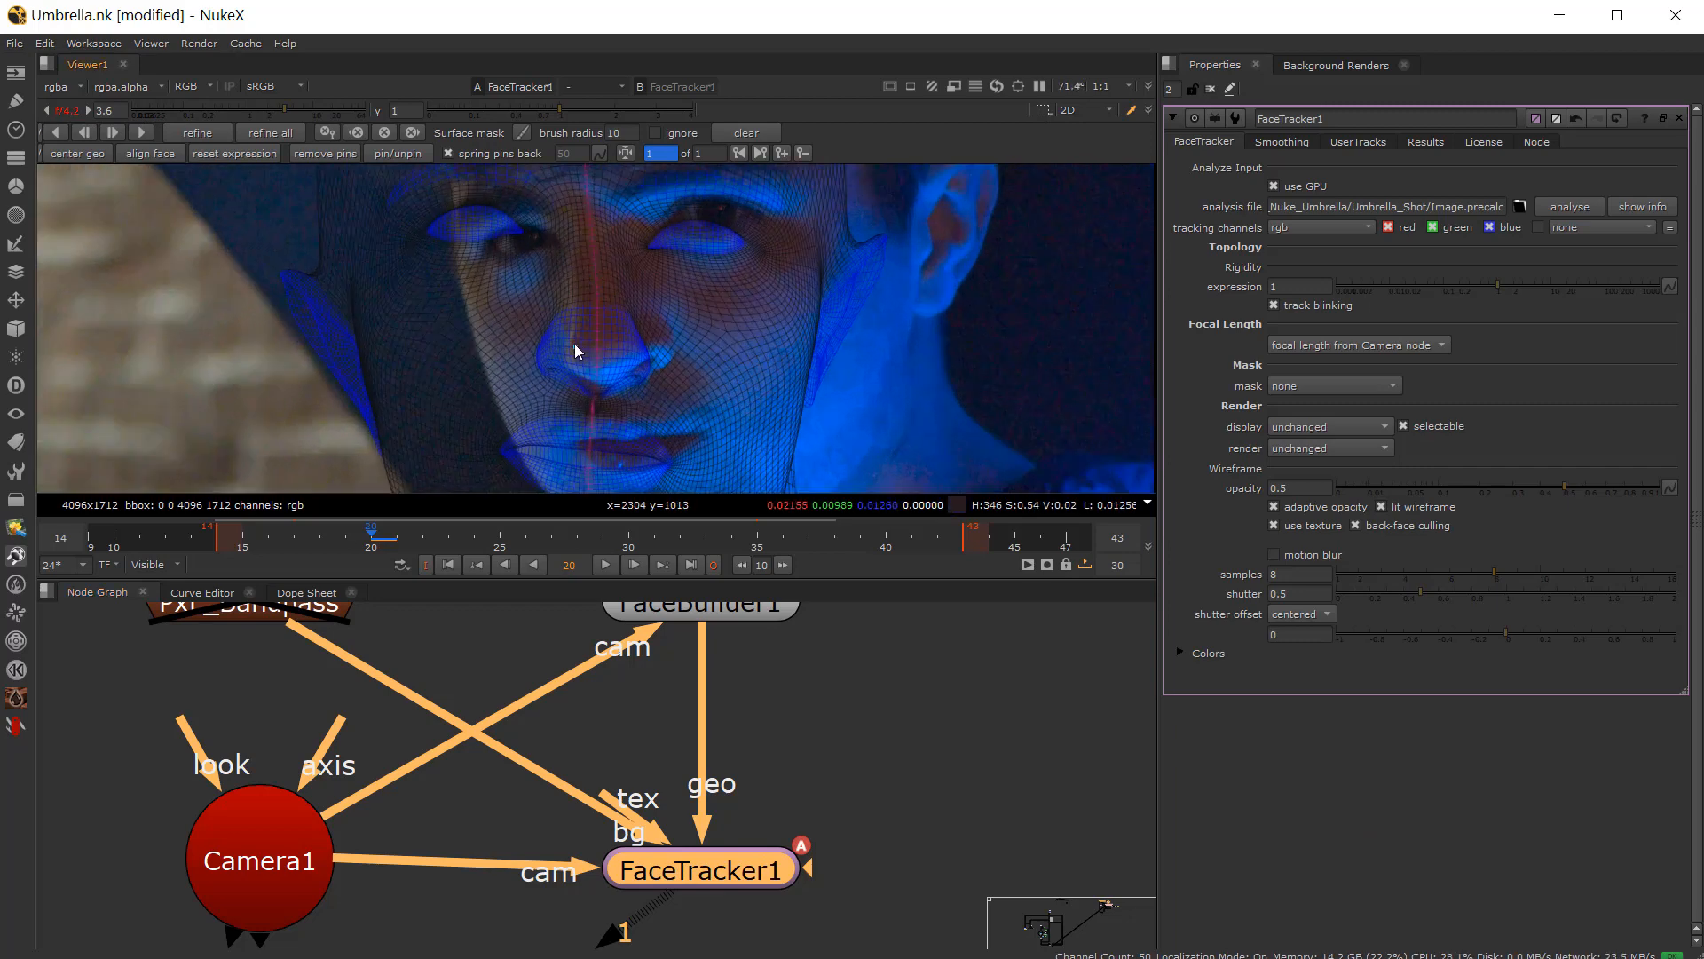
Step: Drag pins on the full-head mesh to refit it to the actor's face and ear
{"action": "scroll", "coordinate": [772, 328], "scroll_direction": "down", "scroll_amount": 4}
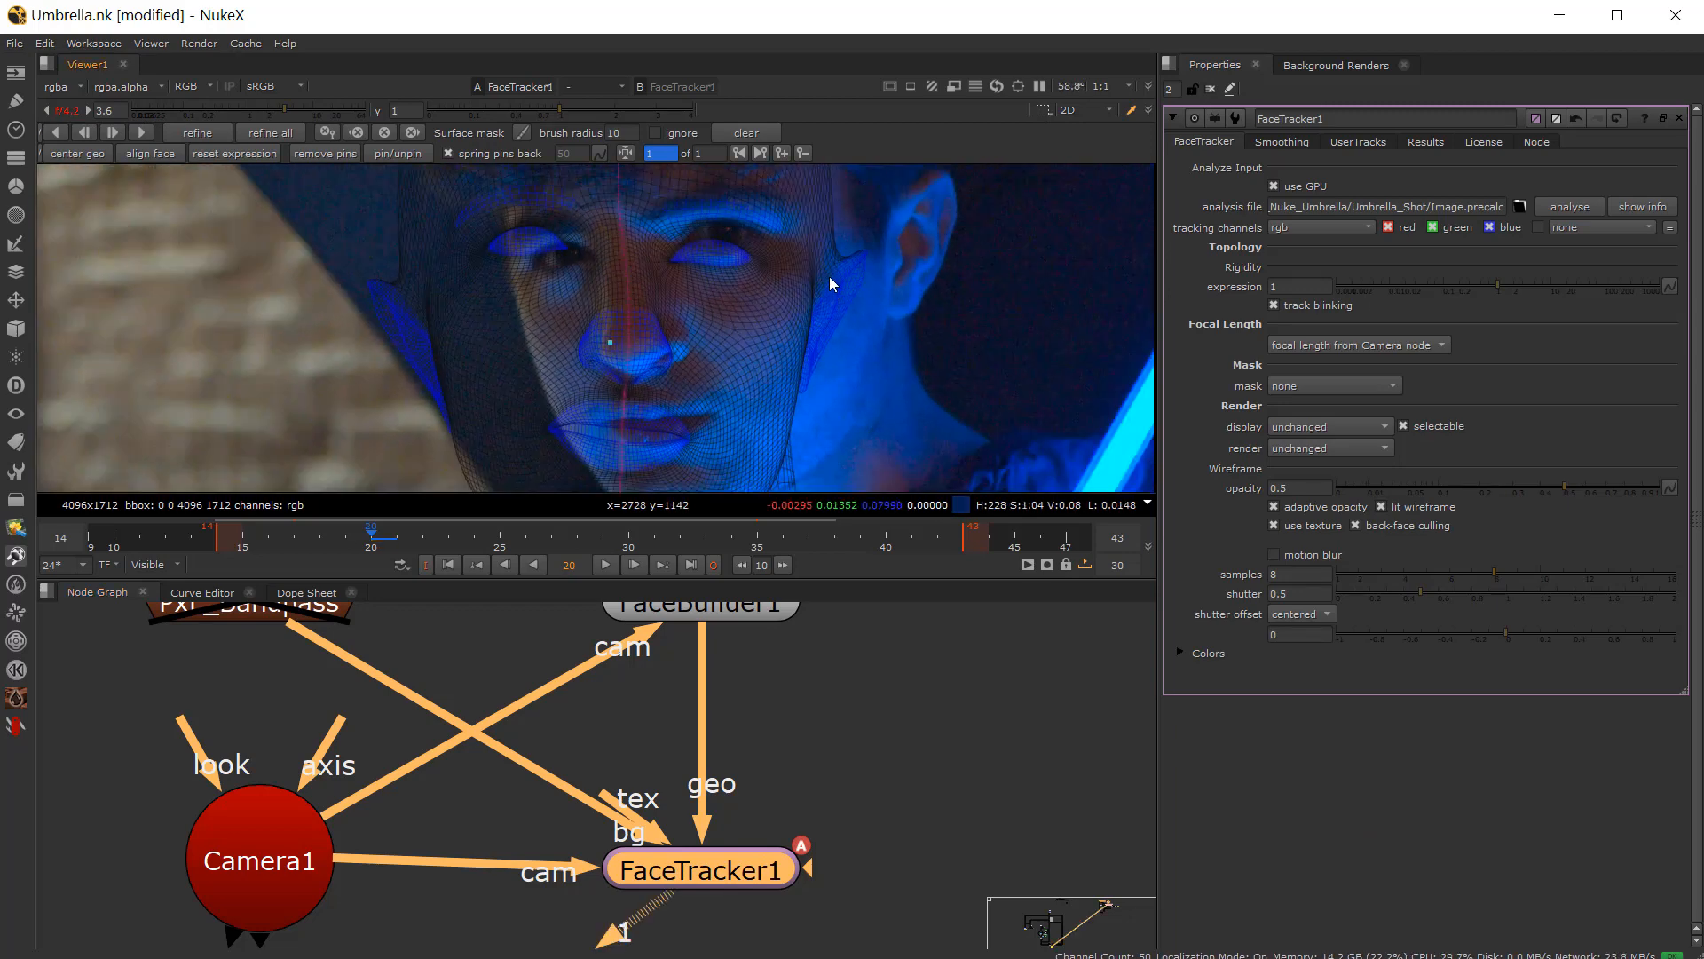
{"action": "scroll", "coordinate": [777, 298], "scroll_direction": "up", "scroll_amount": 2}
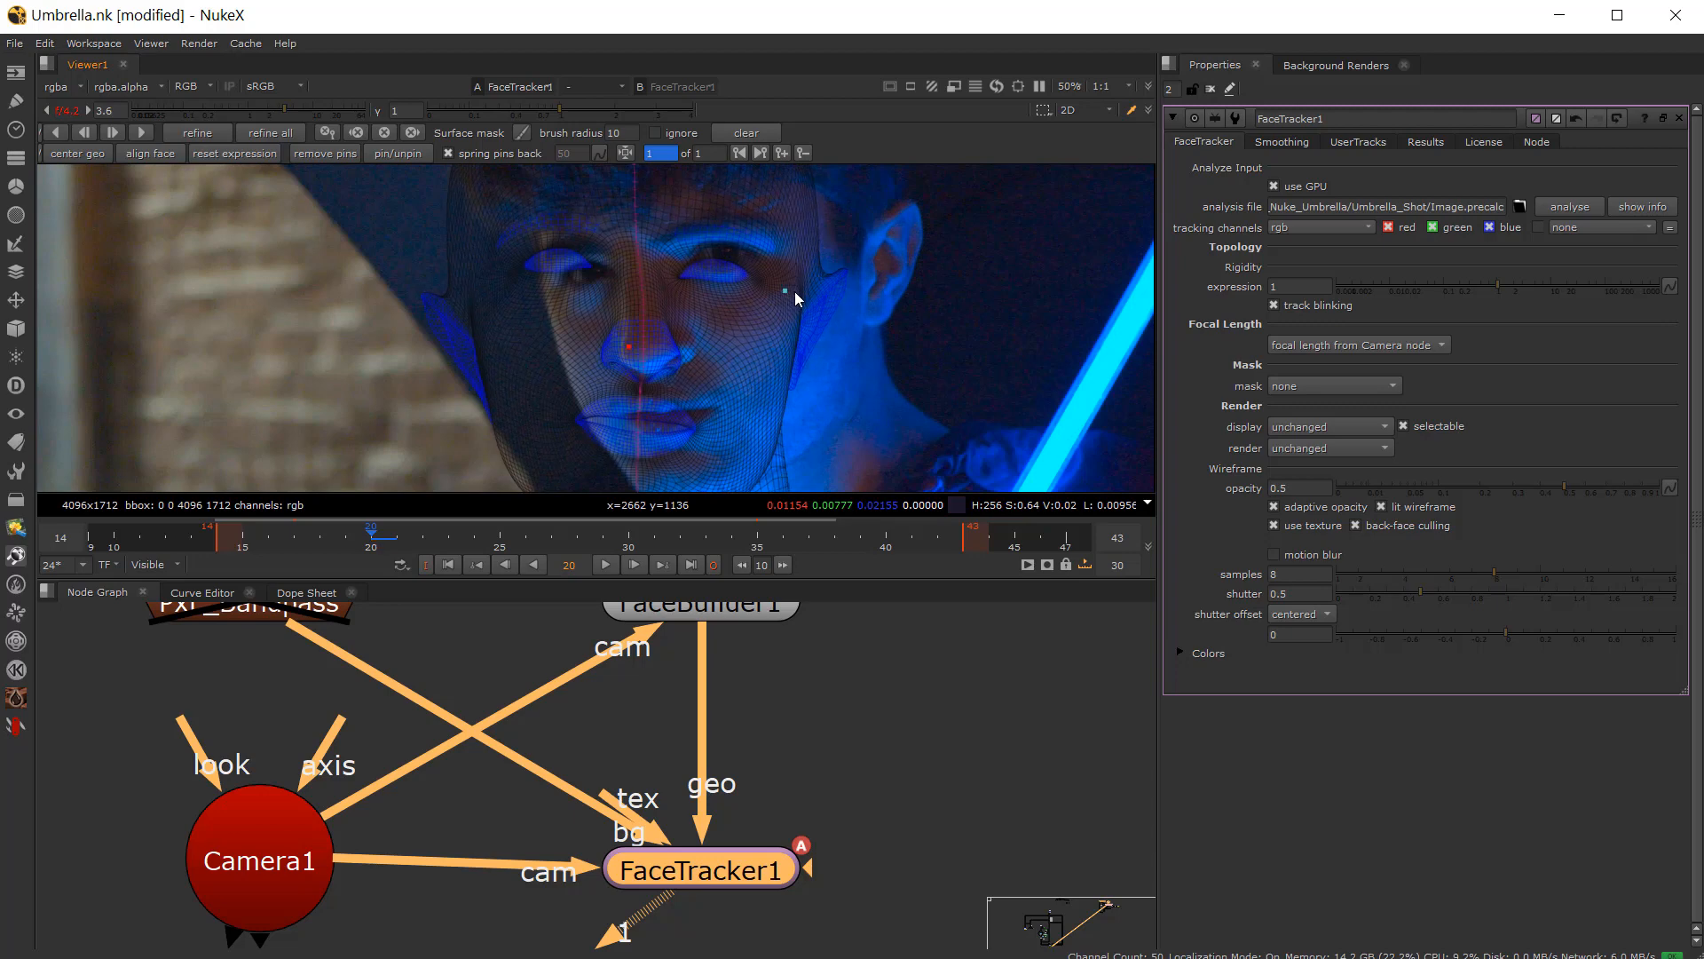
{"action": "left_click_drag", "start_coordinate": [842, 268], "coordinate": [836, 263]}
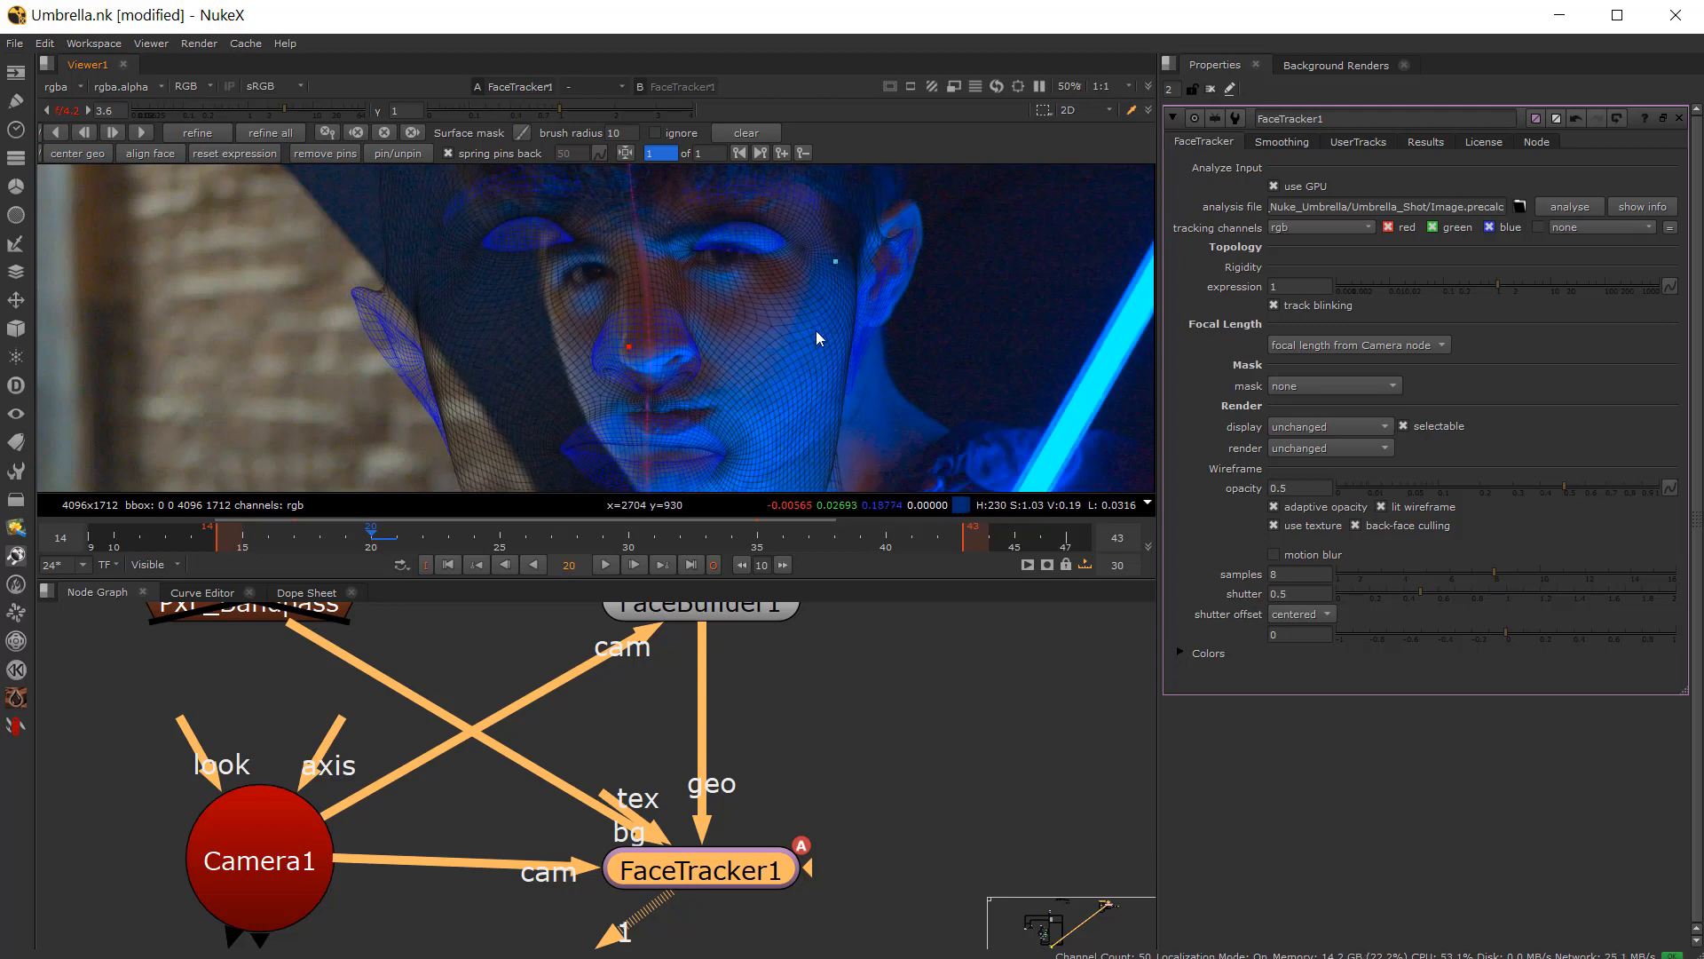
{"action": "middle_click_drag", "start_coordinate": [817, 481], "coordinate": [843, 282]}
{"action": "scroll", "coordinate": [652, 420], "scroll_direction": "down", "scroll_amount": 1}
{"action": "middle_click_drag", "start_coordinate": [624, 213], "coordinate": [616, 325]}
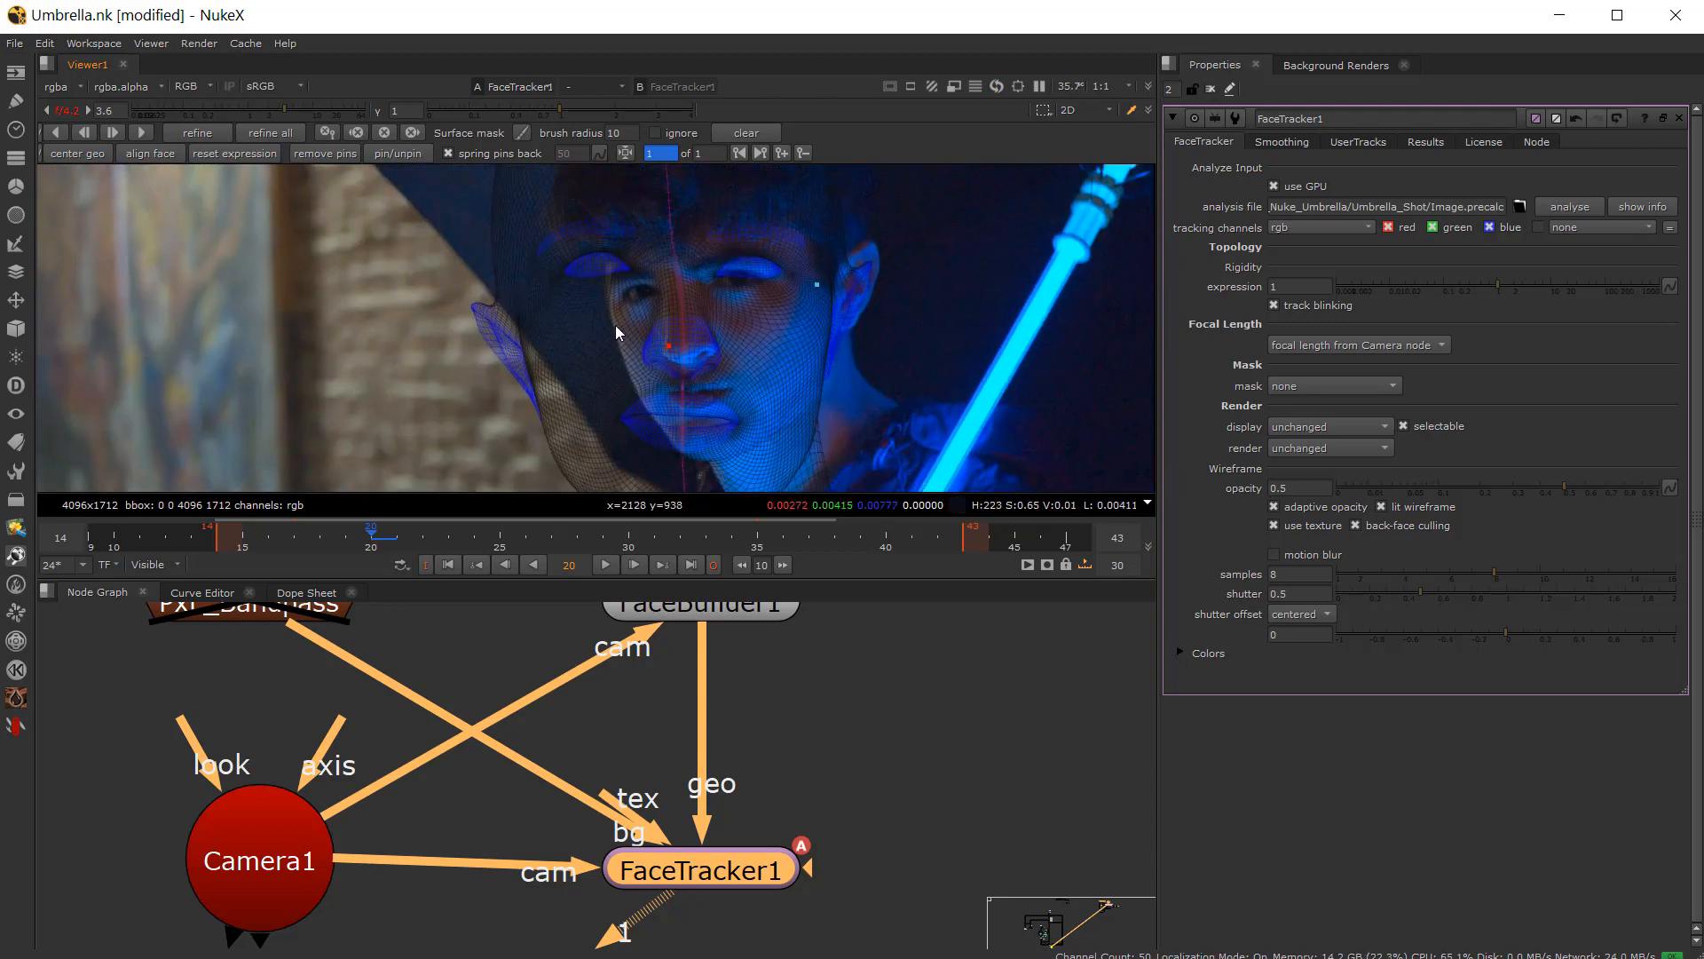
{"action": "middle_click_drag", "start_coordinate": [643, 486], "coordinate": [637, 407]}
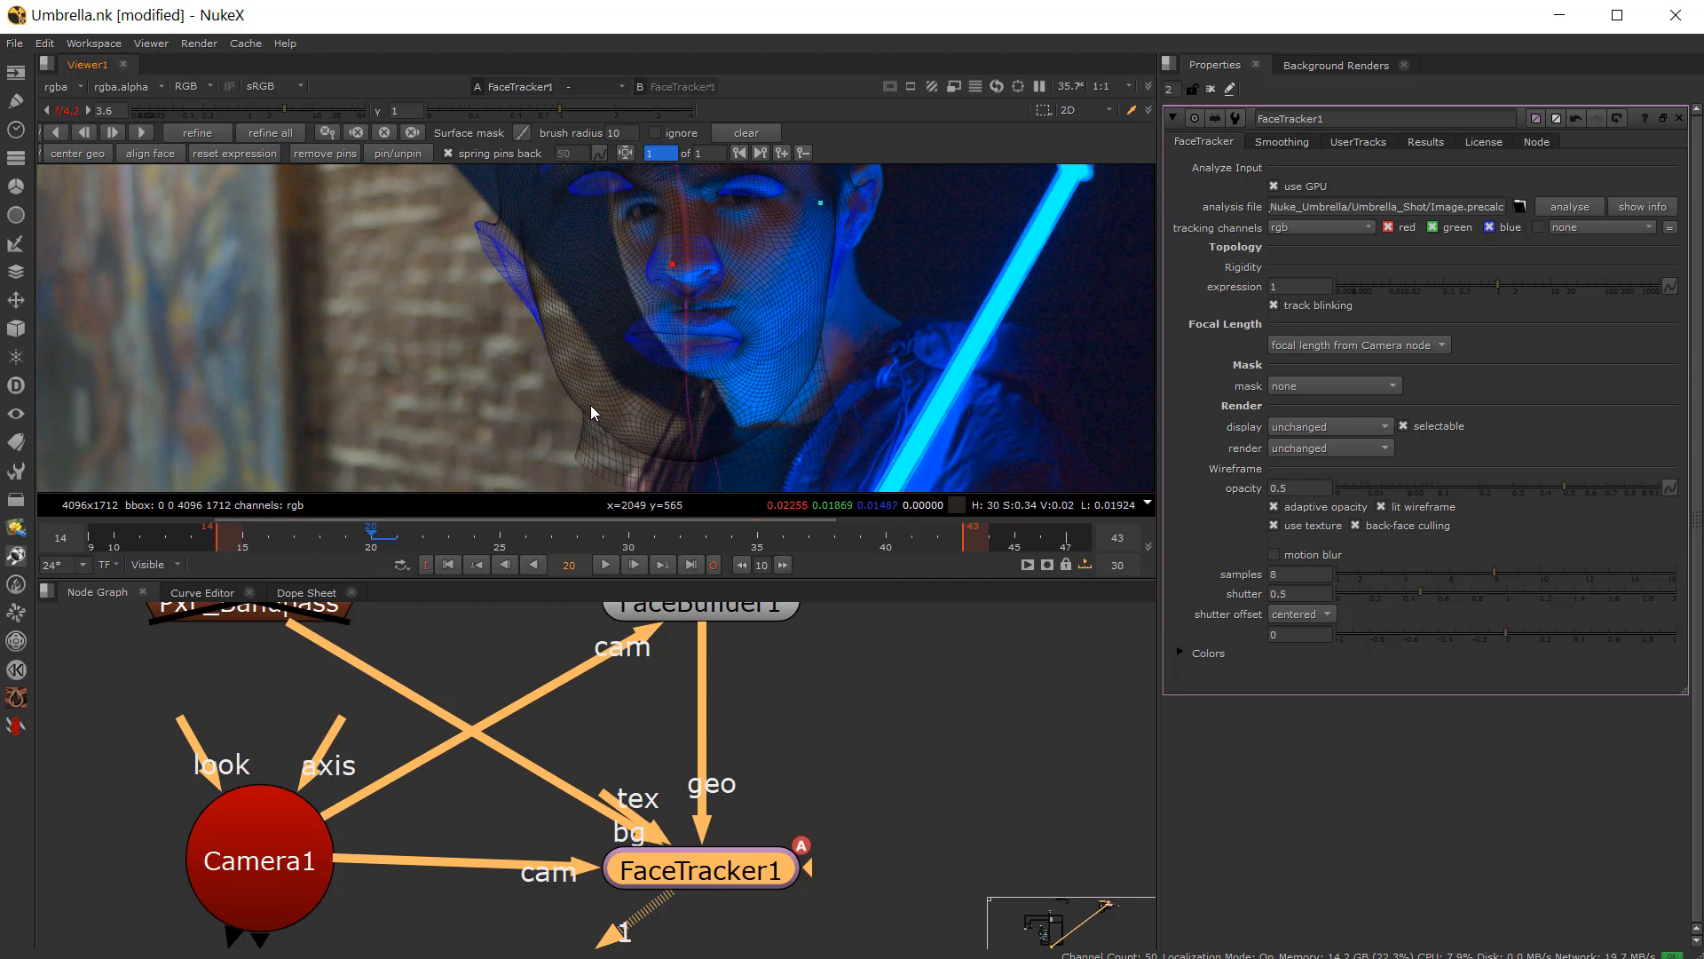
{"action": "left_click_drag", "start_coordinate": [589, 405], "coordinate": [622, 334]}
{"action": "scroll", "coordinate": [664, 330], "scroll_direction": "up", "scroll_amount": 3}
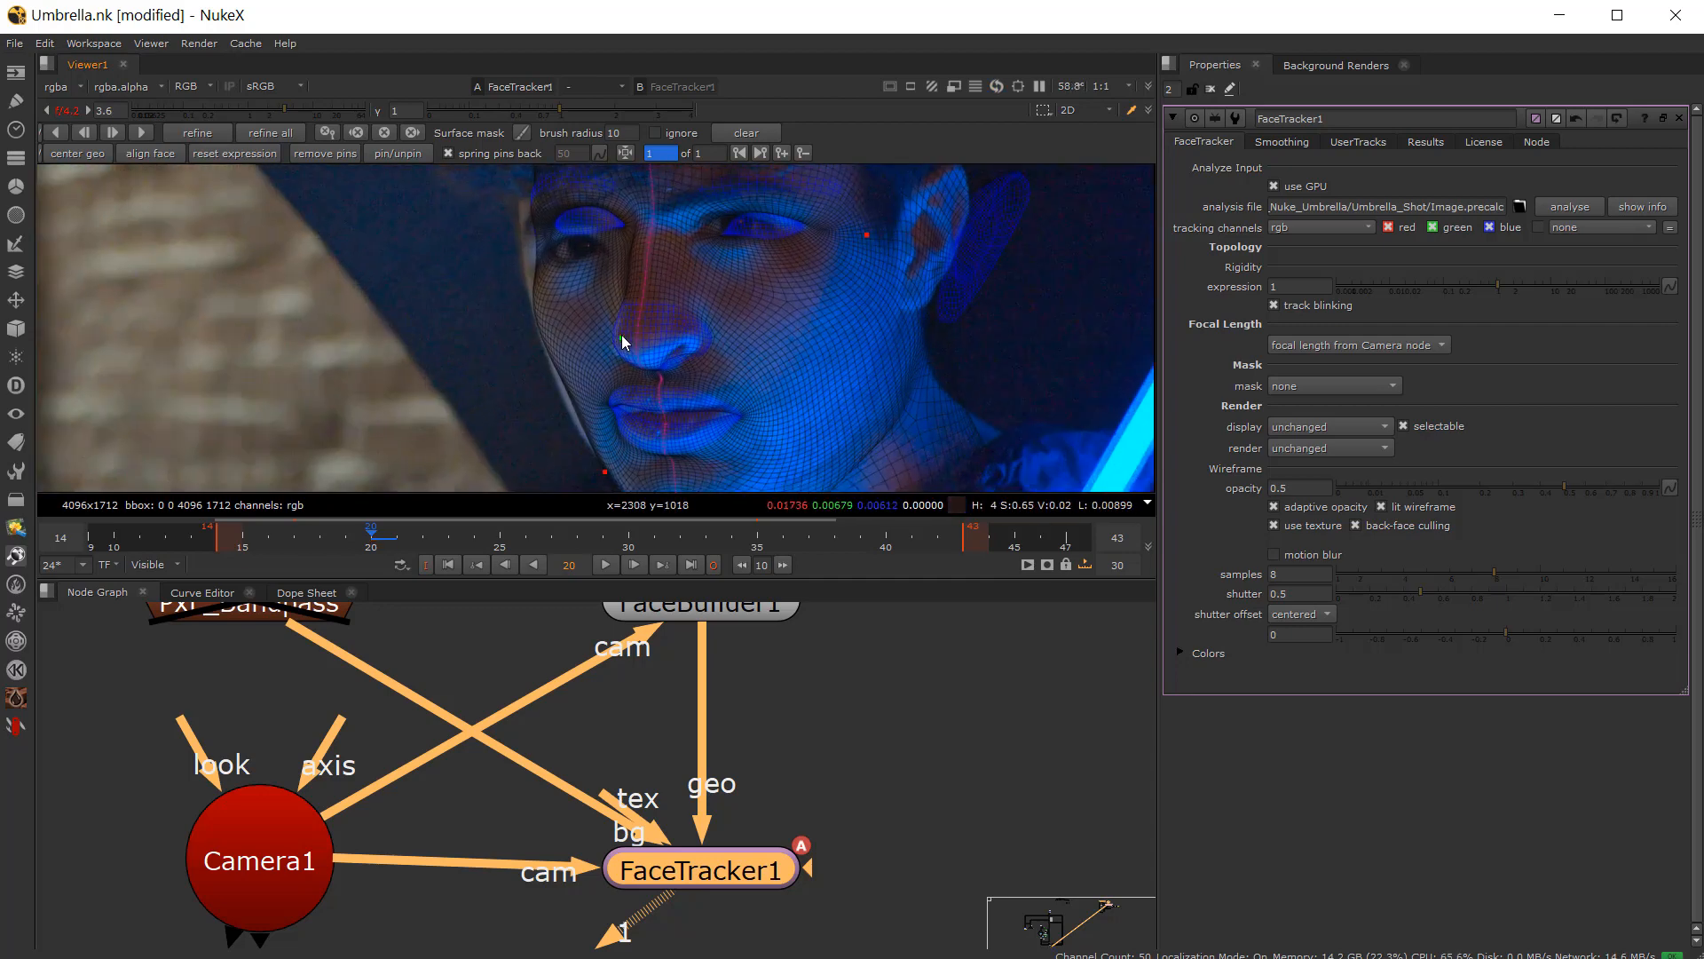
Step: Drag the pins near the ear and temple to tighten the mesh fit around the cheek and jaw
{"action": "middle_click_drag", "start_coordinate": [899, 238], "coordinate": [861, 264]}
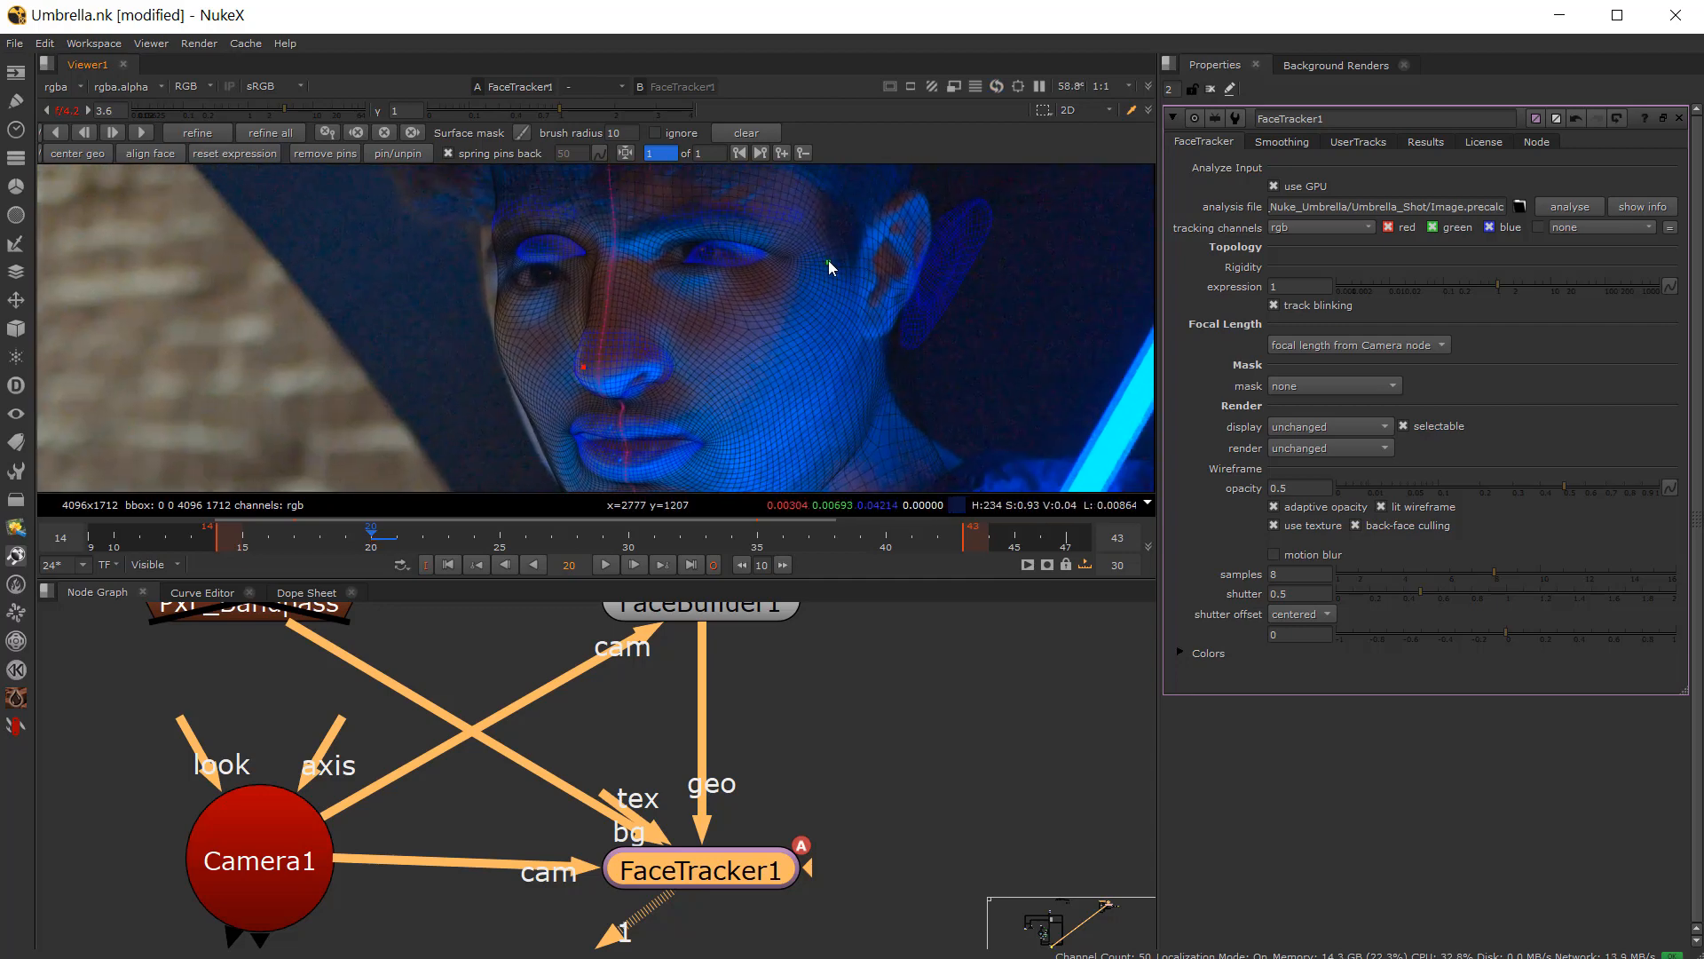
{"action": "left_click_drag", "start_coordinate": [829, 259], "coordinate": [796, 252]}
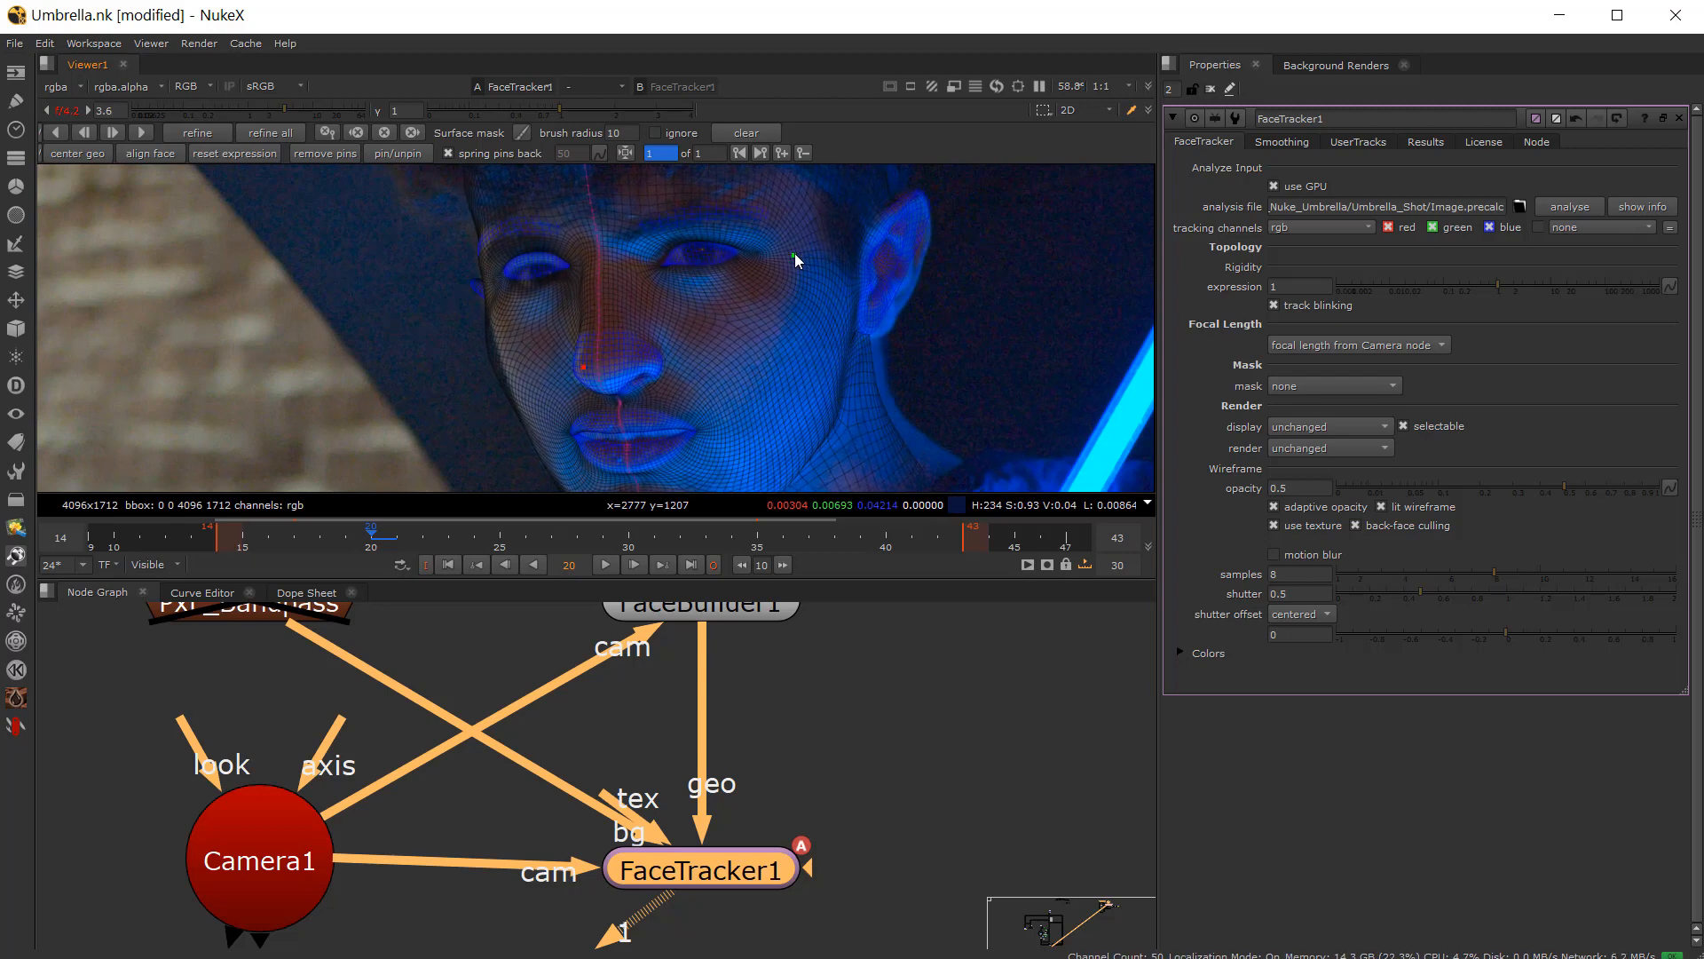
{"action": "middle_click_drag", "start_coordinate": [668, 350], "coordinate": [663, 278]}
{"action": "middle_click_drag", "start_coordinate": [585, 429], "coordinate": [601, 365]}
{"action": "scroll", "coordinate": [601, 365], "scroll_direction": "up", "scroll_amount": 2}
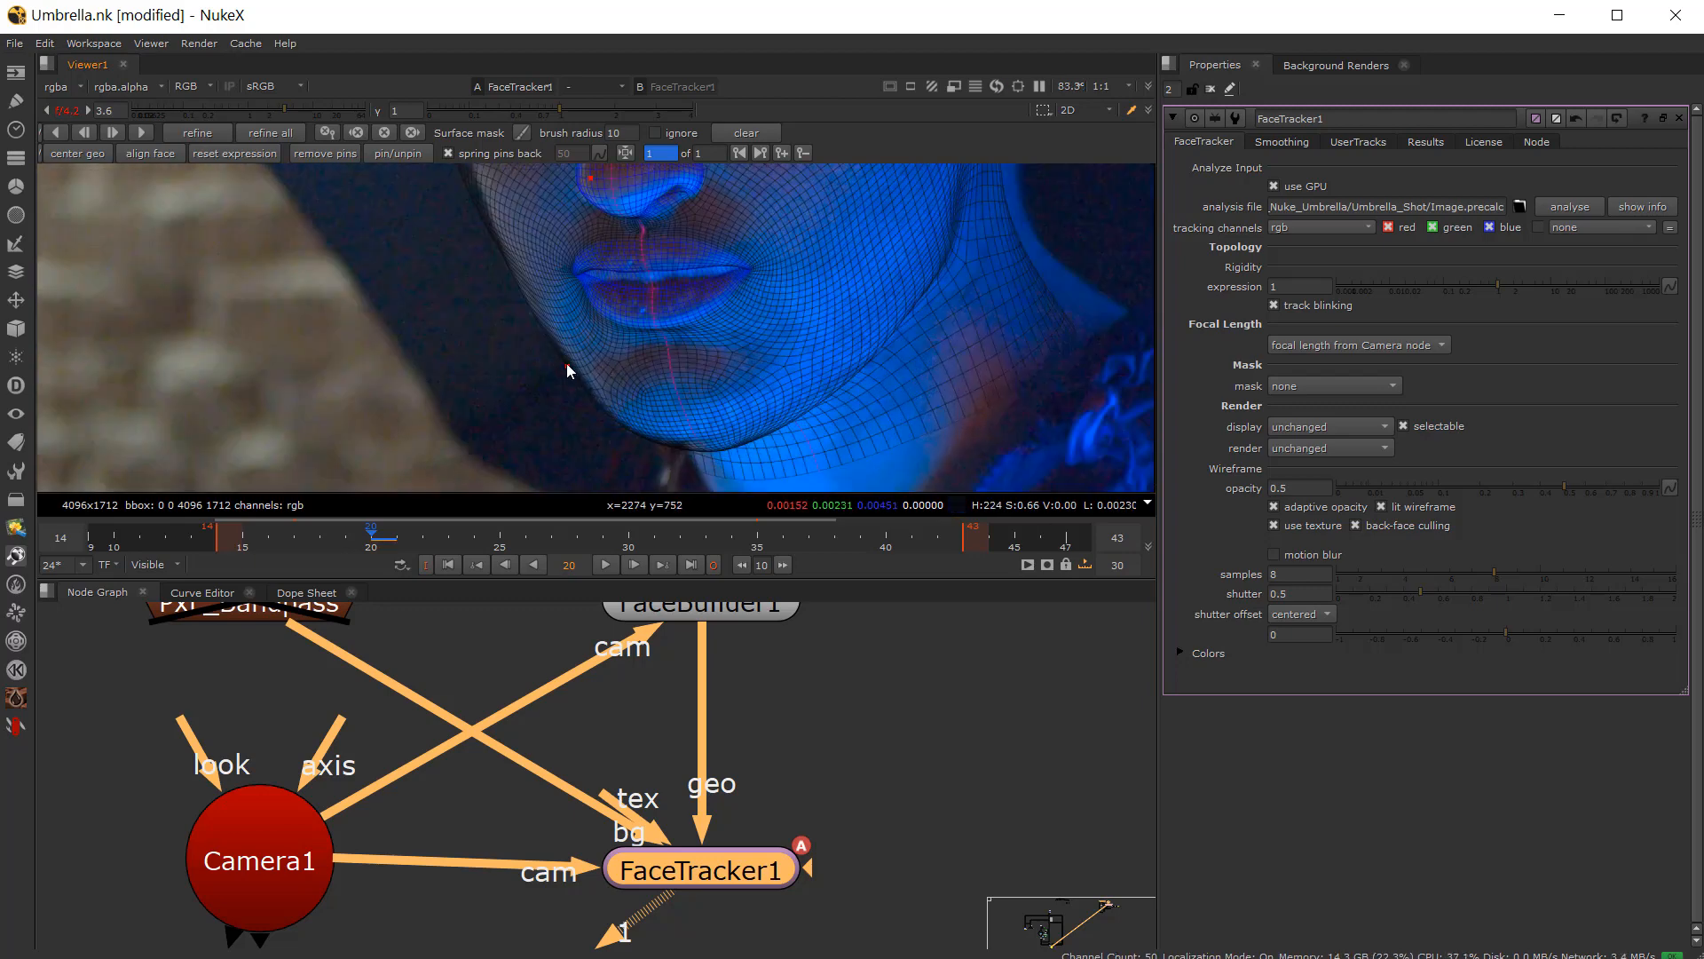
{"action": "left_click_drag", "start_coordinate": [566, 365], "coordinate": [569, 371]}
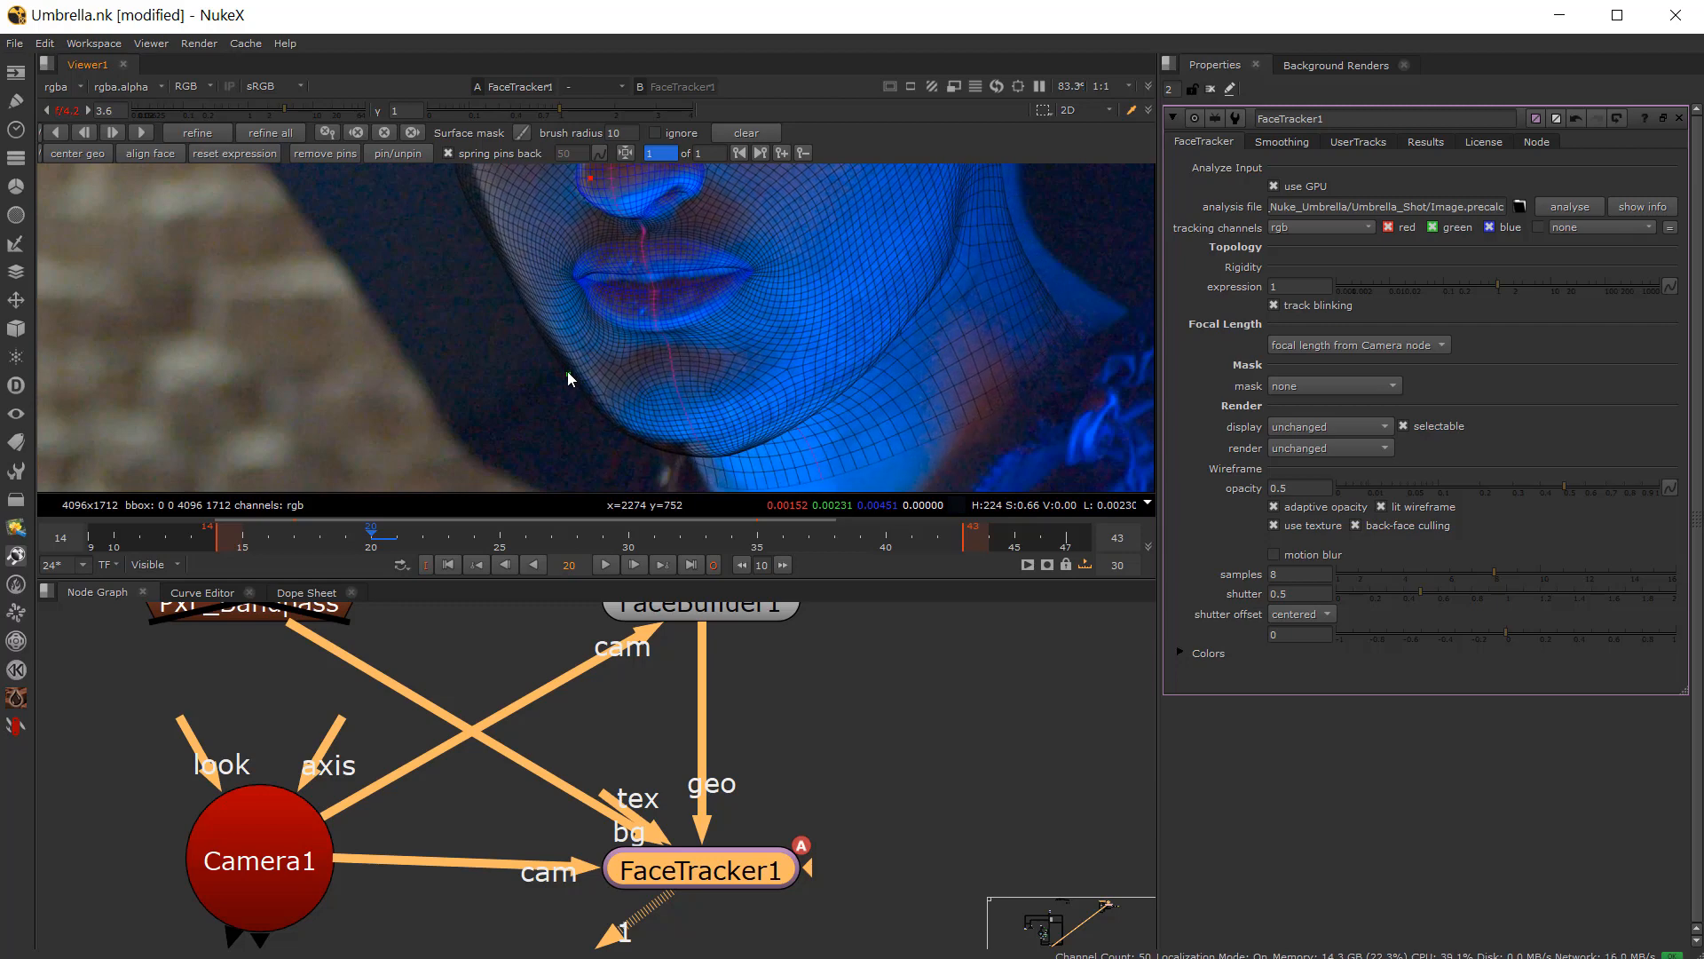
{"action": "middle_click_drag", "start_coordinate": [680, 382], "coordinate": [581, 490]}
{"action": "scroll", "coordinate": [578, 437], "scroll_direction": "down", "scroll_amount": 2}
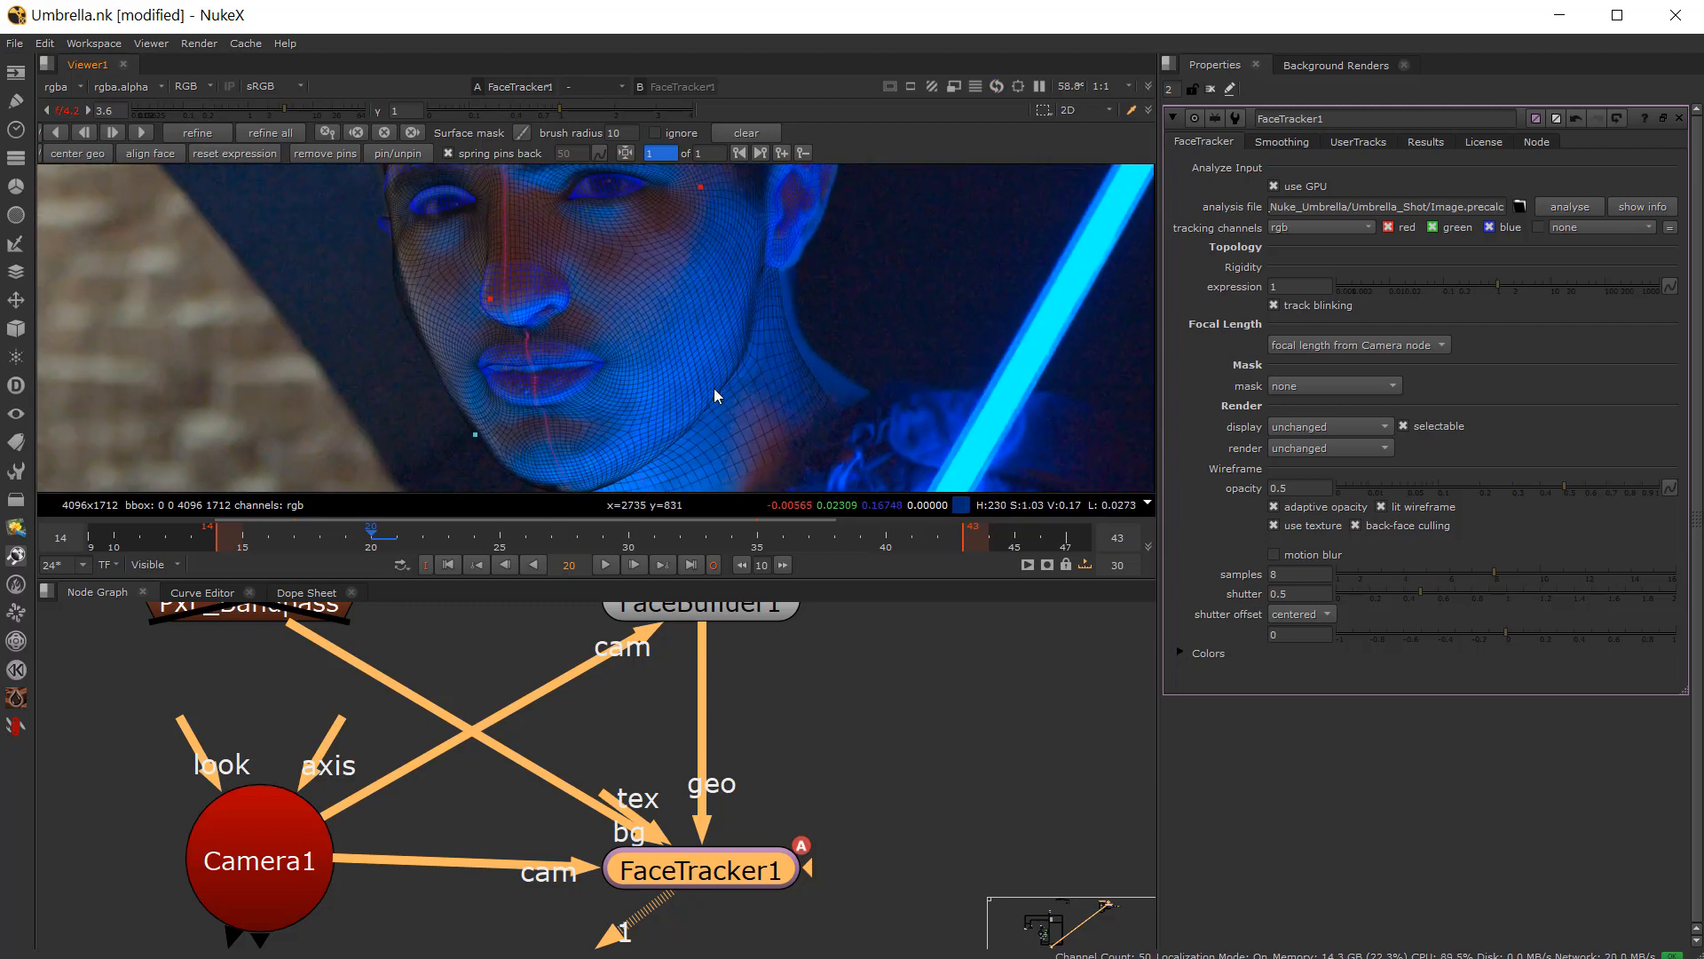
{"action": "scroll", "coordinate": [705, 412], "scroll_direction": "up", "scroll_amount": 2}
{"action": "scroll", "coordinate": [678, 430], "scroll_direction": "down", "scroll_amount": 2}
{"action": "scroll", "coordinate": [397, 375], "scroll_direction": "up", "scroll_amount": 2}
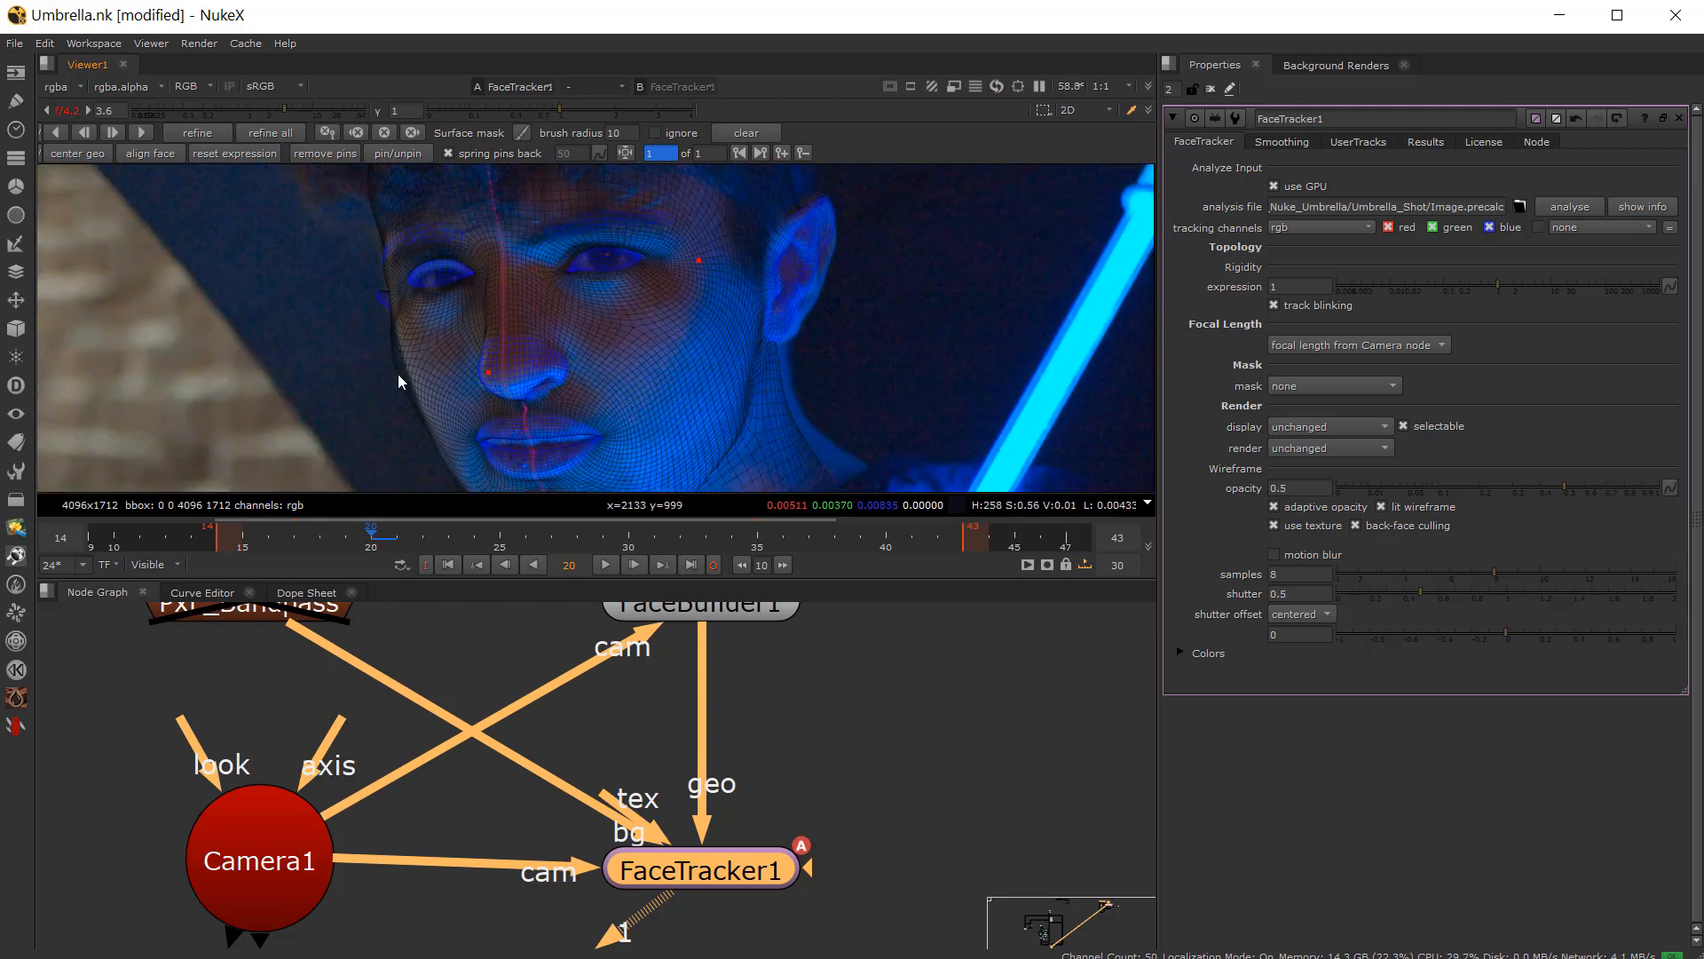
{"action": "scroll", "coordinate": [412, 366], "scroll_direction": "down", "scroll_amount": 2}
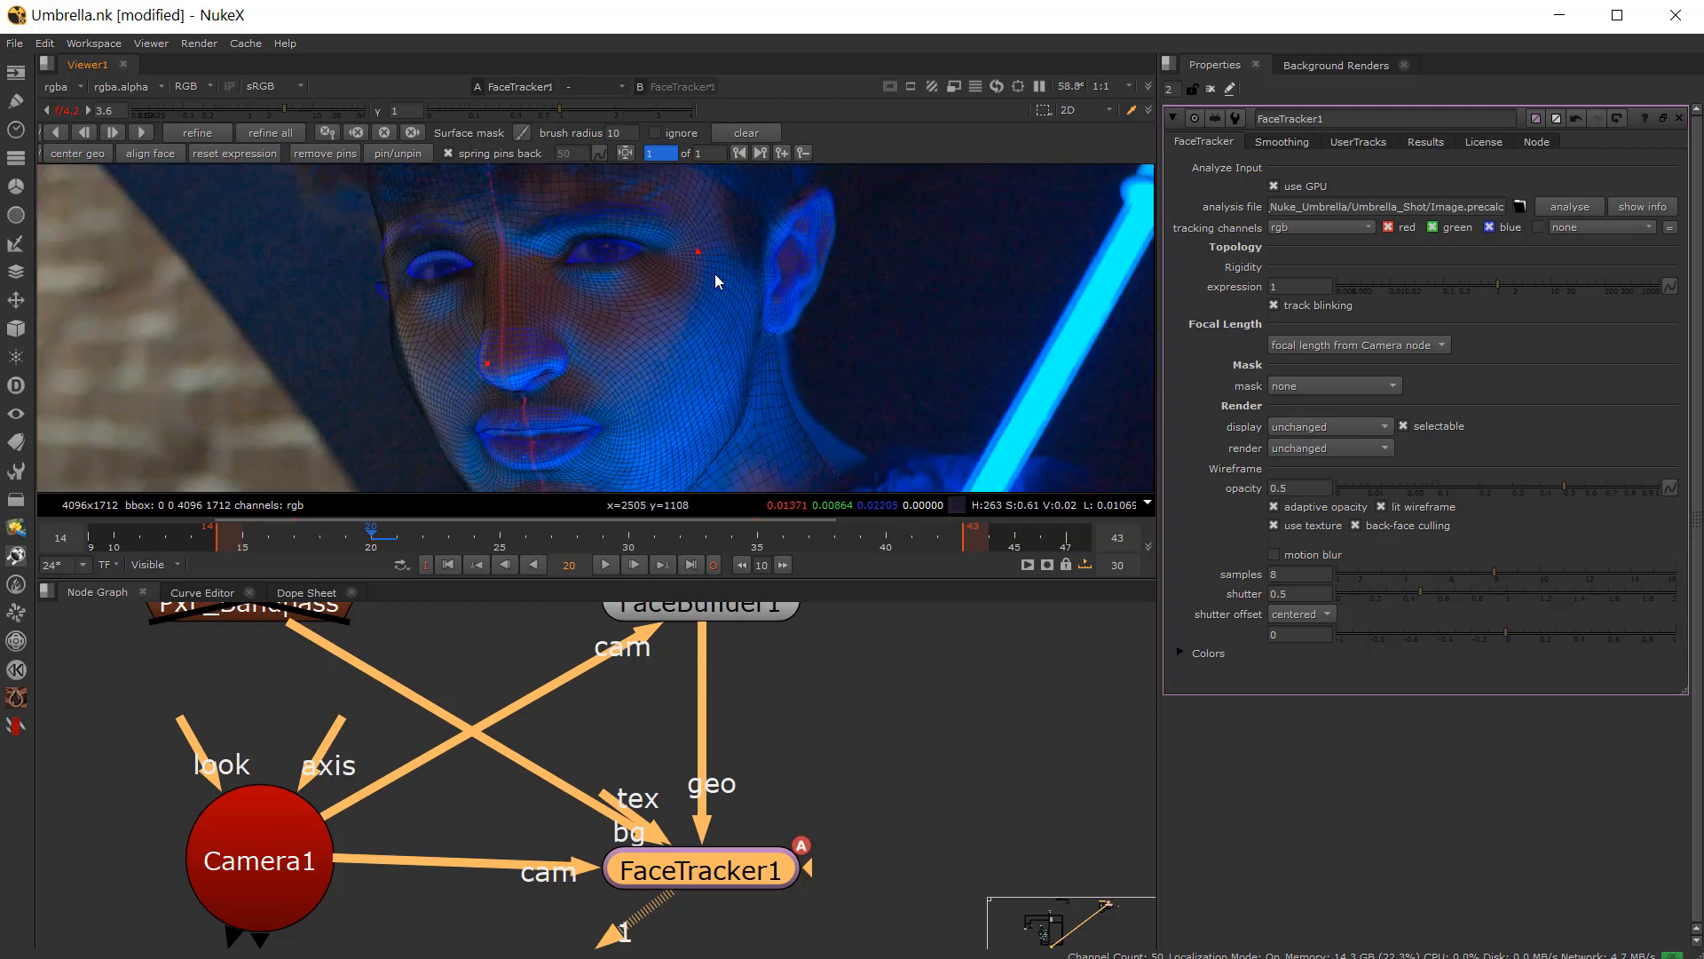
Step: Nudge the pins at the temple and the nose tip to refine the mesh alignment
{"action": "left_click_drag", "start_coordinate": [696, 253], "coordinate": [694, 250]}
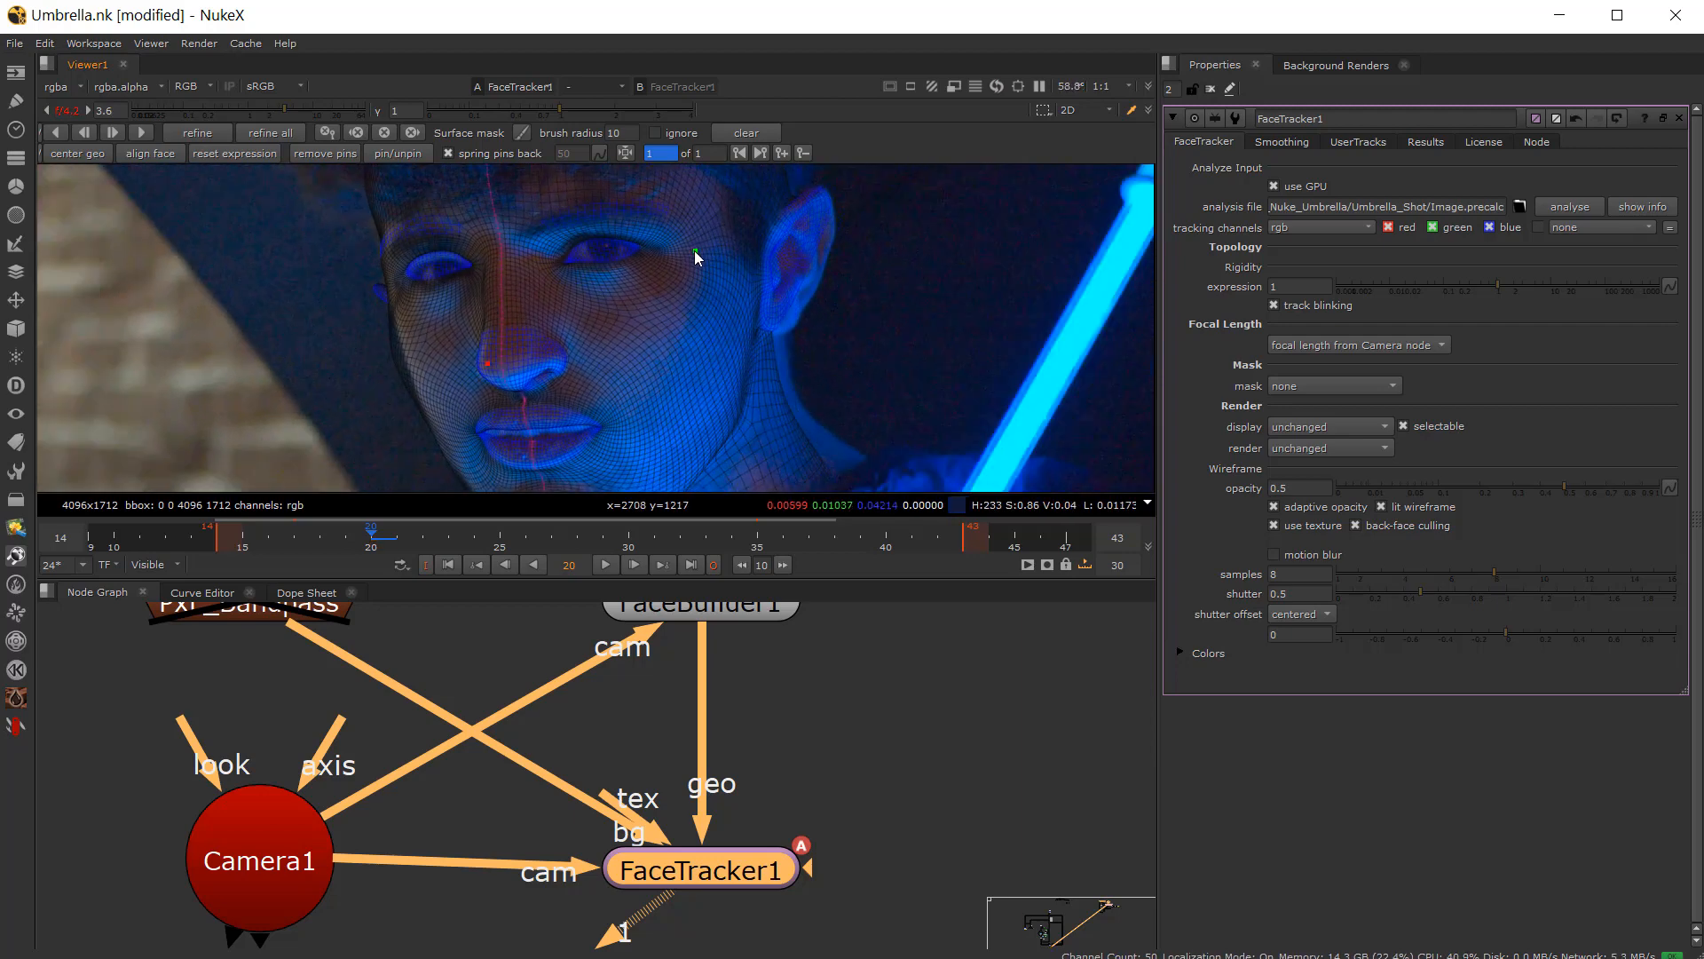
{"action": "scroll", "coordinate": [355, 296], "scroll_direction": "up", "scroll_amount": 3}
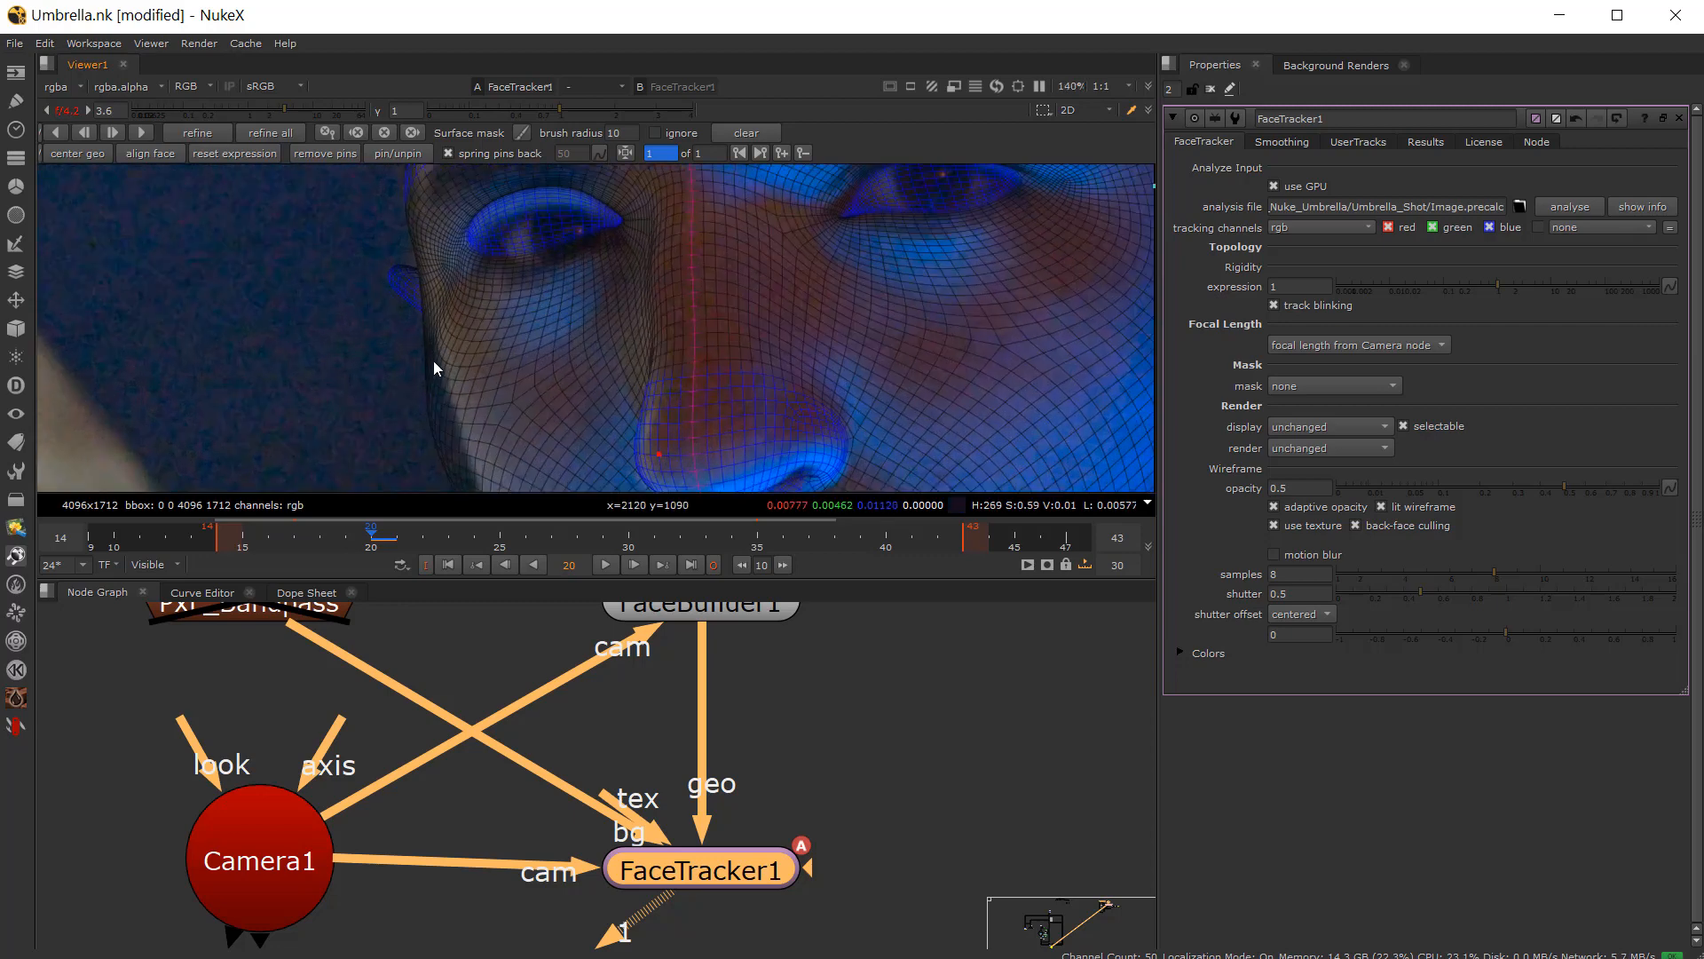
{"action": "scroll", "coordinate": [519, 286], "scroll_direction": "down", "scroll_amount": 2}
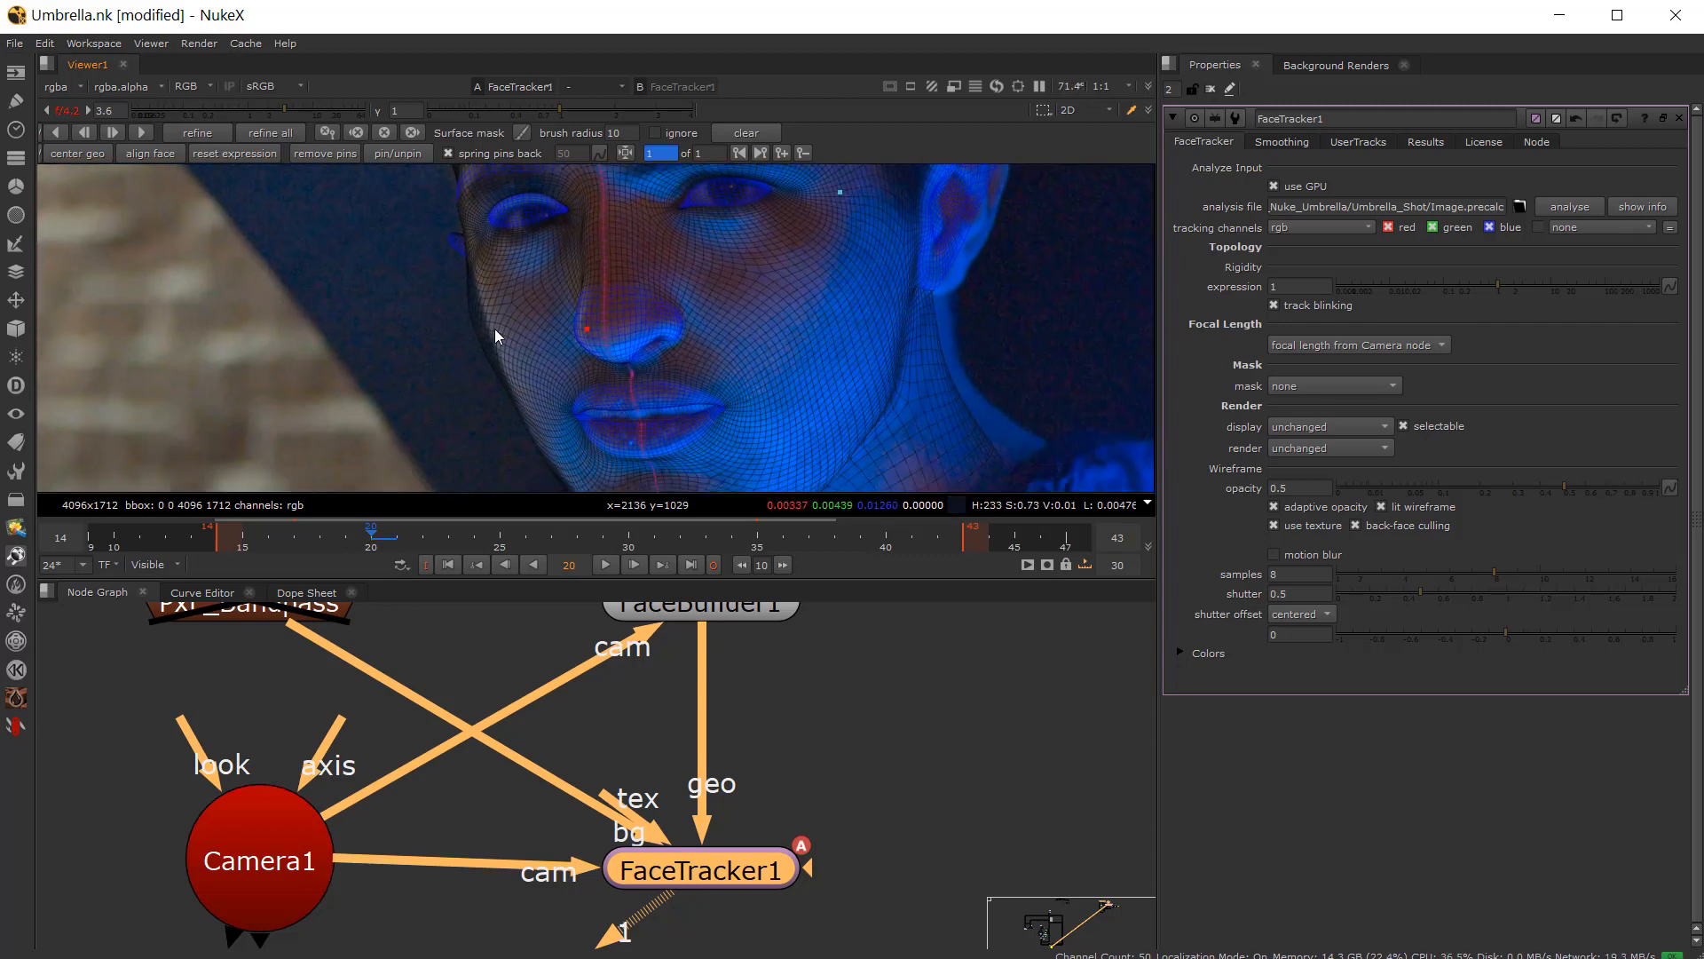
{"action": "scroll", "coordinate": [540, 307], "scroll_direction": "up", "scroll_amount": 2}
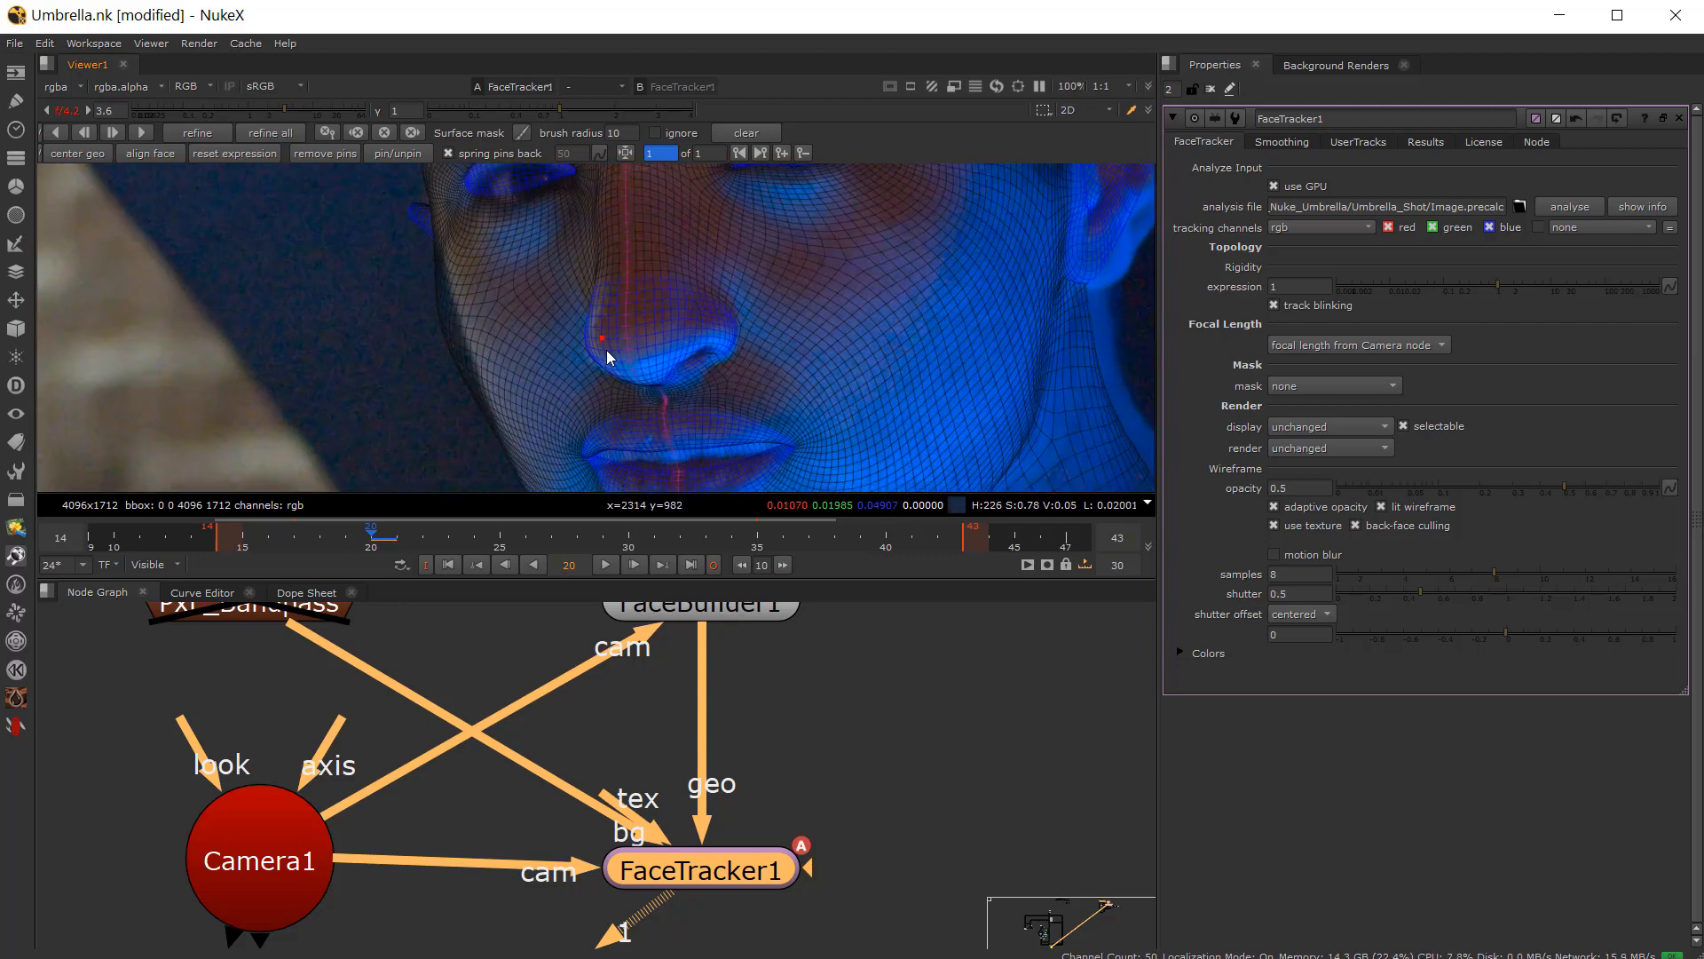
{"action": "left_click_drag", "start_coordinate": [600, 335], "coordinate": [608, 334]}
{"action": "middle_click_drag", "start_coordinate": [589, 188], "coordinate": [611, 295]}
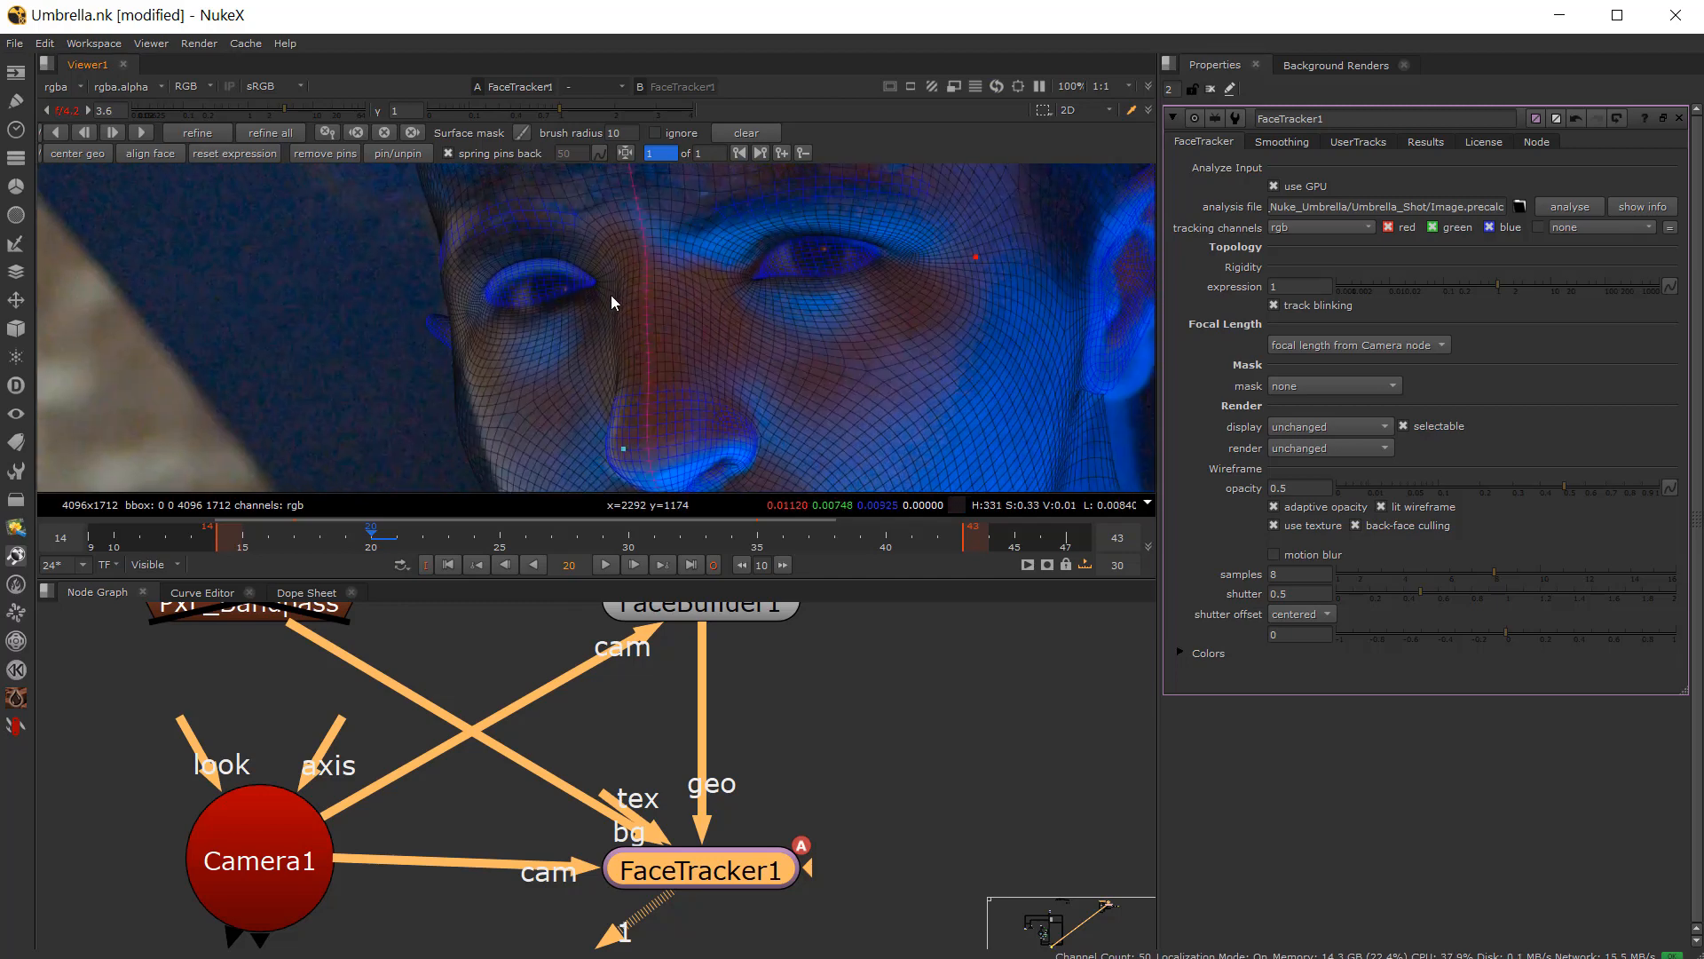
{"action": "scroll", "coordinate": [600, 277], "scroll_direction": "up", "scroll_amount": 2}
{"action": "scroll", "coordinate": [598, 277], "scroll_direction": "down", "scroll_amount": 3}
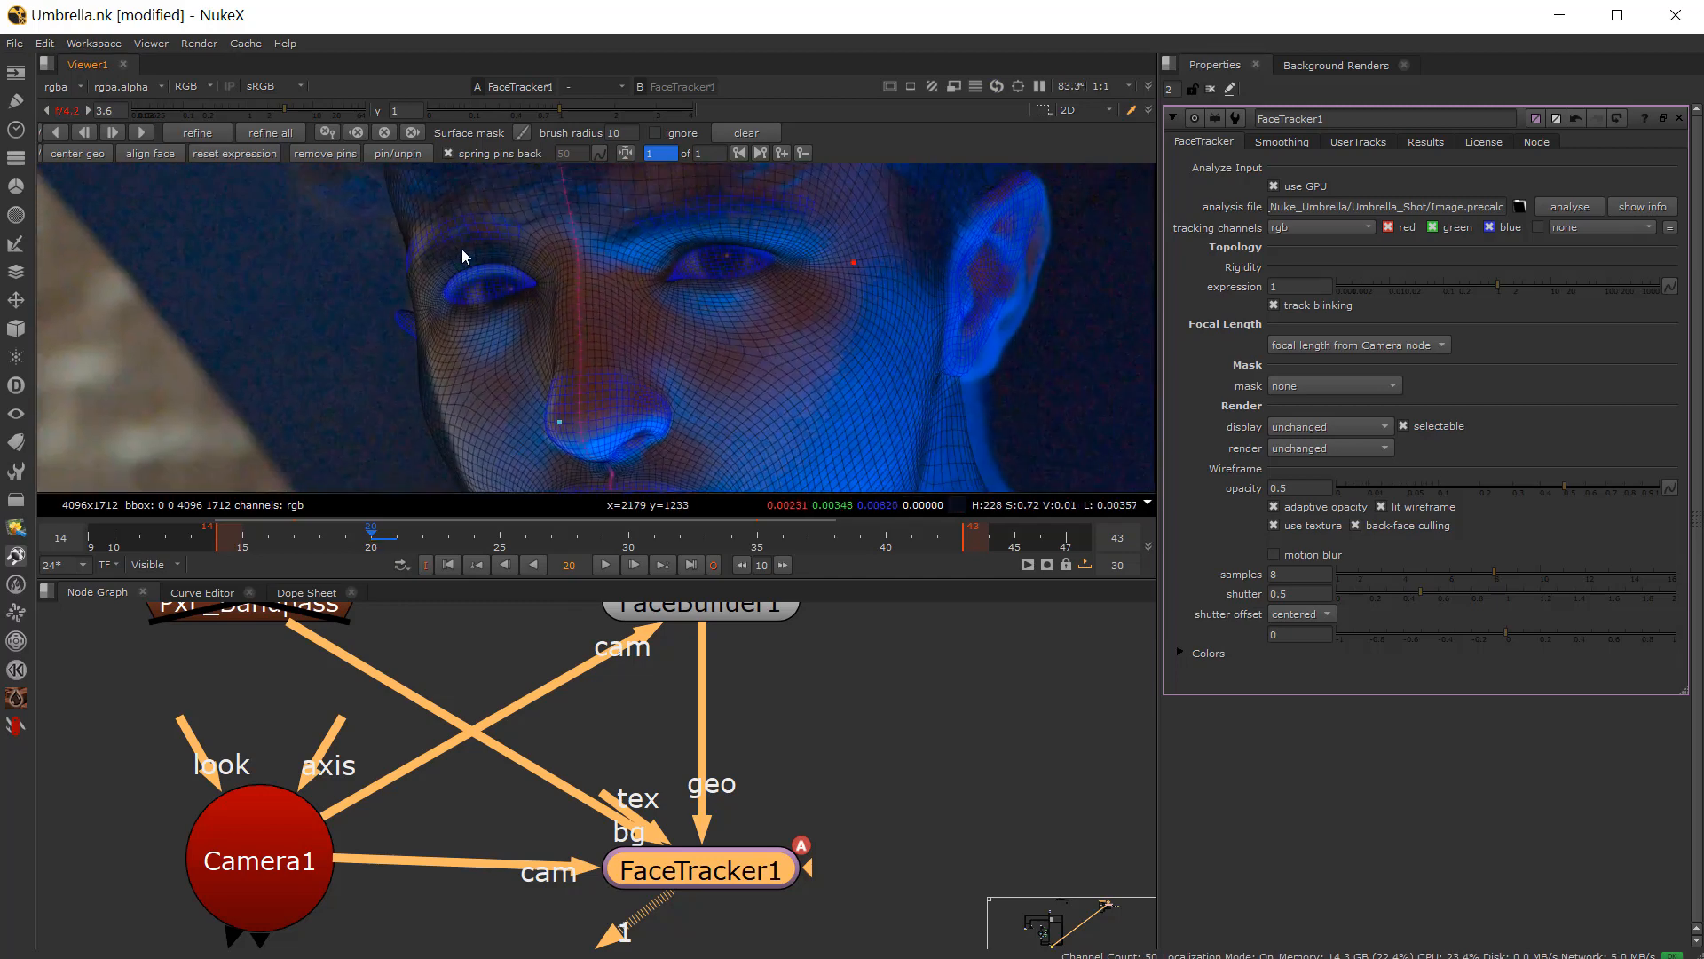
Step: Add a pin at the outer corner of the actor's right eye and nudge it into place
{"action": "scroll", "coordinate": [461, 250], "scroll_direction": "up", "scroll_amount": 2}
{"action": "left_click", "coordinate": [455, 274]}
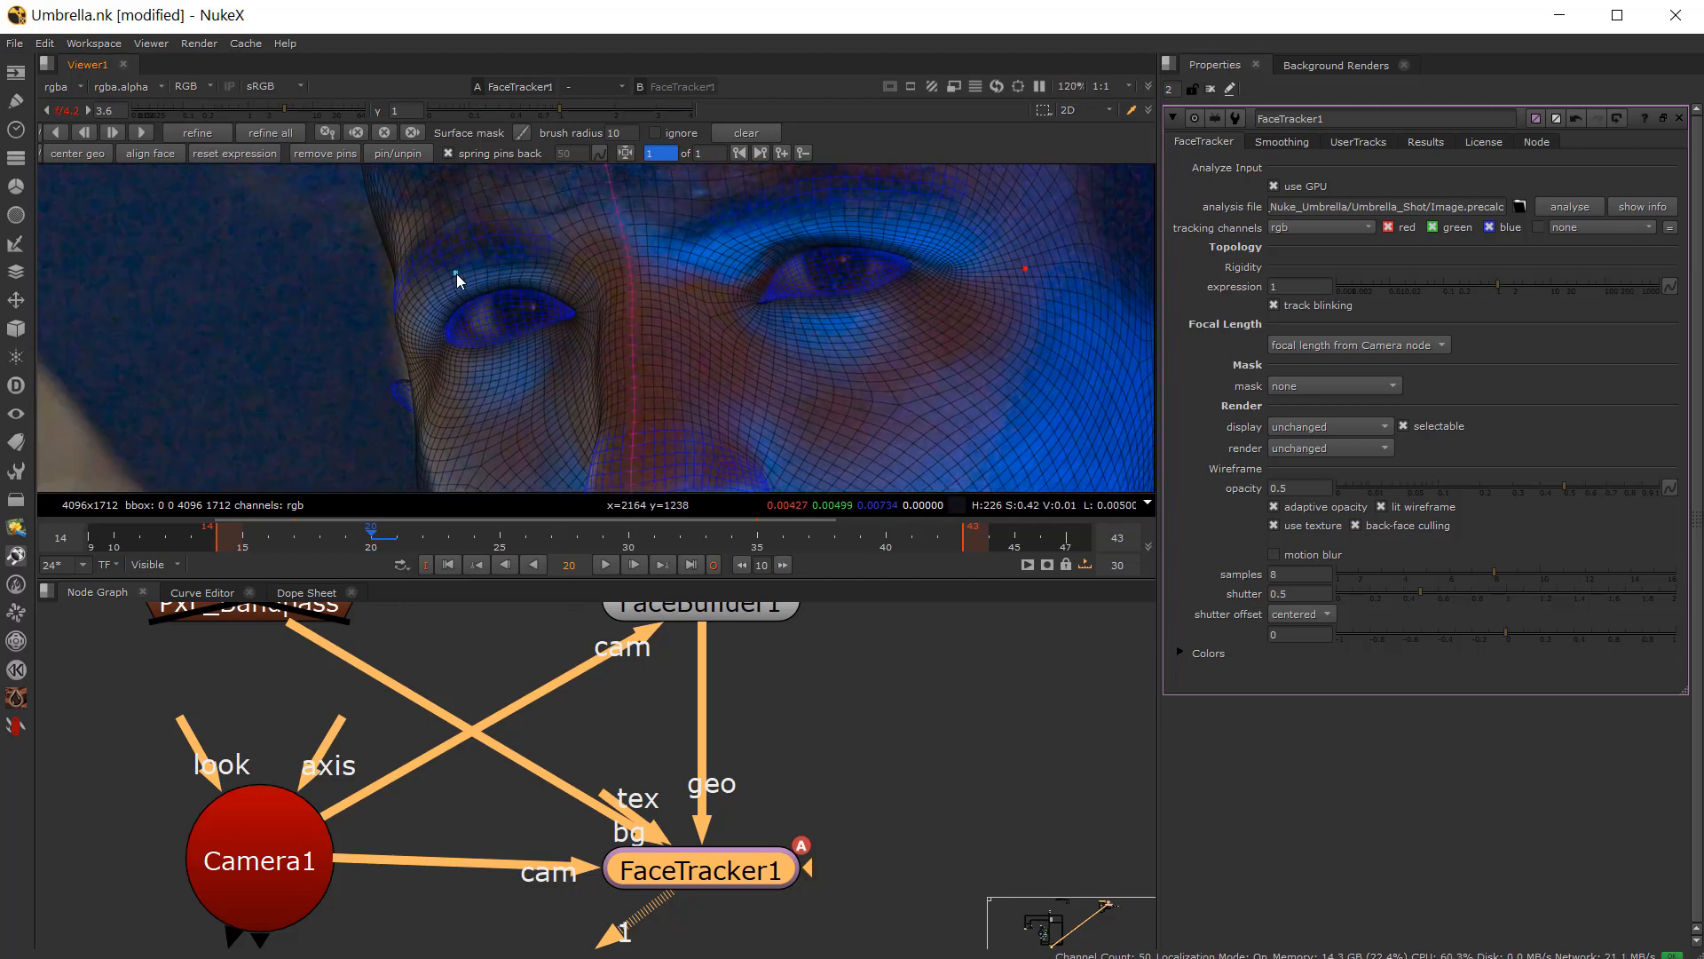
{"action": "left_click_drag", "start_coordinate": [456, 273], "coordinate": [451, 275]}
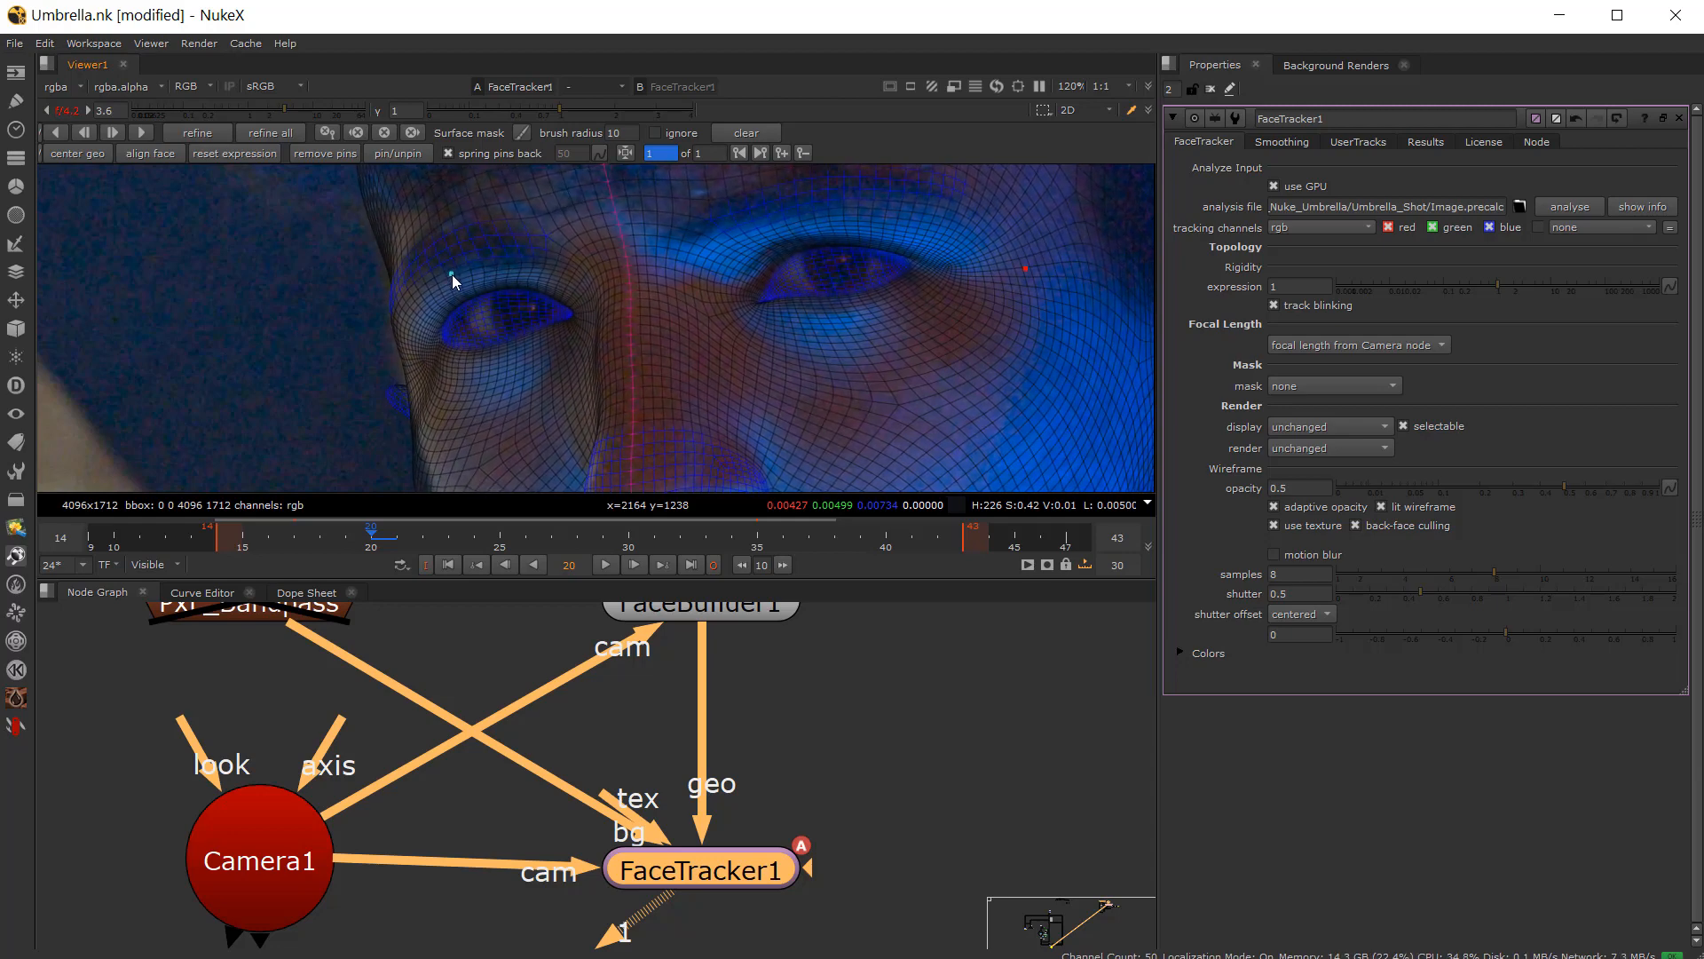
{"action": "scroll", "coordinate": [454, 274], "scroll_direction": "down", "scroll_amount": 4}
{"action": "scroll", "coordinate": [592, 258], "scroll_direction": "up", "scroll_amount": 3}
{"action": "scroll", "coordinate": [625, 297], "scroll_direction": "down", "scroll_amount": 3}
{"action": "scroll", "coordinate": [631, 277], "scroll_direction": "up", "scroll_amount": 3}
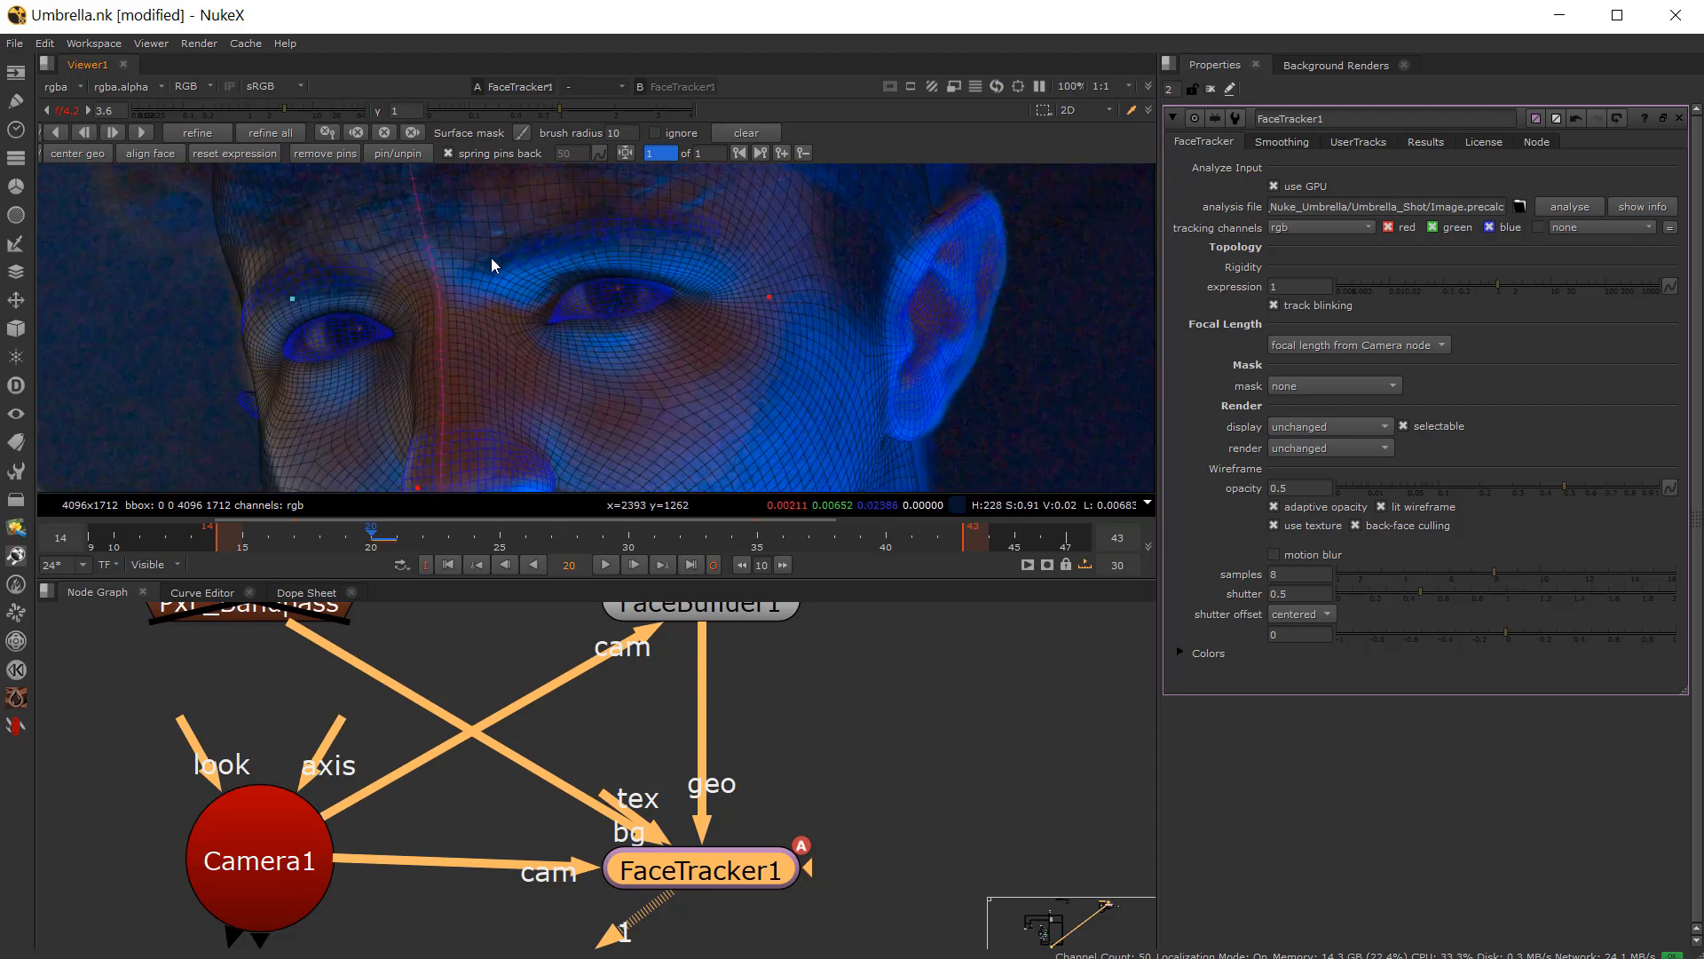
{"action": "scroll", "coordinate": [703, 387], "scroll_direction": "down", "scroll_amount": 2}
{"action": "middle_click_drag", "start_coordinate": [703, 387], "coordinate": [488, 338]}
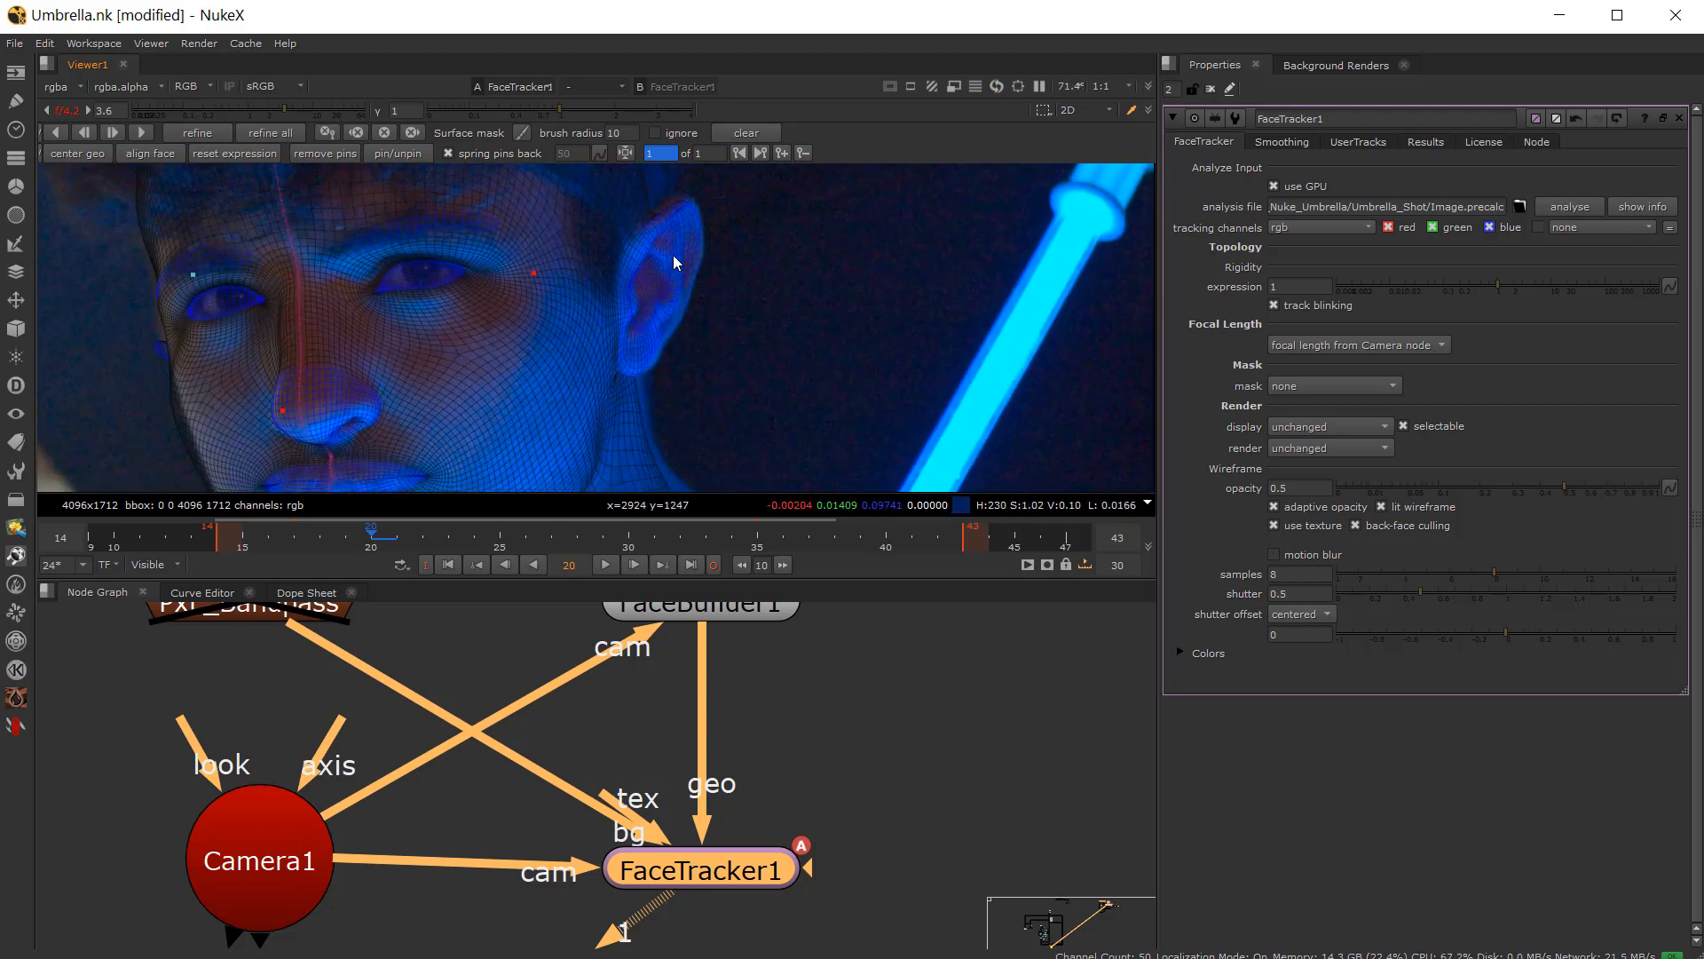
Step: Add pins at the chin and at both corners of the mouth on frame 20
{"action": "scroll", "coordinate": [673, 254], "scroll_direction": "down", "scroll_amount": 2}
{"action": "middle_click_drag", "start_coordinate": [657, 338], "coordinate": [629, 247]}
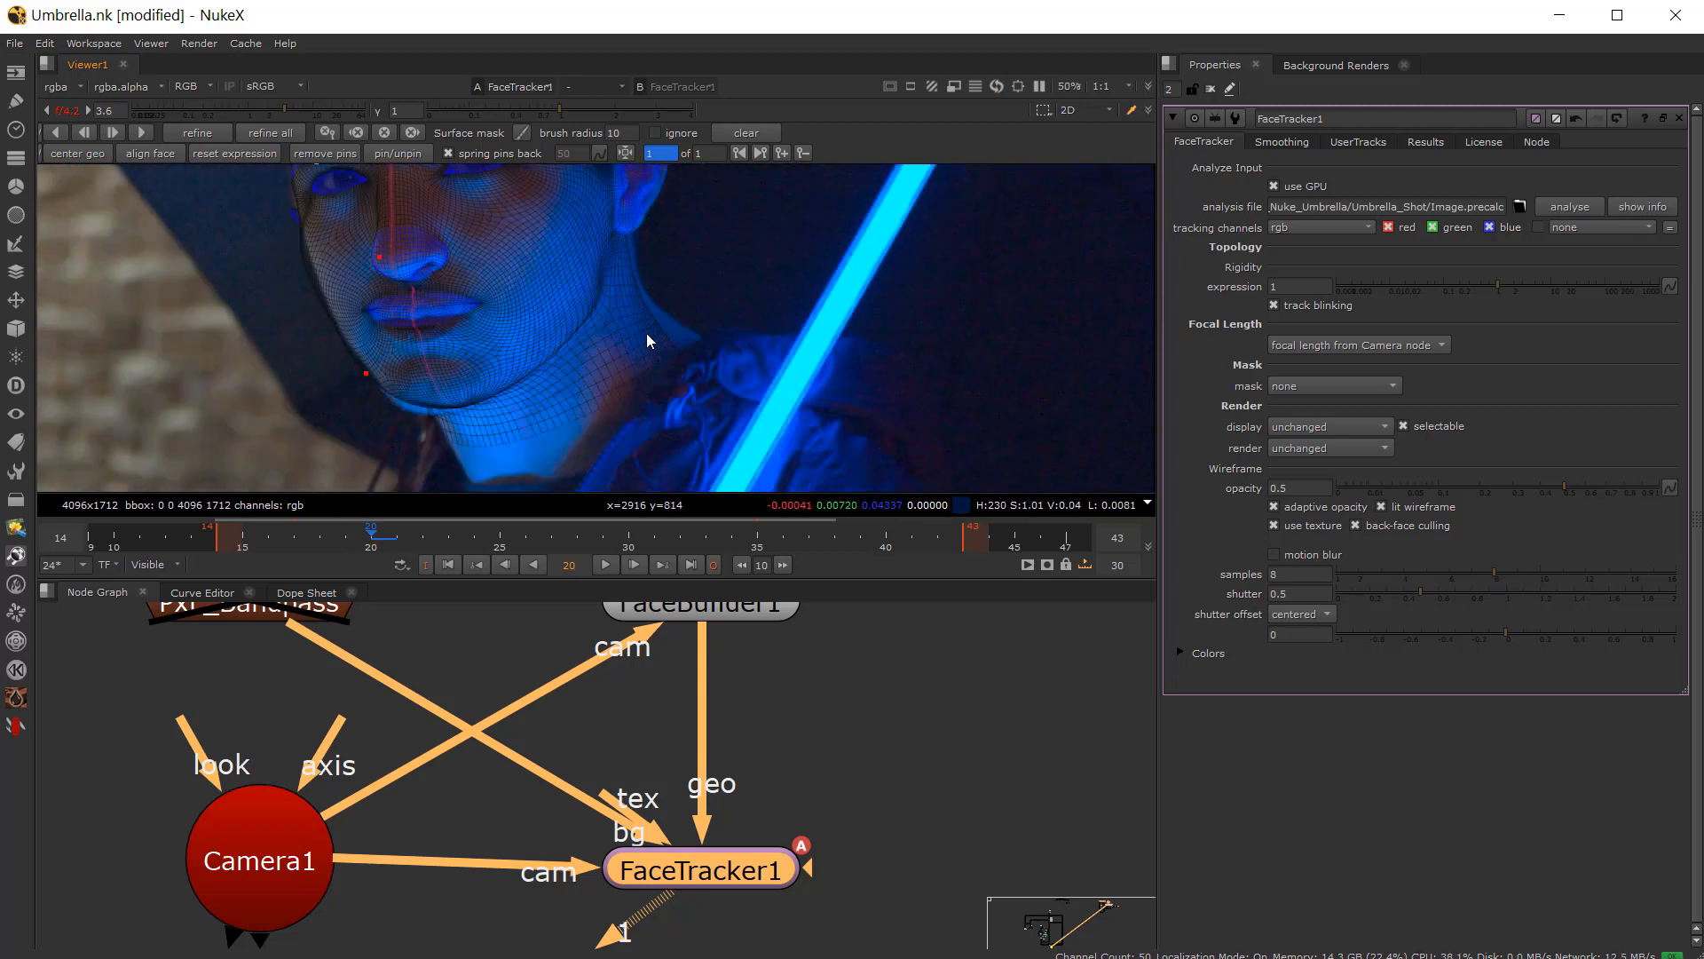
{"action": "middle_click_drag", "start_coordinate": [511, 265], "coordinate": [518, 311]}
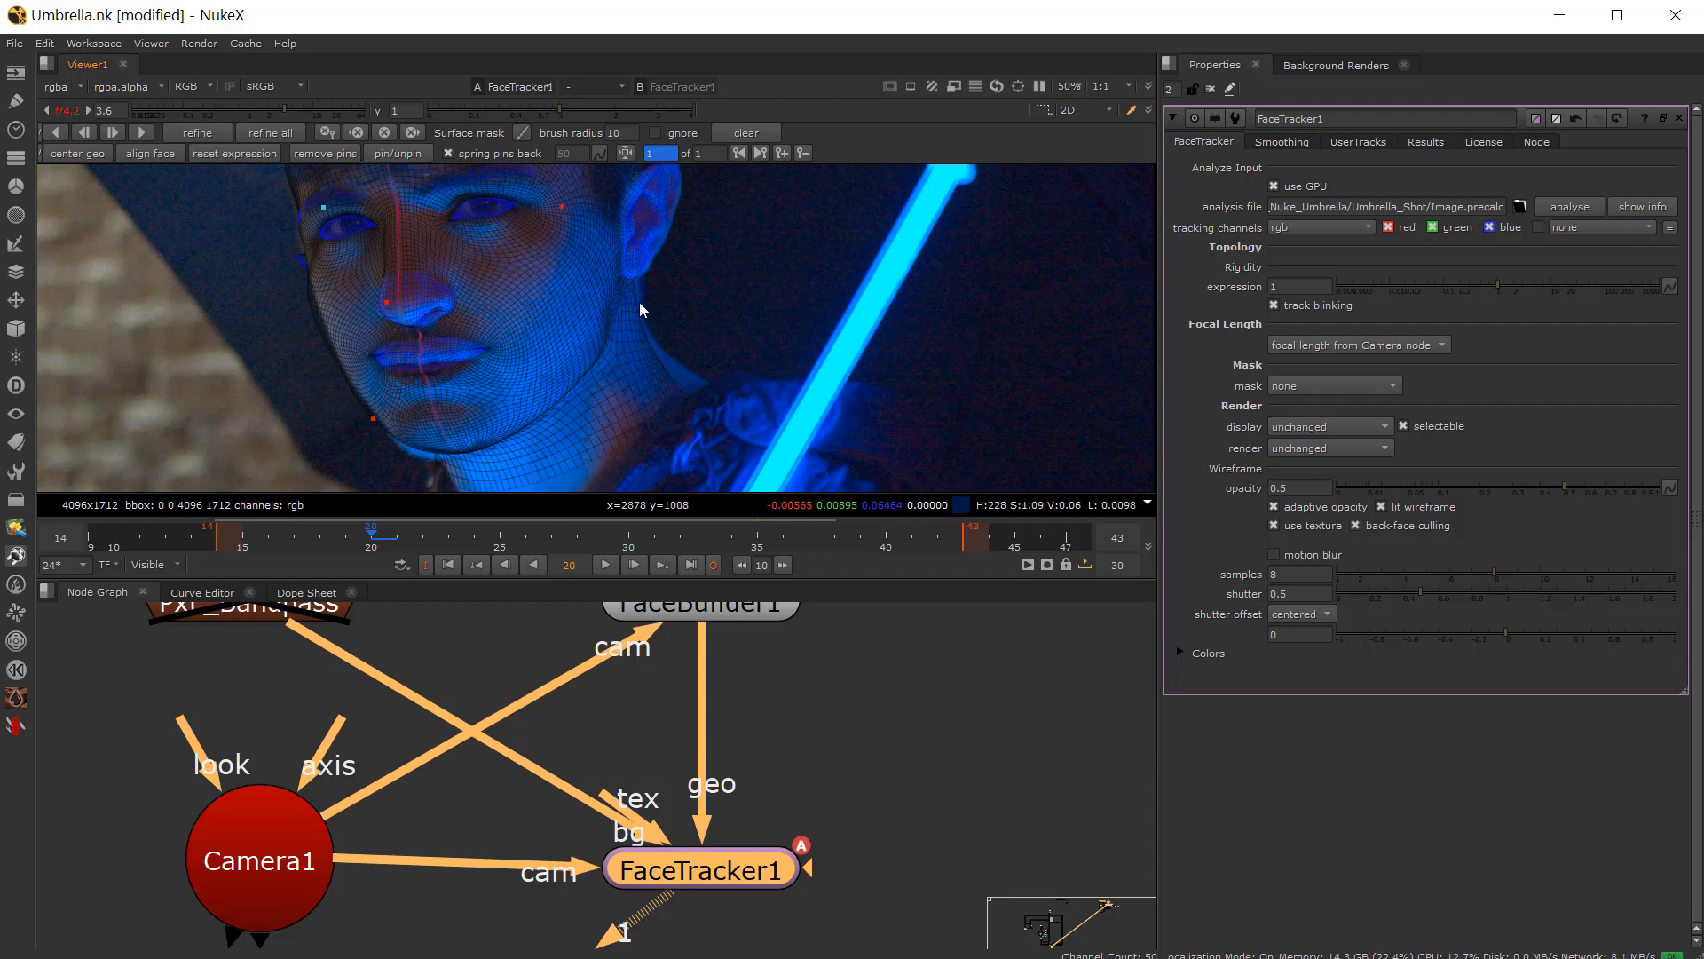
{"action": "scroll", "coordinate": [380, 410], "scroll_direction": "up", "scroll_amount": 2}
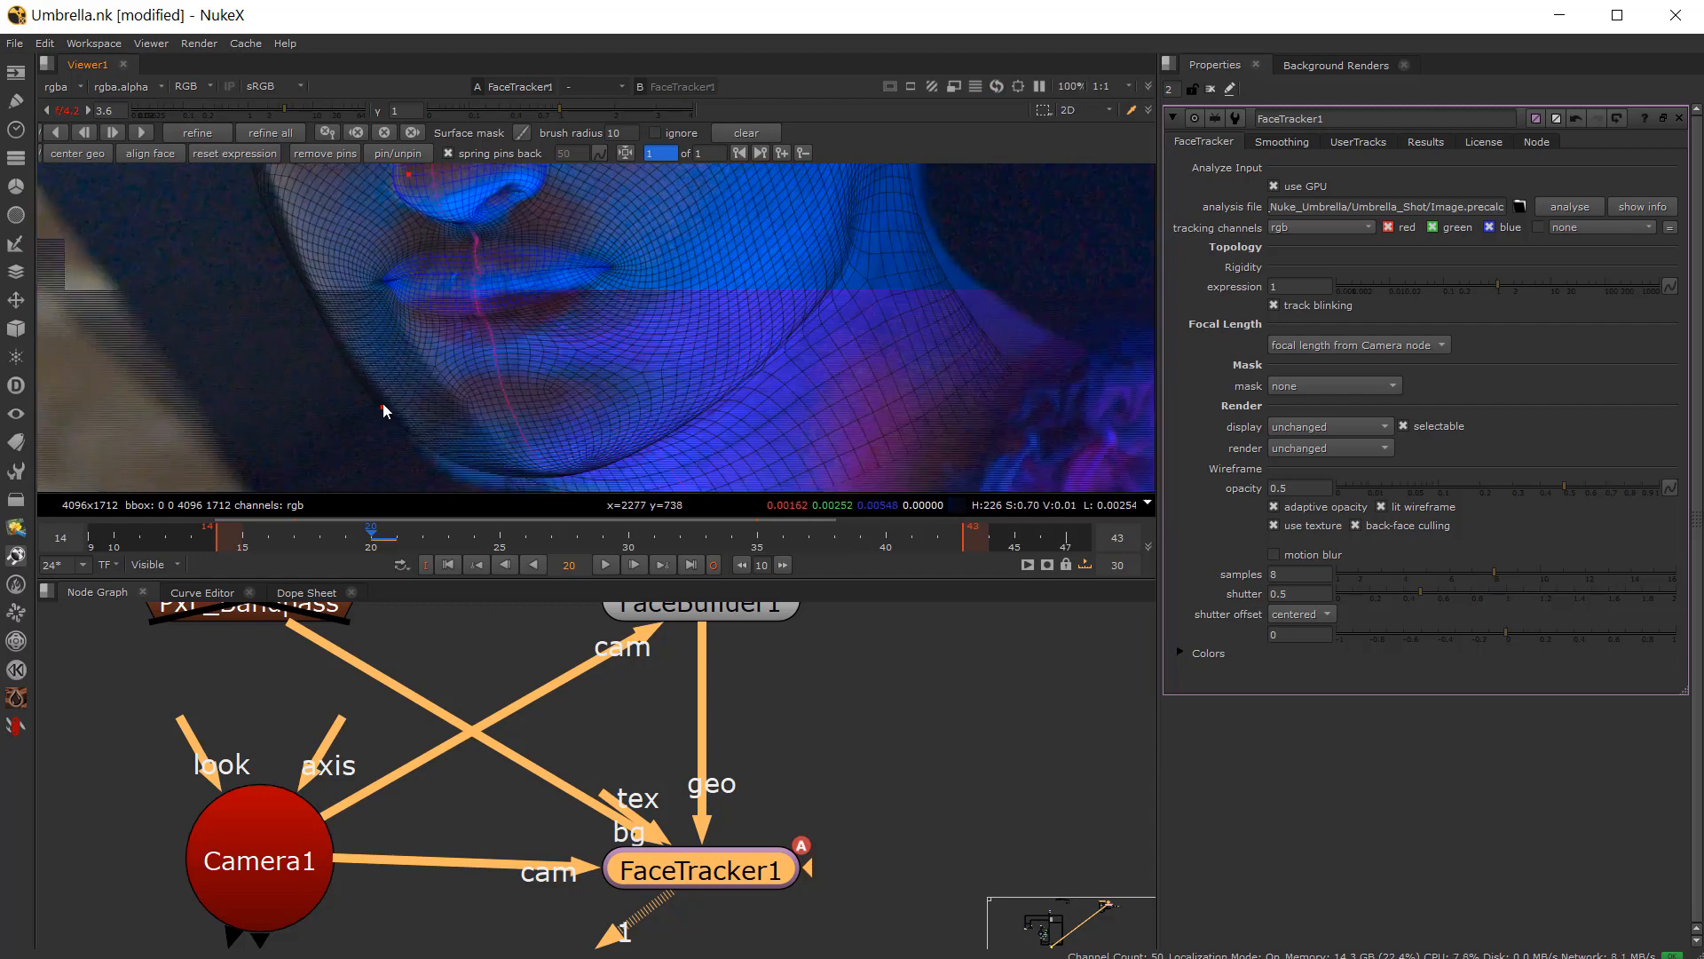
{"action": "middle_click_drag", "start_coordinate": [383, 406], "coordinate": [394, 354]}
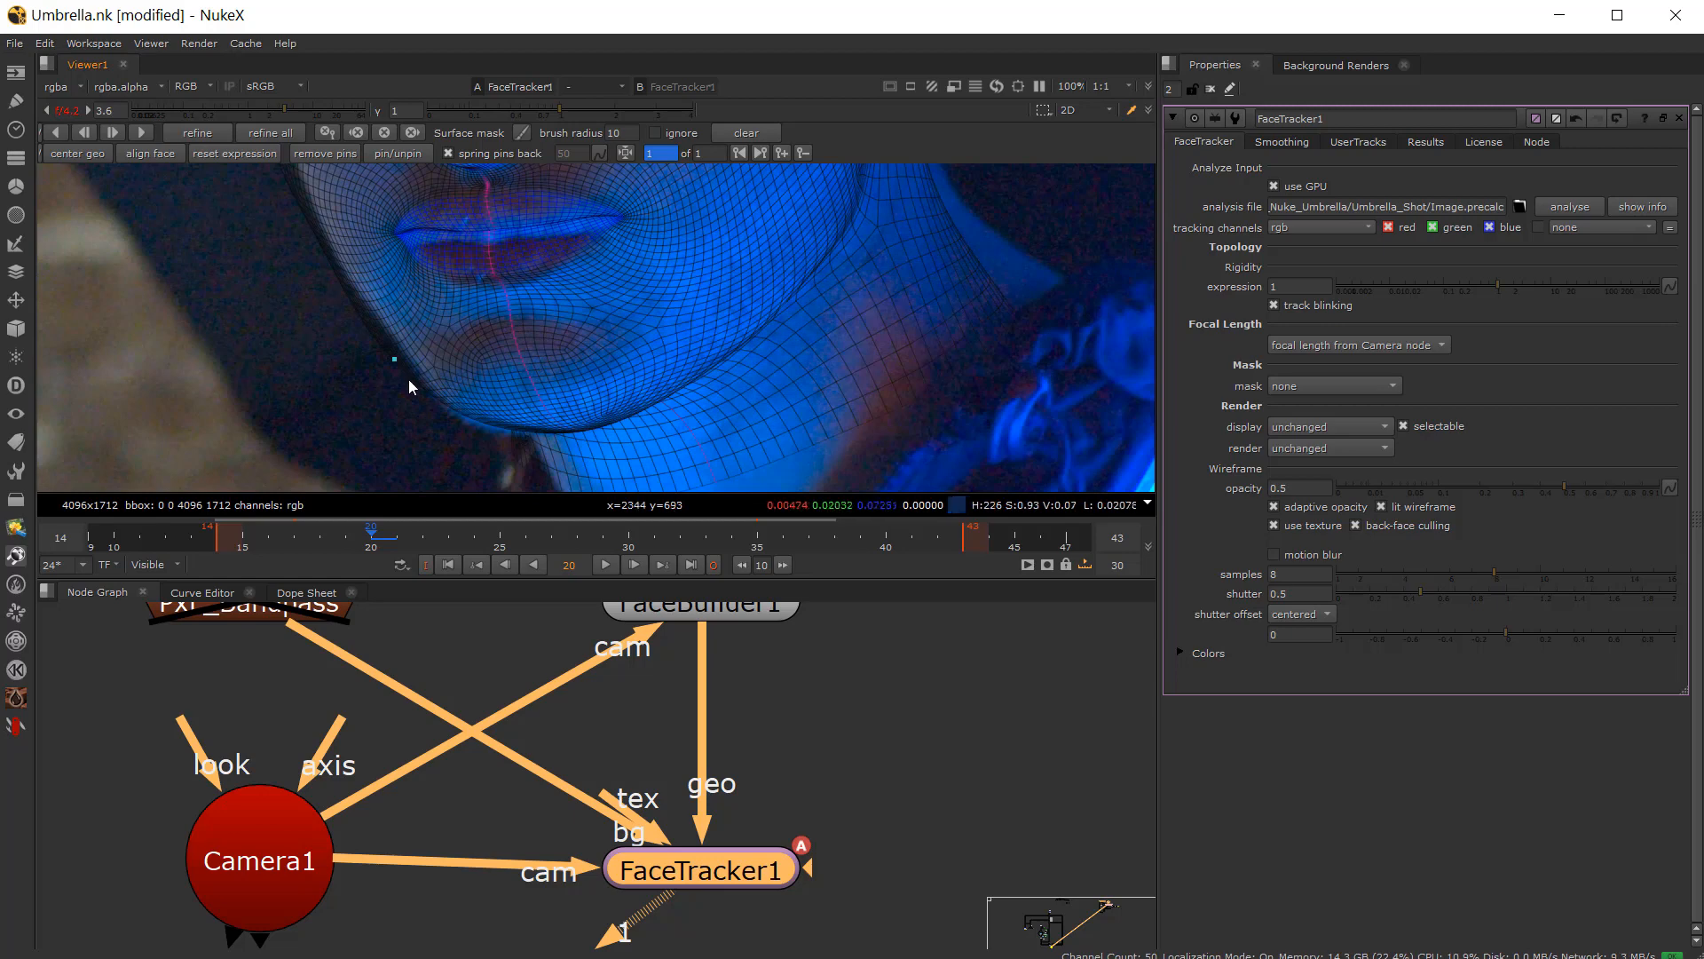
{"action": "left_click_drag", "start_coordinate": [396, 362], "coordinate": [397, 364]}
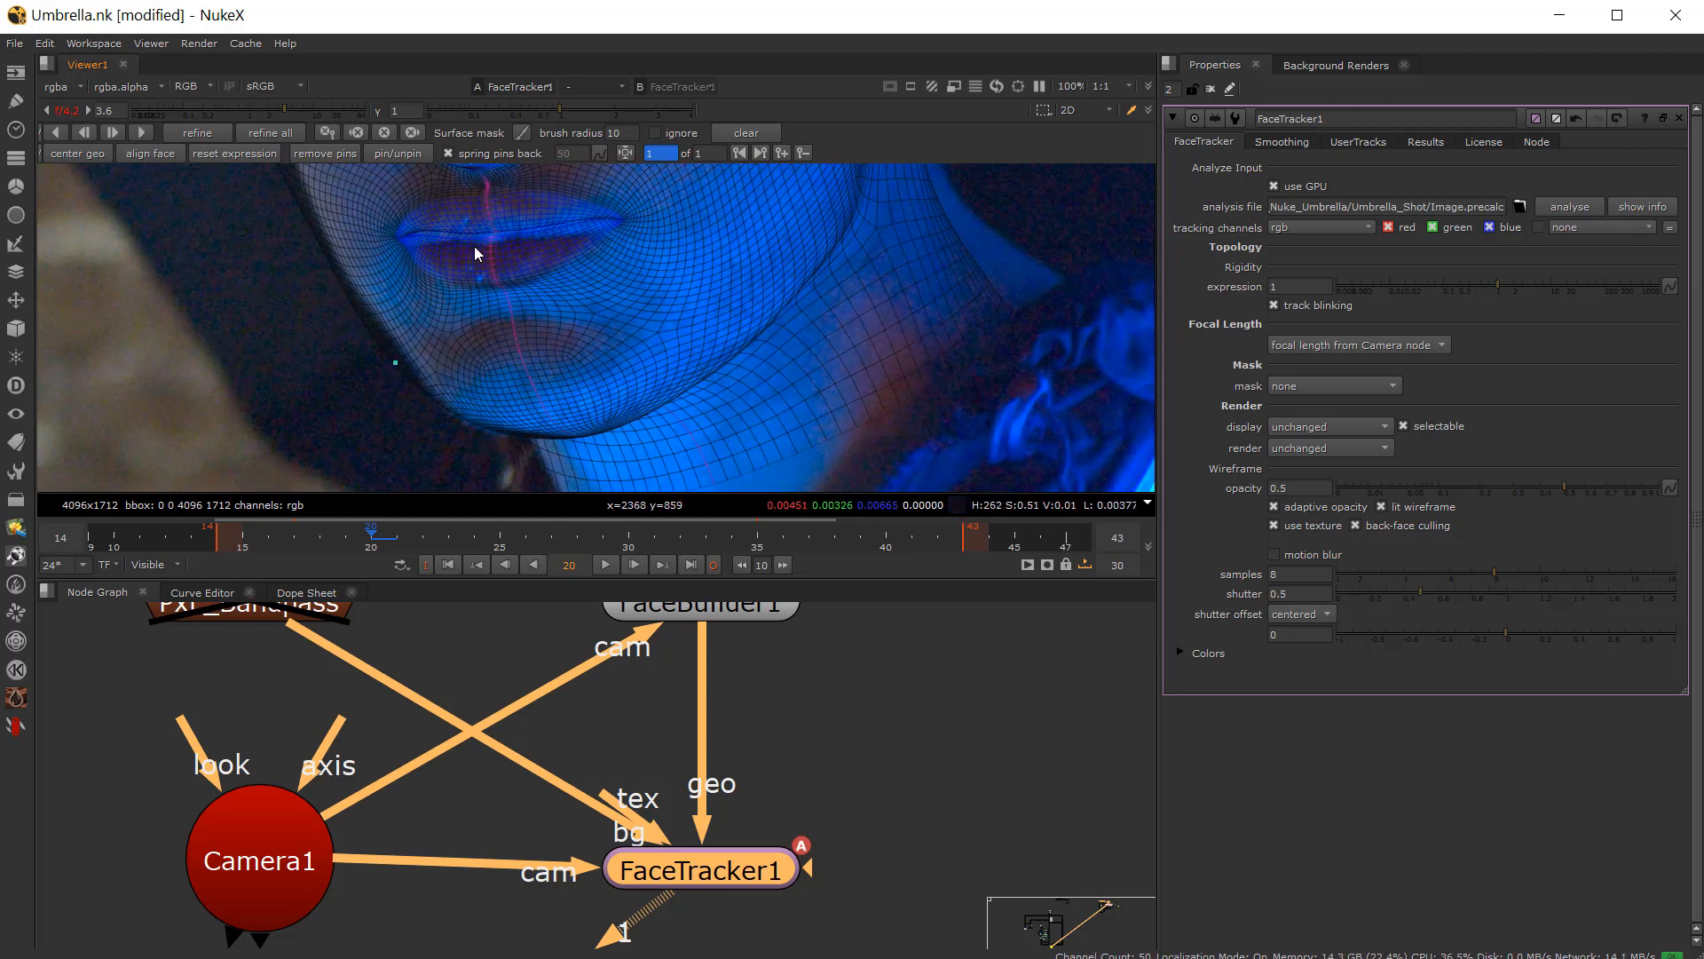
{"action": "middle_click_drag", "start_coordinate": [536, 246], "coordinate": [541, 273]}
{"action": "scroll", "coordinate": [541, 273], "scroll_direction": "up", "scroll_amount": 2}
{"action": "left_click", "coordinate": [669, 236]}
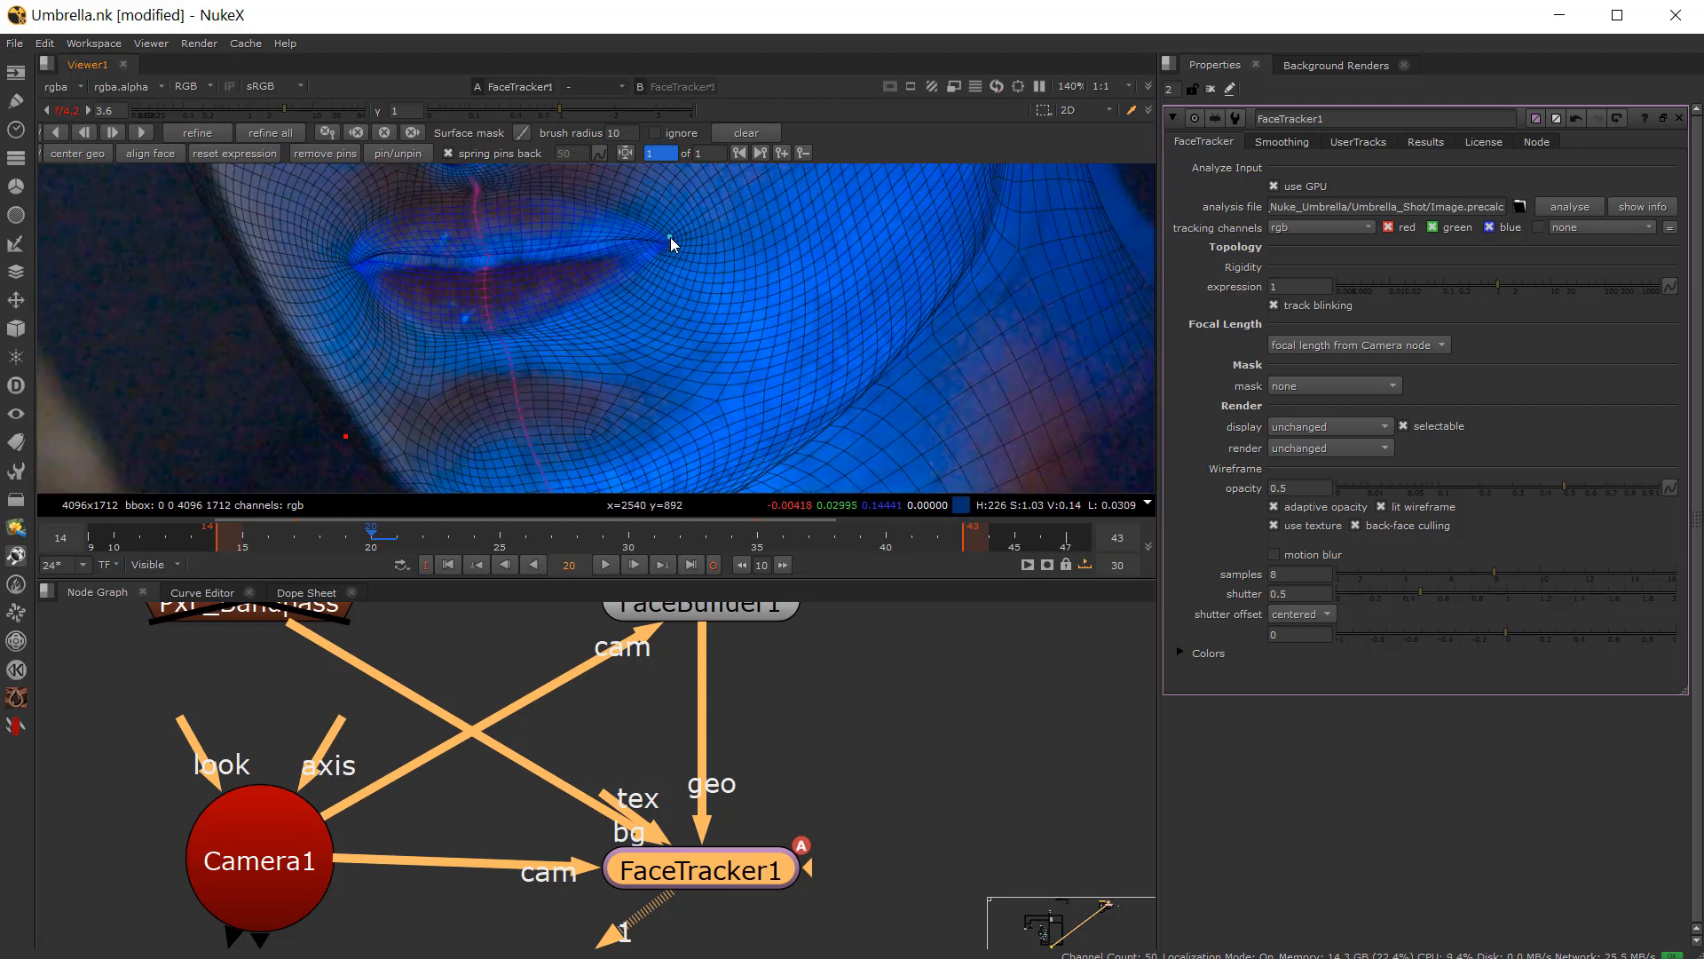
{"action": "left_click", "coordinate": [340, 264]}
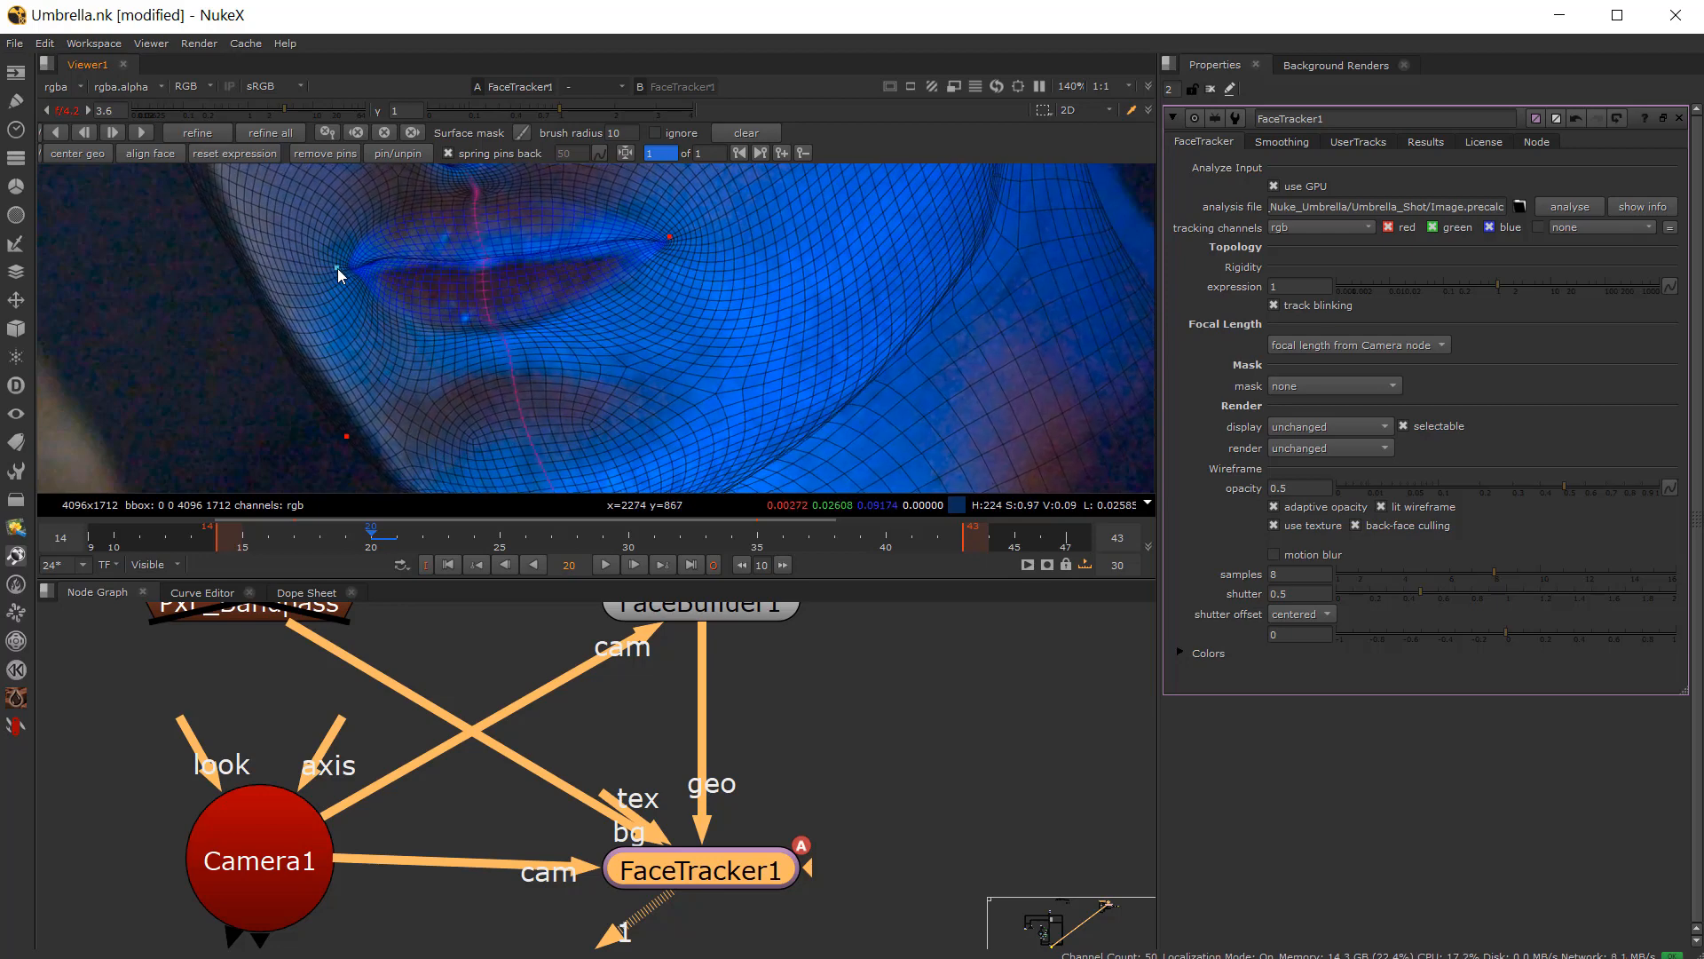
Step: Jump to frame 14 and align the chin and mouth-corner pins to the actor's face
{"action": "scroll", "coordinate": [339, 269], "scroll_direction": "down", "scroll_amount": 2}
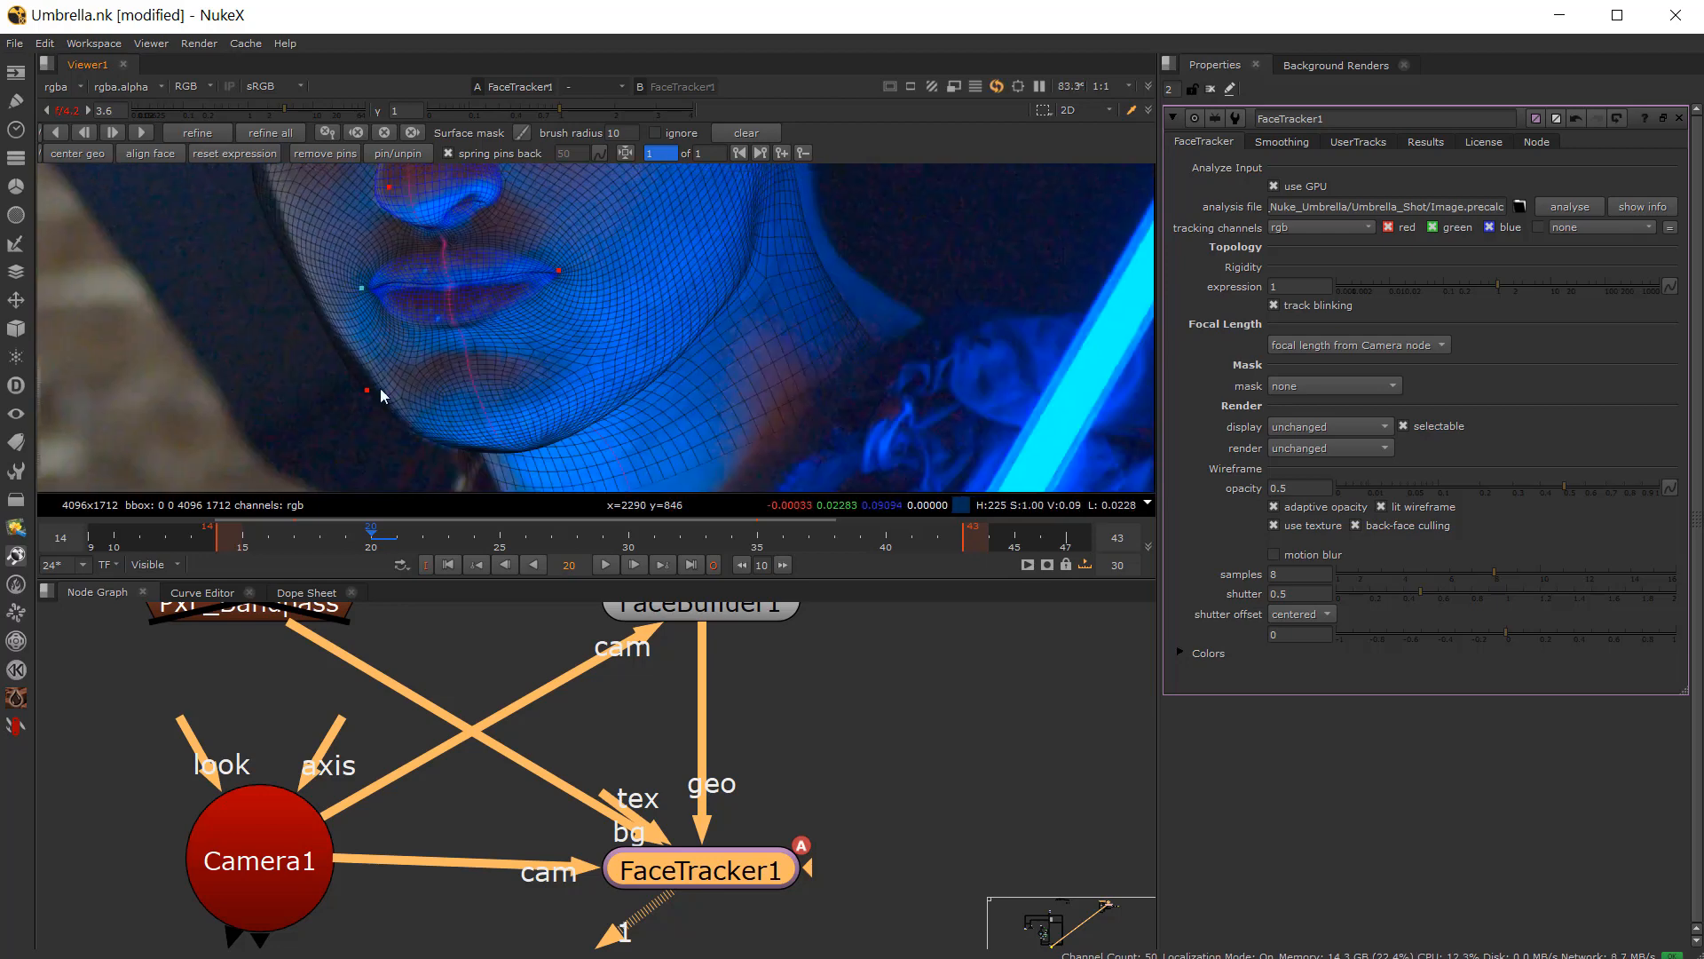
{"action": "middle_click_drag", "start_coordinate": [418, 199], "coordinate": [539, 371]}
{"action": "scroll", "coordinate": [479, 387], "scroll_direction": "down", "scroll_amount": 2}
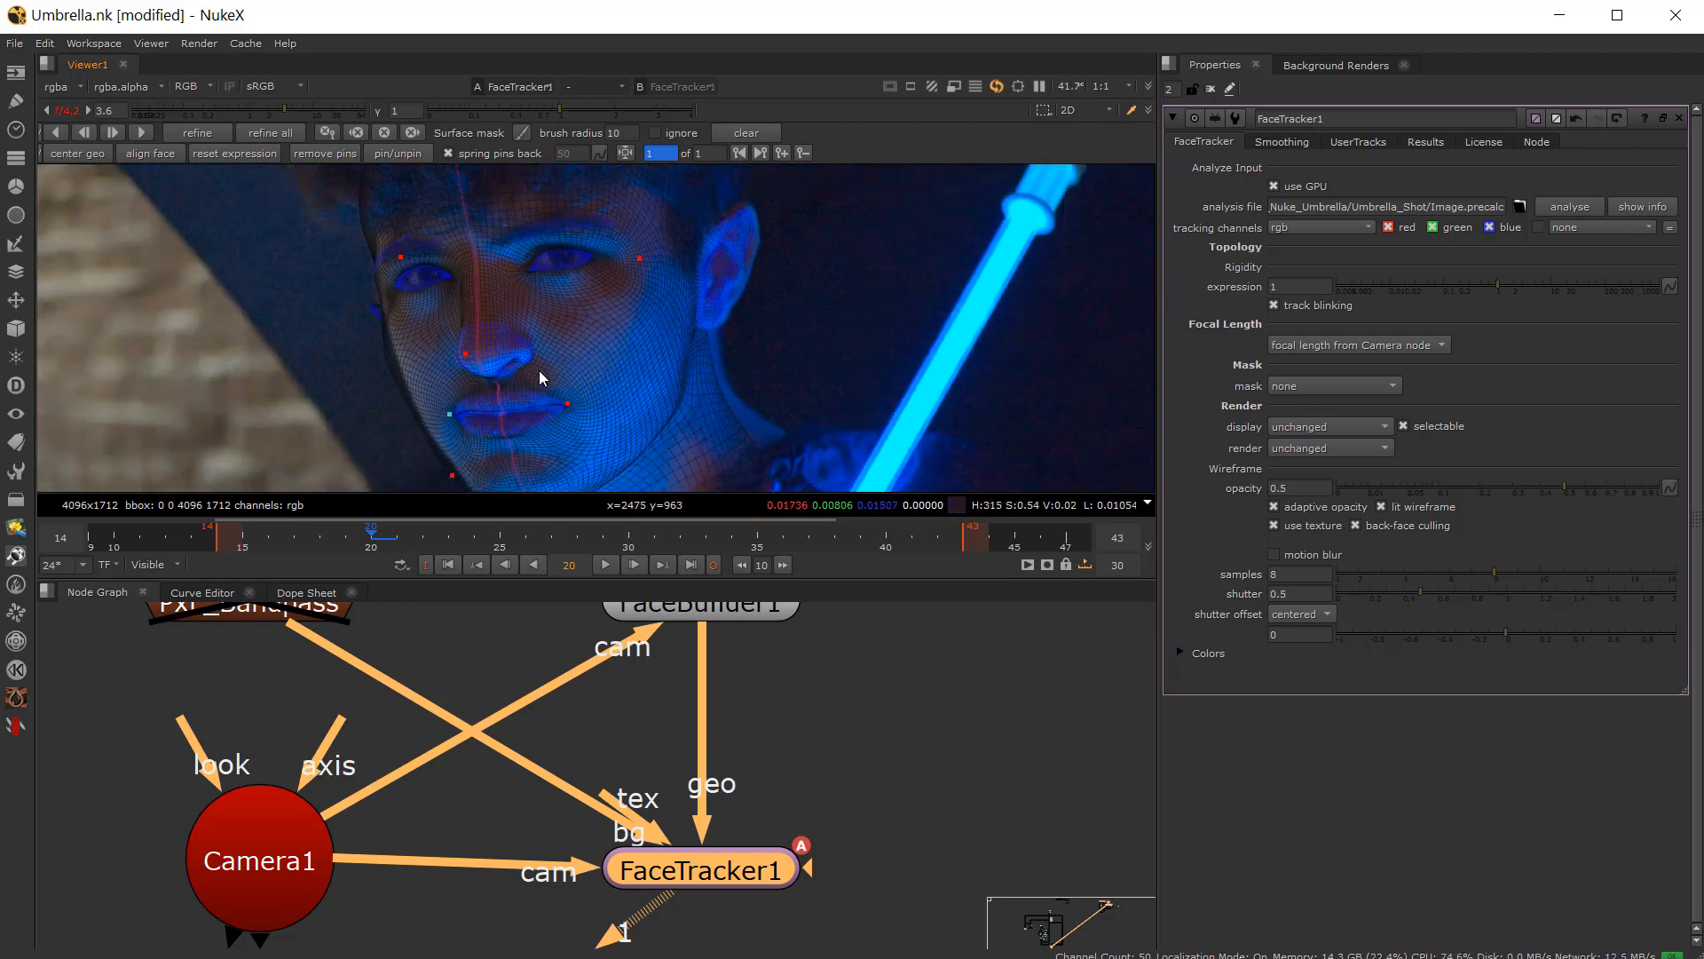
{"action": "scroll", "coordinate": [539, 371], "scroll_direction": "down", "scroll_amount": 1}
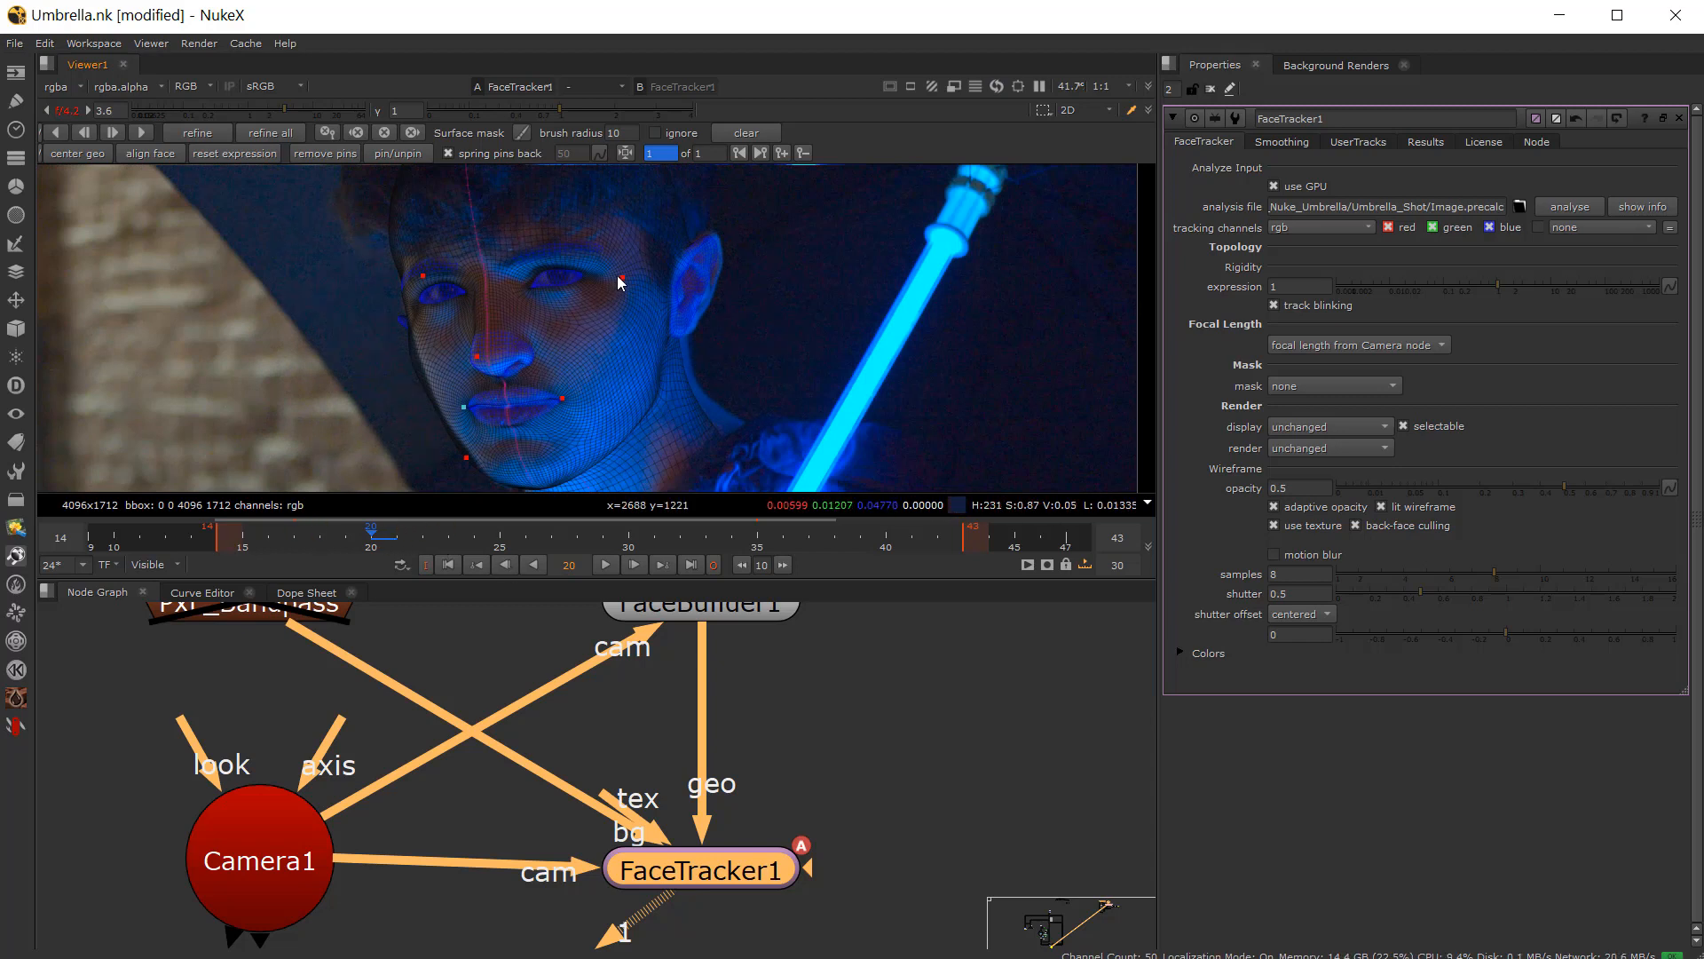
{"action": "left_click", "coordinate": [59, 133]}
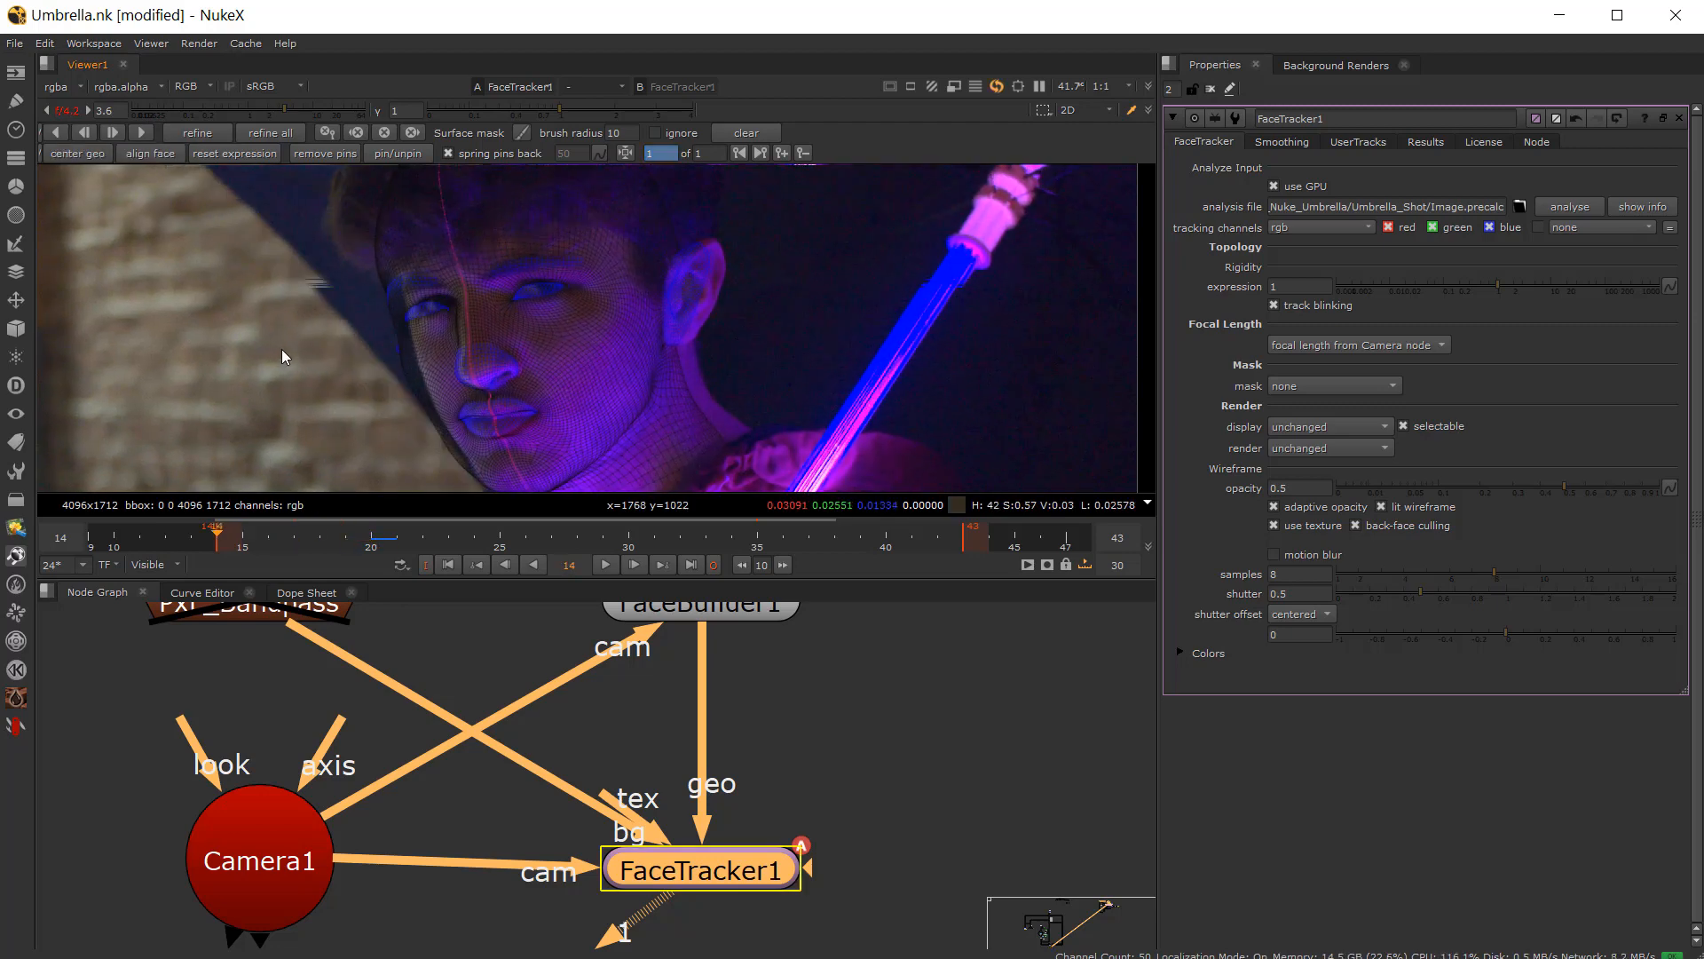
{"action": "scroll", "coordinate": [346, 401], "scroll_direction": "up", "scroll_amount": 2}
{"action": "scroll", "coordinate": [412, 361], "scroll_direction": "down", "scroll_amount": 1}
{"action": "middle_click_drag", "start_coordinate": [363, 380], "coordinate": [435, 346]}
{"action": "scroll", "coordinate": [339, 301], "scroll_direction": "up", "scroll_amount": 2}
{"action": "scroll", "coordinate": [376, 360], "scroll_direction": "down", "scroll_amount": 2}
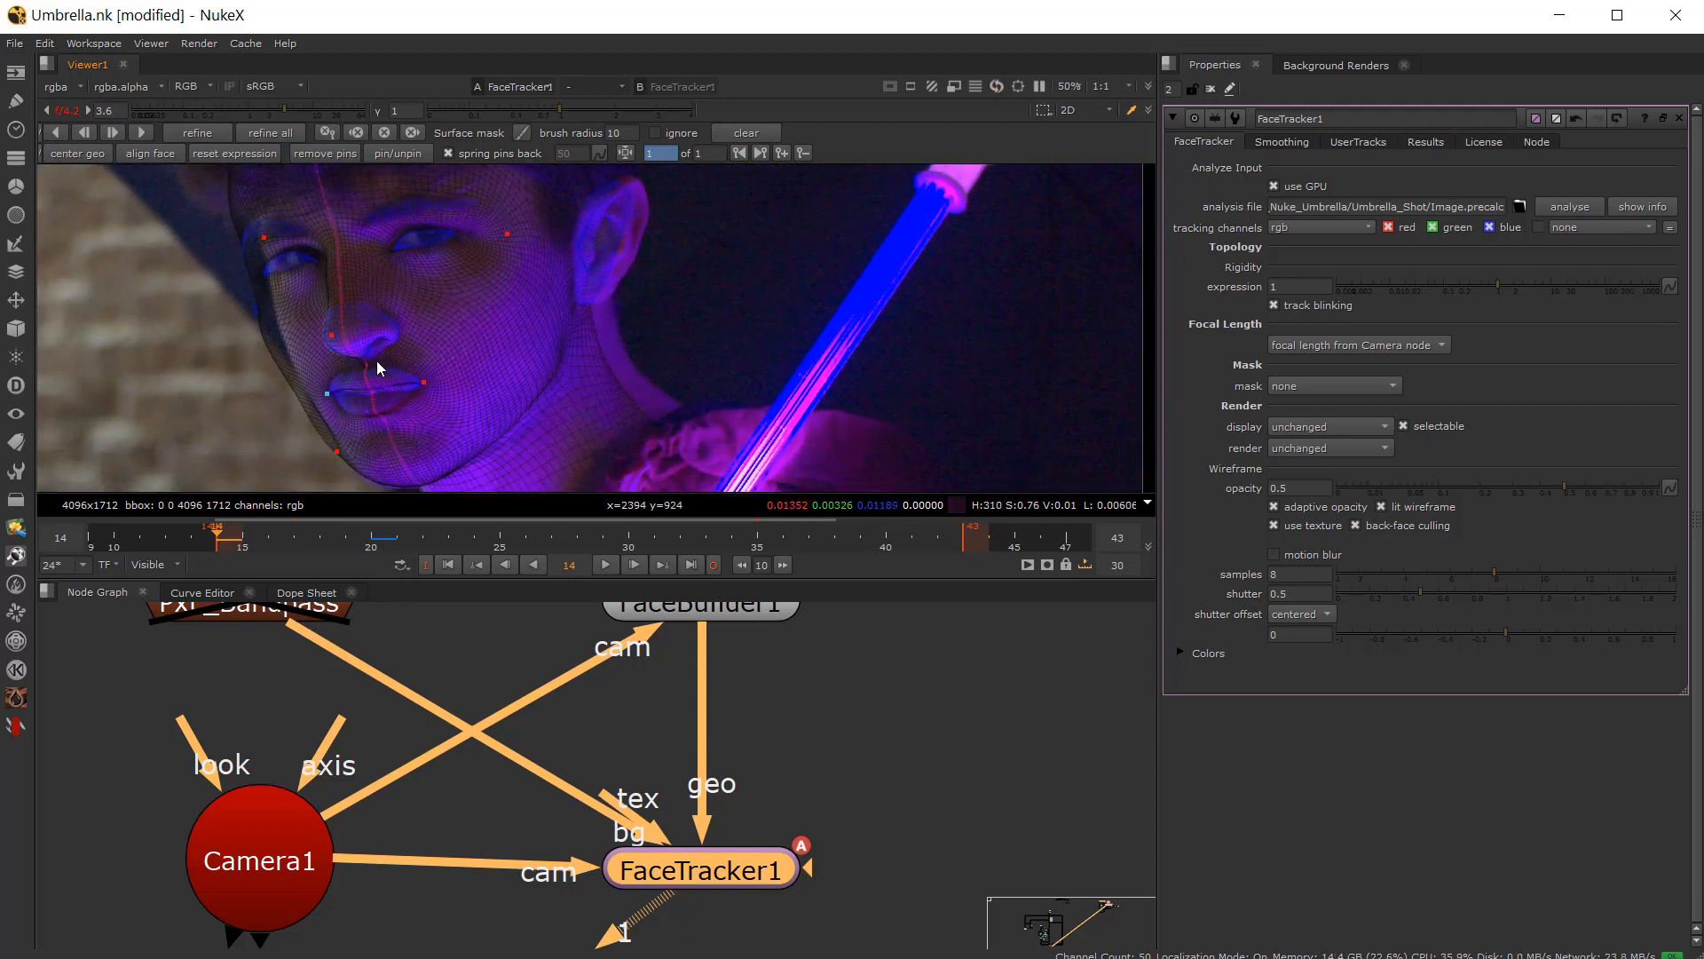
{"action": "scroll", "coordinate": [382, 366], "scroll_direction": "up", "scroll_amount": 2}
{"action": "scroll", "coordinate": [443, 399], "scroll_direction": "down", "scroll_amount": 1}
{"action": "scroll", "coordinate": [371, 417], "scroll_direction": "up", "scroll_amount": 4}
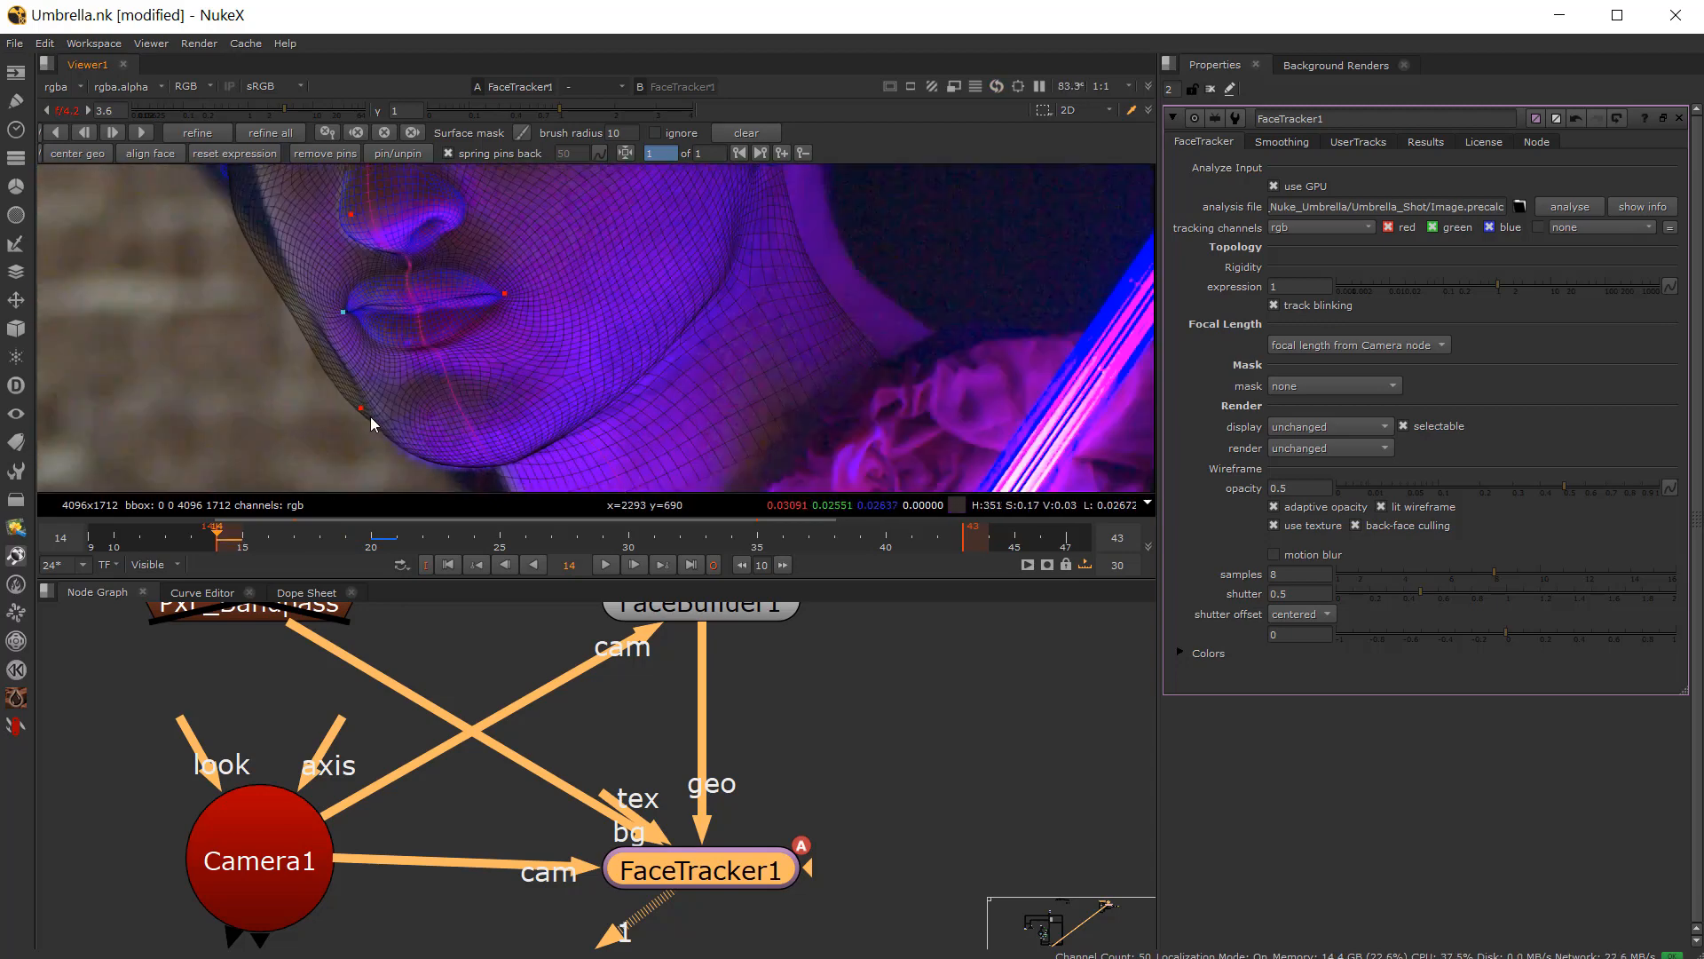
{"action": "mouse_move", "coordinate": [359, 410]}
{"action": "left_mouse_down"}
{"action": "mouse_move", "coordinate": [380, 397]}
{"action": "mouse_move", "coordinate": [357, 388]}
{"action": "left_mouse_up"}
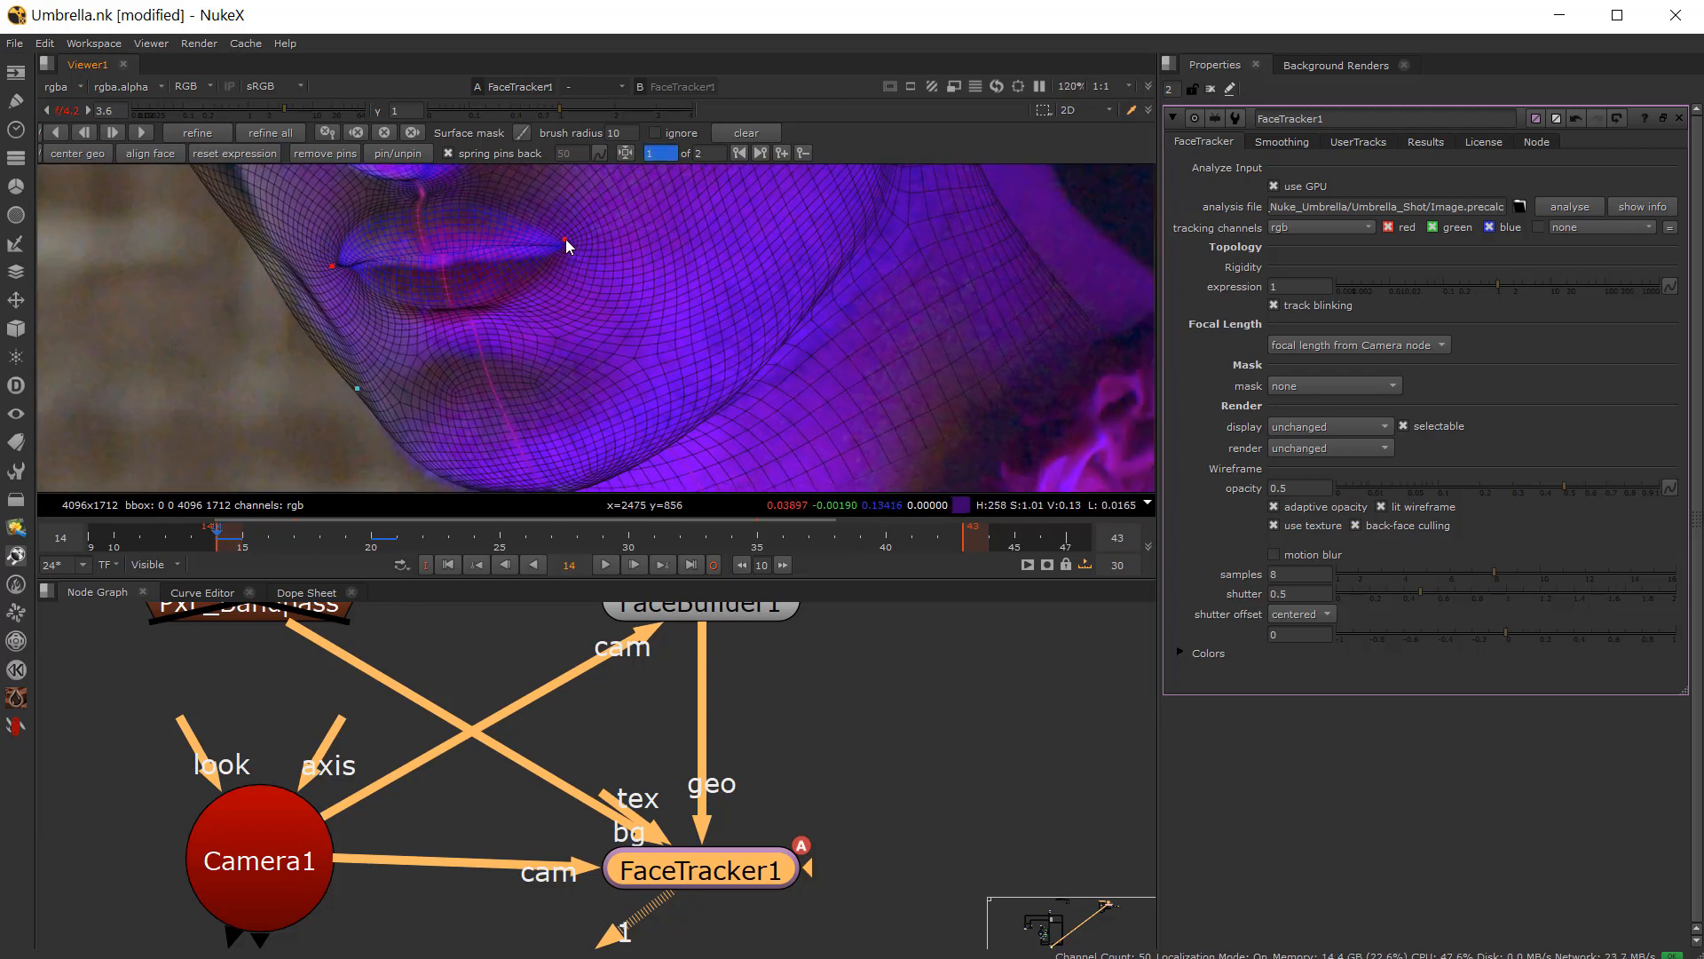
{"action": "mouse_move", "coordinate": [566, 238]}
{"action": "left_mouse_down"}
{"action": "mouse_move", "coordinate": [562, 262]}
{"action": "mouse_move", "coordinate": [568, 243]}
{"action": "left_mouse_up"}
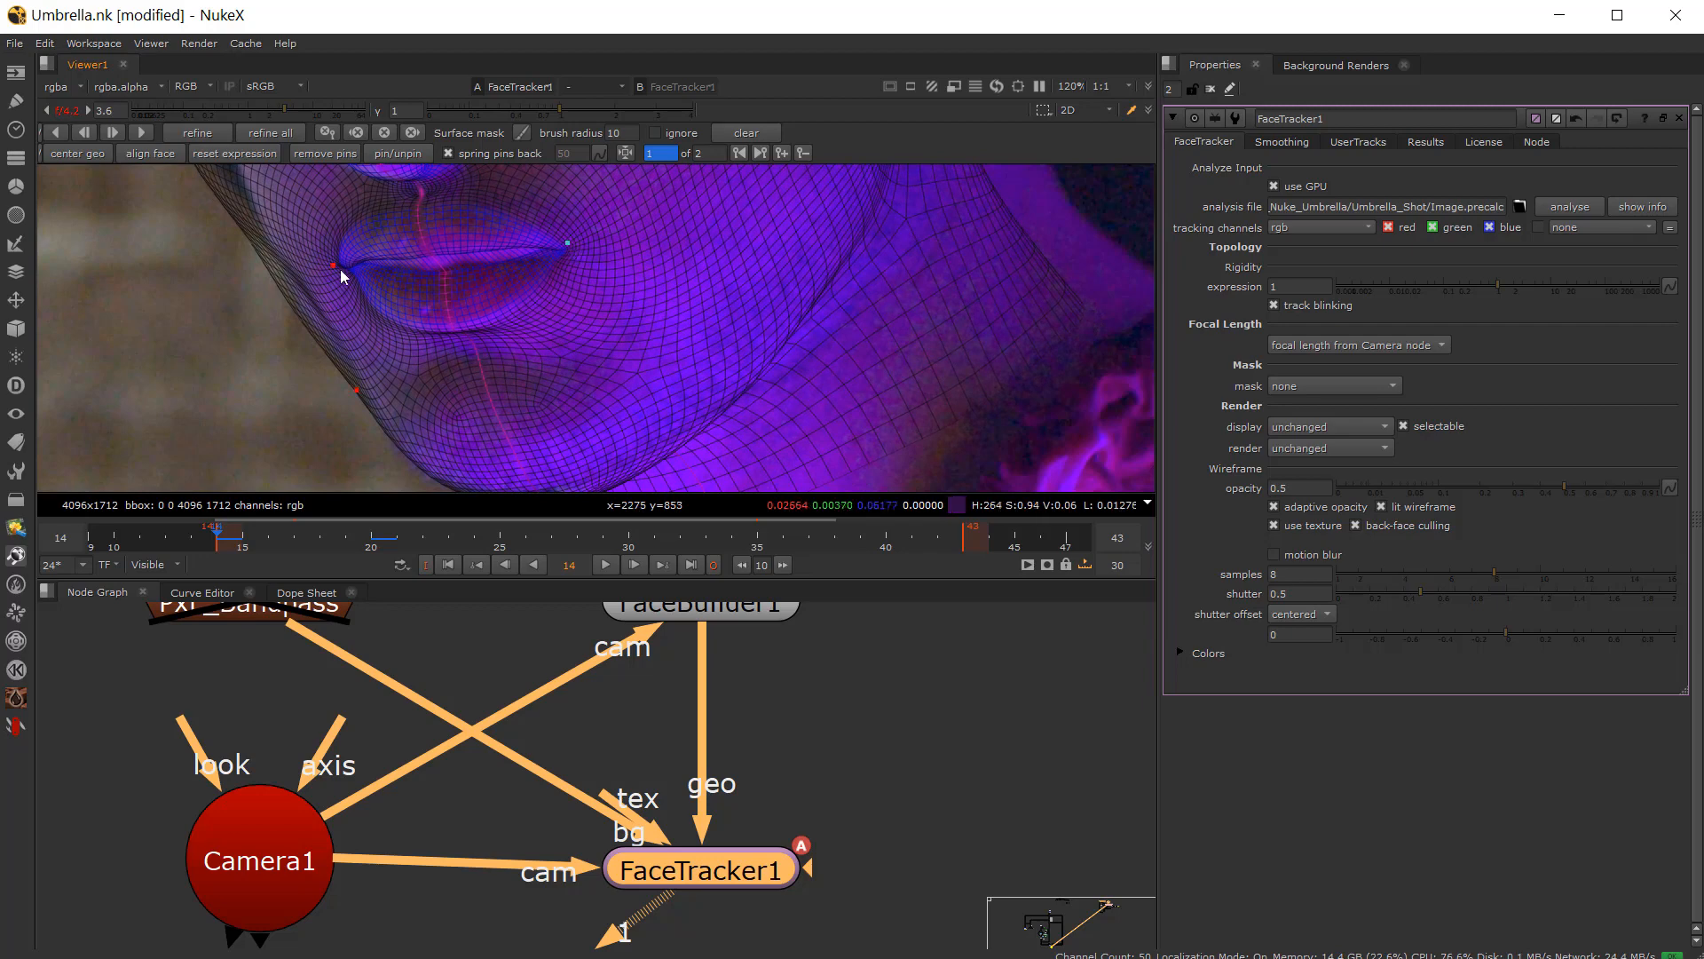
{"action": "left_click_drag", "start_coordinate": [334, 268], "coordinate": [326, 273]}
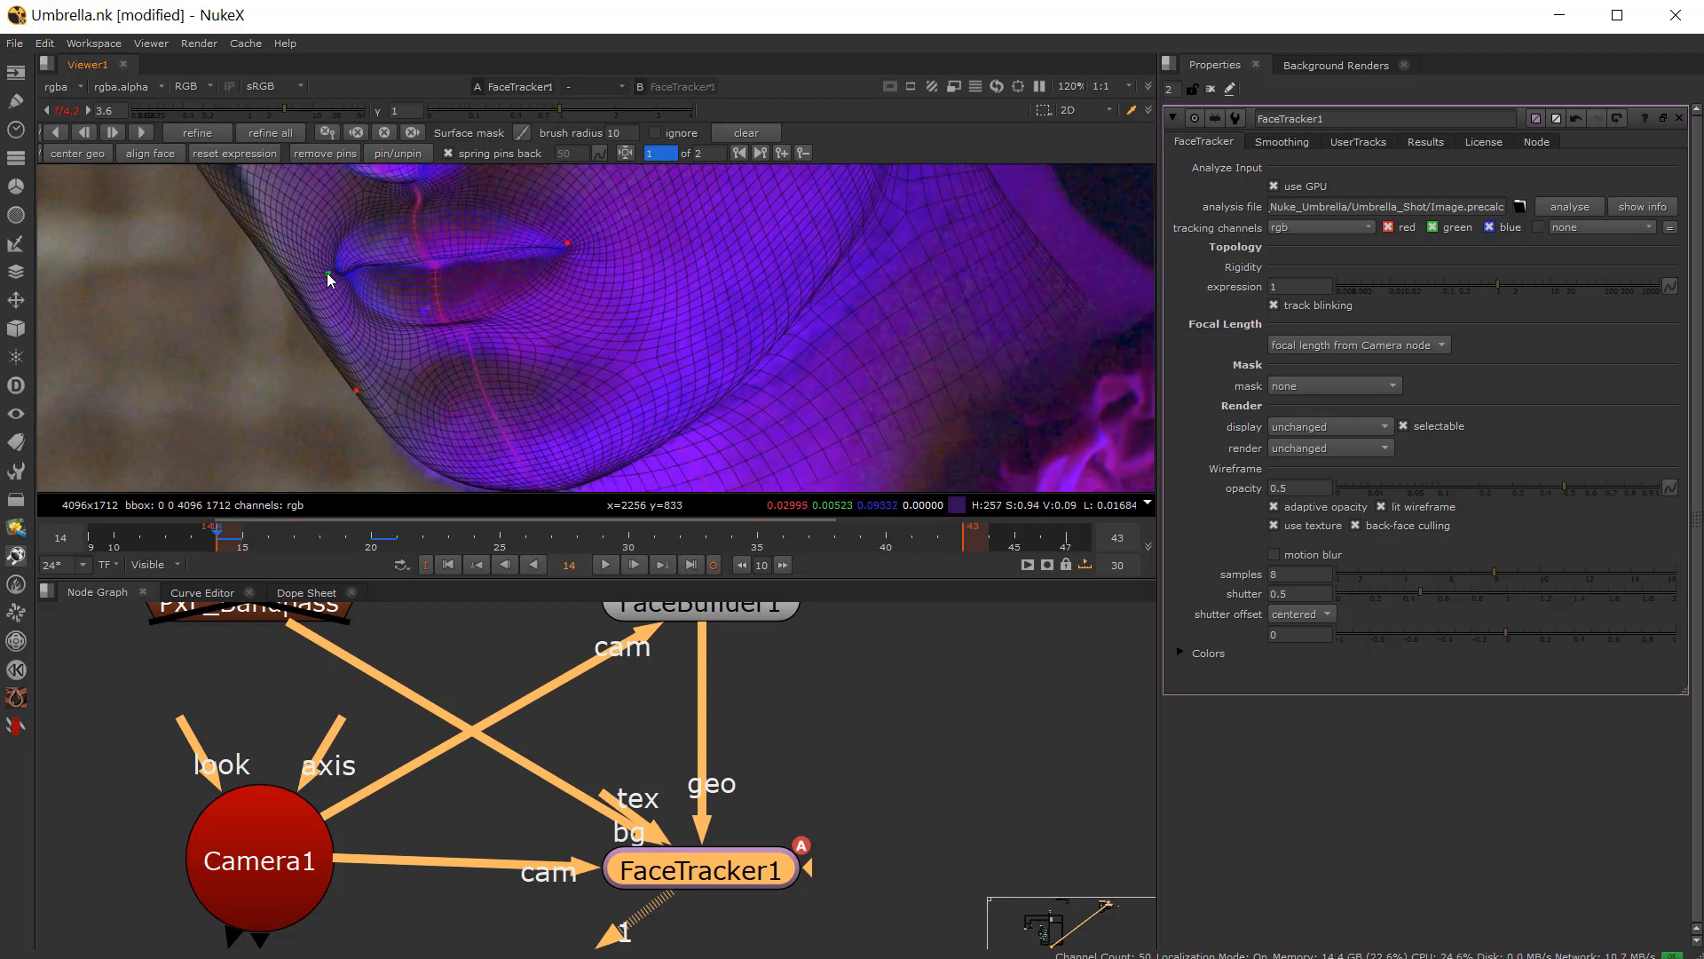
Step: Nudge the pins at the brow and near the eye corner to refine the fit on frame 14
{"action": "scroll", "coordinate": [770, 300], "scroll_direction": "down", "scroll_amount": 3}
{"action": "scroll", "coordinate": [510, 304], "scroll_direction": "up", "scroll_amount": 2}
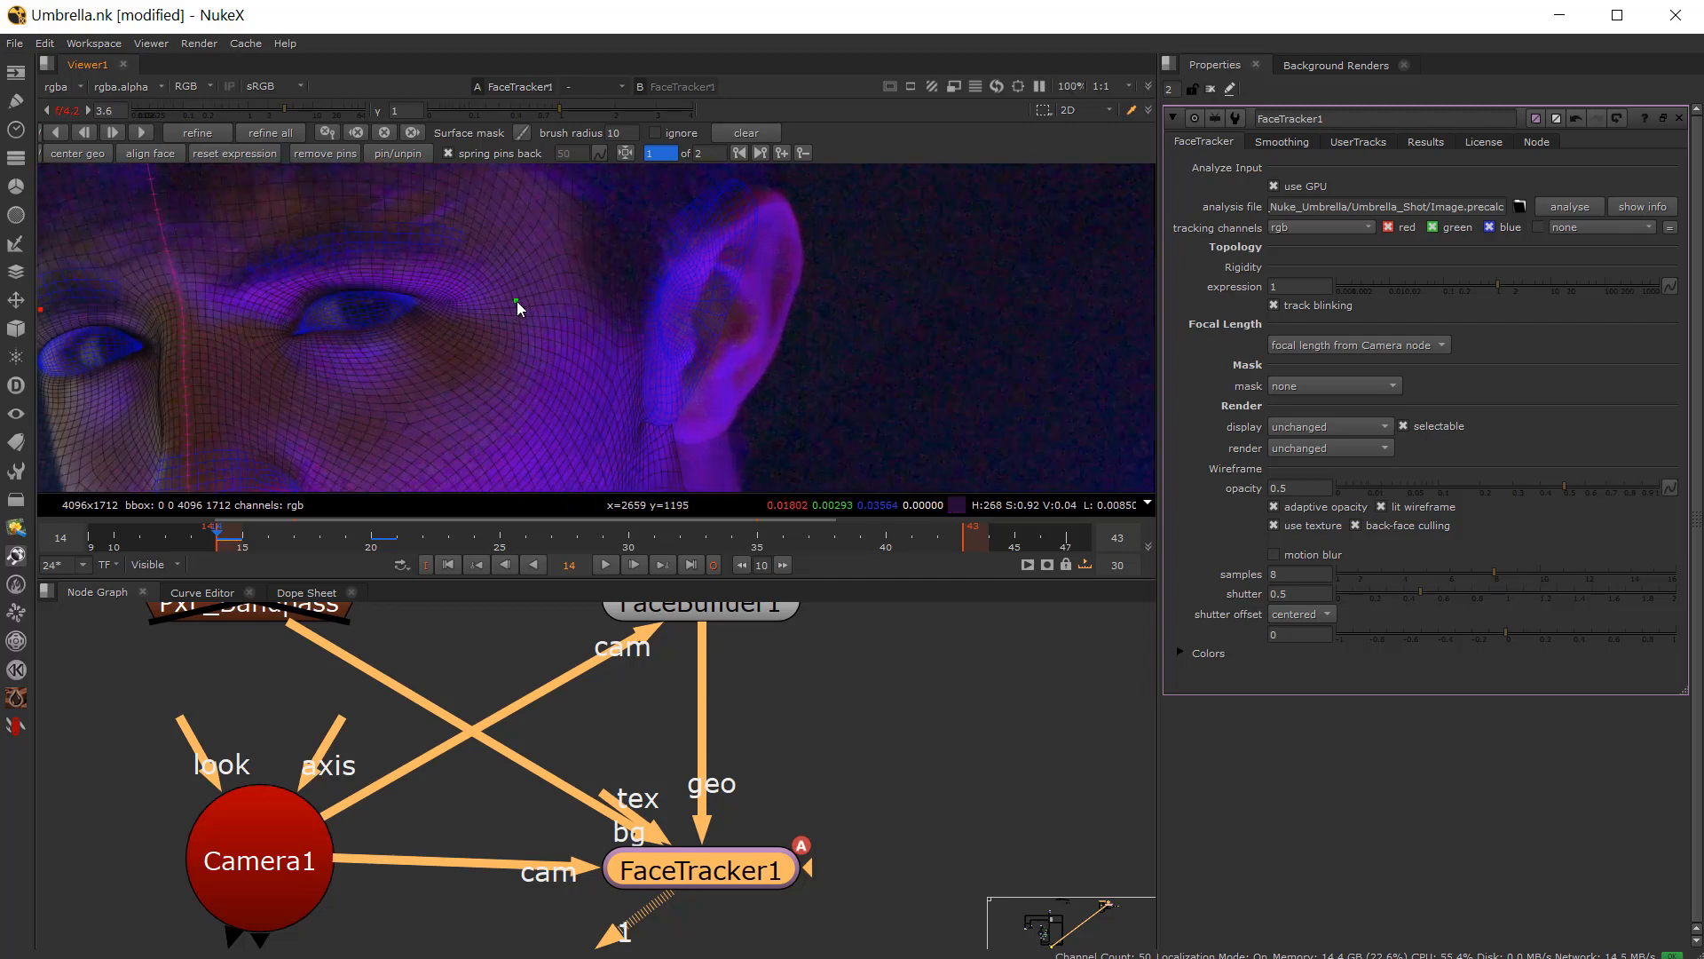
{"action": "mouse_move", "coordinate": [516, 301]}
{"action": "left_mouse_down"}
{"action": "mouse_move", "coordinate": [548, 305]}
{"action": "mouse_move", "coordinate": [536, 309]}
{"action": "left_mouse_up"}
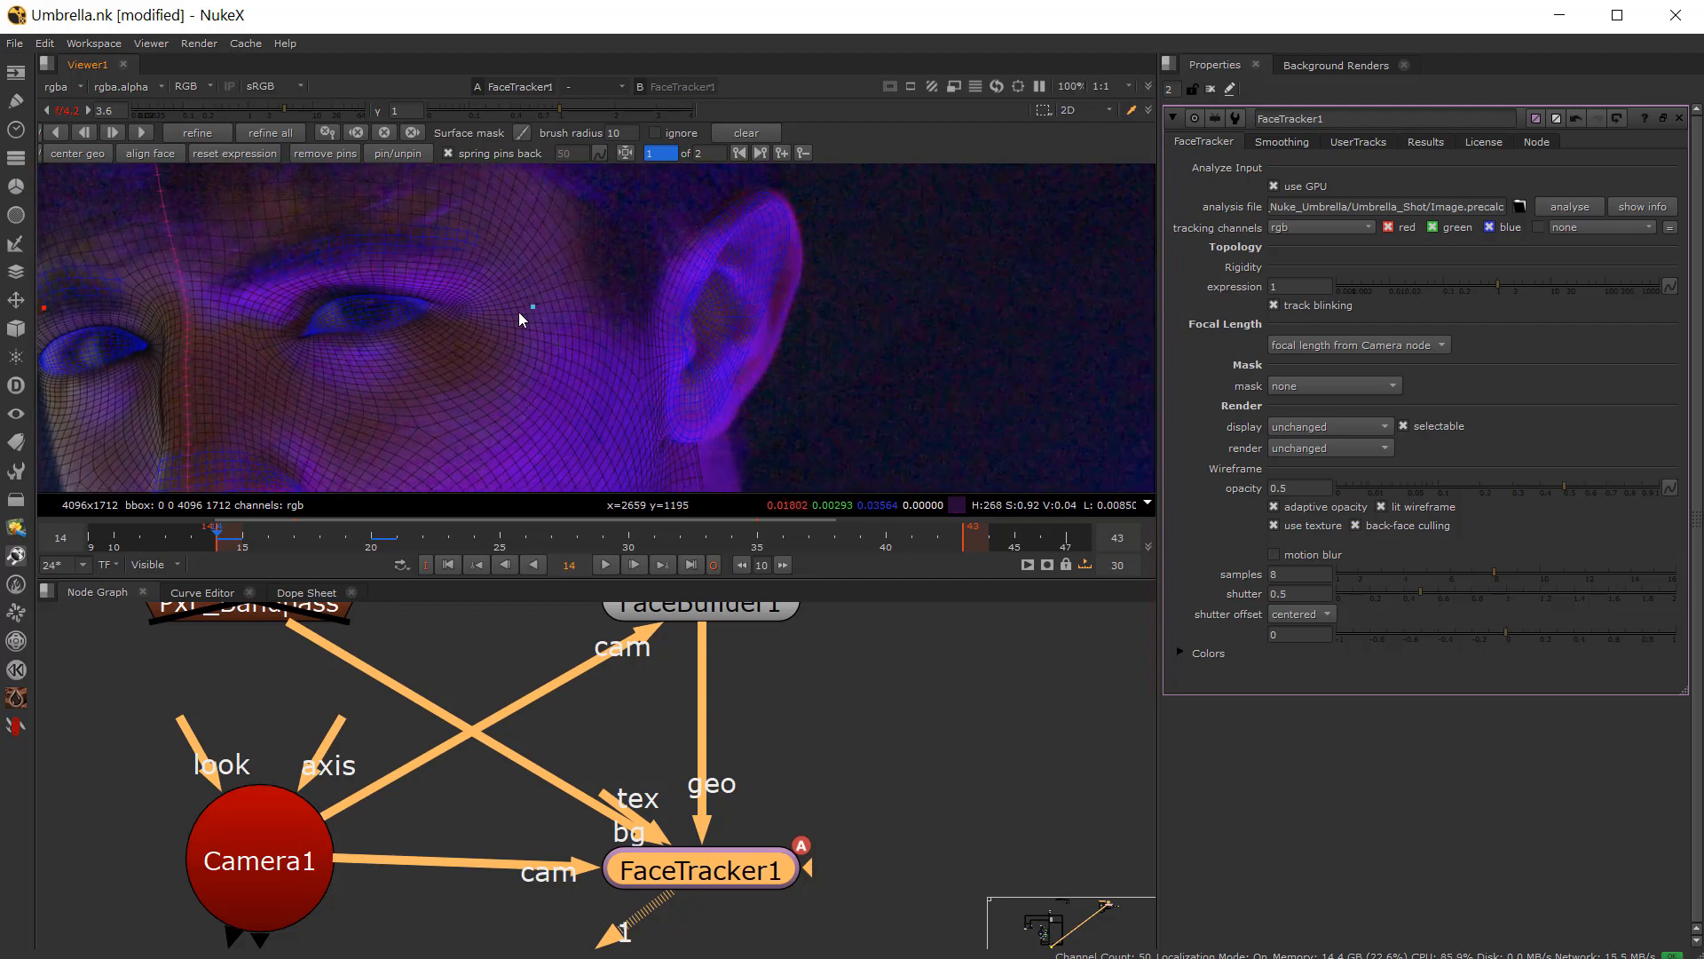
{"action": "scroll", "coordinate": [602, 325], "scroll_direction": "down", "scroll_amount": 4}
{"action": "scroll", "coordinate": [421, 271], "scroll_direction": "up", "scroll_amount": 4}
{"action": "left_click_drag", "start_coordinate": [399, 275], "coordinate": [416, 285]}
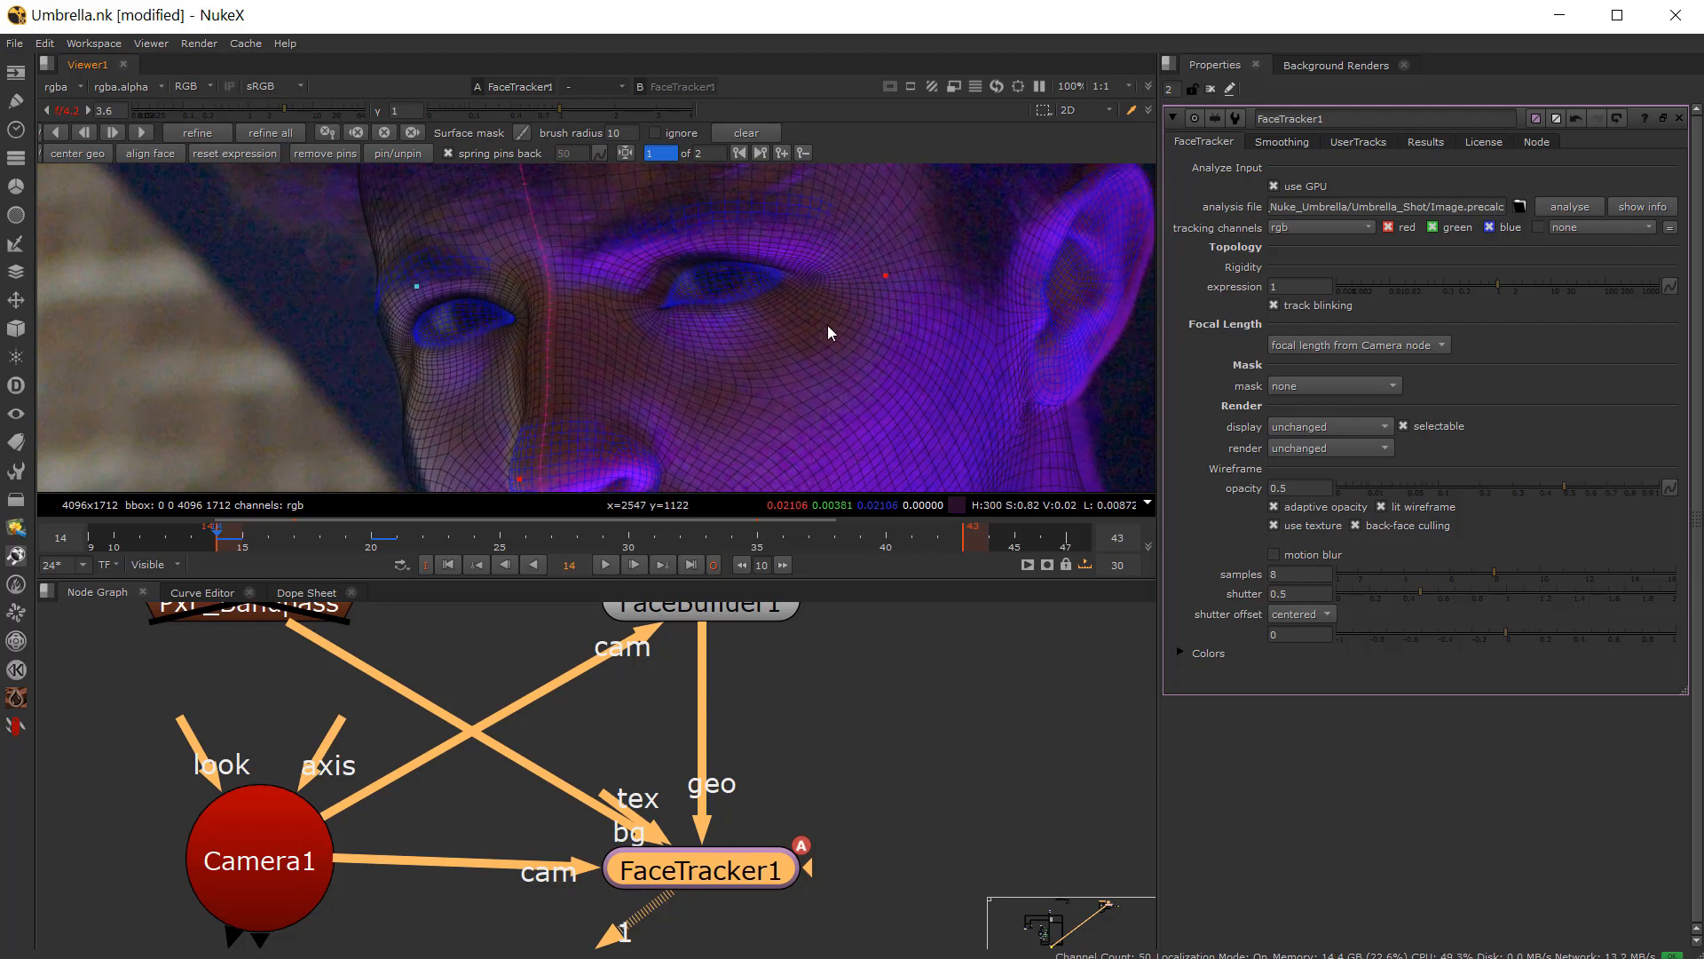
Step: Add a pin at the temple beside the left eye and nudge the chin pin into place
{"action": "left_click", "coordinate": [882, 277]}
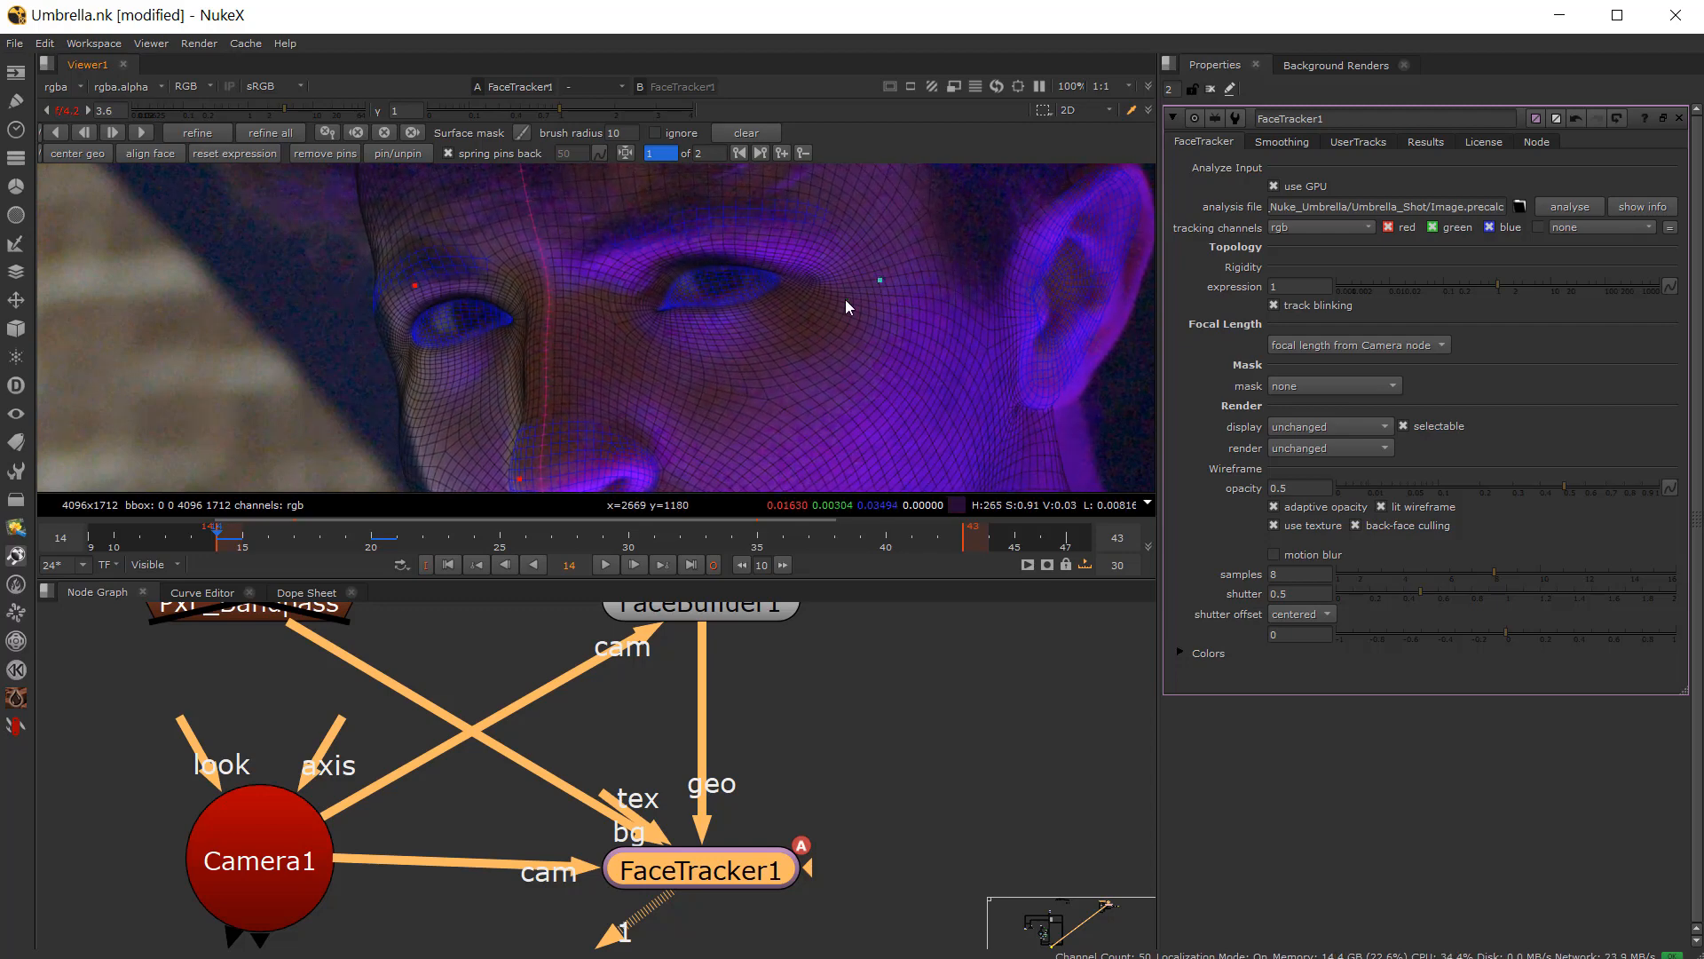
{"action": "middle_click_drag", "start_coordinate": [623, 300], "coordinate": [487, 335]}
{"action": "middle_click_drag", "start_coordinate": [716, 319], "coordinate": [684, 274]}
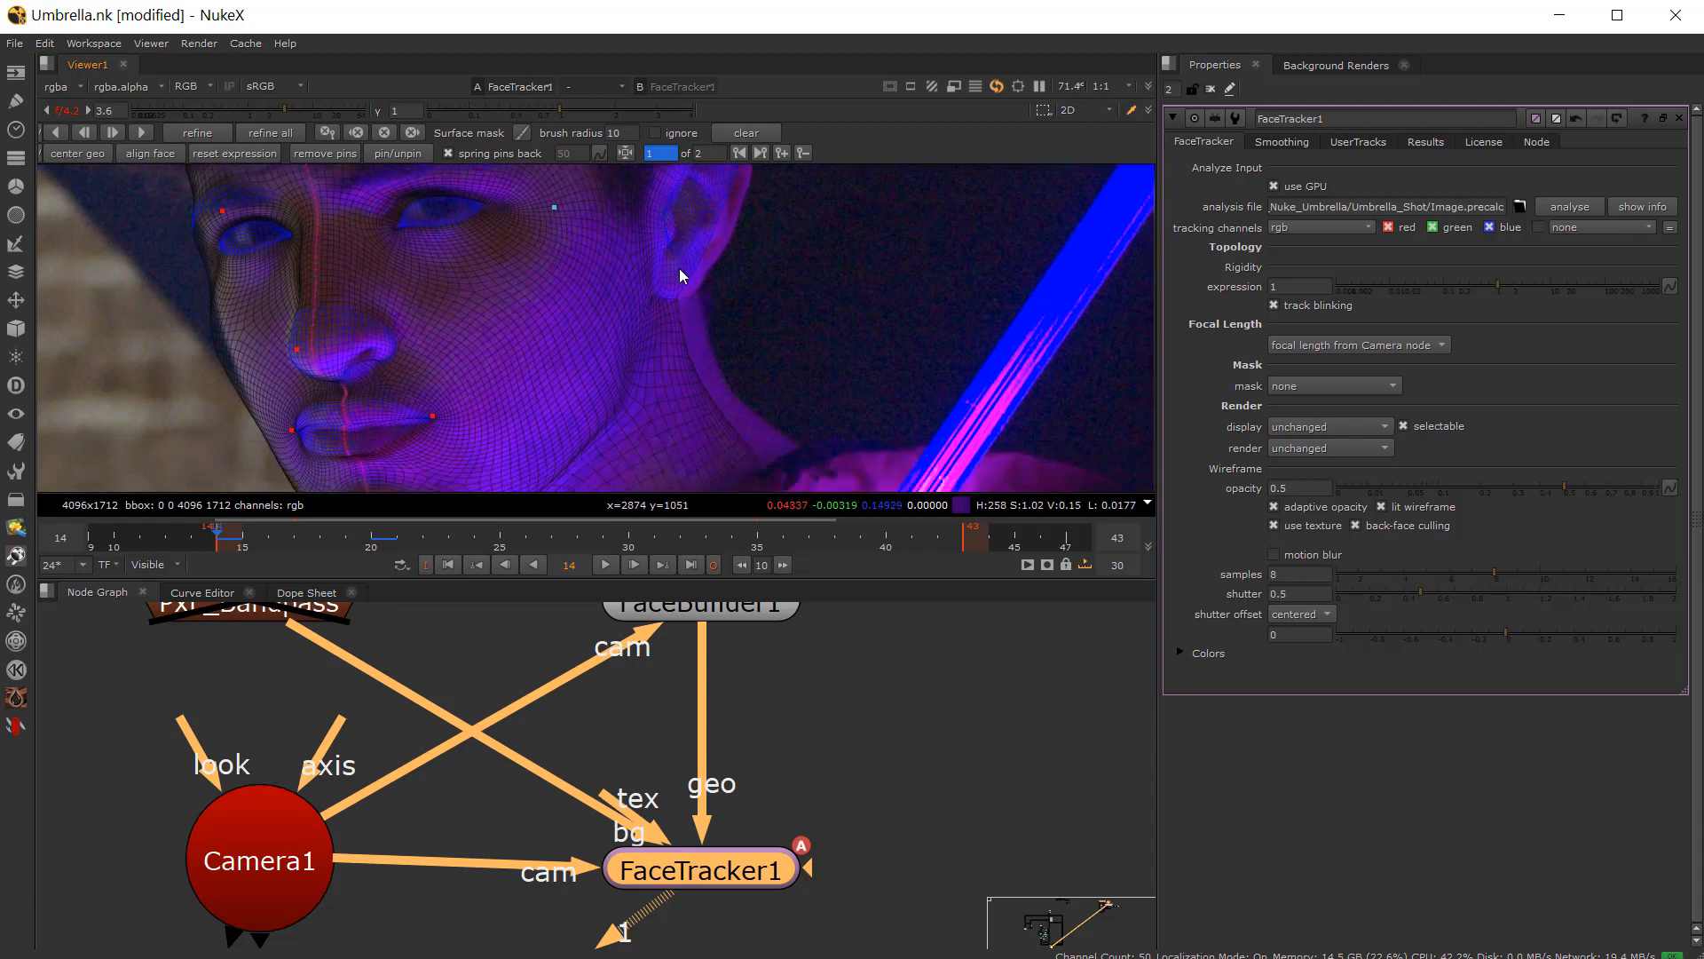
{"action": "scroll", "coordinate": [678, 267], "scroll_direction": "down", "scroll_amount": 3}
{"action": "scroll", "coordinate": [597, 333], "scroll_direction": "up", "scroll_amount": 2}
{"action": "scroll", "coordinate": [487, 390], "scroll_direction": "up", "scroll_amount": 2}
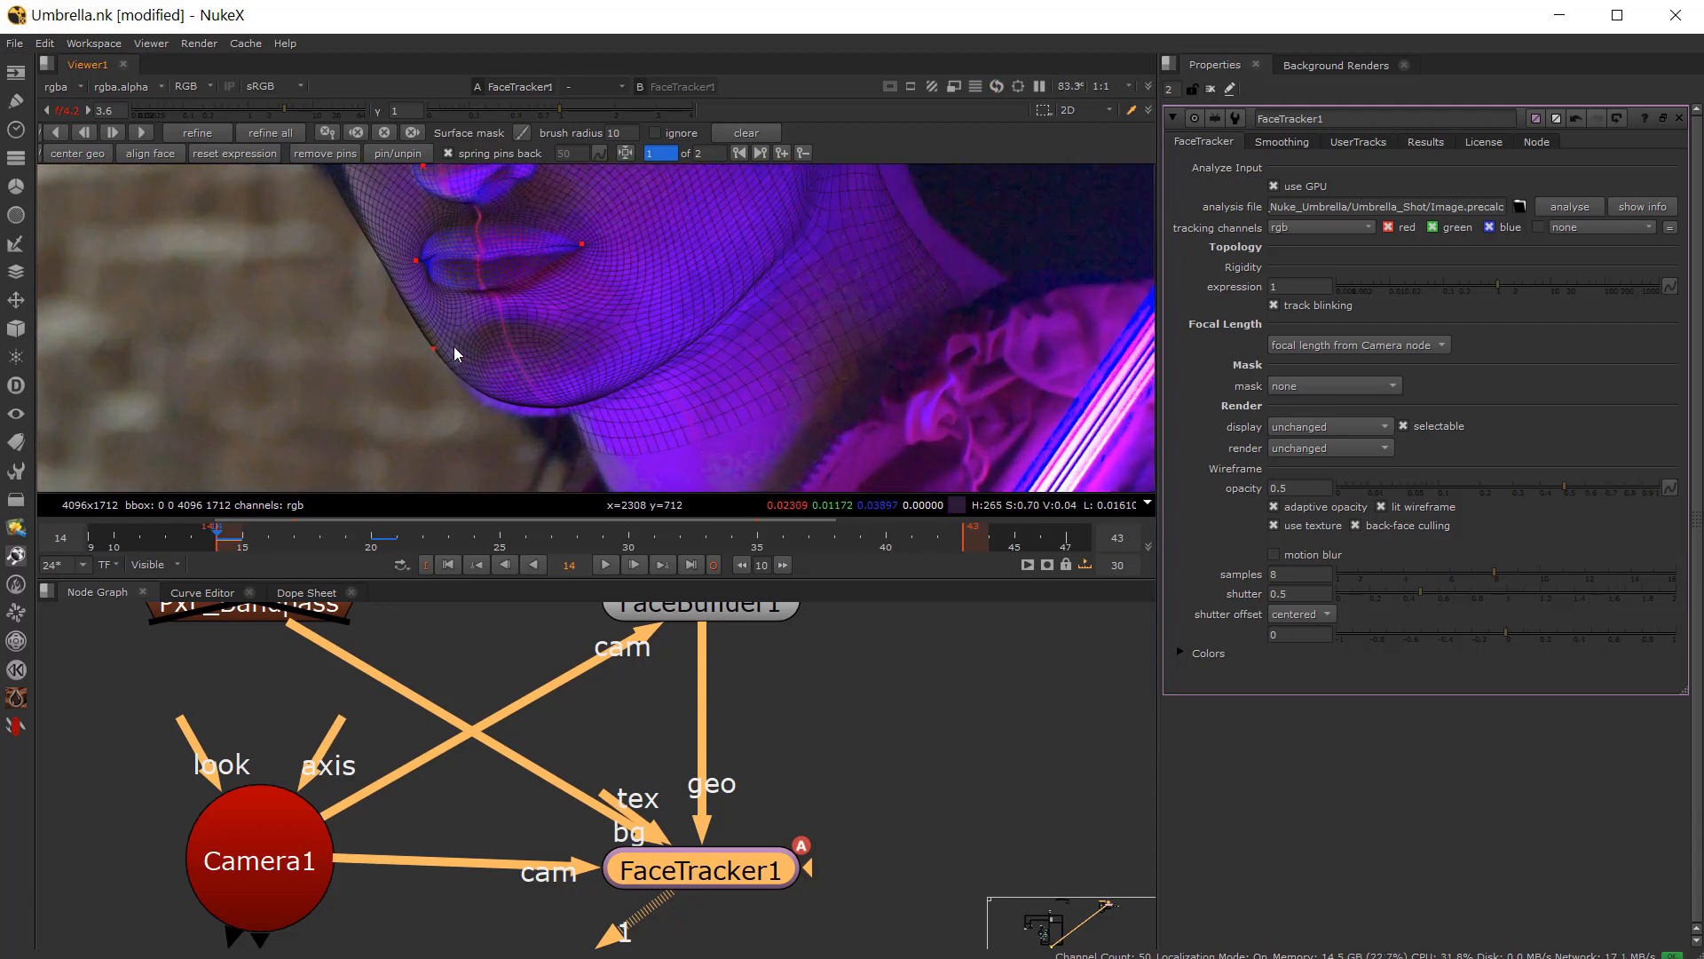
{"action": "left_click_drag", "start_coordinate": [438, 345], "coordinate": [434, 344]}
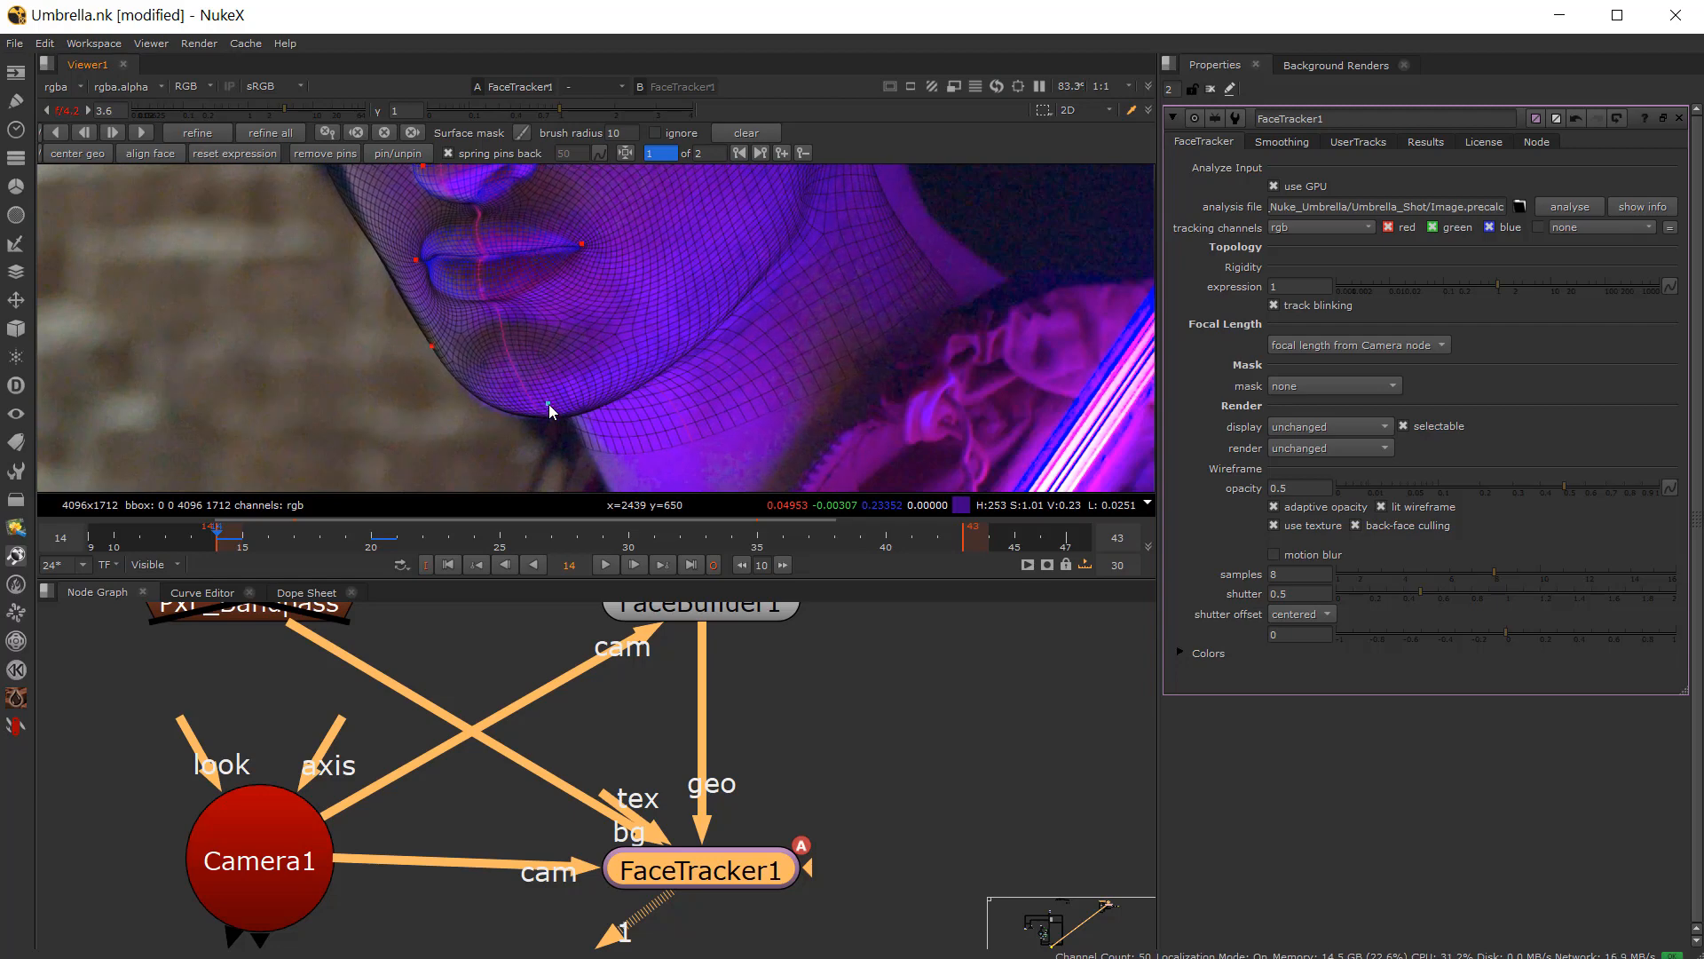
Step: Add a pin at the inner corner of the actor's right eye and nudge the eye and mouth-corner pins
{"action": "middle_click_drag", "start_coordinate": [549, 403], "coordinate": [462, 447]}
{"action": "scroll", "coordinate": [704, 248], "scroll_direction": "down", "scroll_amount": 3}
{"action": "scroll", "coordinate": [728, 247], "scroll_direction": "up", "scroll_amount": 2}
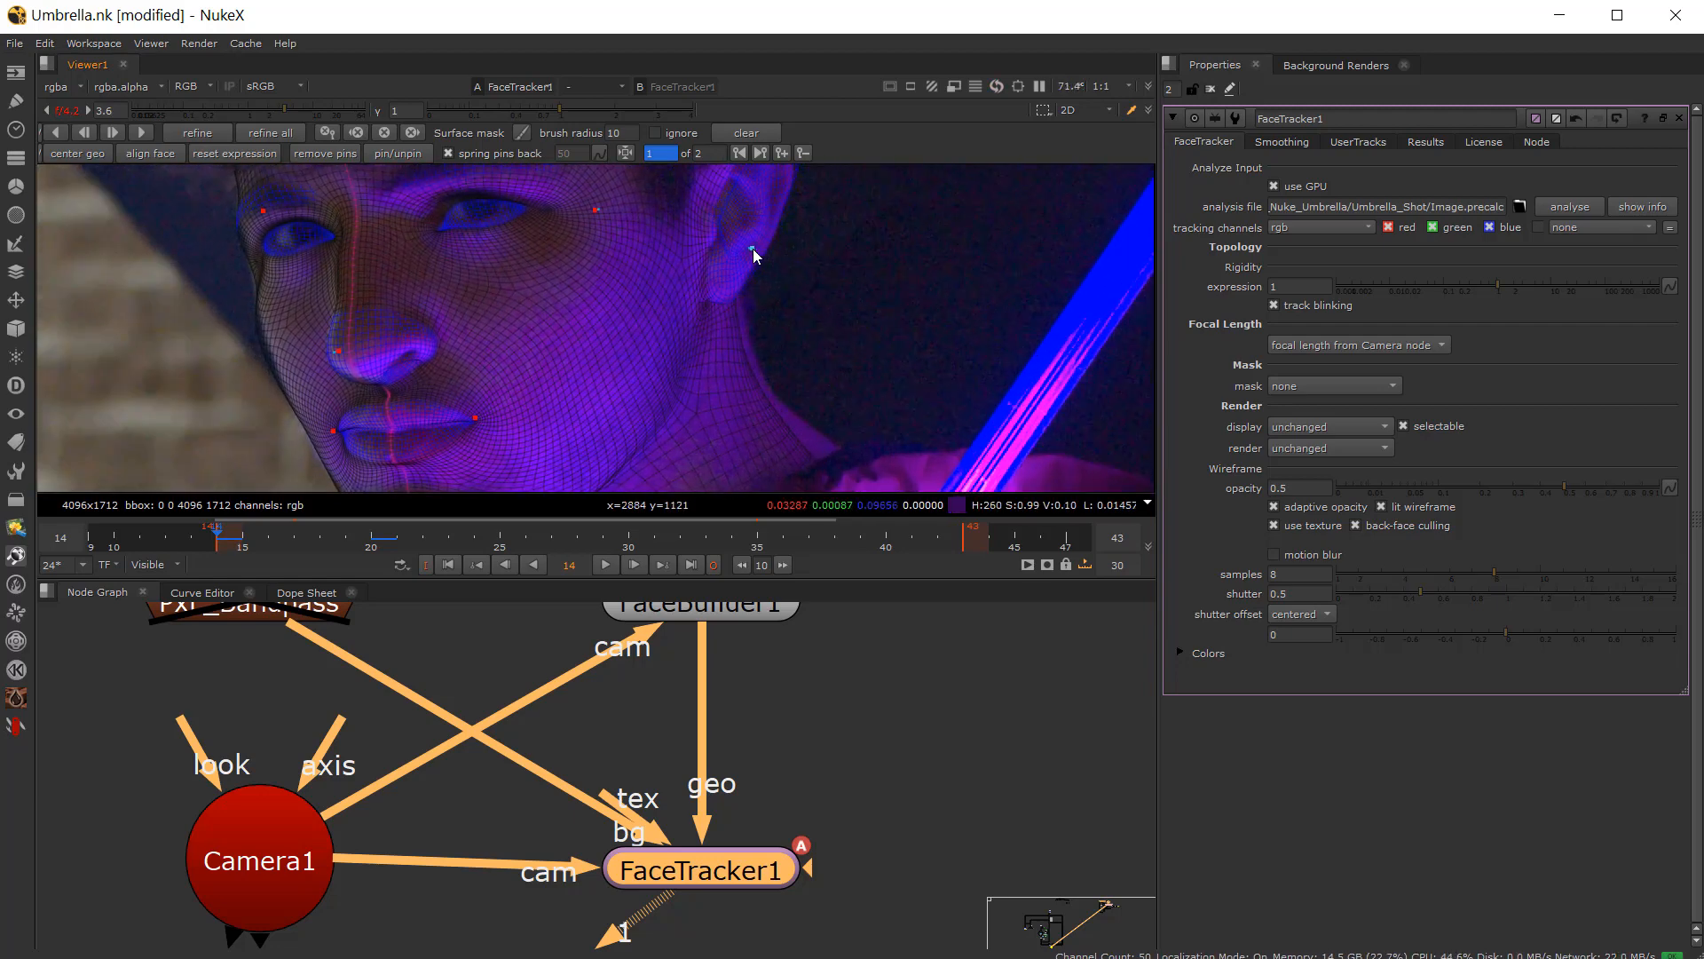
{"action": "scroll", "coordinate": [753, 248], "scroll_direction": "down", "scroll_amount": 1}
{"action": "scroll", "coordinate": [620, 279], "scroll_direction": "up", "scroll_amount": 2}
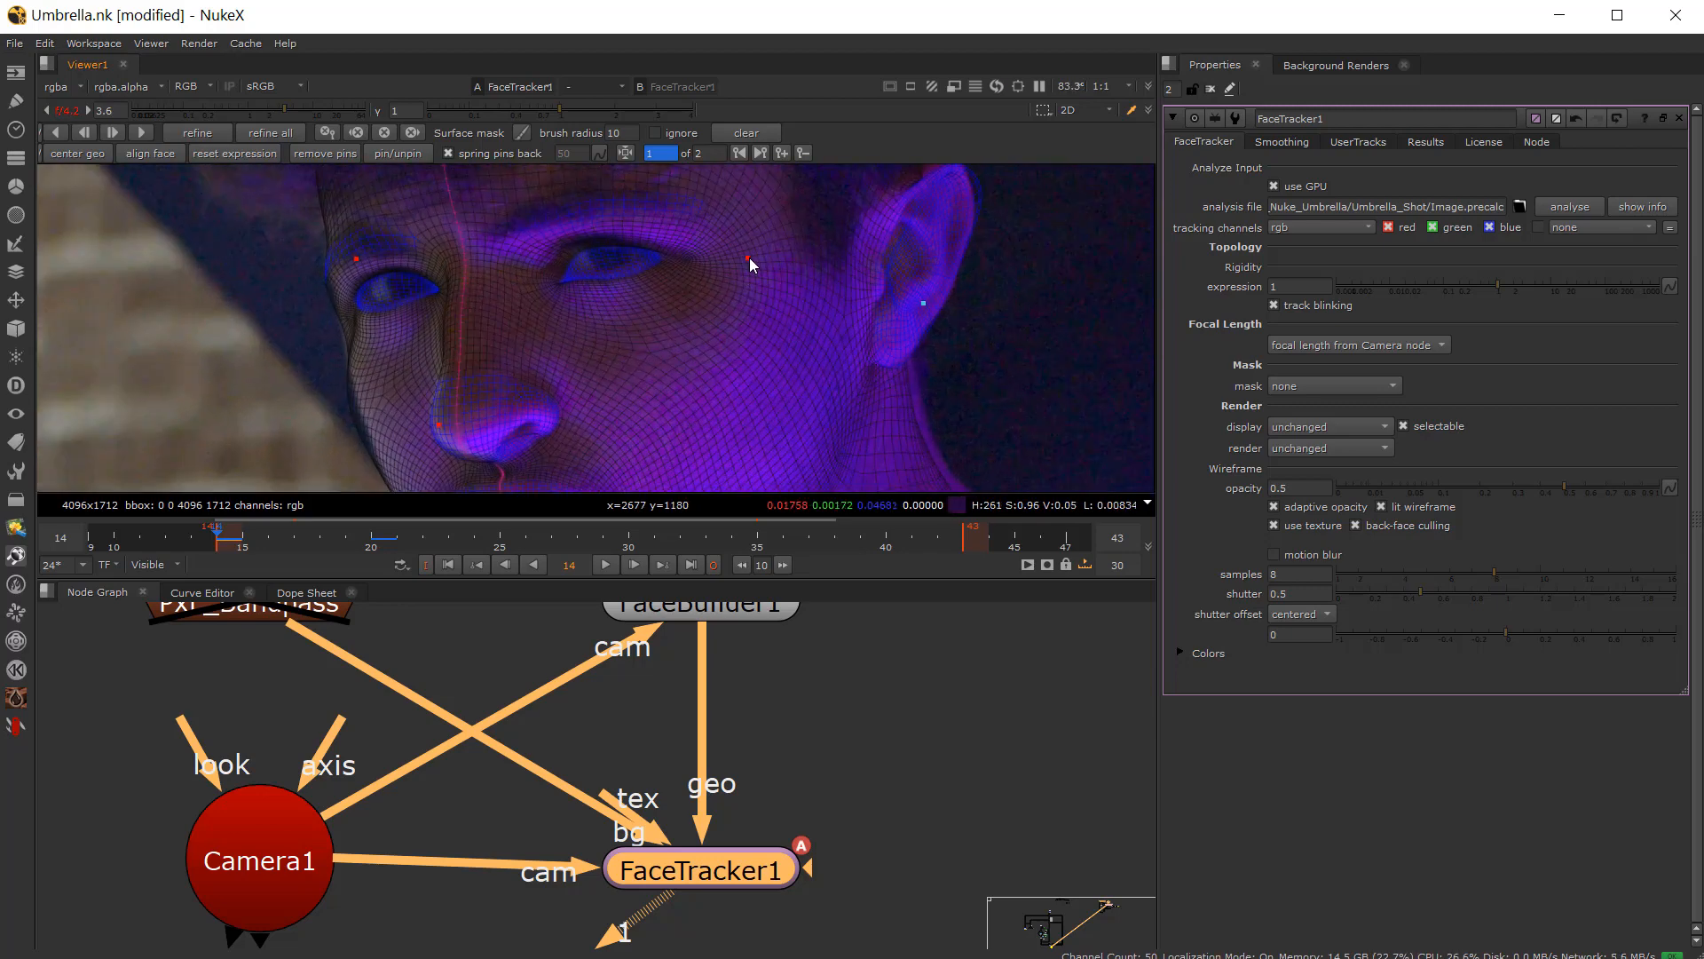
{"action": "left_click", "coordinate": [544, 276]}
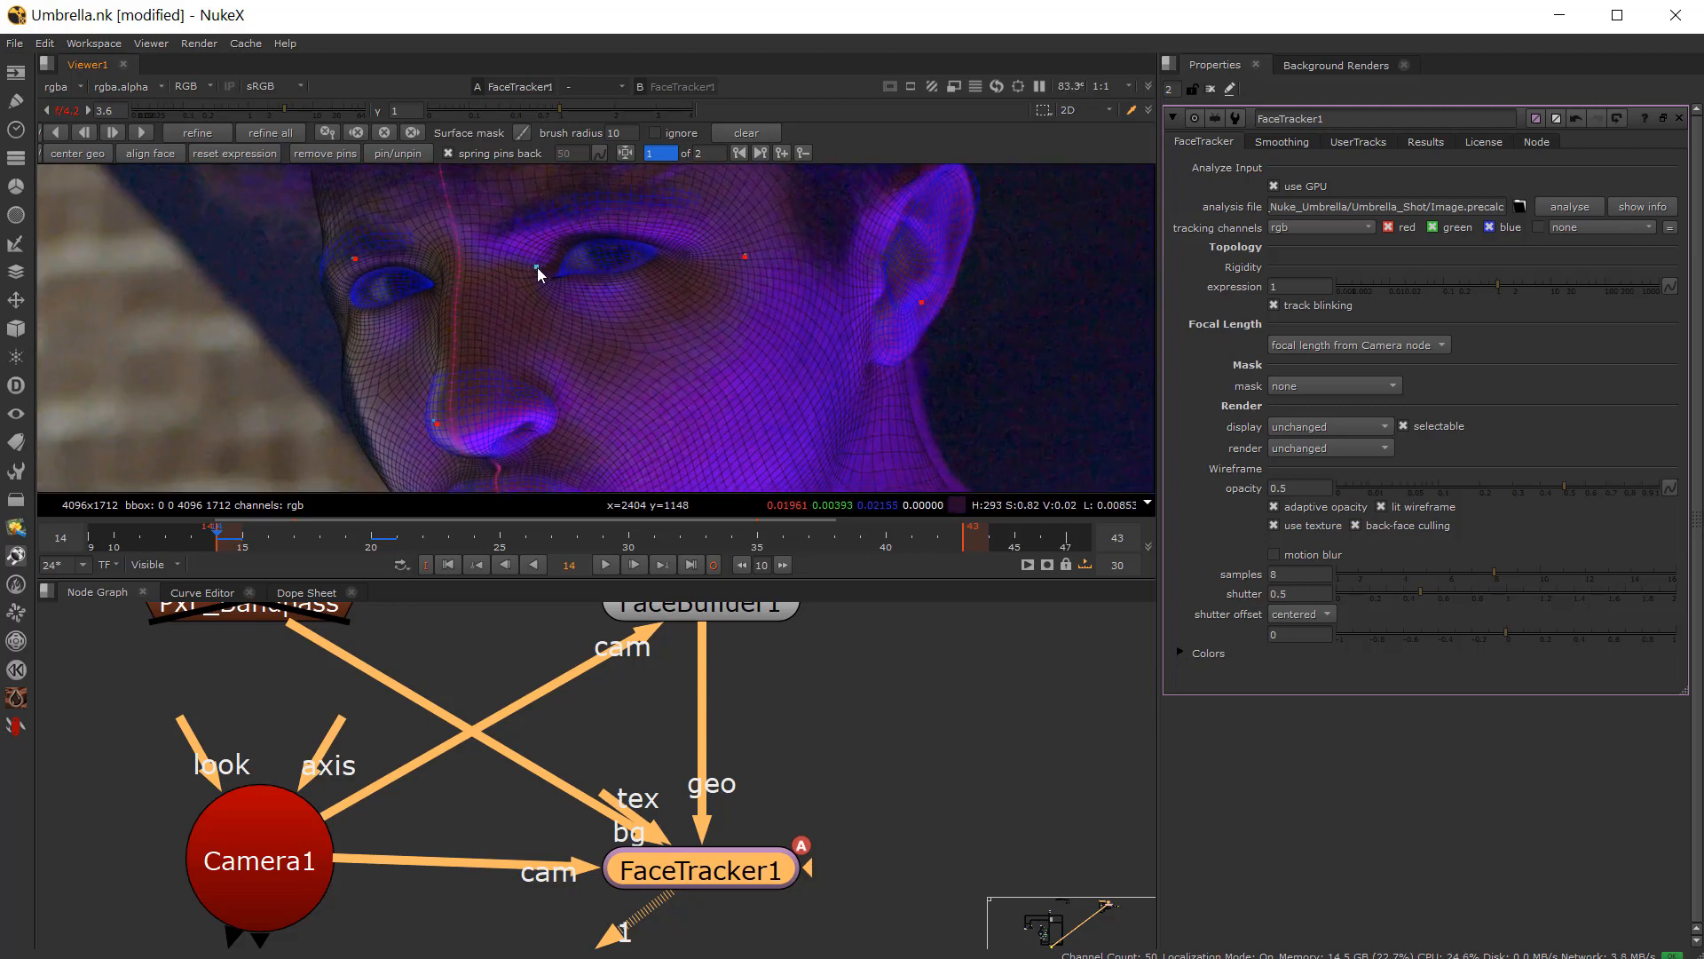
{"action": "left_click_drag", "start_coordinate": [353, 258], "coordinate": [356, 265]}
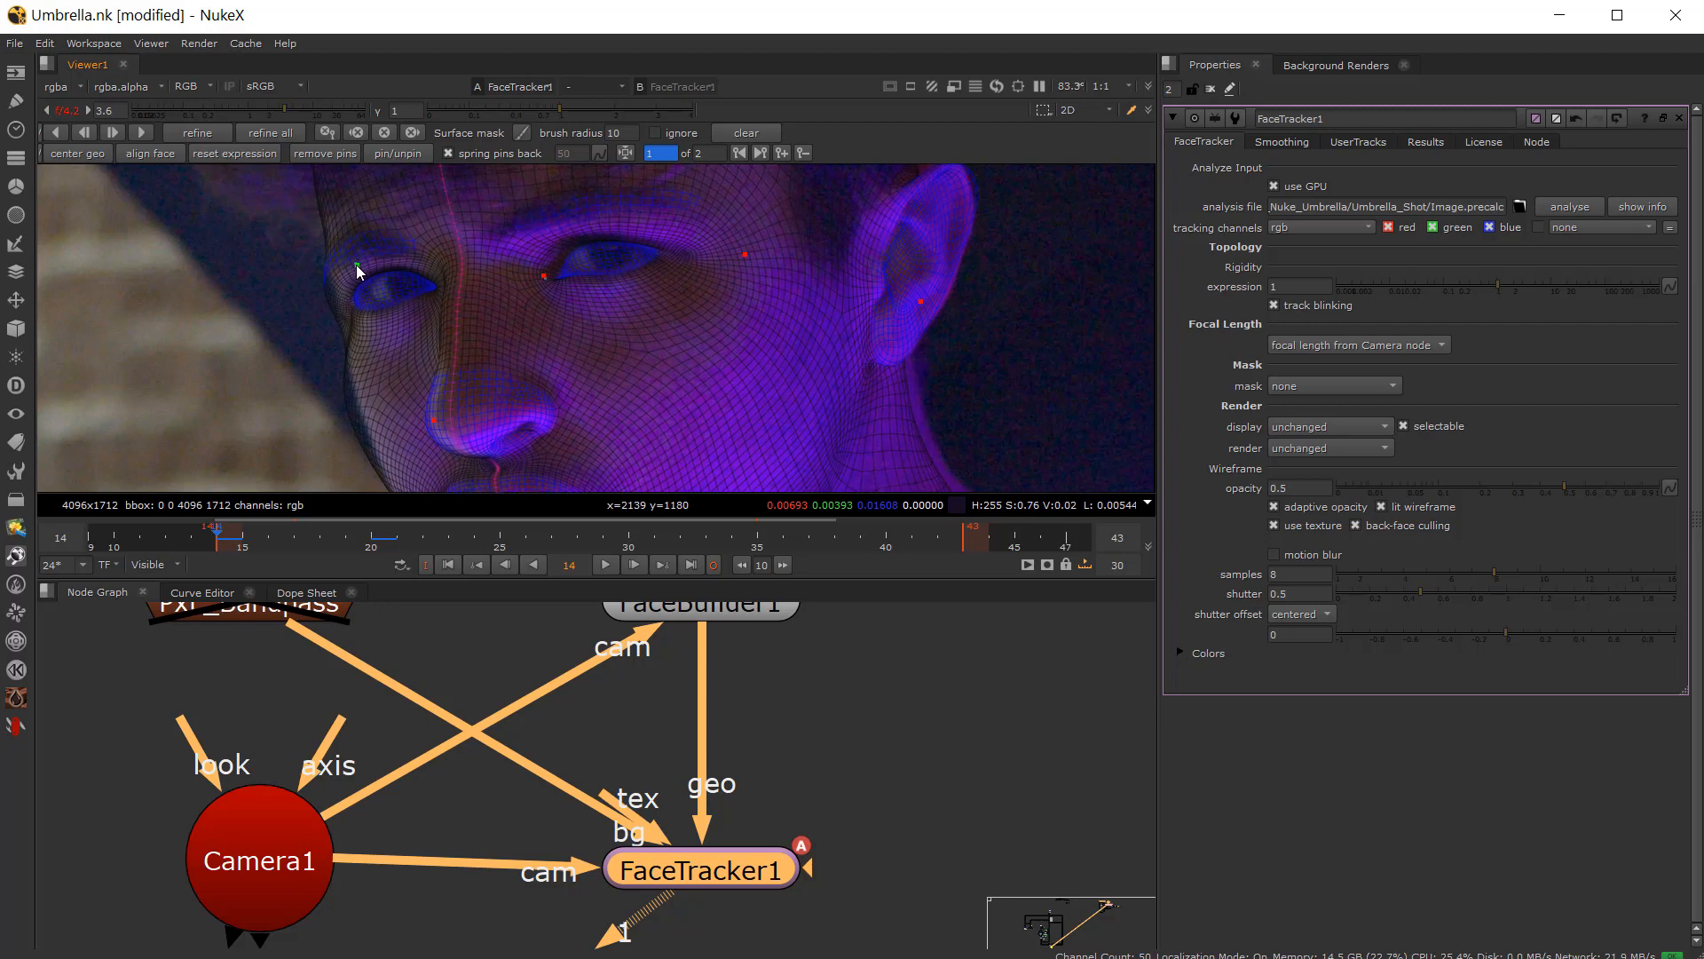
{"action": "middle_click_drag", "start_coordinate": [351, 387], "coordinate": [383, 279]}
{"action": "scroll", "coordinate": [469, 405], "scroll_direction": "up", "scroll_amount": 1}
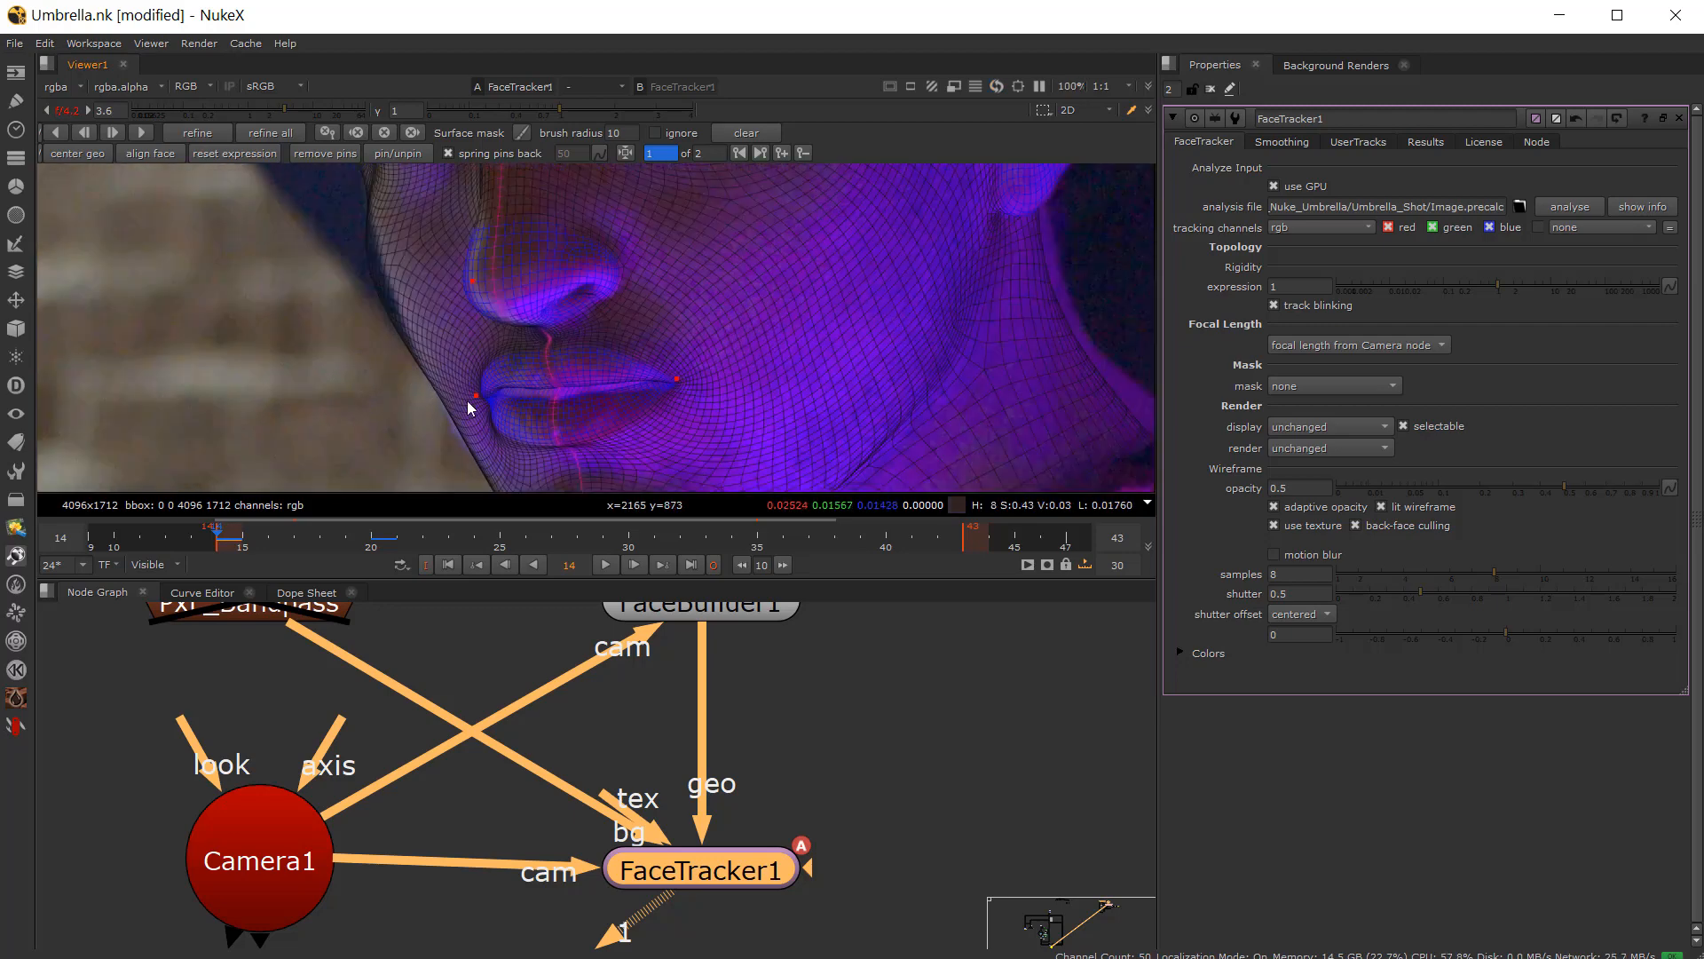
{"action": "left_click", "coordinate": [478, 397]}
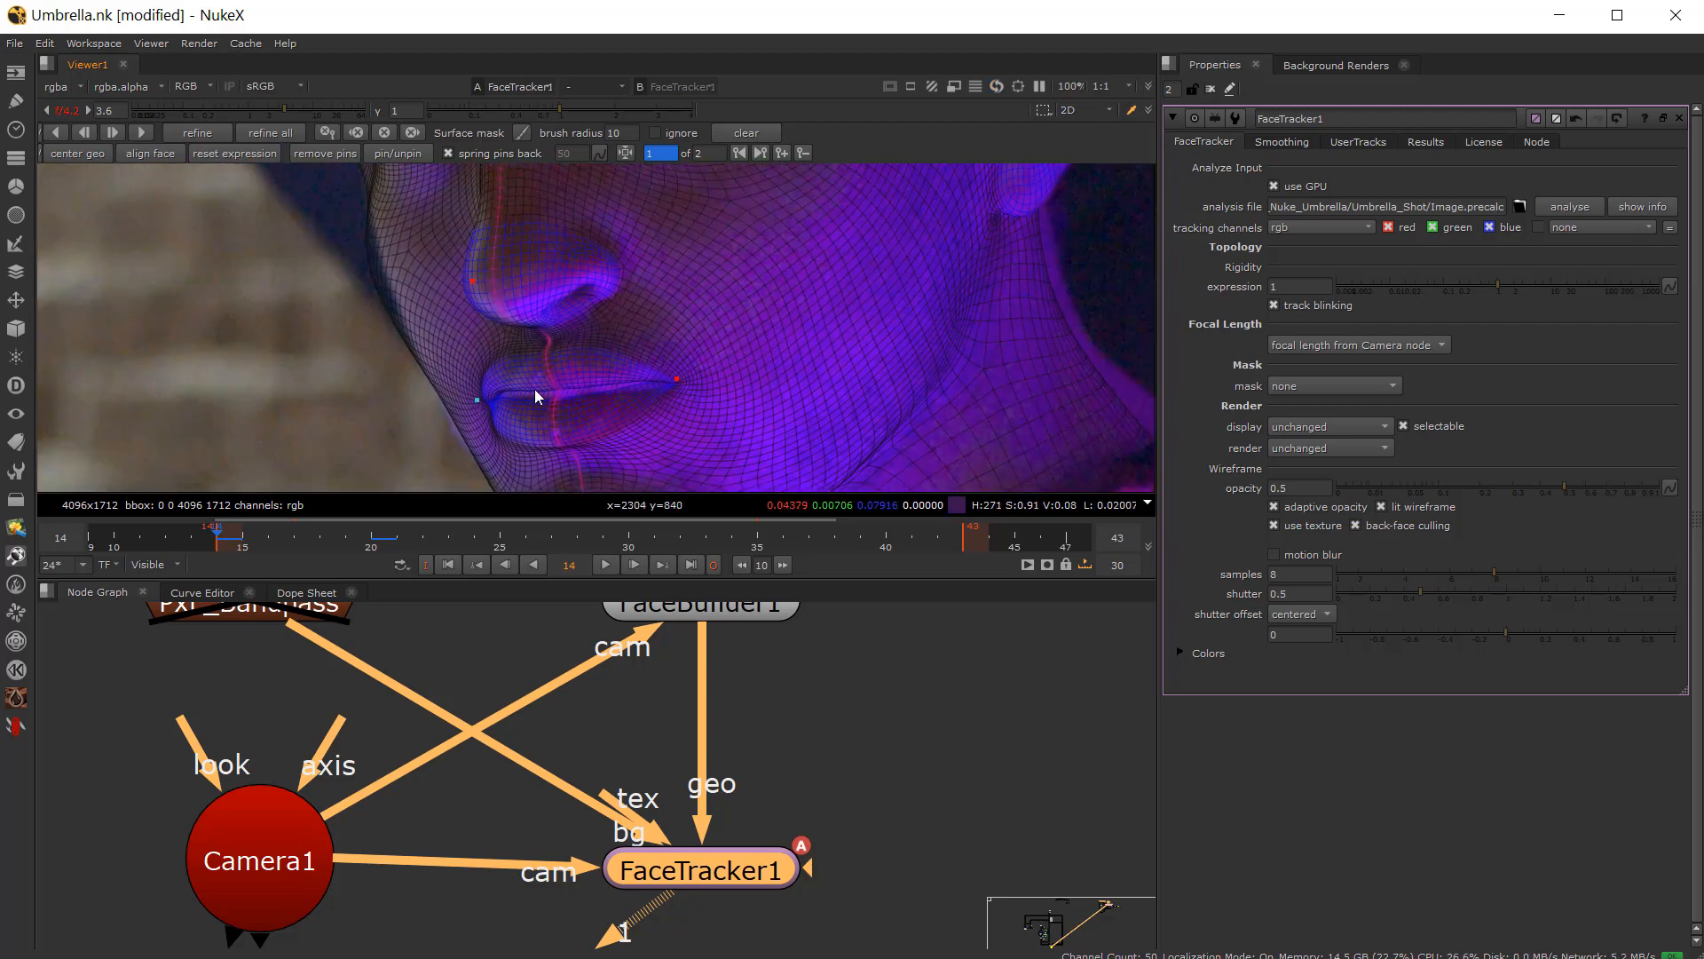
{"action": "scroll", "coordinate": [536, 390], "scroll_direction": "up", "scroll_amount": 2}
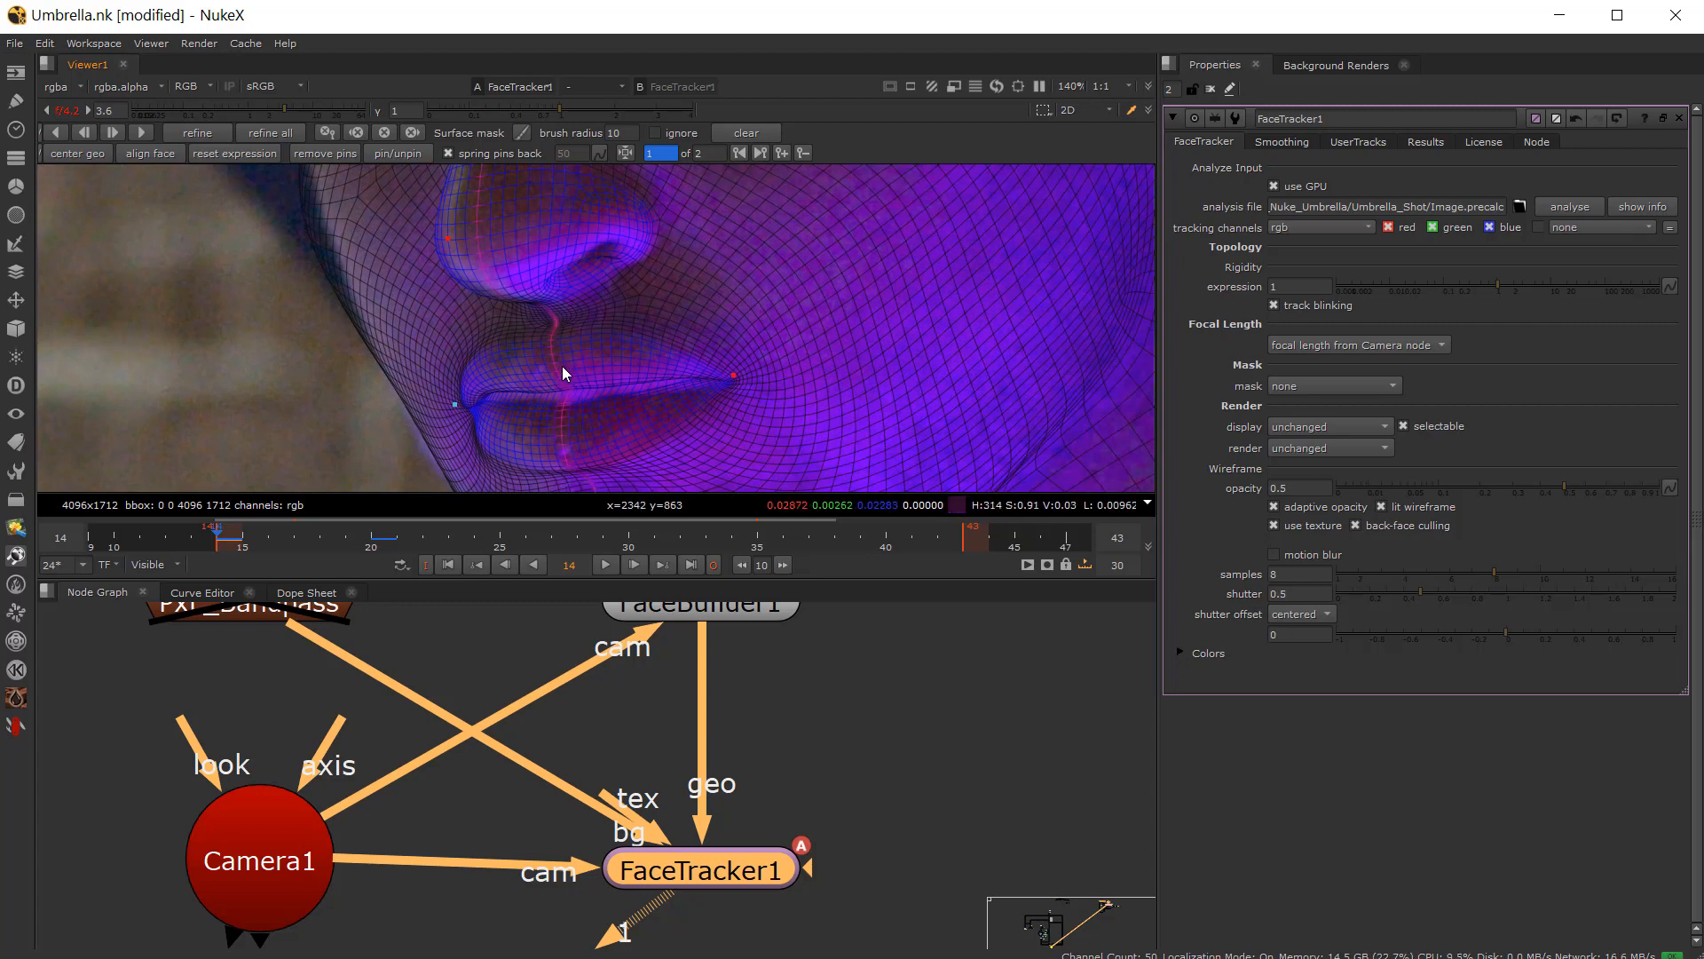
{"action": "middle_click_drag", "start_coordinate": [443, 386], "coordinate": [550, 278]}
{"action": "scroll", "coordinate": [606, 376], "scroll_direction": "down", "scroll_amount": 4}
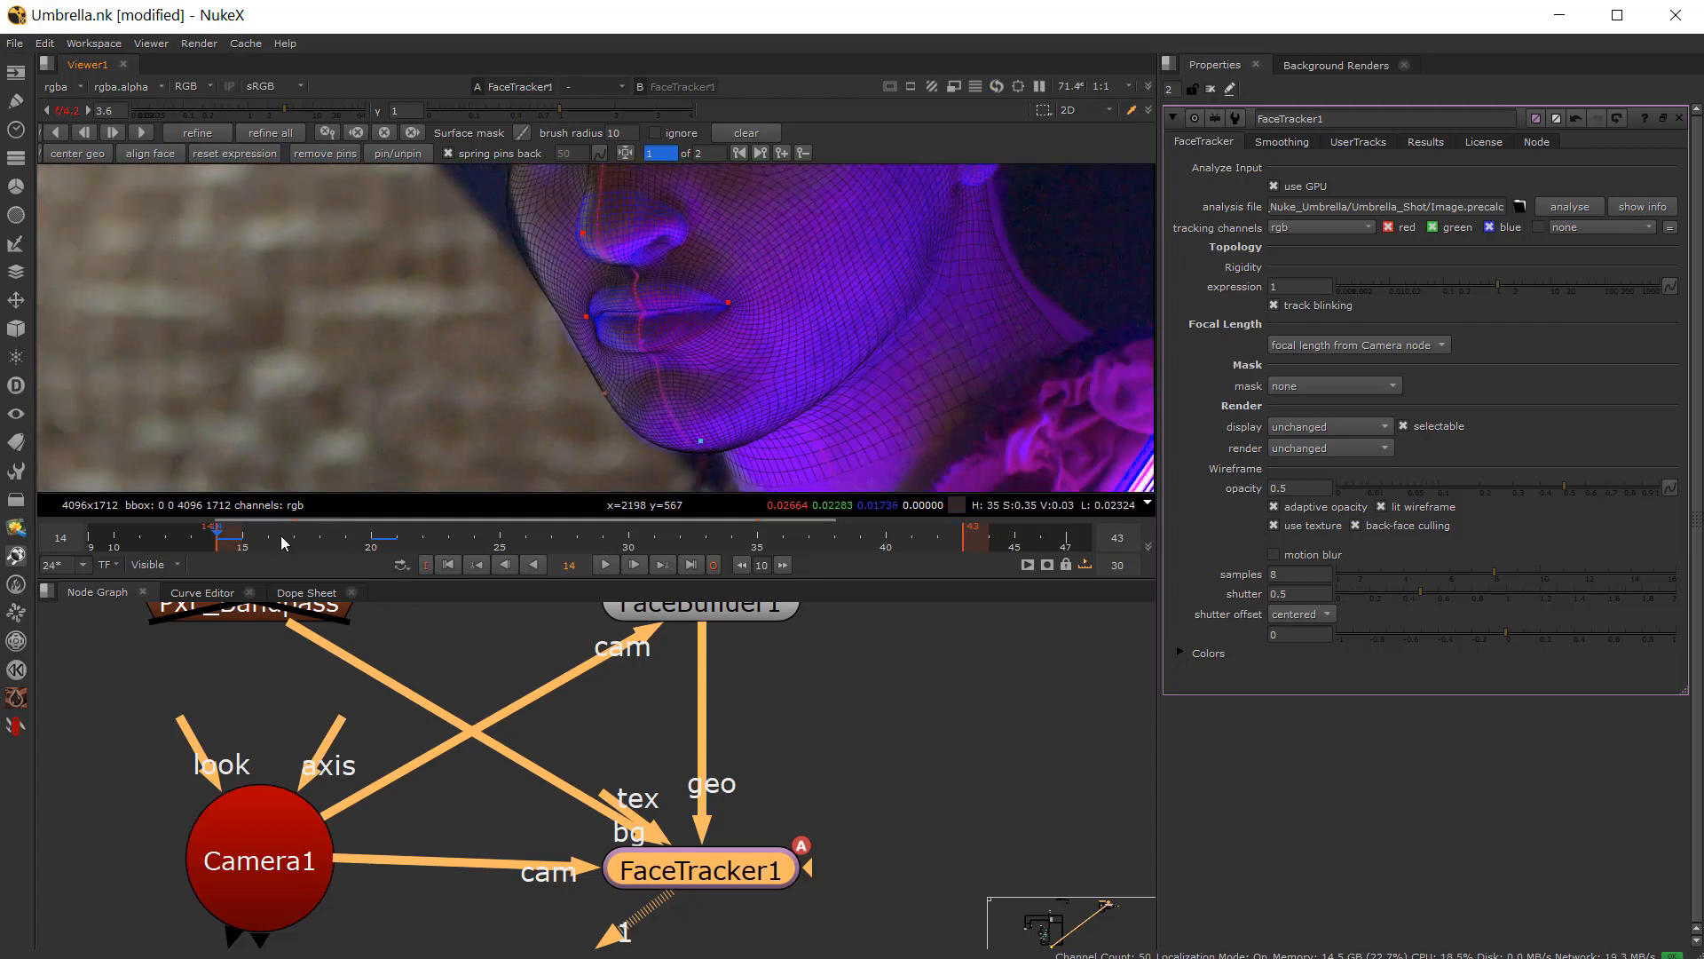
Step: On frame 17, enable the FX_Bandpass node and run refine on the FaceTracker
{"action": "left_click_drag", "start_coordinate": [242, 536], "coordinate": [296, 547]}
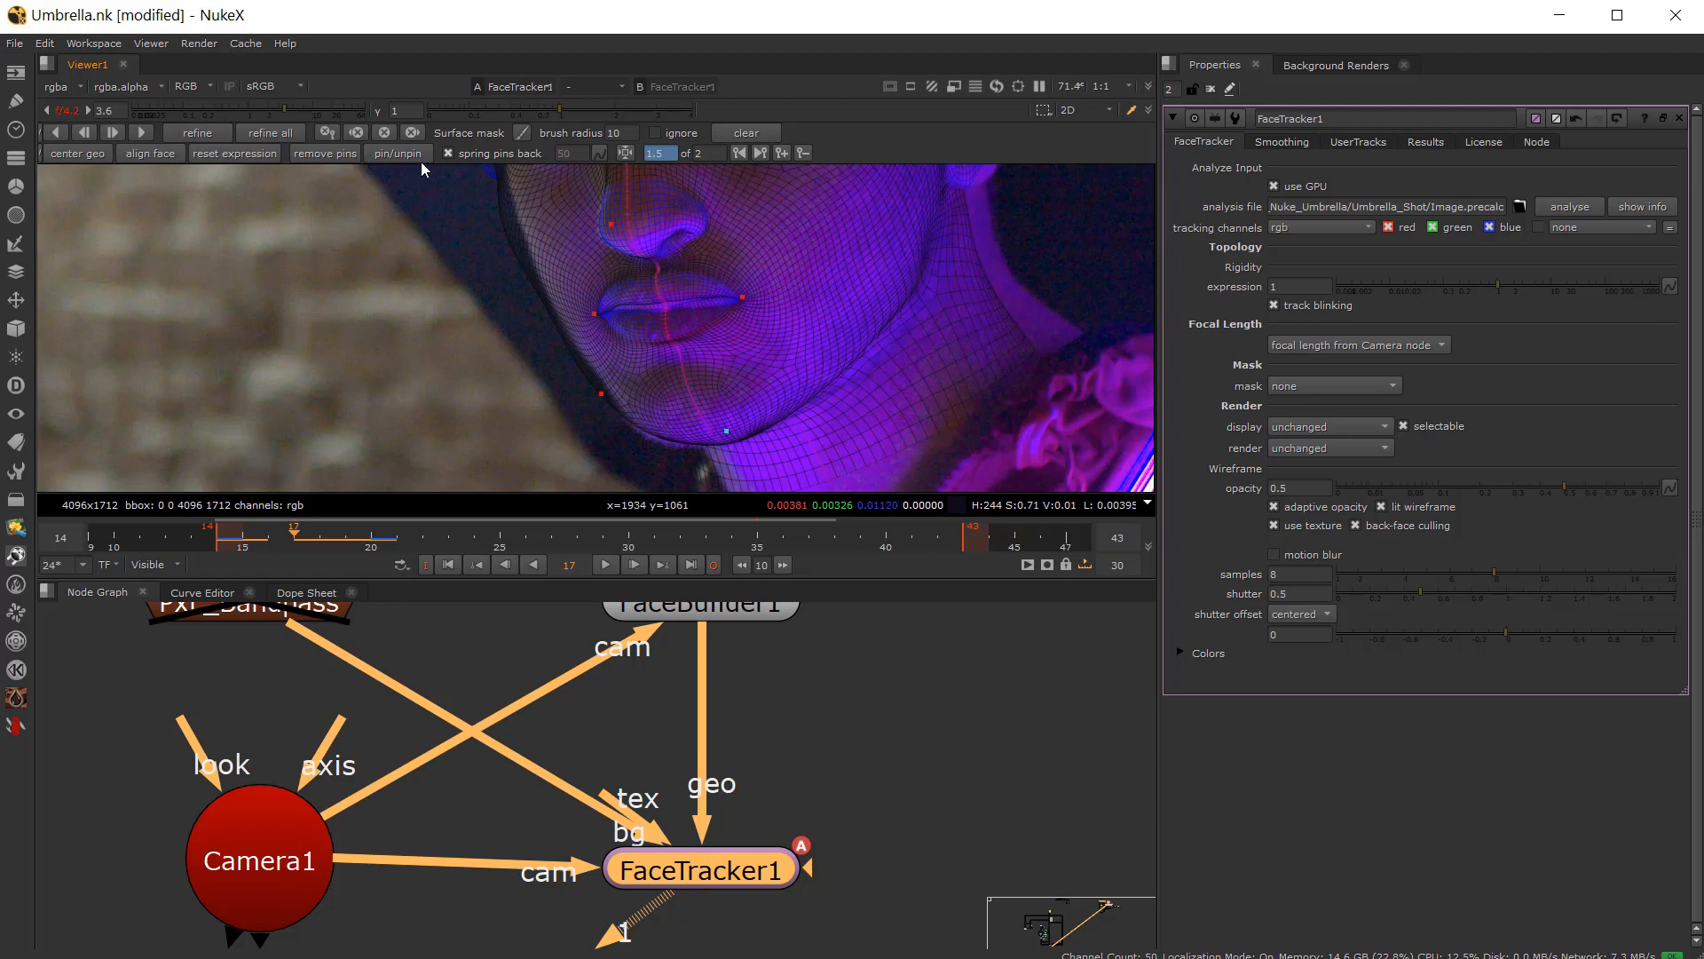
{"action": "left_click", "coordinate": [218, 614]}
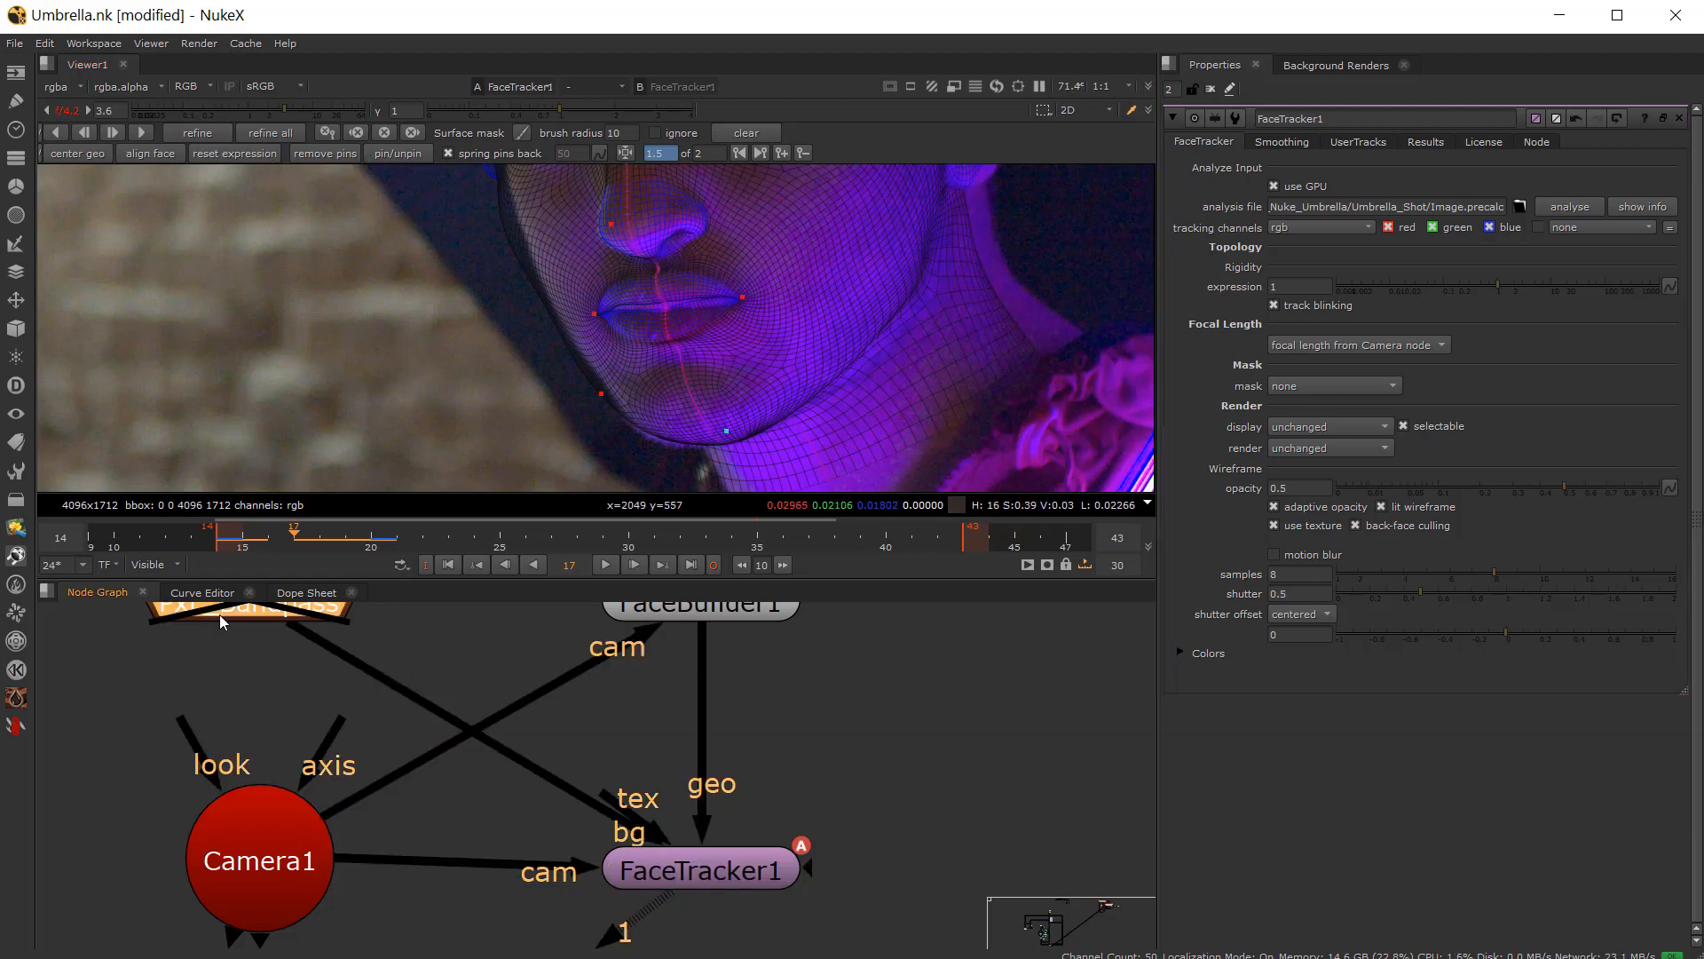
{"action": "key", "text": "d"}
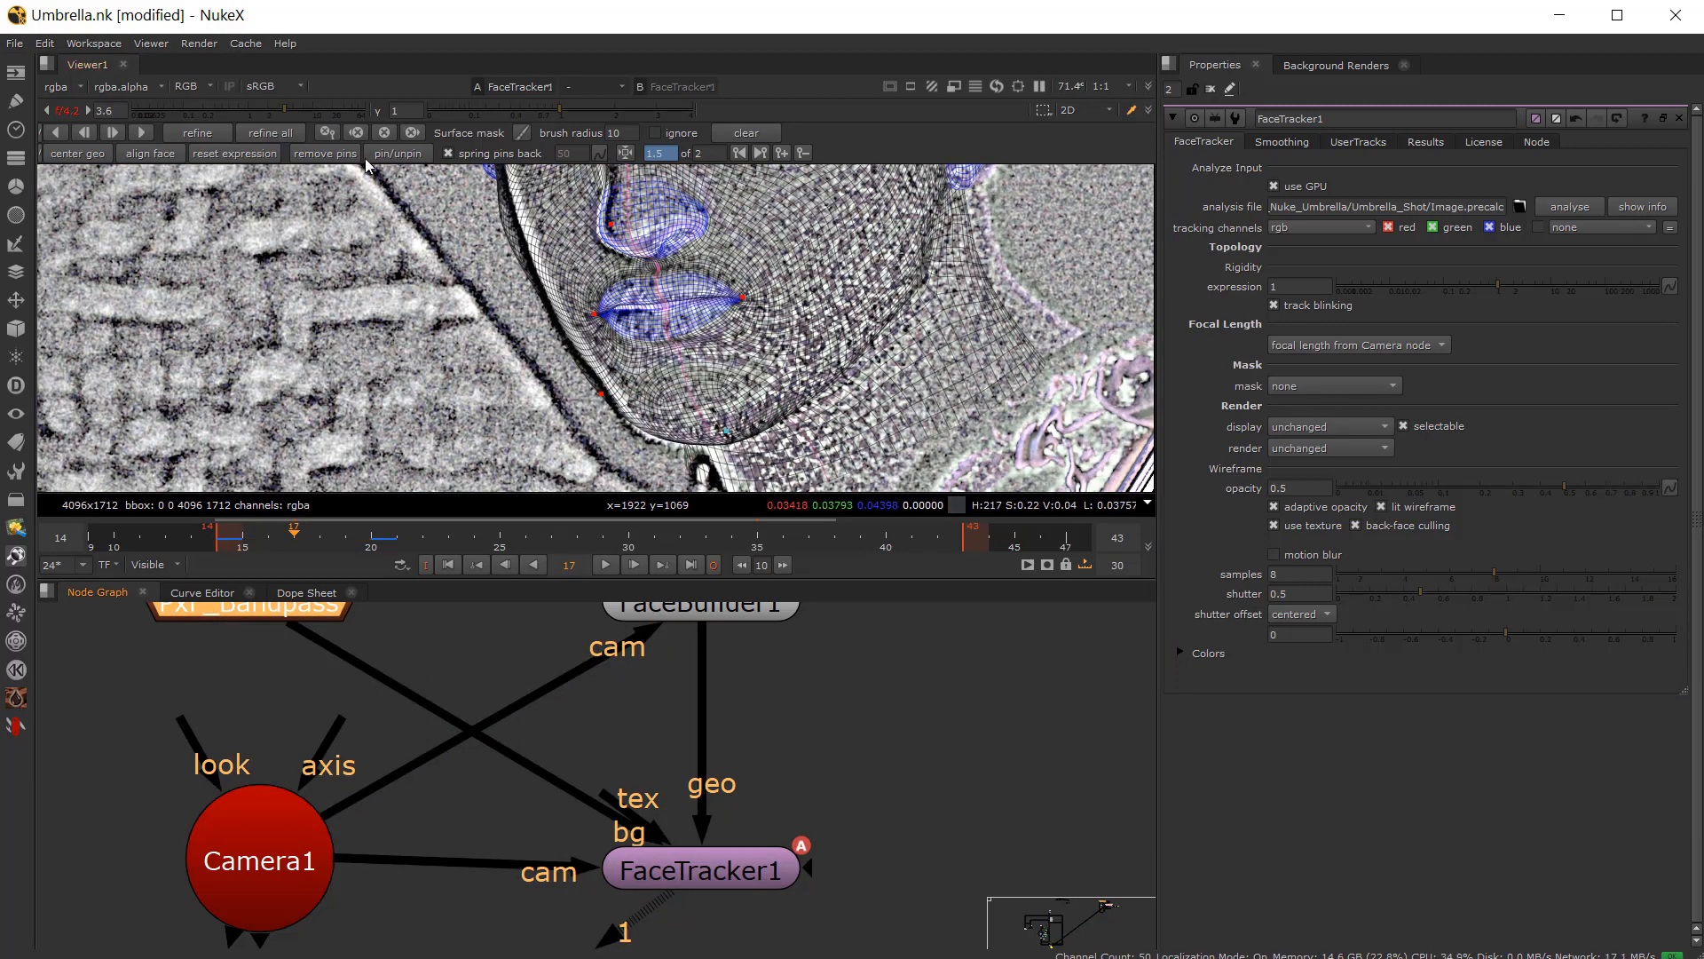
{"action": "left_click", "coordinate": [198, 134]}
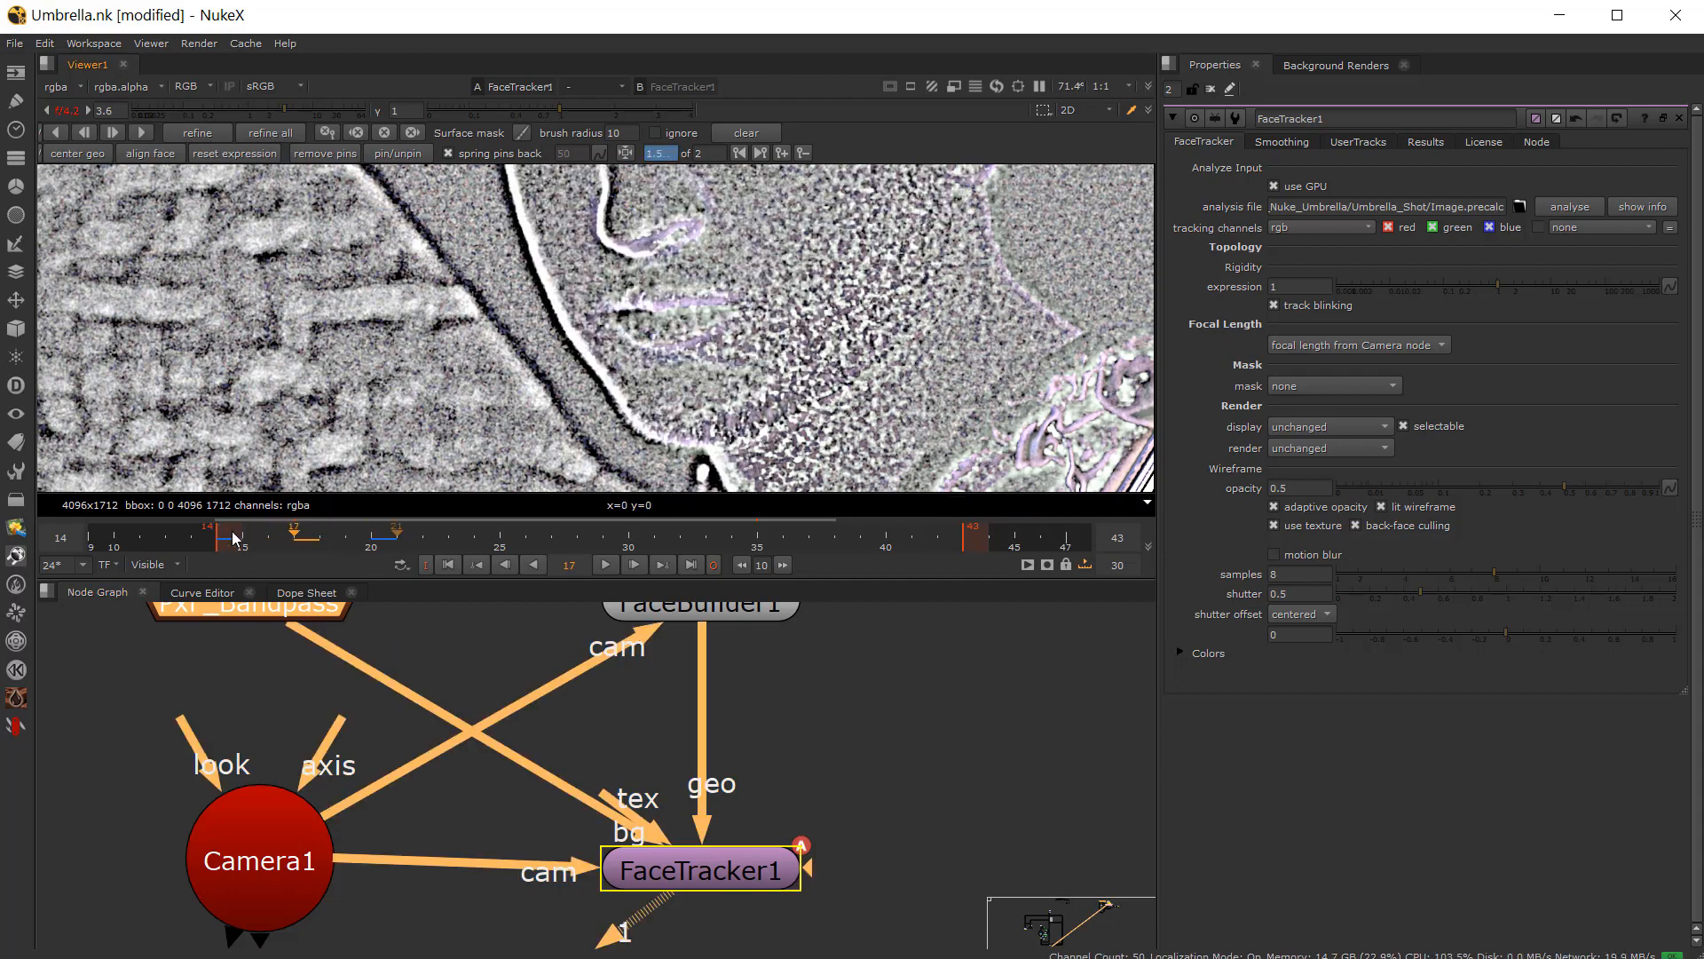
Step: Scrub between frames 17 and 18 and zoom the viewer to inspect the mesh on the band-passed face
{"action": "mouse_move", "coordinate": [300, 536]}
{"action": "left_mouse_down"}
{"action": "mouse_move", "coordinate": [391, 563]}
{"action": "mouse_move", "coordinate": [297, 559]}
{"action": "left_mouse_up"}
{"action": "left_click", "coordinate": [68, 113]}
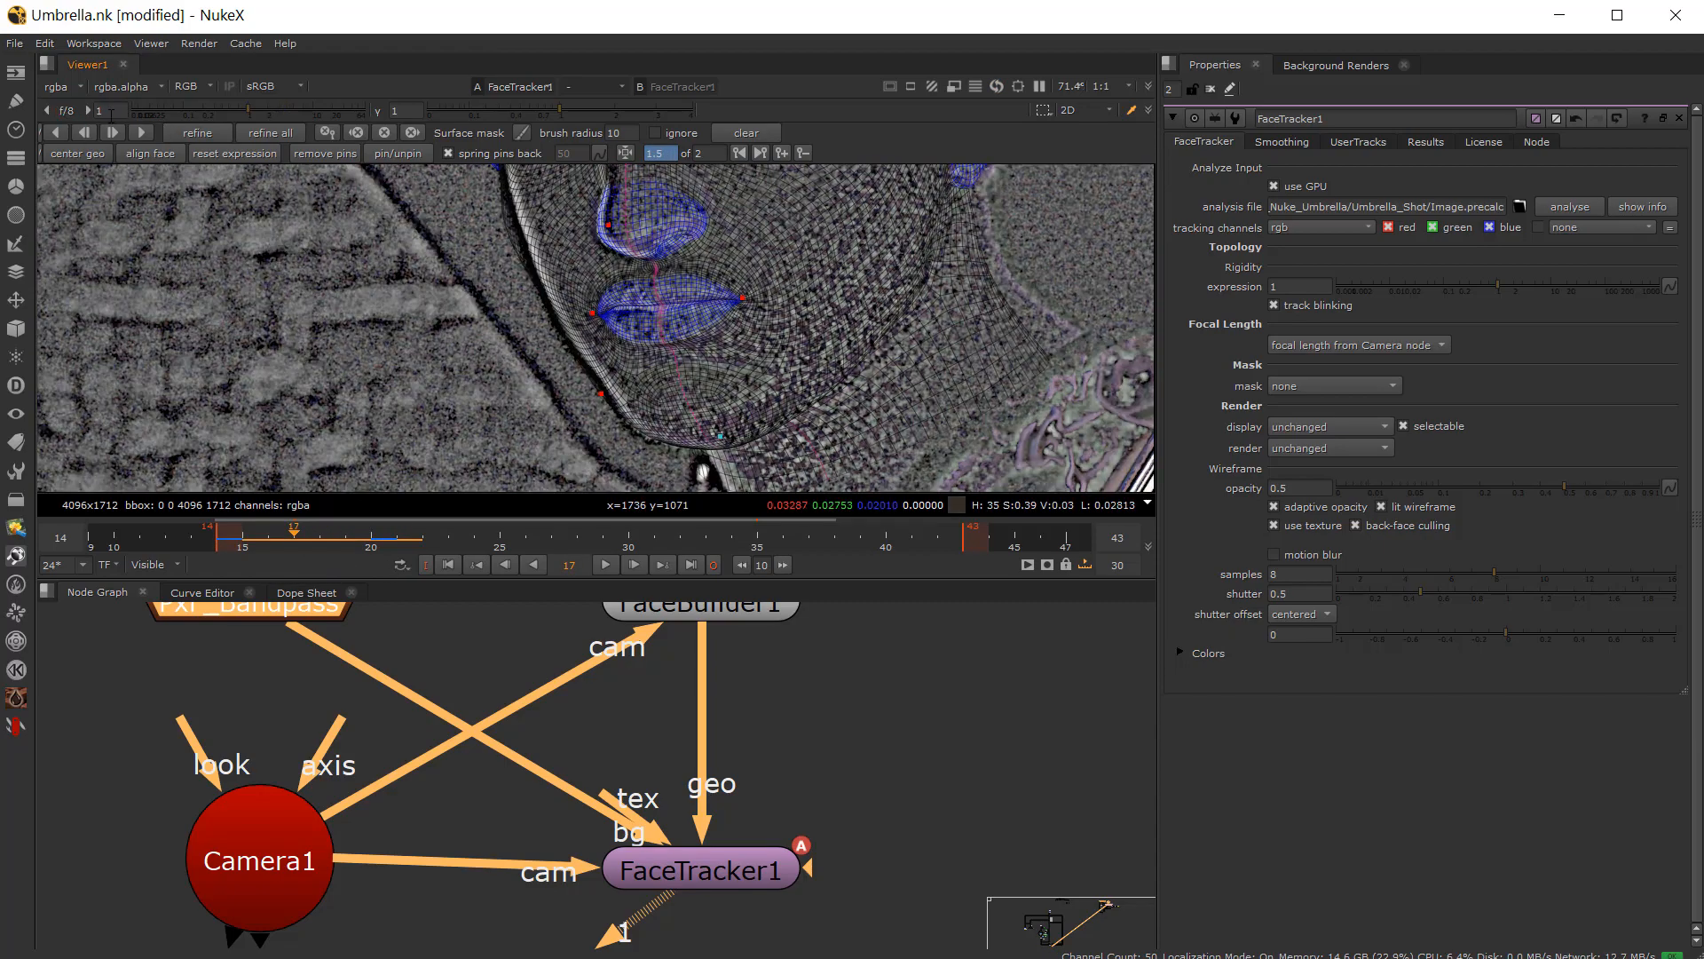
{"action": "scroll", "coordinate": [550, 326], "scroll_direction": "down", "scroll_amount": 2}
{"action": "middle_click_drag", "start_coordinate": [551, 327], "coordinate": [521, 403]}
{"action": "scroll", "coordinate": [521, 403], "scroll_direction": "up", "scroll_amount": 1}
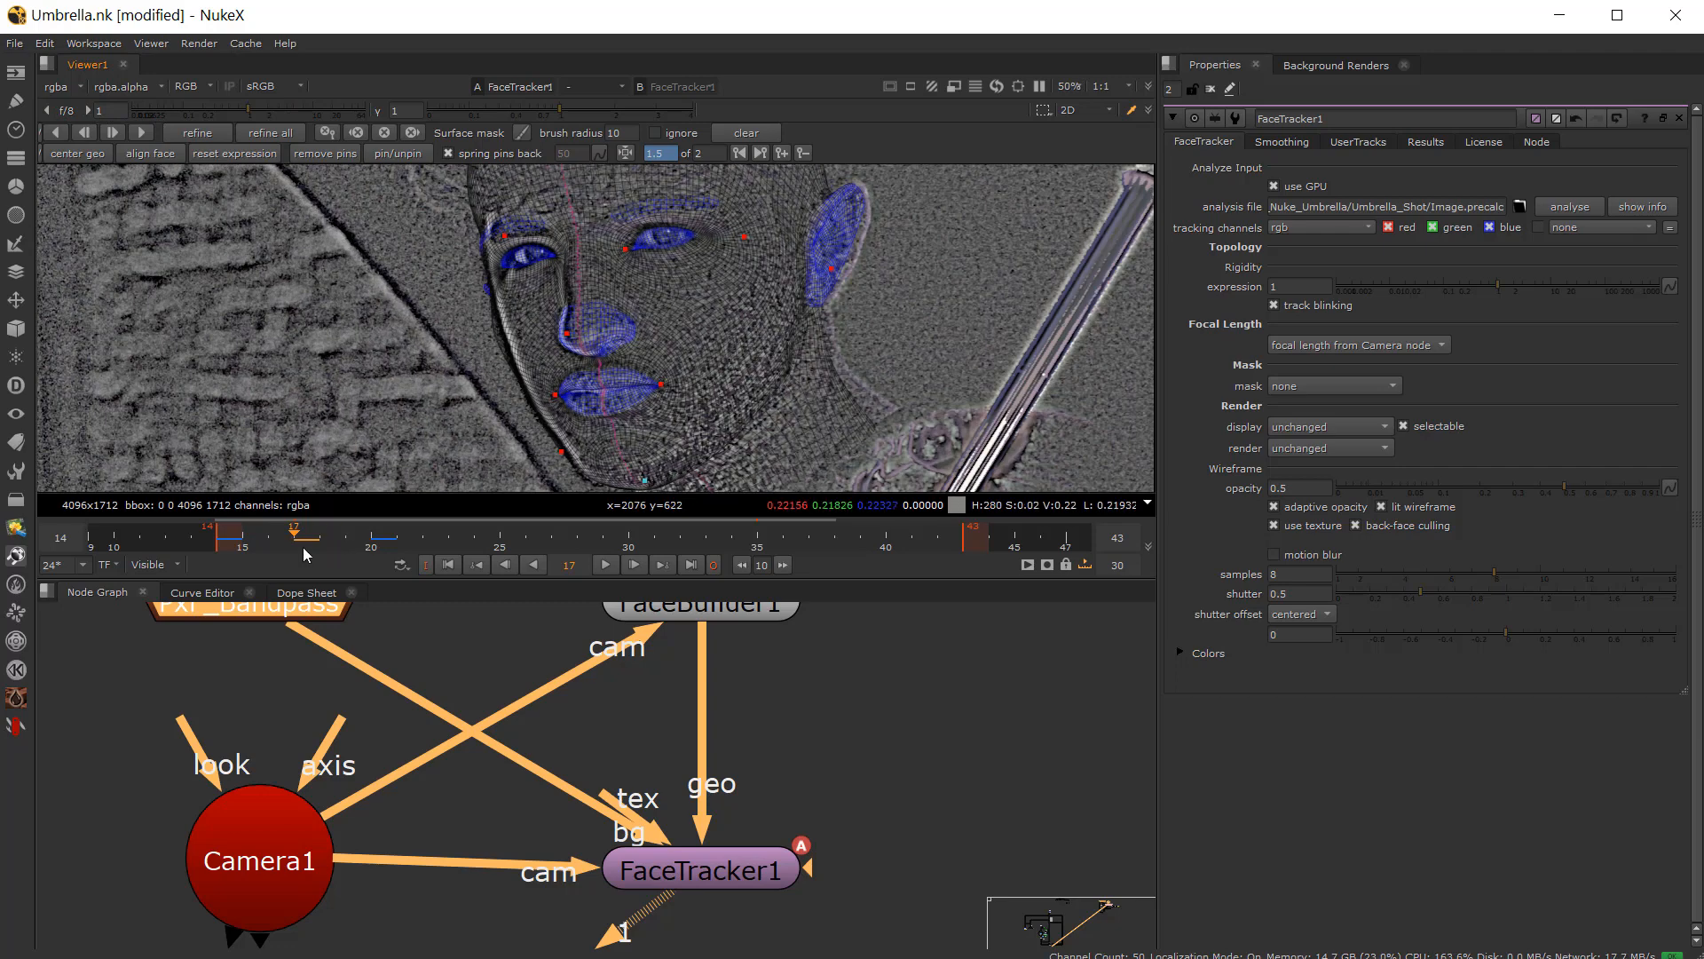
{"action": "left_click_drag", "start_coordinate": [302, 548], "coordinate": [339, 549]}
{"action": "key", "text": "Left"}
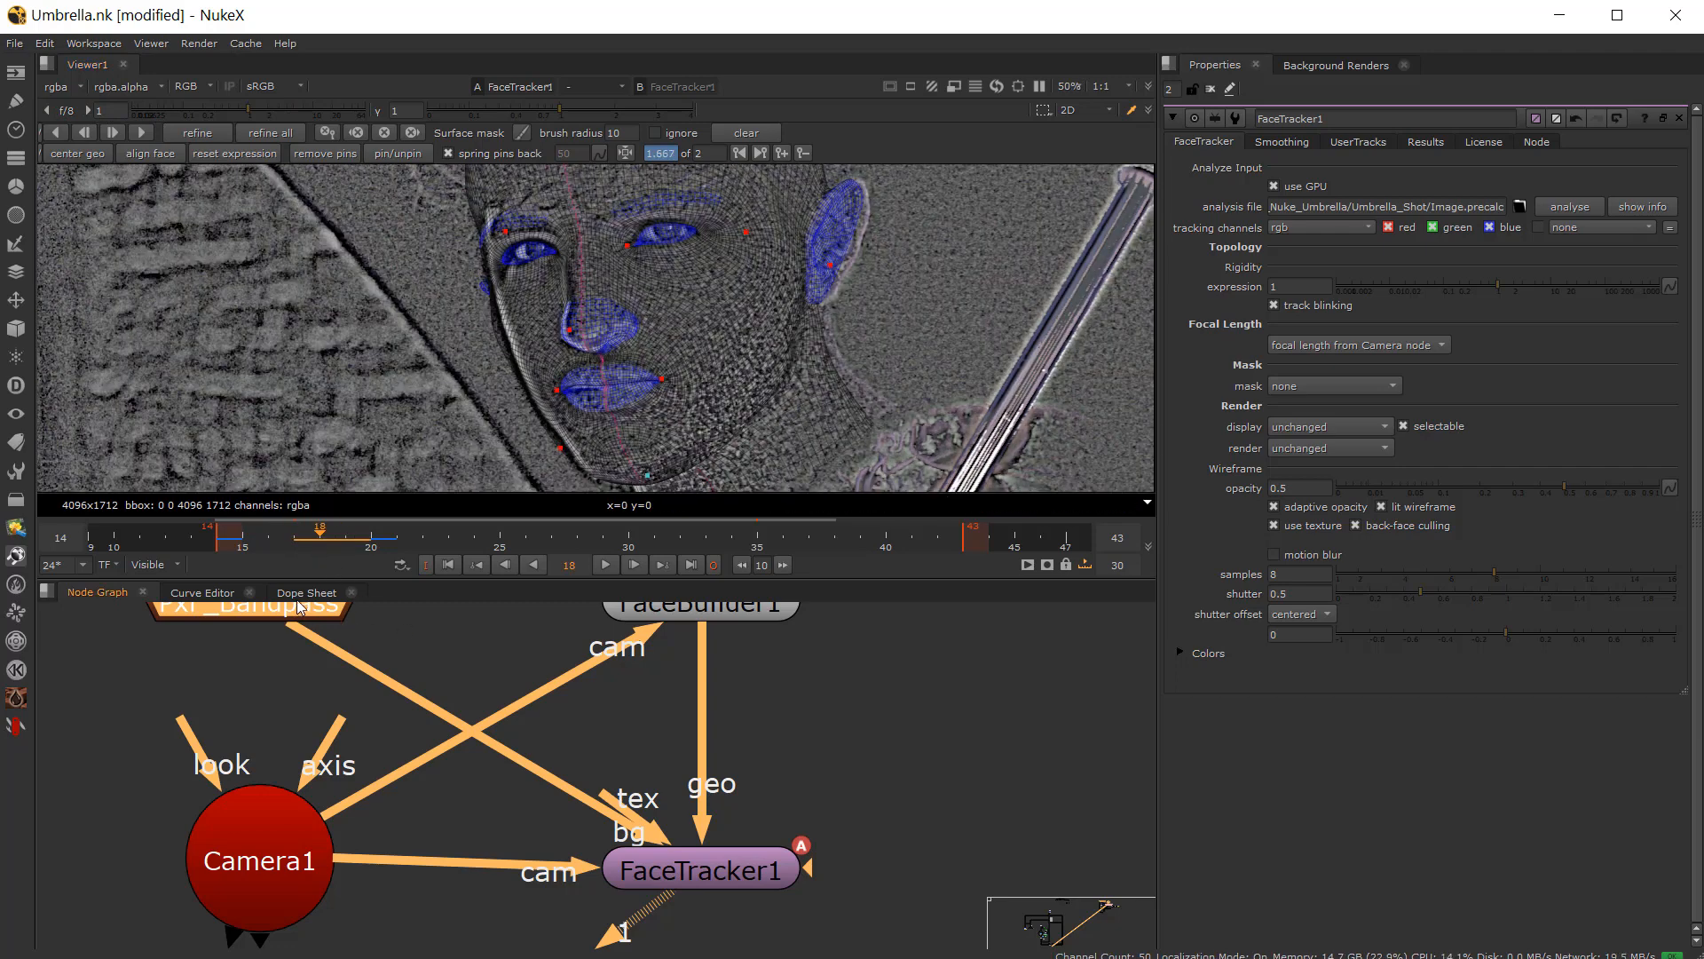
Step: Temporarily disable the FX_Bandpass node to compare the mesh against the original footage on frames 18 and 19
{"action": "key", "text": "d"}
{"action": "scroll", "coordinate": [659, 348], "scroll_direction": "up", "scroll_amount": 4}
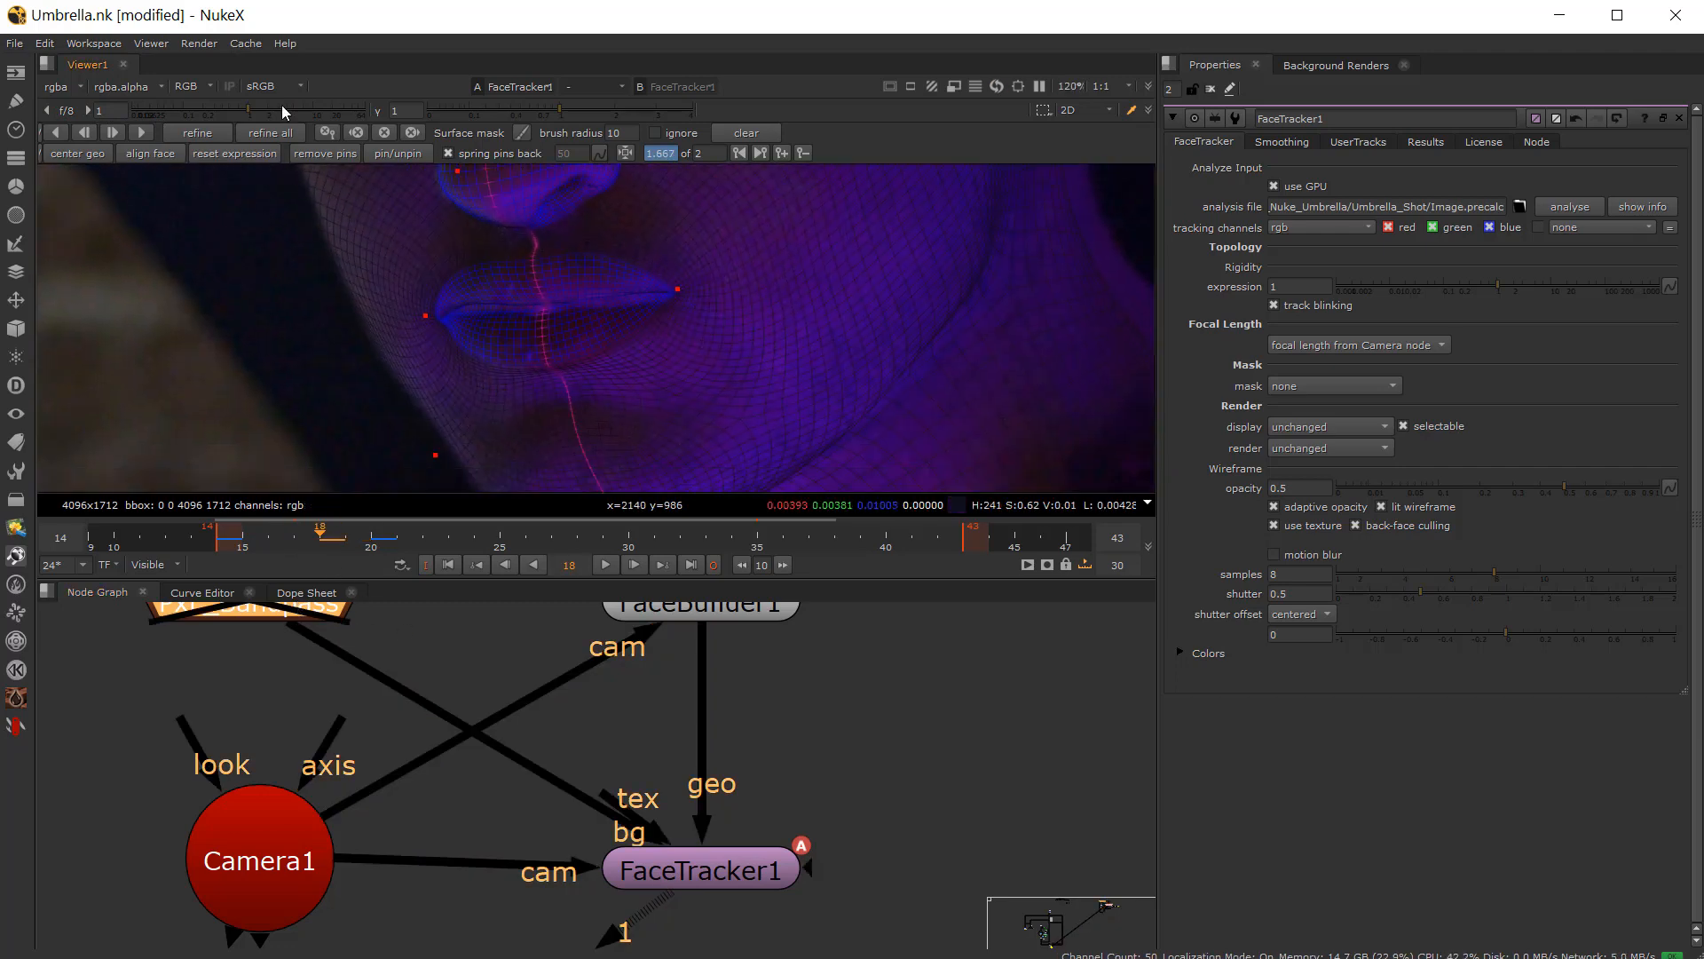
{"action": "left_click_drag", "start_coordinate": [280, 105], "coordinate": [307, 105]}
{"action": "left_click", "coordinate": [338, 541]}
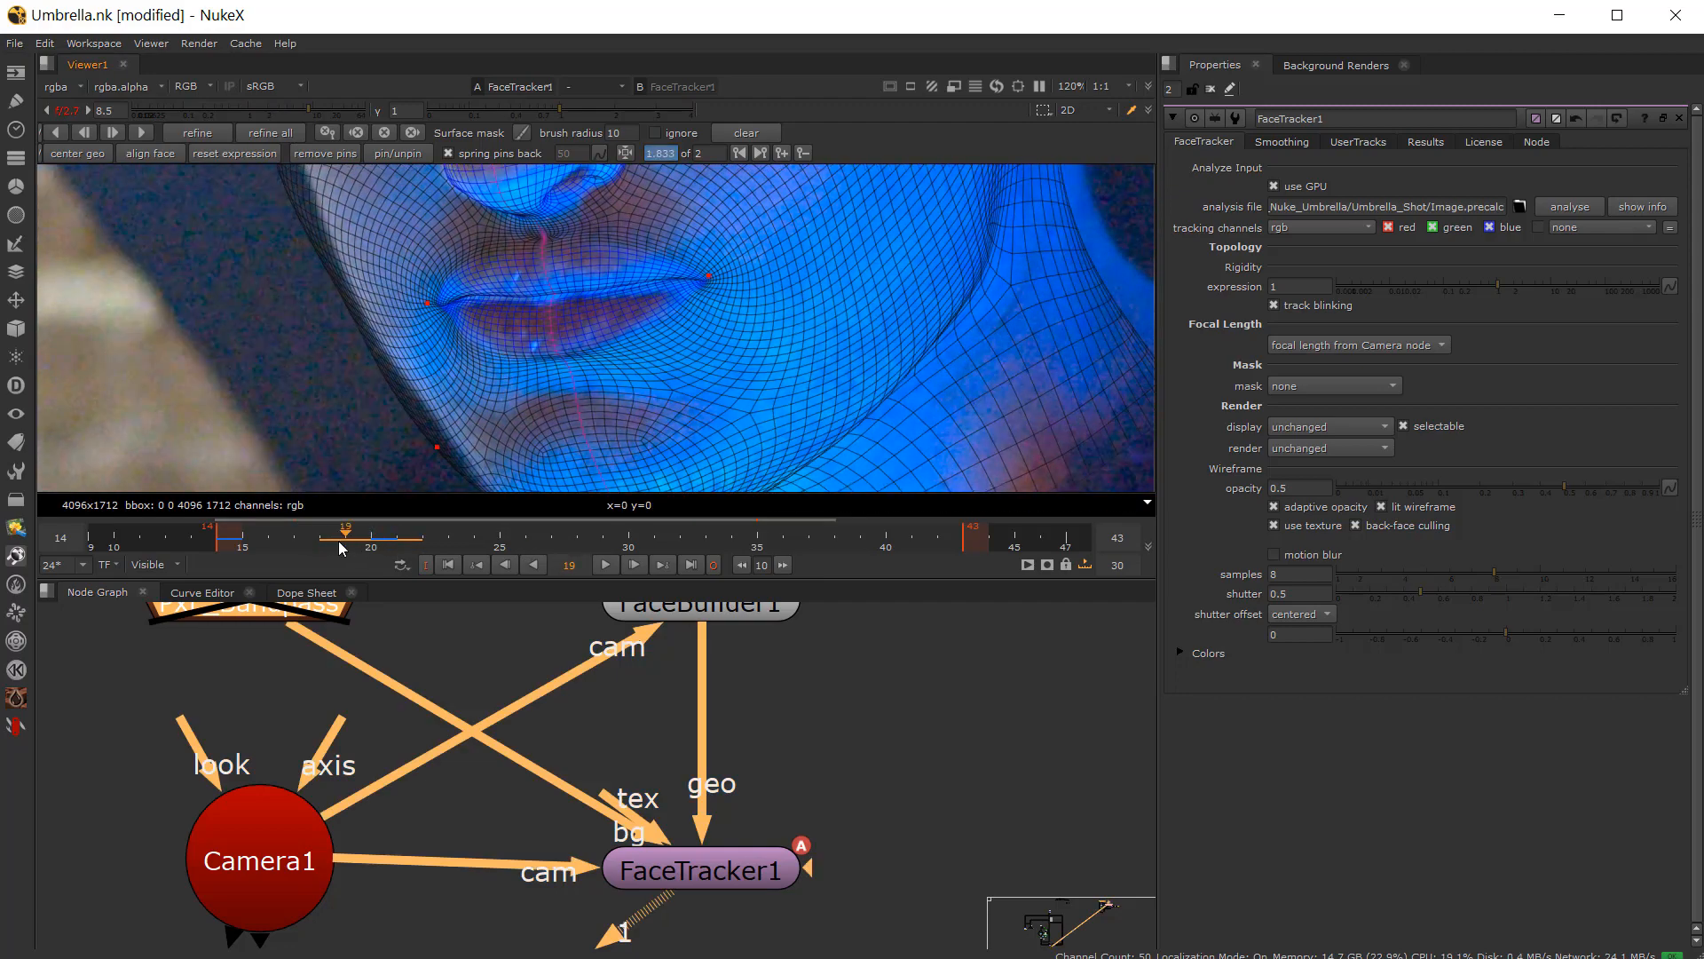
{"action": "mouse_move", "coordinate": [338, 541]}
{"action": "left_mouse_down"}
{"action": "mouse_move", "coordinate": [277, 546]}
{"action": "mouse_move", "coordinate": [343, 549]}
{"action": "mouse_move", "coordinate": [327, 540]}
{"action": "left_mouse_up"}
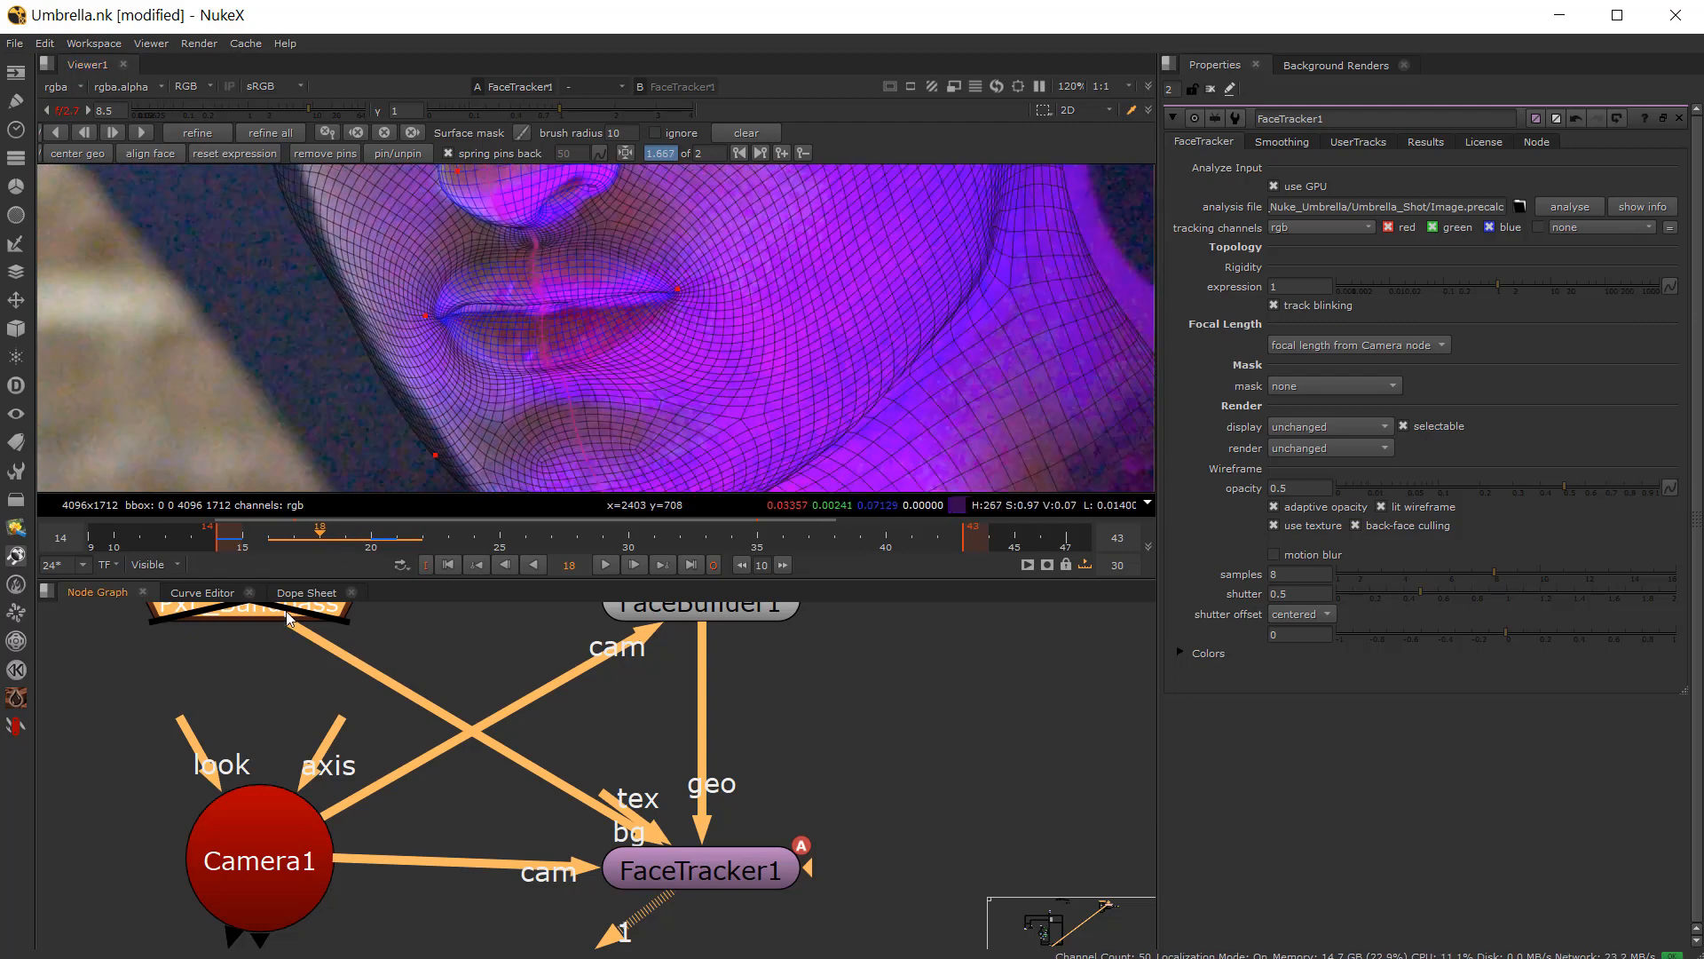
{"action": "key", "text": "d"}
{"action": "mouse_move", "coordinate": [341, 526]}
{"action": "left_mouse_down"}
{"action": "mouse_move", "coordinate": [321, 534]}
{"action": "mouse_move", "coordinate": [346, 533]}
{"action": "left_mouse_up"}
Step: Open the FX_Bandpass properties and scrub frames 17 to 20 to check the mesh fit
{"action": "scroll", "coordinate": [633, 360], "scroll_direction": "down", "scroll_amount": 1}
{"action": "scroll", "coordinate": [633, 360], "scroll_direction": "down", "scroll_amount": 3}
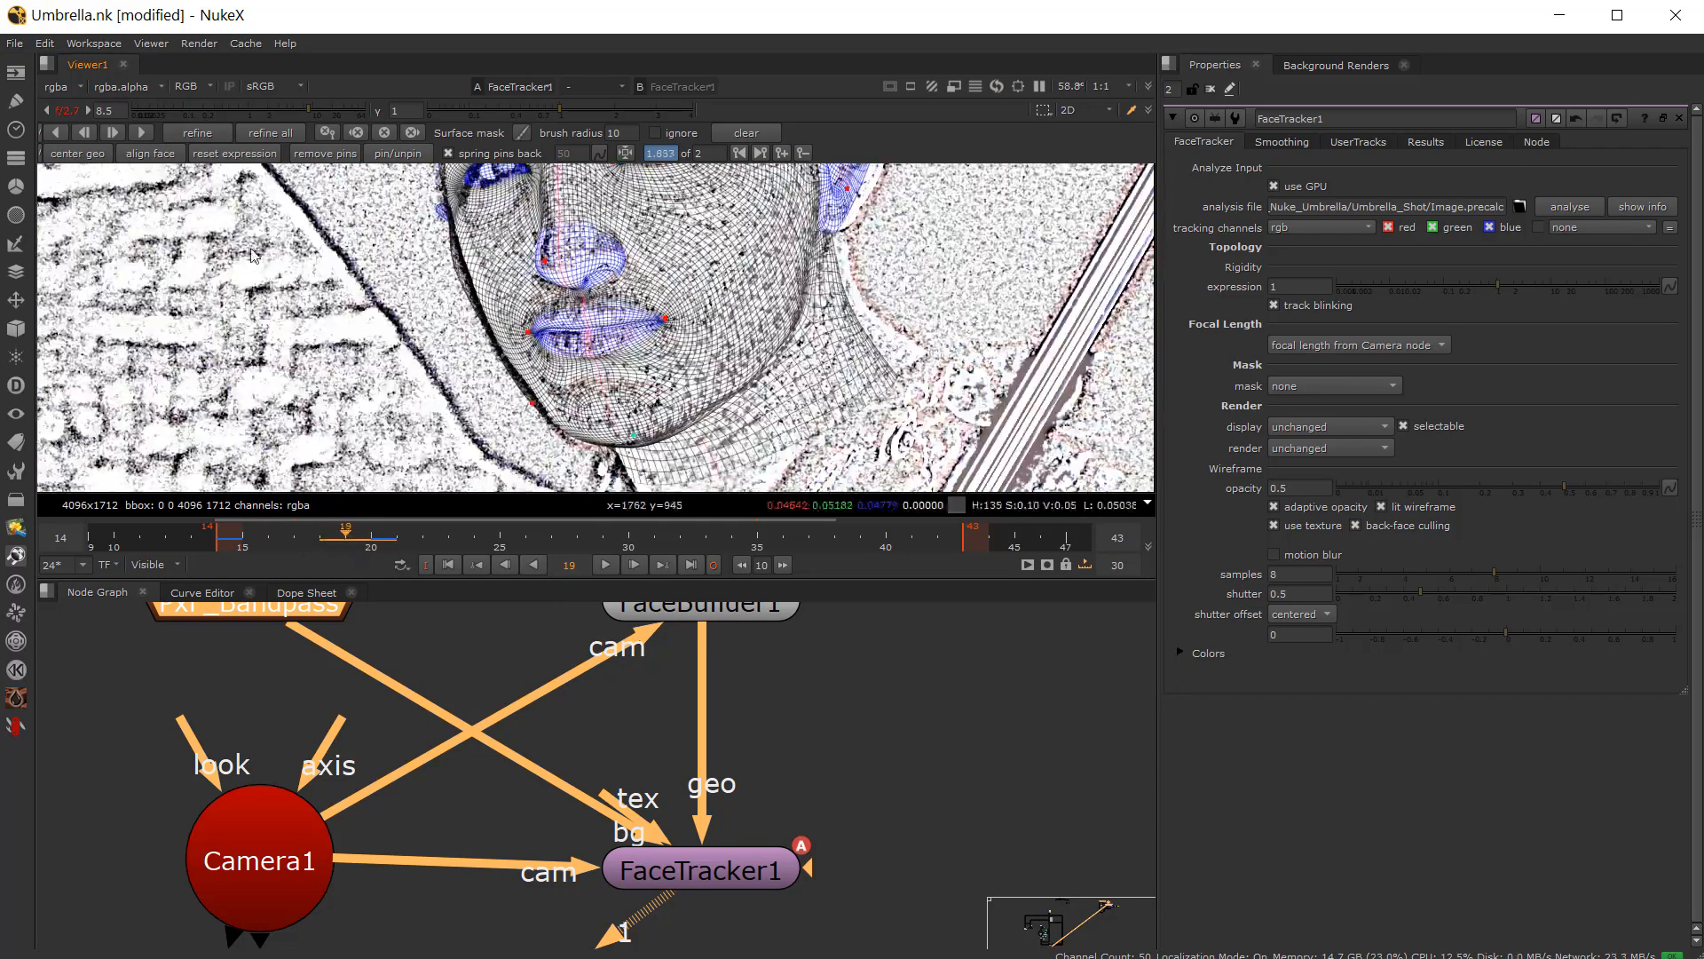
{"action": "left_click", "coordinate": [66, 111]}
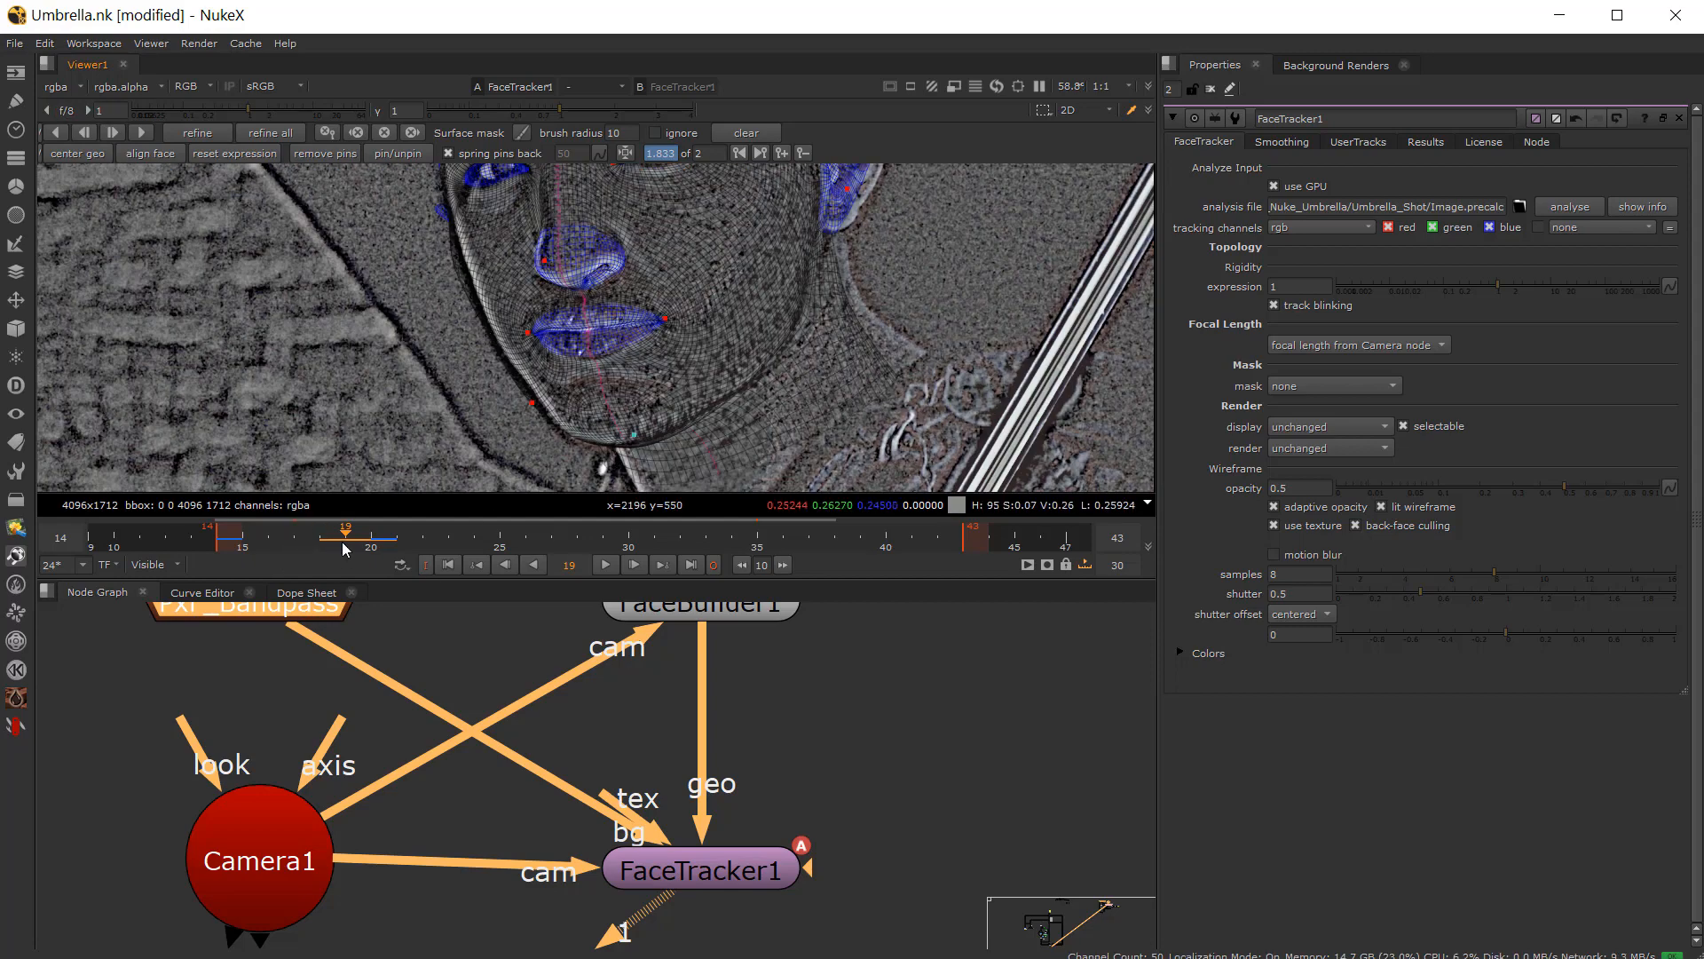
{"action": "left_click_drag", "start_coordinate": [342, 541], "coordinate": [294, 539]}
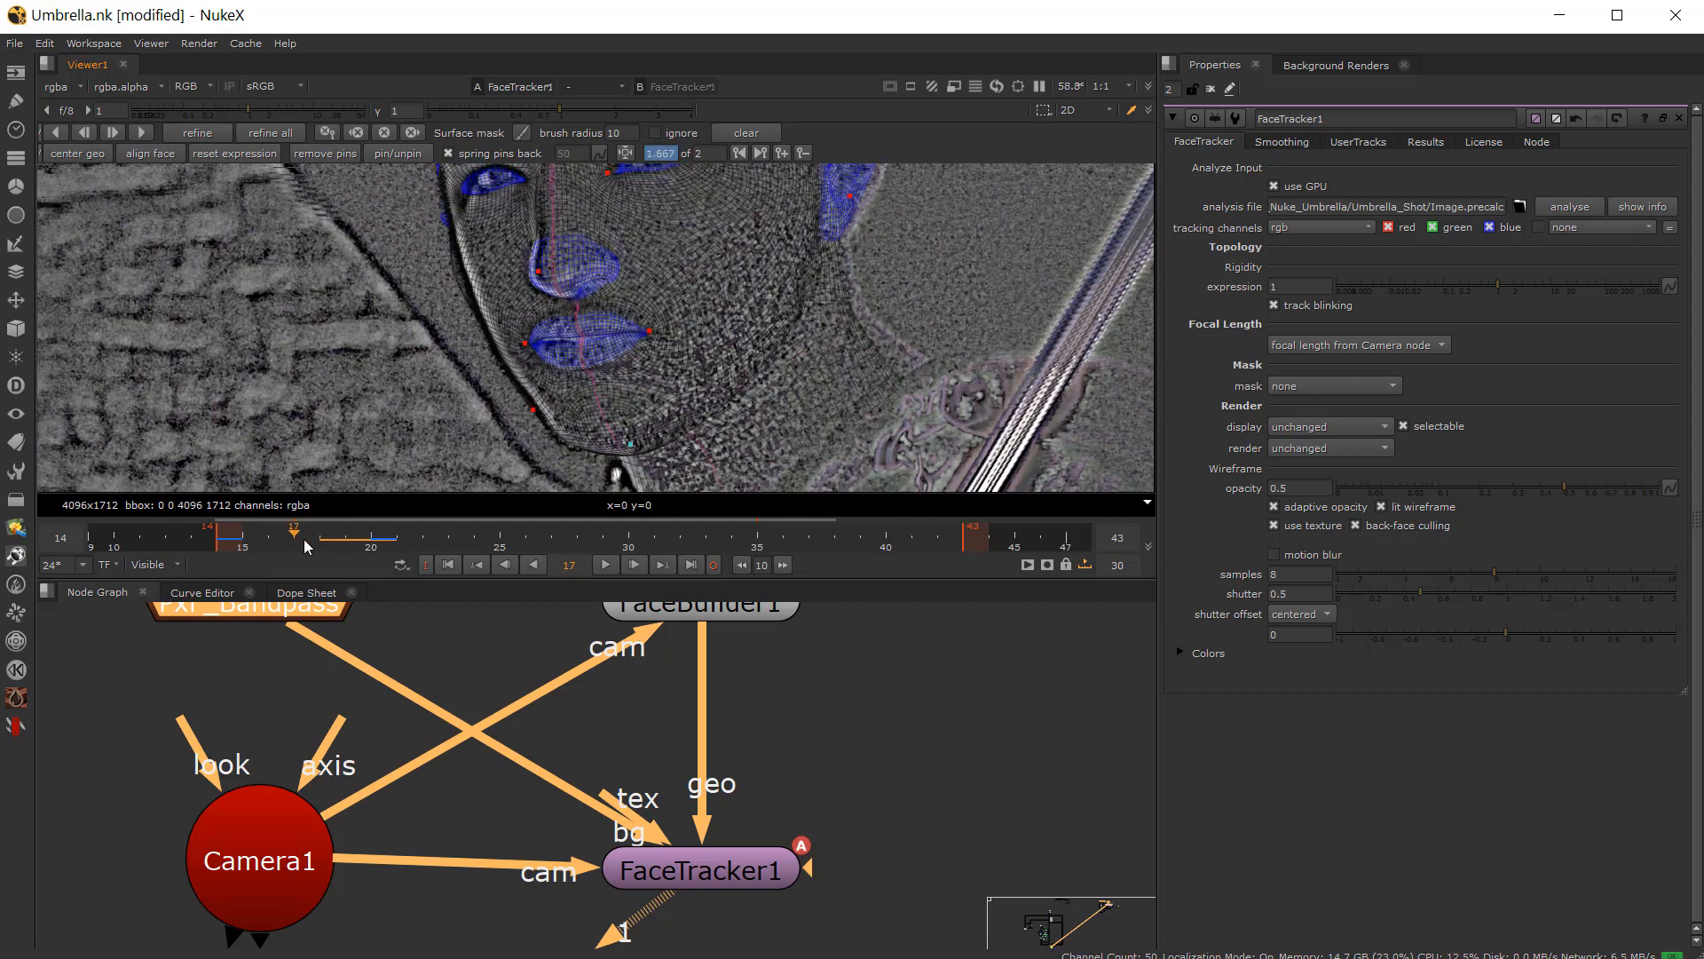
{"action": "scroll", "coordinate": [387, 489], "scroll_direction": "up", "scroll_amount": 2}
{"action": "double_click", "coordinate": [281, 612]}
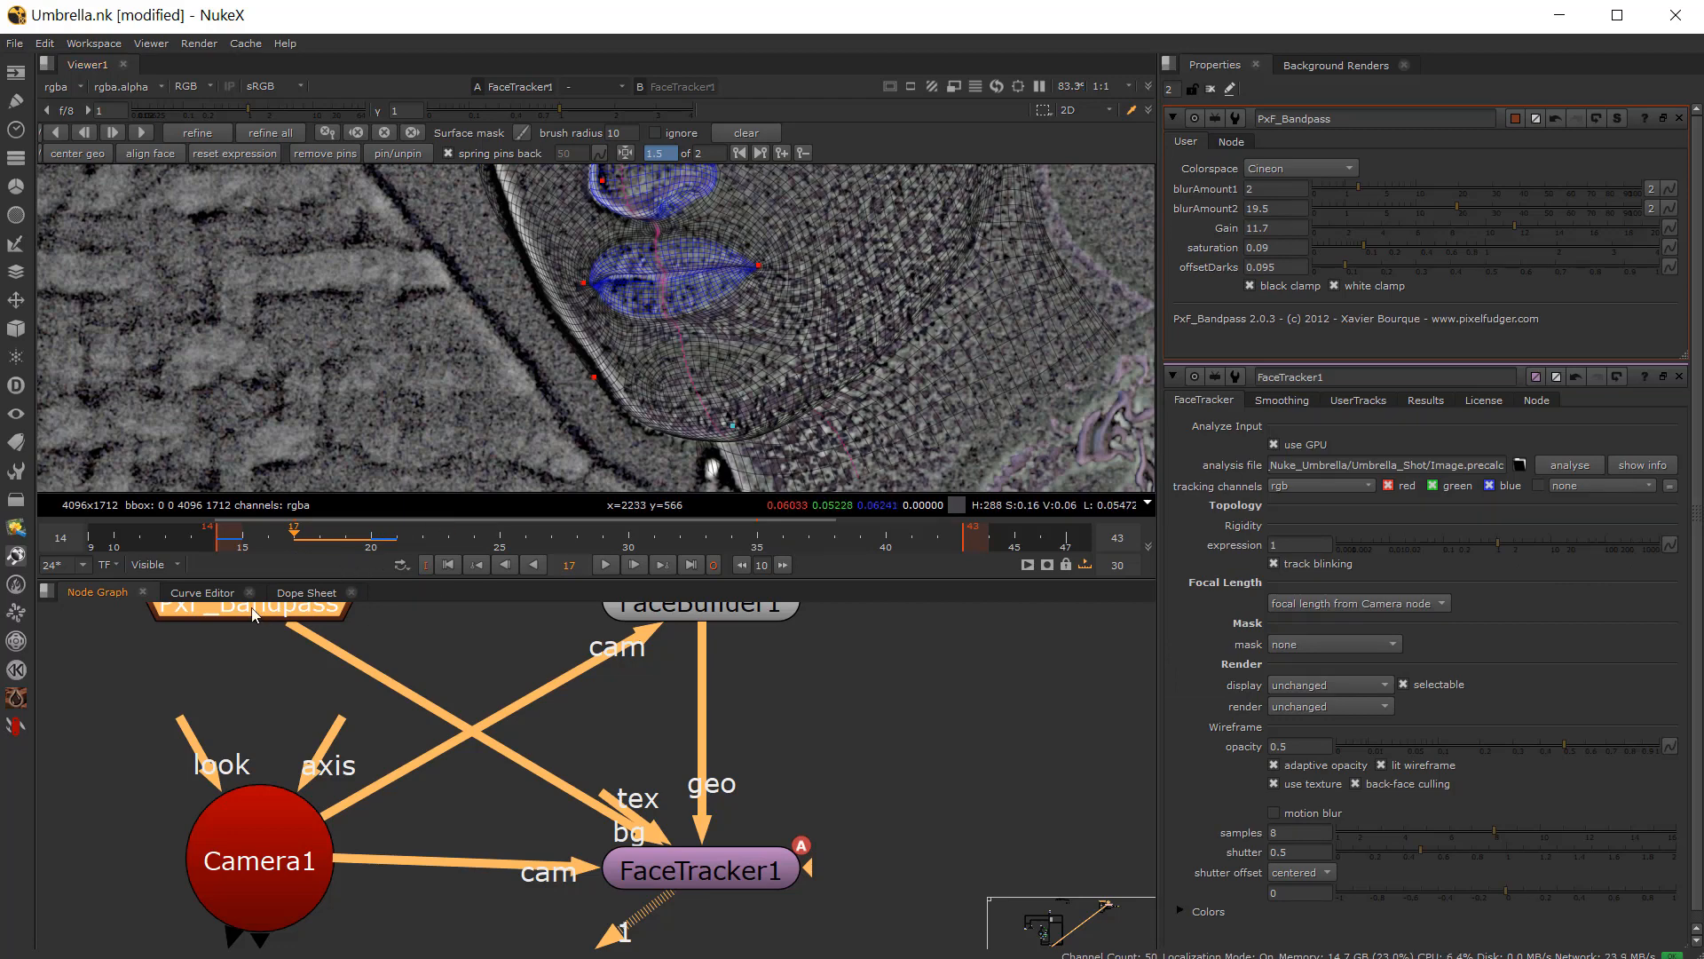
{"action": "scroll", "coordinate": [501, 355], "scroll_direction": "down", "scroll_amount": 3}
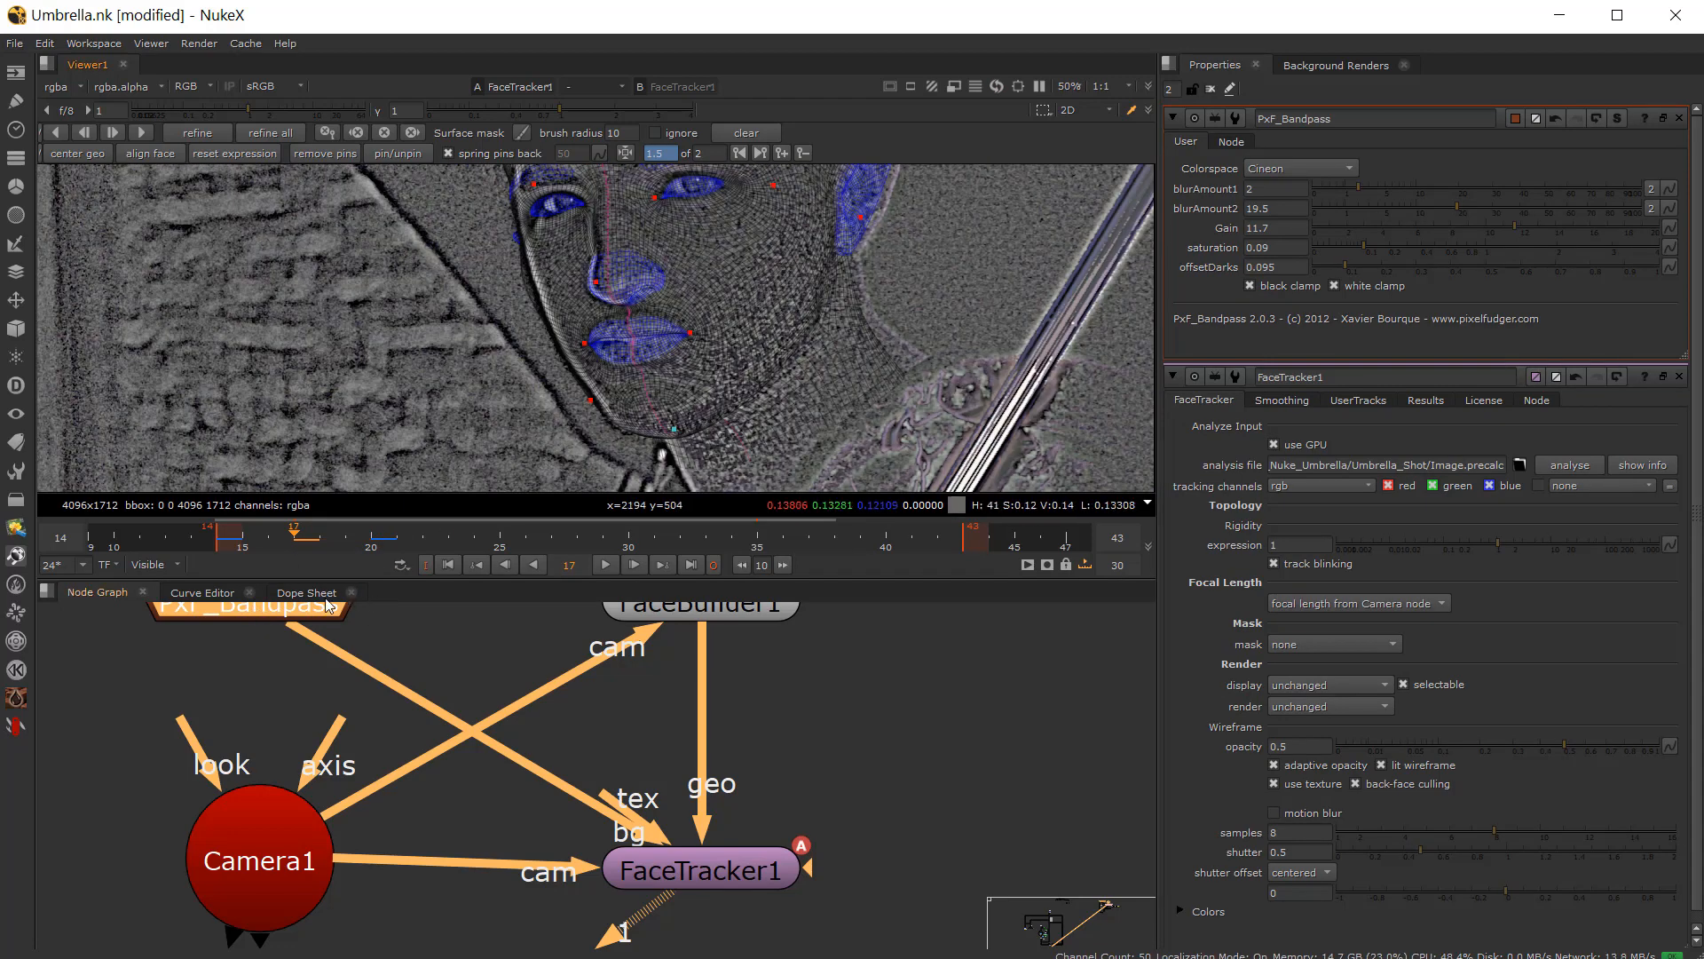
{"action": "left_click_drag", "start_coordinate": [315, 532], "coordinate": [377, 551]}
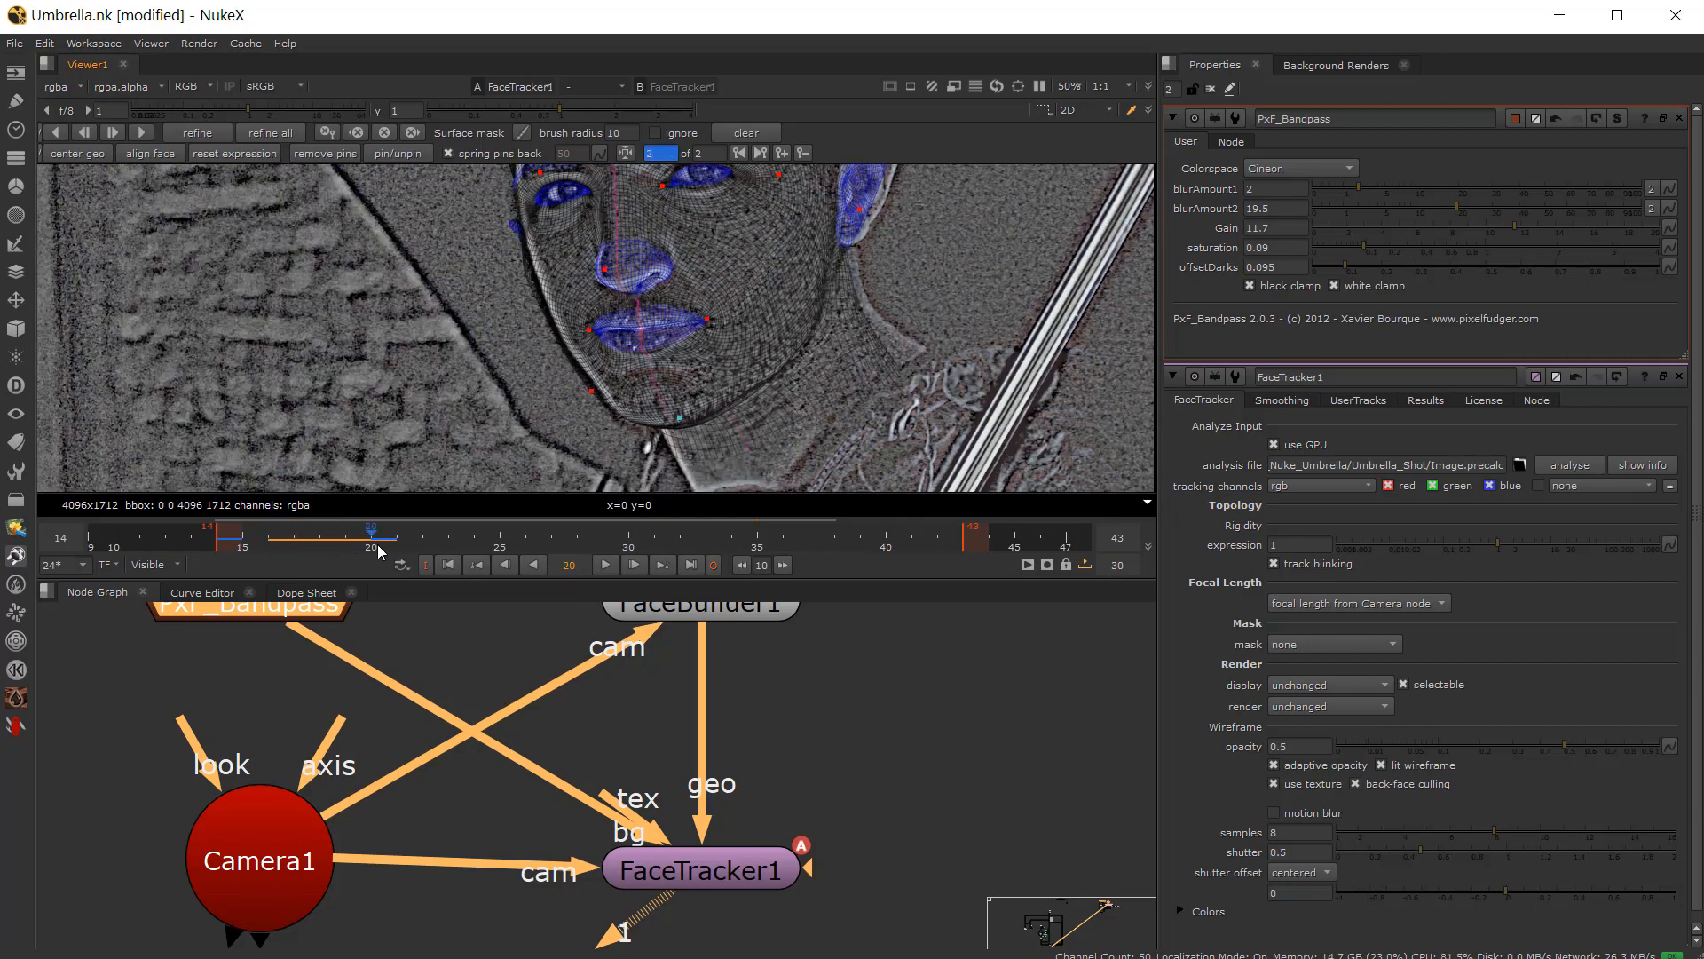
Step: Disable the FX_Bandpass node and reopen the FaceTracker properties to view the original footage on frame 19
{"action": "double_click", "coordinate": [722, 878]}
{"action": "left_click", "coordinate": [284, 536]}
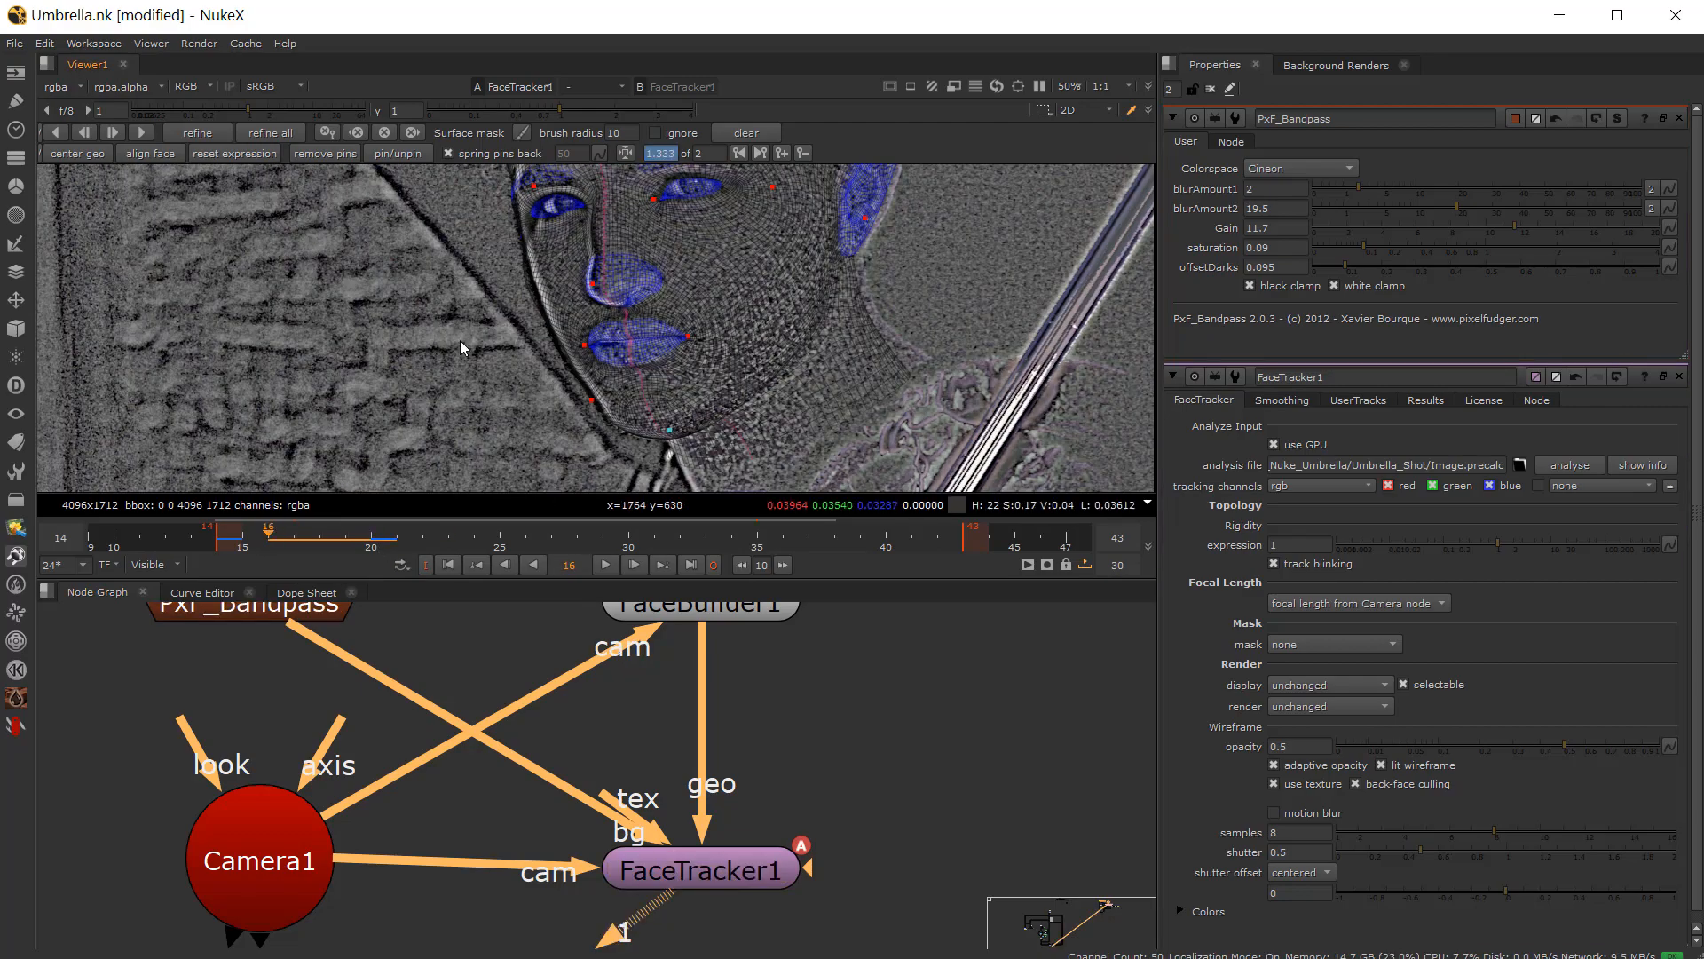
{"action": "left_click", "coordinate": [325, 617]}
{"action": "key", "text": "d"}
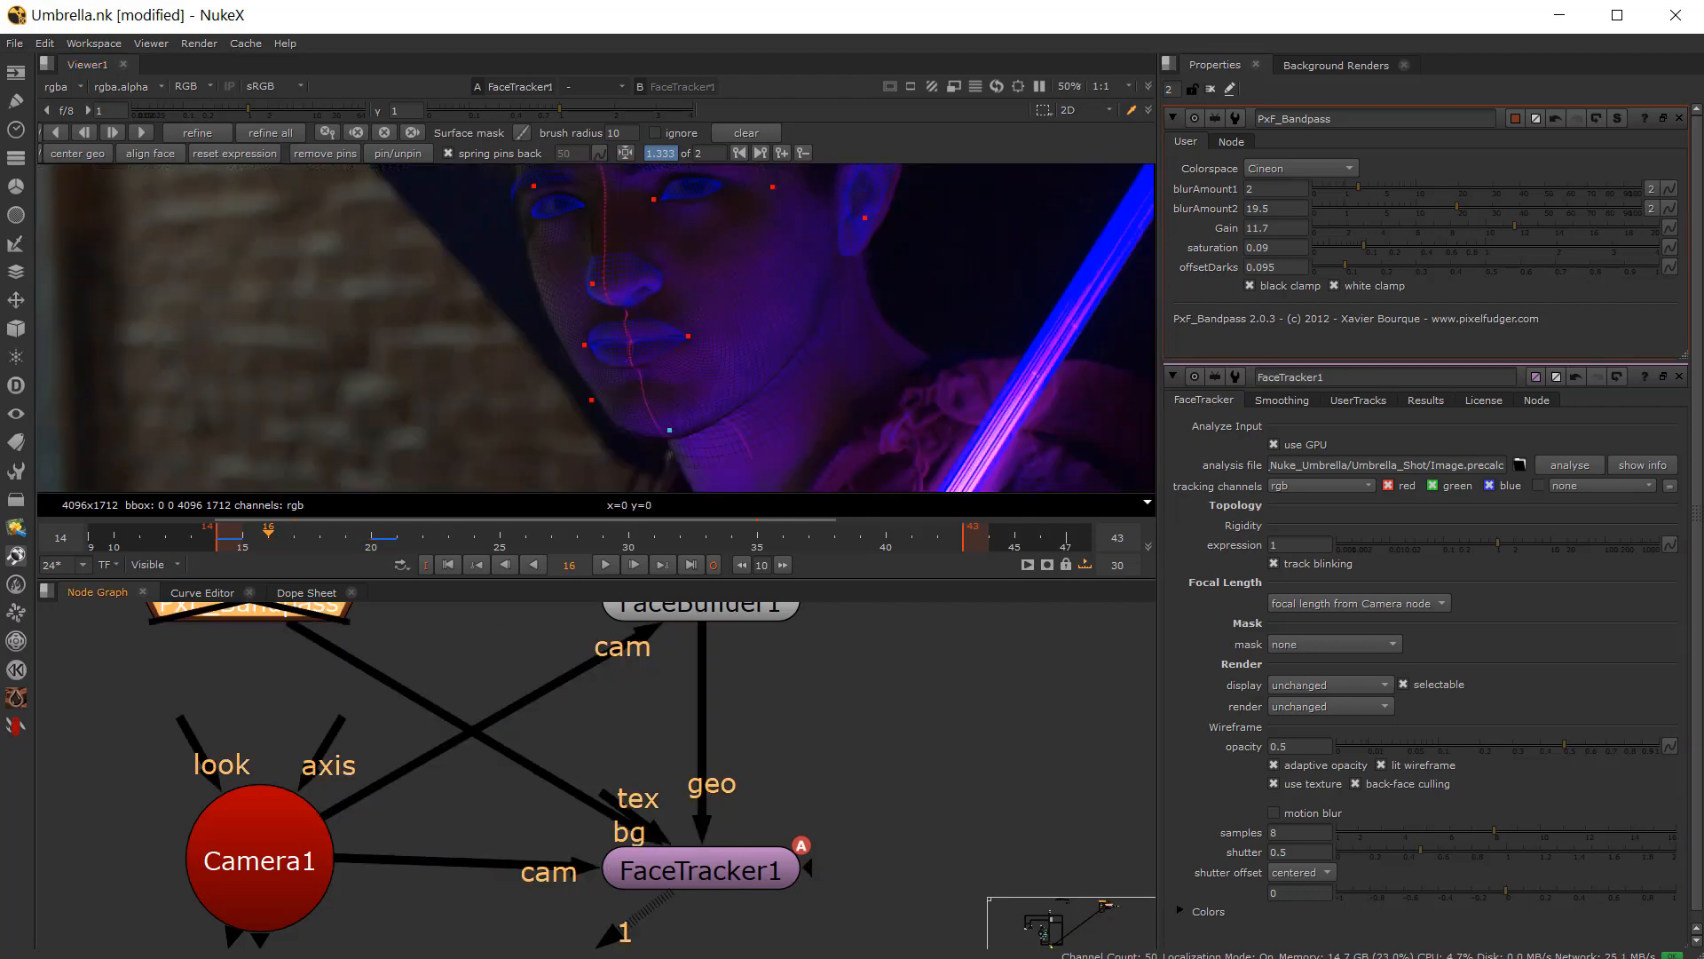
{"action": "double_click", "coordinate": [700, 872]}
{"action": "scroll", "coordinate": [591, 319], "scroll_direction": "up", "scroll_amount": 3}
{"action": "left_click_drag", "start_coordinate": [248, 109], "coordinate": [300, 104]}
{"action": "scroll", "coordinate": [524, 476], "scroll_direction": "down", "scroll_amount": 2}
{"action": "mouse_move", "coordinate": [308, 528]}
{"action": "left_mouse_down"}
{"action": "mouse_move", "coordinate": [377, 523]}
{"action": "mouse_move", "coordinate": [320, 530]}
{"action": "mouse_move", "coordinate": [337, 533]}
{"action": "left_mouse_up"}
{"action": "scroll", "coordinate": [551, 444], "scroll_direction": "up", "scroll_amount": 2}
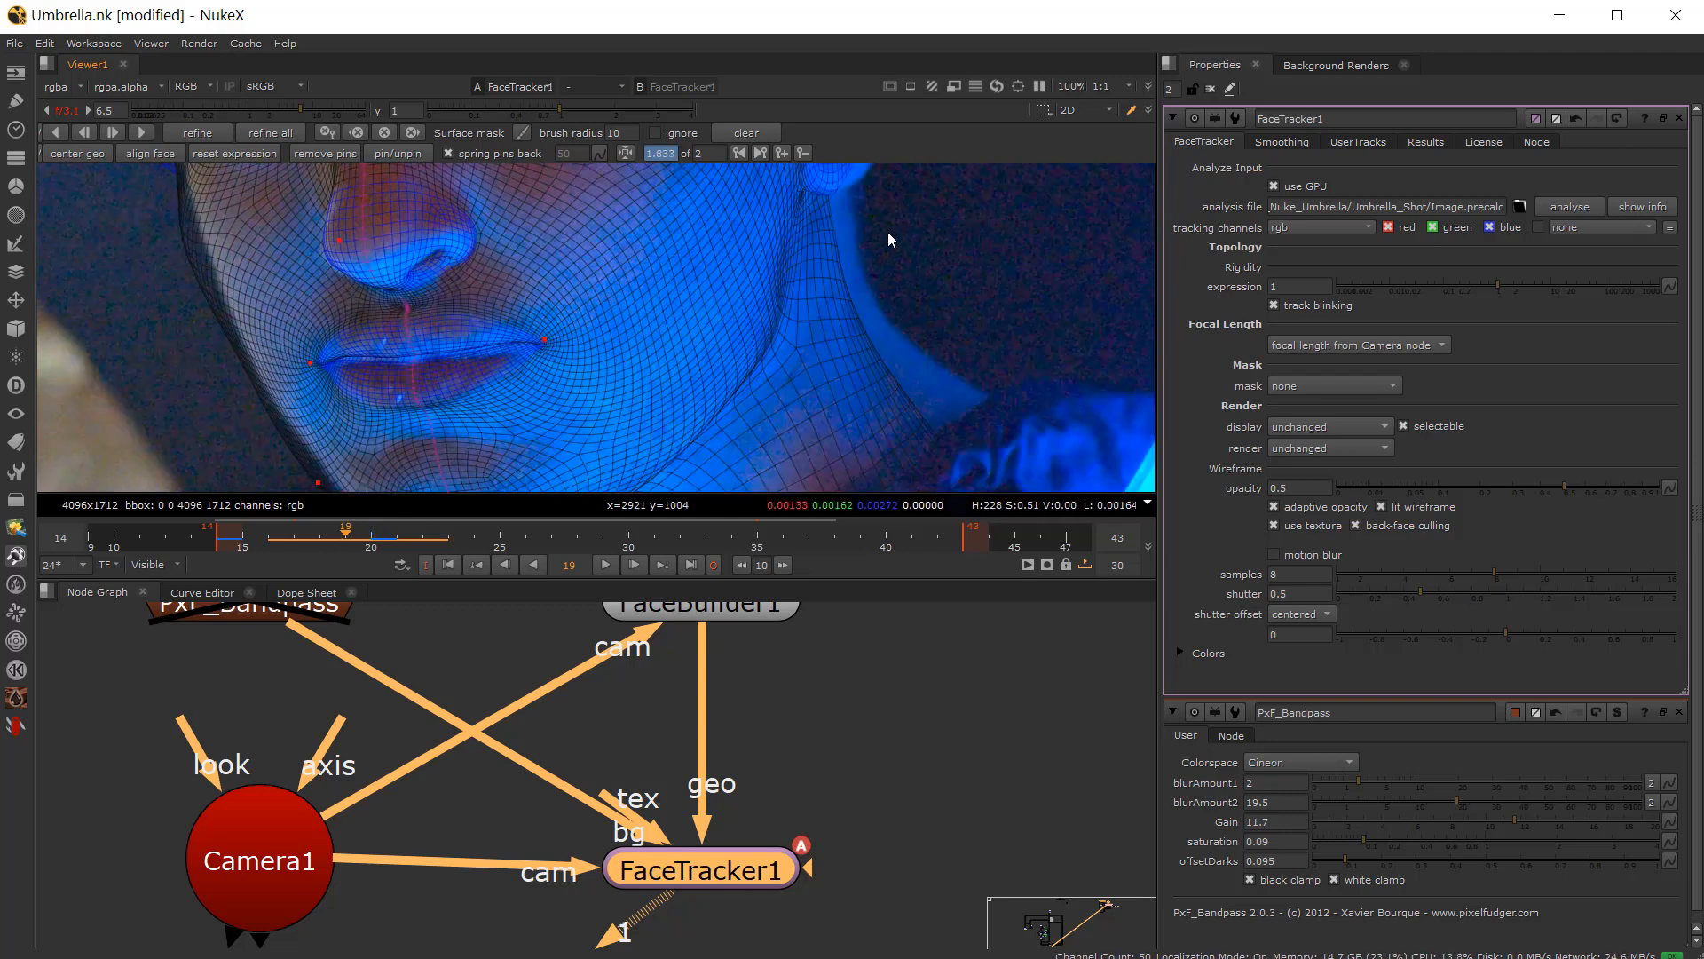
Step: Add a FaceTracker keyframe on frame 18
{"action": "left_click", "coordinate": [315, 534]}
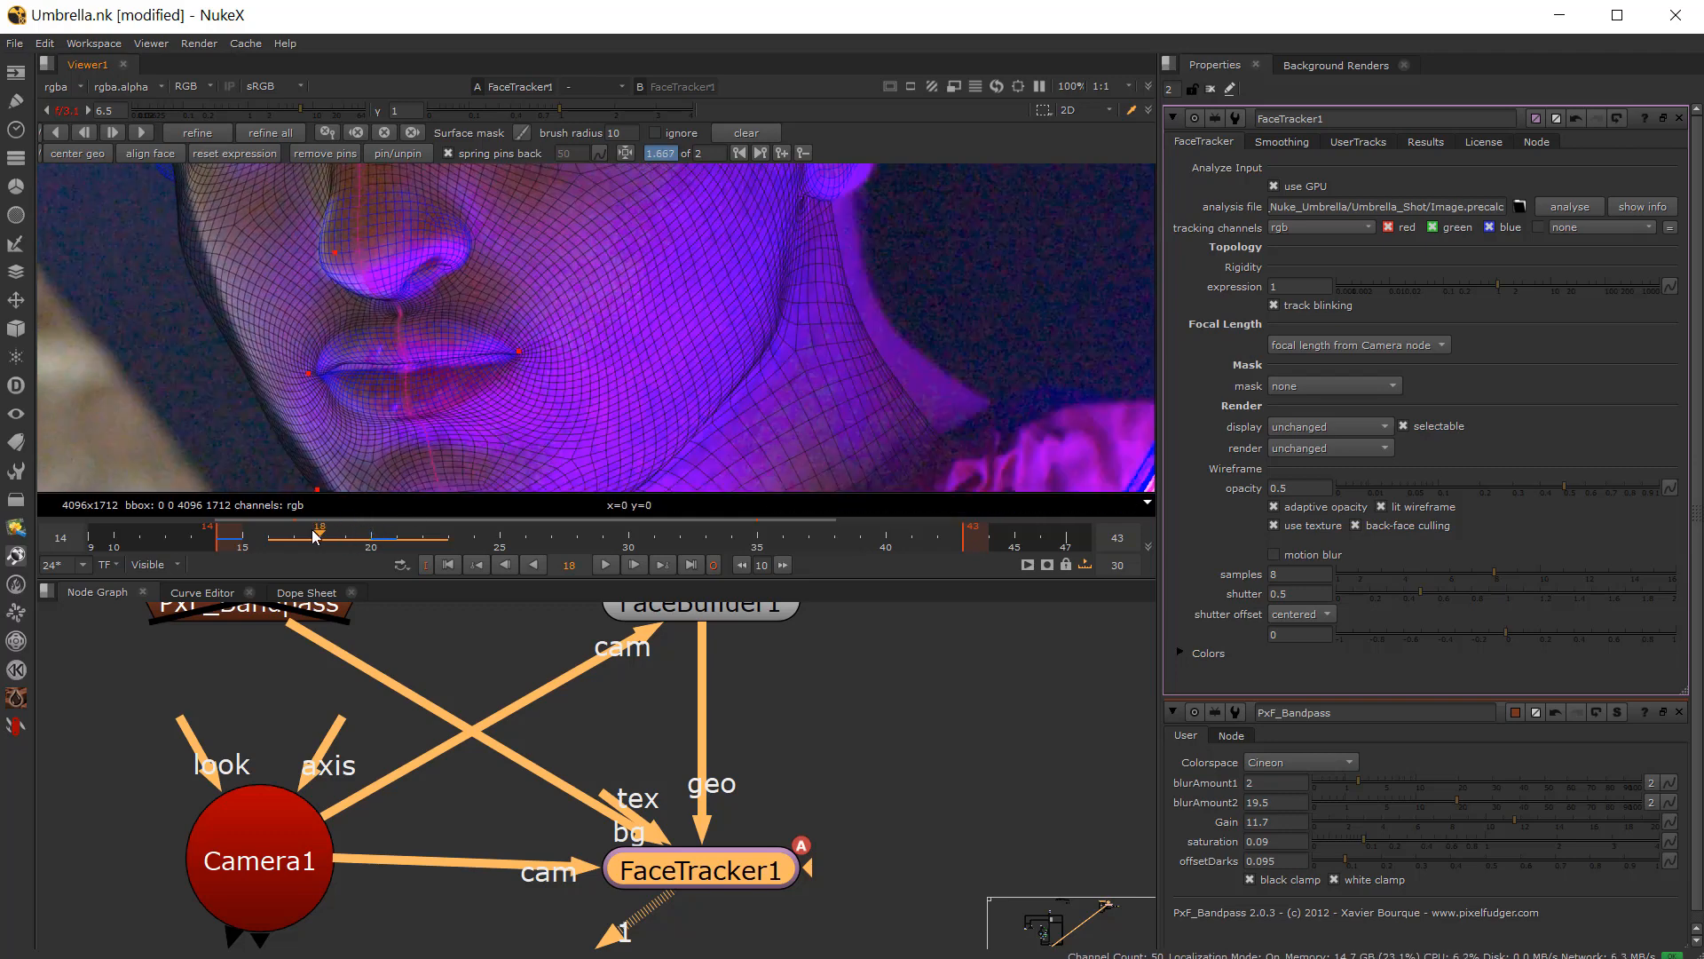
{"action": "left_click", "coordinate": [779, 154]}
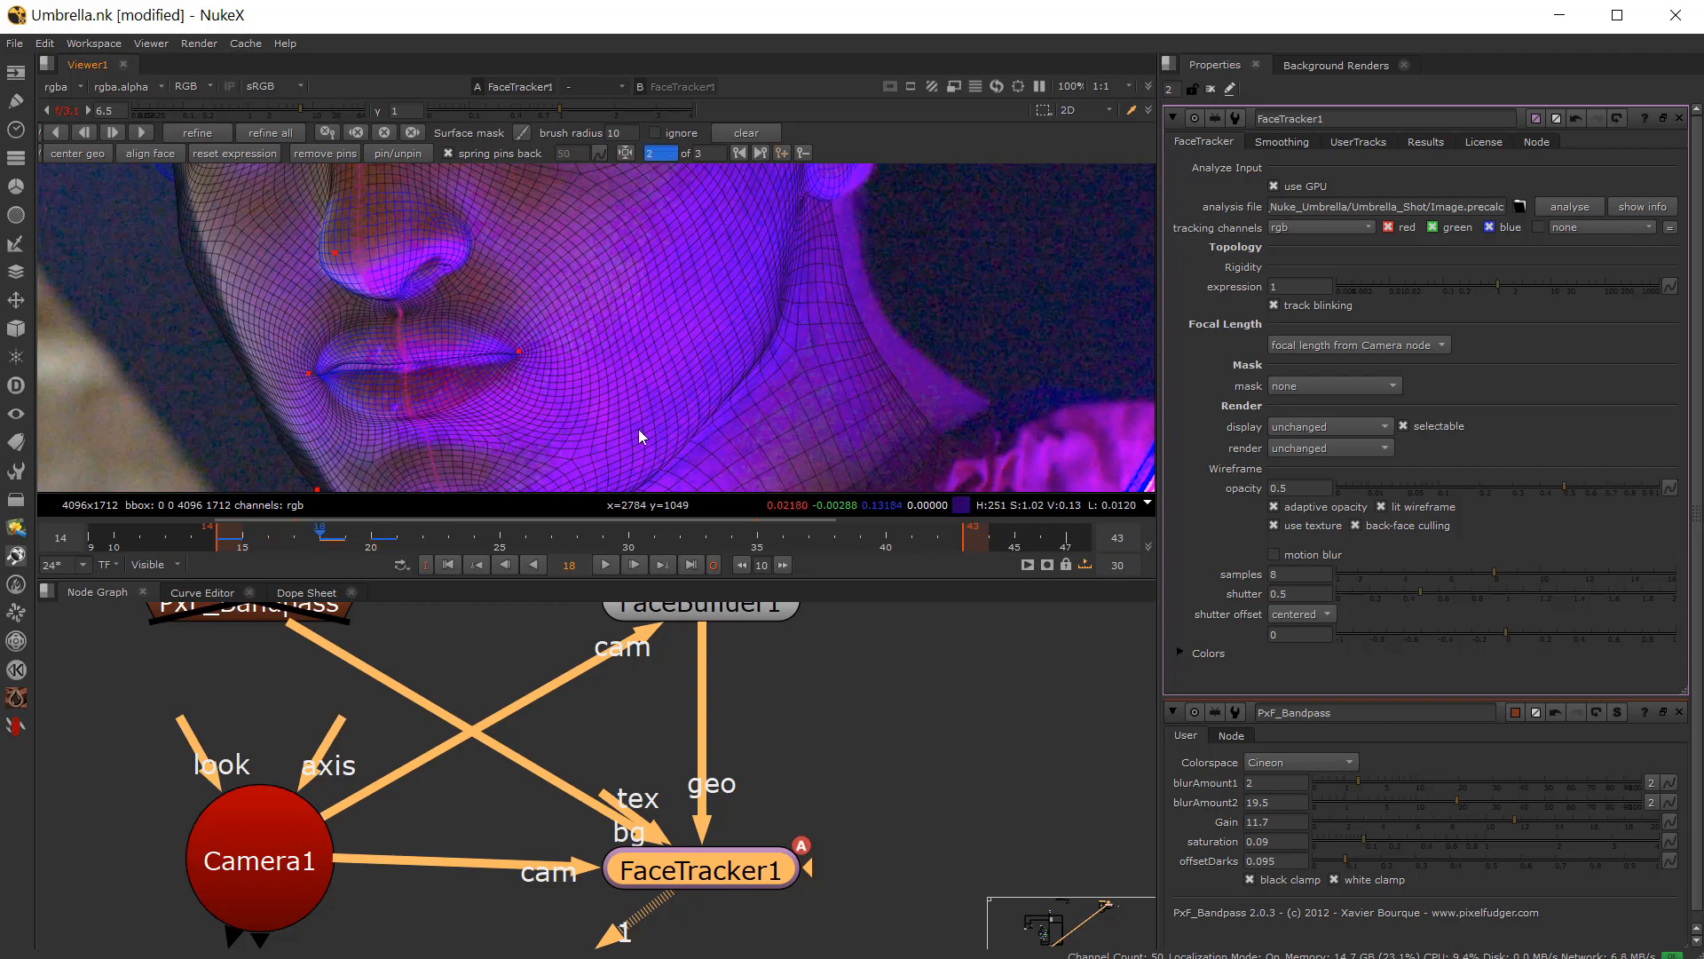
{"action": "left_click", "coordinate": [347, 543]}
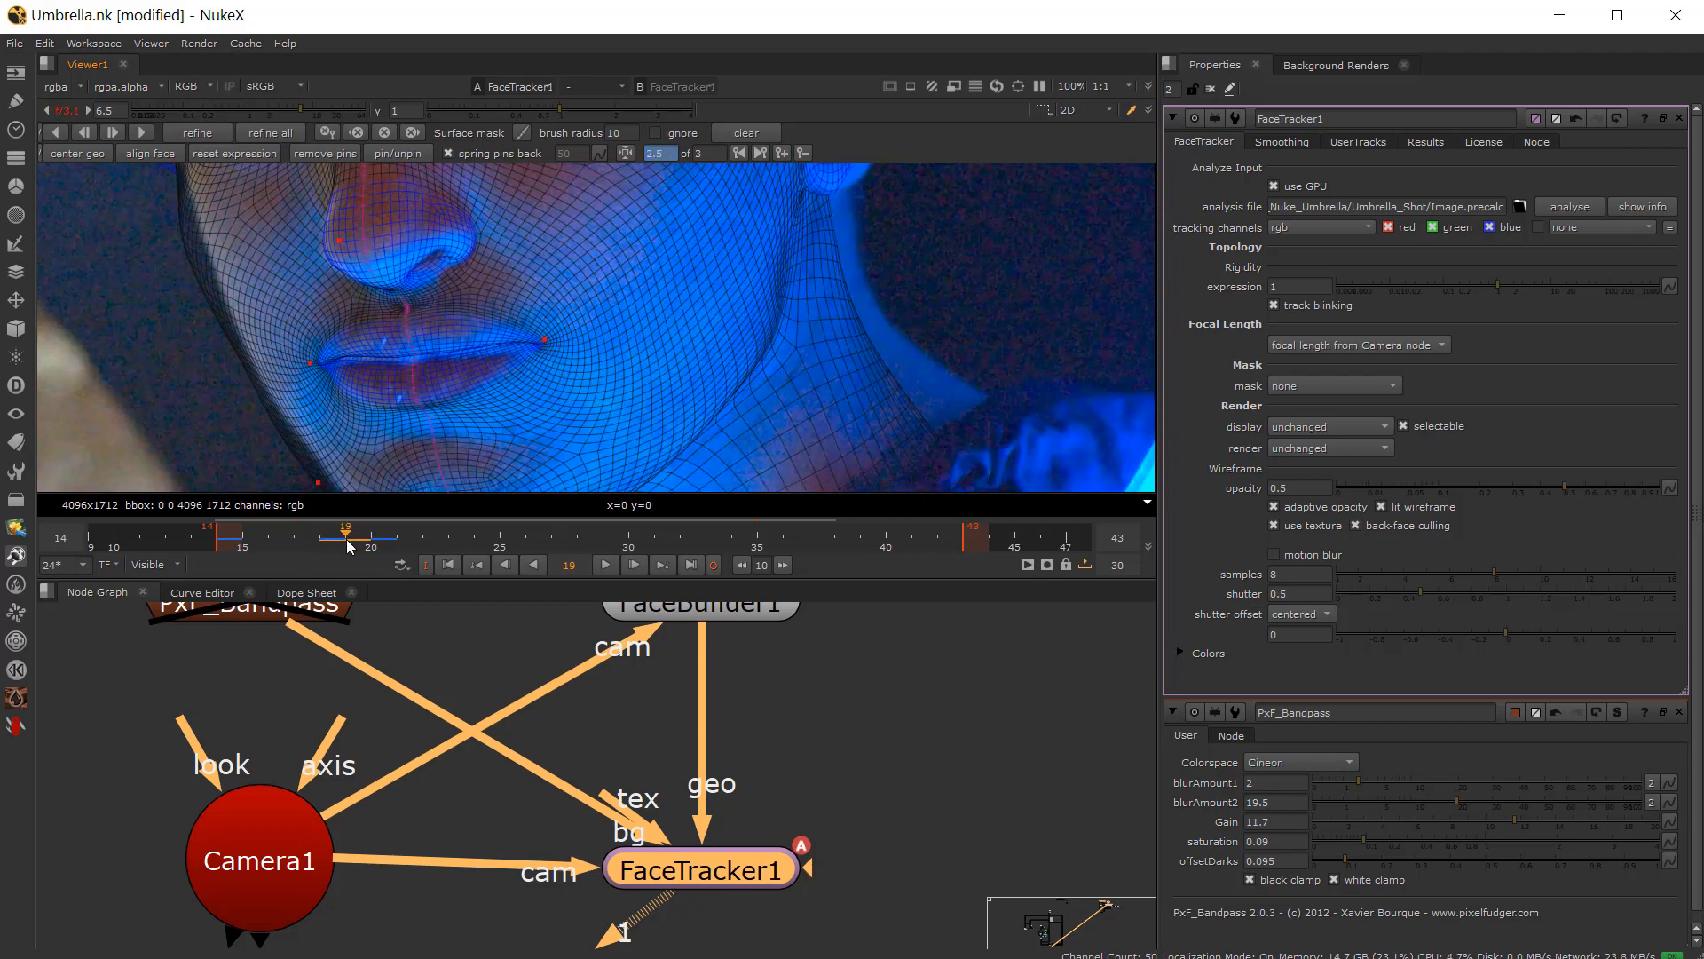
Step: On frame 19, nudge the pin at the actor's left mouth corner into place
{"action": "scroll", "coordinate": [596, 344], "scroll_direction": "up", "scroll_amount": 1}
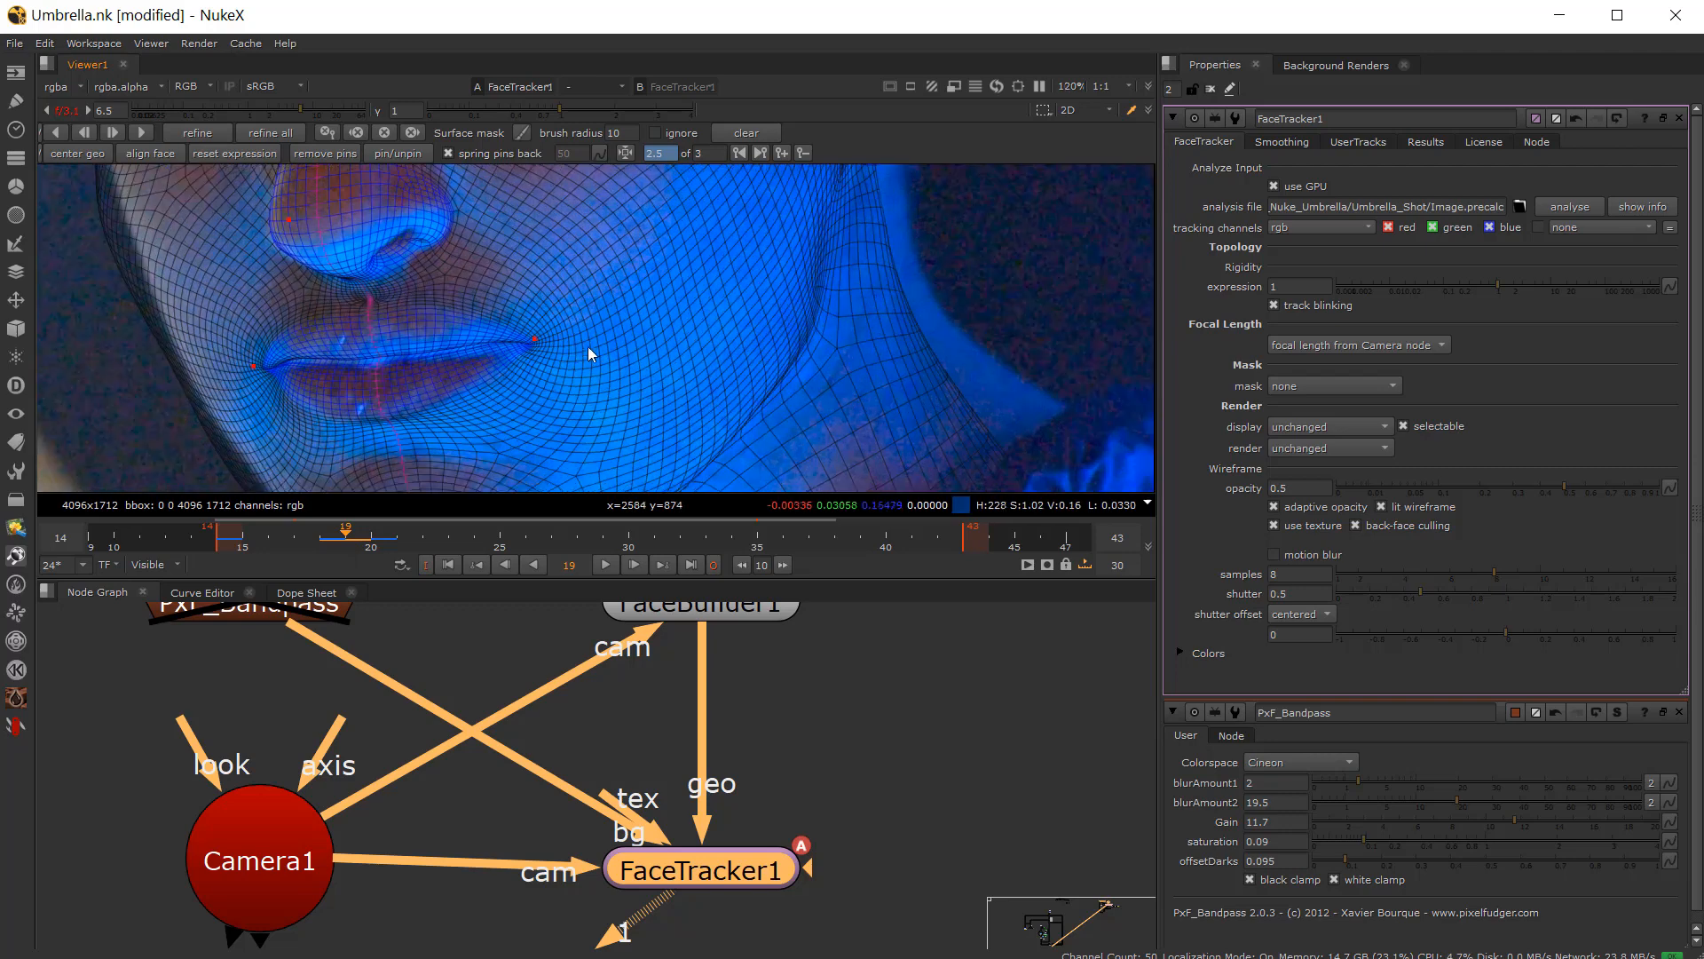
{"action": "left_click", "coordinate": [320, 534]}
{"action": "key", "text": "Right"}
{"action": "key", "text": "Left"}
{"action": "key", "text": "Right"}
{"action": "left_click_drag", "start_coordinate": [535, 338], "coordinate": [518, 338]}
{"action": "key", "text": "Left"}
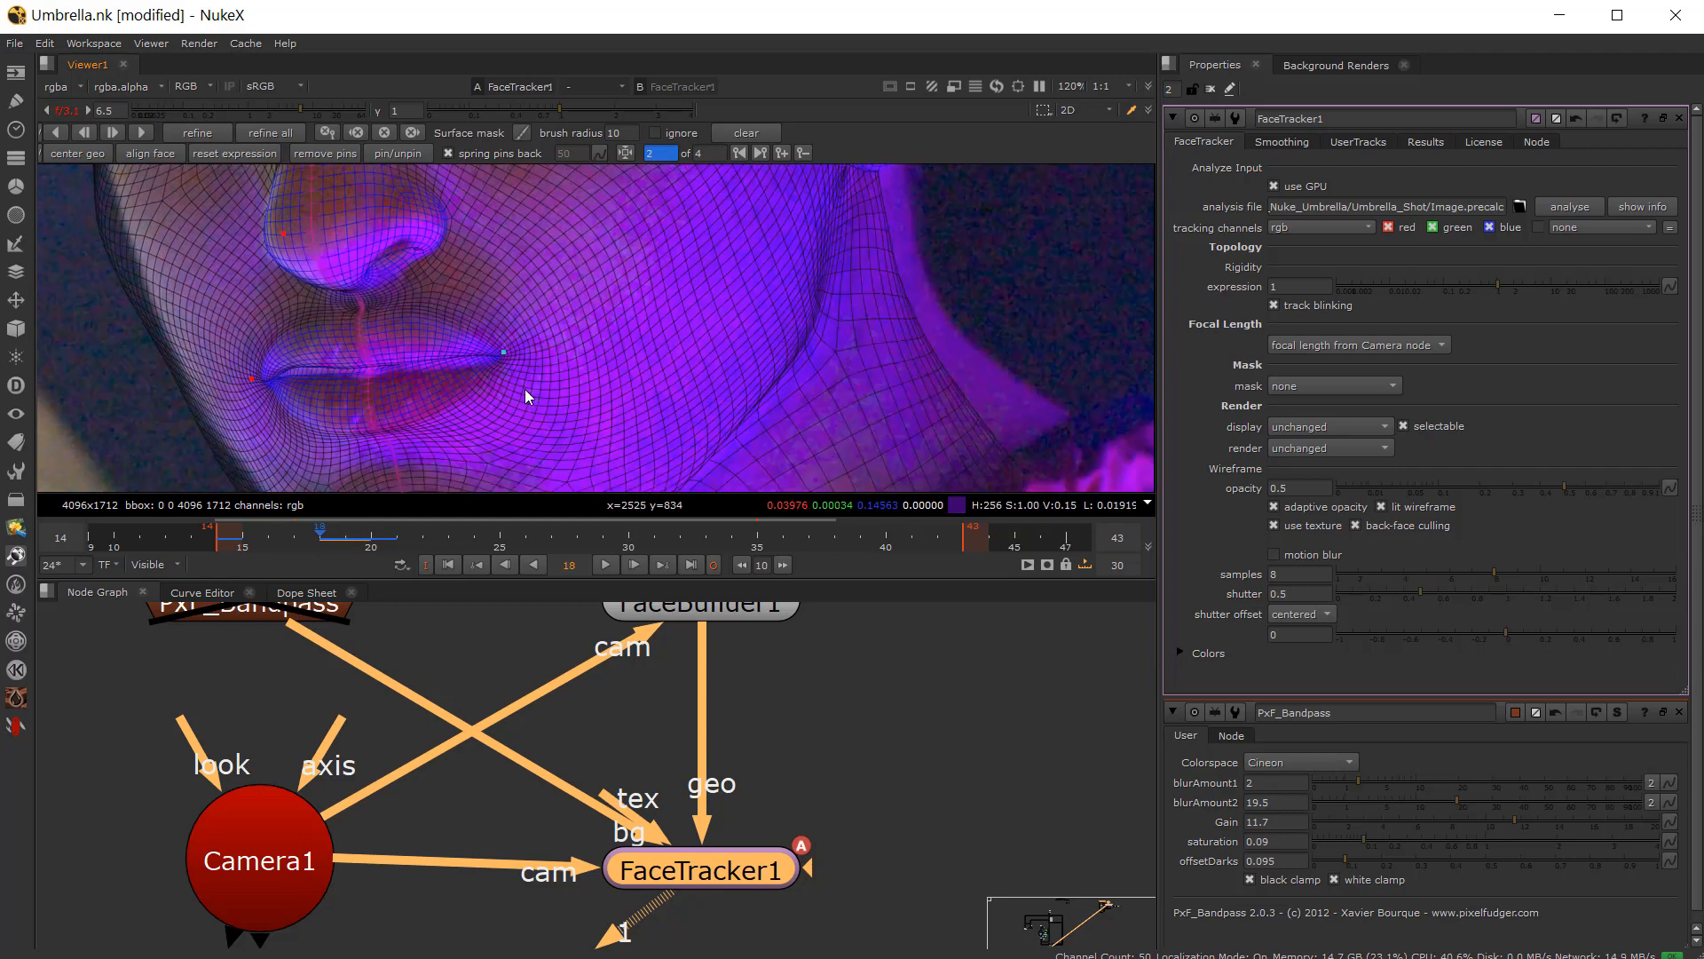
Step: Flip between frames 18 and 19 to compare the mouth fit
{"action": "key", "text": "Right"}
{"action": "key", "text": "Left"}
{"action": "key", "text": "Right"}
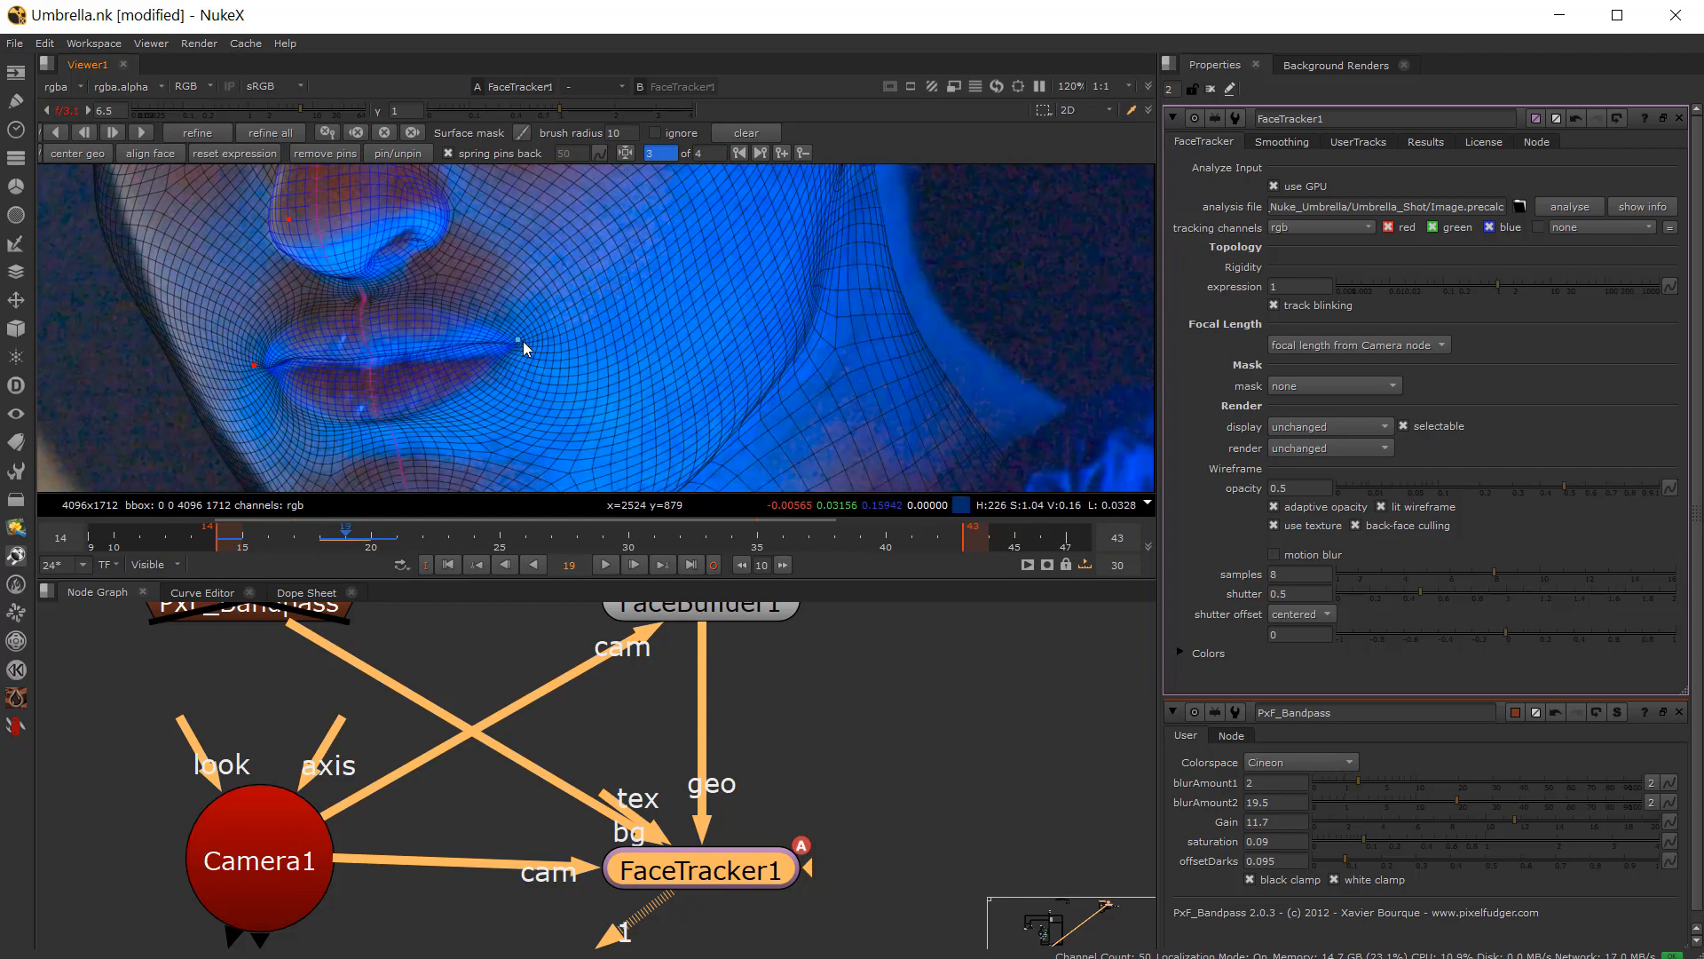
{"action": "key", "text": "Left"}
{"action": "key", "text": "Right"}
{"action": "key", "text": "Left"}
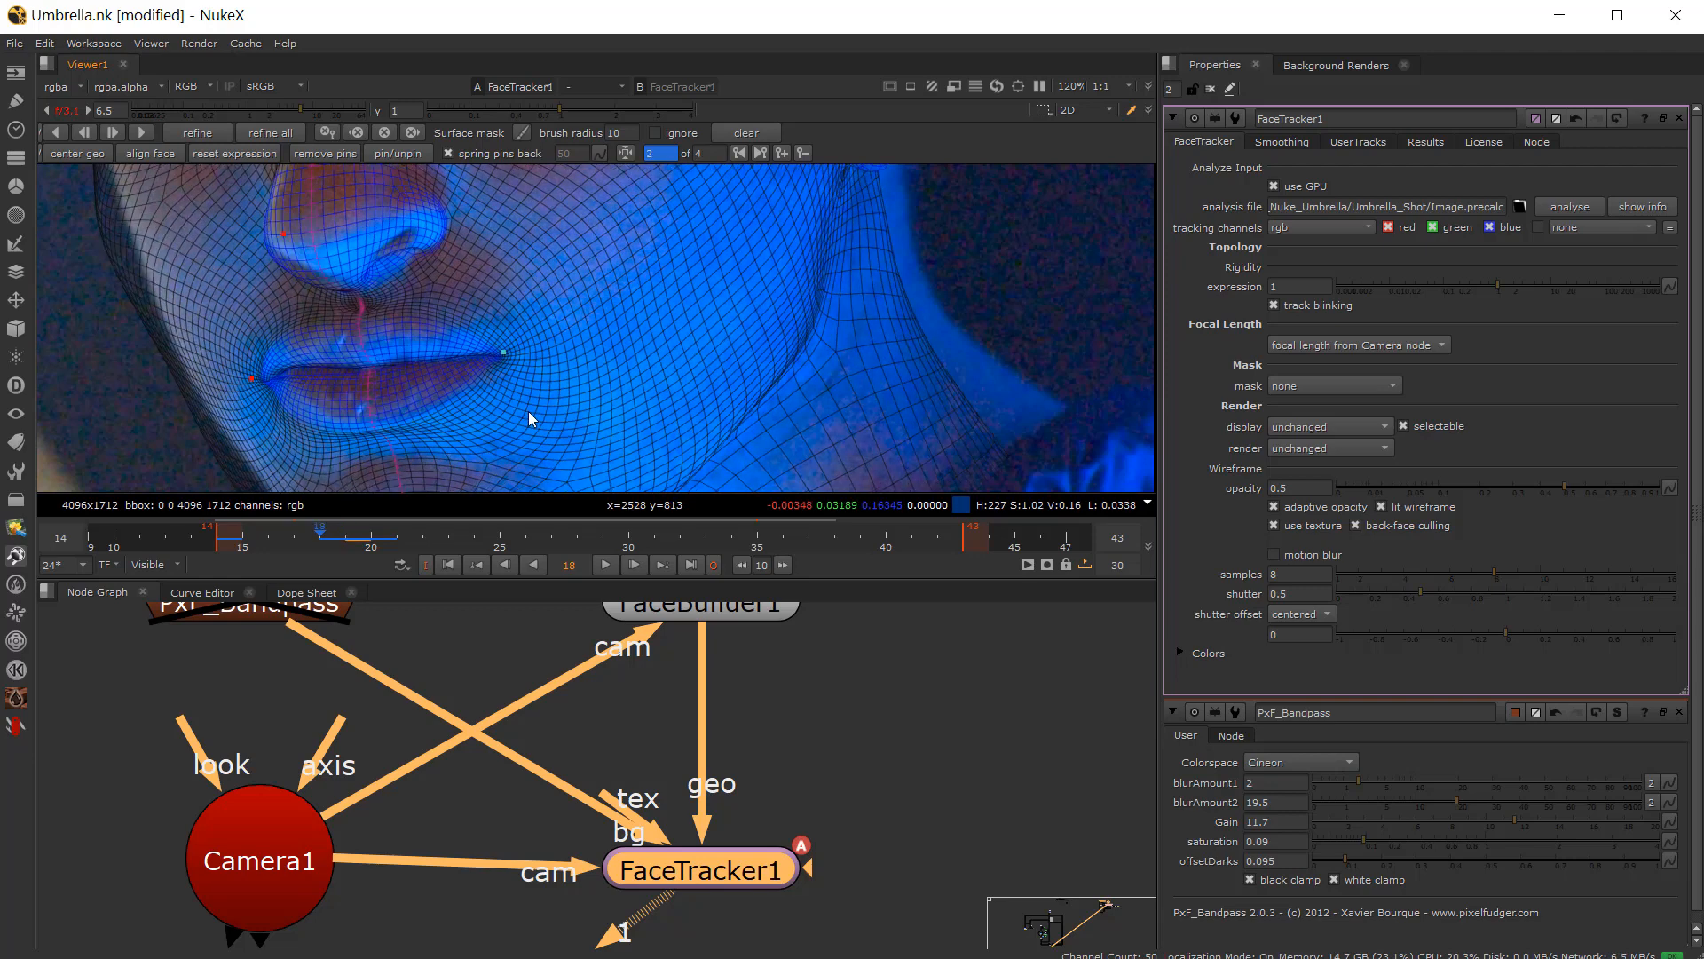
{"action": "key", "text": "Right"}
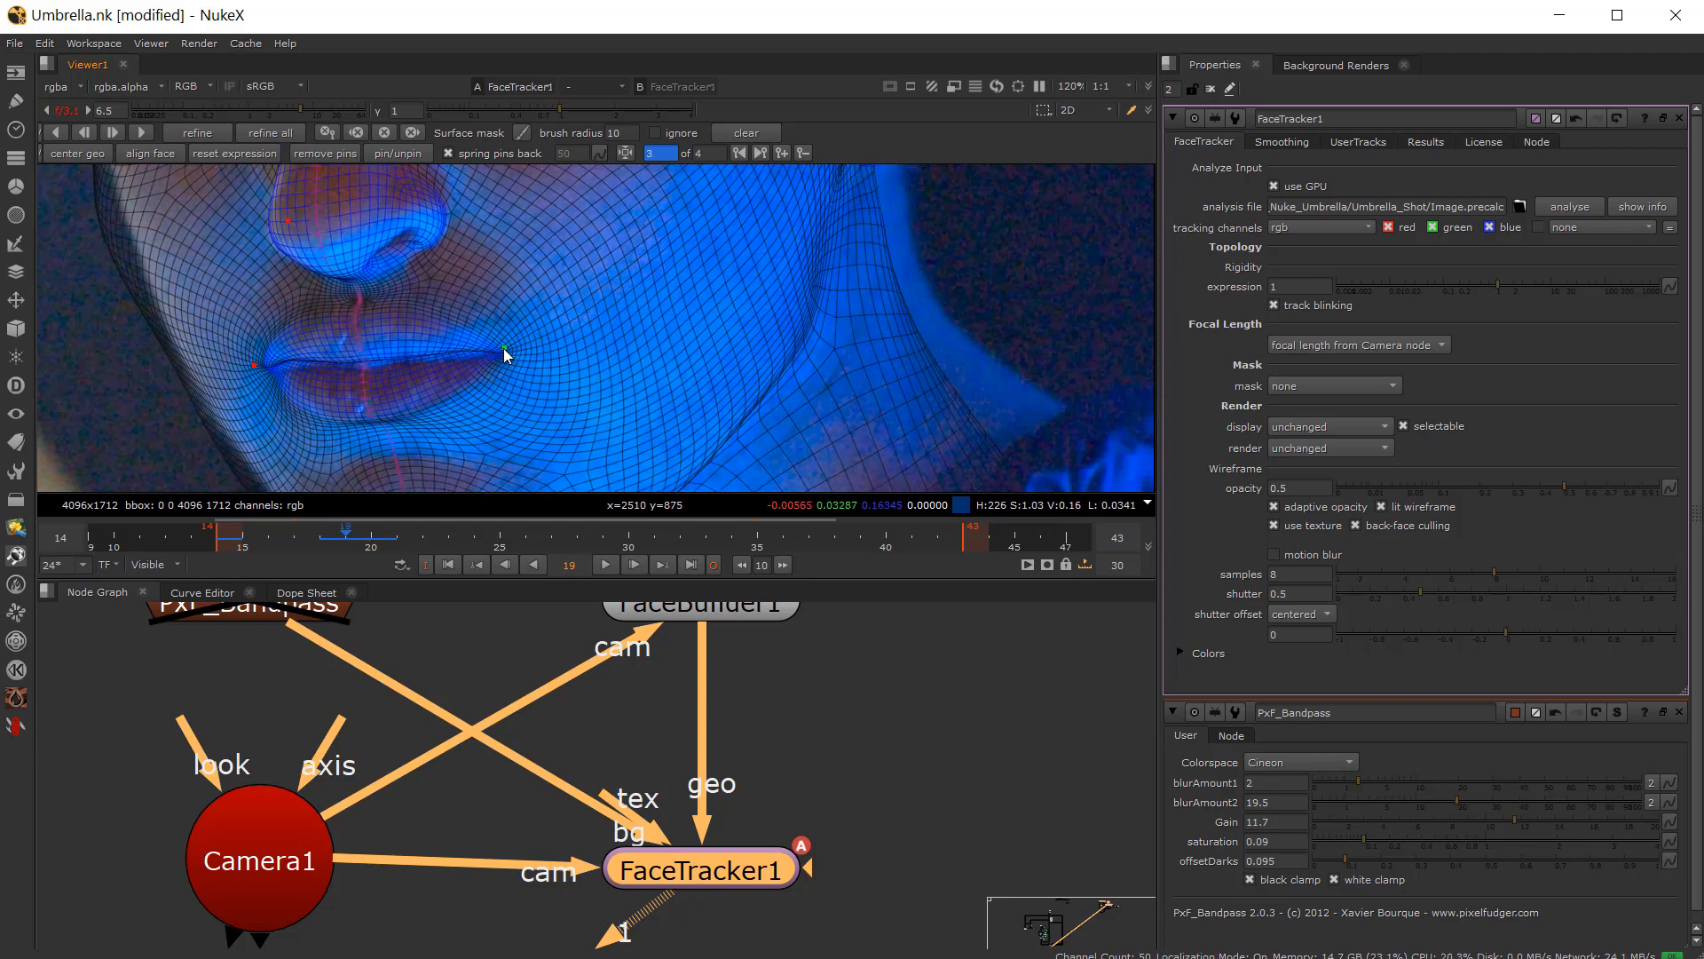
{"action": "key", "text": "Left"}
{"action": "key", "text": "Right"}
{"action": "key", "text": "Left"}
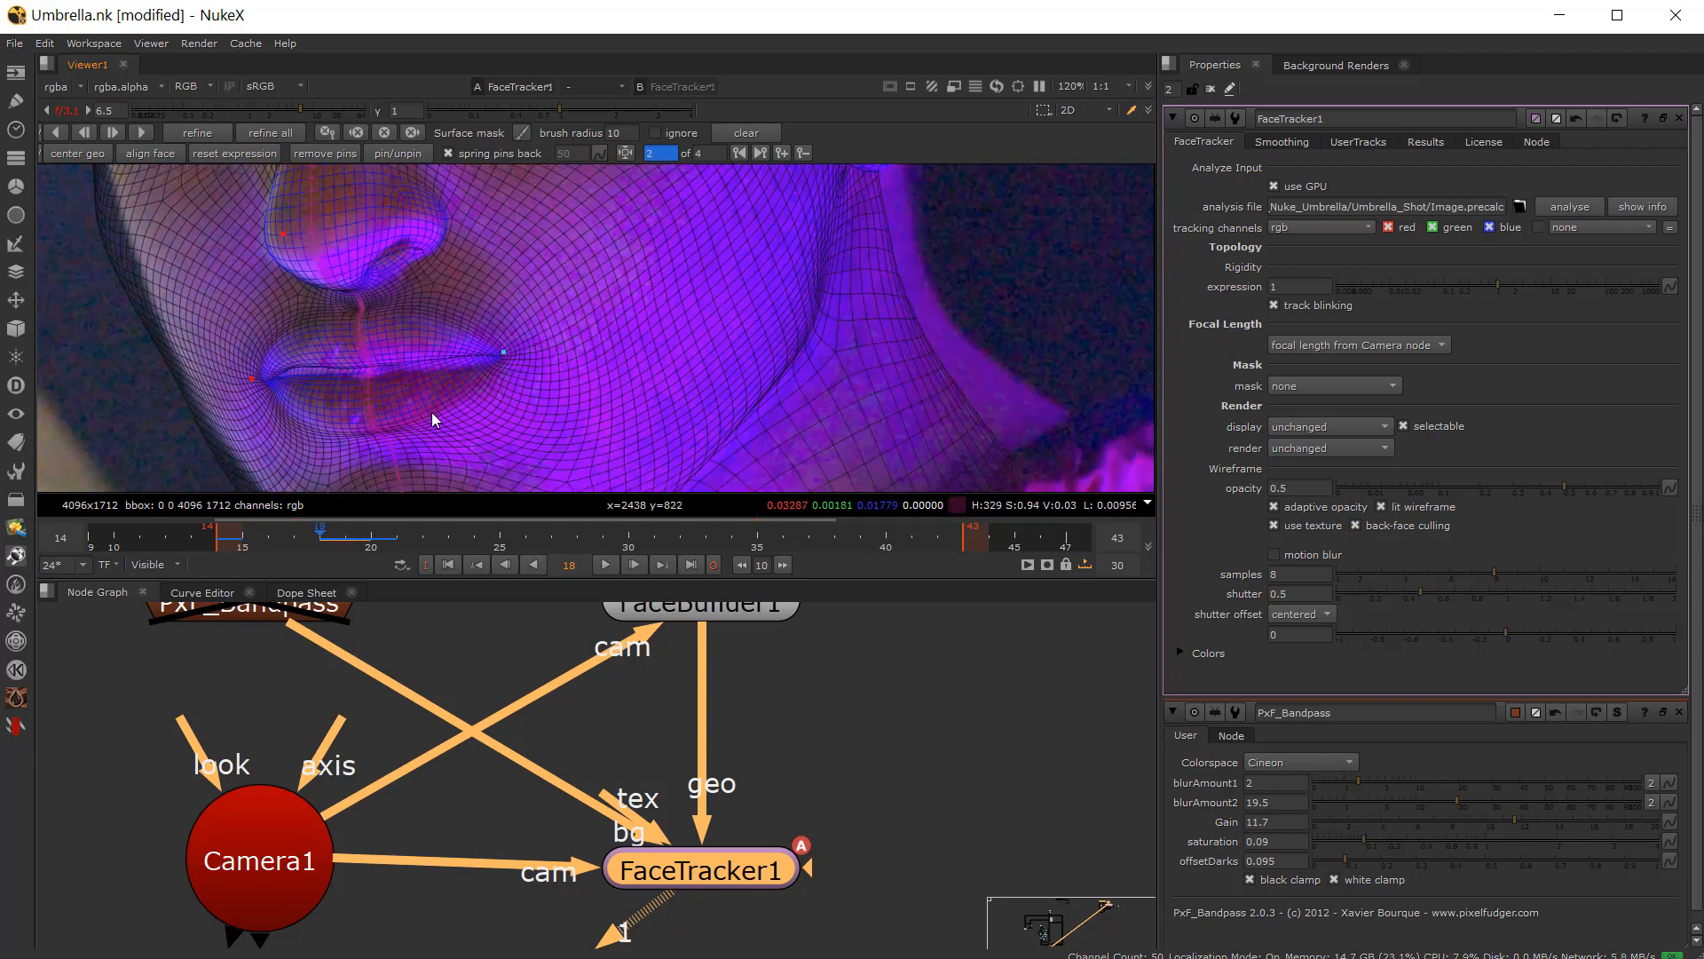
{"action": "key", "text": "Right"}
{"action": "key", "text": "Left"}
{"action": "key", "text": "Right"}
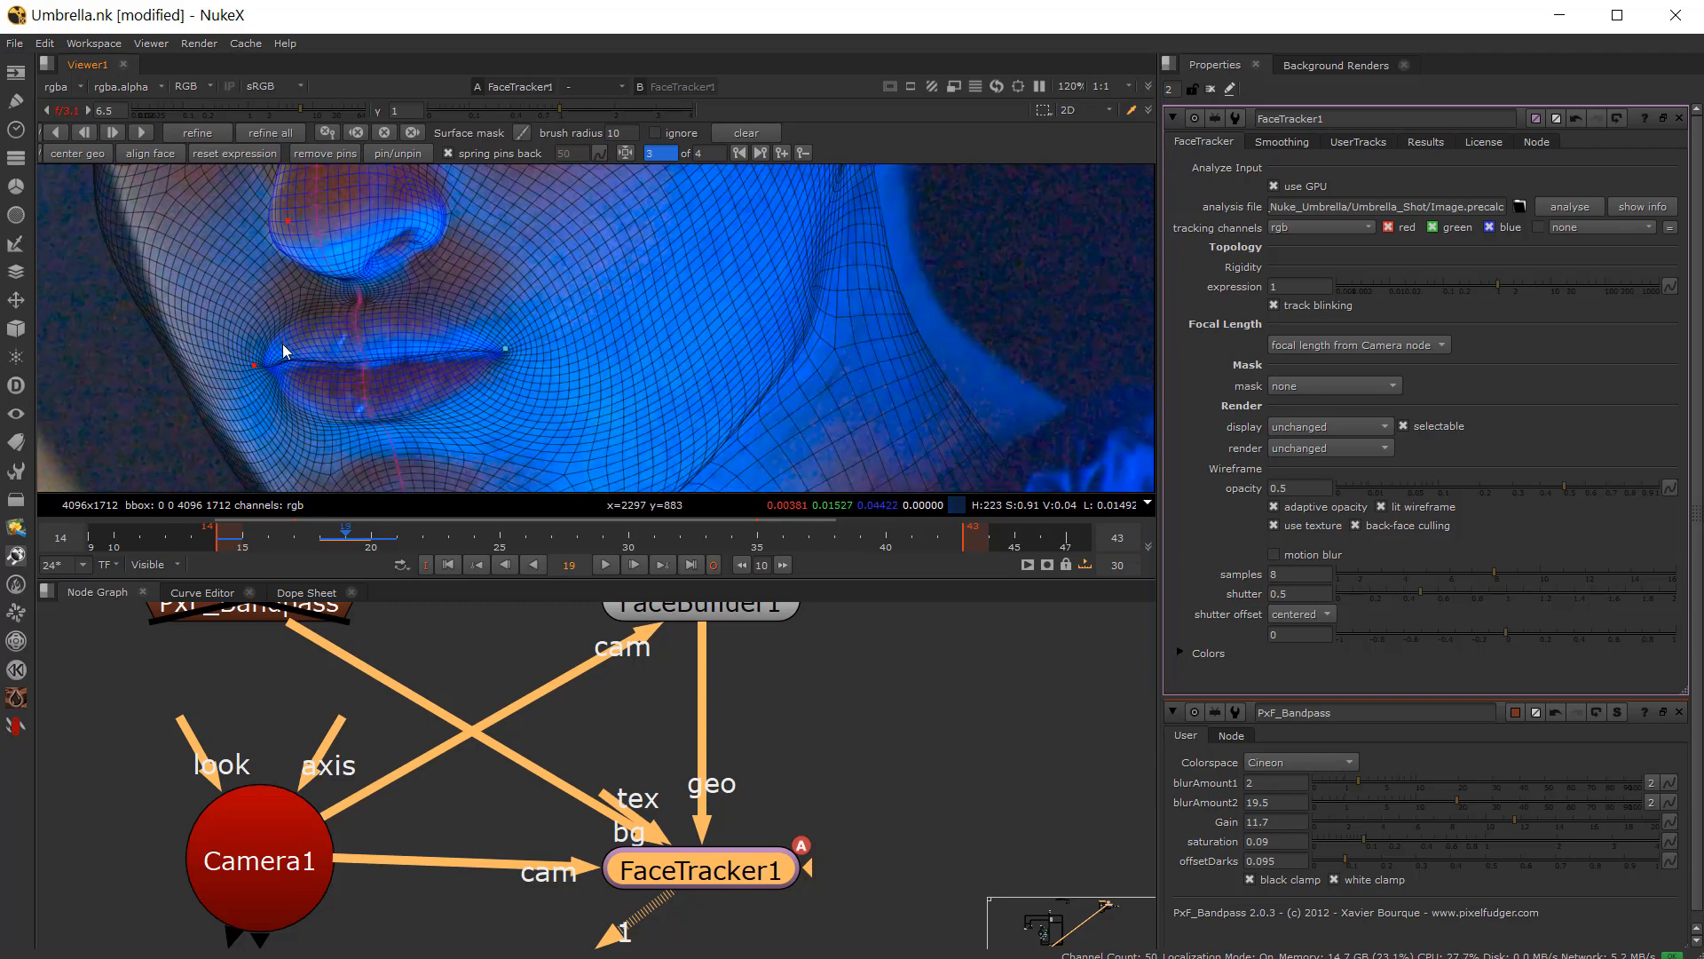
{"action": "key", "text": "Left"}
{"action": "key", "text": "Right"}
{"action": "key", "text": "Left"}
{"action": "key", "text": "Right"}
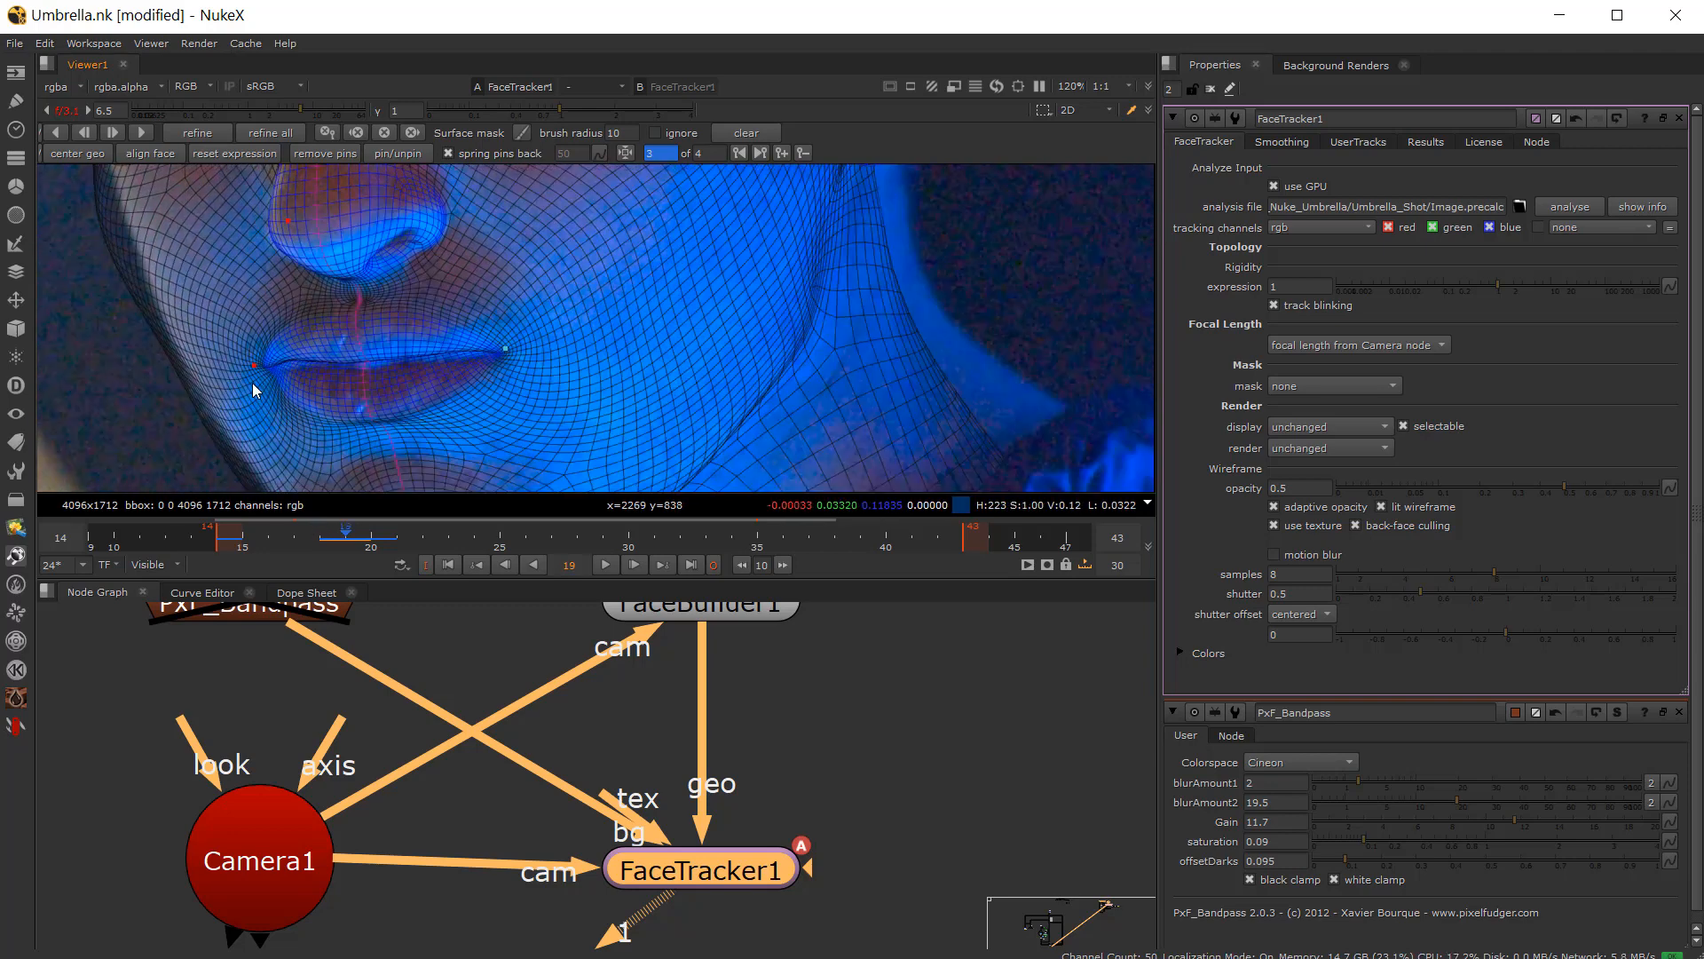
{"action": "key", "text": "Left"}
{"action": "key", "text": "Right"}
{"action": "key", "text": "Left"}
{"action": "key", "text": "Right"}
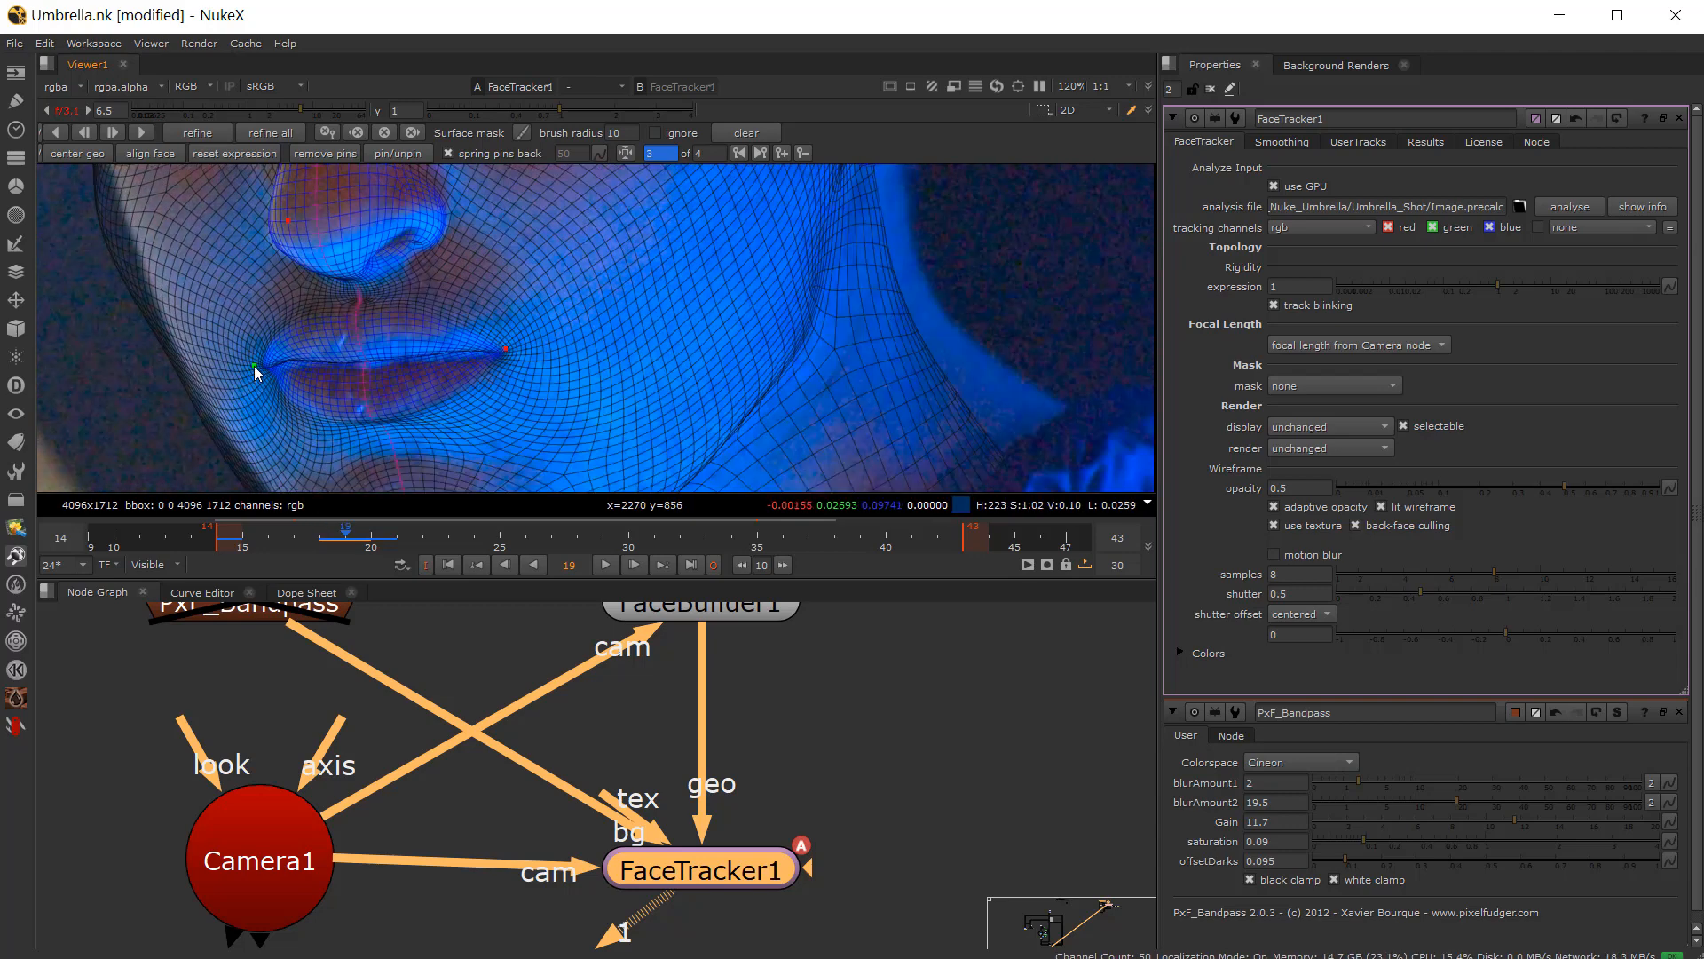
{"action": "key", "text": "Right"}
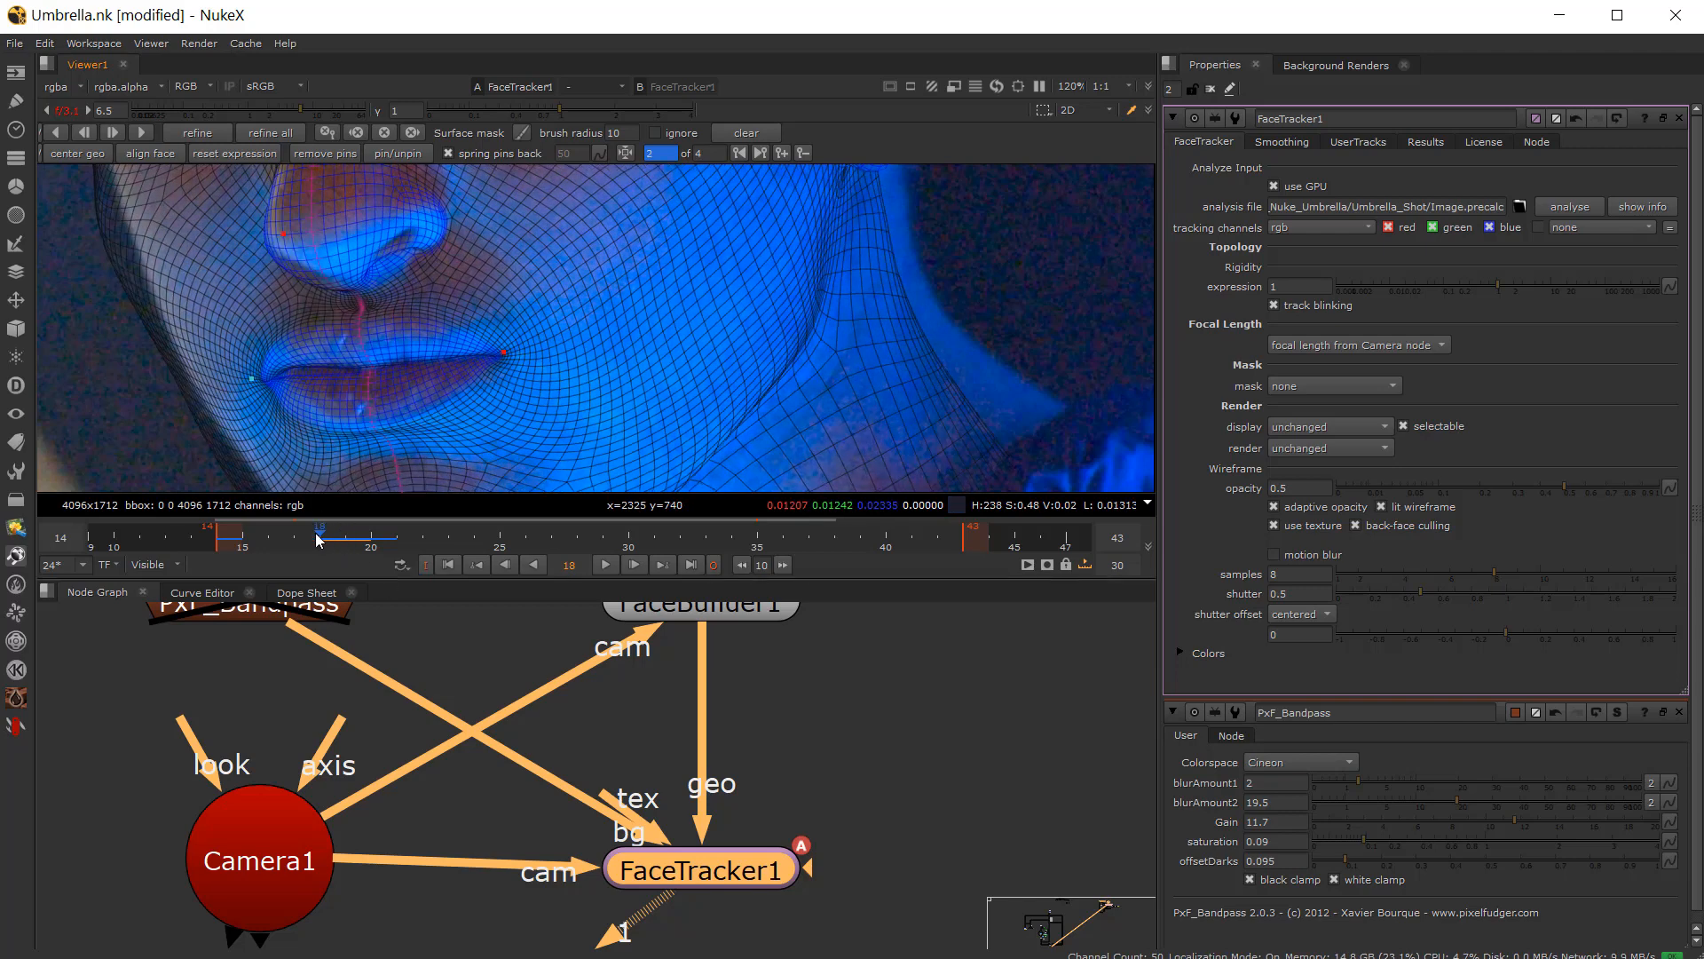
Step: Run refine all on the FaceTracker from frame 17 and remove the keyframe on frame 20
{"action": "mouse_move", "coordinate": [324, 544]}
{"action": "left_mouse_down"}
{"action": "mouse_move", "coordinate": [266, 552]}
{"action": "mouse_move", "coordinate": [379, 550]}
{"action": "mouse_move", "coordinate": [275, 554]}
{"action": "mouse_move", "coordinate": [343, 554]}
{"action": "mouse_move", "coordinate": [298, 549]}
{"action": "left_mouse_up"}
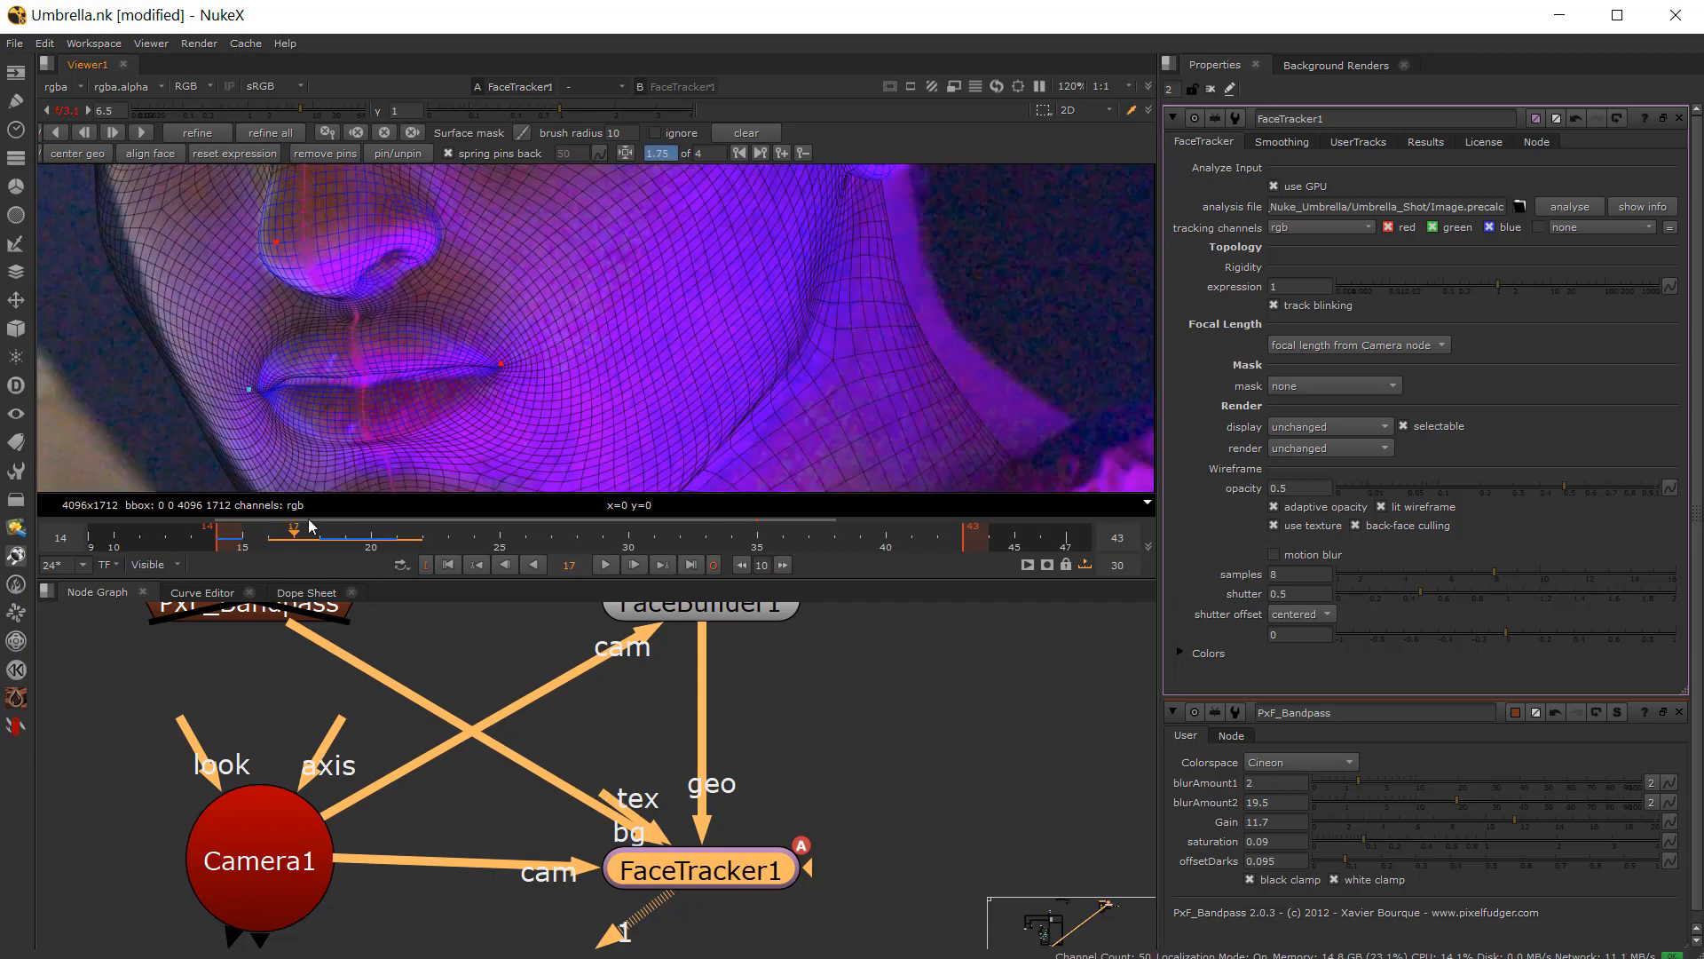
{"action": "left_click", "coordinate": [268, 133]}
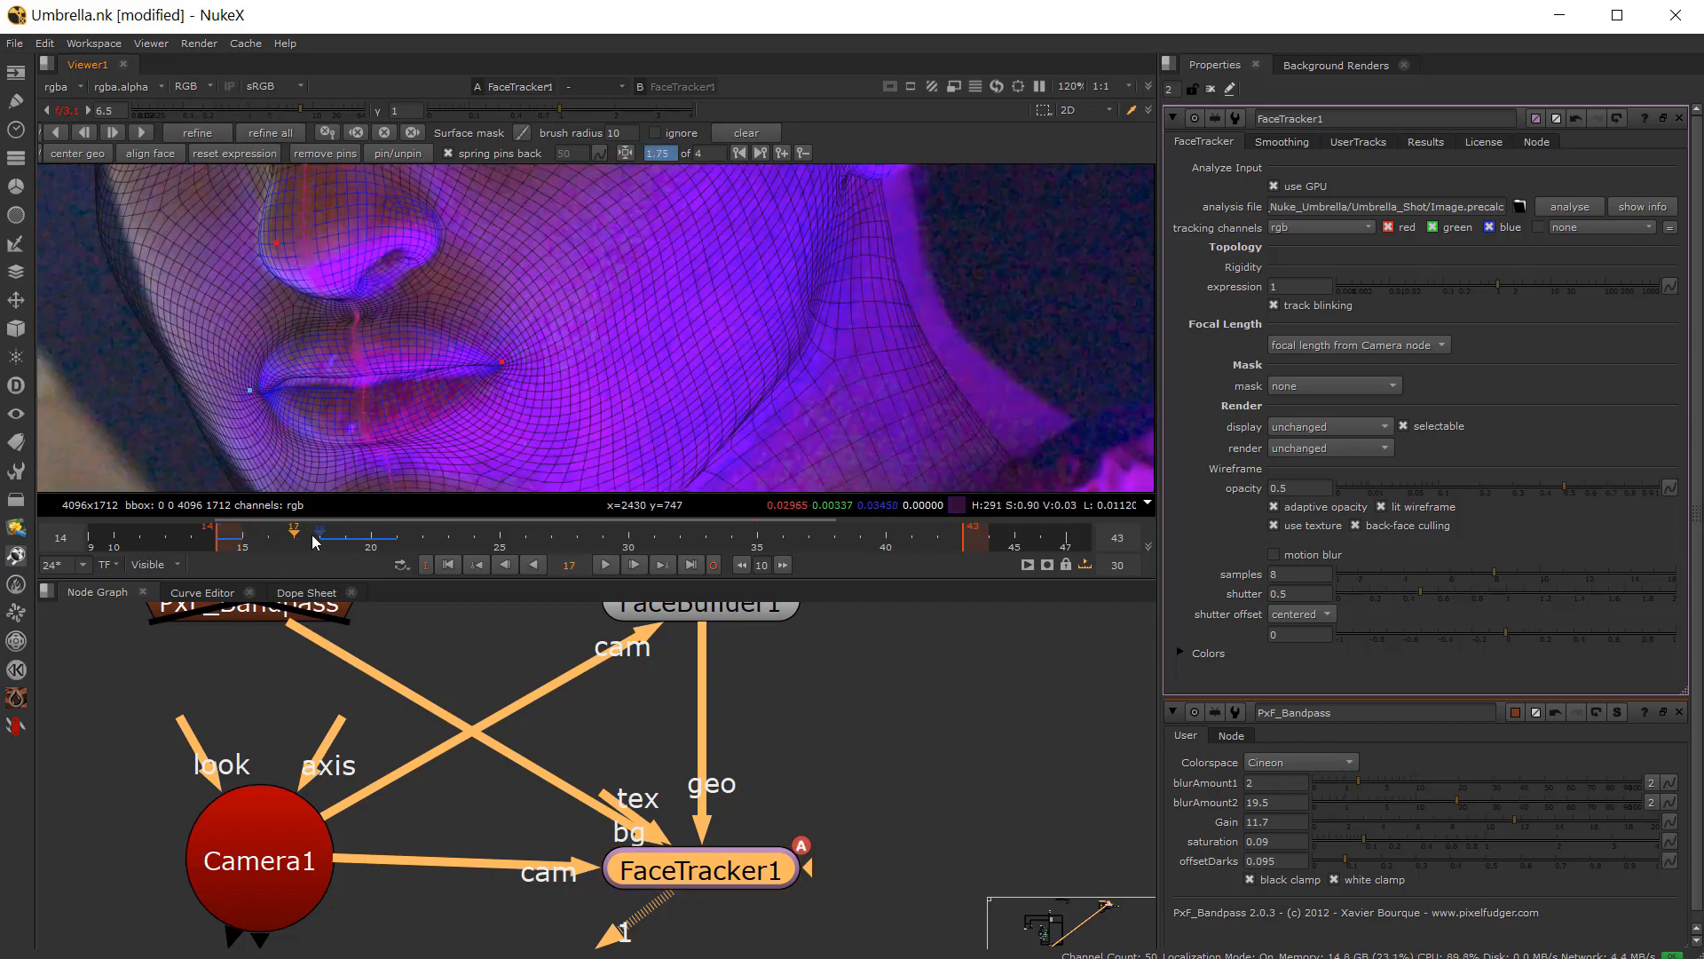
{"action": "left_click_drag", "start_coordinate": [322, 545], "coordinate": [350, 554]}
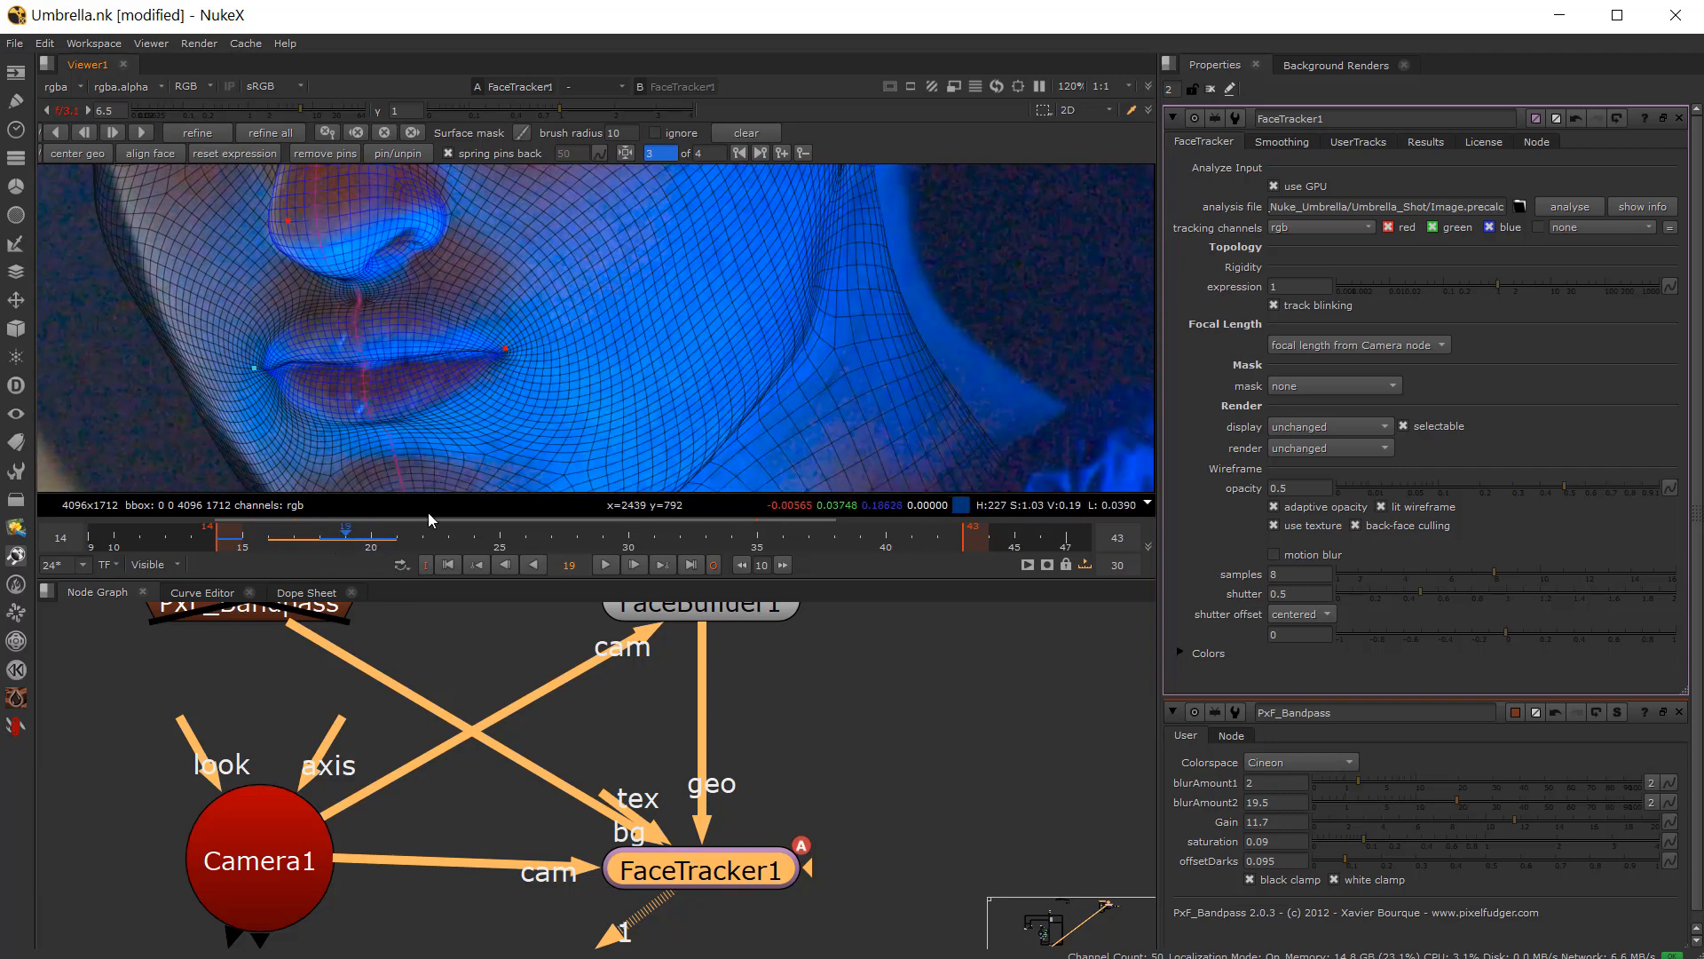
{"action": "left_click", "coordinate": [371, 544]}
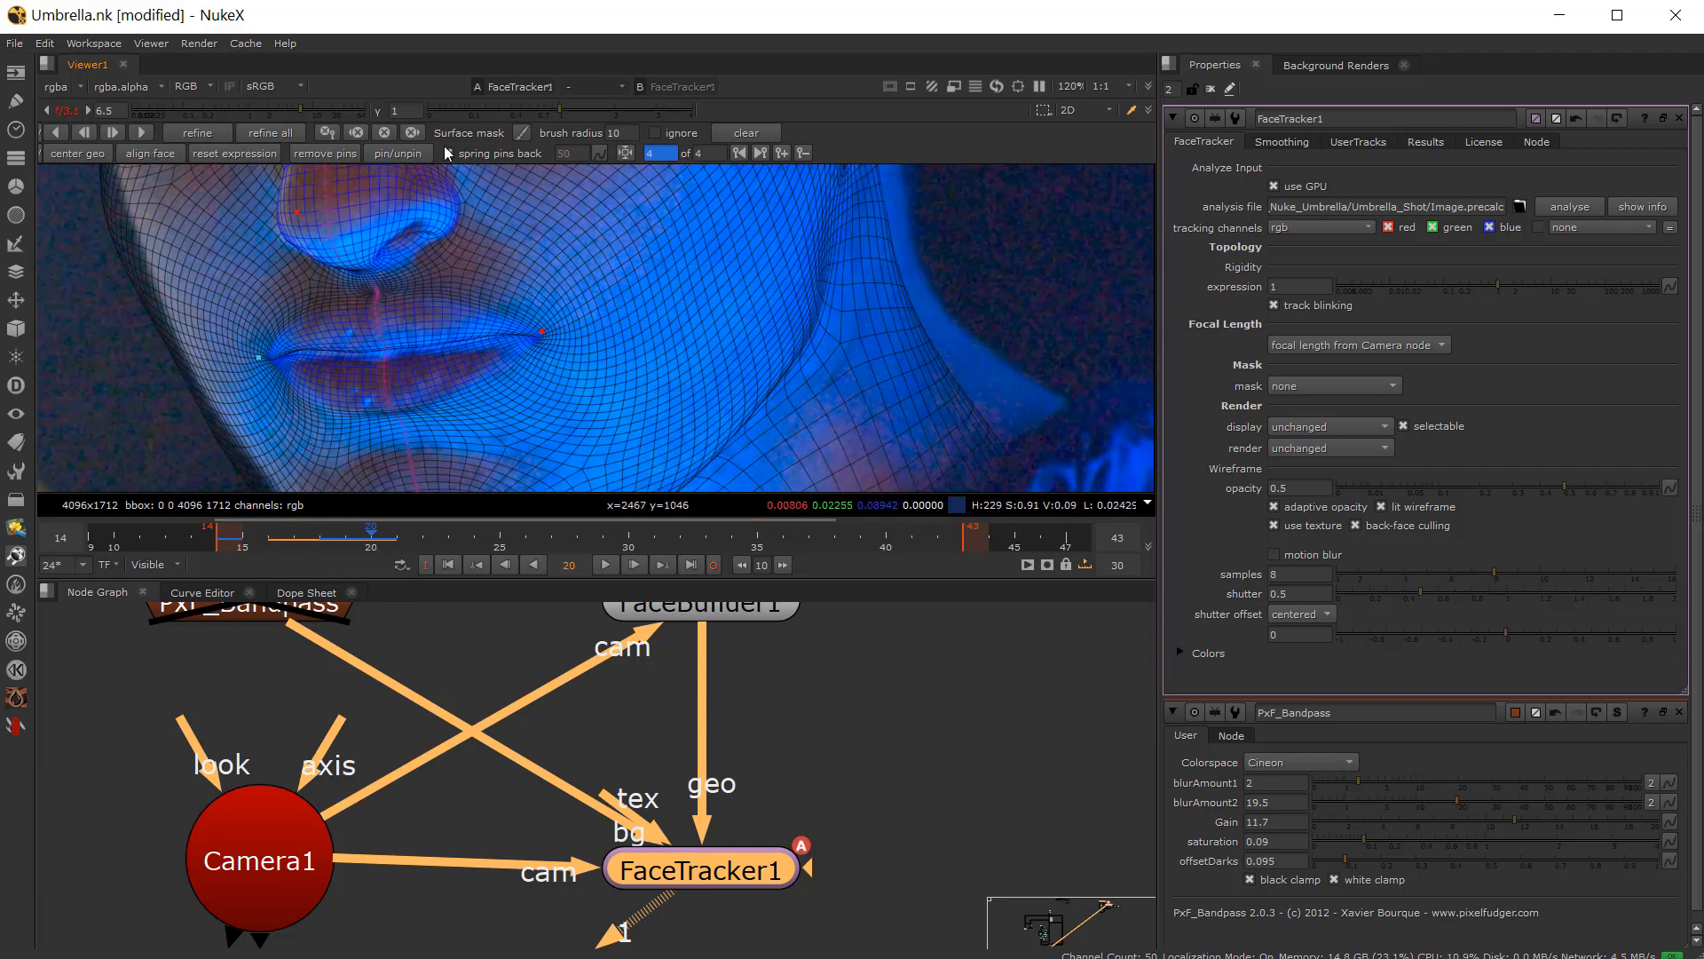
{"action": "left_click", "coordinate": [804, 154]}
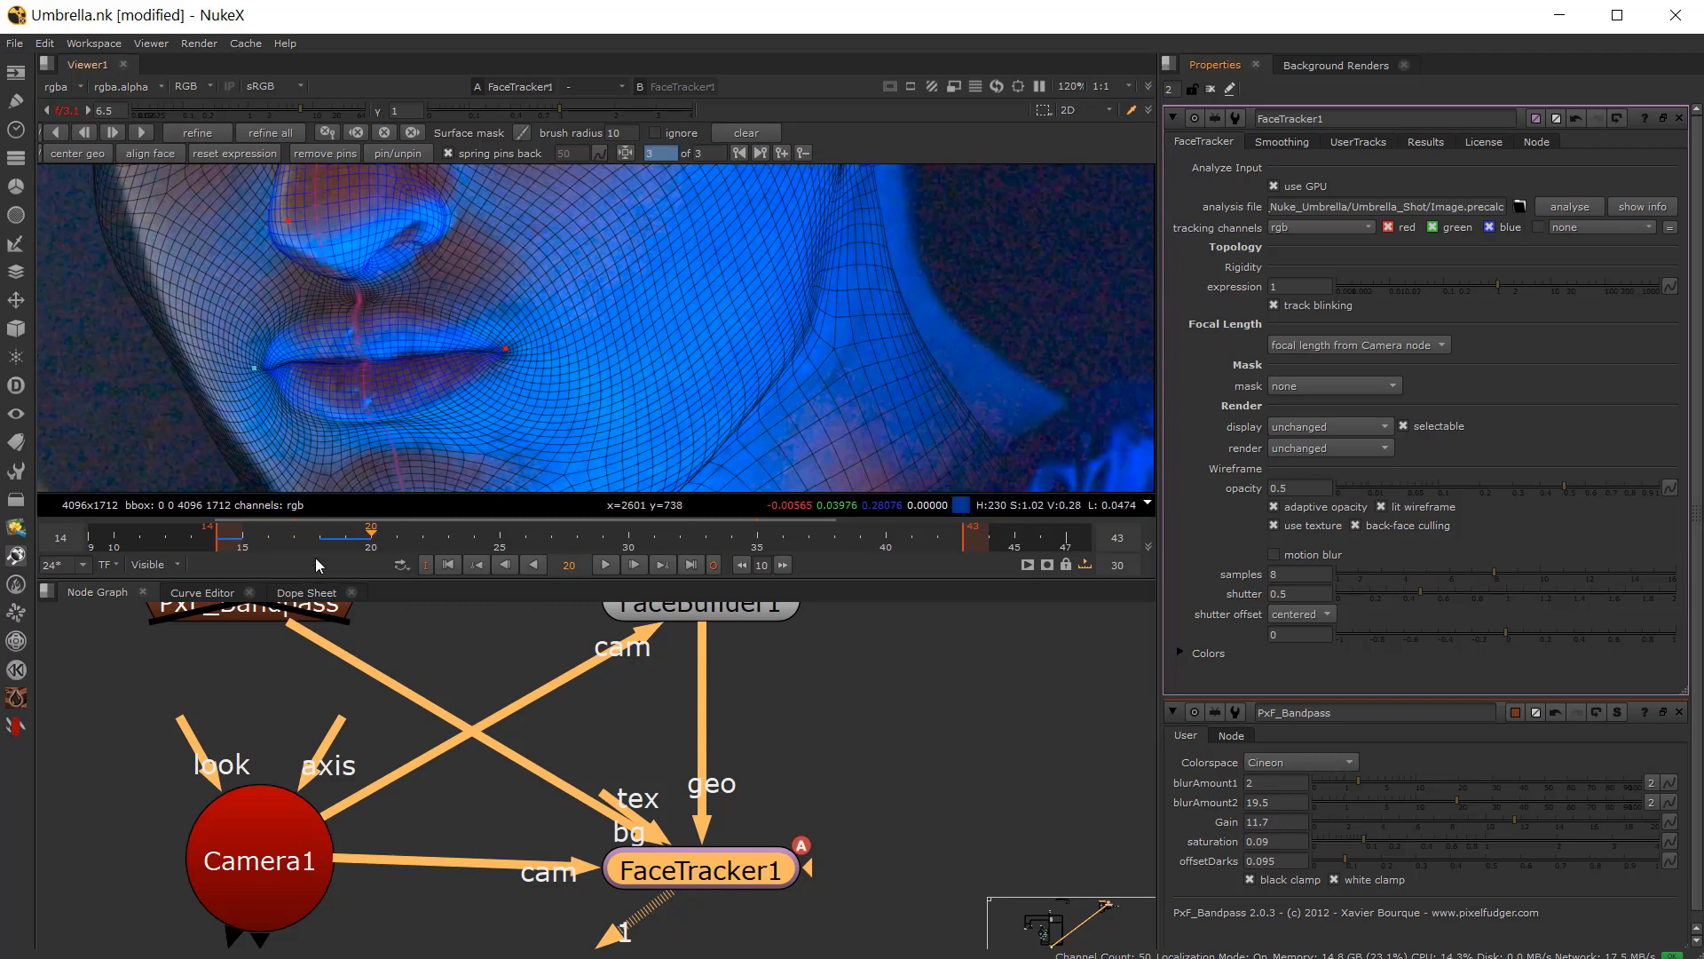
Step: Flip between frames 18 and 19 and zoom in to check the mouth-corner fit
{"action": "mouse_move", "coordinate": [360, 543]}
{"action": "left_mouse_down"}
{"action": "mouse_move", "coordinate": [327, 540]}
{"action": "mouse_move", "coordinate": [371, 534]}
{"action": "mouse_move", "coordinate": [351, 536]}
{"action": "left_mouse_up"}
{"action": "key", "text": "Left"}
{"action": "key", "text": "Right"}
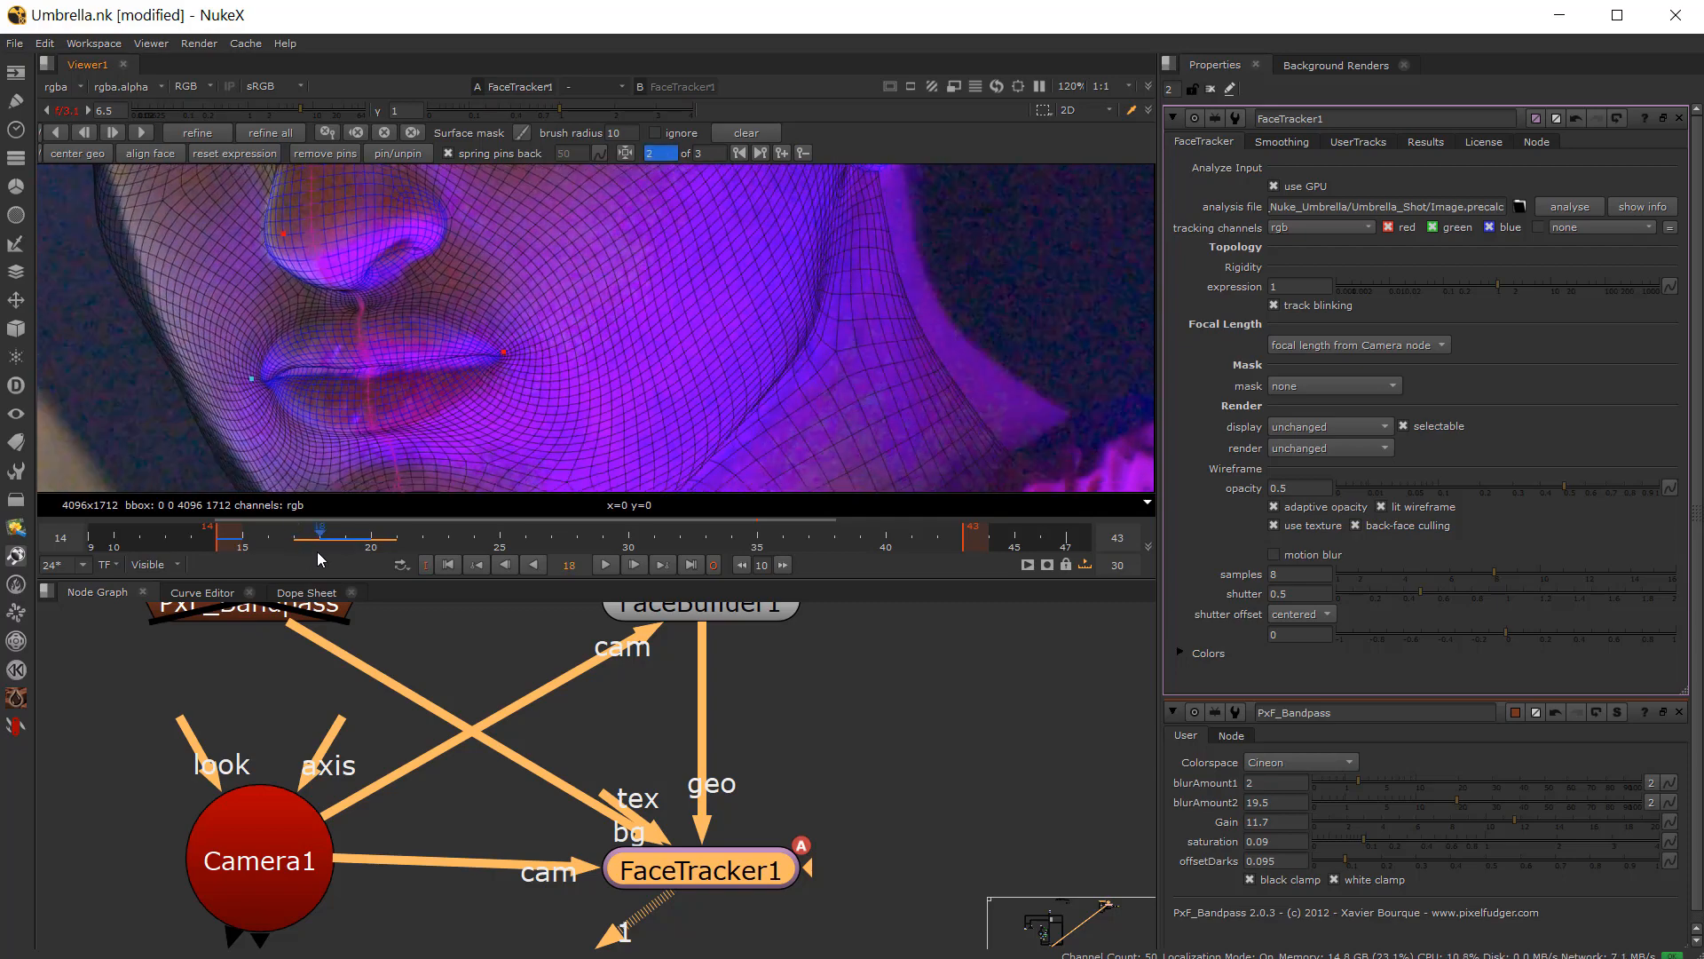
{"action": "key", "text": "Right"}
{"action": "key", "text": "Left"}
{"action": "key", "text": "Right"}
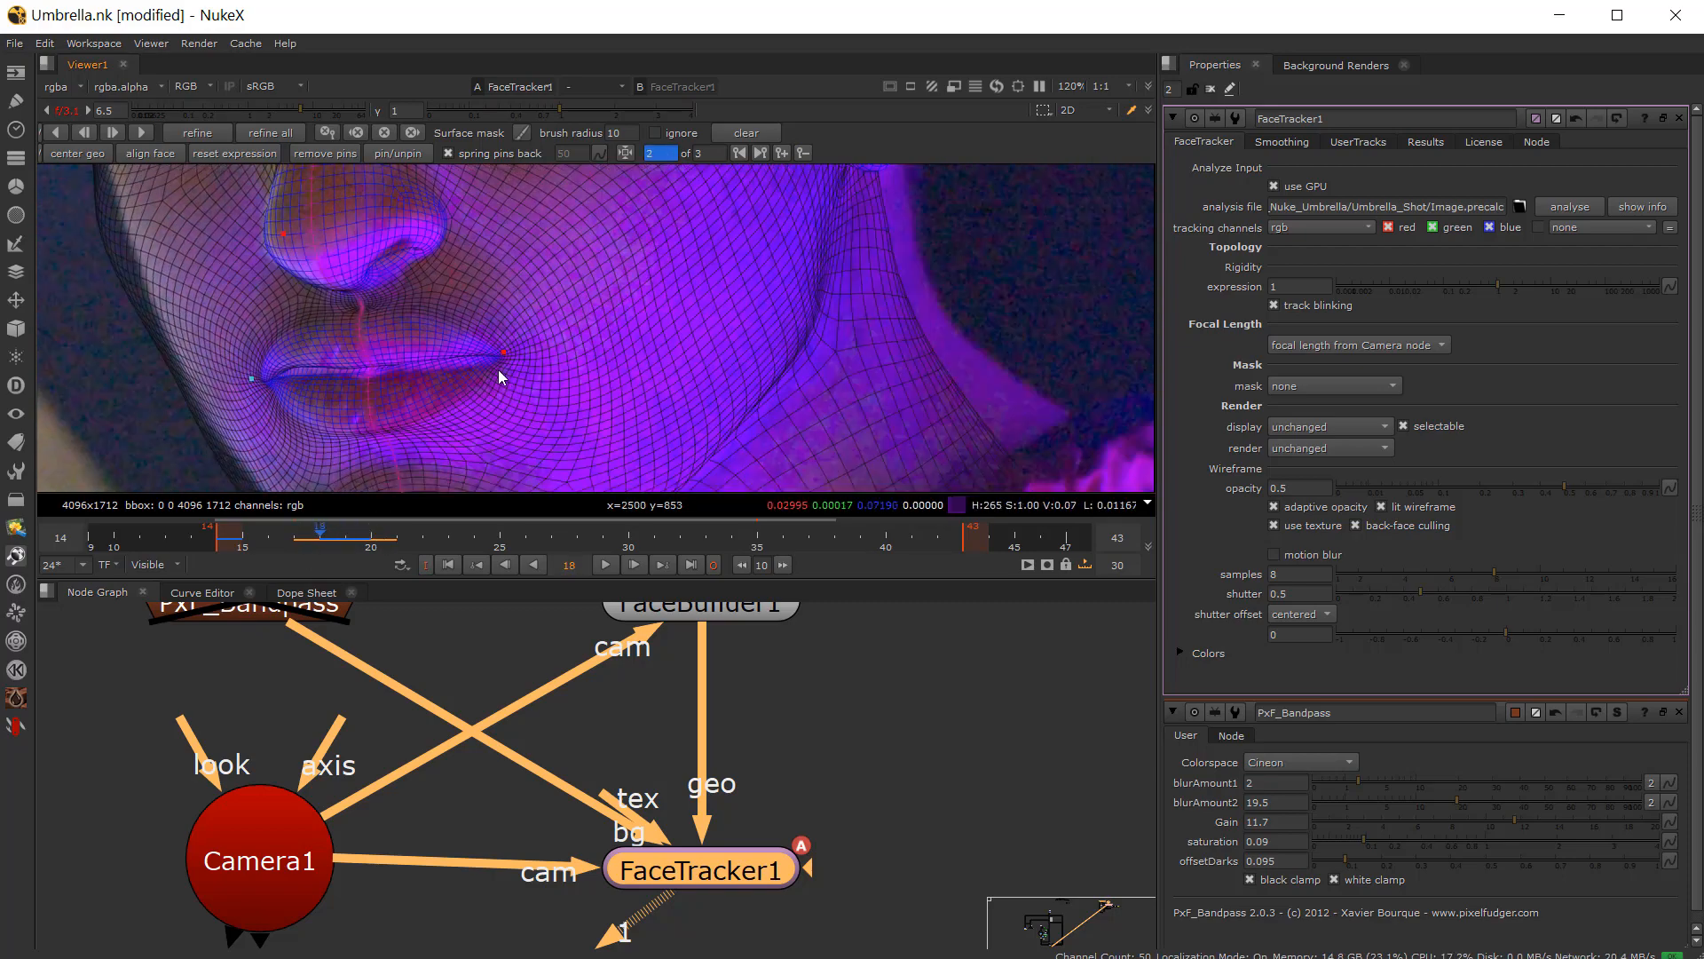
{"action": "scroll", "coordinate": [499, 364], "scroll_direction": "up", "scroll_amount": 3}
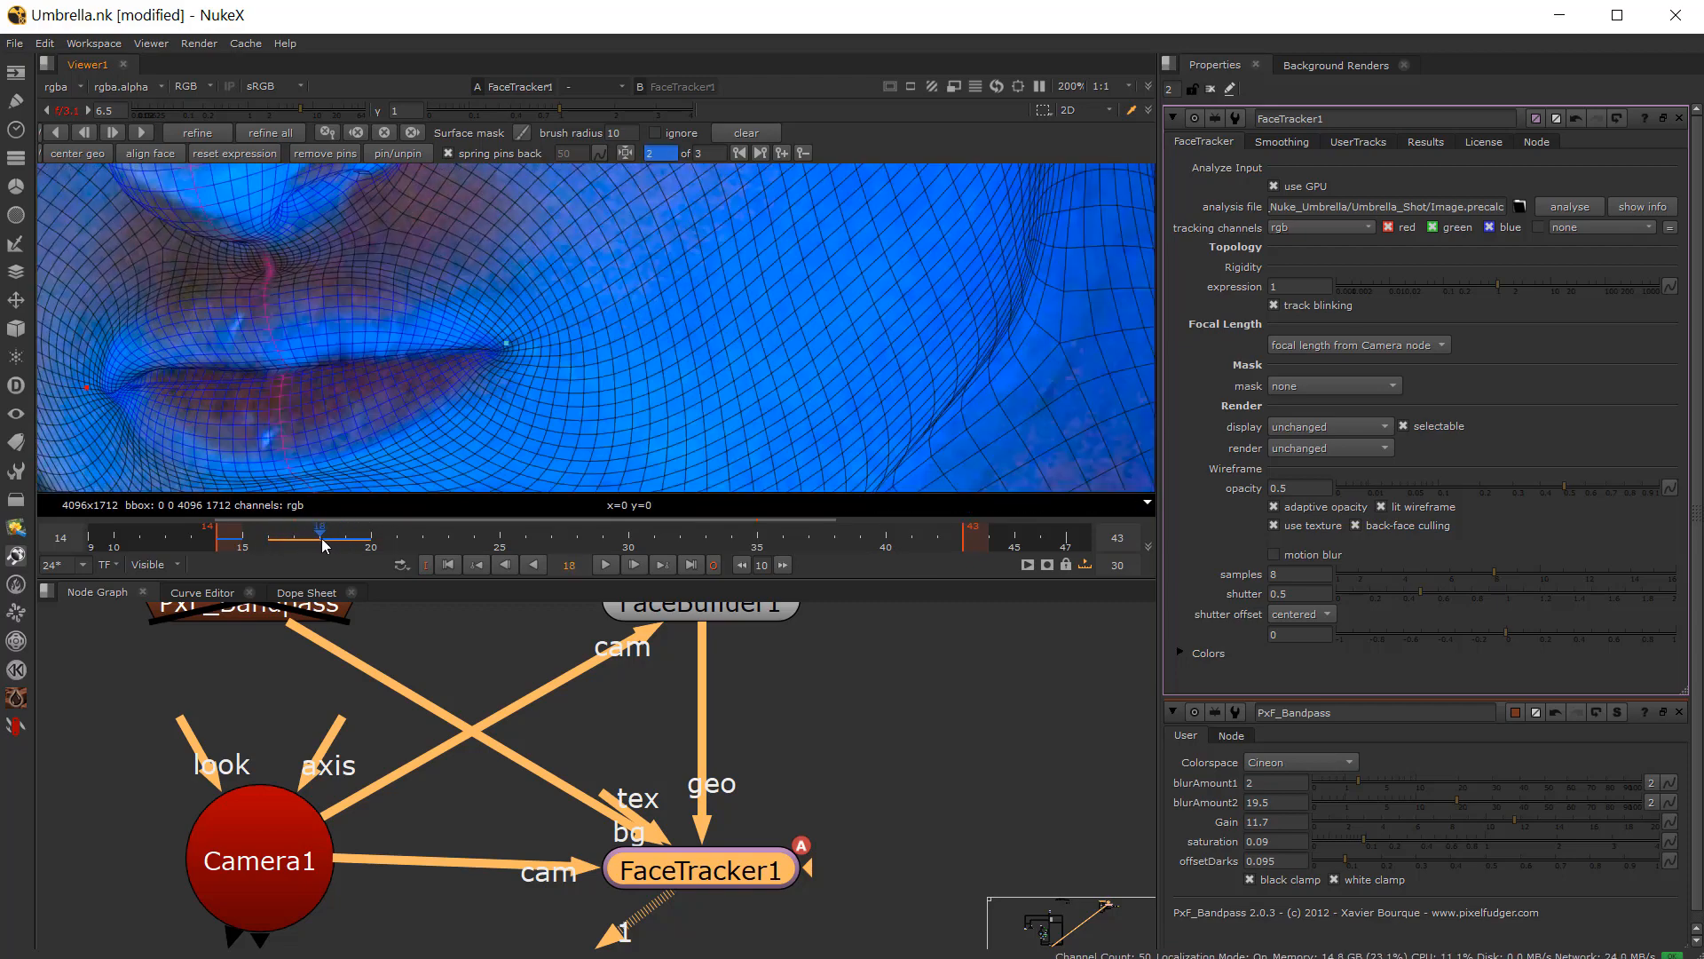
Step: Switch the viewer to the Read4 plate and step between frames 18 and 20 to check the raw footage
{"action": "scroll", "coordinate": [430, 658], "scroll_direction": "down", "scroll_amount": 5}
{"action": "middle_click_drag", "start_coordinate": [404, 641], "coordinate": [609, 740]}
{"action": "left_click", "coordinate": [108, 730]}
{"action": "key", "text": "1"}
{"action": "mouse_move", "coordinate": [316, 538]}
{"action": "left_mouse_down"}
{"action": "mouse_move", "coordinate": [346, 532]}
{"action": "mouse_move", "coordinate": [315, 541]}
{"action": "left_mouse_up"}
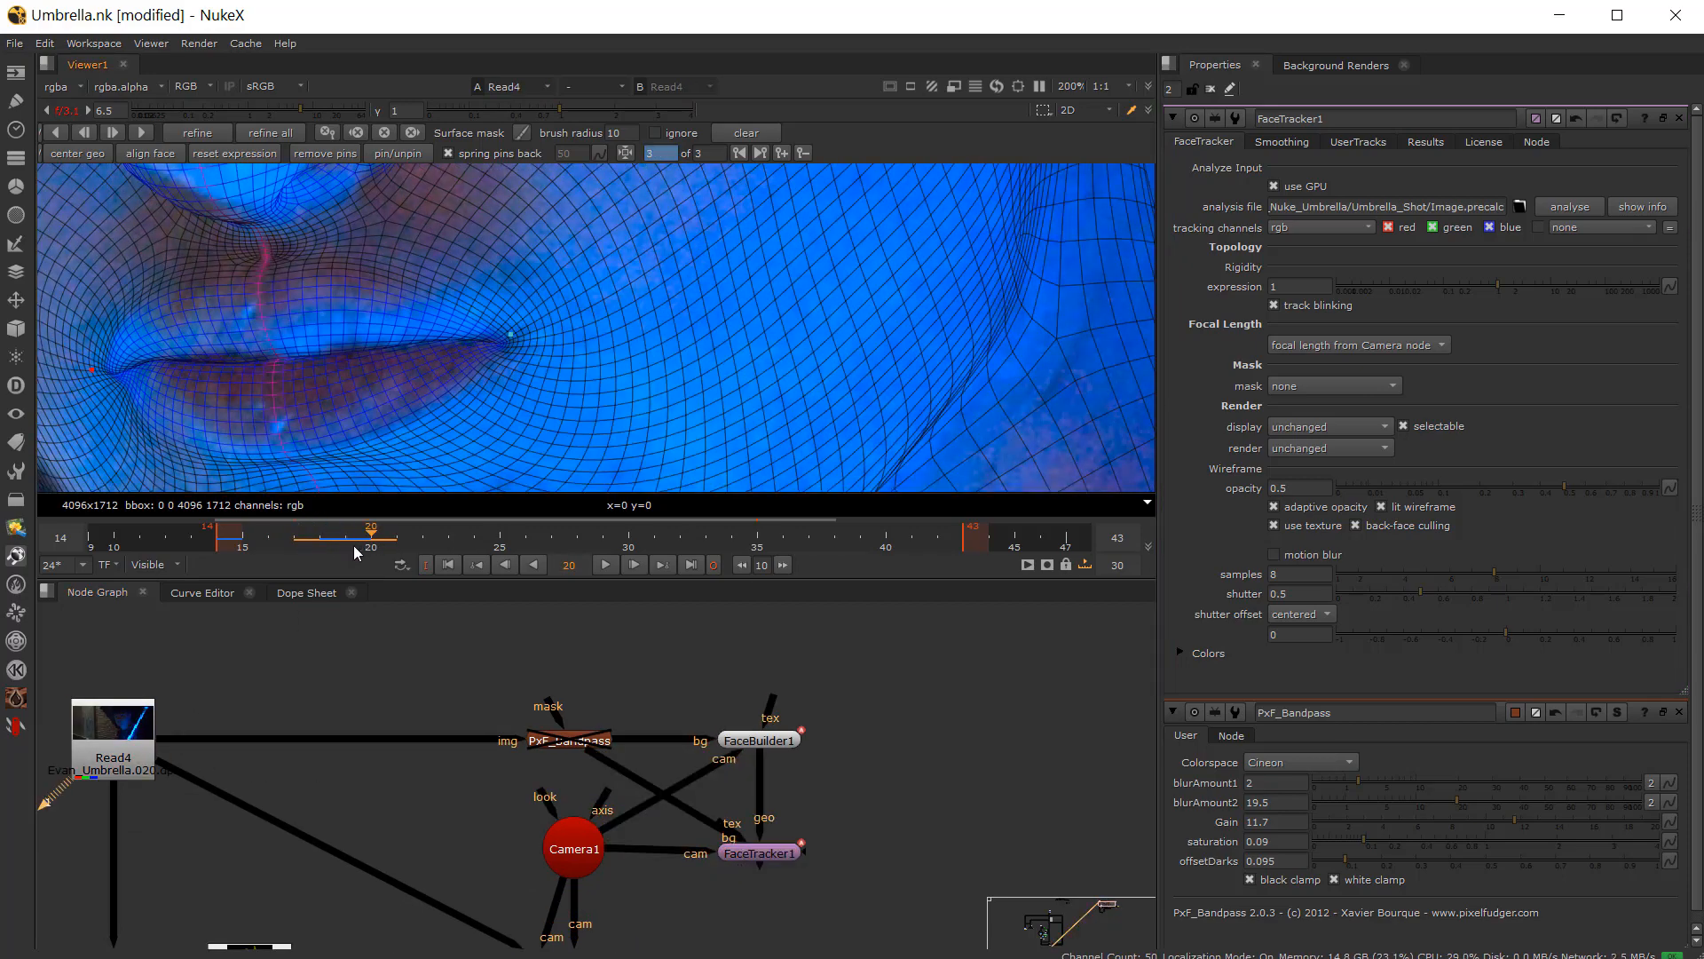
{"action": "key", "text": "Right"}
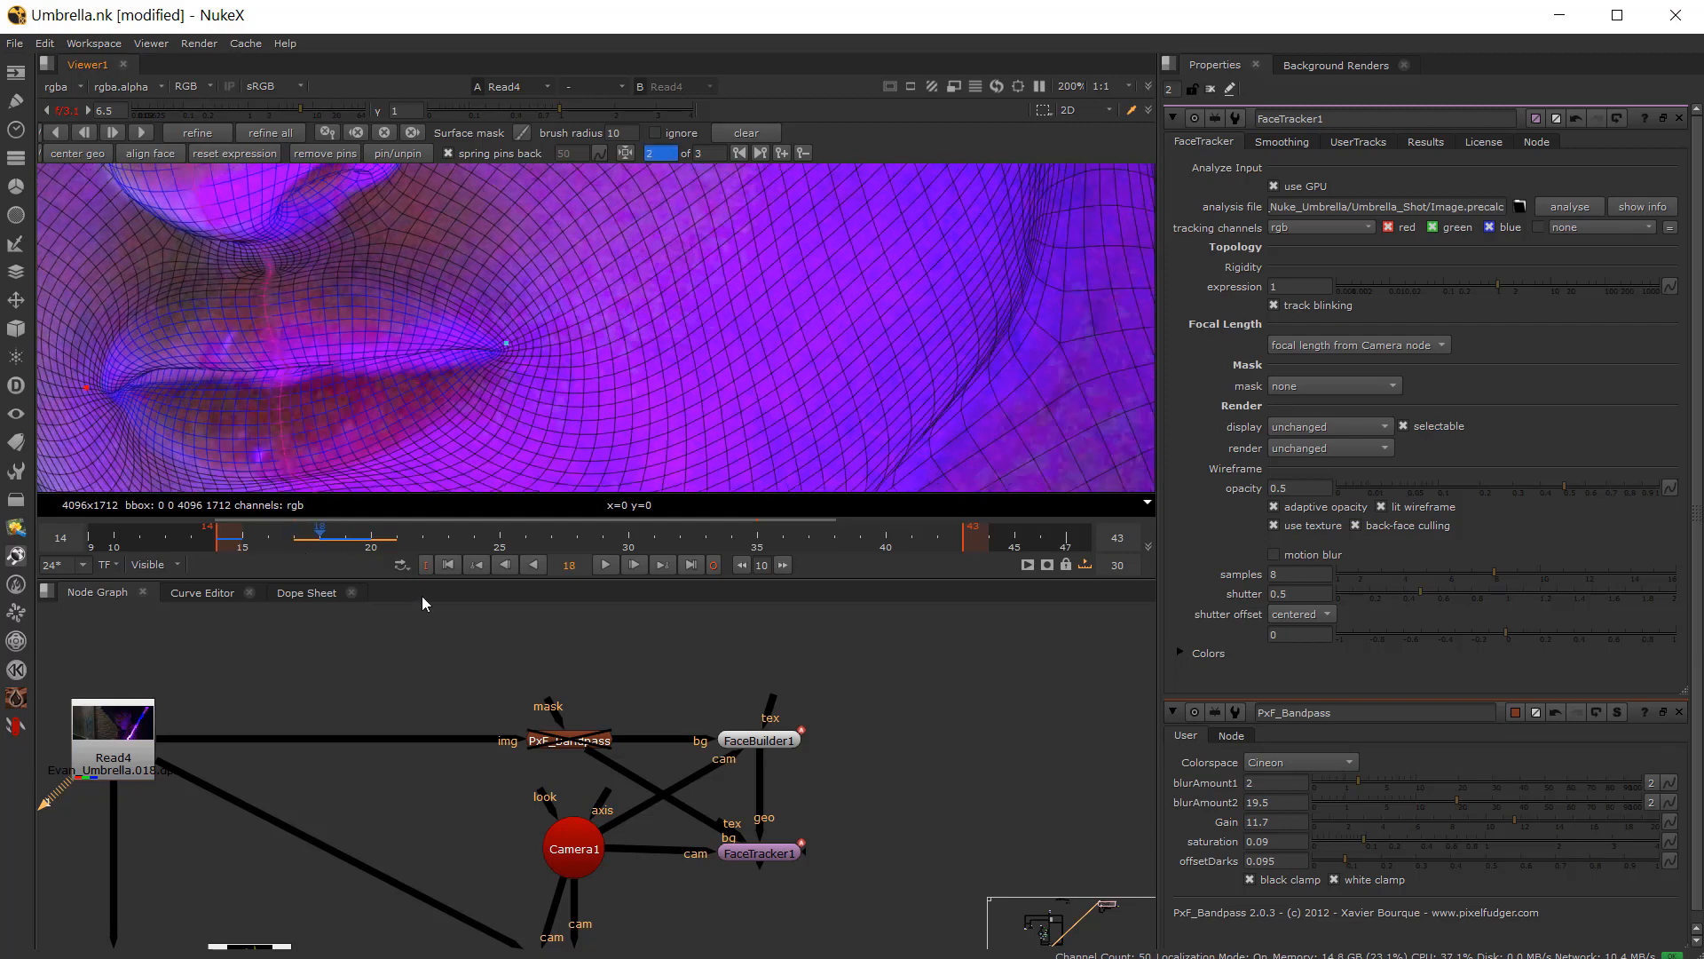
Step: View FaceTracker1 again and flip between frames 18 and 19, zooming in on the mouth and cheek to compare the mesh fit
{"action": "left_click", "coordinate": [761, 853]}
{"action": "key", "text": "1"}
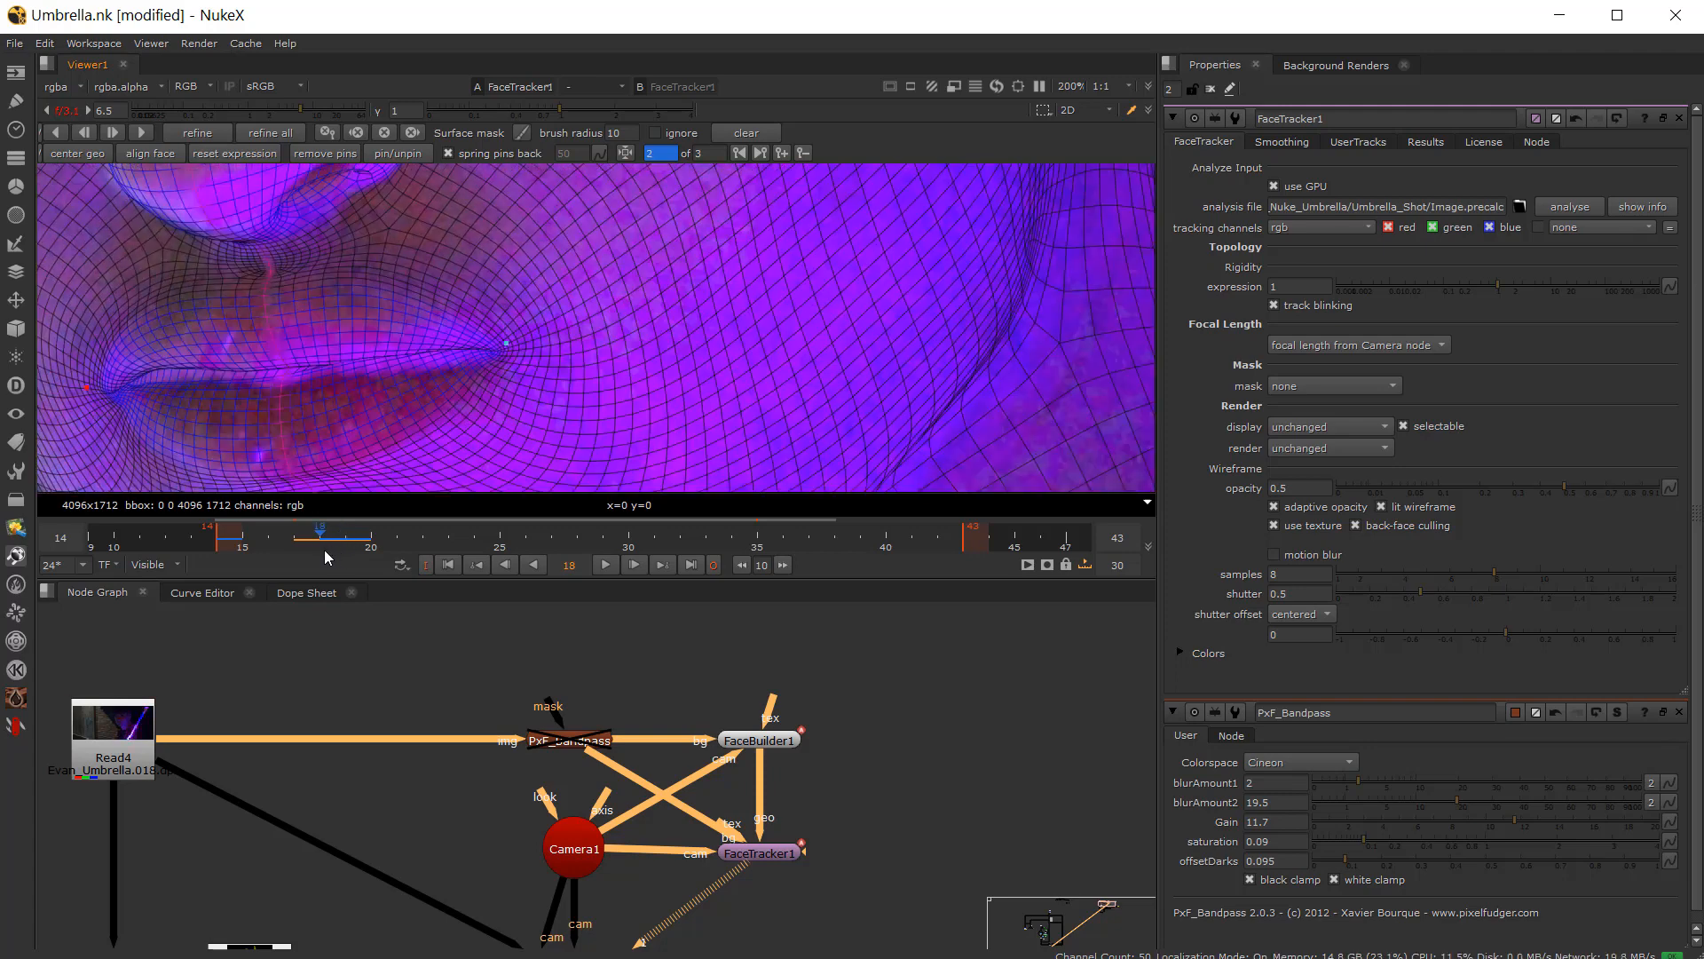
{"action": "left_click", "coordinate": [328, 552]}
{"action": "scroll", "coordinate": [487, 412], "scroll_direction": "down", "scroll_amount": 4}
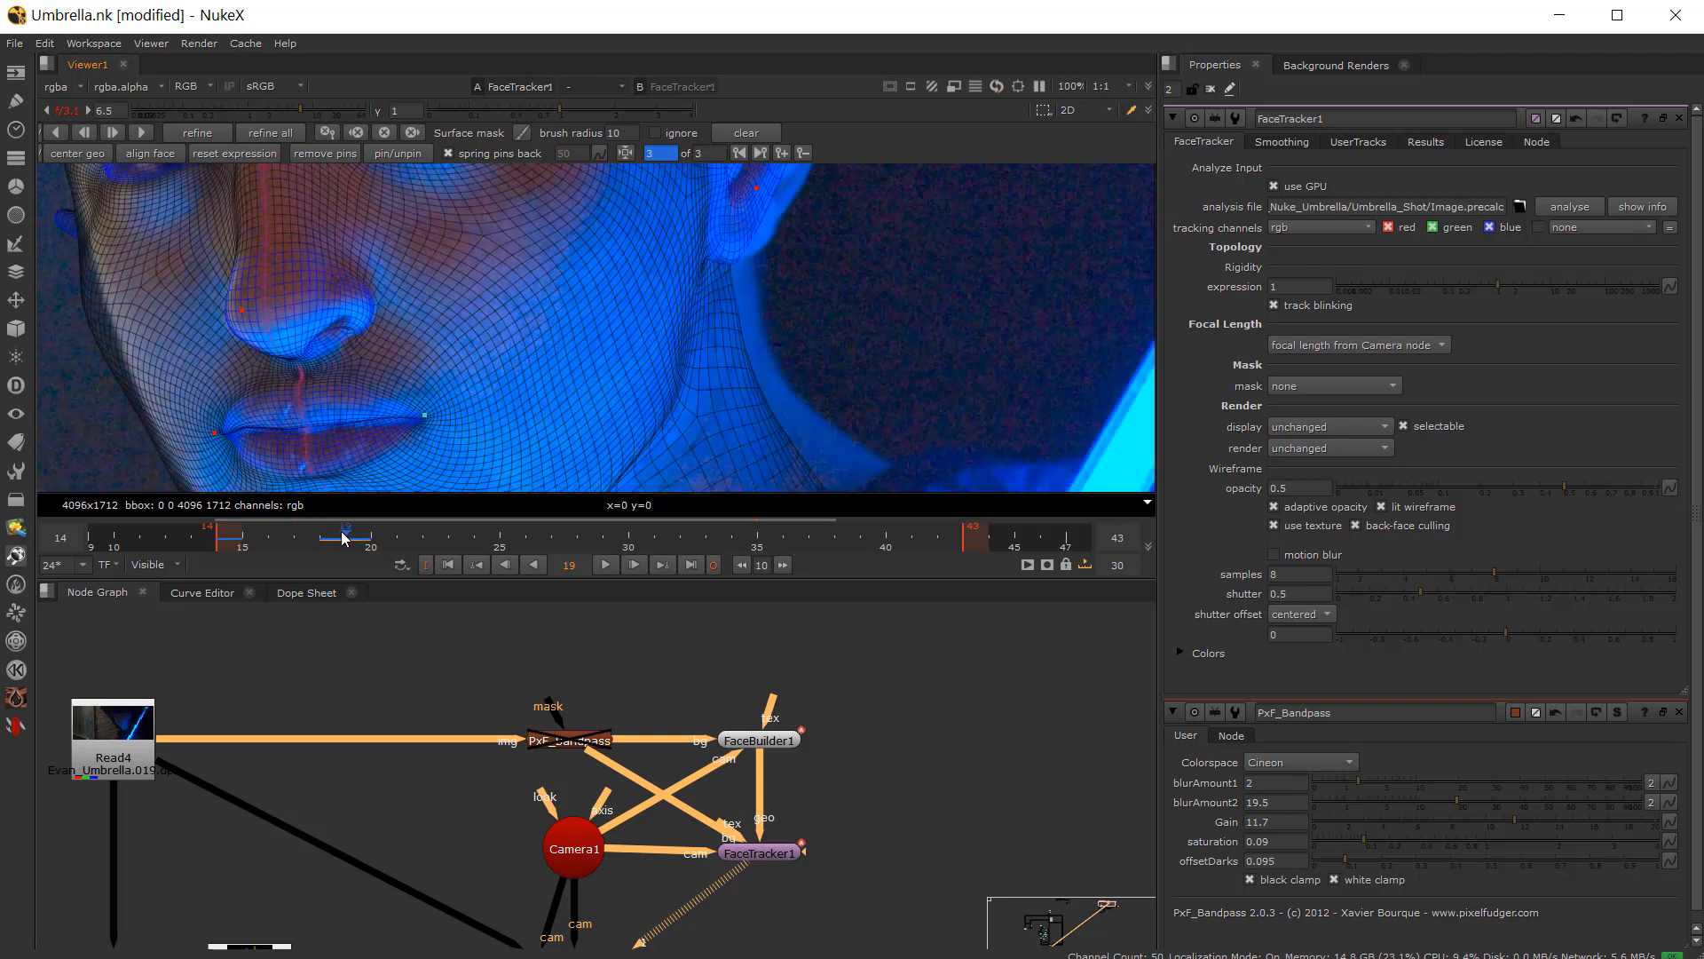
{"action": "scroll", "coordinate": [487, 231], "scroll_direction": "up", "scroll_amount": 5}
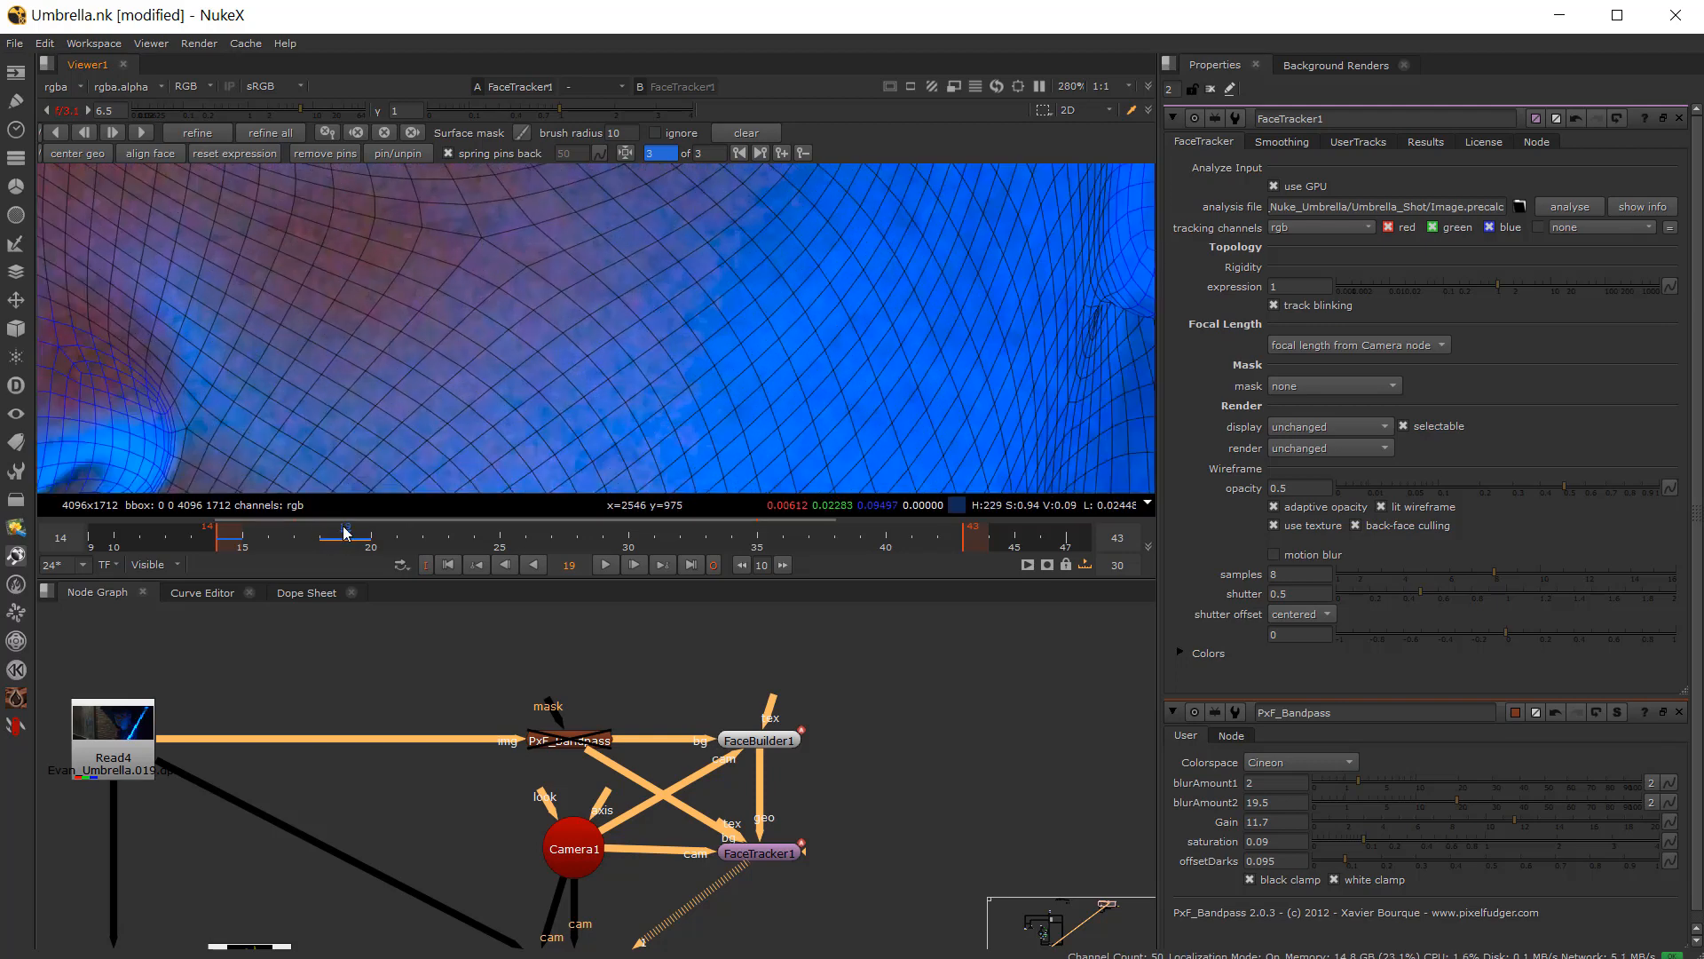
{"action": "scroll", "coordinate": [431, 301], "scroll_direction": "down", "scroll_amount": 6}
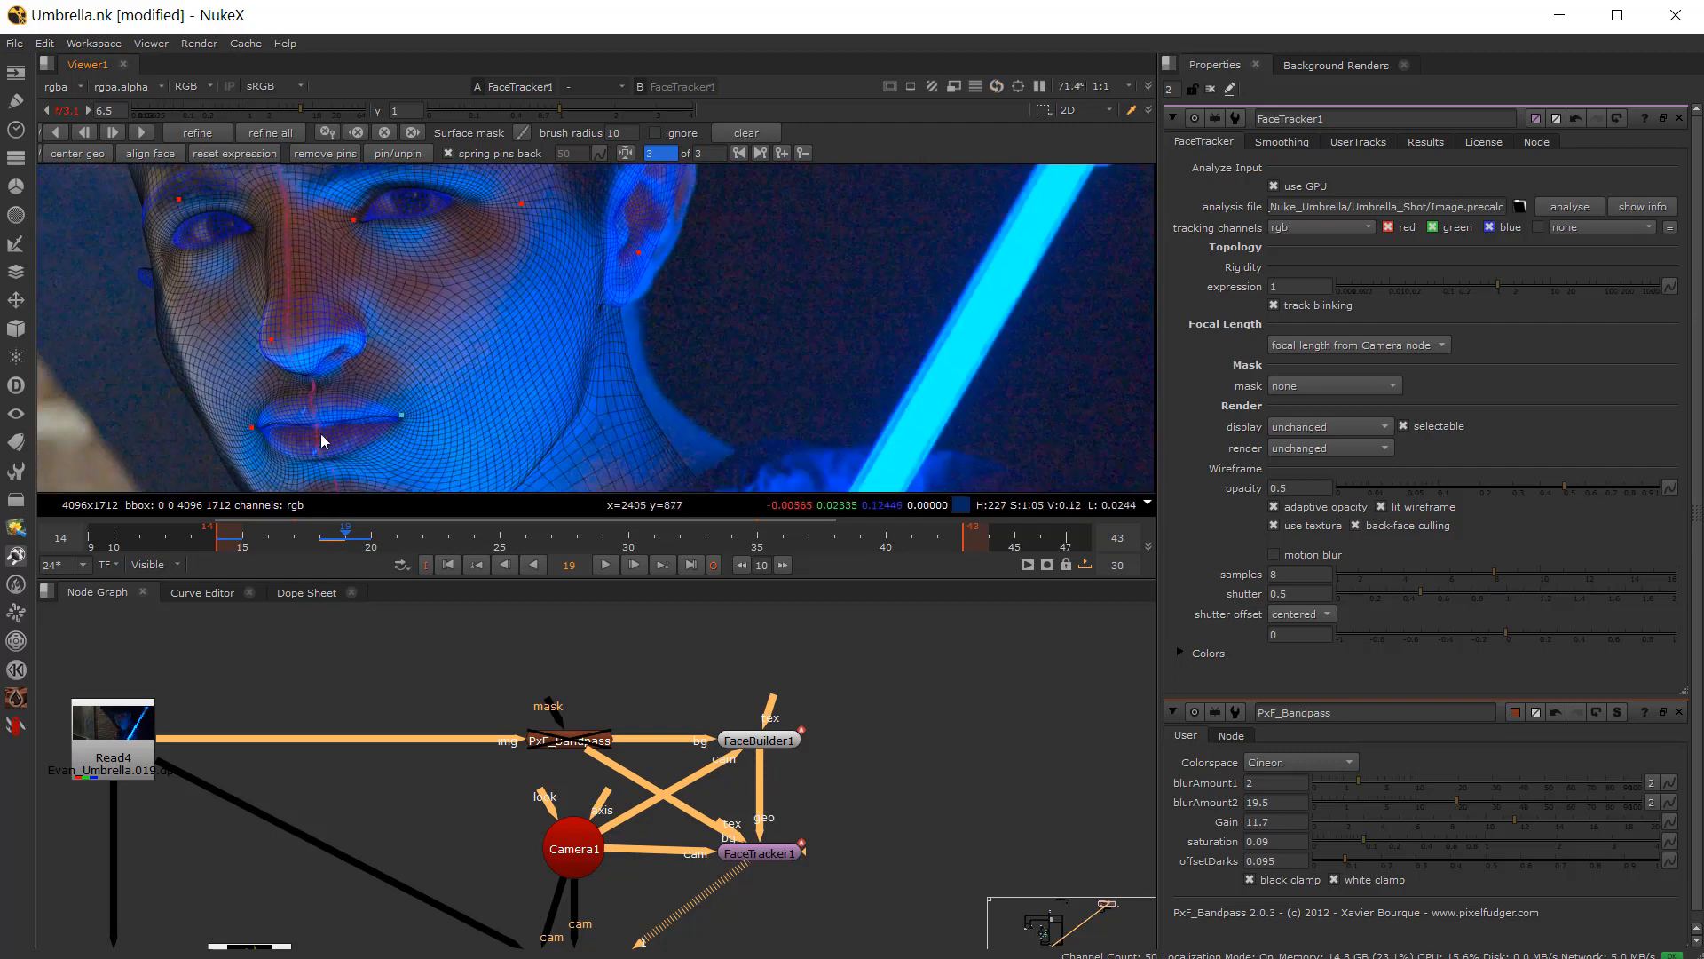
{"action": "left_click", "coordinate": [334, 532]}
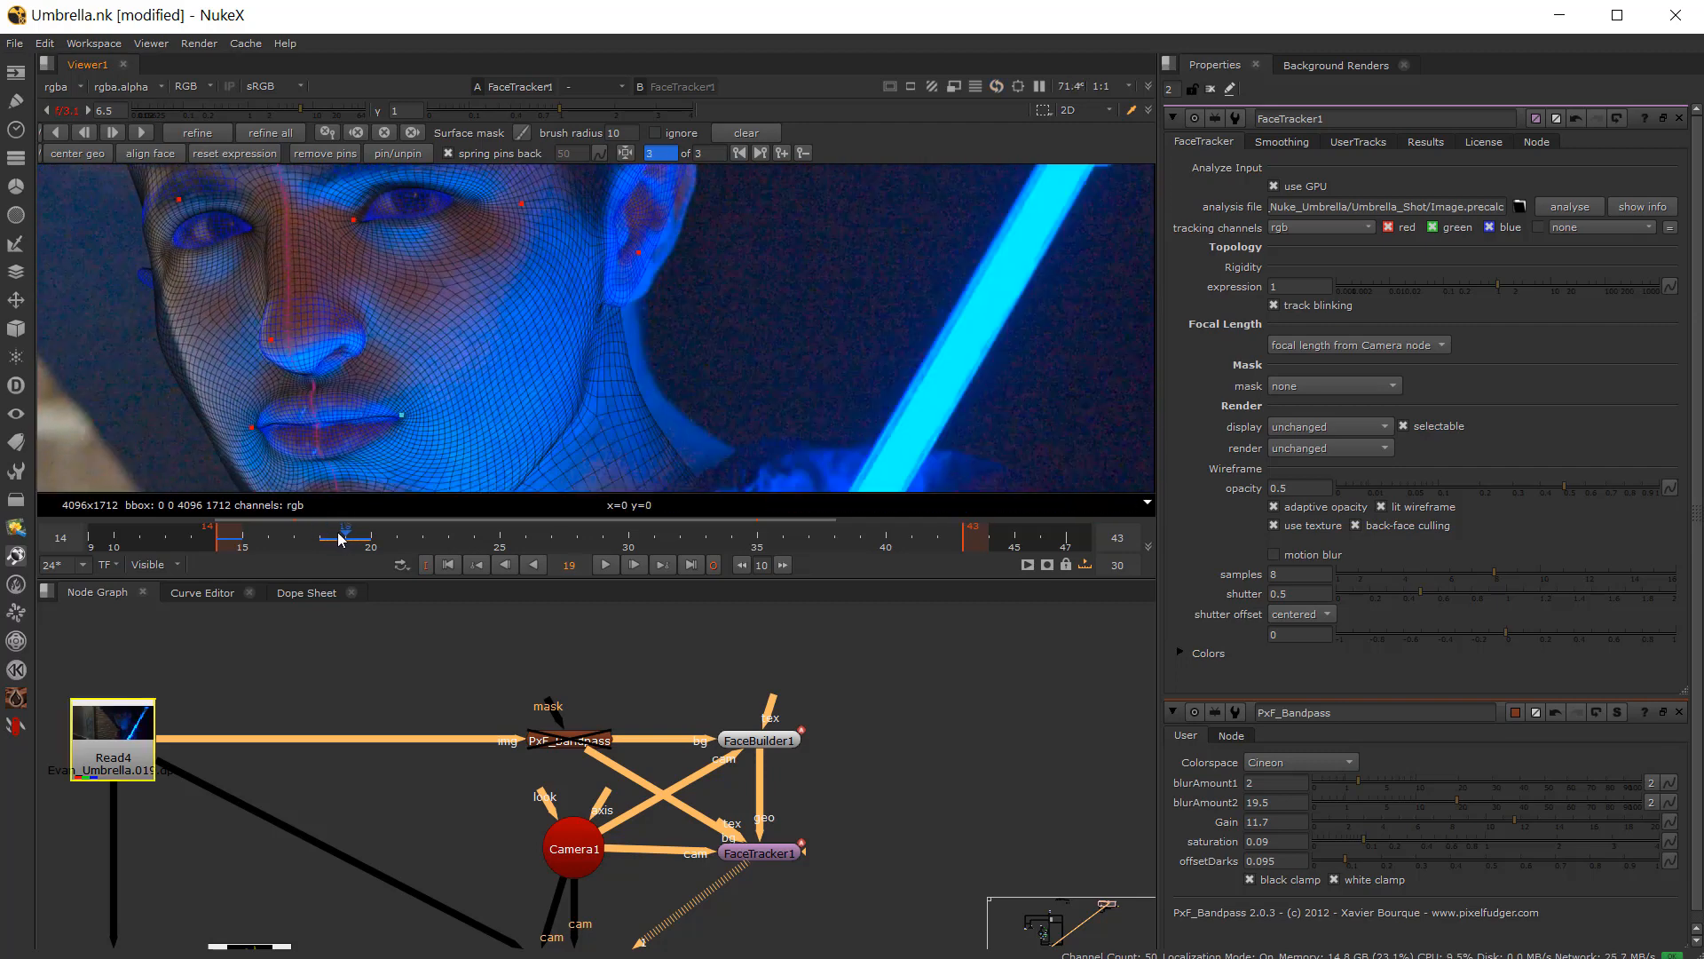
{"action": "left_click", "coordinate": [337, 533]}
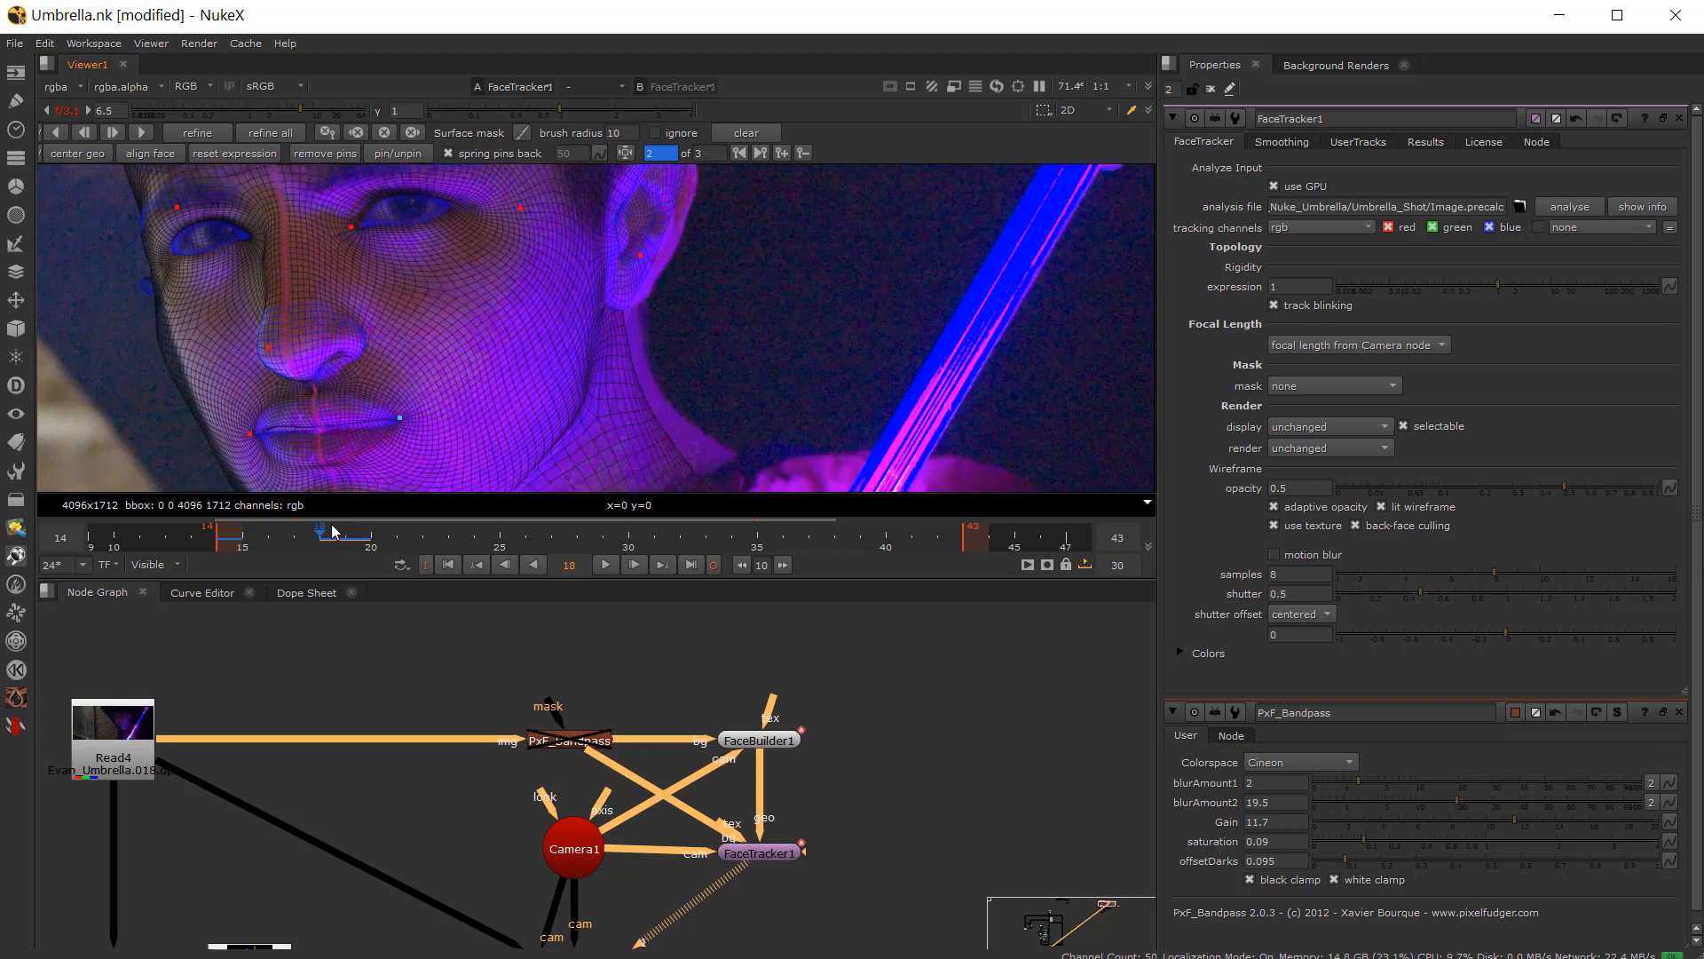
{"action": "scroll", "coordinate": [445, 282], "scroll_direction": "up", "scroll_amount": 7}
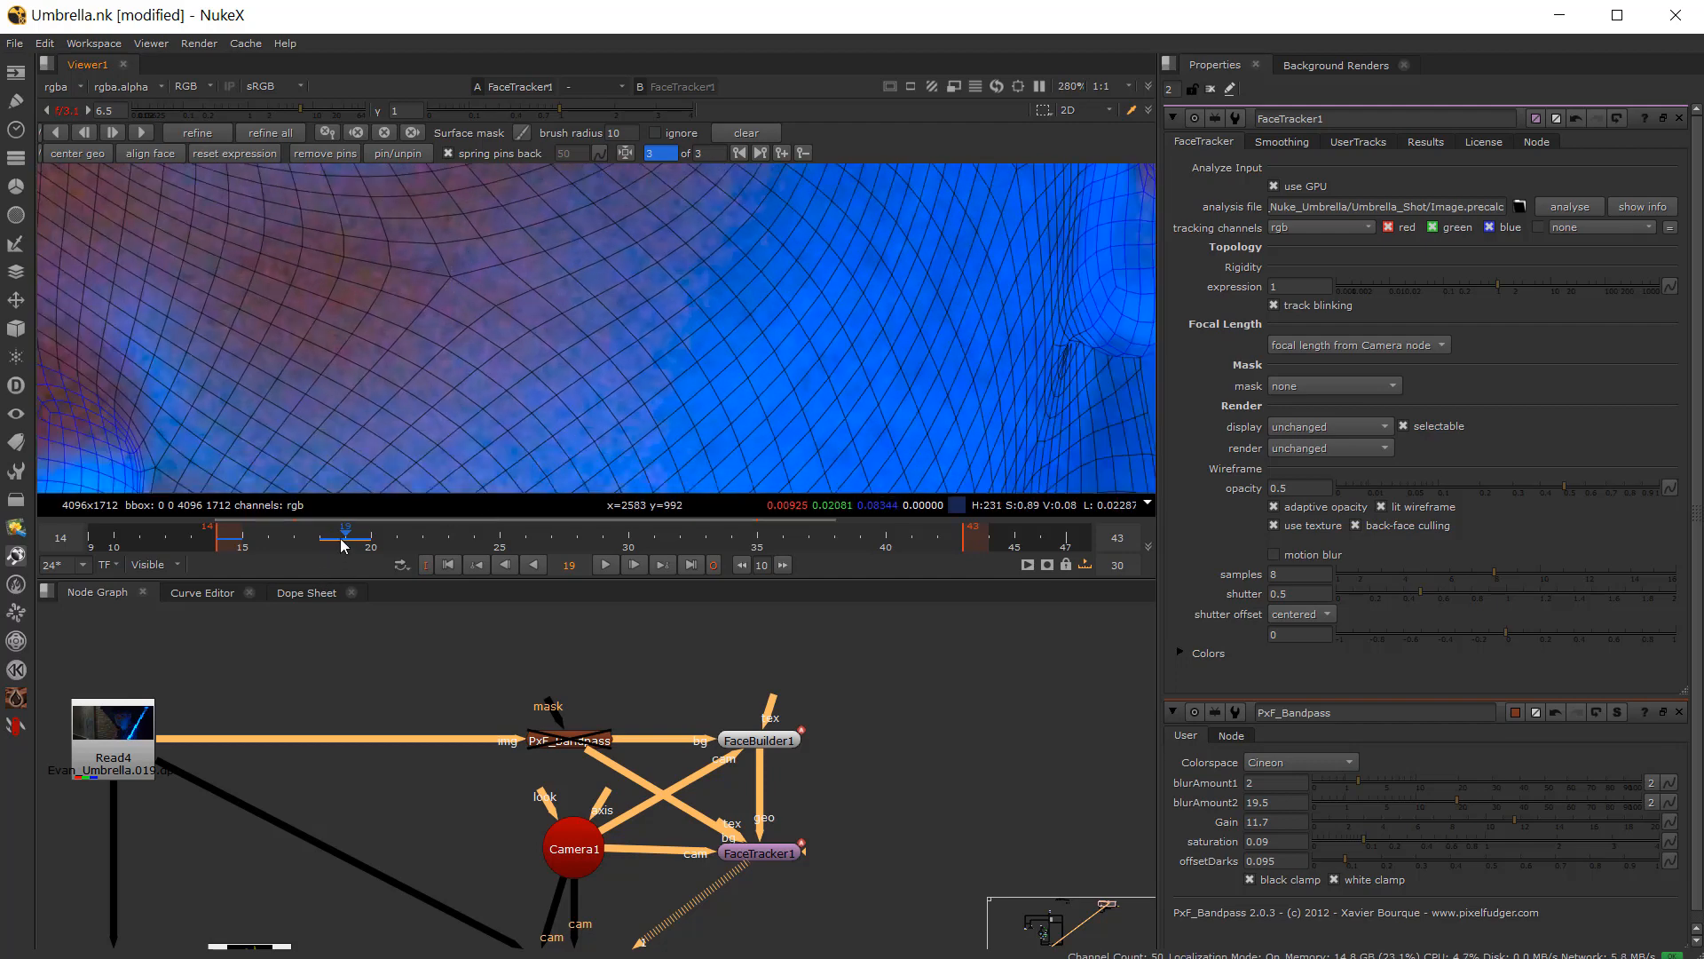
{"action": "left_click_drag", "start_coordinate": [342, 540], "coordinate": [333, 536]}
{"action": "scroll", "coordinate": [440, 322], "scroll_direction": "down", "scroll_amount": 2}
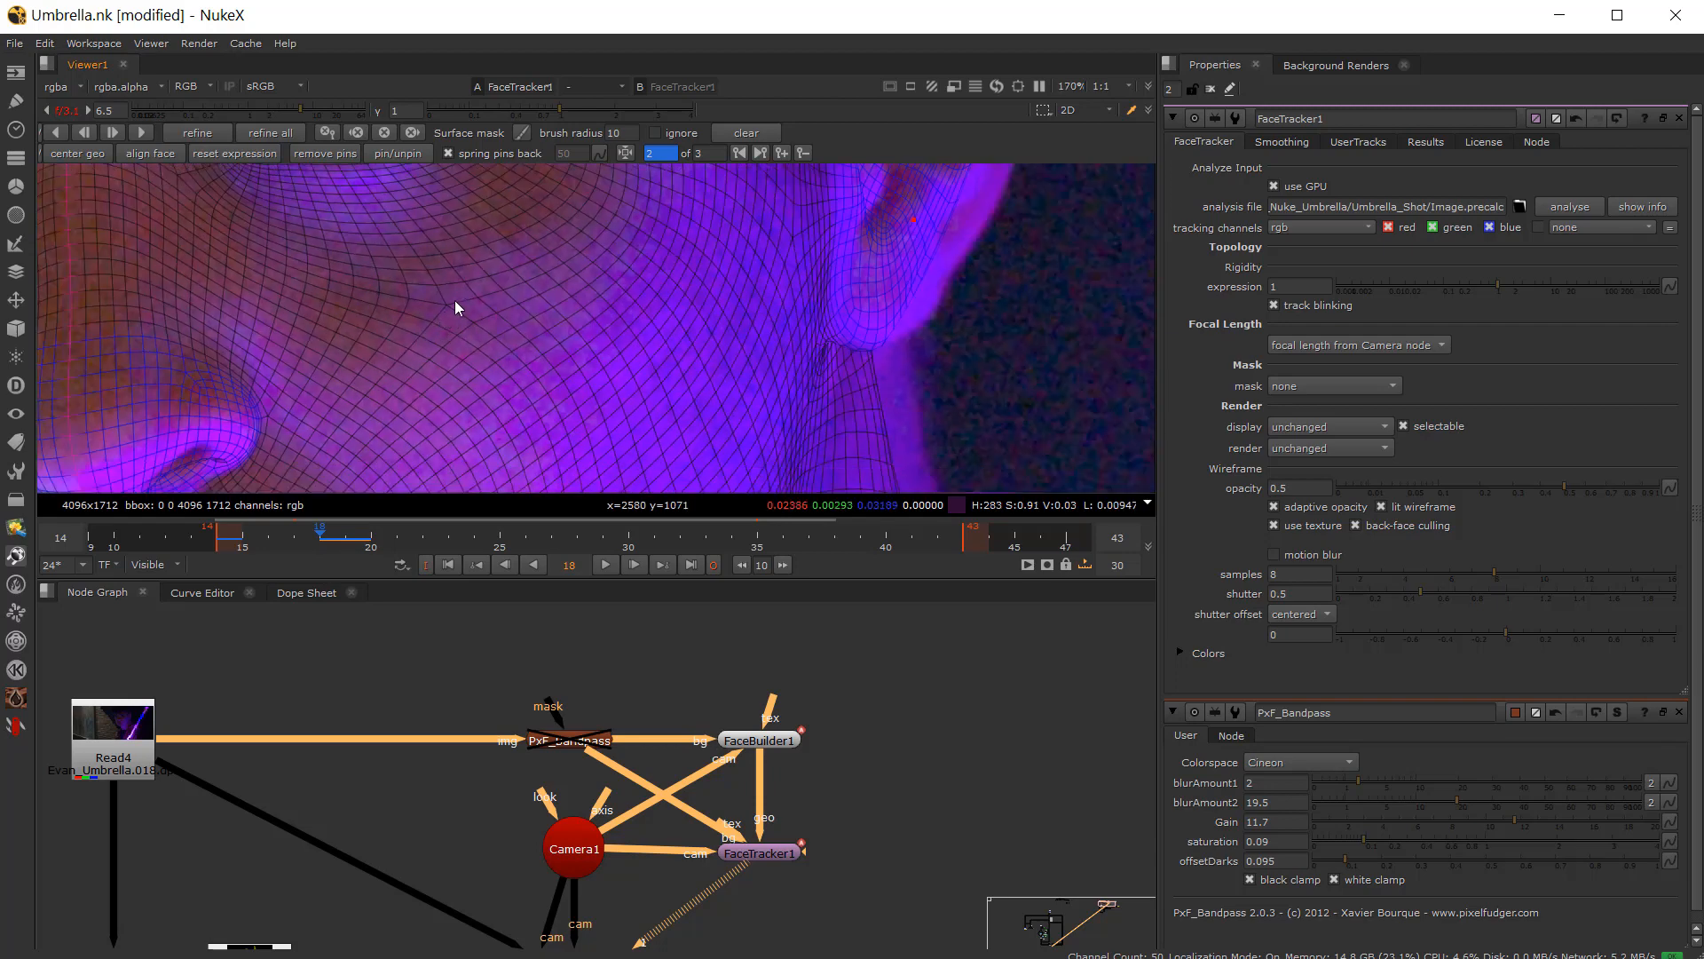
{"action": "scroll", "coordinate": [509, 233], "scroll_direction": "up", "scroll_amount": 2}
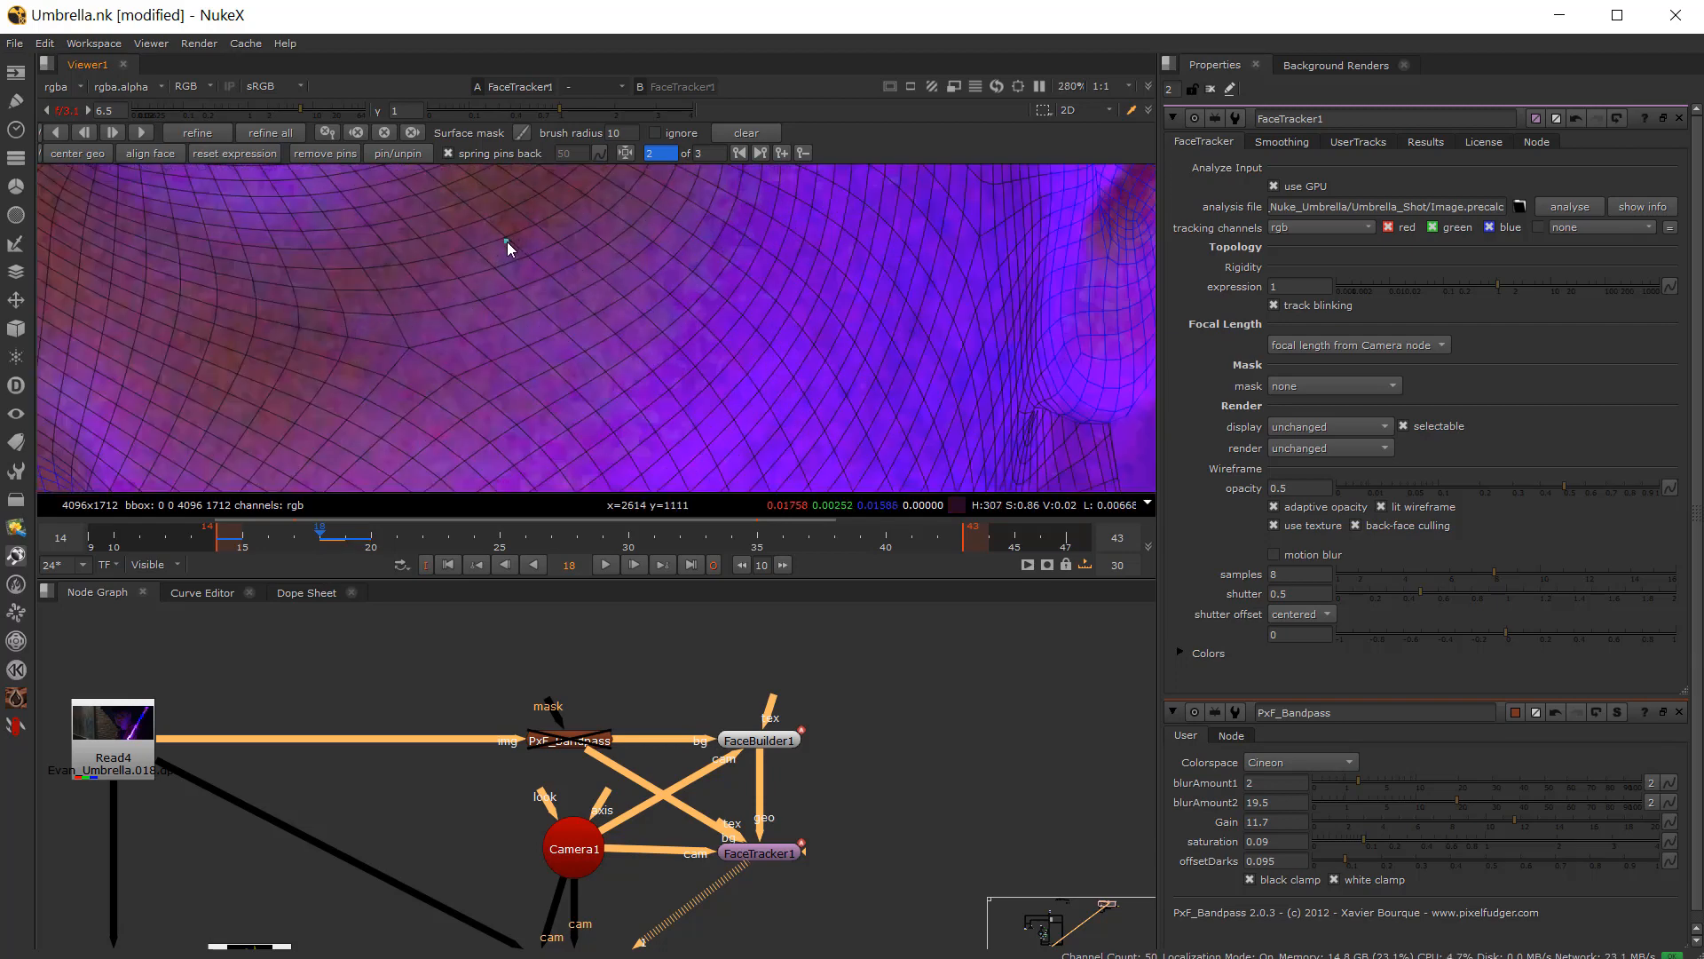
{"action": "left_click_drag", "start_coordinate": [338, 540], "coordinate": [351, 541]}
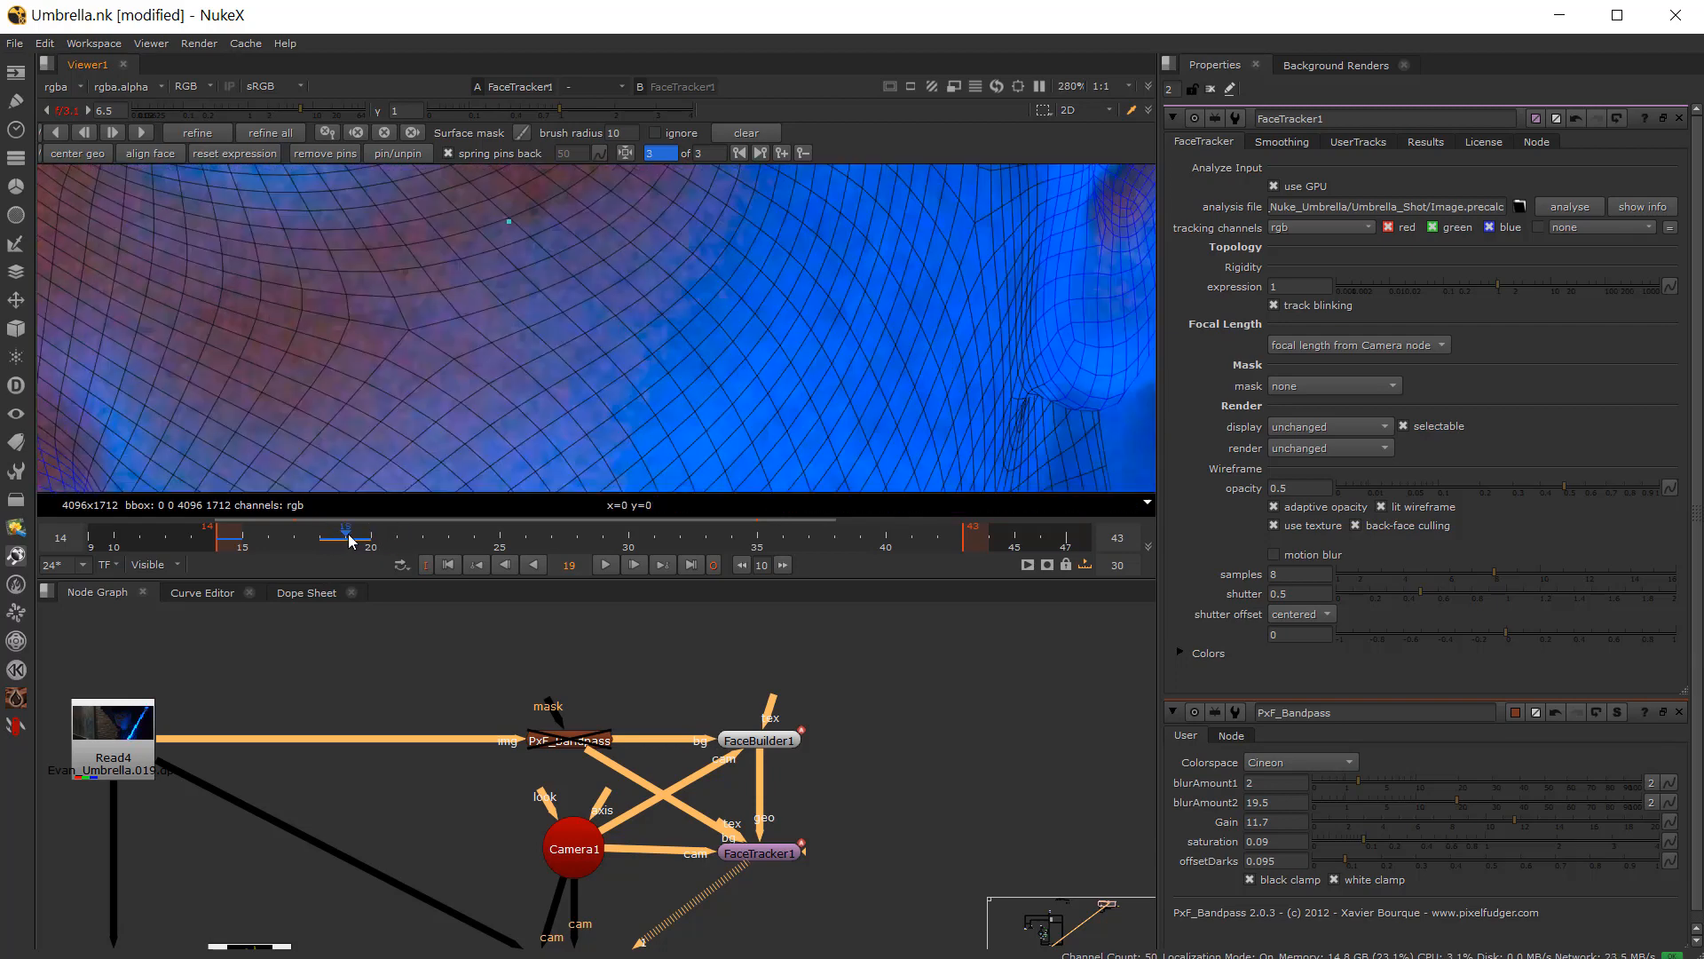
Step: Zoom around the cheek and ear and compare the mesh fit between frames 18 and 19
{"action": "scroll", "coordinate": [458, 338], "scroll_direction": "up", "scroll_amount": 3}
{"action": "left_click_drag", "start_coordinate": [442, 341], "coordinate": [463, 326]}
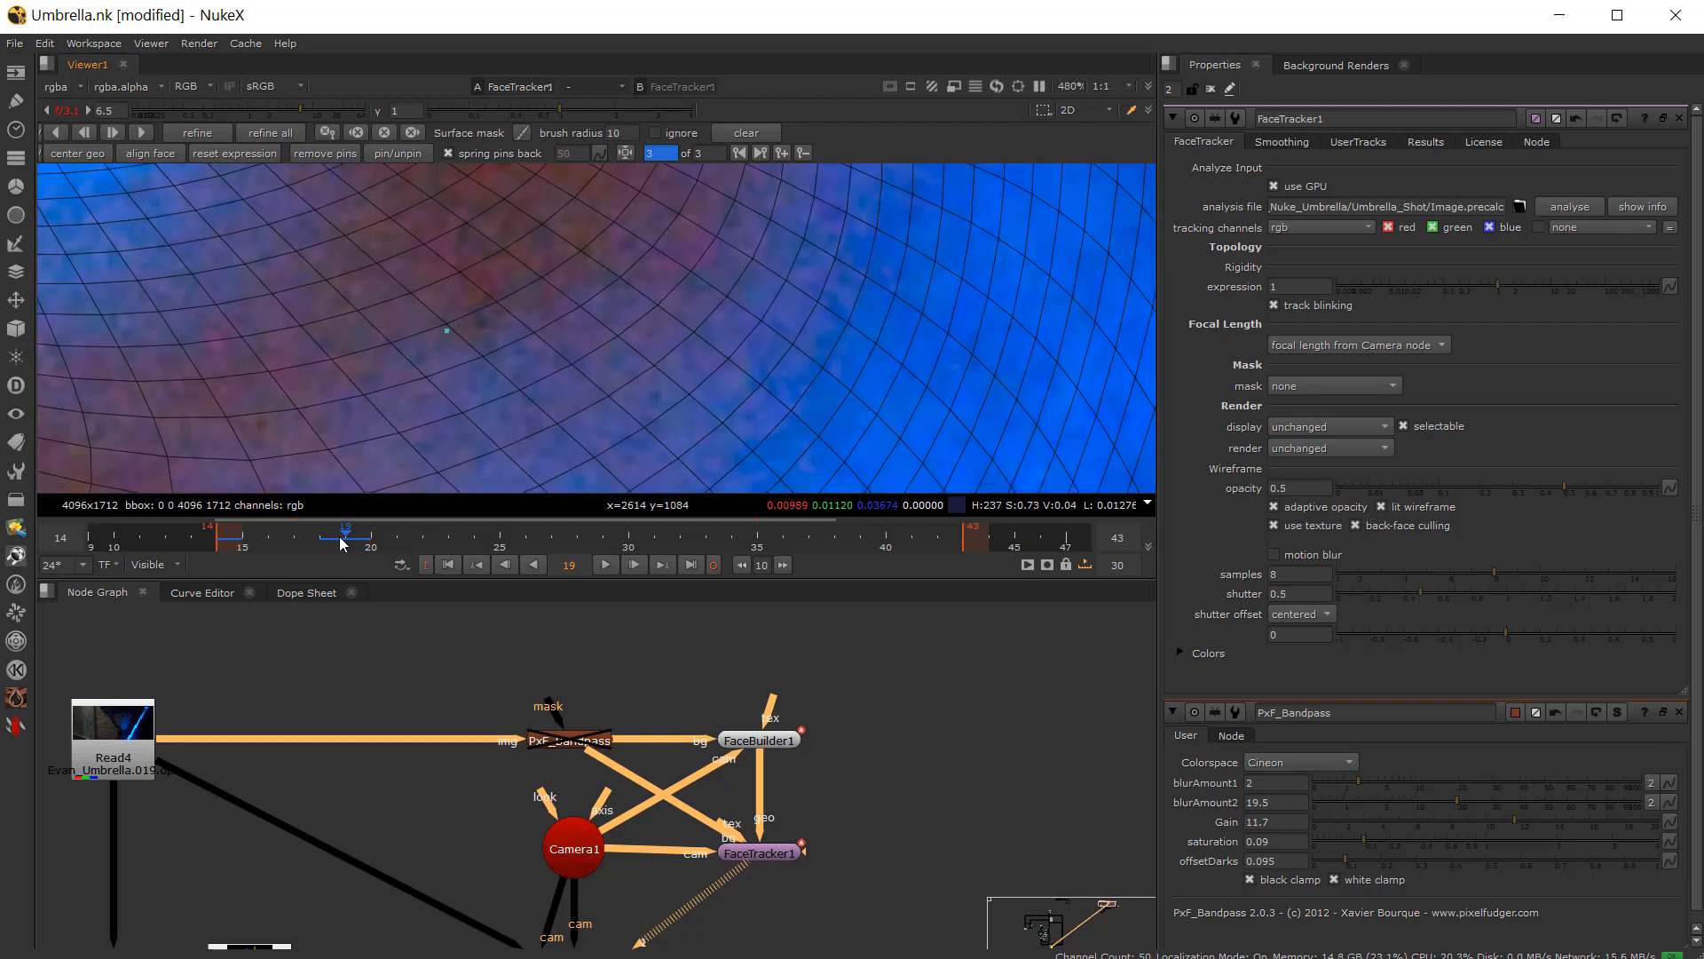
{"action": "mouse_move", "coordinate": [340, 536]}
{"action": "left_mouse_down"}
{"action": "mouse_move", "coordinate": [324, 537]}
{"action": "mouse_move", "coordinate": [342, 534]}
{"action": "left_mouse_up"}
{"action": "scroll", "coordinate": [423, 357], "scroll_direction": "down", "scroll_amount": 6}
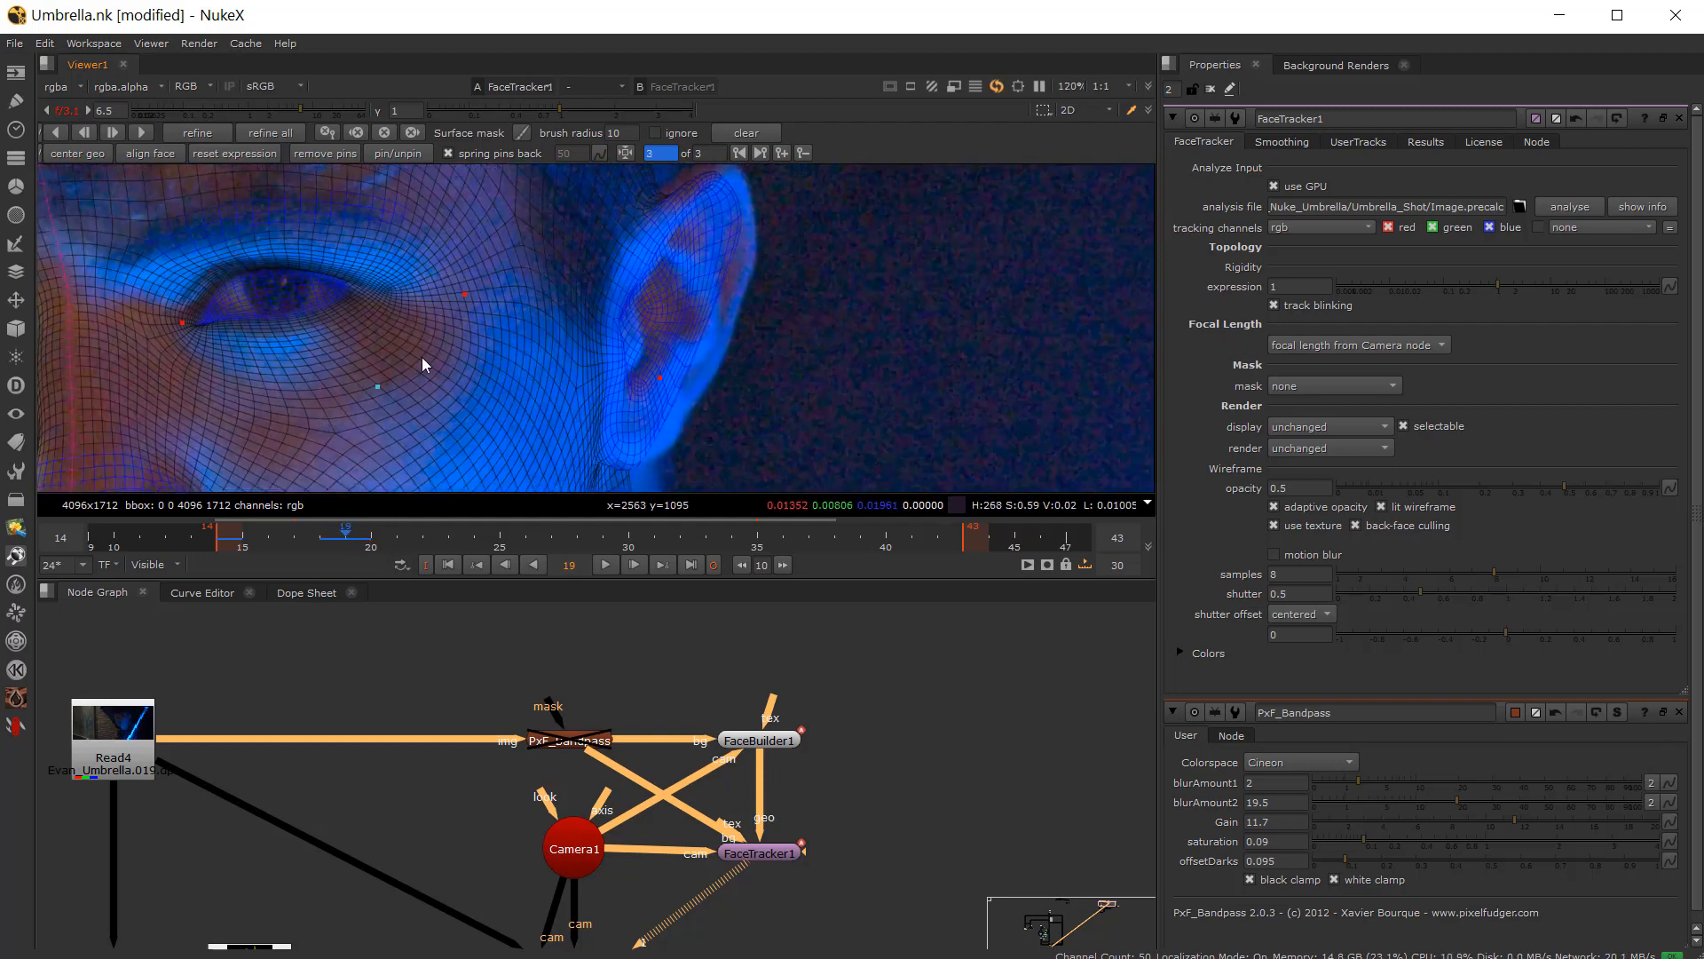
{"action": "left_click_drag", "start_coordinate": [338, 538], "coordinate": [350, 533]}
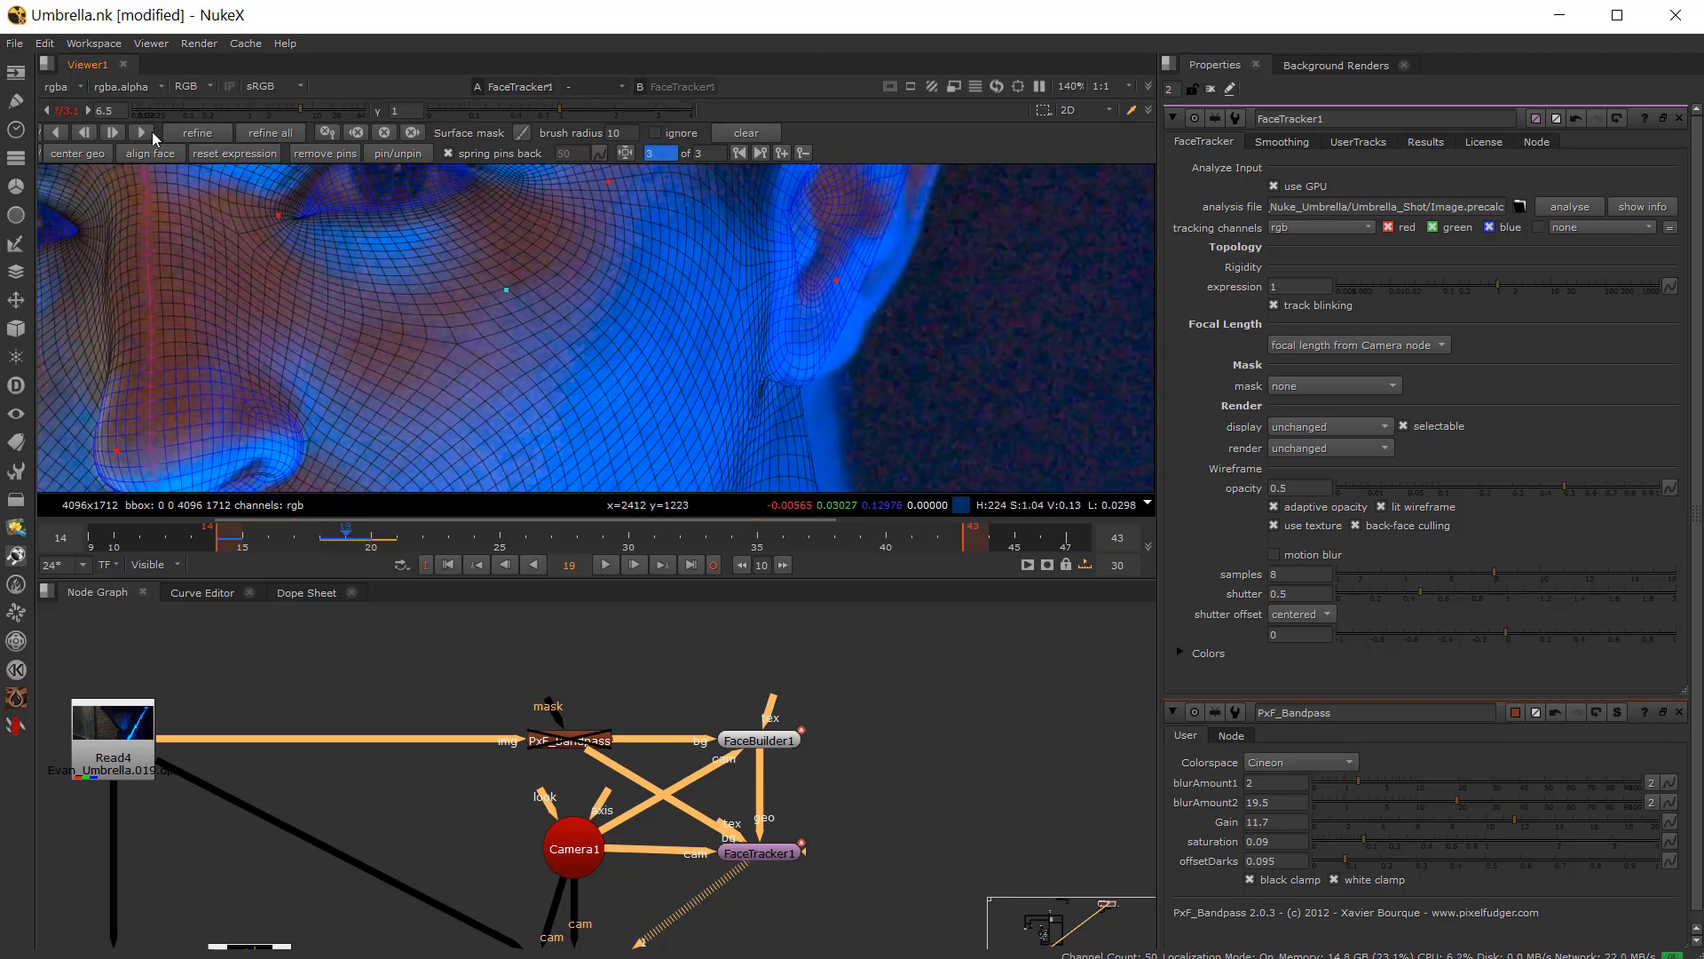
{"action": "scroll", "coordinate": [220, 336], "scroll_direction": "down", "scroll_amount": 4}
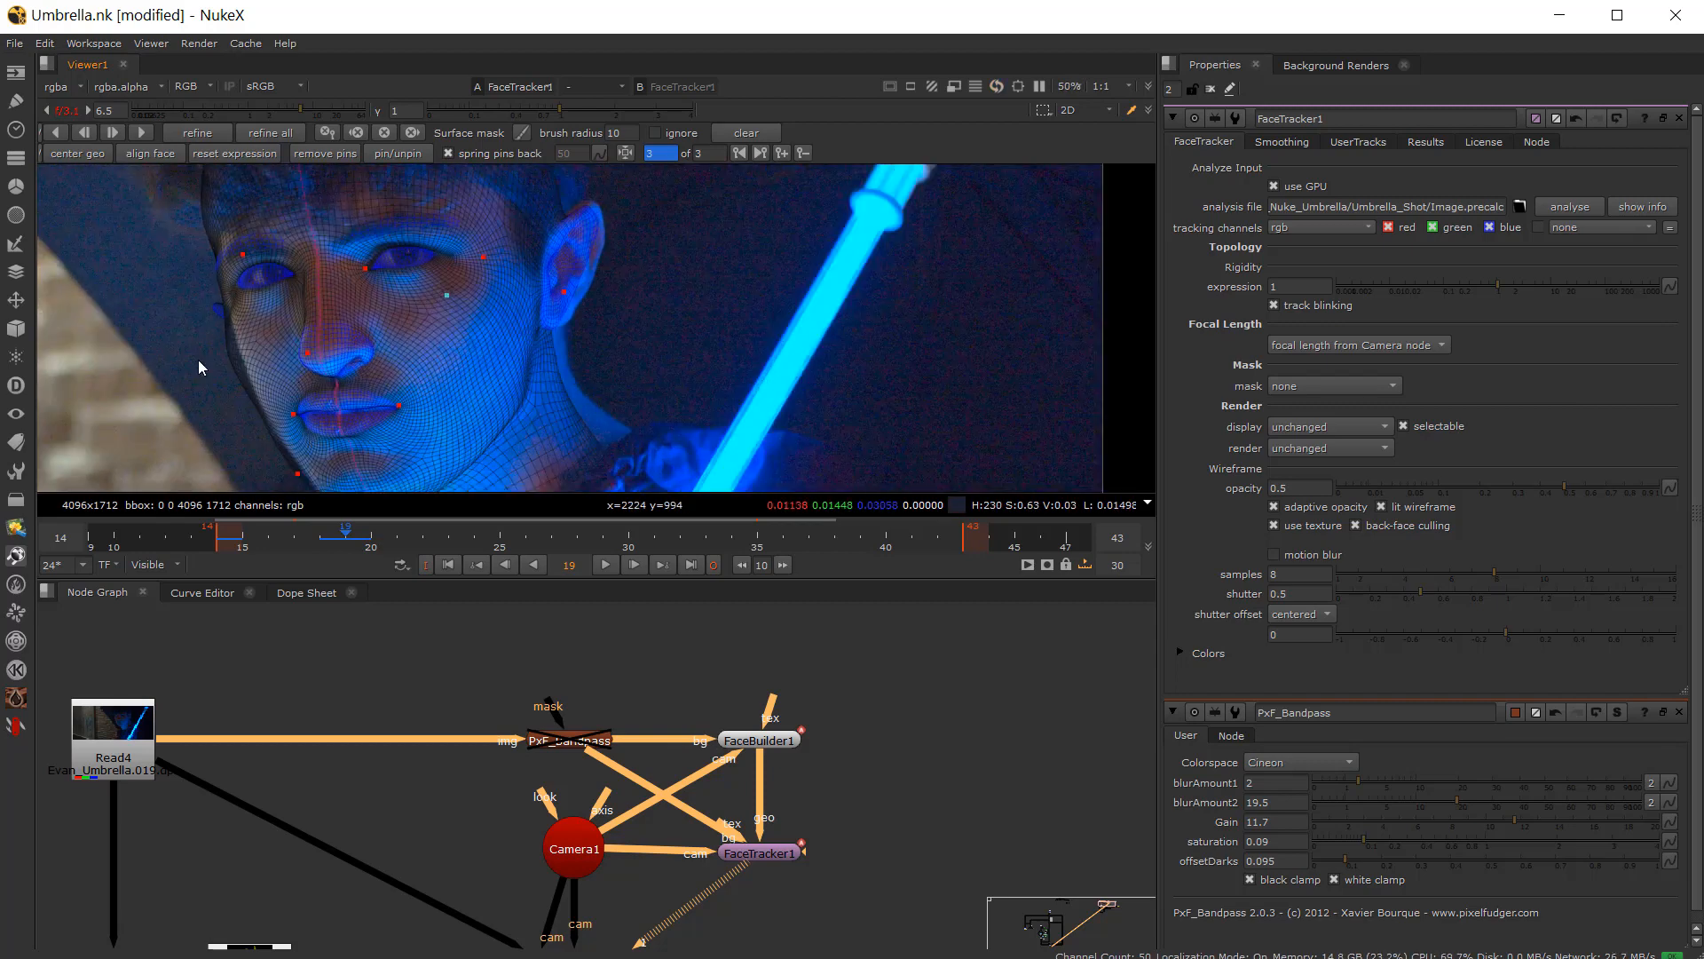
{"action": "scroll", "coordinate": [238, 311], "scroll_direction": "up", "scroll_amount": 3}
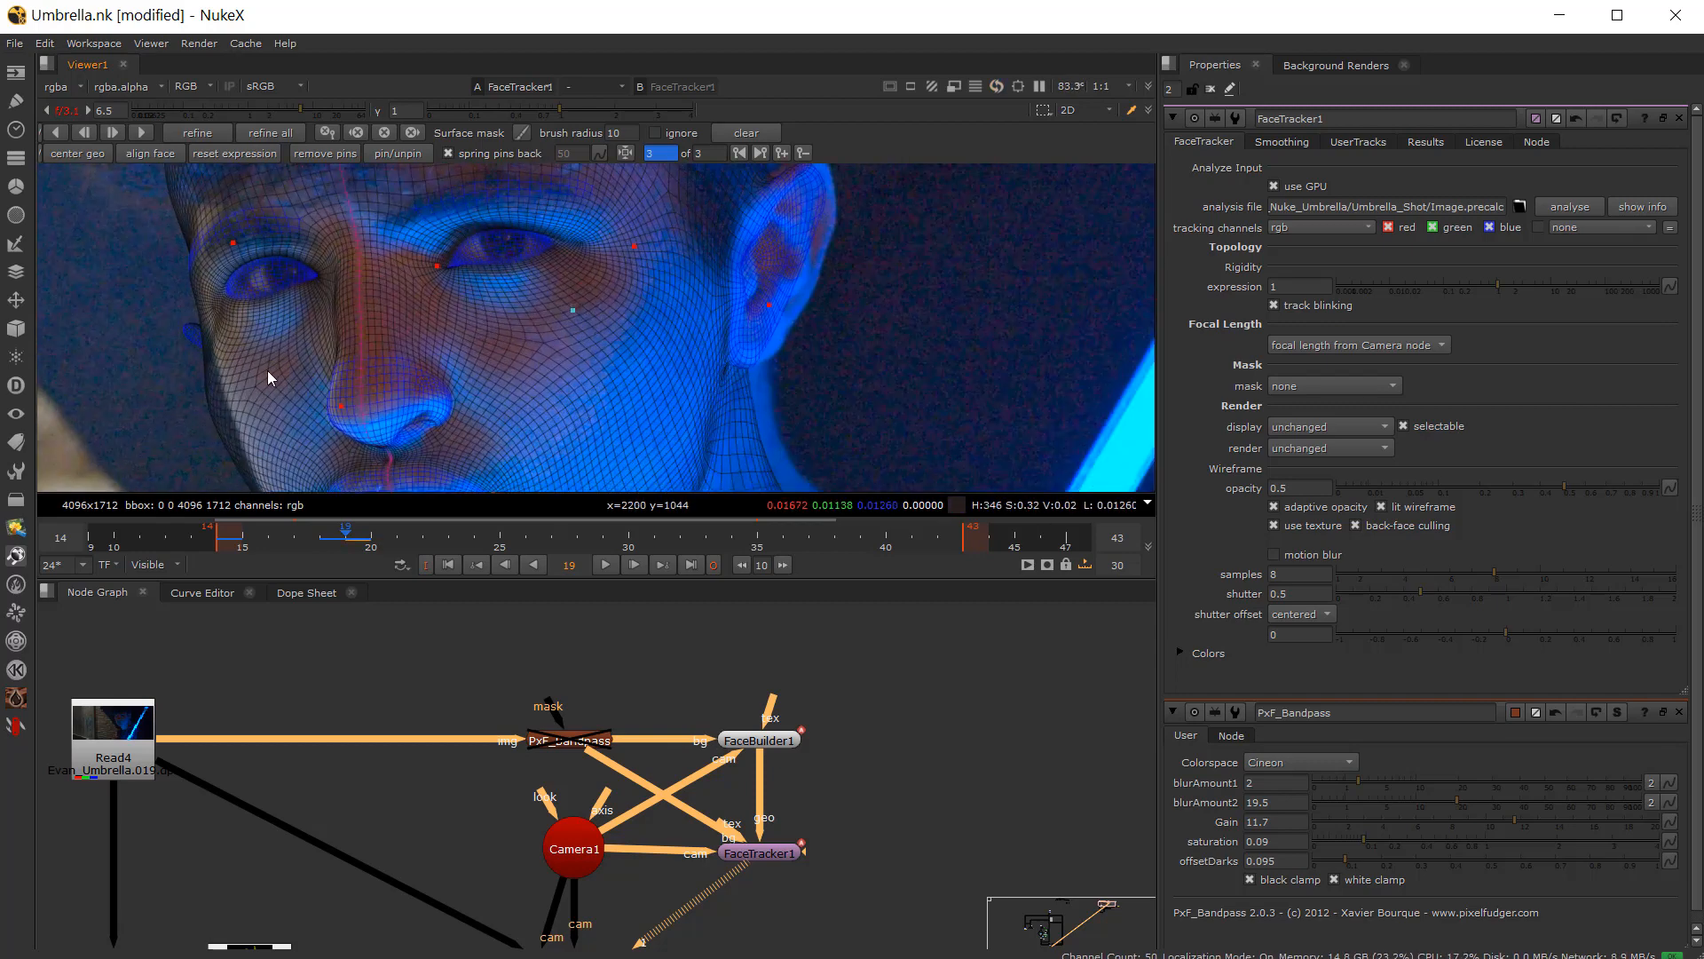
{"action": "scroll", "coordinate": [310, 364], "scroll_direction": "down", "scroll_amount": 2}
{"action": "middle_click_drag", "start_coordinate": [545, 365], "coordinate": [542, 342]}
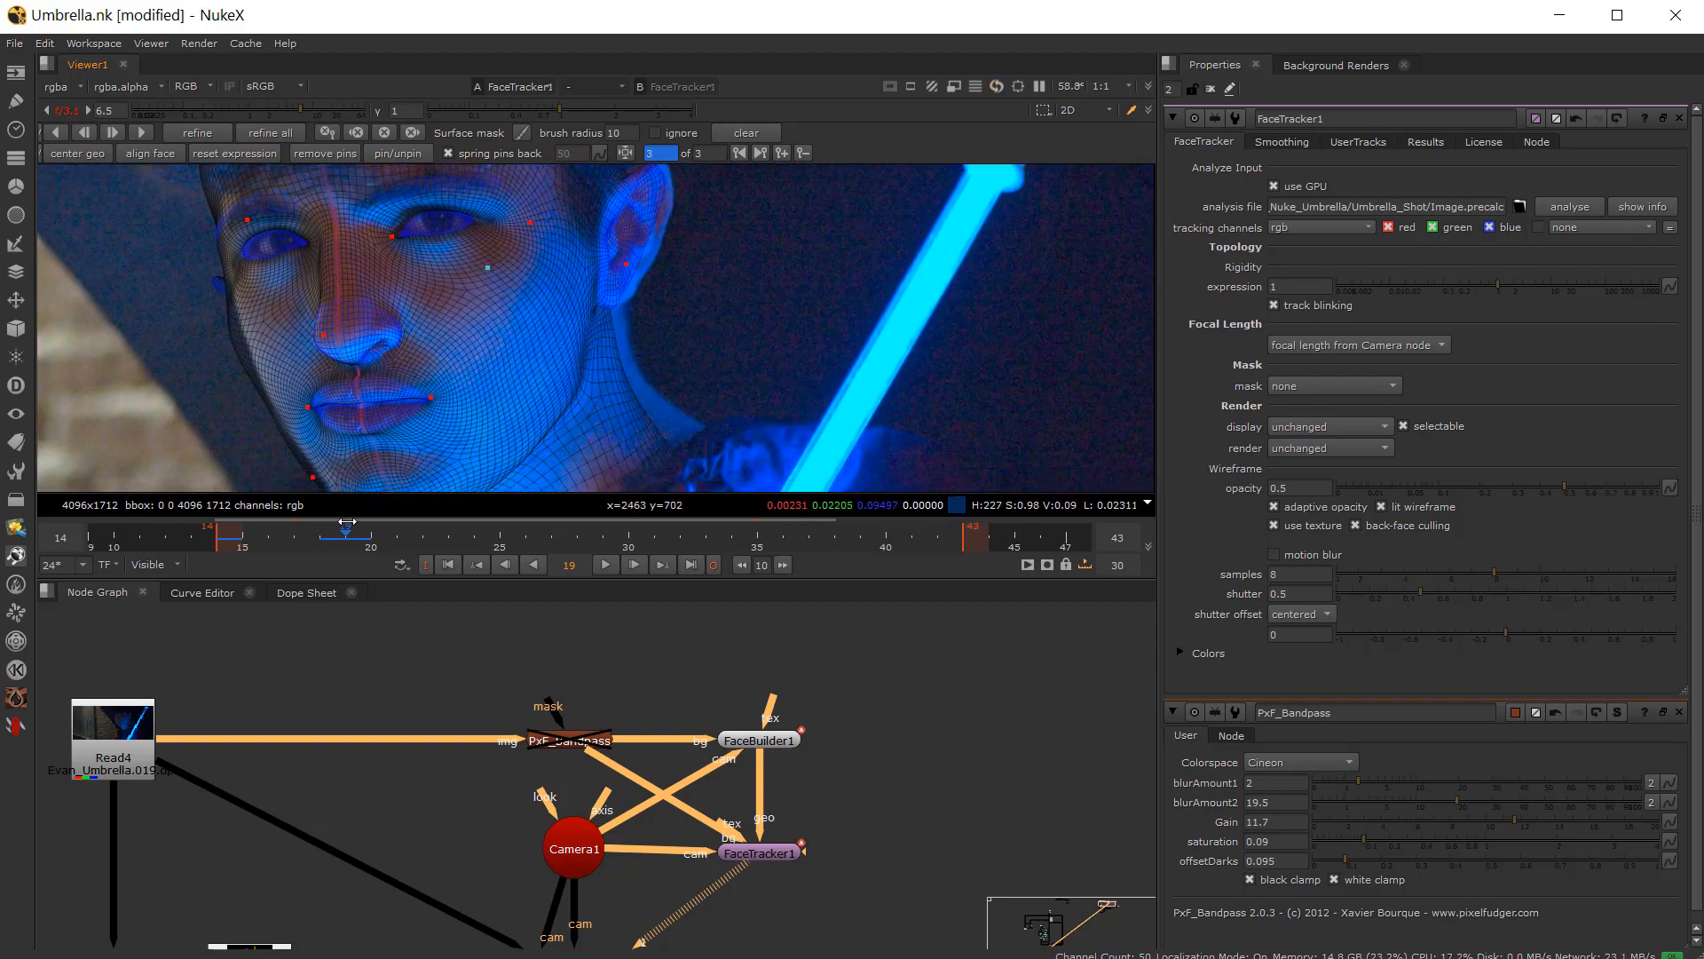
Step: Nudge the pin on the actor's ear slightly upward on frames 18 and 19
{"action": "mouse_move", "coordinate": [340, 546]}
{"action": "left_mouse_down"}
{"action": "mouse_move", "coordinate": [239, 541]}
{"action": "mouse_move", "coordinate": [343, 542]}
{"action": "mouse_move", "coordinate": [323, 542]}
{"action": "left_mouse_up"}
{"action": "left_click", "coordinate": [628, 266]}
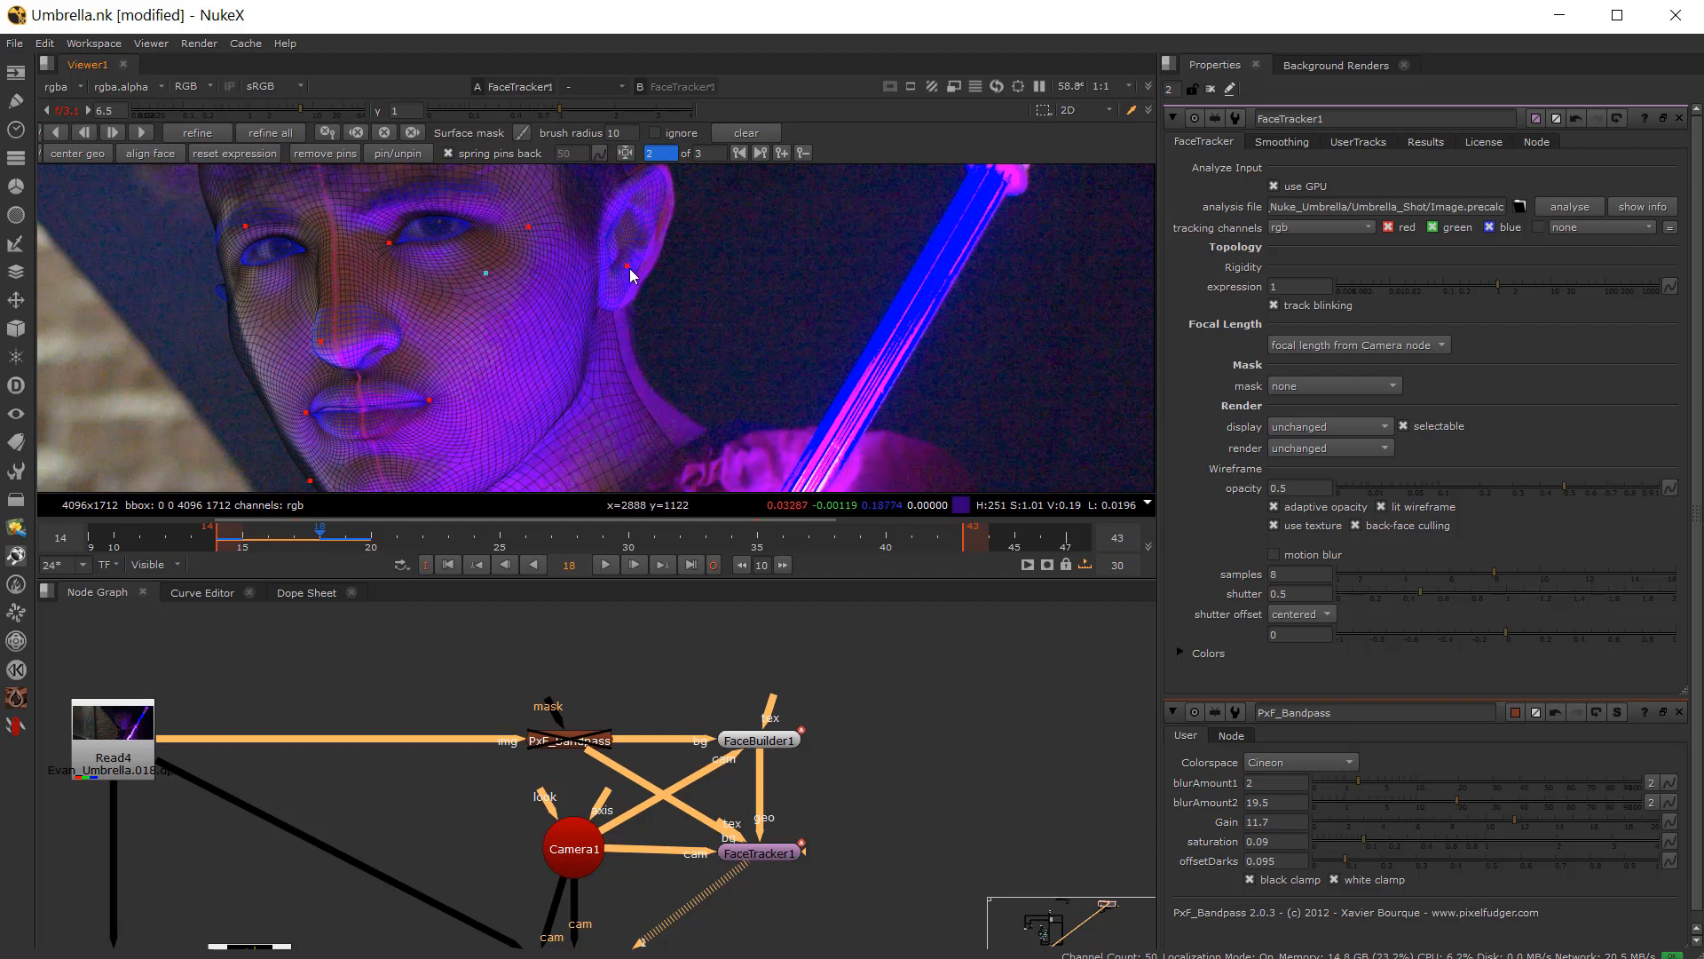
{"action": "left_click_drag", "start_coordinate": [631, 265], "coordinate": [643, 264]}
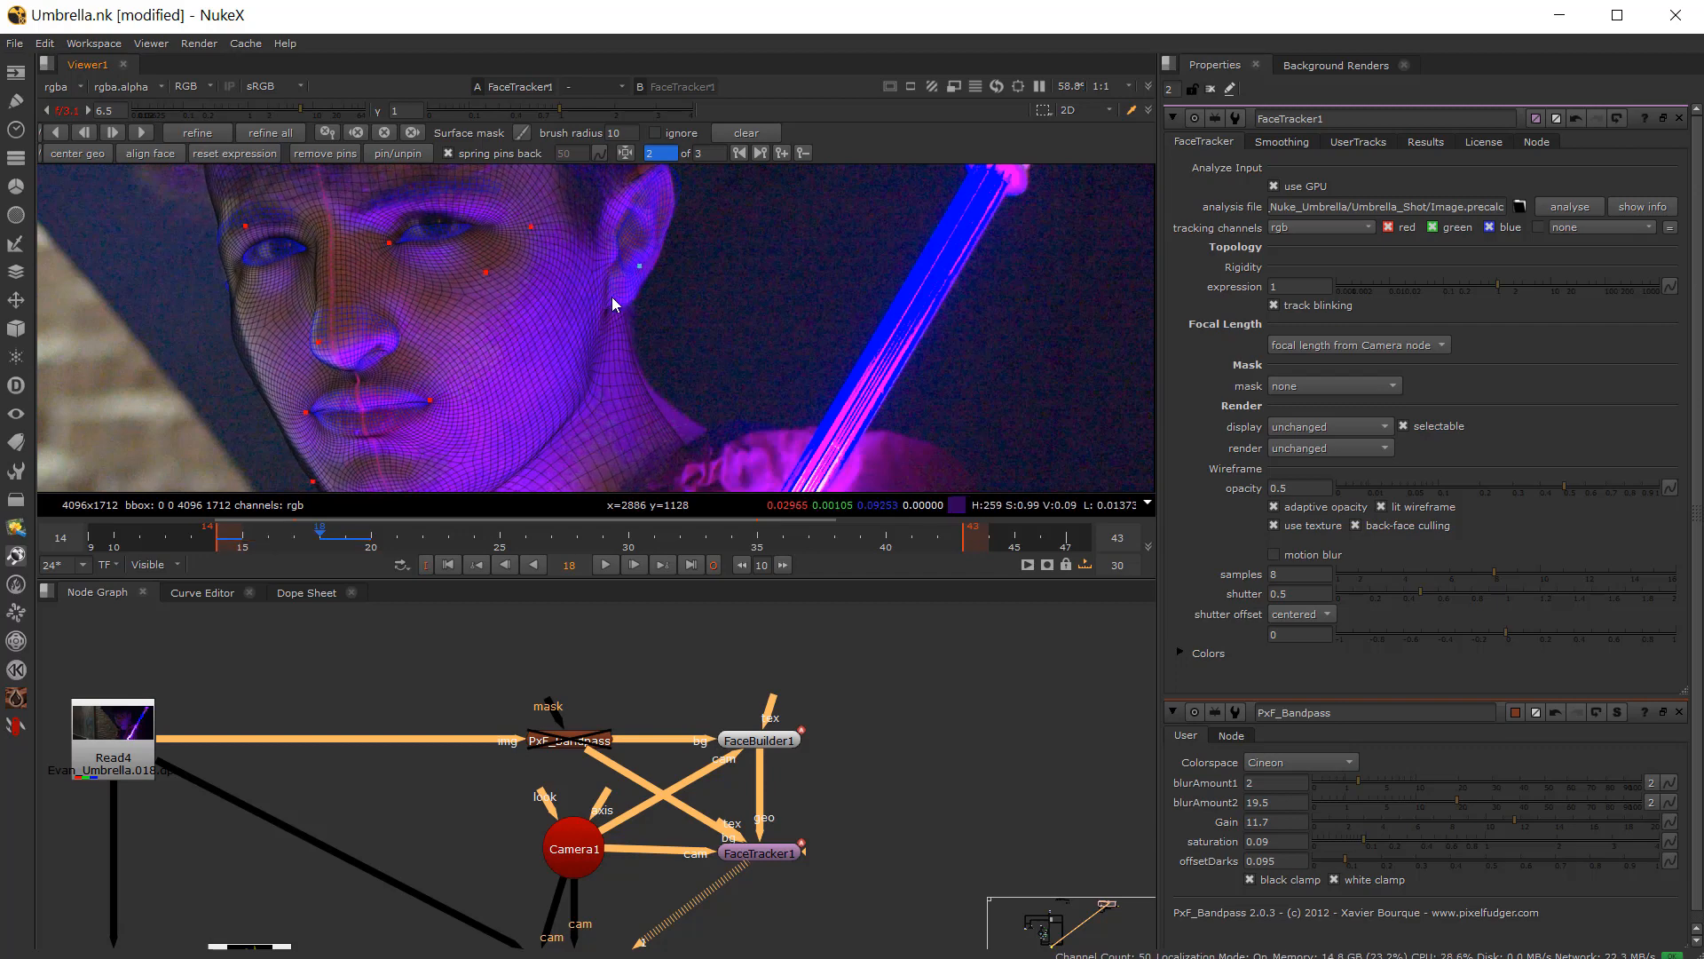
{"action": "left_click", "coordinate": [342, 517]}
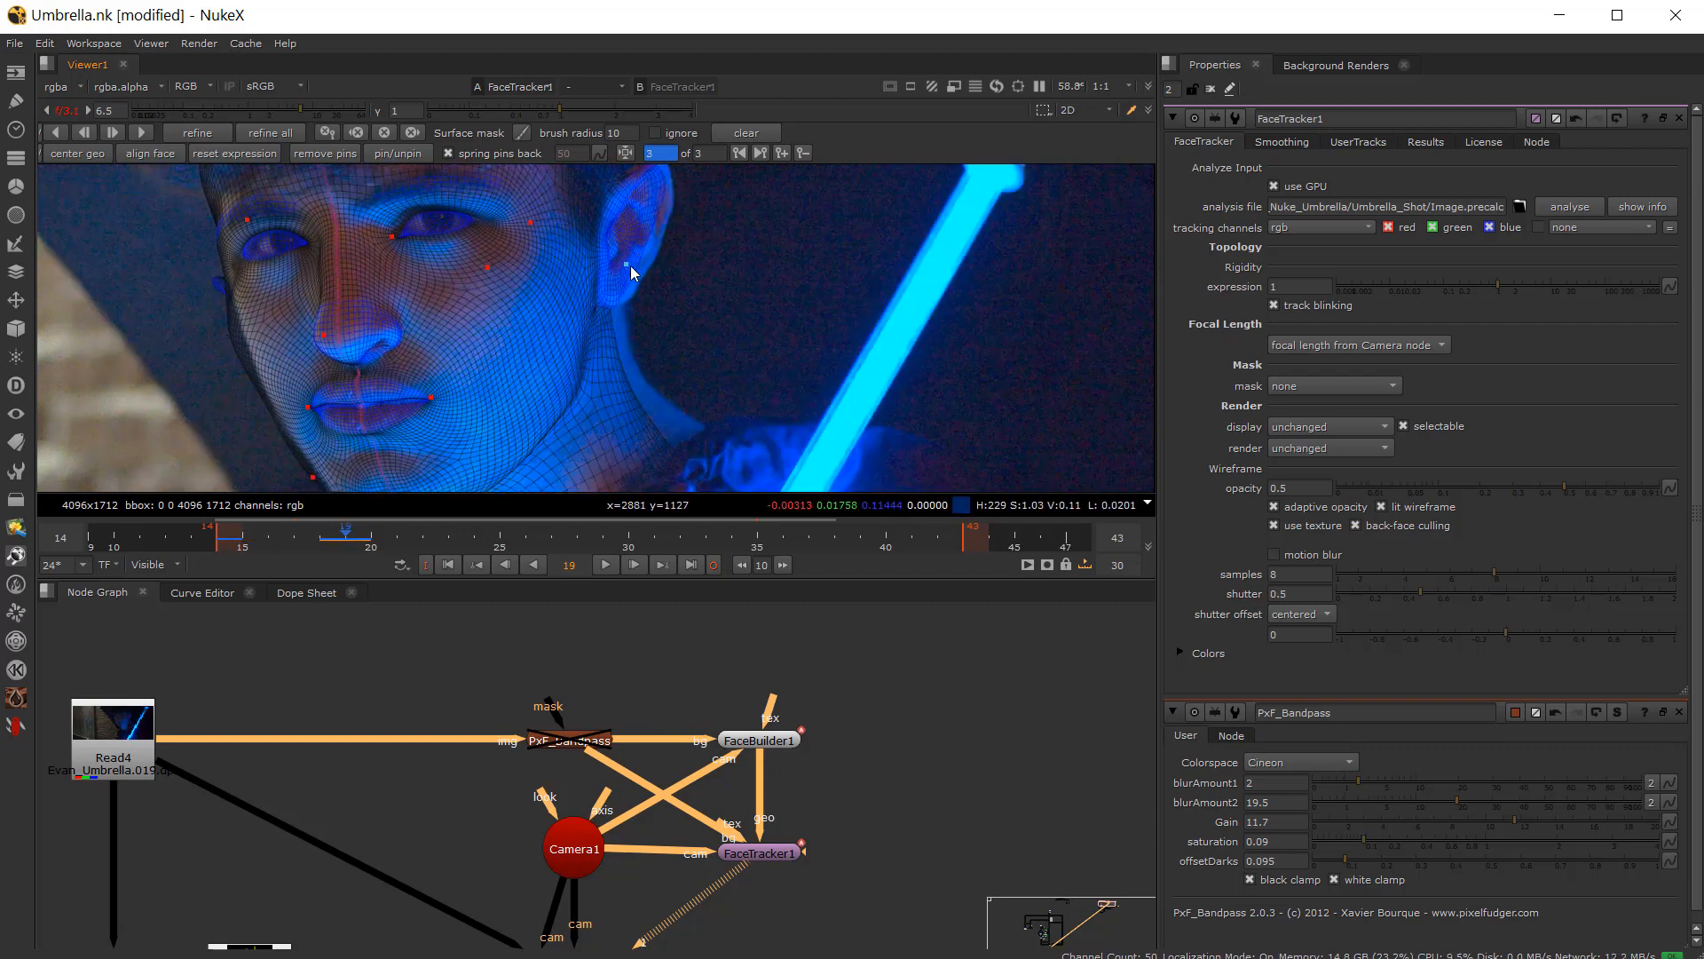
{"action": "left_click_drag", "start_coordinate": [631, 266], "coordinate": [641, 259]}
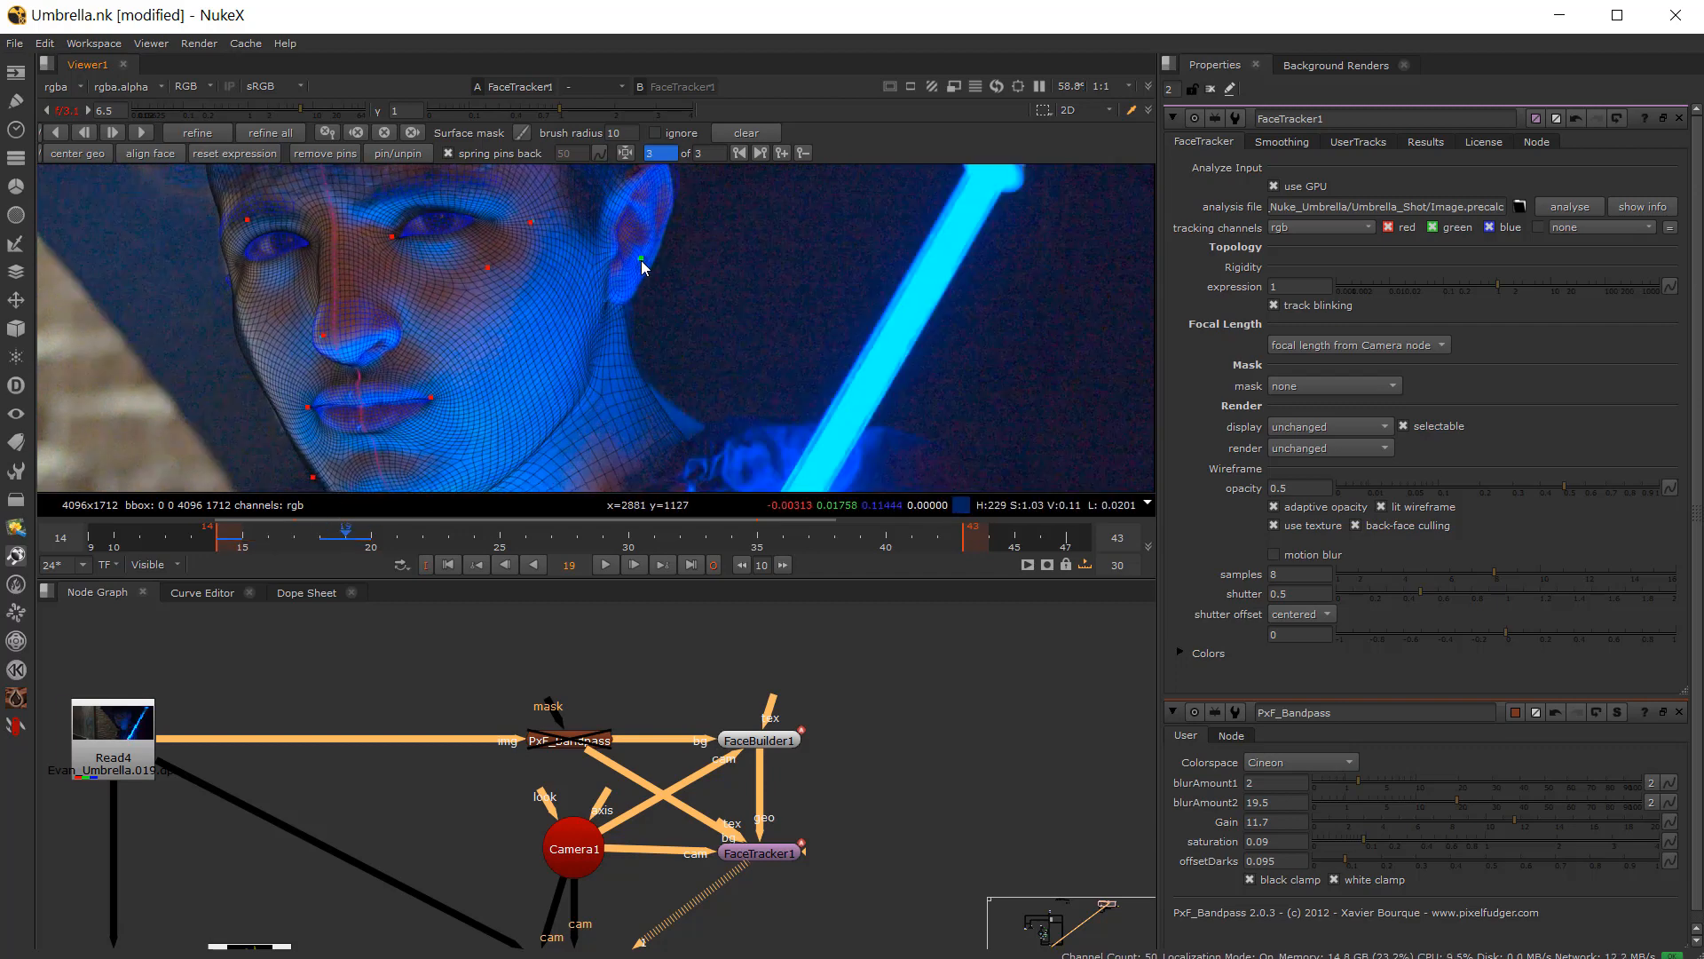
Step: Track the face forward from frame 19 to the end of the range
{"action": "left_click", "coordinate": [331, 543]}
{"action": "left_click_drag", "start_coordinate": [337, 539], "coordinate": [344, 540]}
{"action": "left_click", "coordinate": [138, 133]}
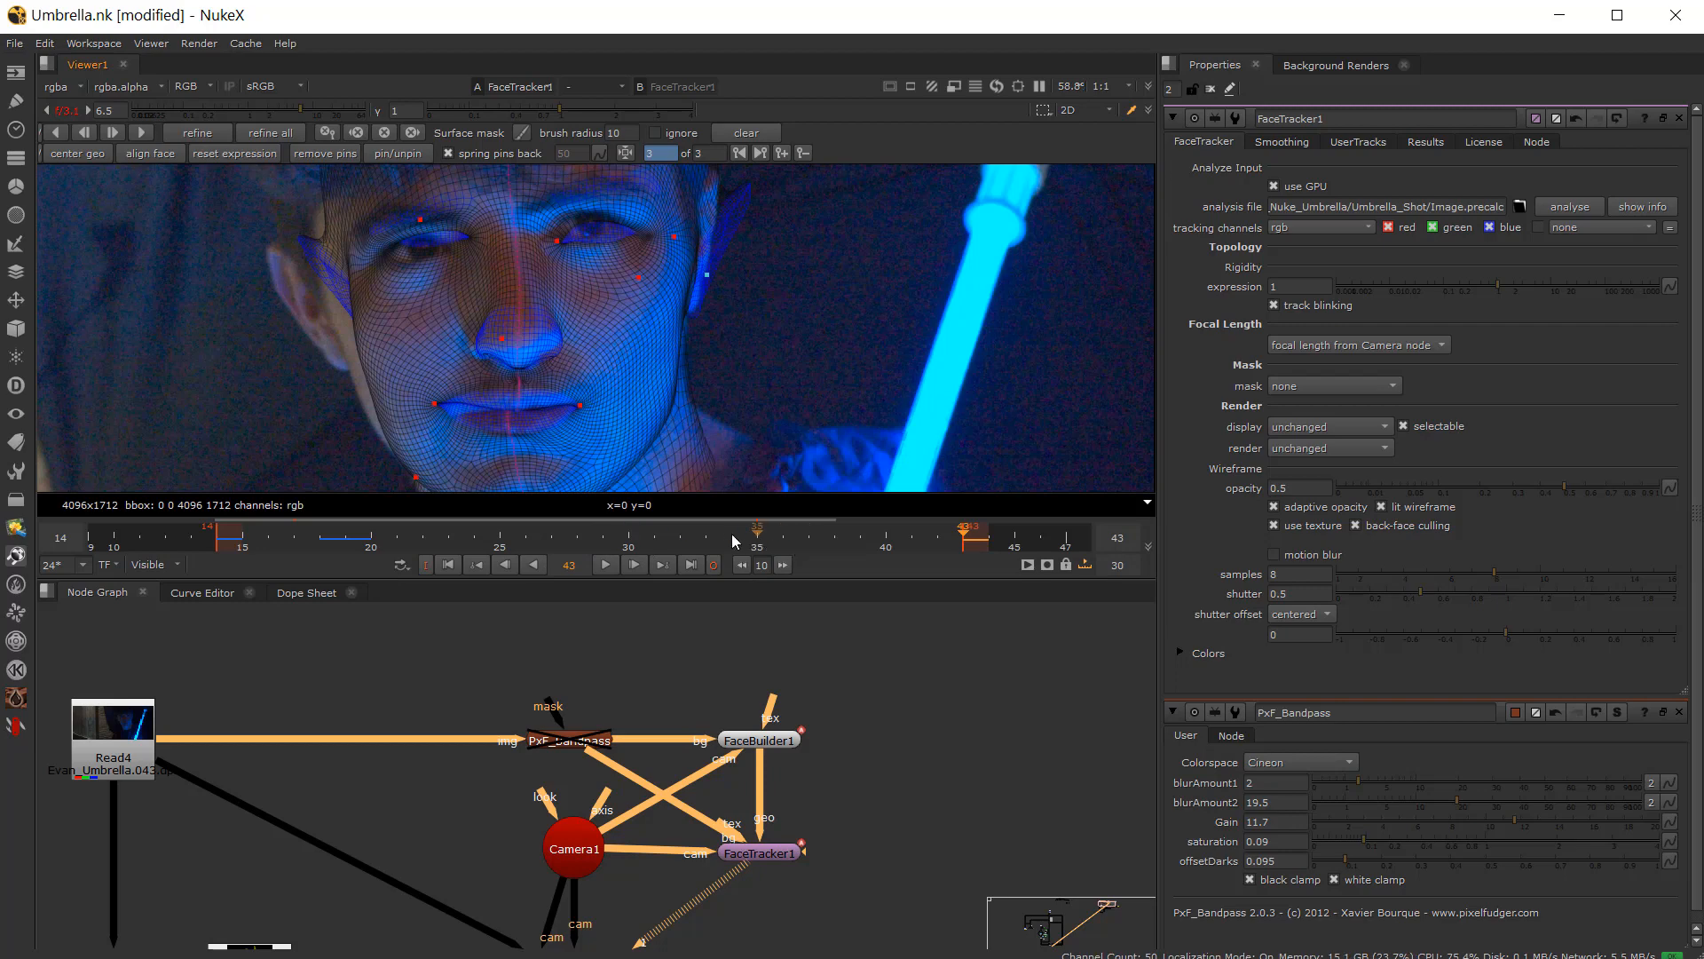
Step: Add a FaceTracker keyframe on frame 31 and refine the track
{"action": "left_click_drag", "start_coordinate": [732, 535], "coordinate": [673, 545]}
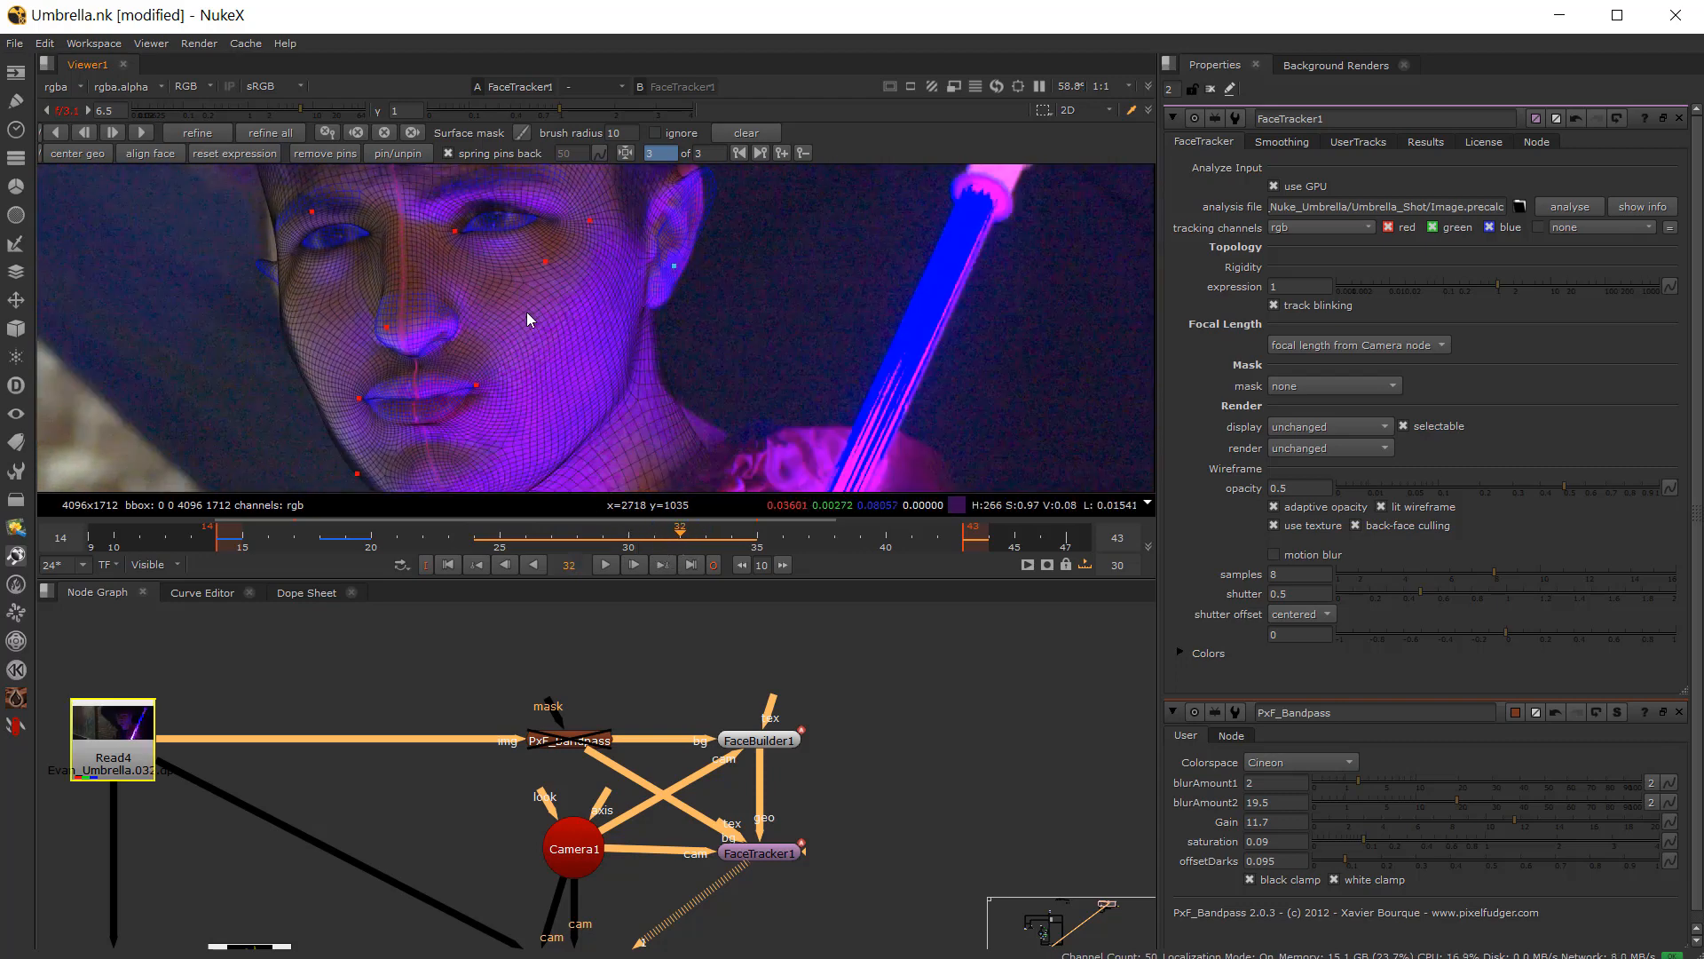
{"action": "left_click", "coordinate": [573, 543]}
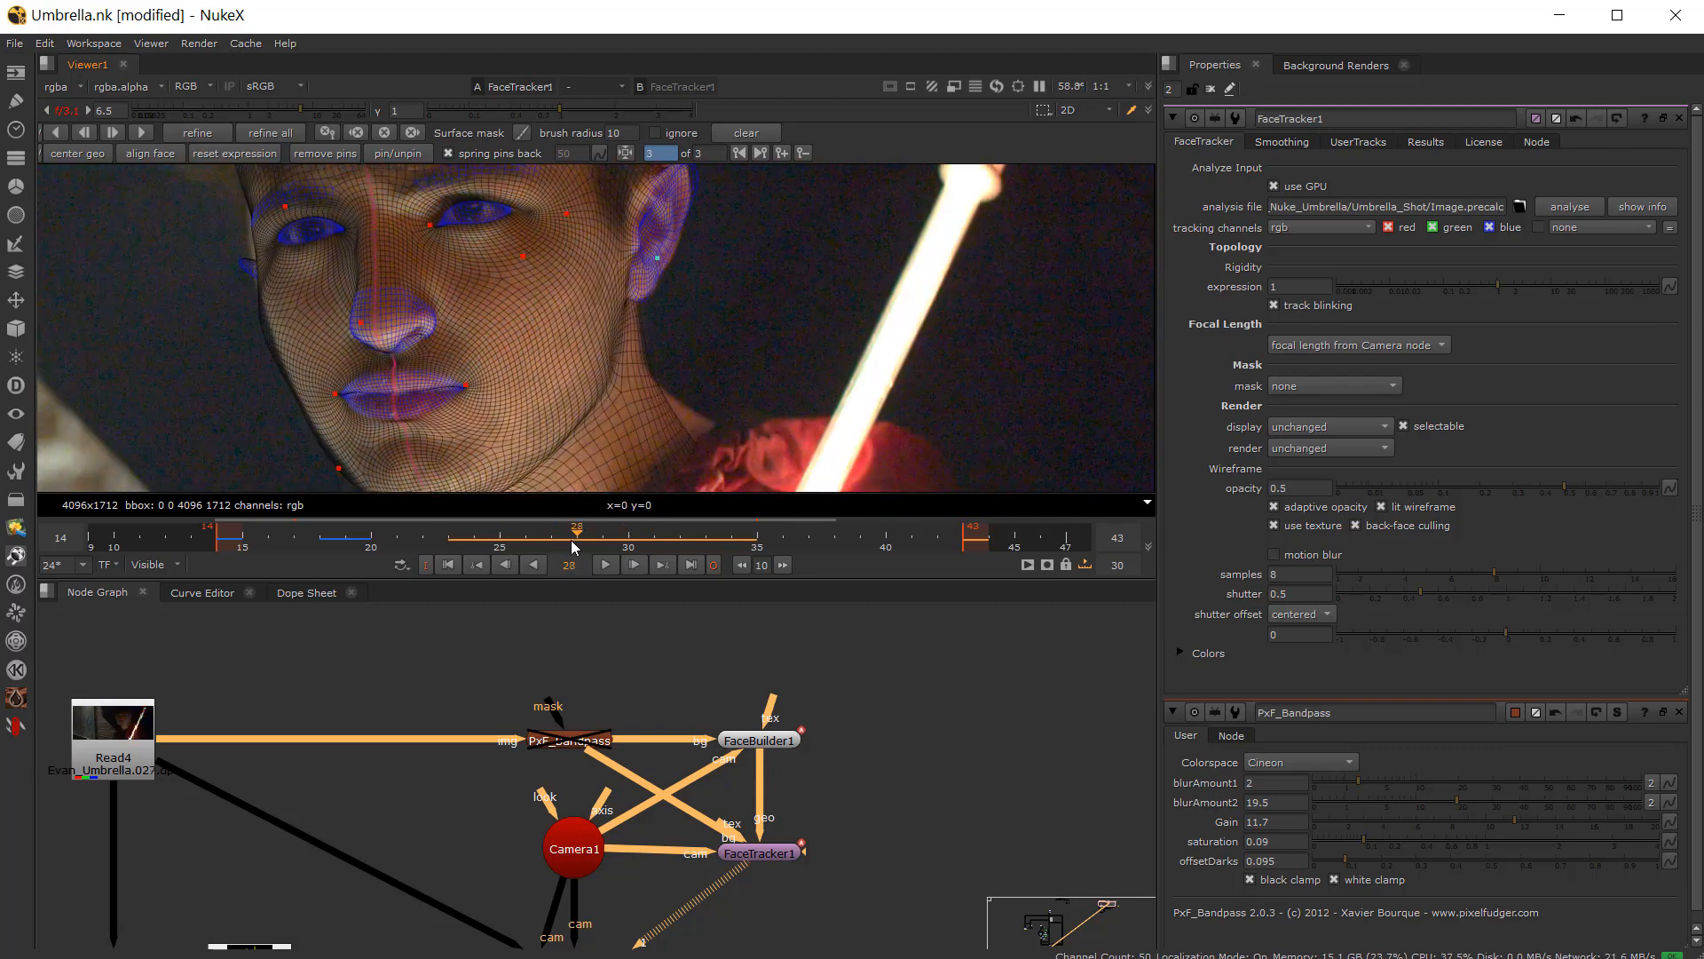
{"action": "left_click_drag", "start_coordinate": [573, 546], "coordinate": [662, 552]}
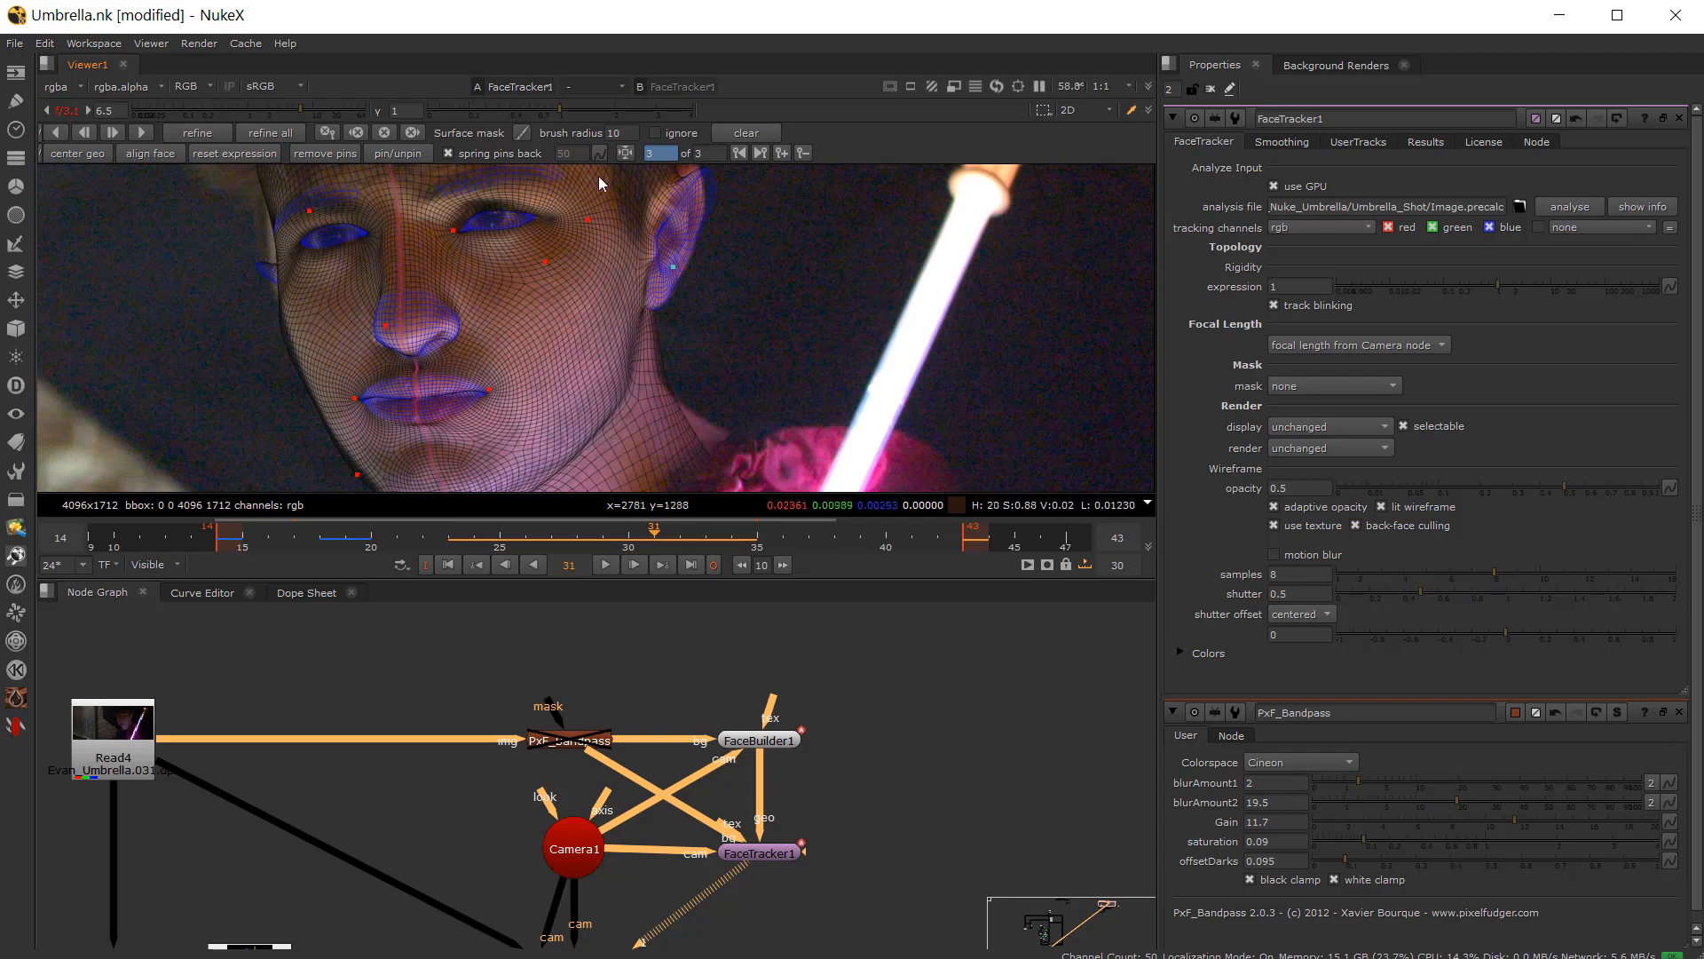
{"action": "left_click", "coordinate": [779, 155]}
{"action": "left_click_drag", "start_coordinate": [622, 548], "coordinate": [500, 542]}
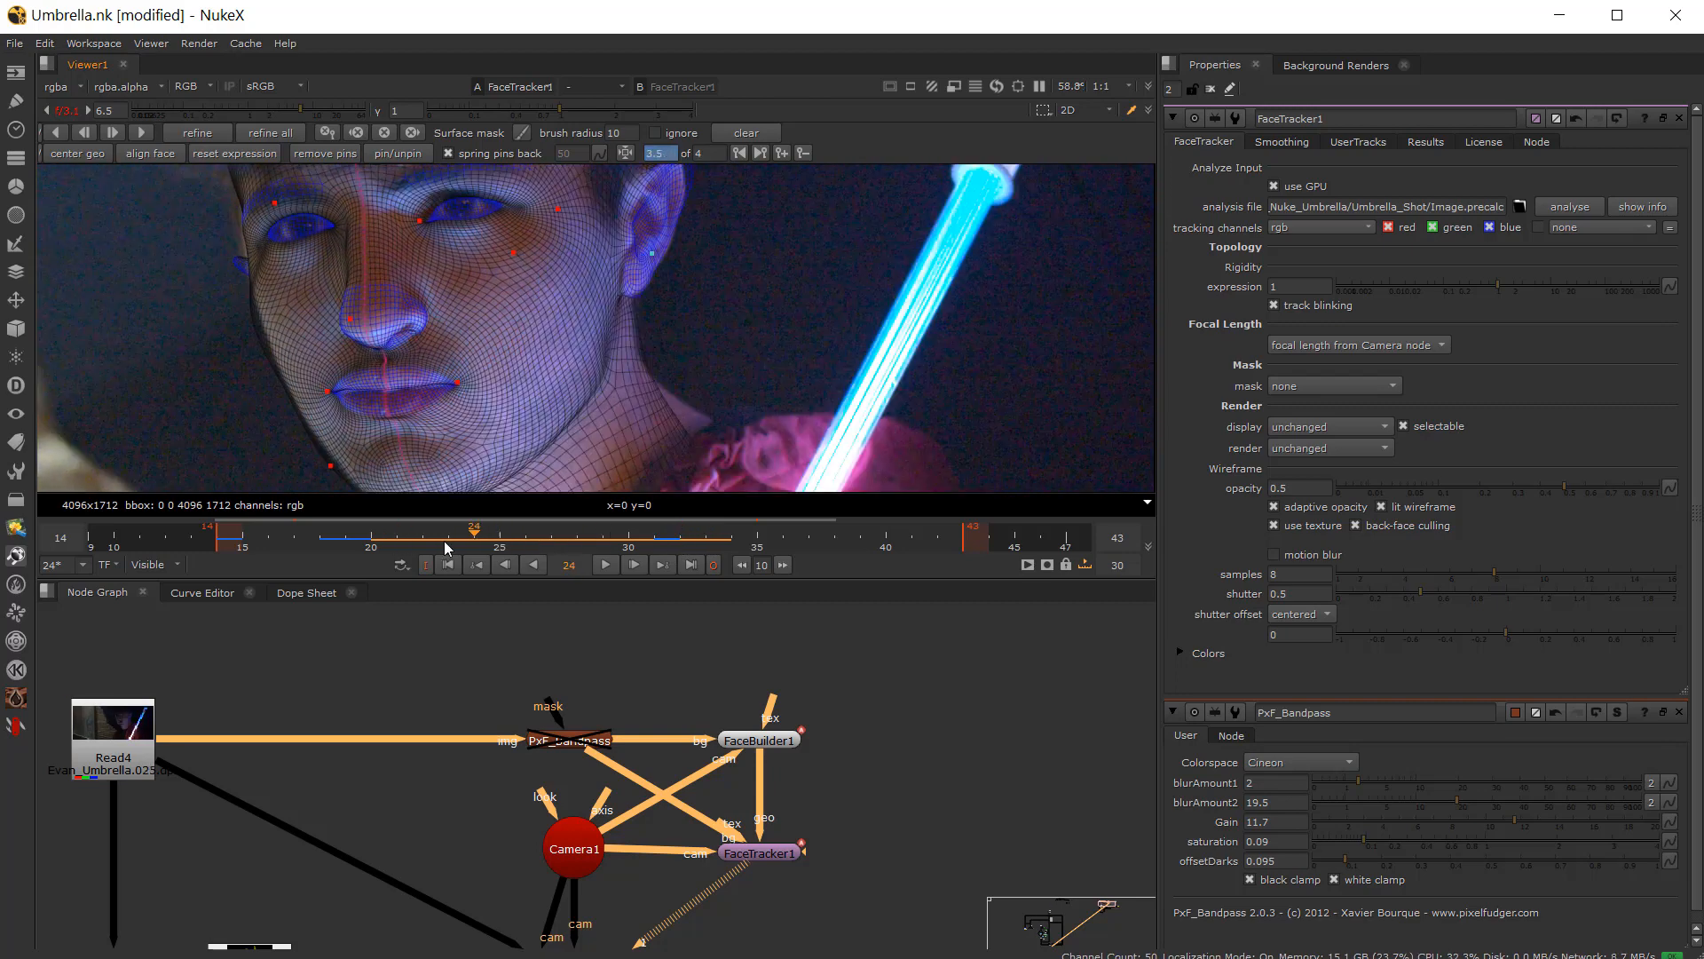
{"action": "left_click", "coordinate": [213, 133]}
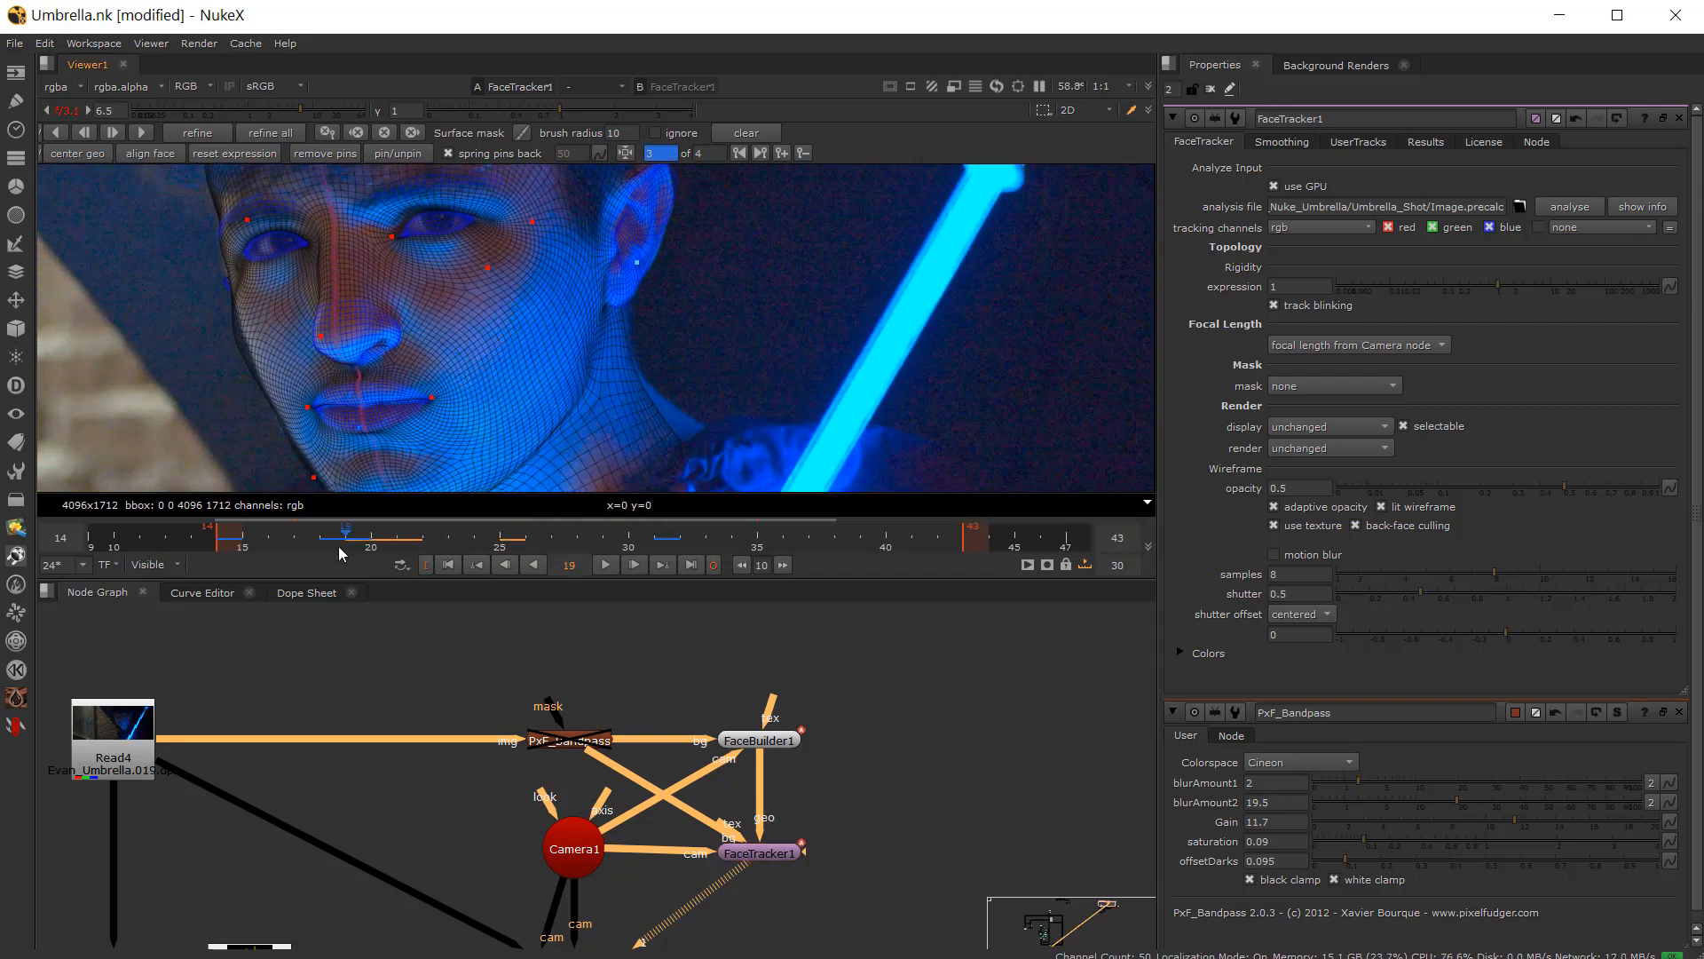
Step: On frame 31, zoom in and nudge the pins beside the actor's right eye and on the ear
{"action": "left_click_drag", "start_coordinate": [497, 552], "coordinate": [654, 538]}
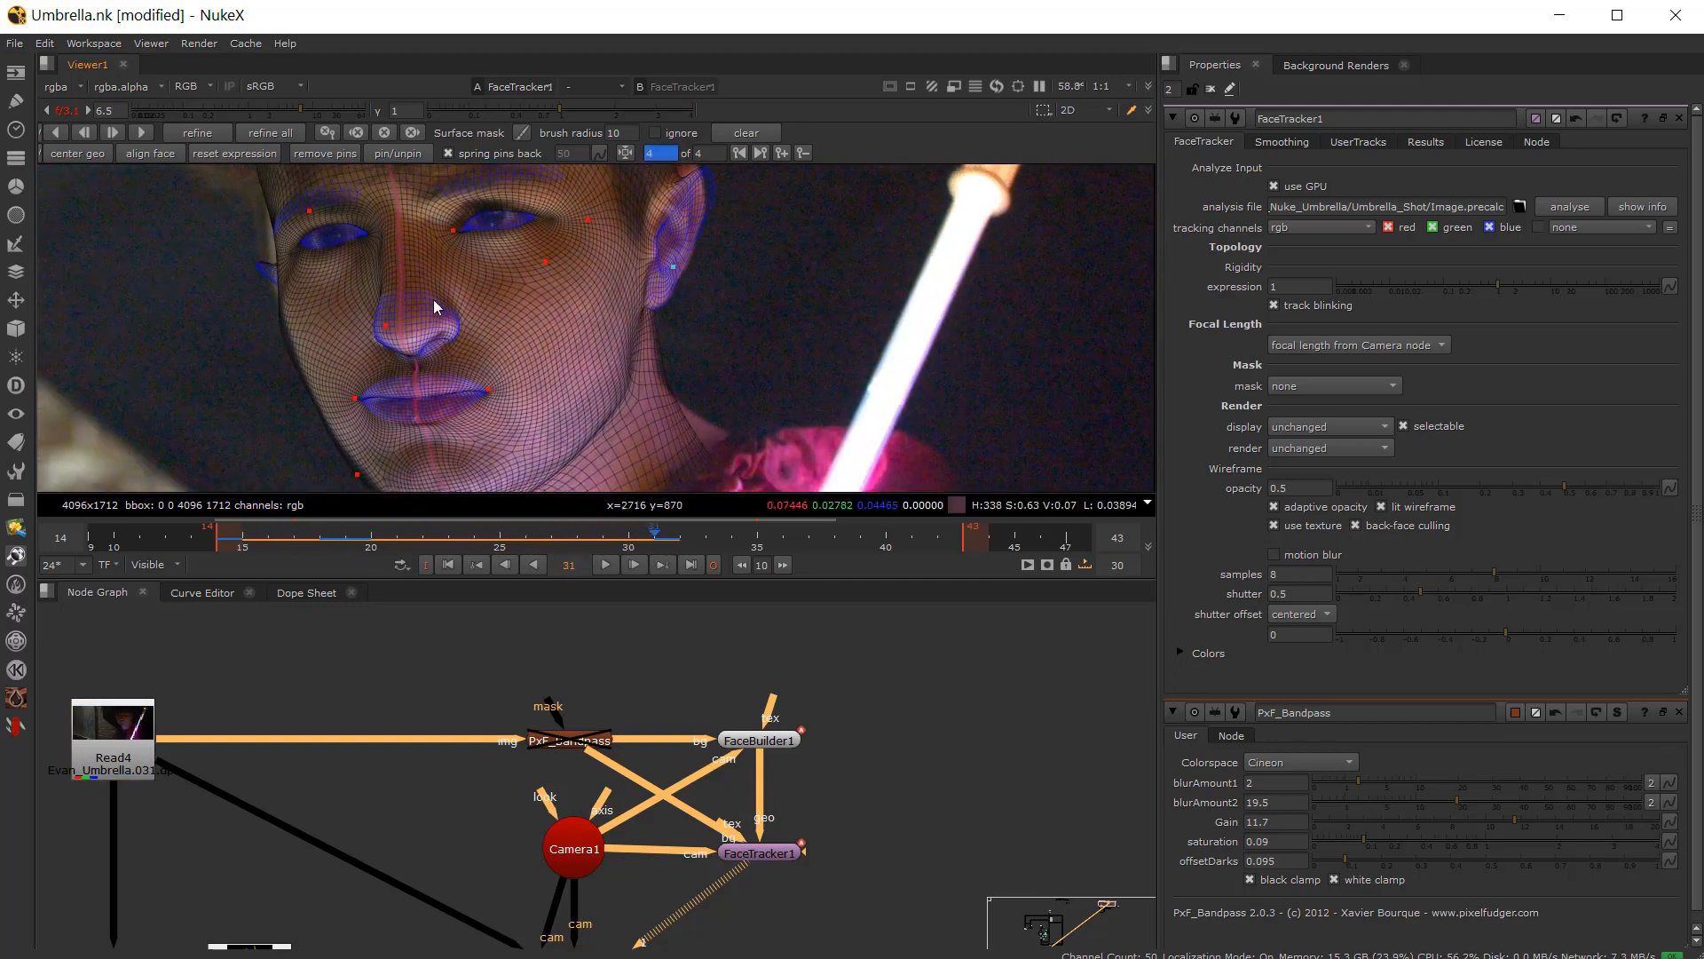
{"action": "scroll", "coordinate": [515, 215], "scroll_direction": "up", "scroll_amount": 3}
{"action": "middle_click_drag", "start_coordinate": [515, 216], "coordinate": [524, 263]}
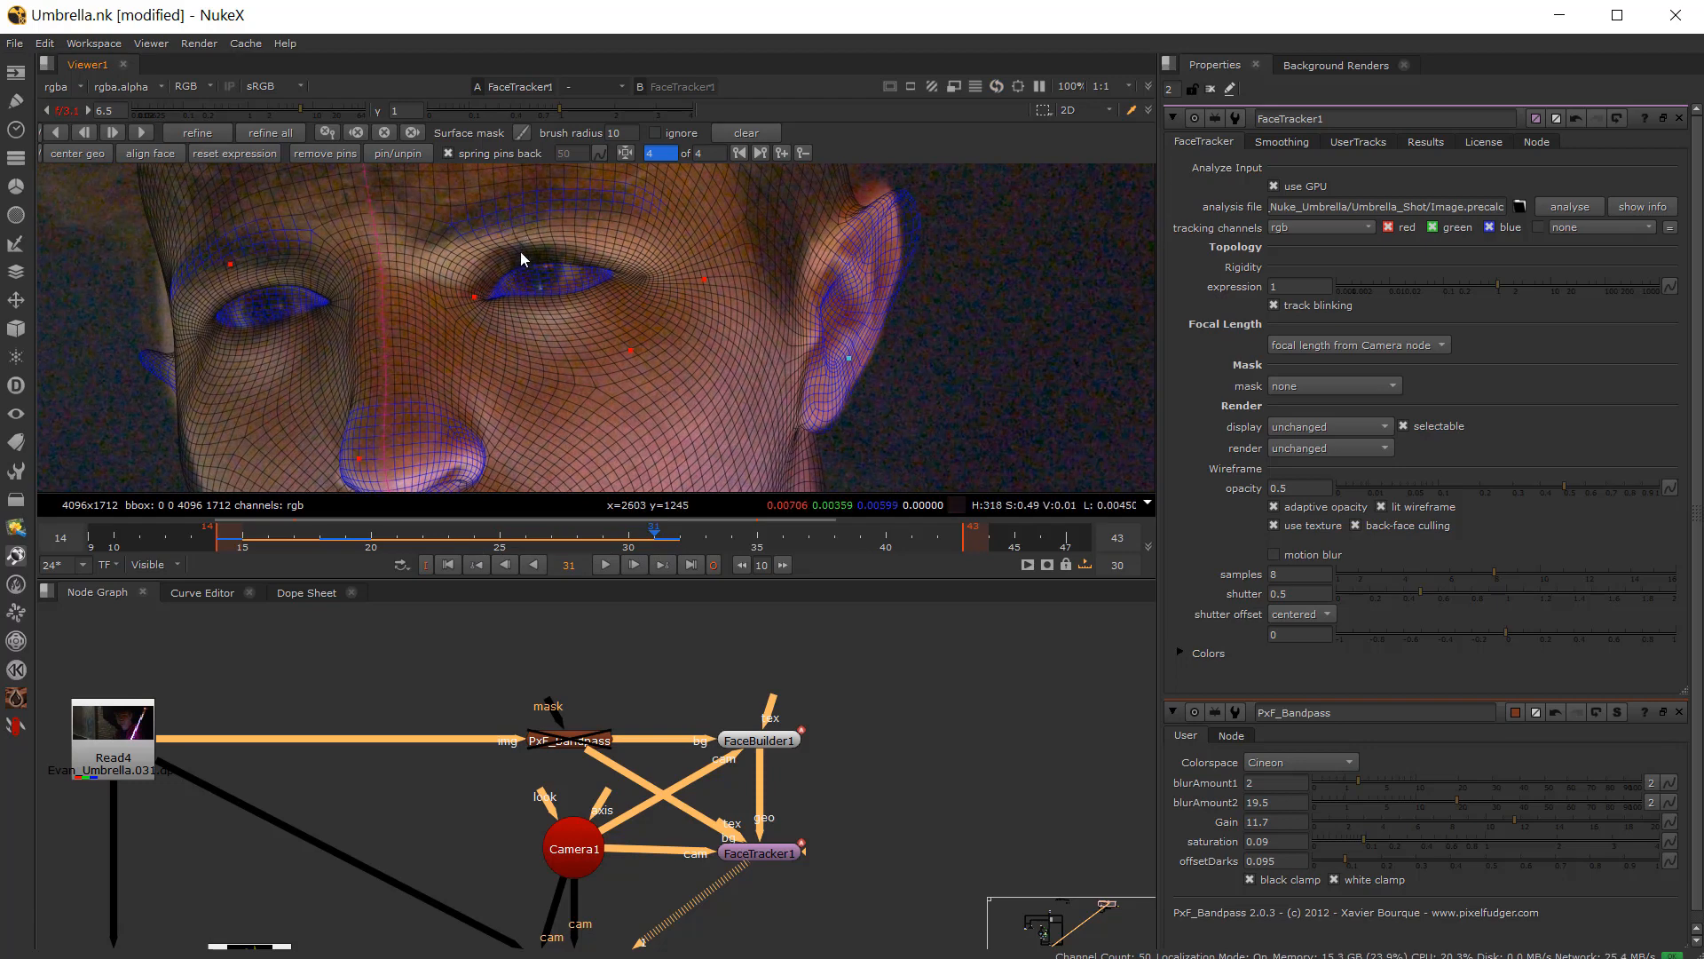
{"action": "left_click", "coordinate": [519, 247]}
{"action": "left_click_drag", "start_coordinate": [229, 261], "coordinate": [233, 272]}
{"action": "scroll", "coordinate": [232, 270], "scroll_direction": "down", "scroll_amount": 2}
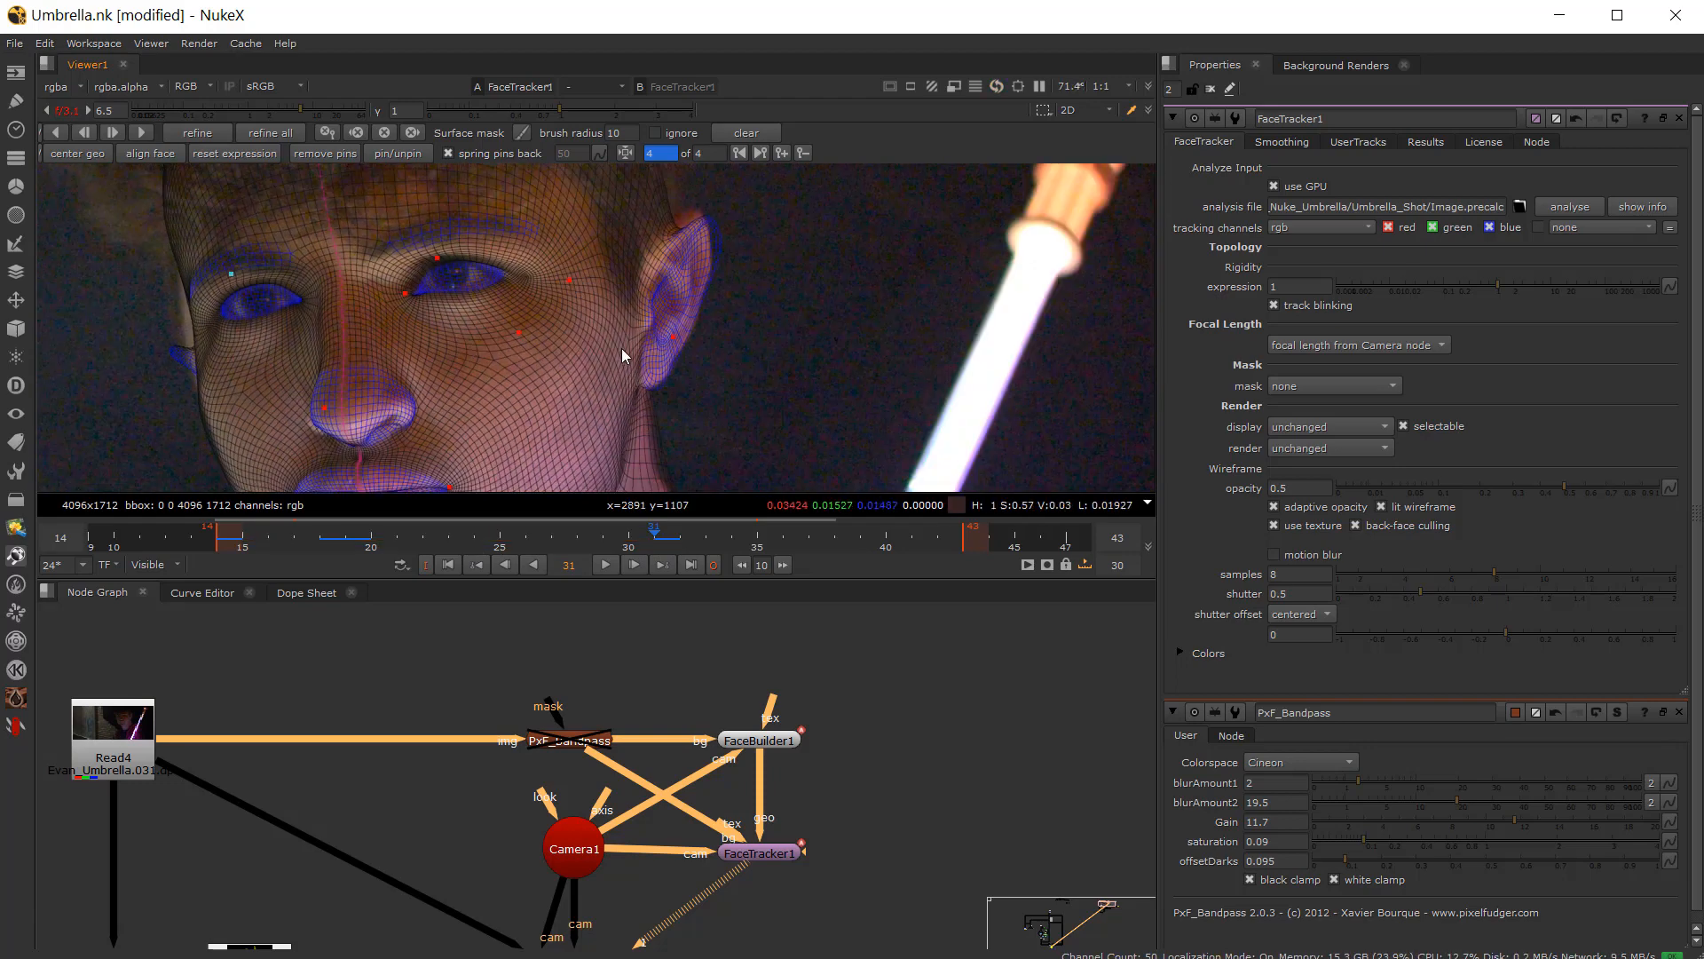
{"action": "scroll", "coordinate": [621, 347], "scroll_direction": "up", "scroll_amount": 1}
{"action": "left_click_drag", "start_coordinate": [681, 335], "coordinate": [678, 333]}
{"action": "scroll", "coordinate": [587, 375], "scroll_direction": "down", "scroll_amount": 1}
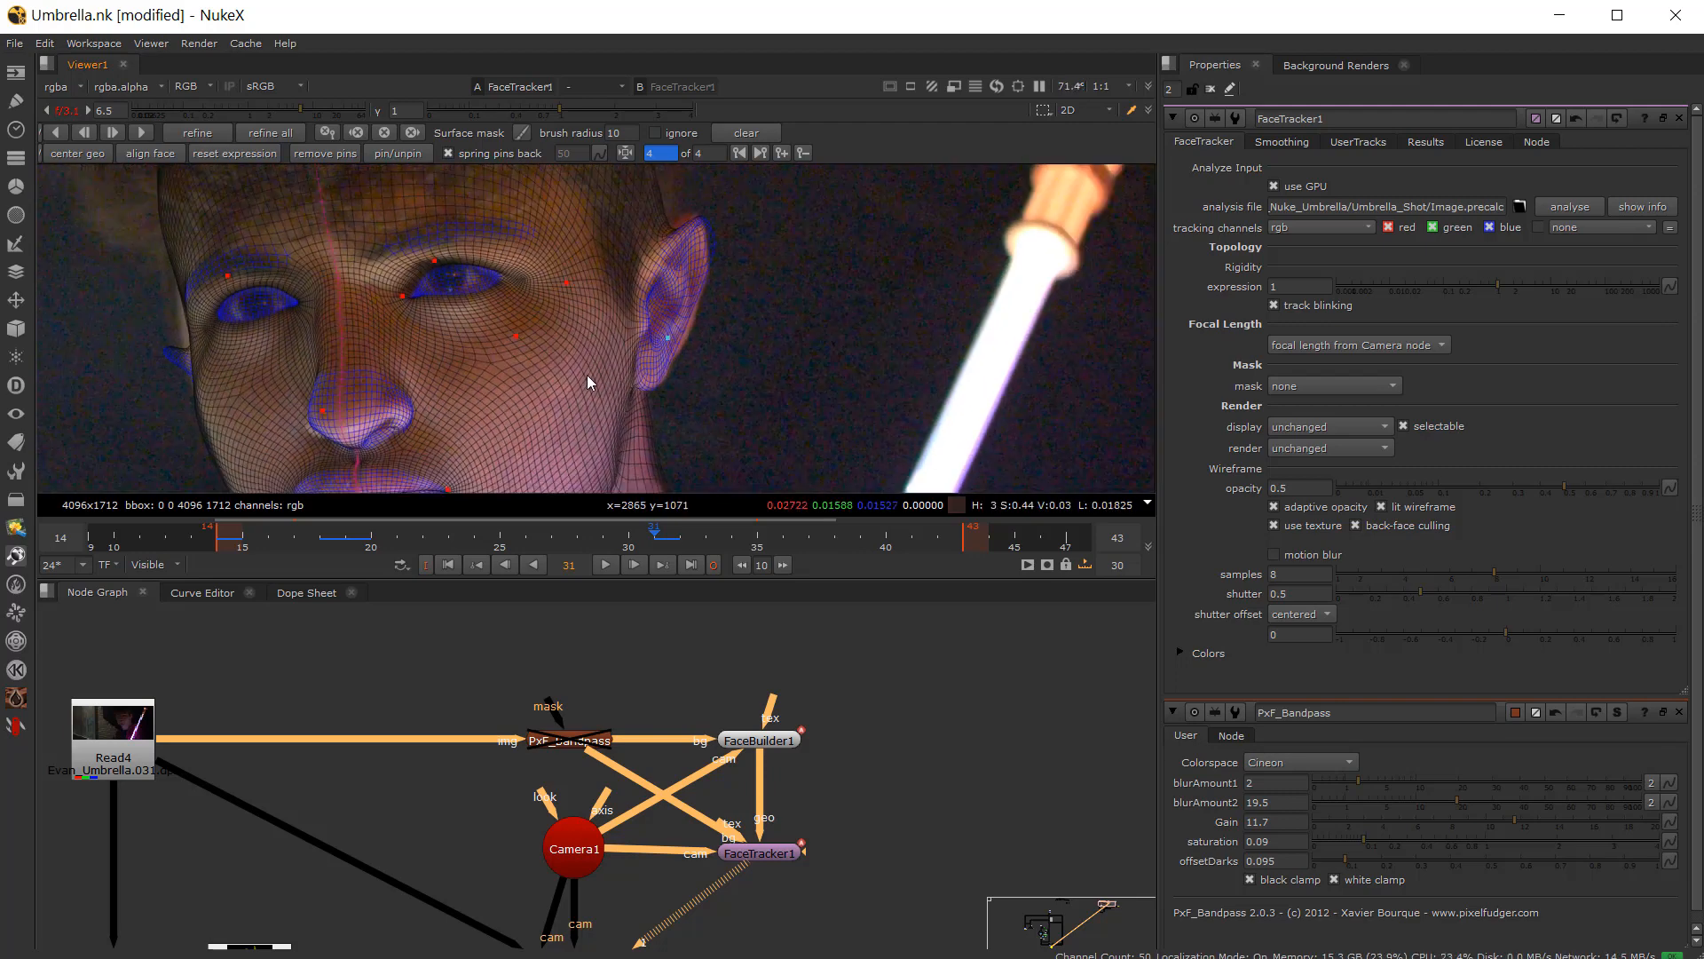
Step: Hide the mesh overlay and scrub through frames 22 to 28 to review the track
{"action": "middle_click_drag", "start_coordinate": [588, 374], "coordinate": [545, 330]}
{"action": "left_click_drag", "start_coordinate": [519, 551], "coordinate": [434, 503]}
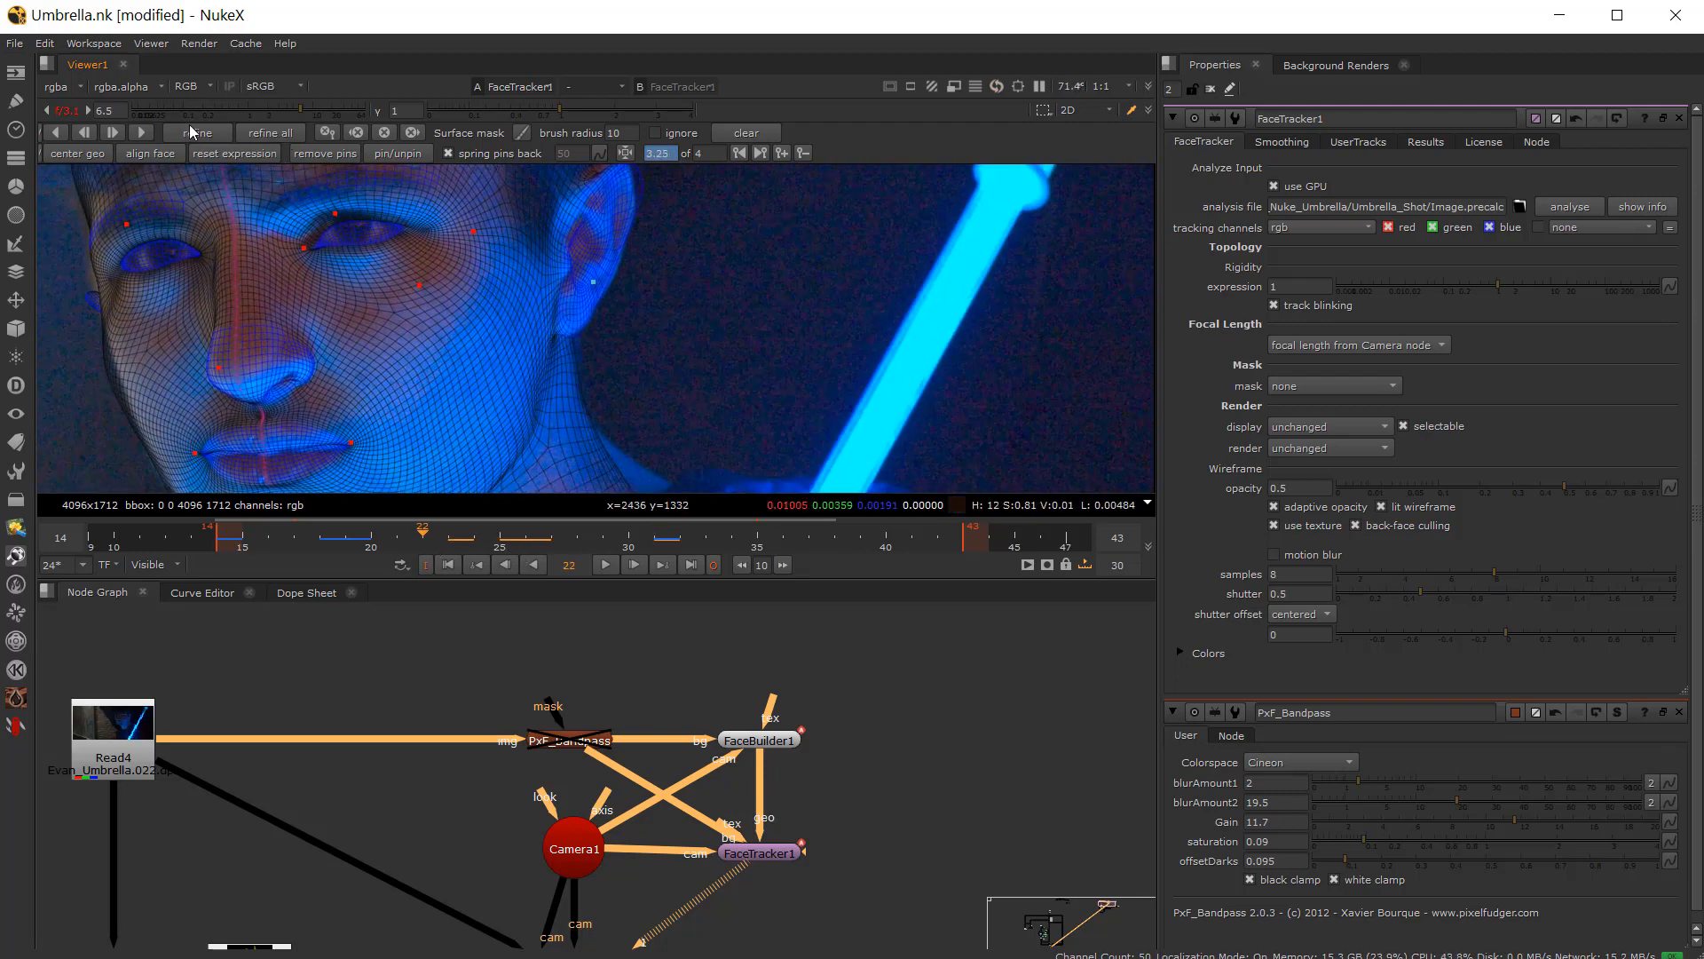
{"action": "key", "text": "q"}
{"action": "key", "text": "Right"}
{"action": "key", "text": "Right"}
{"action": "key", "text": "Right"}
{"action": "key", "text": "Right"}
{"action": "key", "text": "Right"}
{"action": "key", "text": "Right"}
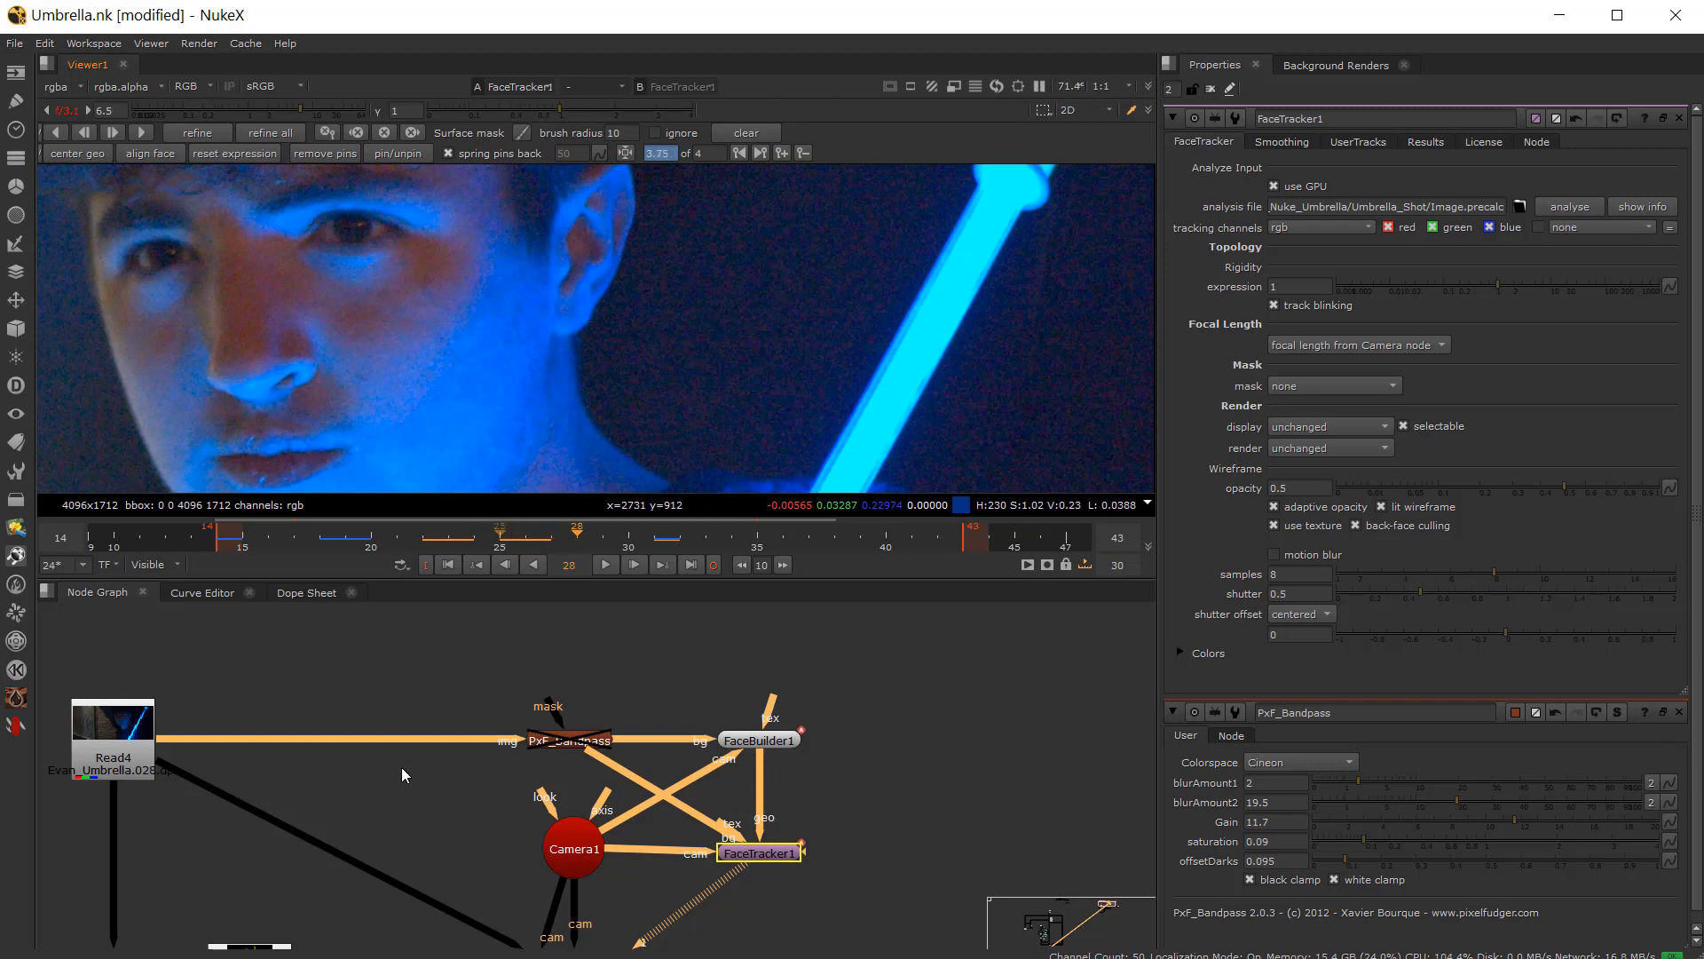
{"action": "left_click_drag", "start_coordinate": [526, 542], "coordinate": [494, 538]}
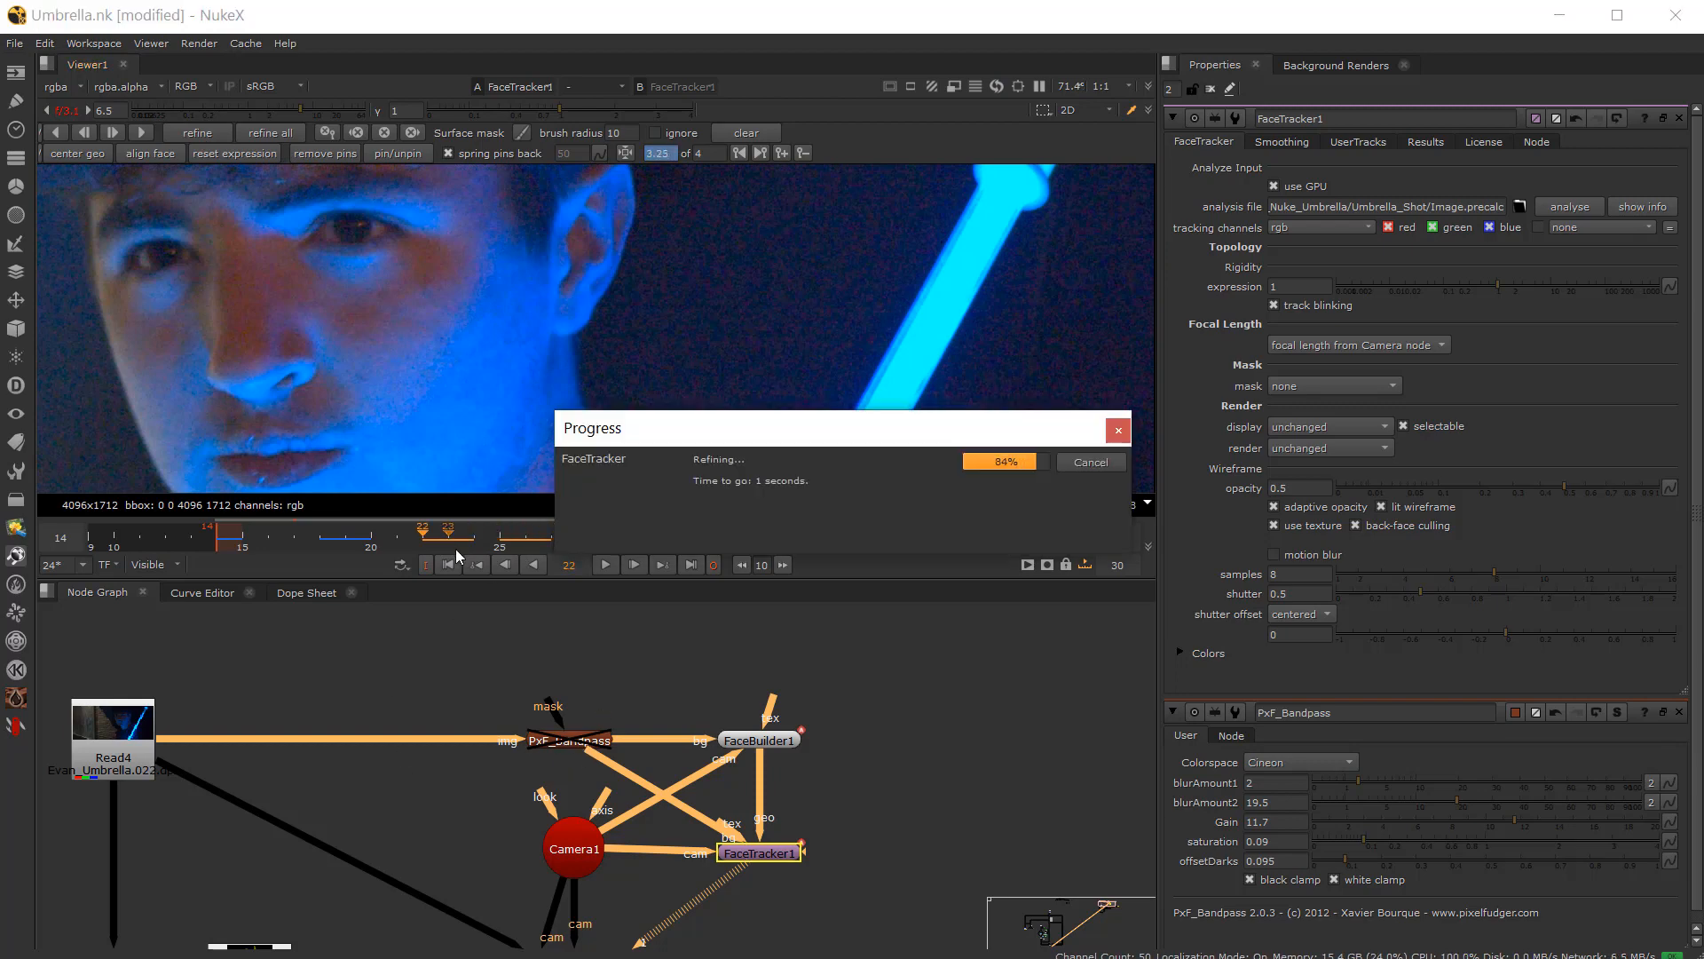
Step: Move to frame 32 and add a new FaceTracker keyframe there
{"action": "left_click", "coordinate": [607, 565]}
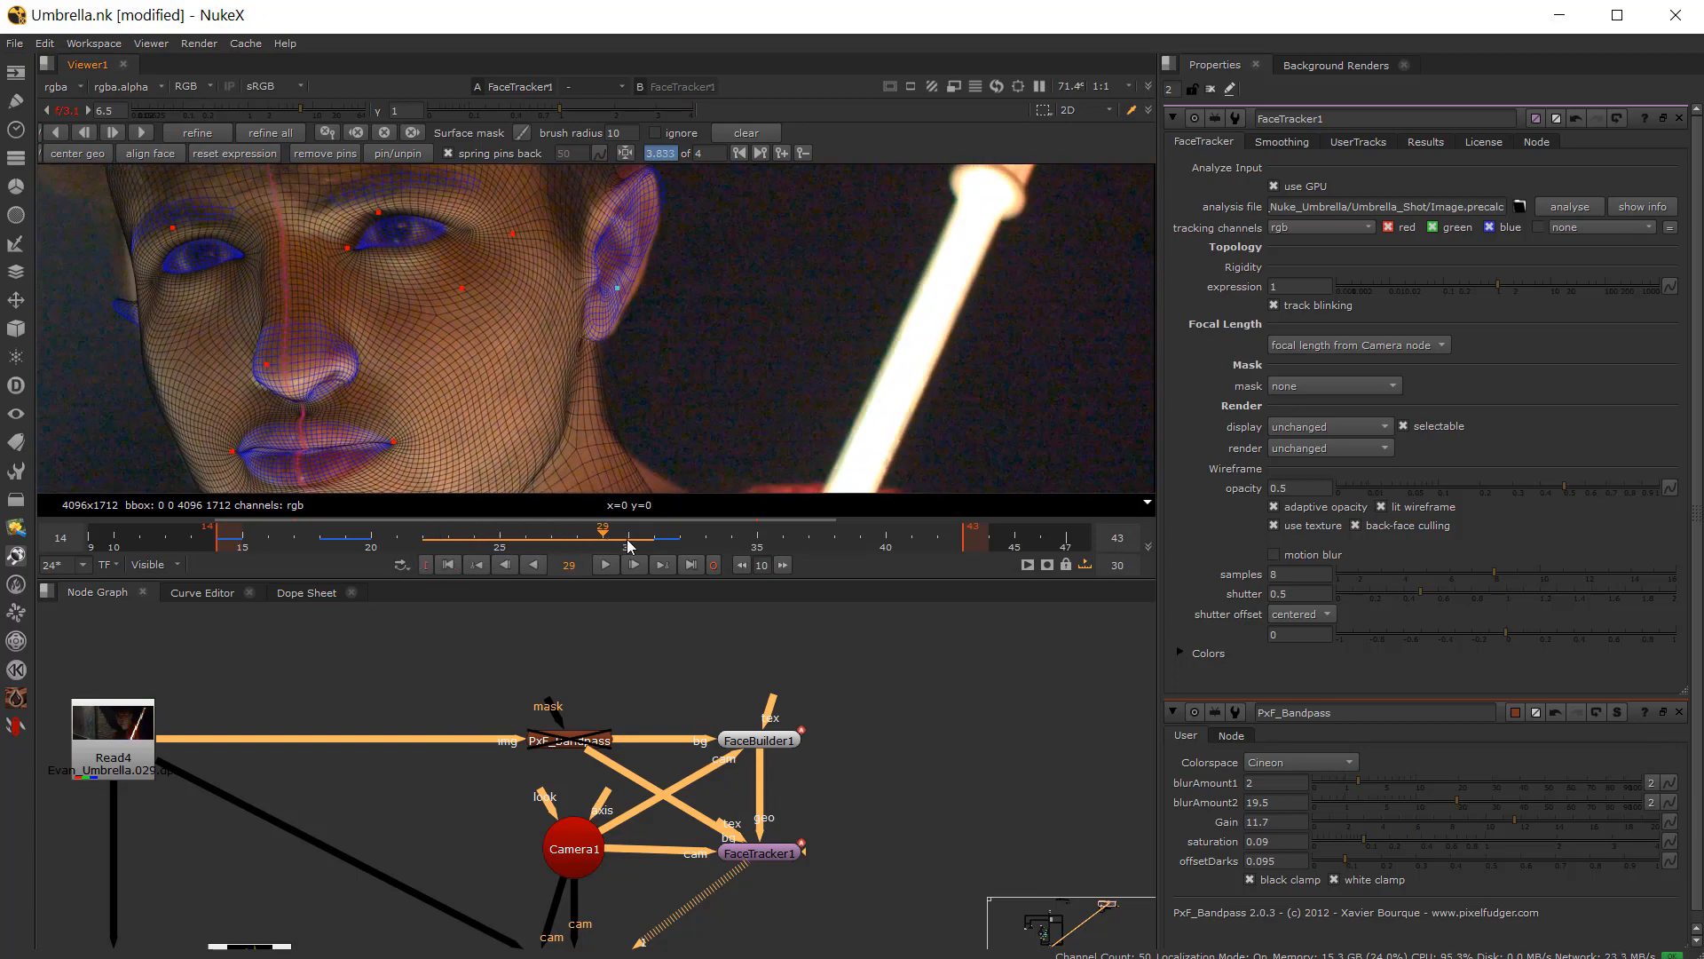
{"action": "left_click_drag", "start_coordinate": [627, 540], "coordinate": [684, 563]}
{"action": "key", "text": "Left"}
{"action": "key", "text": "Right"}
{"action": "key", "text": "Left"}
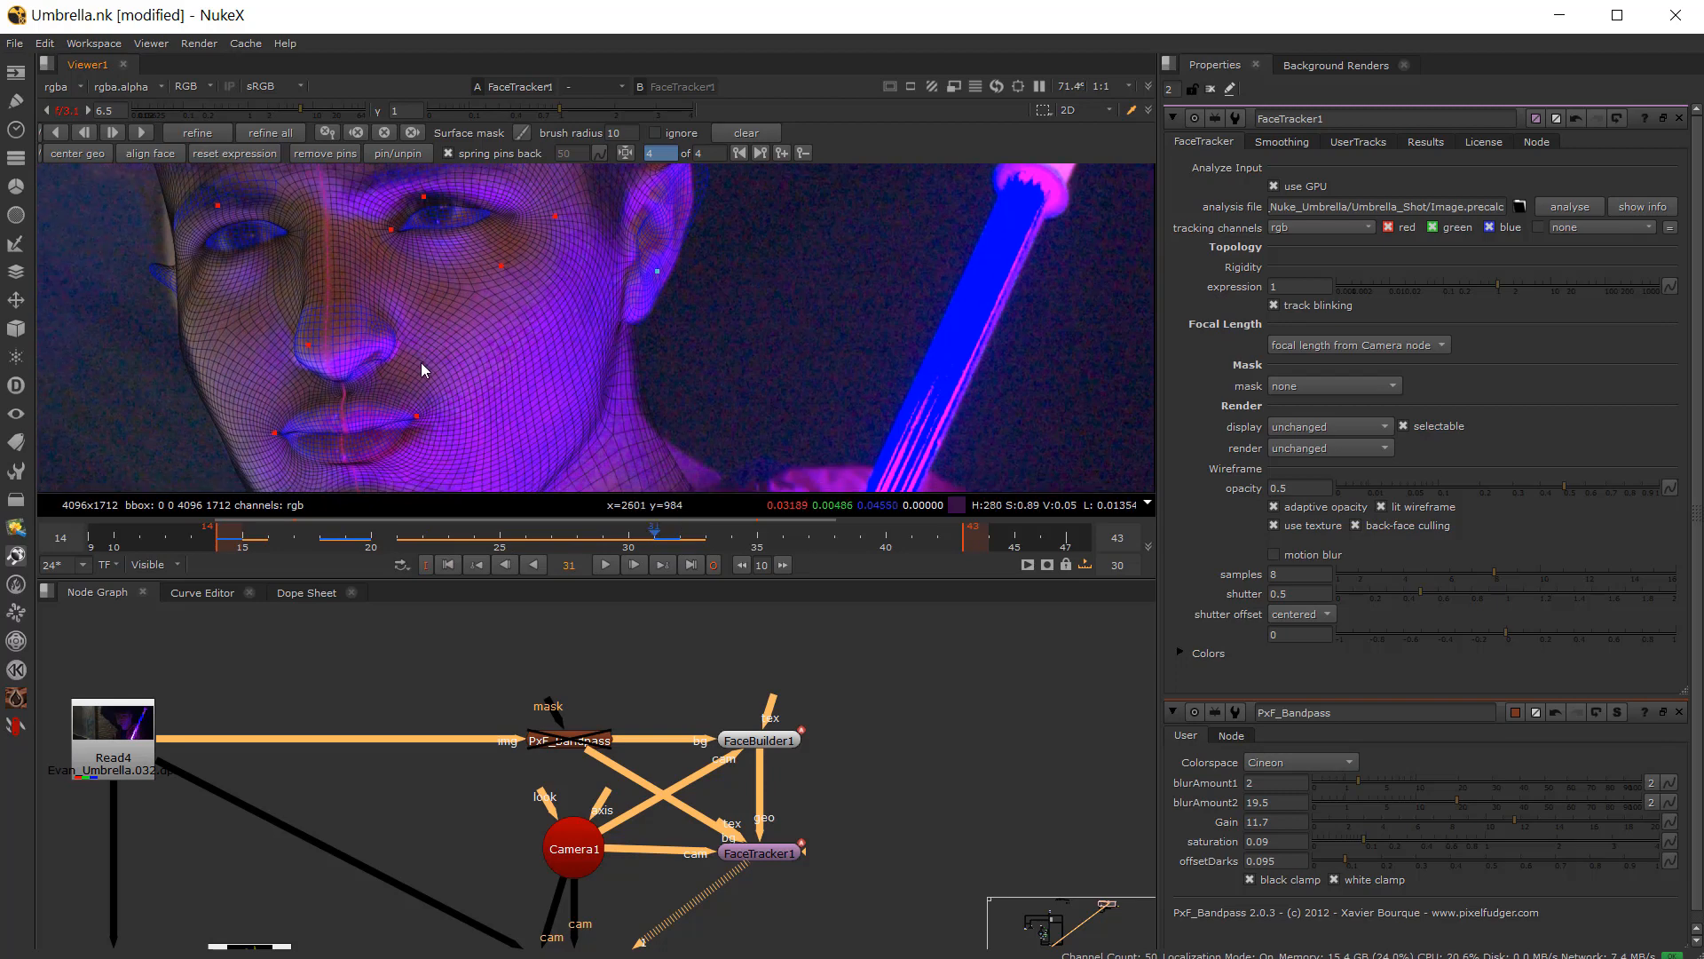
{"action": "key", "text": "Right"}
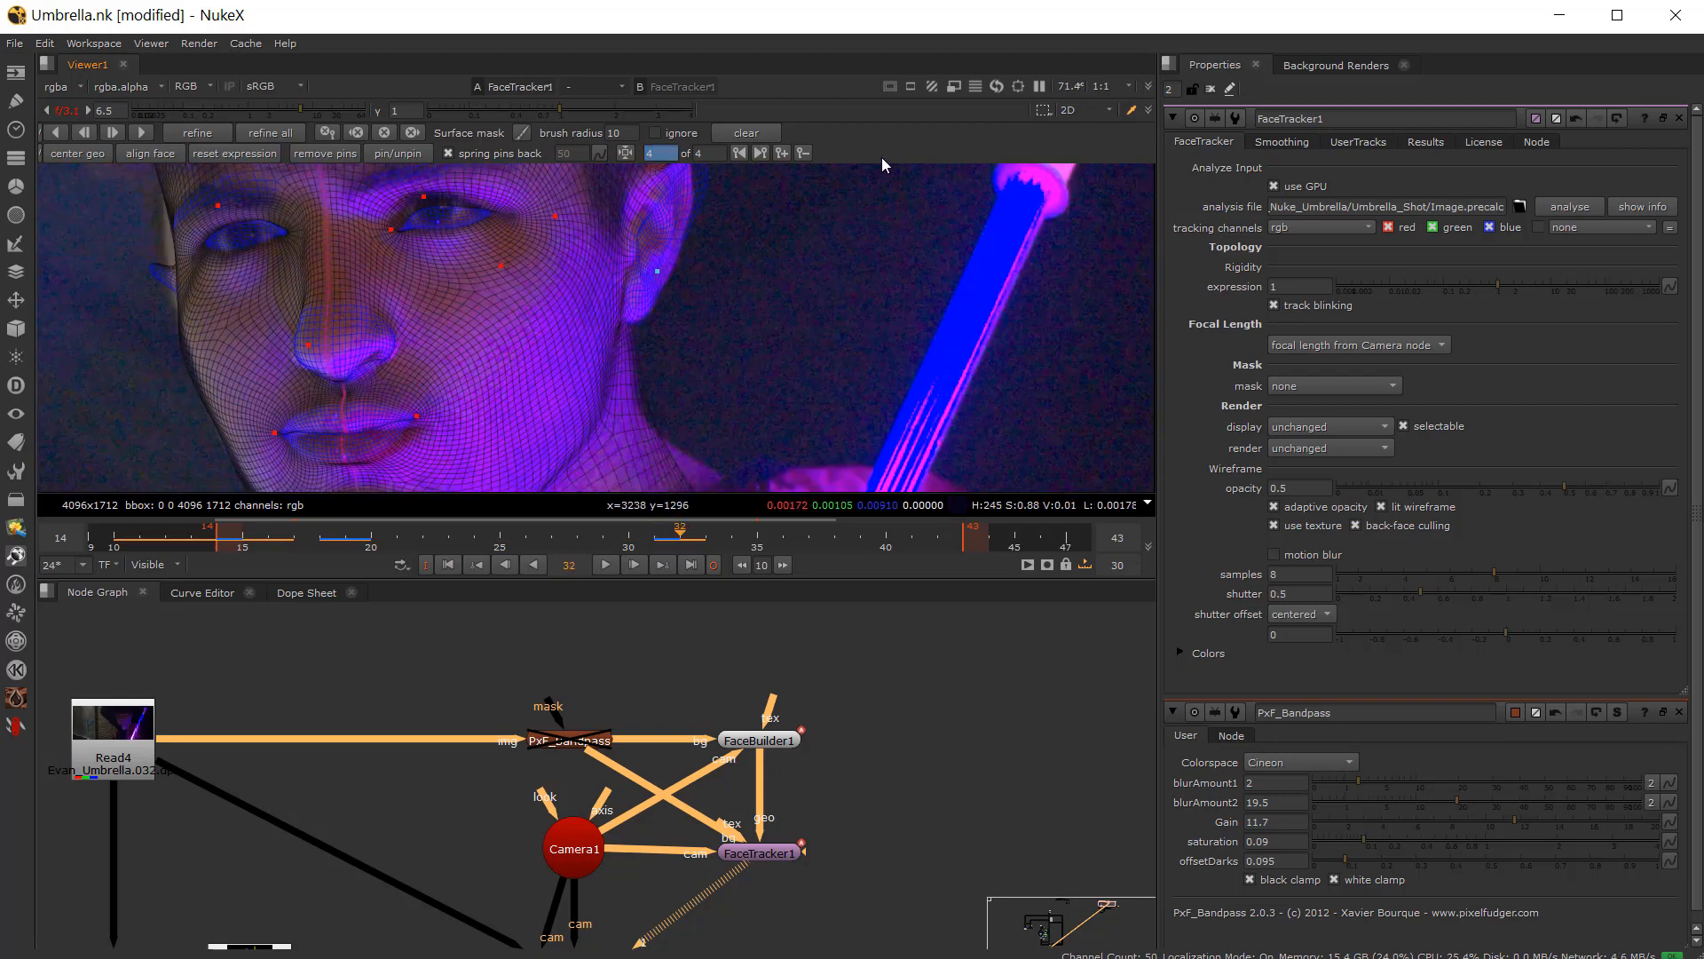
{"action": "left_click", "coordinate": [782, 153]}
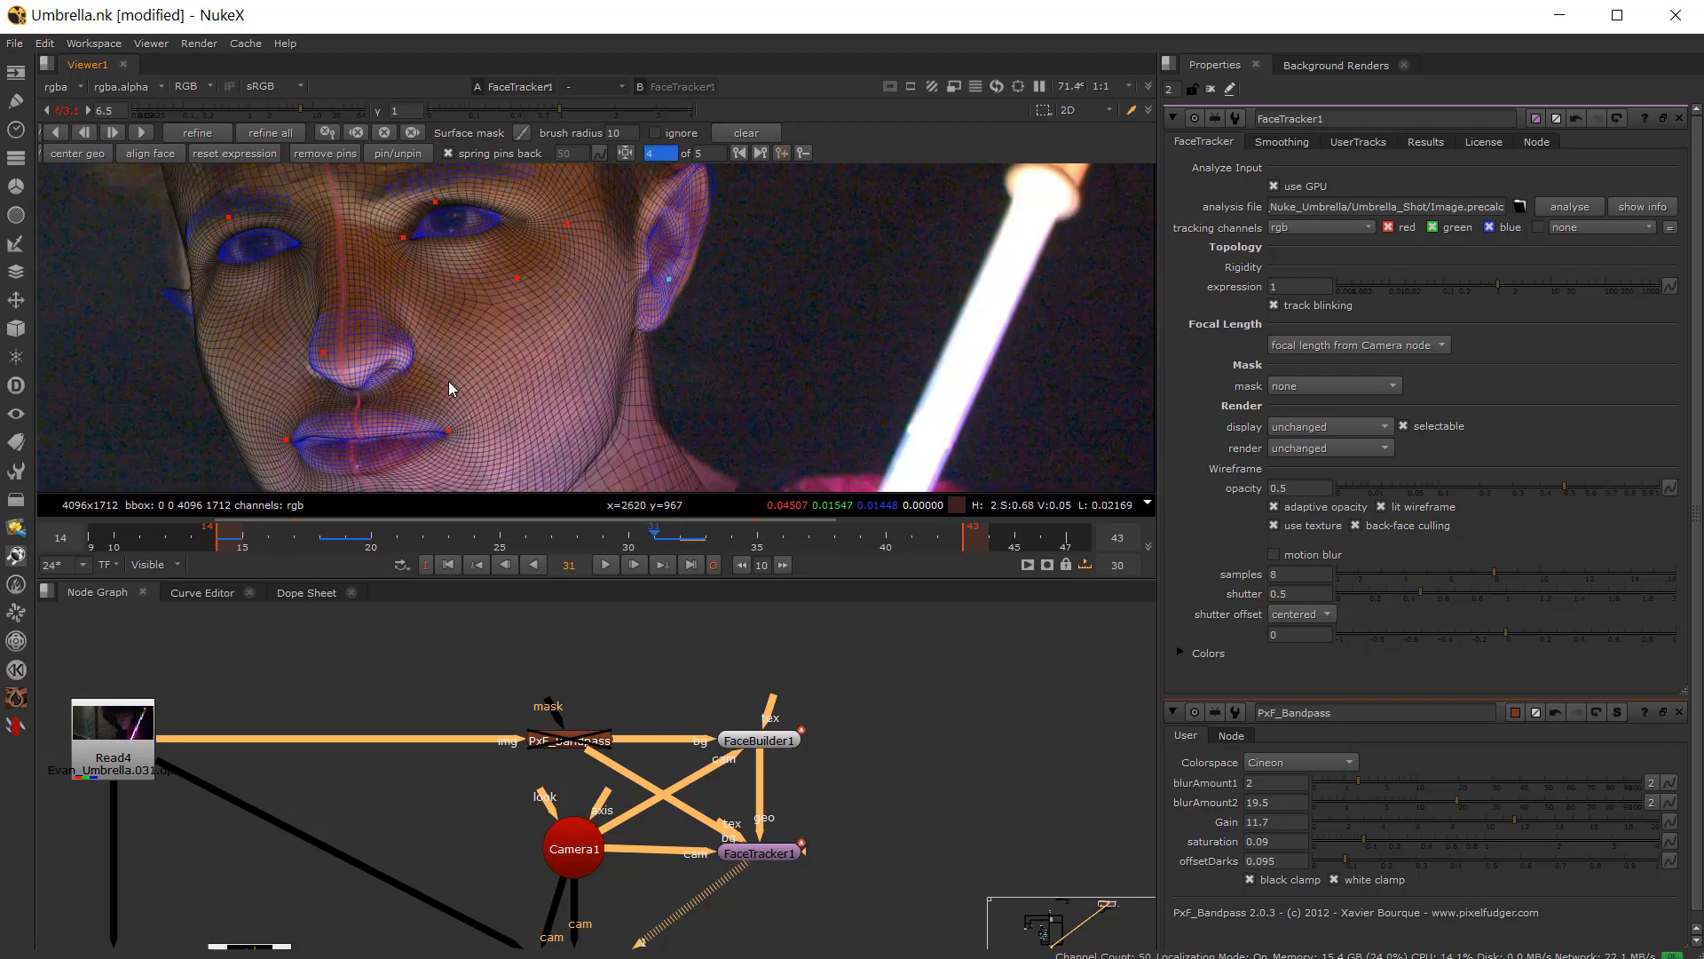
Step: On frame 32, zoom in and nudge the cheek pin below the actor's left eye
{"action": "scroll", "coordinate": [377, 365], "scroll_direction": "up", "scroll_amount": 3}
{"action": "key", "text": "Left"}
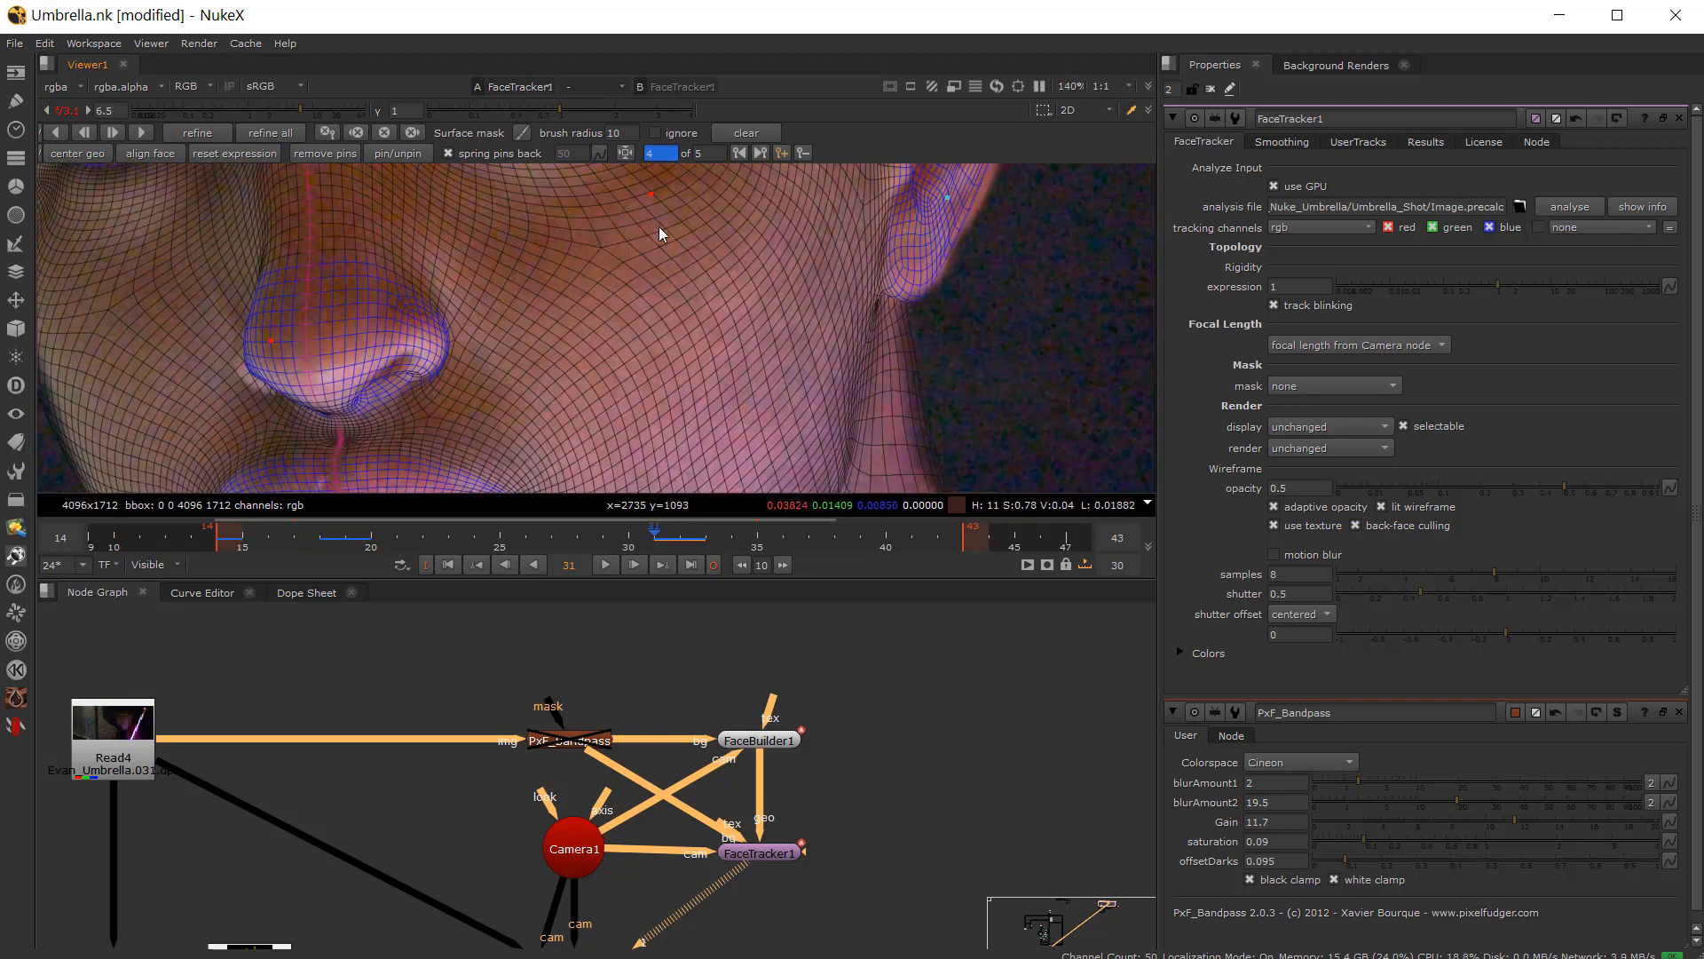
{"action": "scroll", "coordinate": [622, 245], "scroll_direction": "up", "scroll_amount": 3}
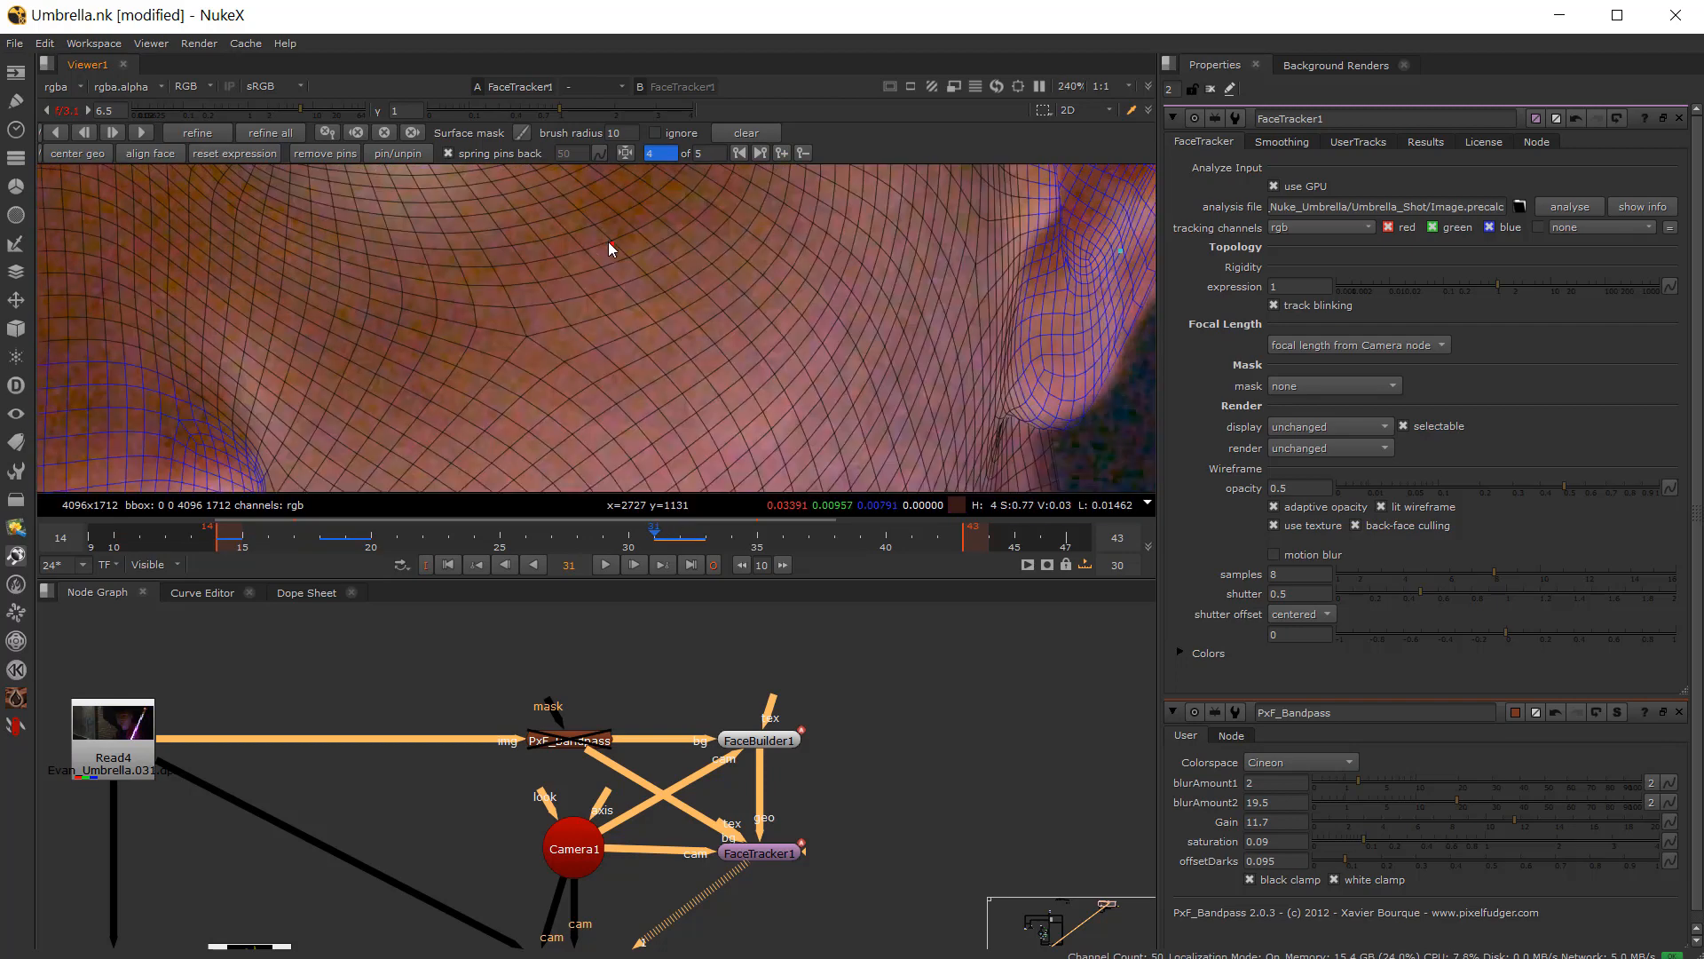
{"action": "key", "text": "Right"}
{"action": "left_click_drag", "start_coordinate": [609, 237], "coordinate": [610, 241]}
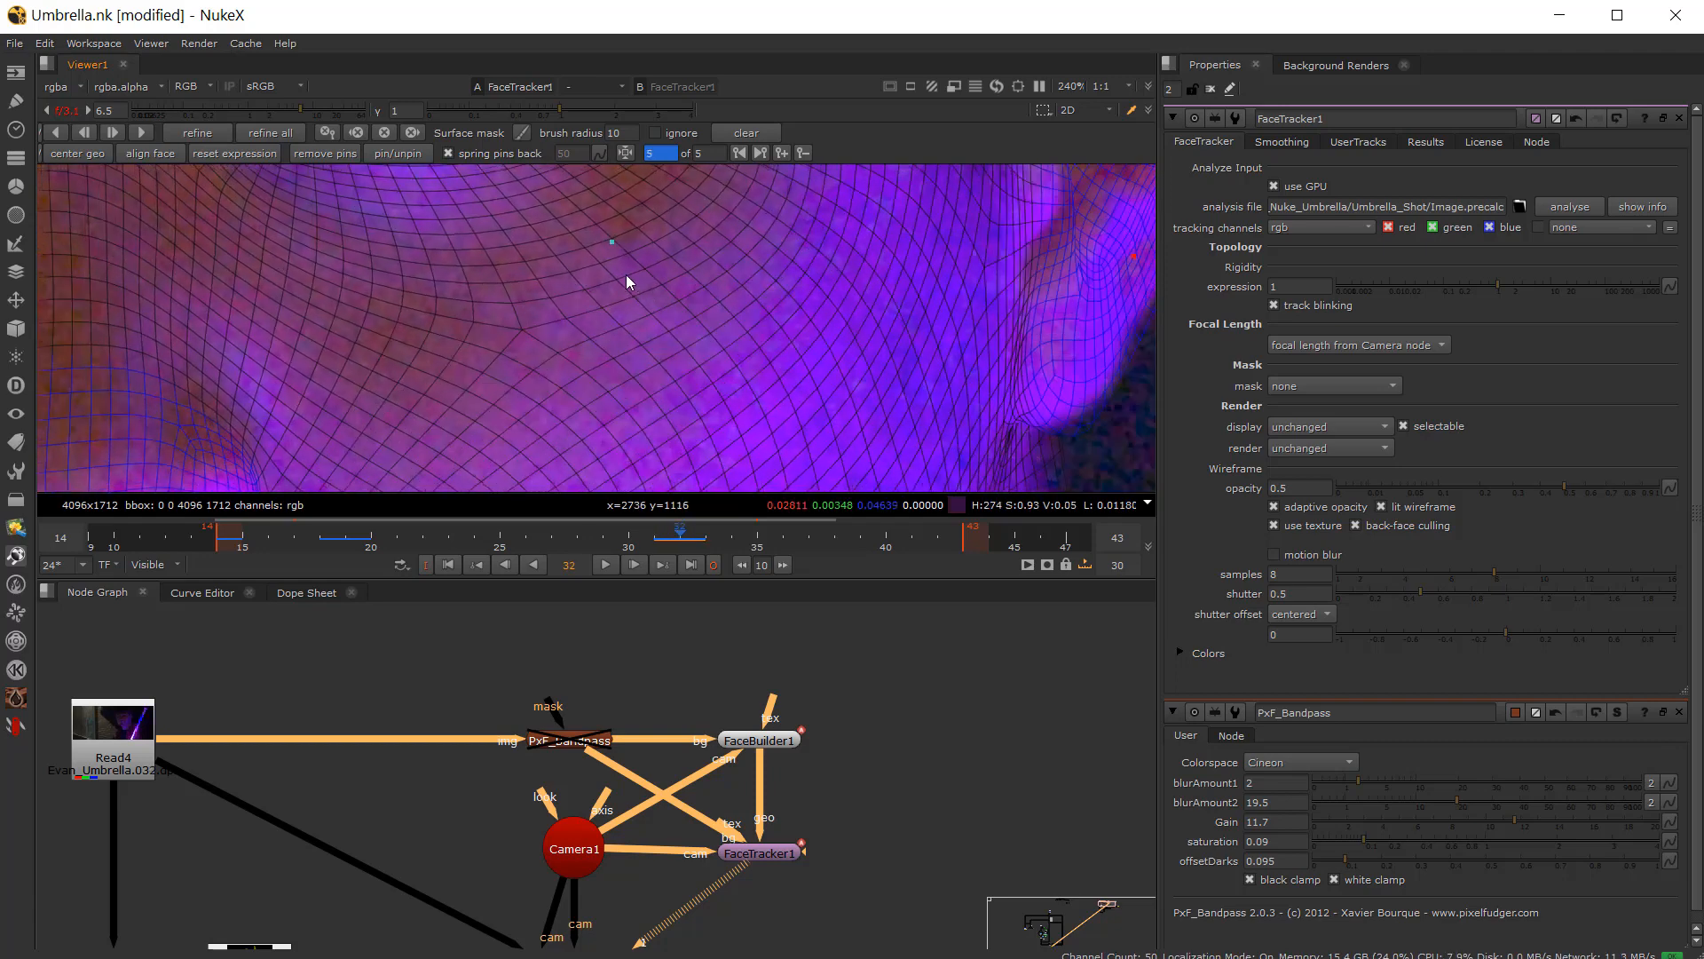
Step: On frame 32, zoom into the lips and nudge the pin at the mouth corner nearer the ear
{"action": "scroll", "coordinate": [626, 274], "scroll_direction": "down", "scroll_amount": 3}
{"action": "key", "text": "Left"}
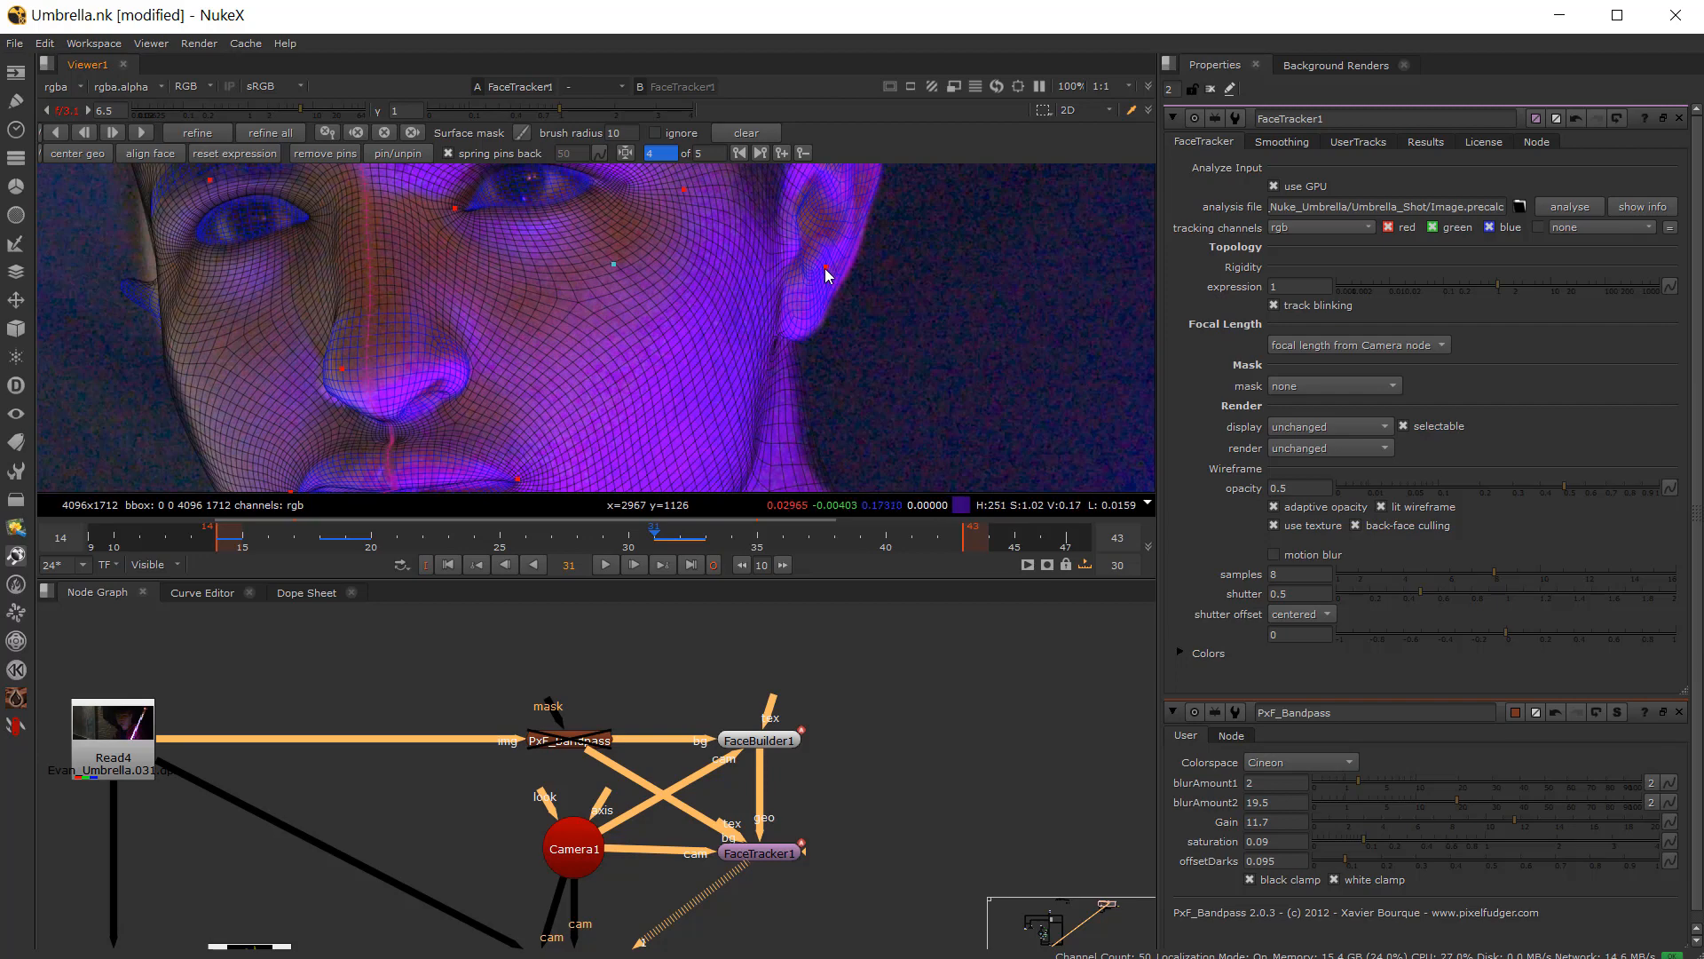
{"action": "key", "text": "Right"}
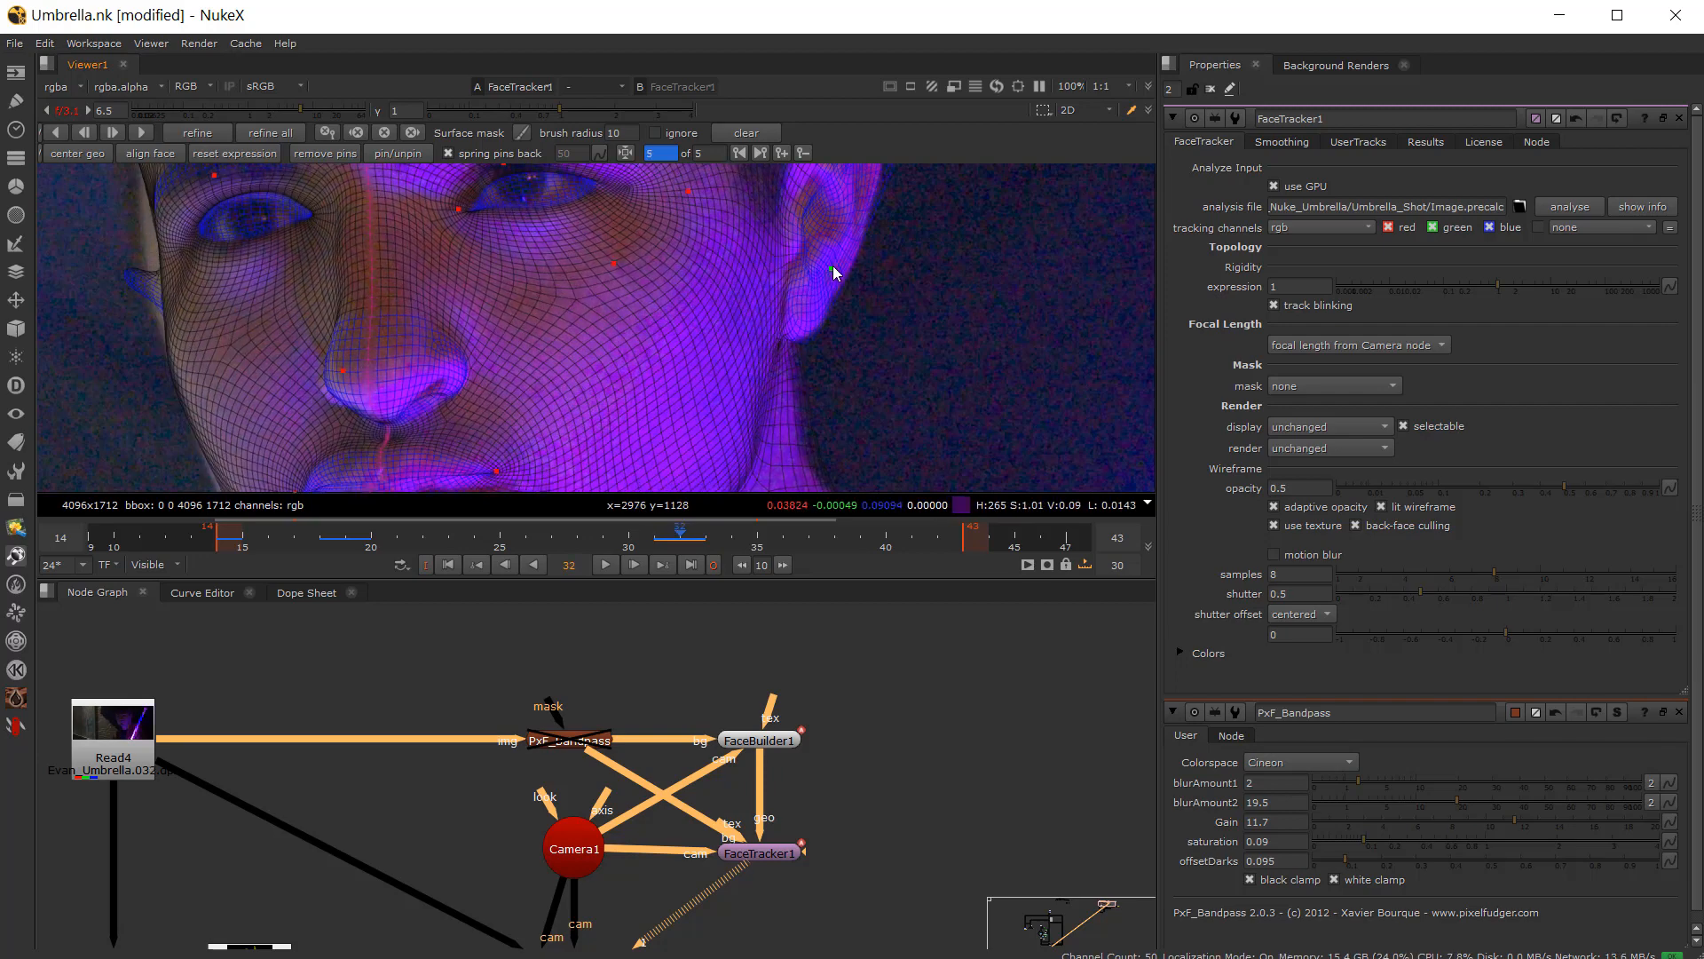
{"action": "scroll", "coordinate": [703, 247], "scroll_direction": "up", "scroll_amount": 4}
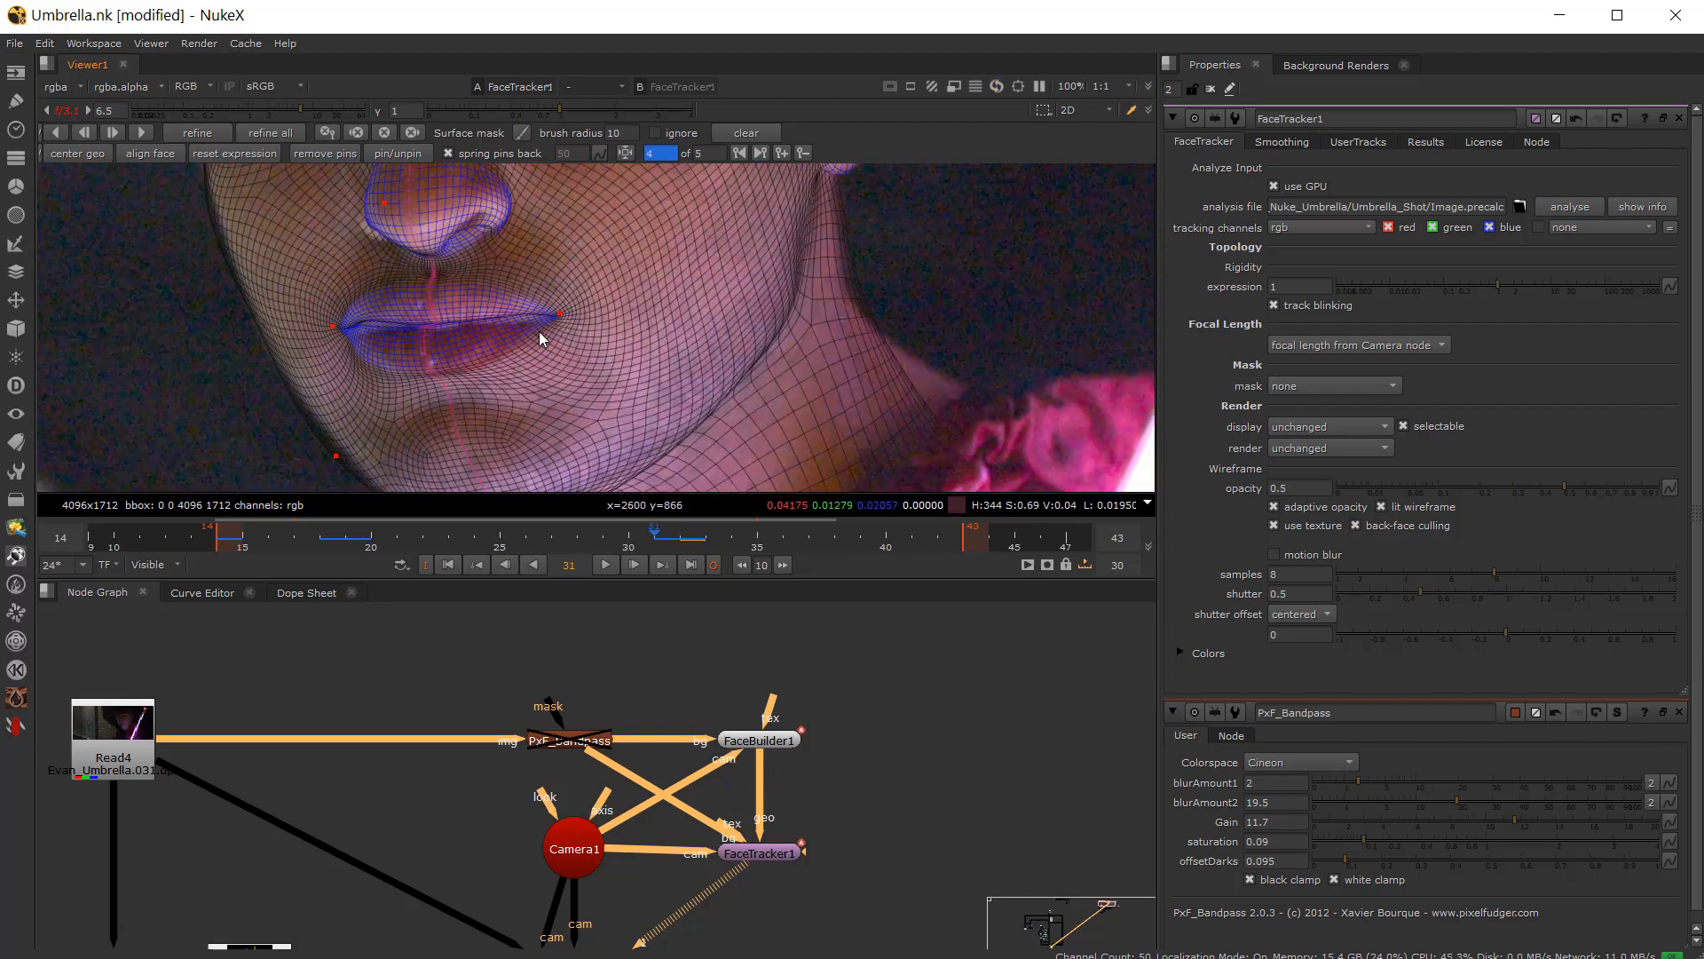
{"action": "left_click_drag", "start_coordinate": [549, 291], "coordinate": [564, 317]}
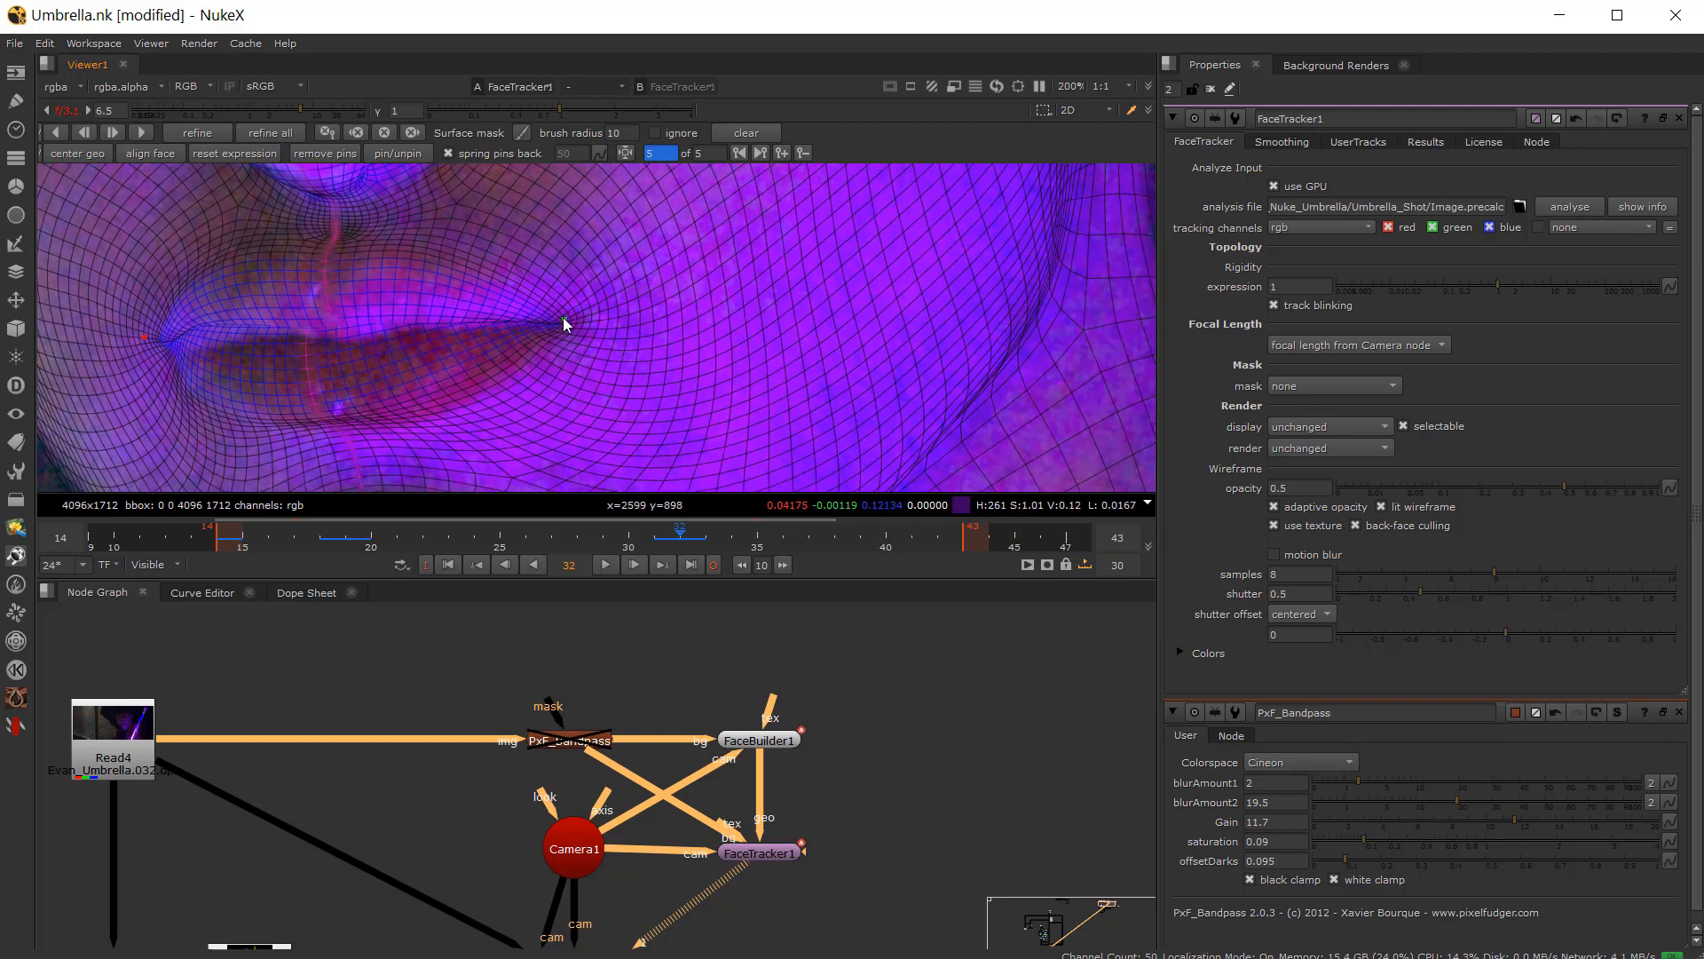
{"action": "key", "text": "Left"}
{"action": "key", "text": "Right"}
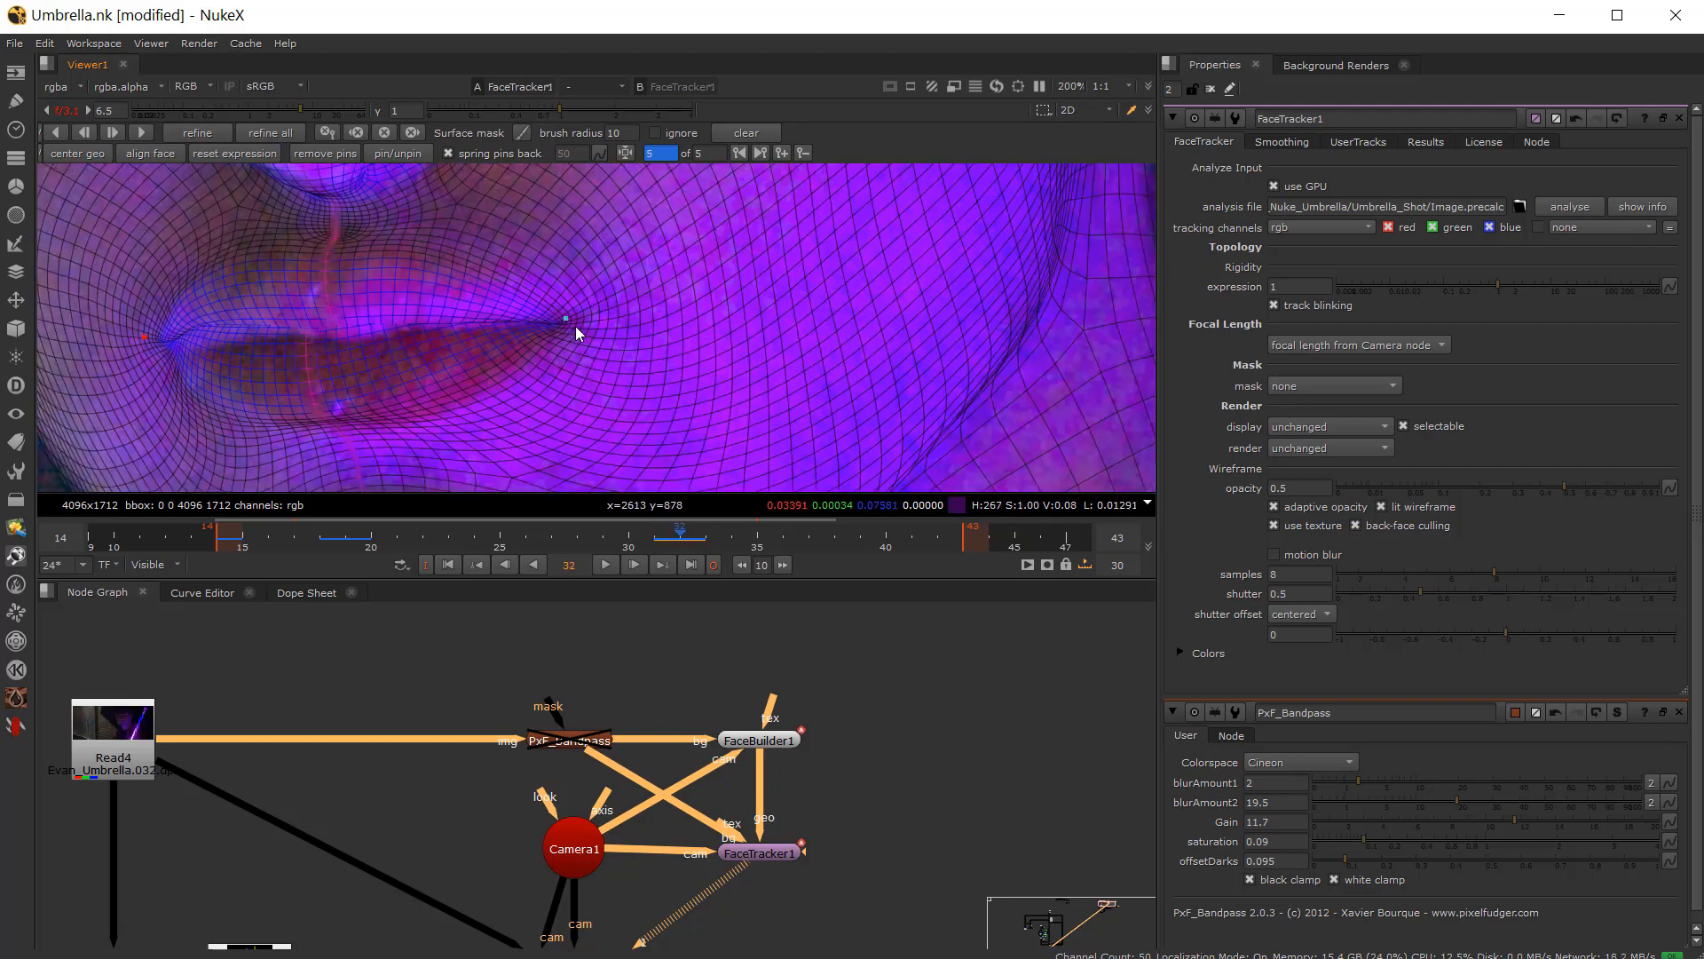
{"action": "left_click_drag", "start_coordinate": [568, 317], "coordinate": [585, 318]}
Step: Comparing frames 31 and 32, nudge the pin at the opposite corner of the mouth
{"action": "key", "text": "Left"}
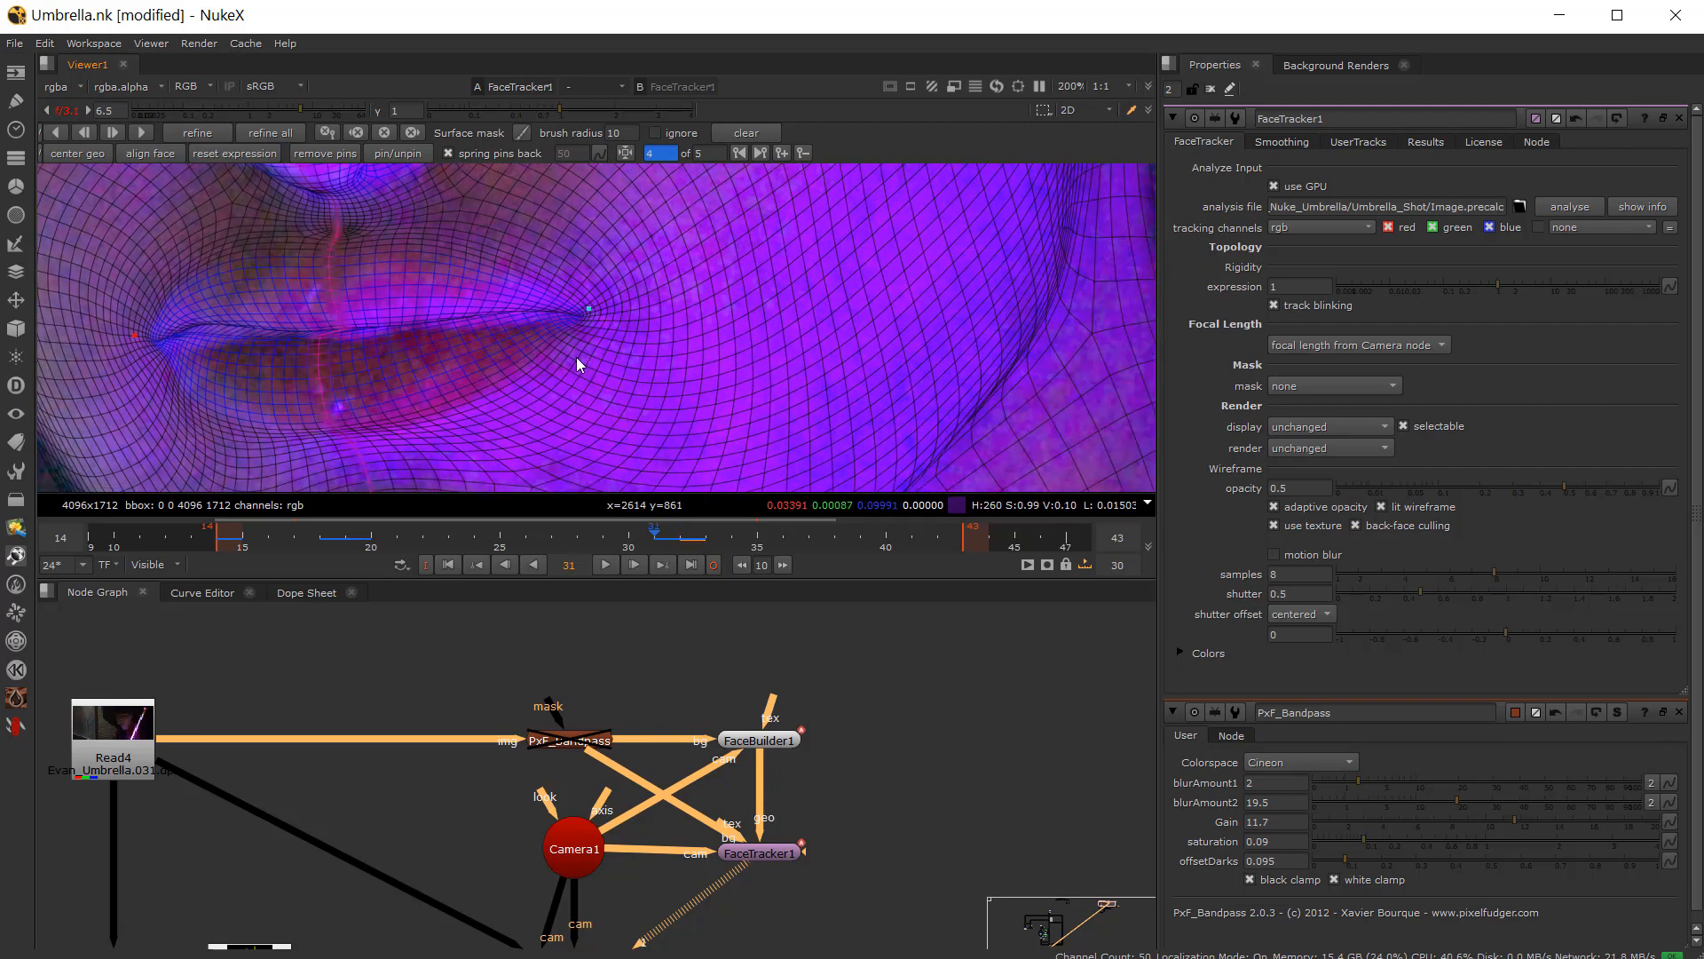
{"action": "key", "text": "Right"}
{"action": "key", "text": "Left"}
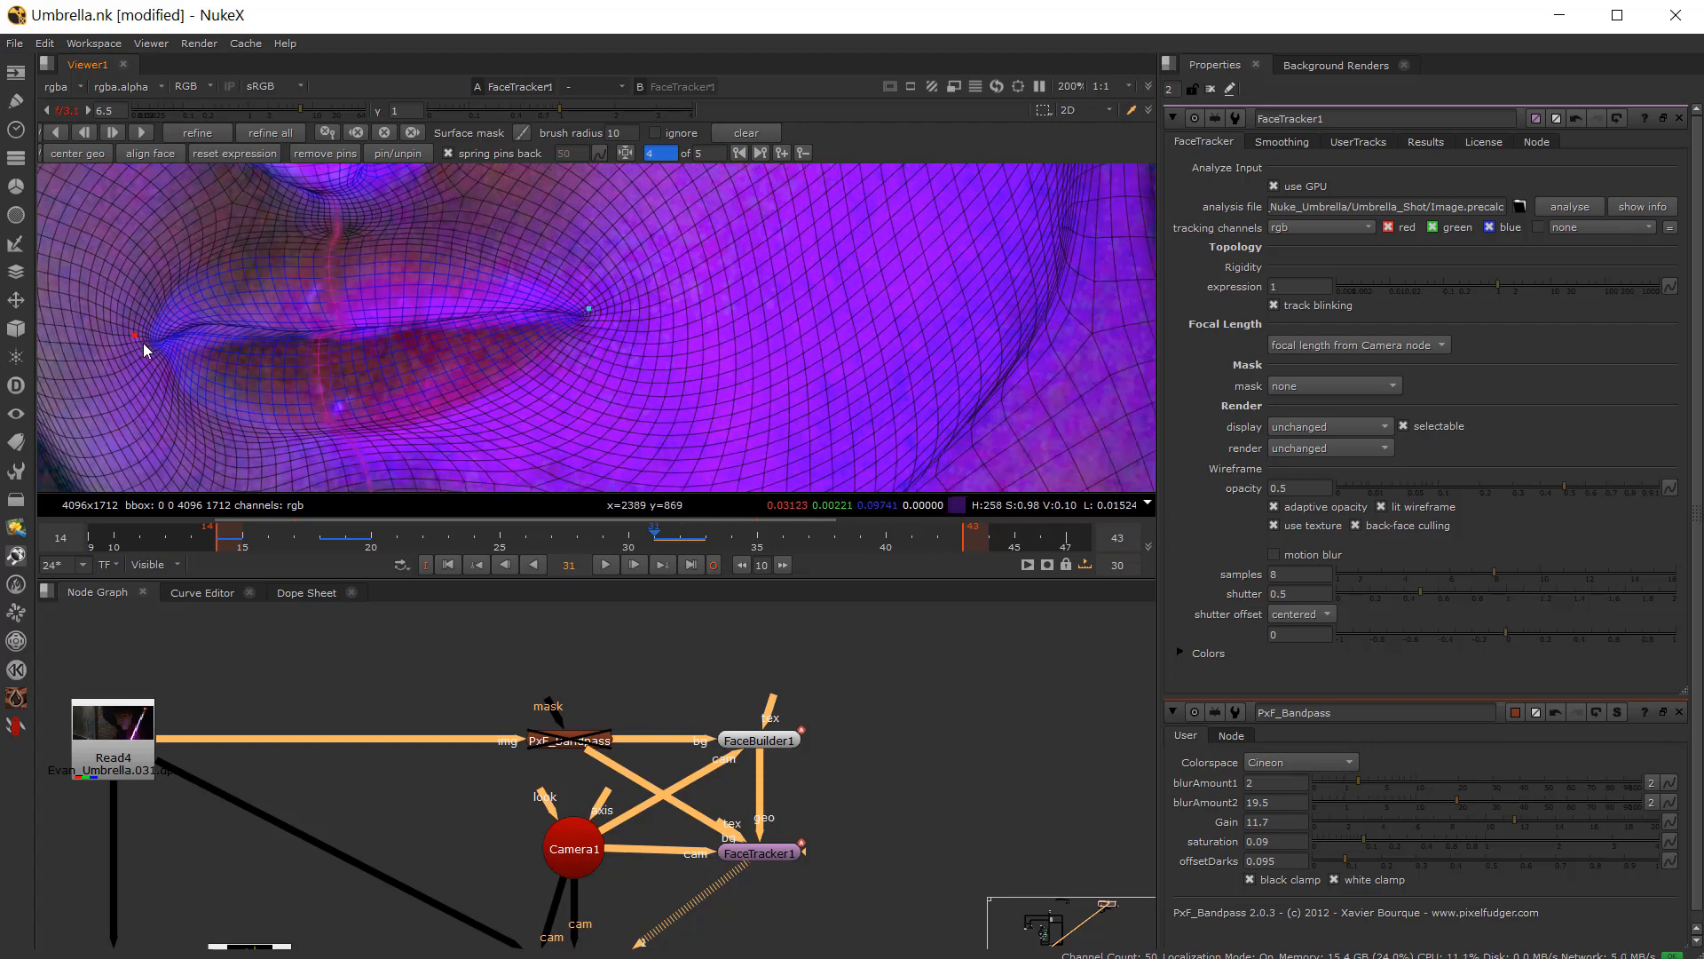
{"action": "key", "text": "Right"}
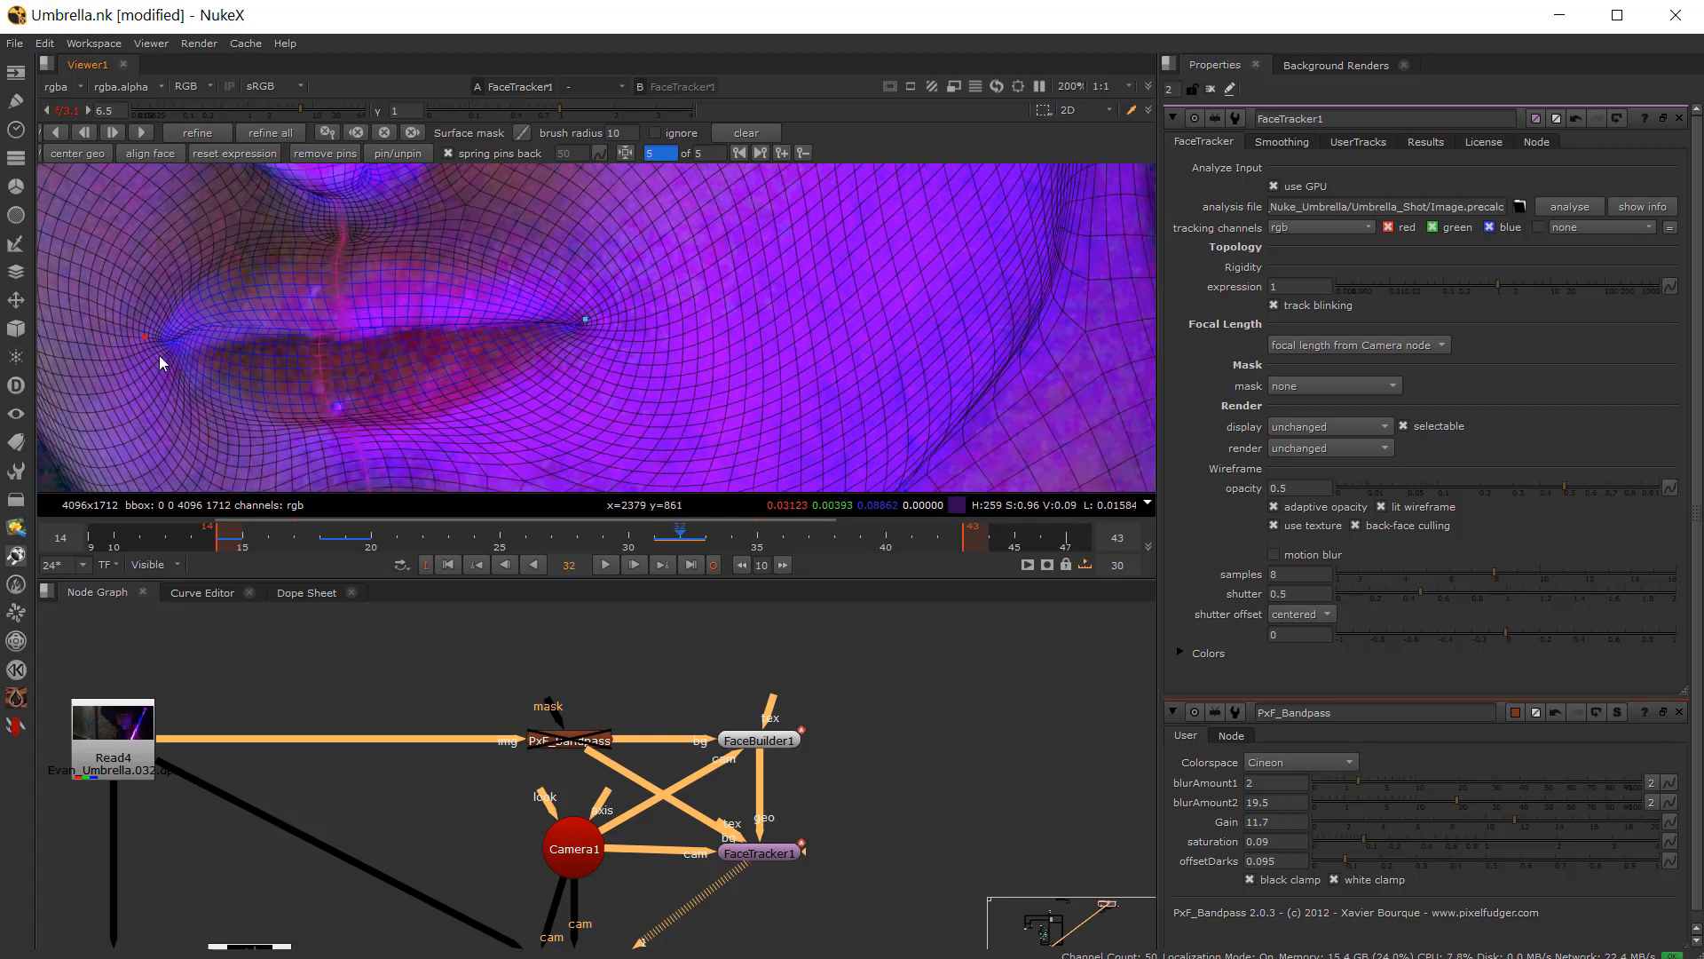
{"action": "key", "text": "Left"}
{"action": "key", "text": "Right"}
{"action": "left_click_drag", "start_coordinate": [136, 341], "coordinate": [137, 334]}
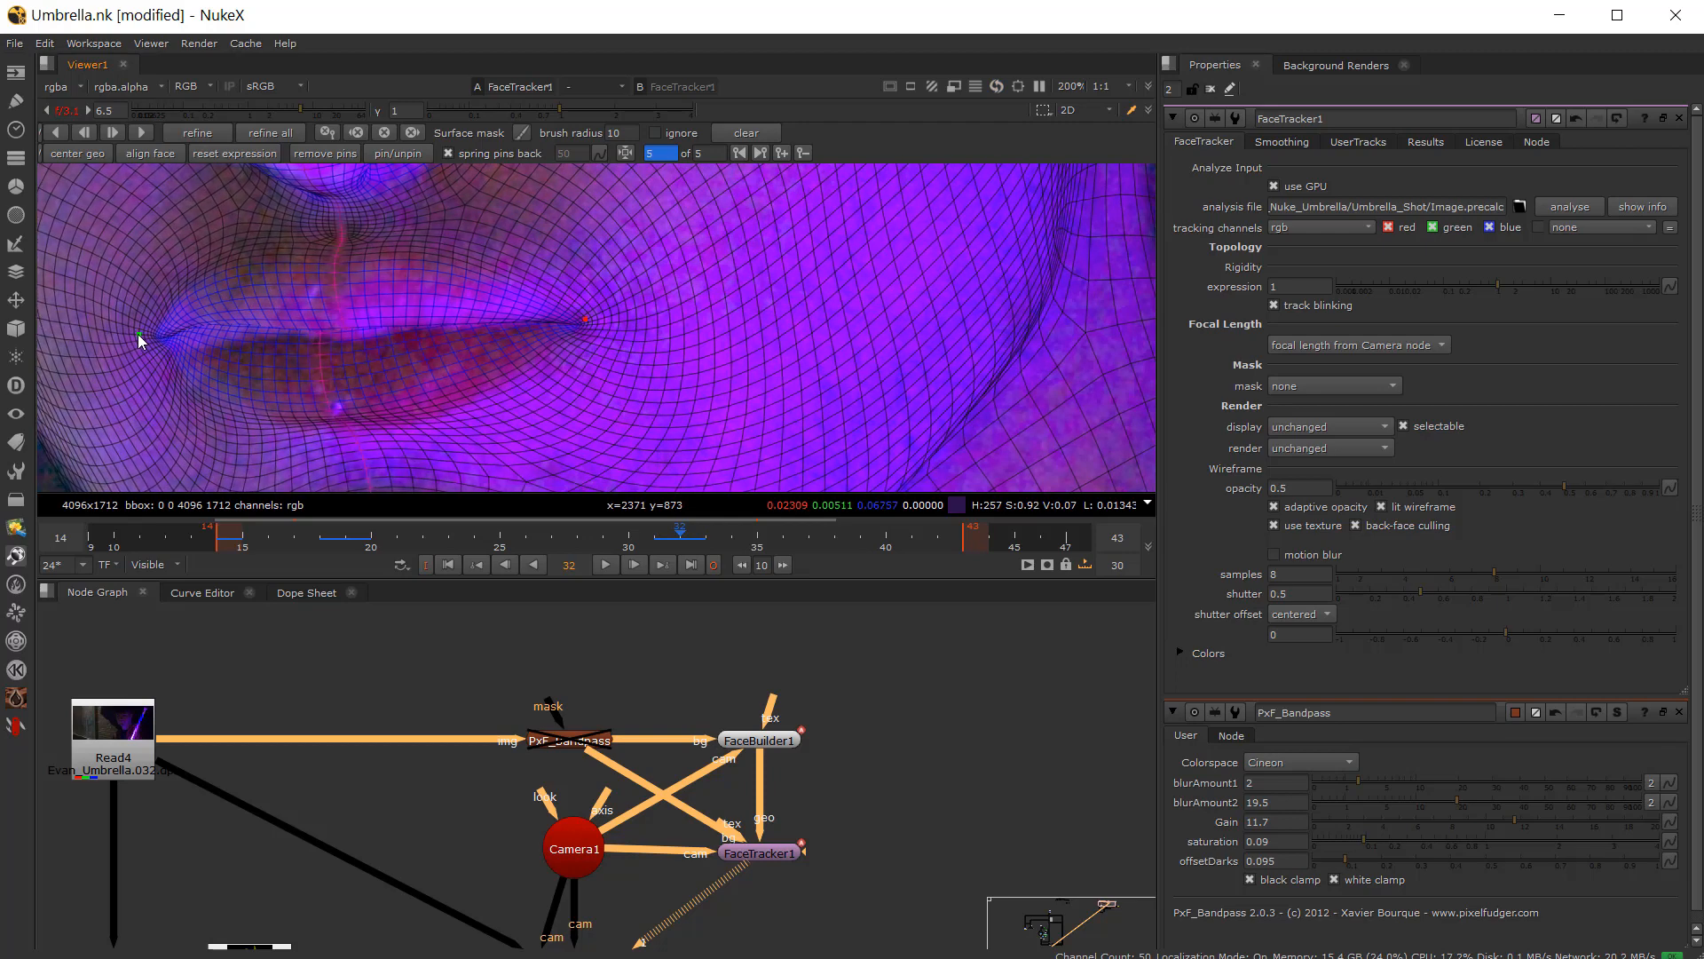
Step: Move down to the chin and nudge the jawline pin on frame 32, comparing against frame 31
{"action": "scroll", "coordinate": [346, 368], "scroll_direction": "down", "scroll_amount": 3}
{"action": "middle_click_drag", "start_coordinate": [346, 369], "coordinate": [340, 218]}
{"action": "key", "text": "Left"}
{"action": "key", "text": "Right"}
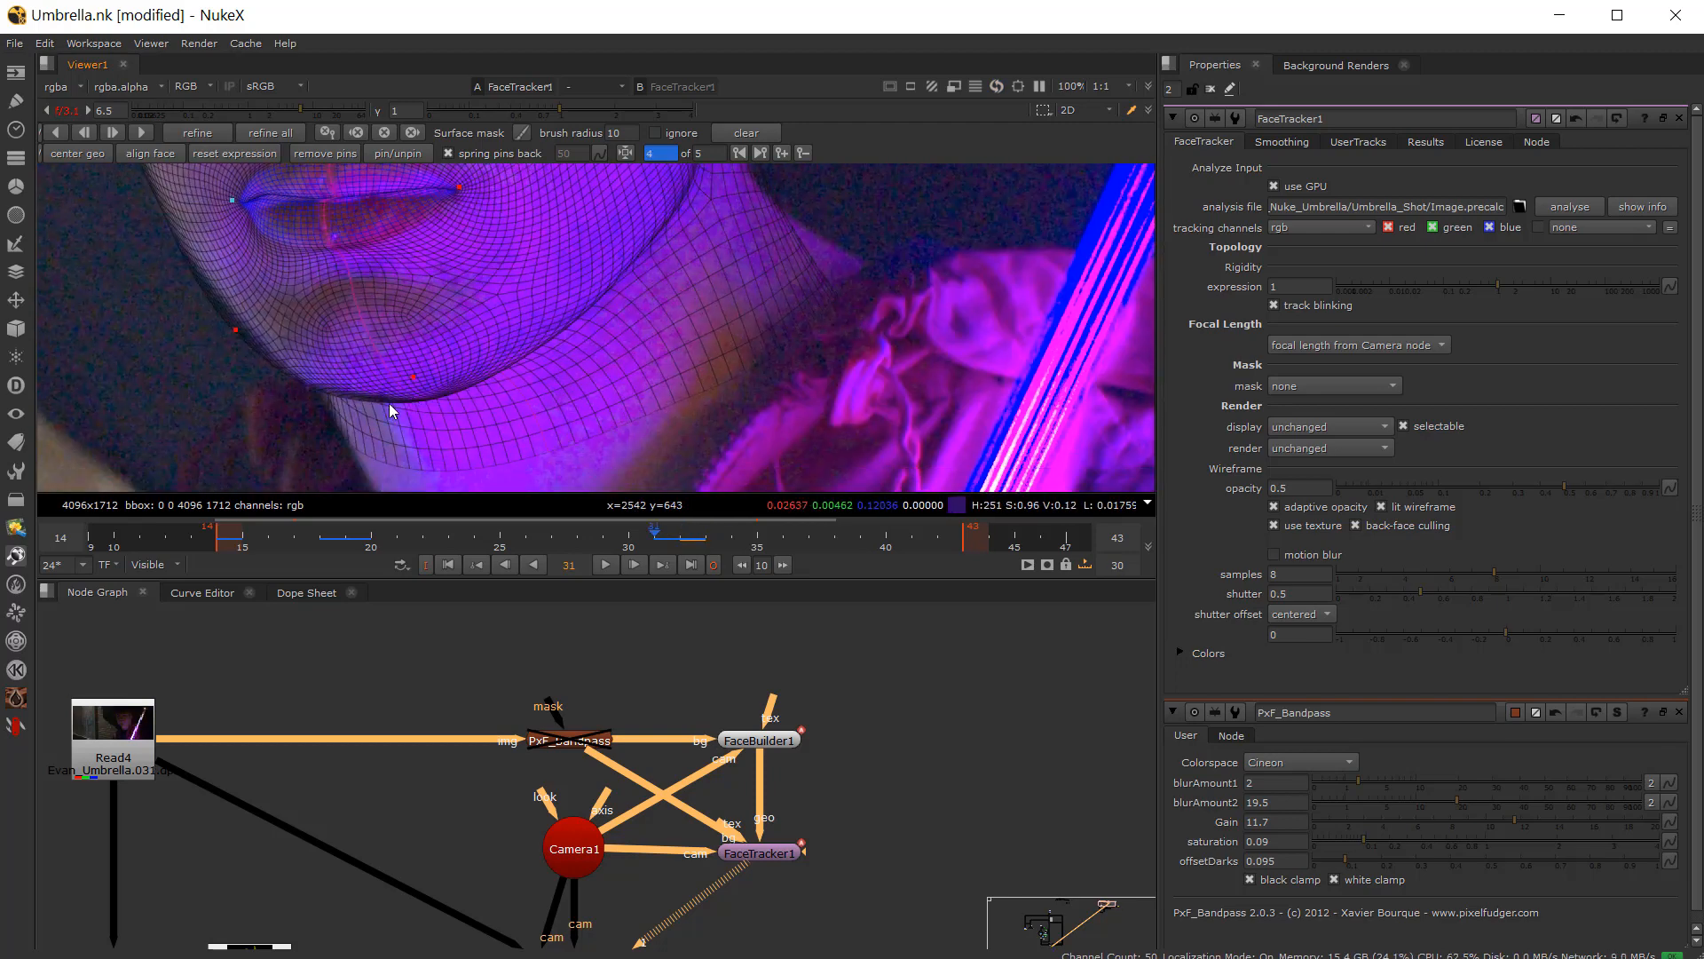
{"action": "scroll", "coordinate": [396, 398], "scroll_direction": "up", "scroll_amount": 3}
{"action": "key", "text": "Left"}
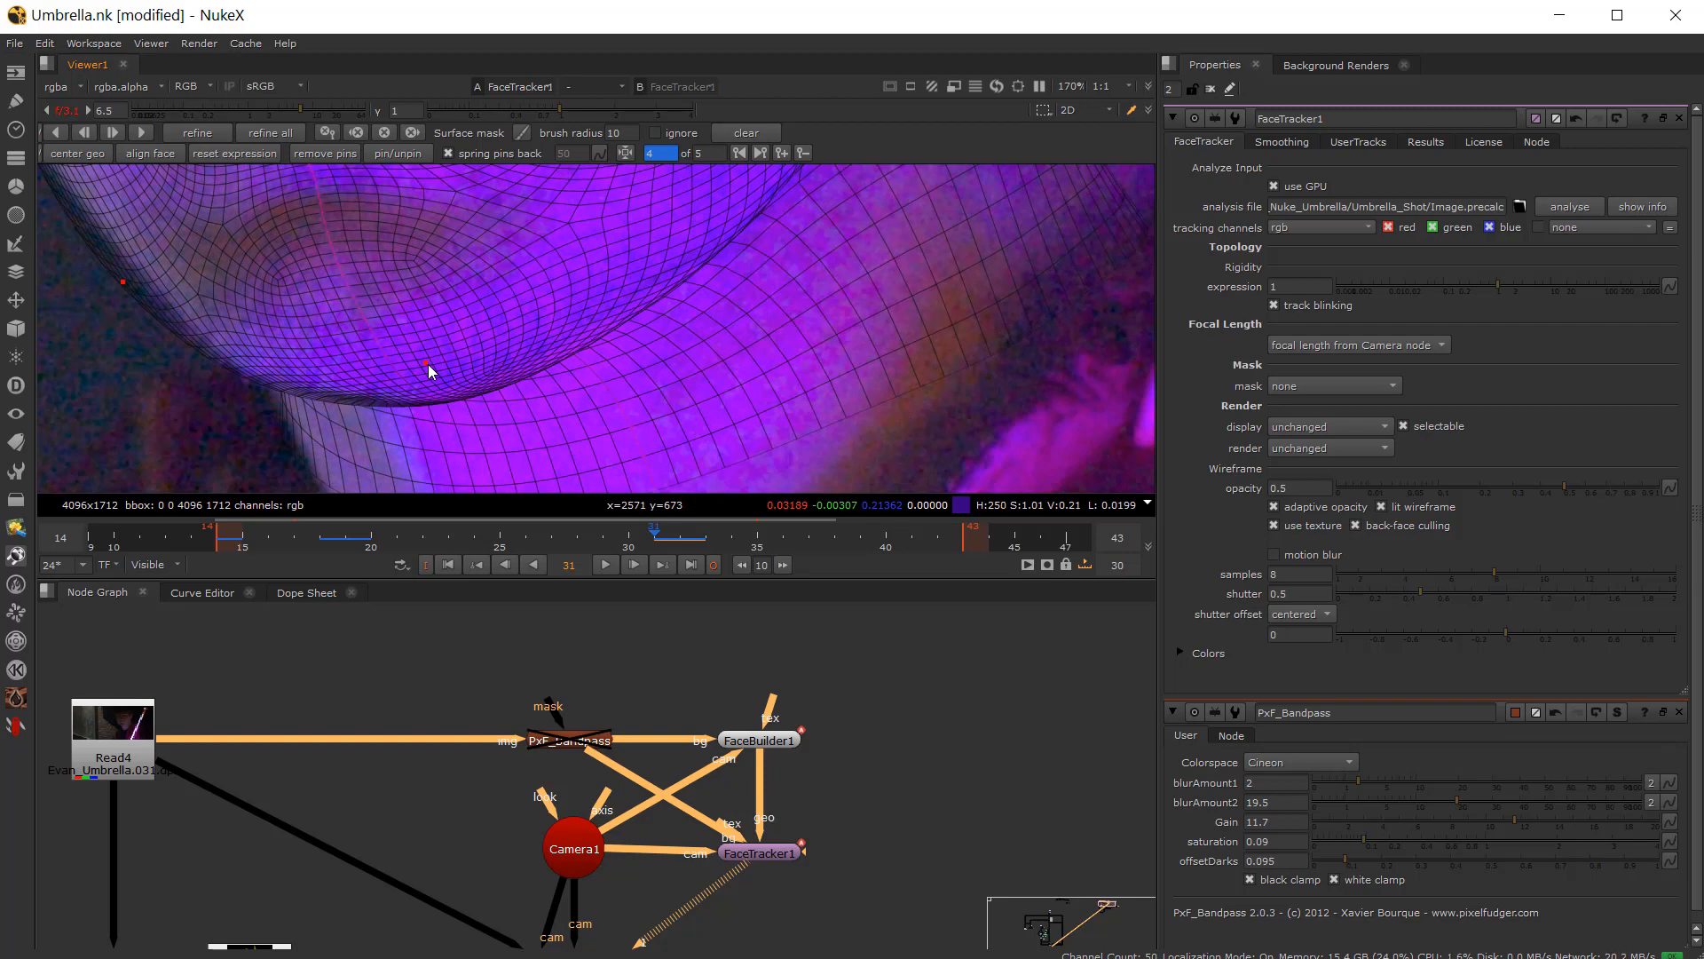
{"action": "key", "text": "Right"}
{"action": "key", "text": "Left"}
{"action": "key", "text": "Right"}
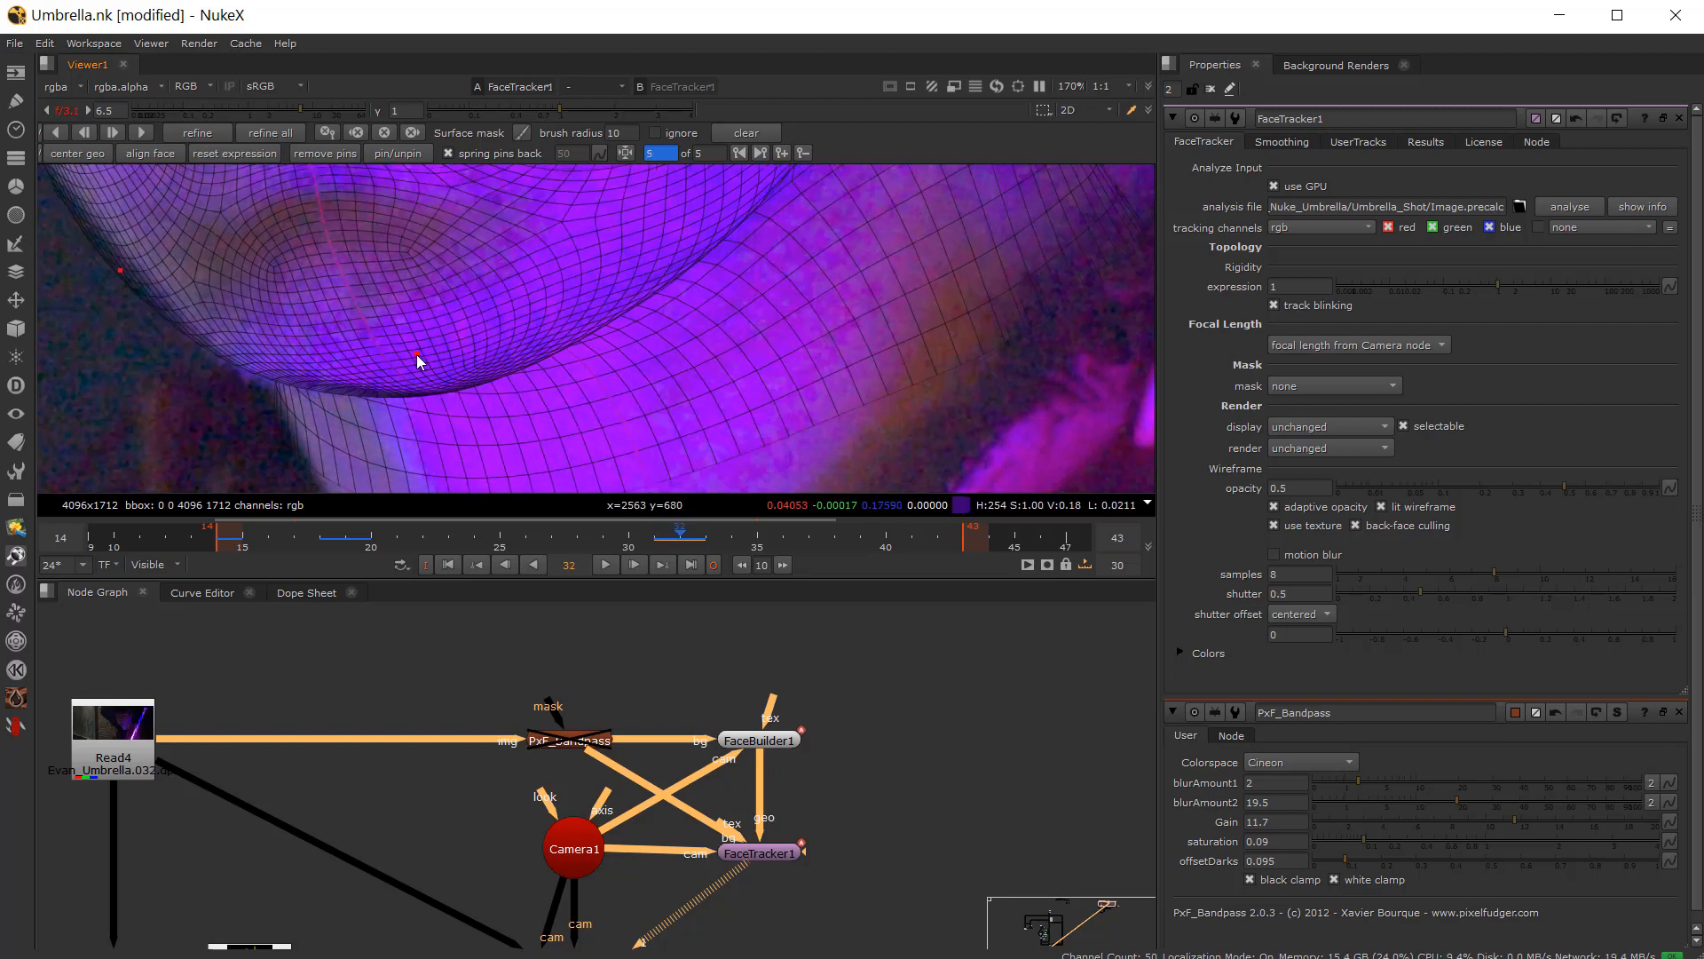
{"action": "key", "text": "Left"}
{"action": "key", "text": "Right"}
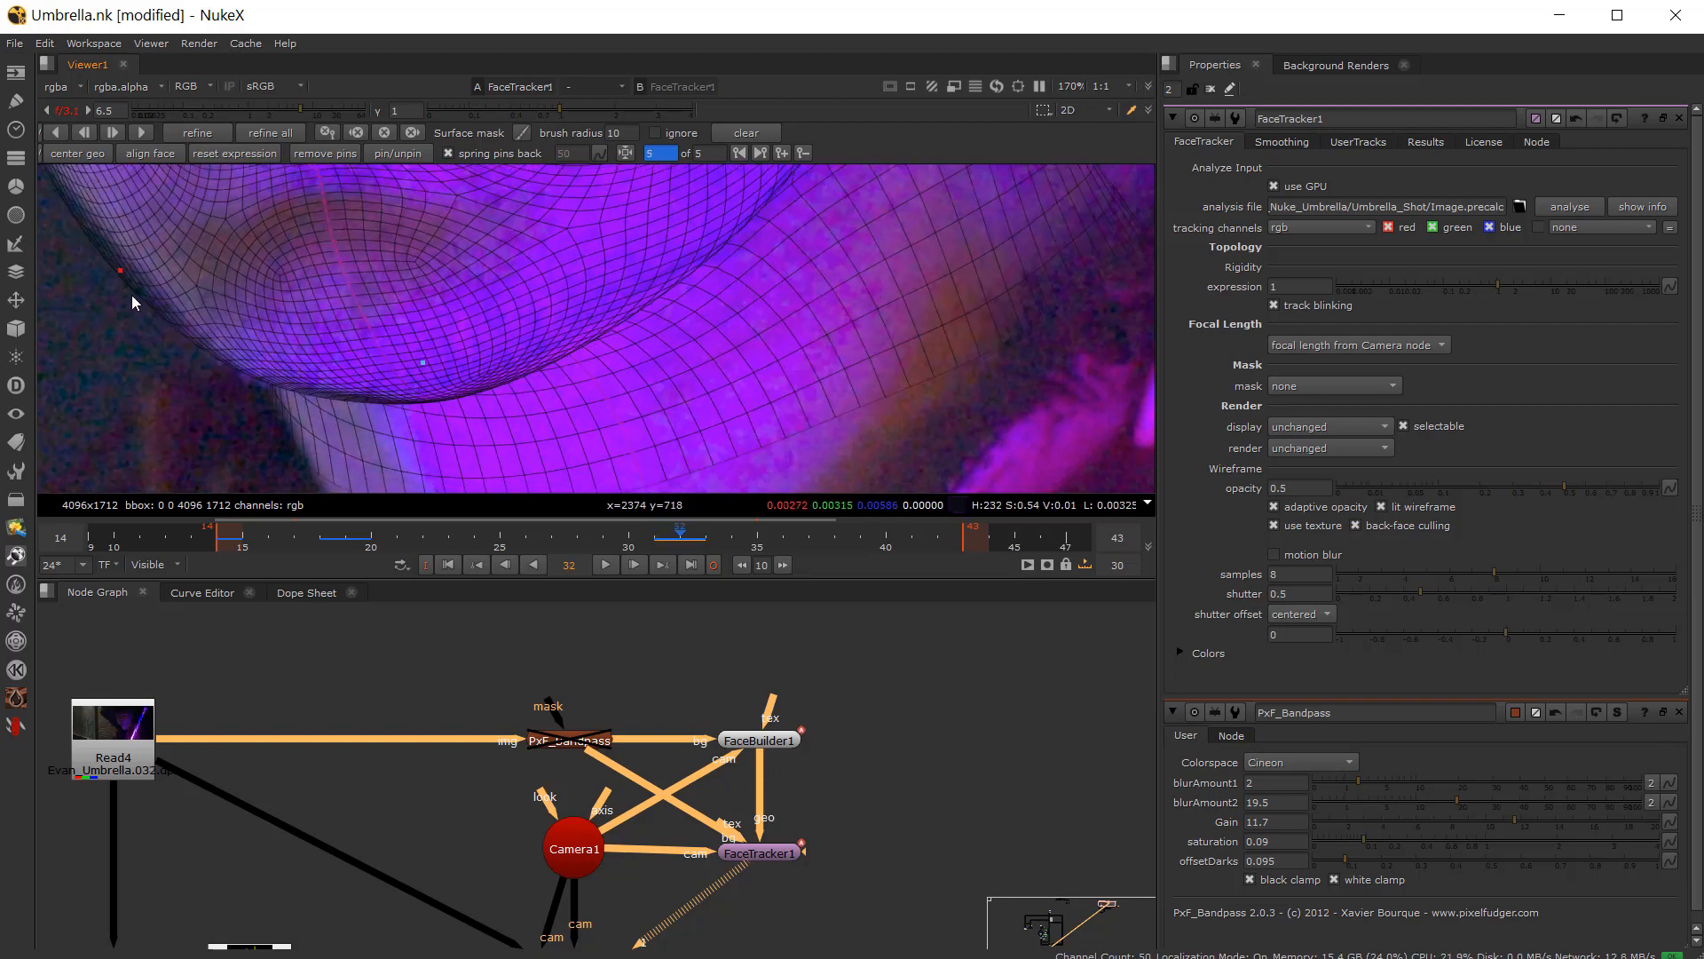
{"action": "middle_click_drag", "start_coordinate": [109, 274], "coordinate": [332, 355]}
{"action": "key", "text": "Left"}
{"action": "key", "text": "Right"}
{"action": "key", "text": "Left"}
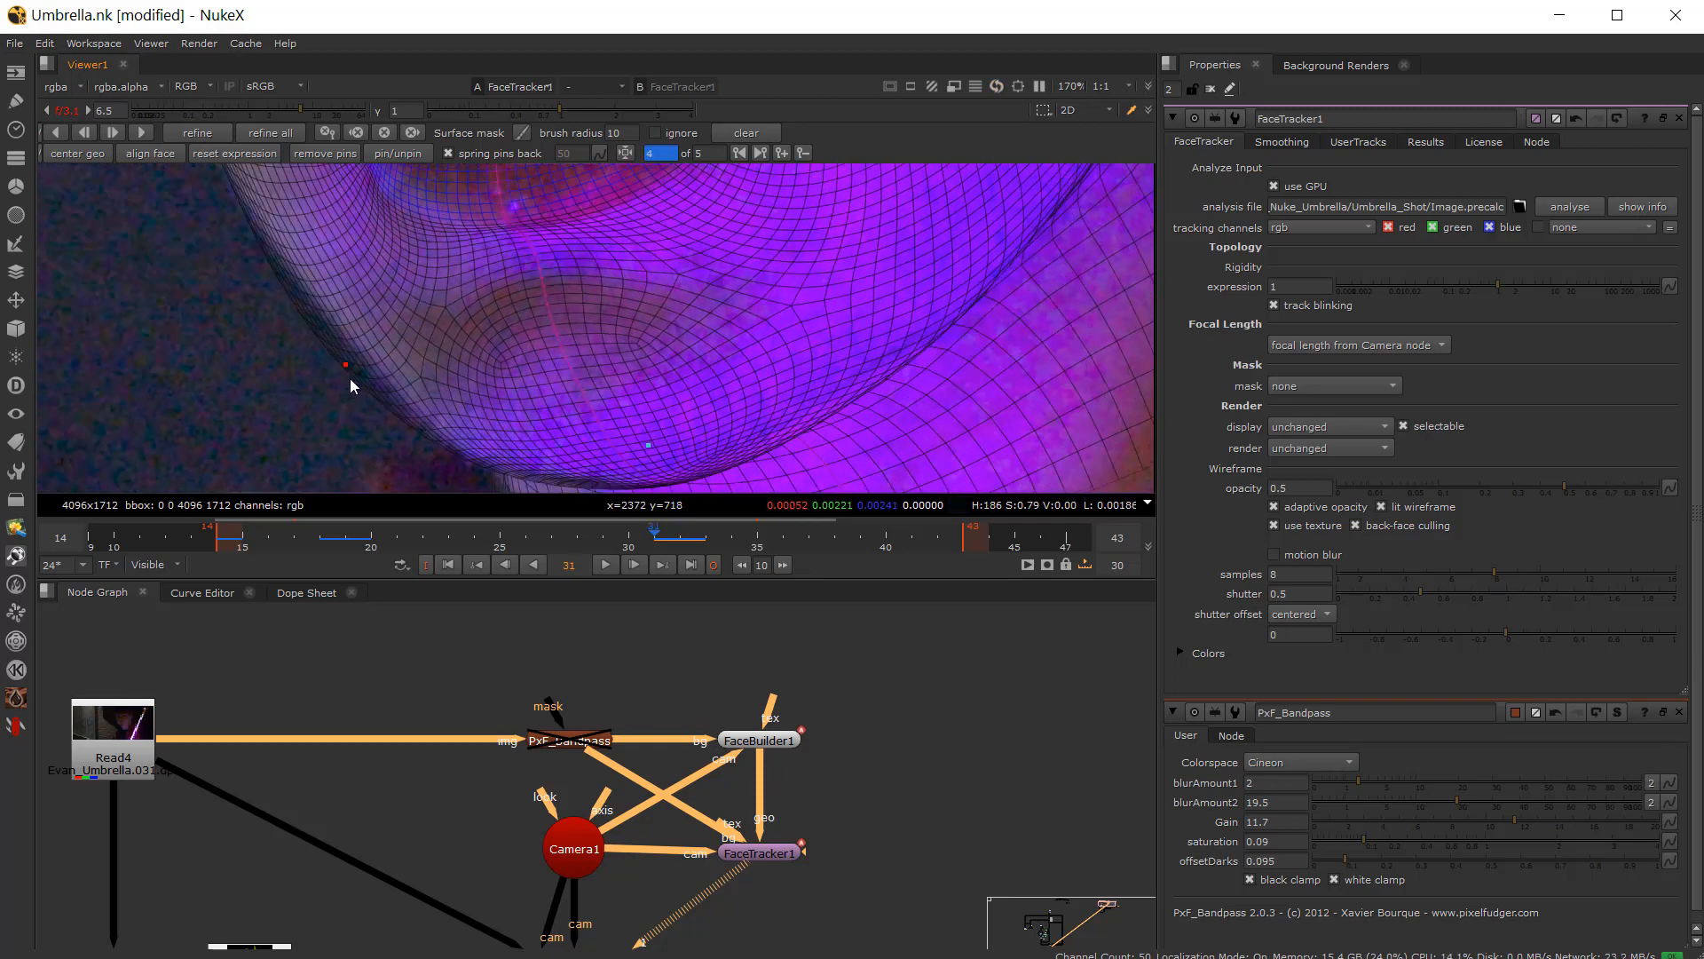
{"action": "key", "text": "Right"}
{"action": "key", "text": "Left"}
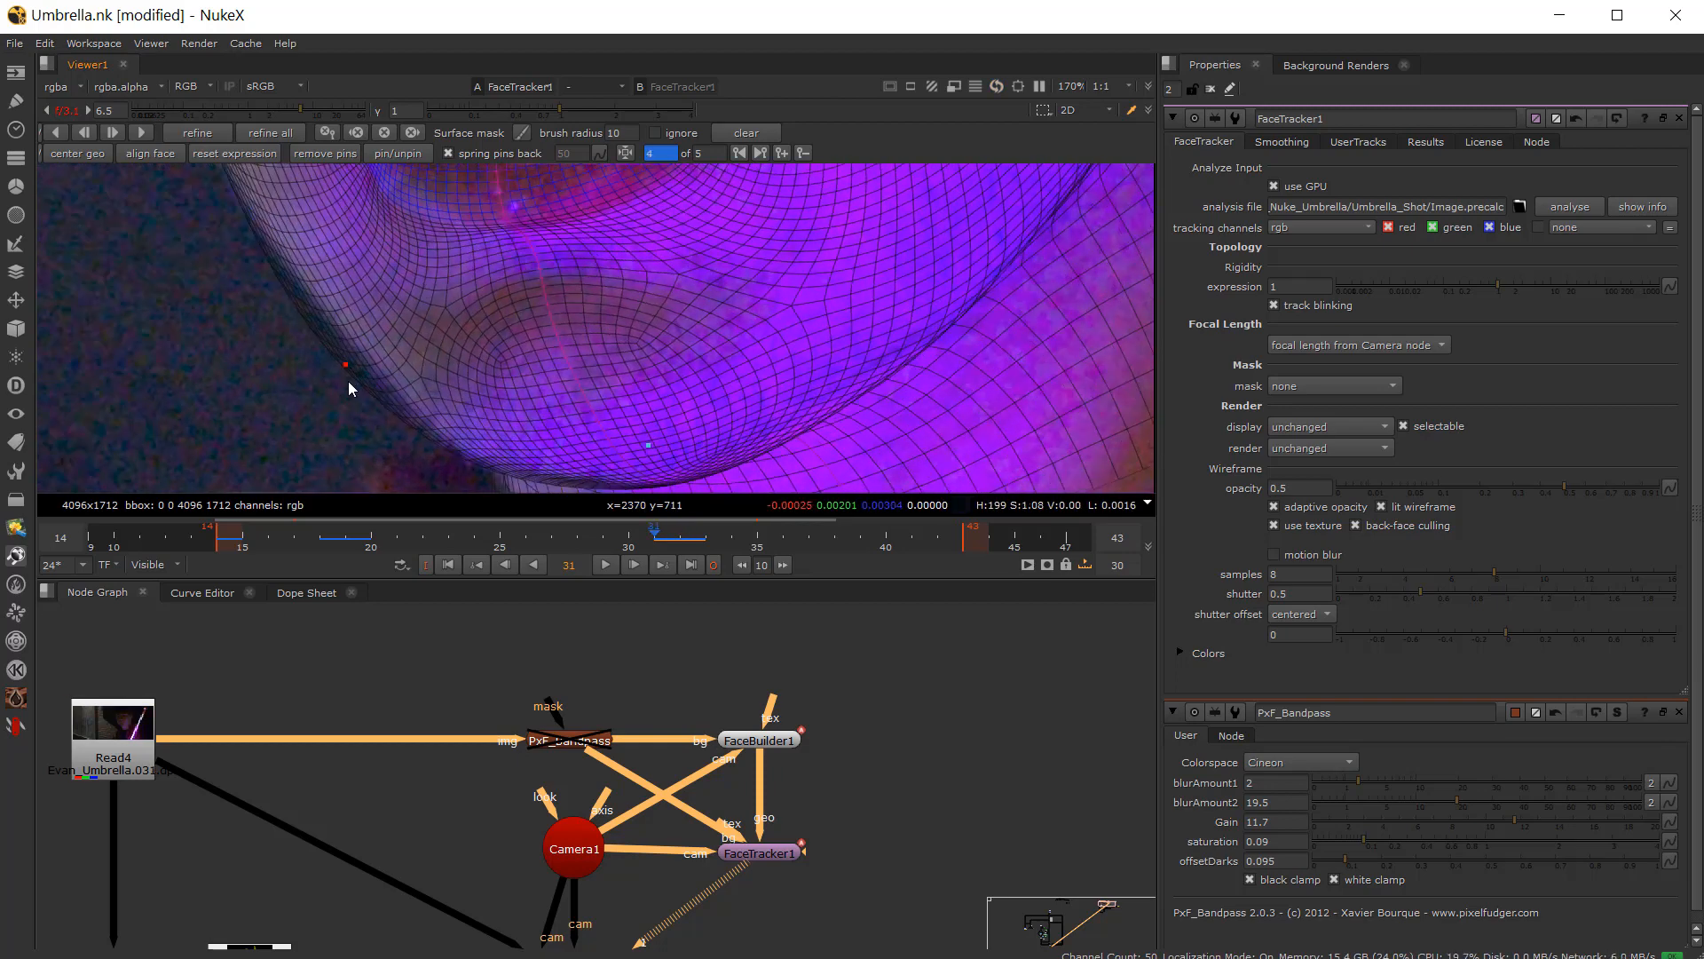
{"action": "key", "text": "Right"}
{"action": "left_click_drag", "start_coordinate": [349, 363], "coordinate": [345, 359]}
Step: Nudge the pin on the jaw edge below the ear on frame 32
{"action": "middle_click_drag", "start_coordinate": [977, 197], "coordinate": [556, 552]}
{"action": "scroll", "coordinate": [604, 381], "scroll_direction": "down", "scroll_amount": 3}
{"action": "key", "text": "Left"}
{"action": "scroll", "coordinate": [701, 355], "scroll_direction": "up", "scroll_amount": 5}
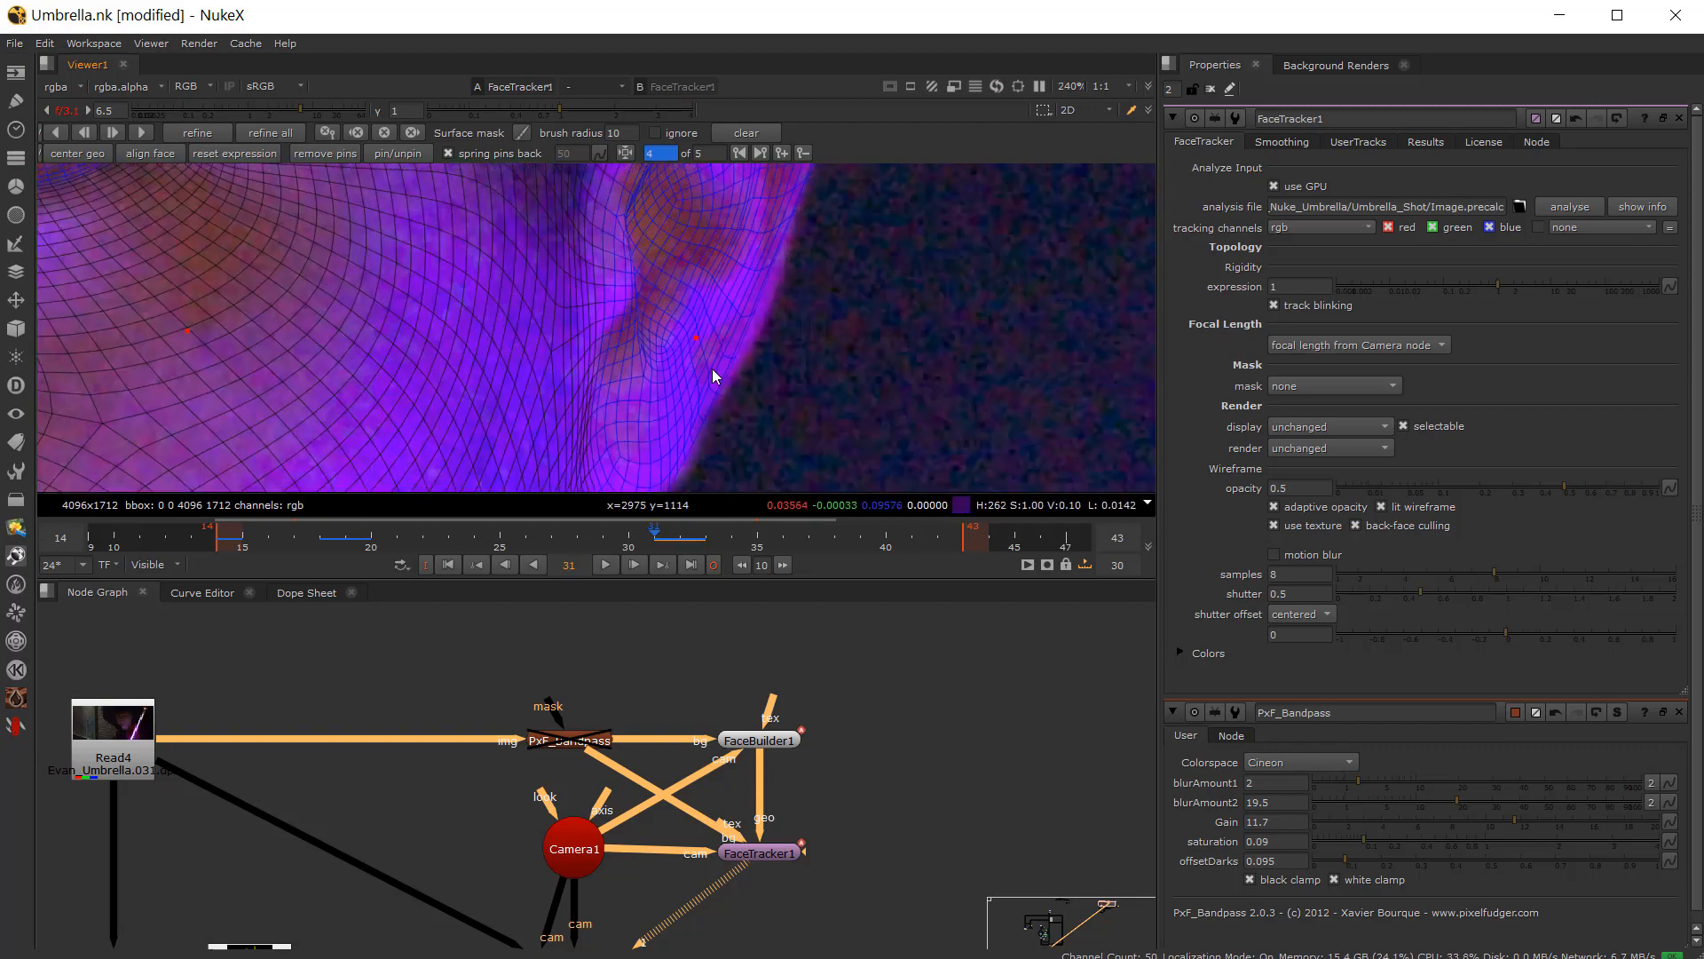
{"action": "key", "text": "Right"}
{"action": "left_click_drag", "start_coordinate": [696, 338], "coordinate": [699, 340]}
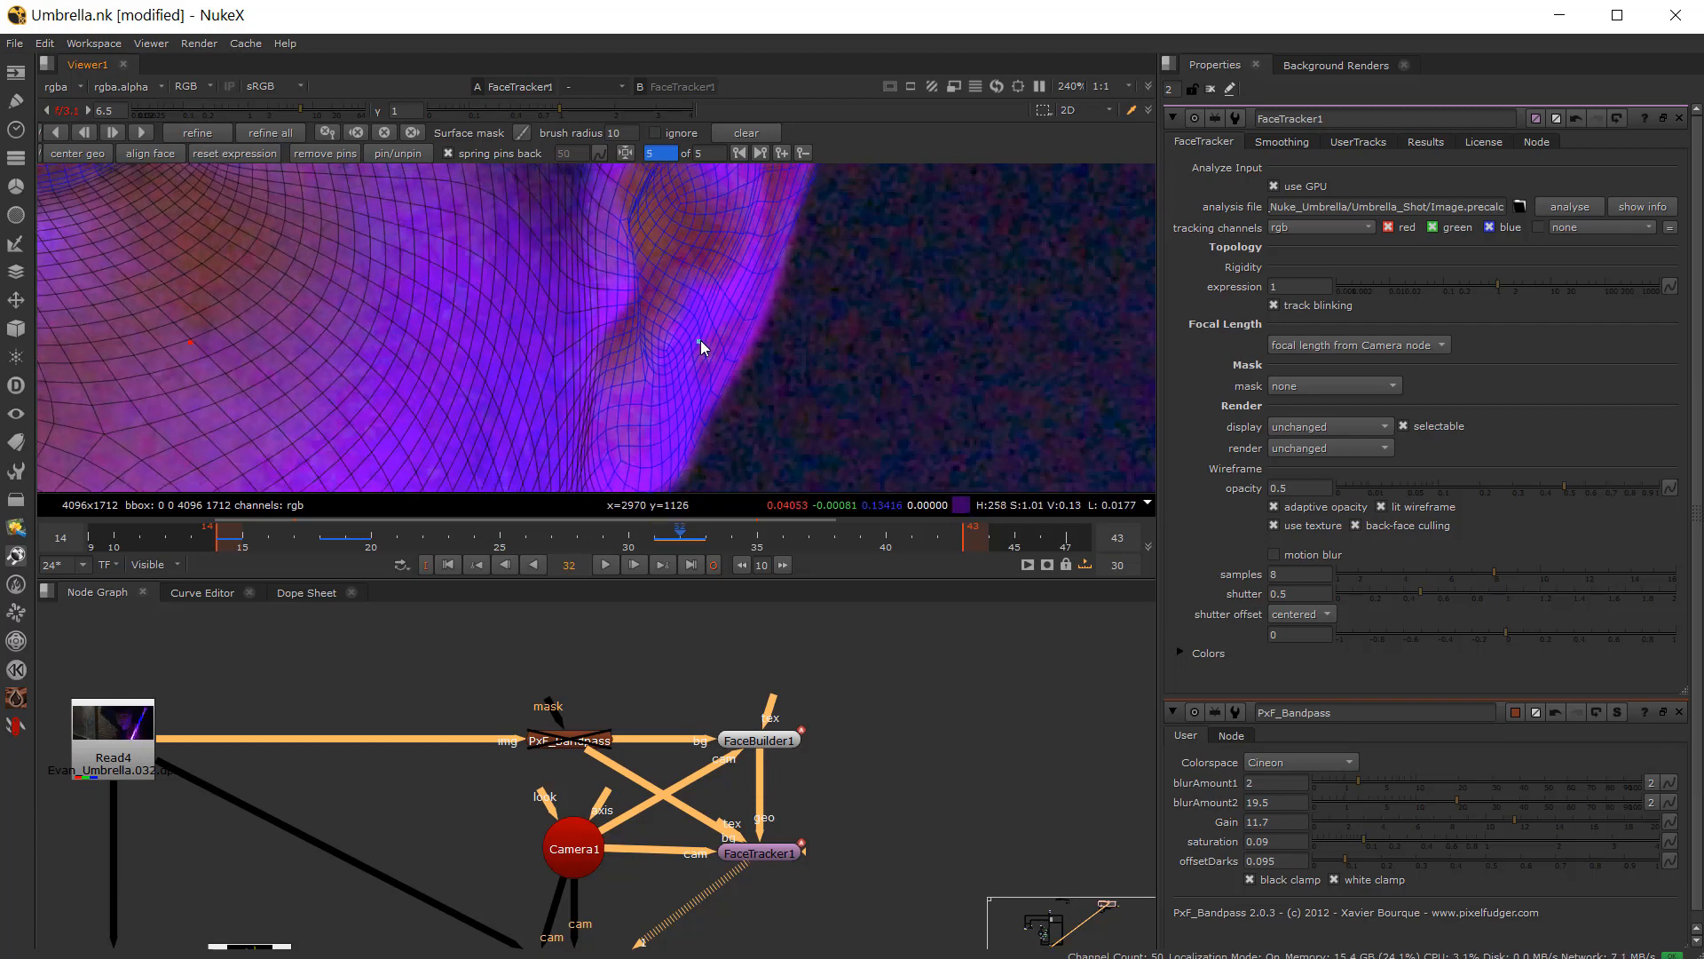
Step: Zoom out and scrub the timeline around frames 31 and 32 to review the mesh fit
{"action": "scroll", "coordinate": [700, 339], "scroll_direction": "down", "scroll_amount": 4}
{"action": "scroll", "coordinate": [711, 304], "scroll_direction": "down", "scroll_amount": 1}
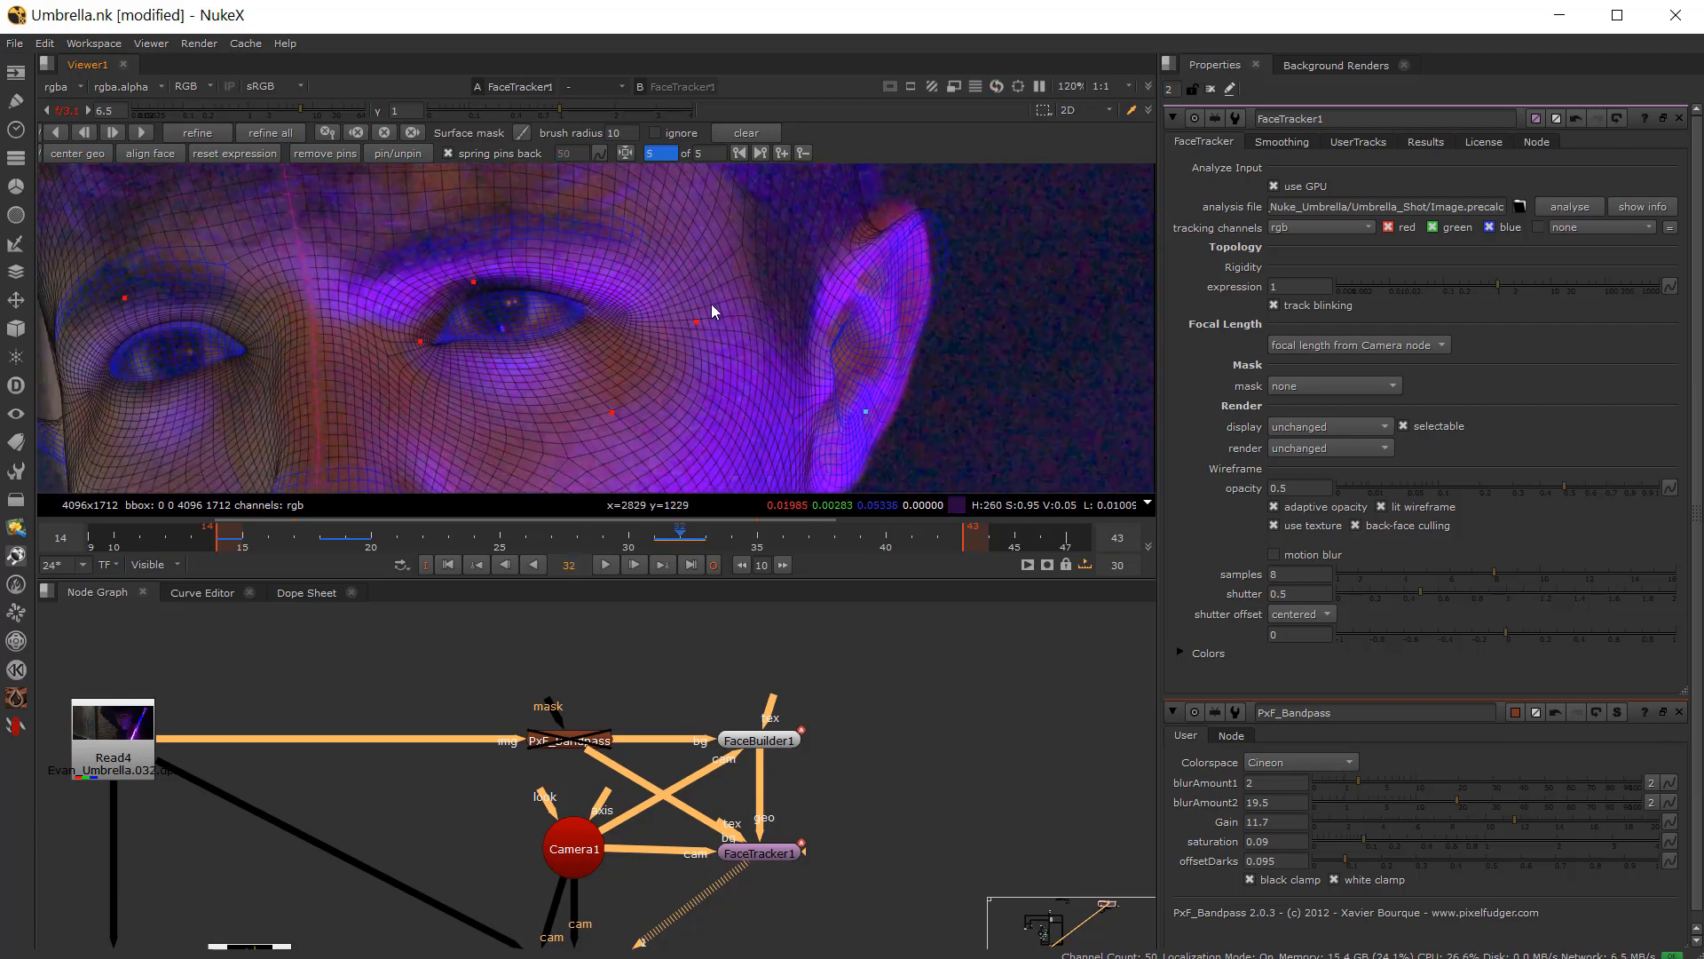
{"action": "left_click", "coordinate": [732, 538]}
{"action": "left_click_drag", "start_coordinate": [733, 538], "coordinate": [663, 552]}
{"action": "scroll", "coordinate": [476, 439], "scroll_direction": "down", "scroll_amount": 1}
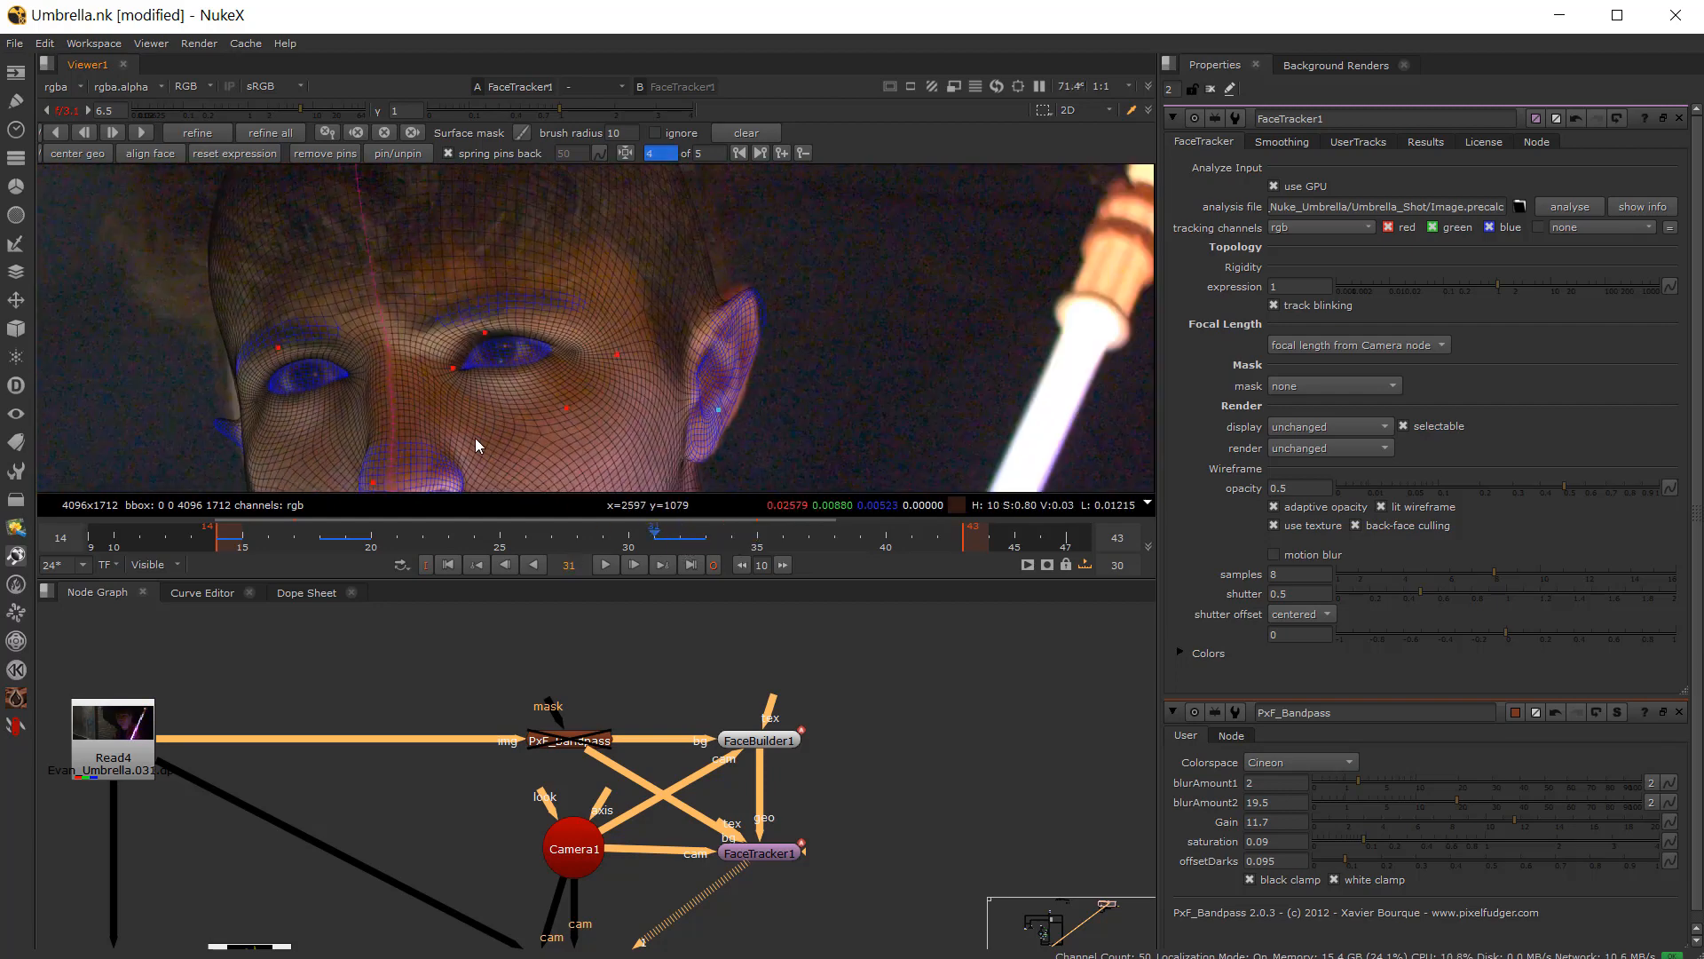
{"action": "scroll", "coordinate": [445, 332], "scroll_direction": "down", "scroll_amount": 1}
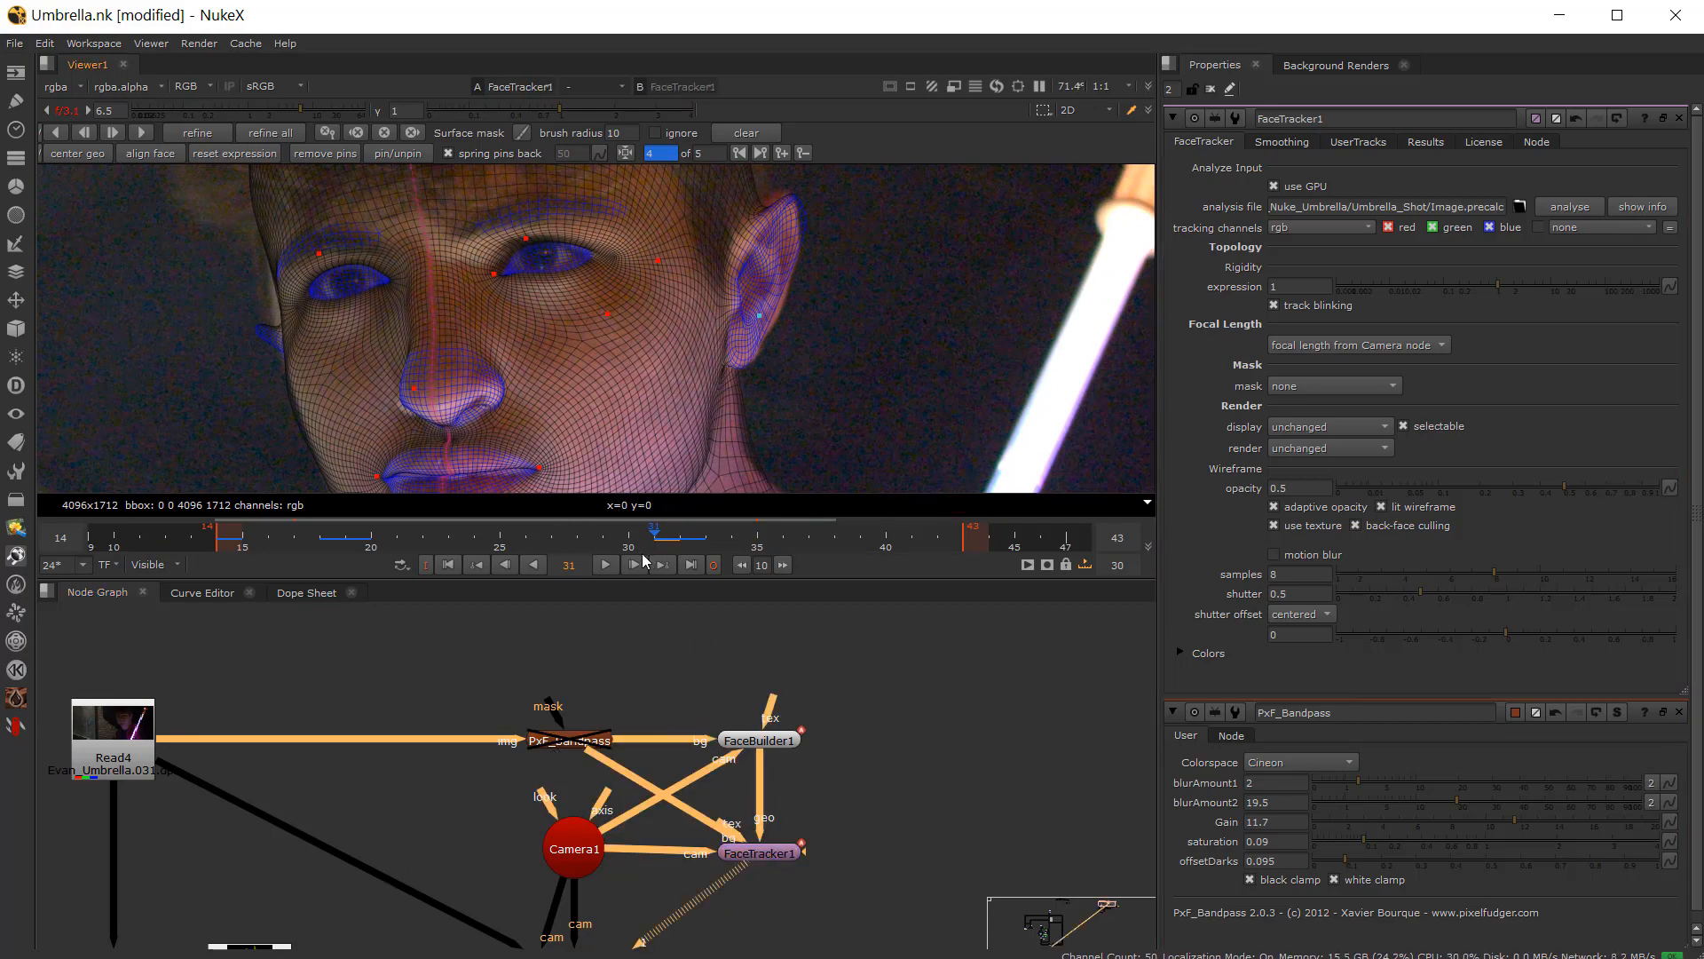
{"action": "left_click_drag", "start_coordinate": [642, 552], "coordinate": [679, 540]}
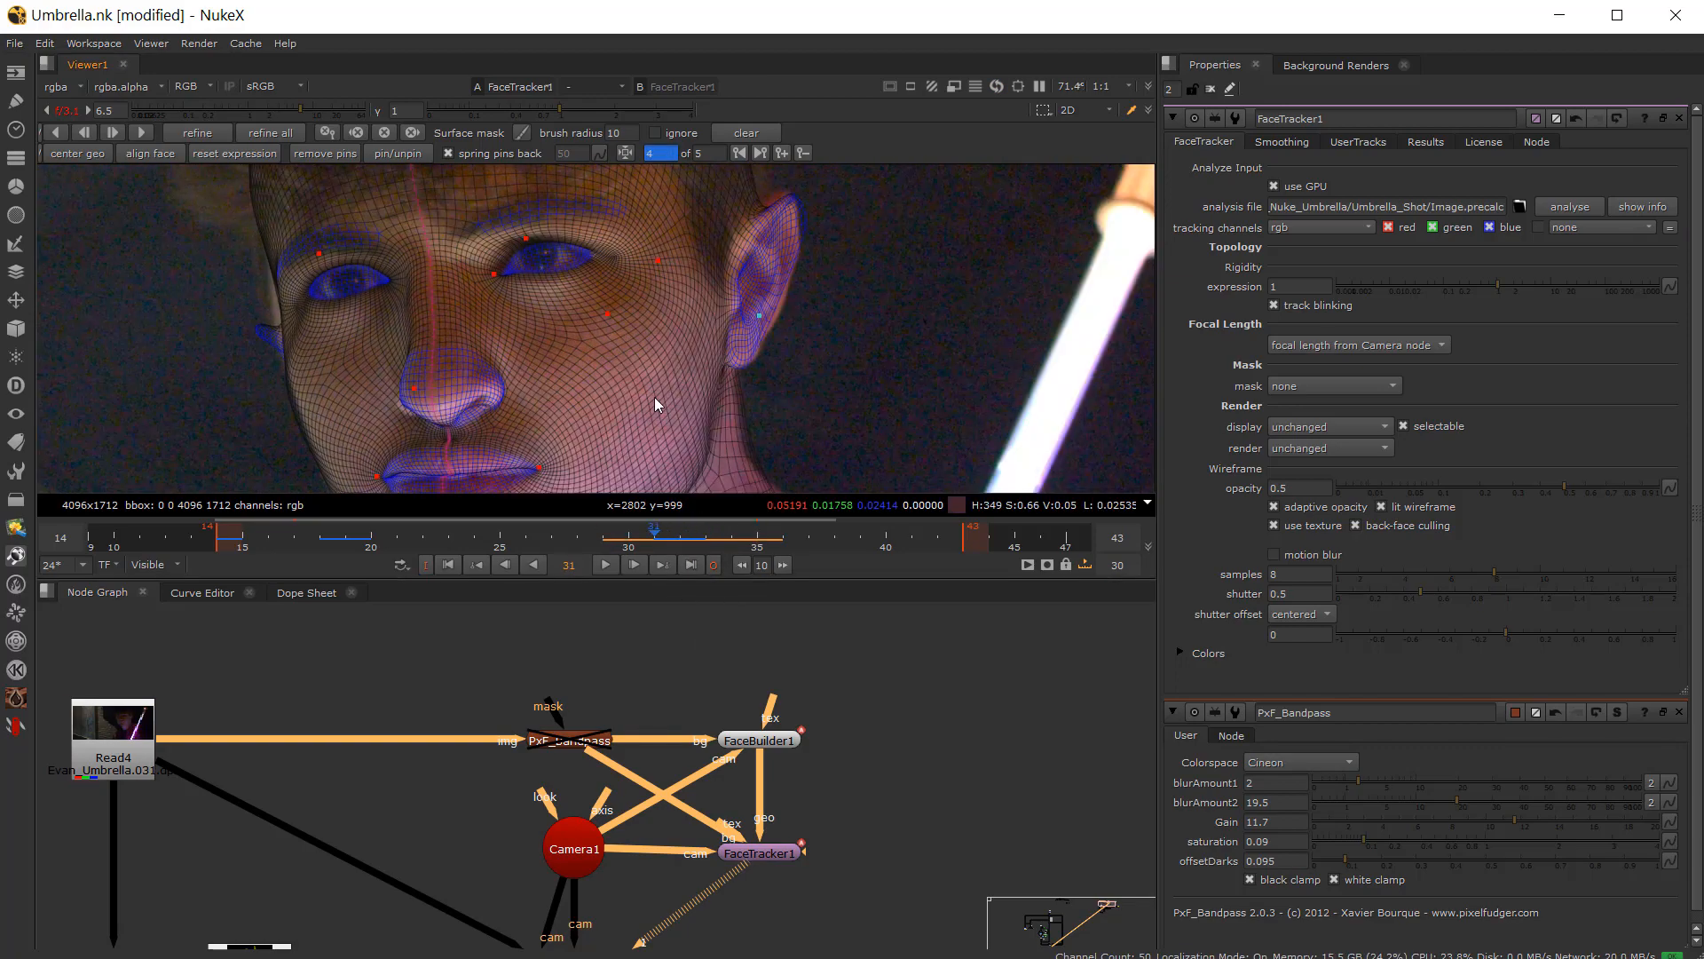
Step: On frame 32, reposition the cheek pin beside the nose
{"action": "scroll", "coordinate": [649, 387], "scroll_direction": "up", "scroll_amount": 3}
{"action": "key", "text": "Left"}
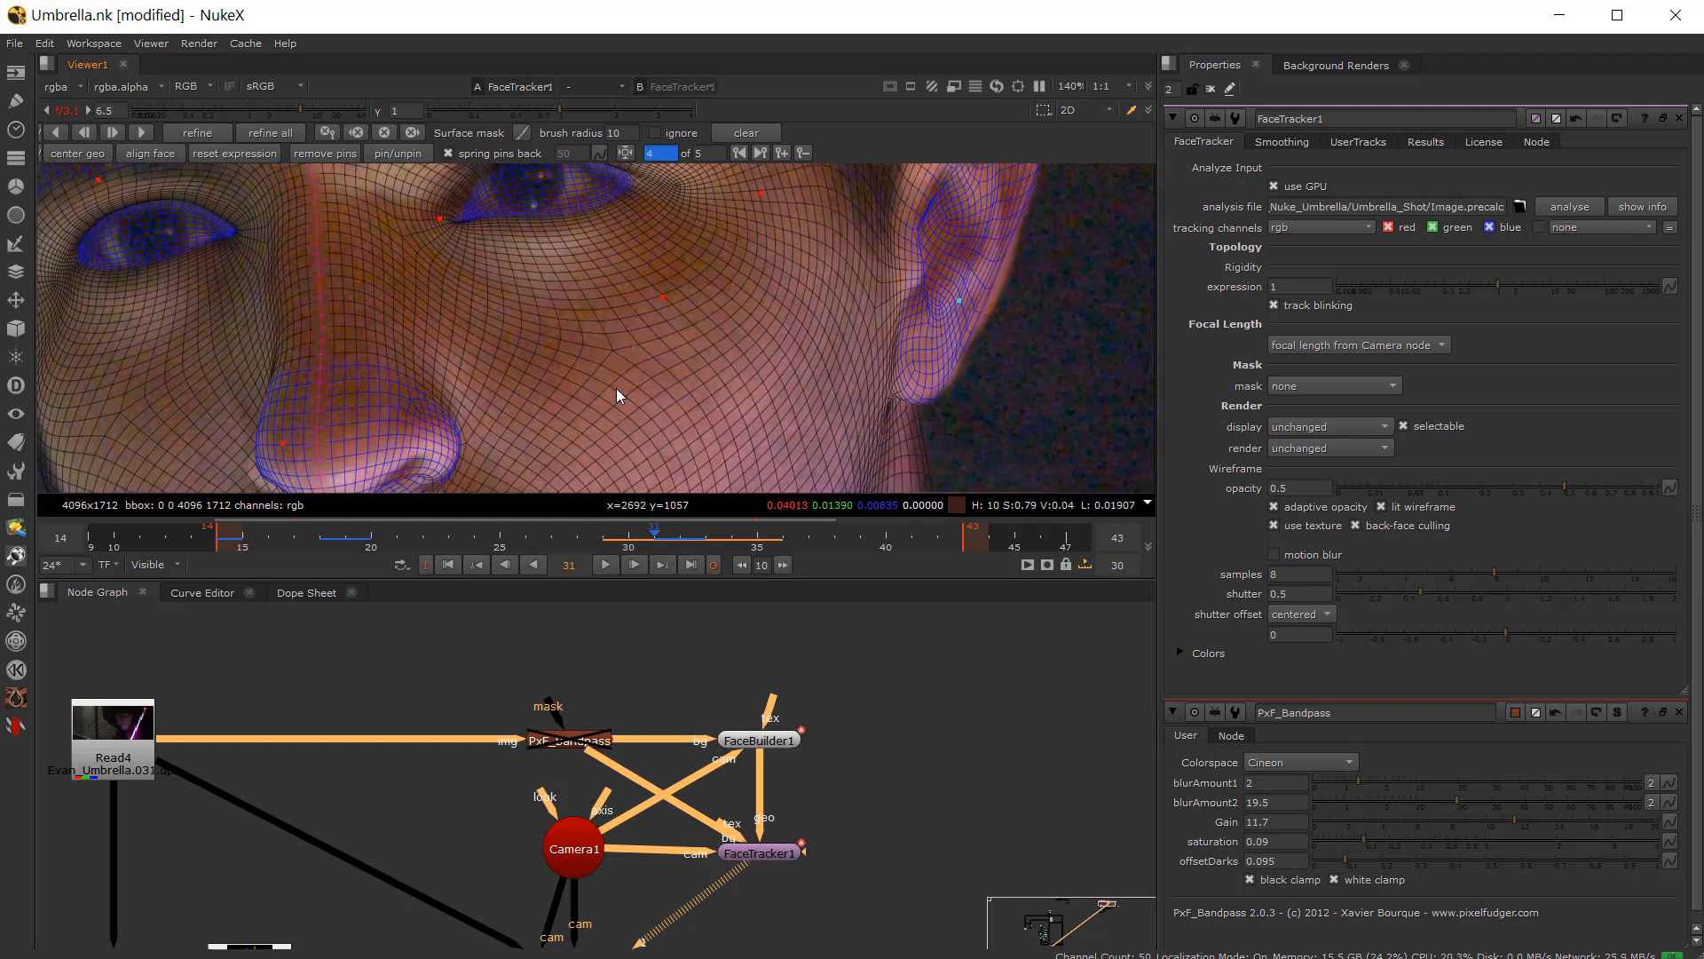
{"action": "key", "text": "Right"}
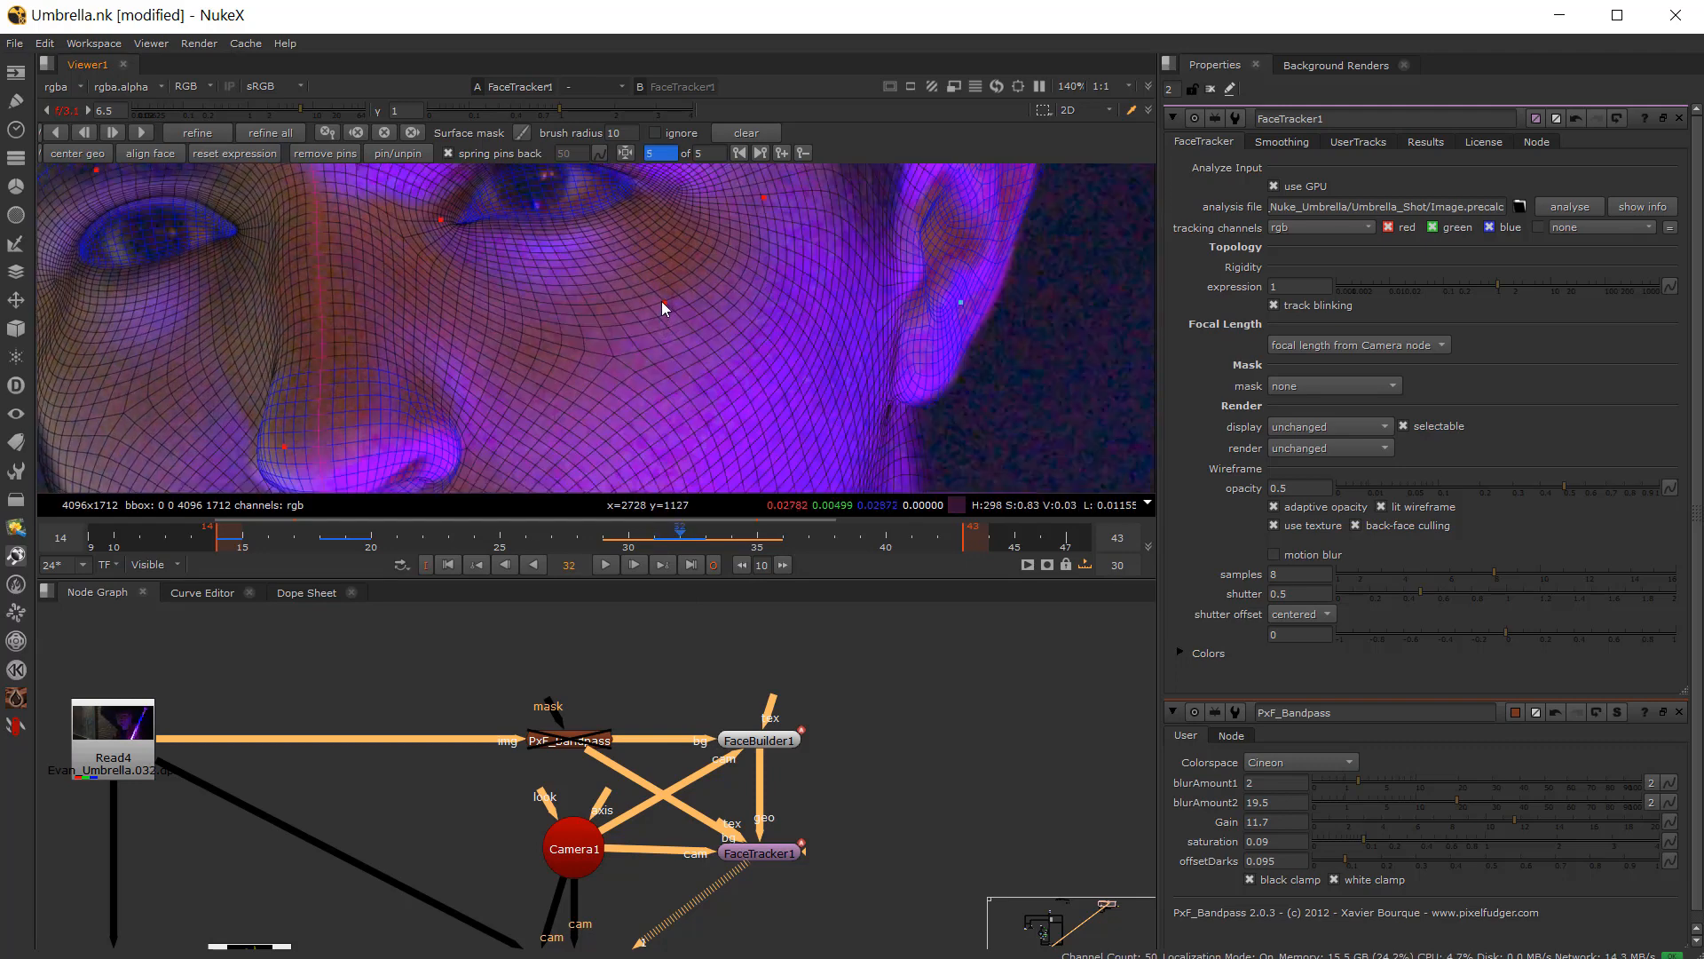
{"action": "left_click", "coordinate": [662, 298]}
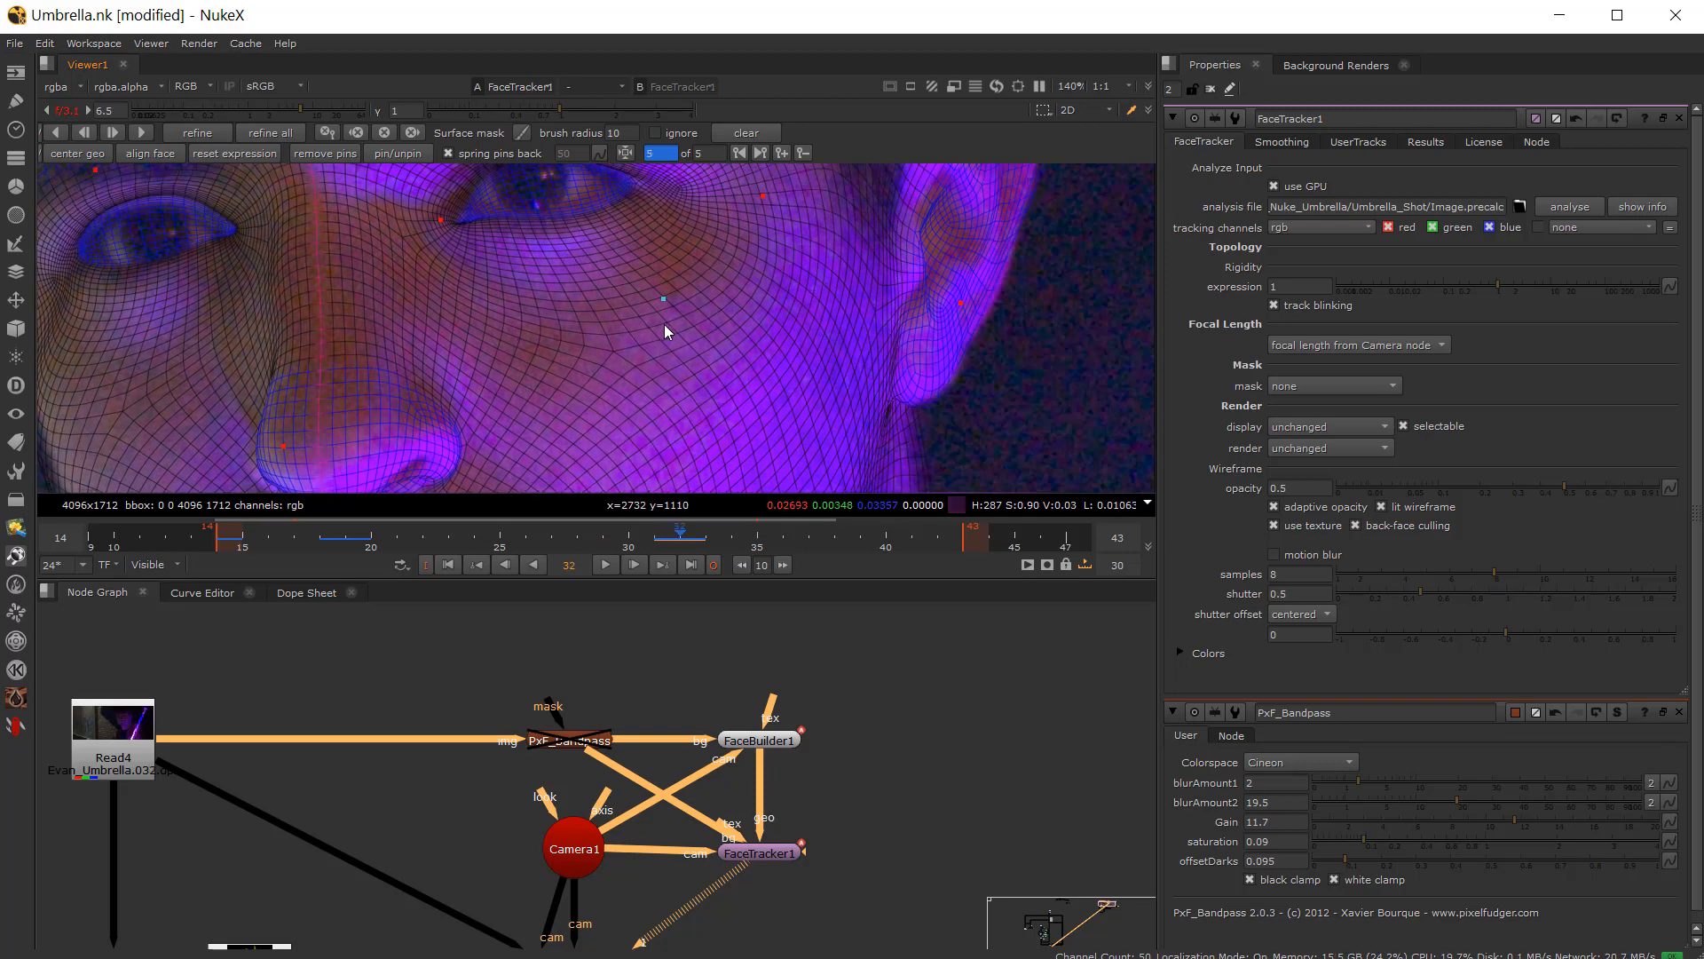
Step: Compare frames 31 and 32 around the lips and nose to check the pin alignment
{"action": "scroll", "coordinate": [622, 352], "scroll_direction": "down", "scroll_amount": 3}
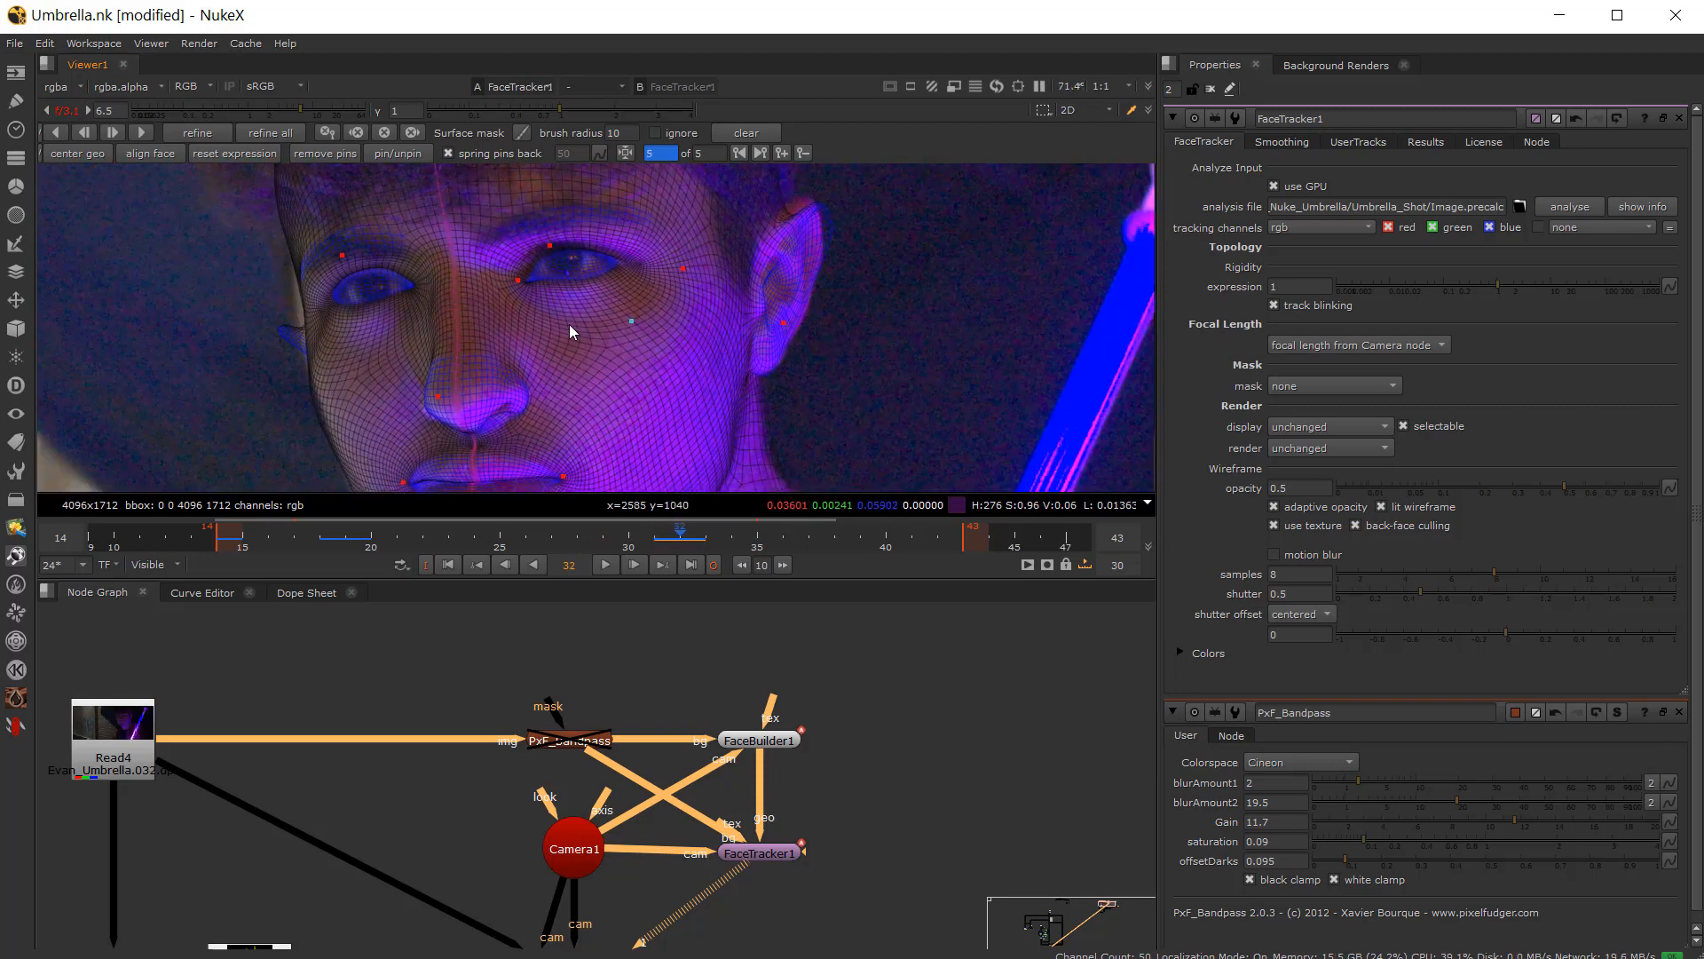
{"action": "key", "text": "Left"}
{"action": "scroll", "coordinate": [609, 439], "scroll_direction": "up", "scroll_amount": 3}
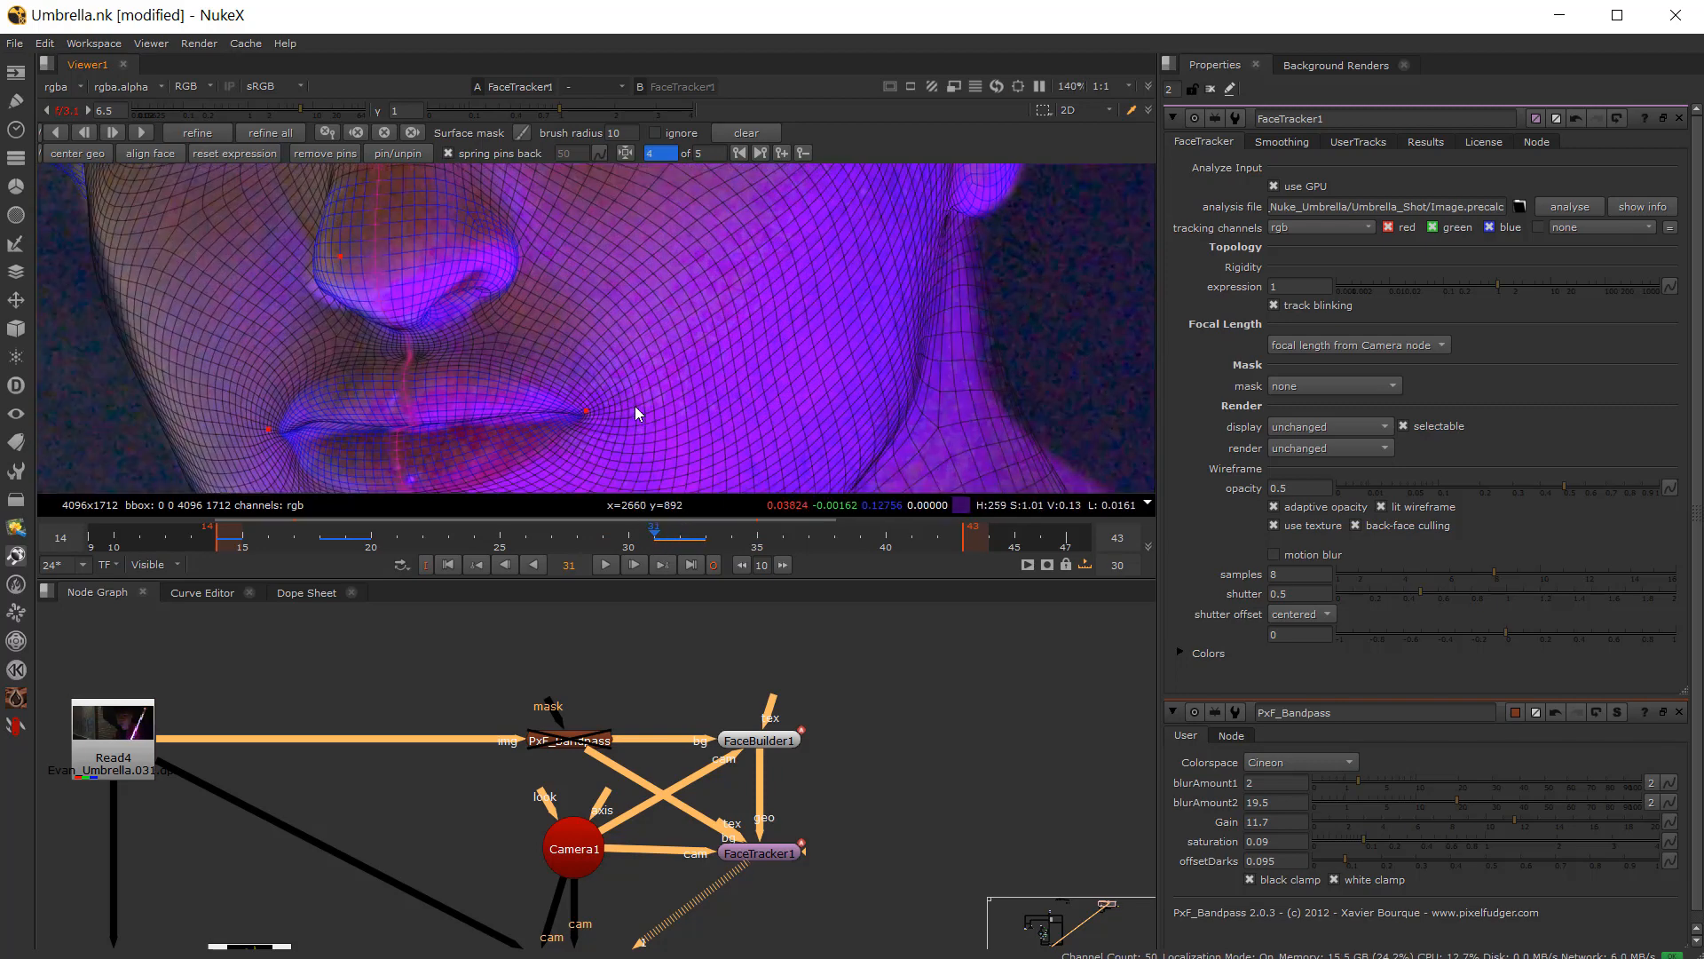
{"action": "key", "text": "Right"}
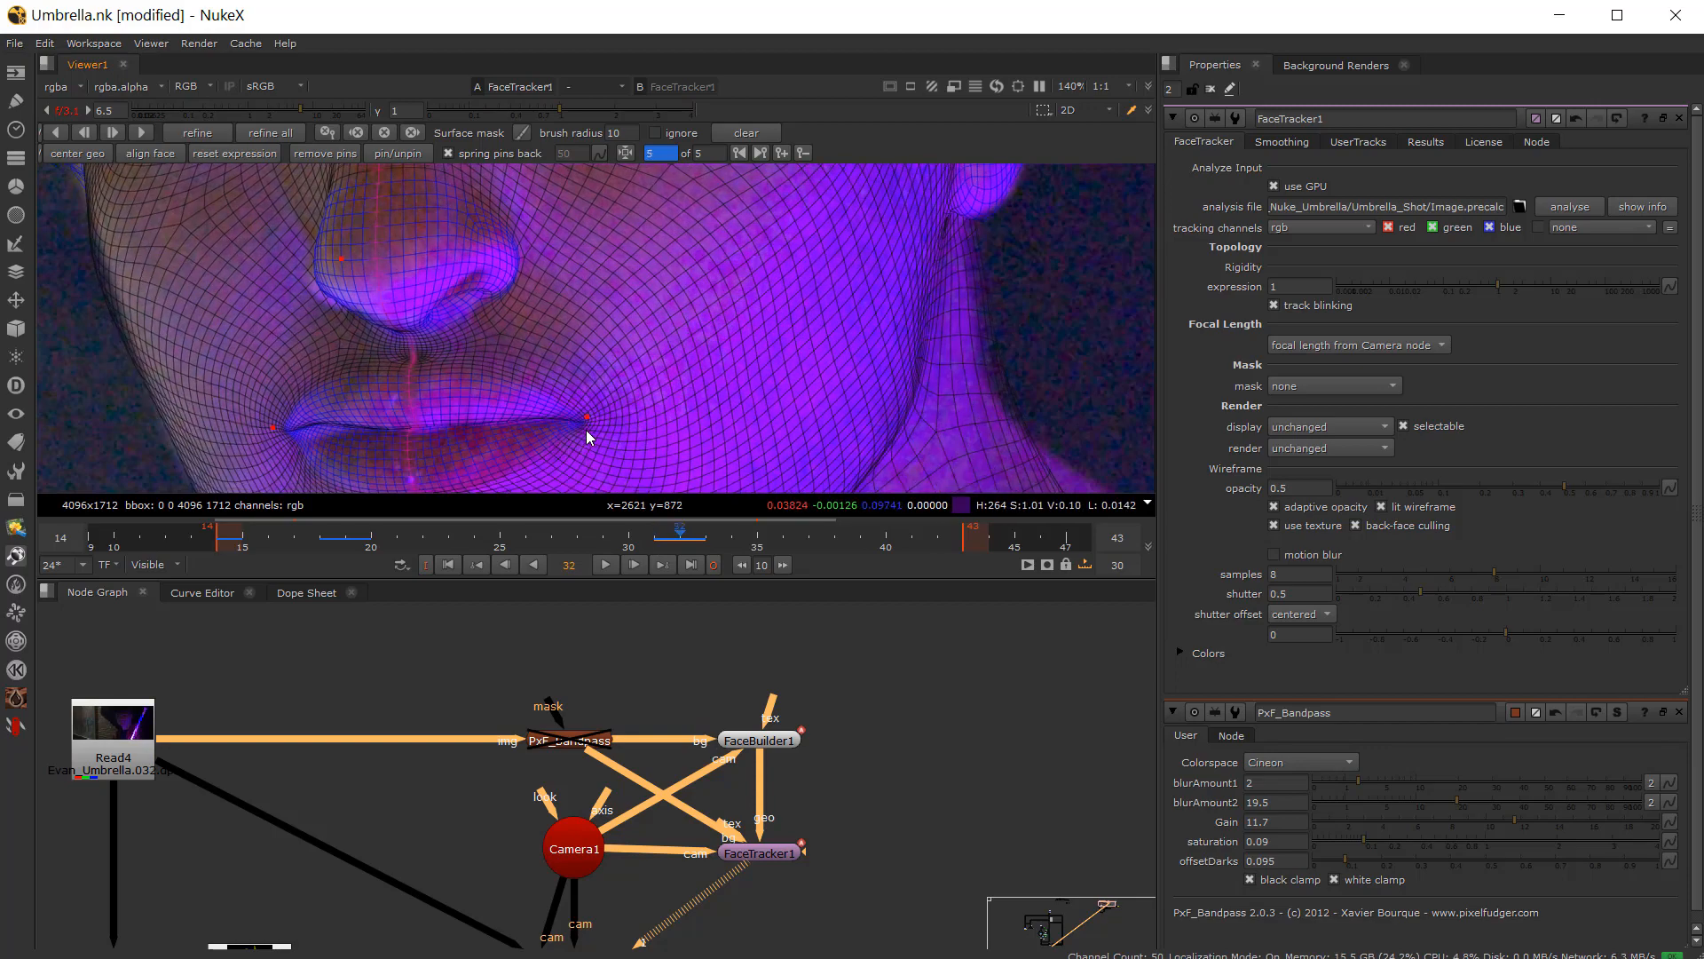
{"action": "key", "text": "Left"}
{"action": "scroll", "coordinate": [545, 402], "scroll_direction": "down", "scroll_amount": 1}
{"action": "middle_click_drag", "start_coordinate": [322, 376], "coordinate": [648, 439]}
{"action": "middle_click_drag", "start_coordinate": [533, 292], "coordinate": [482, 264]}
{"action": "scroll", "coordinate": [575, 338], "scroll_direction": "up", "scroll_amount": 3}
{"action": "key", "text": "Left"}
{"action": "key", "text": "Right"}
{"action": "scroll", "coordinate": [577, 338], "scroll_direction": "down", "scroll_amount": 3}
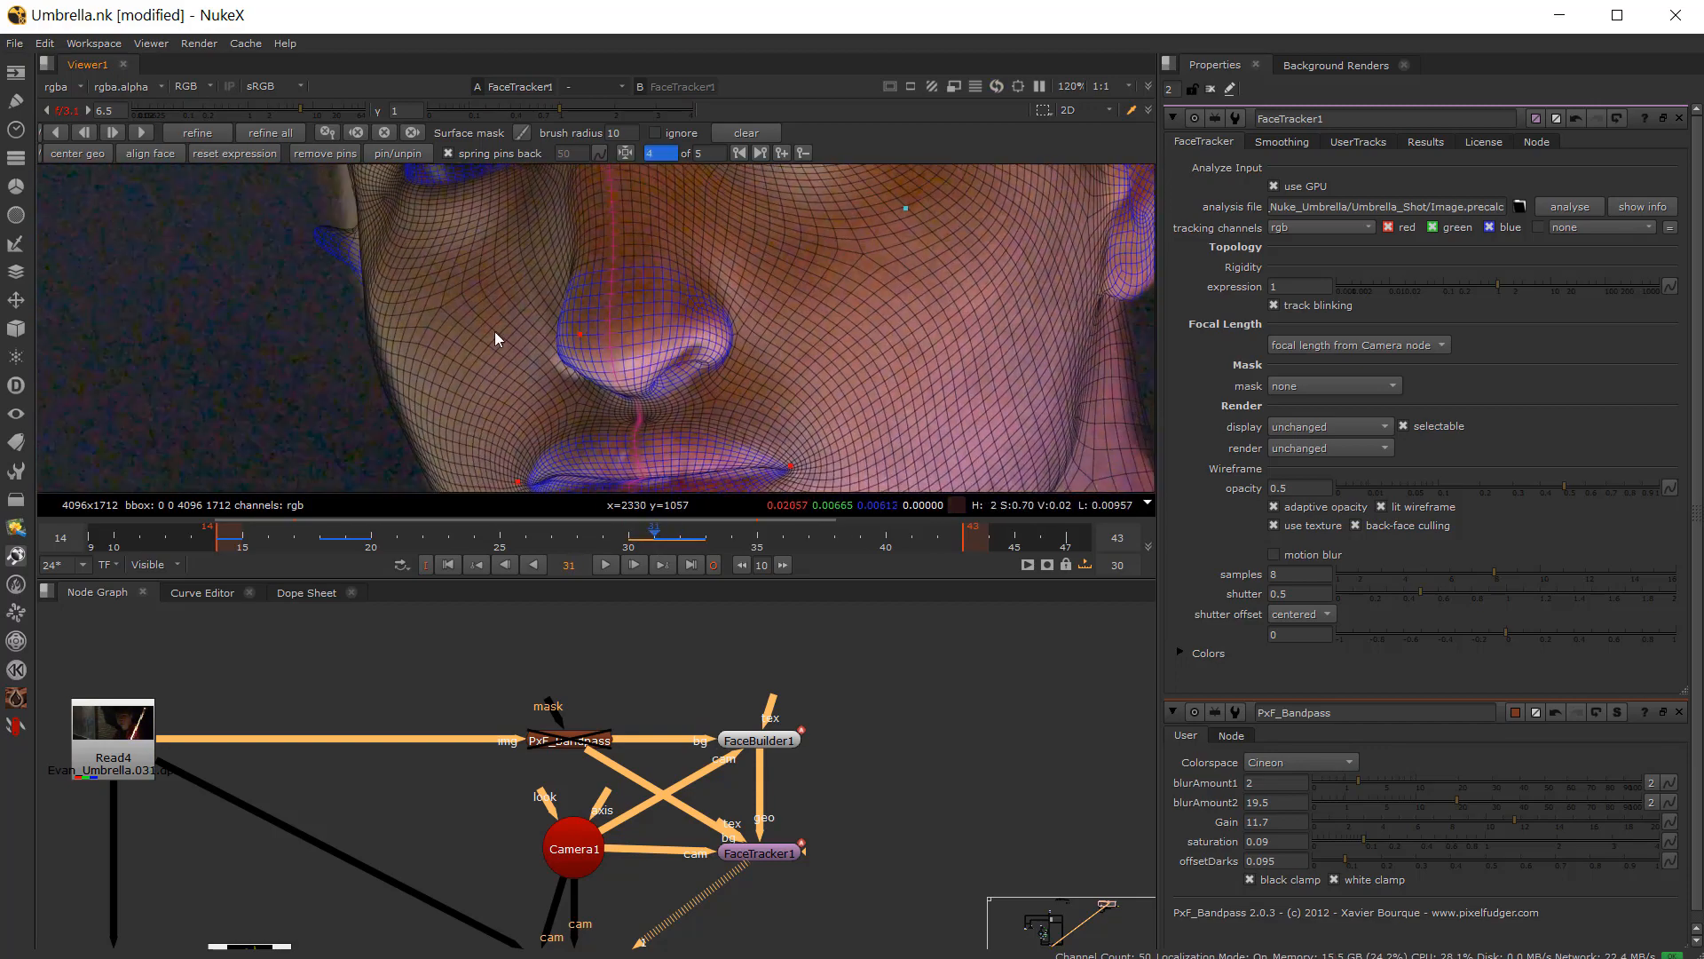
Step: Pan to the lips and step between frames 31 and 32 to check the mouth fit
{"action": "middle_click_drag", "start_coordinate": [665, 462], "coordinate": [602, 356]}
{"action": "key", "text": "Left"}
{"action": "key", "text": "Right"}
{"action": "key", "text": "Right"}
{"action": "key", "text": "Left"}
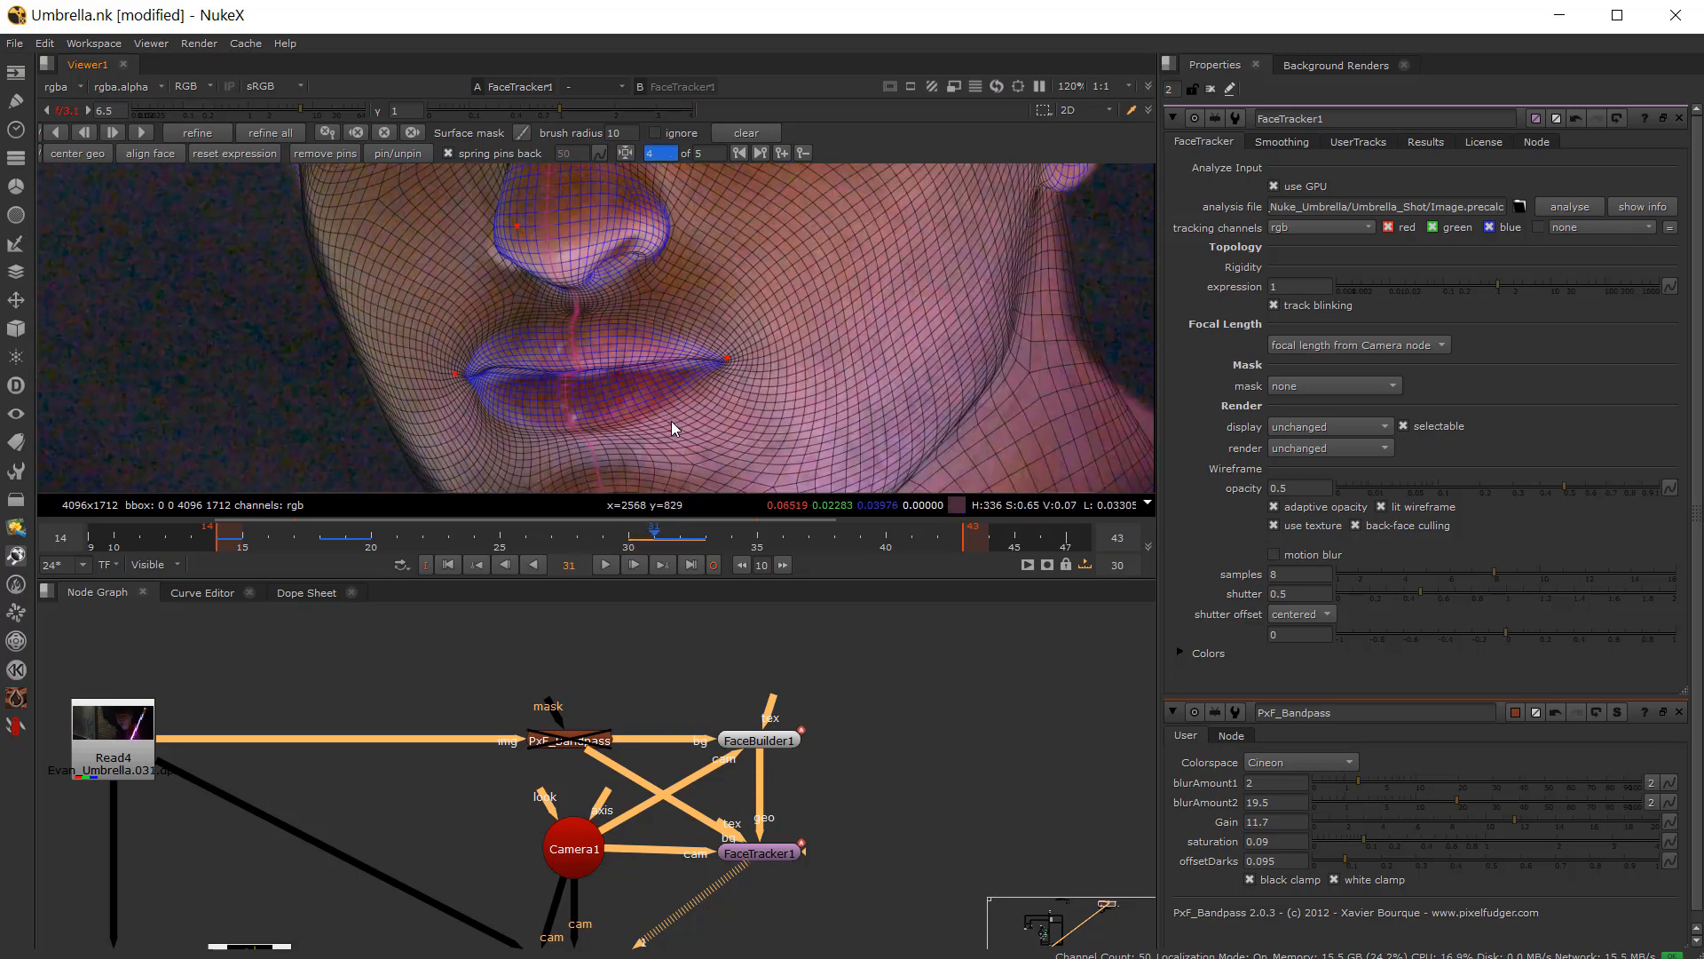
{"action": "key", "text": "Left"}
{"action": "key", "text": "Right"}
{"action": "key", "text": "Left"}
{"action": "key", "text": "Right"}
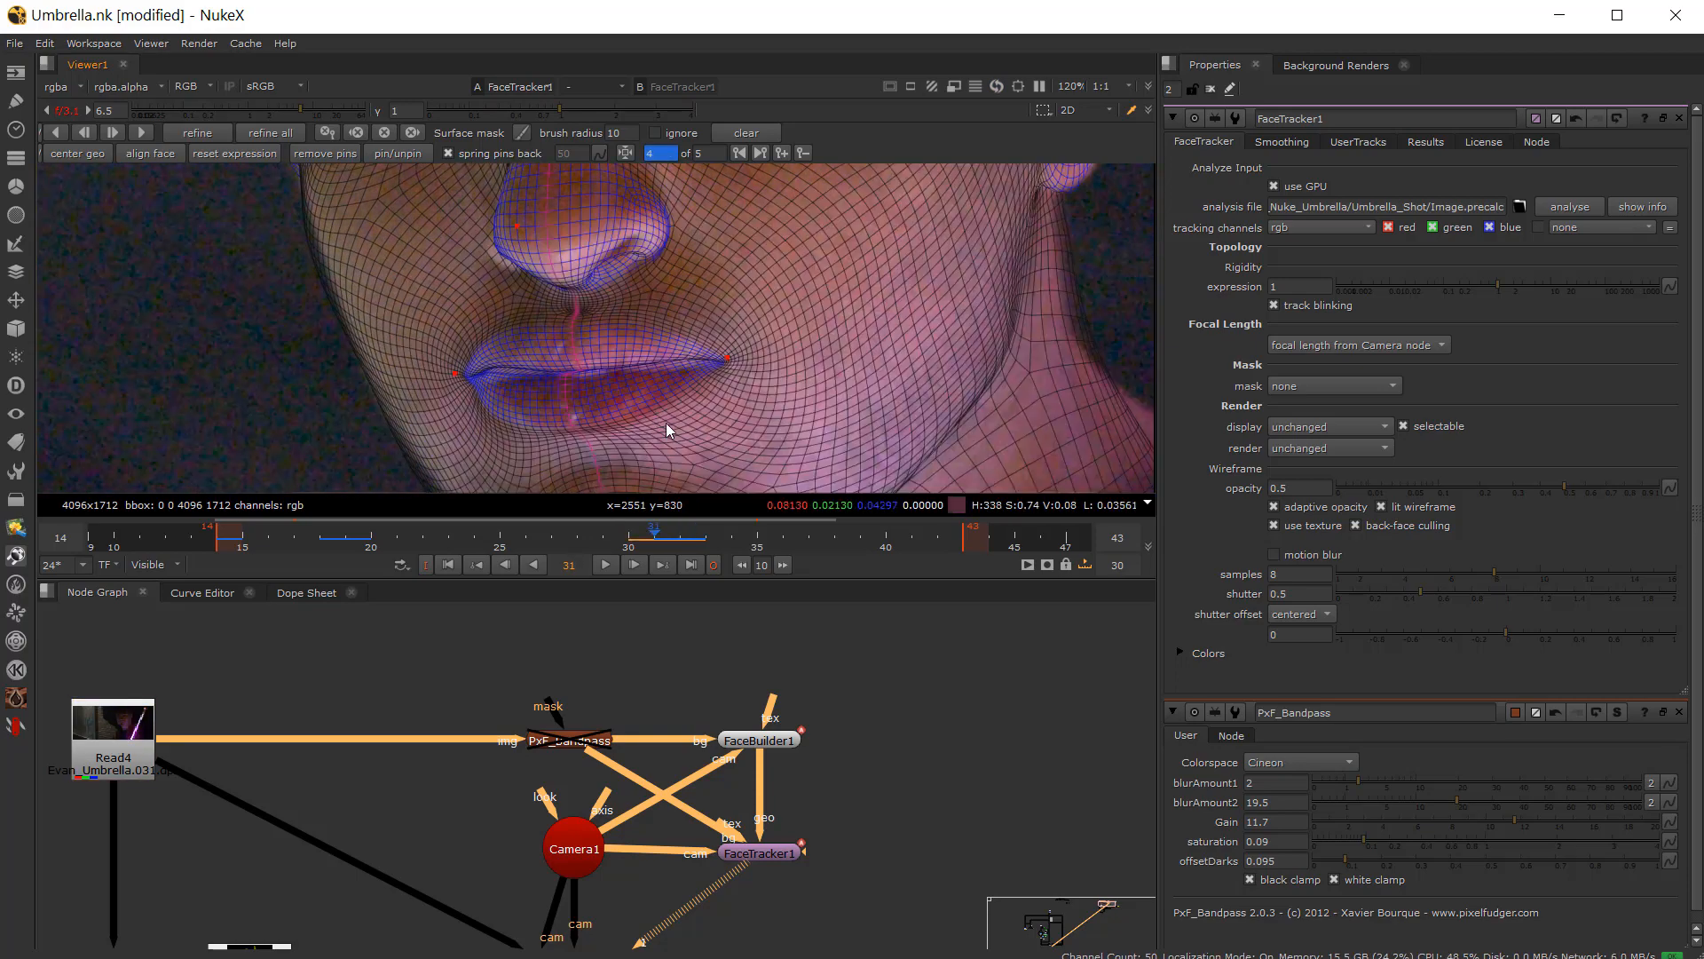
{"action": "key", "text": "Right"}
Step: Zoom in and, on frame 32, move the pin at the right corner of the lips upward slightly
{"action": "scroll", "coordinate": [678, 392], "scroll_direction": "up", "scroll_amount": 3}
{"action": "key", "text": "Left"}
{"action": "key", "text": "Right"}
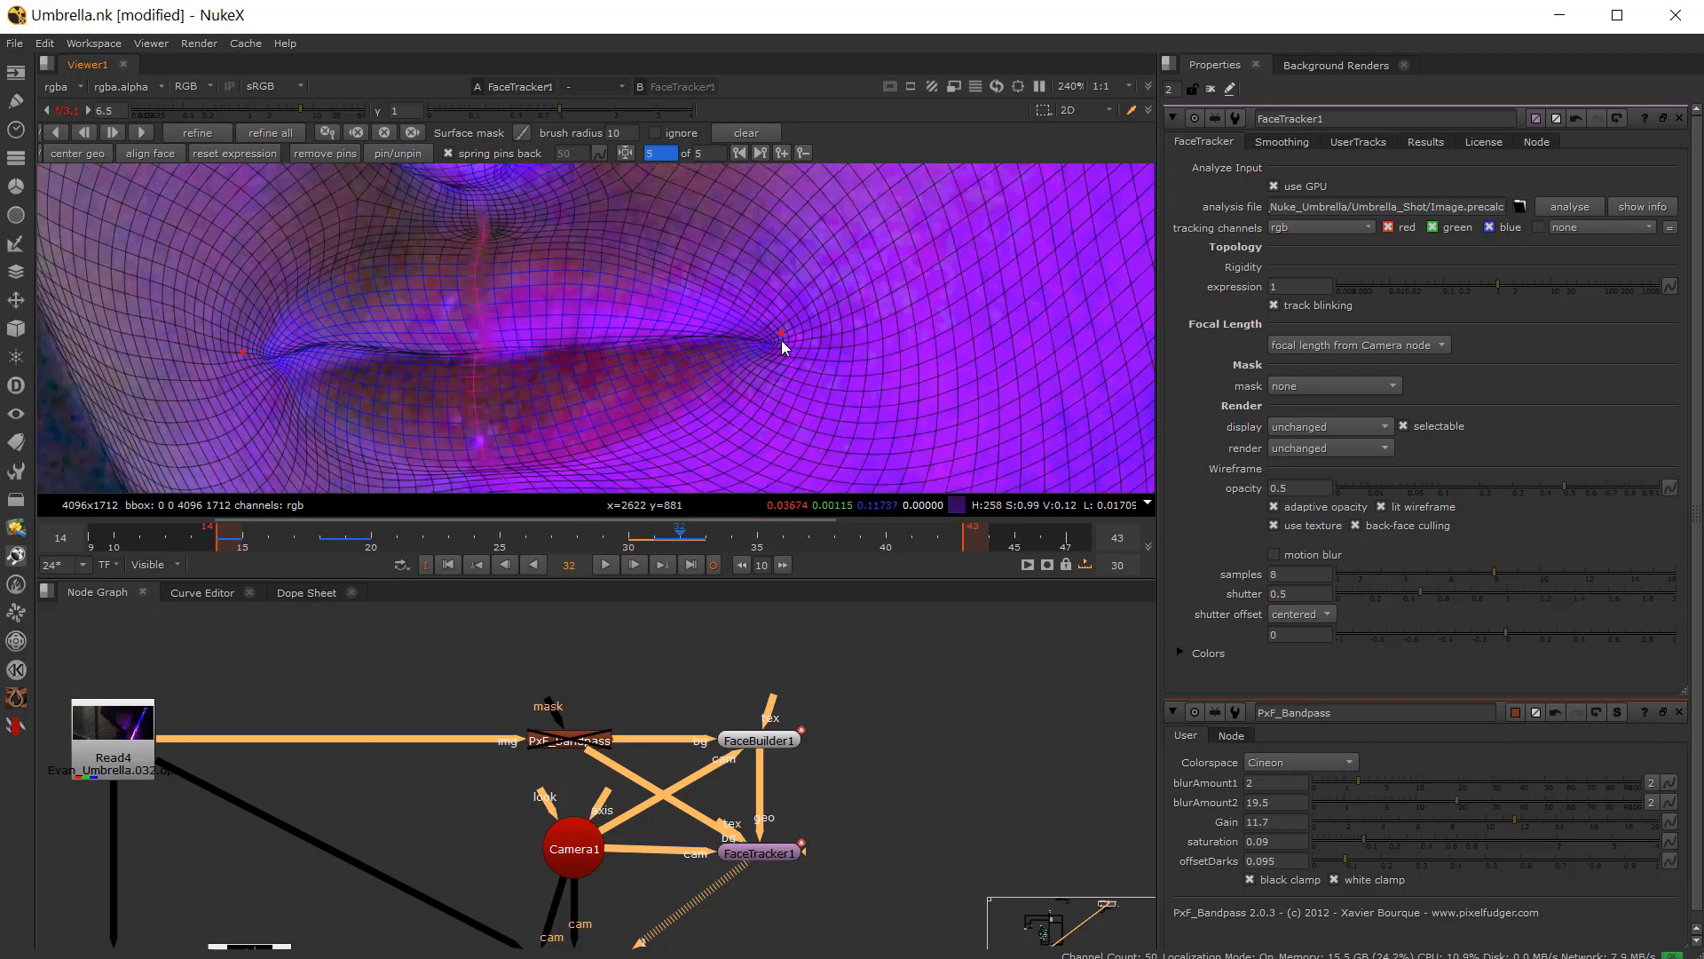
{"action": "key", "text": "Left"}
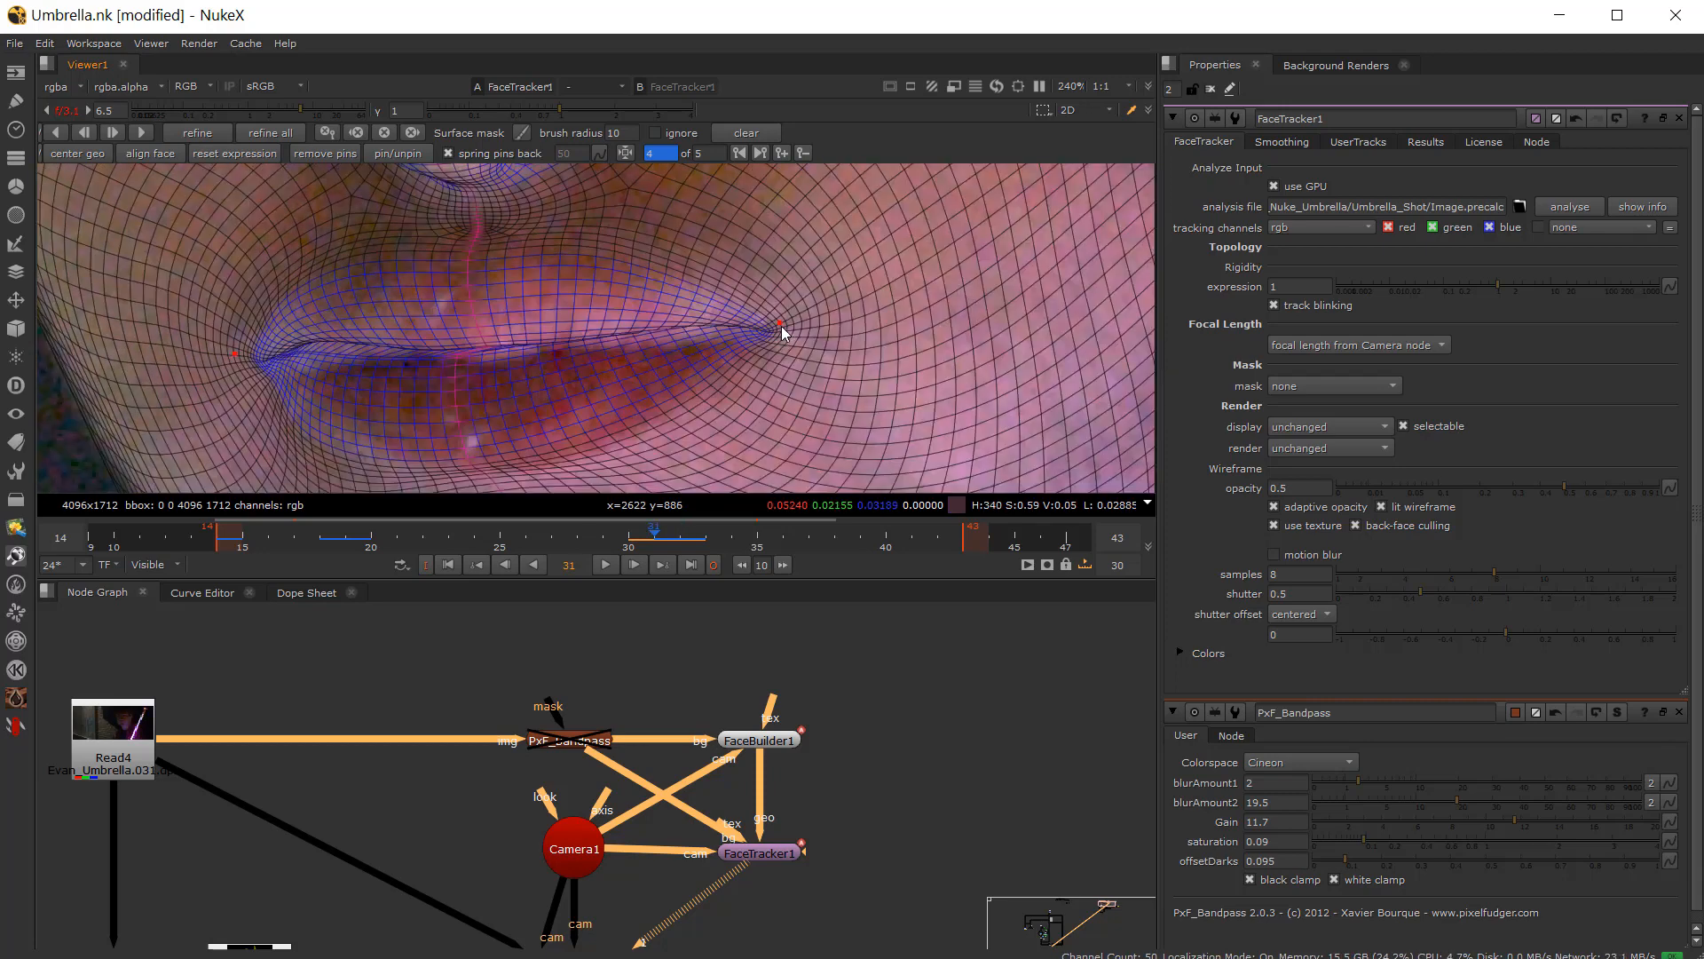
{"action": "key", "text": "Right"}
{"action": "left_click_drag", "start_coordinate": [780, 336], "coordinate": [776, 321]}
Step: Compare frames 31 and 32, then nudge the left lip-corner pin on frame 32
{"action": "key", "text": "Left"}
{"action": "key", "text": "Right"}
{"action": "key", "text": "Left"}
{"action": "key", "text": "Right"}
{"action": "key", "text": "Left"}
{"action": "key", "text": "Right"}
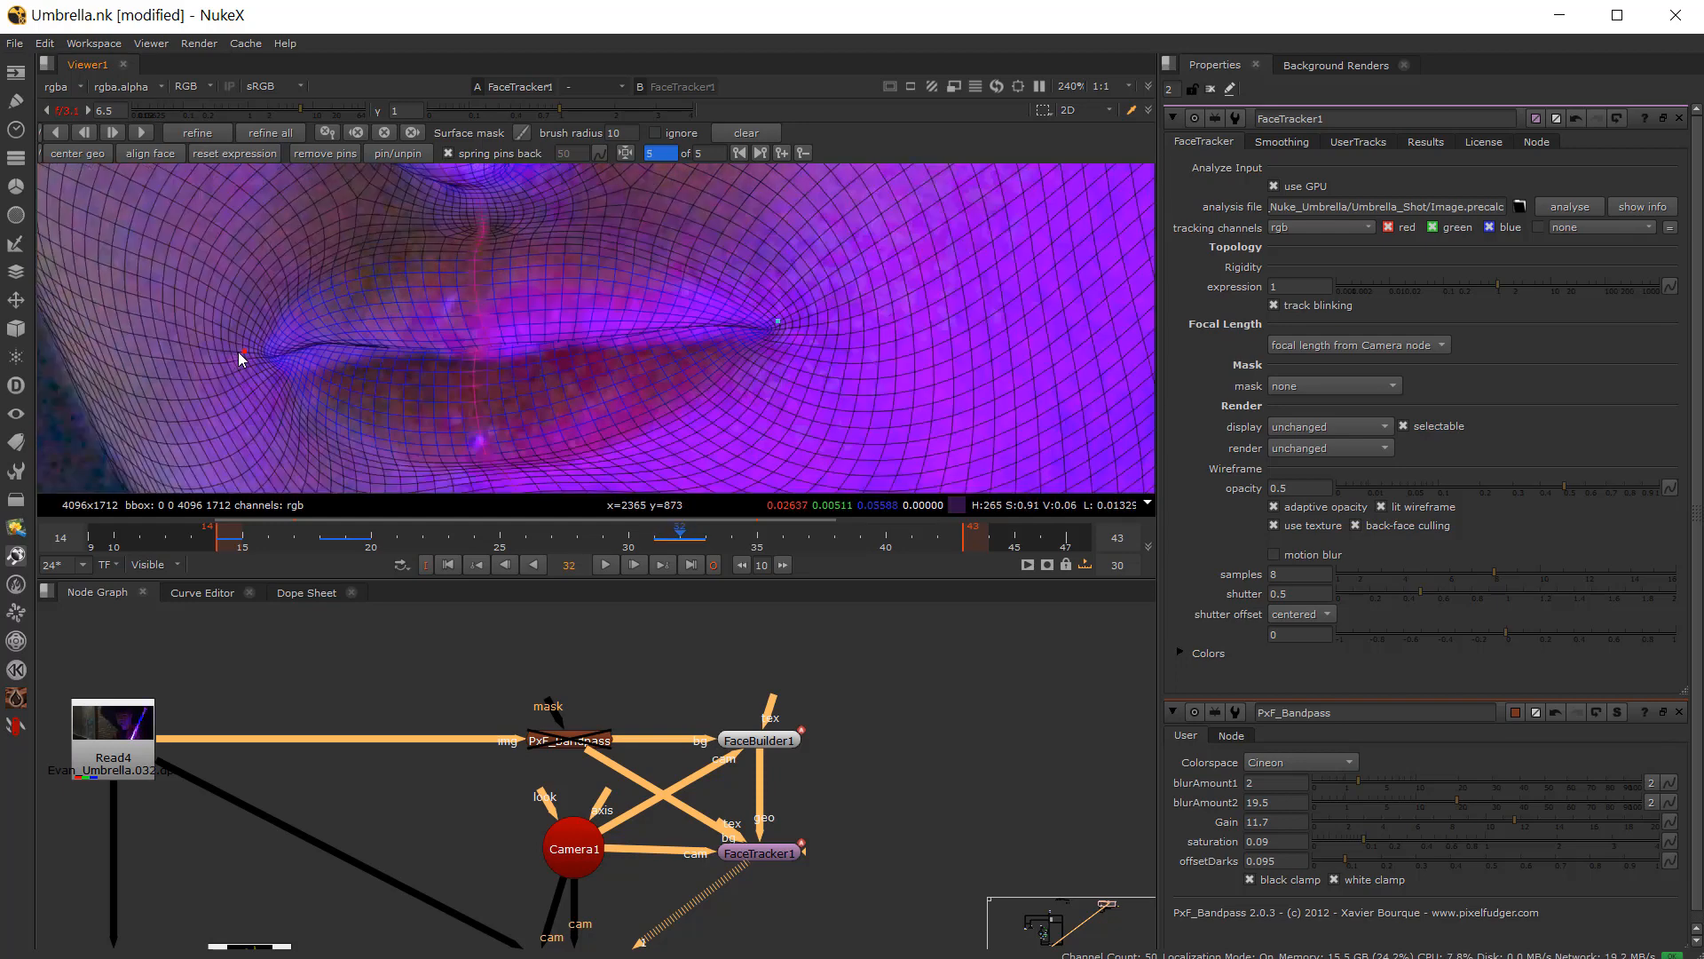
{"action": "left_click_drag", "start_coordinate": [240, 351], "coordinate": [232, 351]}
Step: Zoom out and step between frames 31 and 32 to review the mouth and chin
{"action": "key", "text": "Left"}
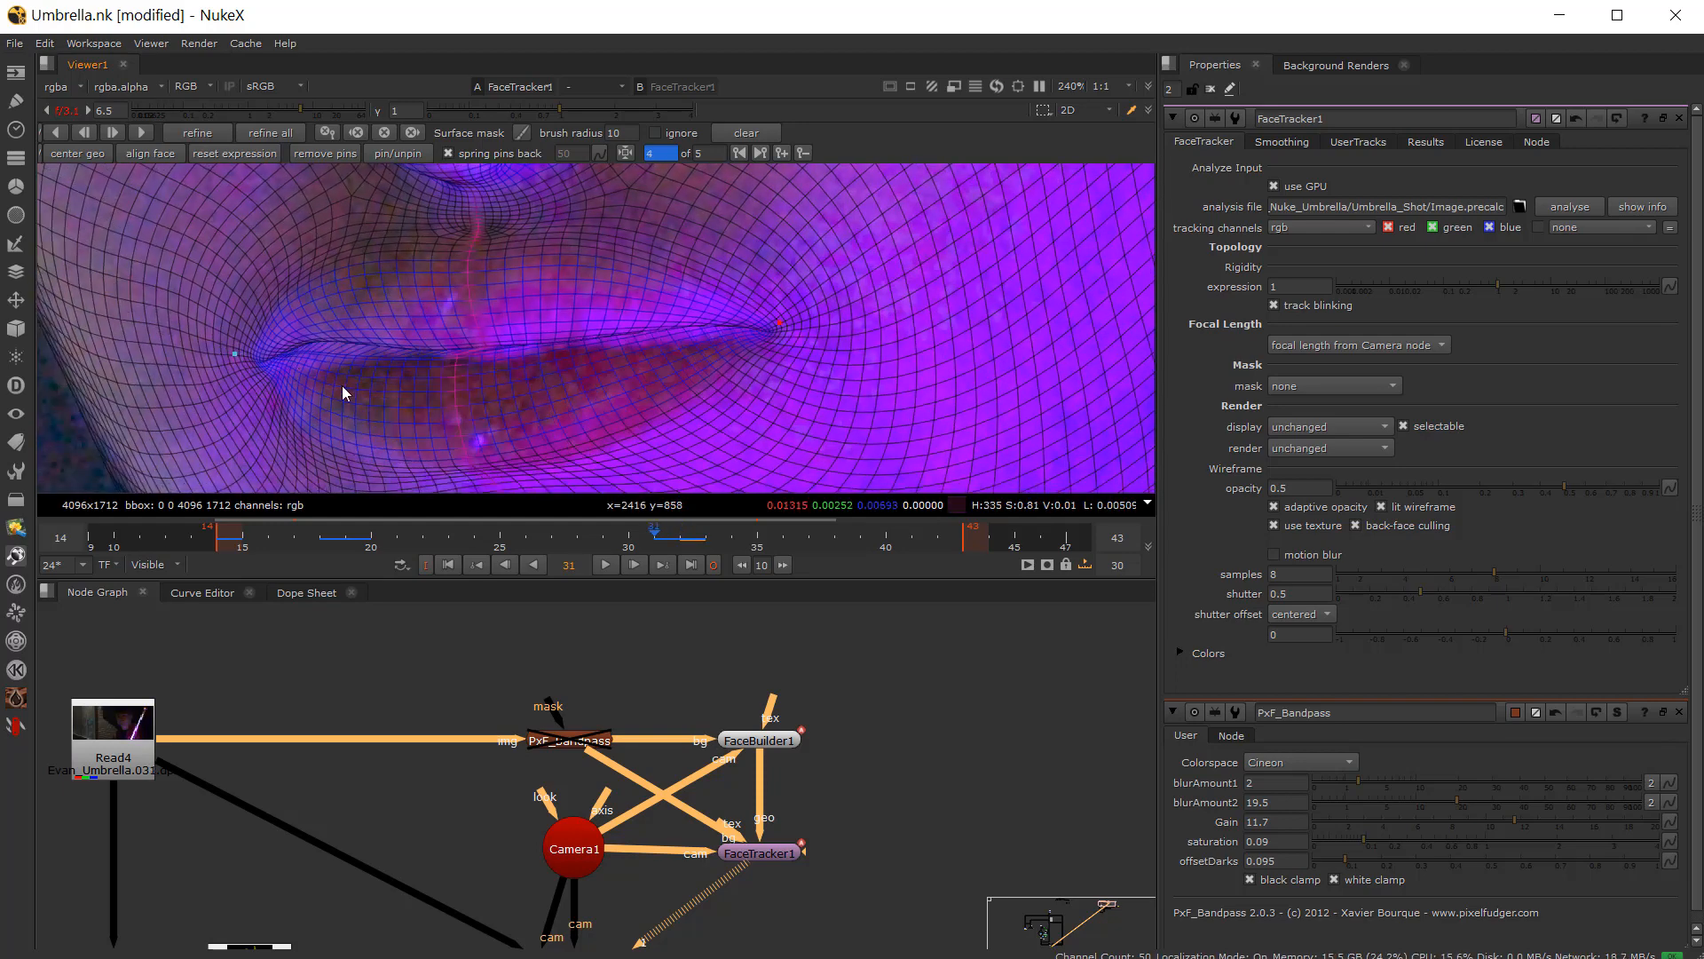
{"action": "scroll", "coordinate": [368, 397], "scroll_direction": "down", "scroll_amount": 4}
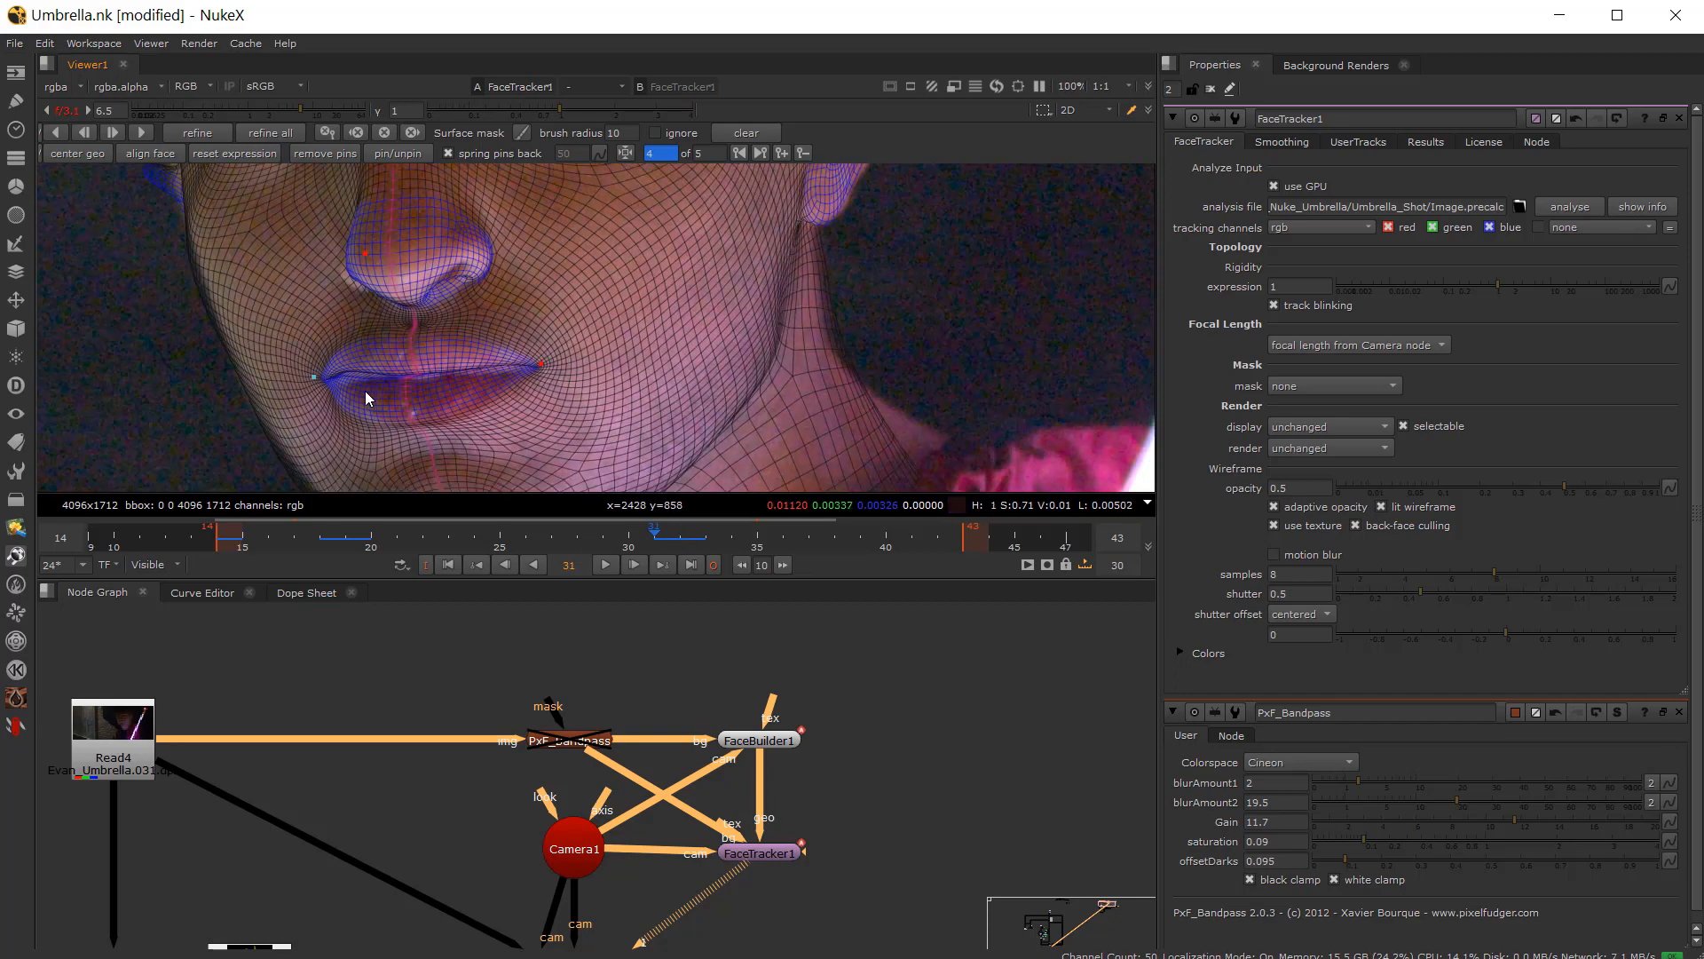
{"action": "middle_click_drag", "start_coordinate": [366, 394], "coordinate": [369, 268]}
{"action": "key", "text": "Left"}
{"action": "key", "text": "Right"}
{"action": "key", "text": "Right"}
{"action": "key", "text": "Left"}
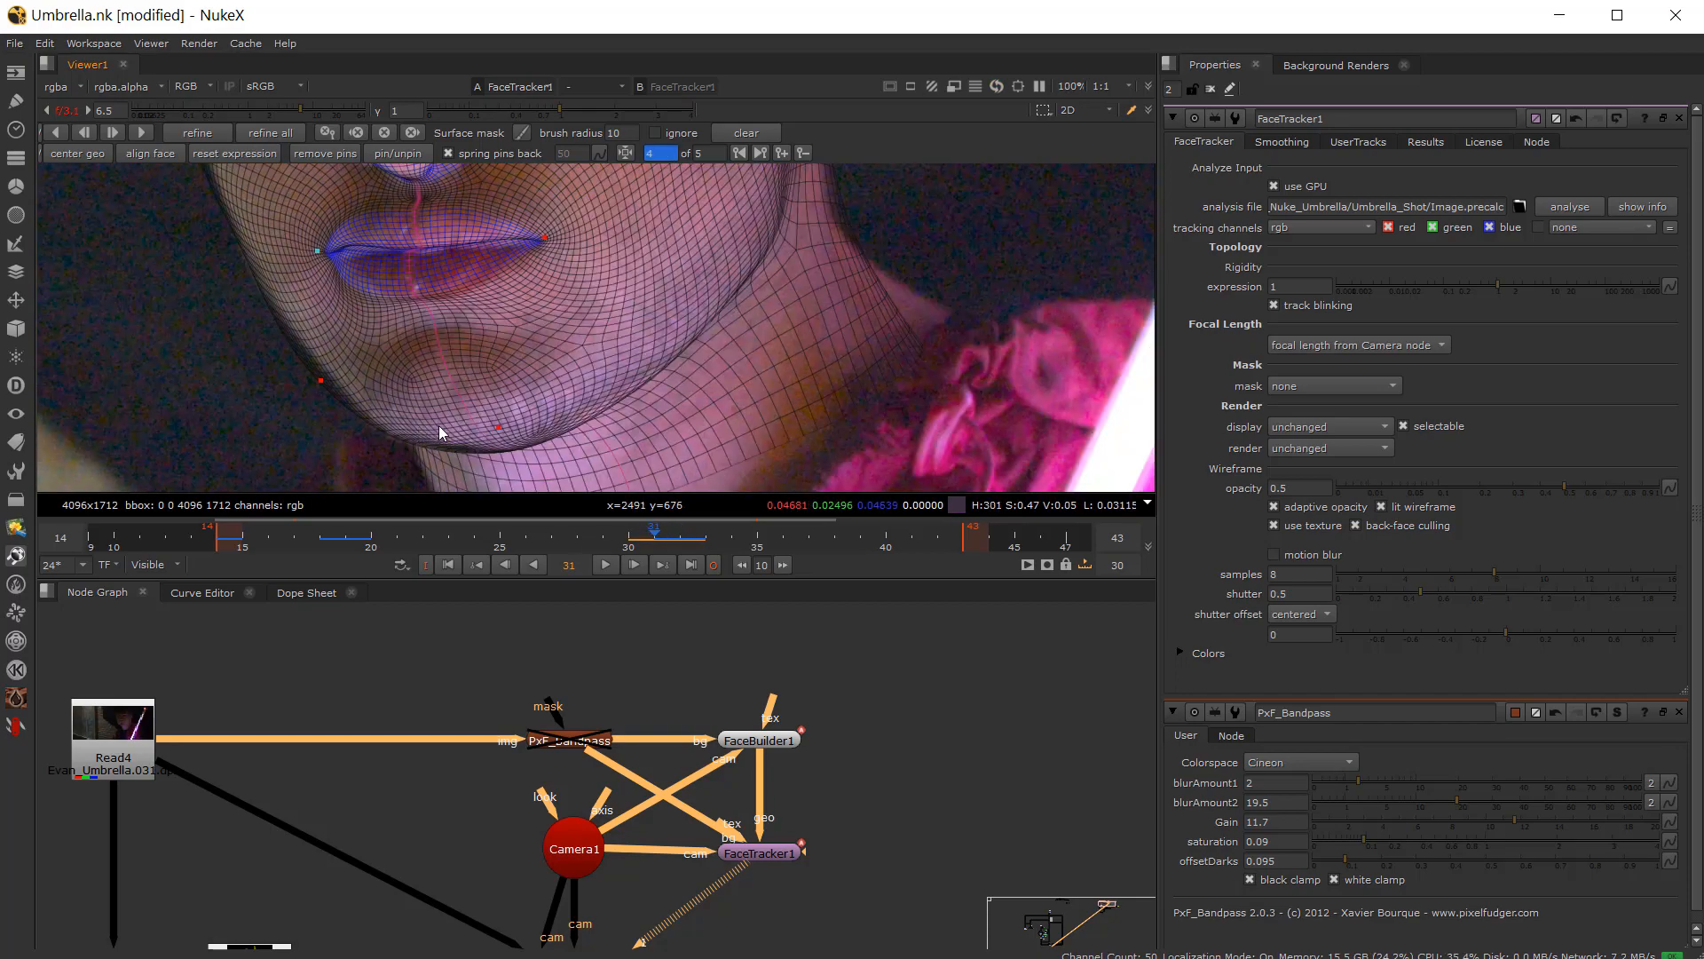
{"action": "key", "text": "Right"}
{"action": "key", "text": "Left"}
{"action": "key", "text": "Right"}
{"action": "key", "text": "Left"}
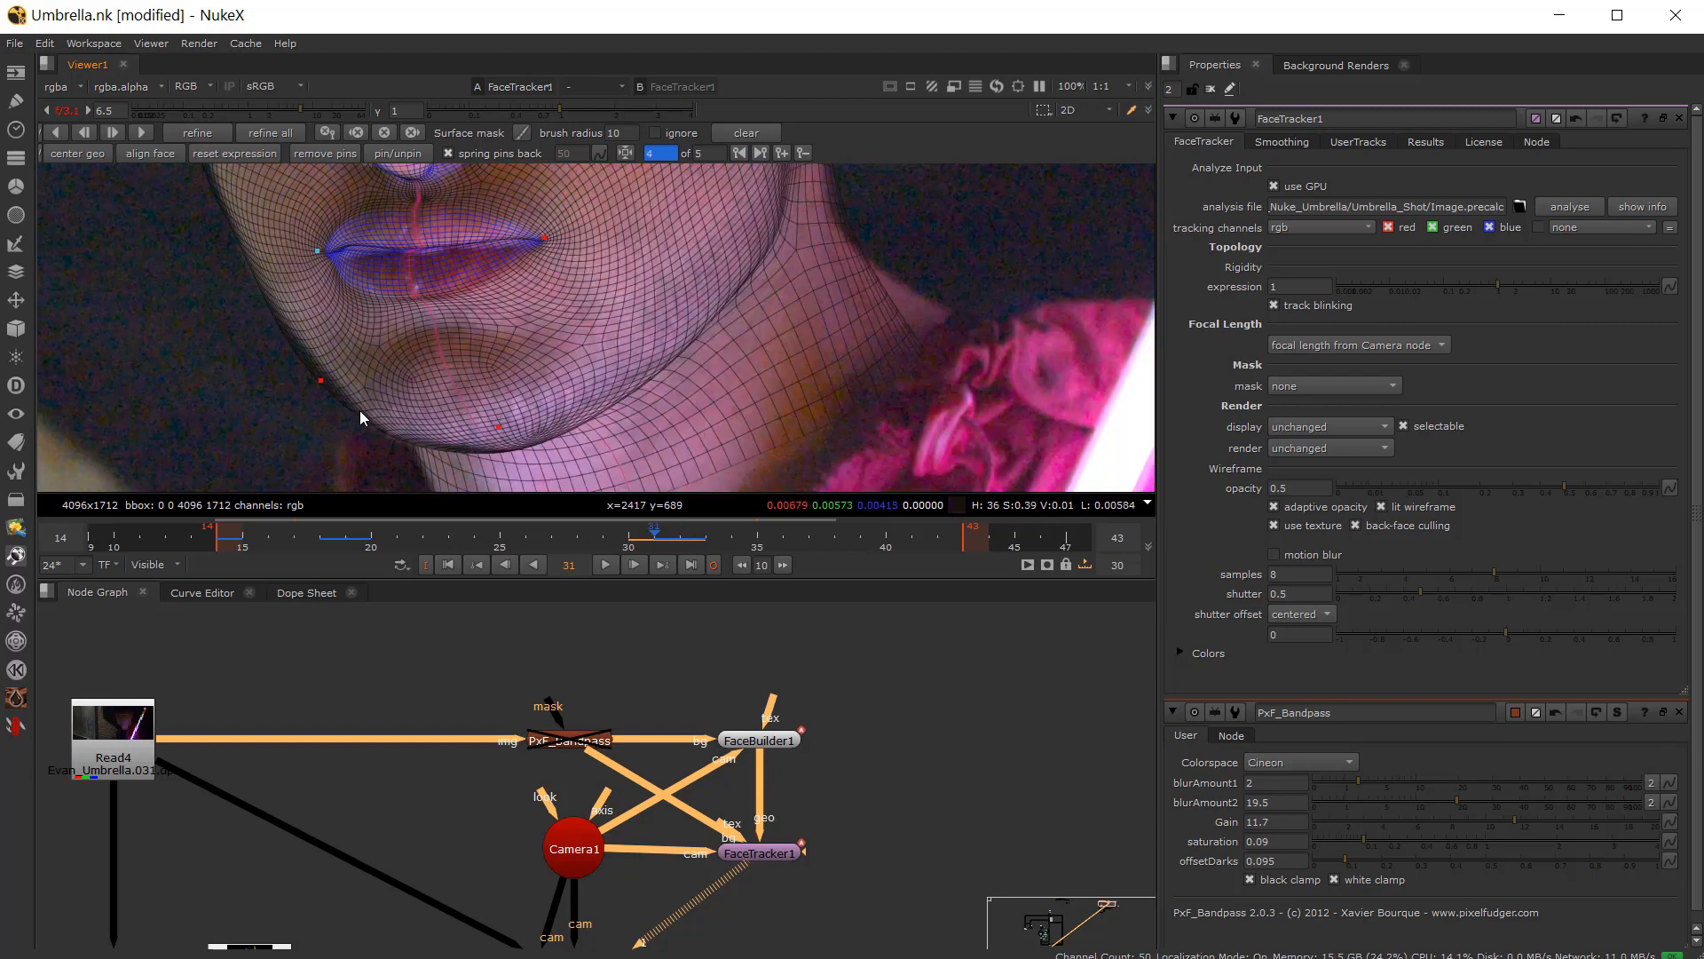
Step: Move the view to the eye and, on frame 32, reposition the pin above the eye
{"action": "key", "text": "Right"}
{"action": "scroll", "coordinate": [565, 338], "scroll_direction": "down", "scroll_amount": 3}
{"action": "middle_click_drag", "start_coordinate": [568, 326], "coordinate": [345, 551]}
{"action": "key", "text": "Left"}
{"action": "key", "text": "Right"}
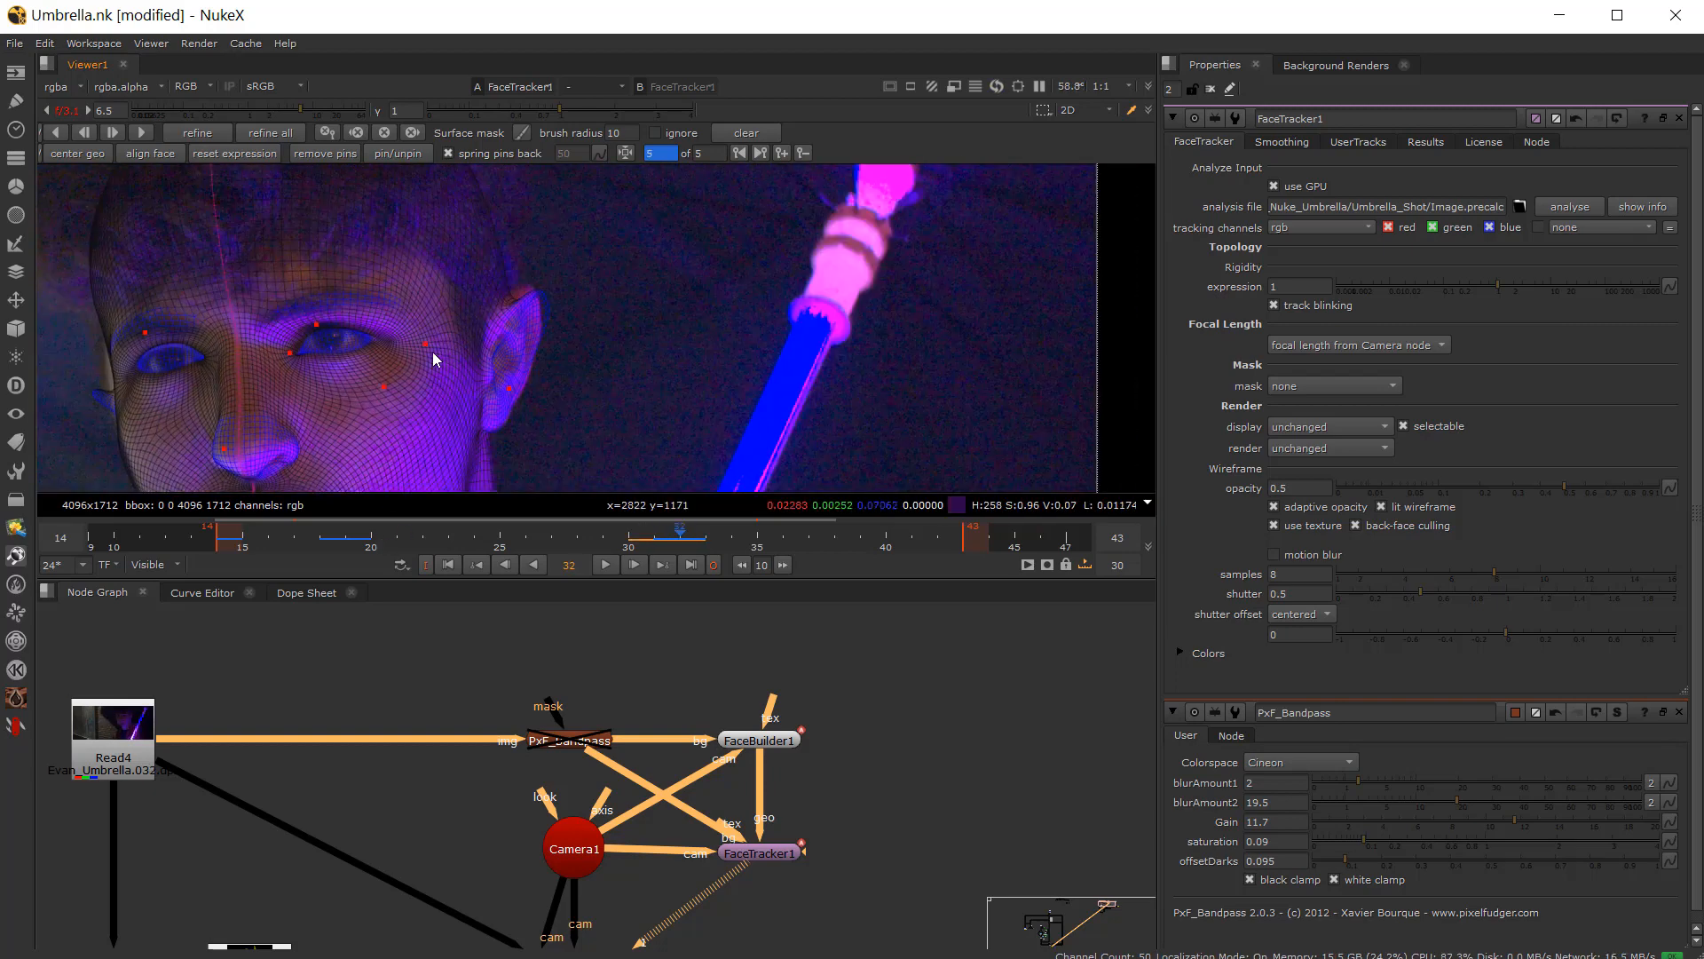
{"action": "scroll", "coordinate": [433, 352], "scroll_direction": "up", "scroll_amount": 3}
{"action": "key", "text": "Left"}
{"action": "key", "text": "Right"}
{"action": "scroll", "coordinate": [257, 352], "scroll_direction": "up", "scroll_amount": 3}
{"action": "middle_click_drag", "start_coordinate": [238, 347], "coordinate": [401, 321]}
{"action": "key", "text": "Left"}
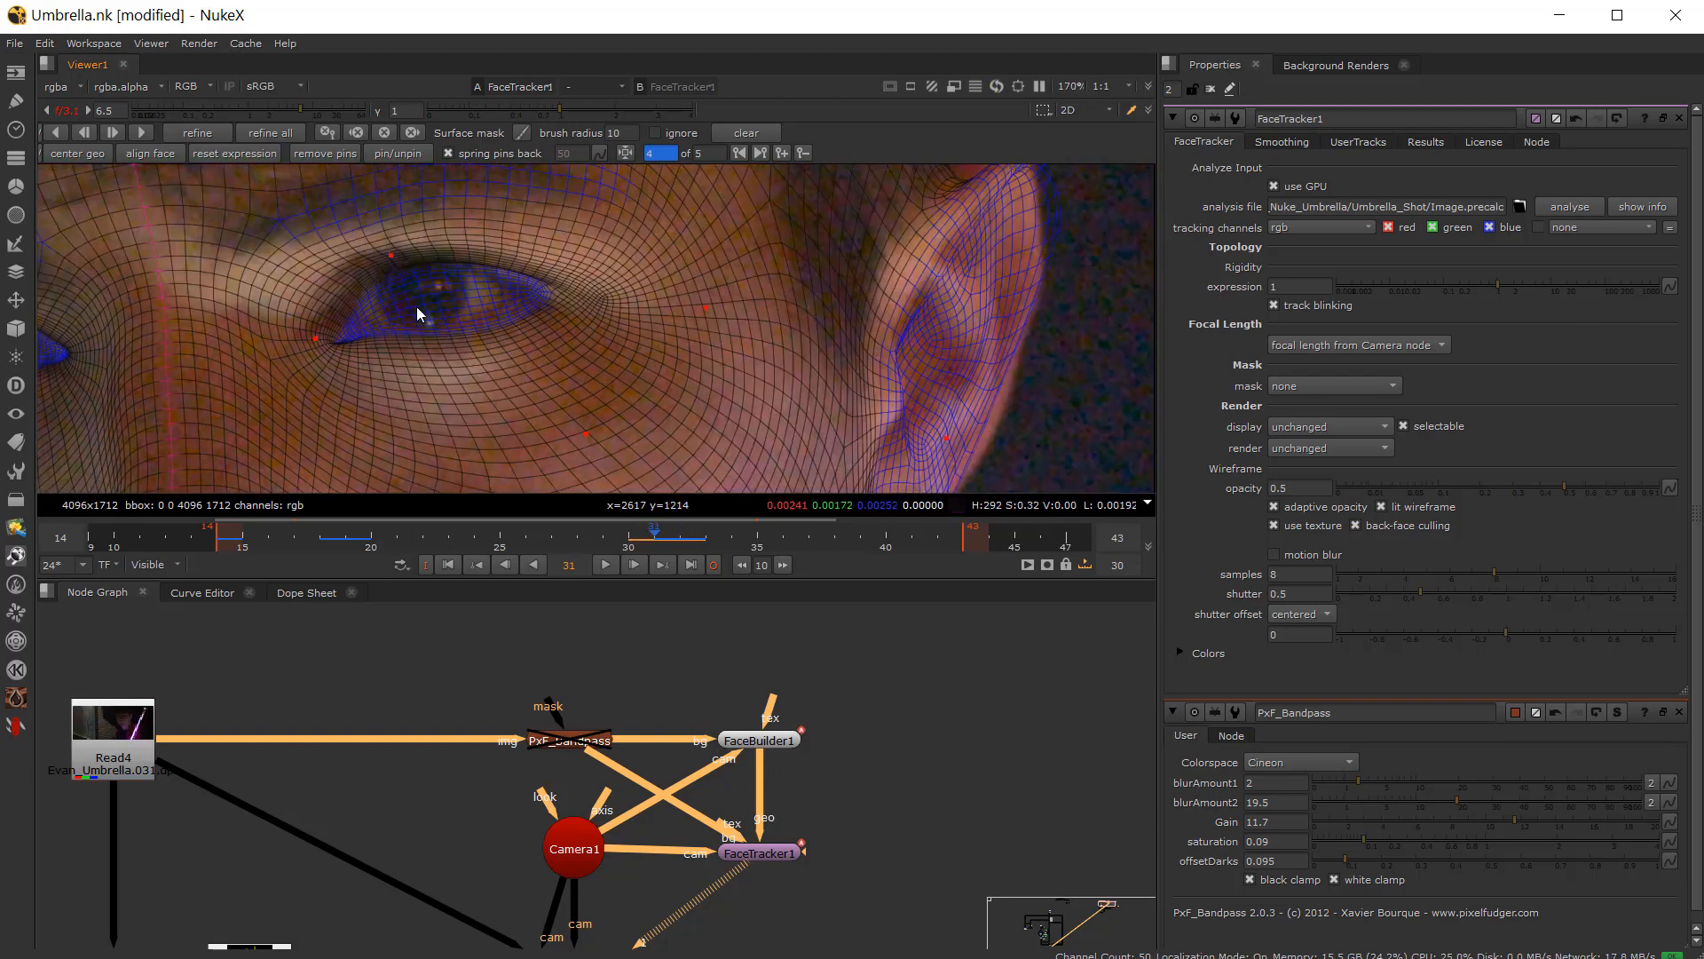
{"action": "key", "text": "Right"}
{"action": "key", "text": "Left"}
{"action": "key", "text": "Right"}
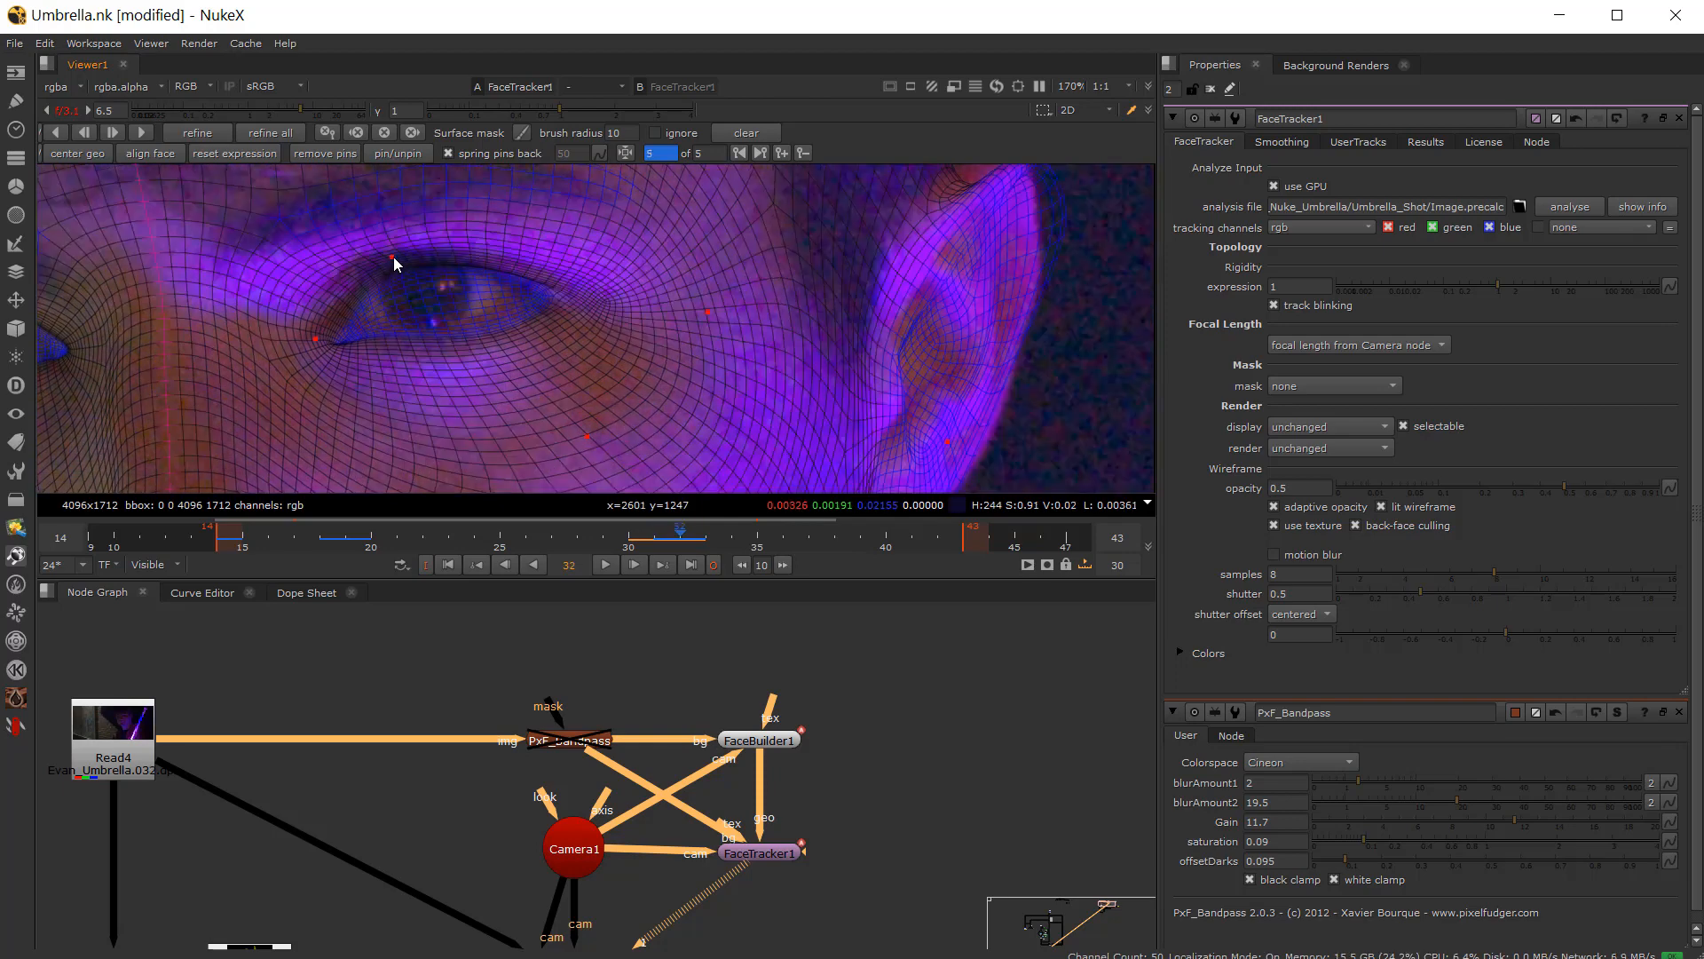
{"action": "left_click", "coordinate": [391, 256]}
{"action": "key", "text": "Left"}
{"action": "key", "text": "Right"}
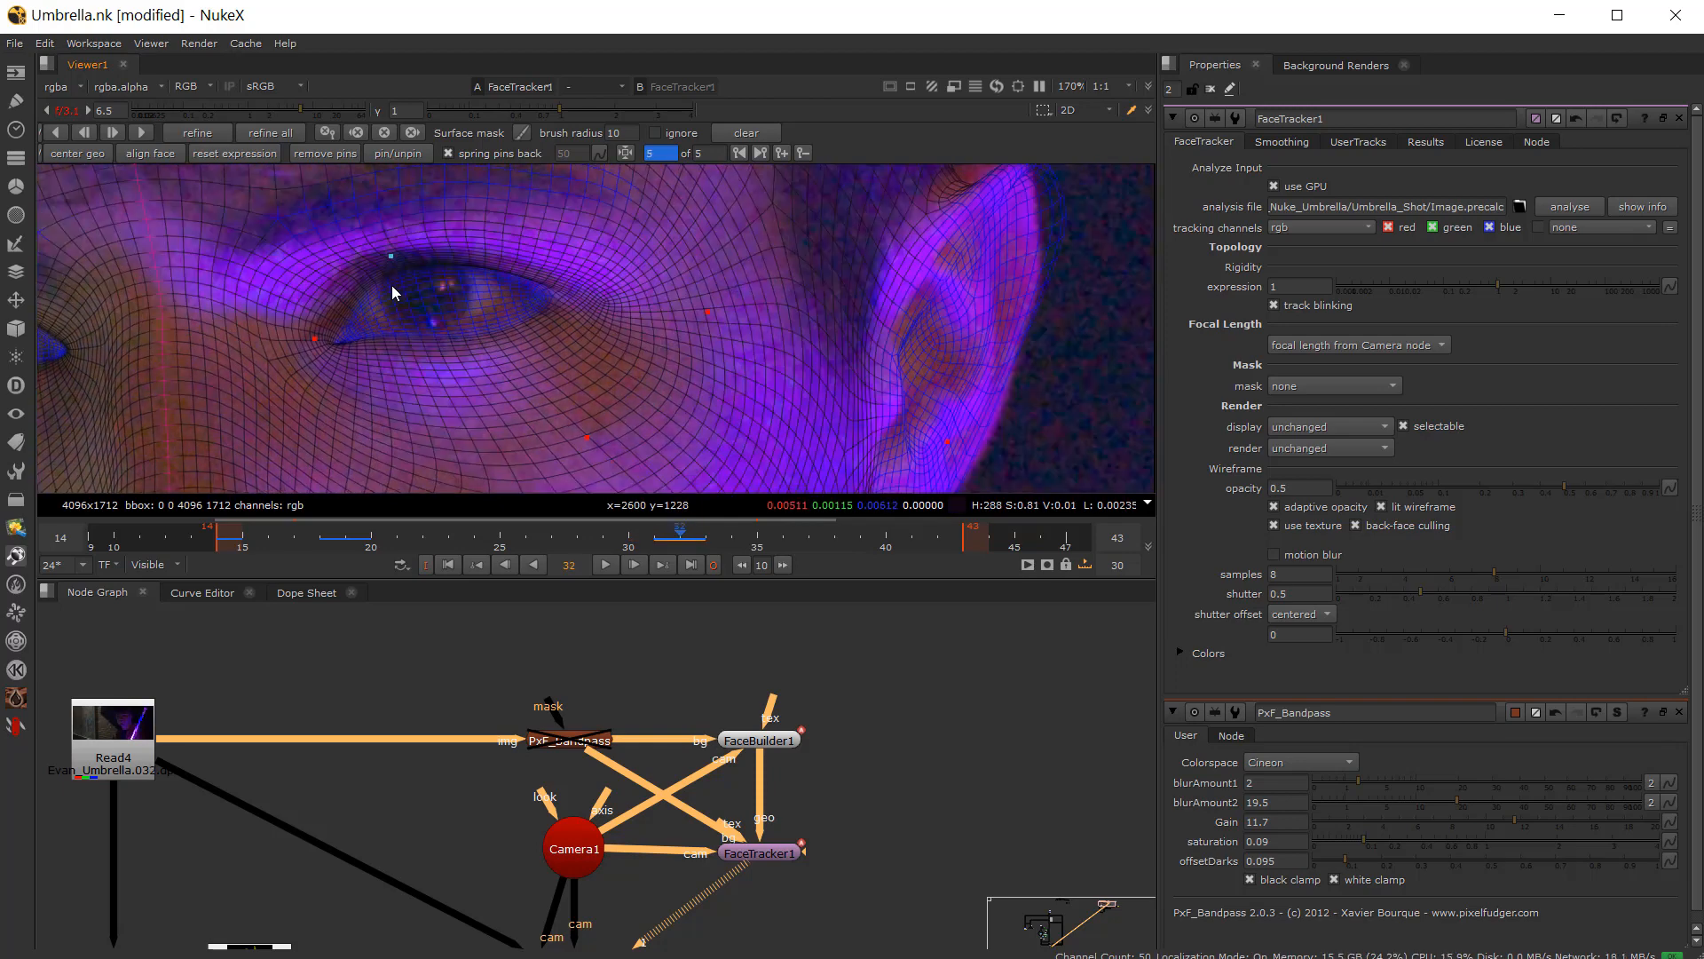
Step: Reposition the pin at the outer corner of the eye on frame 32
{"action": "key", "text": "Left"}
{"action": "key", "text": "Right"}
{"action": "key", "text": "Left"}
{"action": "key", "text": "Right"}
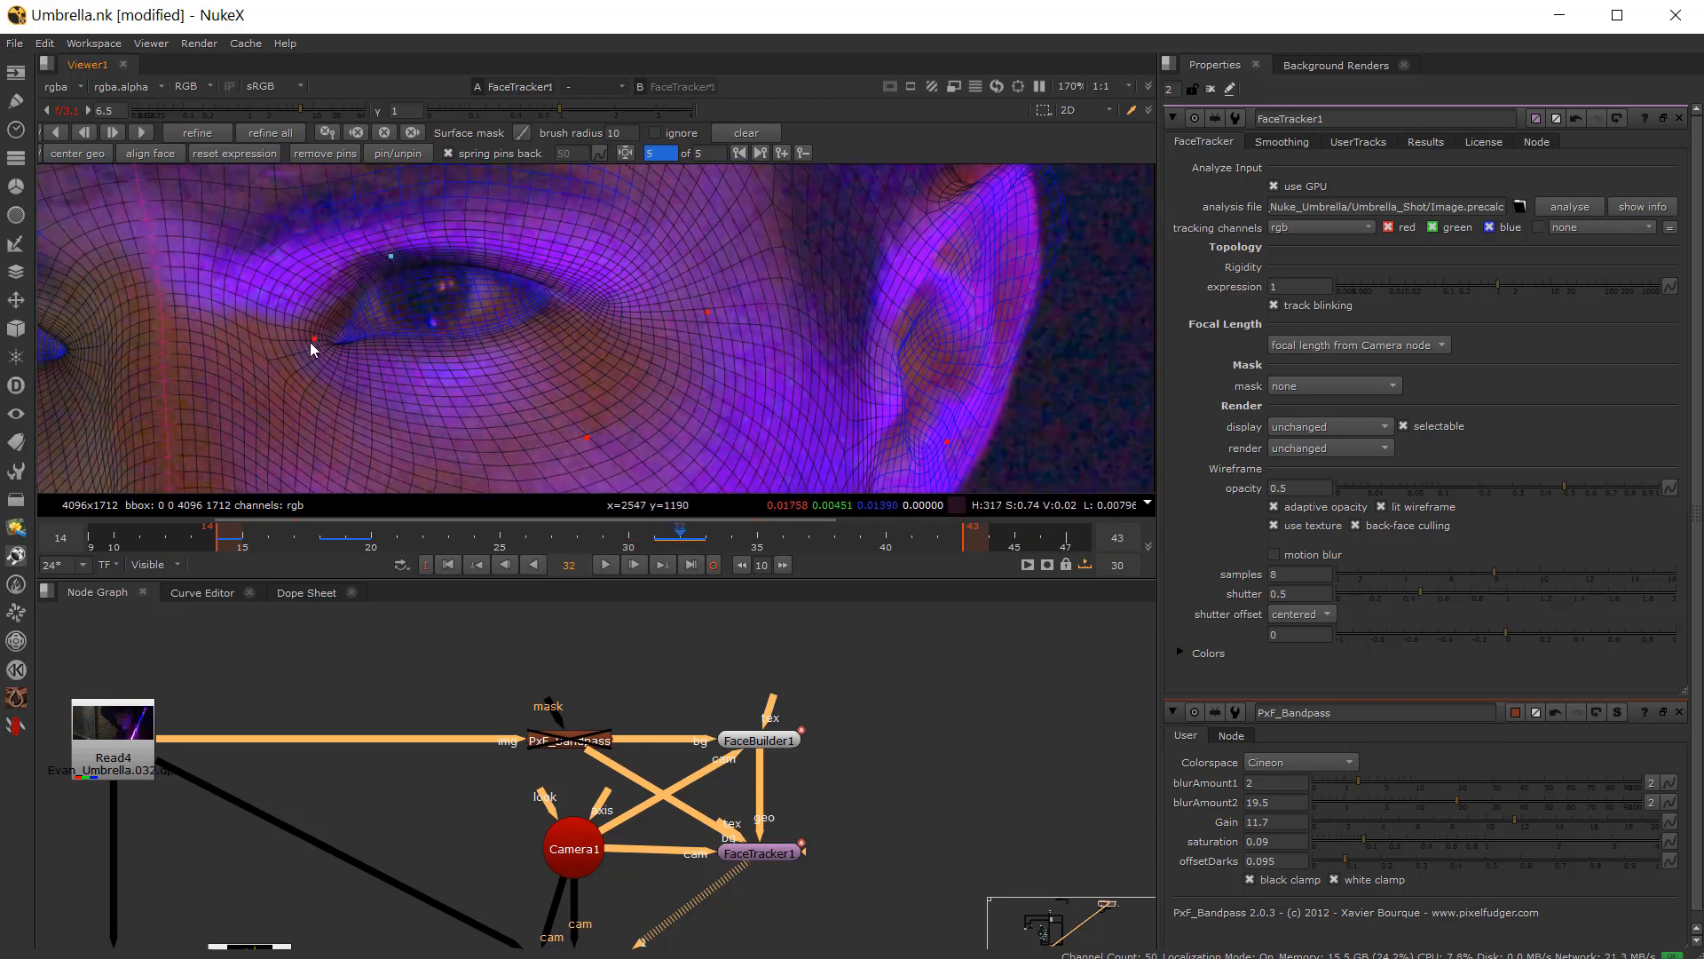
{"action": "left_click", "coordinate": [311, 339]}
Step: Scrub the timeline forward and jump to the keyframe at frame 43
{"action": "key", "text": "Left"}
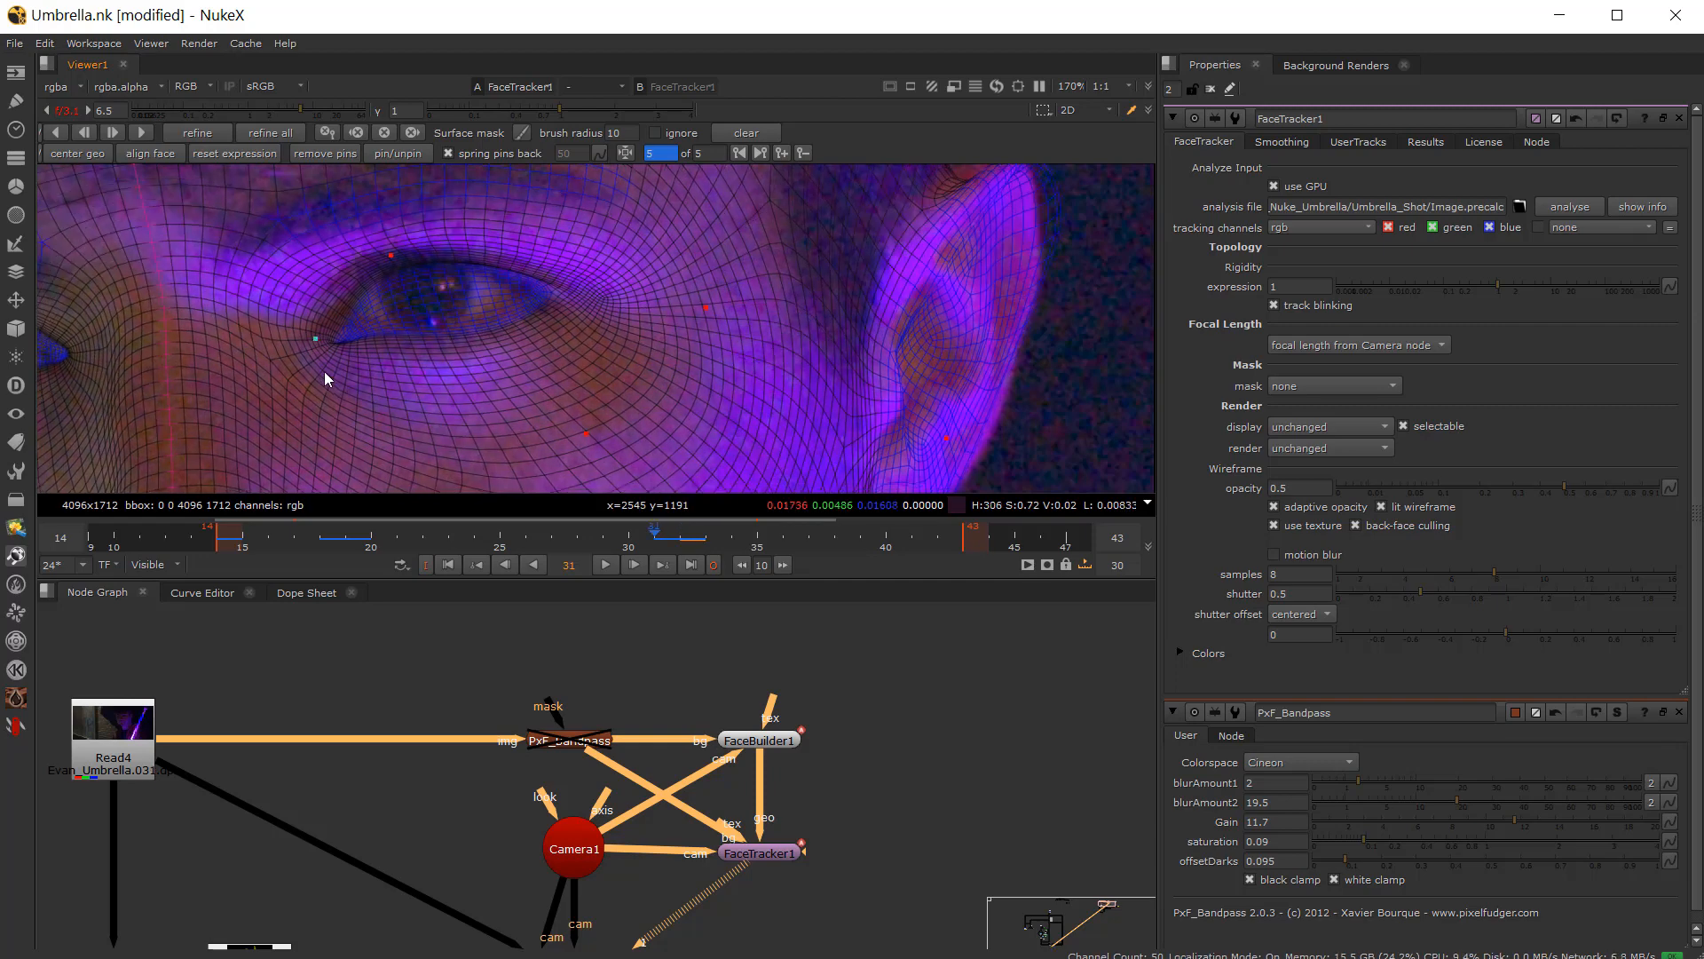
{"action": "key", "text": "Right"}
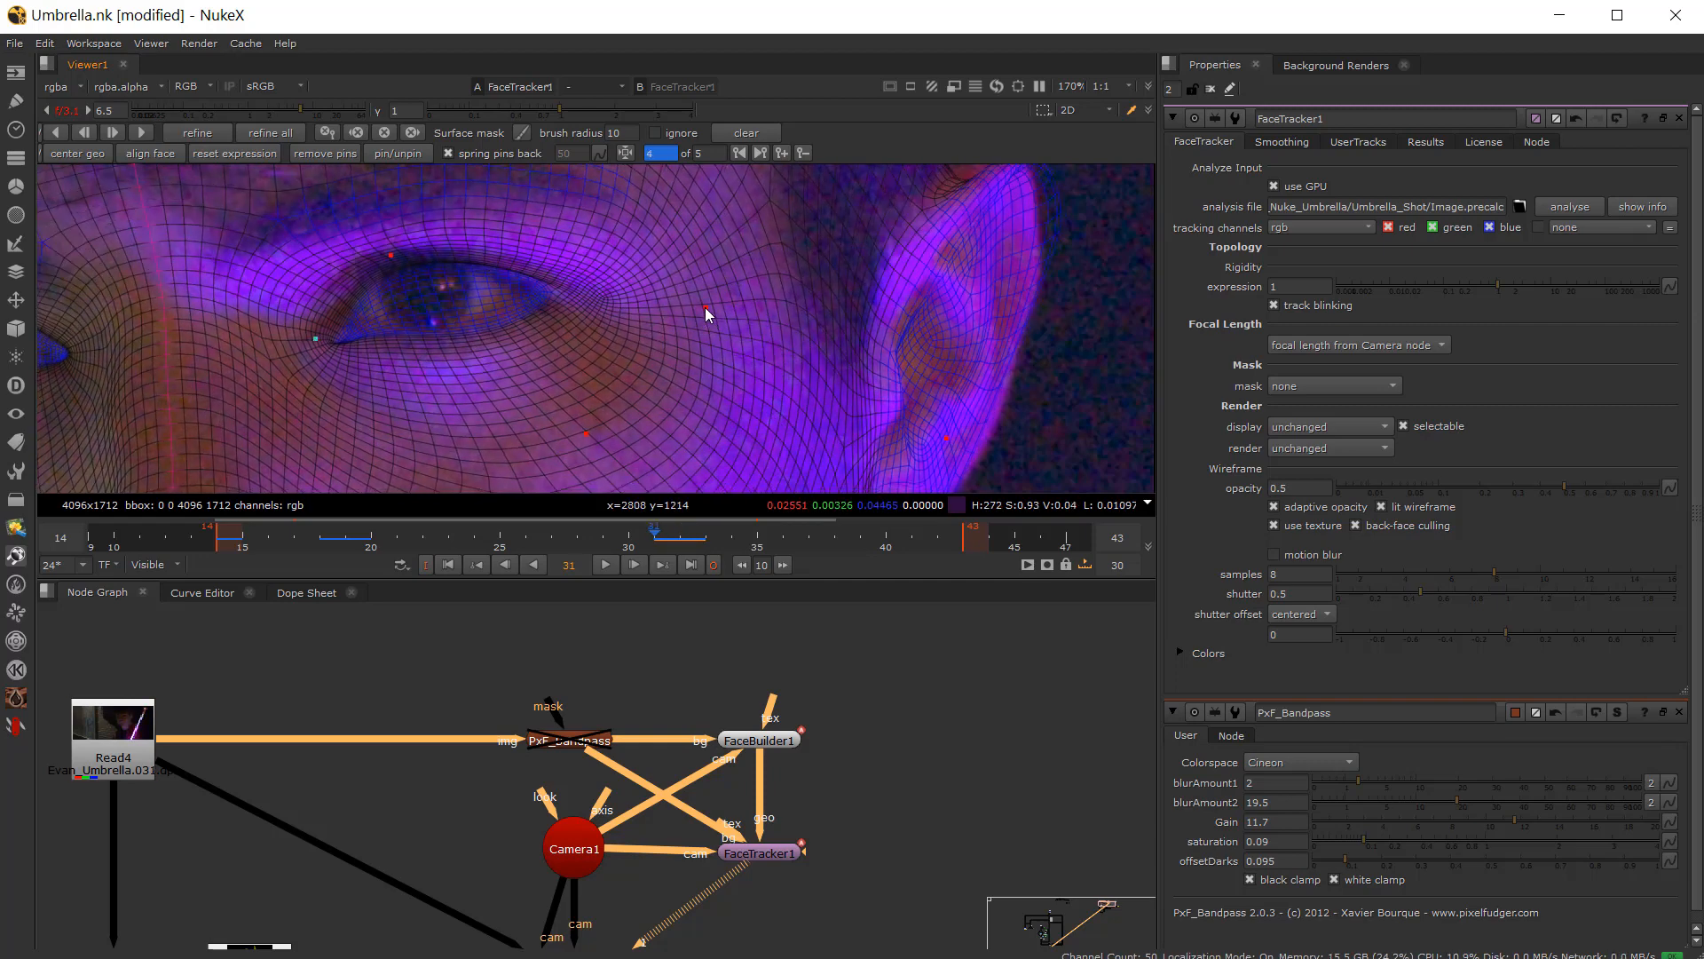
{"action": "key", "text": "Left"}
{"action": "scroll", "coordinate": [595, 312], "scroll_direction": "down", "scroll_amount": 4}
{"action": "mouse_move", "coordinate": [656, 539]}
{"action": "left_mouse_down"}
{"action": "mouse_move", "coordinate": [681, 534]}
{"action": "mouse_move", "coordinate": [597, 543]}
{"action": "mouse_move", "coordinate": [771, 541]}
{"action": "mouse_move", "coordinate": [680, 540]}
{"action": "left_mouse_up"}
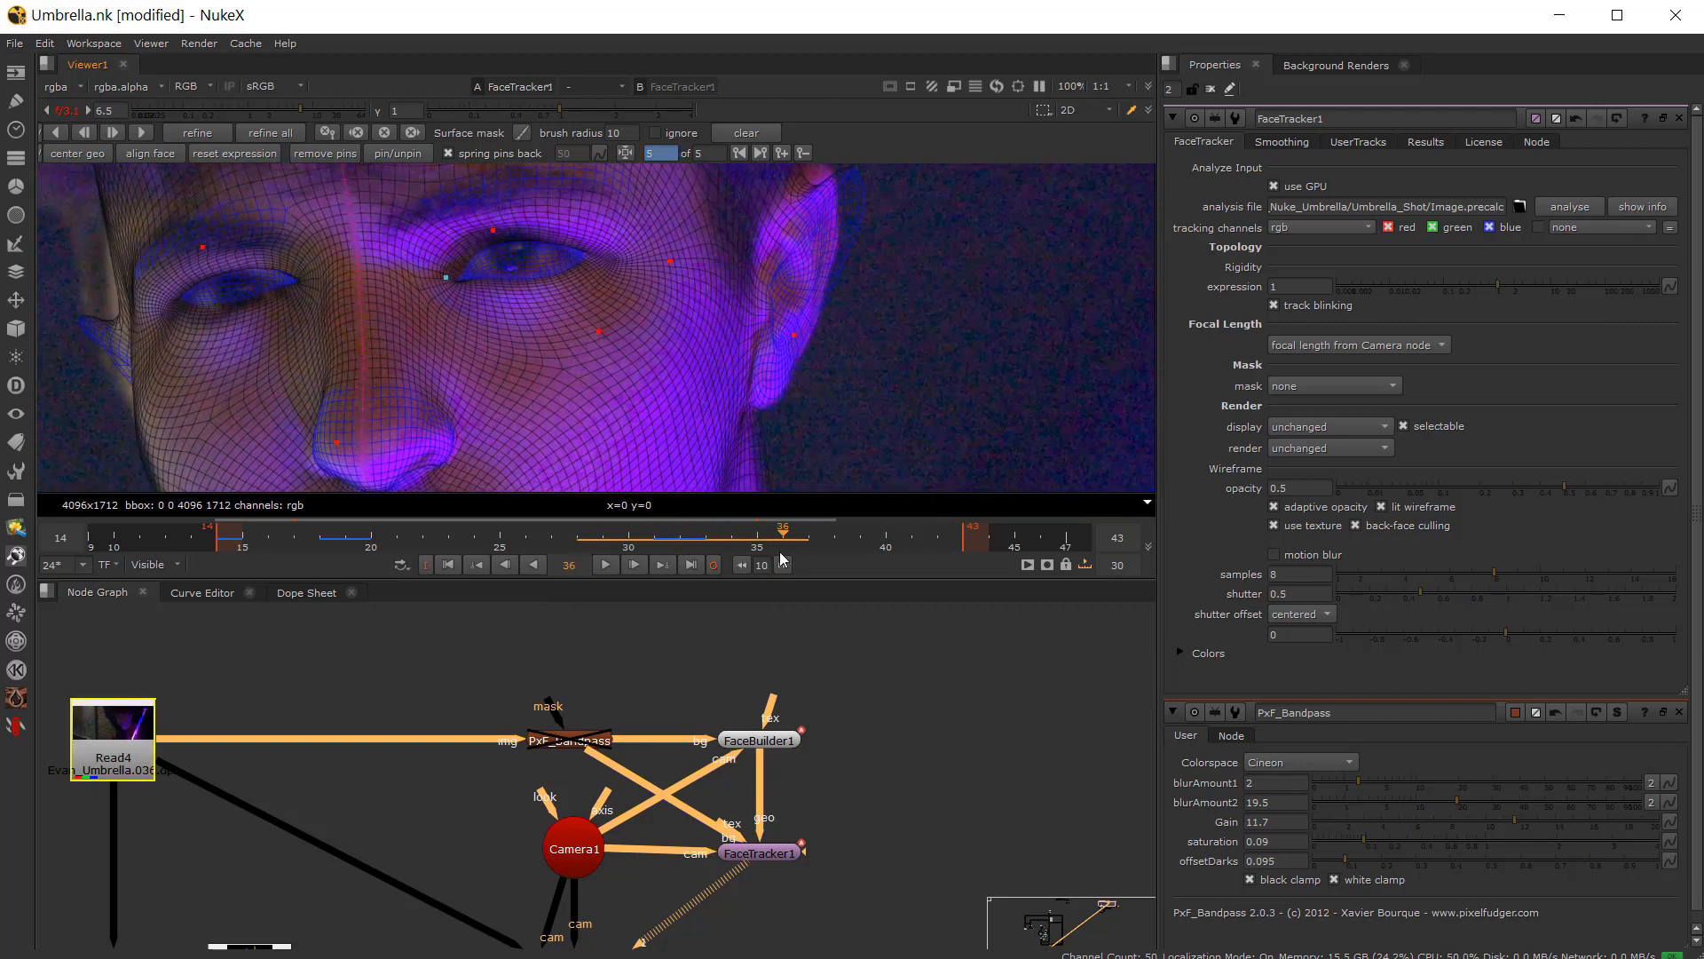
{"action": "left_click", "coordinate": [140, 129]}
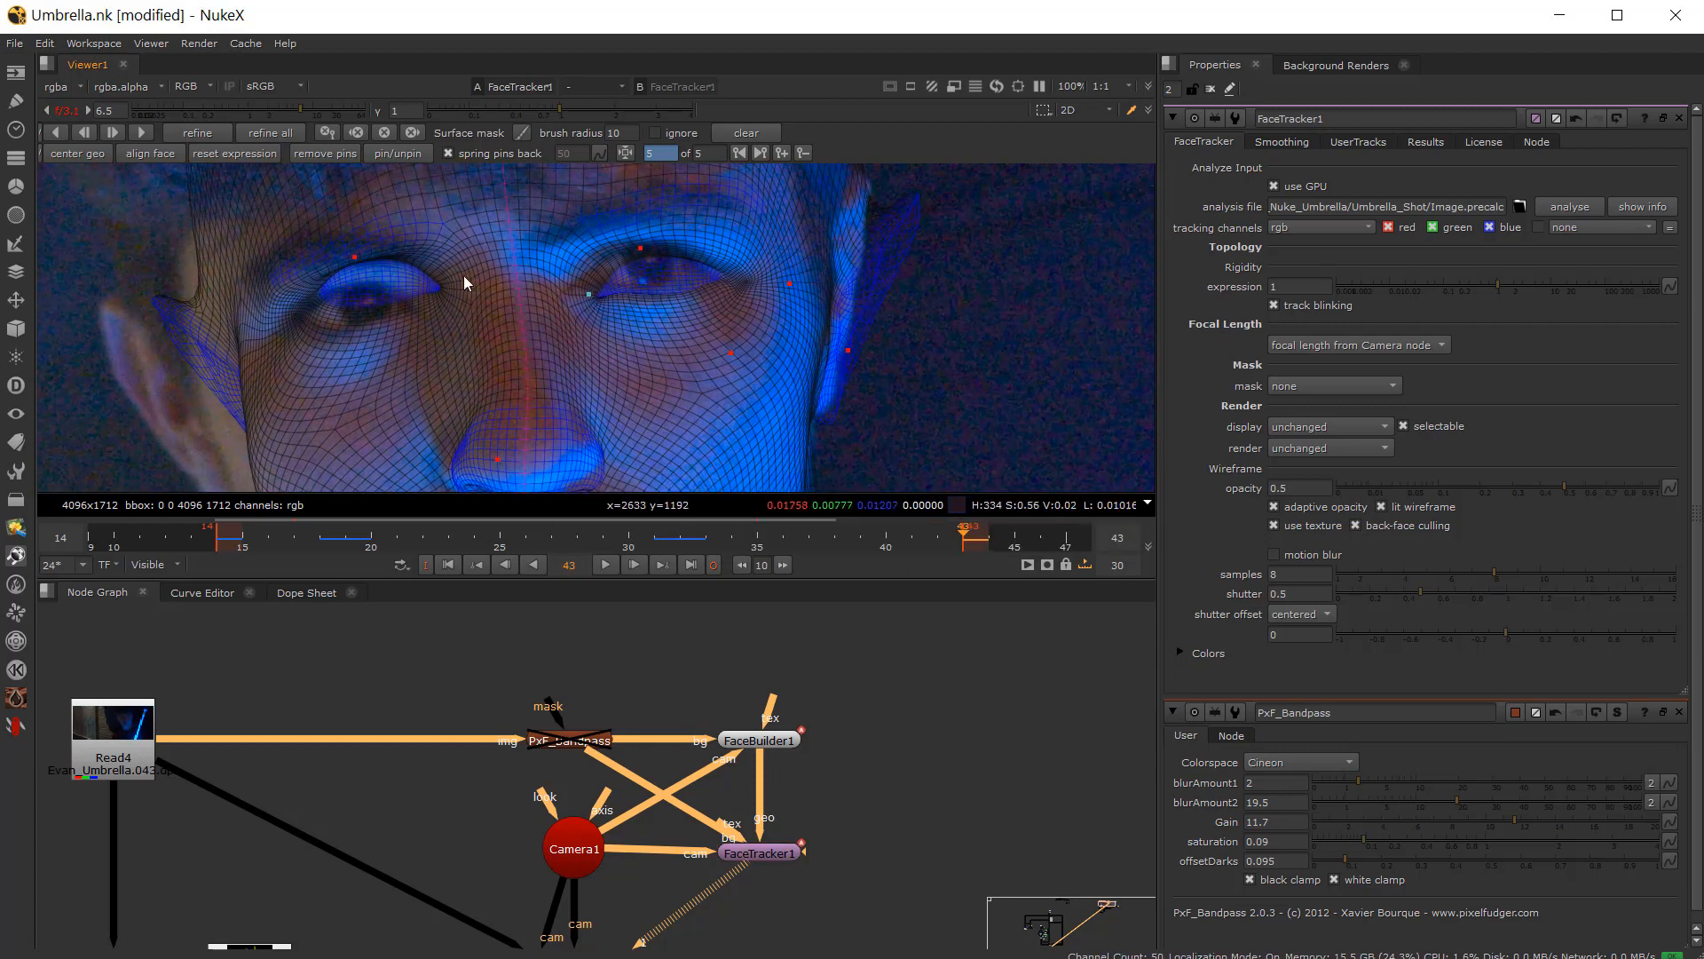
Step: On frame 43, adjust the pins at both lip corners and on the chin
{"action": "scroll", "coordinate": [463, 275], "scroll_direction": "down", "scroll_amount": 3}
{"action": "middle_click_drag", "start_coordinate": [444, 317], "coordinate": [451, 264]}
{"action": "scroll", "coordinate": [487, 342], "scroll_direction": "up", "scroll_amount": 4}
{"action": "left_click", "coordinate": [491, 315]}
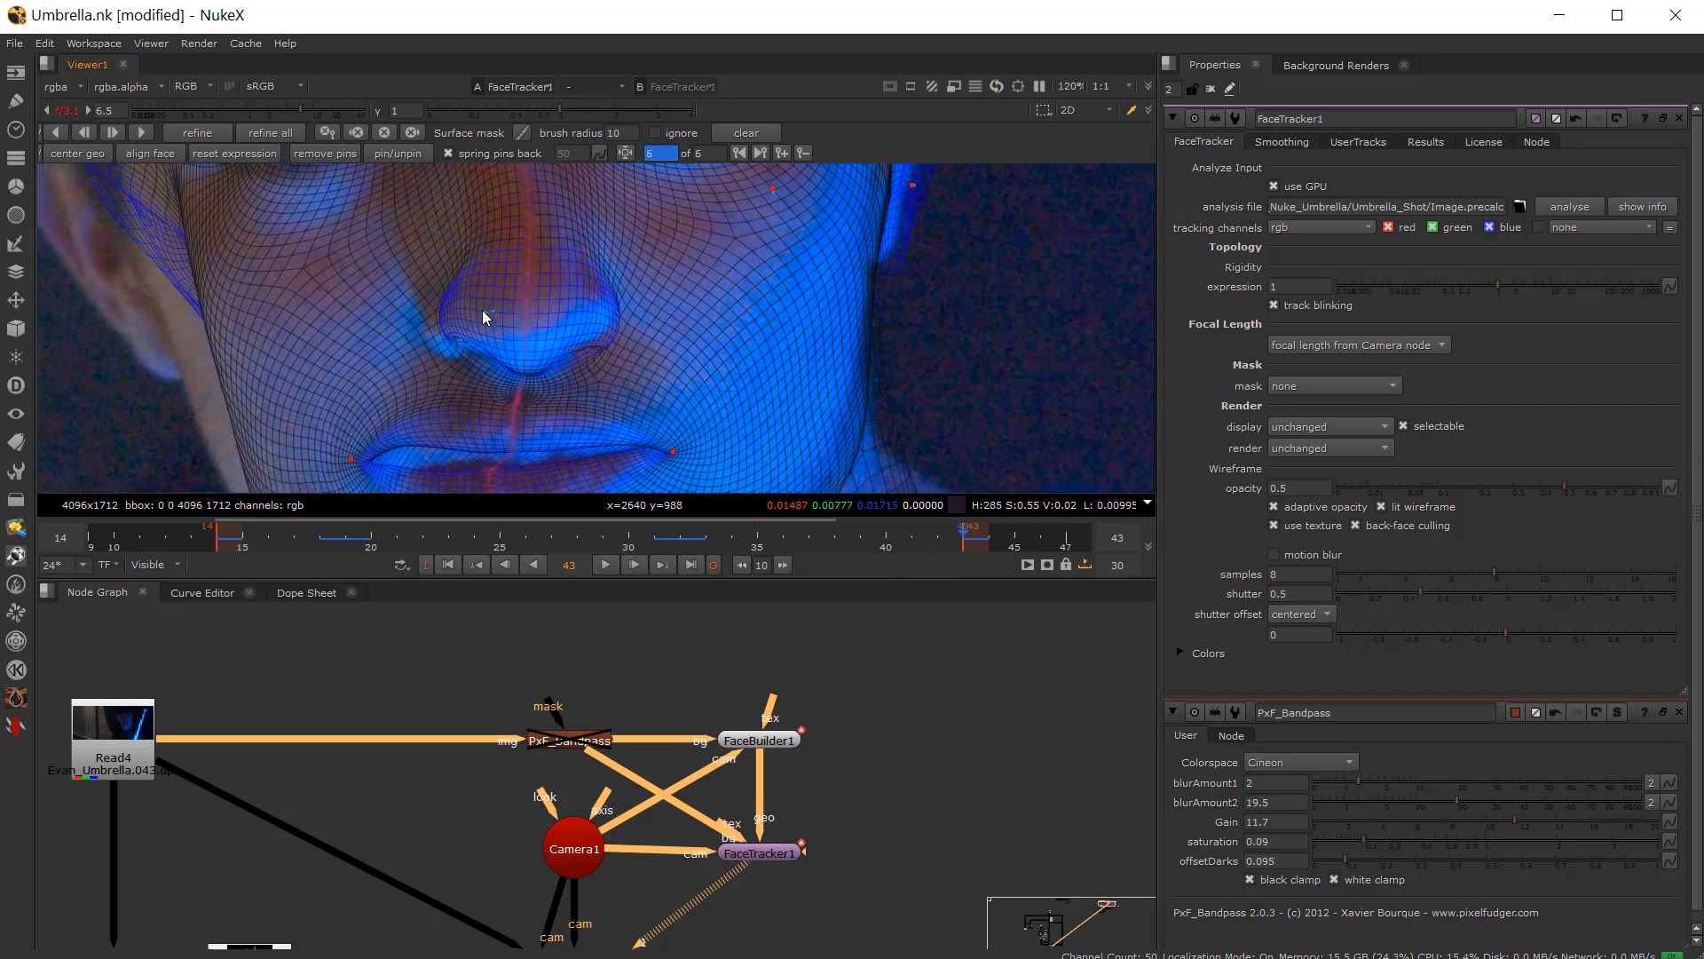
{"action": "middle_click_drag", "start_coordinate": [401, 307], "coordinate": [458, 238]}
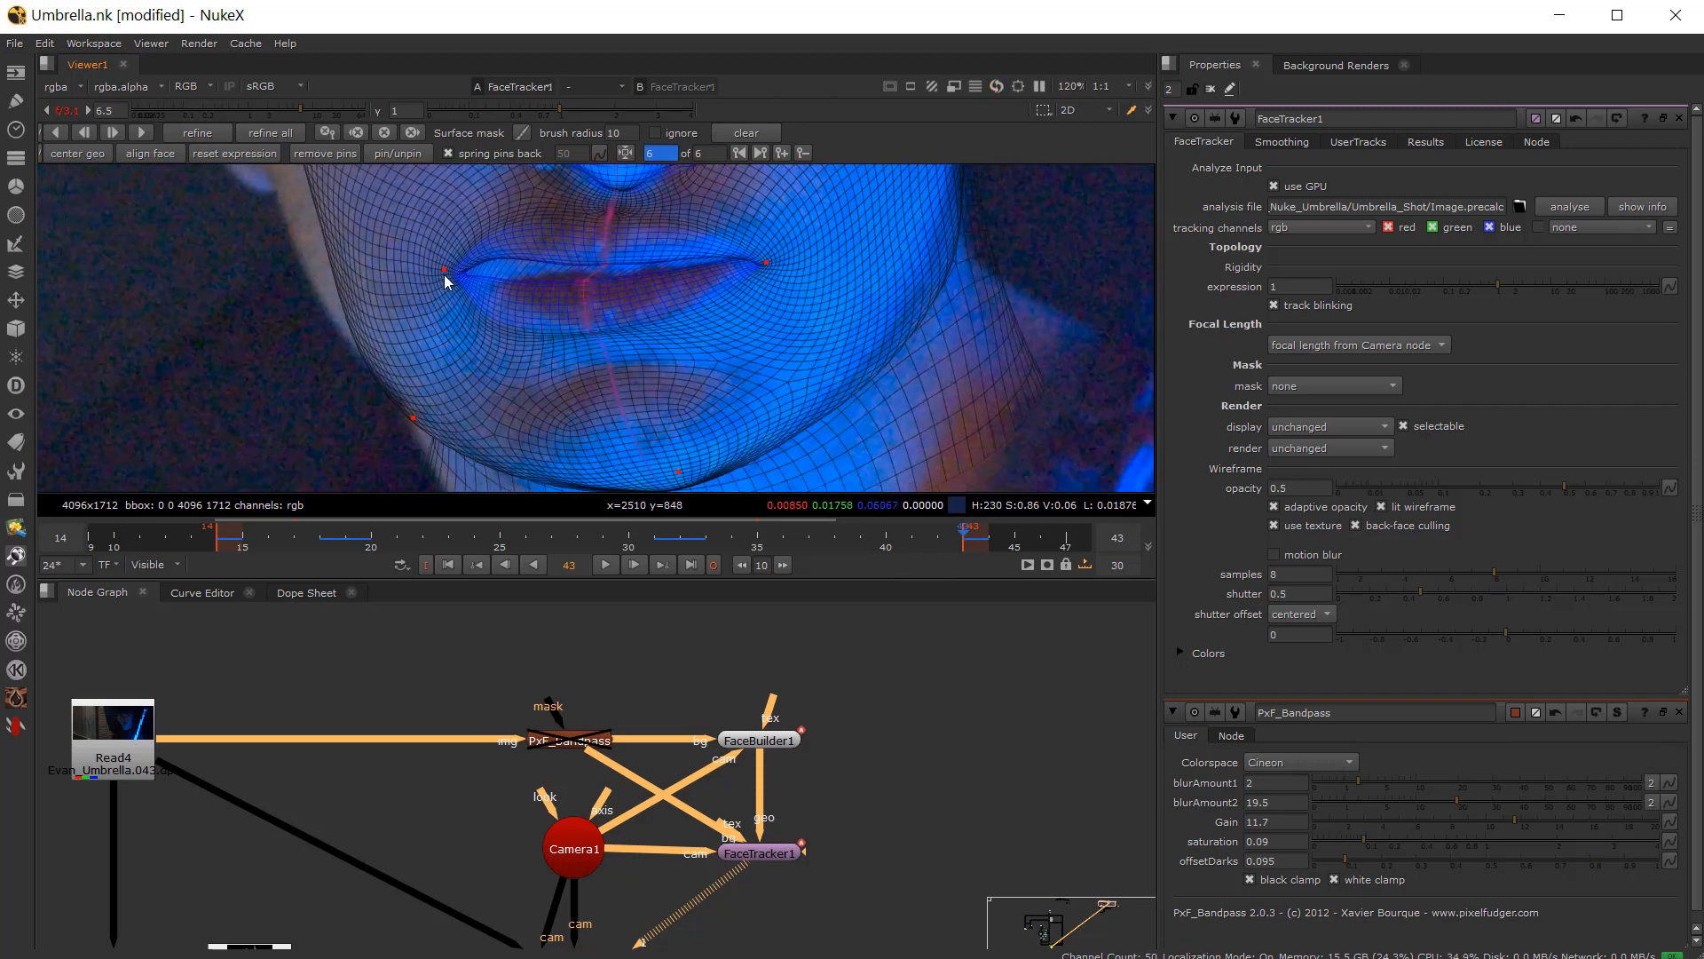
{"action": "left_click_drag", "start_coordinate": [444, 274], "coordinate": [471, 289]}
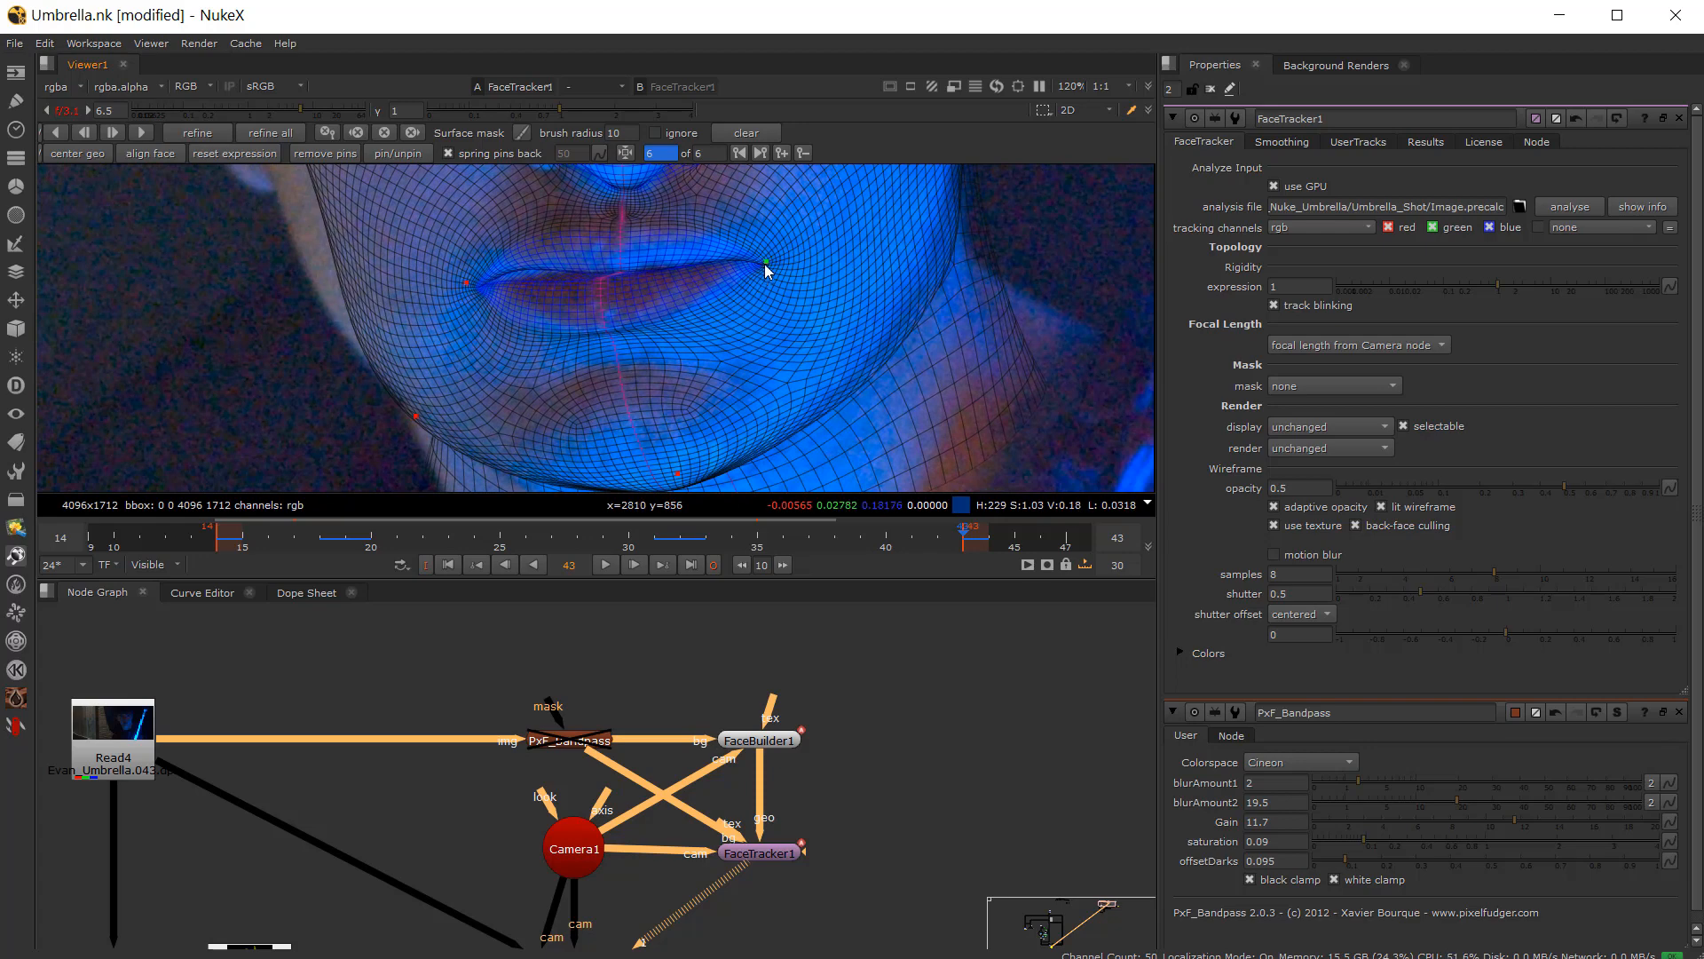
{"action": "left_click_drag", "start_coordinate": [765, 263], "coordinate": [749, 259]}
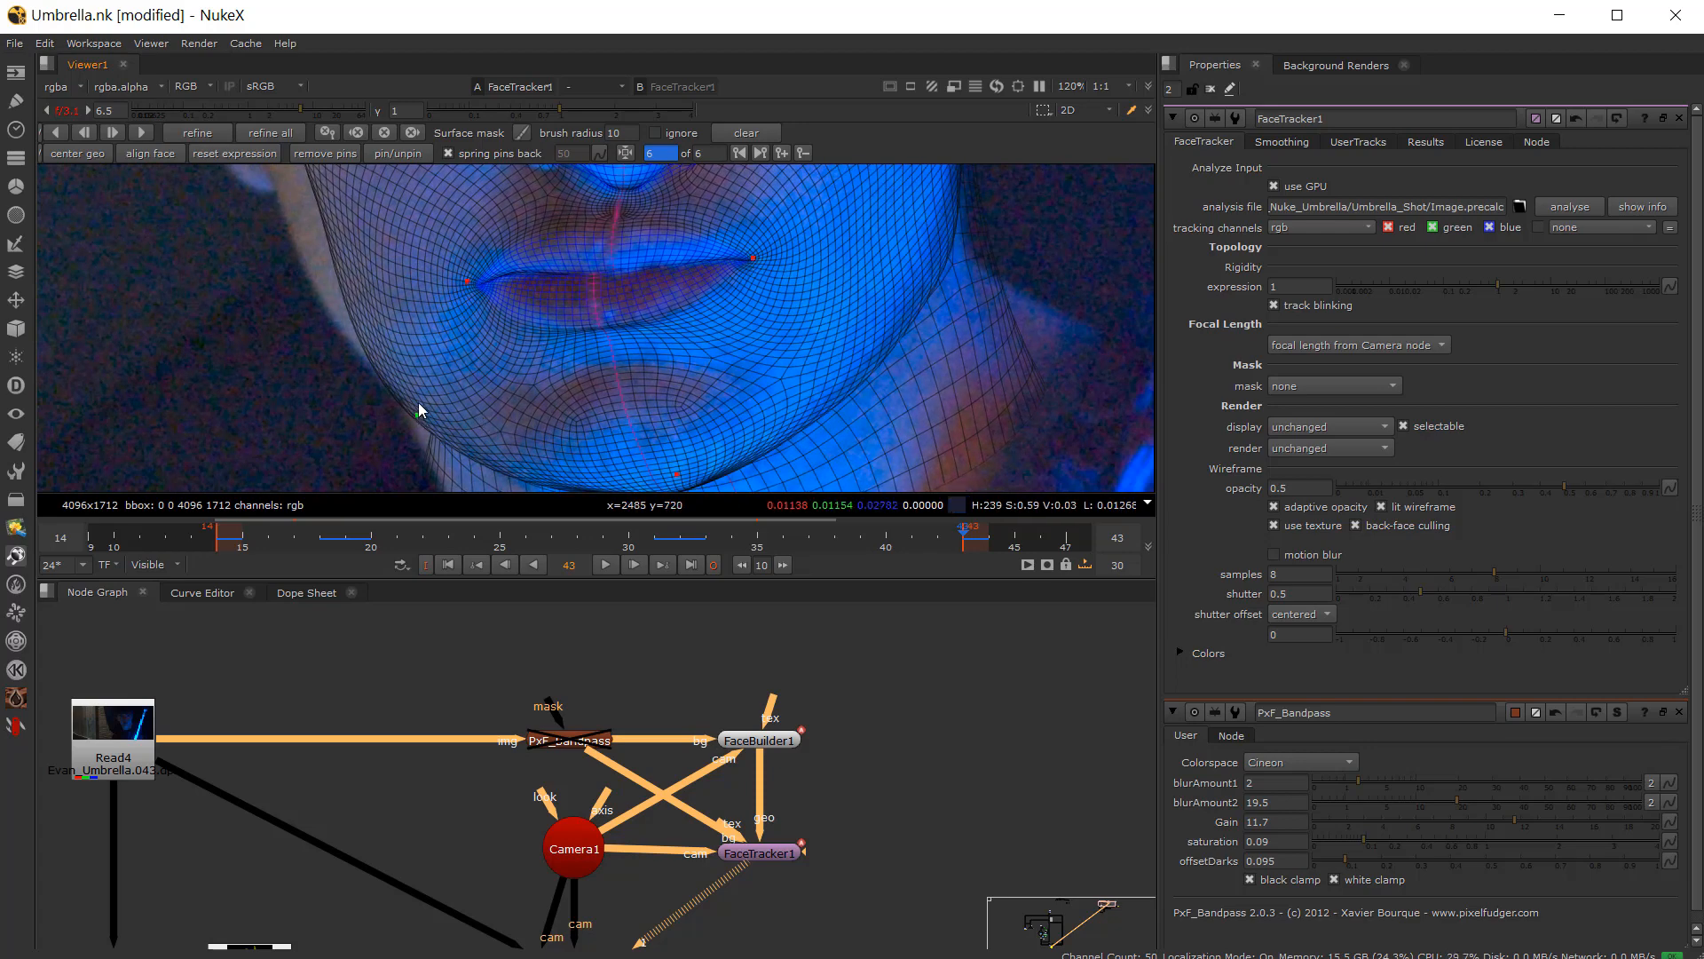
{"action": "left_click_drag", "start_coordinate": [417, 406], "coordinate": [420, 408]}
Step: Zoom out and reposition the pin on the side of the face beside the eye
{"action": "scroll", "coordinate": [317, 339], "scroll_direction": "down", "scroll_amount": 2}
{"action": "middle_click_drag", "start_coordinate": [308, 240], "coordinate": [359, 379]}
{"action": "scroll", "coordinate": [359, 377], "scroll_direction": "down", "scroll_amount": 2}
{"action": "scroll", "coordinate": [343, 300], "scroll_direction": "down", "scroll_amount": 2}
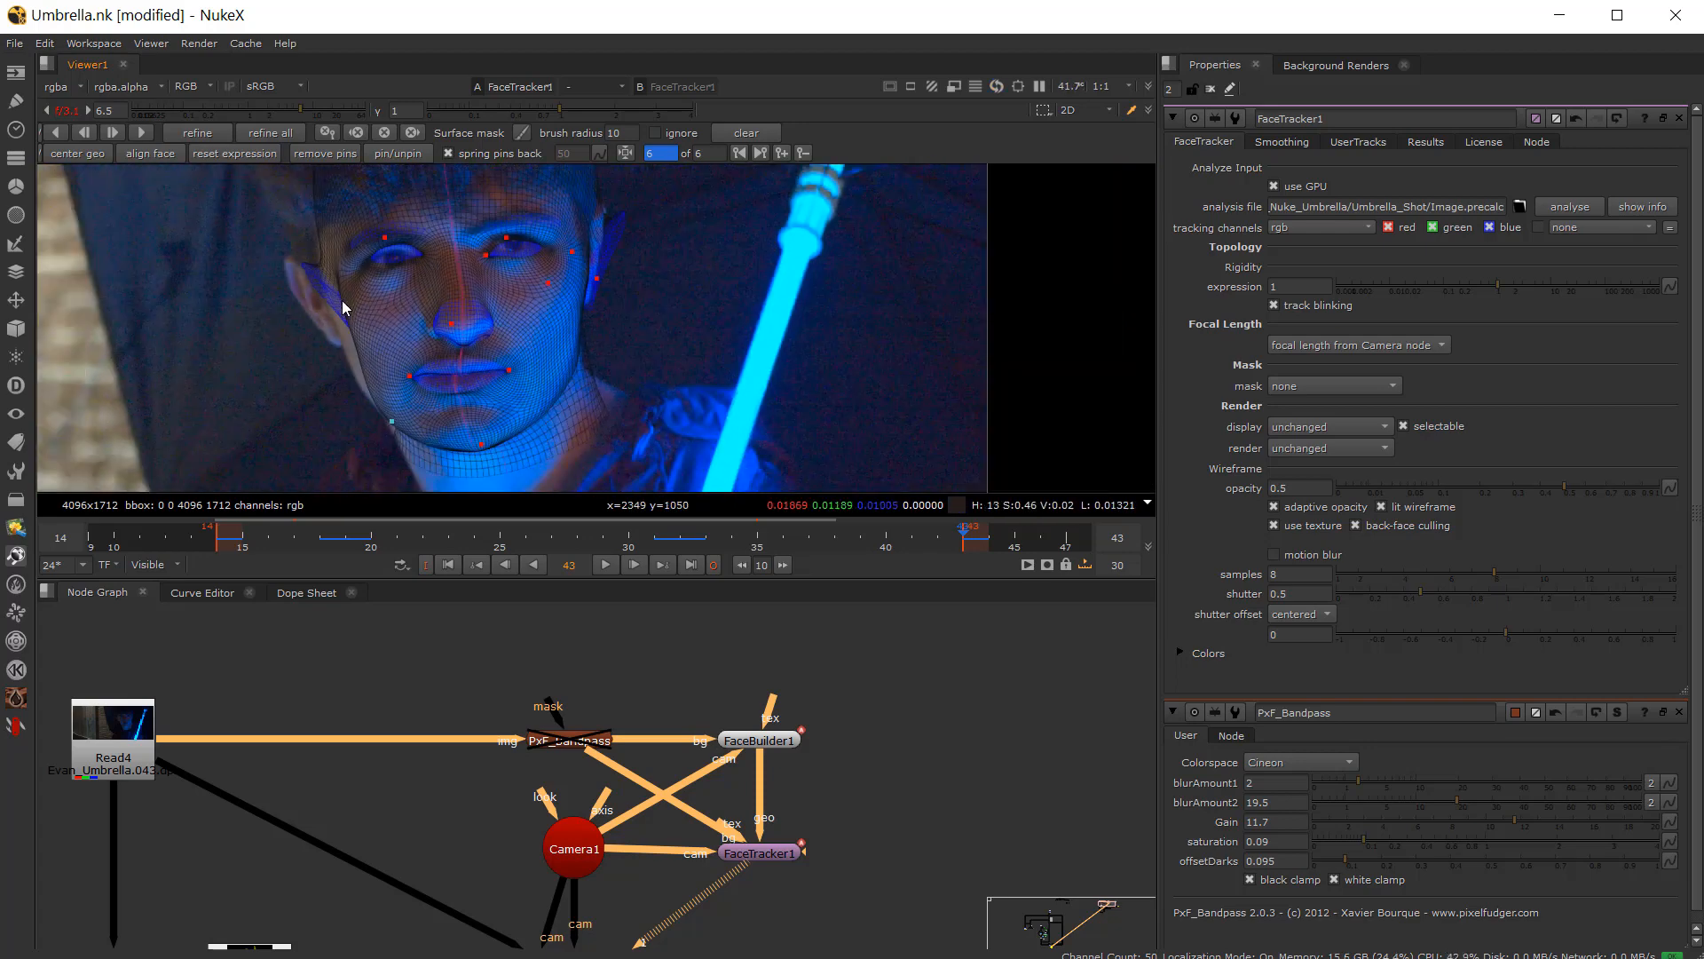
{"action": "left_click_drag", "start_coordinate": [334, 293], "coordinate": [307, 291]}
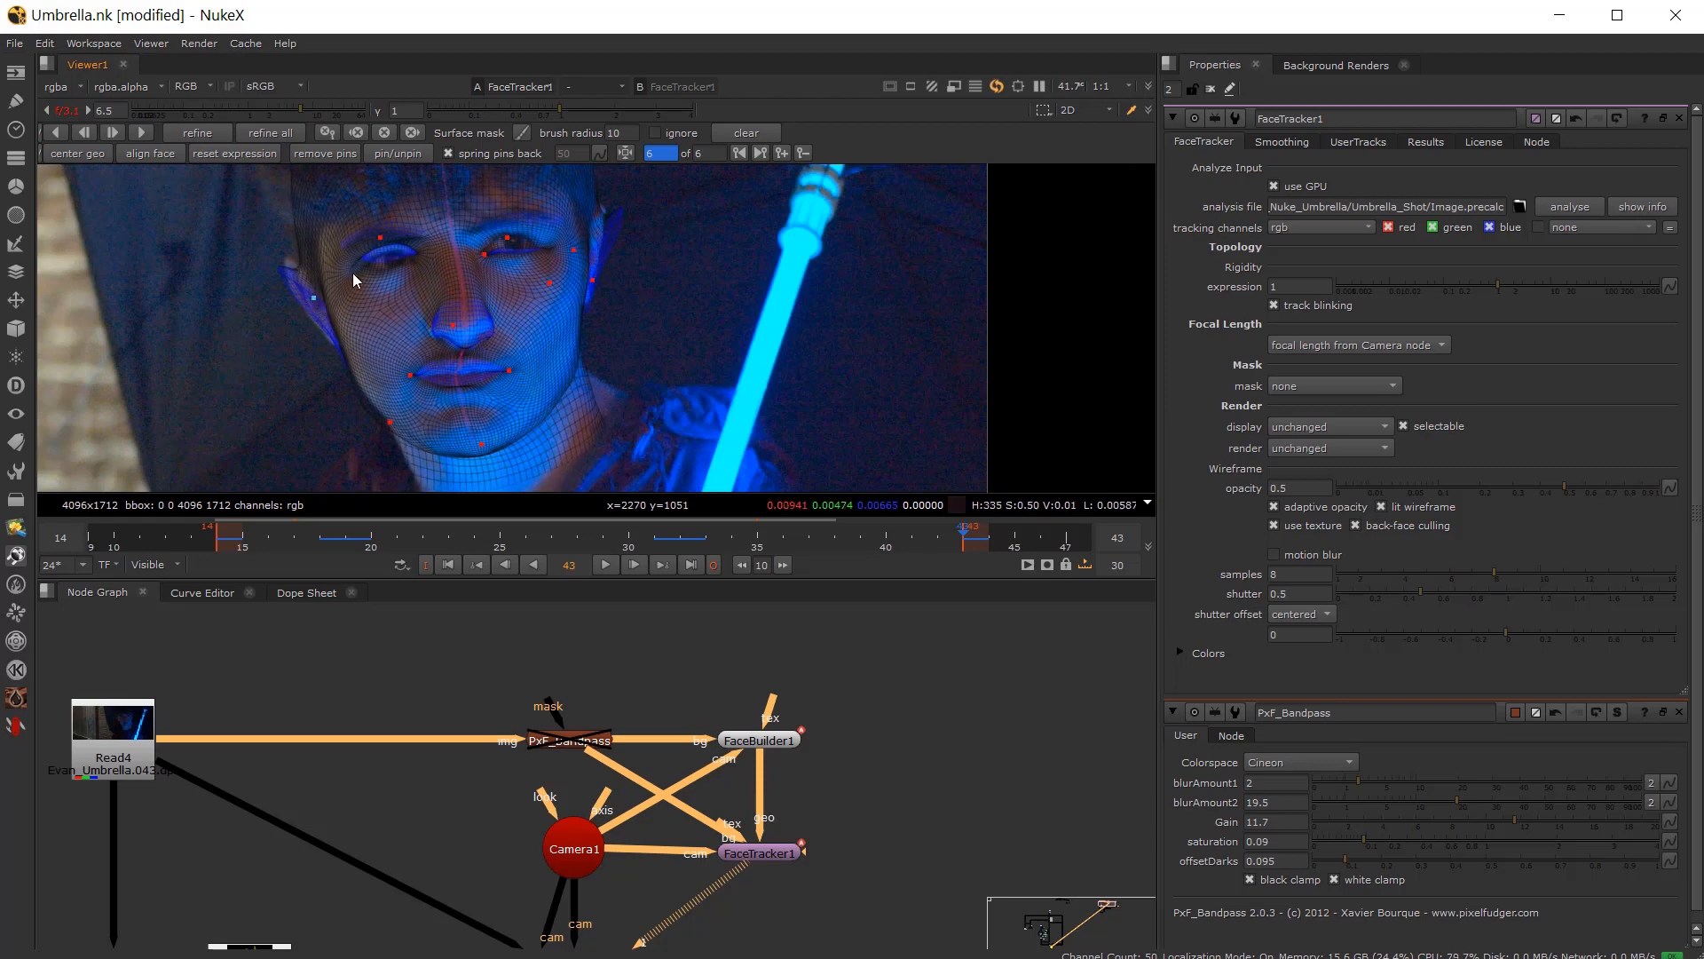
Step: Nudge the eyebrow pin and the pins along the face edge near the ear on frame 43
{"action": "scroll", "coordinate": [354, 271], "scroll_direction": "up", "scroll_amount": 3}
{"action": "left_click_drag", "start_coordinate": [396, 217], "coordinate": [416, 252]}
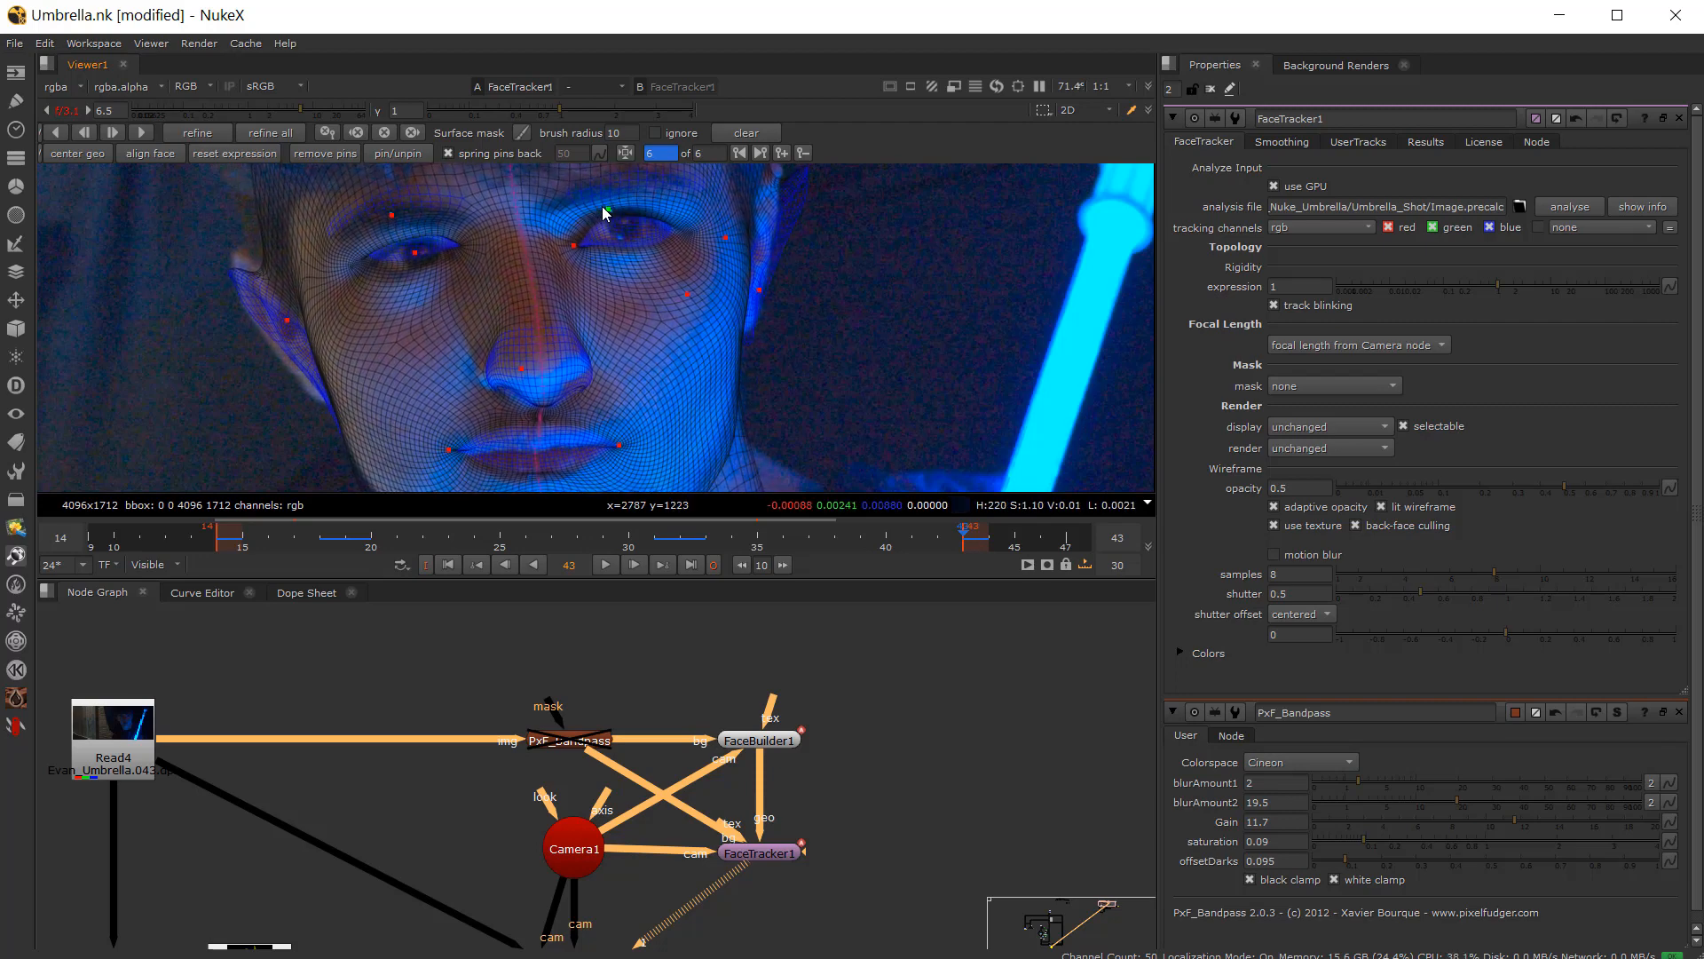
{"action": "left_click_drag", "start_coordinate": [613, 216], "coordinate": [605, 211]}
{"action": "scroll", "coordinate": [605, 210], "scroll_direction": "up", "scroll_amount": 1}
{"action": "middle_click_drag", "start_coordinate": [605, 210], "coordinate": [479, 215]}
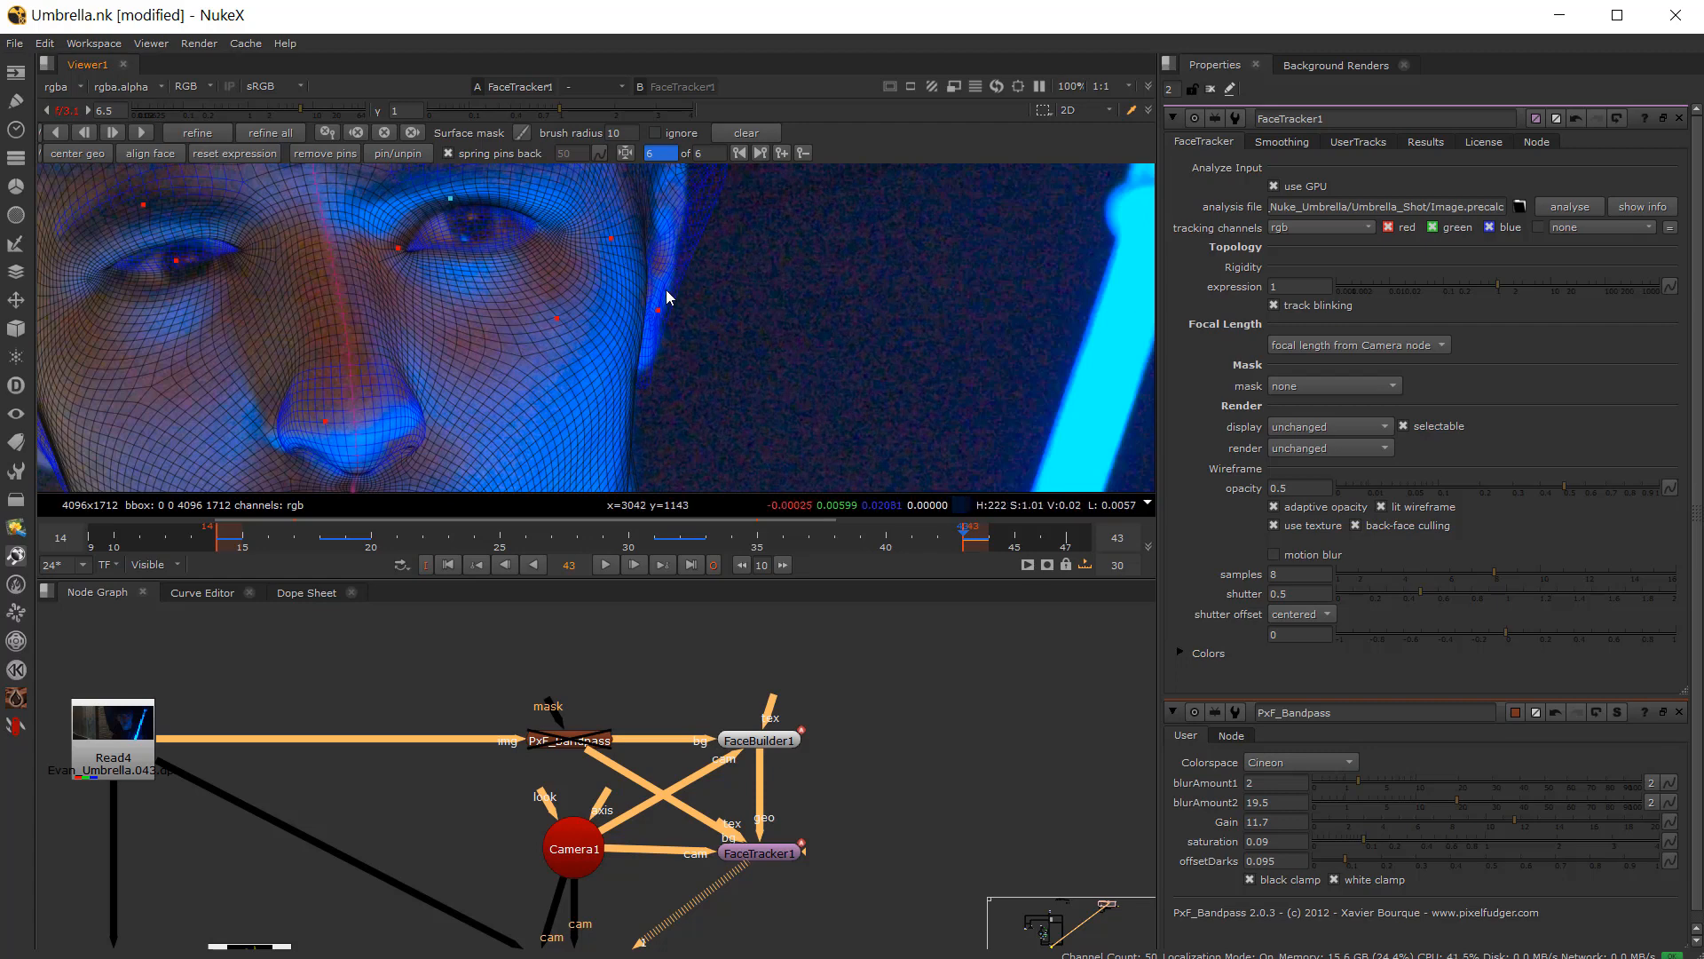
{"action": "left_click_drag", "start_coordinate": [660, 307], "coordinate": [660, 302]}
{"action": "middle_click_drag", "start_coordinate": [668, 240], "coordinate": [625, 346]}
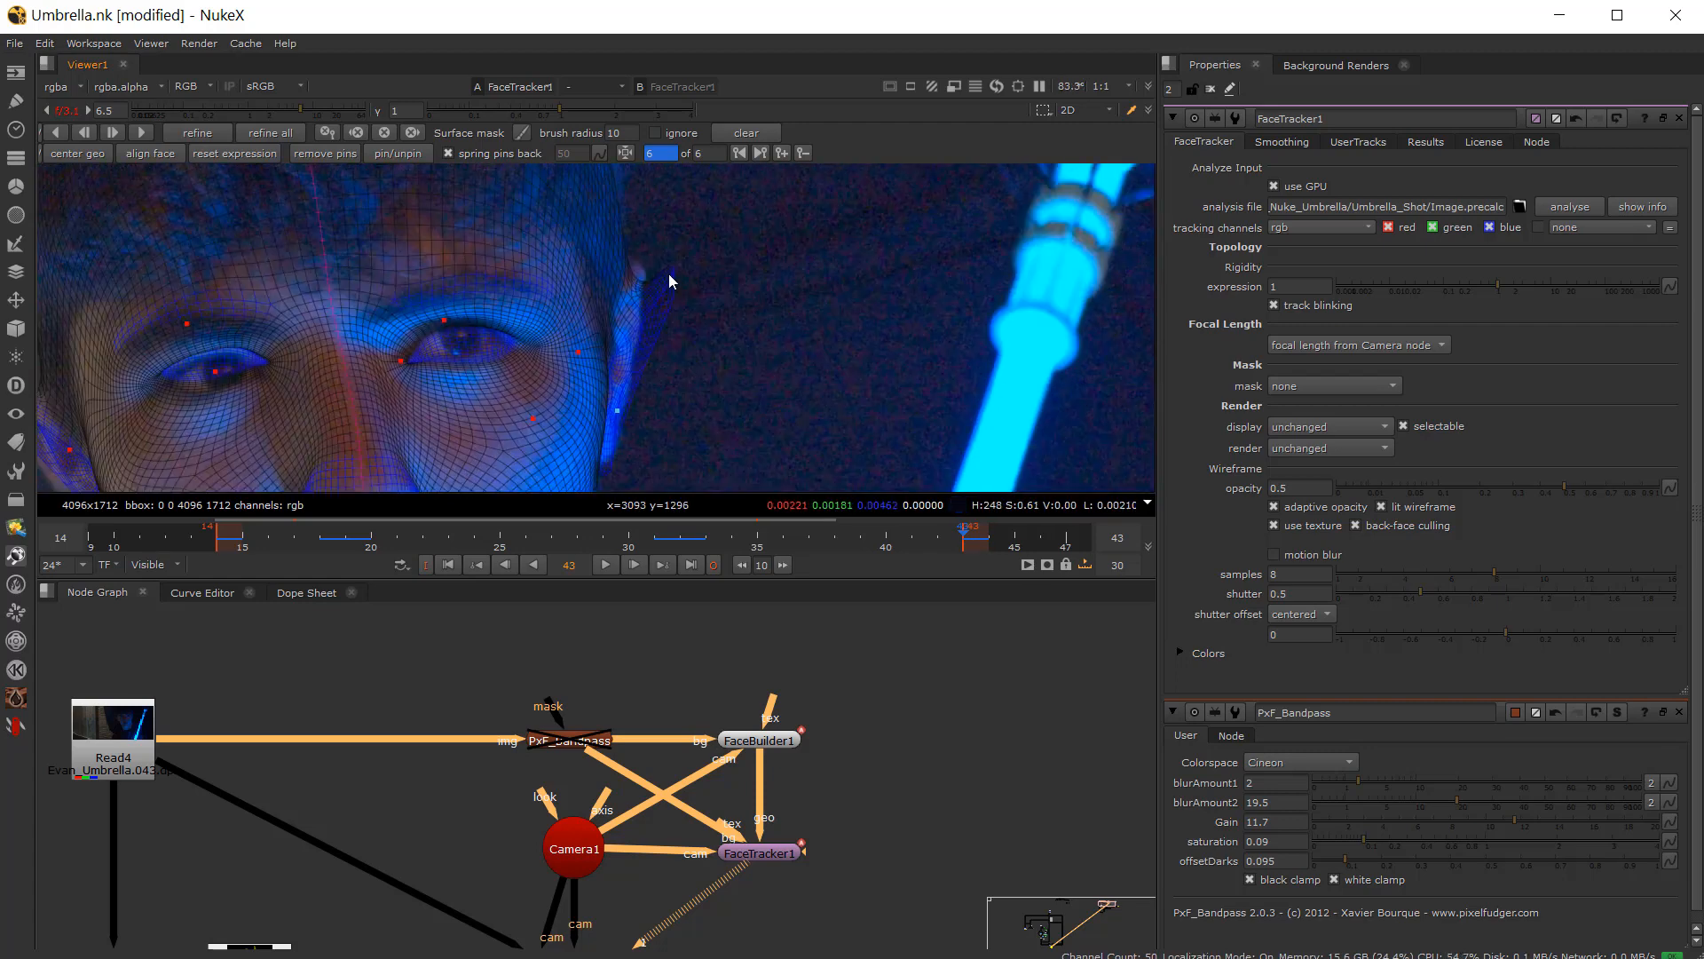
{"action": "left_click_drag", "start_coordinate": [667, 275], "coordinate": [666, 276]}
Step: Nudge the pin above the eye on frame 43
{"action": "middle_click_drag", "start_coordinate": [611, 341], "coordinate": [604, 265]}
{"action": "scroll", "coordinate": [591, 269], "scroll_direction": "up", "scroll_amount": 2}
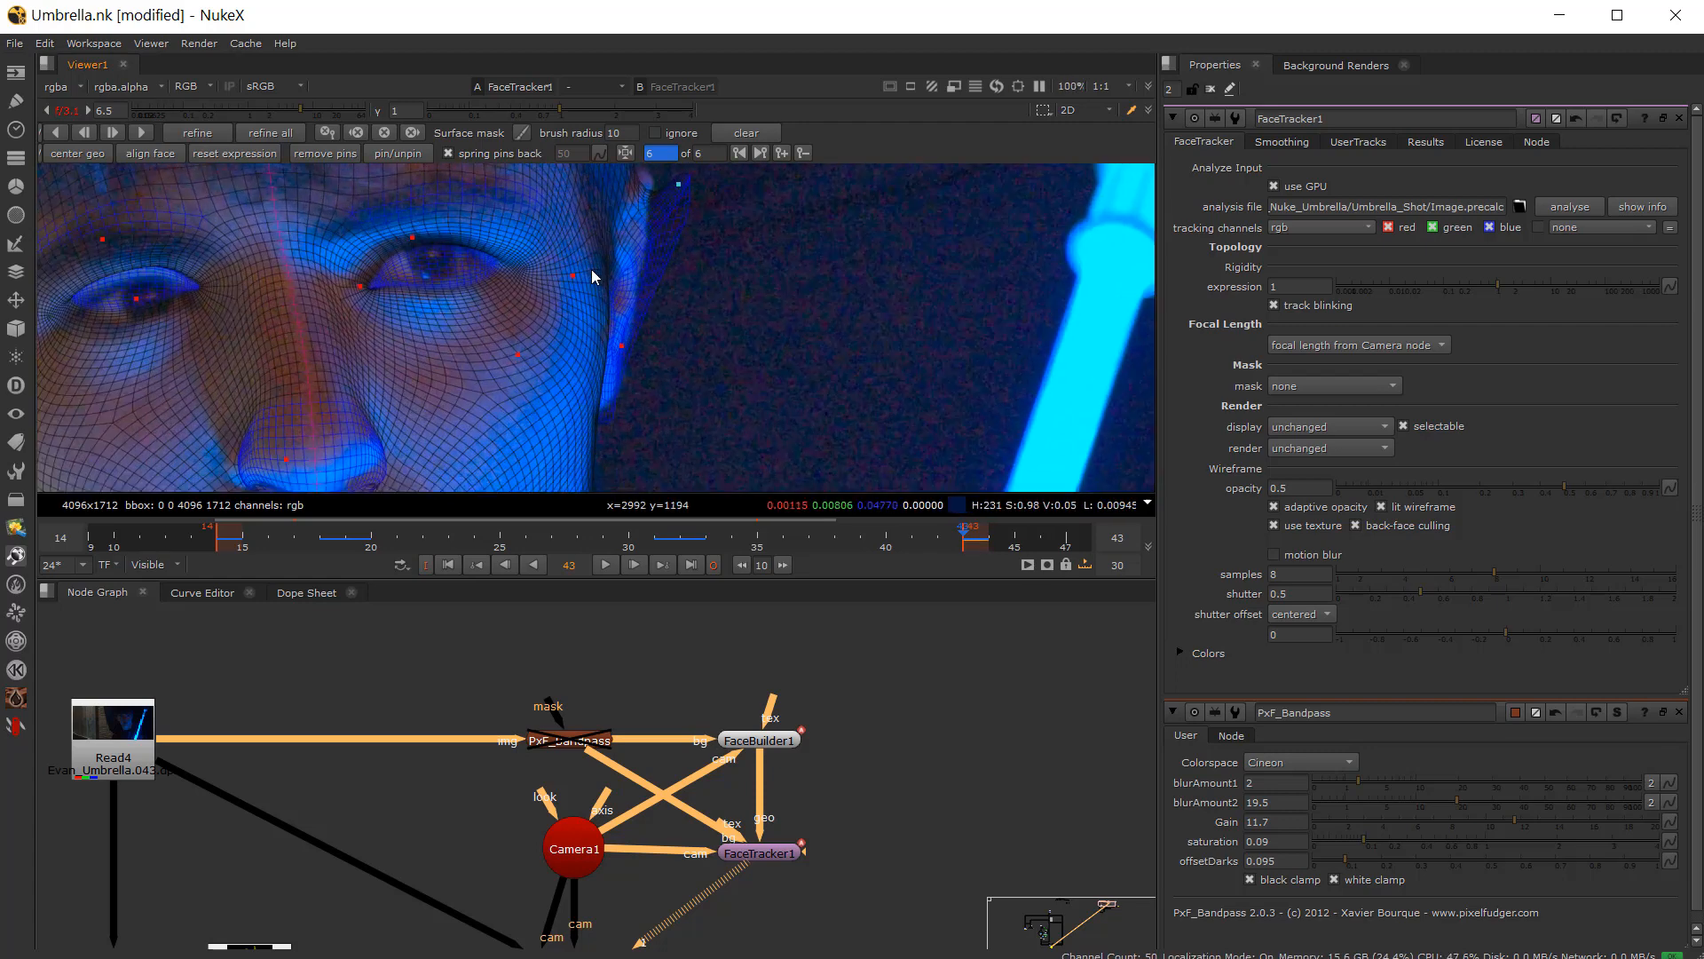
{"action": "left_click", "coordinate": [376, 231]}
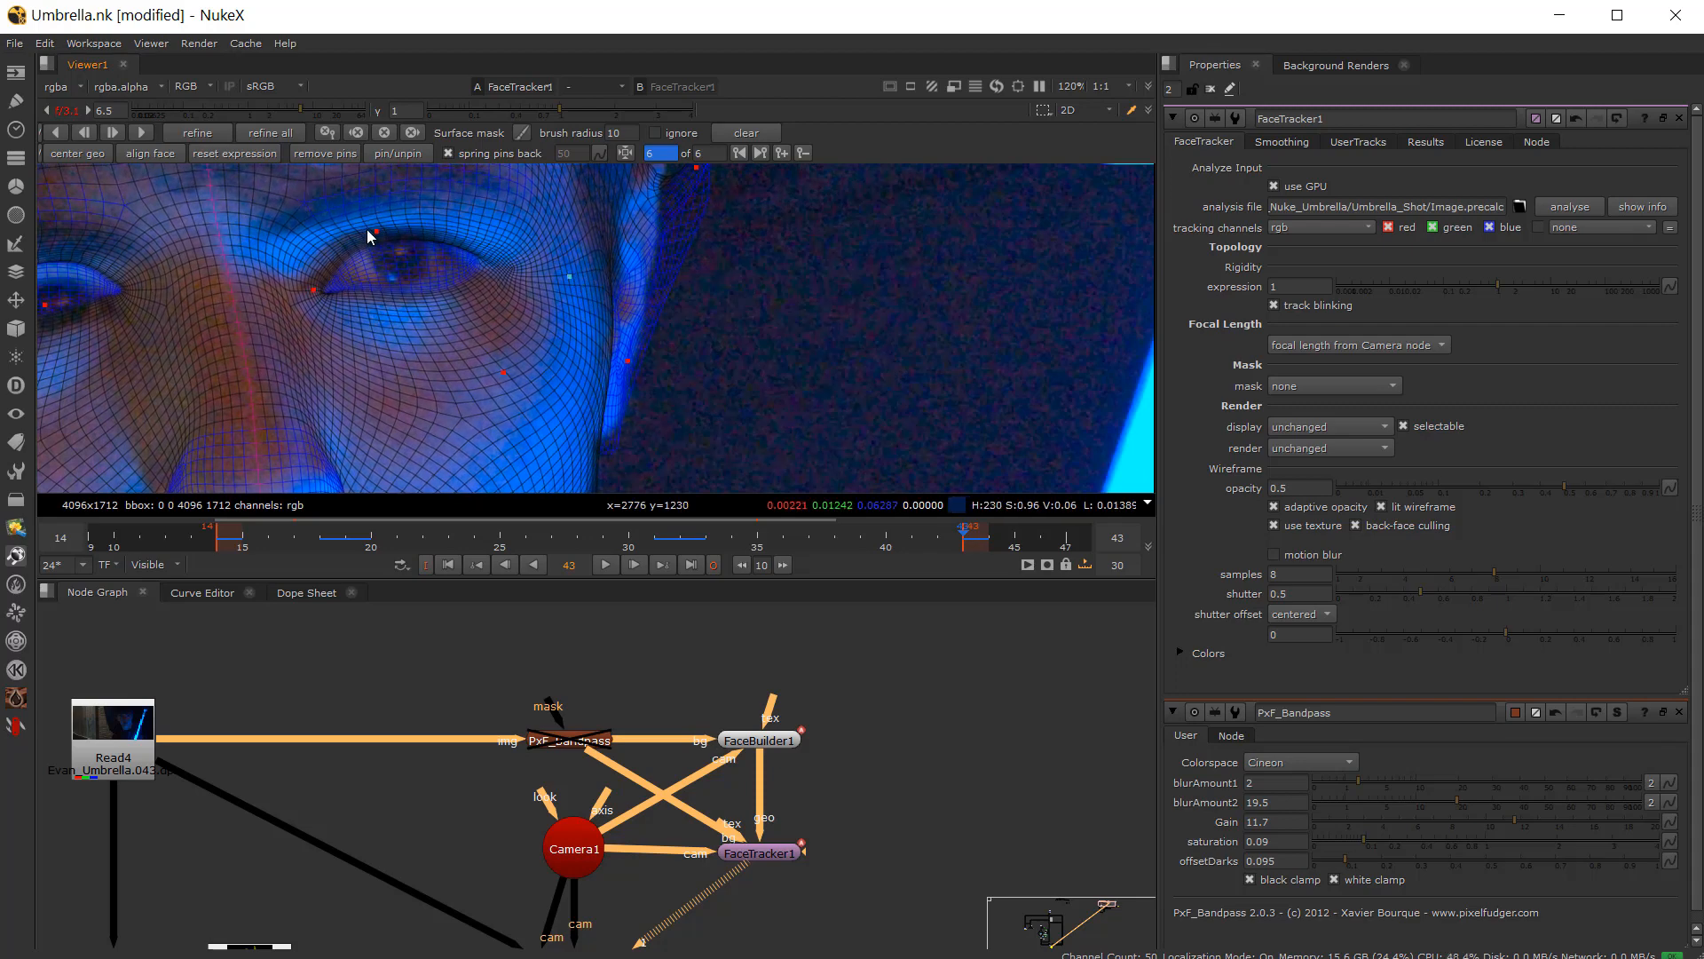
{"action": "left_click_drag", "start_coordinate": [372, 231], "coordinate": [370, 227]}
Step: Zoom and pan to the mouth and nudge both lip-corner pins on frame 43
{"action": "scroll", "coordinate": [370, 311], "scroll_direction": "down", "scroll_amount": 3}
{"action": "middle_click_drag", "start_coordinate": [371, 313], "coordinate": [462, 229]}
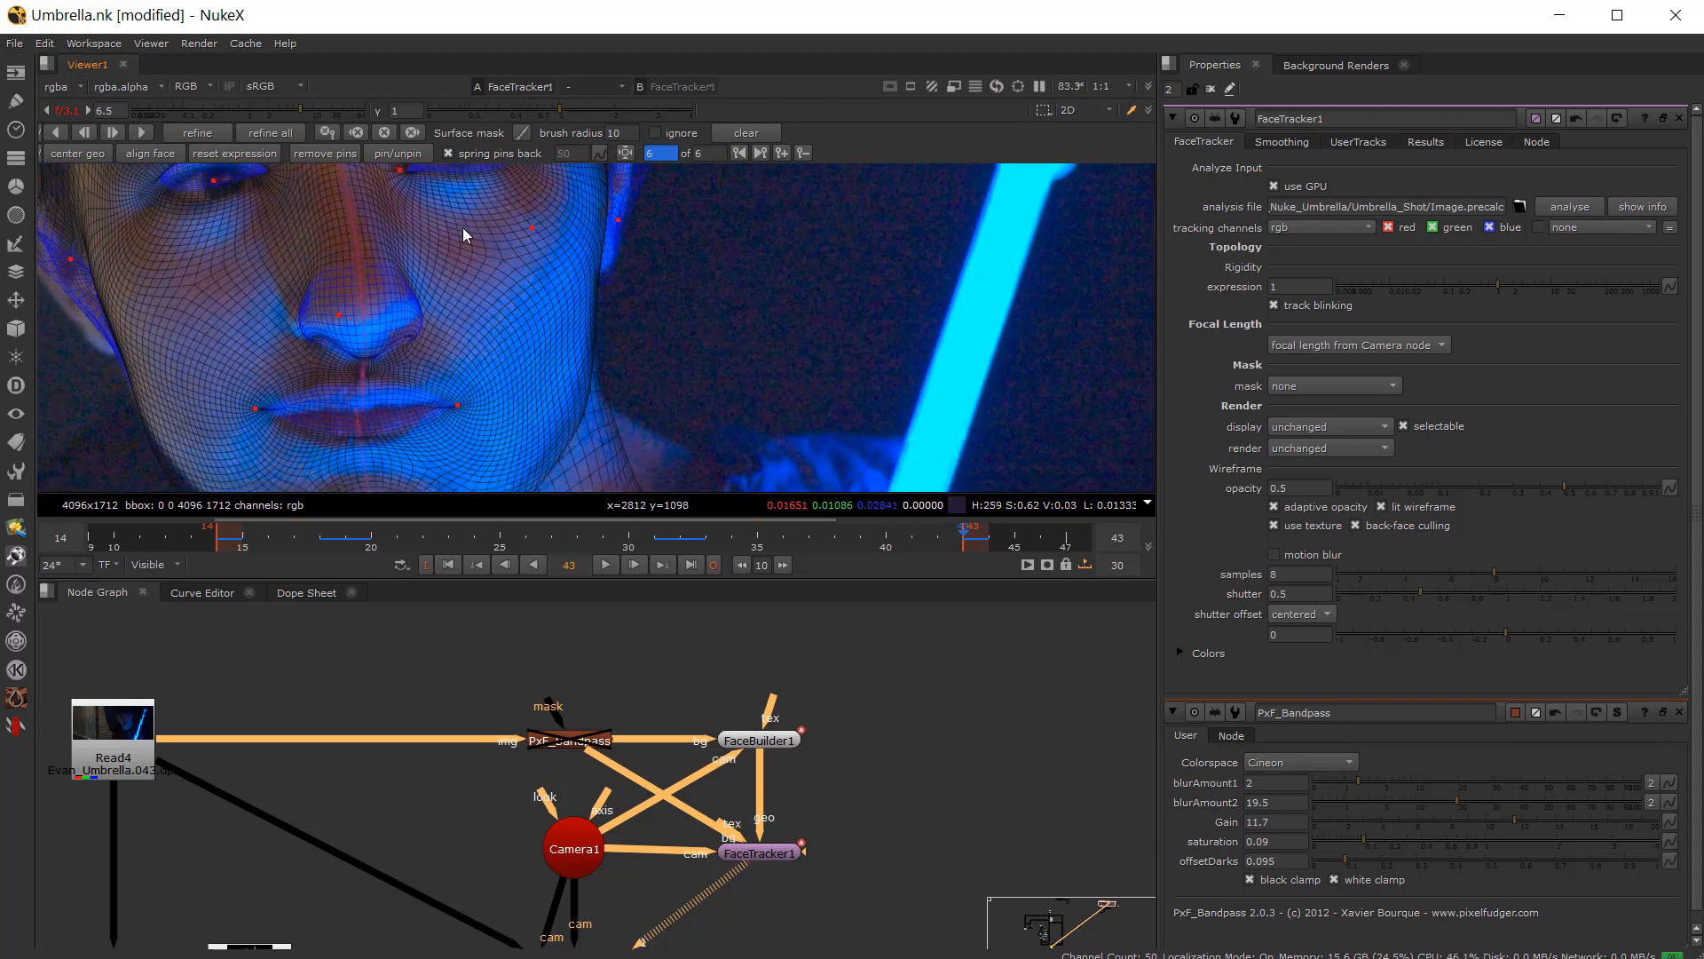
{"action": "scroll", "coordinate": [463, 232], "scroll_direction": "up", "scroll_amount": 2}
{"action": "middle_click_drag", "start_coordinate": [472, 300], "coordinate": [443, 396]}
{"action": "scroll", "coordinate": [465, 316], "scroll_direction": "down", "scroll_amount": 3}
{"action": "scroll", "coordinate": [465, 316], "scroll_direction": "up", "scroll_amount": 2}
{"action": "middle_click_drag", "start_coordinate": [466, 316], "coordinate": [505, 215]}
{"action": "scroll", "coordinate": [504, 215], "scroll_direction": "down", "scroll_amount": 2}
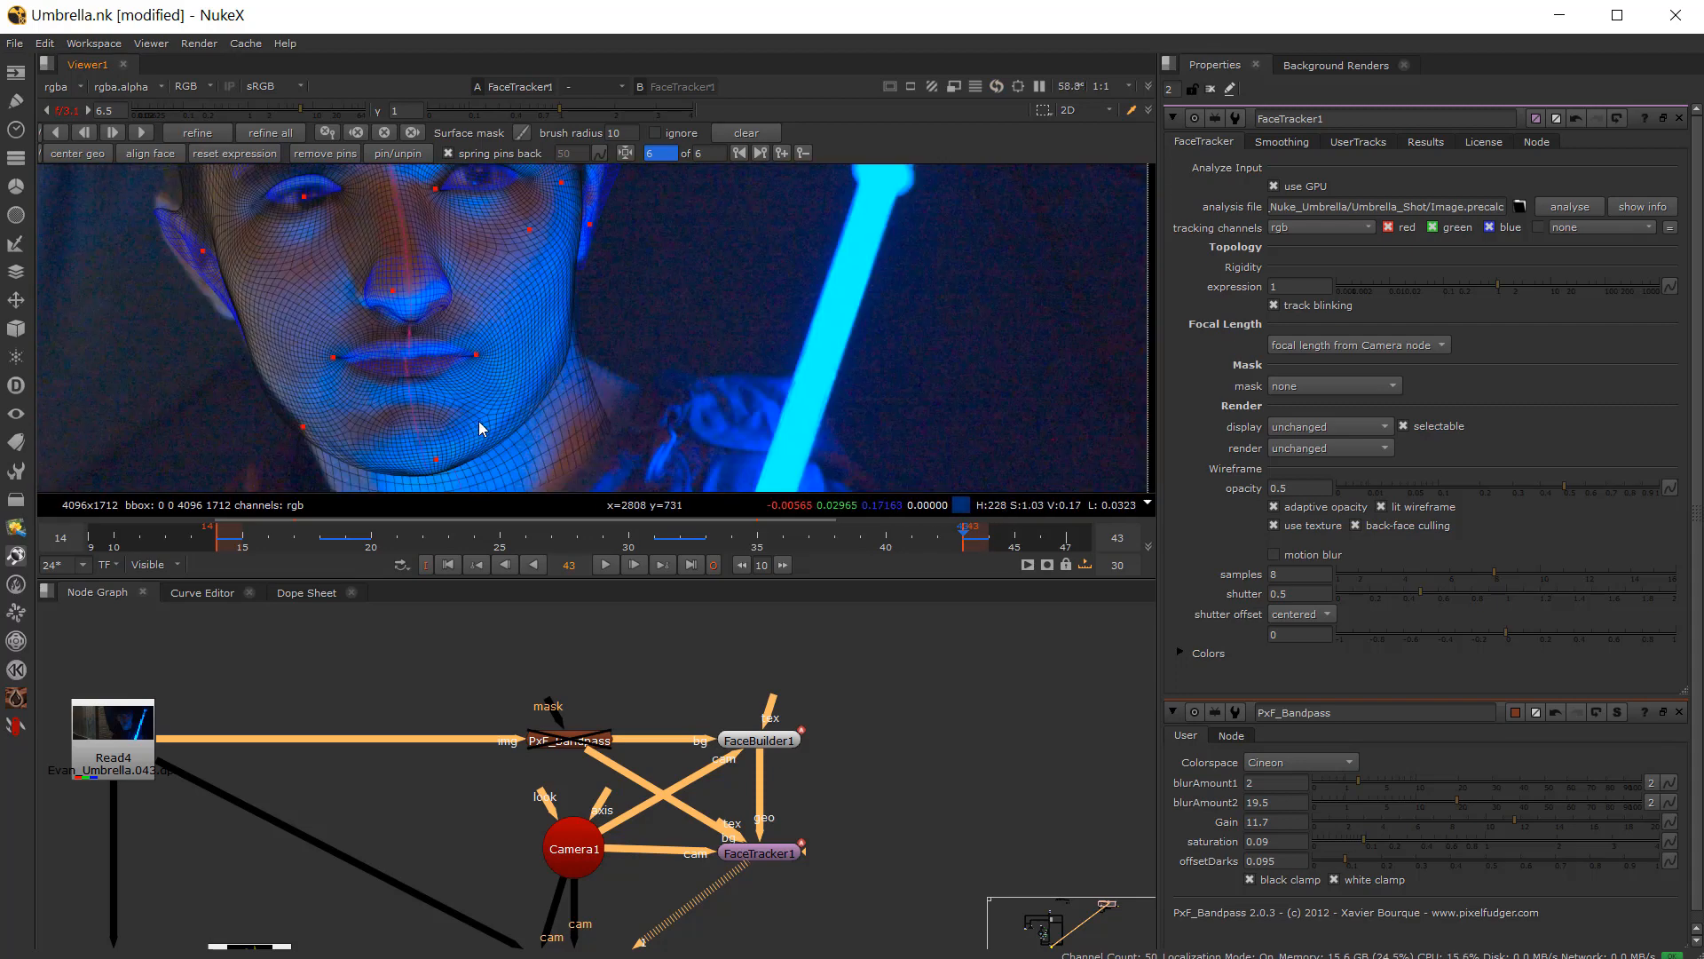
{"action": "scroll", "coordinate": [477, 421], "scroll_direction": "up", "scroll_amount": 2}
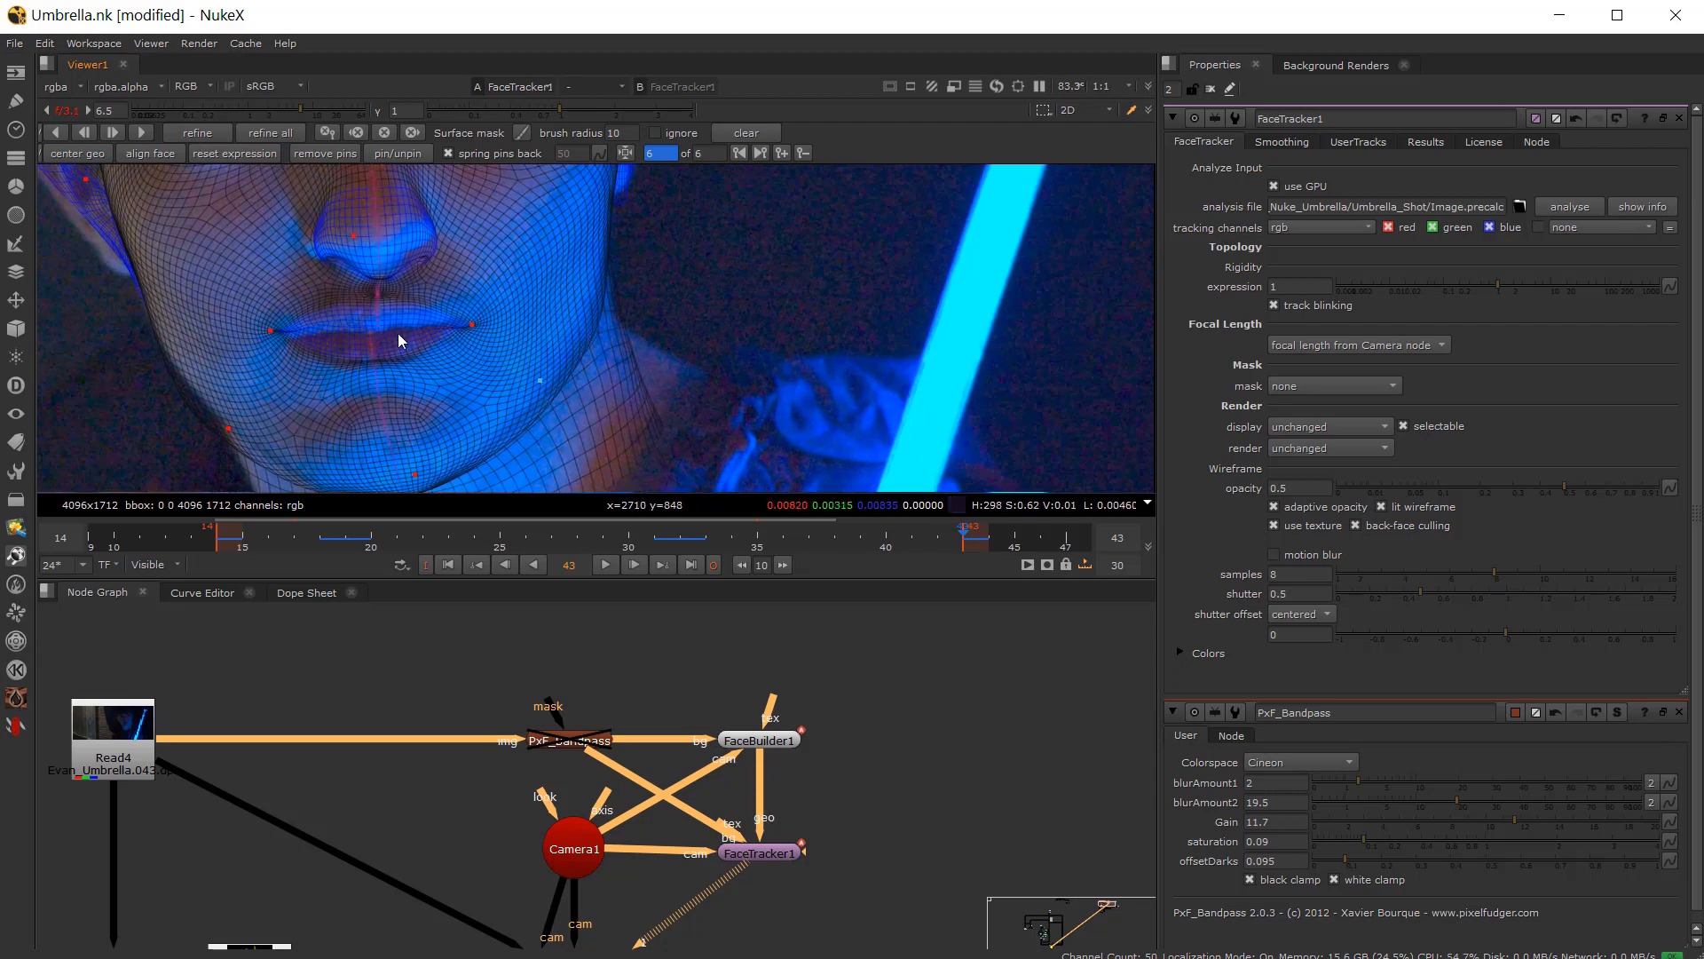
{"action": "scroll", "coordinate": [400, 334], "scroll_direction": "up", "scroll_amount": 3}
{"action": "left_click_drag", "start_coordinate": [518, 322], "coordinate": [514, 316]}
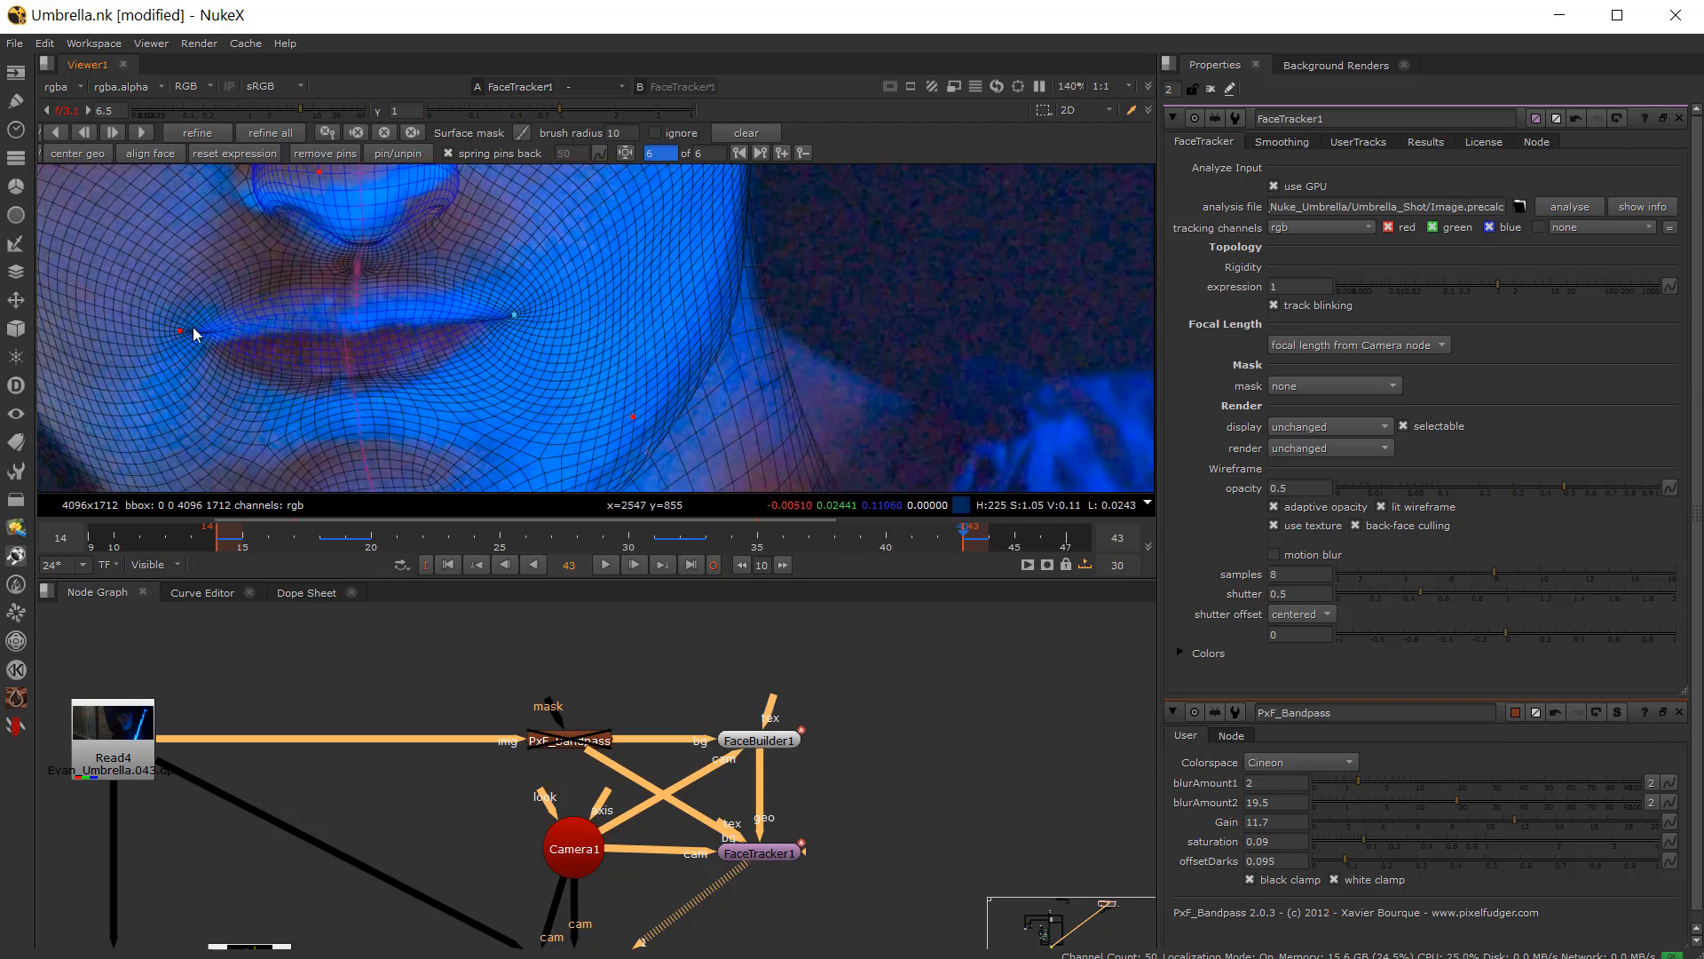
{"action": "left_click_drag", "start_coordinate": [180, 330], "coordinate": [182, 337]}
Step: Run Refine on the FaceTracker to update the track with the adjusted pins
{"action": "scroll", "coordinate": [263, 353], "scroll_direction": "down", "scroll_amount": 3}
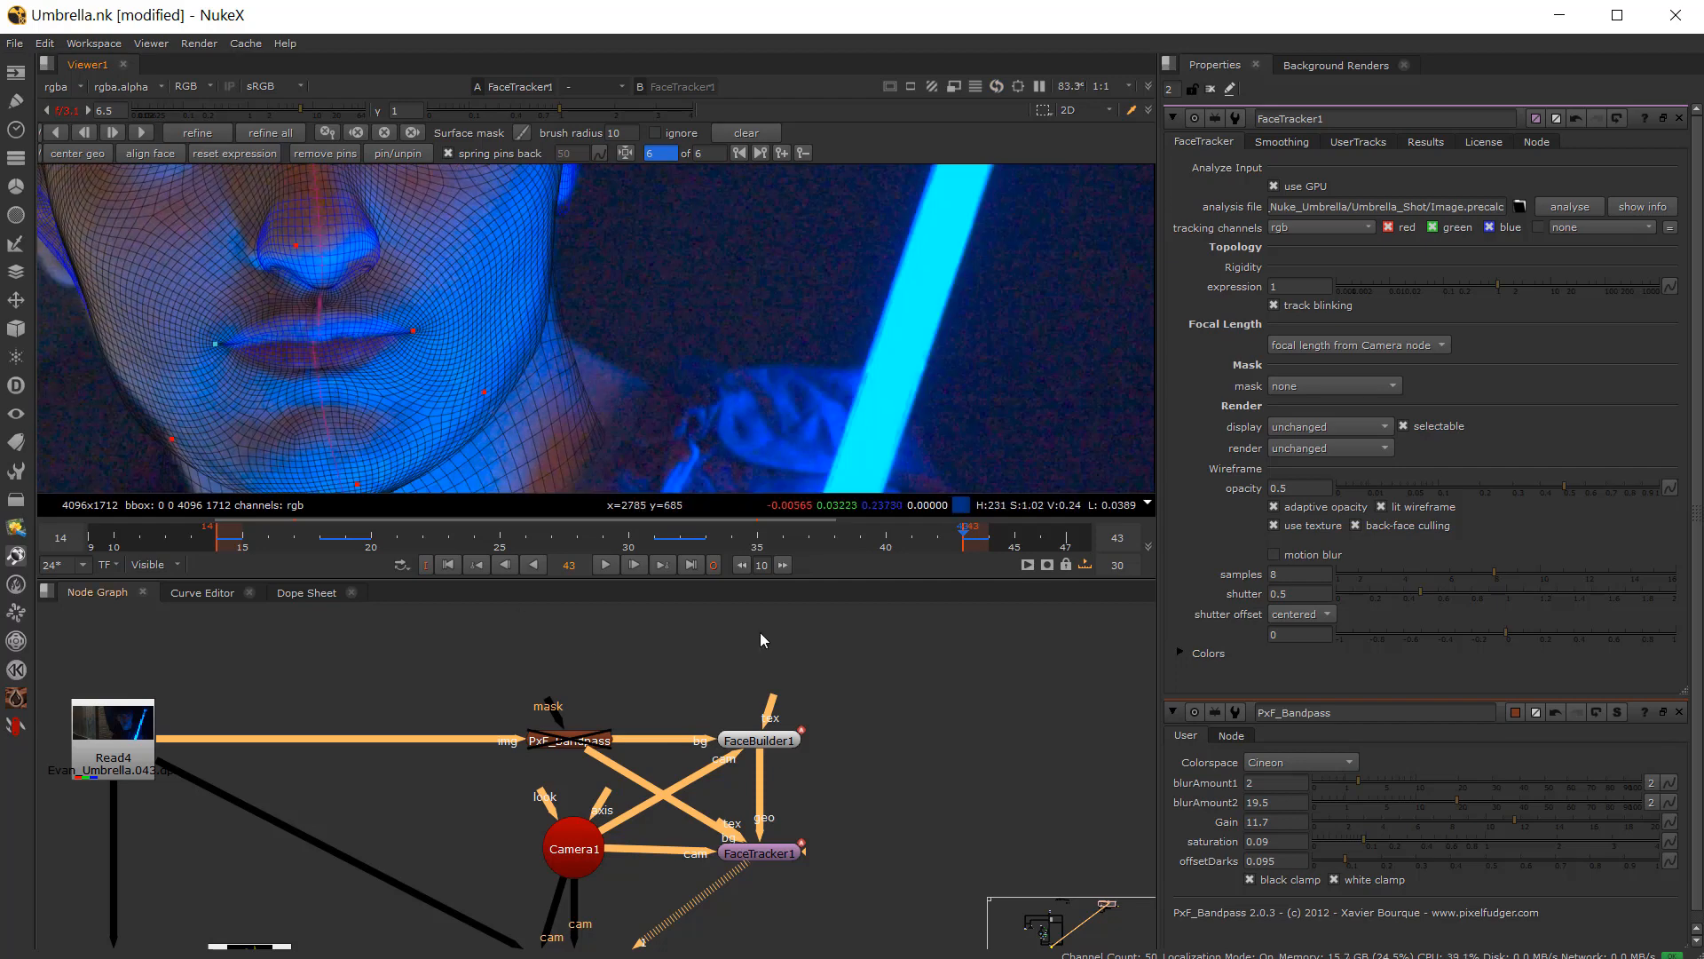
{"action": "left_click_drag", "start_coordinate": [810, 544], "coordinate": [757, 542]}
{"action": "left_click", "coordinate": [215, 137]}
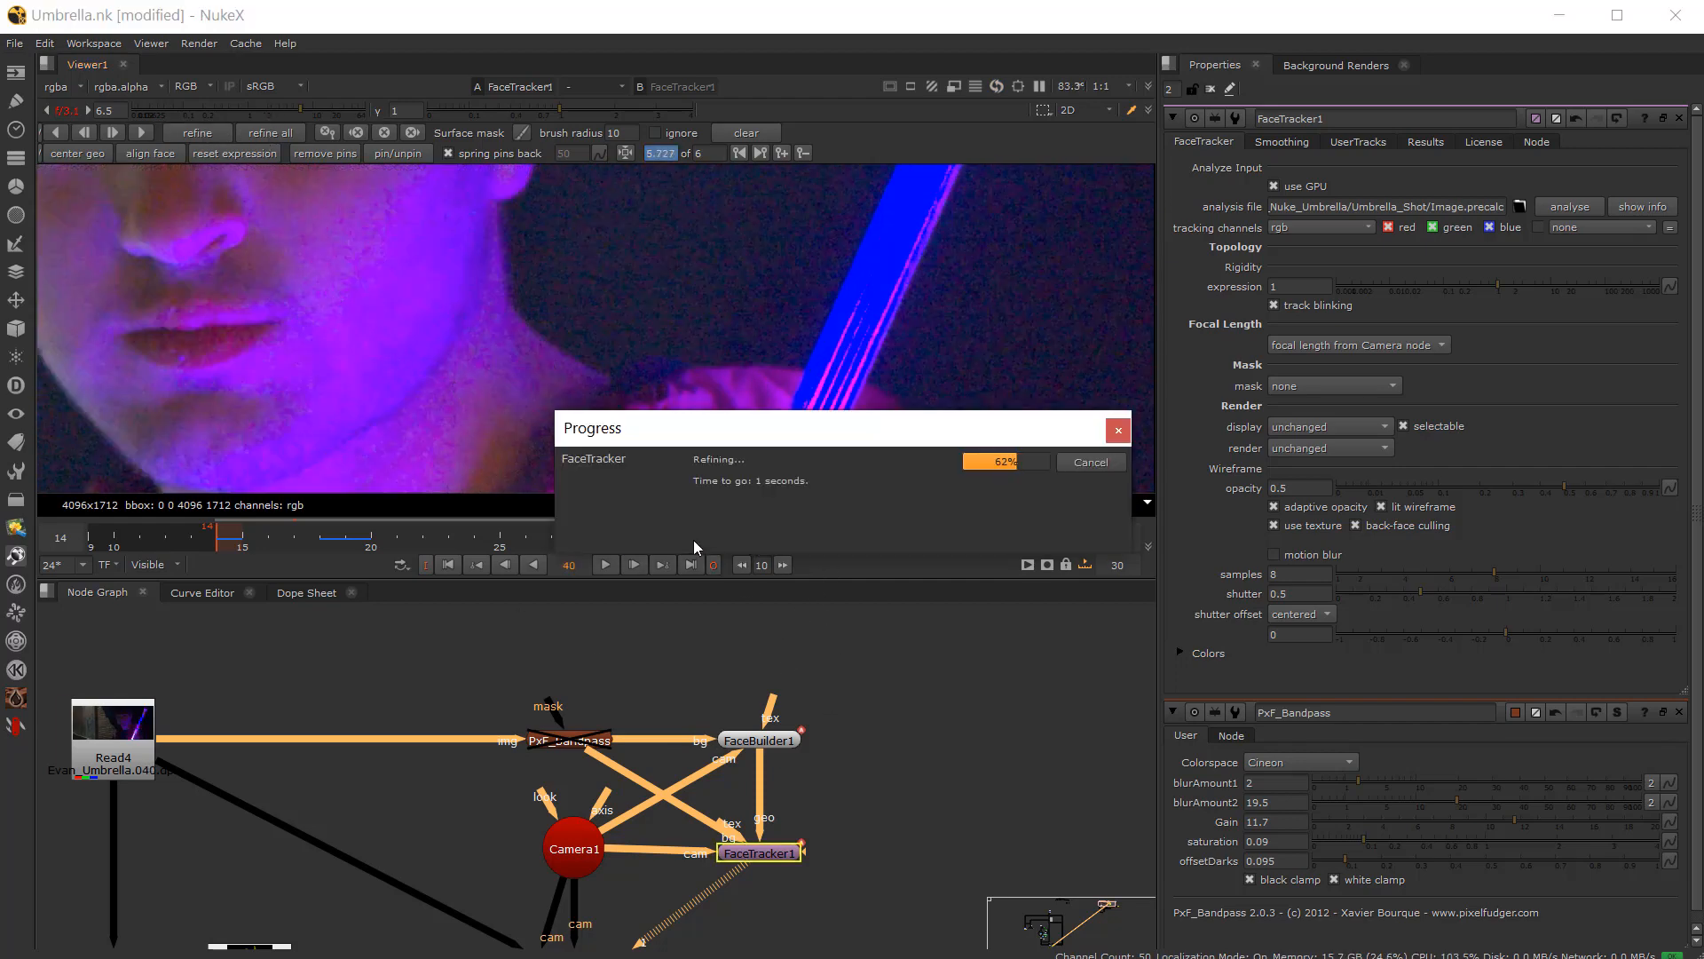
Step: Scrub to frames 37–38 and zoom onto the lips to inspect the refined track
{"action": "left_click_drag", "start_coordinate": [699, 543], "coordinate": [816, 565]}
{"action": "key", "text": "Right"}
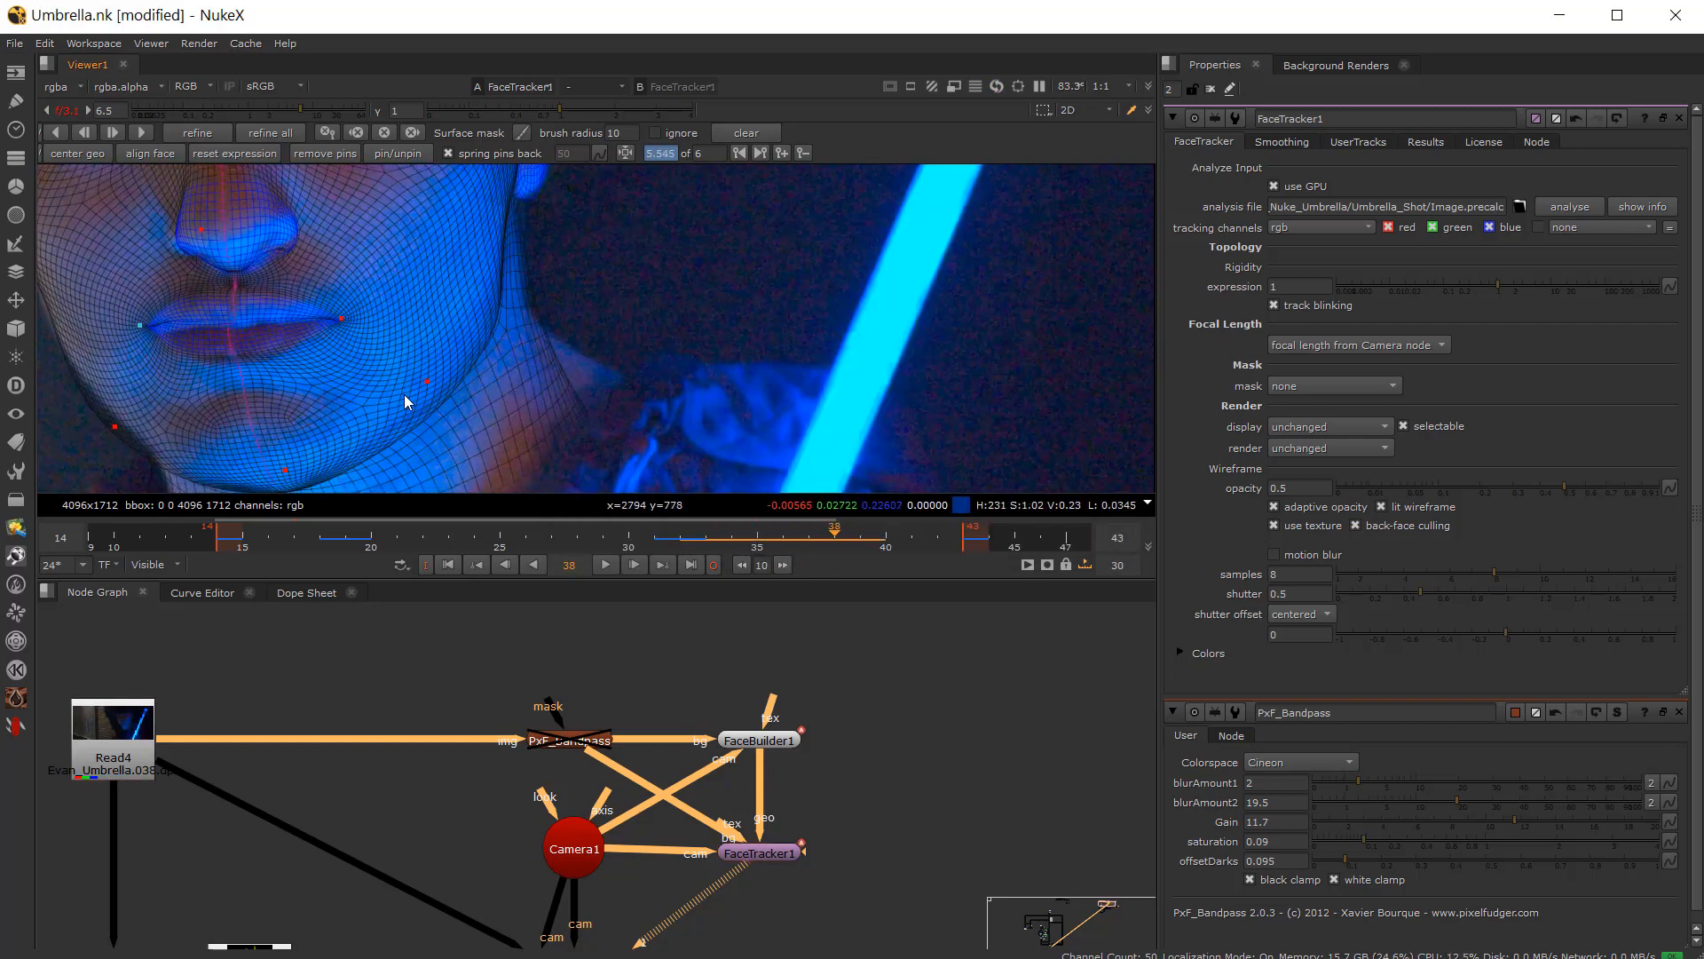
{"action": "key", "text": "Left"}
{"action": "middle_click_drag", "start_coordinate": [428, 396], "coordinate": [711, 413]}
{"action": "key", "text": "Left"}
{"action": "key", "text": "Right"}
{"action": "key", "text": "Right"}
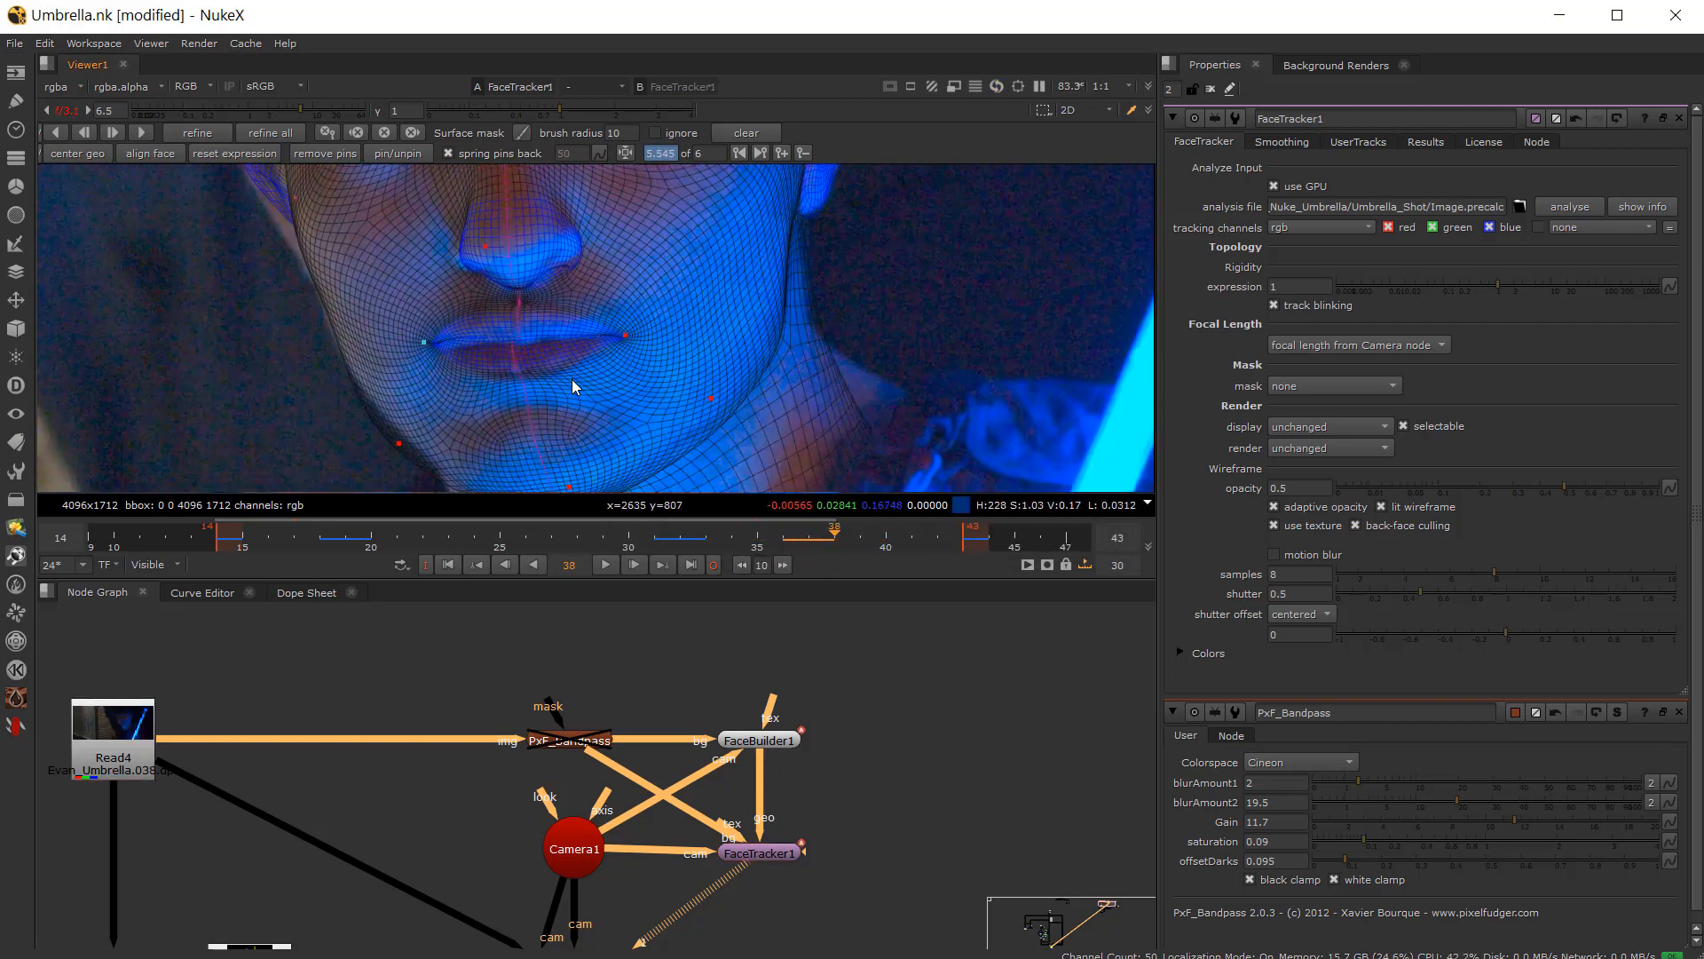
{"action": "key", "text": "Left"}
{"action": "scroll", "coordinate": [545, 350], "scroll_direction": "up", "scroll_amount": 4}
{"action": "key", "text": "Right"}
{"action": "key", "text": "Left"}
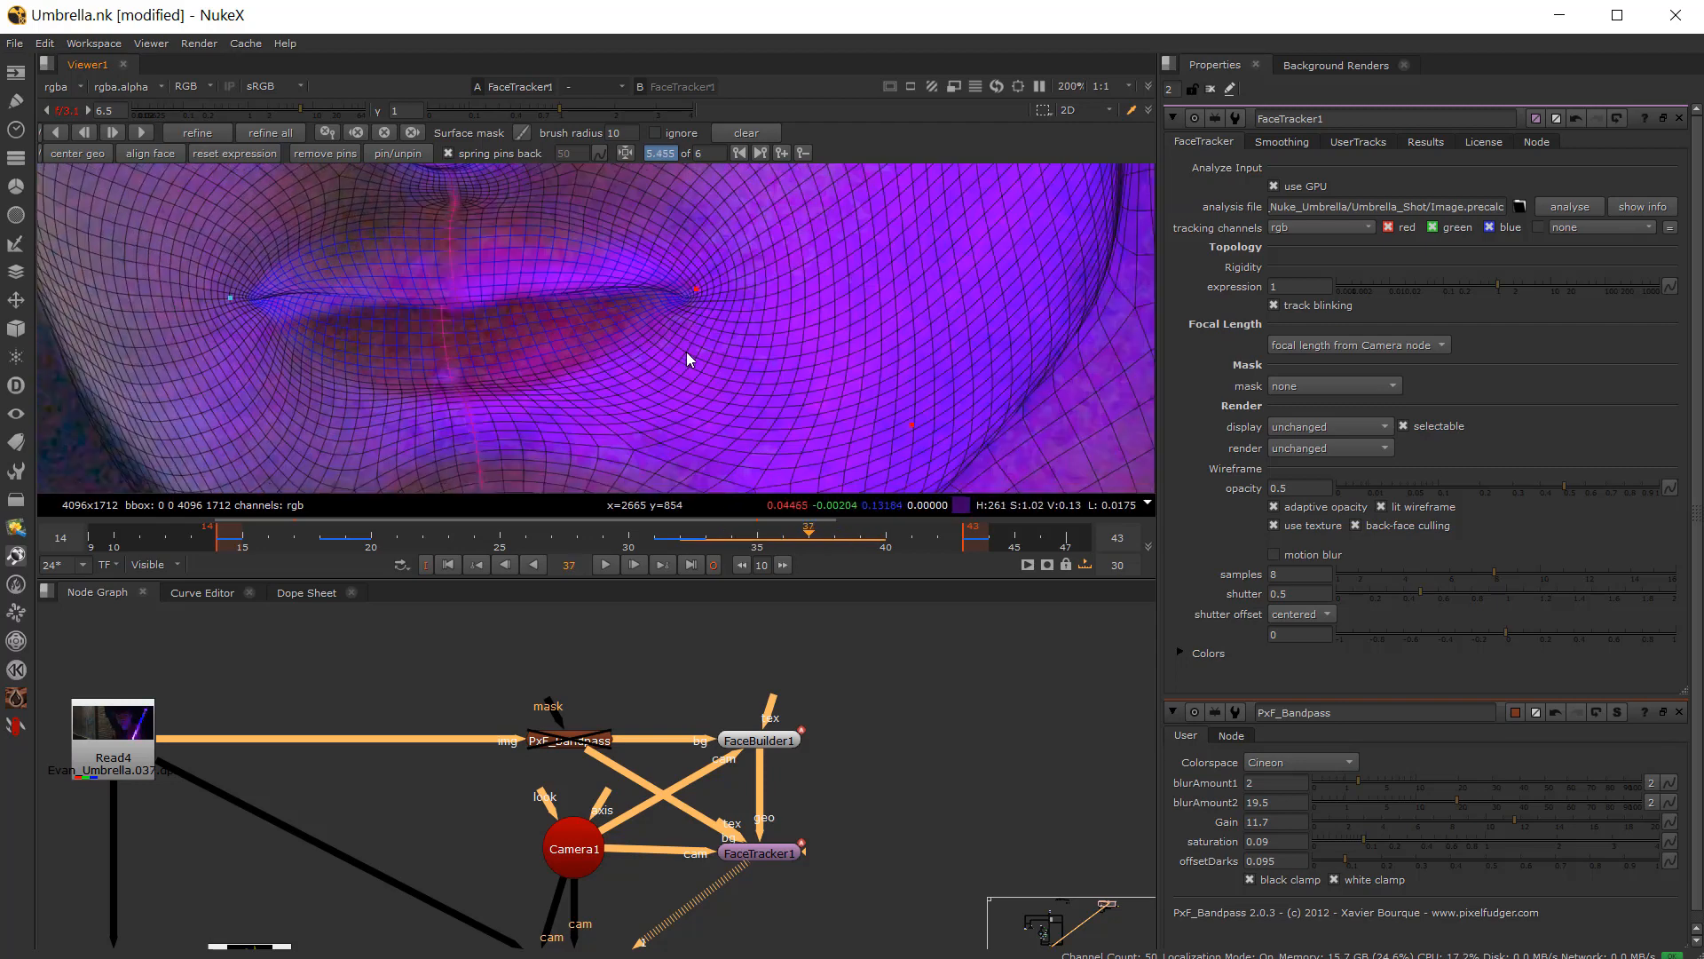
Step: Add a keyframe on frame 37, and nudge both lip-corner pins on frame 38
{"action": "left_click", "coordinate": [781, 154]}
{"action": "key", "text": "Right"}
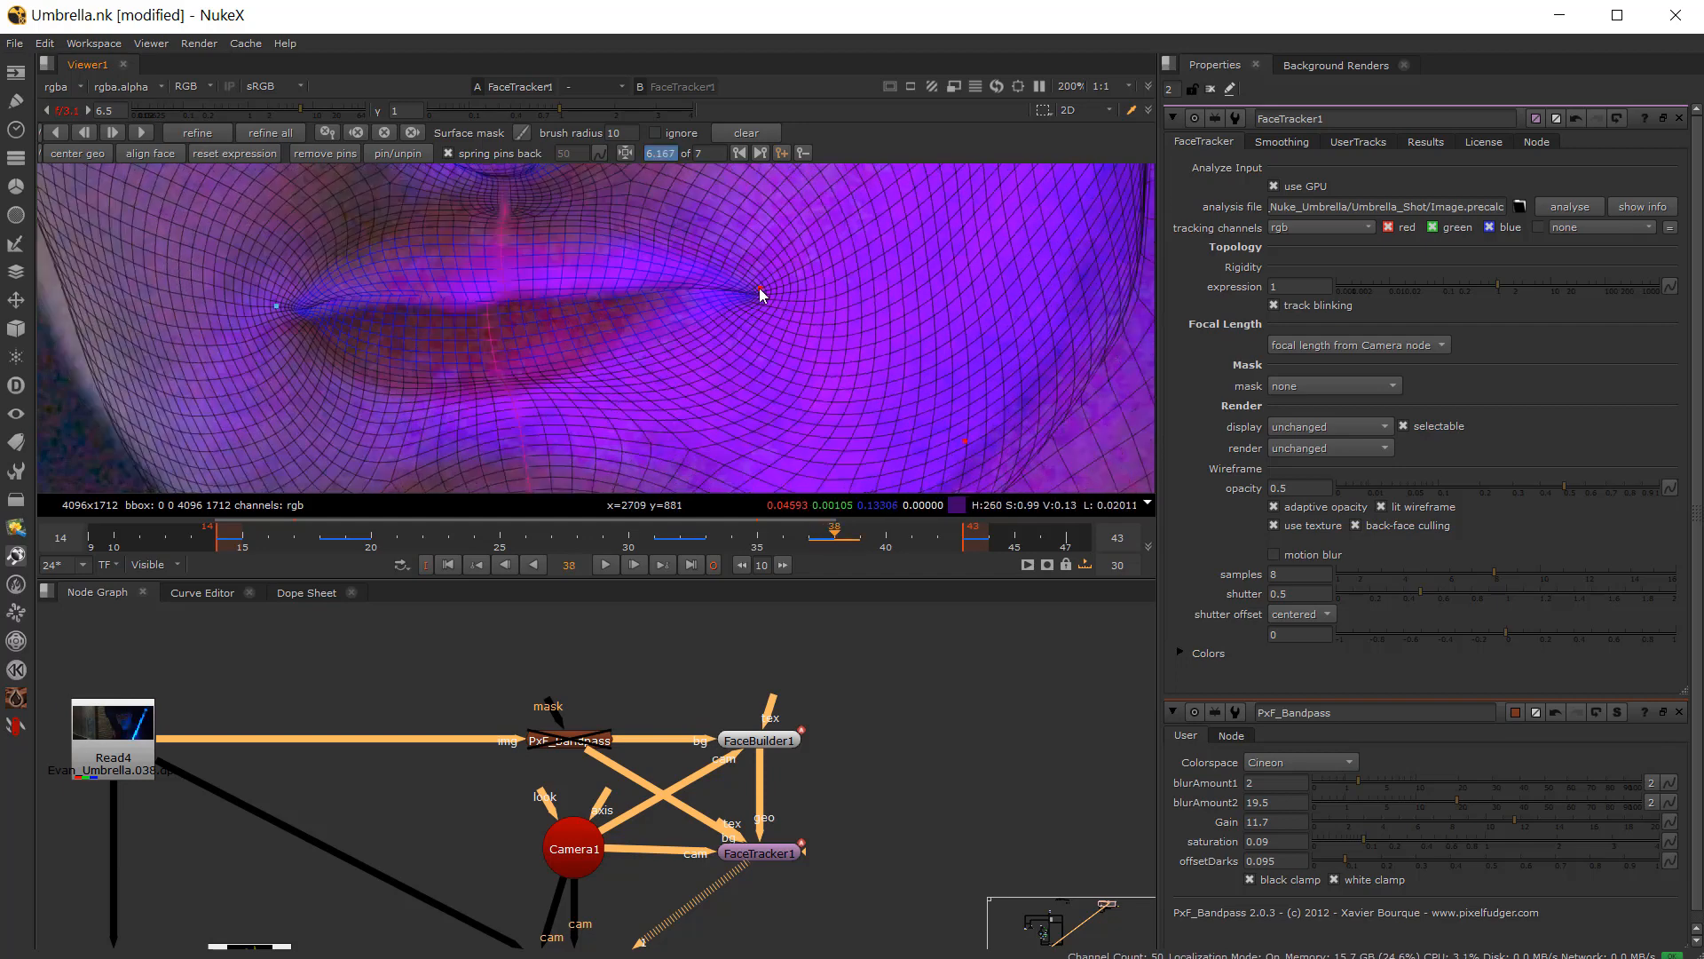
{"action": "left_click_drag", "start_coordinate": [759, 288], "coordinate": [710, 284]}
{"action": "left_click_drag", "start_coordinate": [278, 304], "coordinate": [300, 330]}
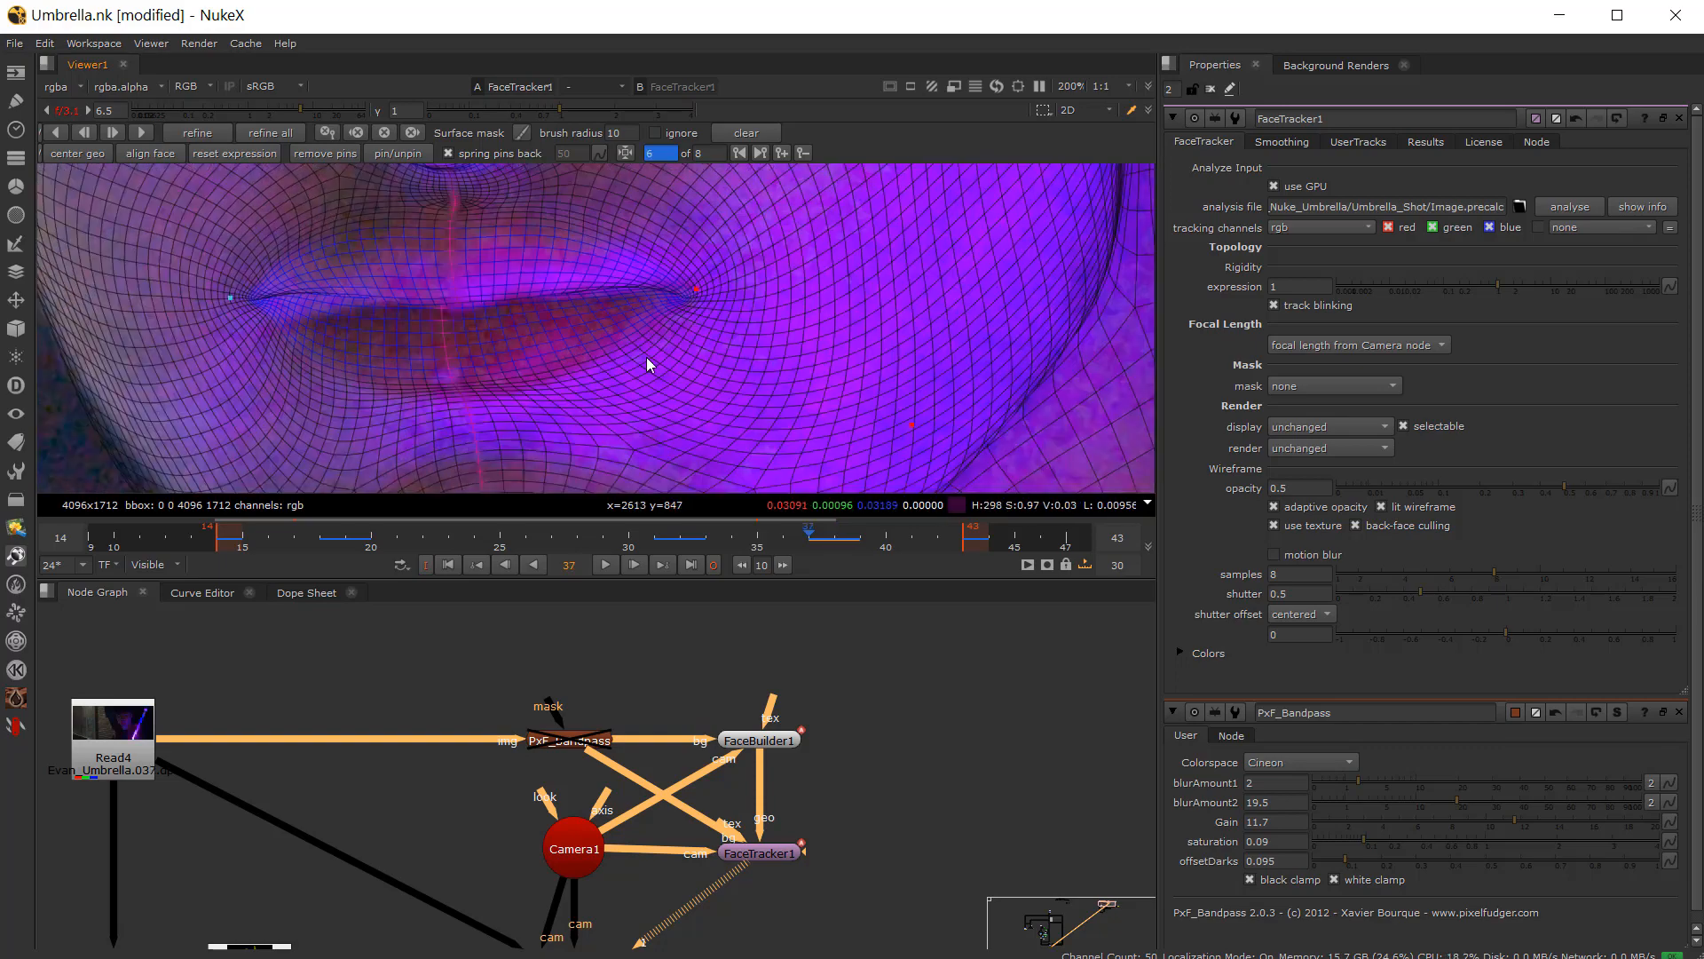
Step: Step through frames 36 to 38 zoomed in on the cheek pin to check how it tracks
{"action": "scroll", "coordinate": [727, 324], "scroll_direction": "down", "scroll_amount": 2}
{"action": "key", "text": "Left"}
{"action": "middle_click_drag", "start_coordinate": [683, 359], "coordinate": [620, 455]}
{"action": "key", "text": "Right"}
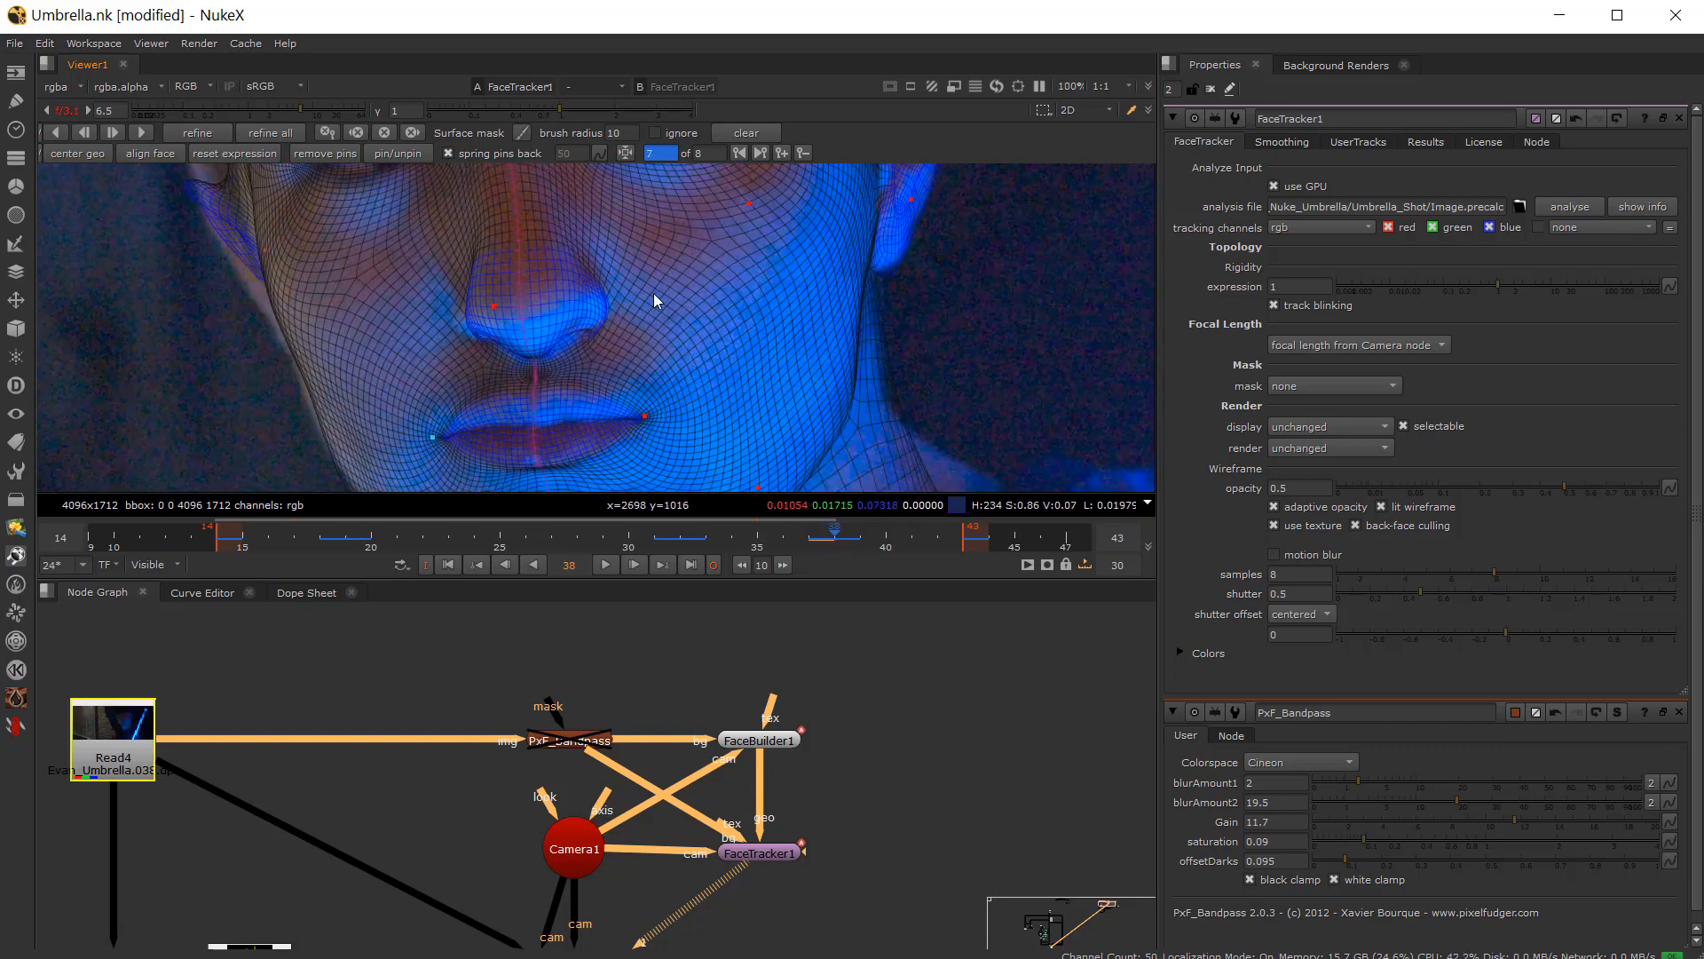
{"action": "key", "text": "Left"}
{"action": "scroll", "coordinate": [619, 269], "scroll_direction": "up", "scroll_amount": 1}
{"action": "middle_click_drag", "start_coordinate": [622, 271], "coordinate": [587, 458]}
{"action": "key", "text": "Left"}
{"action": "key", "text": "Right"}
{"action": "key", "text": "Left"}
{"action": "scroll", "coordinate": [717, 365], "scroll_direction": "up", "scroll_amount": 3}
{"action": "middle_click_drag", "start_coordinate": [717, 365], "coordinate": [612, 312]}
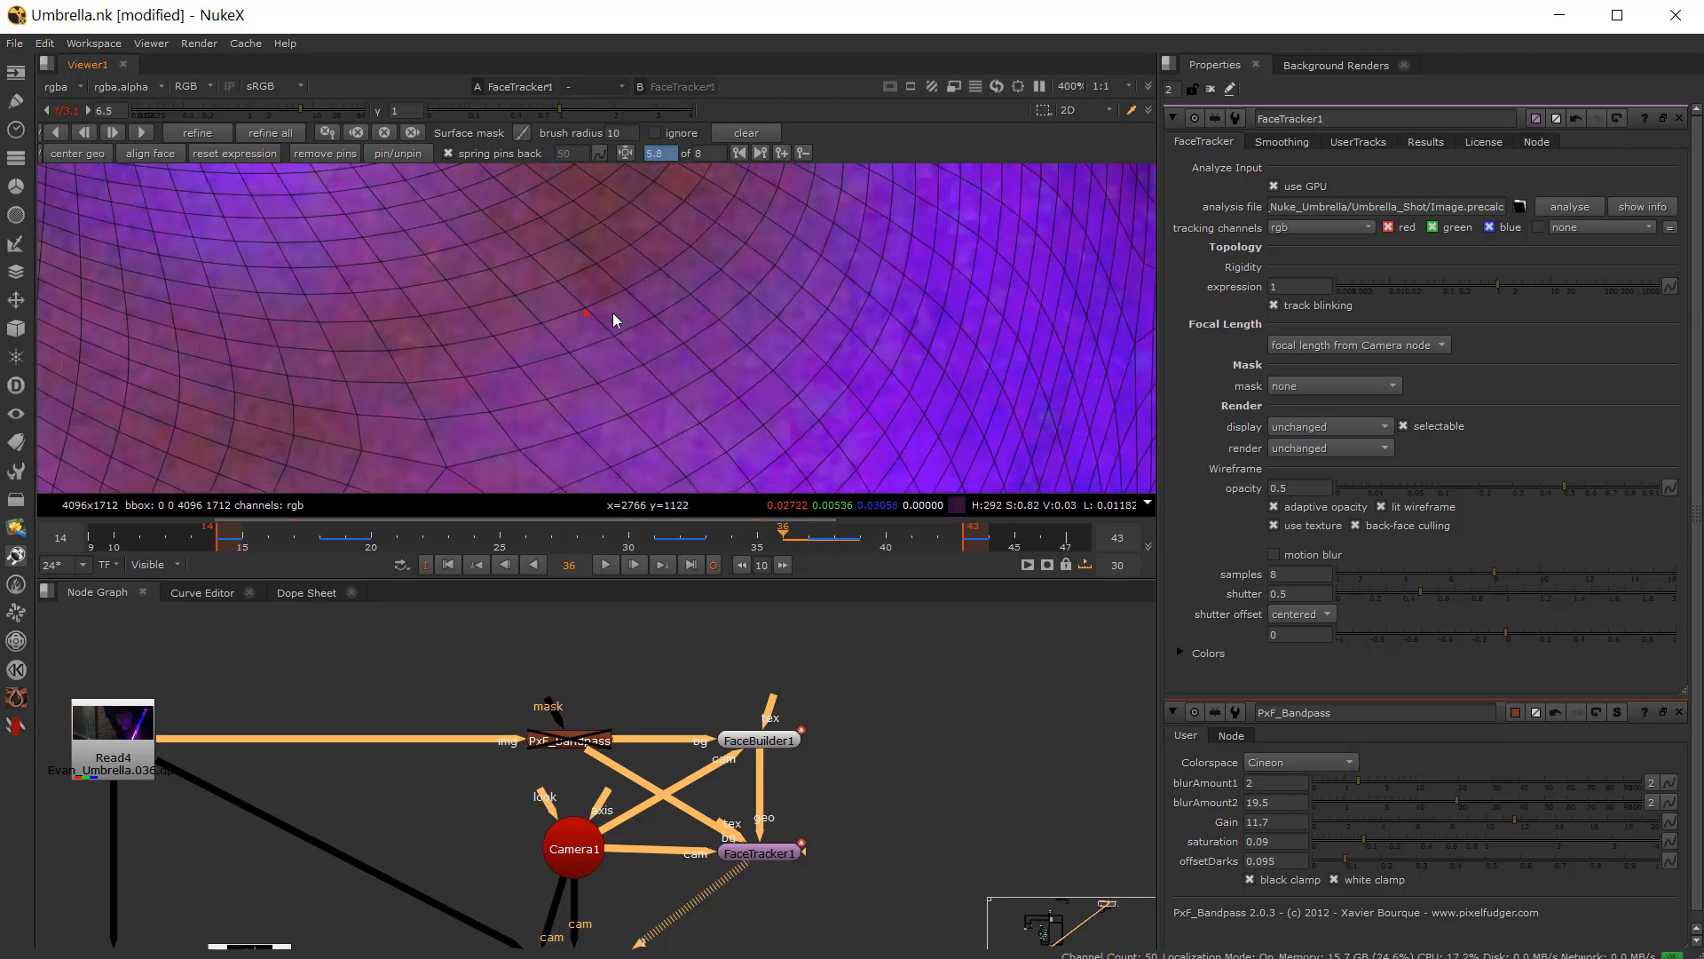
{"action": "key", "text": "Right"}
{"action": "key", "text": "Left"}
{"action": "key", "text": "Right"}
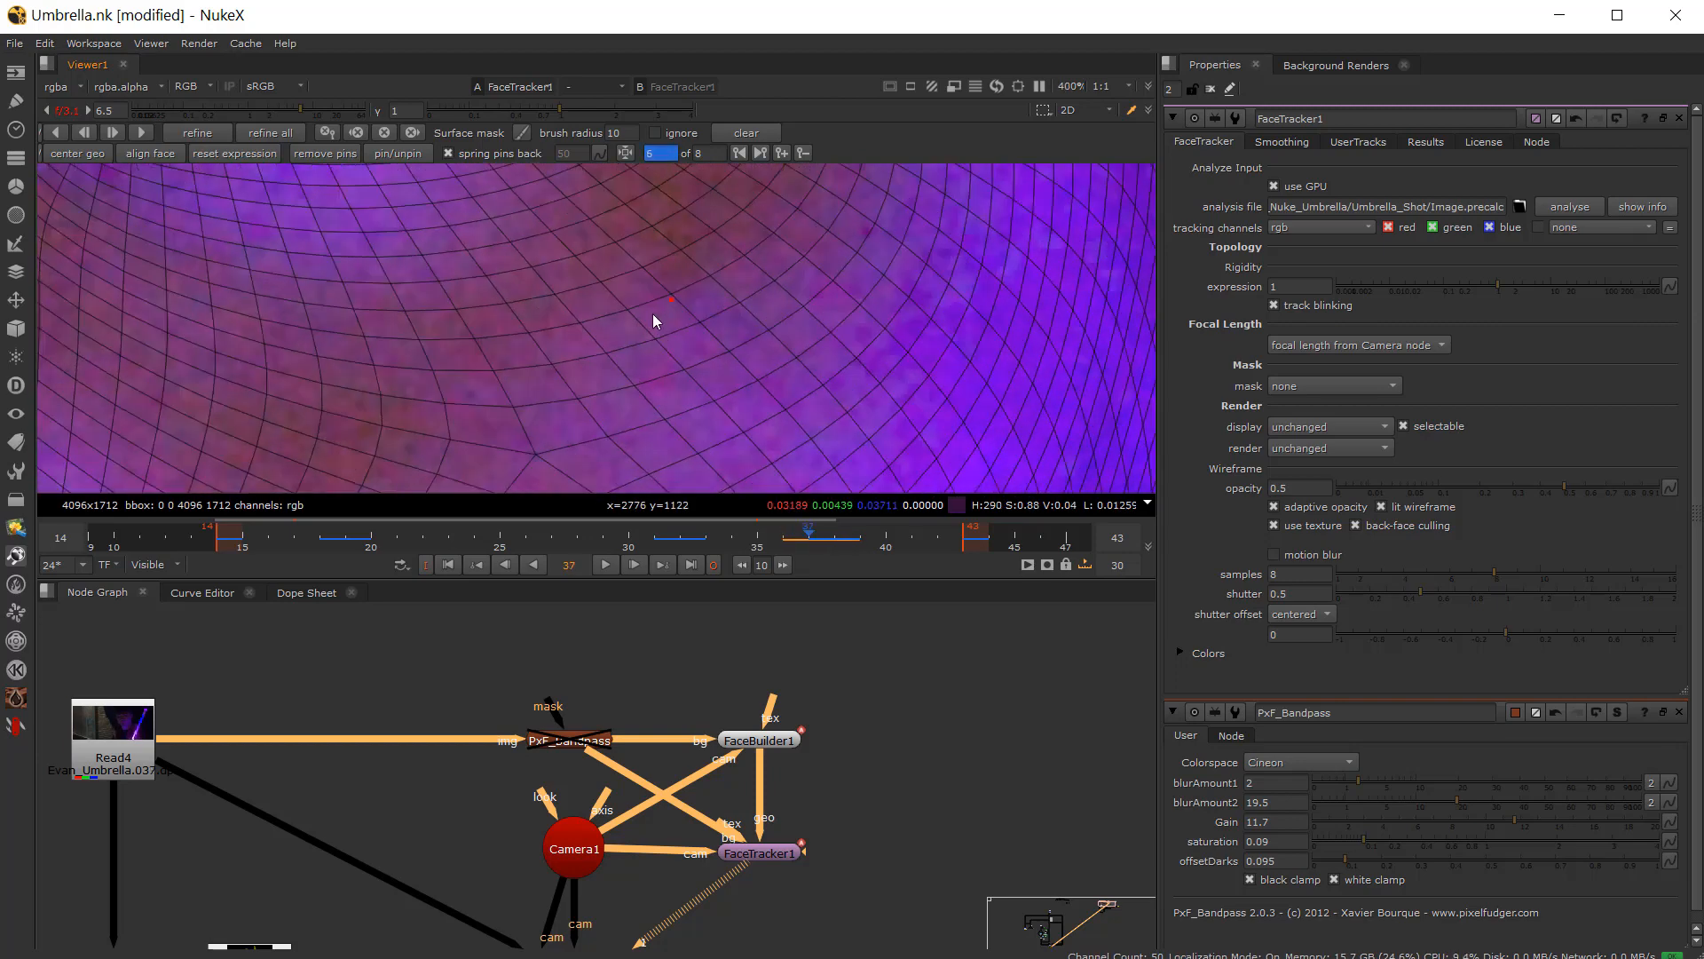
{"action": "key", "text": "Left"}
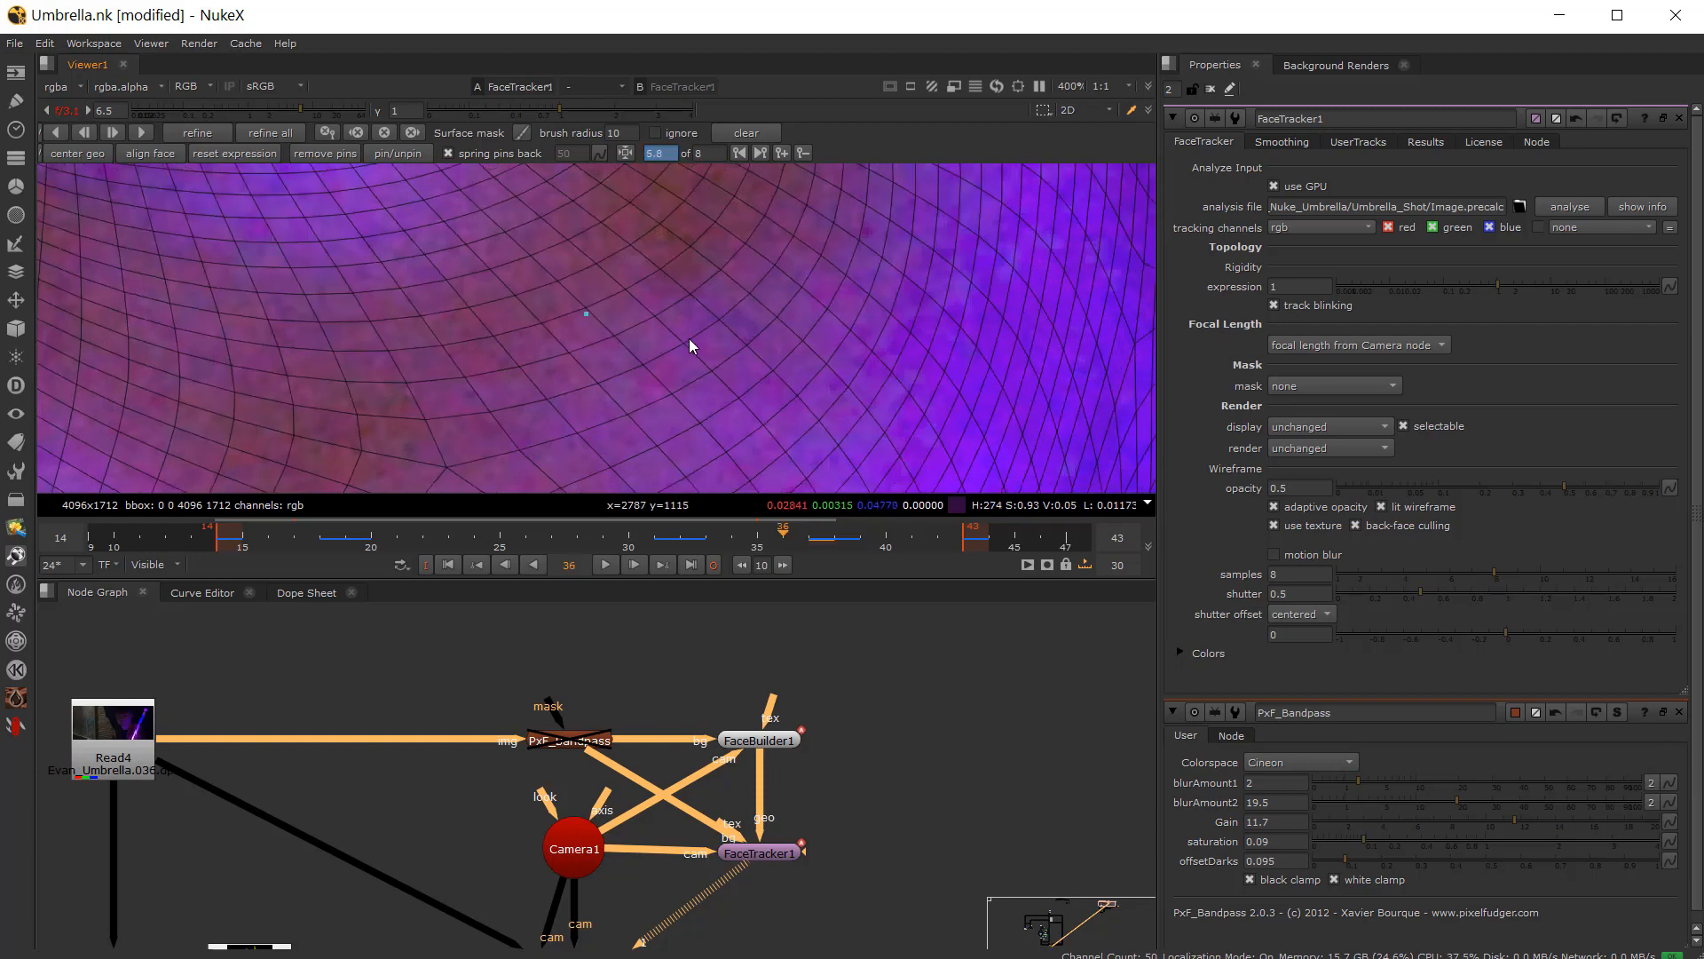
{"action": "scroll", "coordinate": [664, 366], "scroll_direction": "down", "scroll_amount": 4}
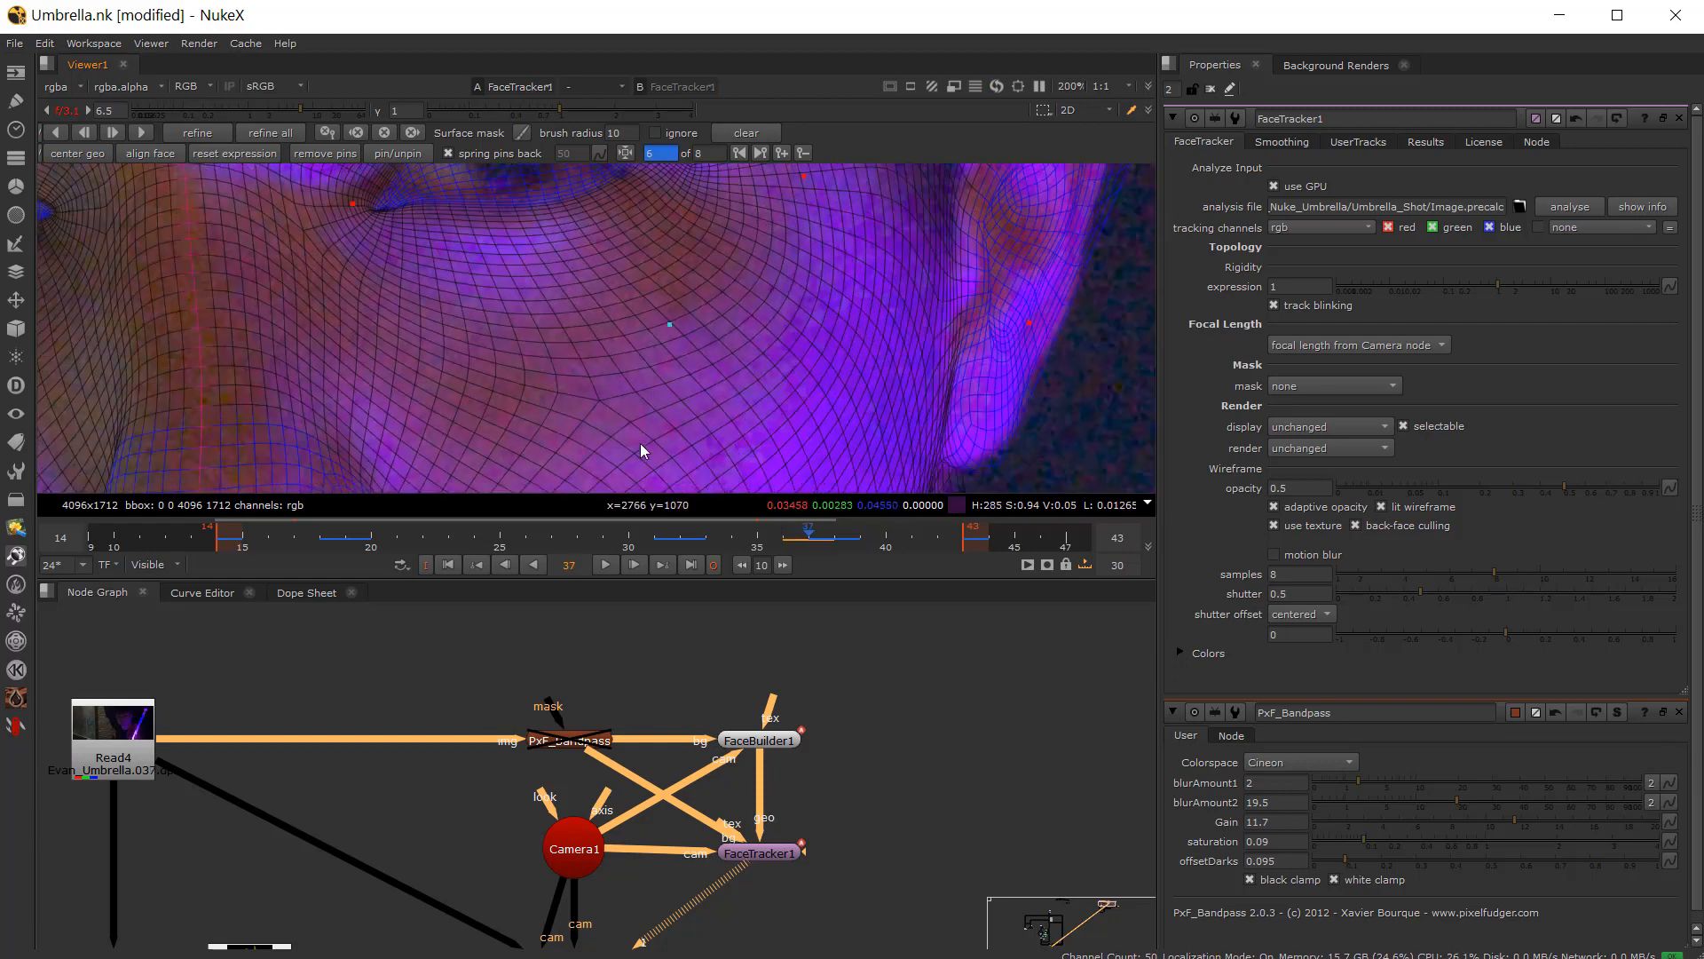
{"action": "key", "text": "Right"}
{"action": "scroll", "coordinate": [574, 746], "scroll_direction": "up", "scroll_amount": 2}
Step: View the PxF_Bandpass node's output in the viewer, then switch the viewer back to FaceTracker1
{"action": "left_click", "coordinate": [574, 740]}
{"action": "key", "text": "1"}
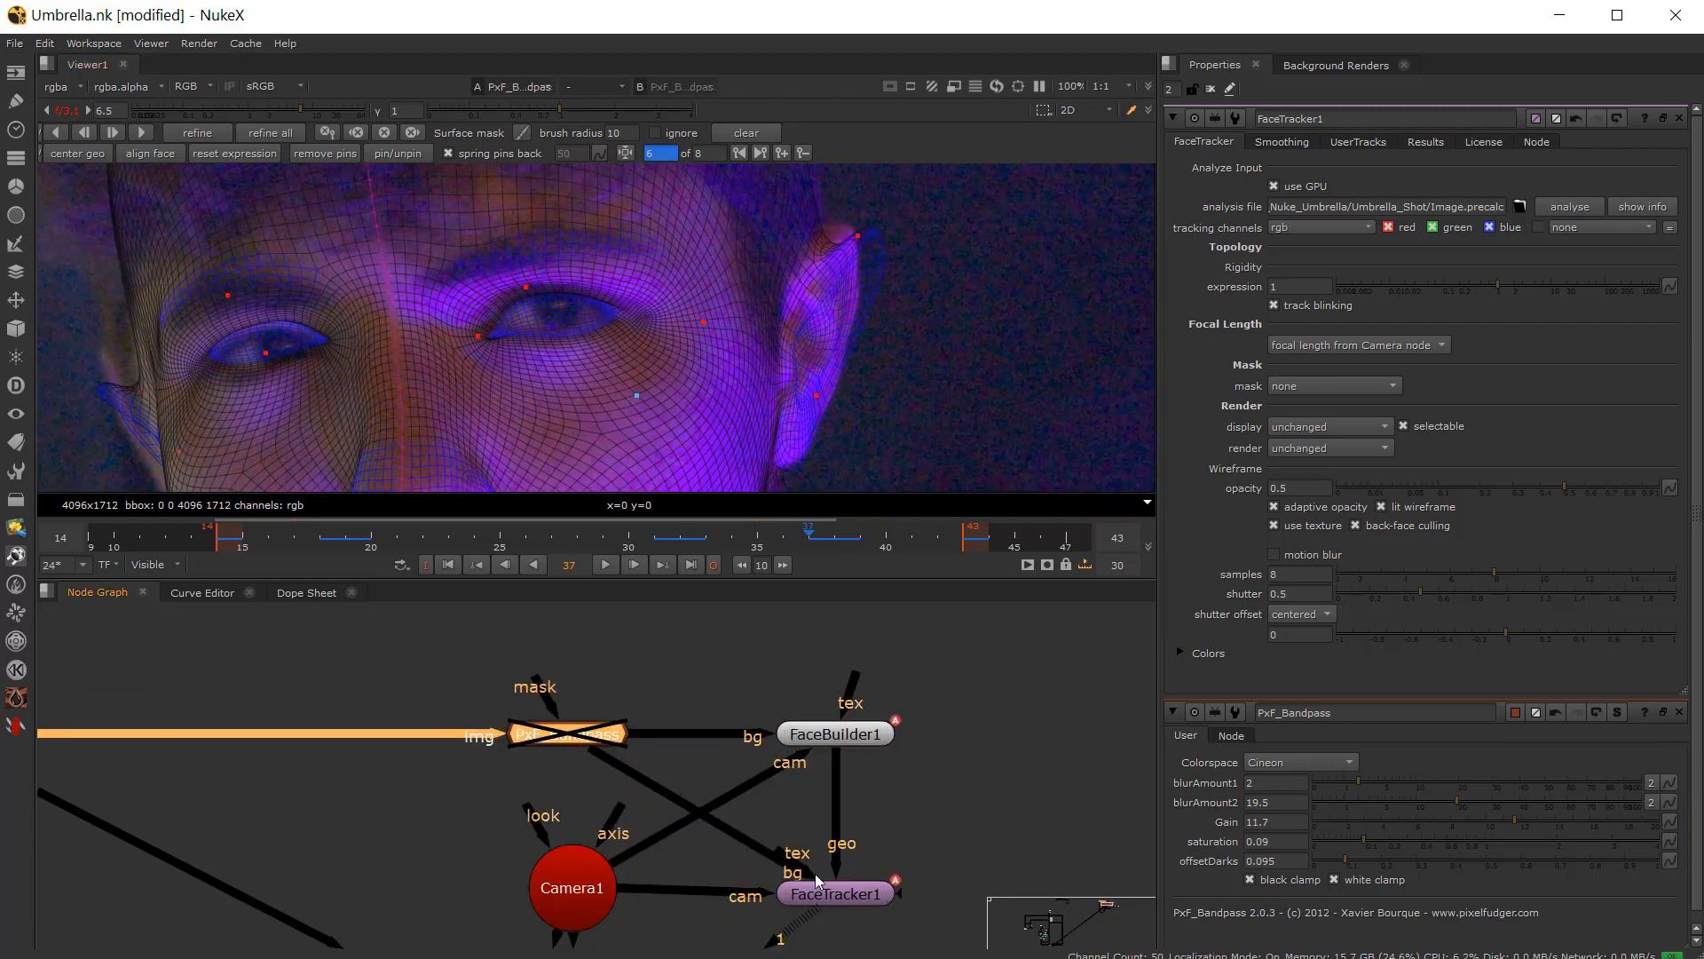
{"action": "left_click", "coordinate": [824, 882]}
{"action": "key", "text": "1"}
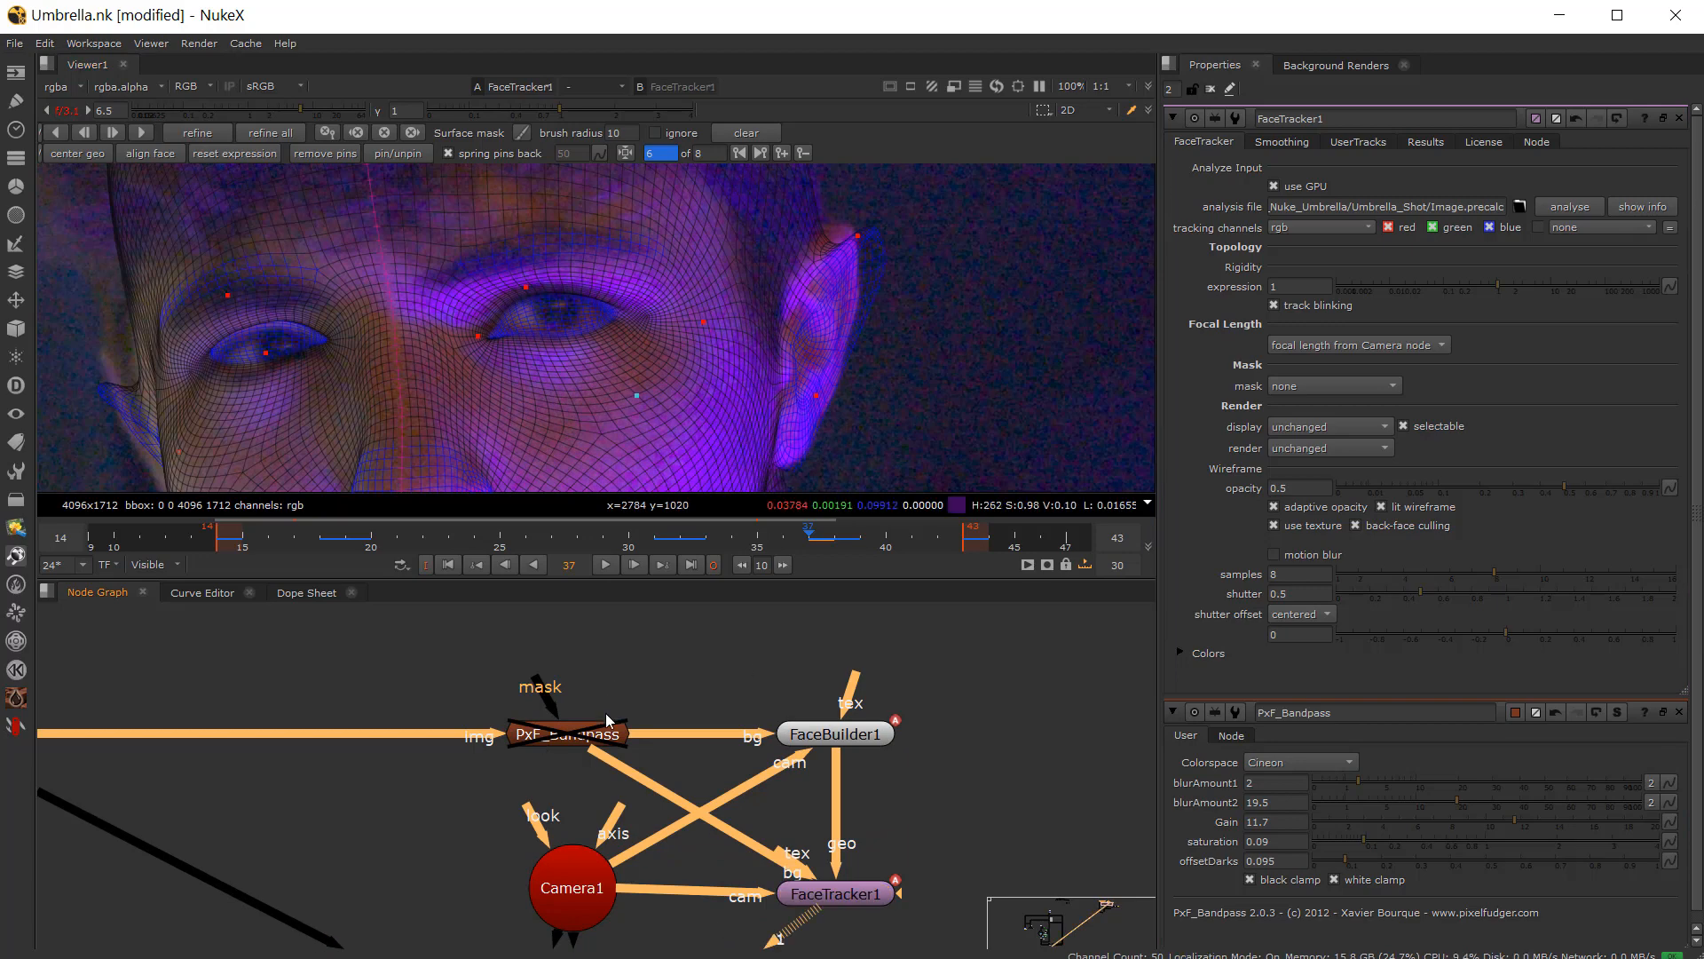
Step: Step back and forth through frames 36 to 38 at various zooms, inspecting the pins around eyes, nose and lips
{"action": "key", "text": "Left"}
{"action": "middle_click_drag", "start_coordinate": [569, 412], "coordinate": [547, 334]}
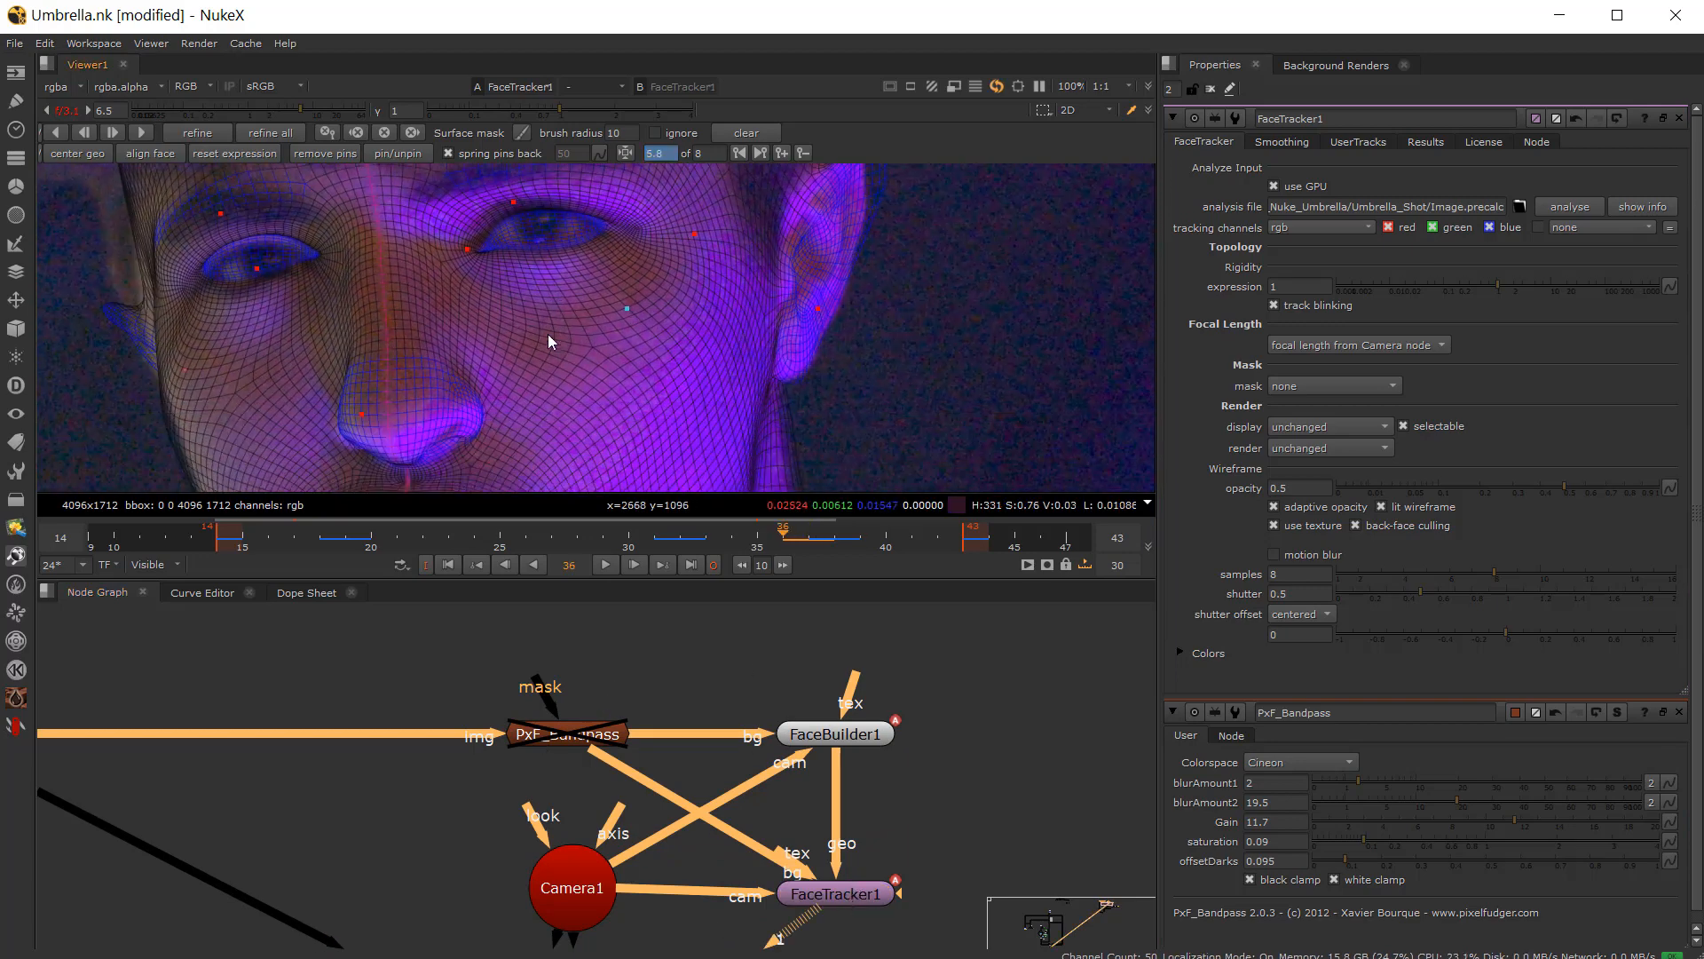
{"action": "key", "text": "Right"}
{"action": "key", "text": "Right"}
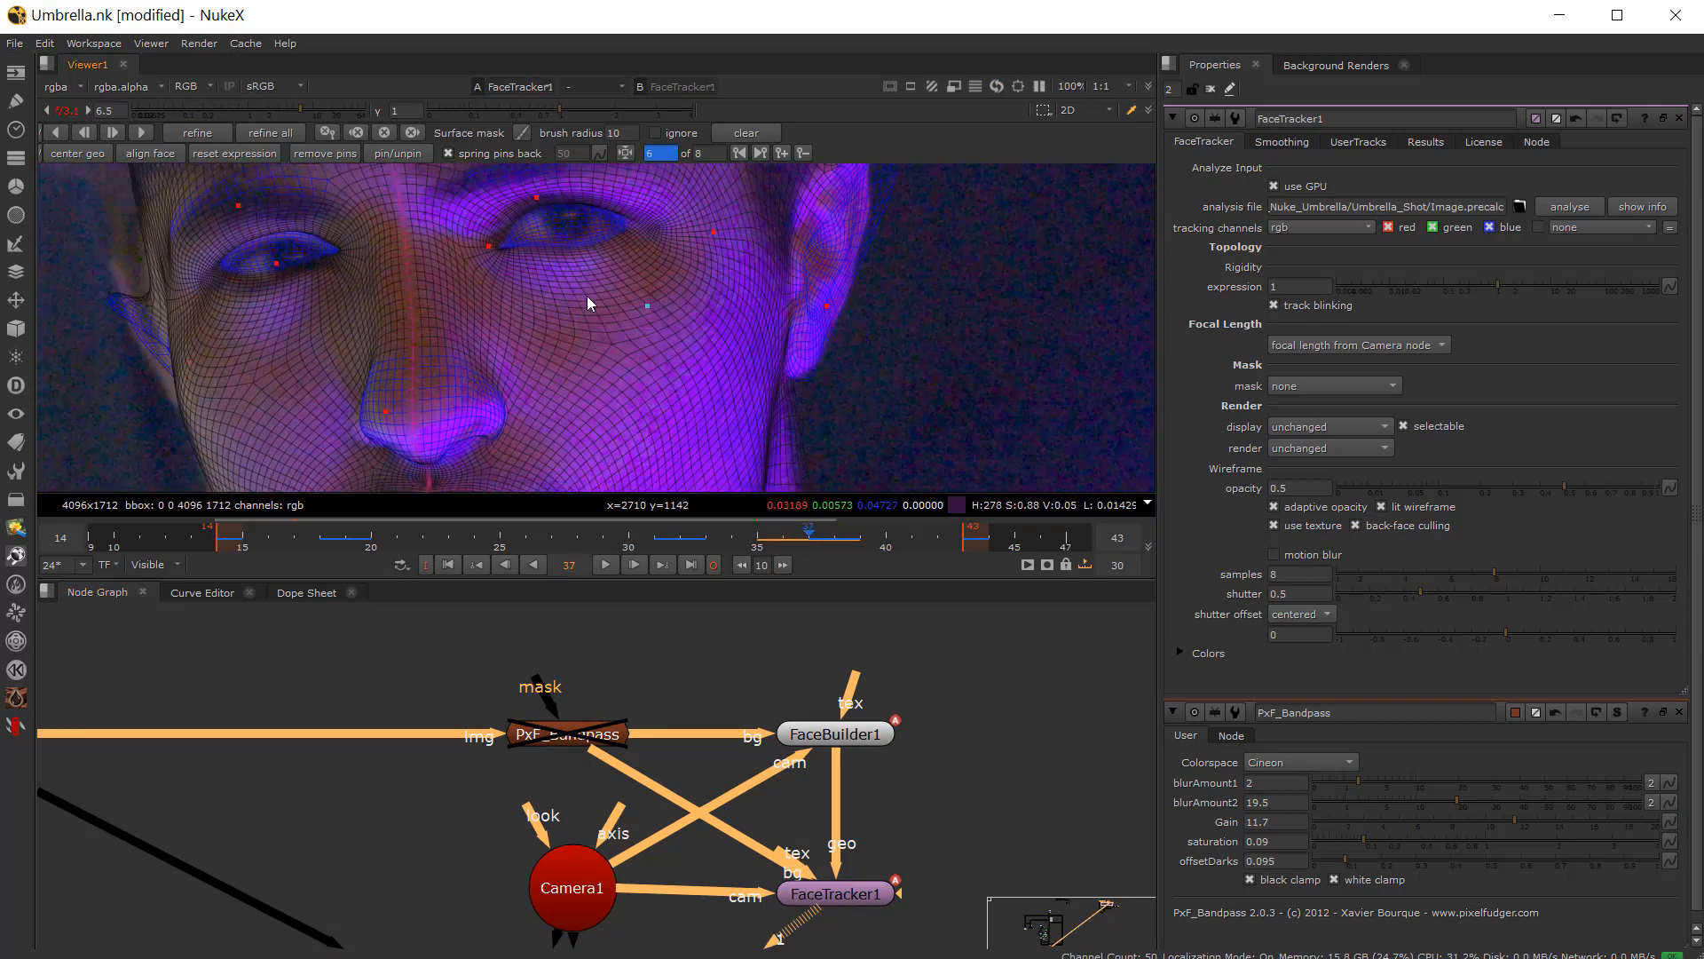
{"action": "scroll", "coordinate": [730, 338], "scroll_direction": "up", "scroll_amount": 3}
{"action": "key", "text": "Left"}
{"action": "key", "text": "Right"}
{"action": "scroll", "coordinate": [613, 322], "scroll_direction": "down", "scroll_amount": 3}
{"action": "key", "text": "Left"}
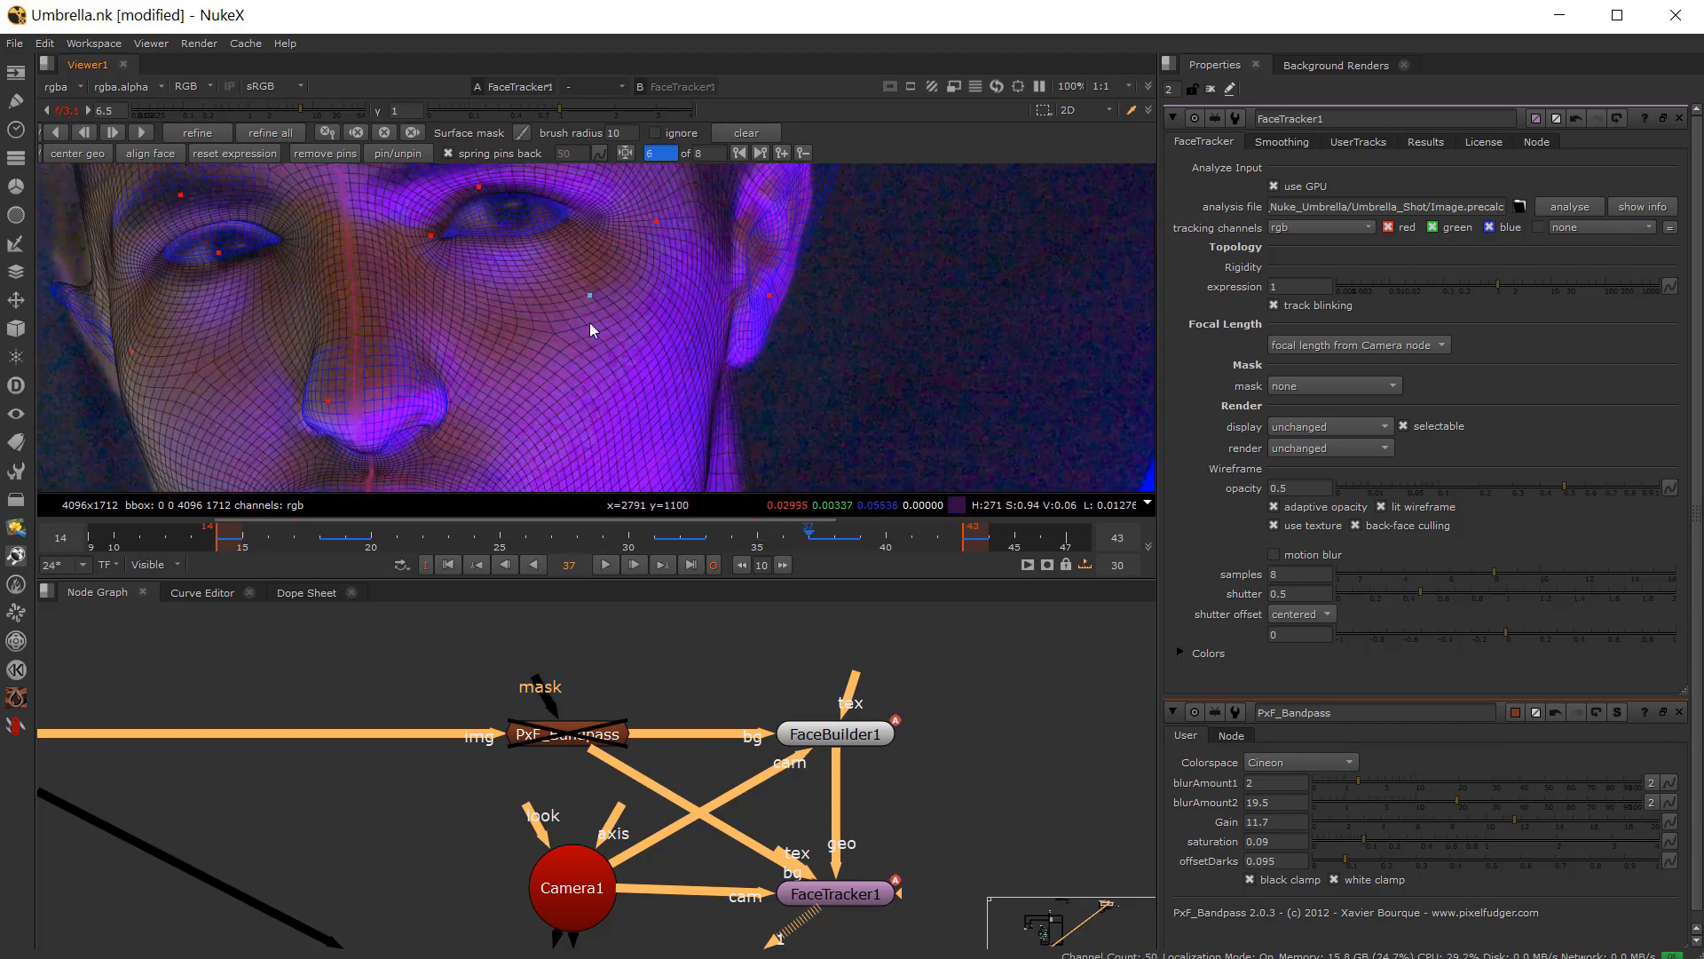
{"action": "key", "text": "Right"}
{"action": "scroll", "coordinate": [538, 344], "scroll_direction": "up", "scroll_amount": 5}
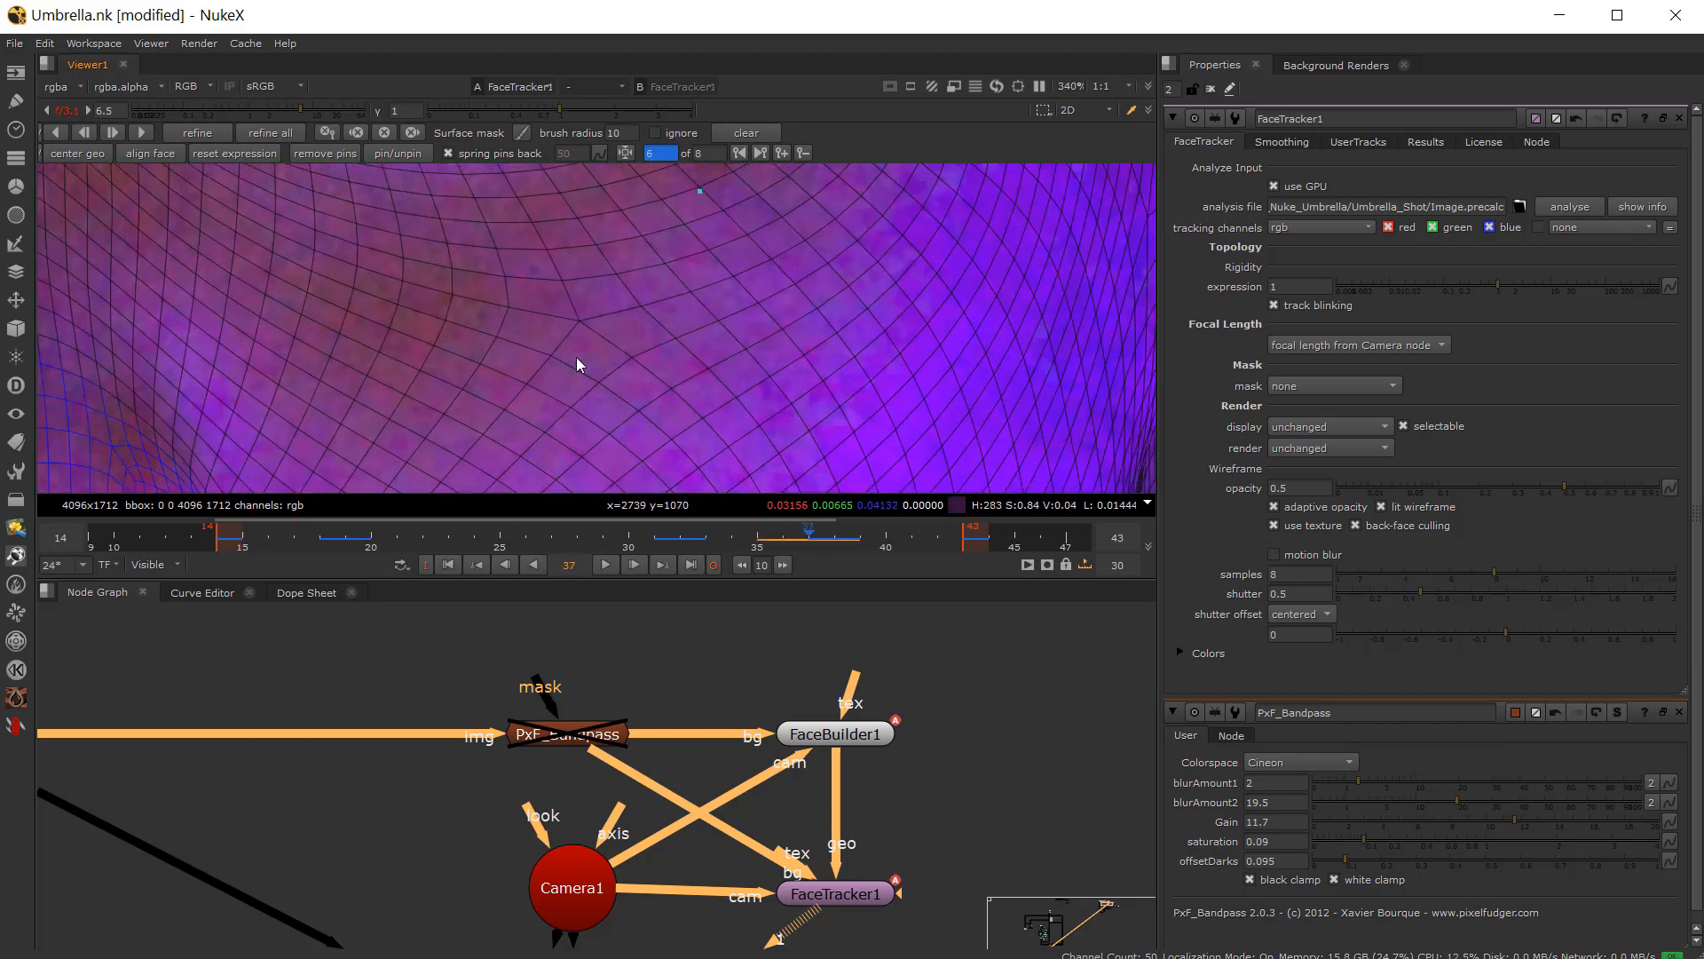
{"action": "scroll", "coordinate": [582, 375], "scroll_direction": "down", "scroll_amount": 4}
{"action": "key", "text": "Left"}
{"action": "key", "text": "Right"}
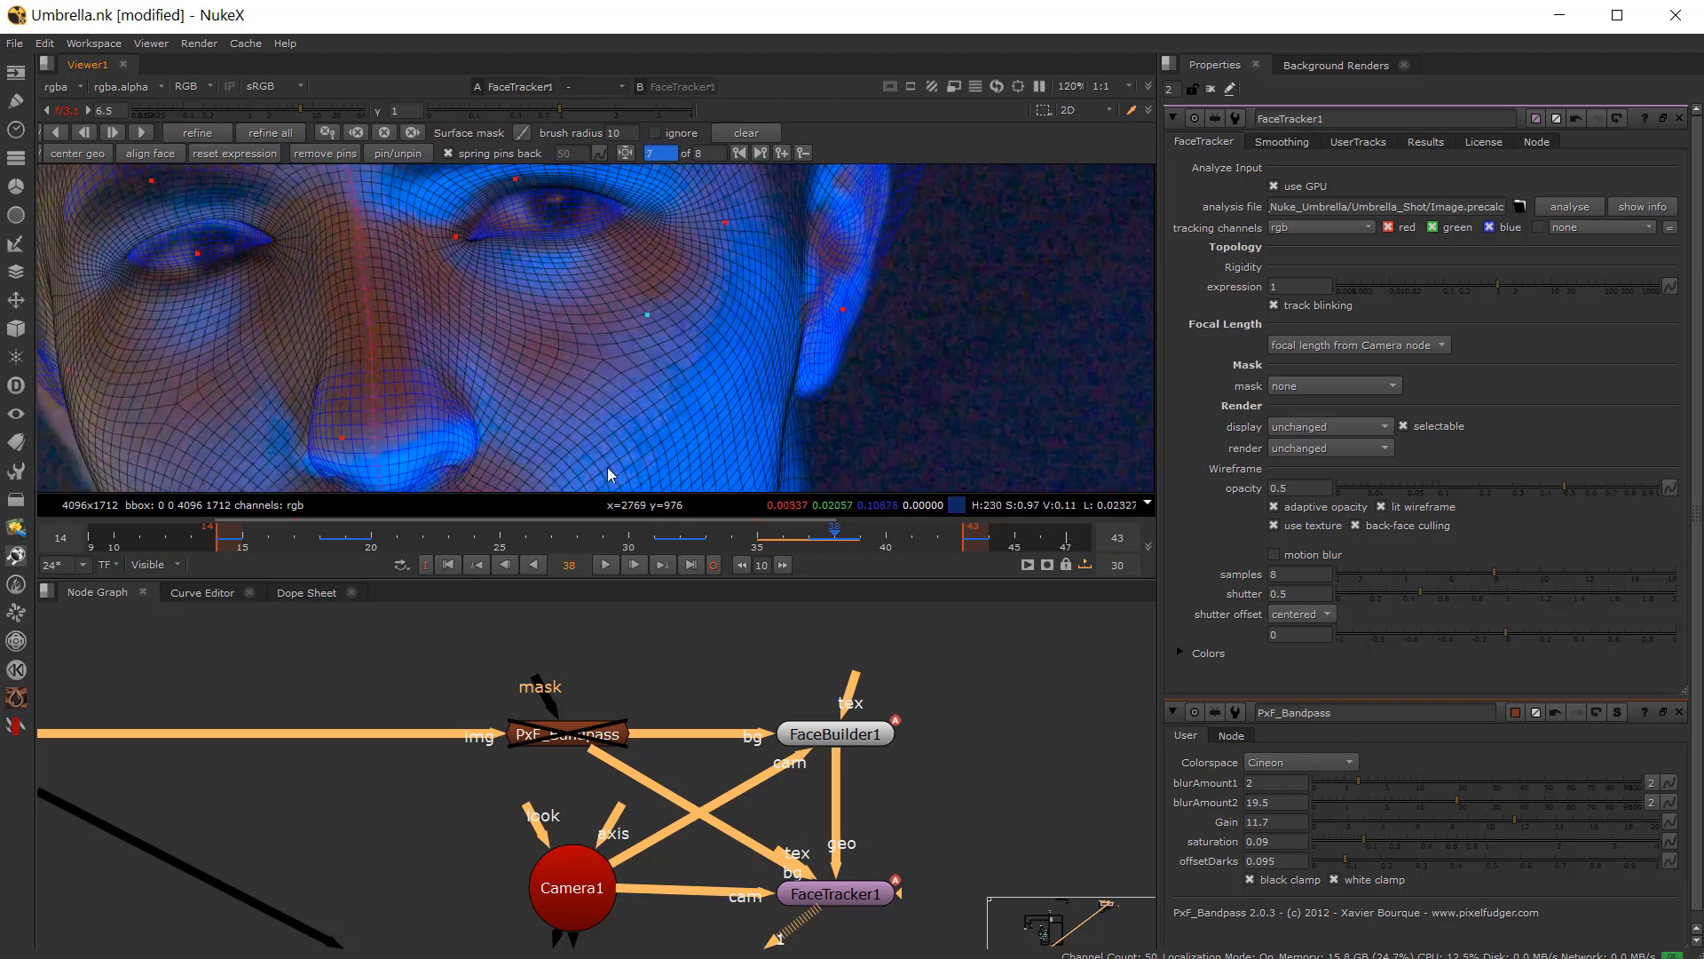
{"action": "key", "text": "Left"}
{"action": "key", "text": "Right"}
{"action": "key", "text": "Left"}
{"action": "key", "text": "Right"}
{"action": "key", "text": "Left"}
{"action": "scroll", "coordinate": [293, 399], "scroll_direction": "down", "scroll_amount": 3}
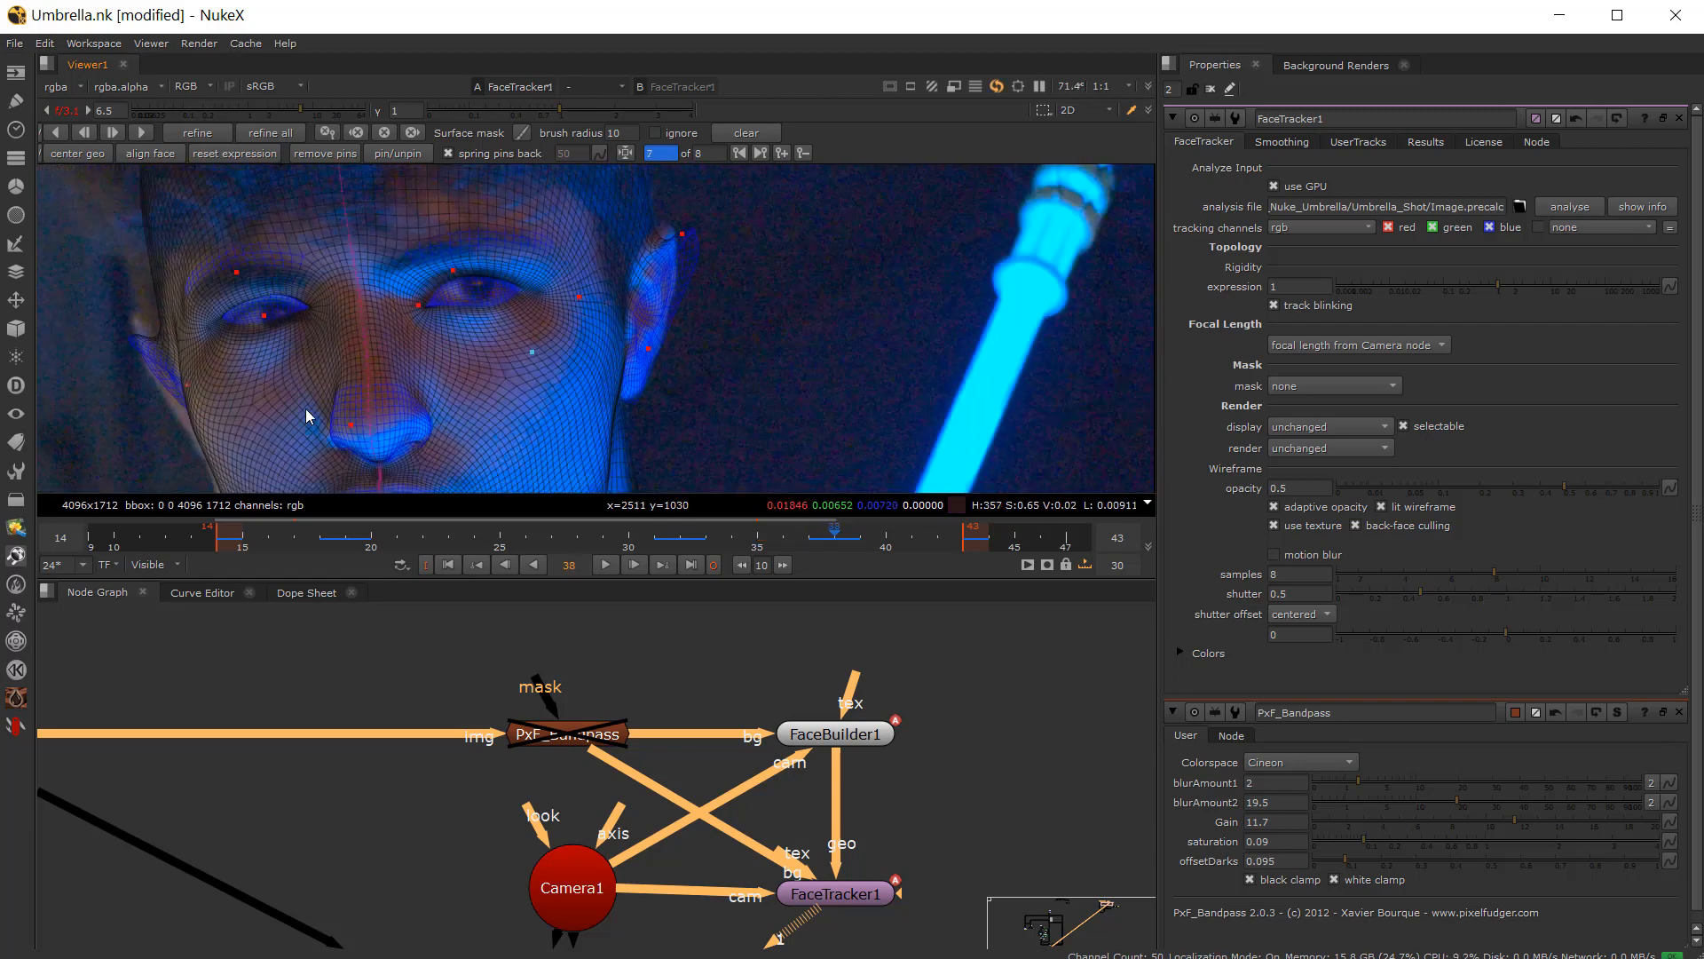
{"action": "key", "text": "Right"}
{"action": "key", "text": "Right"}
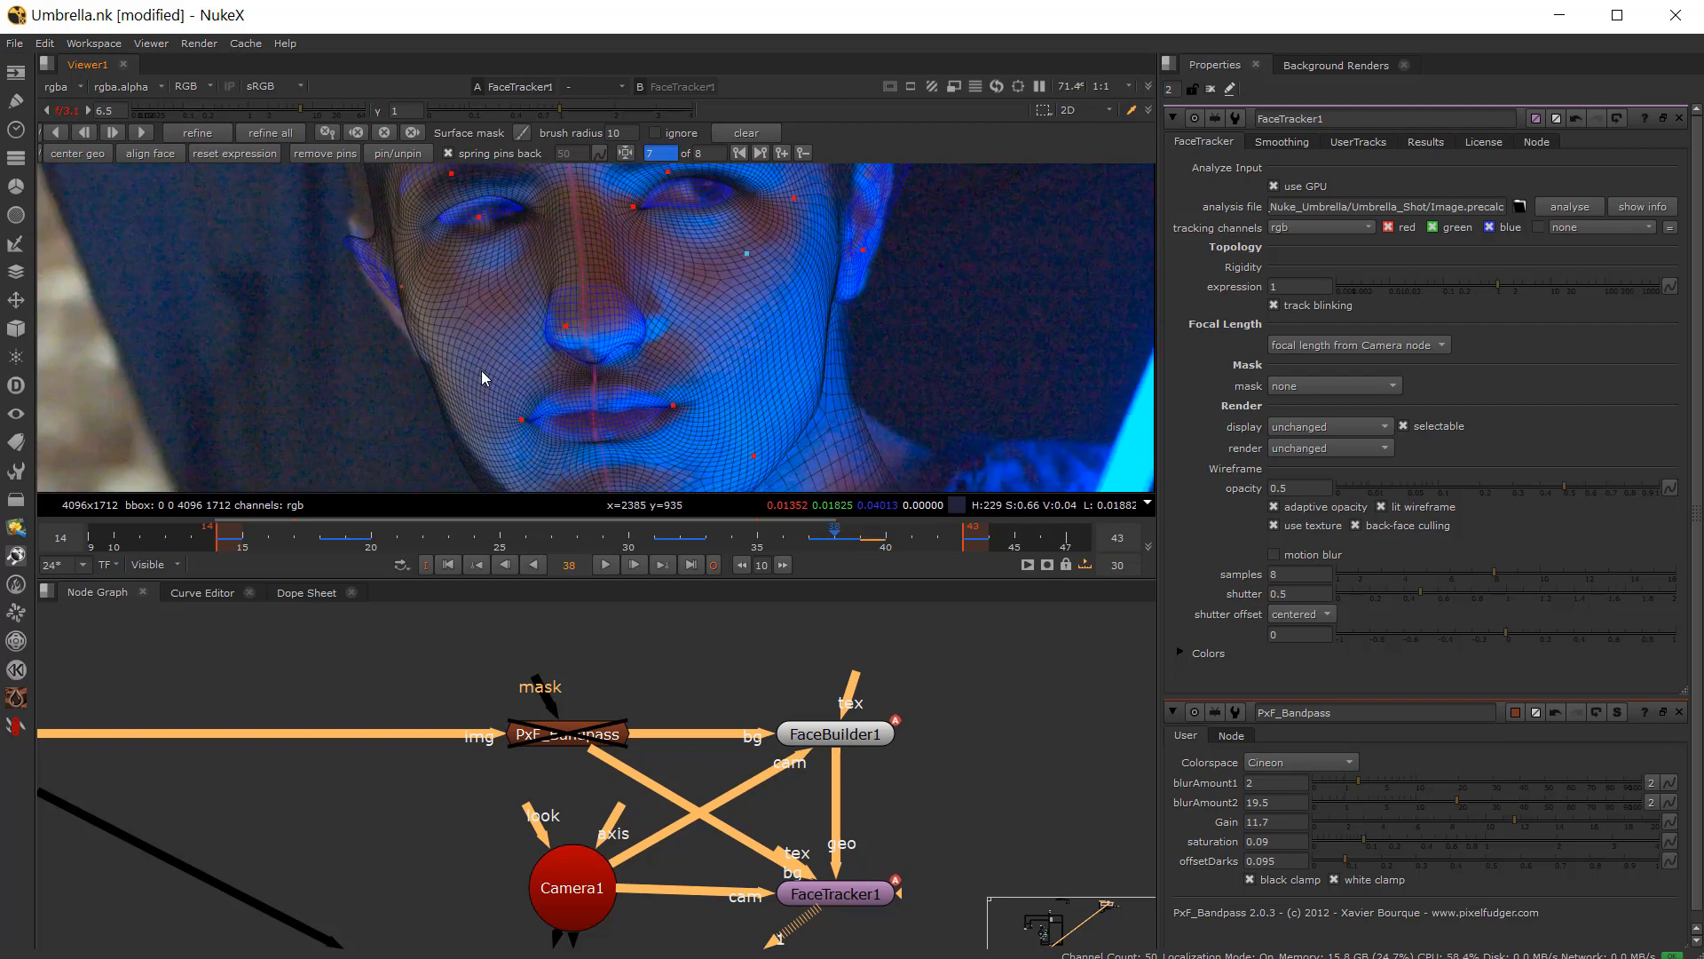
{"action": "key", "text": "Left"}
{"action": "key", "text": "Left"}
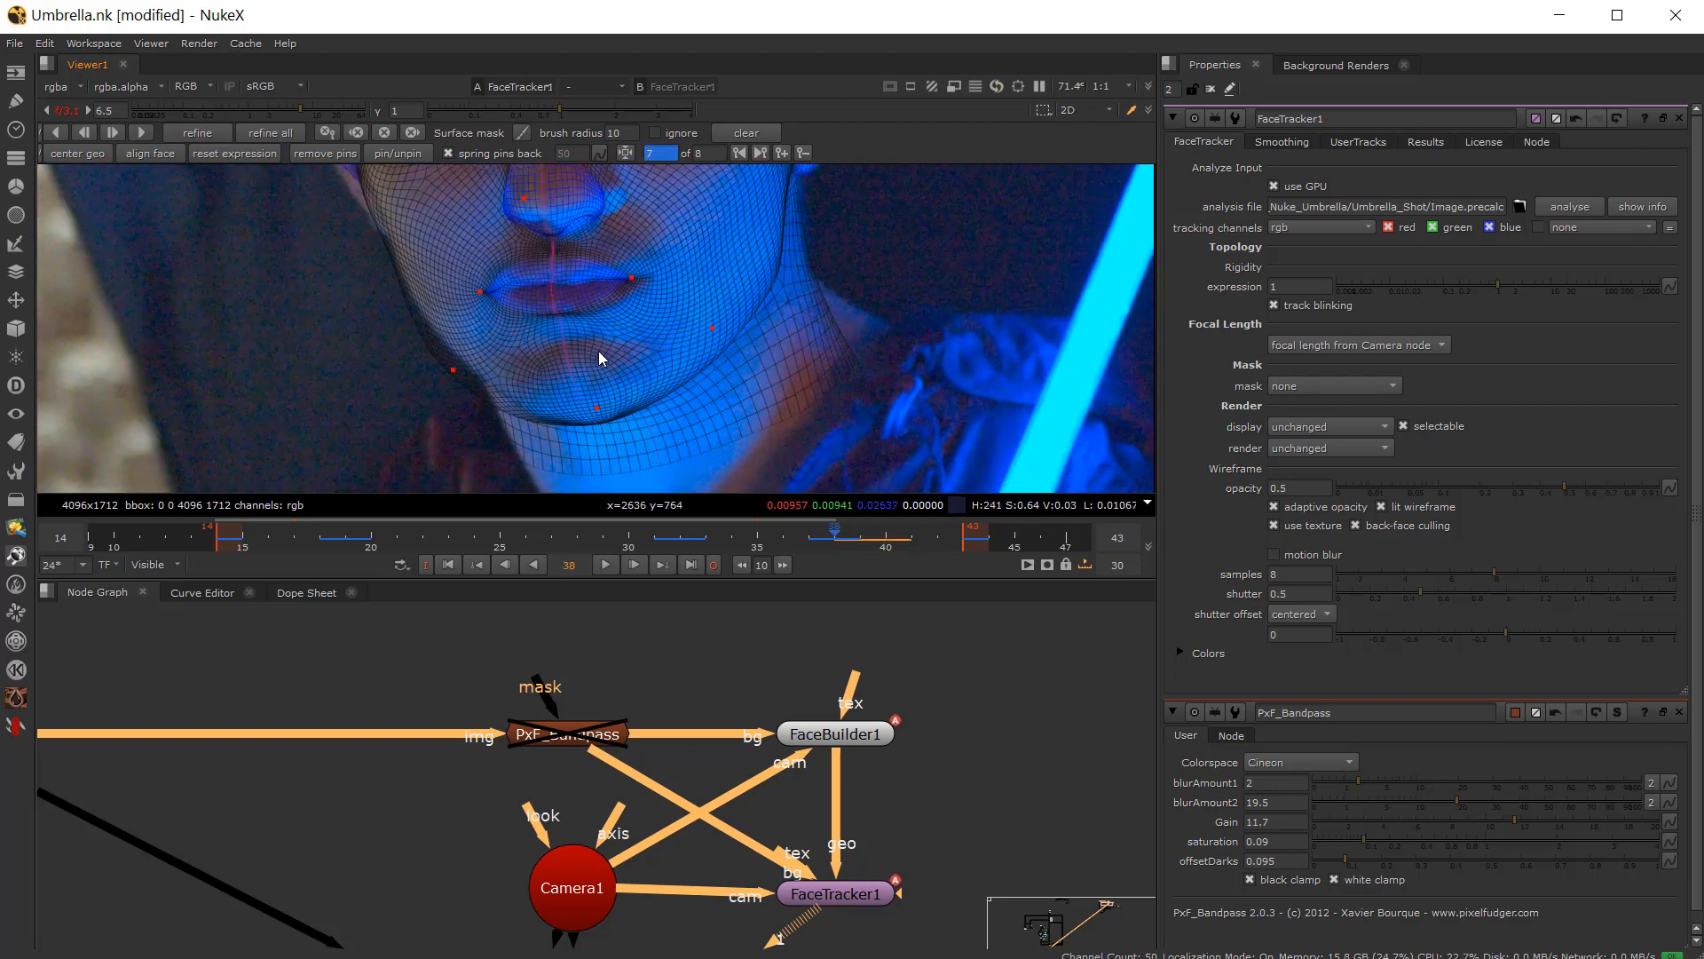
{"action": "key", "text": "Right"}
{"action": "scroll", "coordinate": [617, 262], "scroll_direction": "up", "scroll_amount": 6}
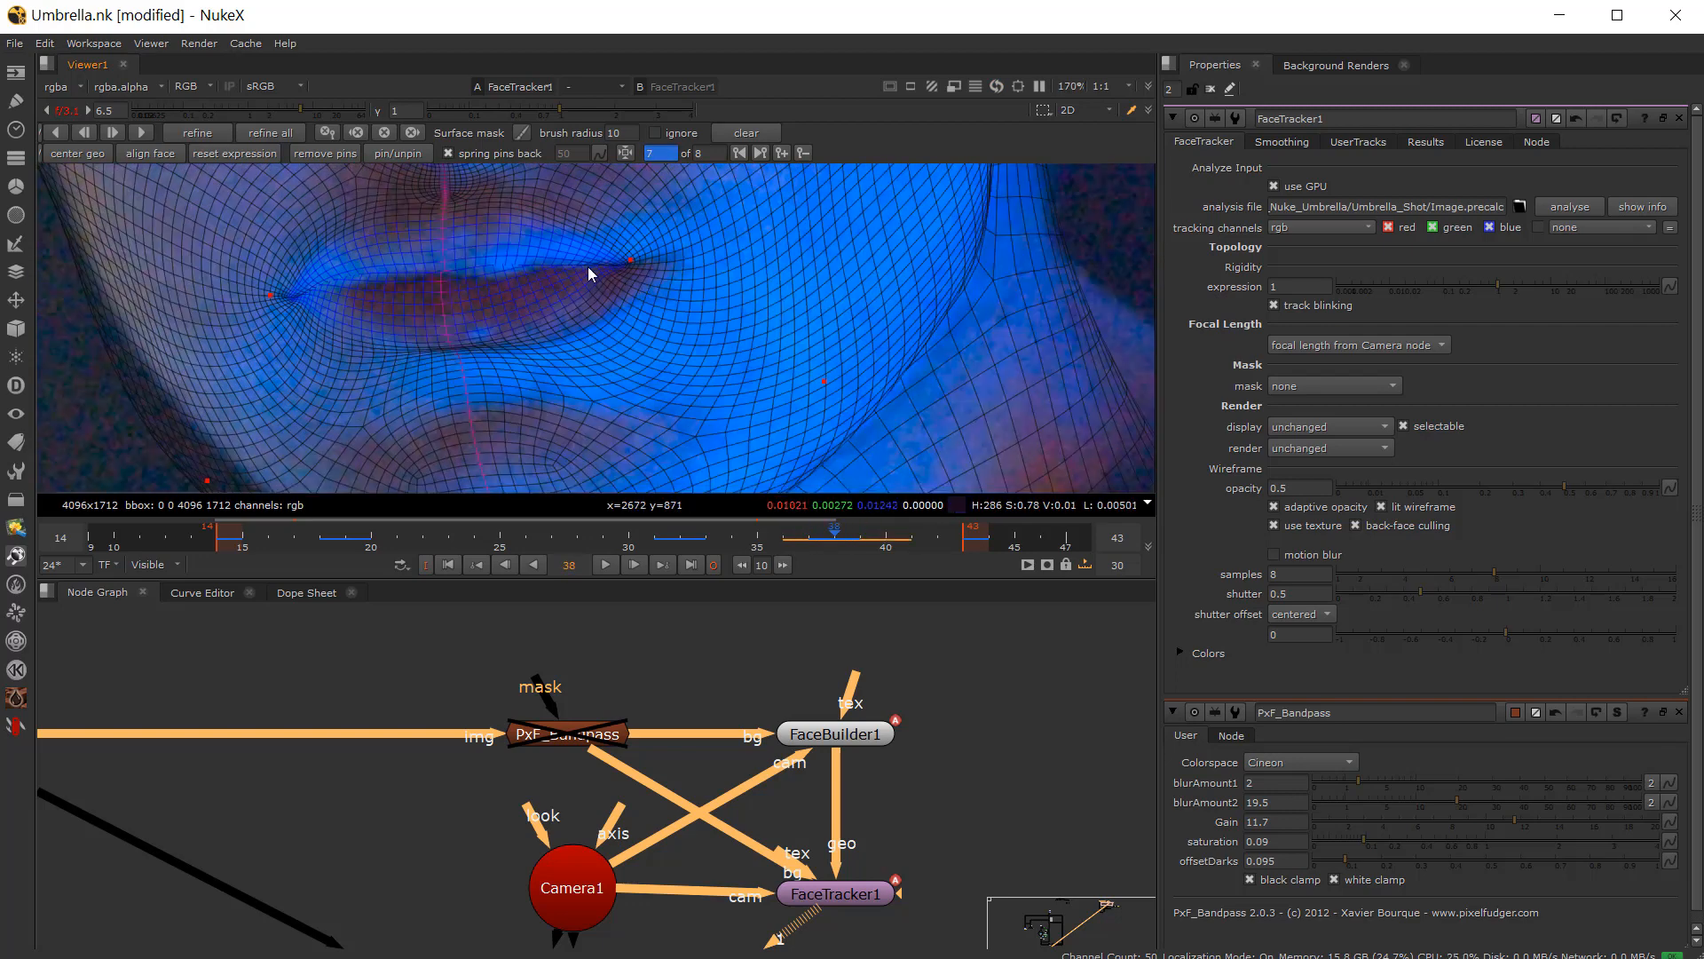
{"action": "scroll", "coordinate": [611, 258], "scroll_direction": "down", "scroll_amount": 6}
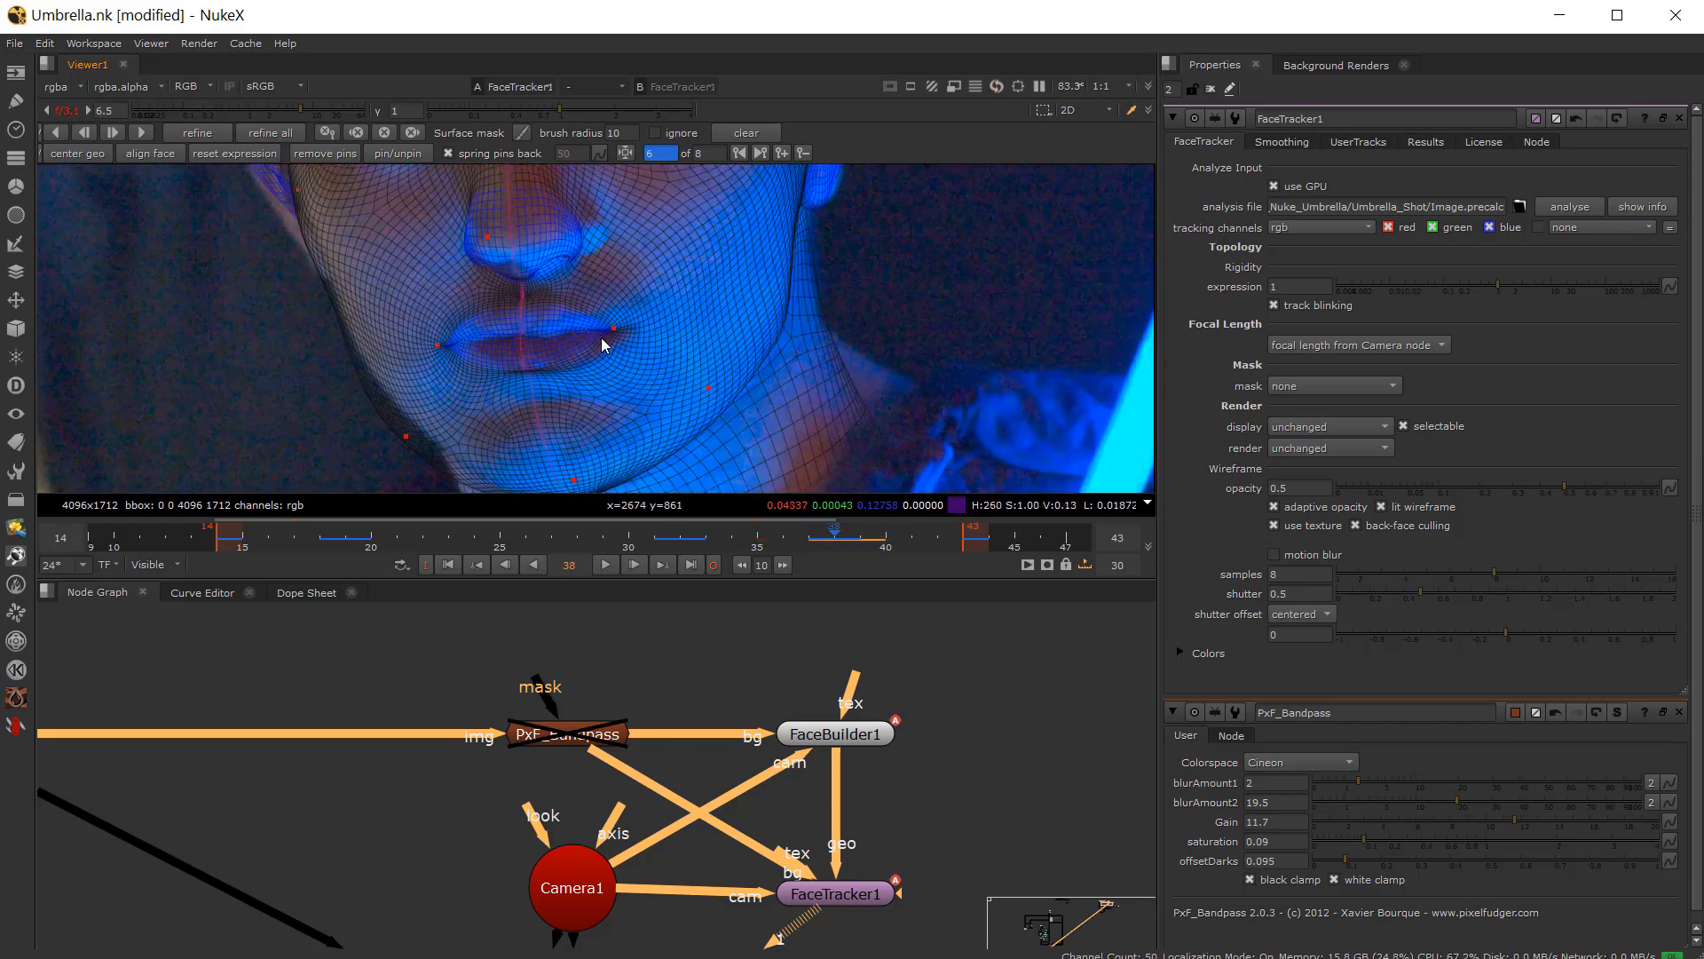
{"action": "scroll", "coordinate": [635, 350], "scroll_direction": "down", "scroll_amount": 1}
{"action": "key", "text": "Left"}
{"action": "key", "text": "Right"}
{"action": "key", "text": "Right"}
{"action": "key", "text": "Left"}
{"action": "scroll", "coordinate": [497, 266], "scroll_direction": "down", "scroll_amount": 1}
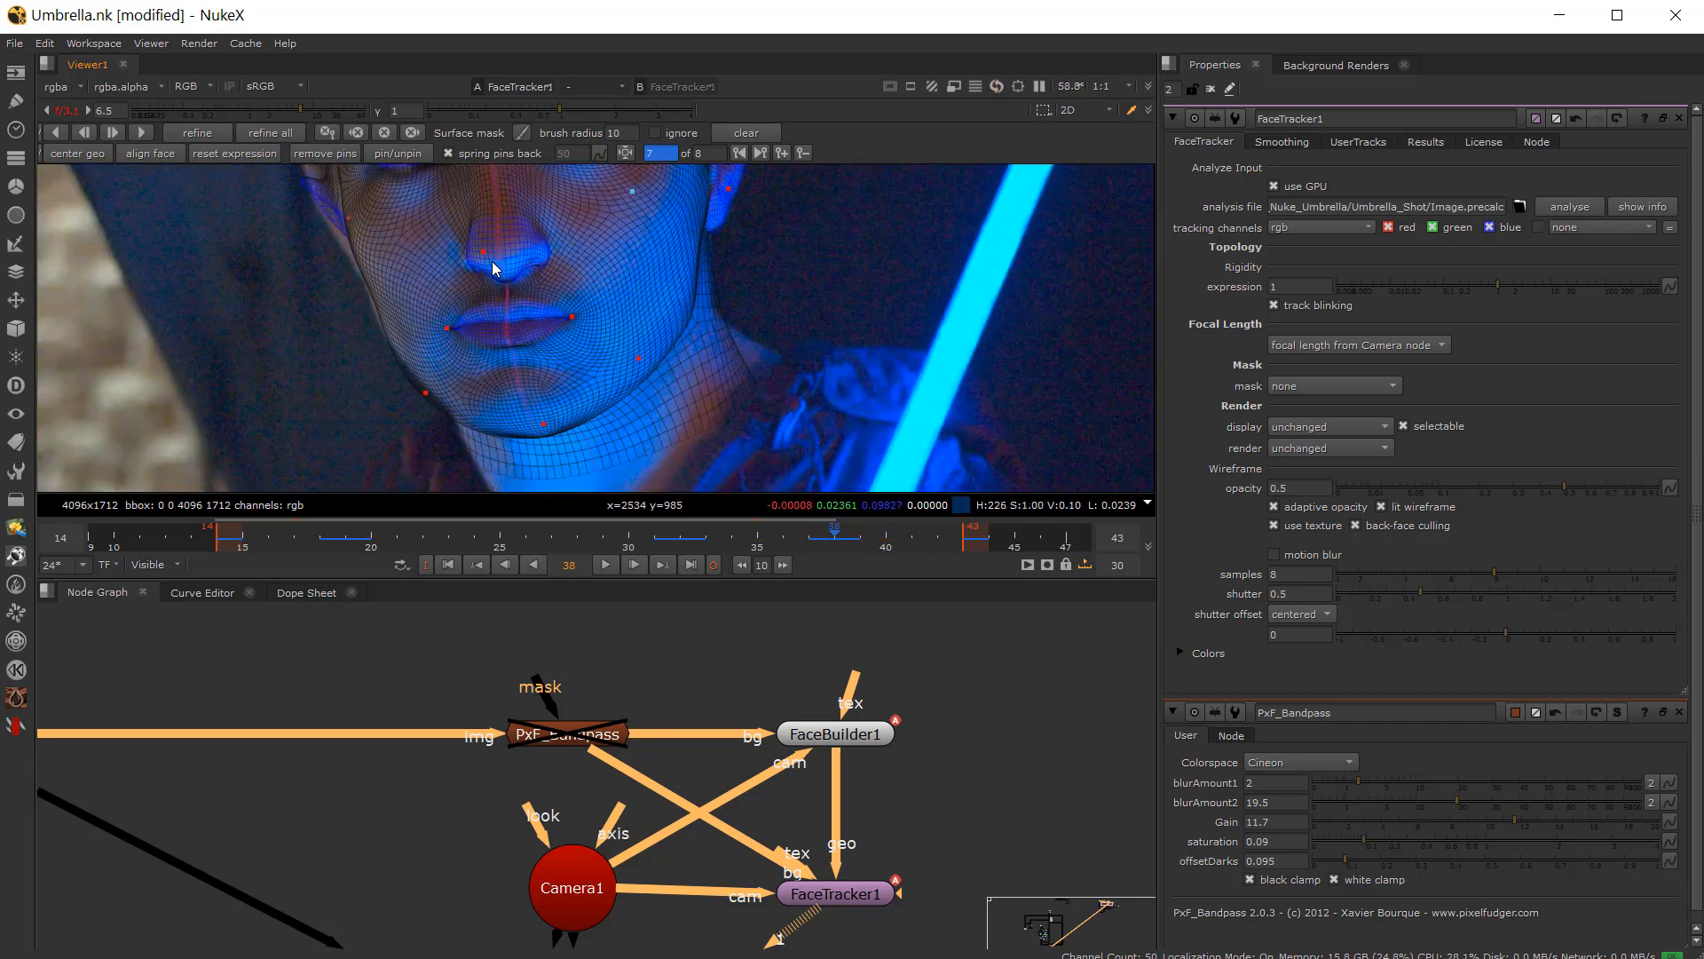
{"action": "scroll", "coordinate": [491, 263], "scroll_direction": "up", "scroll_amount": 1}
{"action": "middle_click_drag", "start_coordinate": [492, 263], "coordinate": [455, 356]}
{"action": "scroll", "coordinate": [480, 350], "scroll_direction": "up", "scroll_amount": 3}
{"action": "key", "text": "Left"}
{"action": "key", "text": "Right"}
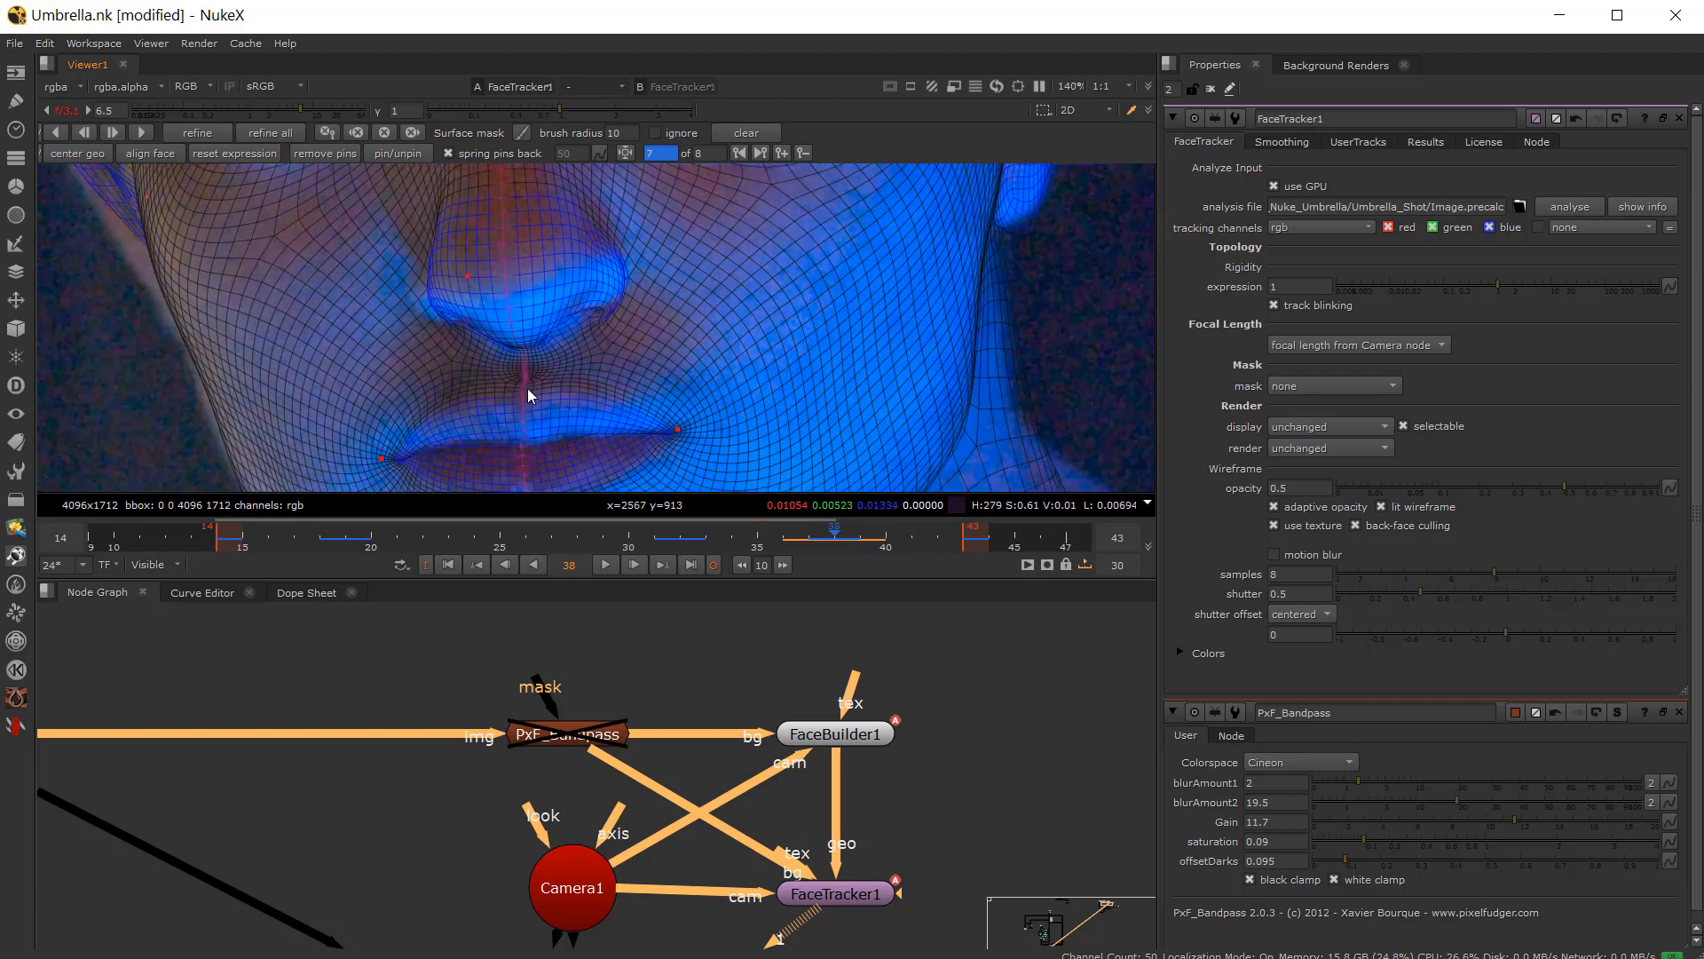
{"action": "key", "text": "Left"}
{"action": "middle_click_drag", "start_coordinate": [557, 436], "coordinate": [551, 311]}
{"action": "key", "text": "Right"}
{"action": "scroll", "coordinate": [647, 392], "scroll_direction": "down", "scroll_amount": 5}
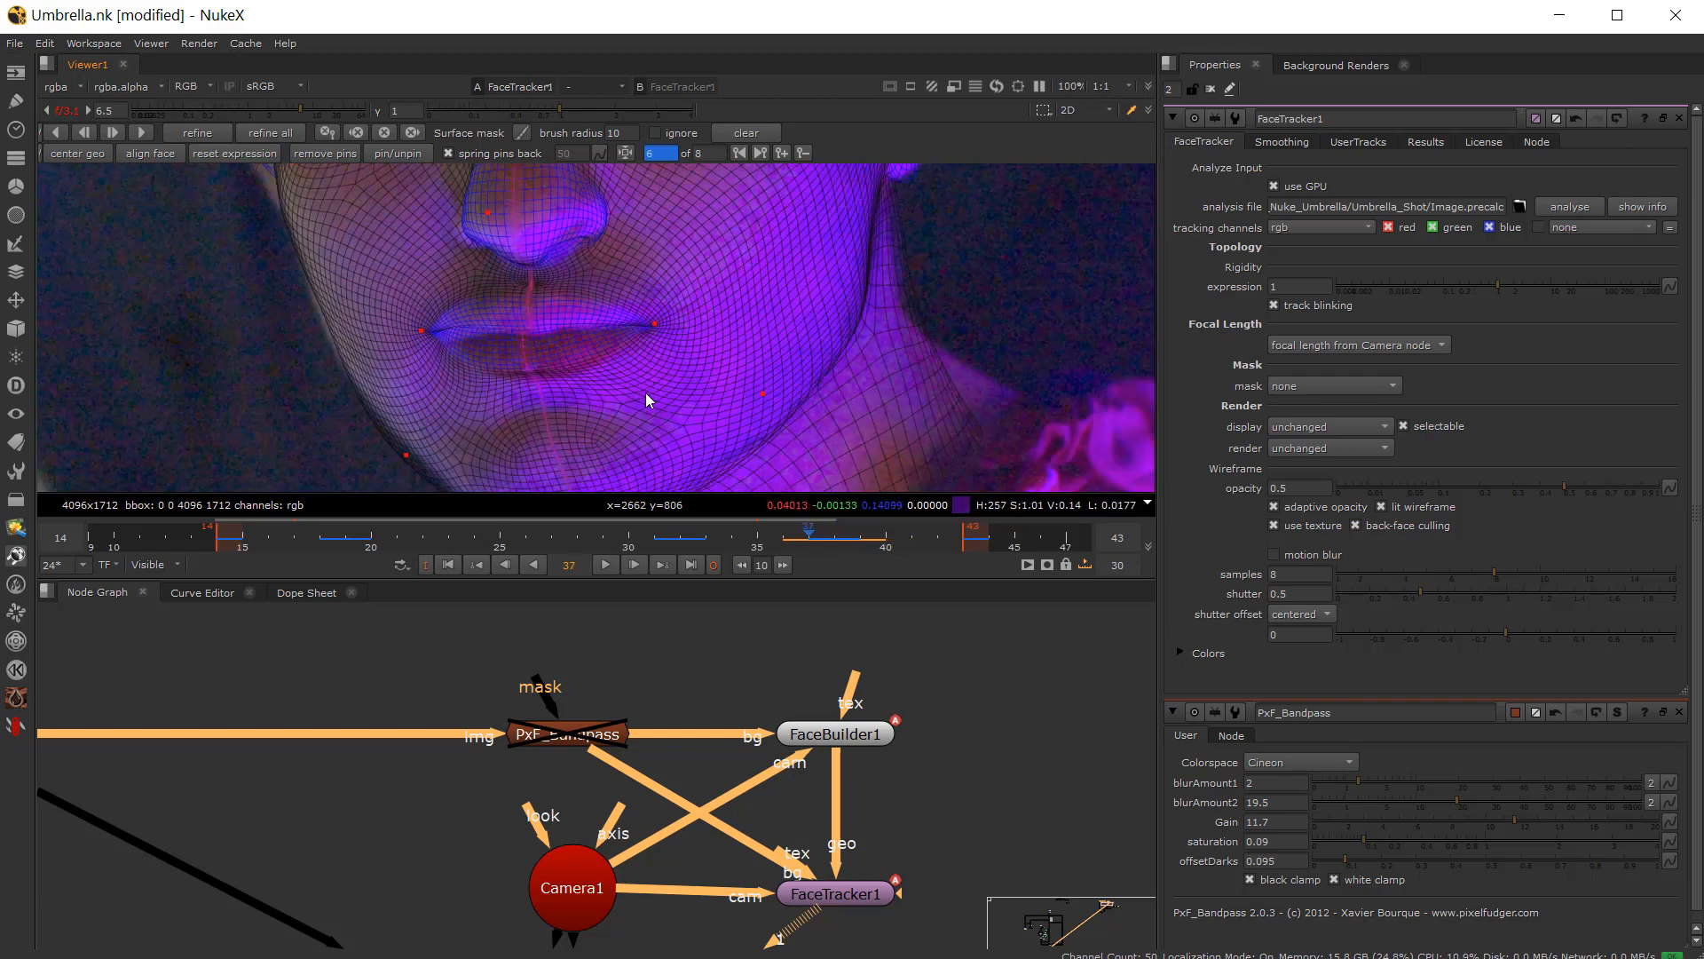
{"action": "key", "text": "Left"}
{"action": "key", "text": "Right"}
{"action": "middle_click_drag", "start_coordinate": [646, 354], "coordinate": [619, 428]}
{"action": "key", "text": "Left"}
{"action": "key", "text": "Right"}
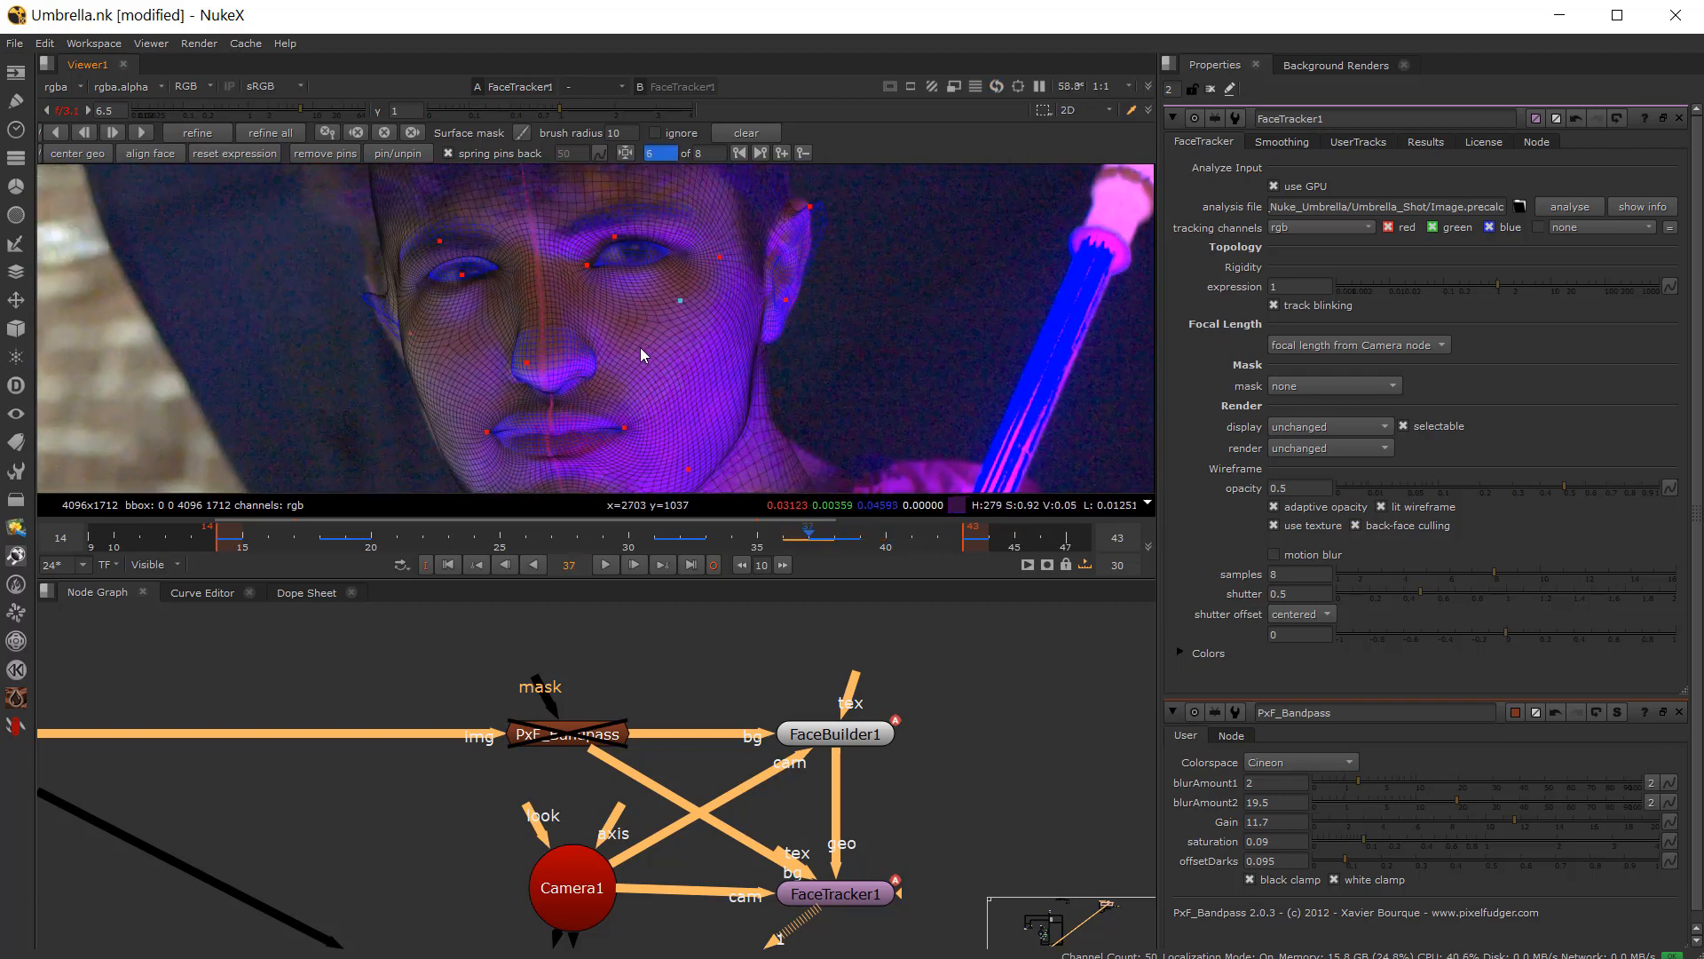
{"action": "key", "text": "Left"}
{"action": "key", "text": "Right"}
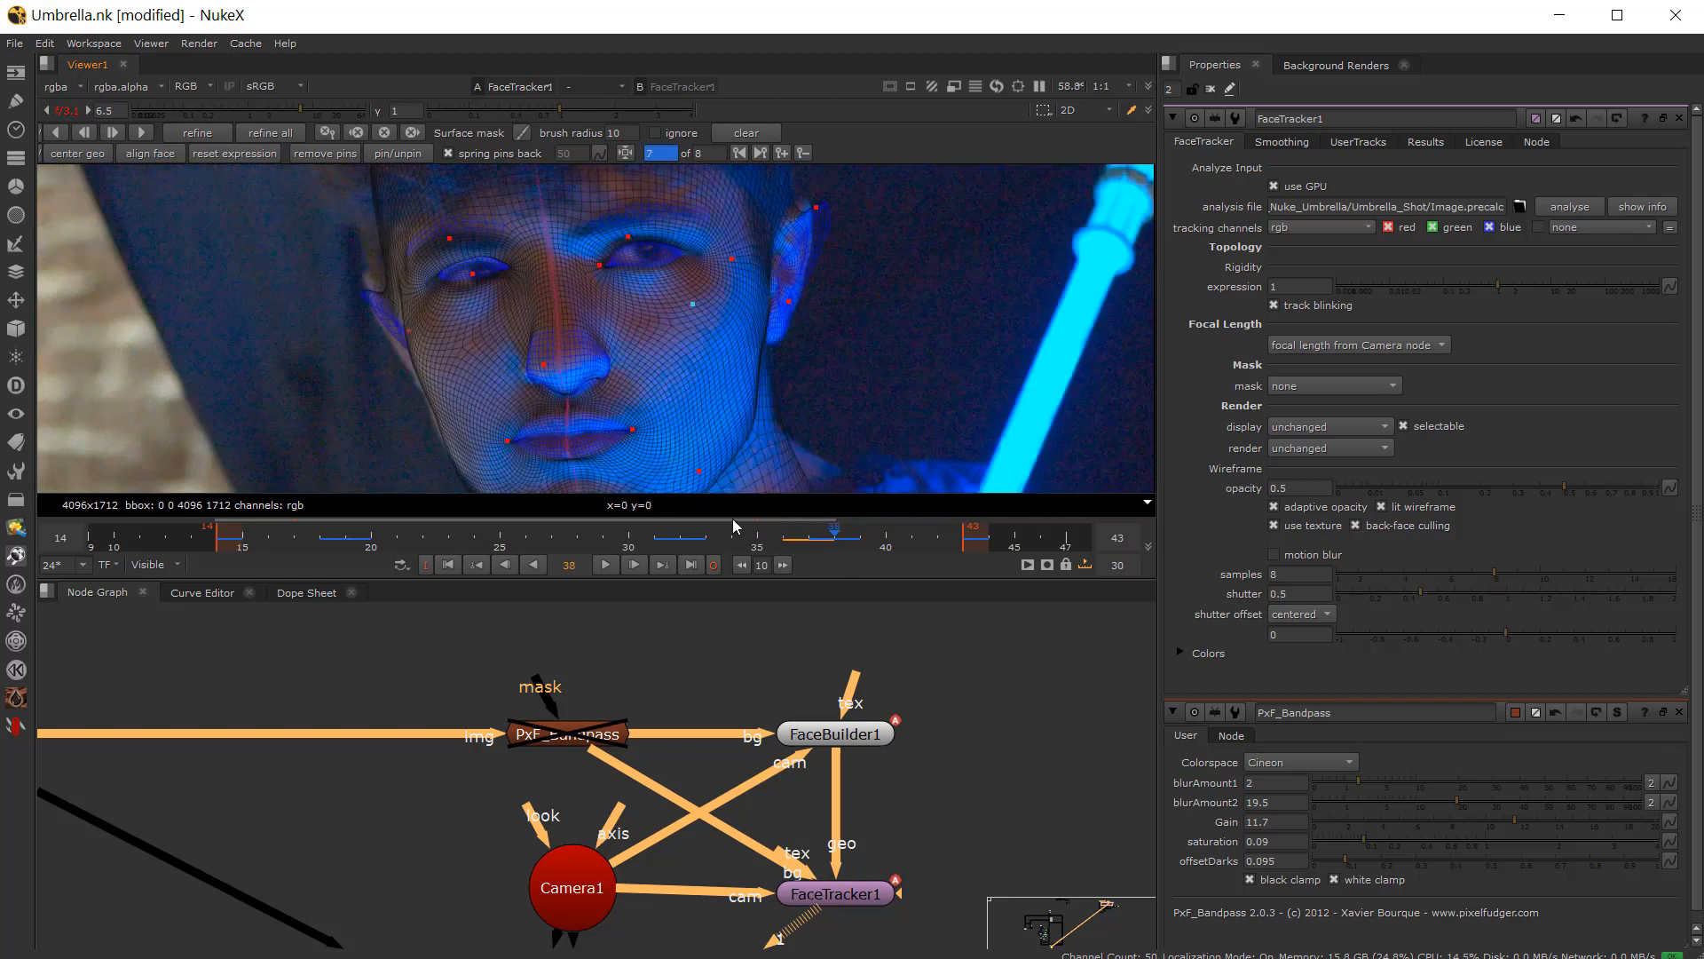
Step: Go to frame 34 and run Refine All on the FaceTracker
{"action": "left_click", "coordinate": [734, 545]}
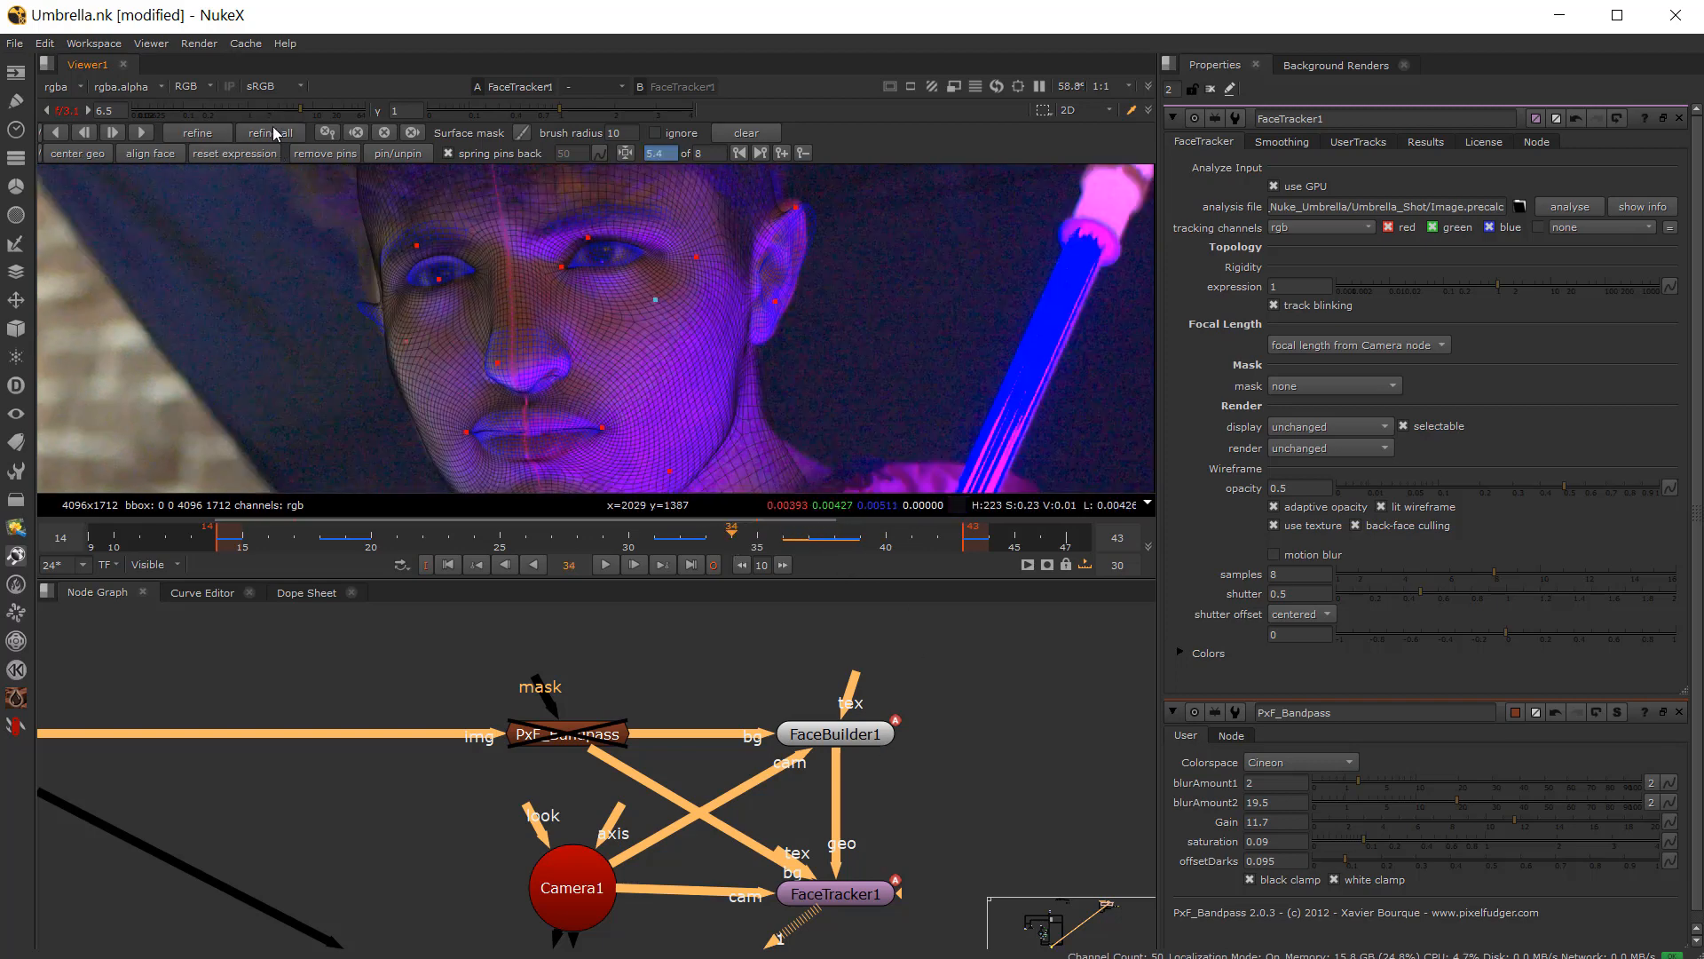
{"action": "left_click", "coordinate": [274, 133]}
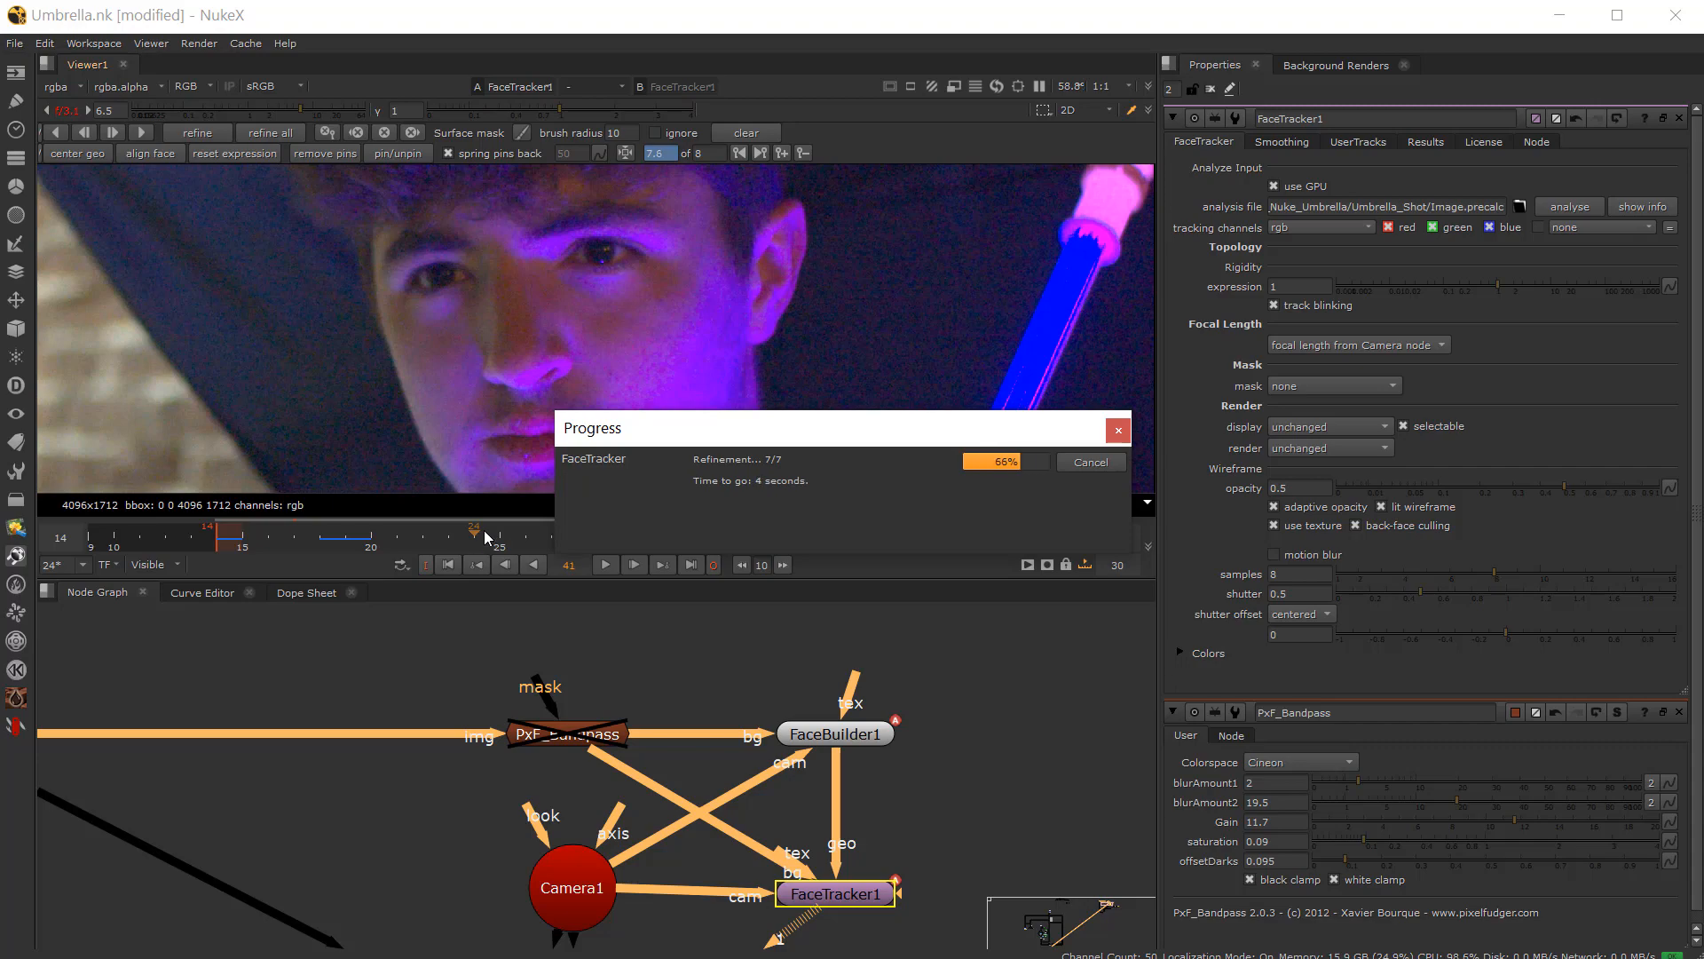
Step: Play back the shot at 10 fps to review the refined face track
{"action": "left_click", "coordinate": [606, 565]}
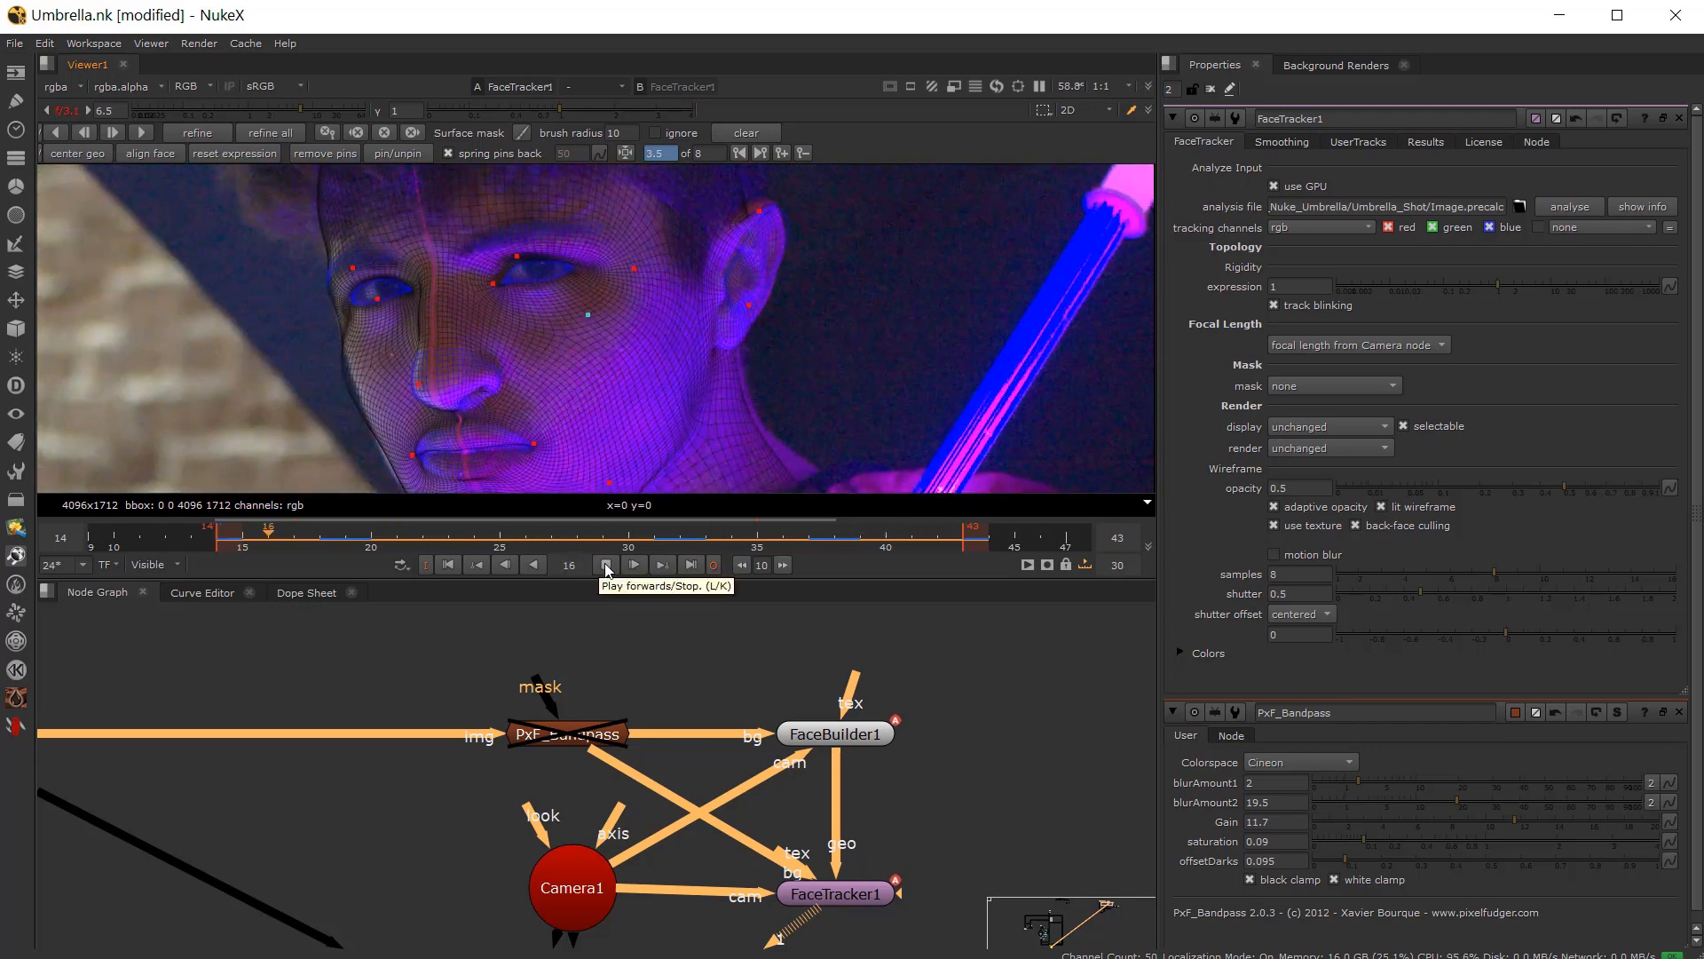
{"action": "left_click", "coordinate": [605, 563]}
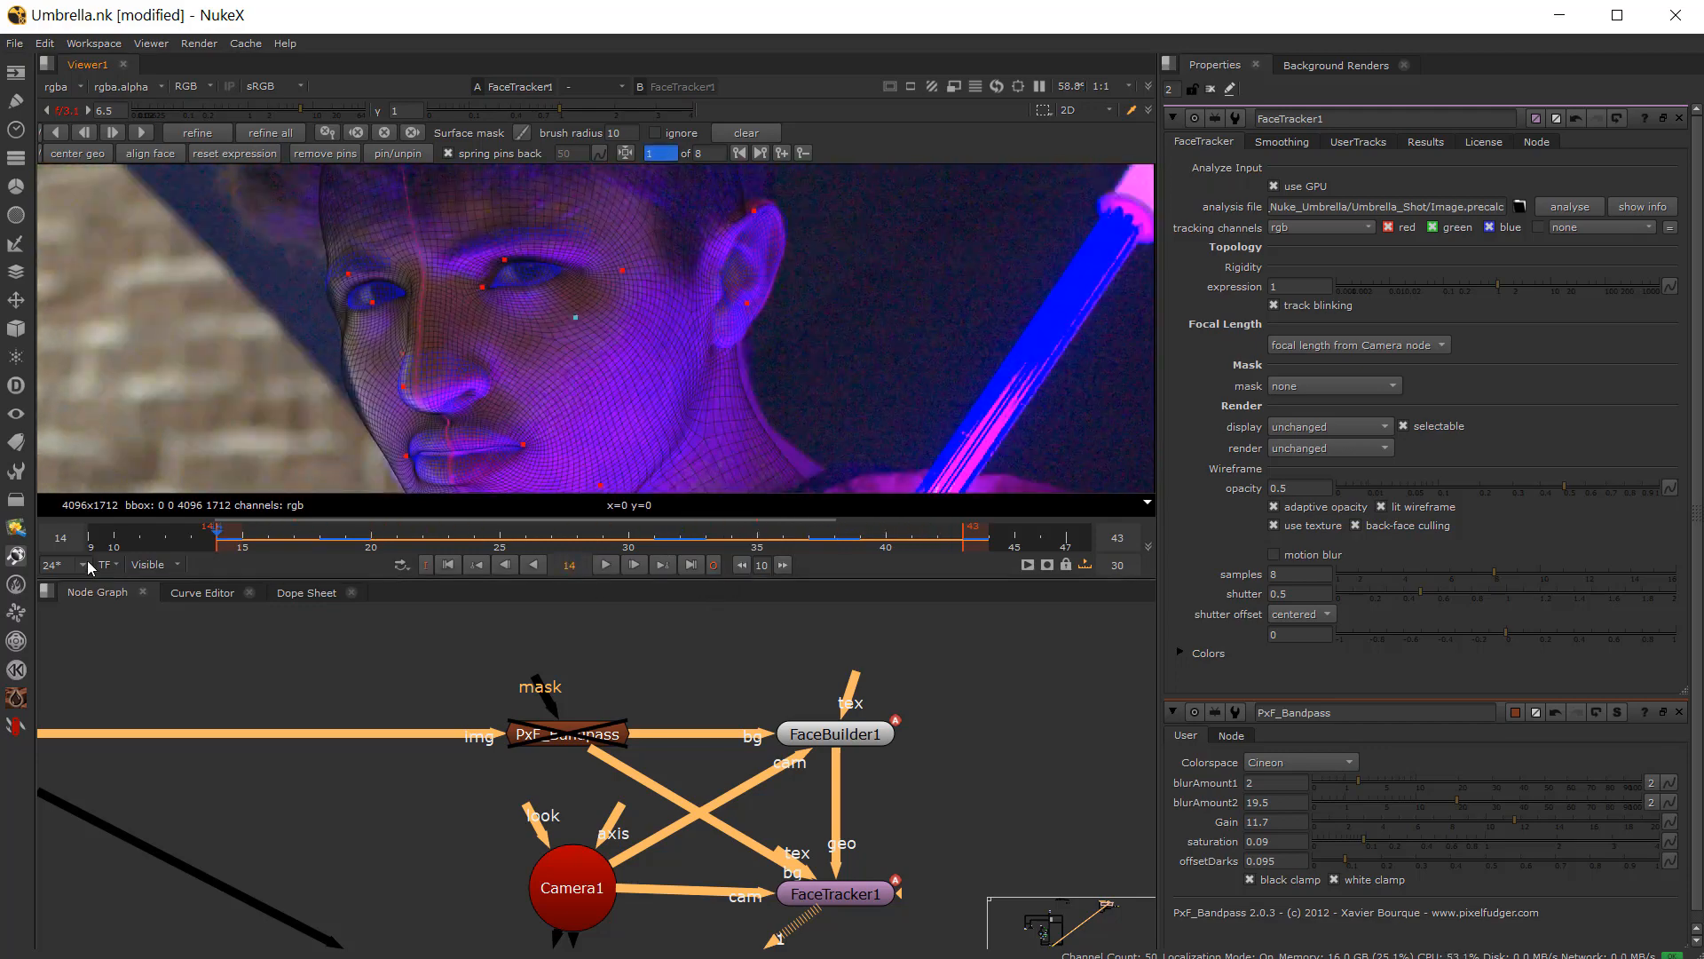
{"action": "left_click", "coordinate": [87, 472]}
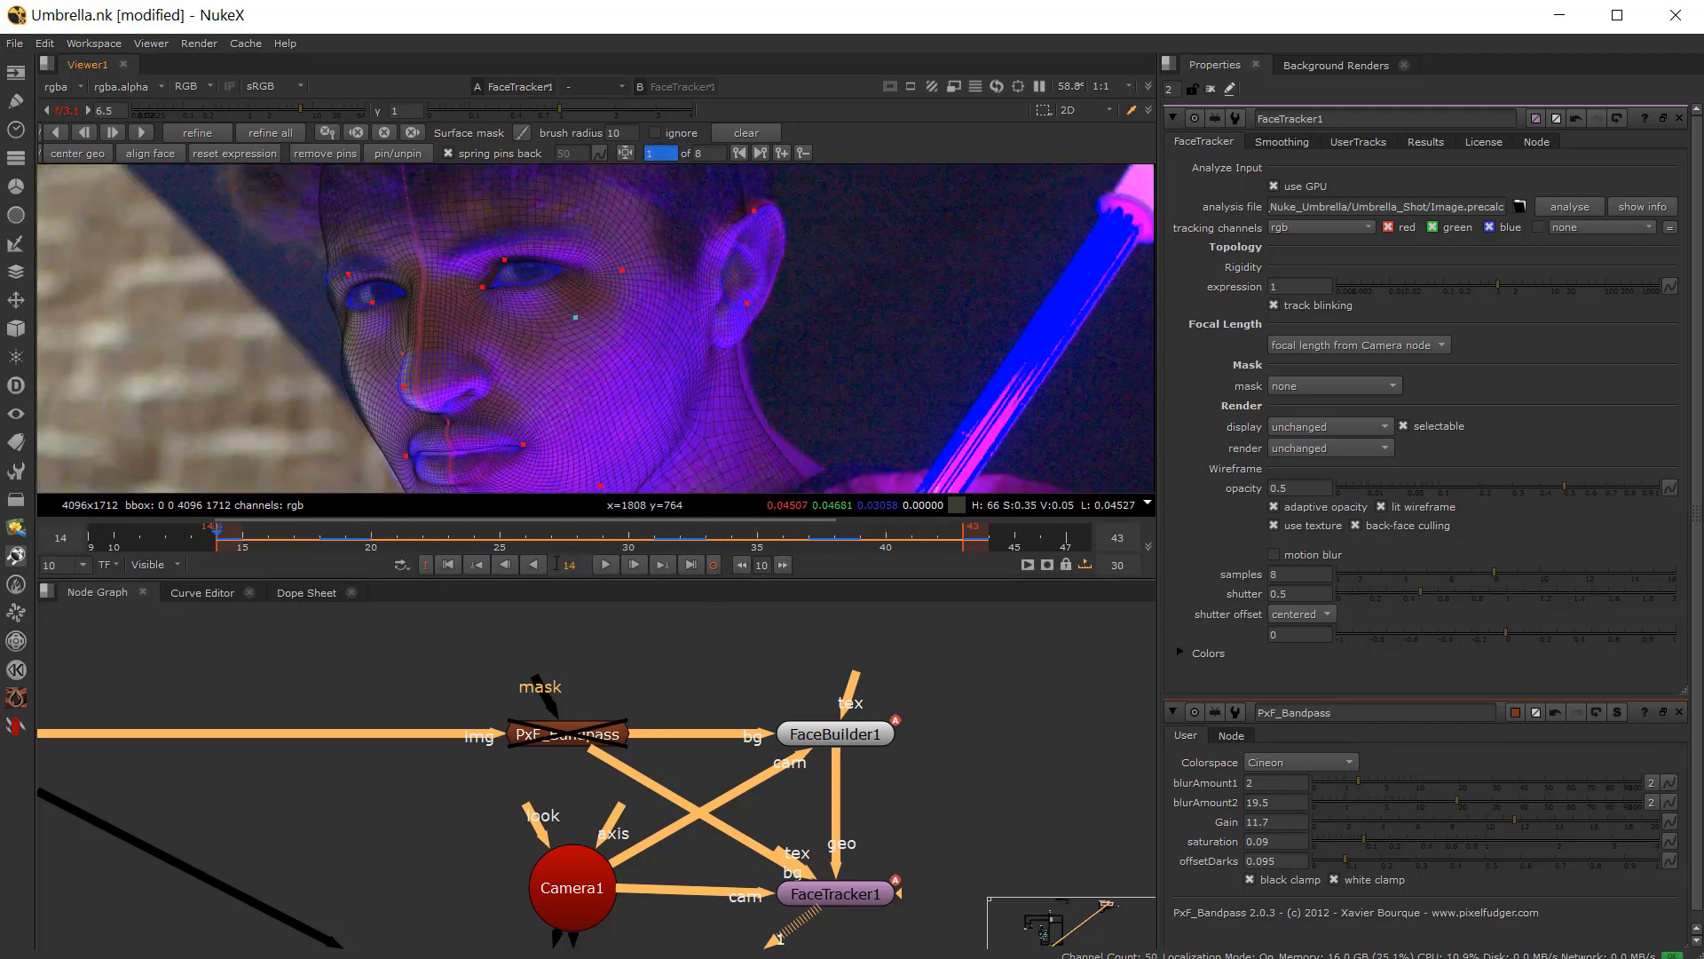
{"action": "left_click", "coordinate": [601, 565]}
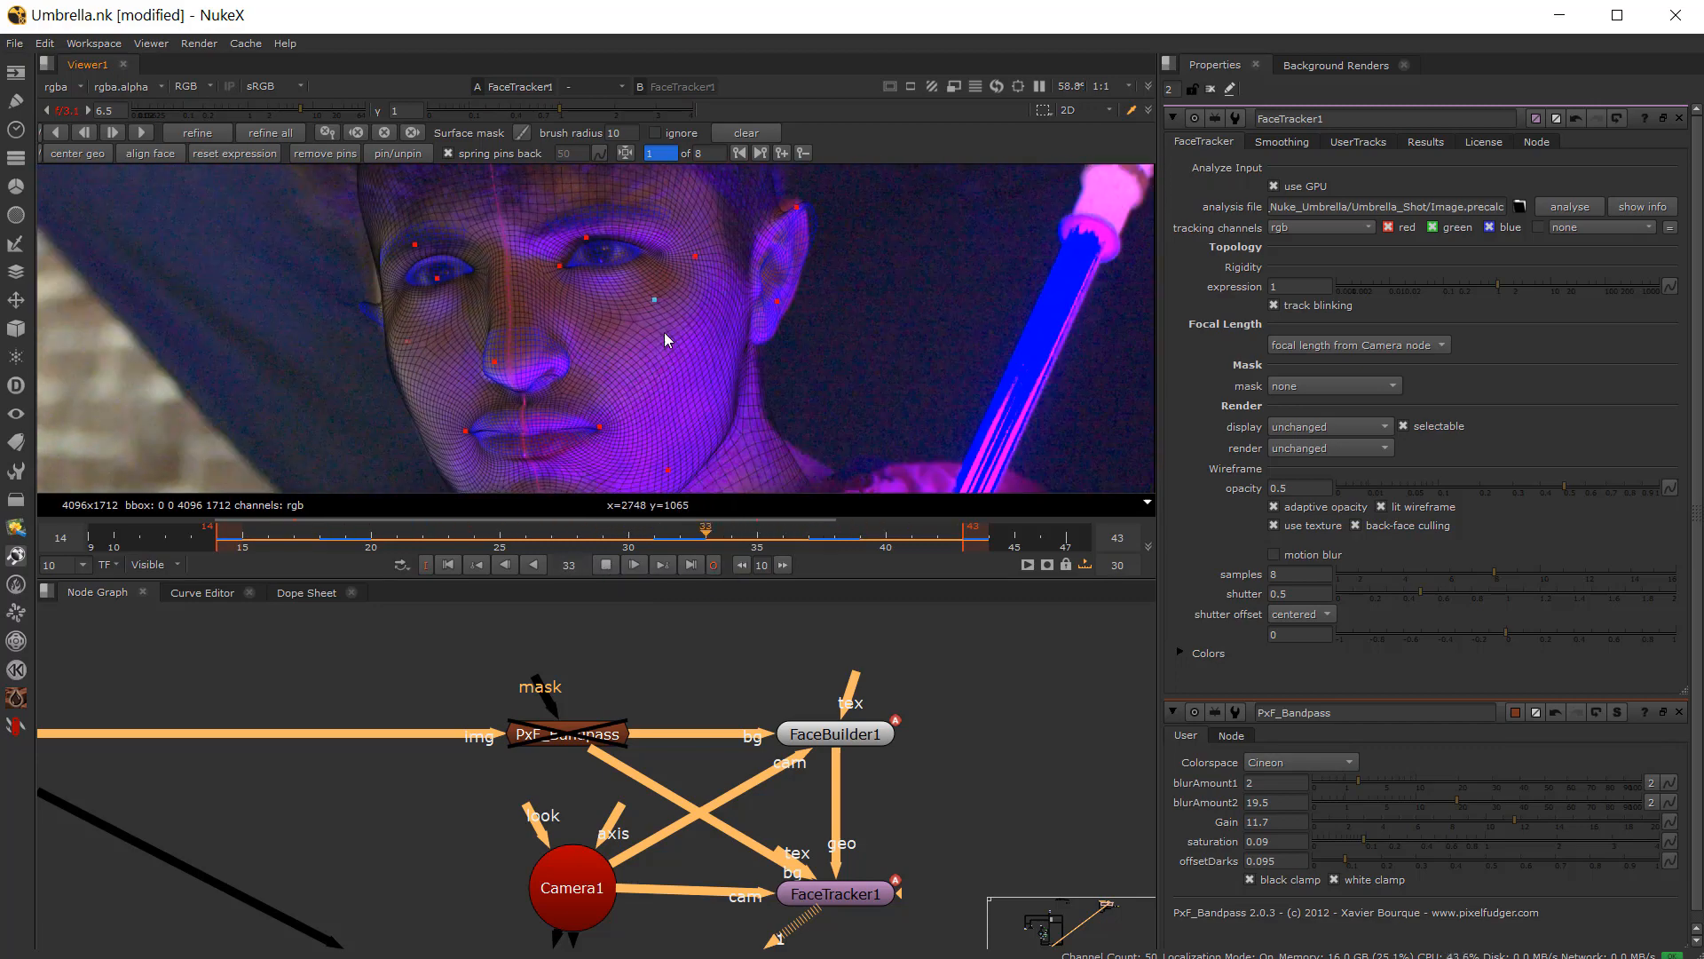
Step: Play and scrub through the shot, jumping between keyframes, to review the refined face track
{"action": "left_click", "coordinate": [606, 564]}
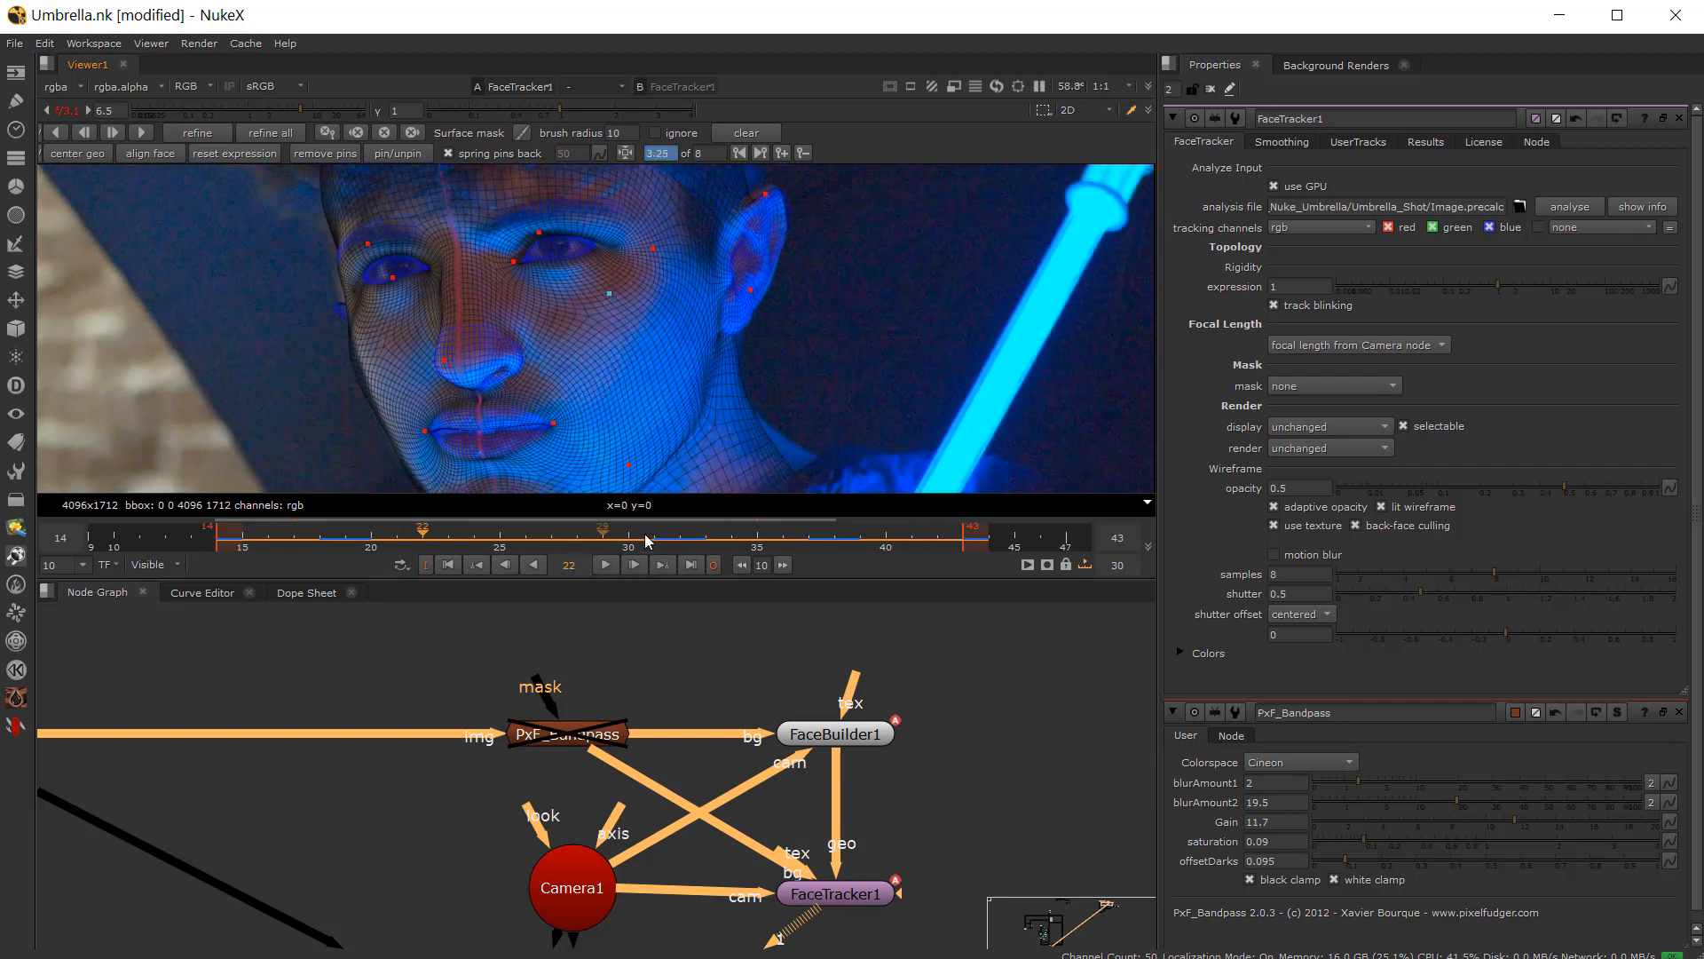
{"action": "mouse_move", "coordinate": [647, 540]}
{"action": "left_mouse_down"}
{"action": "mouse_move", "coordinate": [824, 547]}
{"action": "mouse_move", "coordinate": [632, 545]}
{"action": "mouse_move", "coordinate": [684, 545]}
{"action": "mouse_move", "coordinate": [663, 545]}
{"action": "left_mouse_up"}
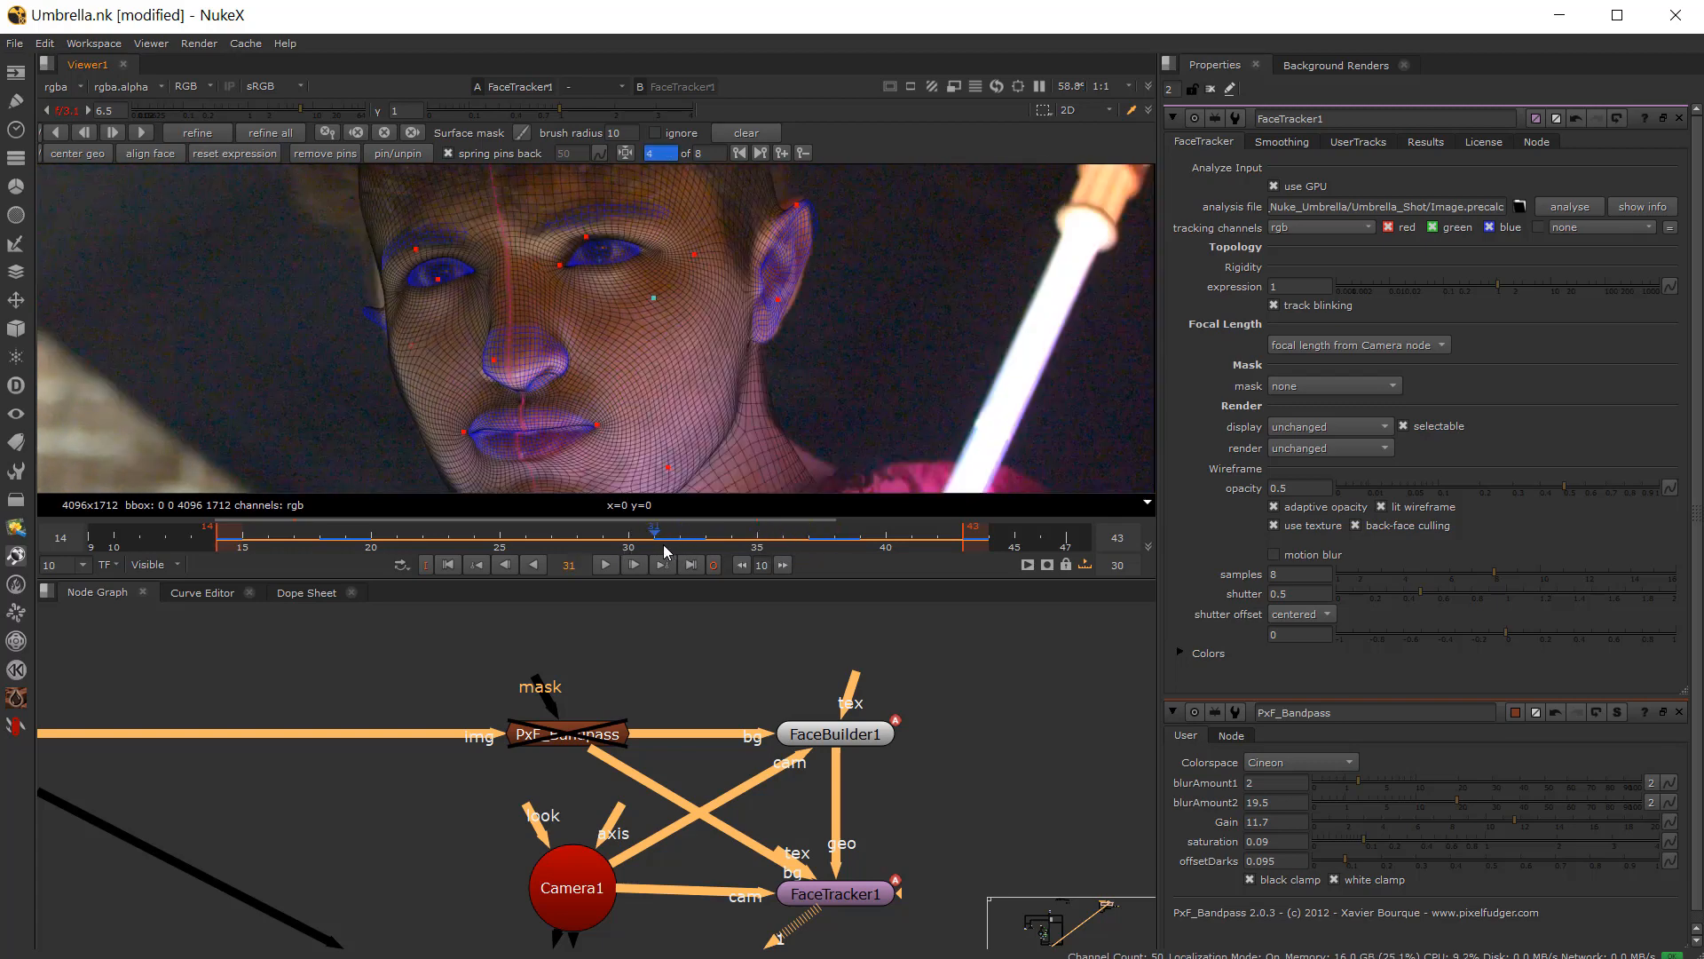
{"action": "left_click", "coordinate": [802, 155]}
{"action": "left_click_drag", "start_coordinate": [679, 535], "coordinate": [808, 543]}
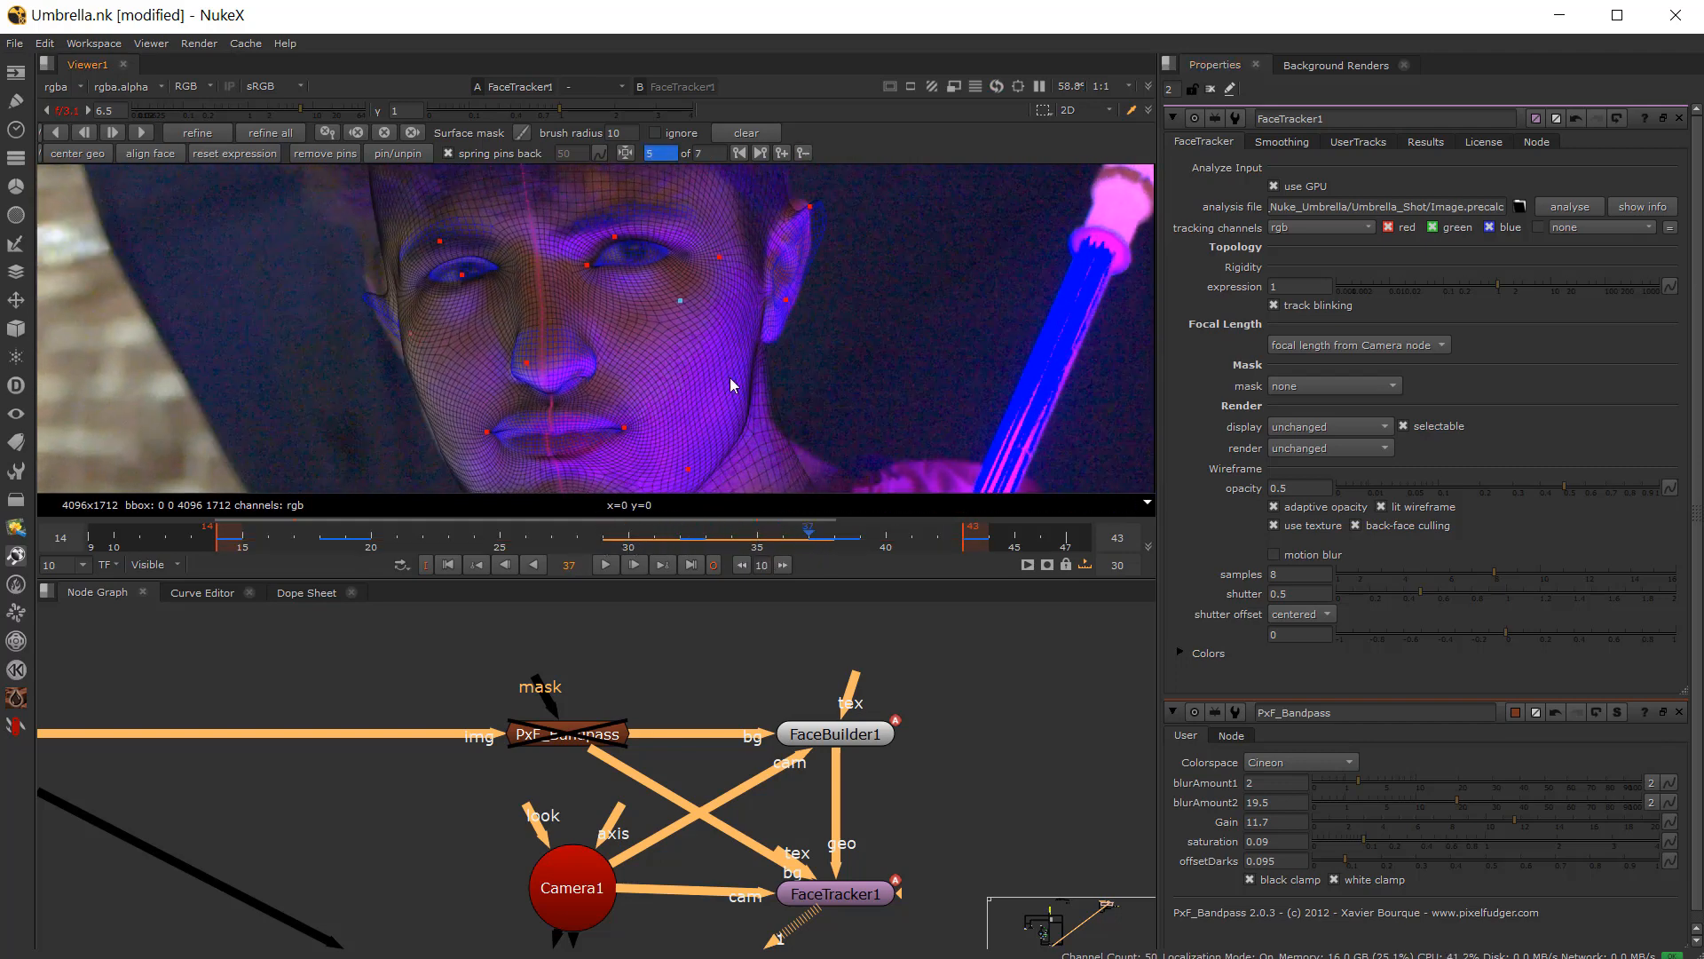
{"action": "left_click", "coordinate": [802, 155]}
{"action": "left_click_drag", "start_coordinate": [710, 538], "coordinate": [615, 544]}
{"action": "left_click", "coordinate": [612, 566]}
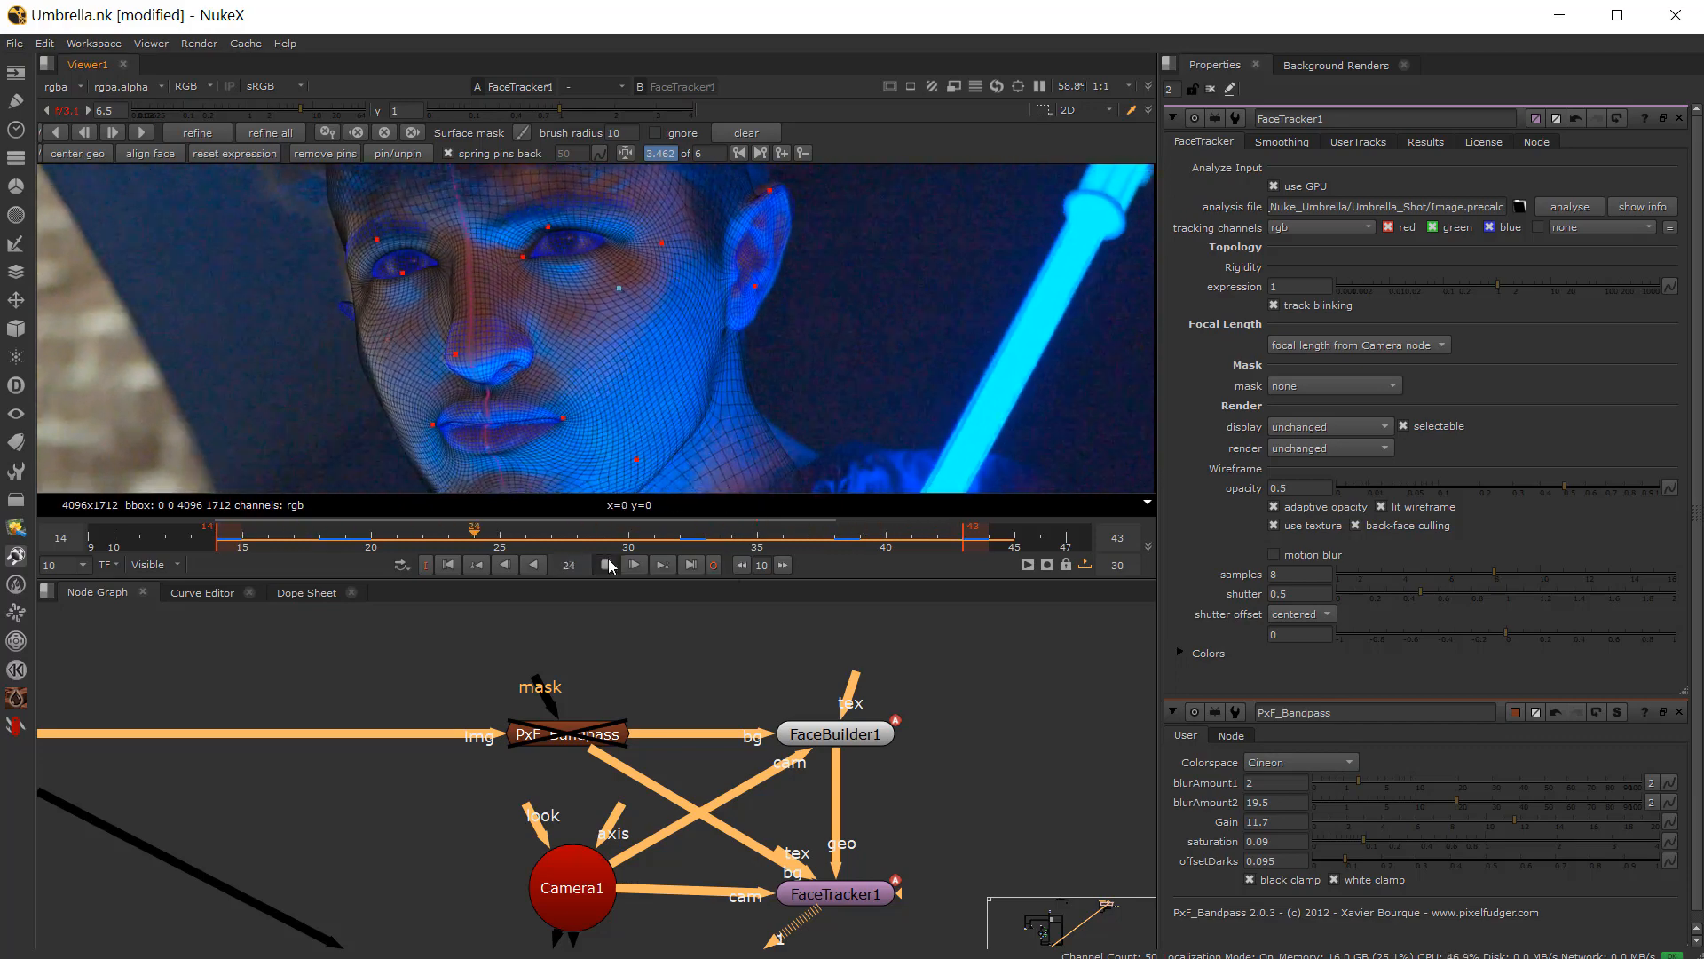
{"action": "left_click", "coordinate": [607, 565]}
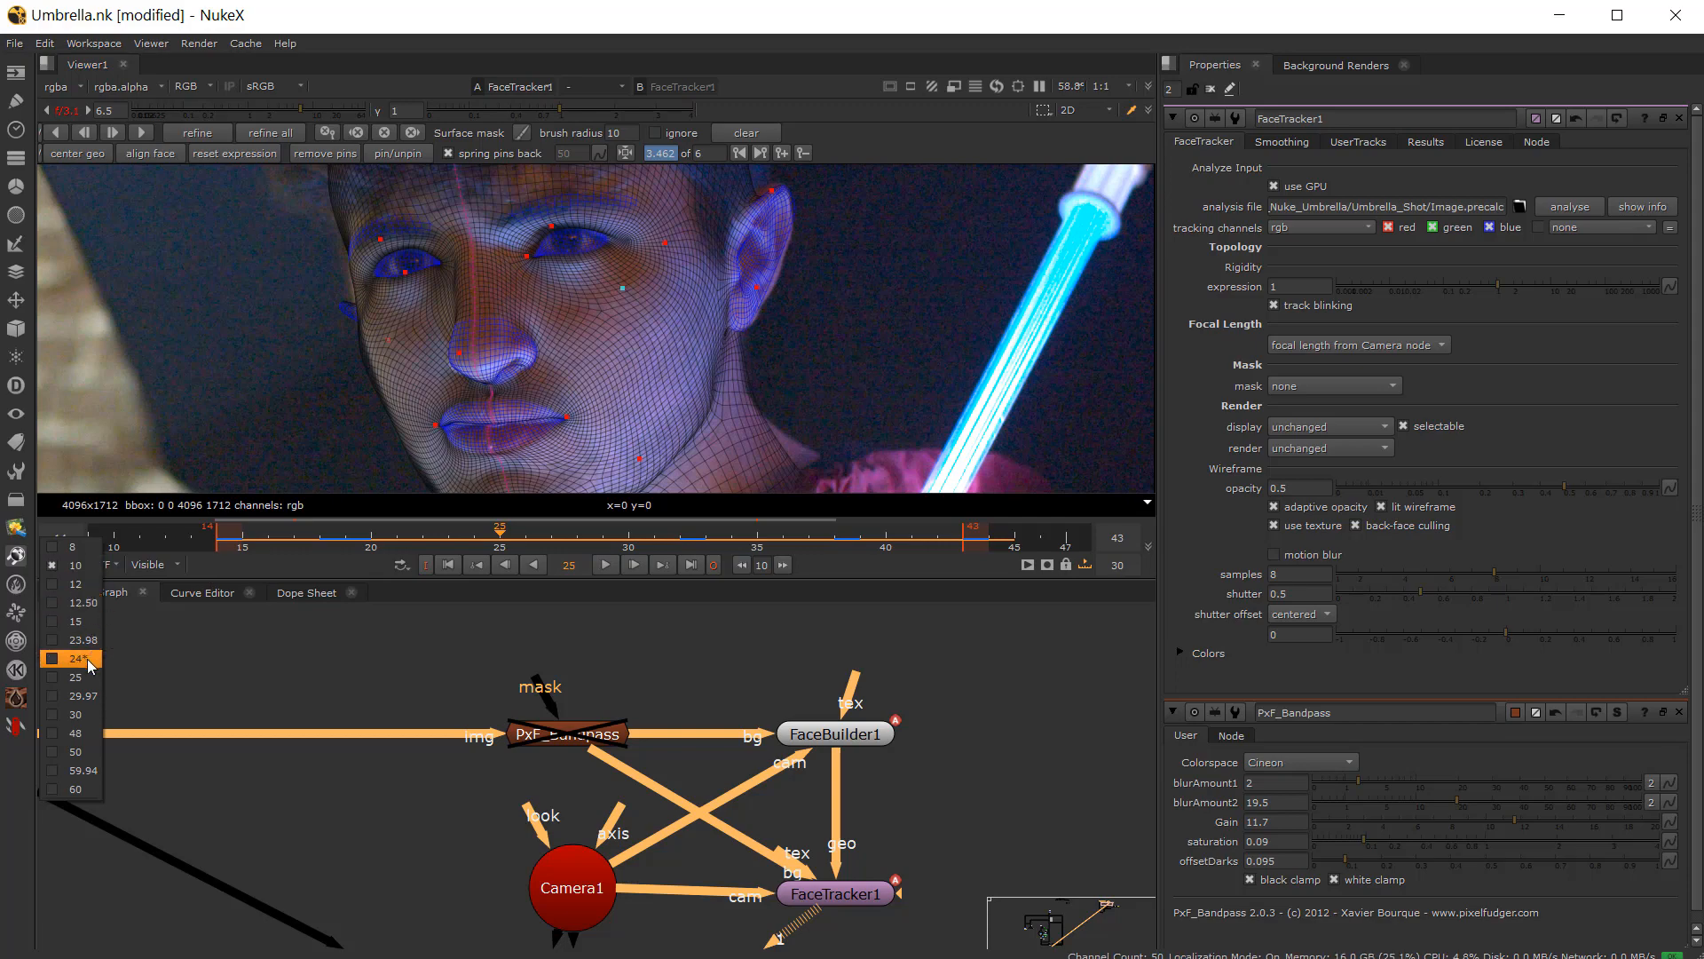
Step: Set the playback rate to 24 fps and play the shot back
{"action": "left_click", "coordinate": [87, 658]}
{"action": "left_click", "coordinate": [604, 564]}
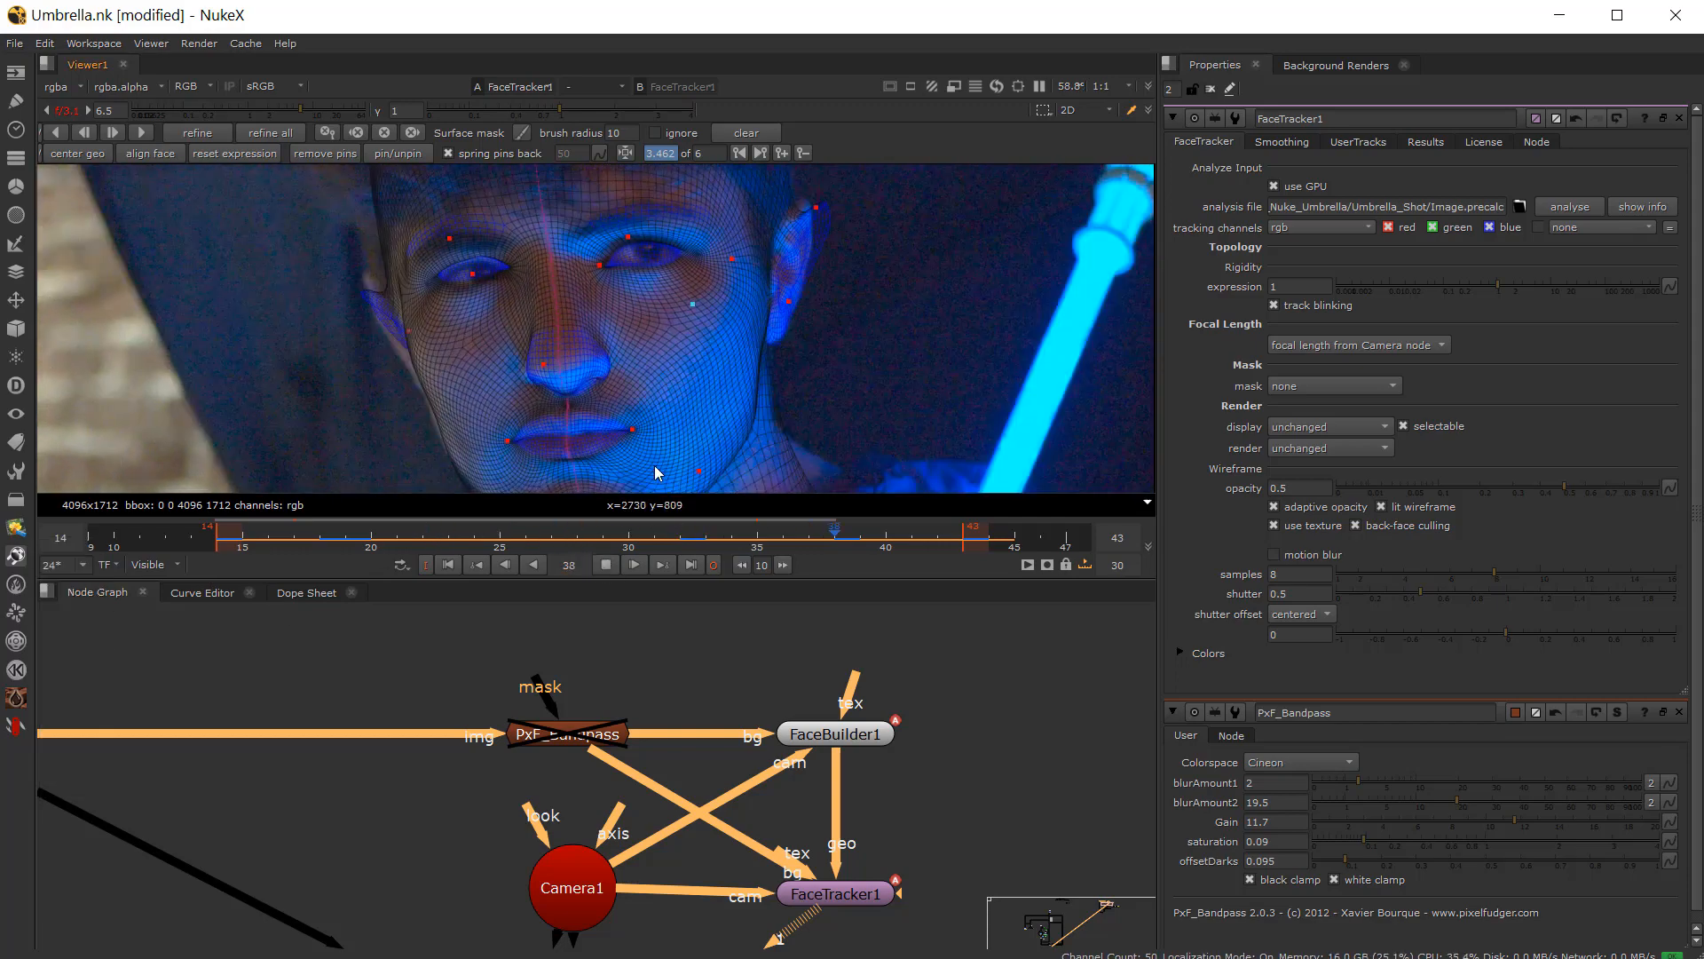
{"action": "left_click", "coordinate": [605, 566]}
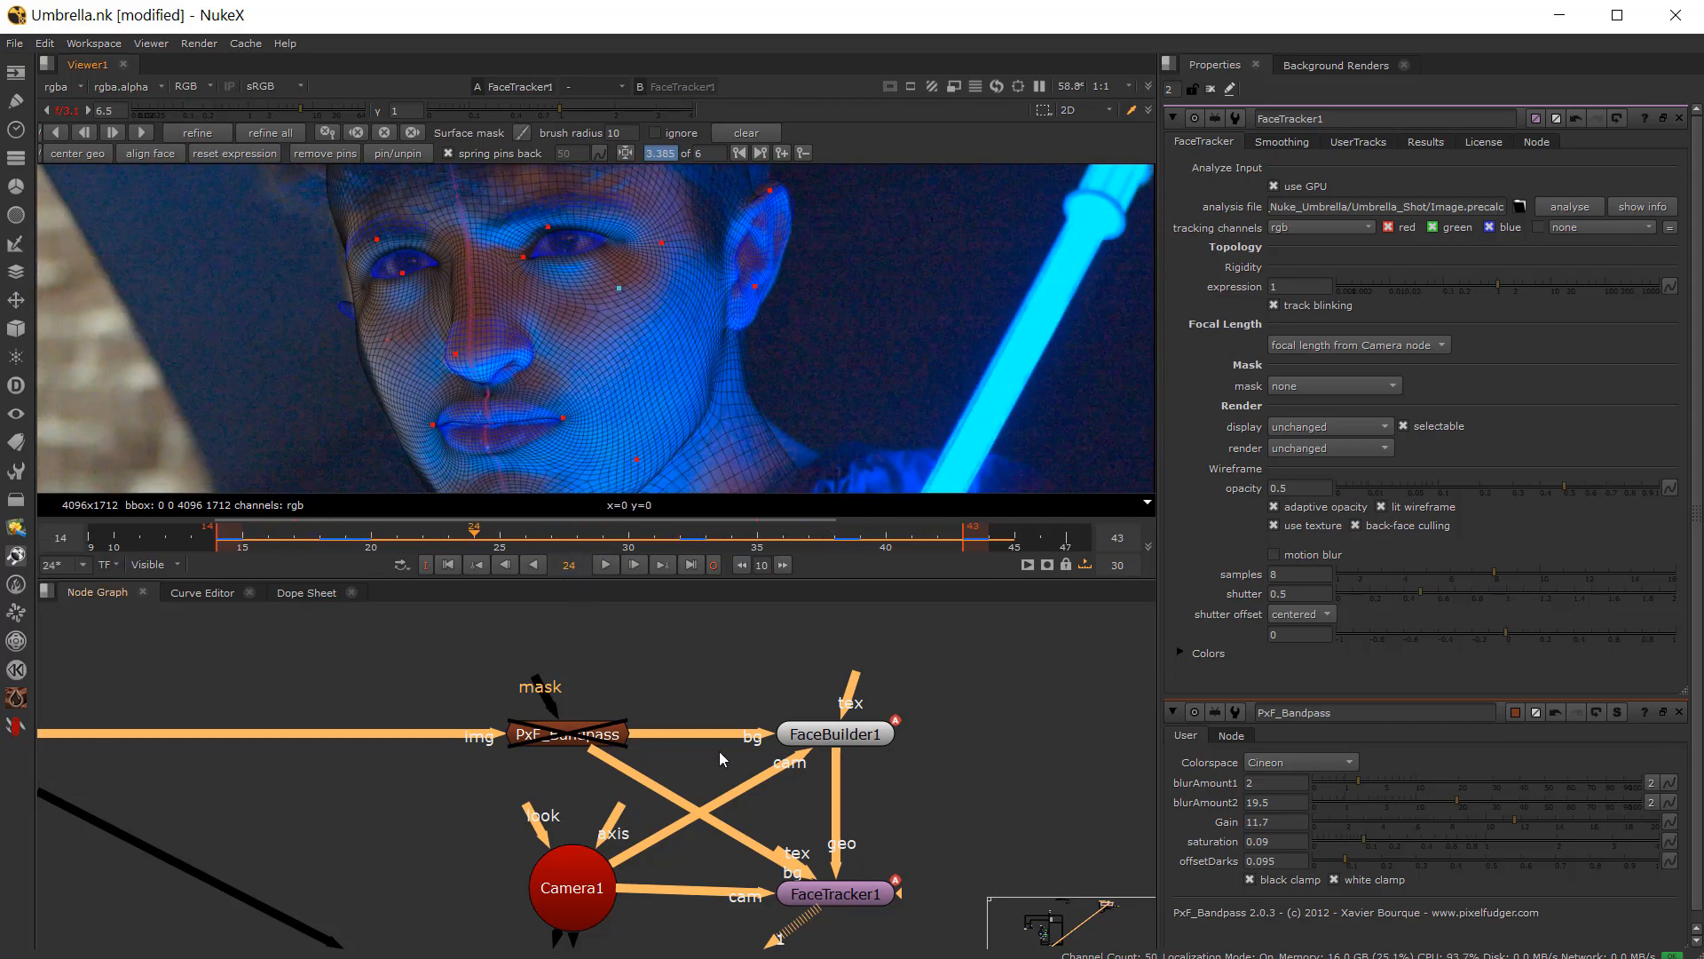
Step: Open Project3D1's properties and view the ApplyMaterial1 node's output in the viewer
{"action": "scroll", "coordinate": [716, 757], "scroll_direction": "down", "scroll_amount": 3}
{"action": "scroll", "coordinate": [755, 900], "scroll_direction": "up", "scroll_amount": 1}
{"action": "scroll", "coordinate": [754, 901], "scroll_direction": "up", "scroll_amount": 2}
{"action": "scroll", "coordinate": [594, 858], "scroll_direction": "down", "scroll_amount": 1}
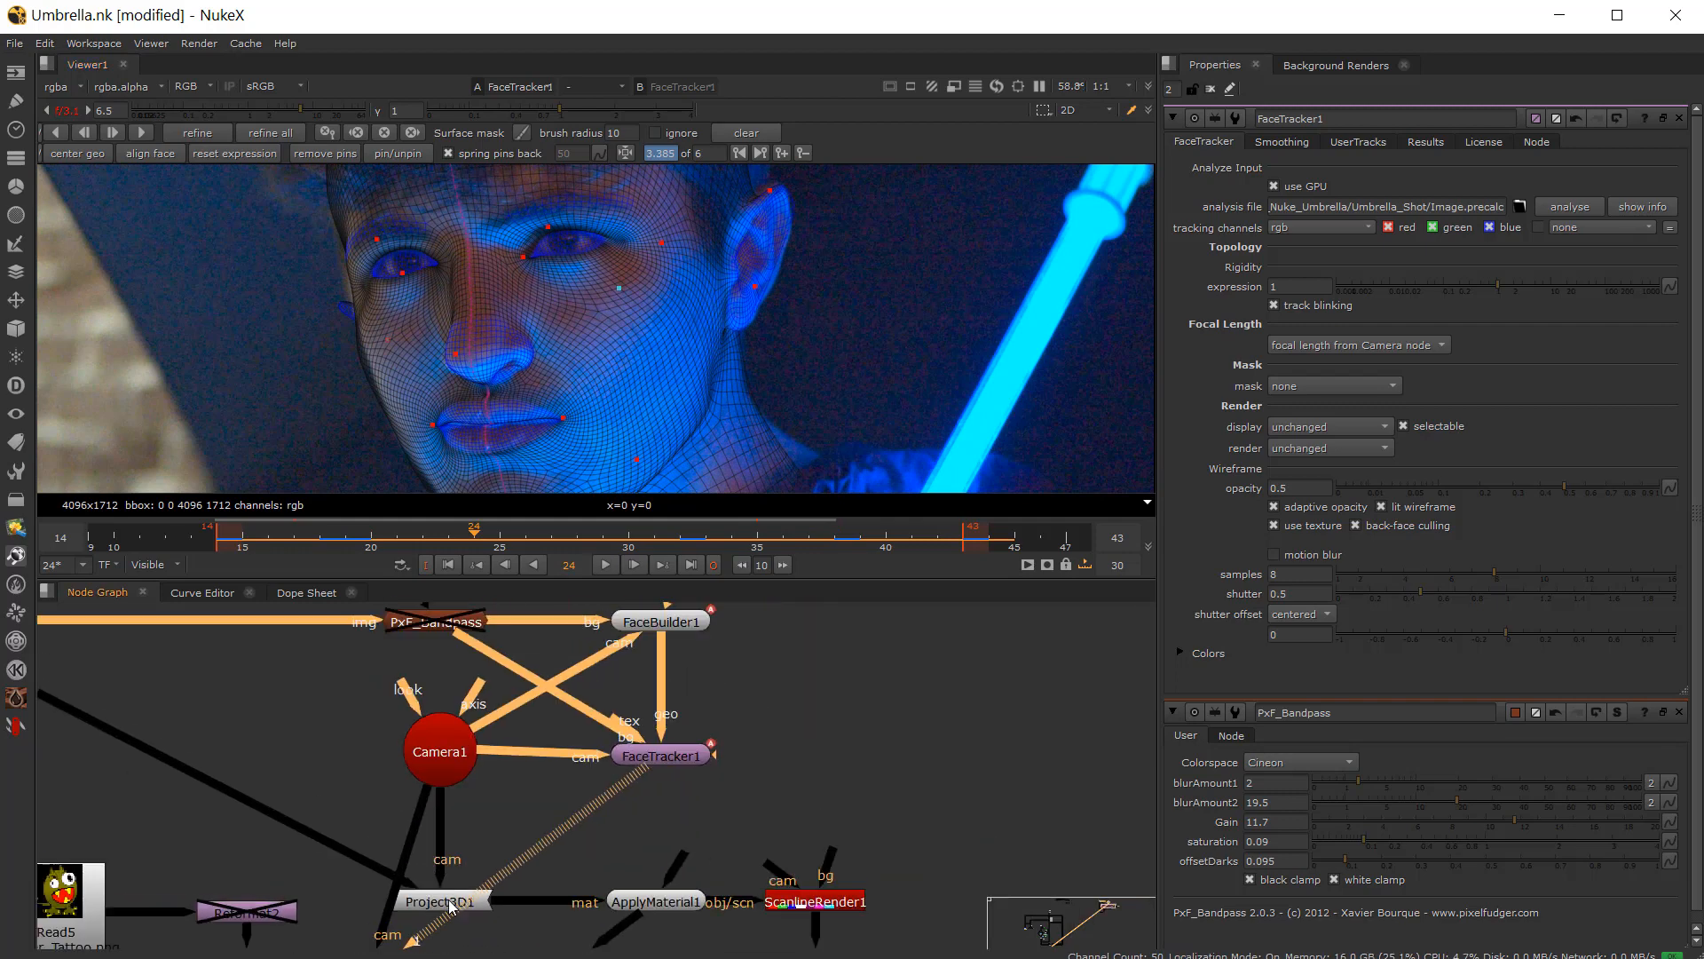
{"action": "scroll", "coordinate": [452, 906], "scroll_direction": "up", "scroll_amount": 2}
{"action": "scroll", "coordinate": [409, 885], "scroll_direction": "down", "scroll_amount": 3}
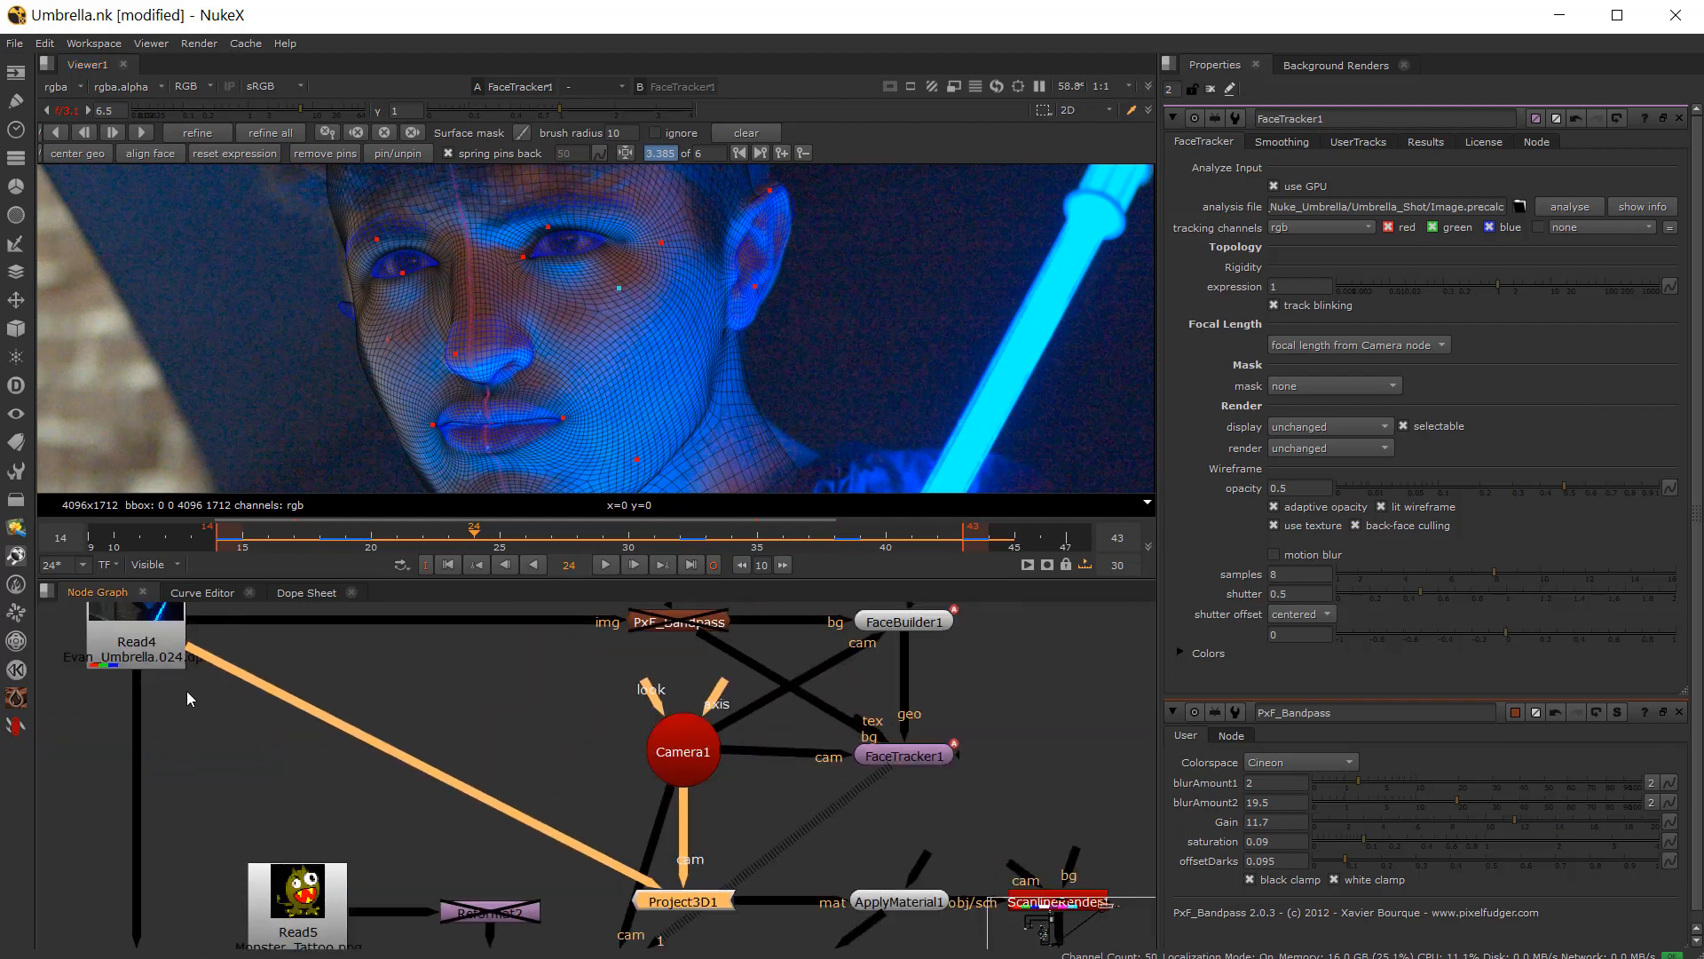
{"action": "scroll", "coordinate": [695, 898], "scroll_direction": "up", "scroll_amount": 2}
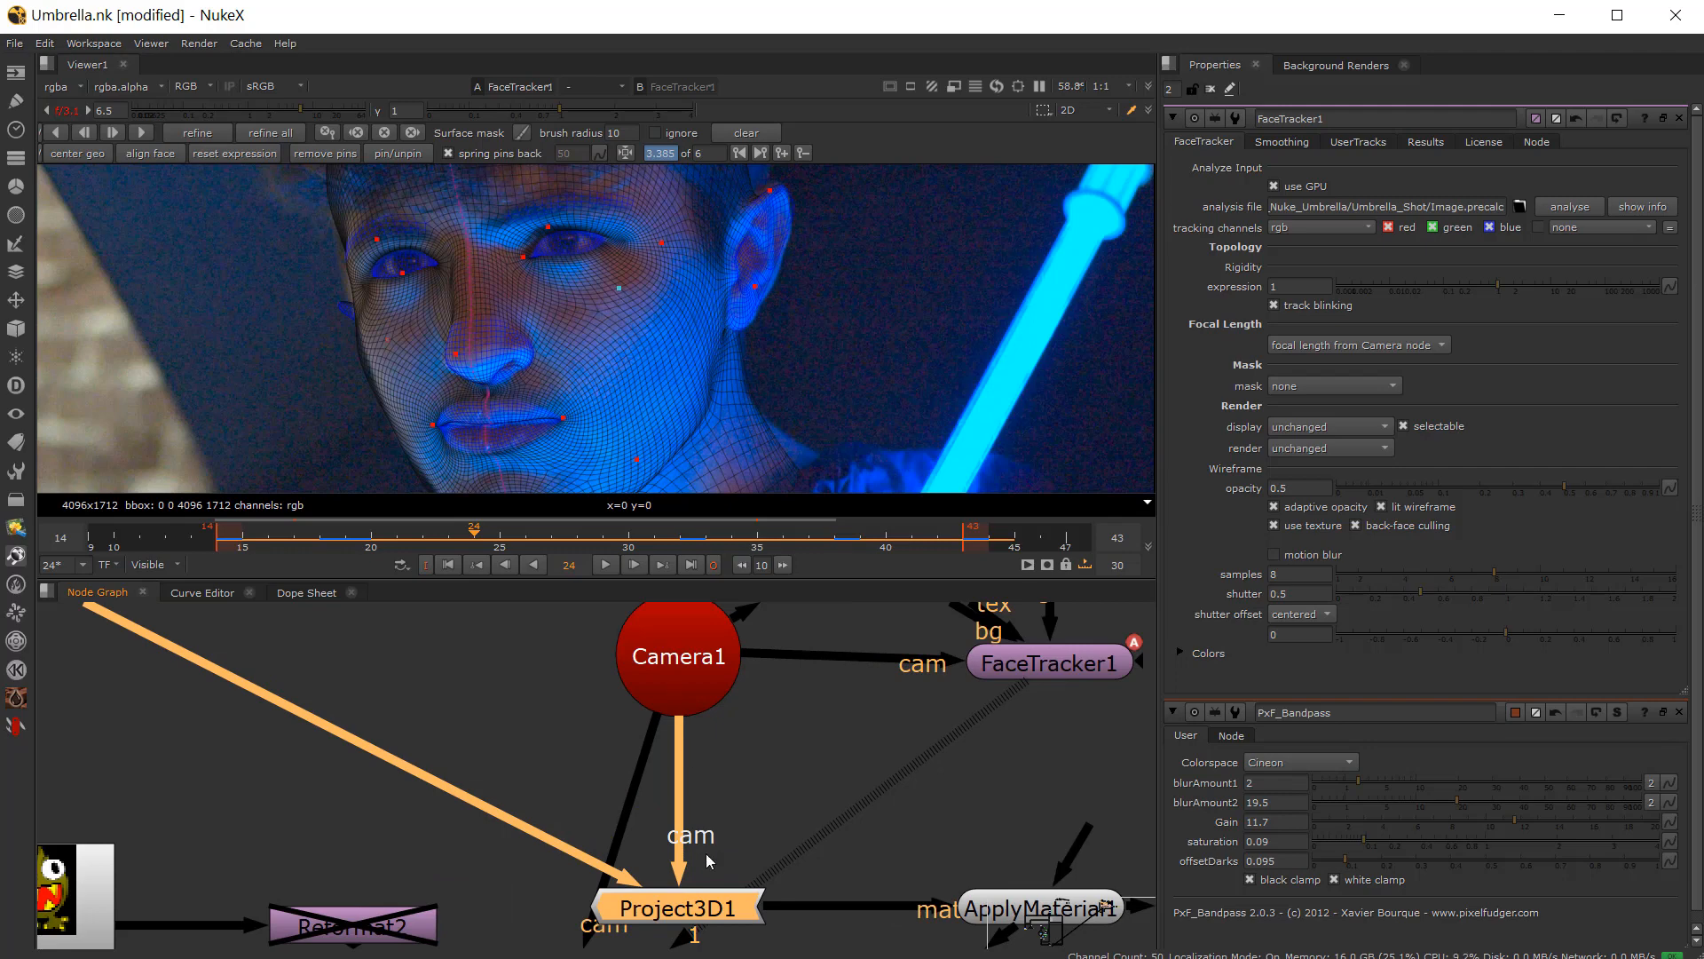
{"action": "scroll", "coordinate": [711, 859], "scroll_direction": "up", "scroll_amount": 1}
{"action": "double_click", "coordinate": [631, 893]}
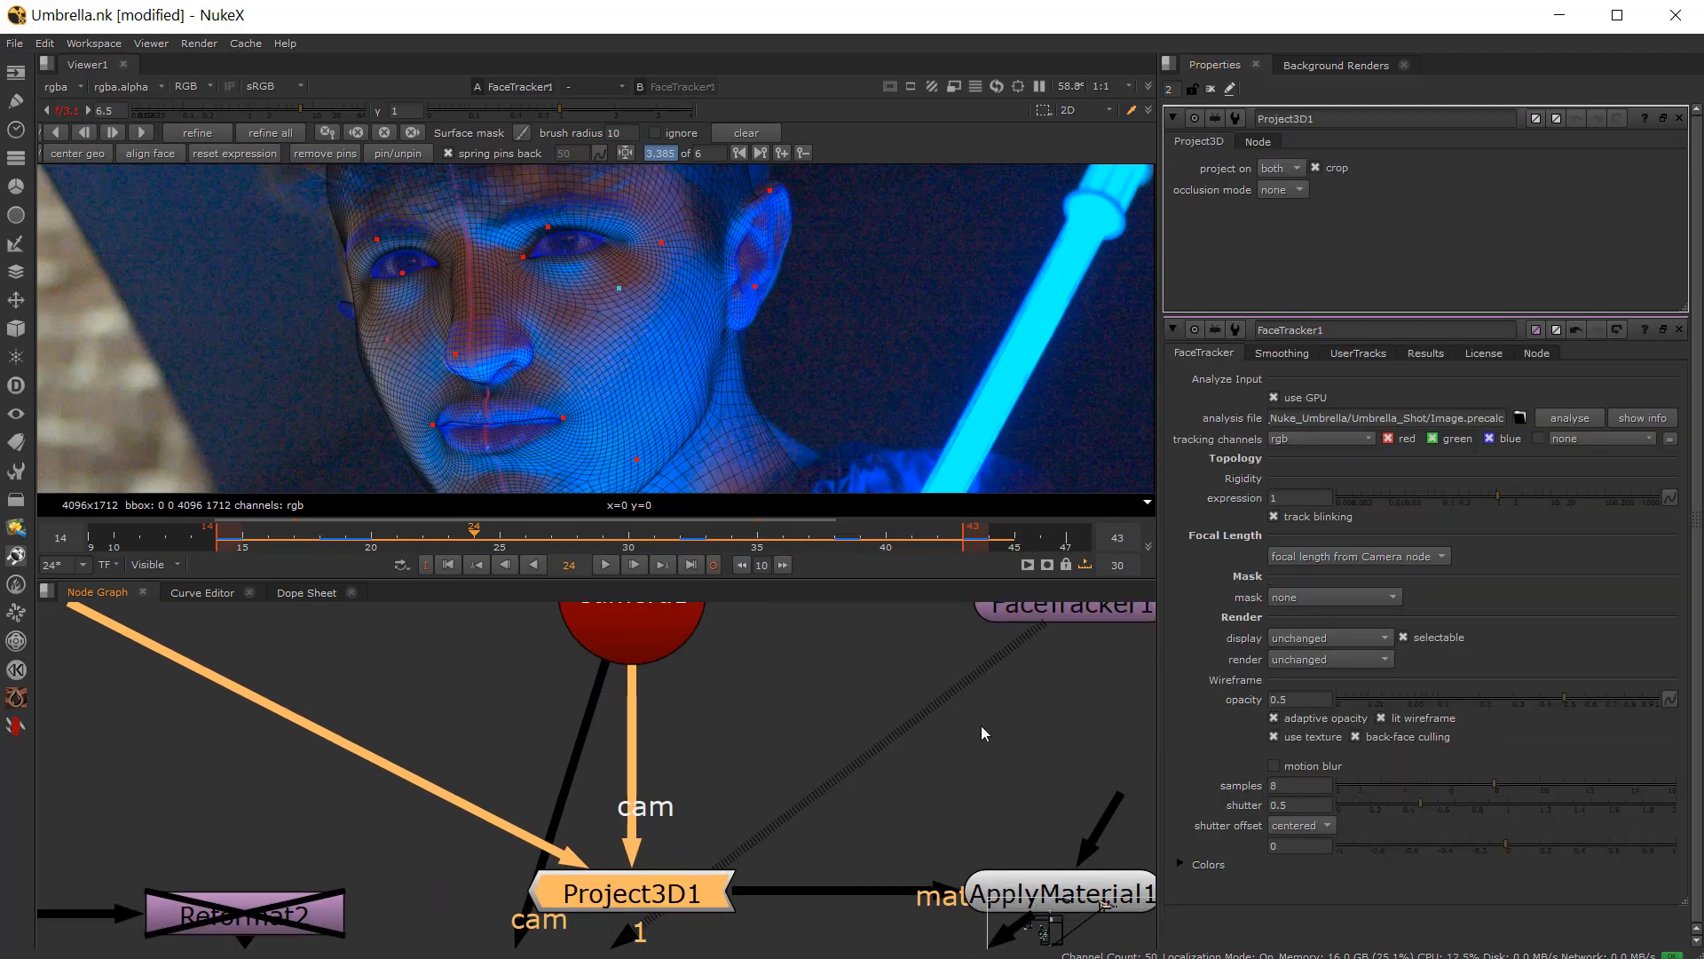
{"action": "middle_click_drag", "start_coordinate": [964, 867], "coordinate": [687, 808]}
{"action": "scroll", "coordinate": [890, 838], "scroll_direction": "down", "scroll_amount": 4}
{"action": "scroll", "coordinate": [699, 820], "scroll_direction": "up", "scroll_amount": 2}
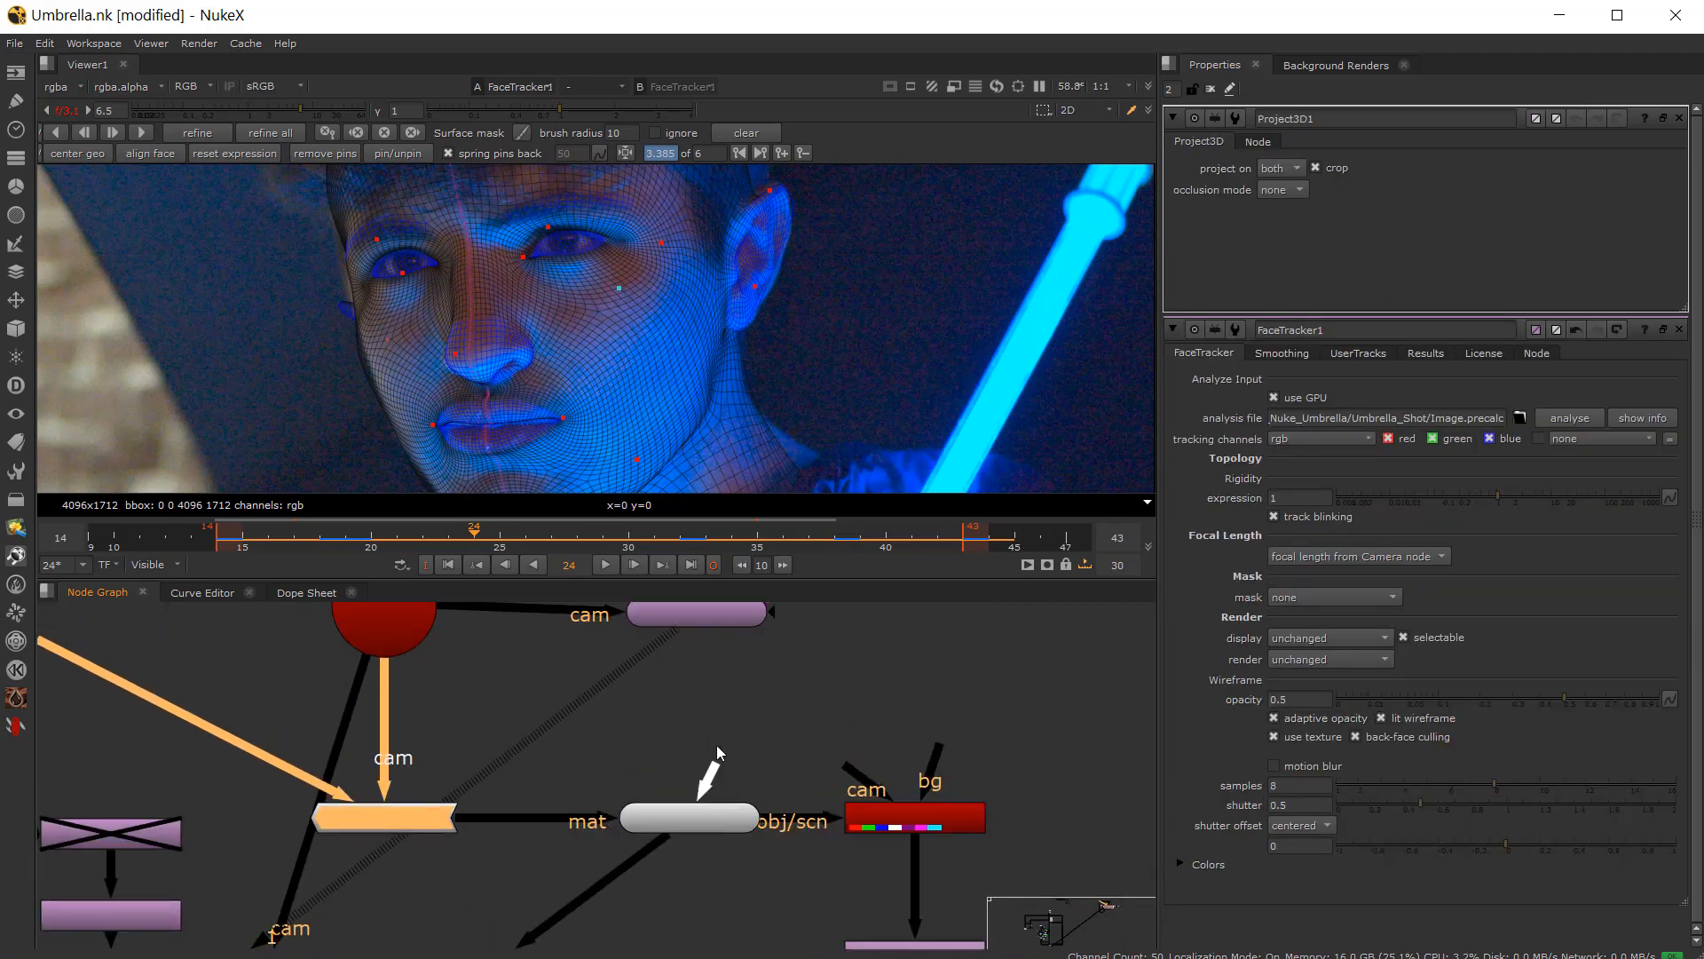
{"action": "left_click_drag", "start_coordinate": [717, 752], "coordinate": [697, 615]}
{"action": "left_click", "coordinate": [703, 816]}
{"action": "key", "text": "1"}
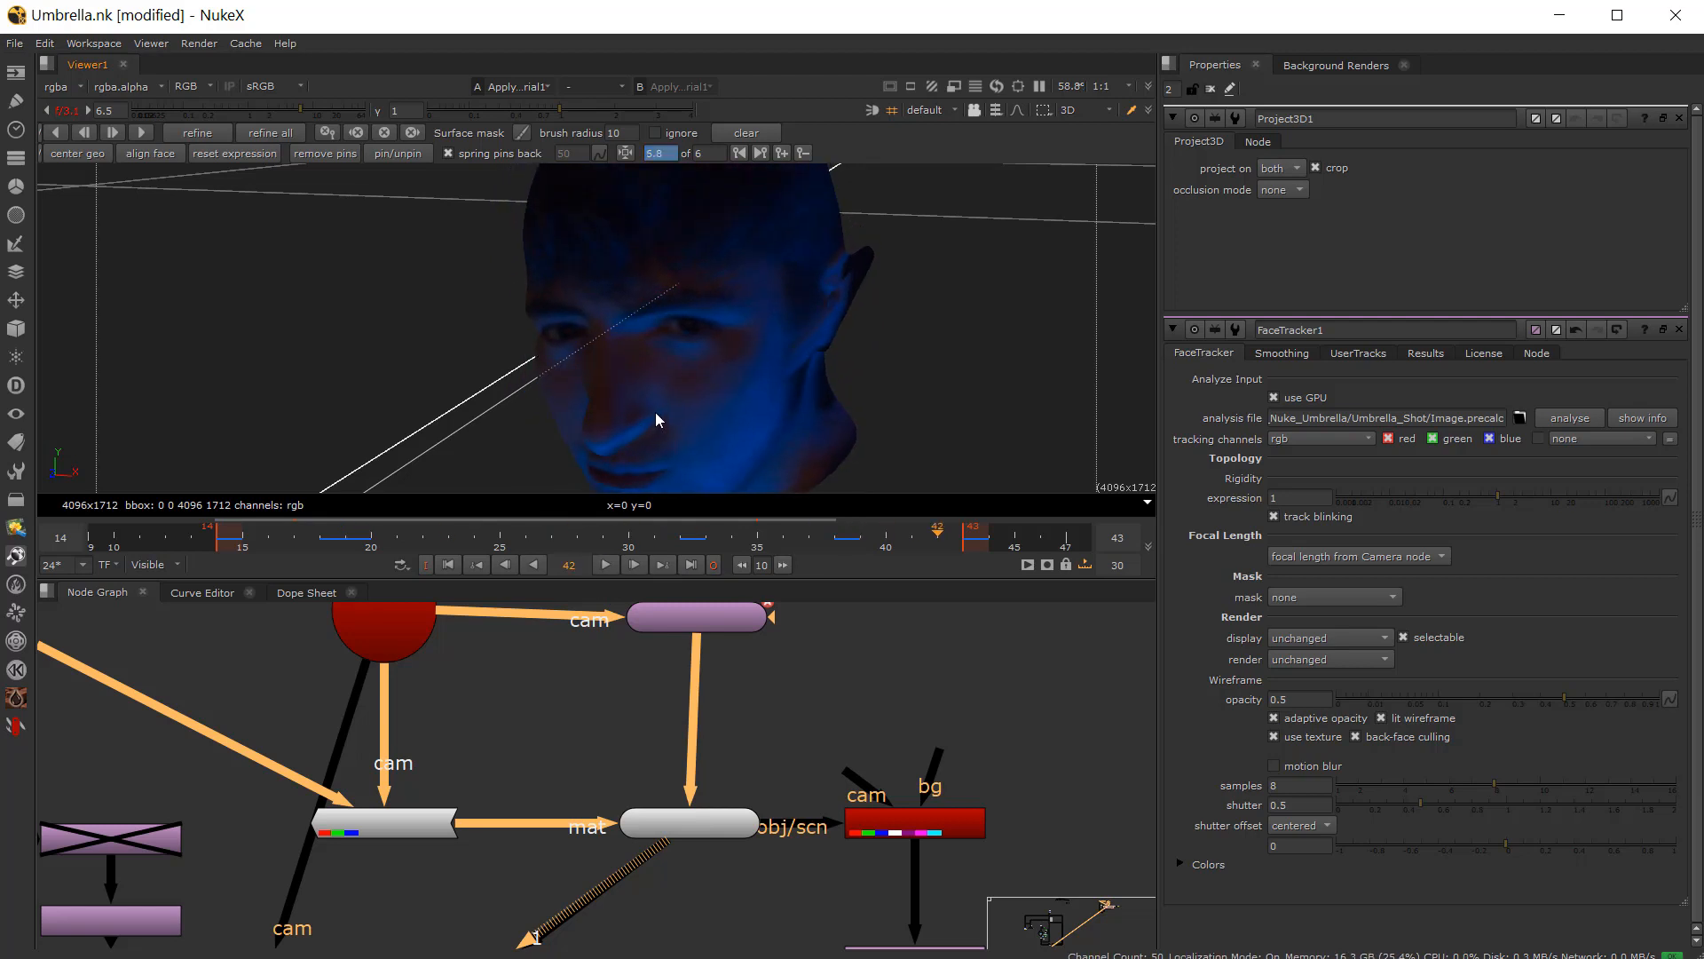
Step: Open ScanlineRender1's properties, view its output, and switch the viewer to 2D to see the UV render
{"action": "left_click", "coordinate": [237, 545]}
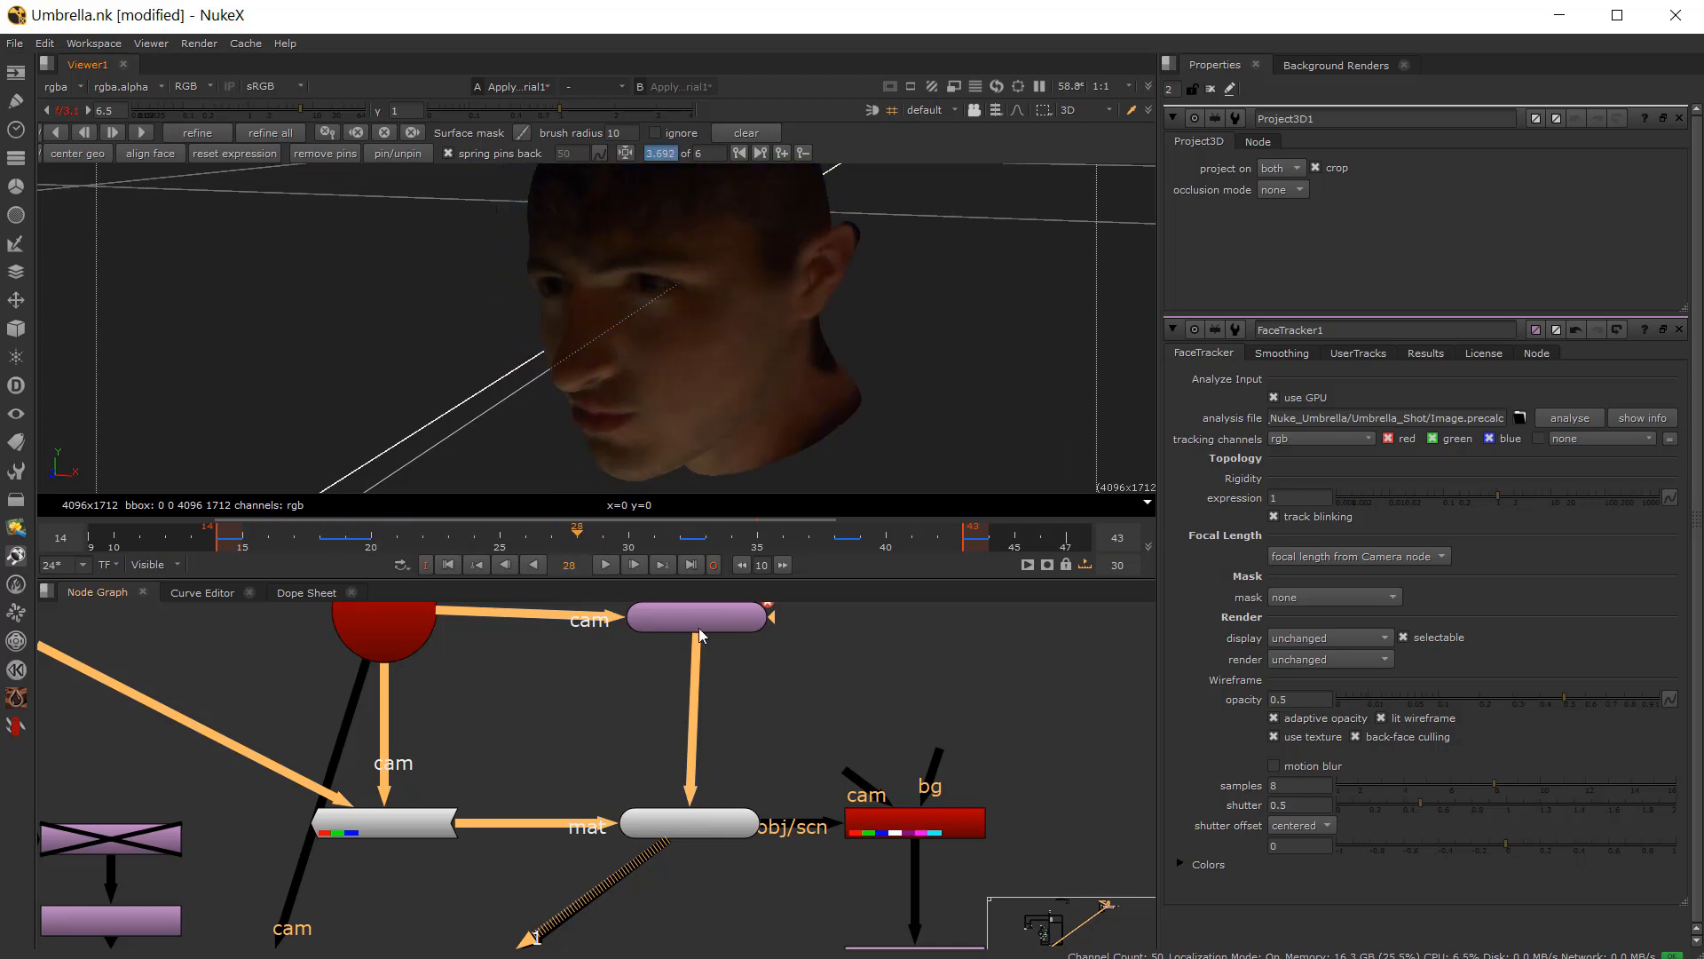
{"action": "scroll", "coordinate": [700, 622], "scroll_direction": "up", "scroll_amount": 5}
{"action": "scroll", "coordinate": [697, 626], "scroll_direction": "down", "scroll_amount": 4}
{"action": "middle_click_drag", "start_coordinate": [682, 613], "coordinate": [588, 848]}
{"action": "scroll", "coordinate": [606, 696], "scroll_direction": "up", "scroll_amount": 4}
{"action": "scroll", "coordinate": [571, 684], "scroll_direction": "down", "scroll_amount": 5}
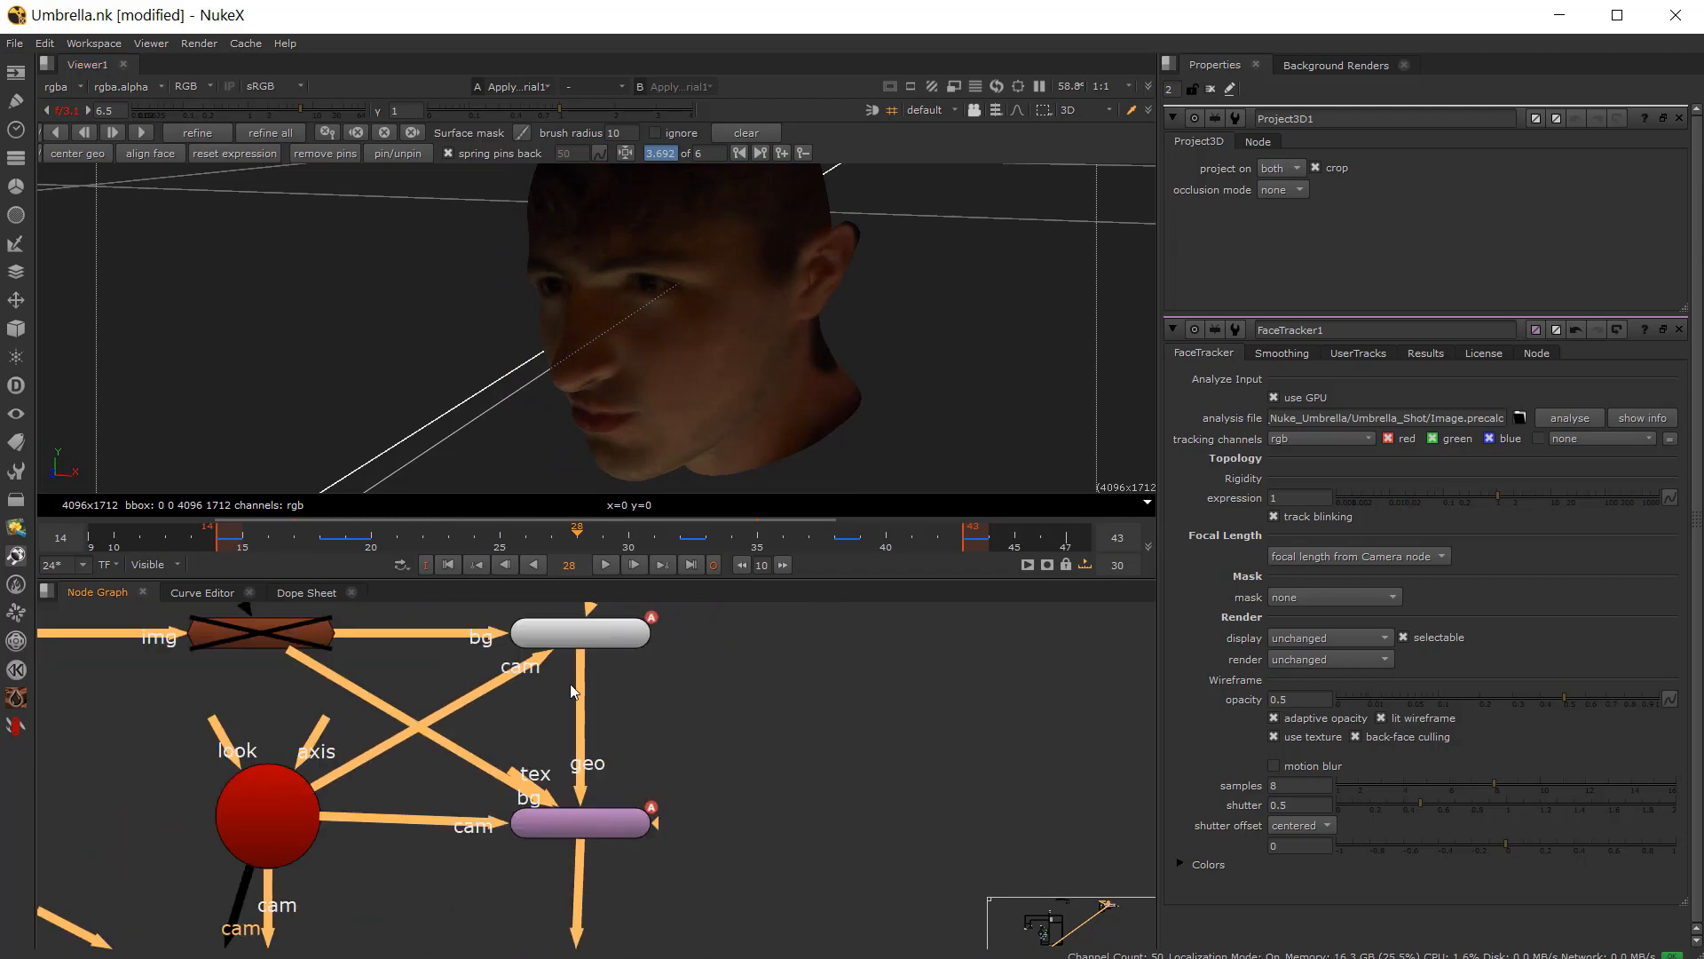
{"action": "scroll", "coordinate": [570, 684], "scroll_direction": "down", "scroll_amount": 4}
{"action": "scroll", "coordinate": [579, 838], "scroll_direction": "up", "scroll_amount": 5}
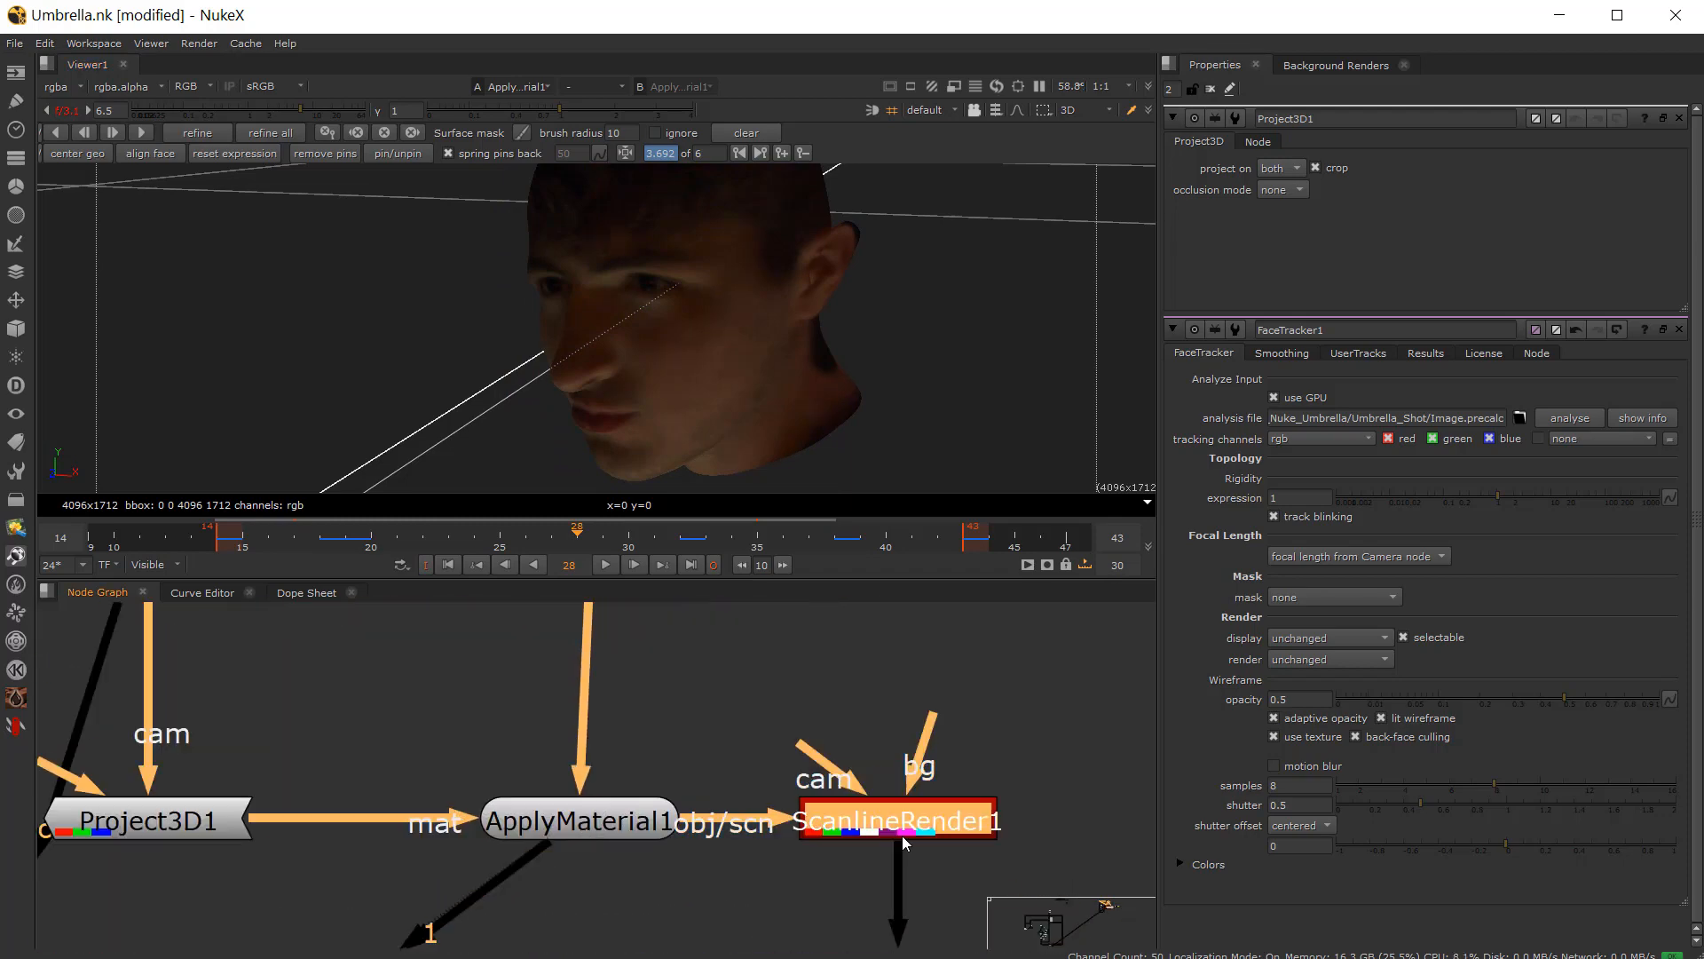
{"action": "left_click", "coordinate": [631, 821]}
{"action": "double_click", "coordinate": [877, 820]}
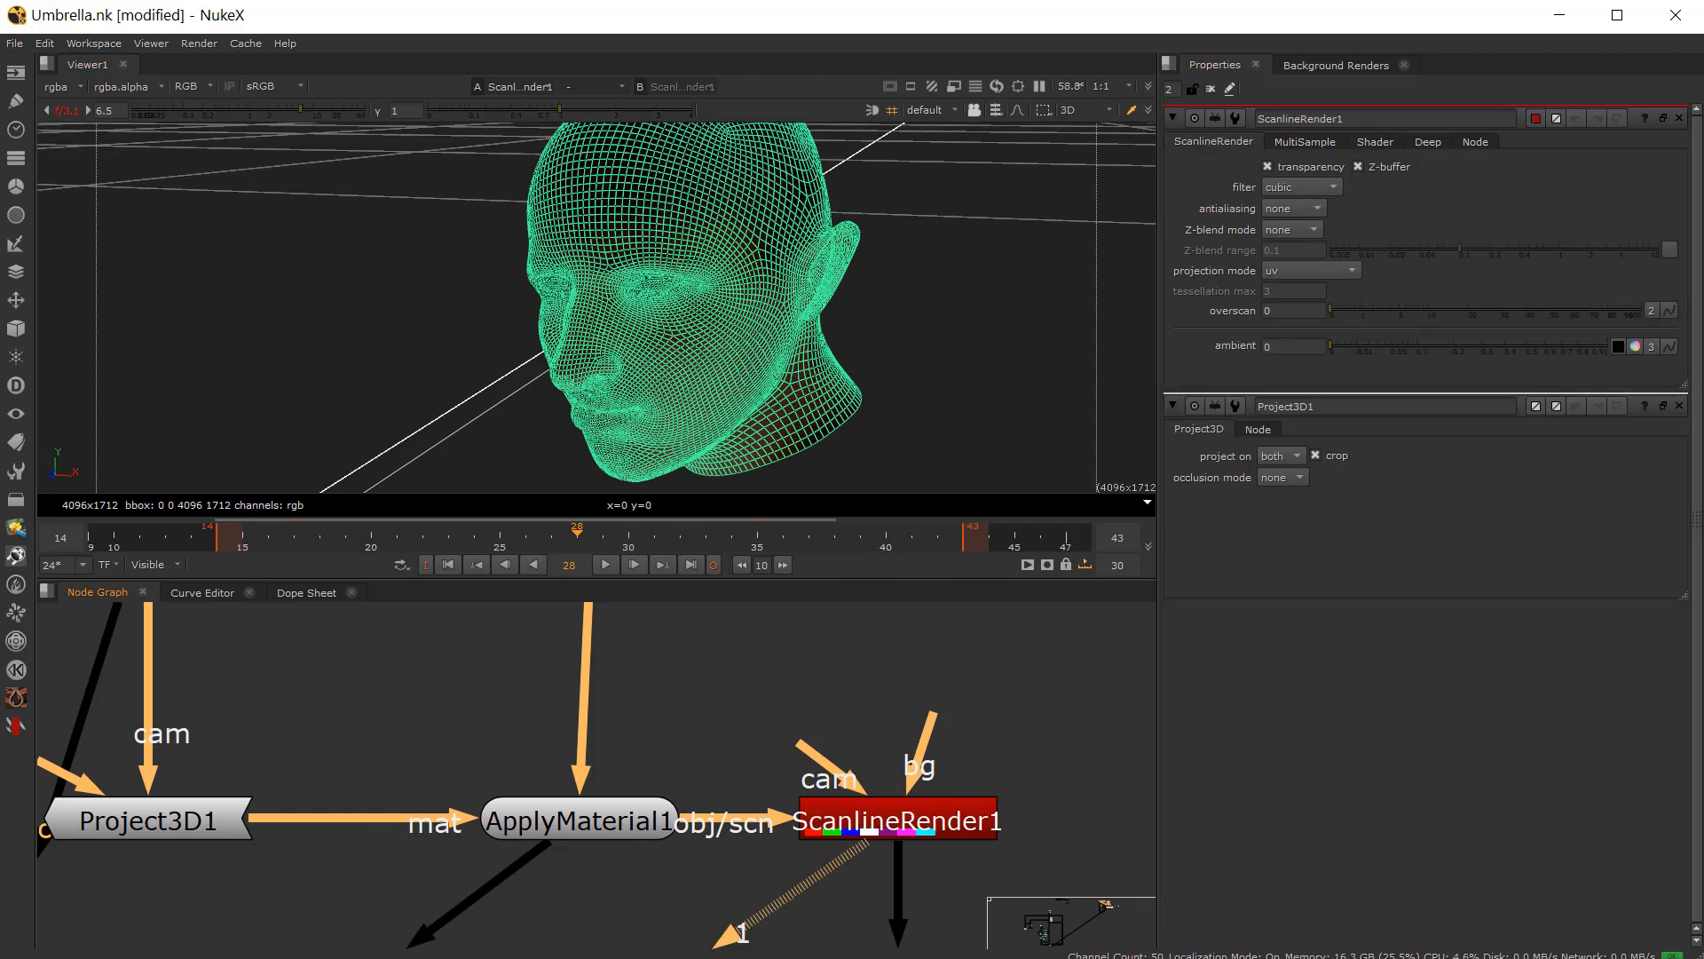
{"action": "middle_click_drag", "start_coordinate": [814, 917], "coordinate": [737, 729]}
{"action": "key", "text": "Tab"}
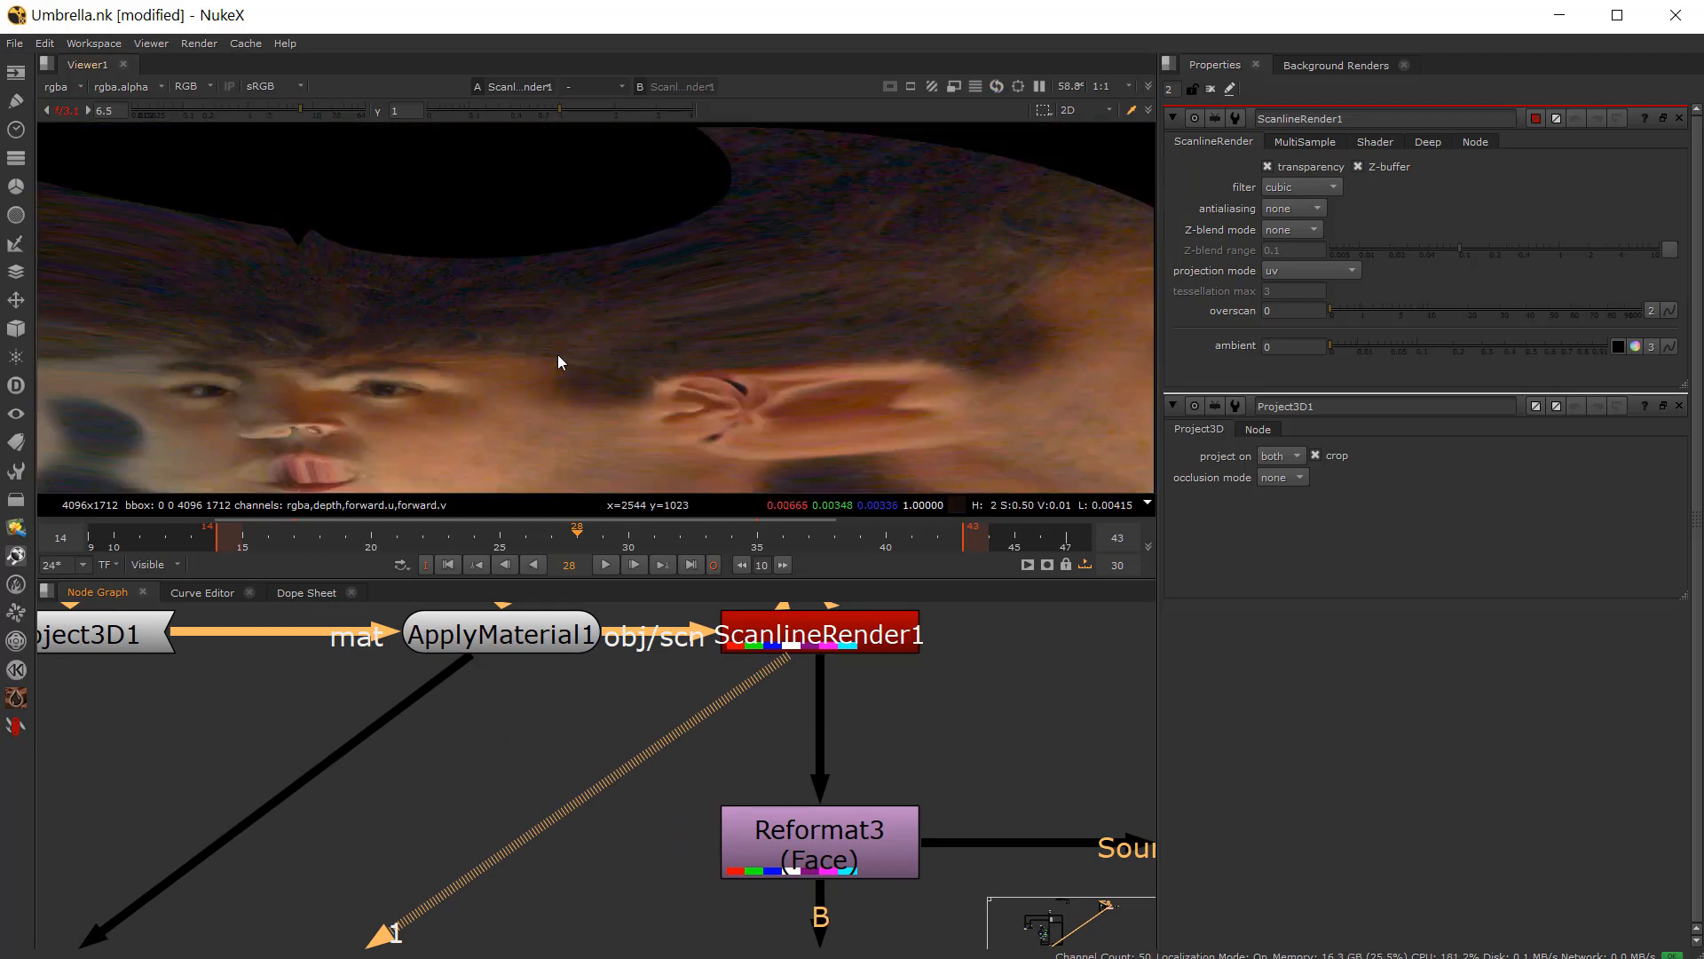
Step: Open FaceBuilder1's properties and disable the Neck region in its topology
{"action": "scroll", "coordinate": [744, 833], "scroll_direction": "down", "scroll_amount": 3}
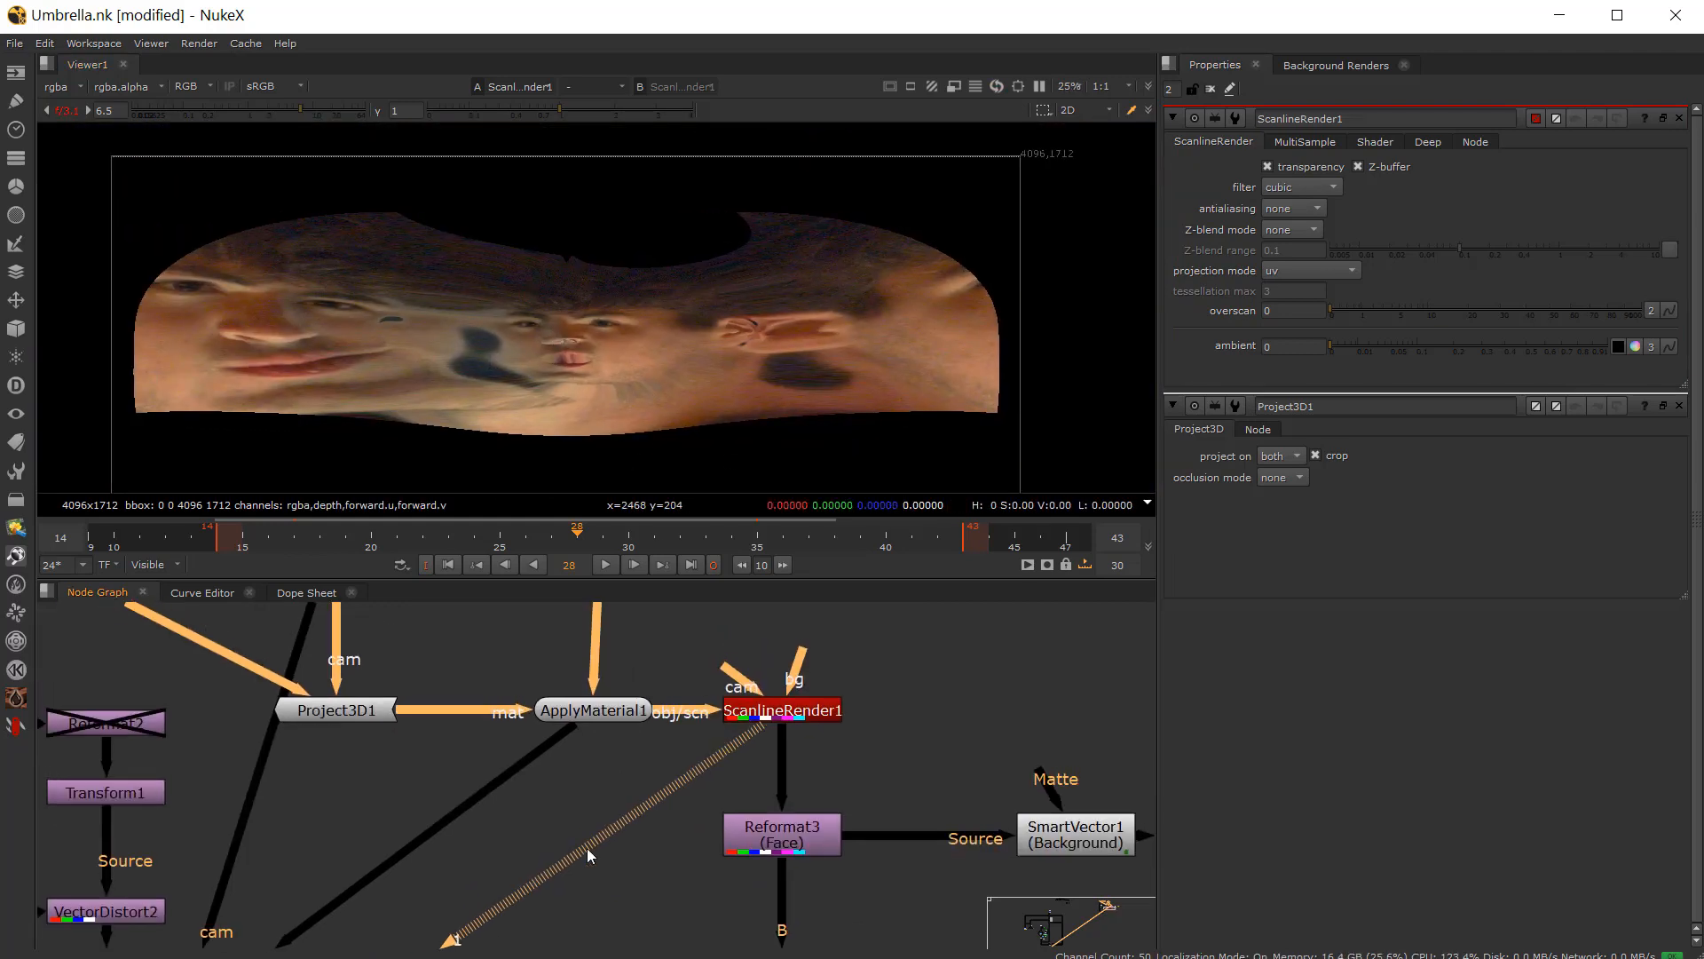
{"action": "middle_click_drag", "start_coordinate": [613, 745], "coordinate": [556, 920]}
{"action": "middle_click_drag", "start_coordinate": [573, 705], "coordinate": [573, 868]}
{"action": "scroll", "coordinate": [556, 713], "scroll_direction": "up", "scroll_amount": 4}
{"action": "left_click", "coordinate": [558, 713]}
{"action": "double_click", "coordinate": [558, 712]}
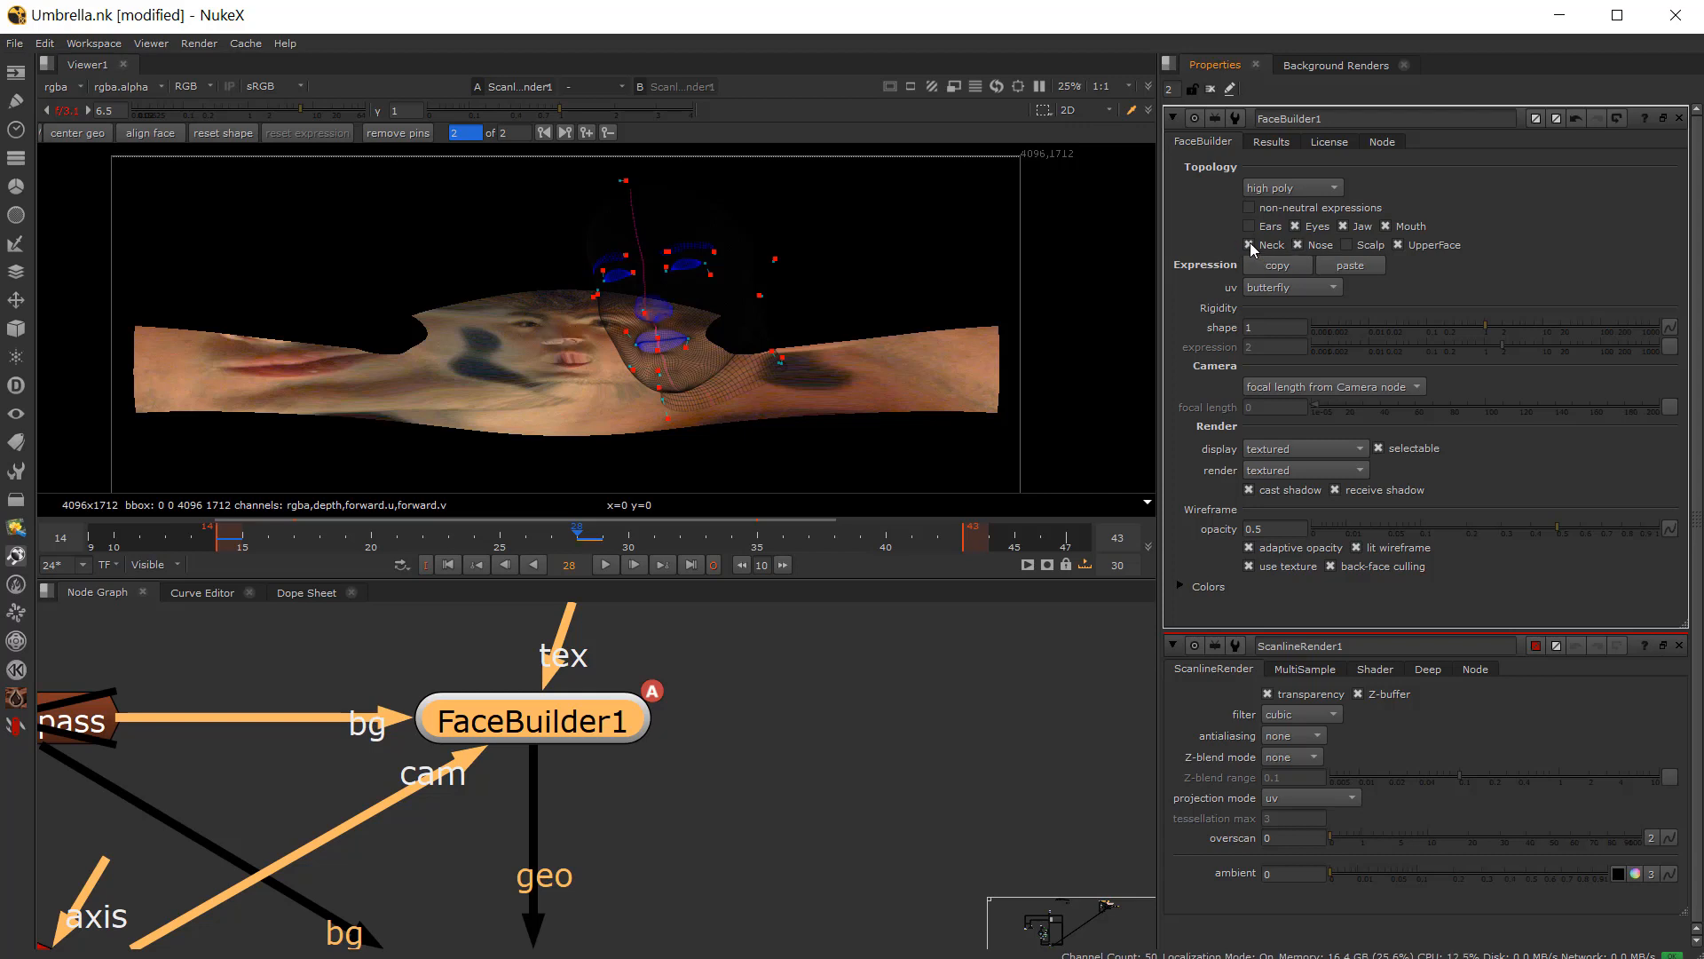
{"action": "left_click", "coordinate": [1251, 245]}
{"action": "scroll", "coordinate": [535, 310], "scroll_direction": "up", "scroll_amount": 1}
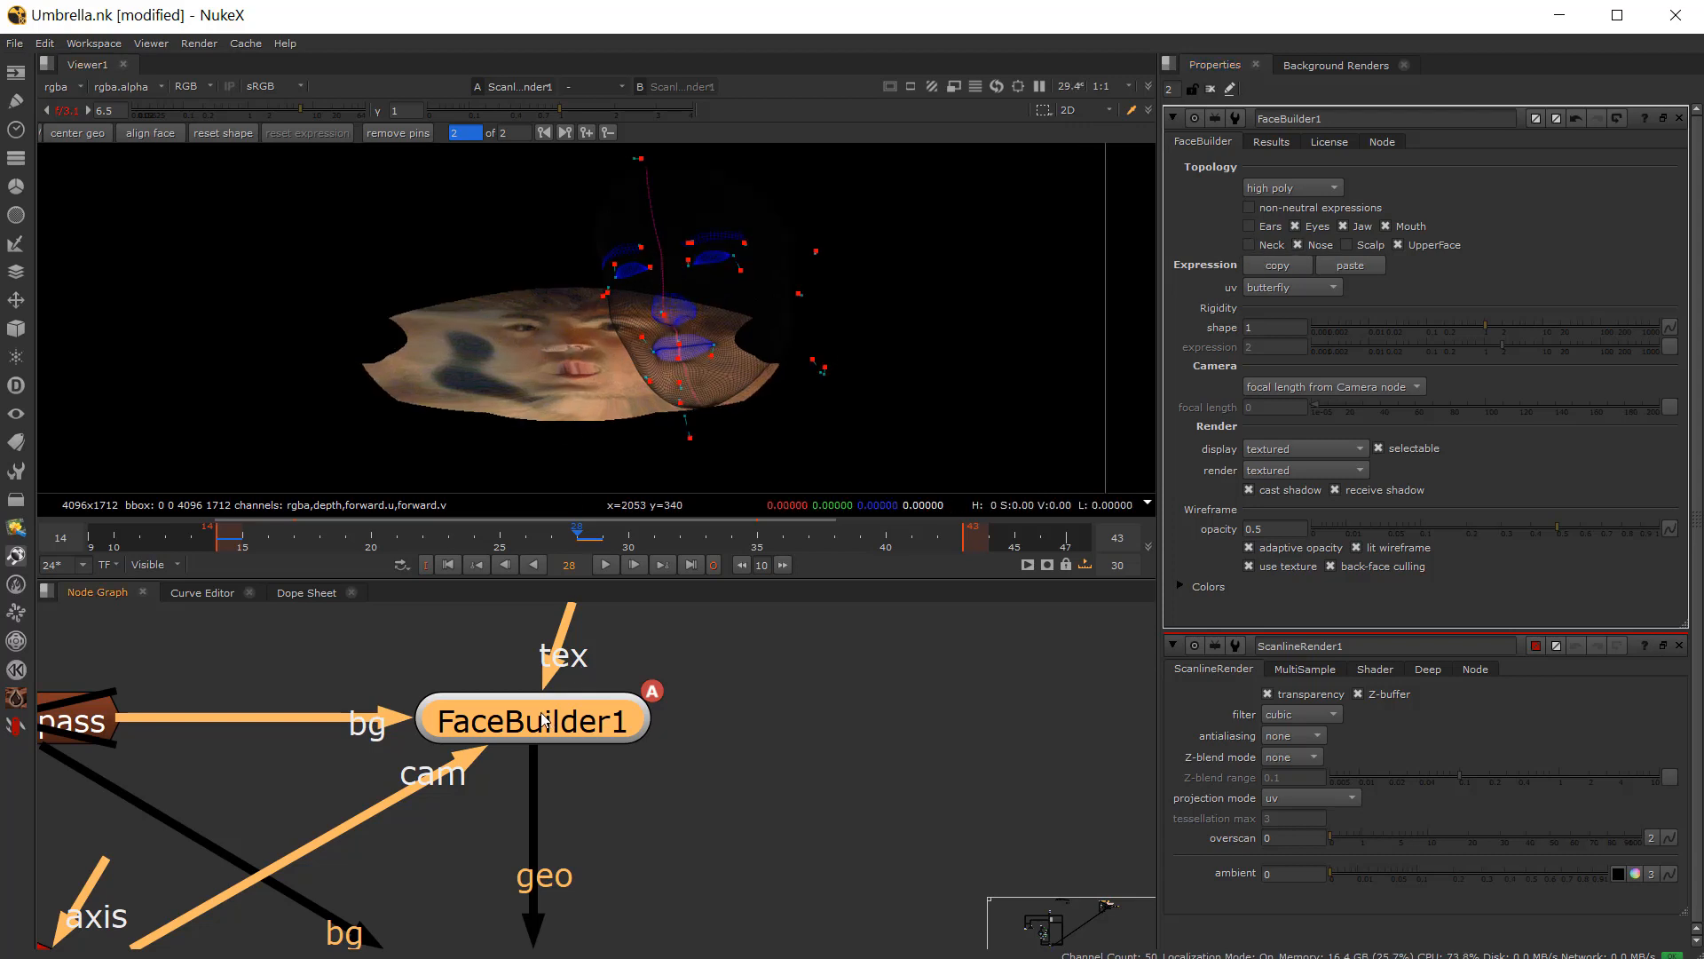
Step: Try the FaceBuilder's legacy, spherical and maxface uv layouts, then set uv back to butterfly
{"action": "left_click", "coordinate": [1282, 286]}
{"action": "left_click", "coordinate": [1289, 307]}
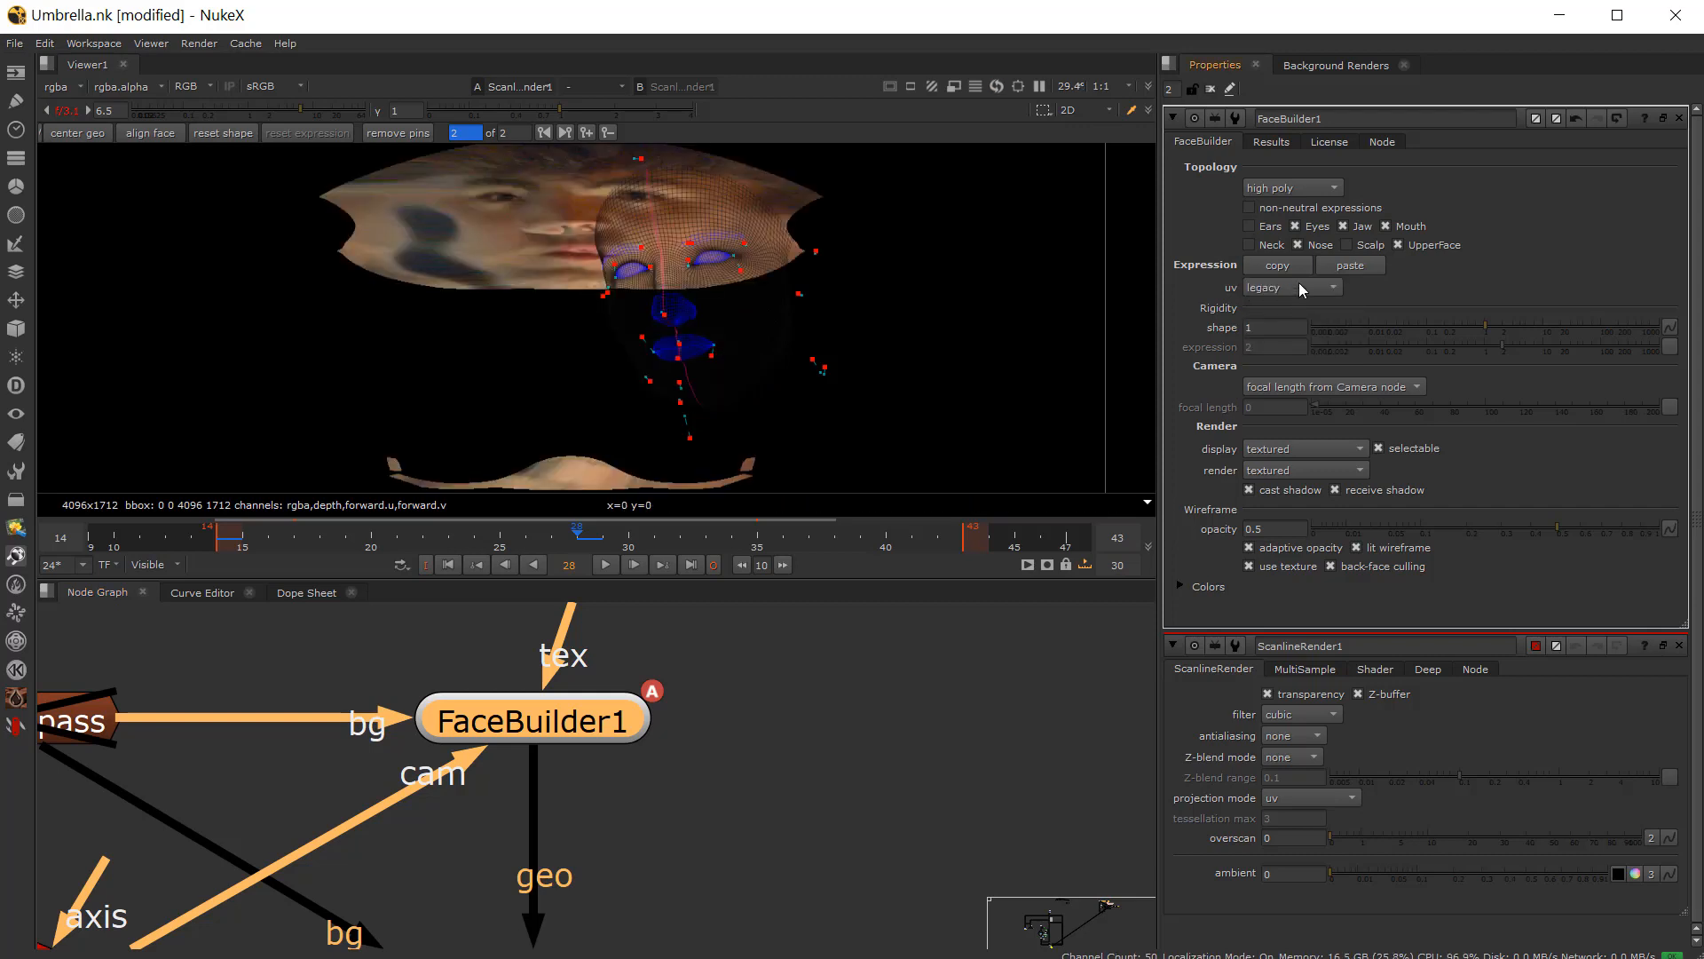
{"action": "left_click", "coordinate": [1298, 284]}
{"action": "left_click", "coordinate": [1303, 307]}
{"action": "left_click", "coordinate": [1301, 284]}
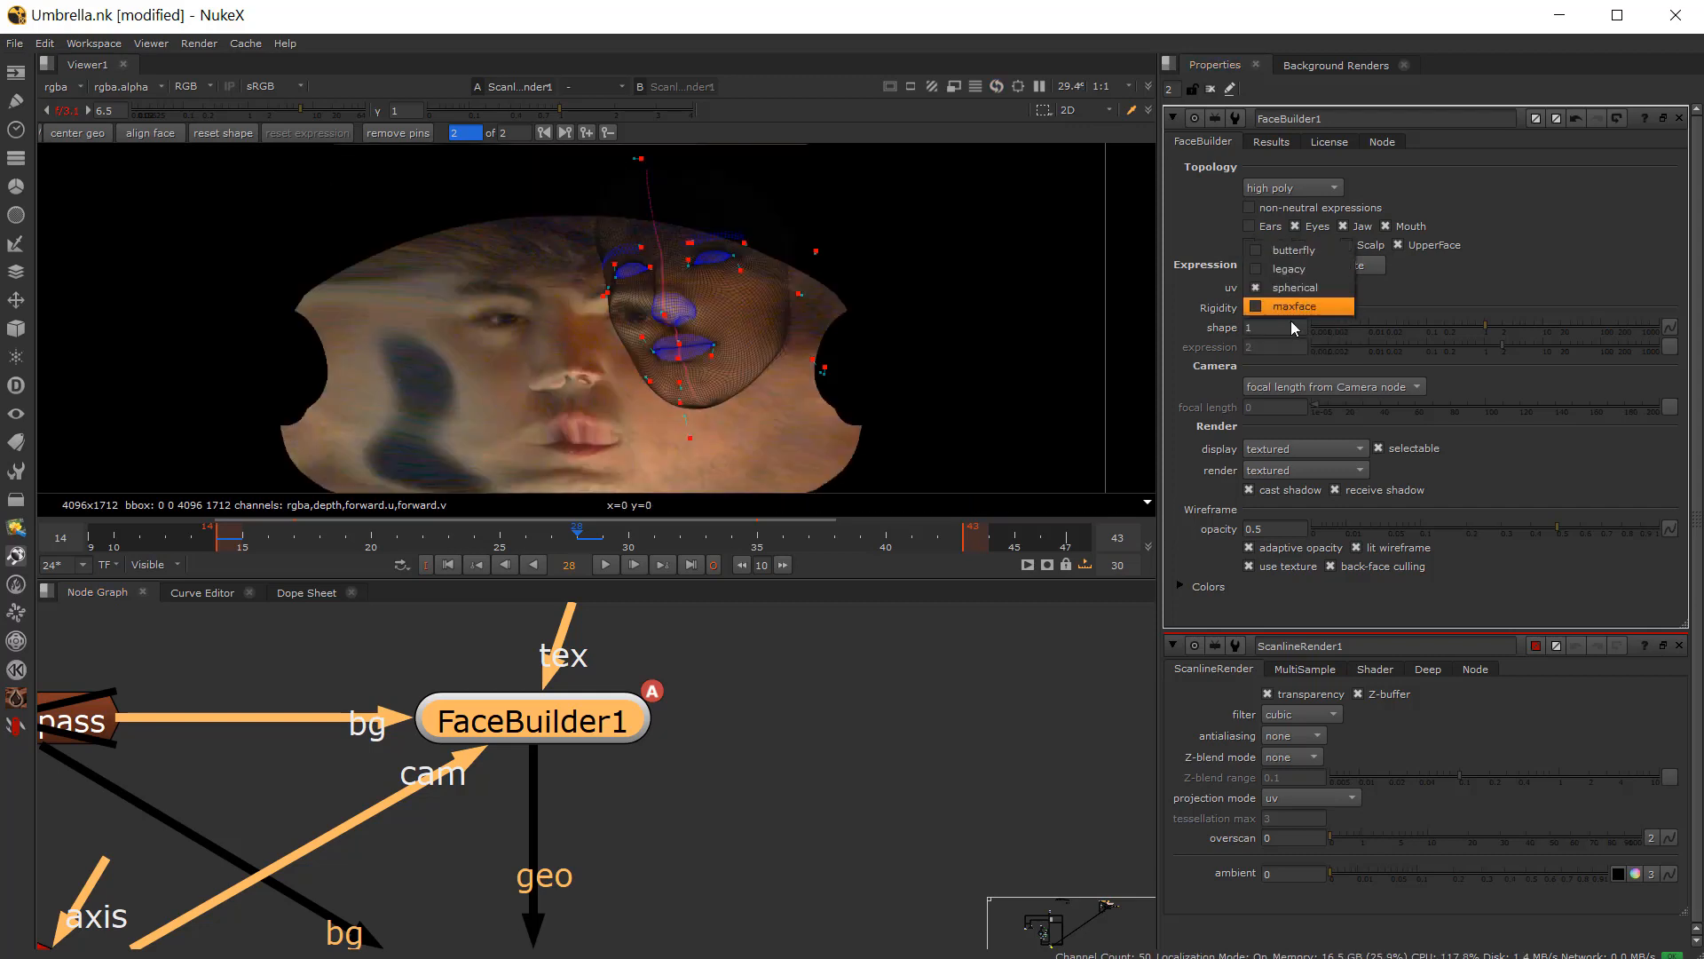
{"action": "left_click", "coordinate": [1292, 307]}
{"action": "left_click", "coordinate": [1289, 284]}
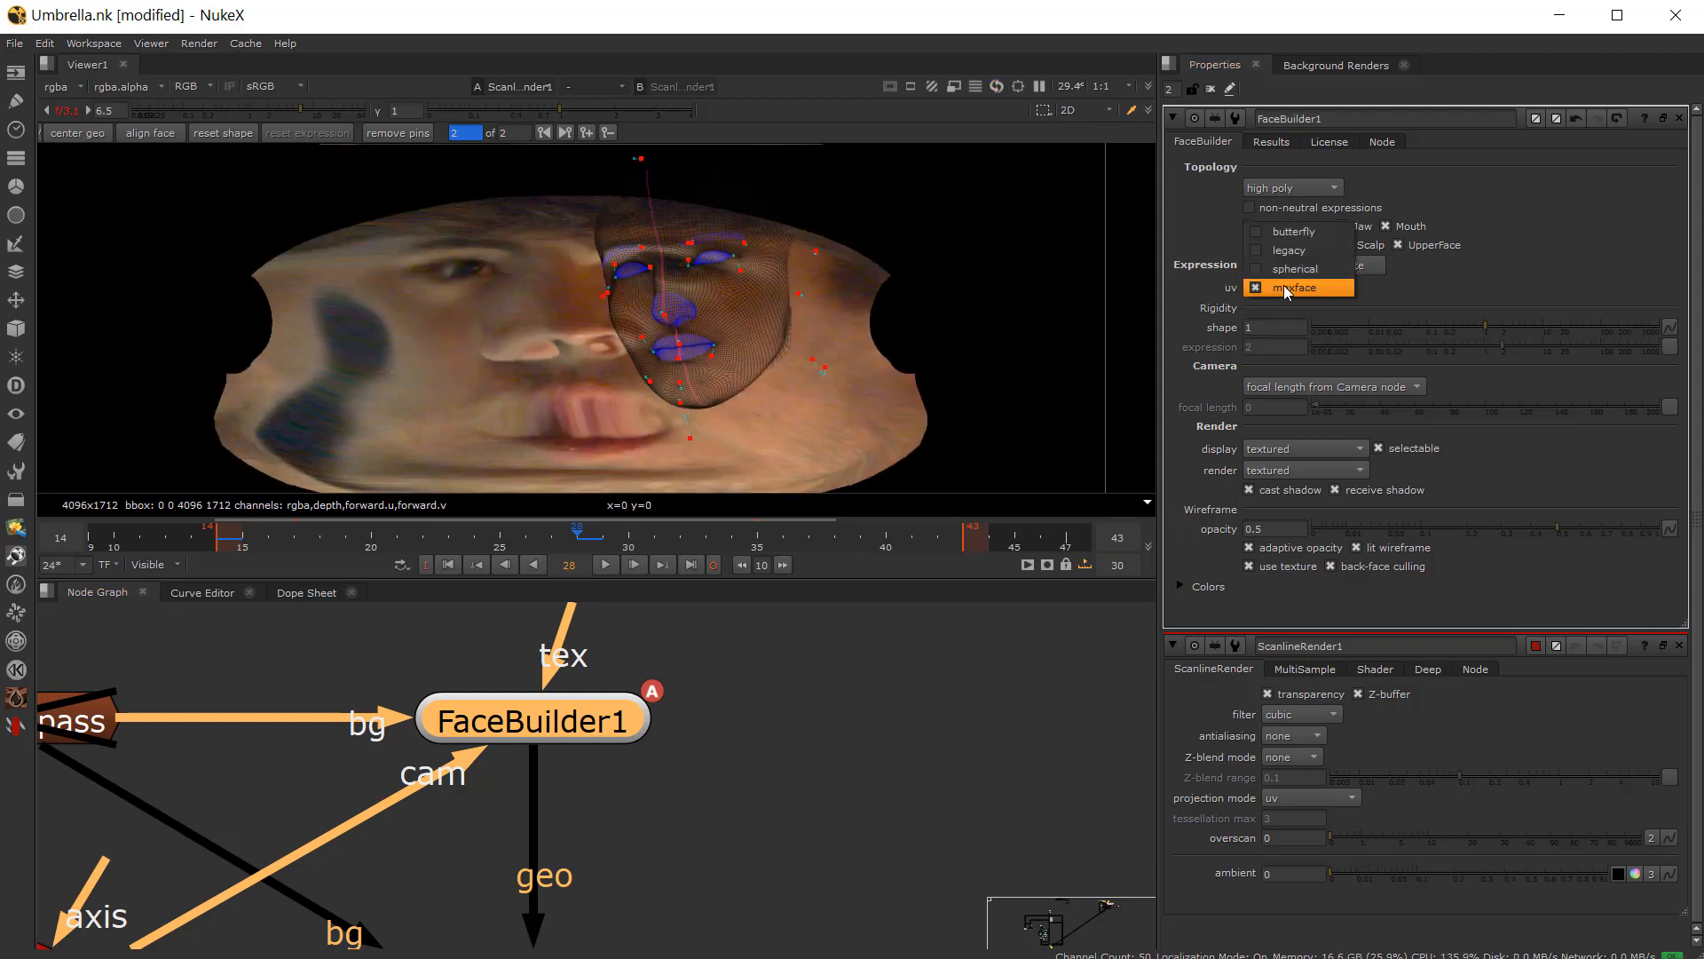
{"action": "left_click", "coordinate": [1312, 235]}
Step: Open Reformat3 (Face) properties and view its output in the viewer
{"action": "scroll", "coordinate": [652, 792], "scroll_direction": "down", "scroll_amount": 4}
{"action": "middle_click_drag", "start_coordinate": [652, 792], "coordinate": [667, 550]}
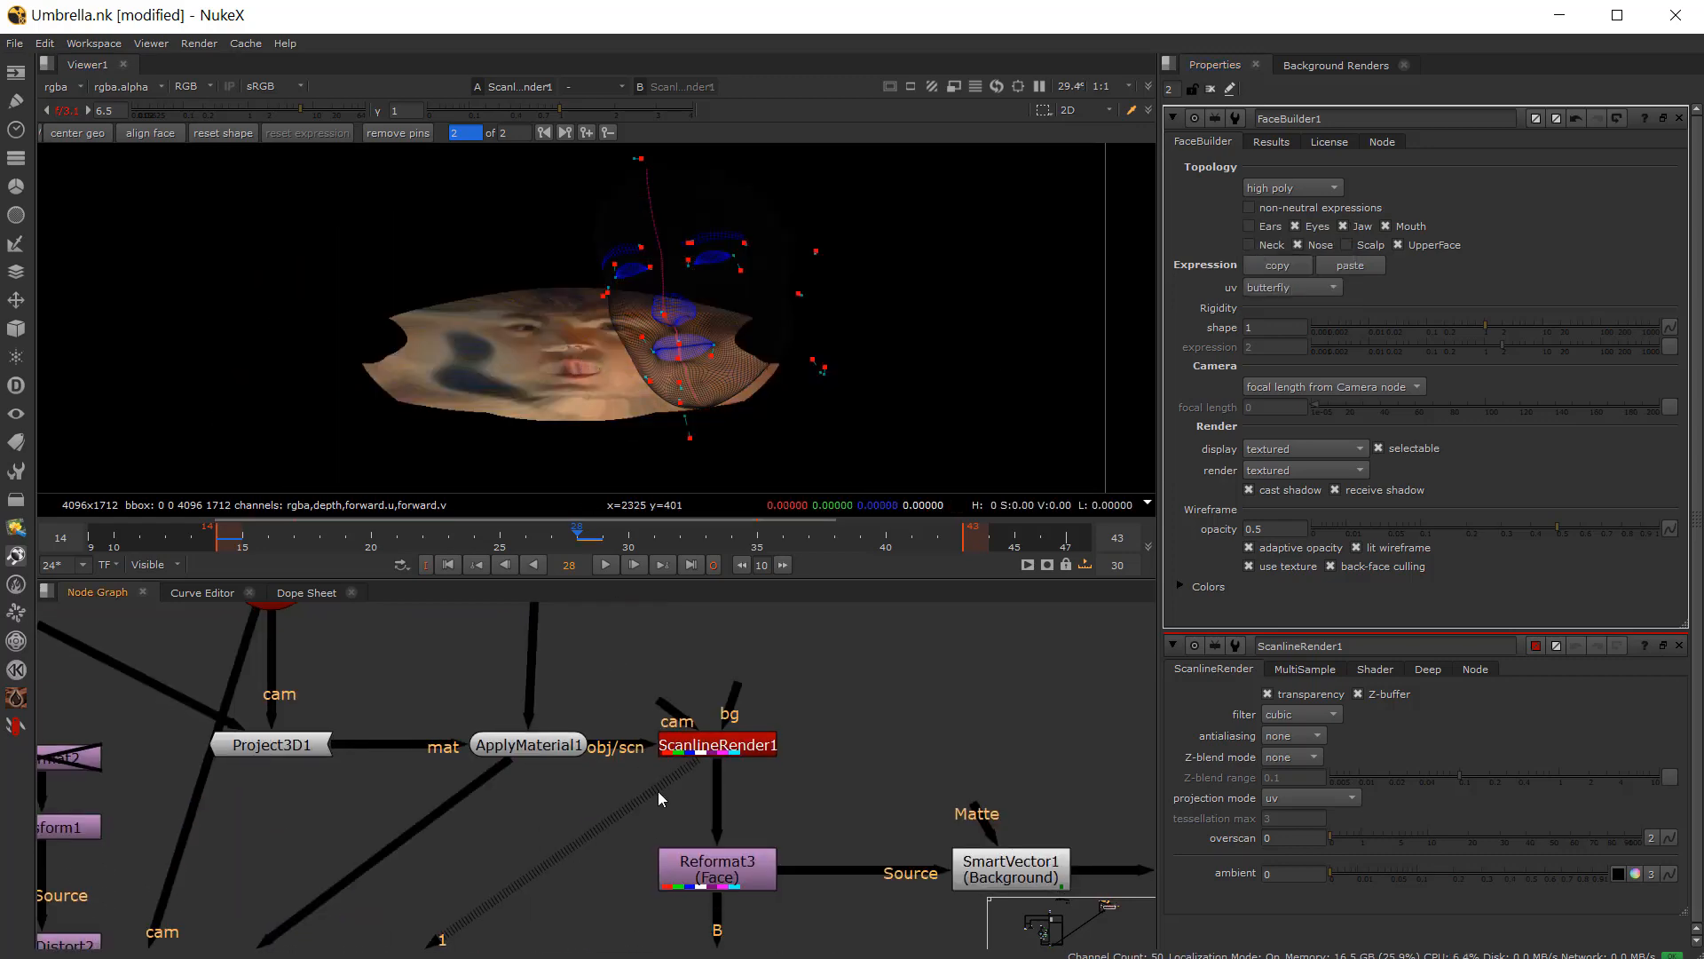
{"action": "scroll", "coordinate": [700, 867], "scroll_direction": "up", "scroll_amount": 4}
{"action": "double_click", "coordinate": [742, 865]}
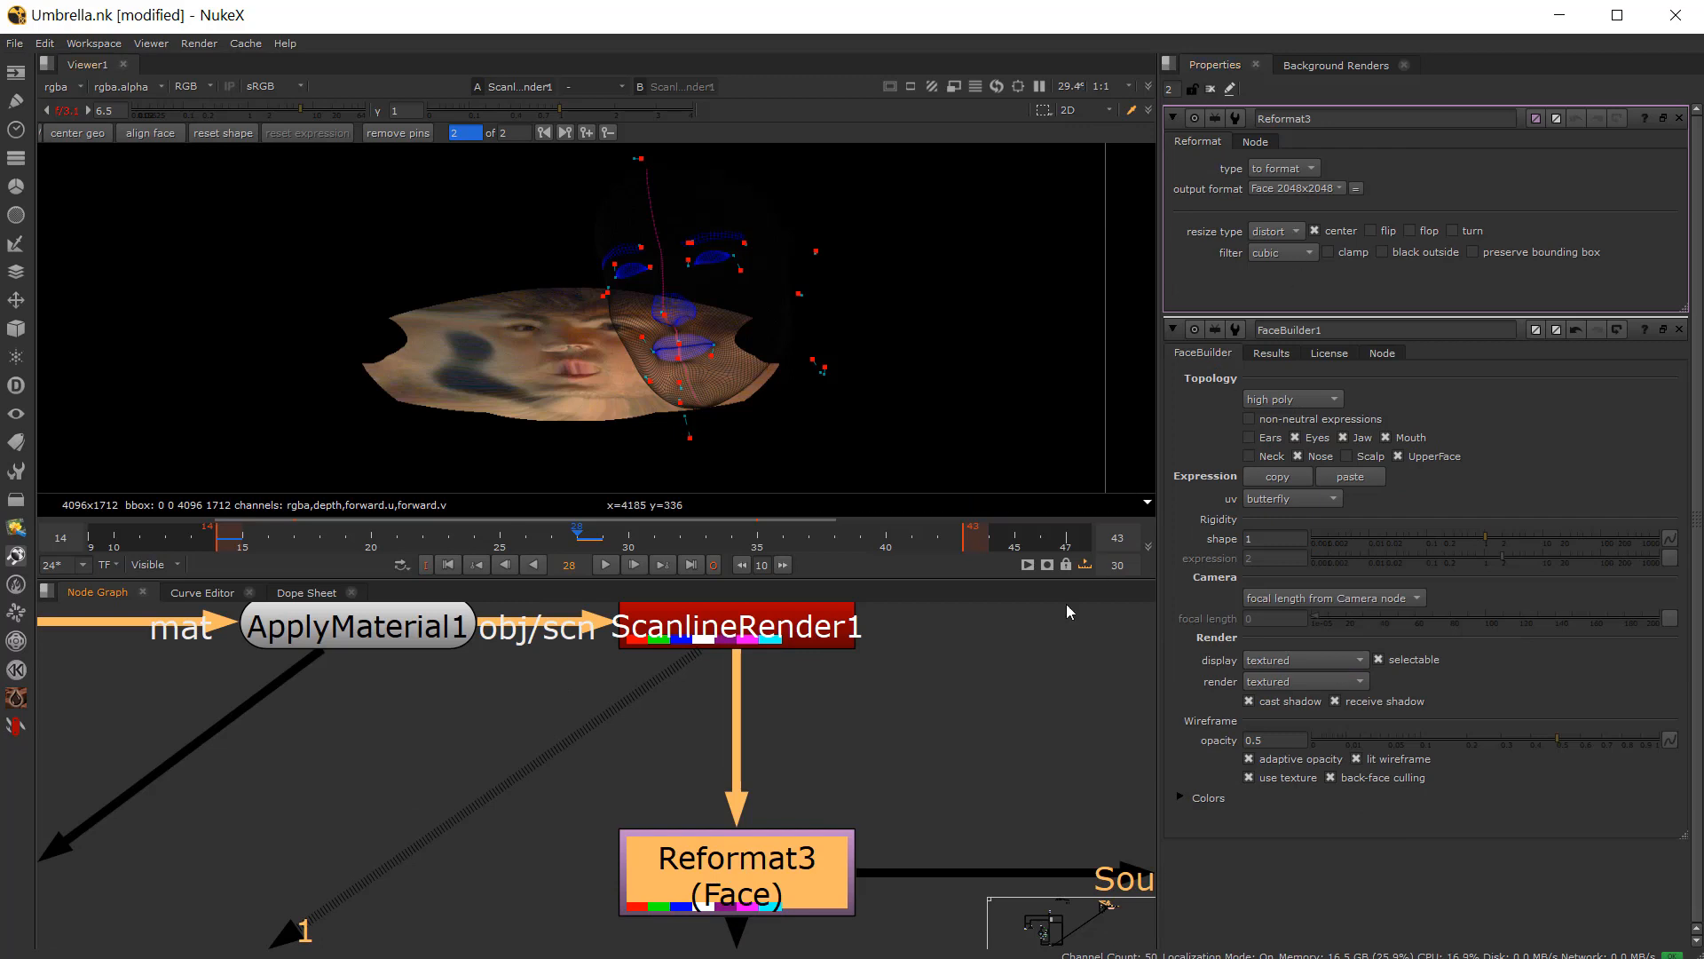
{"action": "key", "text": "1"}
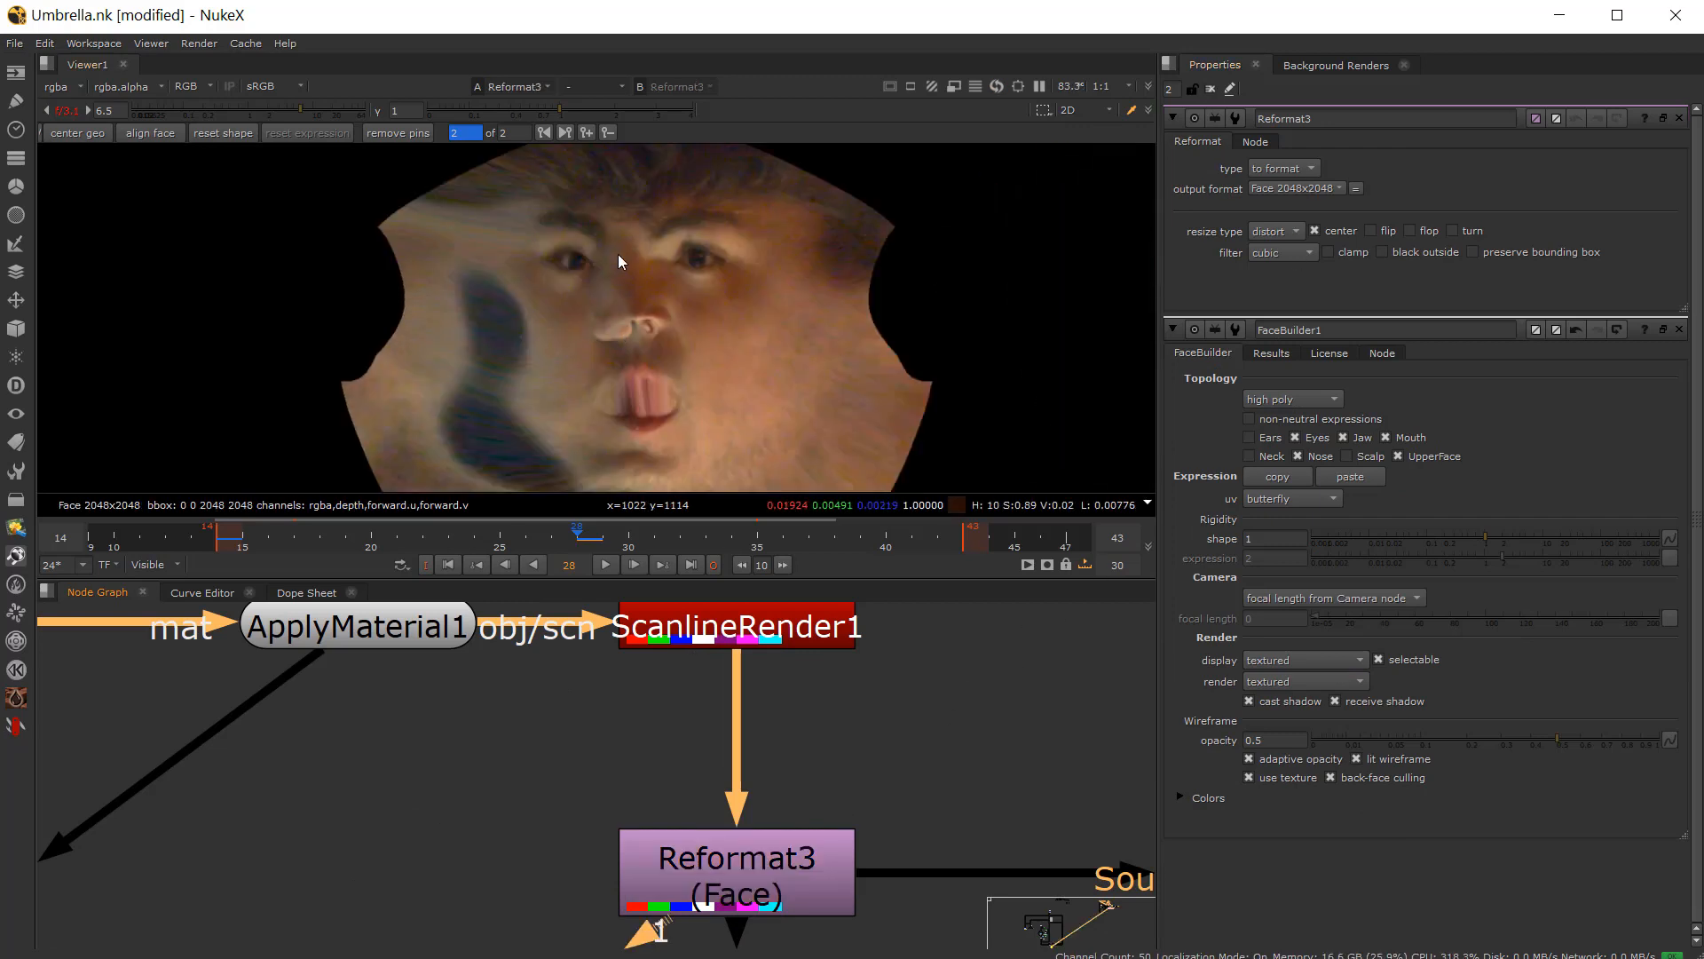
Step: Play back the face UV output from the Reformat3 node
{"action": "scroll", "coordinate": [815, 847], "scroll_direction": "down", "scroll_amount": 1}
{"action": "middle_click_drag", "start_coordinate": [812, 839], "coordinate": [666, 898]}
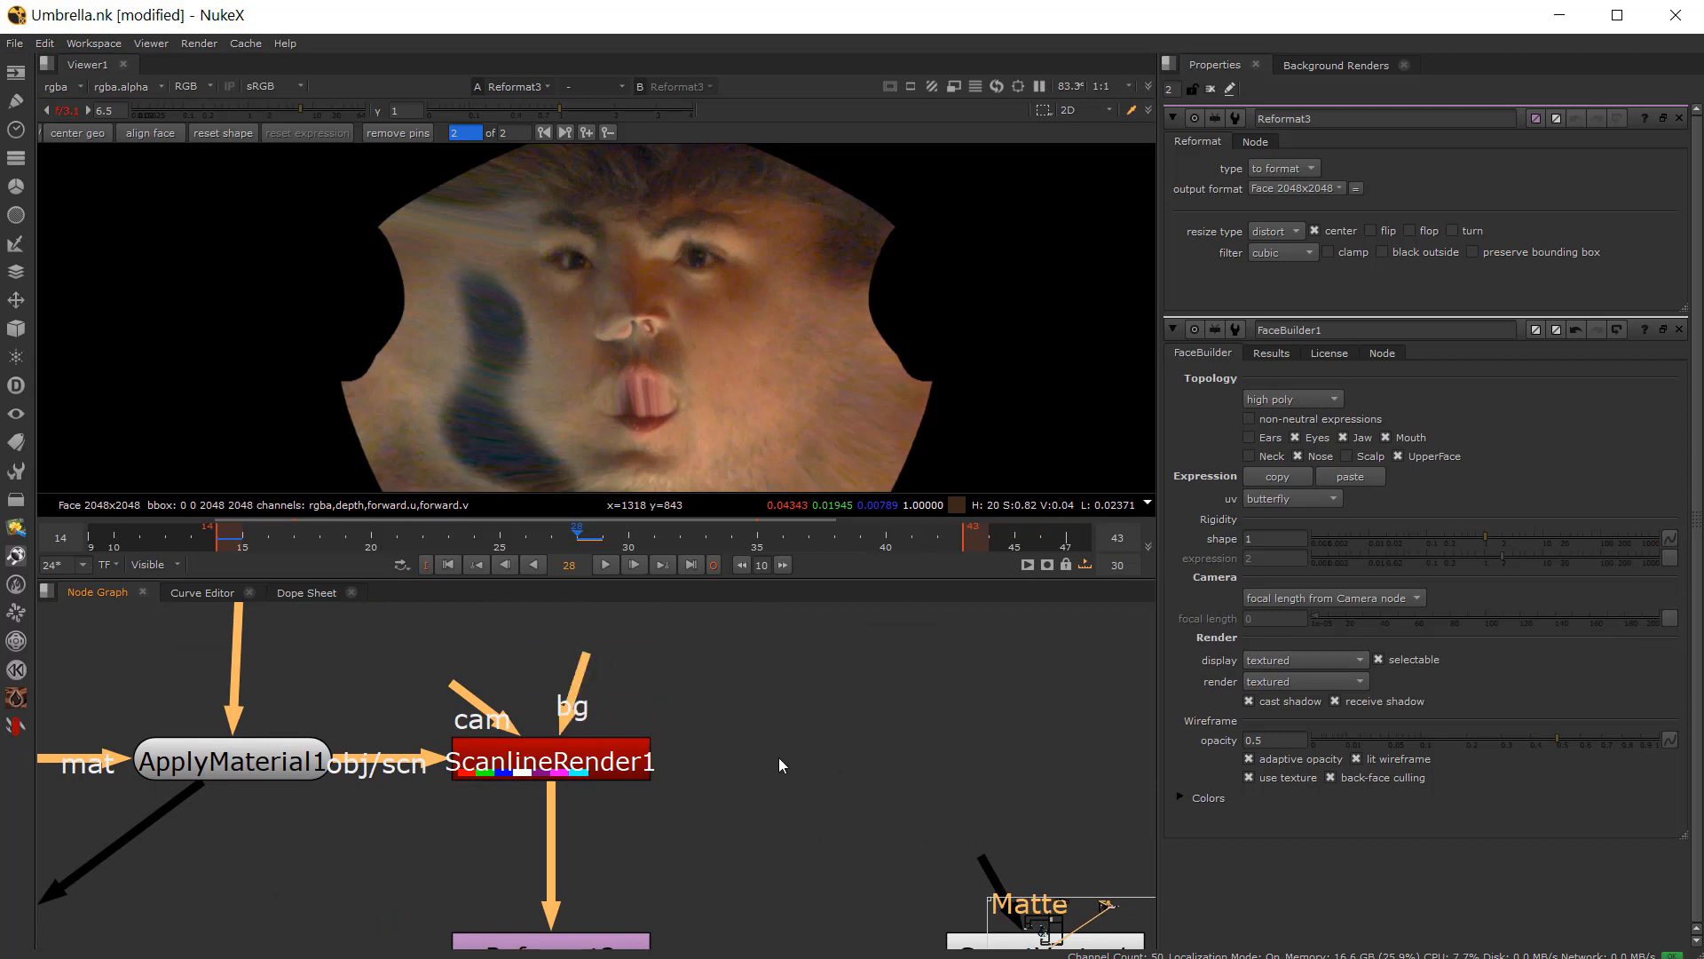
{"action": "scroll", "coordinate": [622, 373], "scroll_direction": "down", "scroll_amount": 3}
{"action": "scroll", "coordinate": [641, 356], "scroll_direction": "up", "scroll_amount": 5}
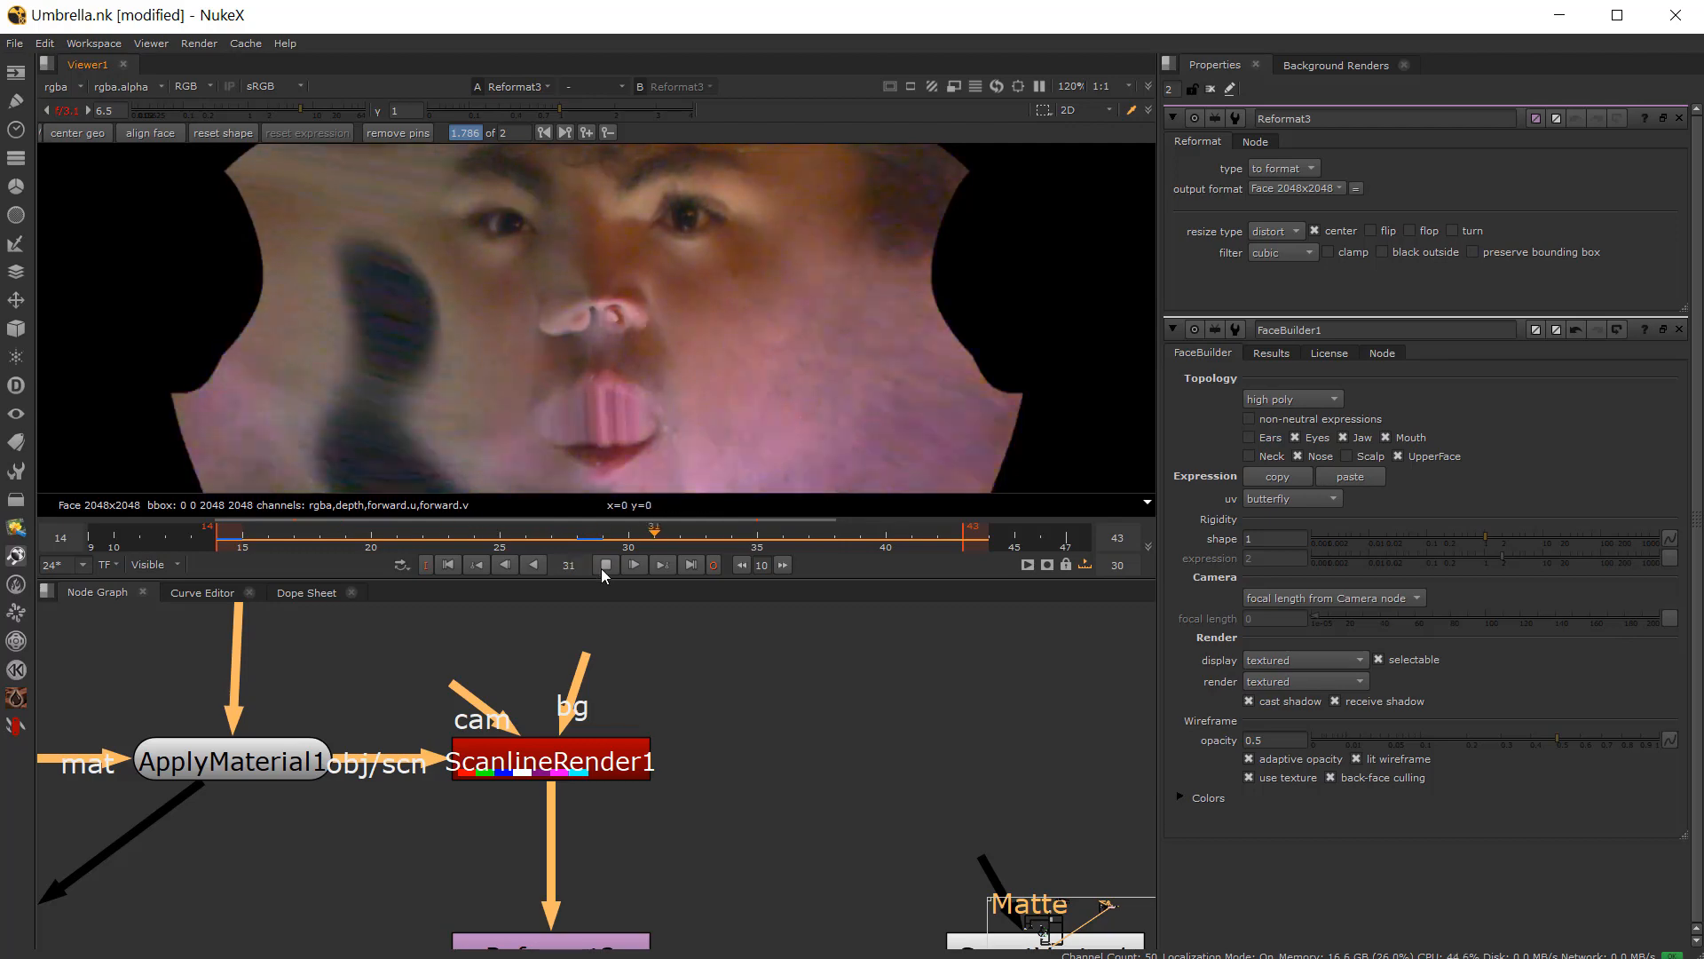
{"action": "left_click", "coordinate": [603, 565]}
{"action": "scroll", "coordinate": [550, 736], "scroll_direction": "down", "scroll_amount": 3}
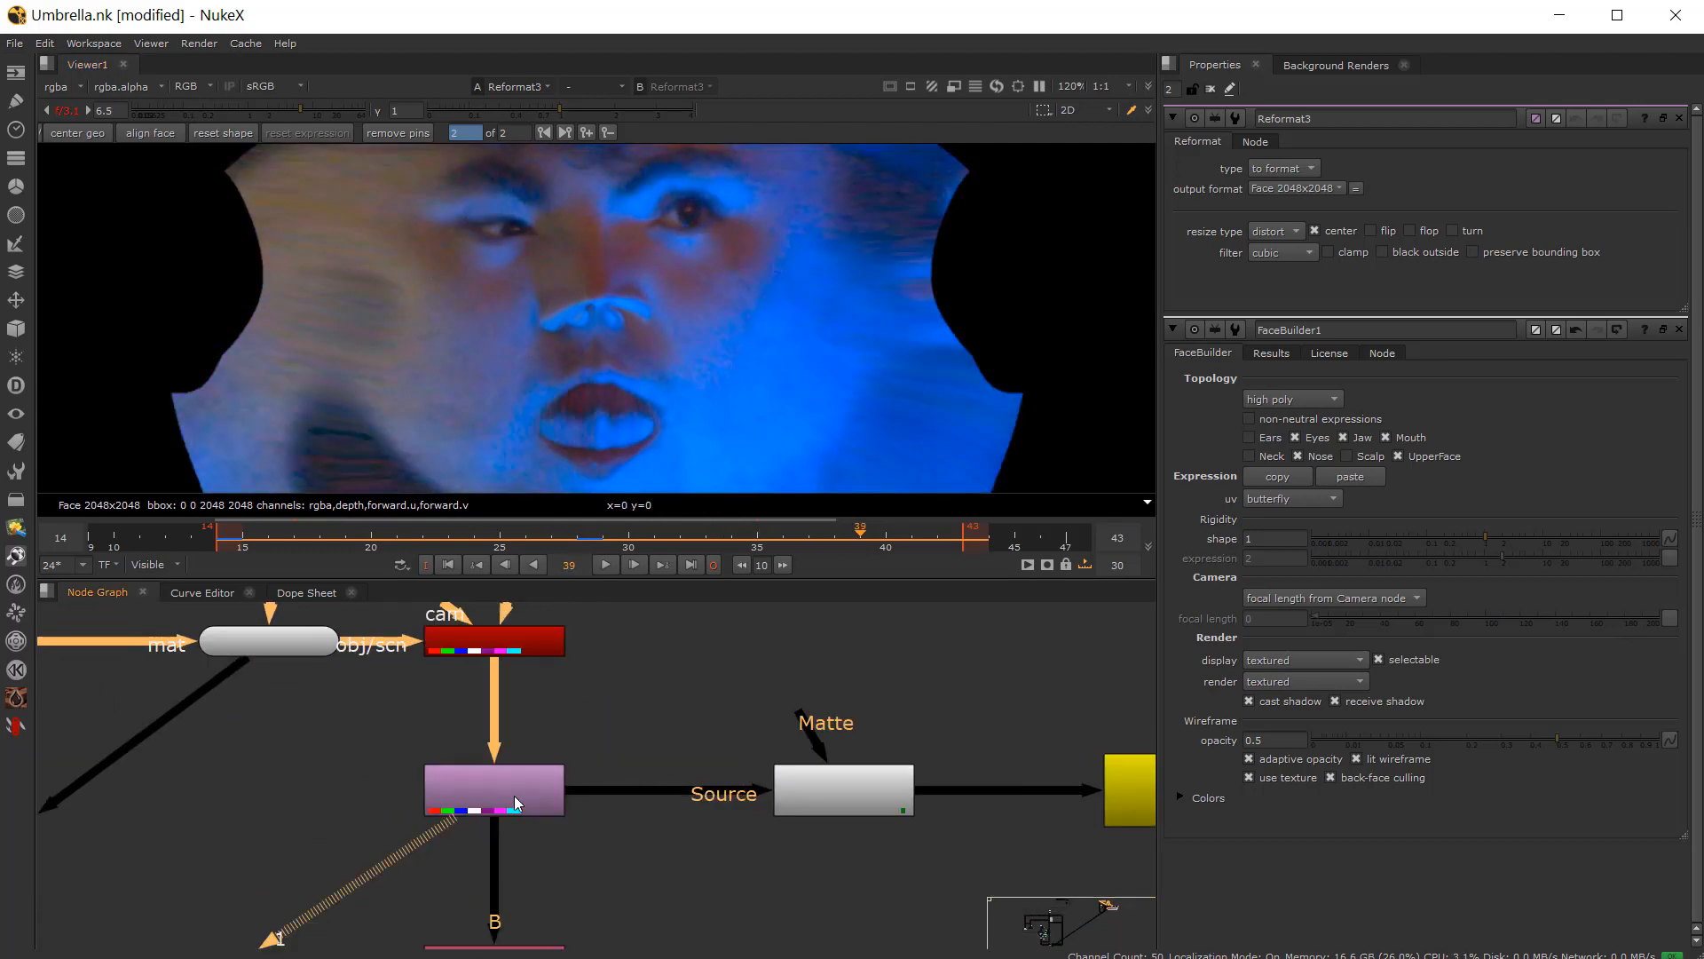
Step: Inspect the SmartVector1 and Write1 nodes by viewing their outputs and opening their properties
{"action": "scroll", "coordinate": [825, 780], "scroll_direction": "up", "scroll_amount": 4}
{"action": "left_click", "coordinate": [690, 822]}
{"action": "key", "text": "1"}
{"action": "double_click", "coordinate": [689, 822]}
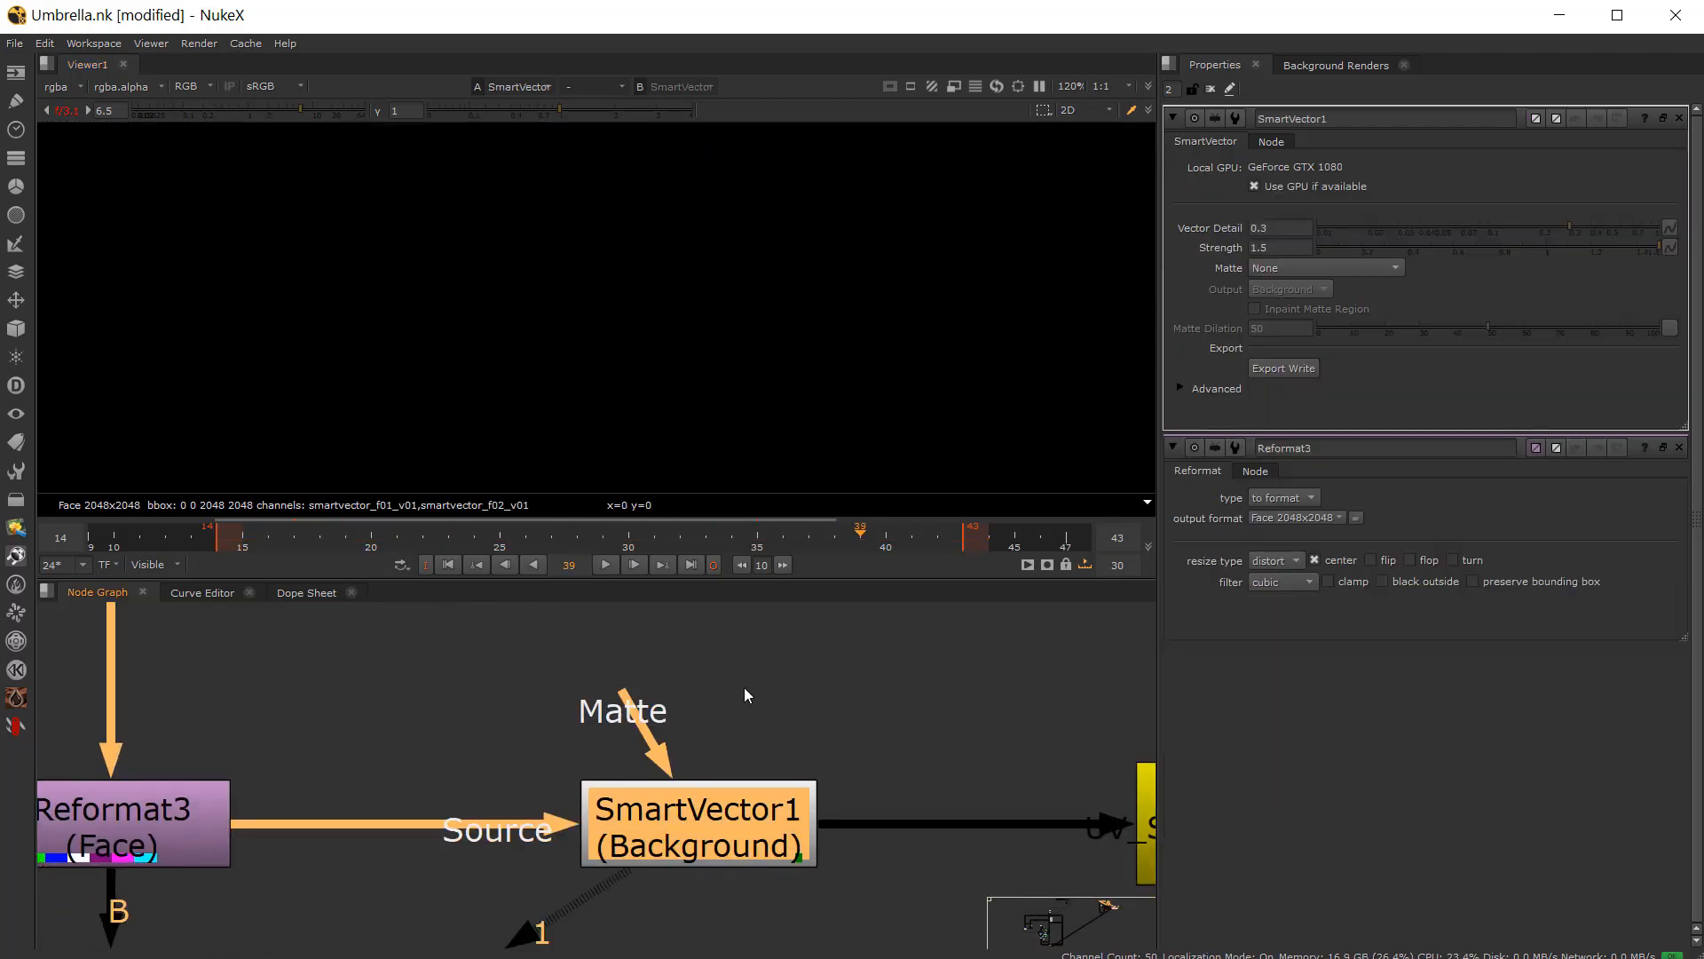
{"action": "middle_click_drag", "start_coordinate": [1092, 799], "coordinate": [777, 745]}
{"action": "scroll", "coordinate": [845, 795], "scroll_direction": "up", "scroll_amount": 1}
{"action": "left_click", "coordinate": [919, 753]}
{"action": "key", "text": "1"}
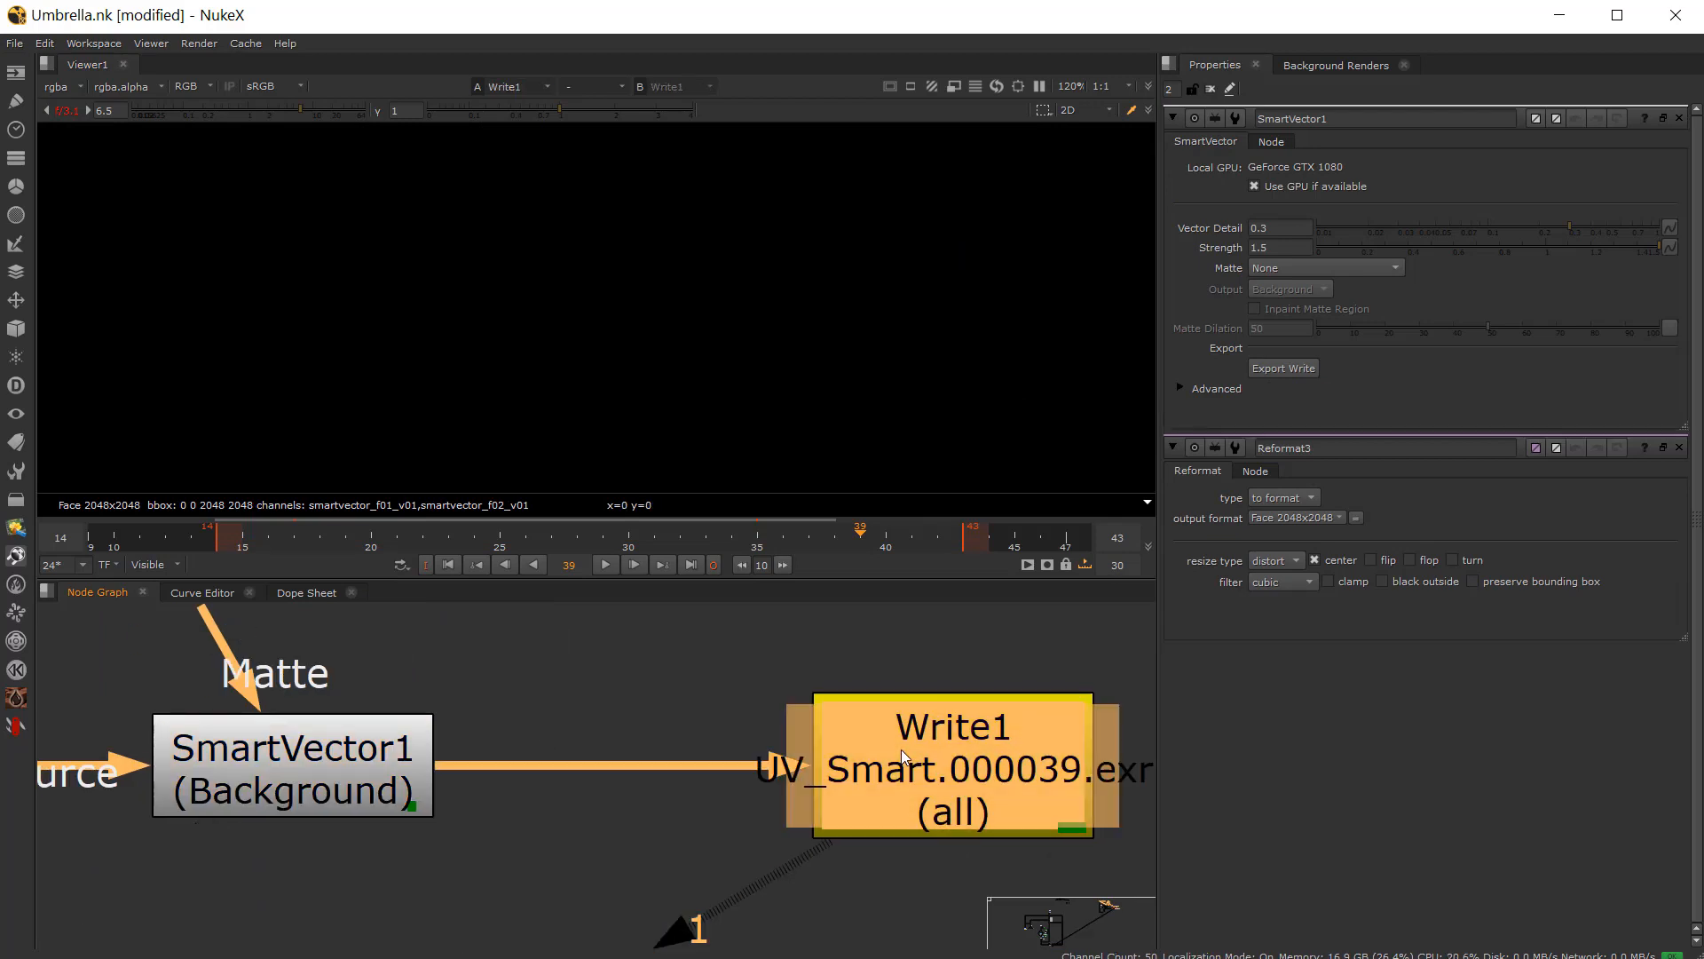
{"action": "double_click", "coordinate": [902, 749]}
{"action": "double_click", "coordinate": [364, 770]}
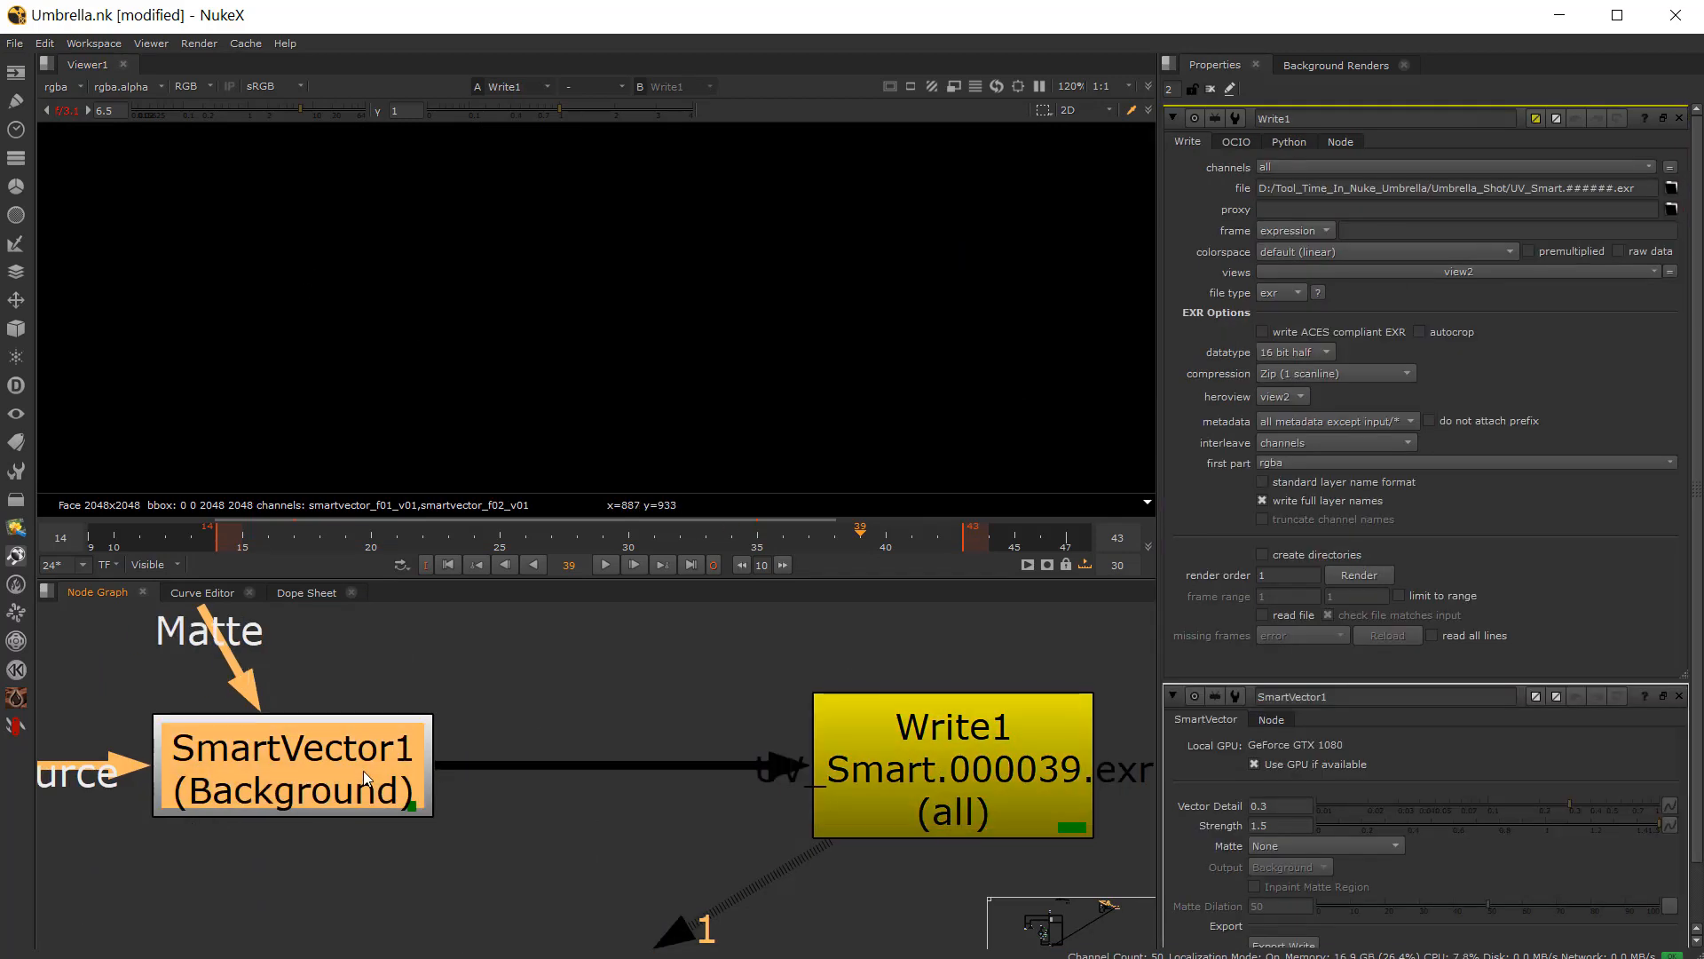
{"action": "double_click", "coordinate": [1017, 775]}
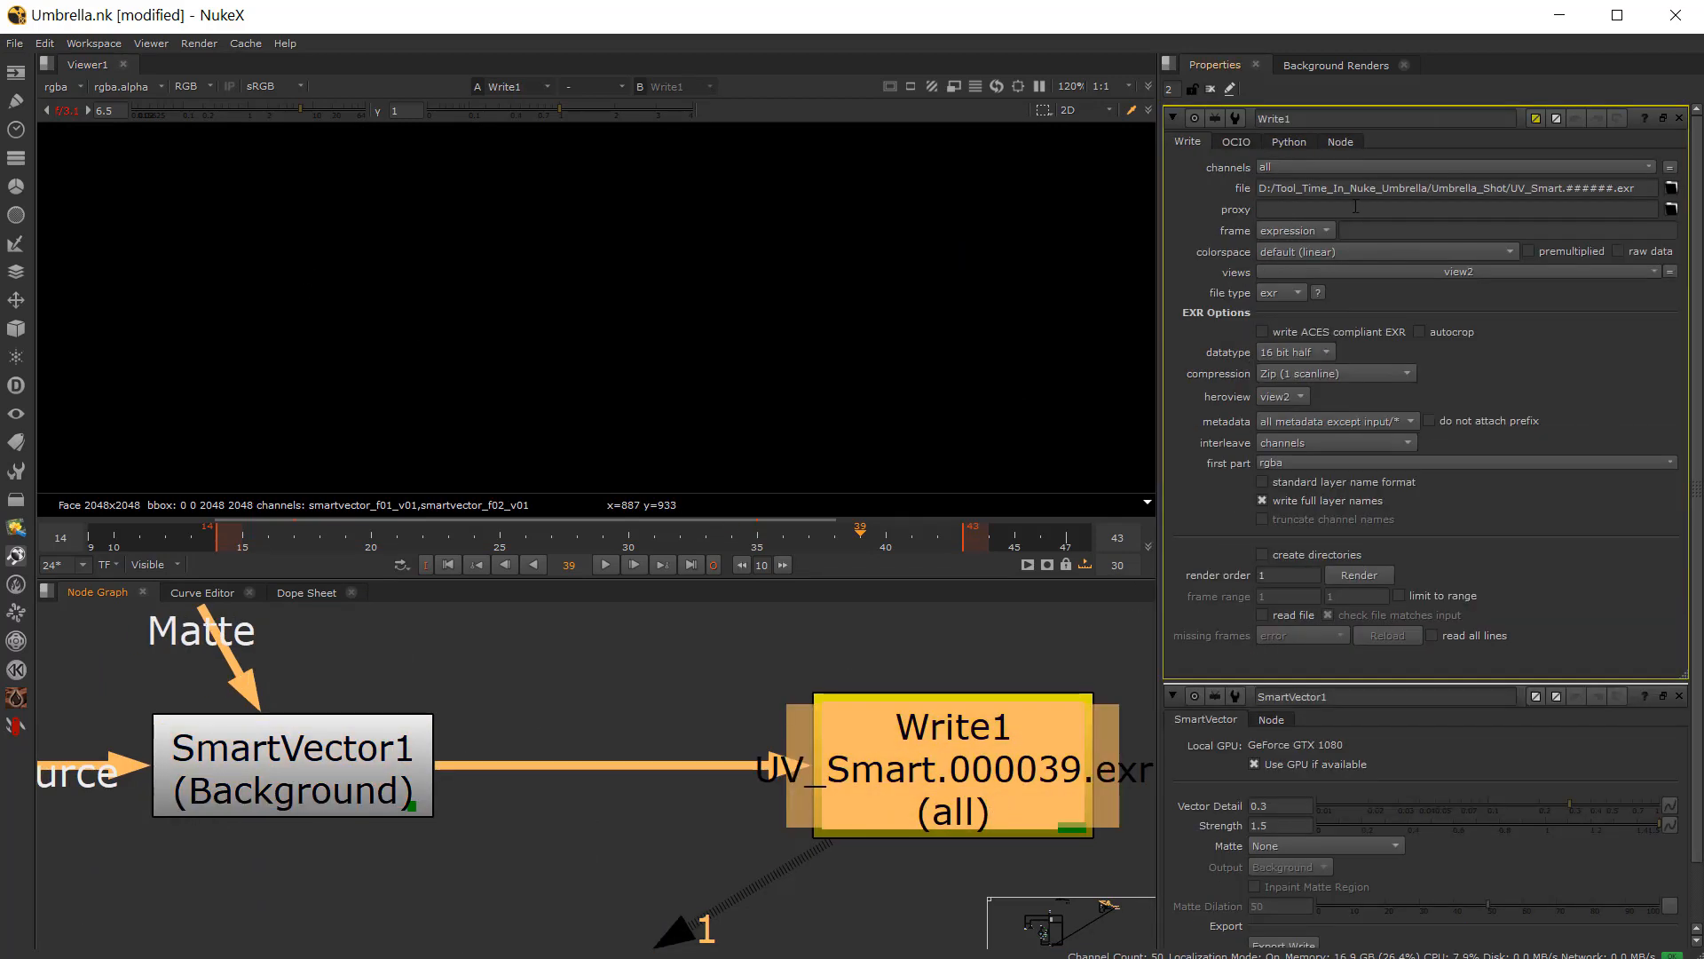
{"action": "scroll", "coordinate": [559, 711], "scroll_direction": "down", "scroll_amount": 7}
{"action": "scroll", "coordinate": [223, 829], "scroll_direction": "up", "scroll_amount": 1}
{"action": "middle_click_drag", "start_coordinate": [223, 829], "coordinate": [721, 801]}
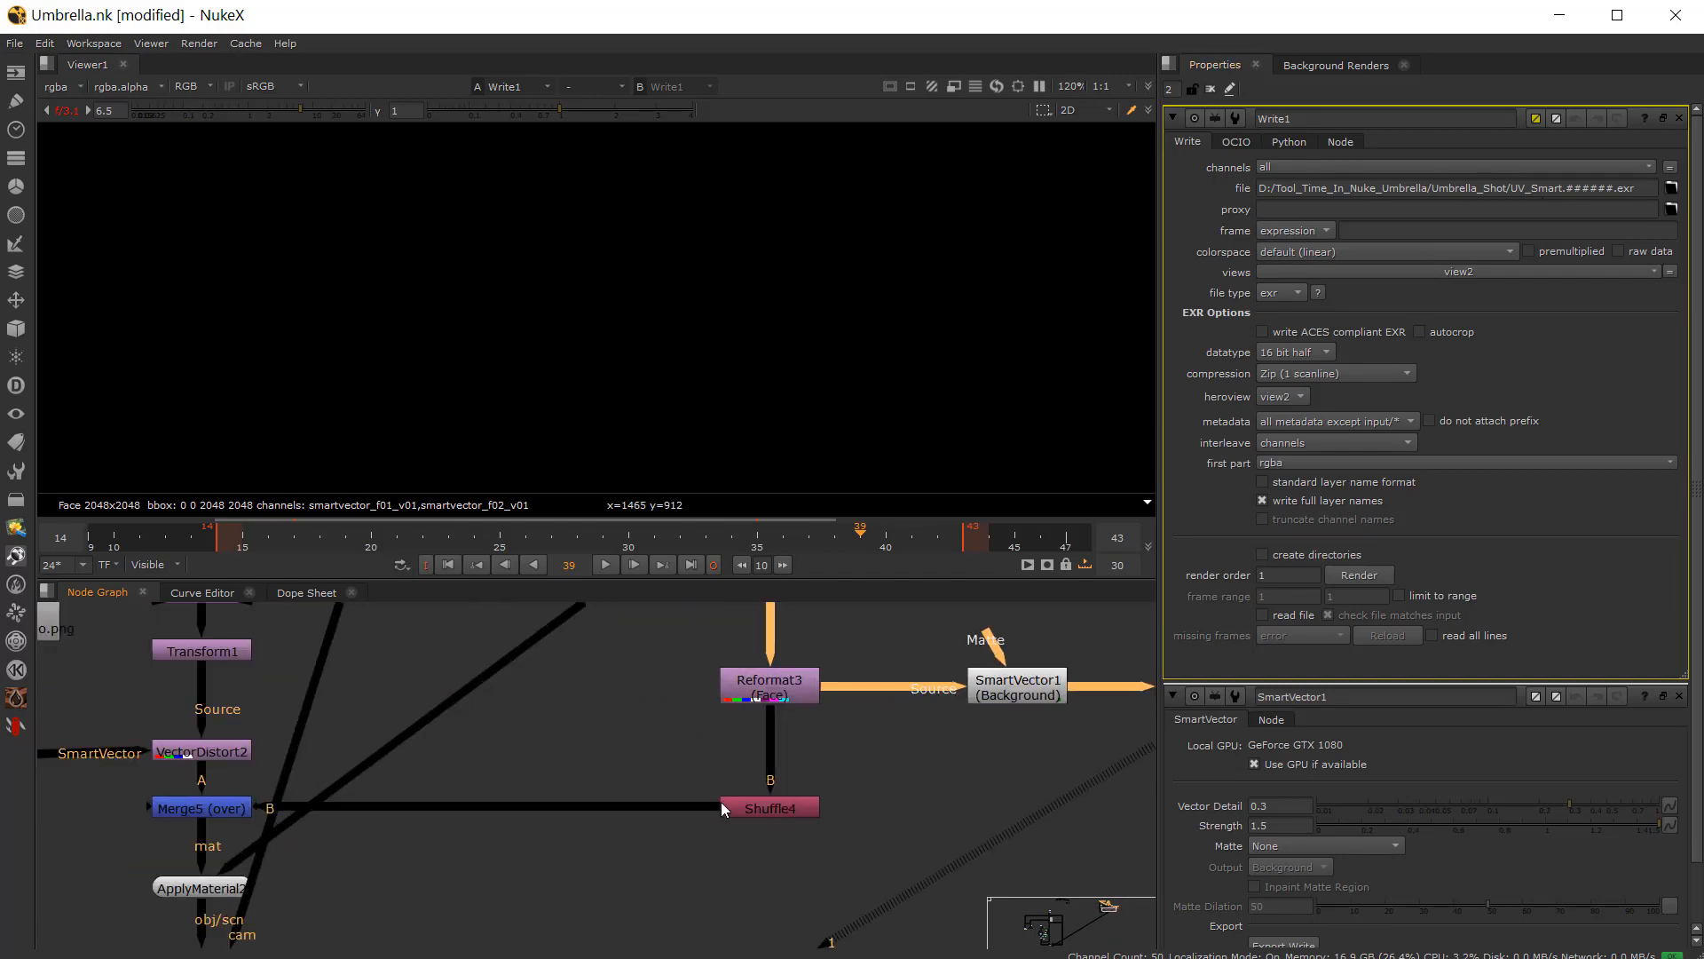
Step: Inspect the outputs of Reformat2, Transform1, VectorDistort2 and Merge5 in the tattoo branch in the viewer
{"action": "scroll", "coordinate": [974, 836], "scroll_direction": "up", "scroll_amount": 1}
{"action": "middle_click_drag", "start_coordinate": [515, 828], "coordinate": [1019, 834]}
{"action": "middle_click_drag", "start_coordinate": [387, 827], "coordinate": [380, 881]}
{"action": "scroll", "coordinate": [381, 881], "scroll_direction": "down", "scroll_amount": 2}
{"action": "scroll", "coordinate": [482, 672], "scroll_direction": "up", "scroll_amount": 3}
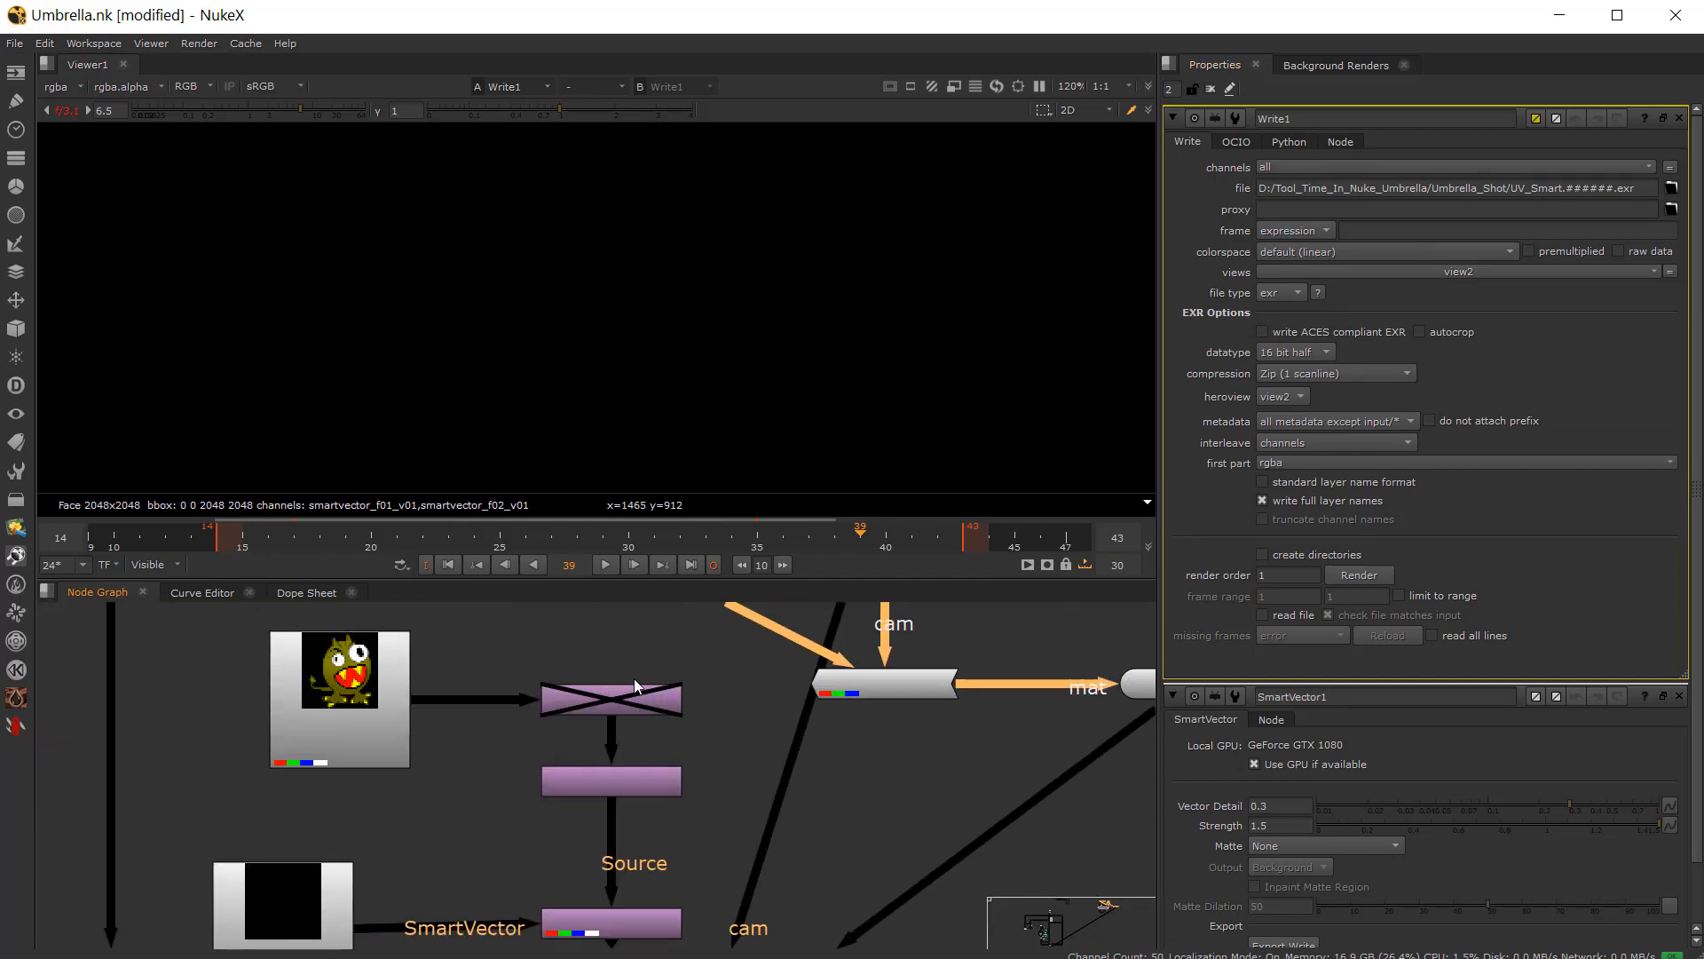
{"action": "left_click", "coordinate": [645, 695]}
{"action": "key", "text": "1"}
{"action": "middle_click_drag", "start_coordinate": [608, 823], "coordinate": [603, 755]}
{"action": "scroll", "coordinate": [602, 719], "scroll_direction": "up", "scroll_amount": 3}
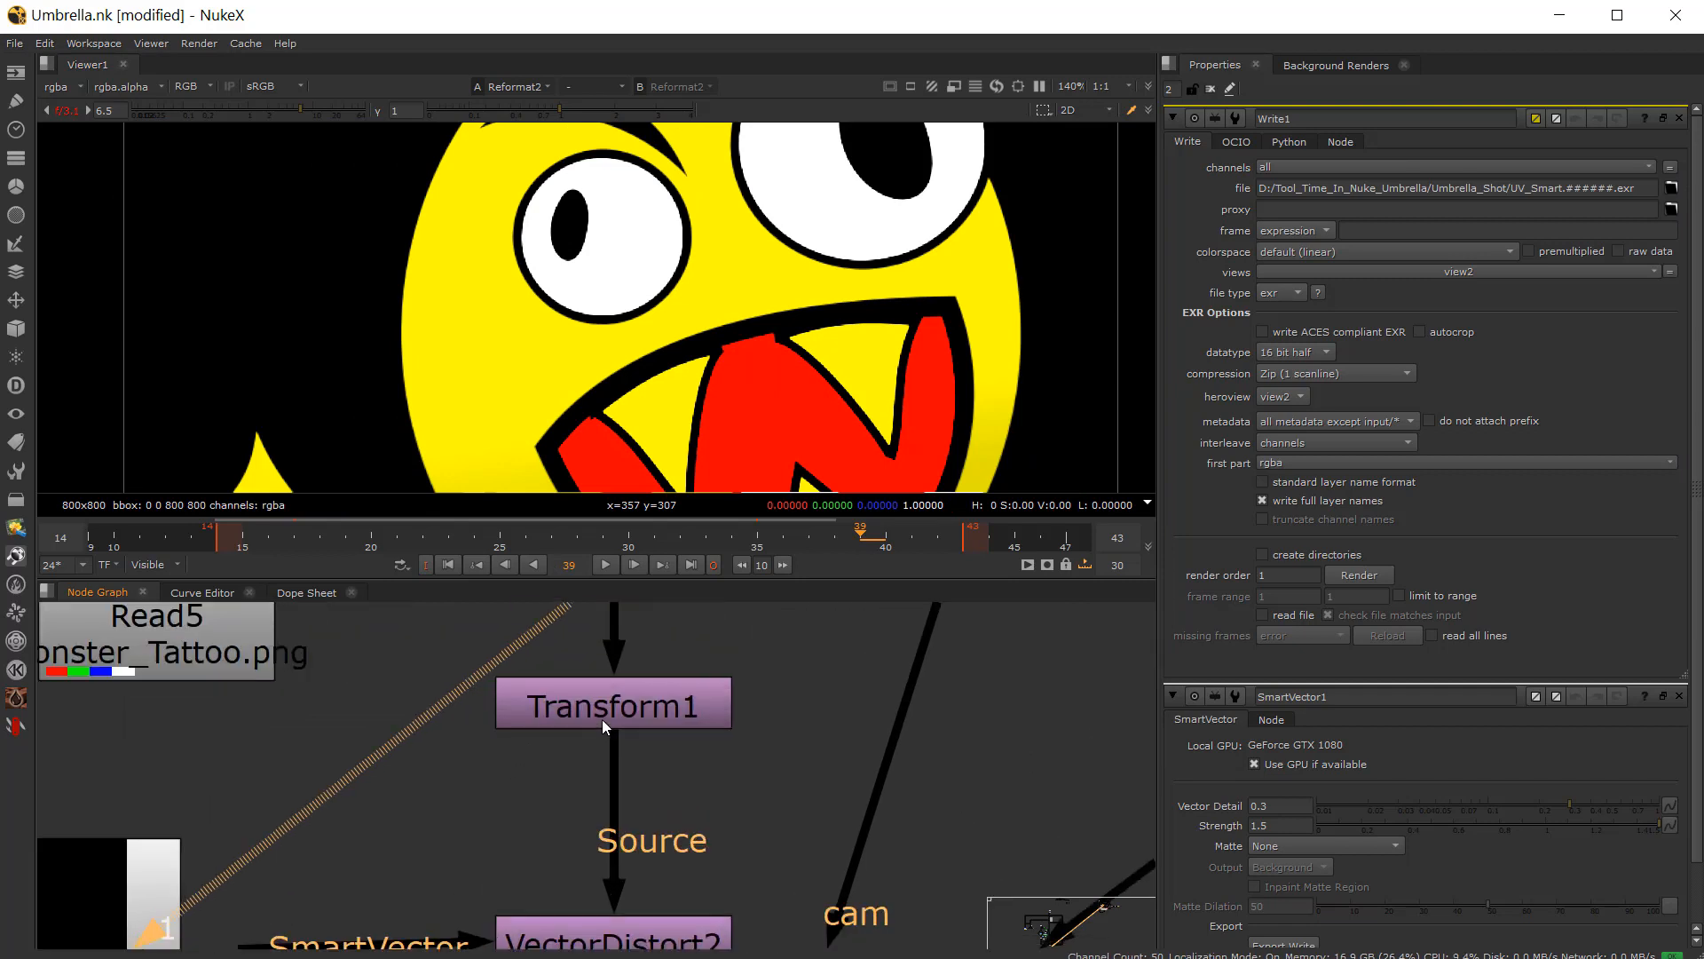
{"action": "left_click", "coordinate": [602, 718]}
{"action": "key", "text": "1"}
{"action": "scroll", "coordinate": [632, 451], "scroll_direction": "down", "scroll_amount": 2}
{"action": "middle_click_drag", "start_coordinate": [634, 858], "coordinate": [635, 754]}
{"action": "left_click", "coordinate": [637, 839]}
{"action": "key", "text": "1"}
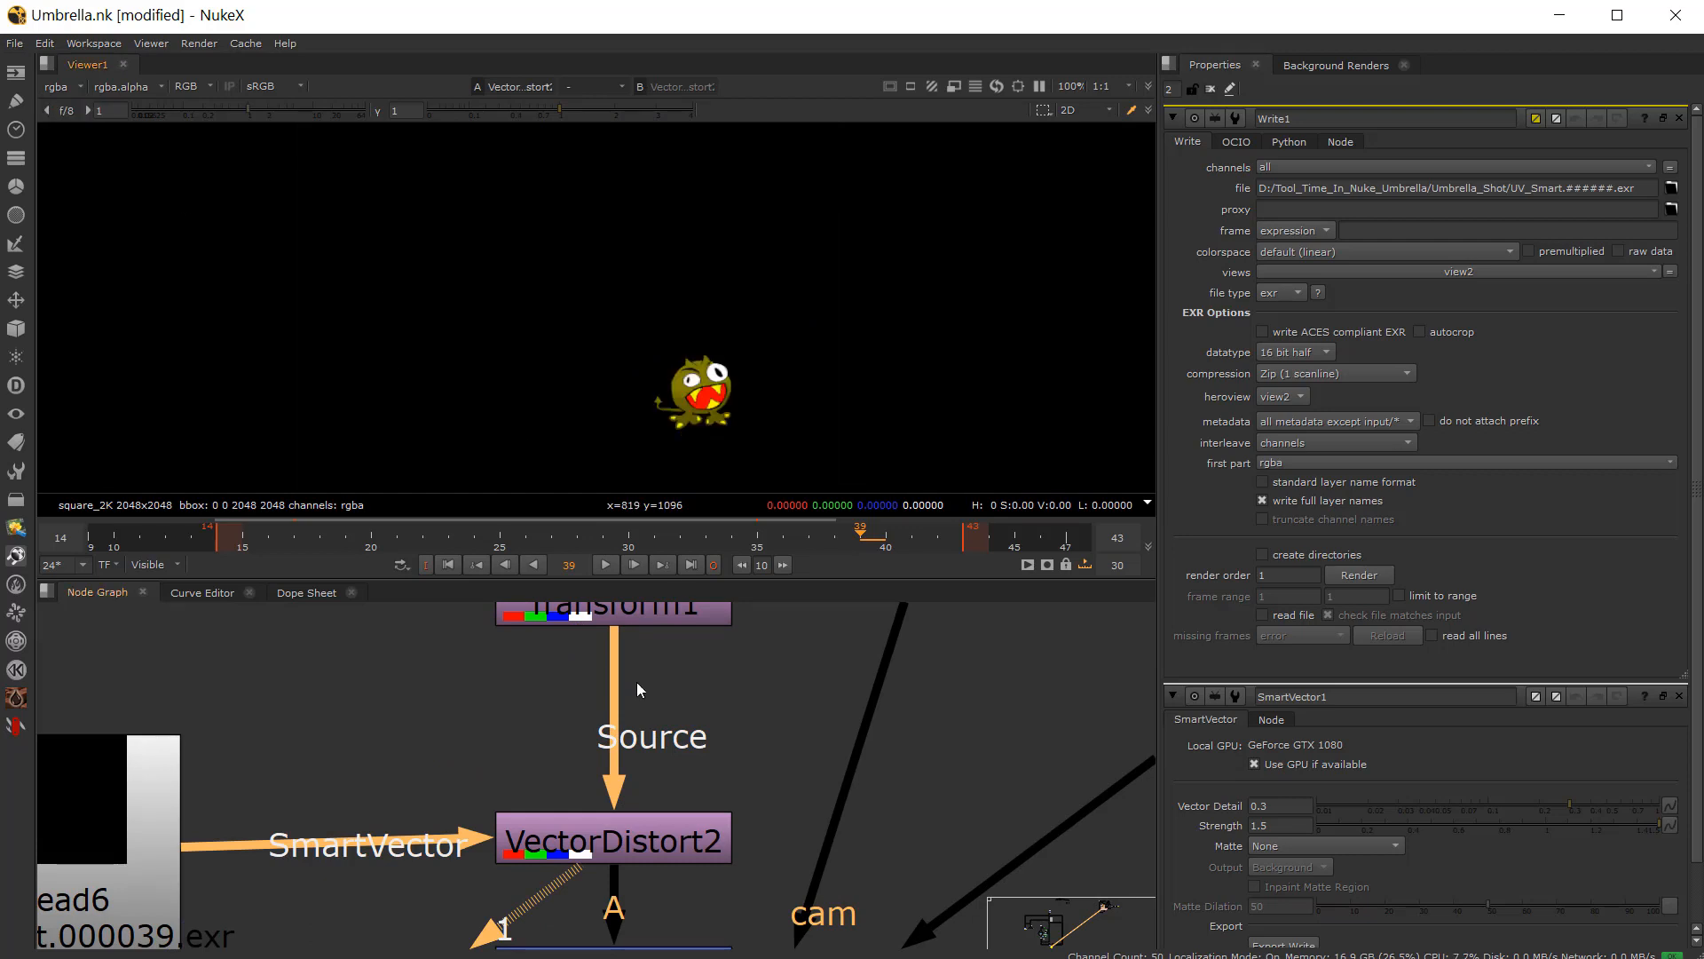
{"action": "scroll", "coordinate": [483, 685], "scroll_direction": "down", "scroll_amount": 6}
{"action": "scroll", "coordinate": [523, 732], "scroll_direction": "up", "scroll_amount": 5}
{"action": "left_click", "coordinate": [524, 731]}
{"action": "key", "text": "1"}
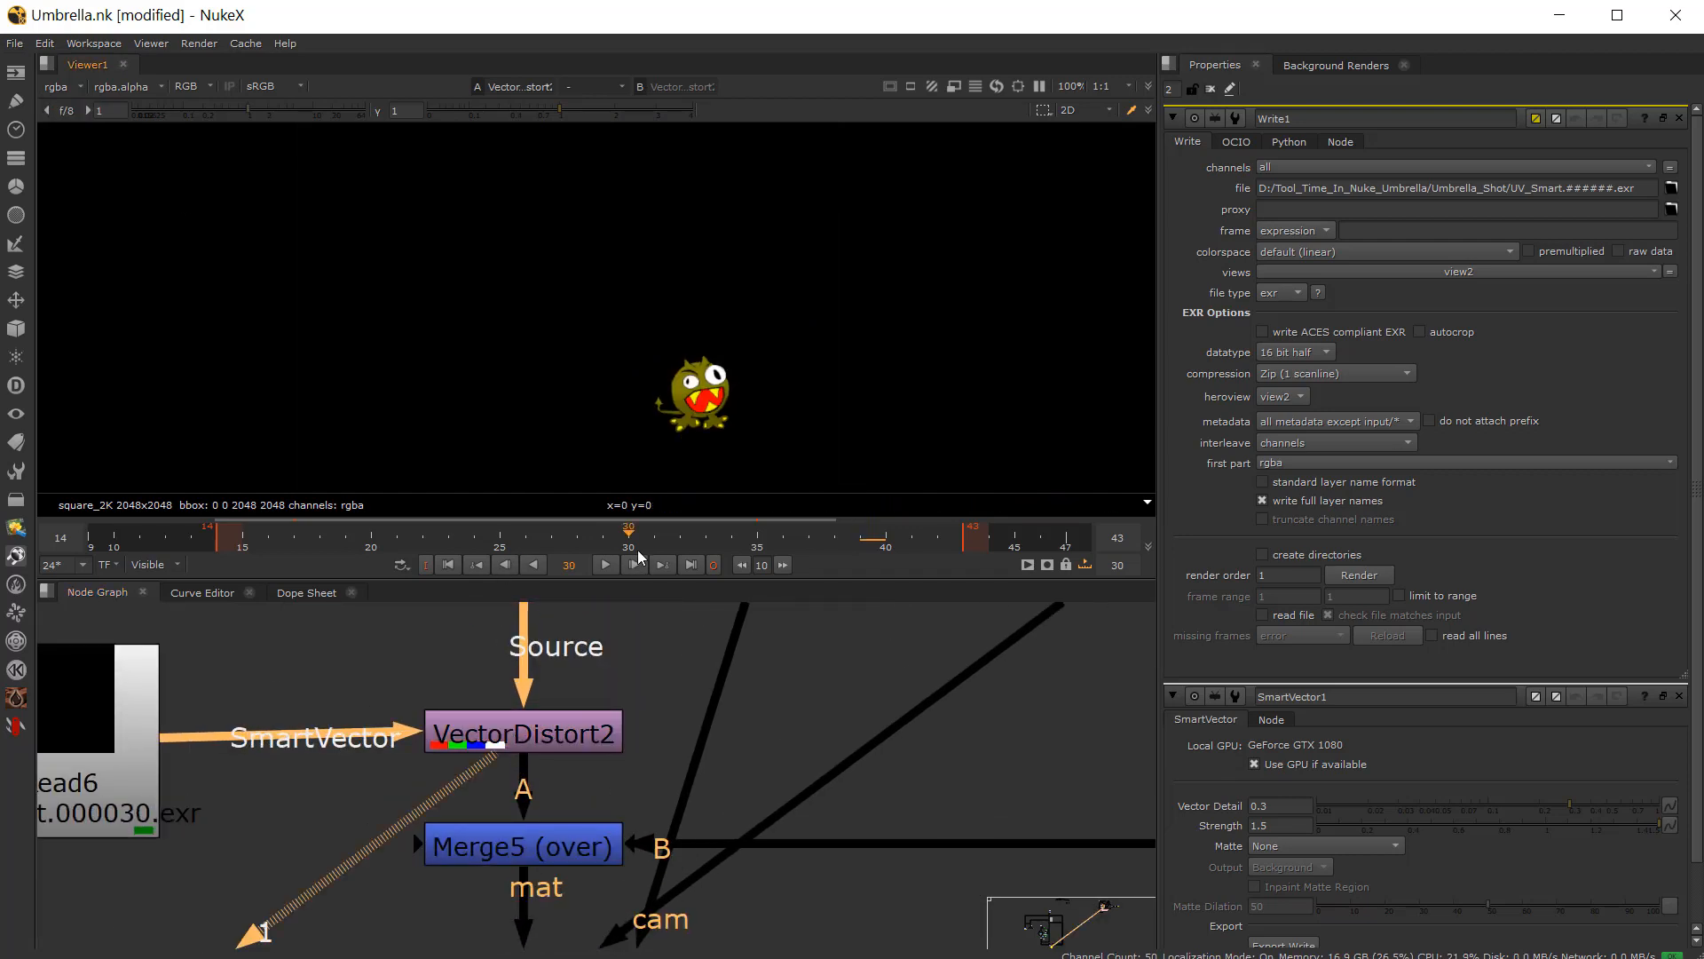
{"action": "scroll", "coordinate": [626, 692], "scroll_direction": "down", "scroll_amount": 2}
{"action": "scroll", "coordinate": [611, 801], "scroll_direction": "up", "scroll_amount": 3}
{"action": "scroll", "coordinate": [691, 797], "scroll_direction": "down", "scroll_amount": 5}
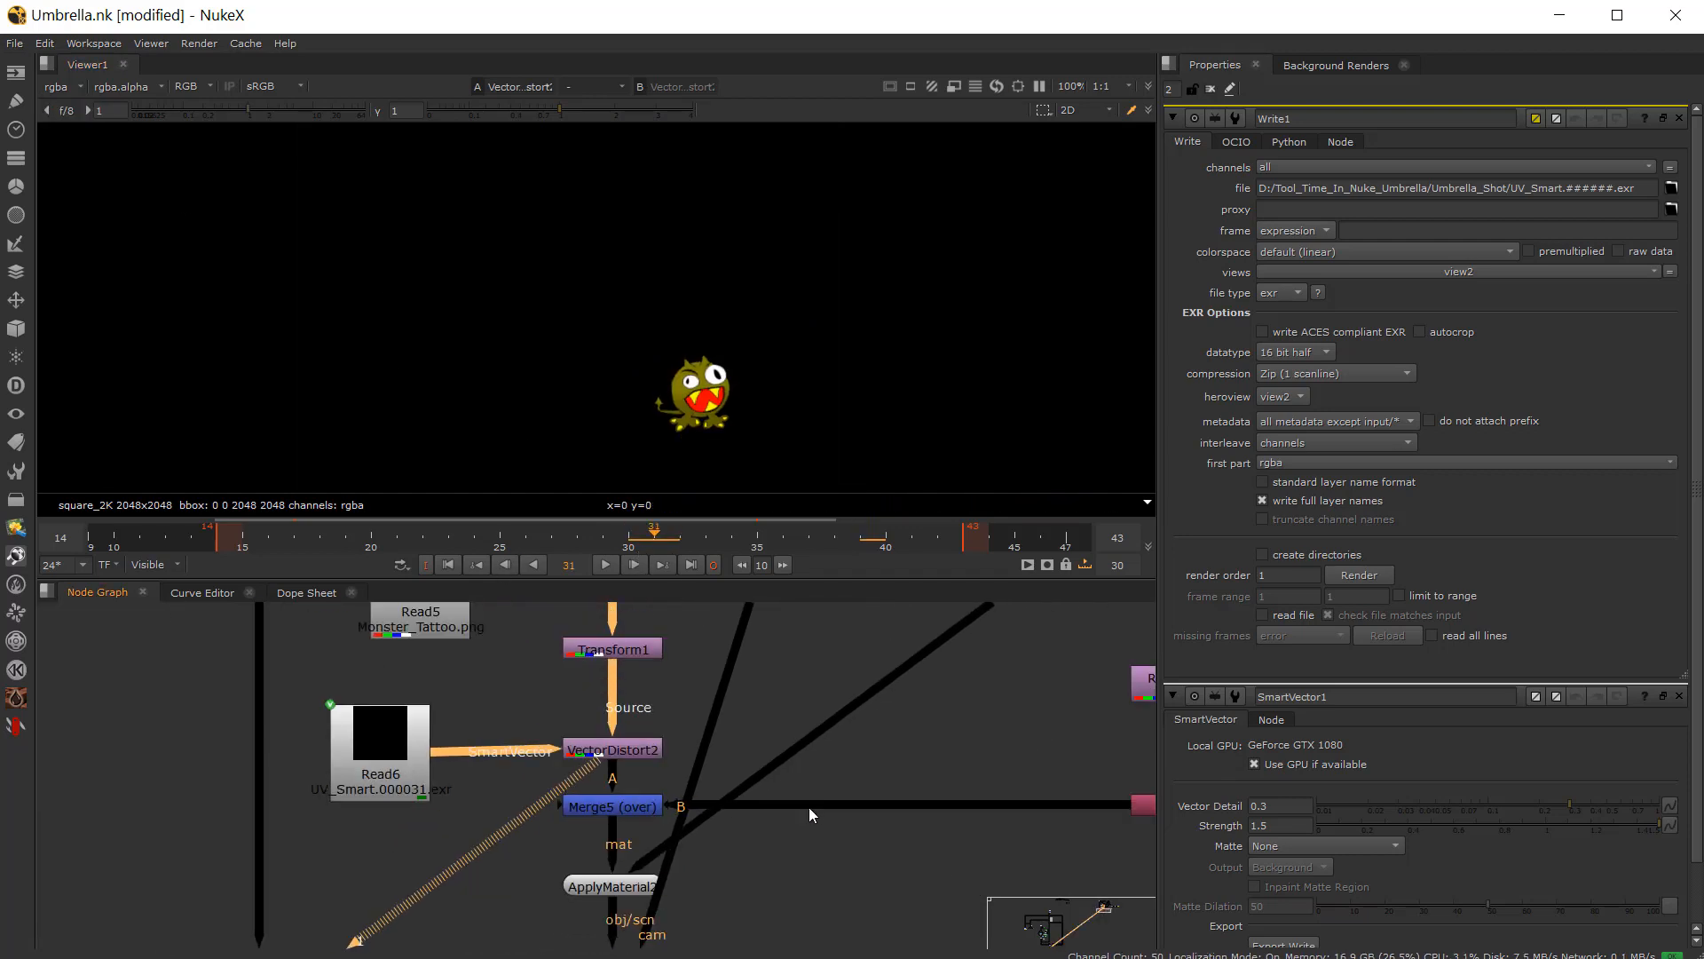
{"action": "middle_click_drag", "start_coordinate": [808, 807], "coordinate": [518, 784]}
{"action": "left_click", "coordinate": [362, 789]}
{"action": "key", "text": "1"}
Step: Disable Shuffle4 and play back the Merge5 tattoo composite over the face UV in the viewer
{"action": "double_click", "coordinate": [895, 783]}
{"action": "key", "text": "d"}
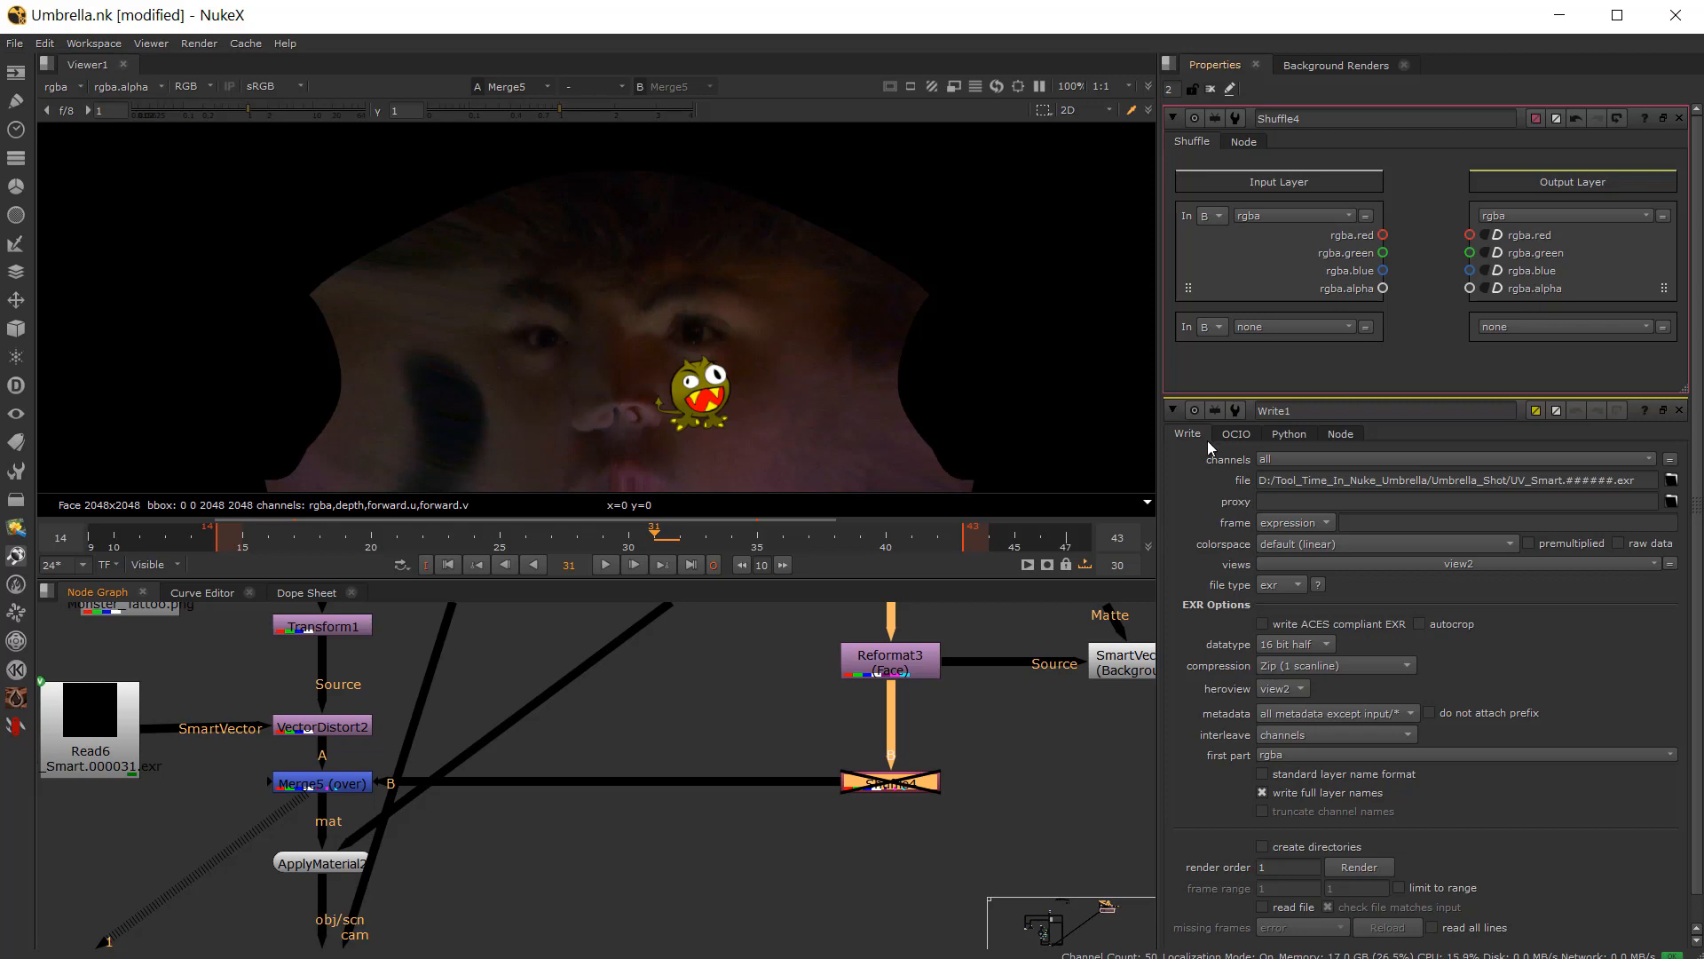
{"action": "scroll", "coordinate": [365, 817], "scroll_direction": "up", "scroll_amount": 3}
{"action": "scroll", "coordinate": [696, 416], "scroll_direction": "up", "scroll_amount": 4}
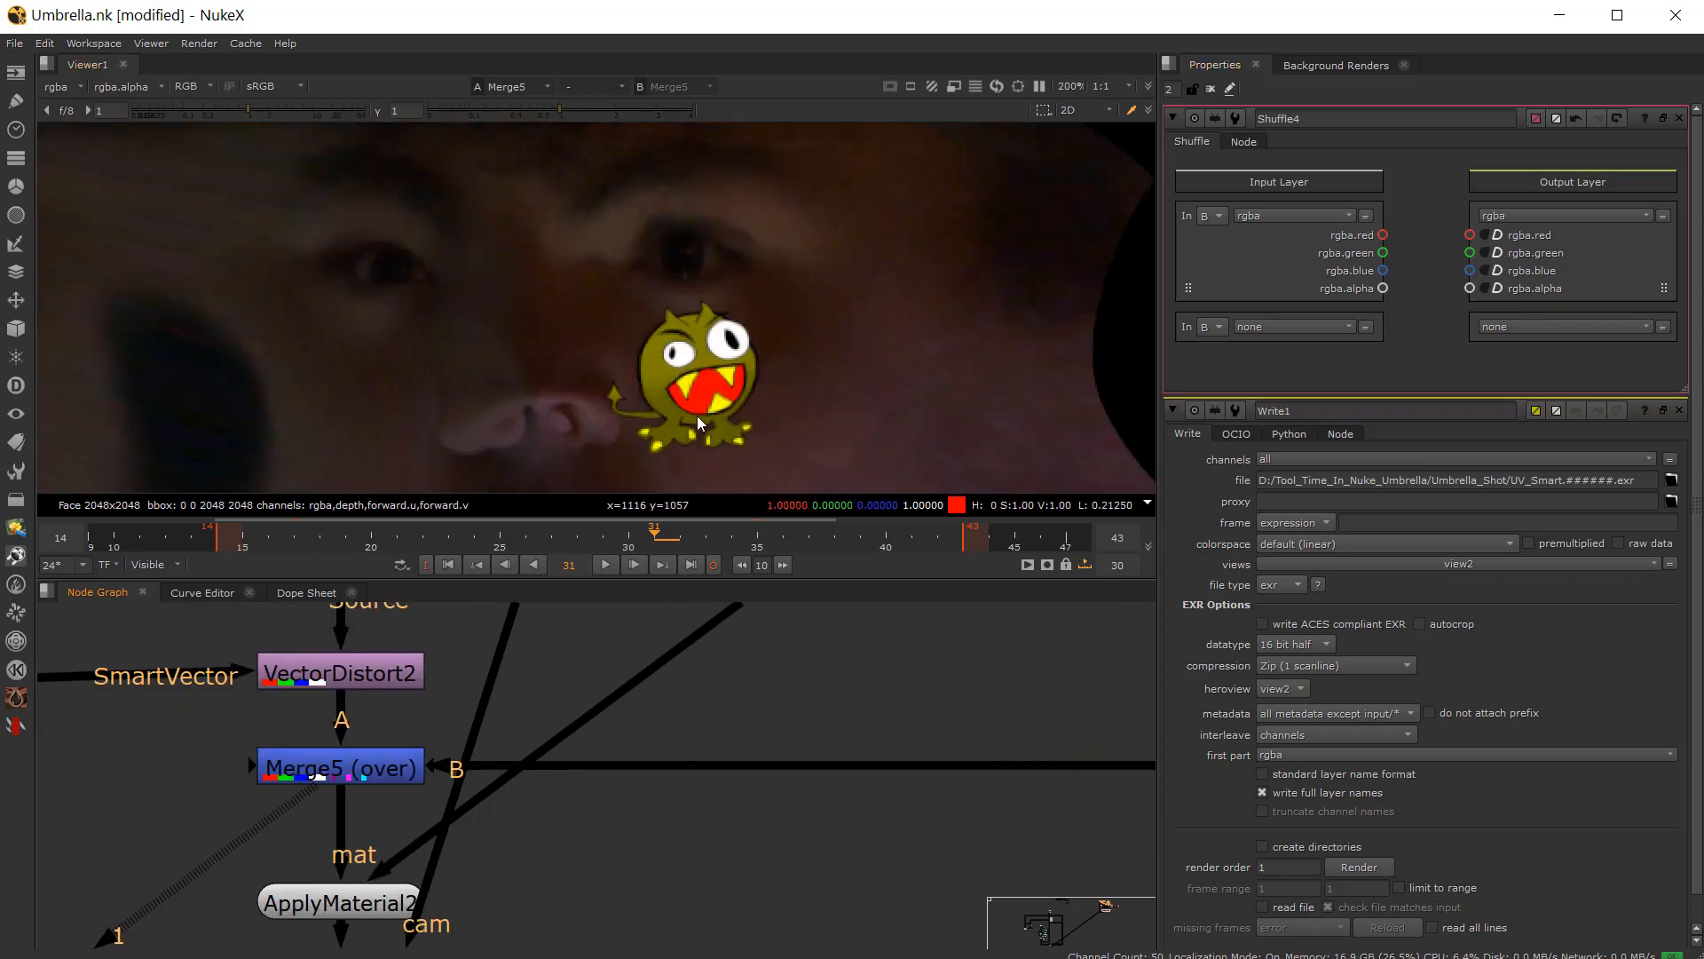
{"action": "scroll", "coordinate": [704, 359], "scroll_direction": "down", "scroll_amount": 5}
{"action": "middle_click_drag", "start_coordinate": [696, 415], "coordinate": [638, 369]}
{"action": "scroll", "coordinate": [622, 382], "scroll_direction": "up", "scroll_amount": 2}
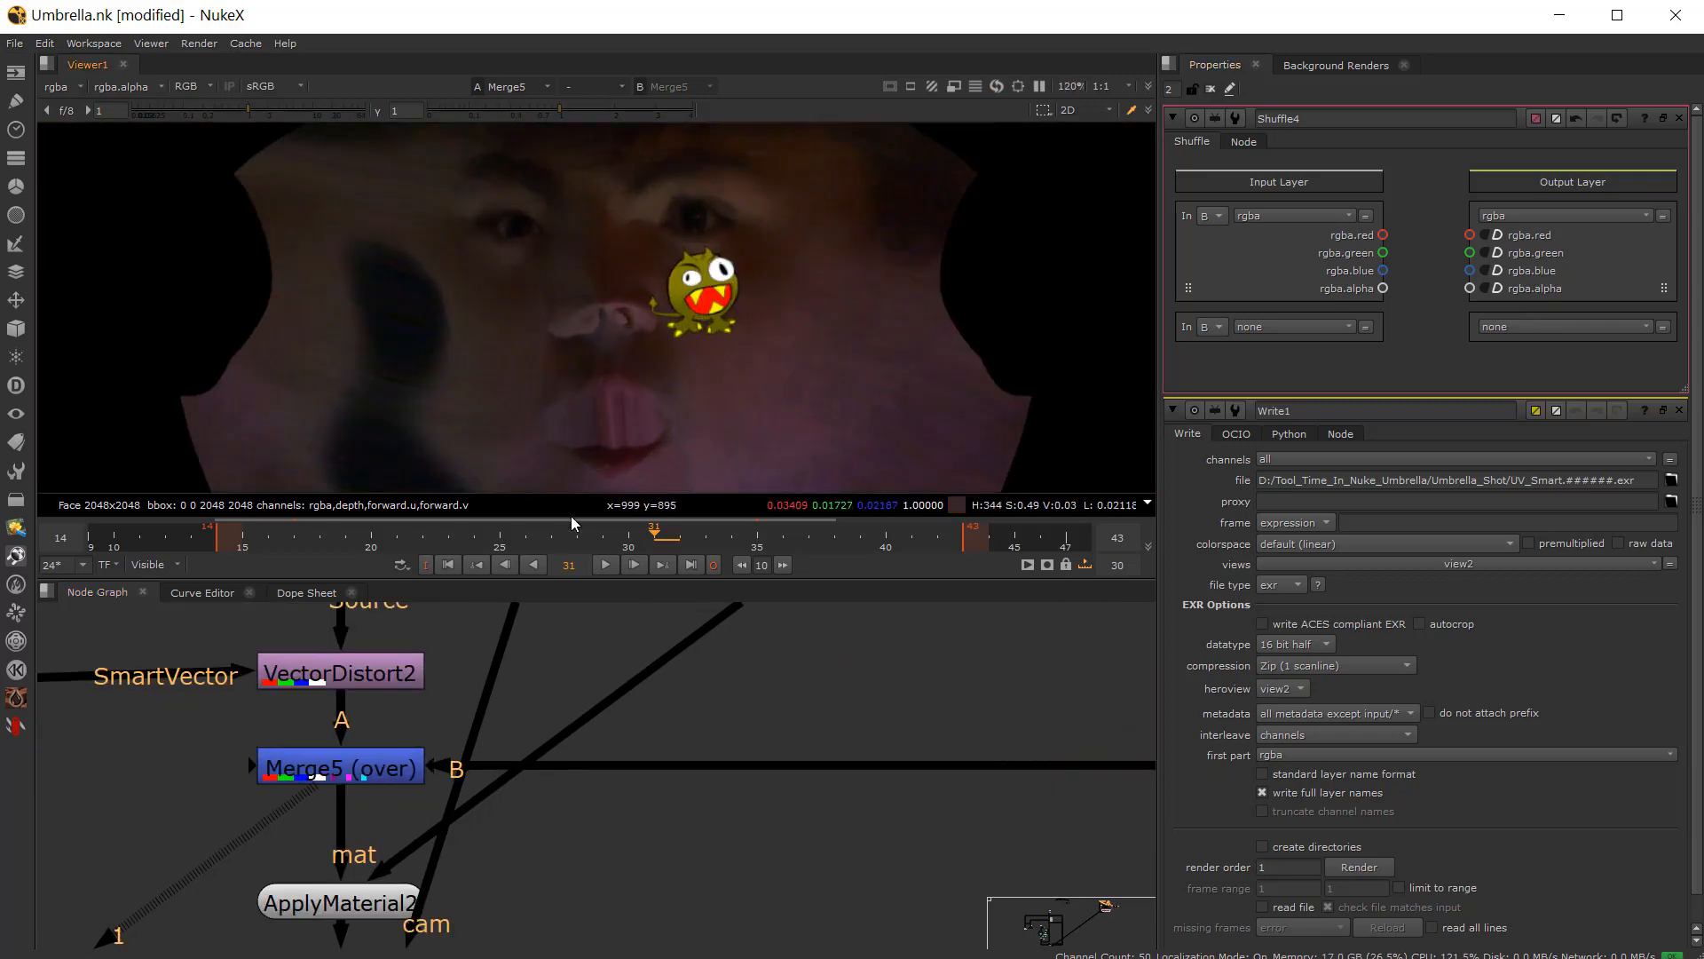
{"action": "left_click", "coordinate": [610, 568]}
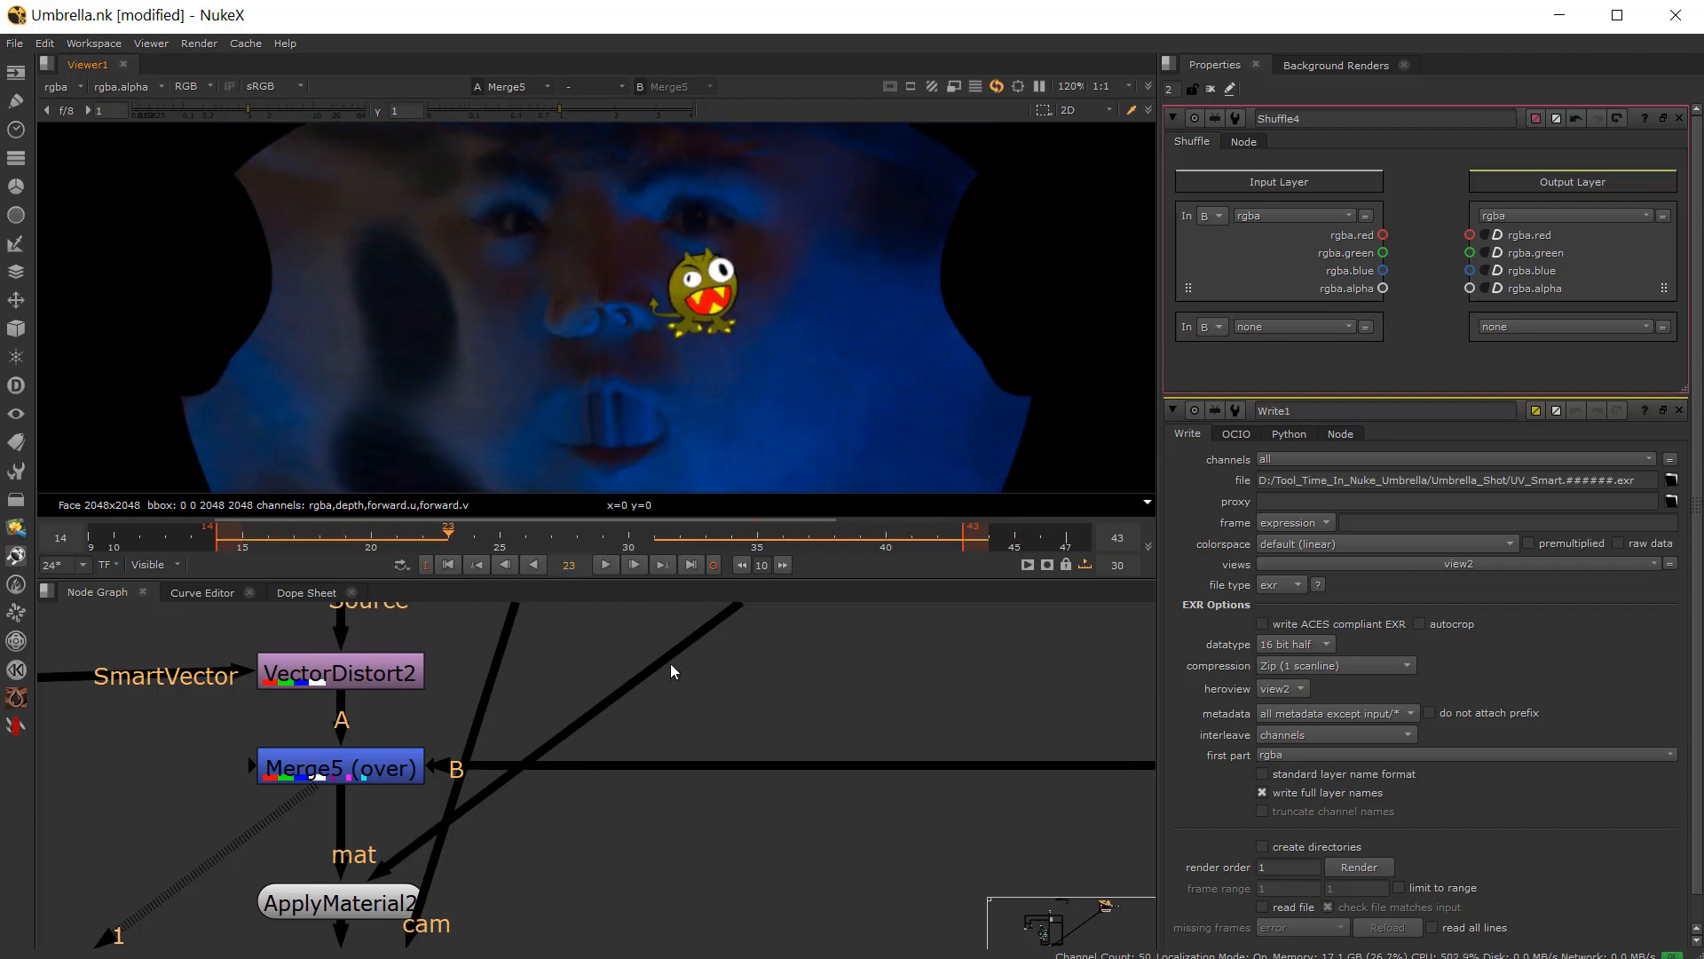
Step: Open Write1's properties and render the UV_Smart SmartVector sequence
{"action": "scroll", "coordinate": [670, 663], "scroll_direction": "down", "scroll_amount": 5}
{"action": "scroll", "coordinate": [636, 646], "scroll_direction": "up", "scroll_amount": 5}
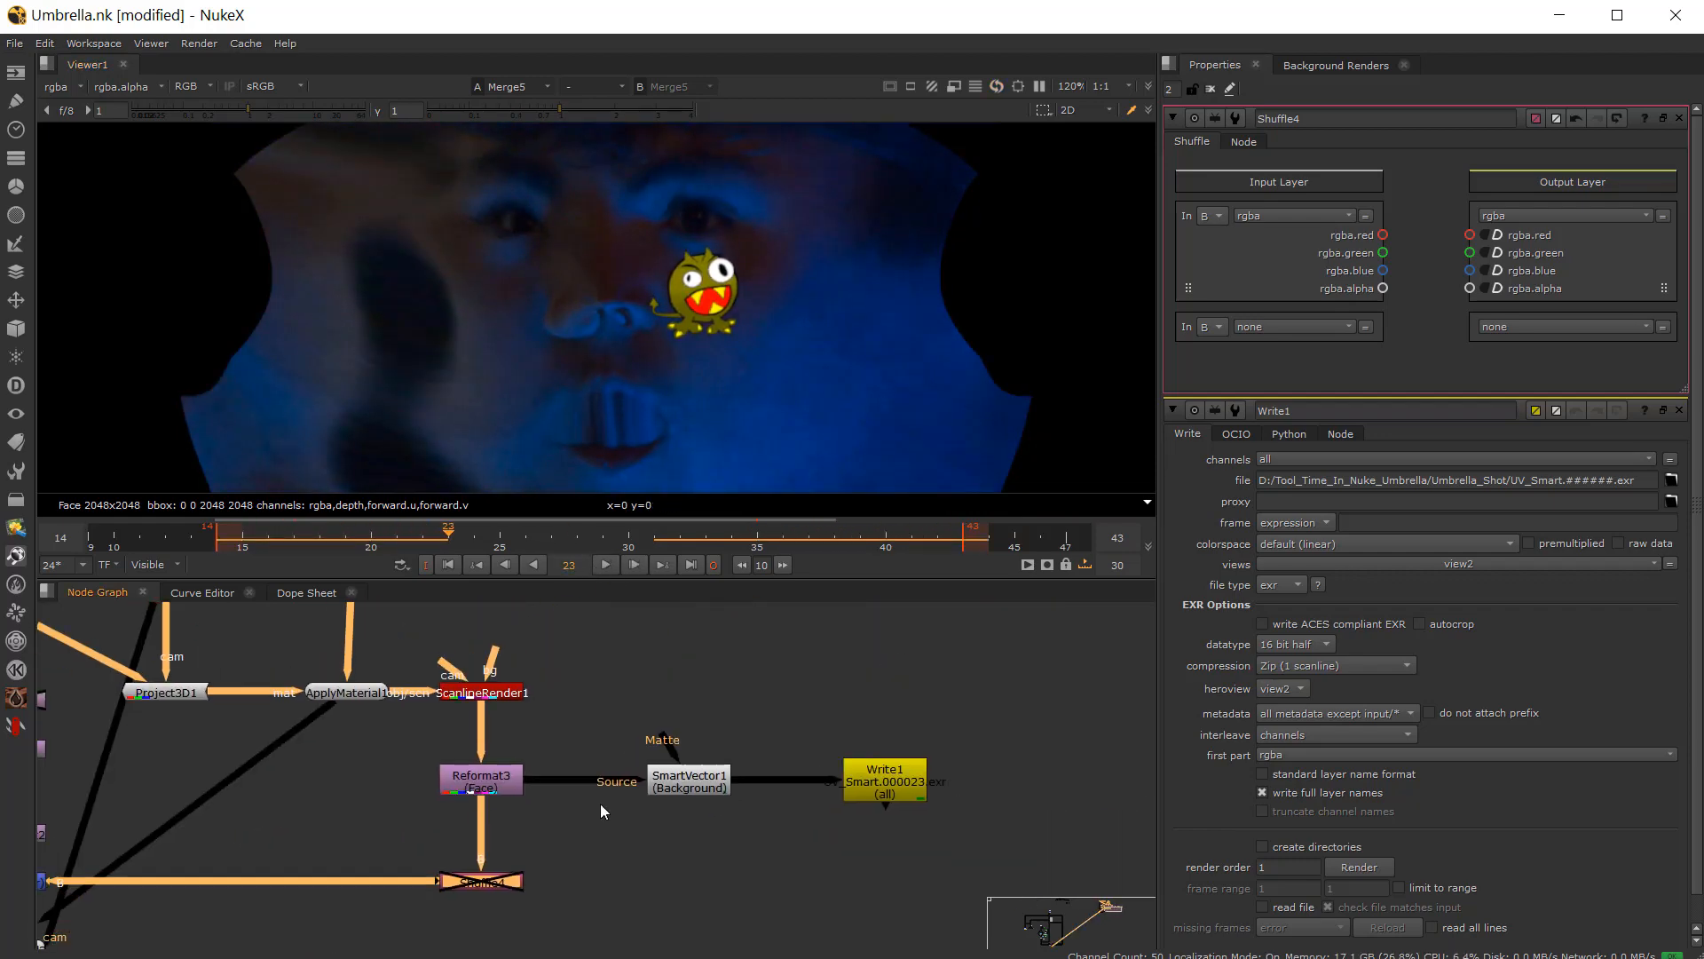
{"action": "scroll", "coordinate": [692, 790], "scroll_direction": "up", "scroll_amount": 2}
{"action": "double_click", "coordinate": [966, 792]}
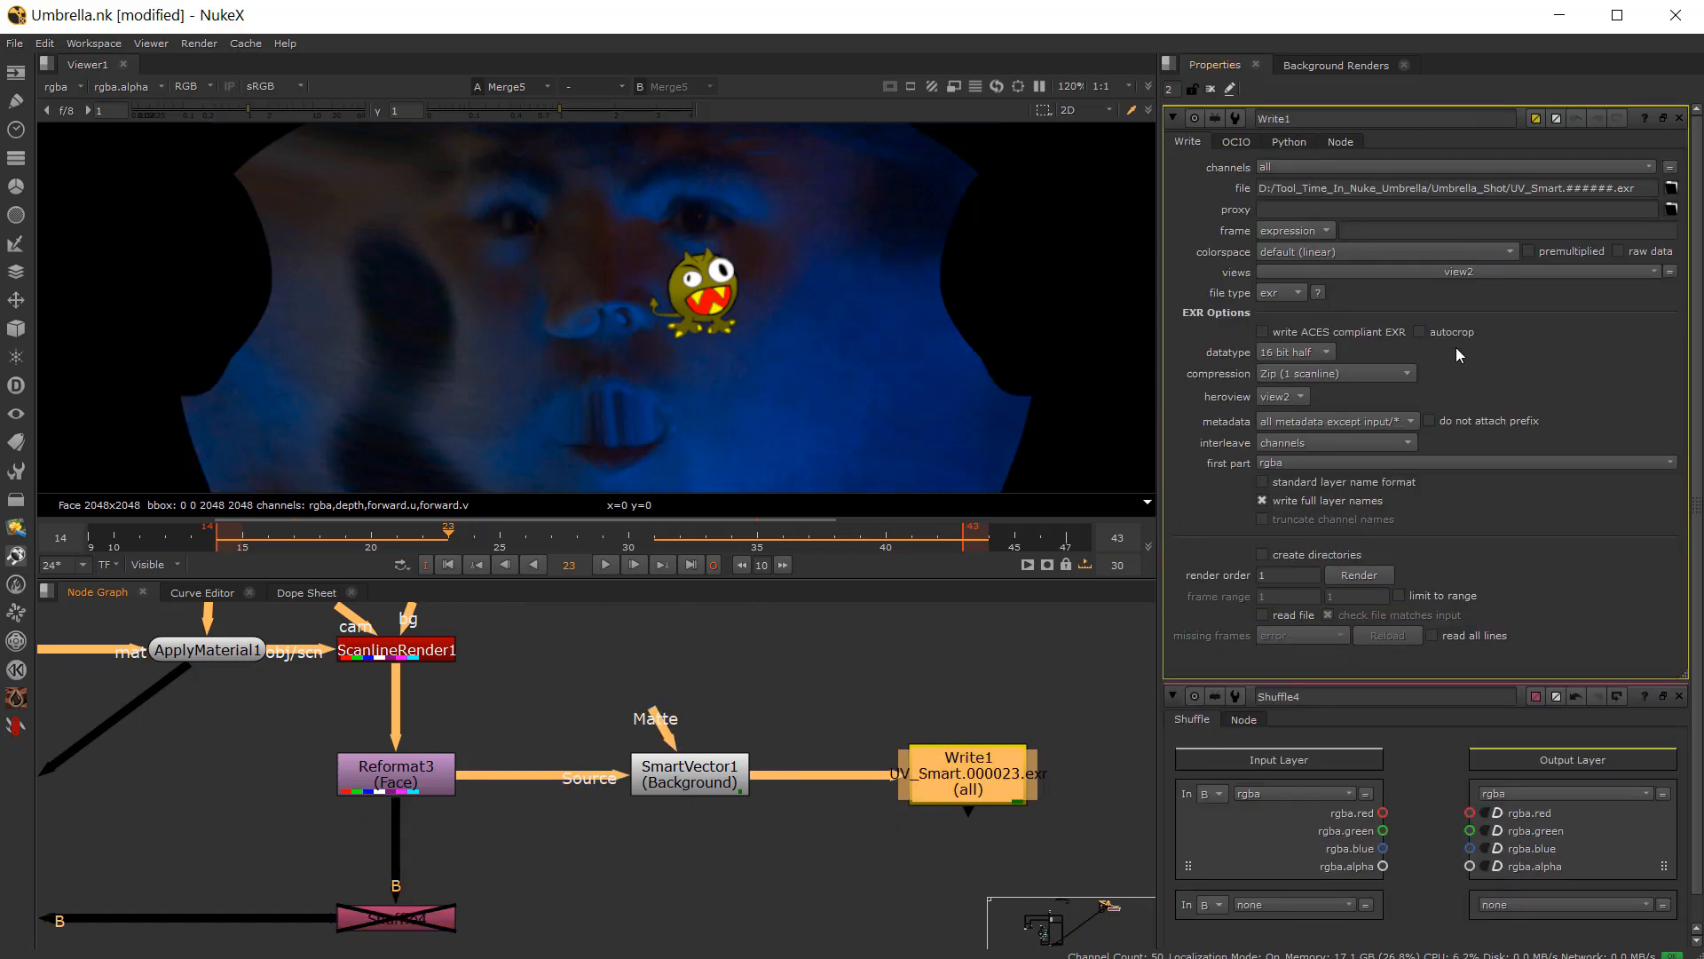
{"action": "left_click", "coordinate": [1359, 575]}
{"action": "left_click", "coordinate": [970, 519]}
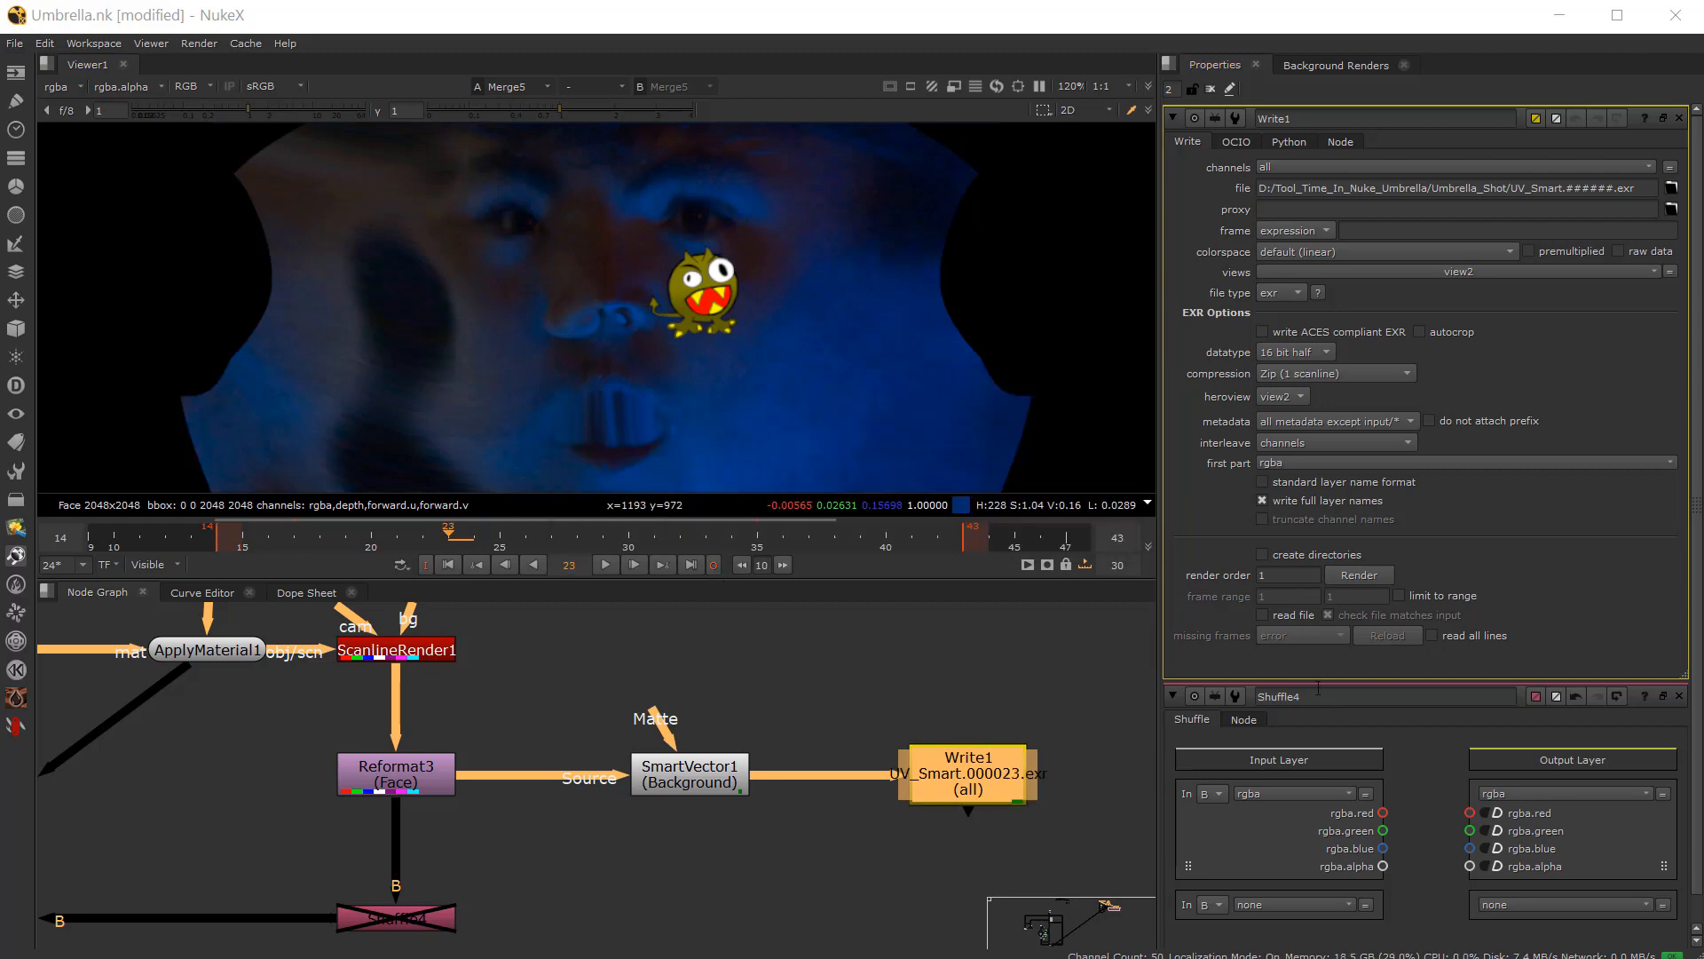
Step: Open the Read6 properties for the rendered sequence and play back the Merge5 result
{"action": "scroll", "coordinate": [482, 822], "scroll_direction": "down", "scroll_amount": 3}
{"action": "middle_click_drag", "start_coordinate": [503, 840], "coordinate": [777, 771]}
{"action": "middle_click_drag", "start_coordinate": [422, 826], "coordinate": [507, 795]}
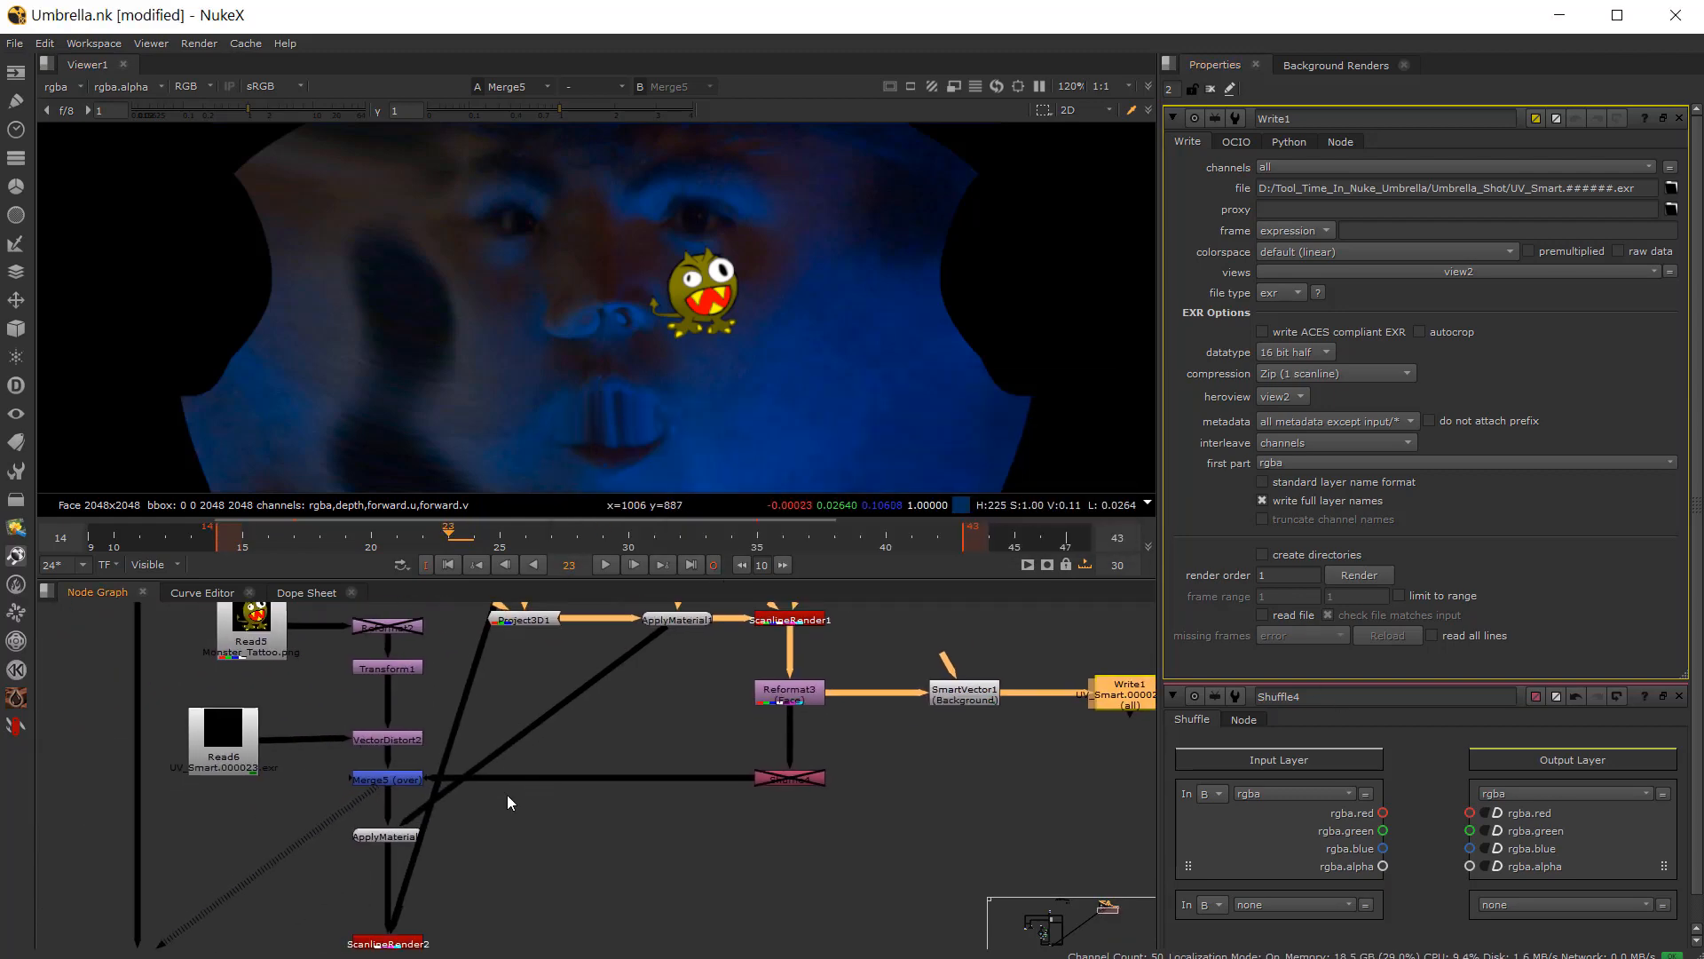
{"action": "scroll", "coordinate": [266, 721], "scroll_direction": "up", "scroll_amount": 3}
{"action": "double_click", "coordinate": [216, 773]}
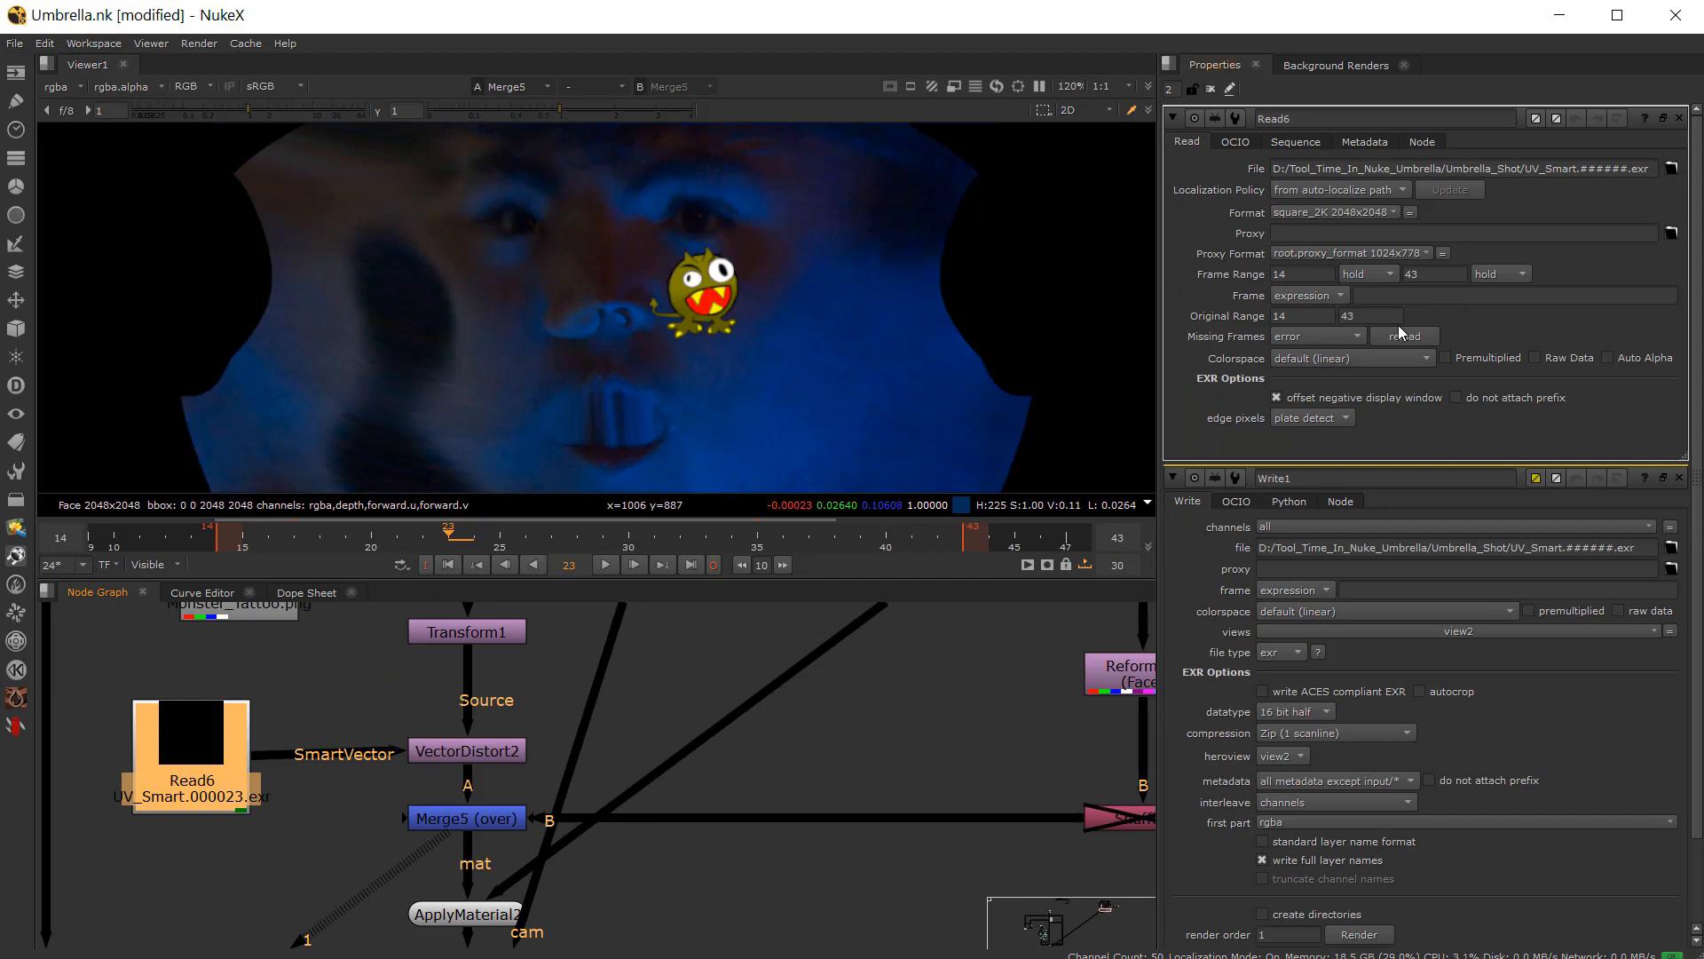
{"action": "left_click", "coordinate": [445, 816]}
{"action": "left_click", "coordinate": [601, 565]}
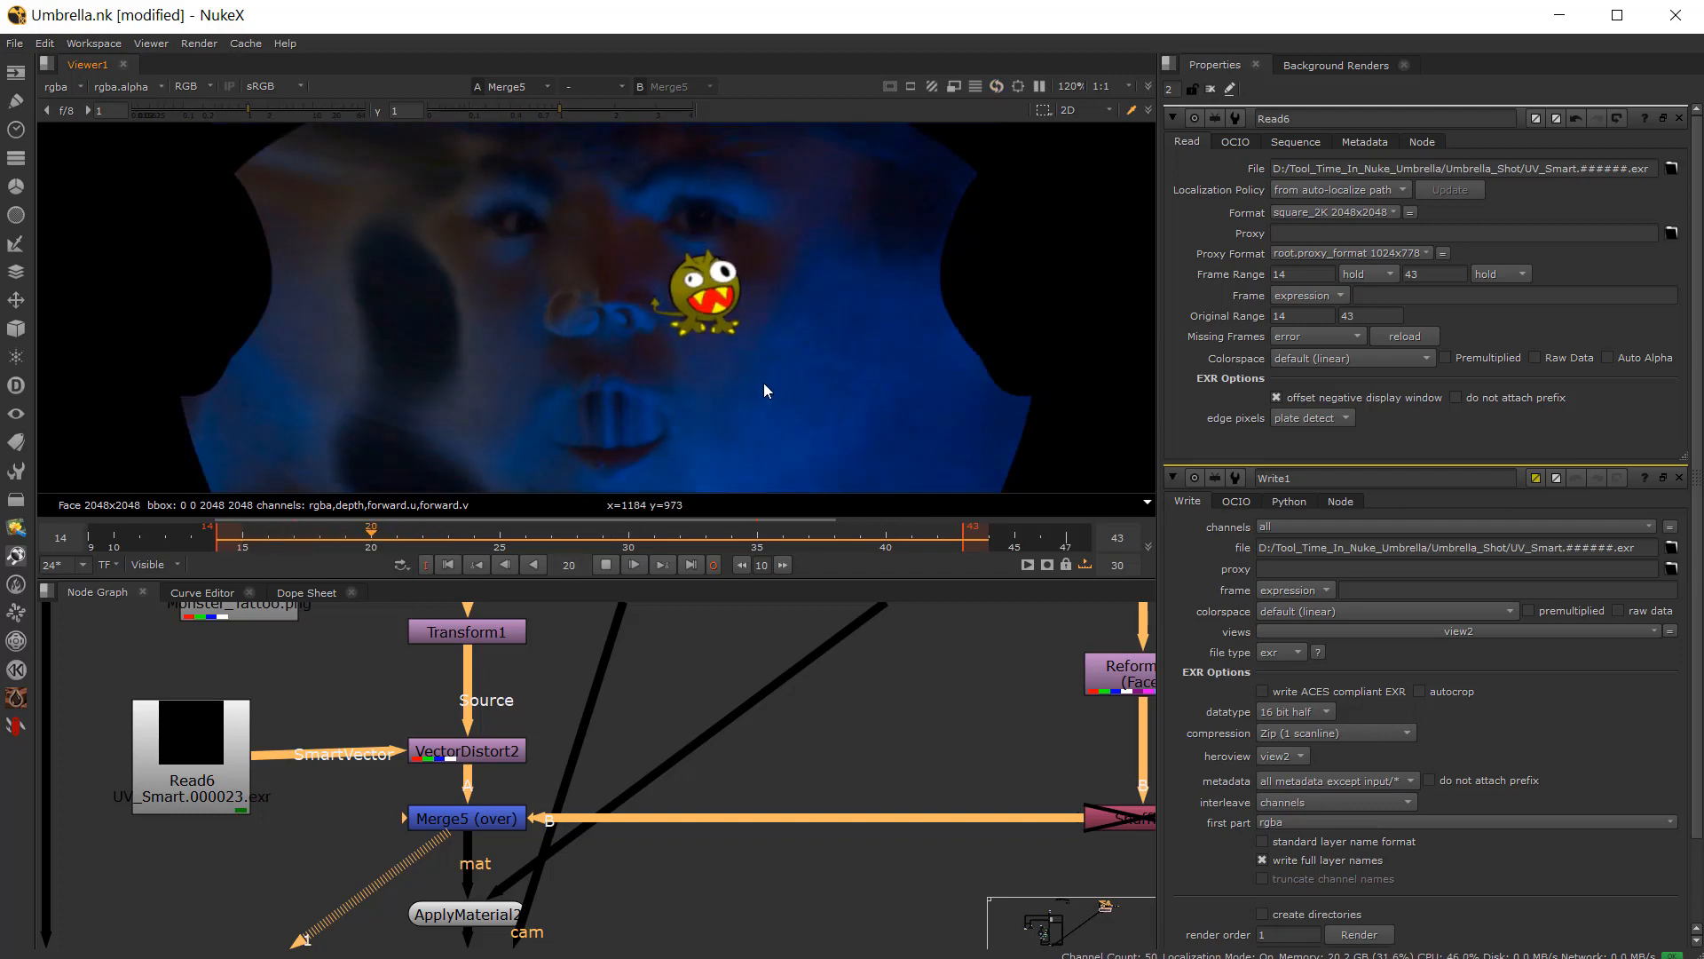
{"action": "left_click", "coordinate": [607, 564]}
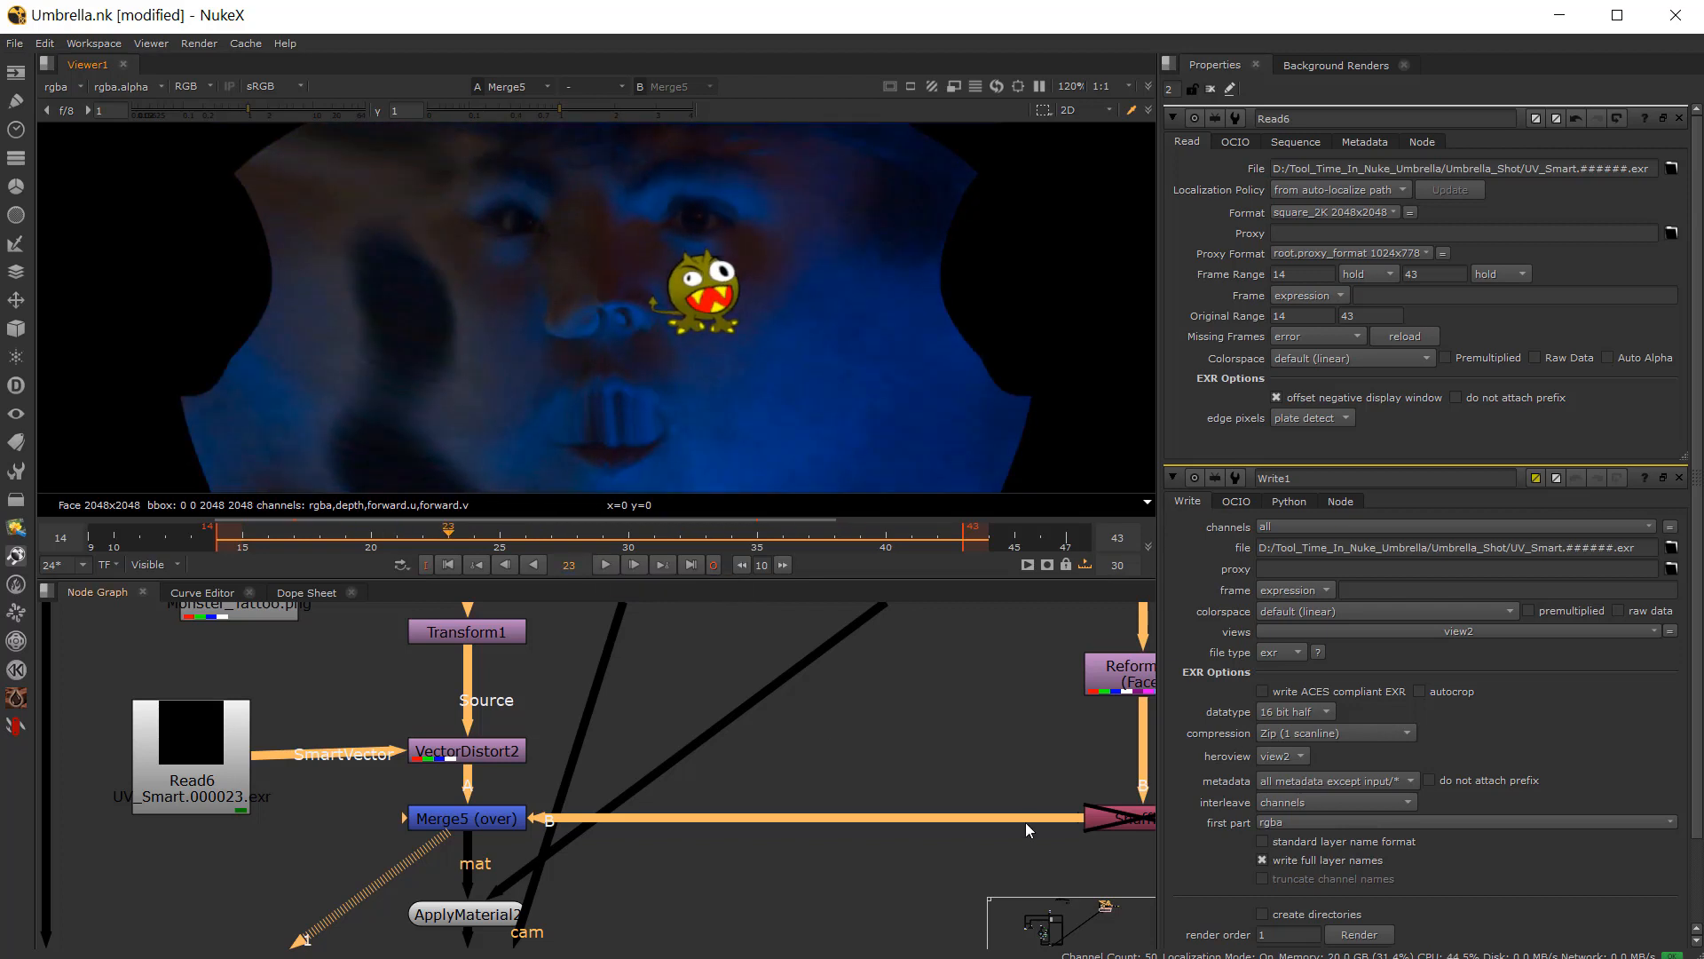
Step: Re-enable Shuffle4 and play back the tattoo alone in the viewer
{"action": "middle_click_drag", "start_coordinate": [1025, 823], "coordinate": [914, 785]}
{"action": "left_click", "coordinate": [1041, 781]}
{"action": "key", "text": "d"}
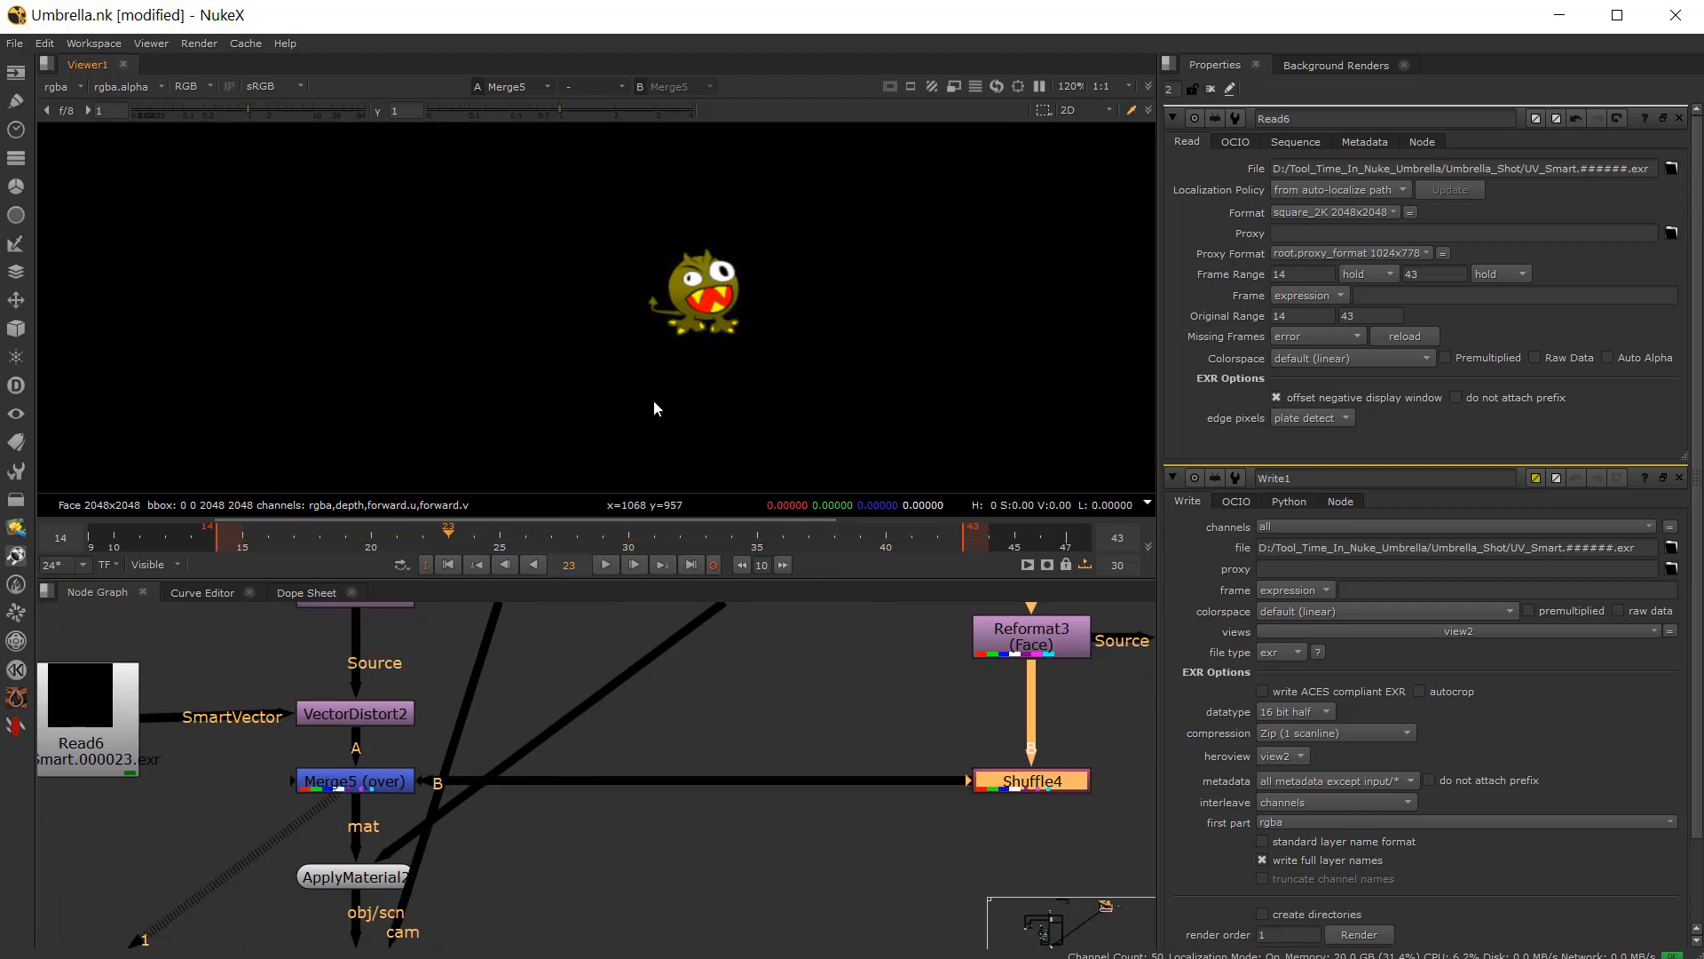
{"action": "left_click", "coordinate": [612, 562]}
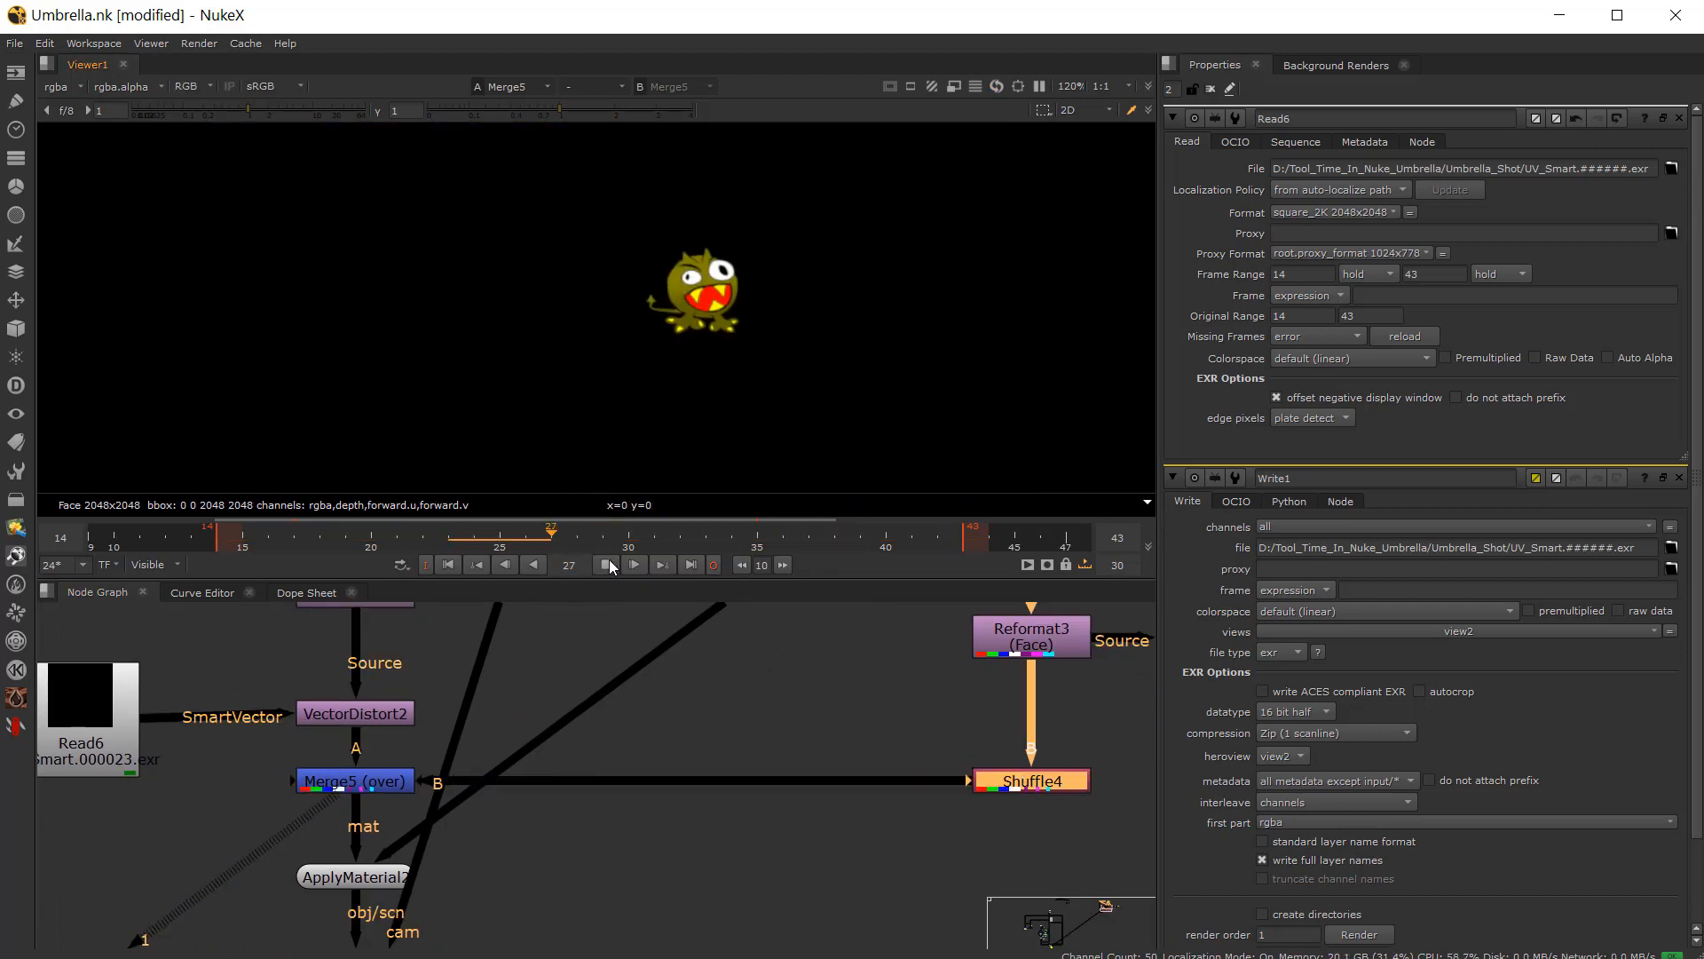
{"action": "left_click", "coordinate": [612, 562]}
Step: Open the ApplyMaterial2 node's properties
{"action": "scroll", "coordinate": [487, 776], "scroll_direction": "down", "scroll_amount": 3}
{"action": "middle_click_drag", "start_coordinate": [463, 800], "coordinate": [499, 739]}
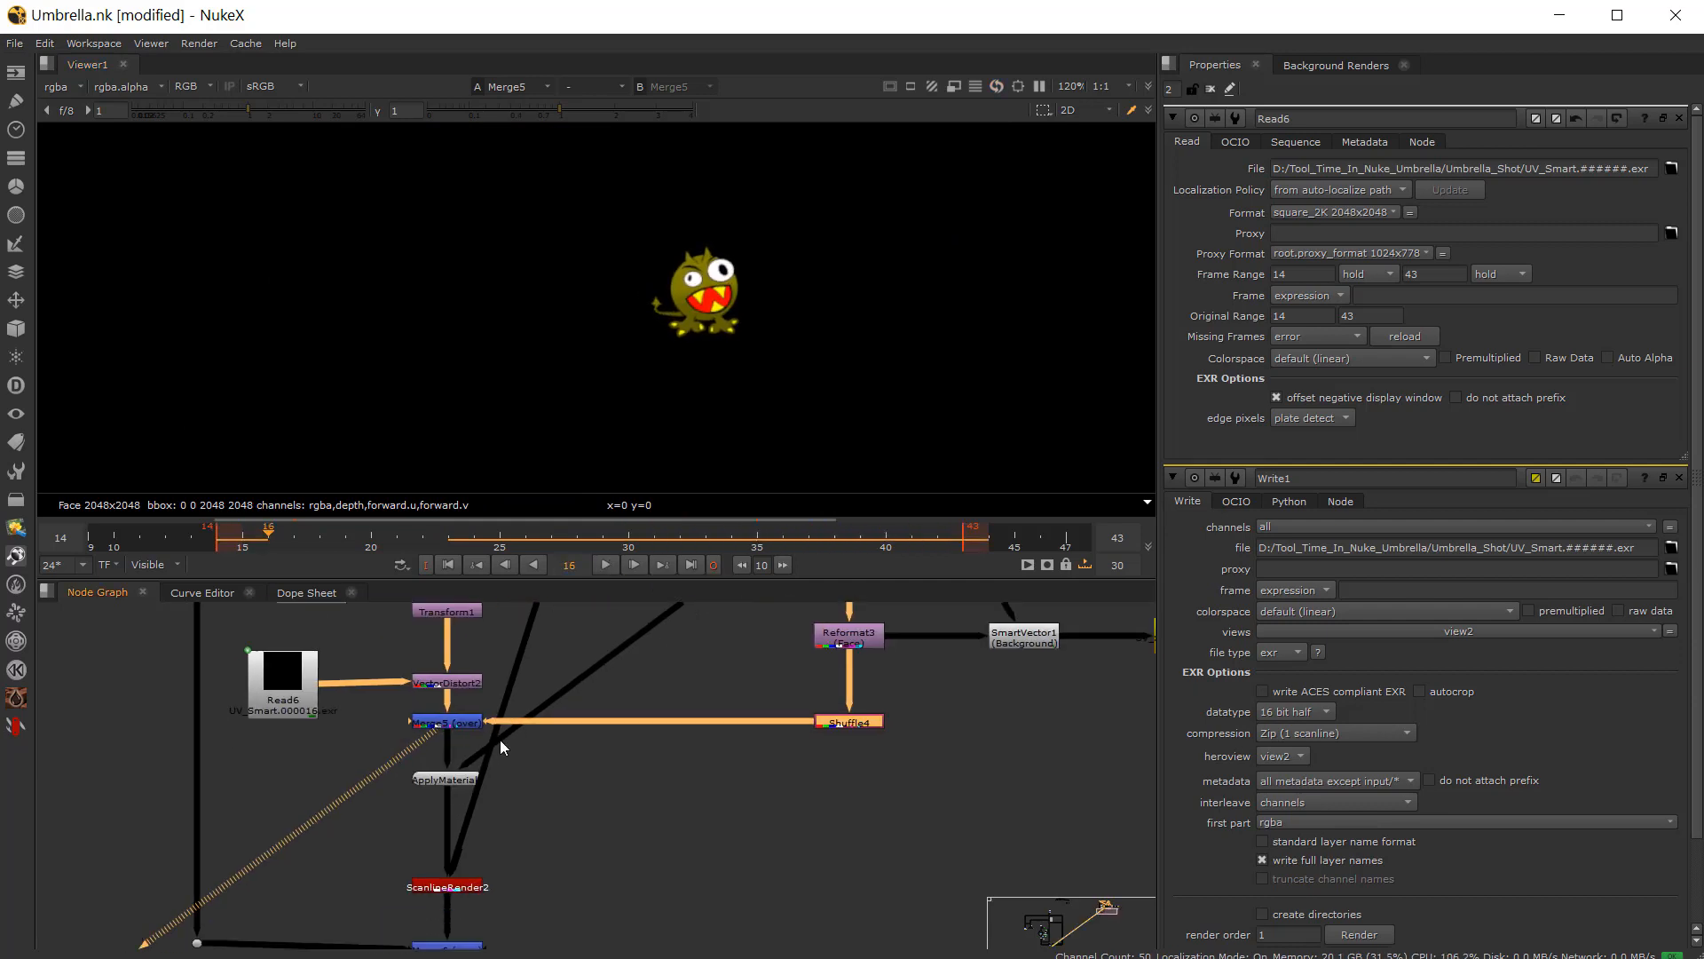
{"action": "scroll", "coordinate": [486, 756], "scroll_direction": "up", "scroll_amount": 3}
{"action": "left_click", "coordinate": [429, 789]}
{"action": "scroll", "coordinate": [429, 789], "scroll_direction": "down", "scroll_amount": 5}
{"action": "scroll", "coordinate": [493, 744], "scroll_direction": "up", "scroll_amount": 4}
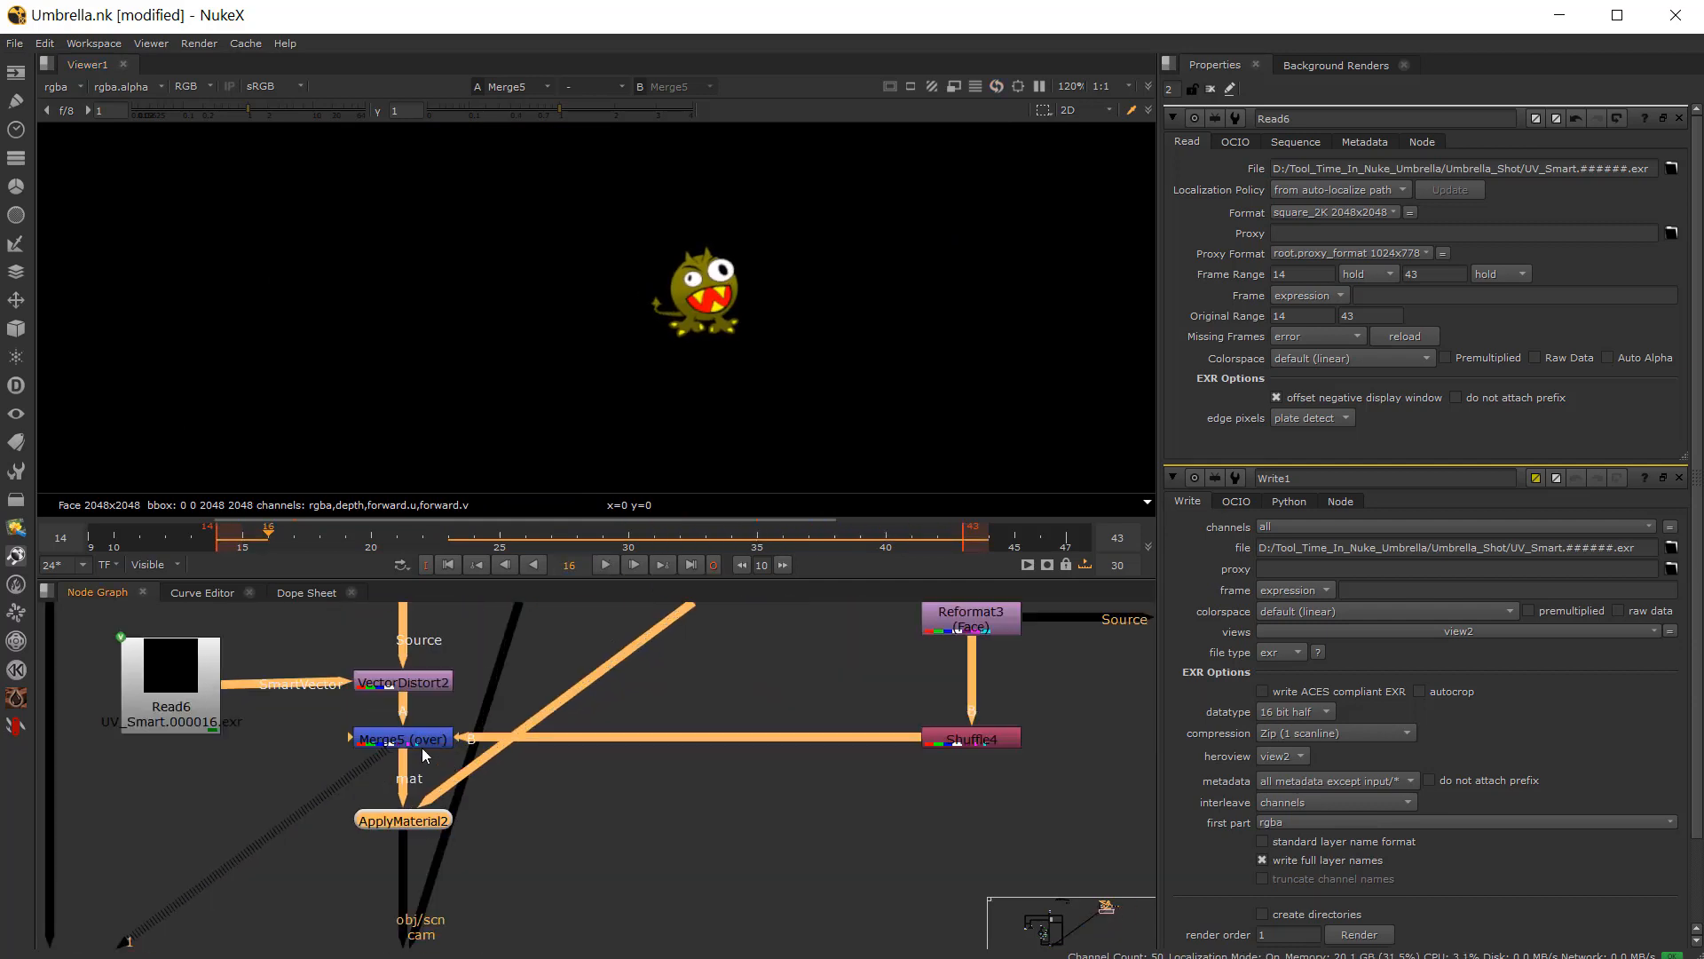
{"action": "scroll", "coordinate": [623, 348], "scroll_direction": "down", "scroll_amount": 3}
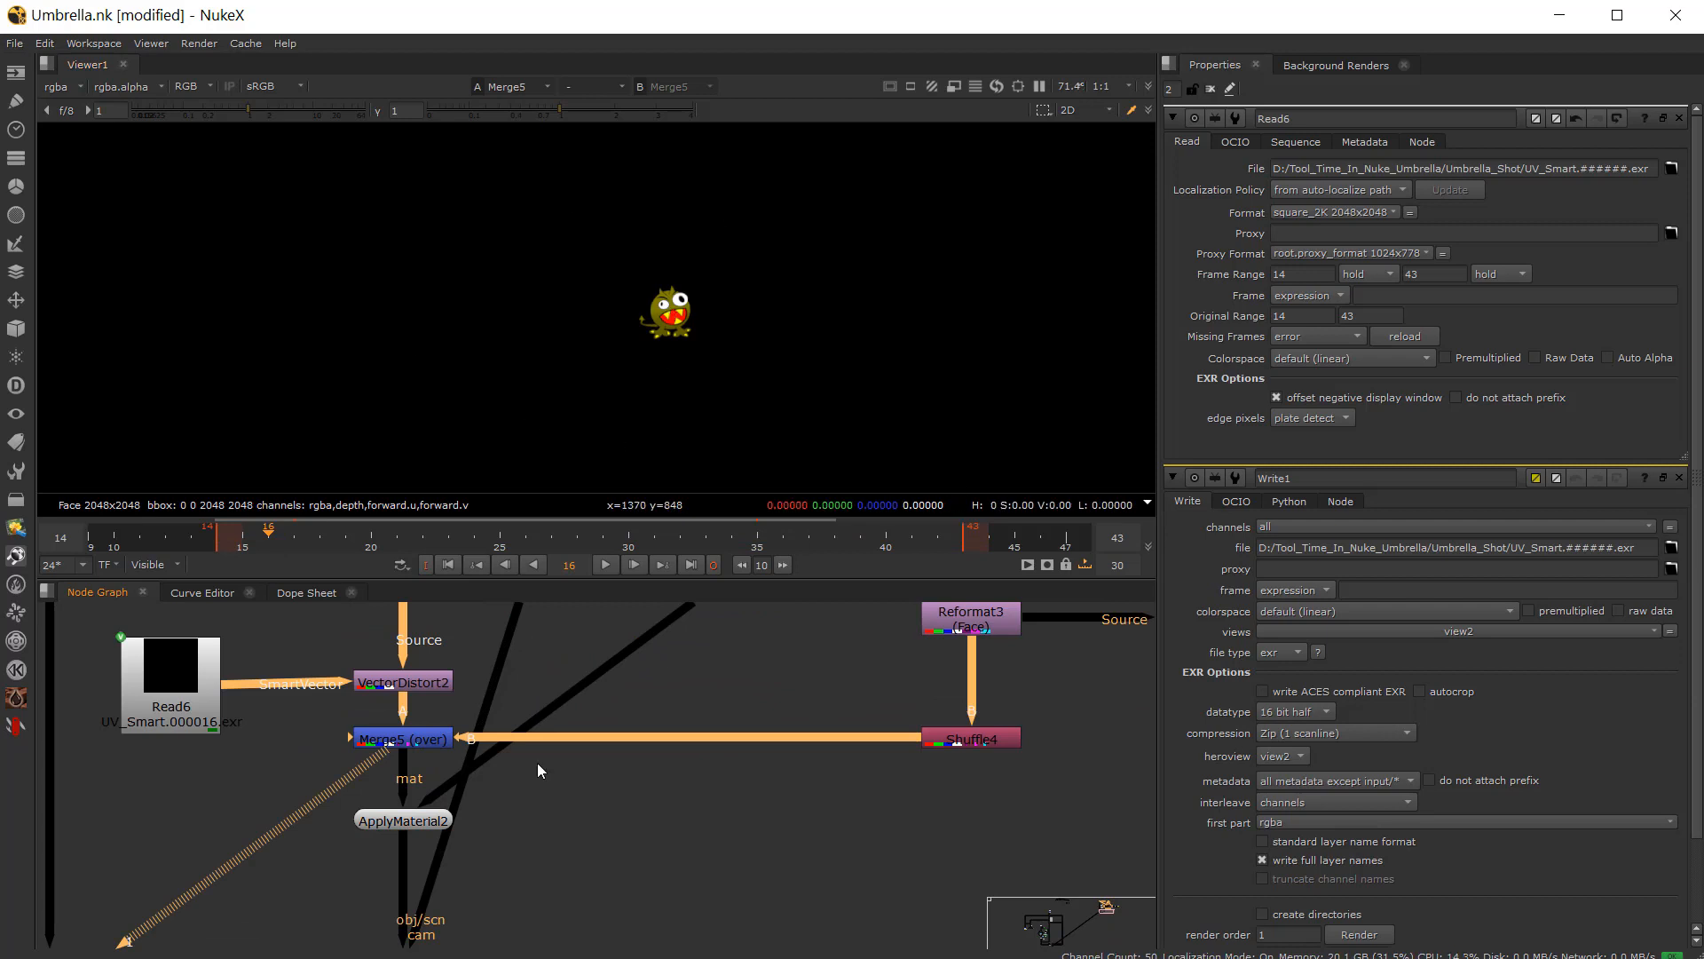
{"action": "double_click", "coordinate": [413, 824]}
{"action": "scroll", "coordinate": [444, 927], "scroll_direction": "down", "scroll_amount": 2}
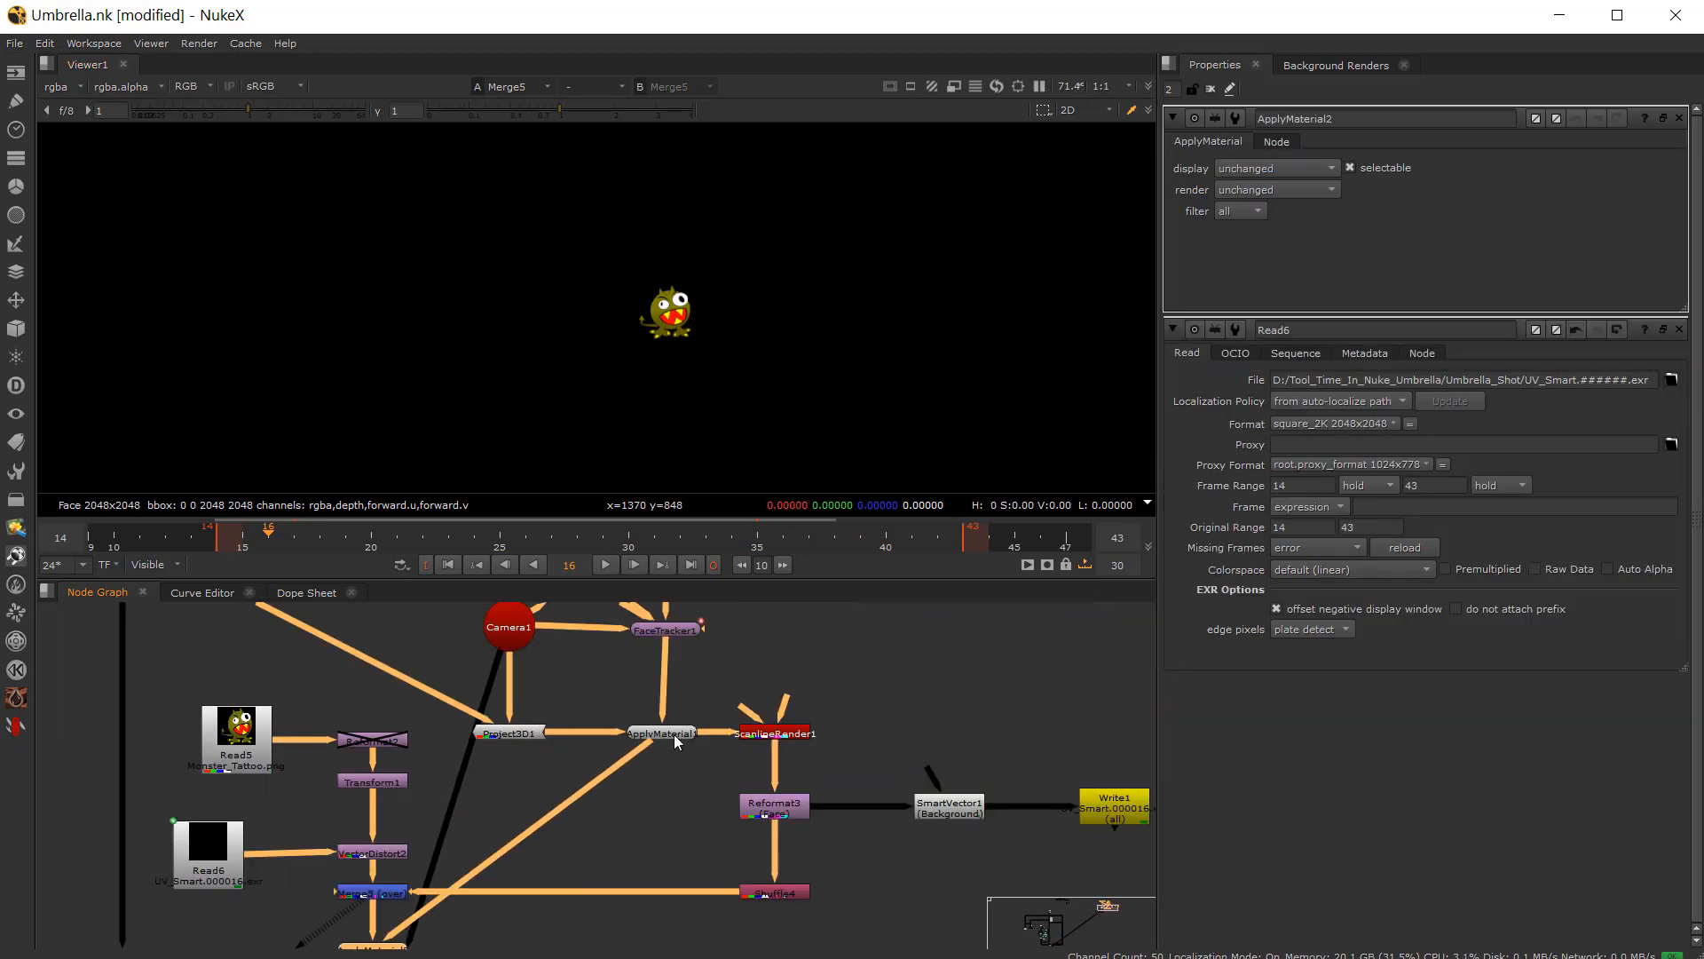
Step: View ApplyMaterial2 in the 3D viewer and scrub the timeline to check the tattoo on the face mesh
{"action": "scroll", "coordinate": [674, 735], "scroll_direction": "up", "scroll_amount": 4}
{"action": "scroll", "coordinate": [616, 827], "scroll_direction": "down", "scroll_amount": 5}
{"action": "middle_click_drag", "start_coordinate": [556, 855], "coordinate": [711, 680]}
{"action": "middle_click_drag", "start_coordinate": [562, 889], "coordinate": [584, 799]}
{"action": "scroll", "coordinate": [584, 799], "scroll_direction": "up", "scroll_amount": 1}
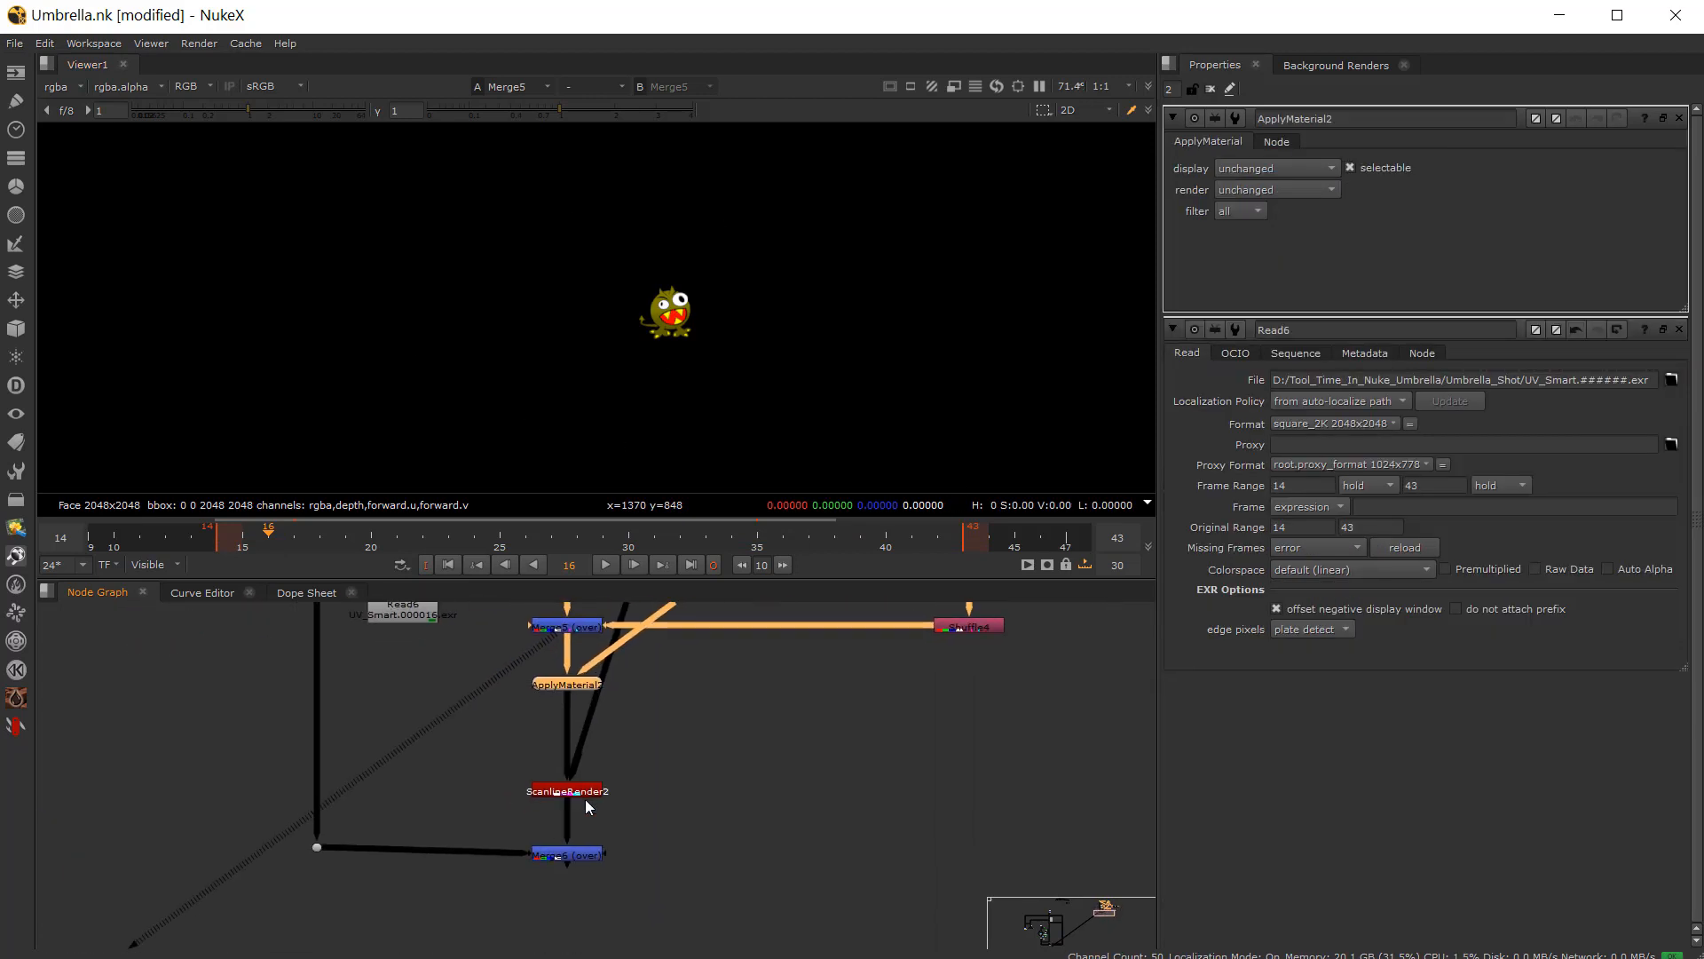
{"action": "scroll", "coordinate": [584, 804], "scroll_direction": "up", "scroll_amount": 2}
{"action": "middle_click_drag", "start_coordinate": [565, 630], "coordinate": [545, 692]}
{"action": "key", "text": "1"}
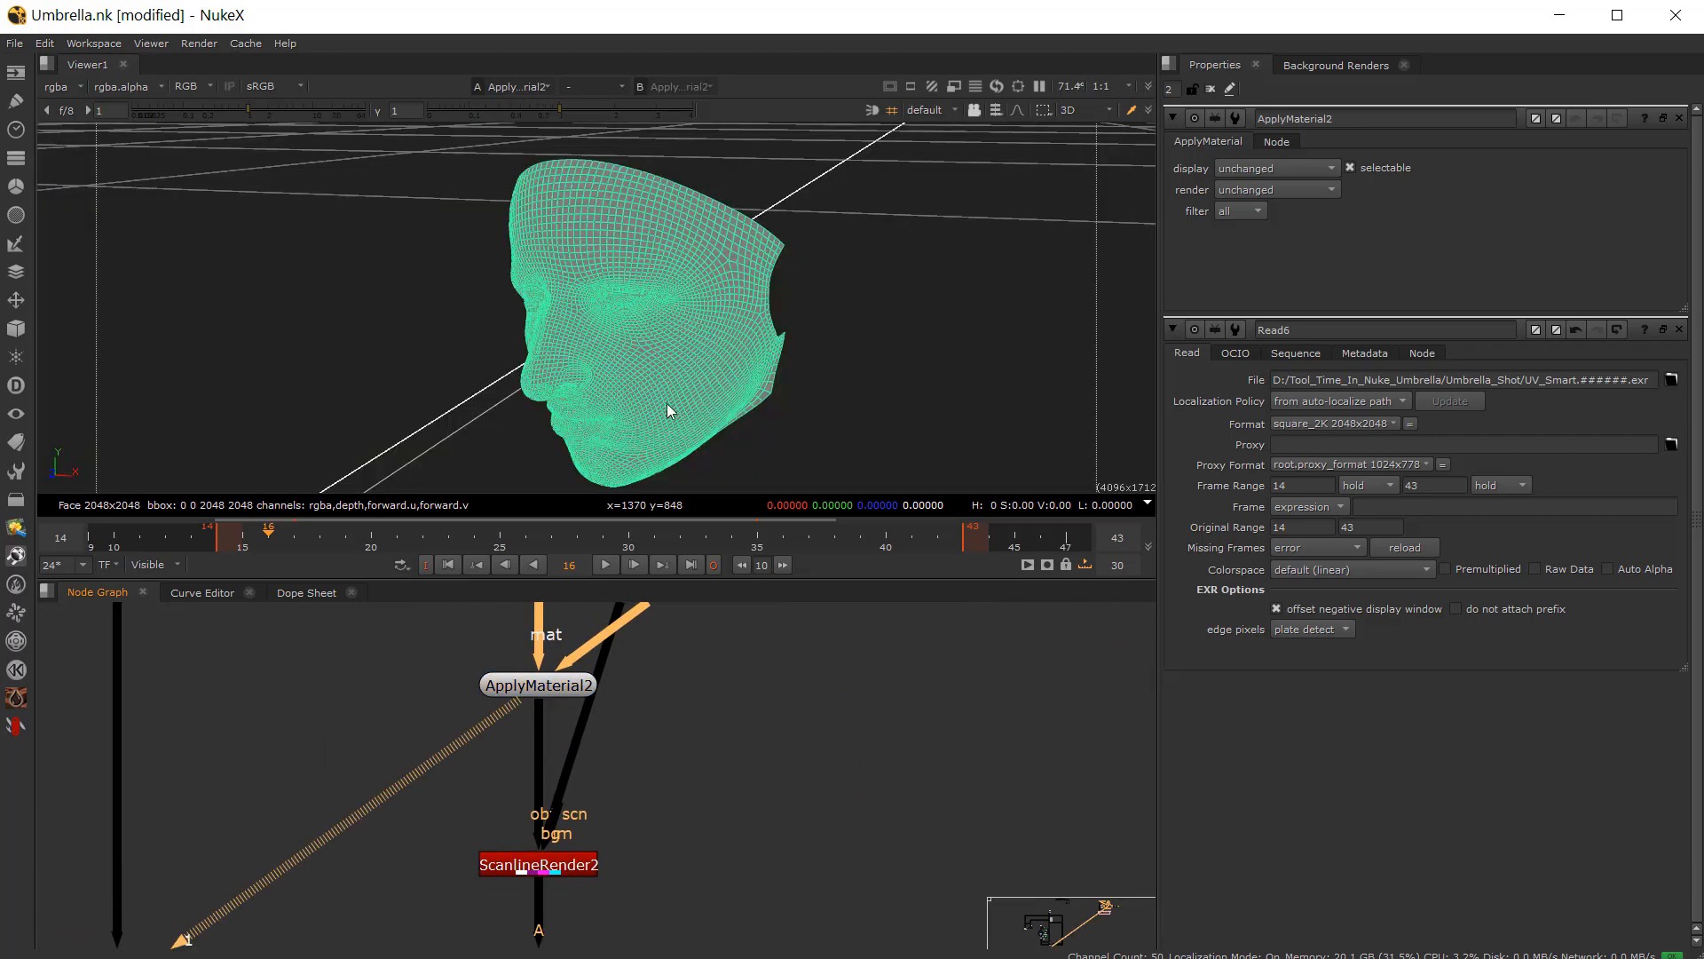
{"action": "left_click", "coordinate": [791, 392]}
{"action": "left_click", "coordinate": [626, 359]}
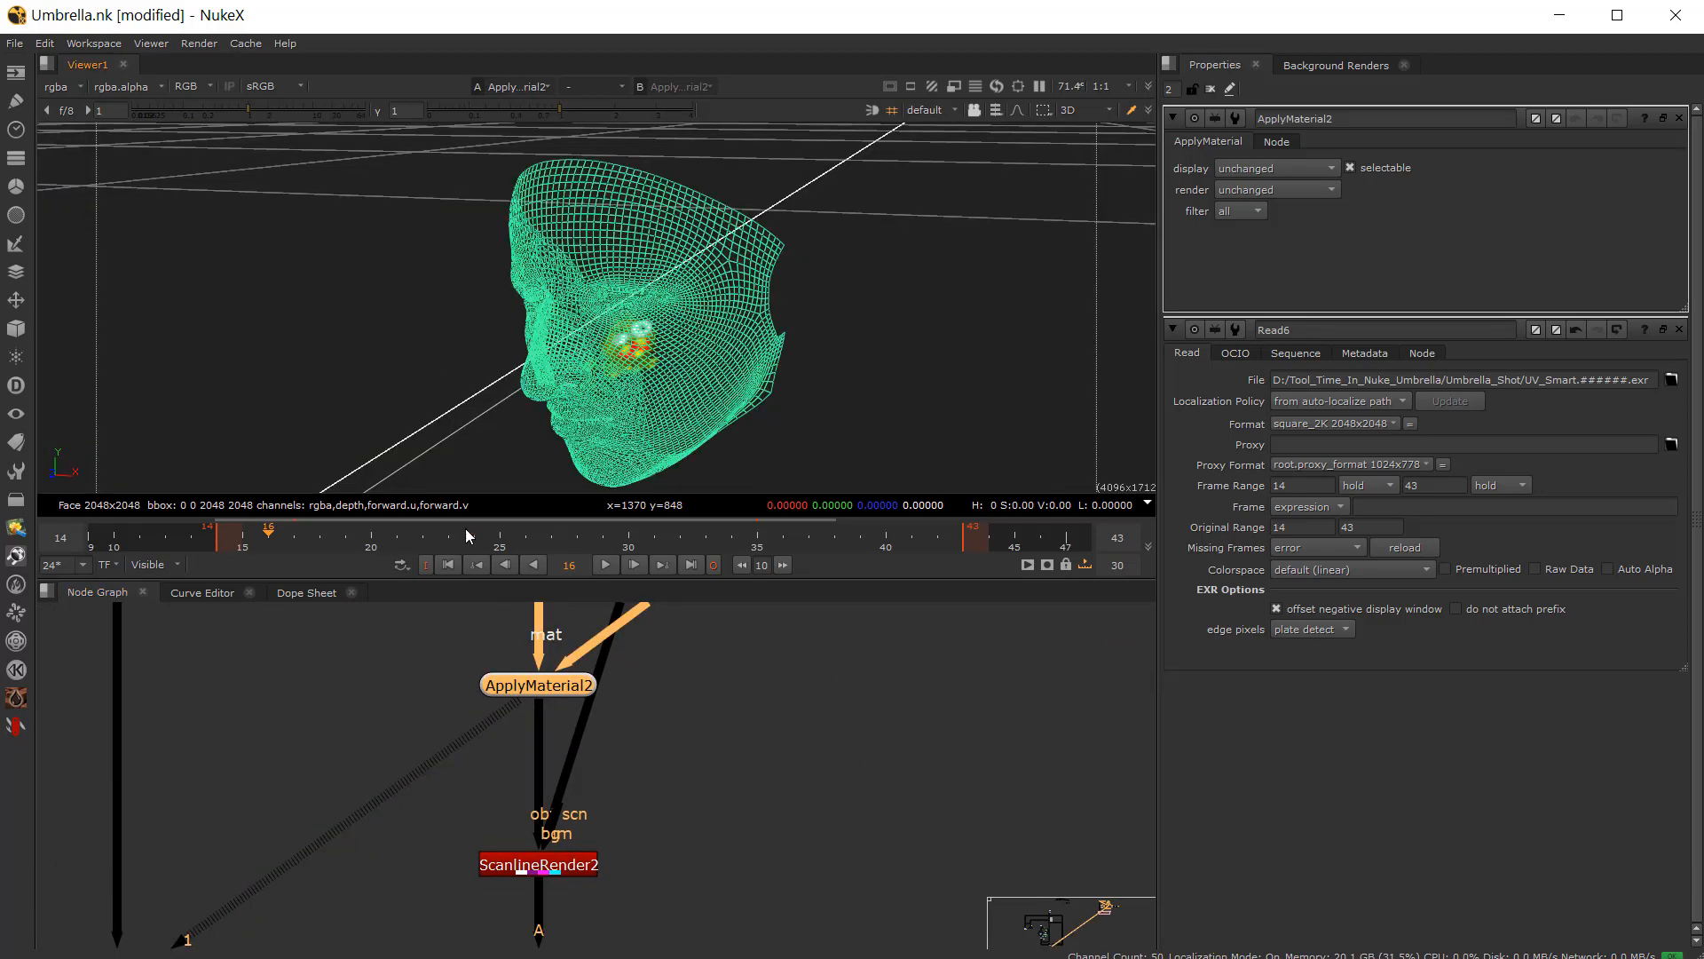
{"action": "left_click_drag", "start_coordinate": [466, 530], "coordinate": [515, 531]}
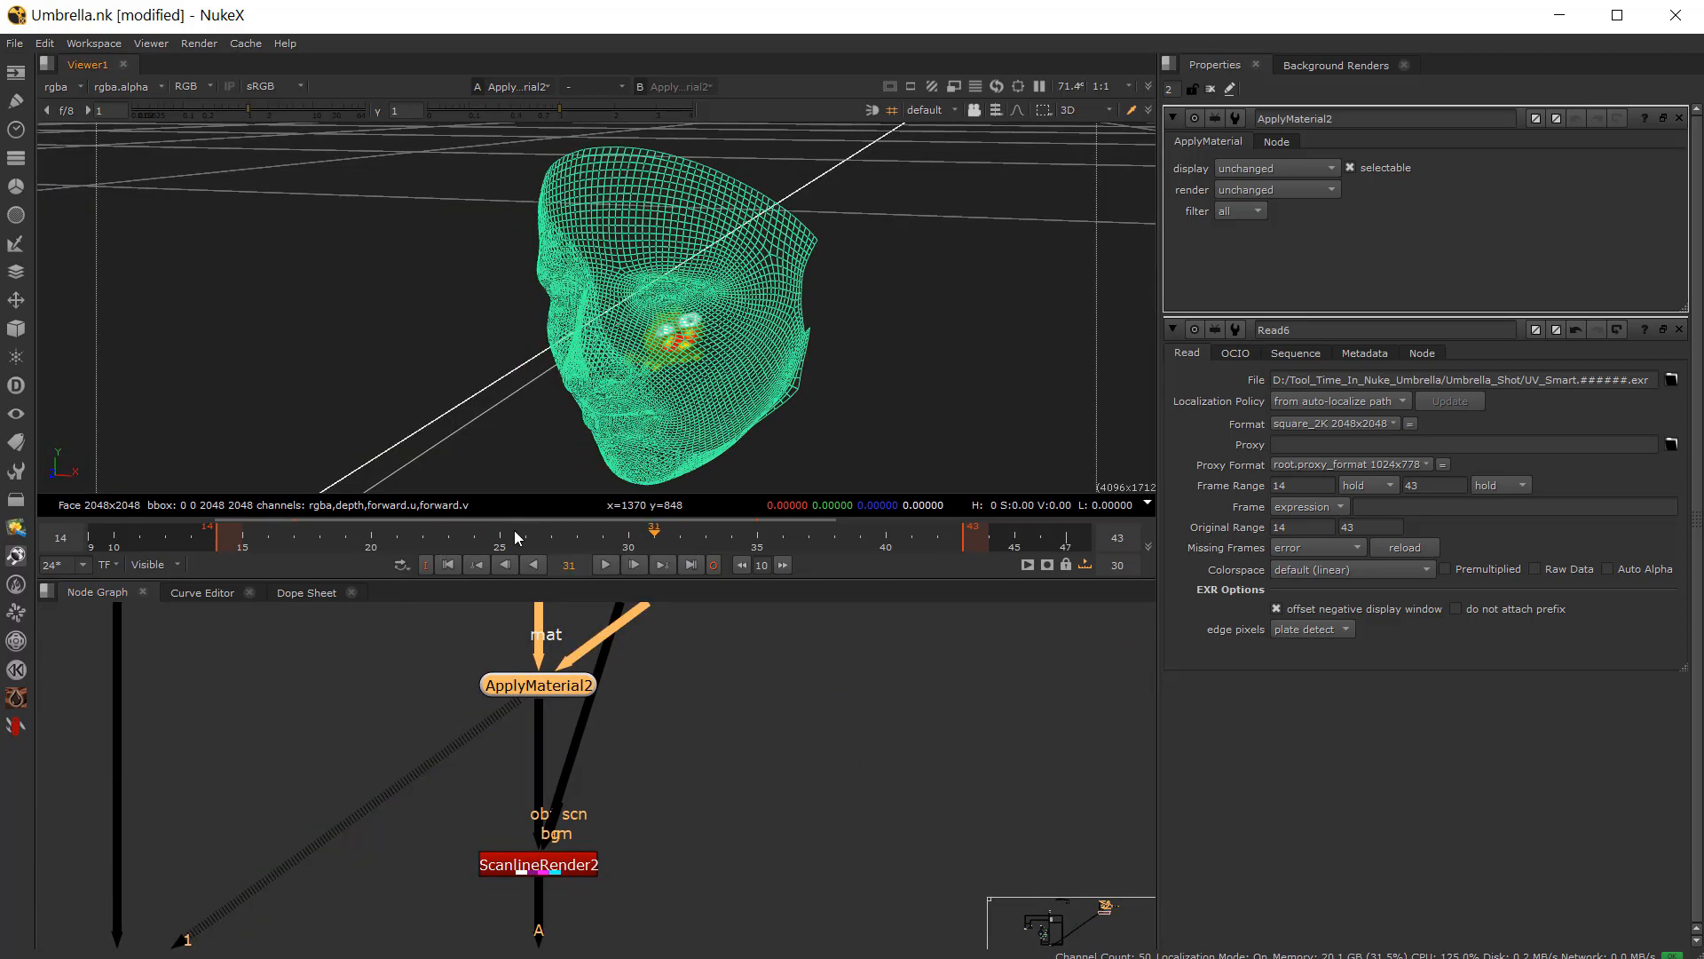
Step: View Merge5's output and disable Shuffle4 again
{"action": "scroll", "coordinate": [544, 796], "scroll_direction": "down", "scroll_amount": 1}
{"action": "scroll", "coordinate": [554, 876], "scroll_direction": "up", "scroll_amount": 2}
{"action": "left_click", "coordinate": [538, 812]}
{"action": "scroll", "coordinate": [649, 843], "scroll_direction": "down", "scroll_amount": 2}
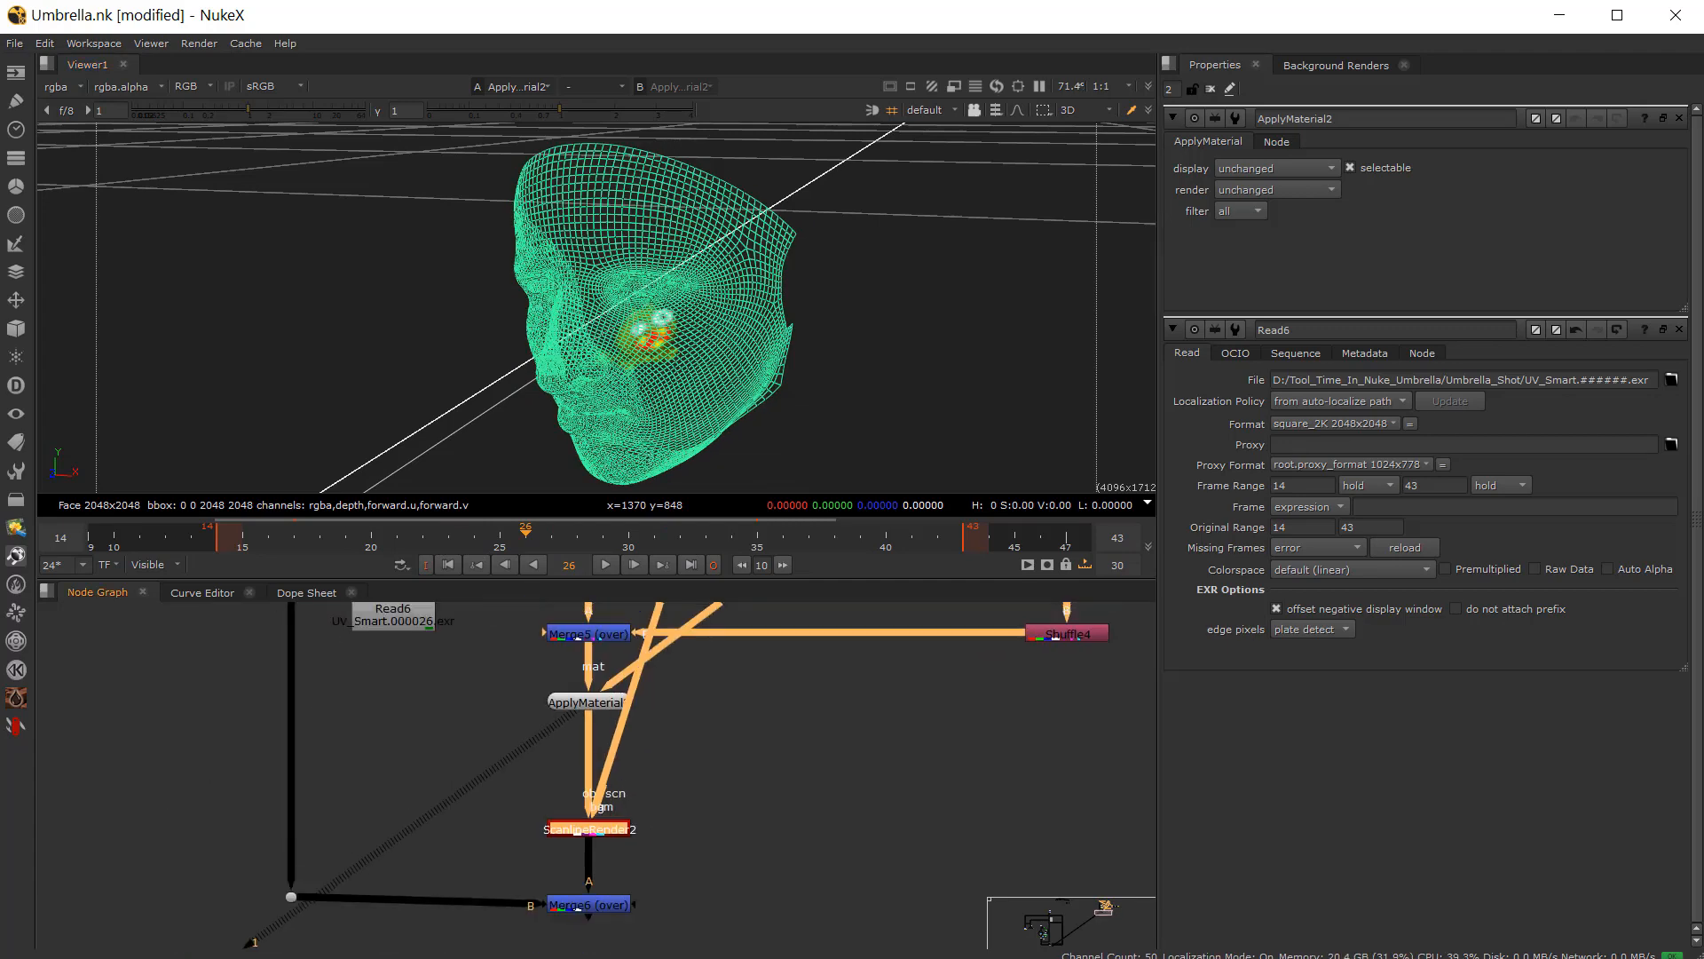
{"action": "scroll", "coordinate": [515, 738], "scroll_direction": "up", "scroll_amount": 3}
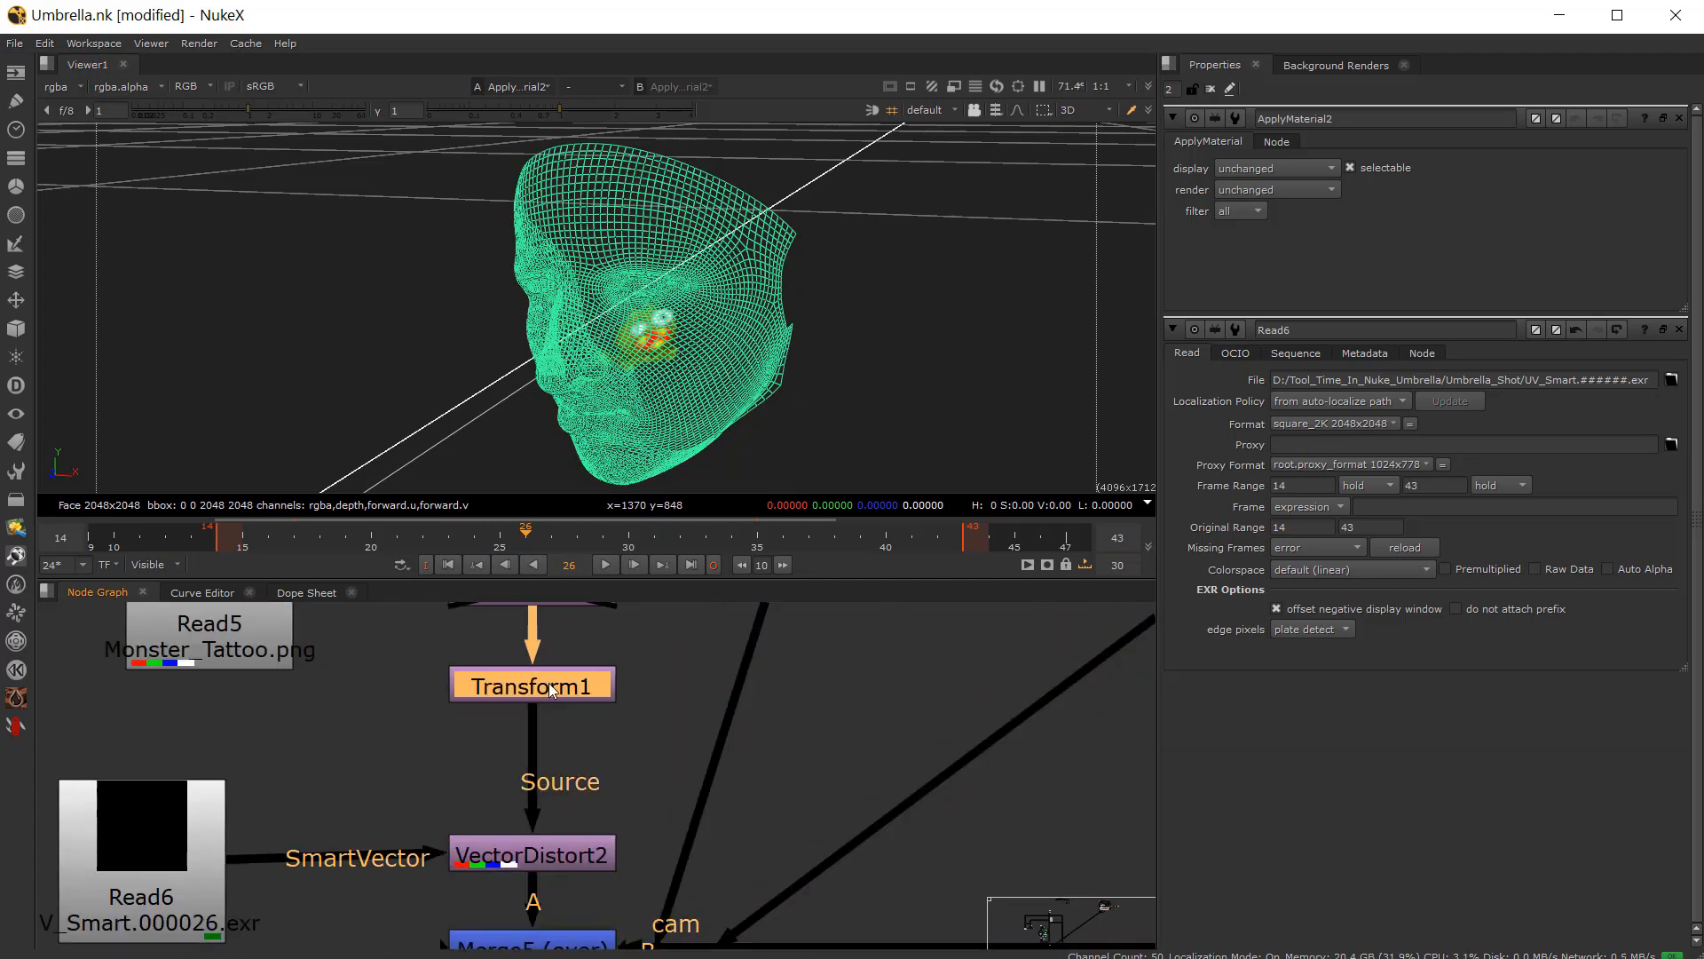
{"action": "scroll", "coordinate": [565, 810], "scroll_direction": "down", "scroll_amount": 3}
{"action": "left_click", "coordinate": [569, 863]}
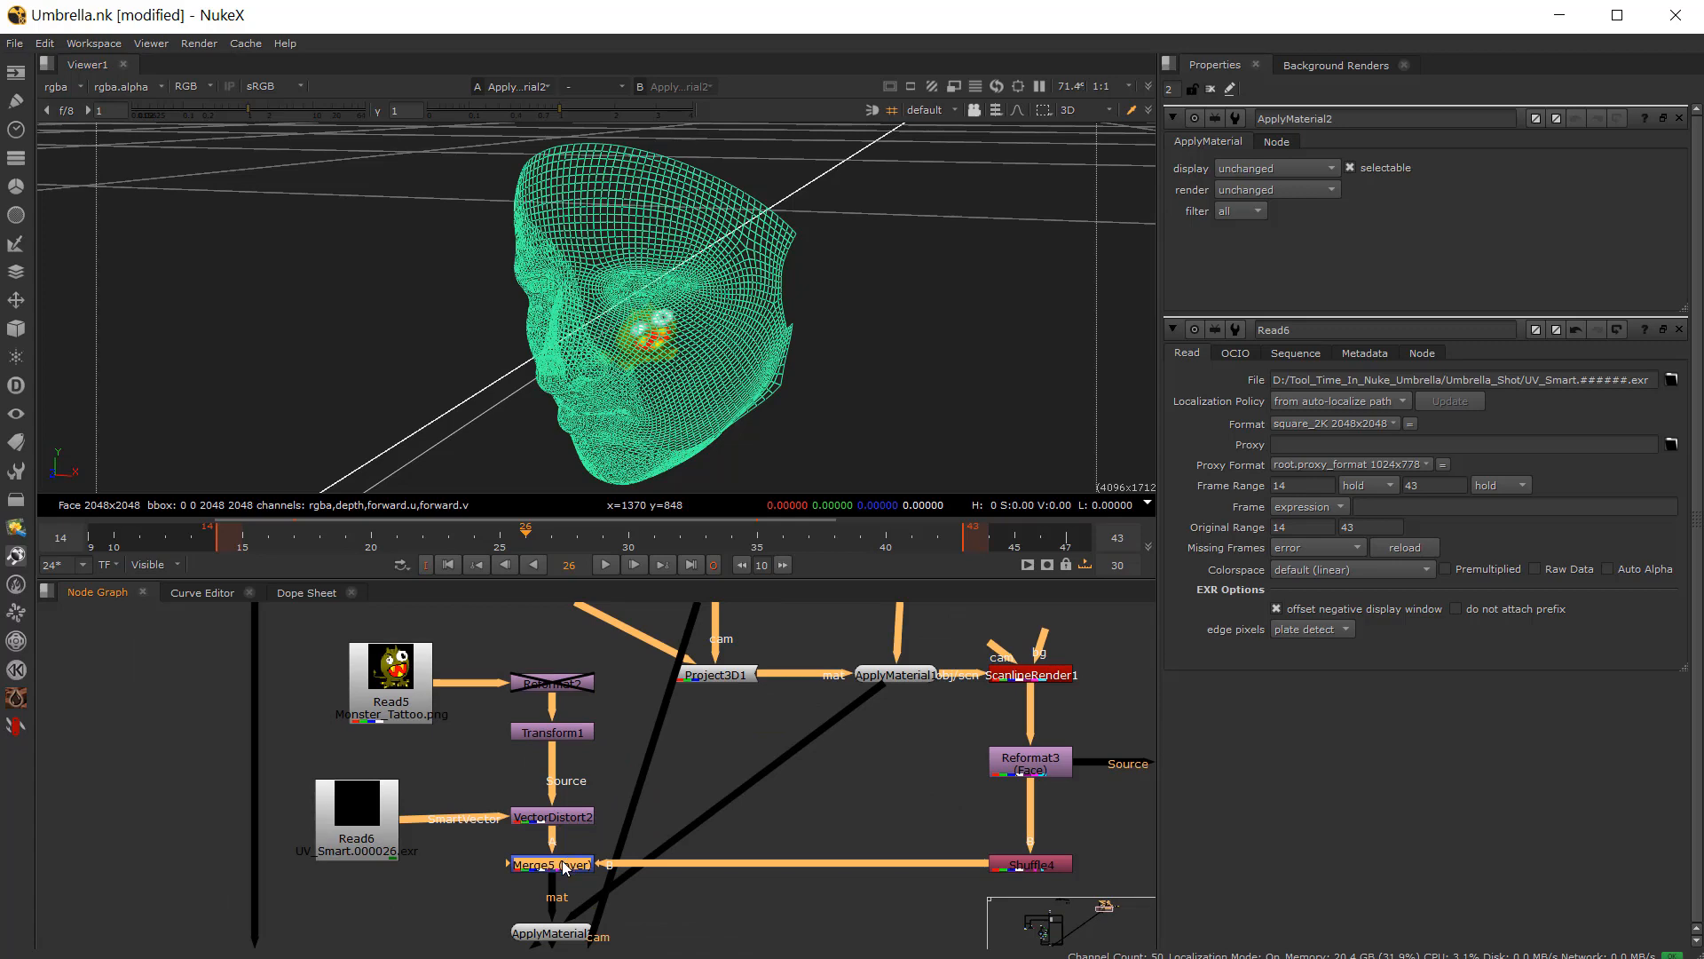
{"action": "key", "text": "1"}
{"action": "left_click", "coordinate": [1022, 866]}
{"action": "key", "text": "d"}
Step: Open Transform1 and move the tattoo on the face to a translate of about 662, 744
{"action": "left_click", "coordinate": [565, 732]}
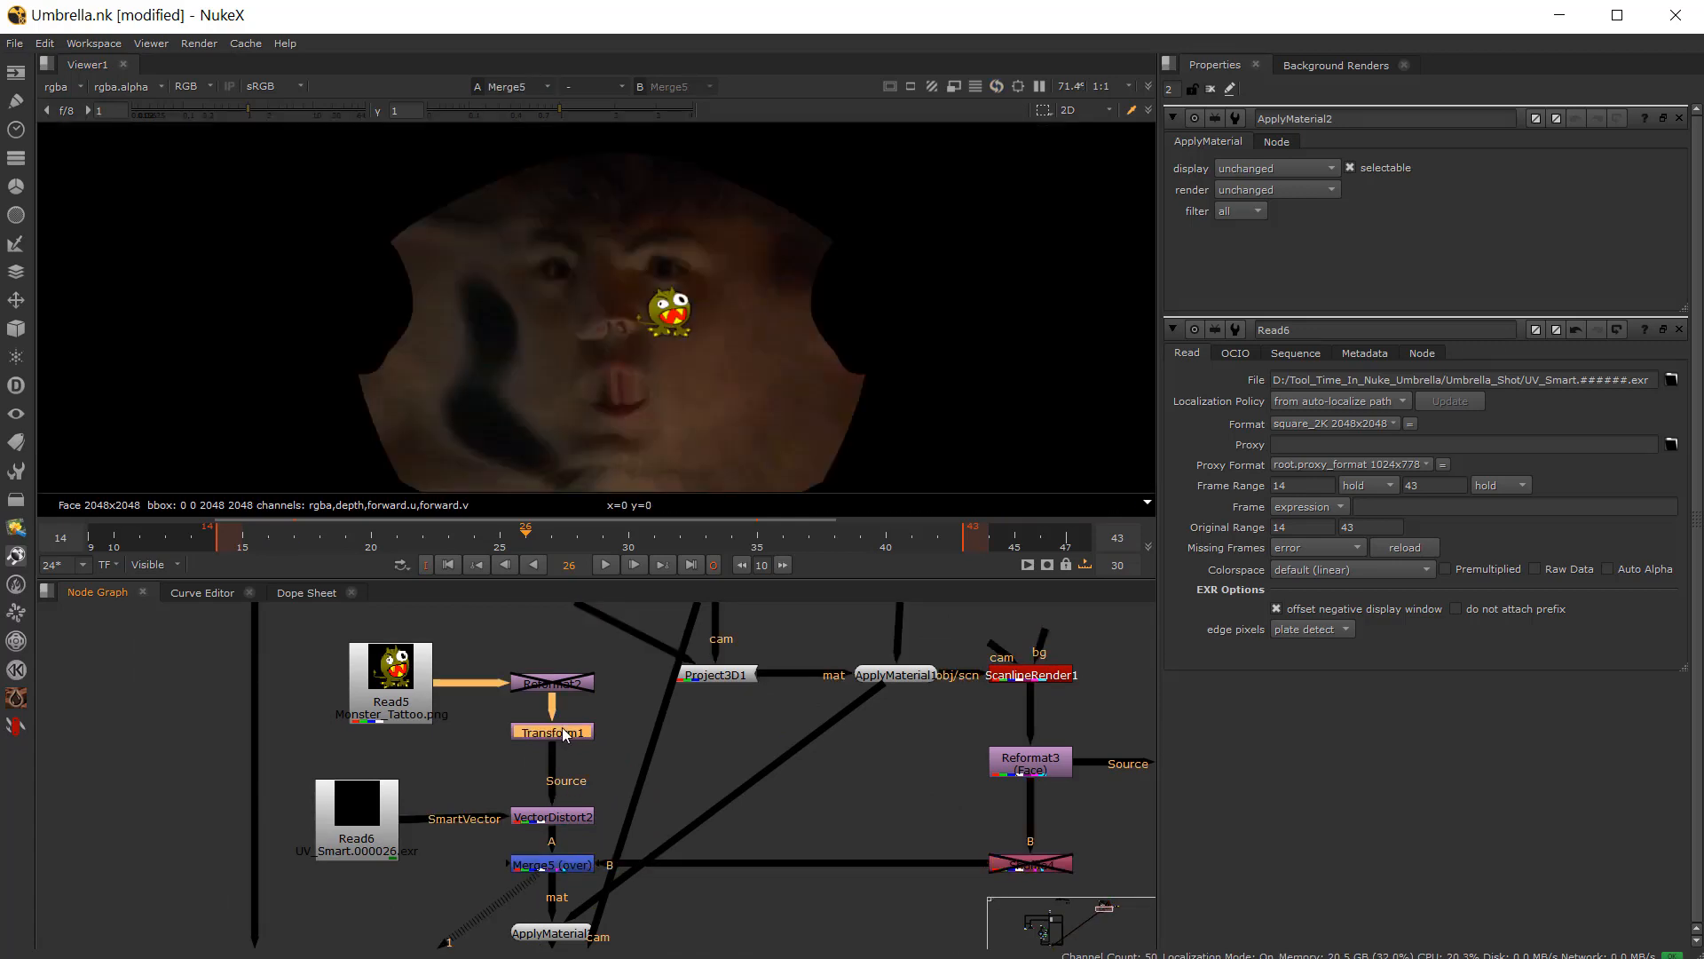
{"action": "double_click", "coordinate": [565, 732]}
{"action": "scroll", "coordinate": [675, 301], "scroll_direction": "up", "scroll_amount": 2}
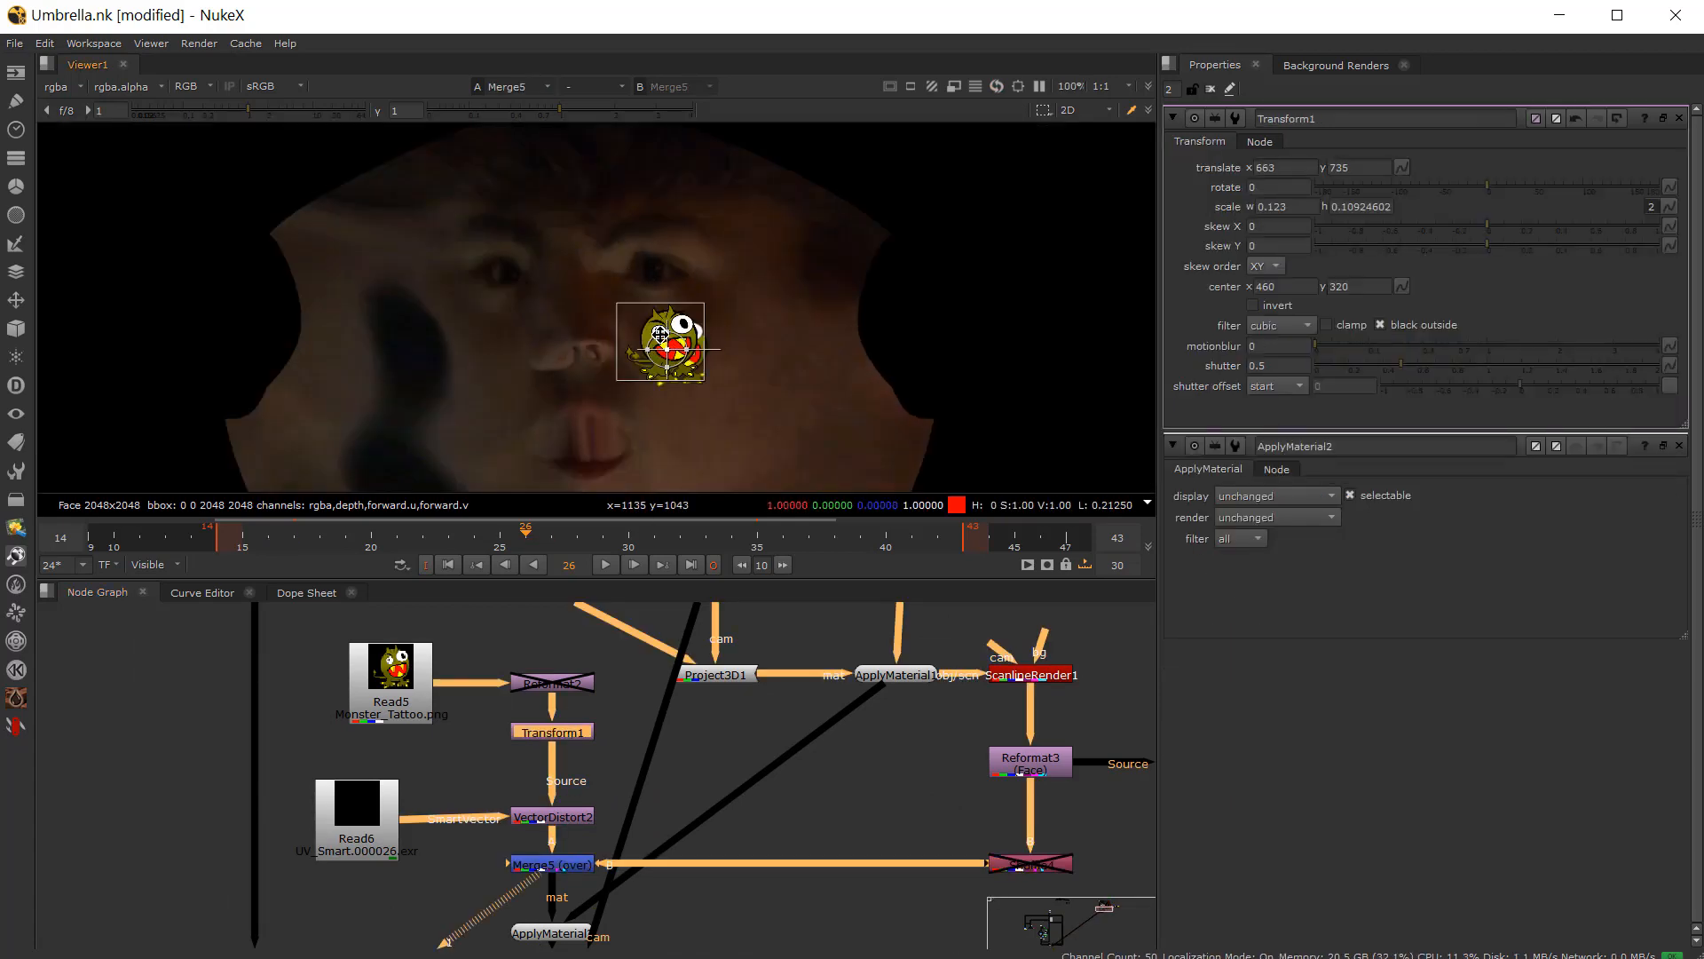
{"action": "left_click_drag", "start_coordinate": [670, 316], "coordinate": [594, 322]}
{"action": "left_click_drag", "start_coordinate": [563, 266], "coordinate": [459, 349]}
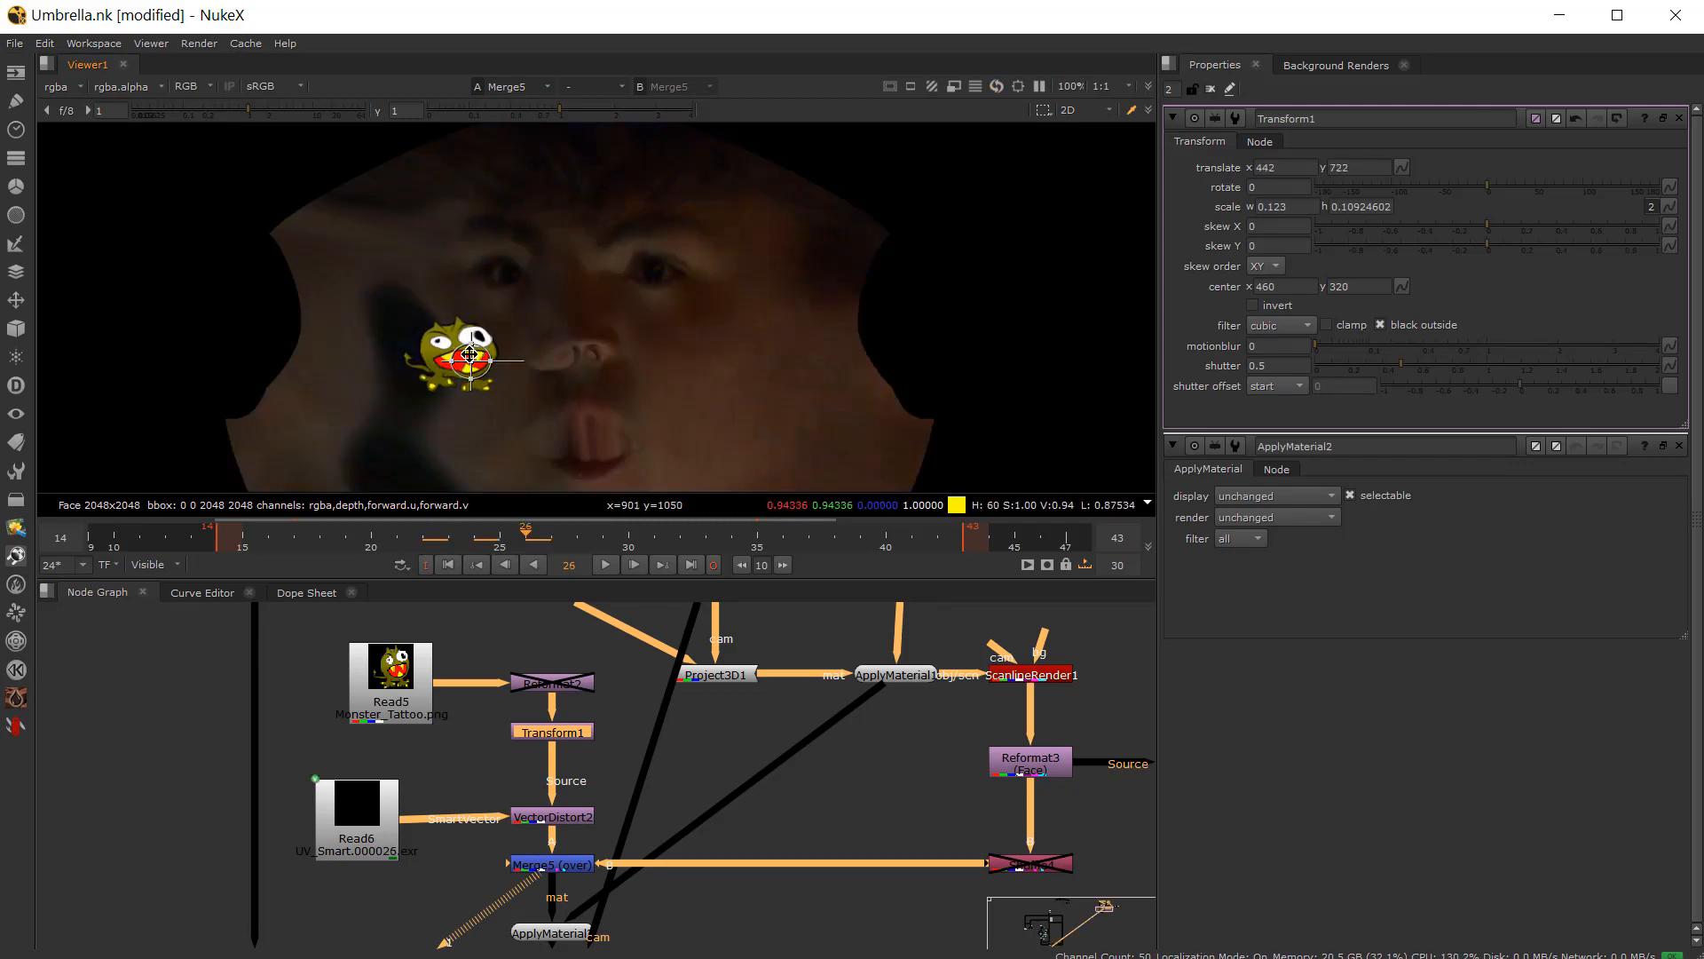
{"action": "left_click_drag", "start_coordinate": [400, 297], "coordinate": [395, 248]}
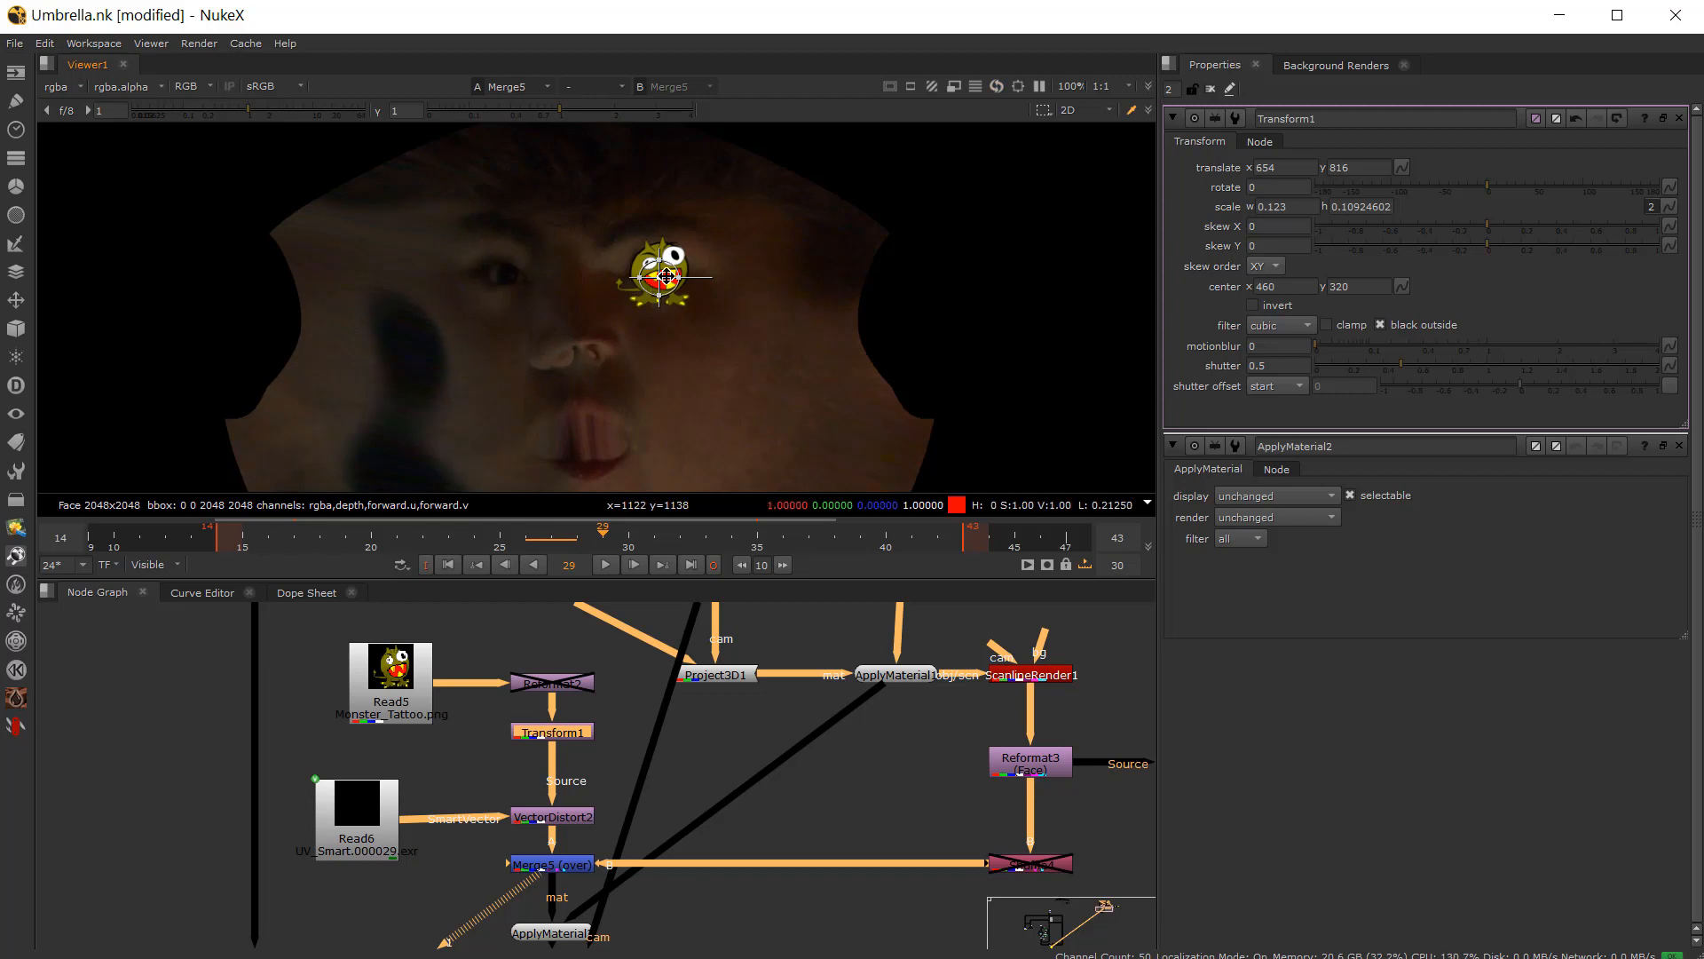
{"action": "left_click_drag", "start_coordinate": [666, 276], "coordinate": [670, 345]}
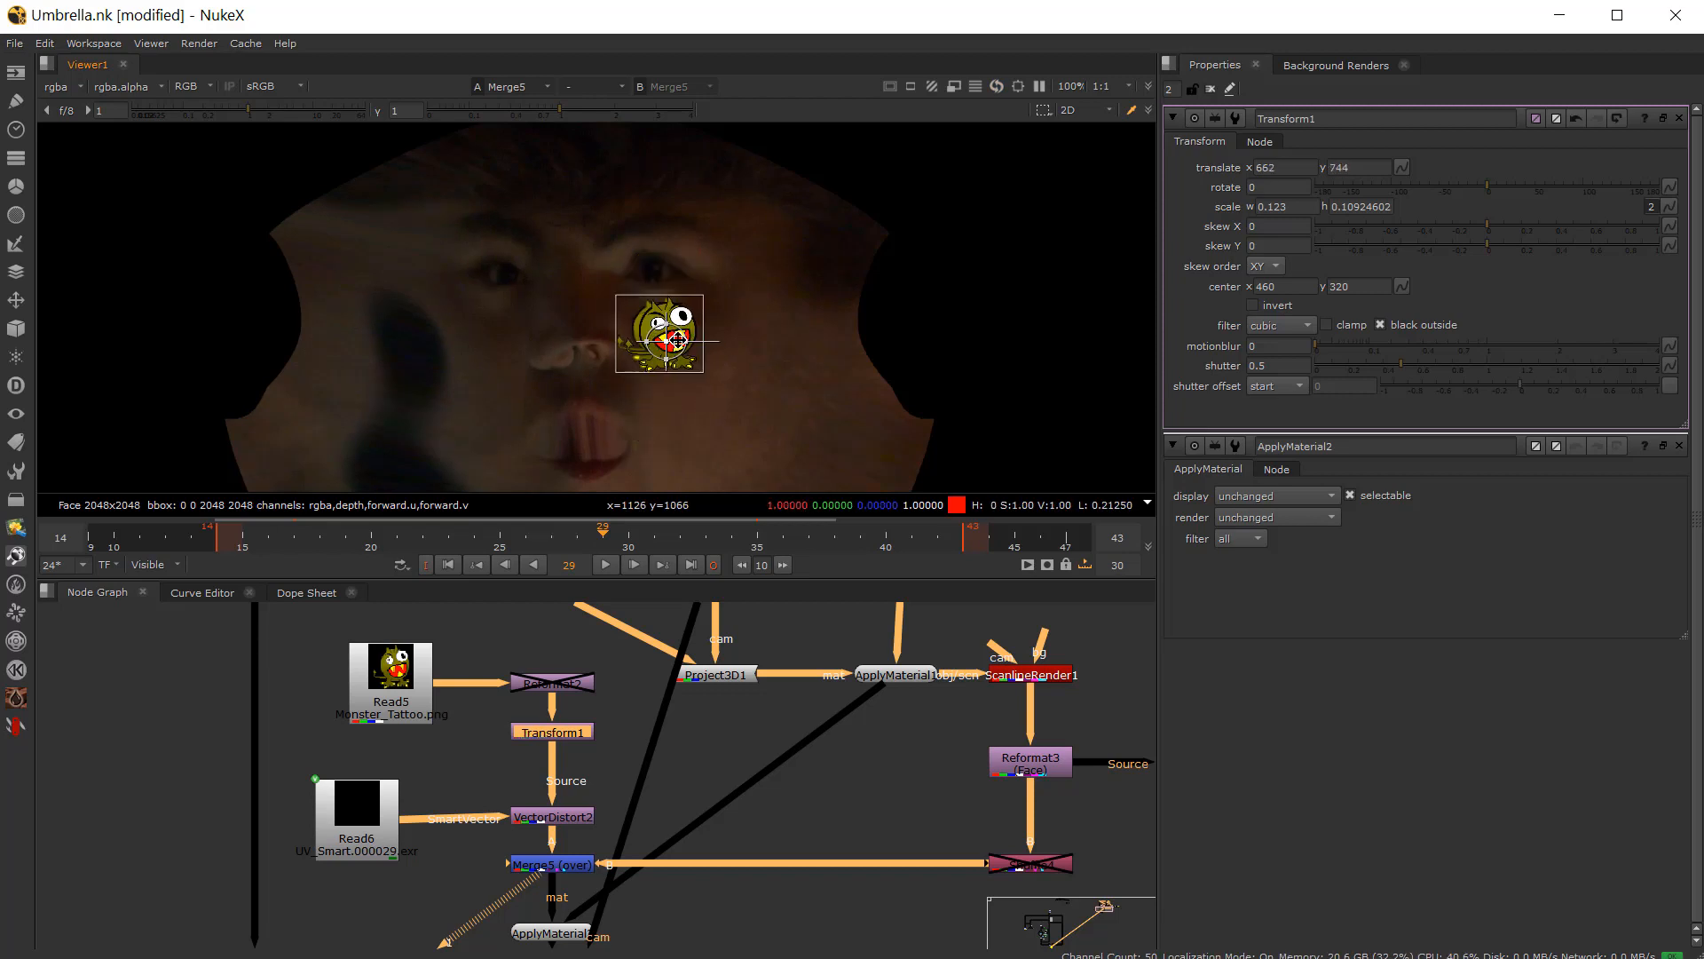
{"action": "scroll", "coordinate": [552, 844], "scroll_direction": "down", "scroll_amount": 2}
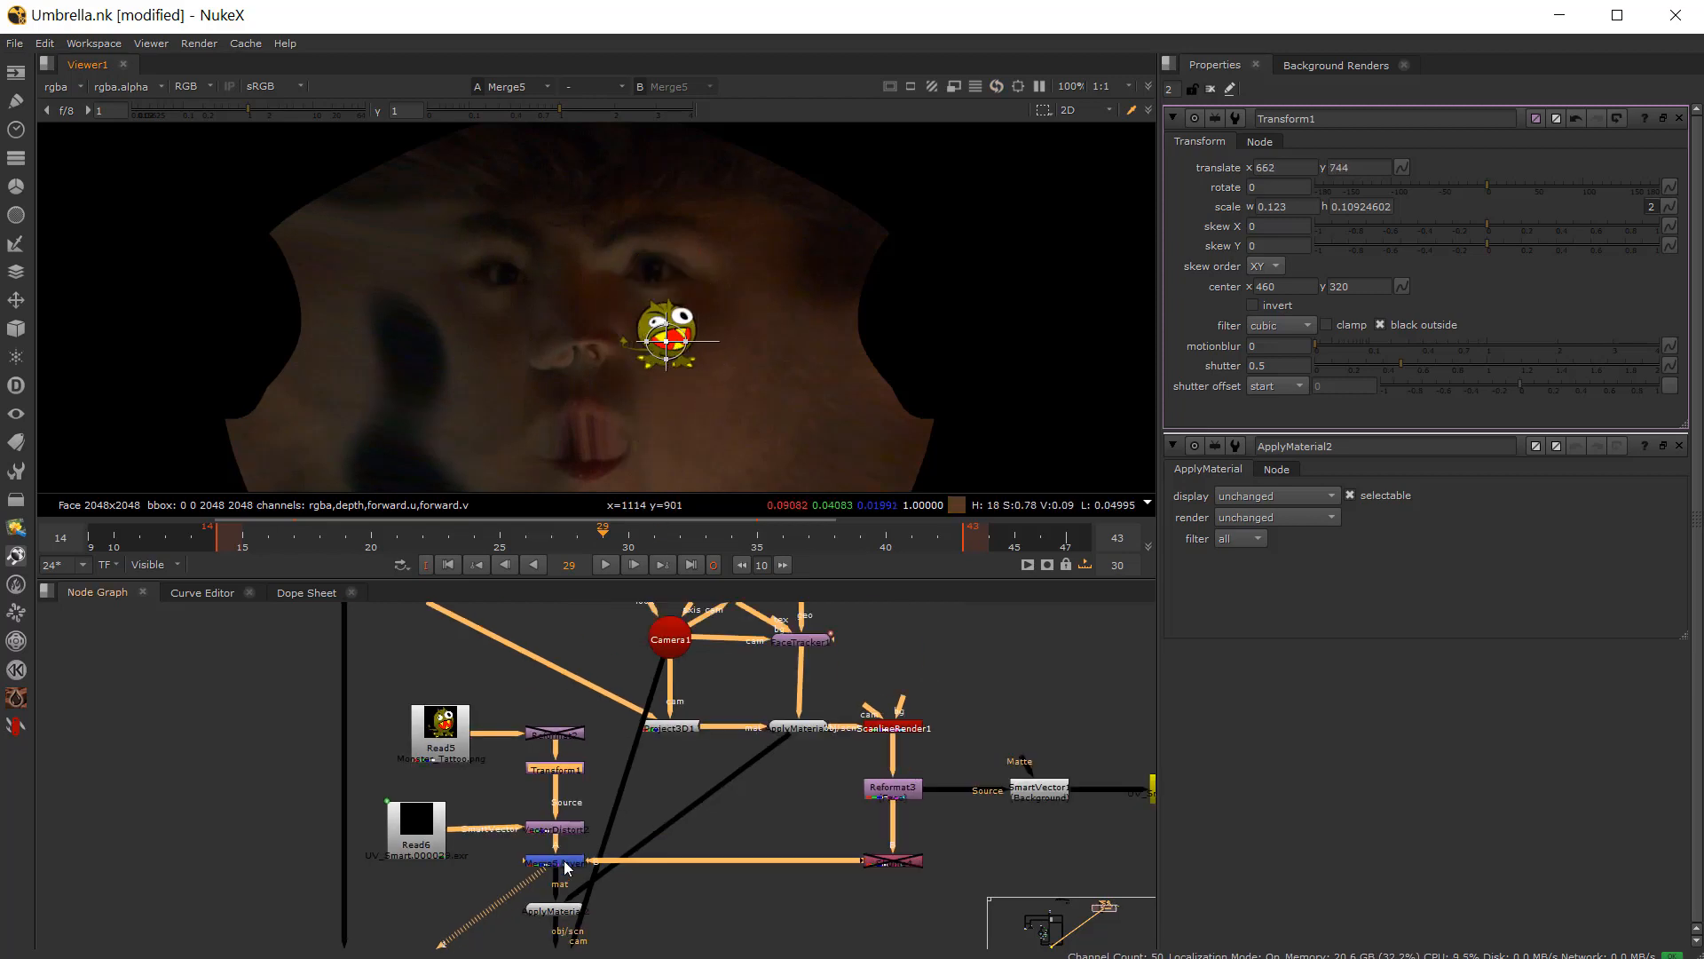
Step: Open ScanlineRender2's properties and display its output in the viewer
{"action": "middle_click_drag", "start_coordinate": [564, 888], "coordinate": [563, 788]}
{"action": "scroll", "coordinate": [563, 788], "scroll_direction": "up", "scroll_amount": 4}
{"action": "scroll", "coordinate": [533, 725], "scroll_direction": "down", "scroll_amount": 4}
{"action": "scroll", "coordinate": [551, 866], "scroll_direction": "up", "scroll_amount": 2}
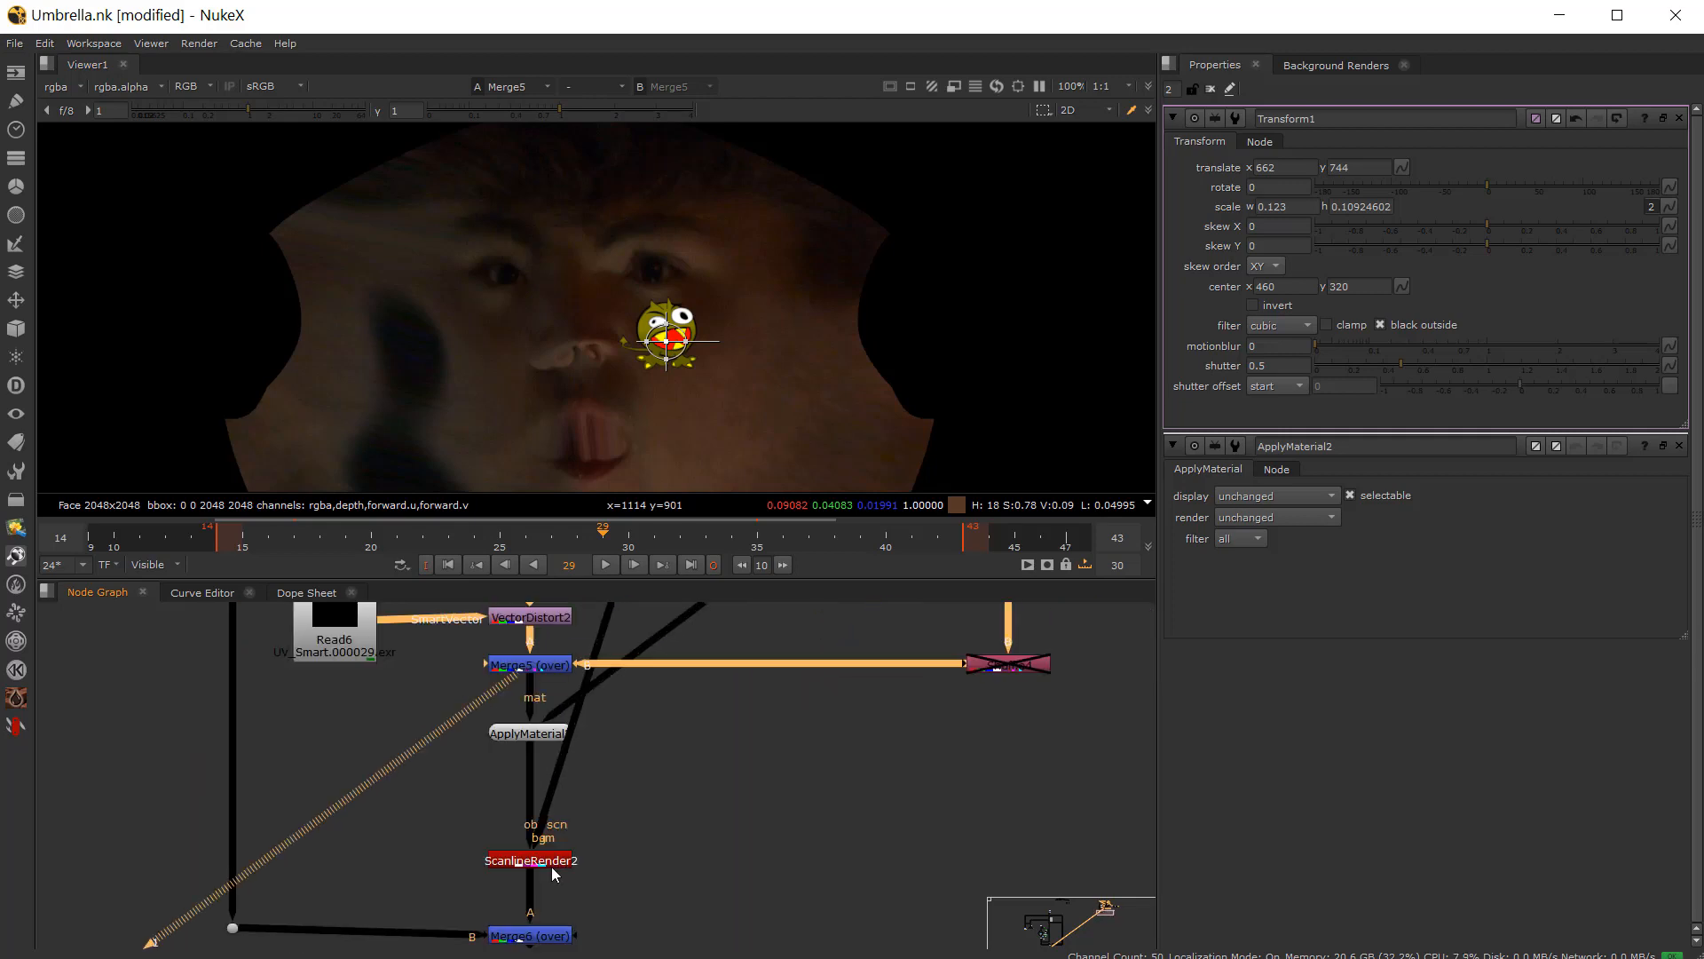
{"action": "double_click", "coordinate": [551, 866]}
{"action": "key", "text": "1"}
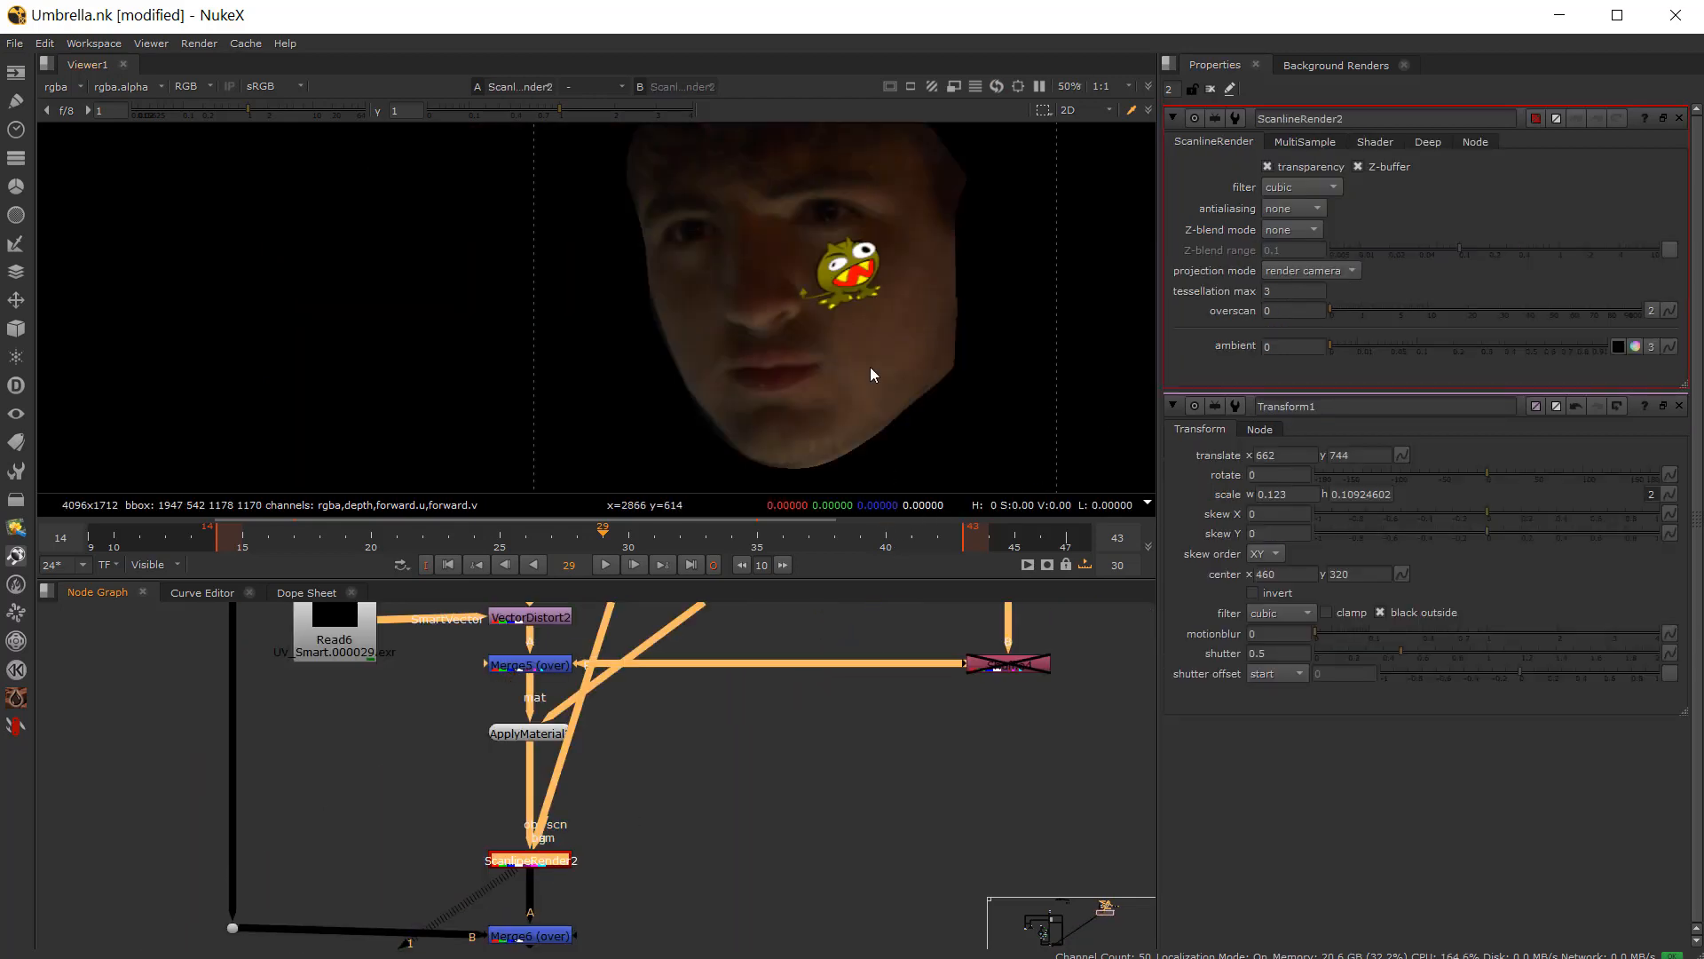
Step: Navigate the node graph to Shuffle4 and inspect the rendered tattoo's alpha channel in the viewer
{"action": "scroll", "coordinate": [832, 291], "scroll_direction": "down", "scroll_amount": 2}
{"action": "scroll", "coordinate": [689, 763], "scroll_direction": "down", "scroll_amount": 4}
{"action": "middle_click_drag", "start_coordinate": [721, 617], "coordinate": [575, 722]}
{"action": "scroll", "coordinate": [572, 767], "scroll_direction": "up", "scroll_amount": 4}
{"action": "scroll", "coordinate": [547, 829], "scroll_direction": "down", "scroll_amount": 3}
{"action": "middle_click_drag", "start_coordinate": [485, 927], "coordinate": [660, 756]}
{"action": "scroll", "coordinate": [700, 869], "scroll_direction": "up", "scroll_amount": 5}
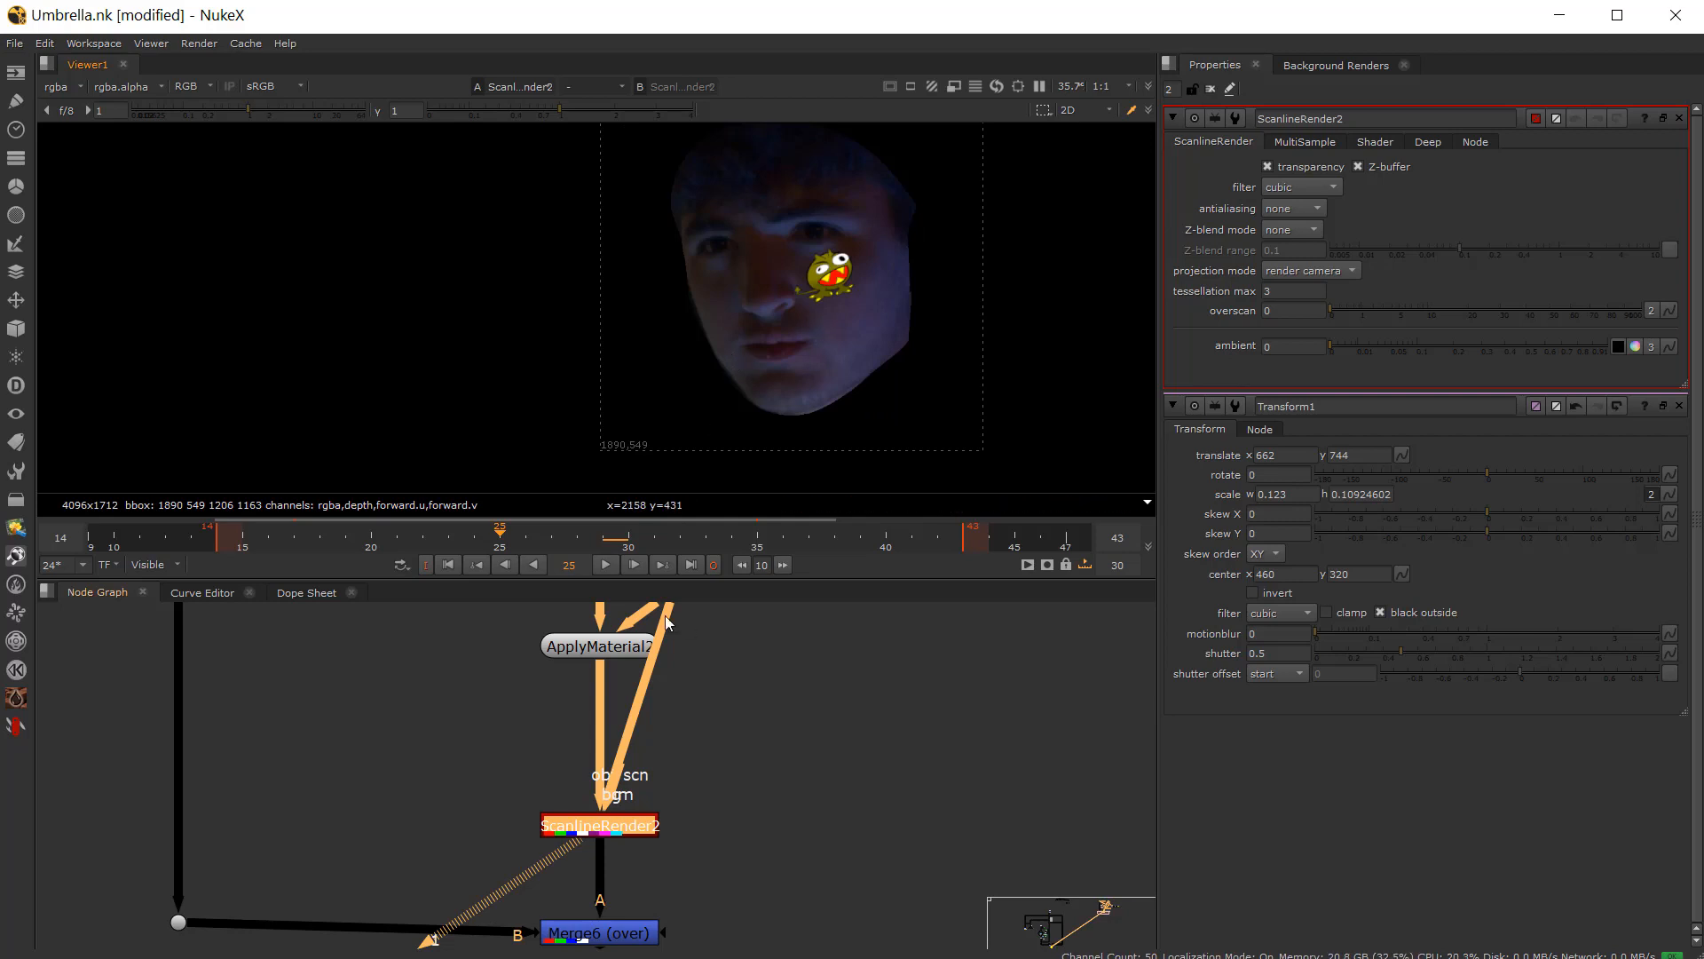
{"action": "middle_click_drag", "start_coordinate": [664, 615], "coordinate": [566, 907]}
{"action": "middle_click_drag", "start_coordinate": [707, 812], "coordinate": [585, 670]}
{"action": "scroll", "coordinate": [760, 721], "scroll_direction": "down", "scroll_amount": 2}
{"action": "middle_click_drag", "start_coordinate": [790, 726], "coordinate": [775, 835]}
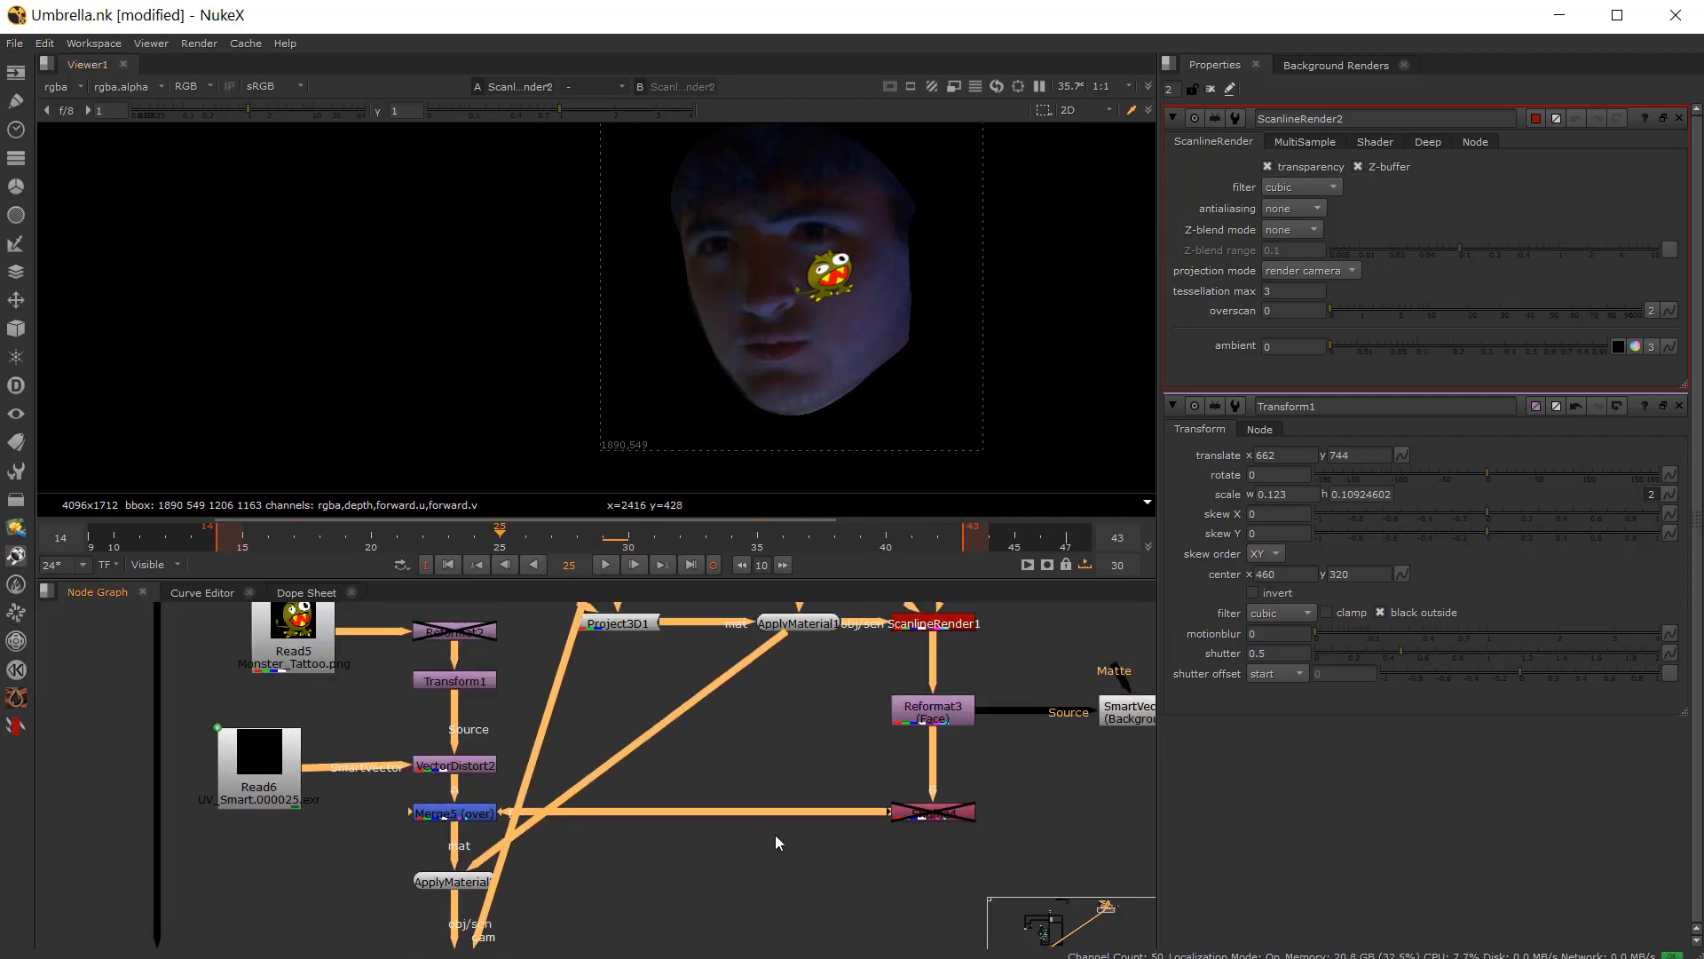
{"action": "scroll", "coordinate": [929, 817], "scroll_direction": "up", "scroll_amount": 2}
{"action": "left_click", "coordinate": [919, 813]}
{"action": "scroll", "coordinate": [927, 806], "scroll_direction": "up", "scroll_amount": 3}
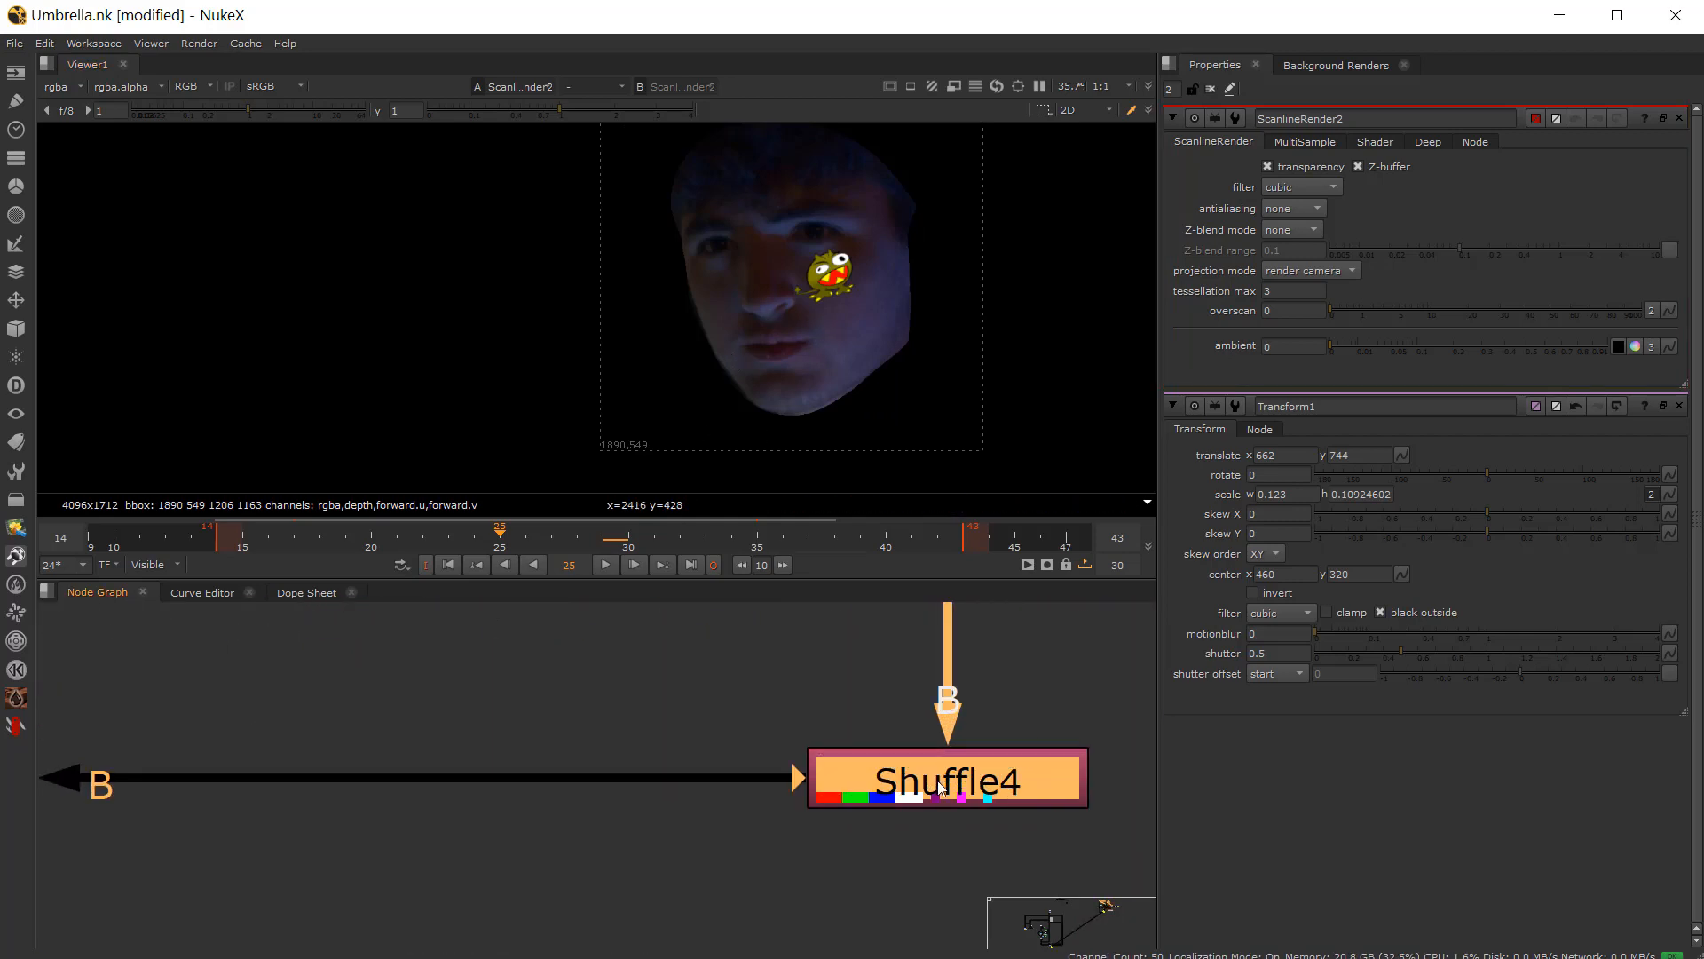
{"action": "scroll", "coordinate": [703, 796], "scroll_direction": "down", "scroll_amount": 3}
{"action": "key", "text": "a"}
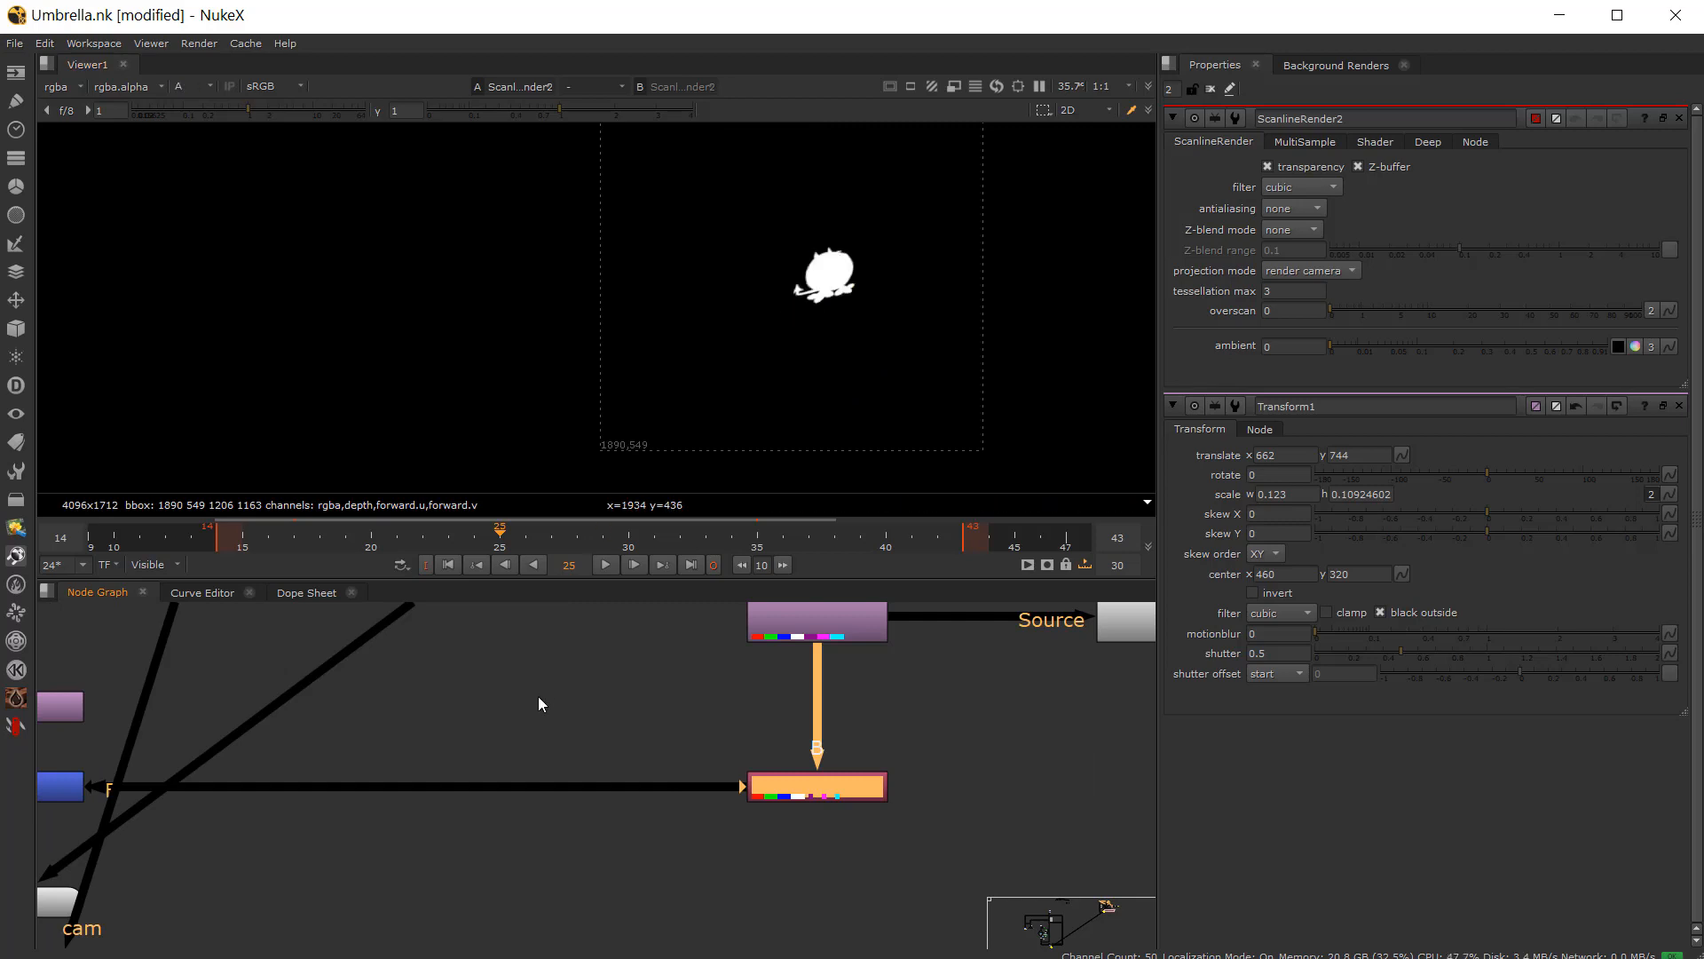
{"action": "key", "text": "a"}
Step: Navigate down the node graph and display the final Merge6 composite in the viewer
{"action": "scroll", "coordinate": [556, 298], "scroll_direction": "down", "scroll_amount": 3}
{"action": "middle_click_drag", "start_coordinate": [396, 781], "coordinate": [571, 666]}
{"action": "scroll", "coordinate": [546, 728], "scroll_direction": "down", "scroll_amount": 2}
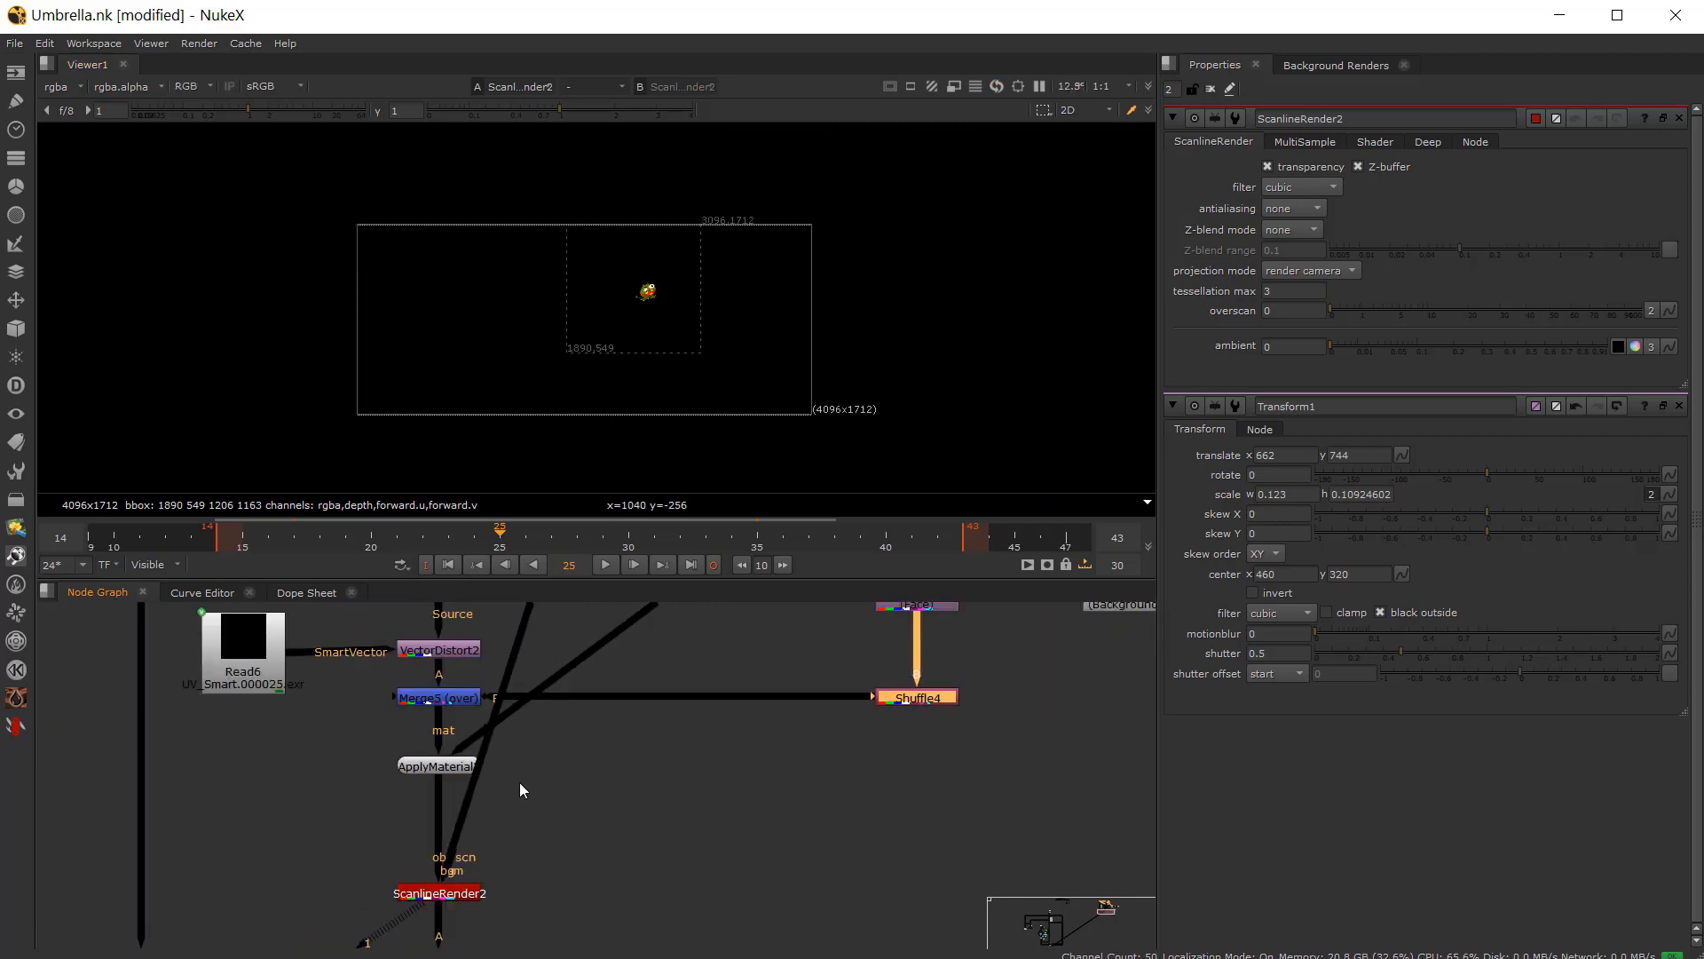
{"action": "middle_click_drag", "start_coordinate": [520, 783], "coordinate": [577, 702]}
{"action": "scroll", "coordinate": [543, 887], "scroll_direction": "up", "scroll_amount": 1}
{"action": "left_click", "coordinate": [496, 885]}
{"action": "key", "text": "1"}
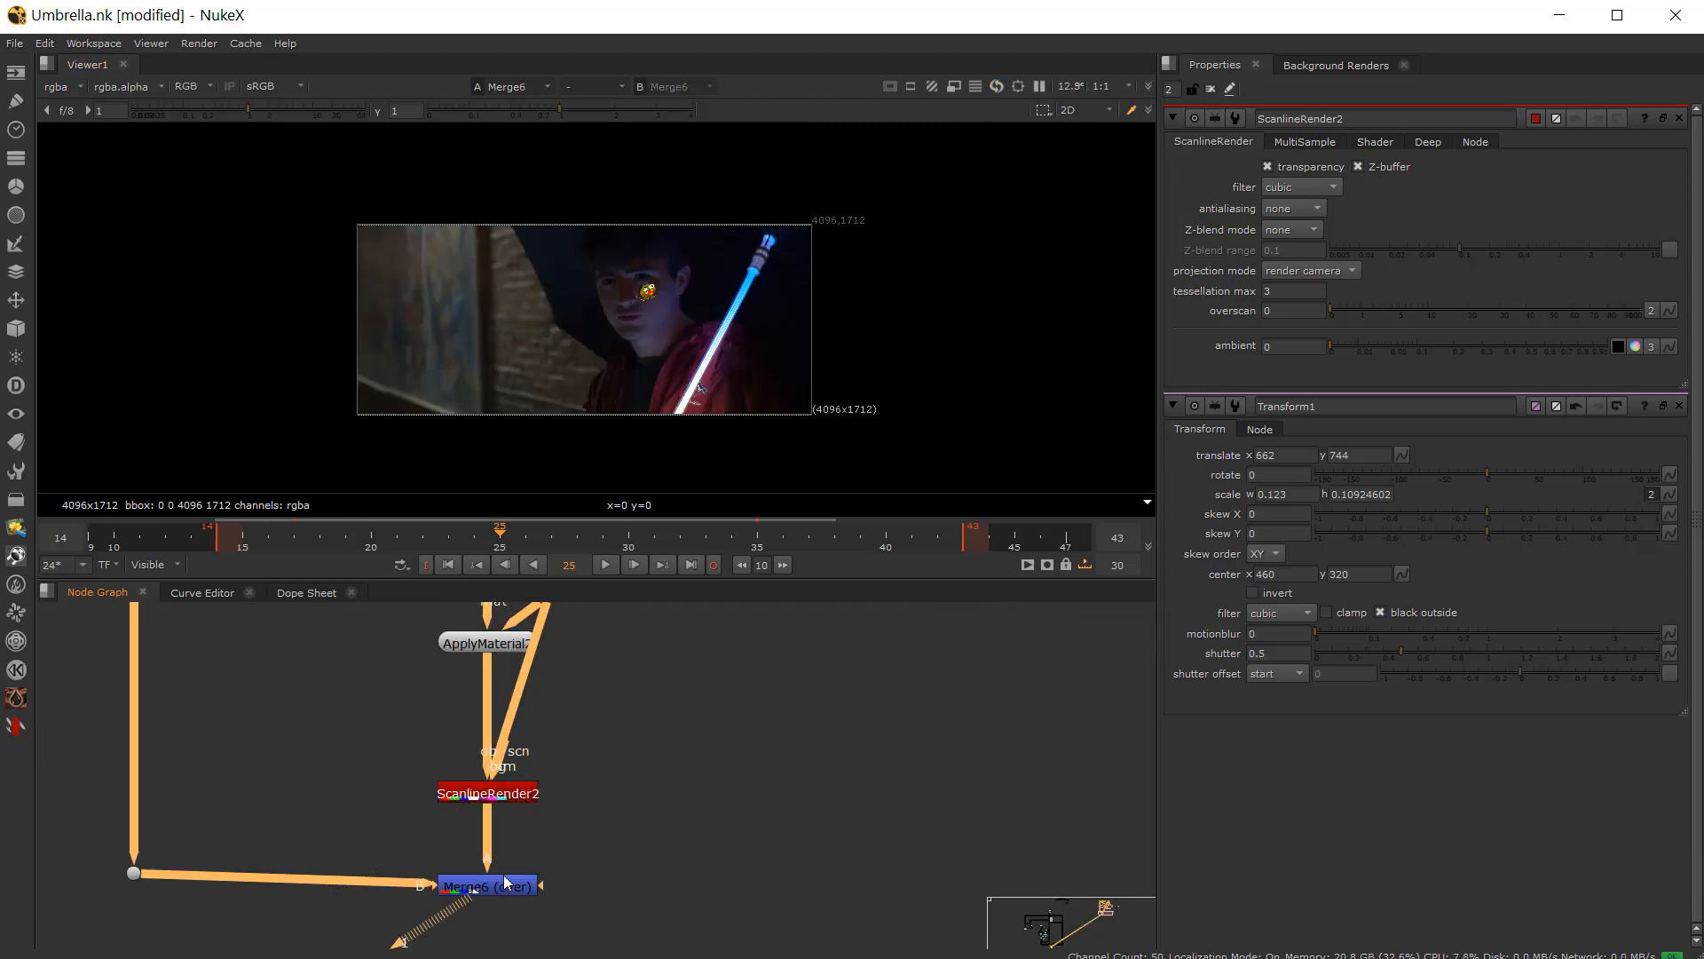
Step: Zoom in on the face and play through the shot to review the tattoo's tracking
{"action": "scroll", "coordinate": [647, 280], "scroll_direction": "up", "scroll_amount": 6}
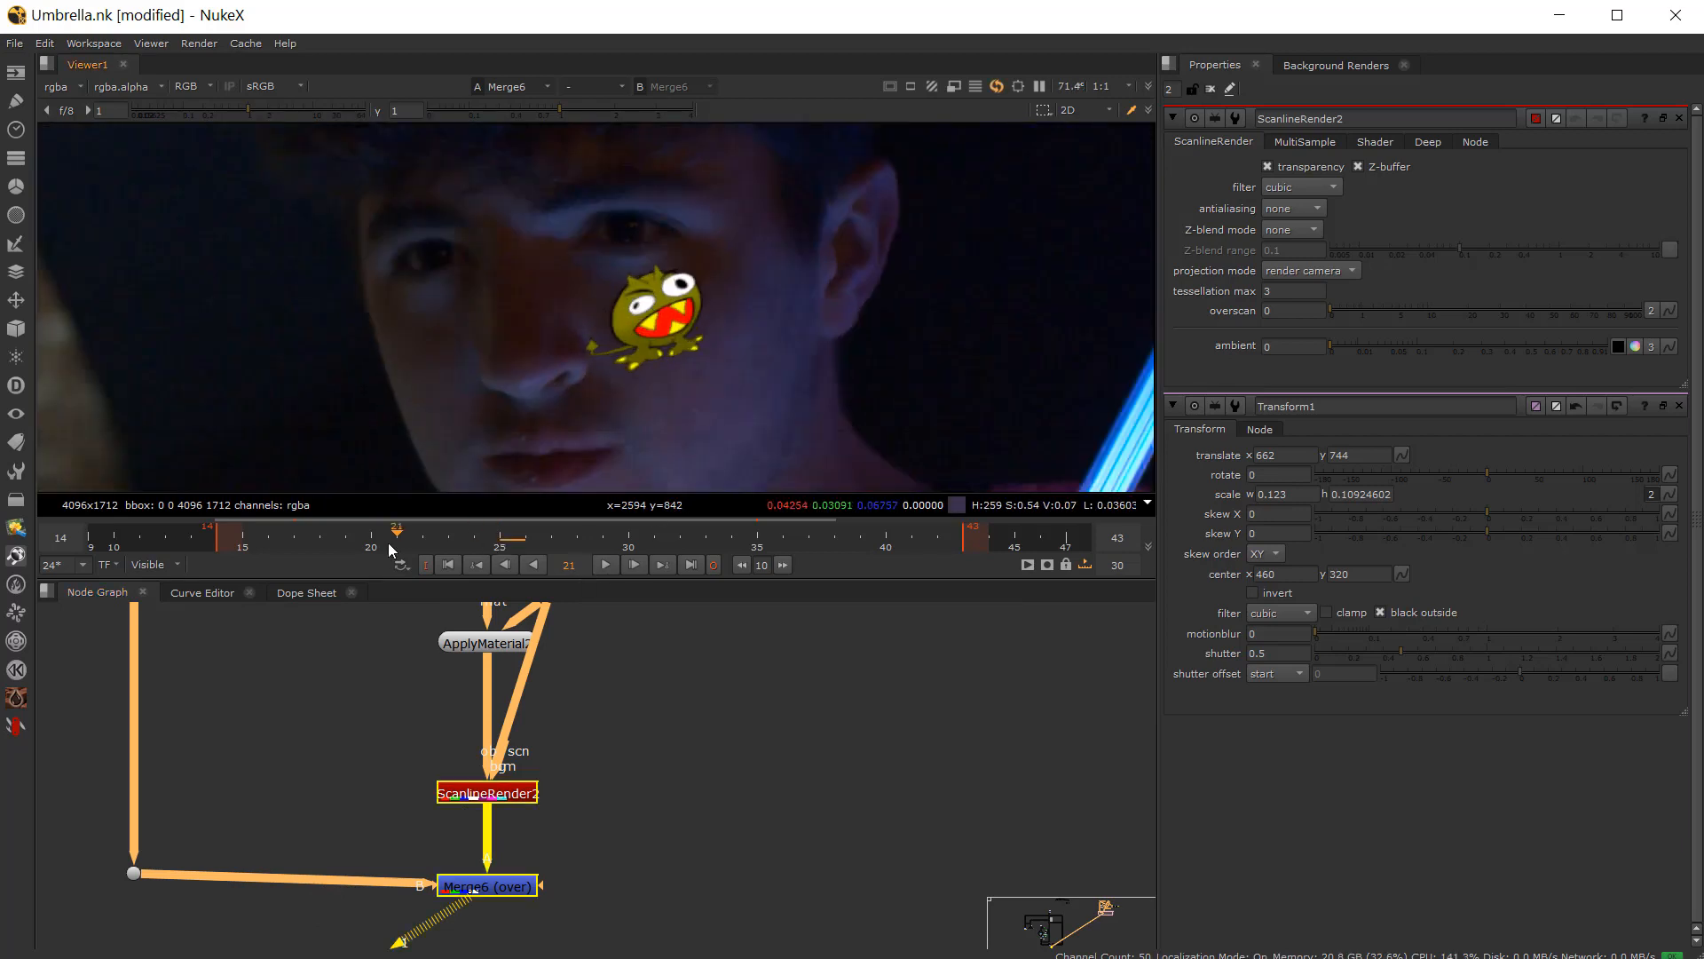
{"action": "left_click", "coordinate": [611, 566]}
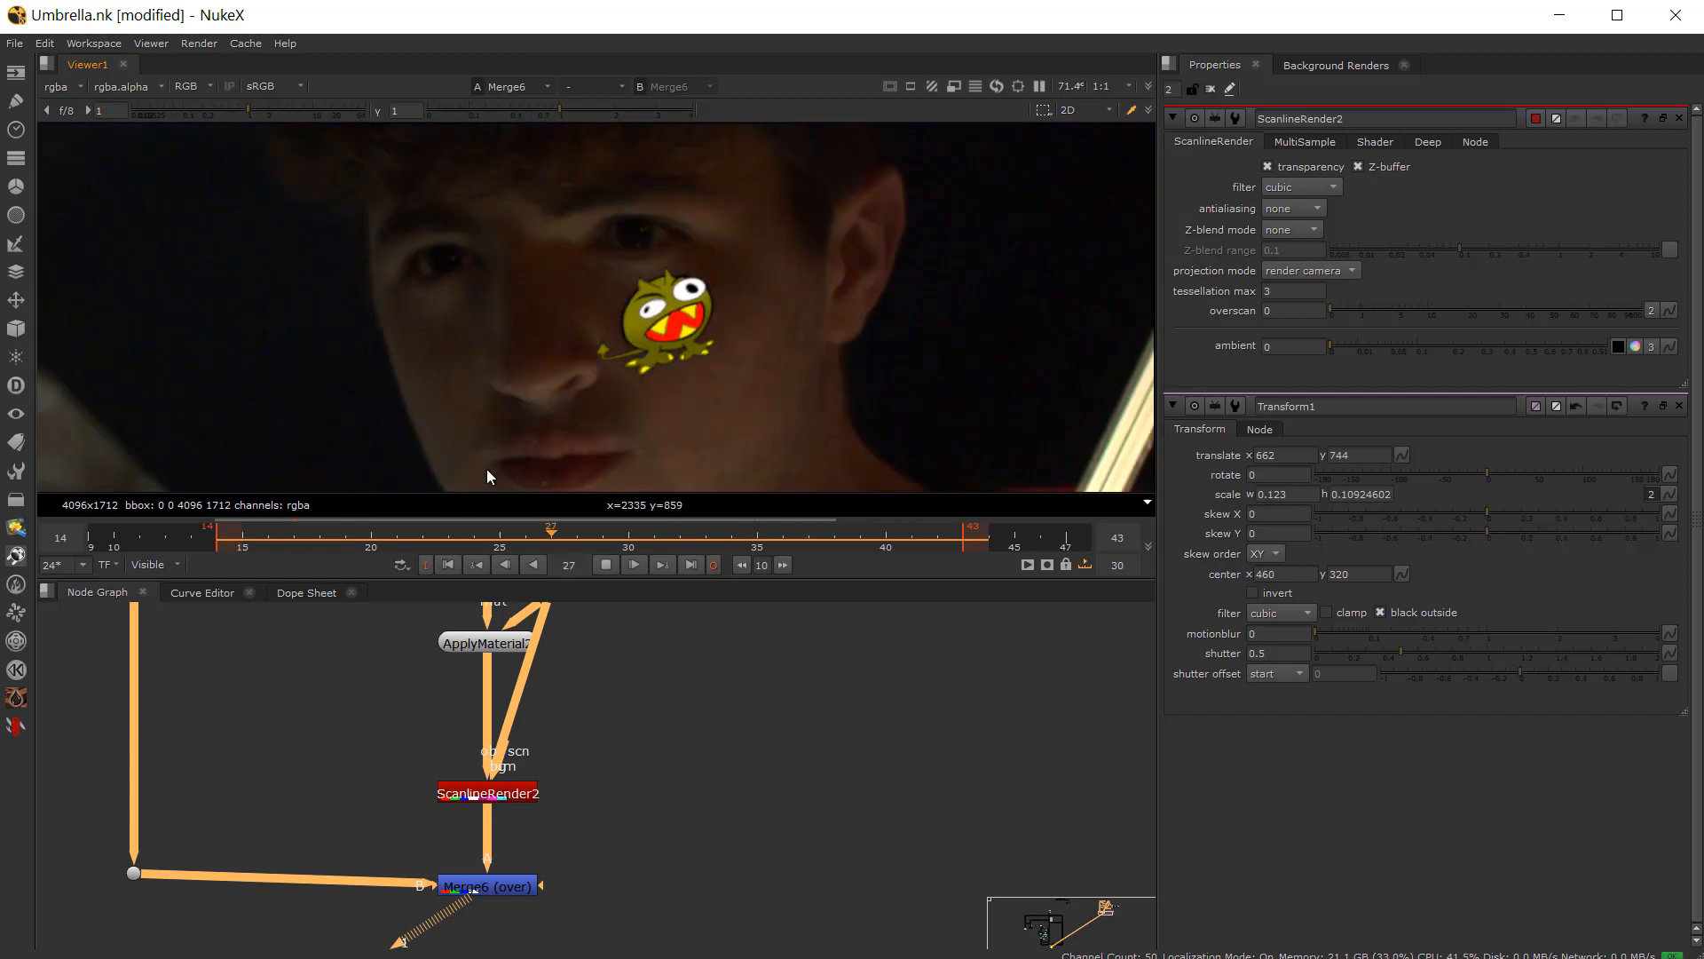
{"action": "left_click", "coordinate": [605, 564]}
{"action": "scroll", "coordinate": [472, 768], "scroll_direction": "down", "scroll_amount": 3}
{"action": "middle_click_drag", "start_coordinate": [419, 747], "coordinate": [412, 819]}
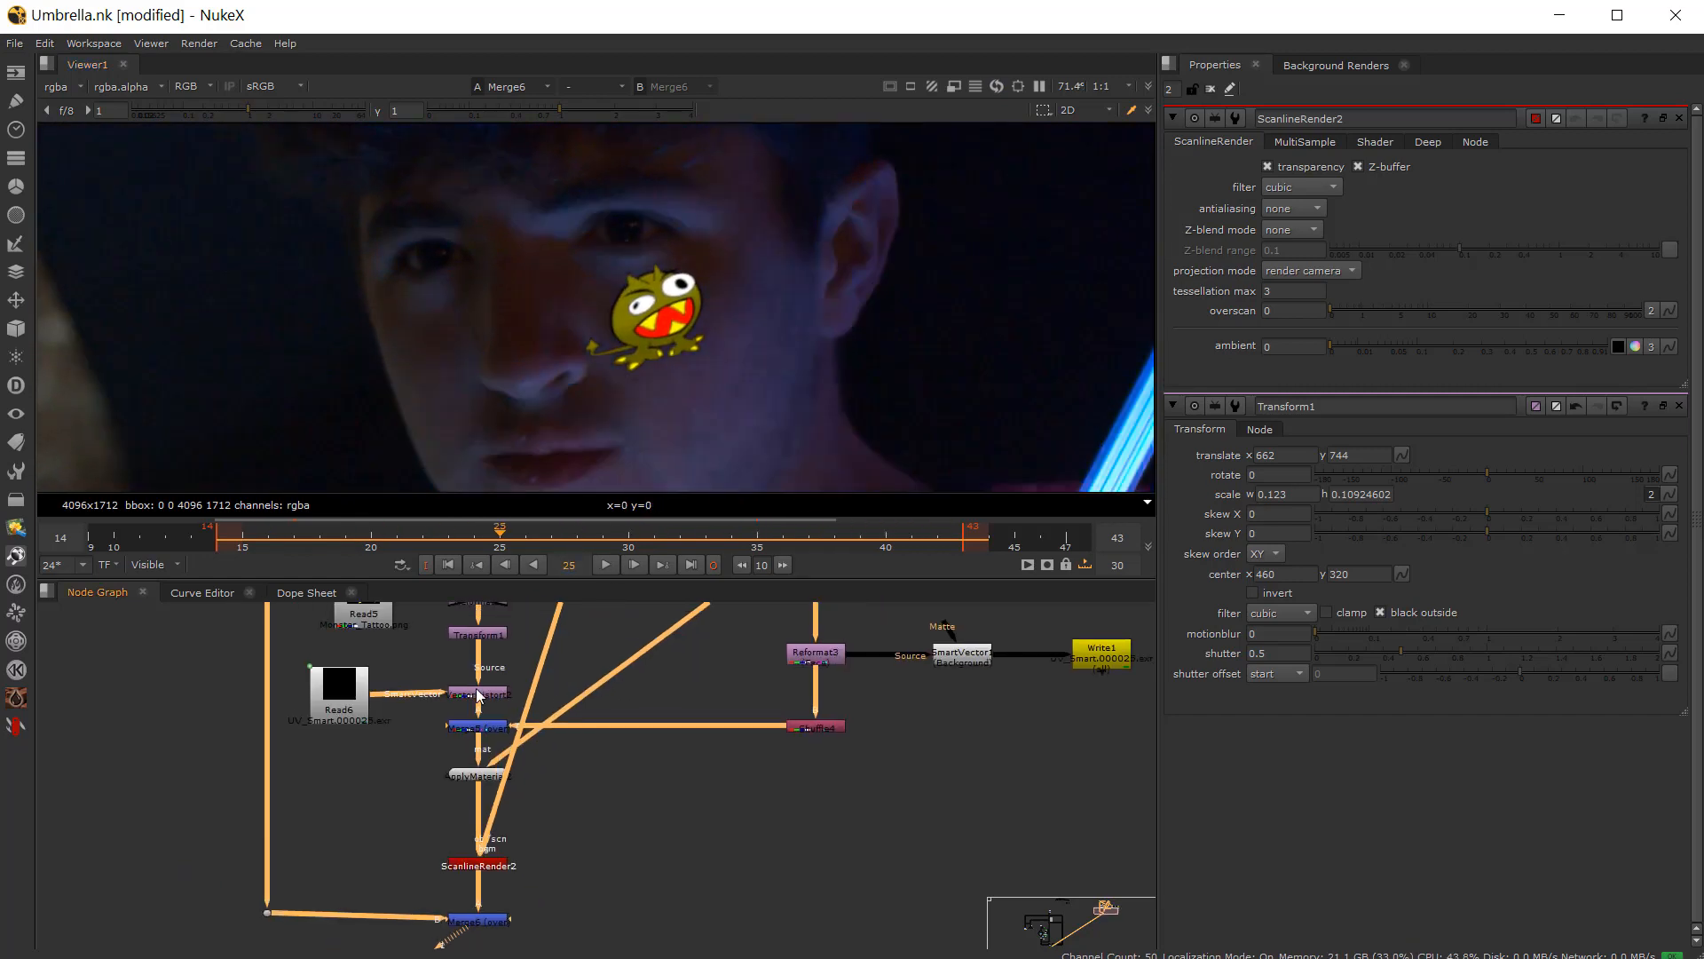
Step: Open VectorDistort2, set its Blur Size to 9.8, and play the shot
{"action": "scroll", "coordinate": [486, 688], "scroll_direction": "up", "scroll_amount": 5}
{"action": "double_click", "coordinate": [513, 710]}
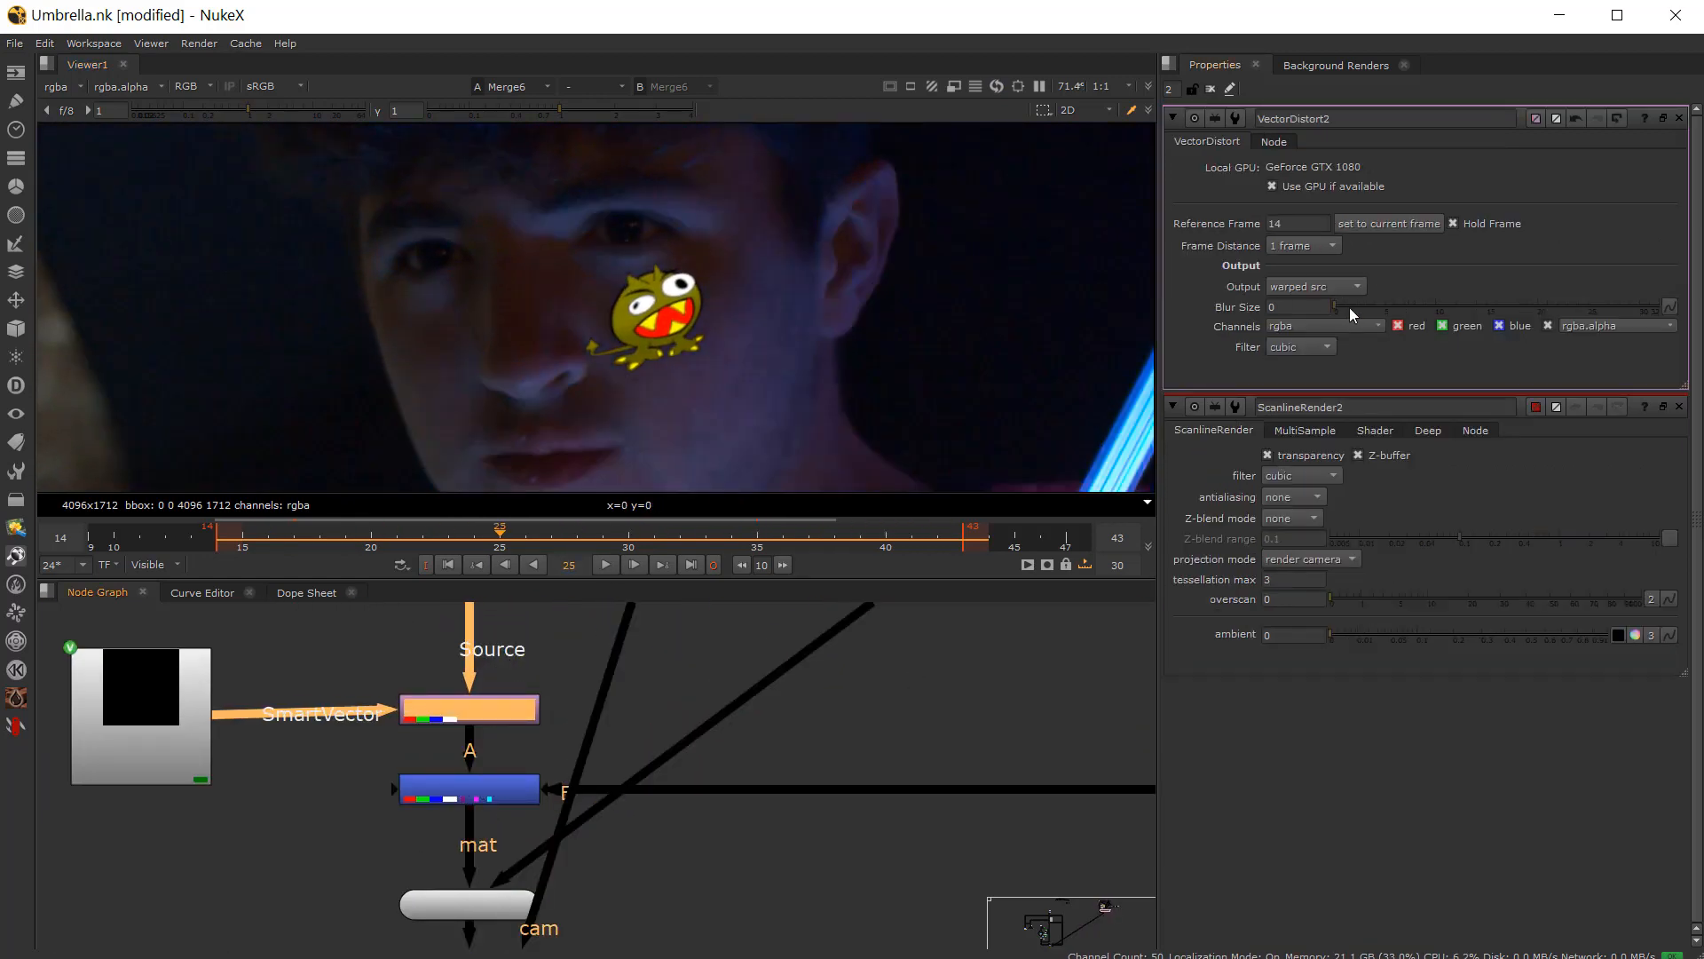
{"action": "left_click", "coordinate": [605, 566]}
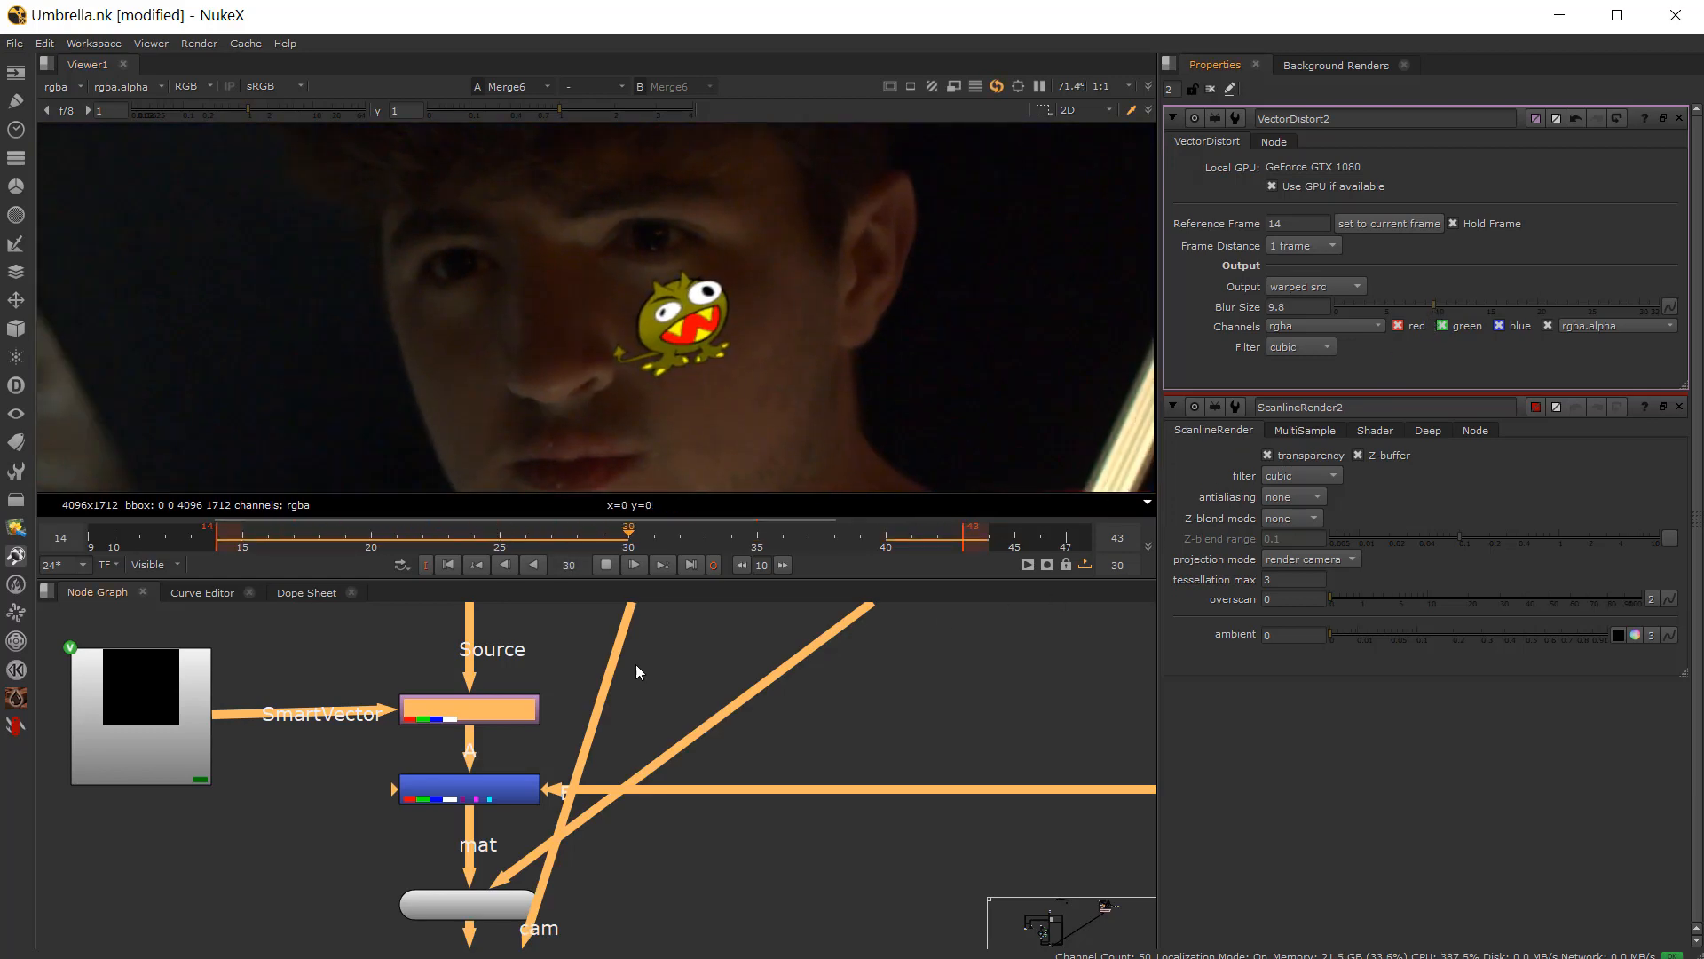
Step: Open ScanlineRender2's MultiSample settings and set samples to 4 and shutter to 0.42 for motion blur
{"action": "left_click", "coordinate": [603, 564]}
{"action": "scroll", "coordinate": [608, 808], "scroll_direction": "down", "scroll_amount": 5}
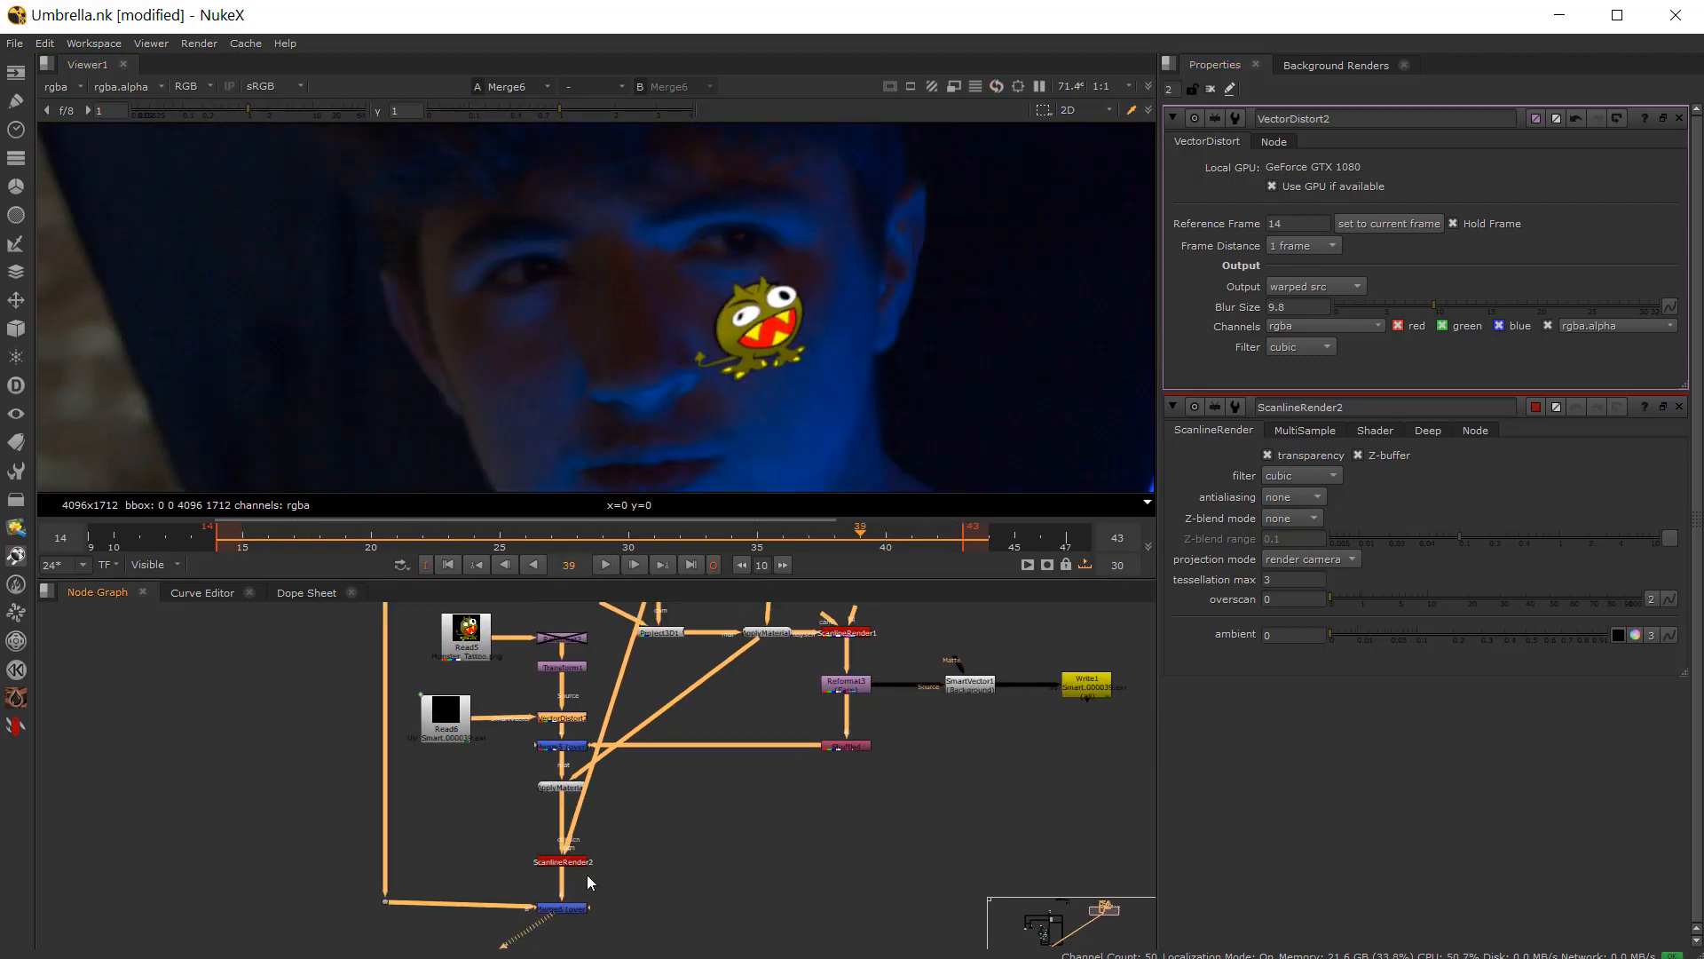
{"action": "scroll", "coordinate": [587, 875], "scroll_direction": "up", "scroll_amount": 5}
{"action": "double_click", "coordinate": [506, 832]}
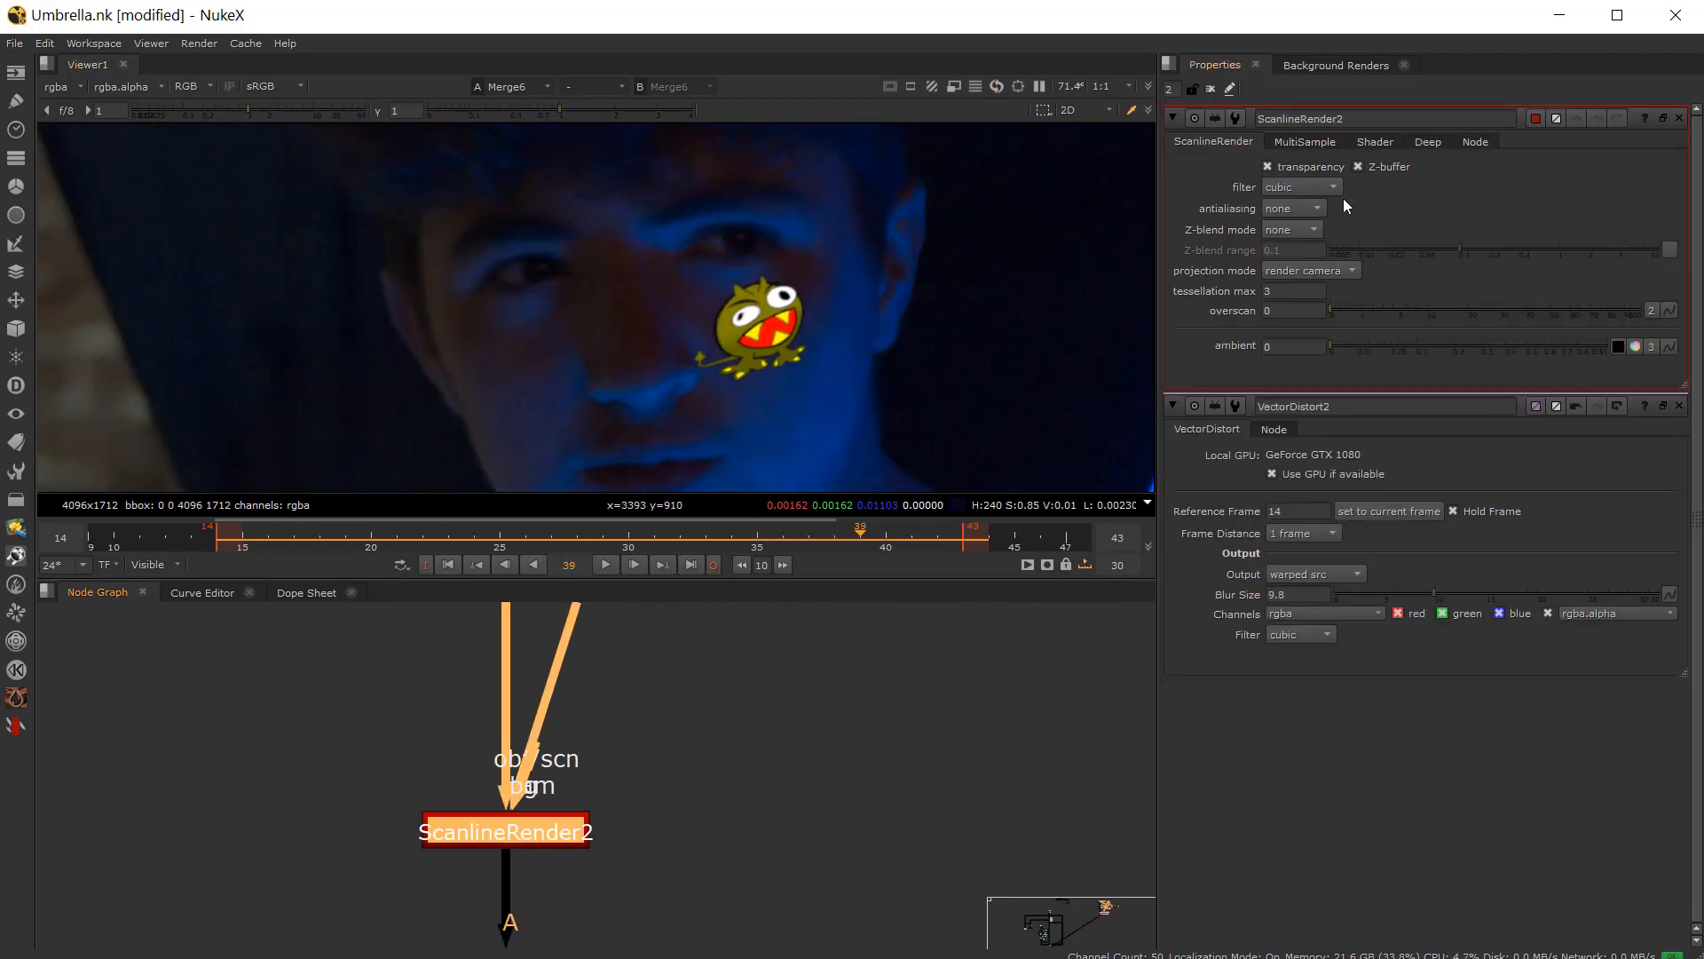
{"action": "left_click", "coordinate": [1284, 142]}
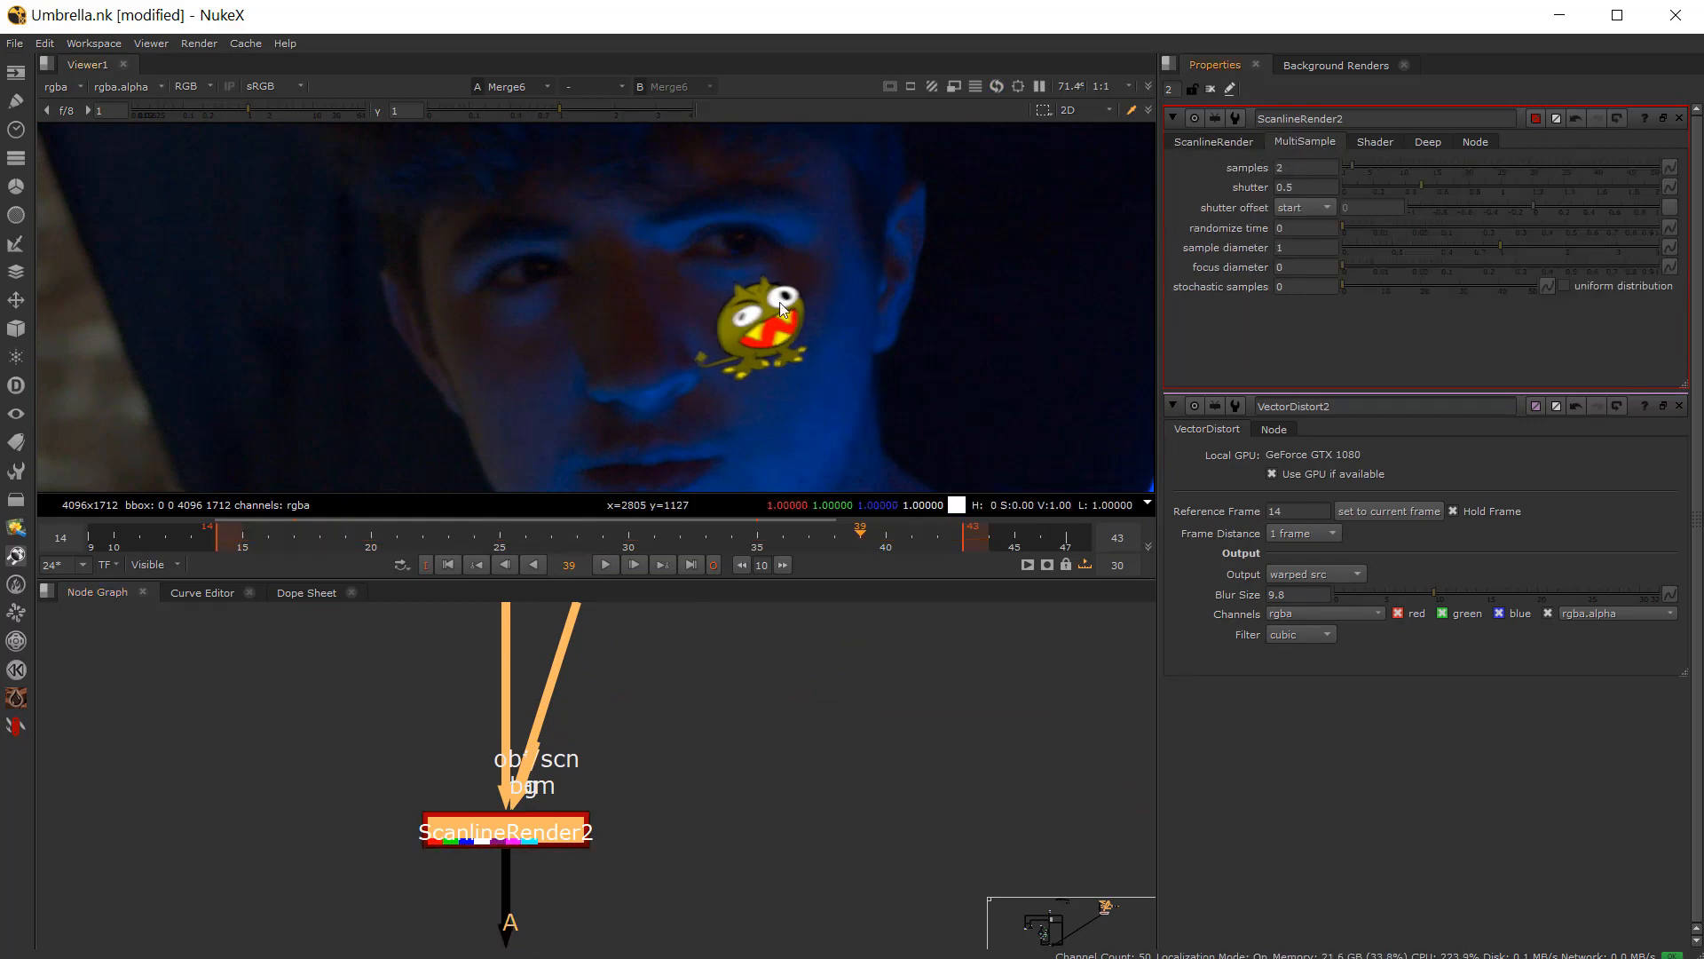
{"action": "scroll", "coordinate": [780, 301], "scroll_direction": "up", "scroll_amount": 2}
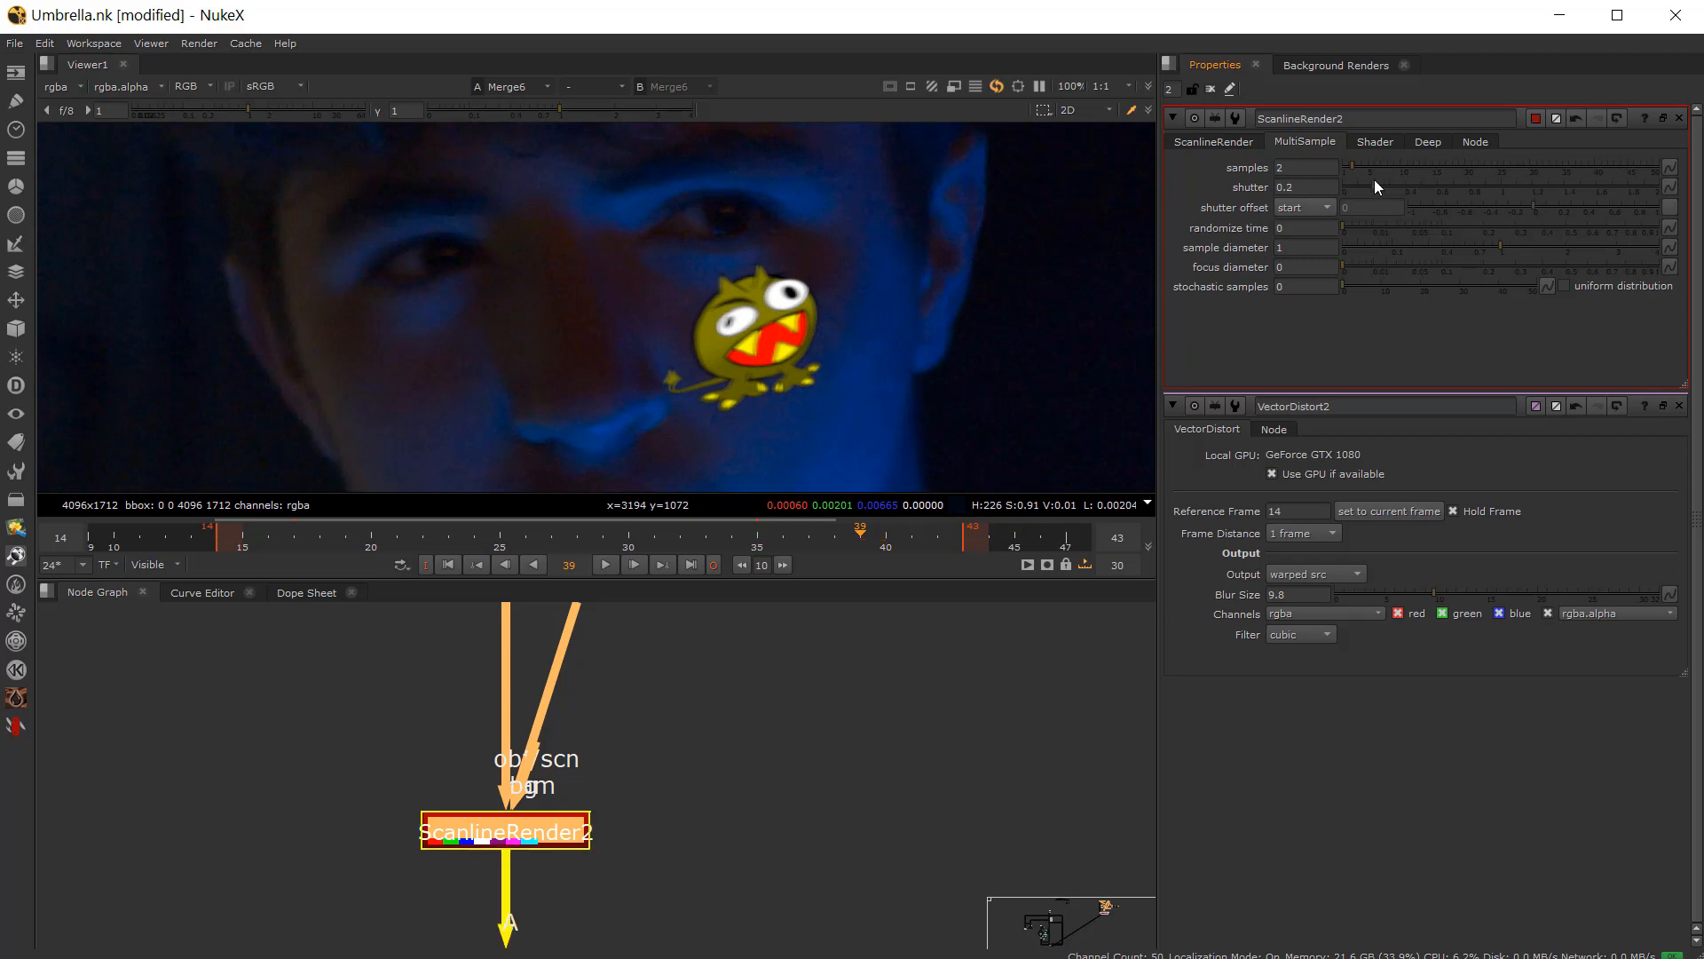
{"action": "left_click_drag", "start_coordinate": [1374, 180], "coordinate": [1440, 186]}
{"action": "left_click_drag", "start_coordinate": [1547, 193], "coordinate": [1370, 206]}
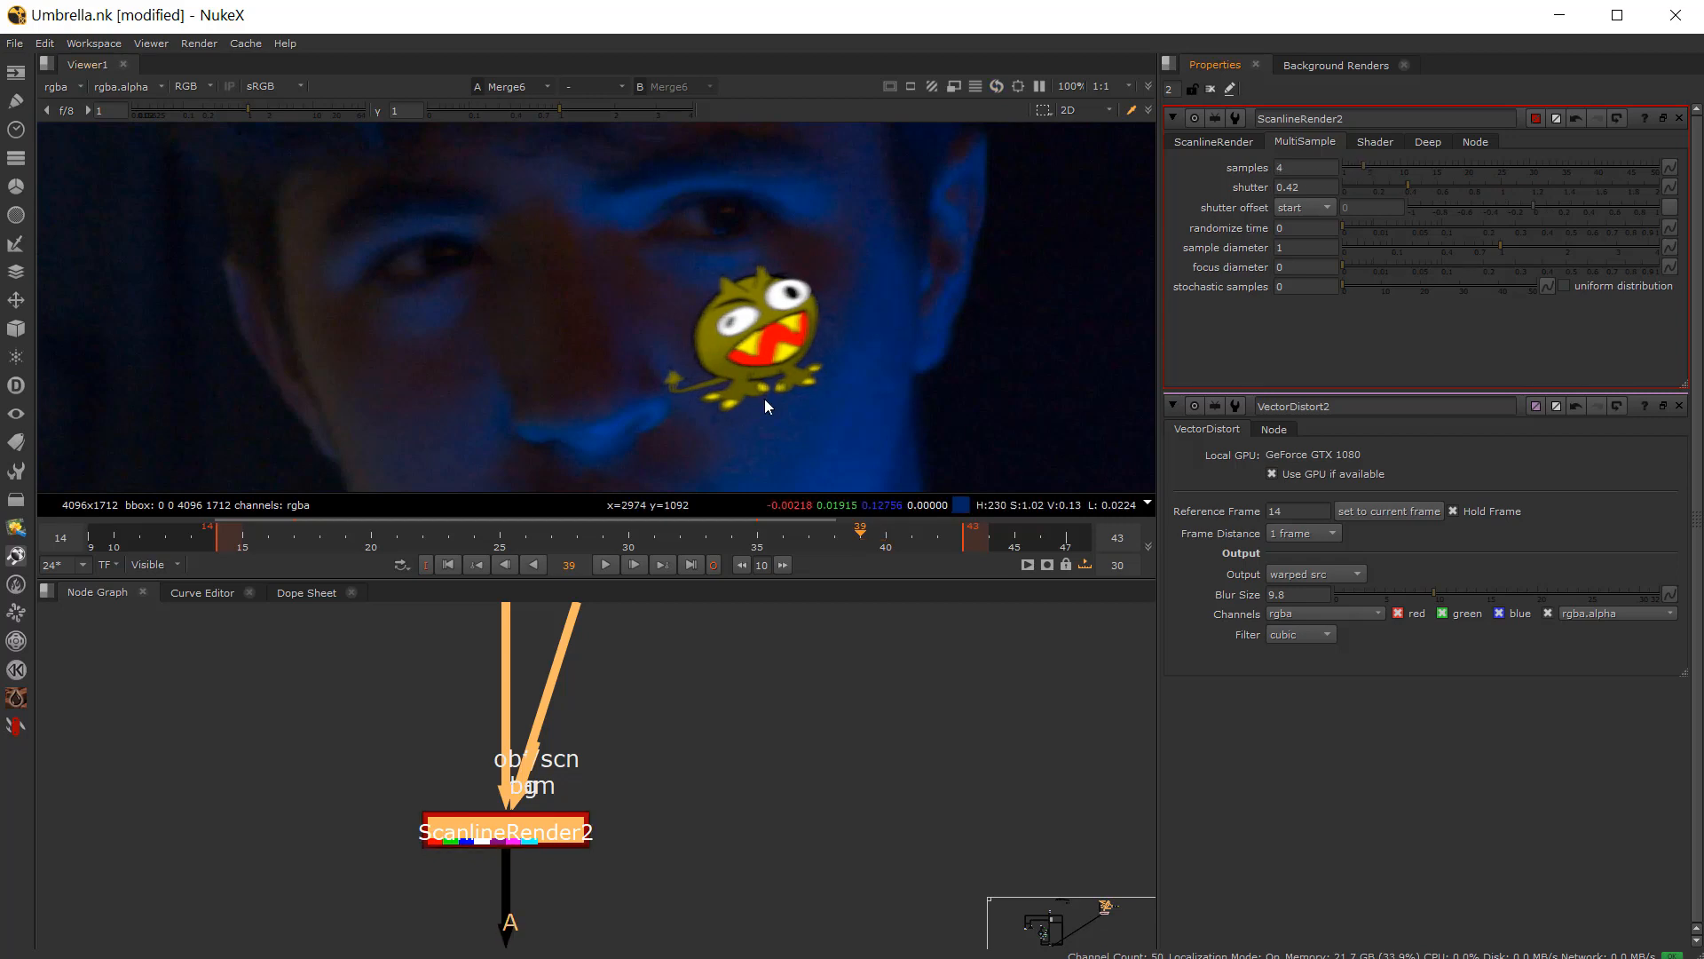
Step: Play back the composite to review the motion-blurred tattoo
{"action": "left_click", "coordinate": [605, 564]}
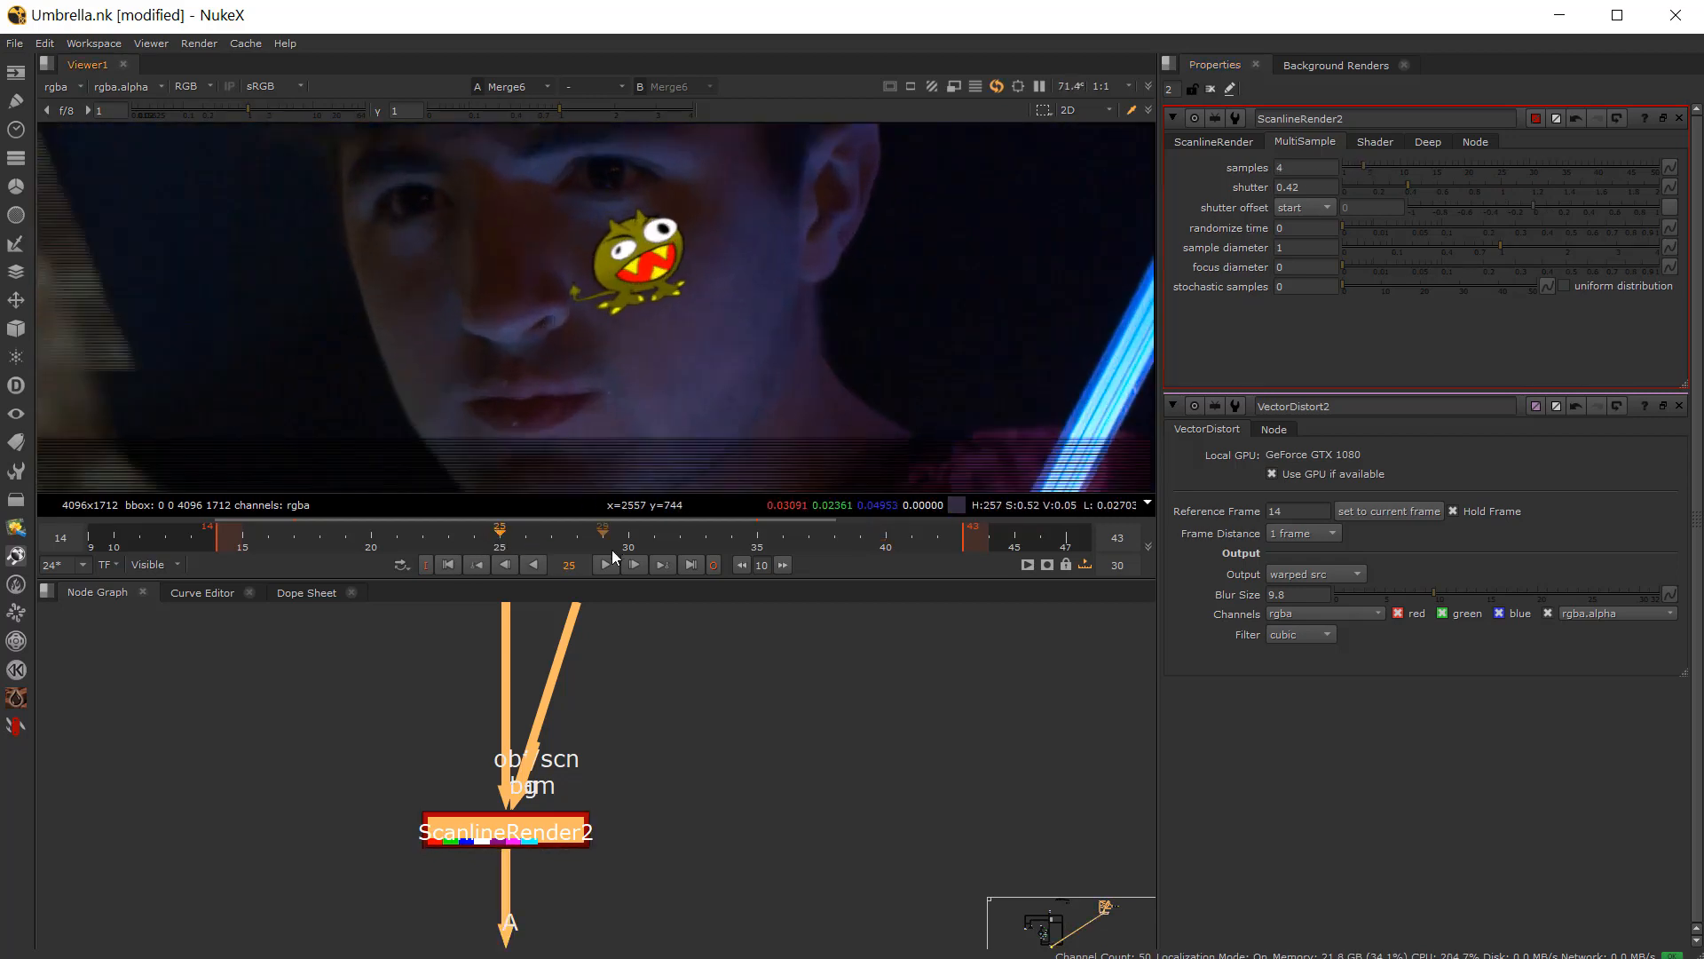
{"action": "scroll", "coordinate": [666, 365], "scroll_direction": "down", "scroll_amount": 1}
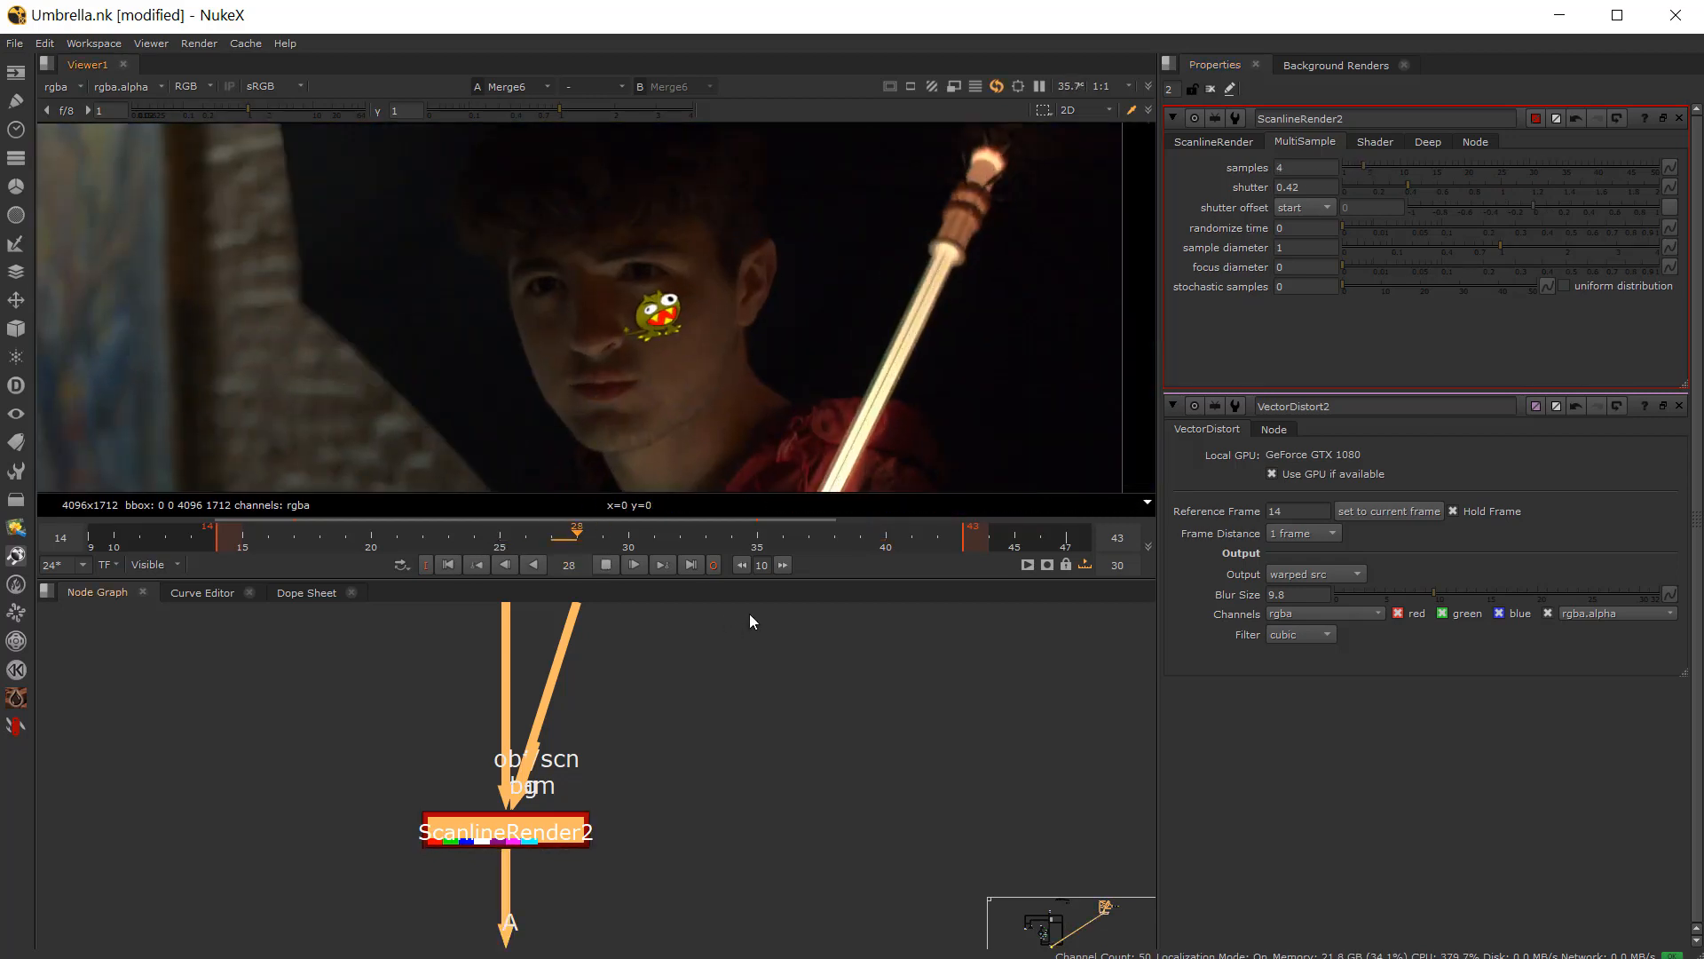